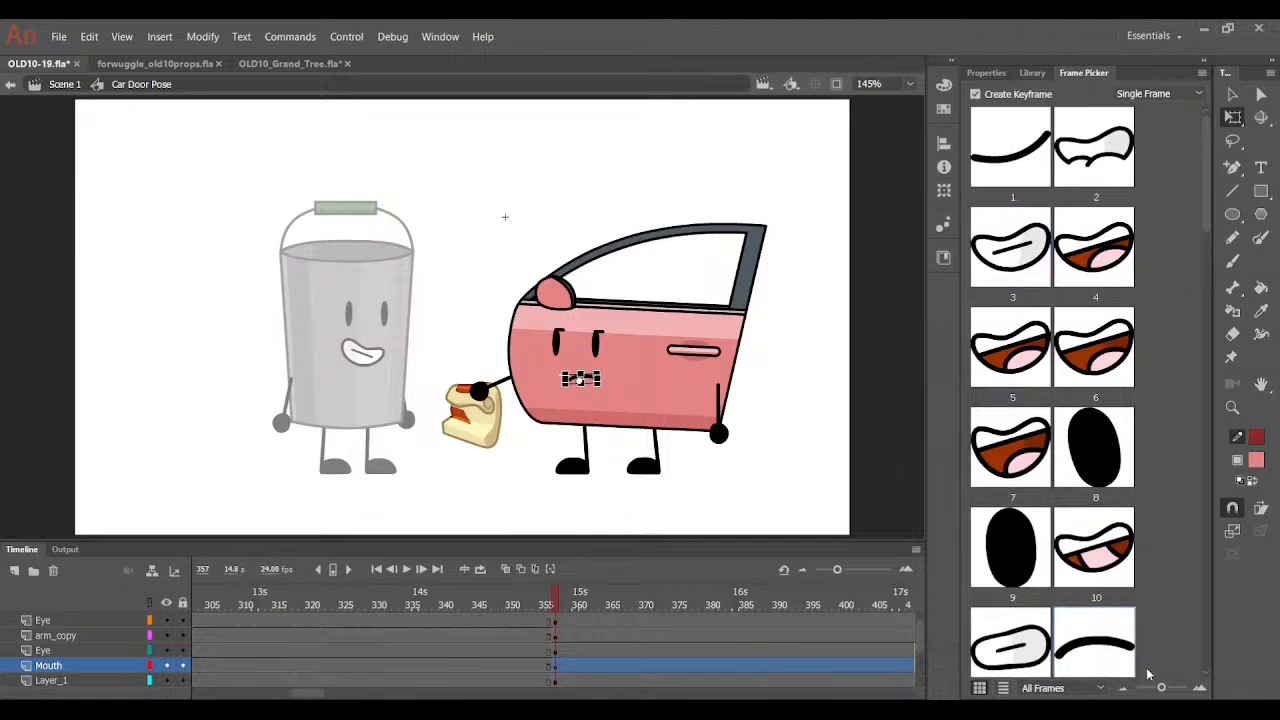
Raise the Car Door character's front arm to nearly horizontal and move the held food item up with the hand.
drag(1161, 687, 1135, 687)
click(750, 445)
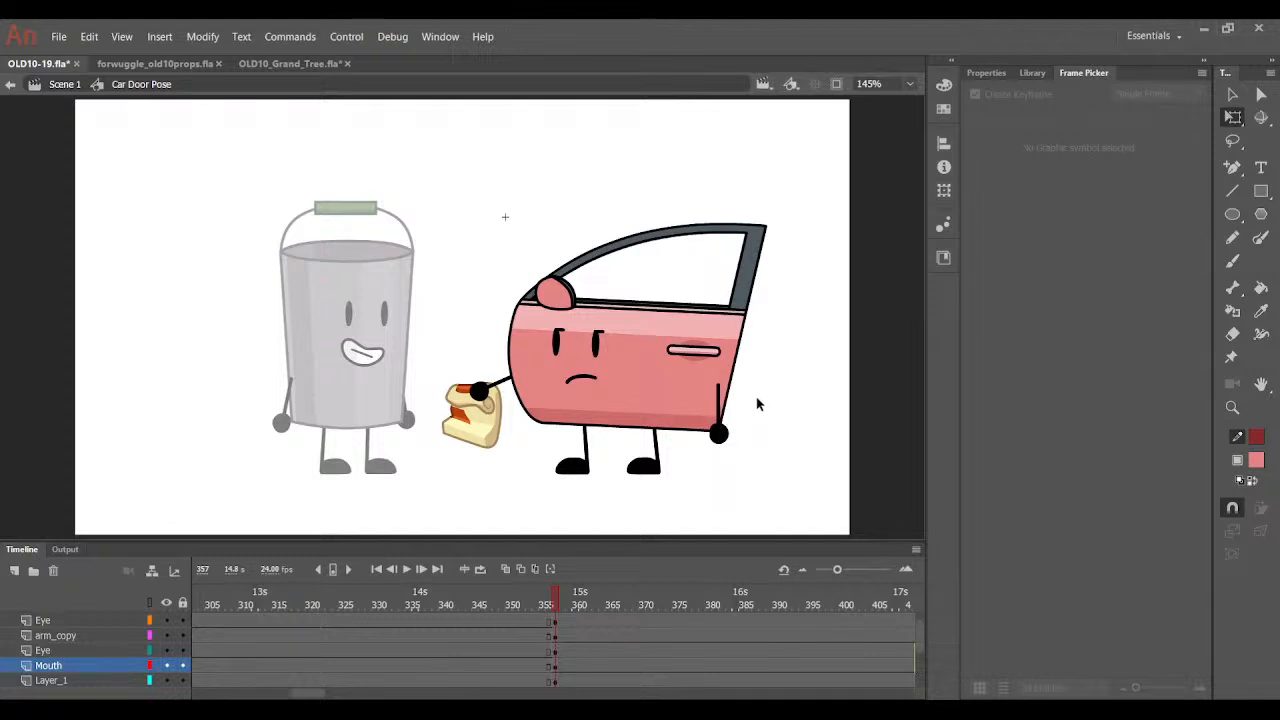
click(482, 398)
click(478, 440)
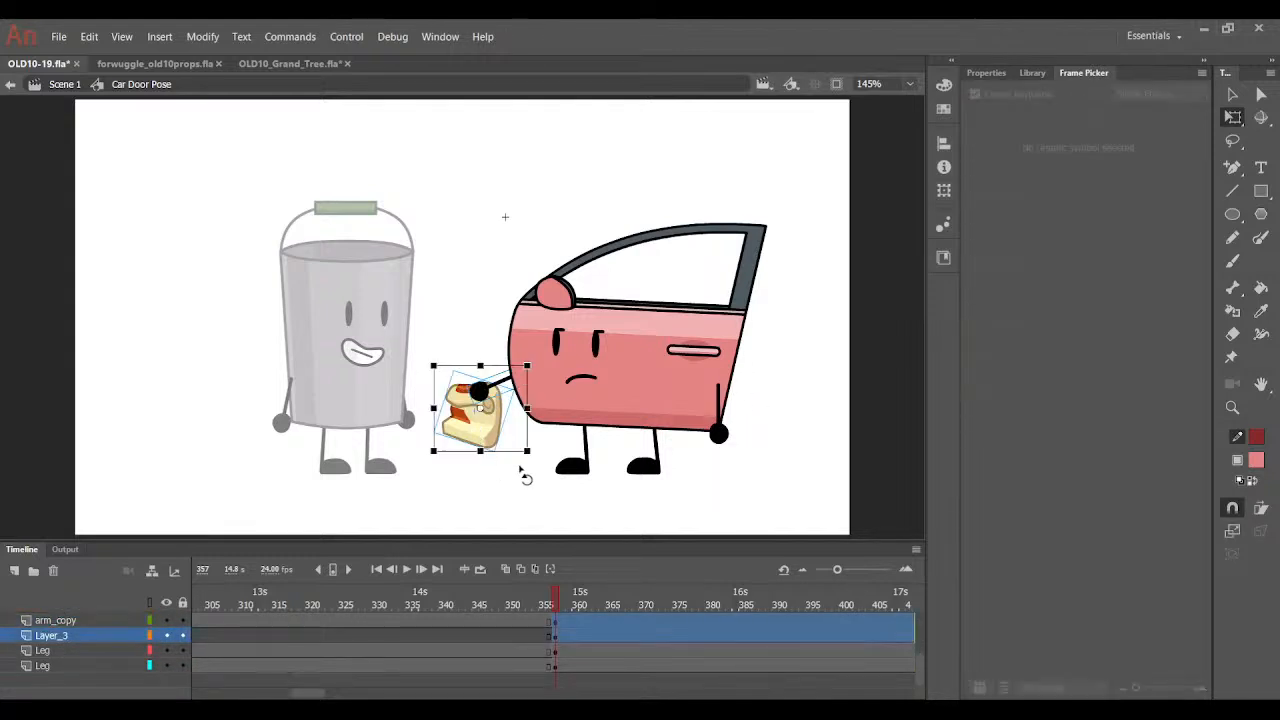
drag(523, 475, 487, 424)
click(470, 457)
click(466, 436)
click(505, 447)
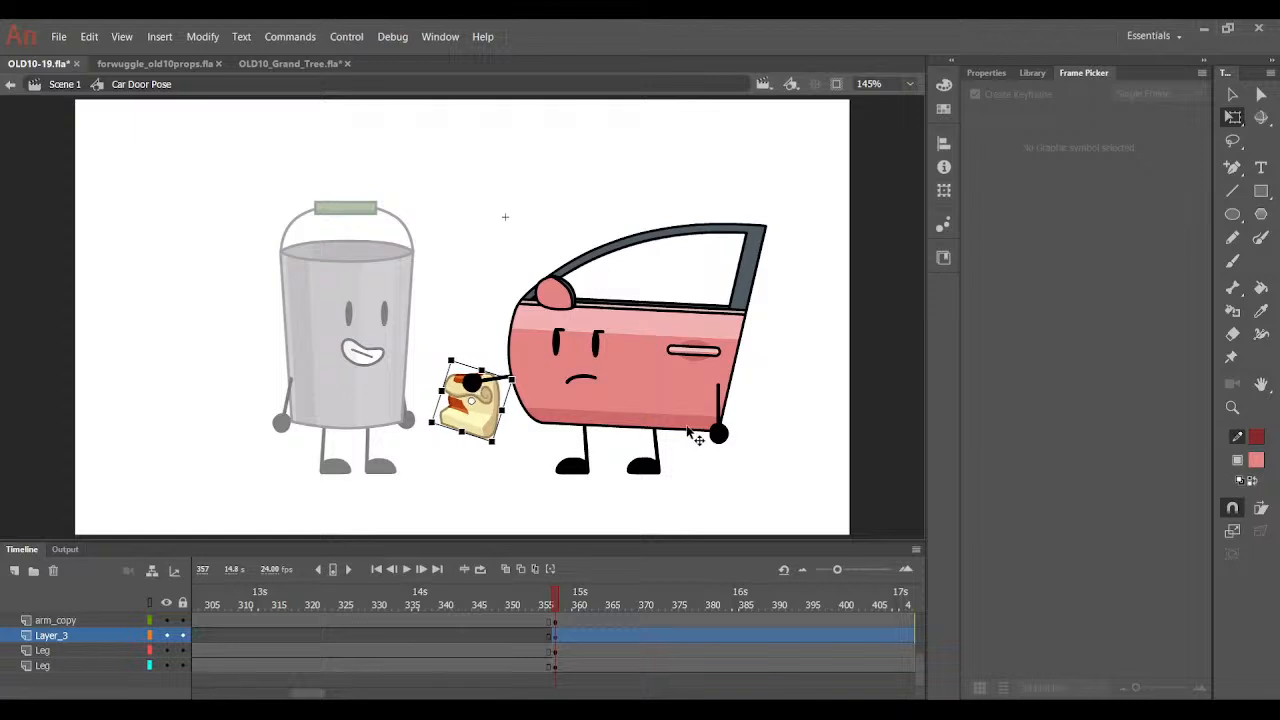
Return to the main scene and shift the Bucket character slightly left, away from the food item.
click(853, 264)
double_click(853, 264)
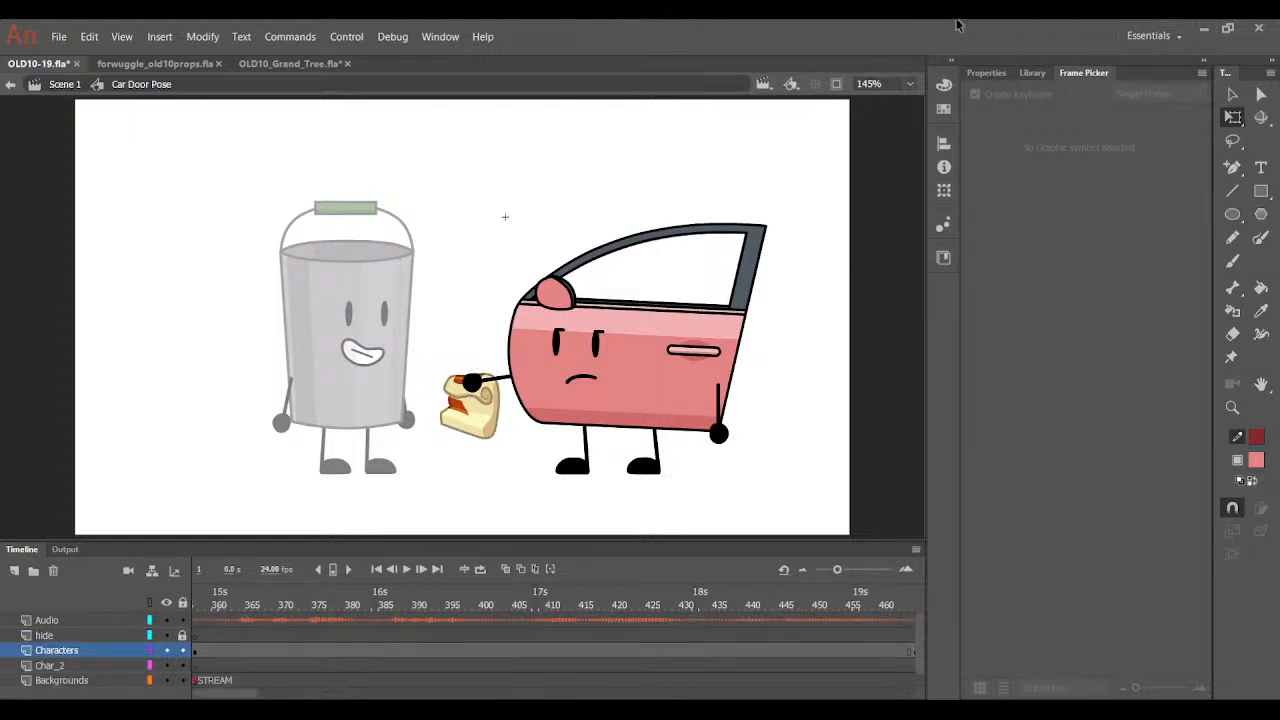
click(1000, 73)
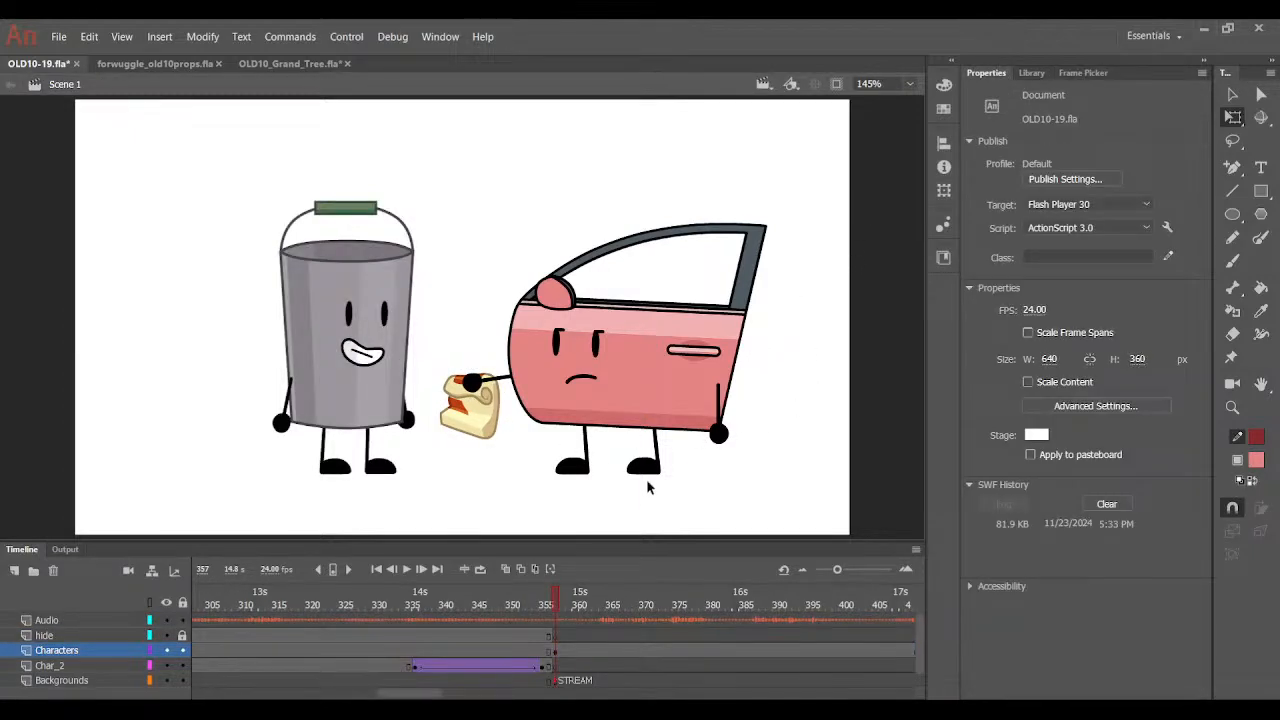
click(338, 388)
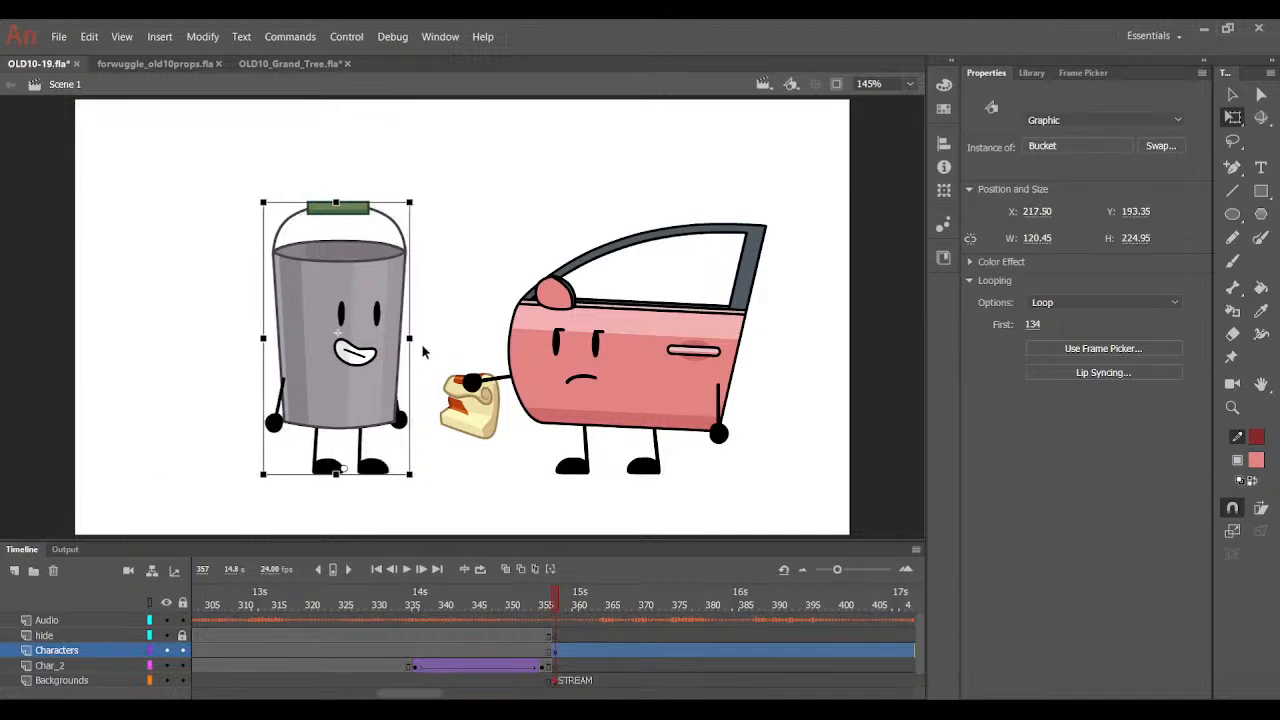
click(425, 345)
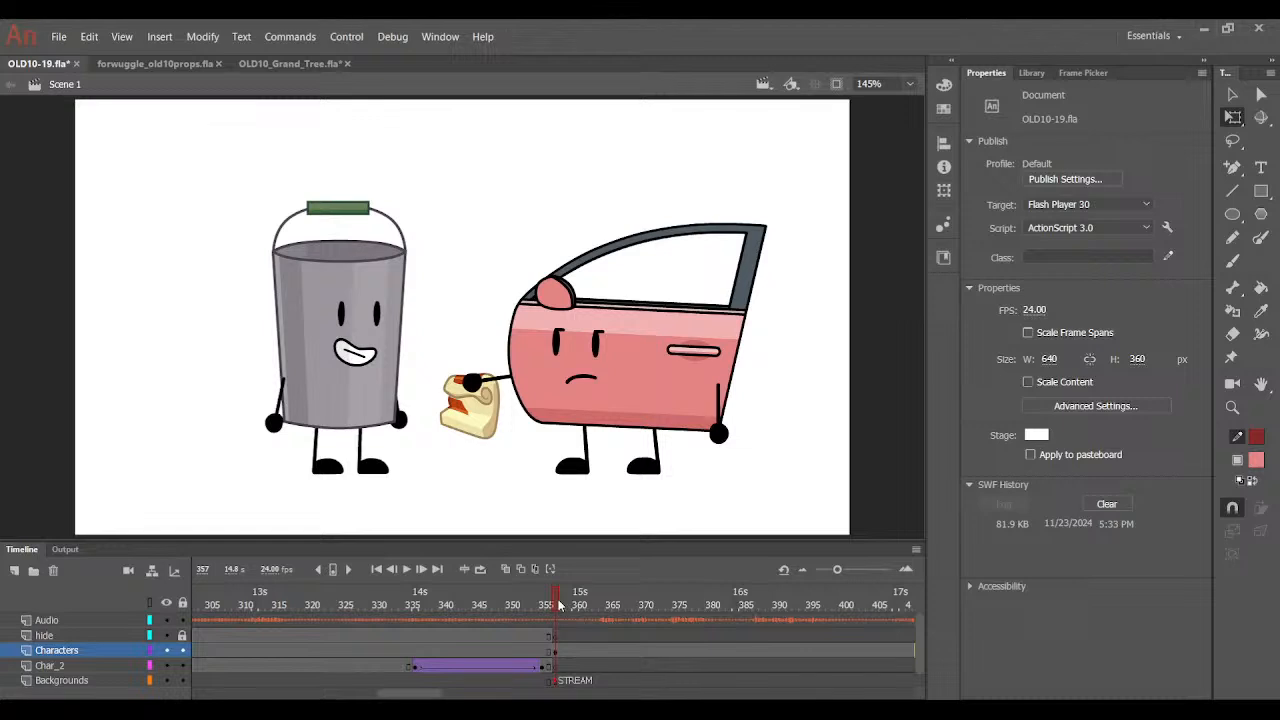
Try to set the Bucket instance's first loop frame to match the current main timeline frame.
mouse_move(560, 605)
mouse_down()
mouse_move(647, 605)
mouse_move(560, 605)
mouse_up()
double_click(379, 388)
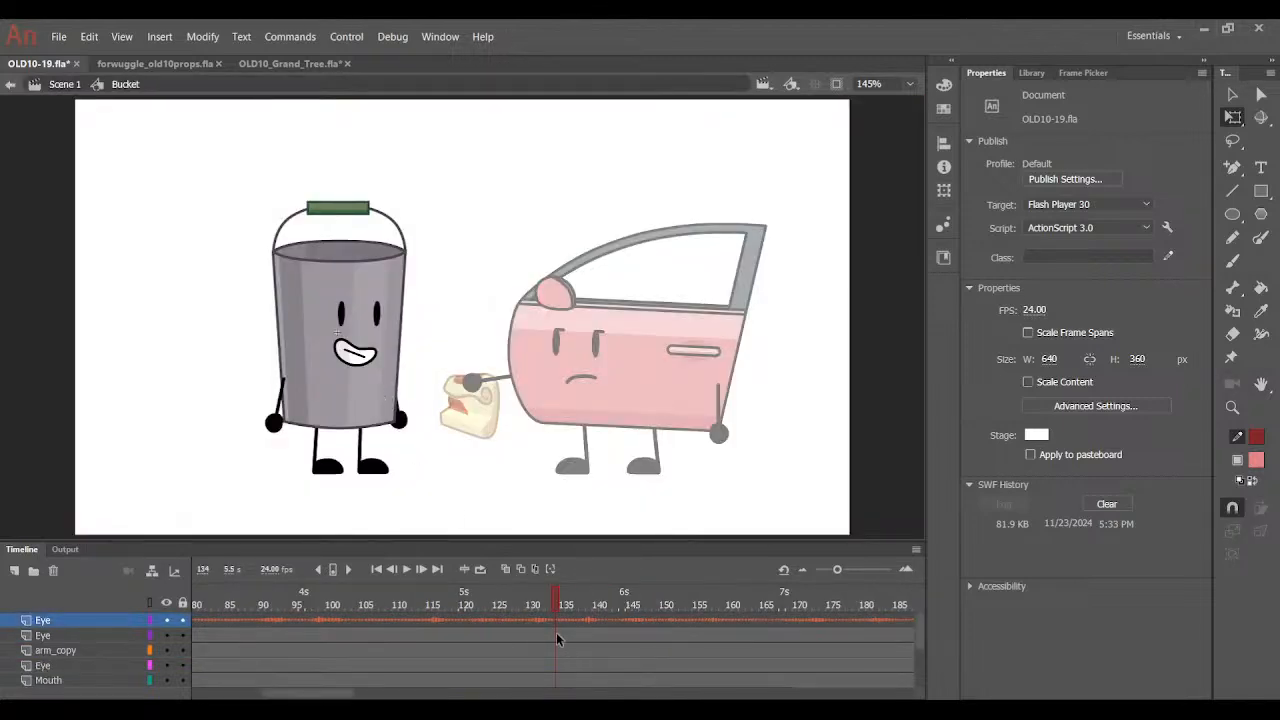
double_click(586, 459)
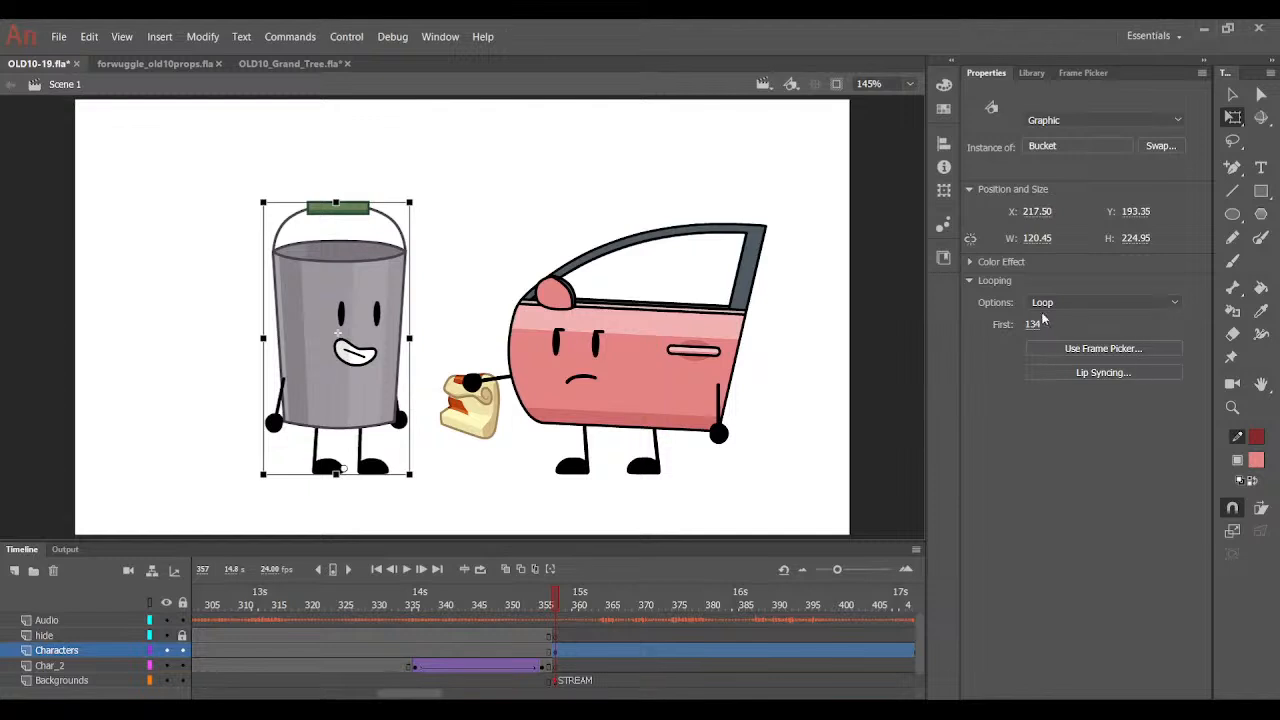
click(1034, 323)
text(3)
Extend the frame spans of all layers inside the Bucket symbol, then return to the main scene.
double_click(390, 322)
drag(568, 620, 810, 700)
key(F5)
key(F5)
key(F5)
key(F5)
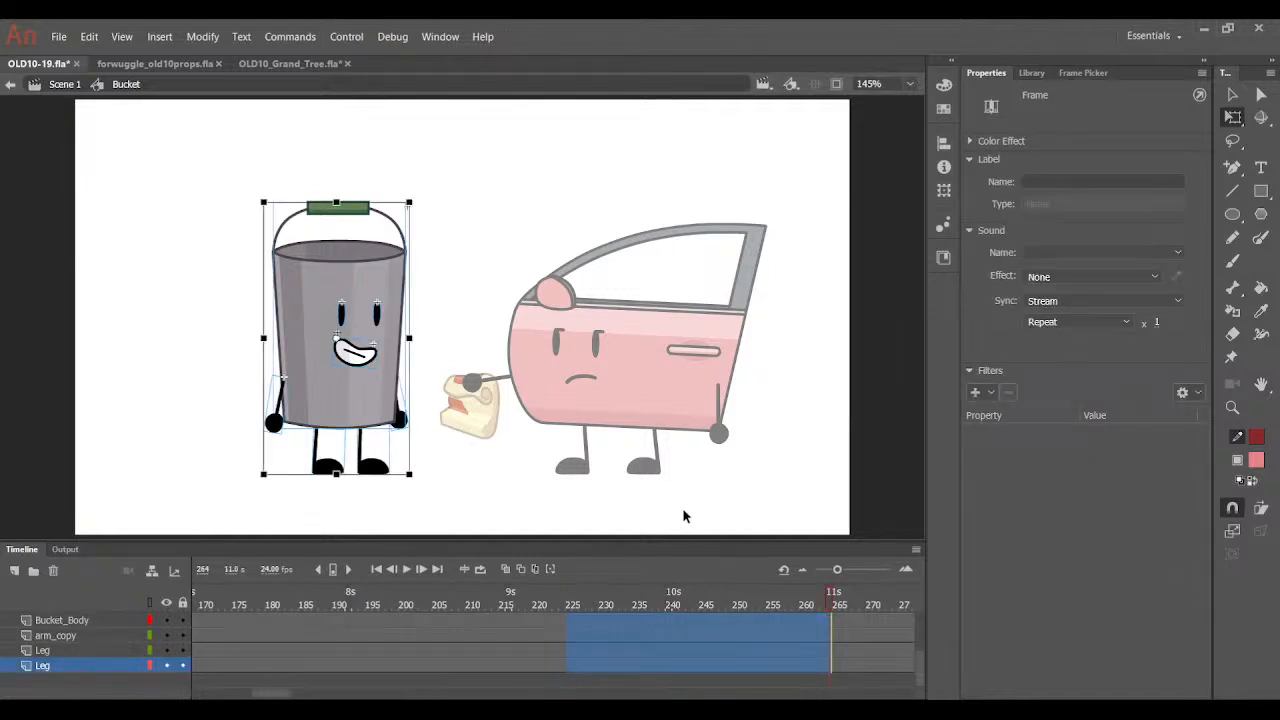
double_click(683, 511)
At frame 357 of the main scene, set the Bucket instance's first loop frame to 357.
click(287, 601)
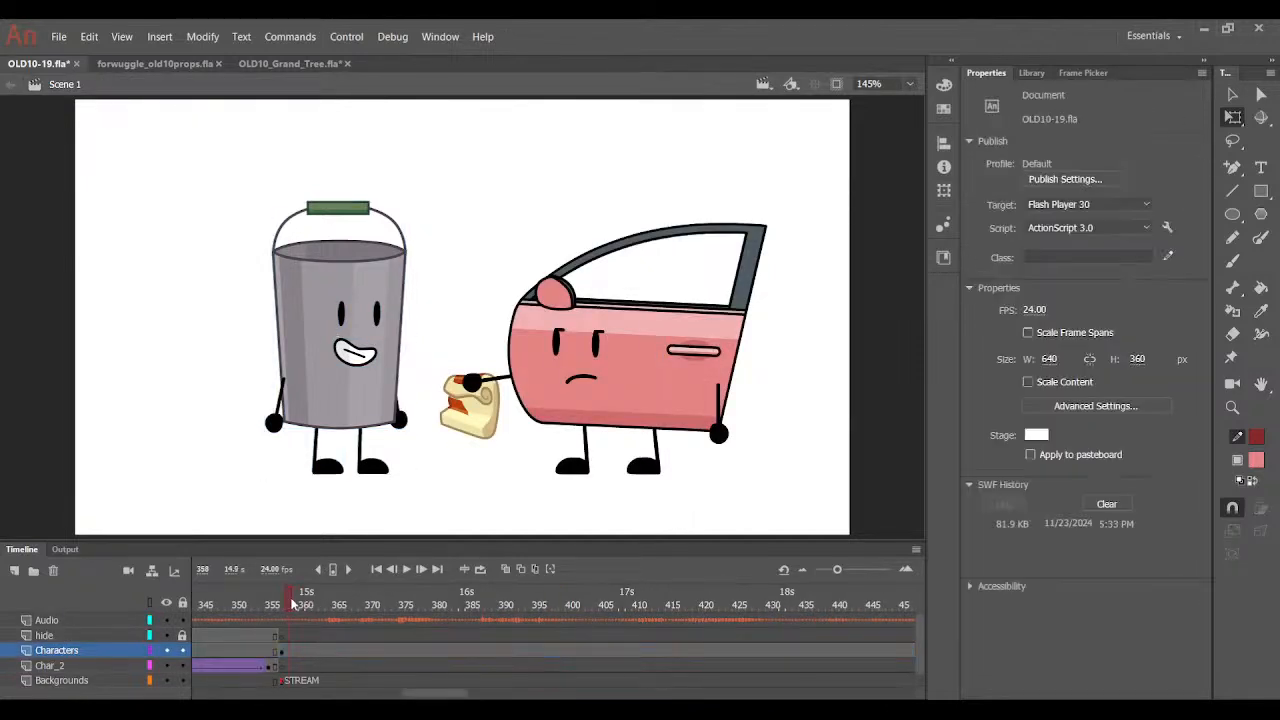
click(281, 601)
click(334, 379)
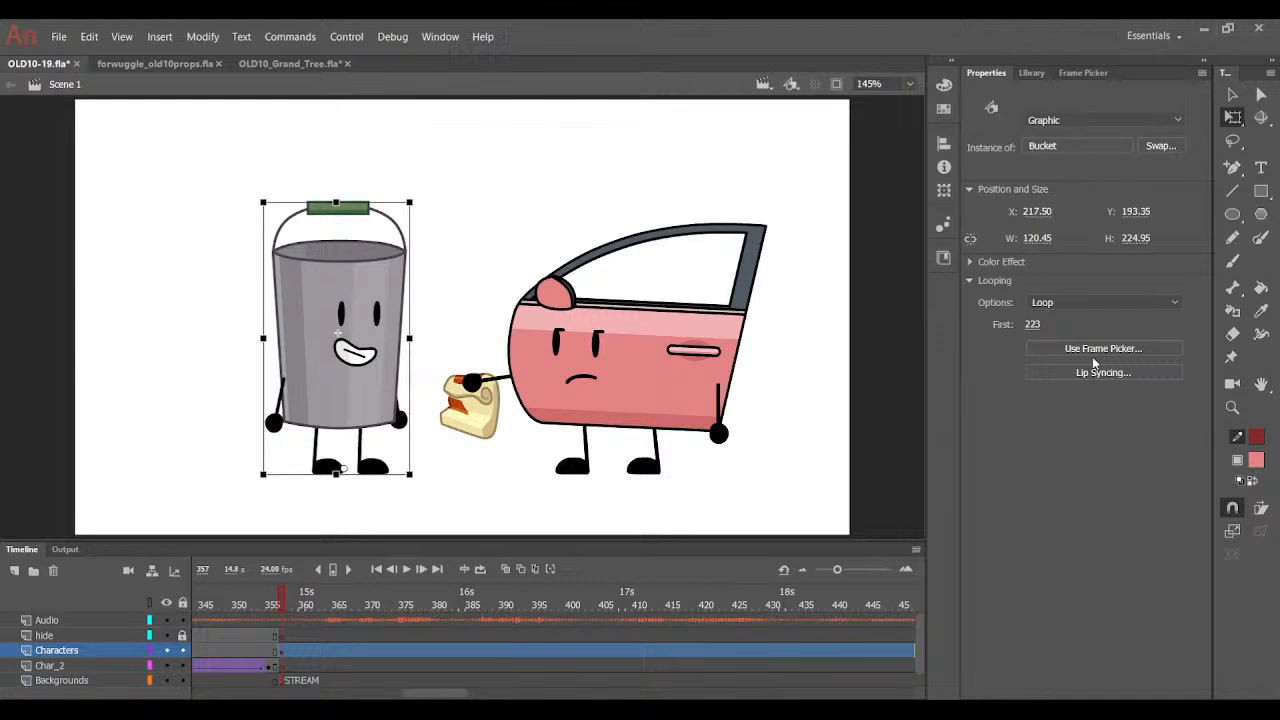
click(1032, 323)
text(3)
click(796, 384)
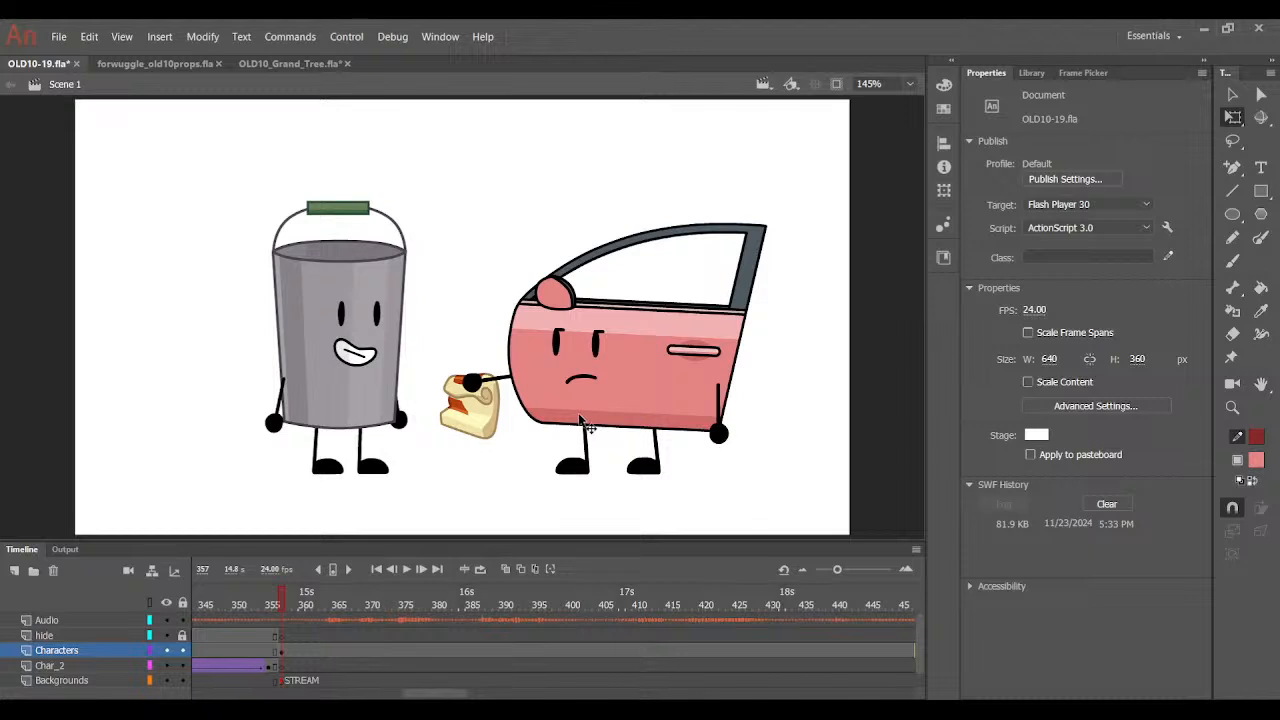
Open the Bucket symbol, enlarge the timeline to show every layer, and add keyframes to all layers at frame 357.
click(379, 395)
double_click(375, 376)
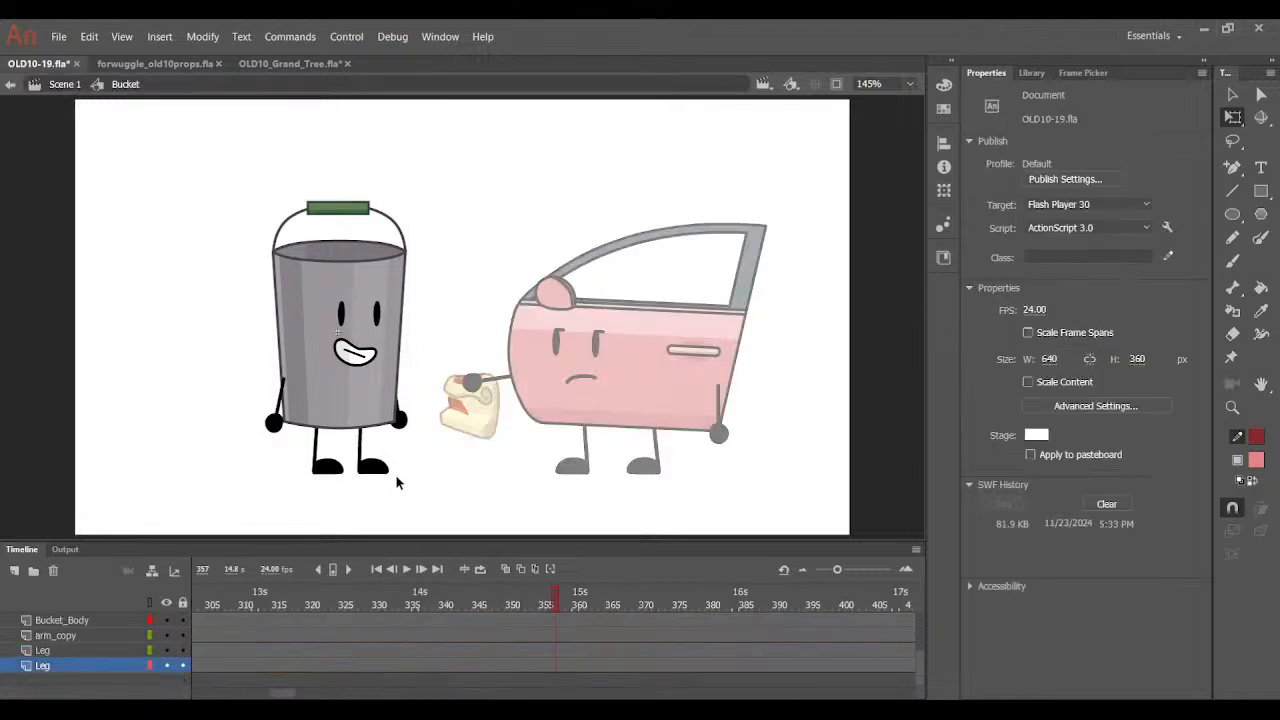
scroll(546, 620, up, 2)
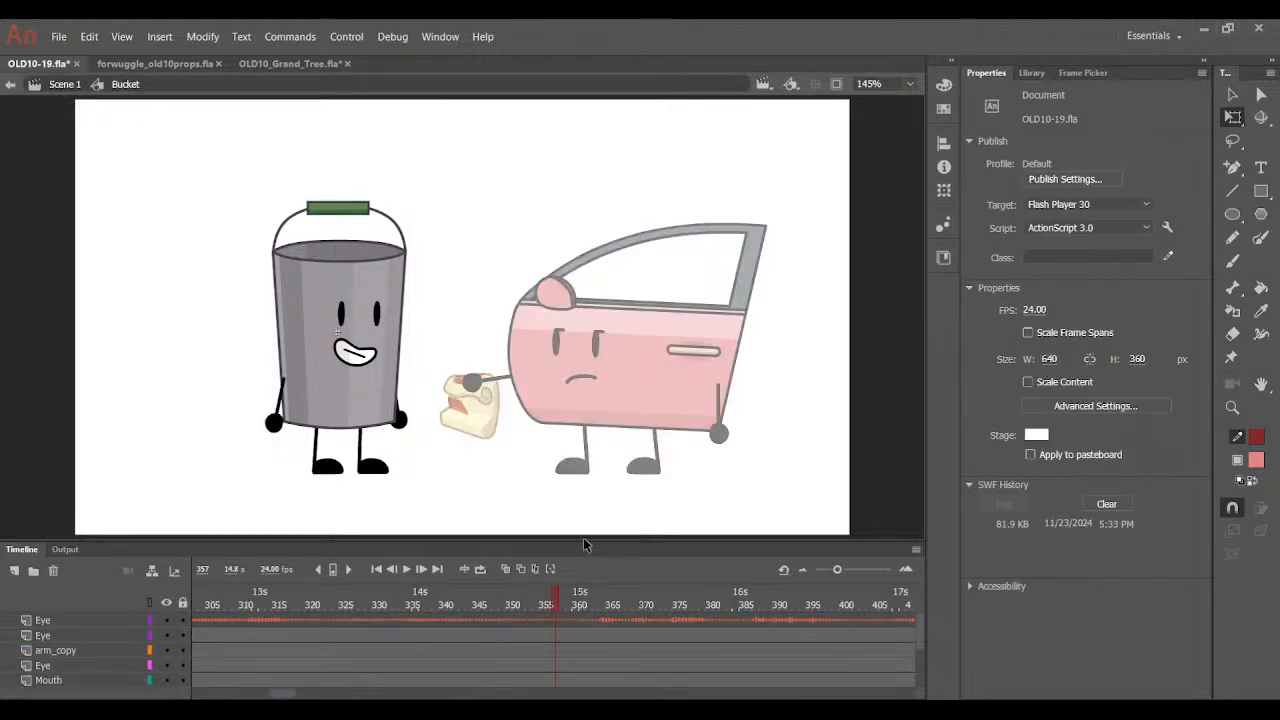
drag(586, 541, 586, 470)
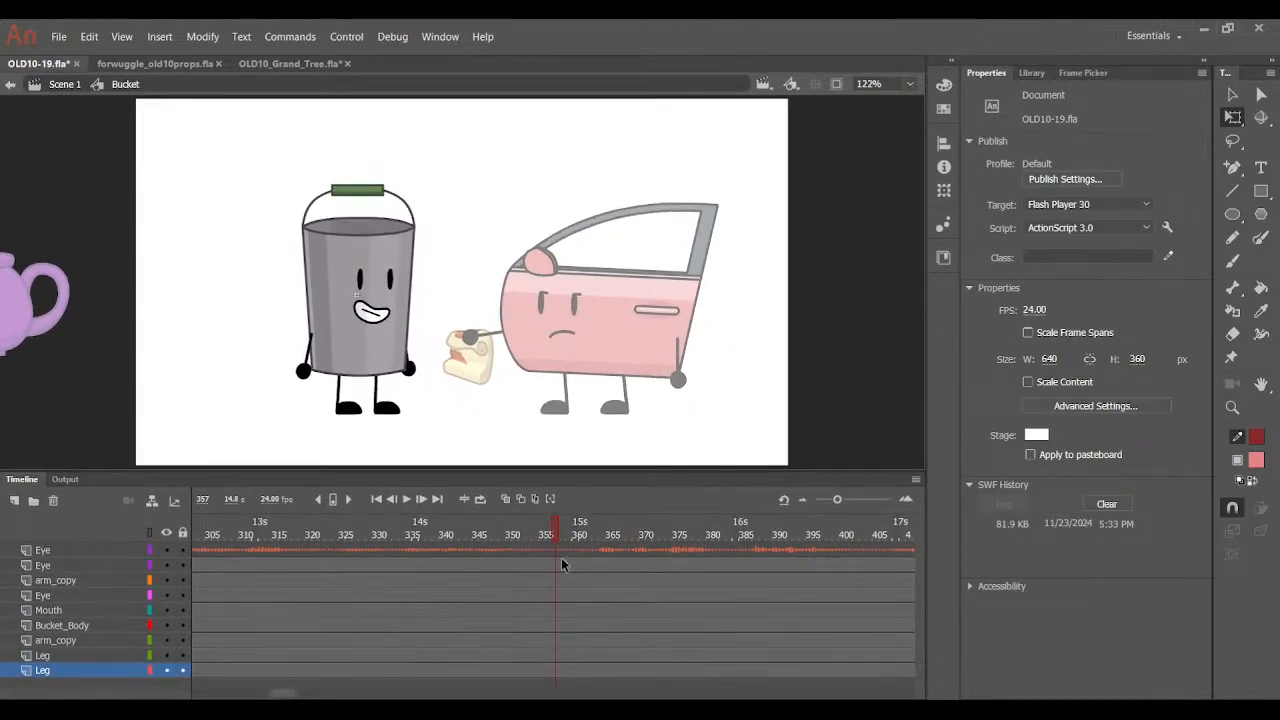
drag(559, 566, 558, 670)
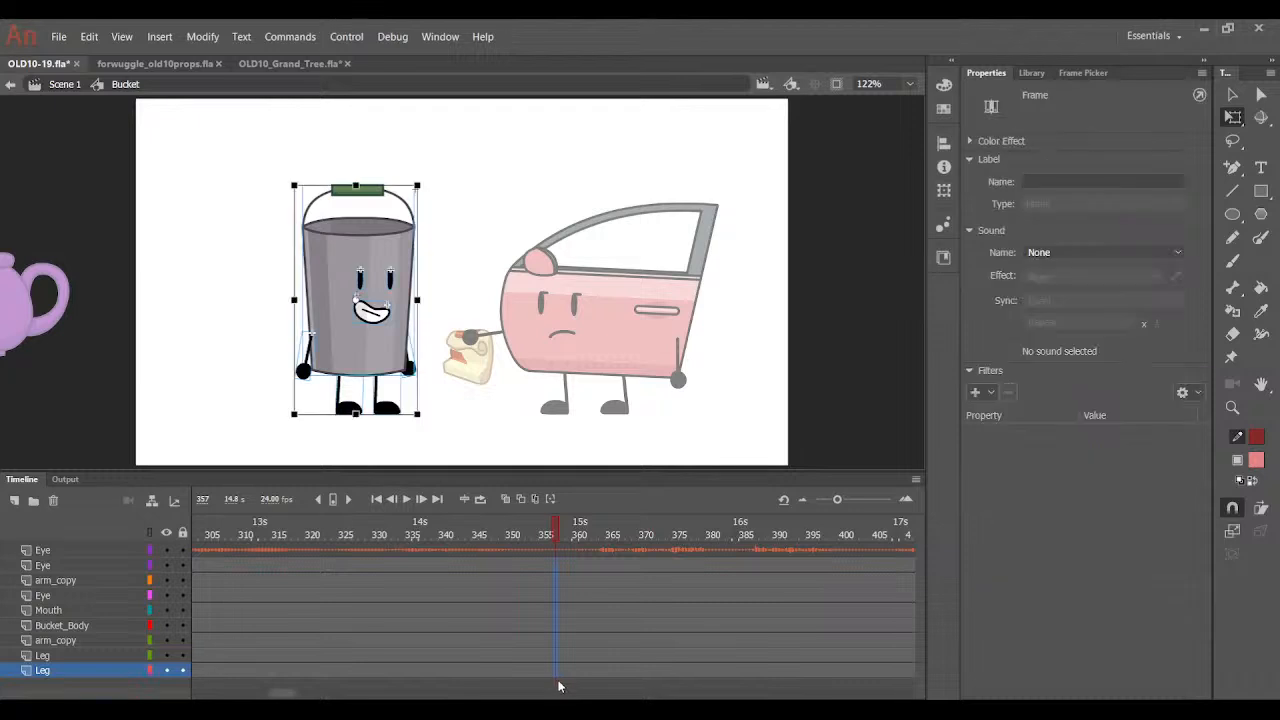
Insert keyframes on all of Bucket's body part layers at frame 365.
drag(559, 540, 612, 551)
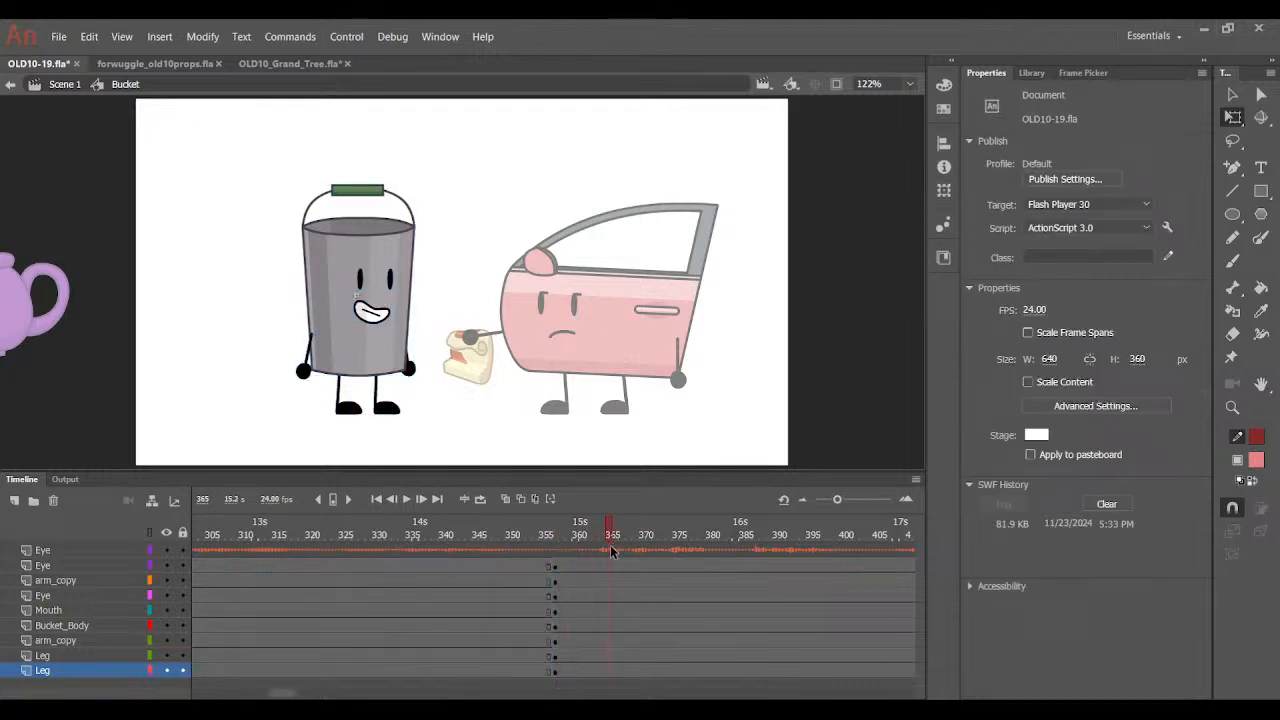
drag(614, 627, 609, 667)
key(F6)
click(533, 457)
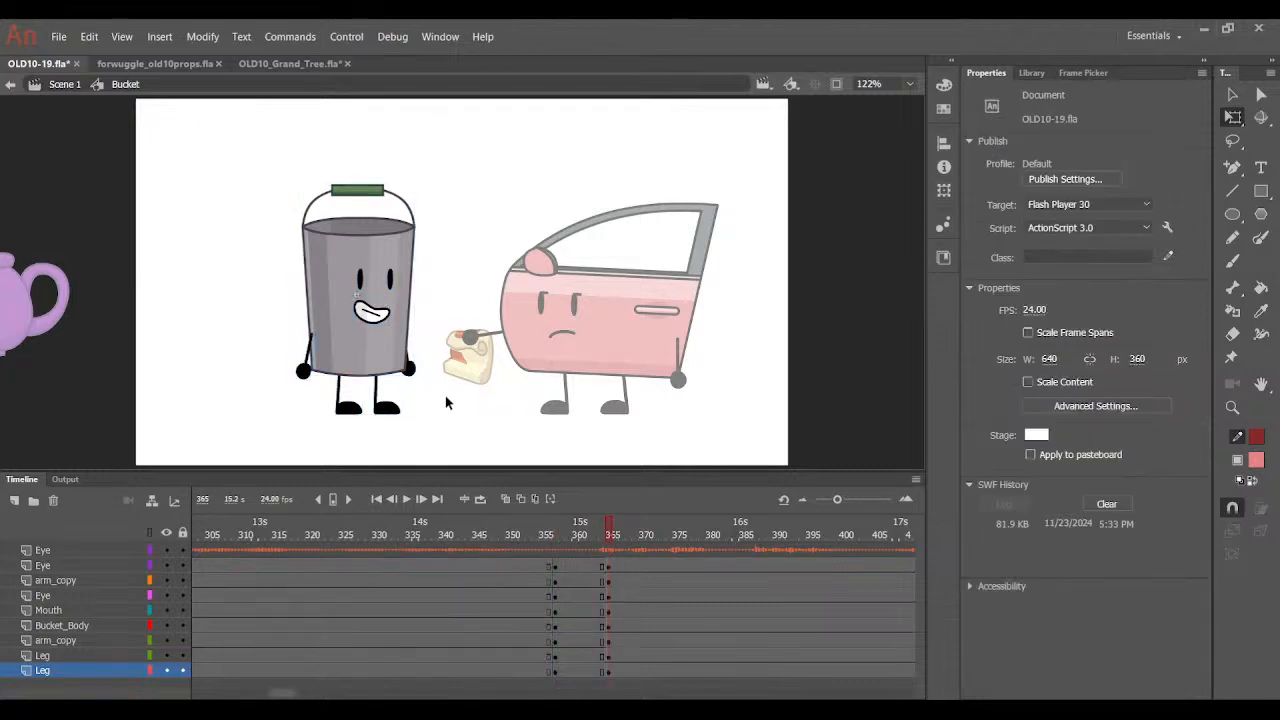
On the frame 365 keyframes, skew Bucket's legs slightly and tilt the upper body toward Car Door, seating it on the legs.
click(367, 392)
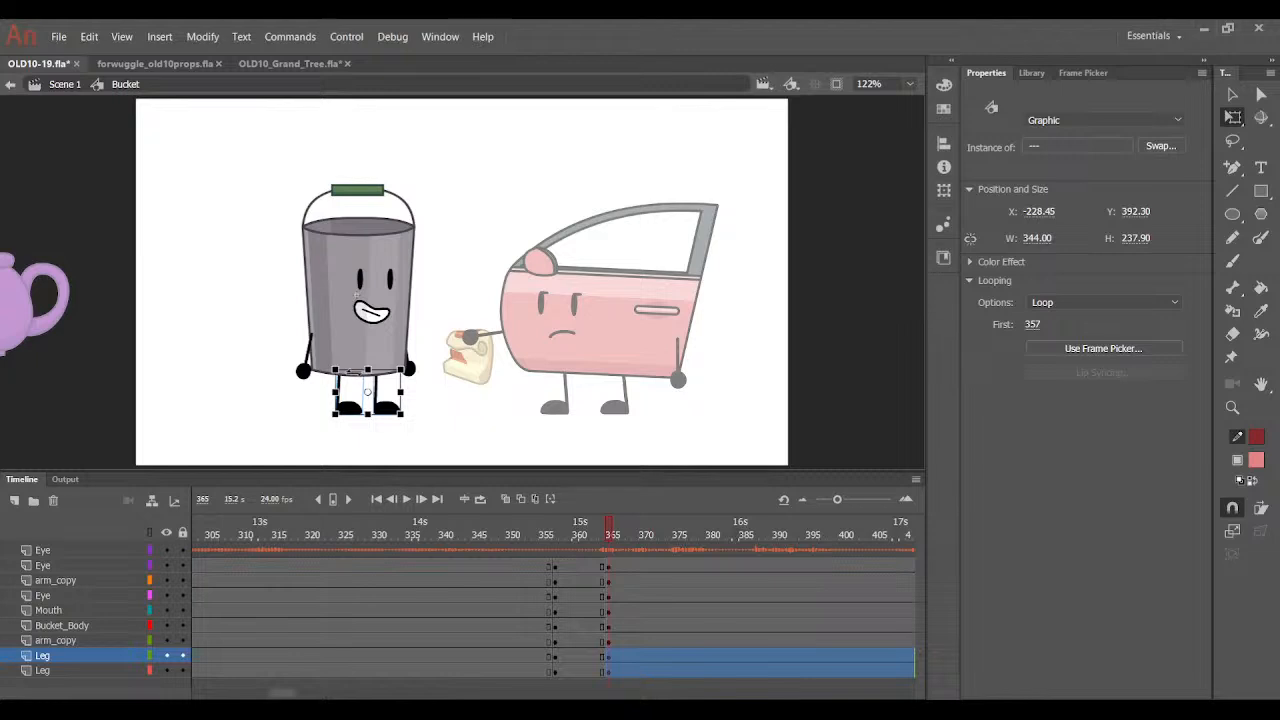
drag(353, 372, 349, 378)
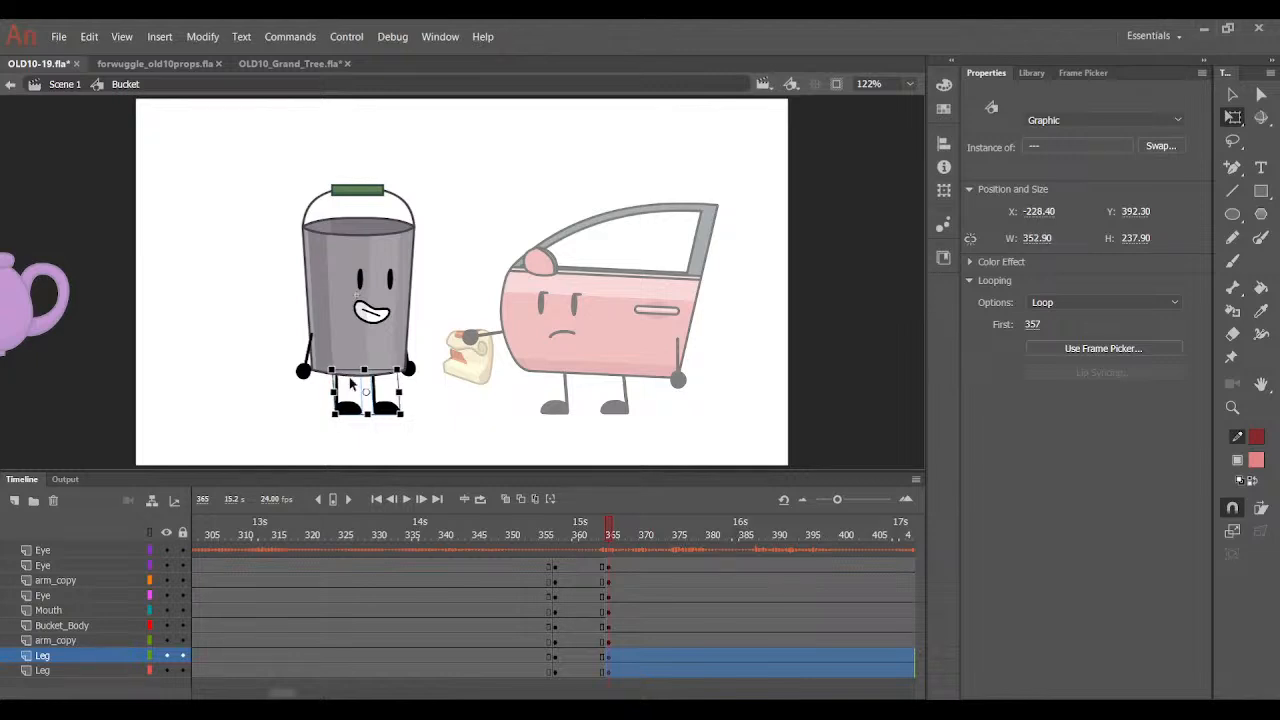
drag(271, 357, 600, 174)
drag(430, 399, 421, 415)
key(ctrl+=)
scroll(416, 414, down, 2)
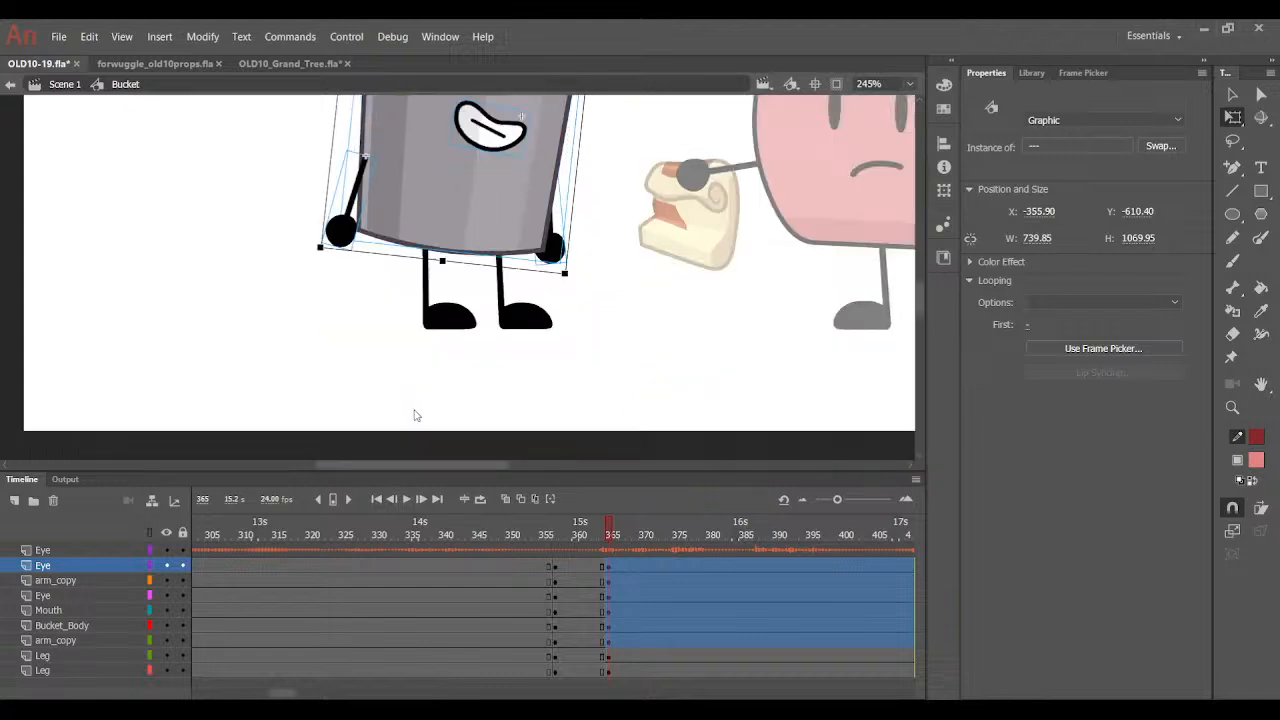
scroll(432, 360, up, 1)
drag(484, 315, 492, 323)
click(787, 299)
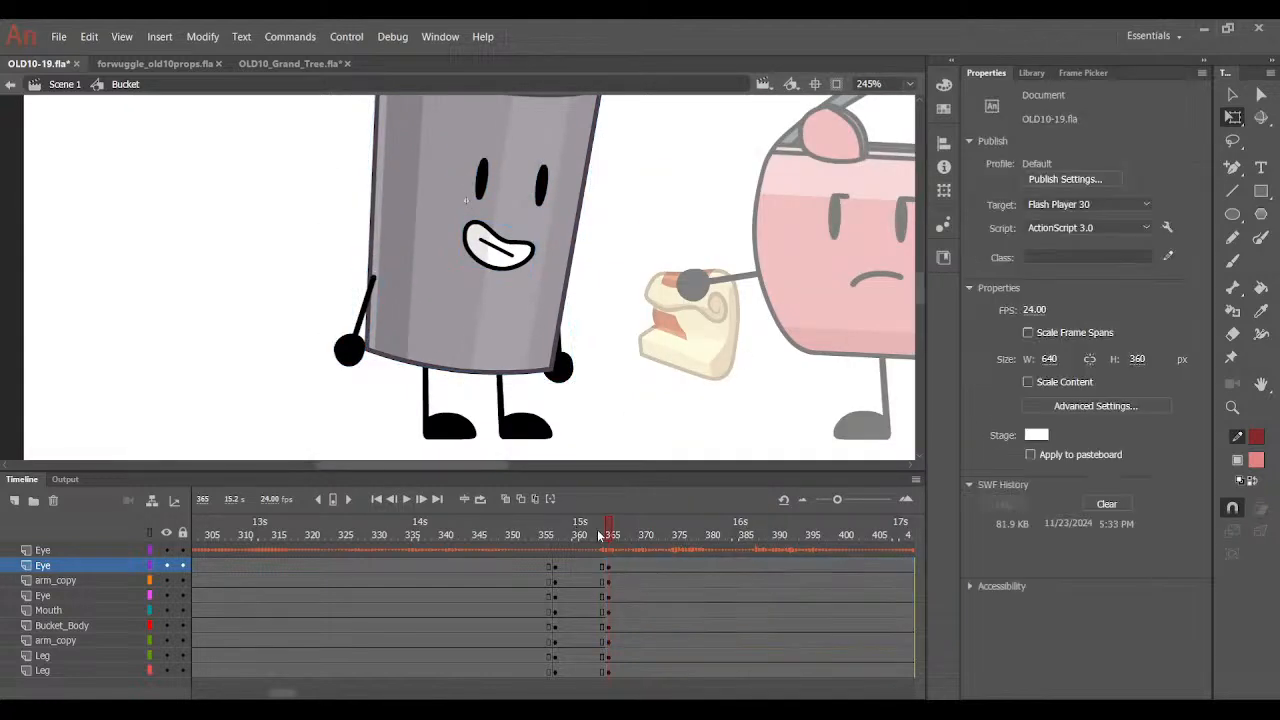
Compare the two poses and nudge Bucket's tilted upper body slightly right and down over the legs.
drag(598, 532, 622, 532)
key(comma)
key(comma)
key(comma)
key(comma)
key(ctrl+a)
click(656, 388)
click(613, 539)
drag(324, 314, 750, 47)
drag(500, 287, 503, 283)
key(ctrl+z)
key(ctrl+y)
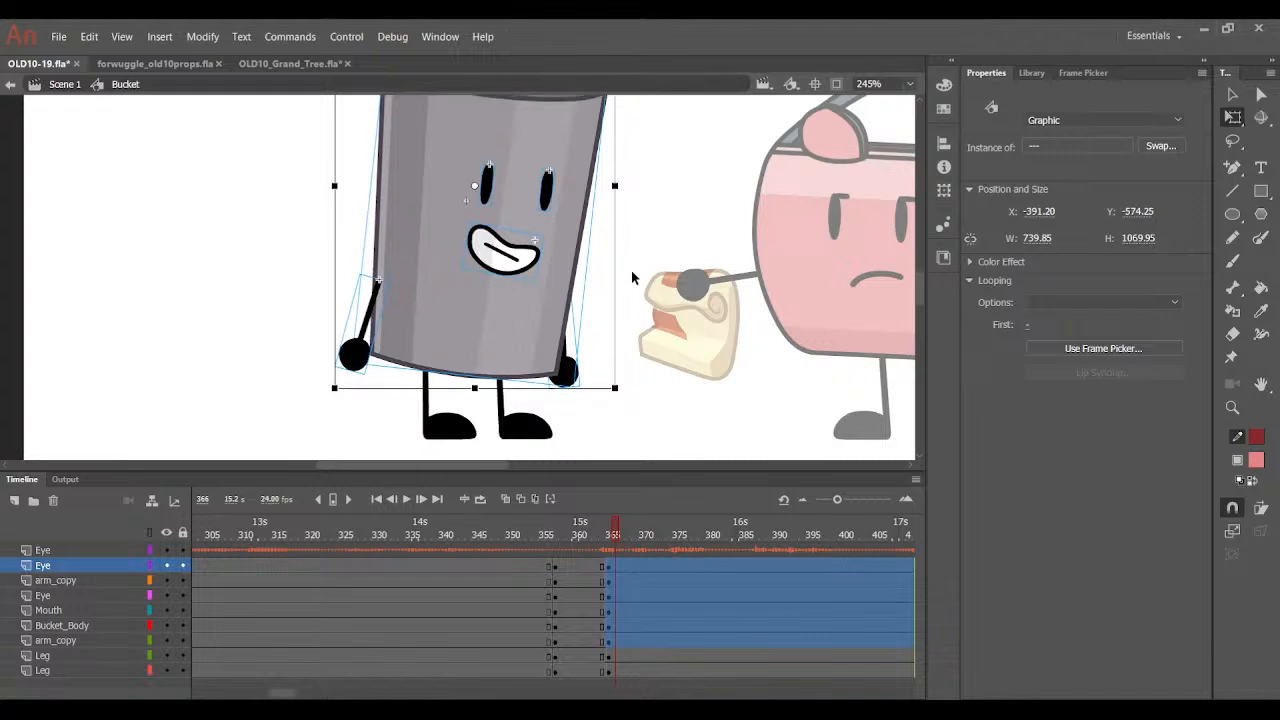
click(631, 269)
Rotate Bucket's far arm to horizontal and place it so the hand reaches the food item.
click(570, 371)
drag(594, 404, 624, 287)
click(677, 299)
click(612, 298)
click(684, 234)
Rotate Bucket's near arm to horizontal and place it below the other arm, reaching for the food item.
click(352, 362)
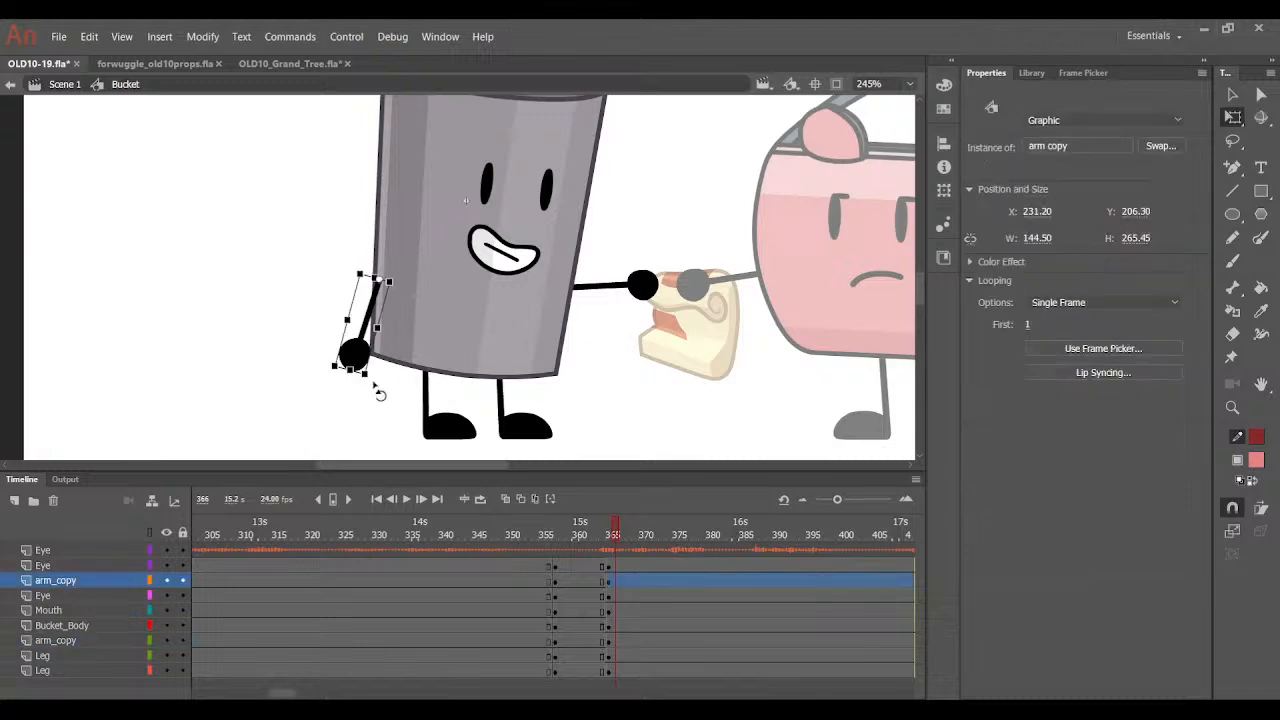
drag(380, 393, 567, 281)
drag(467, 289, 643, 330)
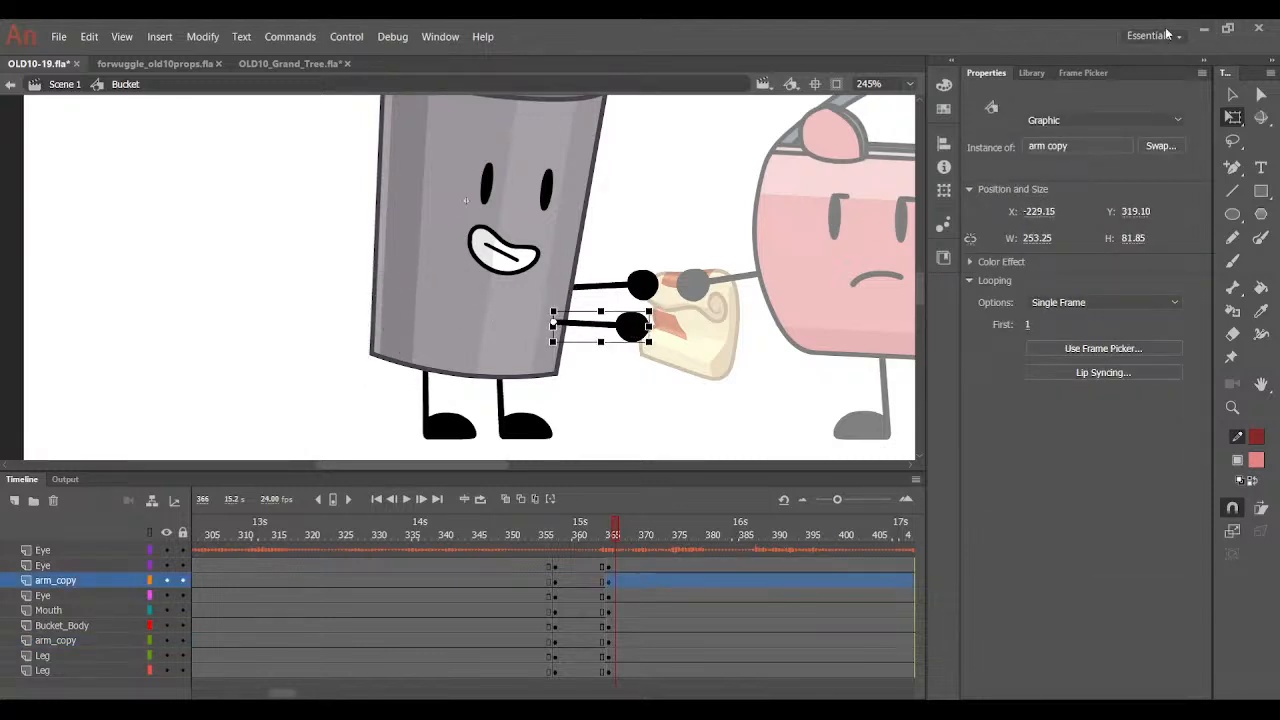
click(1090, 73)
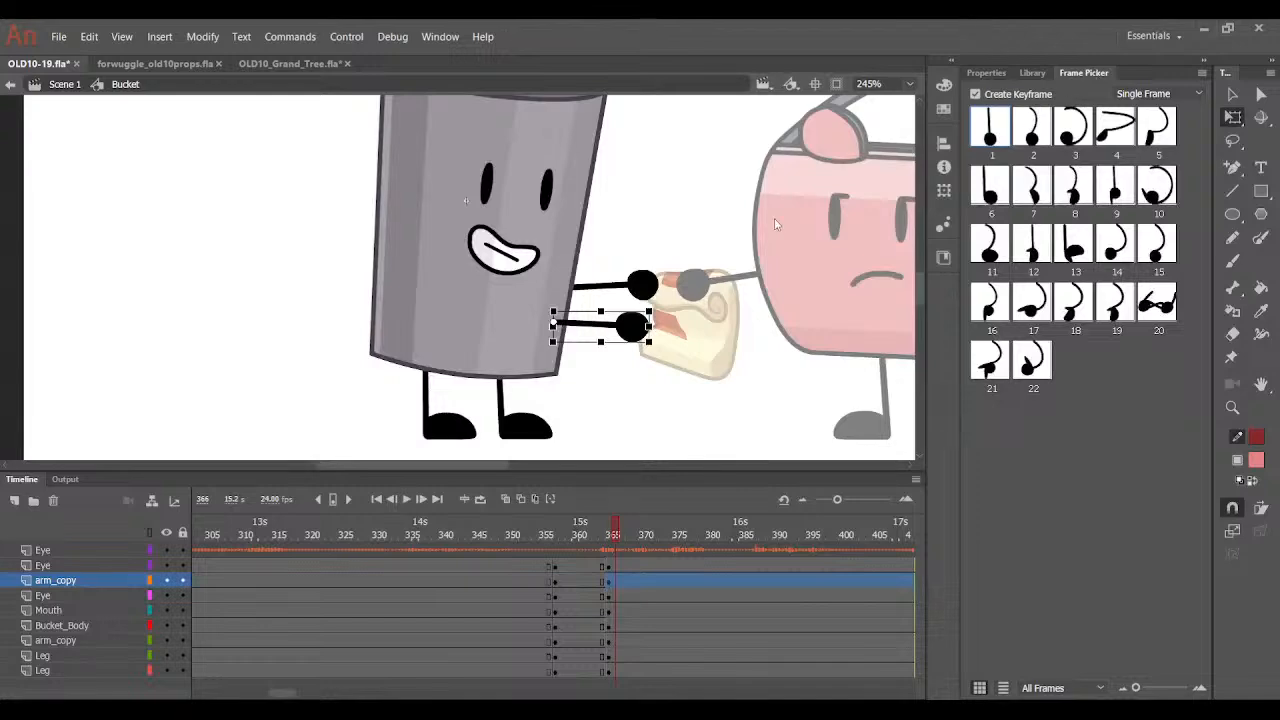
click(714, 236)
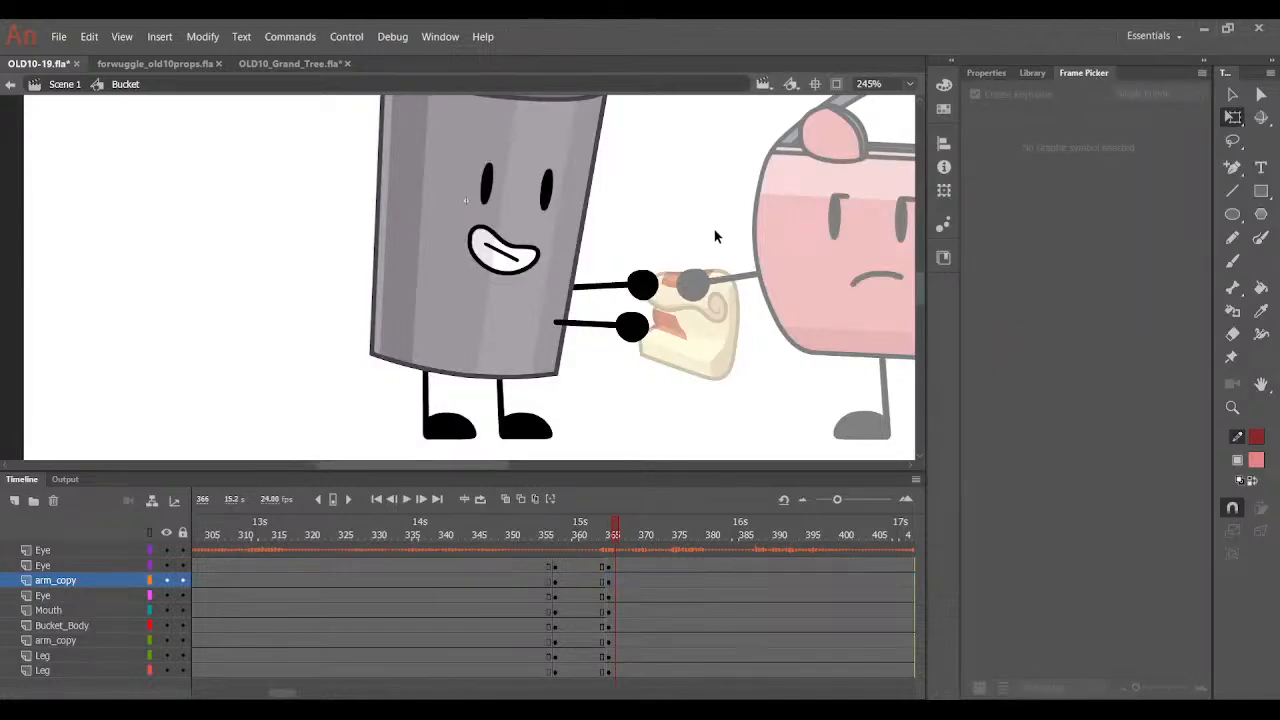
Shift Bucket's eyes and mouth together slightly toward Car Door and down in the reaching pose.
scroll(615, 442, up, 1)
scroll(555, 414, down, 1)
click(488, 192)
shift+click(547, 195)
shift+click(513, 258)
drag(510, 259, 520, 260)
key(Down)
key(Down)
click(627, 199)
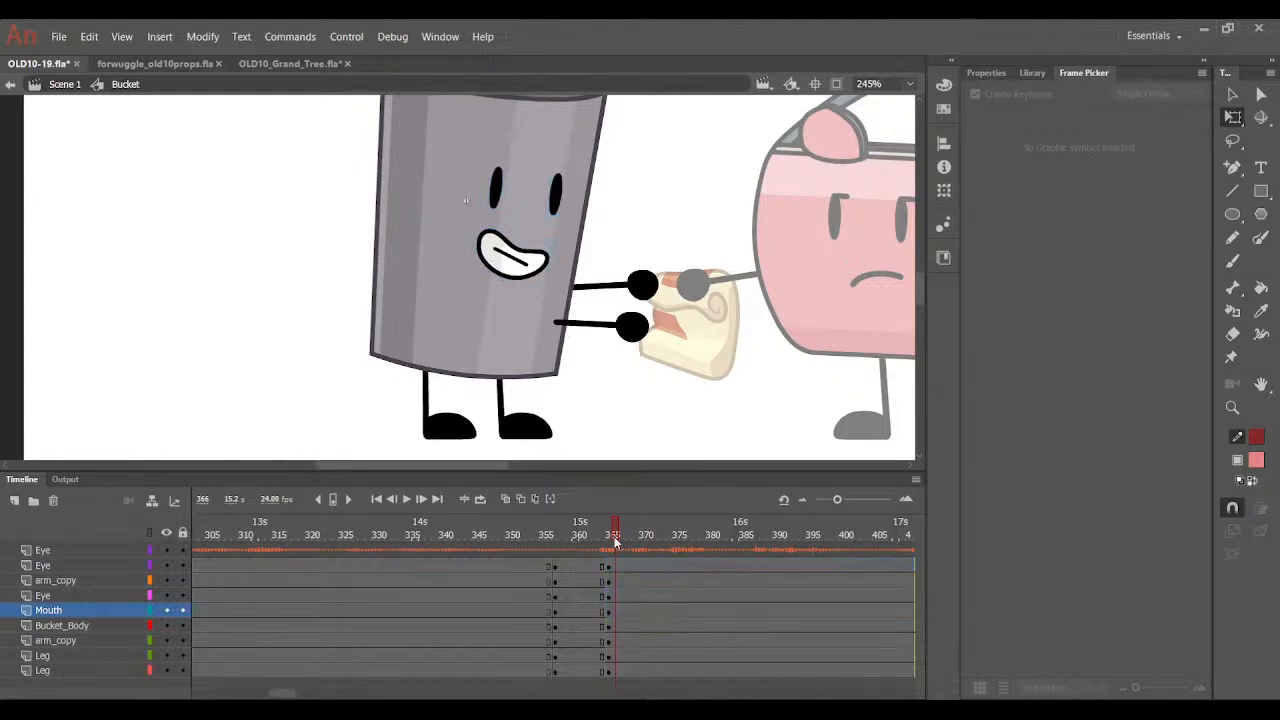
At frame 357, skew Bucket's legs slightly and tilt the upper body back, away from Car Door.
drag(614, 538, 555, 530)
drag(394, 424, 580, 401)
drag(462, 355, 468, 356)
drag(314, 323, 663, 42)
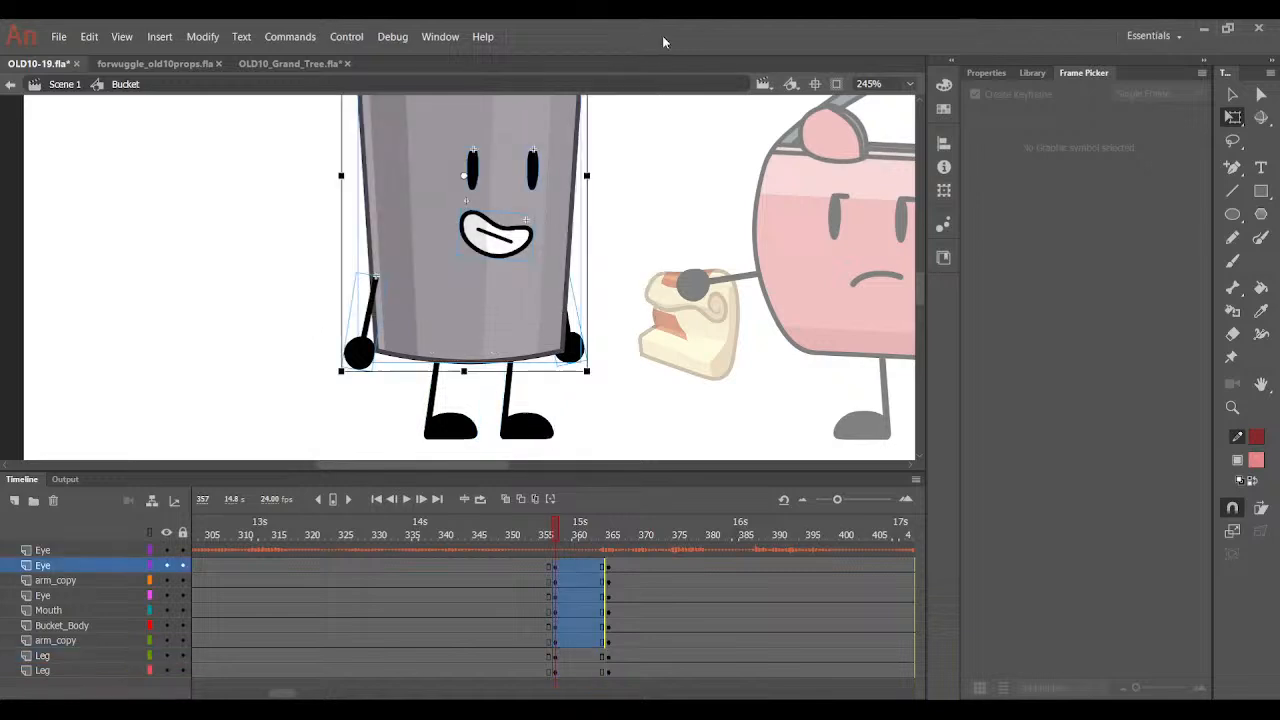
drag(596, 396, 607, 391)
drag(513, 330, 508, 331)
click(620, 255)
Change both of Bucket's eyes at frame 357 to eye shape 2.
click(464, 168)
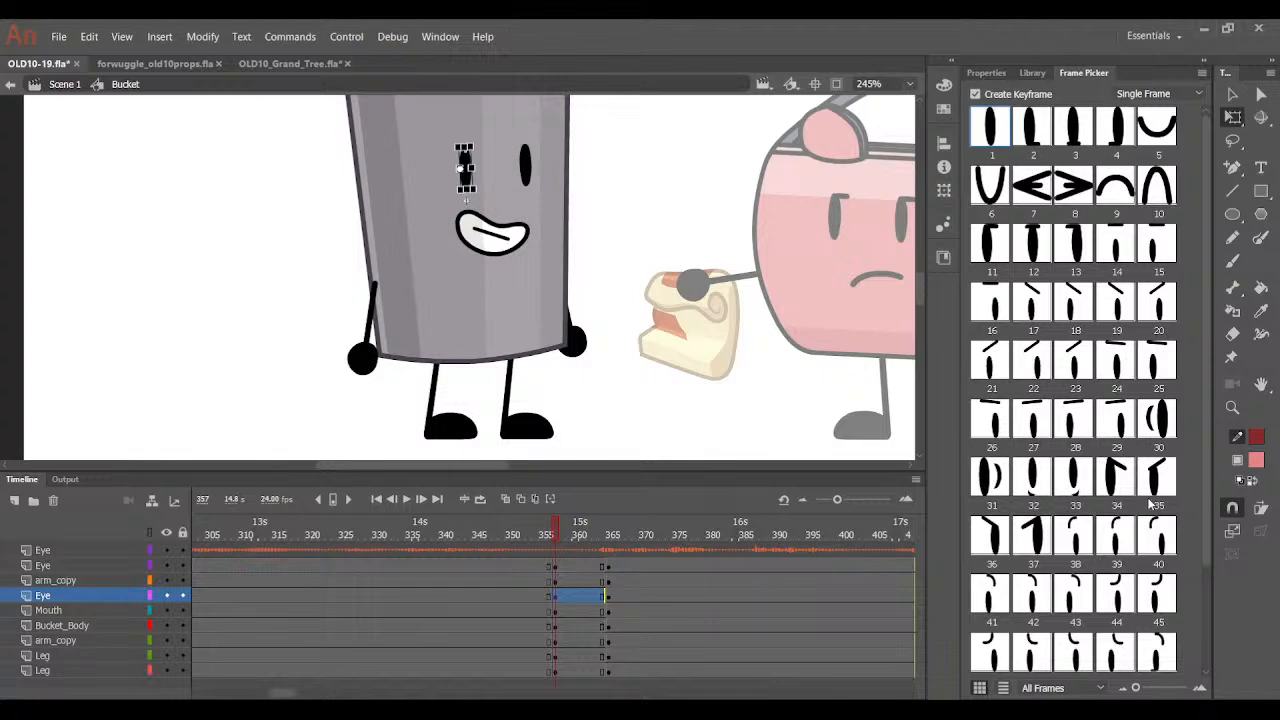
click(1119, 138)
click(1036, 140)
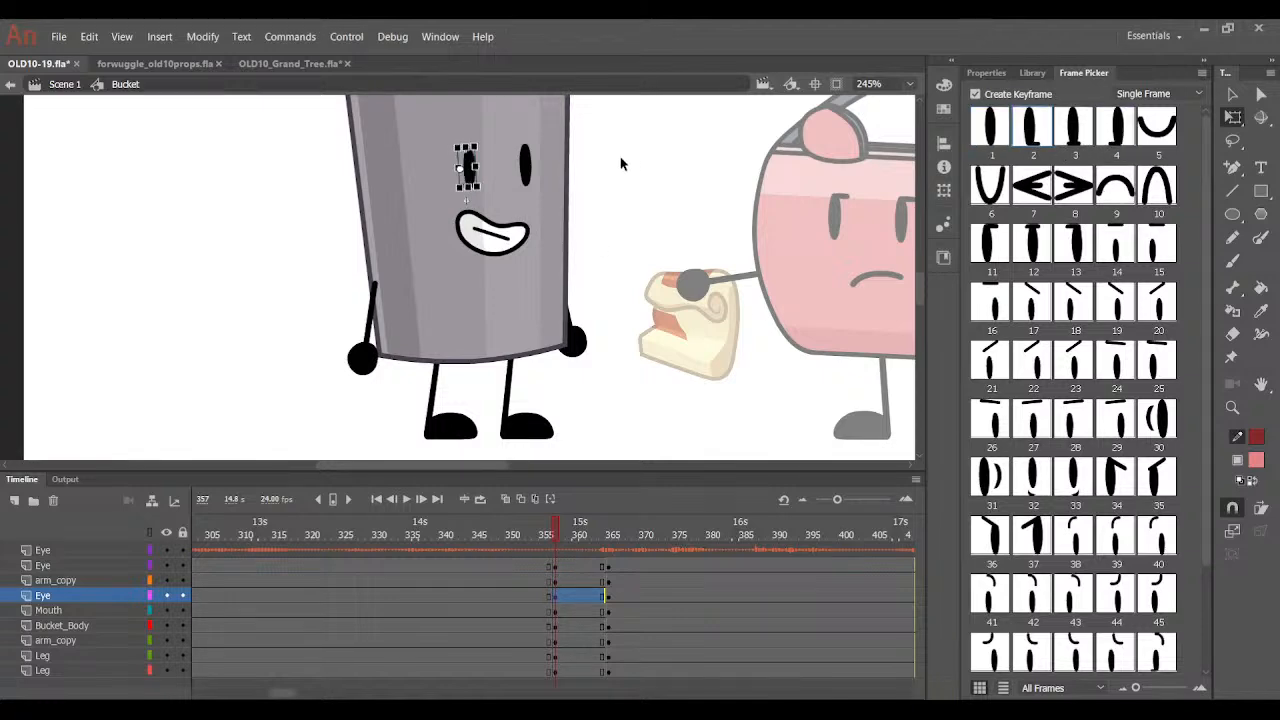
click(527, 170)
click(1037, 121)
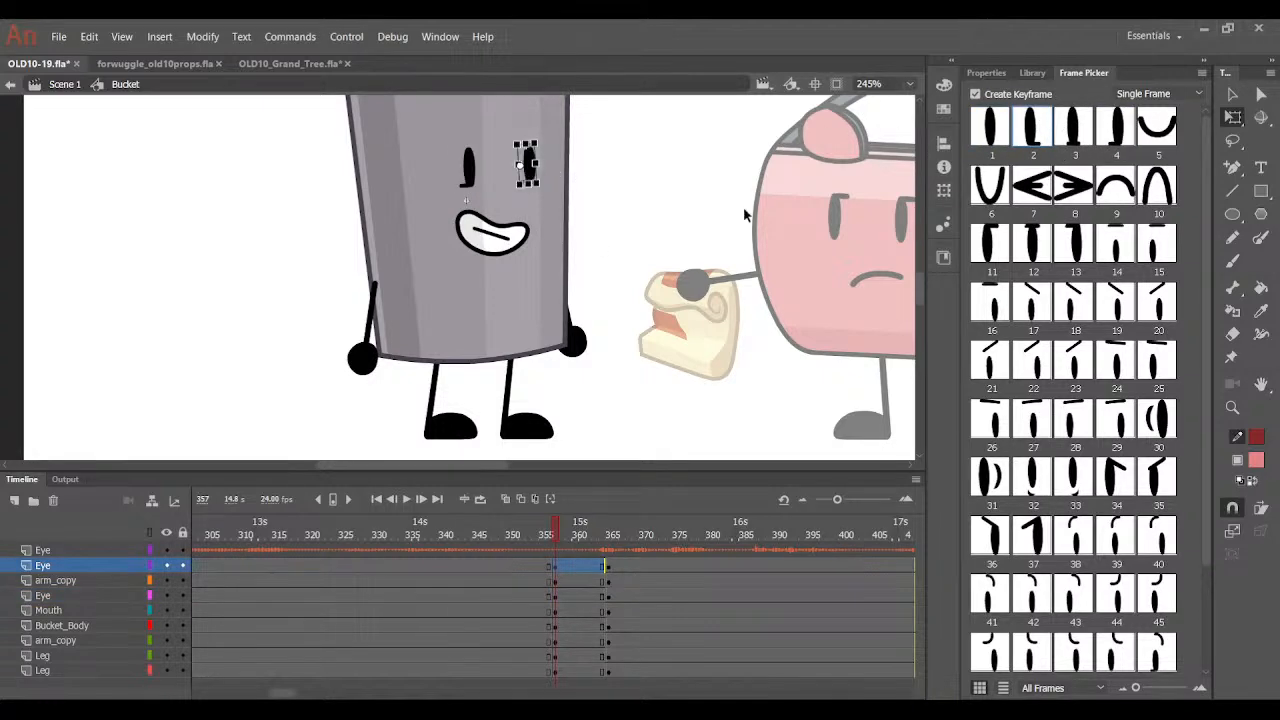
click(600, 210)
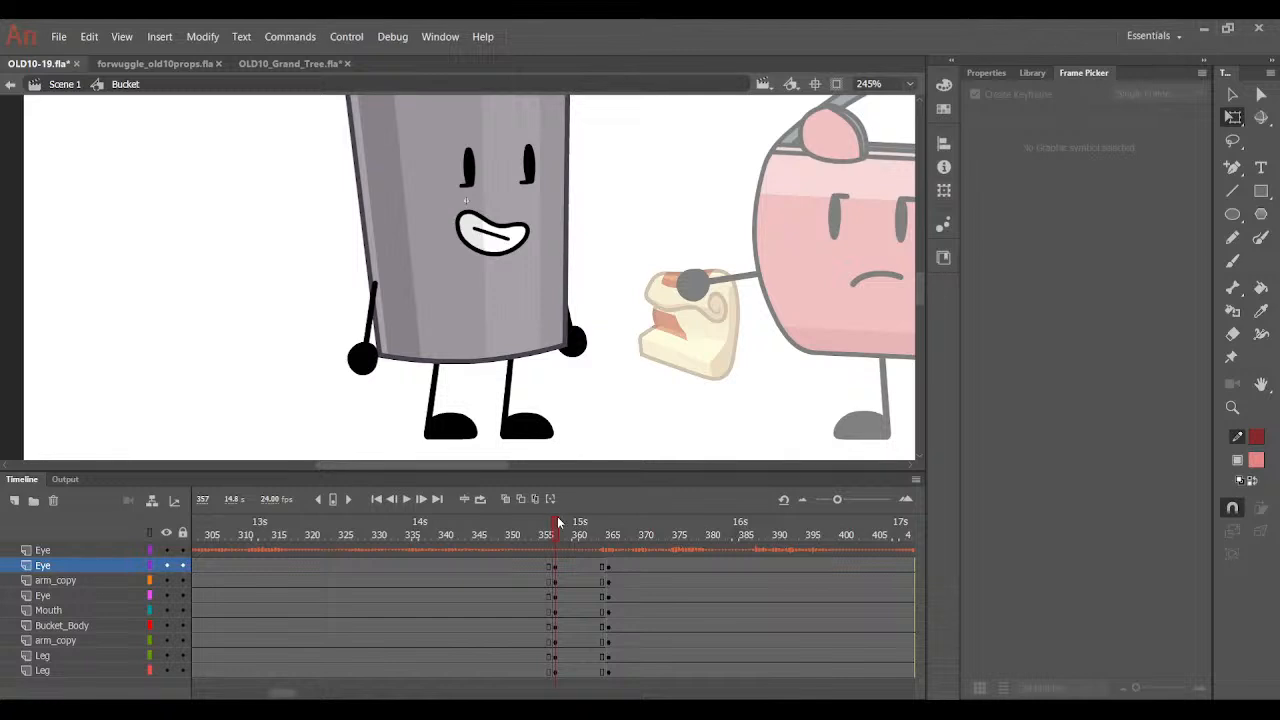
drag(557, 521, 596, 532)
drag(577, 530, 566, 530)
drag(561, 527, 555, 525)
click(490, 236)
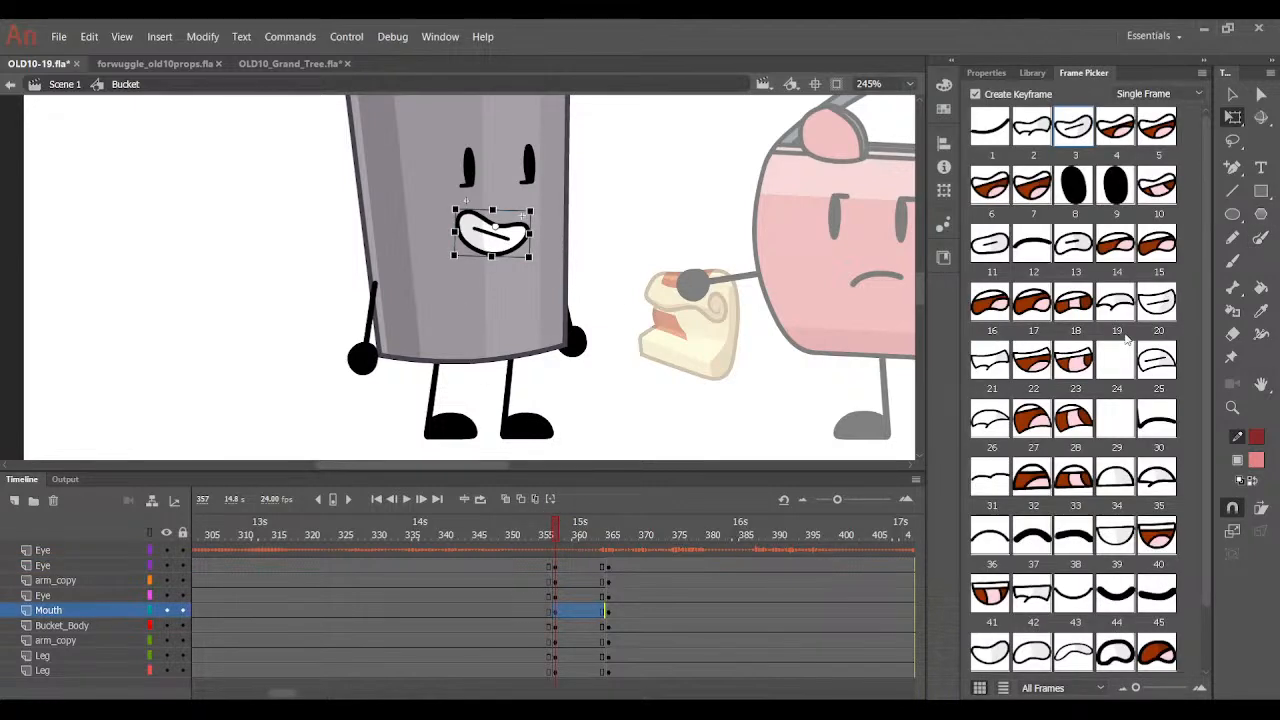
click(697, 380)
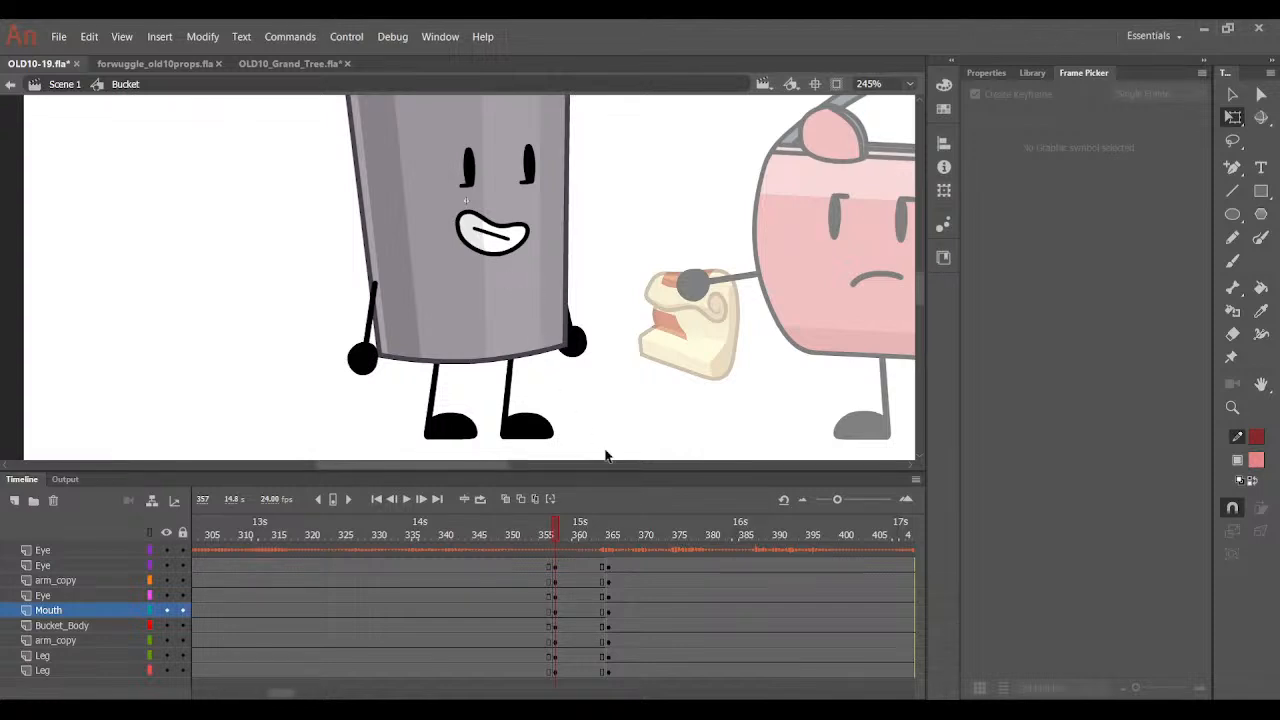
At frame 365, change Bucket's eye farther from Car Door to eye shape 43 and the nearer eye to shape 39.
drag(577, 535, 606, 543)
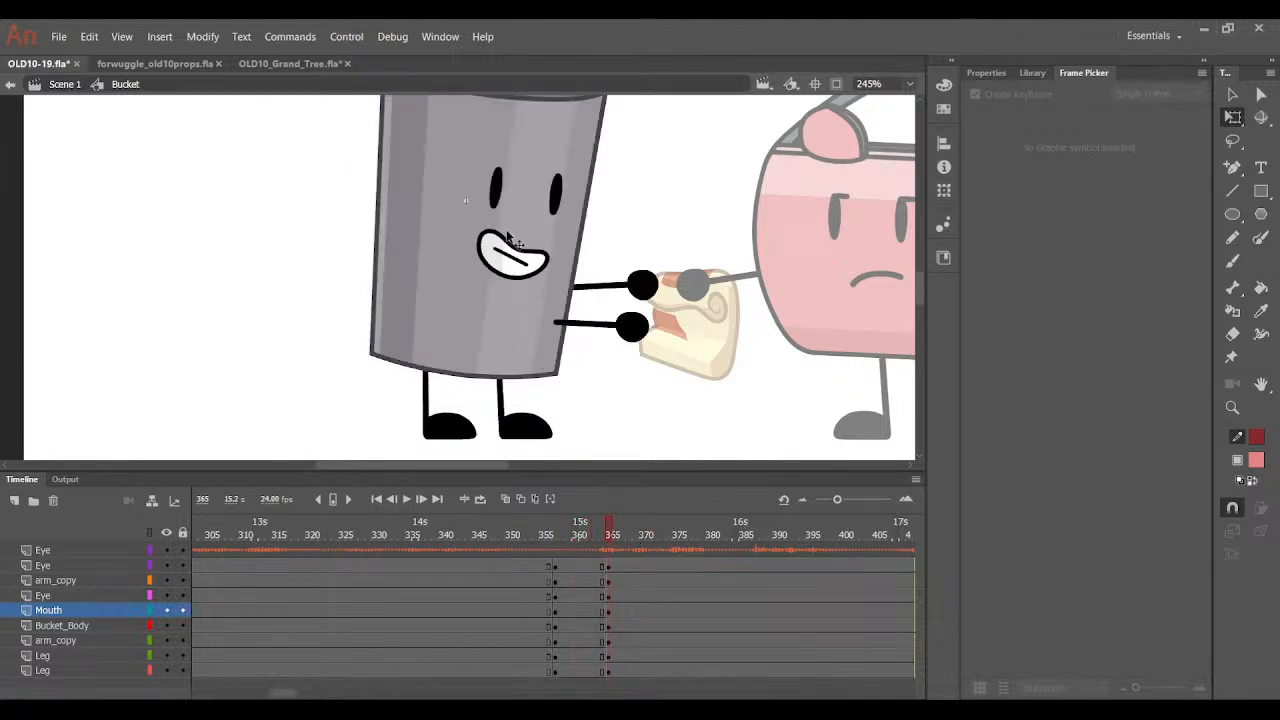
click(495, 188)
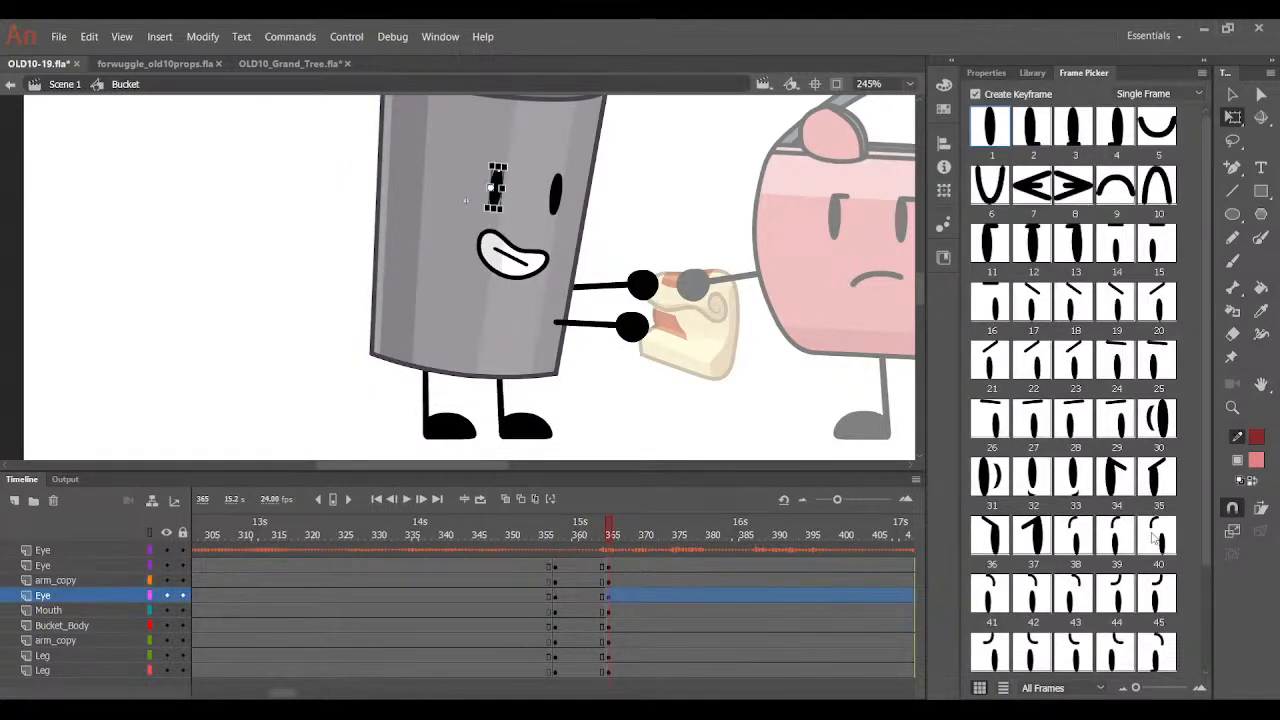
click(1157, 538)
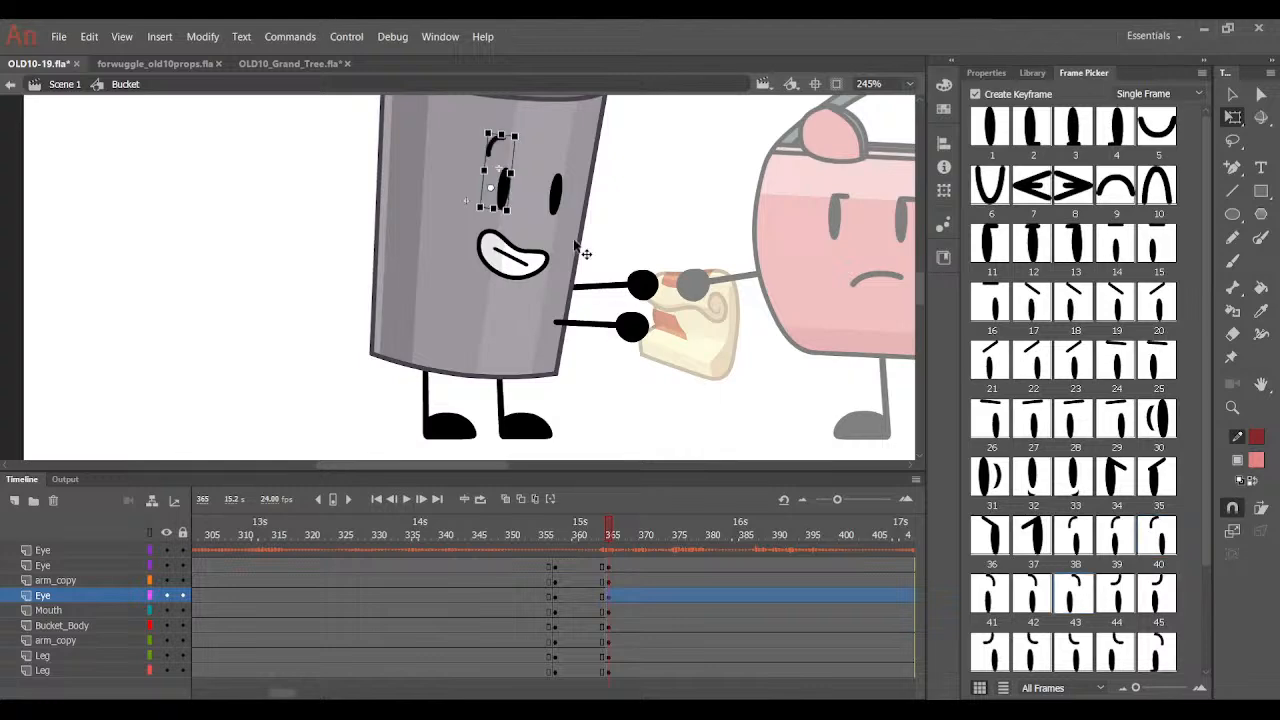
click(556, 195)
click(1125, 550)
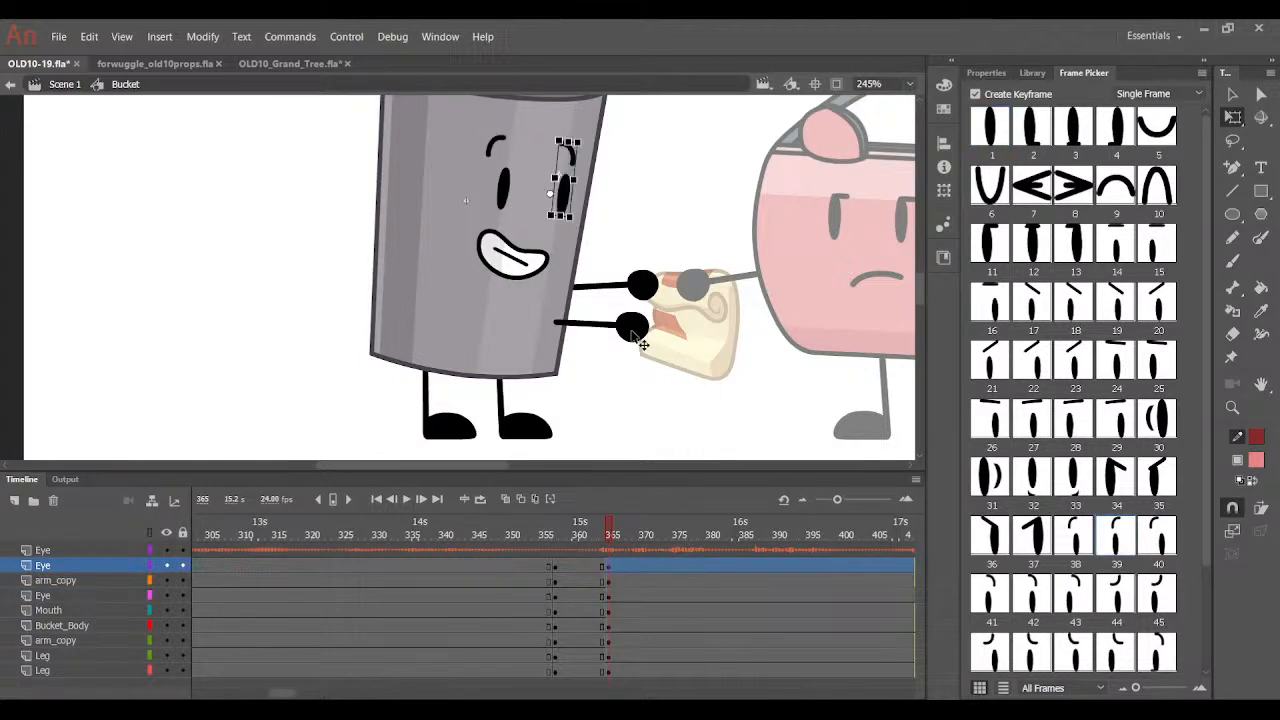
Nudge both of Bucket's eyes and the mouth together slightly down at frame 365.
click(633, 333)
click(623, 382)
drag(607, 522, 609, 532)
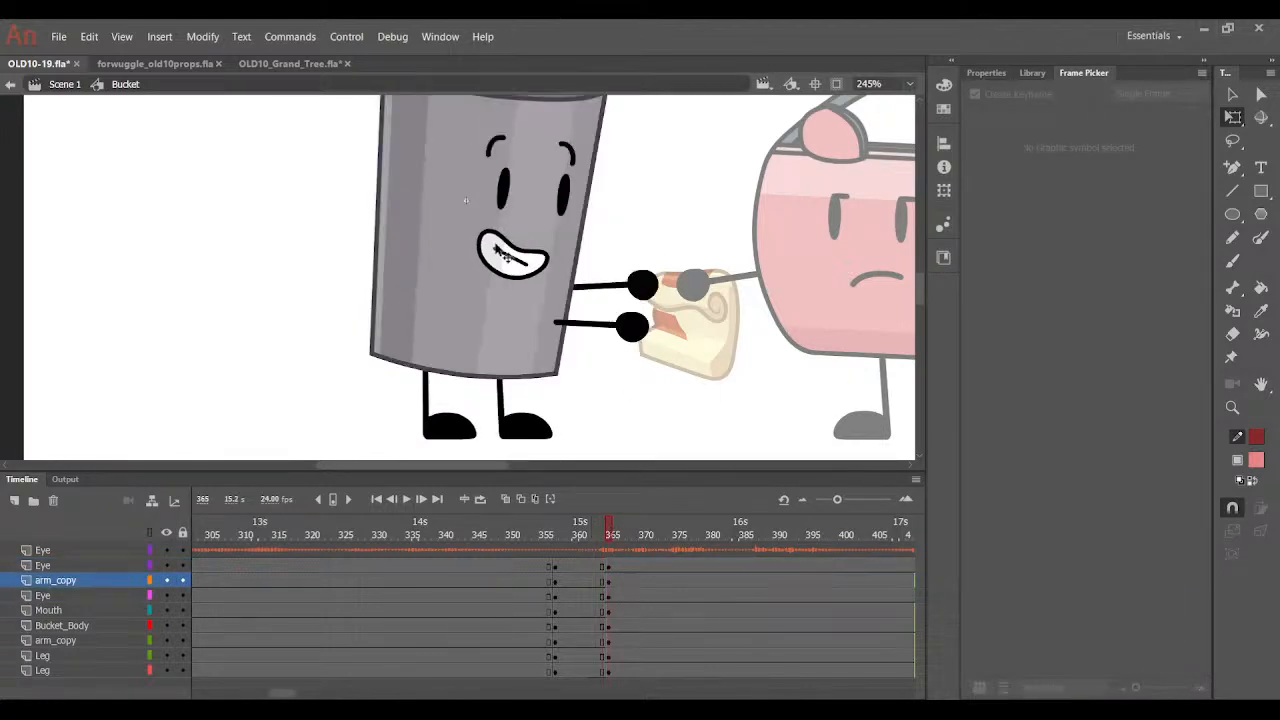
click(502, 197)
shift+click(560, 195)
shift+click(514, 265)
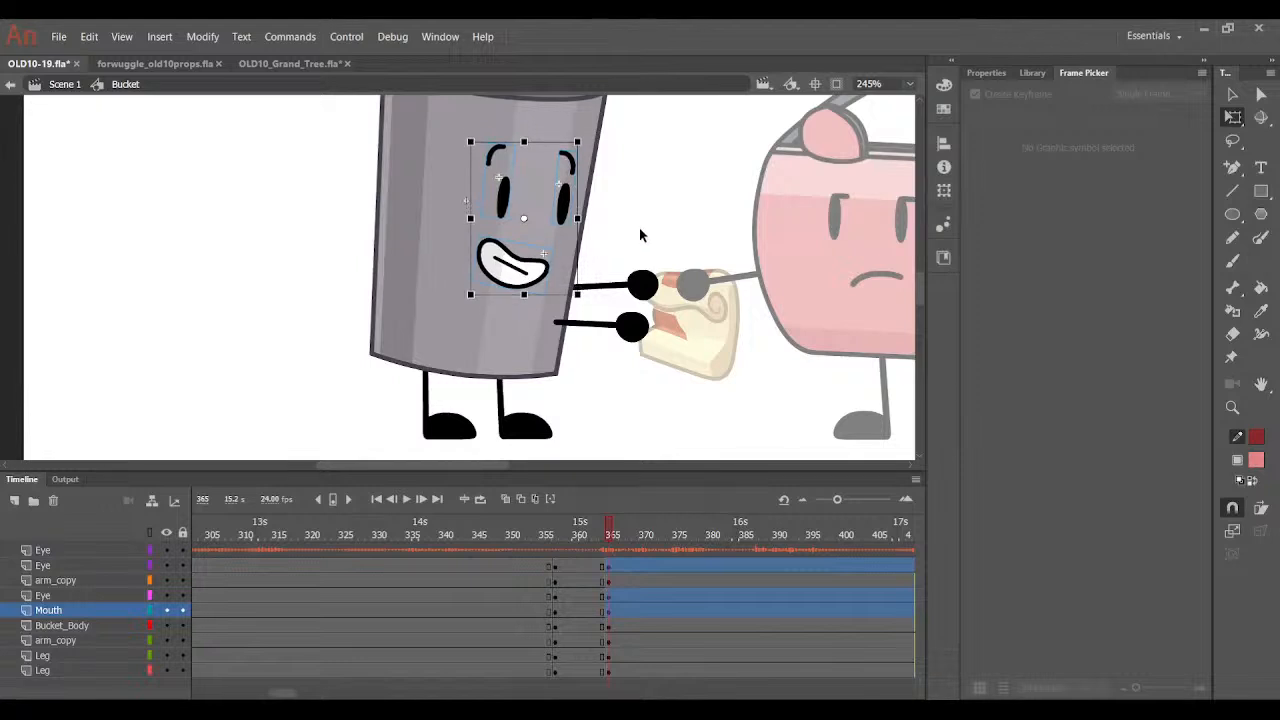
click(663, 315)
click(604, 534)
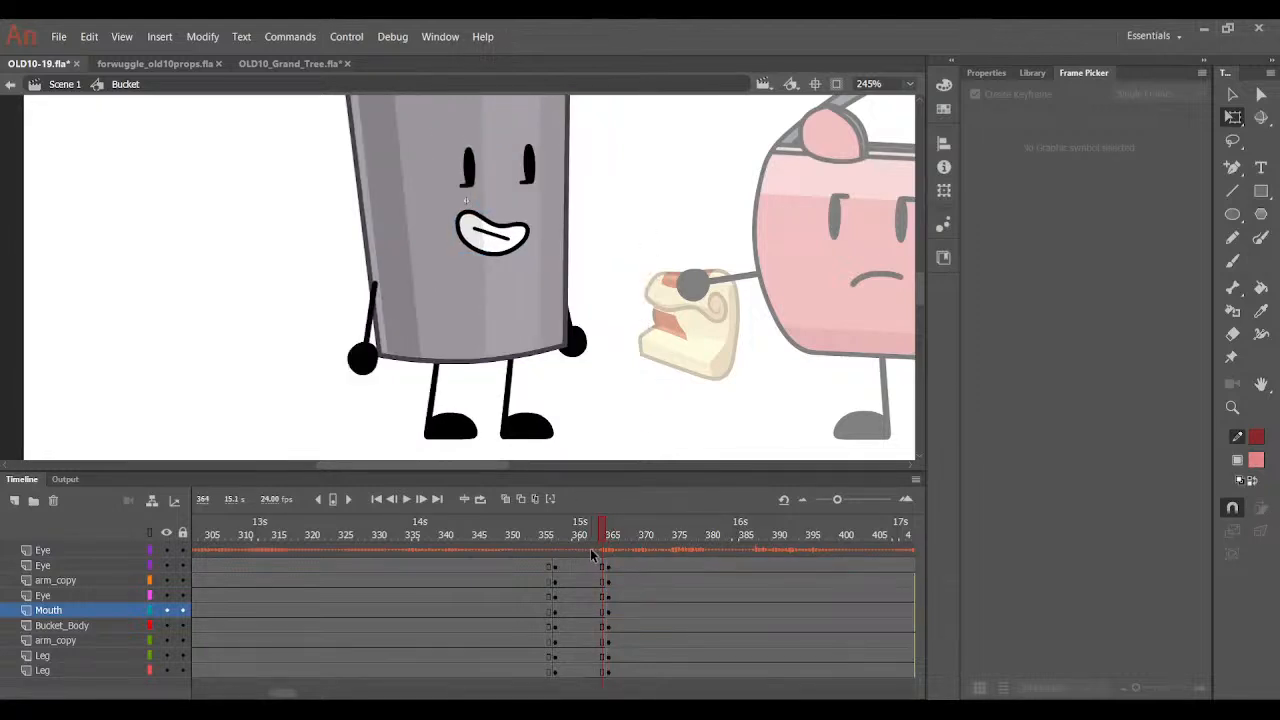
Insert keyframes at frame 361 on all of Bucket's body-part layers and classic-tween them to the reaching pose at frame 365.
drag(591, 550, 586, 670)
click(556, 535)
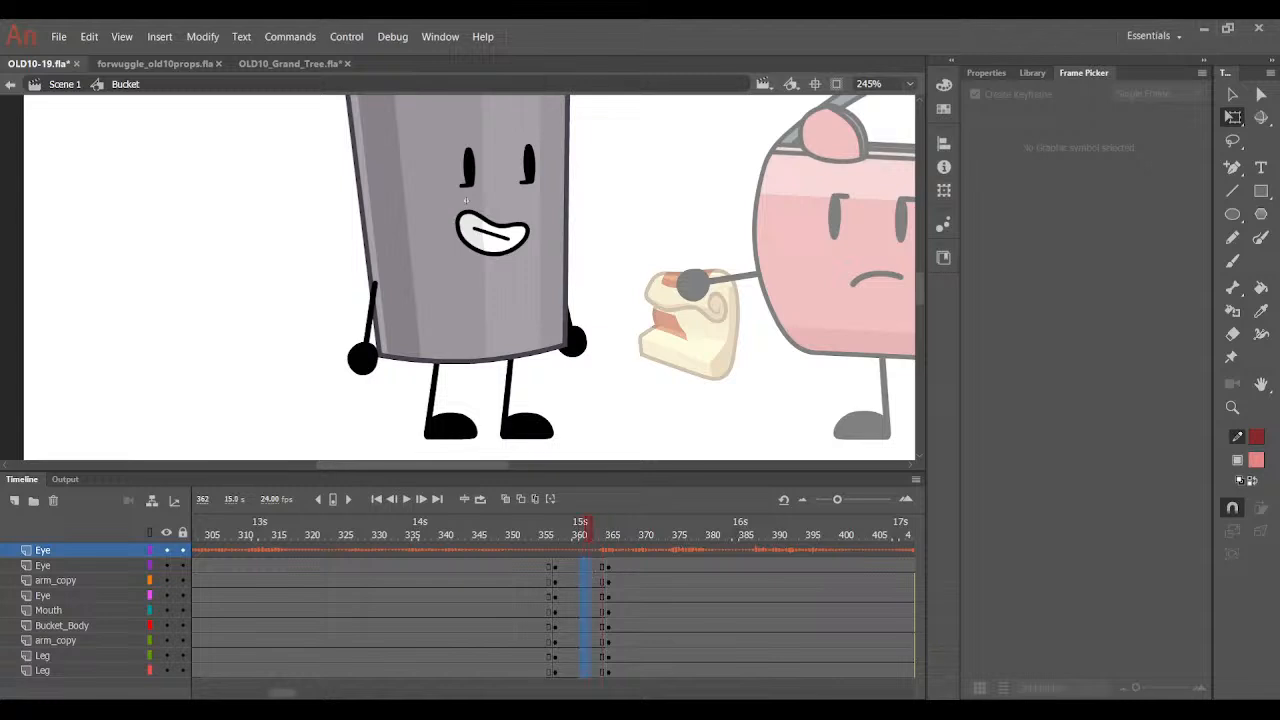
click(588, 626)
drag(579, 565, 585, 670)
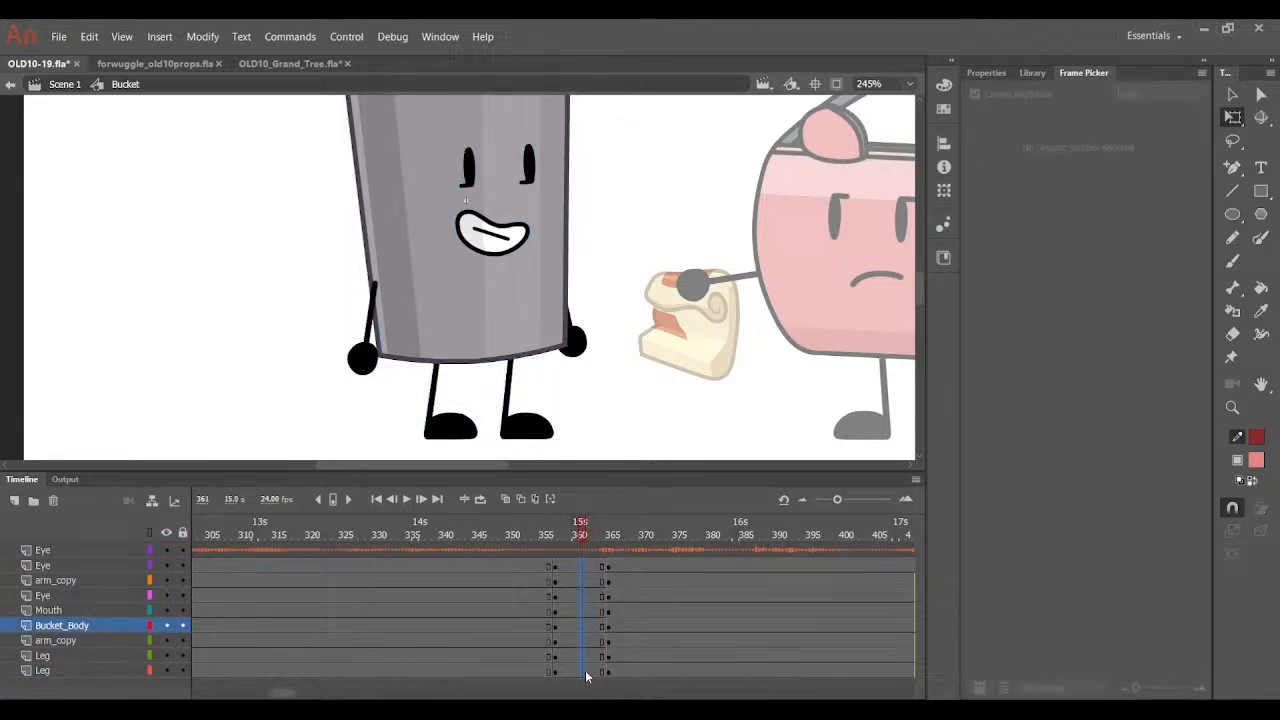
drag(598, 566, 596, 668)
key(F3)
click(986, 70)
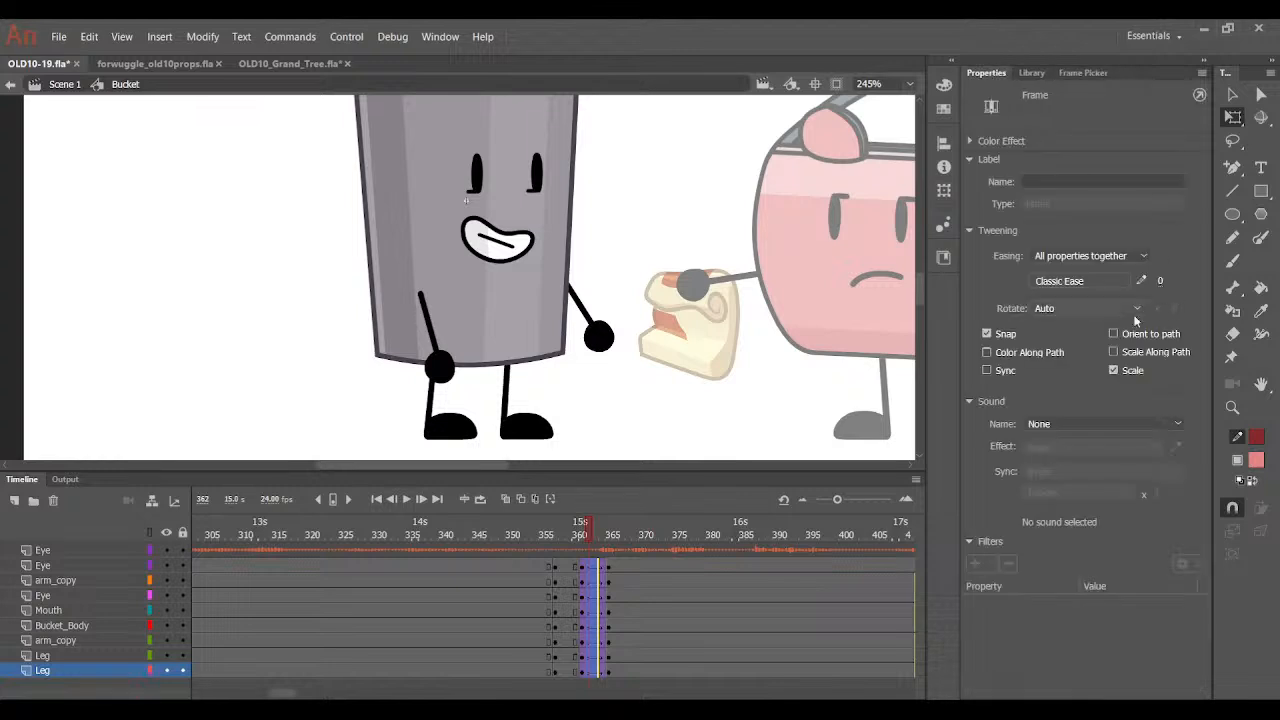
double_click(910, 343)
Insert keyframes at frame 371 on all of Bucket's body-part layers and skew both legs slightly away from Car Door.
drag(596, 535, 651, 677)
key(F6)
click(691, 403)
click(462, 372)
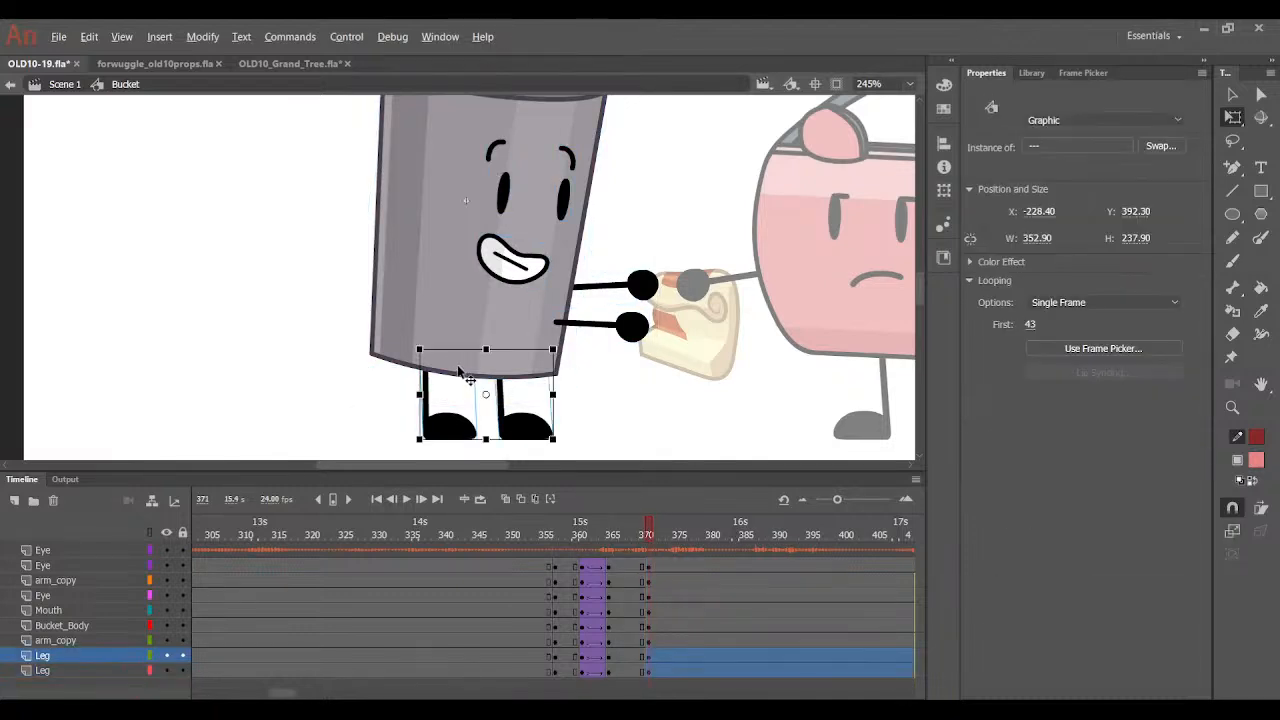
drag(449, 350, 443, 353)
Rotate Bucket's body, face and both arms together slightly toward Car Door at frame 371.
drag(312, 313, 826, 109)
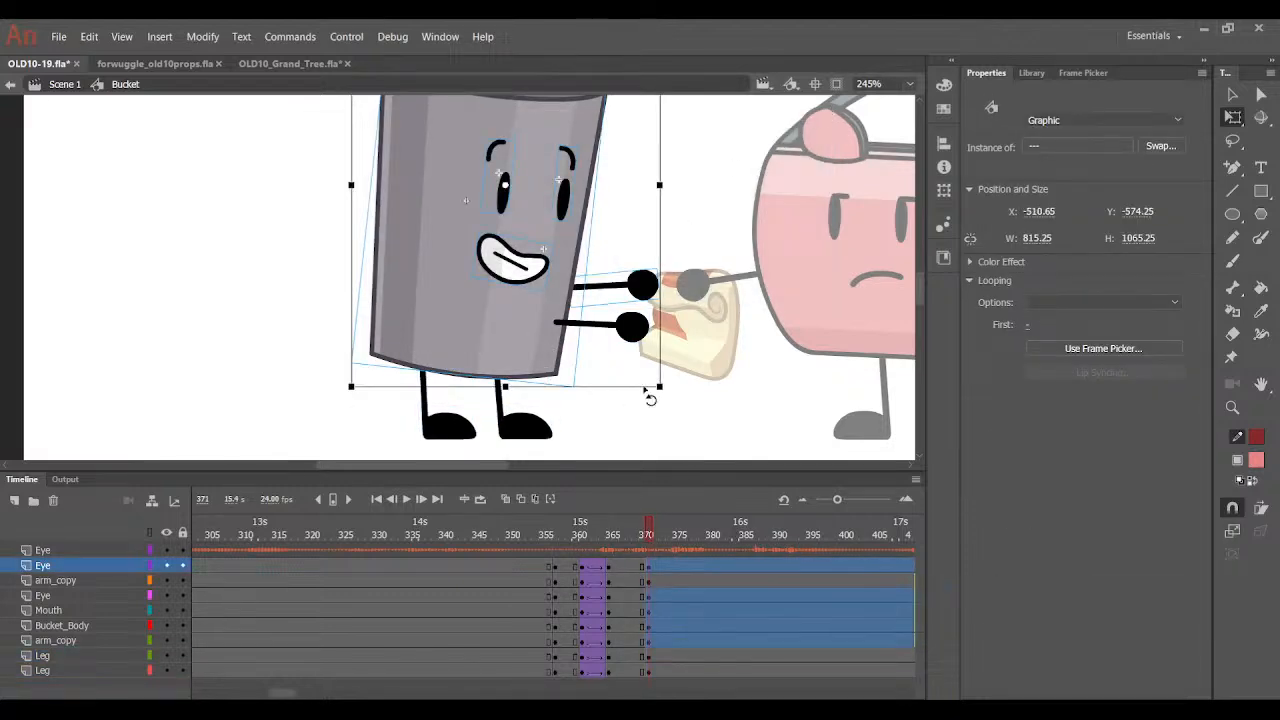
shift+click(634, 336)
drag(655, 393, 658, 410)
key(ctrl+z)
key(Up)
key(Up)
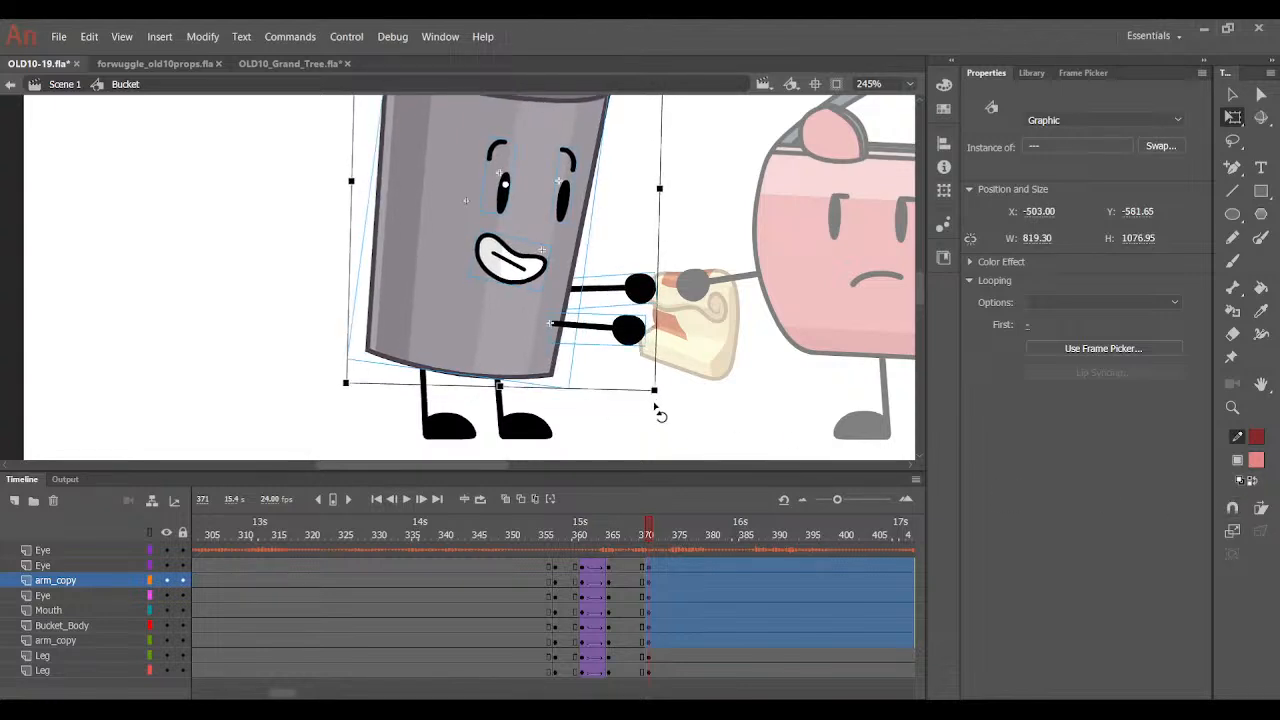
key(ctrl+=)
scroll(654, 401, down, 3)
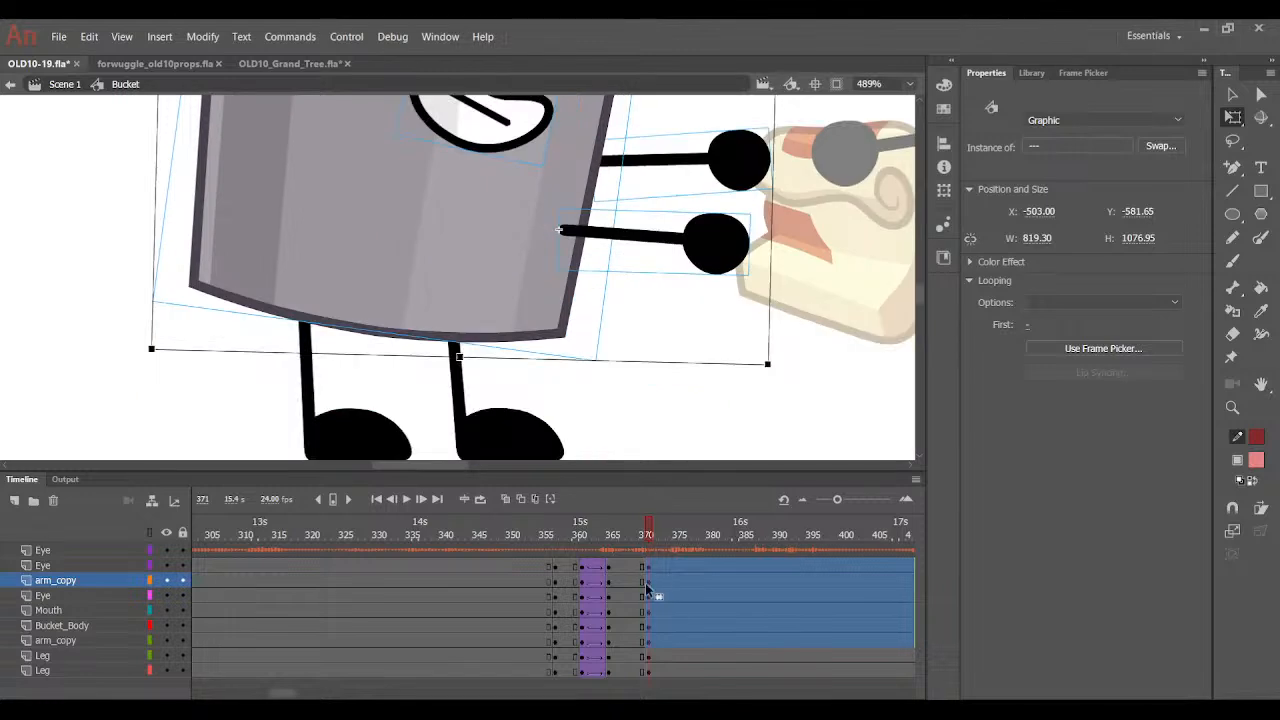
Apply a classic tween between frames 365 and 371 on all of Bucket's body-part layers.
drag(628, 579, 632, 672)
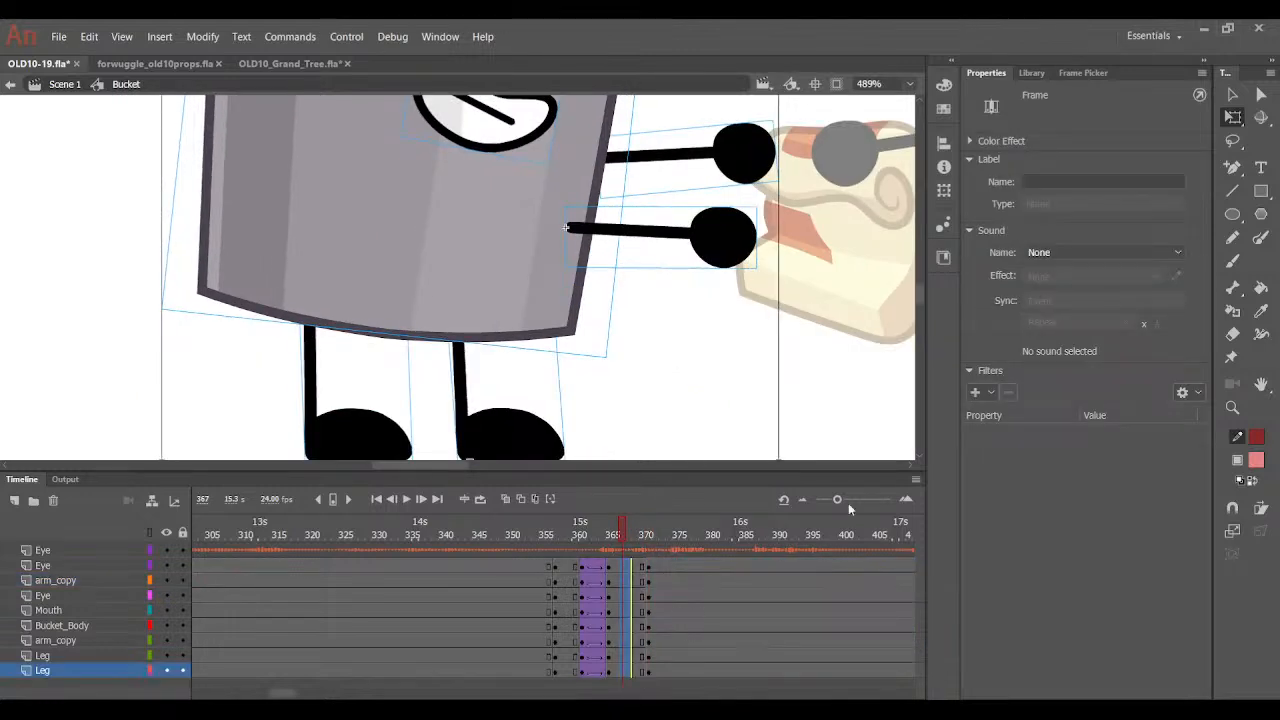
double_click(856, 335)
drag(621, 553, 649, 551)
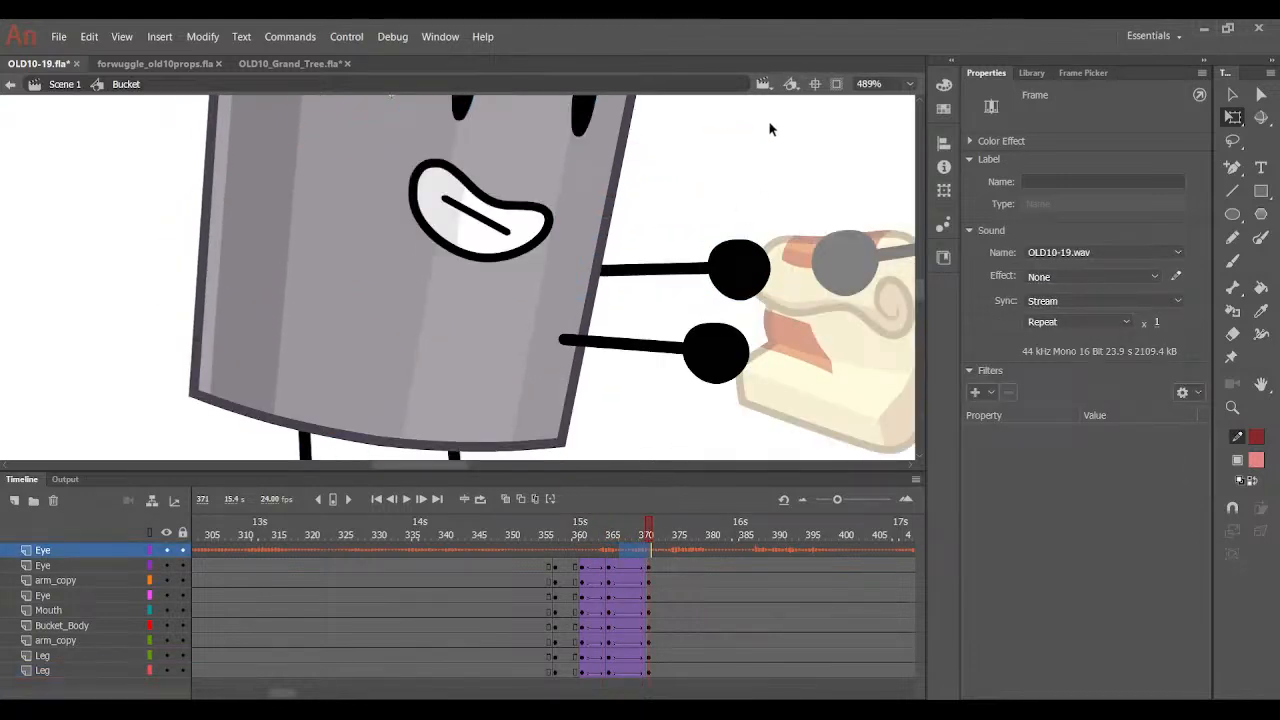
Shift Bucket's upper body slightly down and toward Car Door at frame 371.
drag(768, 128, 252, 322)
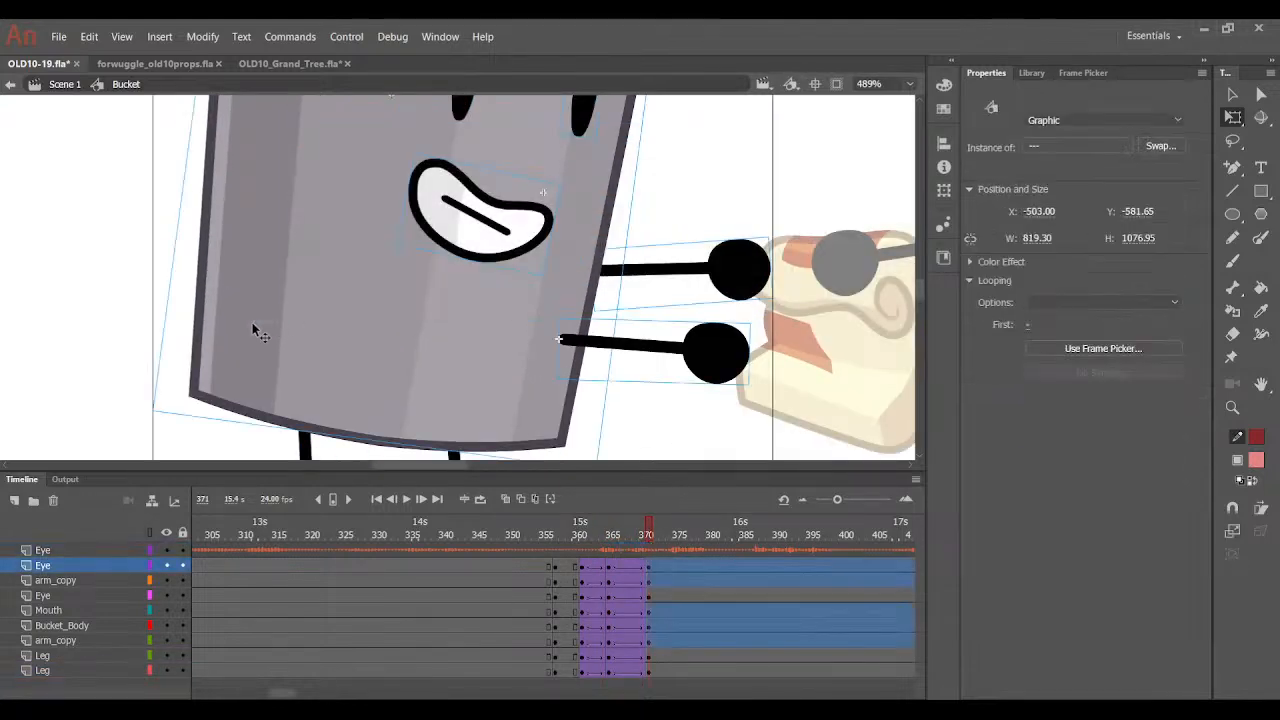
click(806, 297)
mouse_move(640, 541)
mouse_down()
mouse_move(563, 569)
mouse_move(649, 562)
mouse_up()
drag(108, 365, 1063, 48)
mouse_move(657, 532)
mouse_down()
mouse_move(582, 548)
mouse_move(652, 548)
mouse_up()
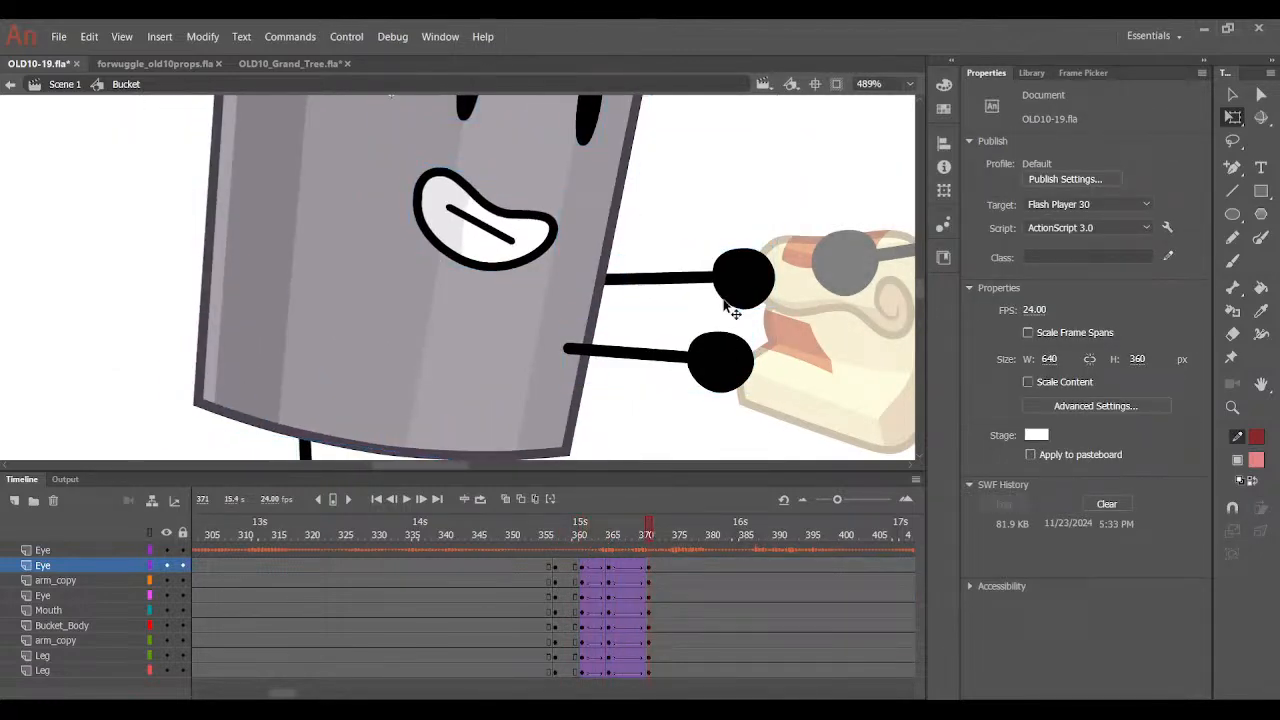
Move both of Bucket's arms at frame 371 closer to the food item.
click(760, 292)
drag(754, 286, 755, 286)
drag(716, 373, 743, 382)
click(700, 424)
mouse_move(647, 536)
mouse_down()
mouse_move(600, 554)
mouse_move(617, 570)
mouse_move(651, 556)
mouse_move(648, 545)
mouse_move(588, 560)
mouse_move(648, 548)
mouse_up()
Rotate Bucket's upper arm so its hand rises slightly, and move it a little farther toward the food item.
click(766, 278)
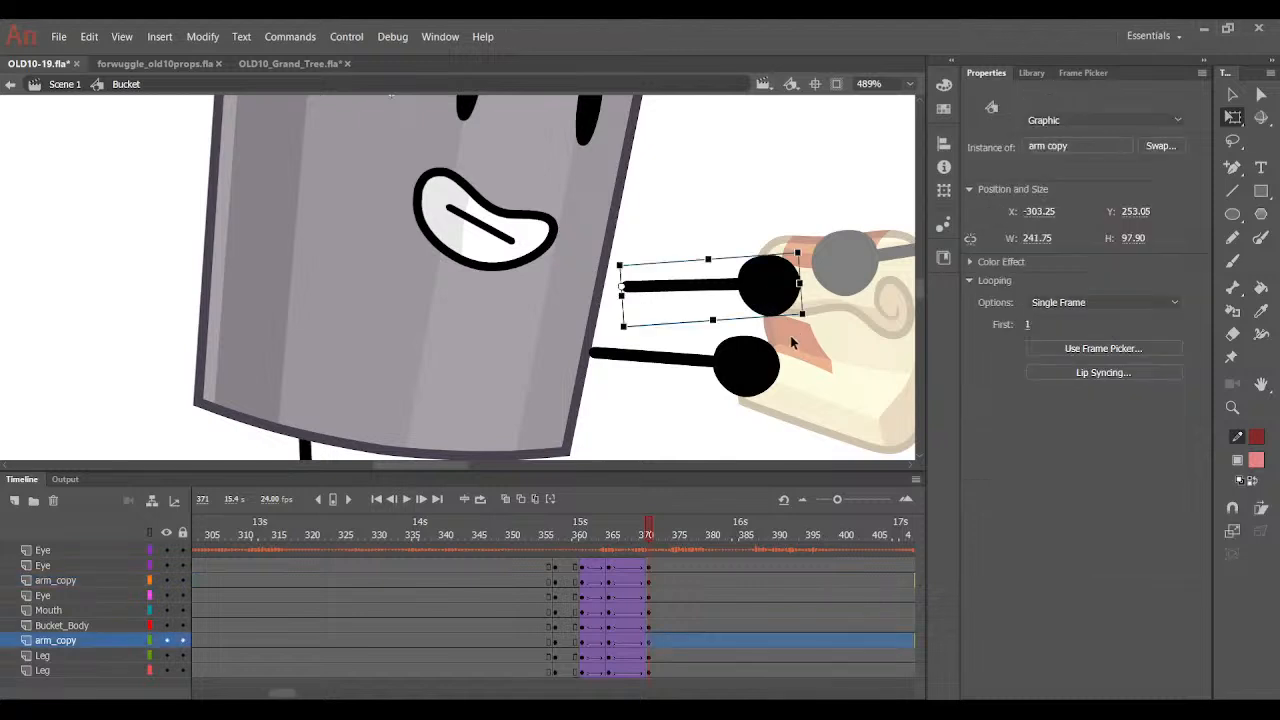
drag(806, 320, 813, 330)
drag(763, 275, 771, 274)
Rotate Bucket's lower arm closer to horizontal and shift it slightly toward the food item at frame 371.
click(762, 364)
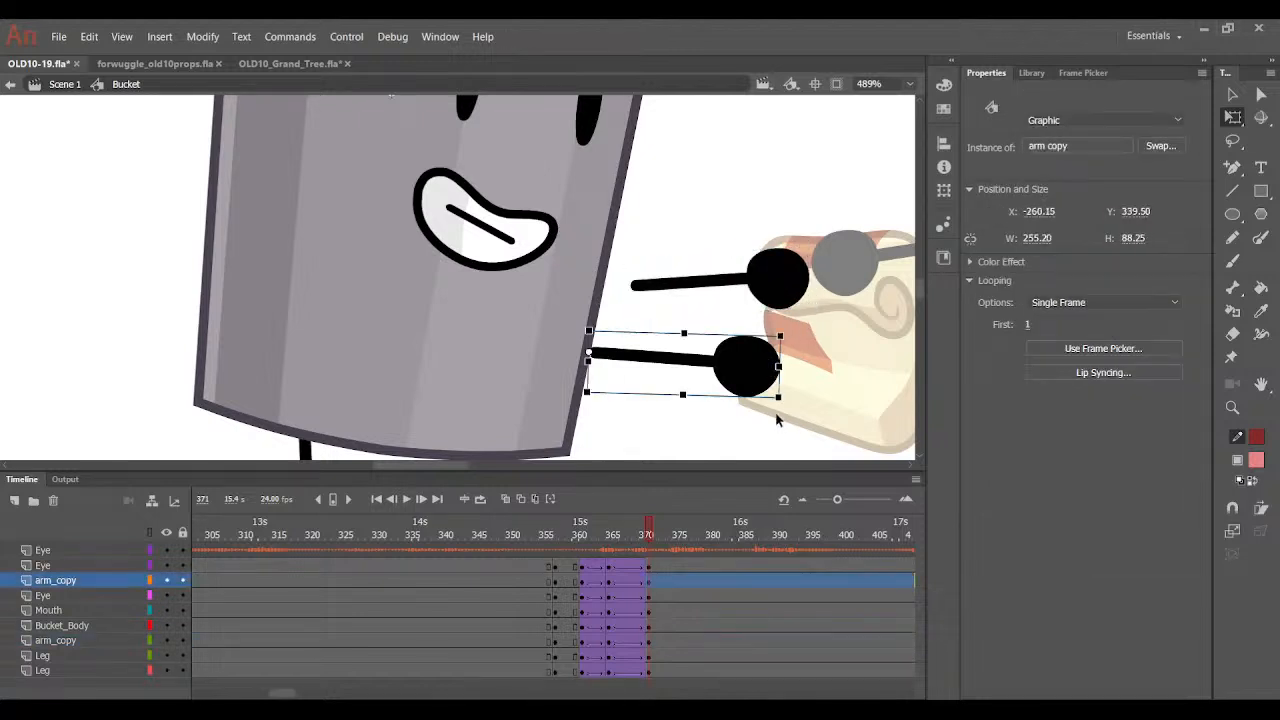
drag(780, 413, 862, 353)
key(ctrl+z)
click(765, 402)
drag(621, 537, 648, 572)
click(650, 549)
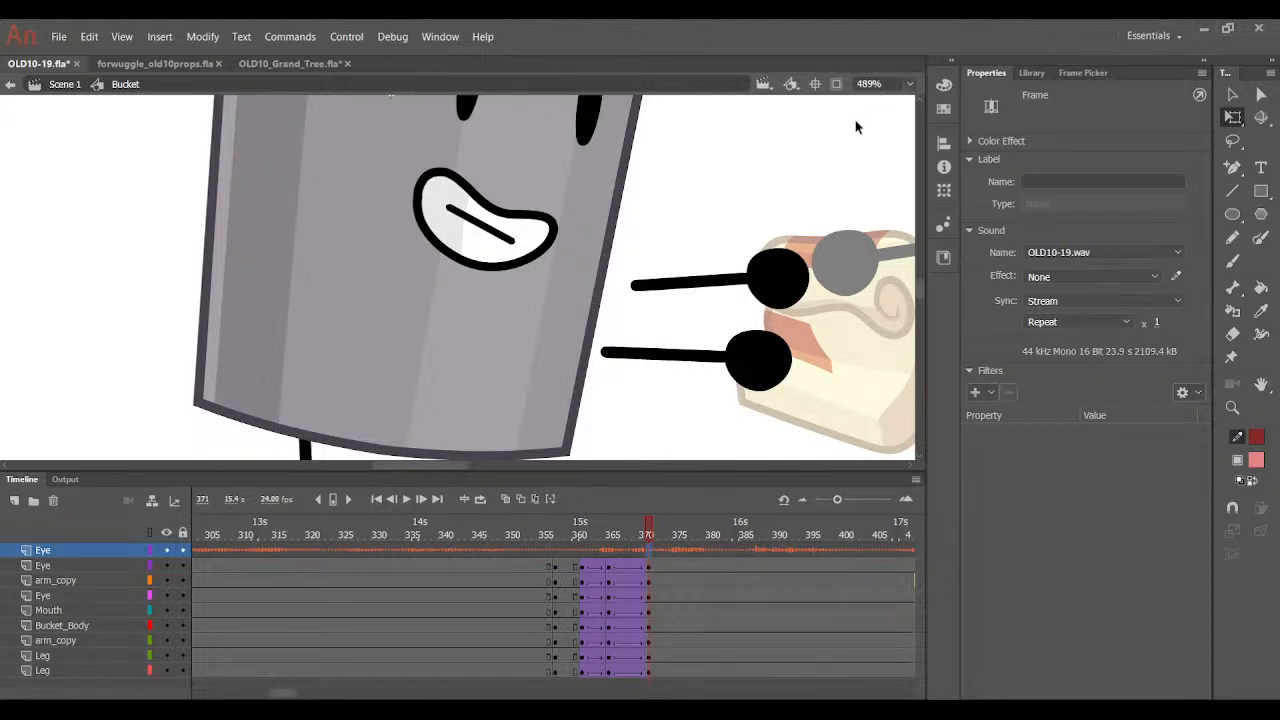
Move Bucket's eye farther from Car Door slightly down at frame 371, realigning it with the other eye.
click(737, 190)
key(ctrl+minus)
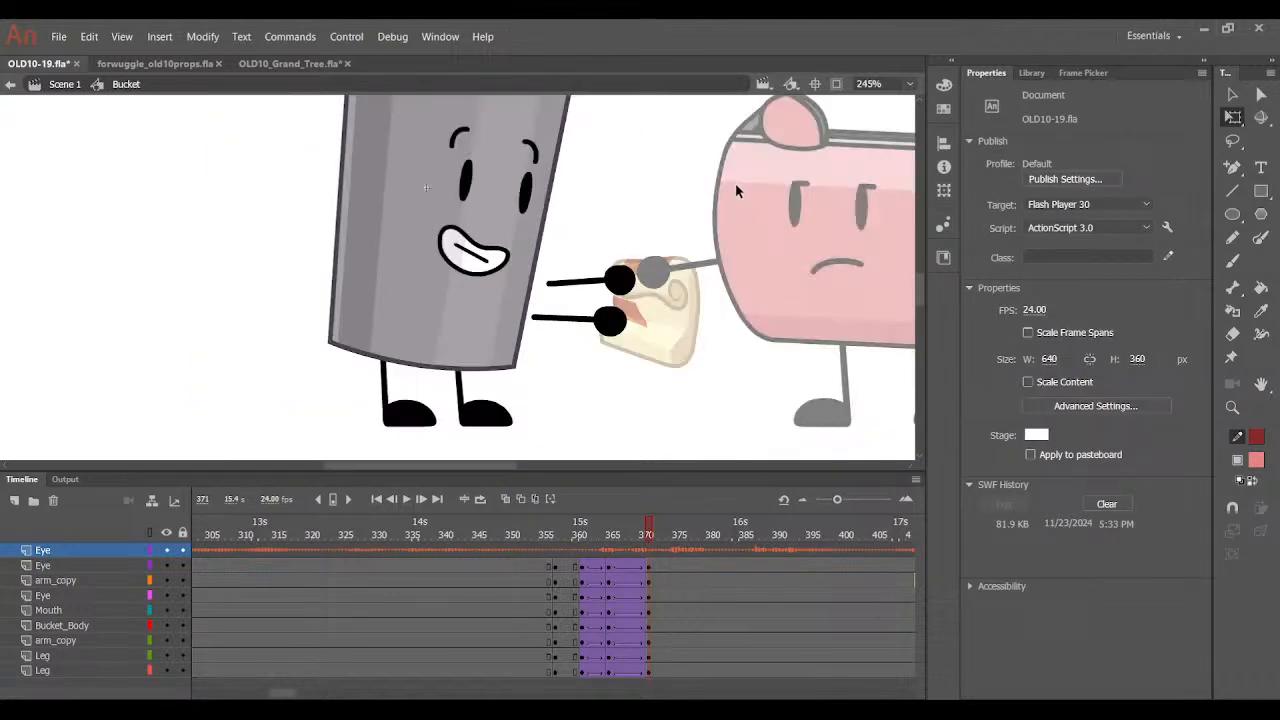
drag(631, 530, 648, 563)
click(464, 198)
key(ctrl+equal)
drag(467, 244, 468, 258)
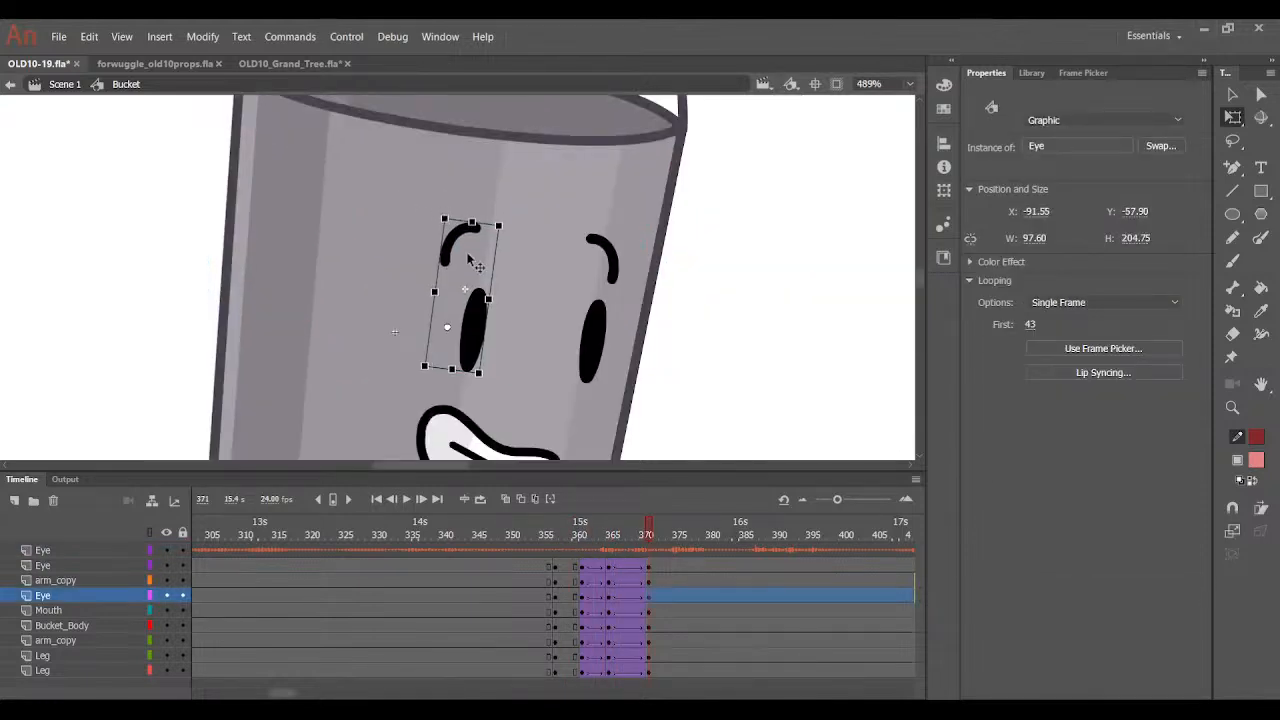
mouse_move(639, 535)
mouse_down()
mouse_move(599, 539)
mouse_move(645, 547)
mouse_up()
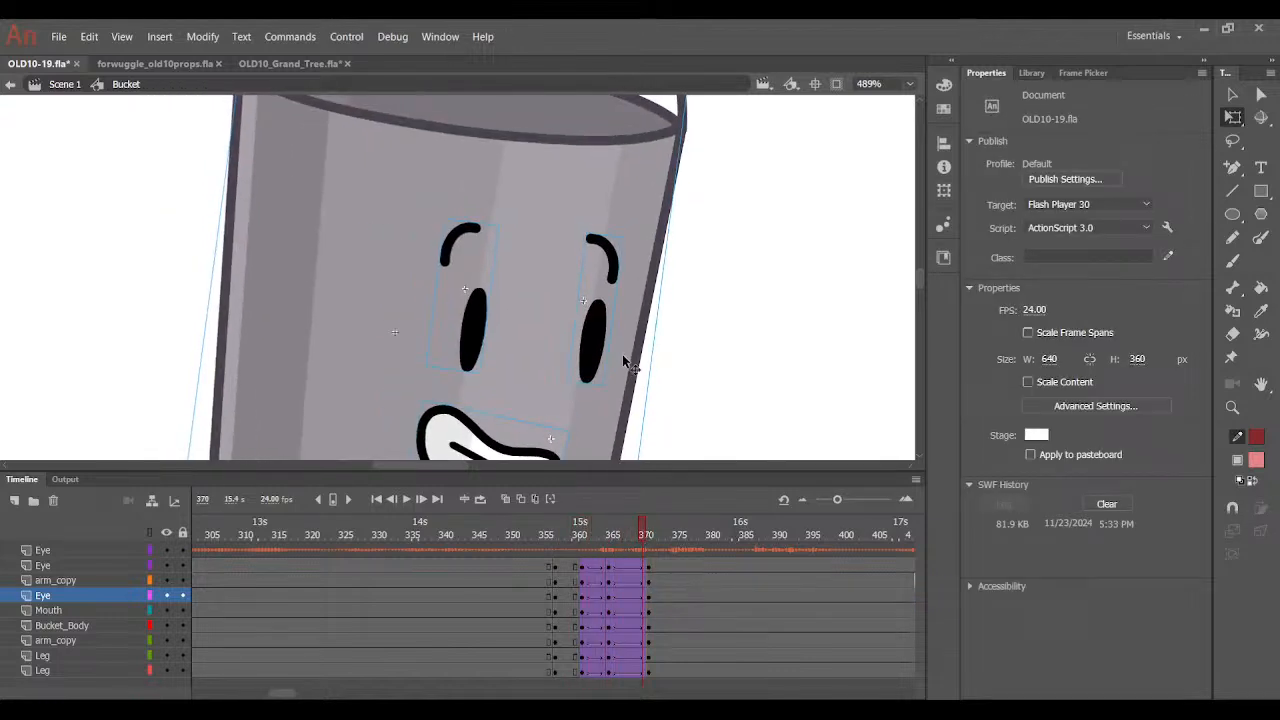
click(650, 524)
Examine Bucket's facial alignment and the leaning motion leading up to frame 371, both close up and in the full scene.
click(590, 355)
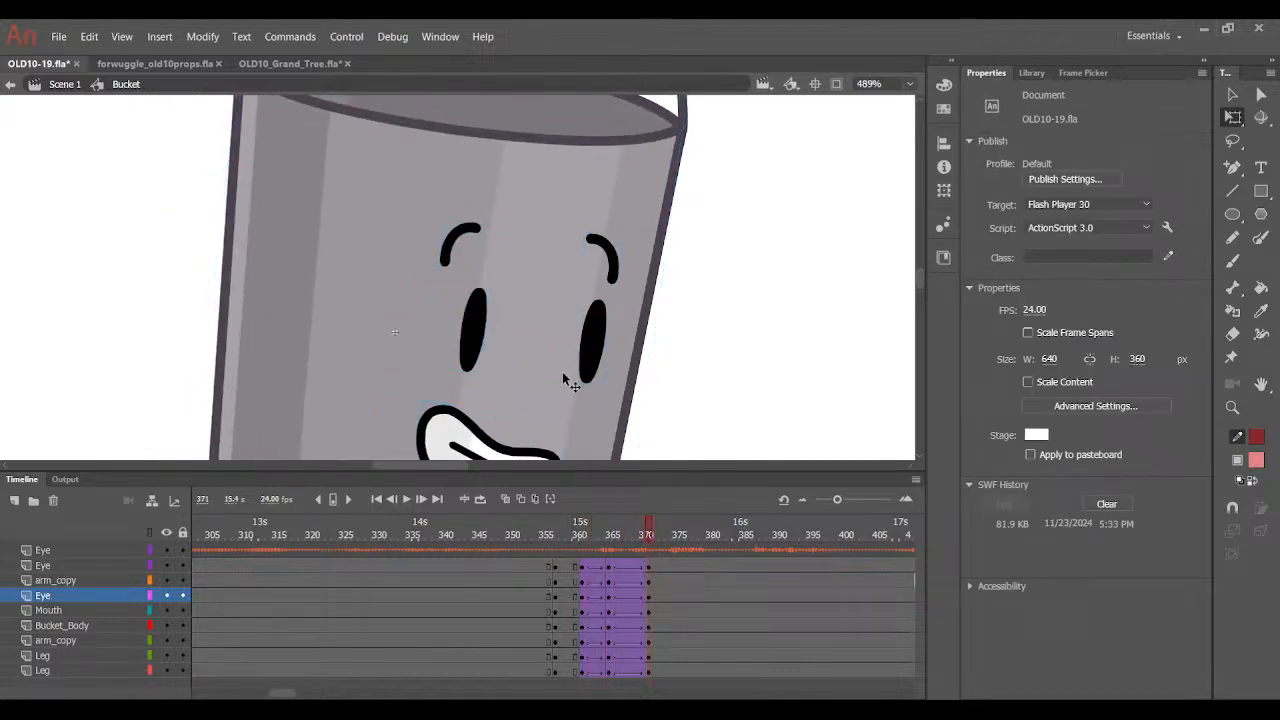
shift+click(457, 449)
key(ctrl+=)
drag(379, 431, 380, 440)
click(688, 377)
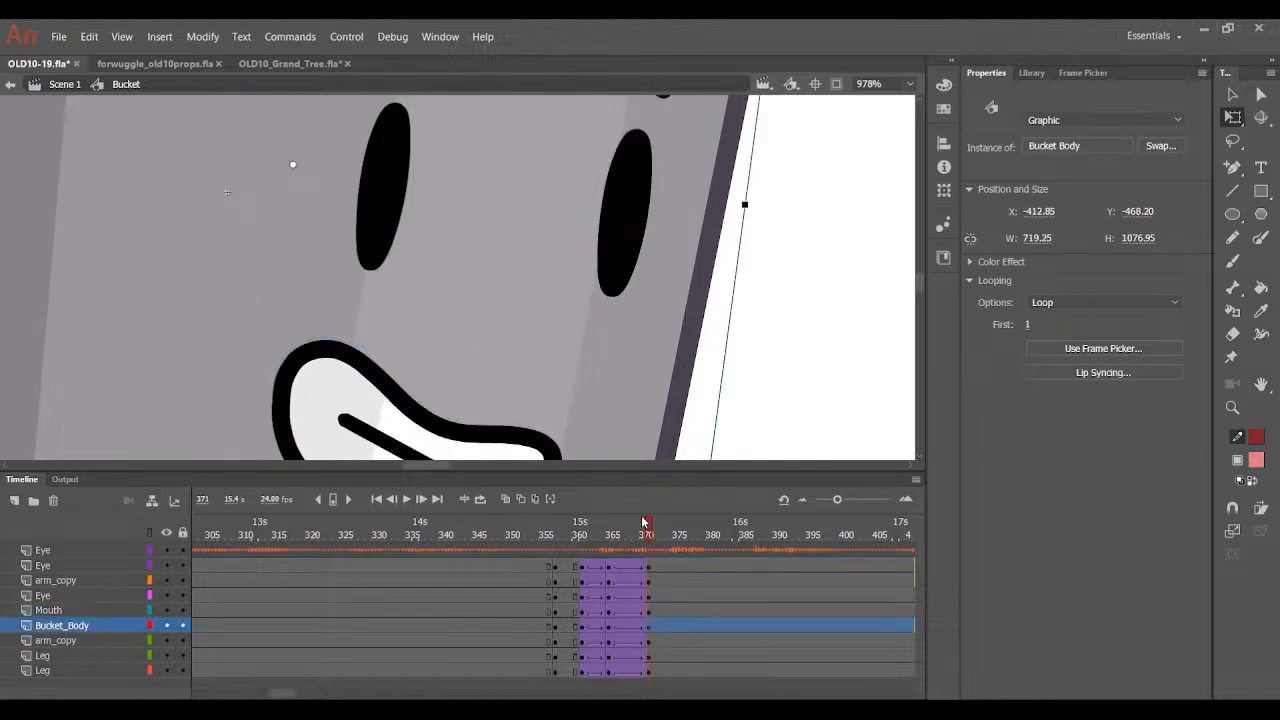
click(594, 538)
drag(594, 538, 648, 545)
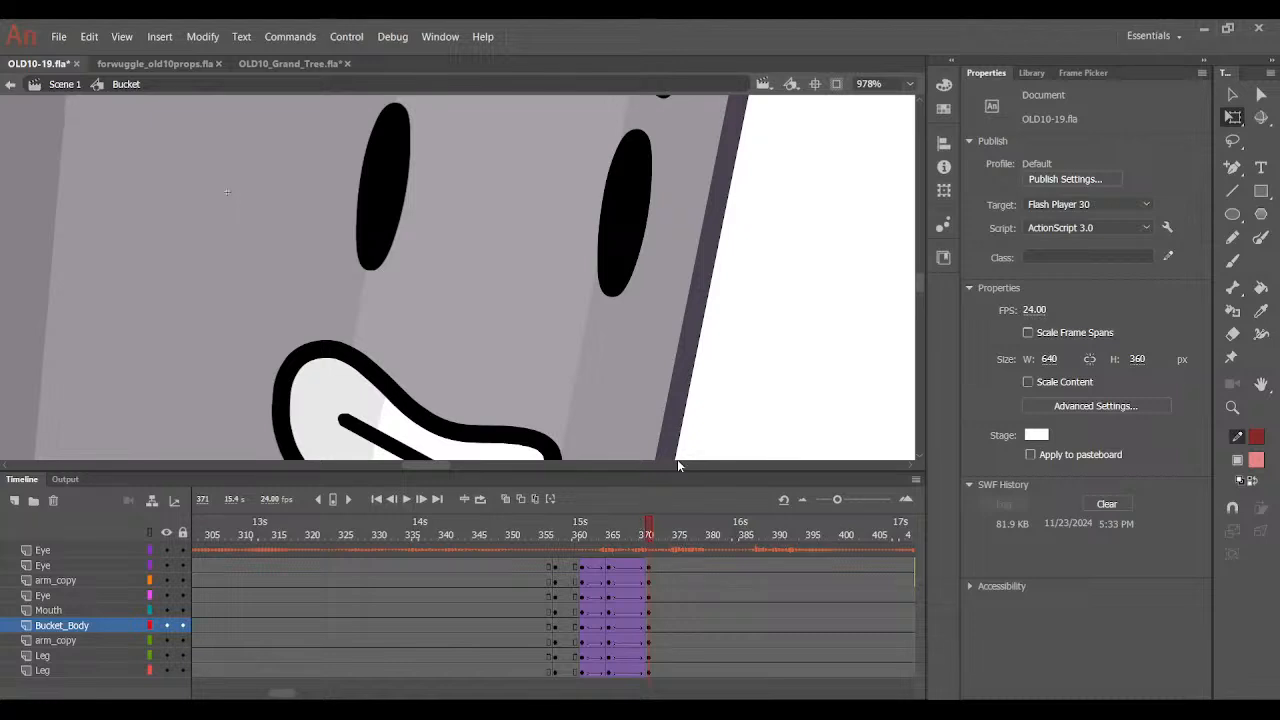
click(911, 86)
click(911, 125)
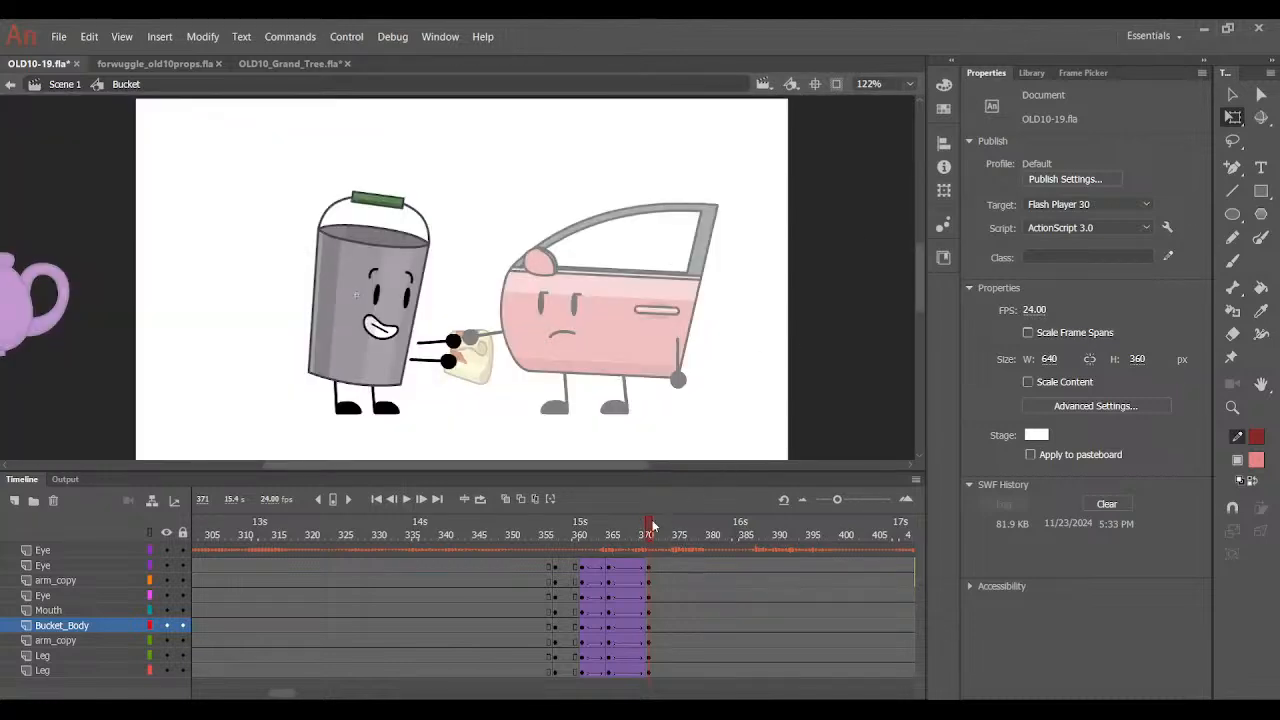
drag(652, 525, 642, 562)
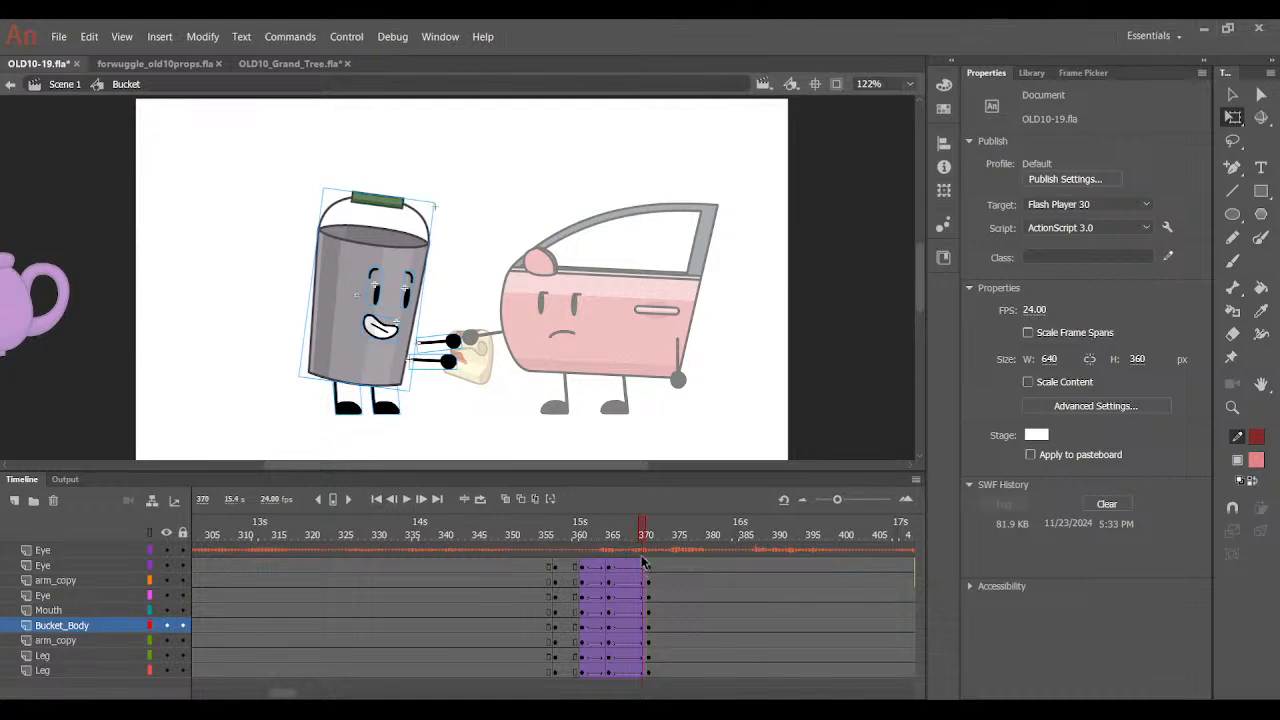
click(647, 528)
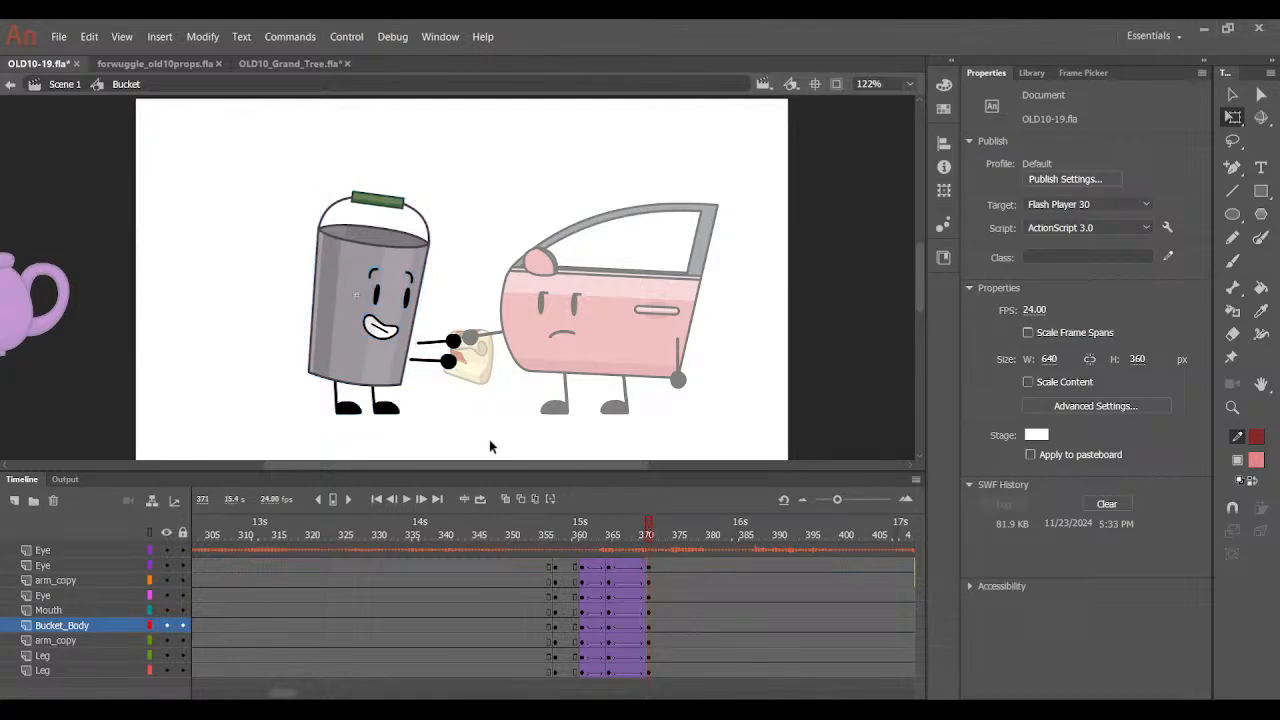
Lean Bucket's body, face and both arms together slightly farther toward Car Door at frame 371.
drag(247, 355, 551, 206)
key(ctrl+equal)
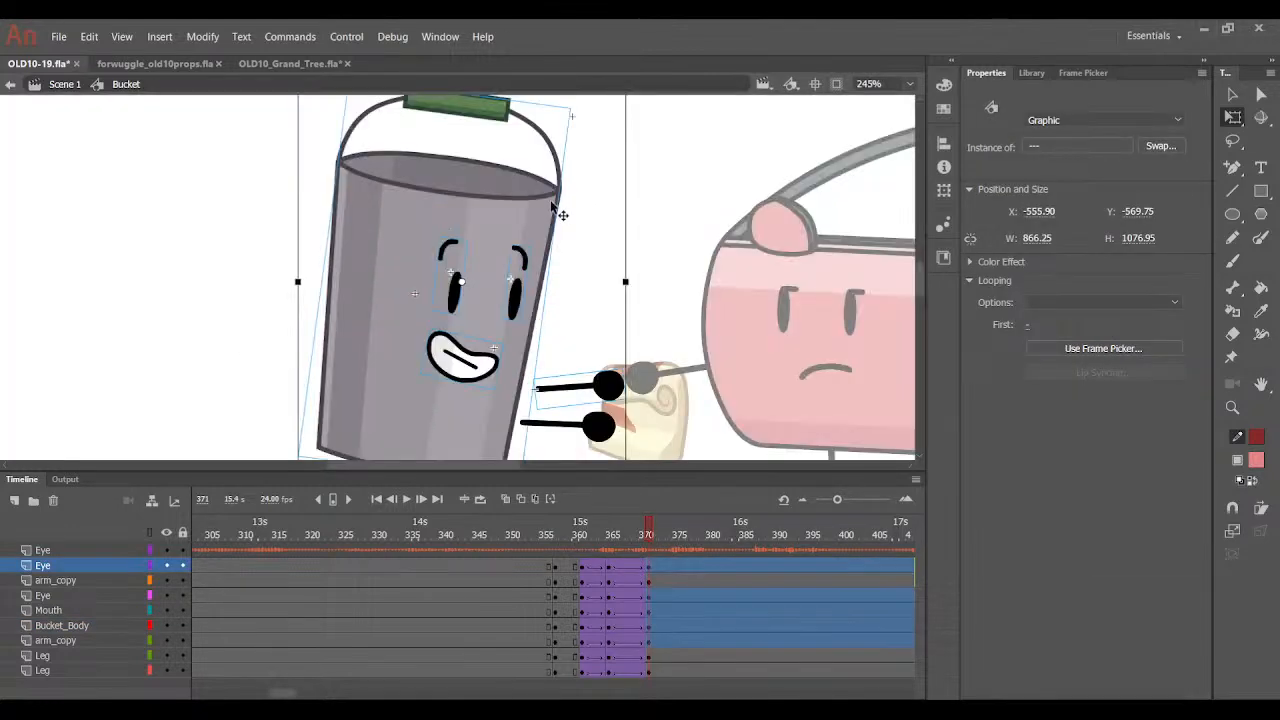
click(592, 427)
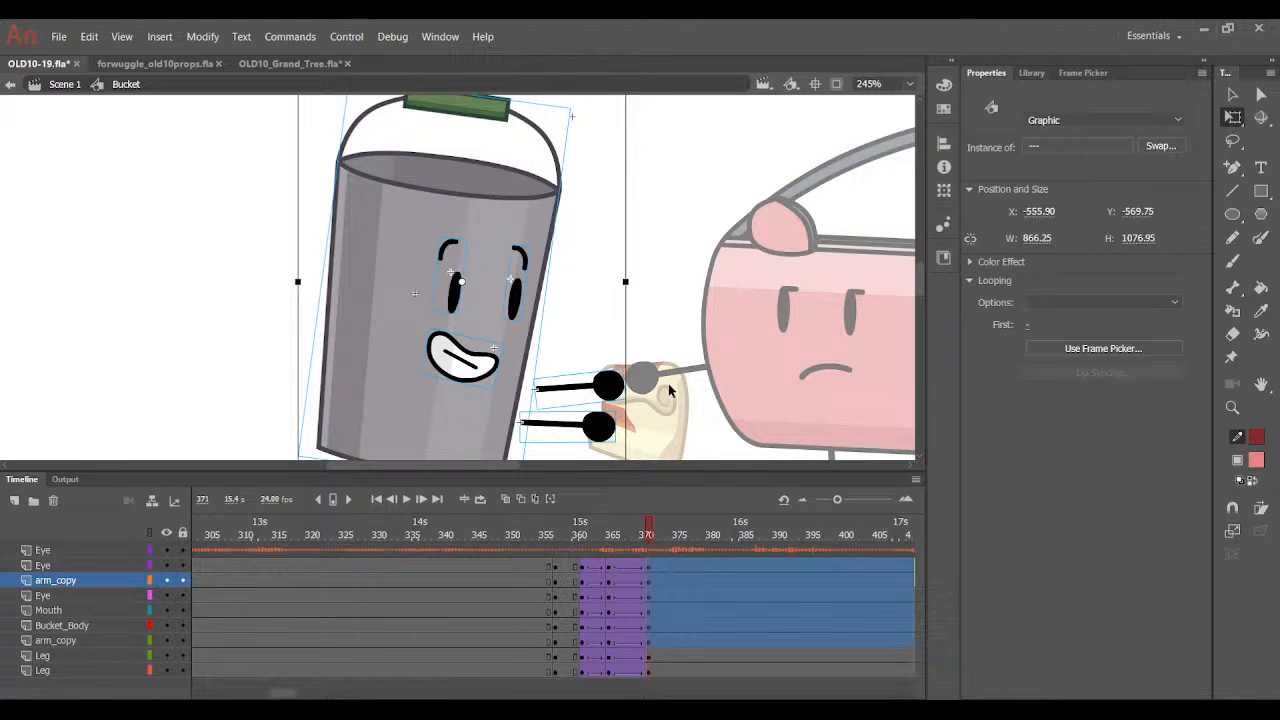
scroll(650, 391, down, 2)
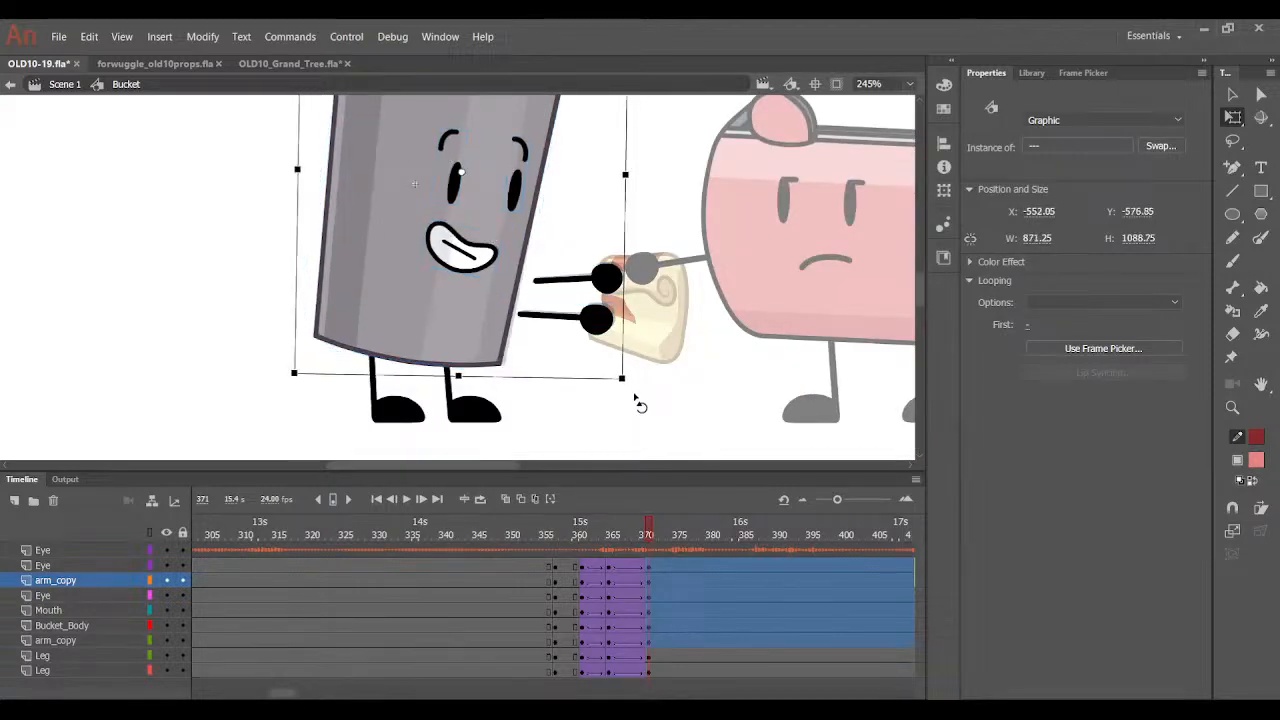
key(ctrl+equal)
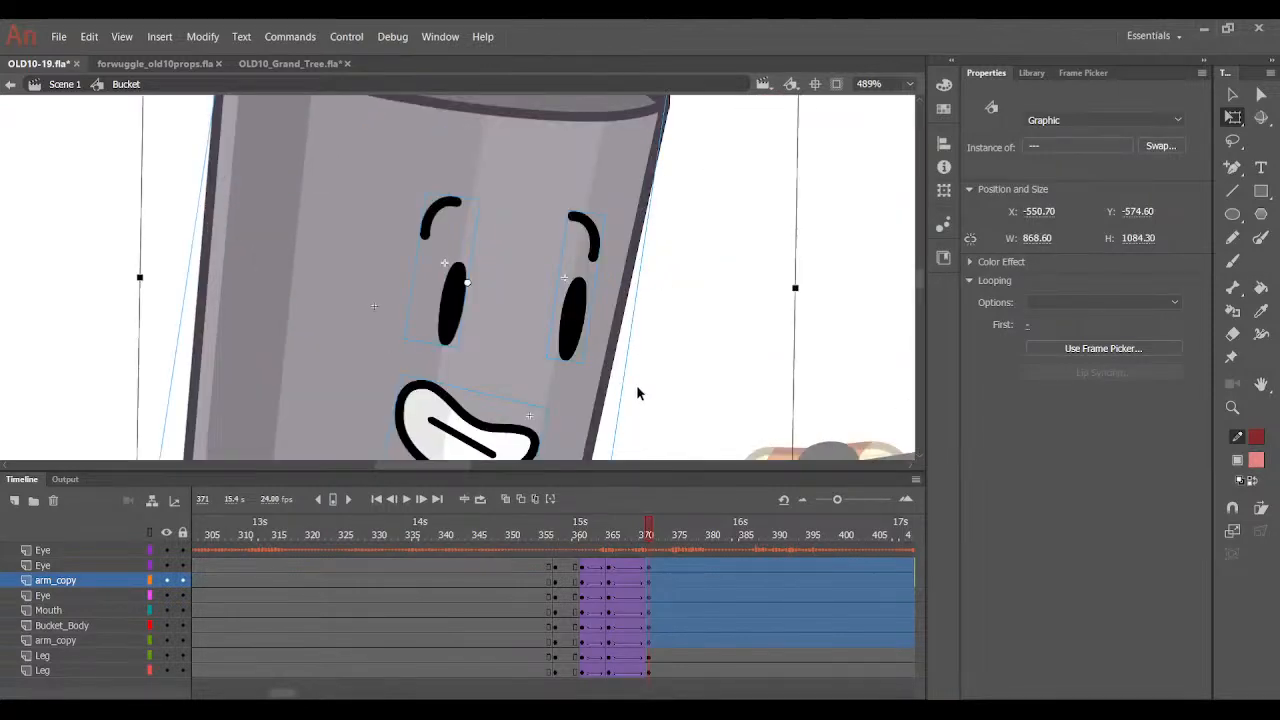
scroll(637, 393, down, 4)
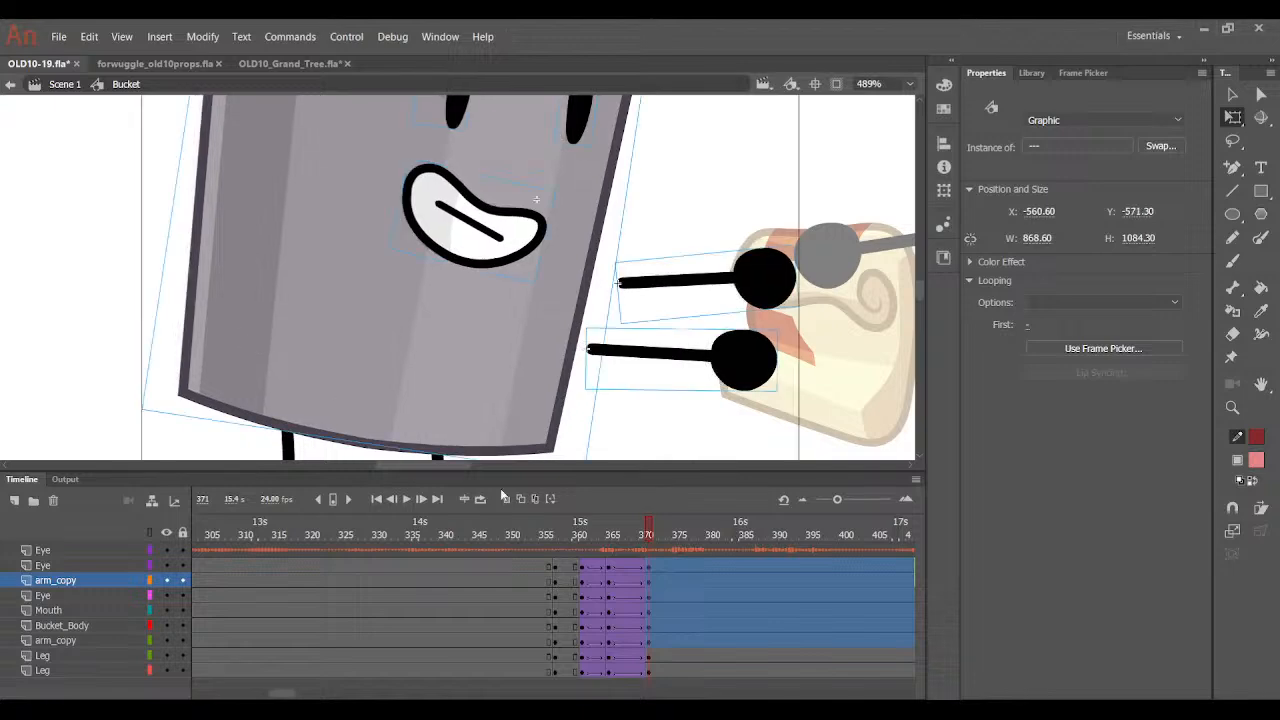
mouse_move(627, 535)
mouse_down()
mouse_move(584, 537)
mouse_move(650, 537)
mouse_up()
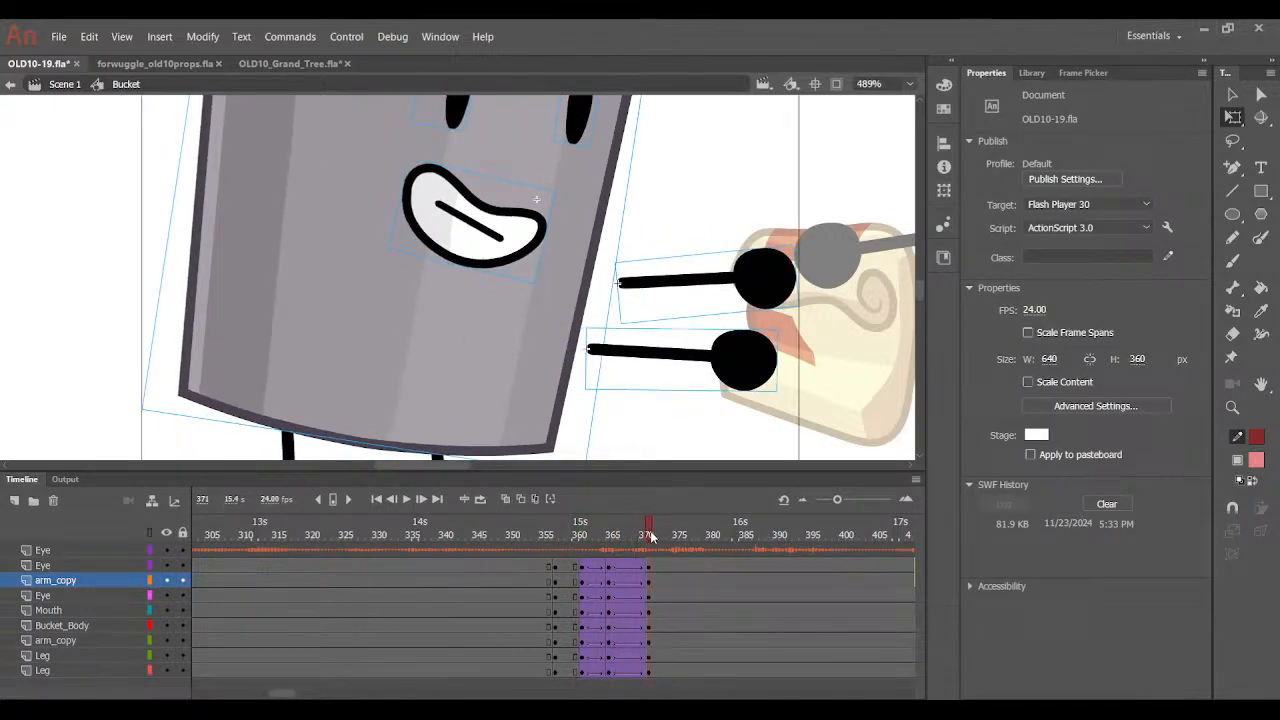
Add a keyframe at frame 23 in the arm copy symbol and replace its contents with the Arm Straight pose in place.
double_click(760, 388)
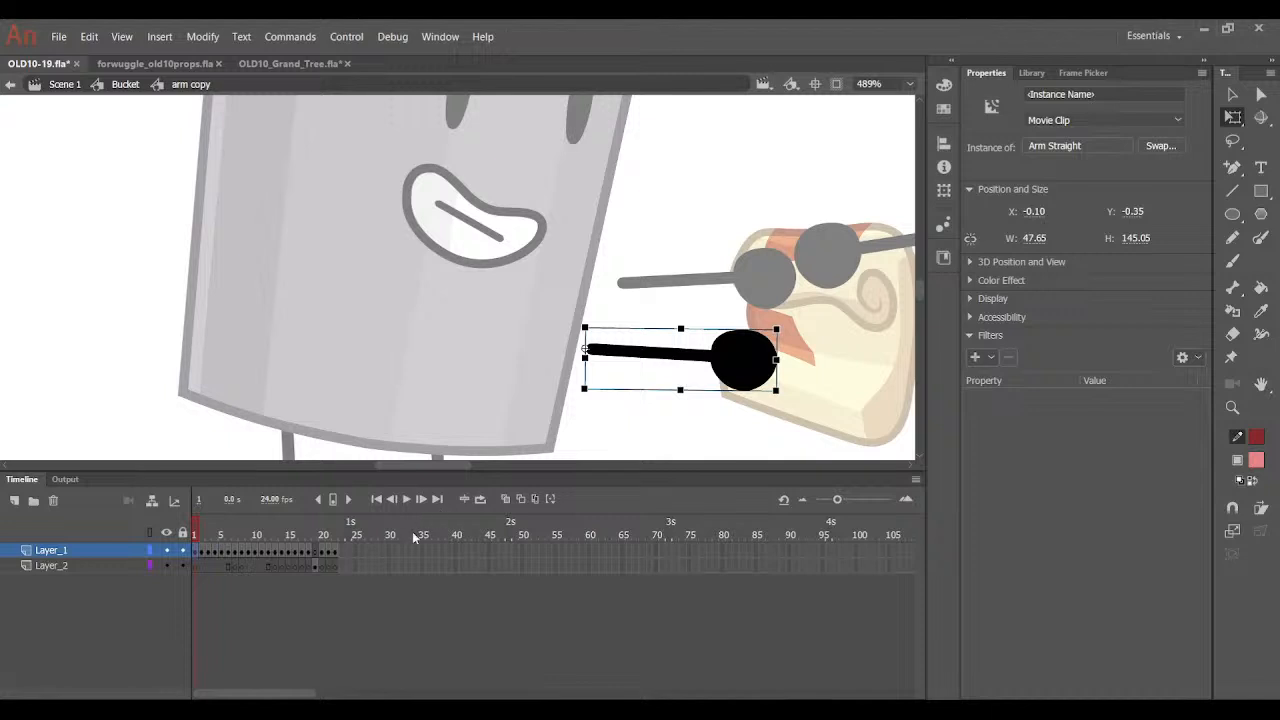
click(343, 553)
key(F6)
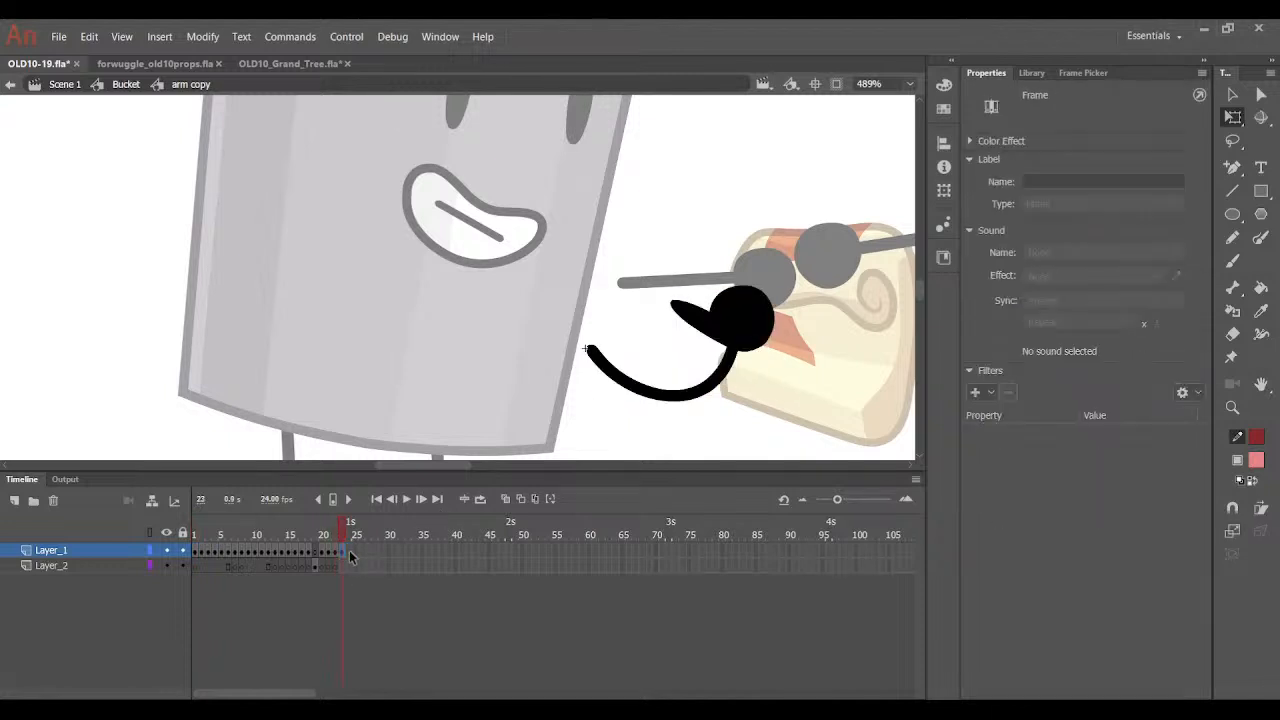
key(Delete)
key(ctrl+shift+v)
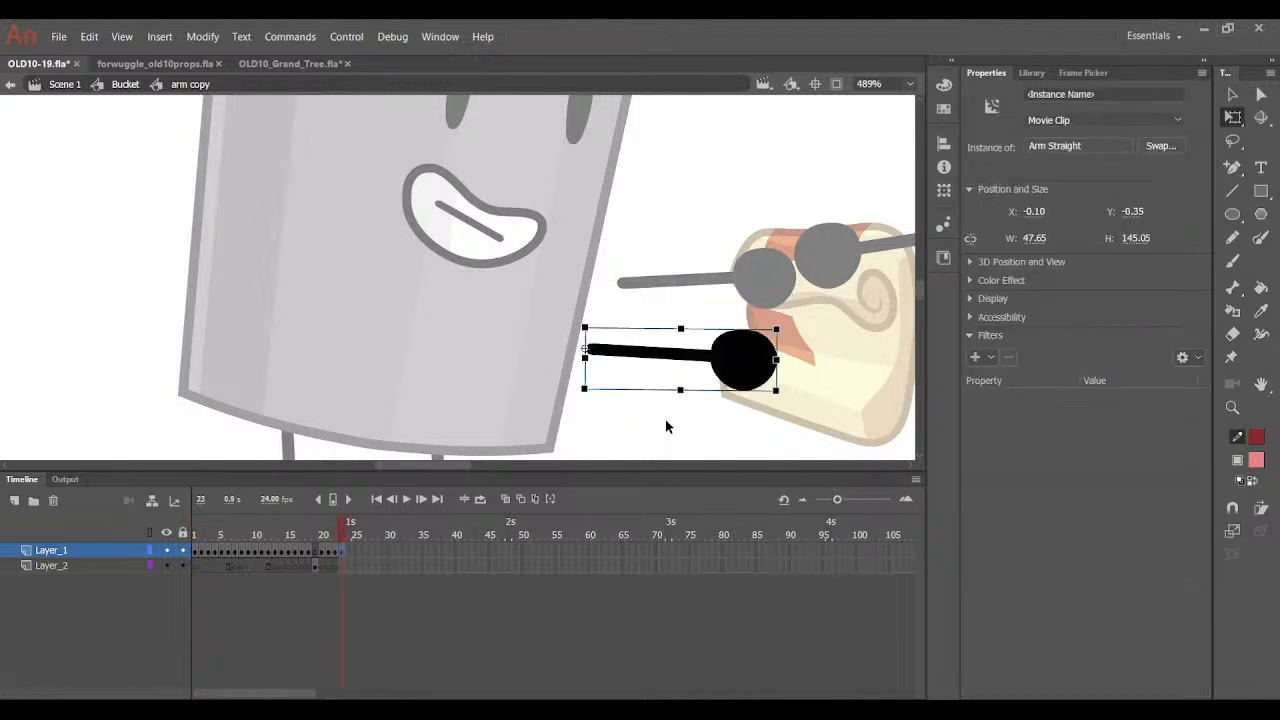
Break the frame 23 arm apart, lengthen its shaft away from the hand without a gap, and return to the Bucket symbol.
key(ctrl+b)
click(580, 327)
drag(580, 325, 677, 397)
key(ctrl+=)
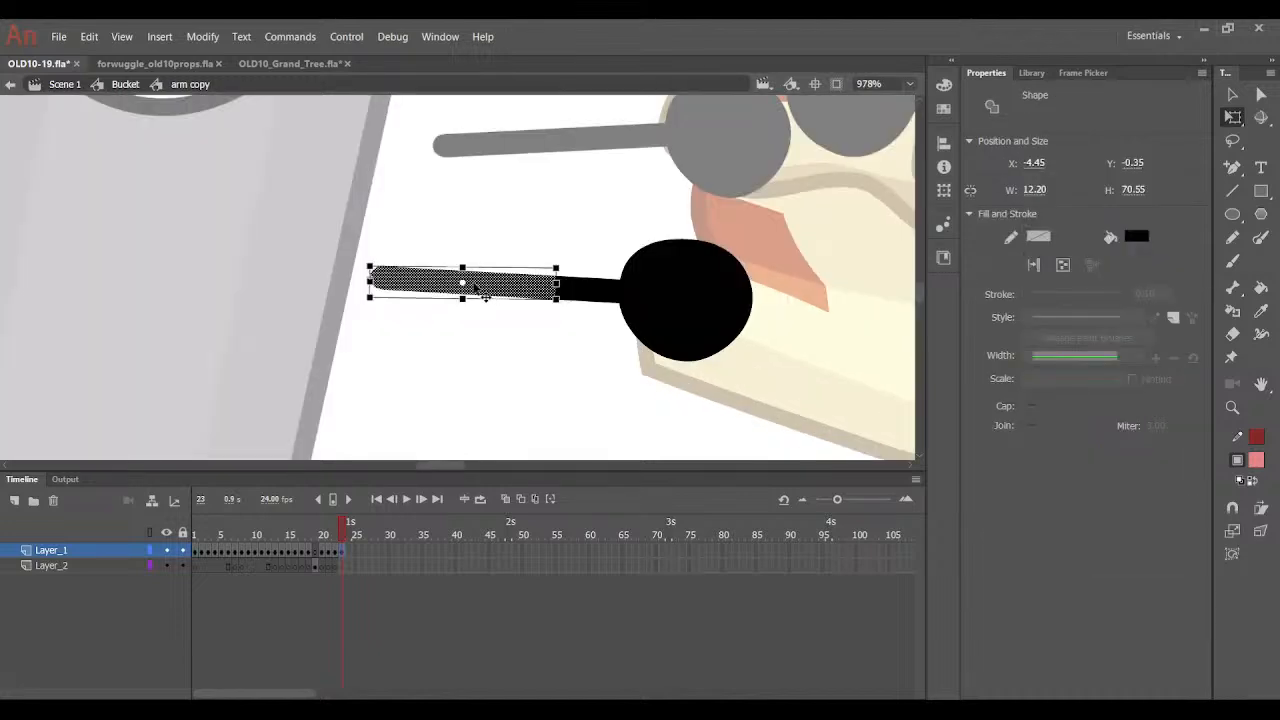
drag(484, 286, 414, 287)
click(537, 213)
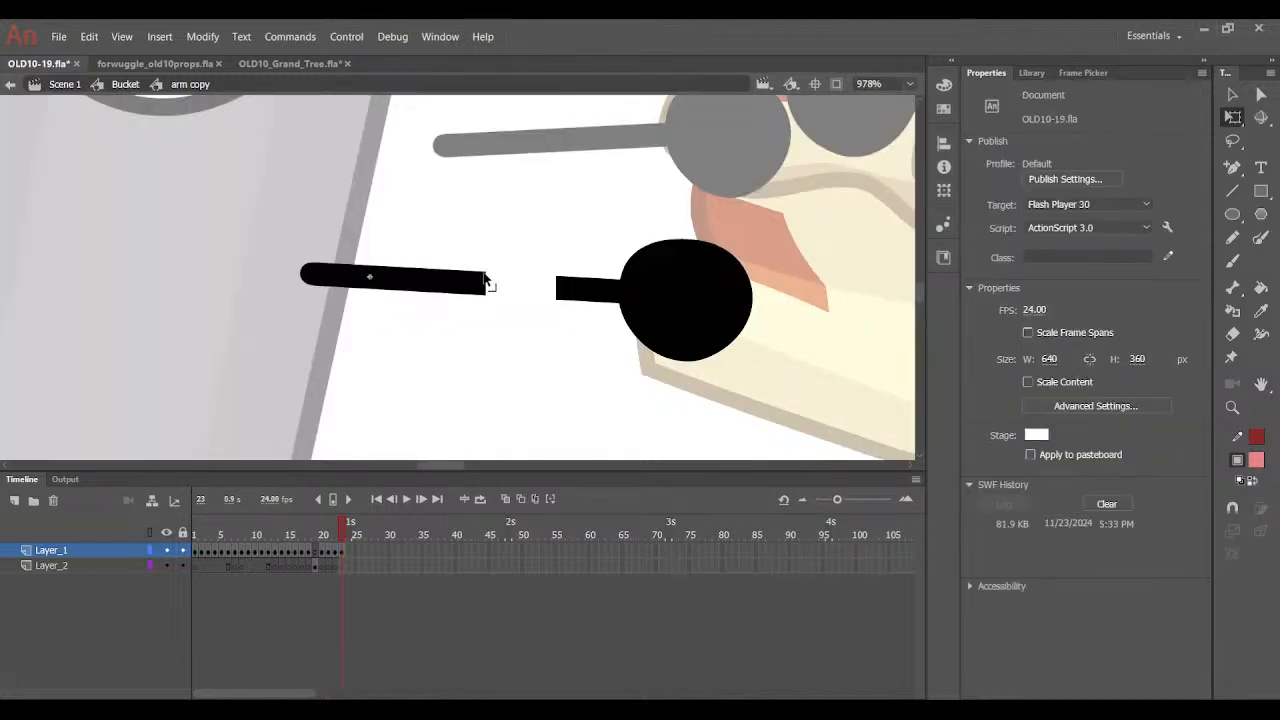
click(1233, 508)
drag(487, 280, 557, 303)
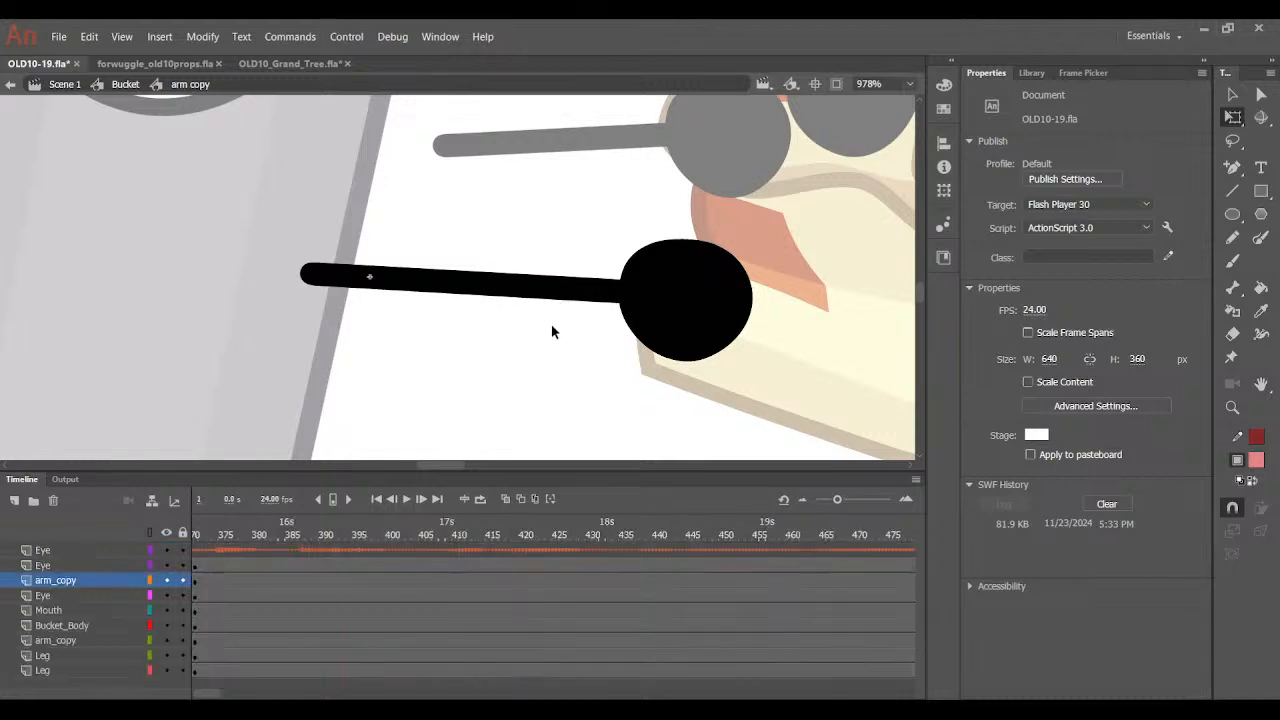
double_click(552, 326)
click(908, 83)
click(880, 102)
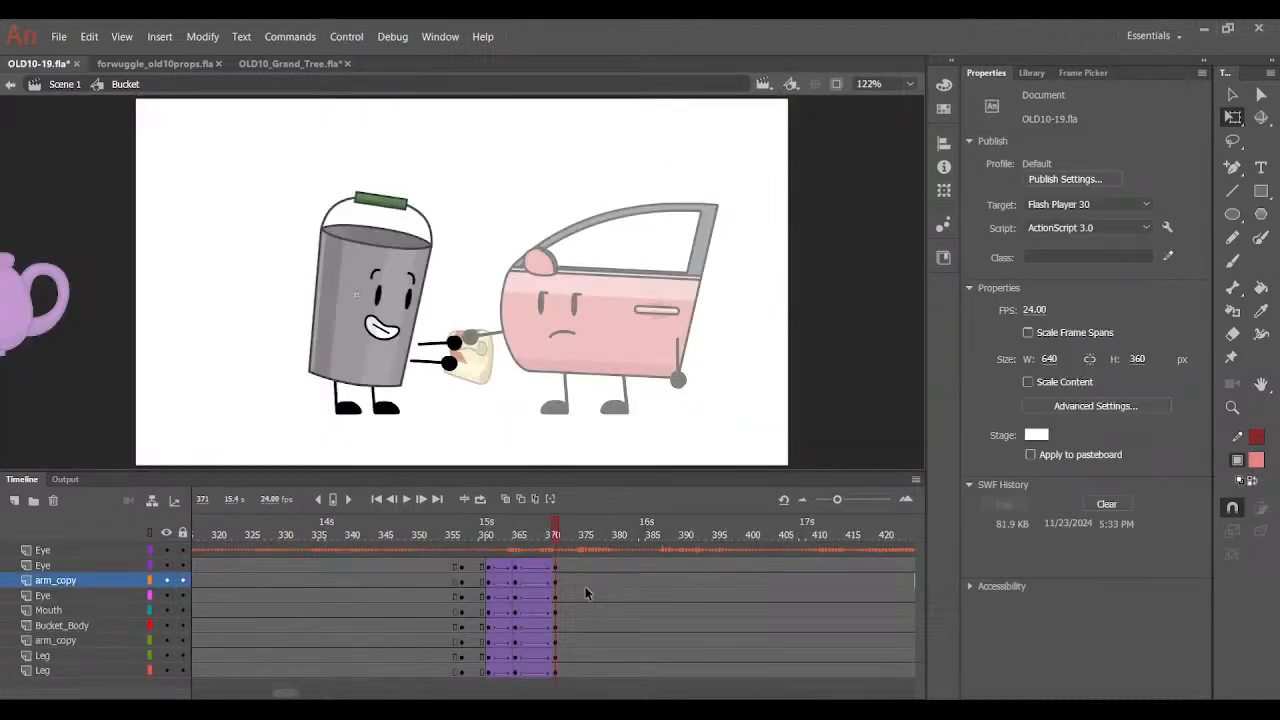
Switch both of Bucket's arms to the lengthened arm pose 23 at frames 365 and 371.
click(517, 535)
click(443, 362)
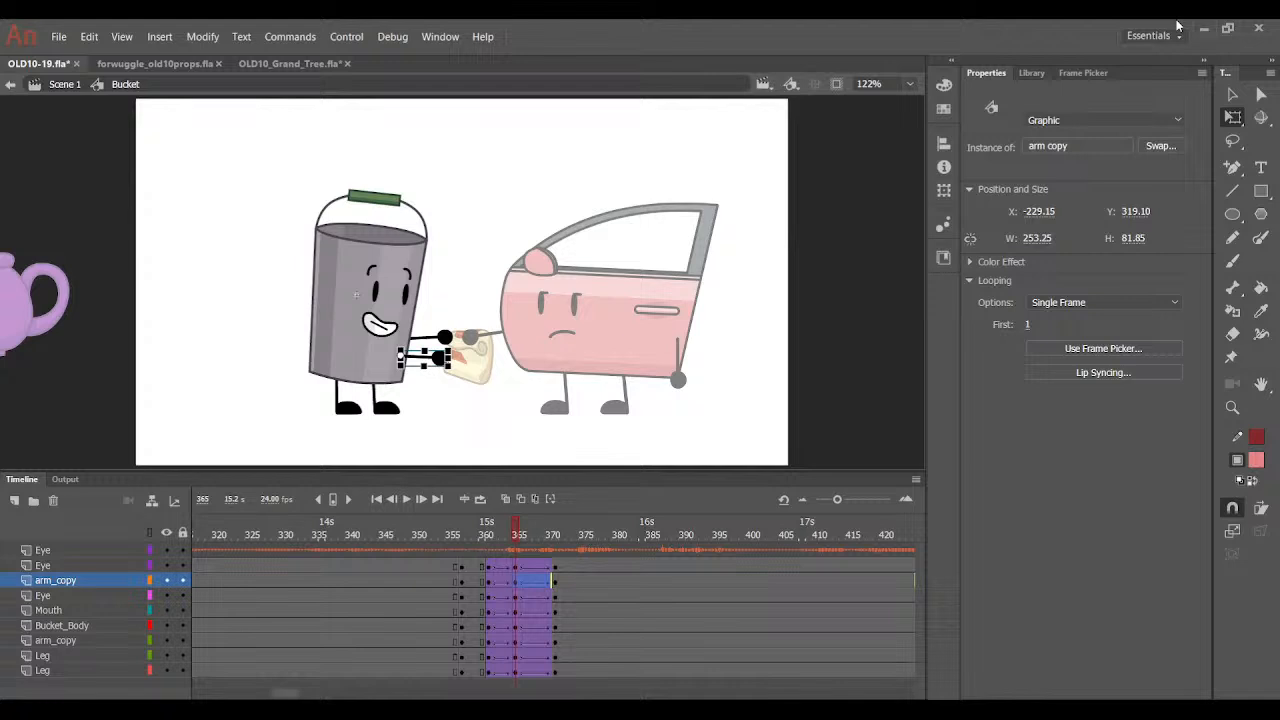
click(1083, 72)
click(490, 337)
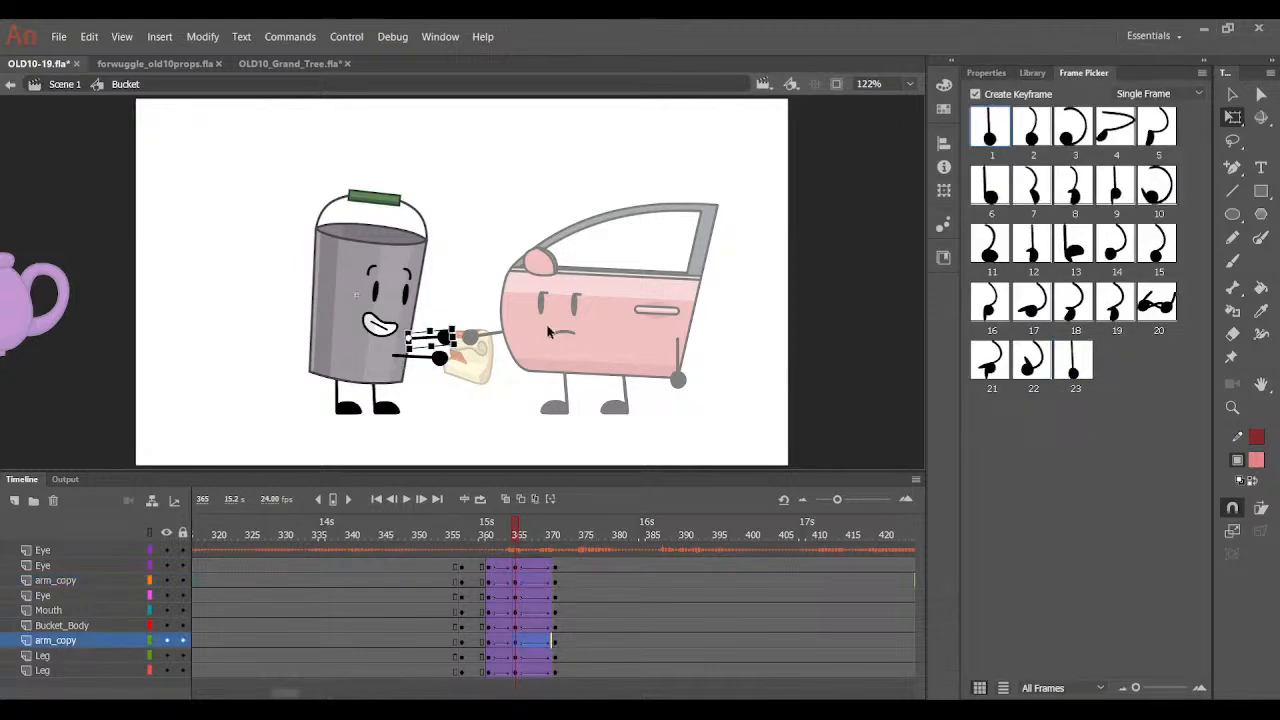
click(1074, 360)
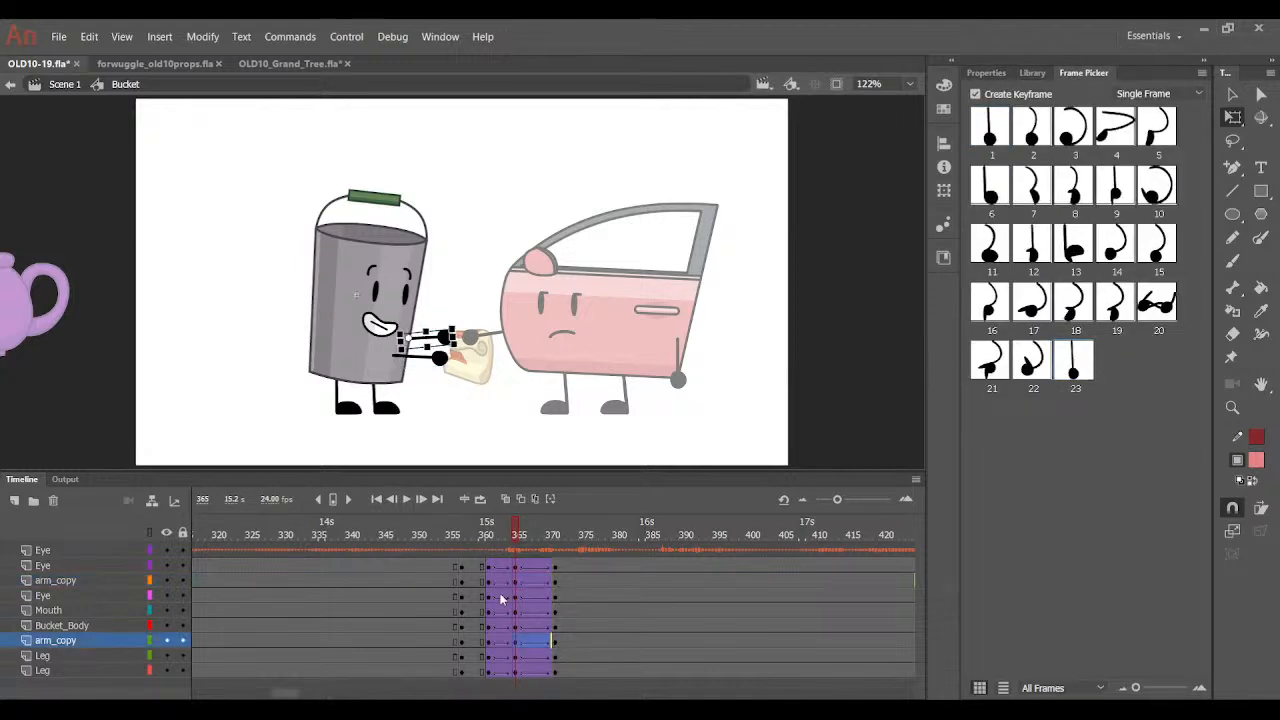
click(555, 641)
click(1082, 358)
click(447, 363)
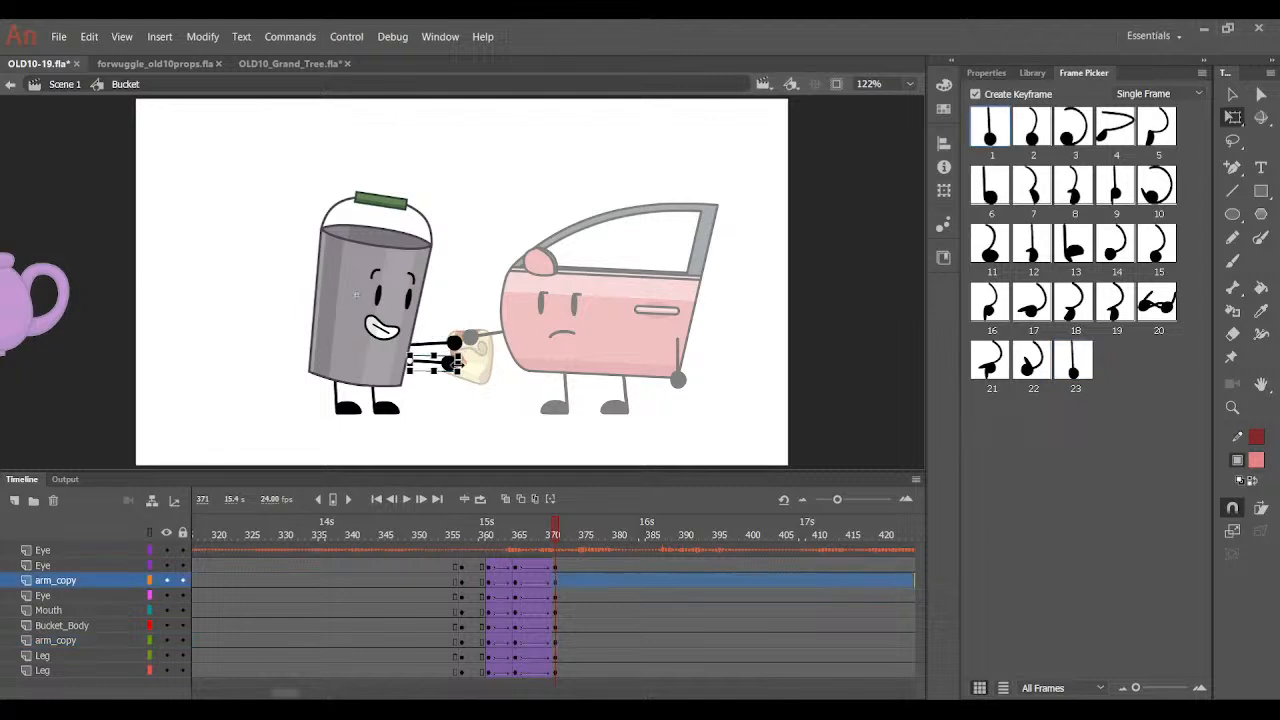
click(872, 153)
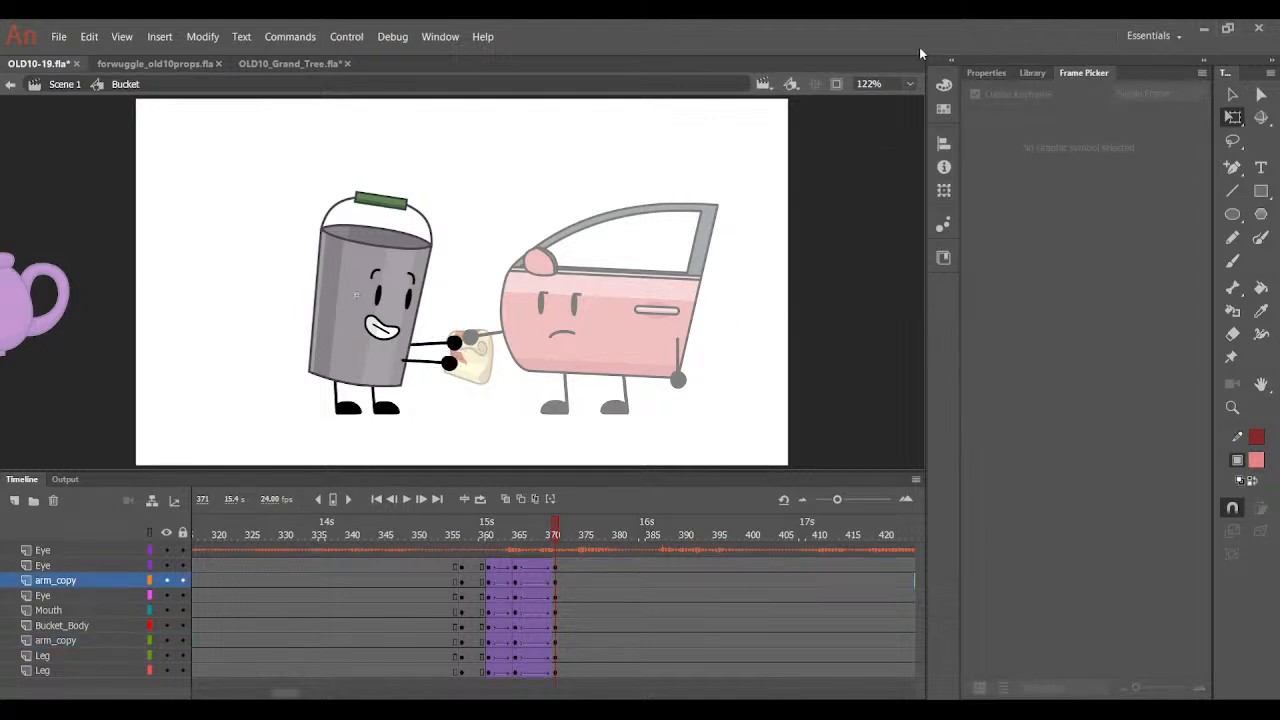
Raise and rotate Bucket's lower arm so its hand sits just beneath the other hand at frame 371, tilting the upper arm slightly upward.
key(ctrl+=)
key(ctrl+=)
scroll(752, 336, up, 2)
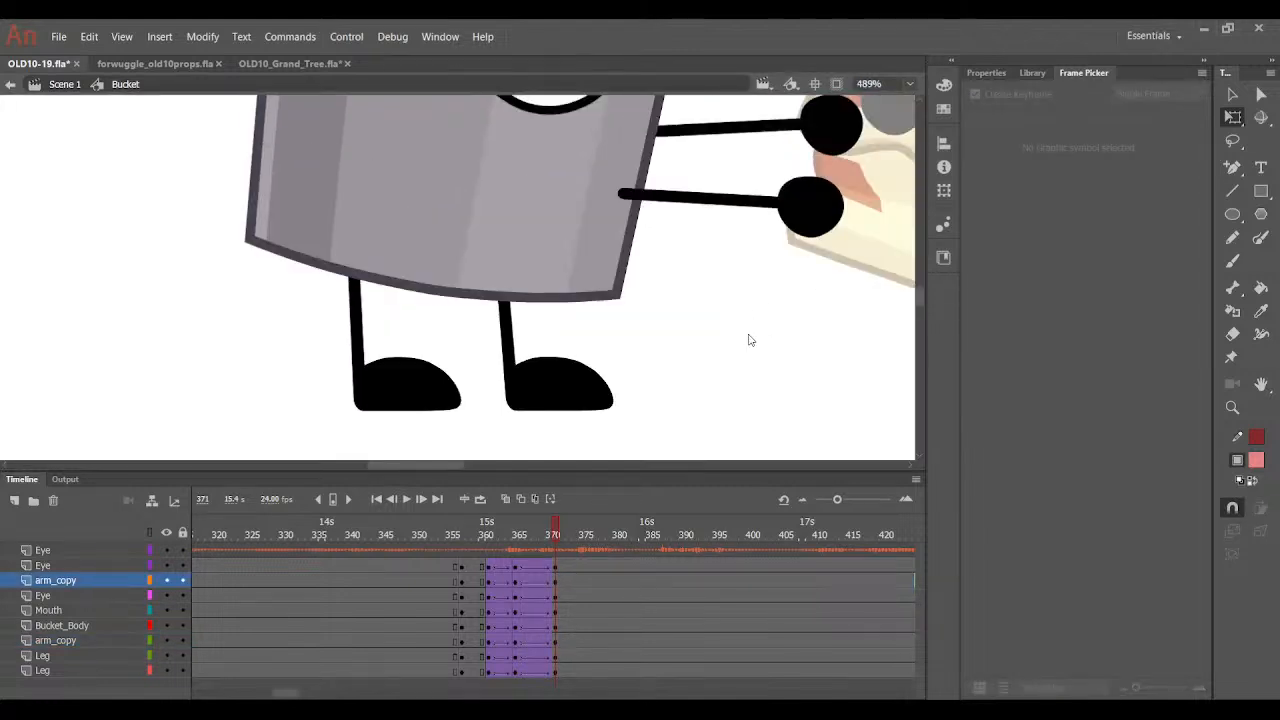
click(515, 530)
click(553, 530)
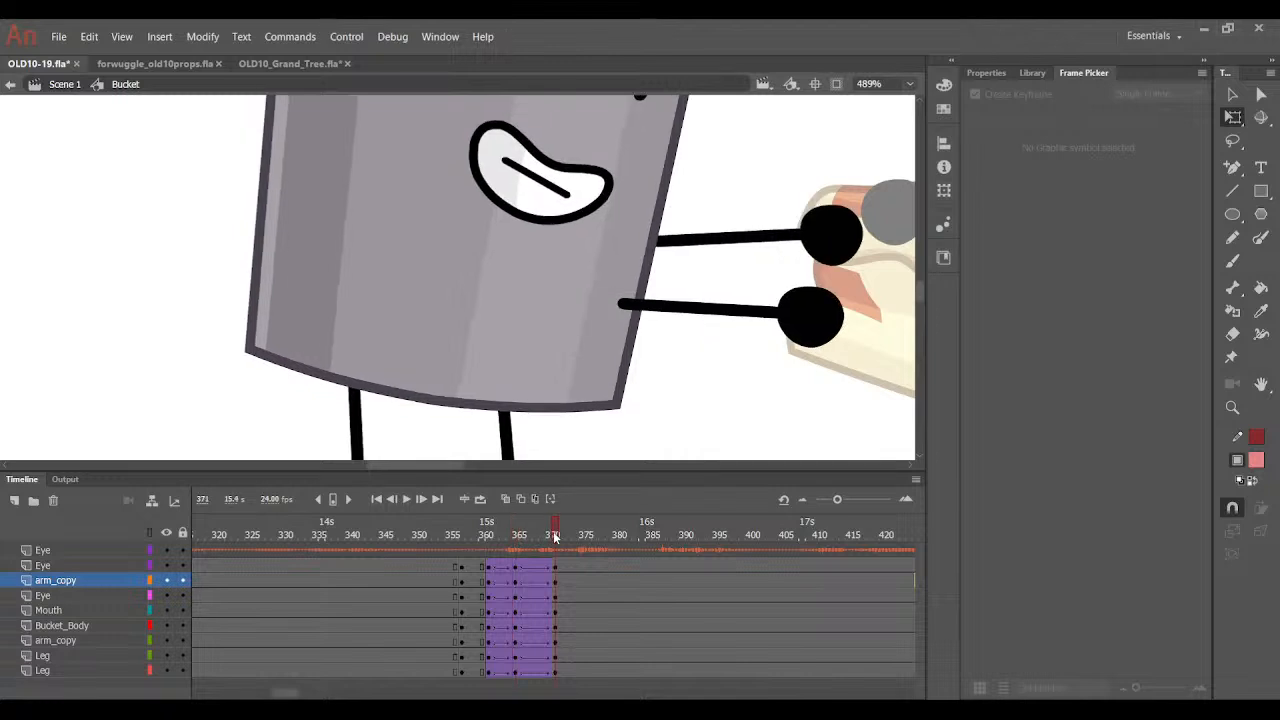
click(838, 312)
drag(848, 370, 873, 263)
click(823, 222)
drag(833, 226, 834, 222)
click(616, 443)
Lower Bucket's upper arm slightly at frame 365 and review the reach up to frame 373.
drag(551, 531, 532, 568)
click(517, 536)
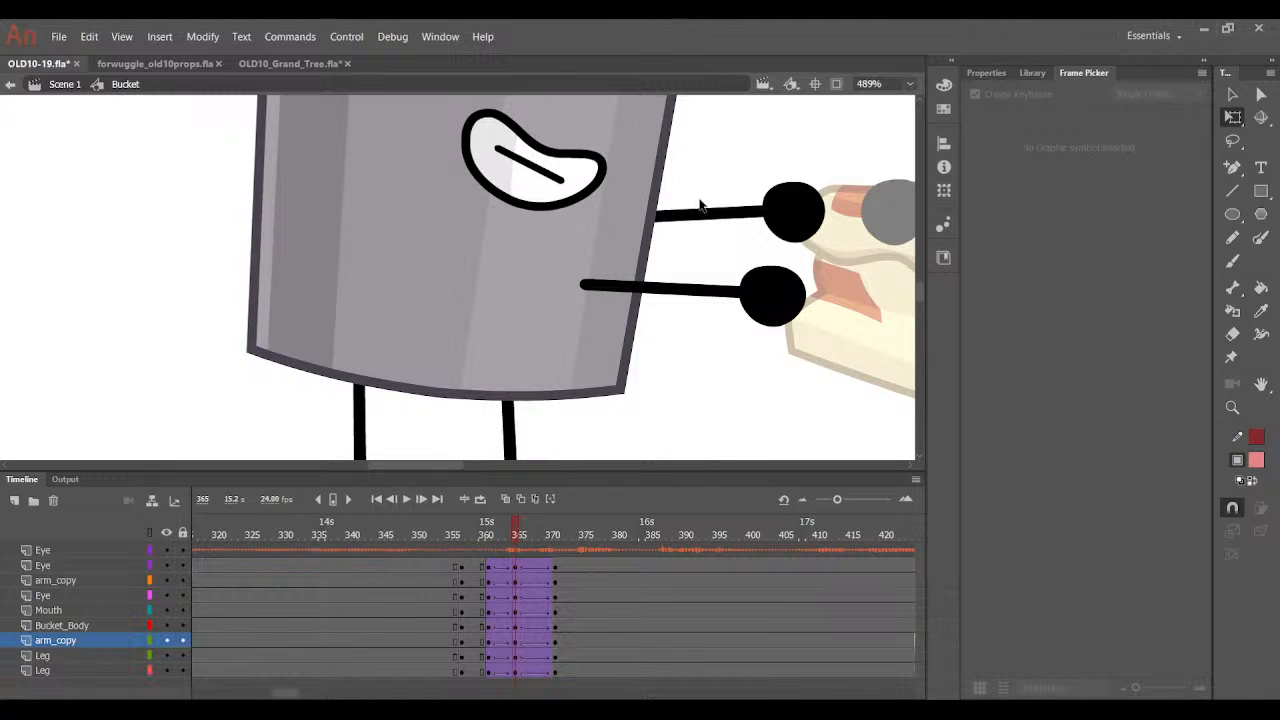
drag(779, 196, 781, 212)
drag(535, 536, 567, 528)
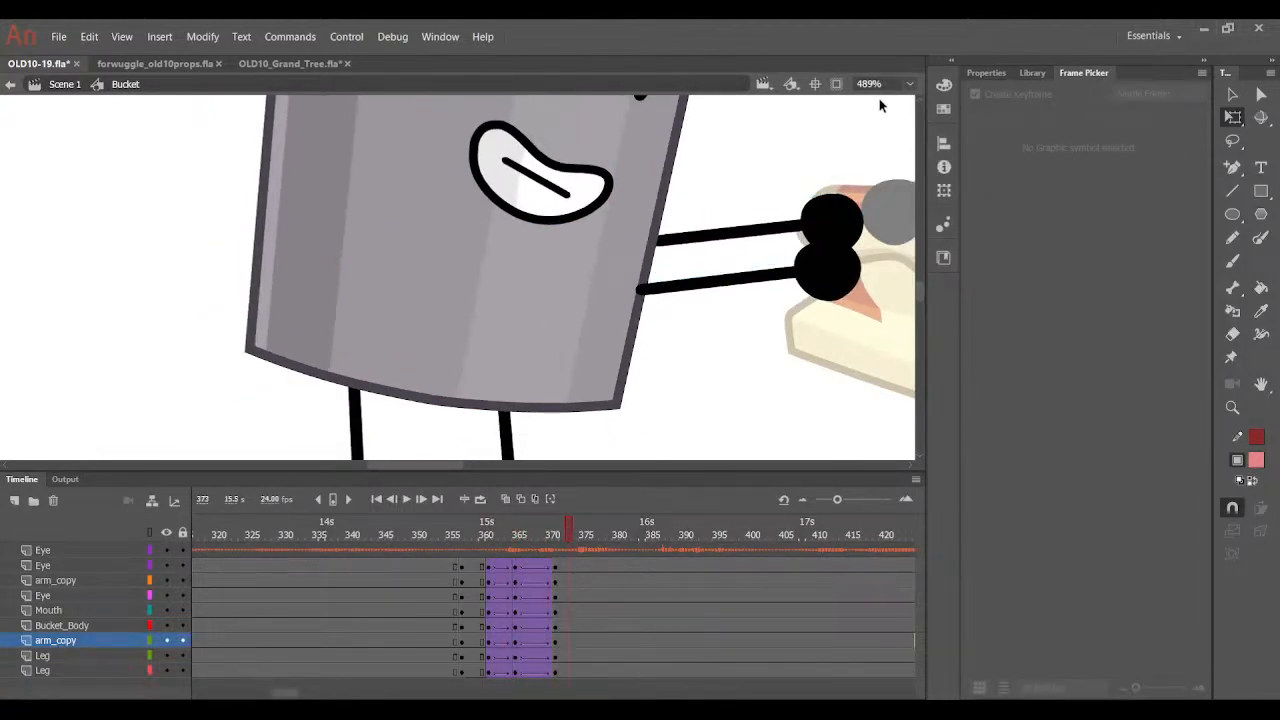
click(908, 83)
click(911, 108)
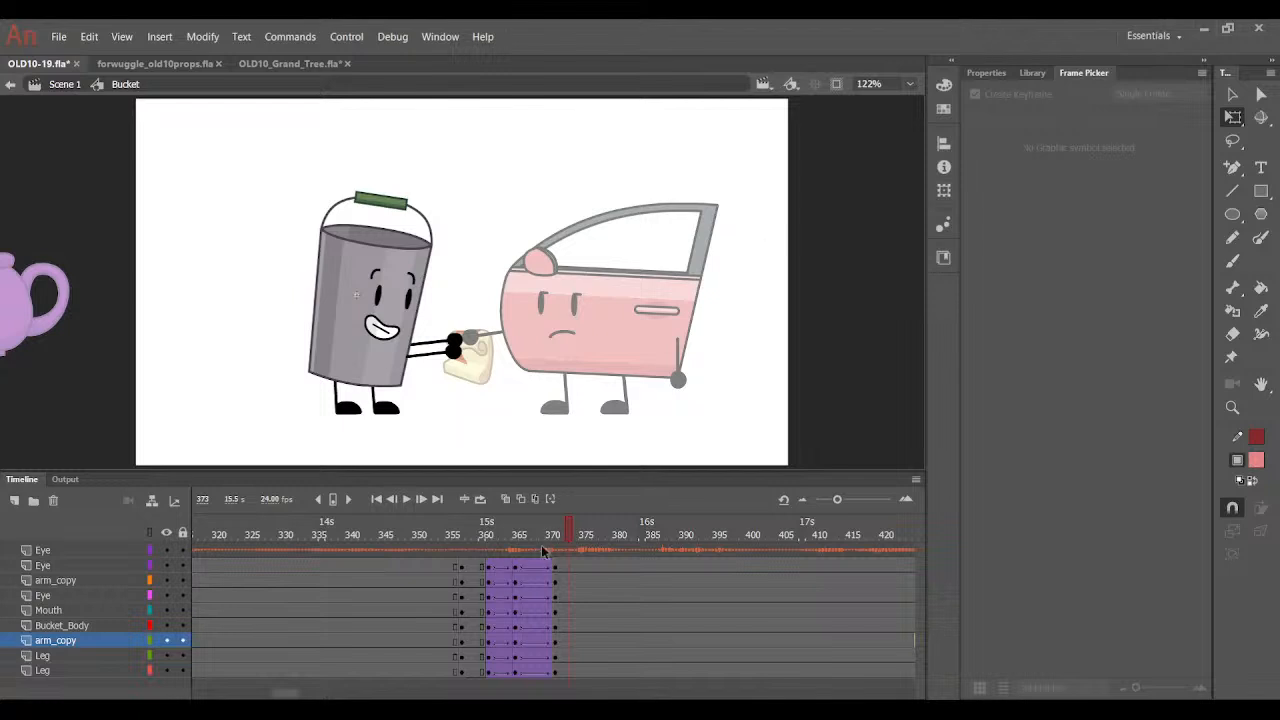
drag(540, 535, 513, 555)
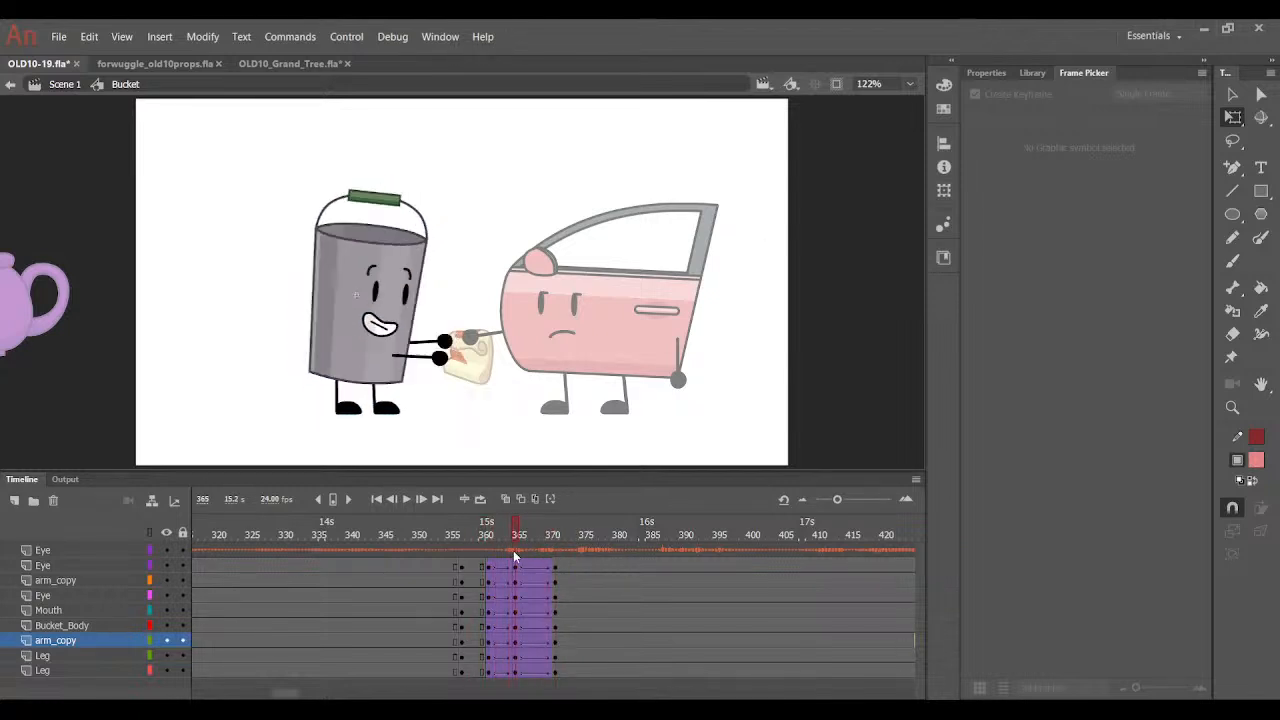
Examine Bucket's face, lower body and legs up close between frames 360 and 371, and return to the main scene.
drag(264, 341, 537, 167)
key(ctrl+equal)
key(ctrl+equal)
key(ctrl+equal)
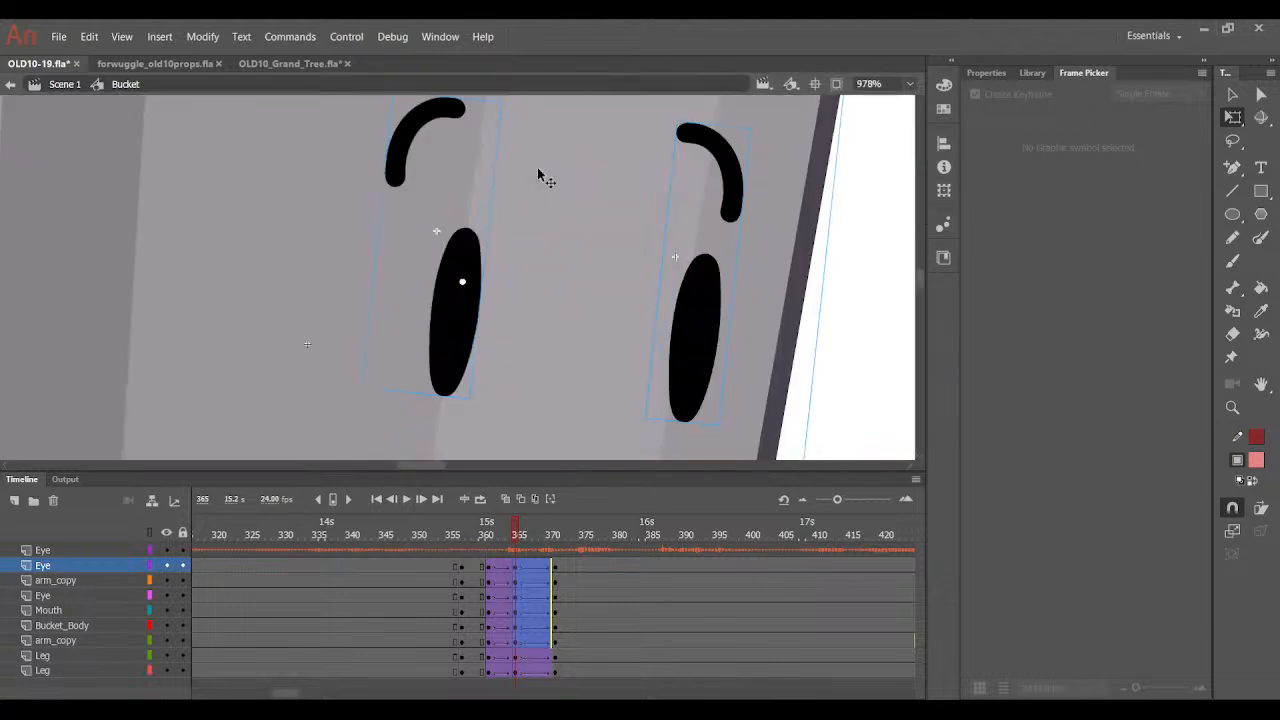
scroll(418, 155, down, 5)
scroll(418, 155, down, 5)
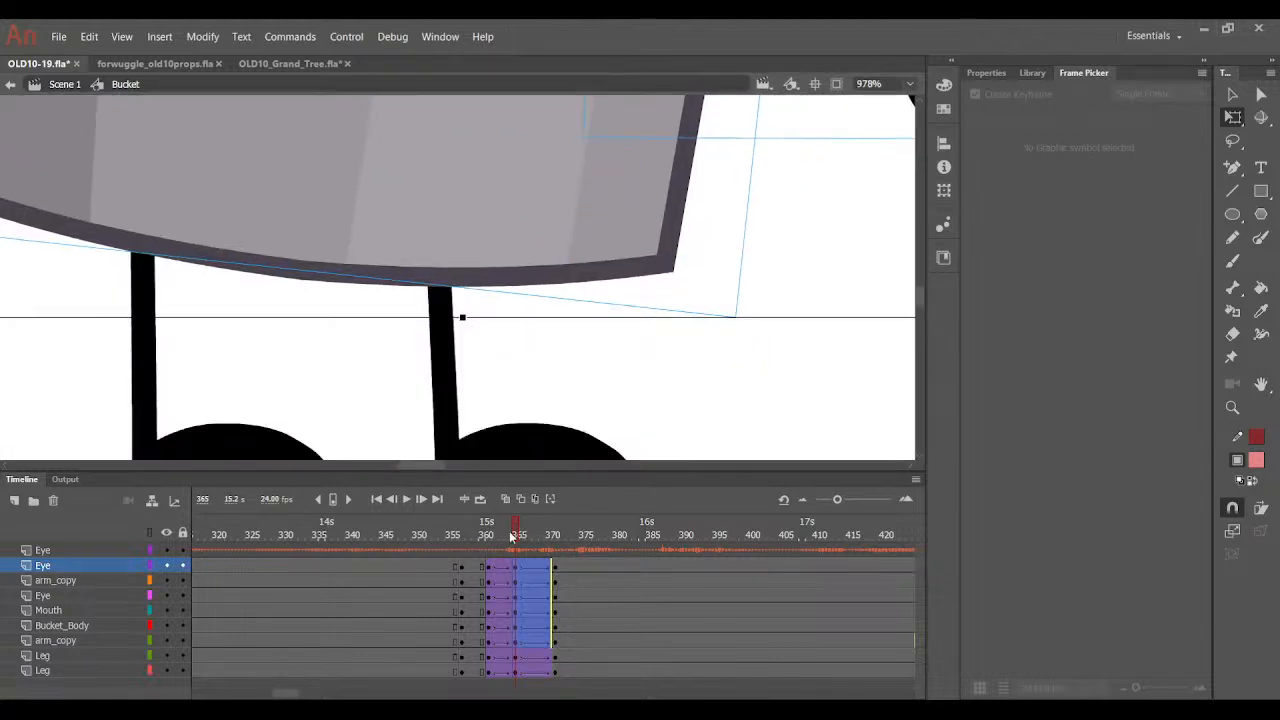
click(479, 545)
drag(479, 545, 555, 548)
click(909, 84)
click(898, 104)
double_click(603, 439)
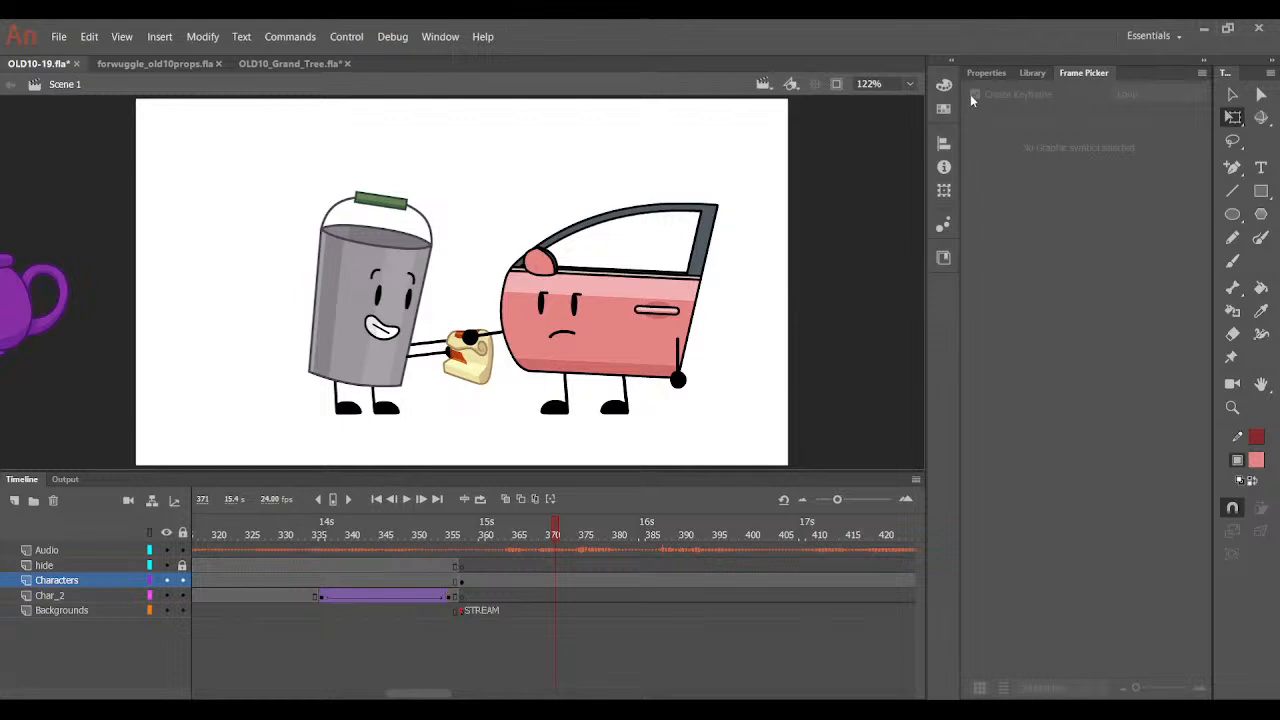
Go back to frame 361 in the main scene and save OLD10-19.fla.
click(982, 73)
click(486, 528)
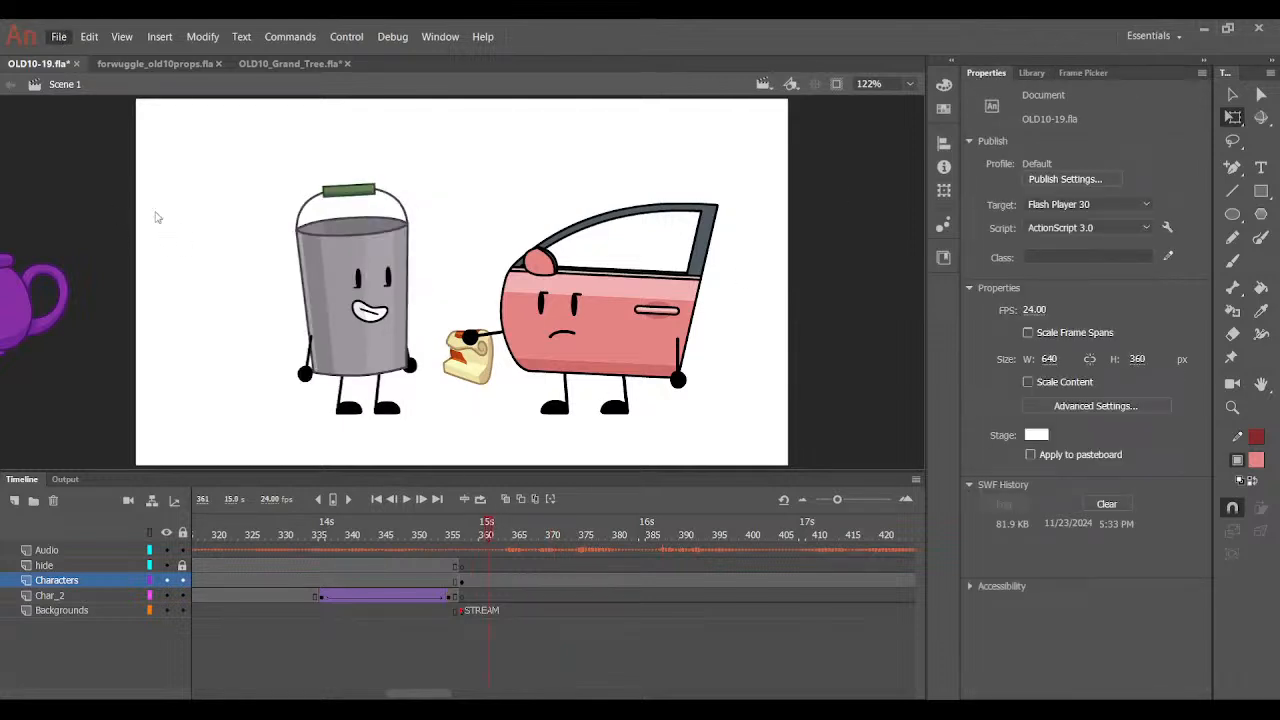
key(ctrl+s)
click(460, 540)
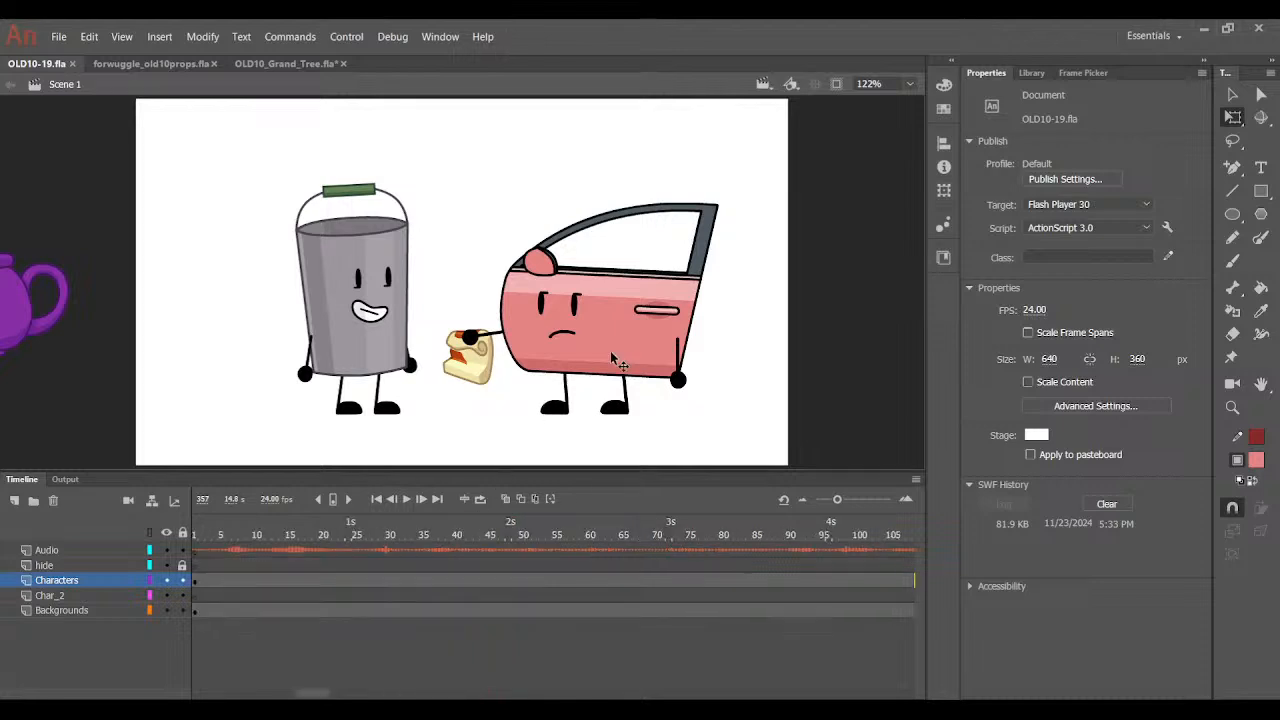
double_click(615, 360)
click(615, 537)
drag(615, 537, 596, 537)
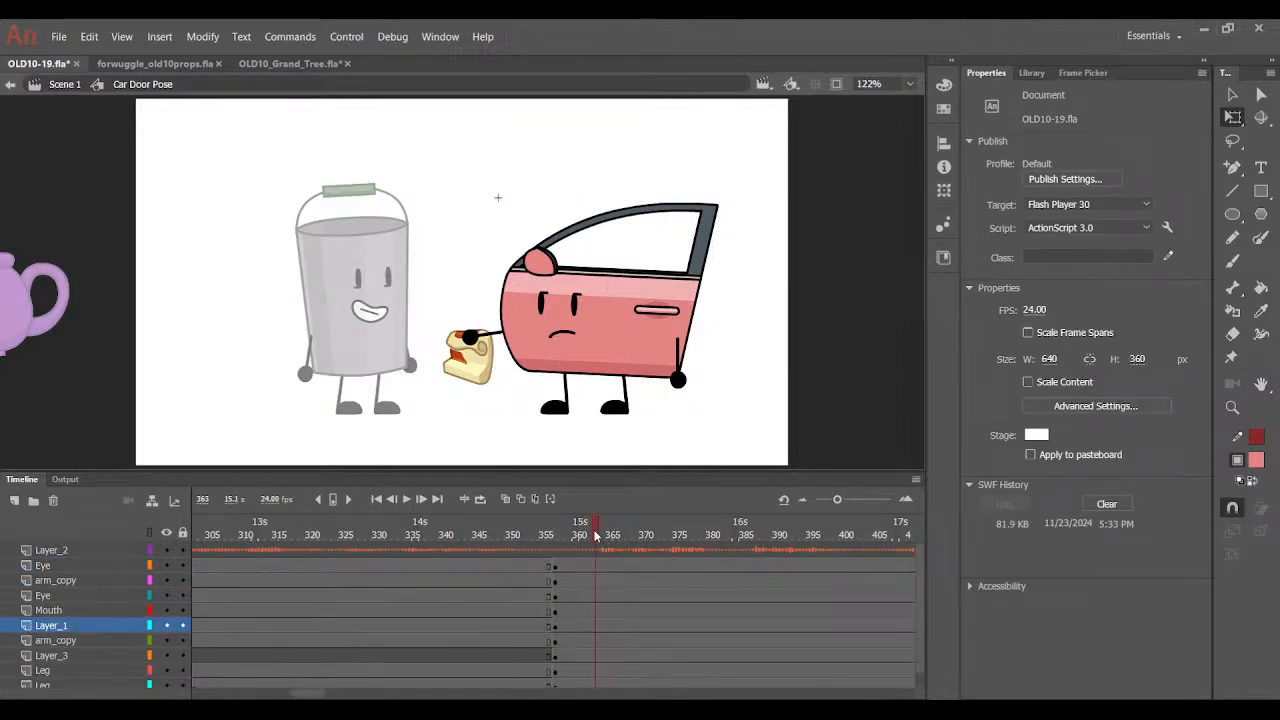
double_click(715, 323)
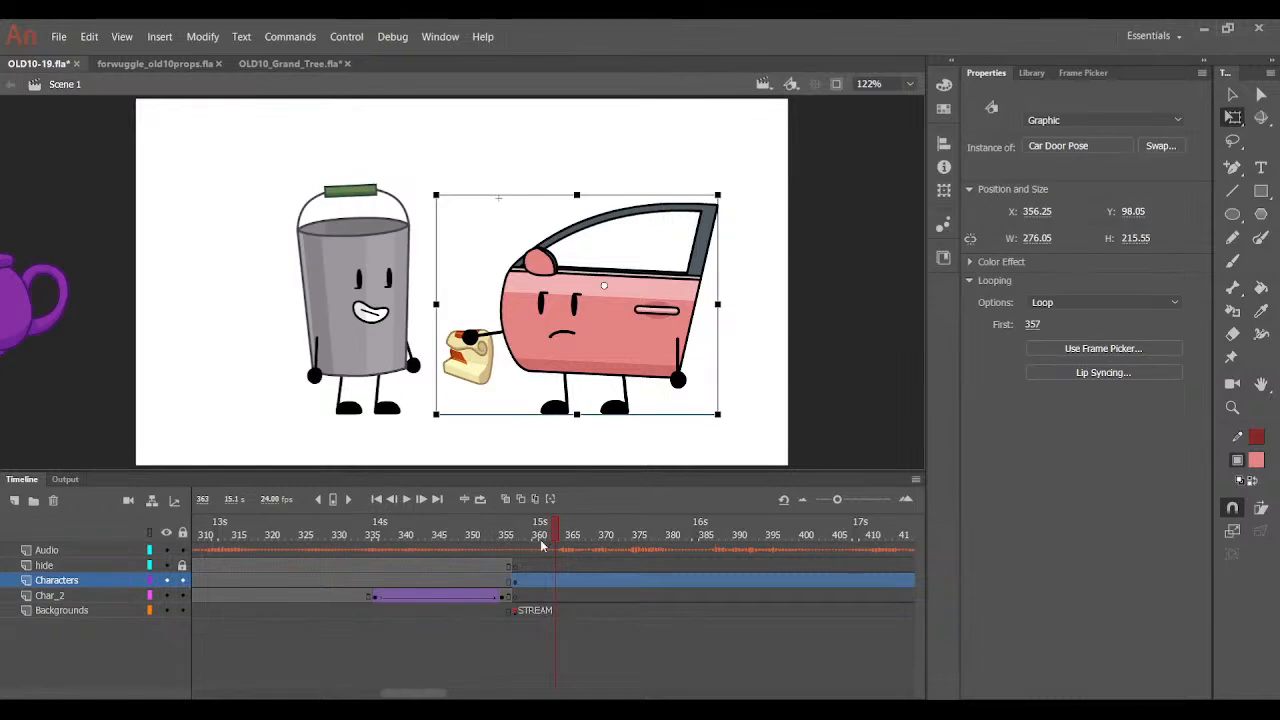
Open the Car Door Pose symbol and insert keyframes across its layers at frame 362.
click(580, 544)
double_click(470, 370)
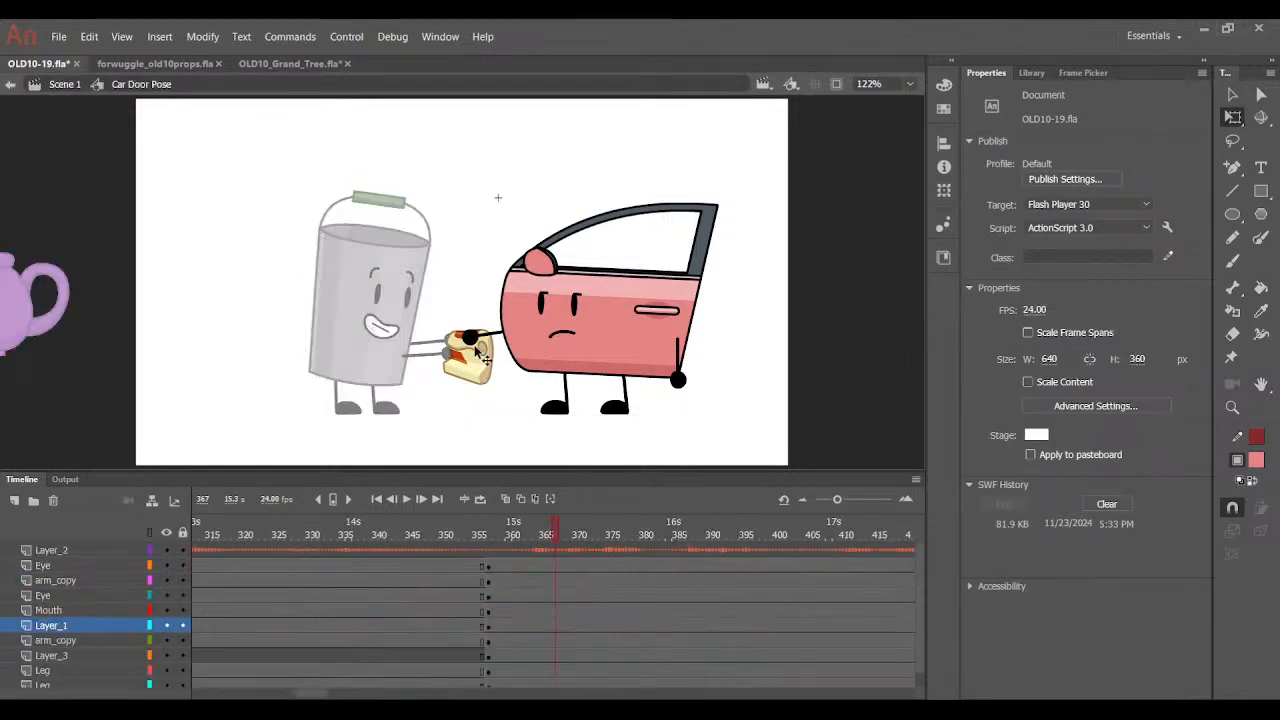
click(492, 333)
drag(557, 528, 524, 528)
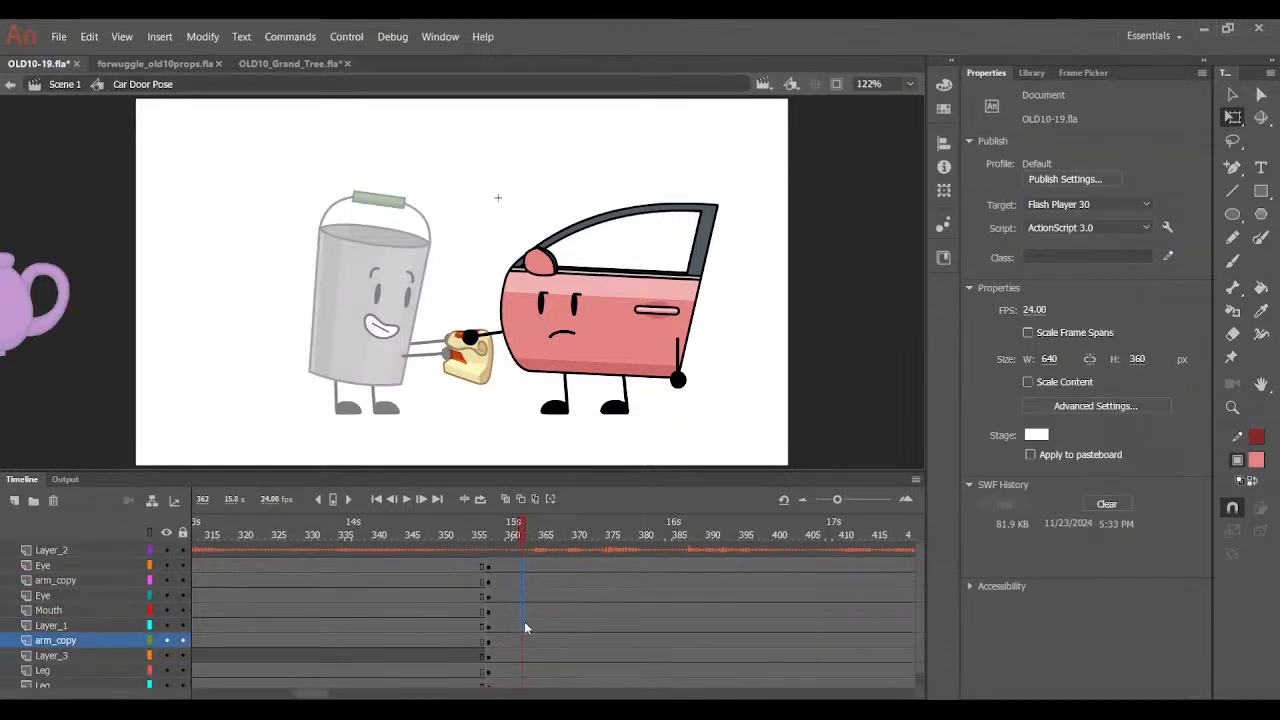
drag(525, 628, 523, 691)
key(F6)
Insert keyframes across all of Car Door's layers at frame 374.
scroll(530, 565, up, 1)
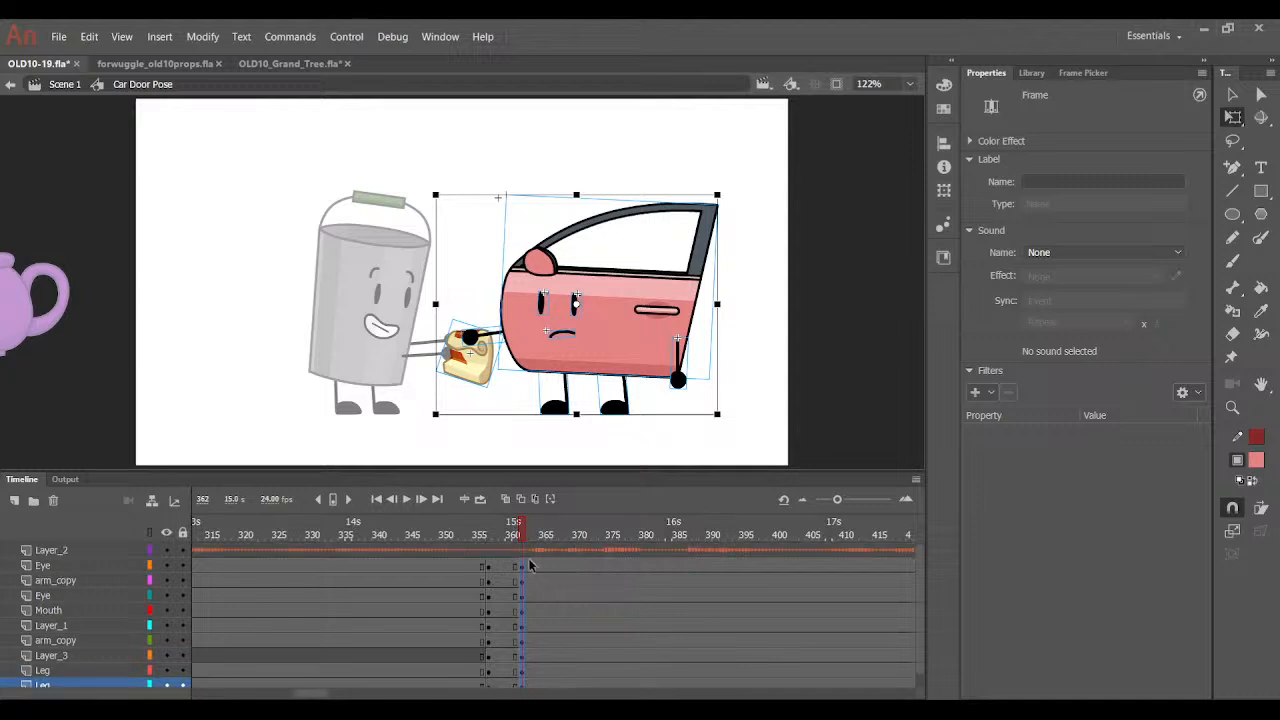
drag(528, 535, 608, 694)
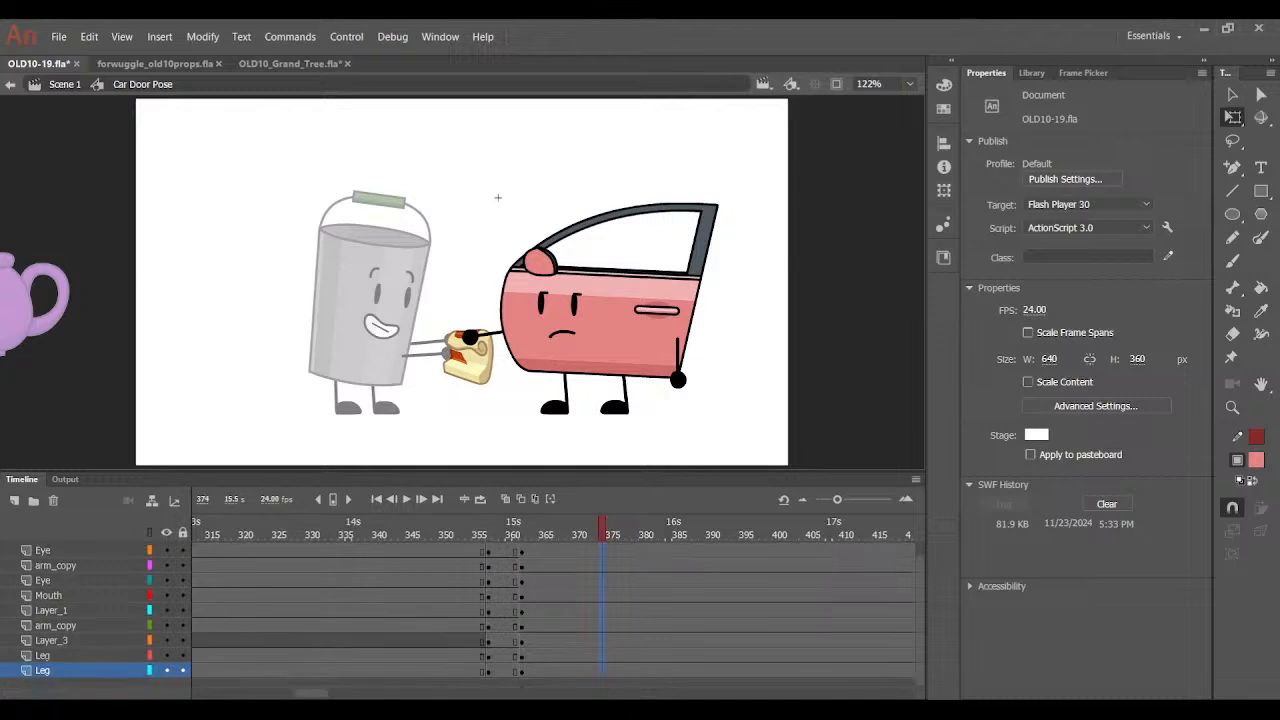
key(F6)
key(ctrl+equal)
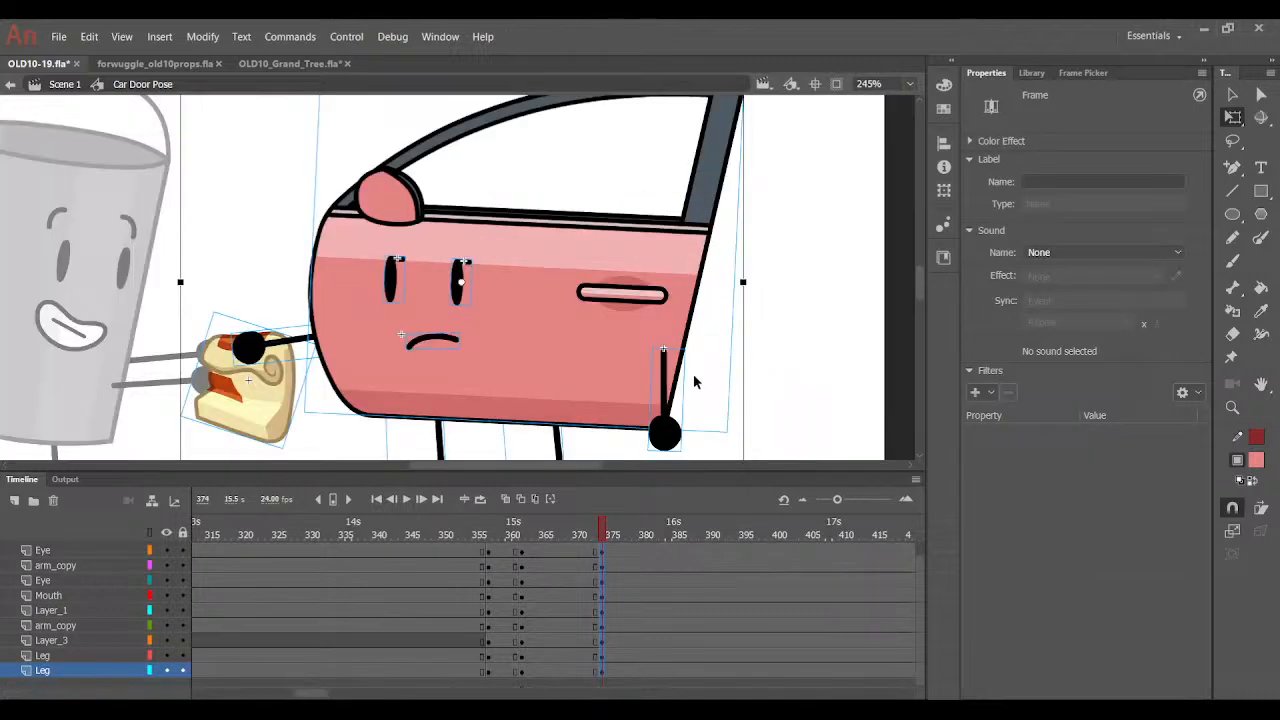
At frame 374, tilt Car Door's body, face, arms and food item slightly clockwise without the legs, and nudge them upward.
scroll(768, 281, down, 3)
click(768, 281)
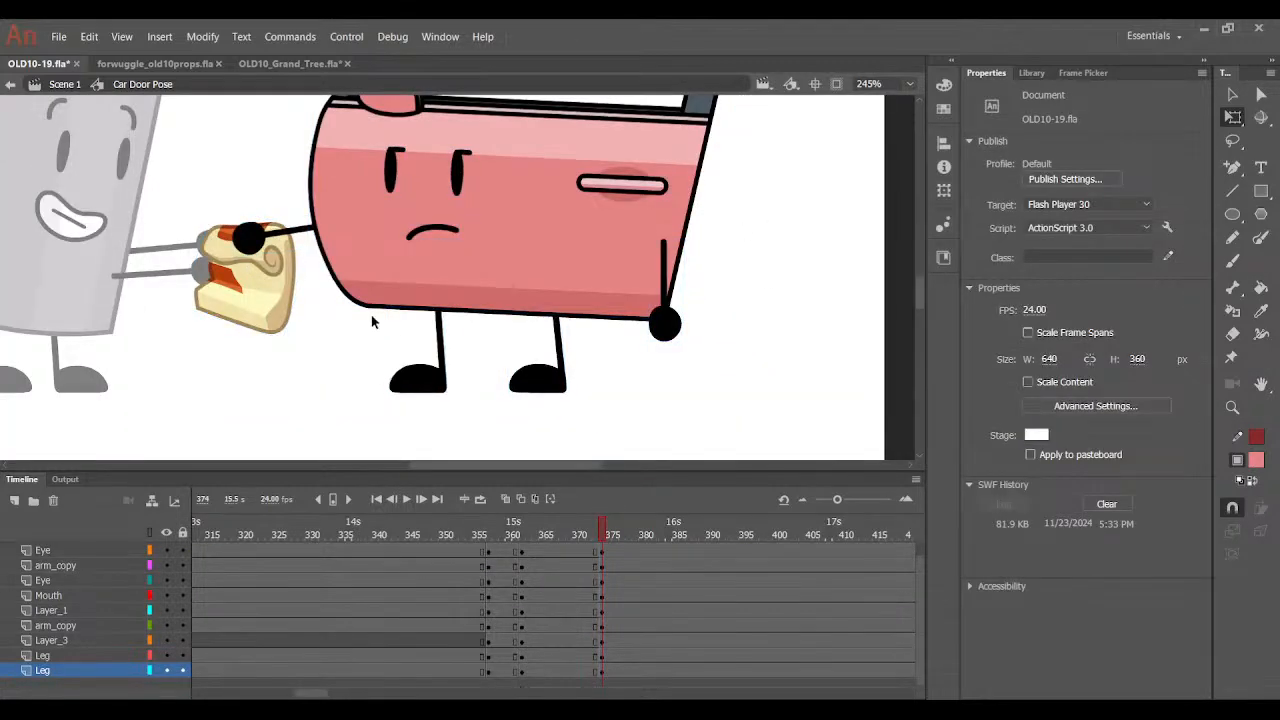
click(262, 262)
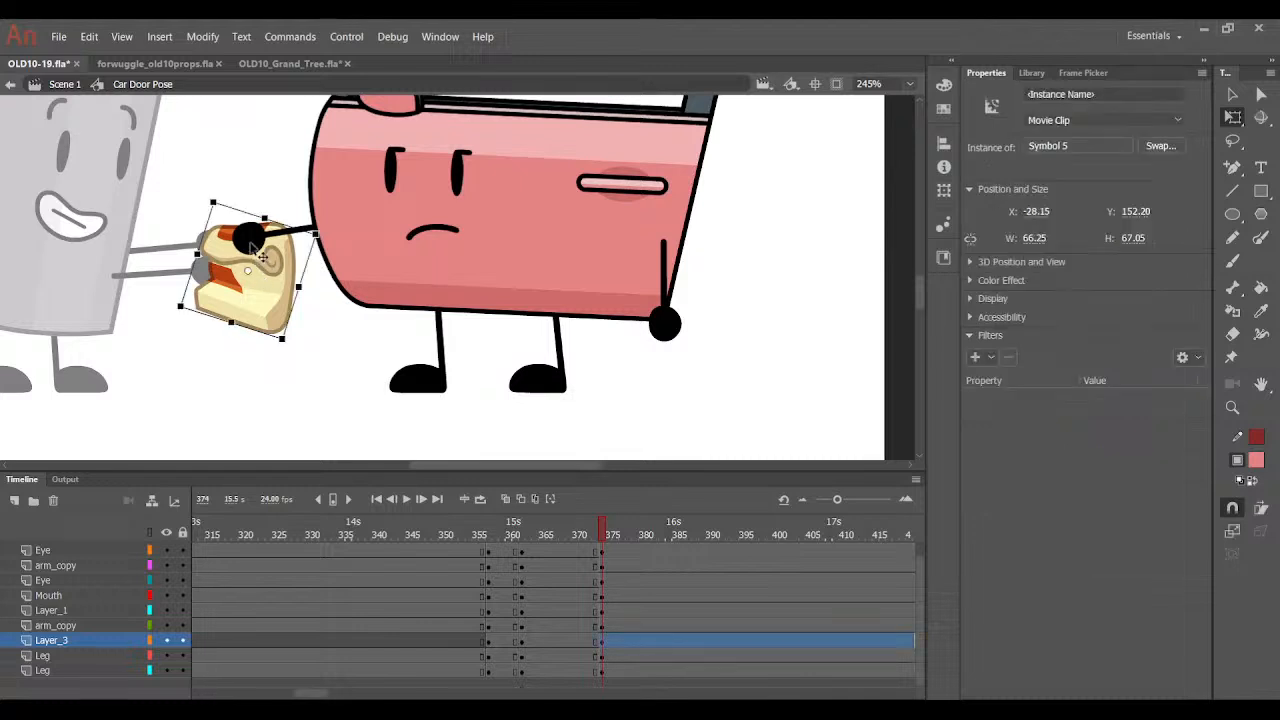
shift+click(258, 250)
drag(194, 120, 790, 294)
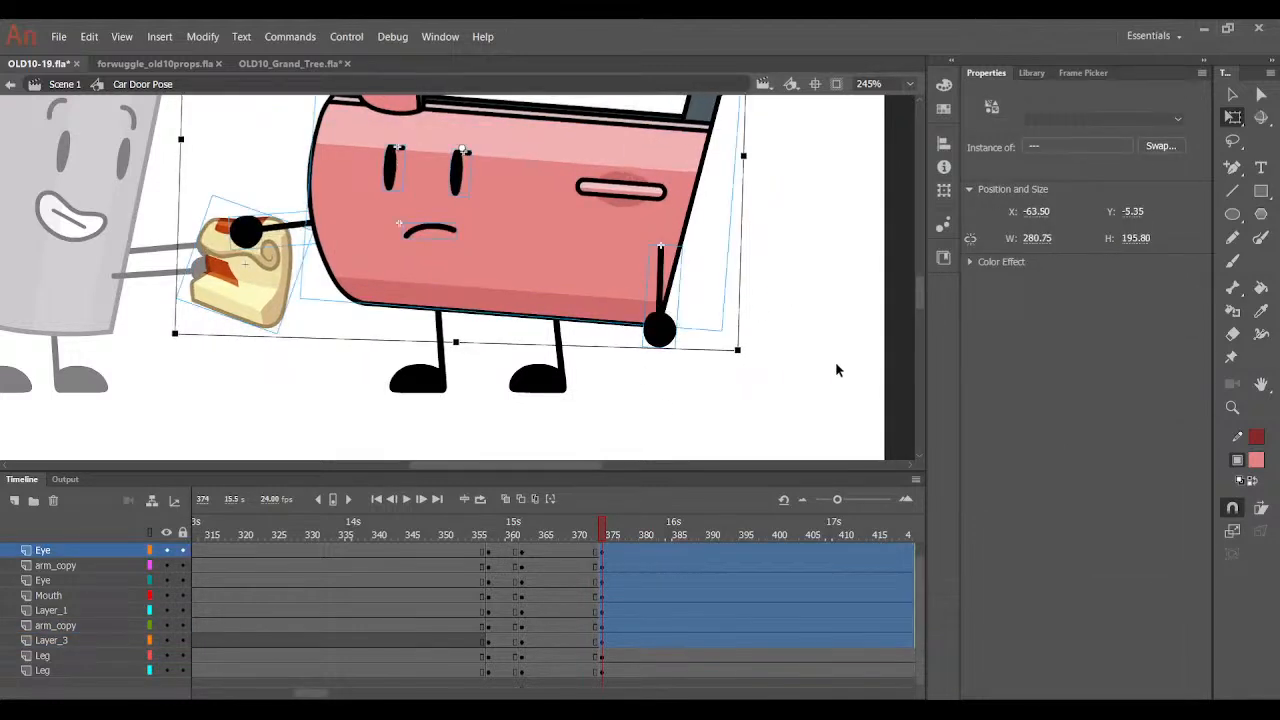
drag(745, 346, 748, 357)
key(Up)
key(Up)
key(Up)
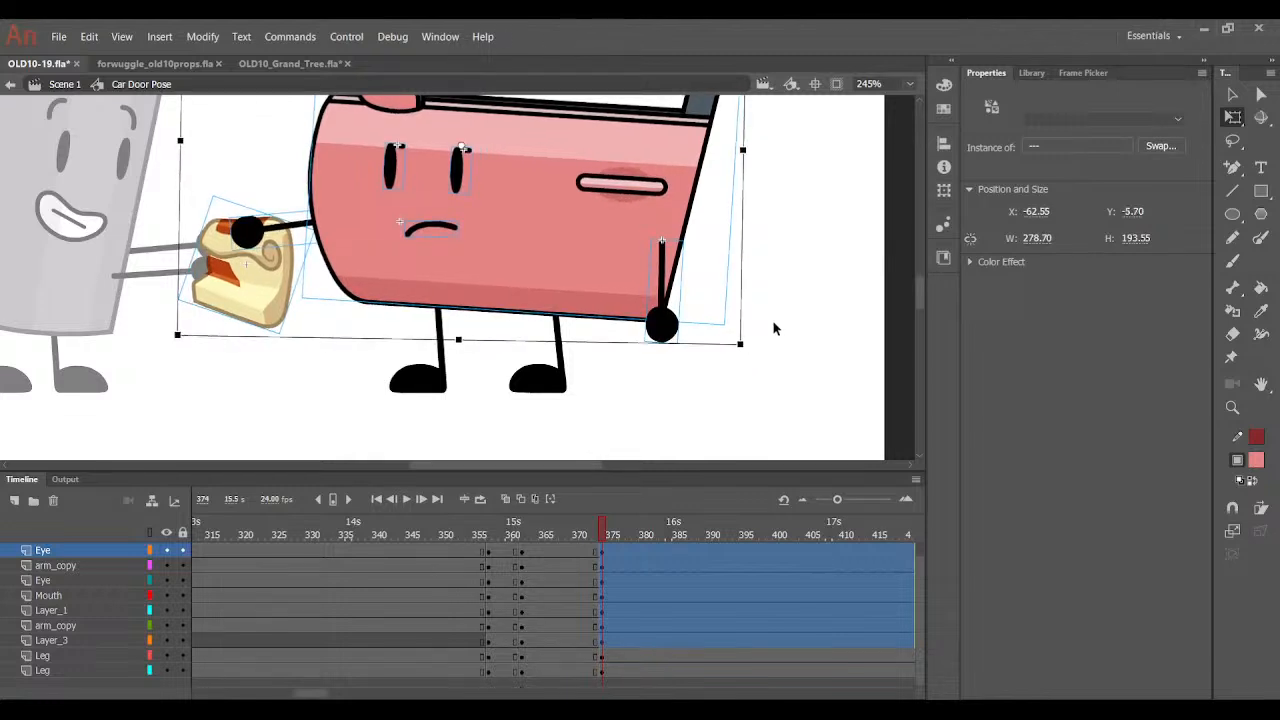
Shift the food item and Car Door's holding arm slightly toward Bucket at frame 374.
click(774, 329)
click(262, 228)
drag(251, 307, 249, 305)
click(437, 401)
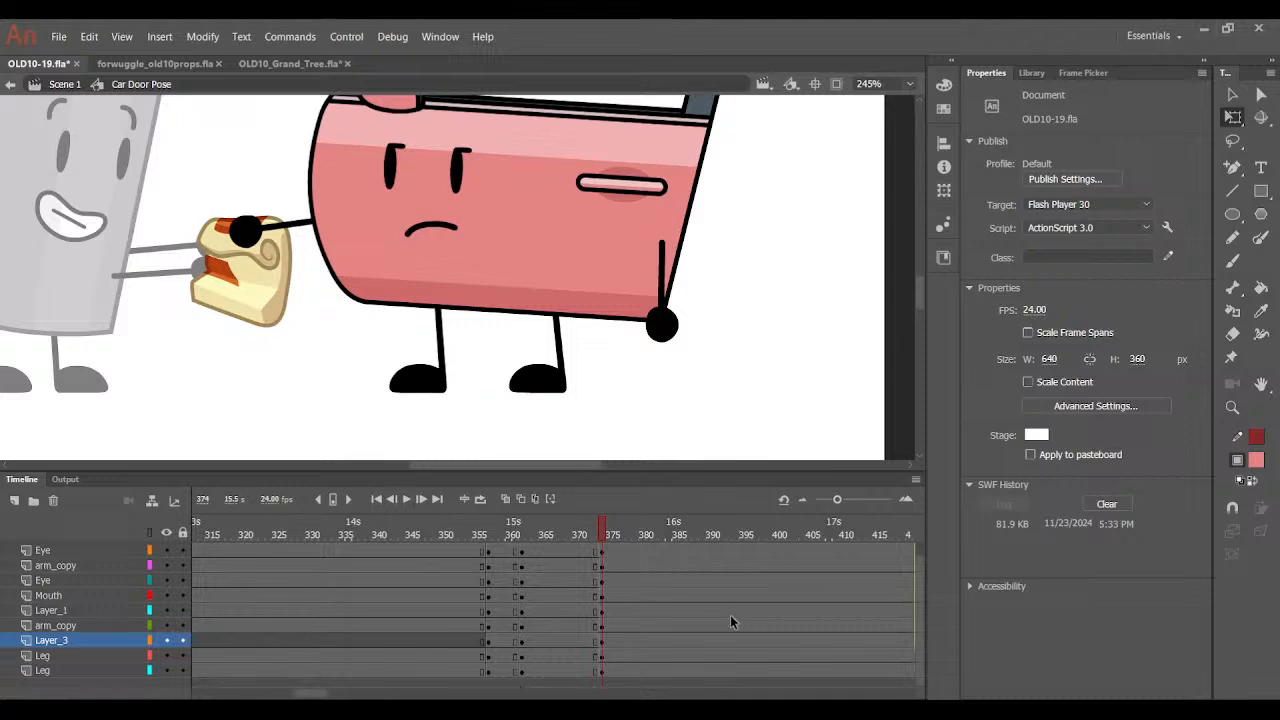
Apply Cubic EaseInOut tweens to all of Car Door's layers between frames 362 and 374.
scroll(586, 558, up, 1)
drag(578, 565, 549, 697)
key(F4)
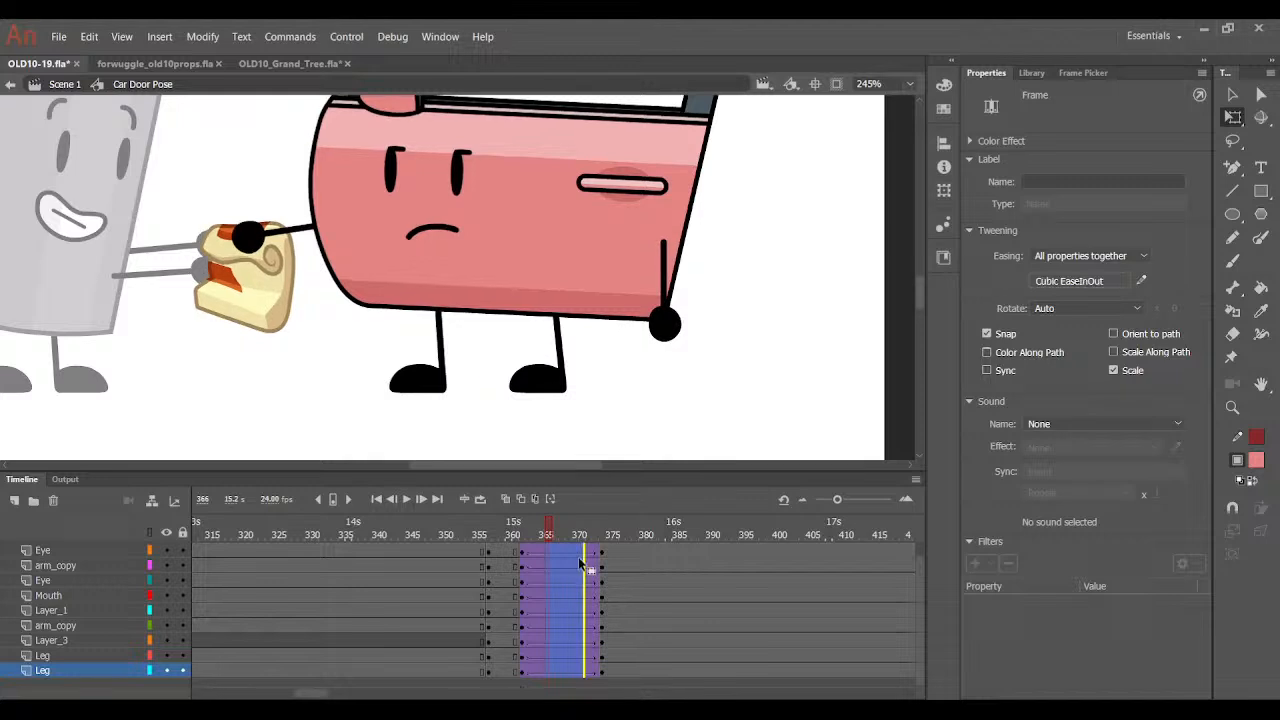
Review Car Door's tween between frames 362 and 374 inside the symbol and in the main scene.
drag(518, 528, 621, 540)
scroll(527, 568, up, 1)
drag(517, 566, 601, 676)
key(shift+F6)
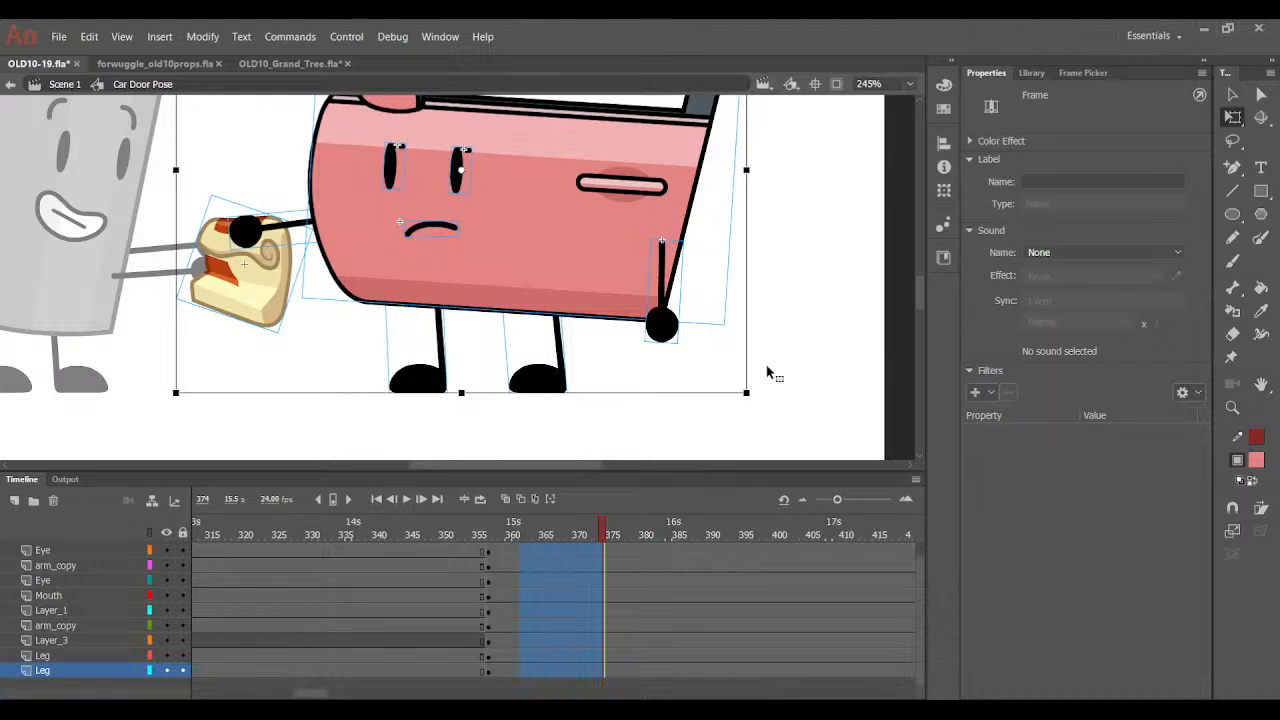
click(773, 350)
double_click(773, 345)
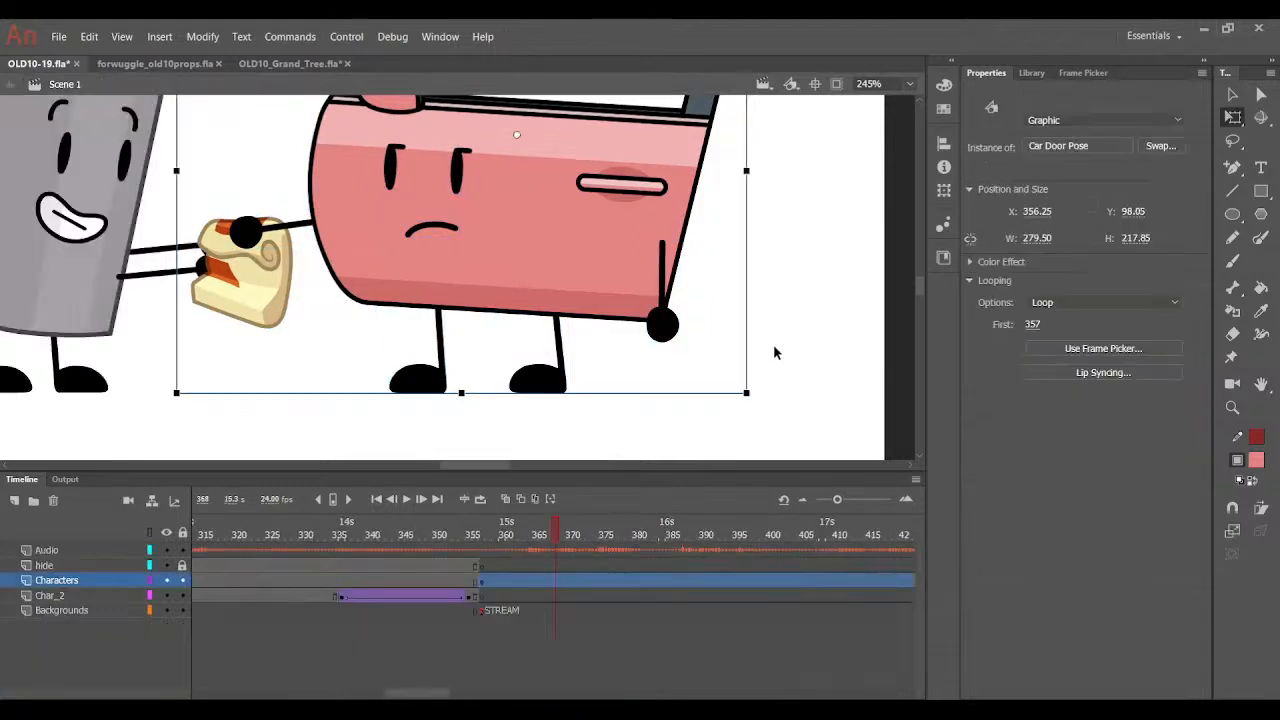
scroll(916, 100, up, 1)
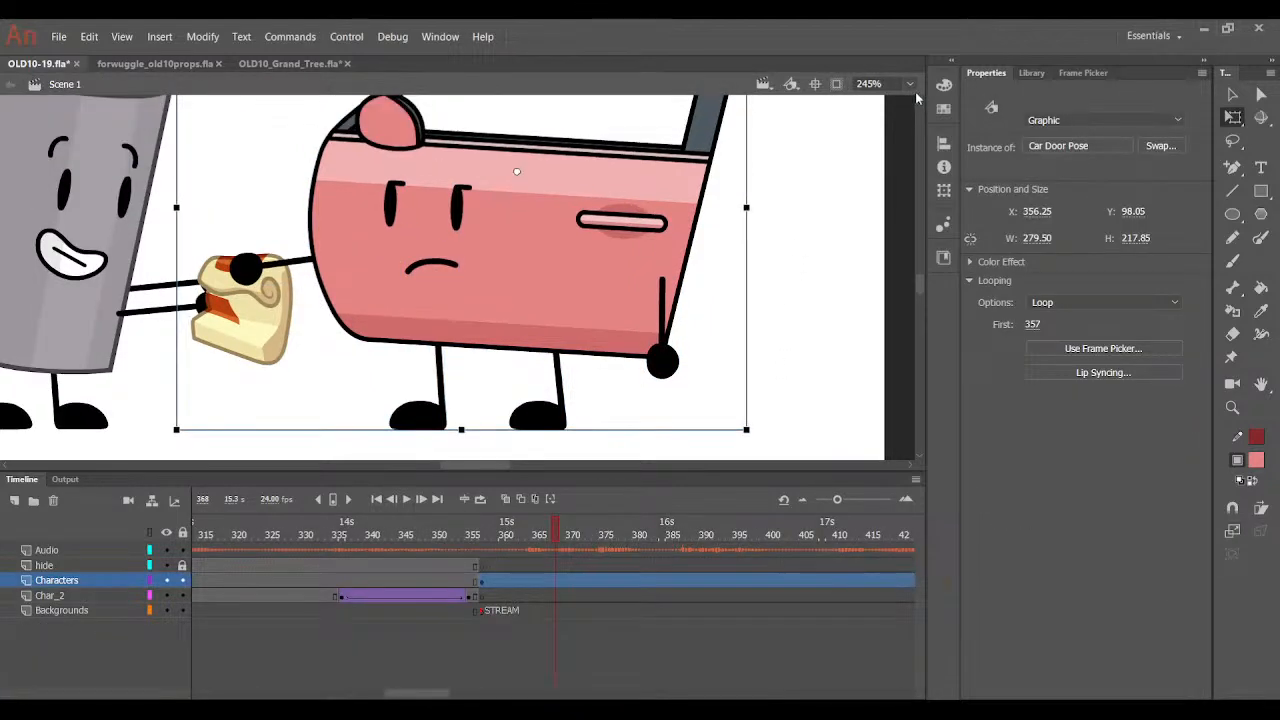
click(908, 84)
click(880, 101)
drag(537, 518, 589, 553)
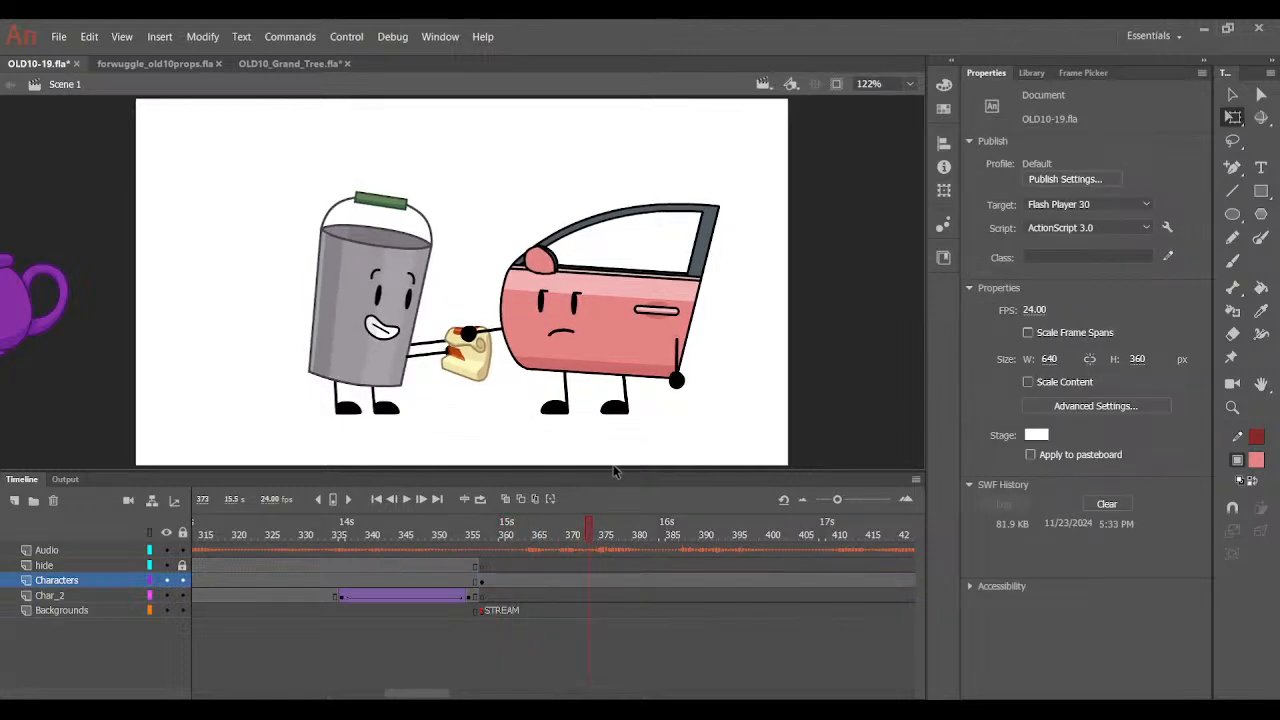
Reopen the Car Door Pose symbol, move the tween to span frames 360 to 372, and preview it.
double_click(590, 378)
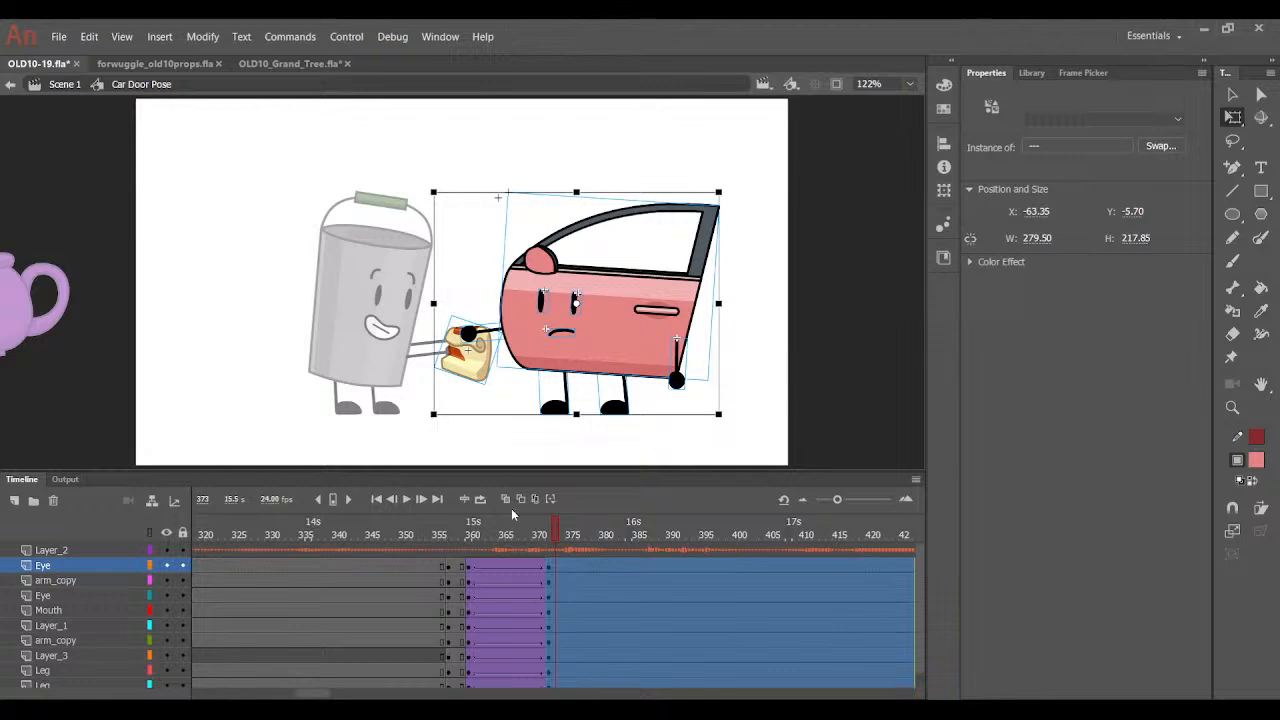
click(476, 536)
click(472, 541)
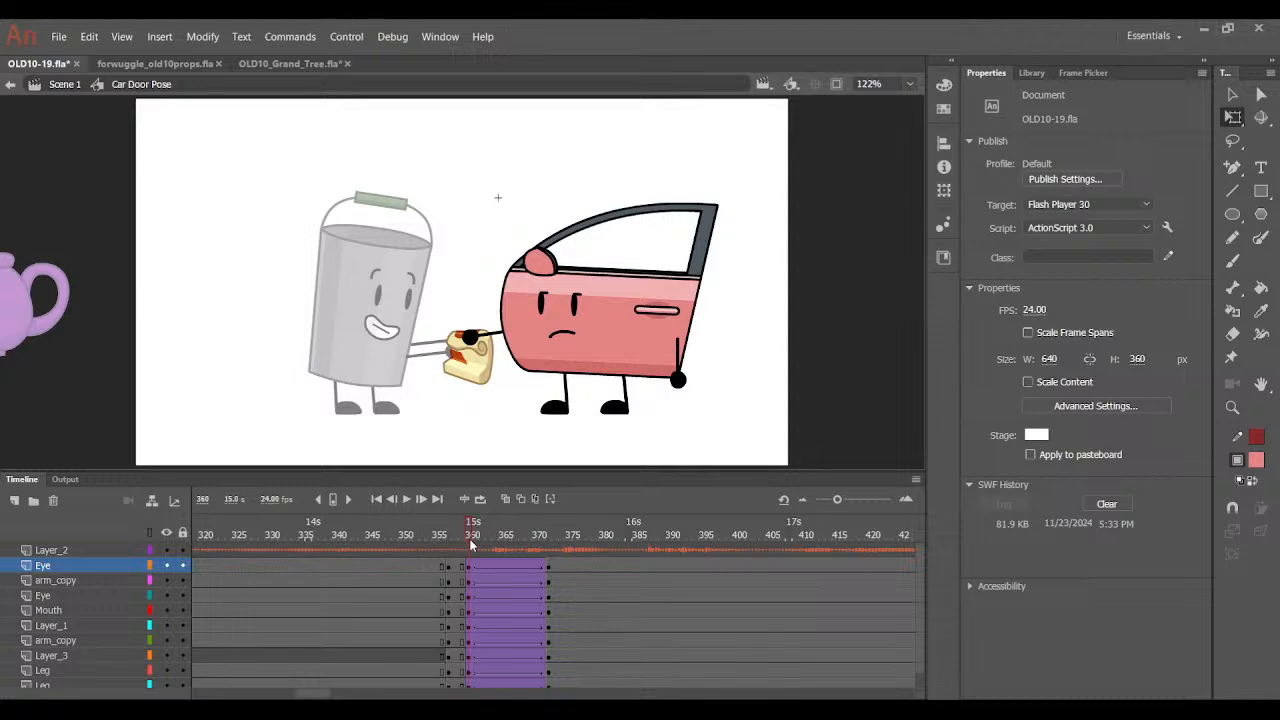
drag(472, 545, 545, 521)
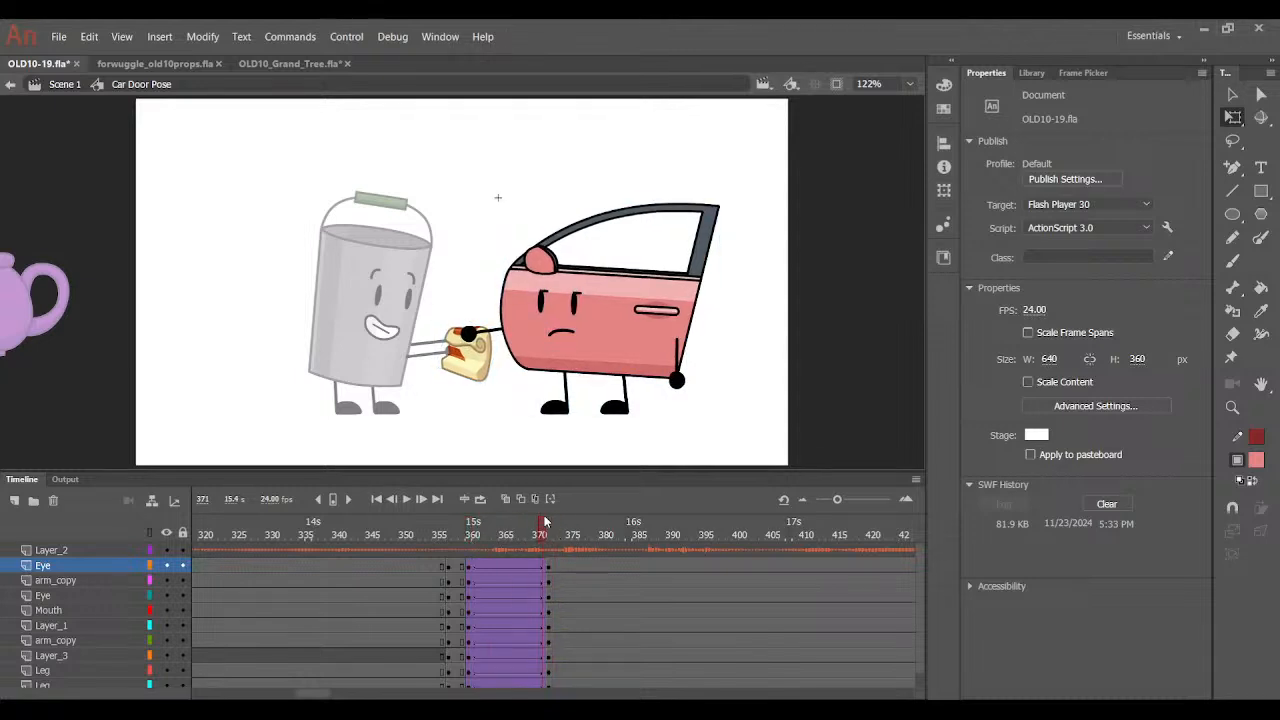
At frame 372, move Car Door's holding arm and the food item together slightly further toward Bucket.
click(552, 530)
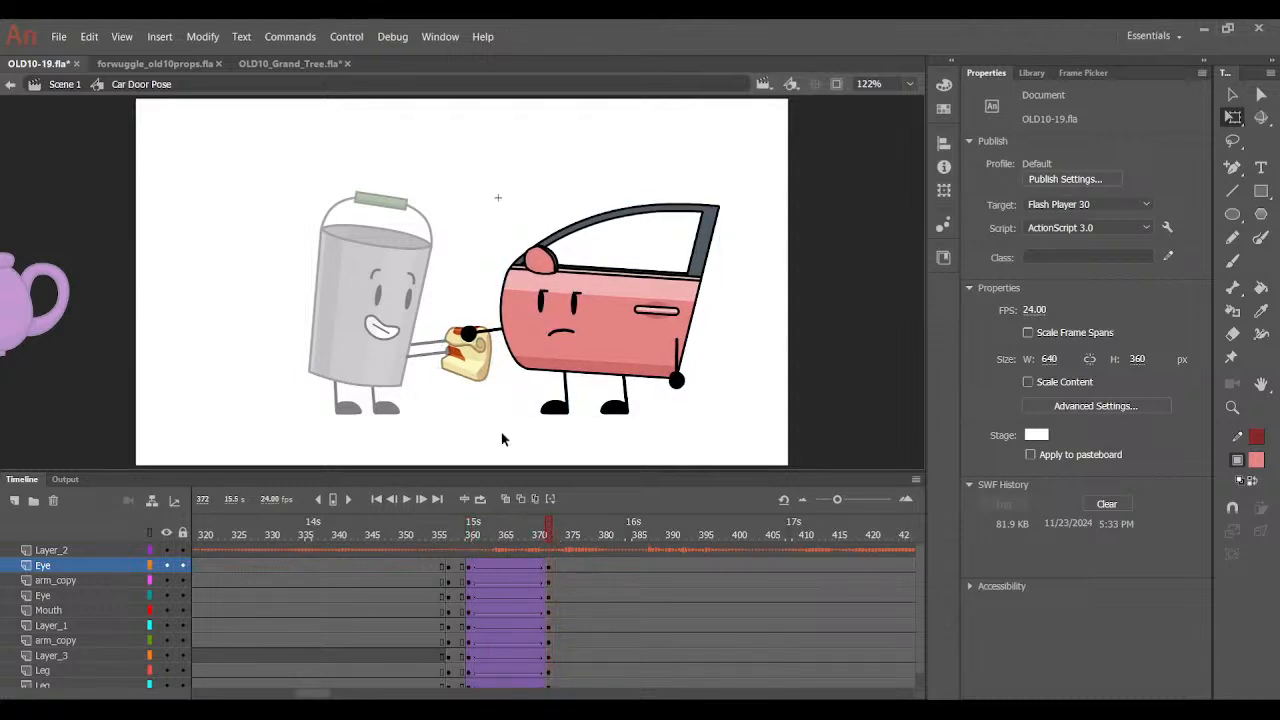
click(476, 340)
click(470, 366)
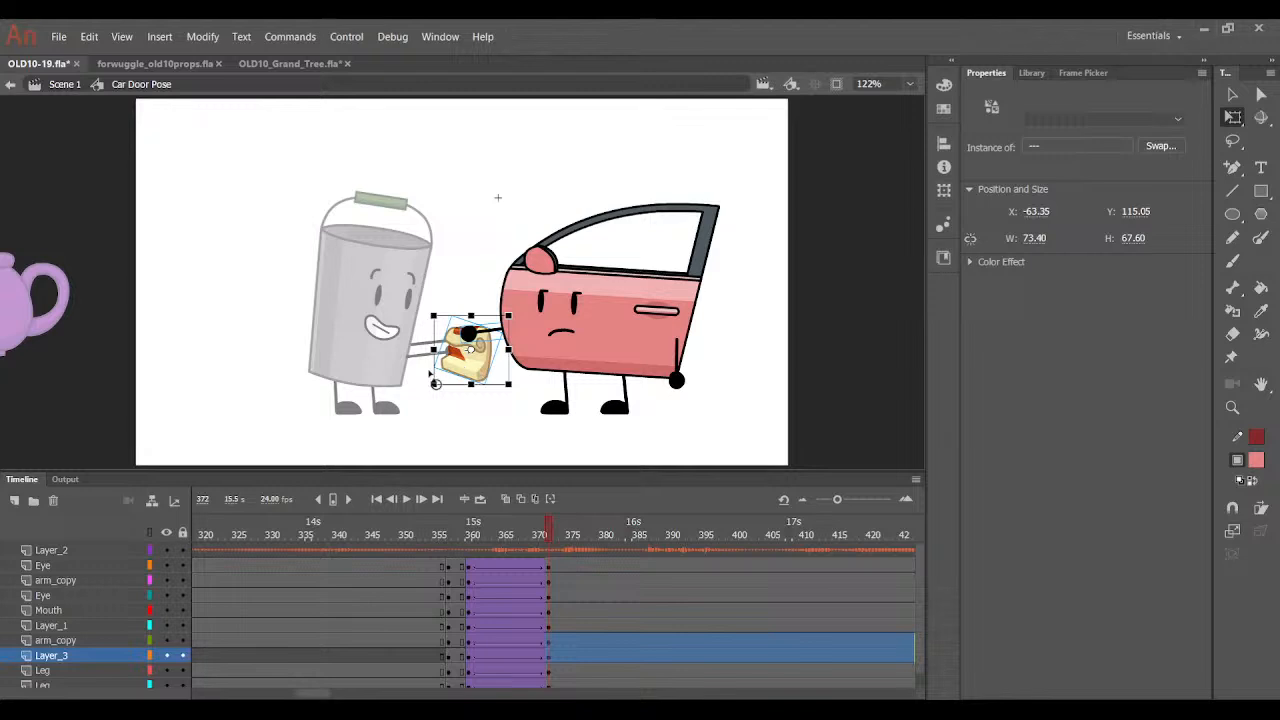
scroll(429, 373, up, 2)
drag(451, 328, 454, 325)
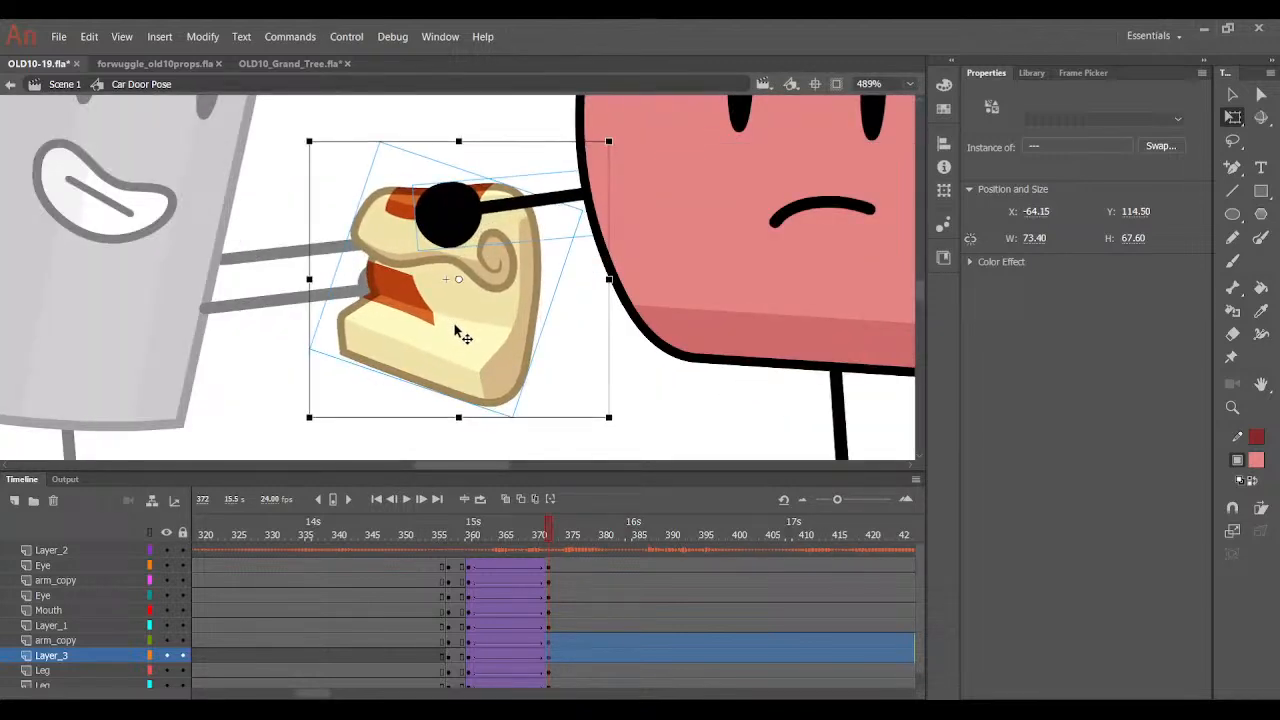
click(631, 409)
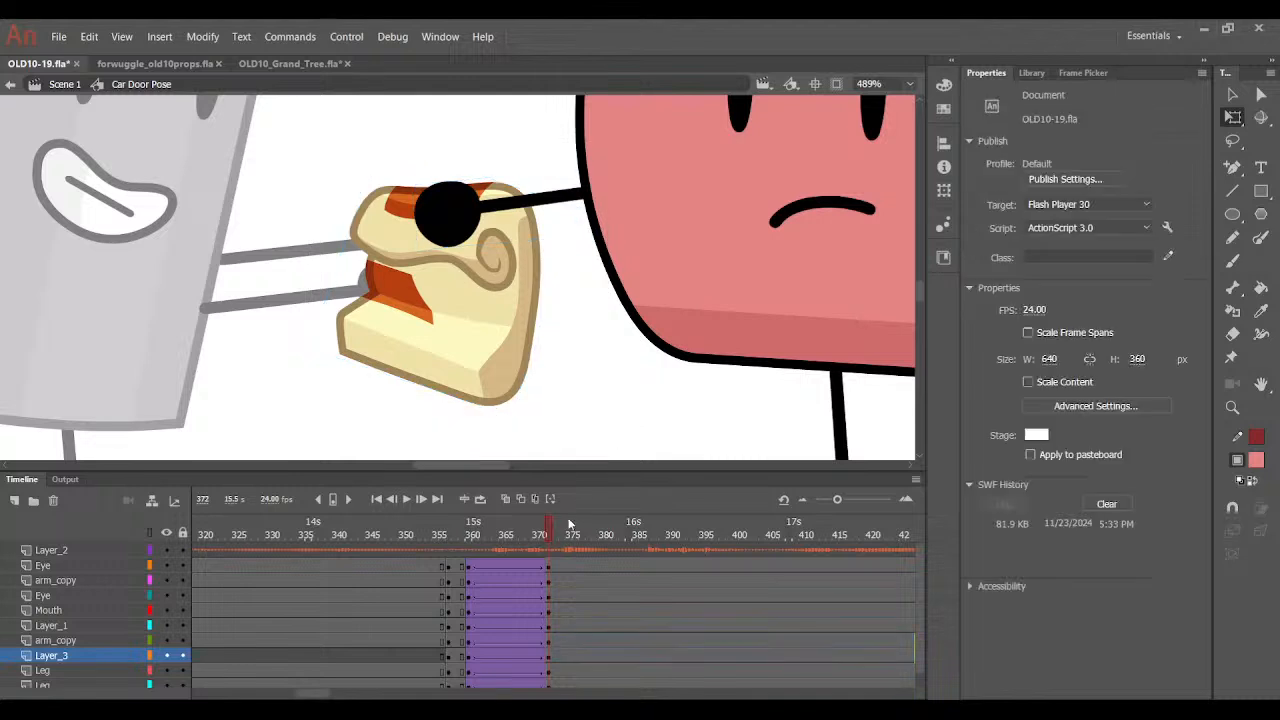
Review Car Door's pull on the food between frames 360 and 374, and return to the main scene at the same moment.
drag(570, 523, 473, 548)
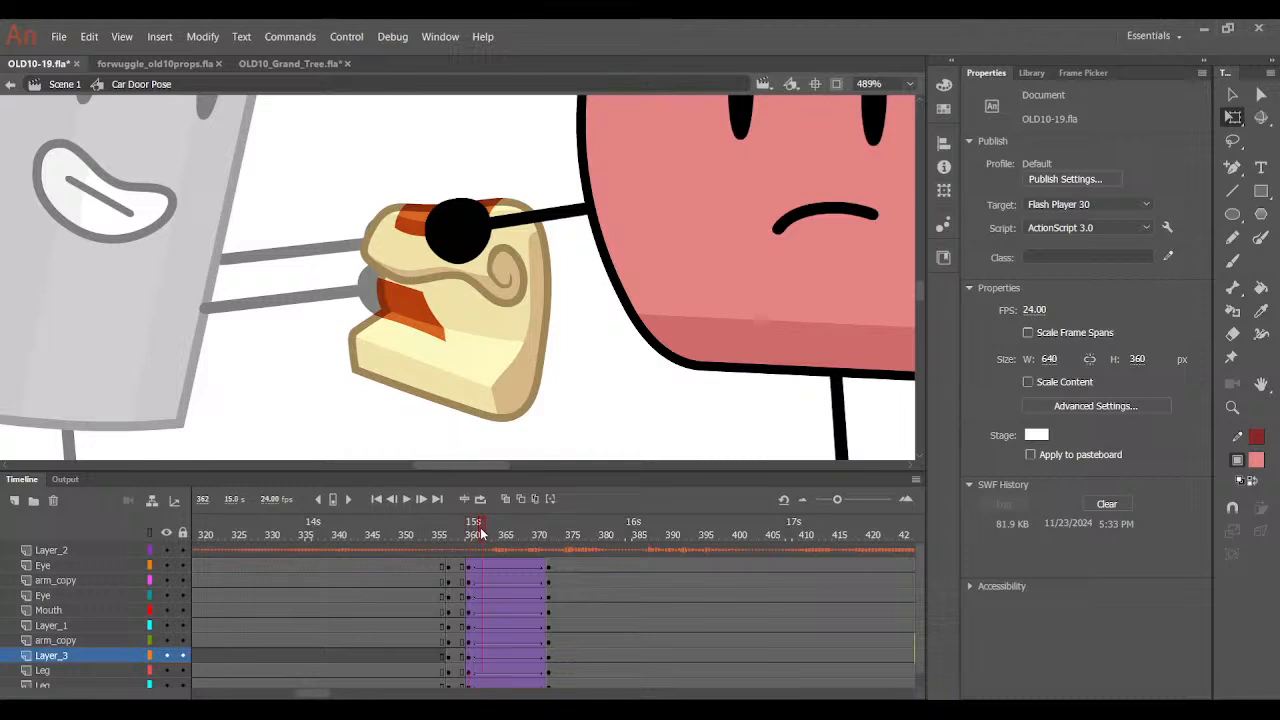
drag(480, 535, 562, 530)
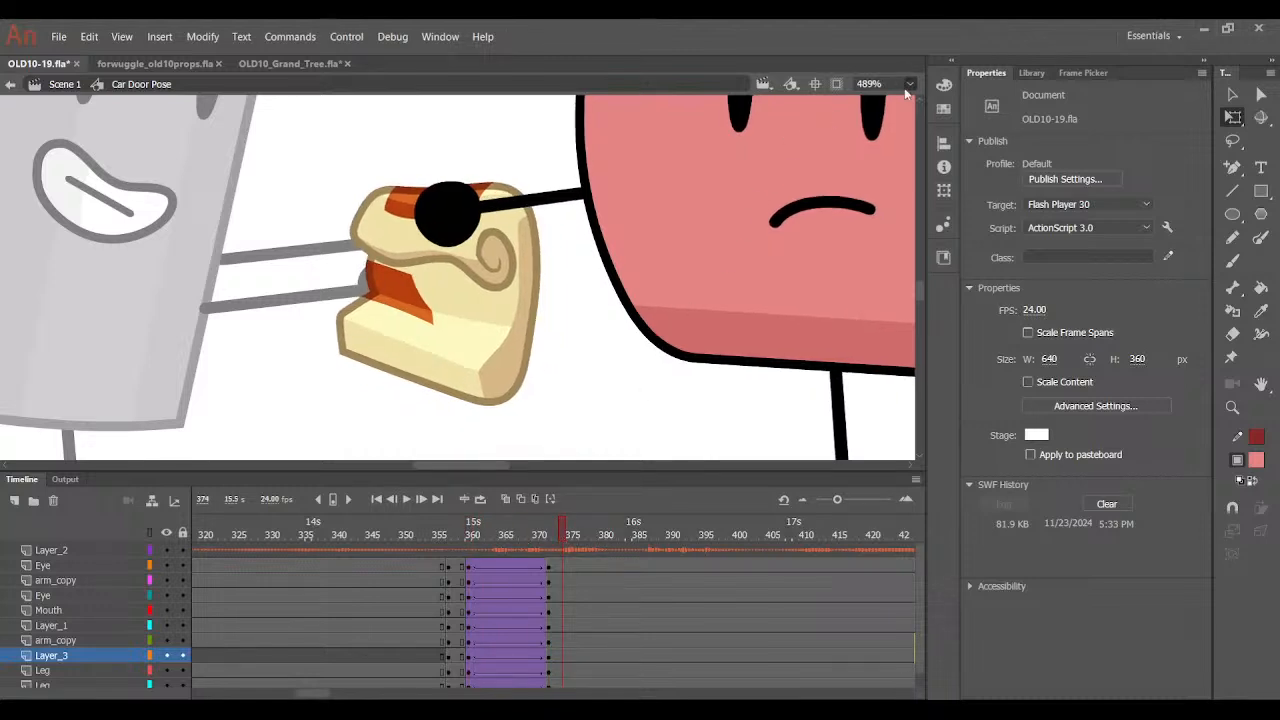
click(907, 85)
click(901, 122)
mouse_move(535, 544)
mouse_down()
mouse_move(490, 544)
mouse_move(556, 525)
mouse_move(548, 535)
mouse_up()
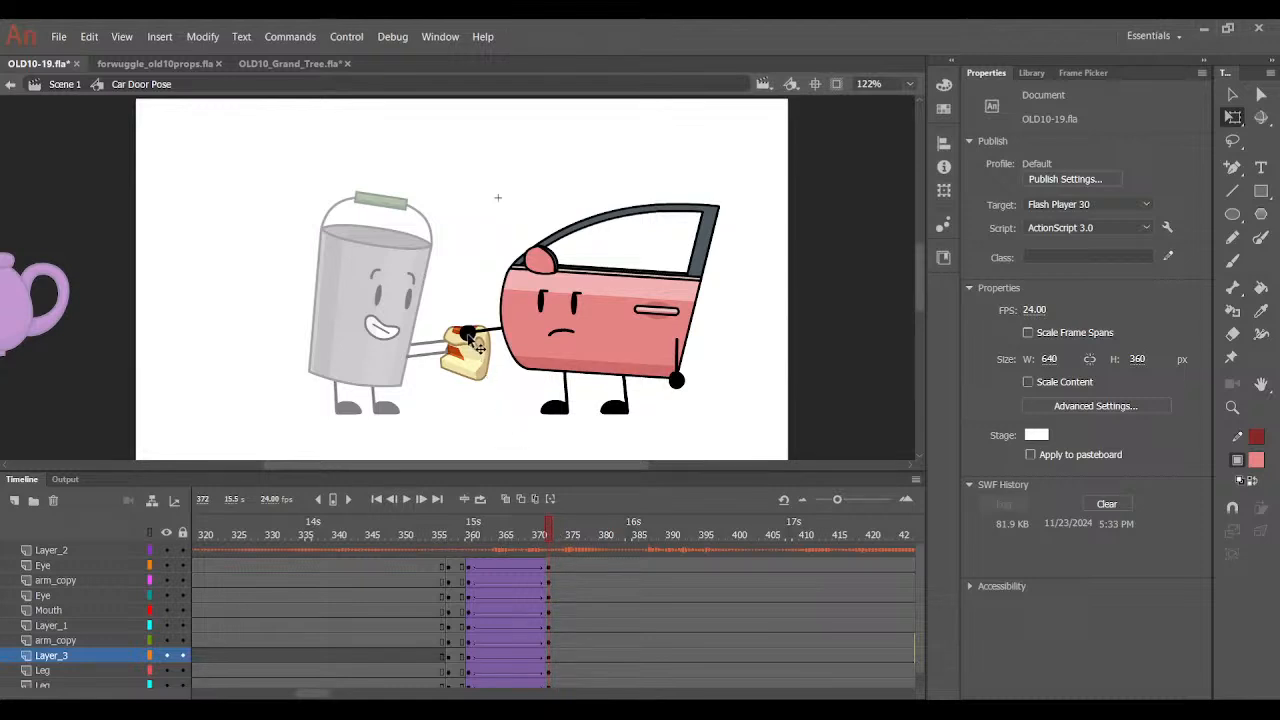
click(468, 336)
double_click(494, 418)
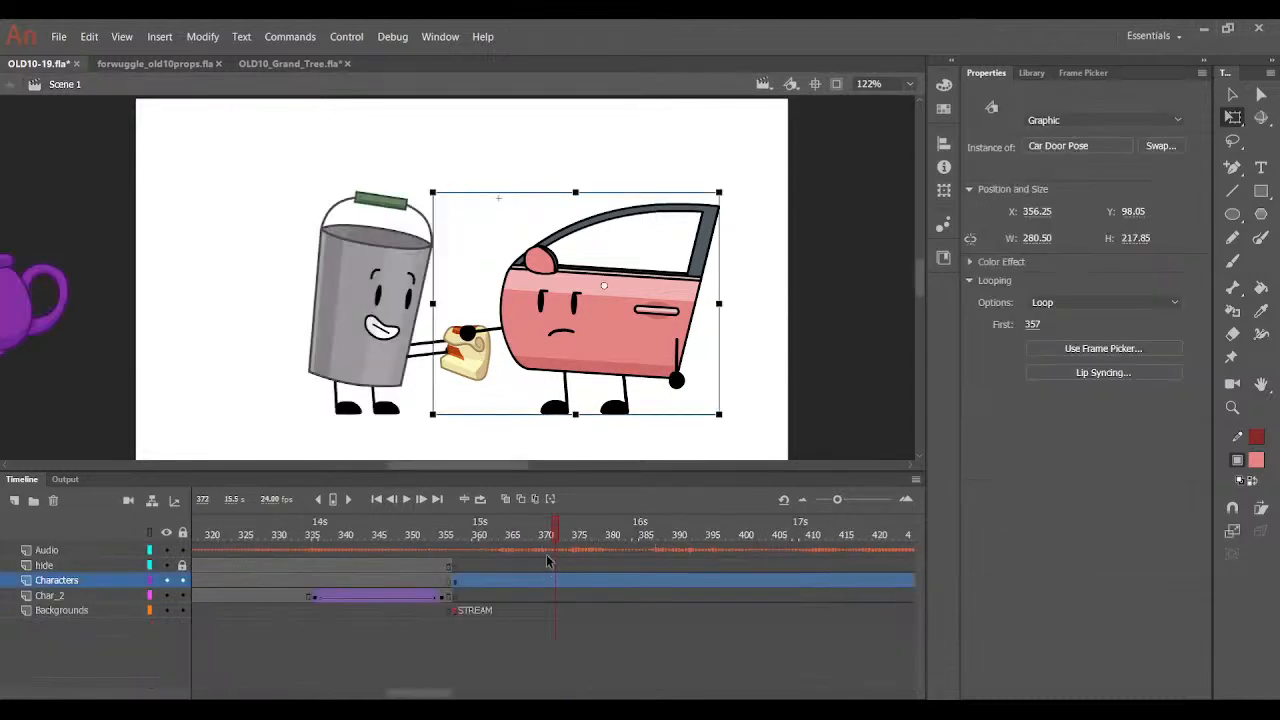
mouse_move(549, 550)
mouse_down()
mouse_move(493, 557)
mouse_move(537, 565)
mouse_move(563, 551)
mouse_up()
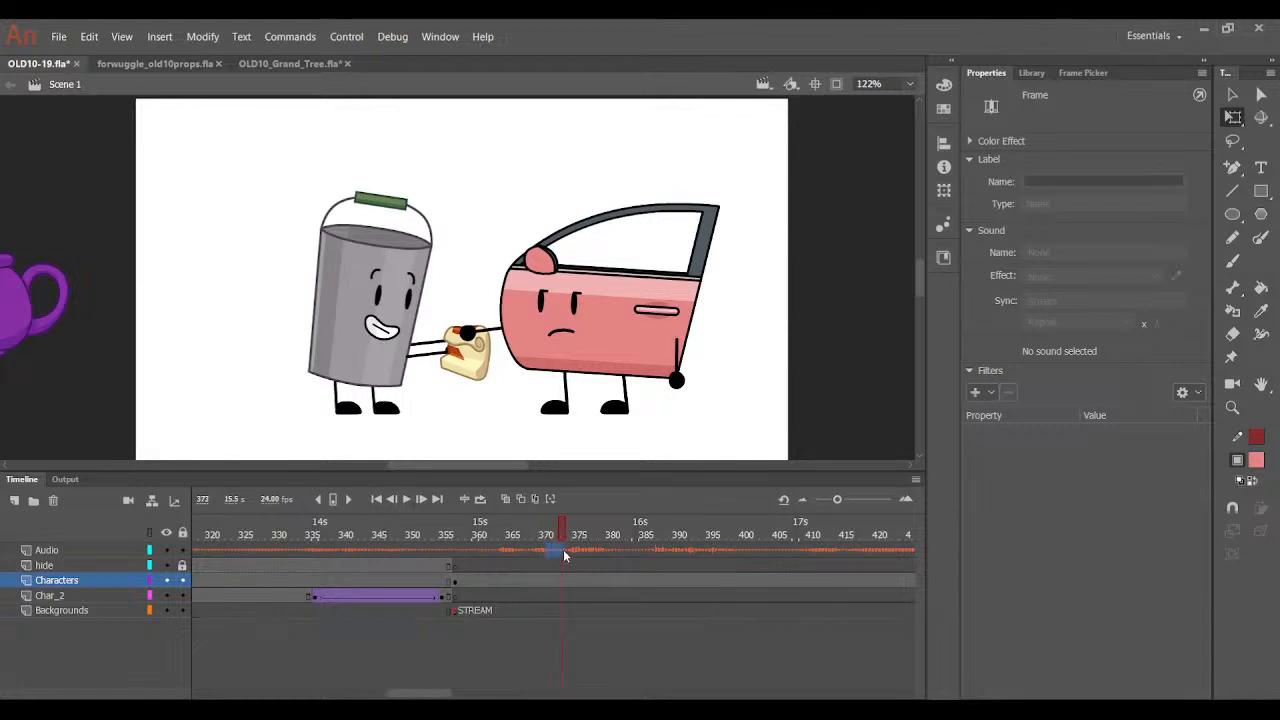
Open the Bucket symbol and switch both eyes to the closed-eye frame 5 with keyframes at frame 363.
double_click(422, 363)
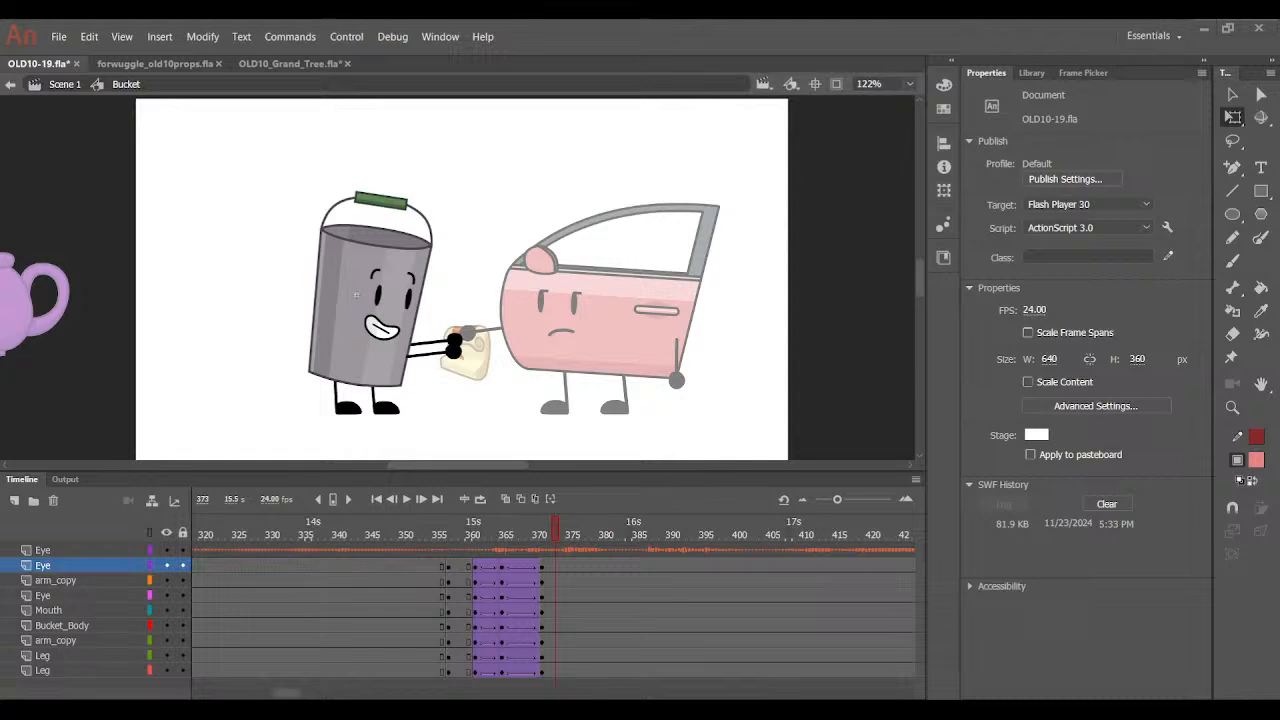
drag(555, 531, 539, 560)
key(ctrl+equal)
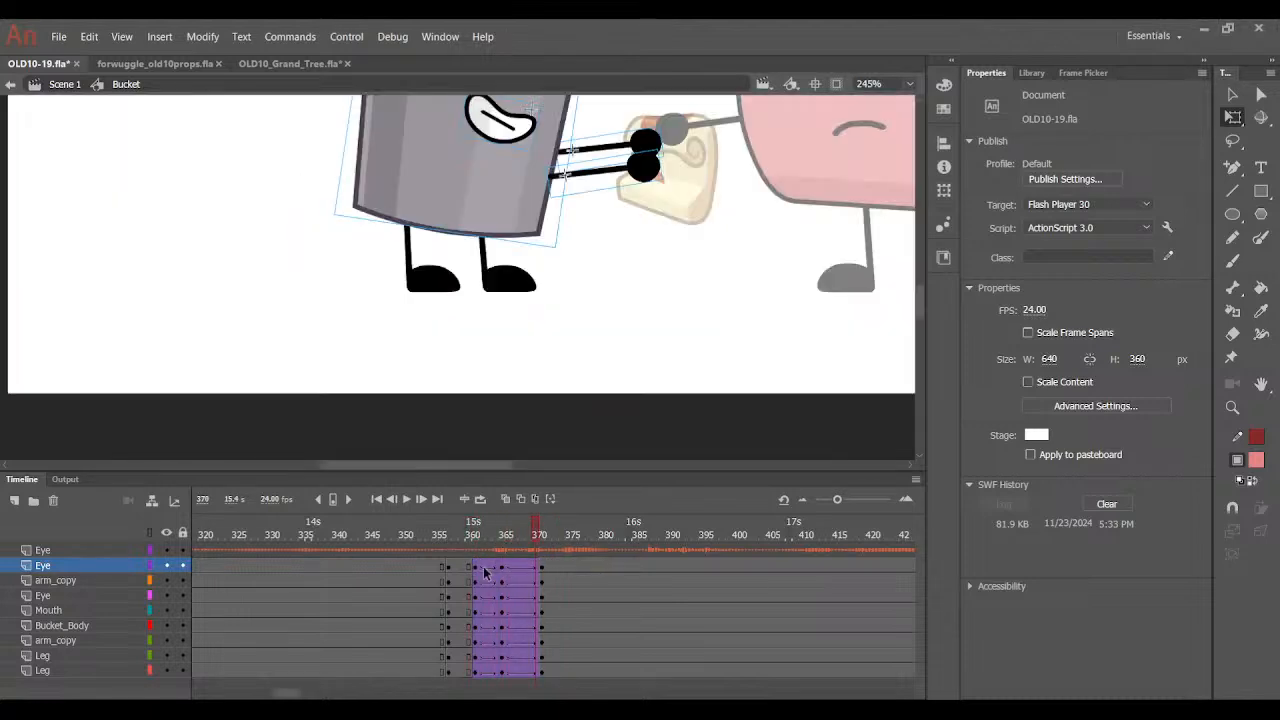
key(ctrl+equal)
scroll(443, 345, up, 5)
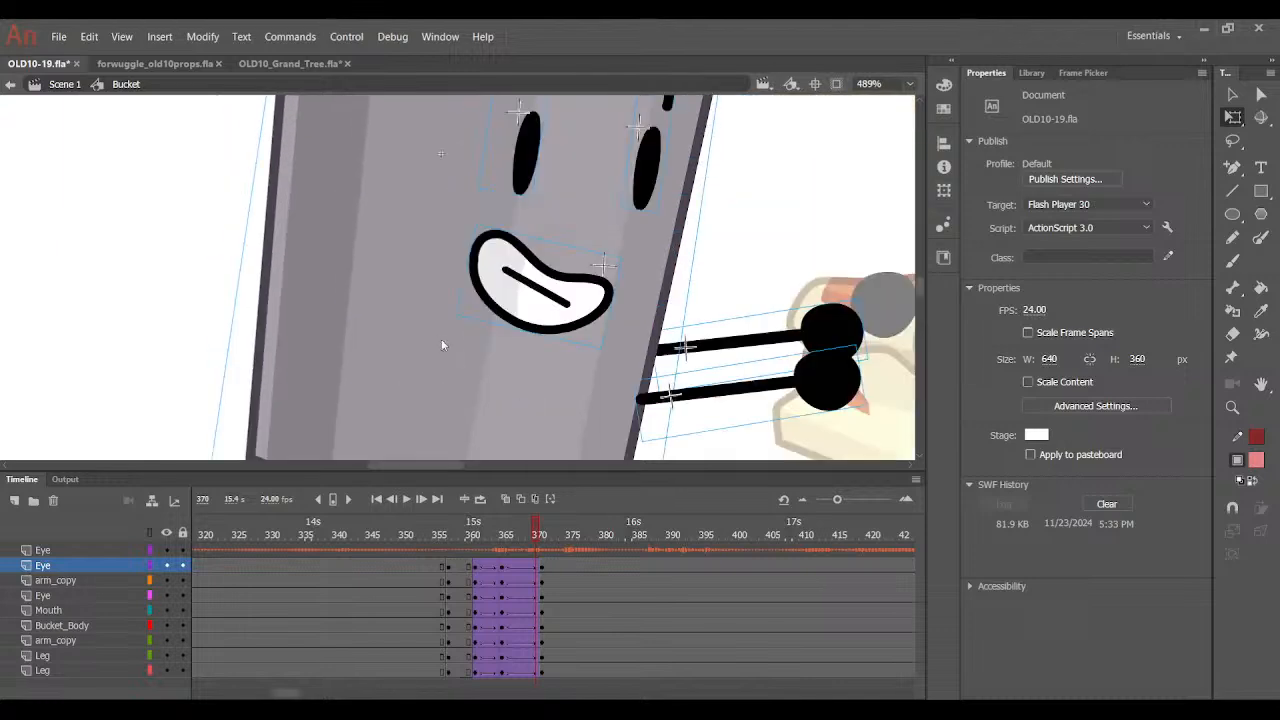
click(488, 565)
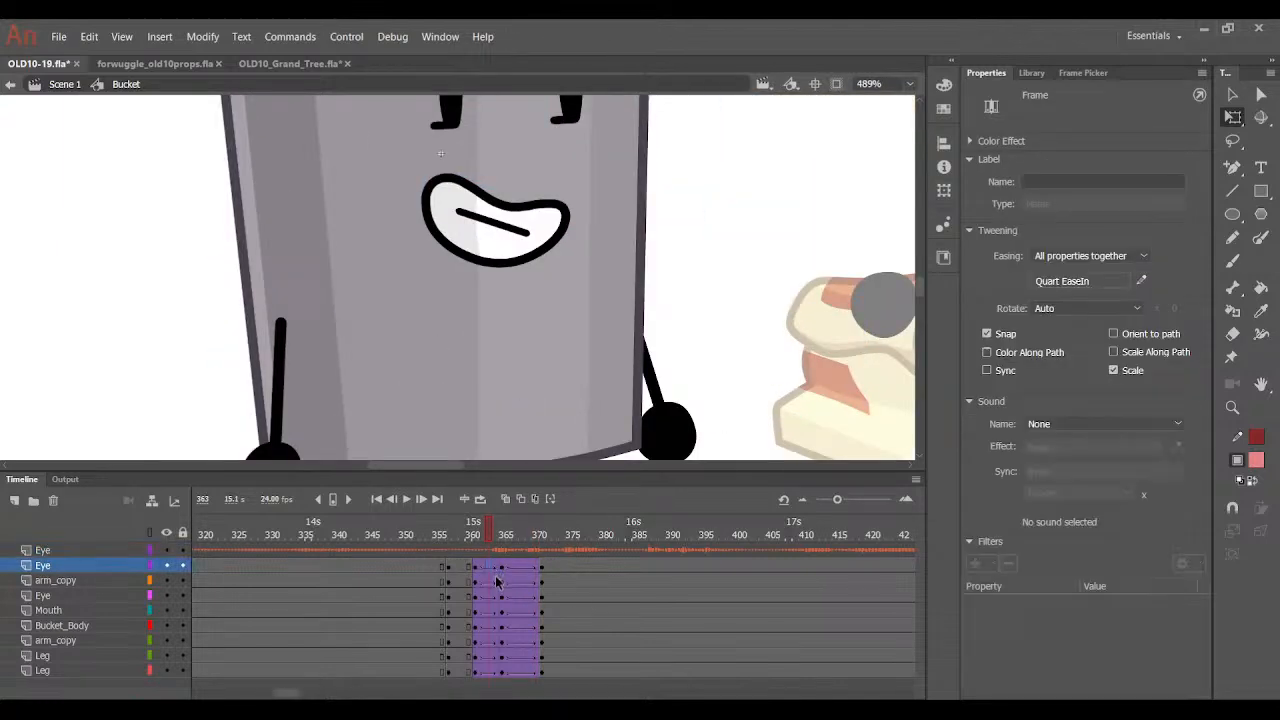
click(497, 591)
scroll(660, 365, up, 3)
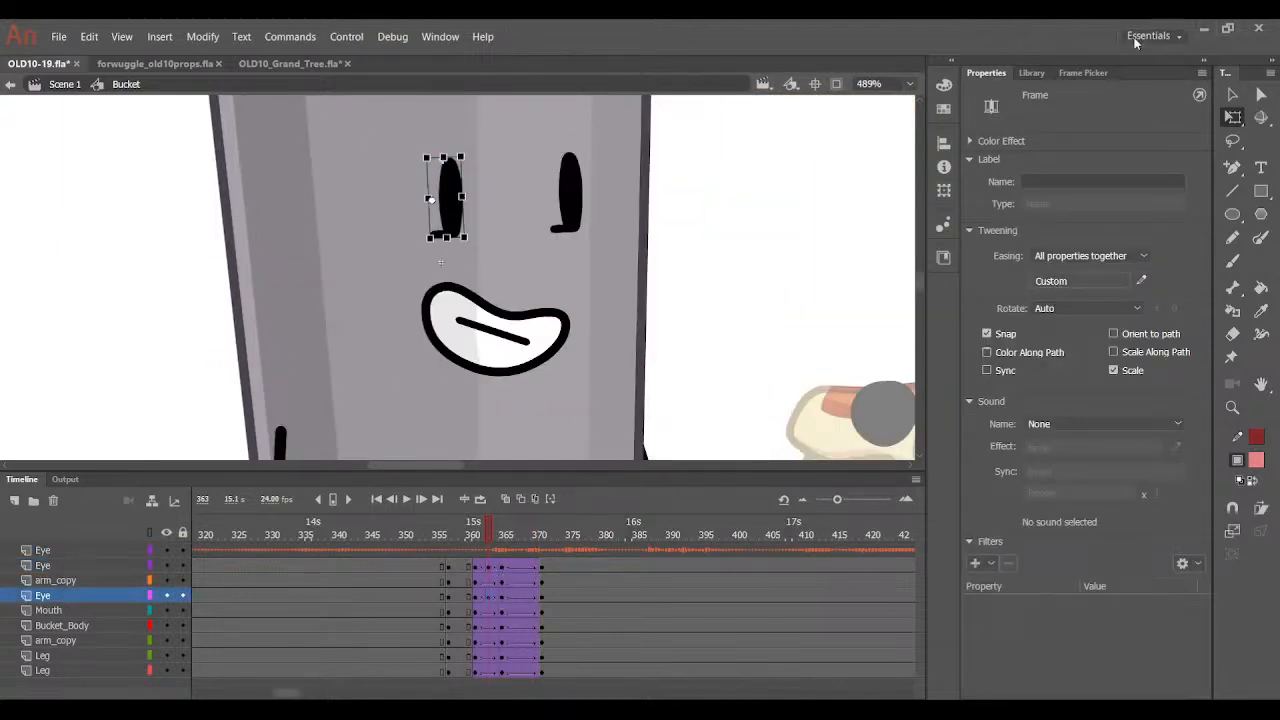
click(1090, 73)
click(1157, 127)
click(568, 200)
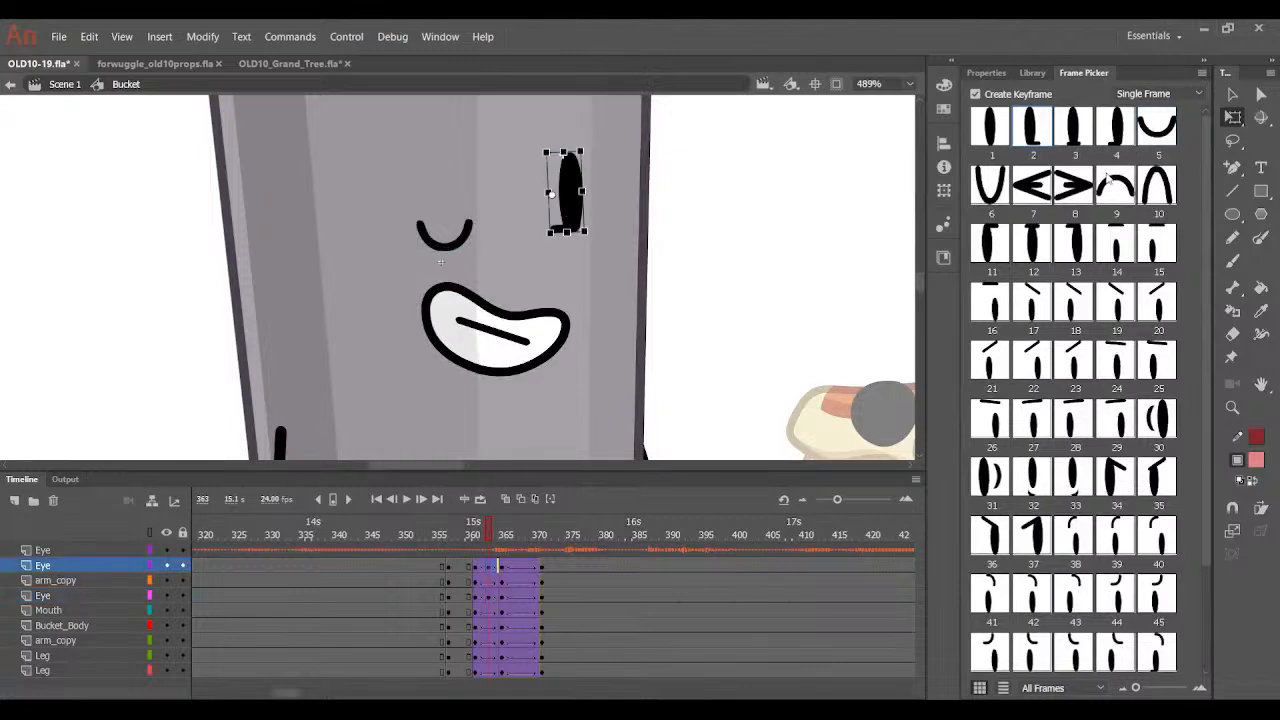
click(1157, 128)
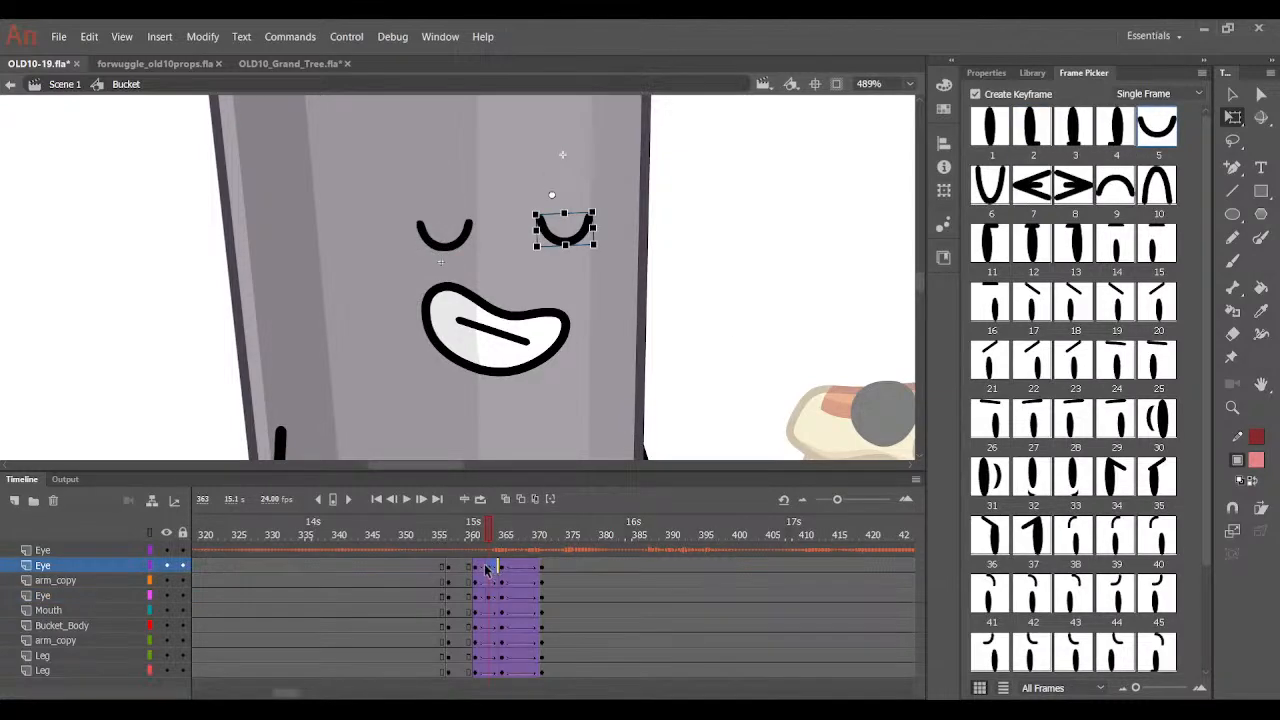
Insert keyframes for both of Bucket's eyes at frame 362 and nudge the eyes down.
click(482, 568)
click(484, 596)
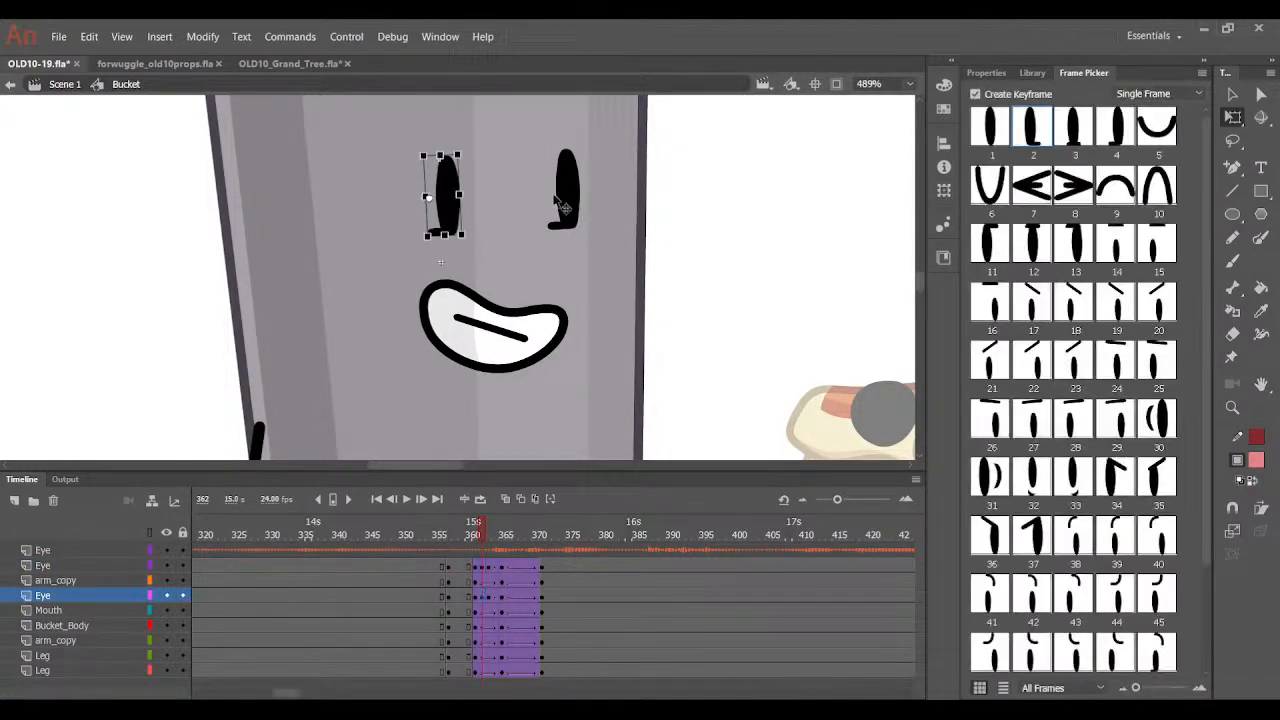
shift+click(566, 205)
key(ctrl+equal)
key(Down)
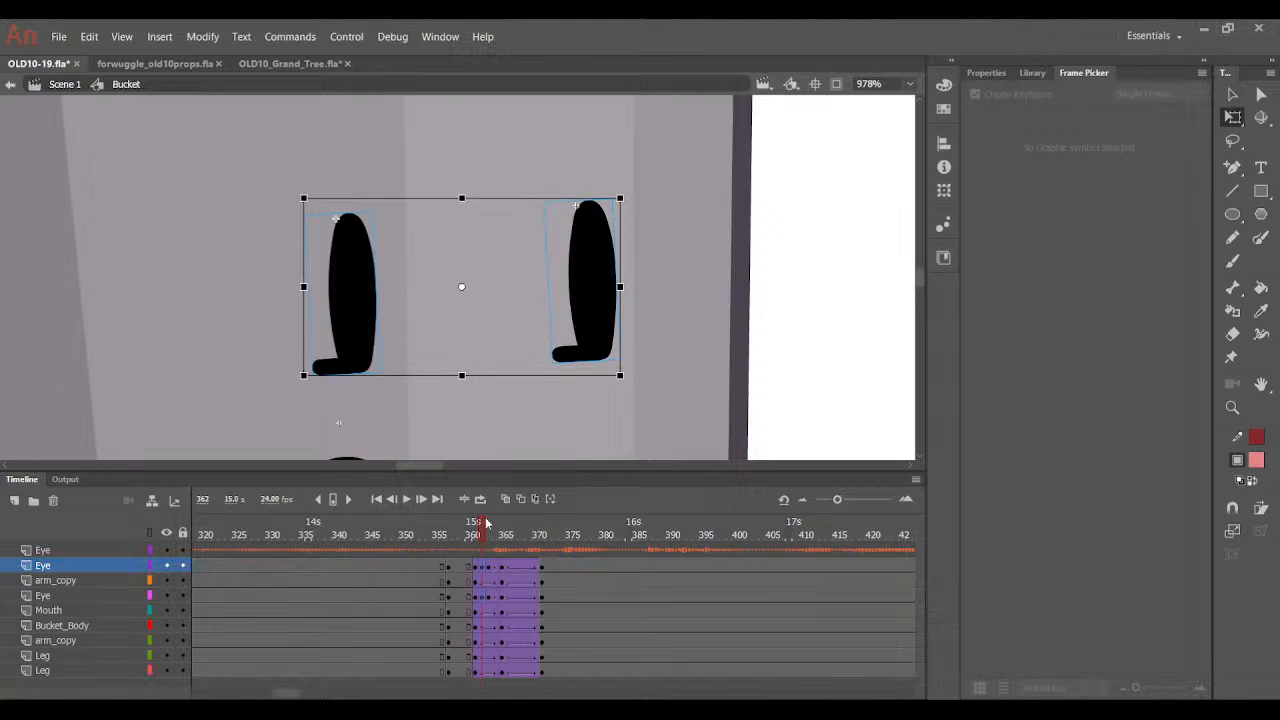
At frame 363, nudge both of Bucket's closed eyes further down and check the blink through frame 365.
drag(486, 537, 485, 565)
click(492, 567)
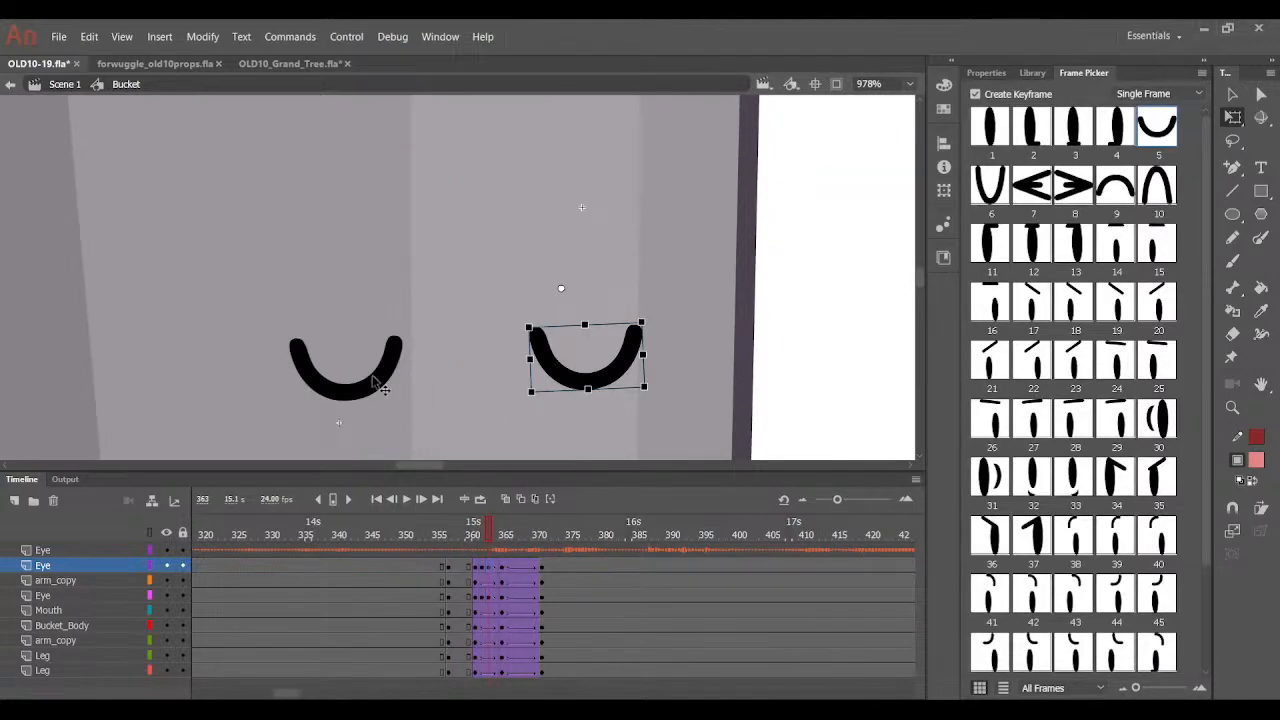
shift+click(390, 398)
key(Down)
key(Down)
key(Down)
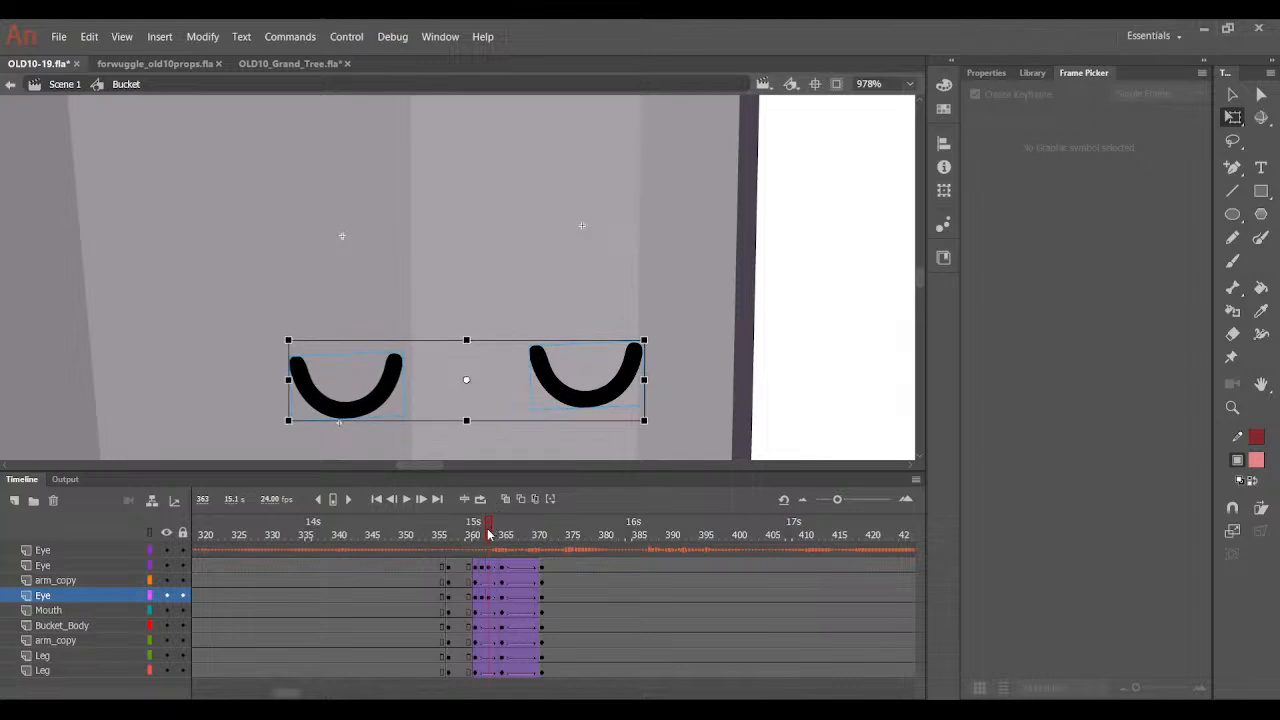
click(472, 537)
drag(472, 537, 503, 545)
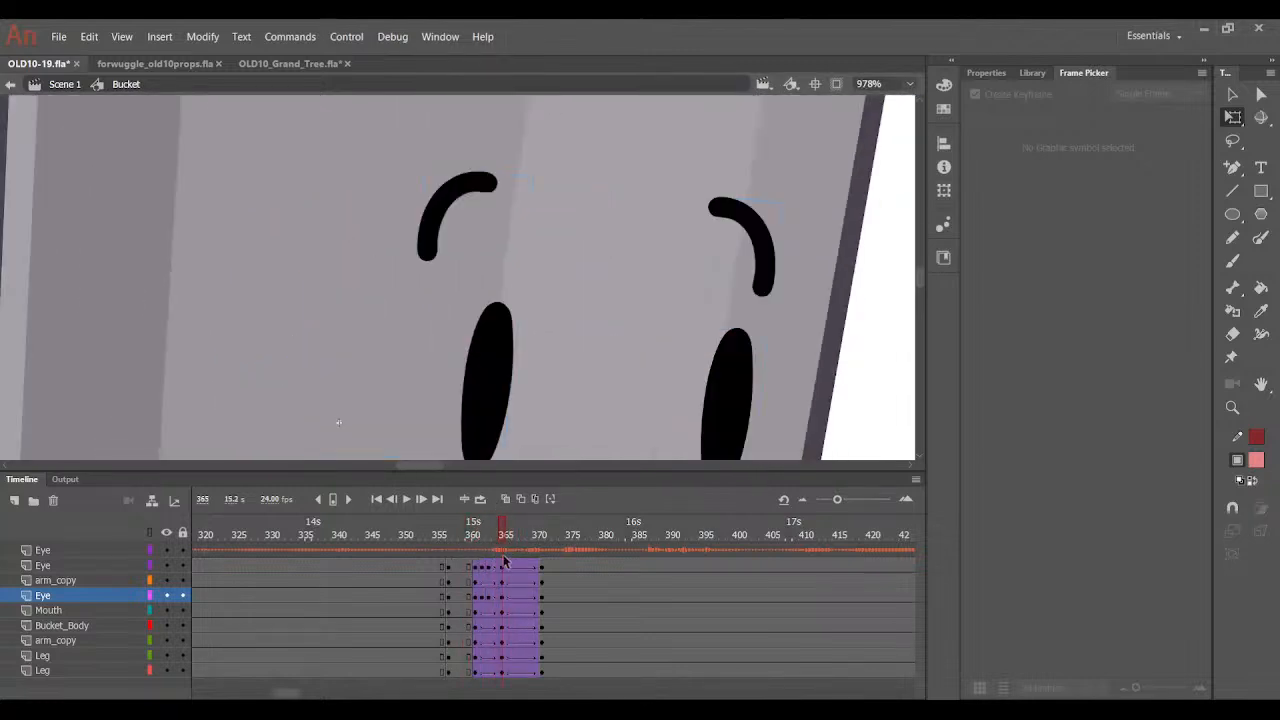
Insert keyframes for both of Bucket's eyes at frames 364 and 366, and nudge the eyes down at frame 365.
scroll(534, 443, down, 3)
click(508, 566)
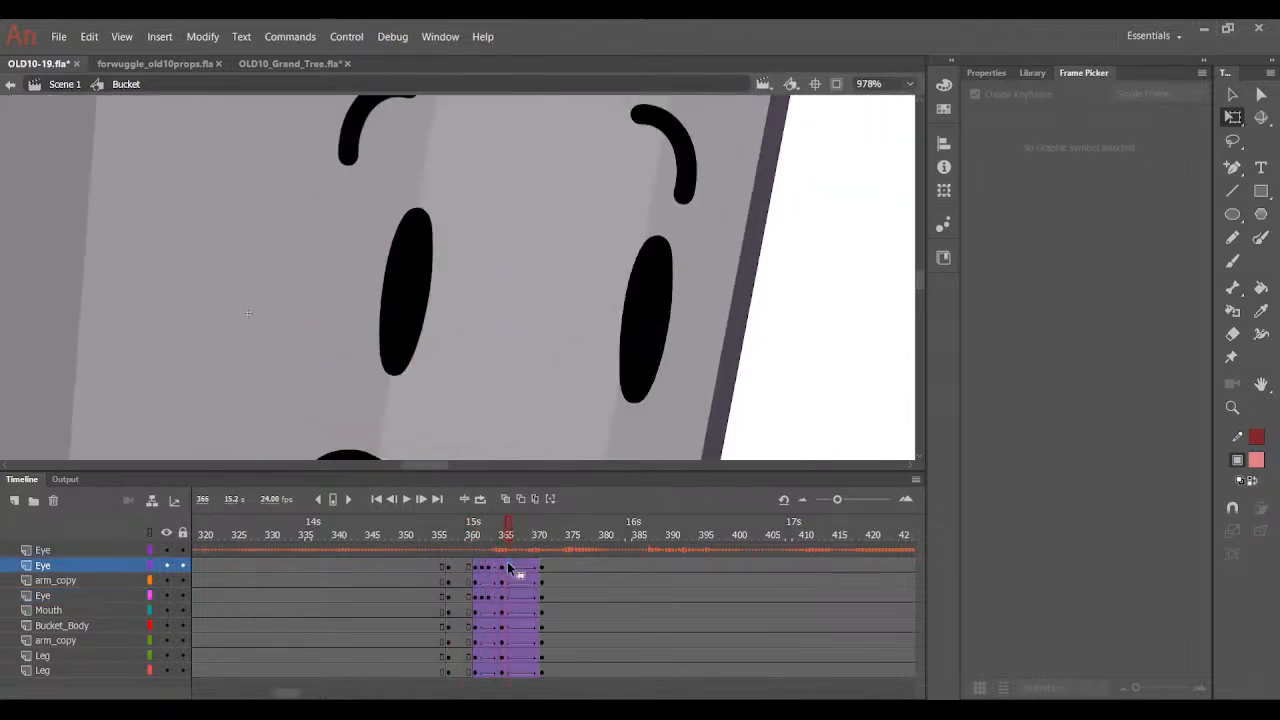
click(507, 596)
click(495, 596)
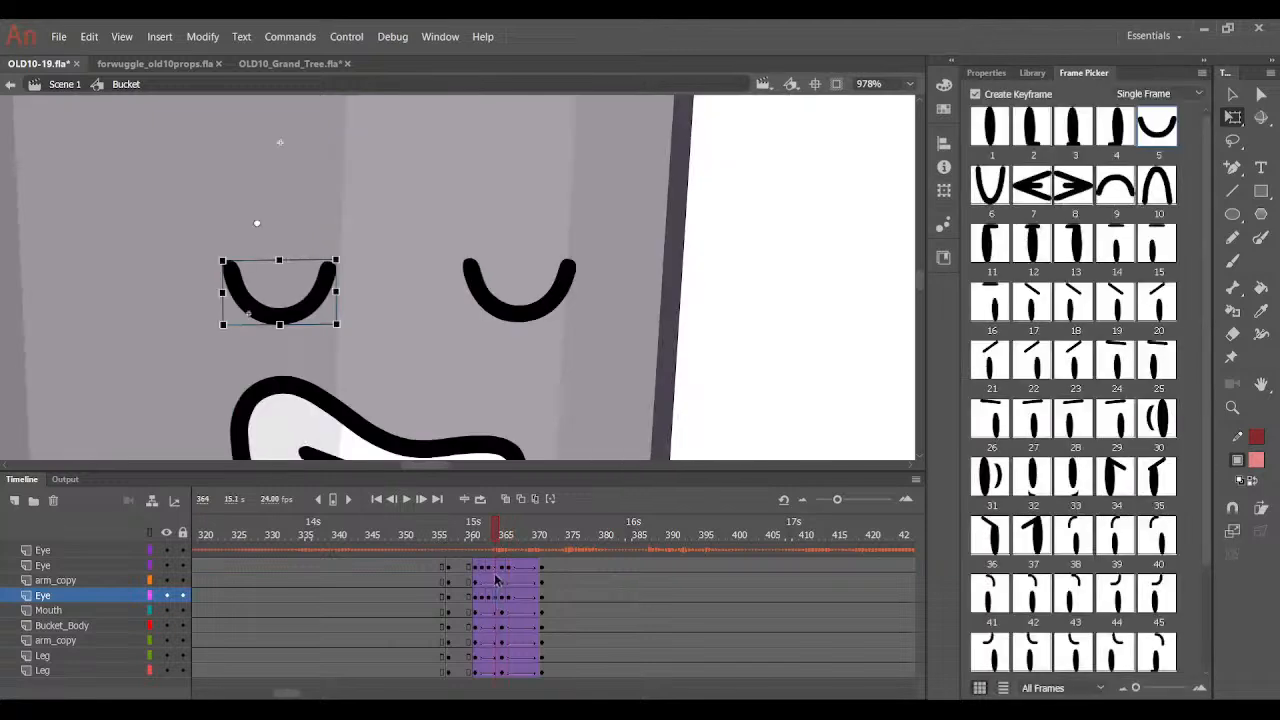
click(497, 566)
click(504, 567)
click(420, 312)
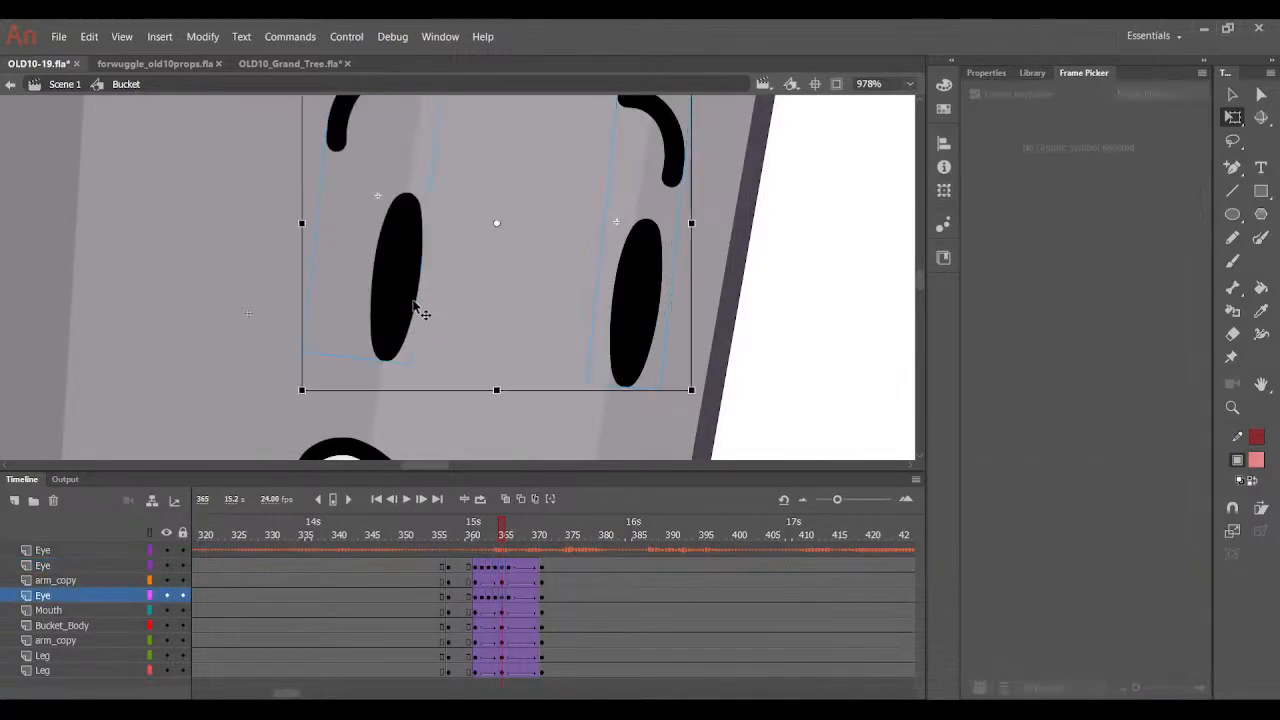
key(Down)
drag(509, 530, 526, 556)
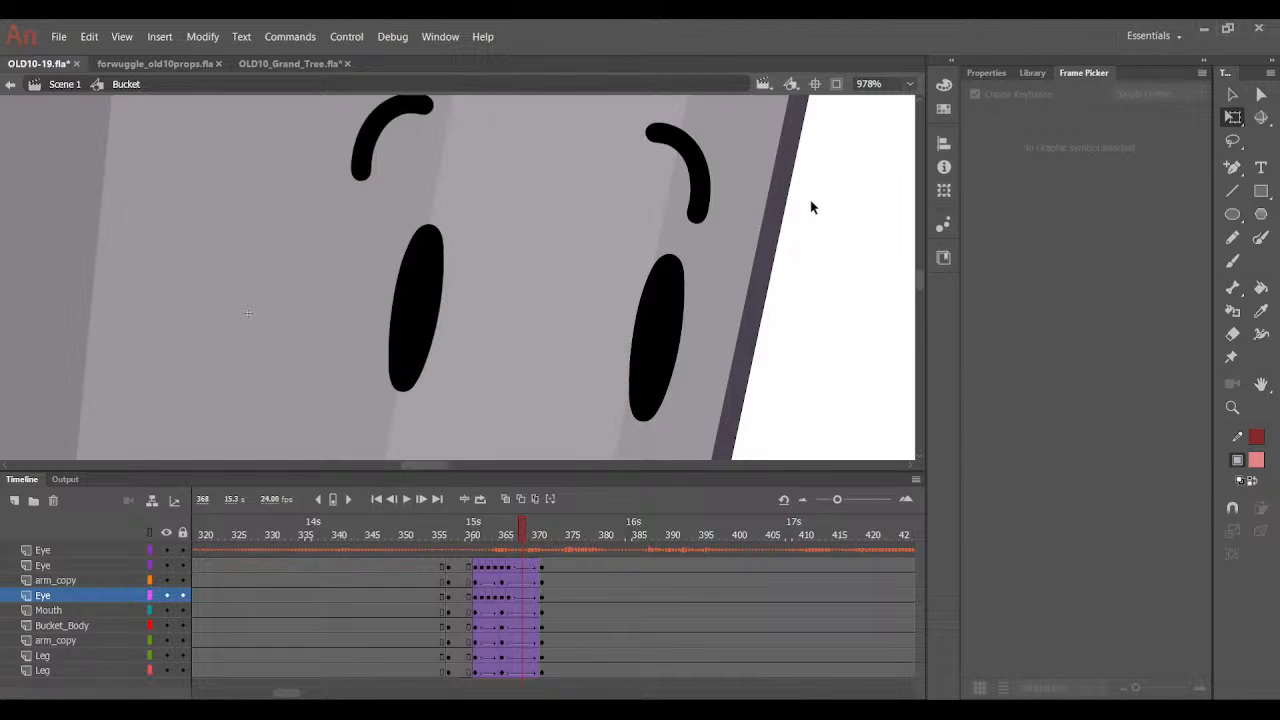
Insert keyframes on Bucket's Mouth layer for frames 362 to 364.
key(ctrl+2)
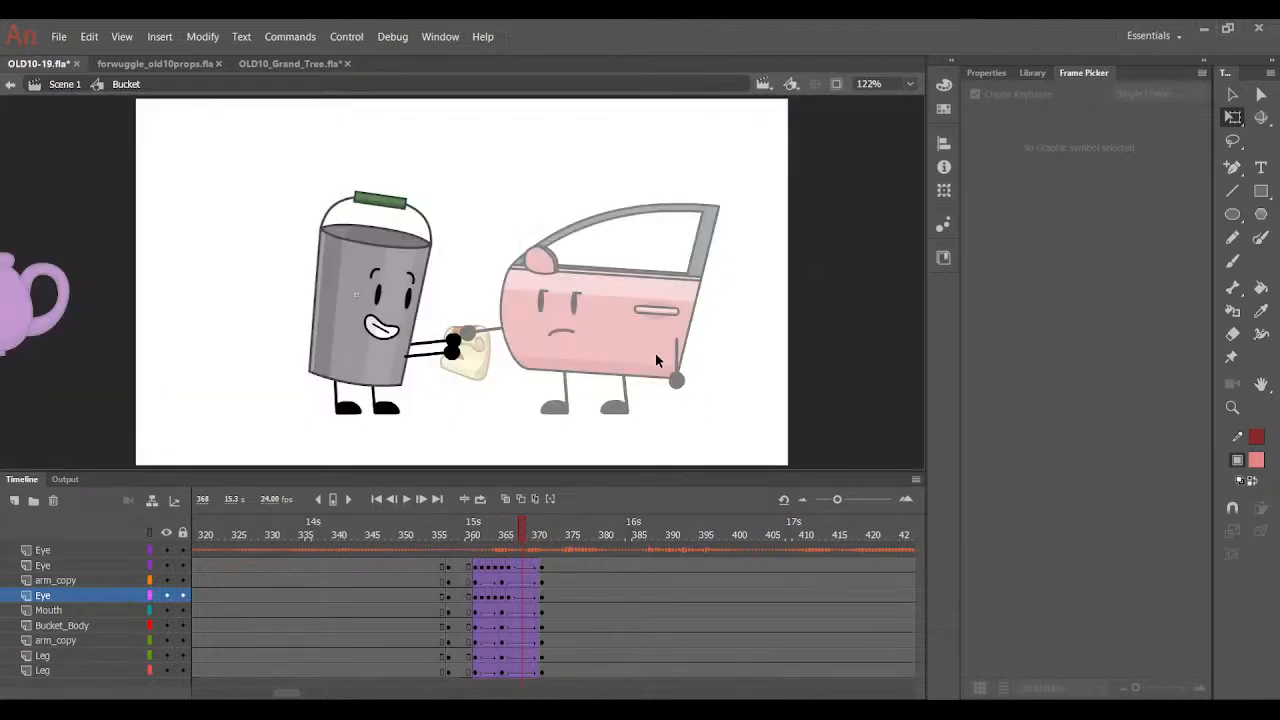
click(360, 338)
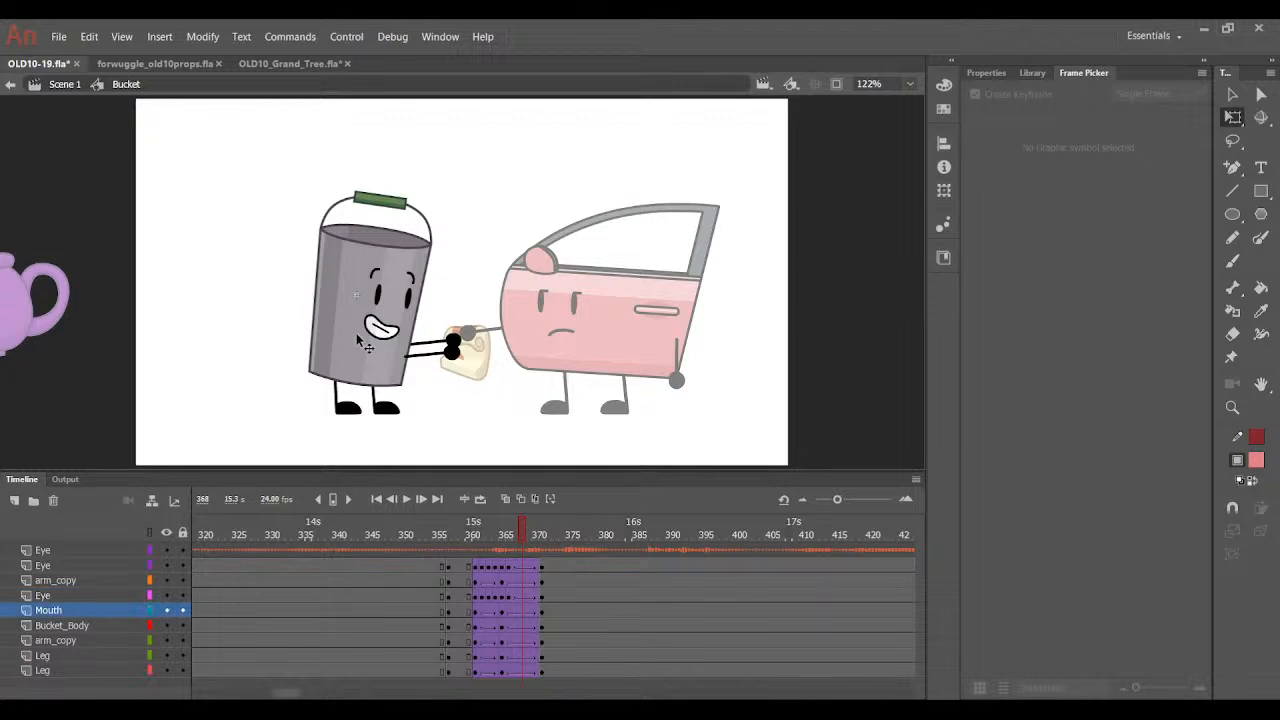
key(ctrl+=)
key(ctrl+=)
scroll(356, 336, up, 3)
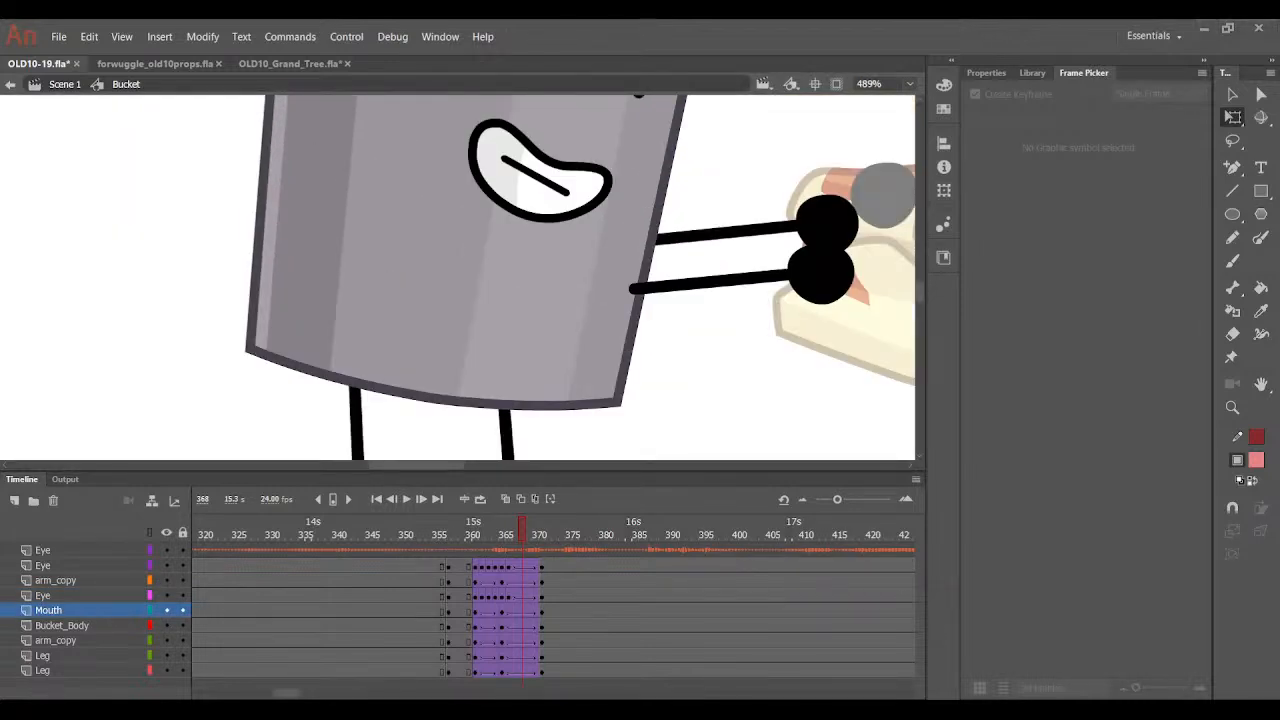
scroll(662, 408, up, 3)
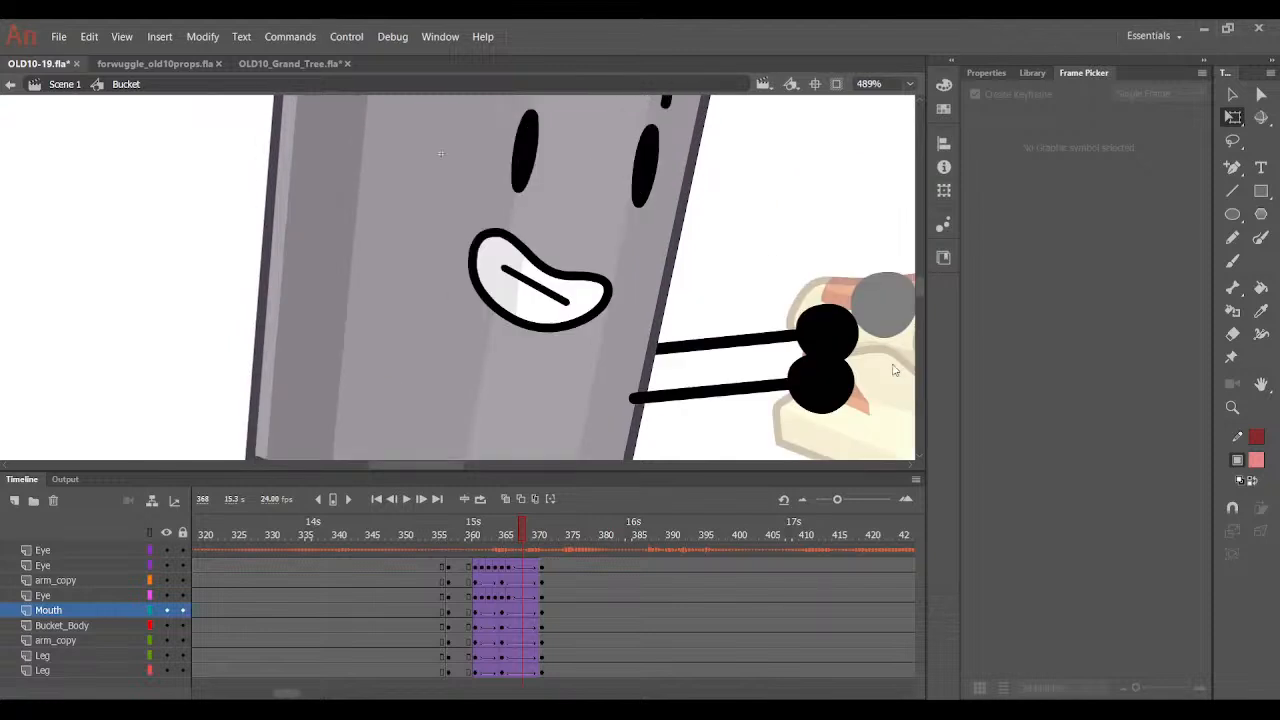
drag(492, 522, 477, 529)
click(491, 351)
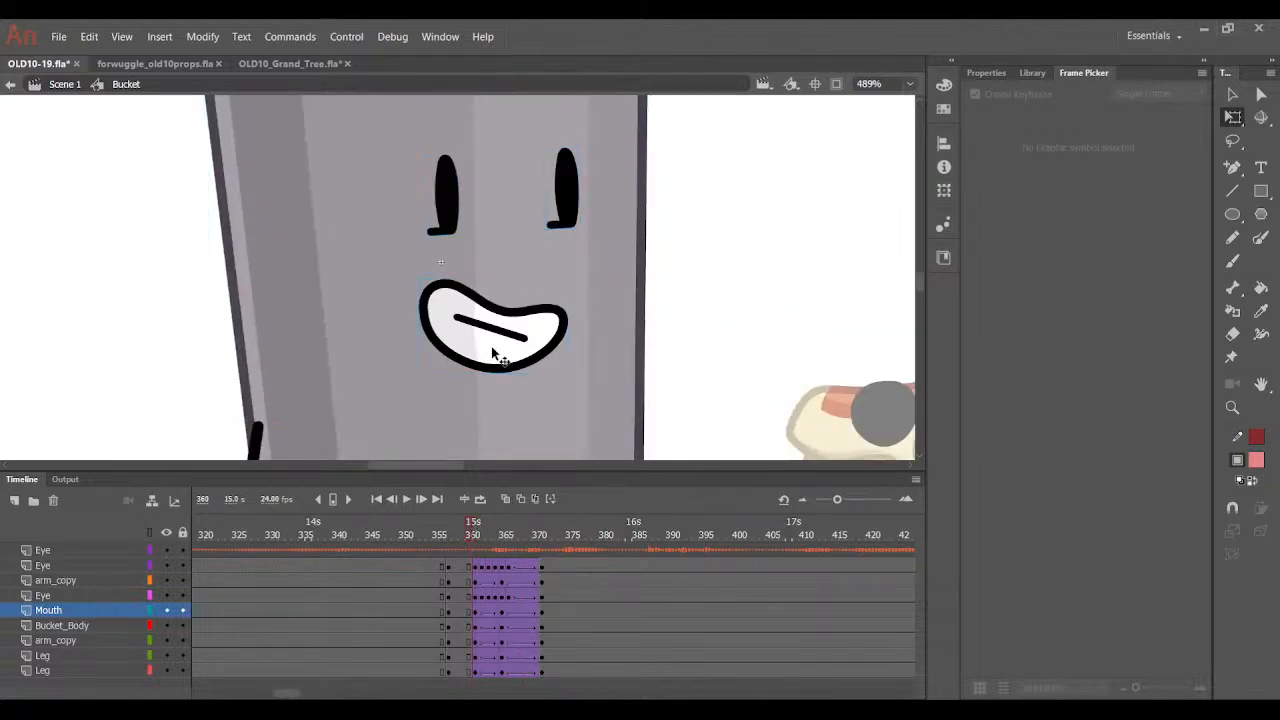
key(Return)
drag(481, 611, 496, 610)
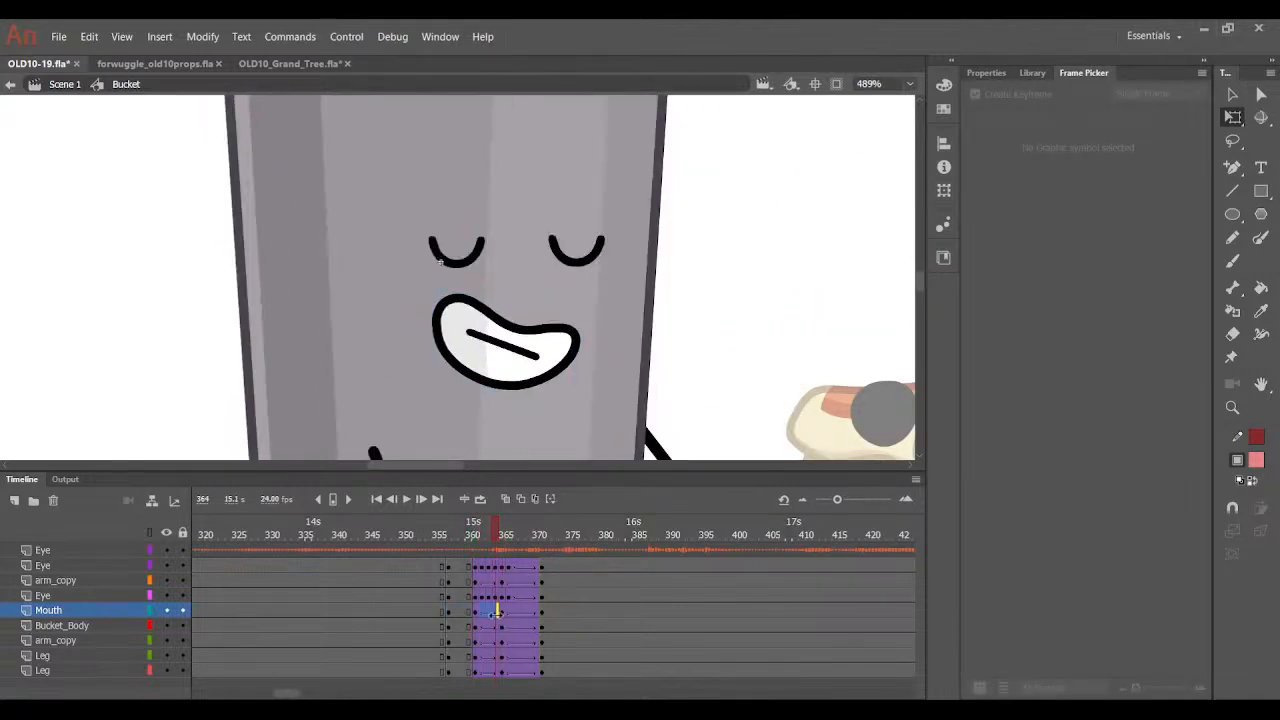
key(F6)
Set Bucket's mouth to open shape 5 at frame 364 and shape 6 at frame 365.
drag(481, 543, 494, 543)
click(500, 612)
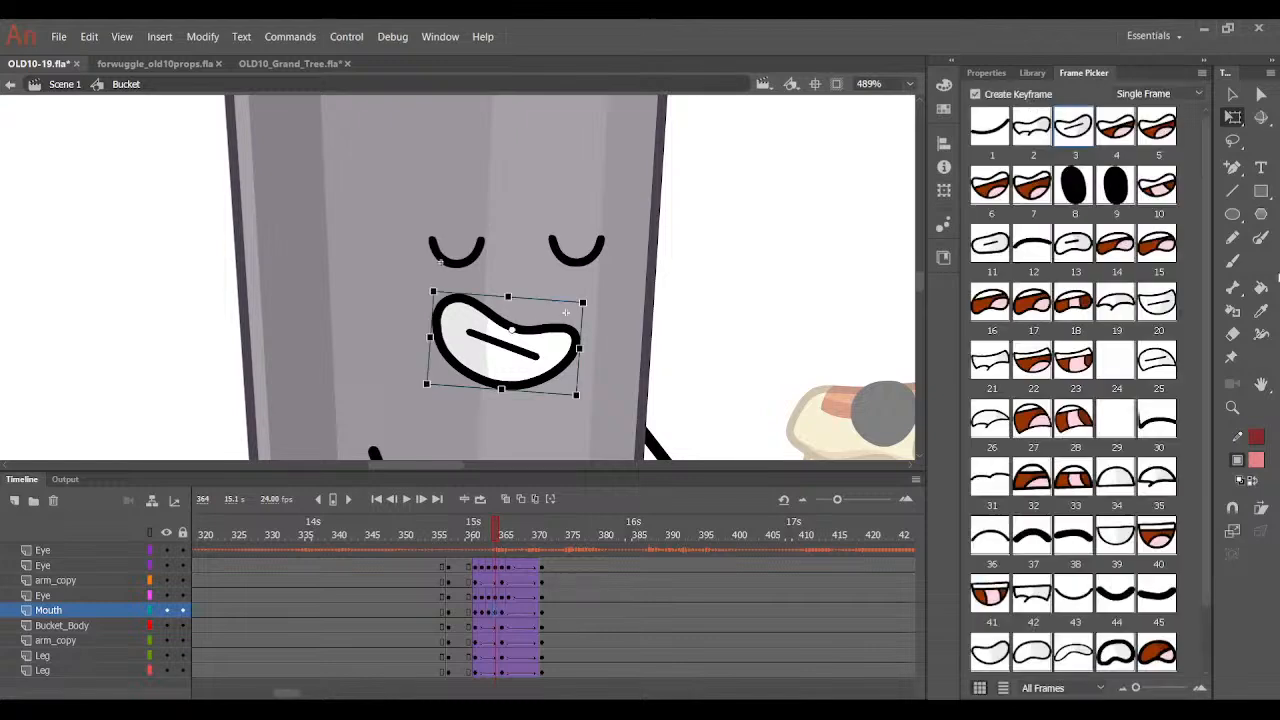
click(1165, 128)
key(period)
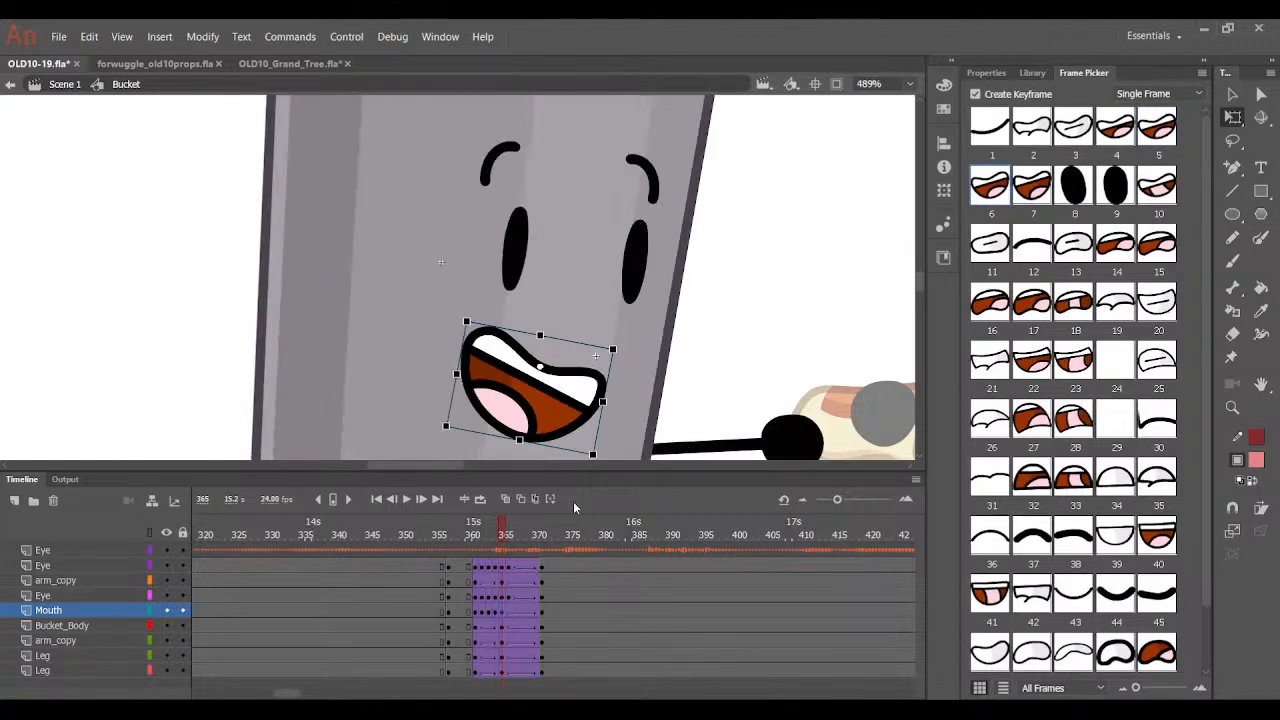
Insert keyframes on the Mouth layer for every frame from 366 to 370.
drag(510, 611, 536, 610)
key(F6)
drag(509, 537, 492, 538)
click(506, 535)
click(510, 611)
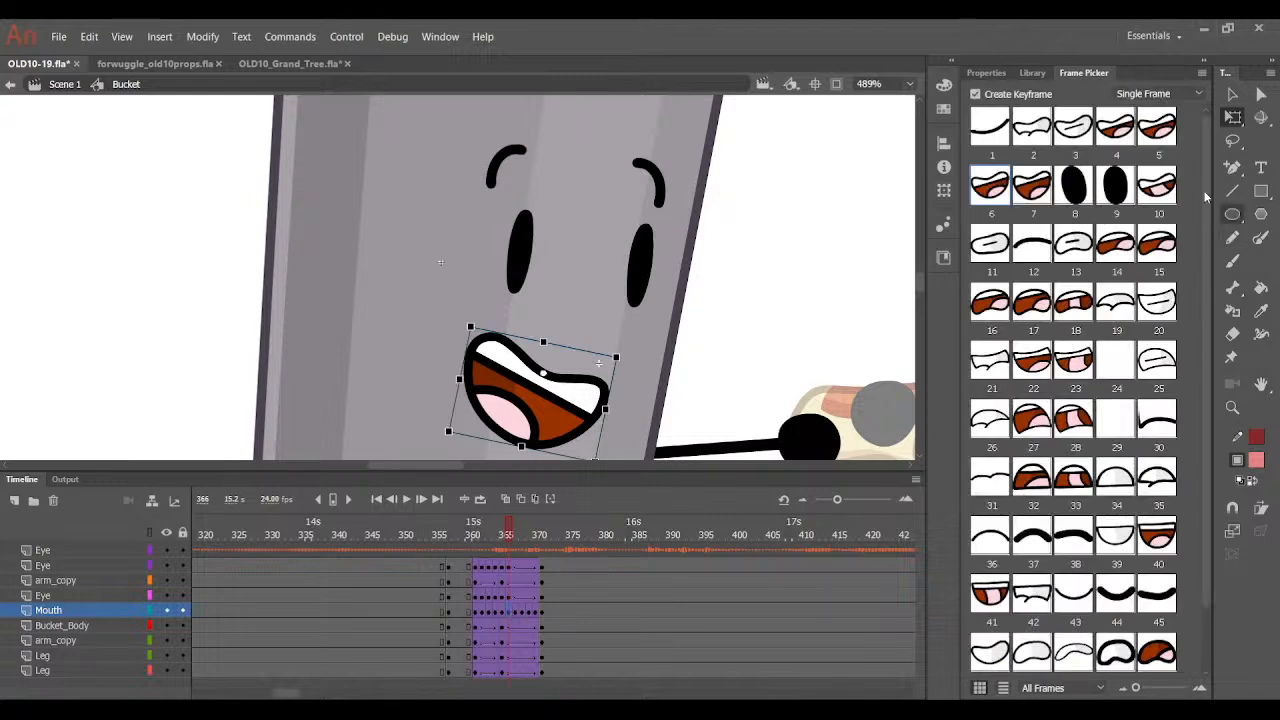
Set Bucket's mouth to shape 5 at frame 366, shape 3 at 367 and 368, and a round black mouth at 369 and 370.
click(1154, 144)
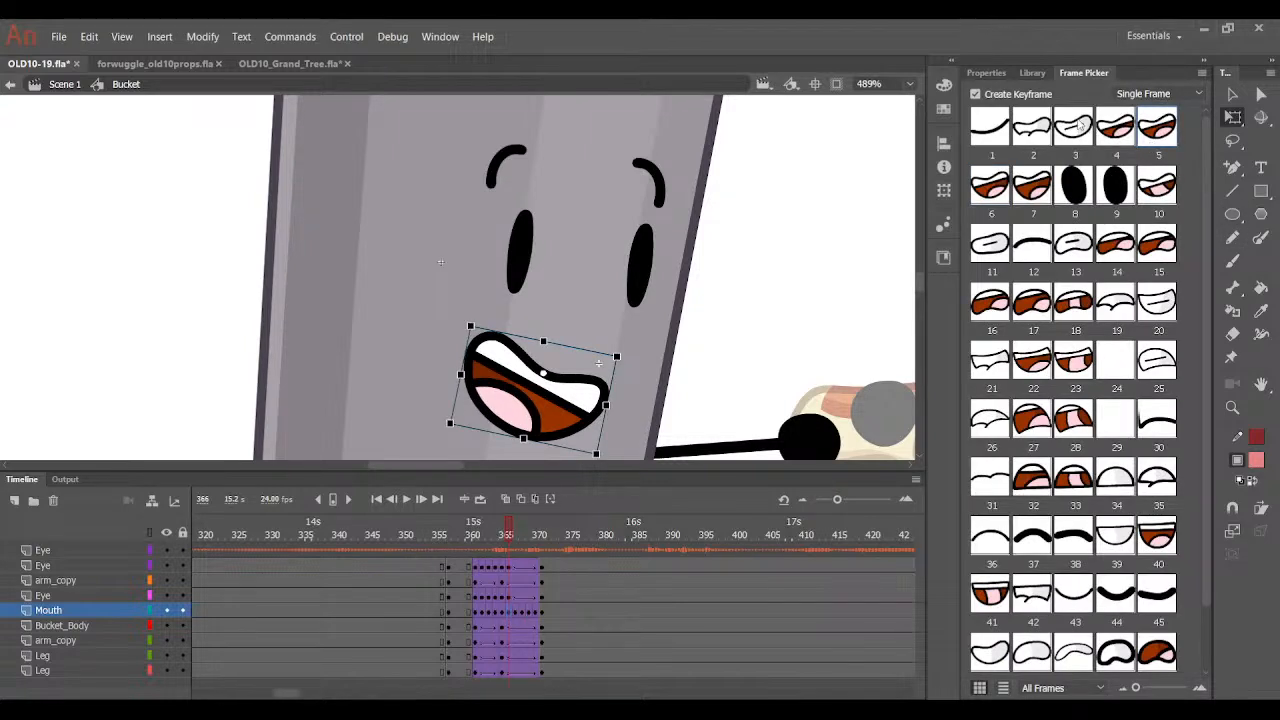
key(period)
click(1077, 124)
key(period)
click(1085, 140)
click(1088, 184)
key(period)
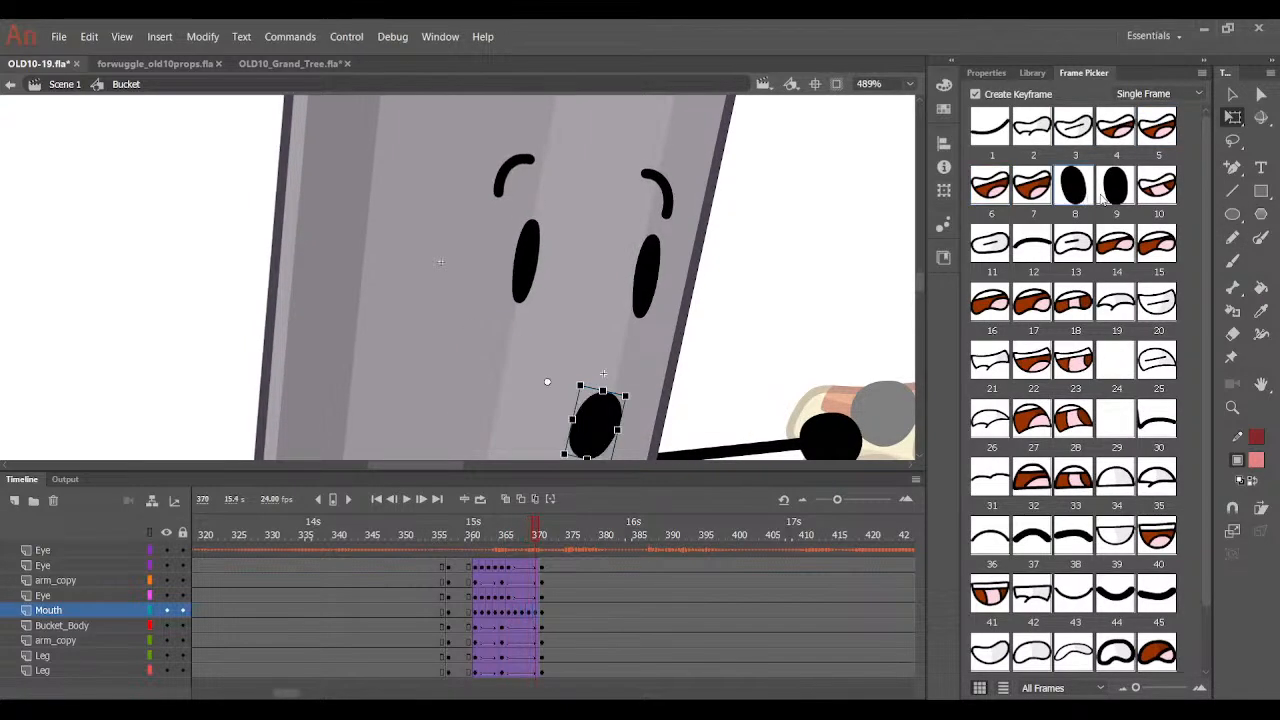
click(525, 614)
click(525, 614)
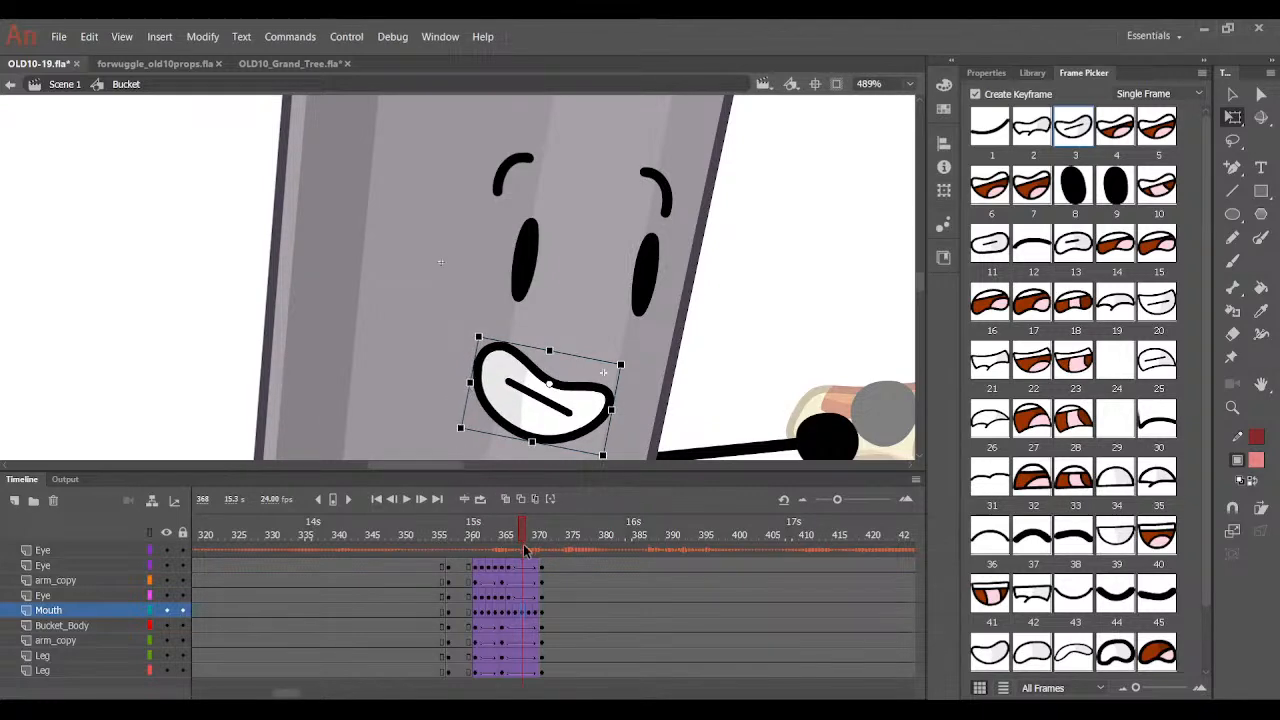
mouse_move(522, 537)
mouse_down()
mouse_move(474, 537)
mouse_move(538, 552)
mouse_up()
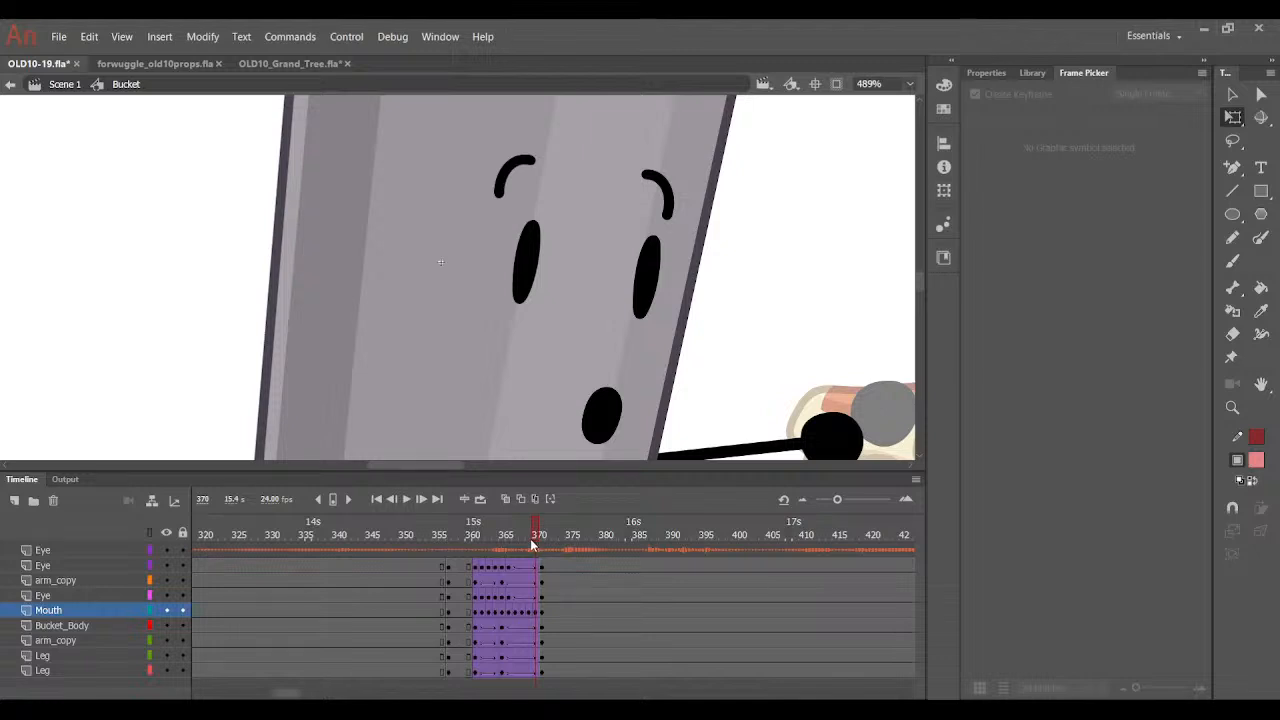
mouse_move(573, 537)
mouse_down()
mouse_move(480, 537)
mouse_move(537, 537)
mouse_move(478, 541)
mouse_move(517, 558)
mouse_up()
Try both of Bucket's eyes slightly lower at frame 365, compare with the following frames, and nudge them back up.
click(503, 567)
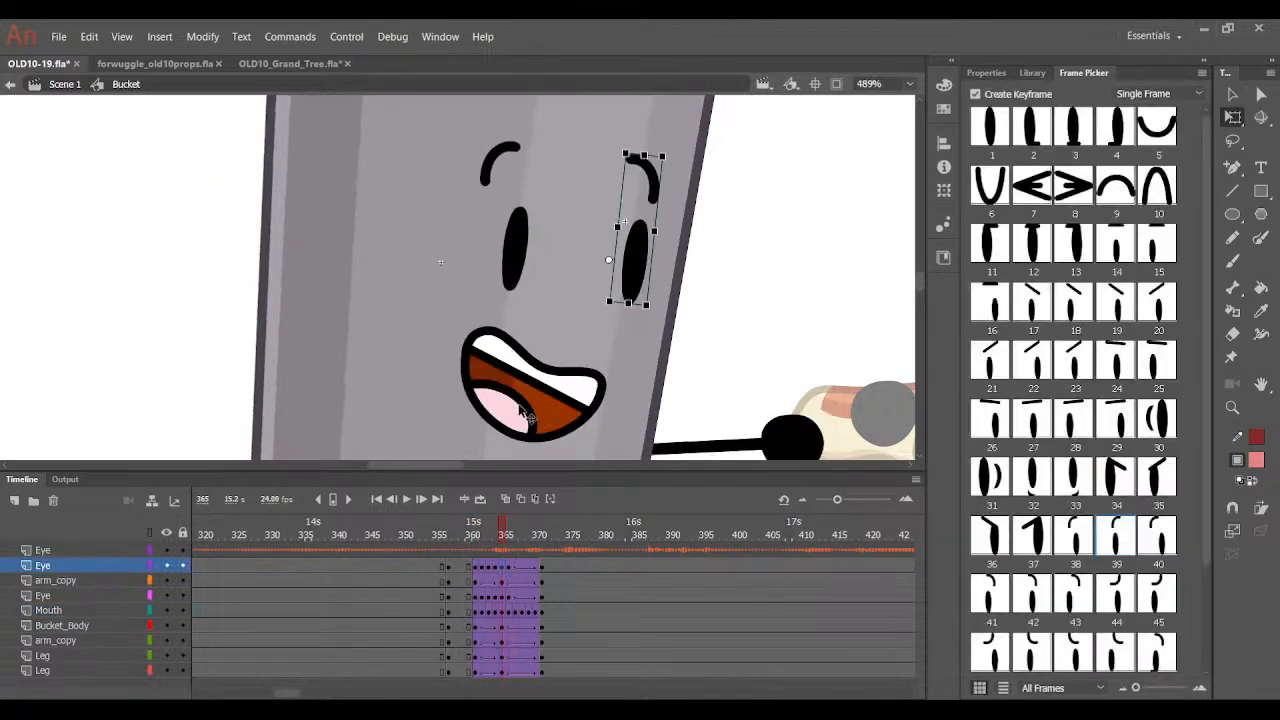
click(524, 252)
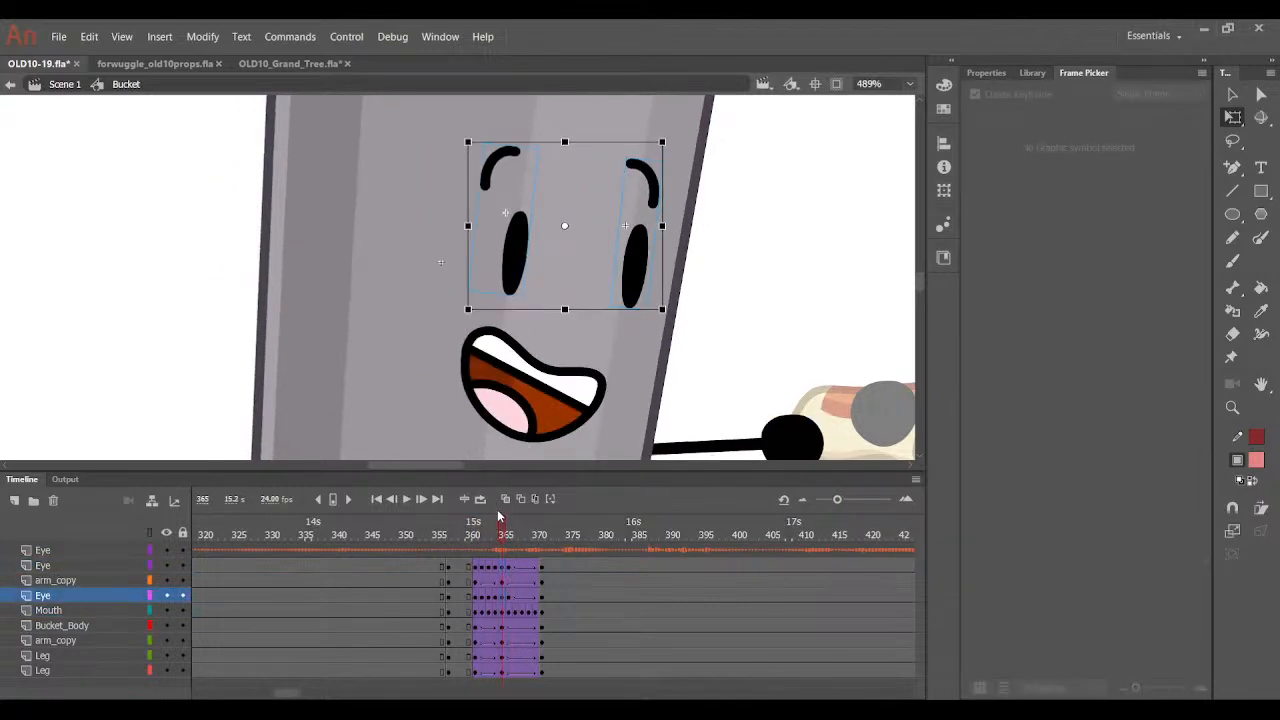
mouse_move(506, 535)
mouse_down()
mouse_move(528, 537)
mouse_move(473, 535)
mouse_move(527, 556)
mouse_up()
click(503, 566)
ctrl+click(503, 596)
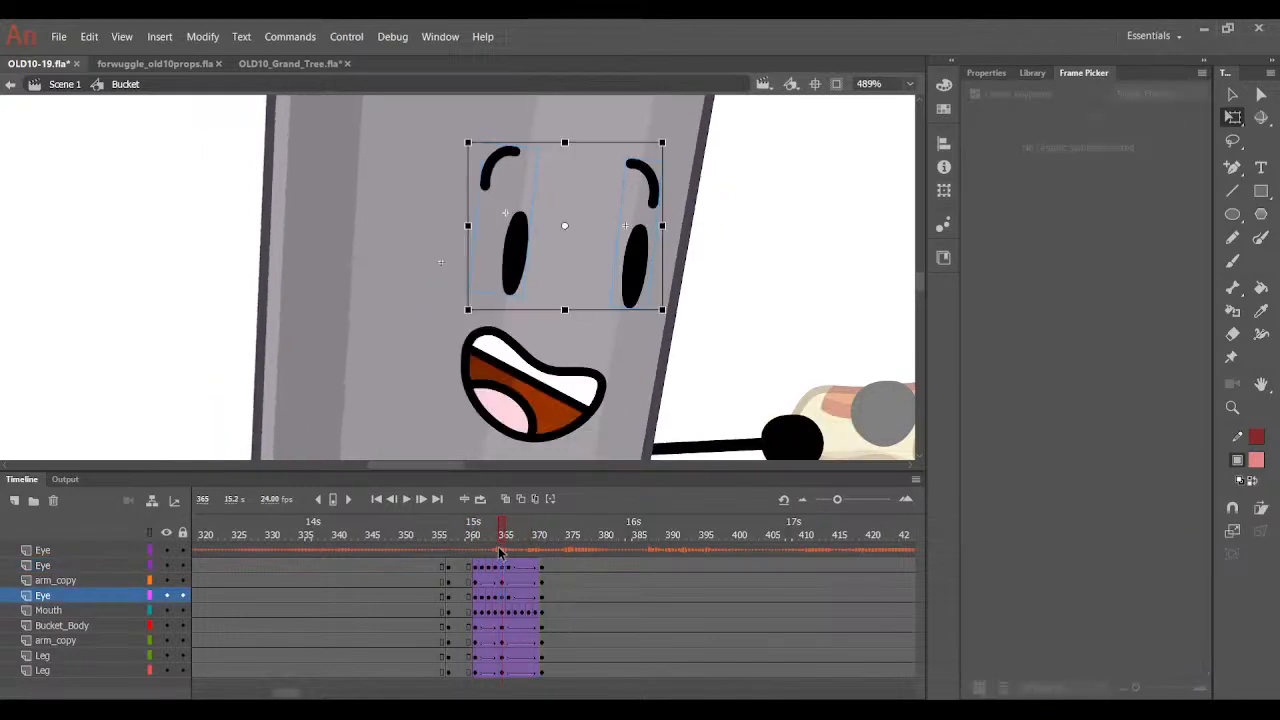
key(Up)
mouse_move(506, 546)
mouse_down()
mouse_move(472, 537)
mouse_move(530, 538)
mouse_up()
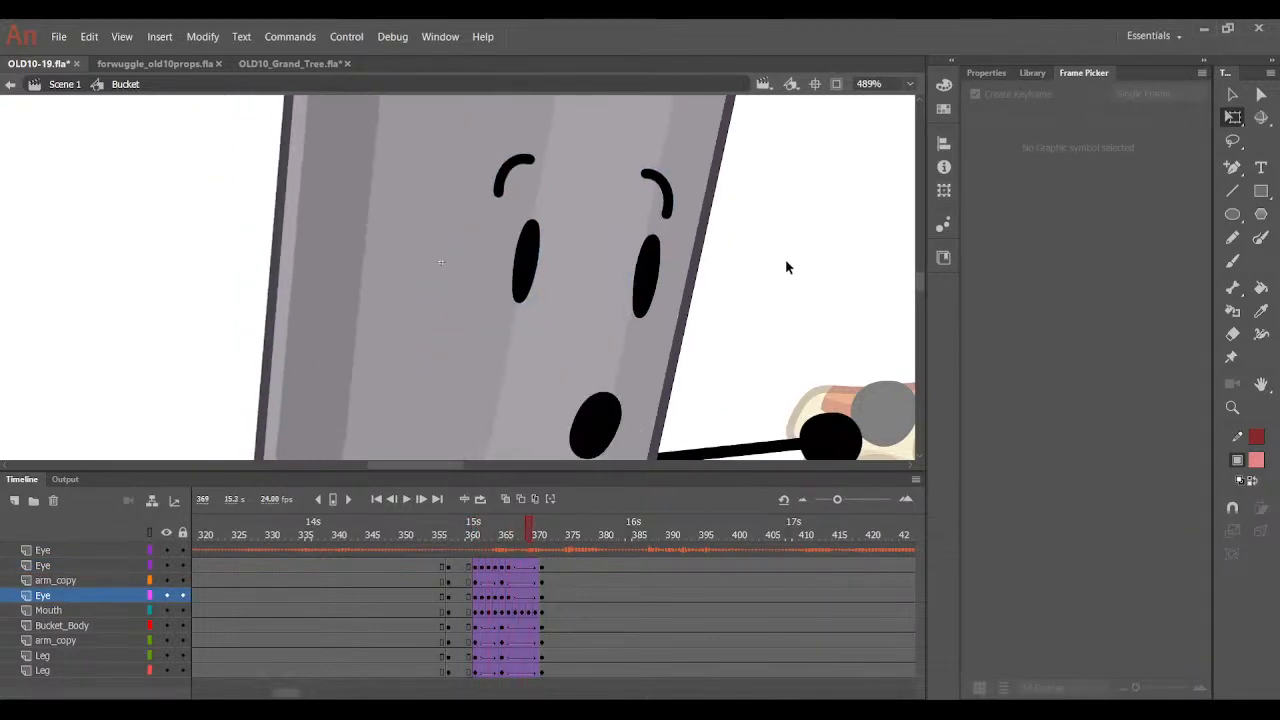
Insert keyframes on all of Bucket's body part layers at frame 383.
click(908, 85)
click(906, 97)
click(404, 301)
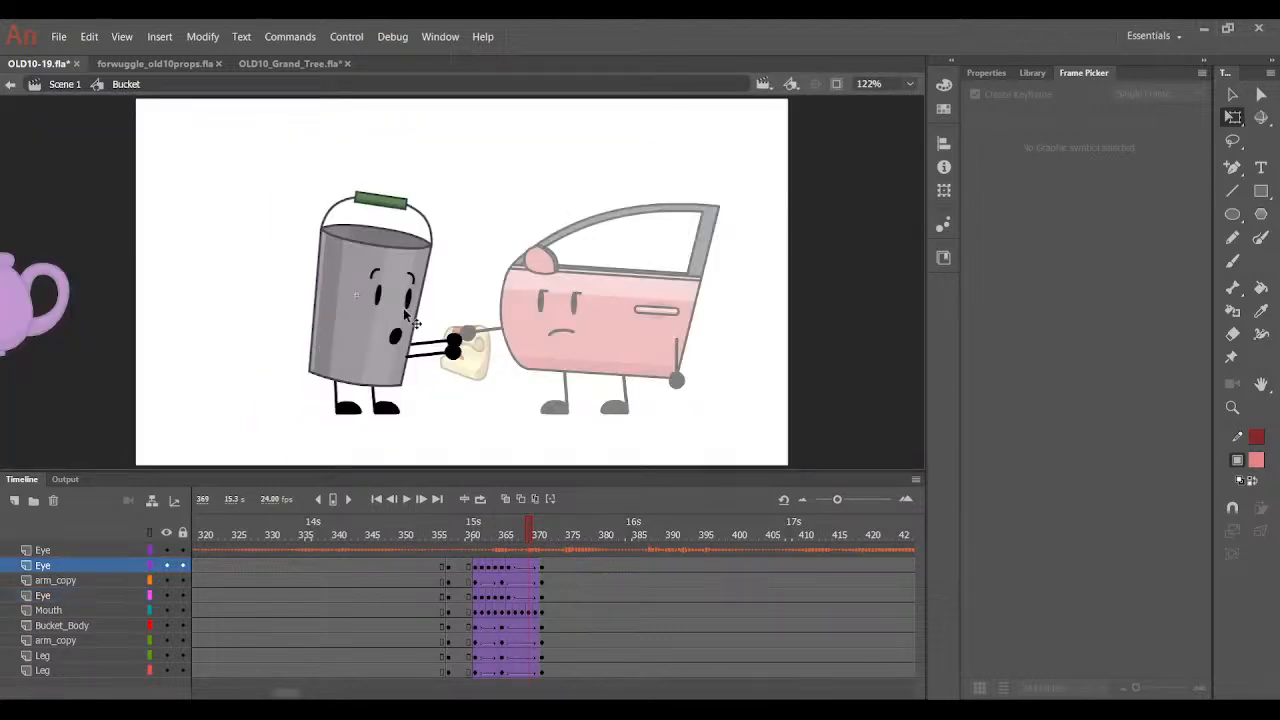
key(ctrl+=)
scroll(414, 303, up, 2)
scroll(420, 320, down, 1)
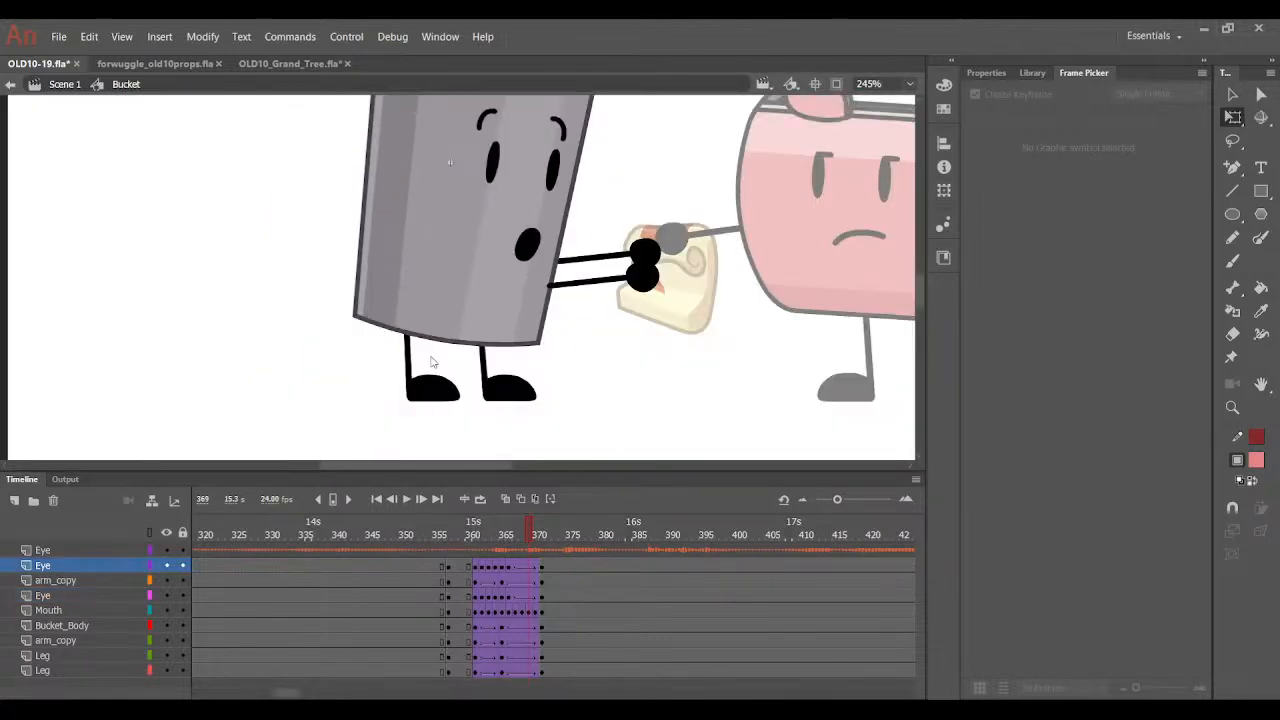
drag(516, 547, 626, 552)
scroll(598, 448, up, 2)
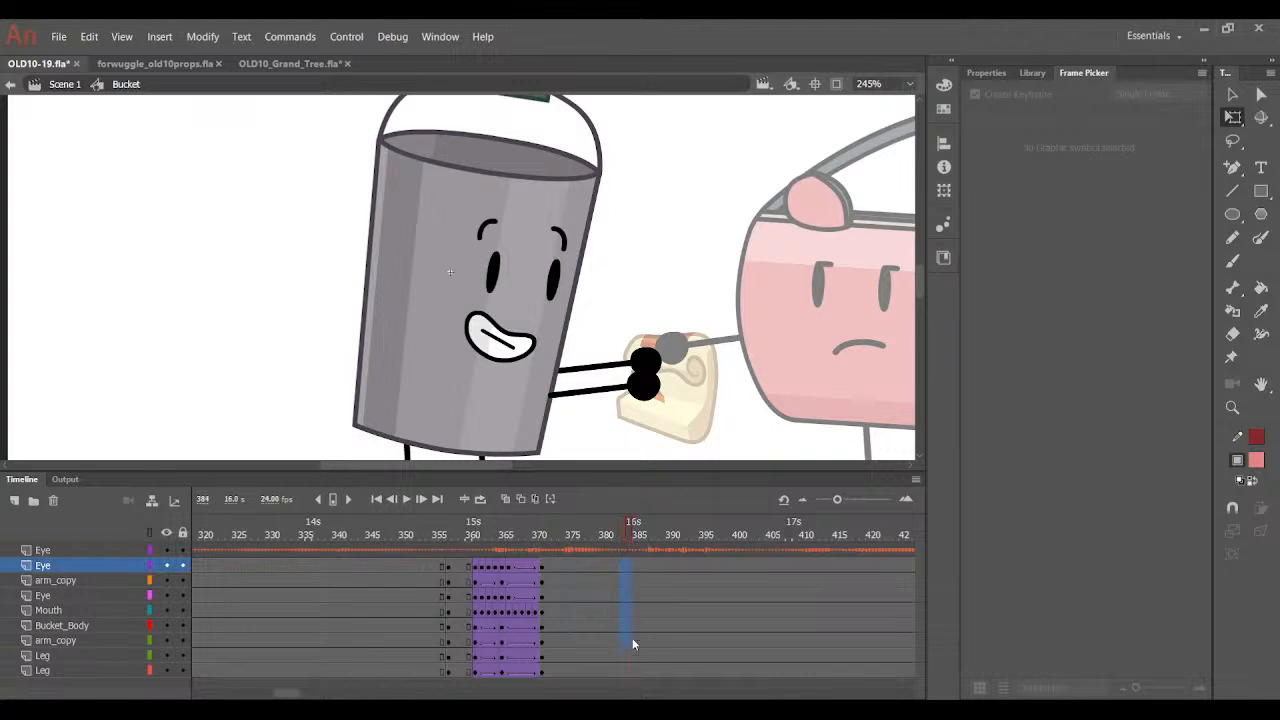
drag(625, 671, 625, 671)
key(F6)
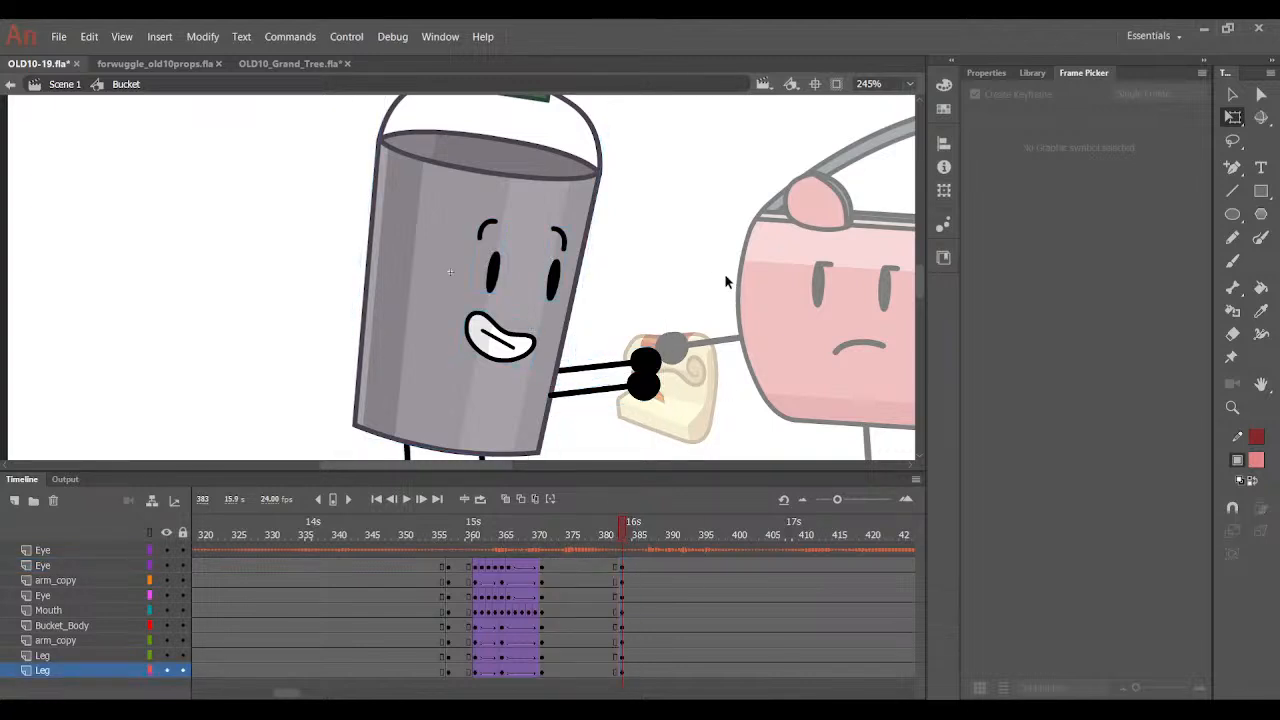
At frame 383, skew the tops of both of Bucket's legs slightly toward Car Door.
scroll(632, 298, down, 2)
drag(360, 423, 545, 360)
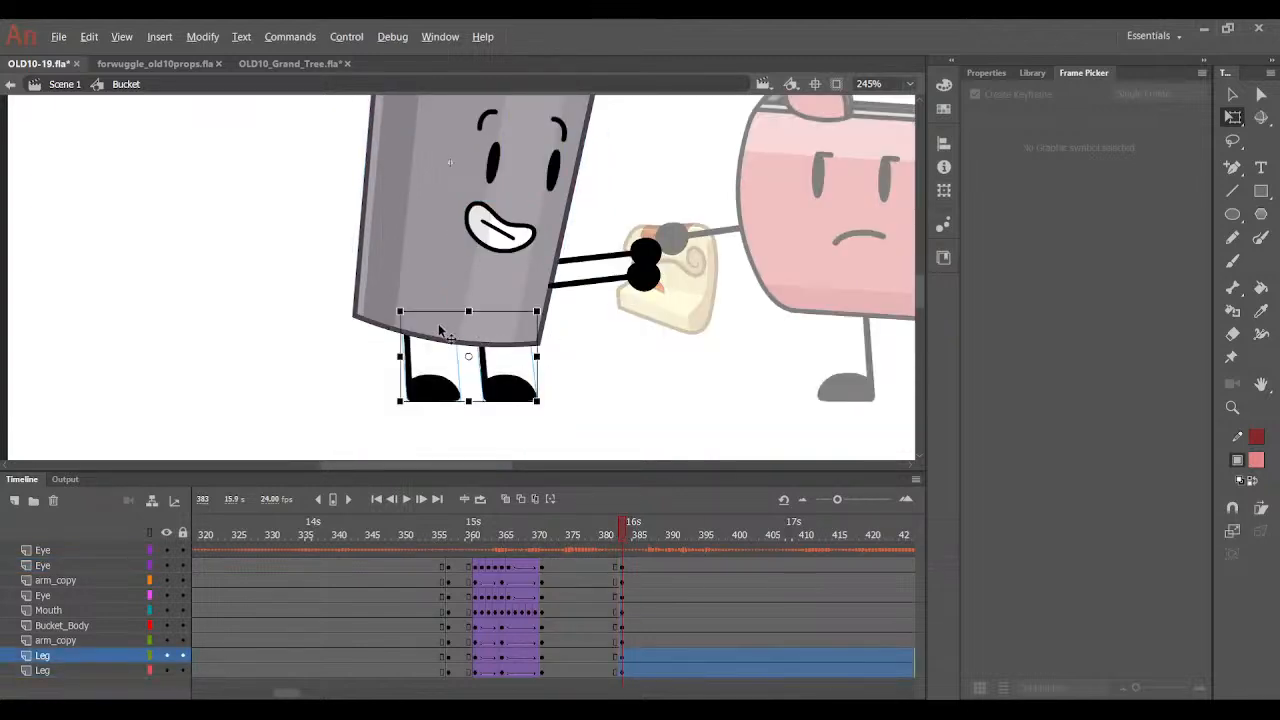
drag(430, 314, 437, 318)
key(Escape)
At frame 383, rotate Bucket's body, face and arms counterclockwise to a nearly upright pose and shift them slightly back from Car Door.
drag(289, 287, 845, 95)
drag(672, 368, 713, 351)
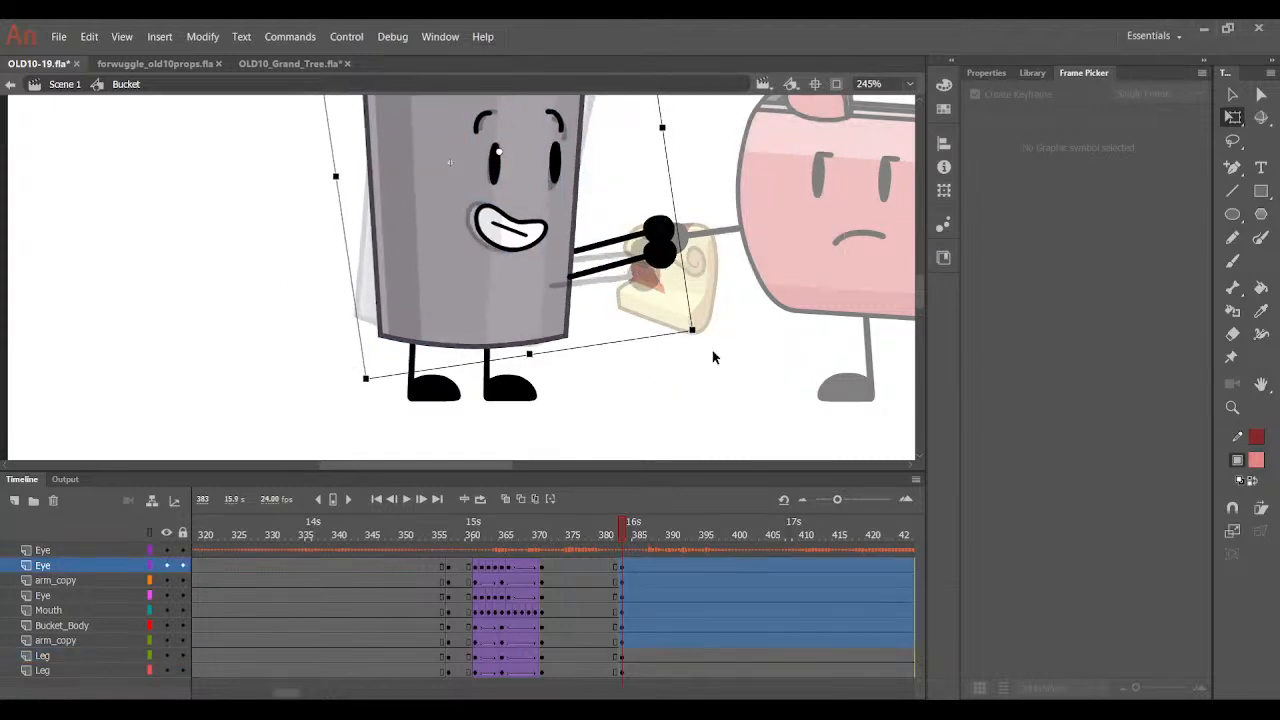
drag(524, 328, 503, 318)
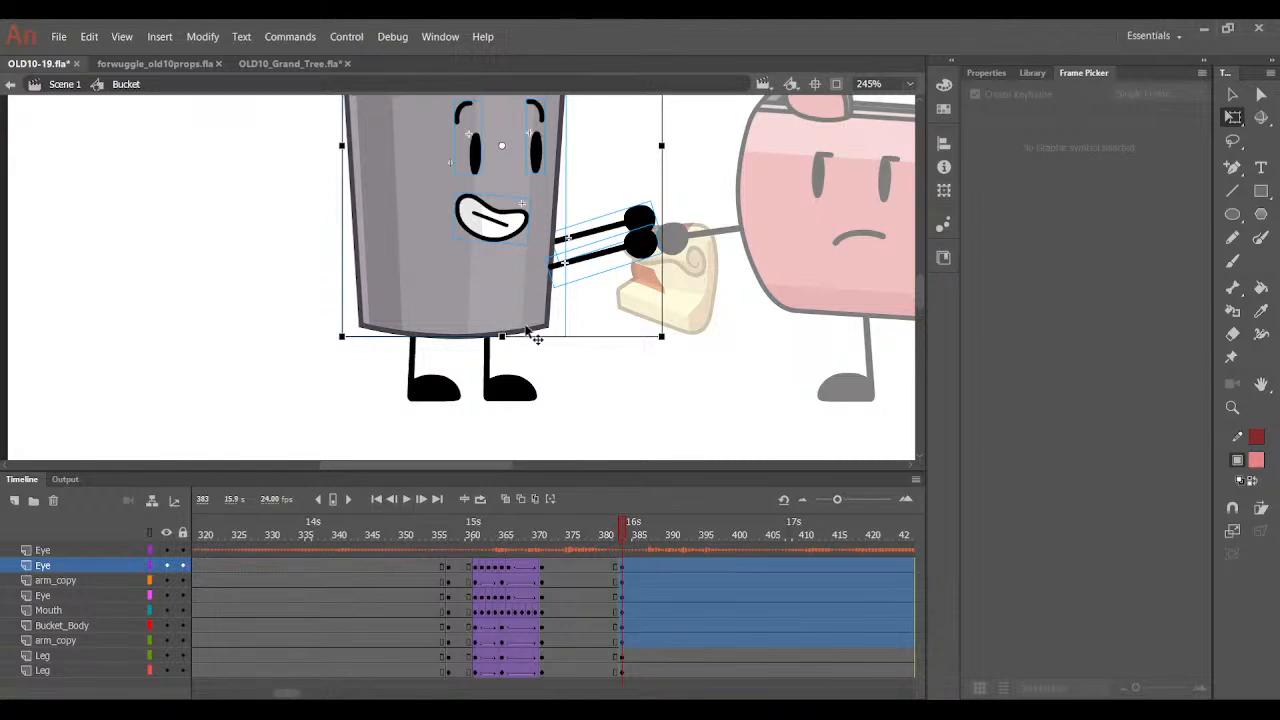
Create tweens on all of Bucket's layers leading up to frame 383 with Cubic EaseInOut easing.
drag(579, 612, 603, 680)
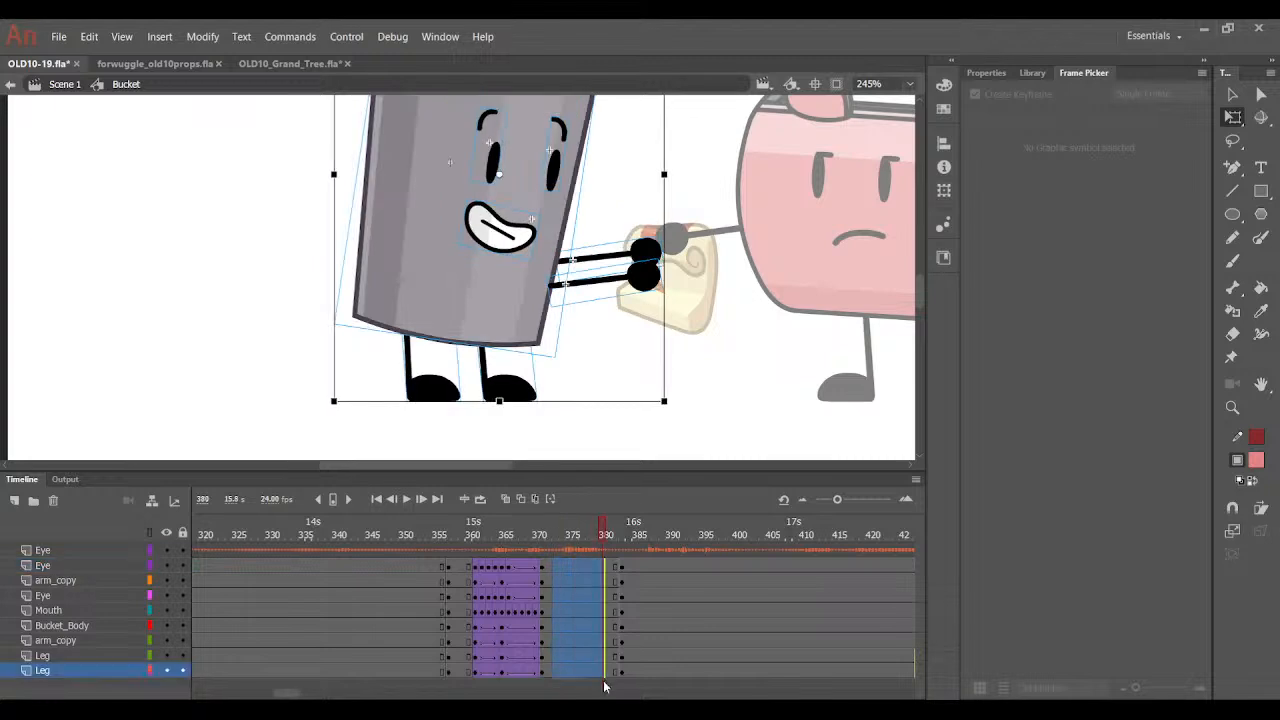
click(986, 73)
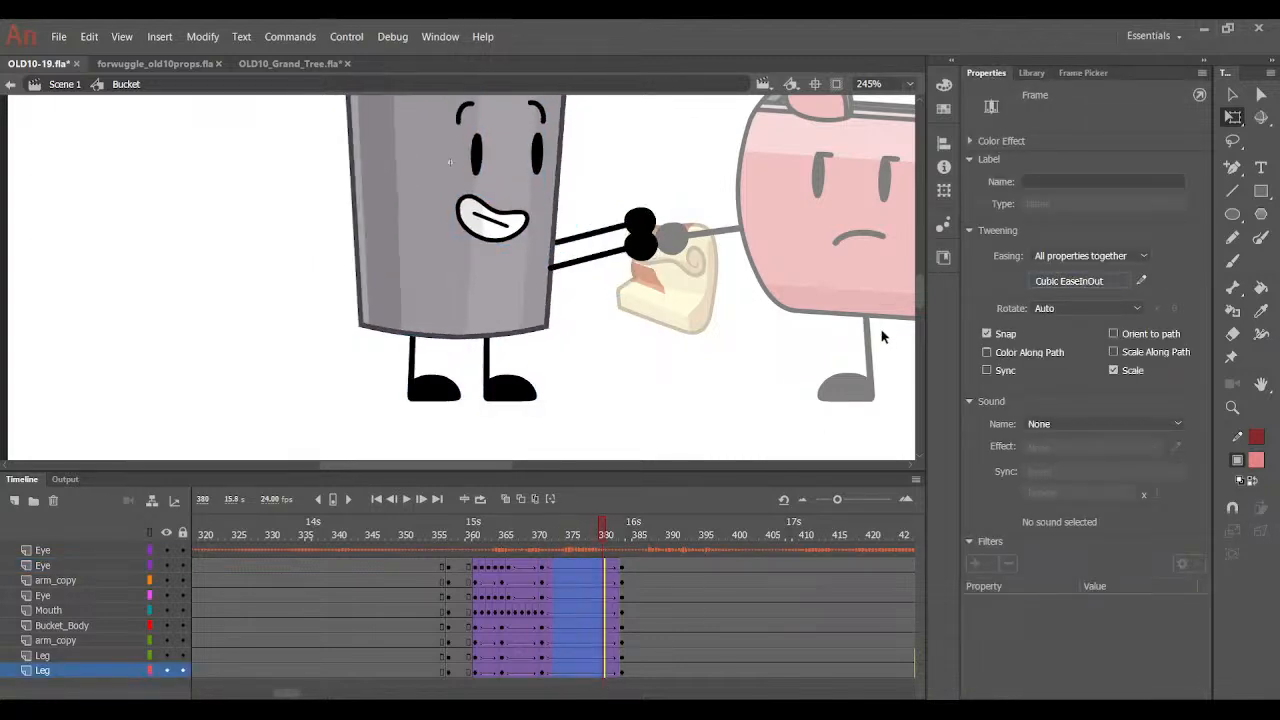
drag(590, 528, 622, 575)
At frame 383, move Bucket's body, face and arms up slightly above the legs.
drag(270, 280, 696, 30)
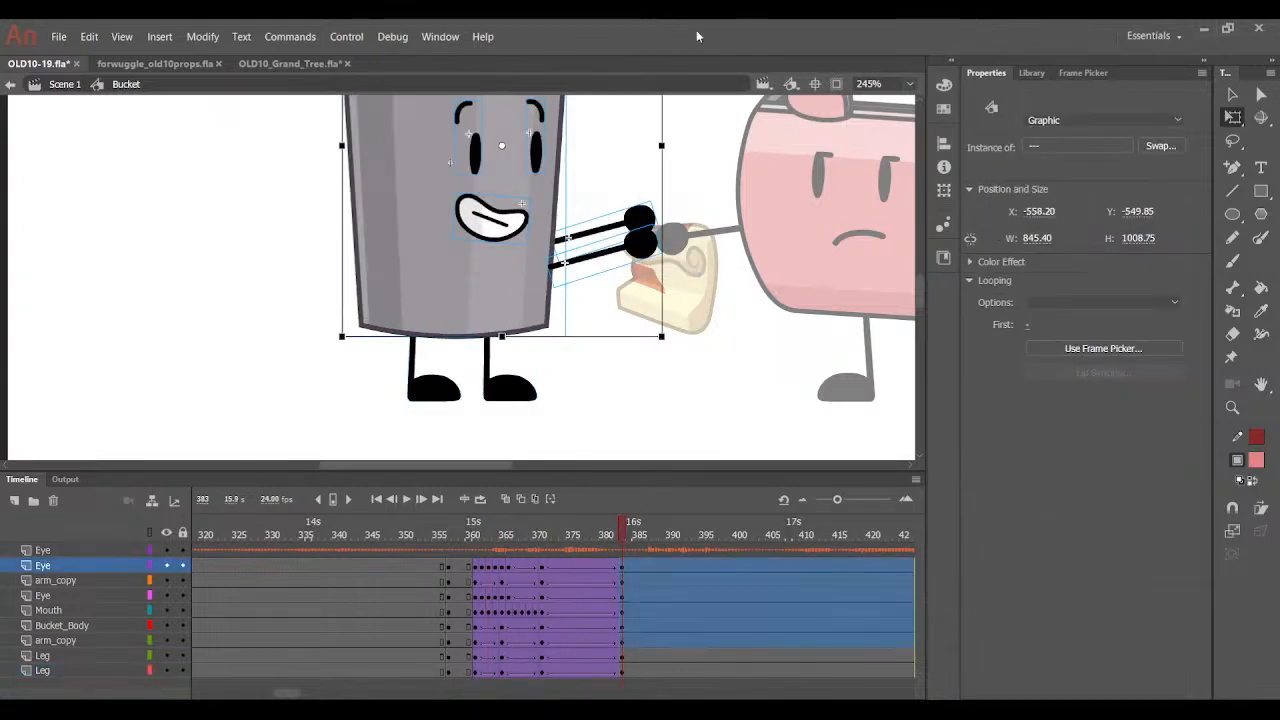
click(562, 573)
drag(562, 573, 623, 573)
At frame 383, rotate both of Bucket's arms upward so the hands are raised above Car Door's food item.
click(646, 214)
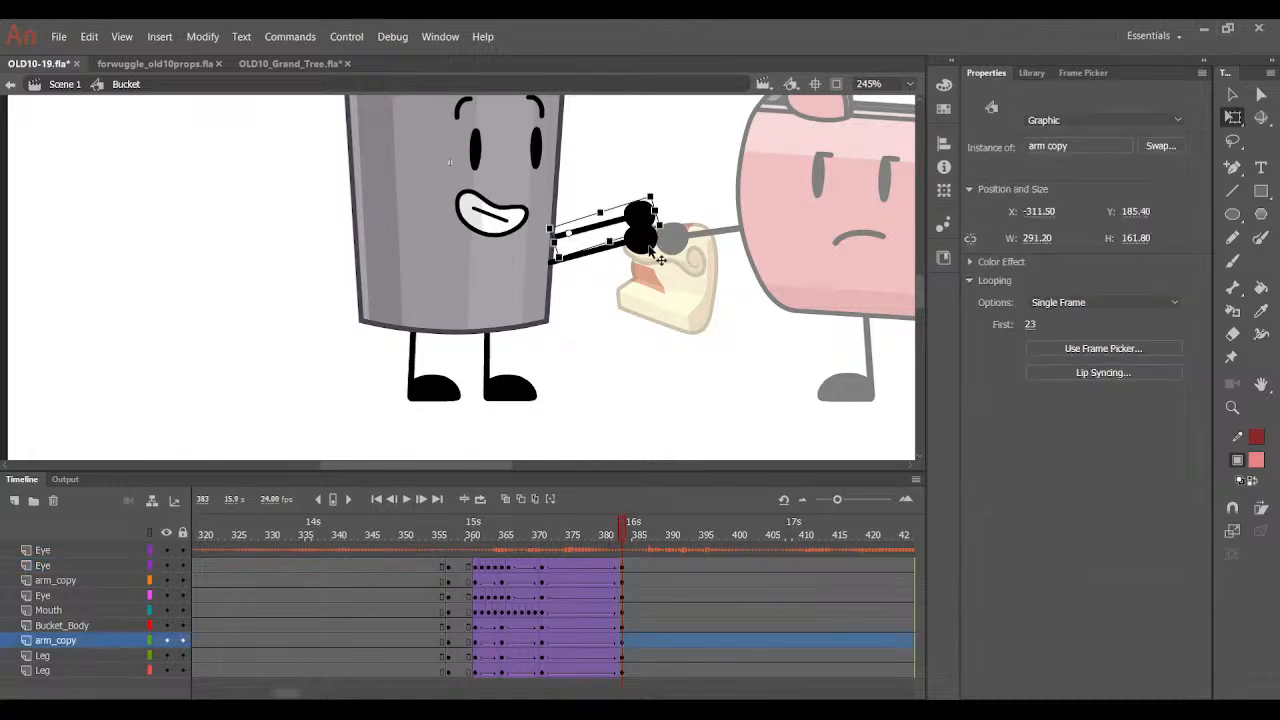
shift+click(649, 244)
drag(676, 285, 630, 212)
click(661, 178)
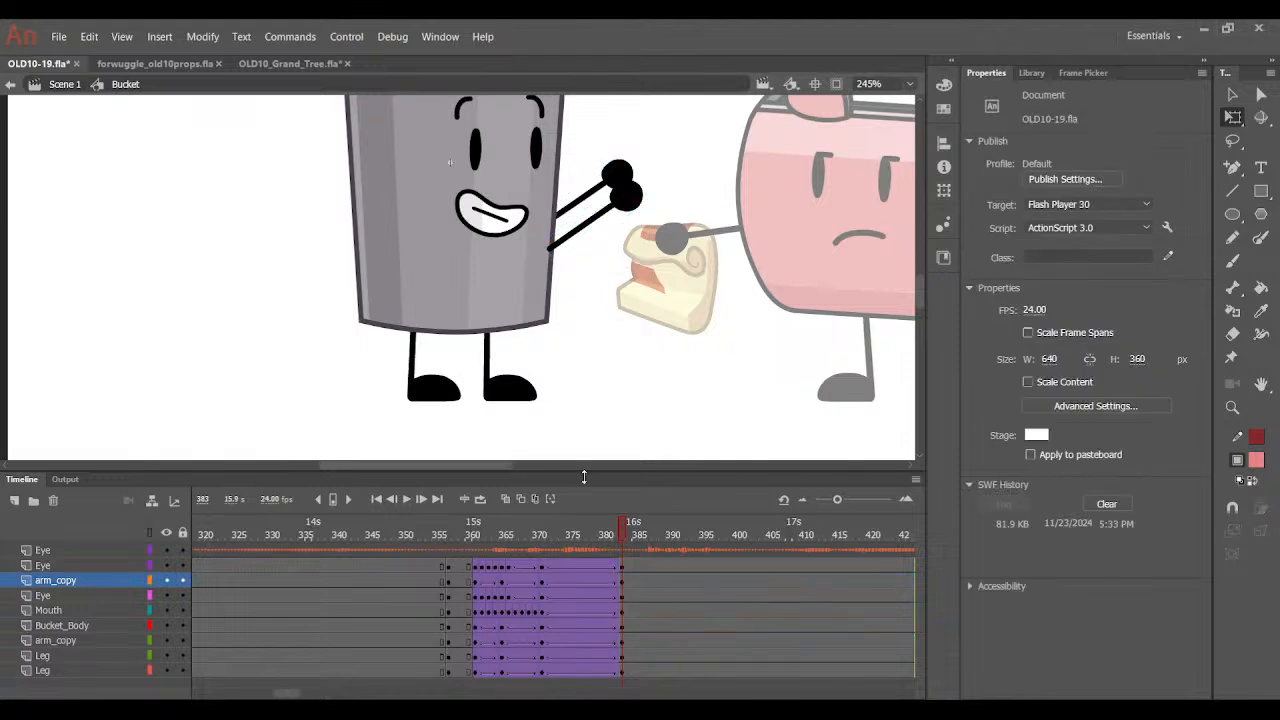
drag(575, 600, 626, 538)
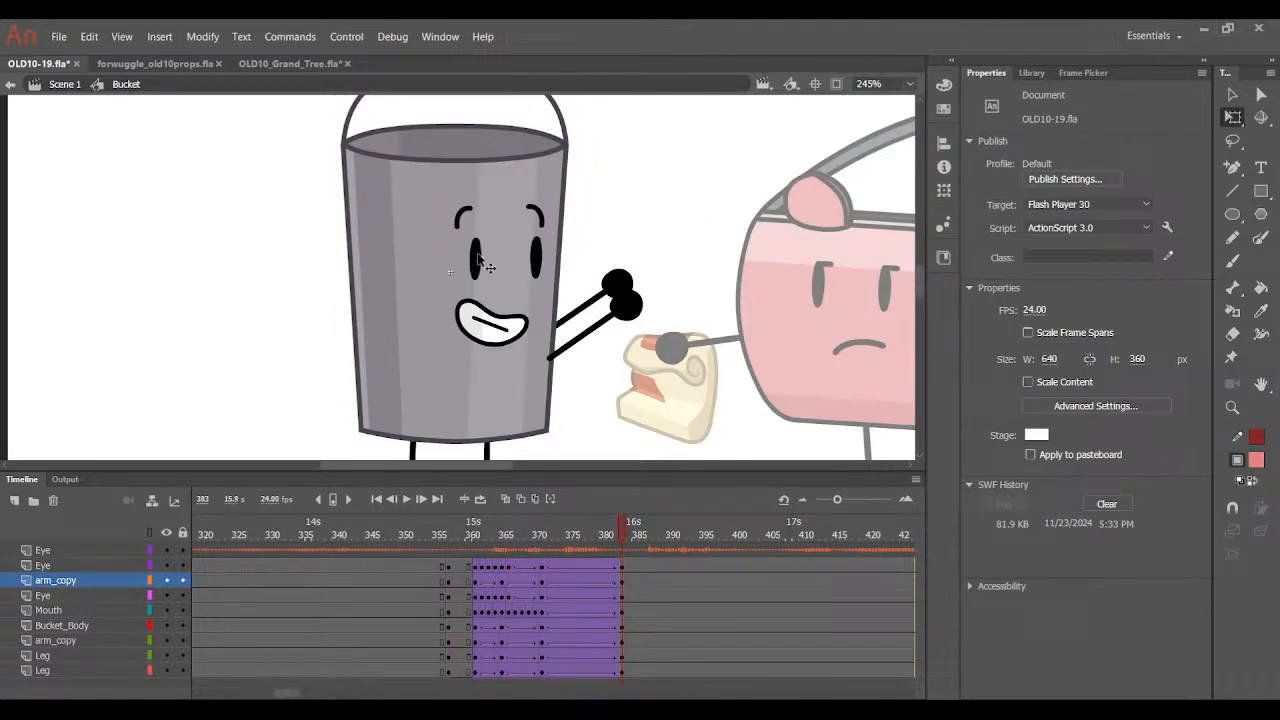
At frame 383, shift Bucket's eyes and mouth together slightly upward on the body.
click(478, 256)
shift+click(534, 256)
shift+click(484, 334)
key(ctrl+=)
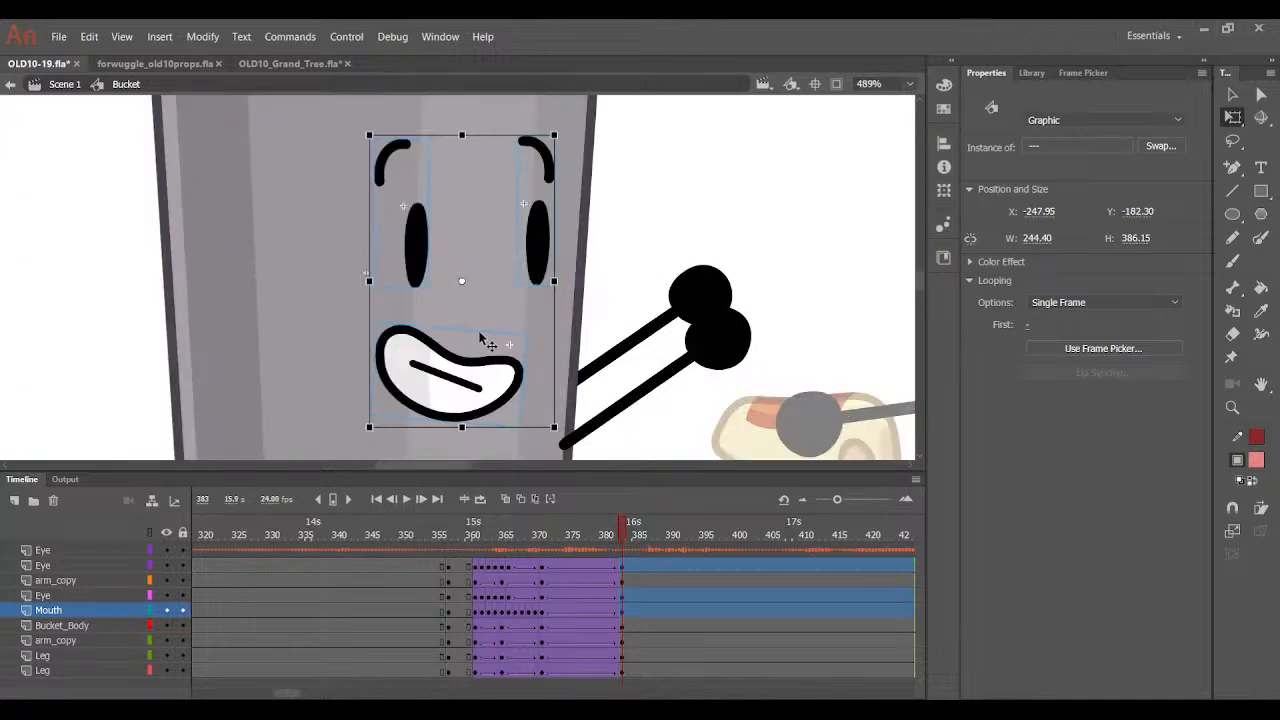
click(594, 250)
Change both of Bucket's eyes at frame 383 to the closed happy arch shape, frame 10 of the eye symbol.
click(530, 238)
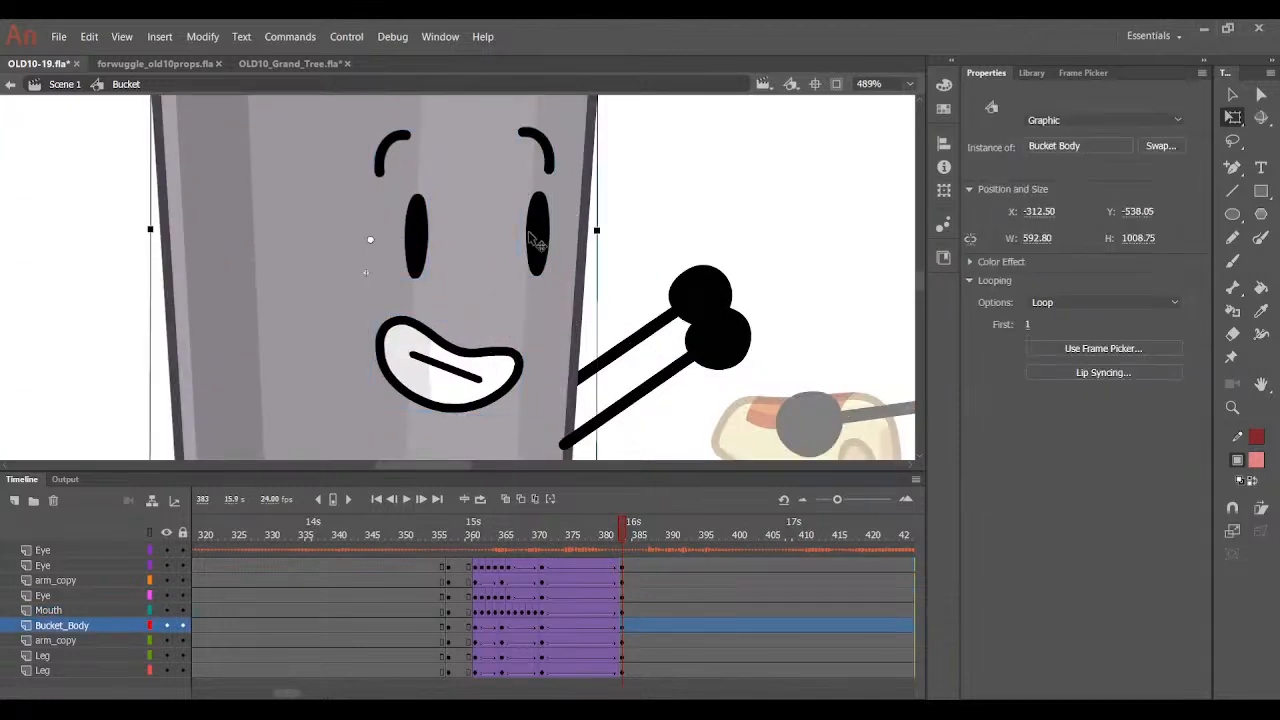
click(414, 245)
click(1083, 72)
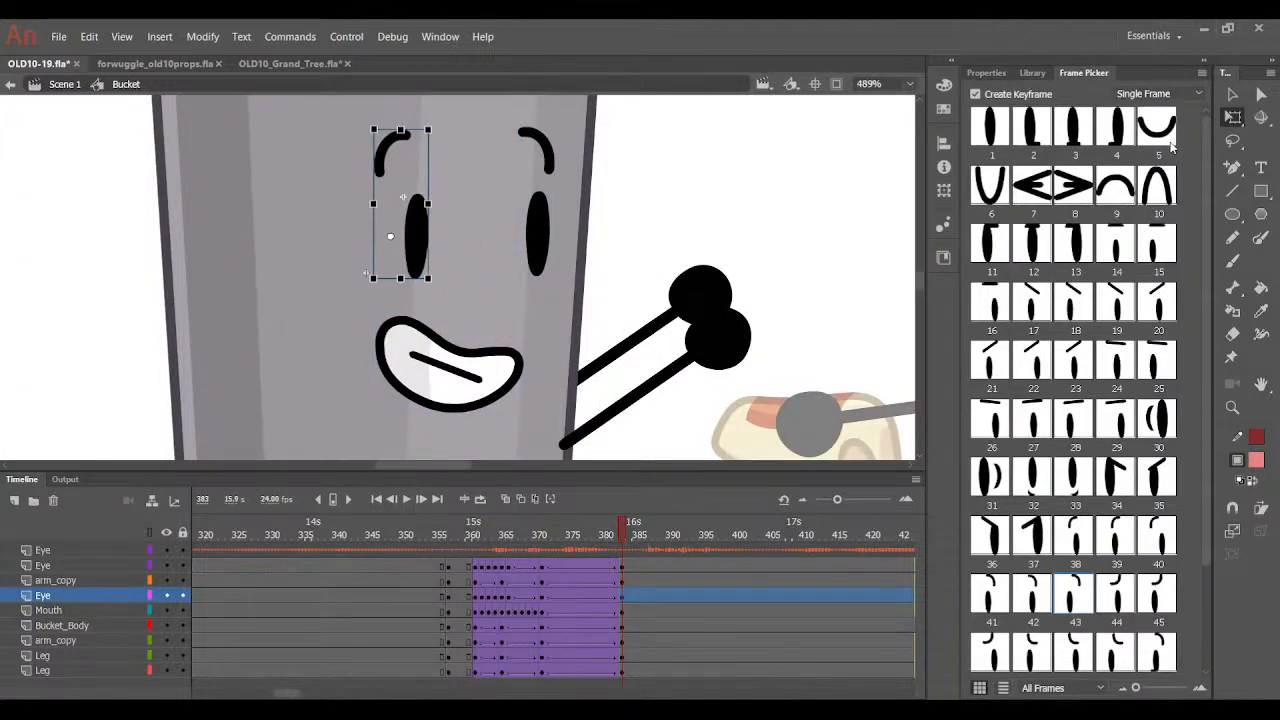
click(1158, 185)
click(553, 237)
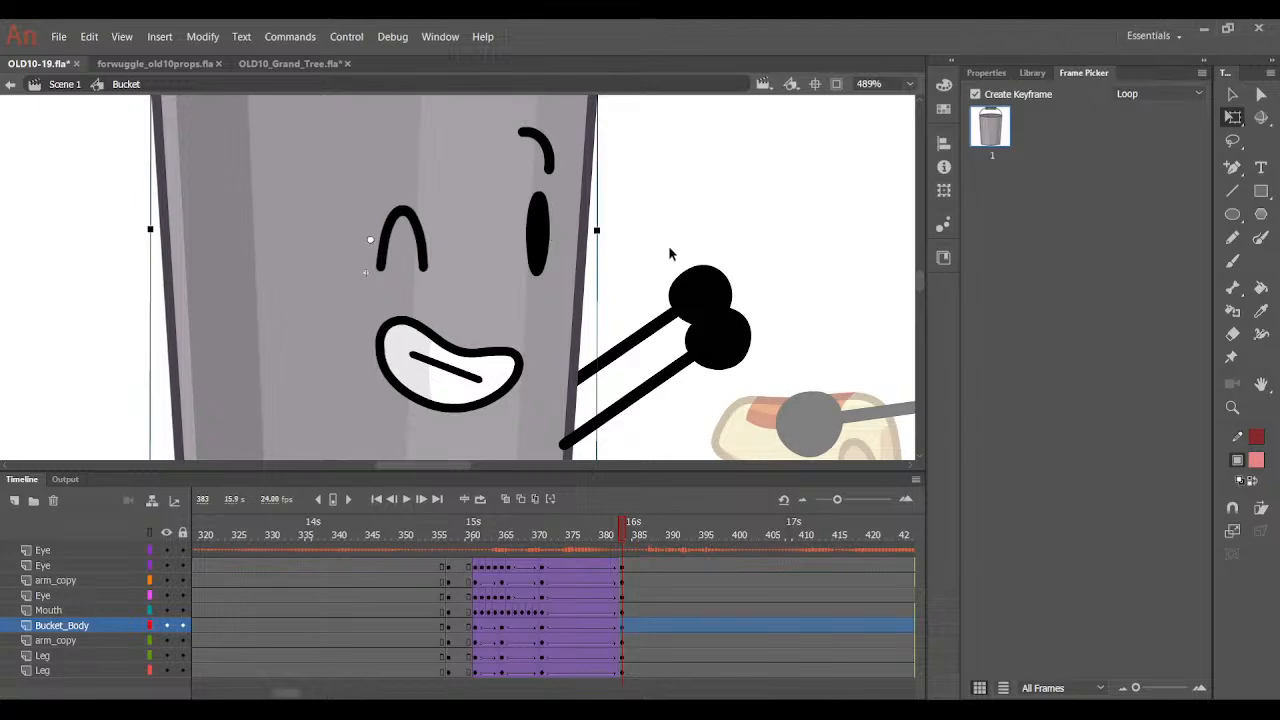
click(535, 243)
click(1155, 185)
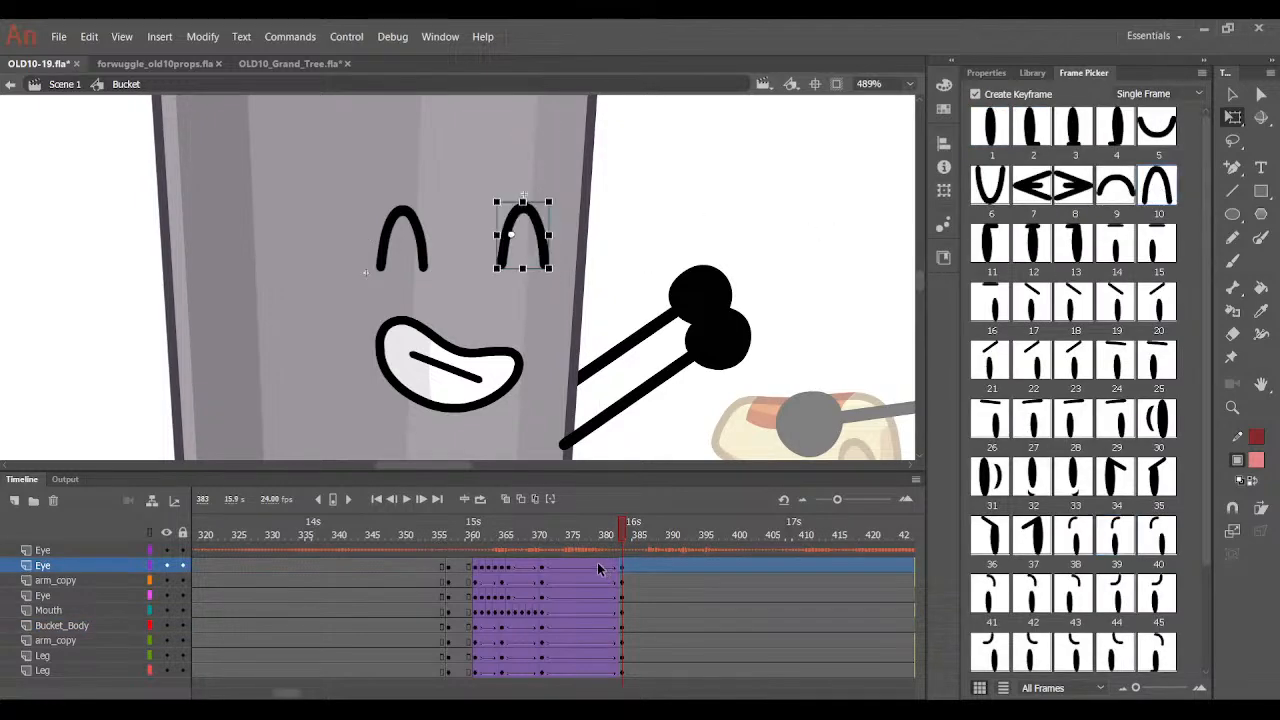
Insert keyframes on both Eye layers at frame 378 and set both eyes to the closed happy shape, symbol frame 10.
drag(597, 566, 587, 563)
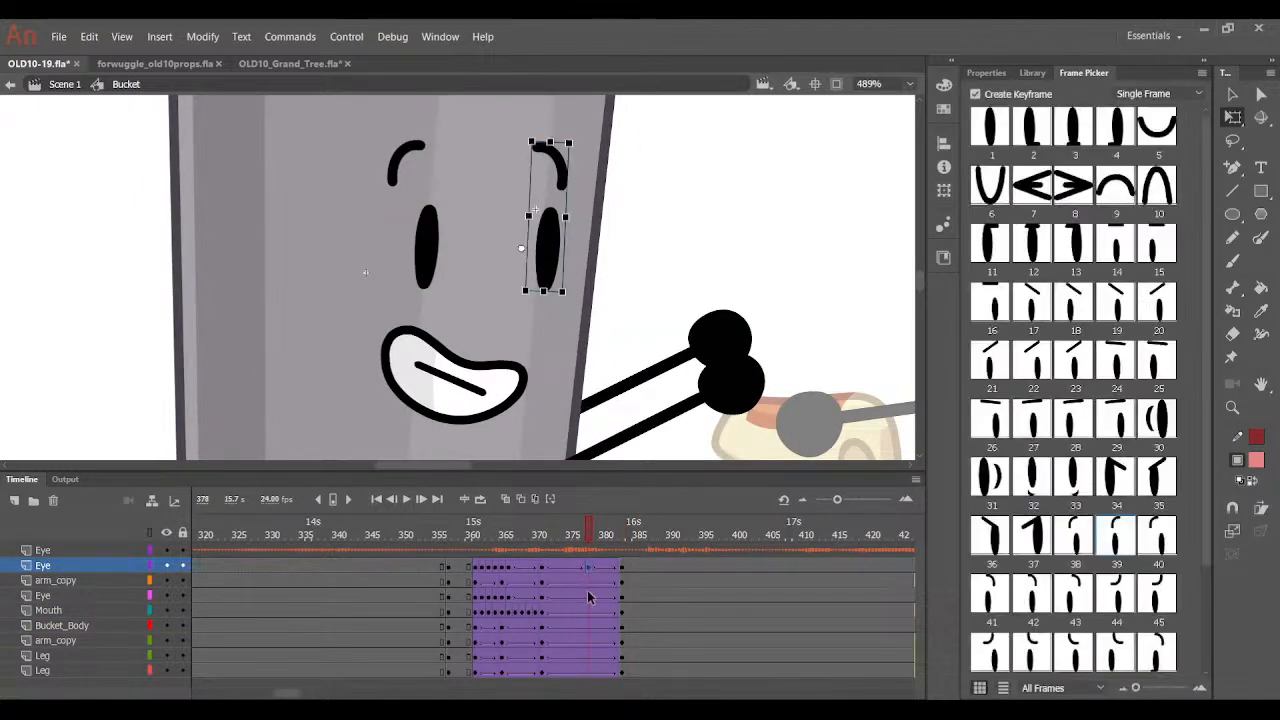
click(588, 597)
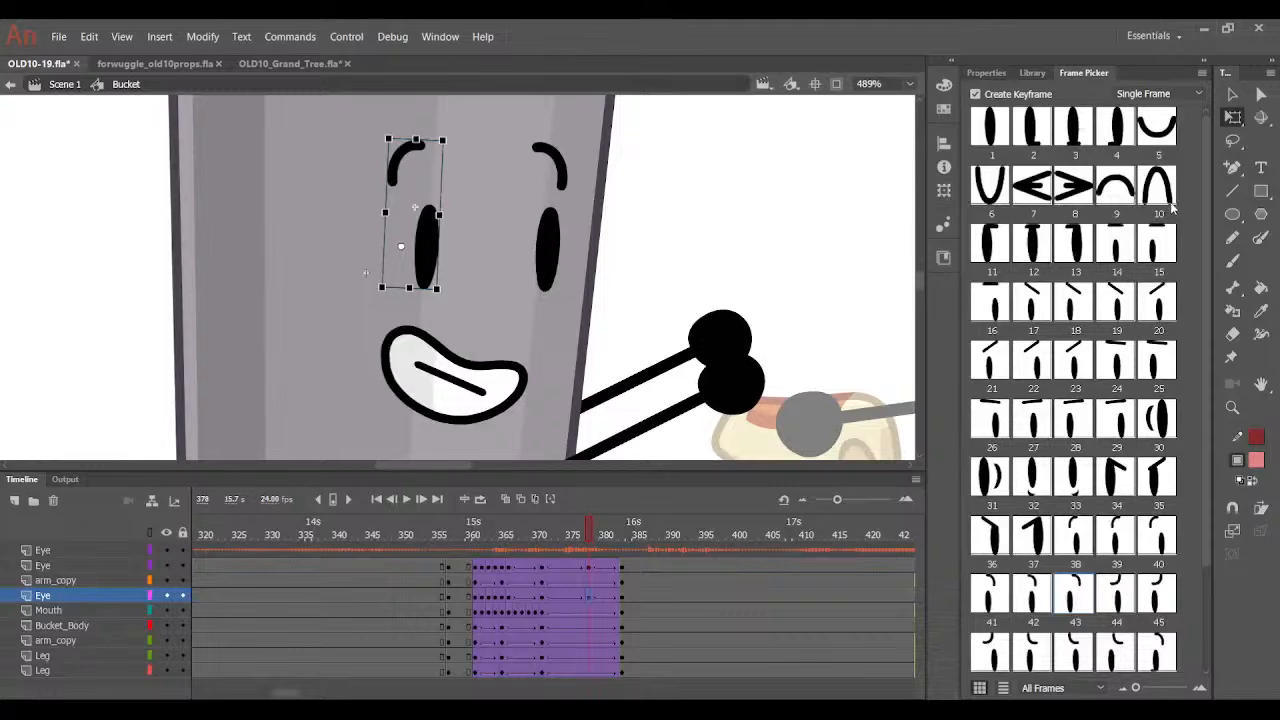
click(1171, 206)
click(567, 265)
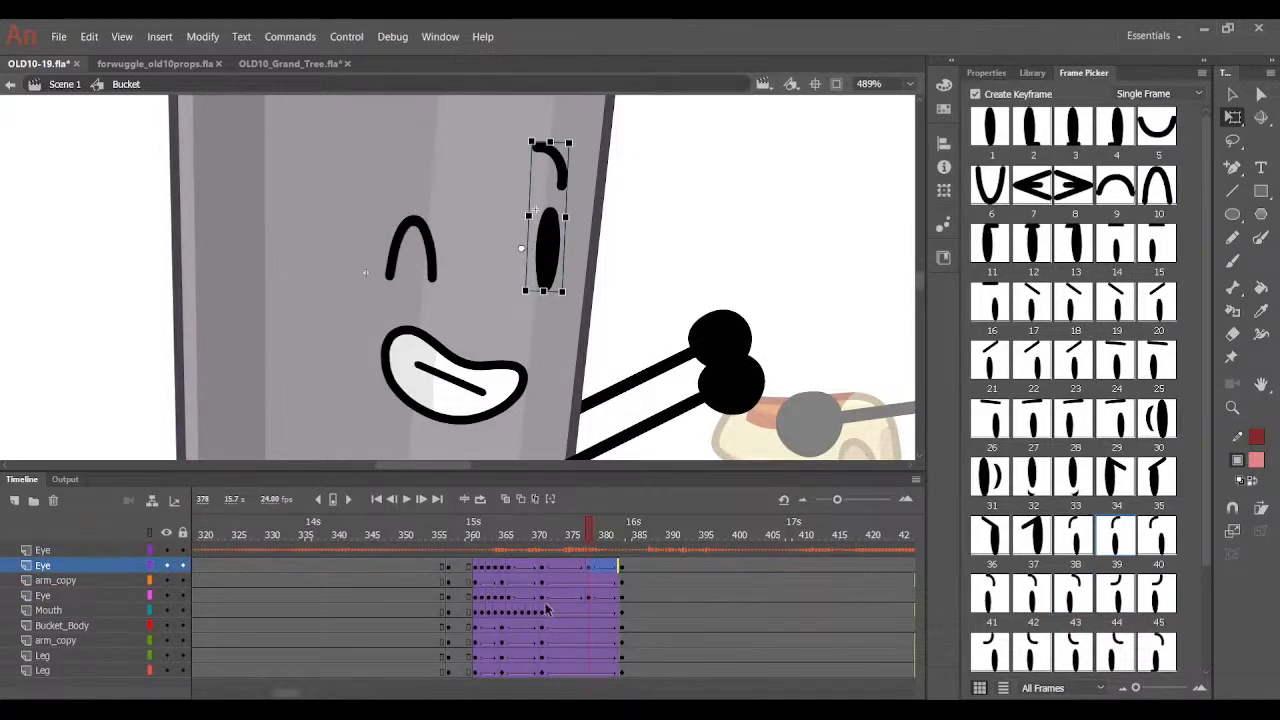
drag(610, 670, 562, 622)
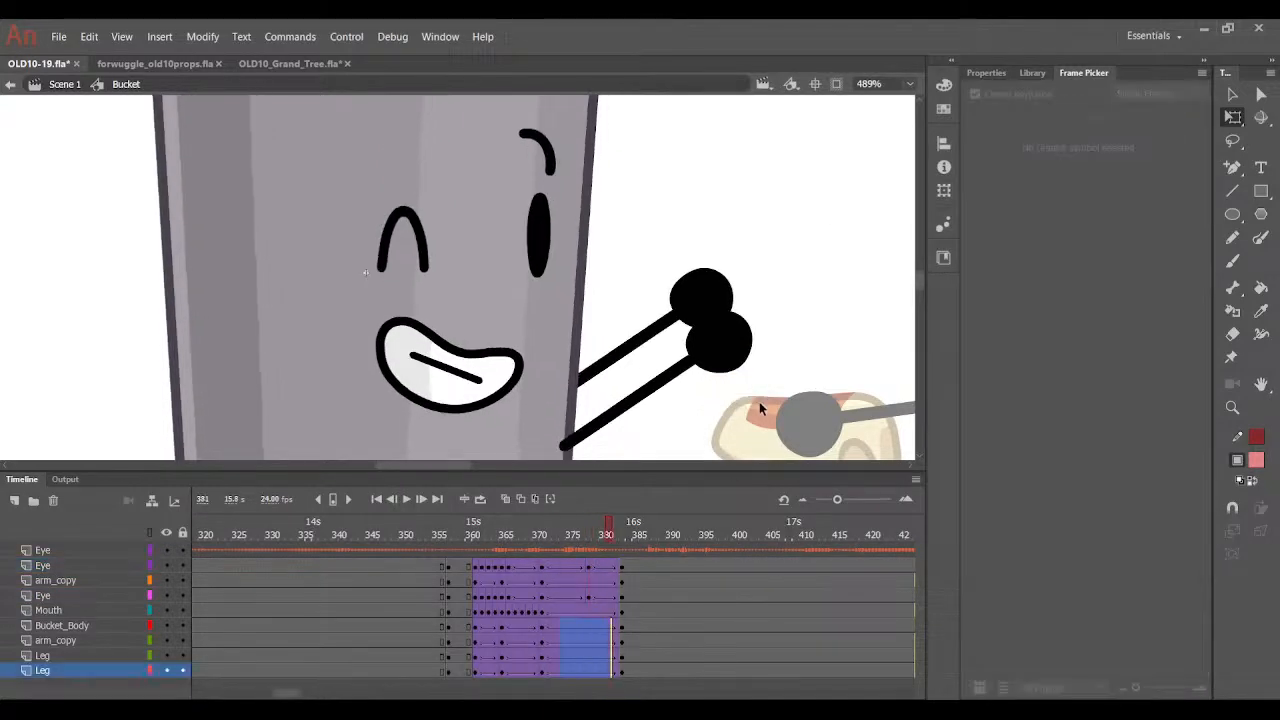
click(587, 597)
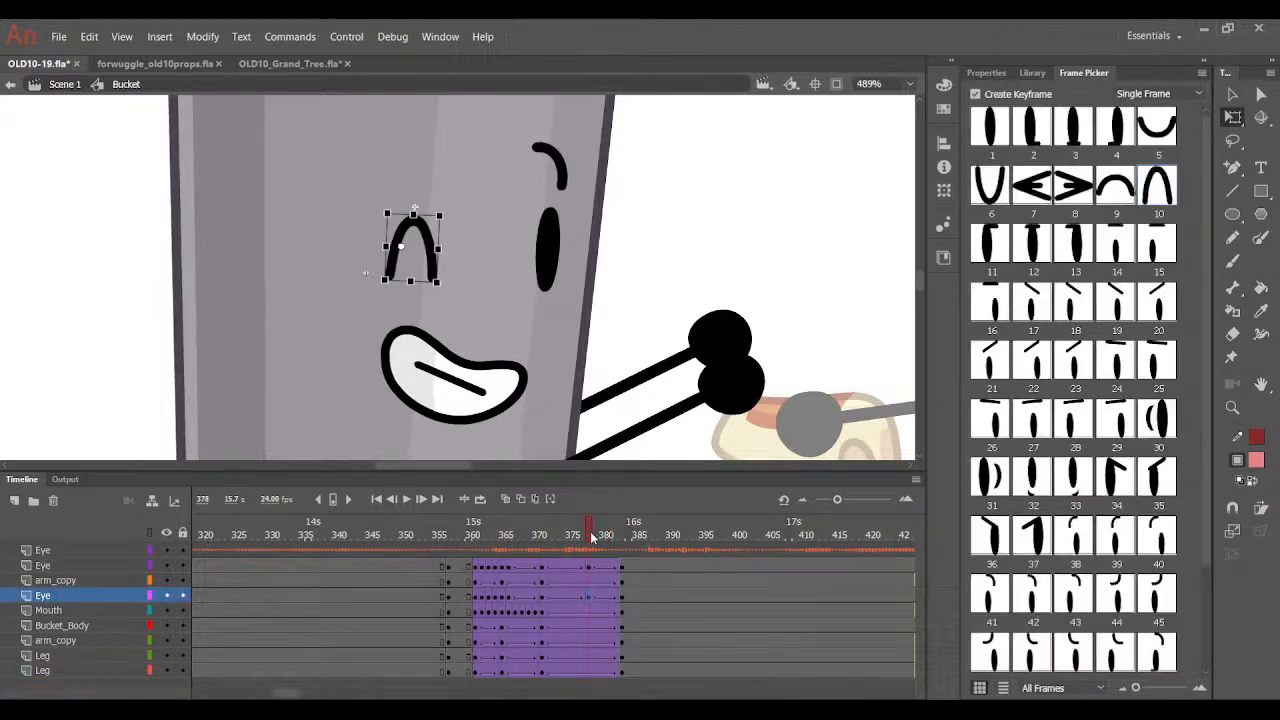
click(550, 255)
click(1157, 185)
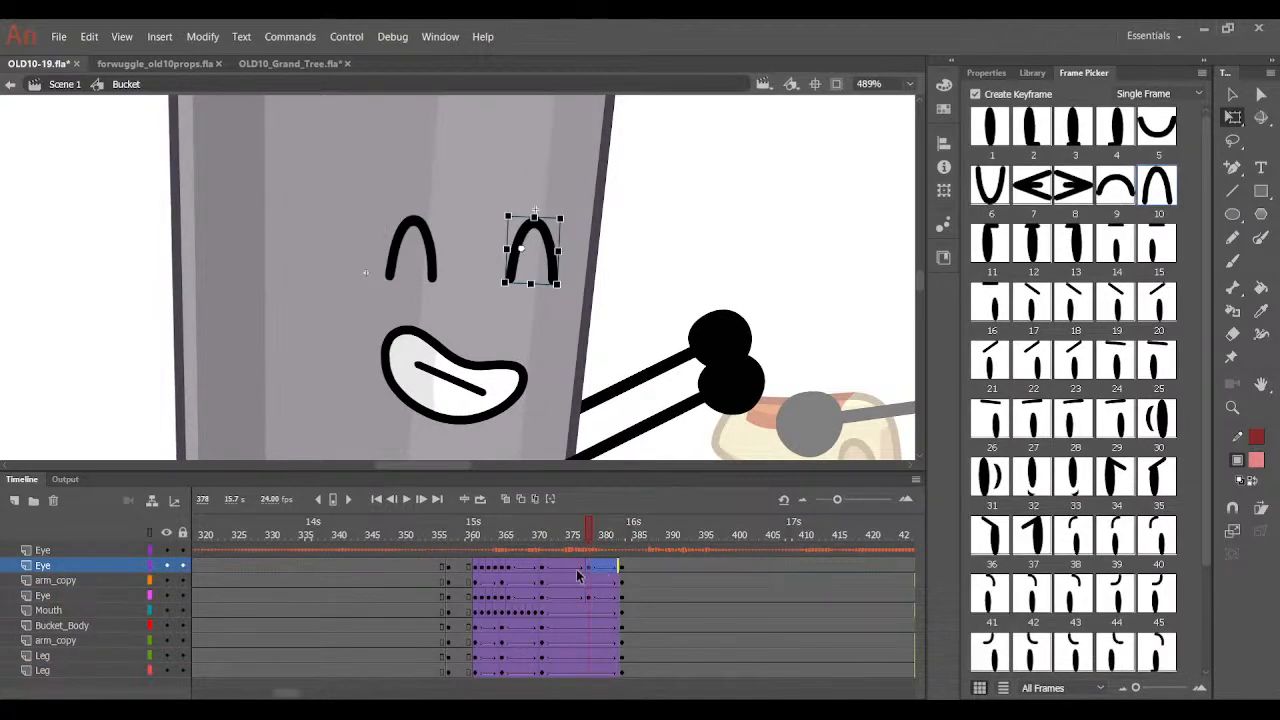
mouse_move(584, 540)
mouse_down()
mouse_move(553, 542)
mouse_move(592, 549)
mouse_up()
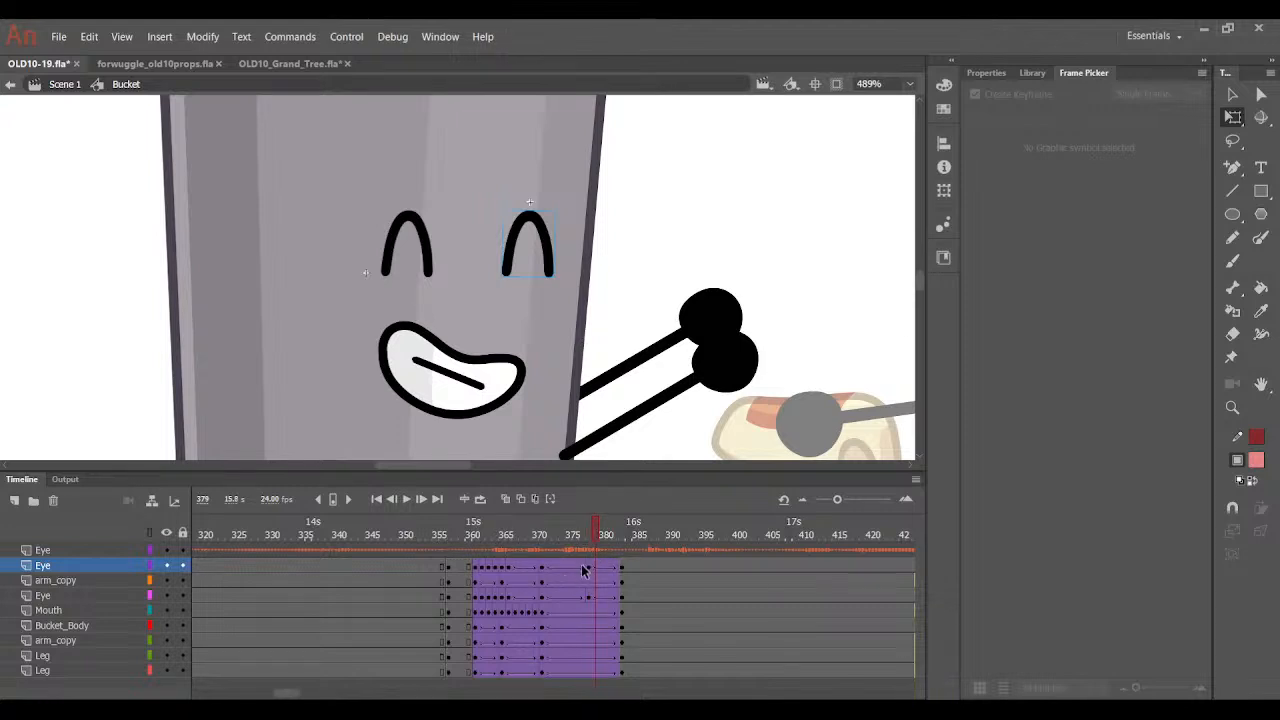
drag(588, 571, 618, 672)
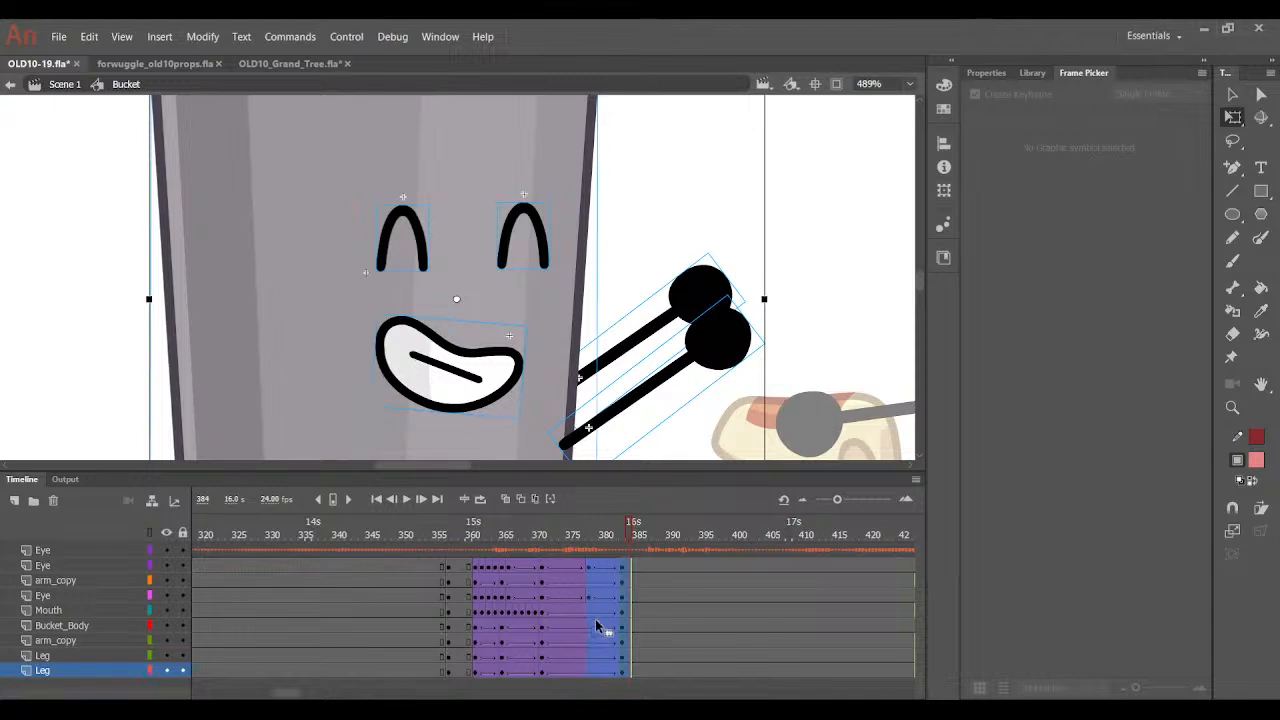
click(646, 594)
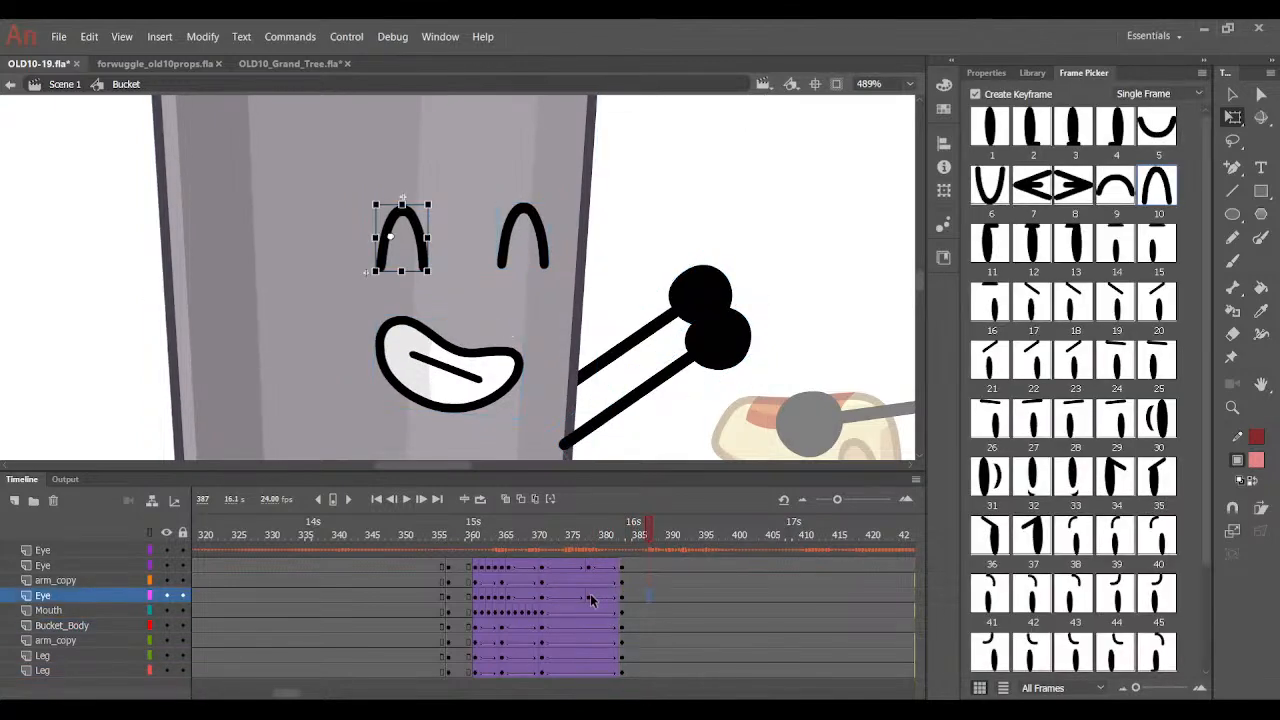
Add keyframes one frame earlier, at frame 377, on both Eye layers and set both eyes to closed happy shape 10.
click(590, 597)
click(580, 567)
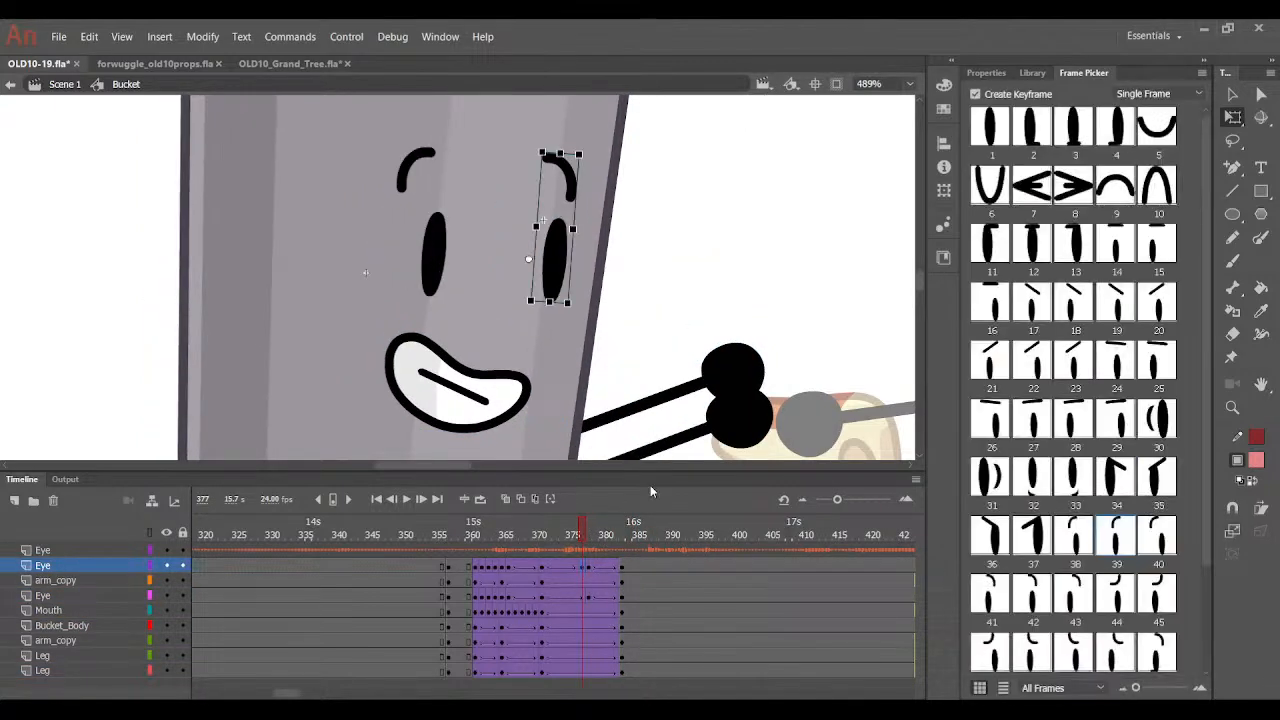
click(1157, 185)
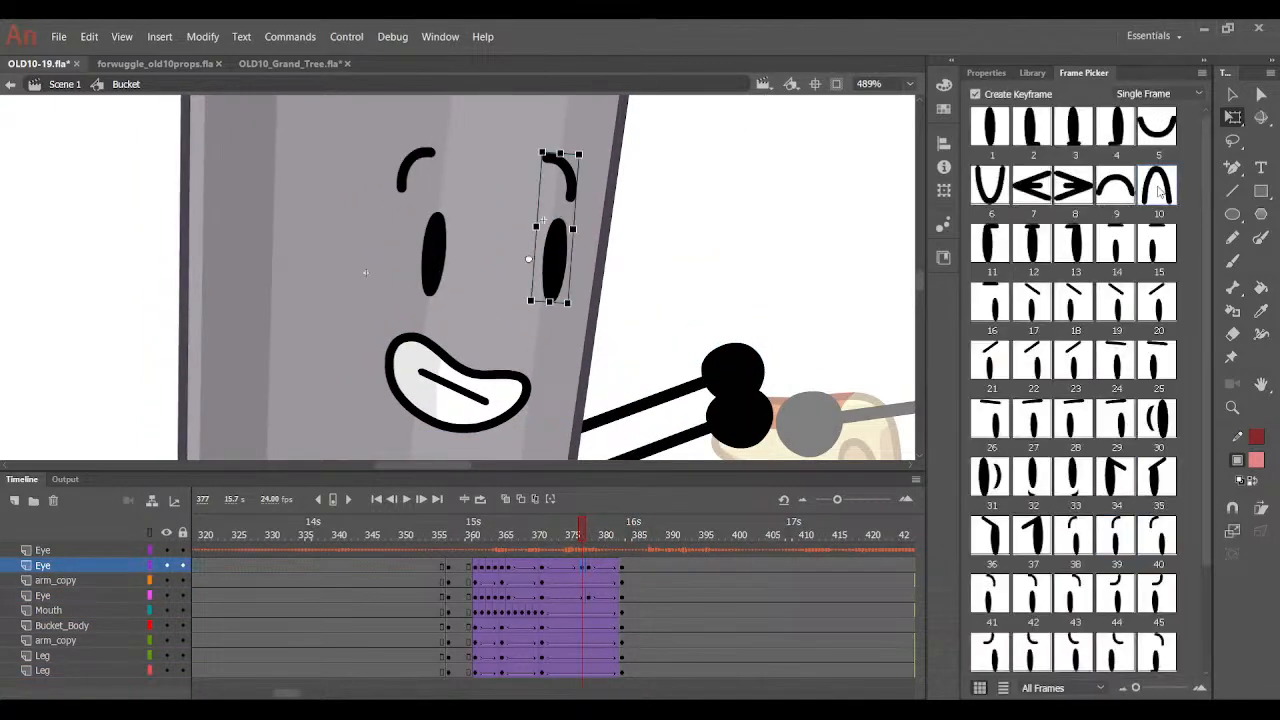
click(577, 598)
click(583, 598)
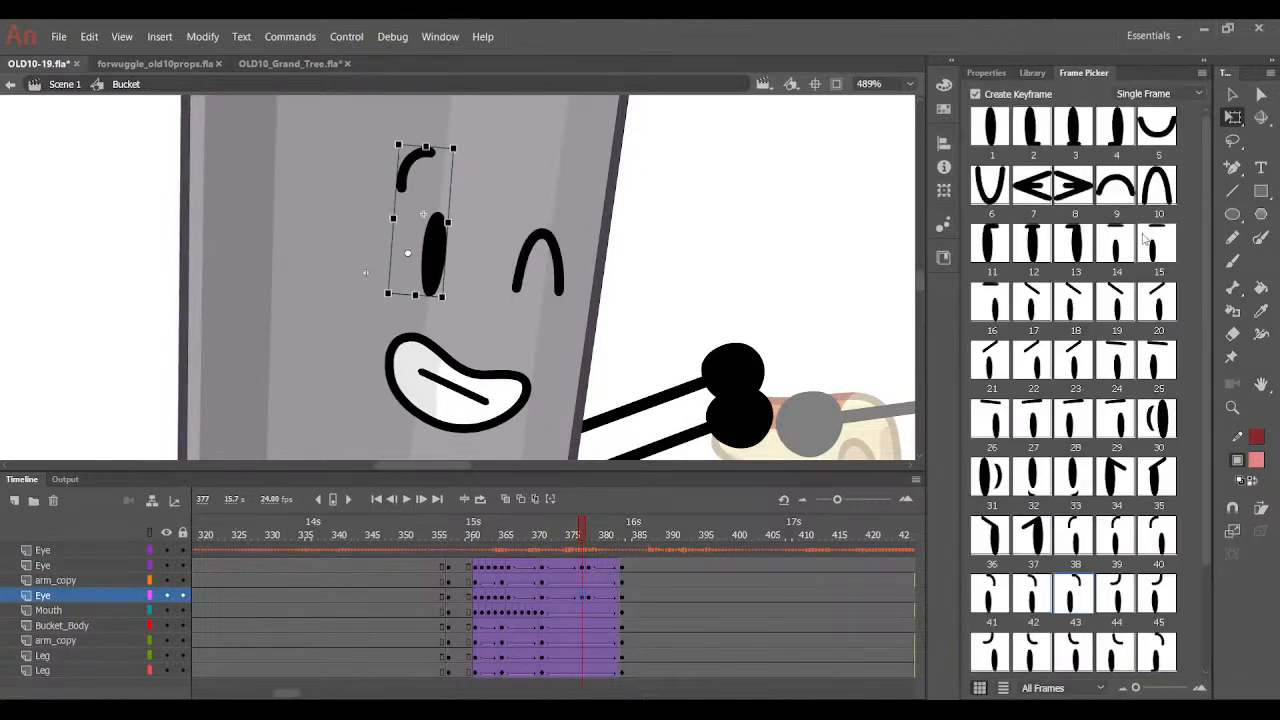
click(1157, 185)
drag(600, 546, 624, 566)
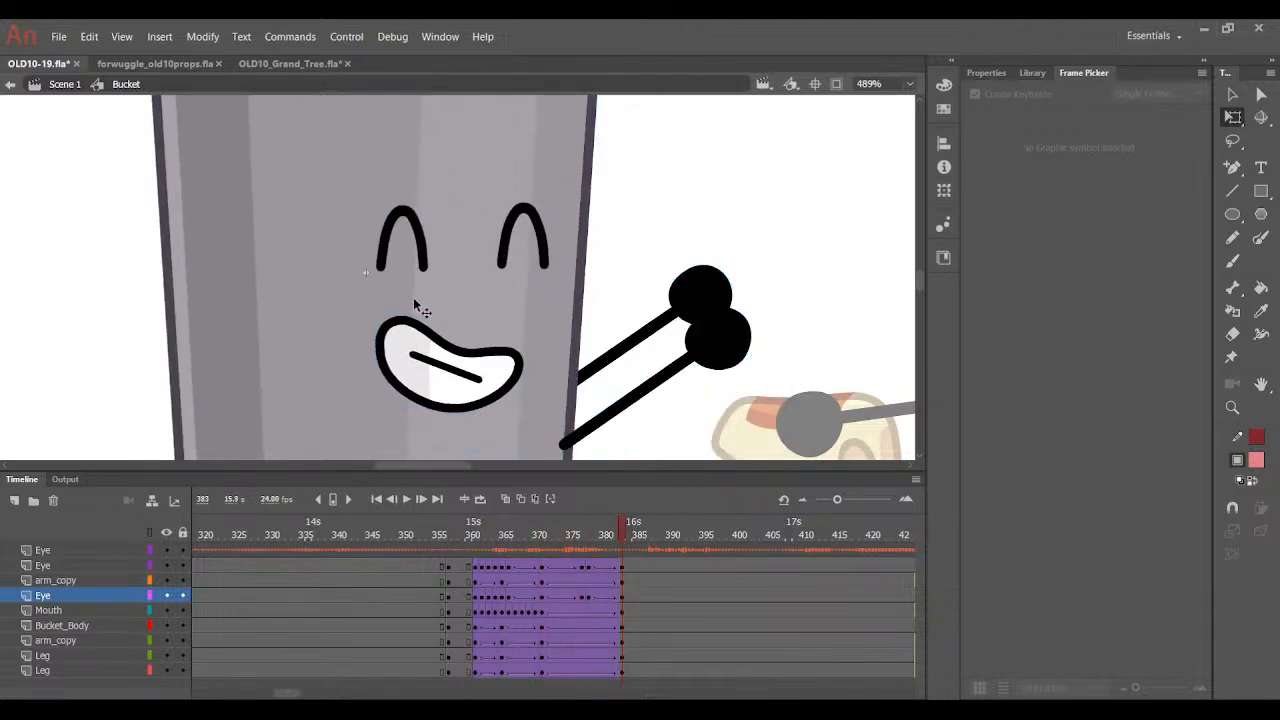
Convert the Mouth layer's frames from 371 to 383 into individual keyframes.
click(541, 533)
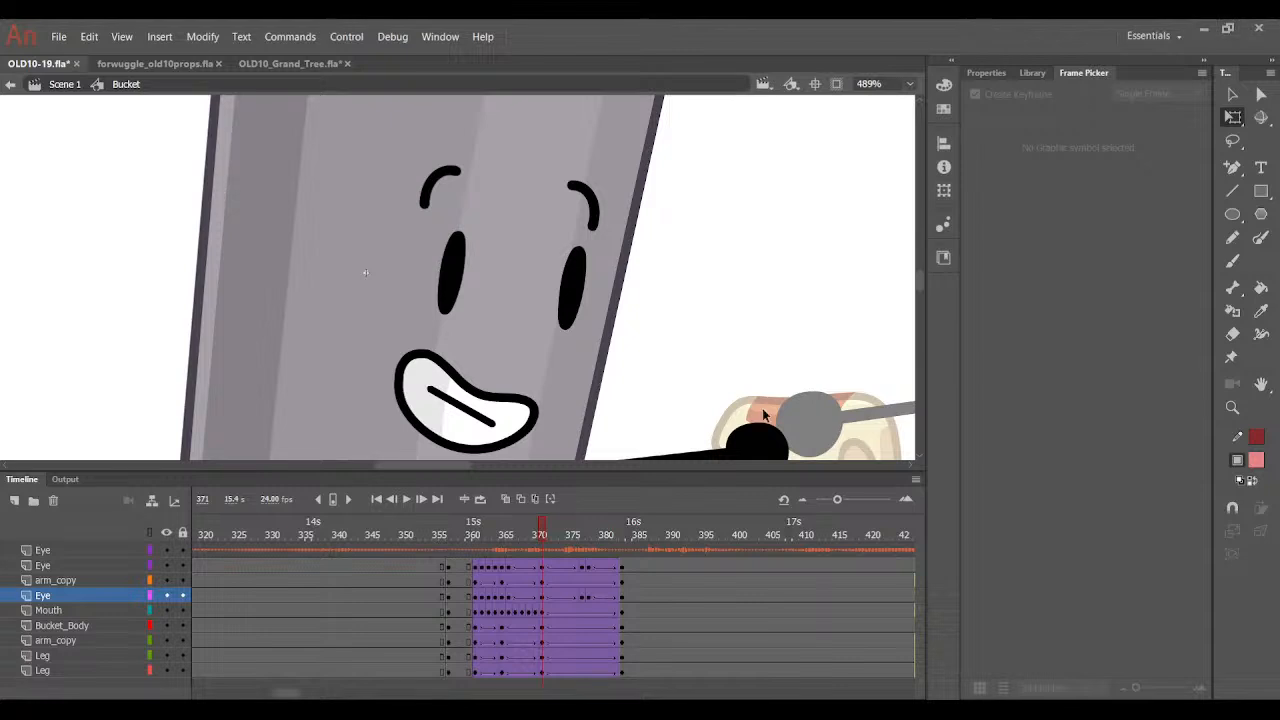
drag(531, 551, 612, 613)
key(F6)
Lip-sync Bucket's mouth with oval shape 8 at frame 375 and oval shape 9 at frames 376 and 377.
drag(539, 543, 573, 594)
click(572, 610)
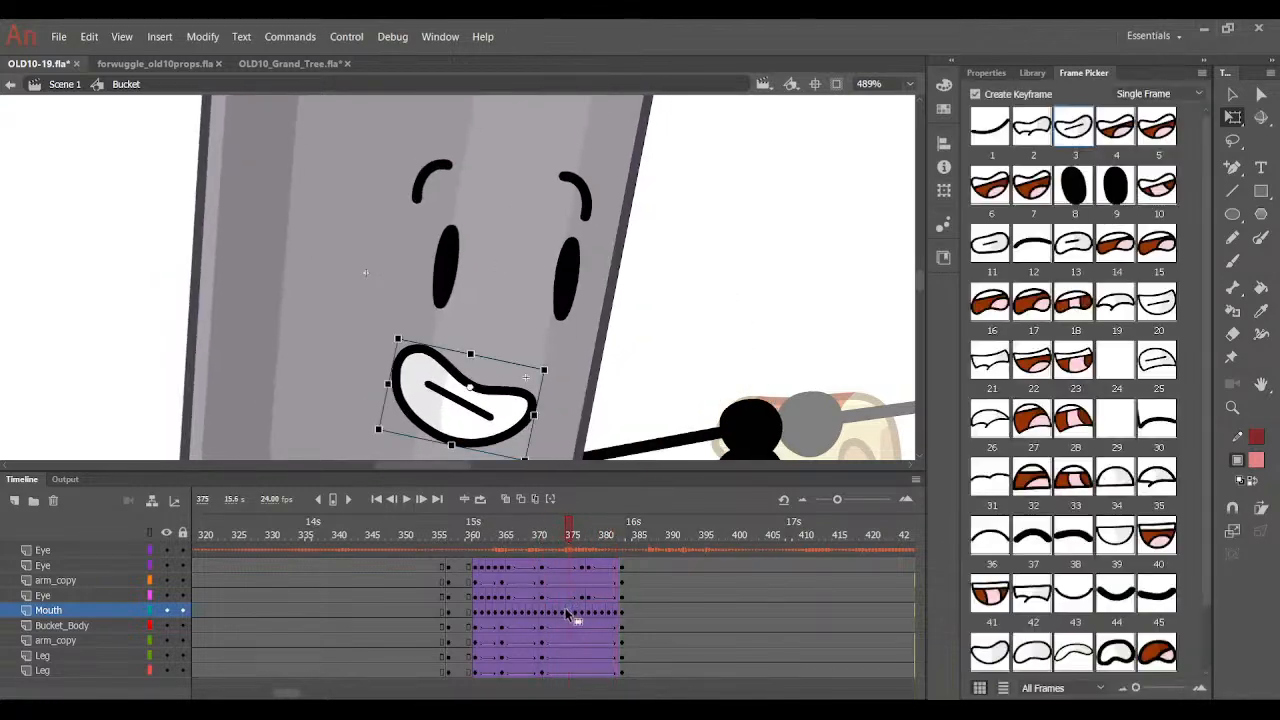
click(1075, 204)
key(.)
click(1114, 196)
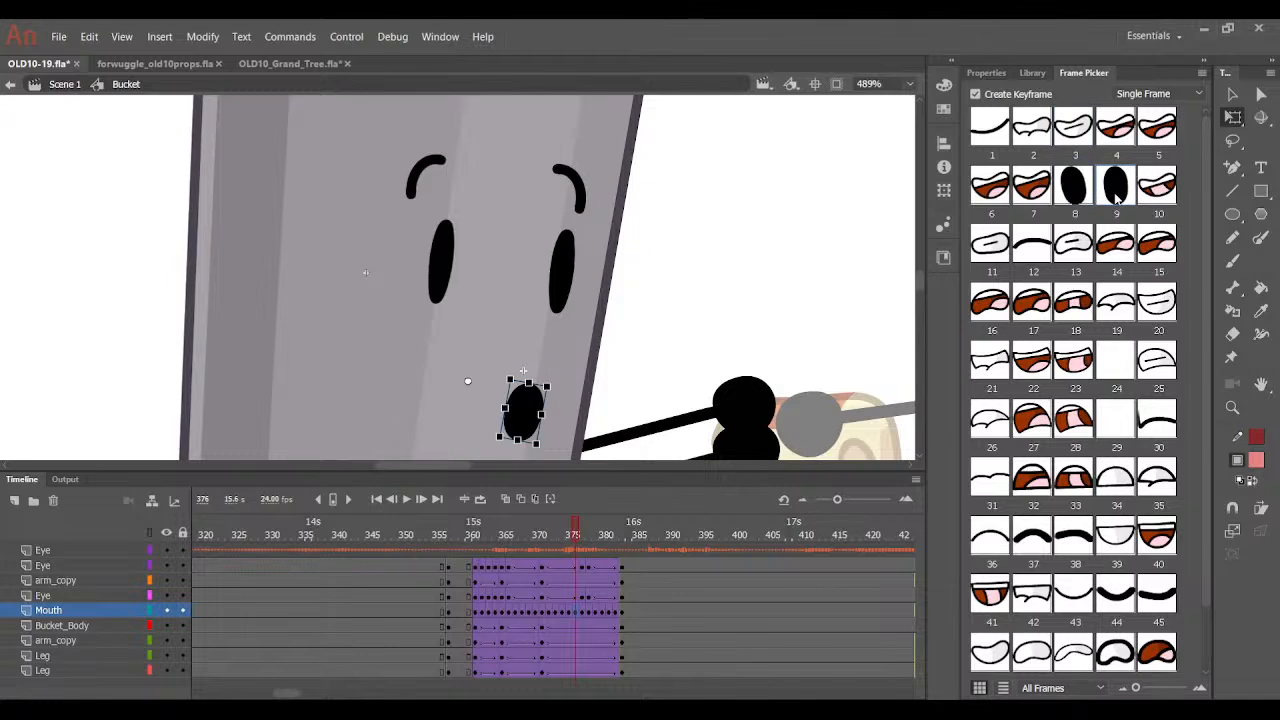
key(.)
click(1117, 198)
At frame 374, narrow Bucket's grinning mouth slightly from the side farther from Car Door.
drag(590, 540, 561, 548)
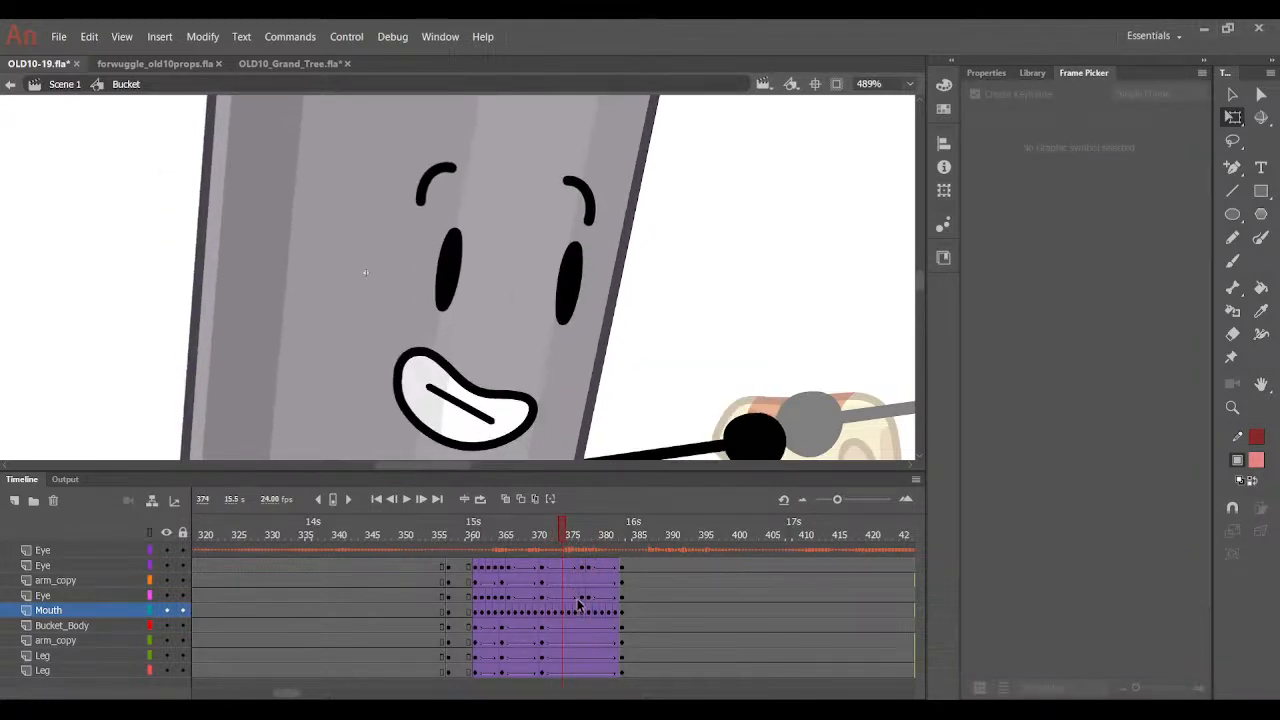
click(576, 609)
click(569, 611)
click(562, 612)
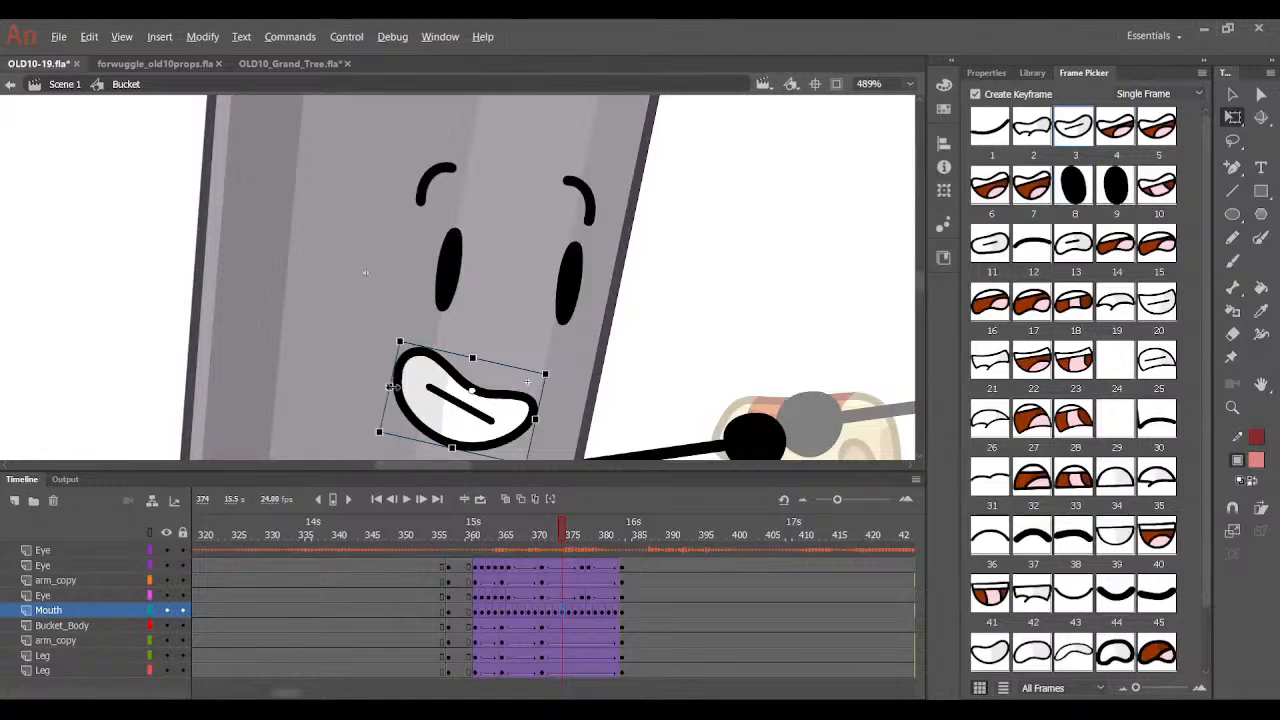
drag(392, 387, 396, 387)
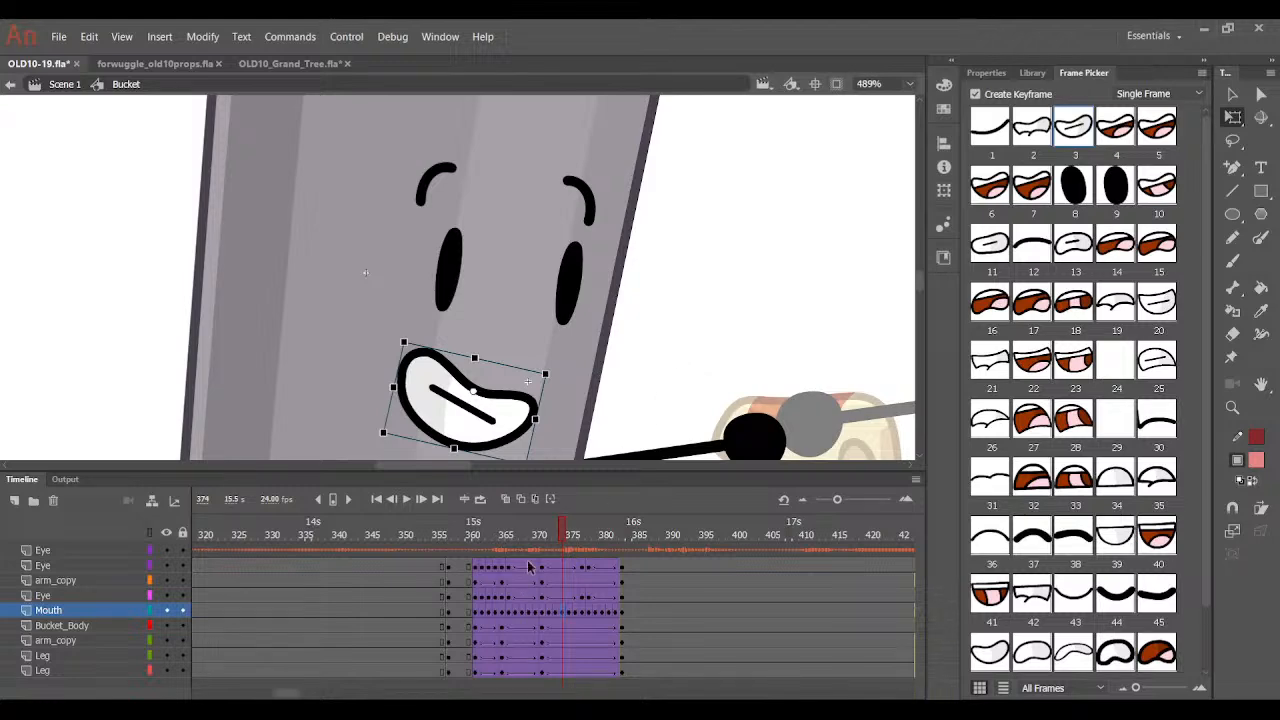
Play back the lip sync and slightly narrow Bucket's grinning mouth at frame 380 from the side farther from Car Door.
drag(561, 531, 506, 570)
click(605, 597)
click(407, 499)
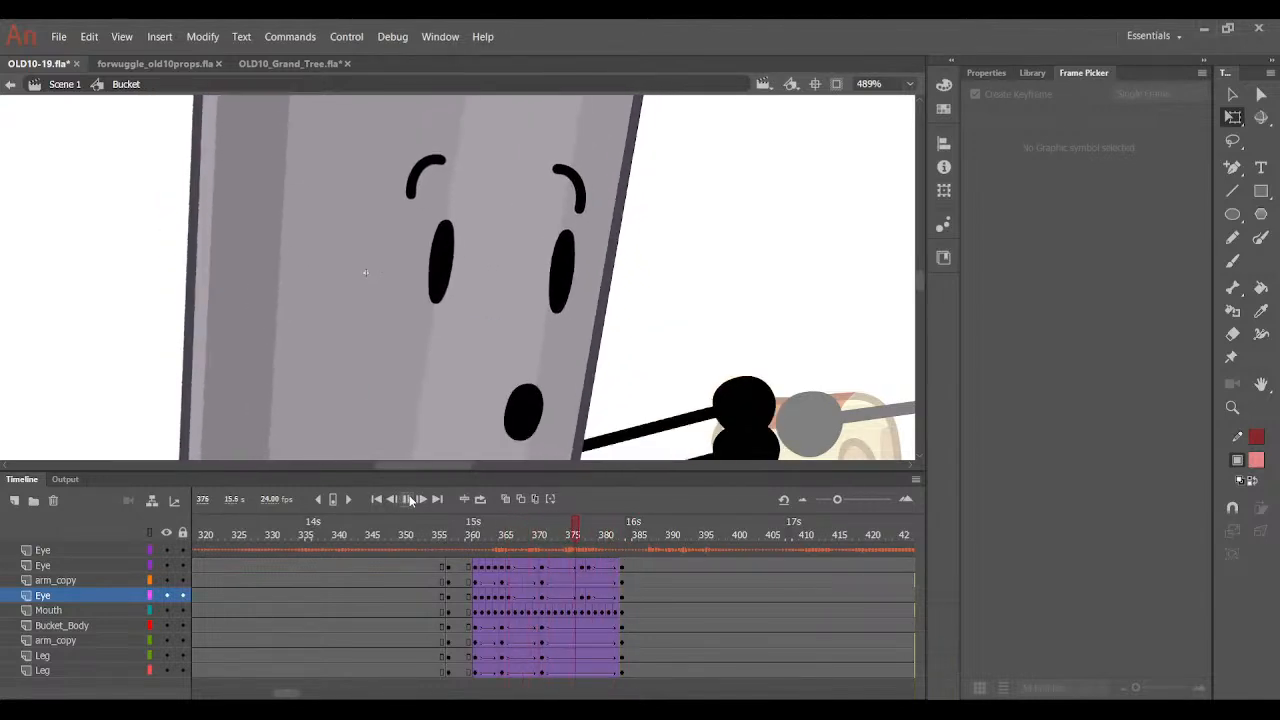
drag(561, 532, 598, 610)
click(601, 612)
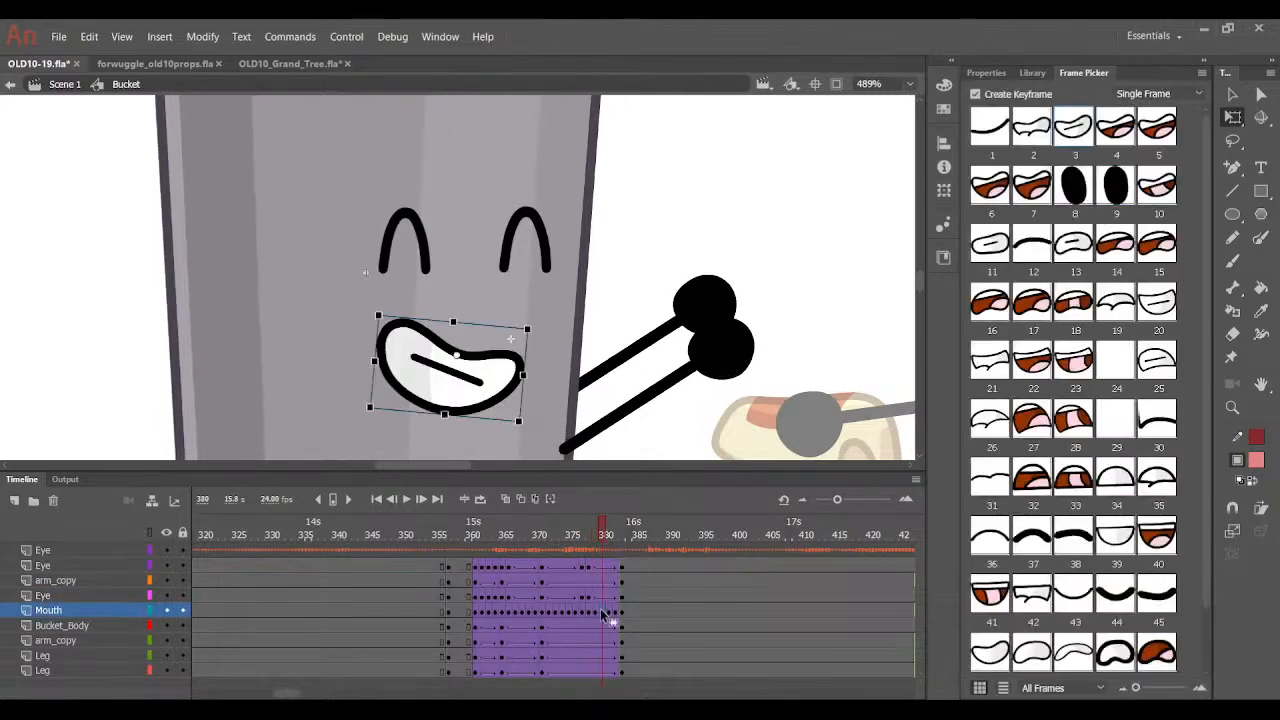
drag(376, 363, 386, 364)
click(769, 234)
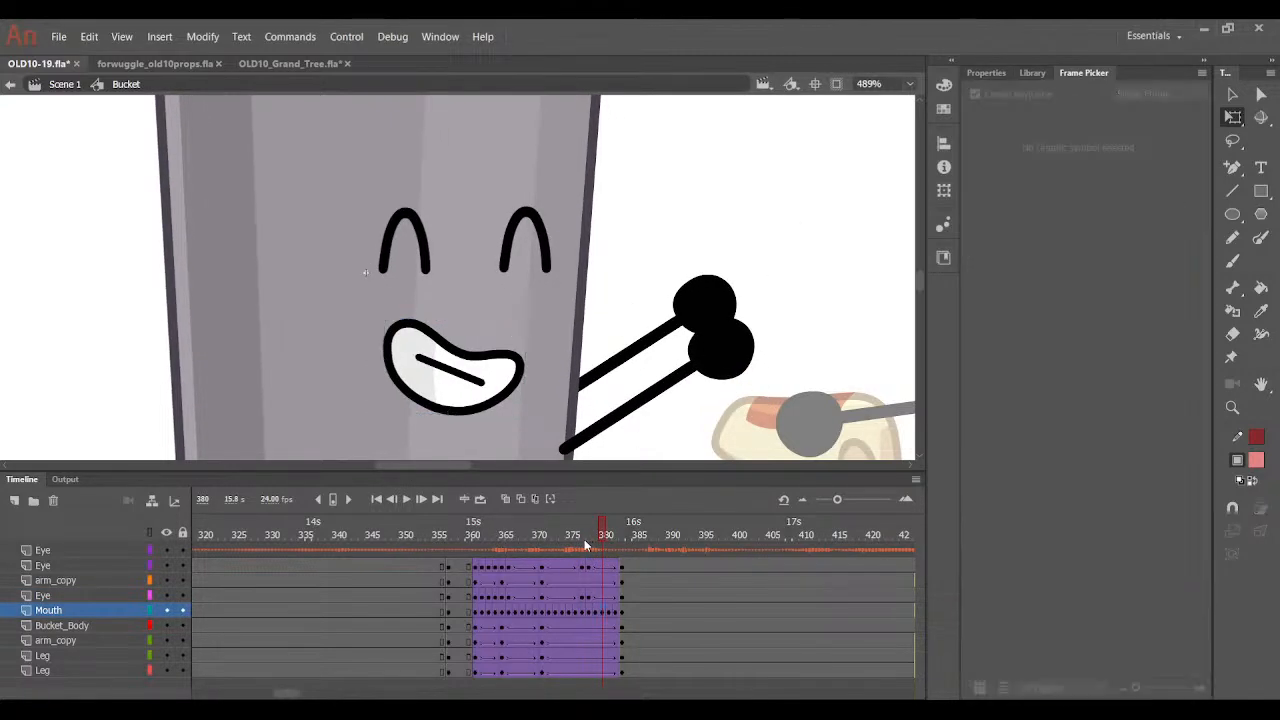
drag(603, 535, 630, 535)
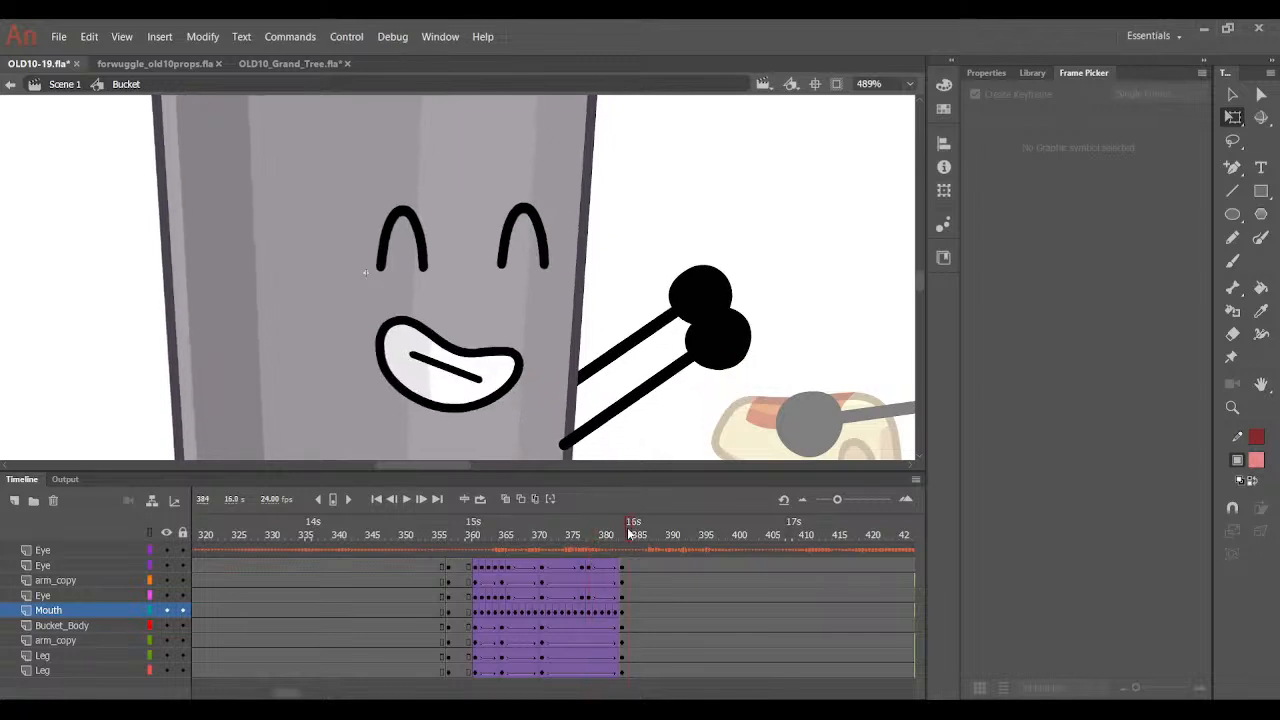
Return to Scene 1, review the whole scene's animation up to about frame 383, and reopen the Bucket symbol for editing.
click(910, 85)
click(909, 98)
double_click(804, 227)
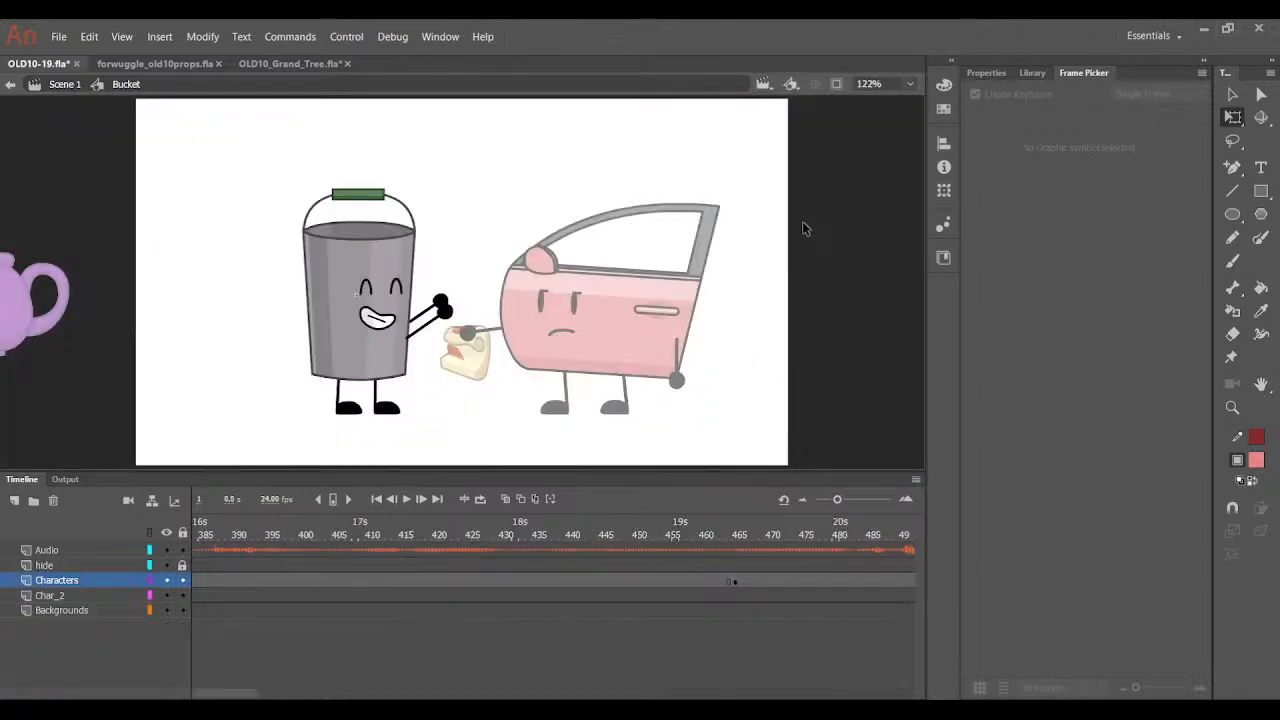
click(987, 72)
drag(500, 521, 551, 560)
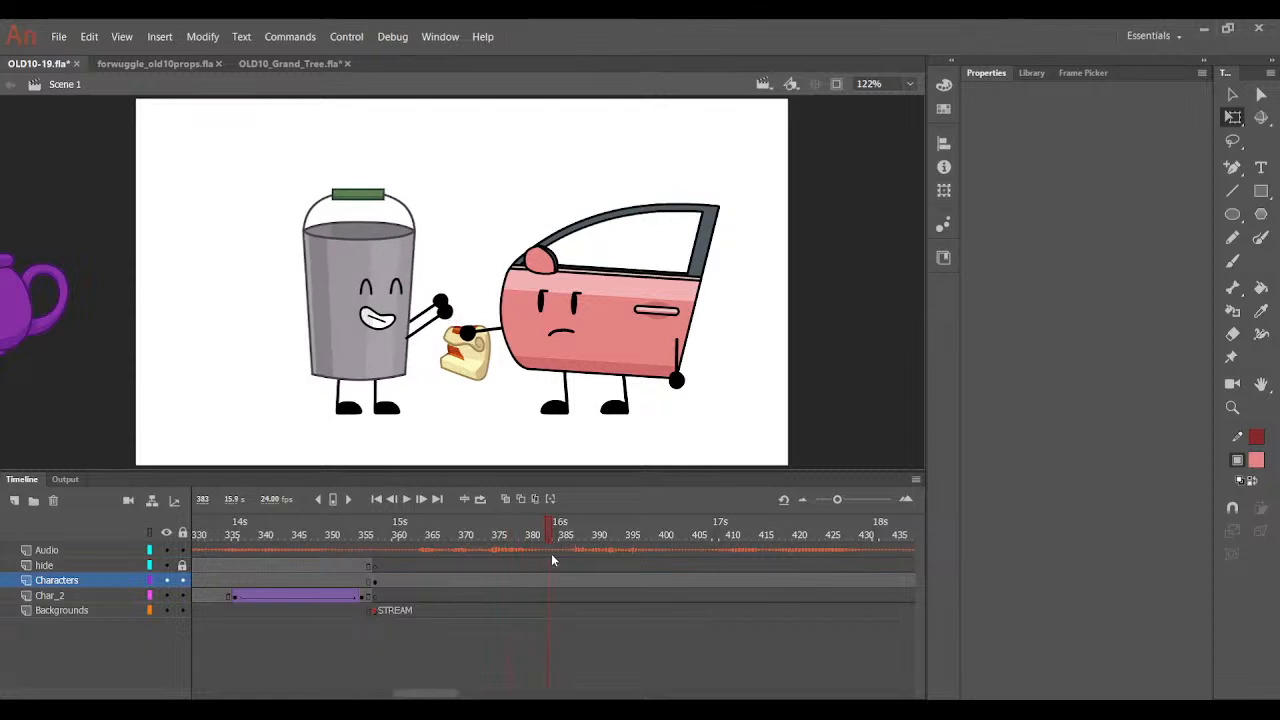
double_click(354, 340)
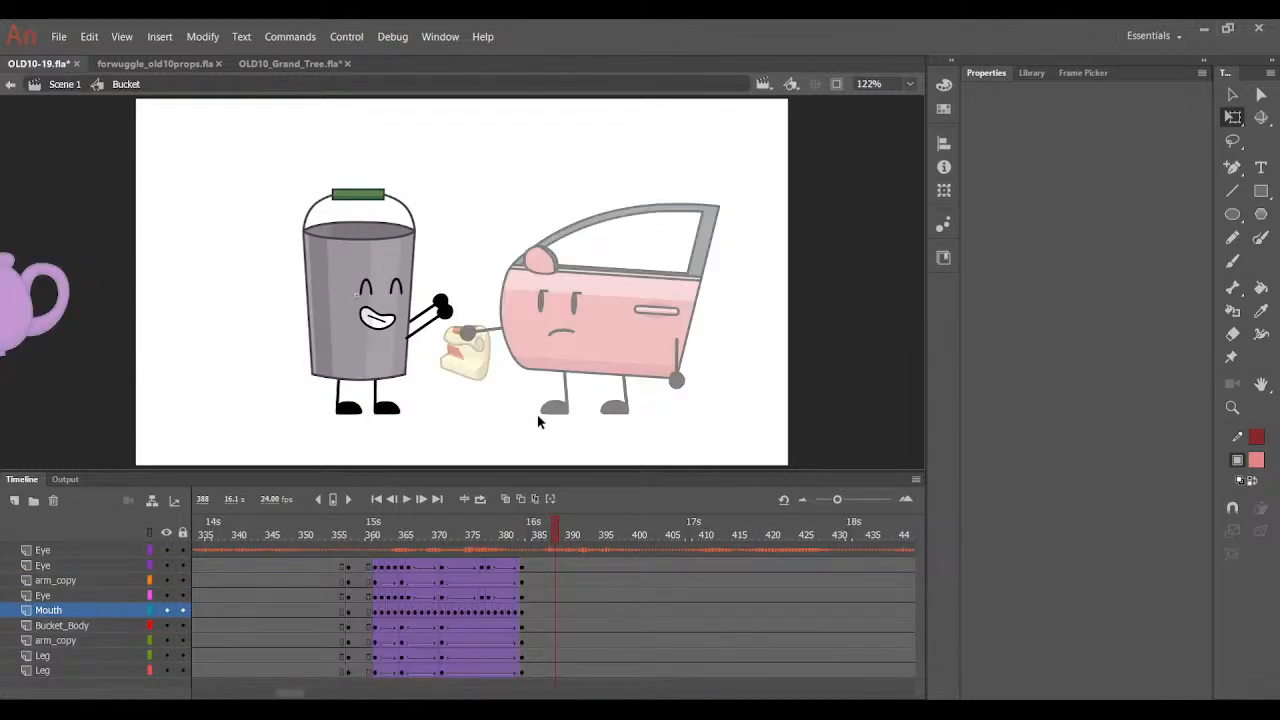
In the Car Door Pose symbol, keyframe Layer_3 at frame 371 and take the held food item out at frame 372.
double_click(538, 422)
click(498, 372)
drag(496, 532, 452, 606)
double_click(467, 366)
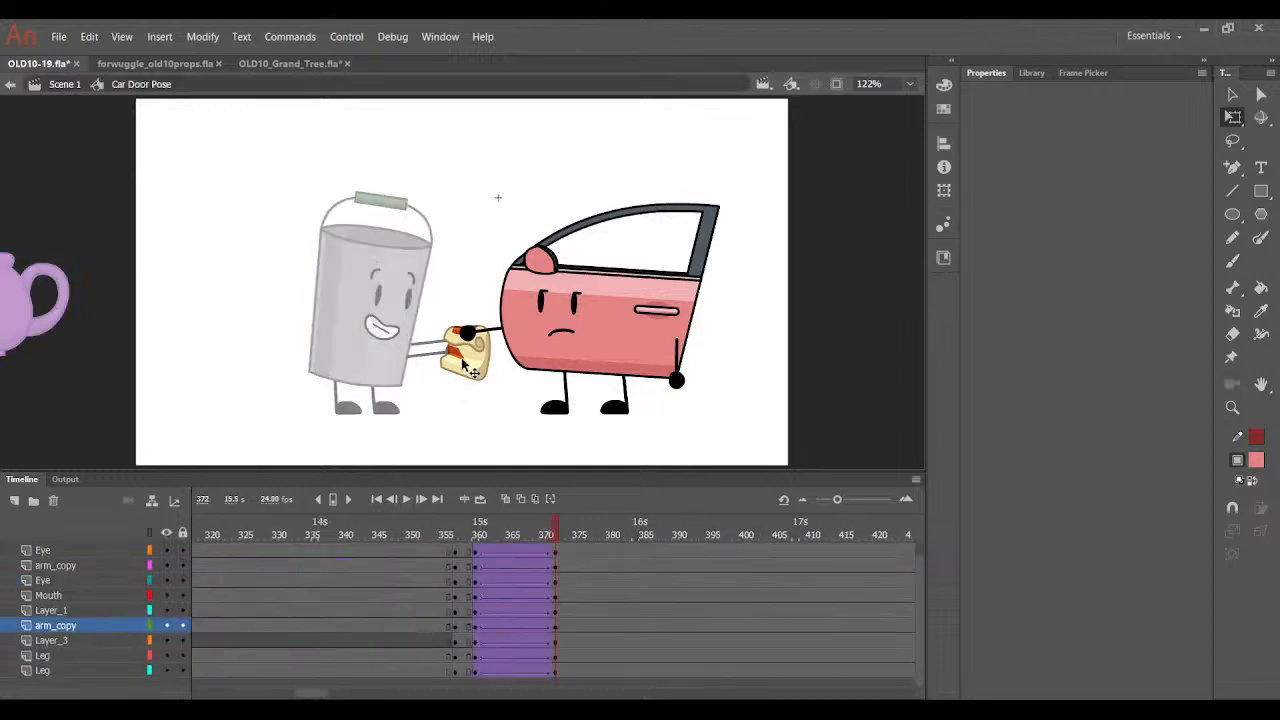
click(467, 366)
key(ctrl+equal)
key(ctrl+equal)
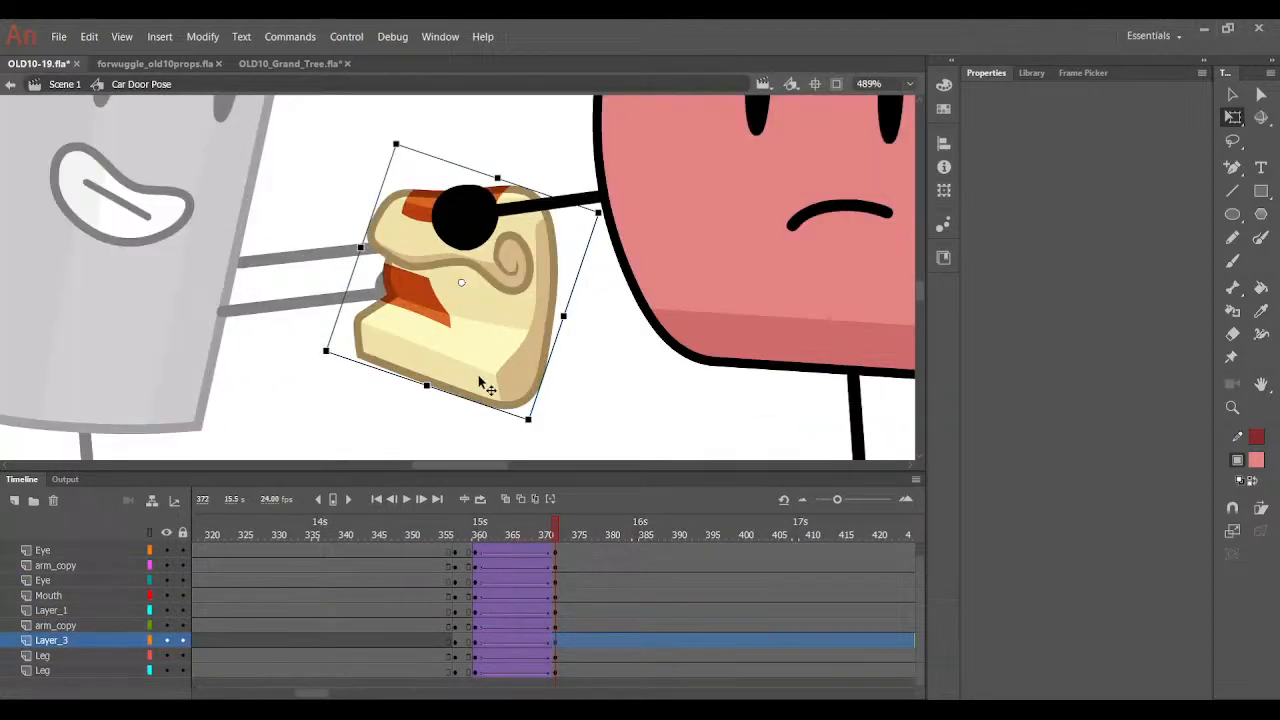
click(547, 637)
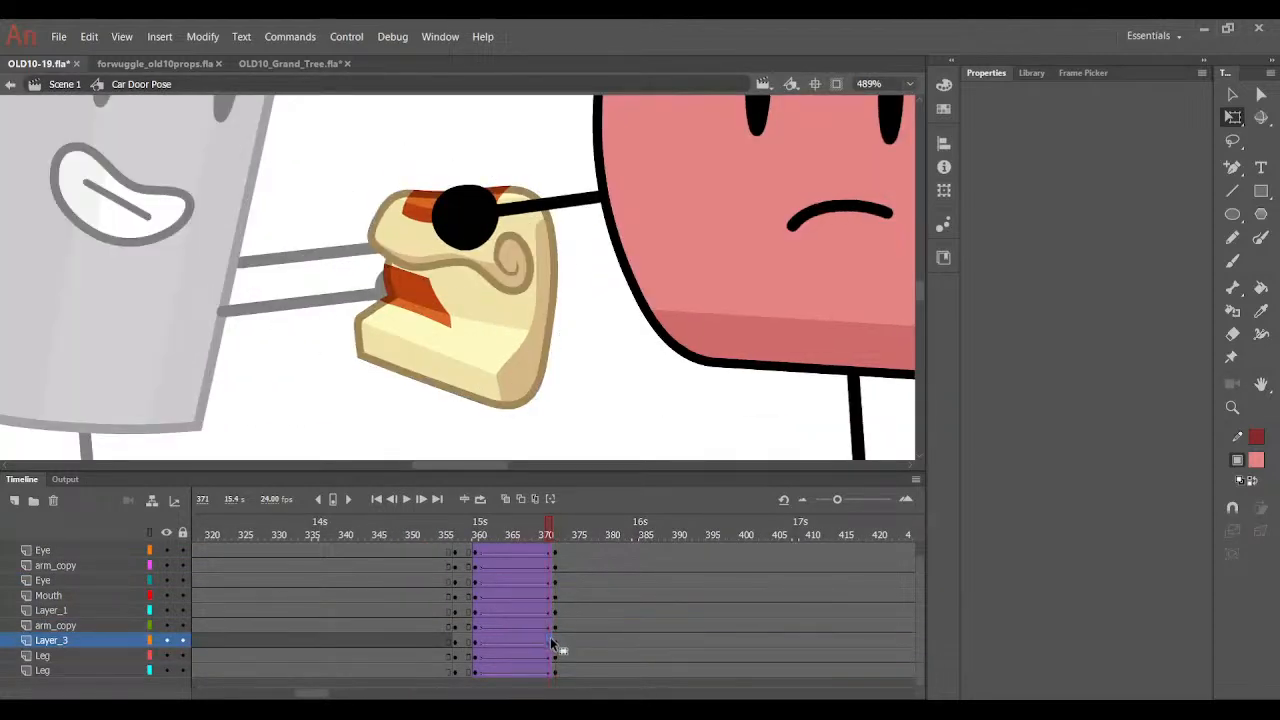
key(F6)
click(553, 639)
key(Delete)
In the Bucket symbol, add a layer between the two topmost Eye layers and paste the food item at frame 372.
double_click(590, 398)
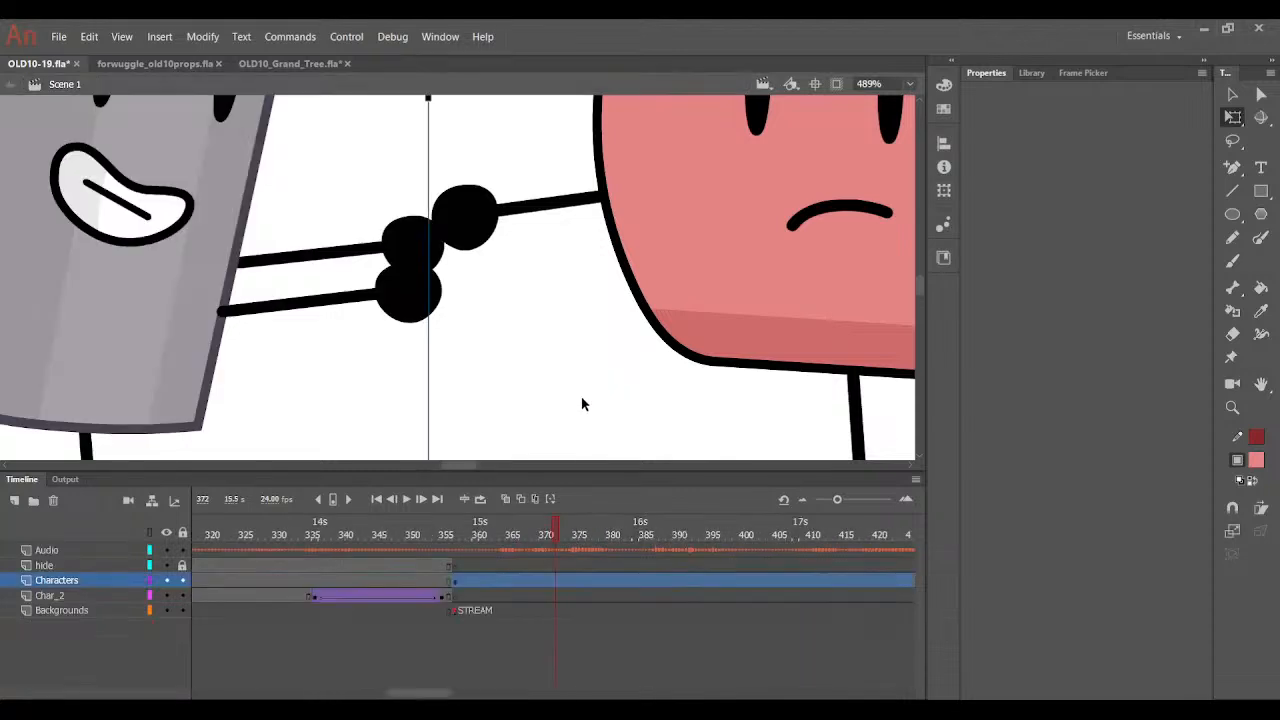
double_click(411, 276)
click(55, 567)
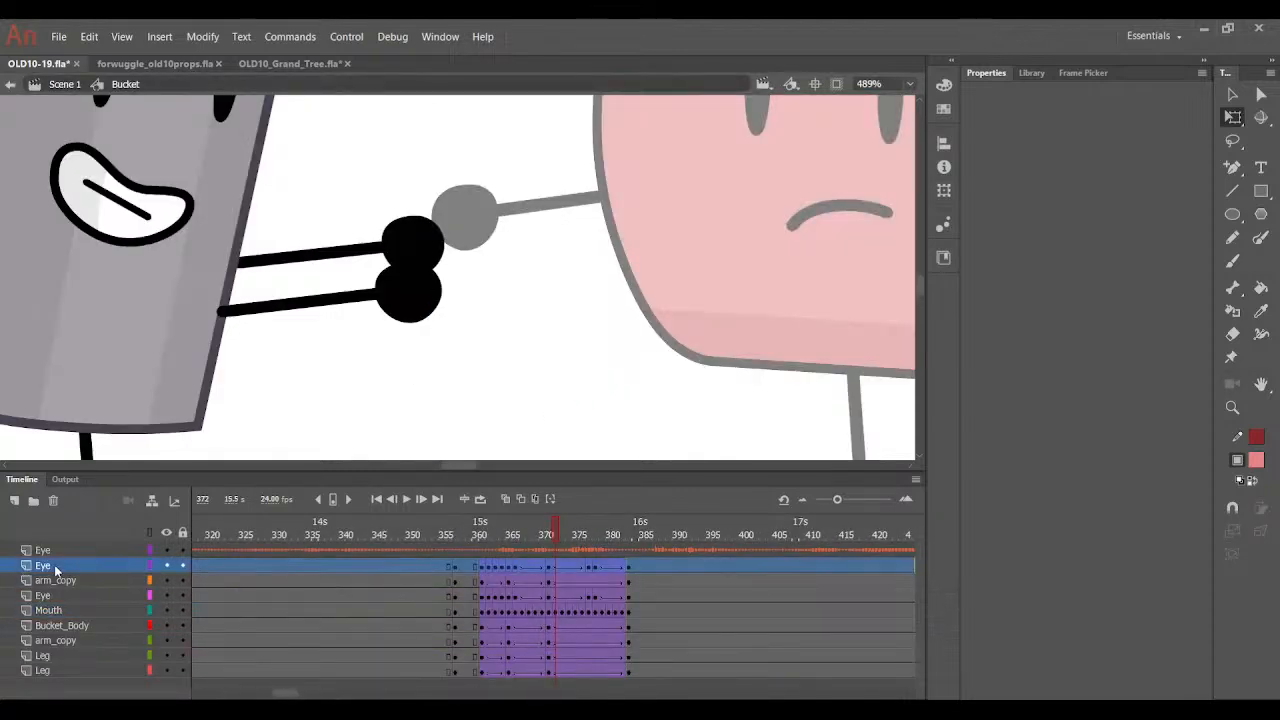
click(17, 500)
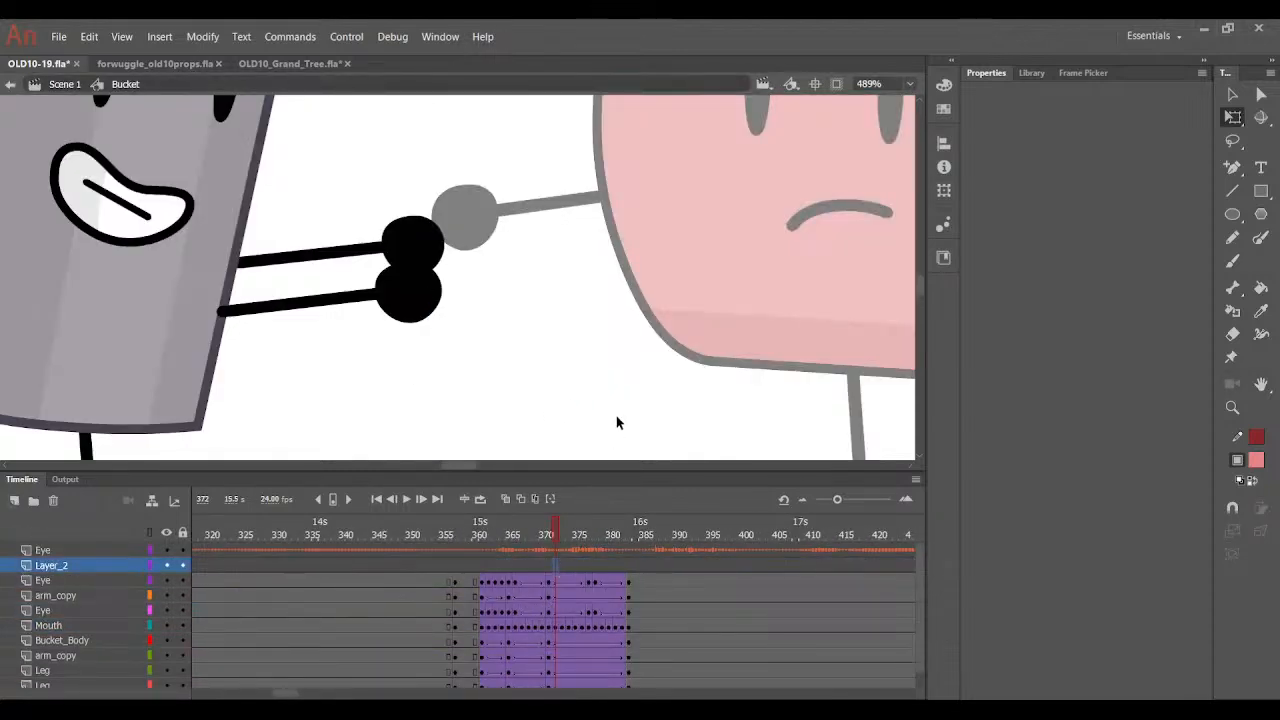
key(ctrl+shift+v)
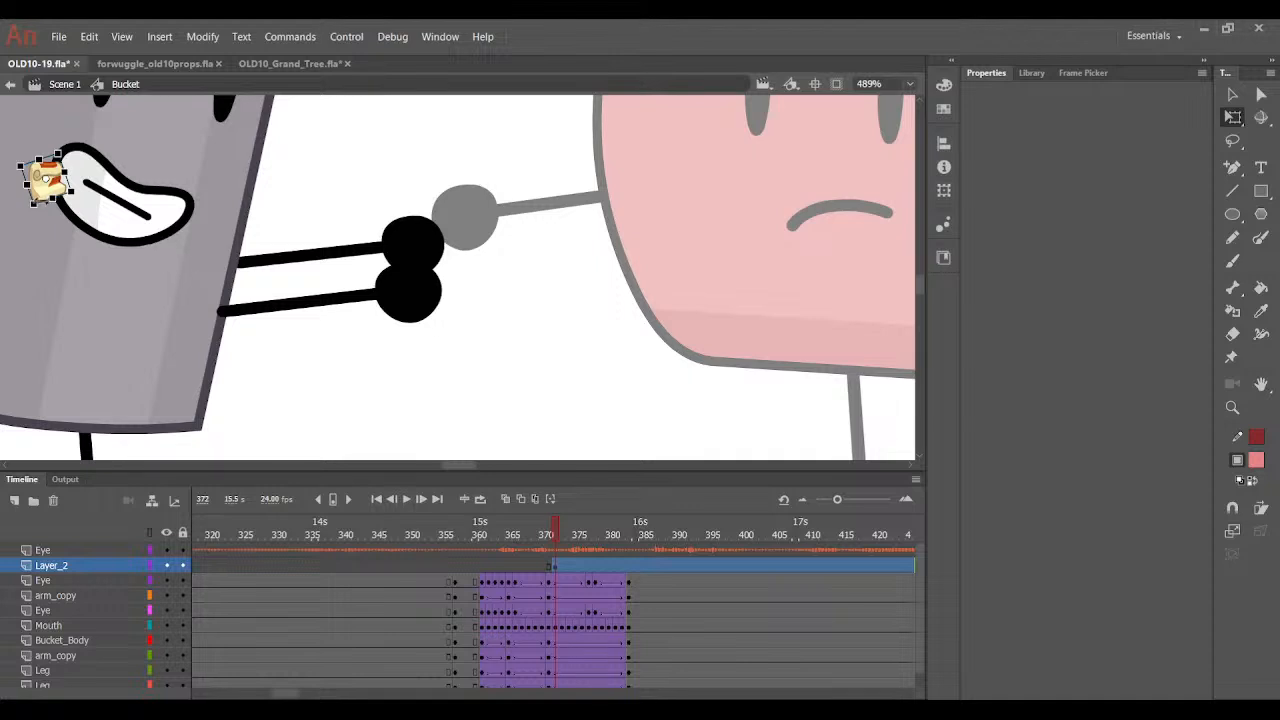
Enlarge the pasted food item, move it onto Bucket's outstretched hands and compare it with the preceding frame.
drag(69, 194, 176, 243)
drag(94, 214, 532, 308)
drag(616, 338, 576, 342)
double_click(569, 303)
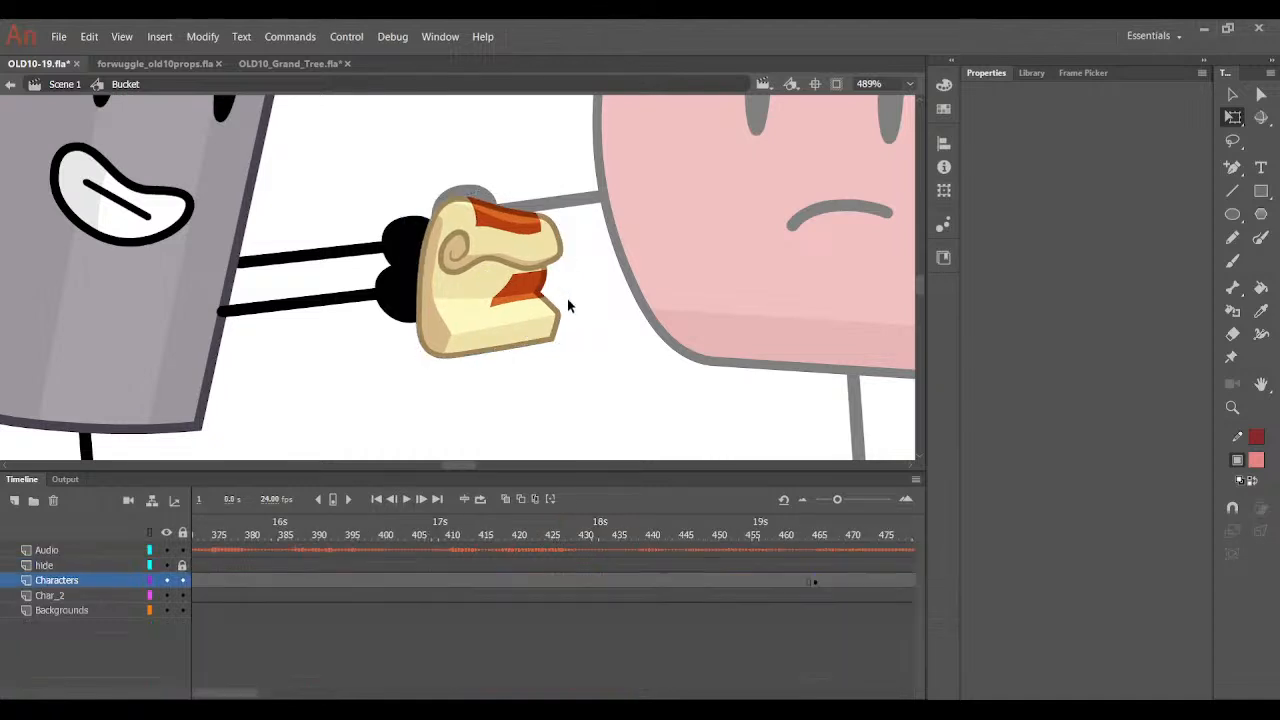
click(545, 537)
drag(546, 540, 555, 541)
Flip the food item horizontally in the Bucket symbol and rotate it clockwise to match how Car Door held it.
double_click(510, 307)
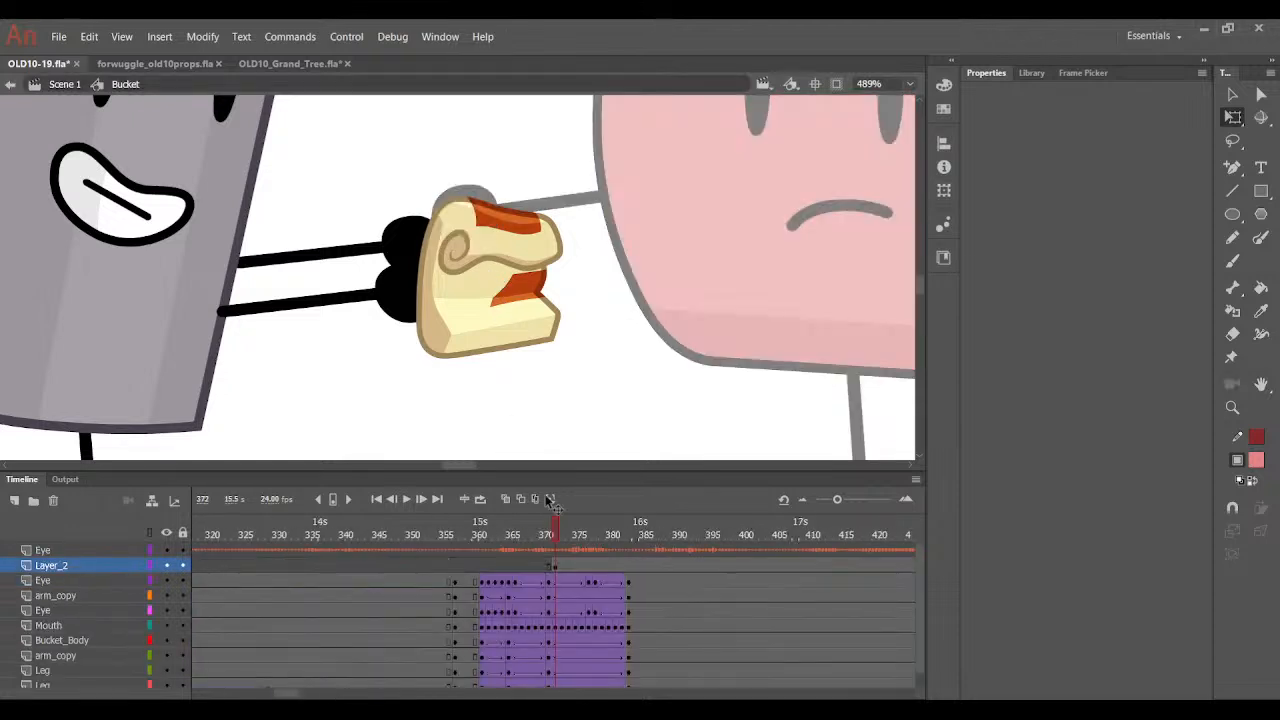
drag(556, 360, 566, 394)
double_click(634, 443)
drag(549, 535, 555, 540)
double_click(531, 314)
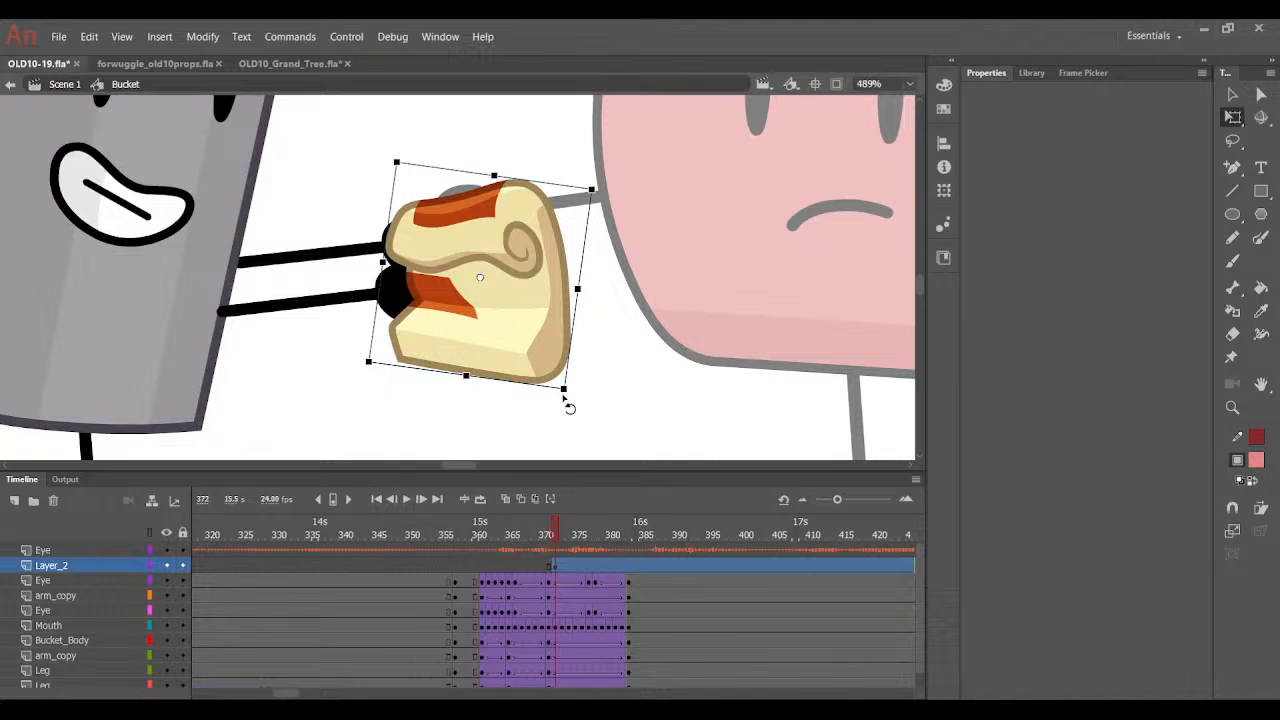
mouse_move(566, 401)
mouse_down()
mouse_move(546, 428)
mouse_move(547, 417)
mouse_up()
double_click(600, 450)
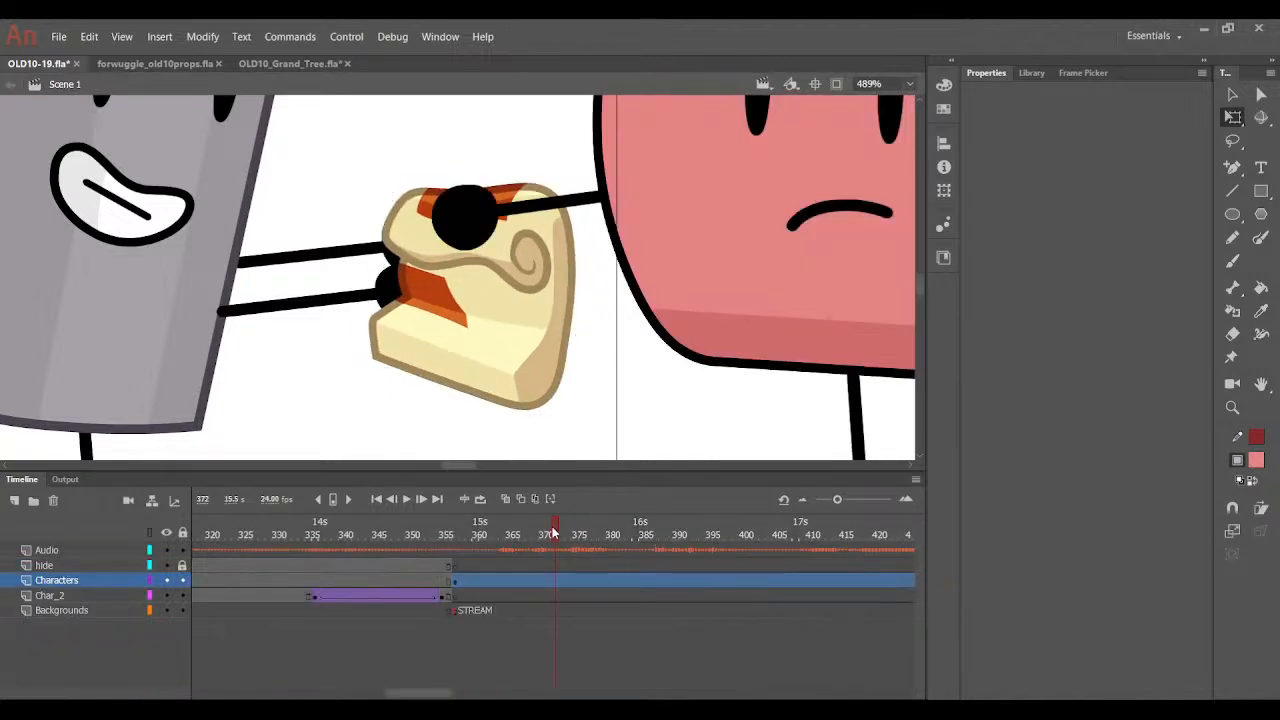
Move the food item slightly toward Bucket and shrink it a little to line up with the preceding frame.
drag(551, 535, 554, 537)
double_click(530, 357)
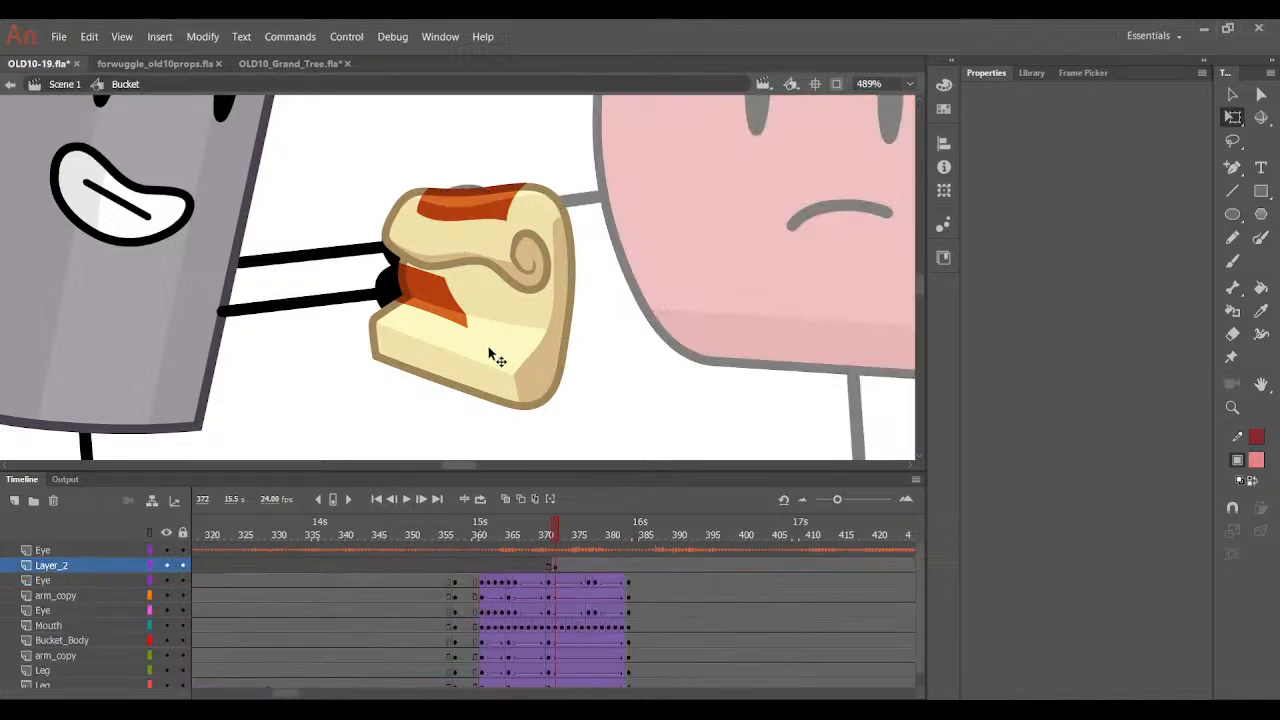
drag(492, 356, 474, 351)
double_click(619, 381)
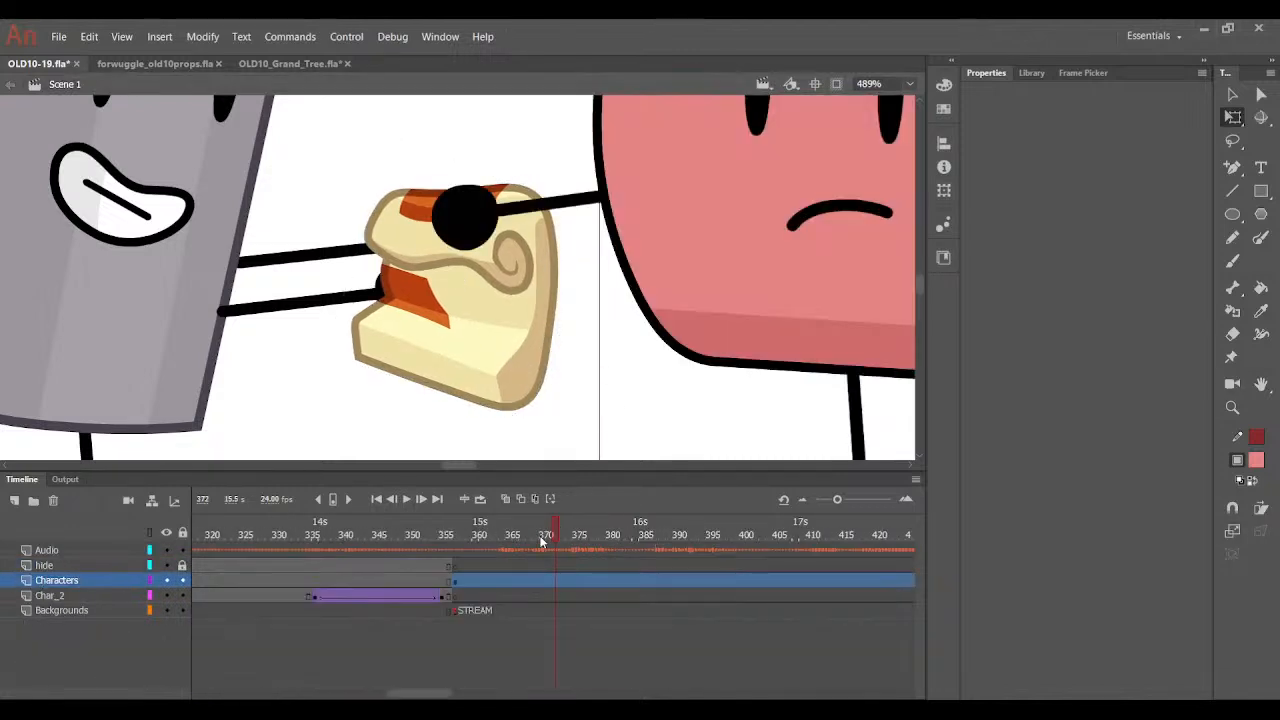
drag(543, 538, 556, 538)
double_click(482, 368)
click(482, 368)
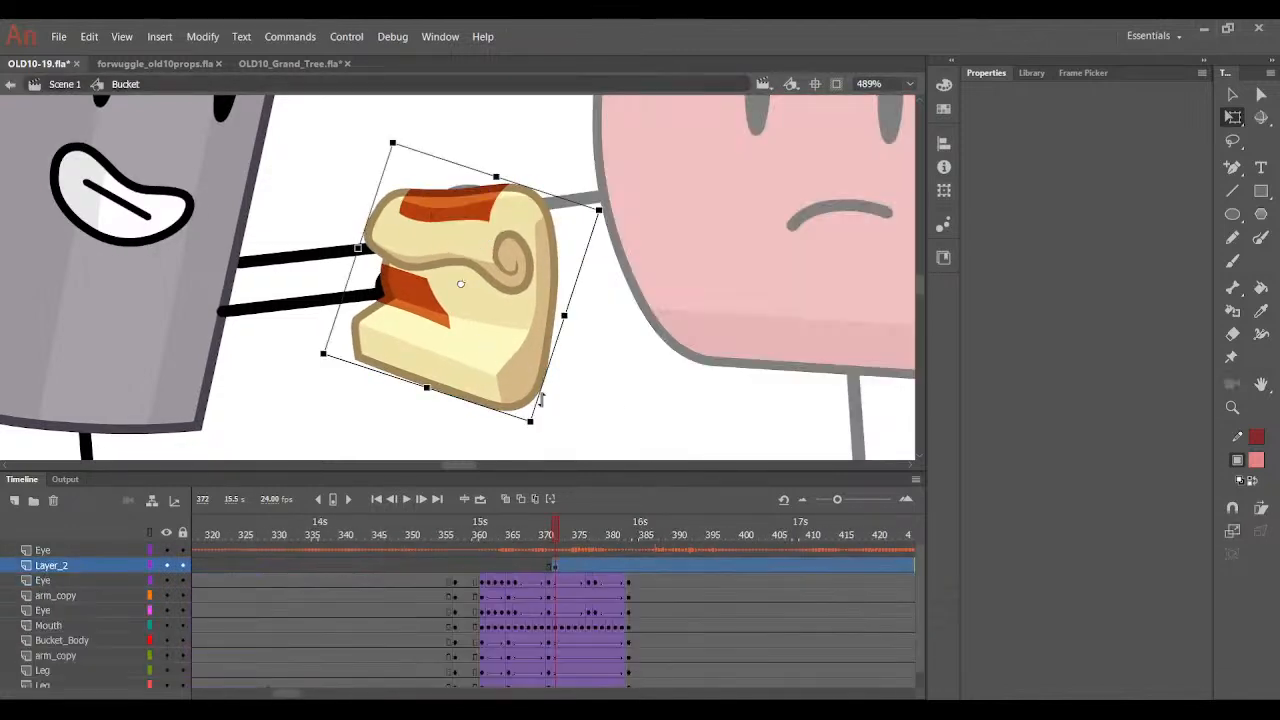
drag(527, 423, 525, 418)
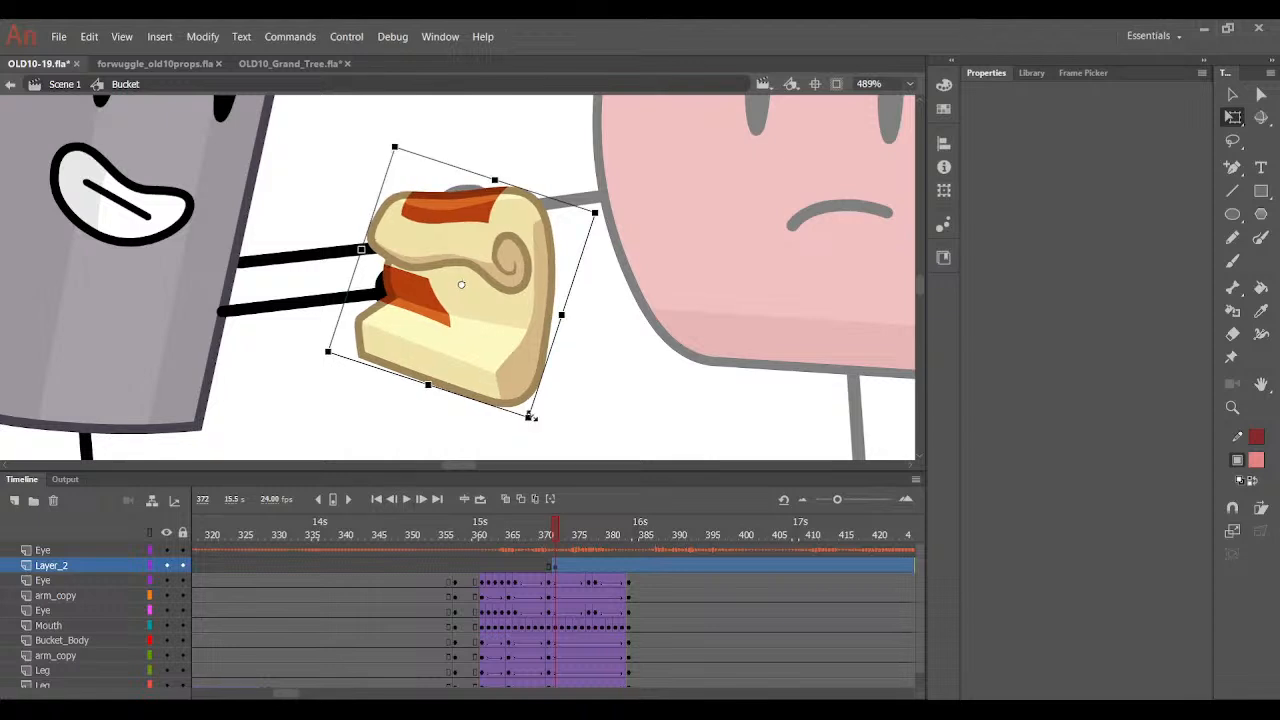
Recheck the handover at frame 372, rotate the food item slightly clockwise and nudge it toward Car Door.
double_click(582, 443)
click(555, 535)
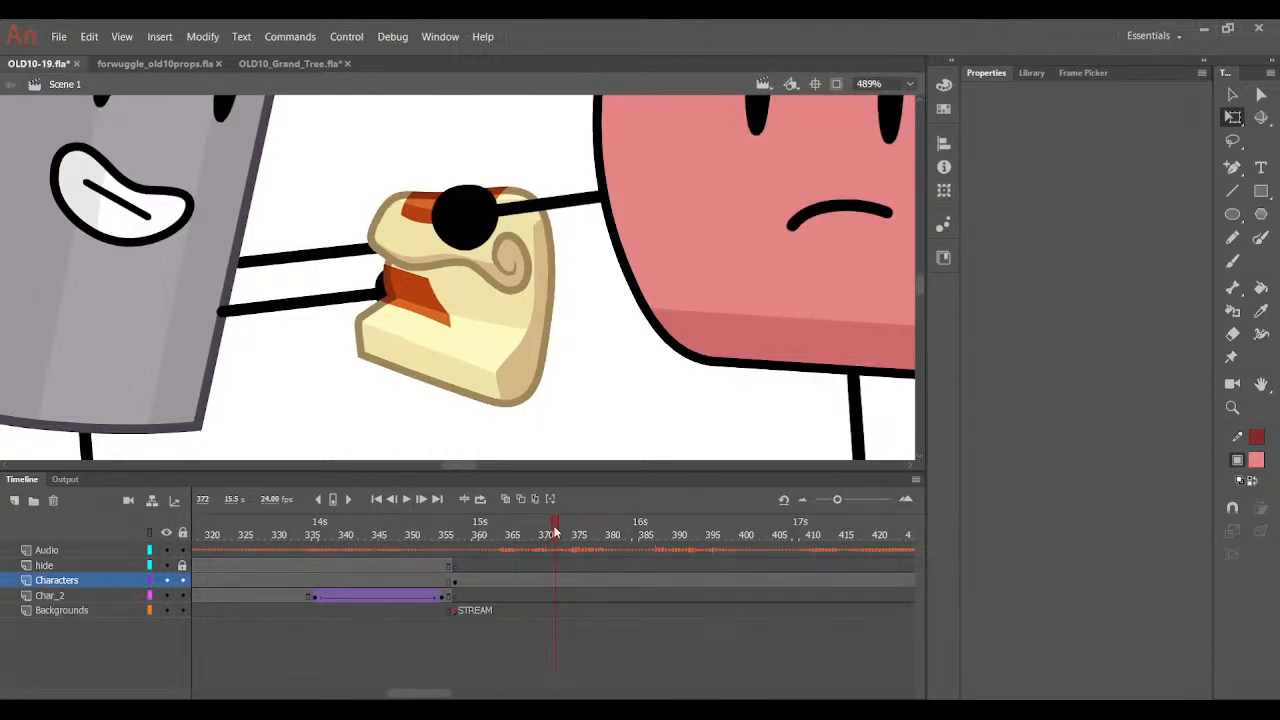
double_click(520, 380)
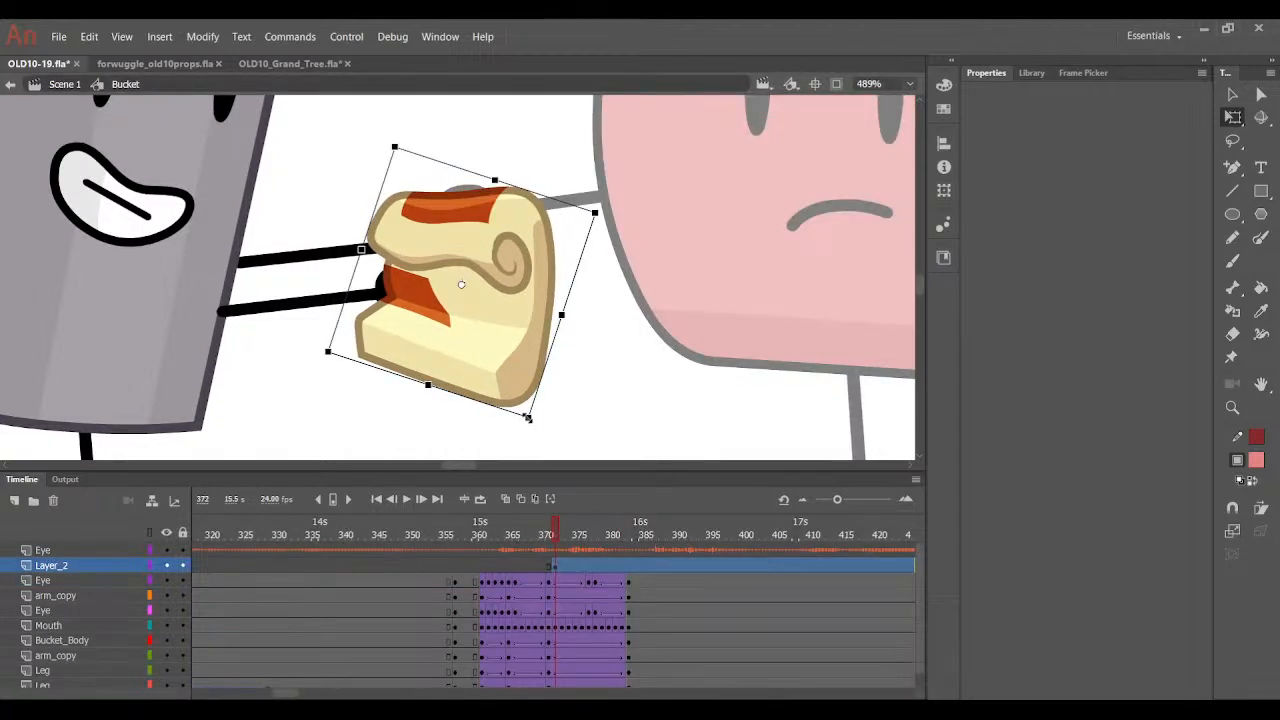
drag(527, 418, 529, 435)
key(Right)
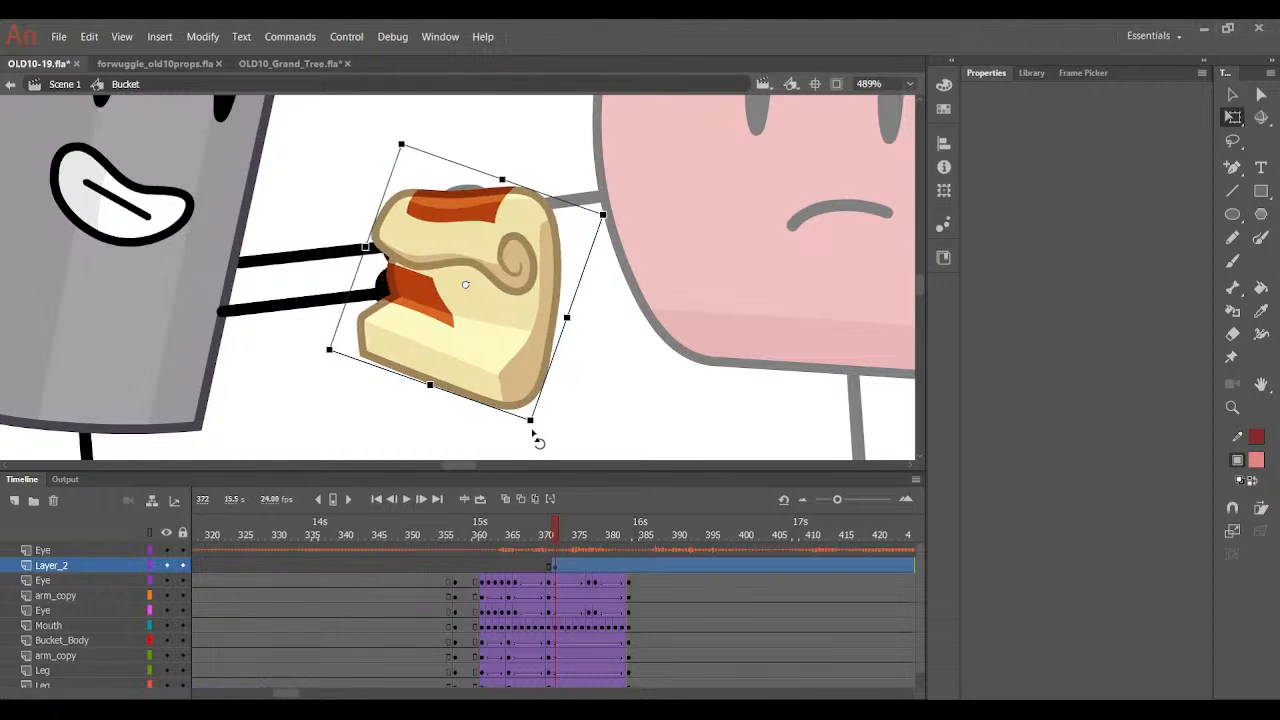
click(559, 432)
drag(555, 537, 555, 536)
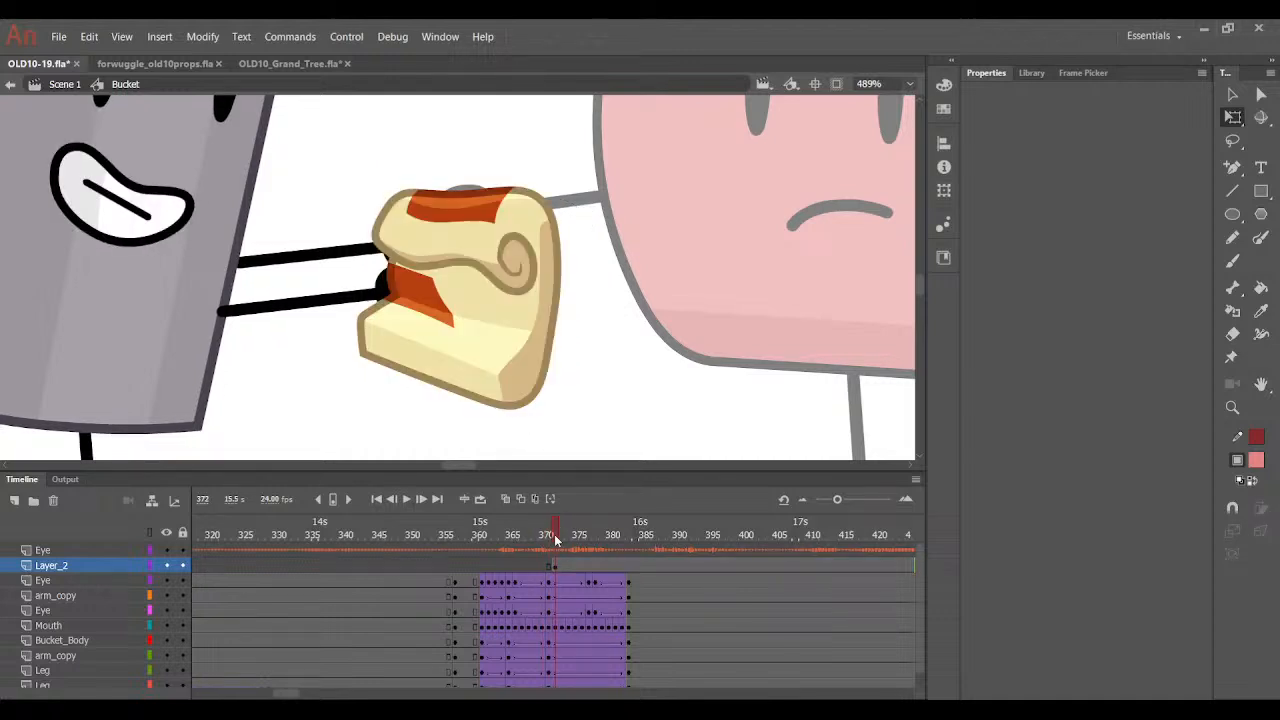
Zoom in on the food item, rotate it slightly counterclockwise and shift it minimally toward Bucket.
double_click(575, 458)
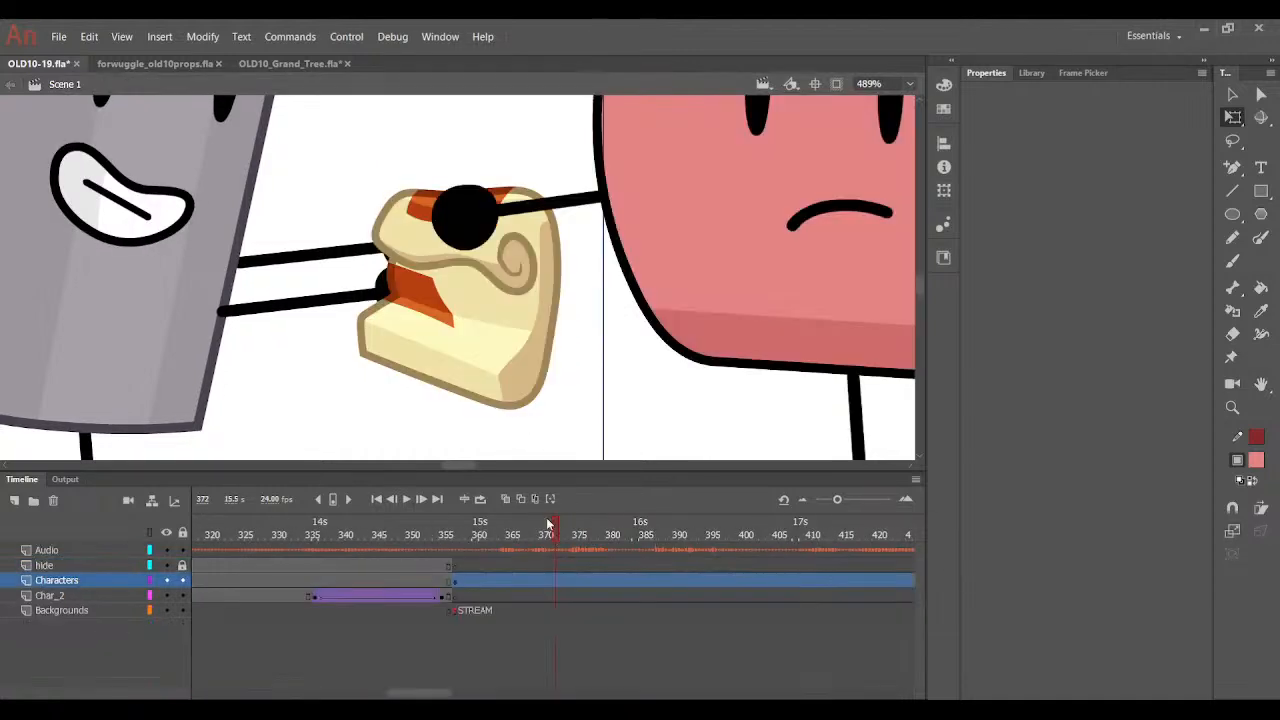
double_click(520, 328)
scroll(514, 306, up, 5)
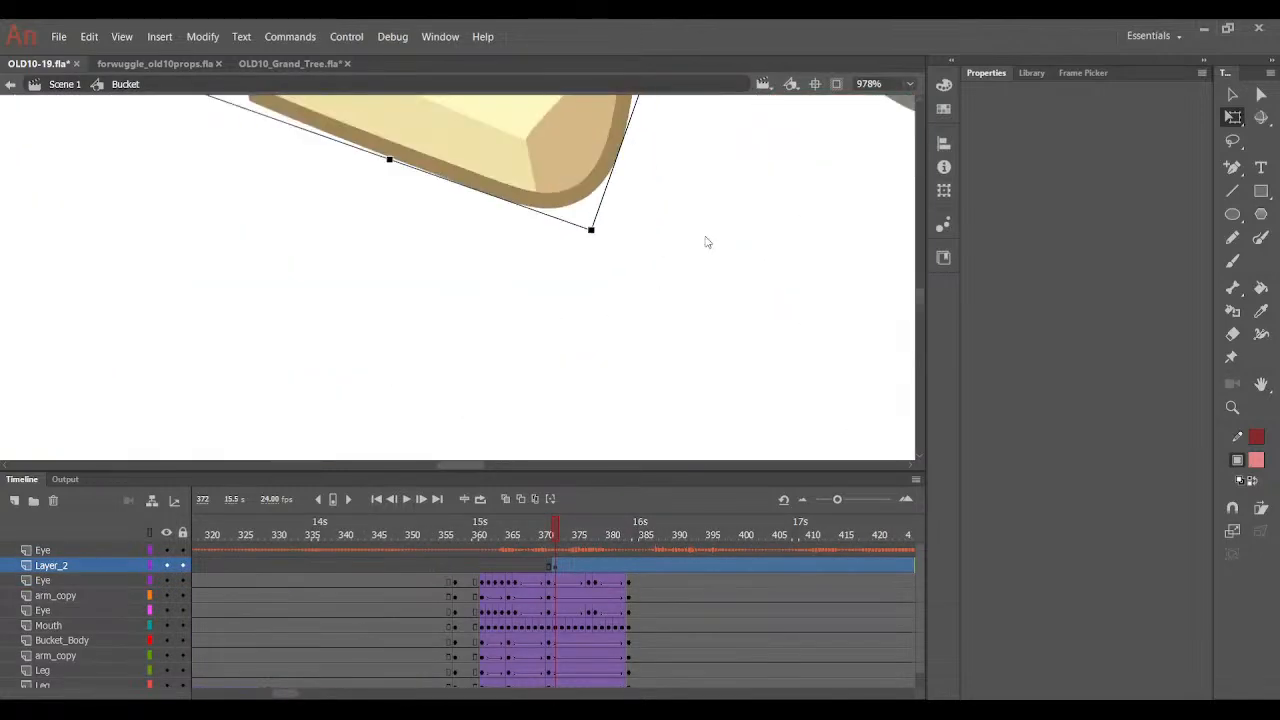
scroll(705, 242, up, 3)
drag(590, 354, 597, 364)
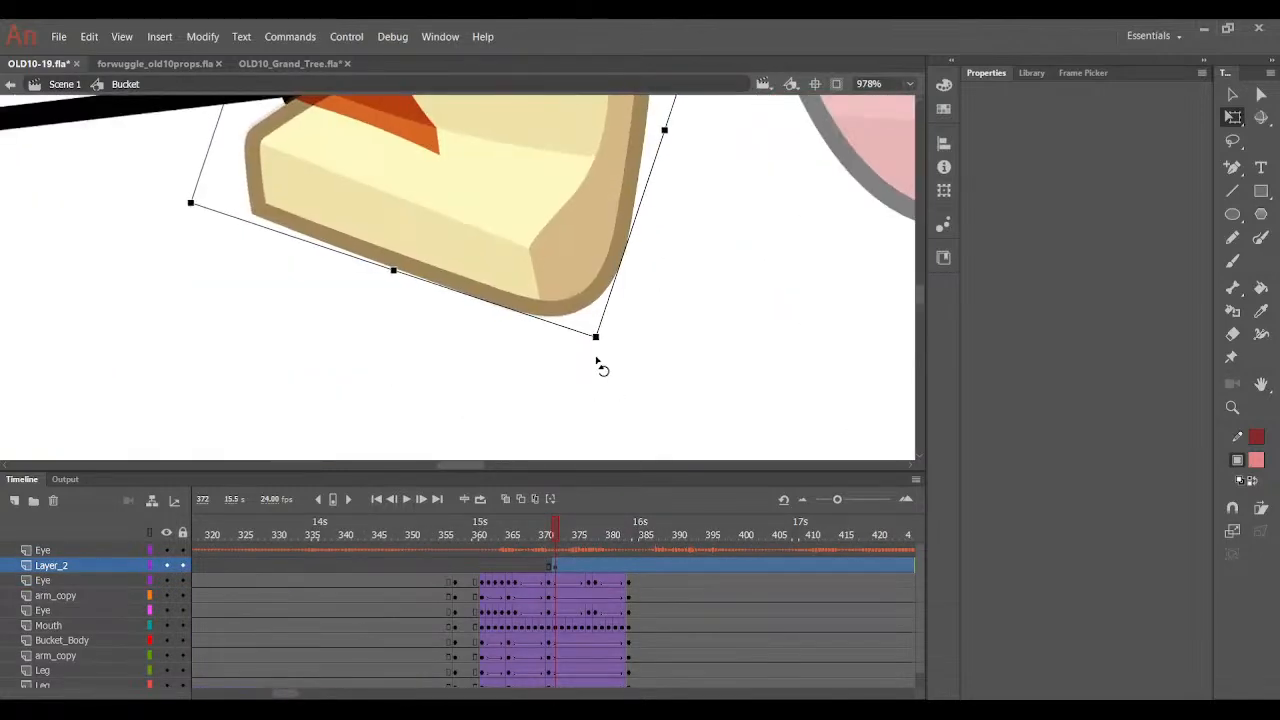
drag(525, 245, 524, 242)
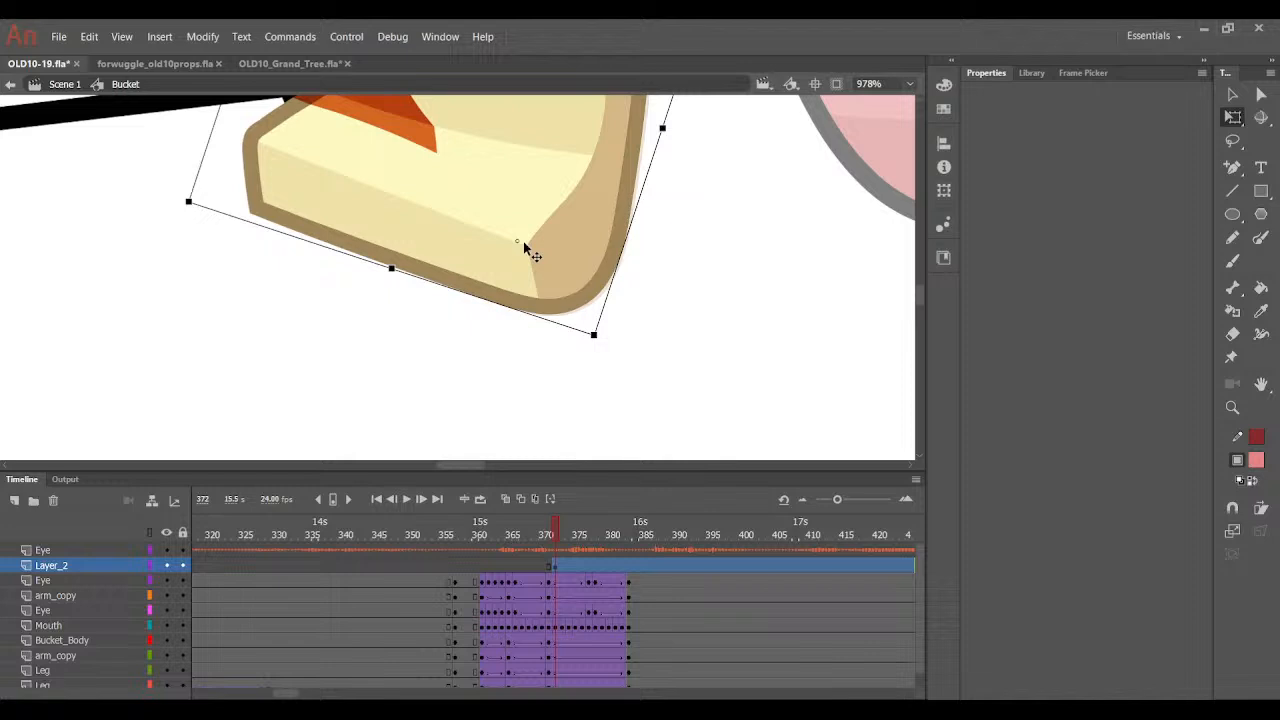
click(732, 225)
click(909, 84)
click(909, 100)
double_click(699, 290)
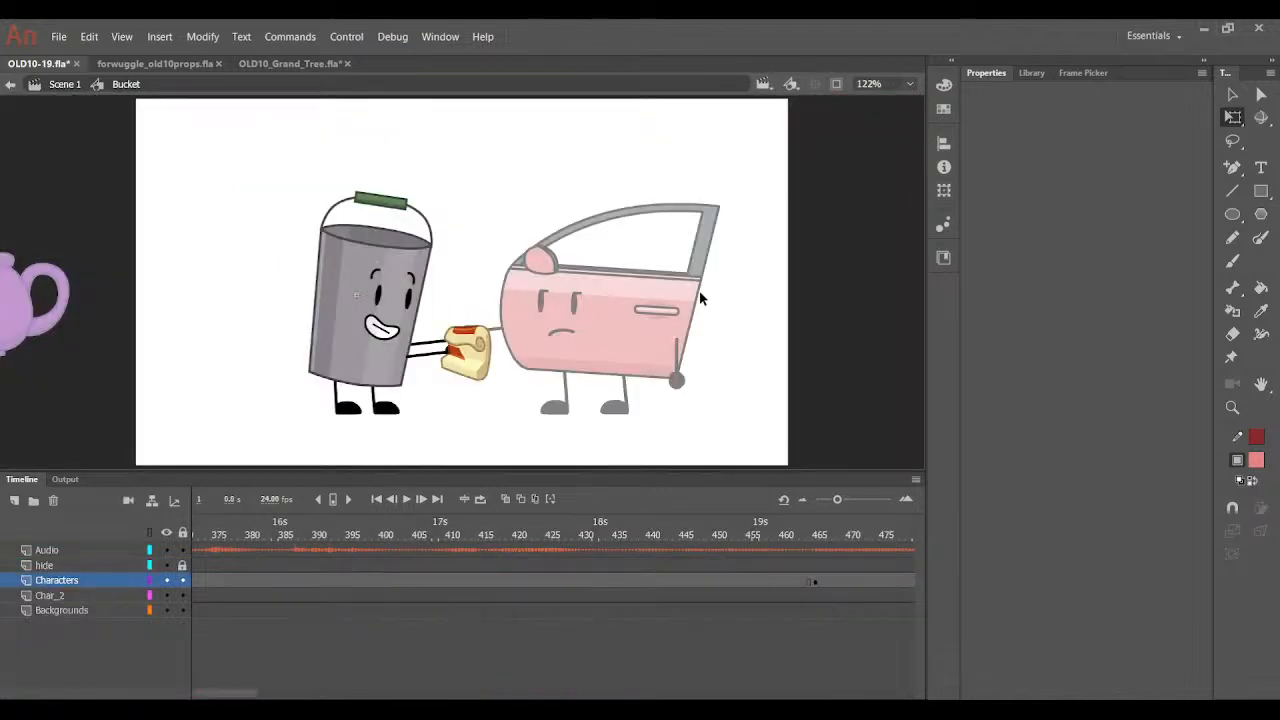
Fine-tune the food item's position at frame 372, moving it slightly toward Bucket and nudging it down to match the previous frame.
mouse_move(537, 526)
mouse_down()
mouse_move(516, 557)
mouse_move(579, 532)
mouse_move(609, 537)
mouse_move(550, 546)
mouse_up()
double_click(478, 346)
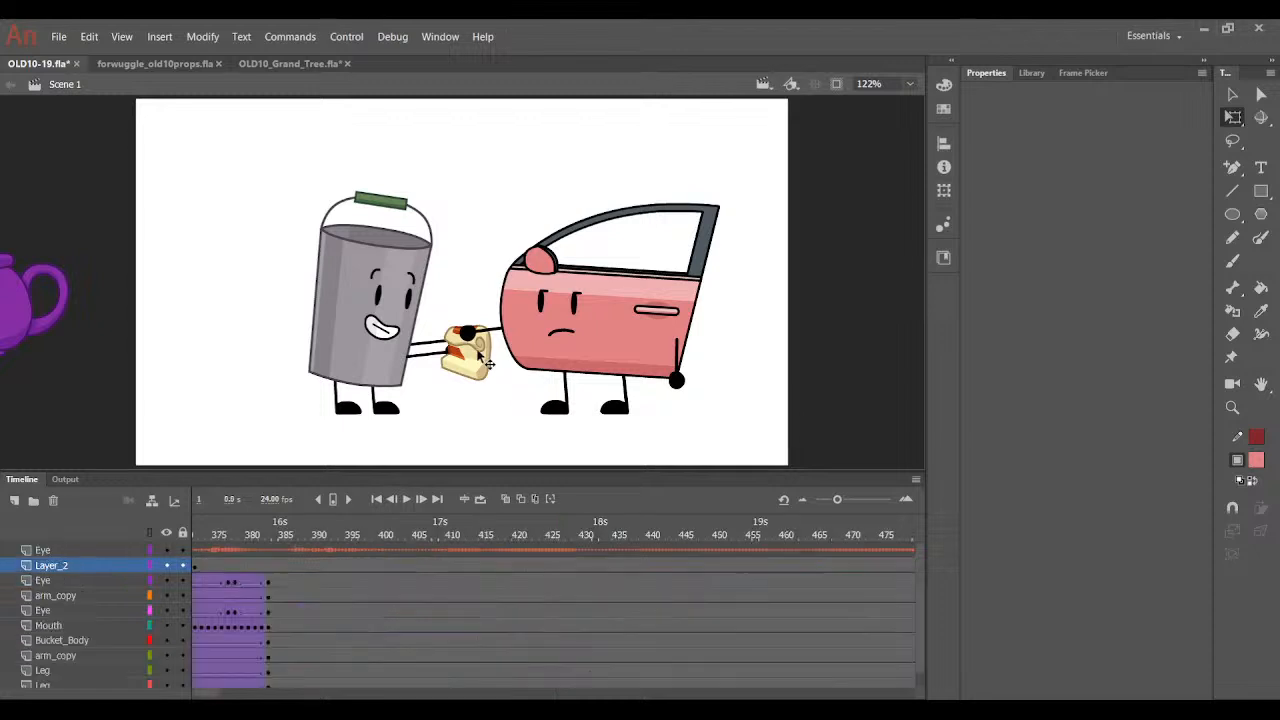
scroll(479, 345, up, 3)
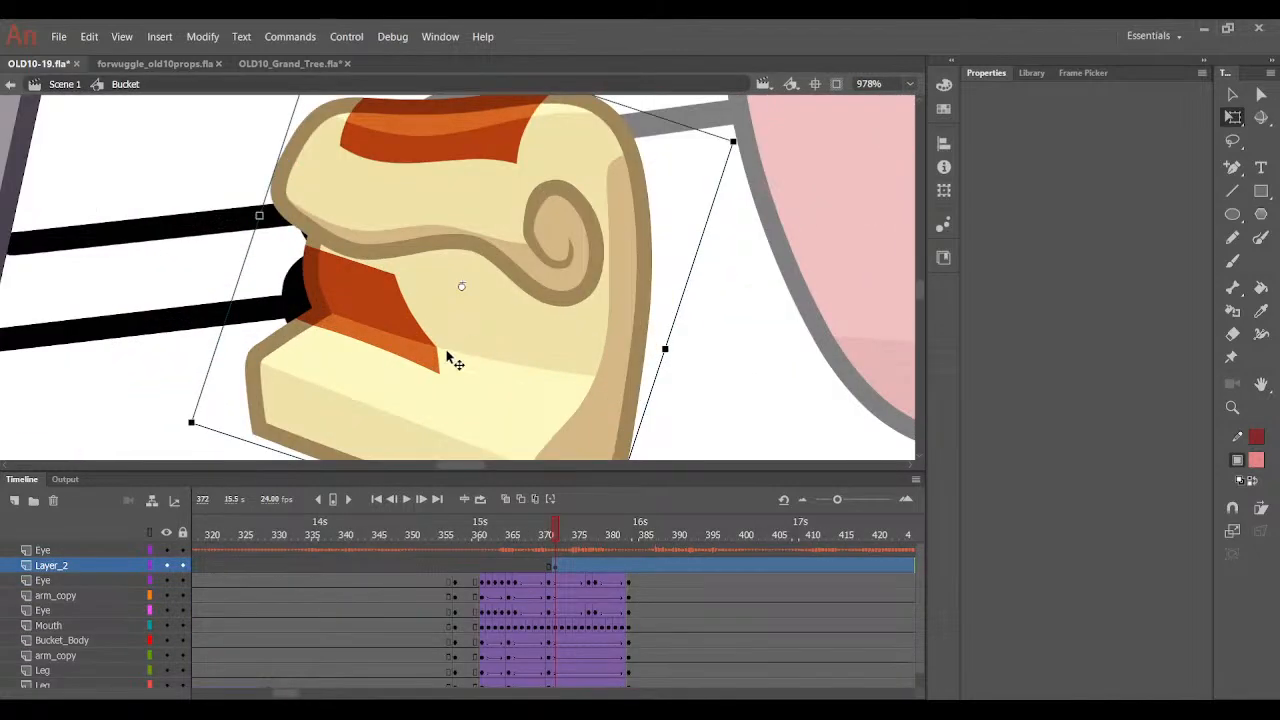
drag(426, 360, 422, 358)
double_click(688, 412)
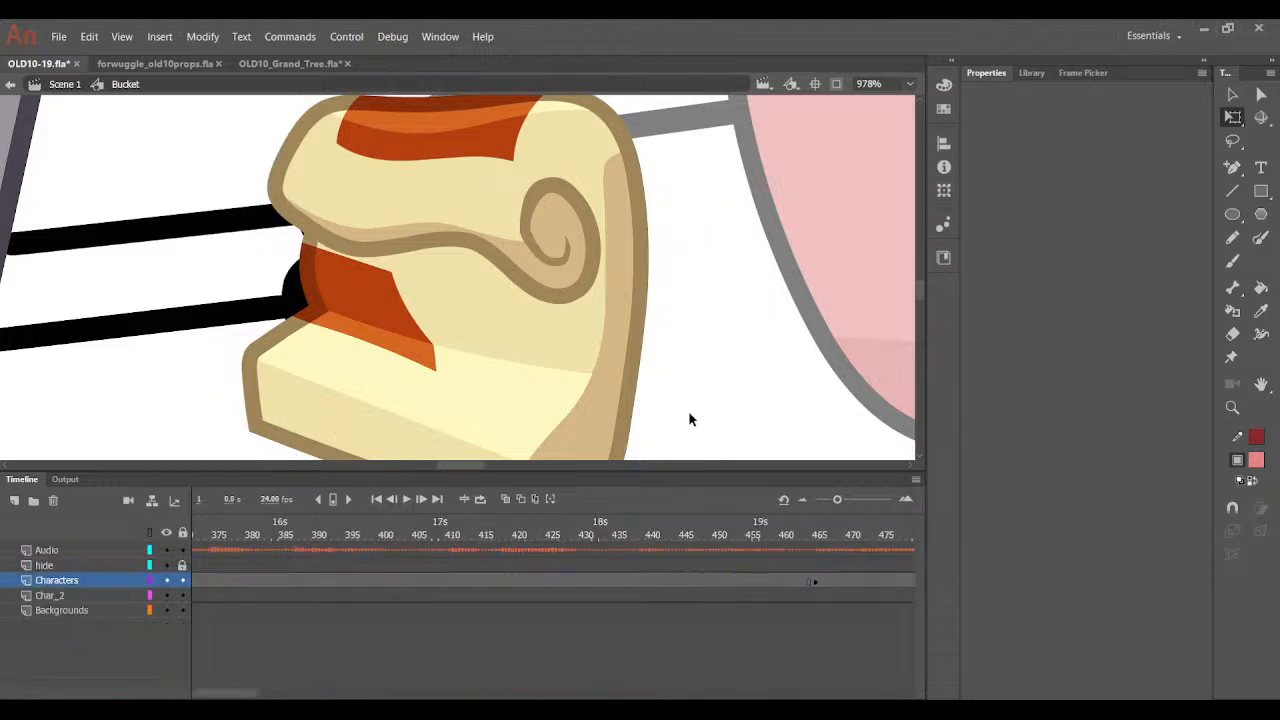
mouse_move(555, 535)
mouse_down()
mouse_move(537, 553)
mouse_move(588, 544)
mouse_move(541, 562)
mouse_move(556, 568)
mouse_move(551, 537)
mouse_up()
double_click(374, 363)
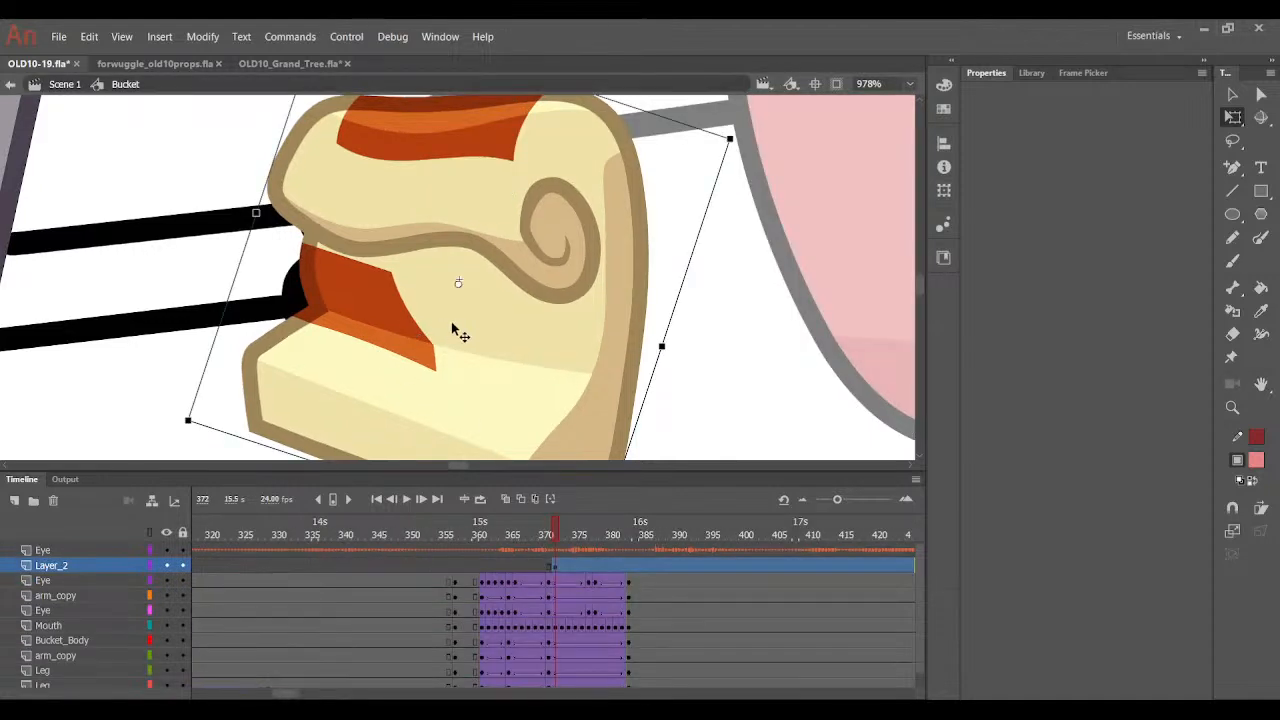
key(Down)
Check the food item's alignment across the handover frames and review the scene up to frame 380.
double_click(752, 397)
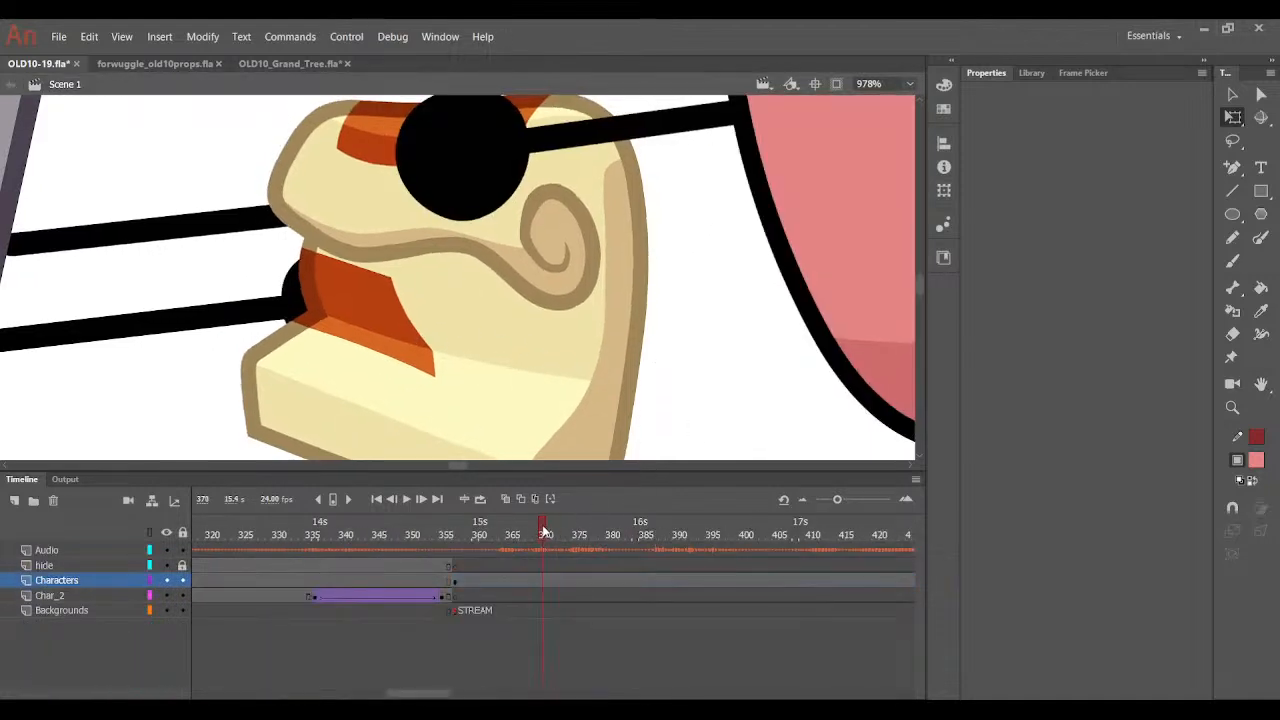
double_click(539, 420)
scroll(161, 387, down, 2)
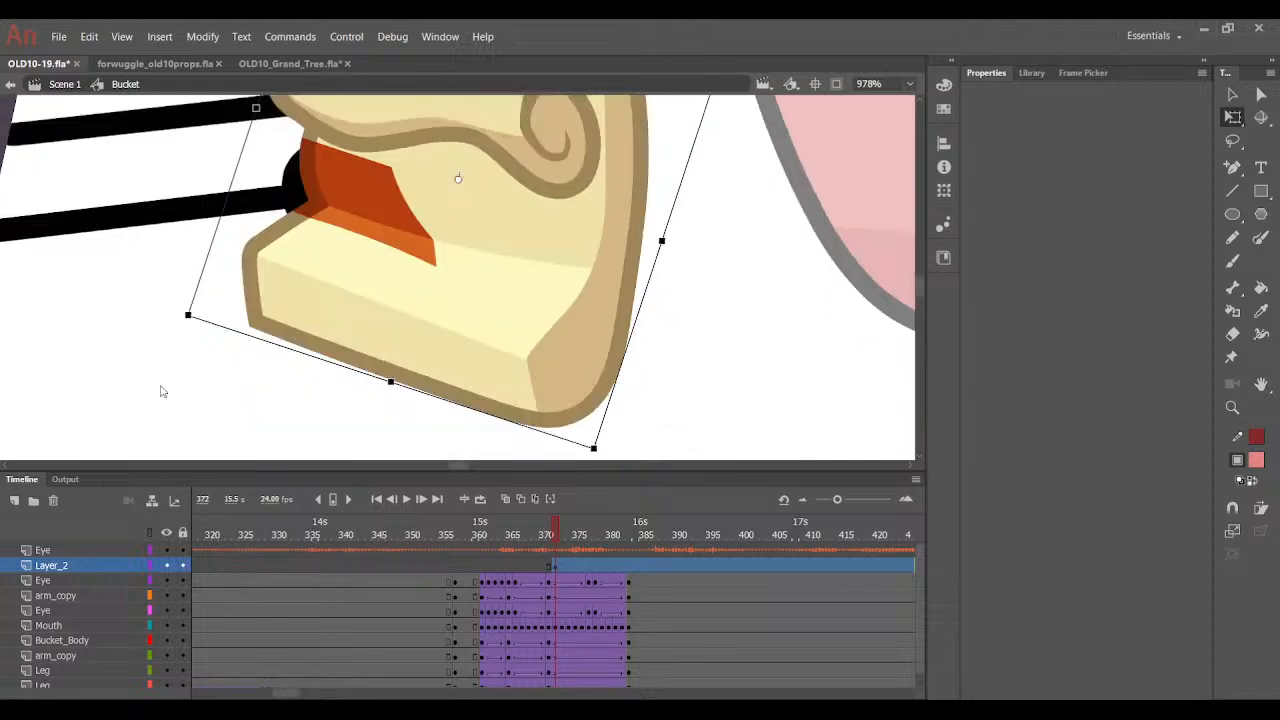
double_click(227, 350)
click(537, 545)
drag(537, 545, 609, 524)
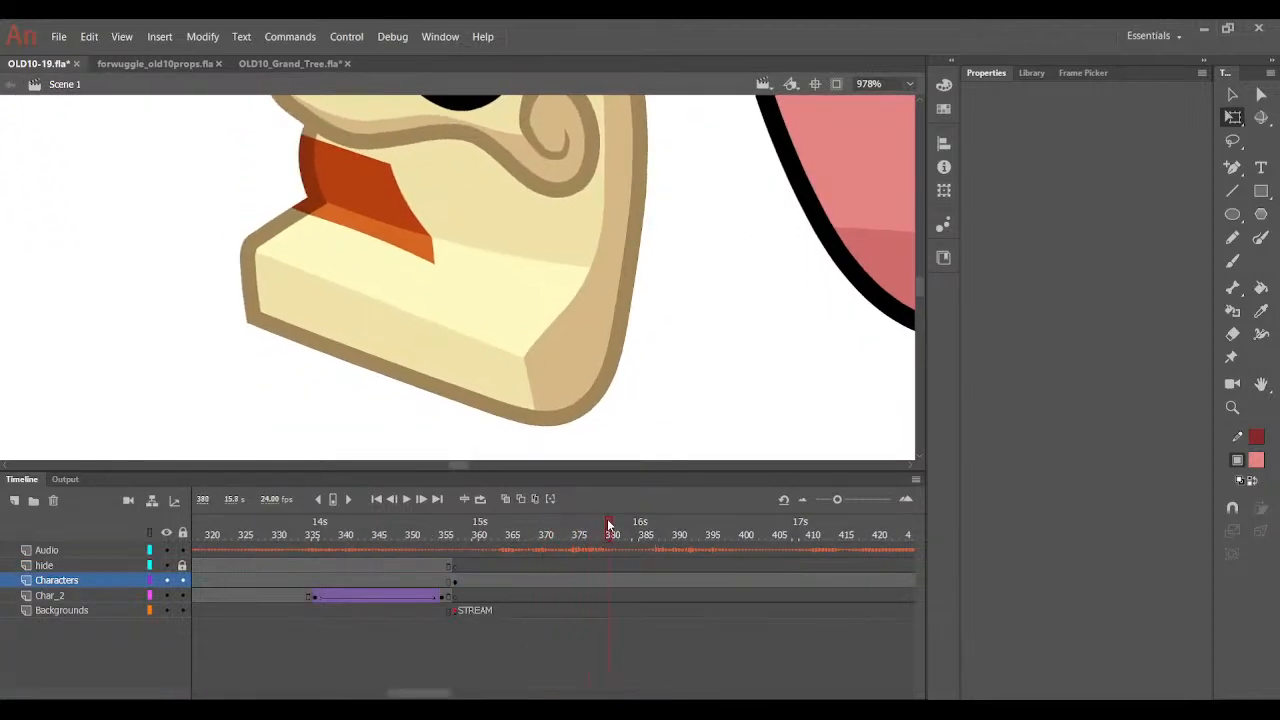
click(911, 85)
click(901, 99)
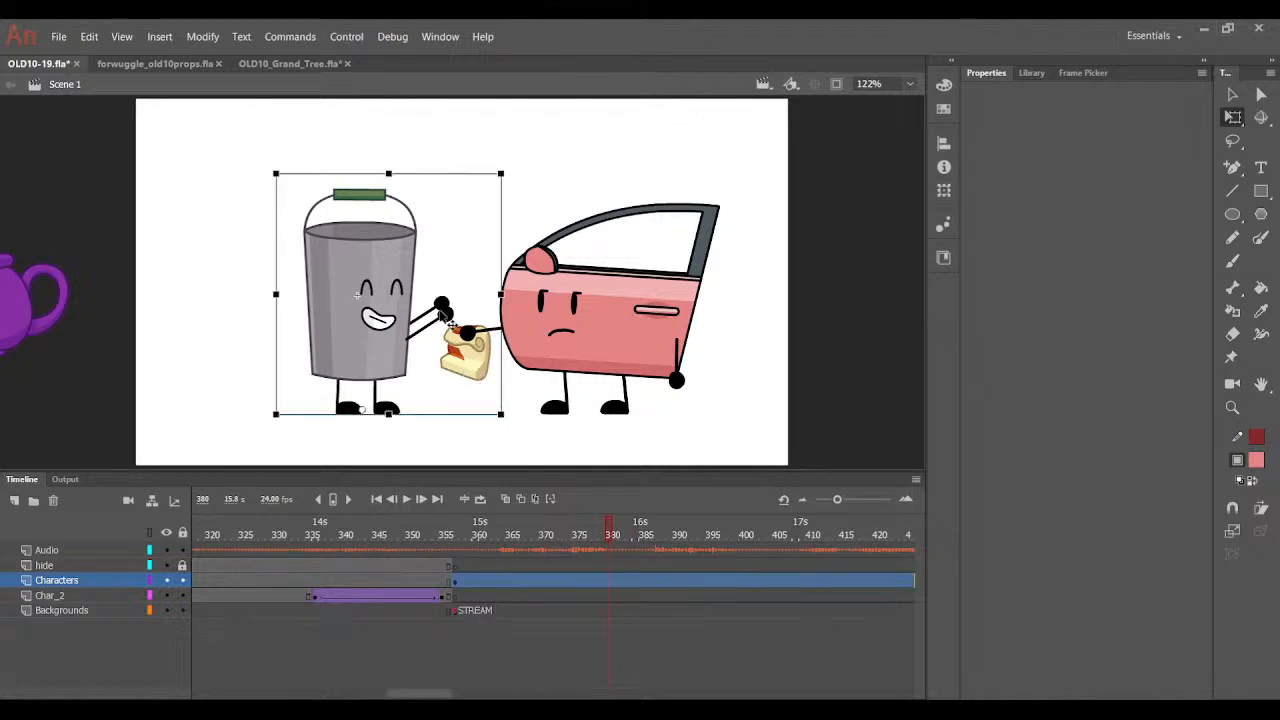
In the Bucket symbol, keyframe the food item at frame 383, raise and rotate it into Bucket's hands, and classic-tween it from frame 372.
double_click(440, 320)
click(558, 564)
drag(564, 536, 586, 564)
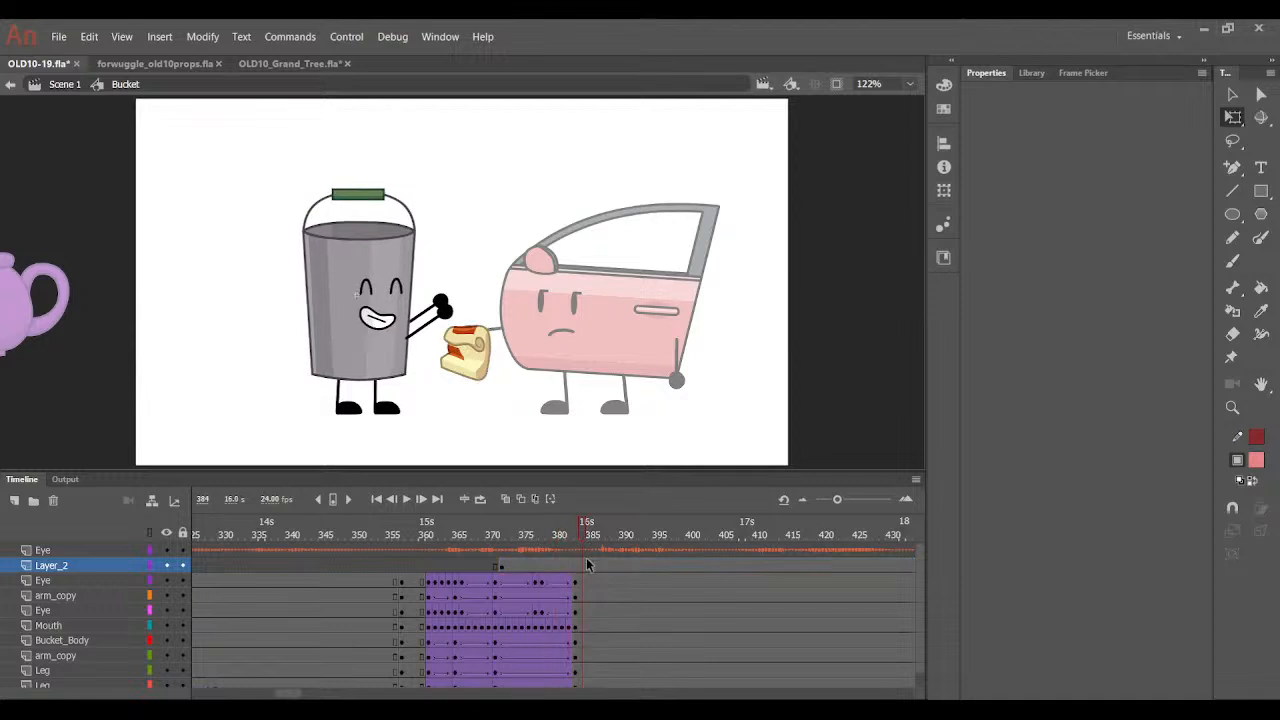
click(576, 568)
key(F6)
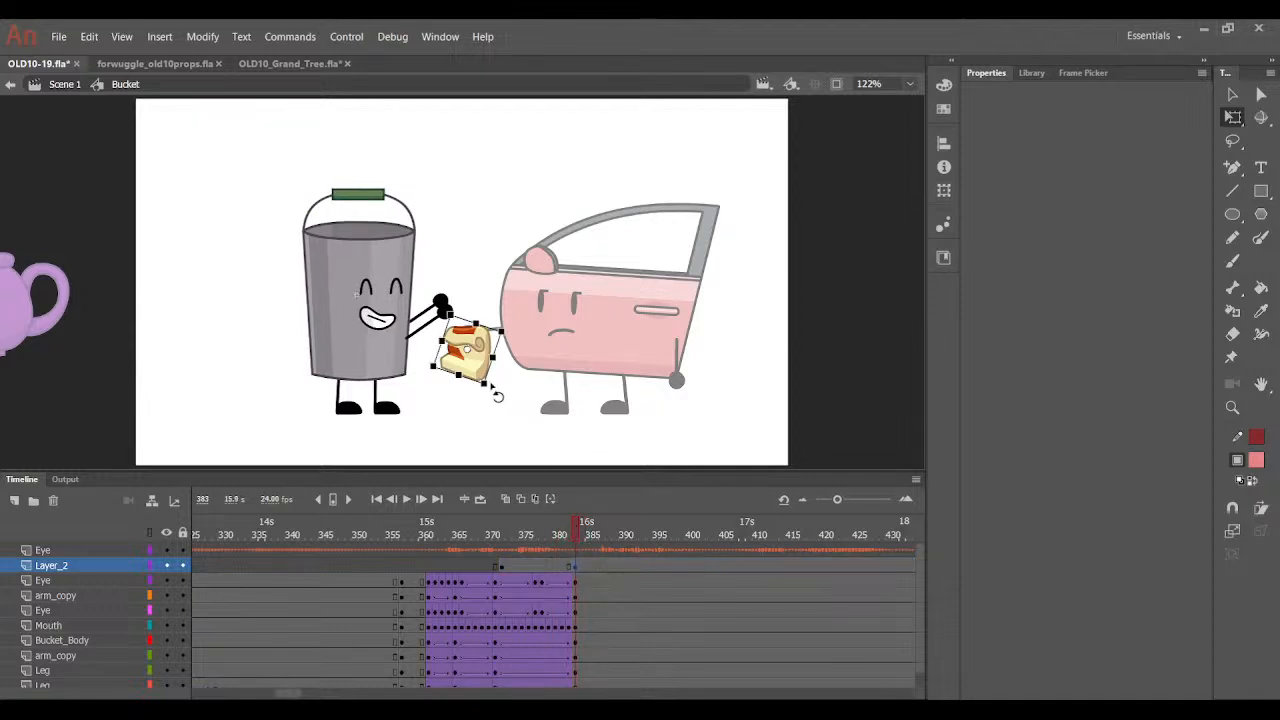
drag(497, 395, 478, 315)
click(543, 567)
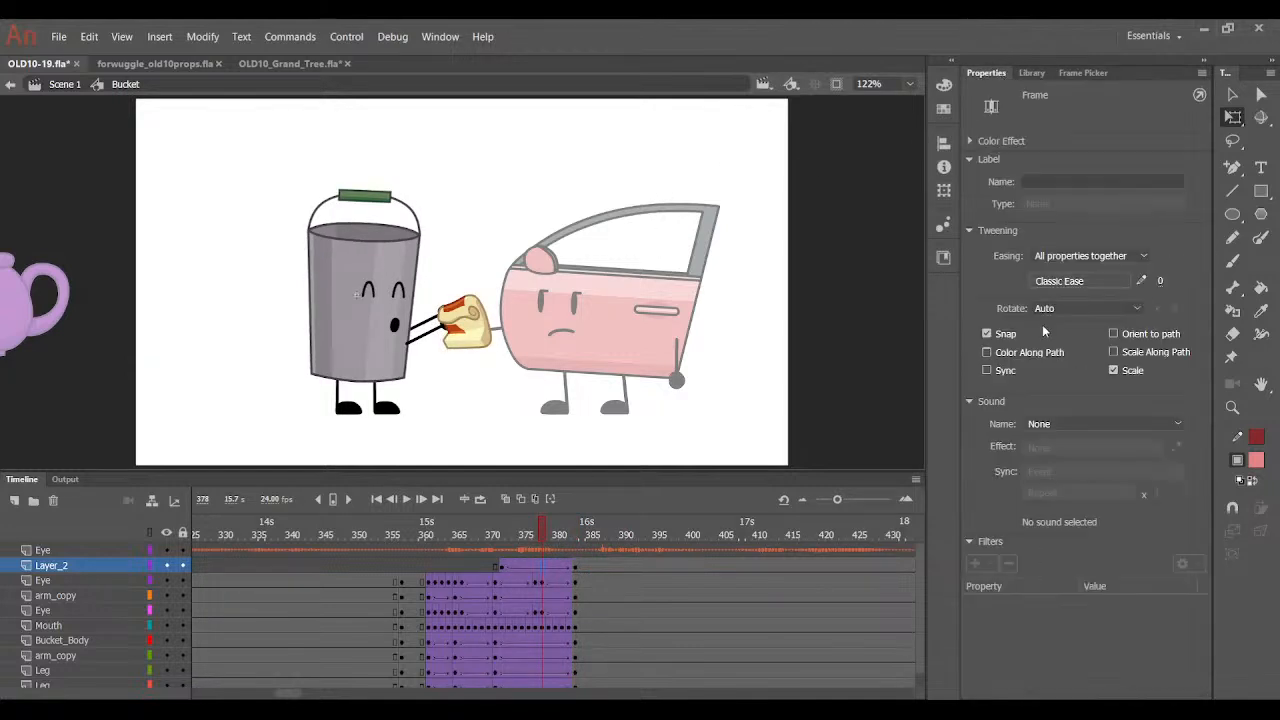
Apply Cubic EaseInOut easing to the food item's classic tween on Layer_2 inside the Bucket symbol.
click(873, 334)
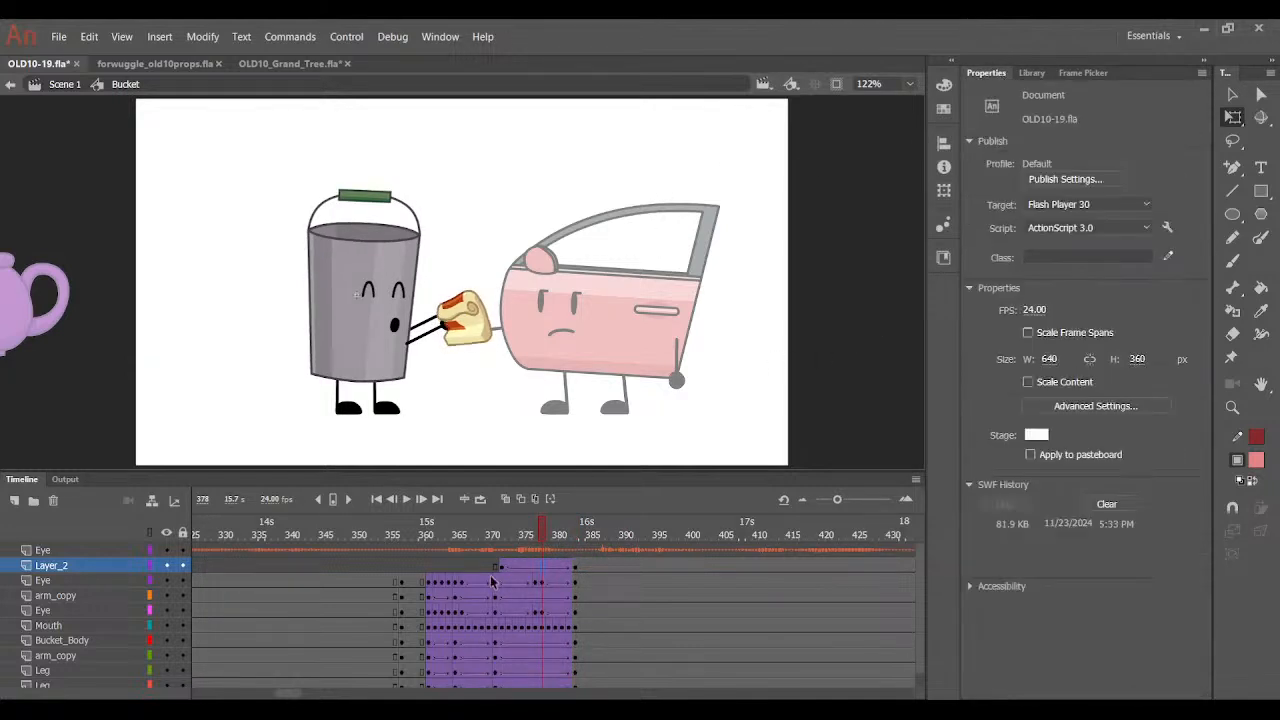
drag(536, 533, 572, 538)
click(504, 566)
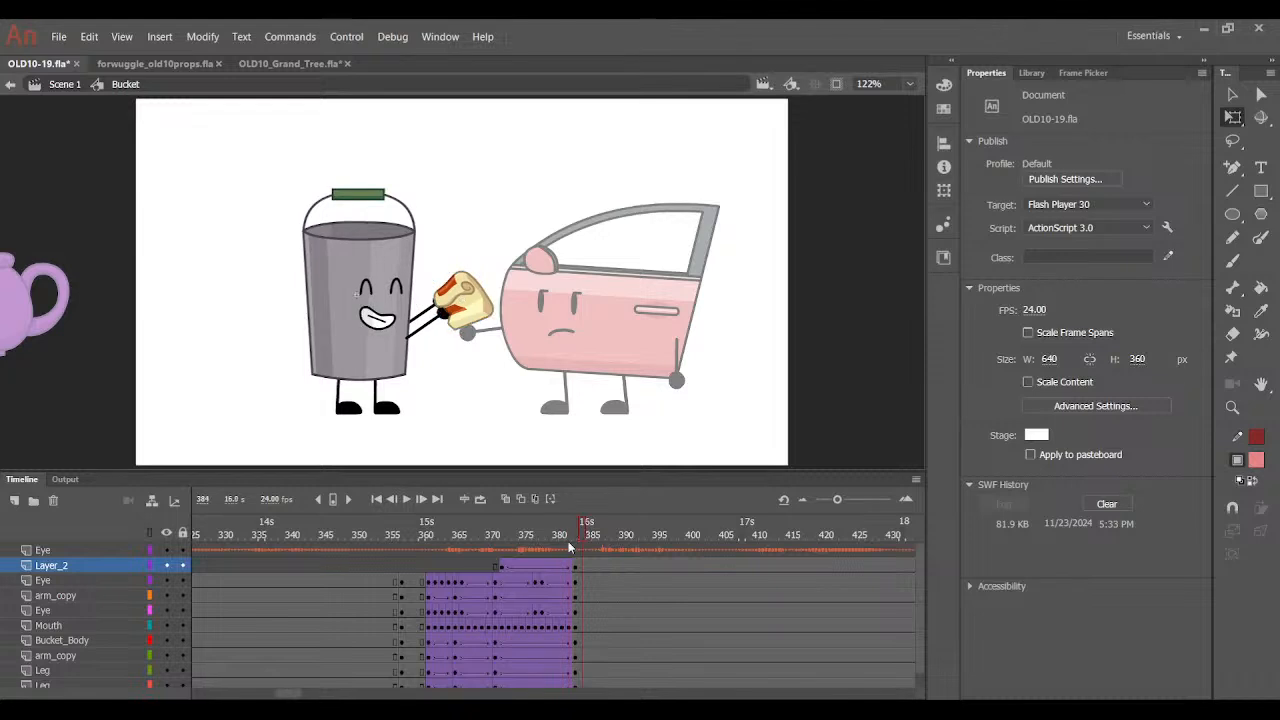
click(549, 566)
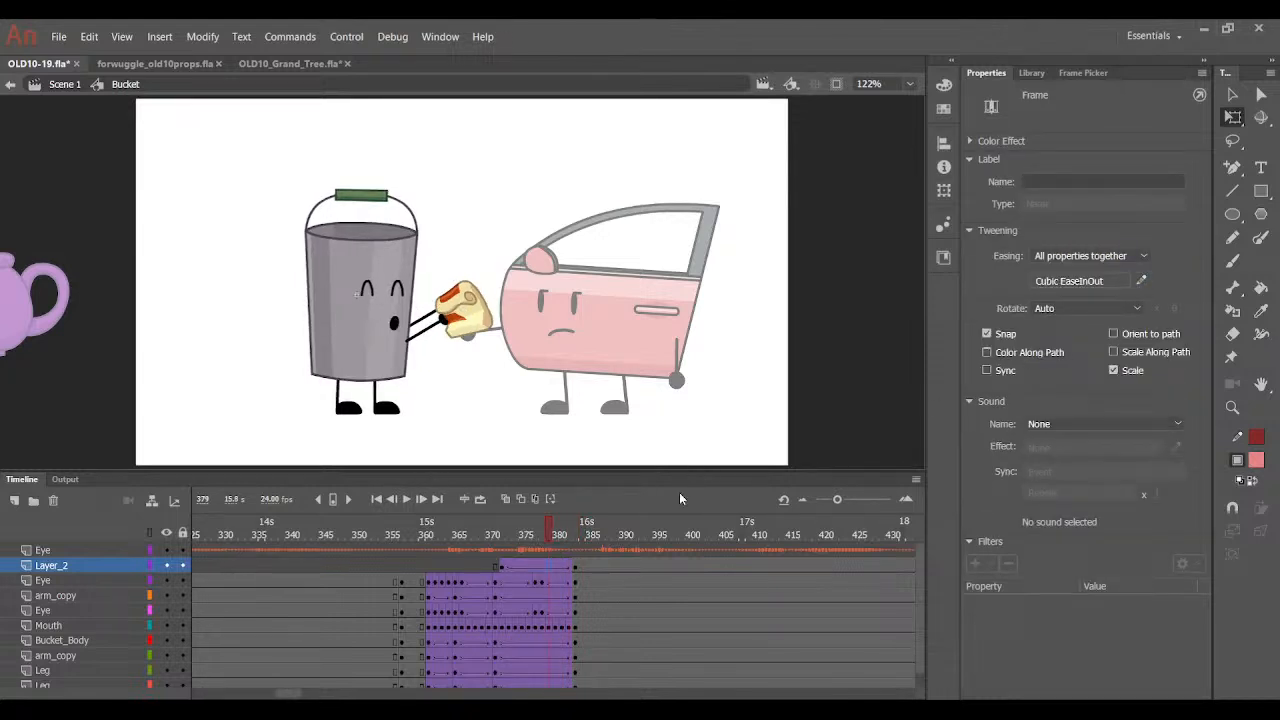
key(ctrl+z)
Check the food item's fit in Bucket's hands near frame 383 and add a keyframe for it at frame 378.
drag(554, 532, 571, 555)
click(573, 553)
click(576, 566)
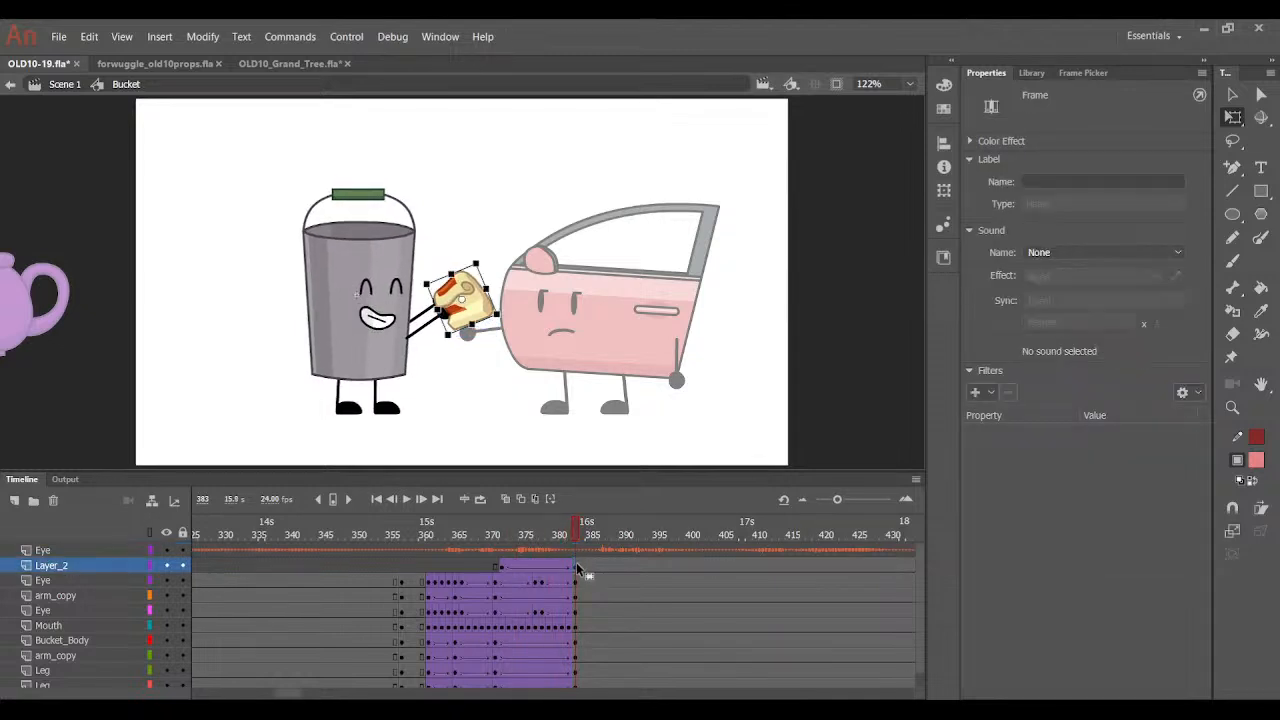
key(ctrl+=)
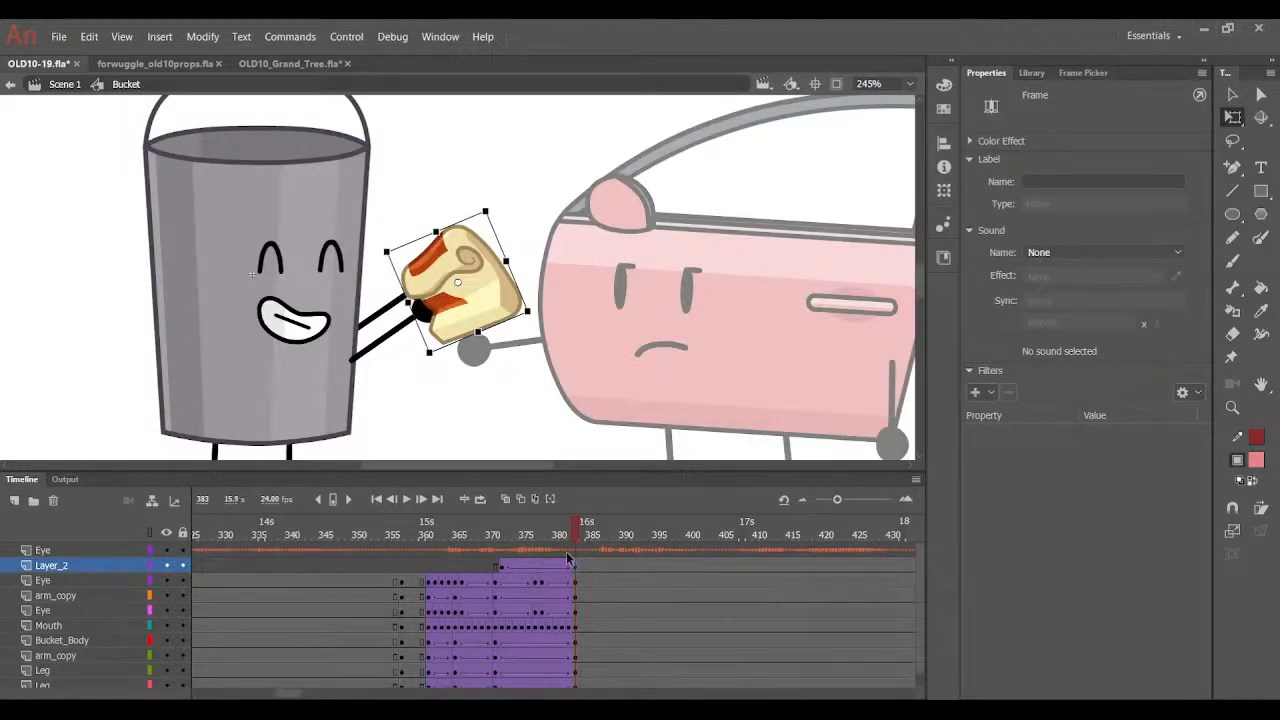
drag(574, 532, 580, 578)
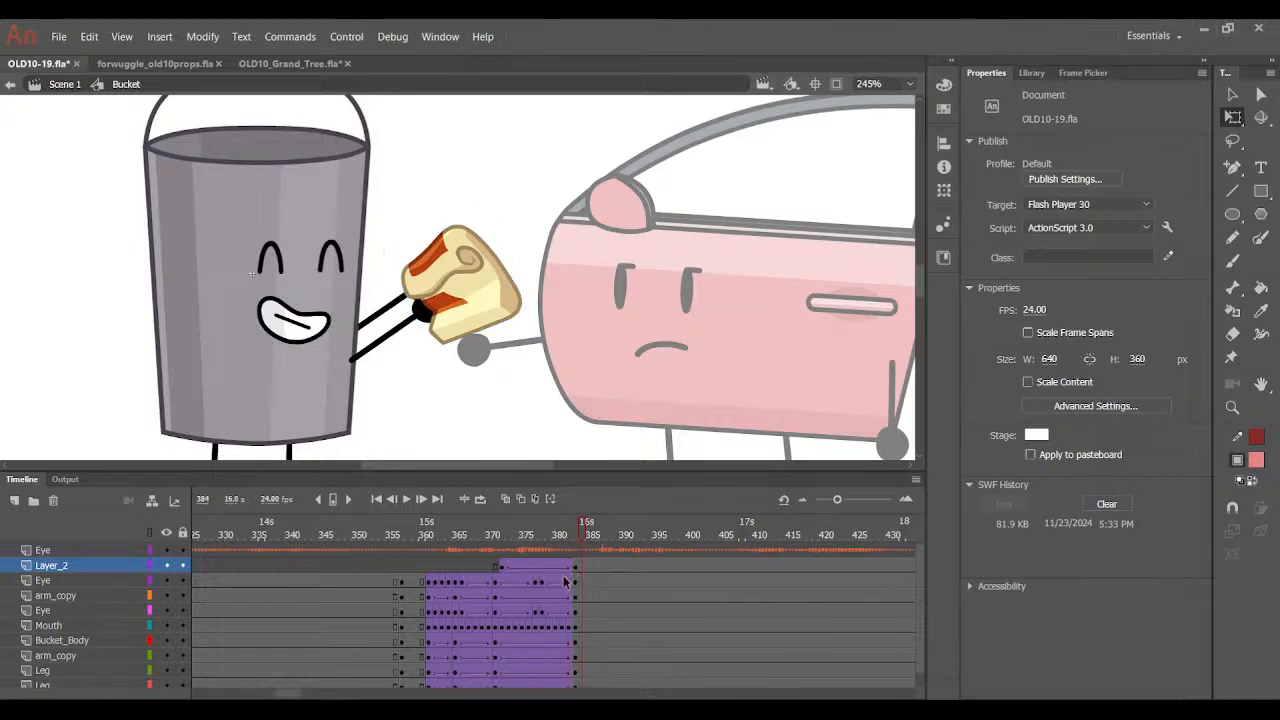
click(550, 568)
click(543, 568)
At frame 383, rotate the food item slightly clockwise and adjust its position in Bucket's hands.
drag(541, 540, 578, 547)
click(576, 568)
drag(537, 311, 543, 330)
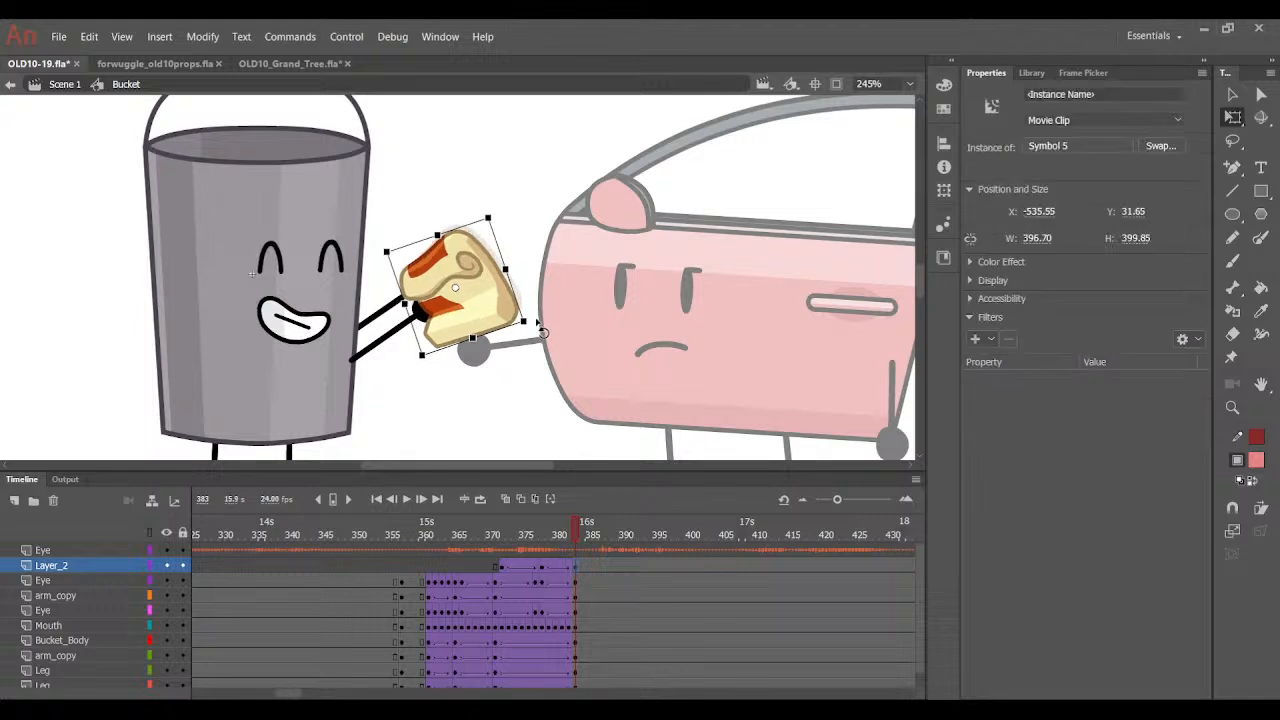
key(shift+Up)
key(shift+Left)
key(shift+Down)
key(shift+Right)
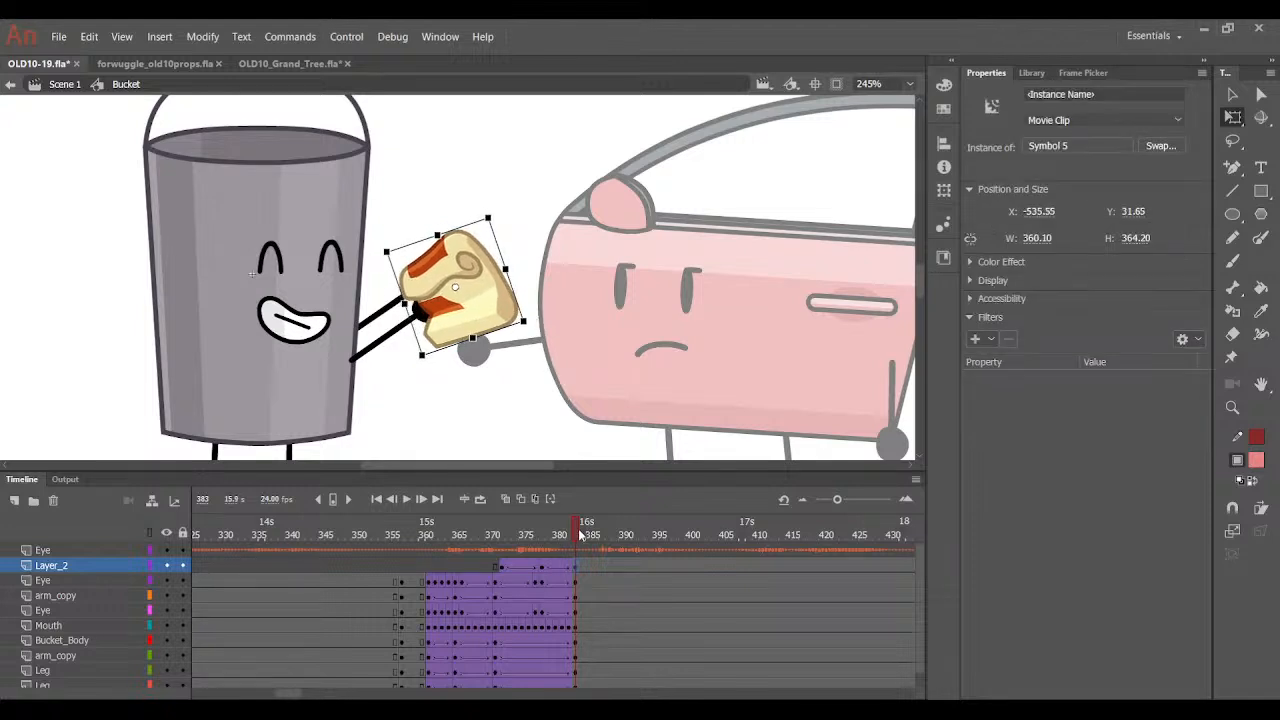
mouse_move(578, 535)
mouse_down()
mouse_move(530, 548)
mouse_move(578, 547)
mouse_up()
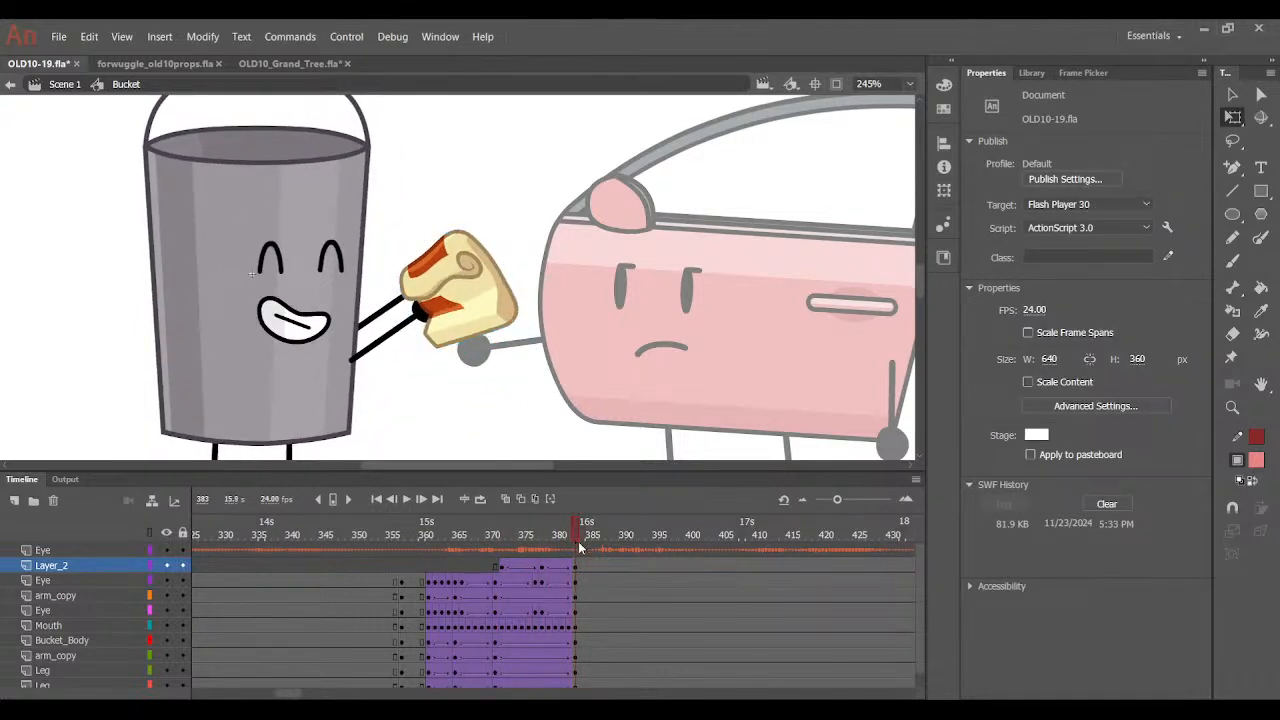
Return to the main scene and review the food handover between Bucket and Car Door up to frame 385.
double_click(540, 183)
click(540, 183)
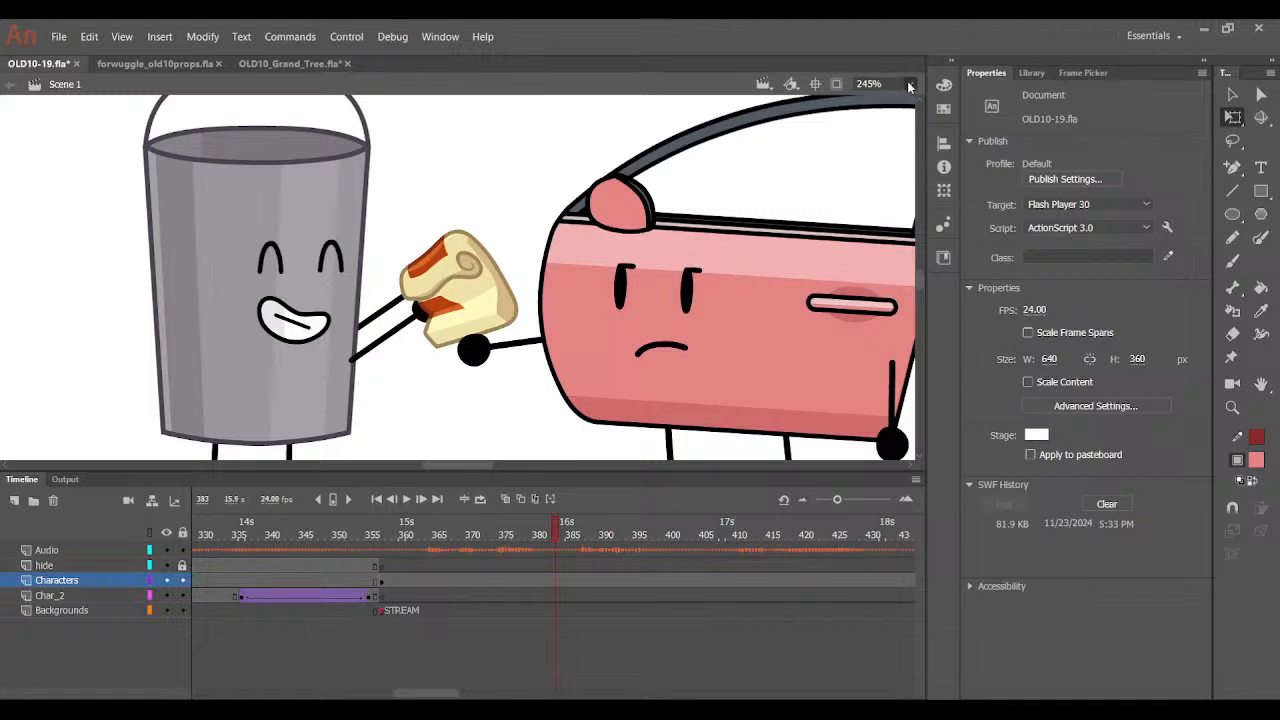
click(908, 85)
click(900, 116)
drag(555, 524, 556, 571)
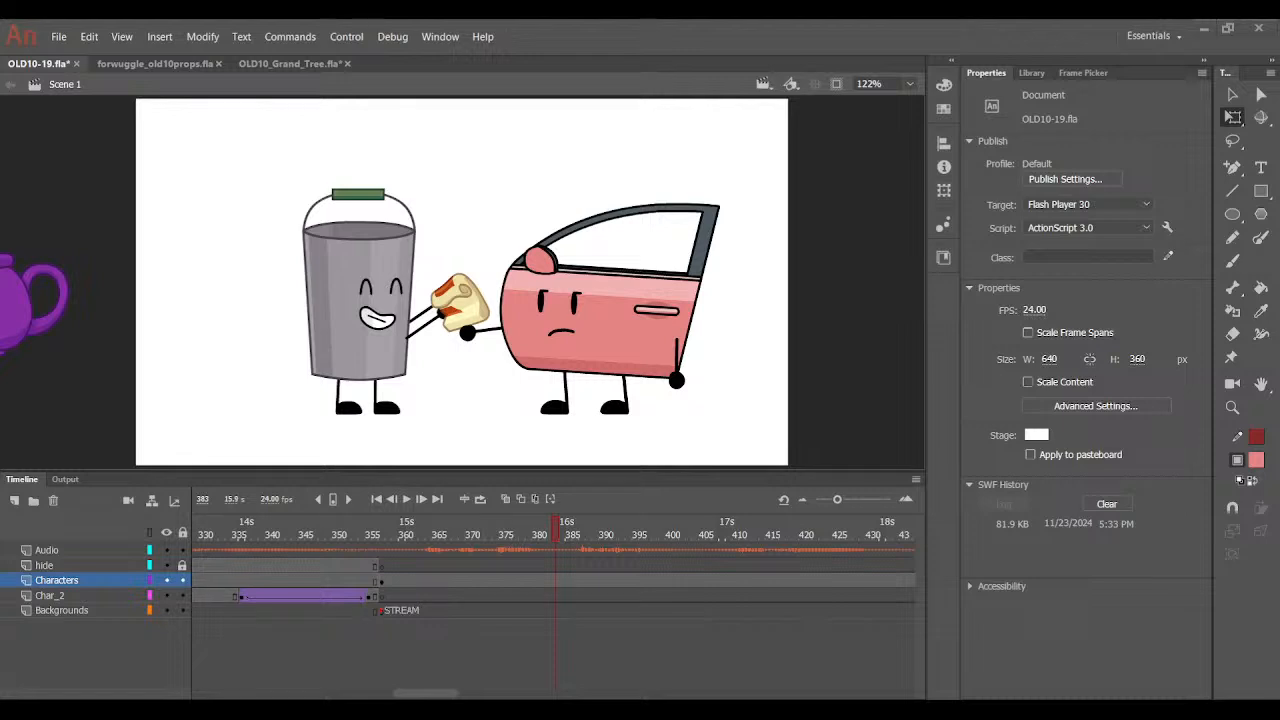
click(569, 238)
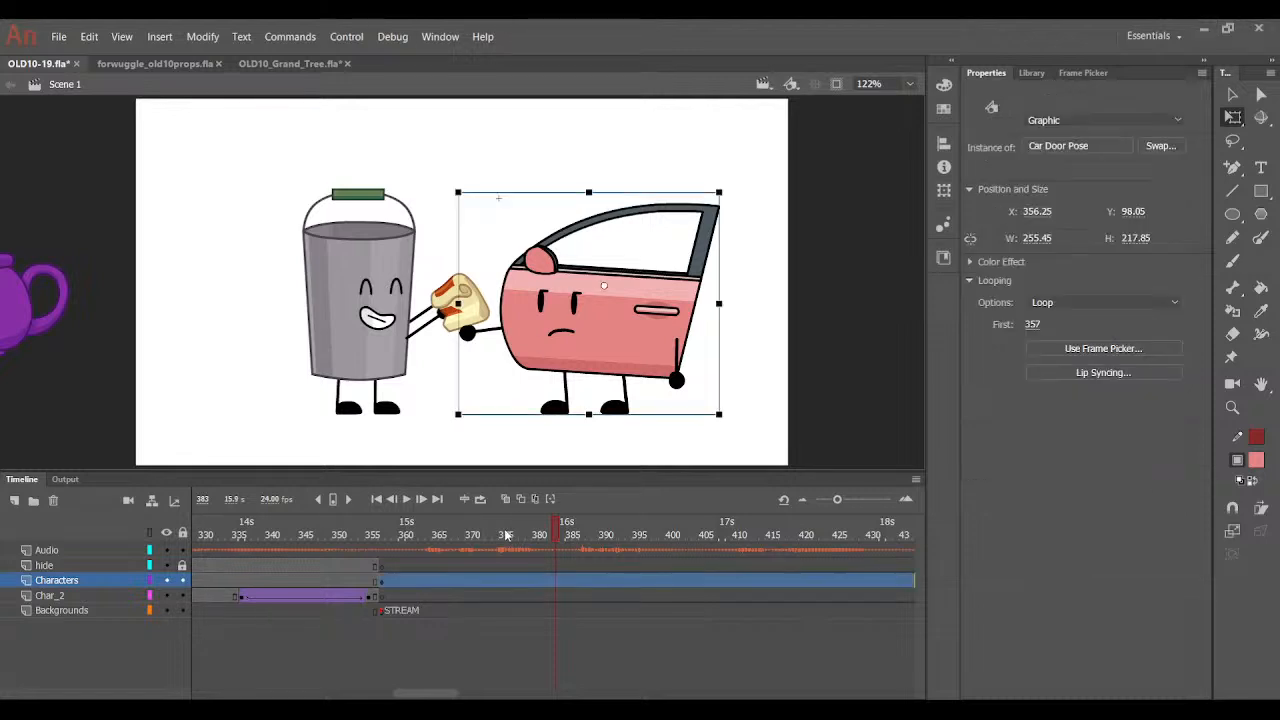
drag(505, 530, 553, 543)
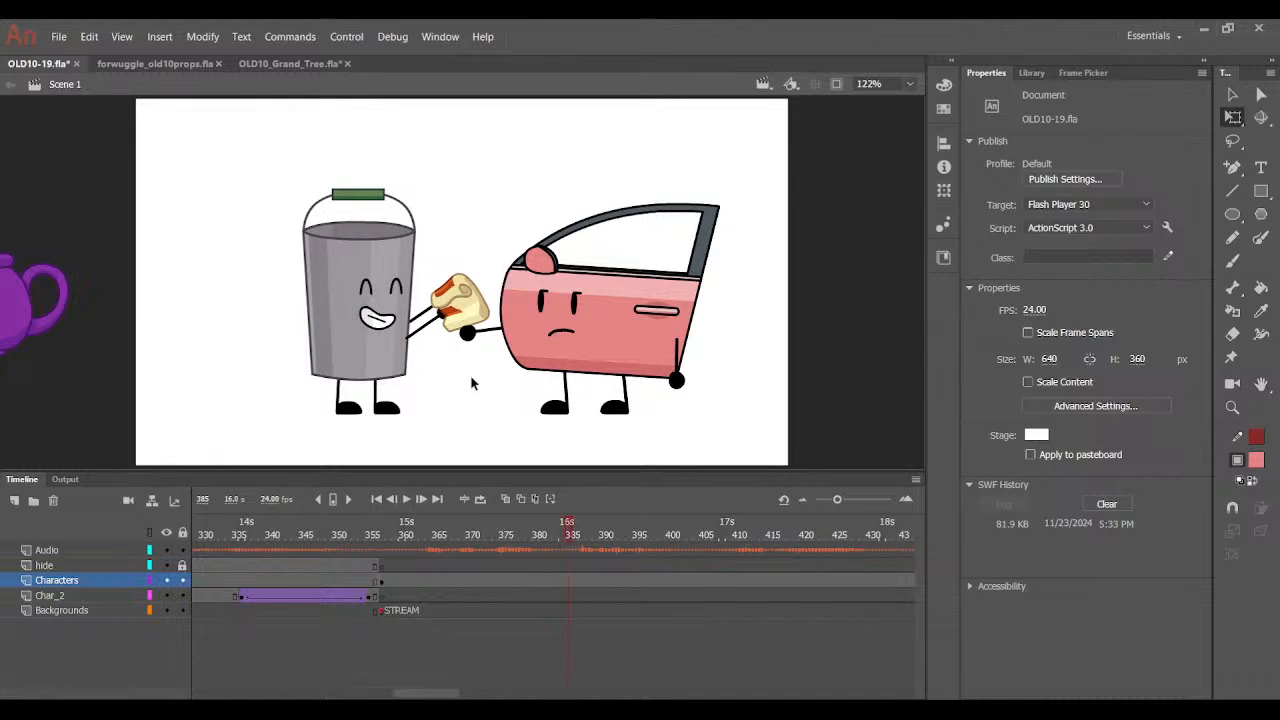
click(403, 311)
key(ctrl+equal)
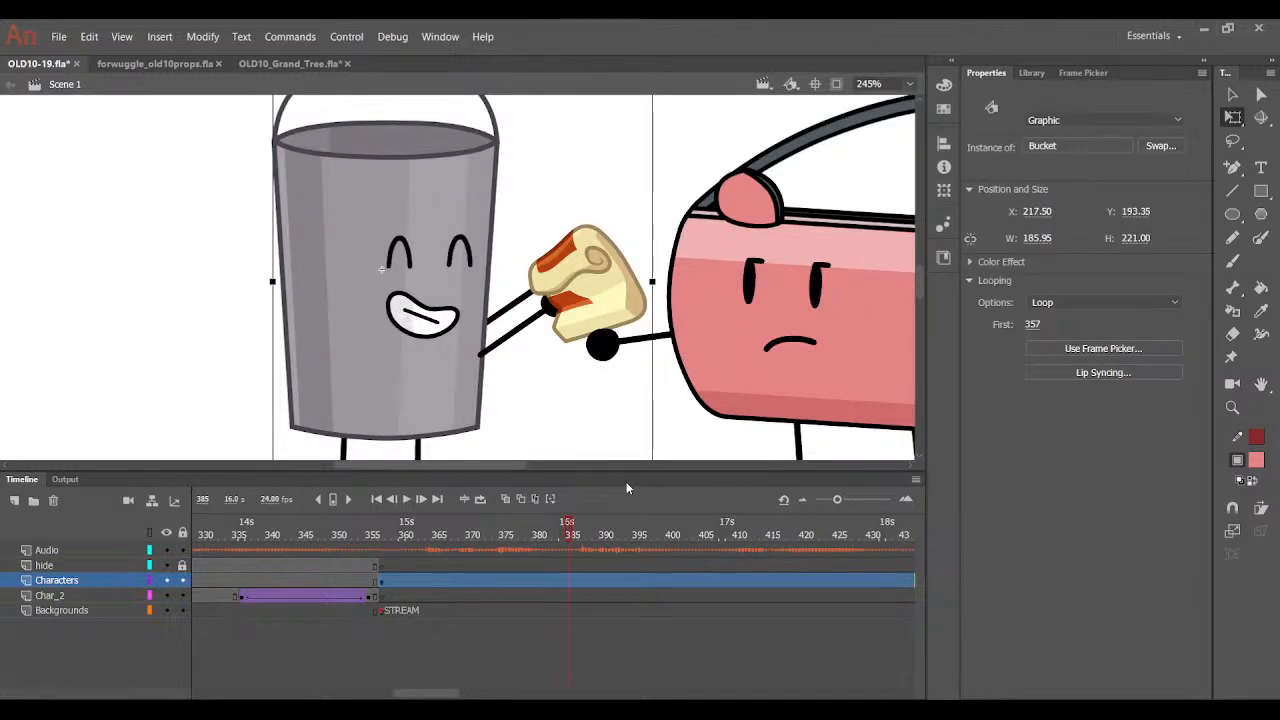
drag(568, 540, 546, 599)
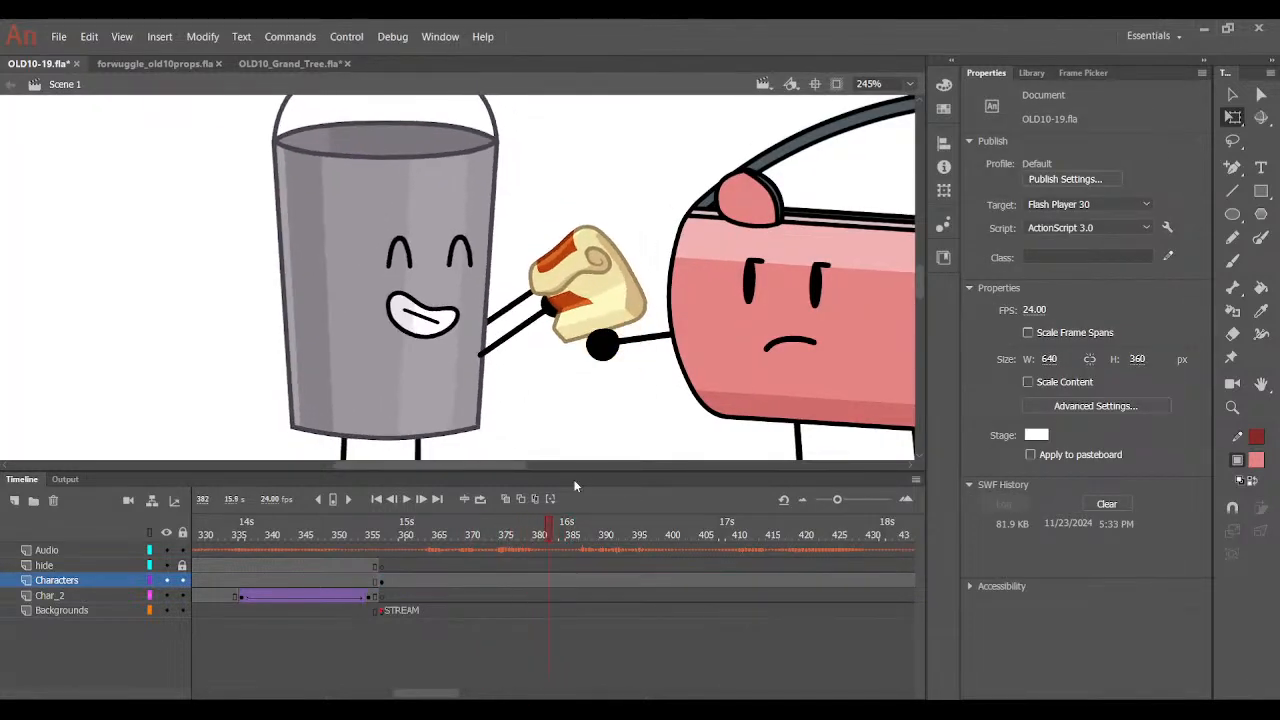
Inside the Bucket symbol, keyframe the food item at frame 376 and shift it slightly to fit Bucket's hands.
double_click(604, 281)
mouse_move(503, 556)
mouse_down()
mouse_move(491, 552)
mouse_move(515, 550)
mouse_up()
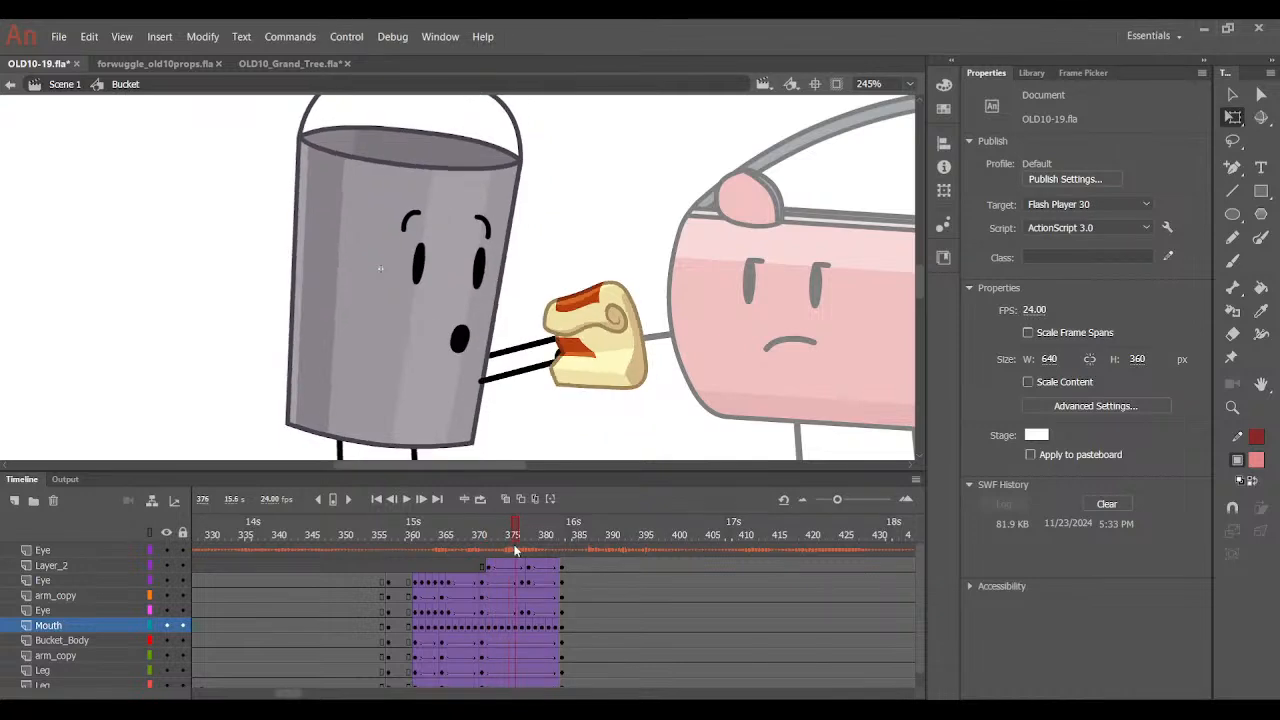
click(516, 569)
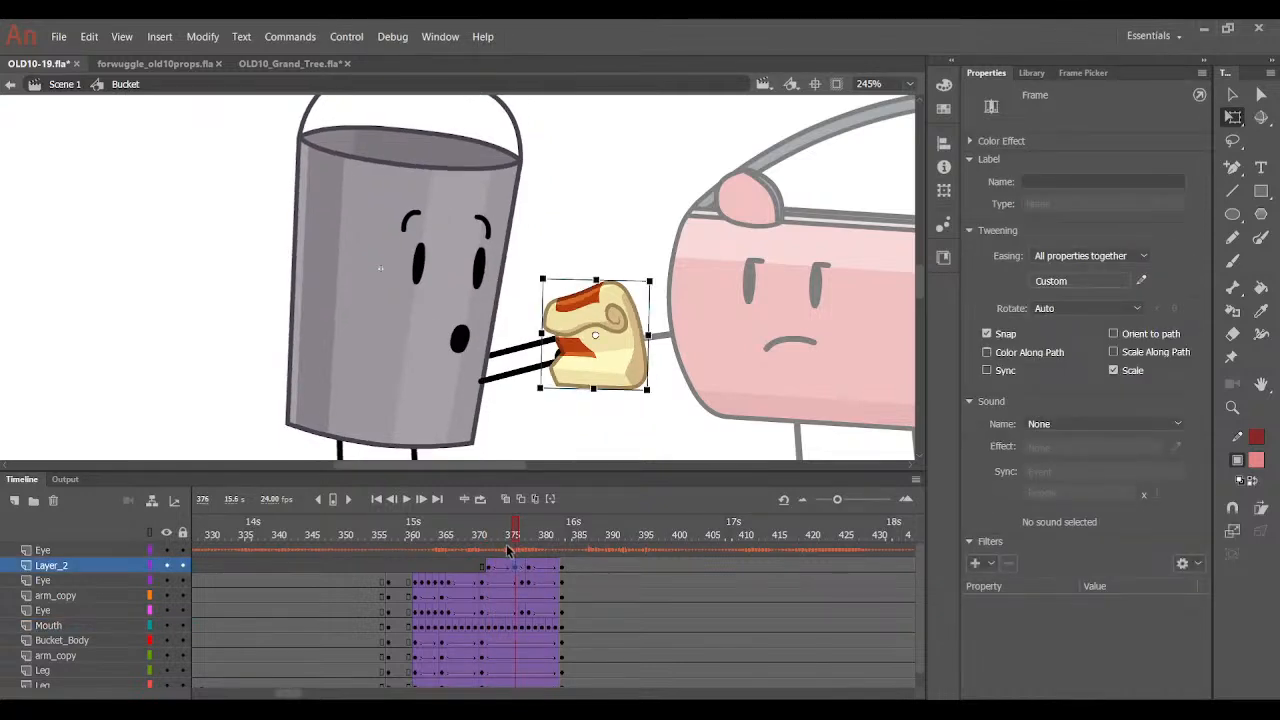
key(ctrl+equal)
drag(459, 339, 464, 344)
drag(515, 525, 560, 522)
click(562, 566)
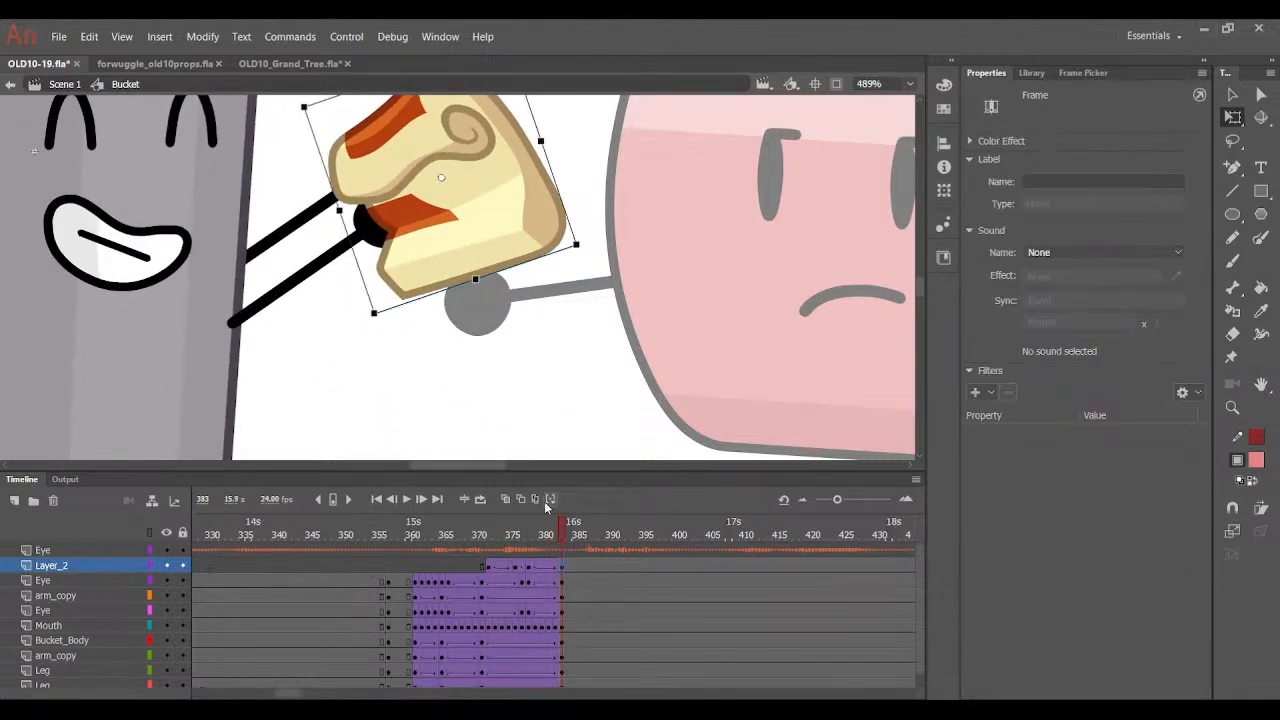
Go back to the main scene, fit the stage in view and check the handover from frame 383 to 388.
click(455, 252)
double_click(595, 223)
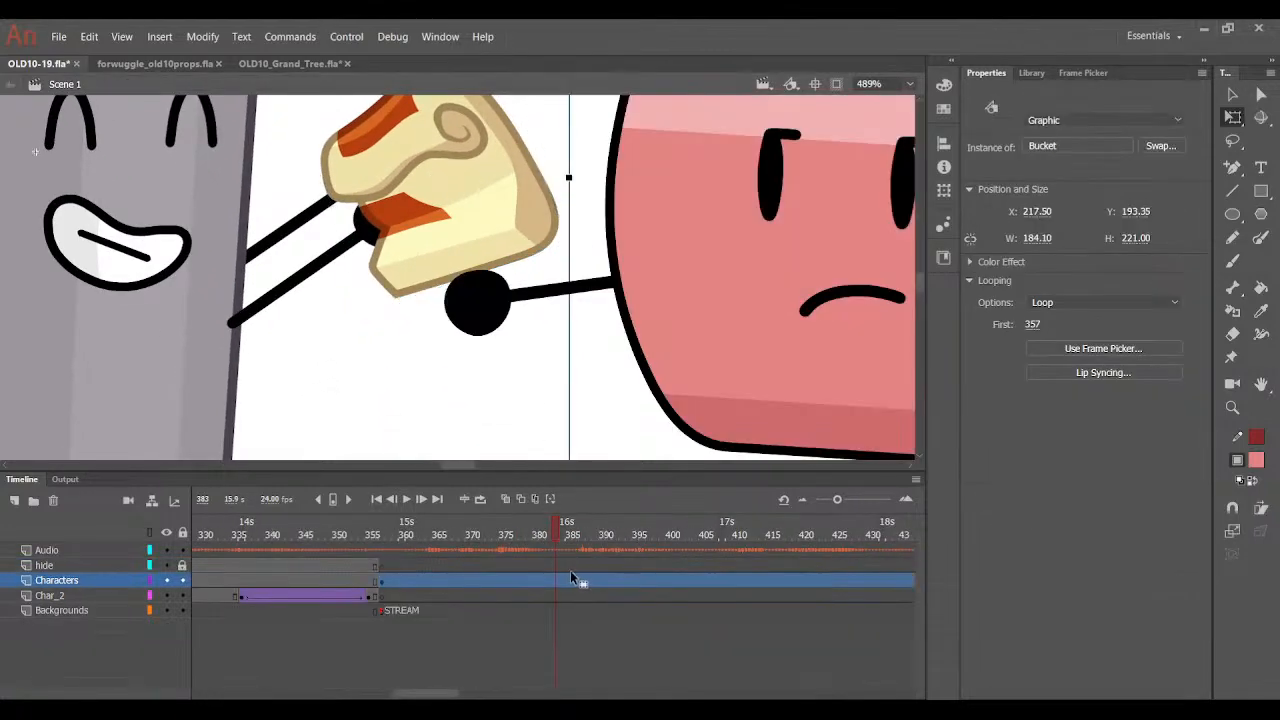
mouse_move(559, 528)
mouse_down()
mouse_move(500, 551)
mouse_move(509, 562)
mouse_move(557, 546)
mouse_move(449, 606)
mouse_move(516, 582)
mouse_move(568, 540)
mouse_up()
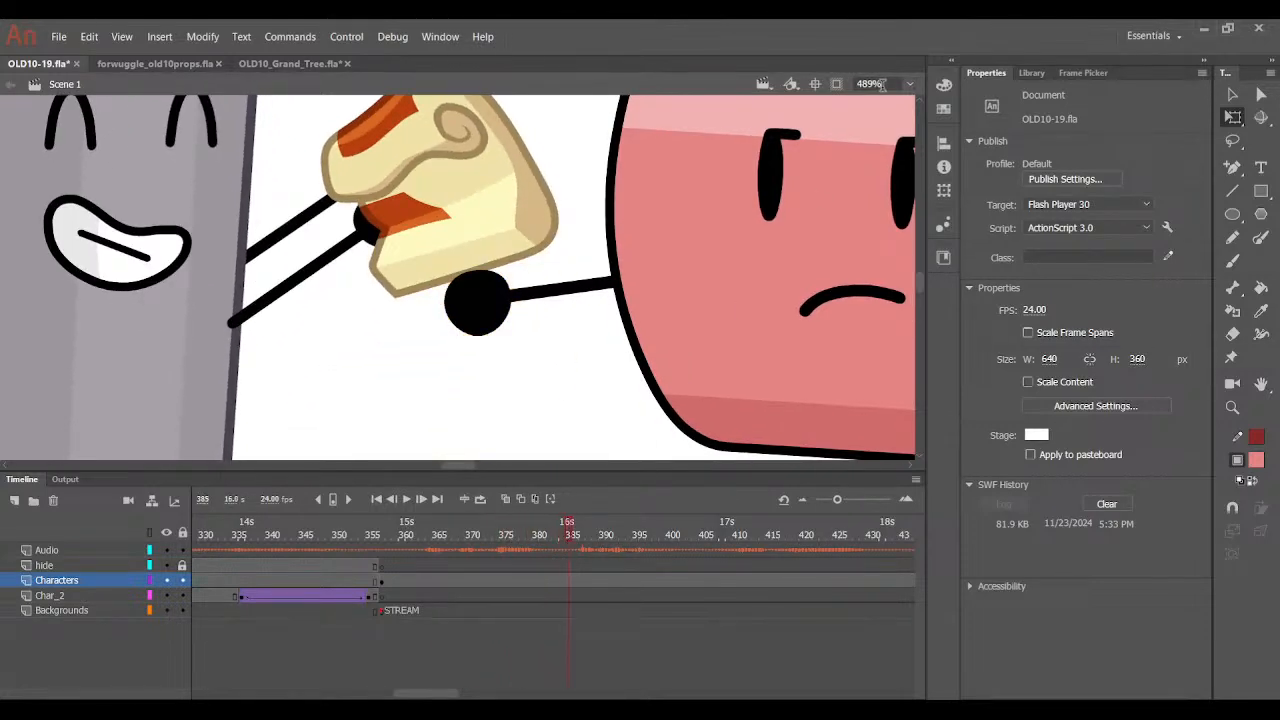
click(912, 88)
click(906, 103)
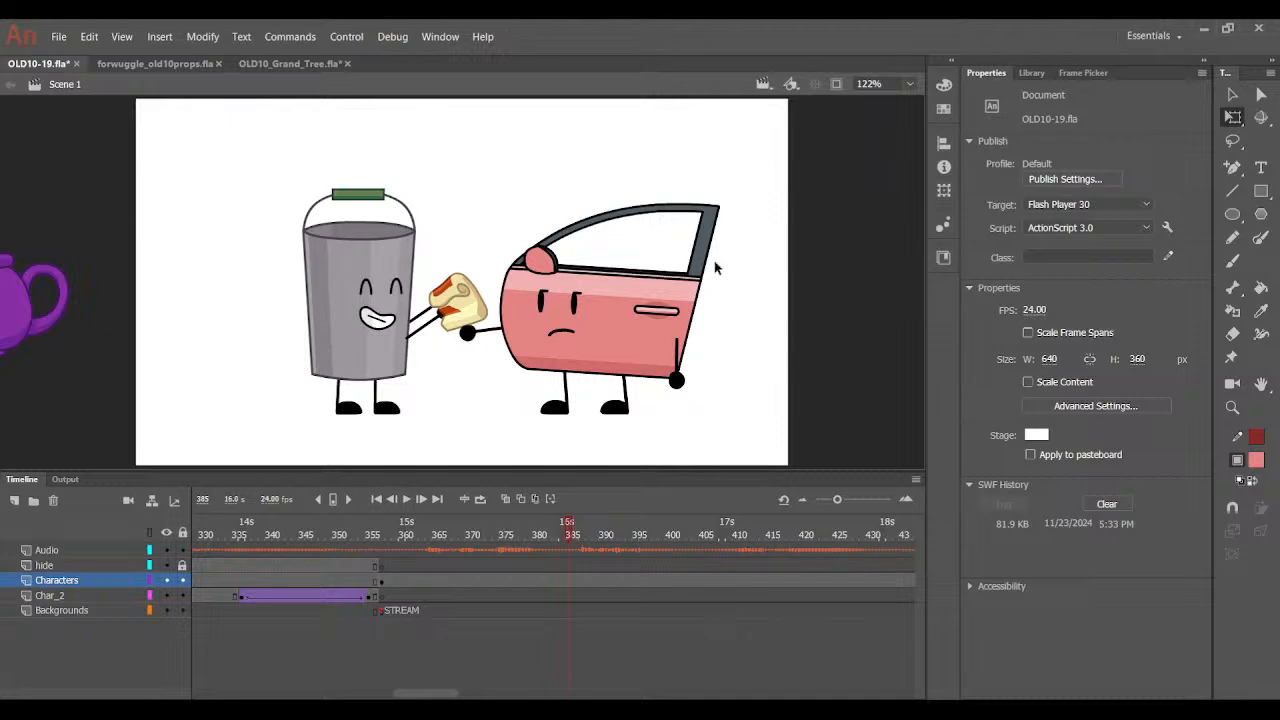
mouse_move(565, 537)
mouse_down()
mouse_move(454, 576)
mouse_move(572, 538)
mouse_move(514, 543)
mouse_move(494, 583)
mouse_move(550, 566)
mouse_move(442, 541)
mouse_move(580, 548)
mouse_up()
In the Bucket symbol, insert keyframes on all layers at frame 388 and flip Bucket with the food item horizontally.
click(412, 352)
double_click(404, 371)
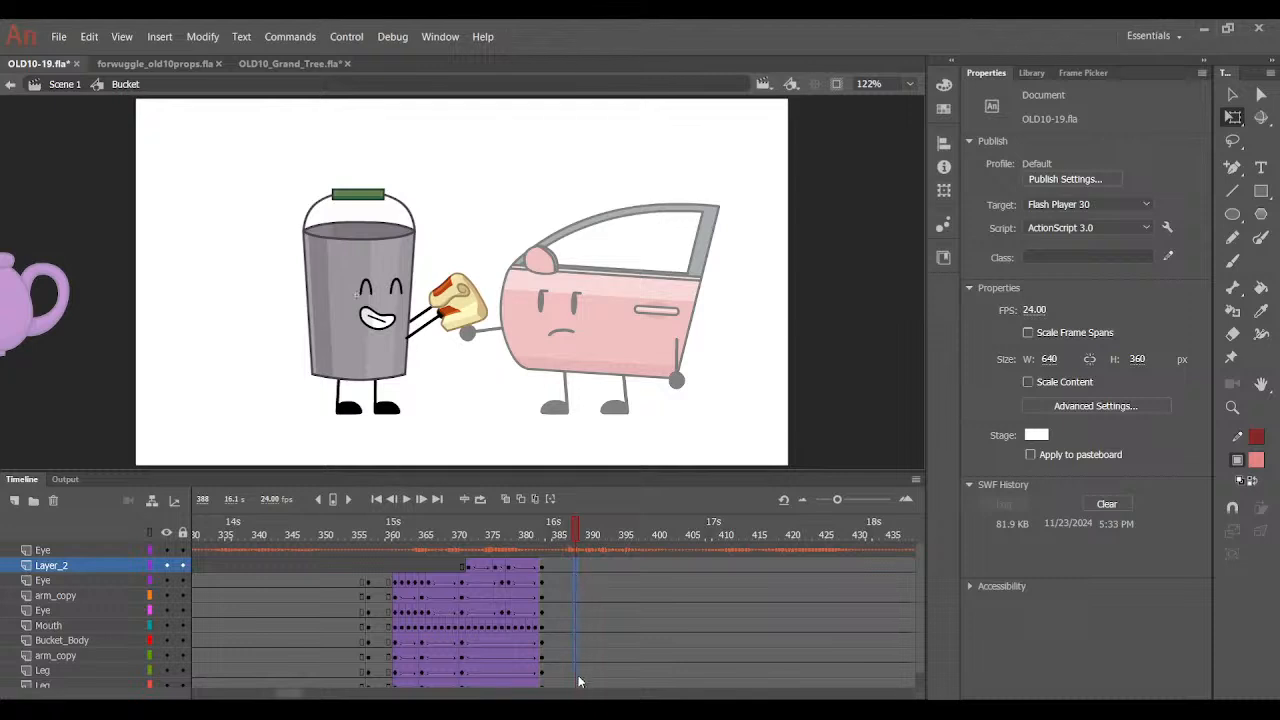
scroll(577, 690, down, 1)
key(ctrl+a)
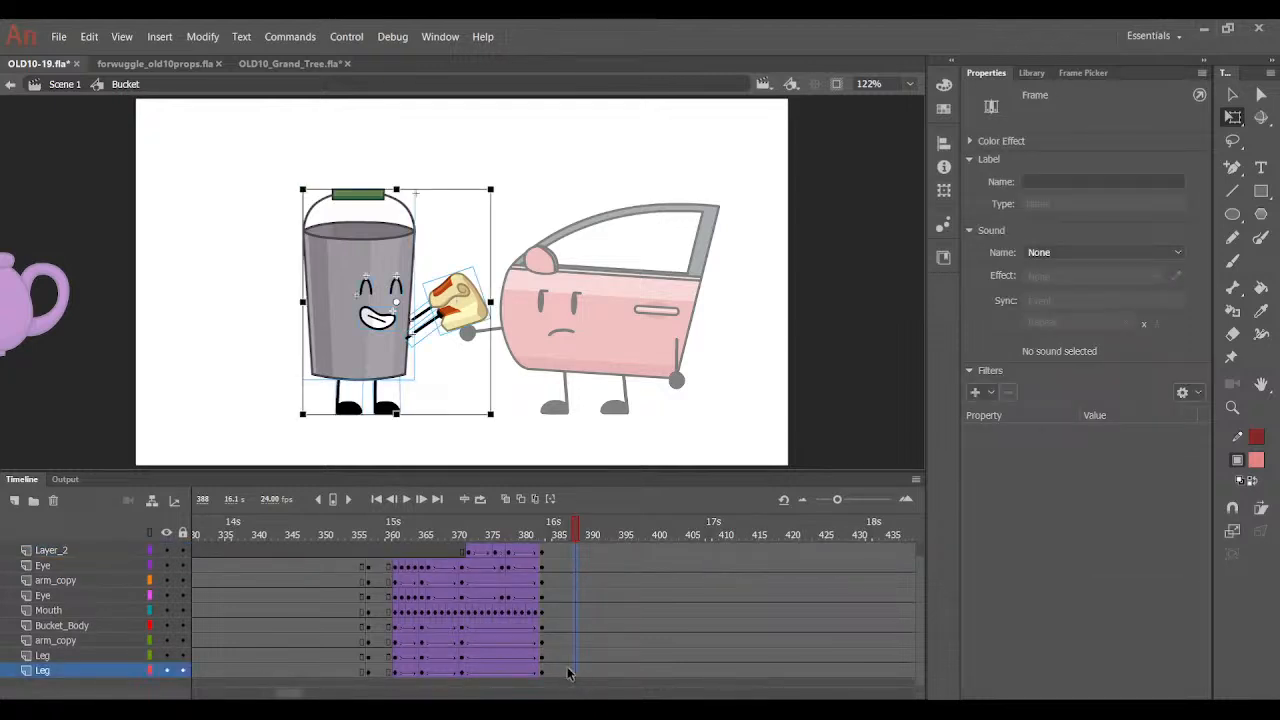
key(F6)
click(462, 400)
drag(221, 159, 568, 462)
key(ctrl+shift+h)
Move the whole flipped Bucket away from Car Door at frame 388 so it stands near its previous spot.
drag(414, 357, 358, 357)
drag(575, 531, 575, 543)
drag(175, 134, 515, 466)
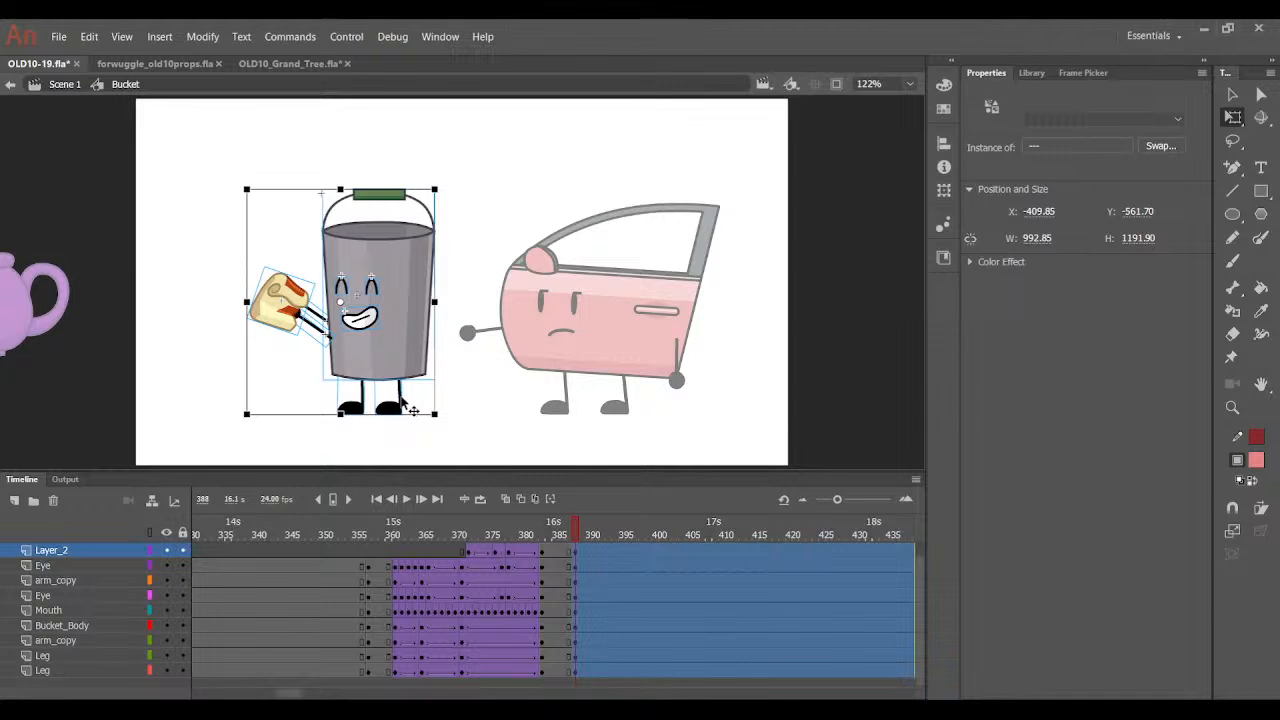
key(Left)
key(Left)
key(Left)
key(Left)
key(Left)
key(Left)
key(Left)
key(Left)
key(Left)
click(545, 371)
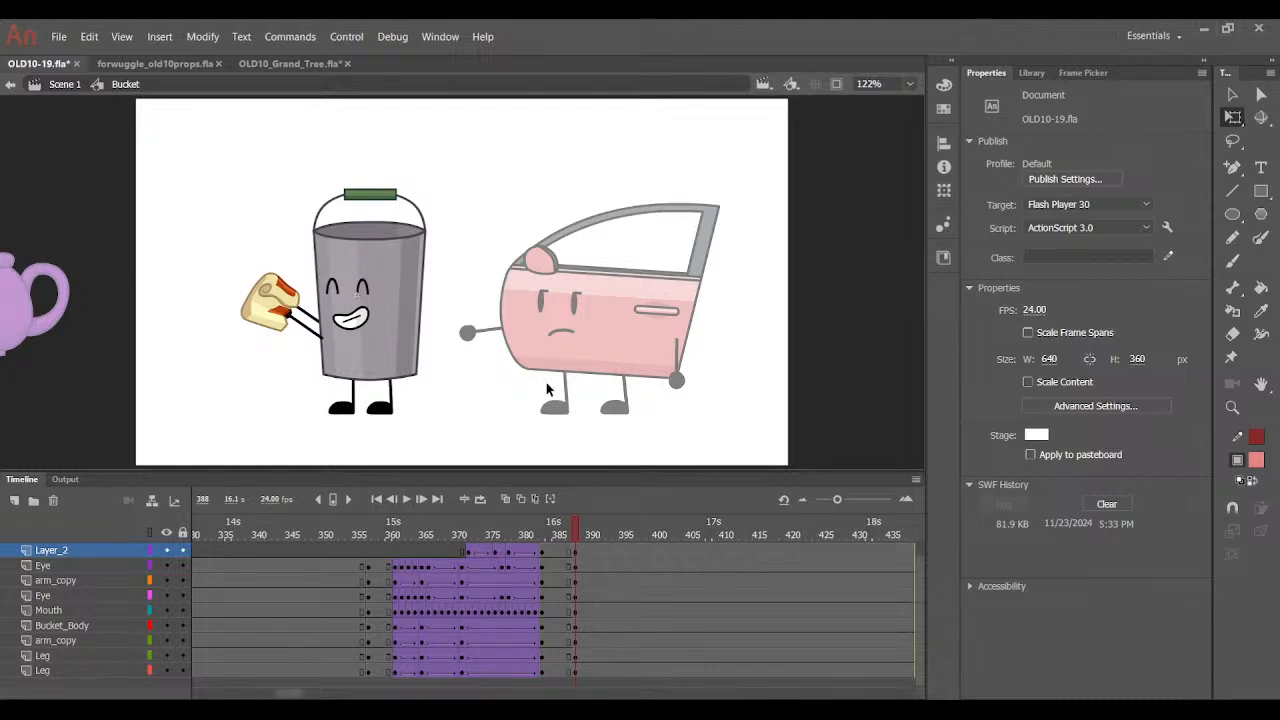
Tilt Bucket's upper body, arms and food item slightly clockwise, excluding the legs, and adjust the body's position over the legs.
drag(213, 193, 552, 329)
drag(436, 394, 436, 402)
key(ctrl+equal)
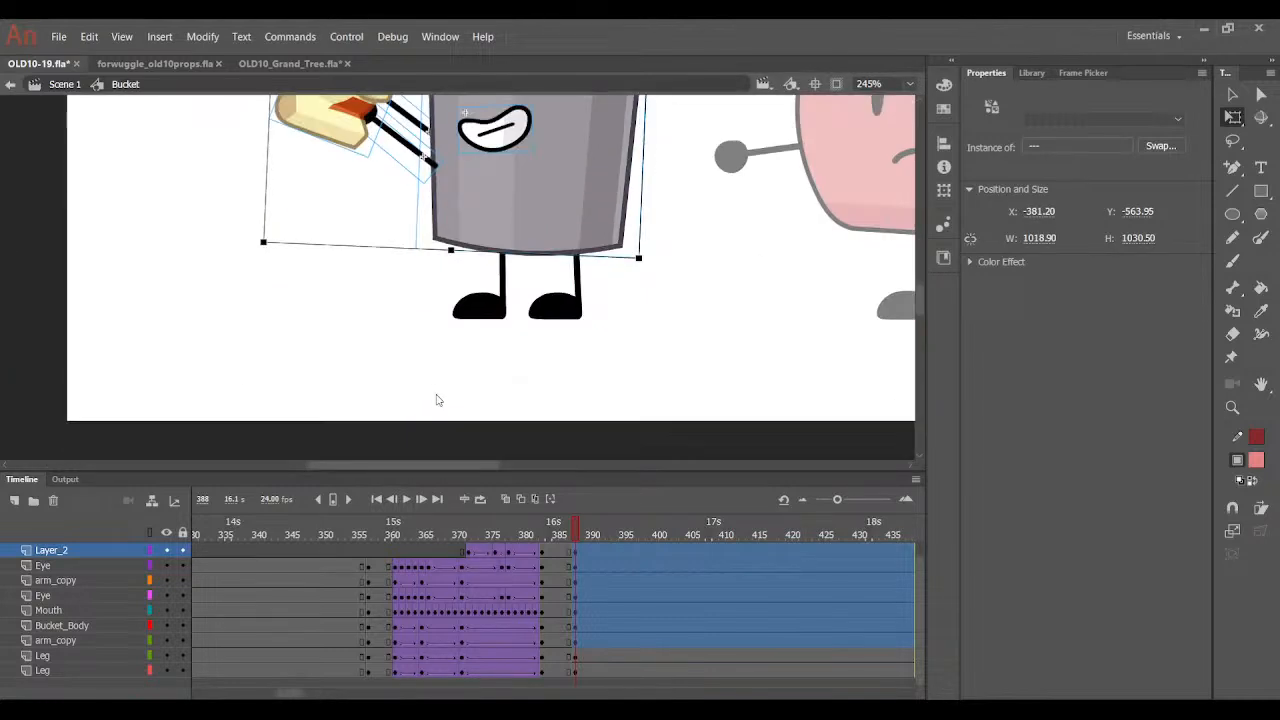
scroll(780, 303, up, 2)
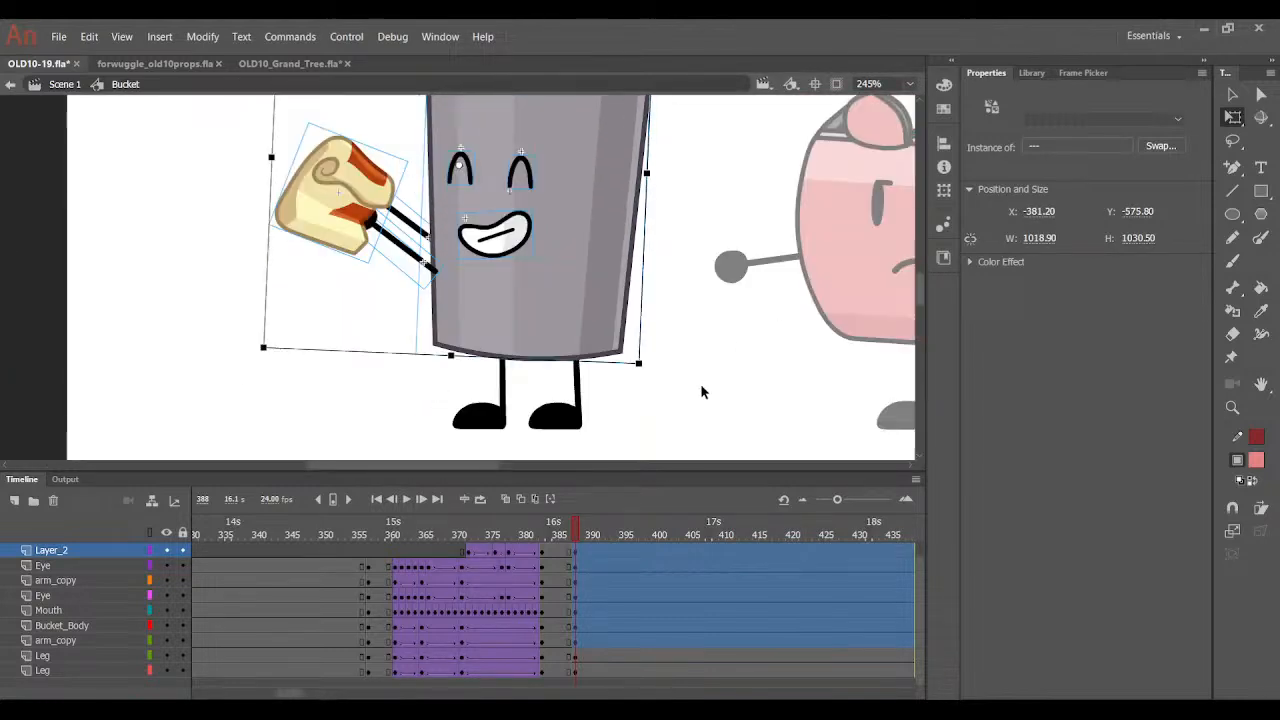
click(567, 534)
click(574, 534)
drag(282, 287, 615, 445)
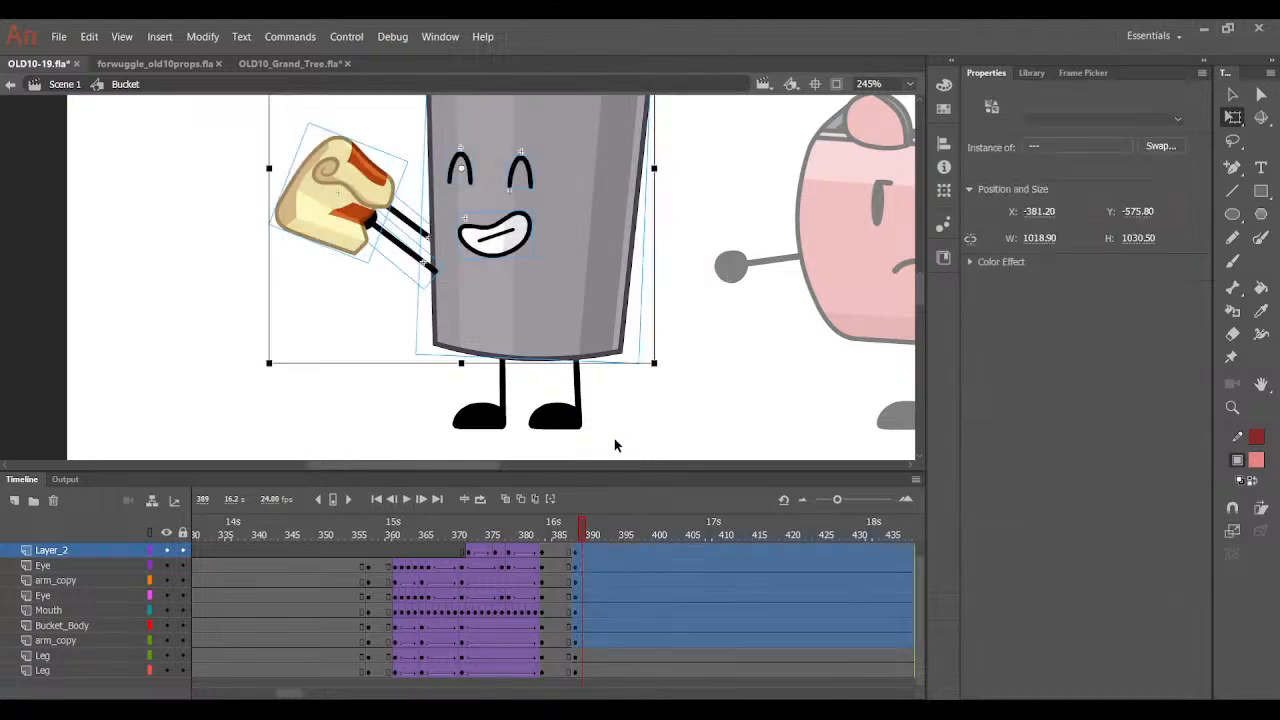
drag(664, 369, 661, 384)
drag(569, 313, 570, 313)
drag(663, 380, 662, 385)
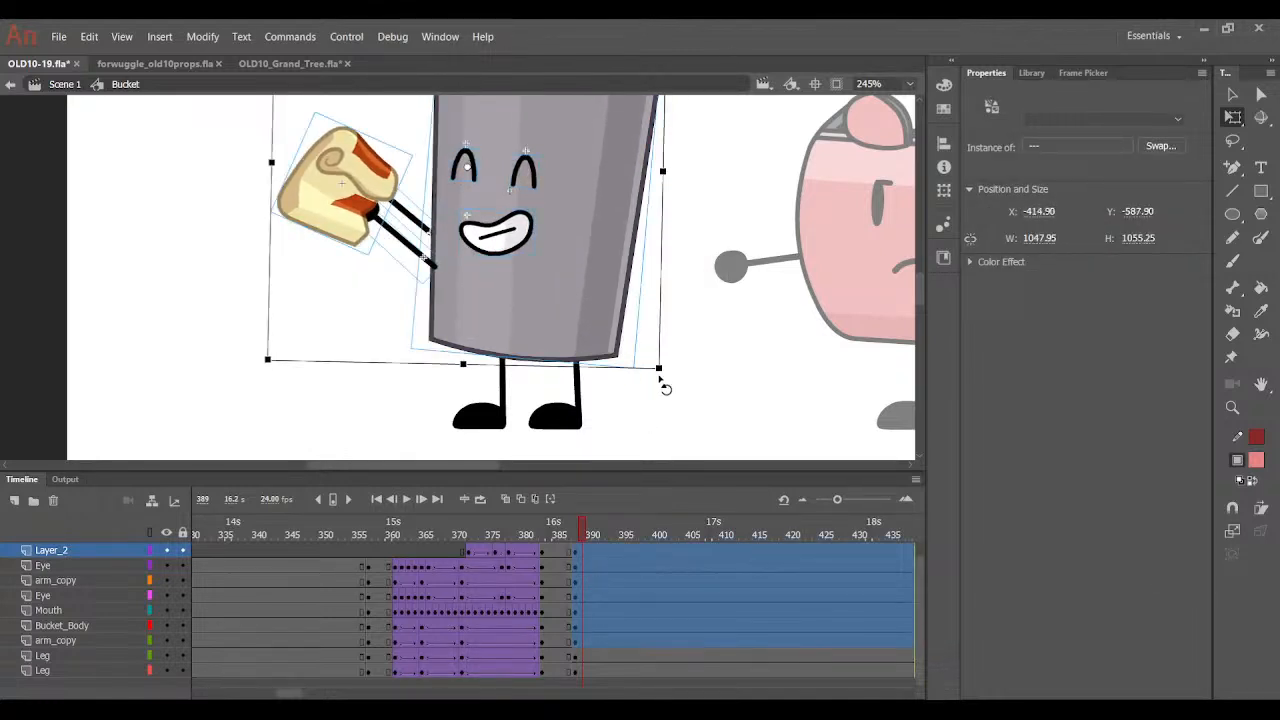
click(667, 389)
Set Bucket's front arm to pose 18 at frame 388, then move and rotate it to reach toward Car Door.
click(378, 172)
click(406, 216)
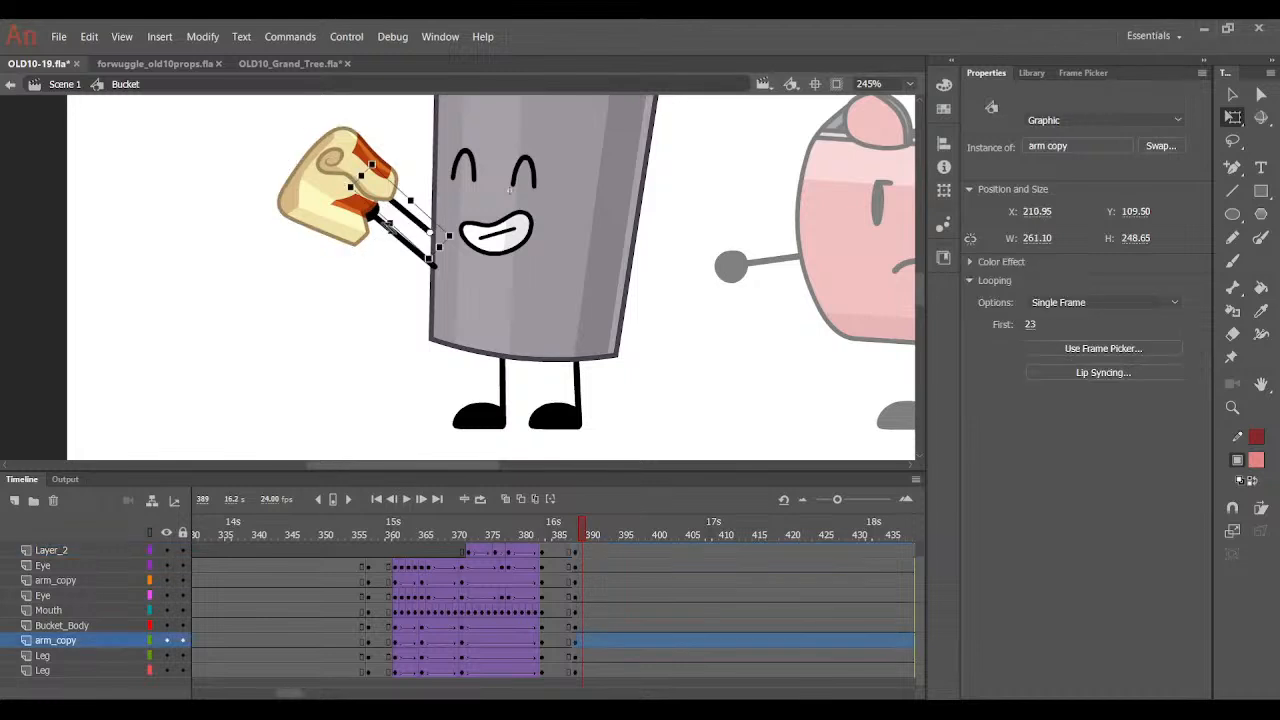
click(389, 239)
click(398, 238)
drag(345, 222, 553, 299)
click(1083, 73)
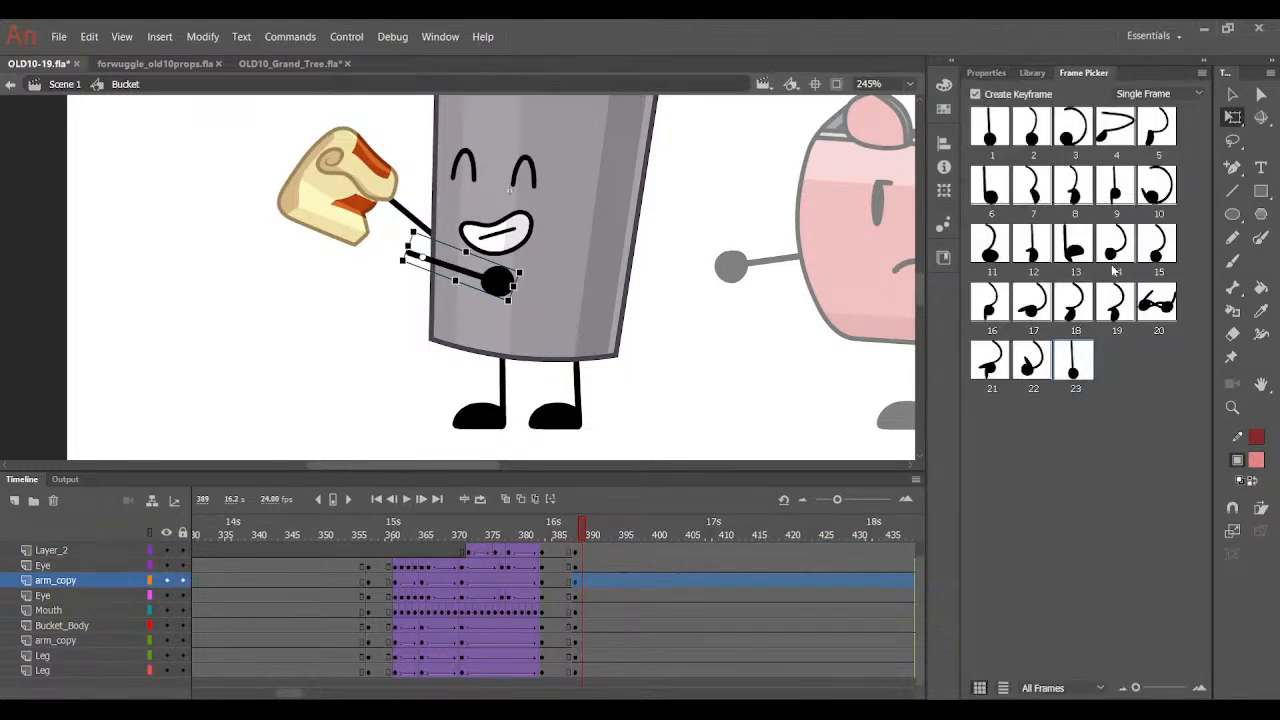
click(1080, 300)
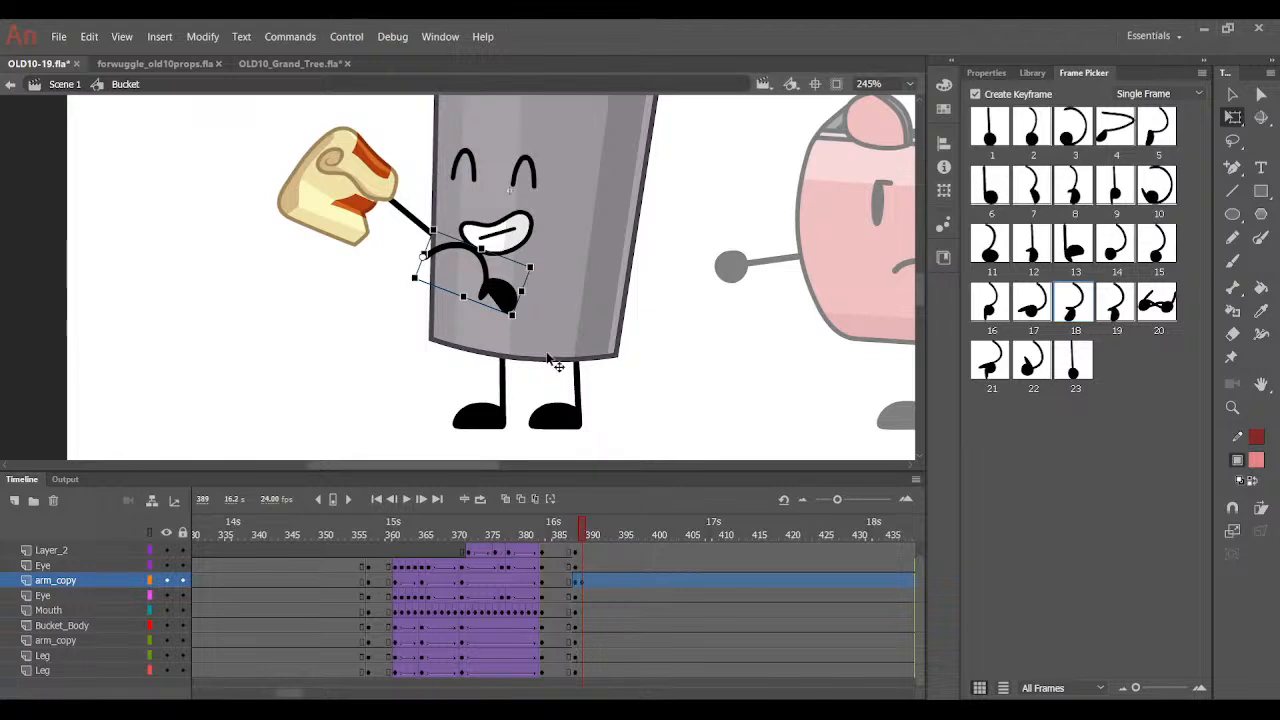
click(575, 580)
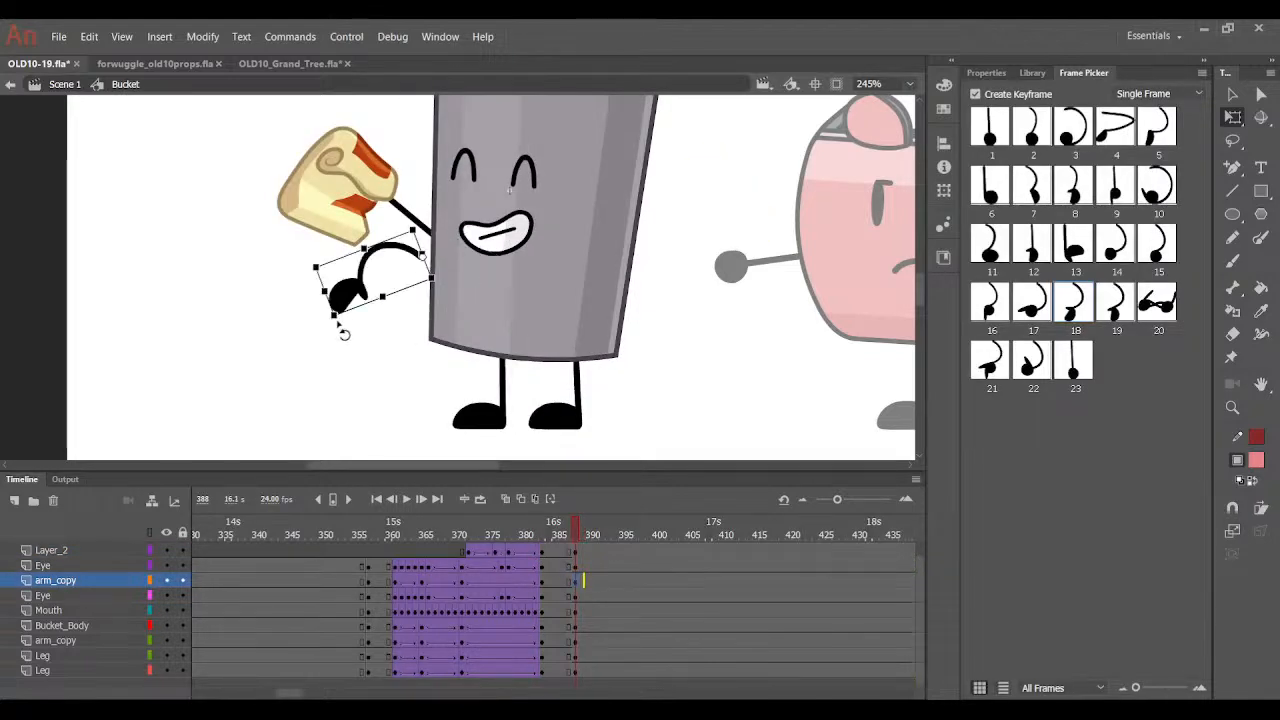
drag(343, 333, 730, 210)
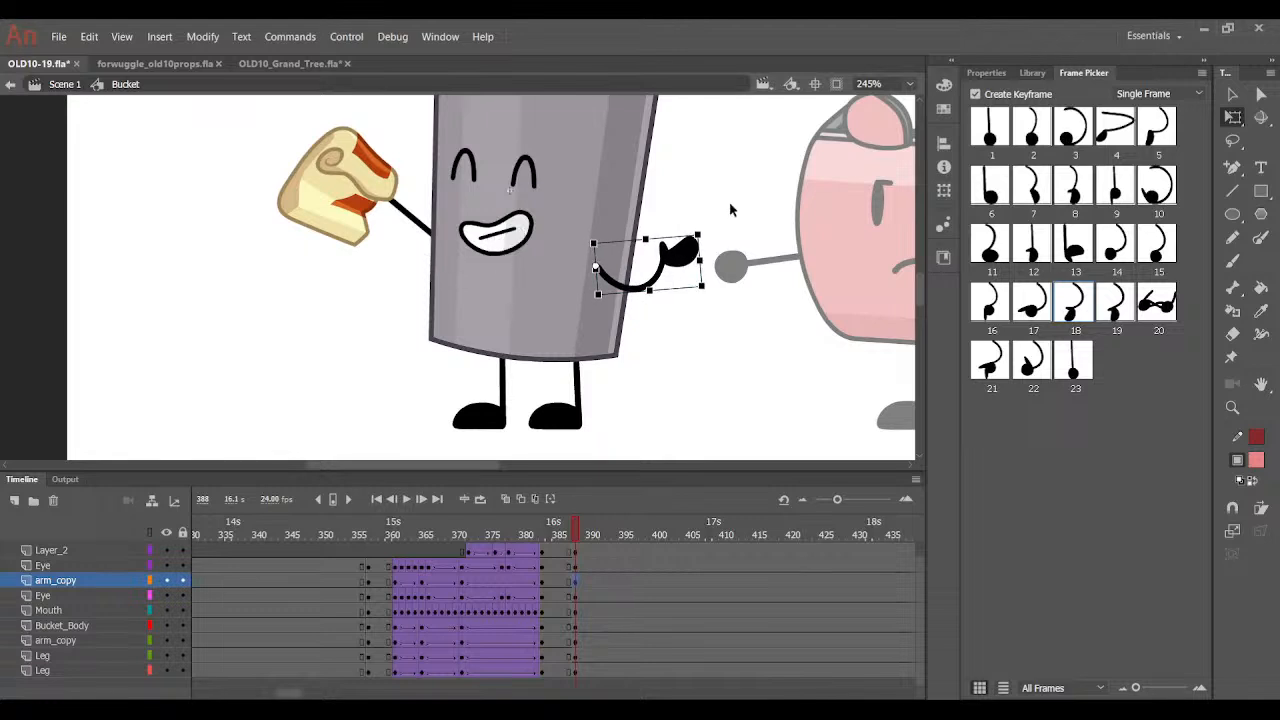
click(730, 210)
At frame 388, set both of Bucket's eyes to pose 4 and shift the eyes and mouth slightly toward Car Door.
click(464, 162)
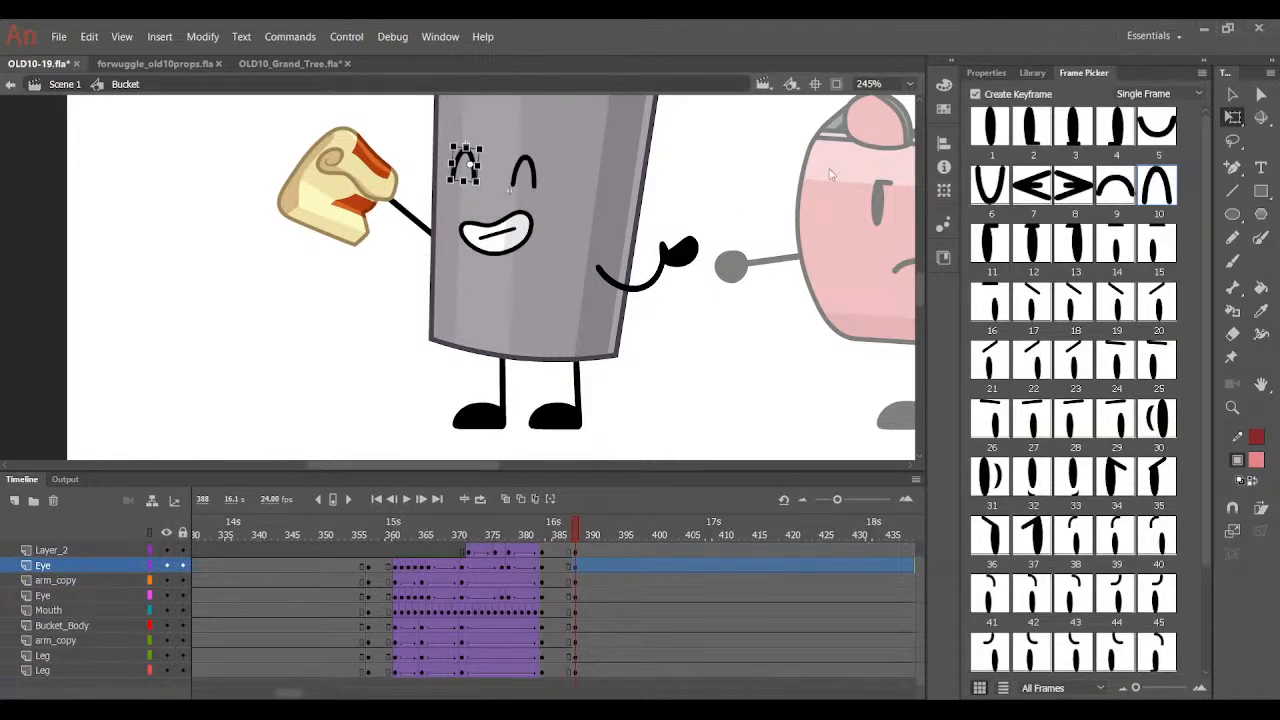
click(1115, 127)
click(524, 170)
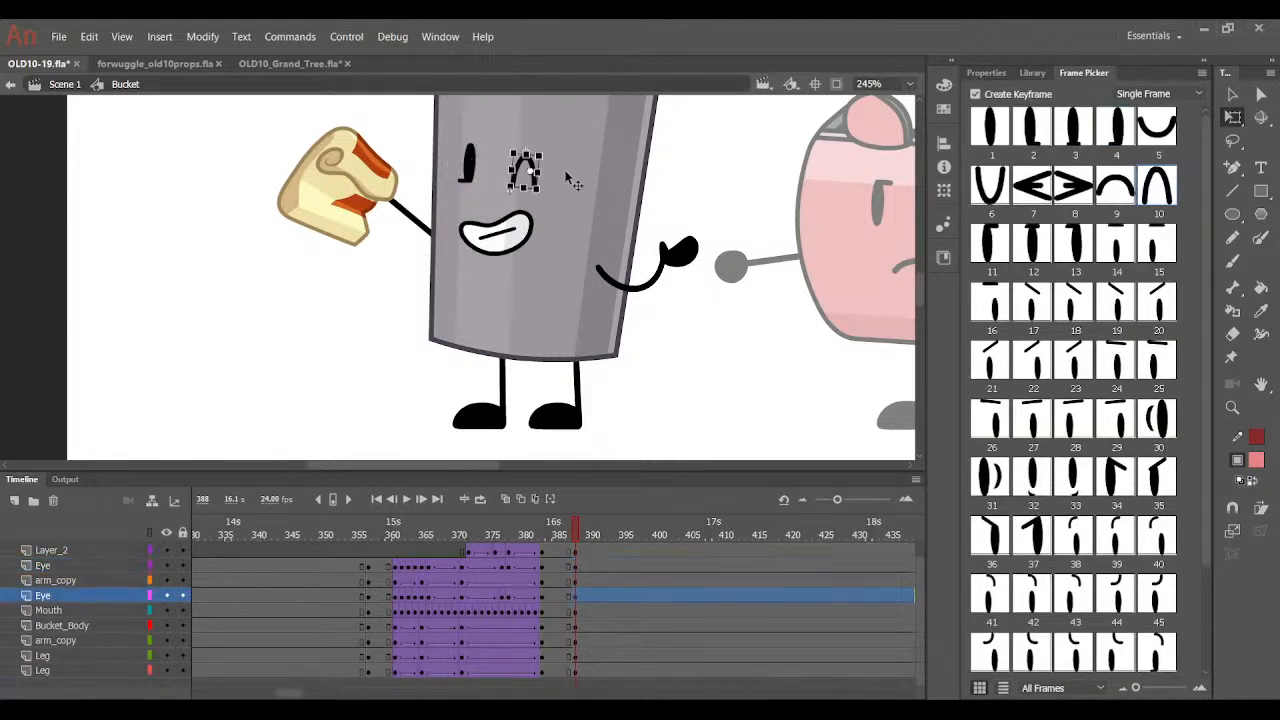
click(1128, 130)
shift+click(470, 170)
shift+click(492, 230)
drag(485, 240, 498, 241)
key(Escape)
click(740, 200)
click(505, 432)
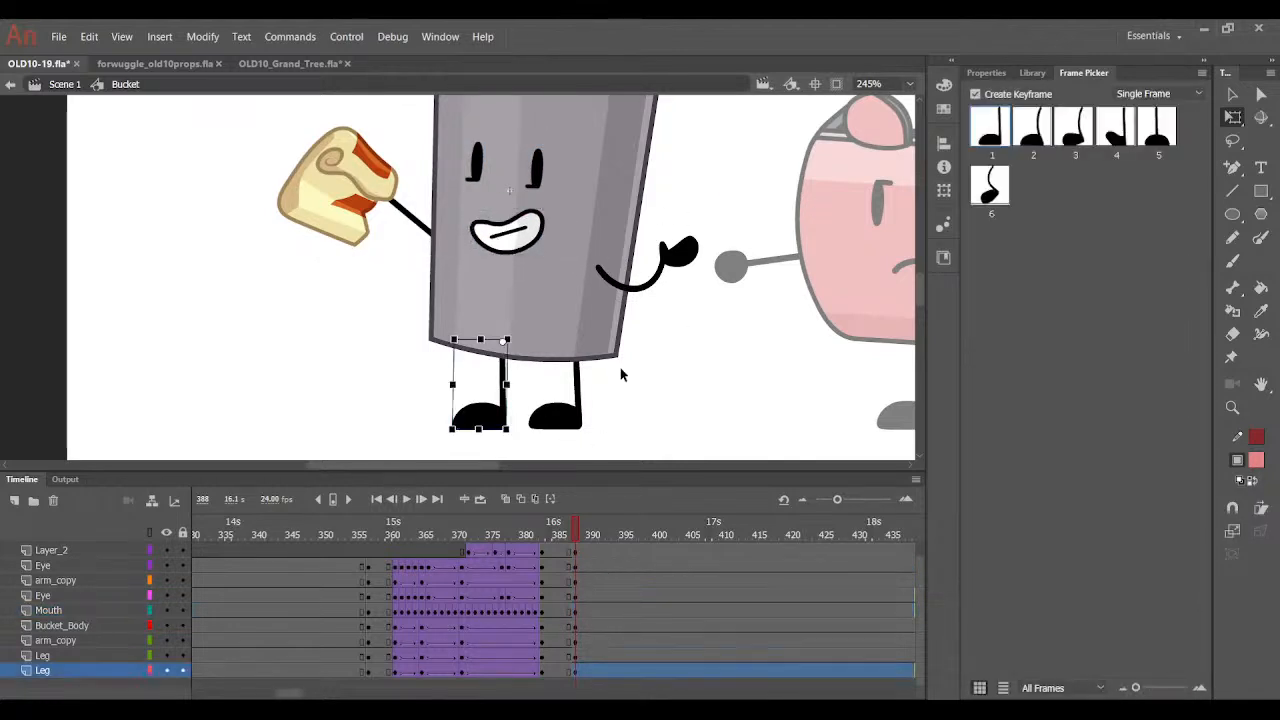
click(661, 411)
Move Bucket's front arm slightly toward Car Door, and nudge the whole Bucket with the food item away from Car Door.
mouse_move(582, 532)
mouse_down()
mouse_move(560, 532)
mouse_move(581, 528)
mouse_up()
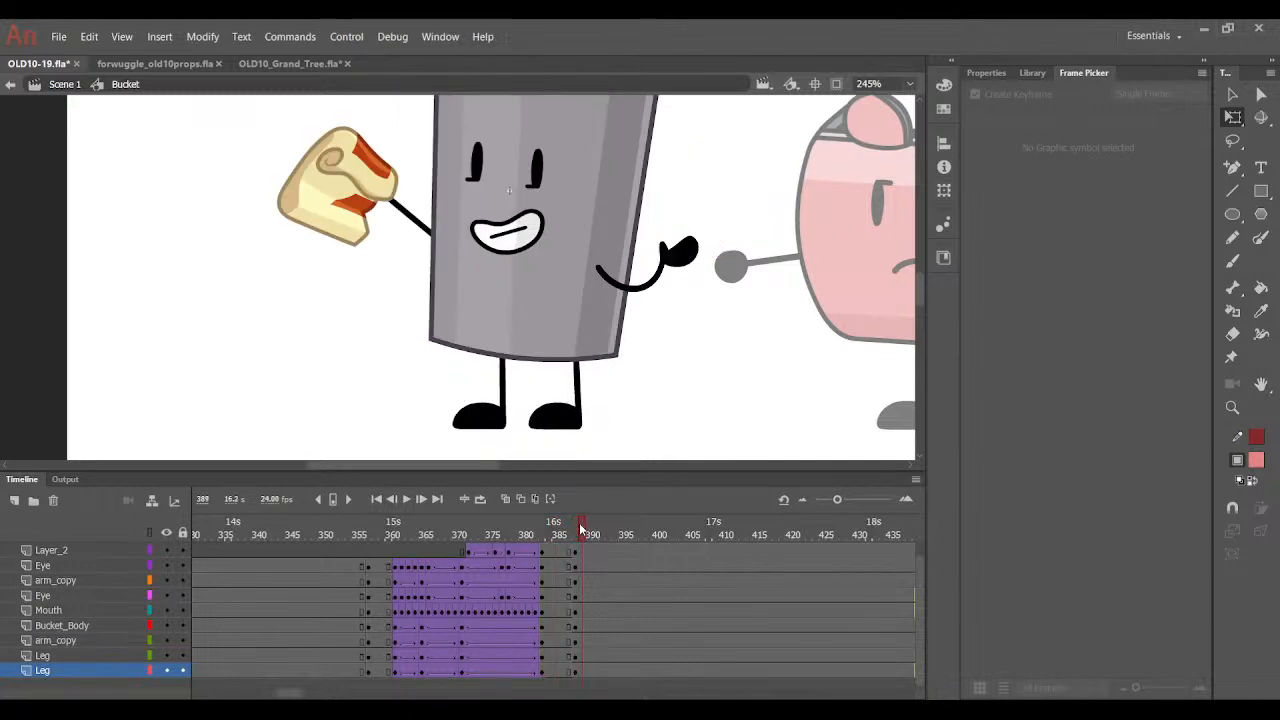
drag(686, 249, 697, 245)
click(749, 186)
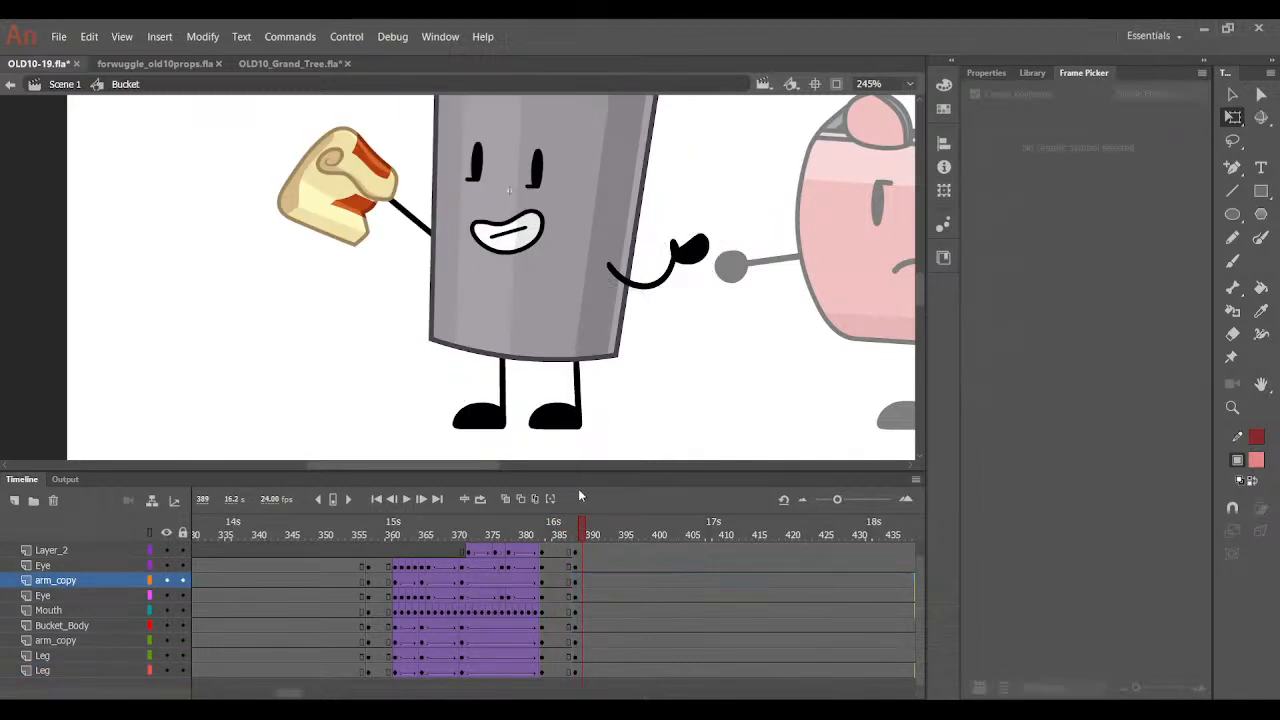
drag(256, 458, 747, 104)
key(shift+Left)
key(shift+Left)
click(680, 380)
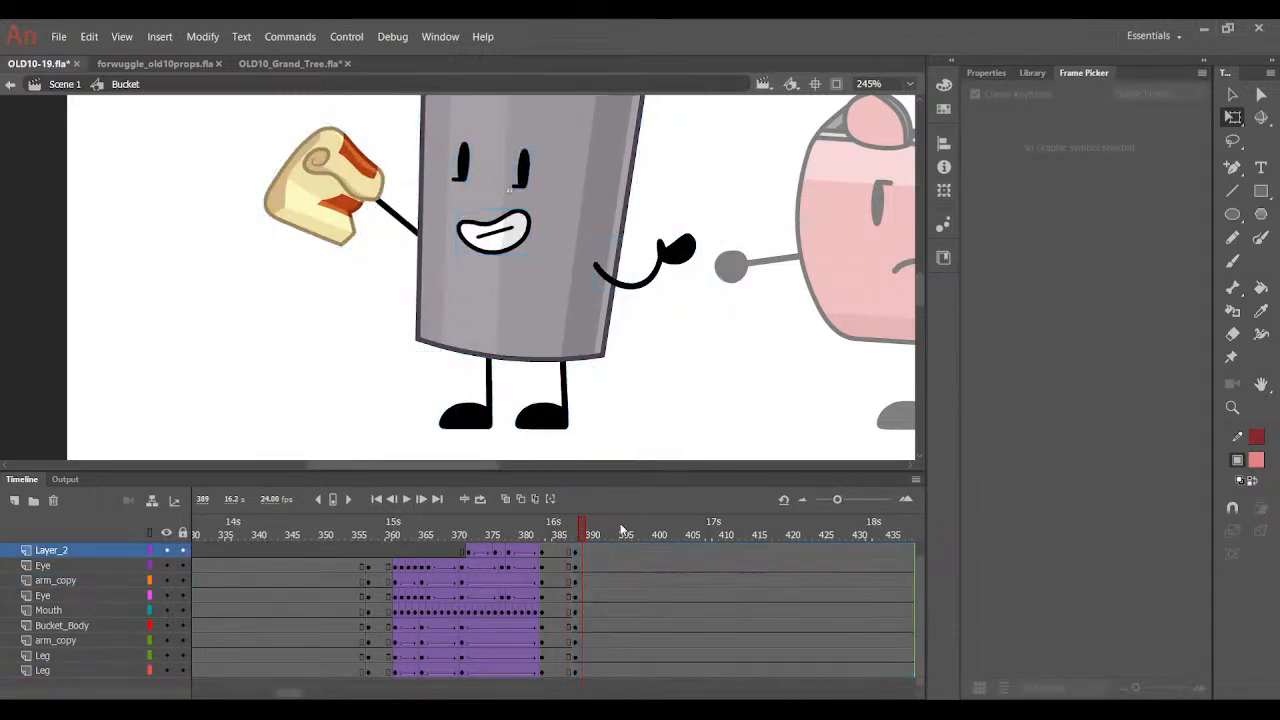
mouse_move(582, 529)
mouse_down()
mouse_move(564, 529)
mouse_move(576, 530)
mouse_up()
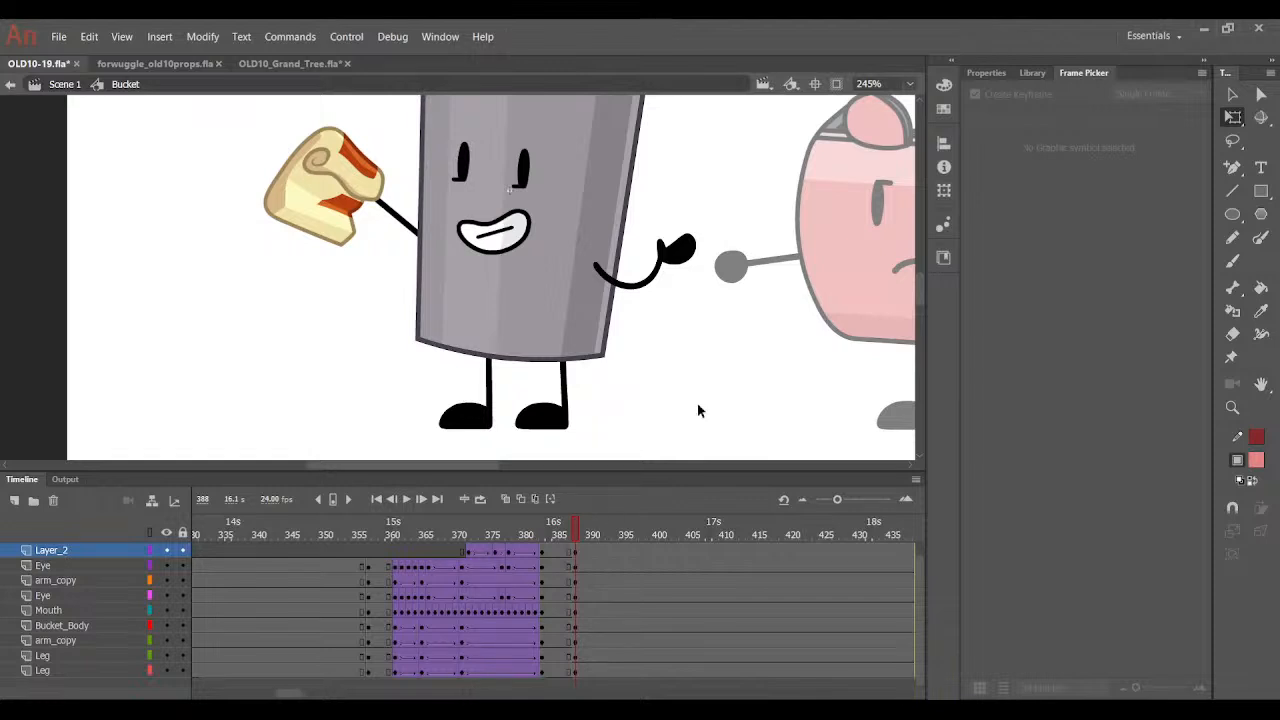
drag(553, 519, 562, 676)
scroll(556, 555, up, 1)
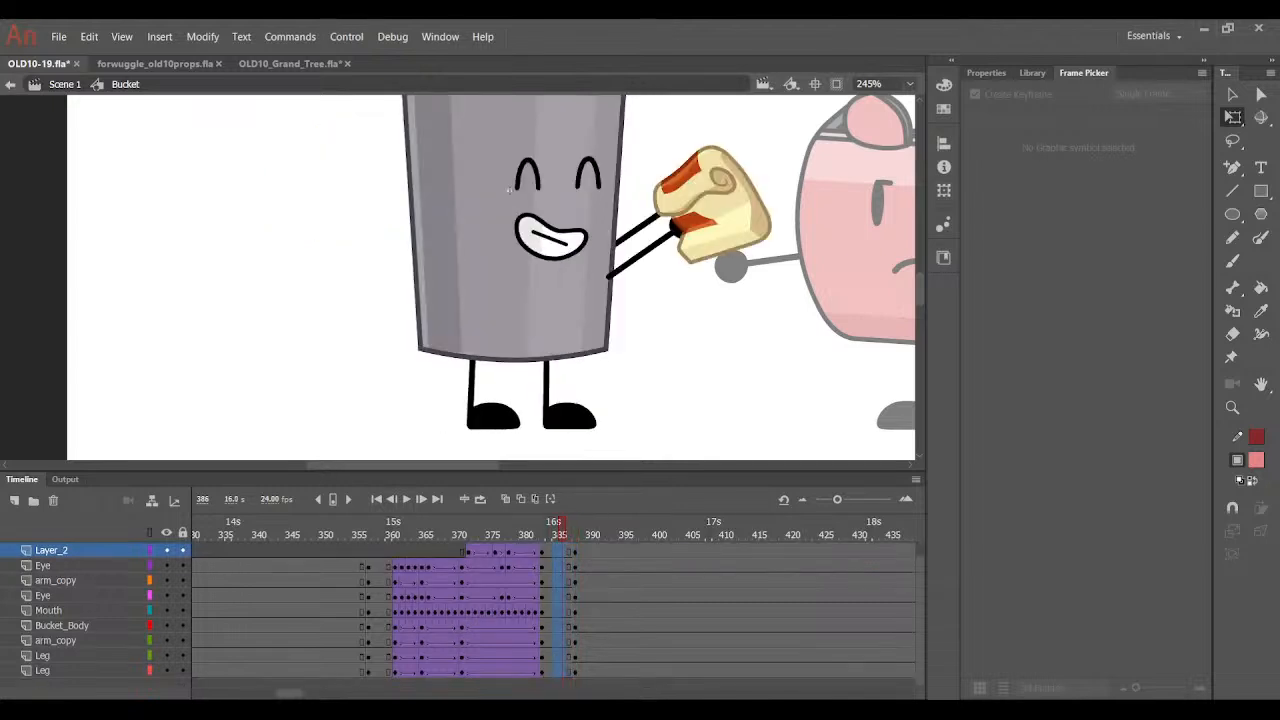
click(577, 533)
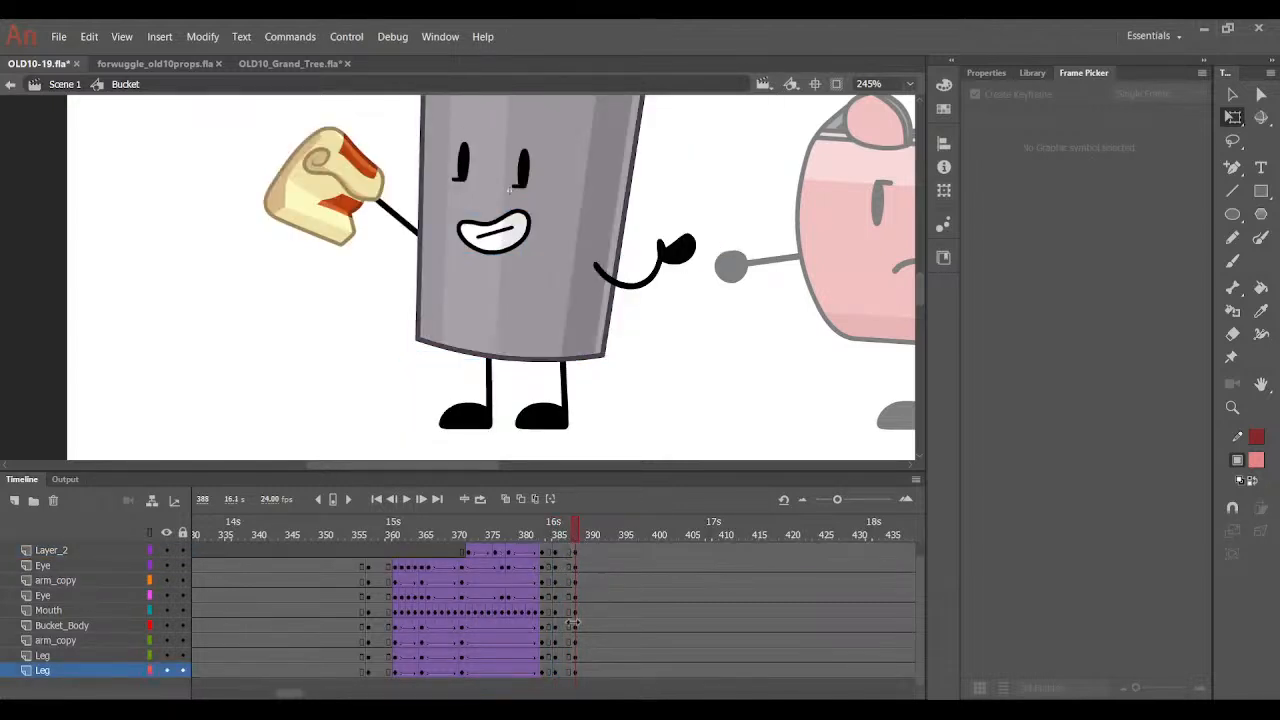
key(ctrl+z)
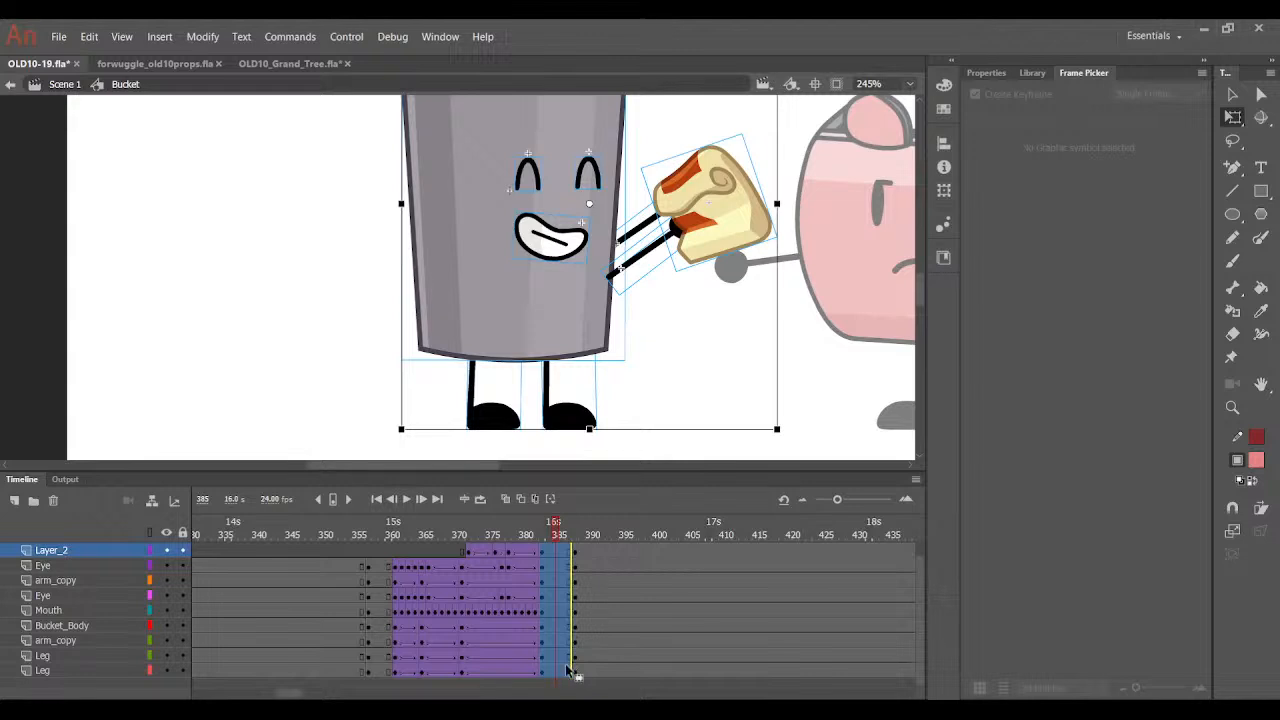
Insert keyframes on all of Bucket's layers at frames 387 and 384.
click(564, 657)
drag(566, 676, 571, 568)
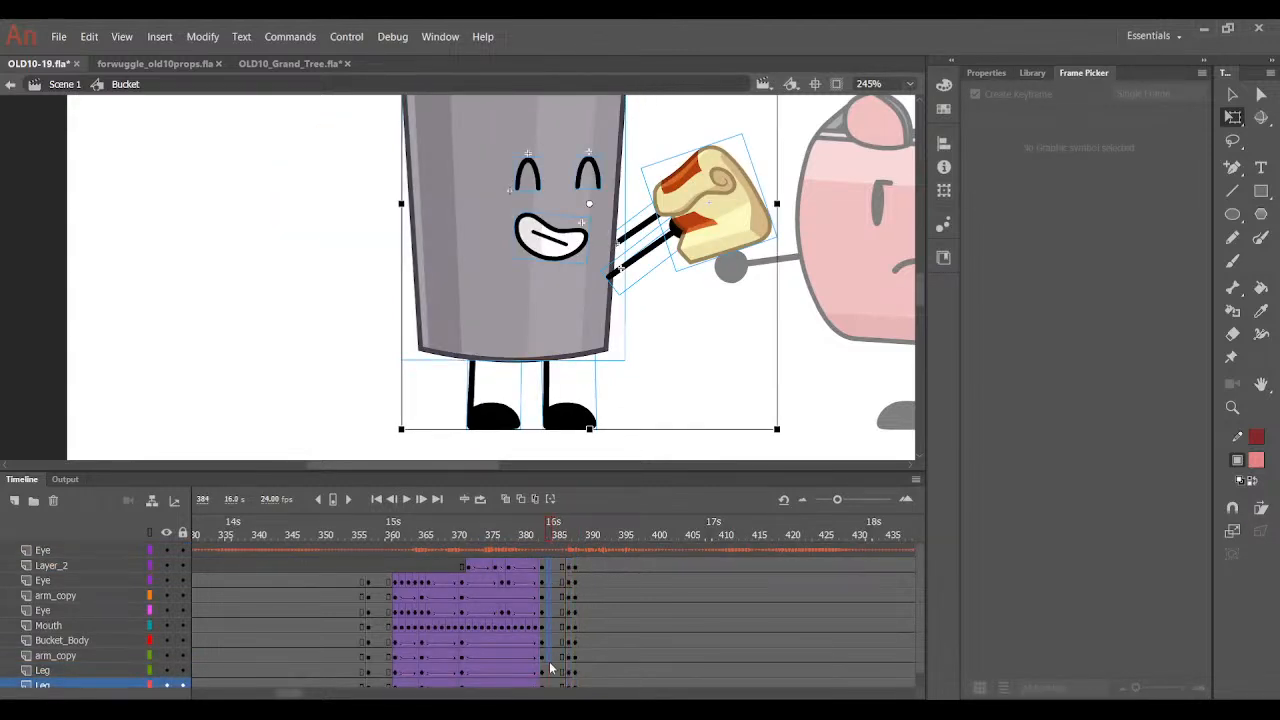
drag(548, 572, 549, 698)
At frame 387, slant Bucket's legs backward and tilt the upper body, arms and food item clockwise, lowered over the legs.
click(569, 529)
drag(410, 428, 729, 385)
drag(496, 343, 481, 350)
click(606, 316)
drag(366, 305, 862, 22)
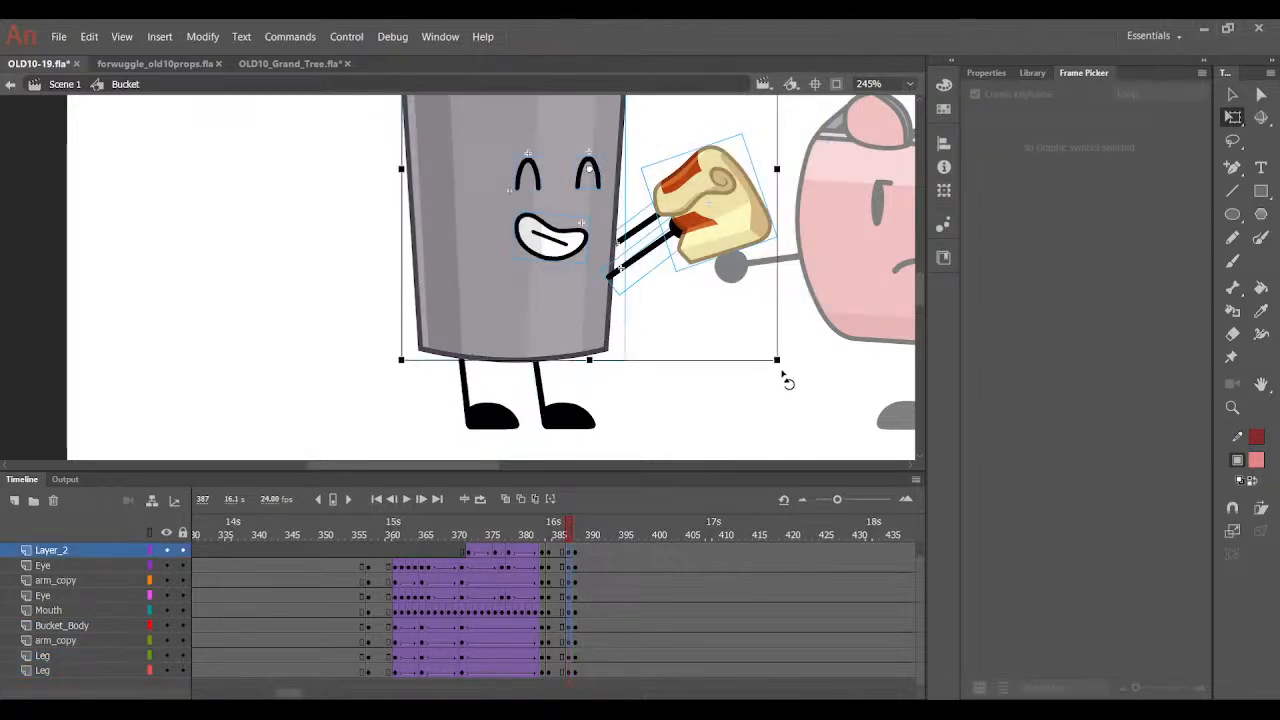
drag(785, 378, 765, 400)
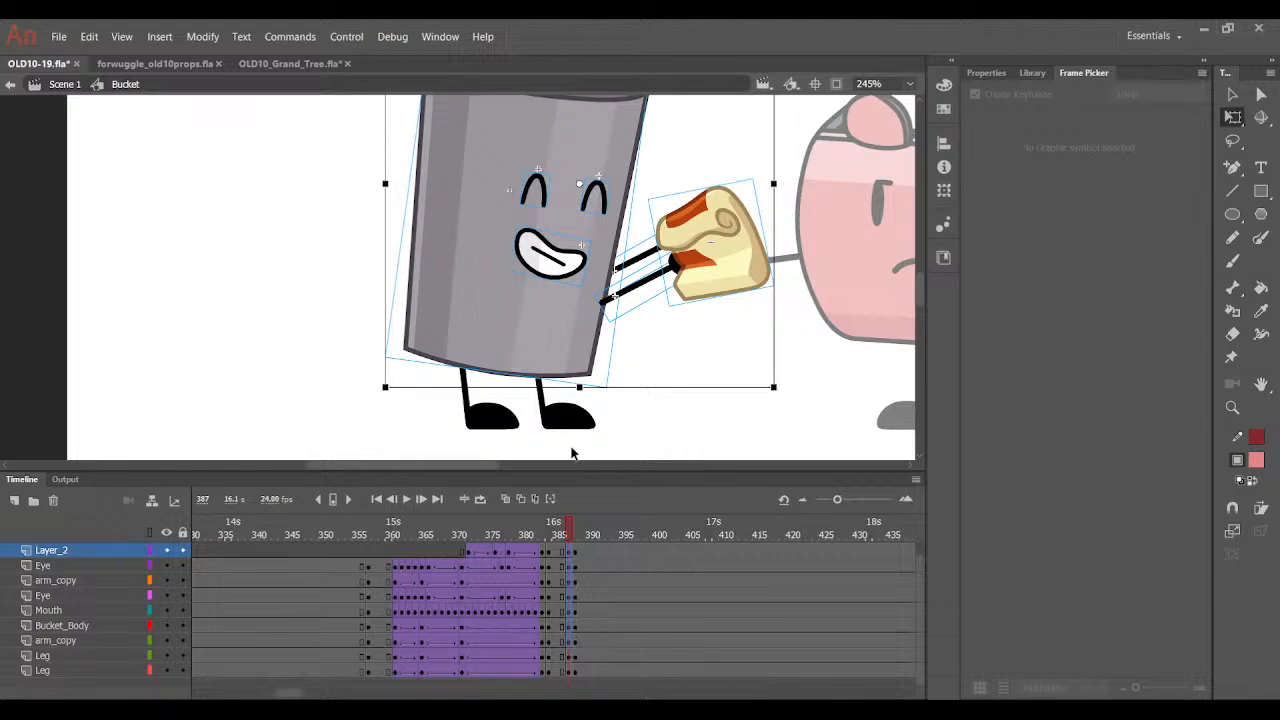
Apply classic tweens on all layers between frames 384 and 387.
click(560, 560)
click(558, 670)
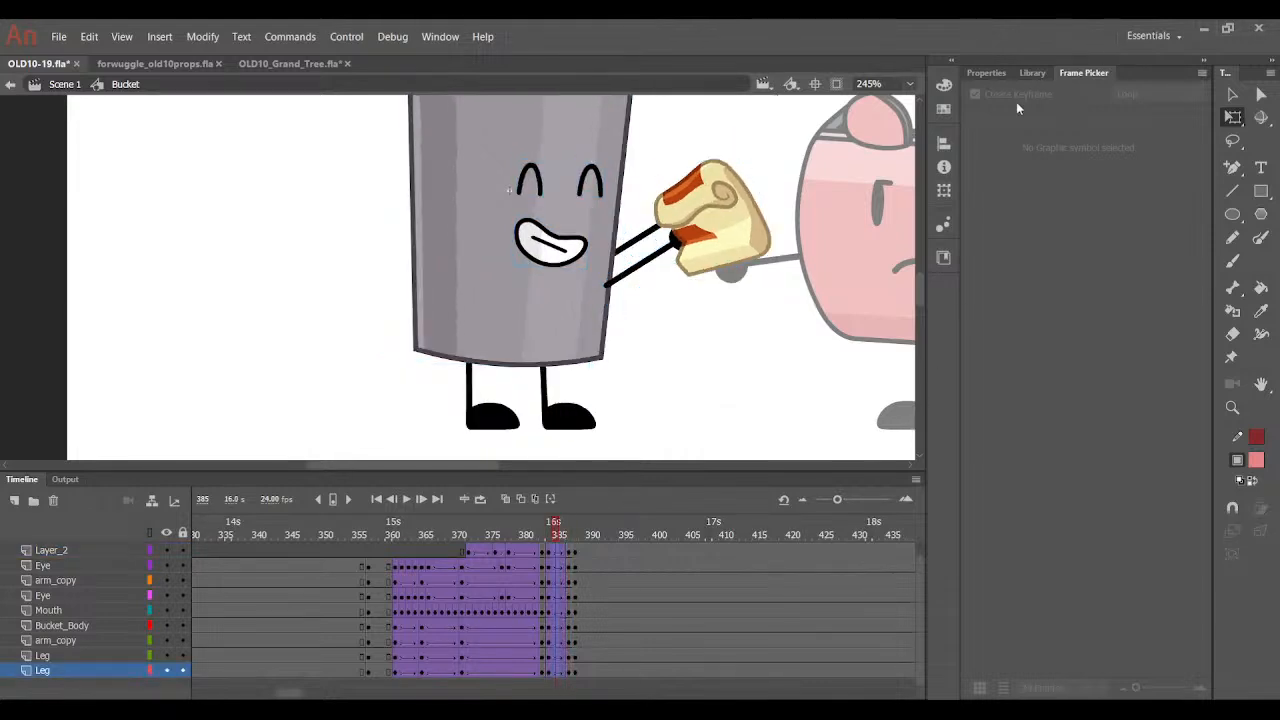
click(984, 73)
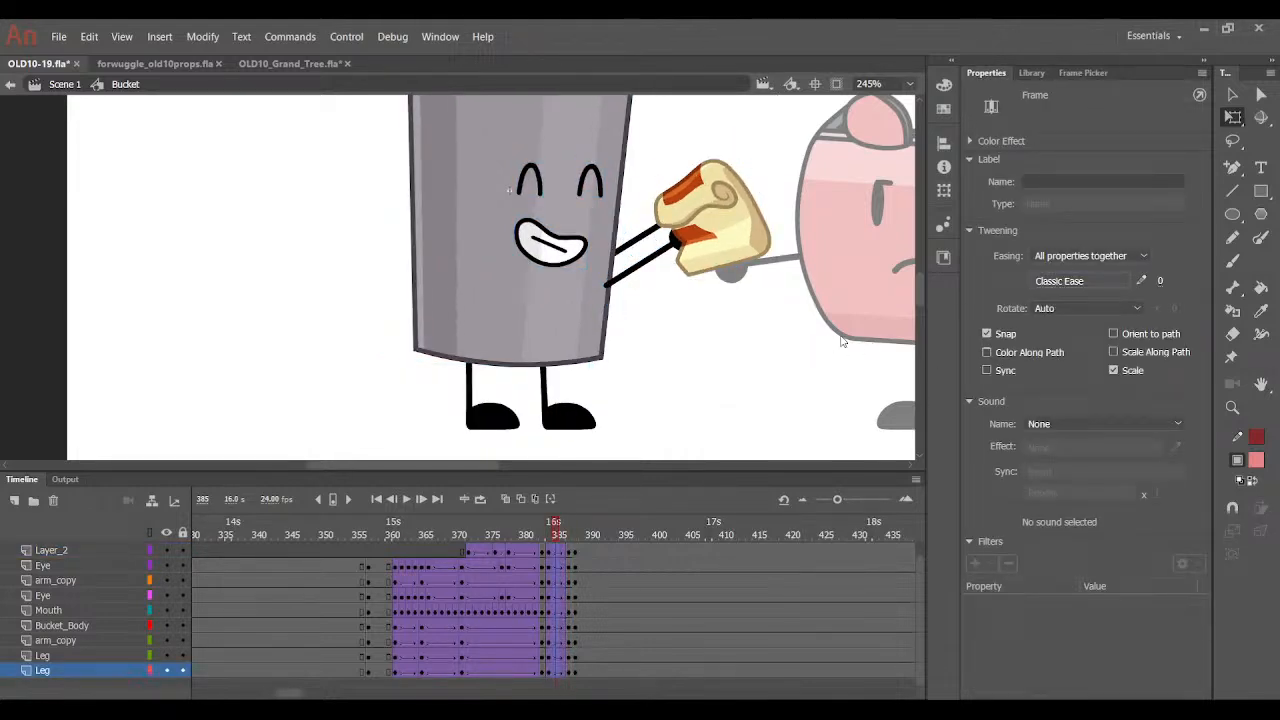
Insert keyframes on all of Bucket's layers at frame 394.
drag(557, 530, 628, 550)
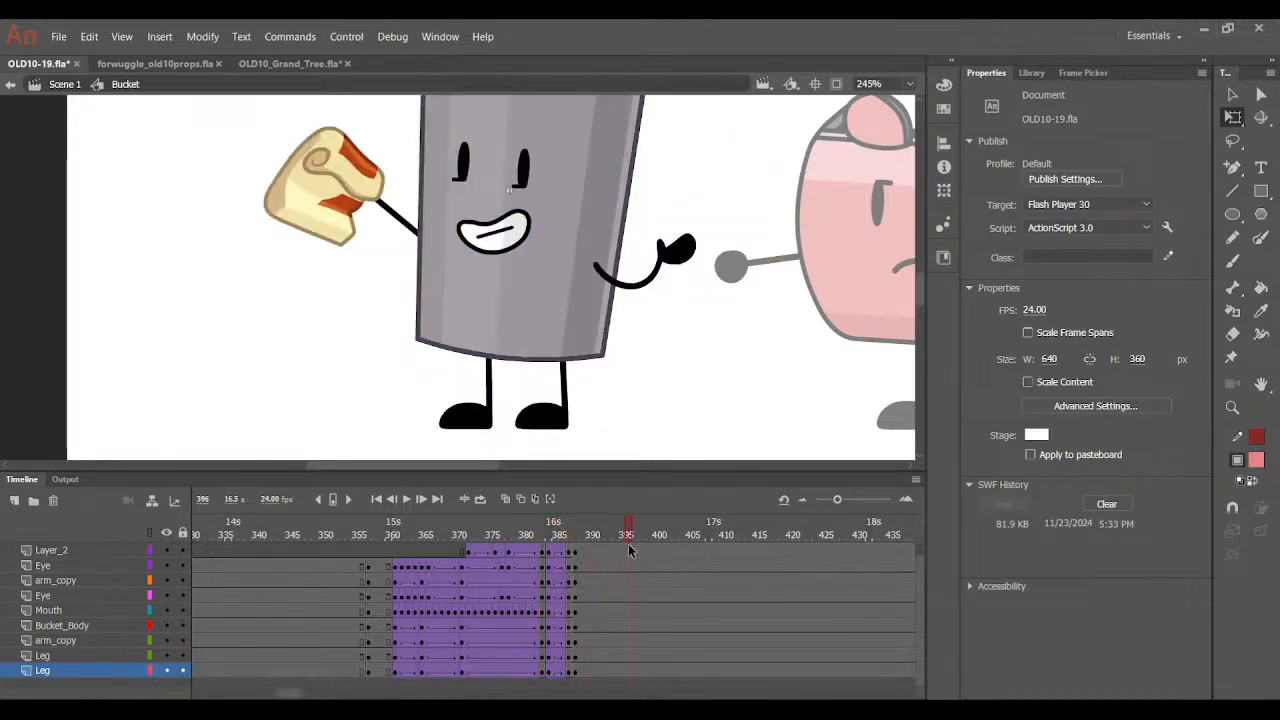
drag(630, 691, 616, 685)
key(F6)
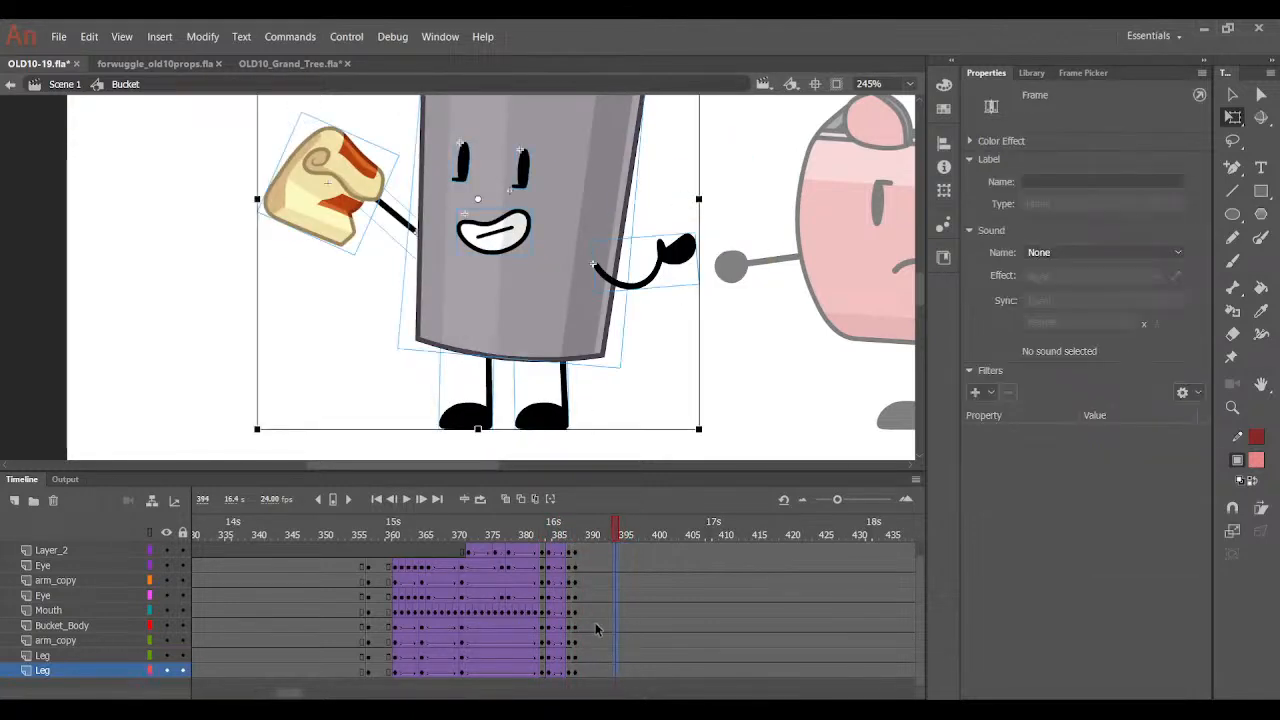
At frame 388, tilt Bucket's upper body, arms and food item counter-clockwise over the legs.
click(569, 526)
click(576, 530)
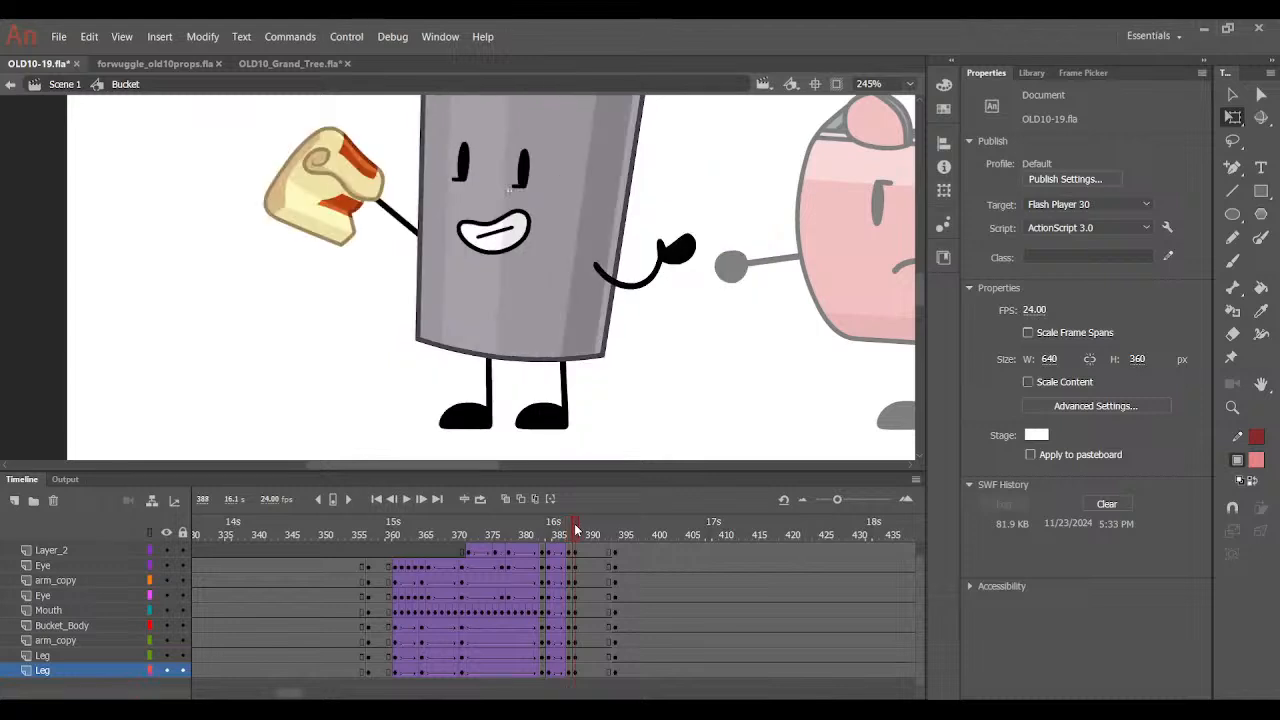
drag(264, 254, 713, 104)
drag(695, 387, 730, 371)
key(ctrl+z)
Apply classic tweens with Cubic EaseOut on all layers between frames 388 and 394.
click(635, 579)
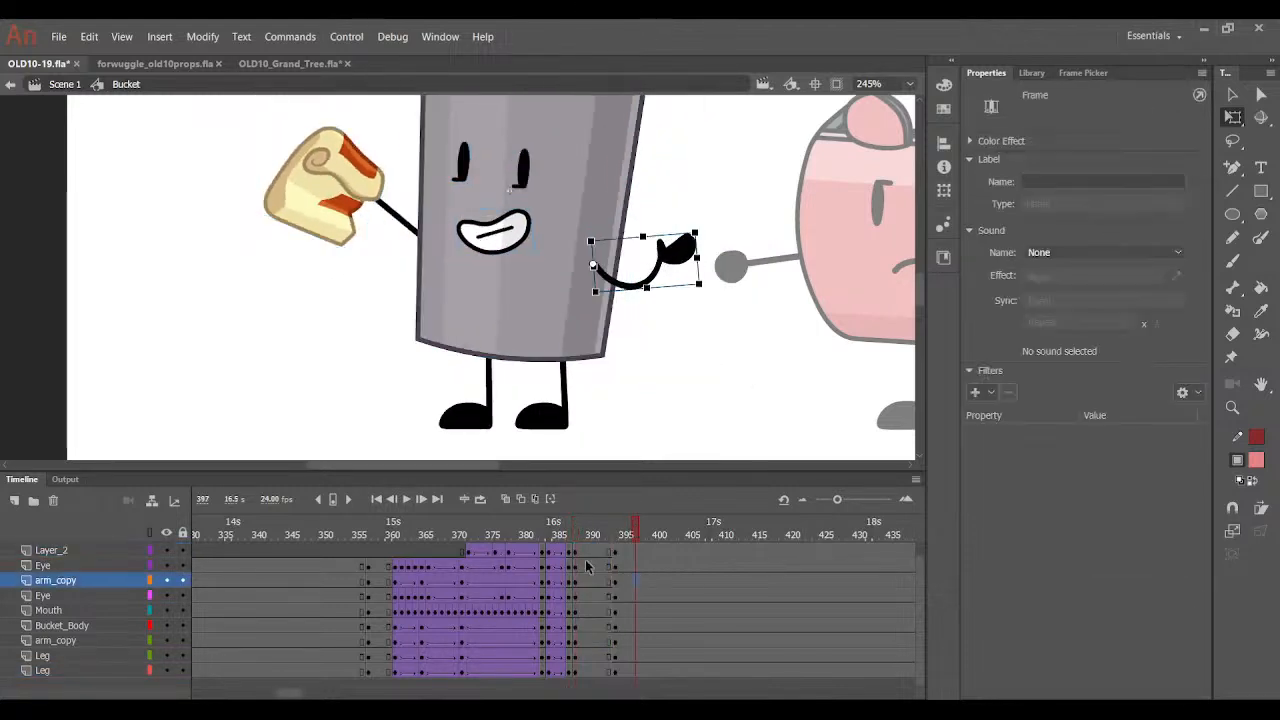
drag(583, 552, 603, 684)
key(F4)
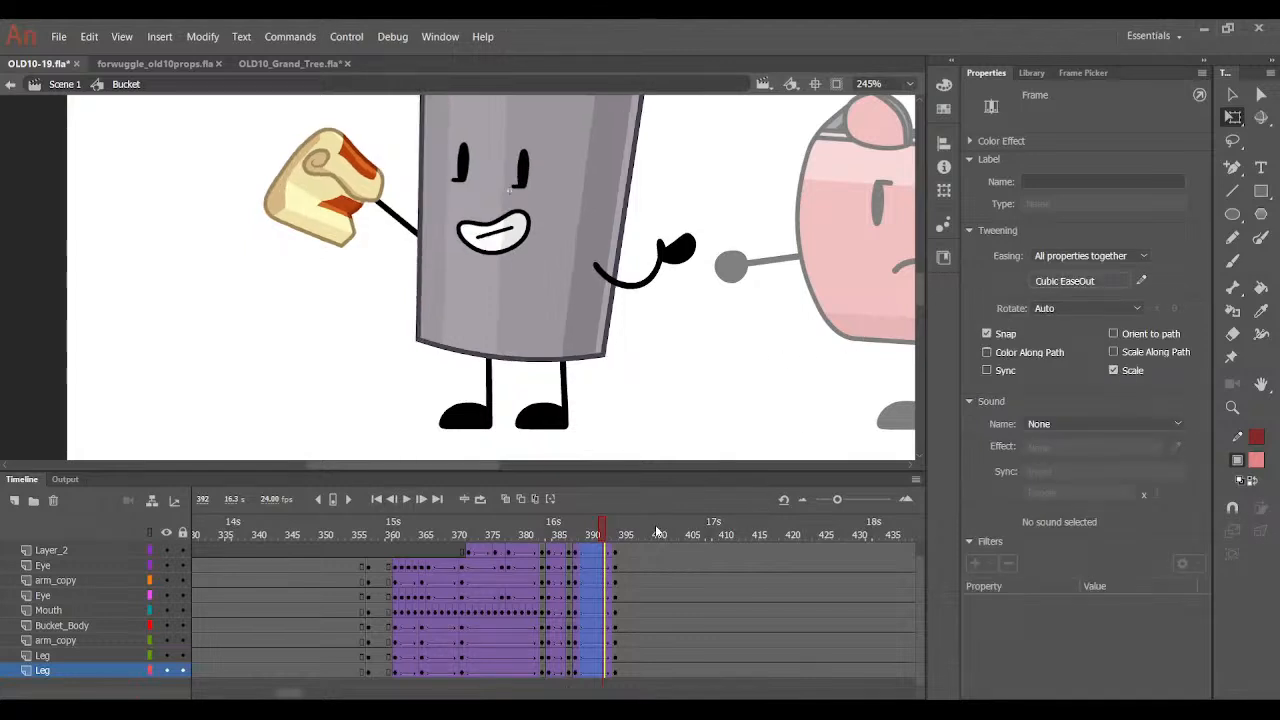
drag(617, 531, 570, 552)
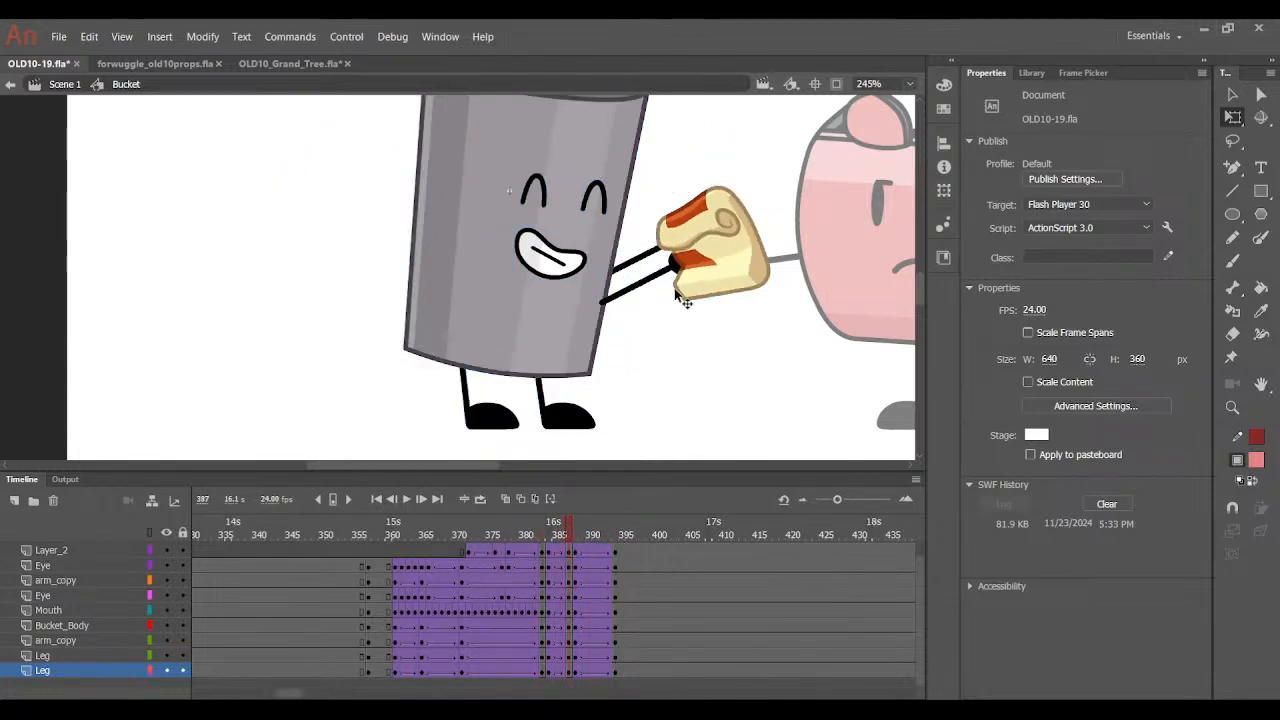
At frame 387, rotate the food item and its holding arm clockwise and move them down in front of Bucket's lower body.
click(700, 272)
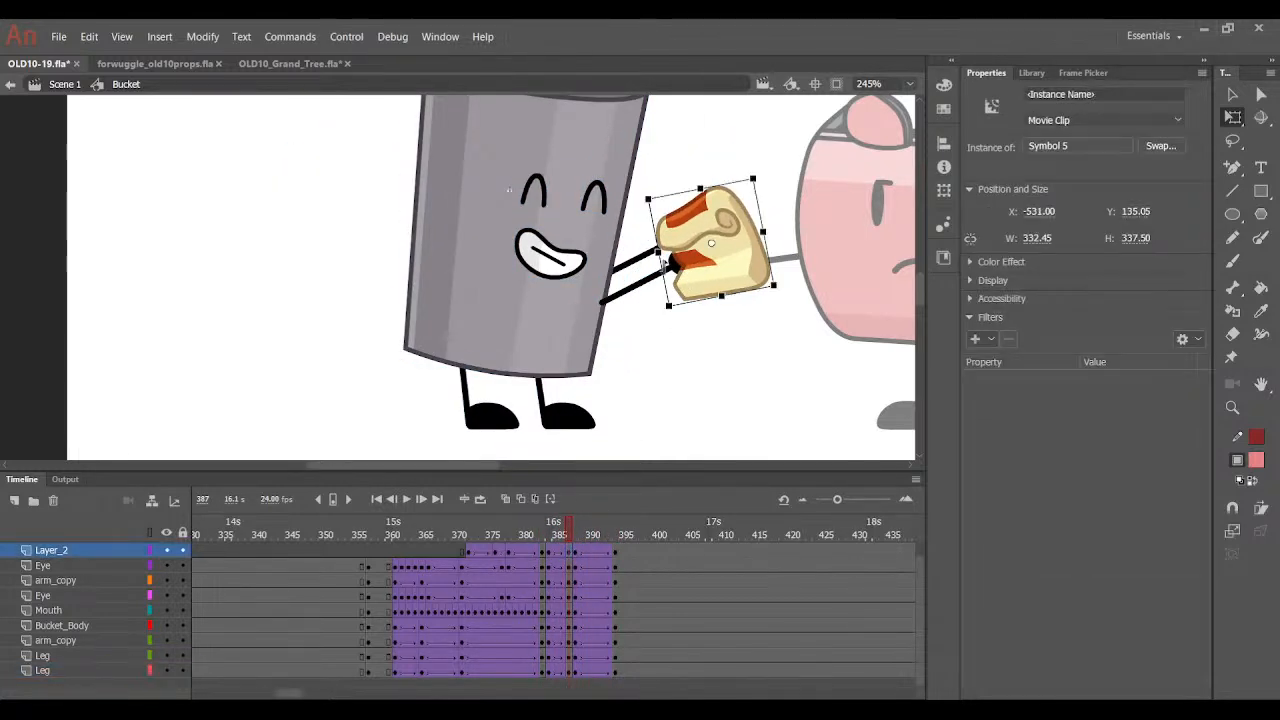
shift+click(664, 269)
drag(774, 337, 678, 432)
drag(688, 282, 634, 382)
drag(729, 452, 700, 474)
drag(650, 385, 646, 388)
click(632, 450)
At frame 388, rotate the food item and its holding arm counter-clockwise and move them lower beside Bucket.
click(557, 537)
mouse_move(558, 540)
mouse_down()
mouse_move(608, 535)
mouse_move(578, 533)
mouse_up()
click(386, 237)
shift+click(325, 248)
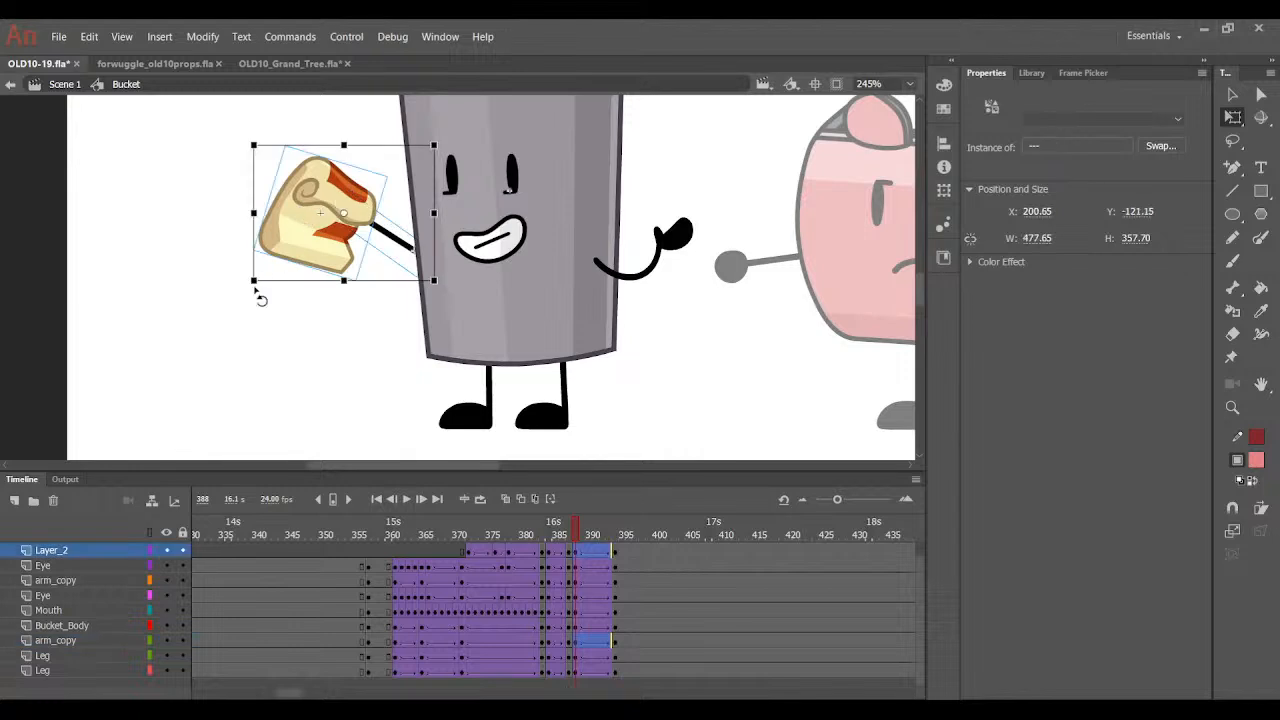
drag(257, 294, 263, 329)
drag(296, 254, 262, 362)
mouse_move(578, 534)
mouse_down()
mouse_move(634, 534)
mouse_move(543, 534)
mouse_move(620, 534)
mouse_move(560, 534)
mouse_move(580, 536)
mouse_up()
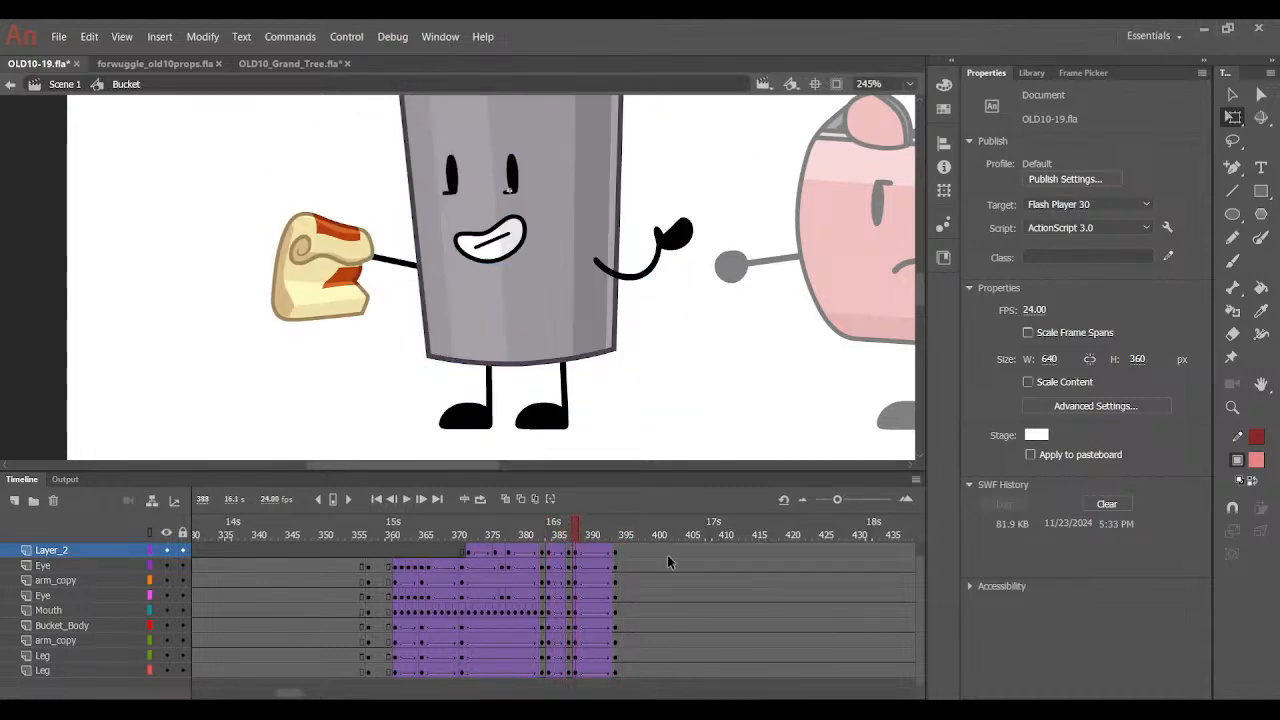
At the frame 394 keyframe, rotate Bucket's front arm counter-clockwise and raise it slightly.
click(622, 534)
click(672, 245)
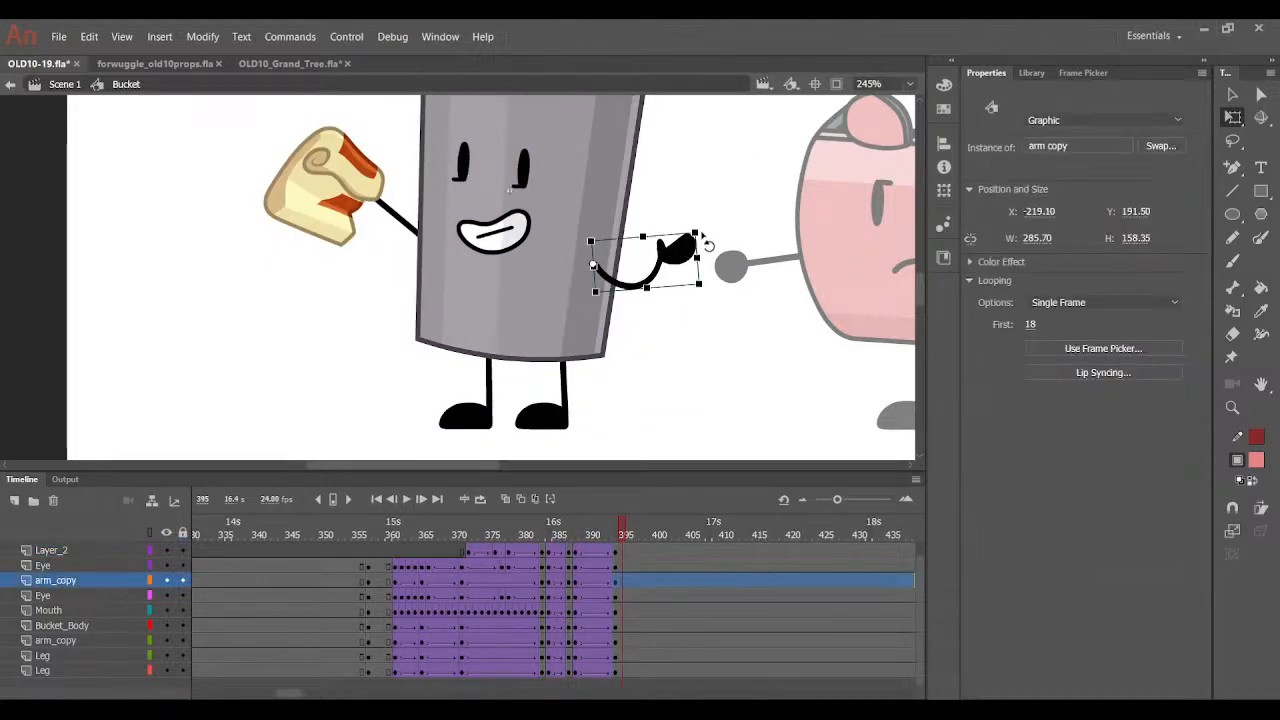
drag(703, 228, 685, 227)
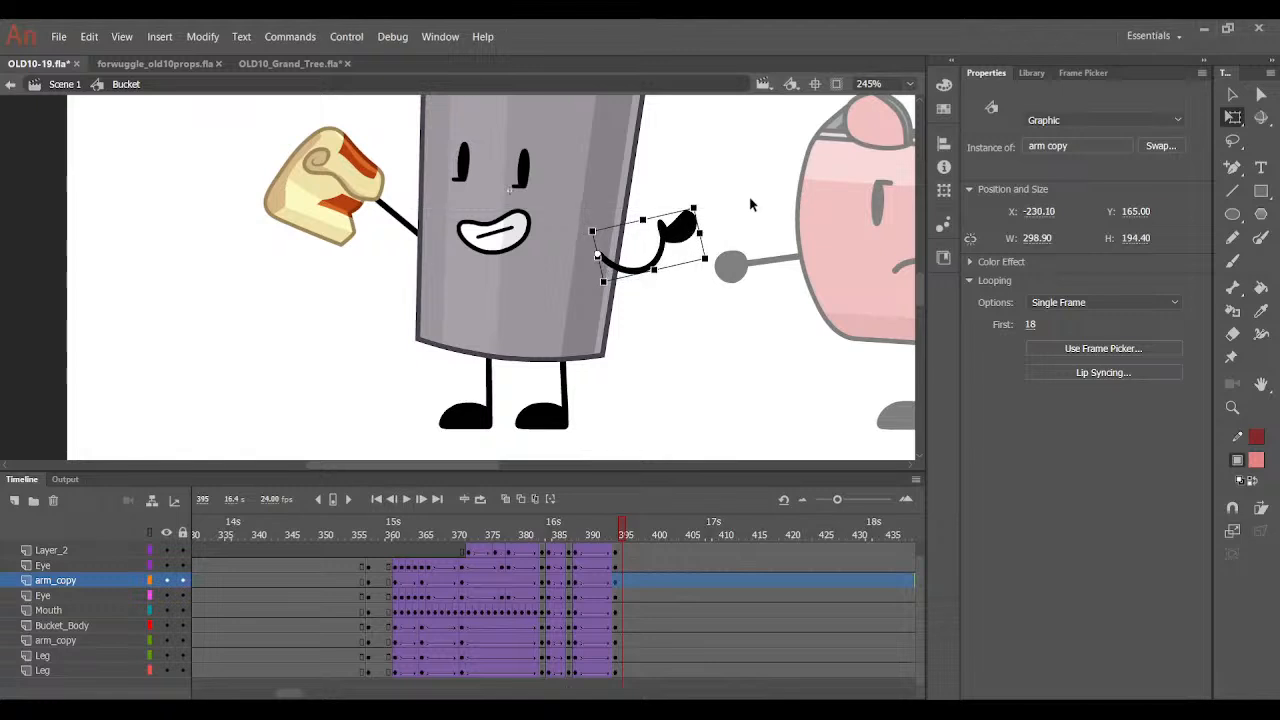
click(751, 204)
mouse_move(625, 535)
mouse_down()
mouse_move(563, 554)
mouse_move(545, 583)
mouse_move(622, 534)
mouse_move(568, 540)
mouse_move(614, 537)
mouse_up()
At frame 387, shift Bucket's eyes and mouth away from Car Door, in the direction of the turn.
click(571, 531)
click(542, 204)
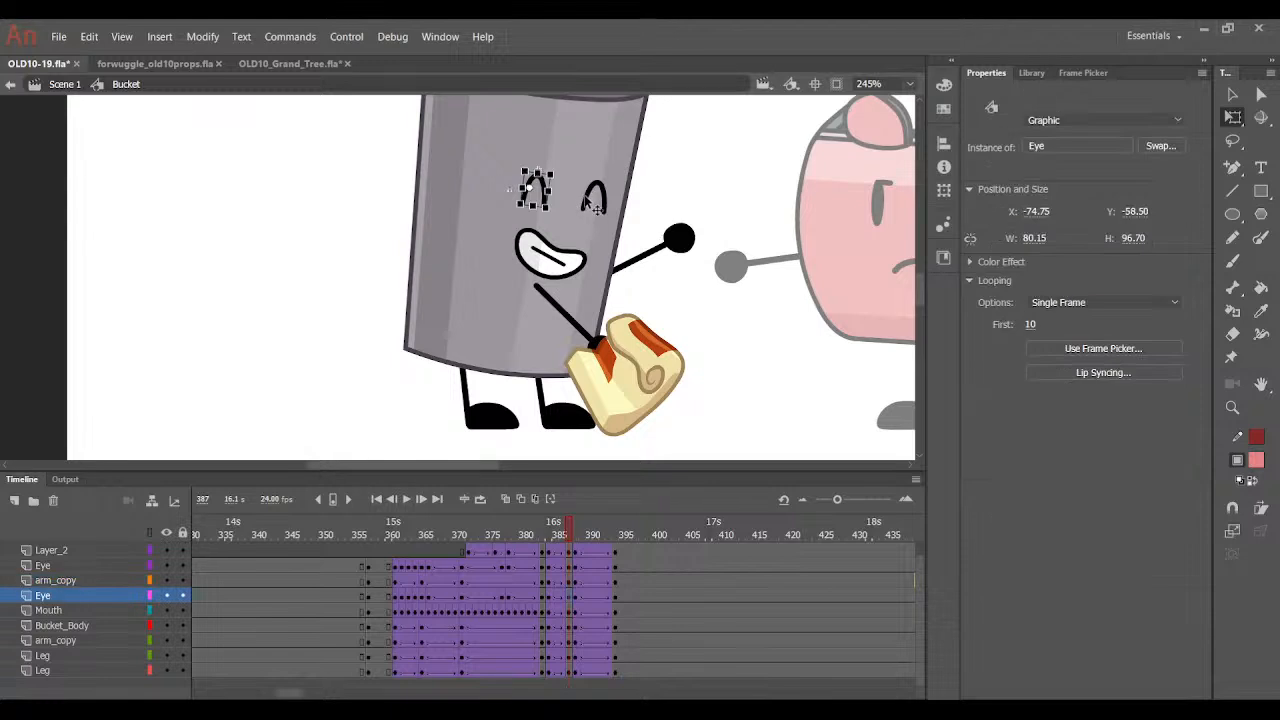
shift+click(593, 200)
shift+click(543, 255)
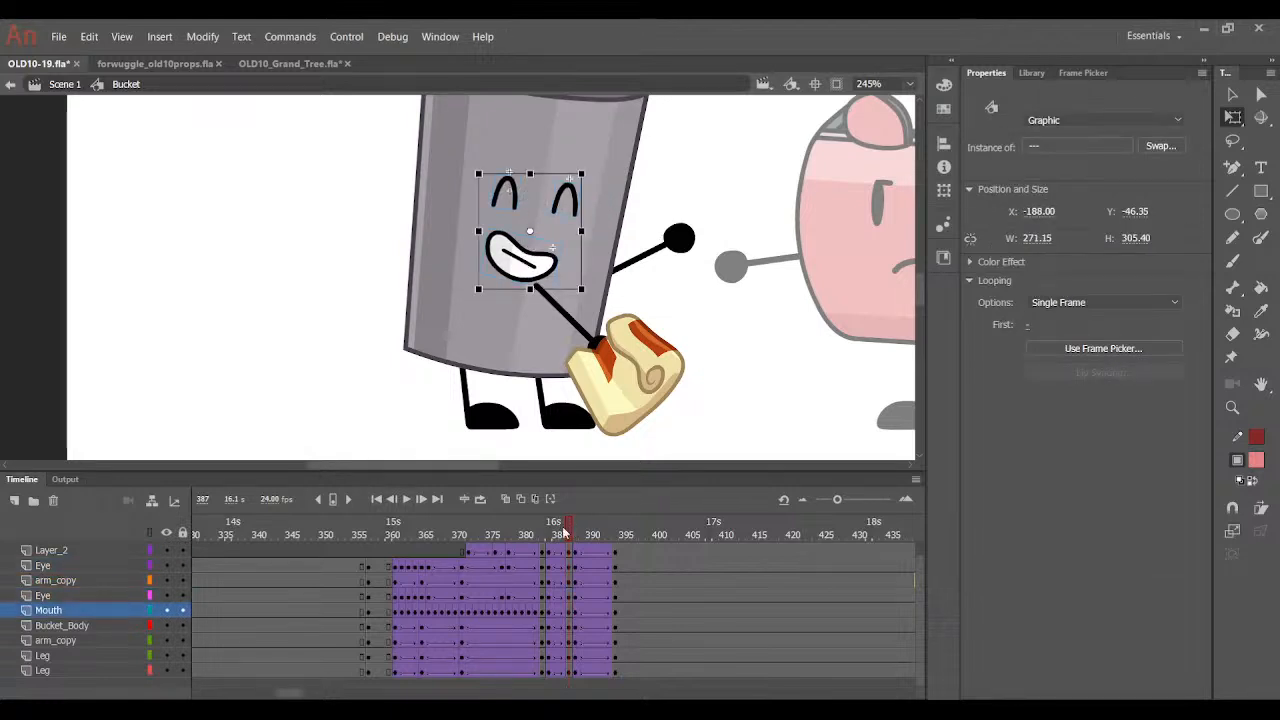
click(540, 537)
drag(540, 537, 576, 535)
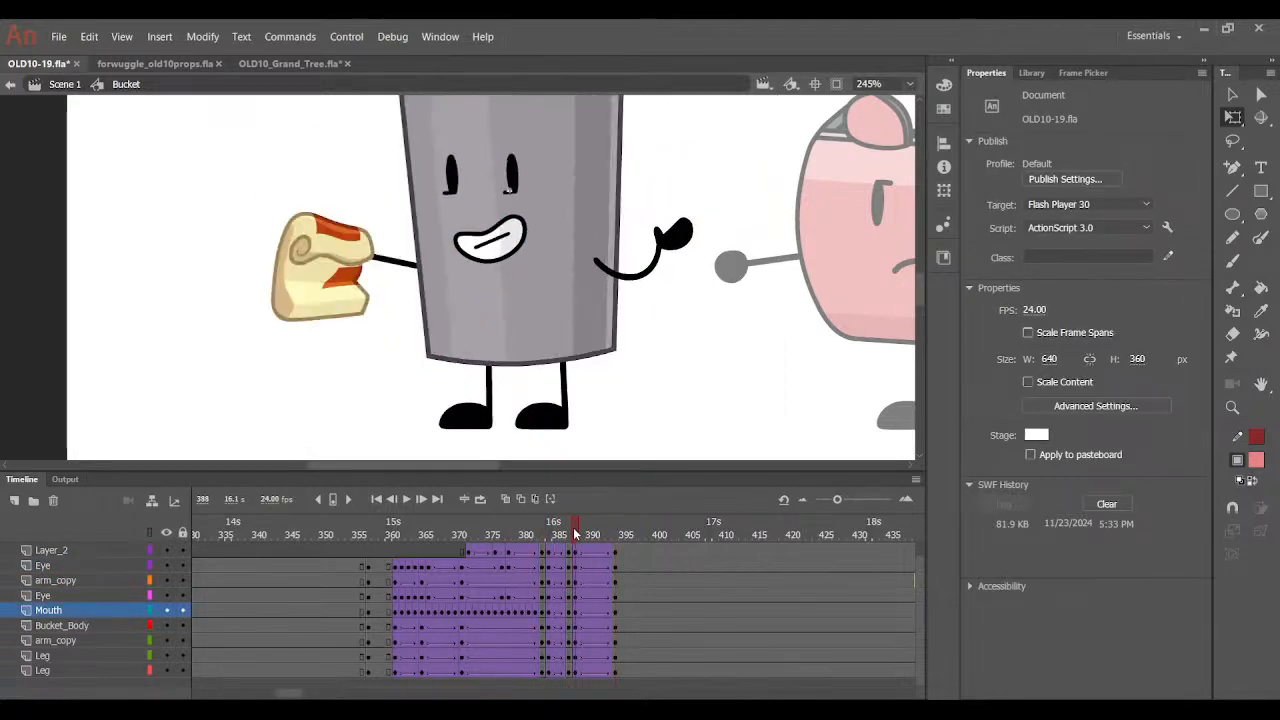
At frame 394, nudge Bucket's eyes and mouth slightly up and away from Car Door.
click(619, 536)
click(472, 182)
shift+click(521, 180)
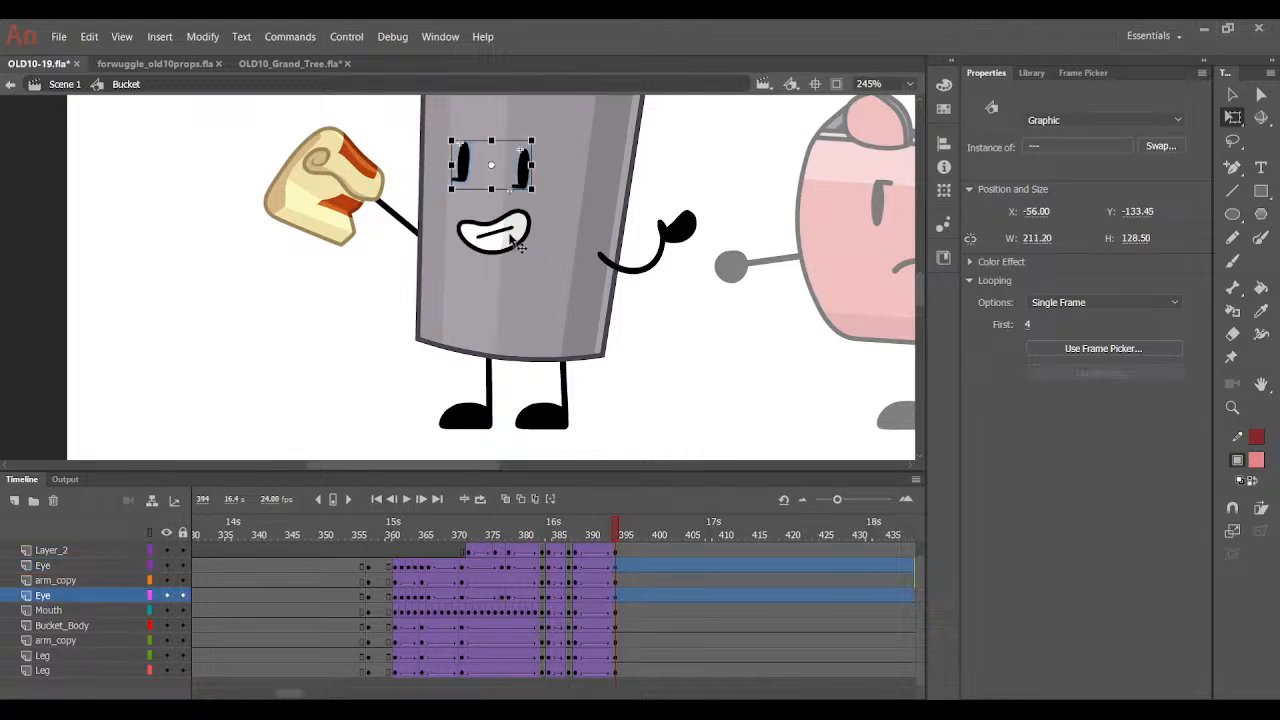
shift+click(515, 240)
key(Left)
key(Left)
key(Left)
key(Right)
key(Up)
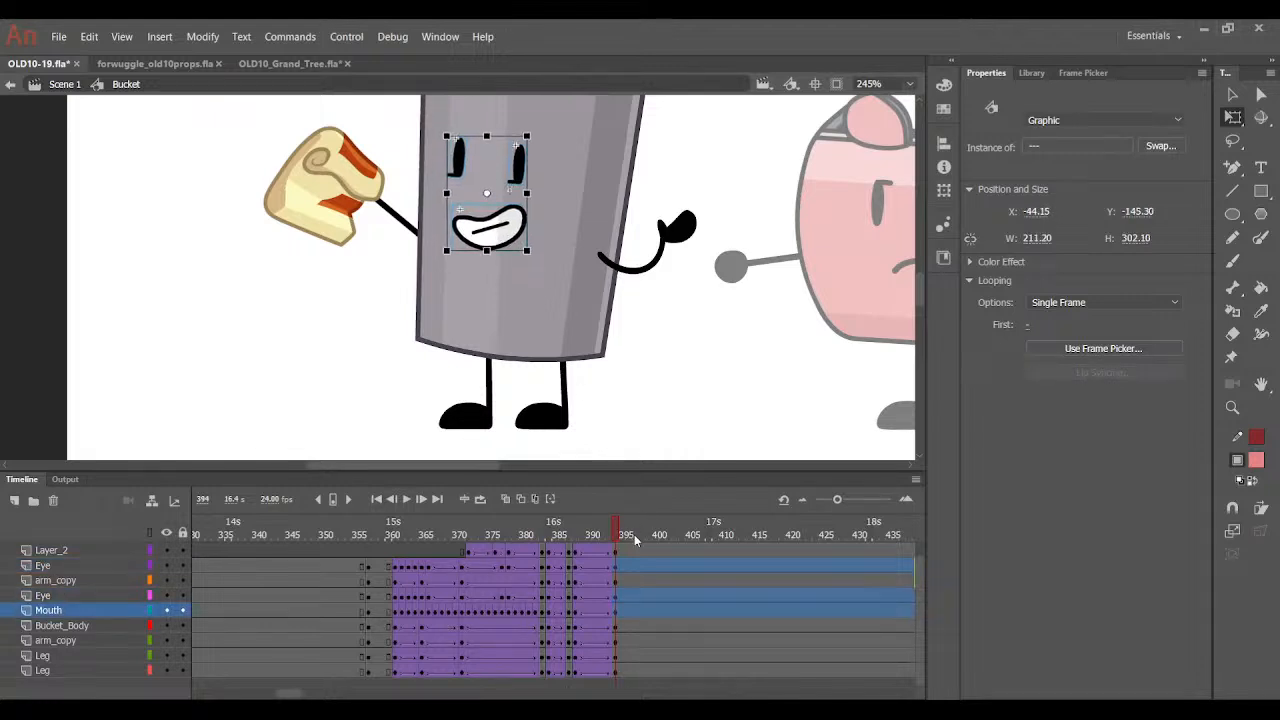
At frame 388, select Bucket's eyes, mouth and front arm and shift them slightly together.
drag(618, 536, 576, 597)
shift+click(491, 254)
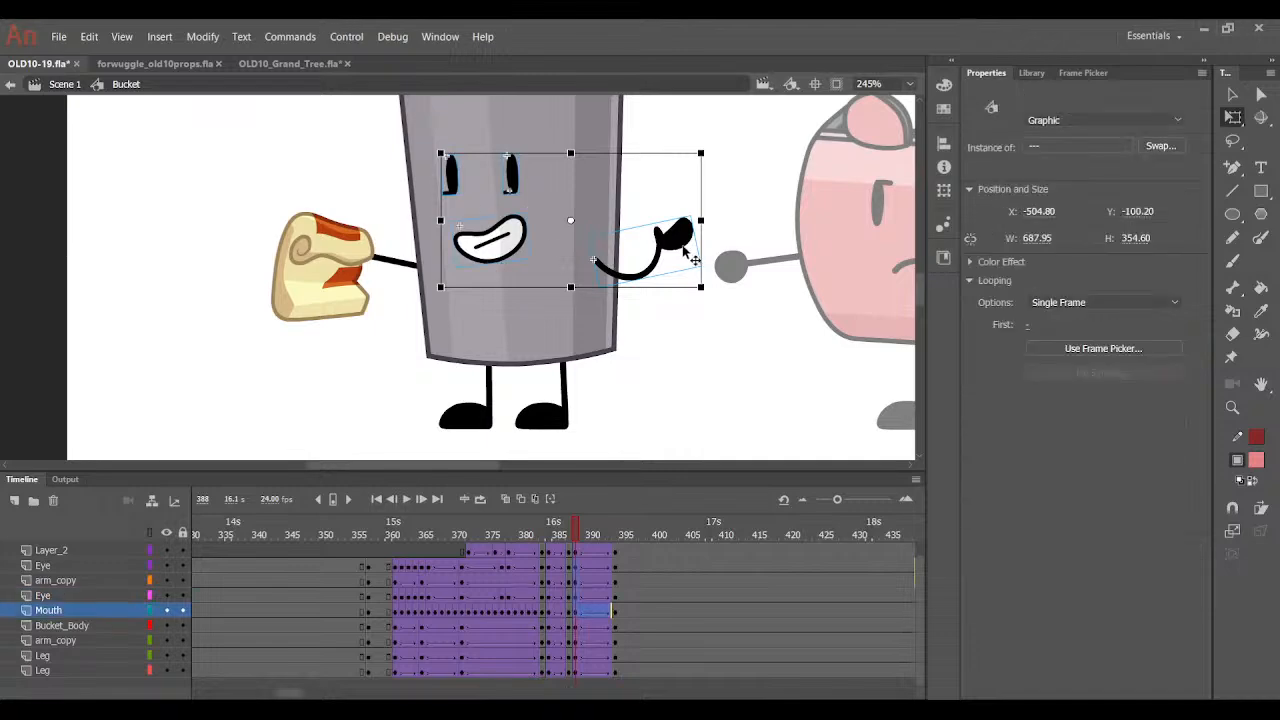
shift+click(684, 250)
key(ctrl+equal)
drag(513, 348, 523, 350)
Review Bucket's turn up to frame 395 with the whole stage in view.
drag(584, 540, 623, 527)
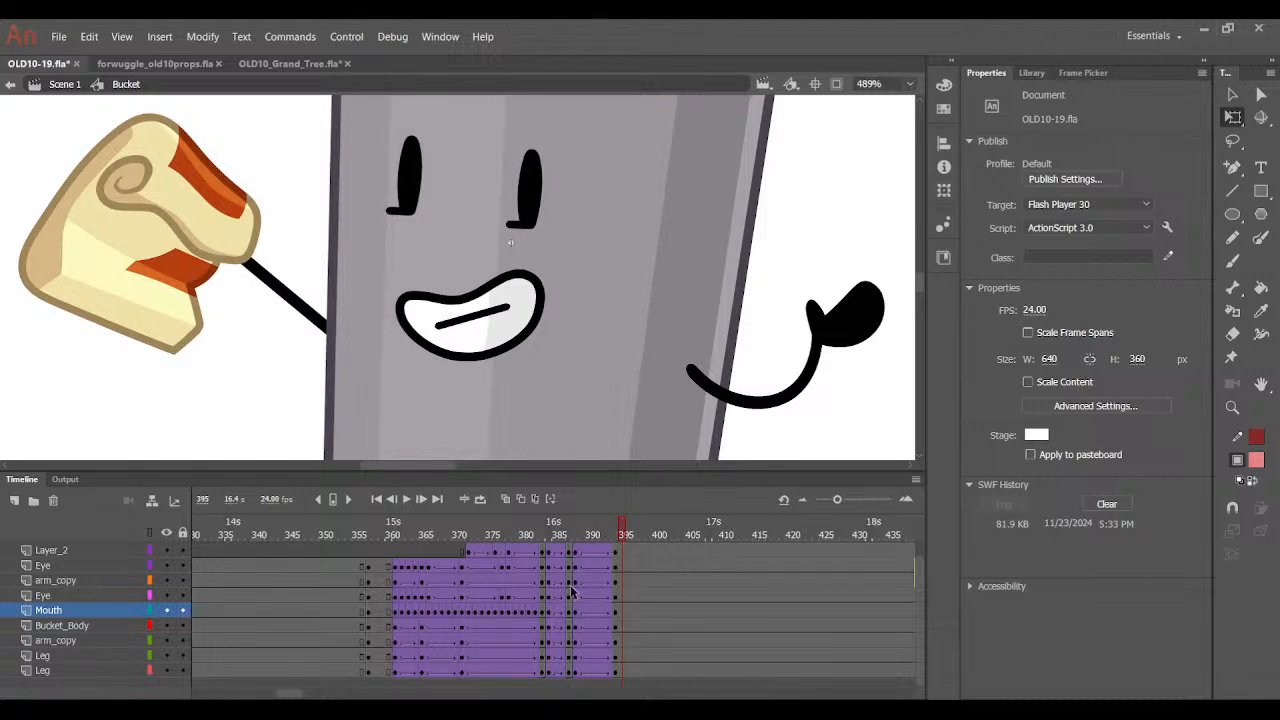
scroll(584, 536, up, 1)
click(910, 84)
click(914, 102)
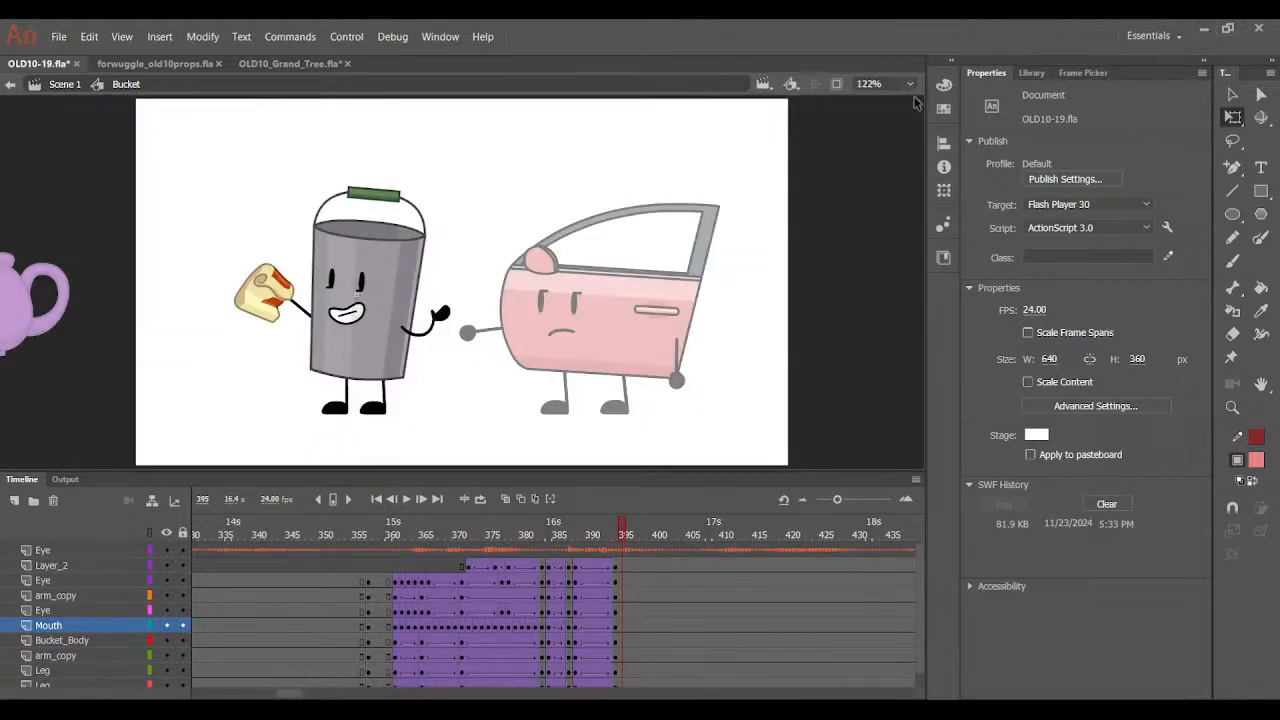
mouse_move(595, 528)
mouse_down()
mouse_move(546, 528)
mouse_move(604, 530)
mouse_up()
key(ctrl+equal)
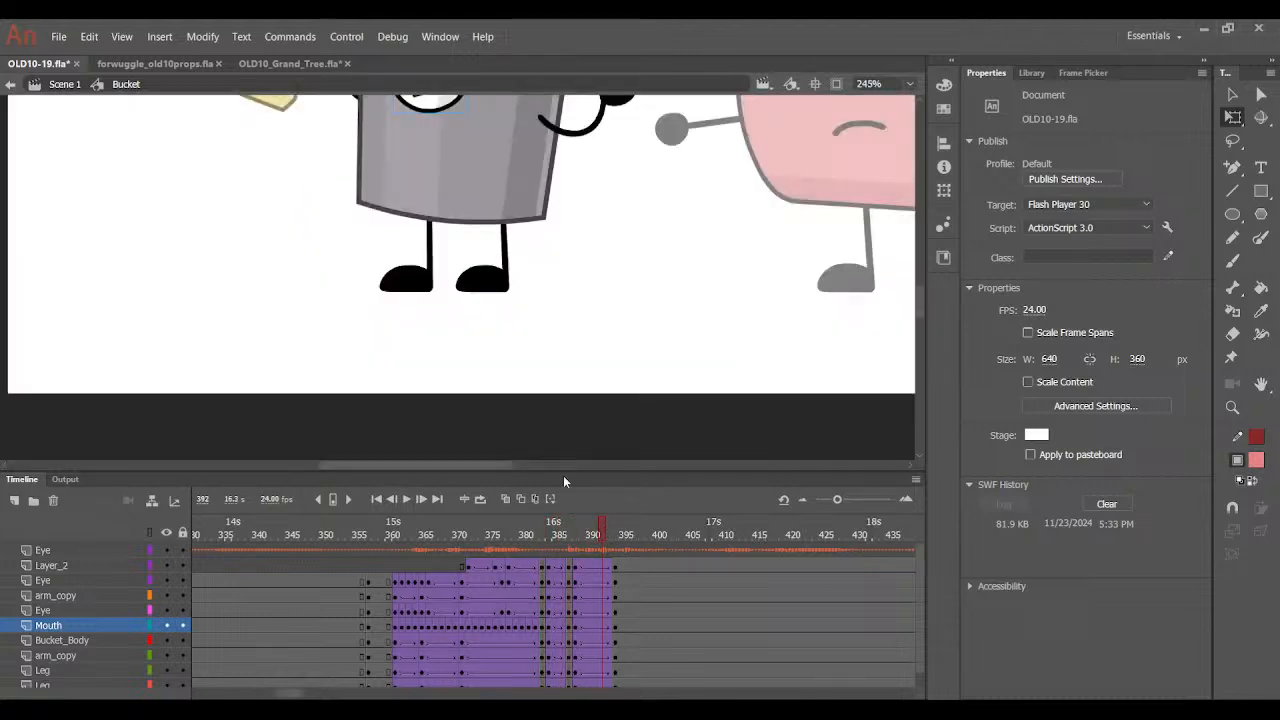
At frame 388, select Bucket's body, face, arms and food item and shift them slightly away from Car Door.
scroll(566, 432, up, 2)
drag(560, 536, 575, 582)
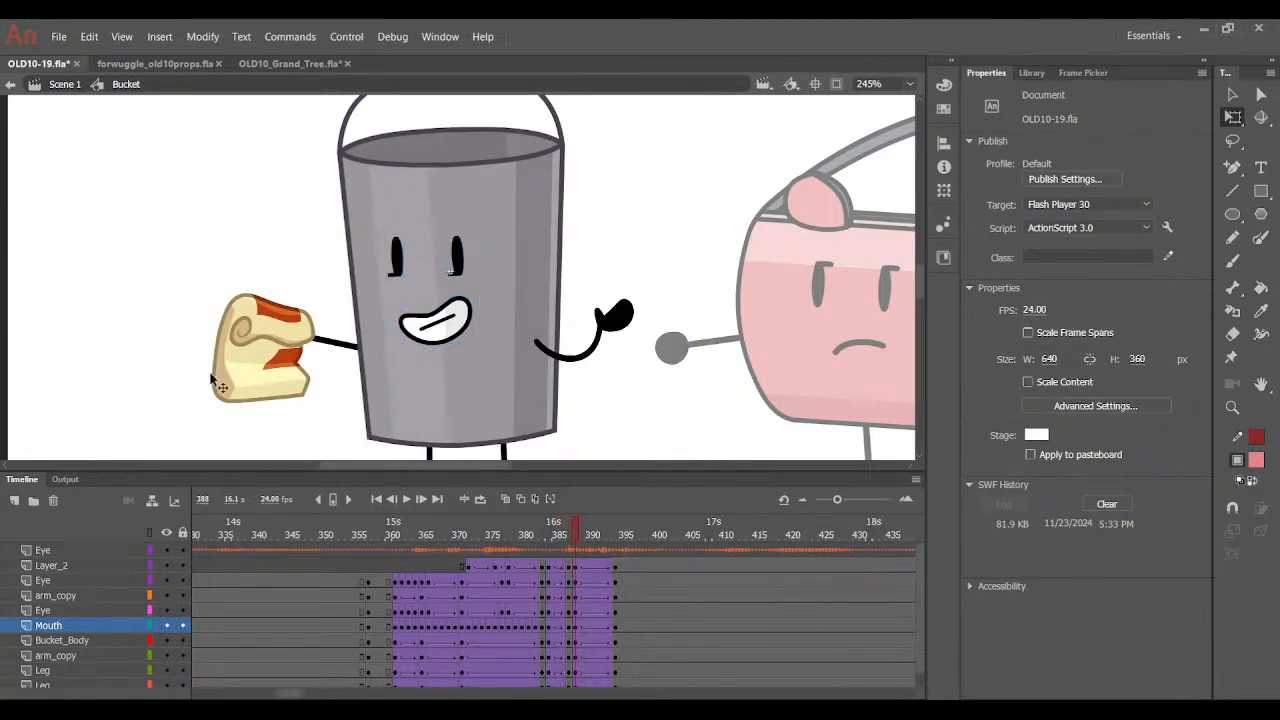
drag(191, 434, 634, 177)
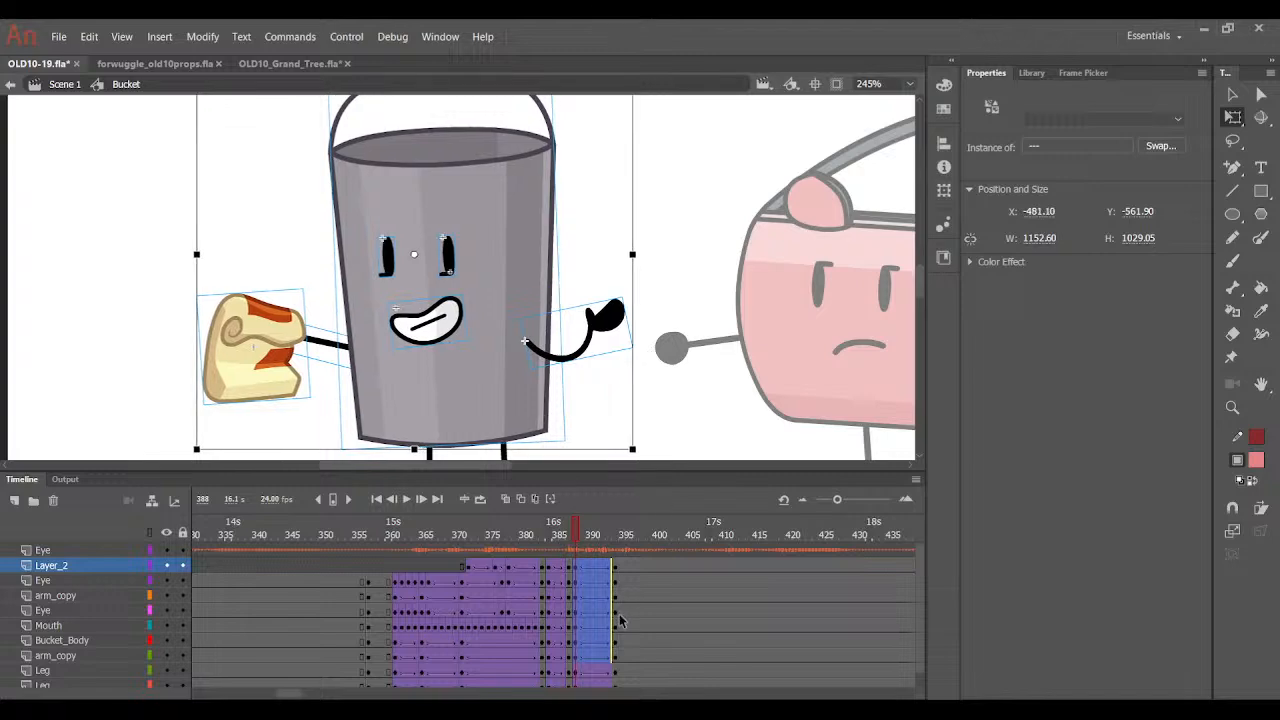
At frame 387, shift Bucket's body, face, arms and food item slightly down and away from Car Door.
drag(617, 657, 574, 651)
scroll(525, 410, down, 2)
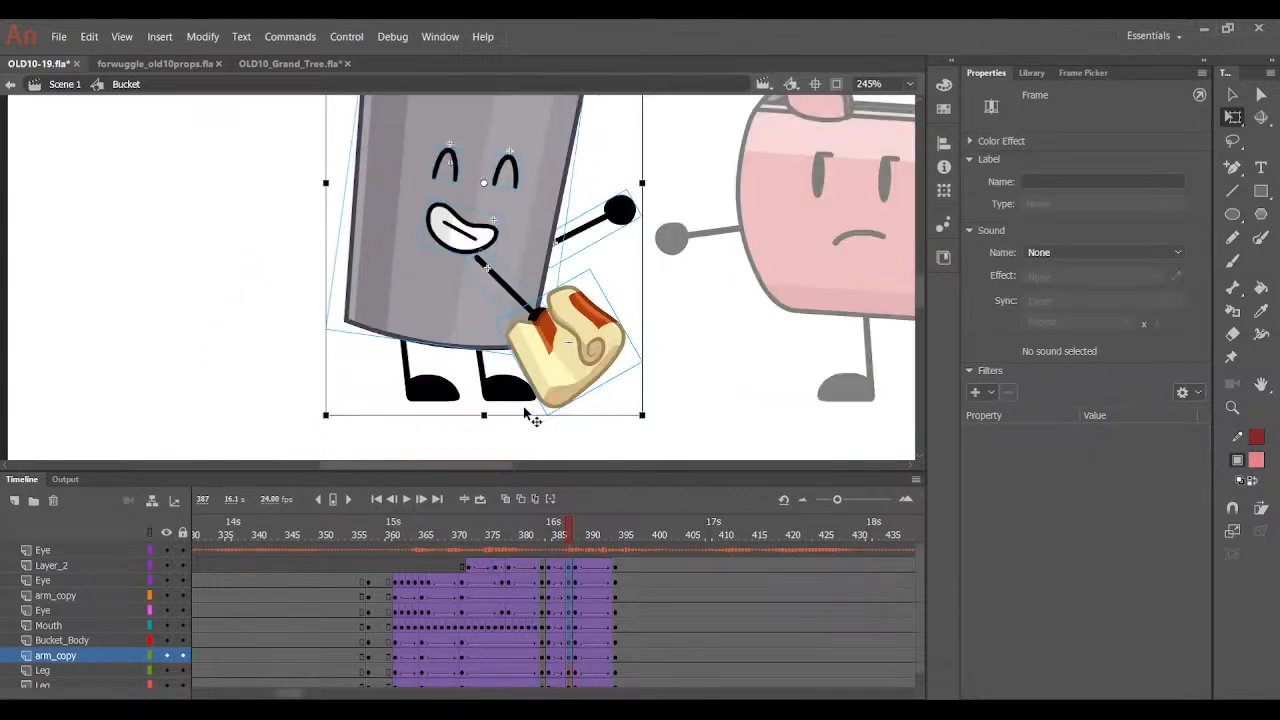
click(503, 392)
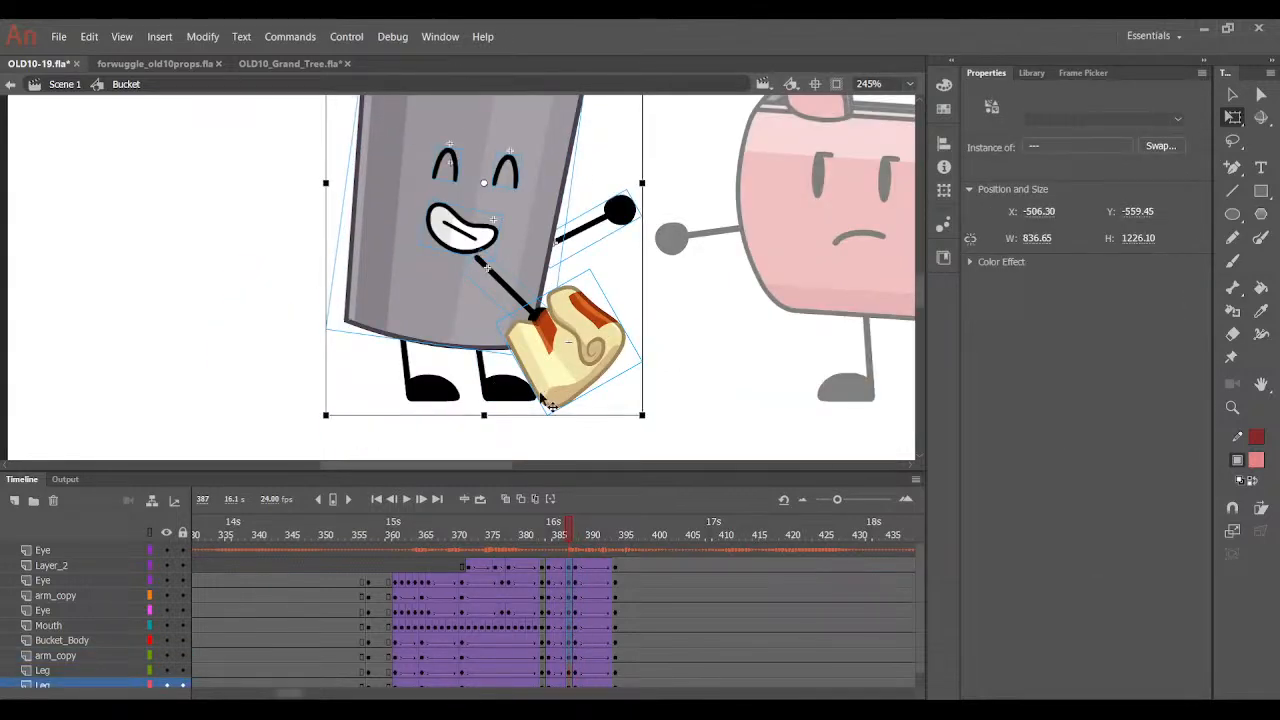
key(shift+Left)
drag(566, 540, 608, 524)
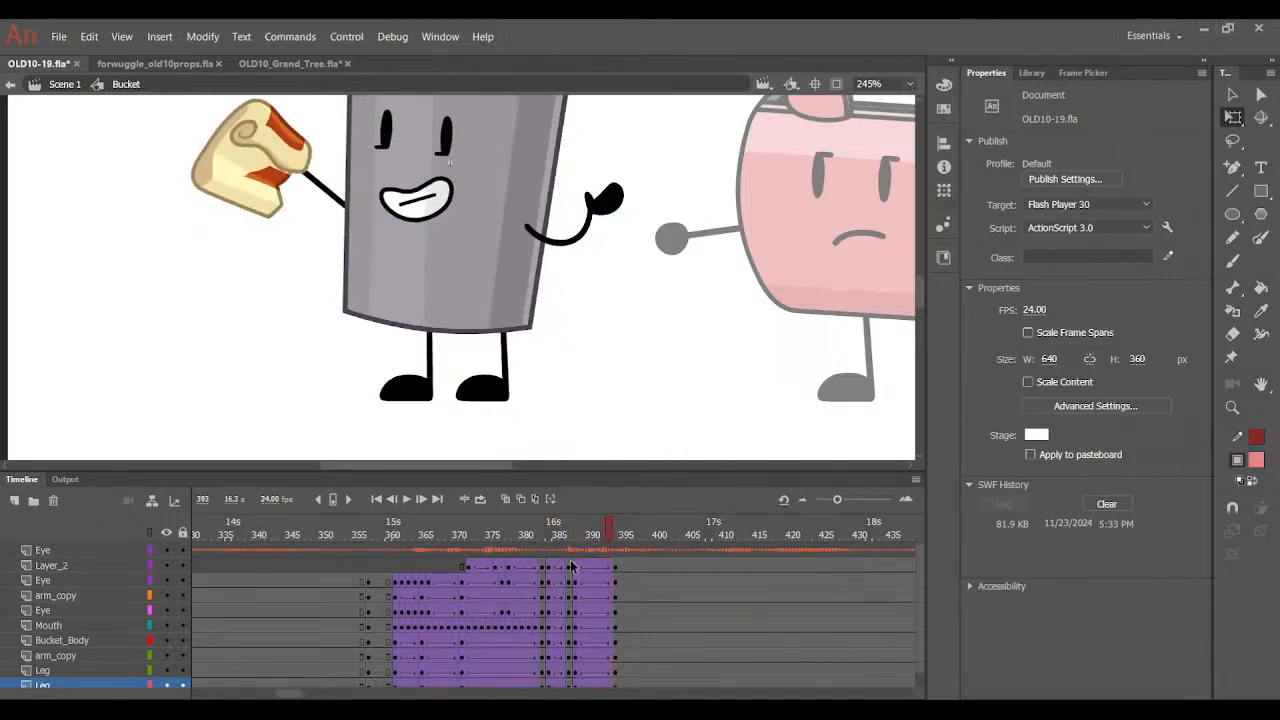
click(572, 567)
click(570, 640)
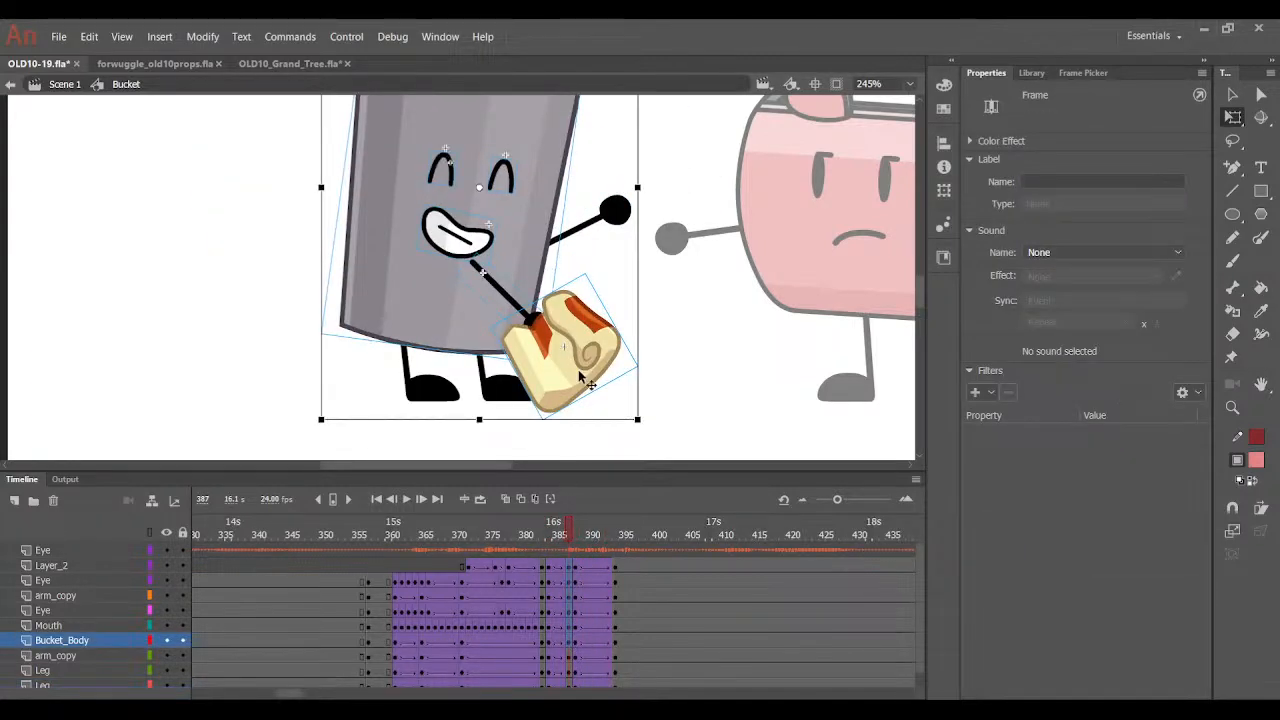
click(602, 222)
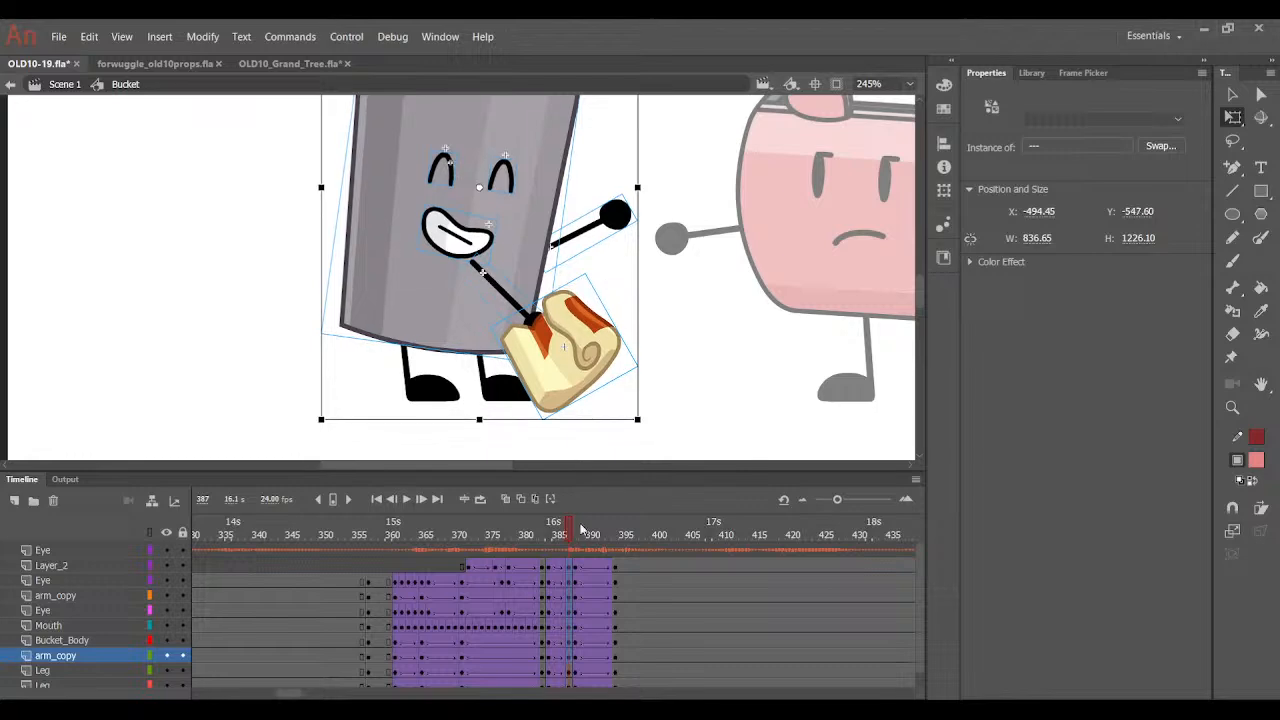
At frame 388, select Bucket's upper body parts with the food item and lower them slightly.
mouse_move(581, 528)
mouse_down()
mouse_move(535, 522)
mouse_move(576, 522)
mouse_up()
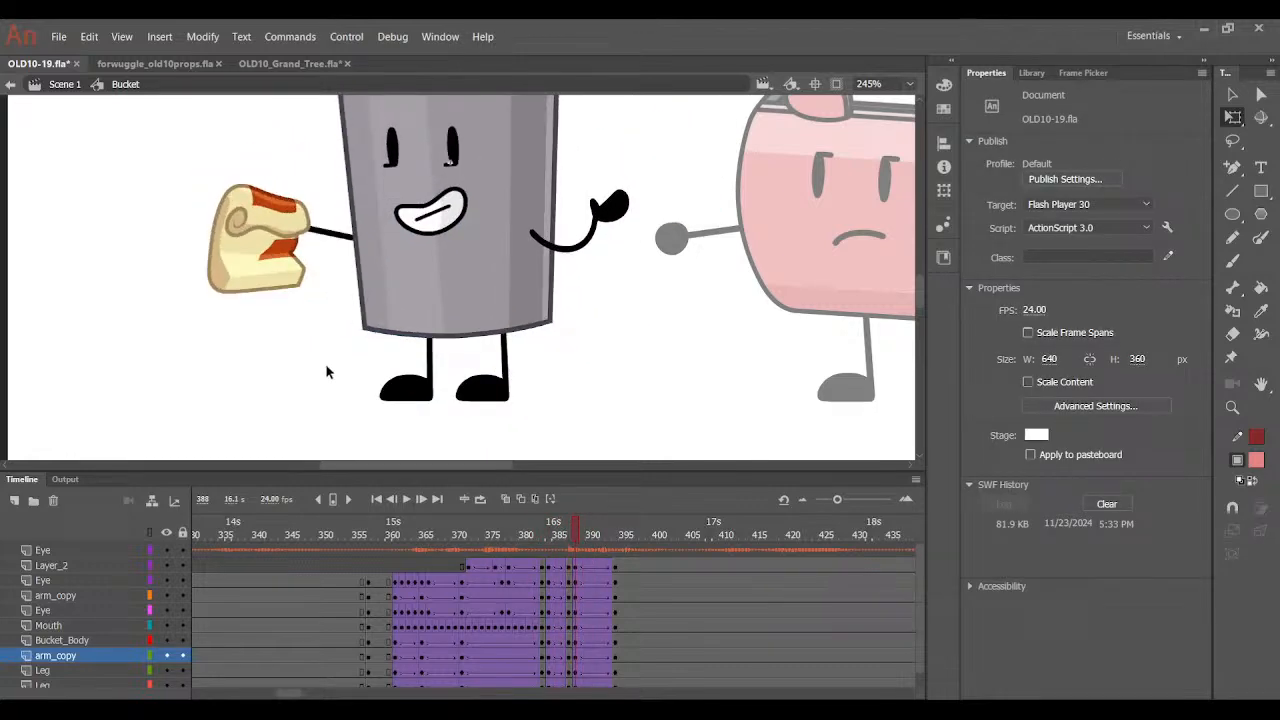
drag(166, 343, 612, 115)
click(636, 535)
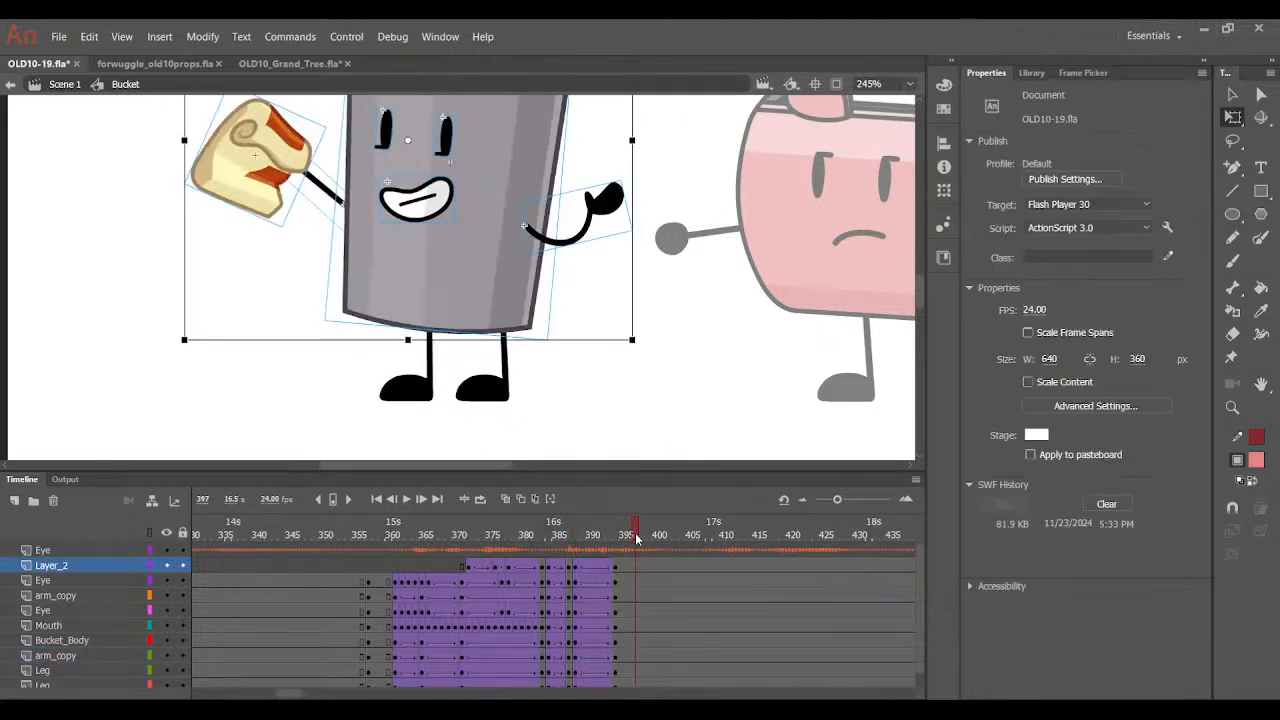
drag(636, 536, 575, 565)
At frame 394, try raising the food item slightly above Bucket's hand and preview the frames around it.
scroll(641, 315, up, 2)
click(617, 535)
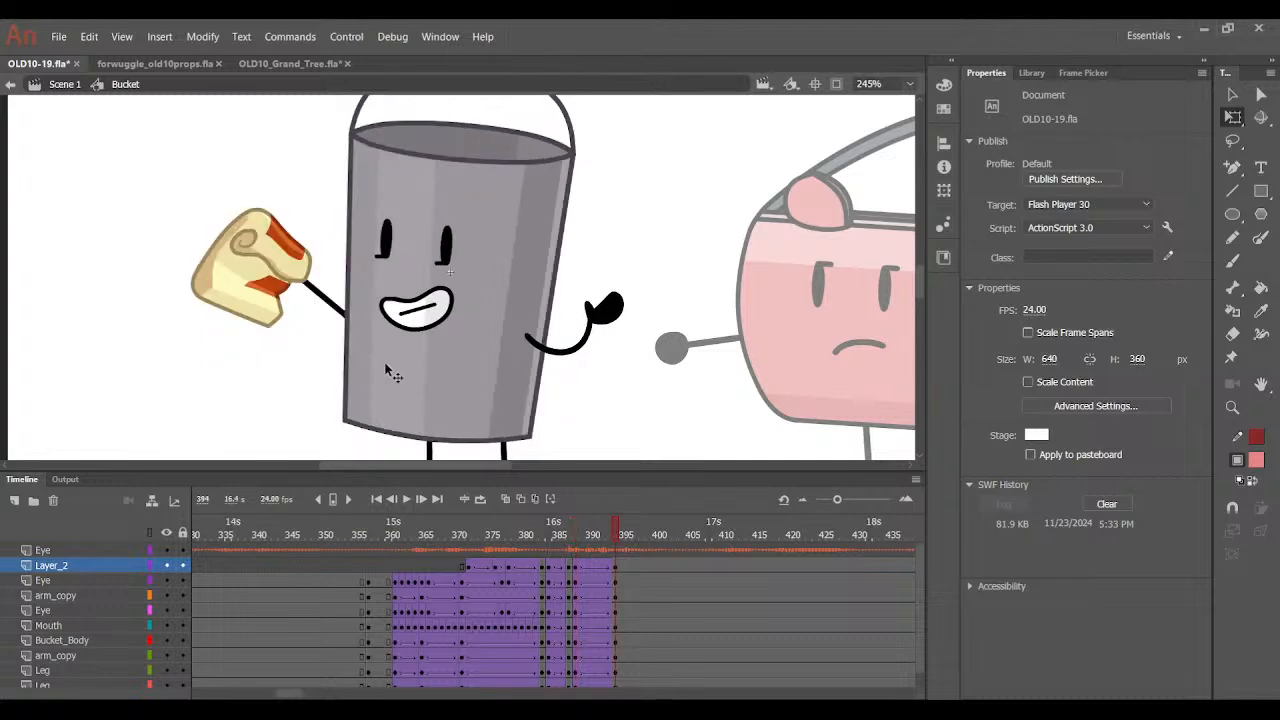
click(328, 305)
click(258, 253)
drag(251, 241, 254, 224)
click(294, 199)
mouse_move(590, 535)
mouse_down()
mouse_move(565, 535)
mouse_move(600, 537)
mouse_up()
drag(624, 522, 634, 522)
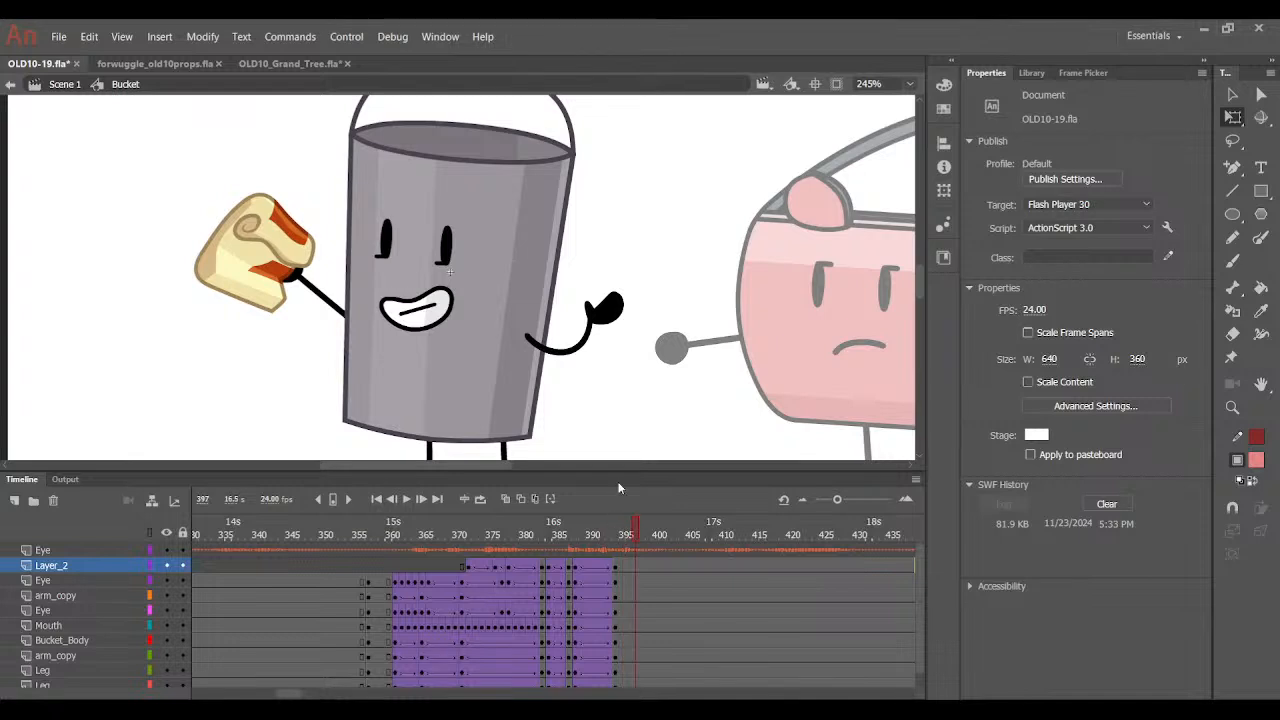
At frame 388, rotate Bucket's food-carrying arm down so it hangs beside the body.
click(334, 304)
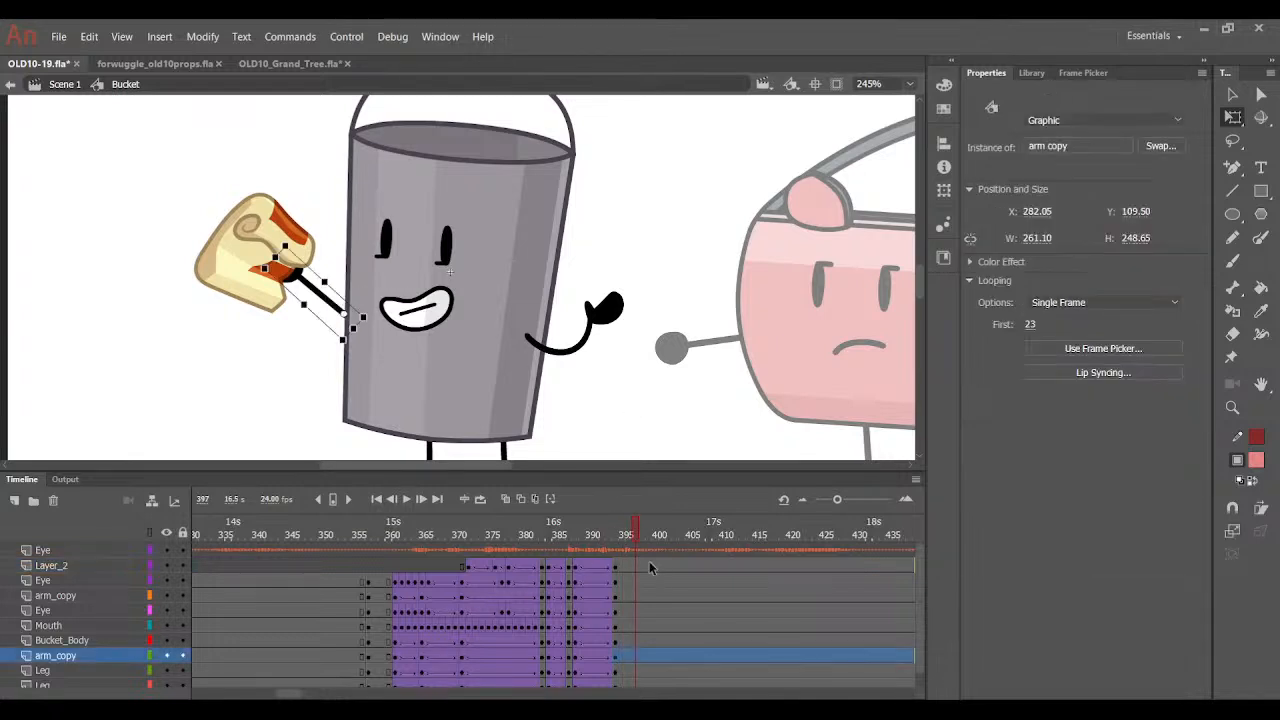
click(575, 535)
click(346, 353)
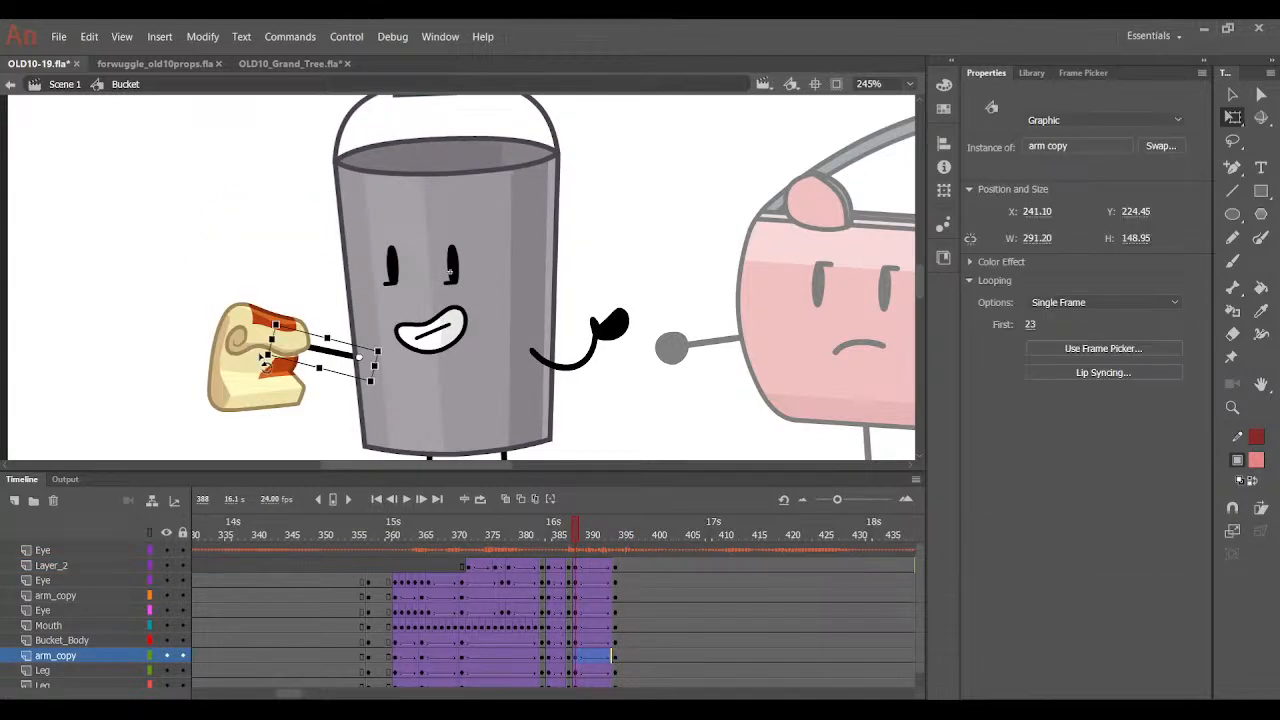
drag(255, 354, 331, 501)
click(333, 499)
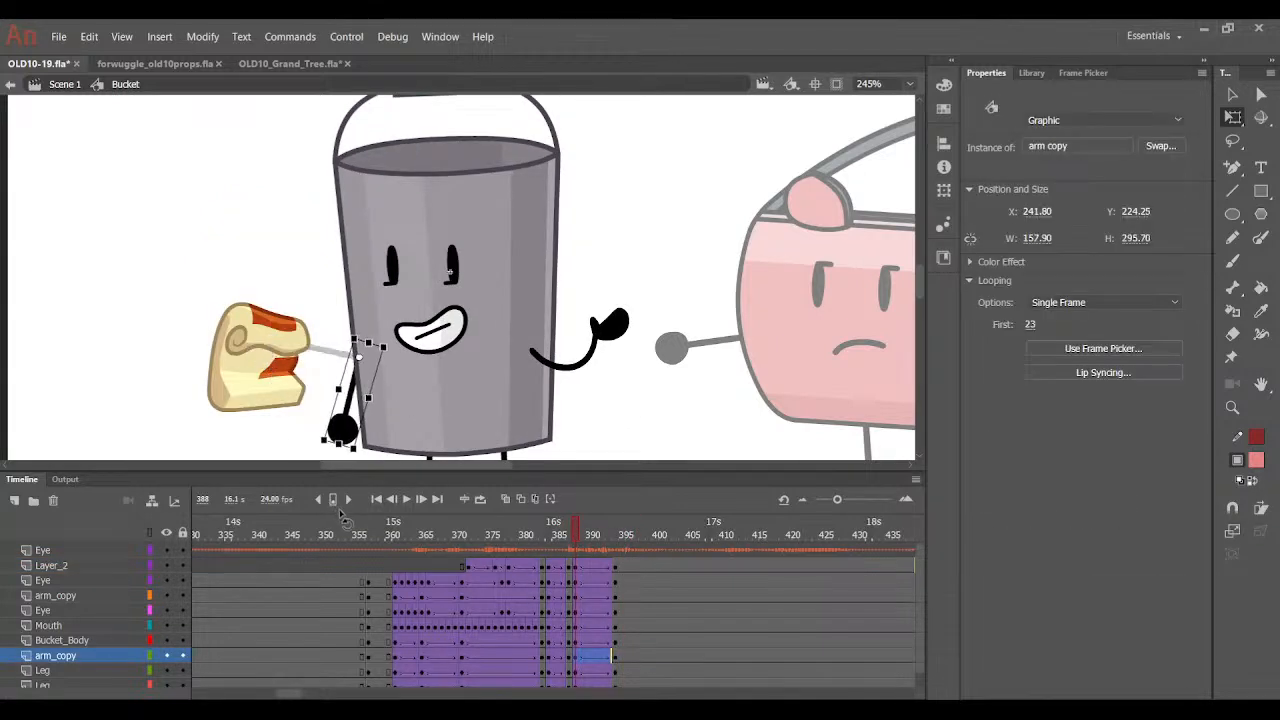
At frame 394, rotate the food-carrying arm down beside the body, and move and rotate the food item into its hand.
click(607, 649)
drag(268, 290, 325, 388)
click(270, 352)
drag(275, 245, 302, 405)
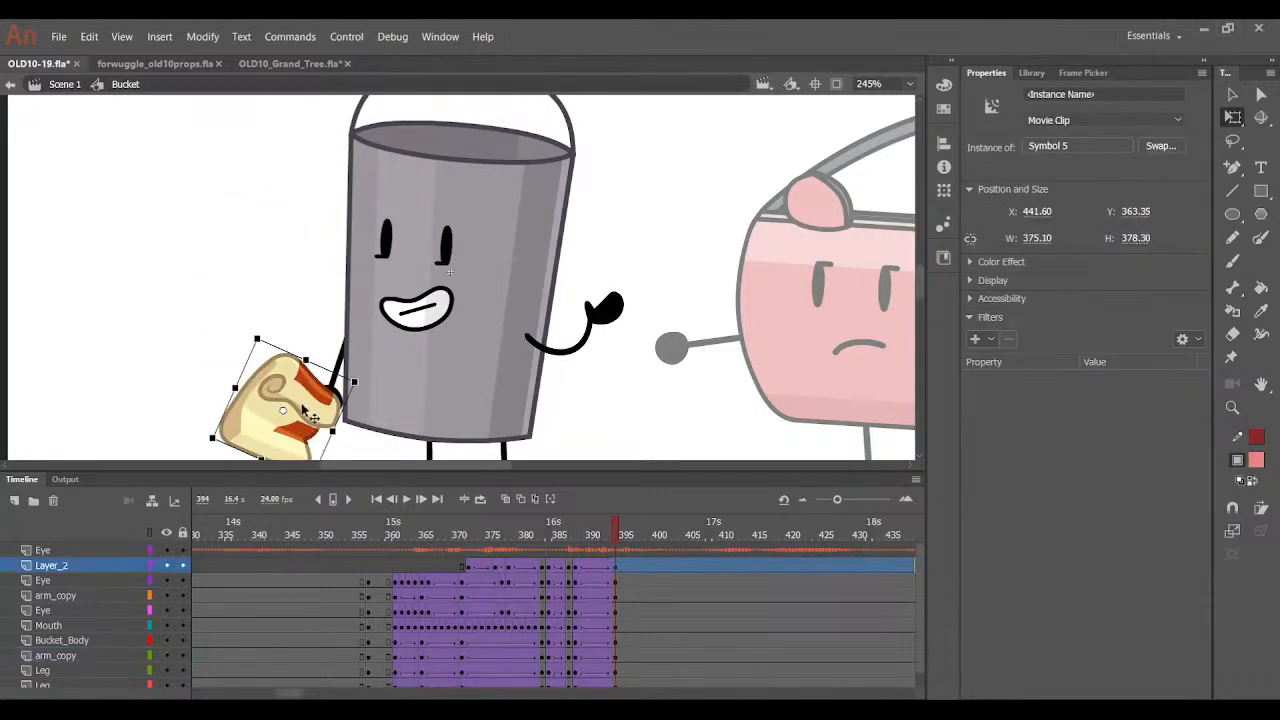
drag(272, 340, 219, 379)
drag(274, 425, 290, 431)
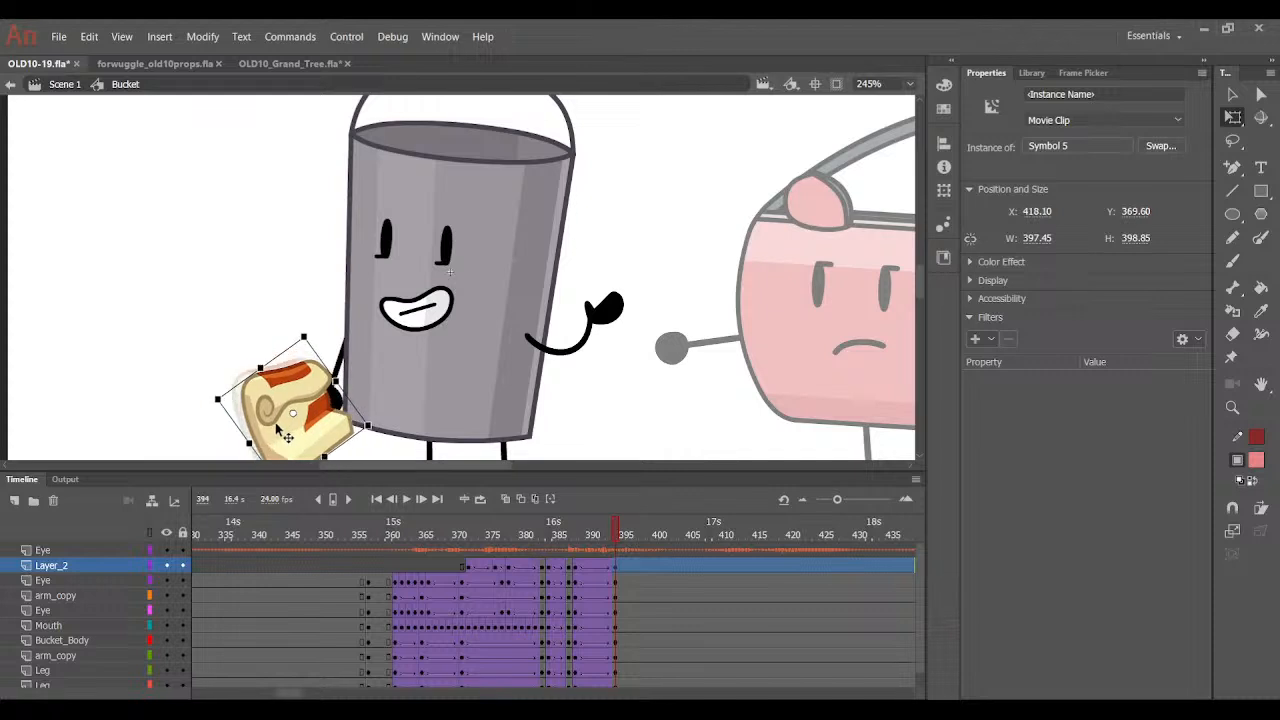
click(388, 449)
At frame 388, rotate the food item and move it into Bucket's lowered hand.
click(575, 581)
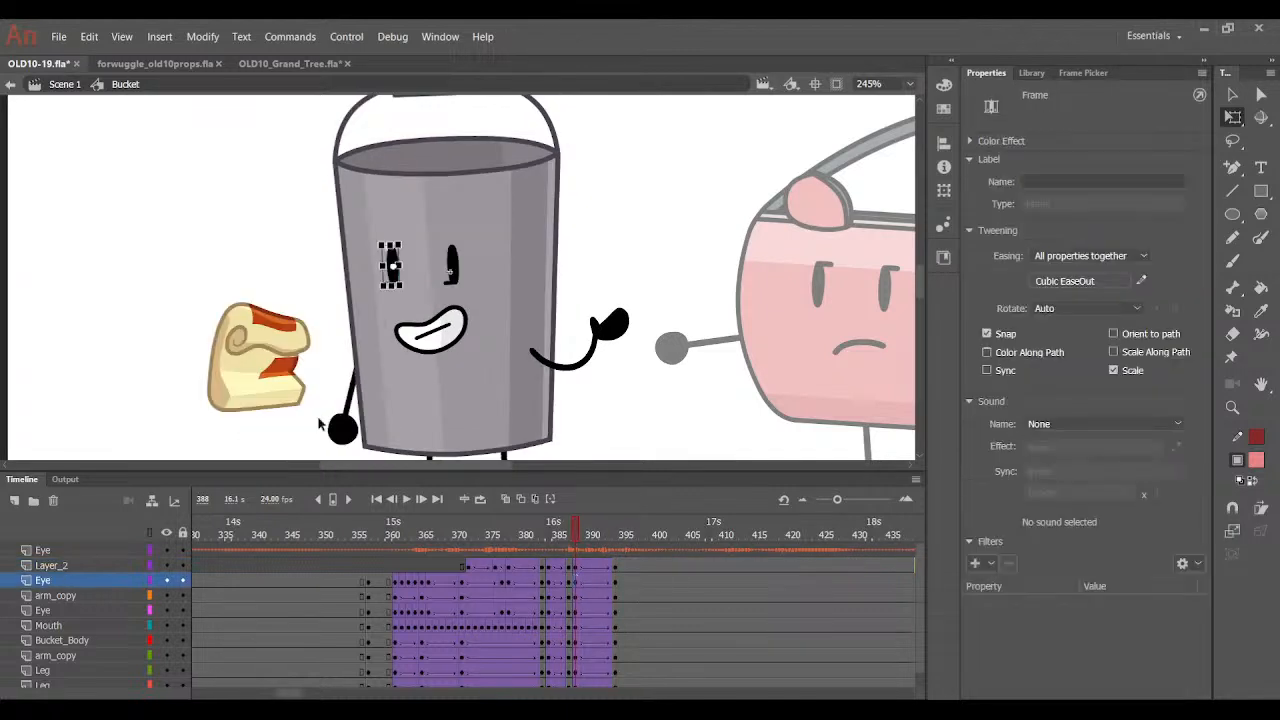
click(277, 362)
drag(212, 300, 243, 397)
drag(258, 420, 264, 429)
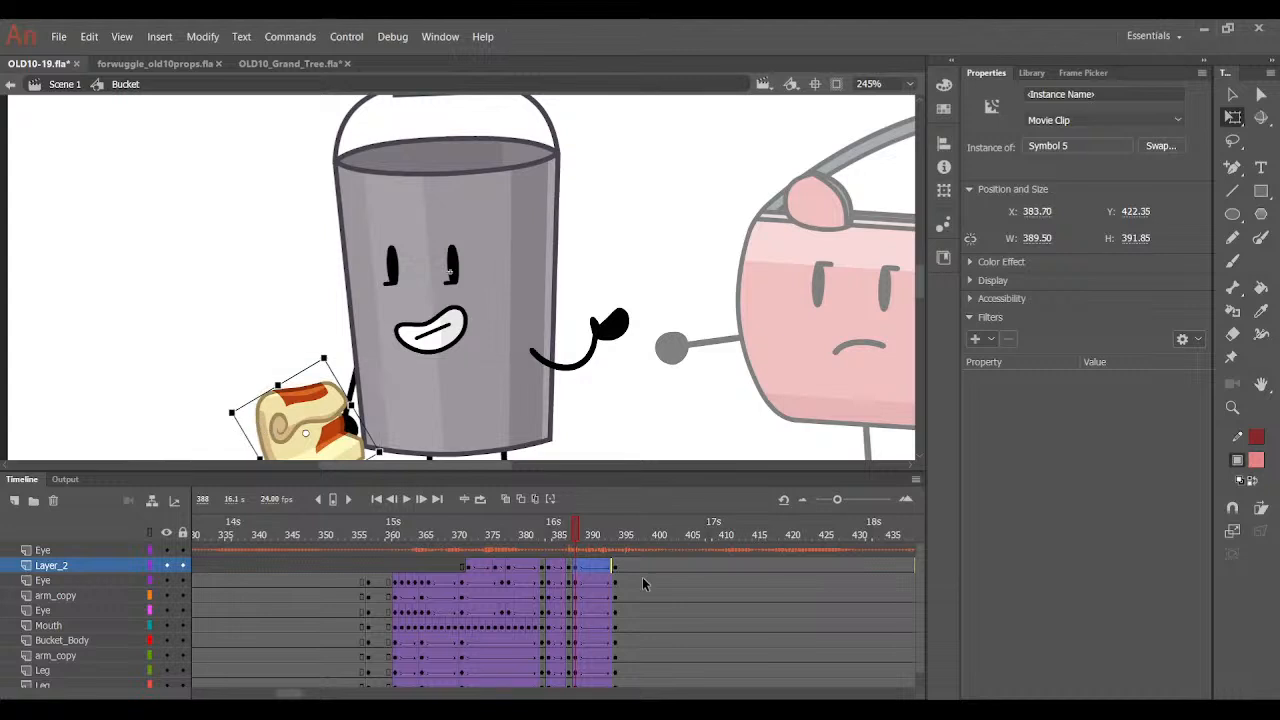
click(583, 531)
drag(583, 531, 617, 533)
At frame 394, select the food item with its arm and swing both slightly outward from Bucket's body.
click(330, 385)
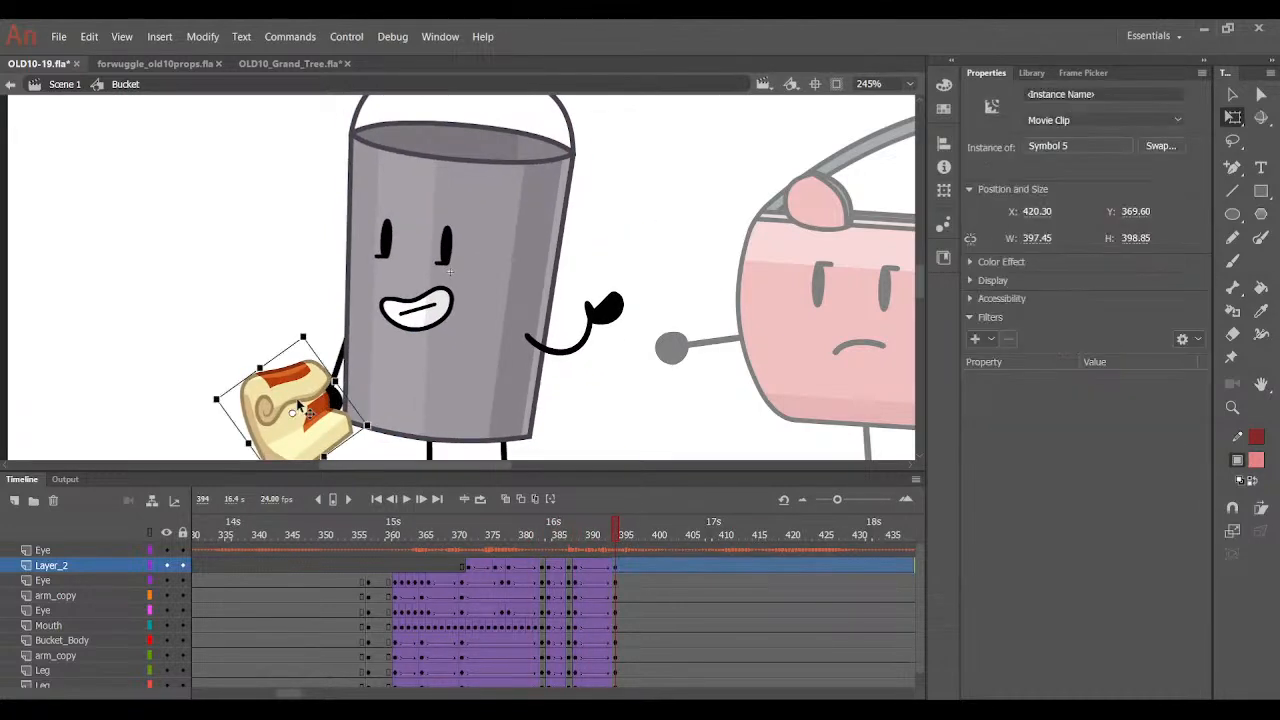
click(338, 372)
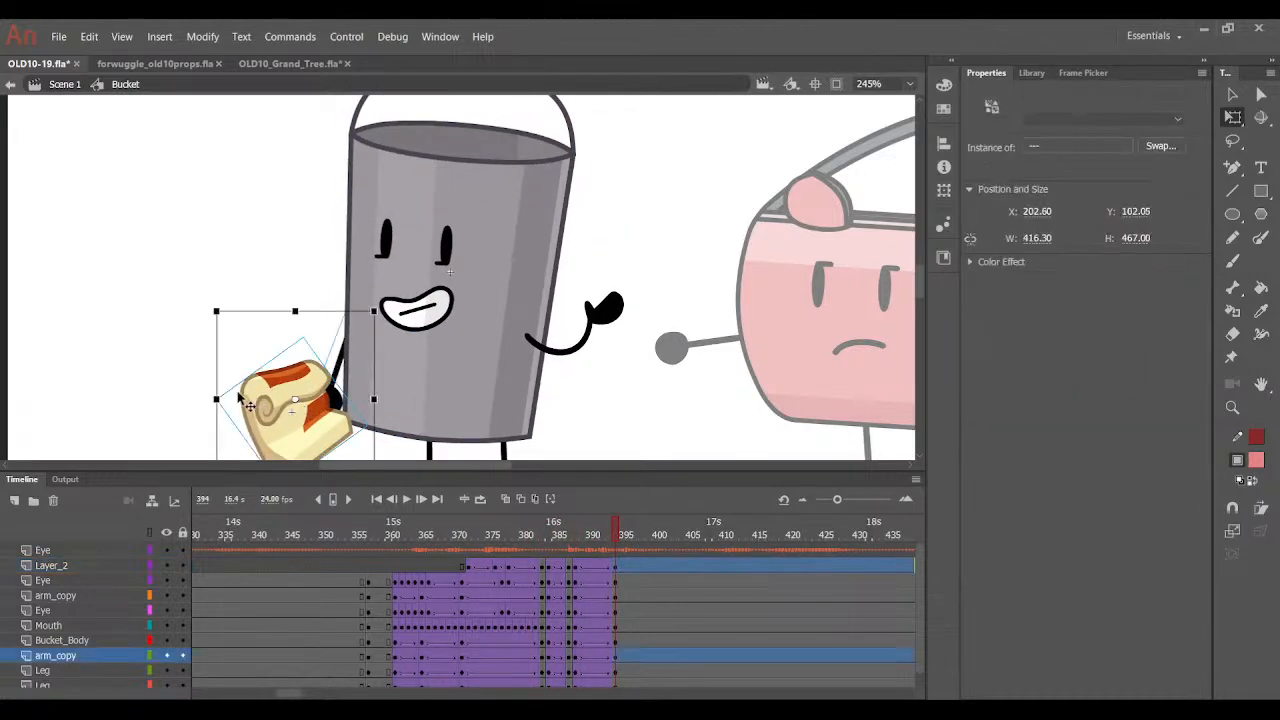
mouse_move(203, 312)
mouse_down()
mouse_move(206, 289)
mouse_move(205, 337)
mouse_up()
click(205, 337)
mouse_move(614, 532)
mouse_down()
mouse_move(574, 548)
mouse_move(563, 580)
mouse_move(614, 556)
mouse_move(554, 547)
mouse_move(628, 549)
mouse_up()
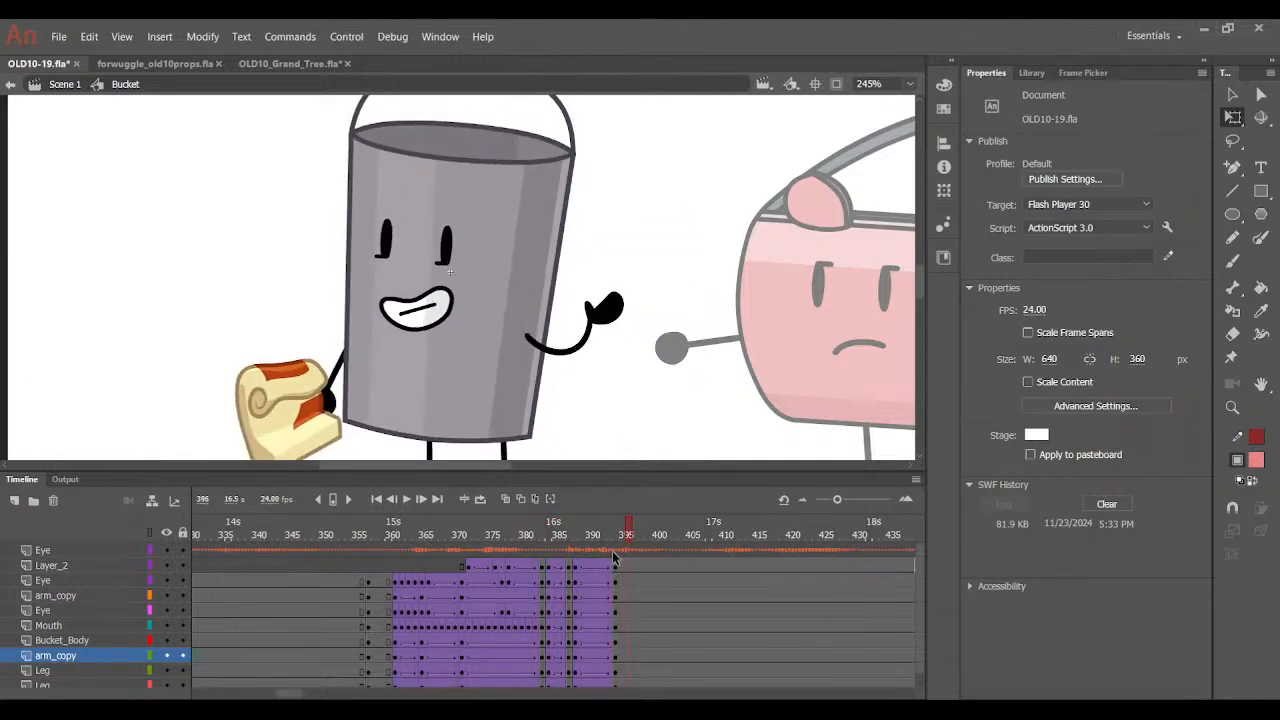
At frame 394, skew both of Bucket's legs so their tops lean away from Car Door while the feet stay planted.
click(615, 535)
scroll(585, 418, down, 3)
drag(385, 358, 562, 378)
click(614, 434)
click(588, 544)
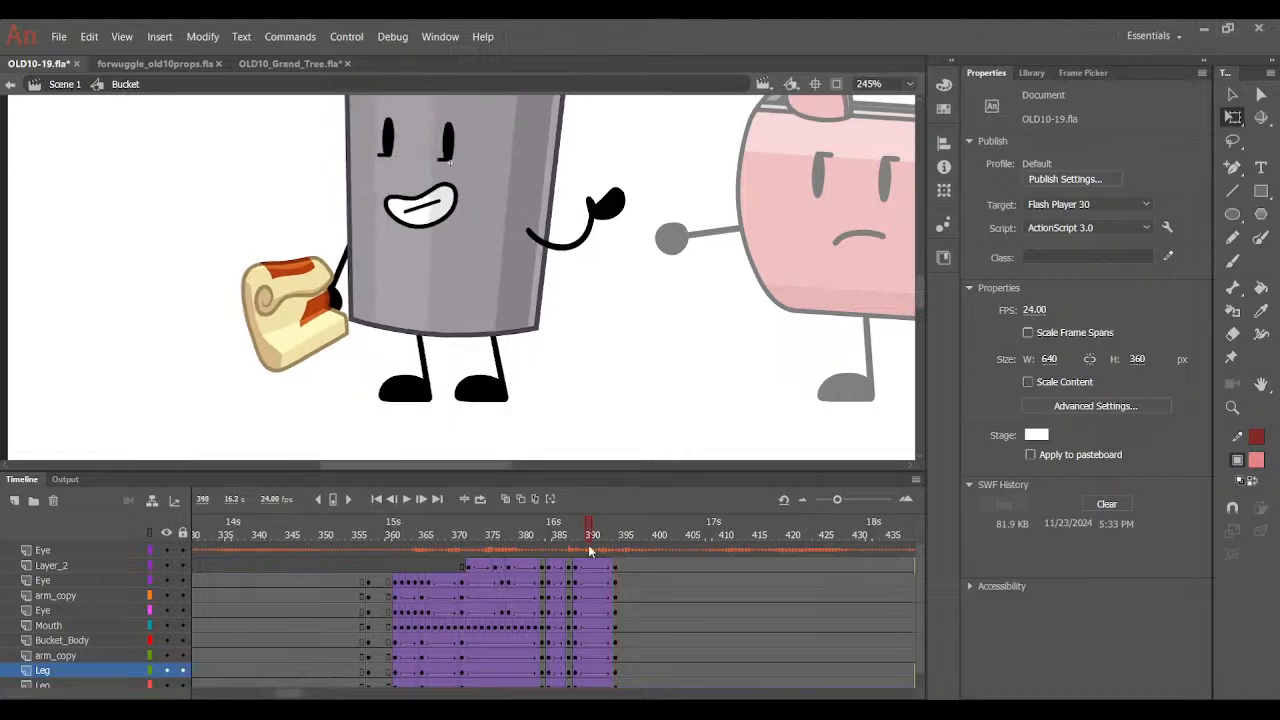
drag(588, 544, 628, 549)
scroll(637, 425, up, 3)
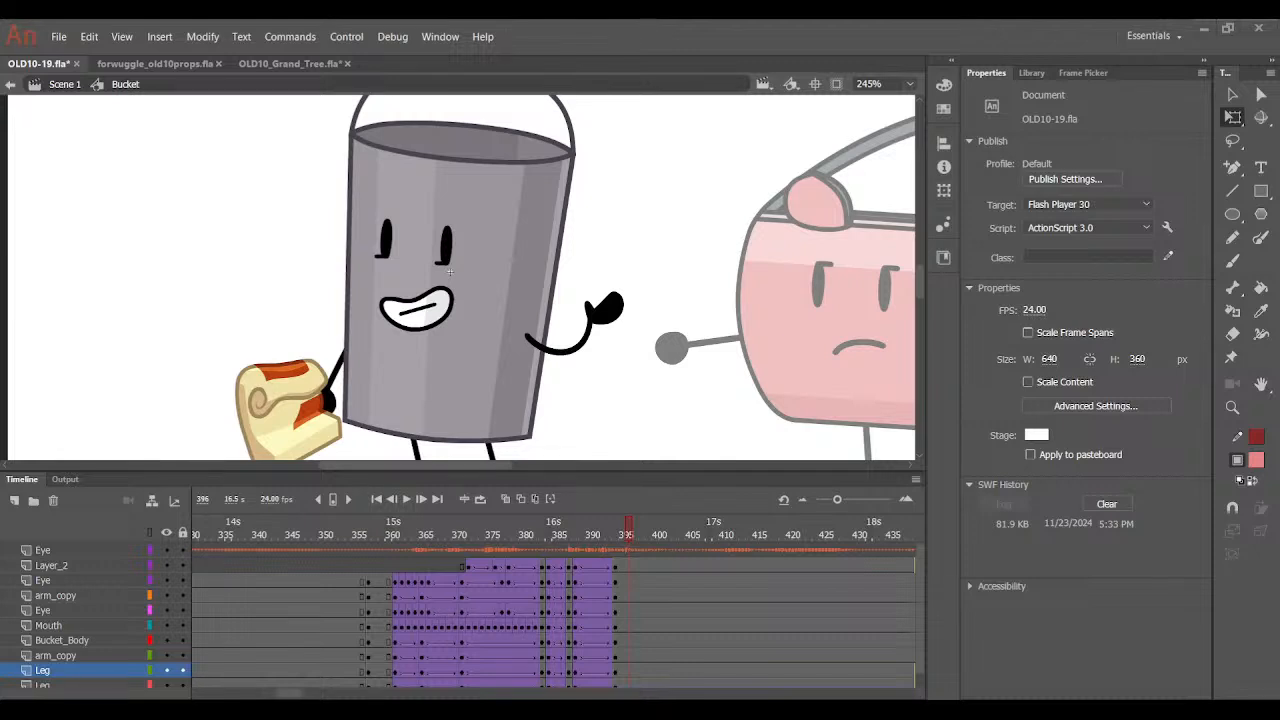
At frame 388, select Bucket's eyes and mouth and shift them slightly toward Car Door.
mouse_move(600, 530)
mouse_down()
mouse_move(552, 556)
mouse_move(600, 521)
mouse_move(578, 522)
mouse_up()
click(390, 264)
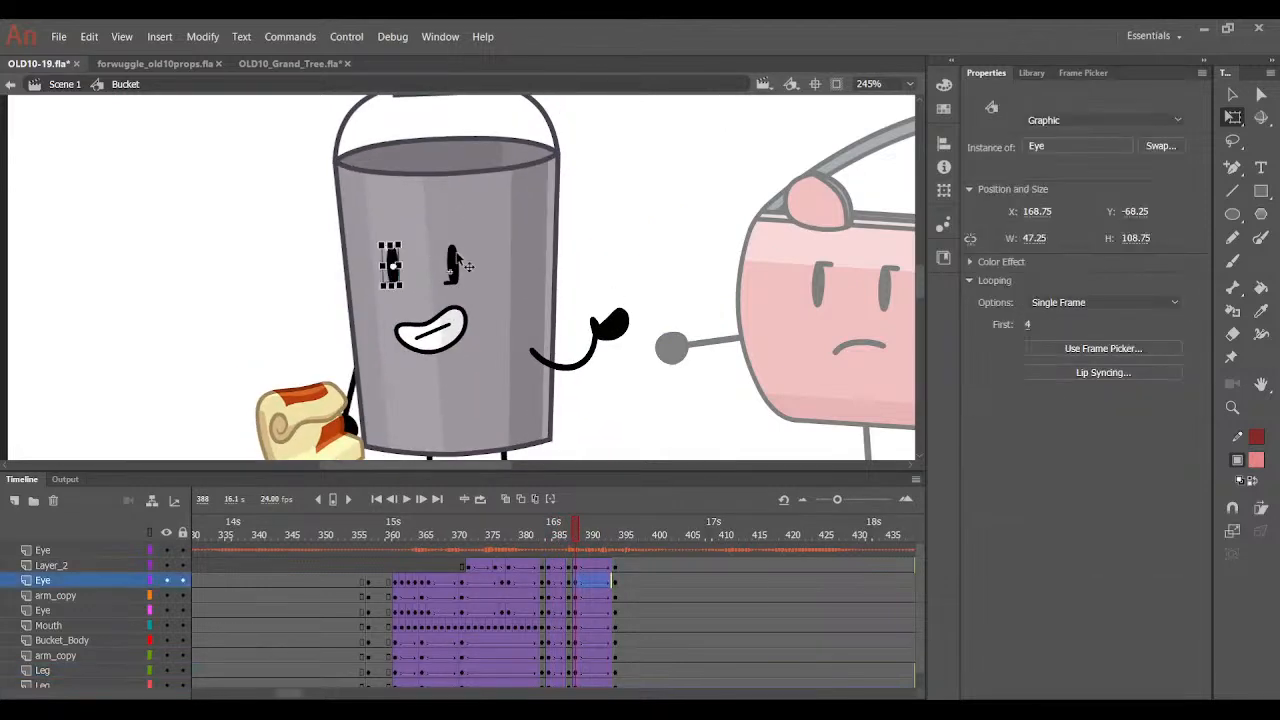
shift+click(455, 263)
shift+click(414, 338)
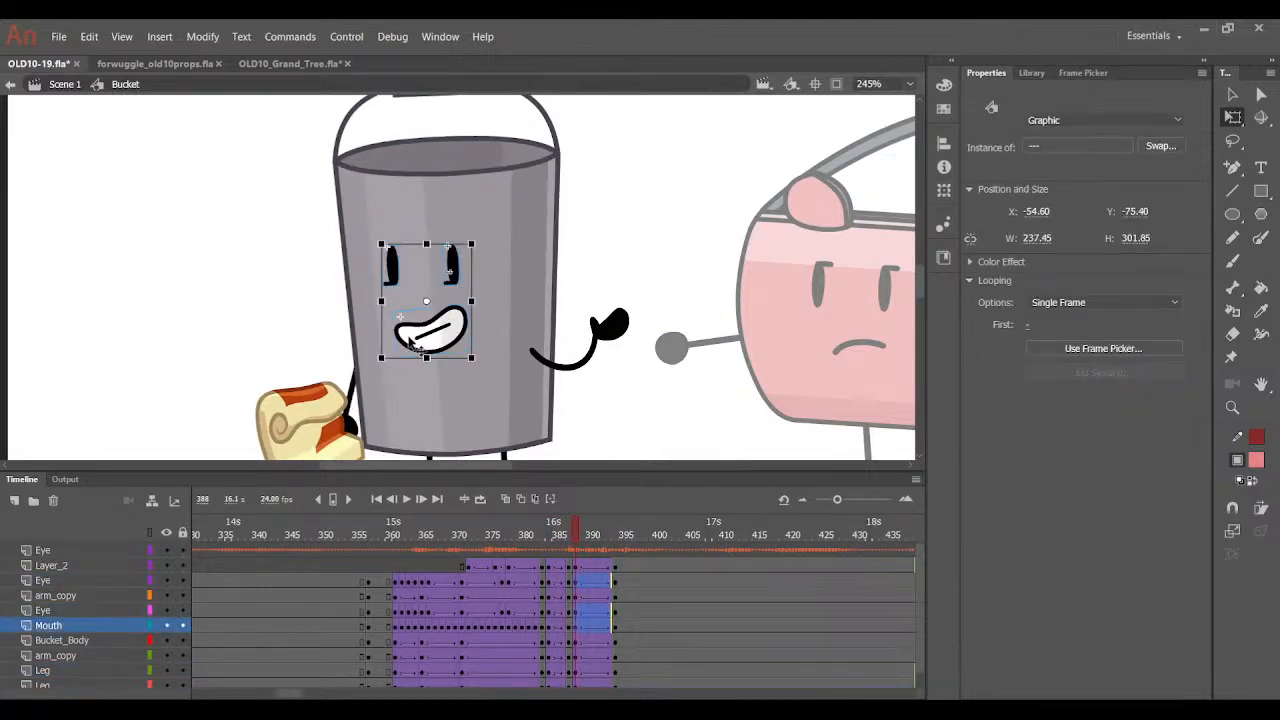
drag(410, 343, 418, 343)
drag(607, 521, 604, 537)
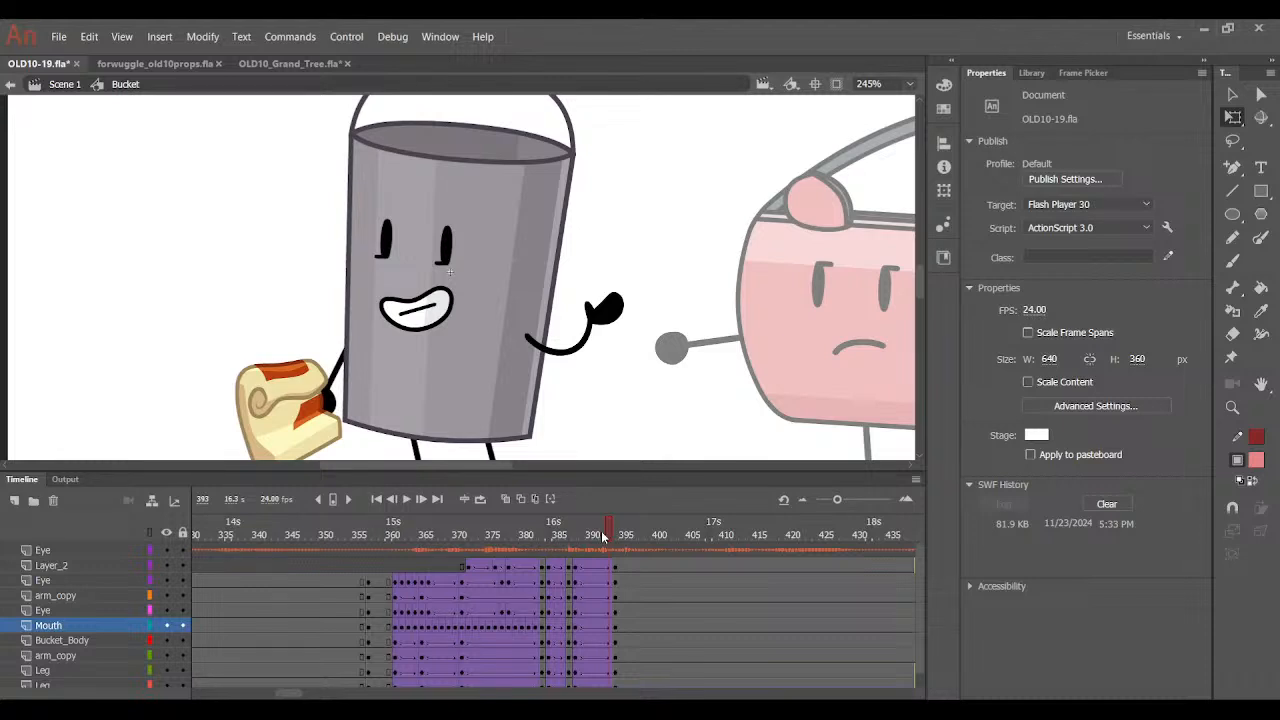
At frame 394, tilt Bucket's bent arm nearest Car Door slightly upward and save the document.
mouse_move(599, 529)
mouse_down()
mouse_move(594, 545)
mouse_move(529, 552)
mouse_move(612, 558)
mouse_move(537, 548)
mouse_move(614, 546)
mouse_up()
click(606, 312)
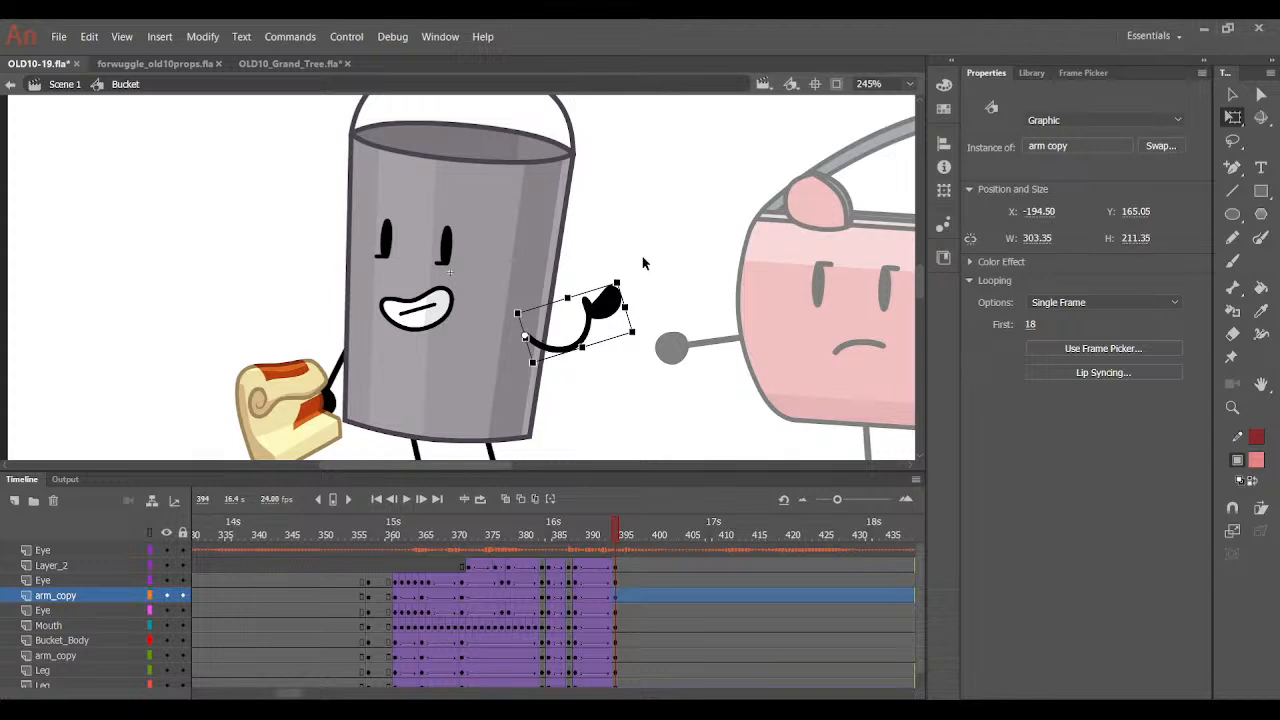
click(649, 376)
mouse_move(630, 530)
mouse_down()
mouse_move(586, 545)
mouse_move(536, 538)
mouse_move(625, 541)
mouse_up()
click(625, 547)
click(649, 391)
scroll(649, 398, down, 2)
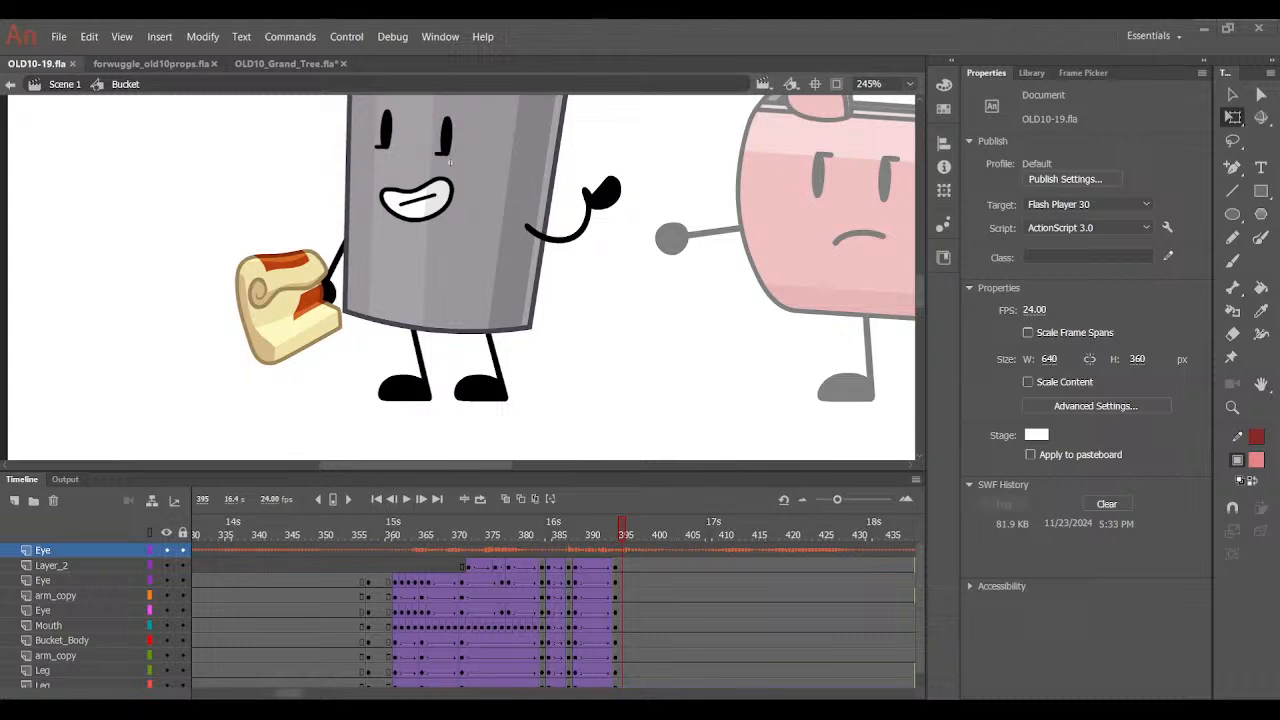
Open OLO walk cycle.fla, play its leg animations and select the Walk graphic for copying.
double_click(182, 199)
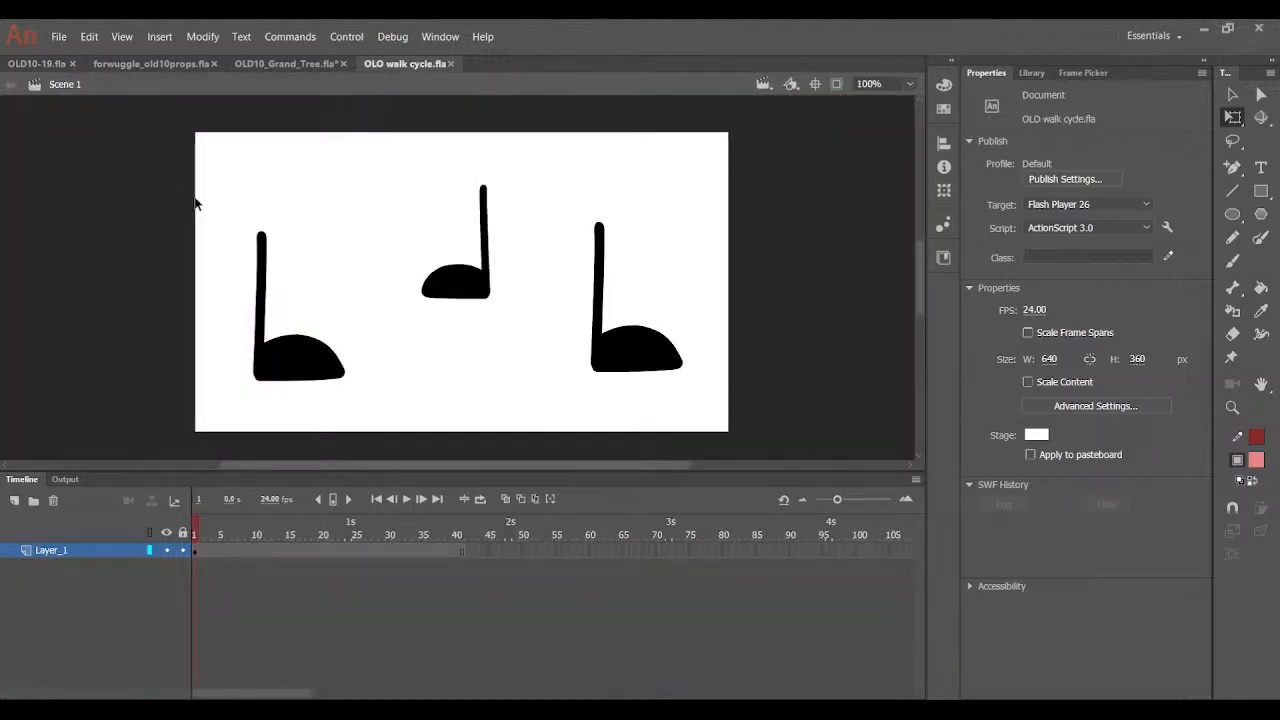
key(Return)
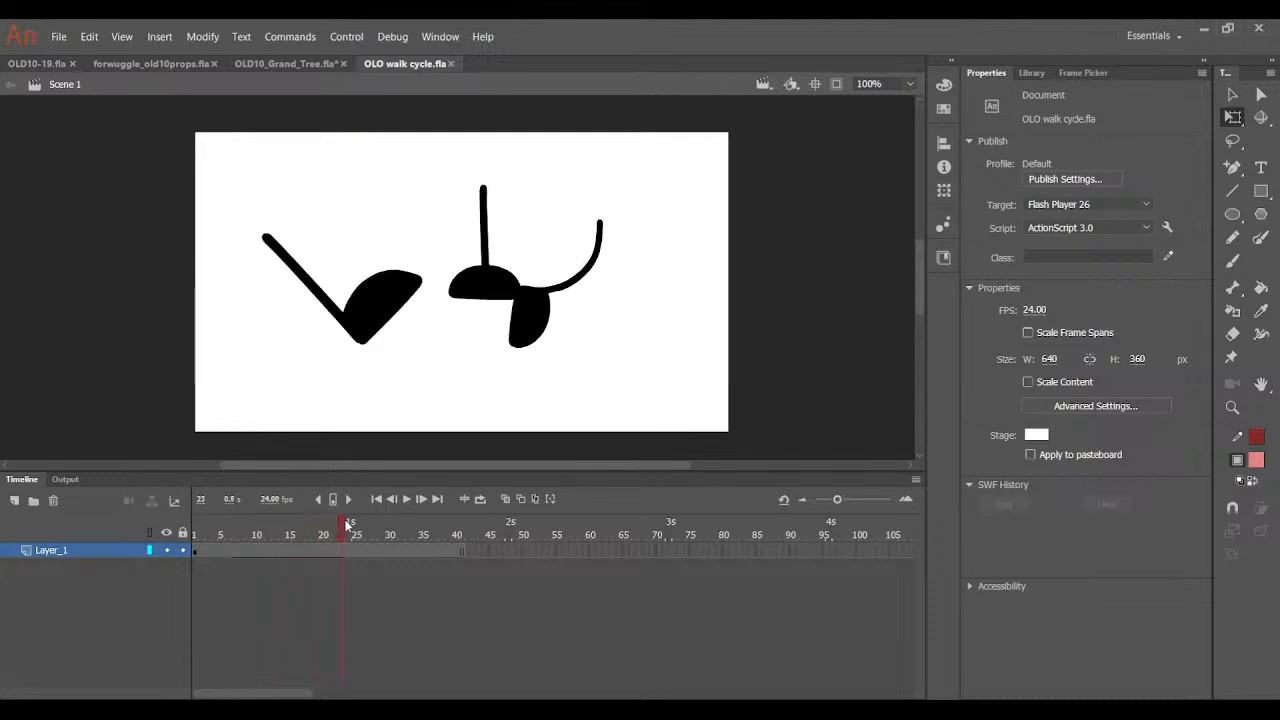
click(653, 283)
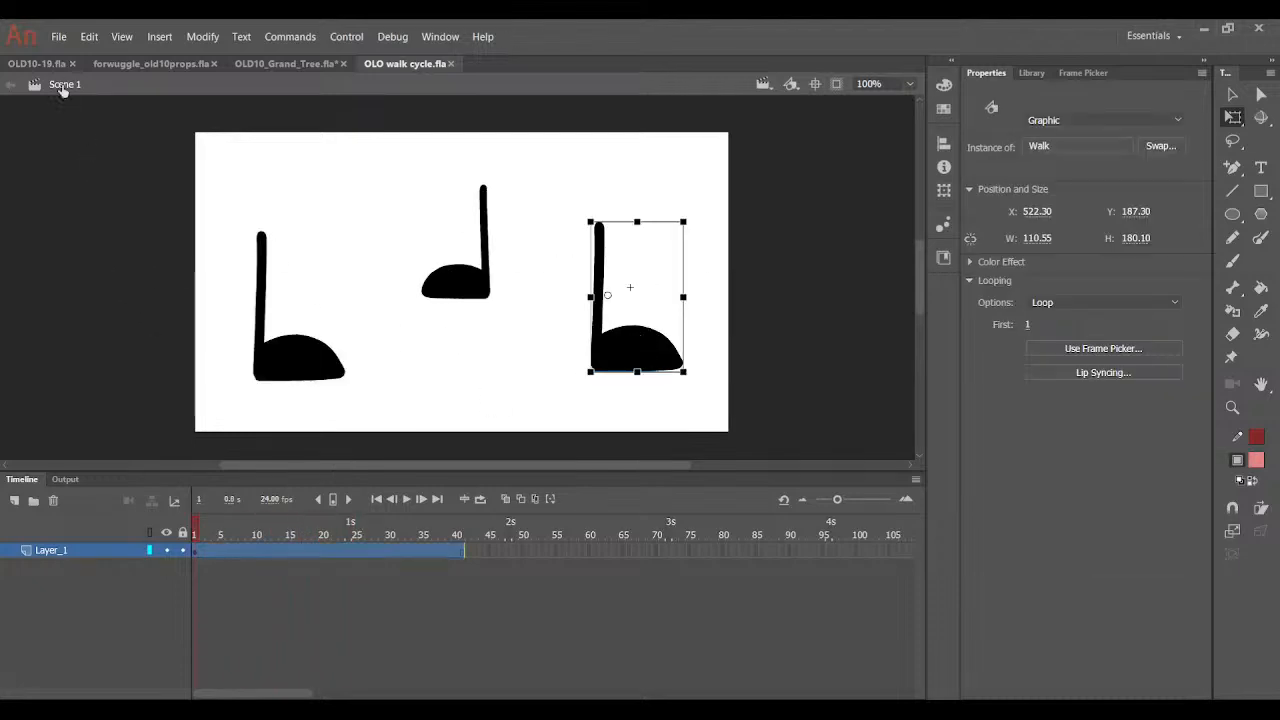
Return to OLD10-19.fla and paste the copied Walk graphic into the Bucket symbol at frame 388.
click(50, 64)
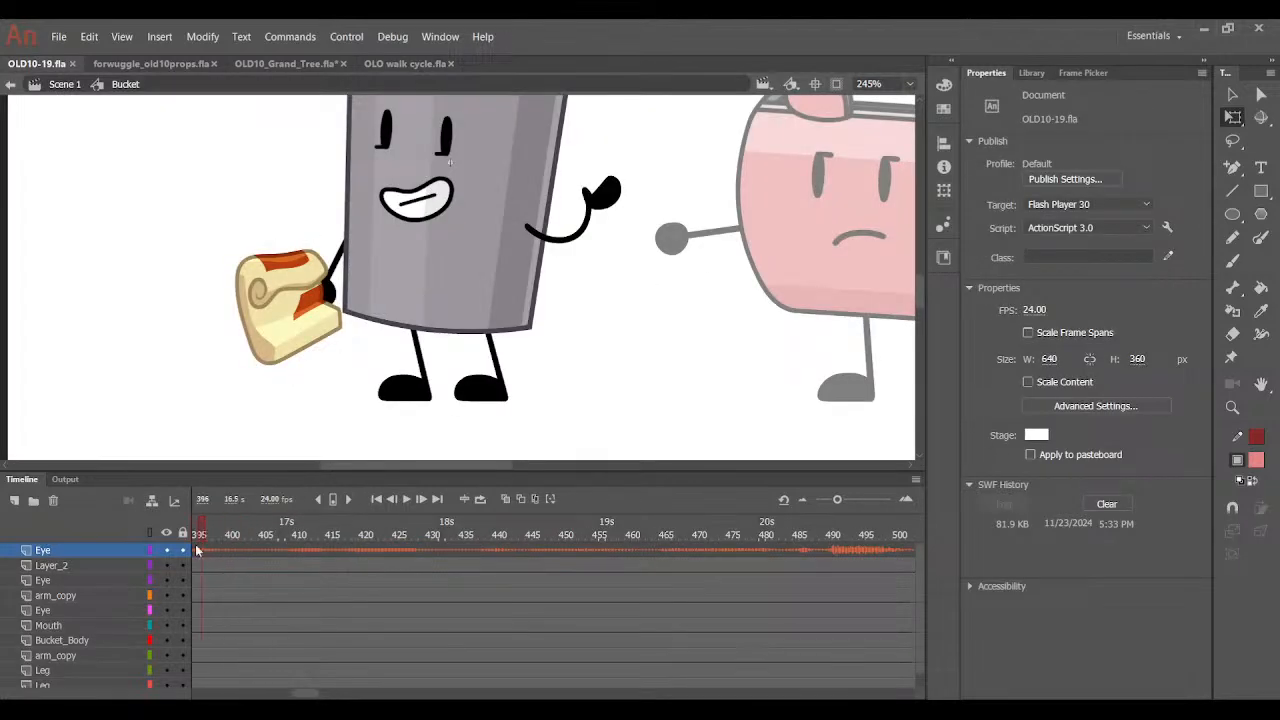
drag(198, 548, 184, 546)
click(458, 530)
click(423, 393)
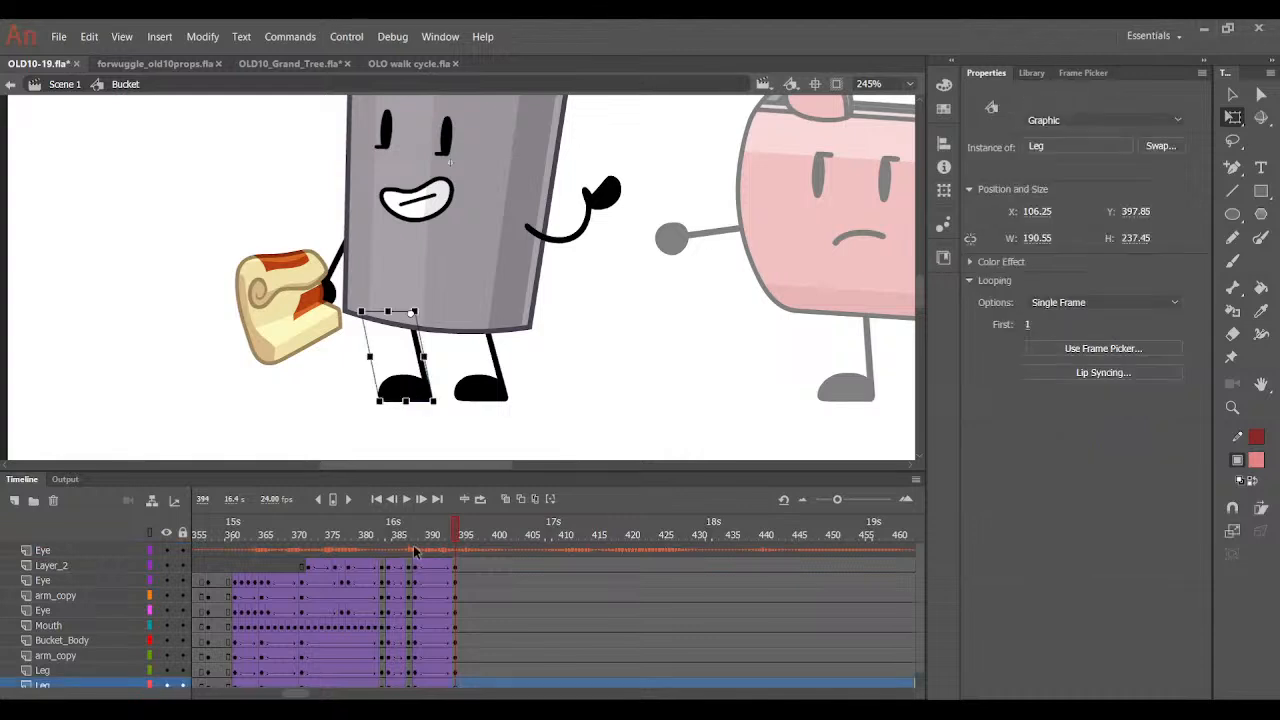
click(414, 550)
click(412, 377)
key(ctrl+v)
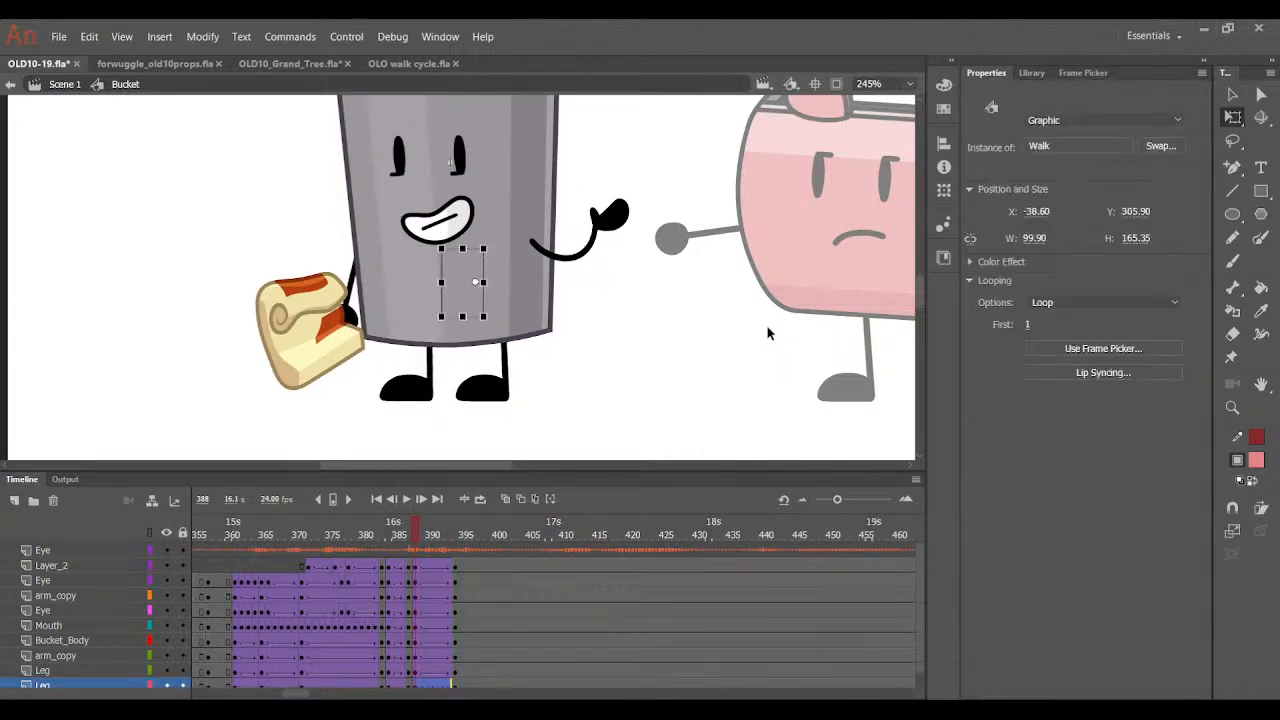
Remove the pasted copy and swap both of Bucket's legs for the Walk graphic at frames 388 and 394.
click(459, 426)
click(395, 388)
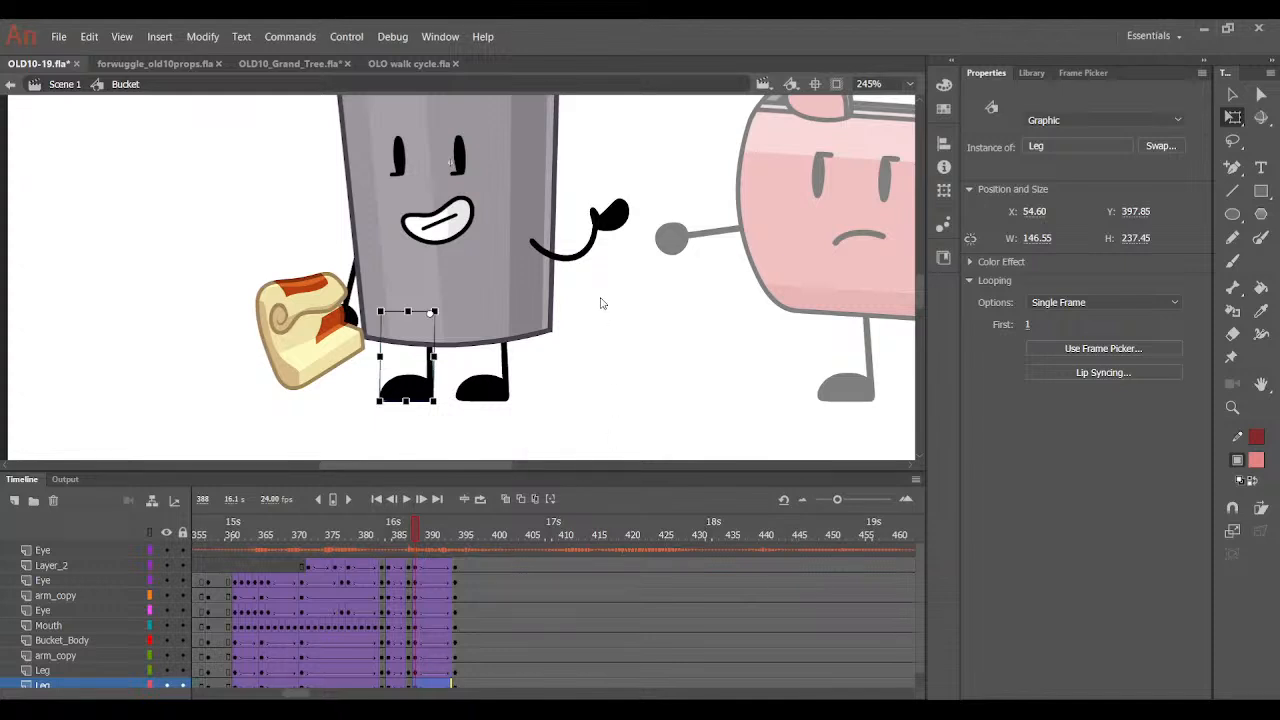
click(785, 238)
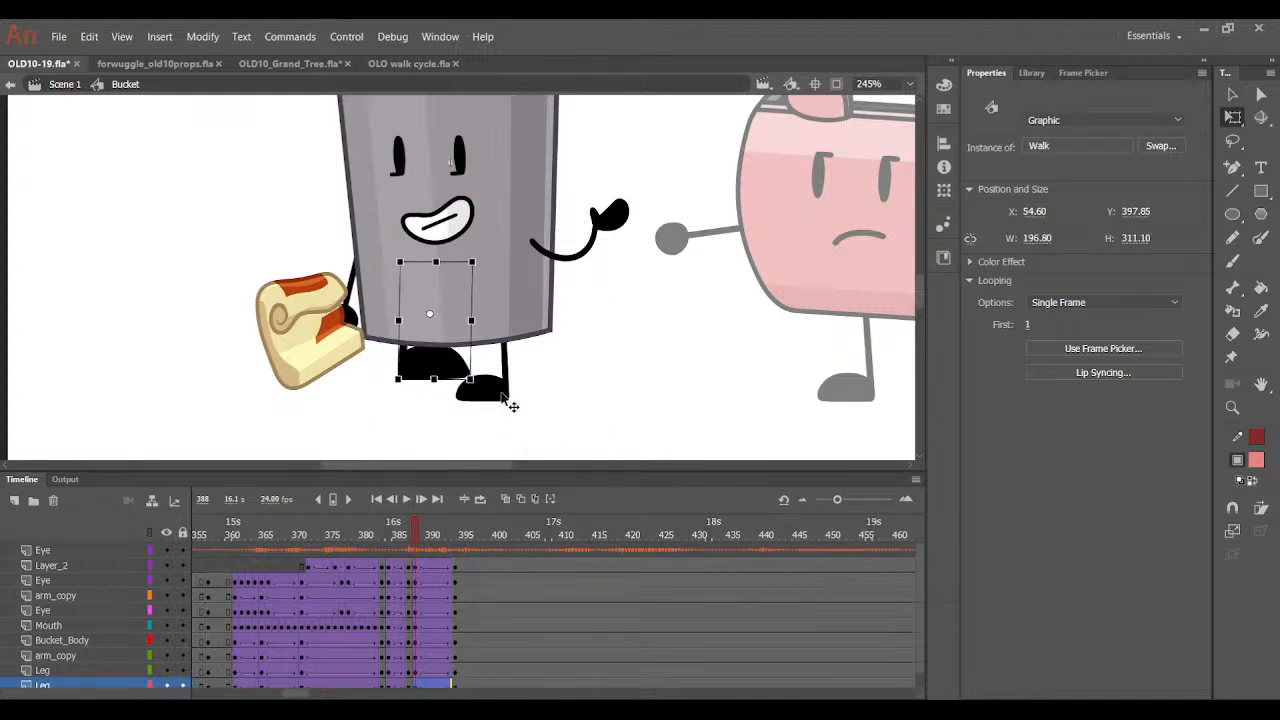
click(505, 398)
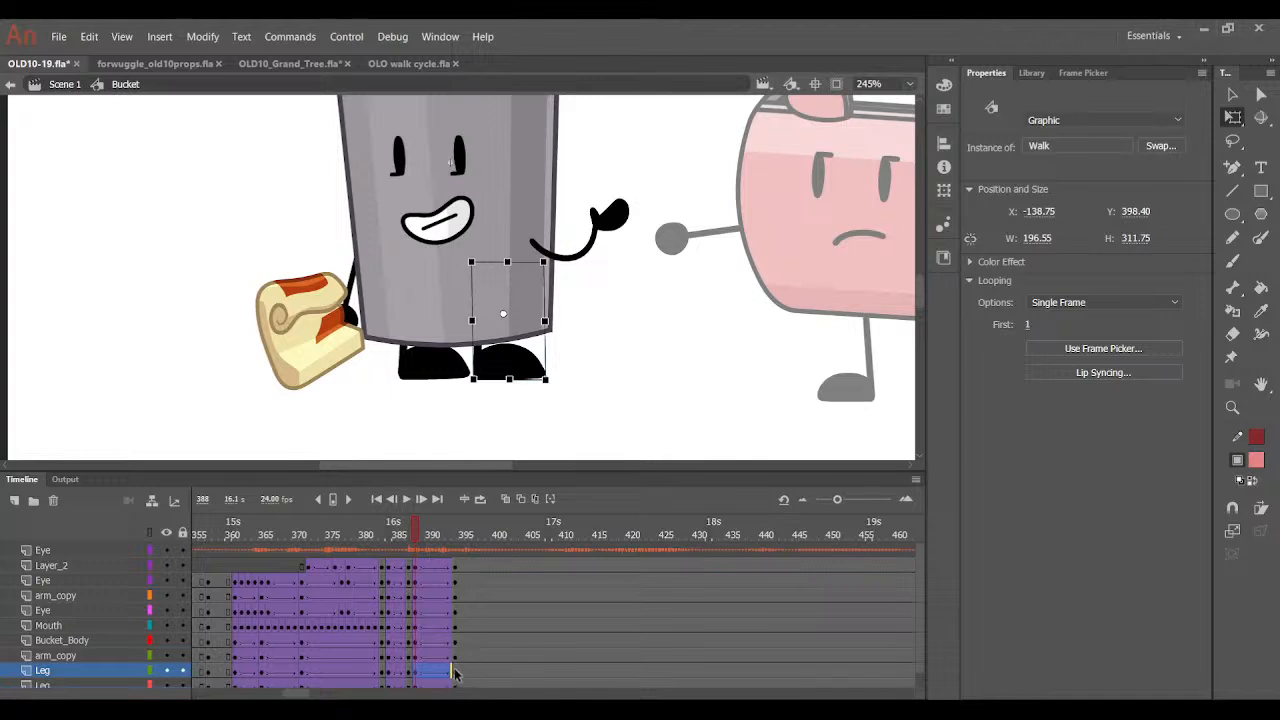
click(455, 673)
click(446, 394)
click(432, 394)
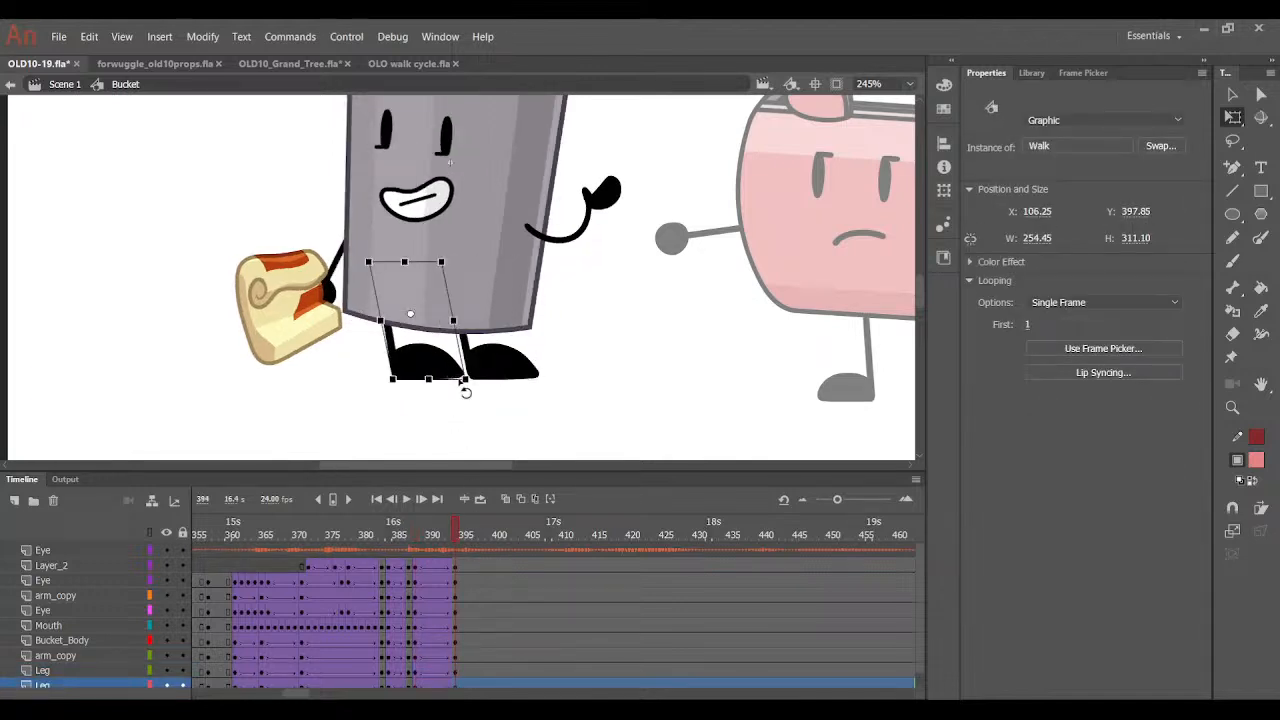
Scale down both of Bucket's Walk legs proportionally at frames 394 and 388 to a height of about 194 px.
drag(463, 379, 445, 356)
key(ctrl+z)
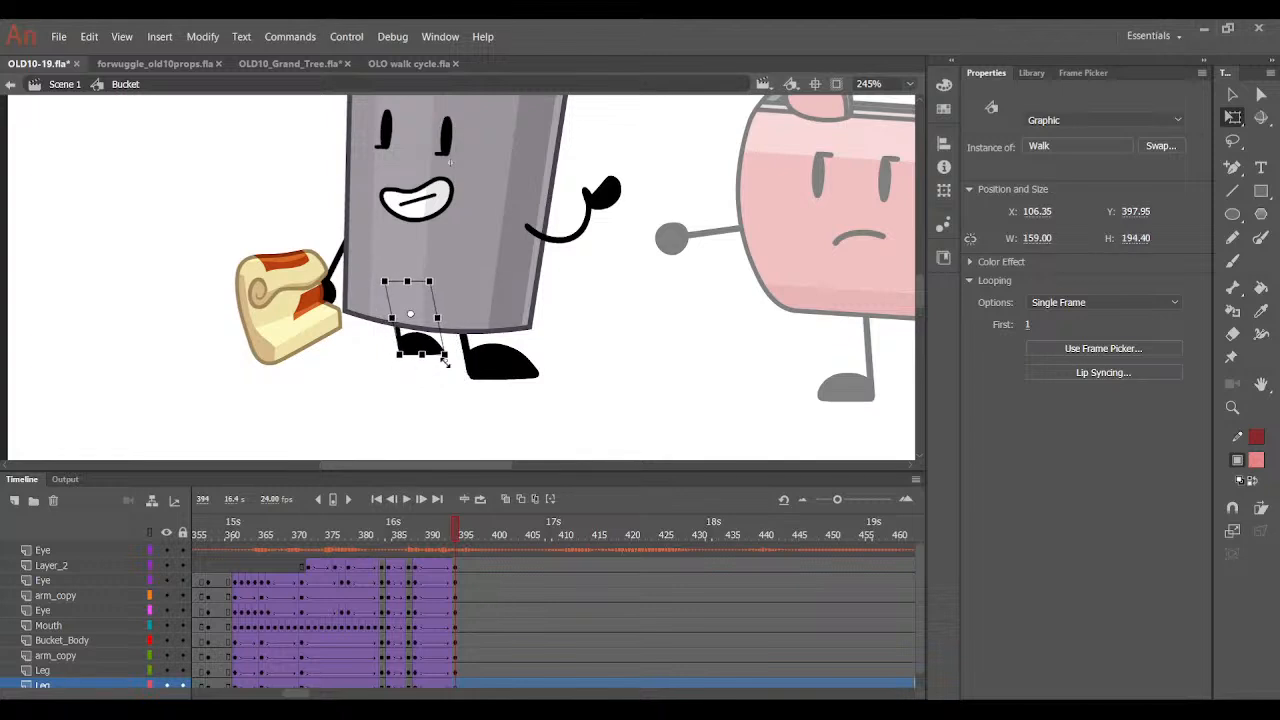
click(416, 684)
click(505, 370)
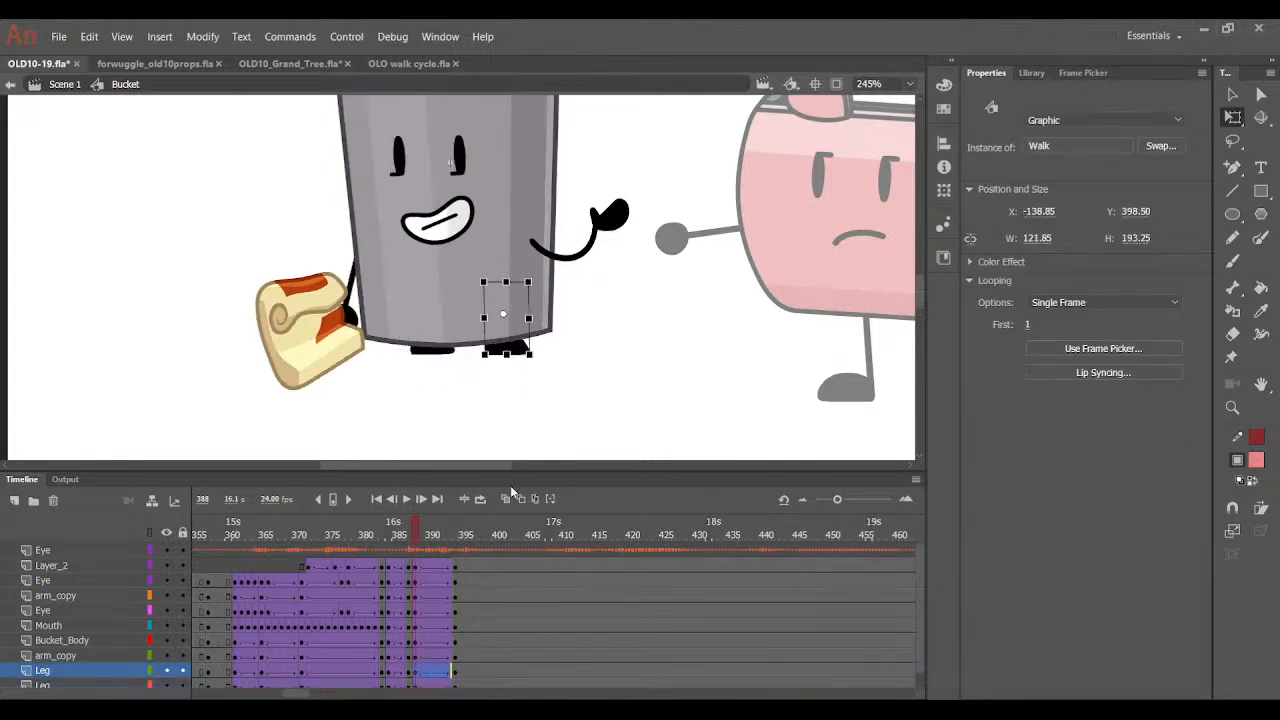
drag(408, 540, 455, 530)
click(495, 350)
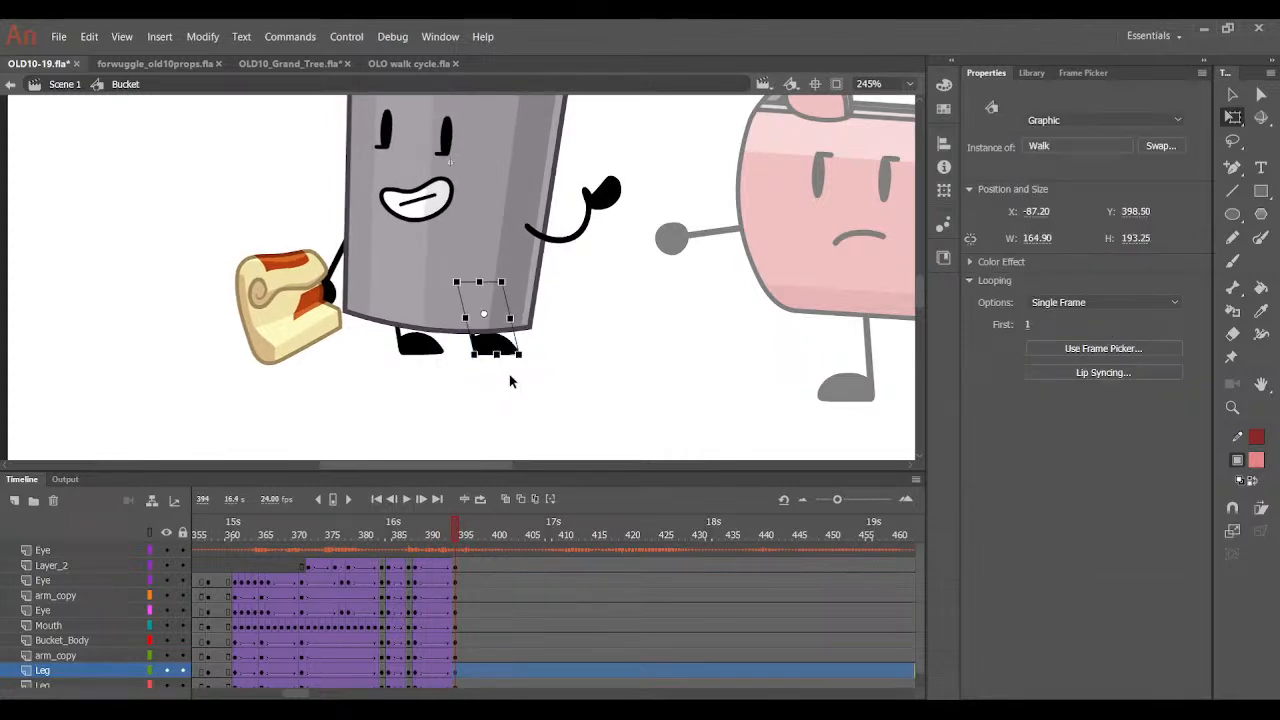
click(510, 381)
click(414, 535)
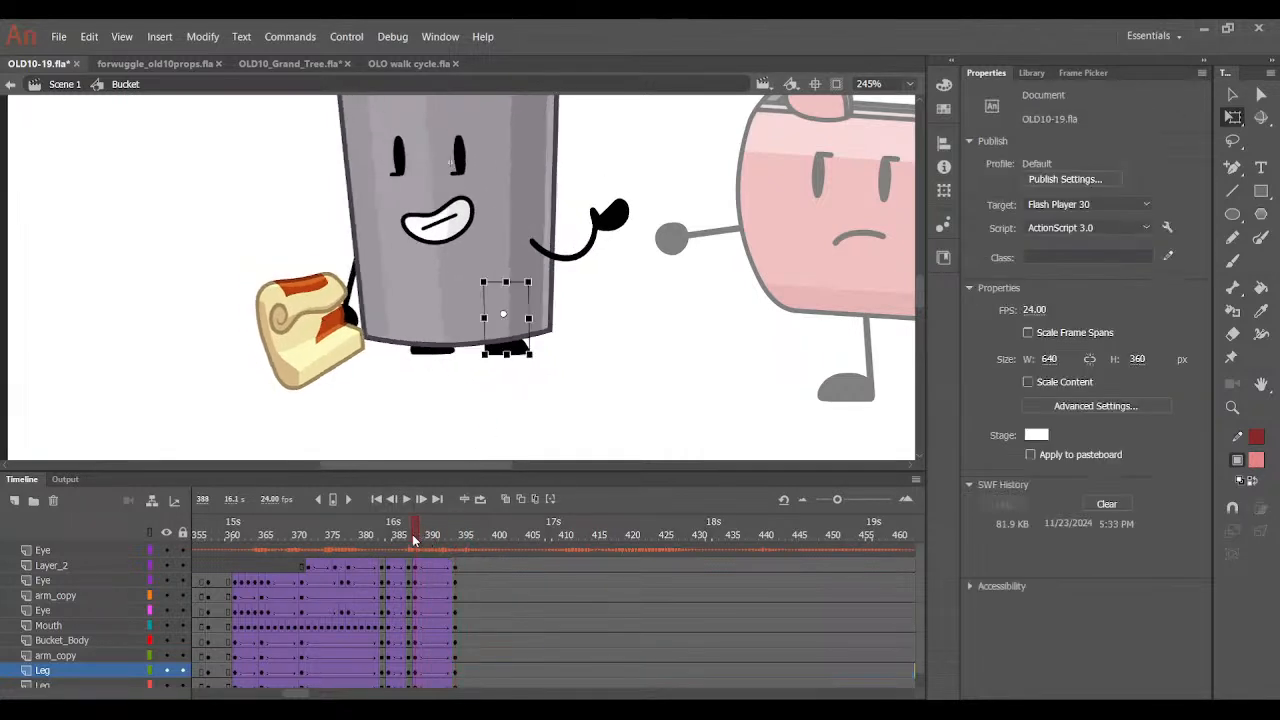
Move both of Bucket's legs down beneath the body at frame 394.
click(432, 360)
click(515, 355)
click(456, 671)
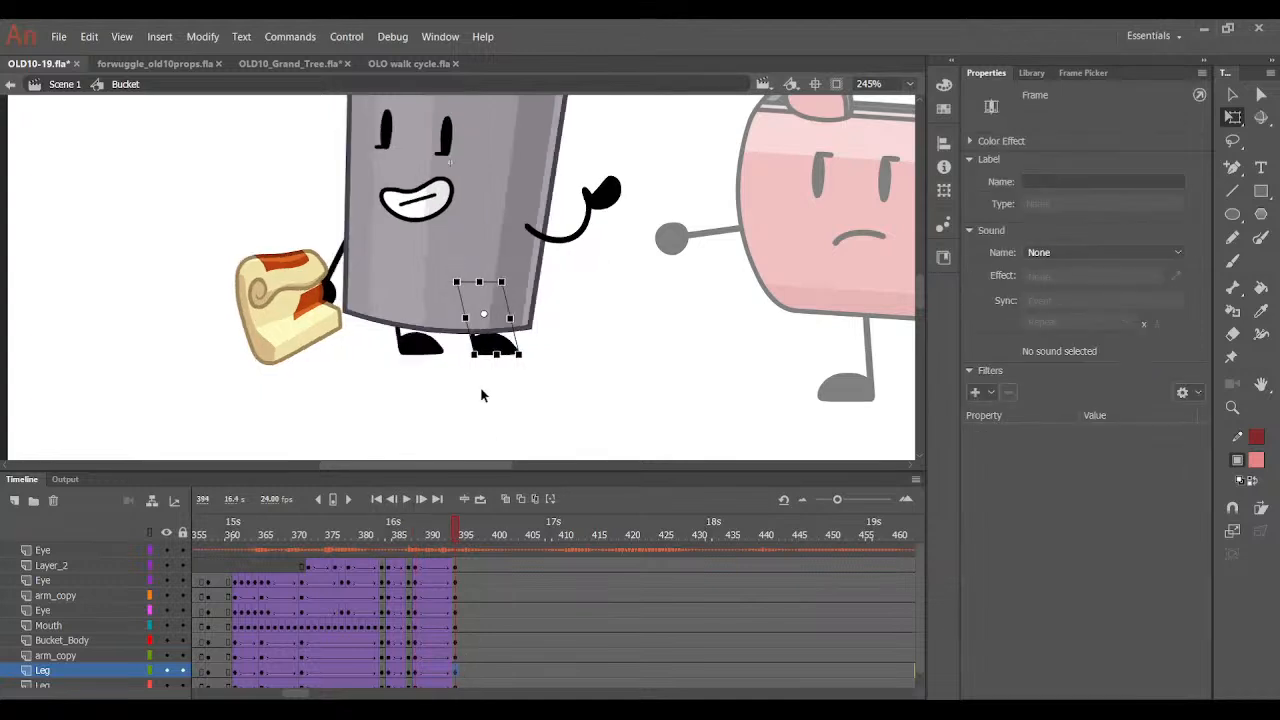
click(432, 352)
click(393, 377)
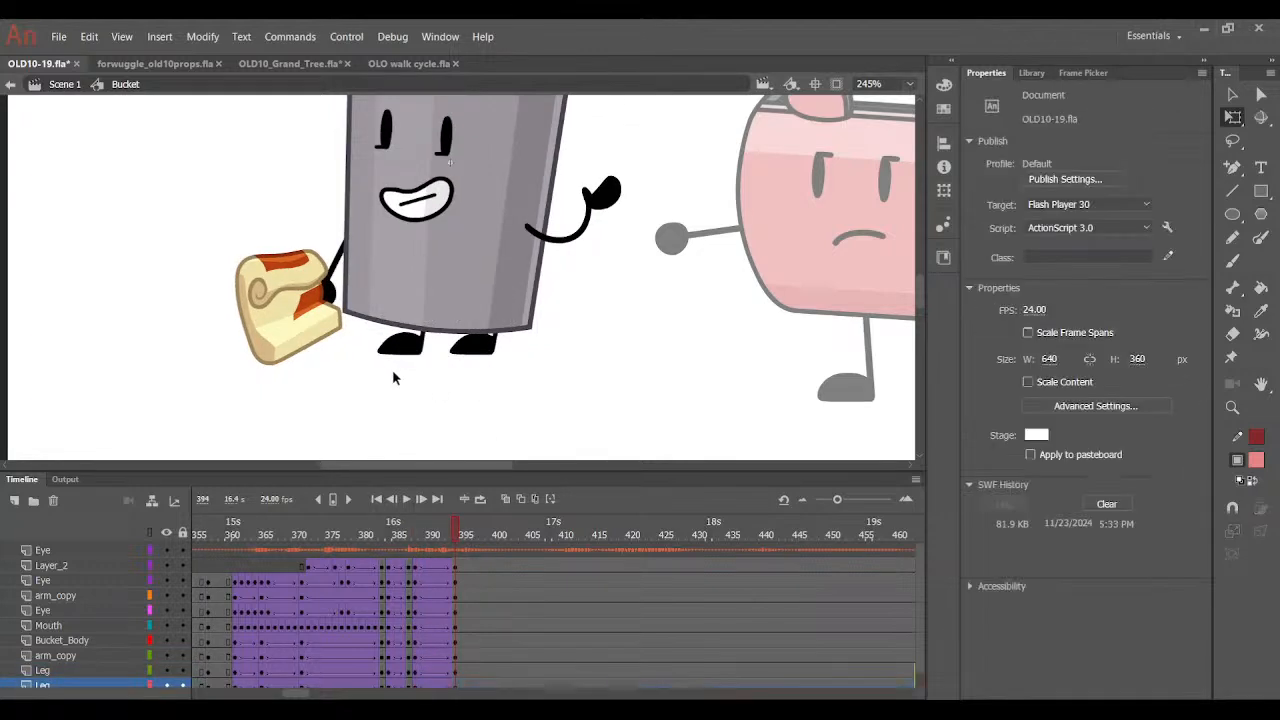
click(423, 350)
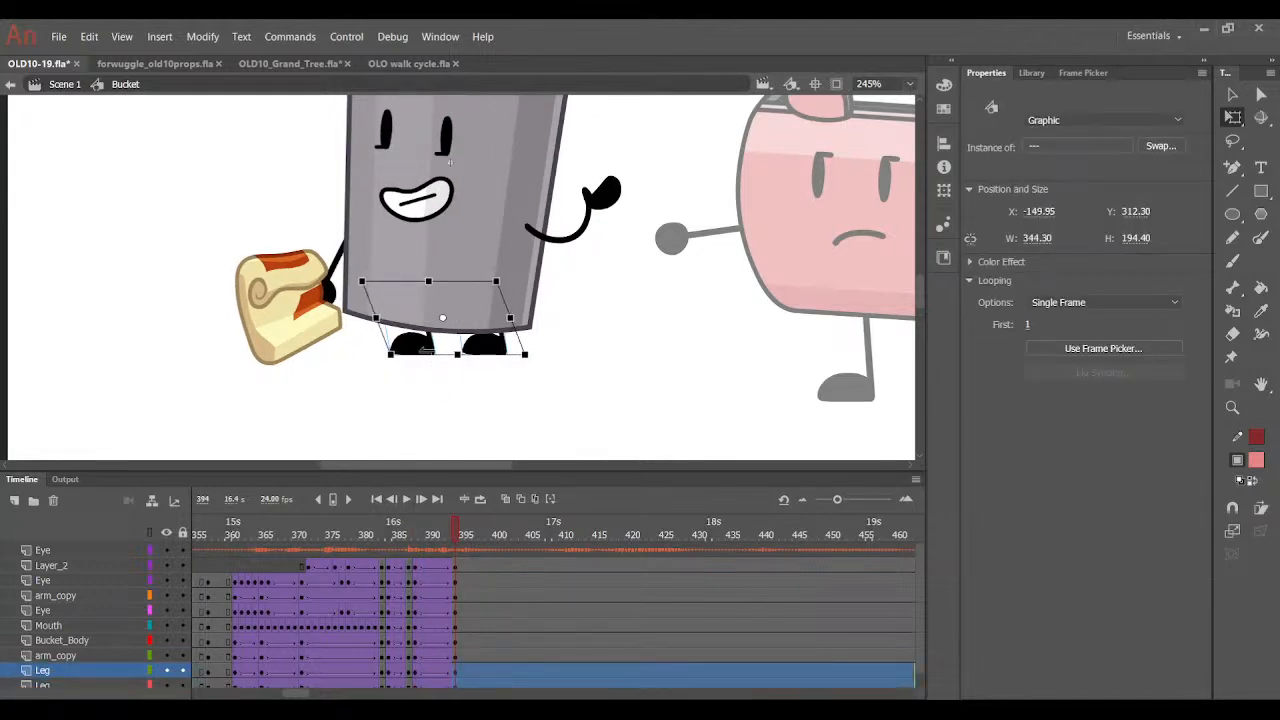
drag(423, 350, 402, 390)
Lower both legs beneath the body at frame 388 and compare the pose with frame 394.
drag(416, 670, 416, 685)
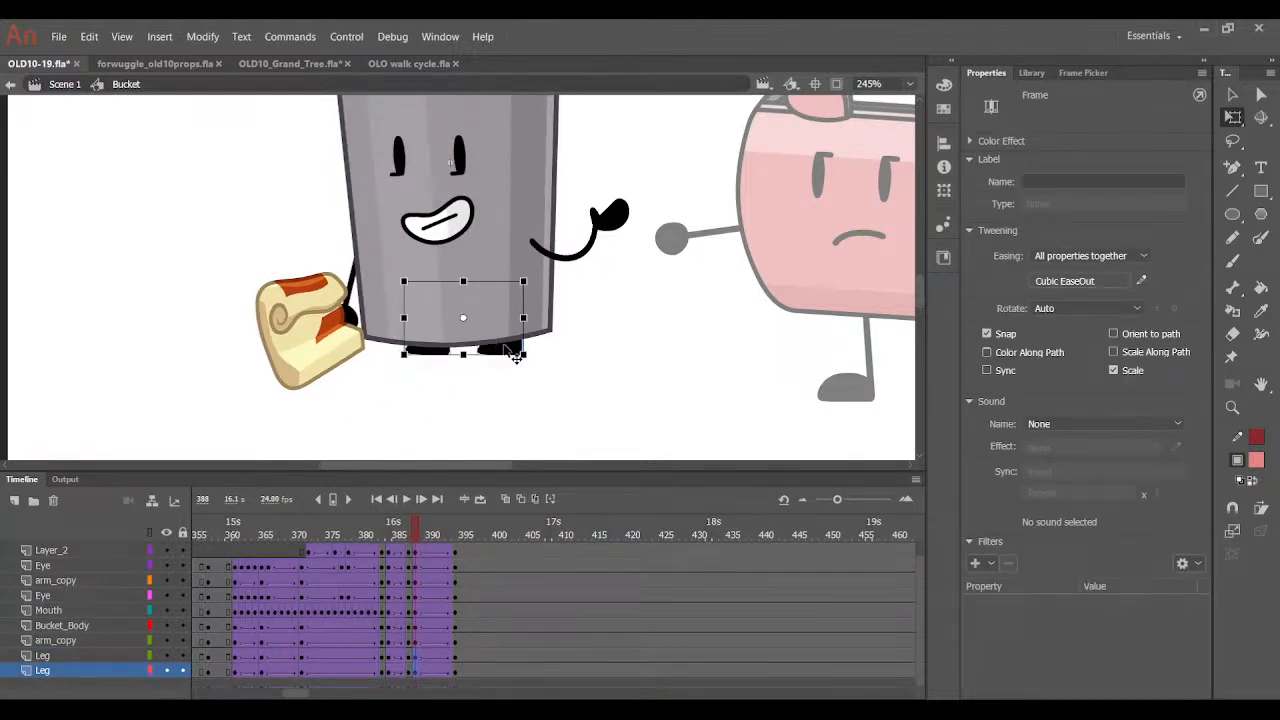
drag(515, 355, 512, 393)
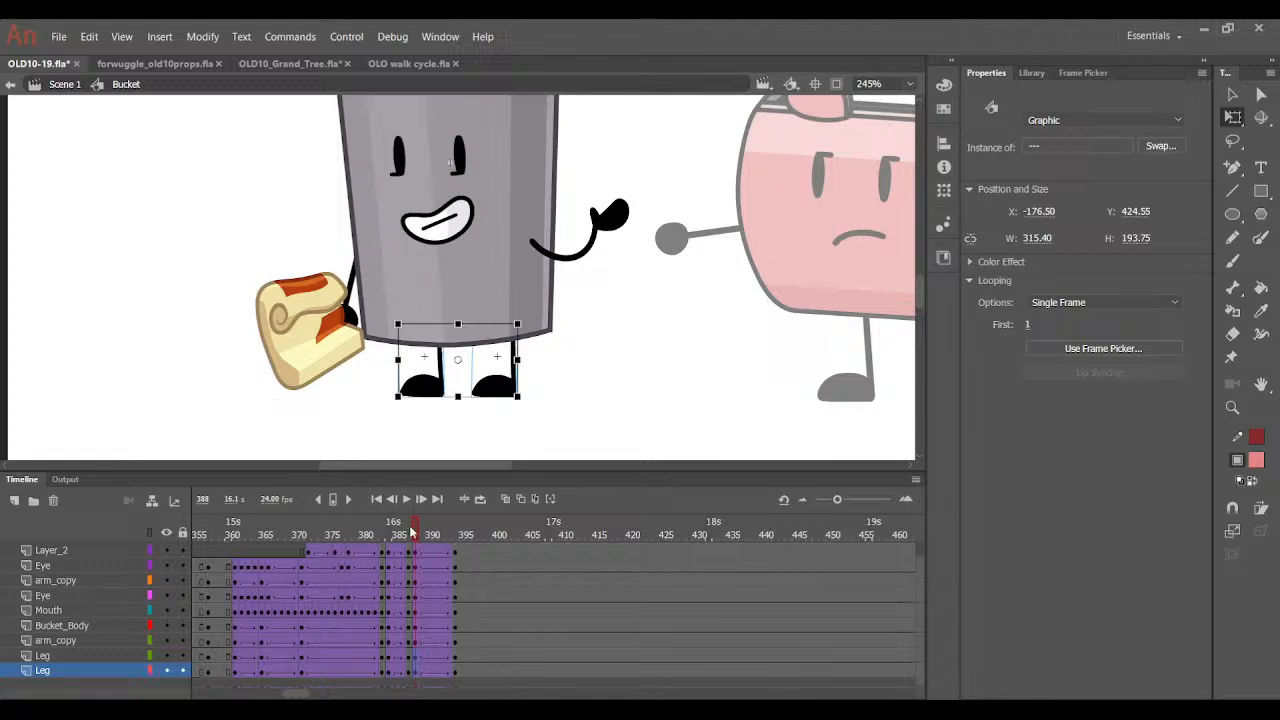
drag(410, 533, 456, 533)
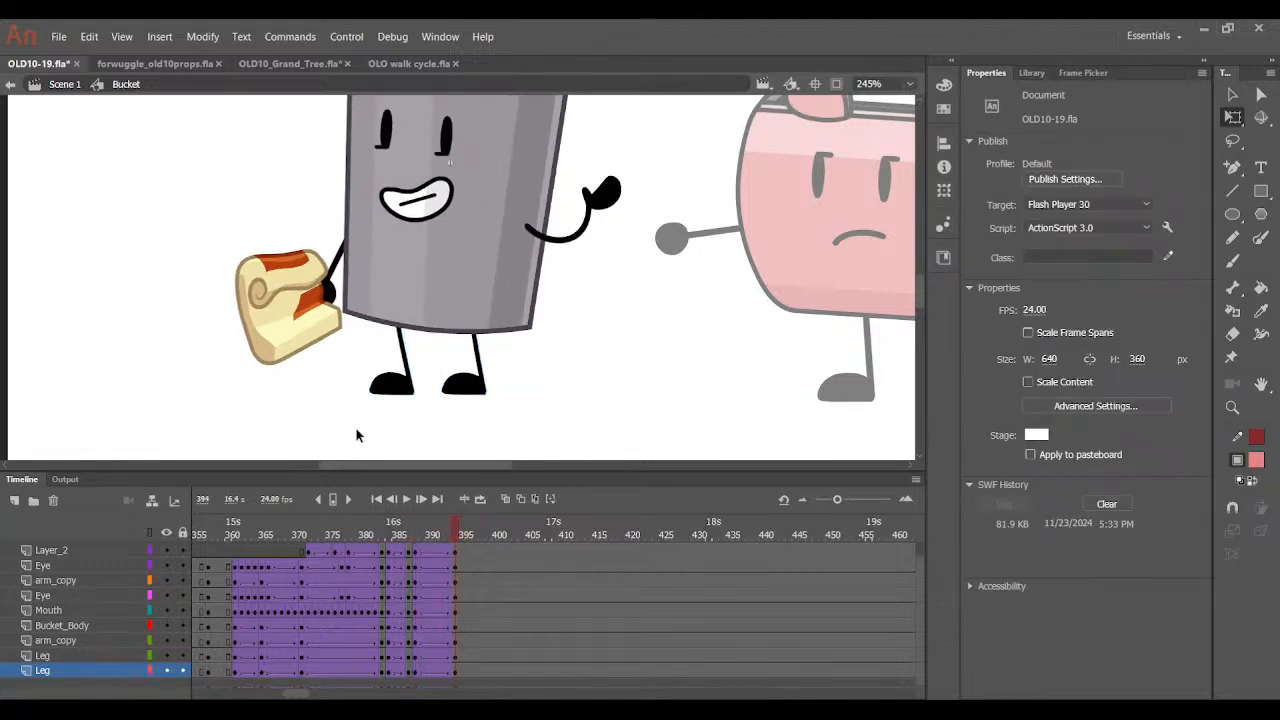
click(413, 528)
click(418, 526)
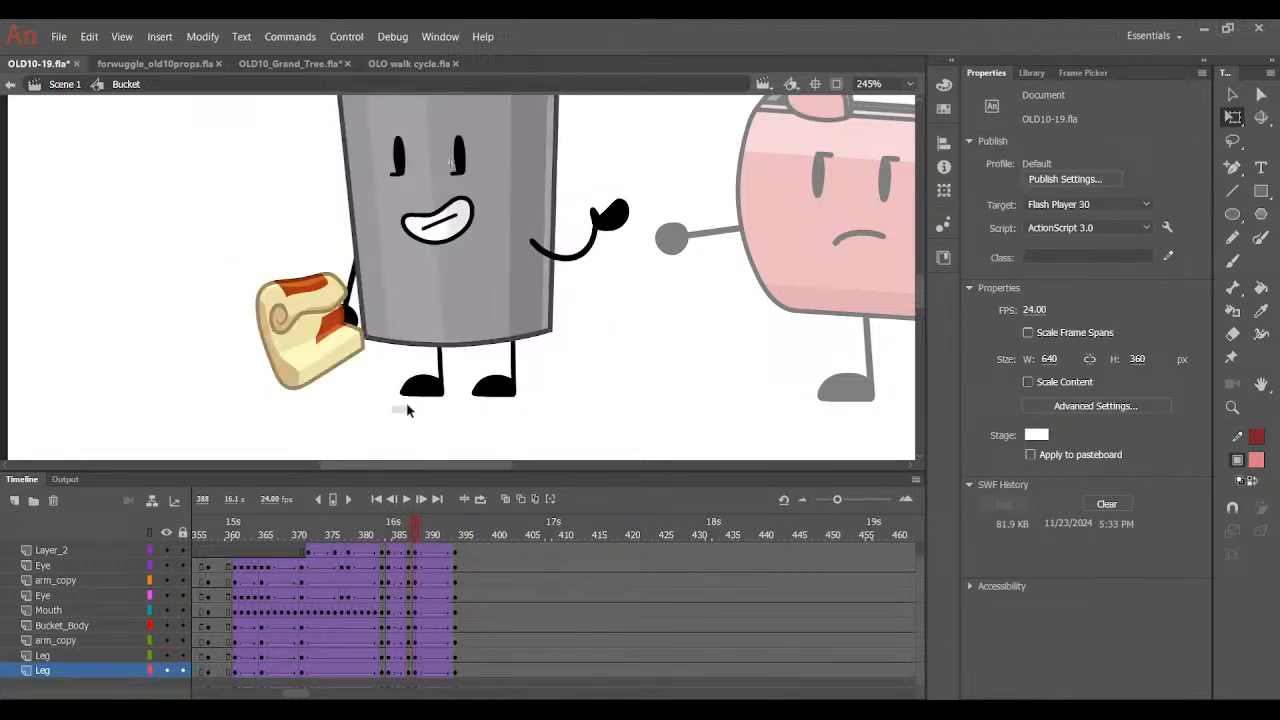
Scale up both legs slightly at frames 388 and 394.
click(412, 388)
drag(510, 397, 524, 424)
click(456, 668)
drag(456, 657, 456, 669)
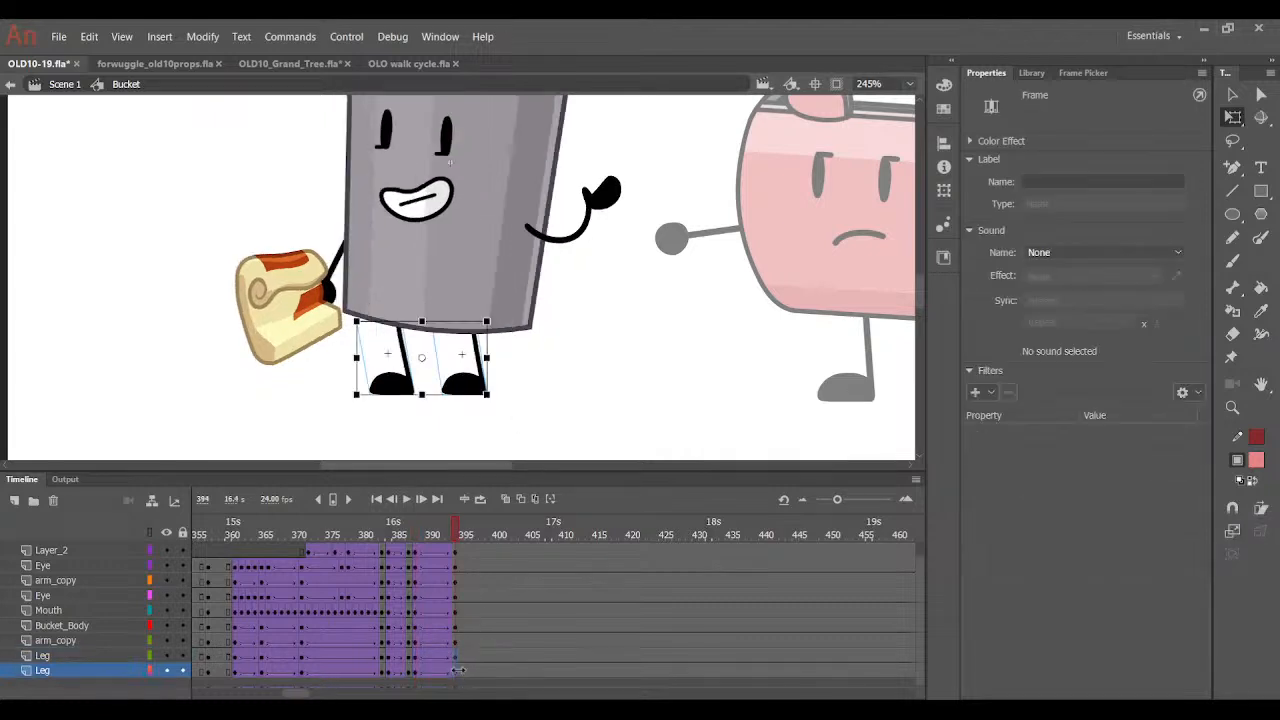
key(ctrl+y)
click(624, 386)
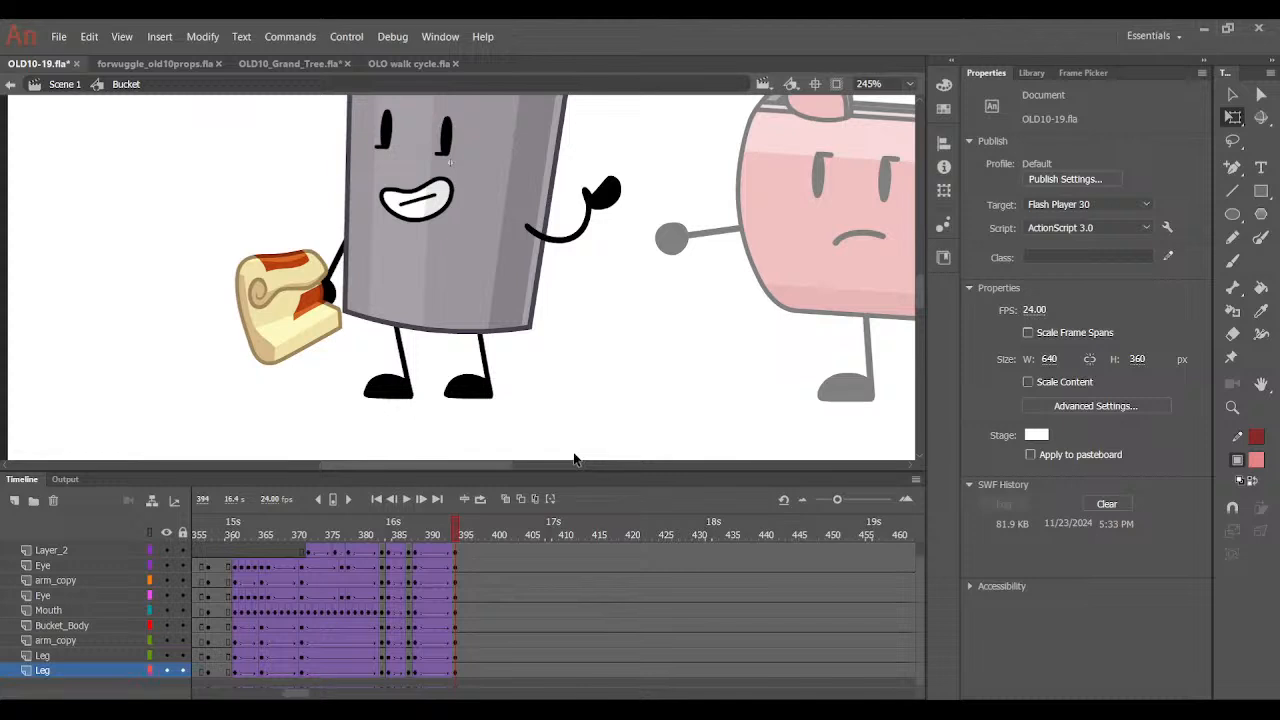
Preview the movement and shift the left leg slightly left at frame 388 and slightly right at frame 394.
click(484, 386)
drag(436, 530, 381, 528)
key(Return)
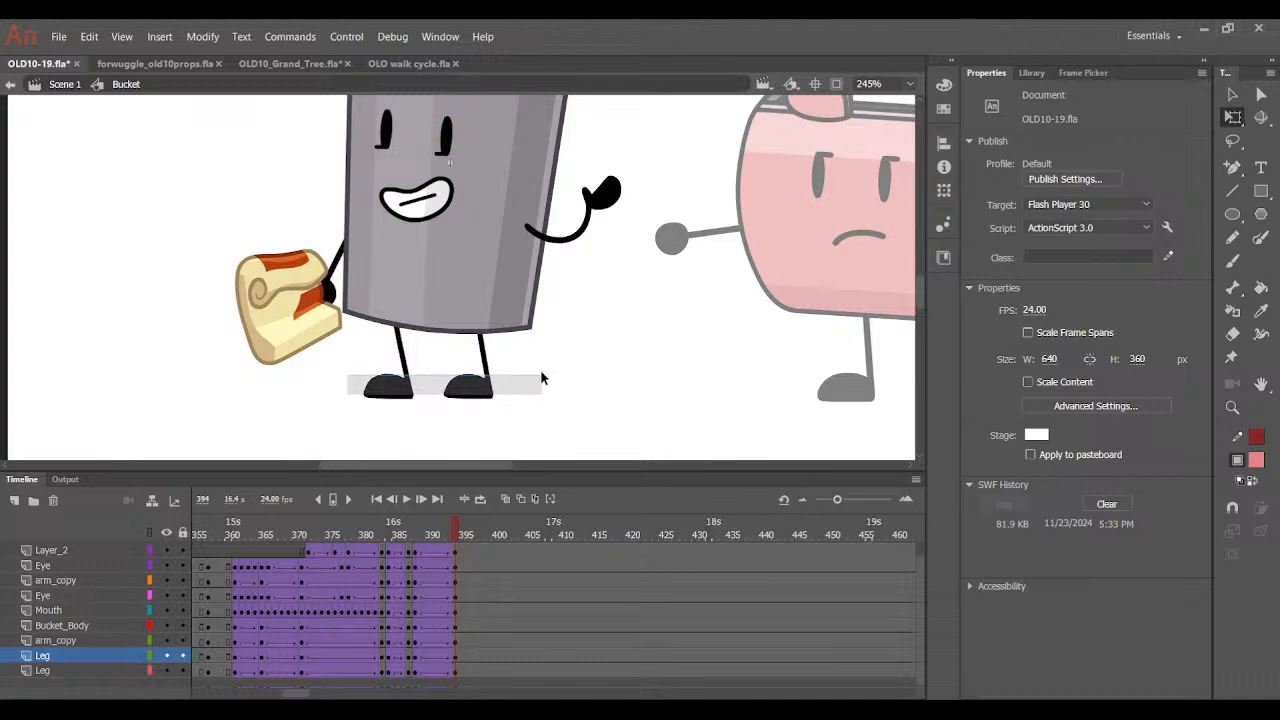
click(404, 325)
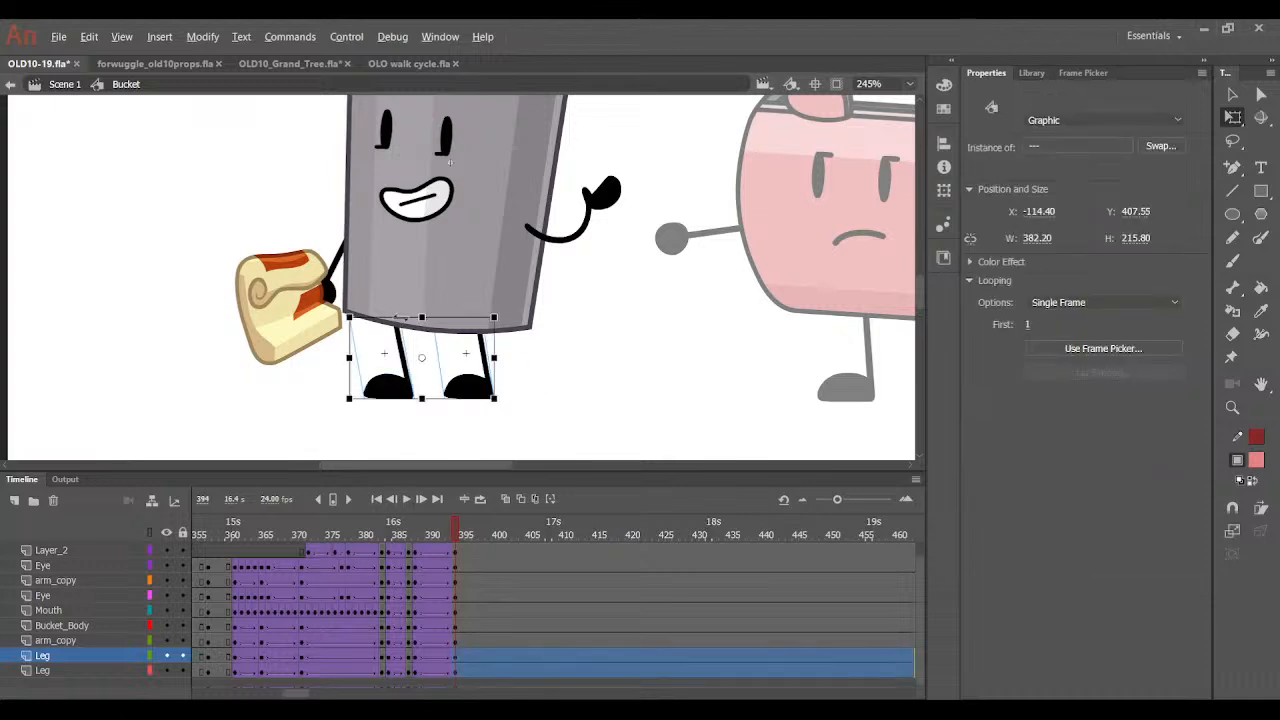
click(531, 366)
drag(455, 530, 416, 529)
drag(425, 394, 418, 392)
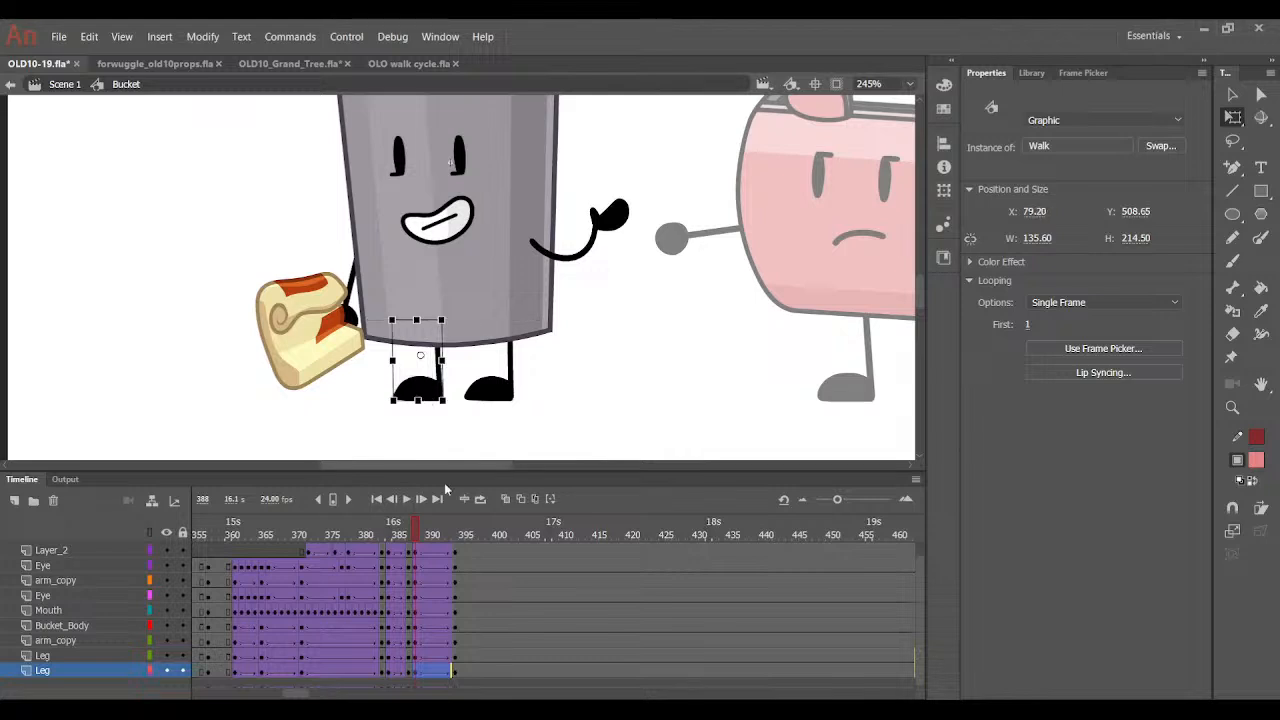
click(455, 669)
key(shift+Right)
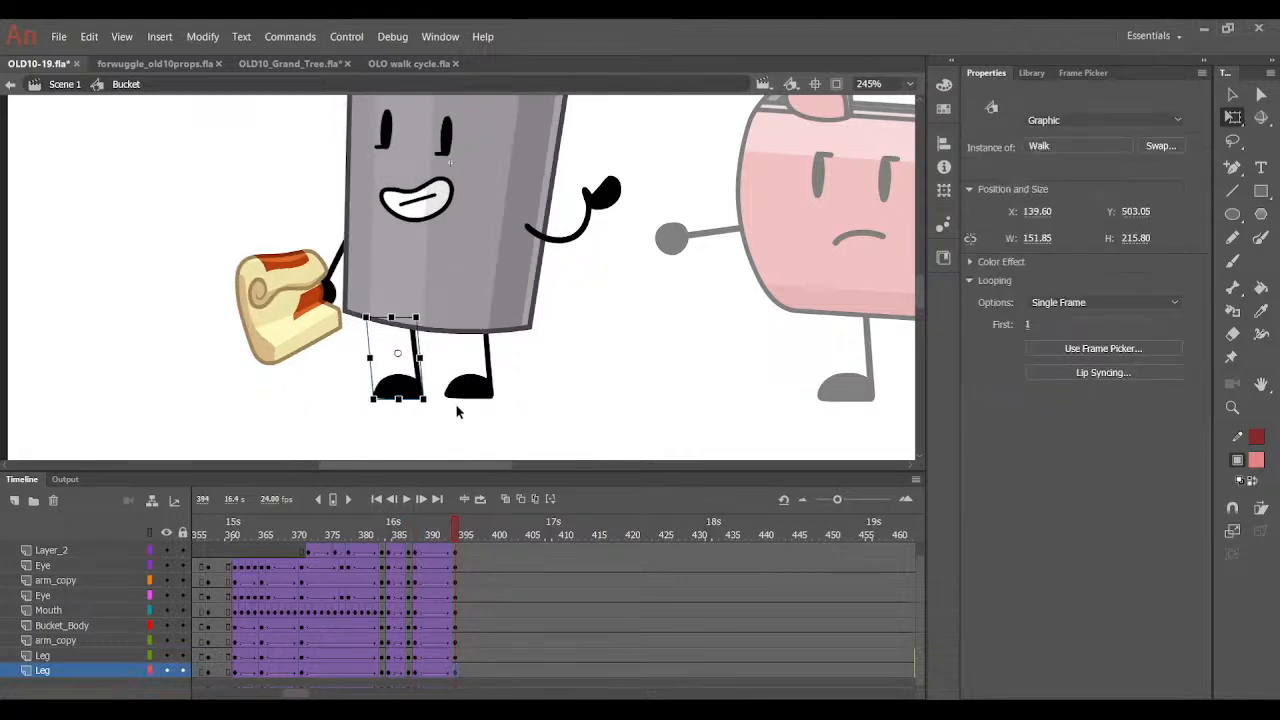
Enlarge both legs a little more at frame 394 and at frame 388.
shift+click(470, 392)
drag(496, 401, 503, 405)
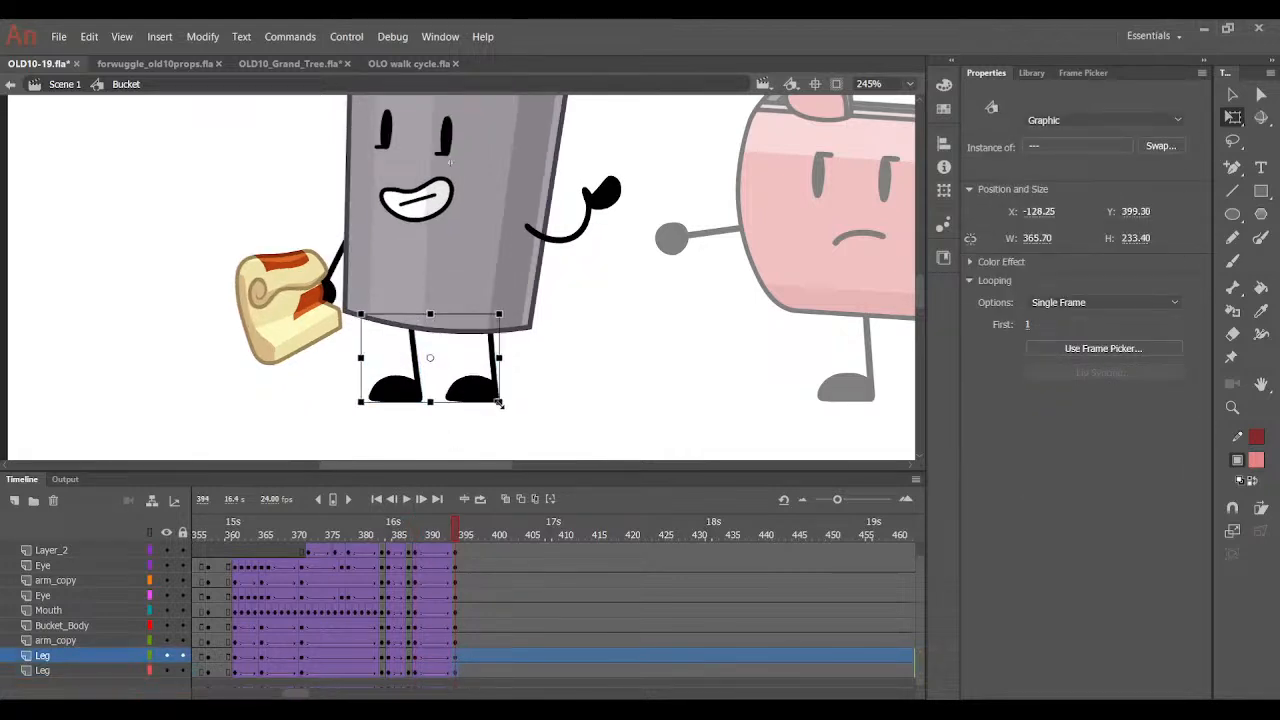
drag(416, 657, 415, 671)
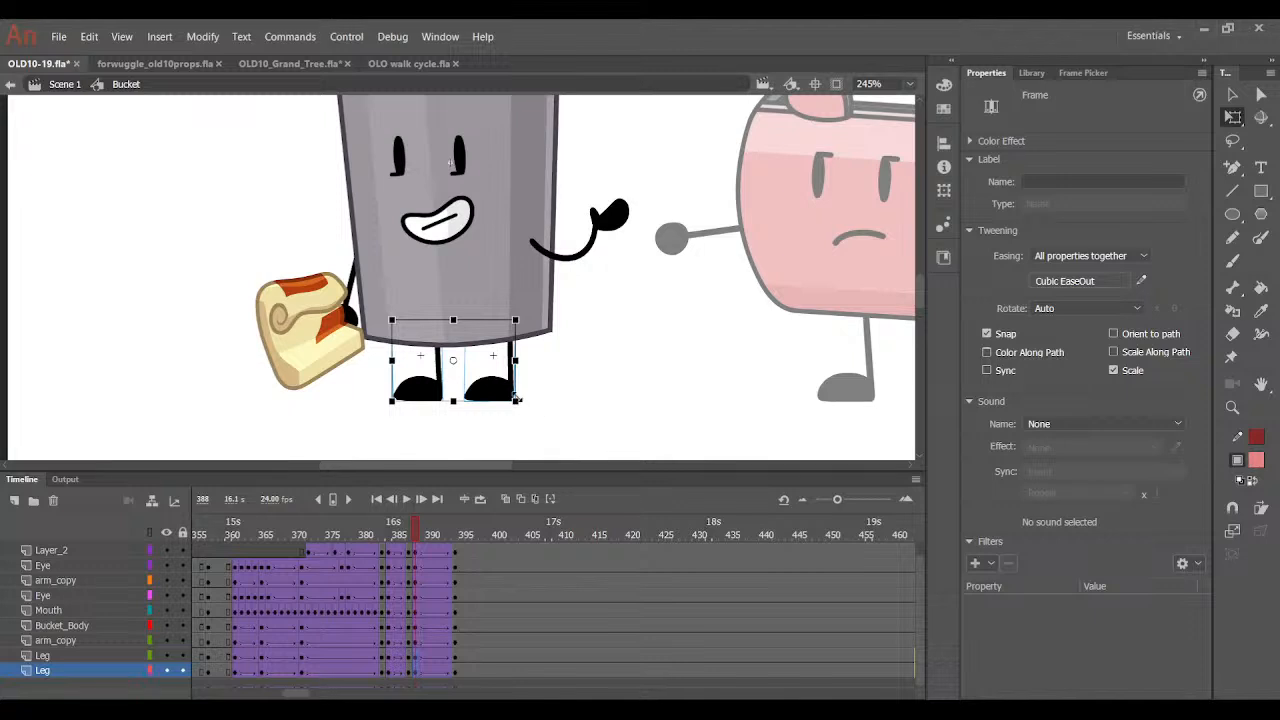
drag(516, 402, 521, 403)
Compare the leg poses across the tween and move both legs slightly left at frame 388.
mouse_move(438, 540)
mouse_down()
mouse_move(449, 538)
mouse_move(395, 540)
mouse_move(455, 545)
mouse_up()
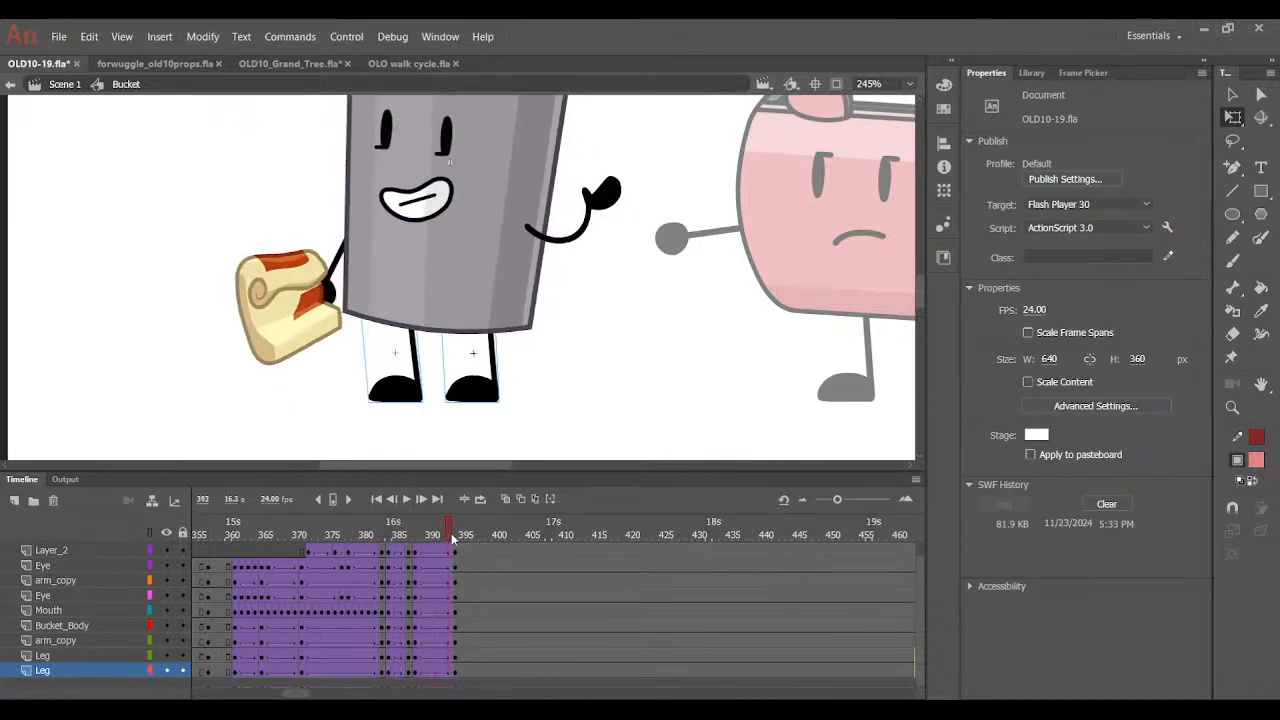
click(478, 388)
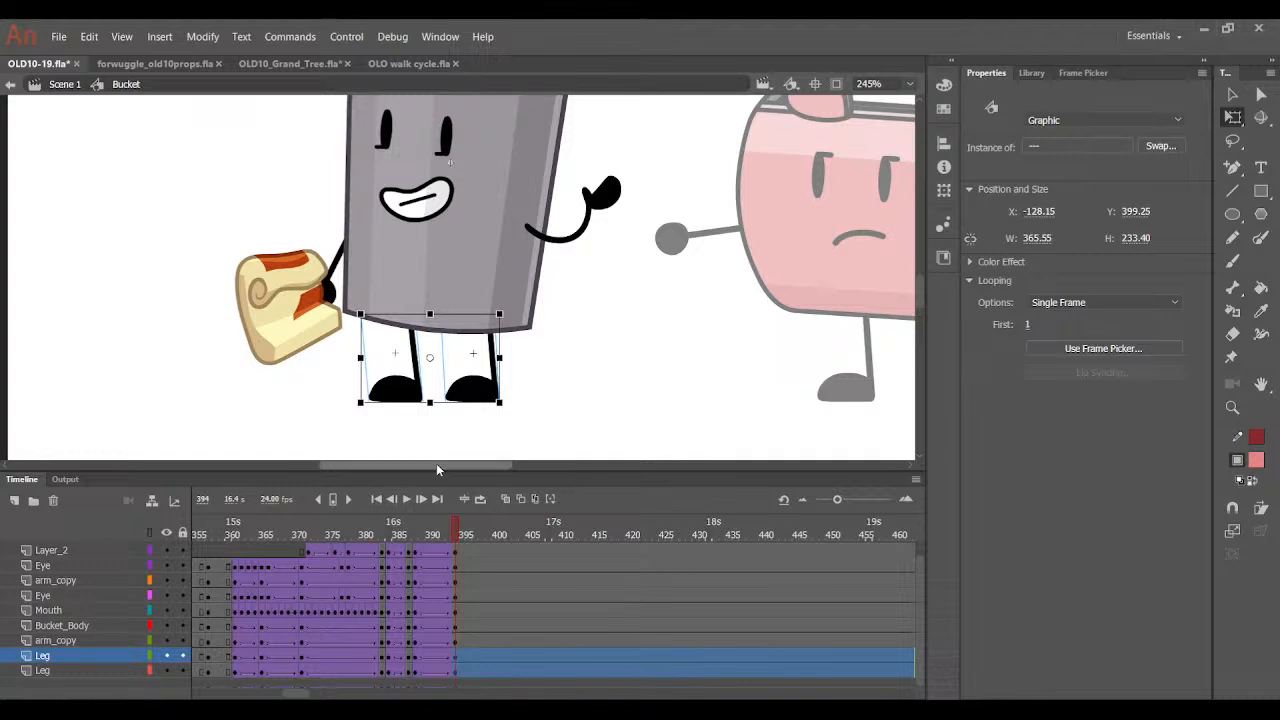
mouse_move(416, 656)
mouse_down()
mouse_move(427, 668)
mouse_move(434, 631)
mouse_move(415, 668)
mouse_up()
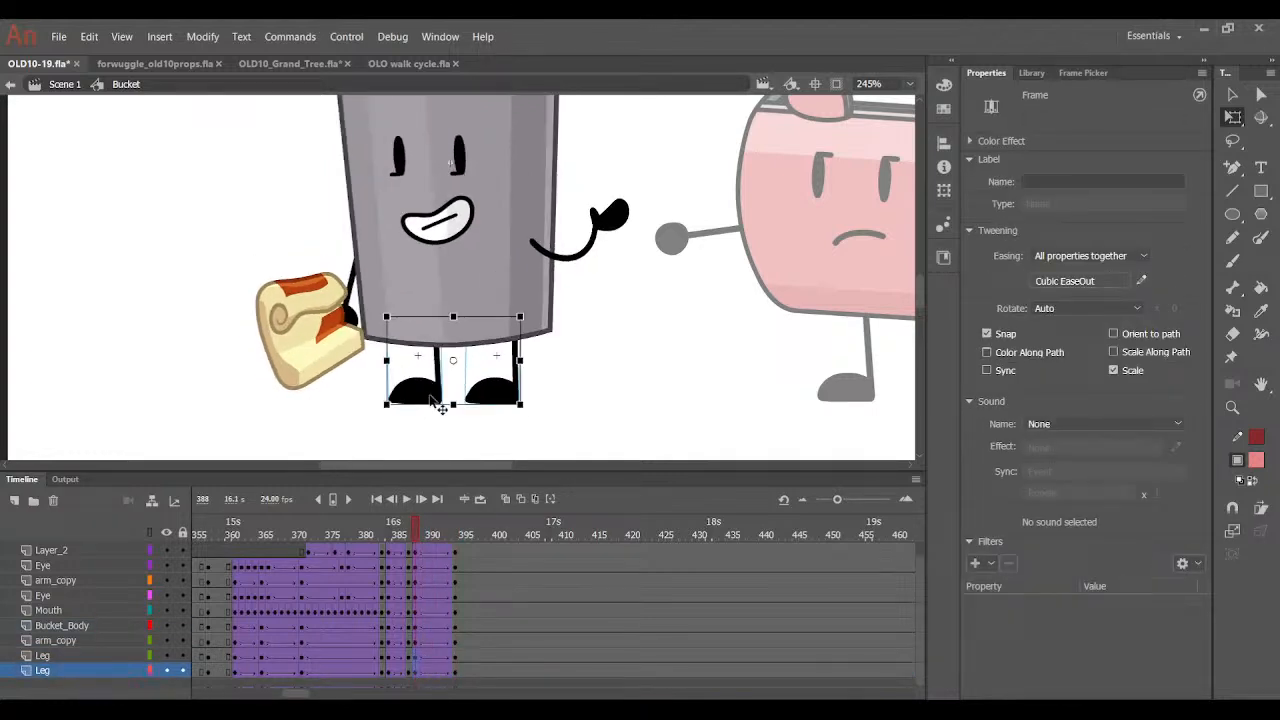
drag(430, 394, 425, 397)
mouse_move(419, 530)
mouse_down()
mouse_move(446, 529)
mouse_move(391, 557)
mouse_move(449, 552)
mouse_move(416, 545)
mouse_up()
Set the right leg's Walk graphic at frame 388 to start on frame 8 and play as a loop.
click(484, 396)
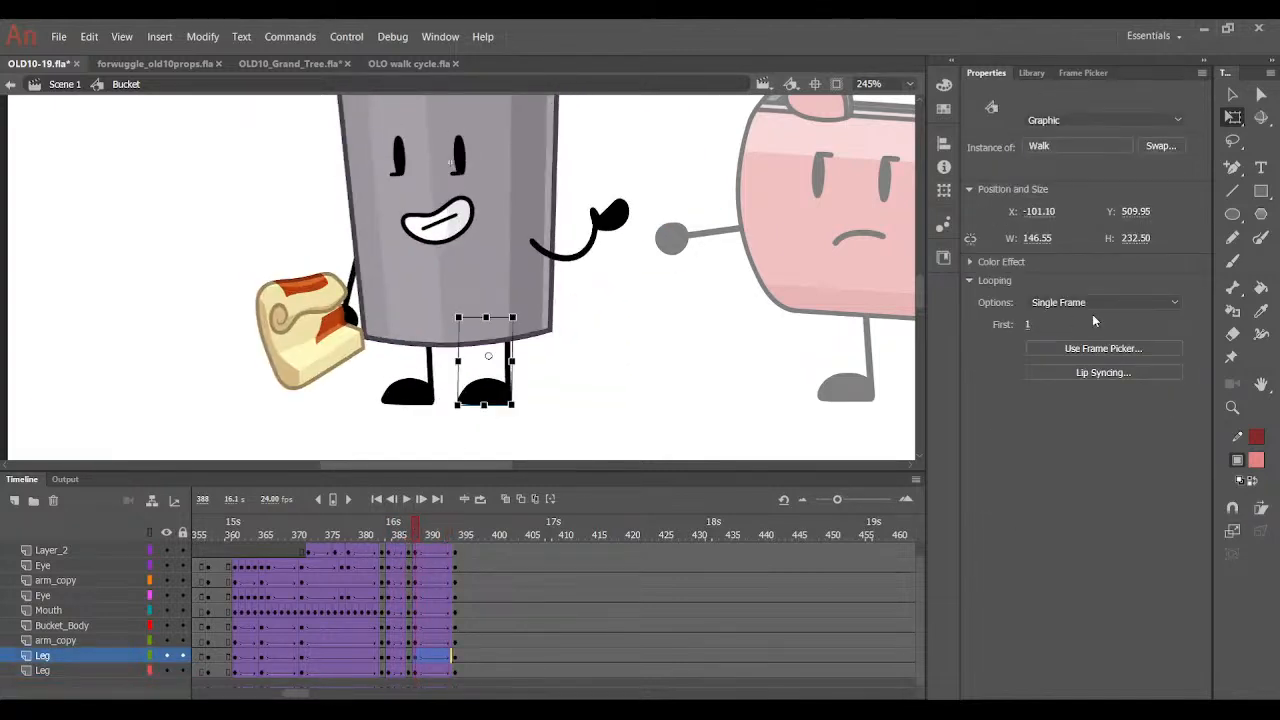
click(1029, 328)
text(9)
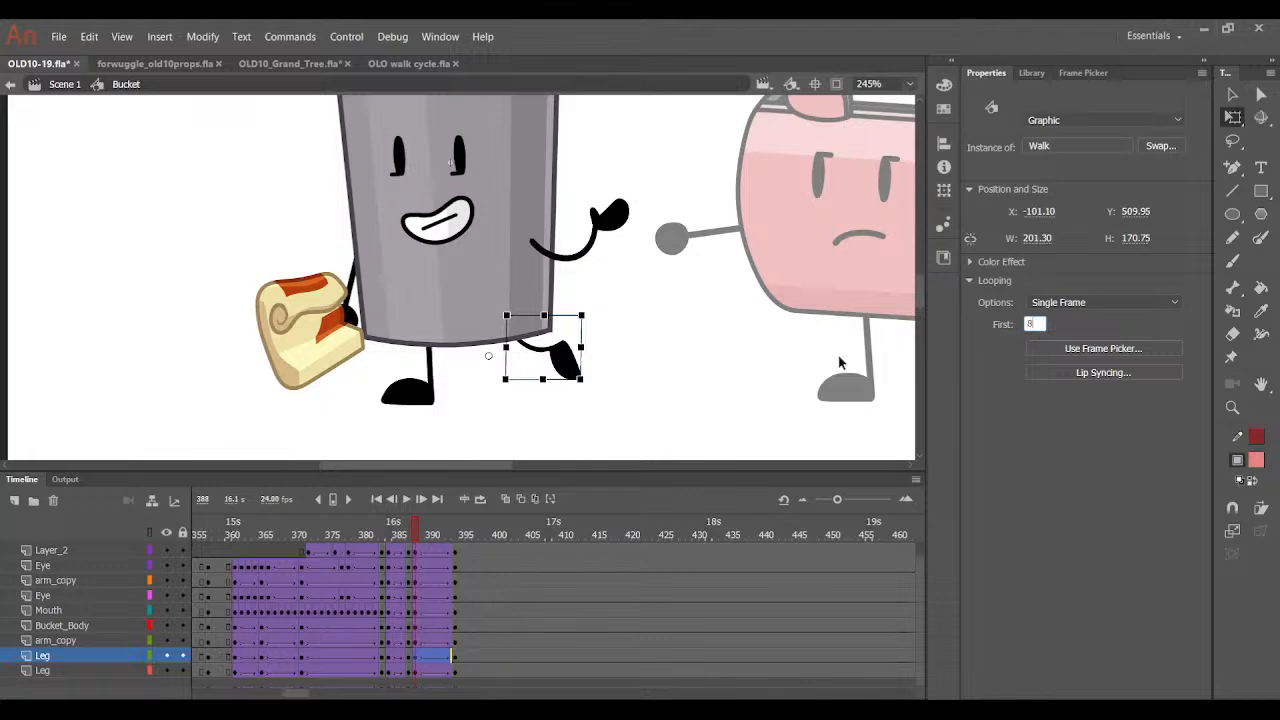
click(1065, 285)
click(1050, 281)
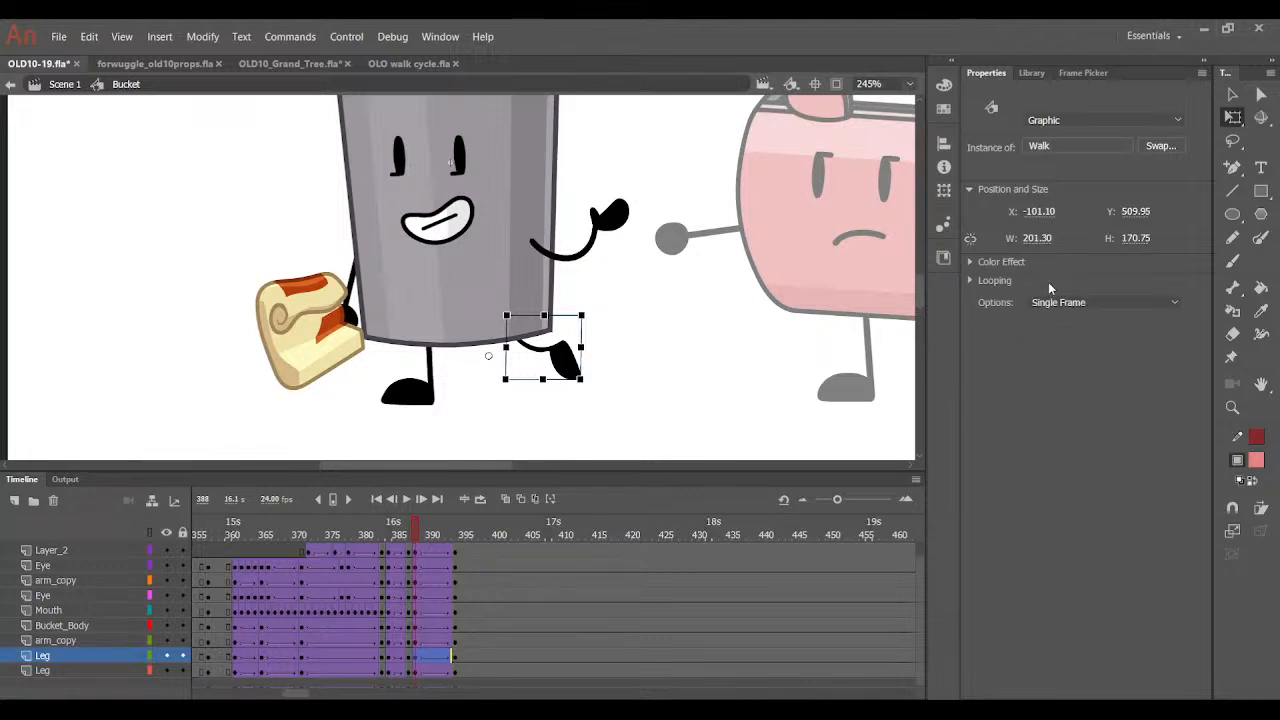
click(1050, 302)
click(1049, 314)
Set the Walk graphic to loop for the left leg at frame 388 and for the right leg at frame 394.
click(433, 392)
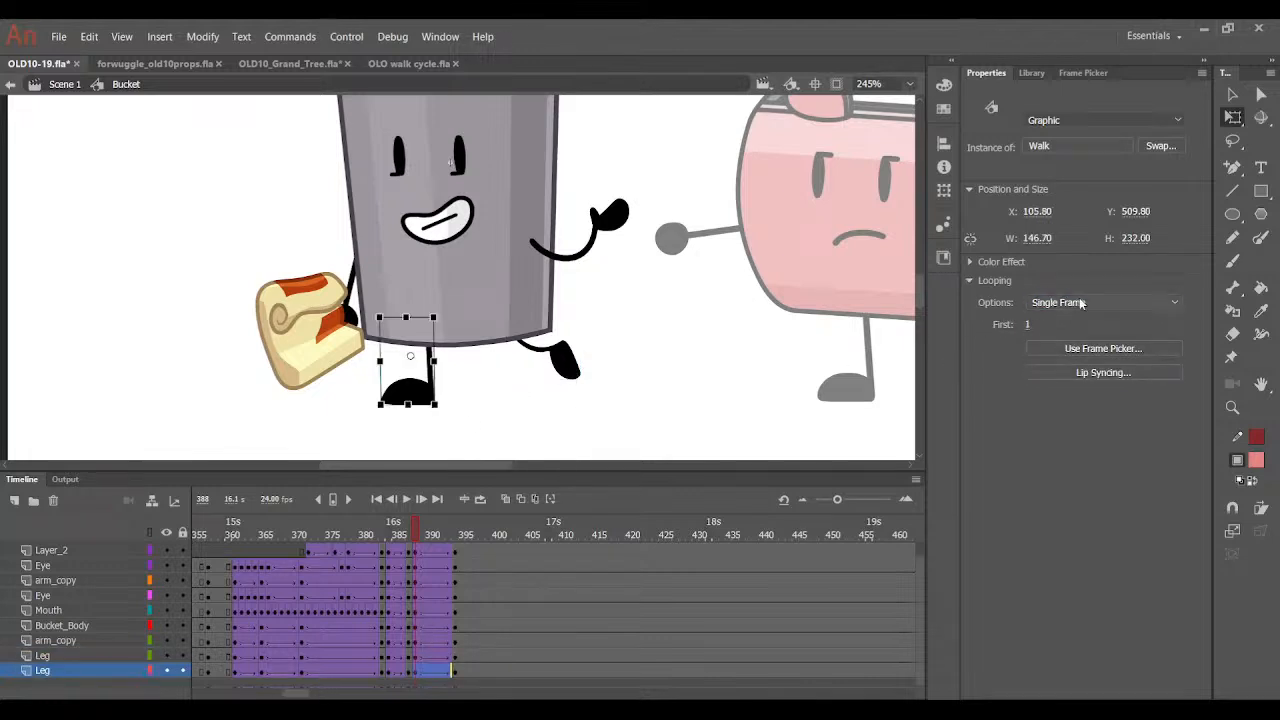
click(1080, 303)
click(1068, 318)
click(455, 656)
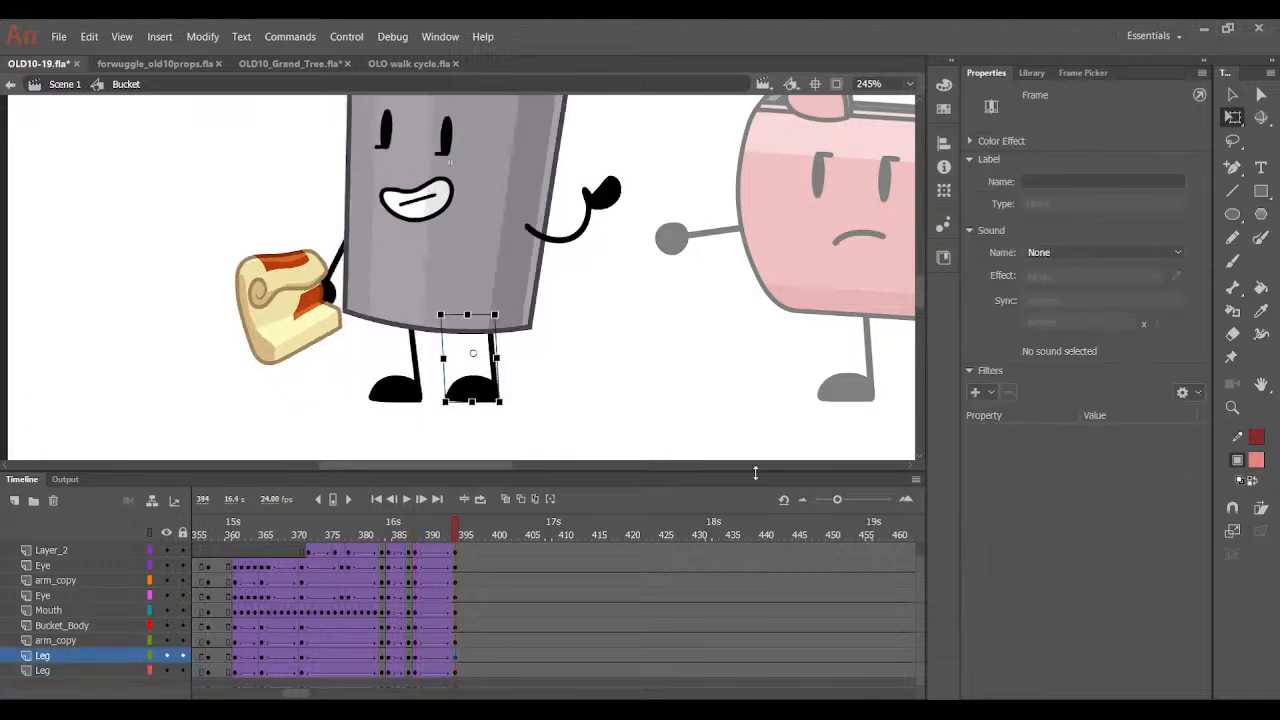
click(466, 383)
click(1090, 303)
click(1075, 318)
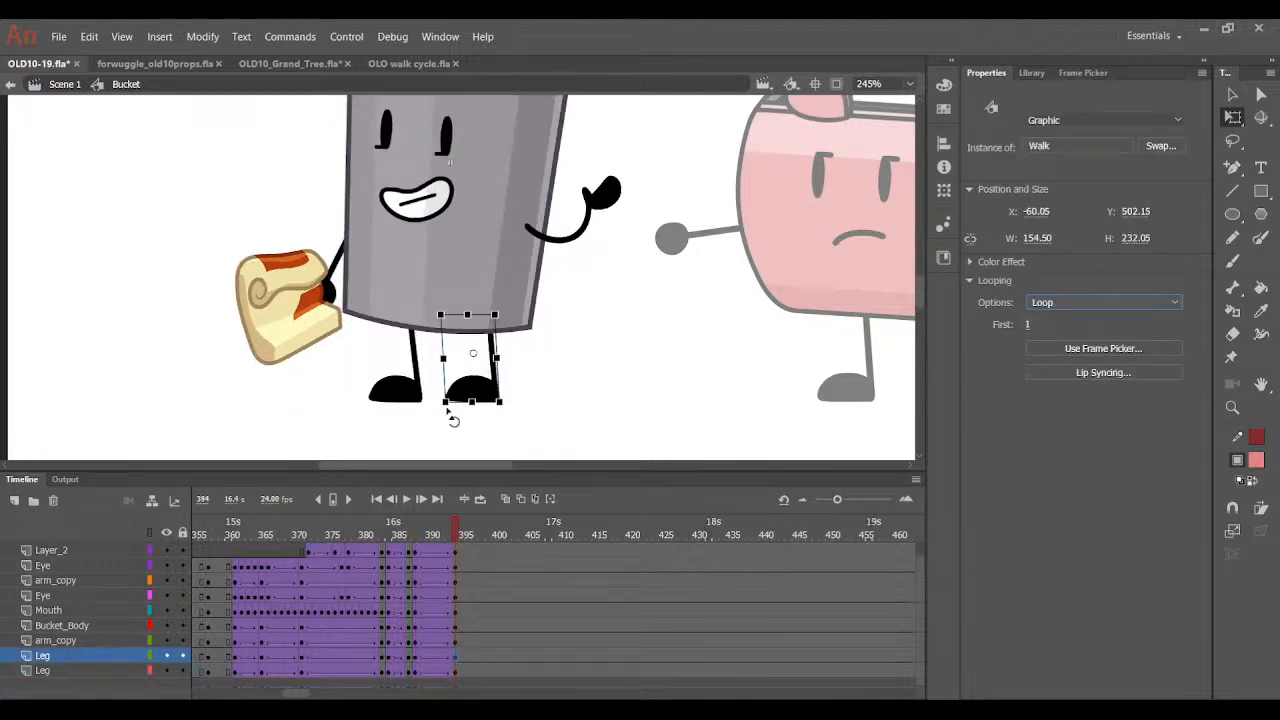
click(420, 393)
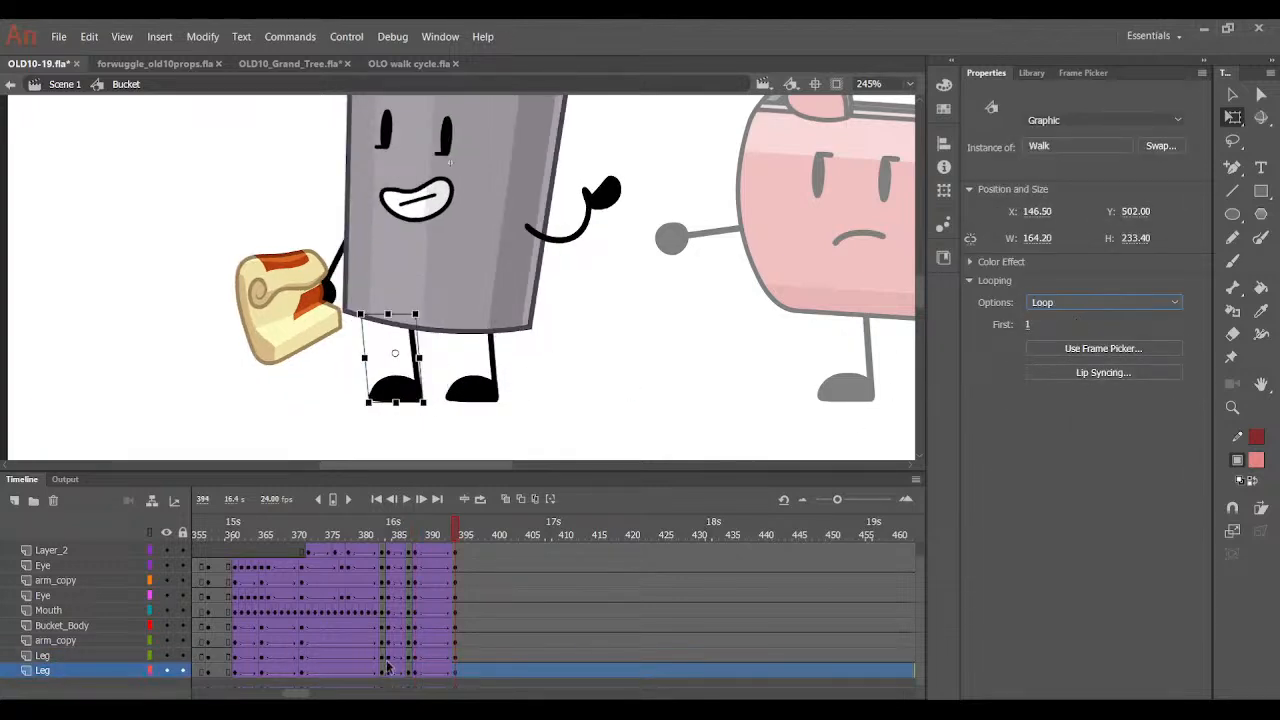
Synchronize the right leg's Walk graphic over frames 388 to 394 and select the left leg's frame 388.
drag(415, 657, 453, 658)
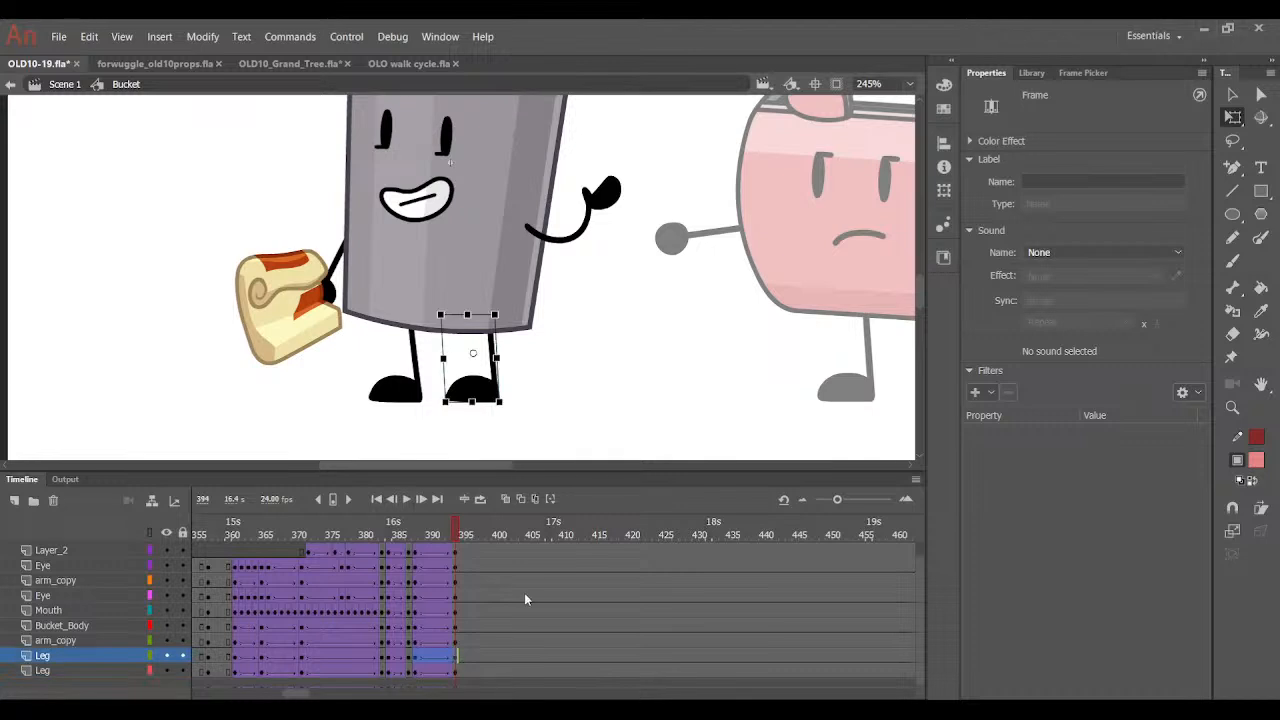
key(F6)
click(418, 672)
click(451, 390)
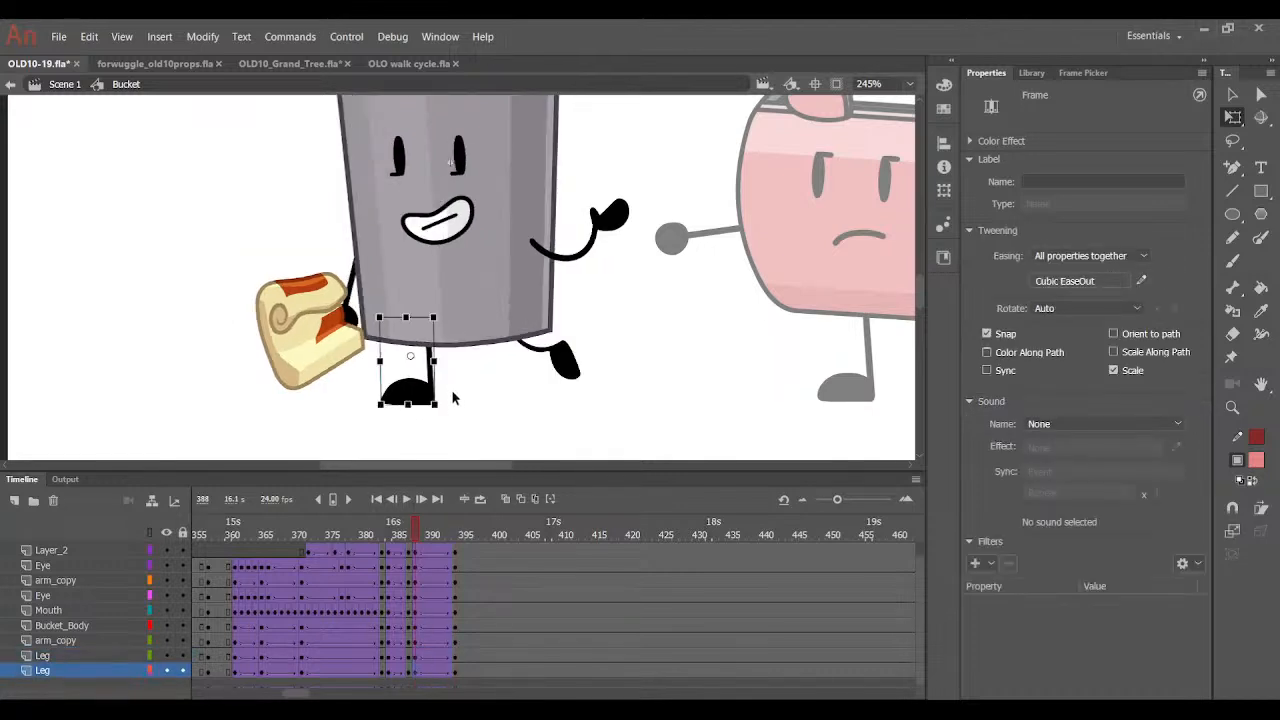
Open the left leg's Walk symbol to review its frames, return to Bucket, and scrub the walking motion to frame 391.
double_click(418, 392)
key(Return)
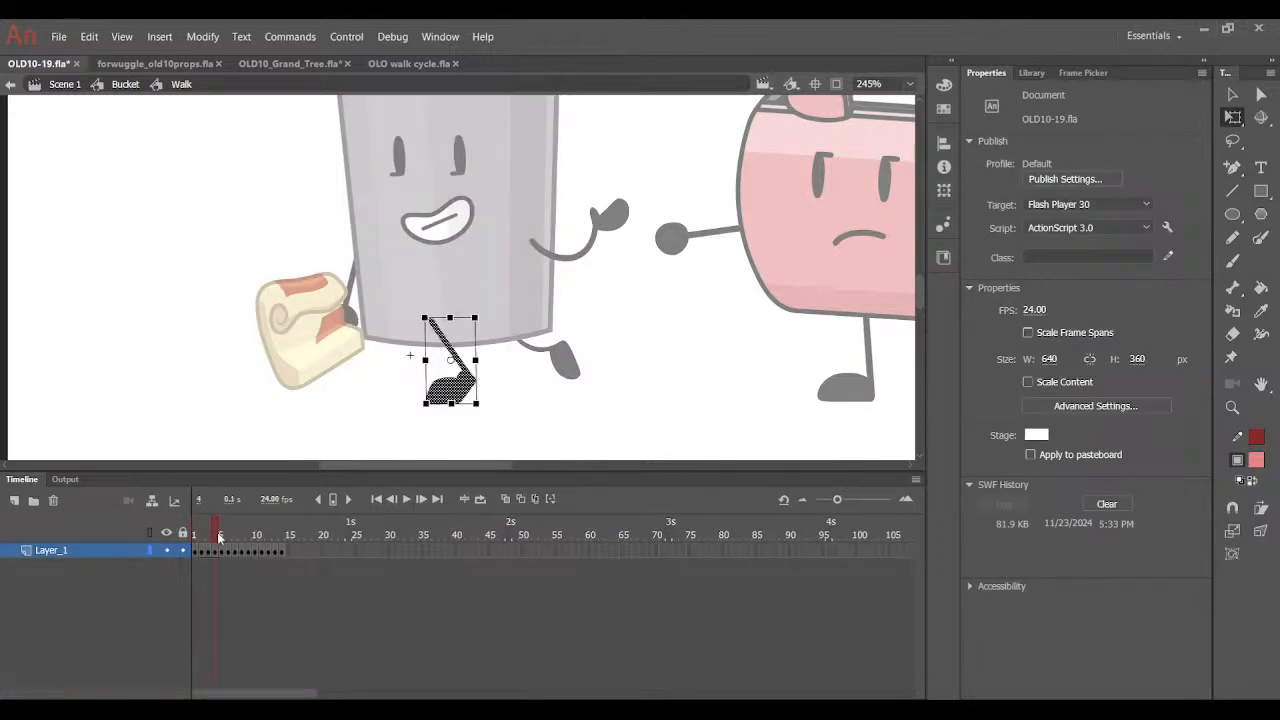
double_click(288, 366)
mouse_move(565, 535)
mouse_down()
mouse_move(606, 535)
mouse_move(574, 535)
mouse_up()
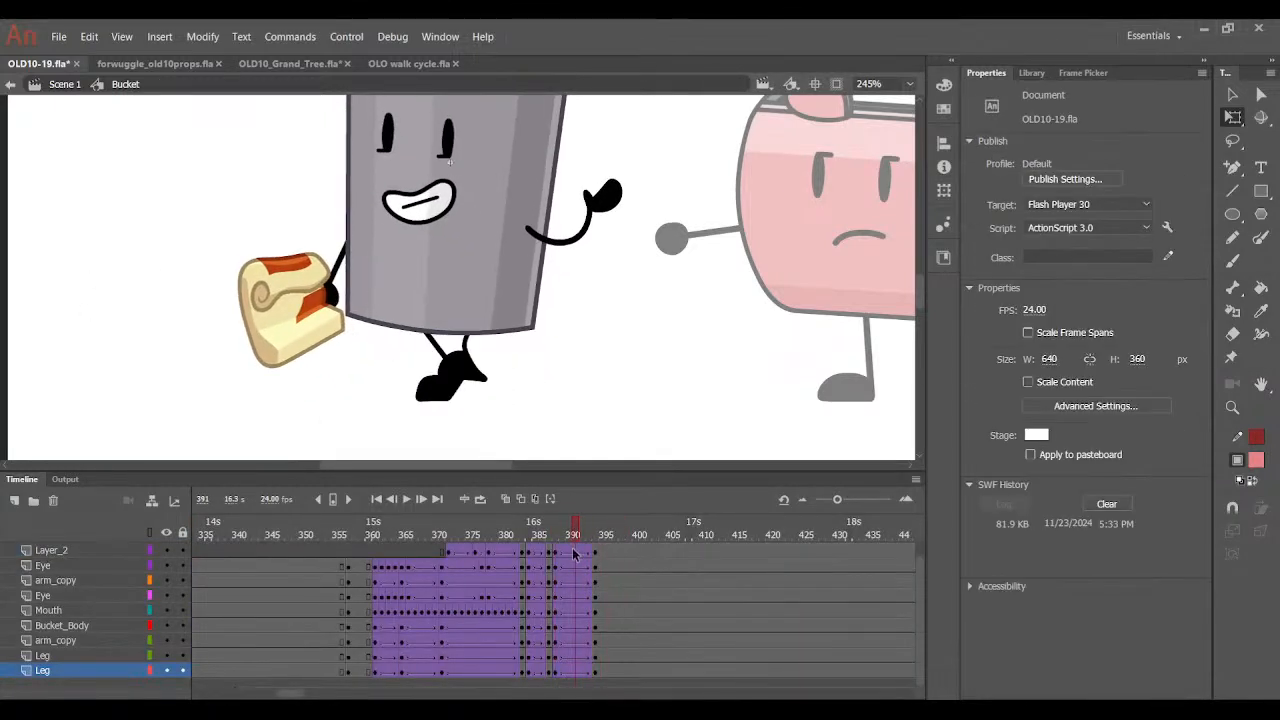
Synchronize the left leg's Walk graphic over frames 388 to 394 and scrub past the last keyframe to check the motion.
click(595, 677)
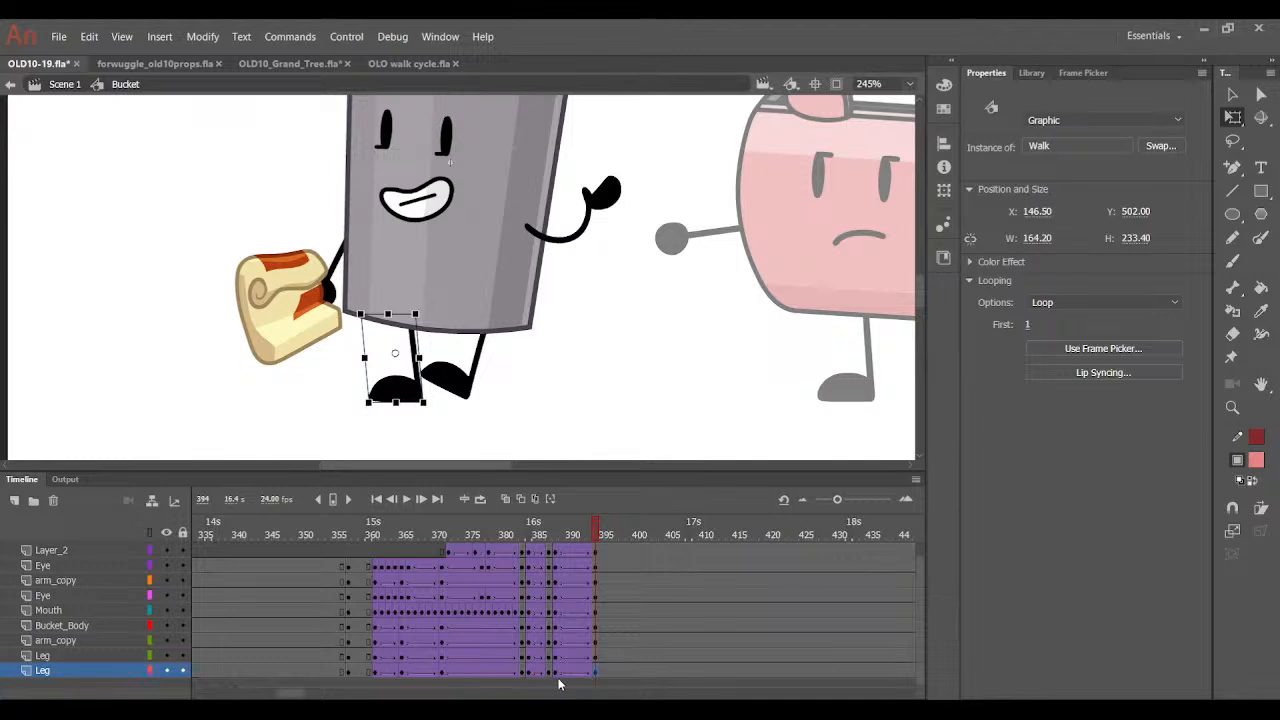
drag(557, 675, 596, 675)
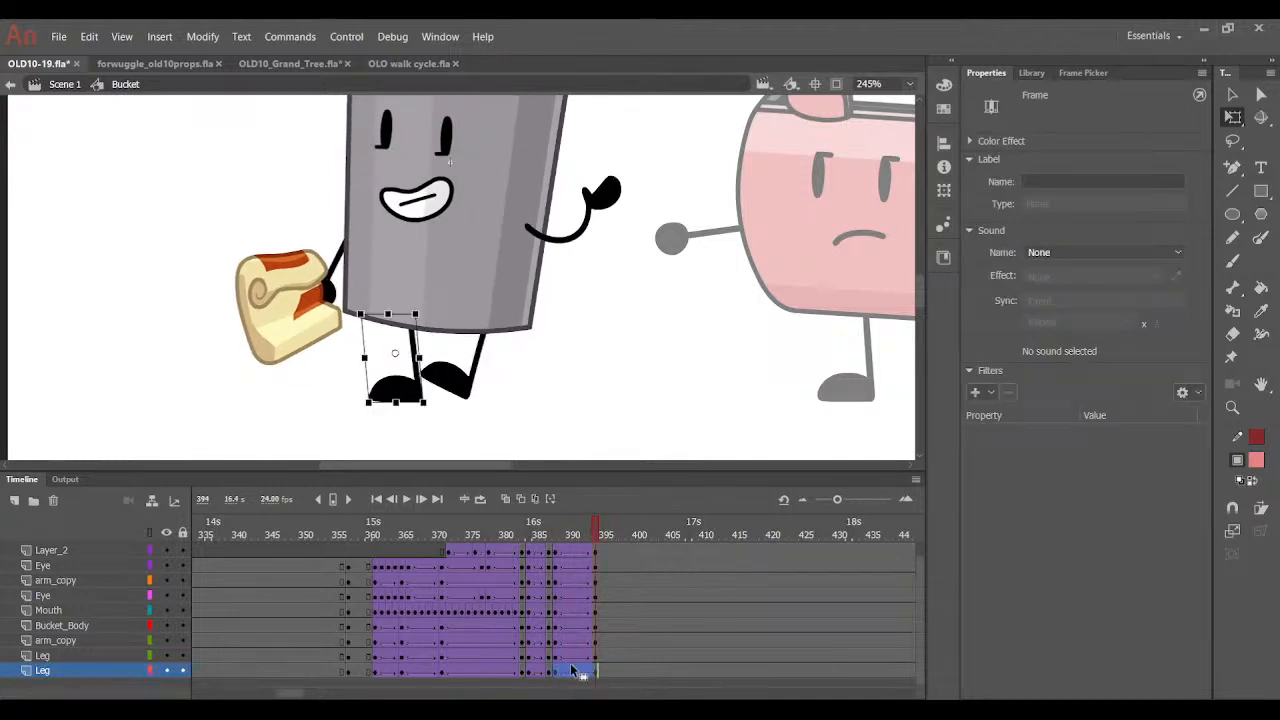
click(648, 530)
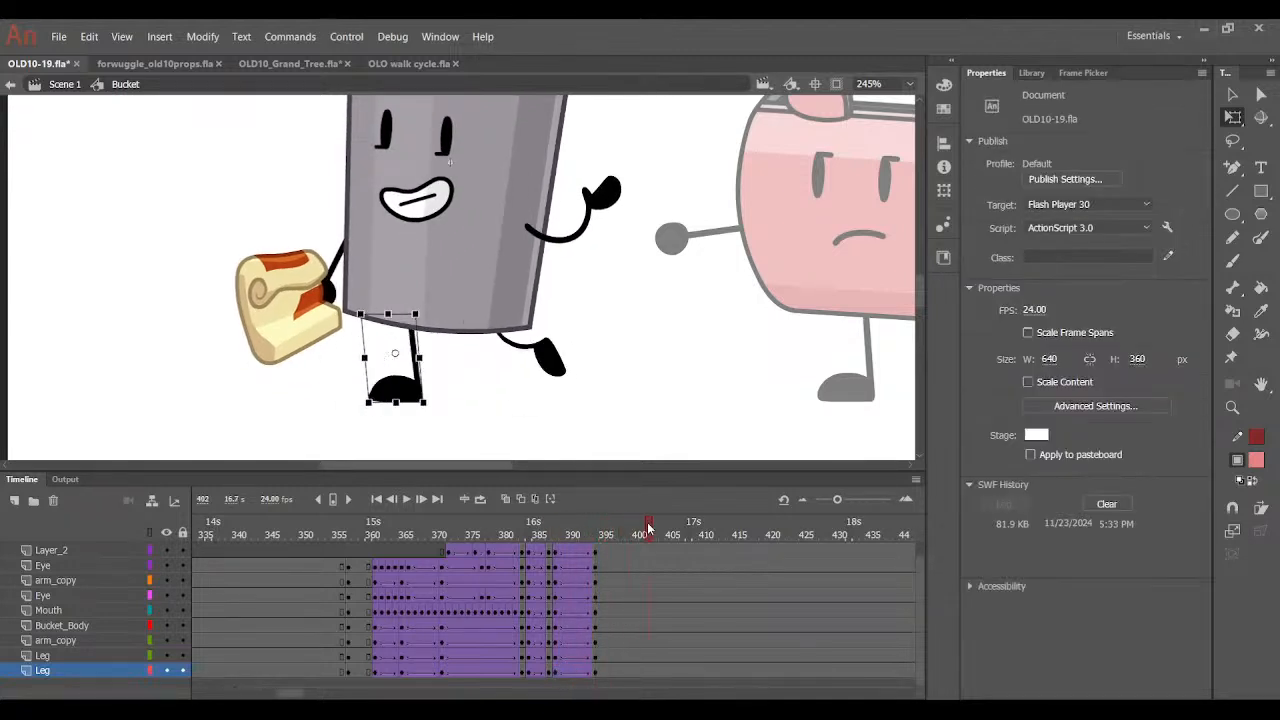
drag(648, 530, 629, 598)
Nudge both legs left at frame 394 and scrub through the walk to review it.
drag(596, 655, 597, 672)
key(Left)
key(Left)
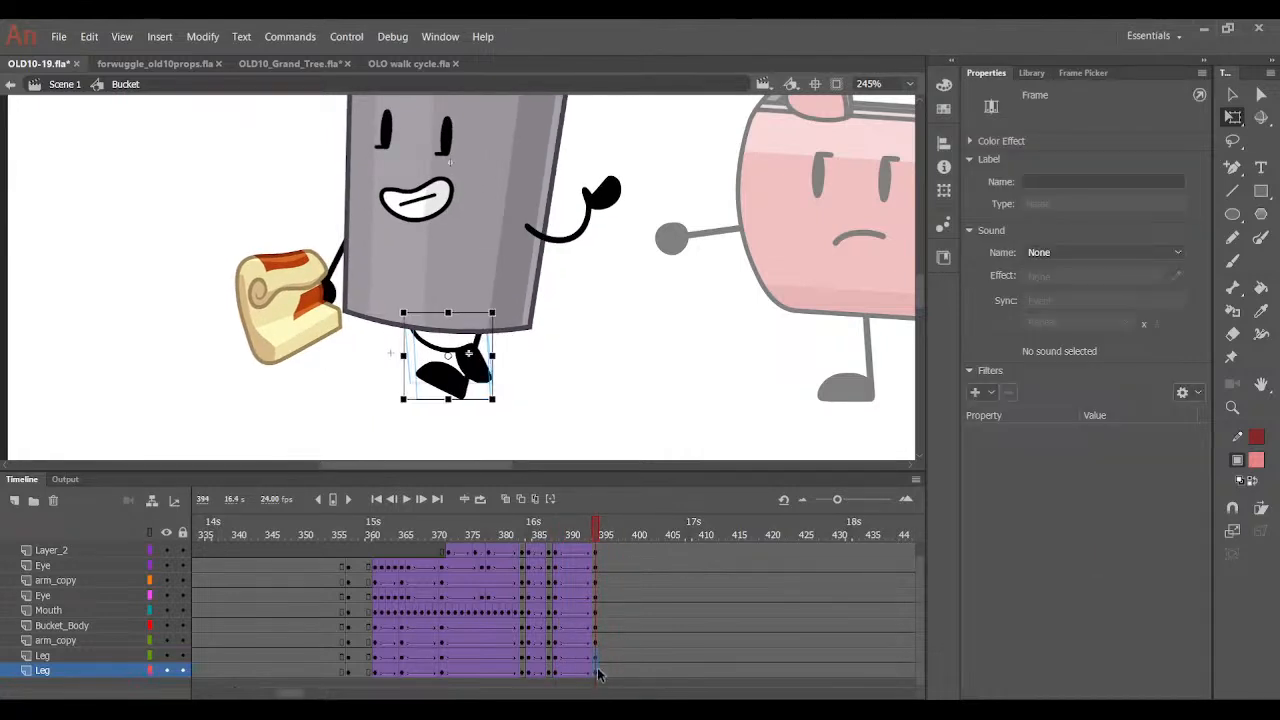
key(Left)
key(Left)
drag(583, 534, 628, 557)
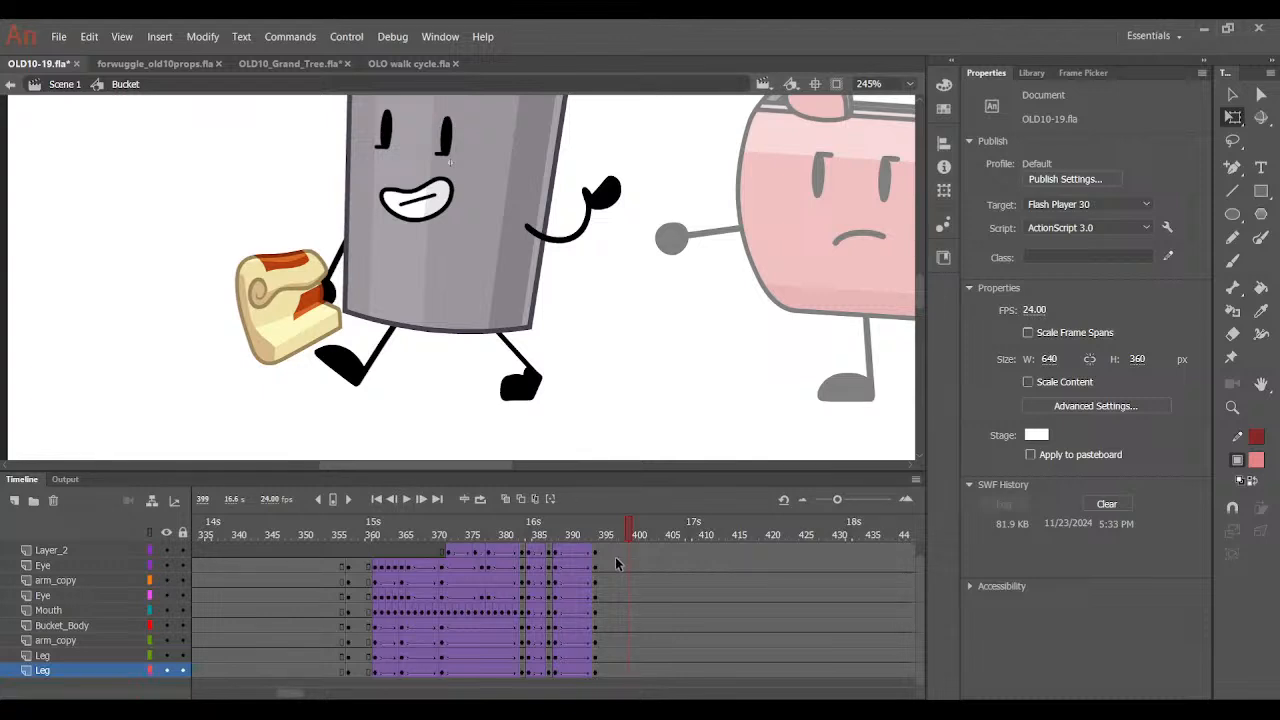
drag(572, 566, 532, 569)
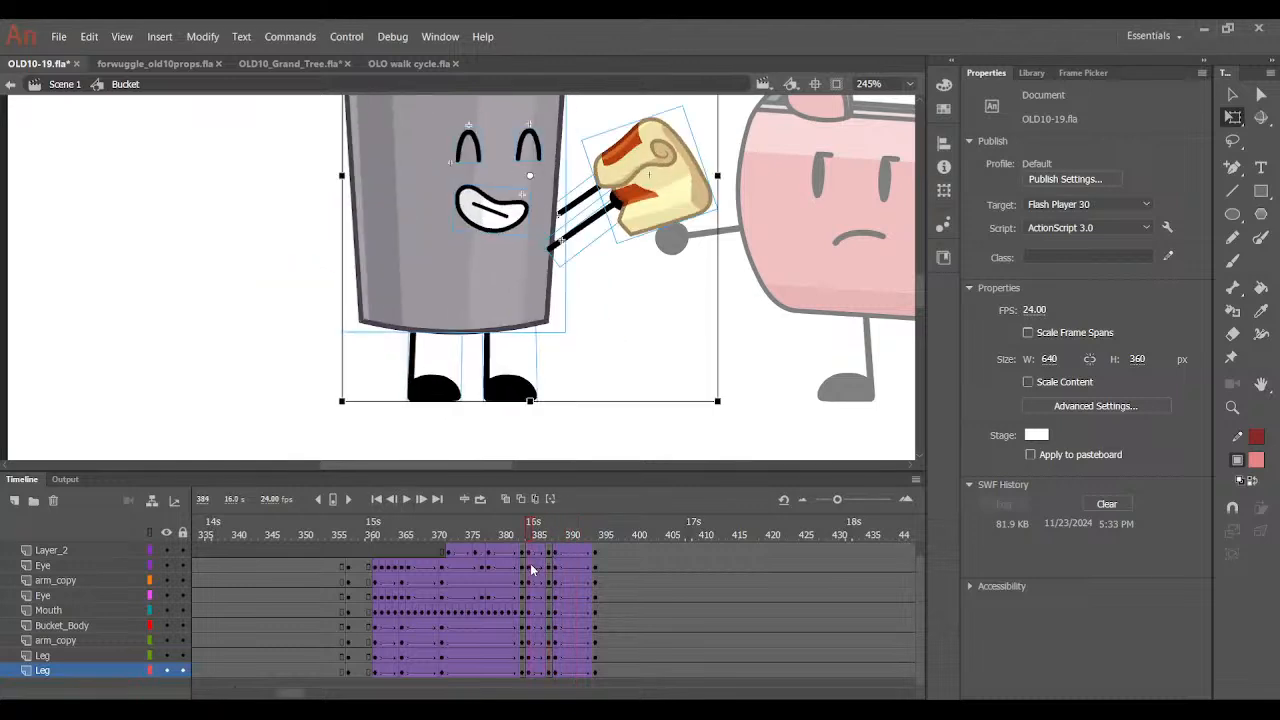
Set Bucket's mouth to Frame Picker pose 5 at frame 387 and pose 6 at frame 388.
click(617, 378)
scroll(617, 378, up, 2)
click(478, 320)
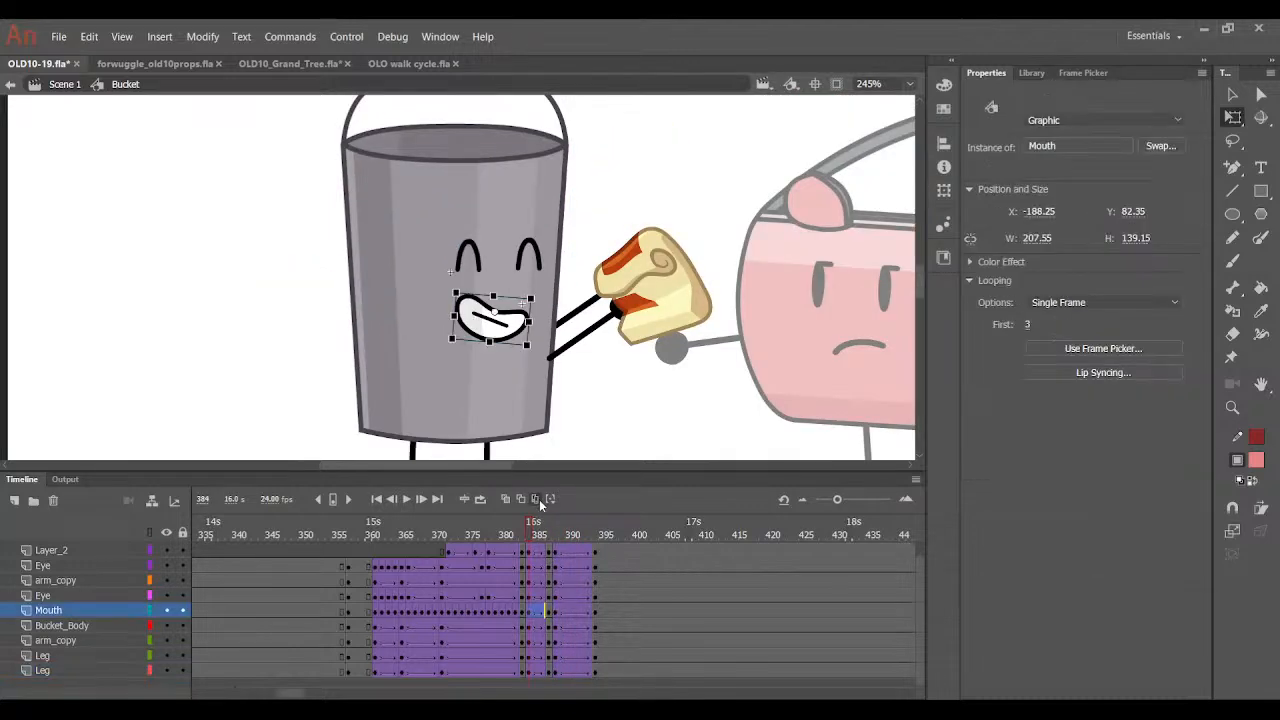
click(534, 528)
click(519, 328)
click(529, 531)
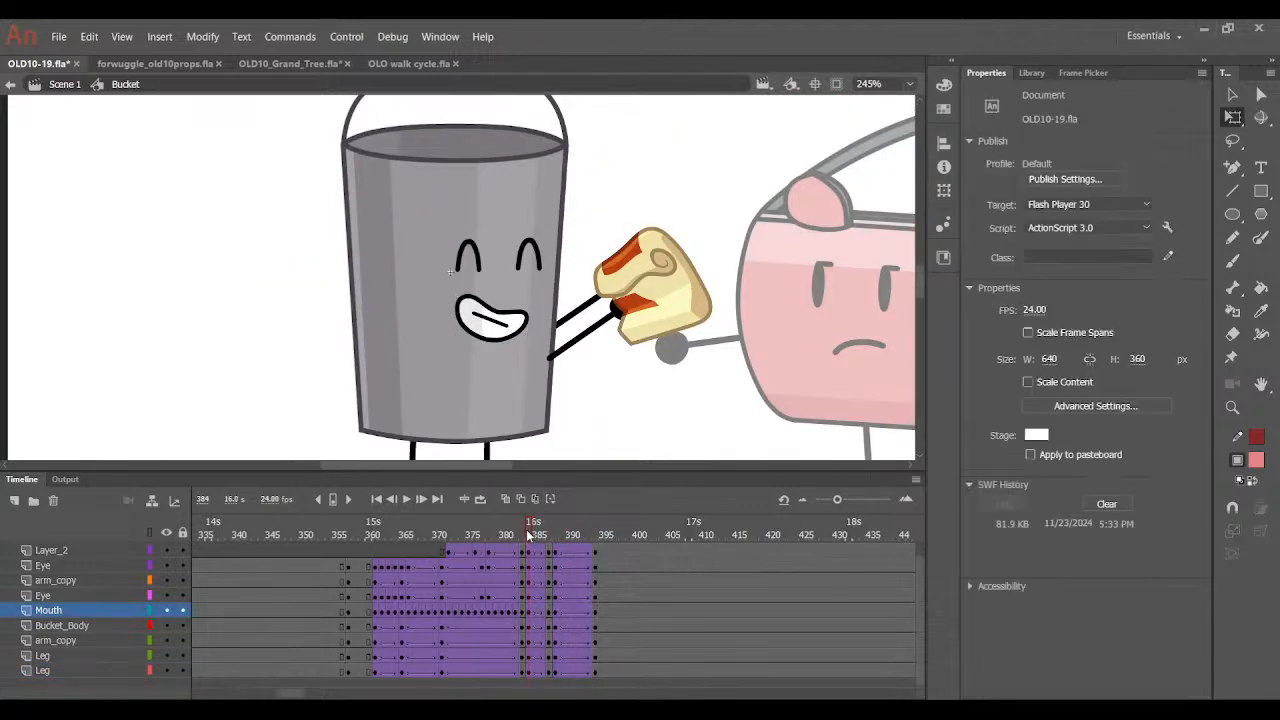
mouse_move(529, 535)
mouse_down()
mouse_move(585, 540)
mouse_move(548, 551)
mouse_up()
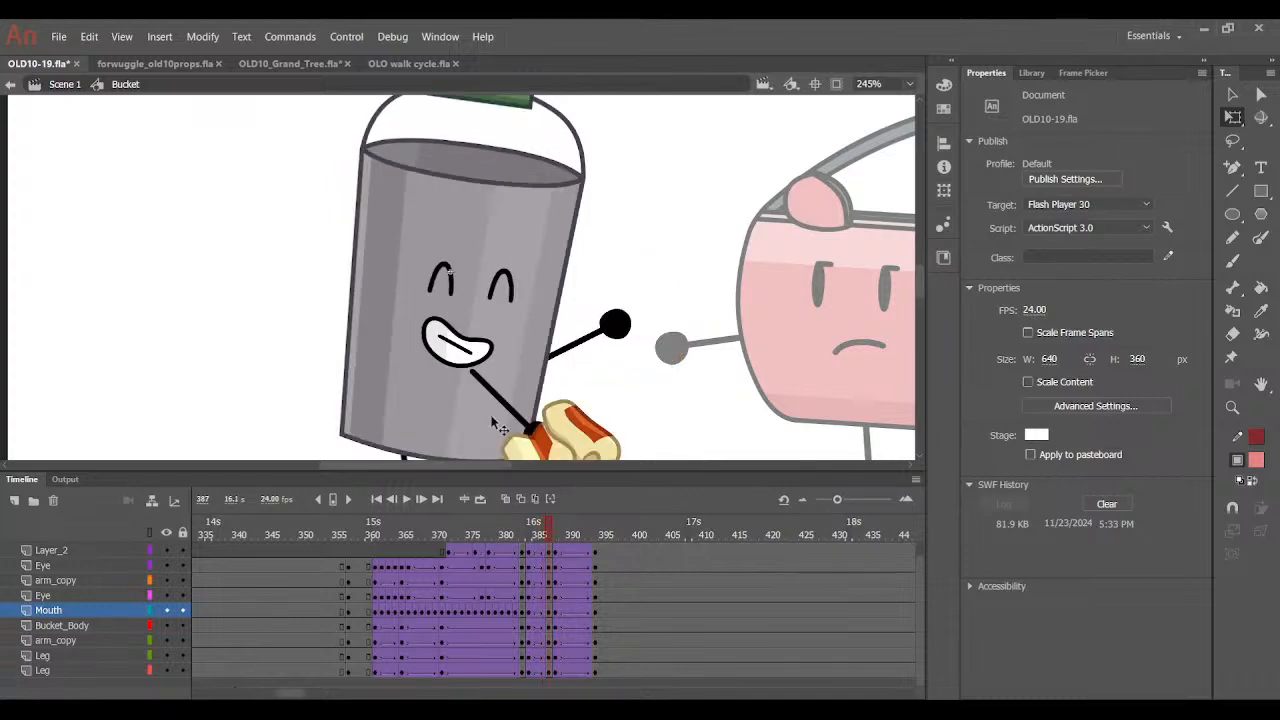
click(465, 340)
click(1080, 73)
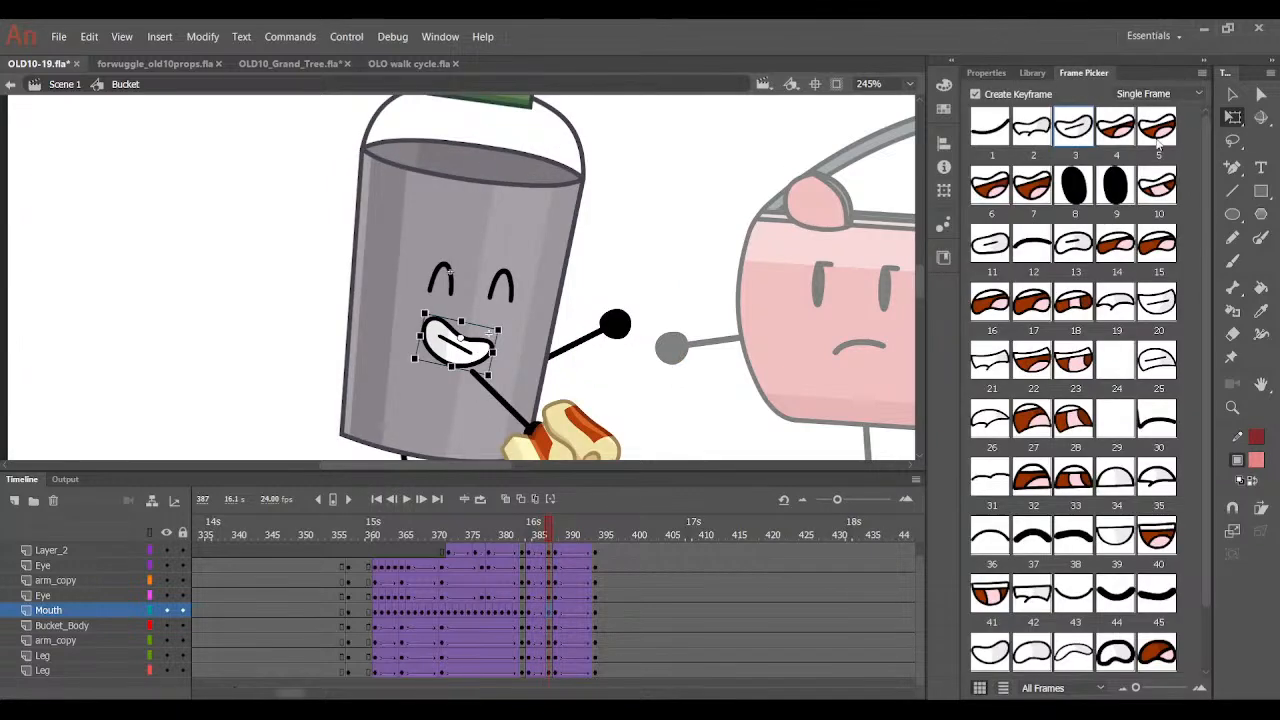
click(1157, 138)
key(period)
click(985, 190)
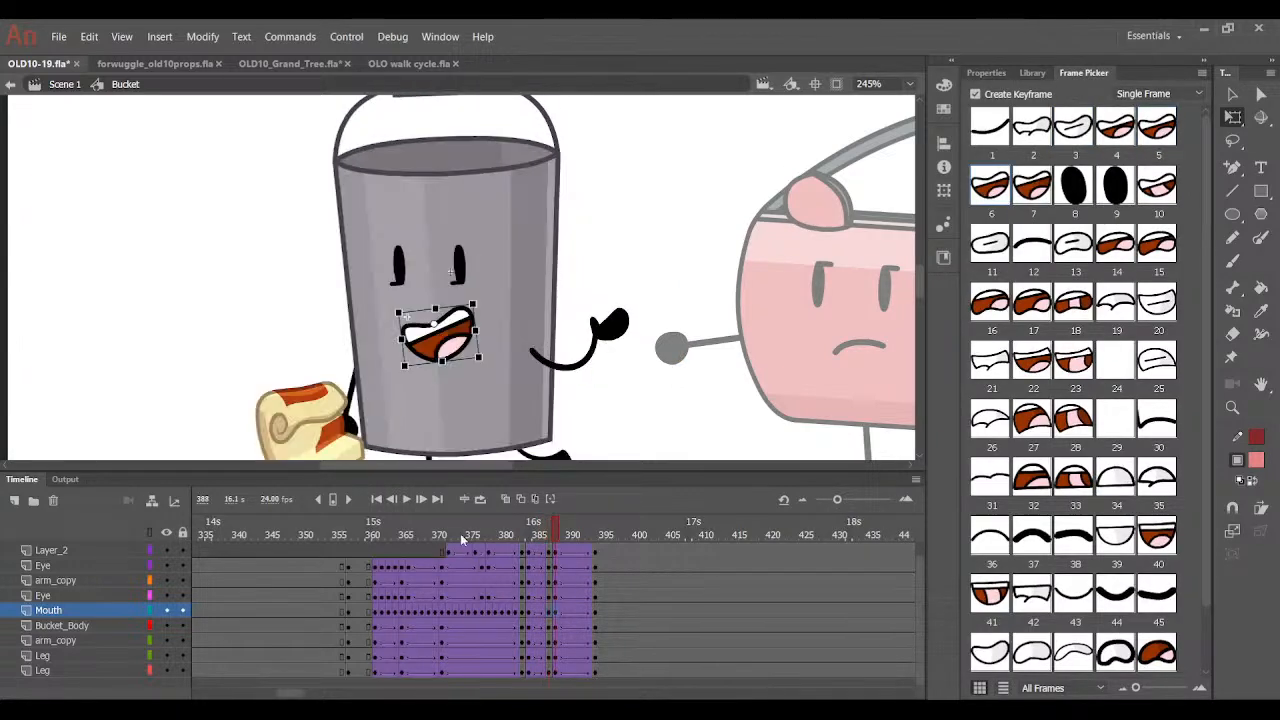
Shift the upper end of the arm holding the rolled prop away from Bucket's mouth at frame 387.
mouse_move(558, 527)
mouse_down()
mouse_move(530, 527)
mouse_move(546, 527)
mouse_up()
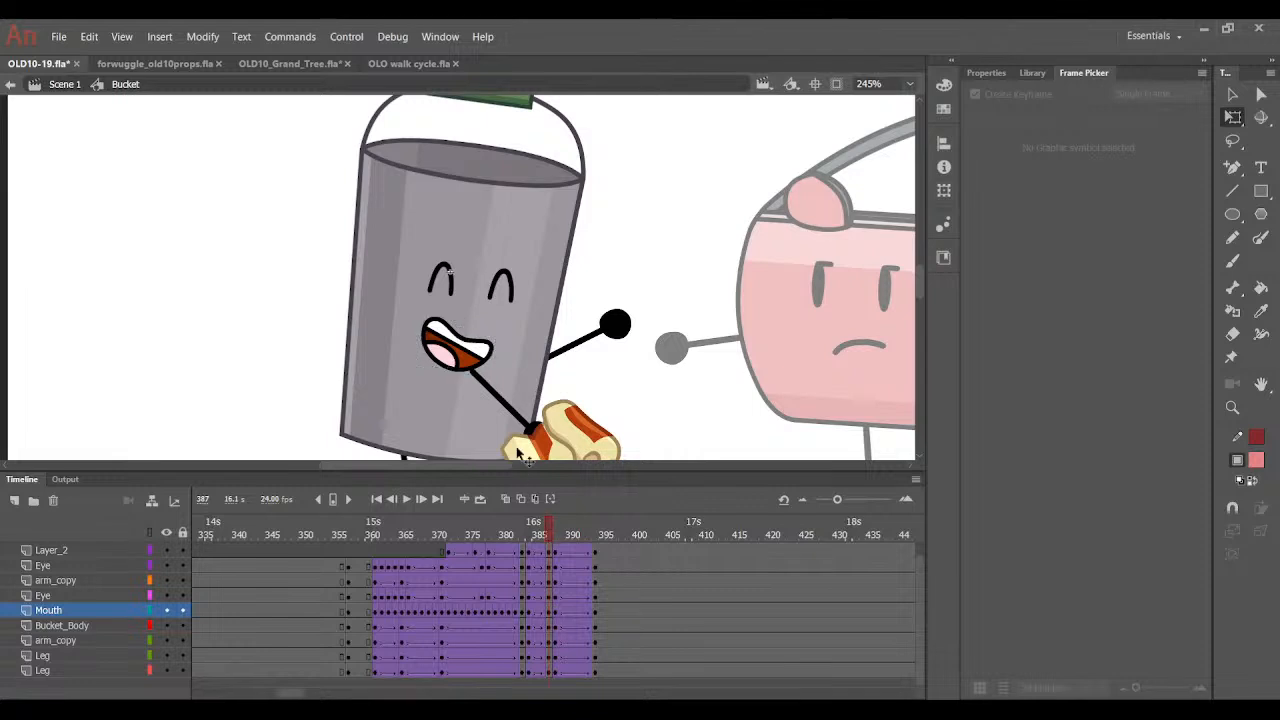
click(507, 410)
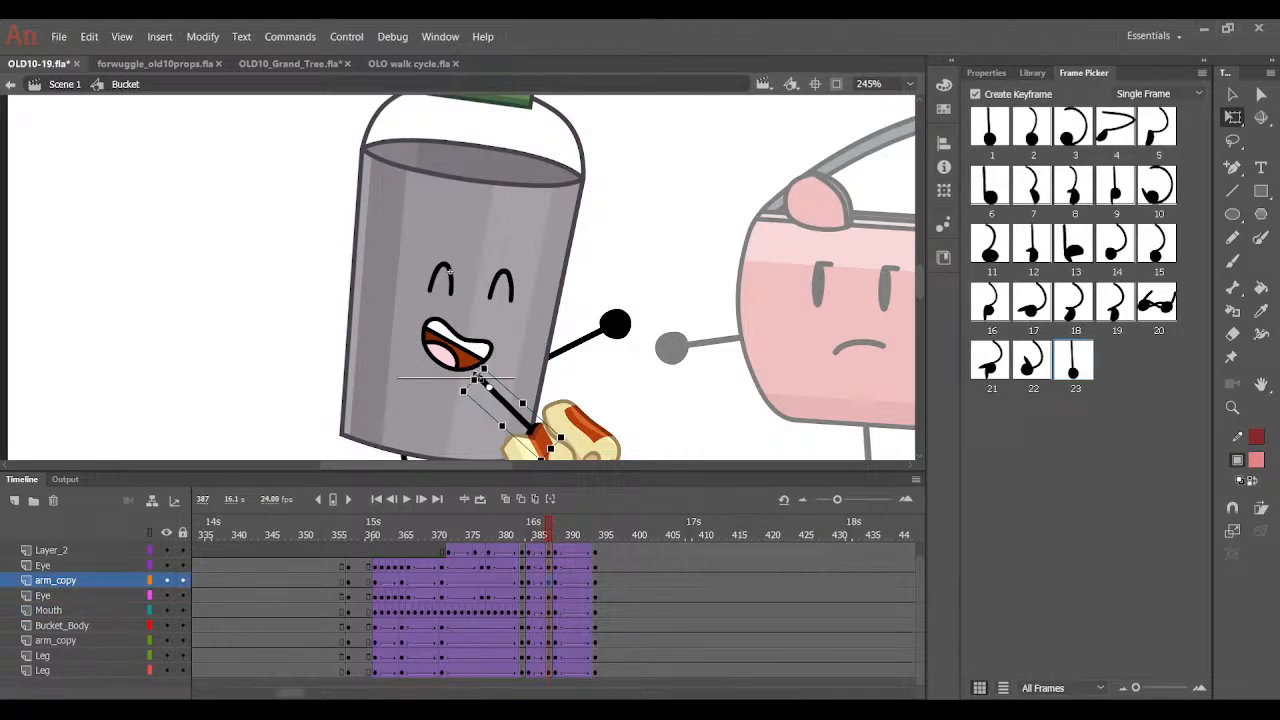
mouse_move(548, 527)
mouse_down()
mouse_move(586, 527)
mouse_move(523, 527)
mouse_move(532, 590)
mouse_move(598, 543)
mouse_move(537, 534)
mouse_move(549, 534)
mouse_up()
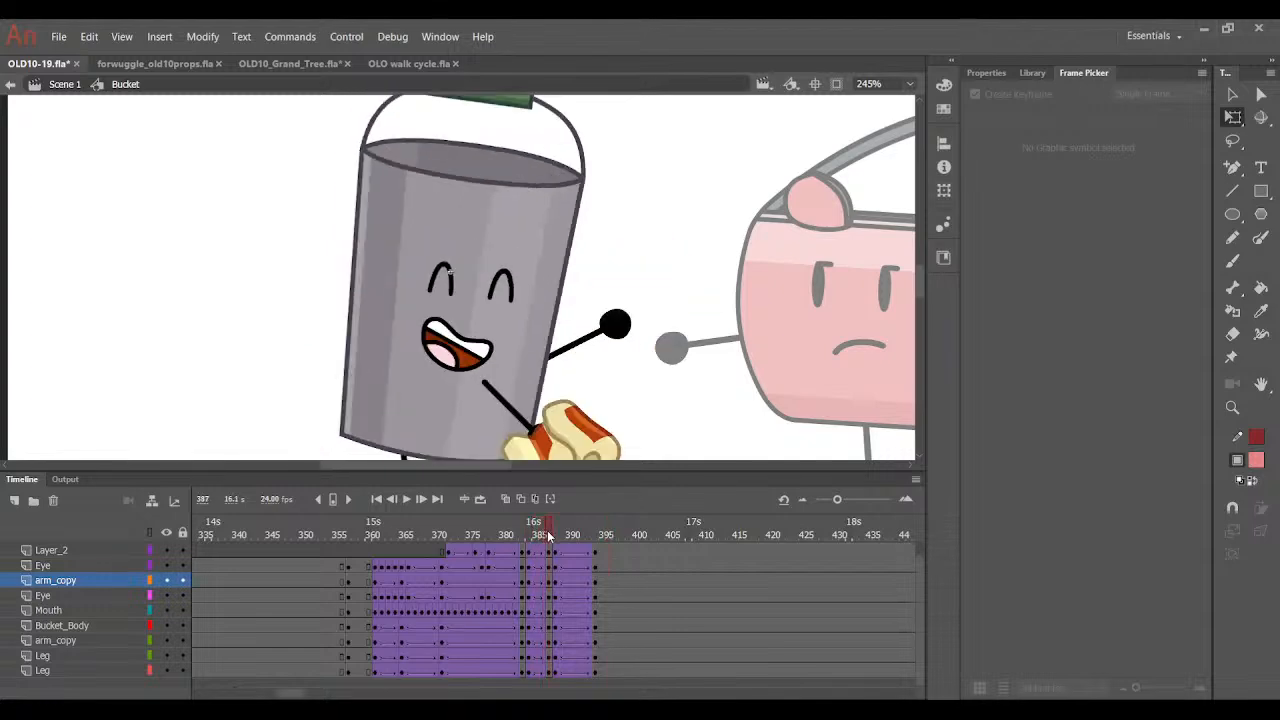
Convert the Mouth layer's frames 389 to 393 to keyframes.
click(470, 350)
key(period)
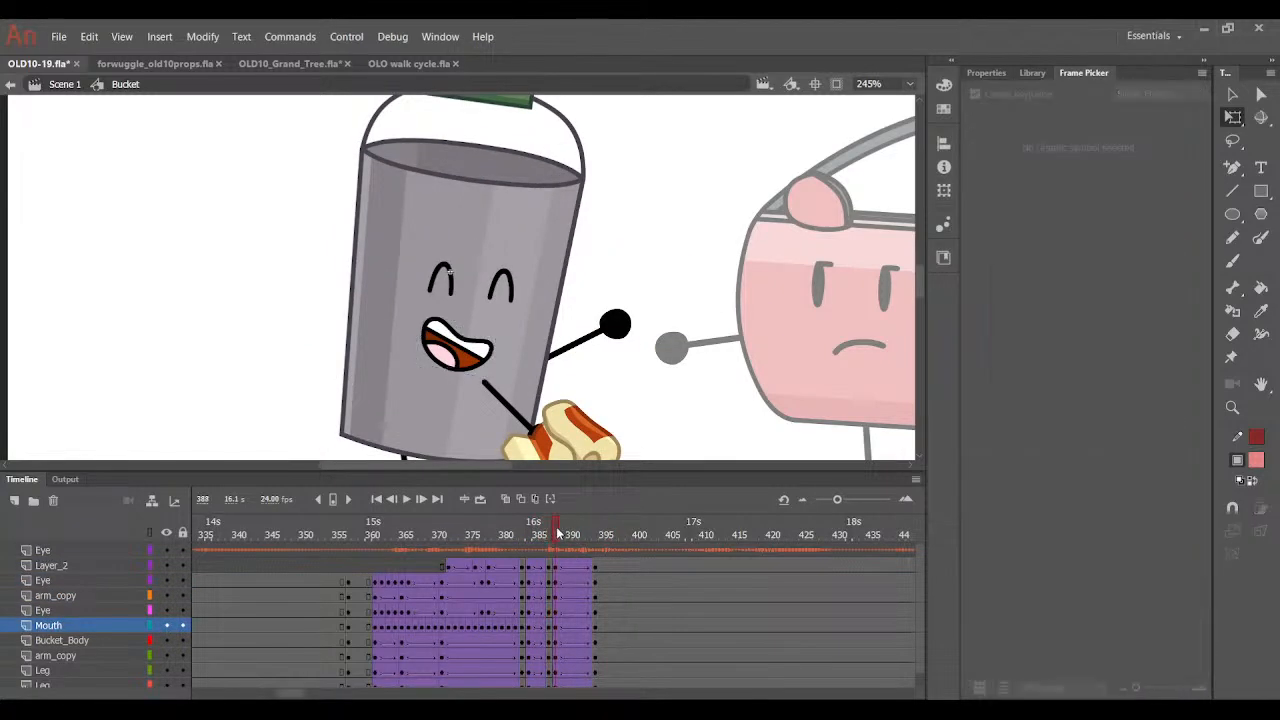
click(475, 352)
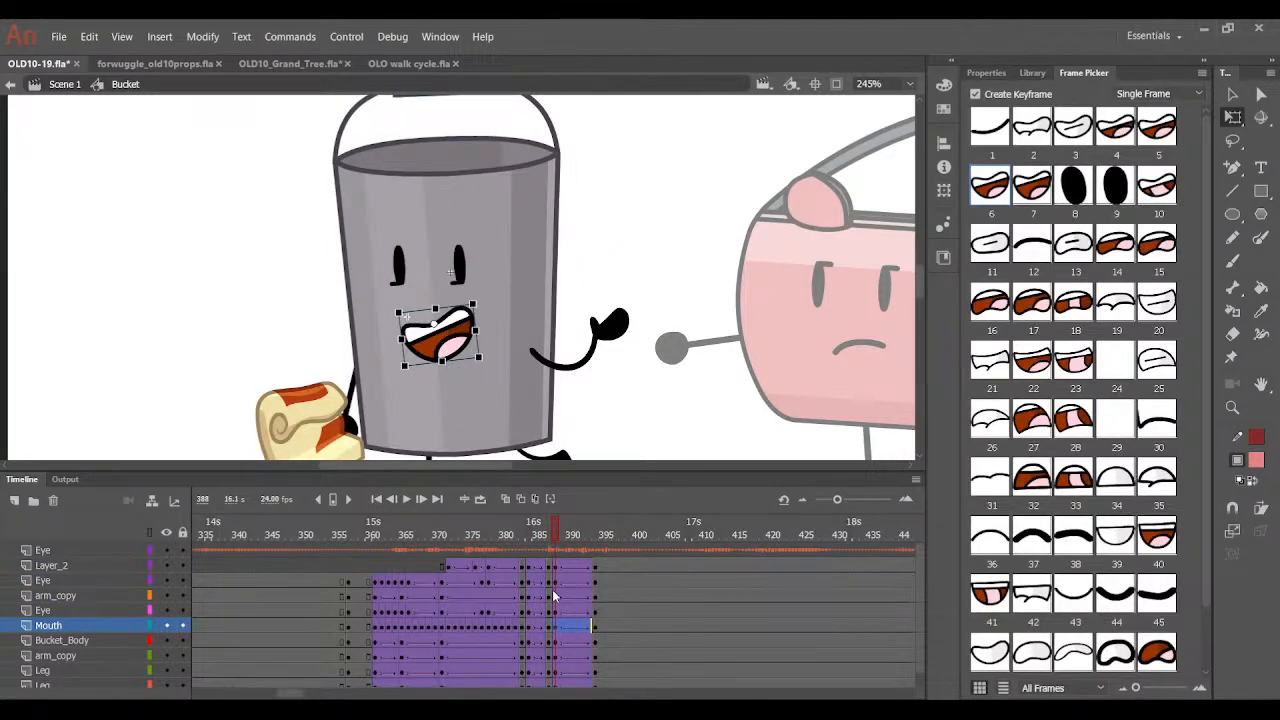
click(520, 581)
drag(566, 625, 592, 630)
Set the mouth to pose 2 at frame 389, pose 5 at 390, pose 4 at 391 and pose 3 at 392.
click(548, 536)
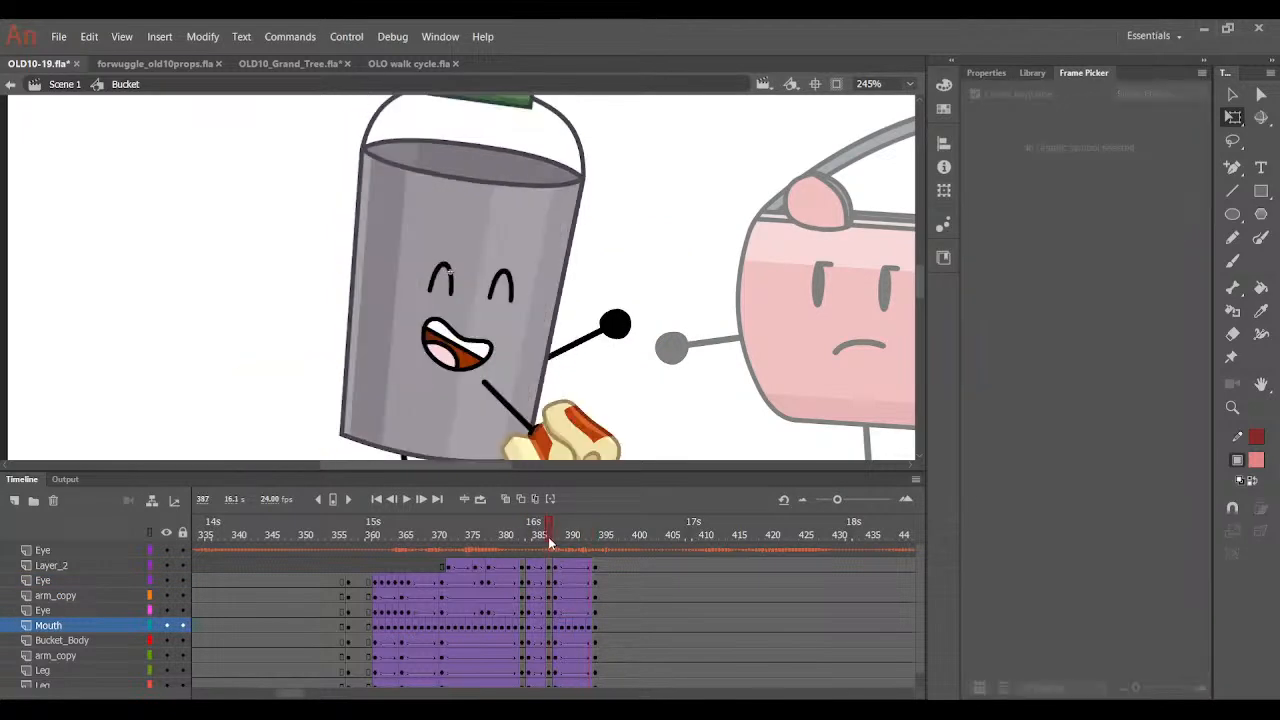
click(560, 539)
click(448, 360)
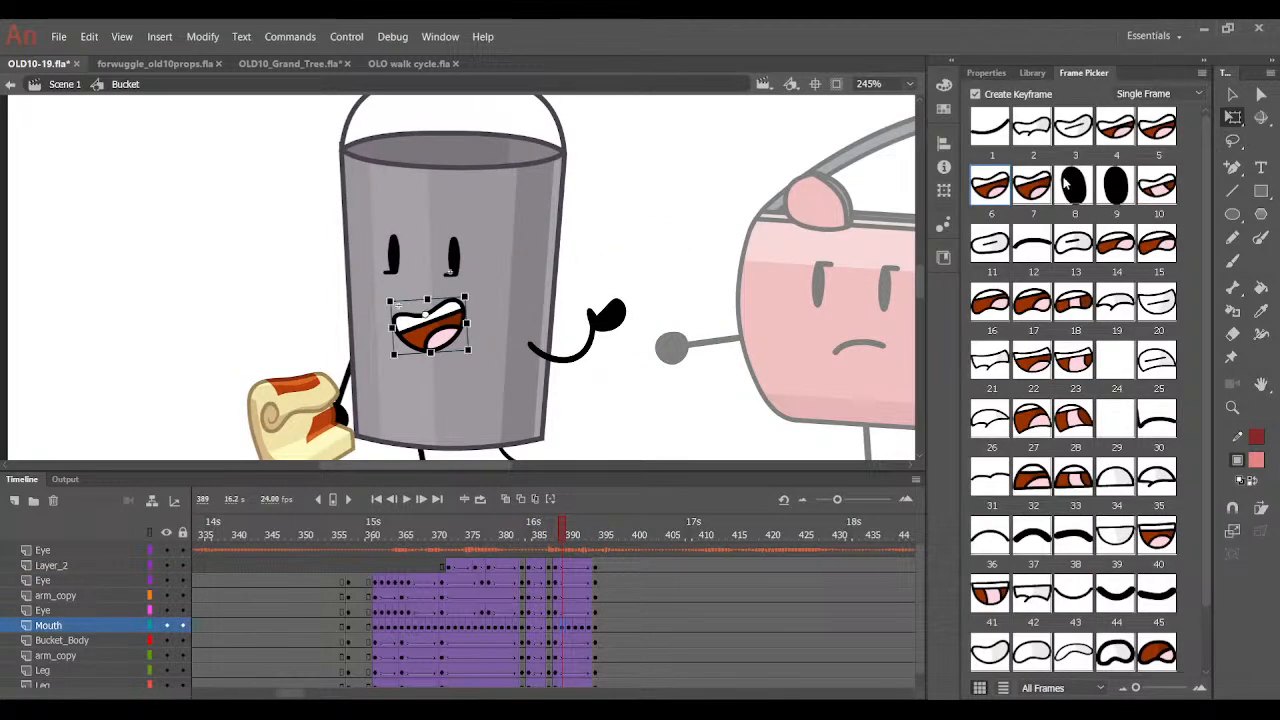
click(1029, 134)
key(.)
click(1158, 132)
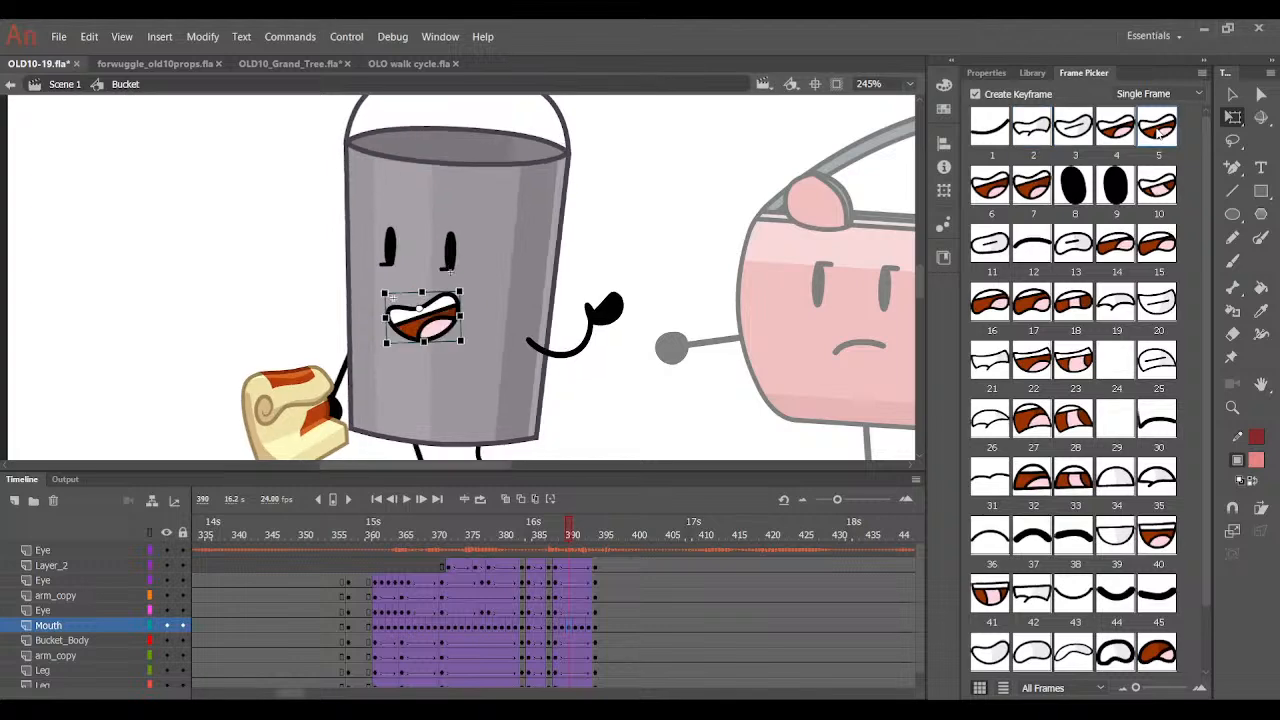
key(.)
click(1130, 130)
key(.)
click(1080, 136)
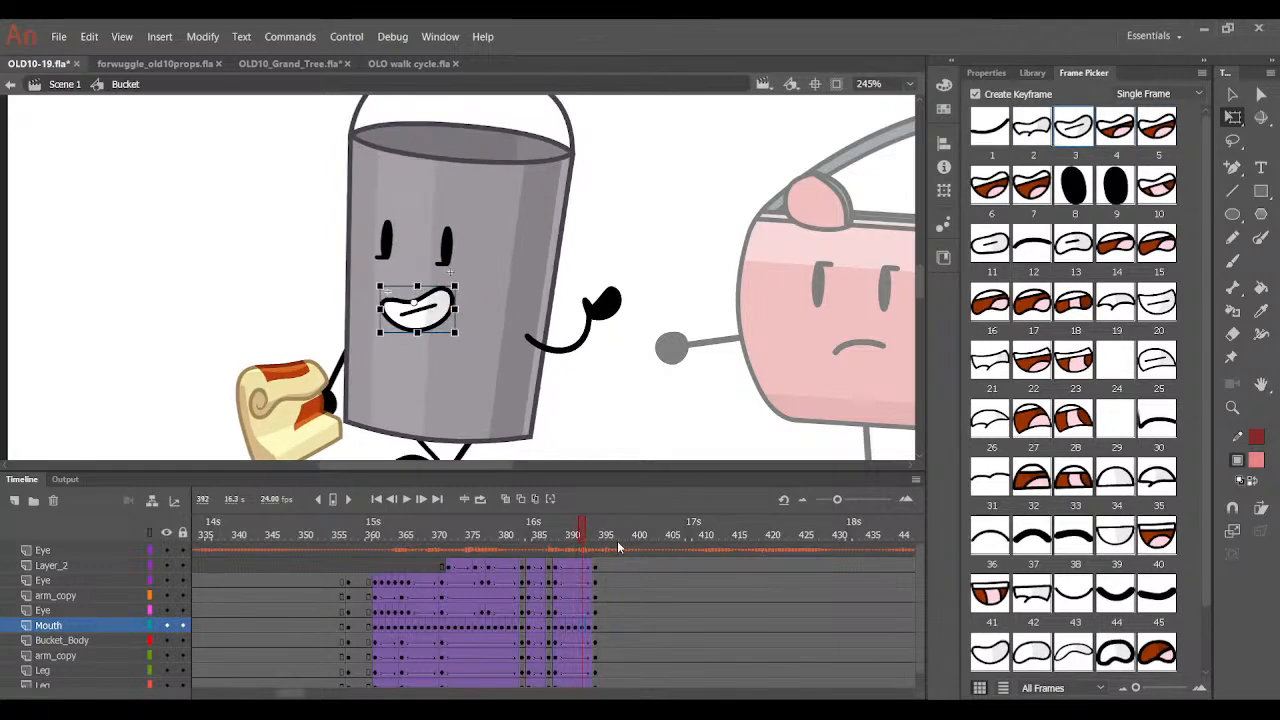
Set the mouth to pose 5 at frame 388 and scrub to frame 391 to check the lip sync.
drag(598, 538, 560, 580)
click(555, 626)
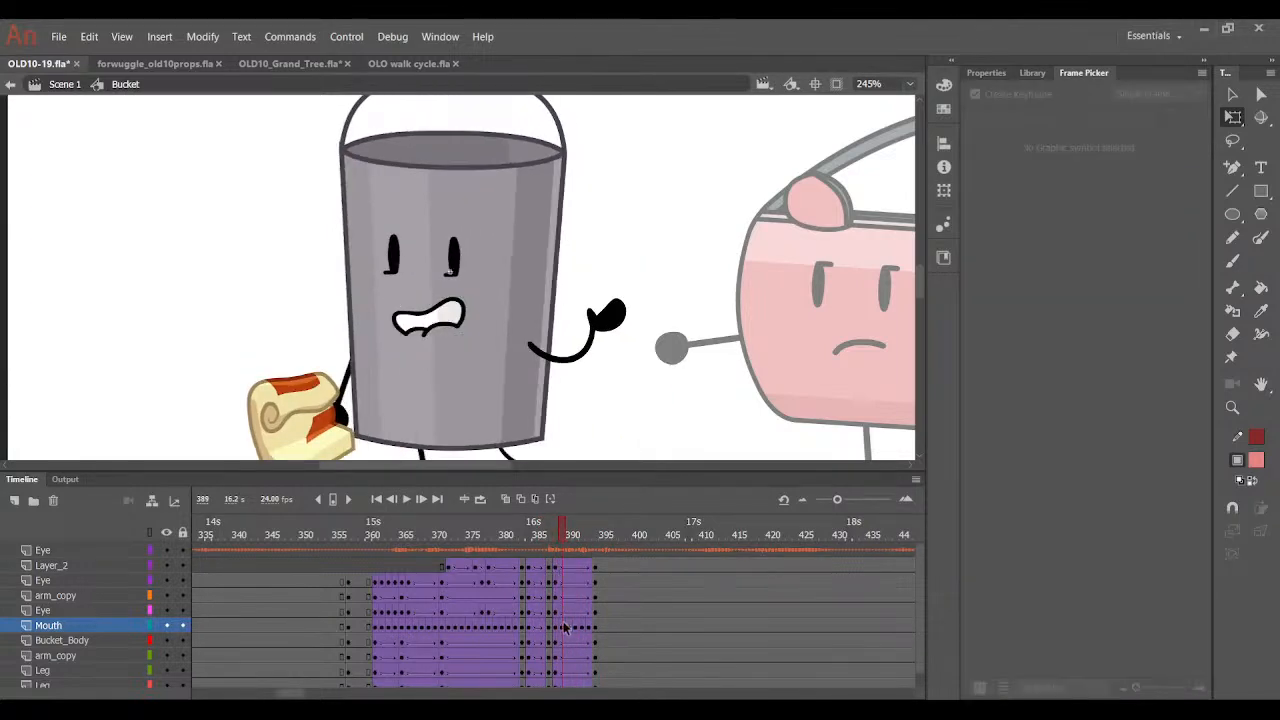
click(1162, 137)
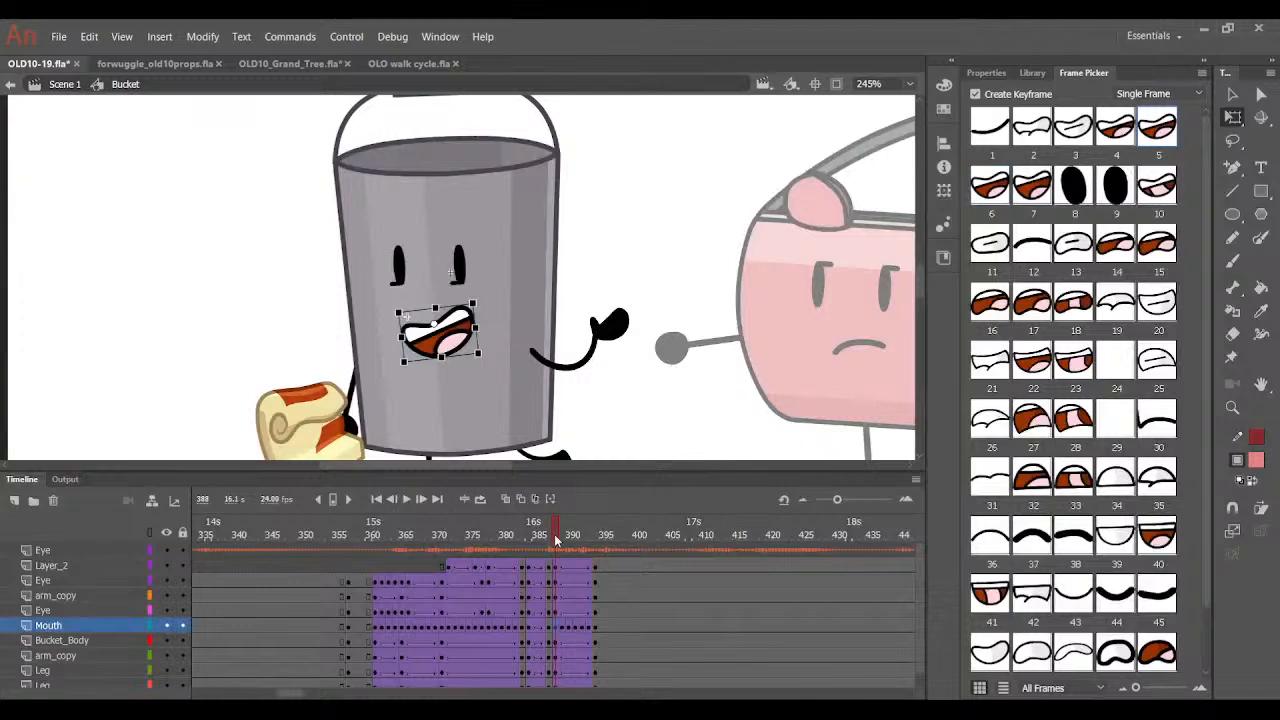
drag(556, 540, 576, 556)
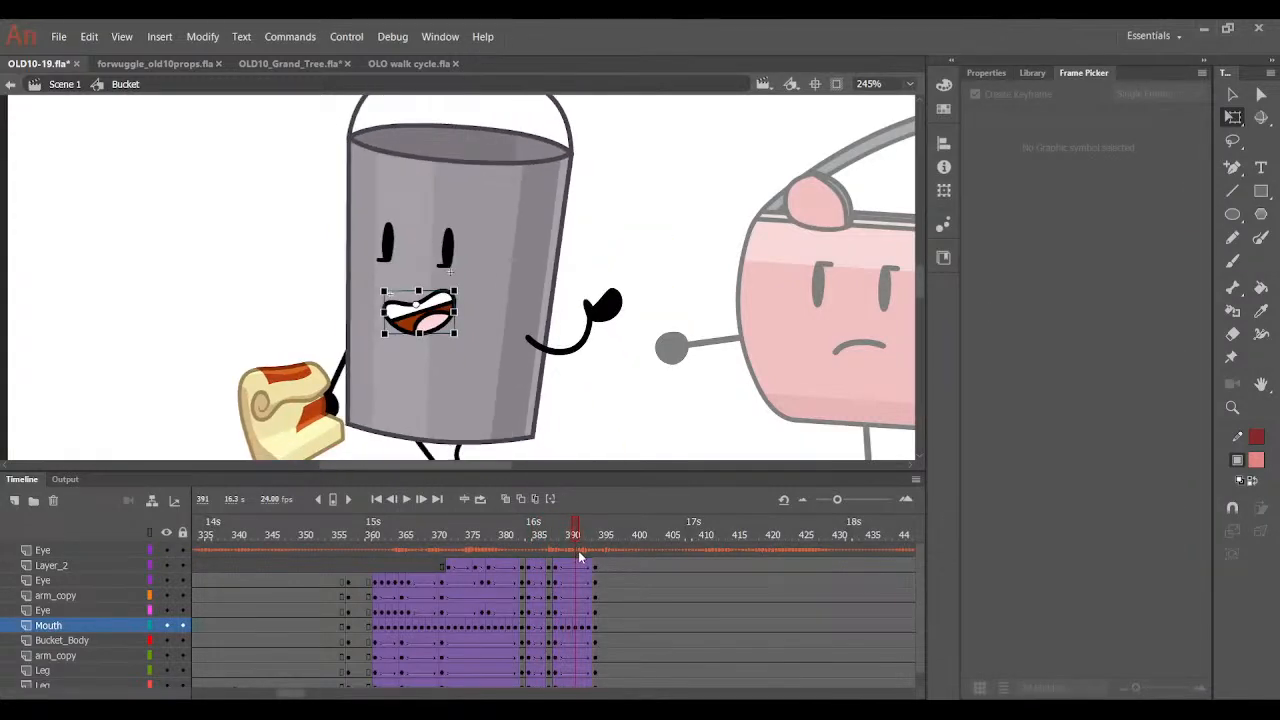
Set the mouth to pose 3 at frame 391, pose 5 at 392, pose 6 at 393 and pose 5 at 394.
click(583, 625)
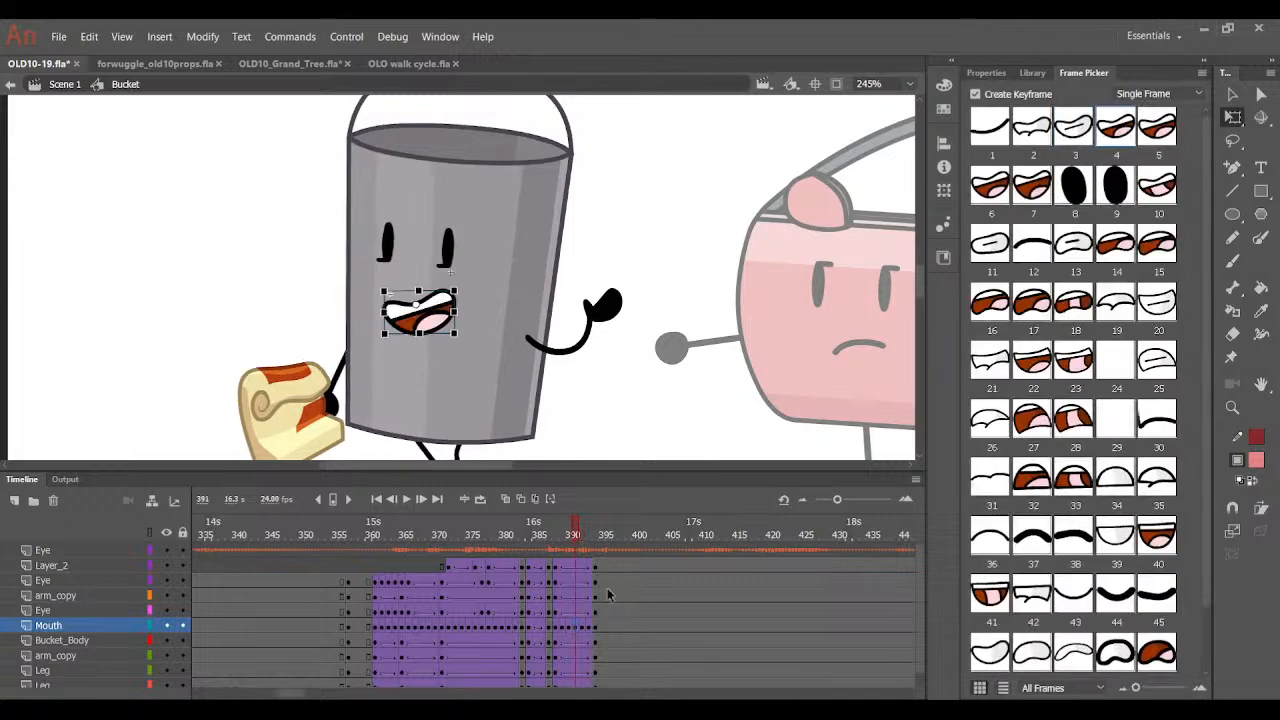
click(1076, 120)
key(period)
click(1153, 130)
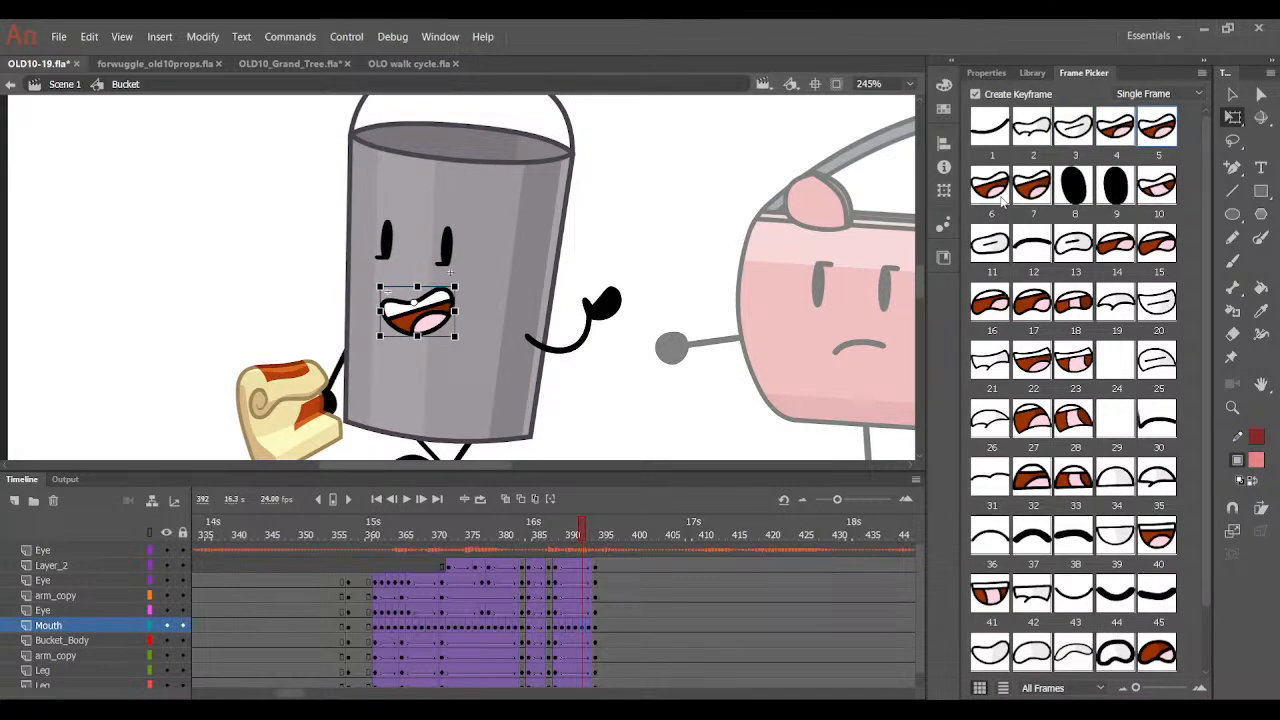
key(period)
key(period)
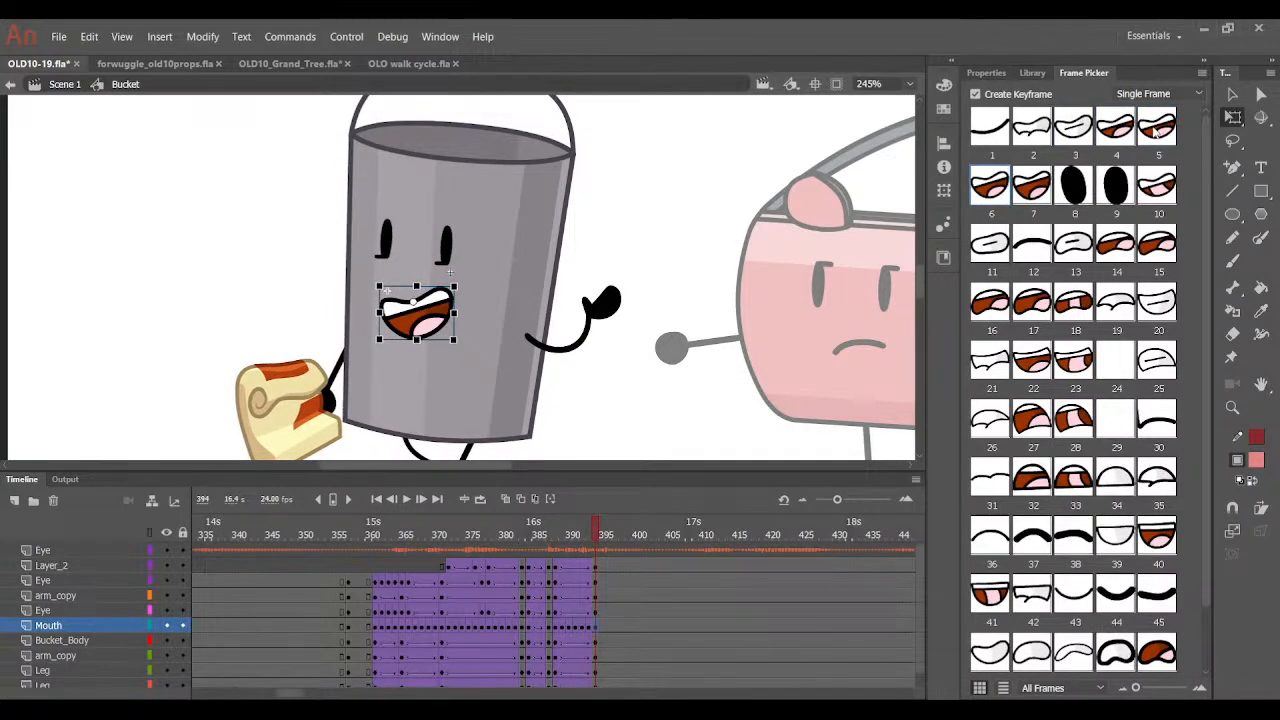
click(1157, 128)
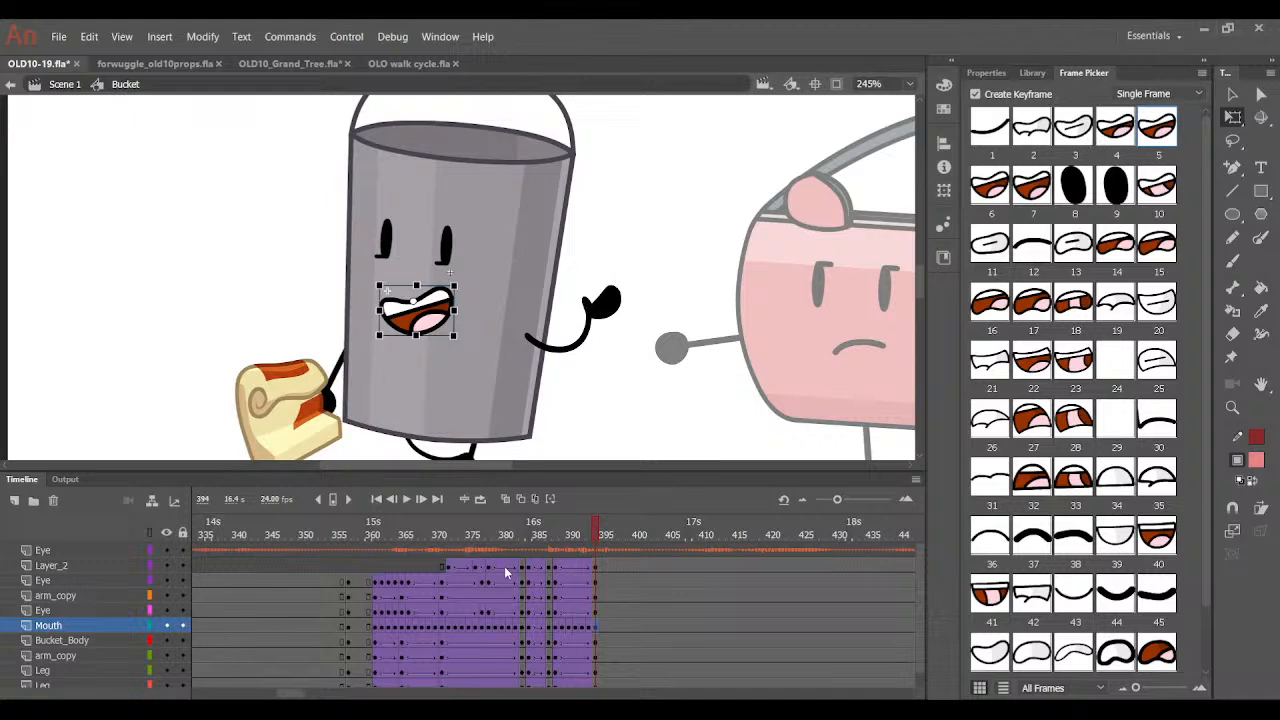
Revise the mouth to pose 6 at frame 392, pose 5 at 393 and pose 3 at 394, then scrub past them.
mouse_move(598, 551)
mouse_down()
mouse_move(566, 551)
mouse_move(600, 551)
mouse_move(585, 550)
mouse_up()
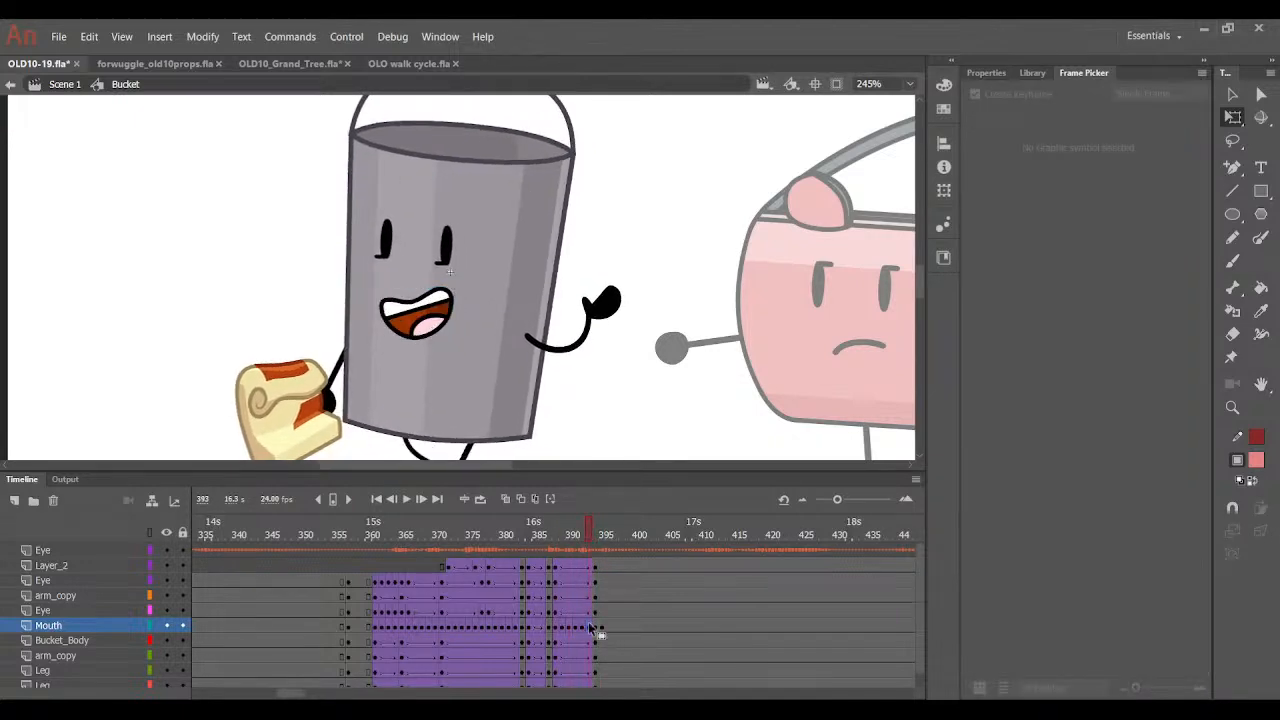
click(593, 628)
click(581, 627)
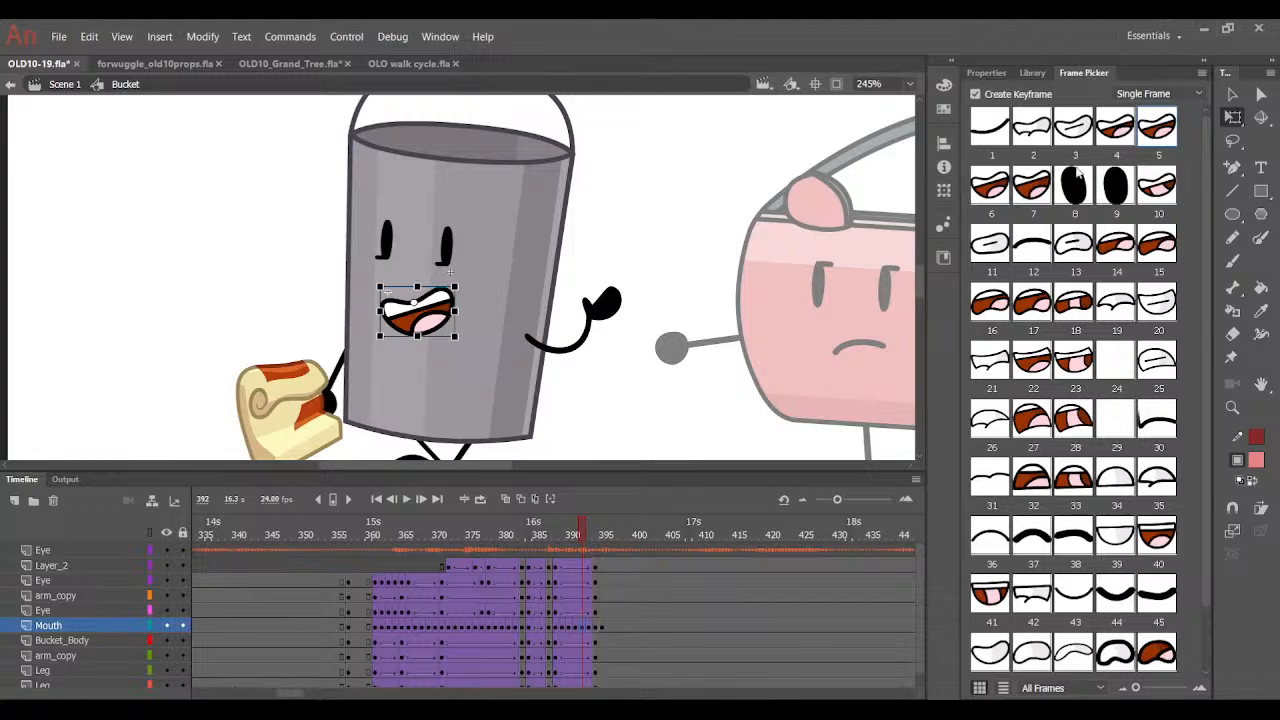
click(1000, 186)
key(period)
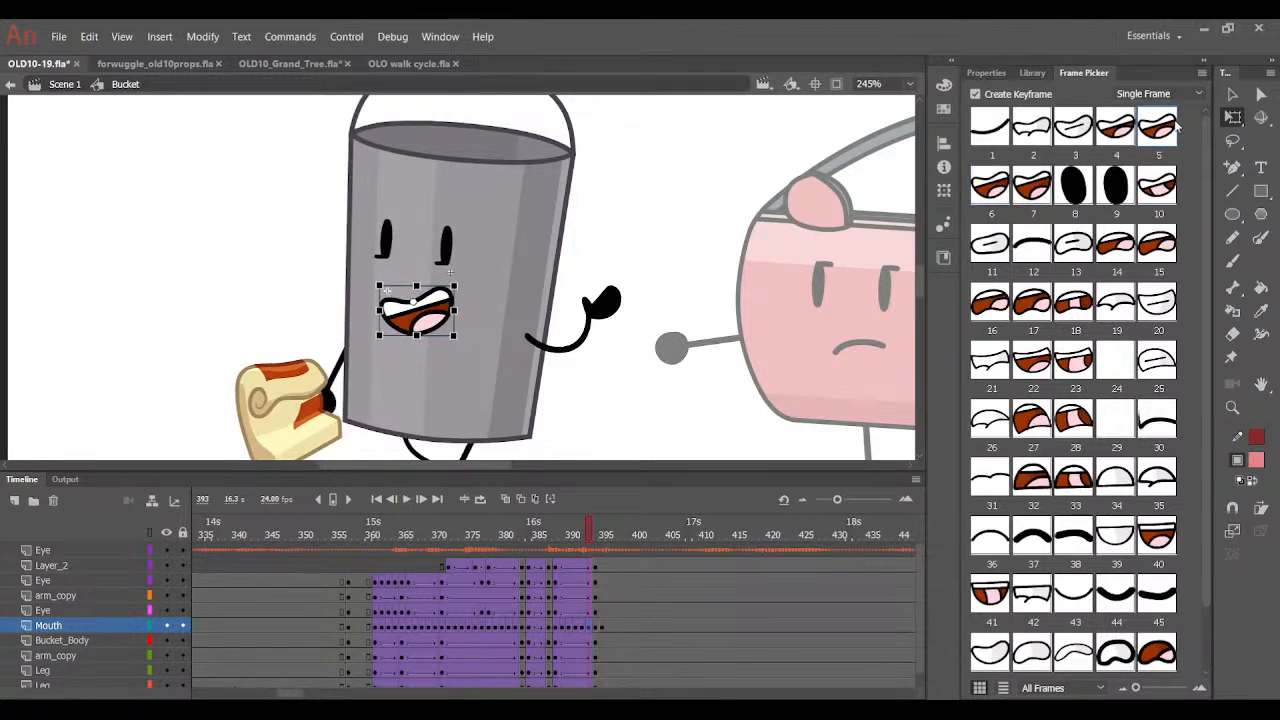
key(period)
mouse_move(593, 536)
mouse_down()
mouse_move(508, 537)
mouse_move(603, 550)
mouse_up()
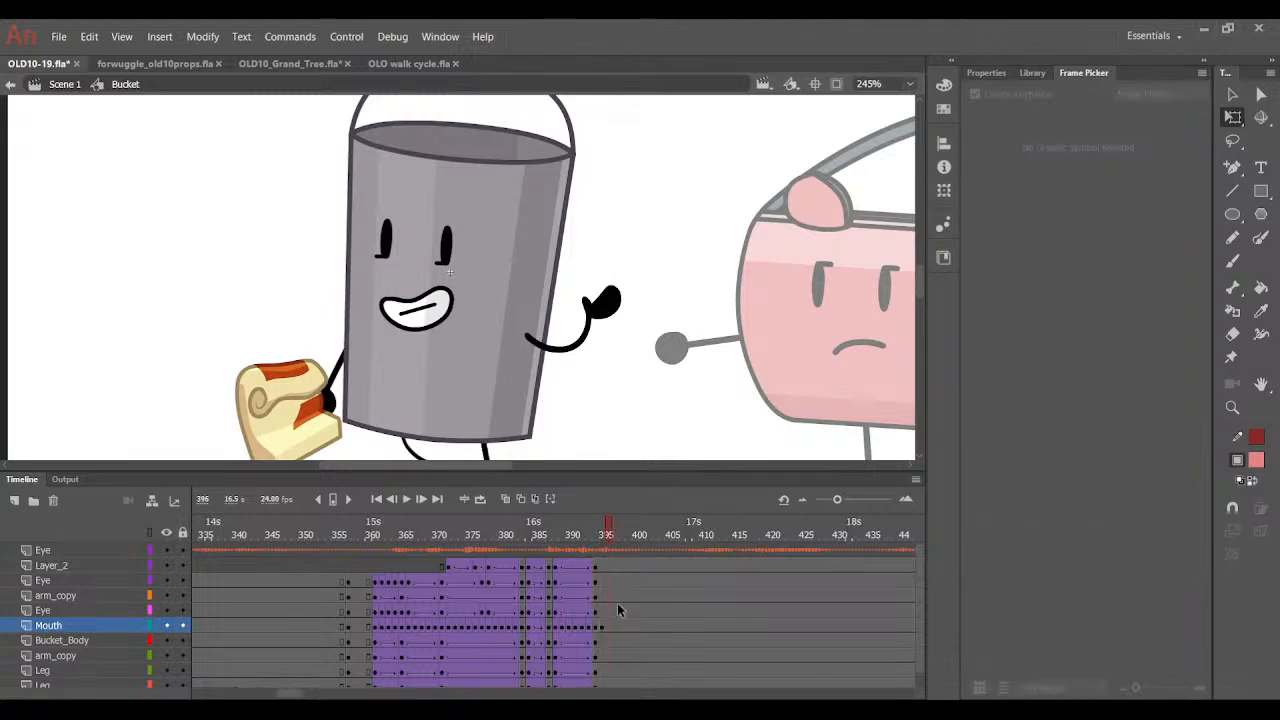
Set the mouth to pose 5 at frame 395, pose 6 at 396, pose 5 at 399 and pose 3 at 401.
click(1156, 126)
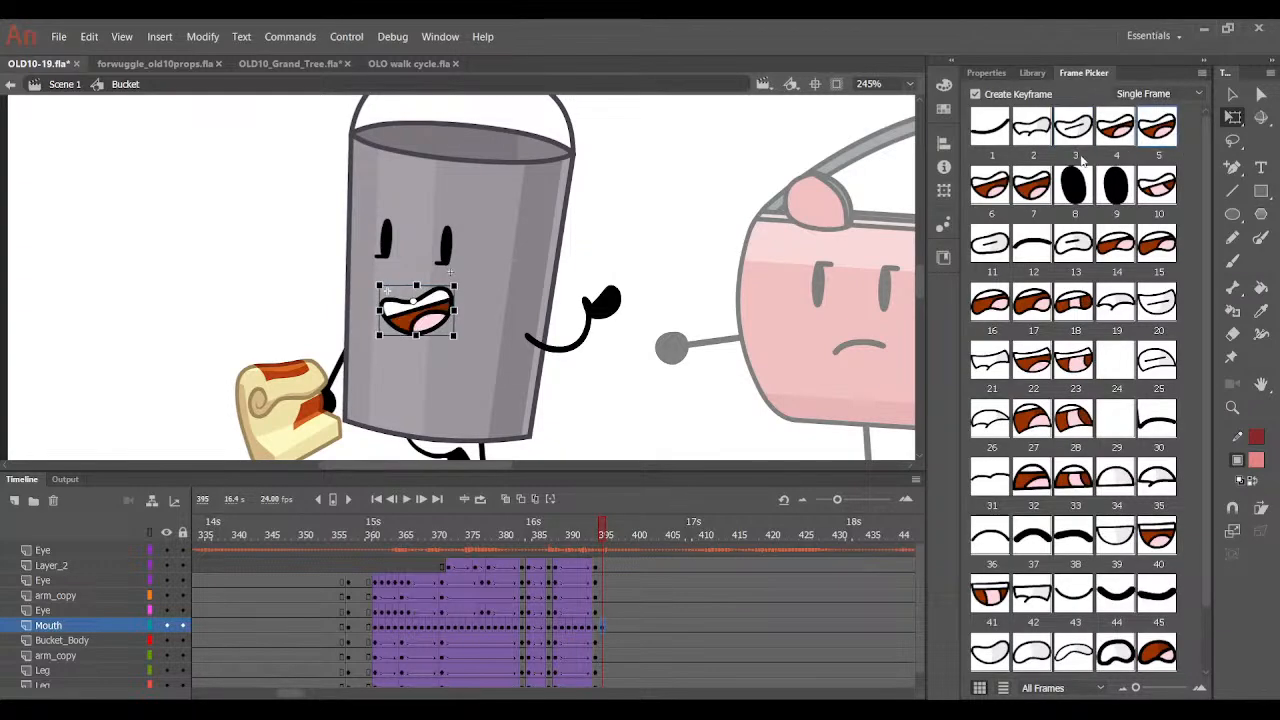
key(period)
click(1008, 188)
mouse_move(608, 531)
mouse_down()
mouse_move(577, 531)
mouse_move(628, 540)
mouse_up()
click(630, 623)
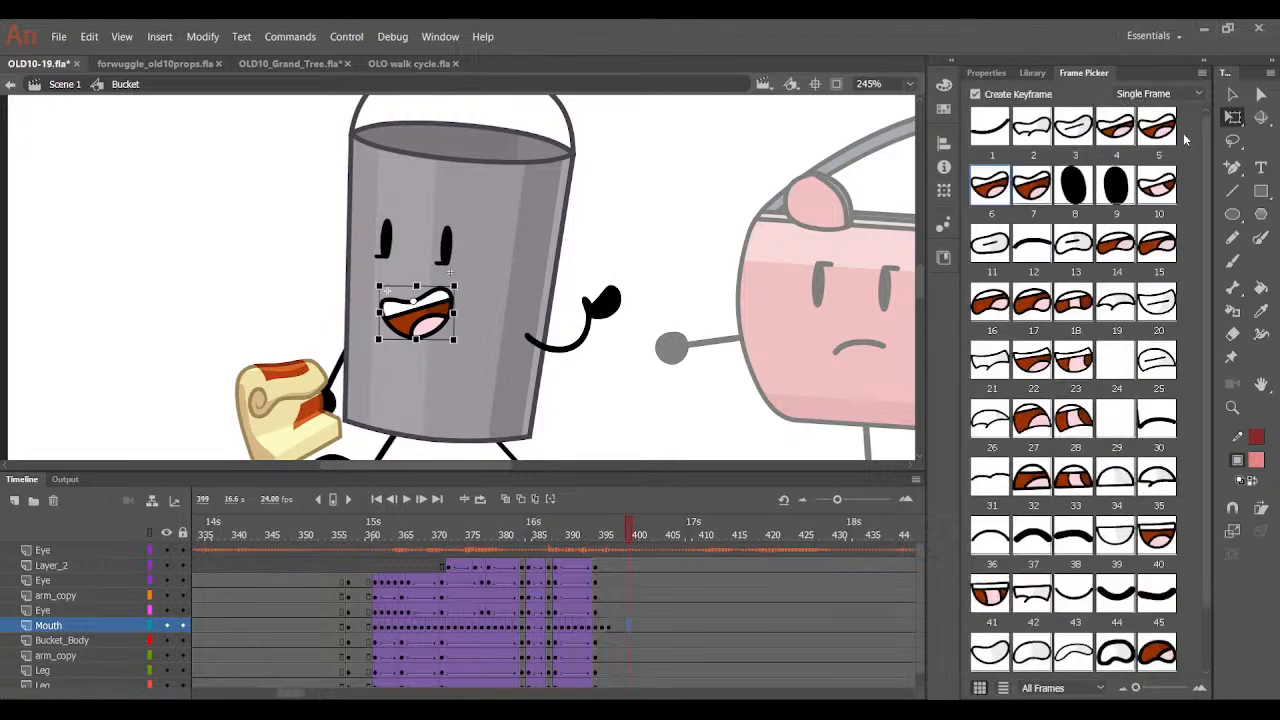
click(1172, 129)
click(1073, 126)
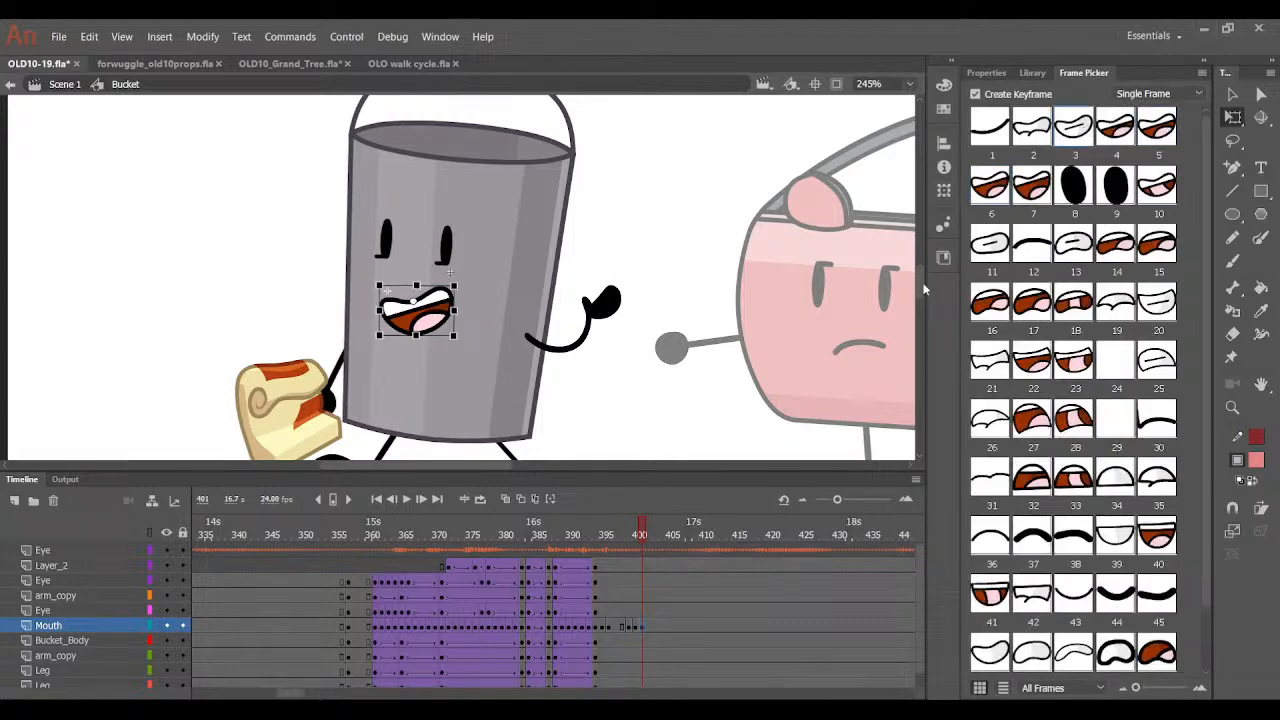
Check the Mouth keyframes from frame 395 onward and play the animation from around frame 363 to review the lip sync.
click(601, 537)
drag(606, 626, 642, 628)
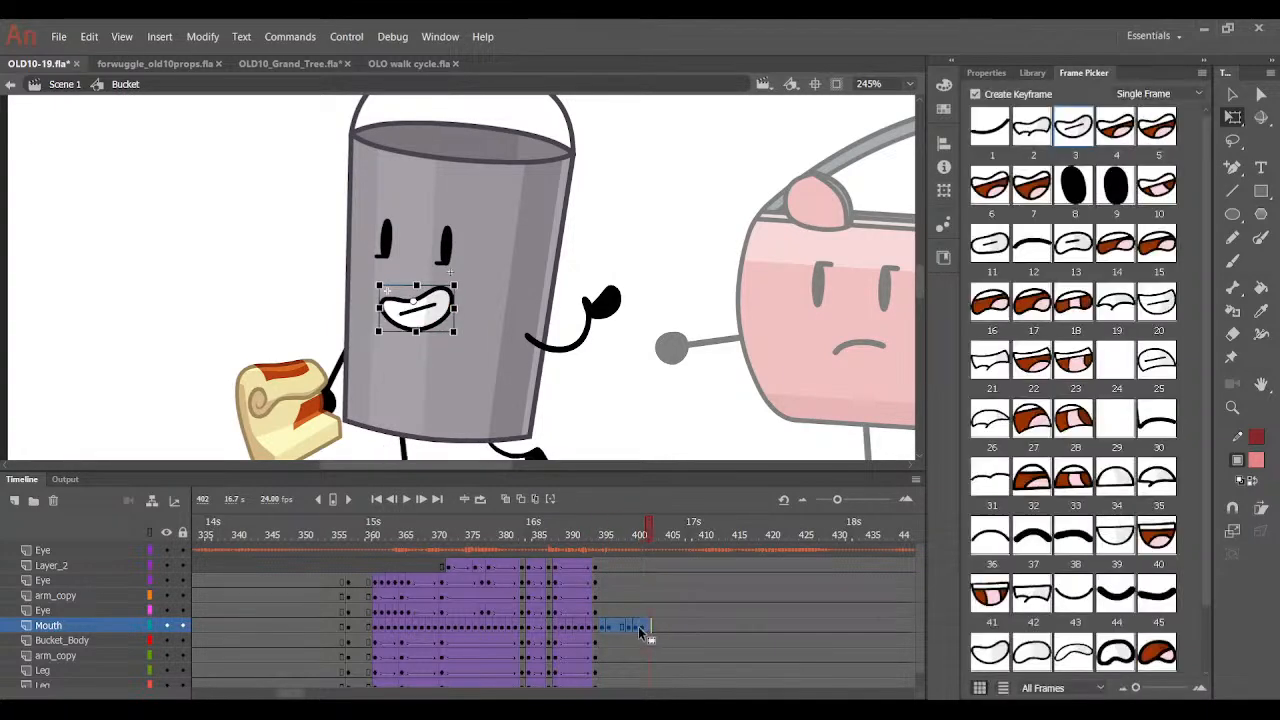
click(628, 610)
click(610, 627)
click(607, 626)
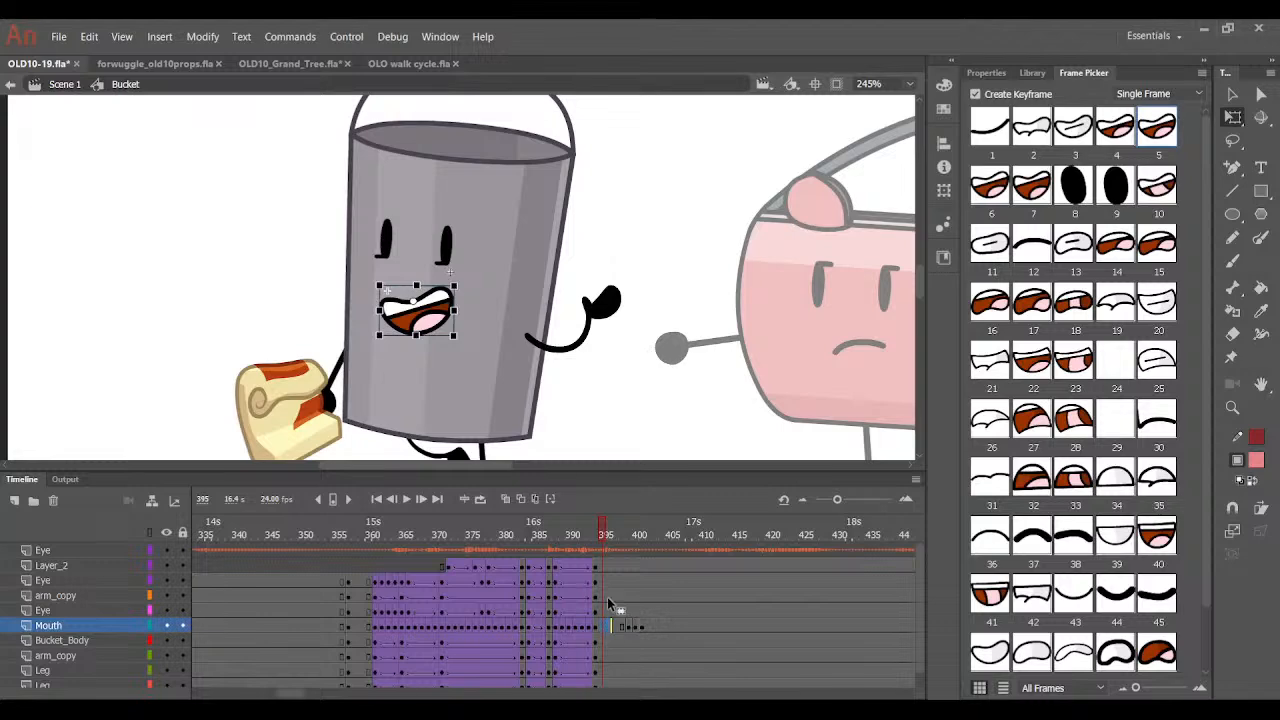
drag(546, 528, 389, 572)
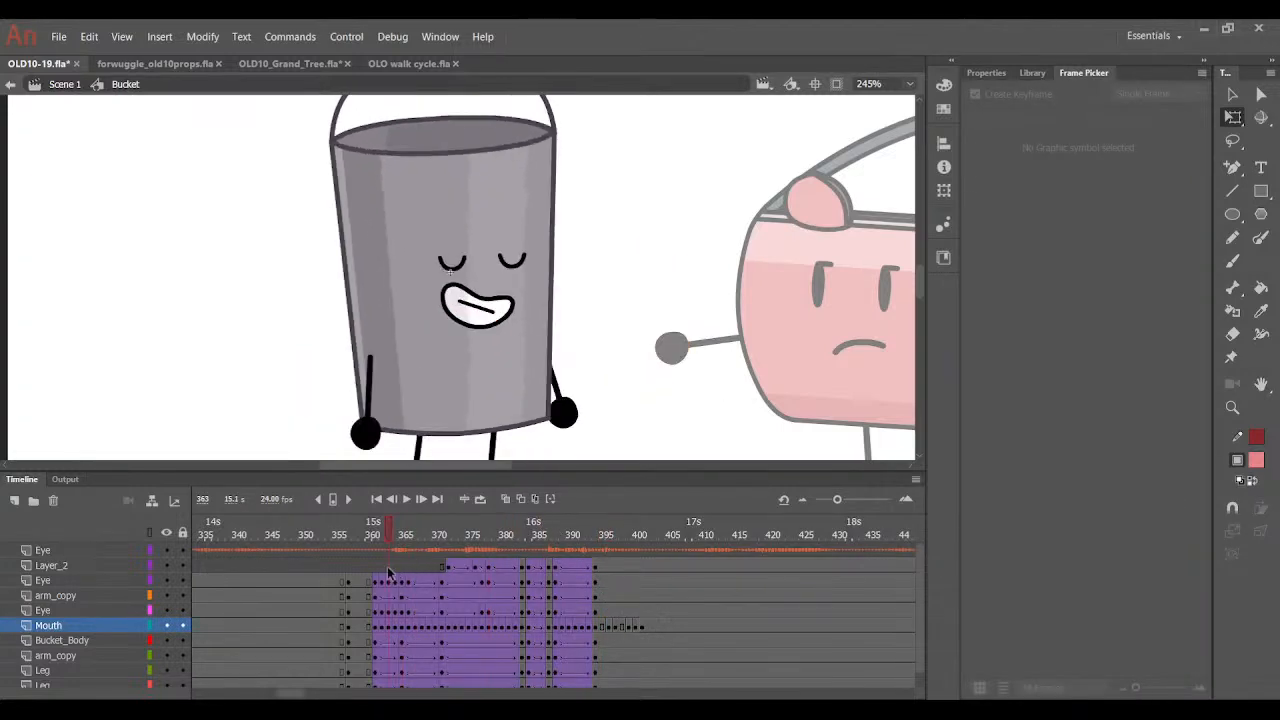
click(407, 498)
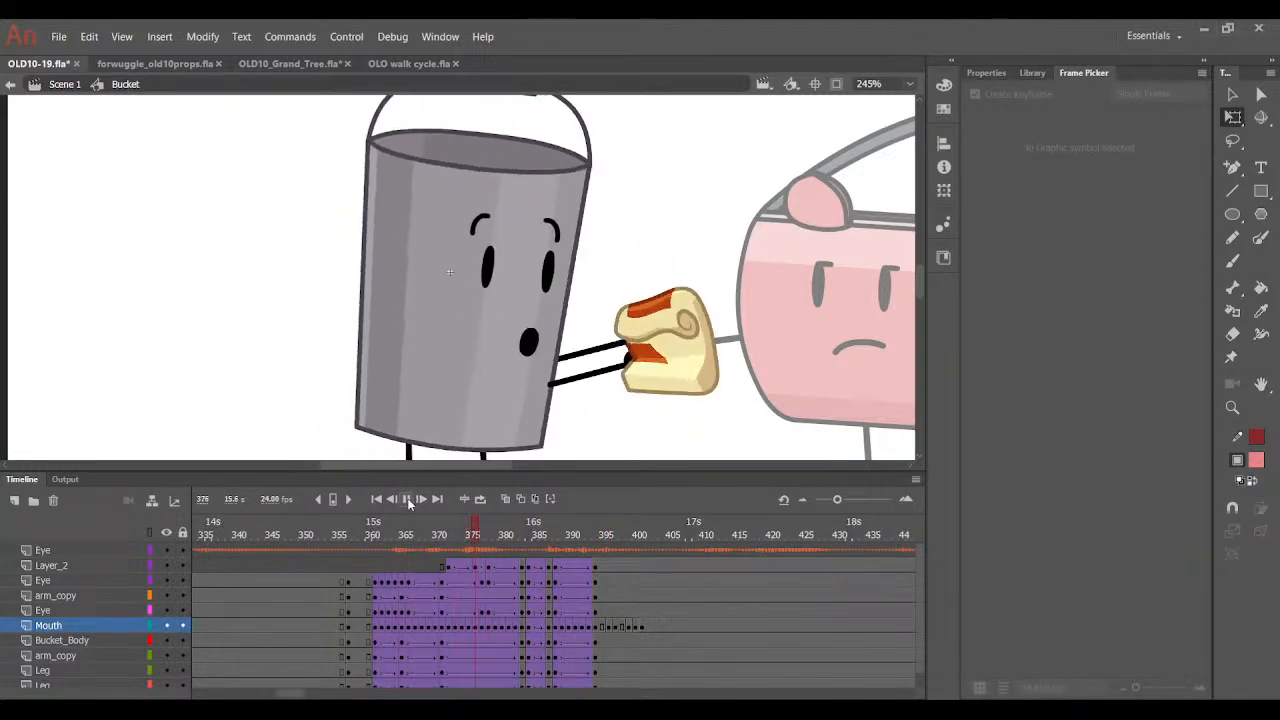
click(597, 527)
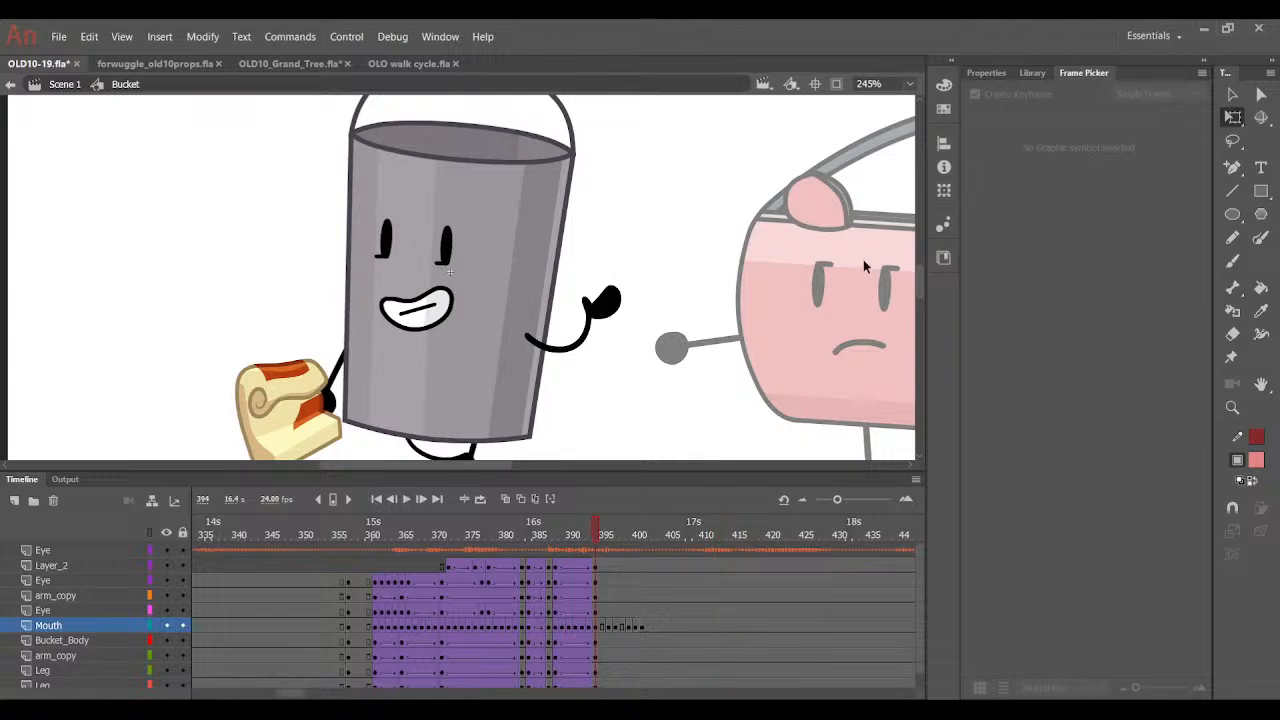
Scrub from frame 394 to frame 411 with the whole stage in view, and return to Scene 1.
drag(600, 528, 706, 500)
key(ctrl+minus)
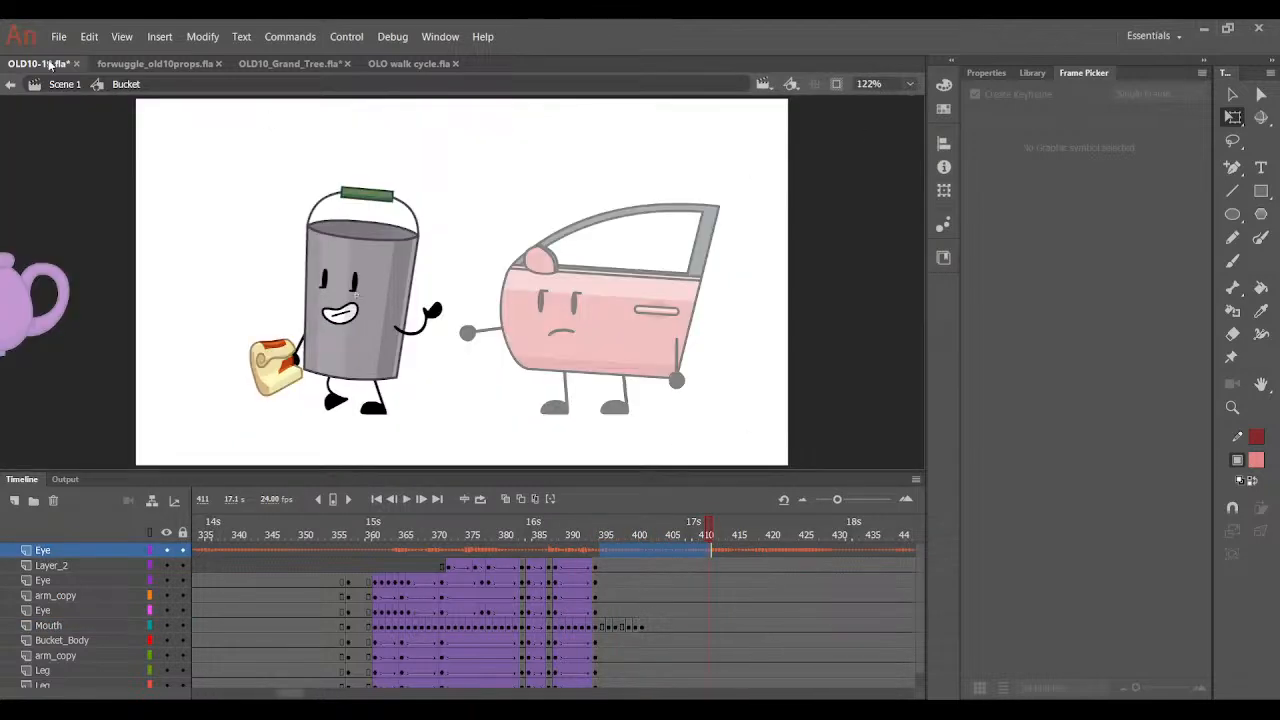
click(66, 85)
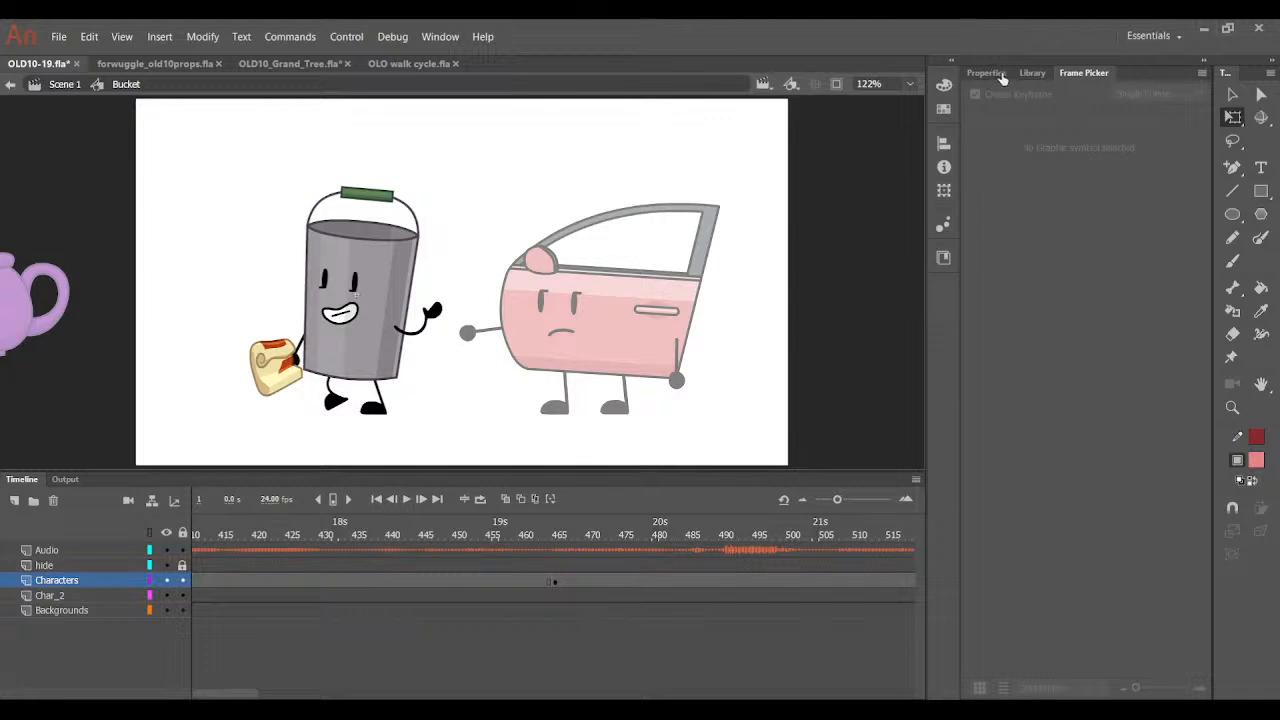
Check Bucket's instance properties in Scene 1, scrub back to frame 397 and save the document.
click(990, 73)
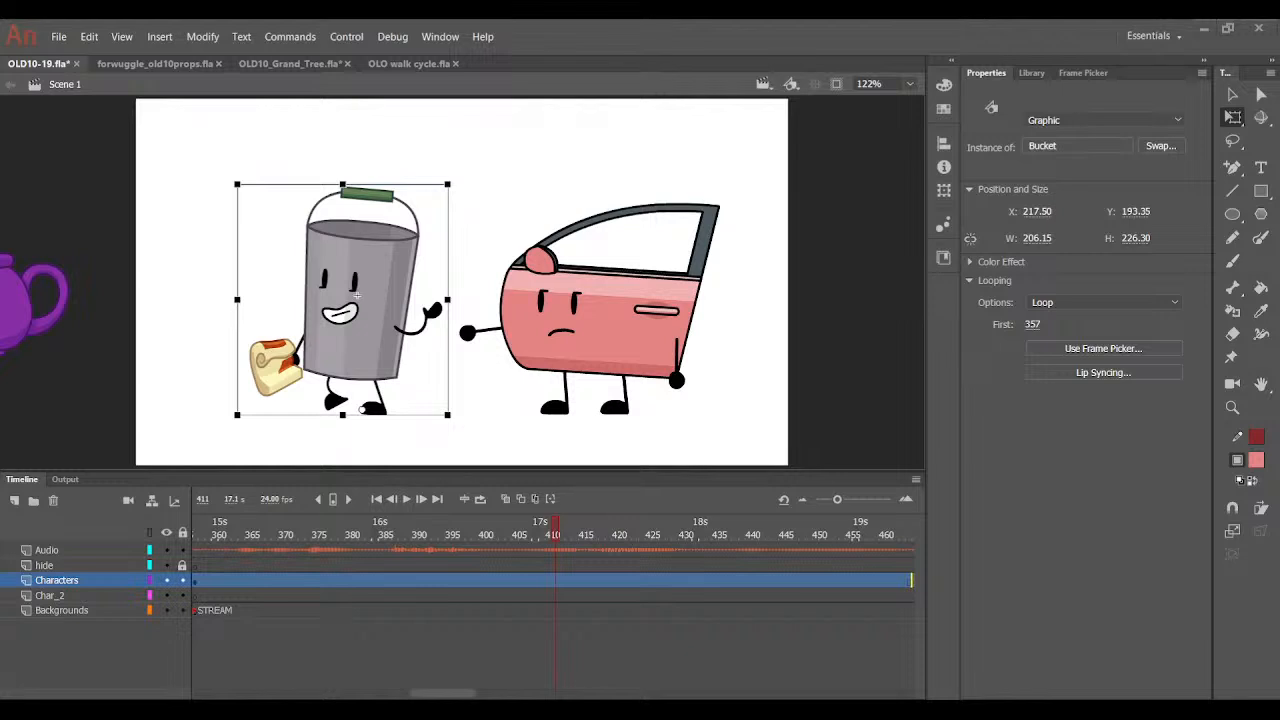
drag(552, 548, 461, 560)
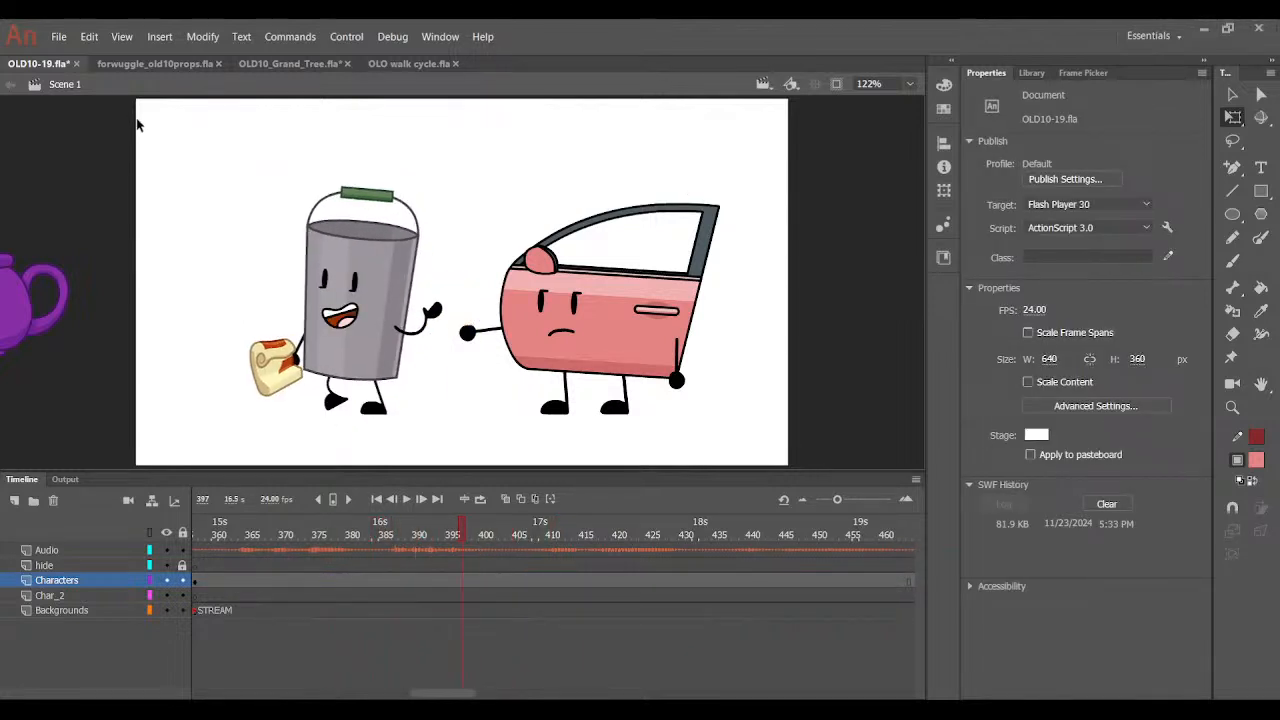
key(ctrl+s)
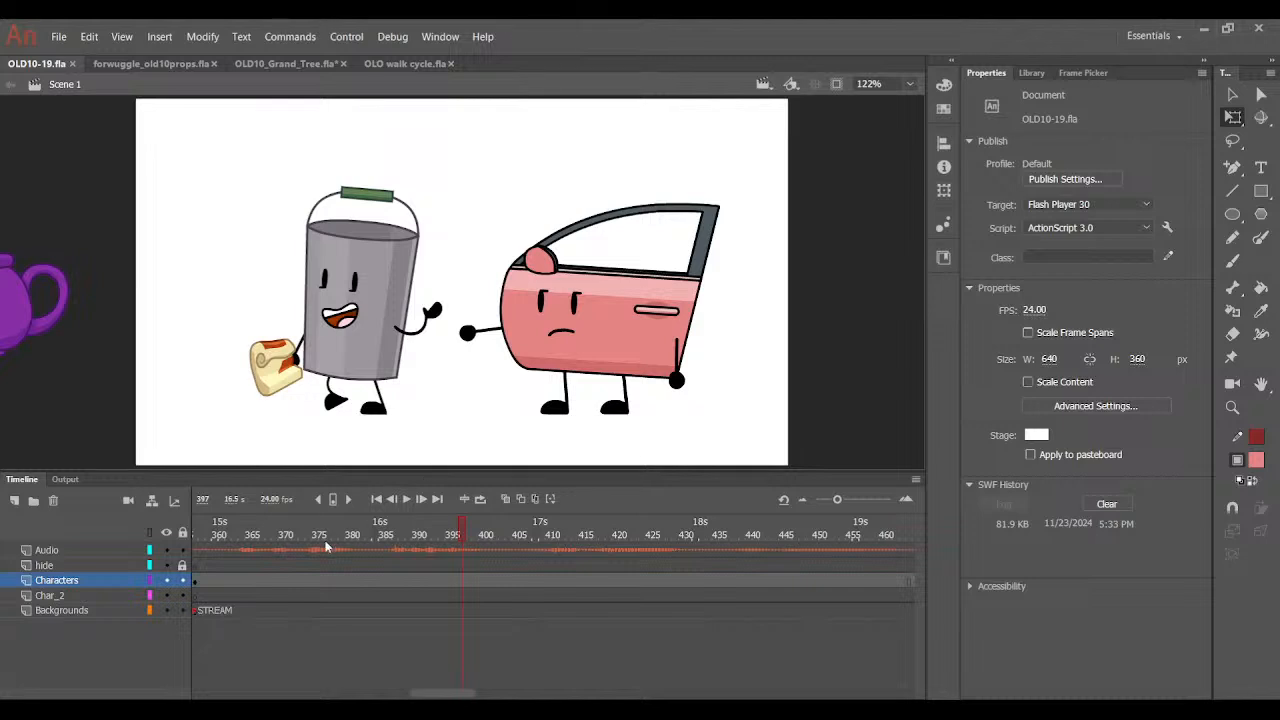
Find the frame where Bucket starts walking and insert a keyframe at frame 388 on the Characters layer.
drag(311, 534, 399, 501)
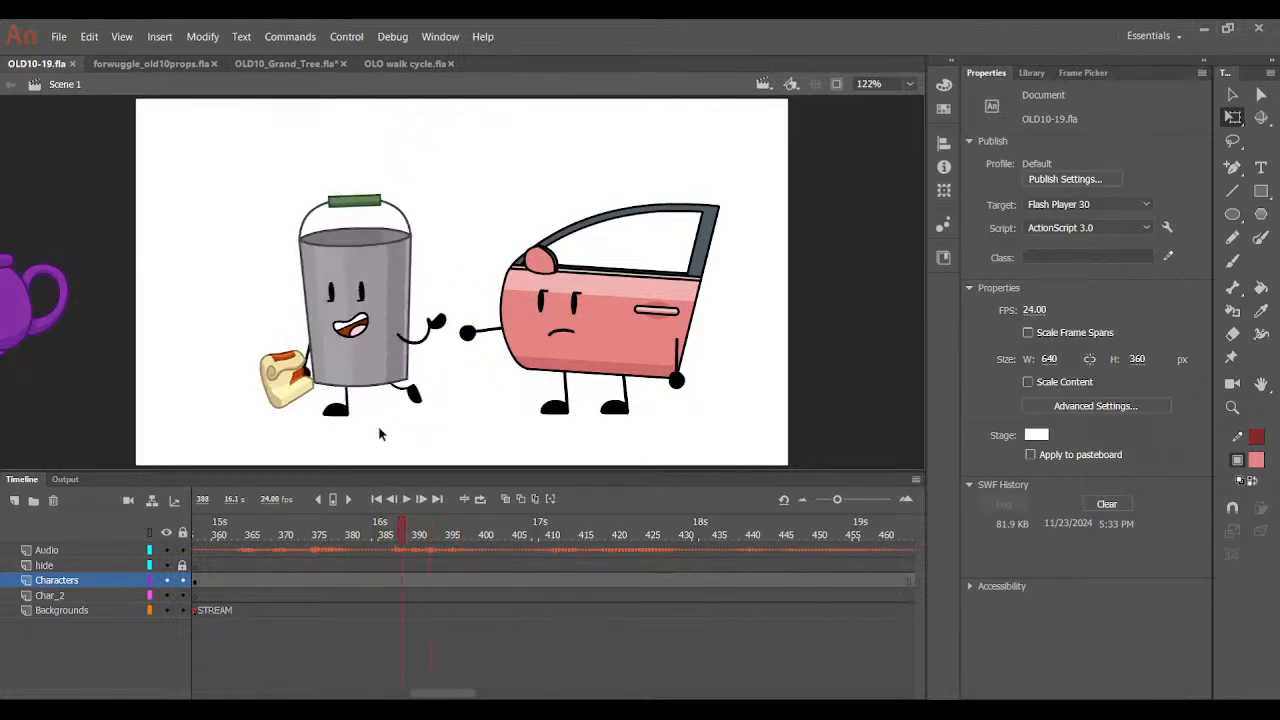
click(408, 415)
click(396, 534)
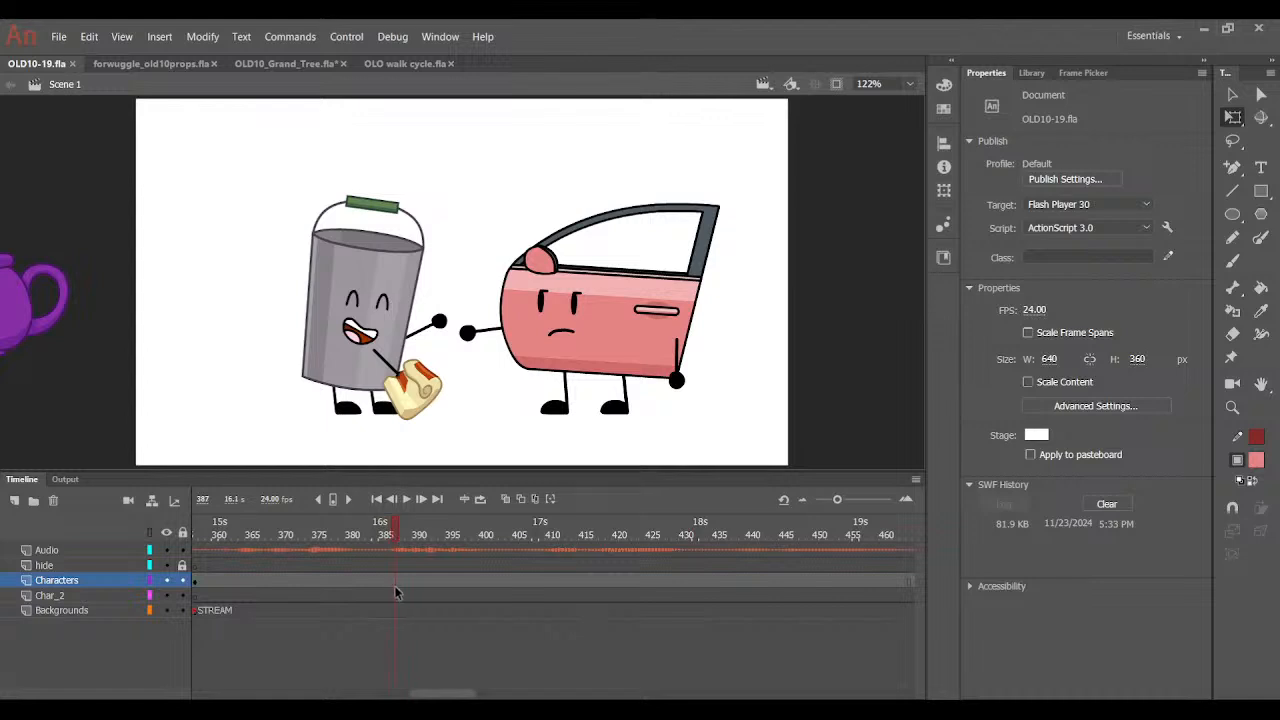
click(403, 582)
click(437, 441)
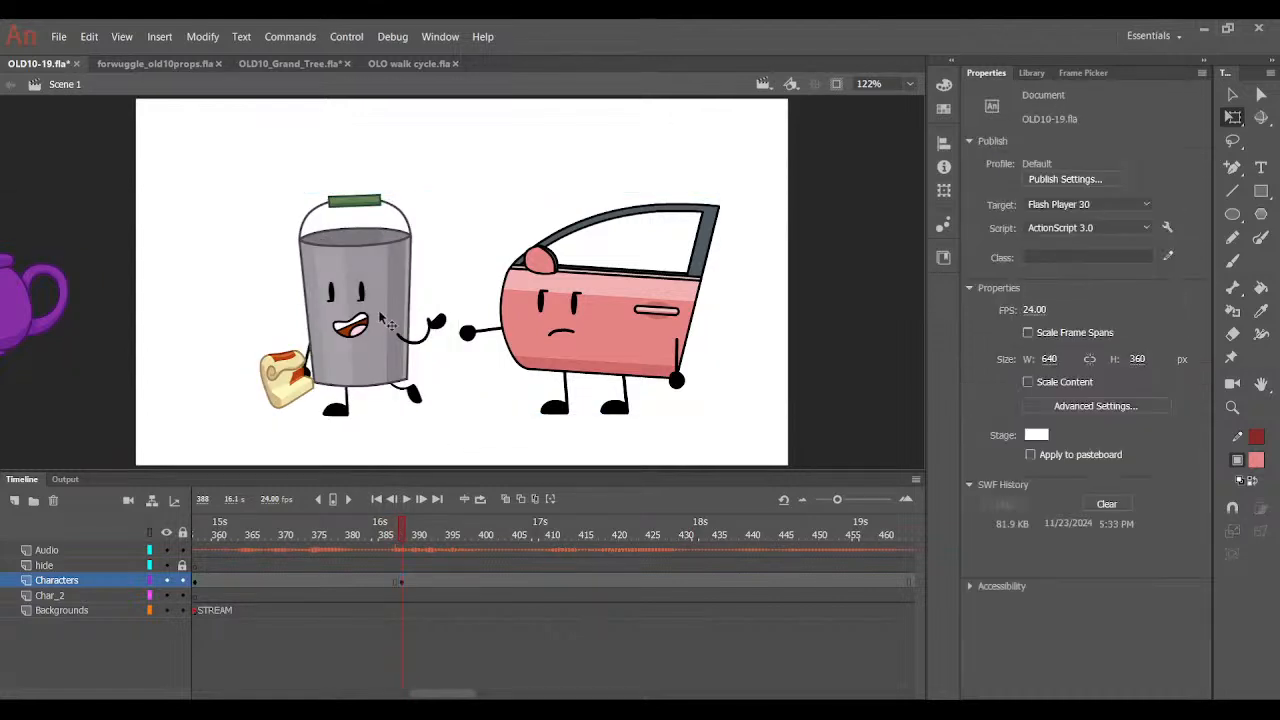
Cut Bucket from the Characters layer and paste it in place on a Char_2 keyframe at frame 388.
click(416, 406)
key(ctrl+x)
click(403, 592)
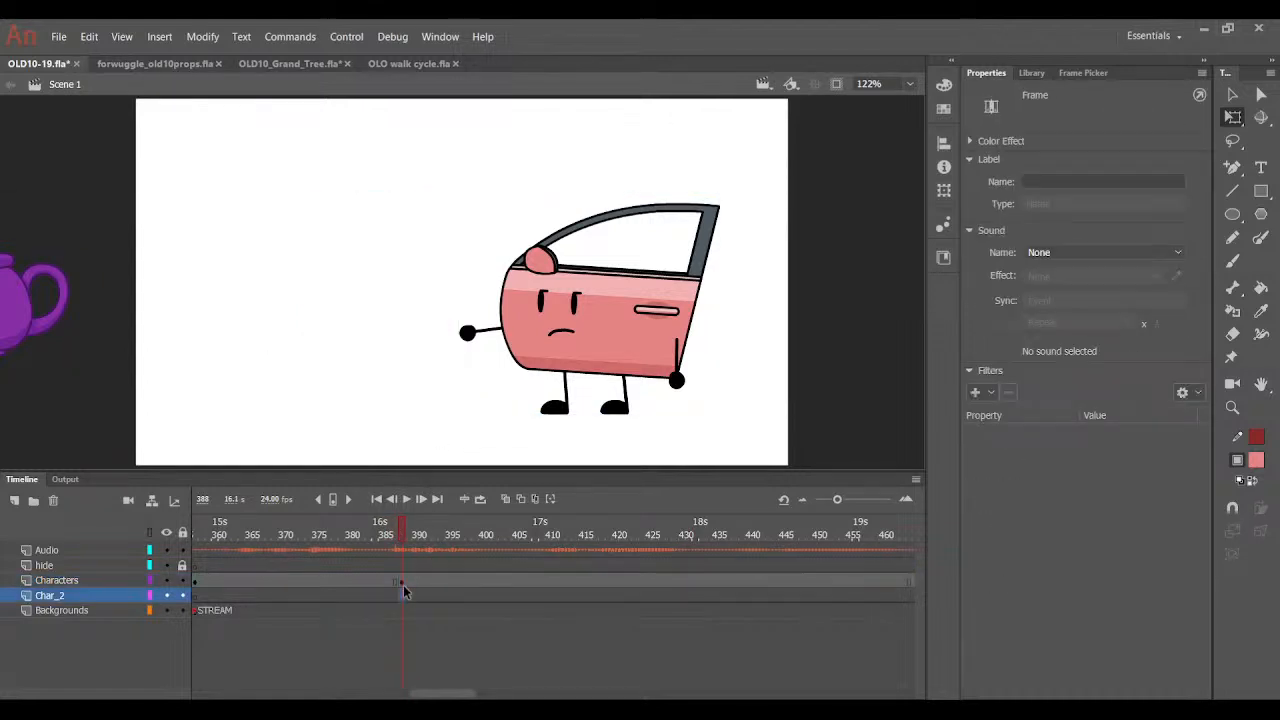
click(340, 268)
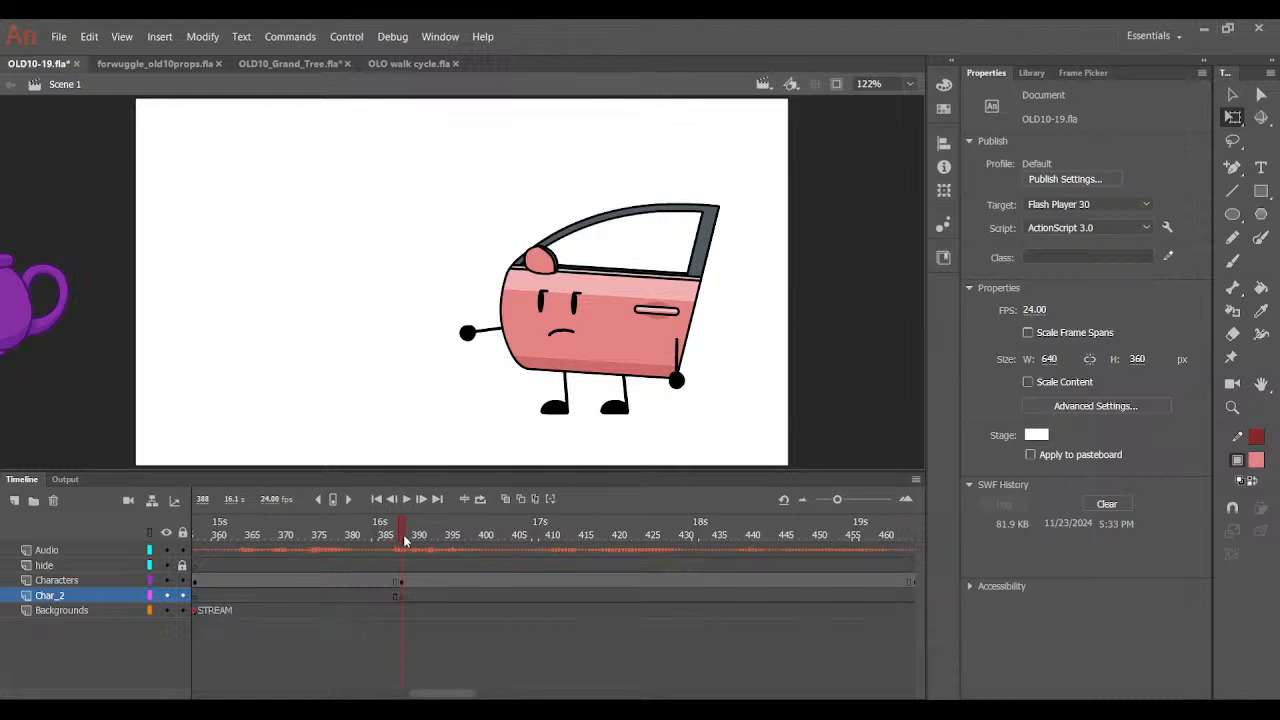
key(ctrl+shift+v)
Insert a Char_2 keyframe at frame 435 and move Bucket horizontally past the left edge of the stage.
drag(404, 536, 701, 551)
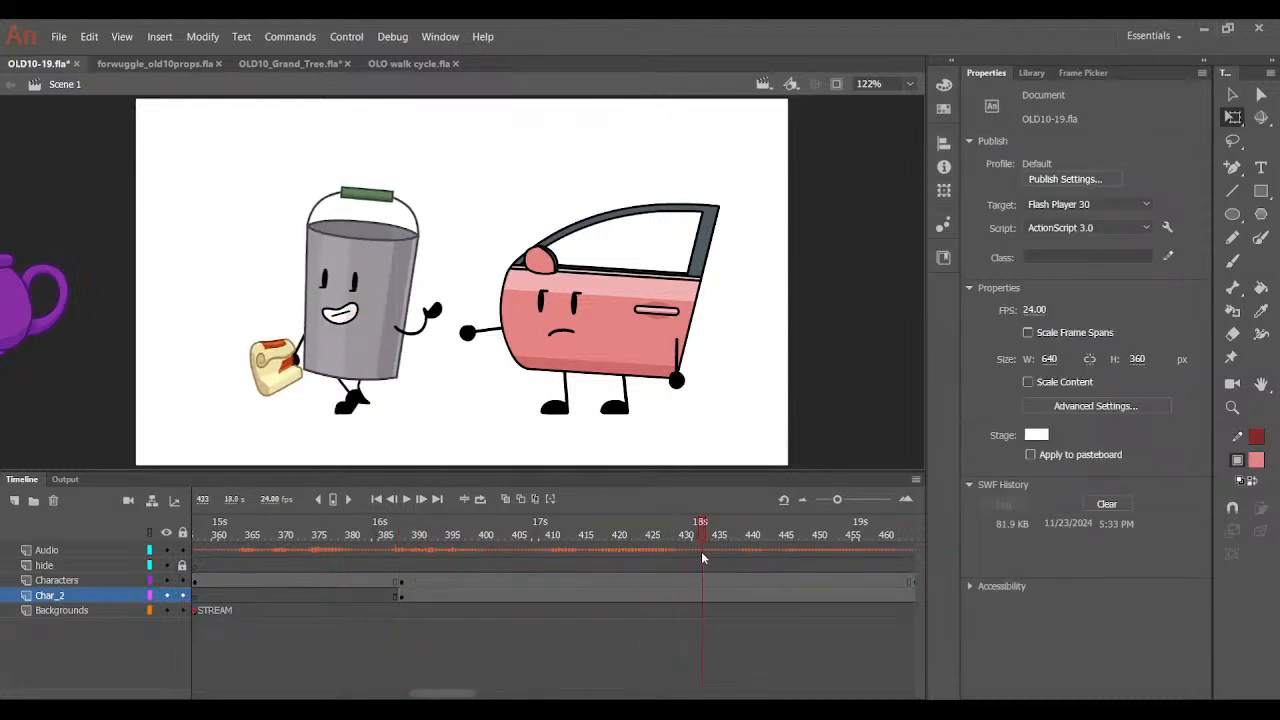
click(715, 595)
key(F6)
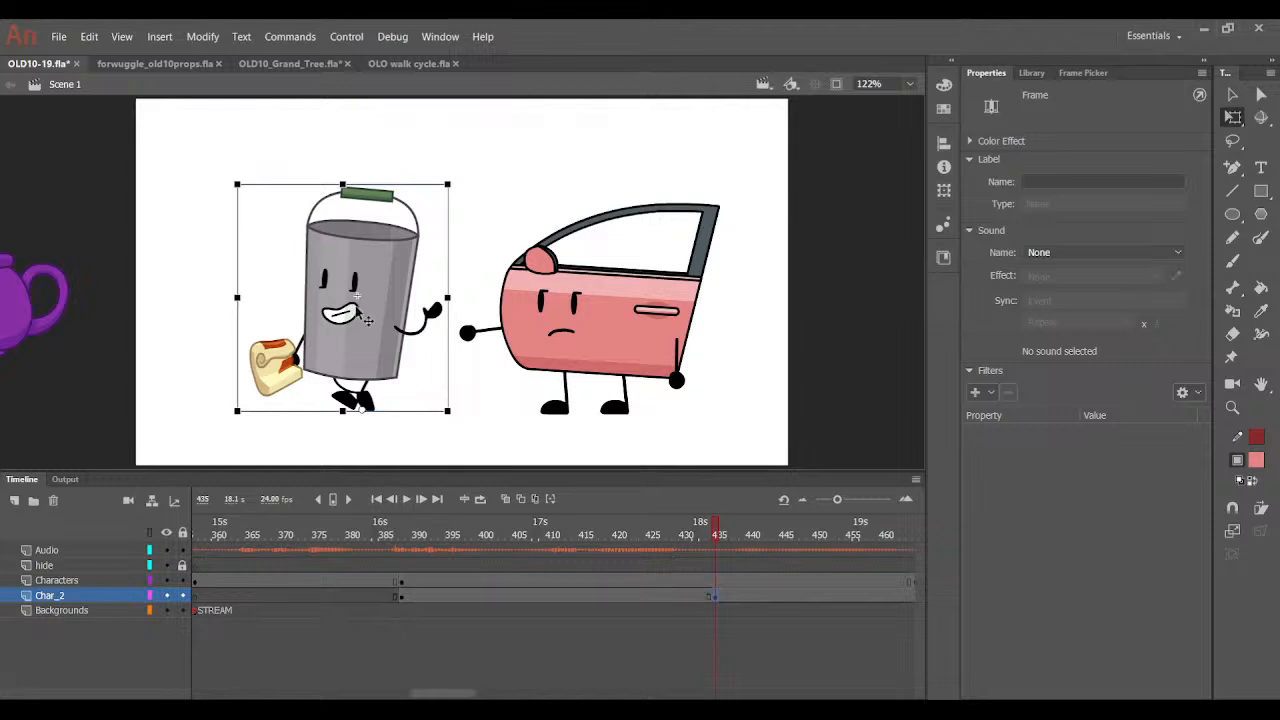
click(420, 313)
drag(1036, 213, 806, 251)
Create a classic tween on Char_2 between frames 388 and 435, and play it from frame 388.
click(492, 594)
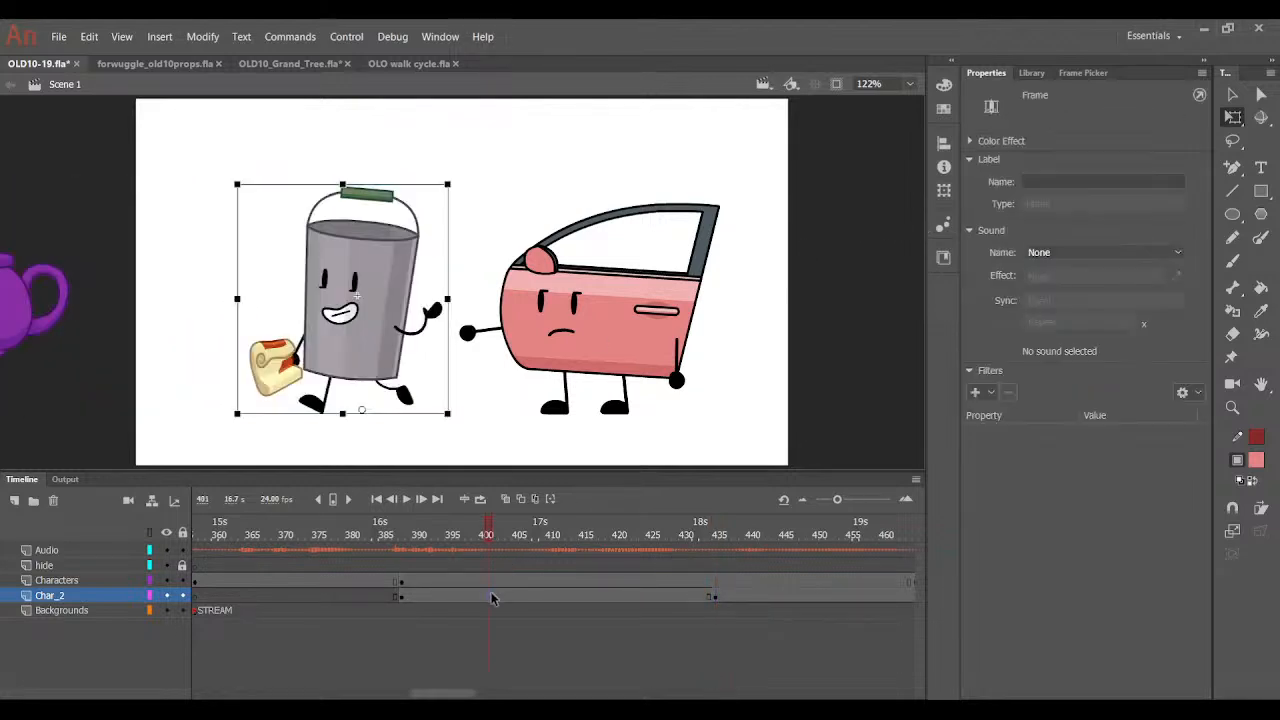
key(F4)
key(F4)
key(F3)
drag(480, 537, 403, 531)
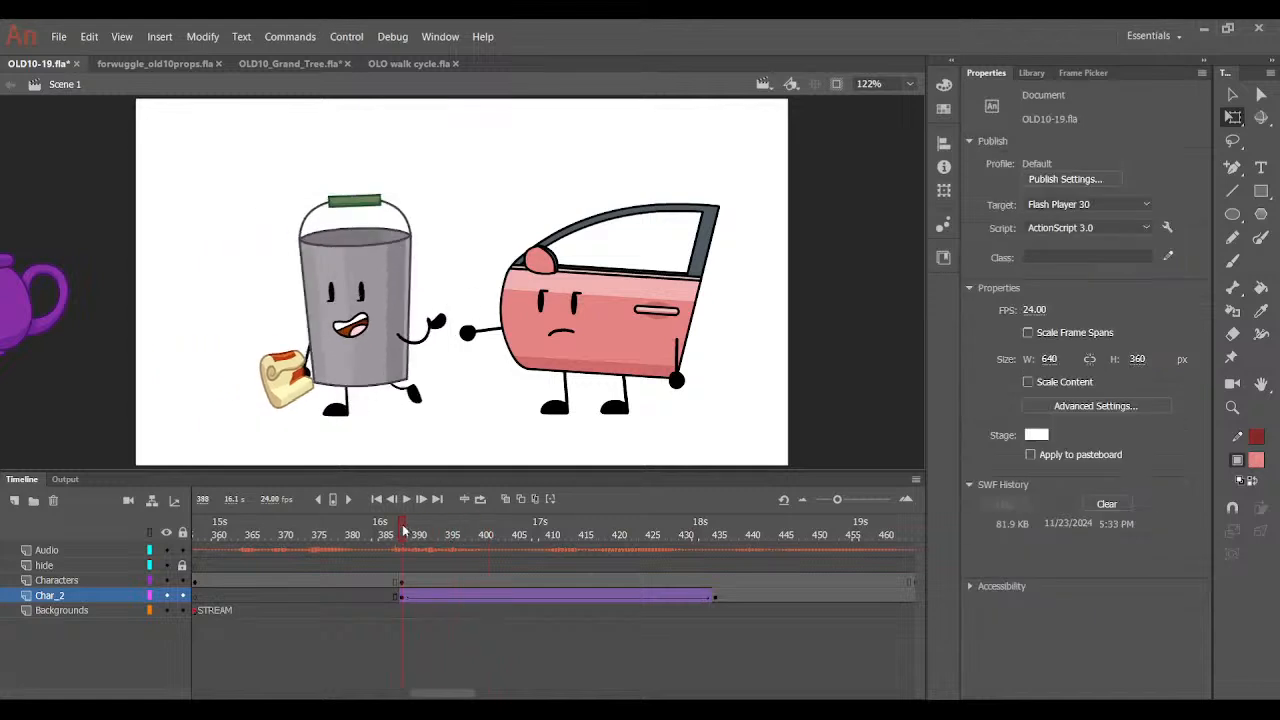
click(407, 499)
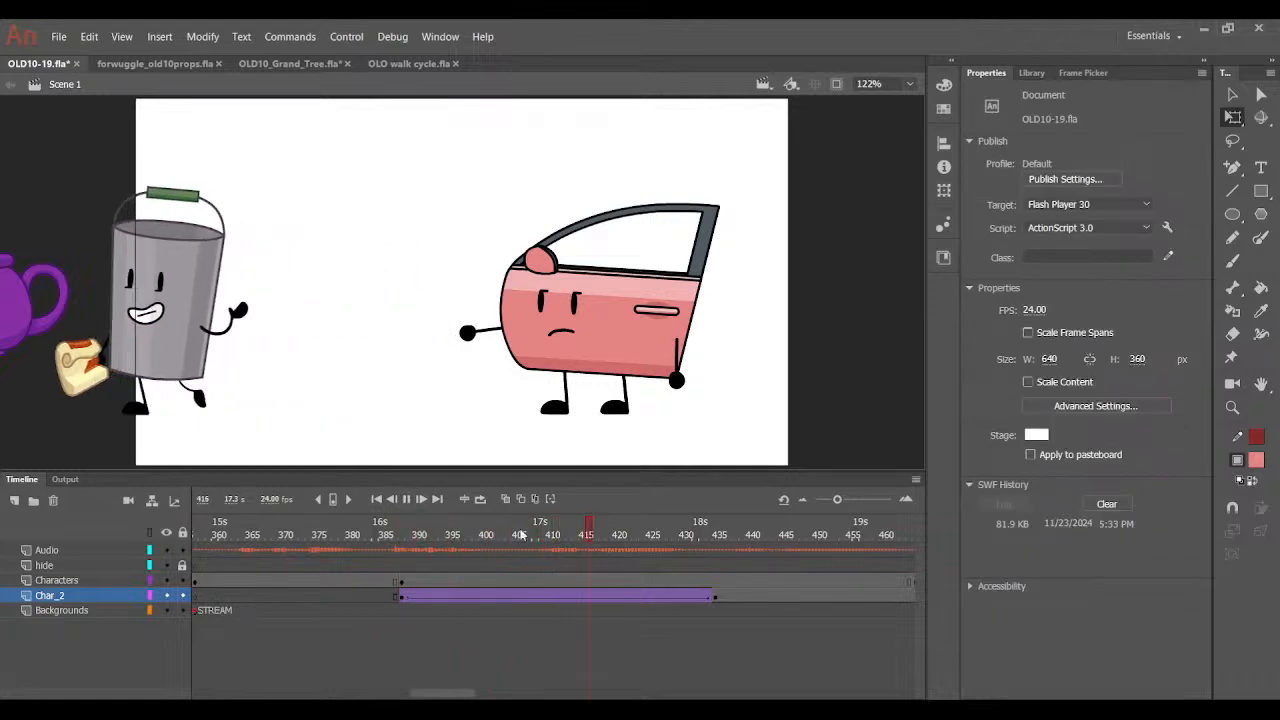
click(477, 564)
Insert keyframes at frame 436 on the Characters and Char_2 layers, scrub the walk and save the document.
drag(477, 567, 722, 590)
click(722, 583)
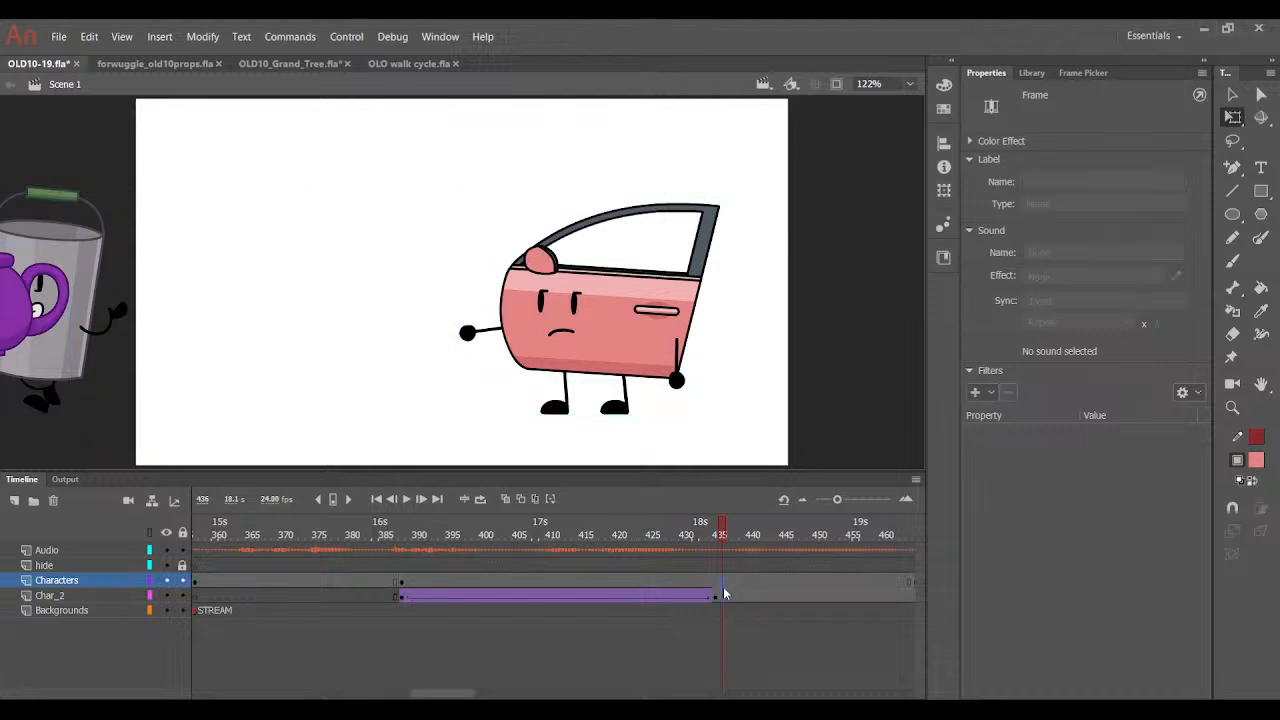
click(722, 590)
click(492, 540)
drag(492, 539, 664, 567)
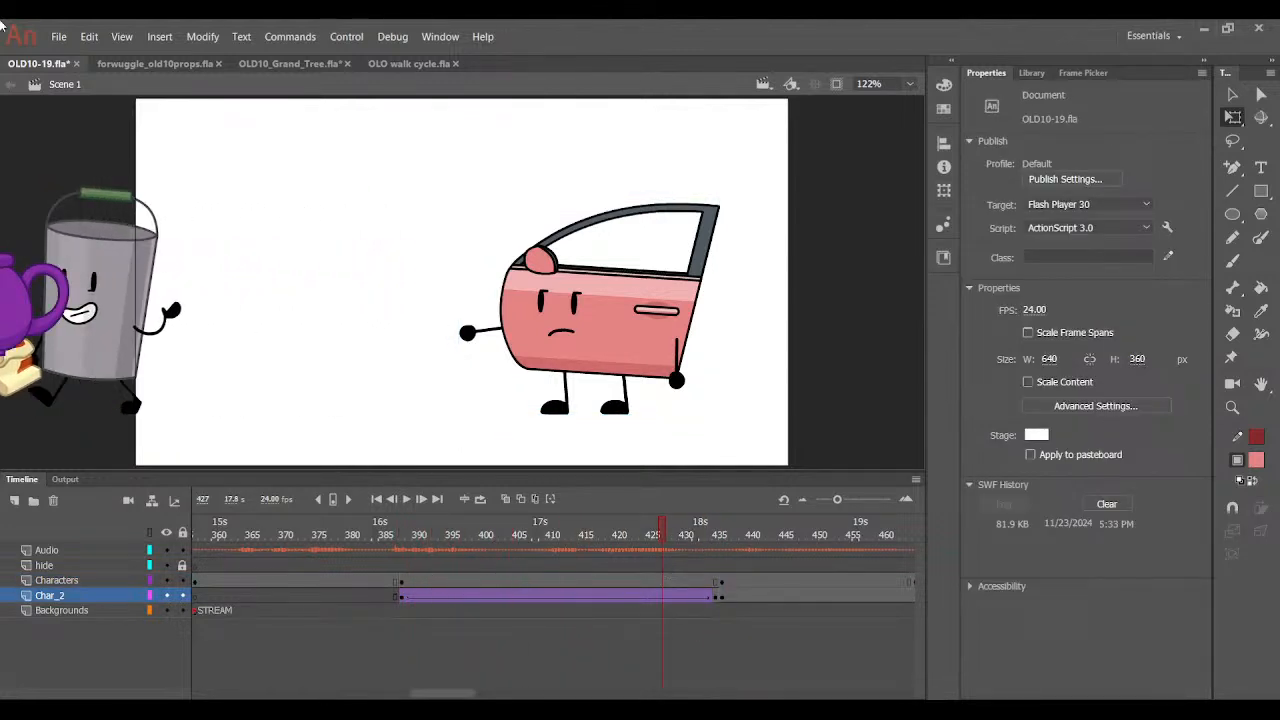
key(ctrl+s)
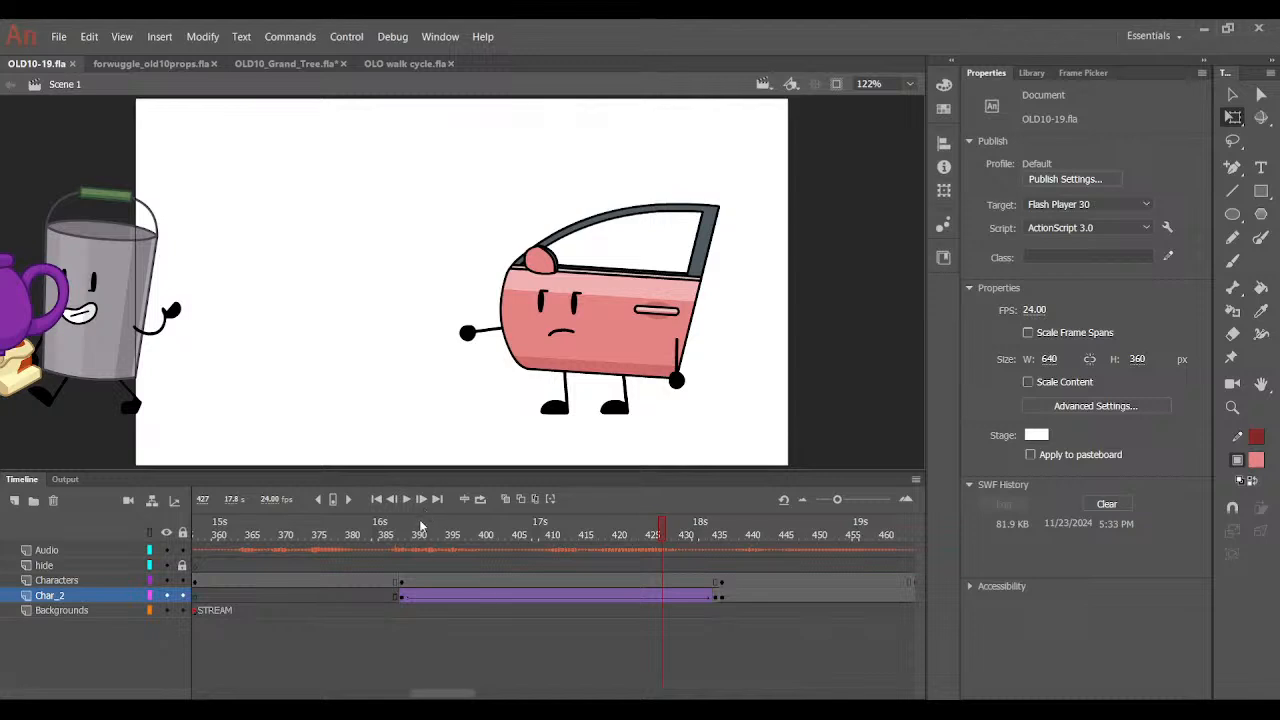
Review Bucket's turn and walk-off by scrubbing between frames 386 and 408 and playing from around frame 364.
drag(422, 532, 450, 541)
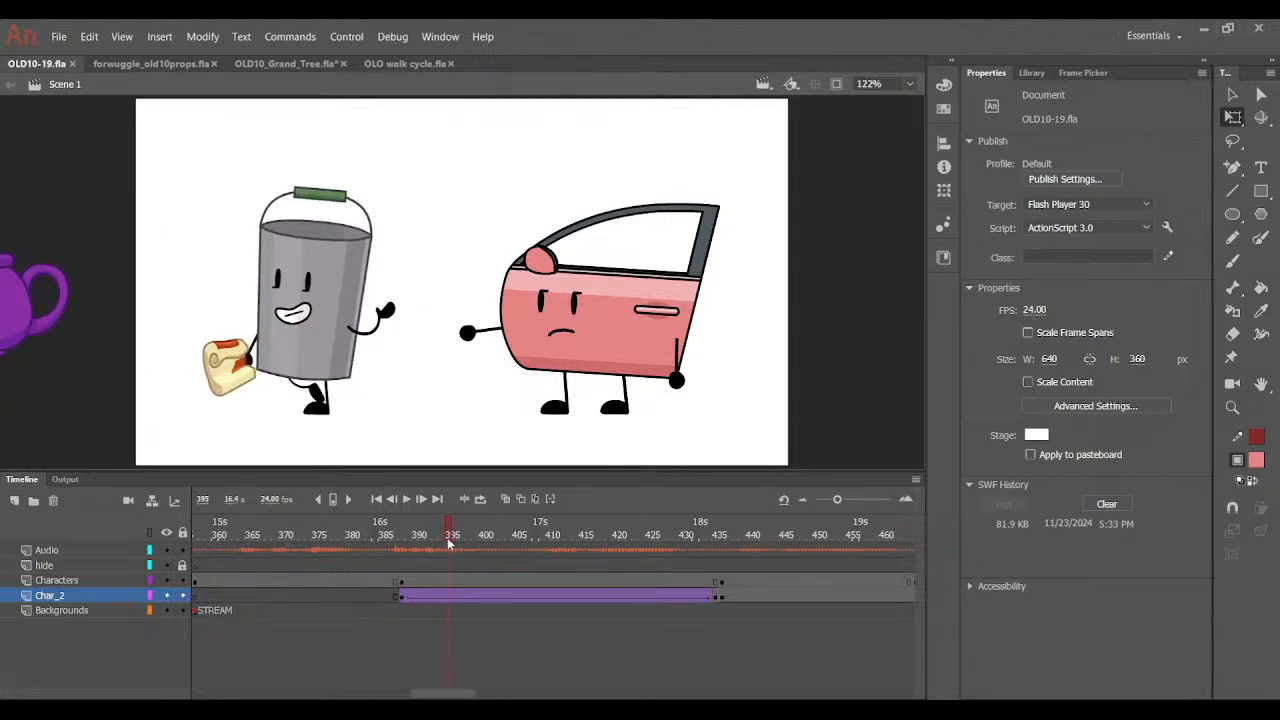
click(389, 548)
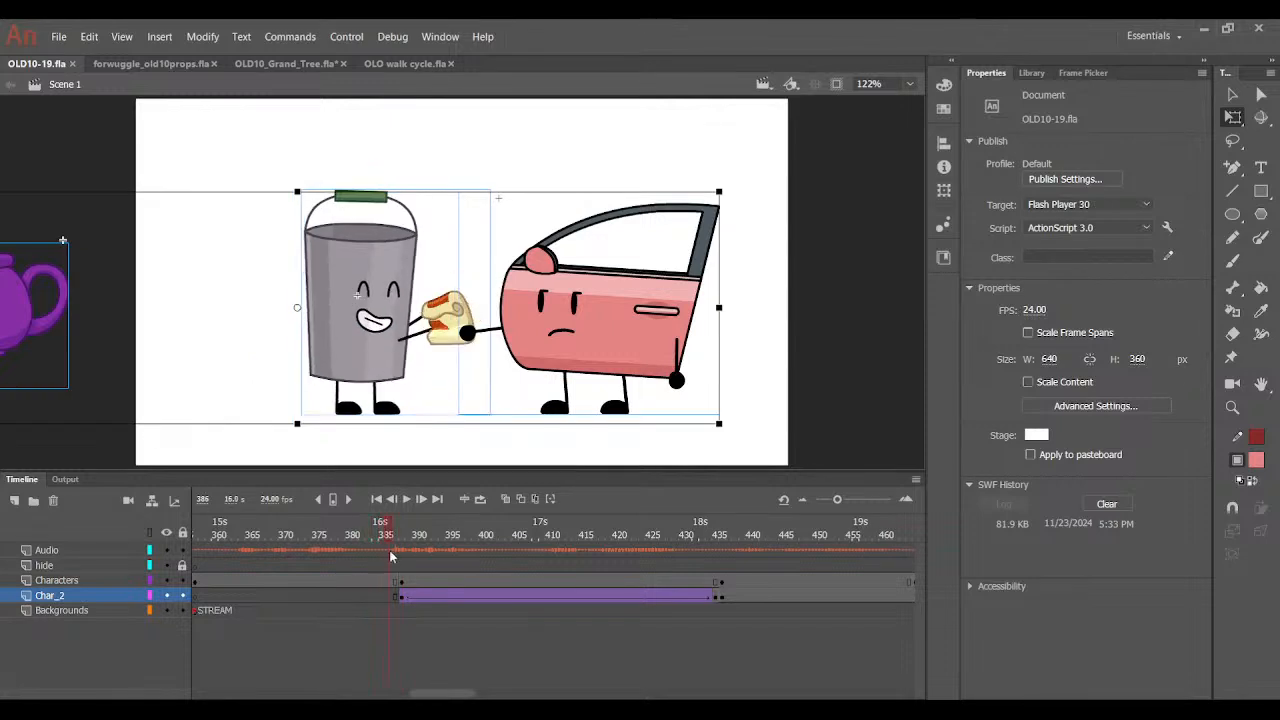
drag(389, 536, 536, 527)
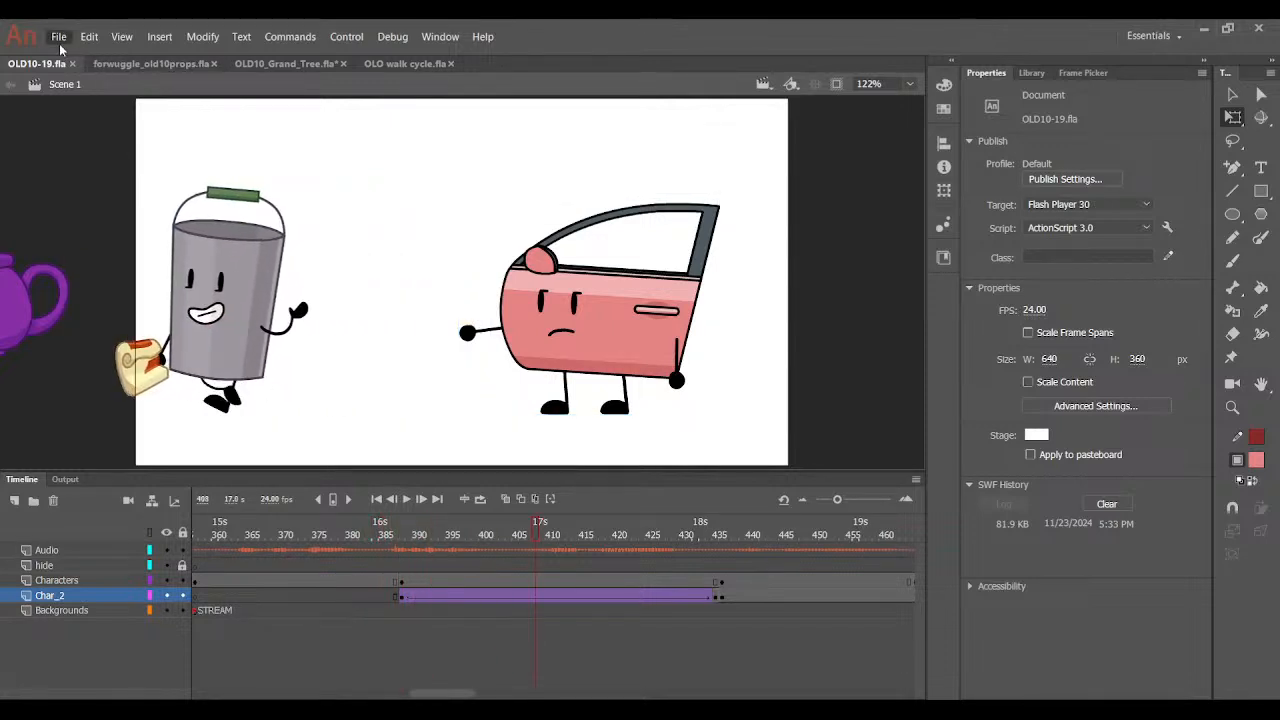
click(330, 537)
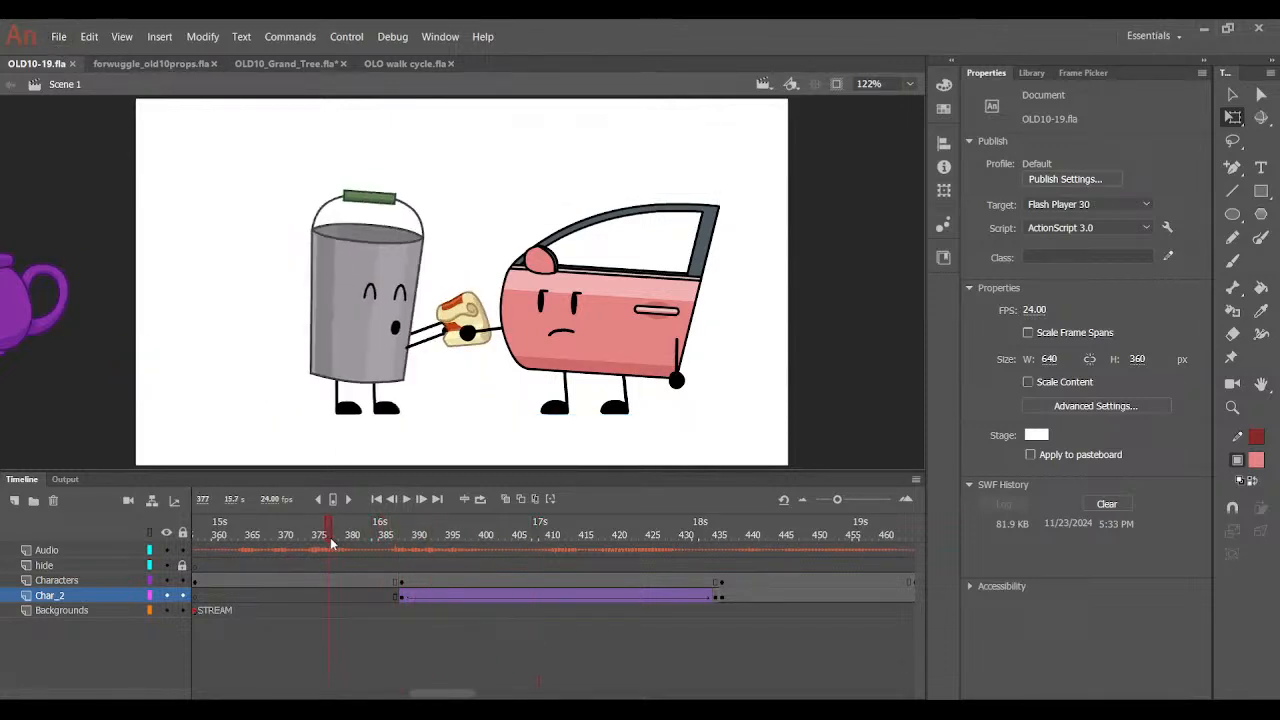
drag(330, 540, 246, 565)
click(406, 499)
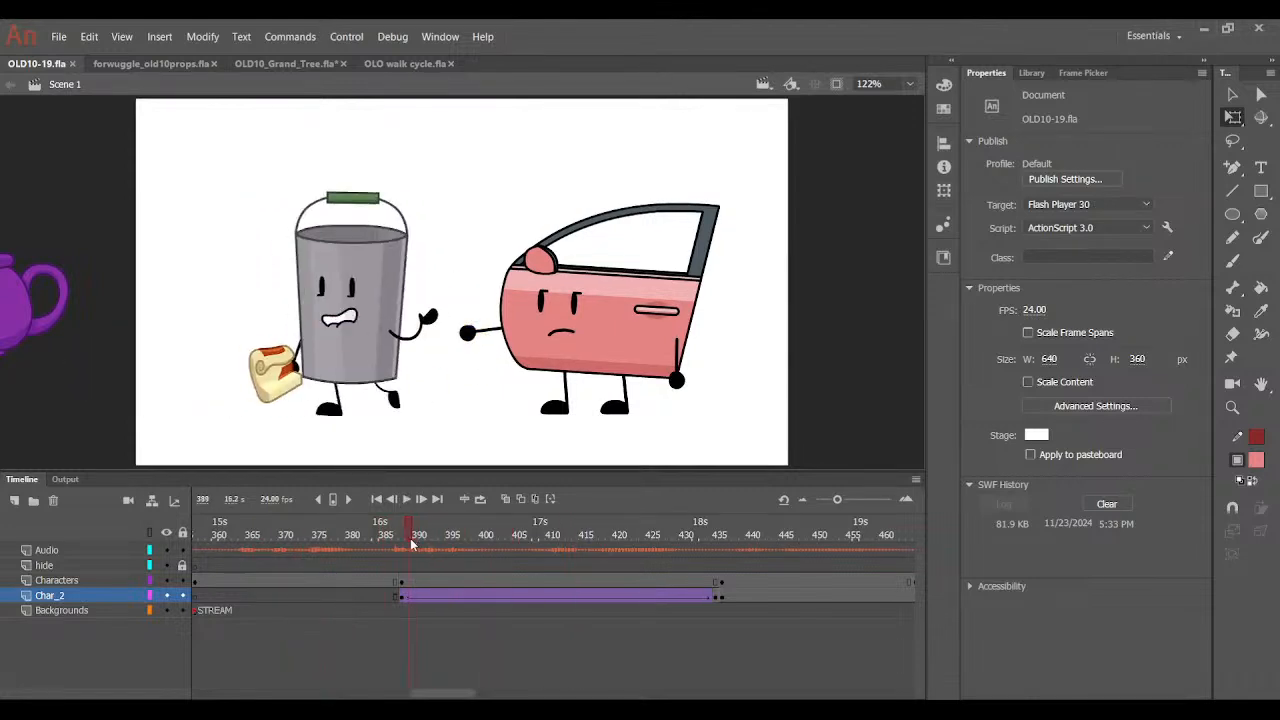
click(406, 499)
Open the Bucket symbol and insert keyframes across its layers at frames 411 and 427.
double_click(385, 393)
drag(570, 530, 684, 682)
drag(694, 533, 817, 690)
scroll(722, 600, up, 1)
key(F6)
scroll(814, 570, up, 1)
key(F6)
Rotate Bucket's body, face, arms and held scroll upright at frame 427 and realign them over the legs.
click(611, 300)
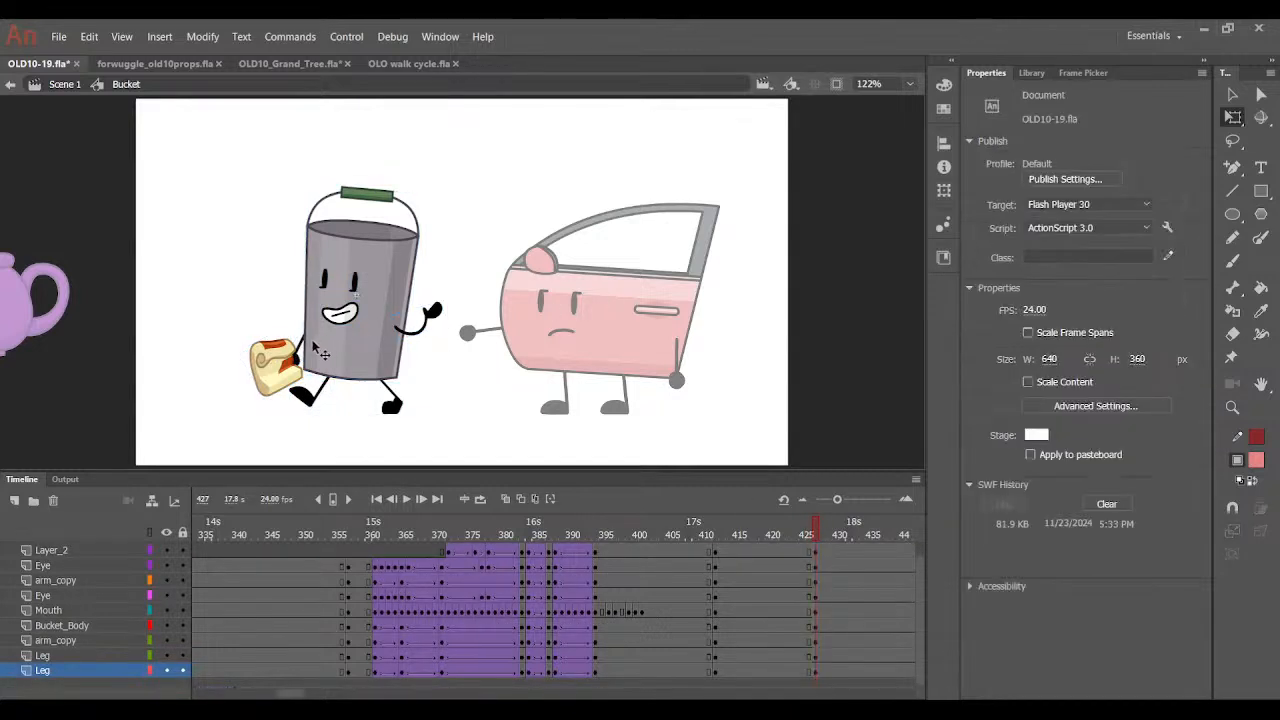
drag(217, 348, 448, 243)
key(ctrl+equal)
scroll(448, 255, down, 2)
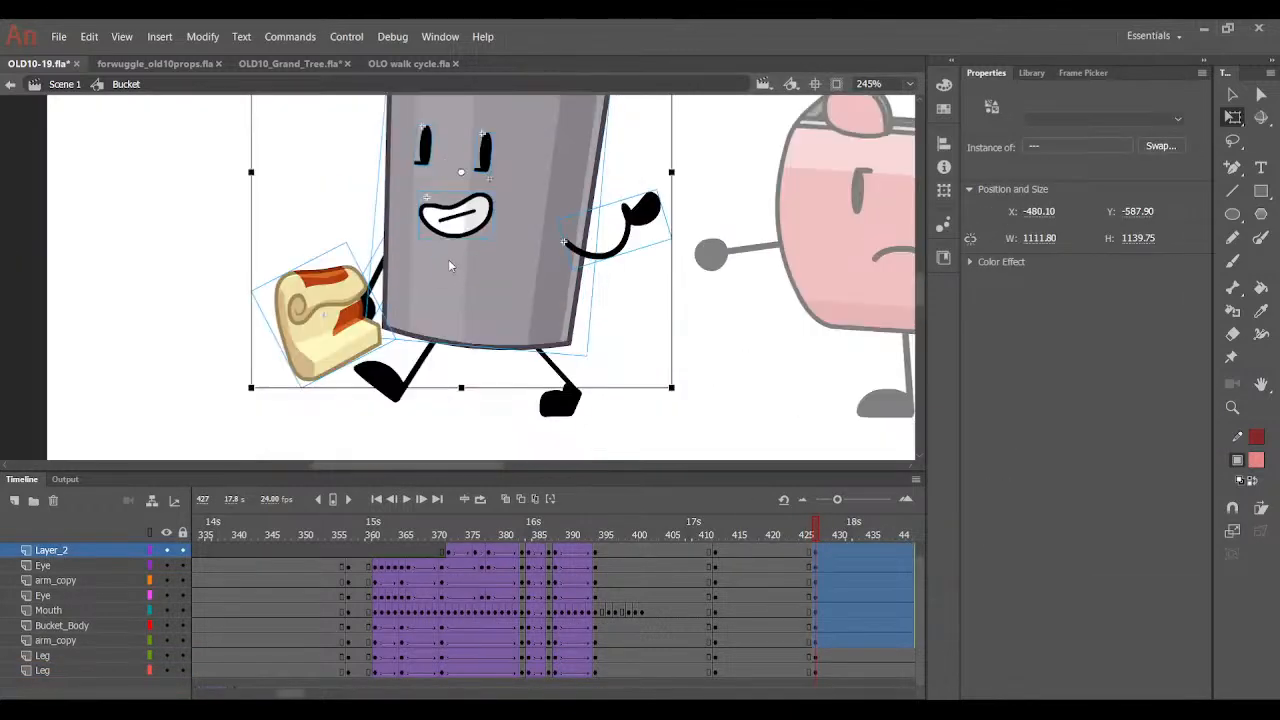
drag(677, 402, 706, 392)
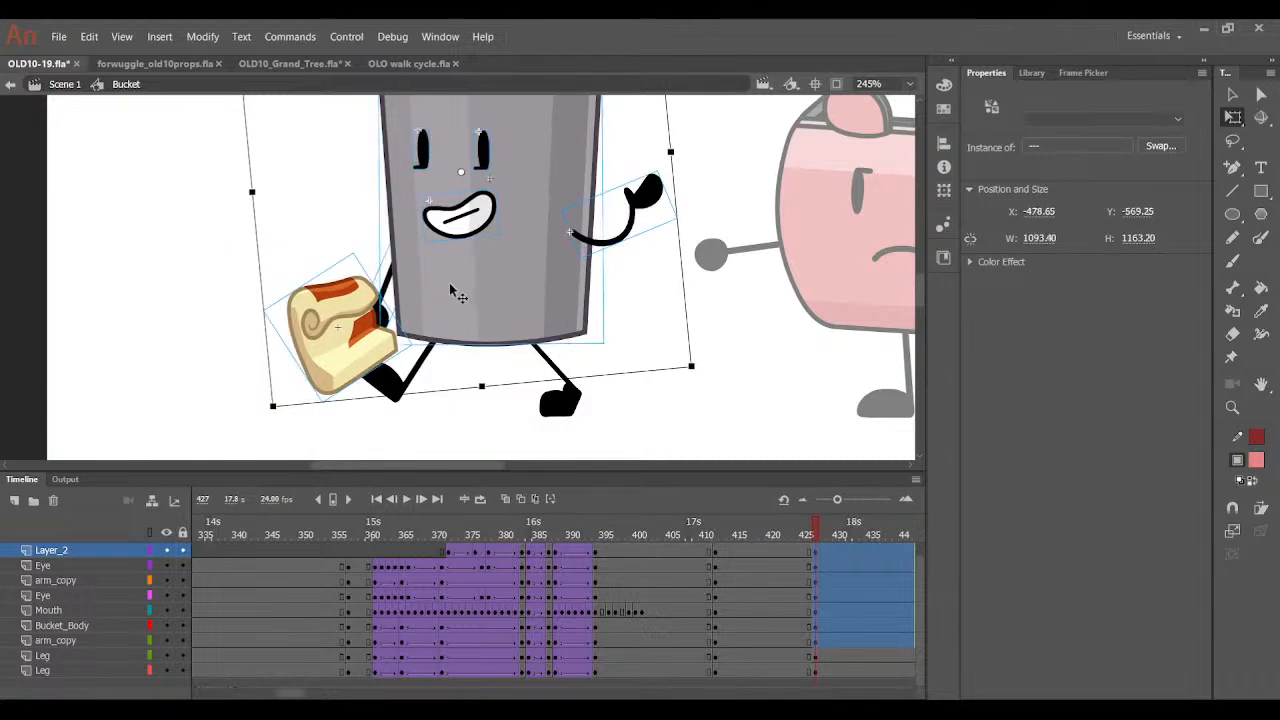
drag(452, 284, 439, 287)
click(580, 273)
scroll(584, 262, up, 2)
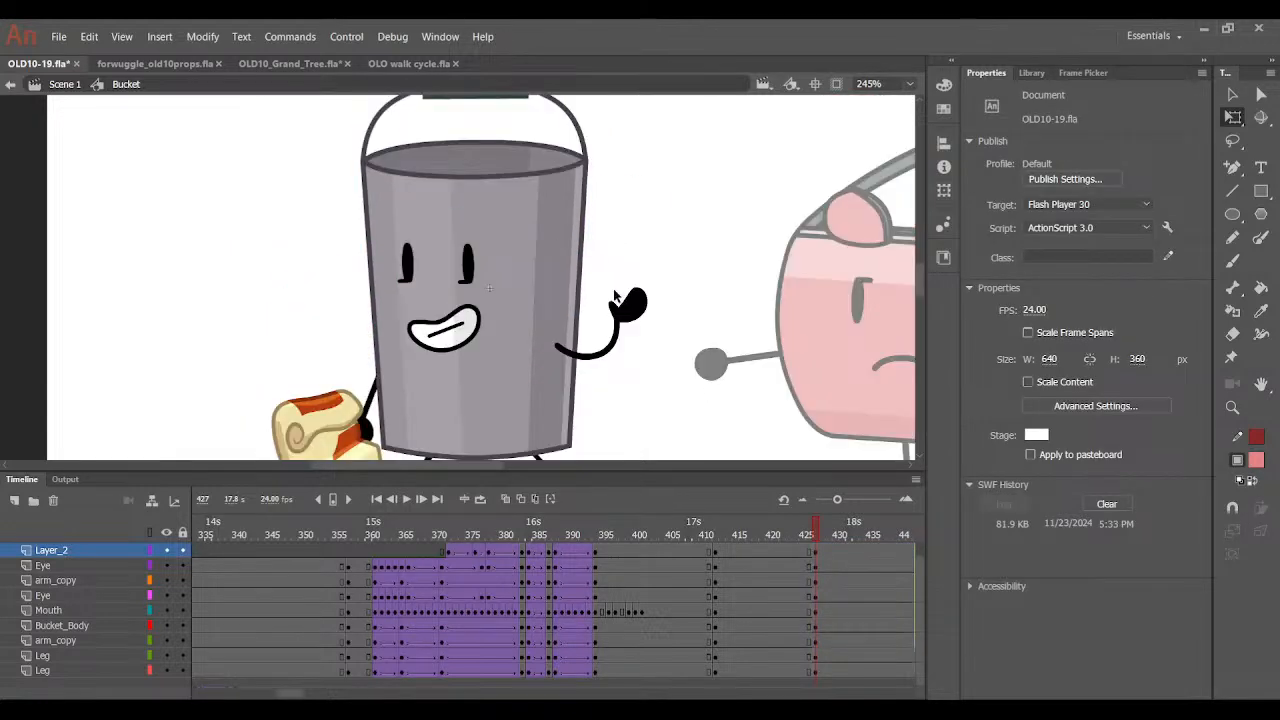
Check the walk in Scene 1 with the whole stage in view, and reopen the Bucket symbol at frame 427.
double_click(613, 286)
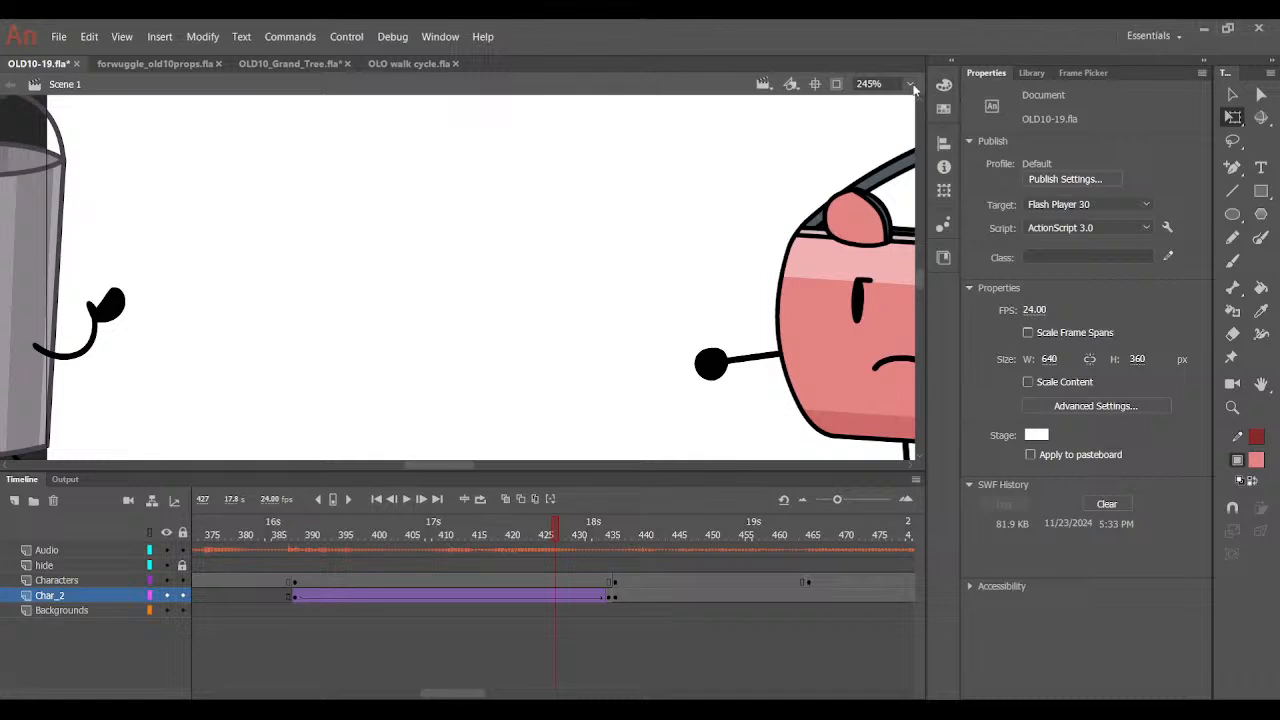
key(ctrl+2)
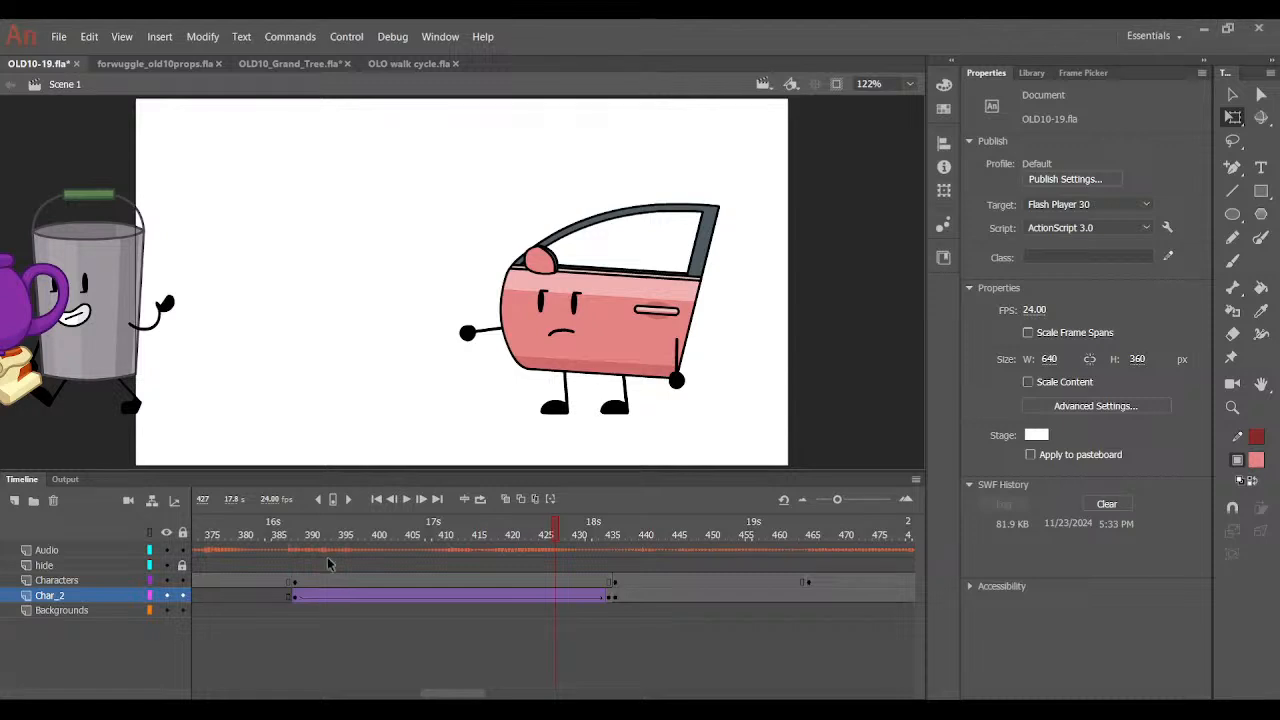
drag(340, 536, 295, 540)
double_click(360, 359)
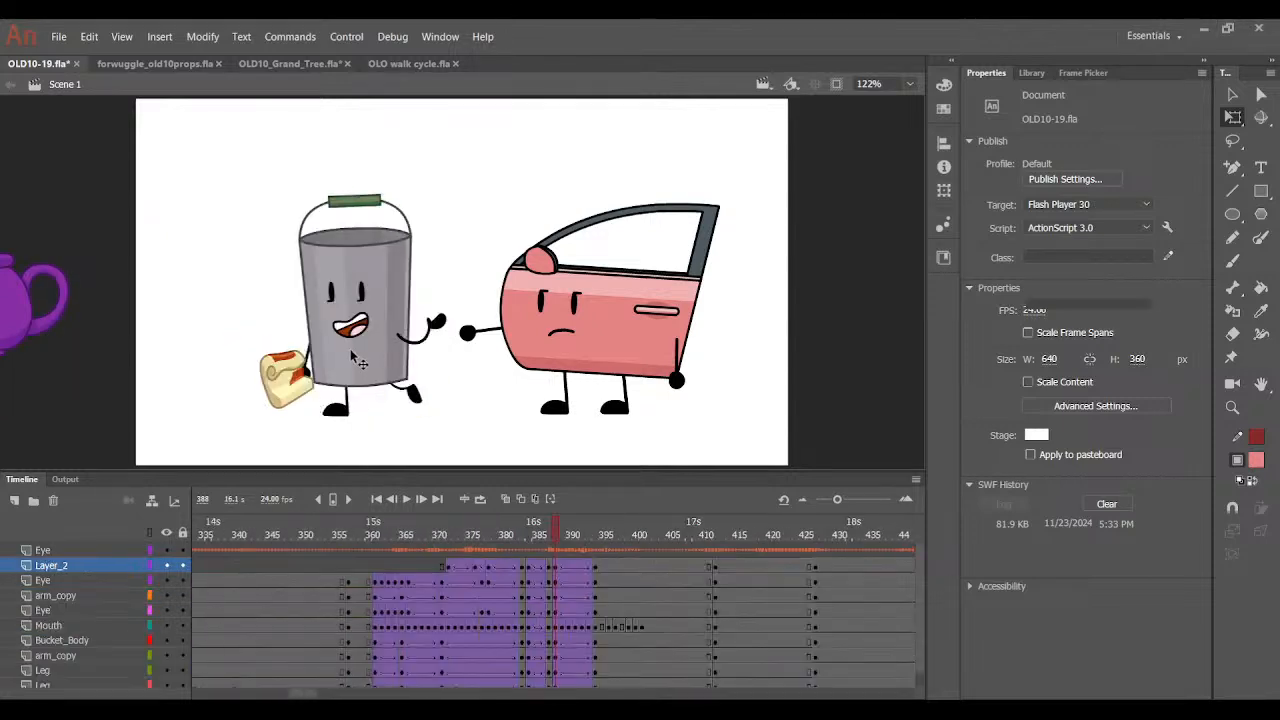
drag(604, 541, 819, 540)
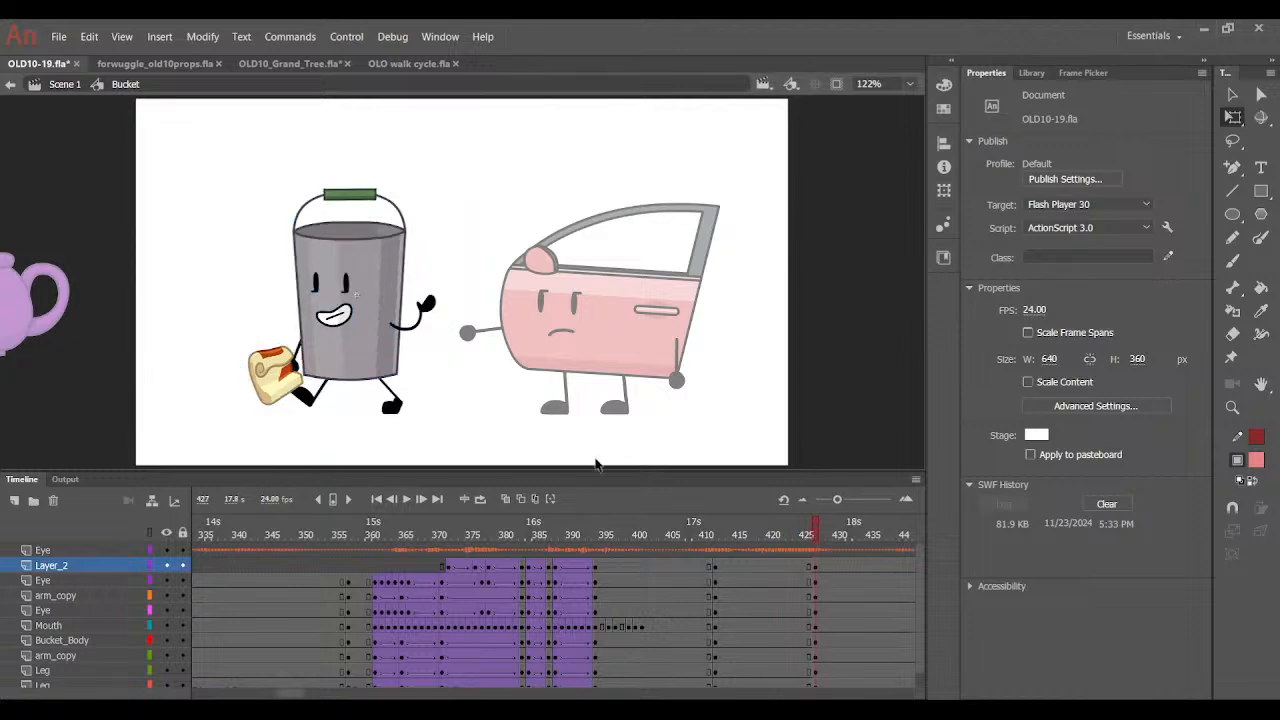
Set Bucket's raised arm to pose 1 at frame 427, rotate it to hang down and lower it beside the body.
click(425, 318)
click(1083, 72)
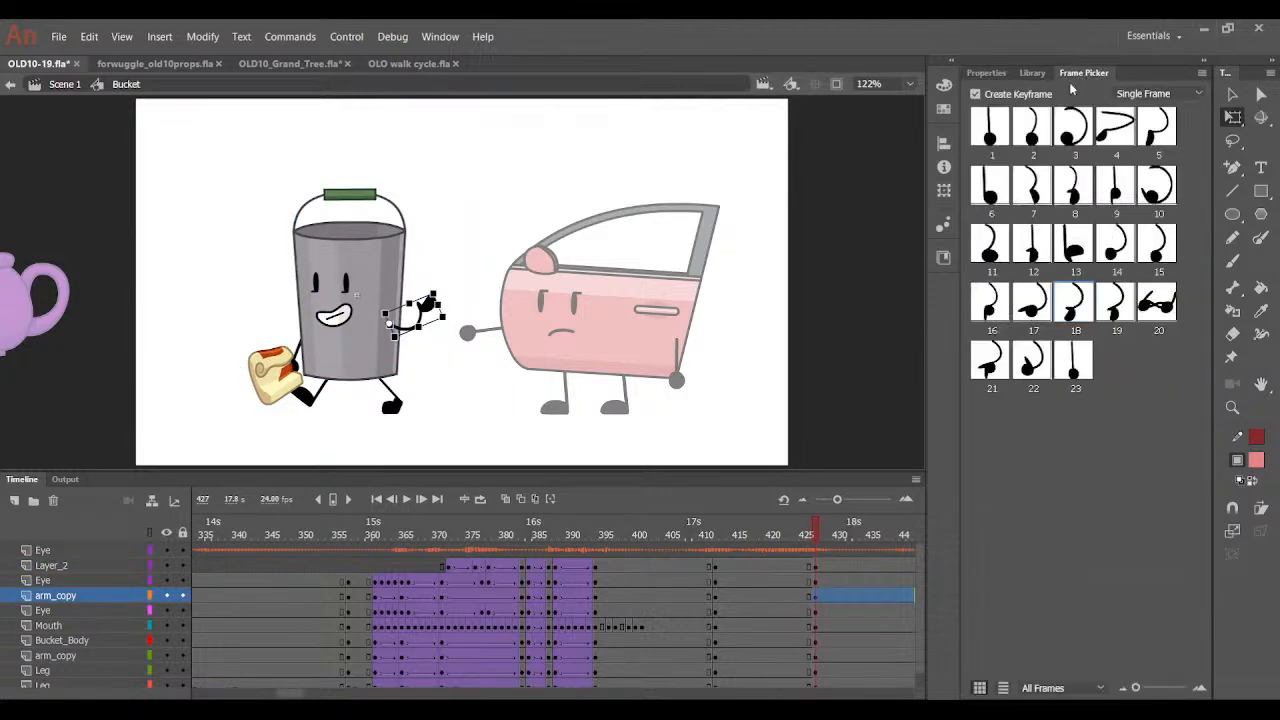
click(992, 127)
drag(470, 338, 410, 437)
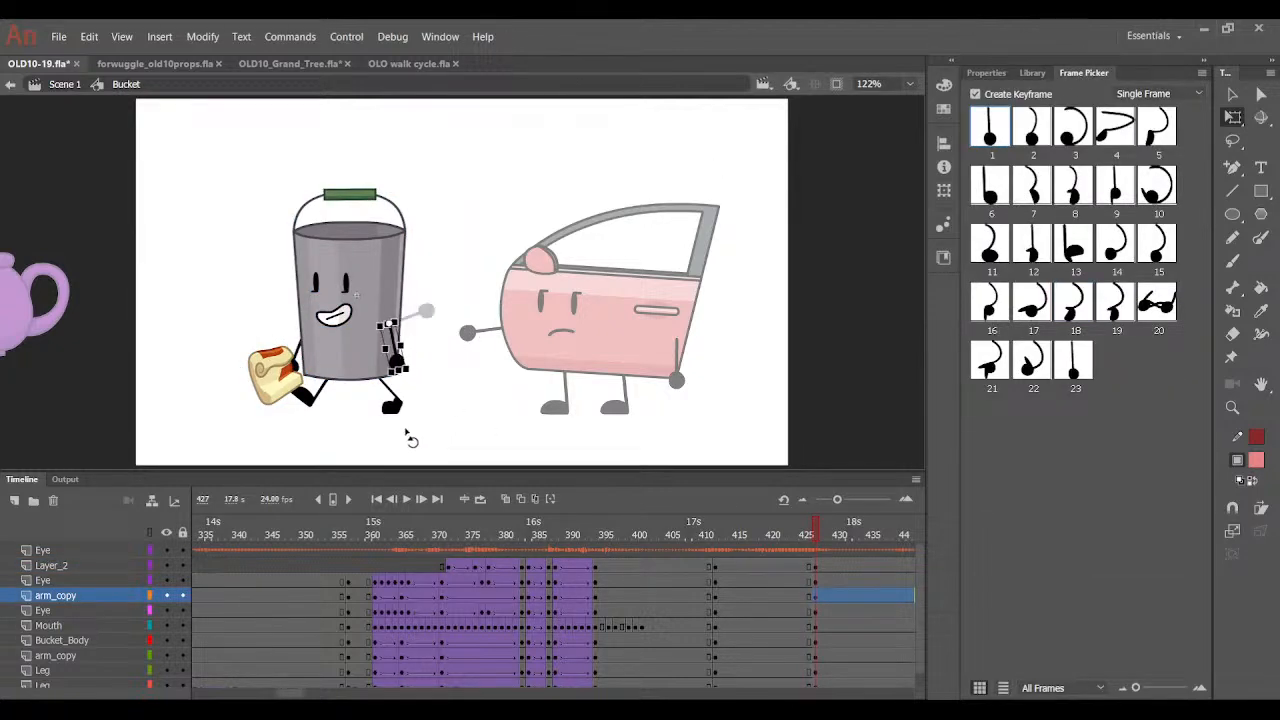
key(ctrl+equal)
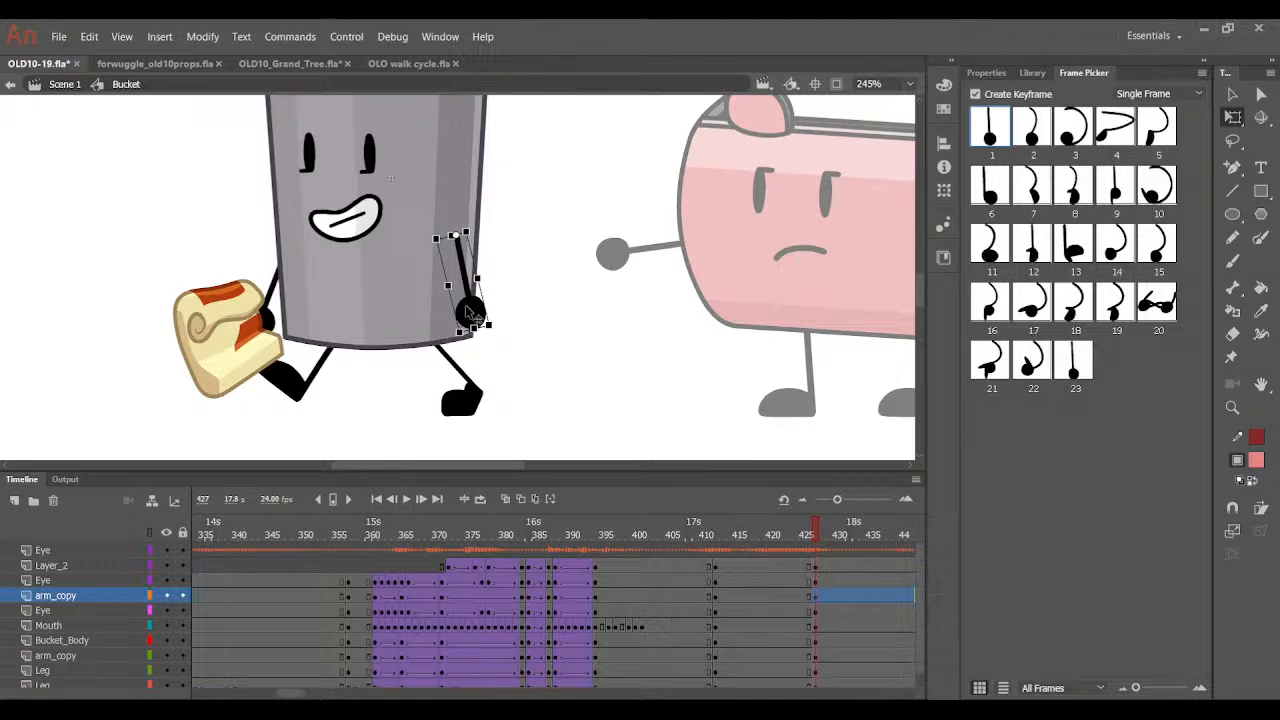
drag(470, 312, 478, 334)
click(531, 306)
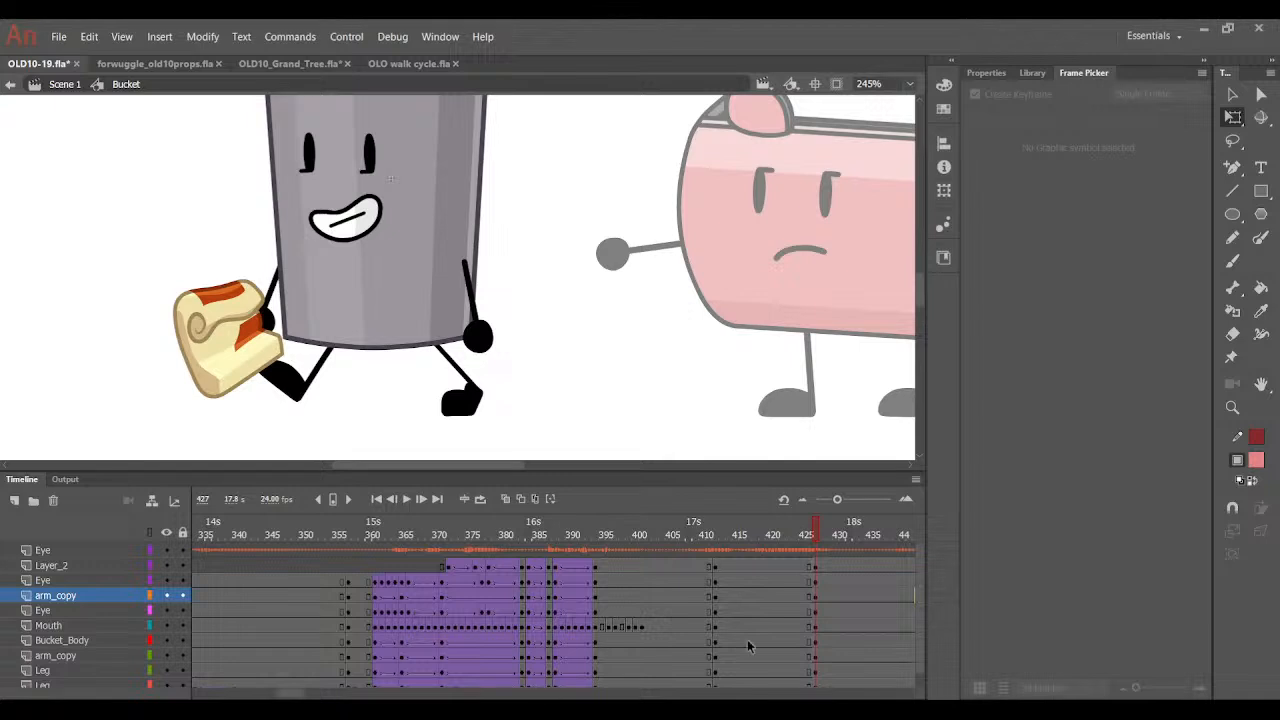
Select Bucket's body, face, arms and held scroll at frame 427 and nudge them slightly downward over the legs.
mouse_move(811, 532)
mouse_down()
mouse_move(800, 546)
mouse_move(818, 548)
mouse_up()
drag(85, 322, 628, 60)
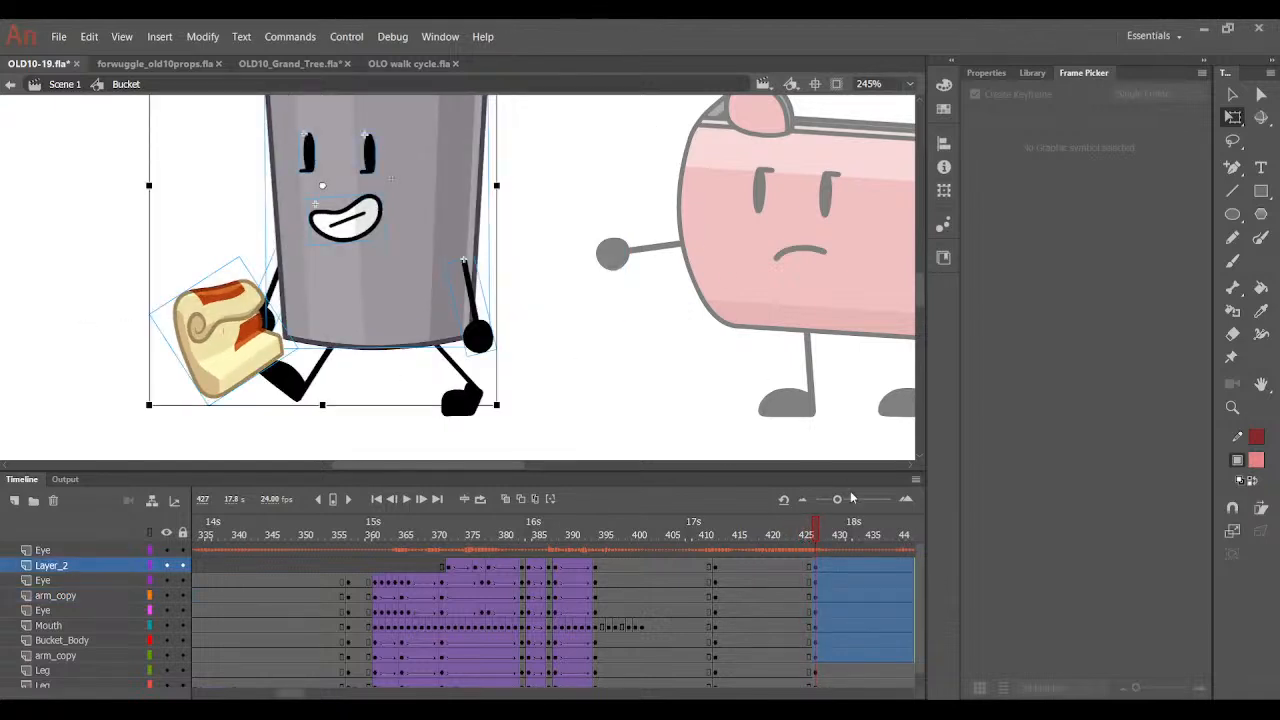
drag(806, 534, 800, 548)
click(812, 569)
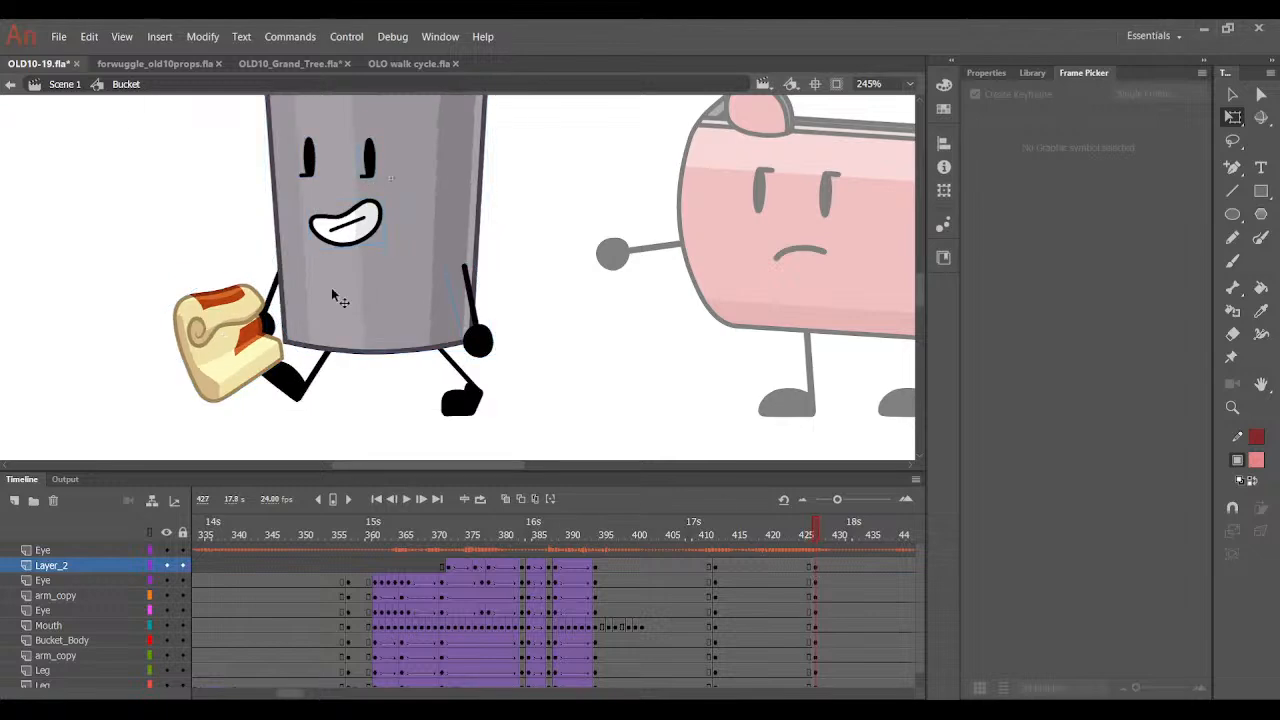
Set Bucket's left eye to pose 25 and the right eye to pose 28 at frame 427.
click(306, 153)
shift+click(369, 168)
shift+click(371, 206)
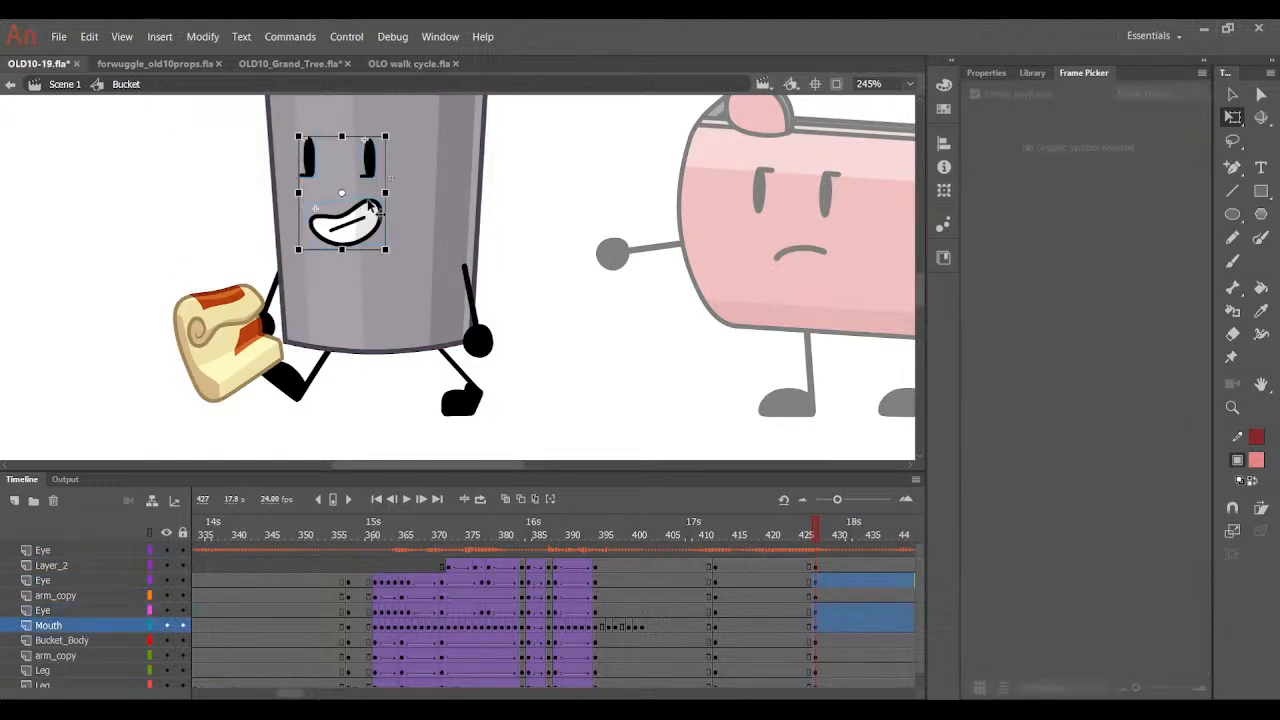
key(ctrl+=)
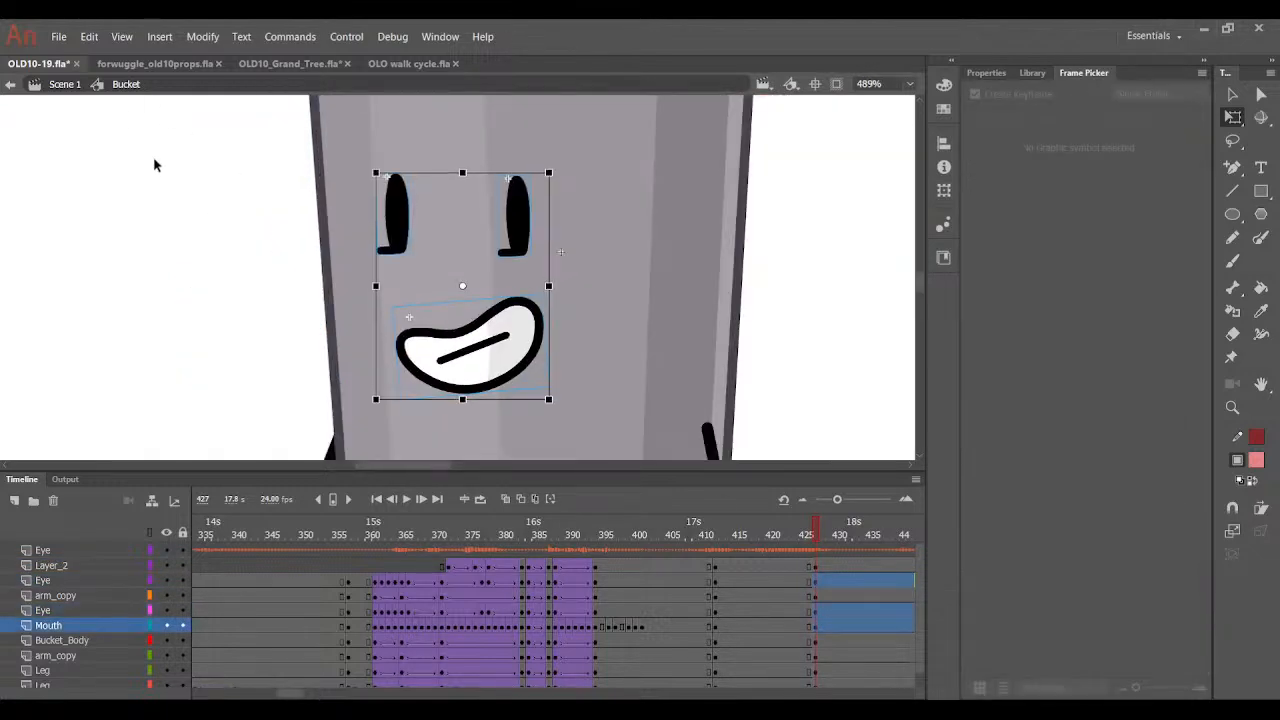
click(414, 262)
click(405, 248)
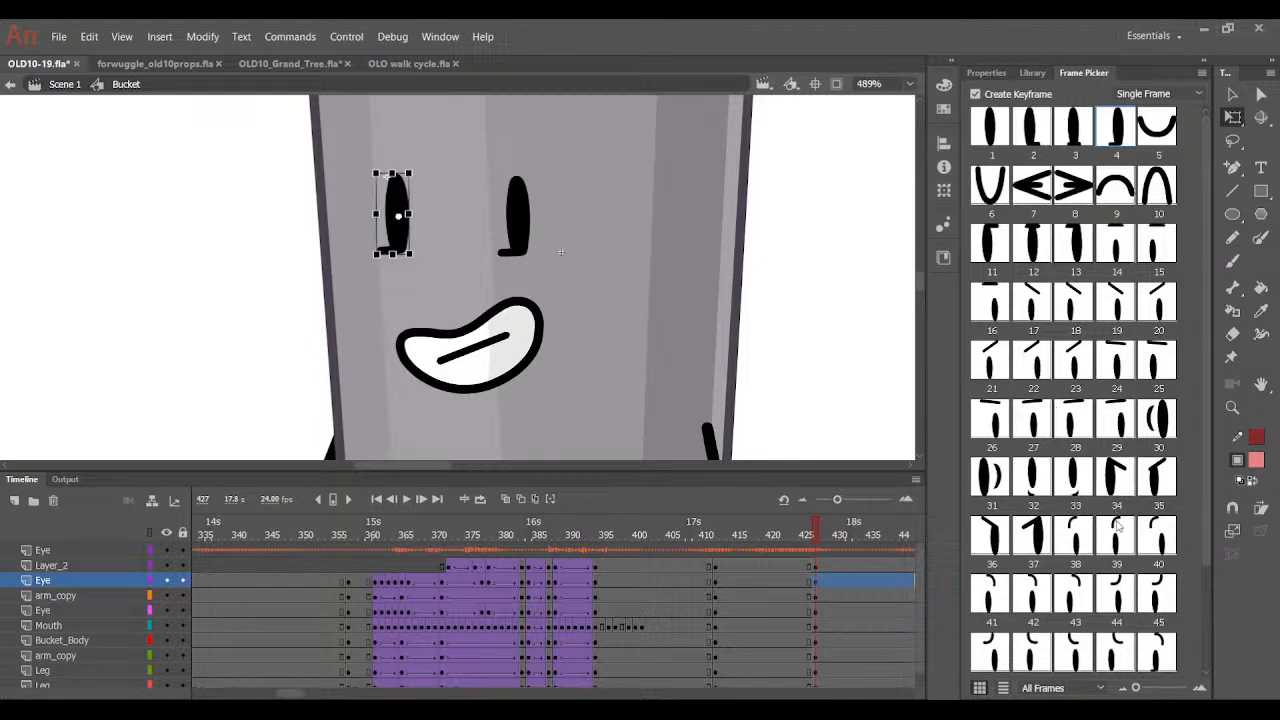
click(1152, 360)
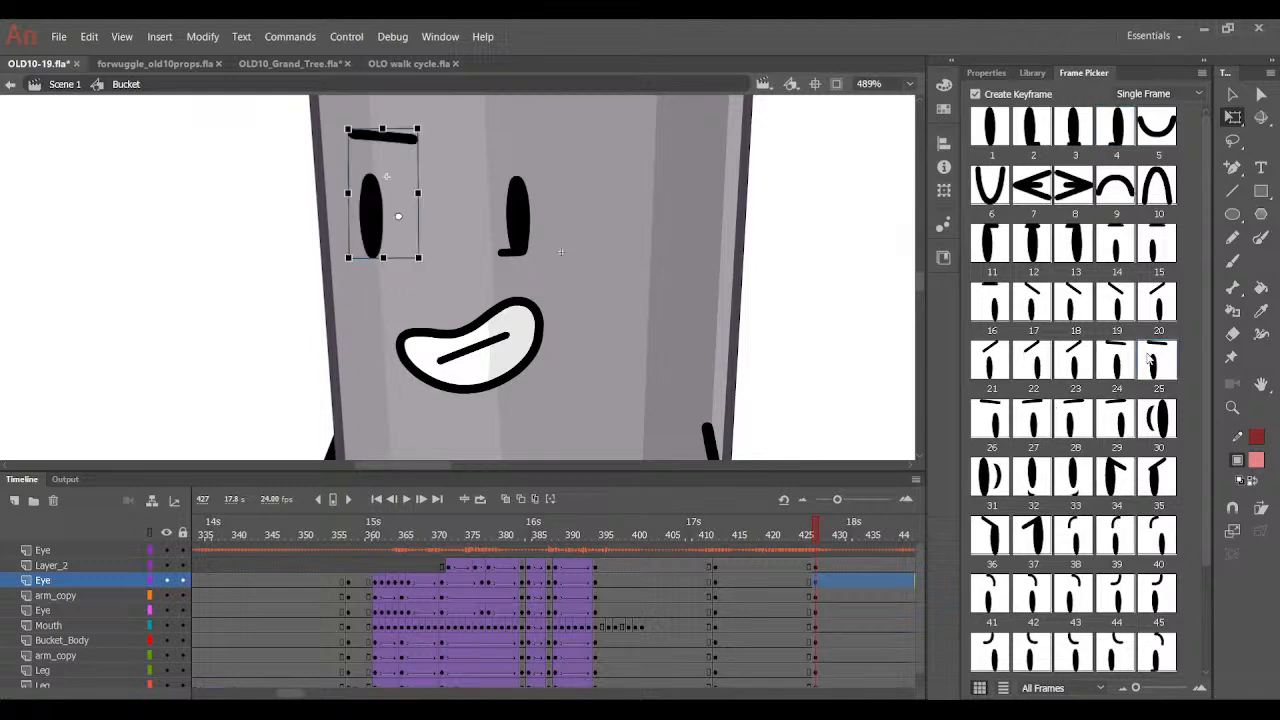
click(518, 215)
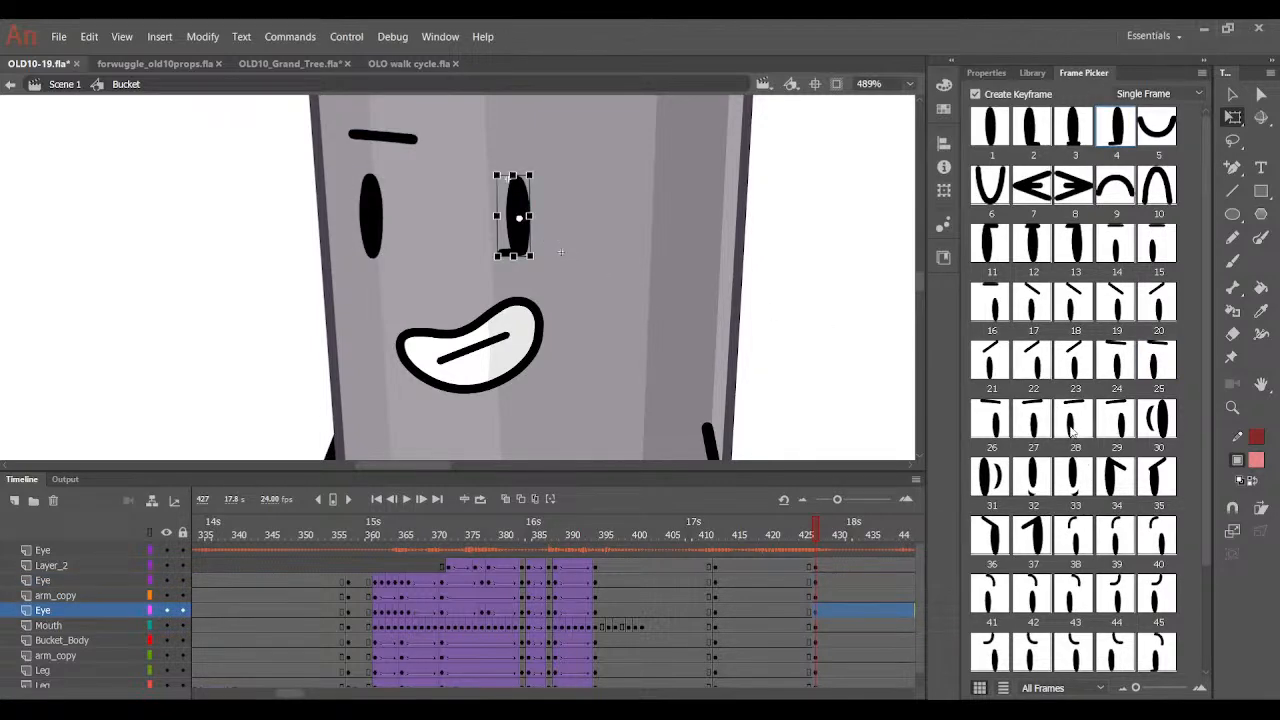
click(1074, 418)
Nudge Bucket's right eye slightly down and outward at frame 427 to align it with the left eye.
click(829, 391)
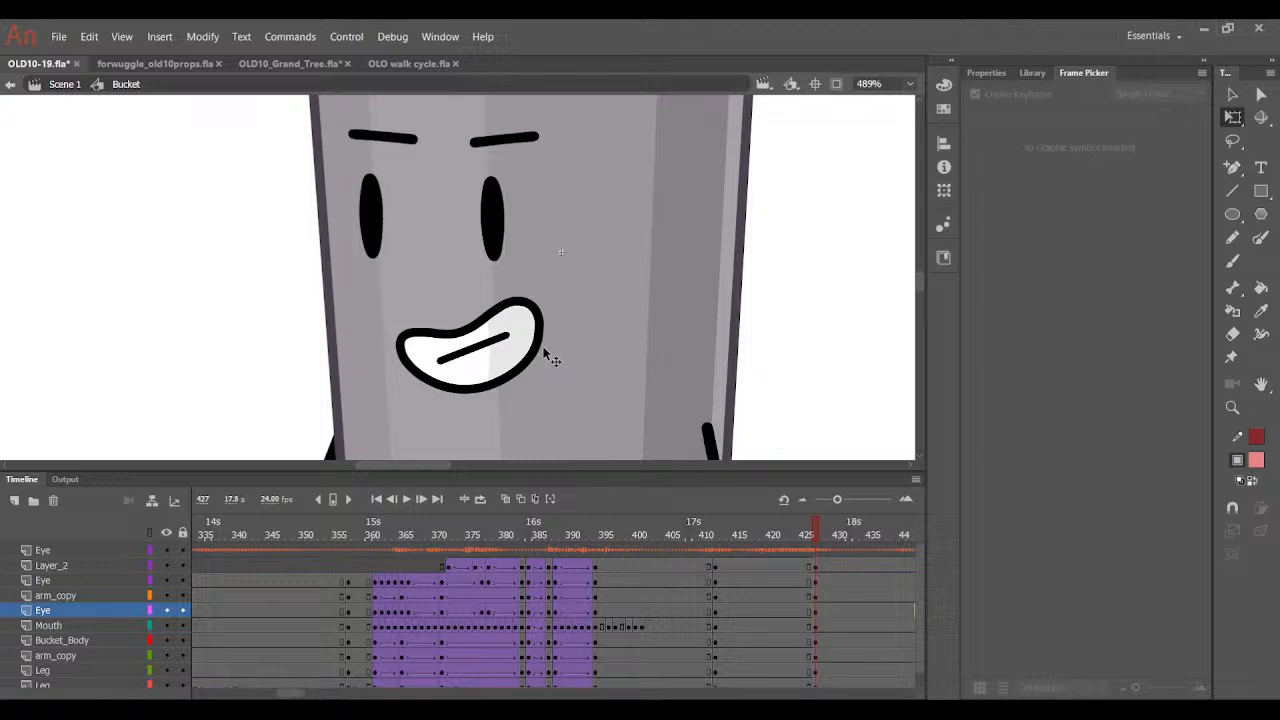
click(498, 248)
drag(491, 233, 494, 235)
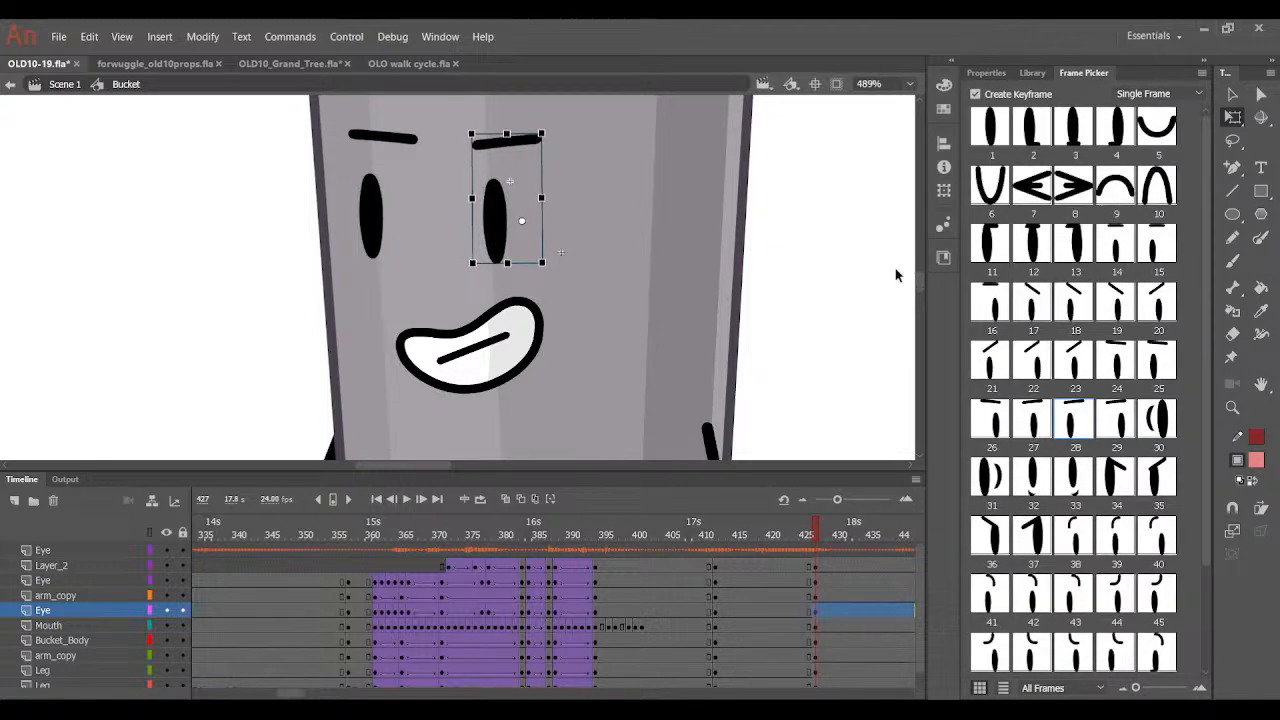
click(868, 380)
Apply classic tweens with Cubic EaseInOut easing to Bucket's layers between frames 412 and 427, and preview the motion.
click(789, 537)
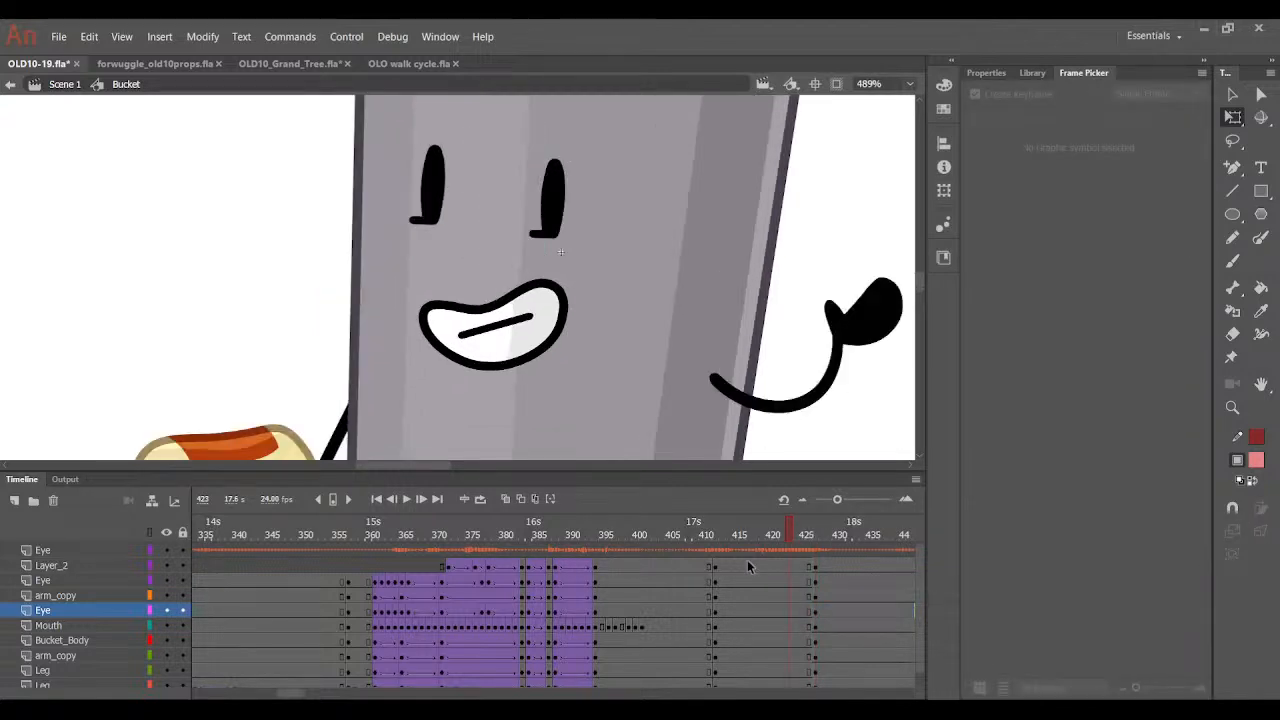
drag(748, 567, 798, 690)
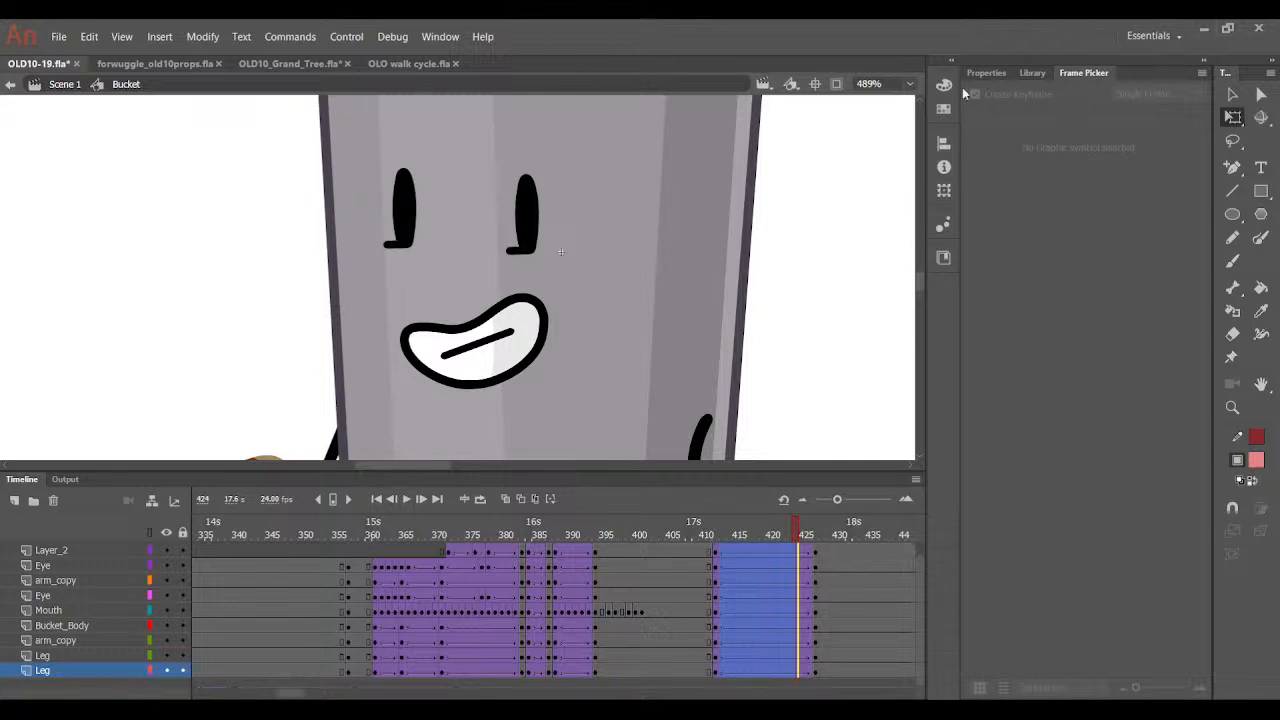
click(982, 74)
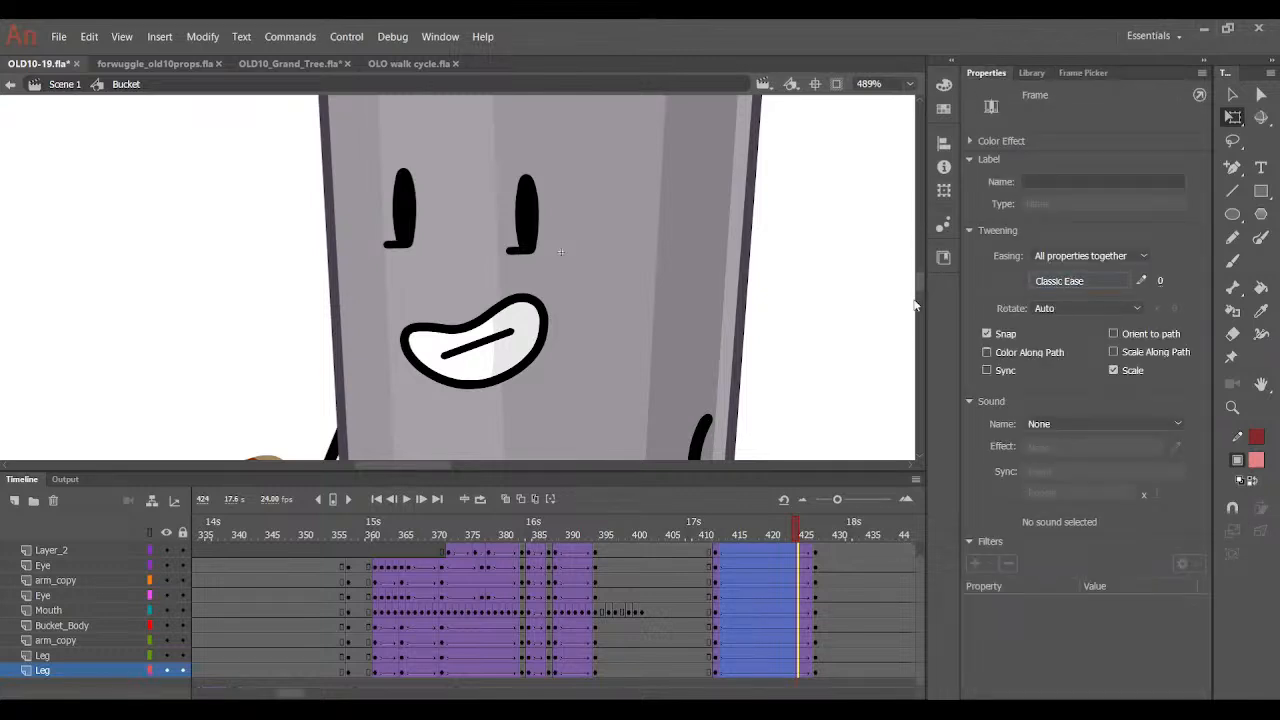
double_click(866, 334)
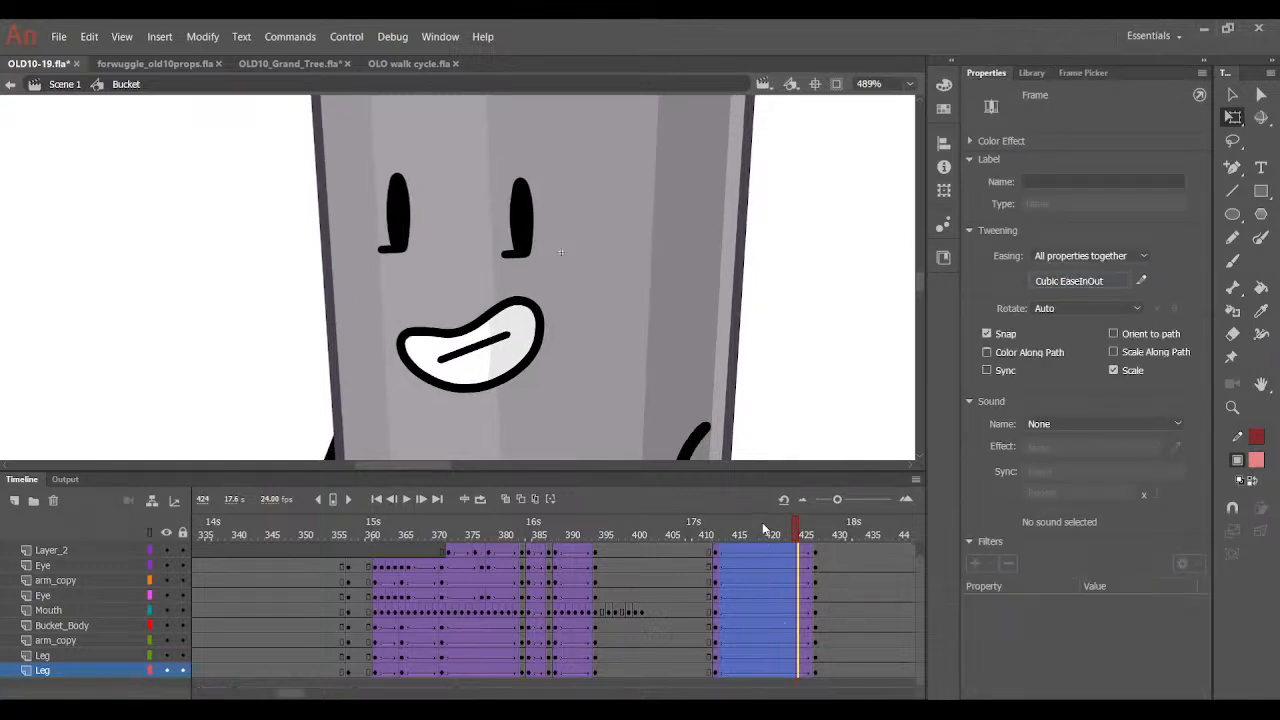
drag(763, 527, 816, 537)
scroll(768, 342, down, 3)
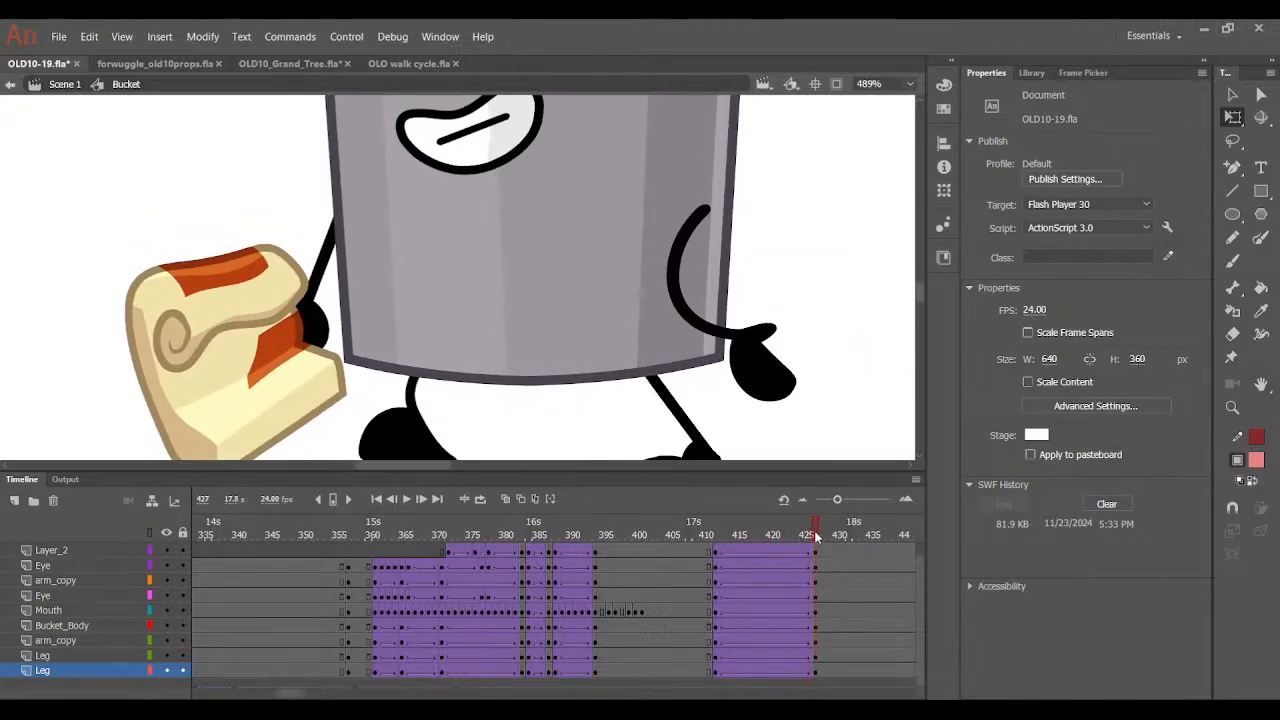
scroll(714, 414, up, 3)
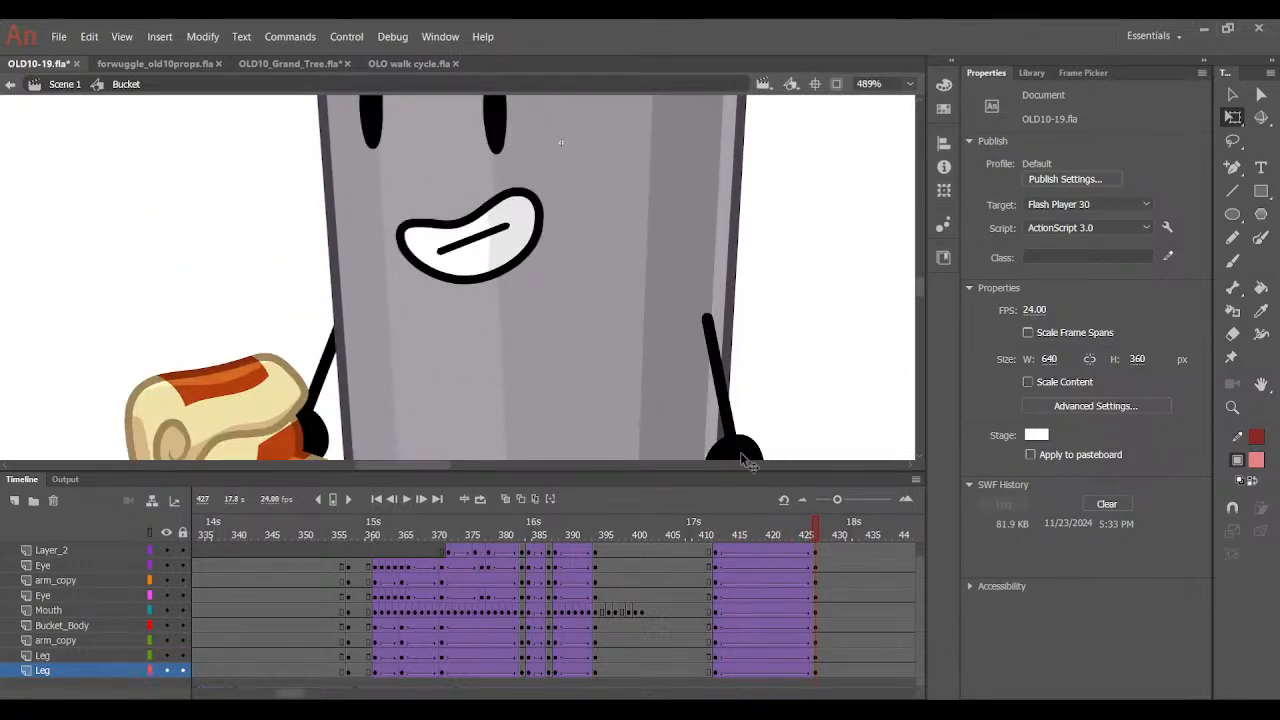
Add a keyframe for Bucket's raised arm at frame 420 and switch the arm to pose 1.
click(778, 583)
click(770, 586)
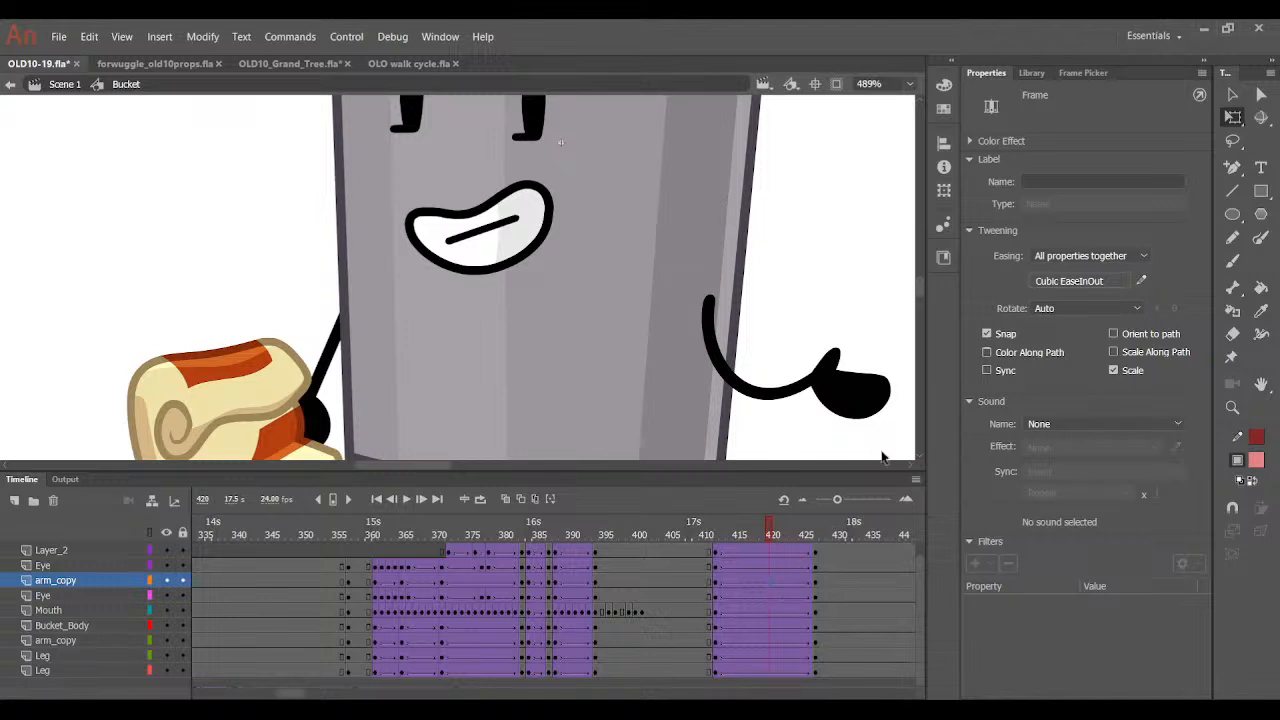
key(F2)
key(F4)
key(F4)
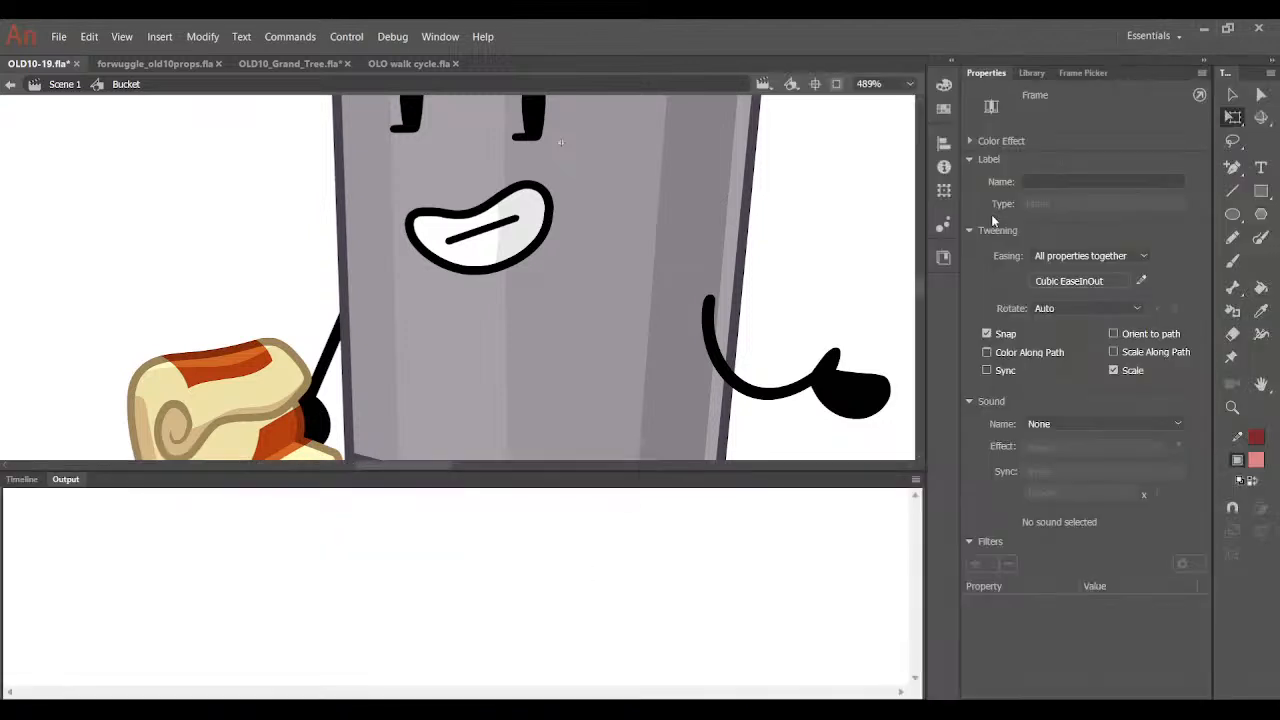
click(20, 479)
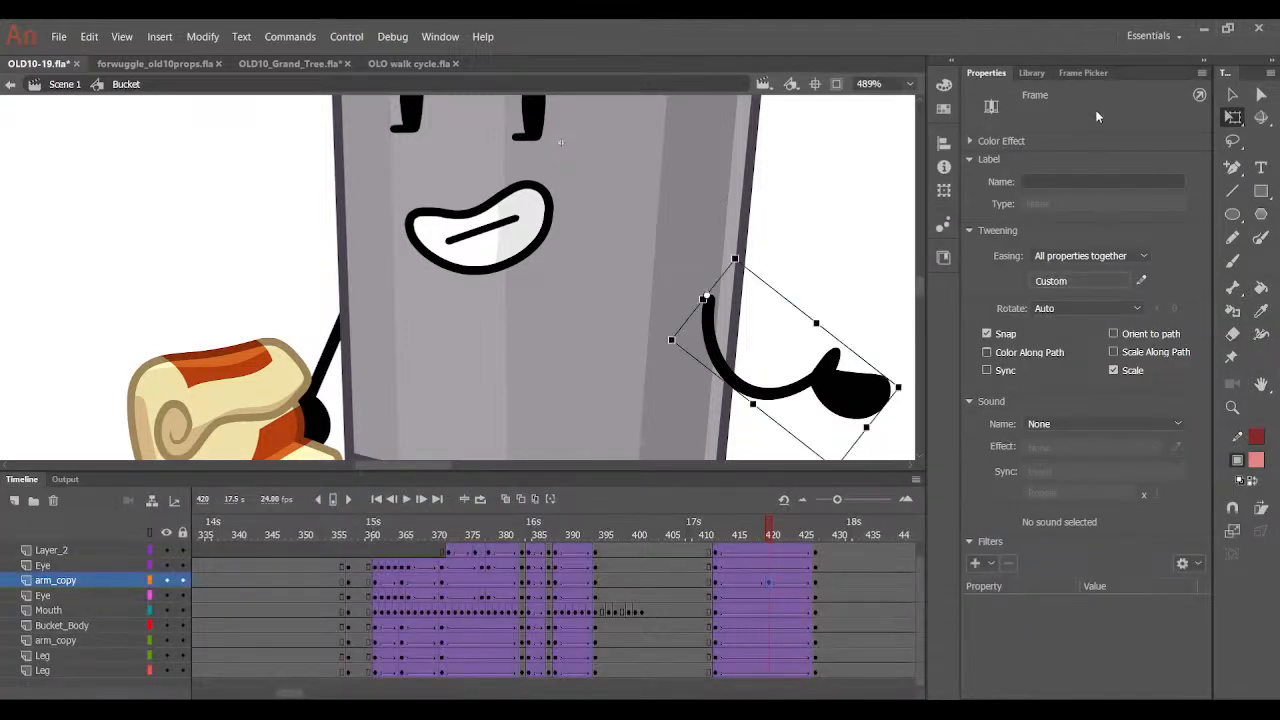
click(1084, 72)
click(990, 127)
key(Return)
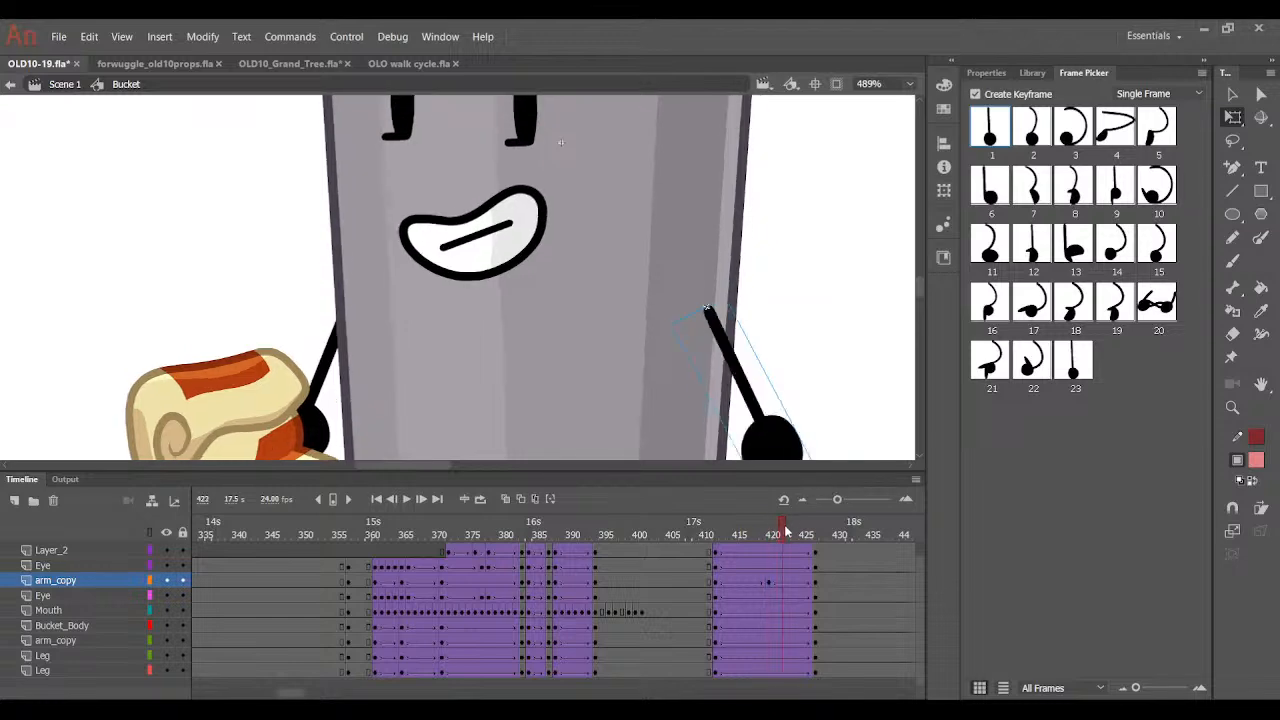
Keyframe Bucket's bent arm at frame 419, rotate it slightly upward and scrub through the arm swing.
click(764, 587)
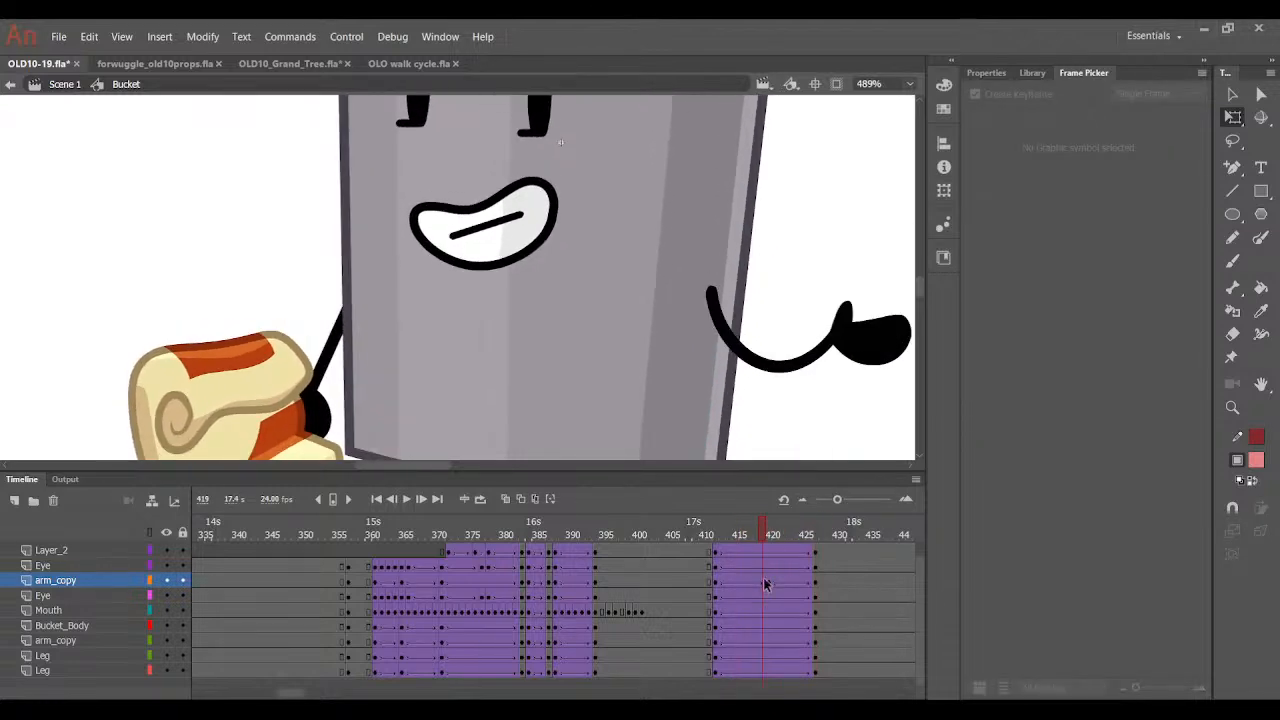
click(880, 356)
drag(884, 430, 902, 420)
drag(764, 525, 826, 535)
Rotate Bucket's straight arm slightly downward at frame 420 and scrub from frame 412 to check the swing.
click(769, 583)
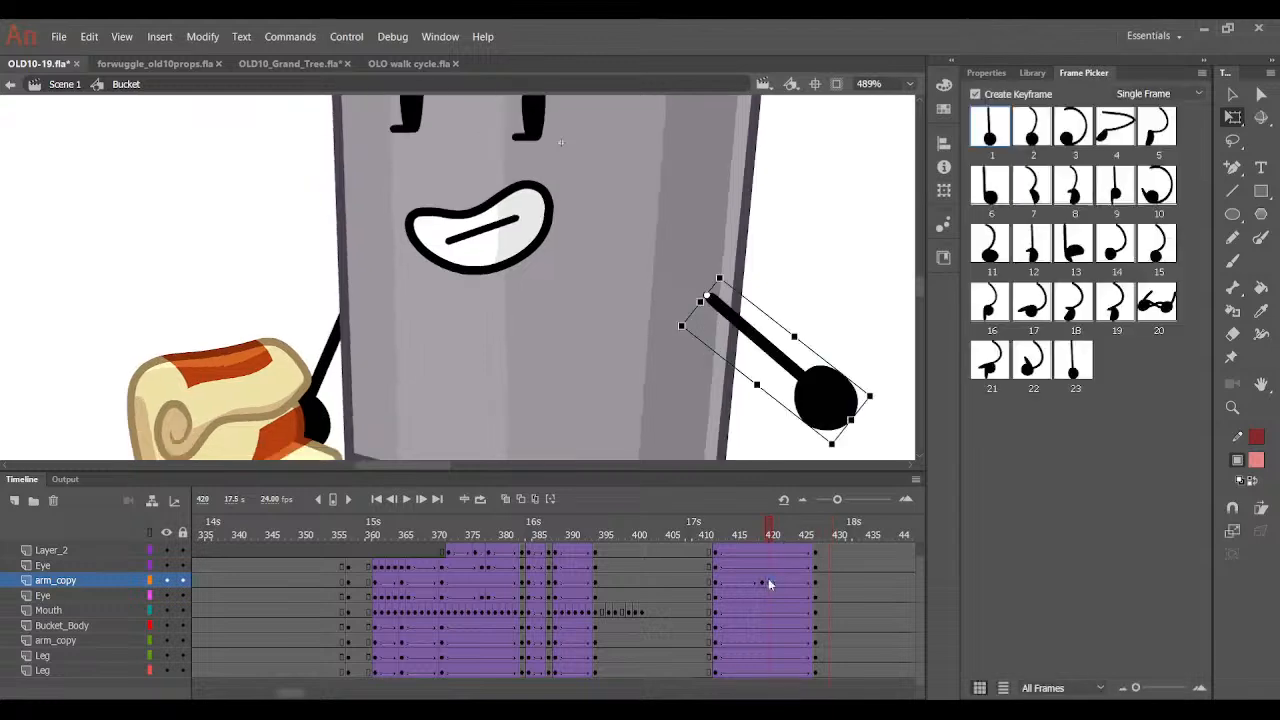
drag(875, 412, 878, 444)
drag(770, 520, 716, 579)
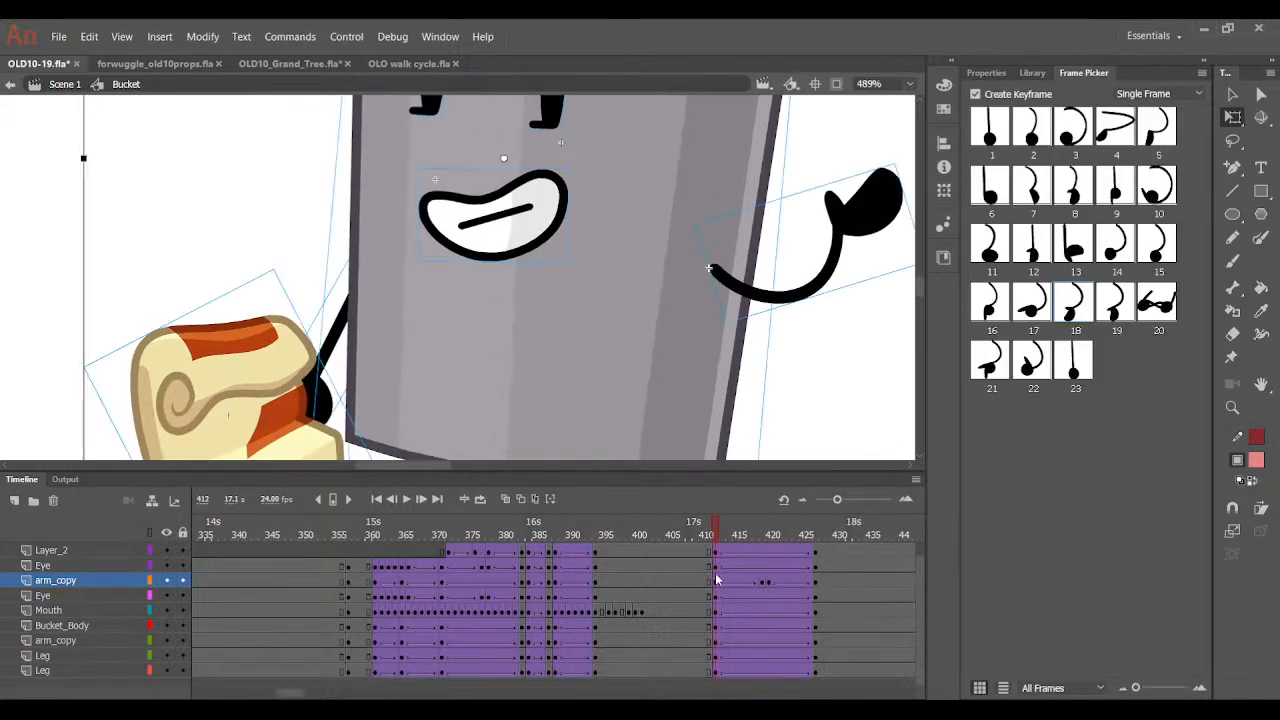
drag(720, 535, 828, 542)
Keyframe both eyes at frame 420, setting the right eye to pose 28 and the left eye to pose 25.
click(769, 535)
scroll(740, 442, up, 2)
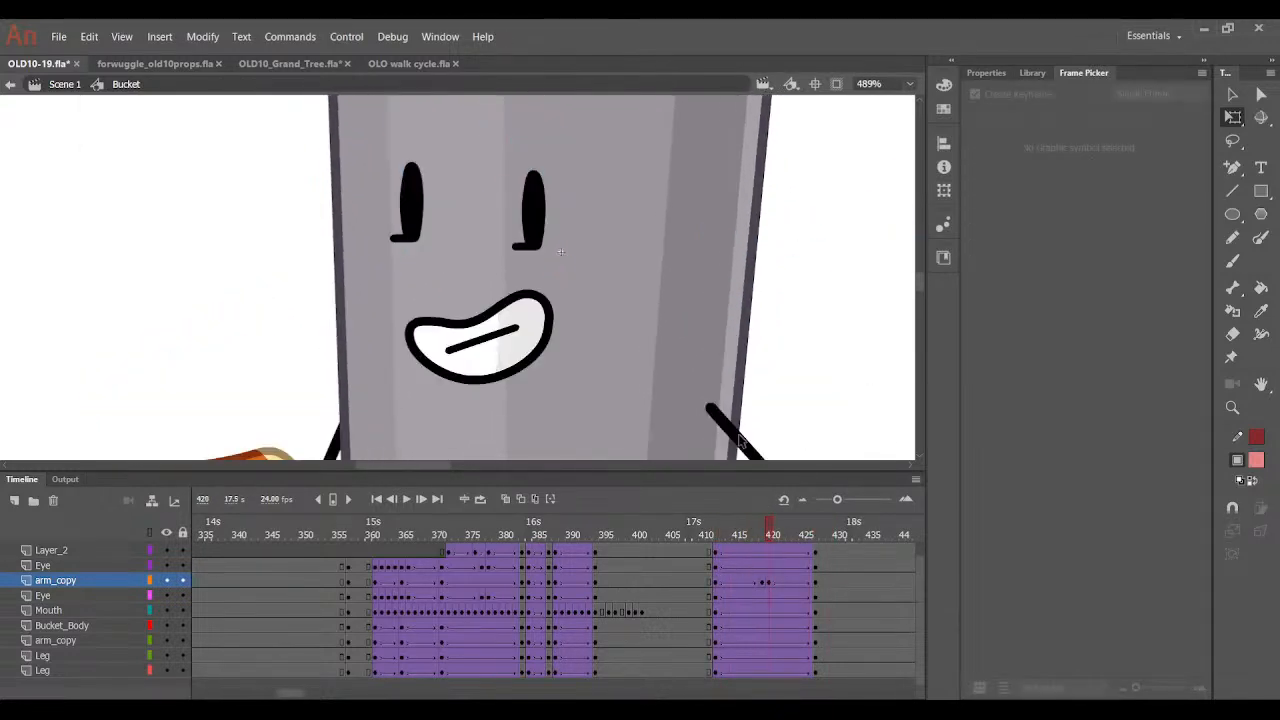
drag(750, 523, 771, 567)
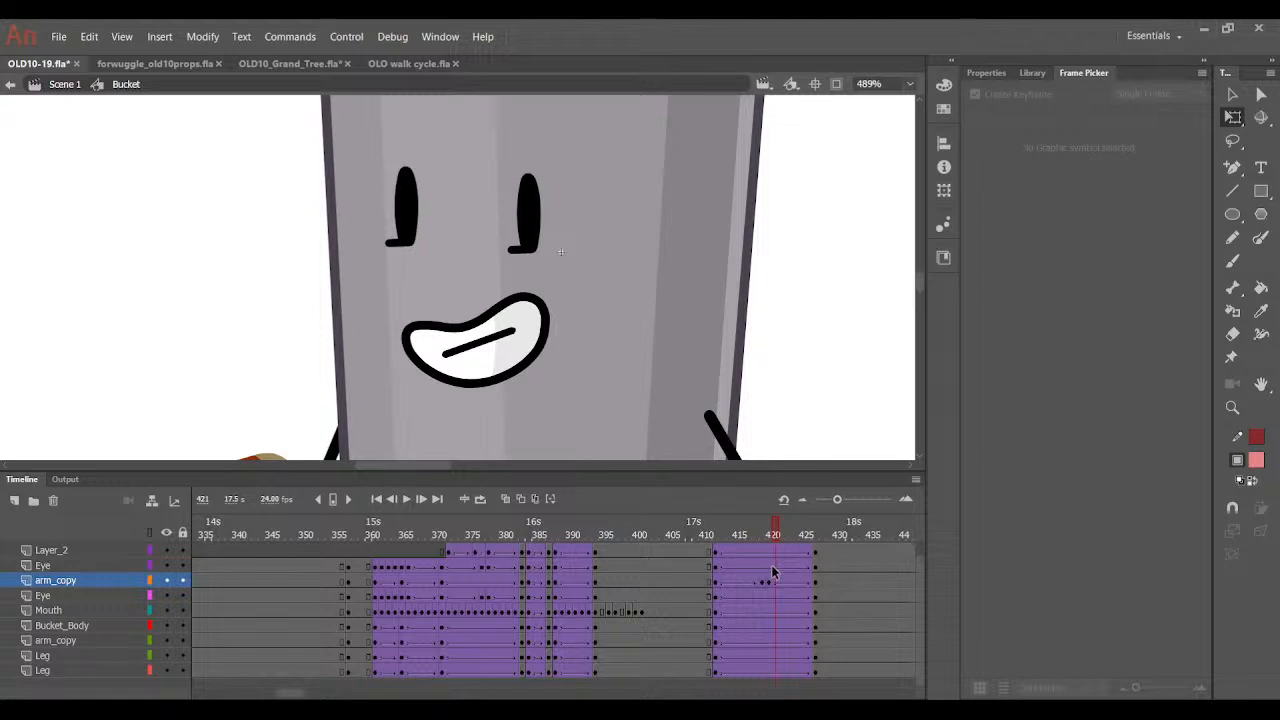
click(770, 572)
click(768, 597)
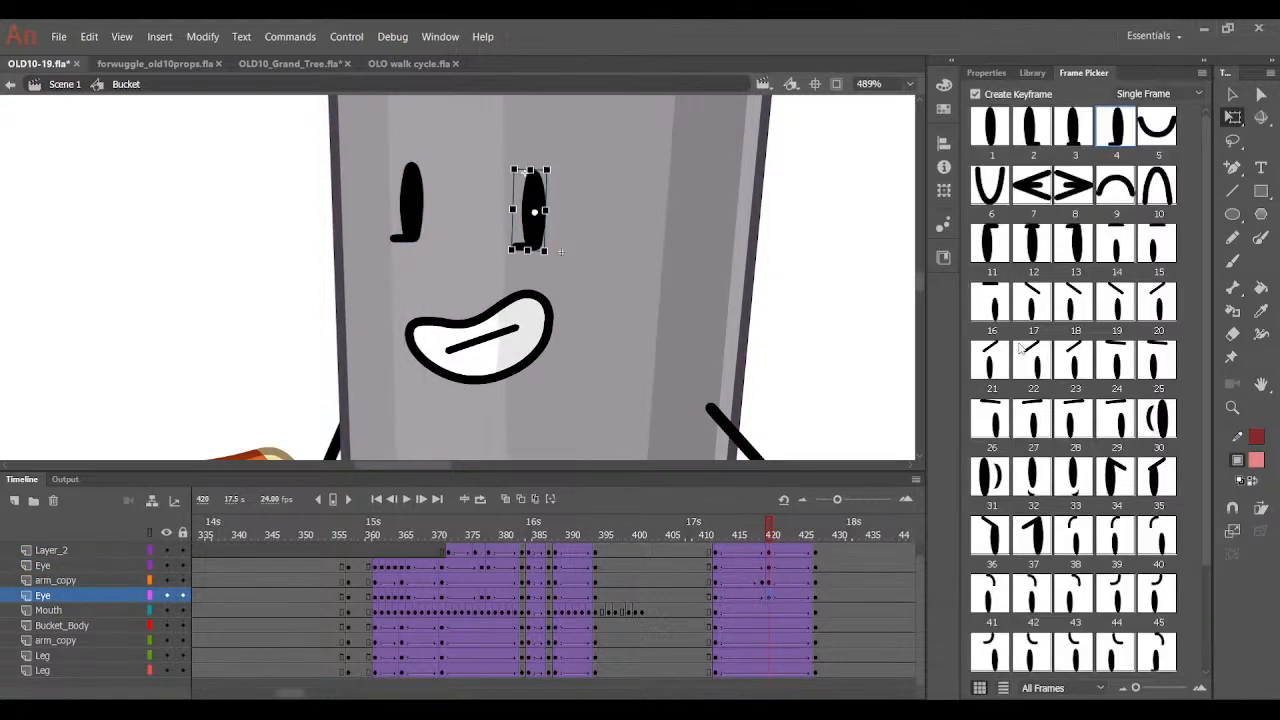
click(1078, 425)
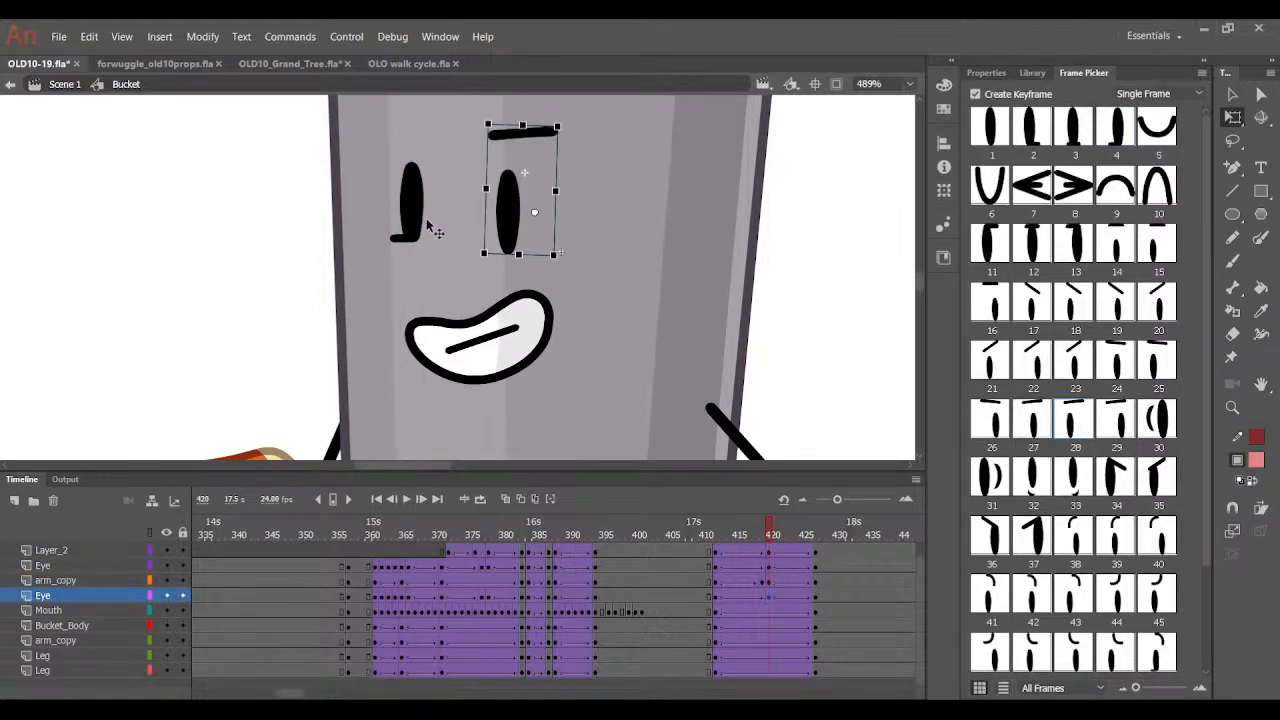
click(428, 223)
click(1138, 354)
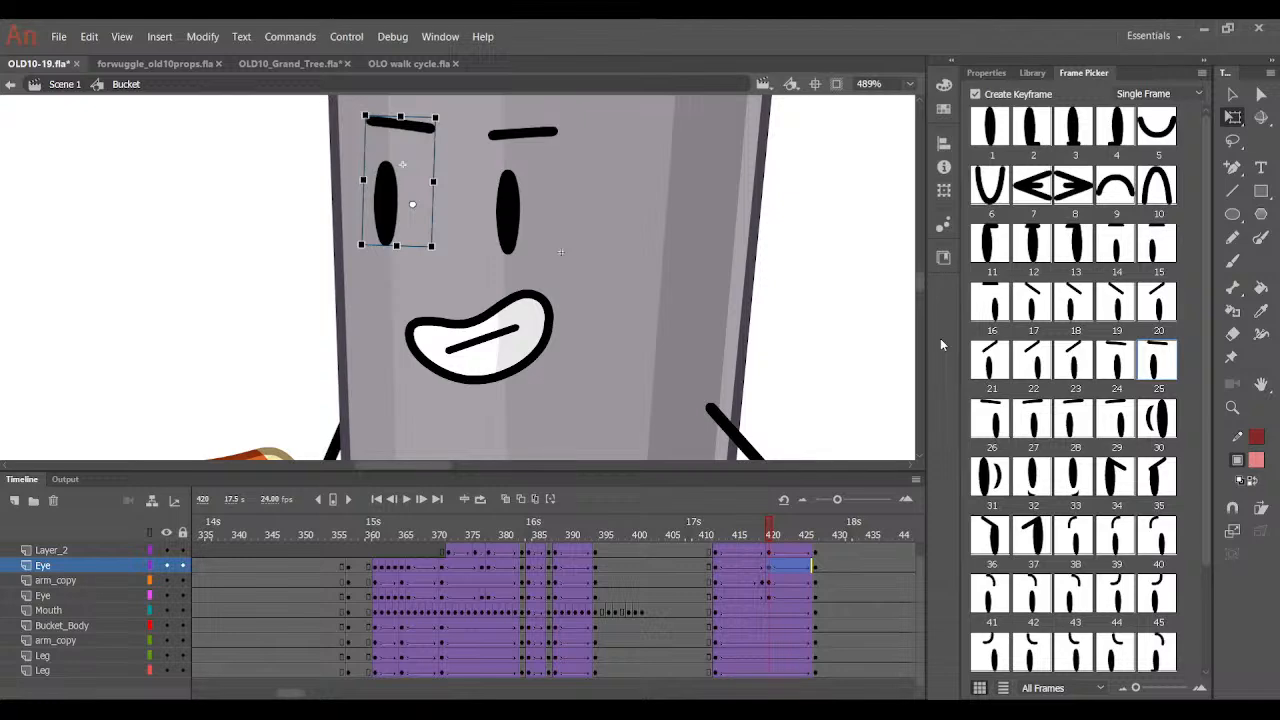
click(757, 533)
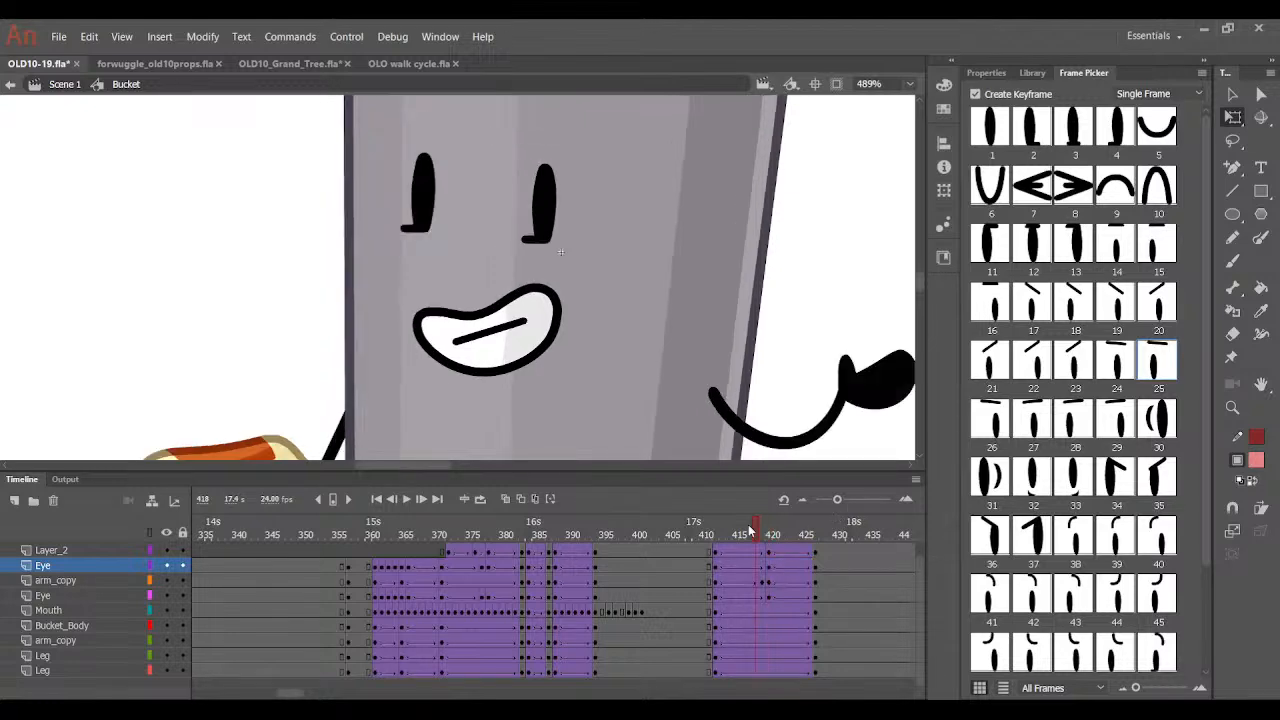
drag(757, 533, 829, 540)
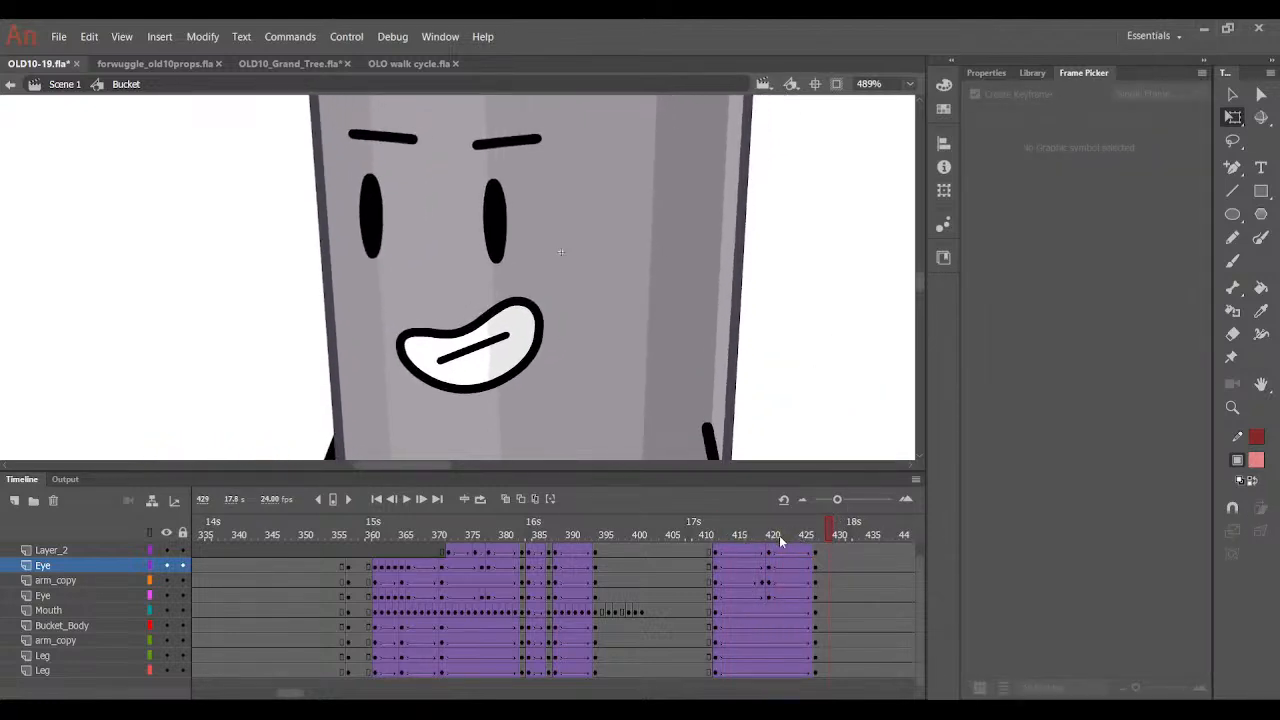
Add keyframes at frame 417 and close both of Bucket's eyes with pose 5 for a blink.
click(758, 560)
click(746, 558)
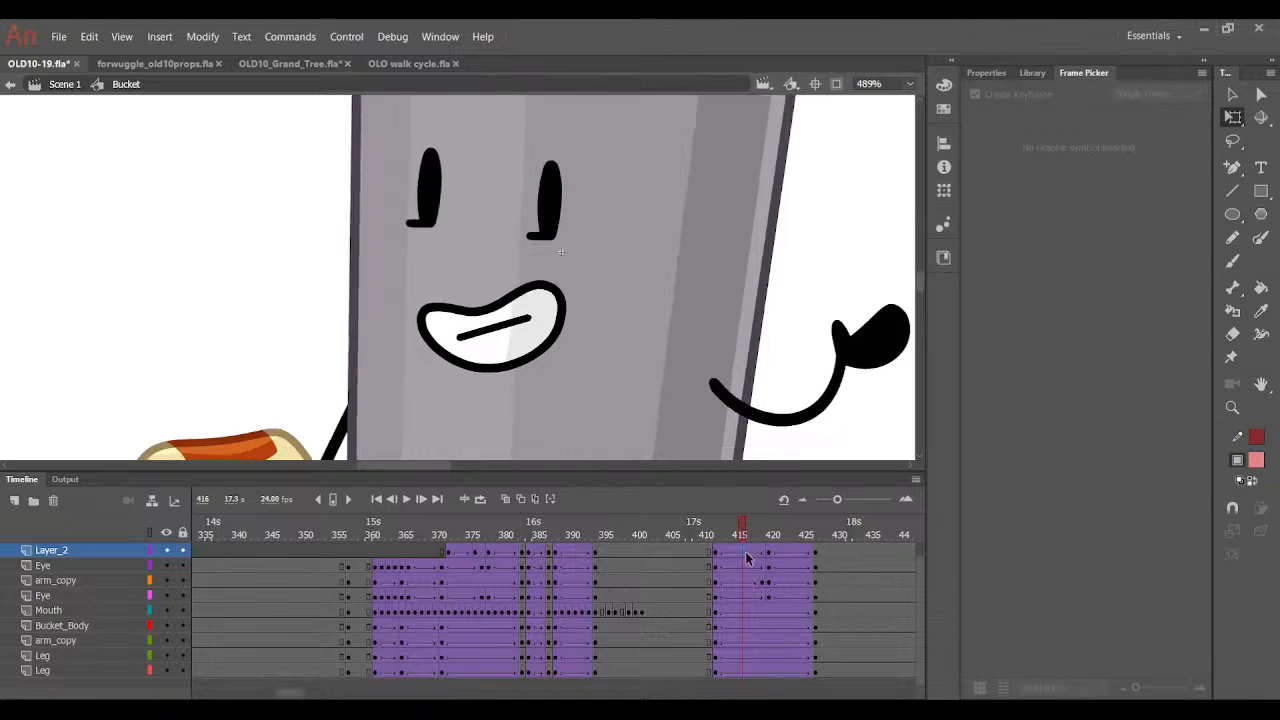
click(749, 556)
key(F6)
click(749, 570)
click(750, 582)
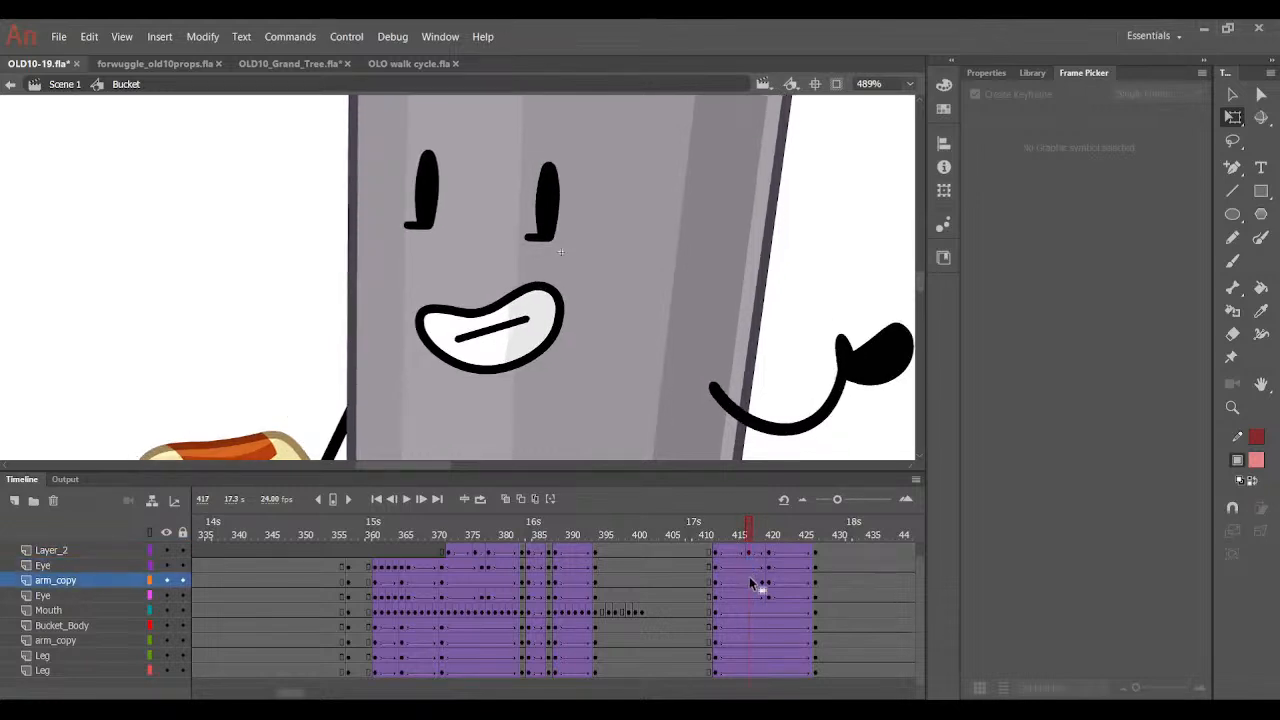
click(750, 594)
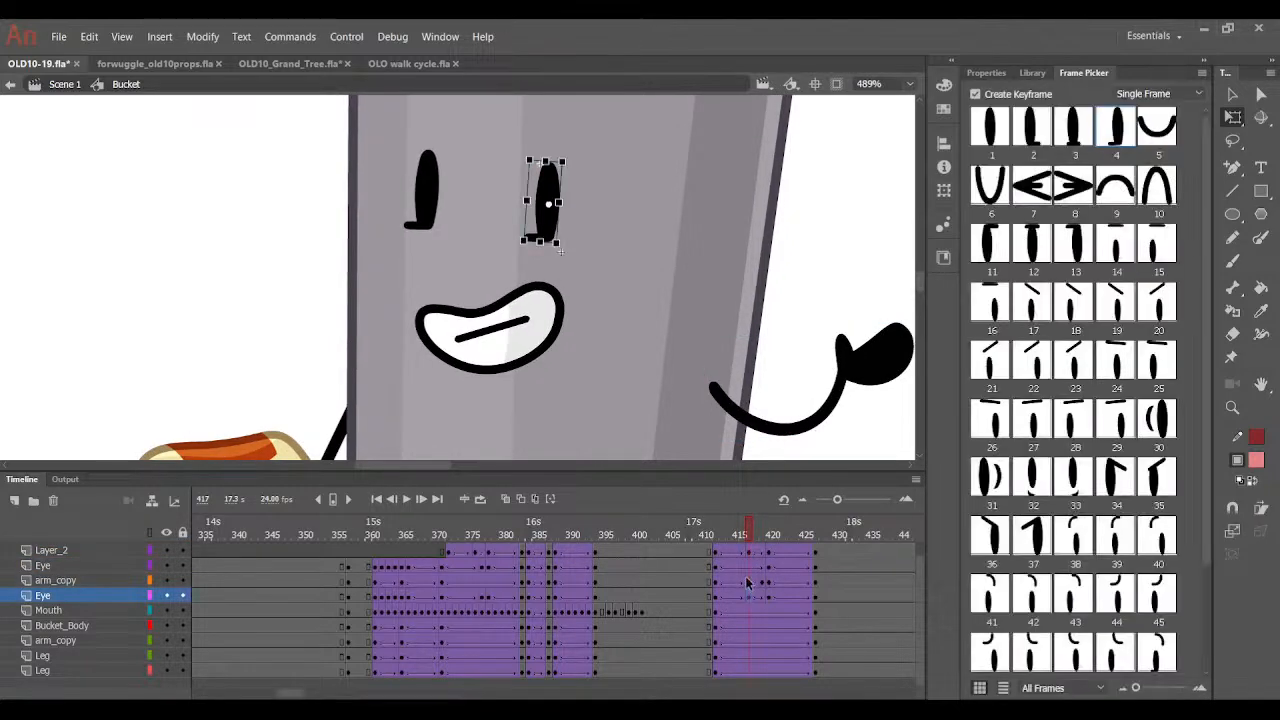
click(1155, 128)
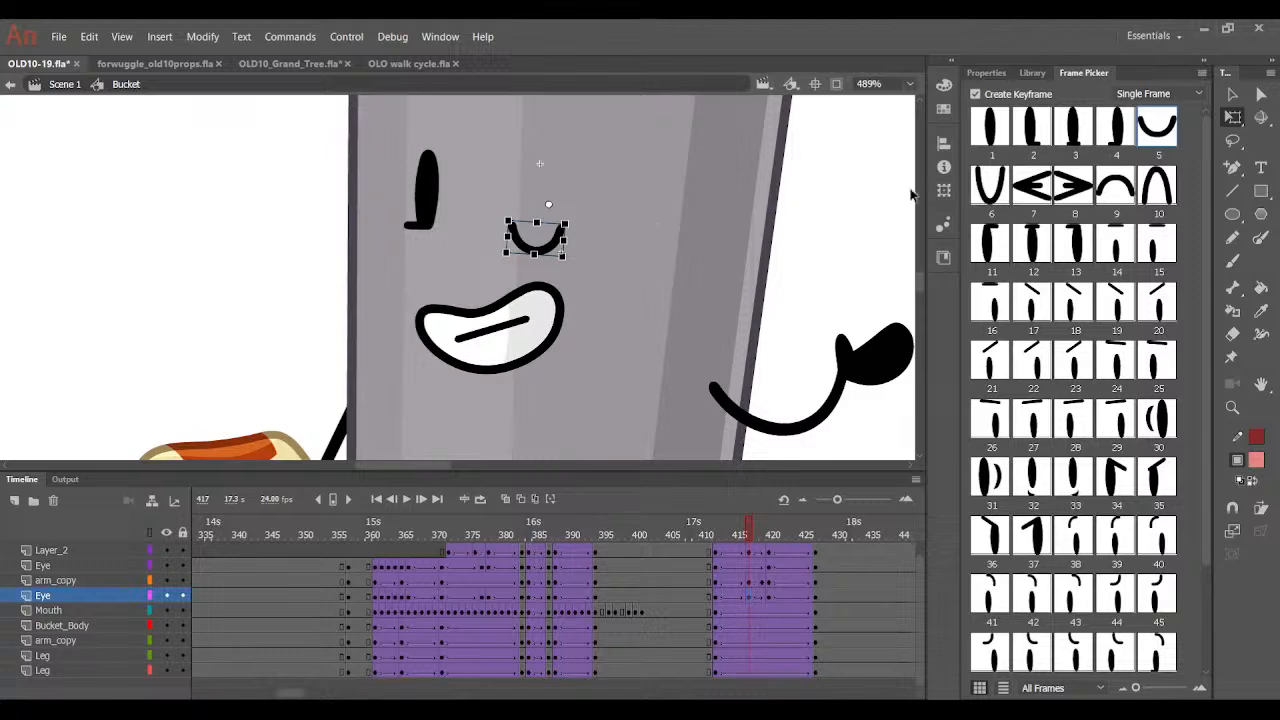
click(749, 566)
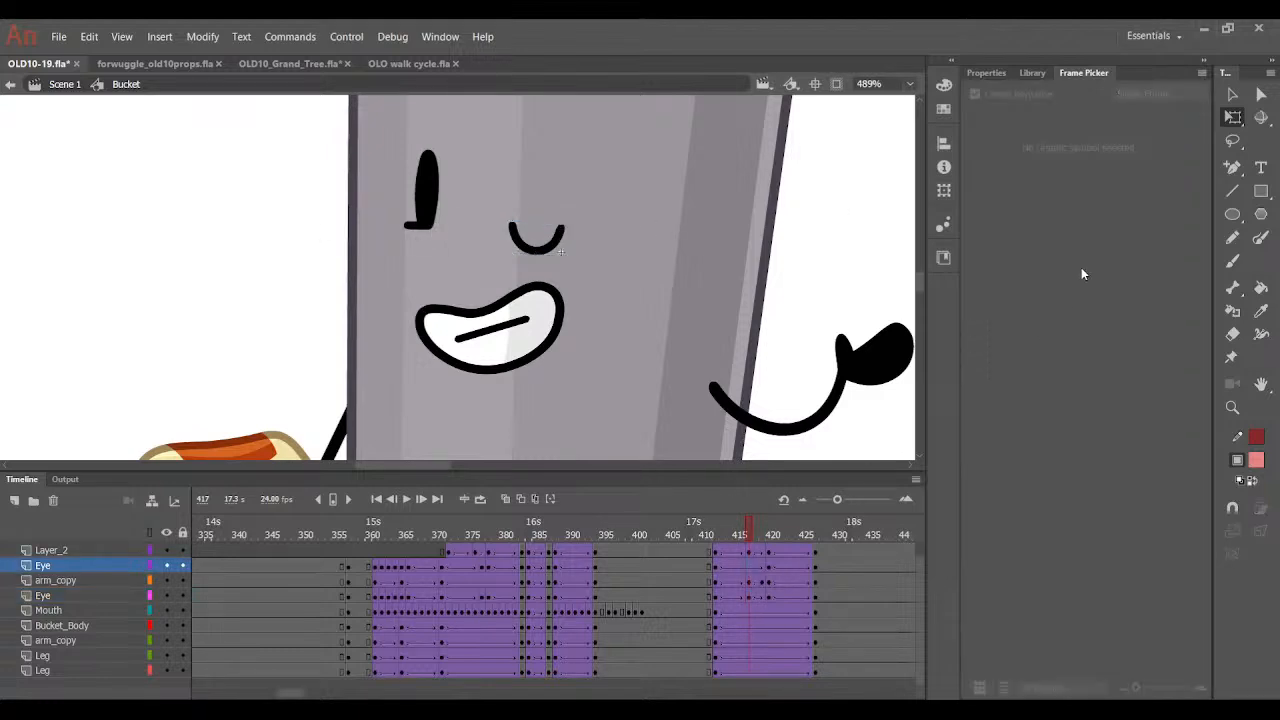
click(1155, 128)
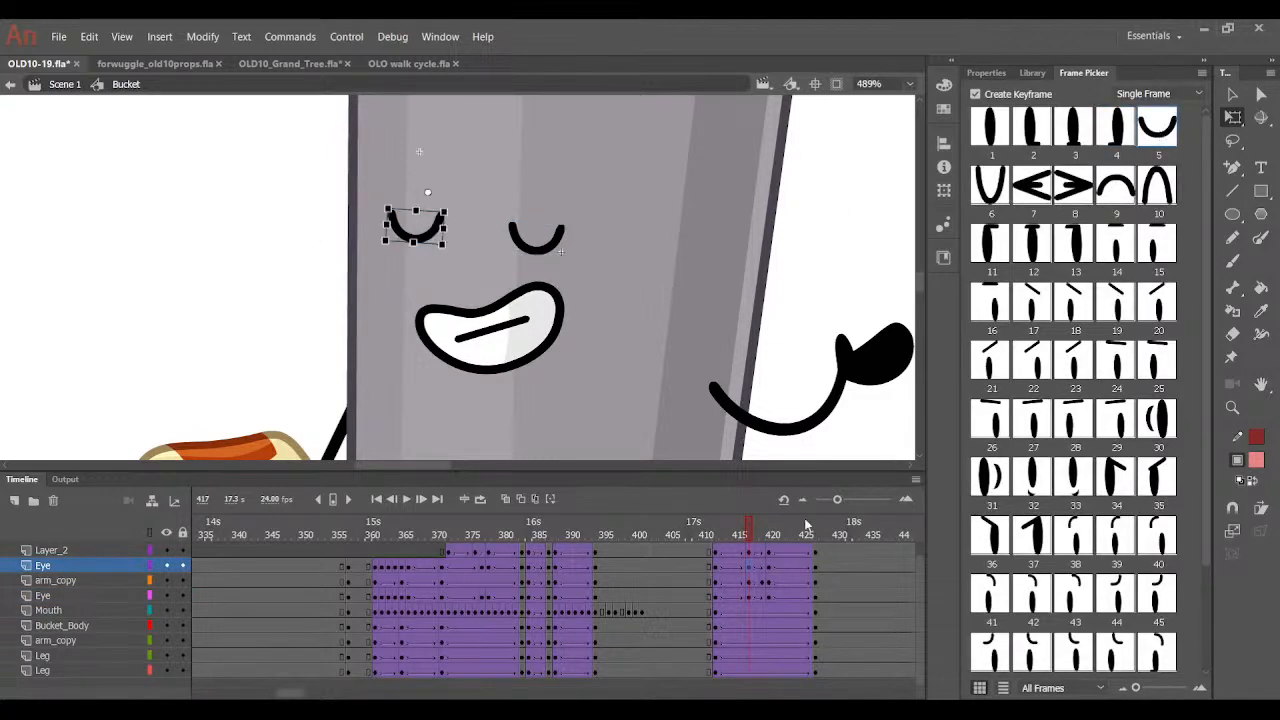
Add keyframes on both eye layers at frames 415 and 416, ahead of the closed-eye pose.
click(743, 567)
click(740, 596)
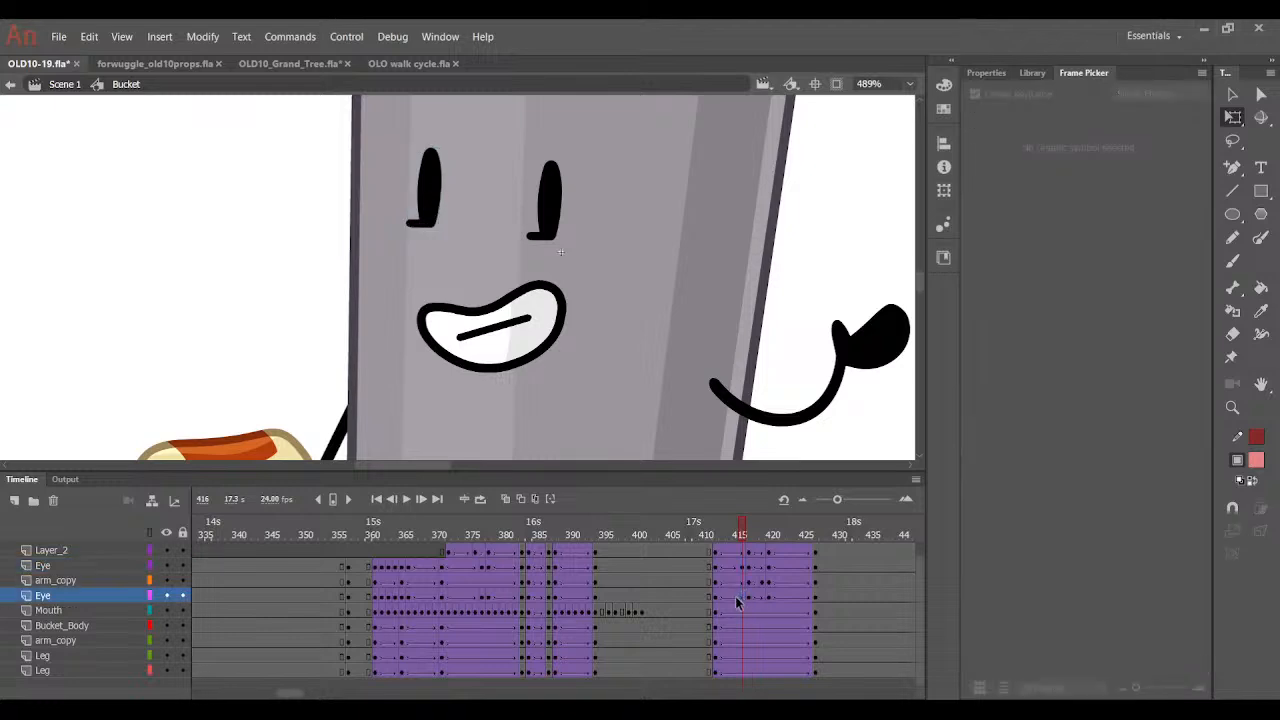
click(734, 598)
click(737, 567)
click(748, 567)
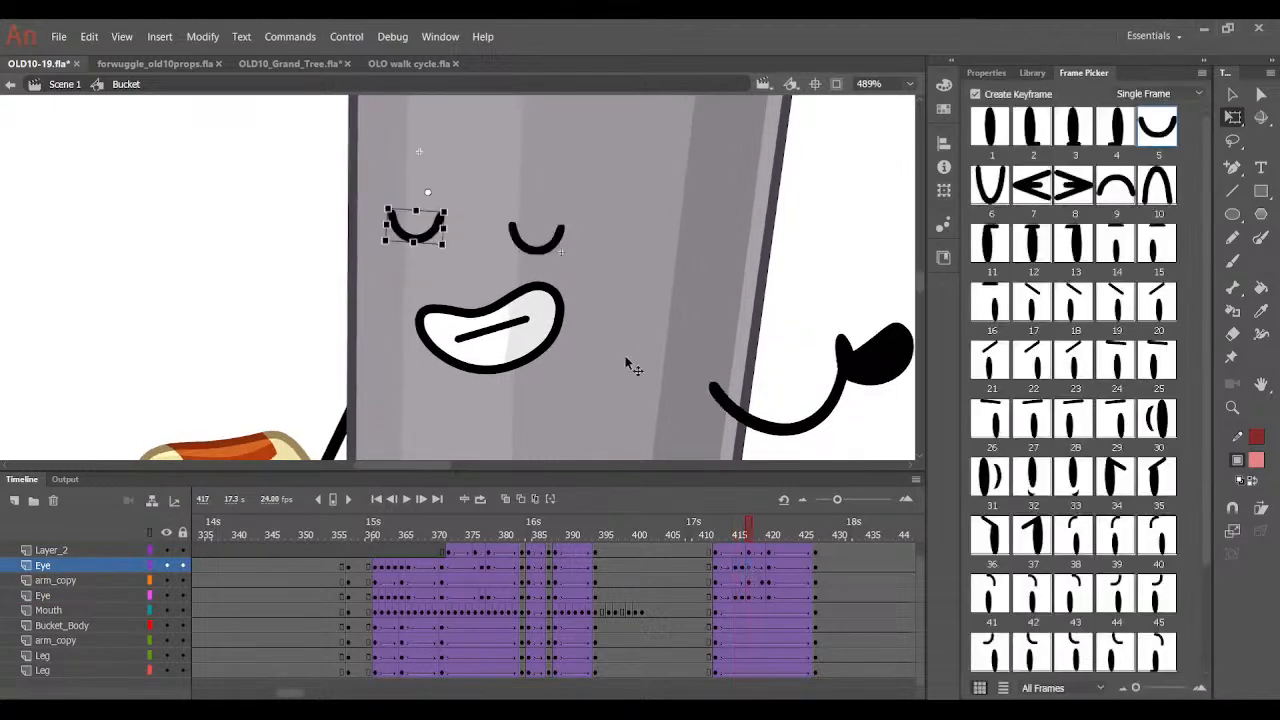
Select both of Bucket's eyes at frame 416 and nudge them slightly downward, ahead of the closed-eye pose.
click(740, 568)
click(560, 240)
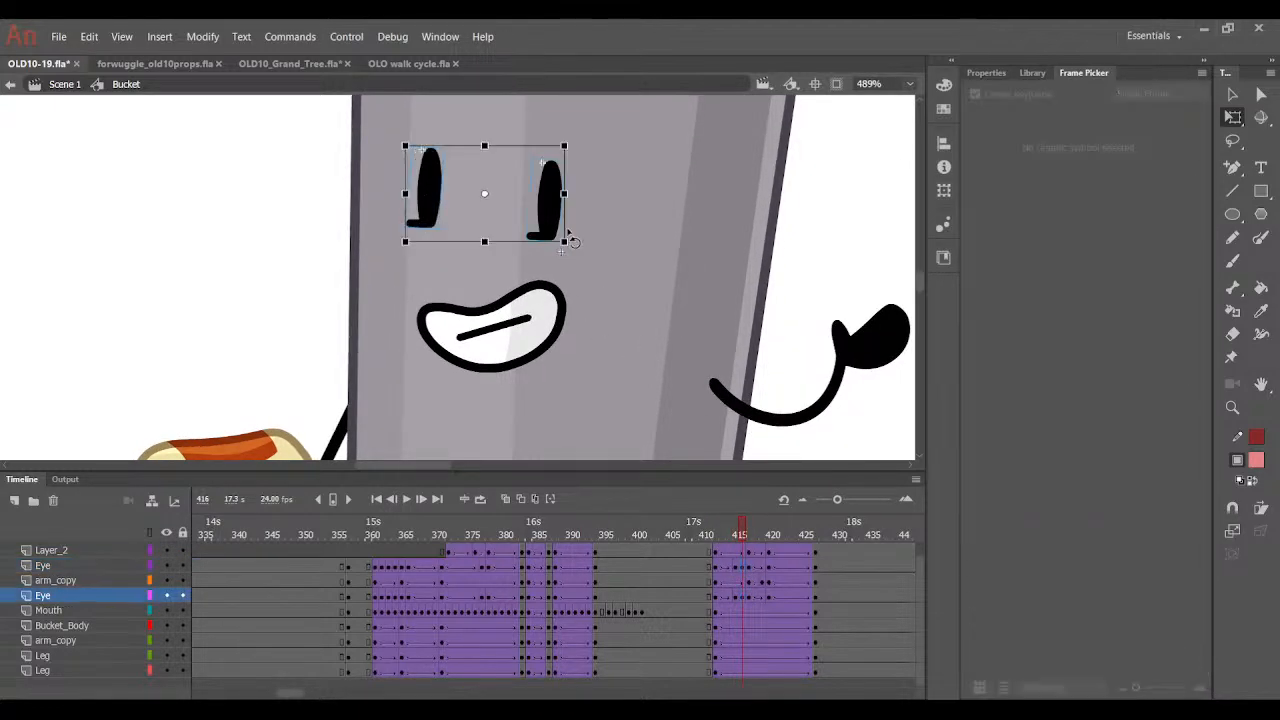
key(ctrl+=)
key(Down)
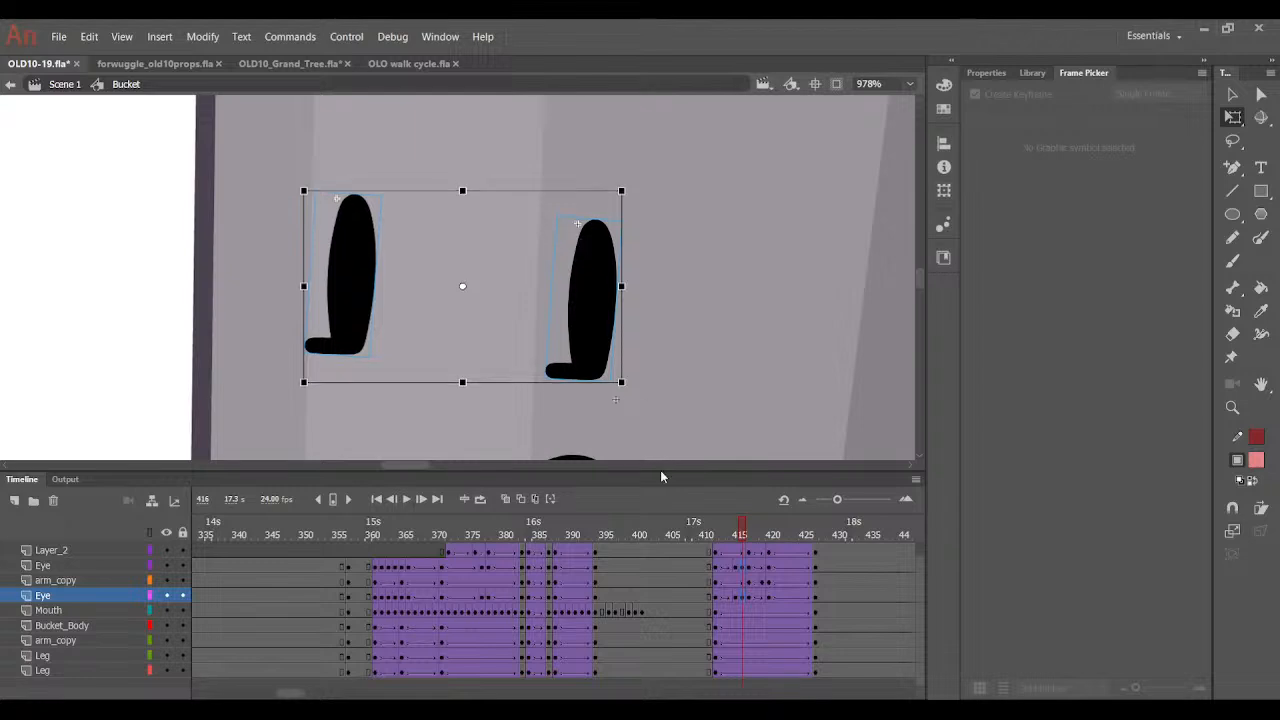
mouse_move(745, 540)
mouse_down()
mouse_move(714, 545)
mouse_move(745, 553)
mouse_up()
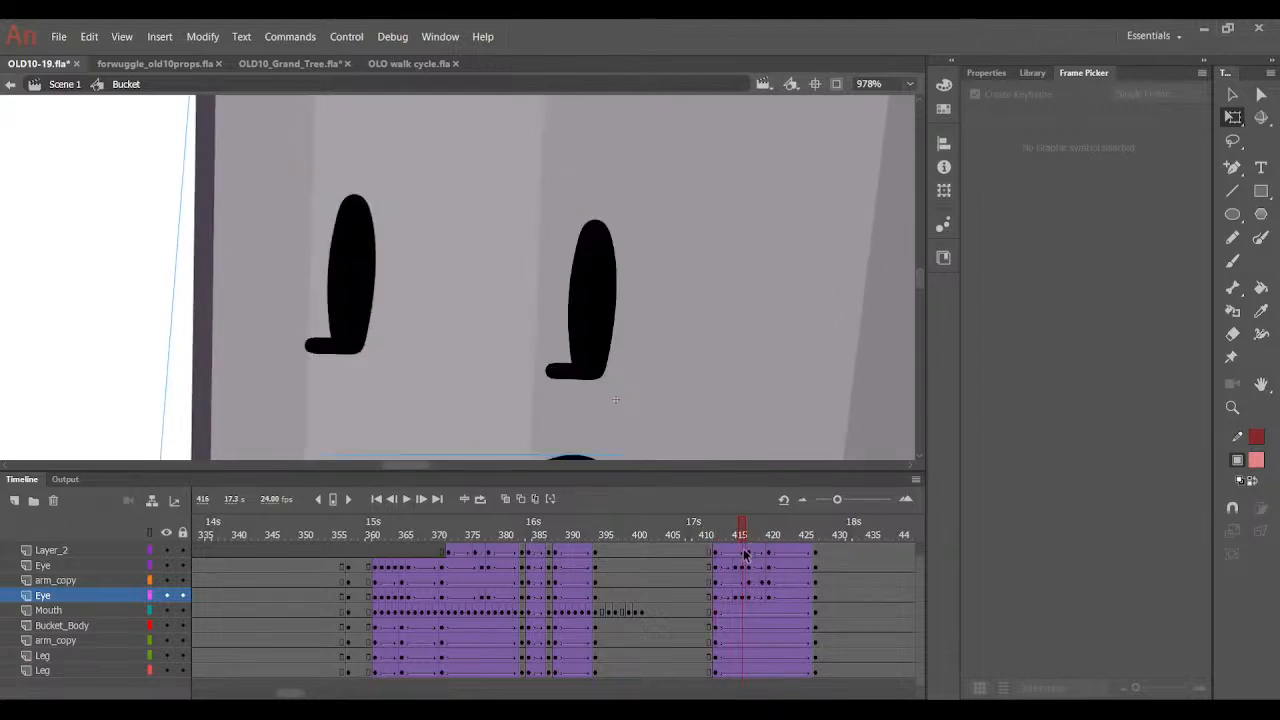
key(ctrl+z)
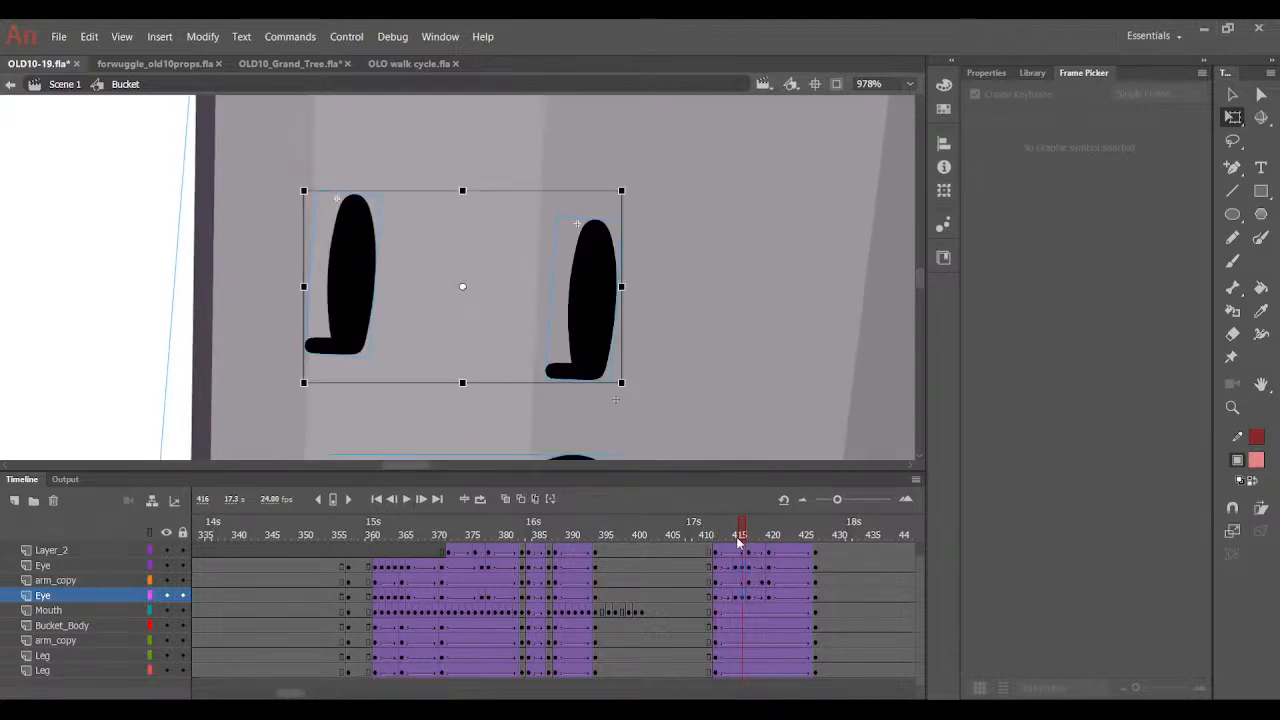
key(Down)
drag(743, 533, 744, 562)
Compare the closed eyes at frames 417 and 419, and nudge both eyes slightly left at frame 419.
click(764, 569)
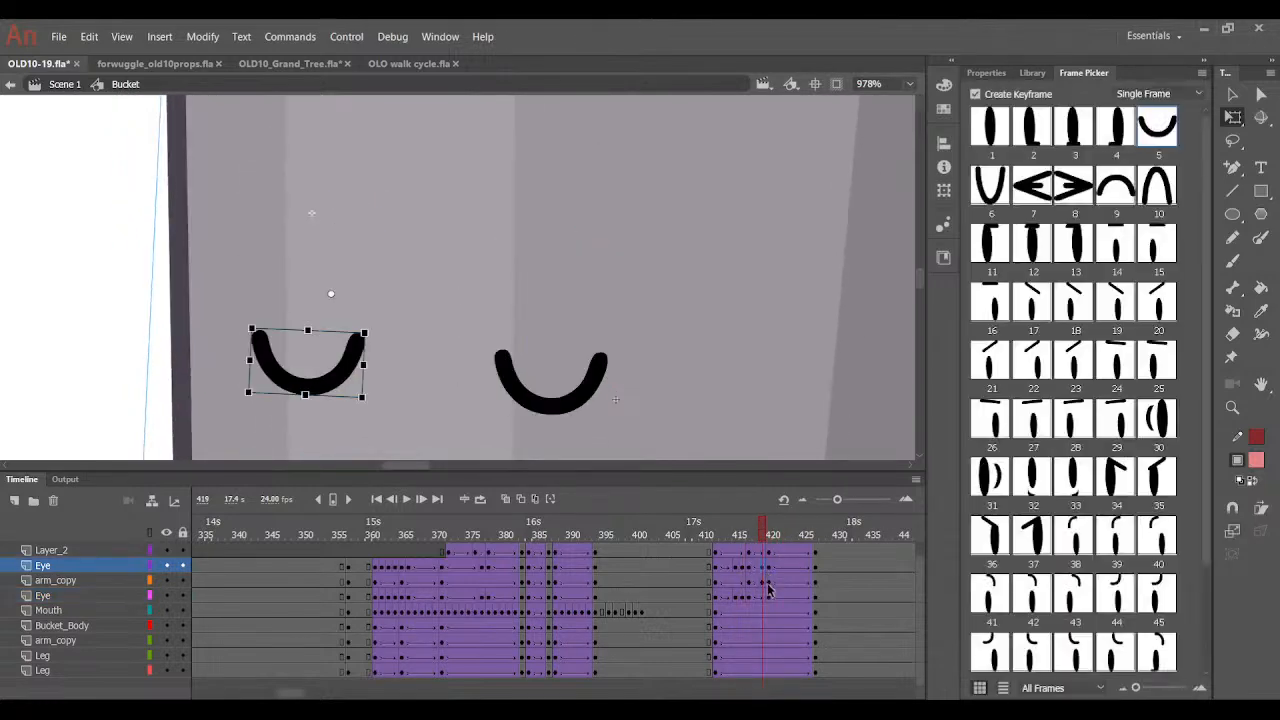
click(759, 595)
click(742, 597)
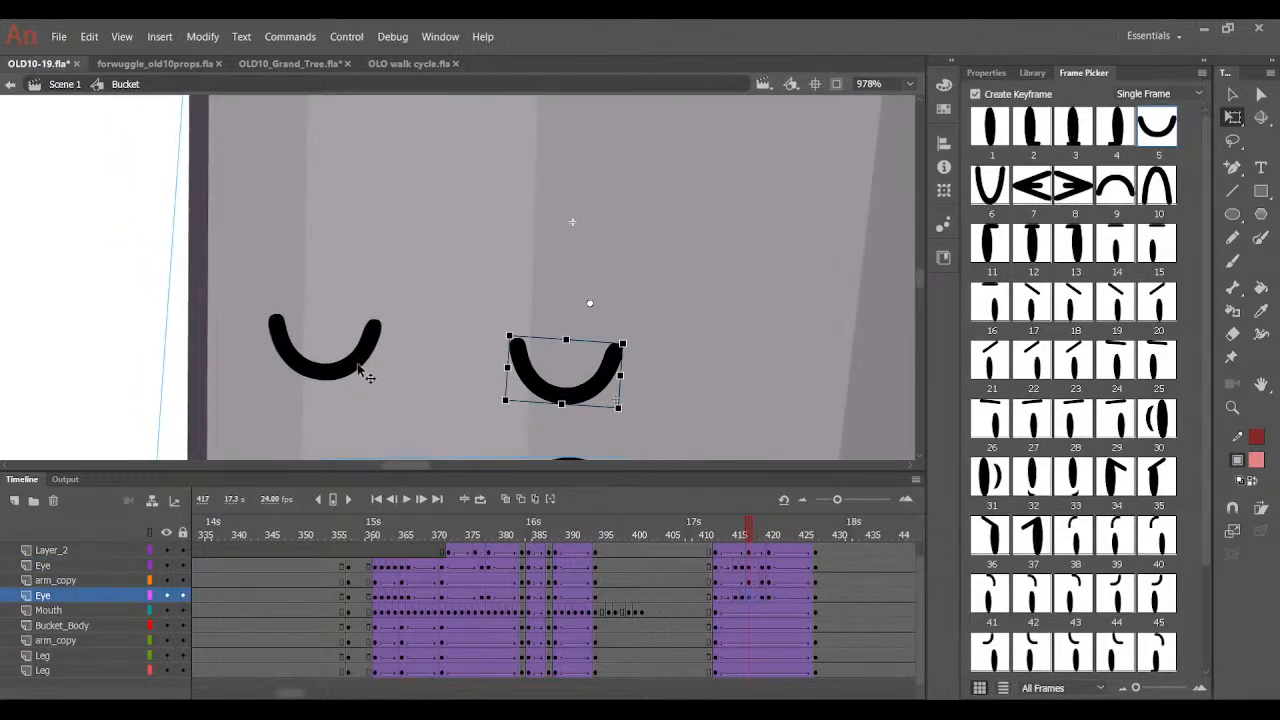
shift+click(362, 366)
drag(743, 536, 777, 584)
click(762, 567)
shift+click(509, 384)
key(Left)
key(Left)
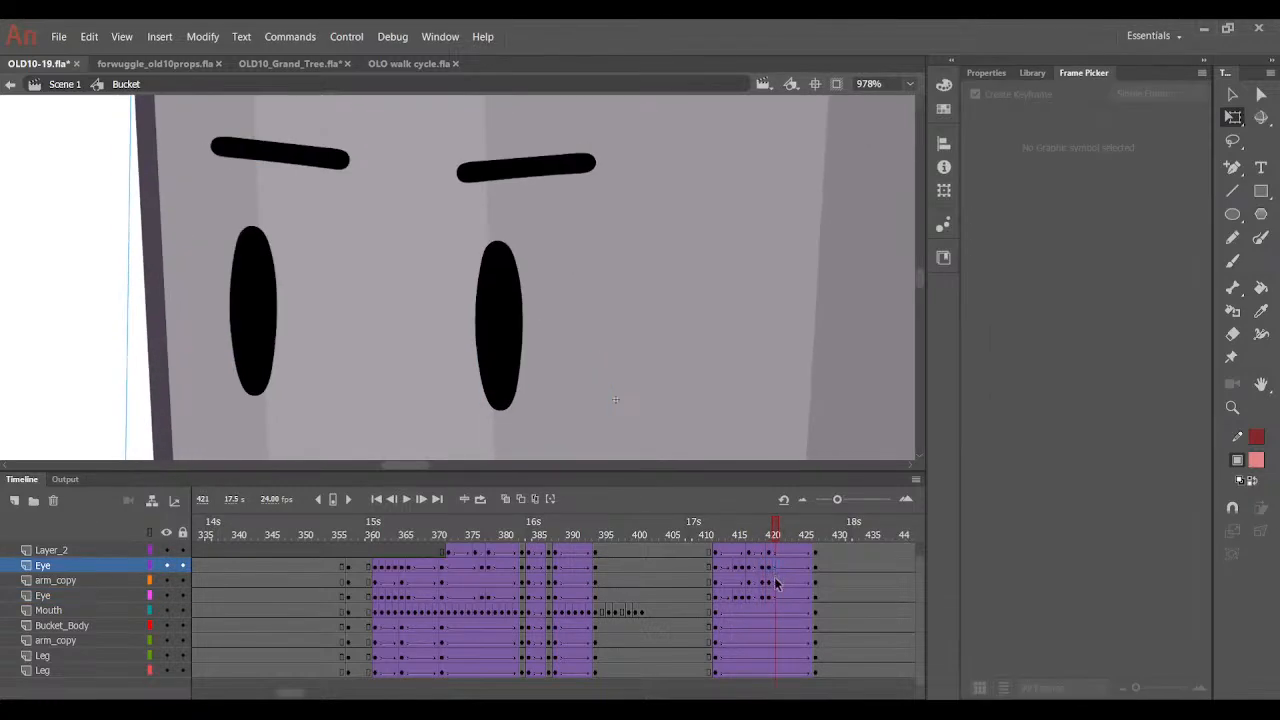
Move both open eyes slightly downward at frame 420 and scrub from frame 410 to check the blink.
click(772, 595)
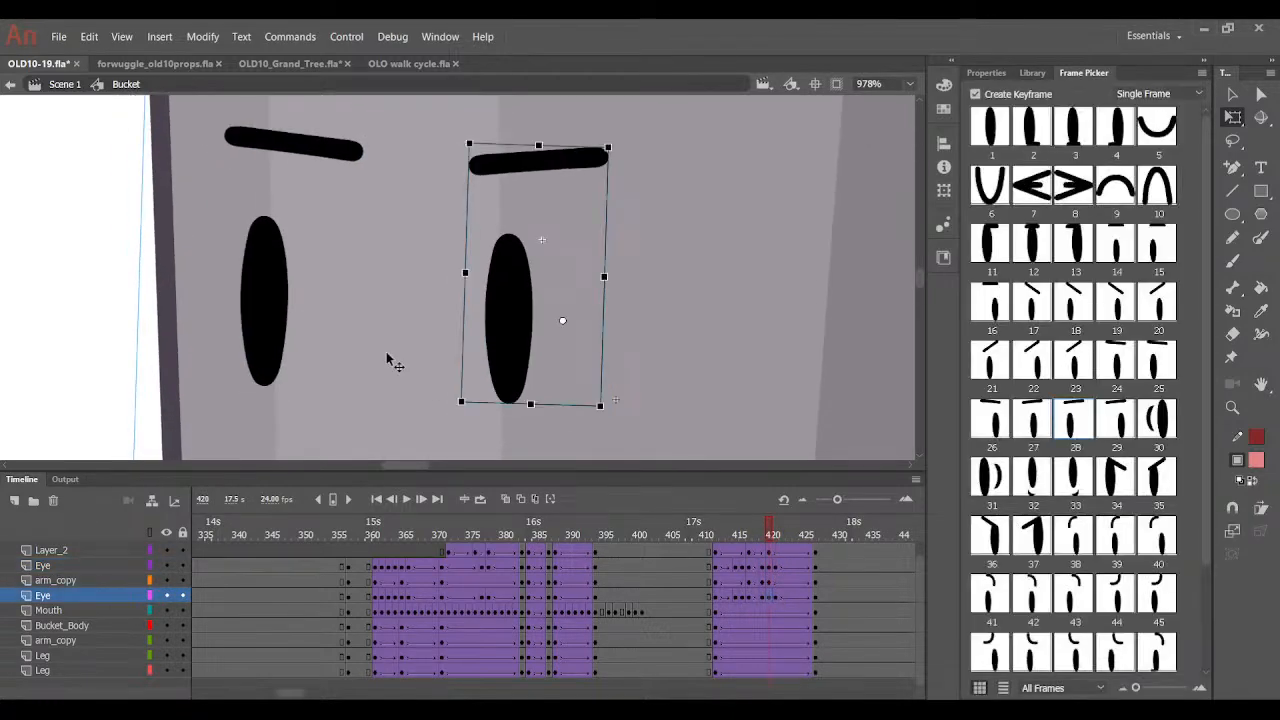
shift+click(264, 302)
drag(264, 302, 266, 310)
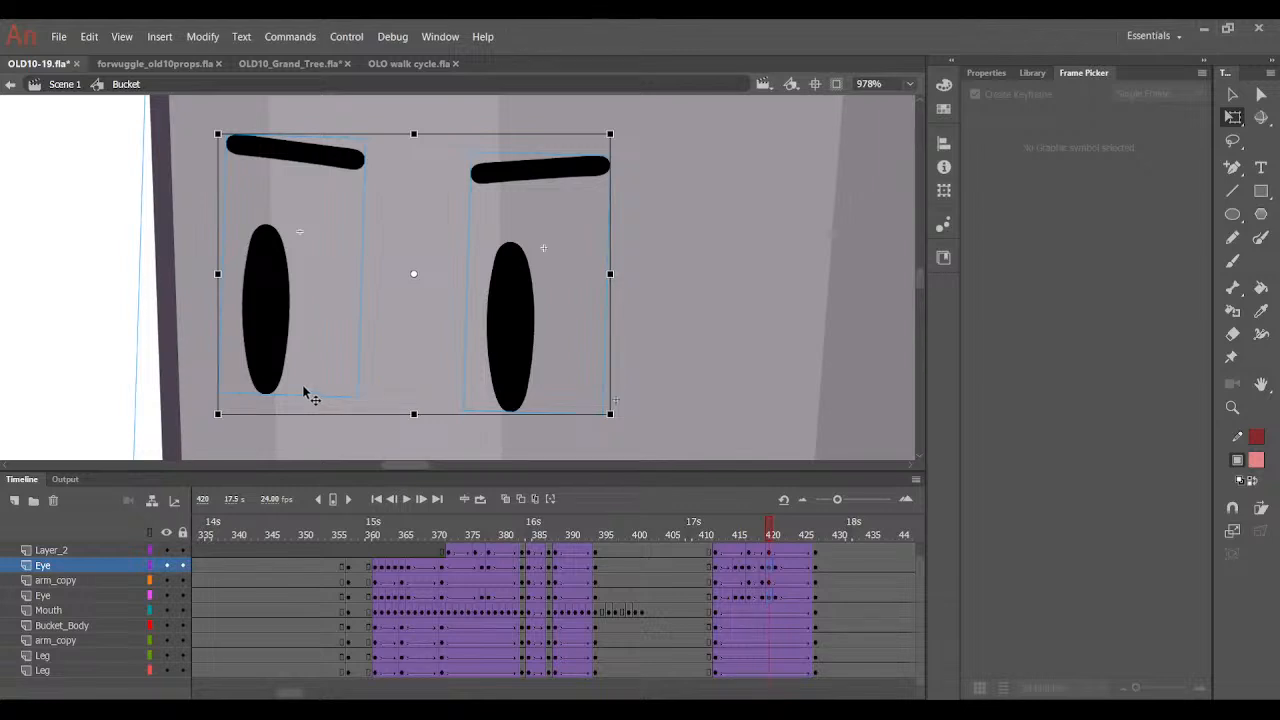
click(909, 84)
click(909, 98)
click(701, 546)
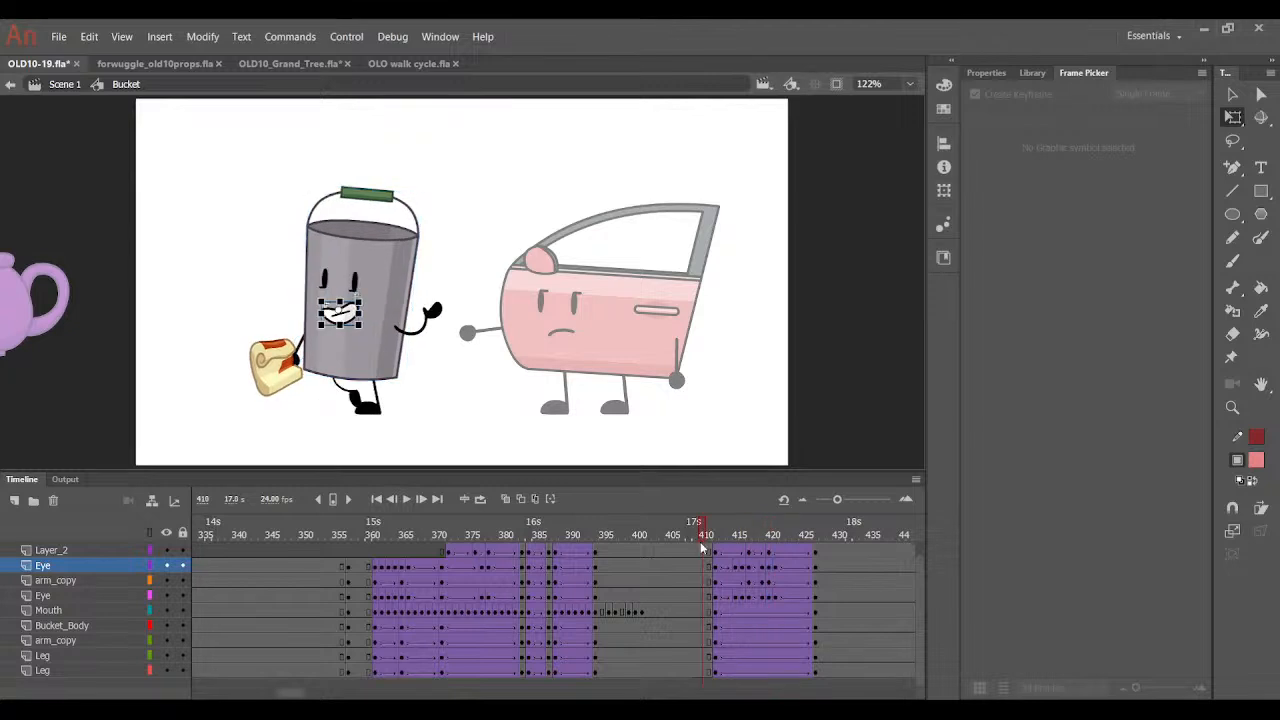
drag(704, 548, 767, 580)
Set Bucket's mouth to the closed smile, pose 1, at frames 420 and 427.
click(767, 581)
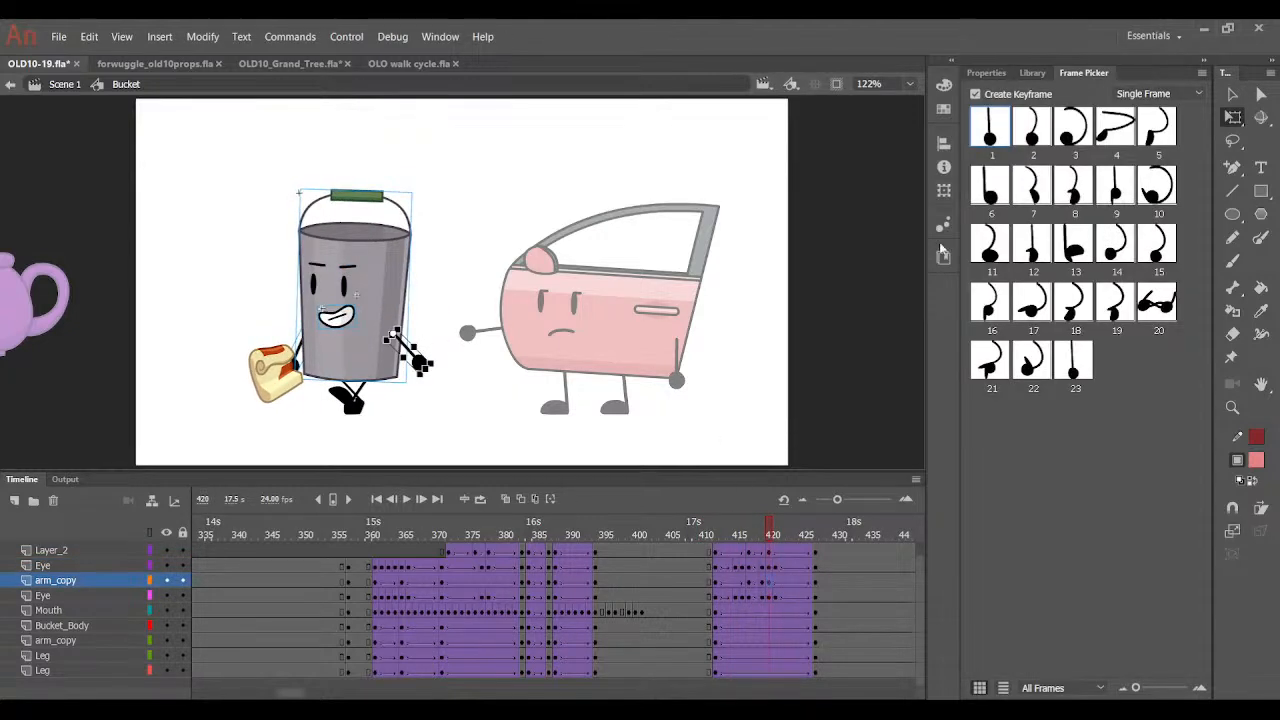
key(ctrl+equal)
key(ctrl+equal)
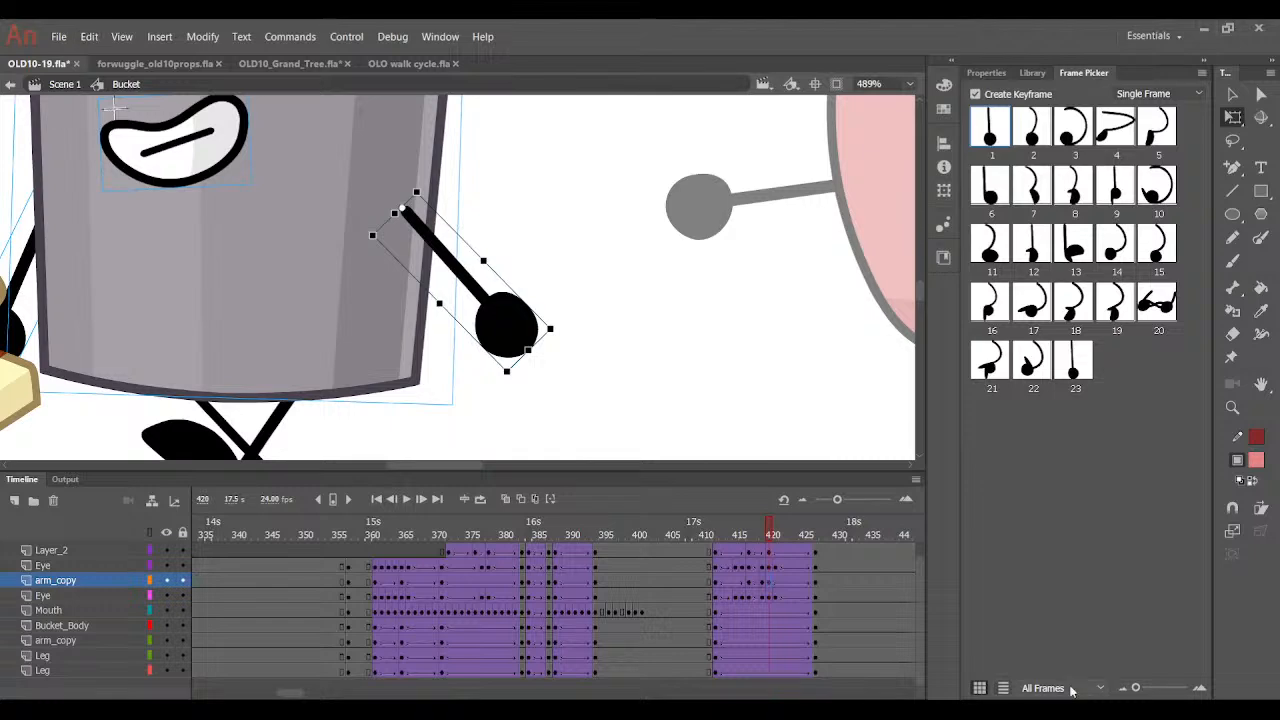
click(770, 611)
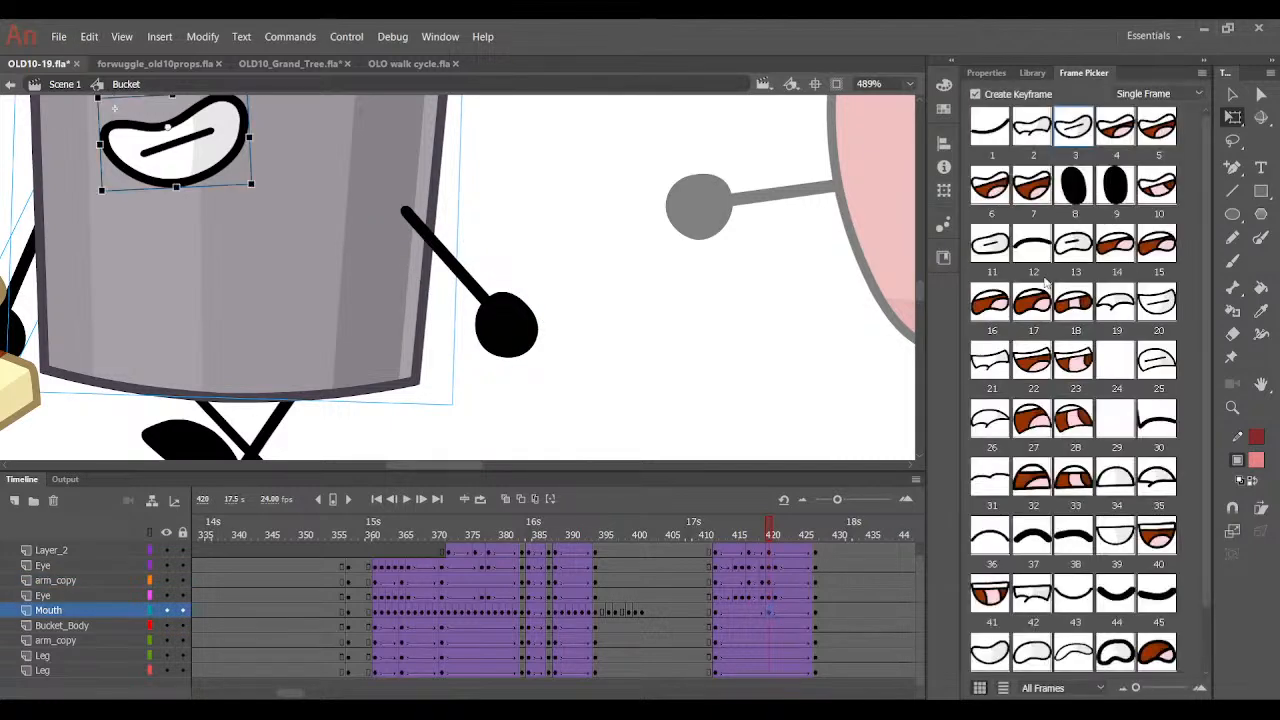
click(1003, 129)
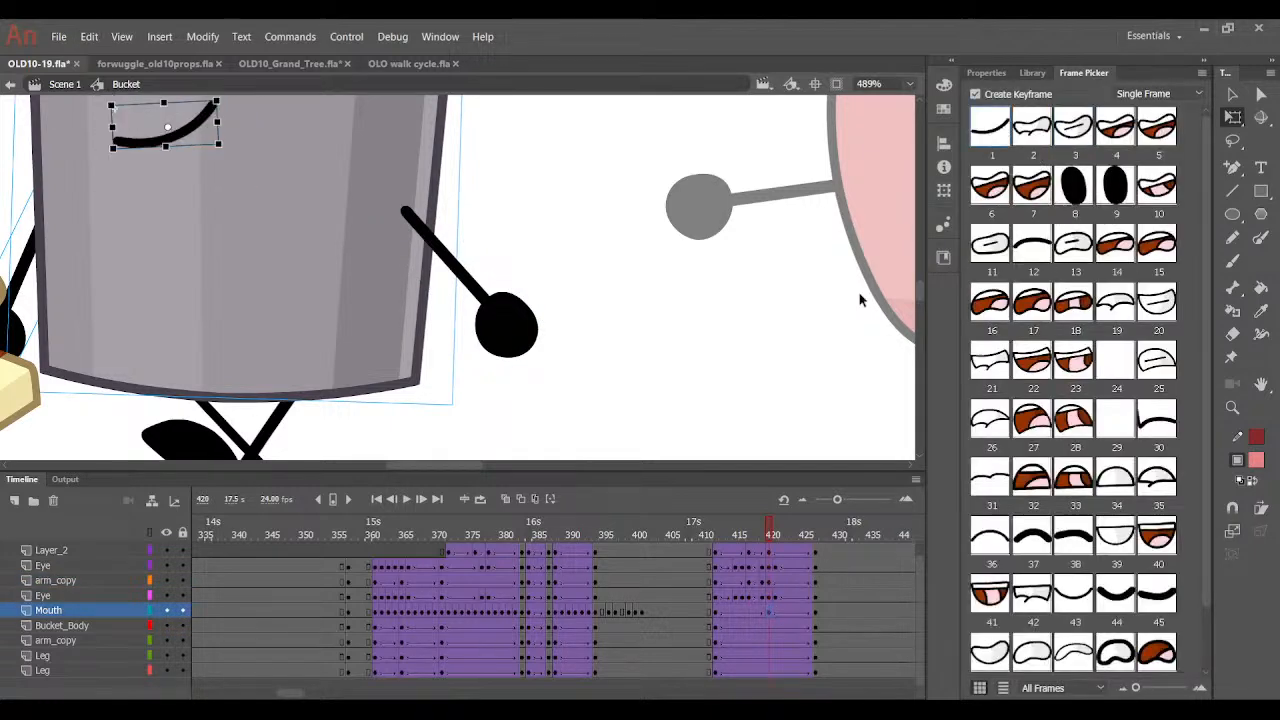
click(819, 611)
click(990, 127)
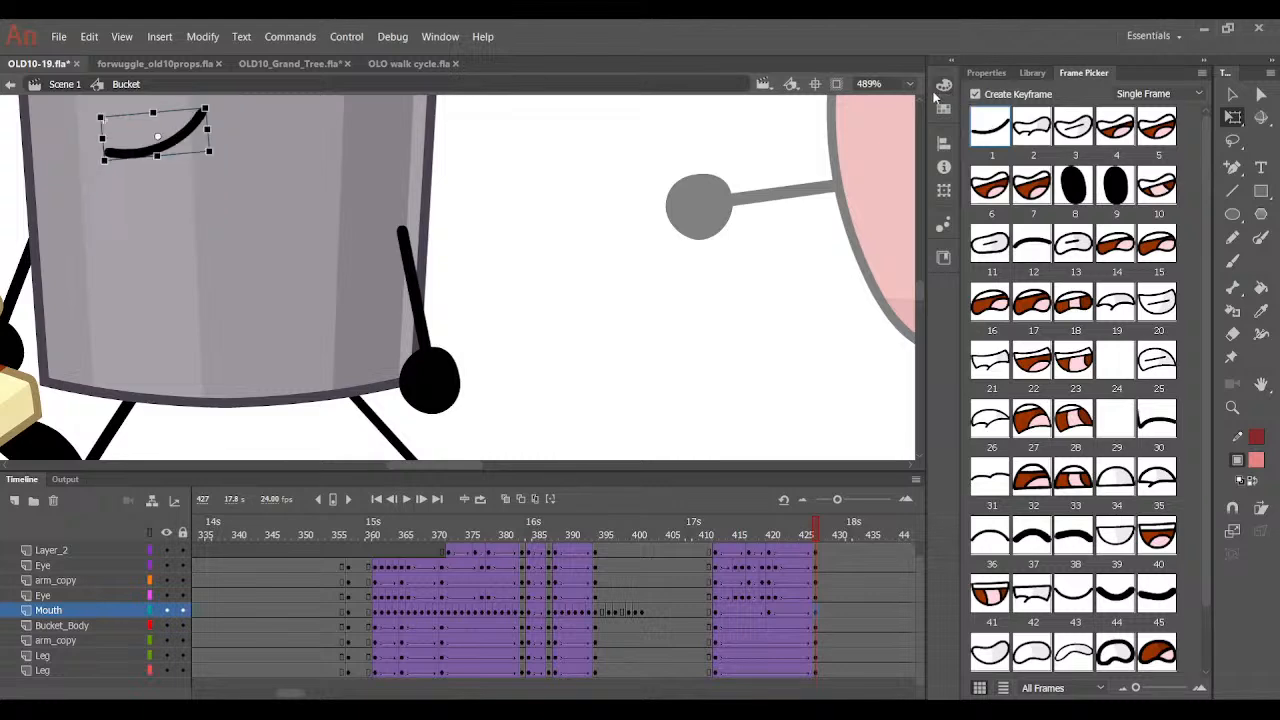
Return to the main scene and scrub Bucket's walk off the stage on Char_2 up to frame 435.
key(ctrl+2)
click(839, 148)
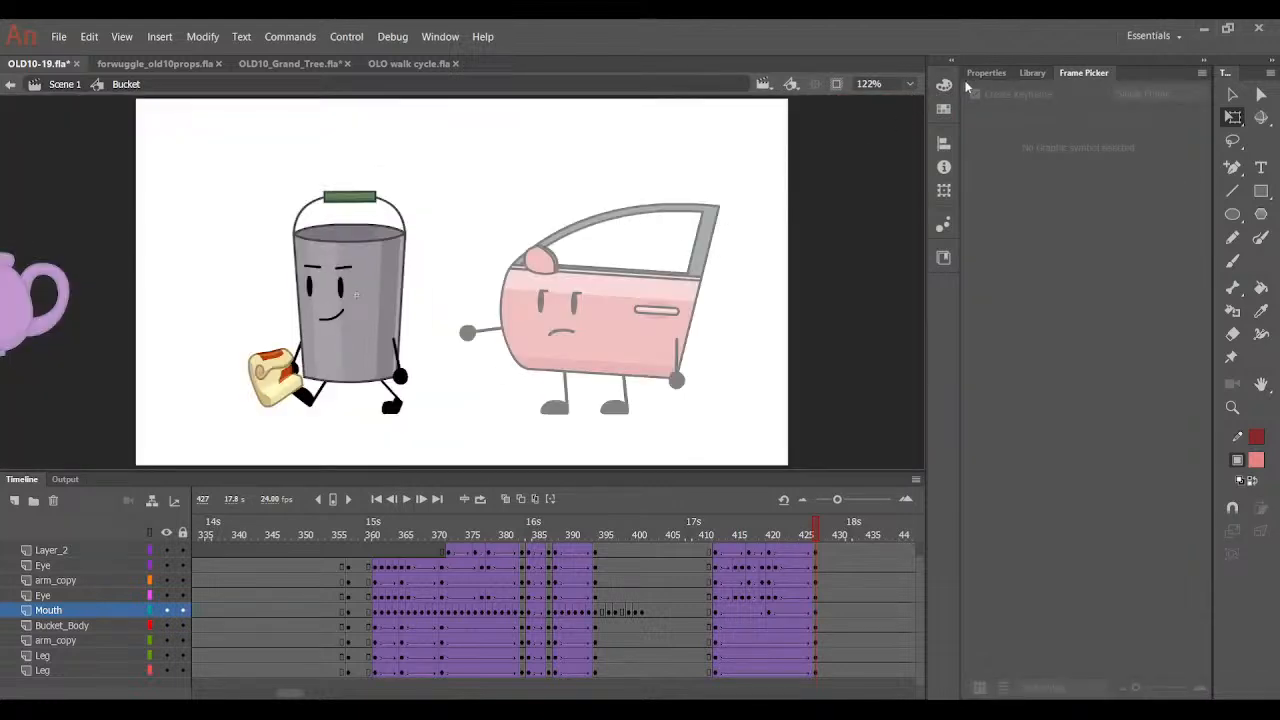
click(981, 73)
double_click(823, 160)
drag(565, 522, 415, 545)
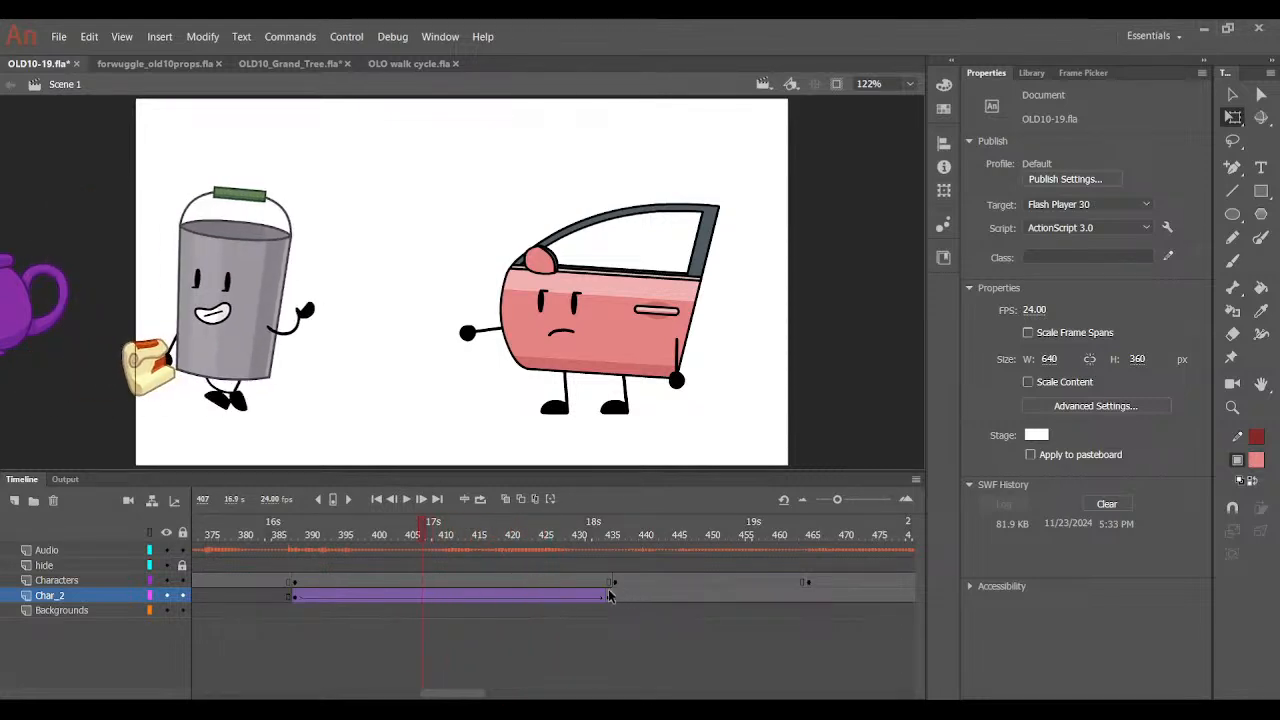
click(608, 597)
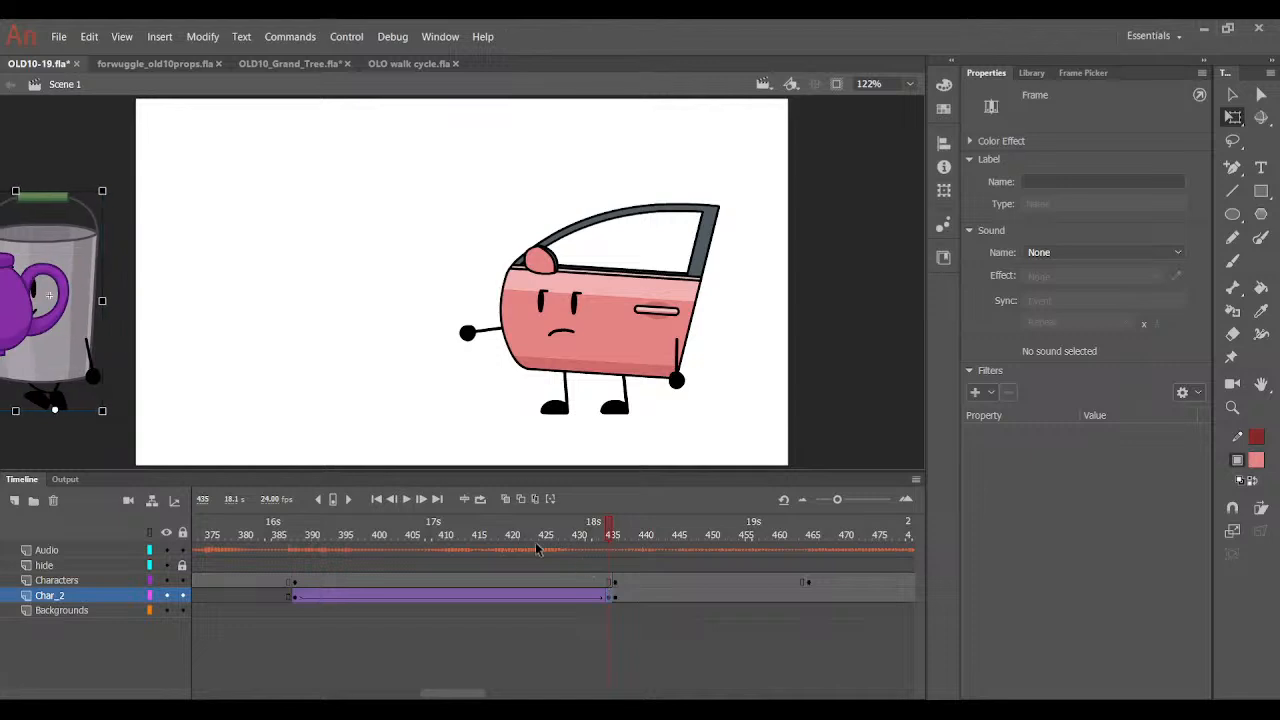
drag(535, 542, 612, 600)
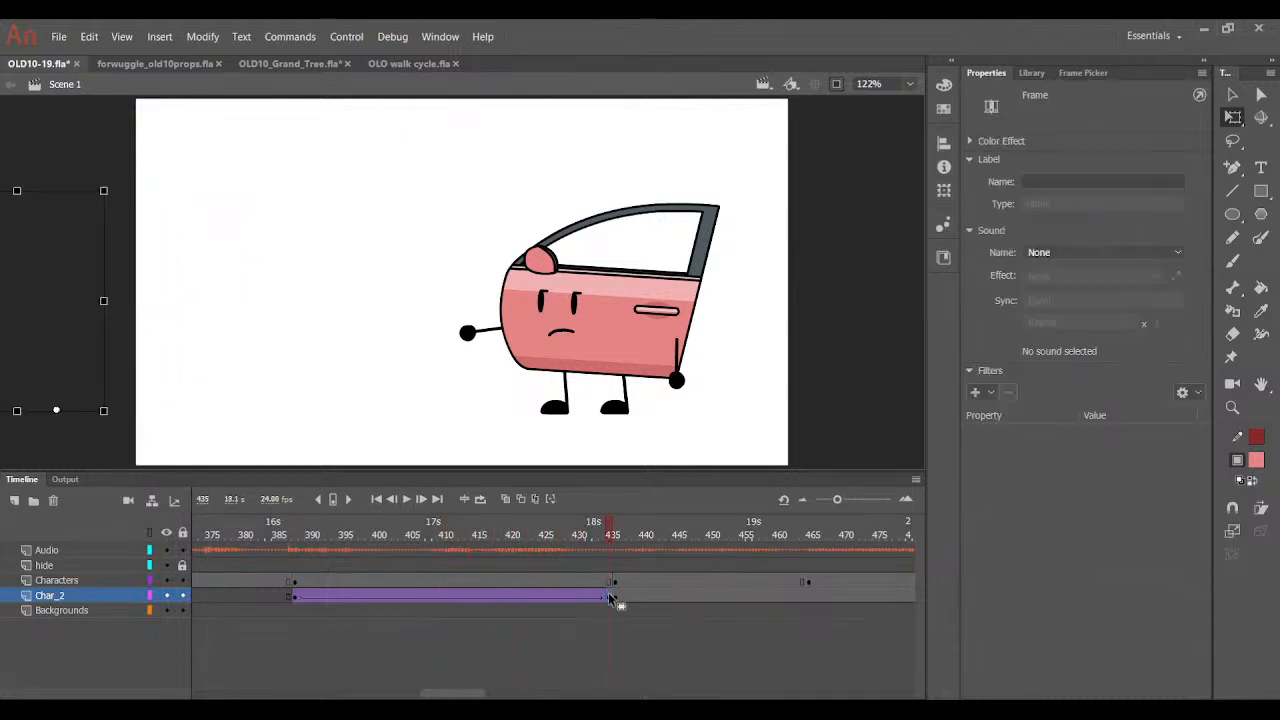
Play back Bucket's walk-off from frame 398 and save the OLD10-19 file.
drag(596, 539, 360, 580)
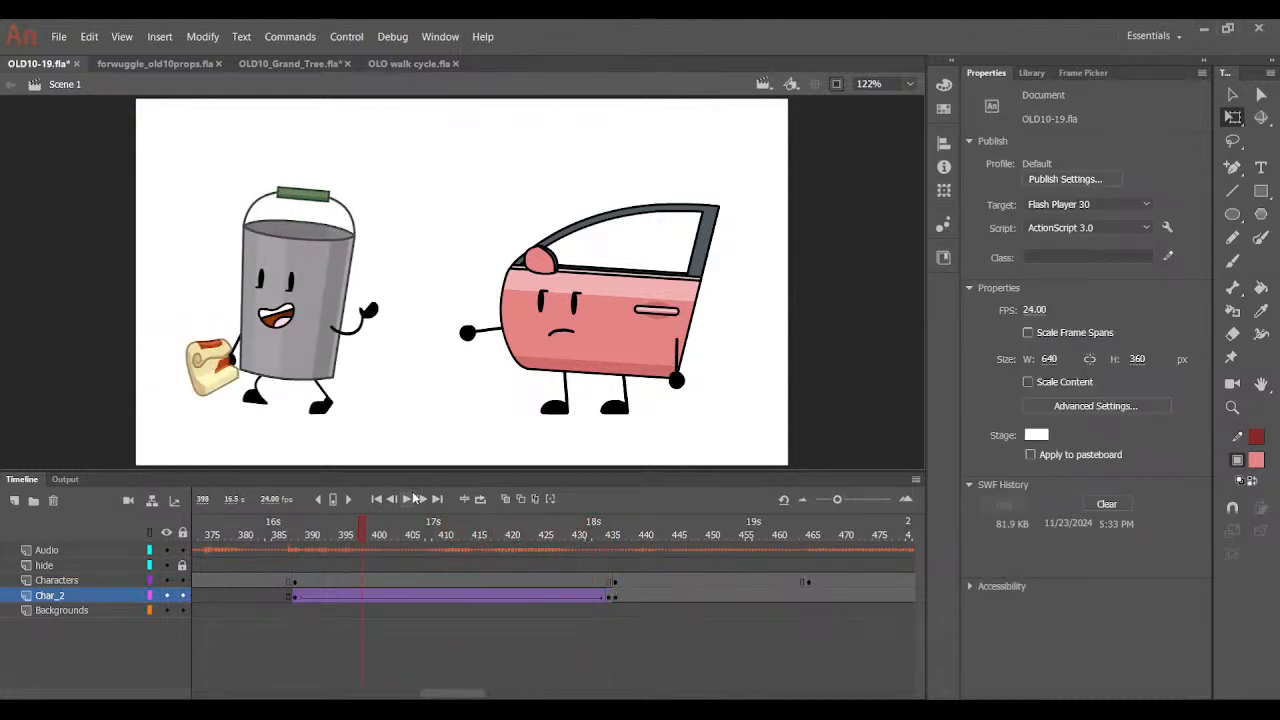
click(407, 499)
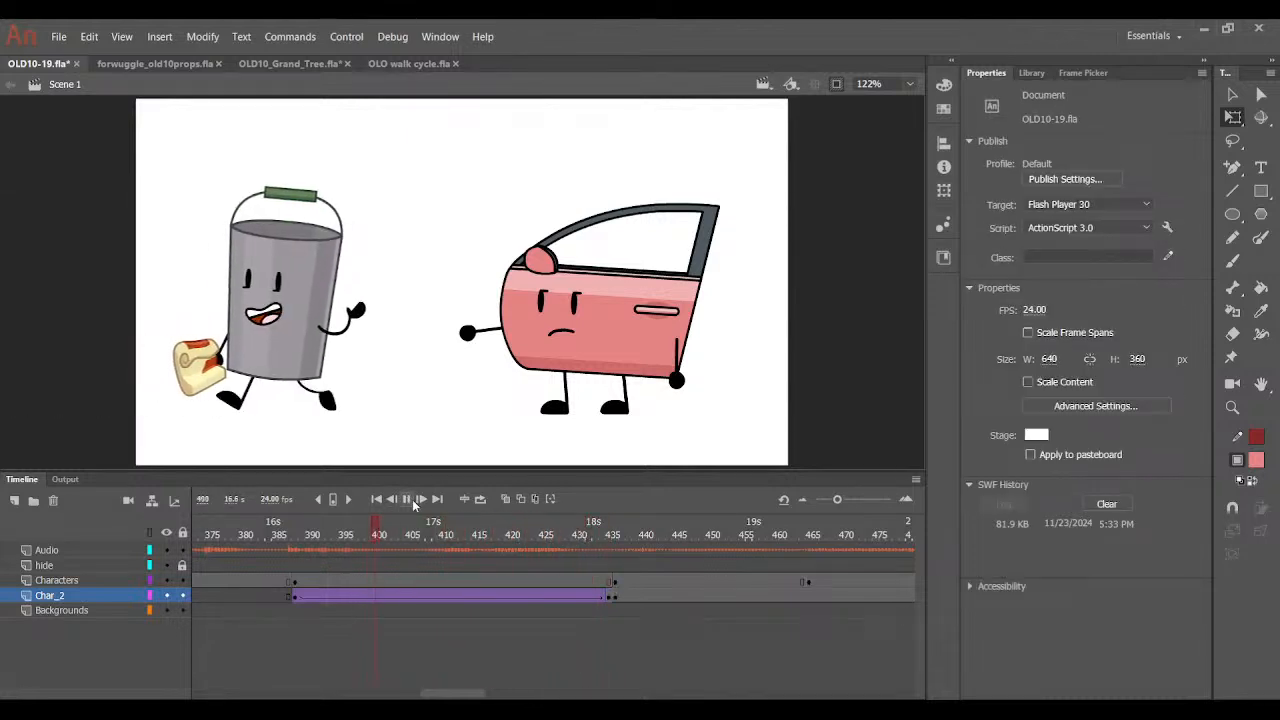
click(450, 537)
drag(450, 537, 641, 485)
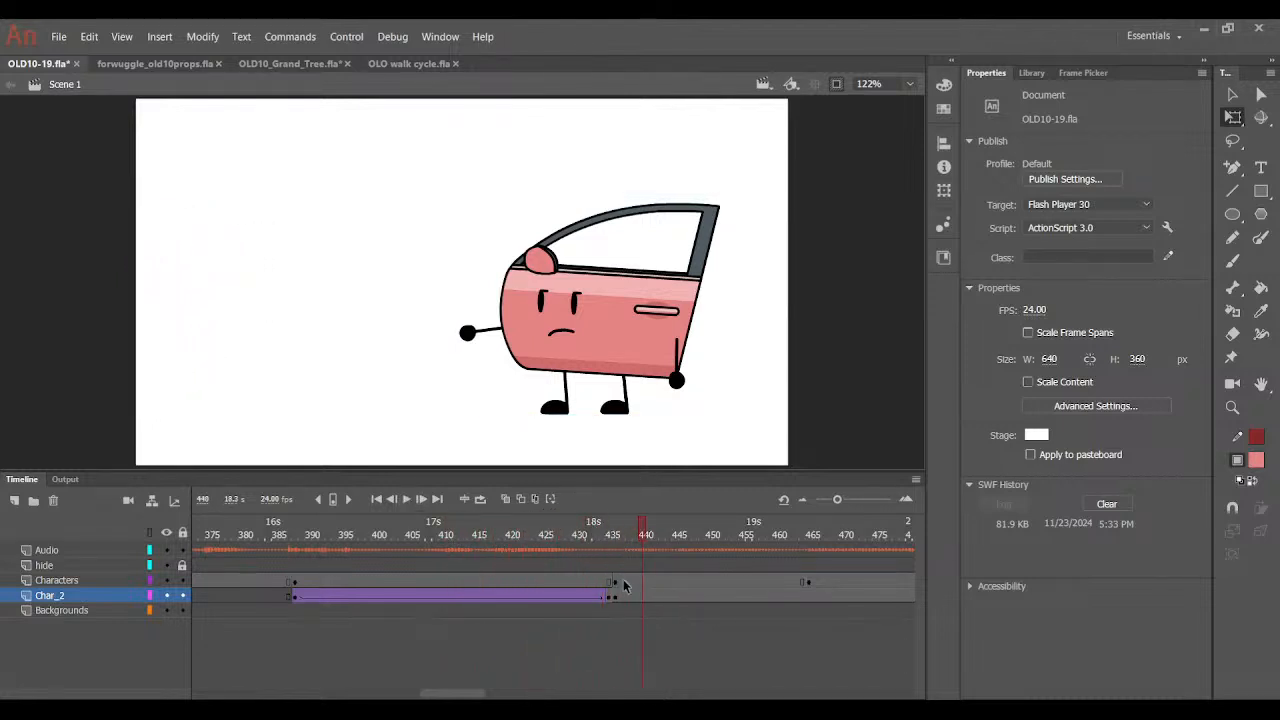
click(608, 545)
key(ctrl+s)
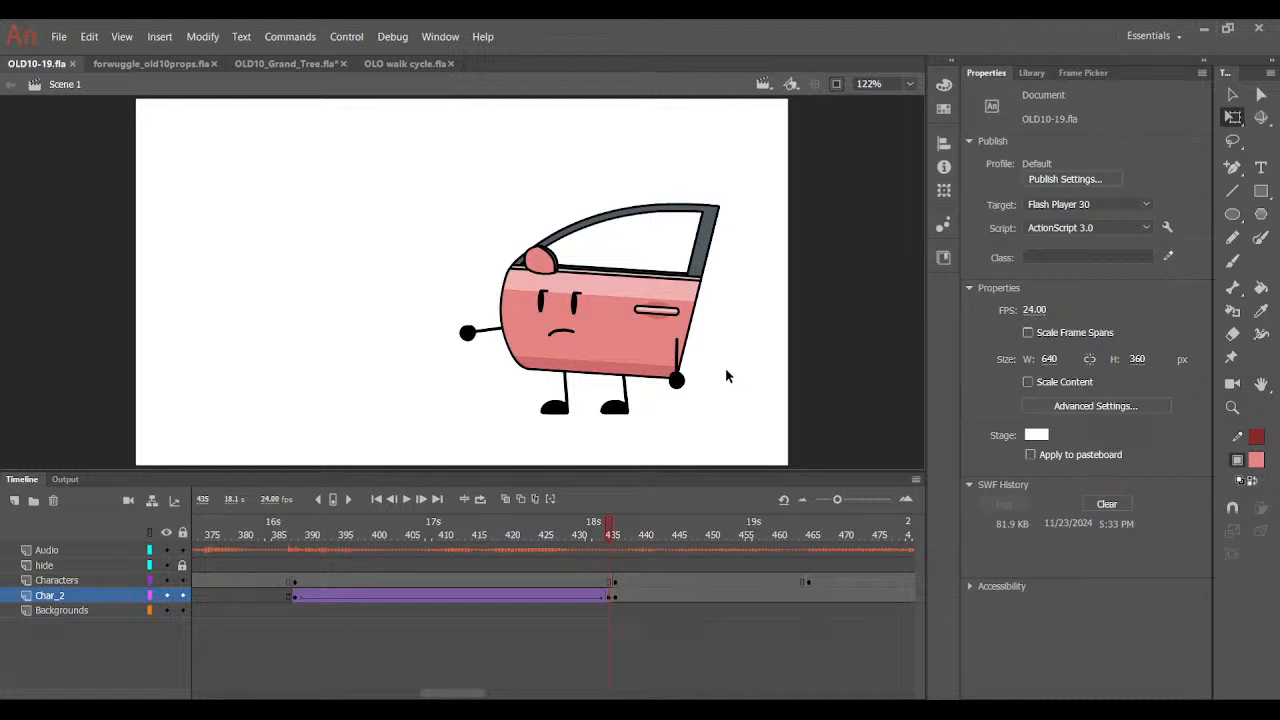
Replay the scene from the start of Bucket's walk-off, and open the Car Door Pose symbol for editing at frame 360.
drag(500, 546, 290, 546)
click(410, 498)
drag(280, 541, 472, 523)
double_click(540, 259)
click(399, 551)
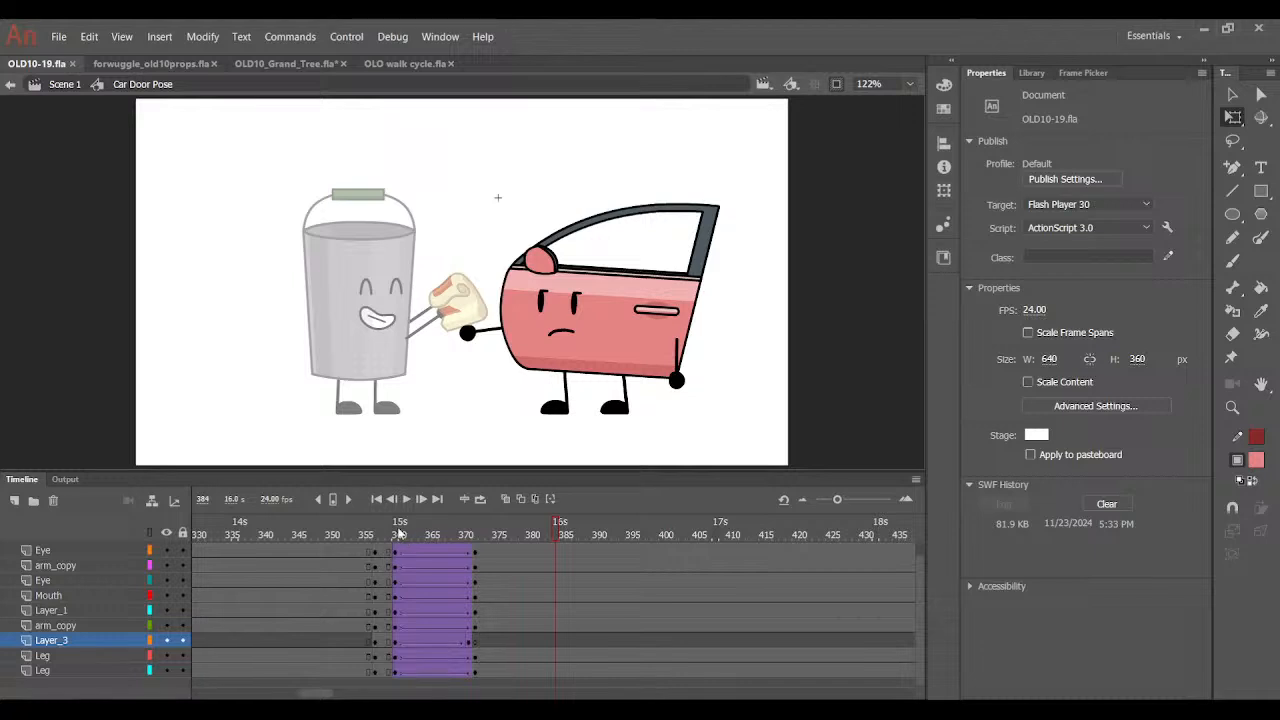
Rotate Car Door's body, face, arms and held item slightly counter-clockwise at frame 360, leaving out the legs.
drag(457, 185, 723, 406)
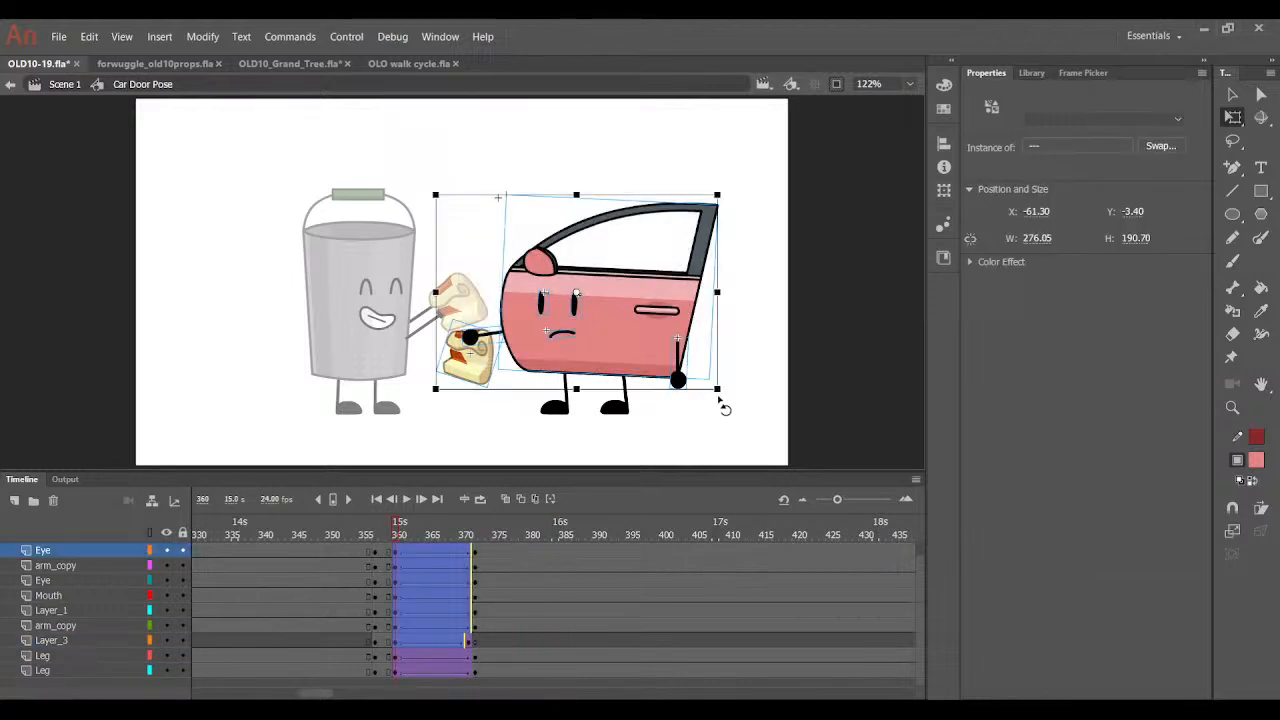
key(ctrl+=)
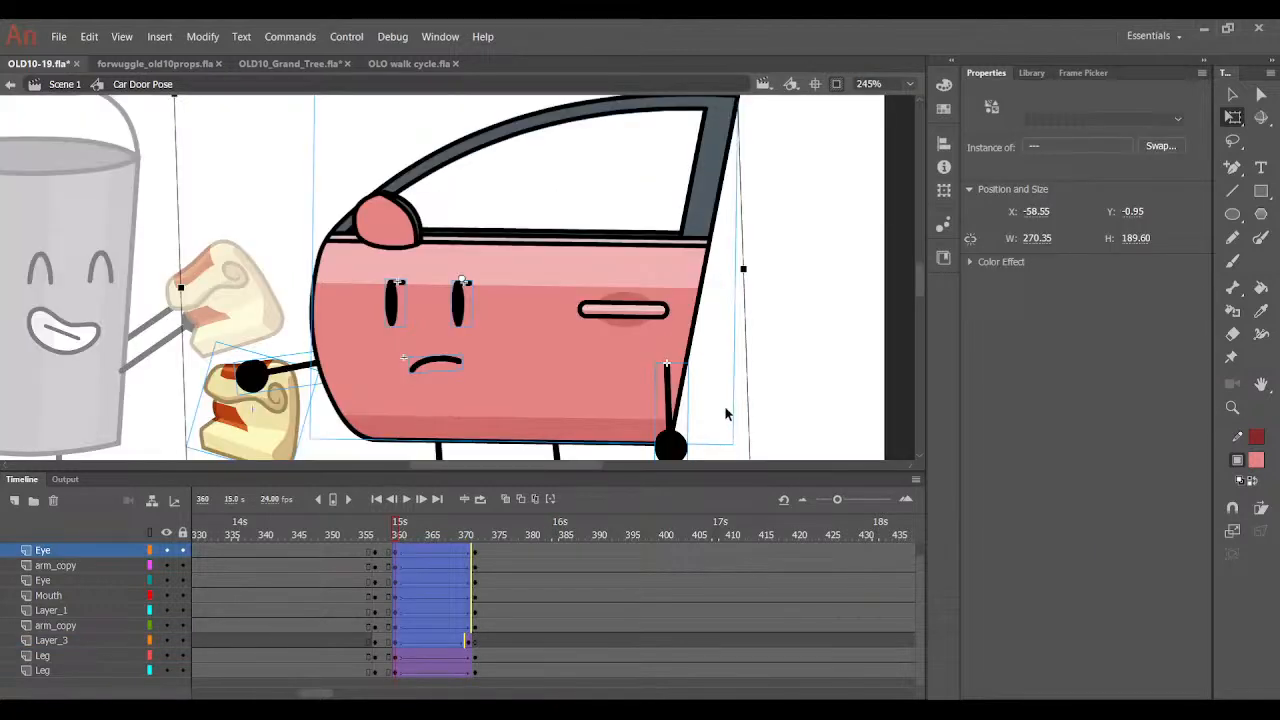
drag(400, 524, 397, 565)
scroll(431, 318, down, 3)
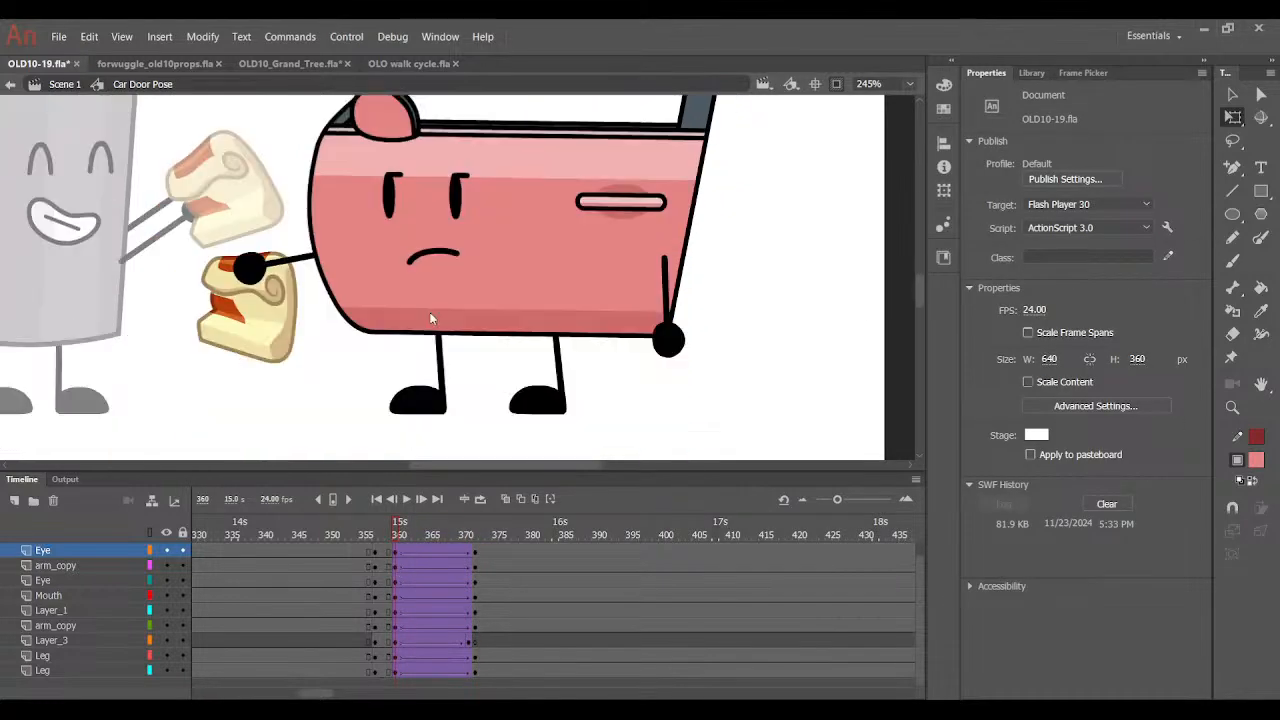
Skew the tops of both Car Door legs slightly at frame 360 to follow the body, and scrub to frame 373.
click(440, 346)
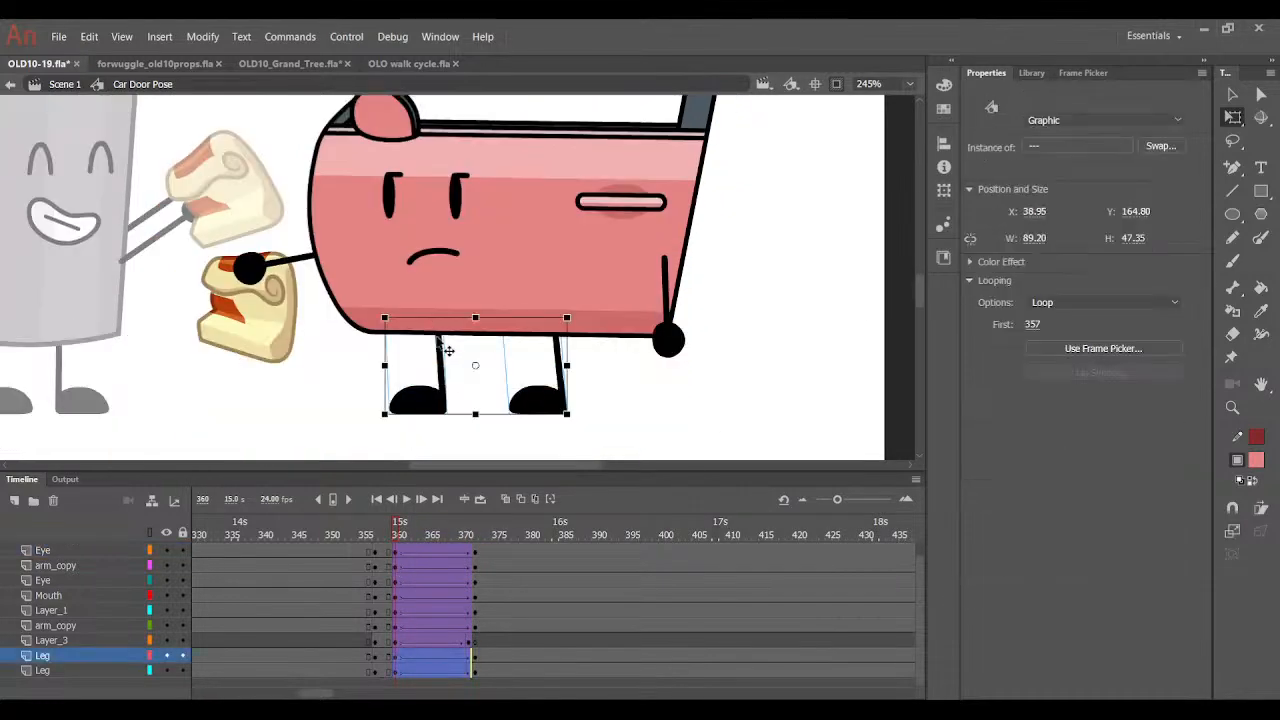
click(407, 498)
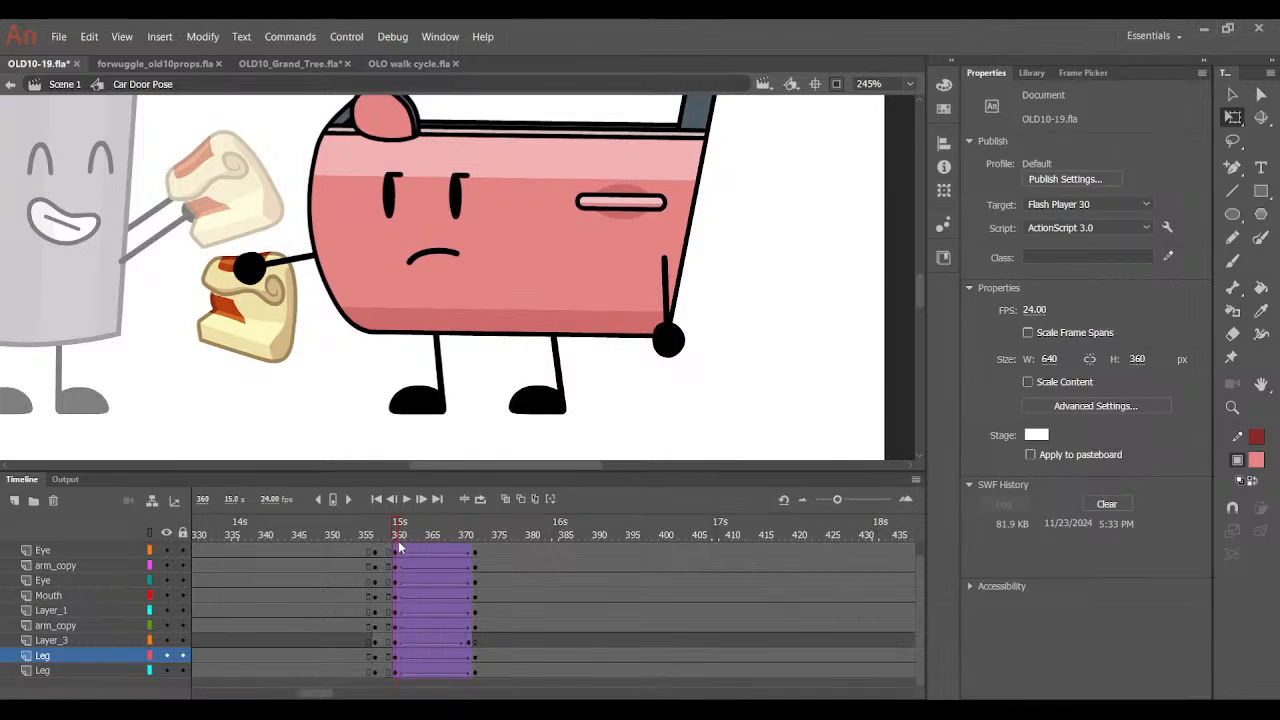
click(449, 378)
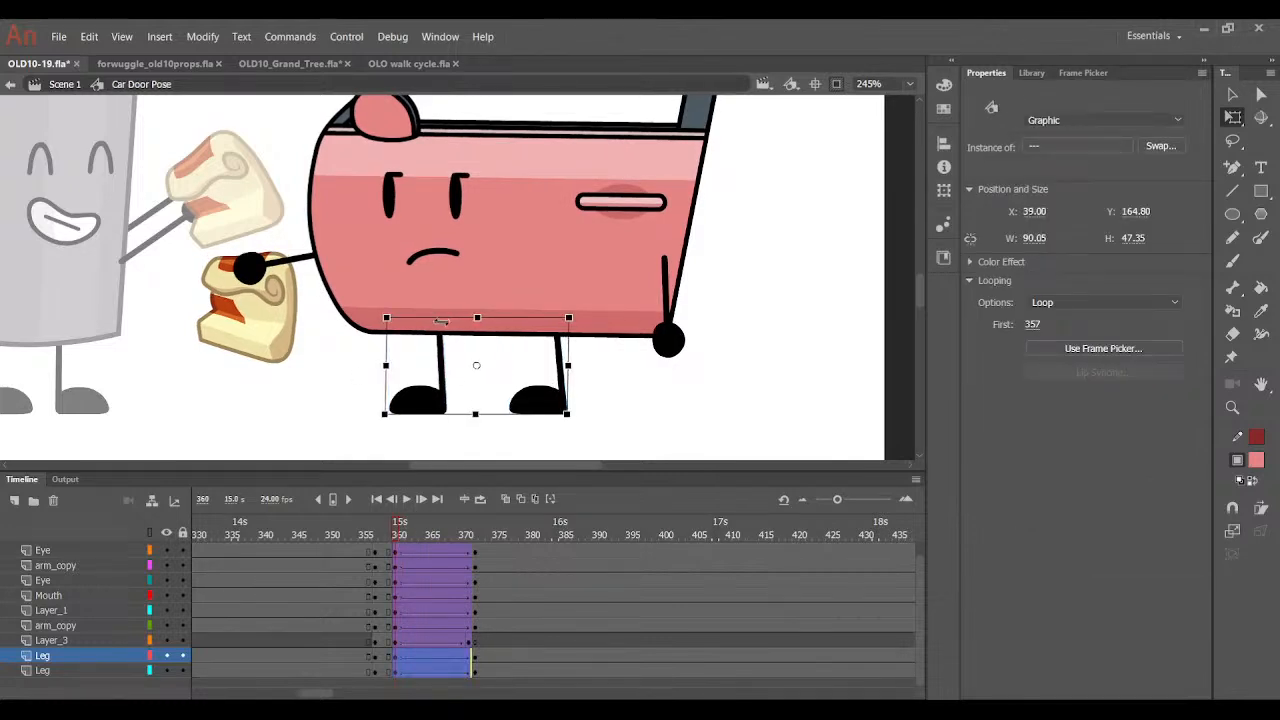
drag(441, 322, 444, 322)
drag(407, 533, 482, 536)
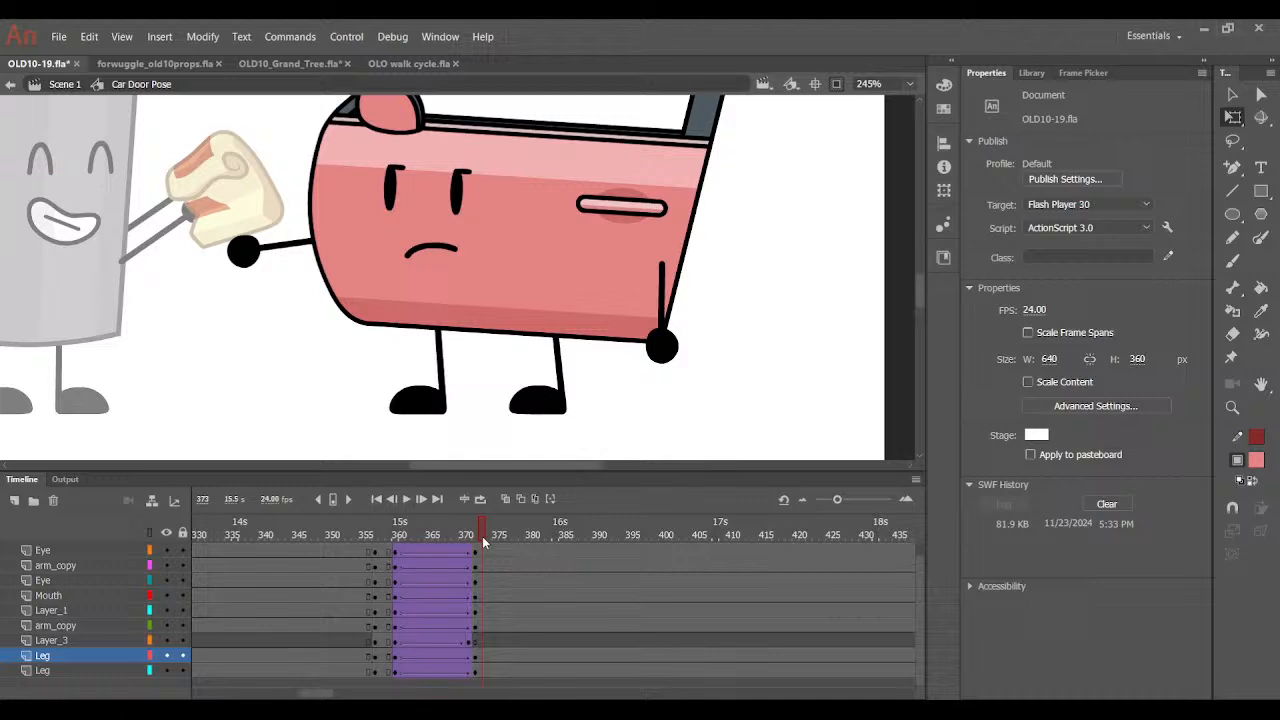
Select Car Door's eyes and mouth at frame 372 and scrub back to frame 359 to check the motion.
scroll(470, 333, up, 3)
click(393, 298)
shift+click(455, 318)
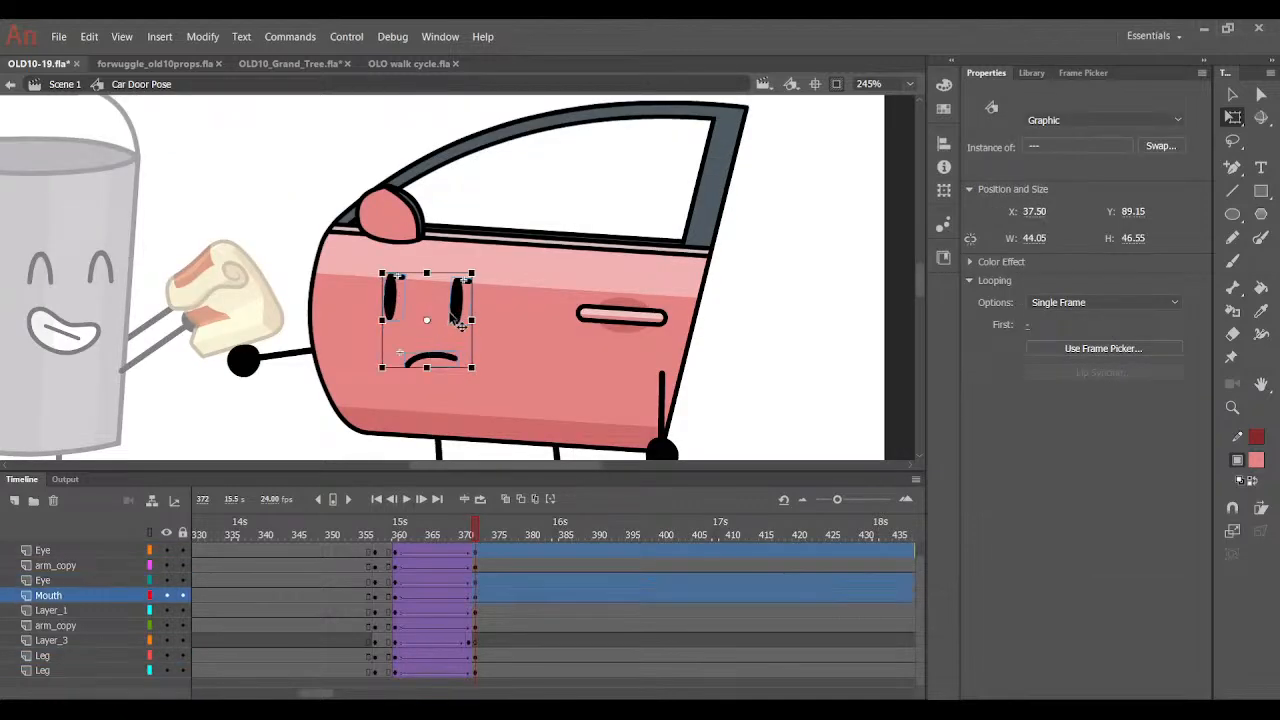
click(455, 537)
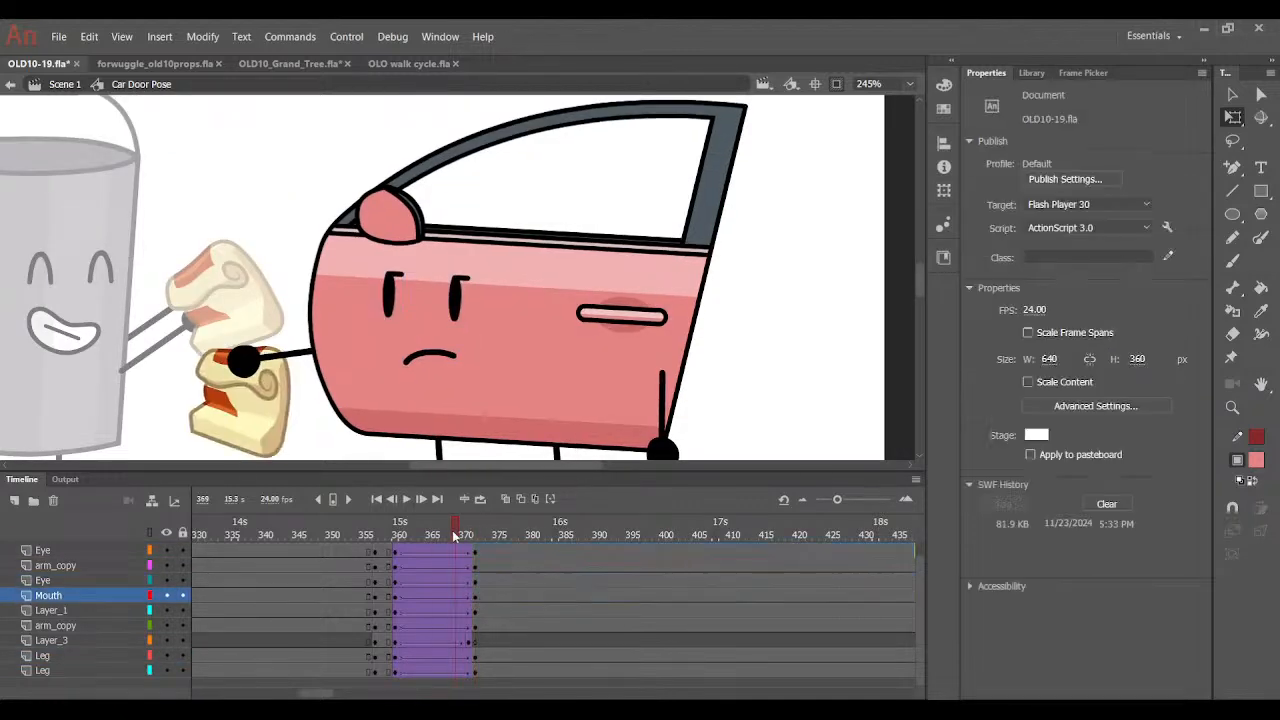
drag(455, 537, 388, 540)
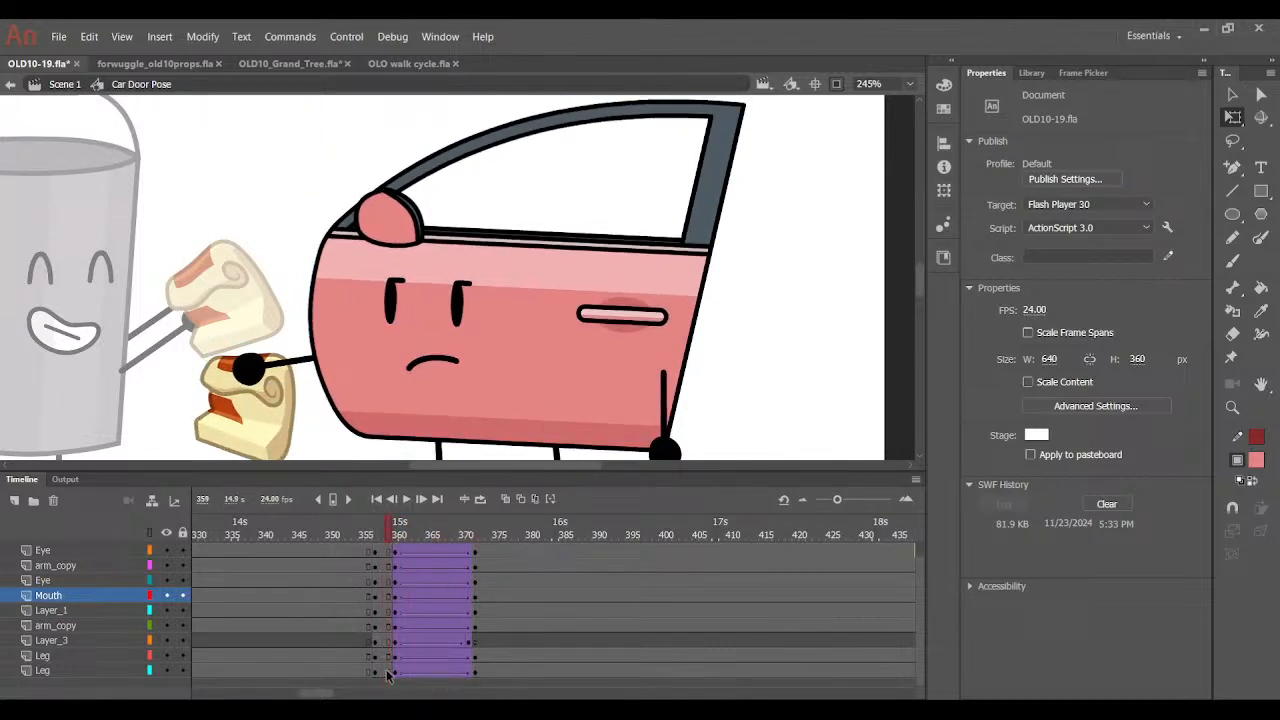
Try to smooth Car Door's lean by adding keyframes at frame 358 and classic tweens from frame 357 to 360 on all part layers.
drag(395, 674, 398, 567)
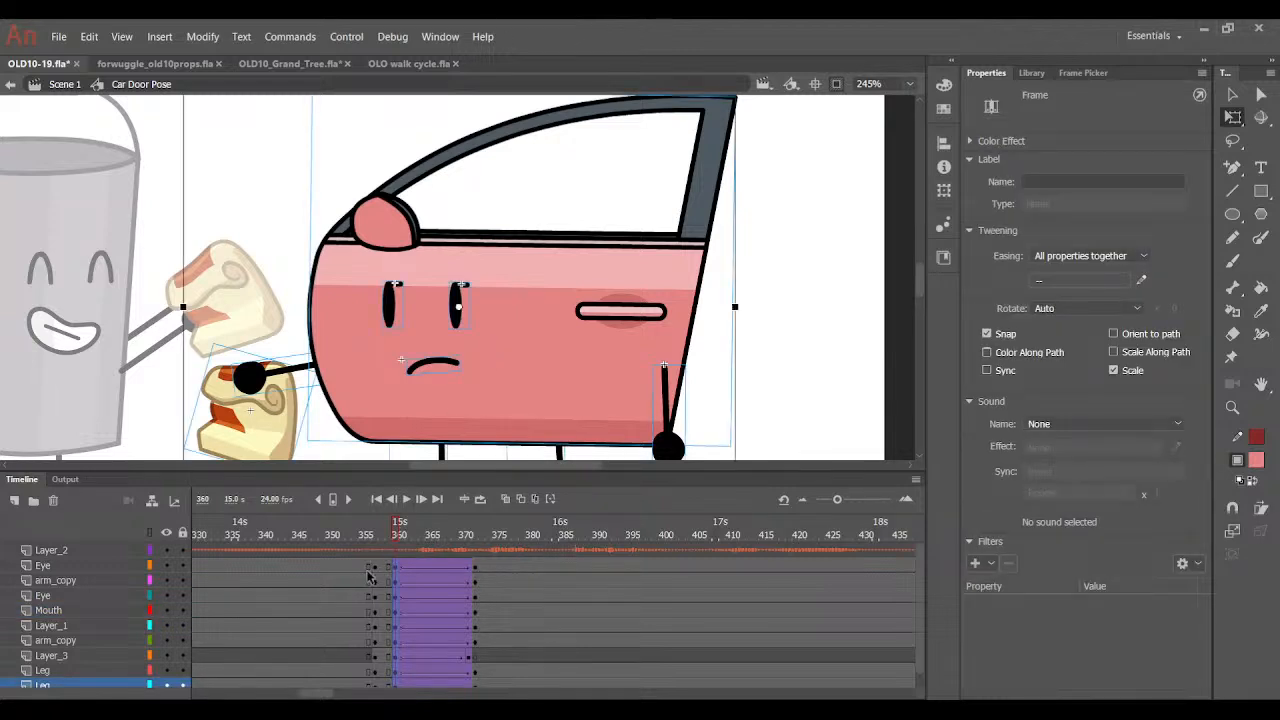
drag(380, 568, 374, 680)
key(F6)
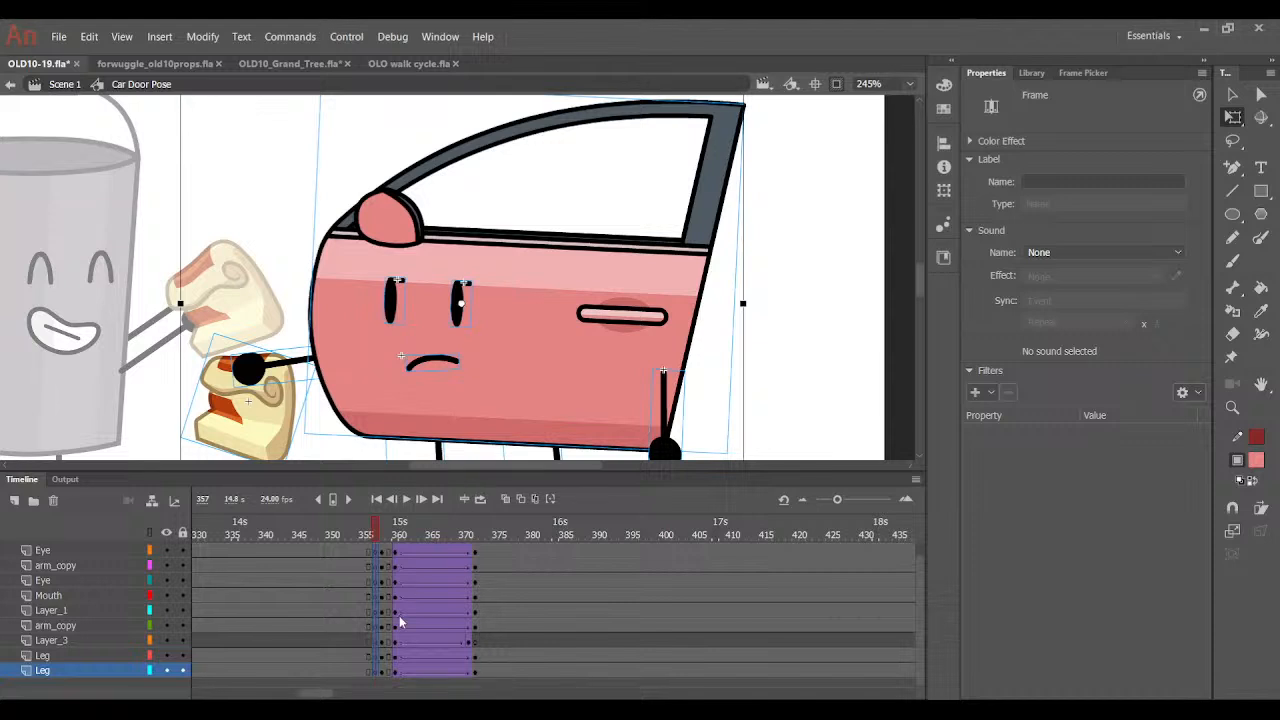
drag(397, 612, 393, 665)
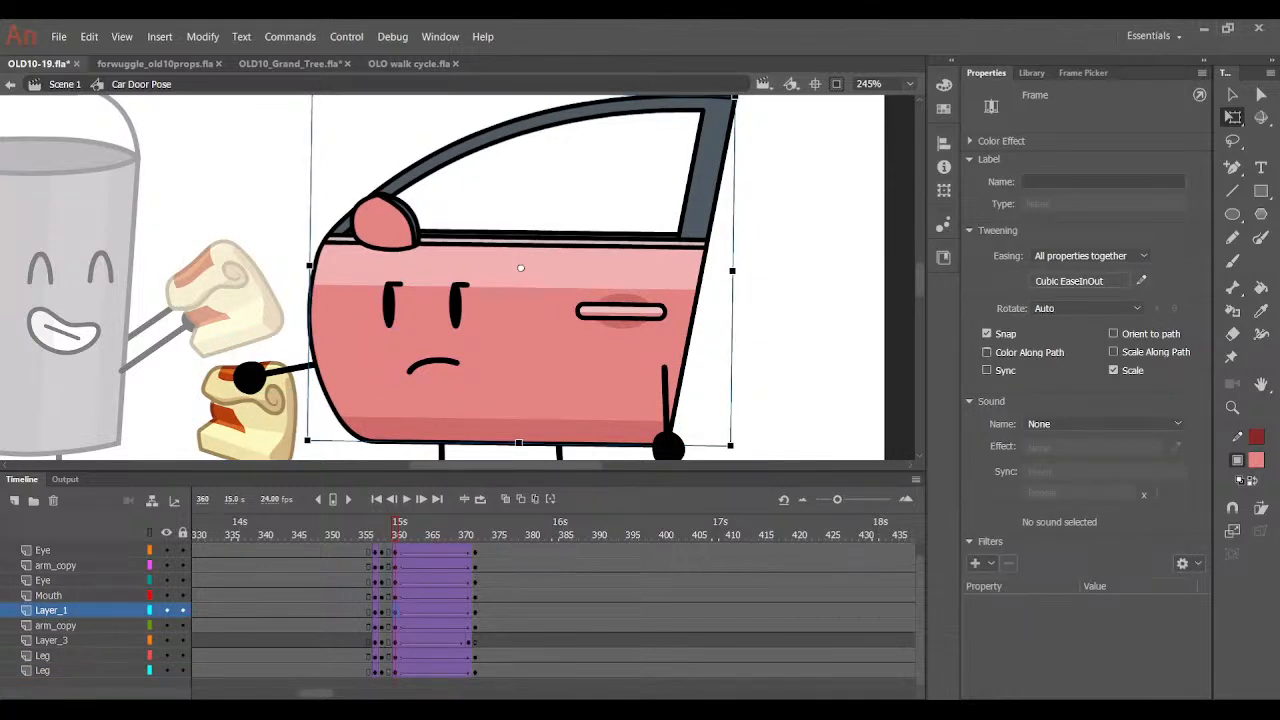
shift+click(381, 672)
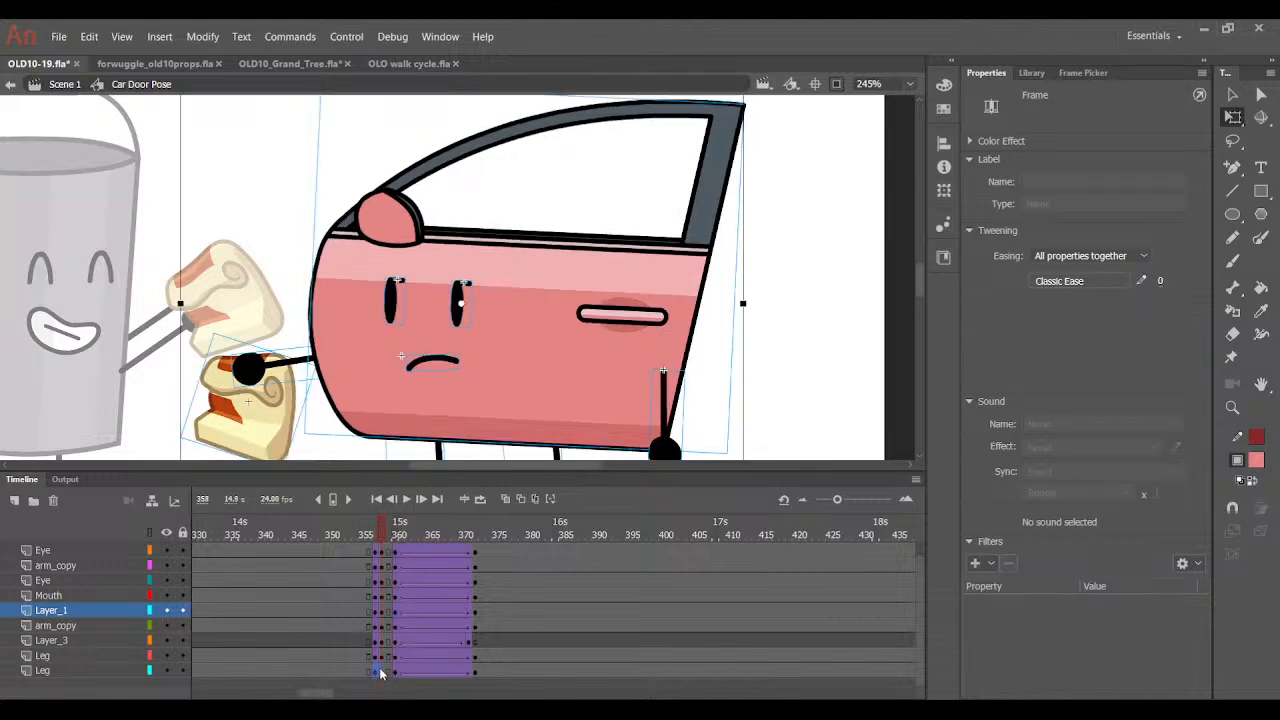
click(381, 672)
click(395, 642)
drag(382, 675, 383, 566)
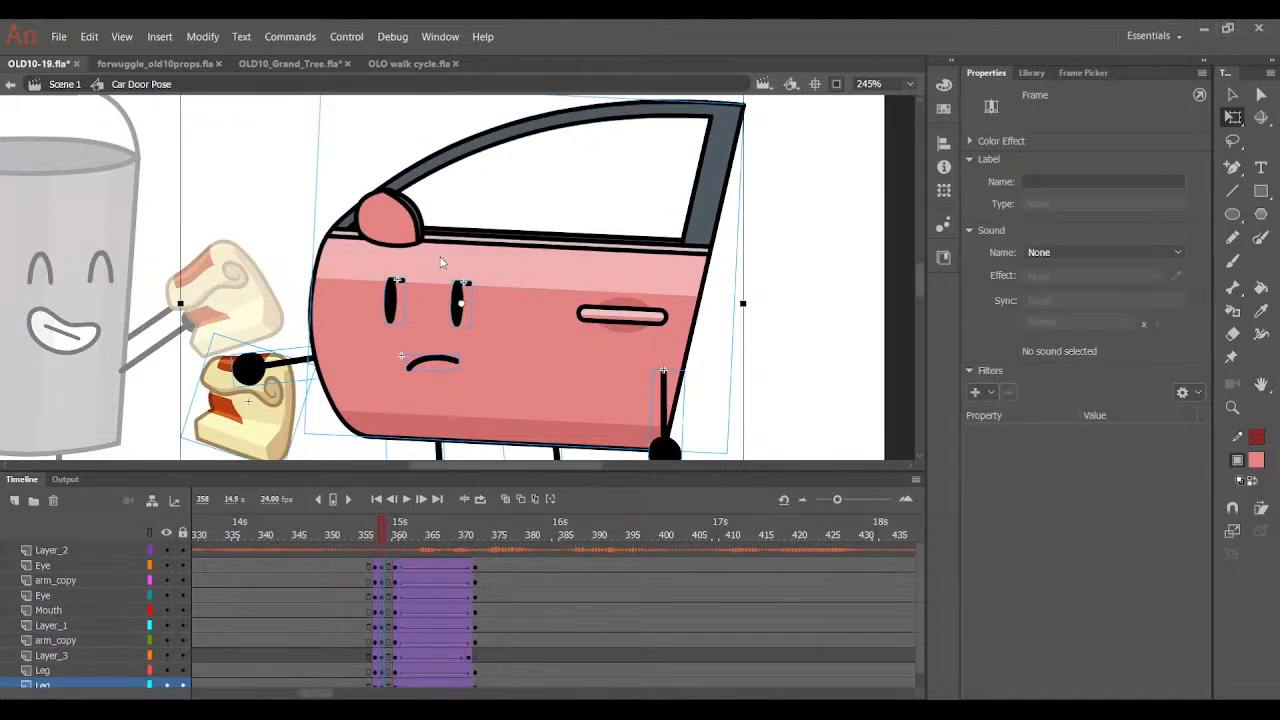
click(380, 567)
shift+click(375, 686)
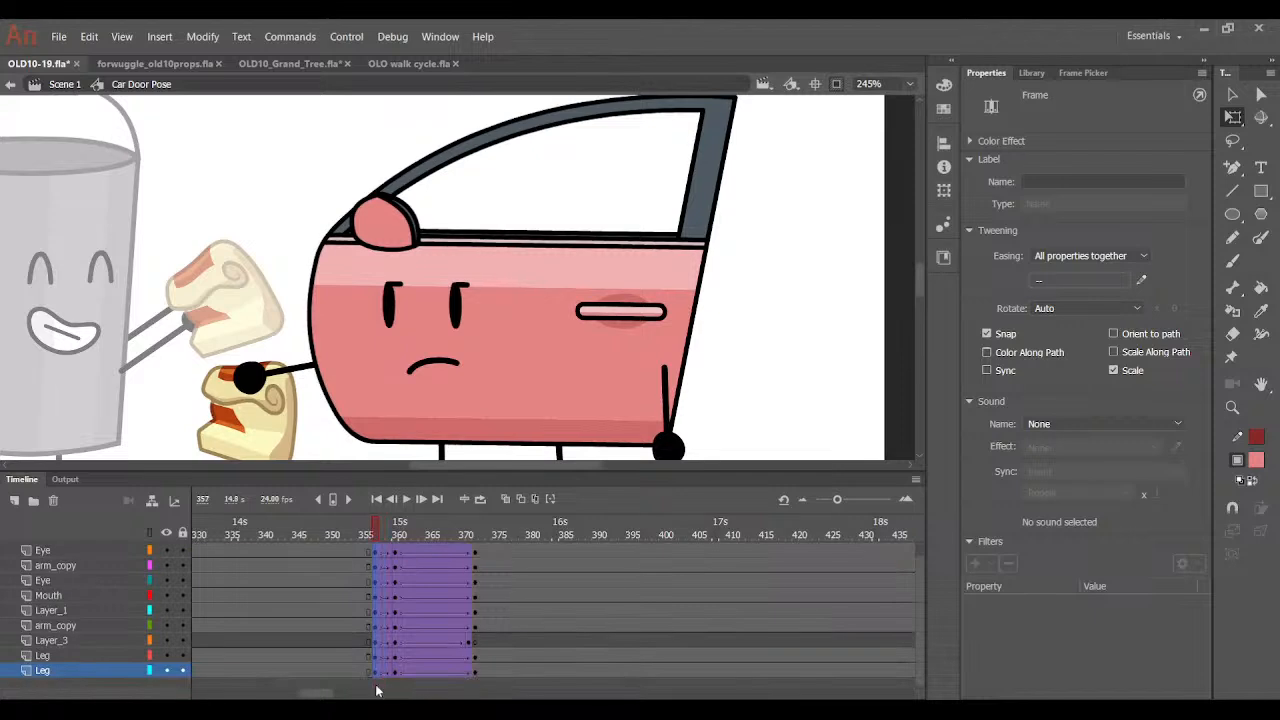
key(Return)
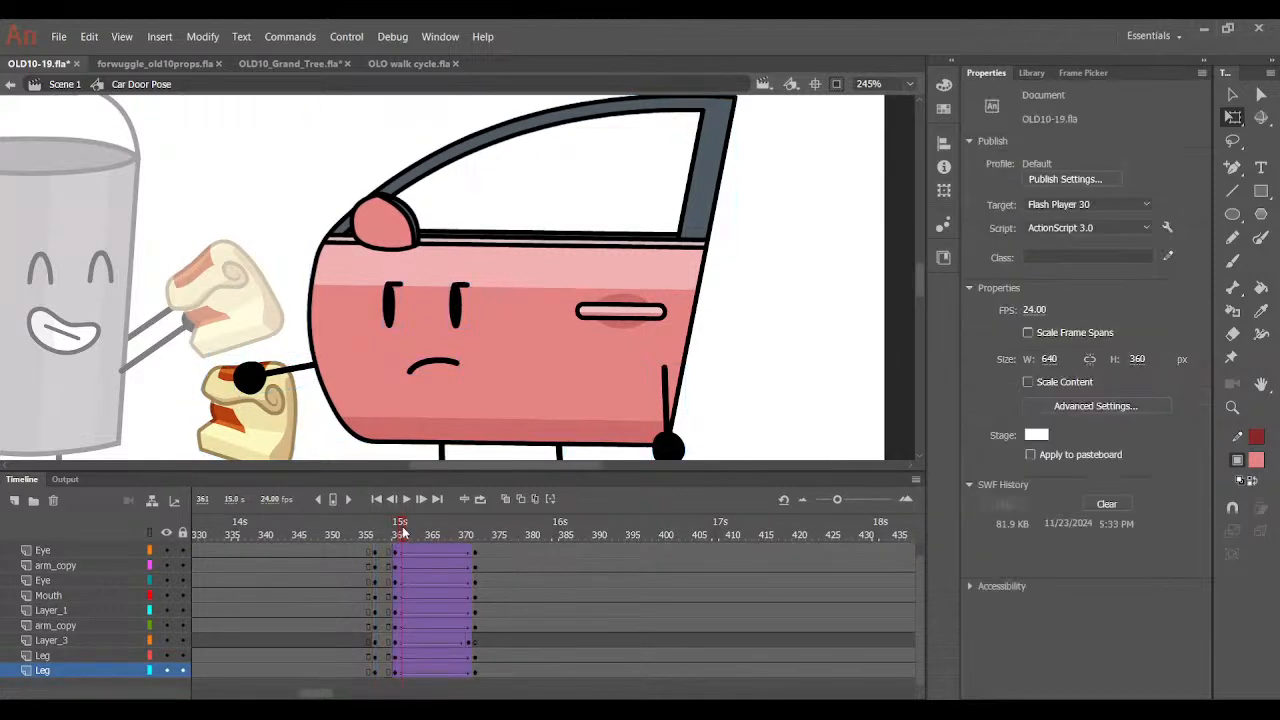
Reopen the Car Door Pose symbol from the main scene and insert keyframes on all part layers at frames 384 and 400.
double_click(754, 372)
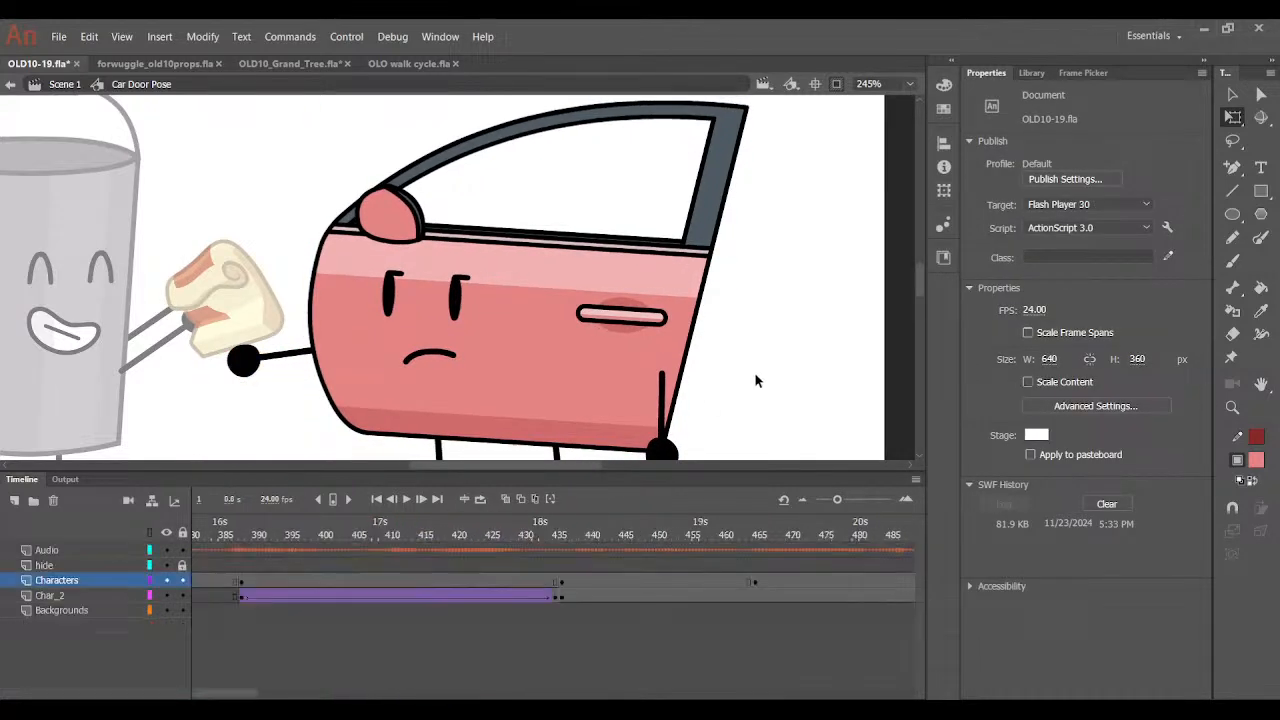
drag(560, 525, 600, 580)
double_click(533, 318)
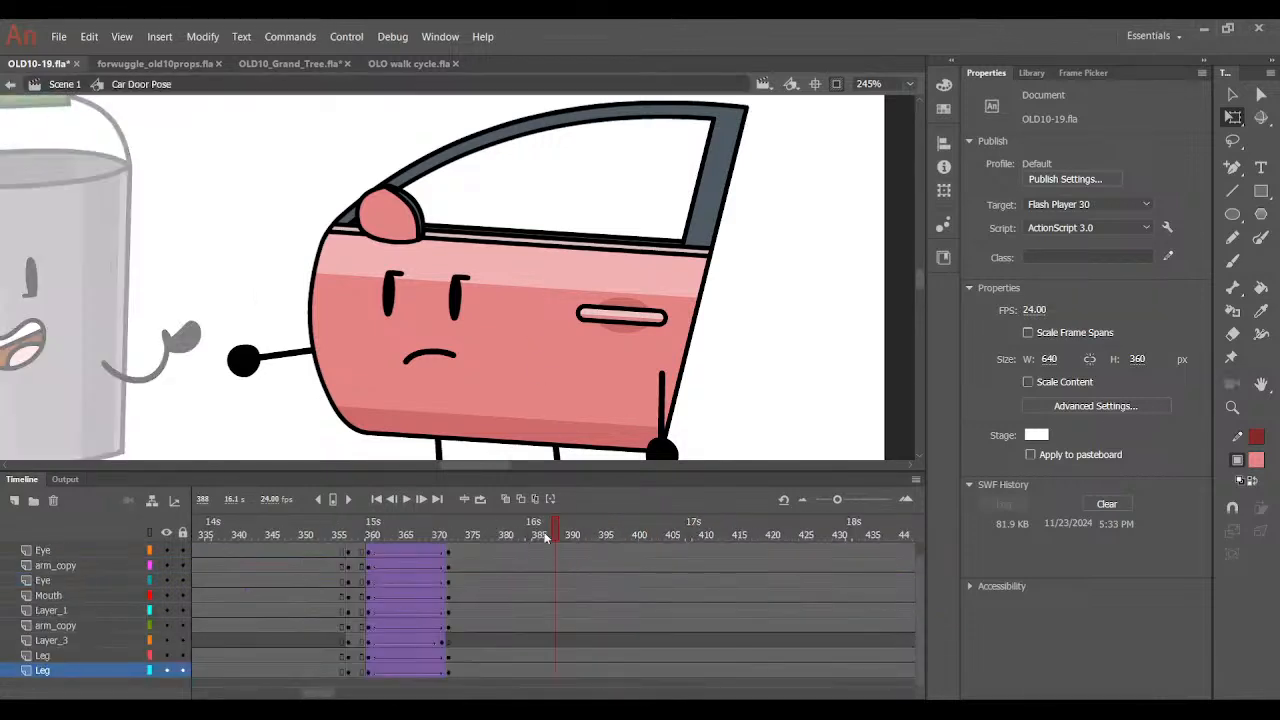
drag(530, 549, 532, 672)
key(F6)
drag(532, 530, 637, 692)
scroll(625, 572, up, 1)
key(F6)
click(805, 402)
Skew the tops of both Car Door legs slightly right at frame 400, and rotate the body, face and arms slightly counter-clockwise.
scroll(582, 328, down, 3)
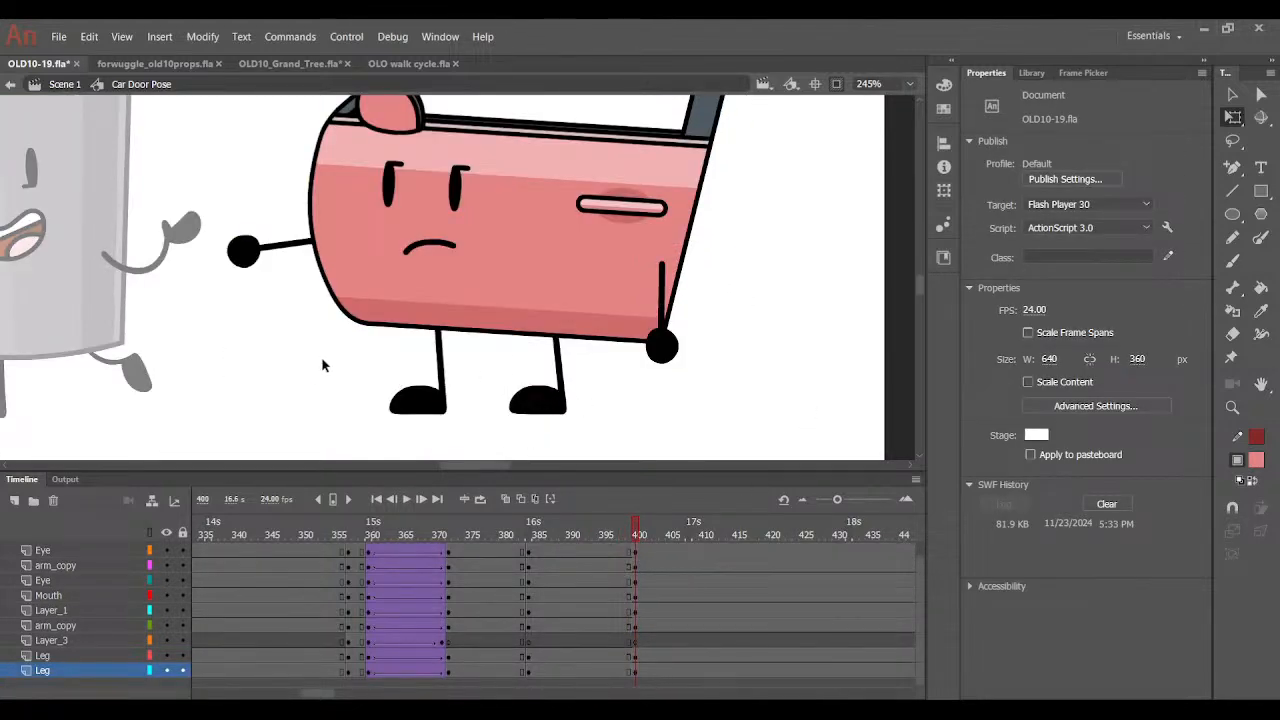
drag(322, 360, 595, 387)
drag(408, 325, 415, 327)
drag(195, 286, 912, 96)
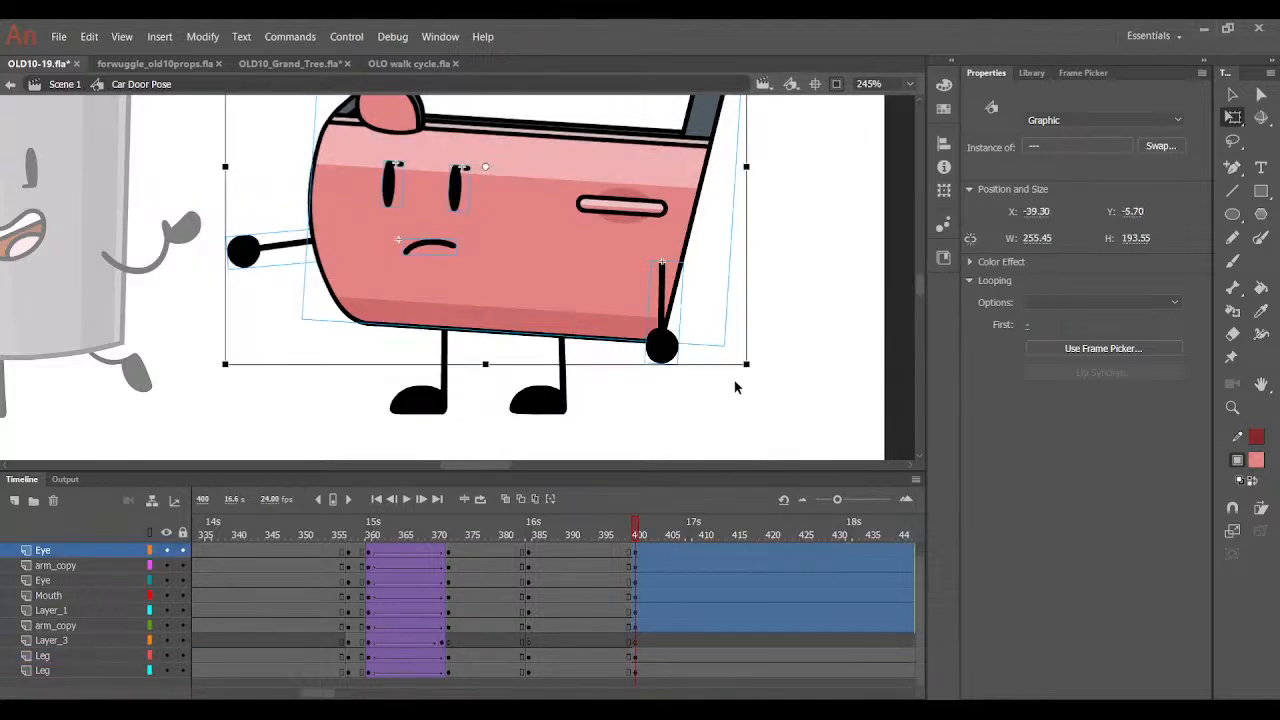
drag(746, 380, 750, 372)
drag(541, 278, 548, 274)
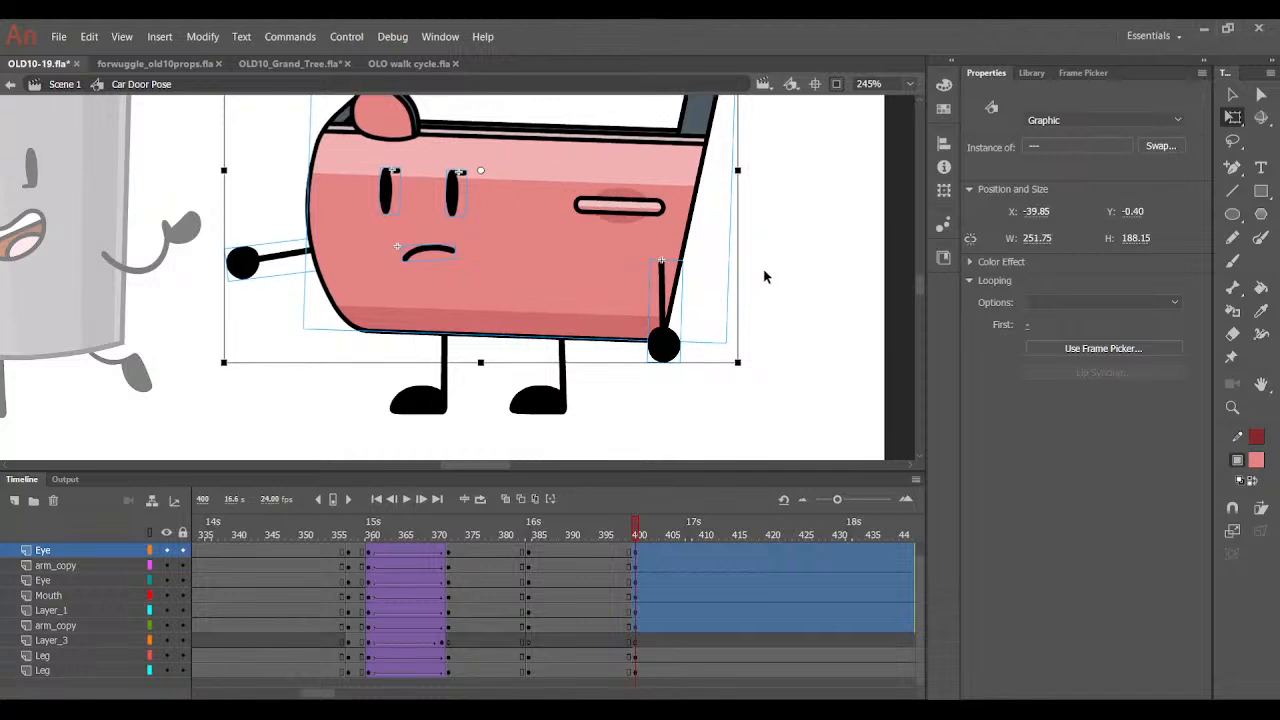
Rotate Car Door's extended arm down to hang beside the body at frame 400, and classic-tween all part layers from frame 384 to 400.
click(243, 265)
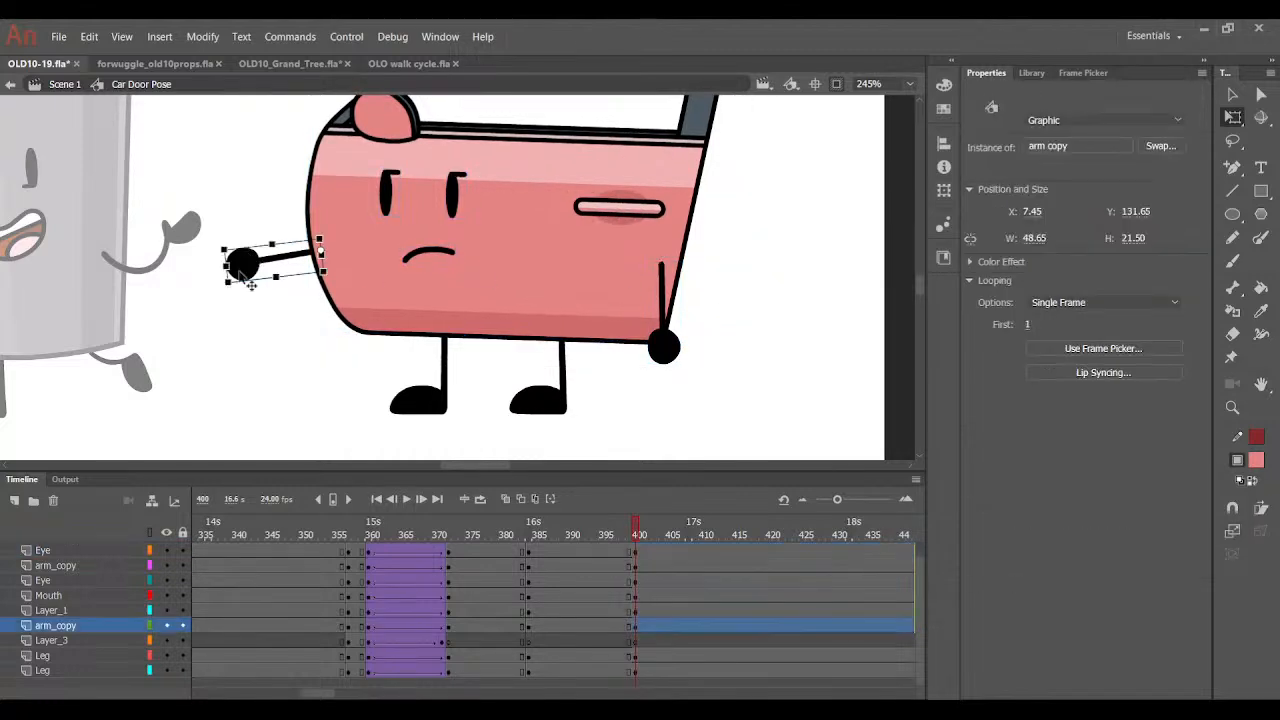
drag(238, 299, 337, 365)
drag(633, 528, 609, 677)
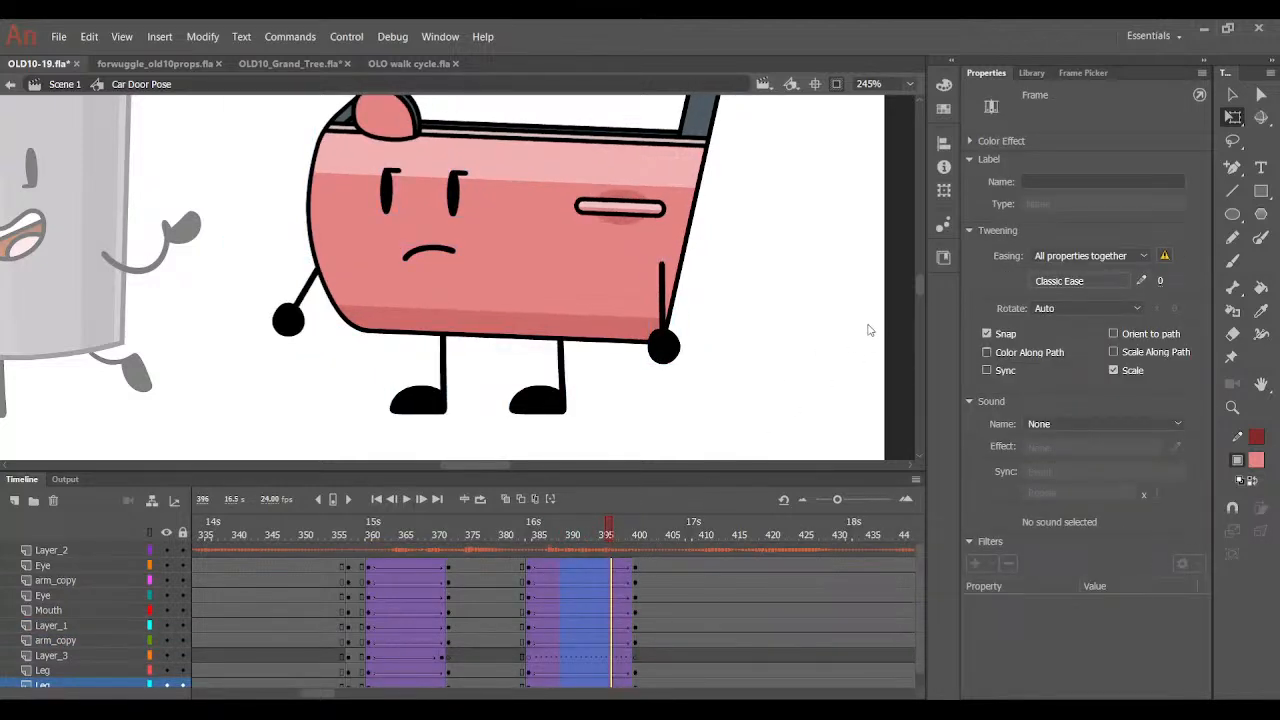
drag(526, 548, 631, 542)
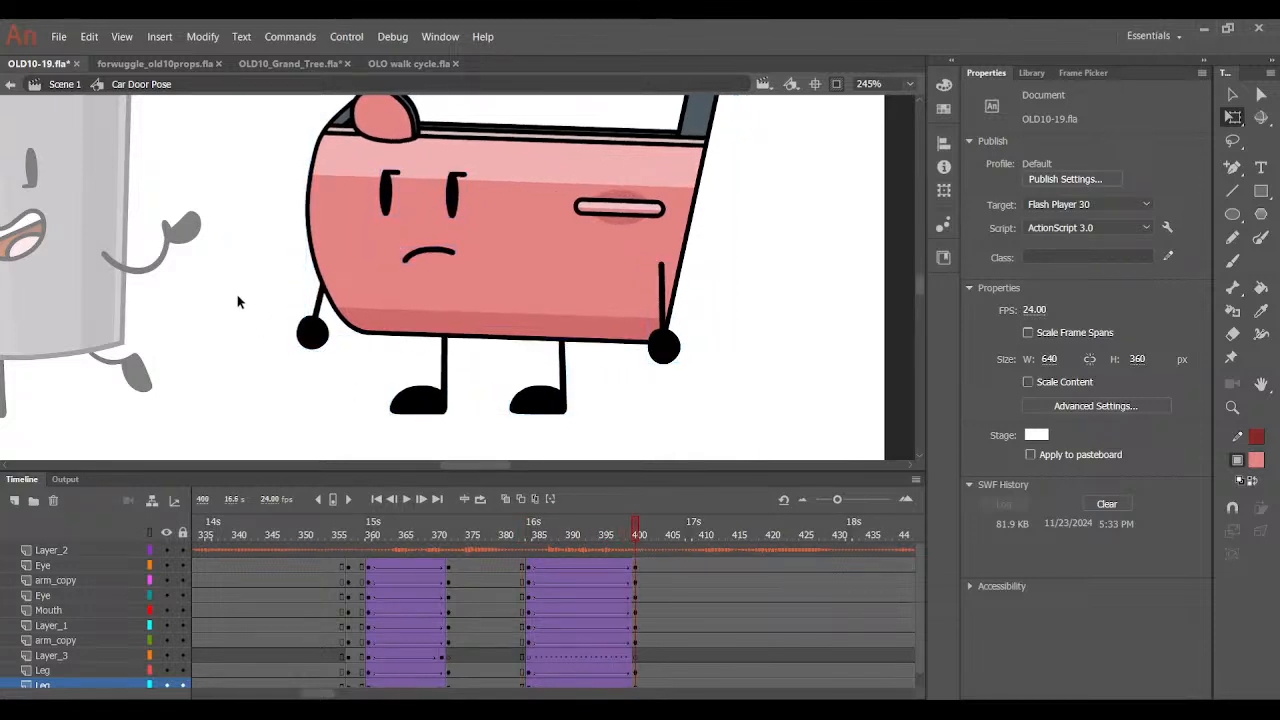
Nudge Car Door's body, face and arms slightly right at frame 400.
drag(238, 302, 803, 66)
key(Right)
key(Right)
click(806, 393)
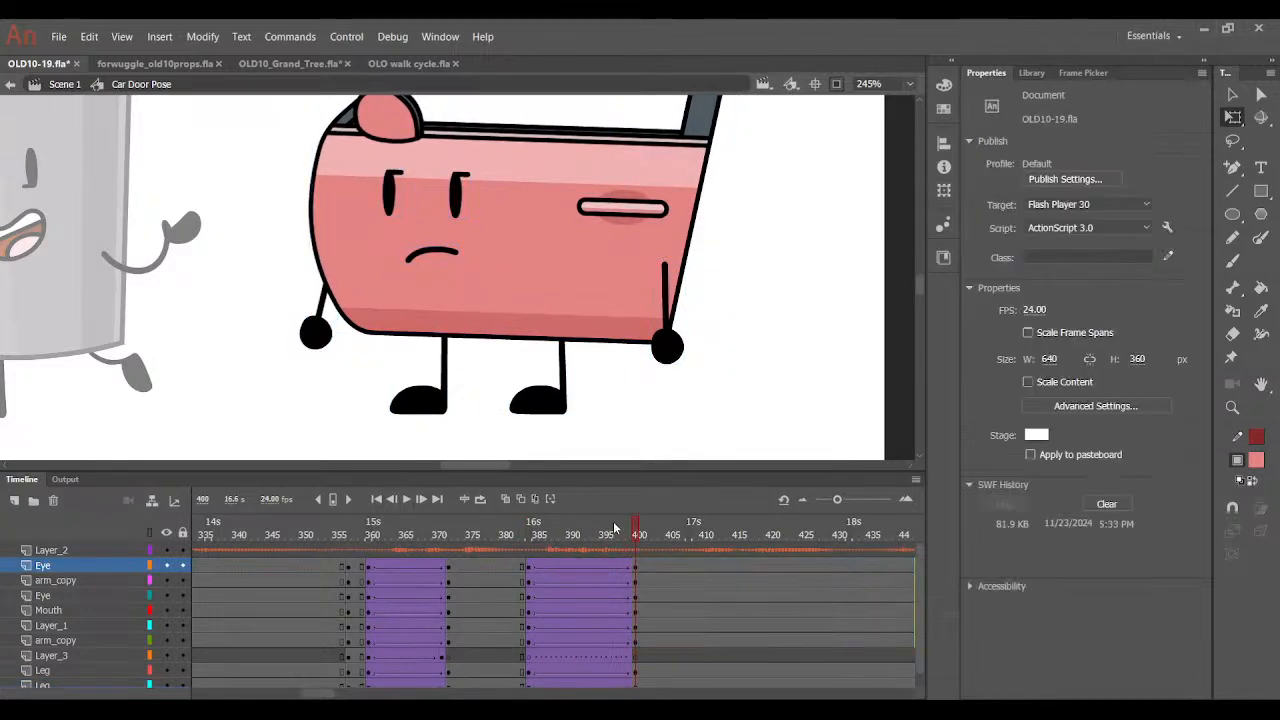
Skew the tops of both legs slightly back at frame 400, and shift the body, face and arms a touch further right.
drag(614, 527, 635, 561)
drag(350, 352, 600, 396)
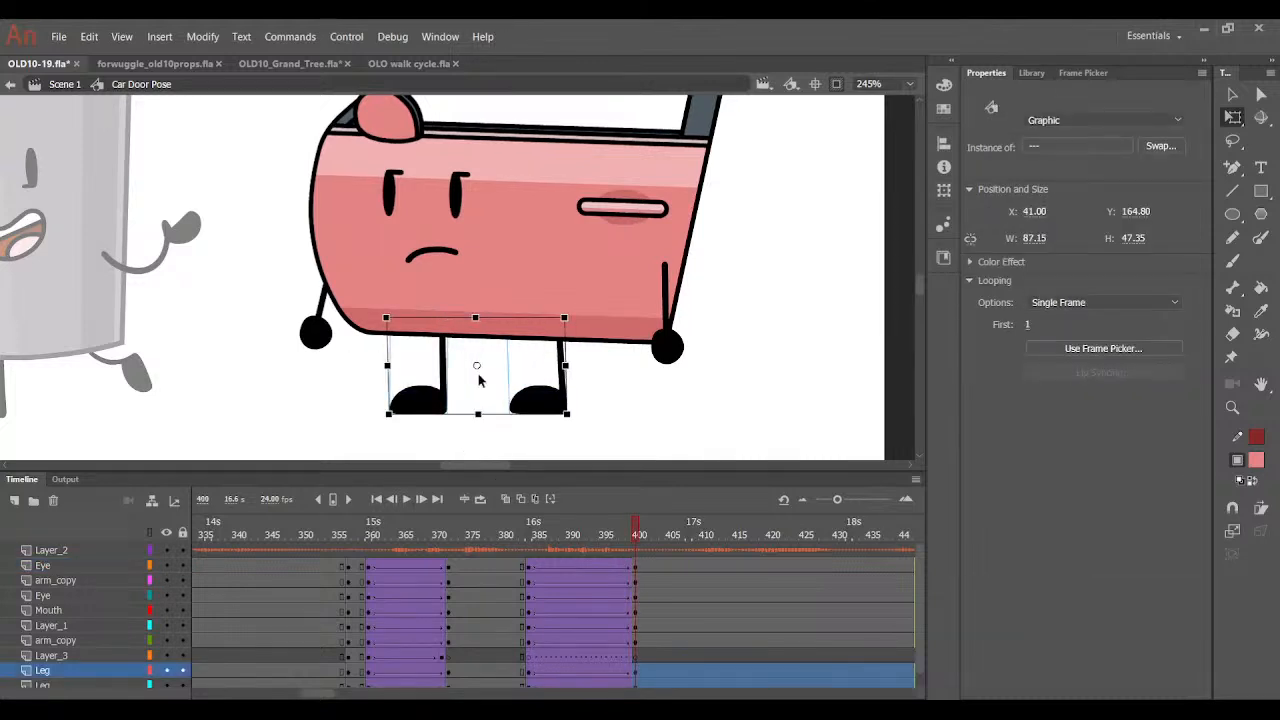
drag(600, 566, 643, 563)
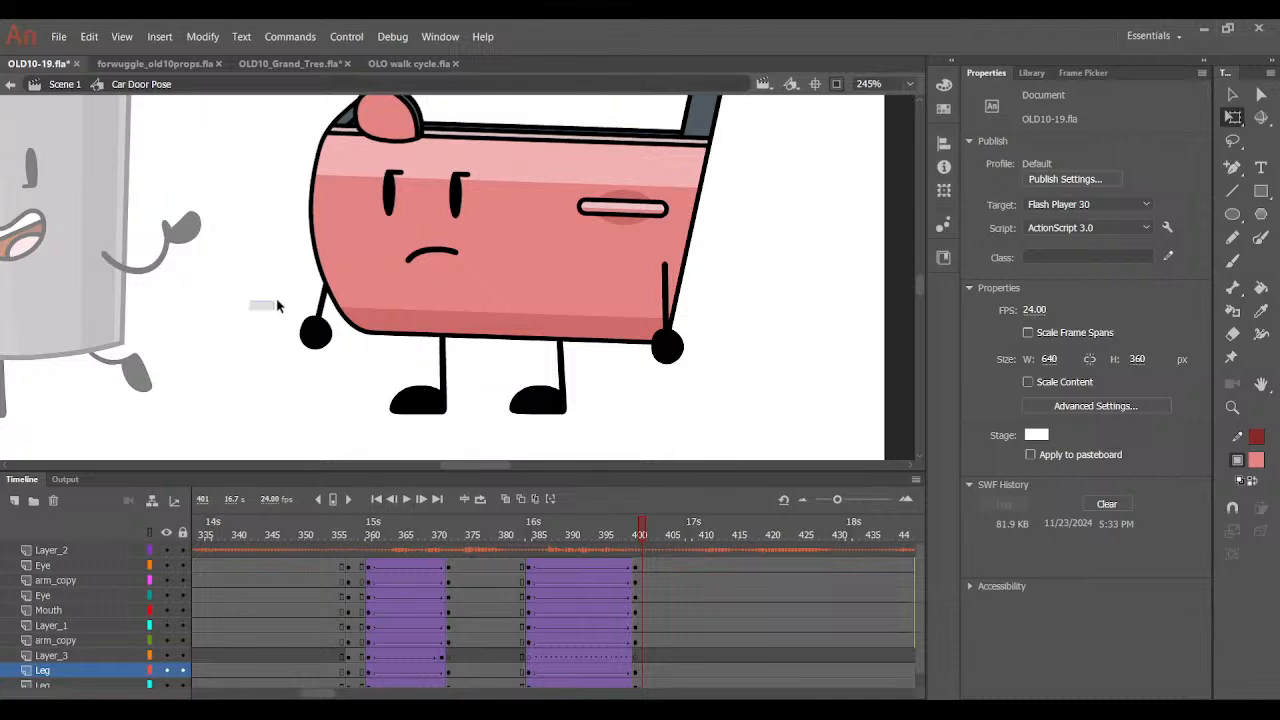
drag(252, 308, 837, 147)
drag(601, 534, 638, 535)
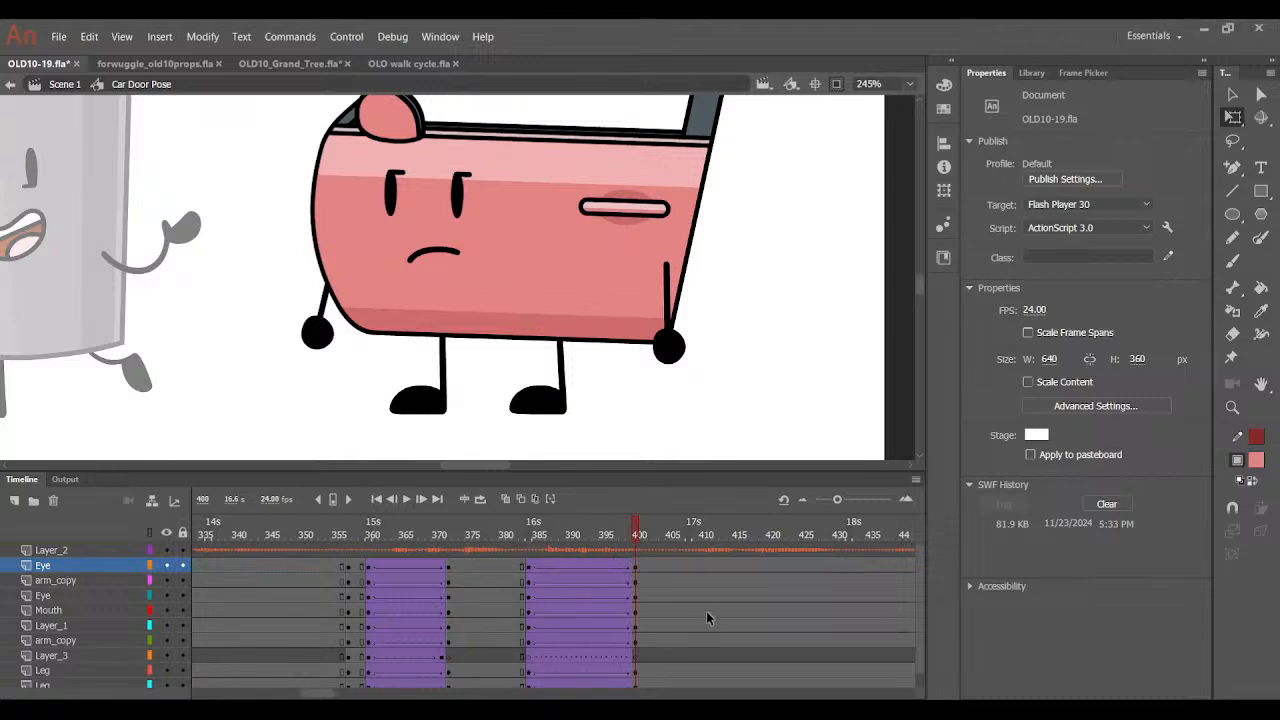
Return to the main scene, fit the whole stage in view and scrub around frames 388 to 400 to check Car Door's motion.
mouse_move(635, 530)
mouse_down()
mouse_move(524, 559)
mouse_move(639, 554)
mouse_move(636, 530)
mouse_up()
scroll(614, 440, up, 1)
scroll(513, 396, down, 1)
double_click(746, 192)
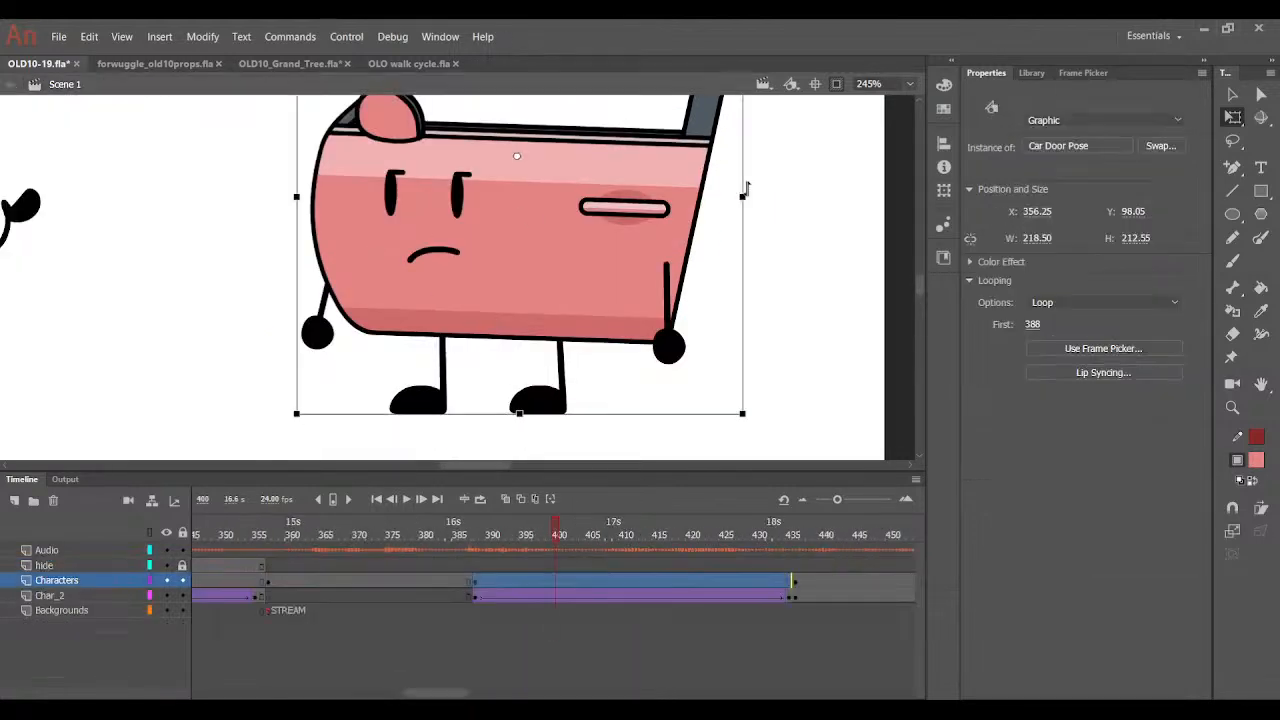
click(909, 86)
click(909, 103)
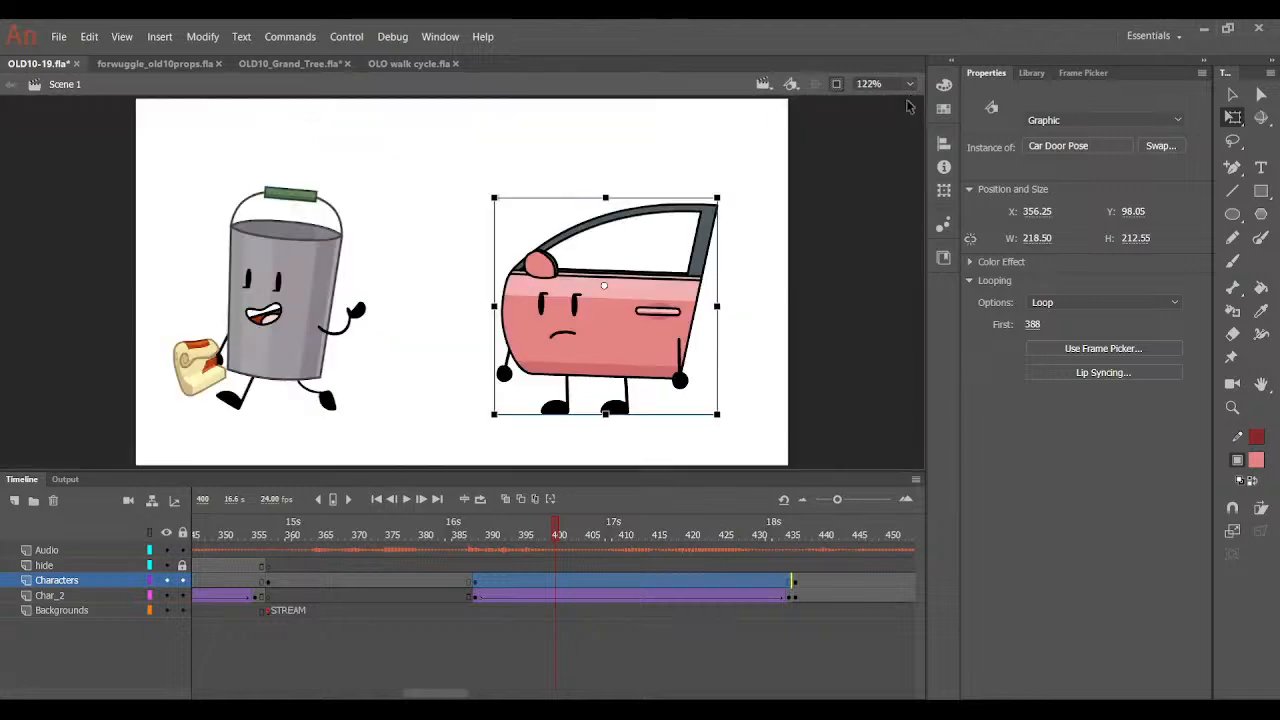
drag(525, 535, 552, 530)
click(478, 551)
Reopen the Car Door Pose symbol, go to frame 400 and bring up the frame choices for Car Door's left eye.
double_click(648, 312)
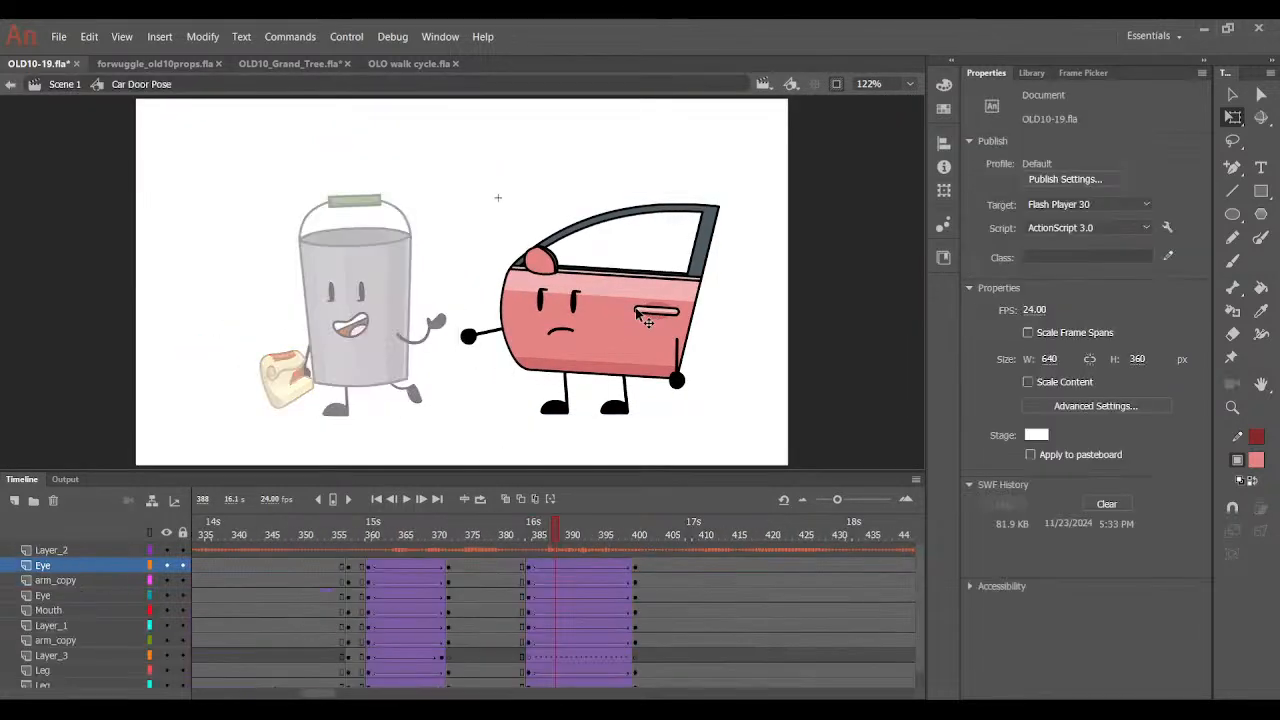
click(638, 533)
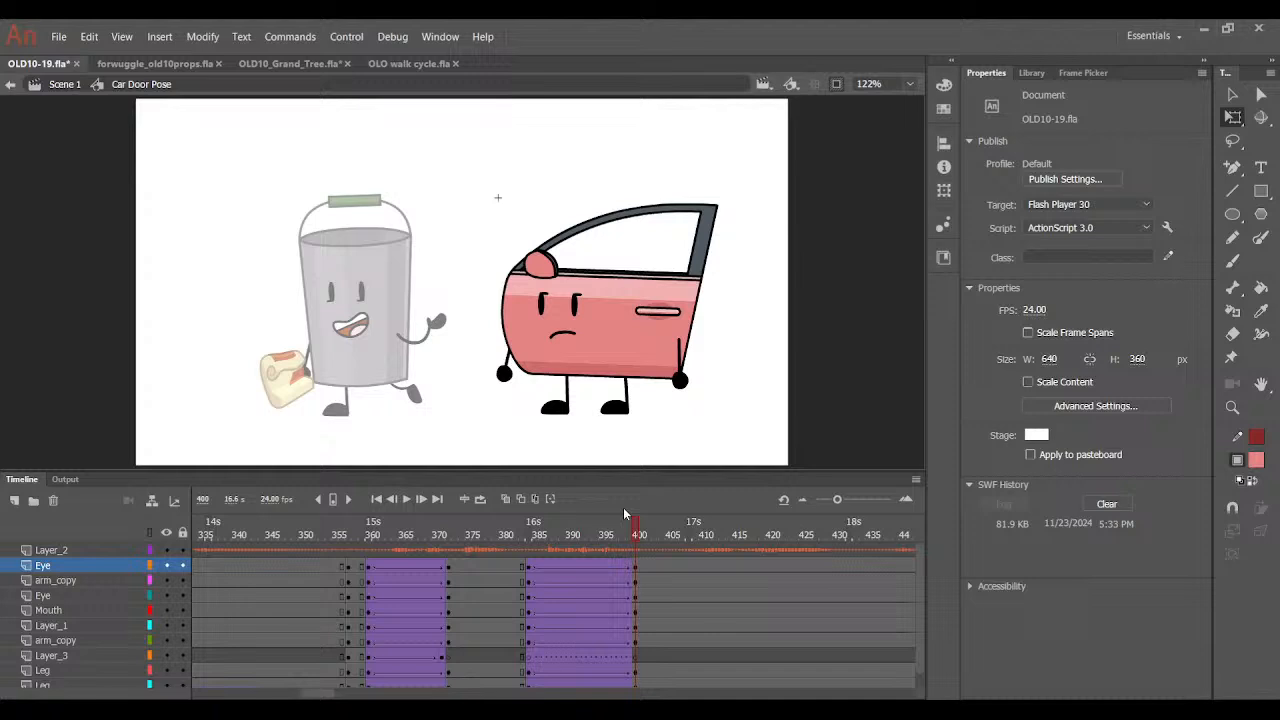
click(541, 302)
key(ctrl+=)
key(ctrl+=)
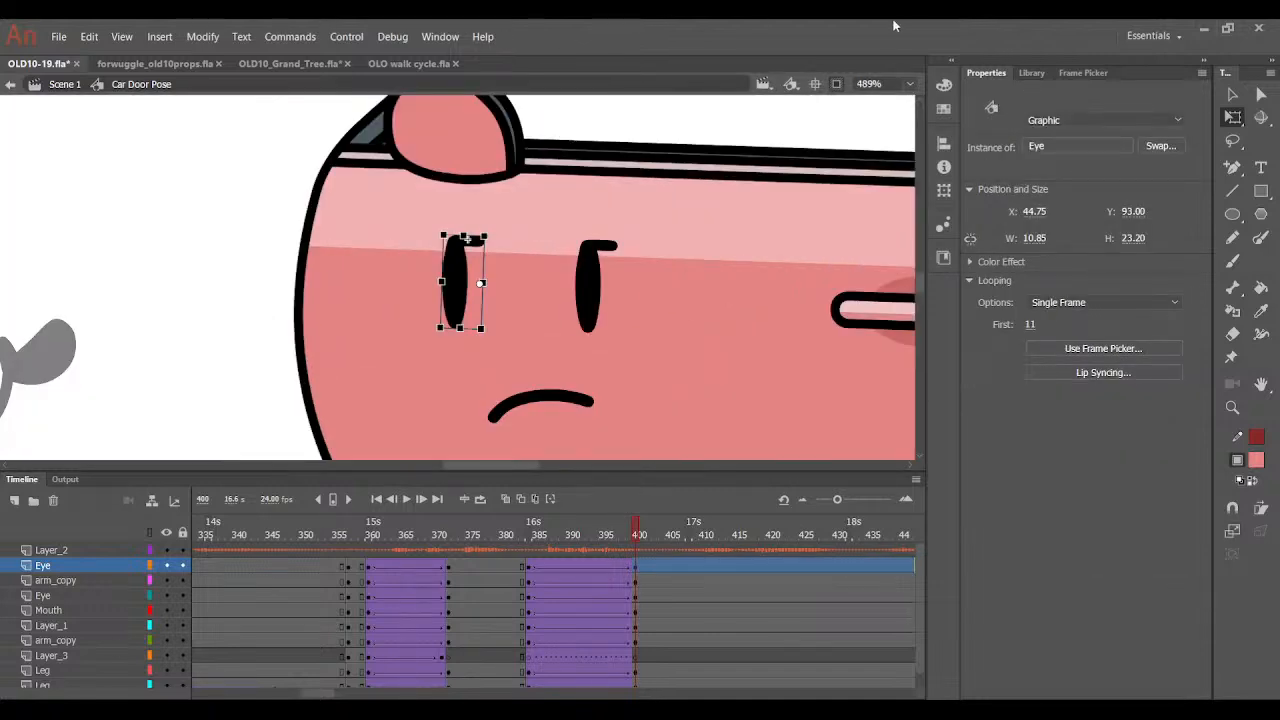
click(1083, 73)
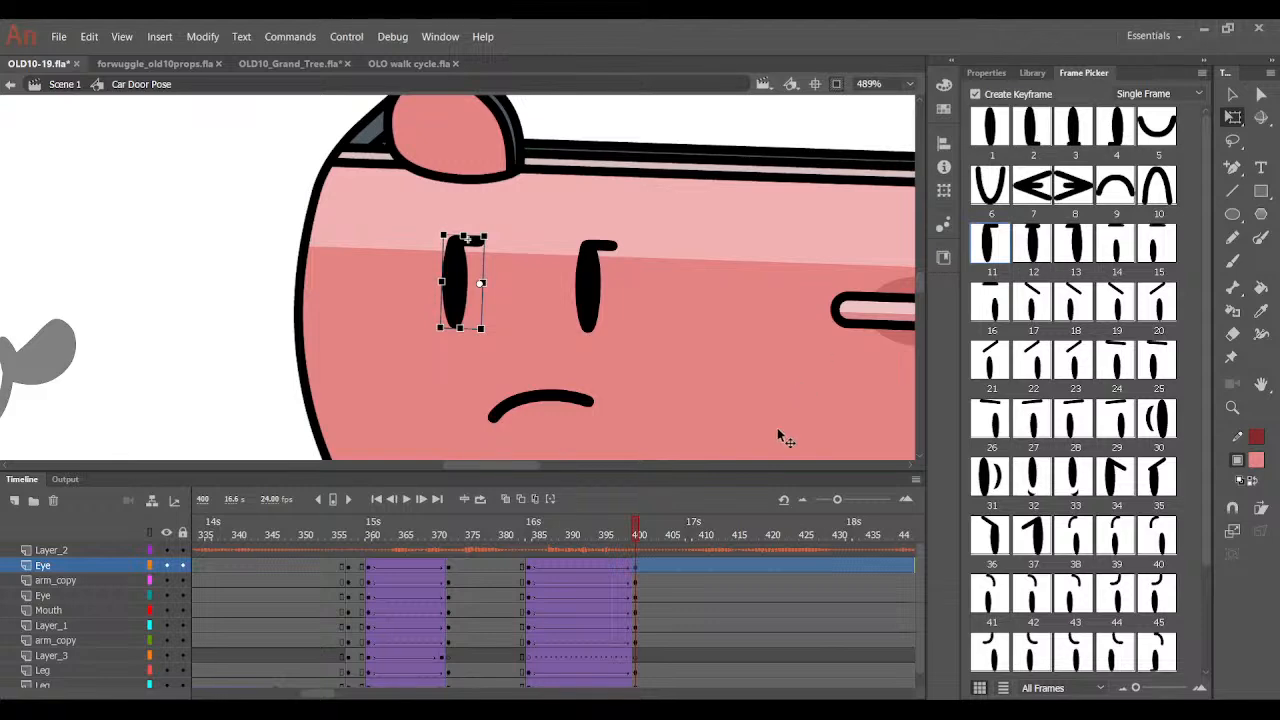
Insert keyframes on both Eye layers at frames 393 and 390.
click(587, 545)
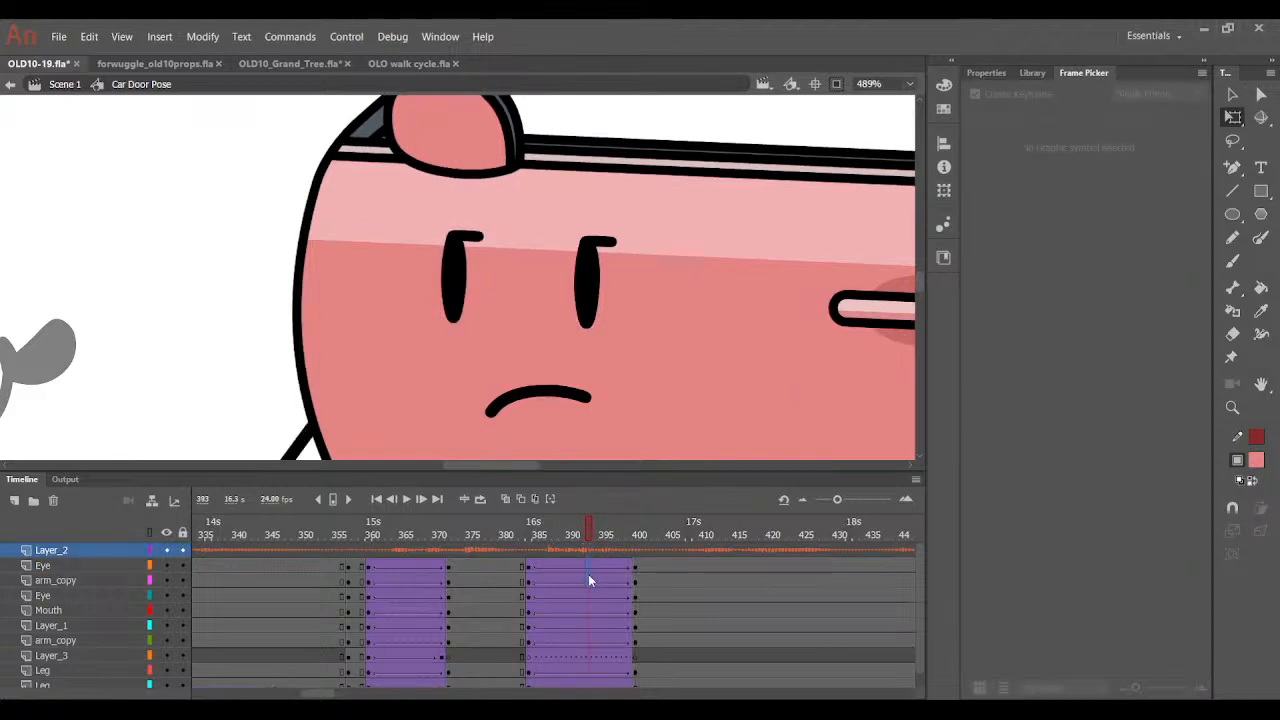
click(588, 580)
click(590, 596)
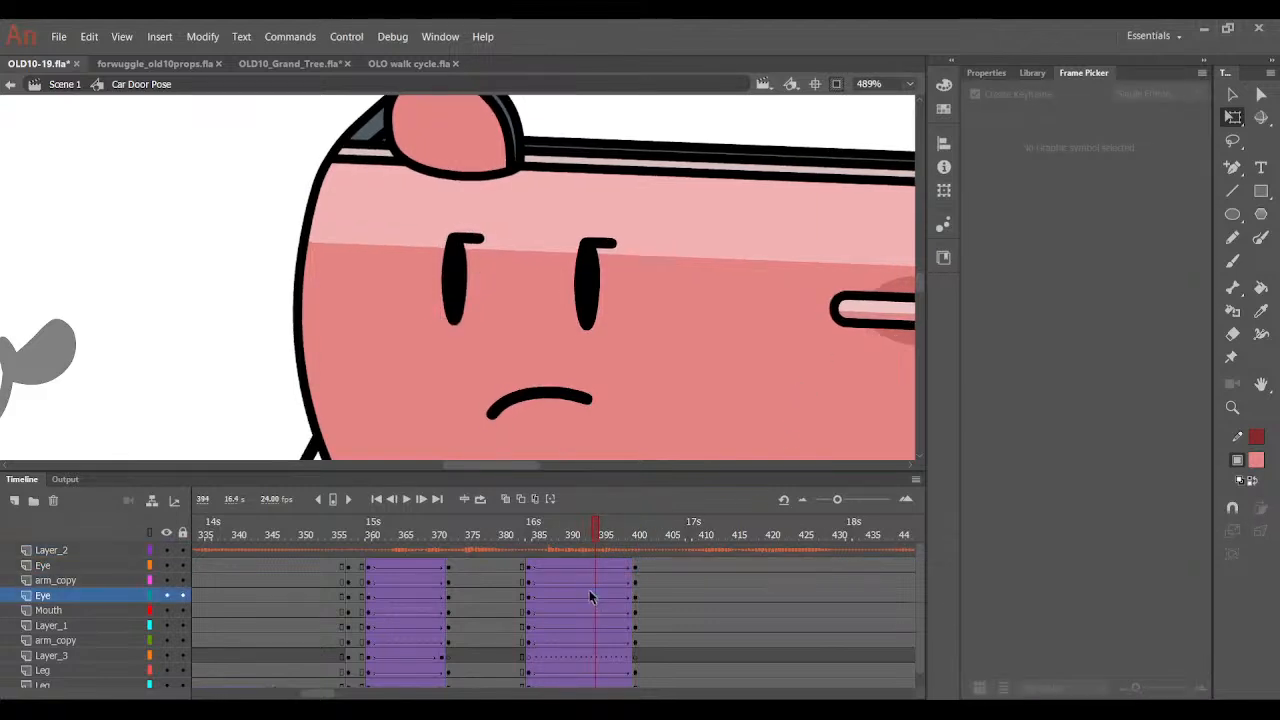
click(589, 592)
key(F6)
click(589, 569)
key(F6)
click(573, 568)
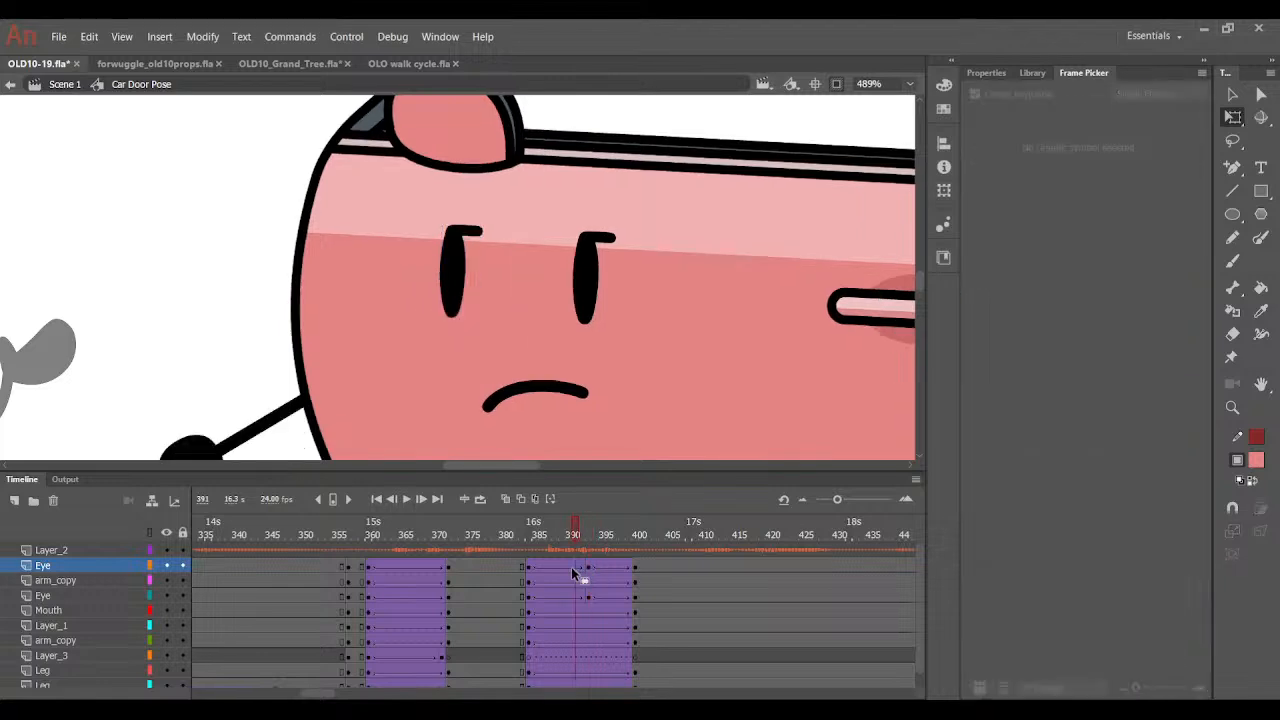
click(569, 568)
key(F6)
click(567, 593)
key(F6)
Insert keyframes on both Eye layers at frames 389 and 388.
click(562, 568)
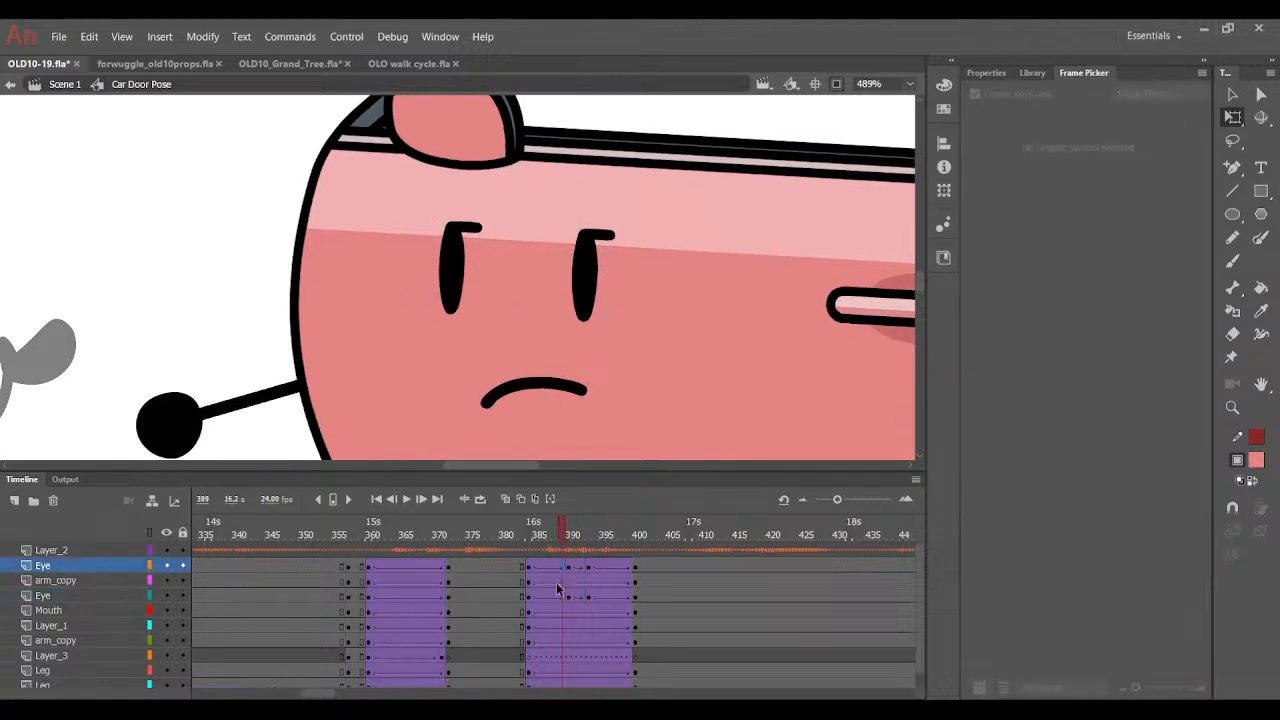
key(F6)
click(560, 595)
key(F6)
click(548, 568)
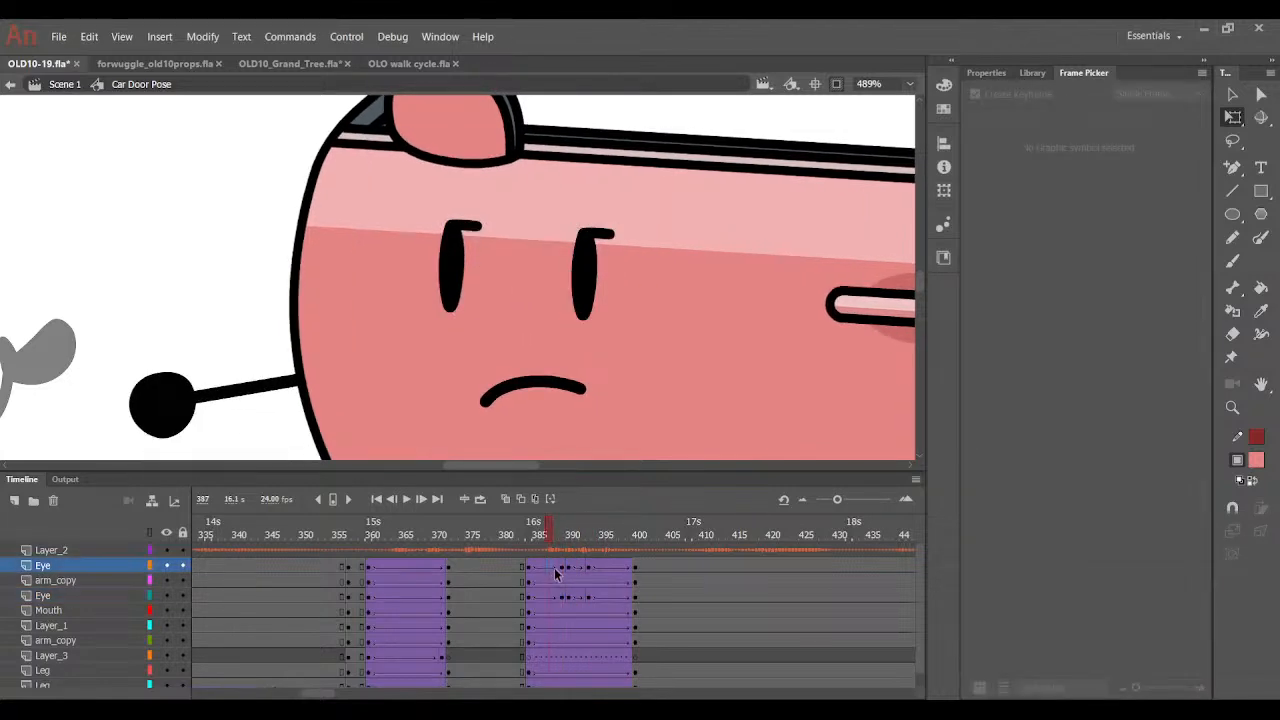
click(555, 568)
key(F6)
click(555, 595)
key(F6)
Select both of Car Door's eyes at frame 388 and nudge them slightly down.
shift+click(457, 273)
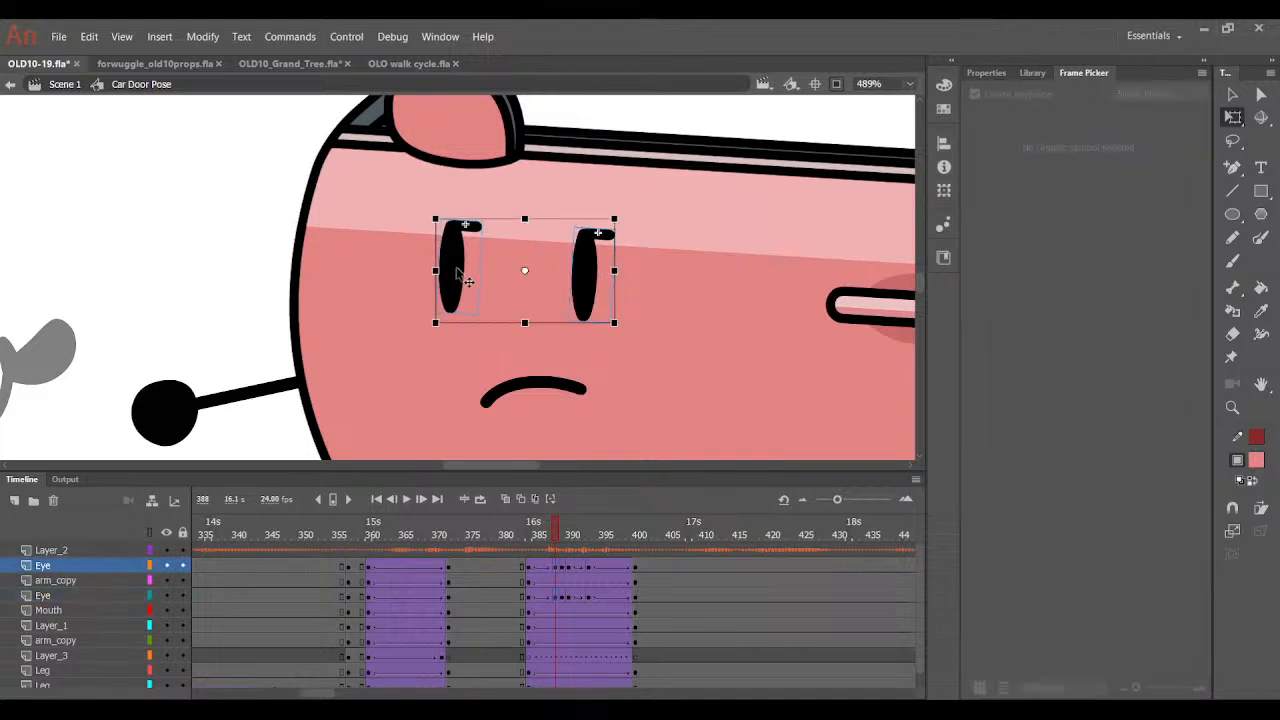
key(ctrl+equal)
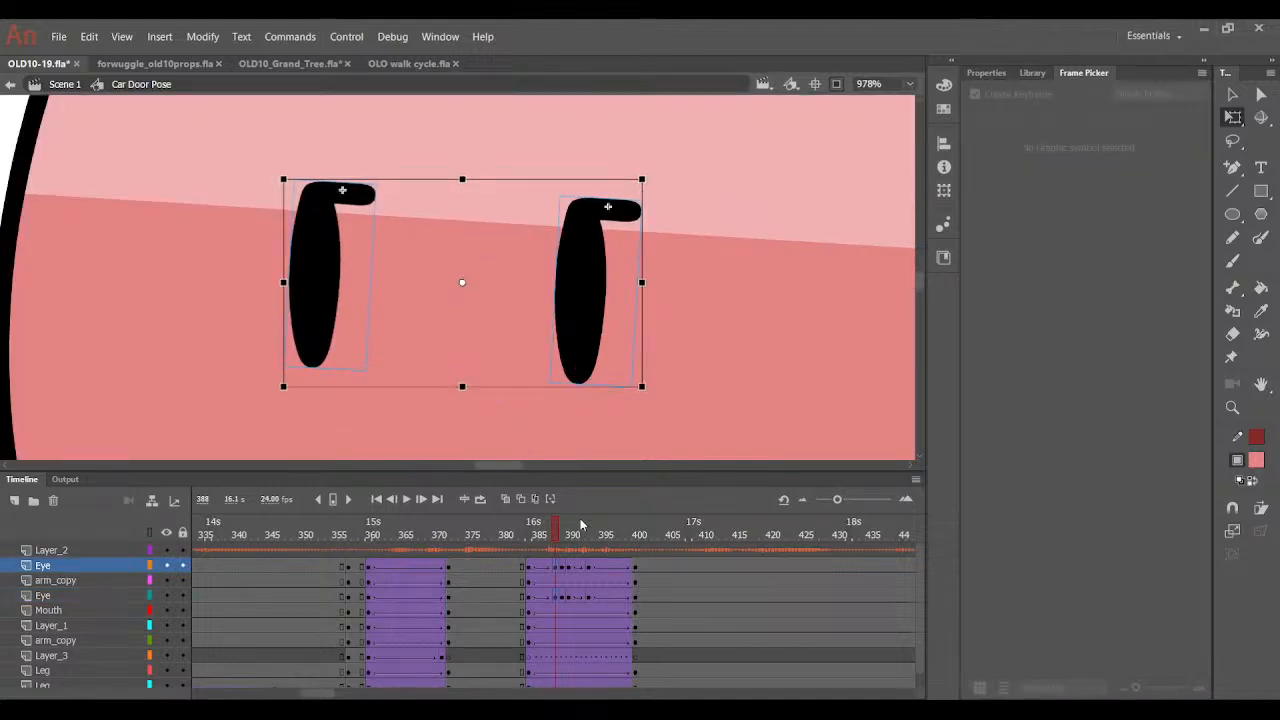
key(Down)
key(Down)
key(Down)
key(Down)
key(Down)
Select both of Car Door's eyes at frame 389, nudge them slightly down and scrub across frames 386–390 to compare.
click(564, 536)
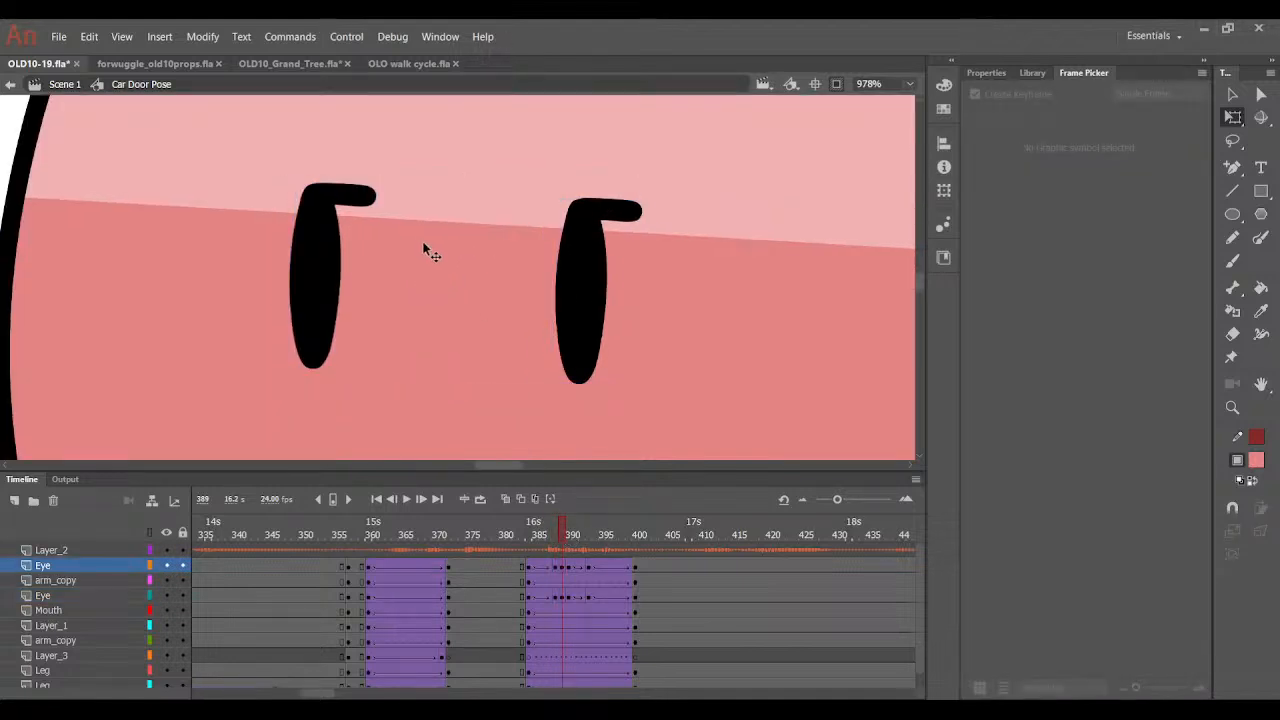
click(325, 278)
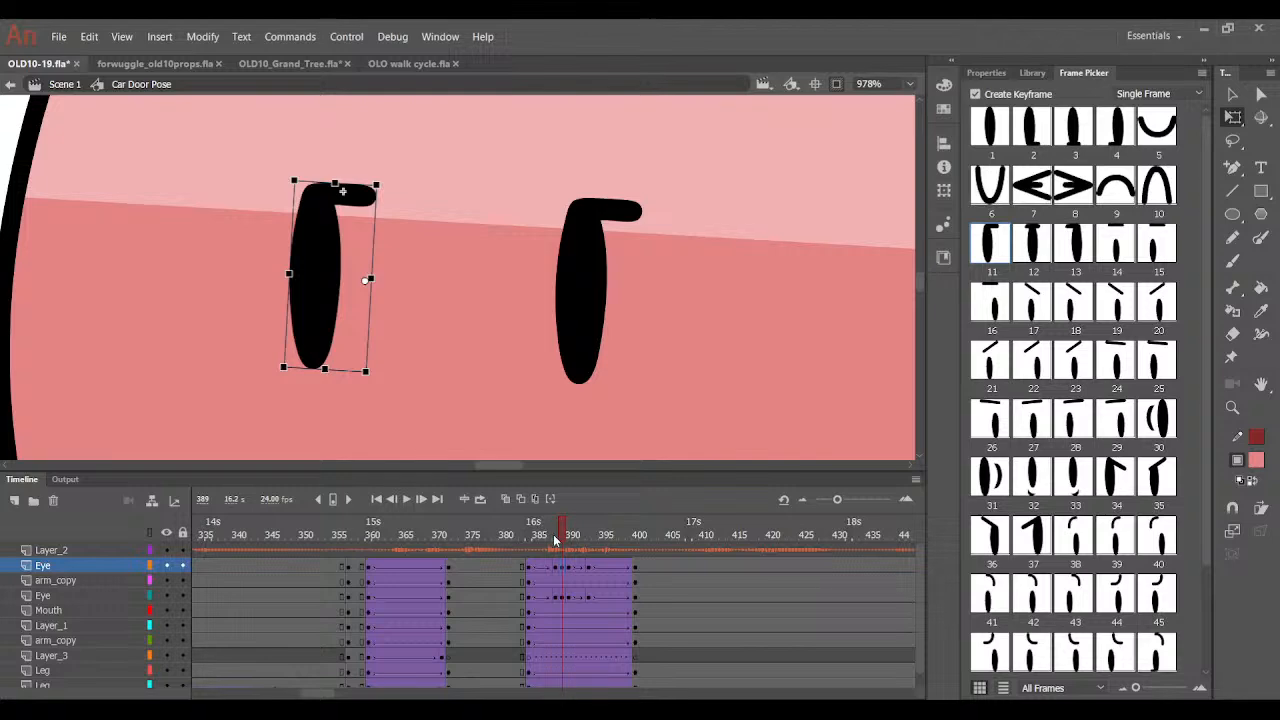
drag(537, 523, 562, 553)
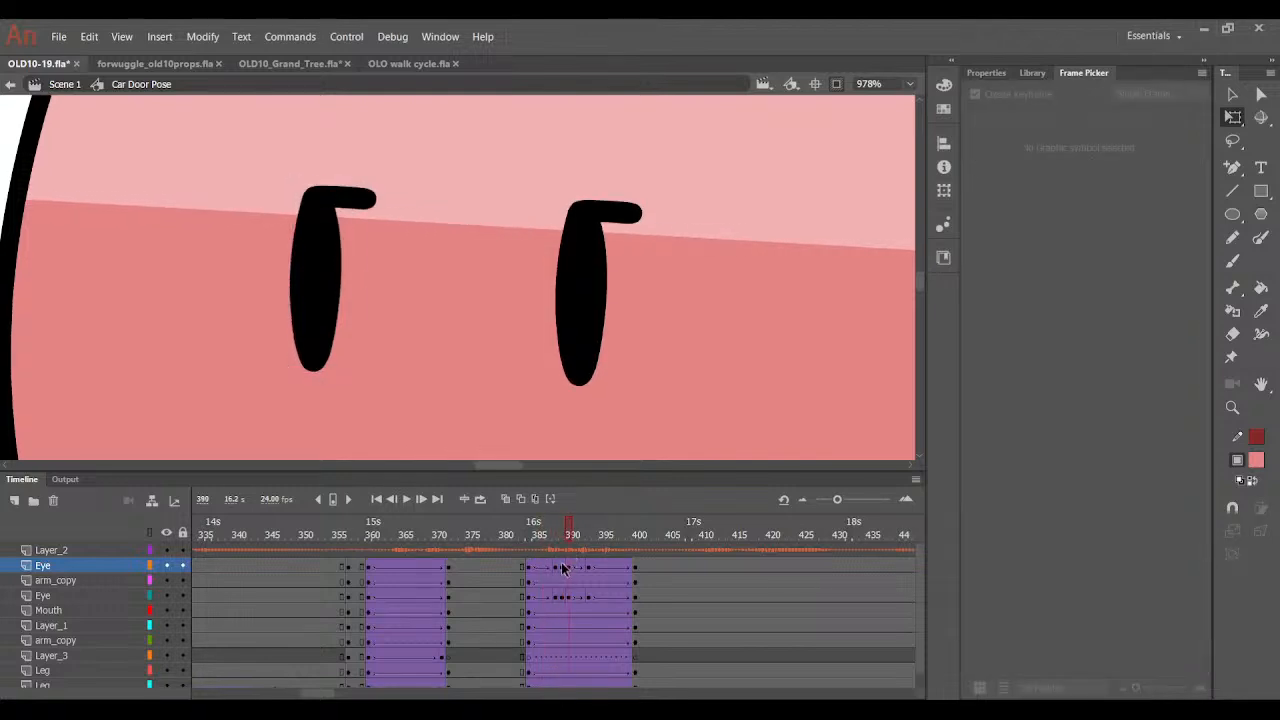
click(320, 280)
shift+click(580, 363)
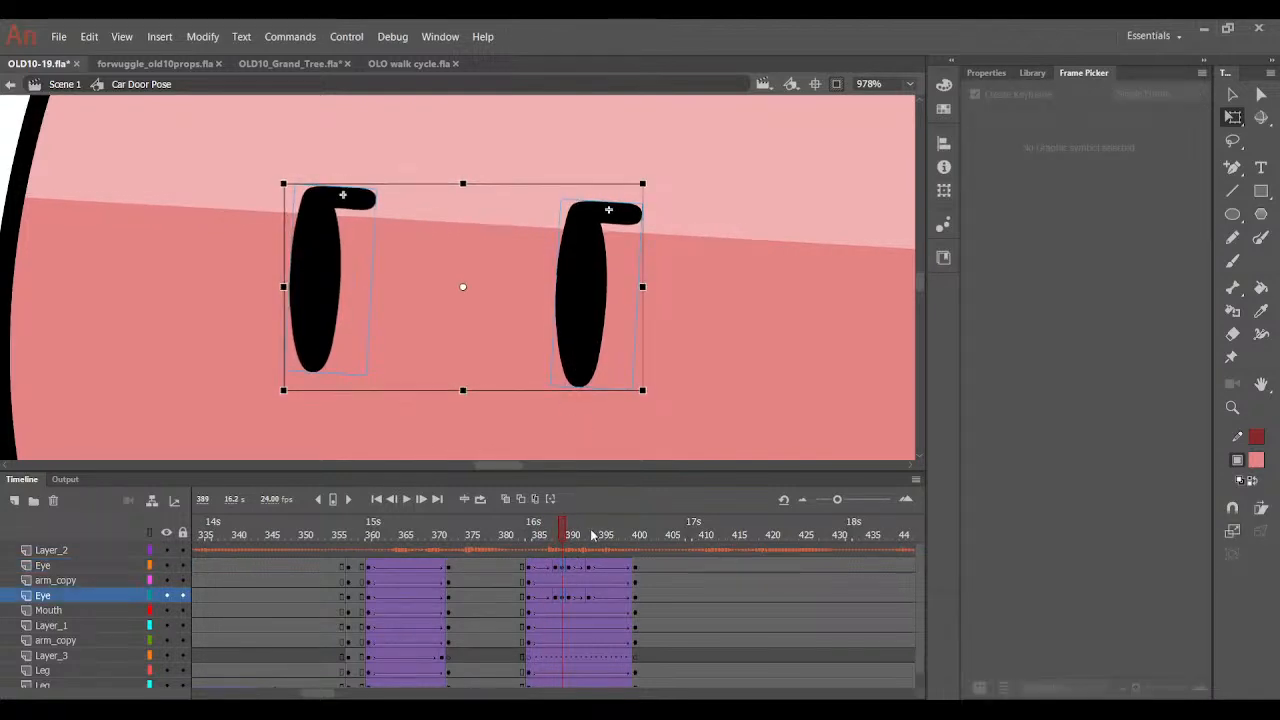
click(546, 541)
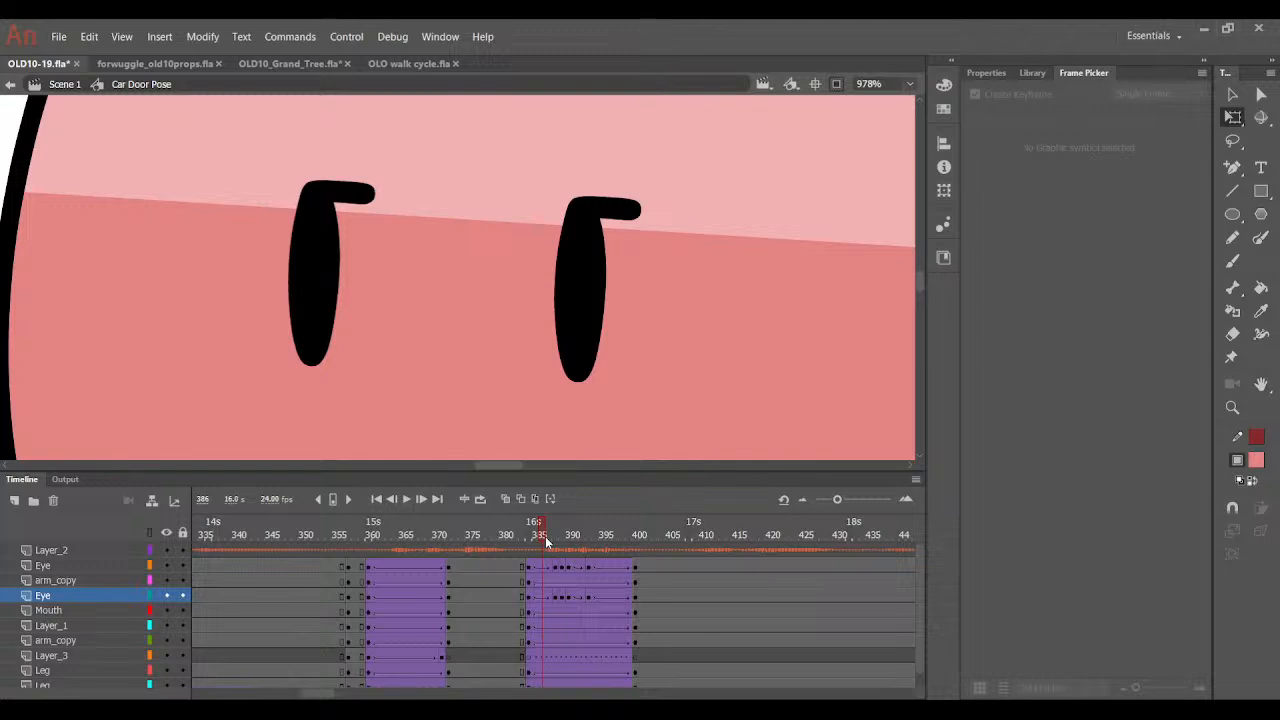
drag(546, 541, 570, 541)
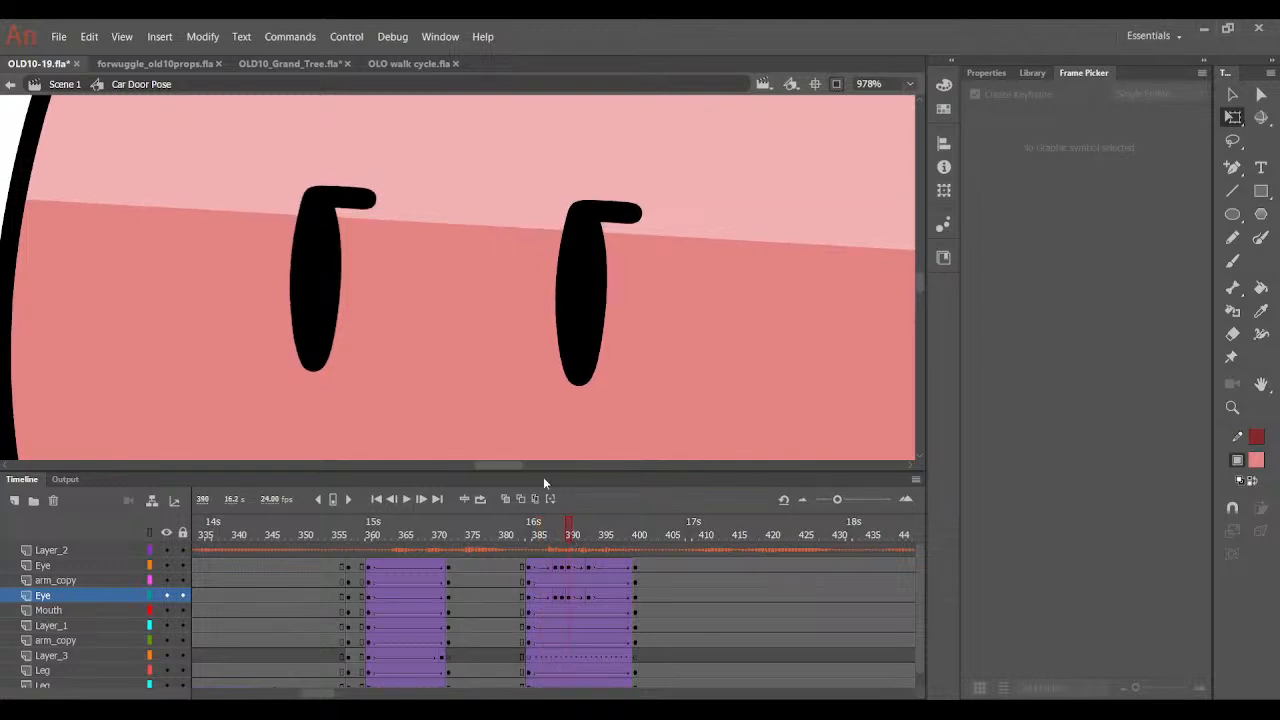
Change both of Car Door's eyes at frame 390 to the closed-eye drawing, frame 5.
click(316, 288)
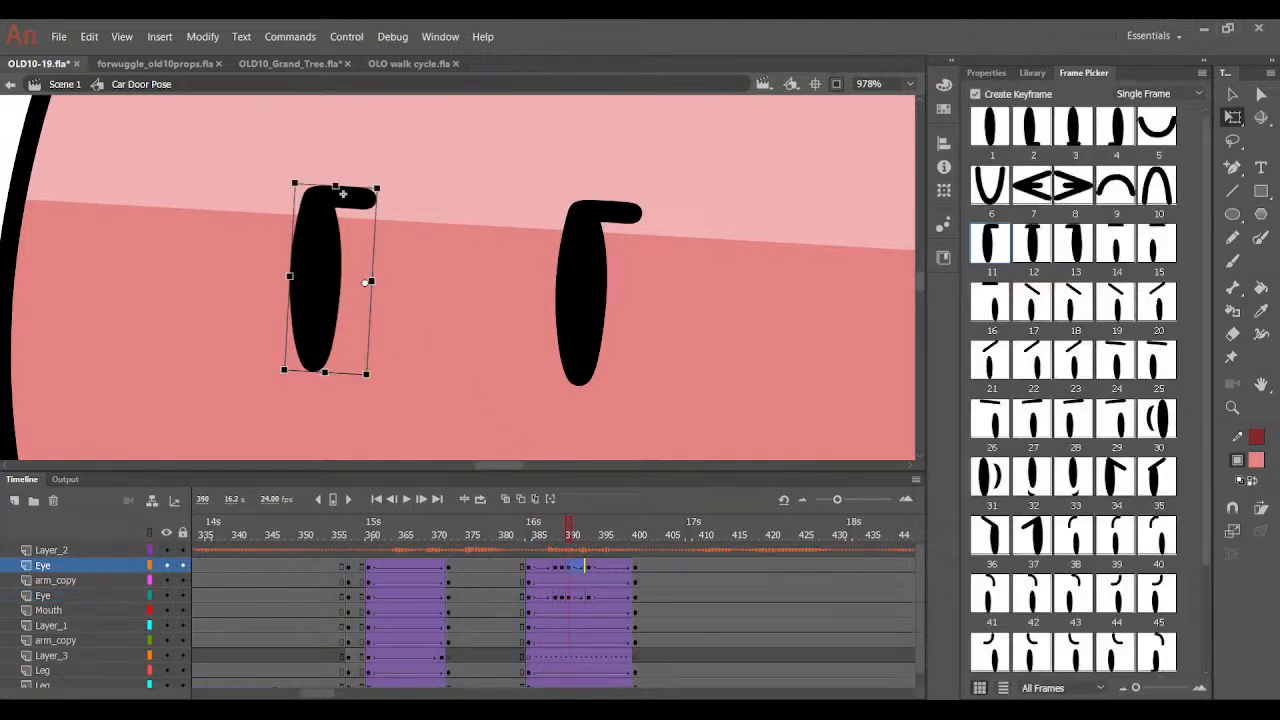
click(1155, 128)
click(603, 345)
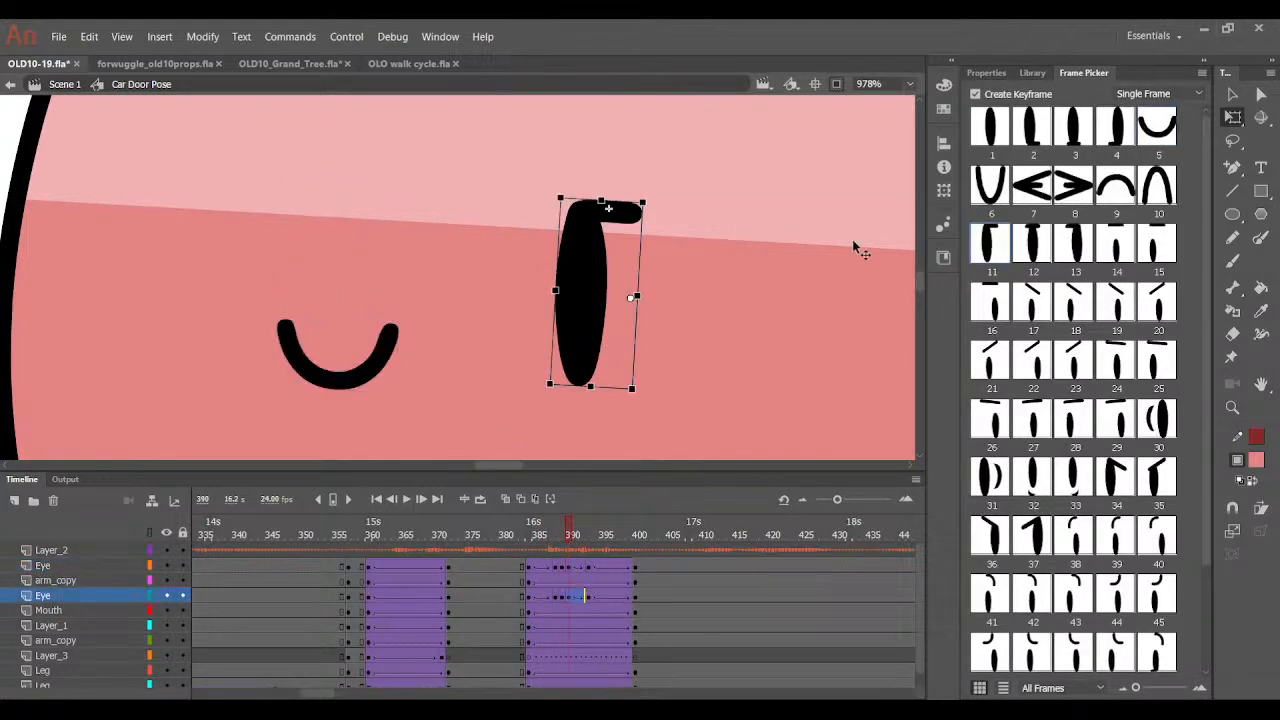
click(1155, 128)
Shift both closed eyes slightly left and down on the face at frame 390.
shift+click(388, 373)
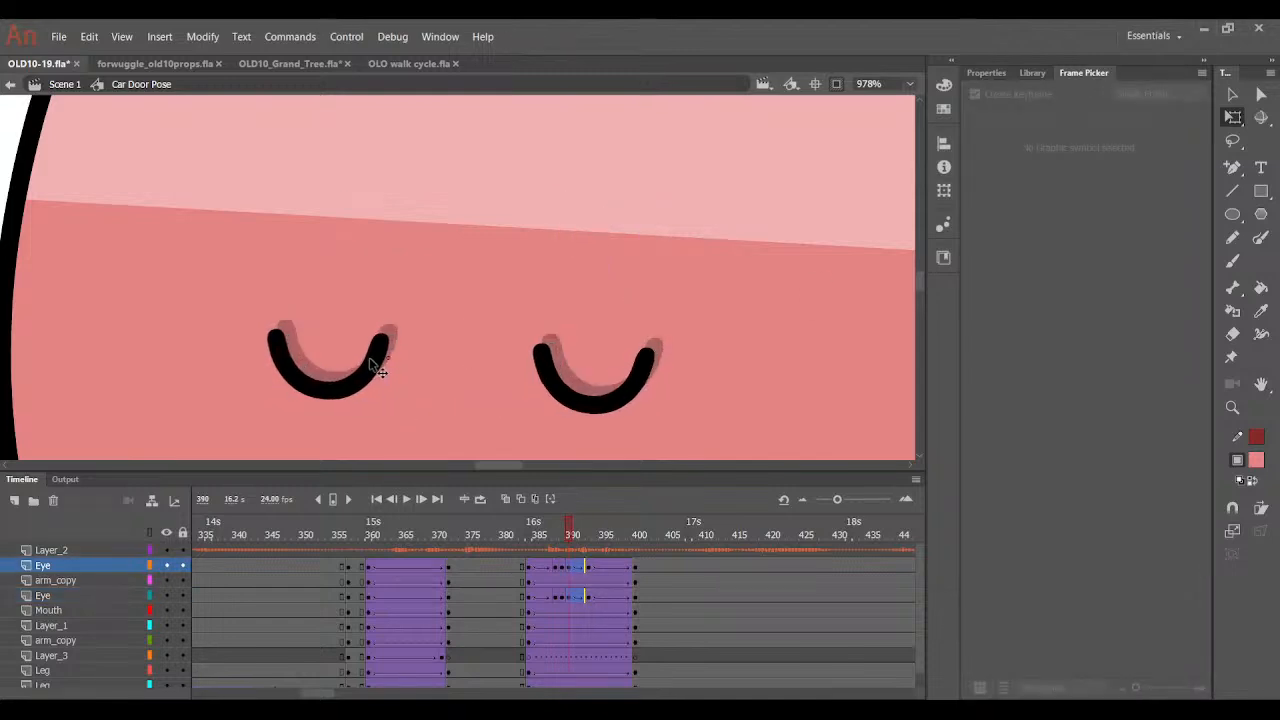
click(546, 535)
drag(546, 535, 576, 565)
click(570, 566)
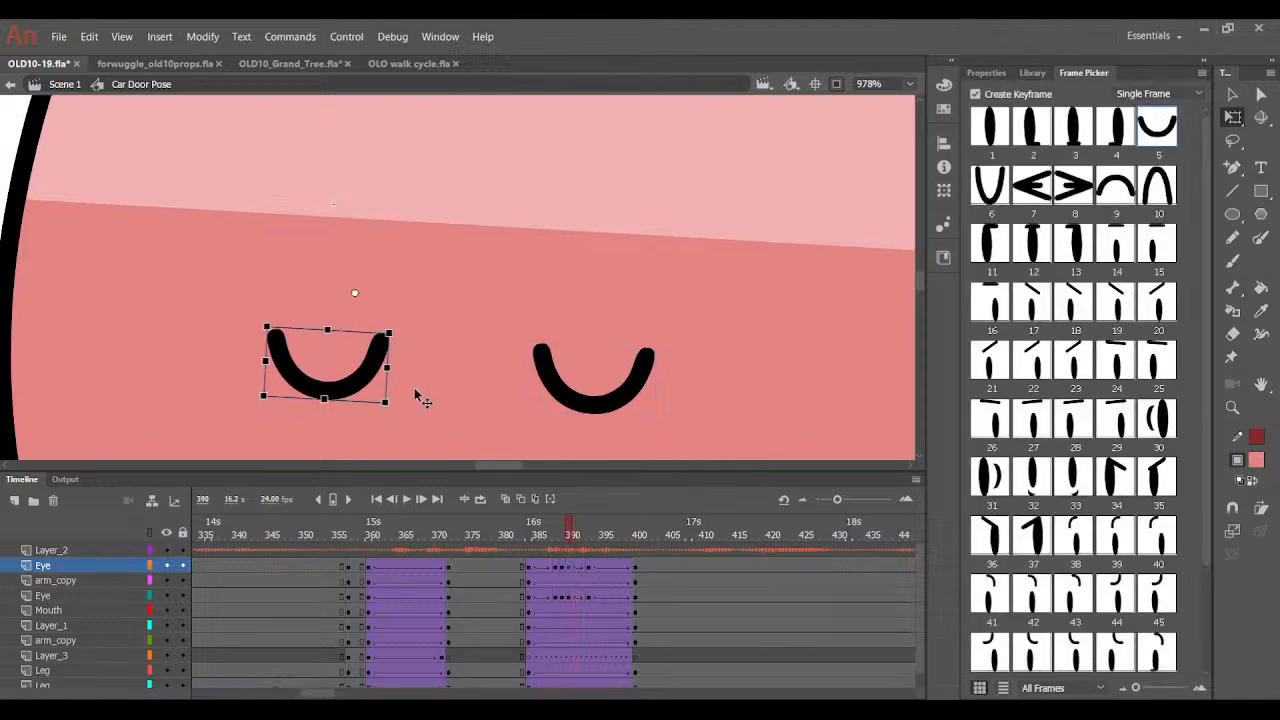
shift+click(541, 371)
drag(541, 371, 541, 376)
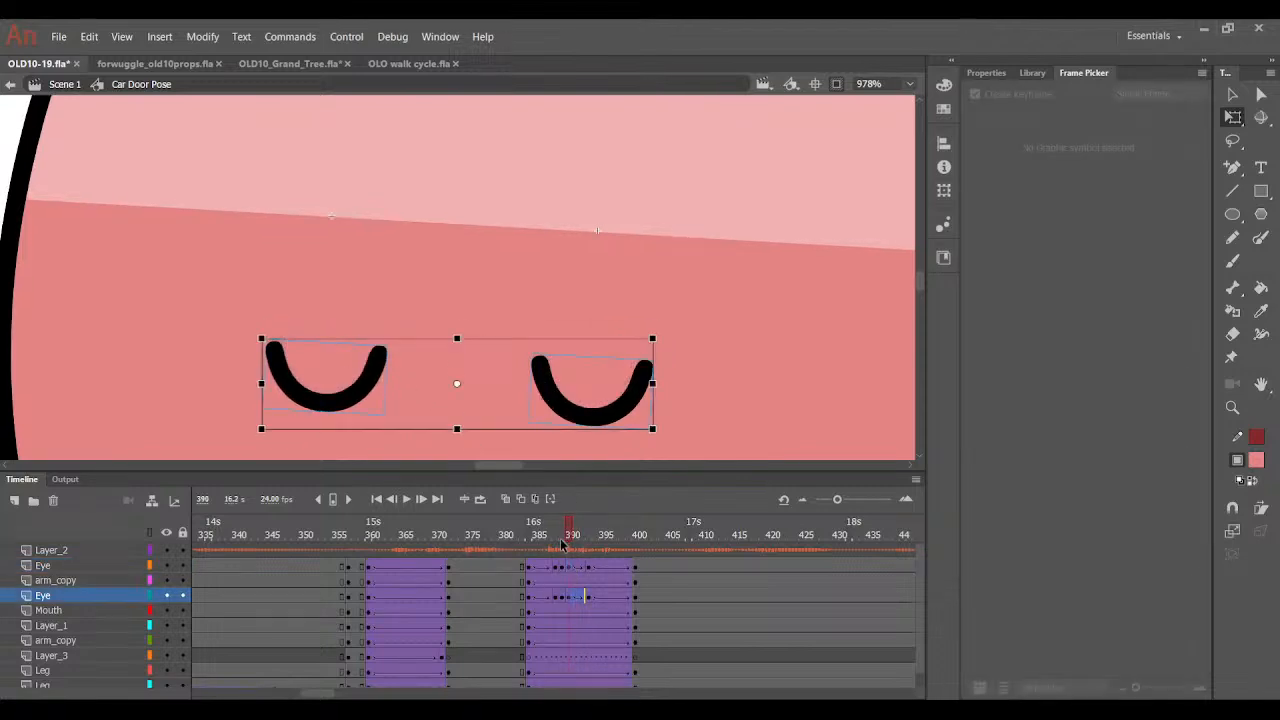
Select both open eyes at frame 389 and nudge them further down.
mouse_move(565, 548)
mouse_down()
mouse_move(545, 540)
mouse_move(559, 544)
mouse_up()
click(330, 330)
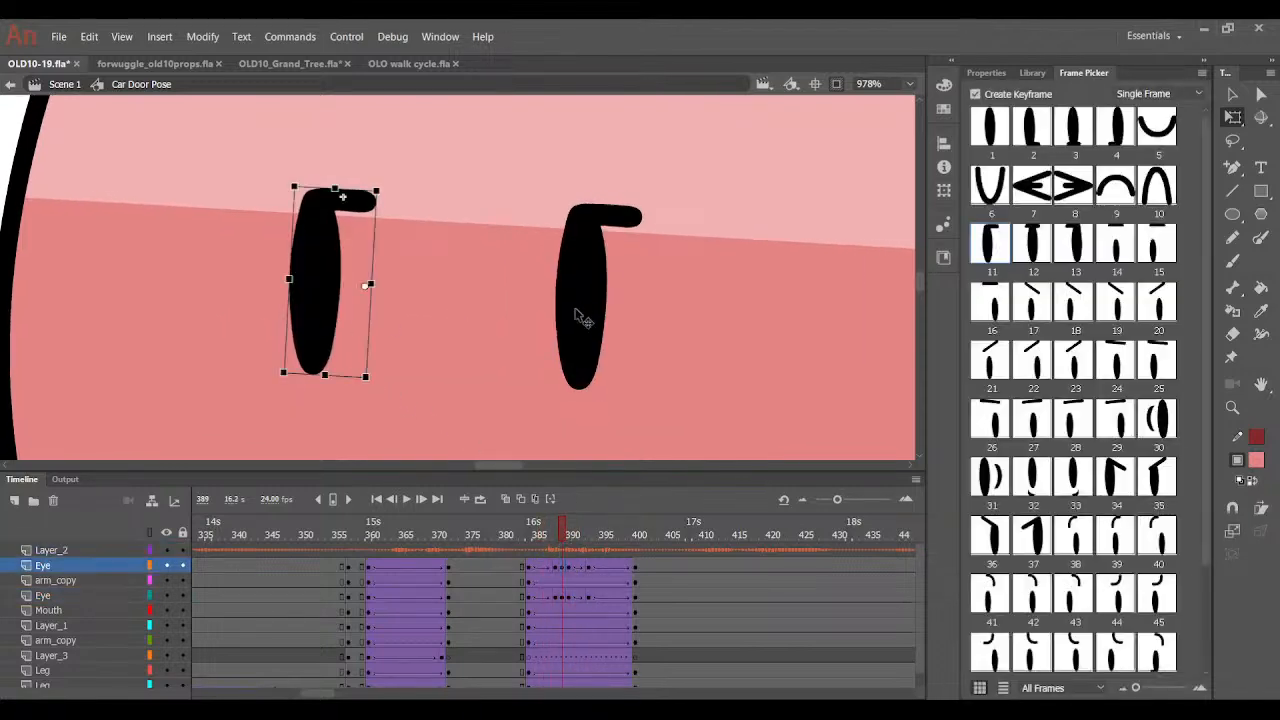
shift+click(590, 325)
drag(597, 355, 597, 359)
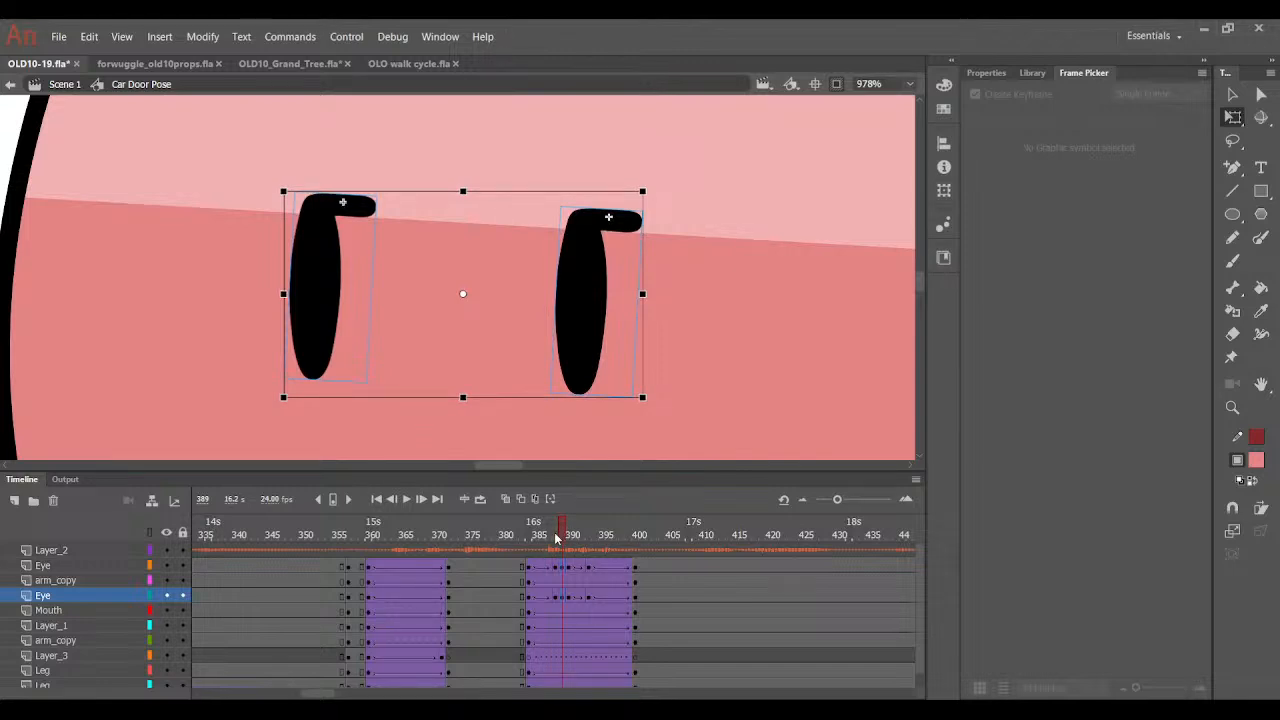
Select both eyes at frame 388 and nudge them slightly up to refine the lead-in to the blink.
mouse_move(563, 537)
mouse_down()
mouse_move(534, 537)
mouse_move(571, 537)
mouse_move(542, 537)
mouse_move(556, 538)
mouse_up()
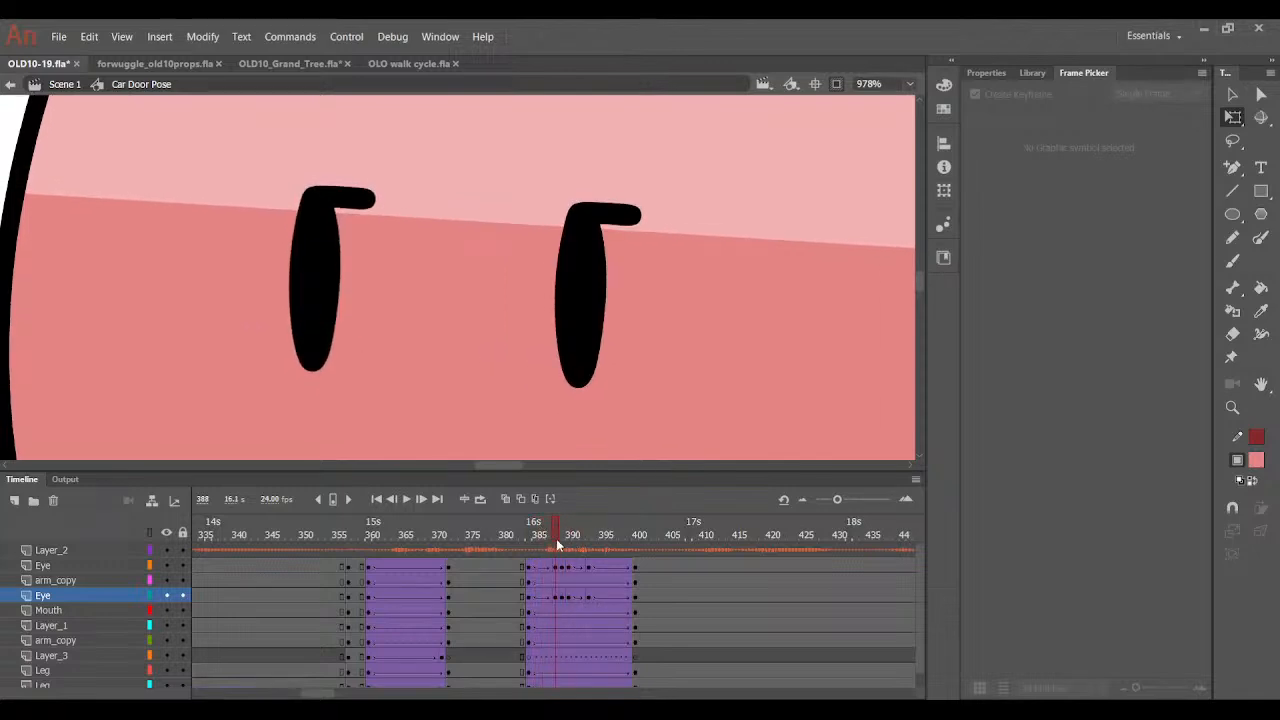
click(340, 305)
shift+click(589, 290)
key(Up)
key(Up)
key(Up)
key(Up)
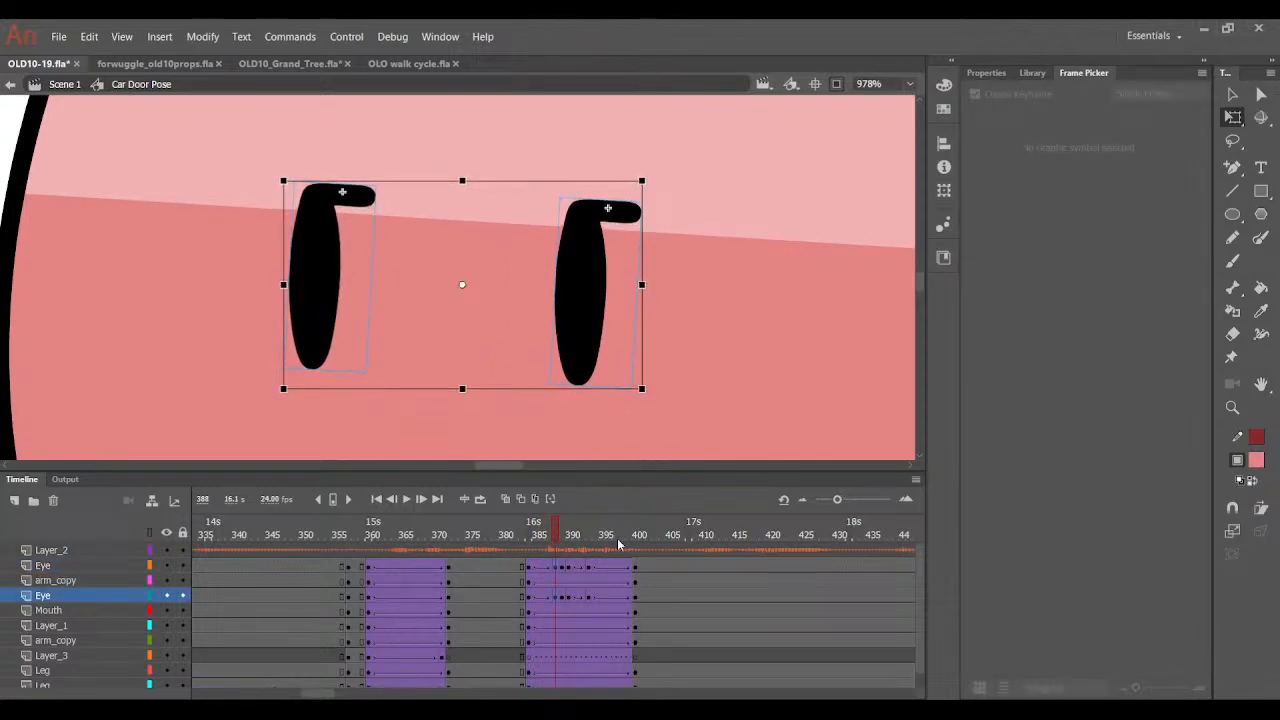
Insert keyframes on both Eye layers at frame 394.
drag(556, 537, 583, 566)
click(589, 565)
click(595, 566)
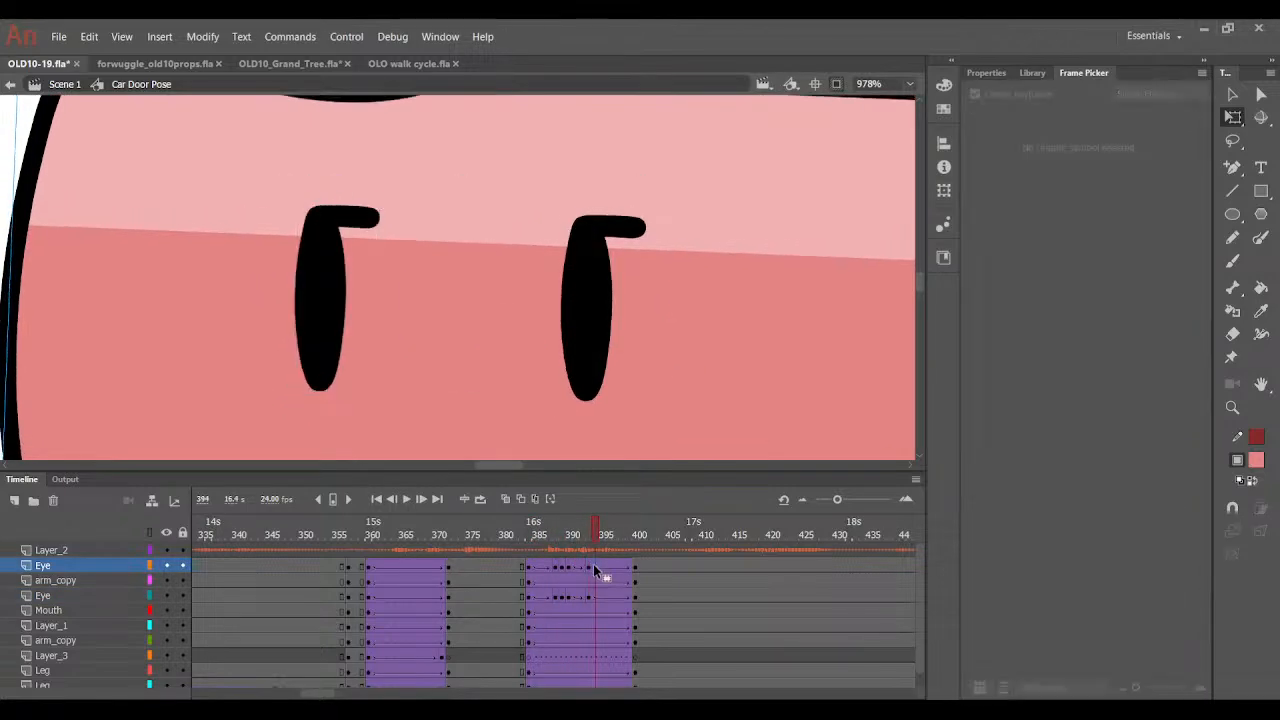
key(F6)
click(598, 598)
key(F6)
Insert keyframes on both Eye layers at frame 392 and nudge the closed eyes down.
click(584, 568)
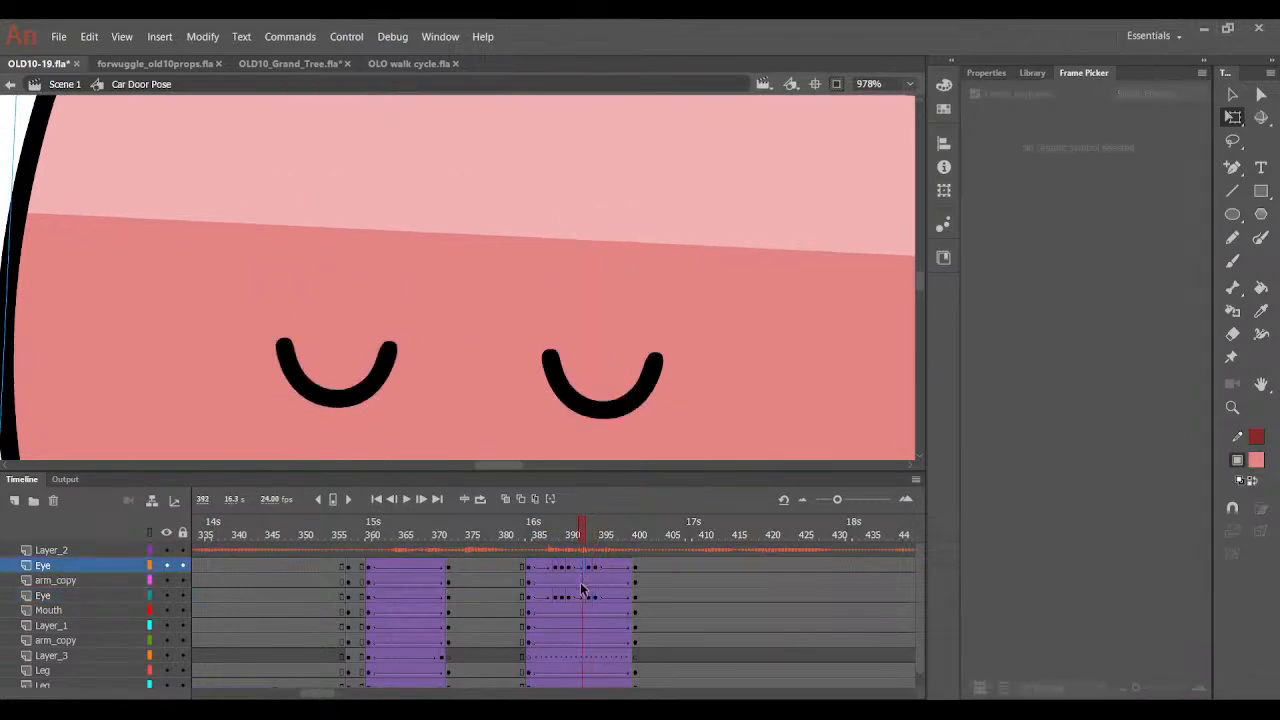
key(F6)
click(585, 598)
shift+click(383, 388)
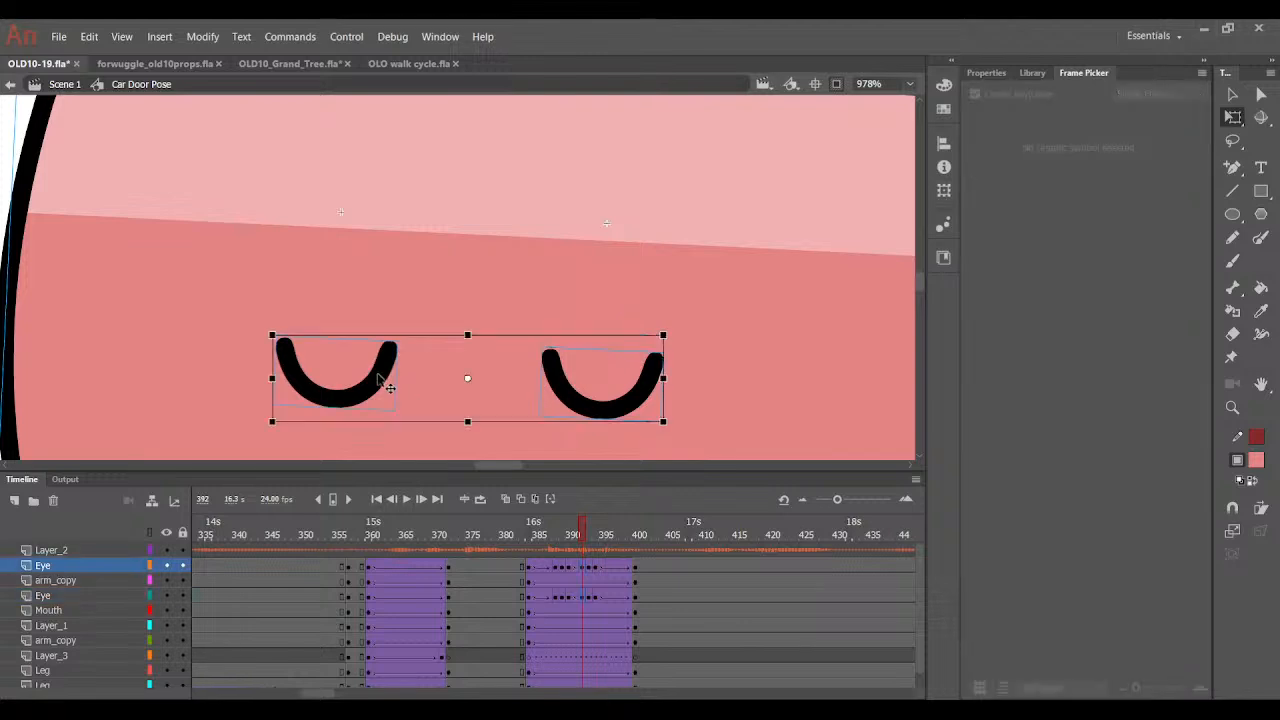
key(shift+Down)
Select both of Car Door's eyes at frame 393 and nudge them slightly down.
mouse_move(581, 547)
mouse_down()
mouse_move(551, 534)
mouse_move(594, 553)
mouse_up()
click(588, 566)
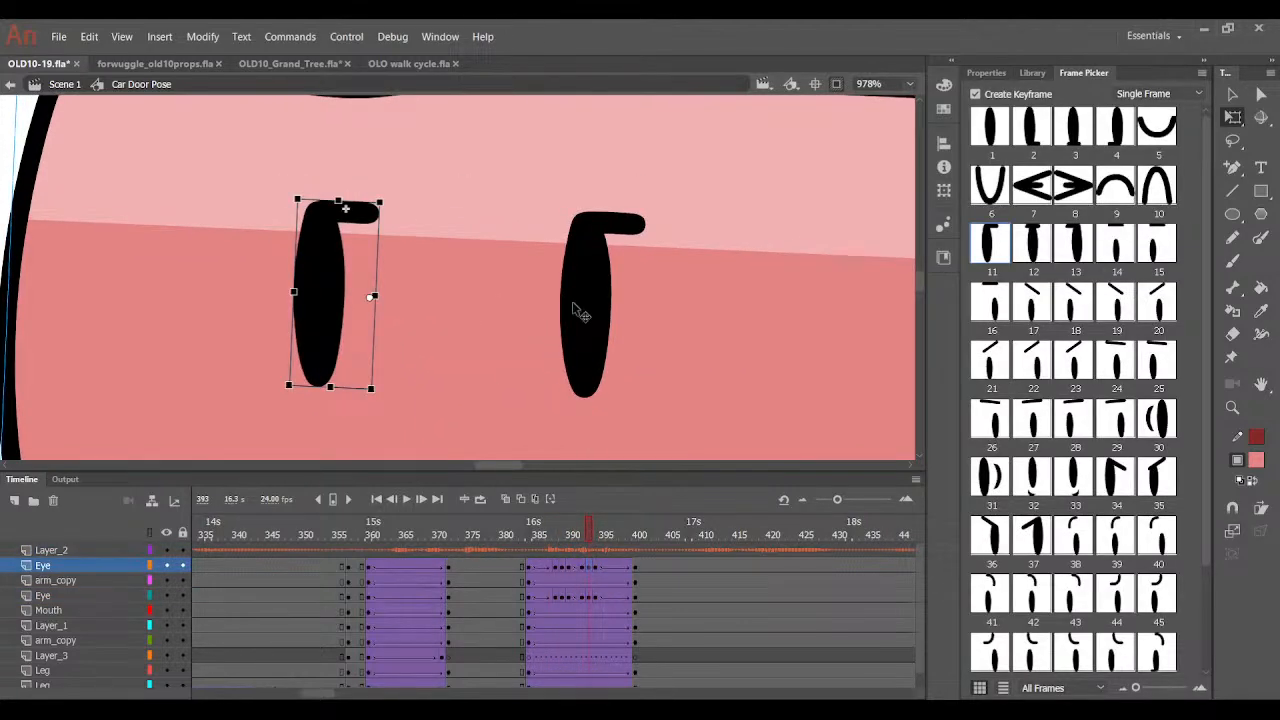
shift+click(574, 304)
key(Down)
key(Down)
click(592, 531)
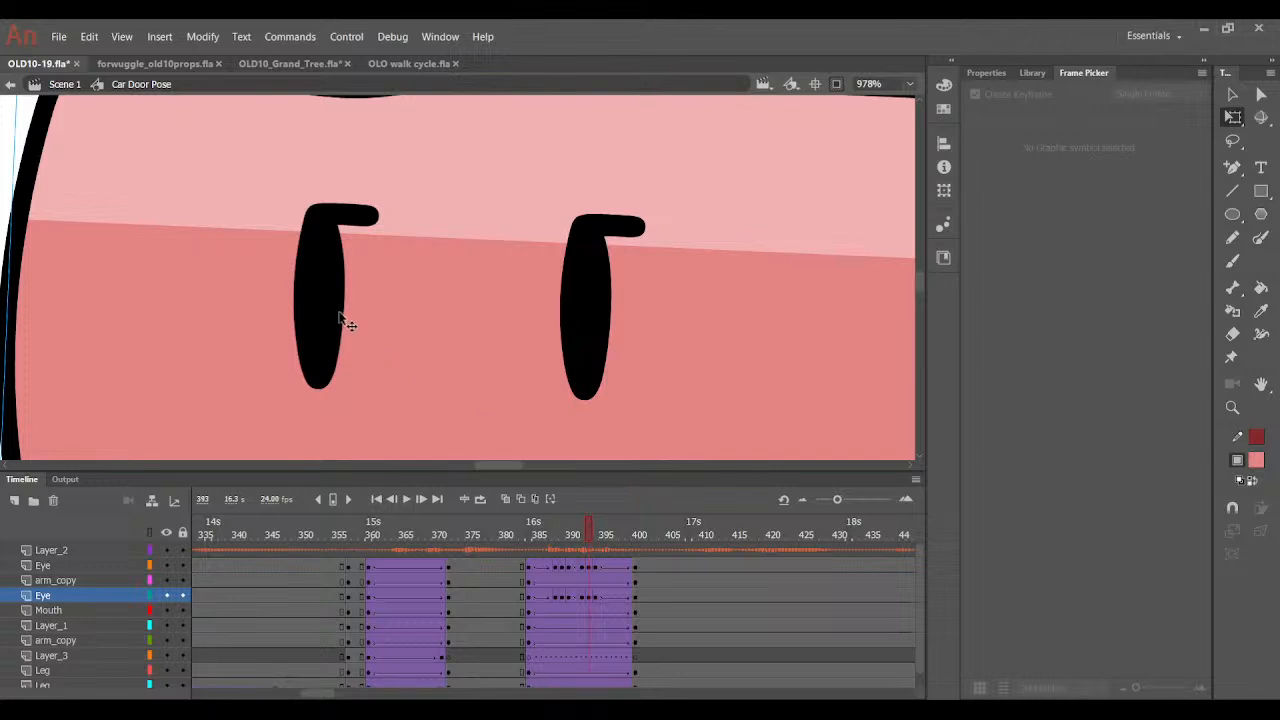
Change the eyes at frame 393 to raised-brow drawings, using frame 39 for the left eye and 43 for the right.
click(345, 322)
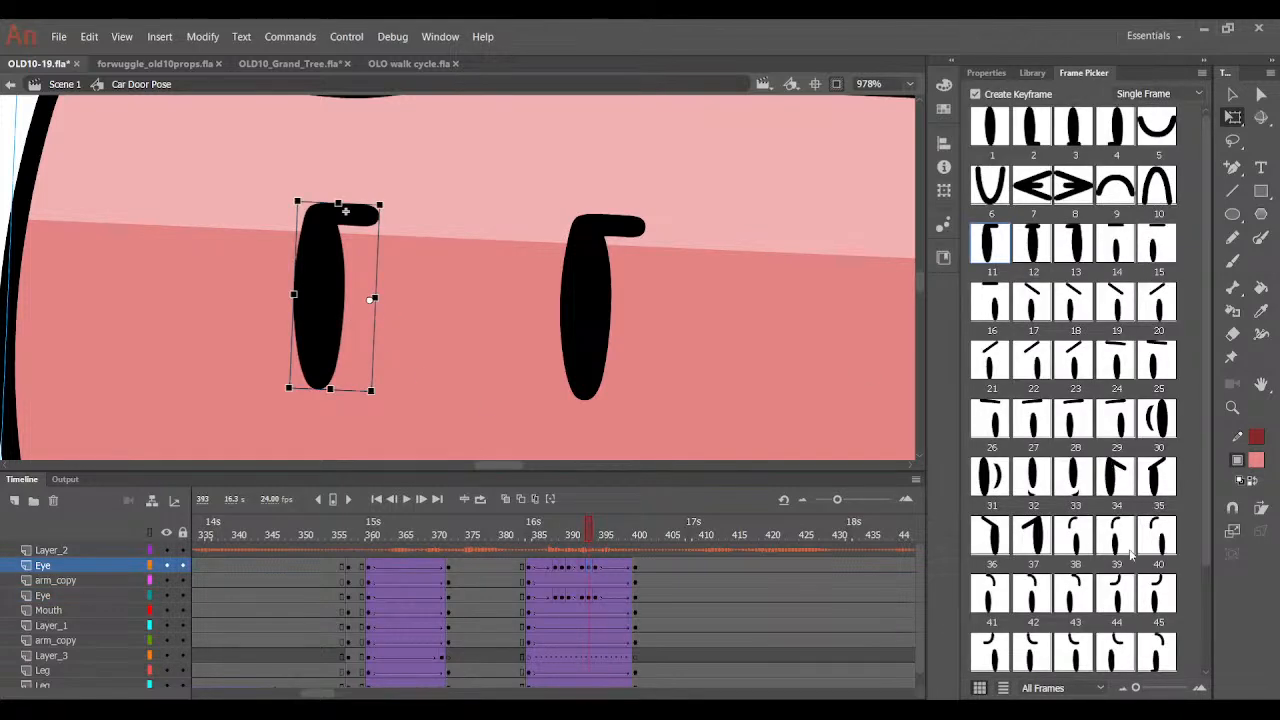
click(1131, 553)
click(573, 342)
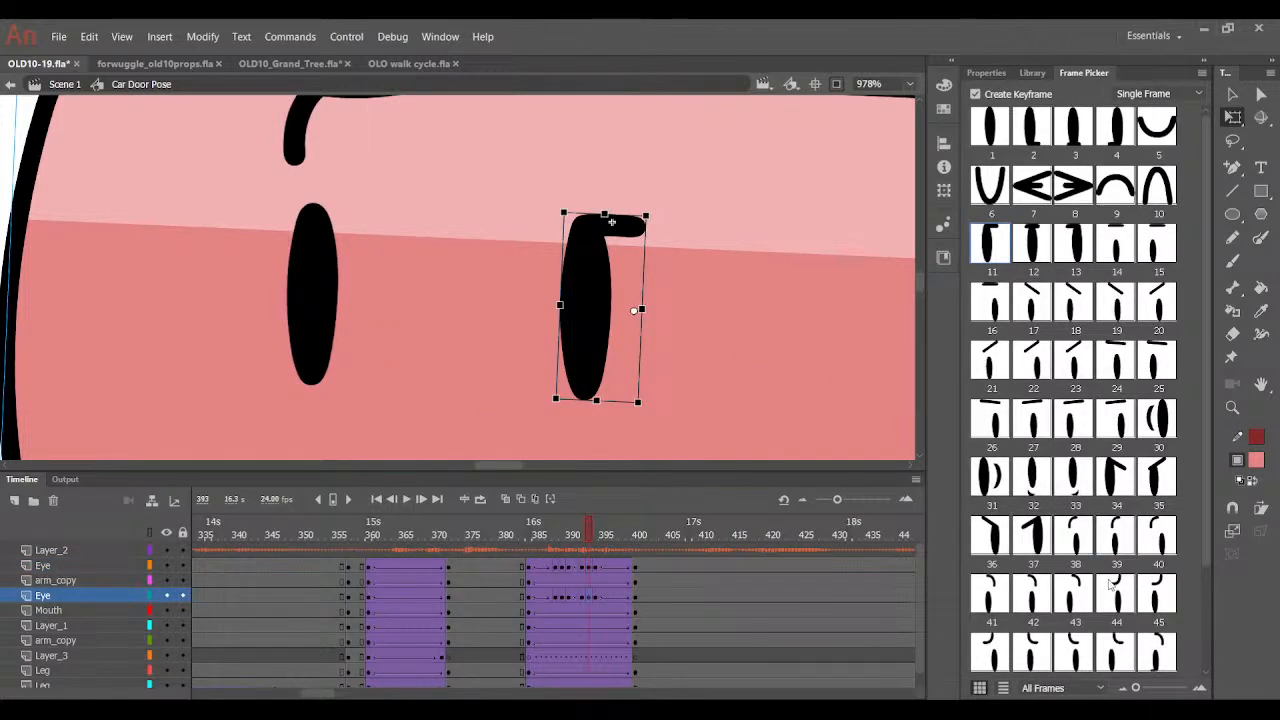
click(1086, 595)
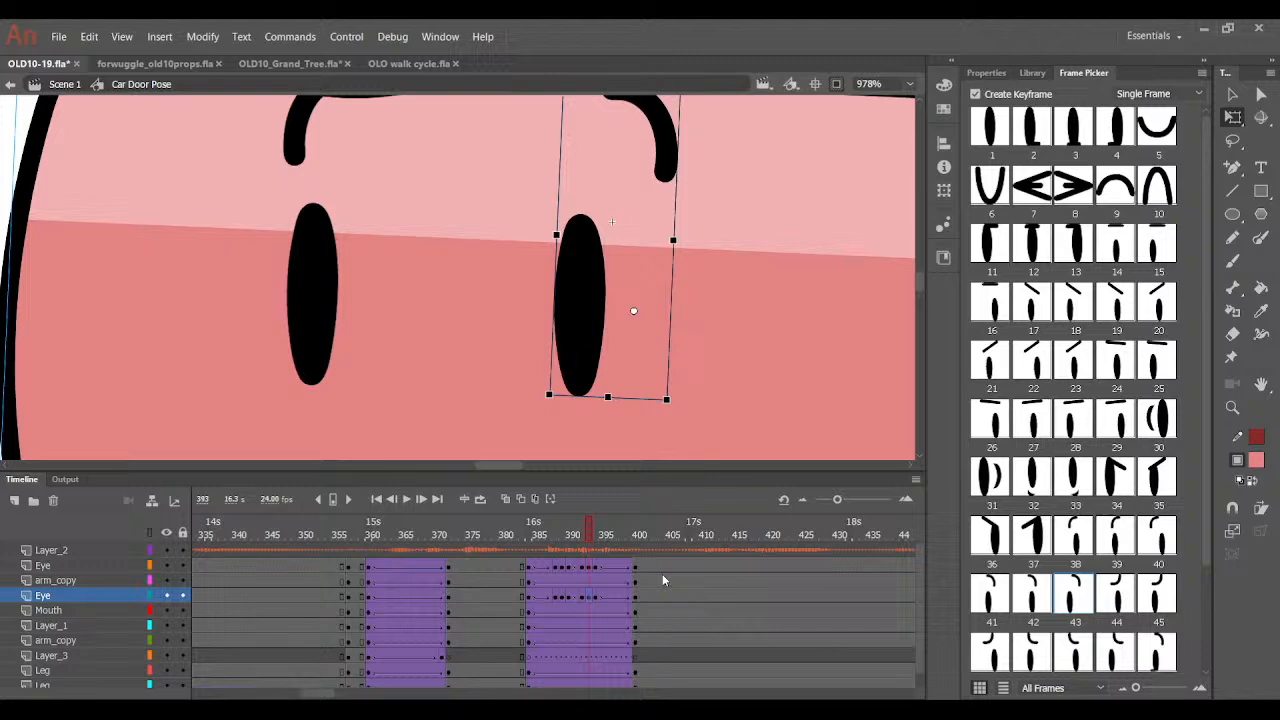
Change the eyes at frame 394 to drawing 43 for the right eye and 39 for the left.
click(597, 595)
click(1069, 592)
click(336, 336)
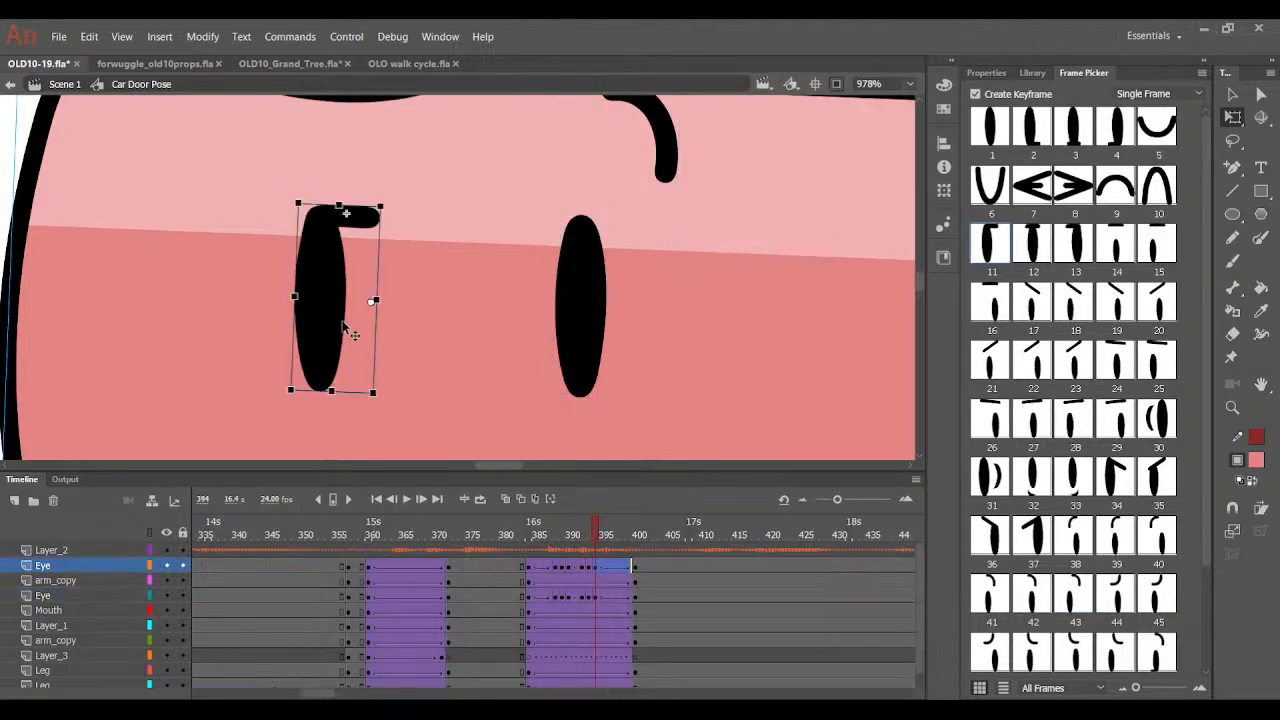
click(1117, 535)
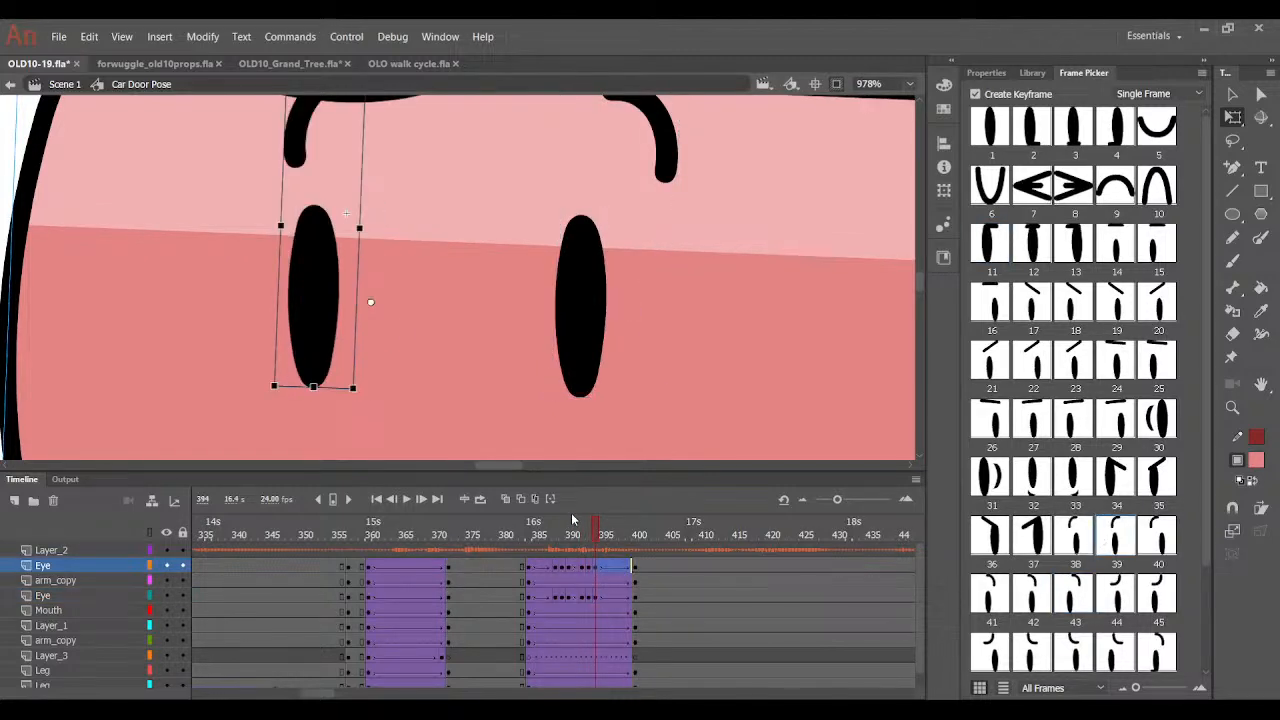
Match the eyes at frame 400 by using drawing 39 for the left eye and 43 for the right.
click(634, 568)
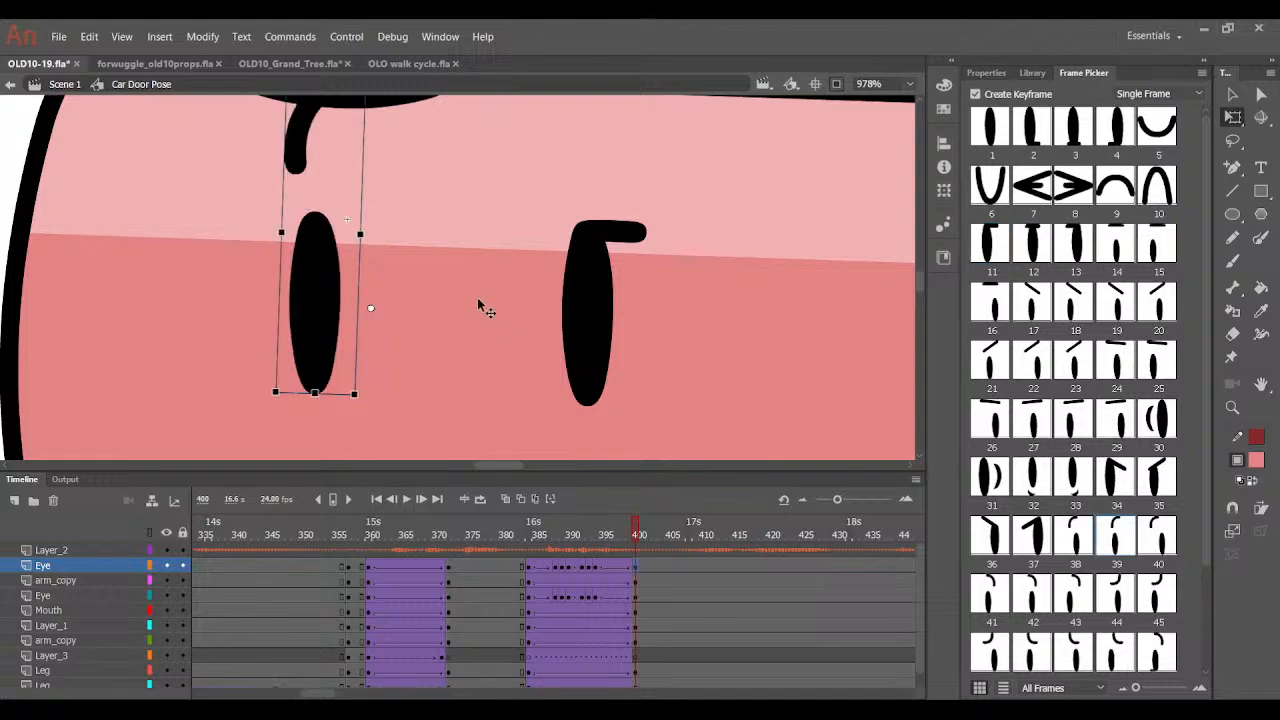
click(565, 285)
click(1075, 593)
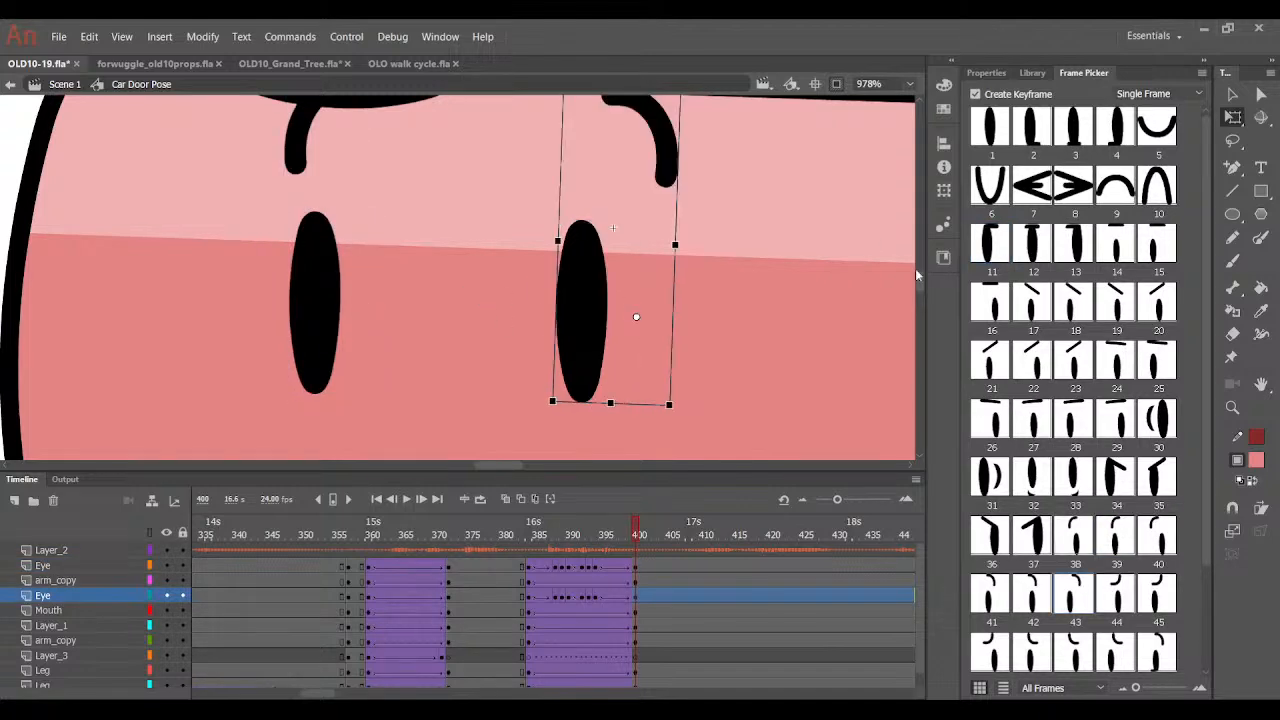
scroll(709, 342, down, 2)
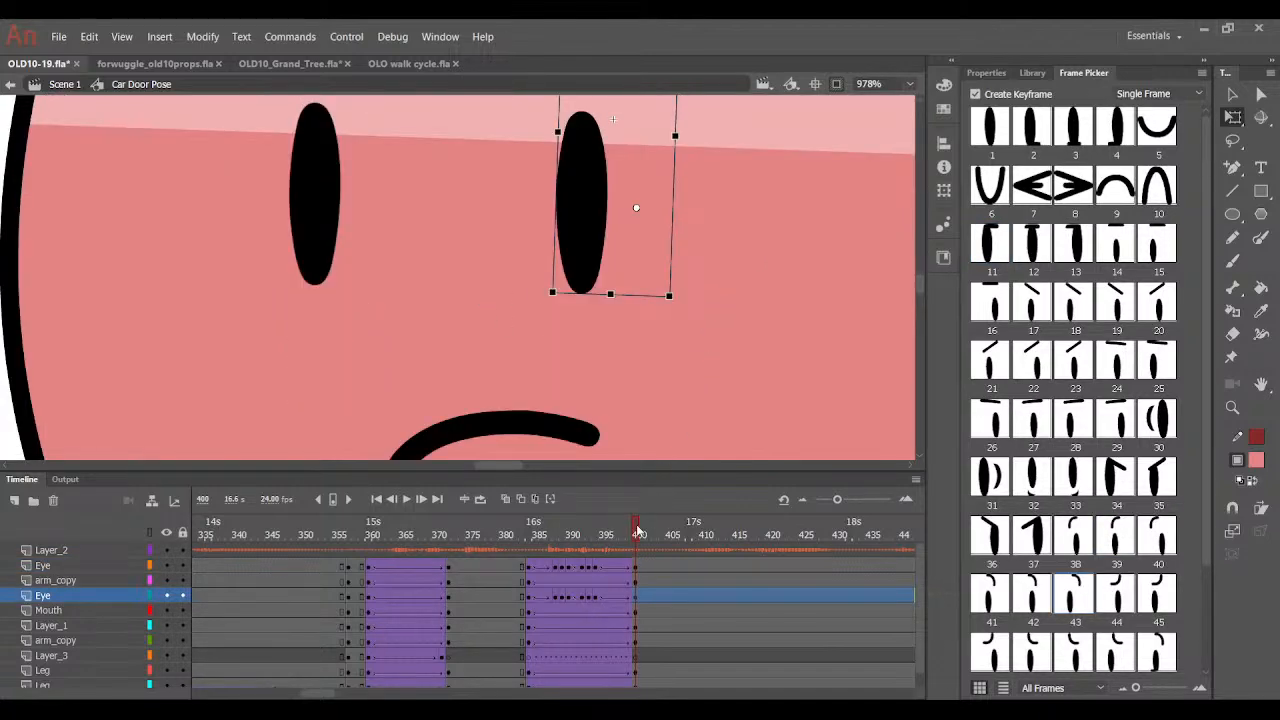
Select both raised-brow eyes at frame 393, nudge them slightly down and show their properties.
drag(638, 532, 596, 568)
click(589, 567)
shift+click(578, 247)
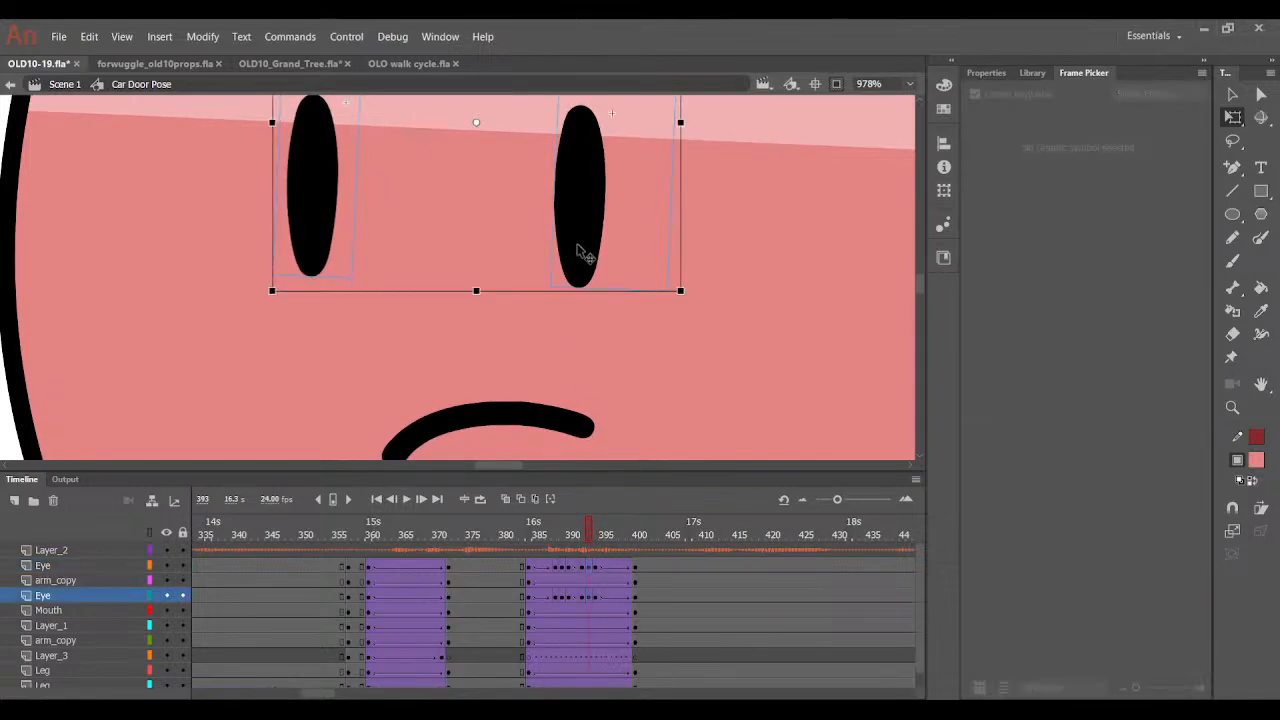
click(986, 72)
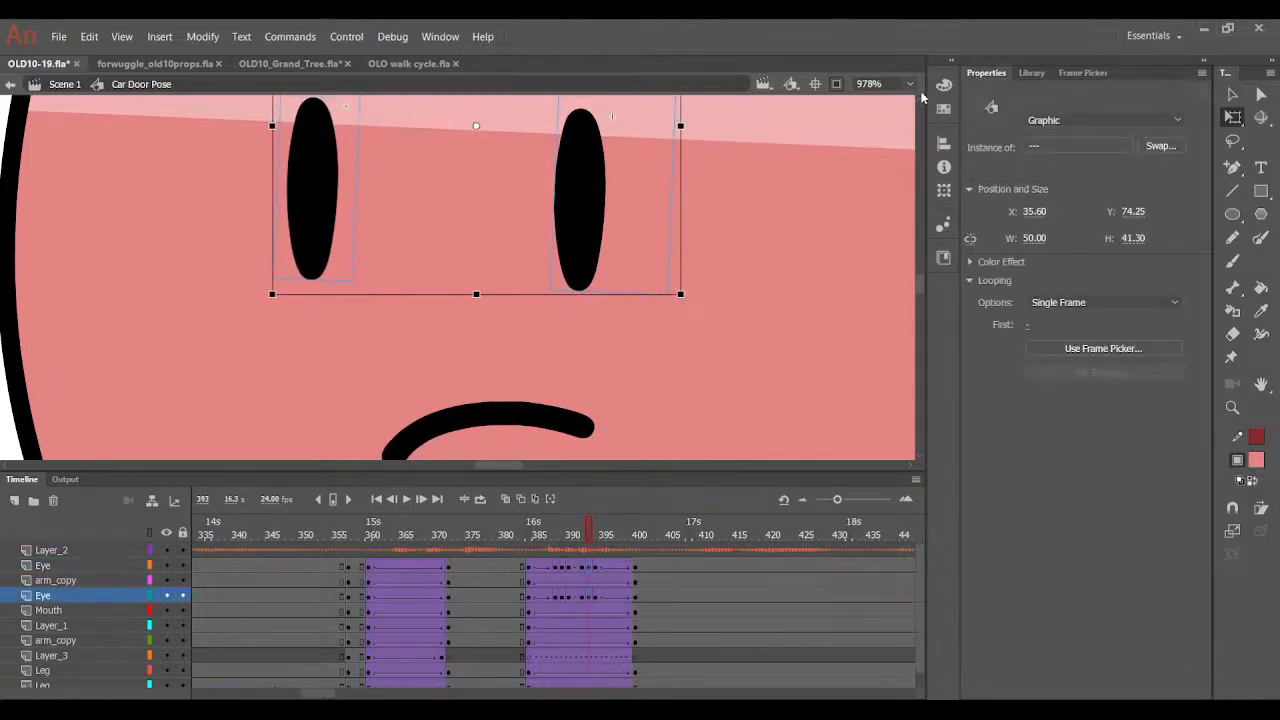
Return to Scene 1 with the whole stage in view and review Bucket's walk and Car Door's reaction around frame 400.
click(909, 84)
click(909, 100)
click(826, 203)
drag(587, 531, 672, 500)
double_click(704, 436)
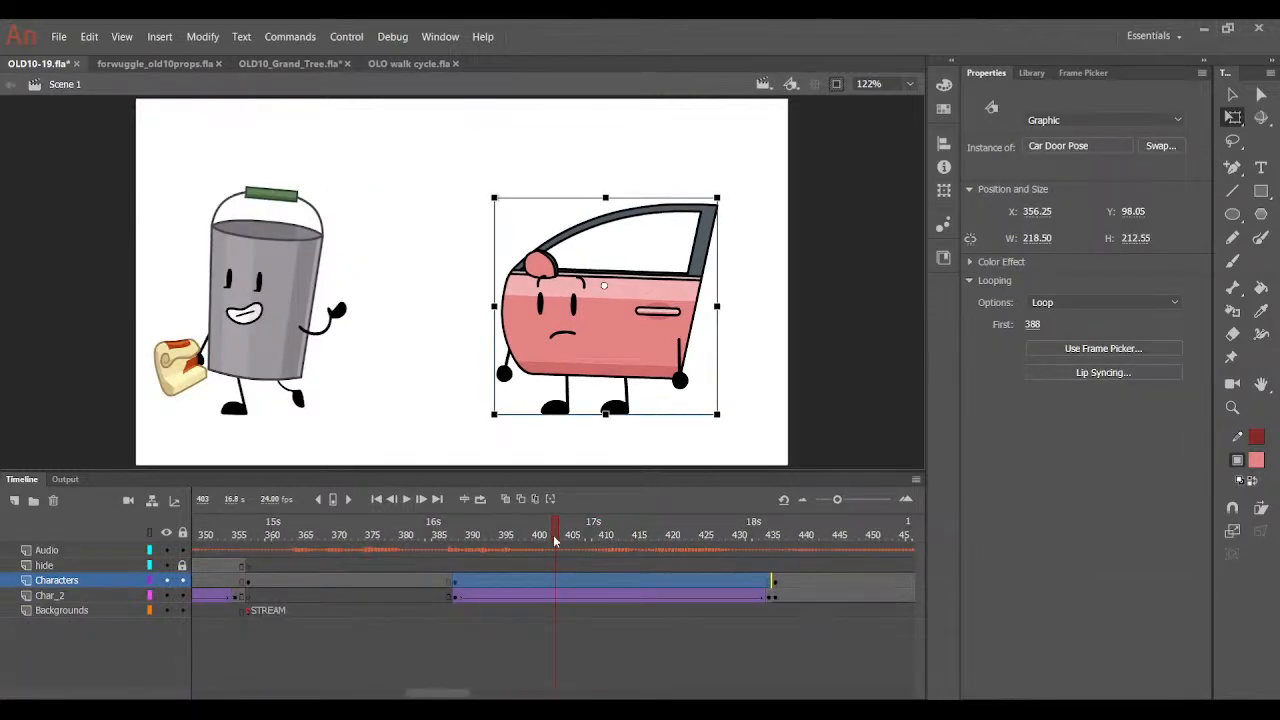
drag(553, 535, 577, 517)
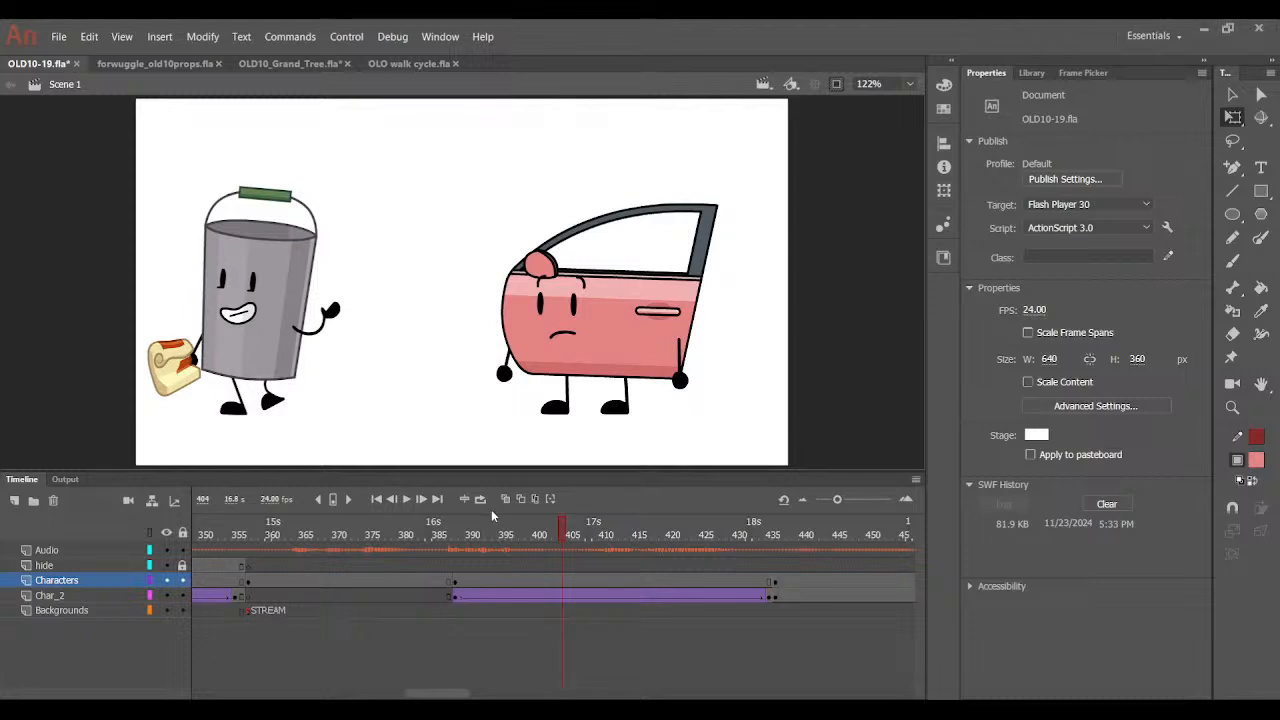
drag(491, 535, 529, 540)
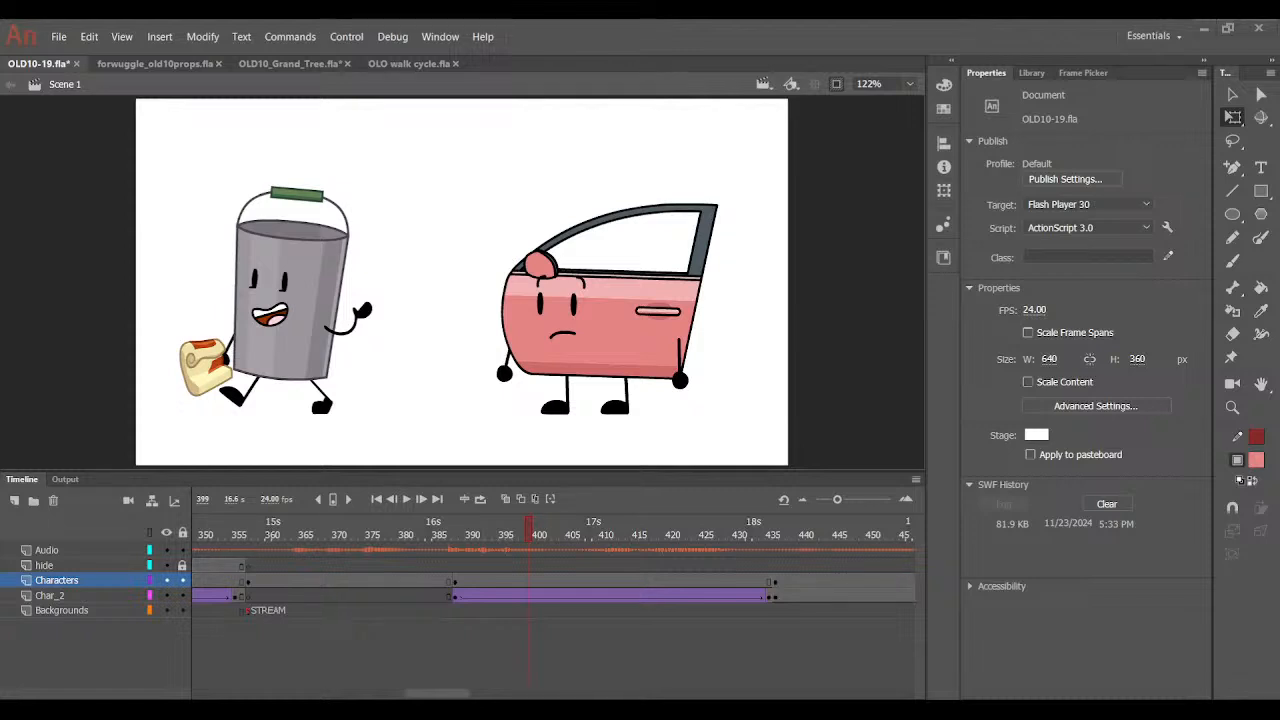
Open the Bucket symbol from frame 388 and insert a keyframe on all of its layers at frame 460.
drag(440, 534, 458, 557)
click(342, 347)
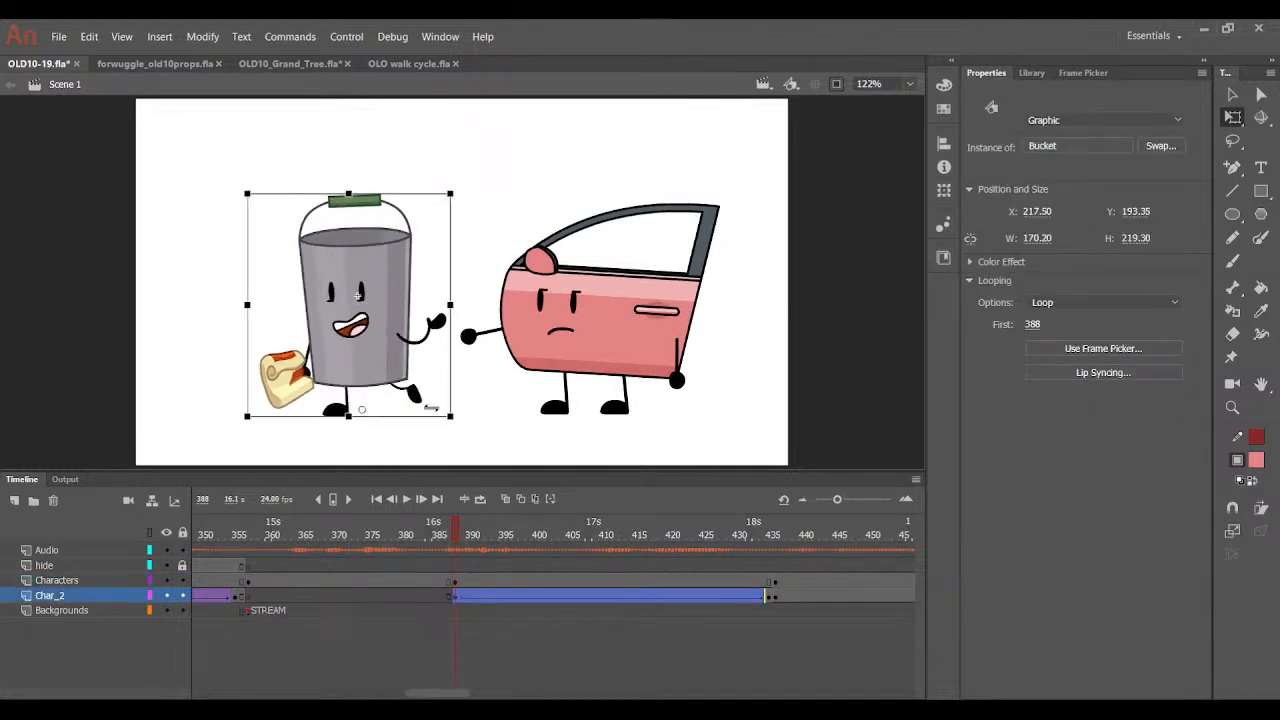
double_click(399, 346)
drag(545, 536, 642, 541)
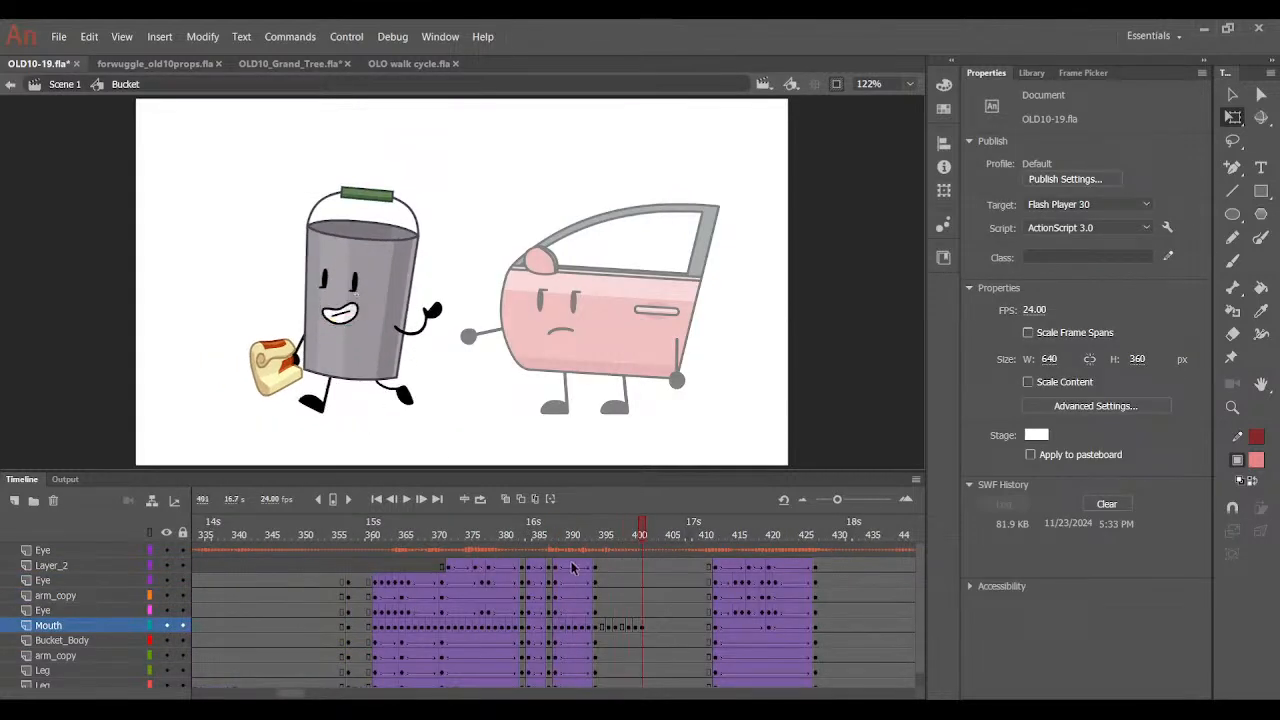
drag(555, 567, 880, 680)
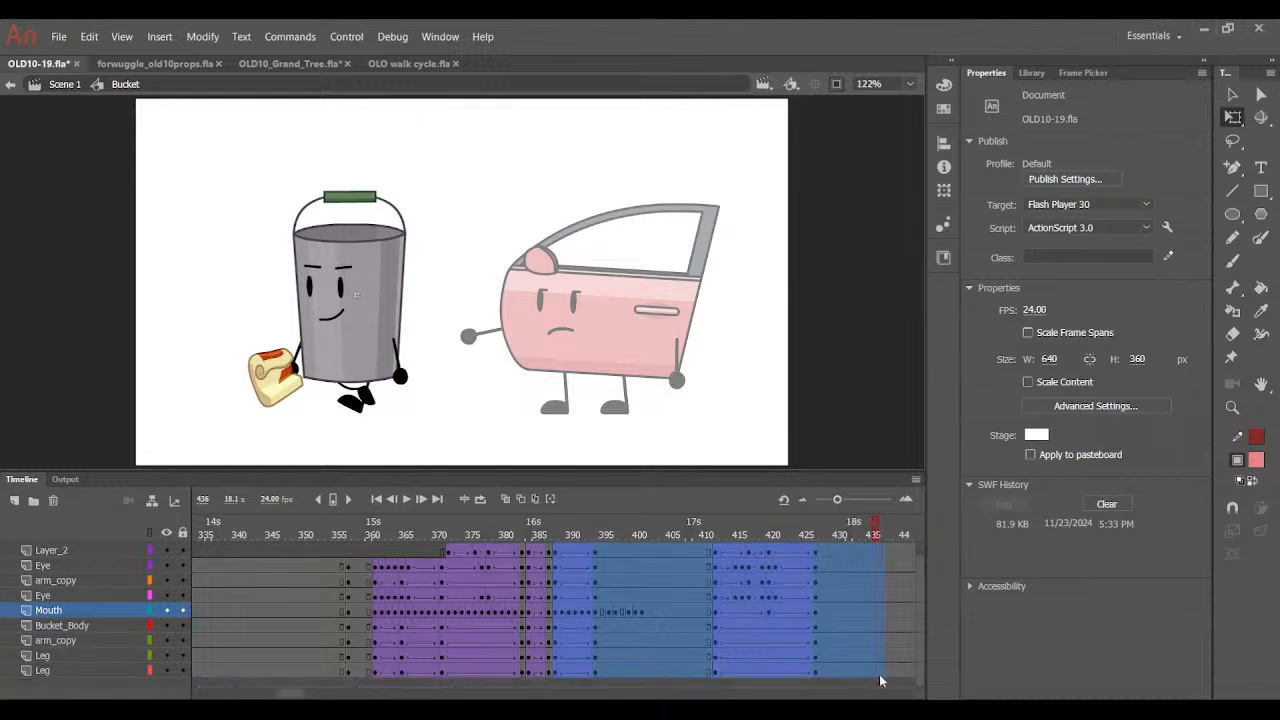
click(310, 638)
click(532, 612)
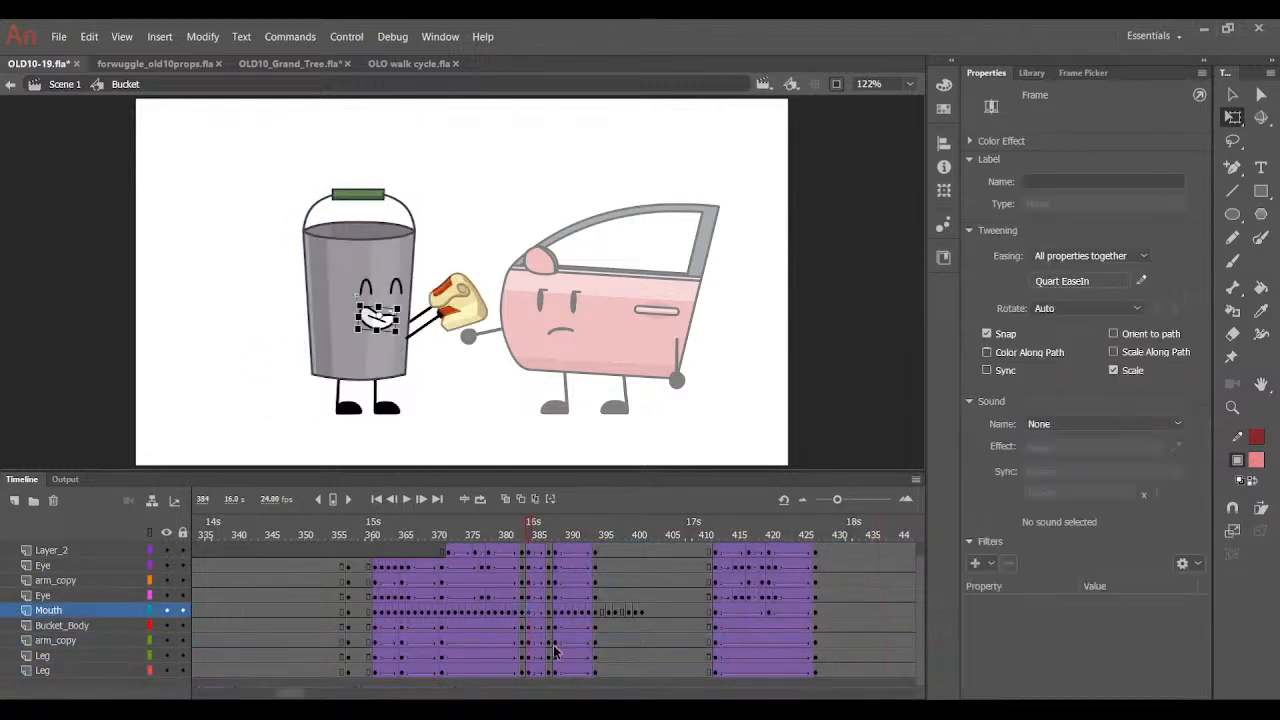
drag(555, 651, 736, 564)
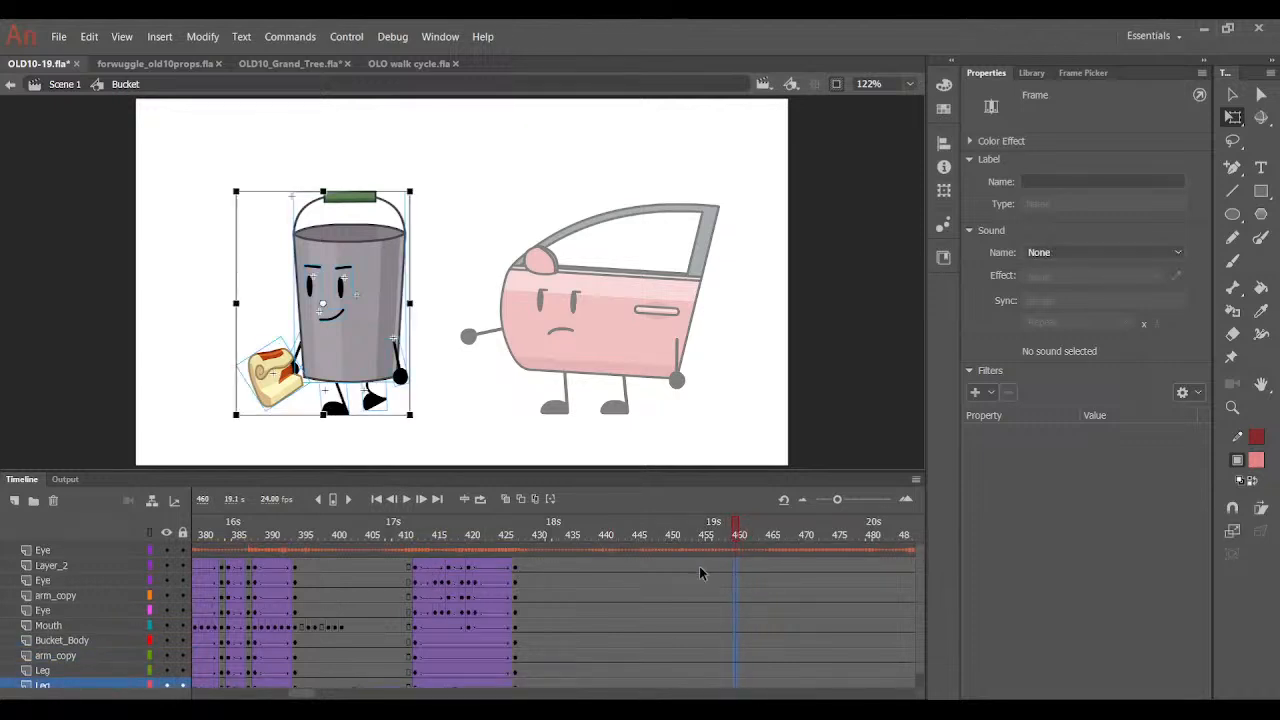
key(F6)
mouse_move(248, 535)
mouse_down()
mouse_move(234, 531)
mouse_move(256, 537)
mouse_up()
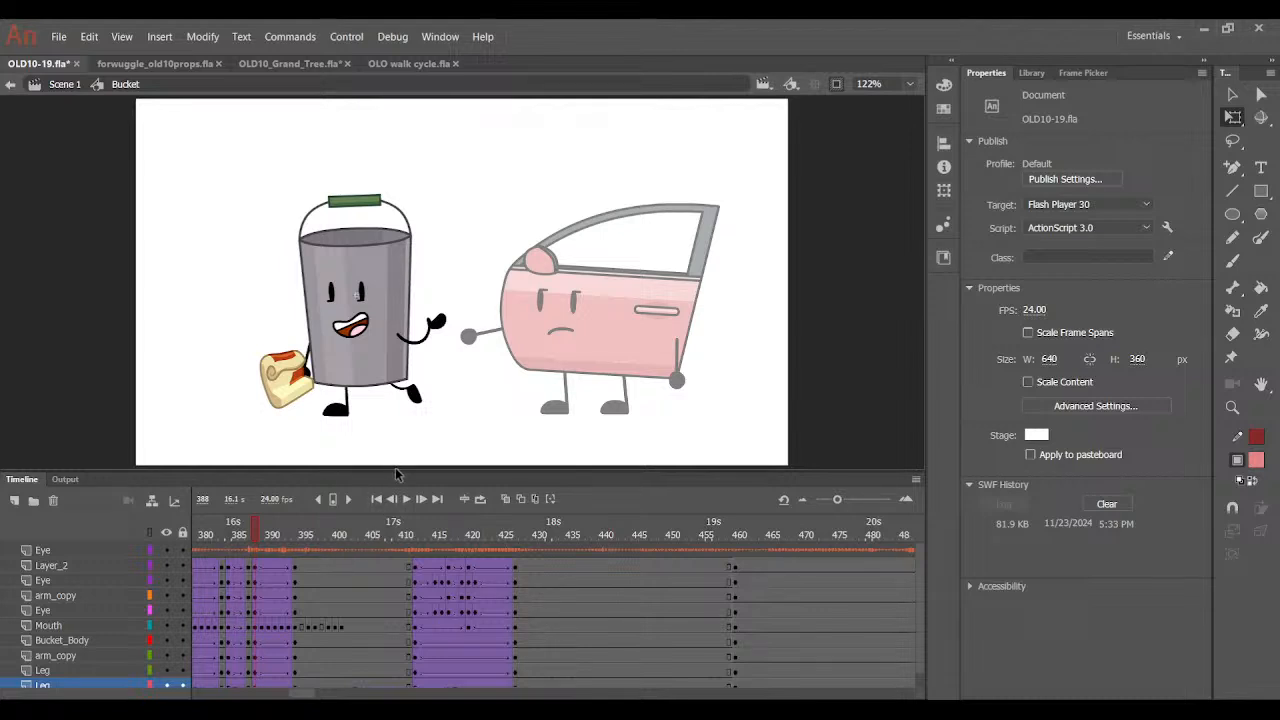
drag(397, 474, 406, 449)
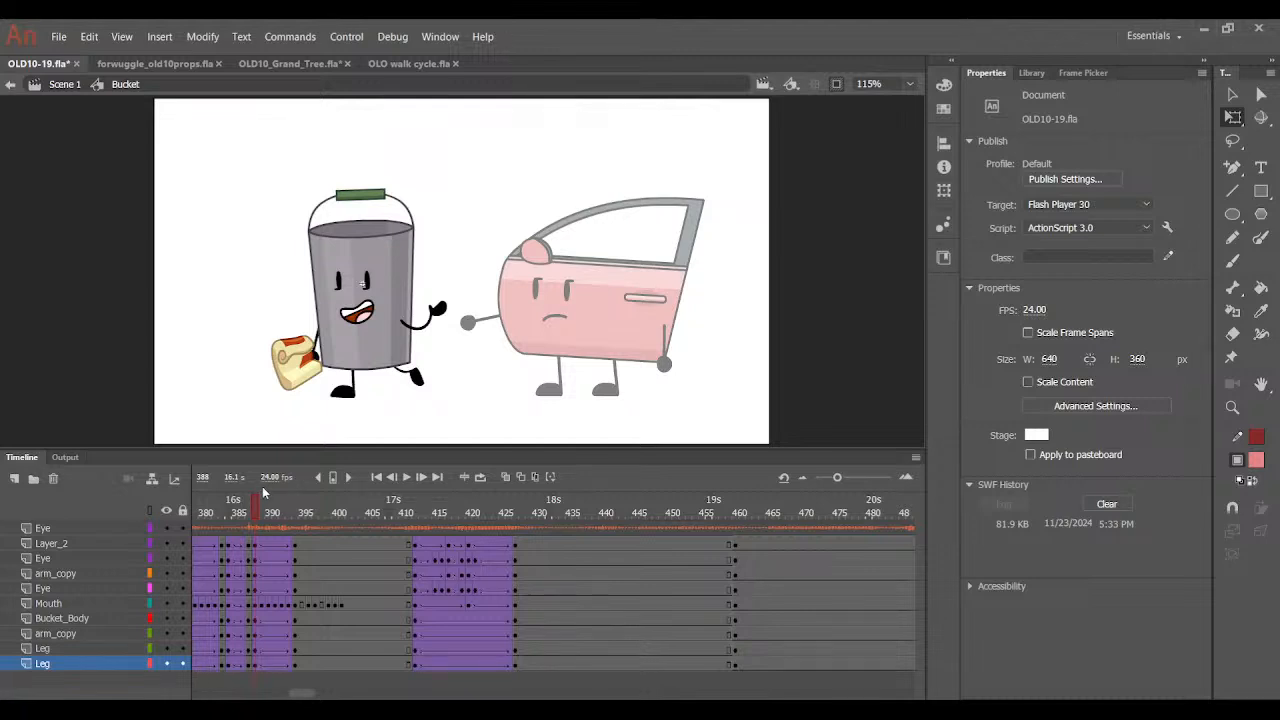
drag(254, 543, 731, 634)
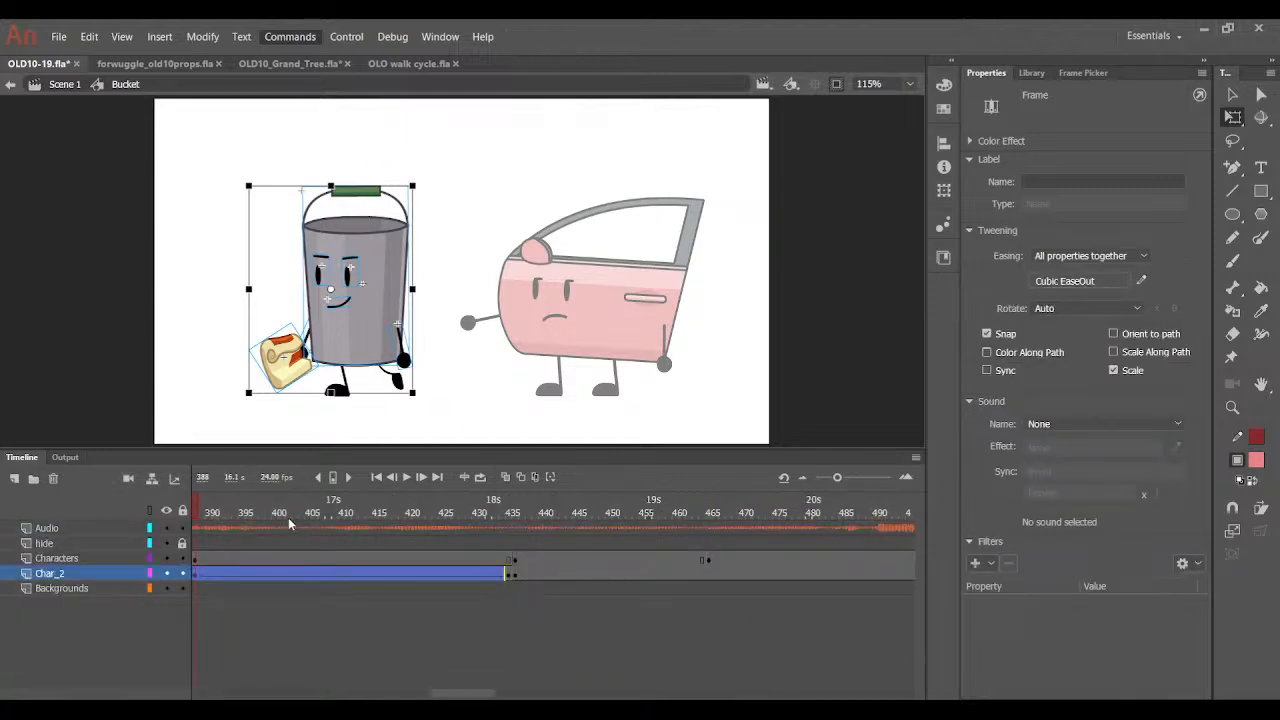
drag(190, 510, 384, 525)
key(Return)
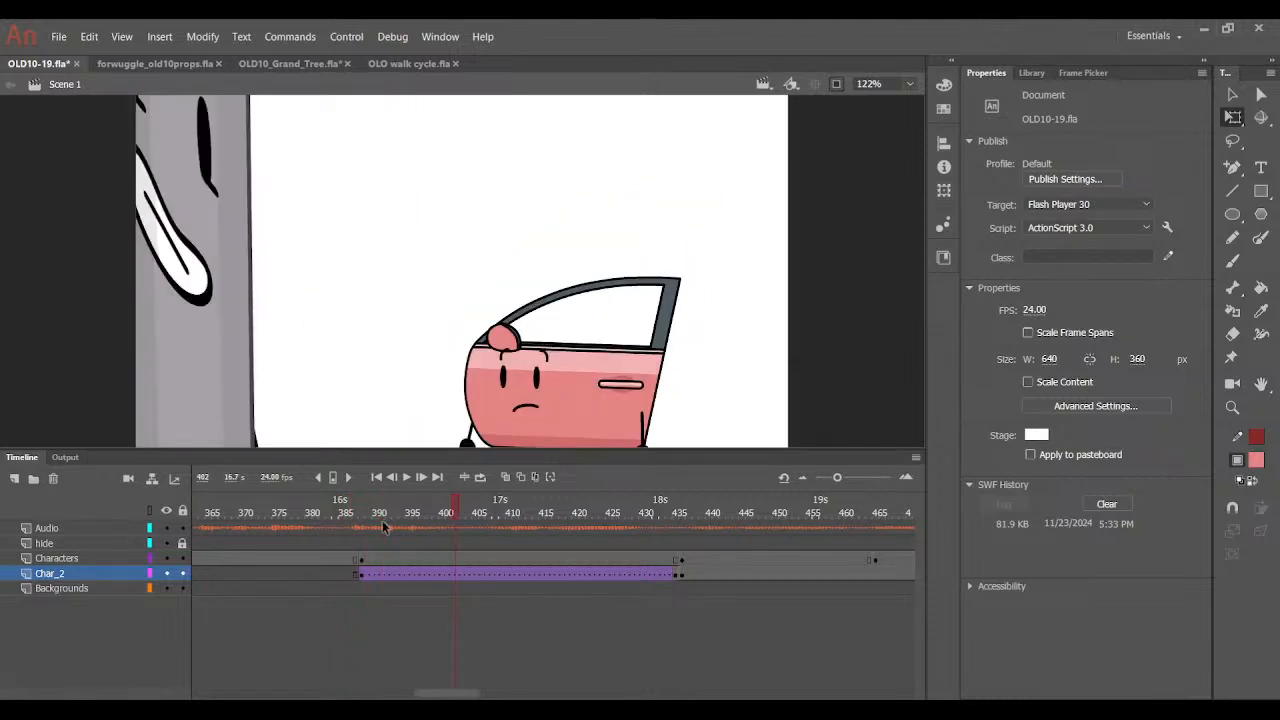
click(369, 515)
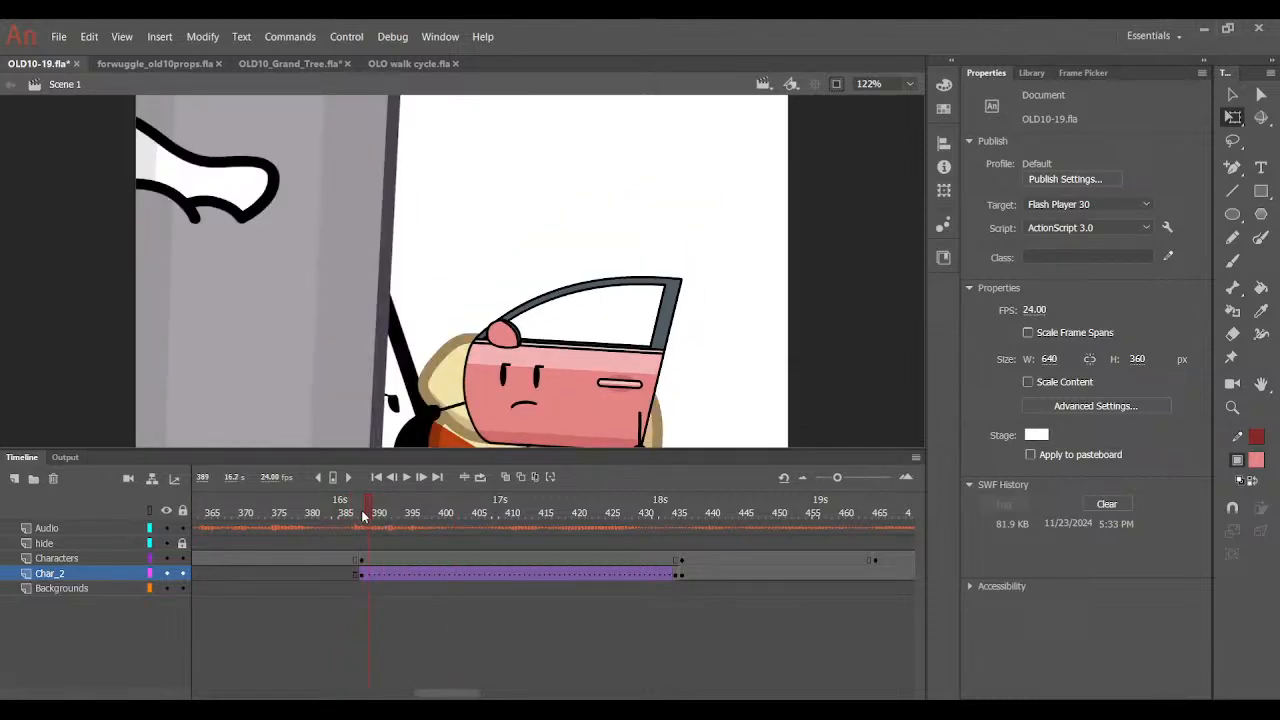
key(ctrl+Return)
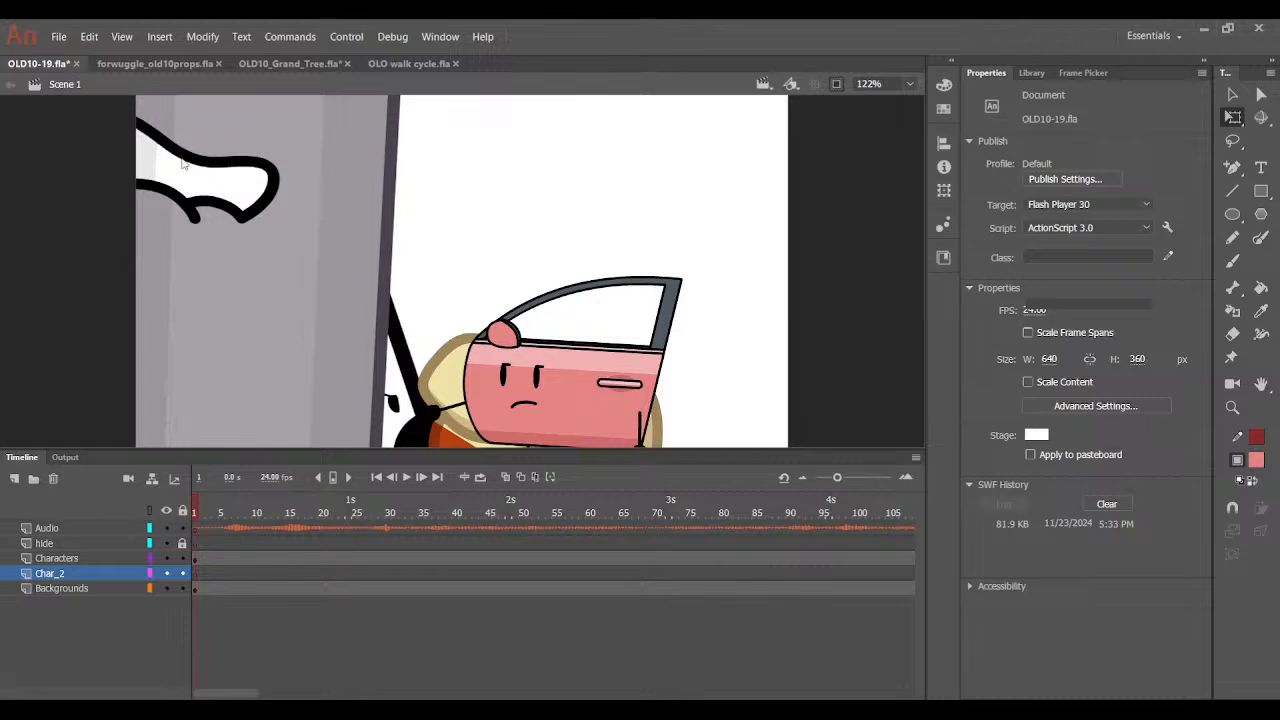
click(348, 480)
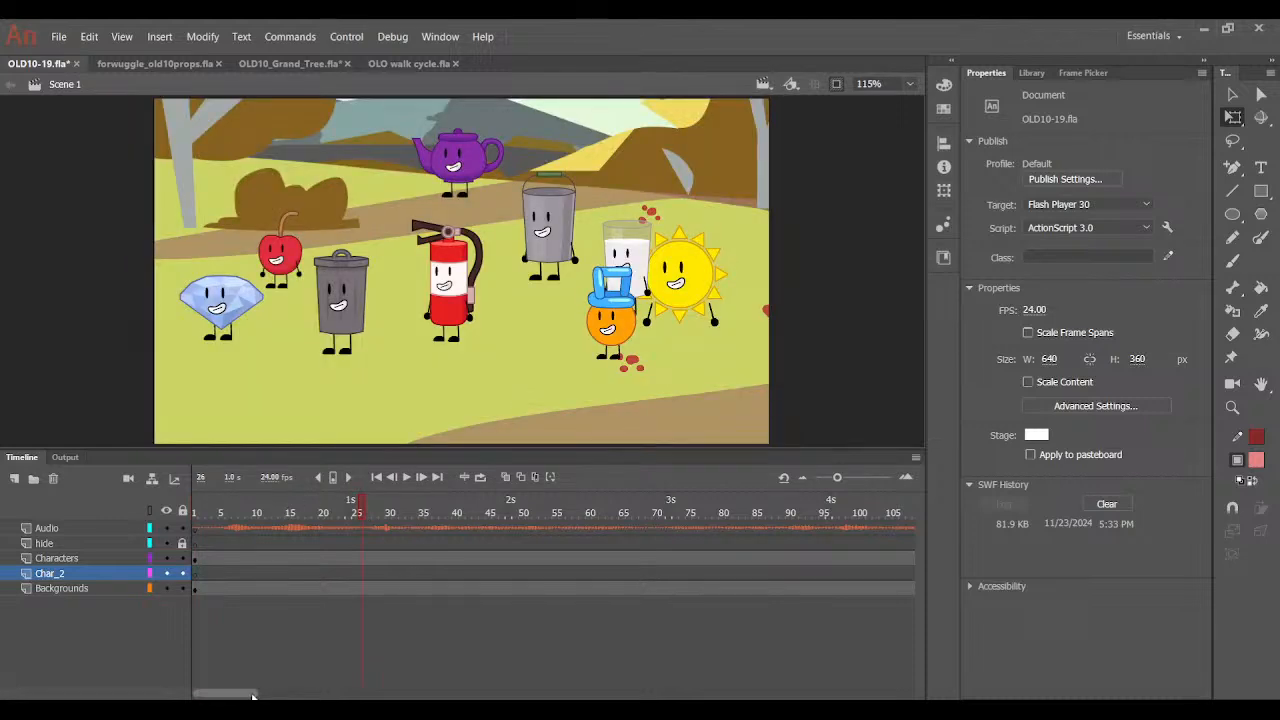
In the Bucket symbol, copy frames 388–459 of the layers from Layer_2 to the lower arm, and undo the frame removal.
drag(252, 691, 476, 670)
drag(356, 520, 329, 511)
double_click(372, 321)
click(372, 323)
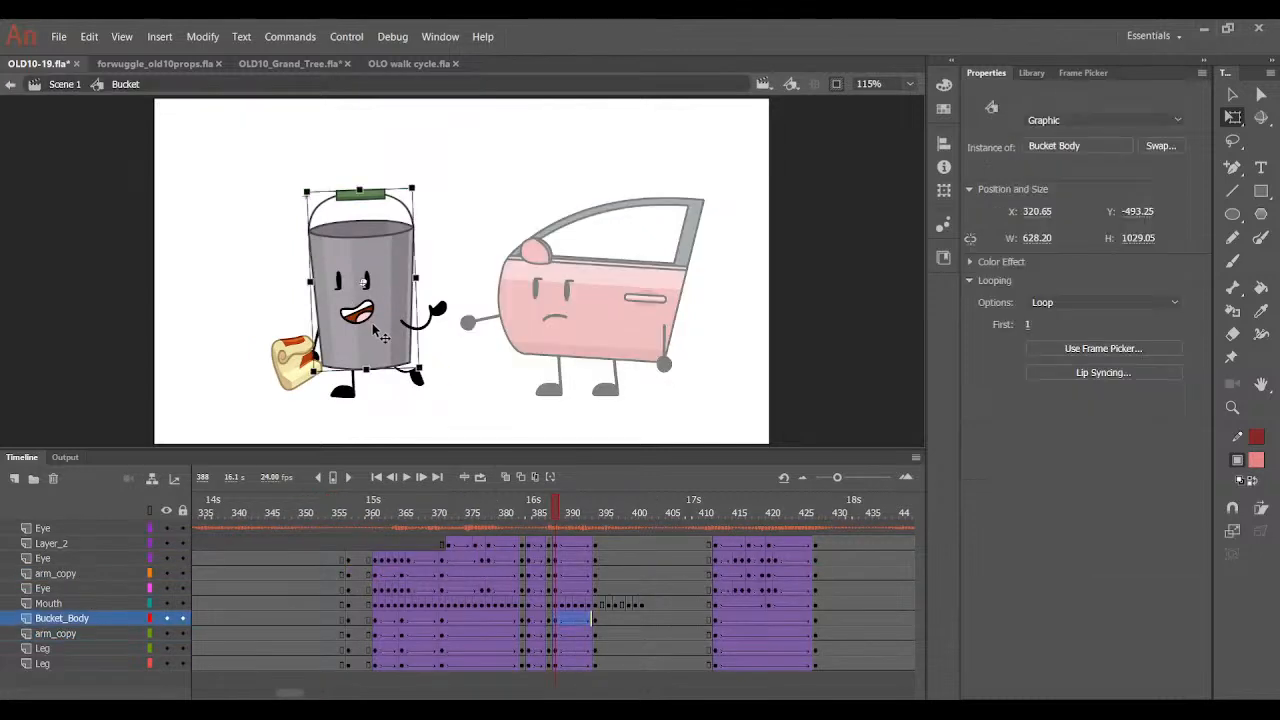
drag(554, 545, 694, 633)
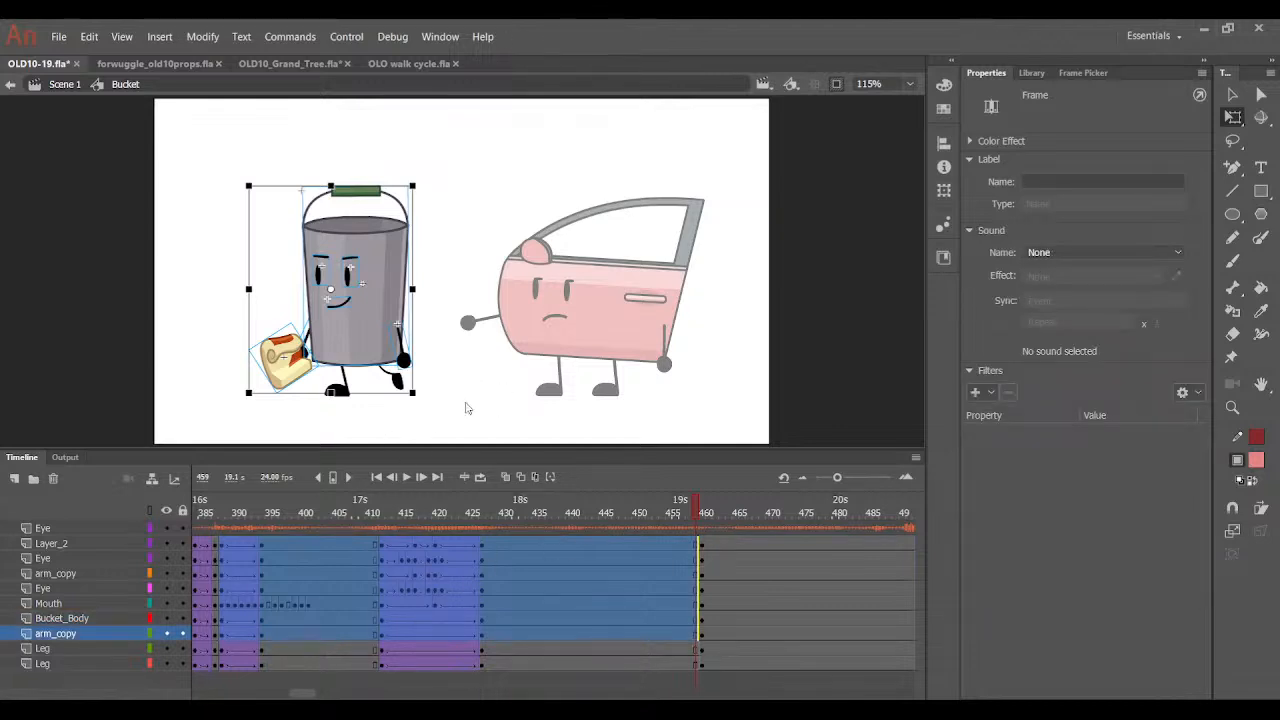
key(Delete)
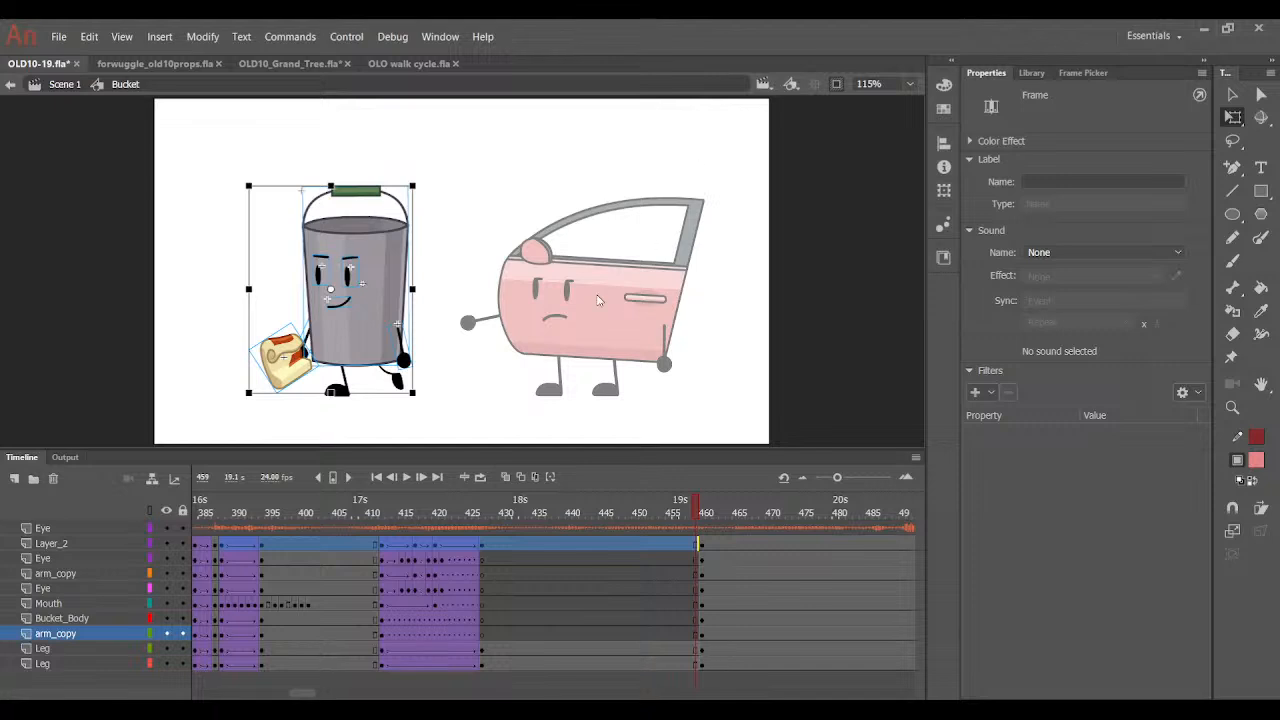
key(ctrl+z)
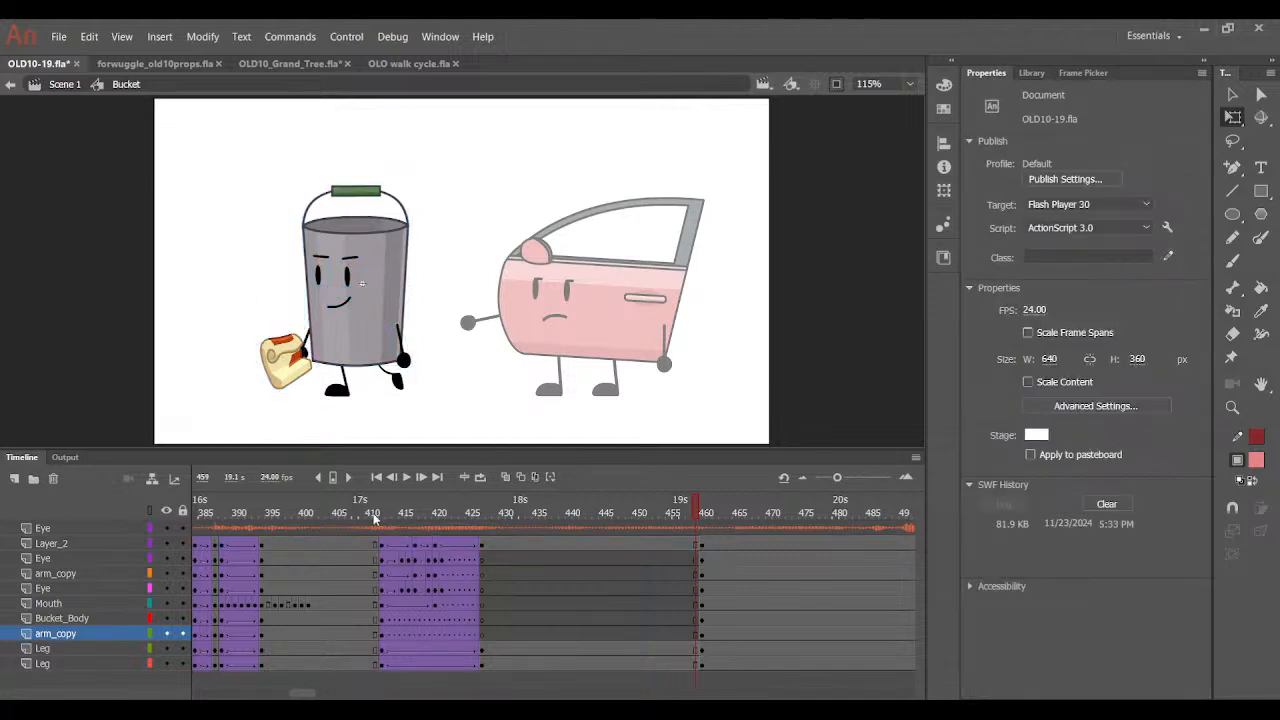
key(ctrl+z)
key(ctrl+z)
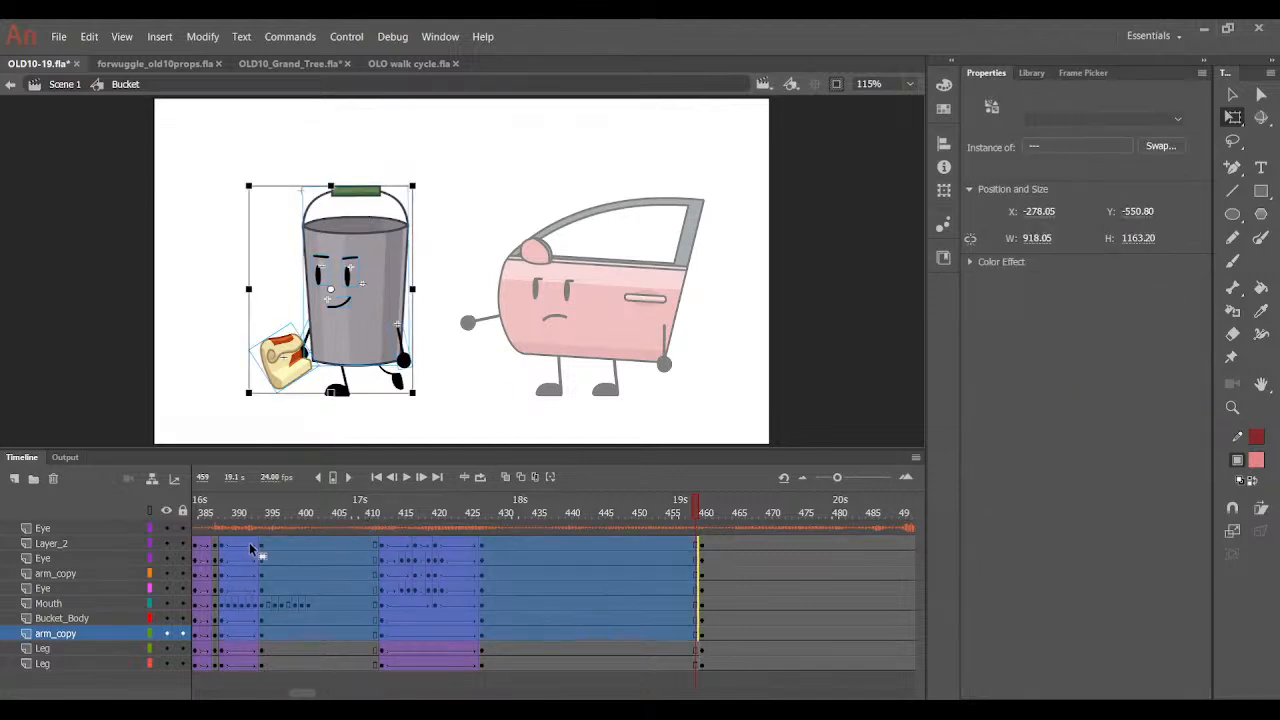
At frame 388, convert all of Bucket's parts except the legs into one graphic symbol.
click(259, 549)
click(220, 519)
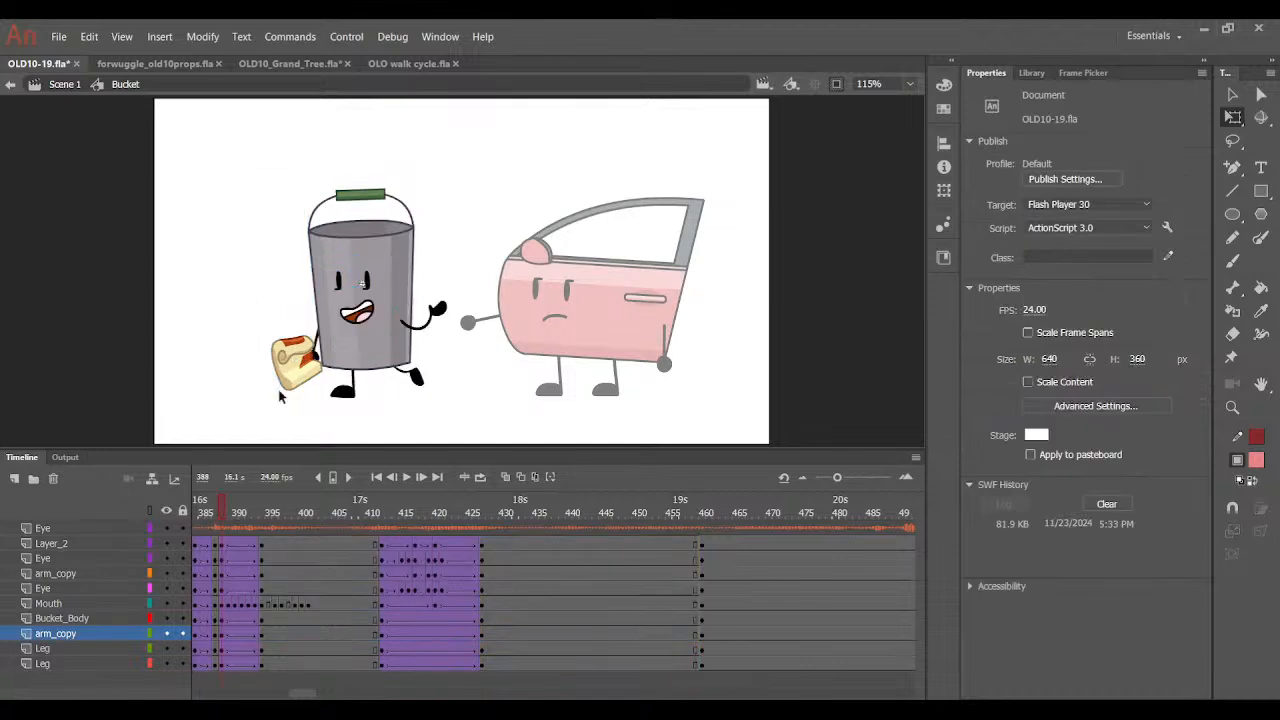
drag(252, 208, 471, 348)
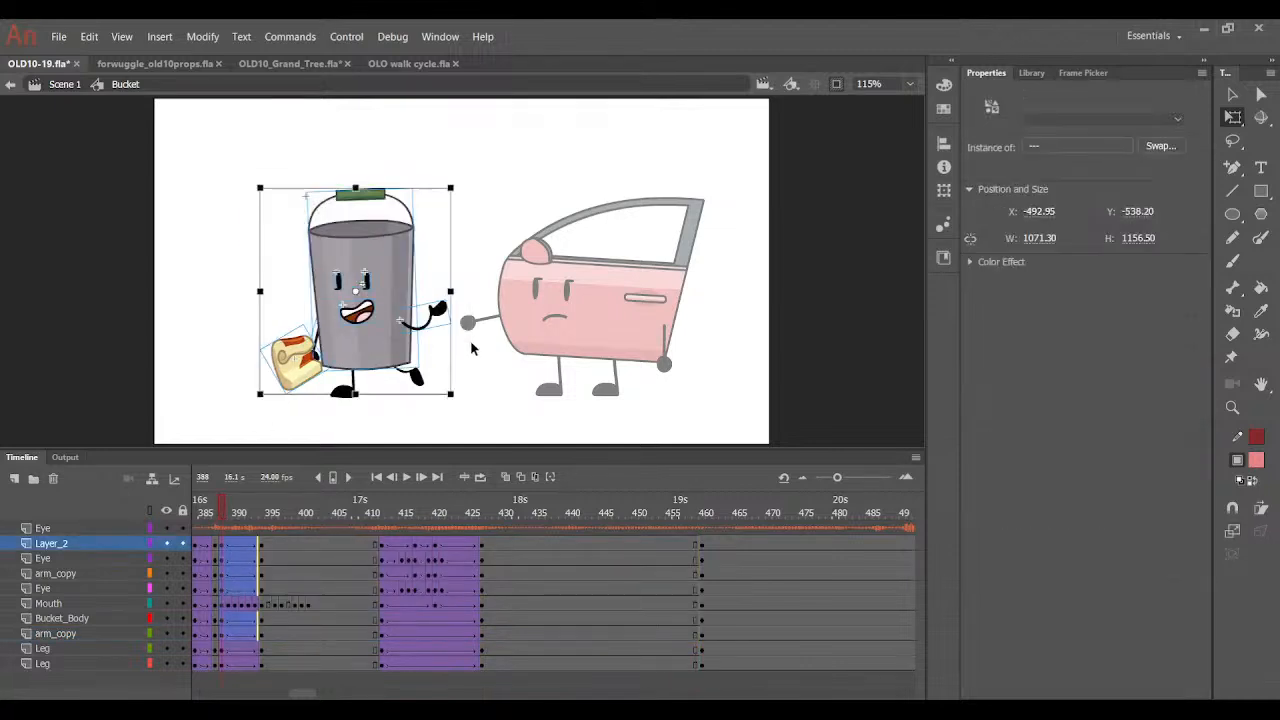
drag(128, 202, 524, 360)
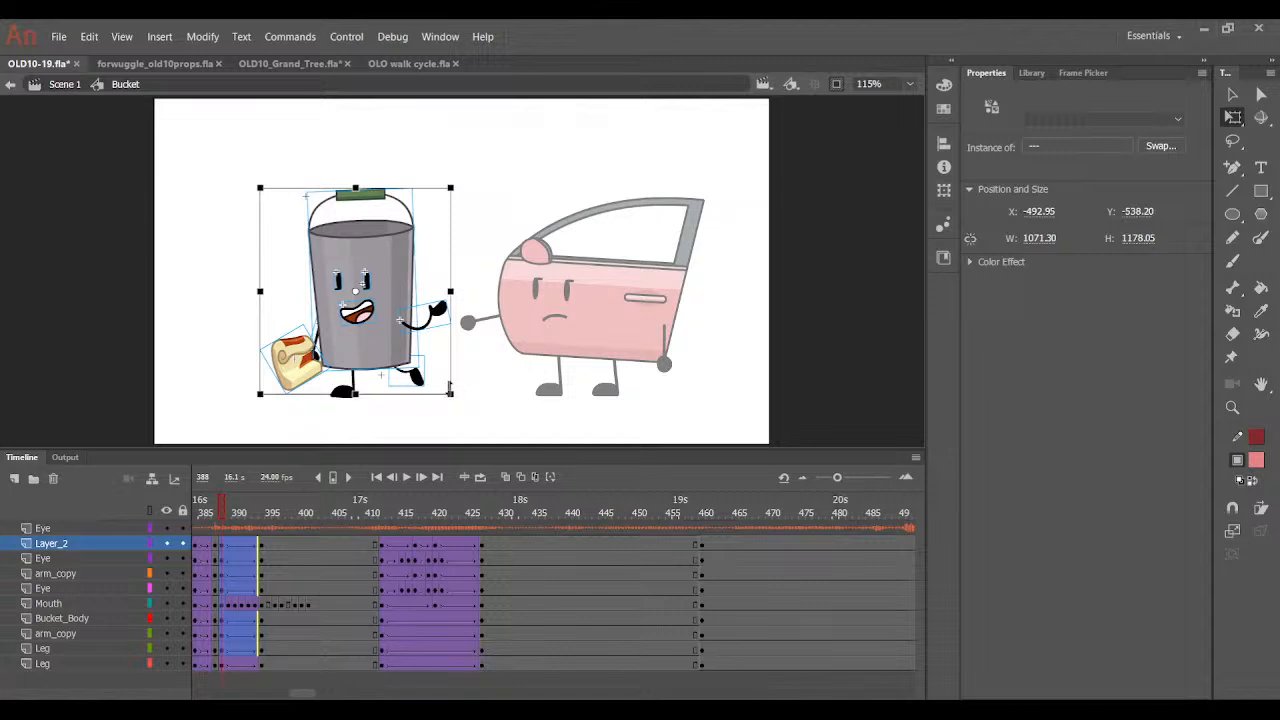
shift+click(416, 379)
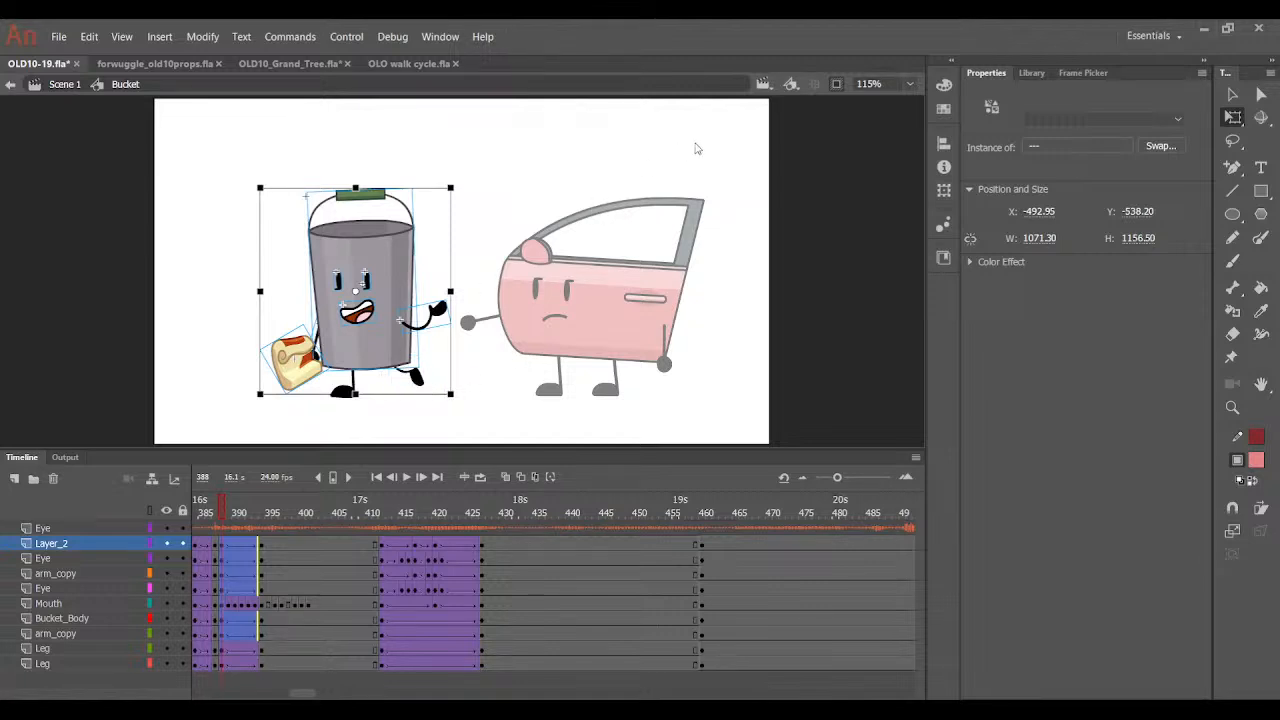
key(ctrl+g)
click(378, 332)
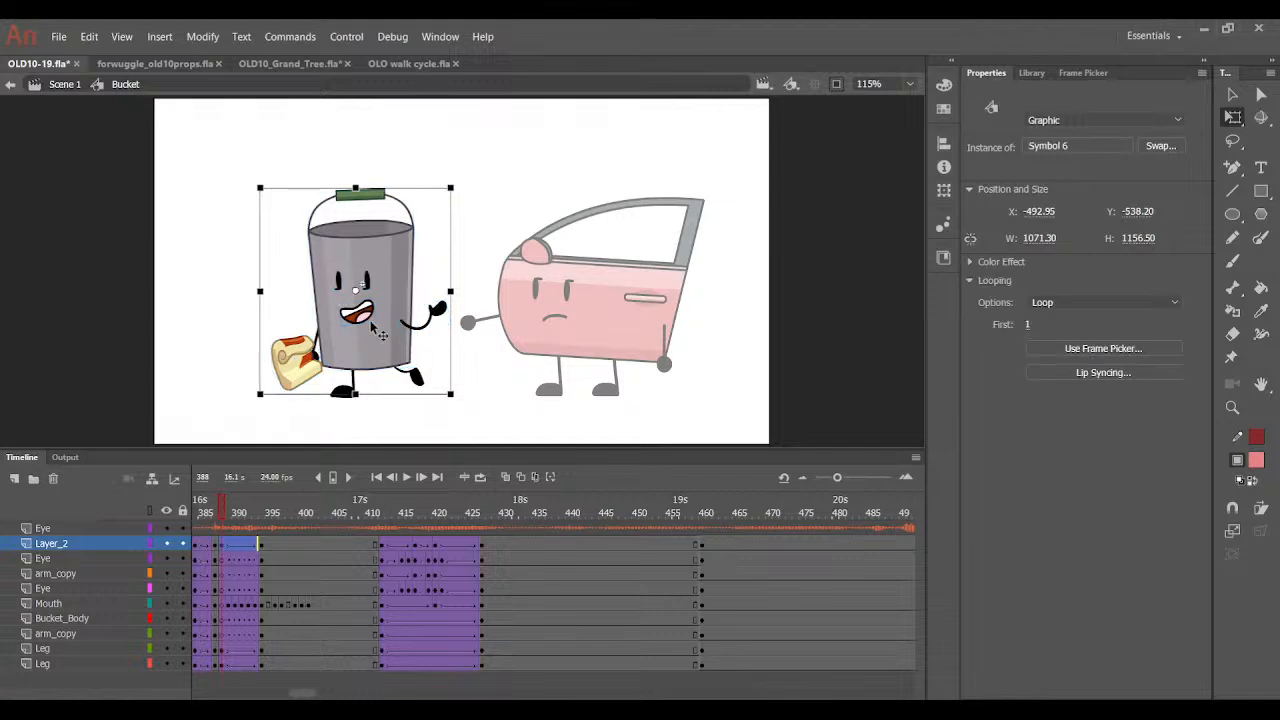
Open the new upper-body symbol and paste the copied Bucket frames into it from frame 1.
double_click(380, 334)
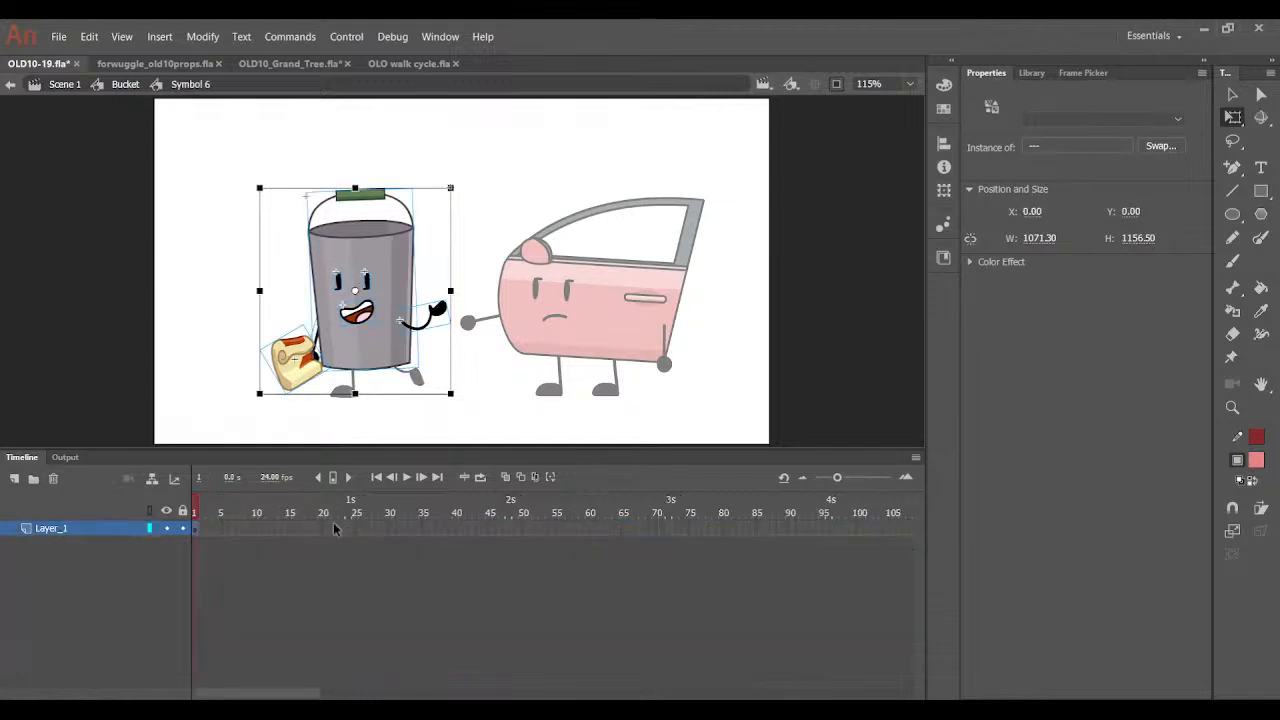
click(196, 533)
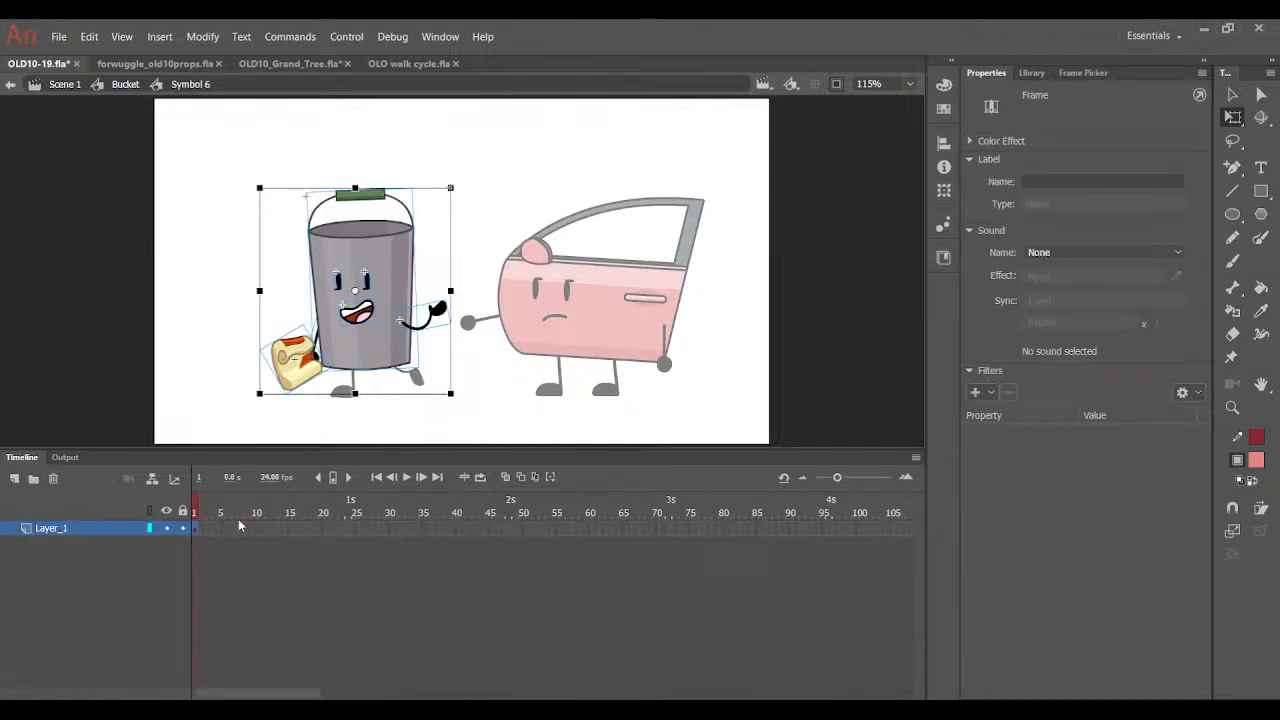
key(ctrl+alt+v)
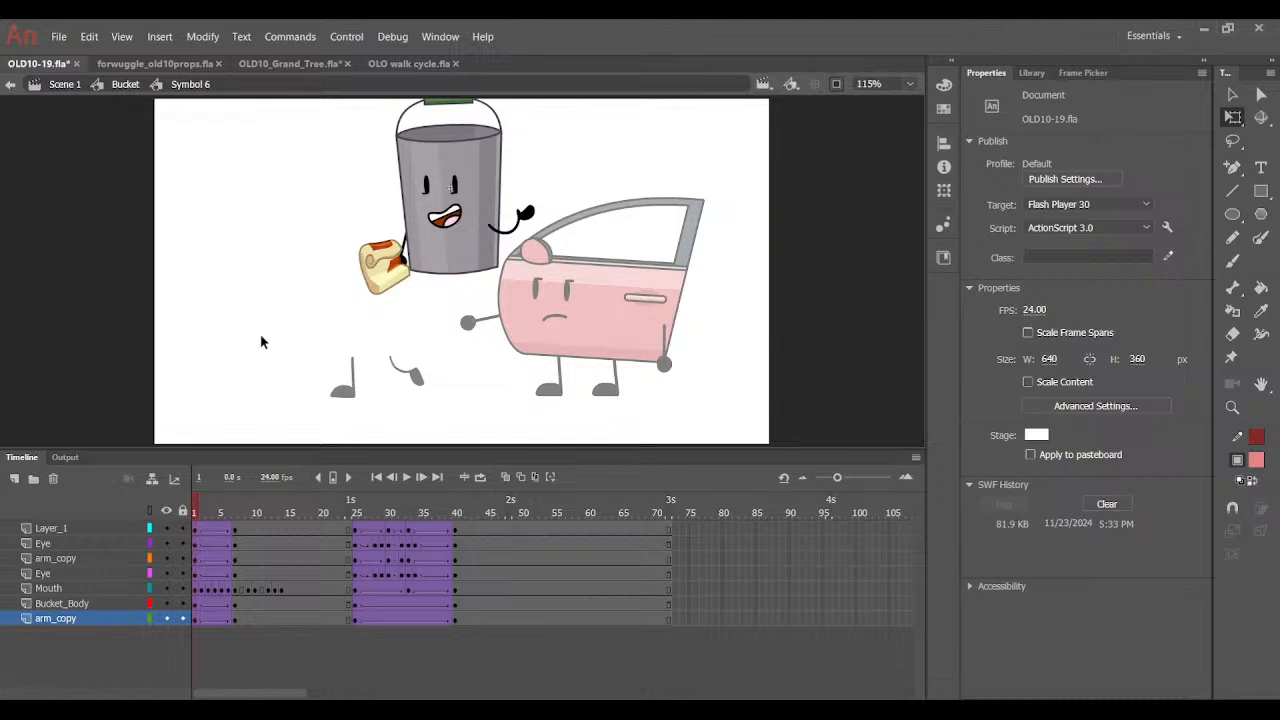
Back in Bucket, clear the leftover keyframes from frame 411 onward on the non-leg layers and the mouth keyframes through frame 400.
double_click(263, 342)
mouse_move(549, 559)
mouse_down()
mouse_move(707, 621)
mouse_move(825, 645)
mouse_move(588, 513)
mouse_move(561, 550)
mouse_up()
click(870, 632)
key(shift+F6)
drag(564, 605, 634, 605)
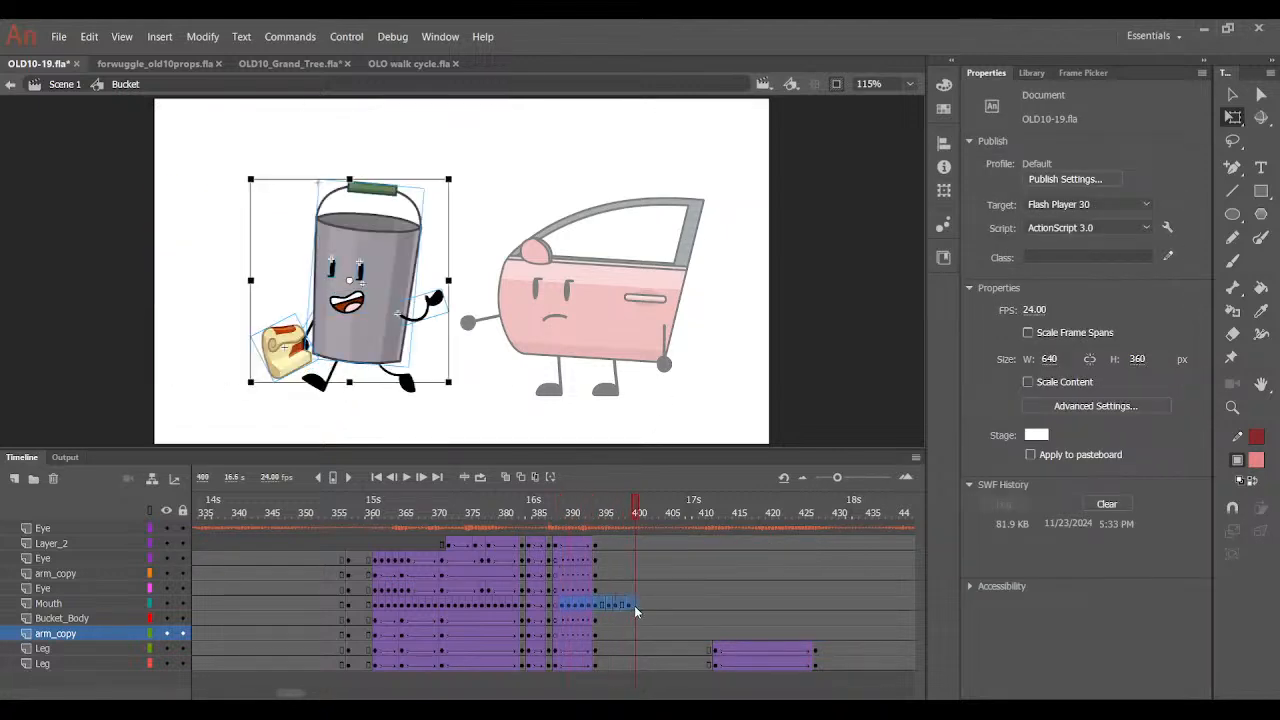
Clear Layer_2's keyframe at frame 394 and remove its tween from frame 388 onward.
click(595, 549)
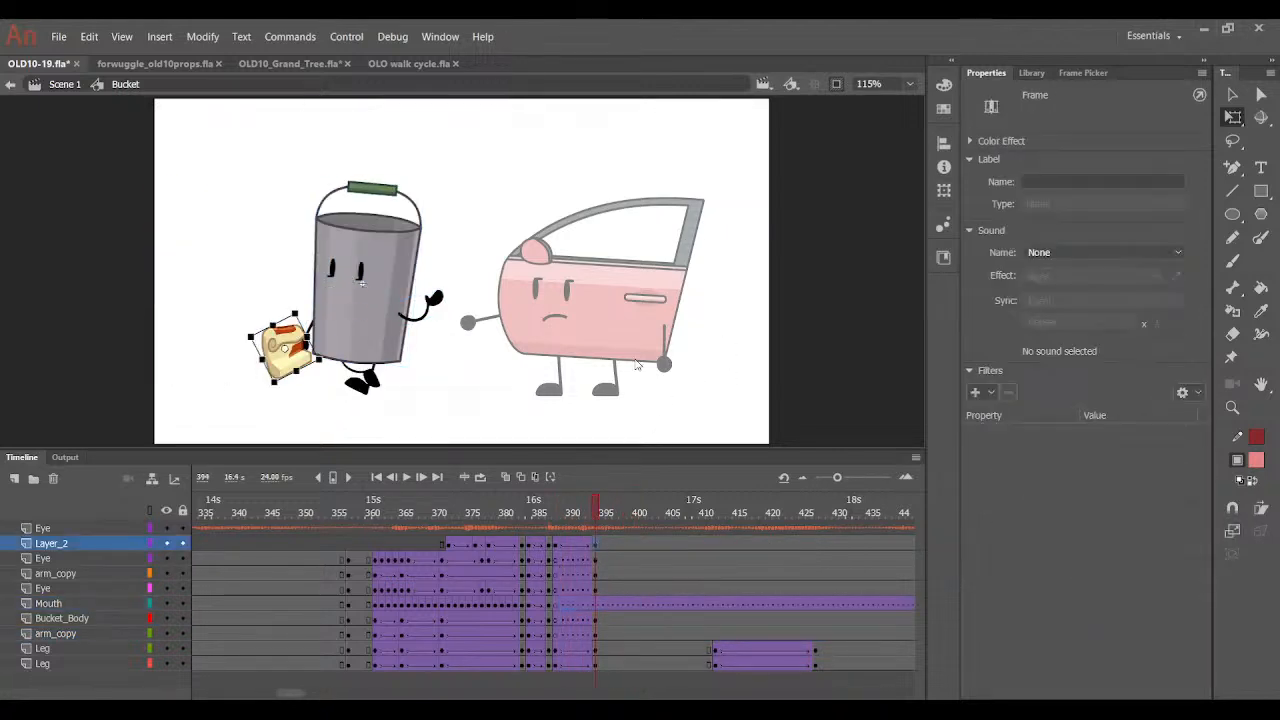
key(shift+F6)
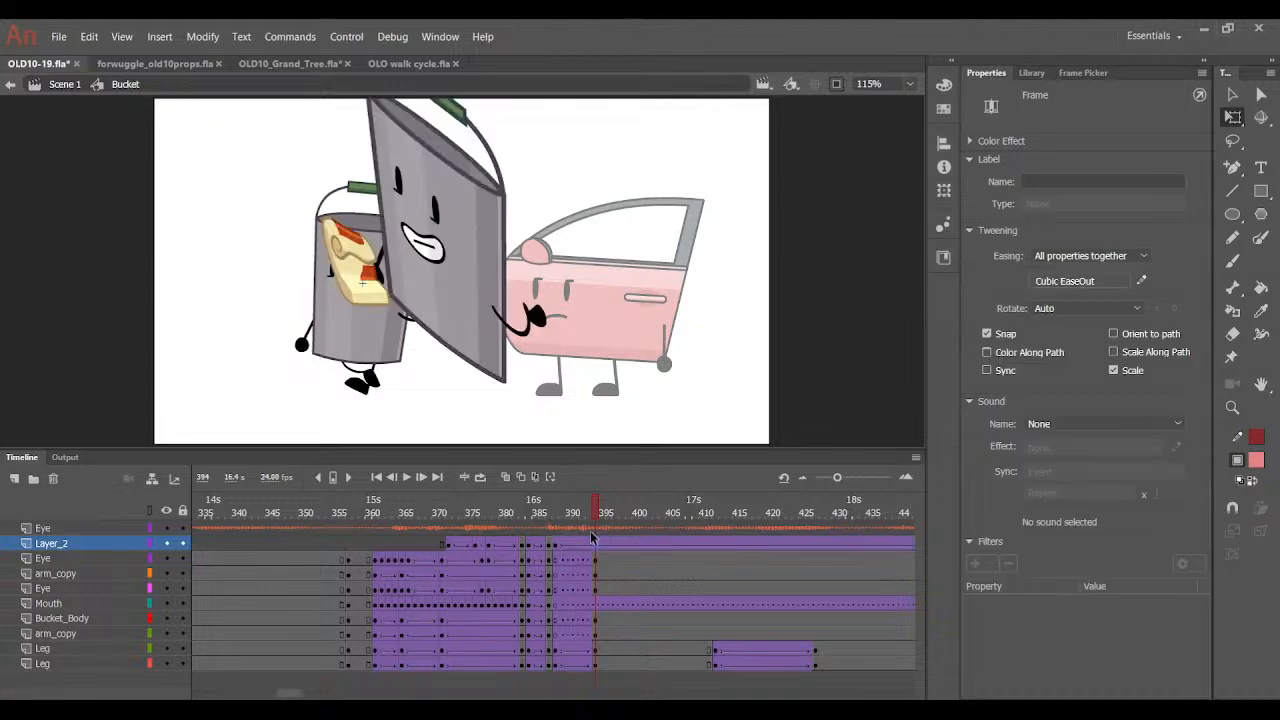
click(558, 549)
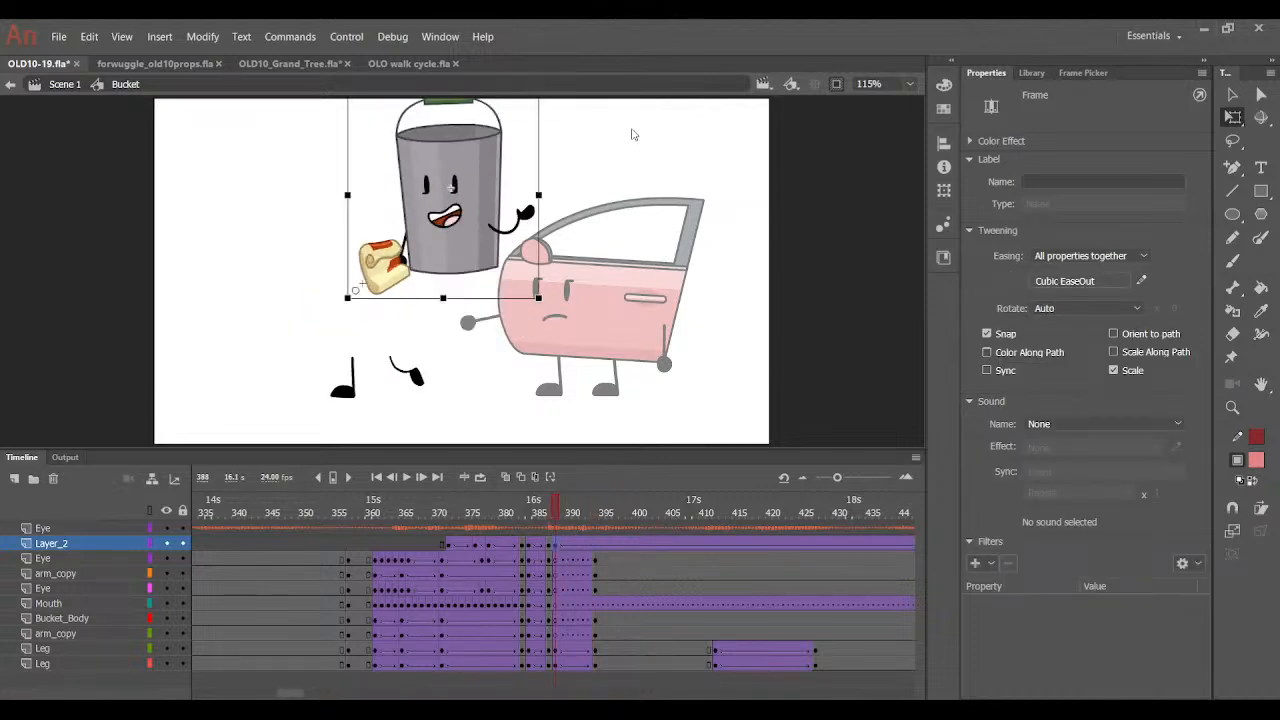
key(ctrl+z)
drag(582, 499, 557, 546)
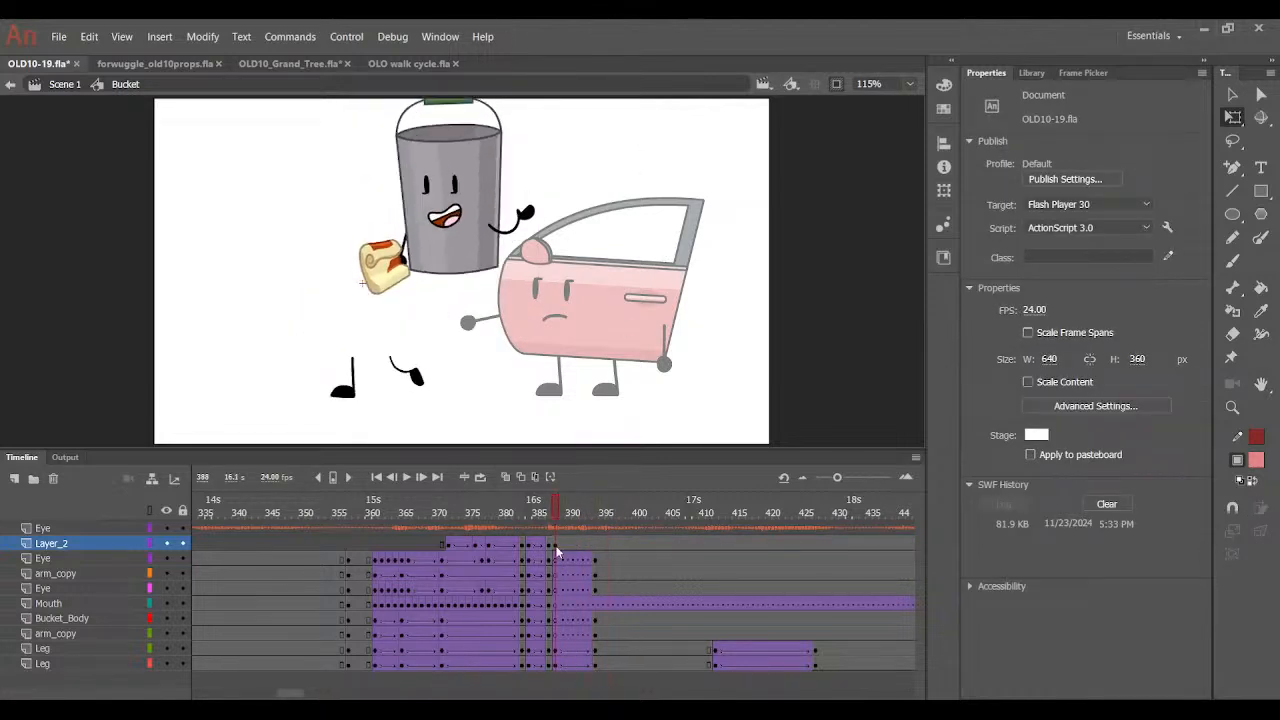
Move the upper-body symbol down over Bucket's legs and align it with the original body at X 0, Y 0.
click(557, 546)
drag(444, 228, 366, 284)
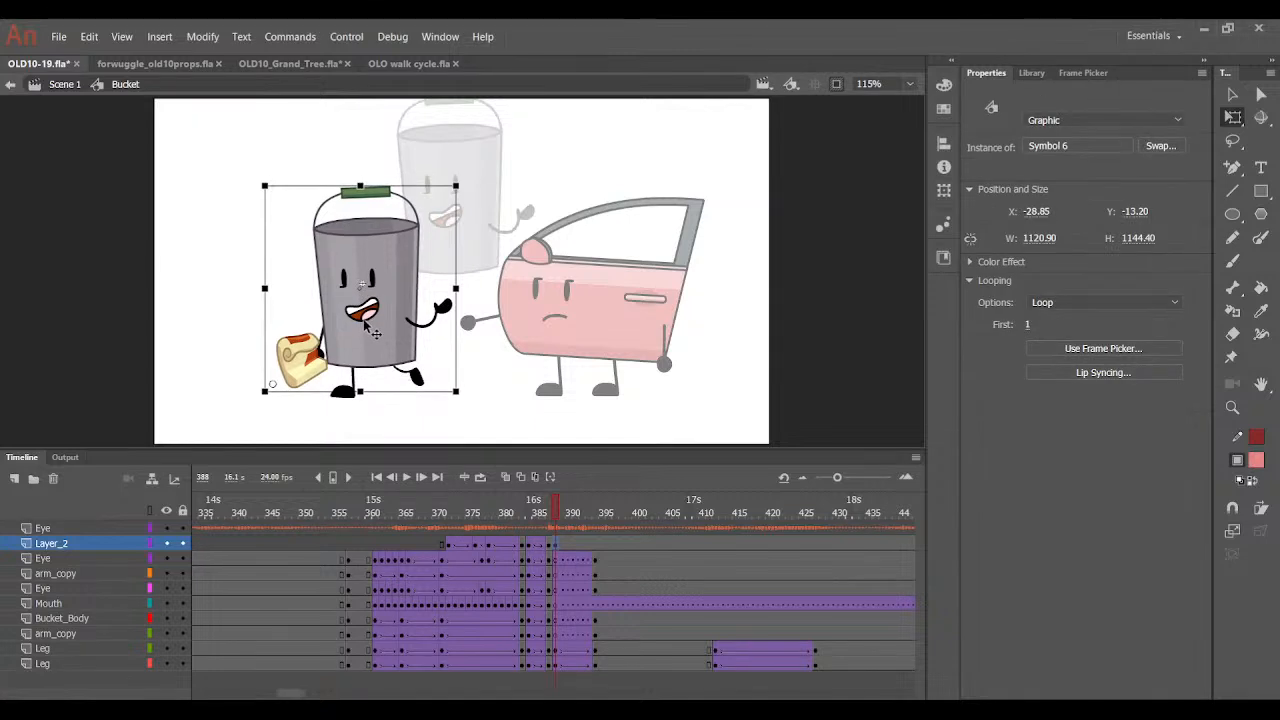
drag(556, 519, 609, 530)
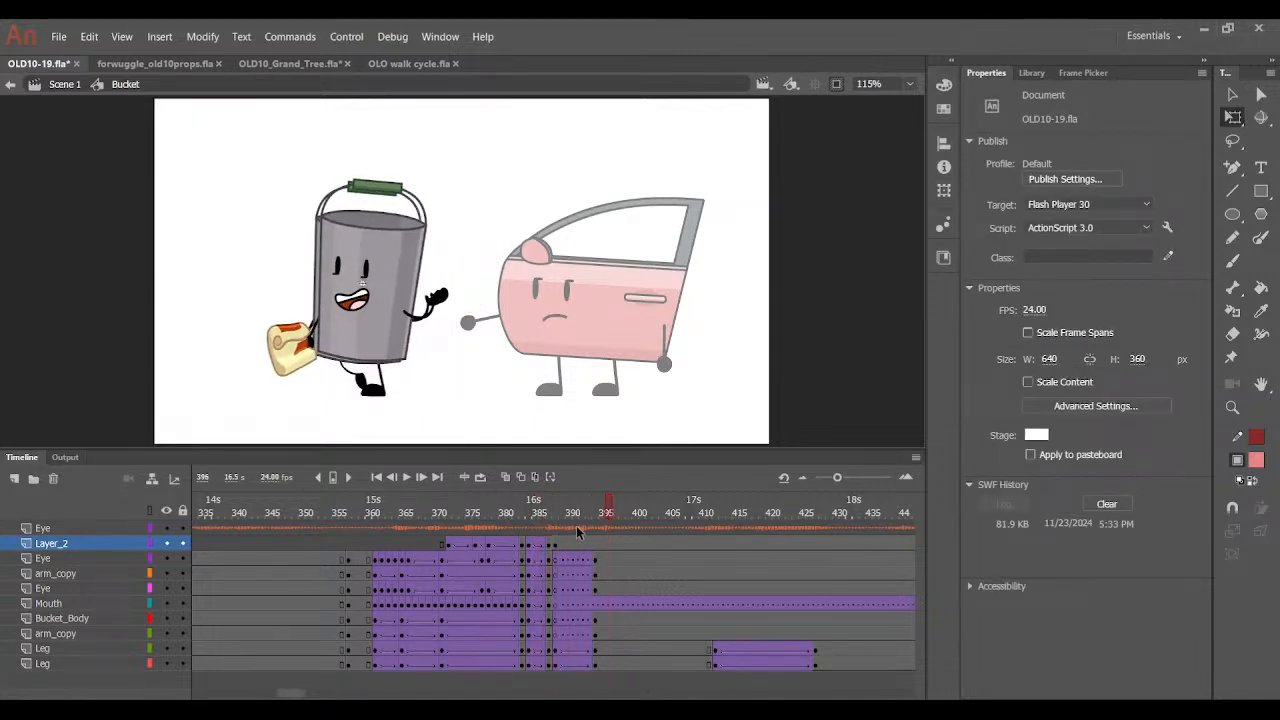
key(ctrl+equal)
scroll(557, 374, up, 2)
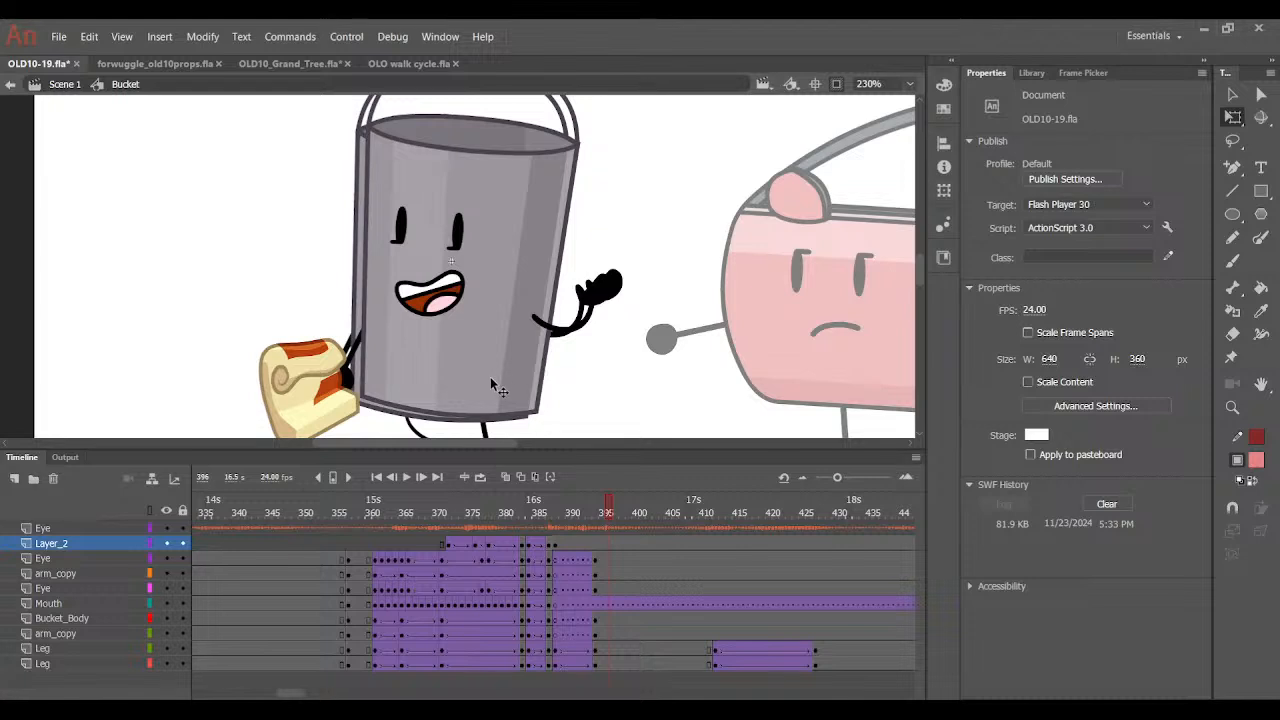
click(486, 383)
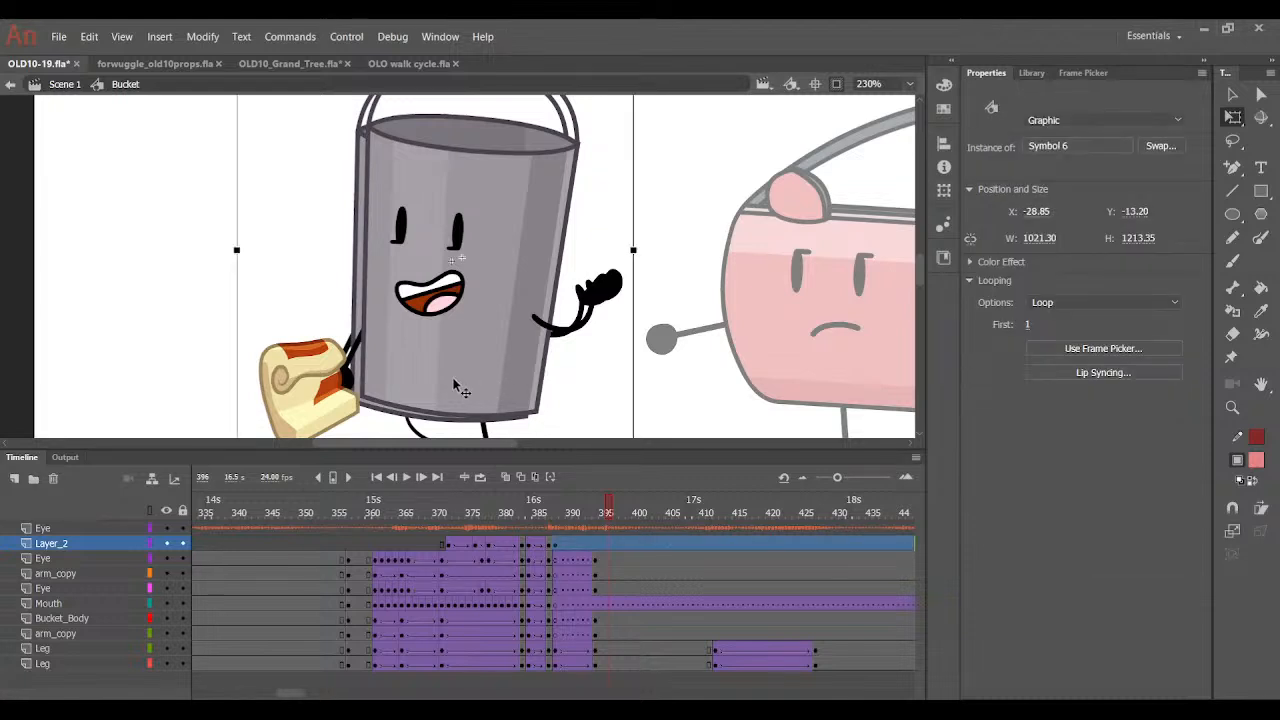
drag(457, 386, 443, 391)
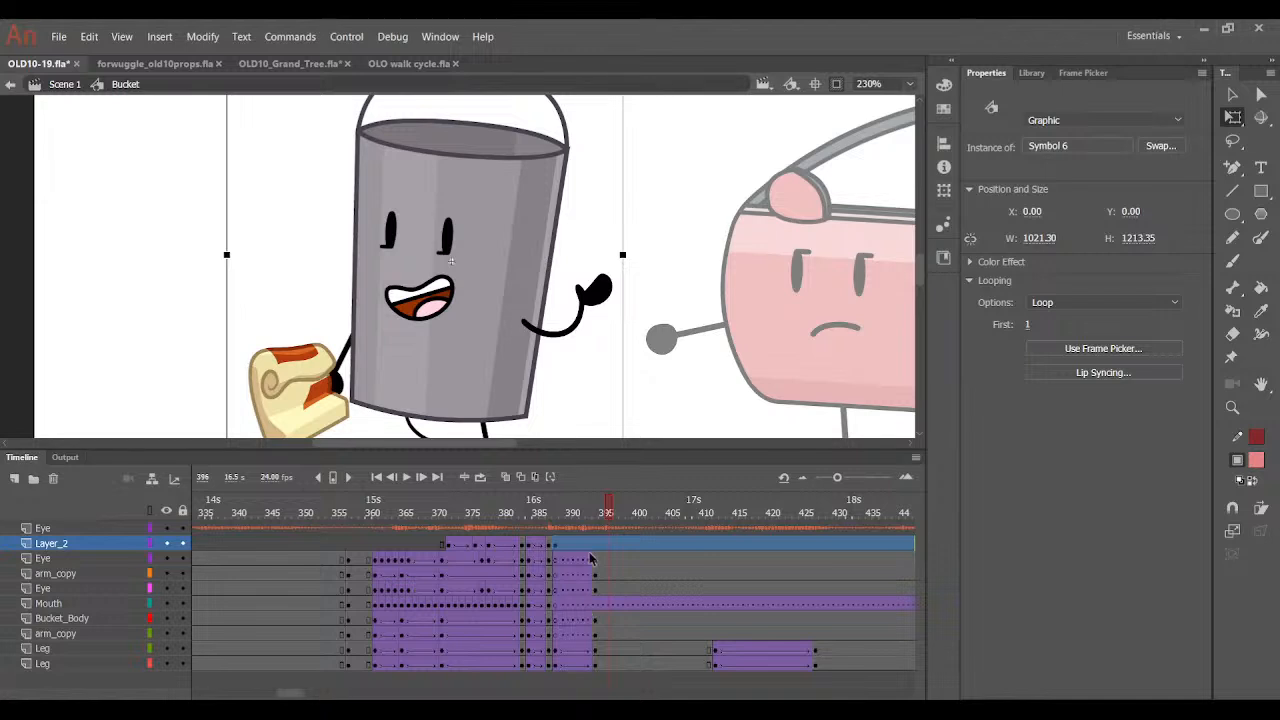
Clear the keyframes between frames 393 and 431 on the Eye, arm, Mouth and Bucket_Body layers beneath Layer_2.
drag(594, 558, 834, 634)
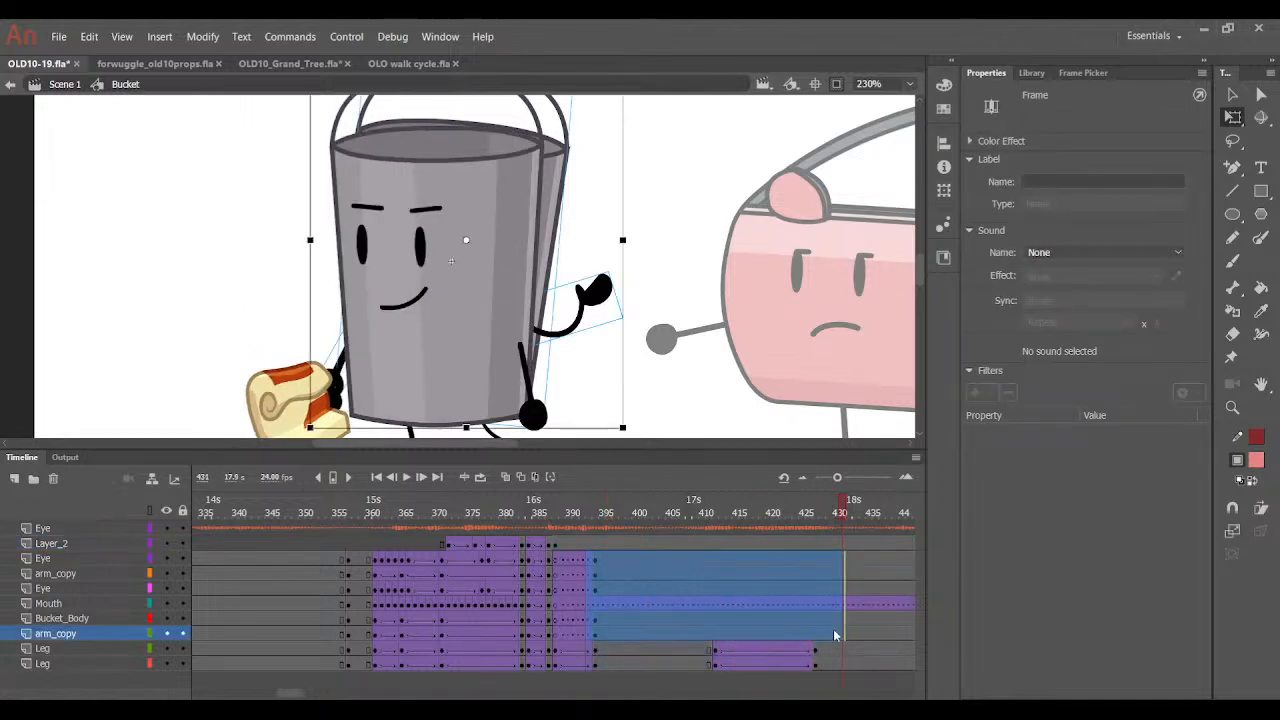
drag(684, 499, 829, 440)
drag(561, 521, 594, 500)
click(582, 543)
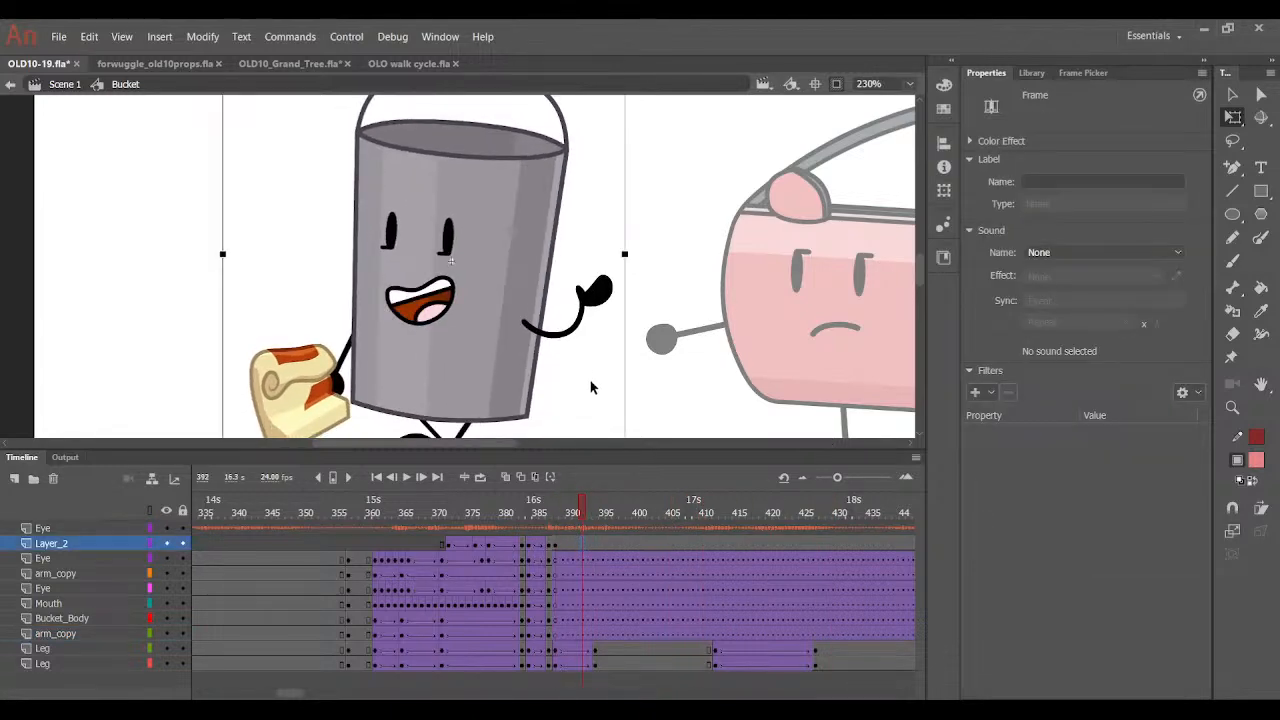
Add keyframes to Layer_2 at frames 391 and 395 and raise the upper body slightly at frame 391.
scroll(591, 392, down, 2)
click(594, 512)
click(600, 513)
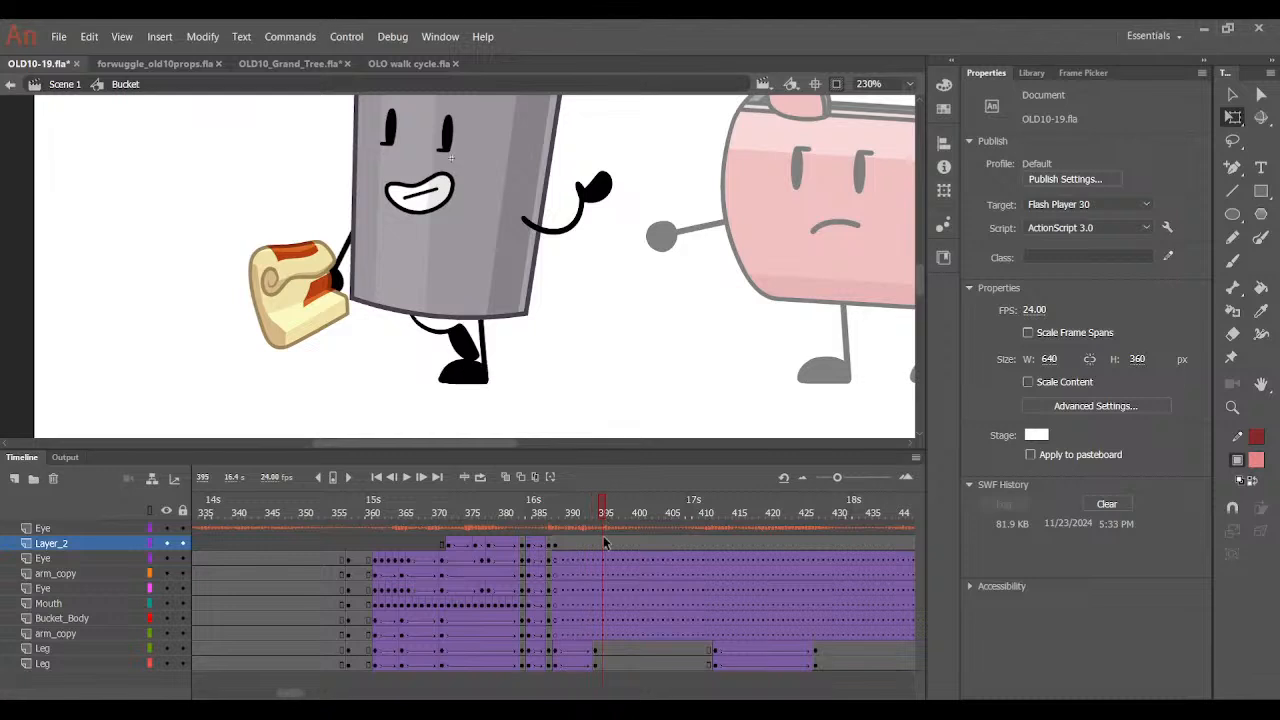
click(605, 545)
click(573, 544)
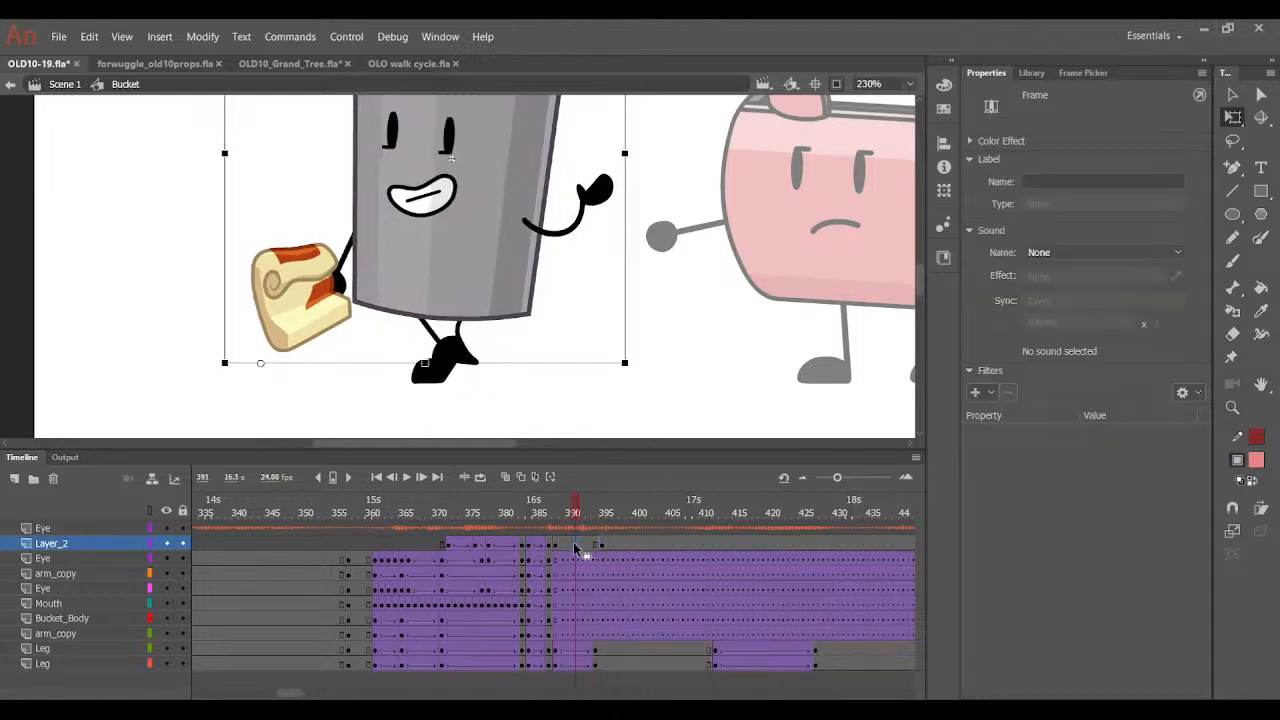
key(comma)
key(comma)
key(comma)
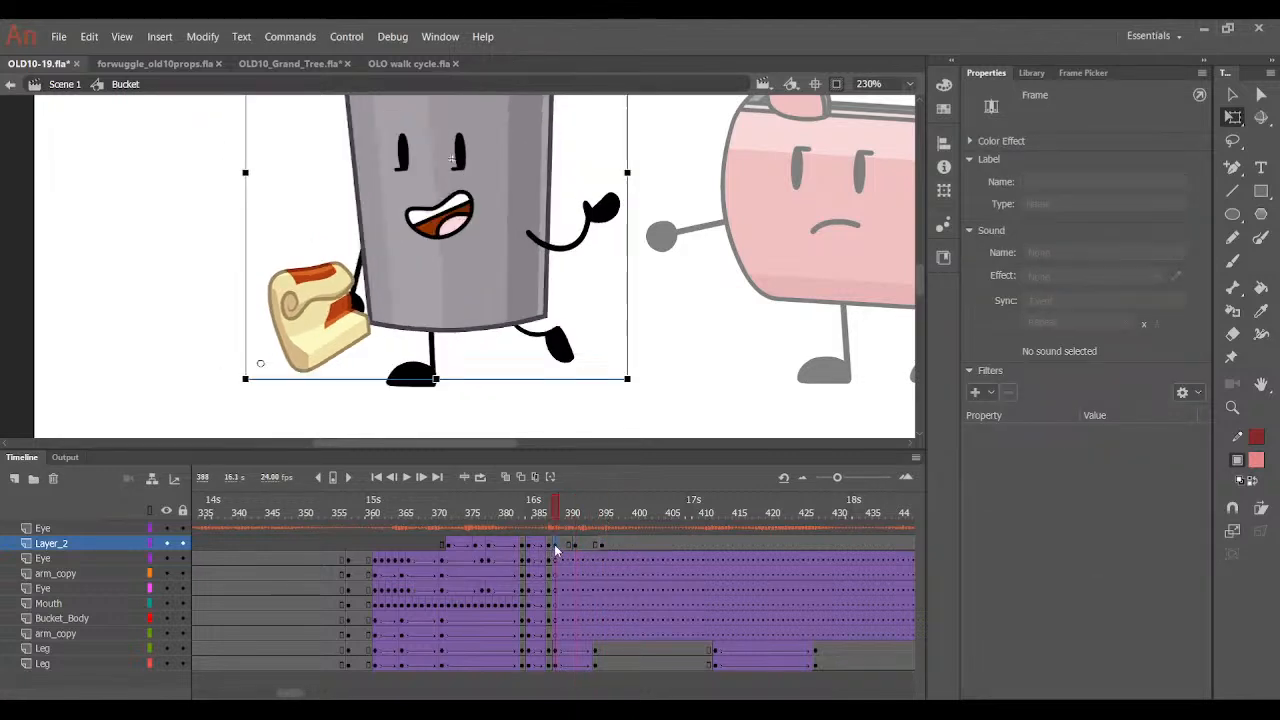
key(period)
key(period)
key(period)
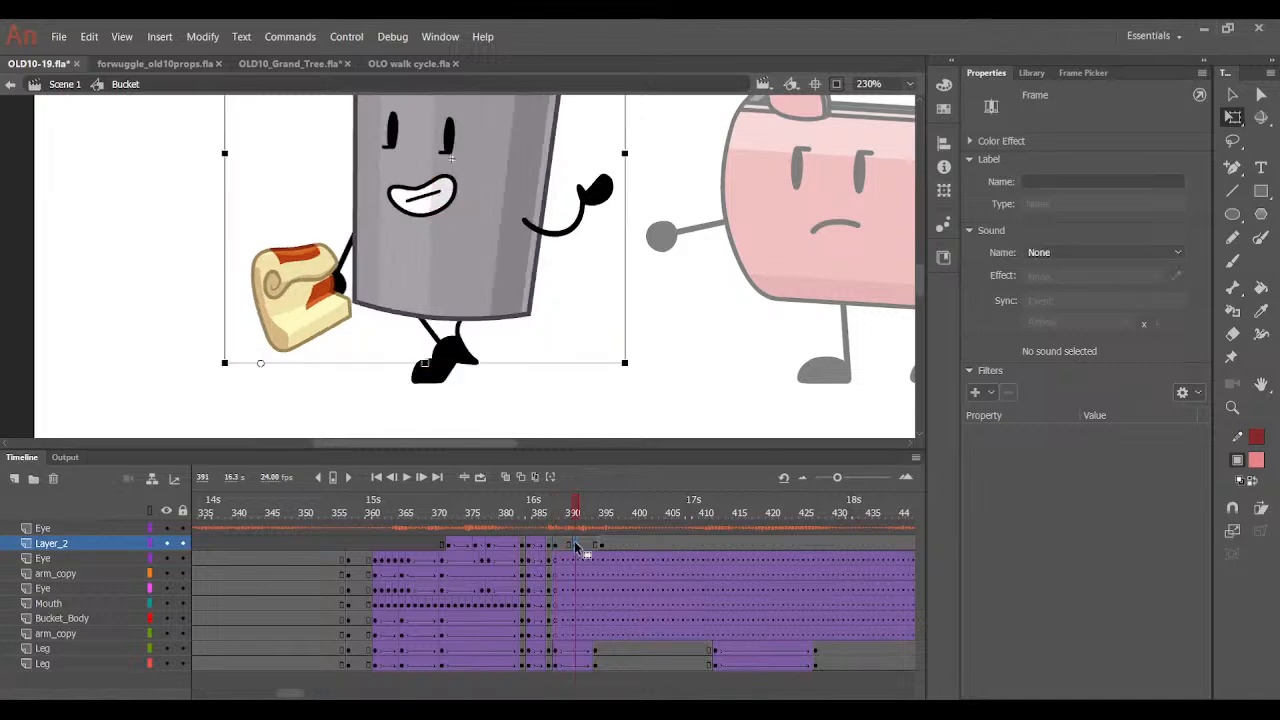
click(580, 545)
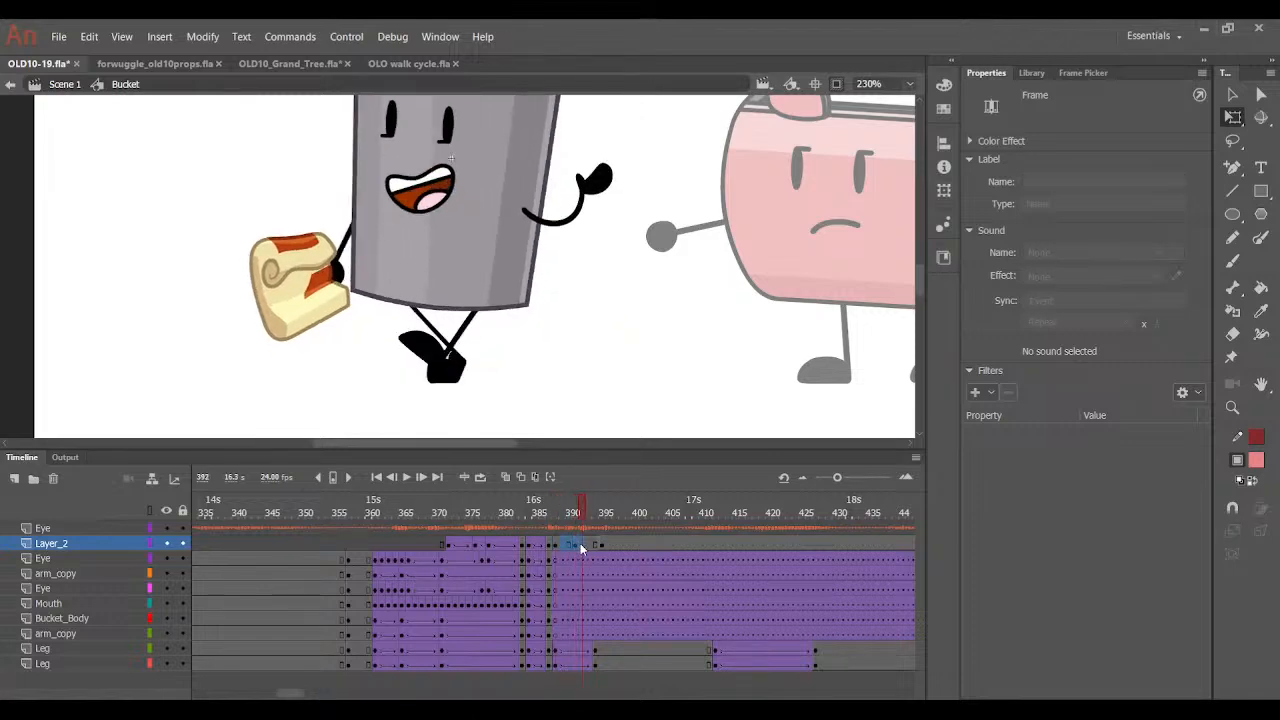
Create classic tweens on Layer_2 between frames 388 and 395 and ease them, using Quad EaseOut on the first.
drag(586, 545, 589, 545)
key(F2)
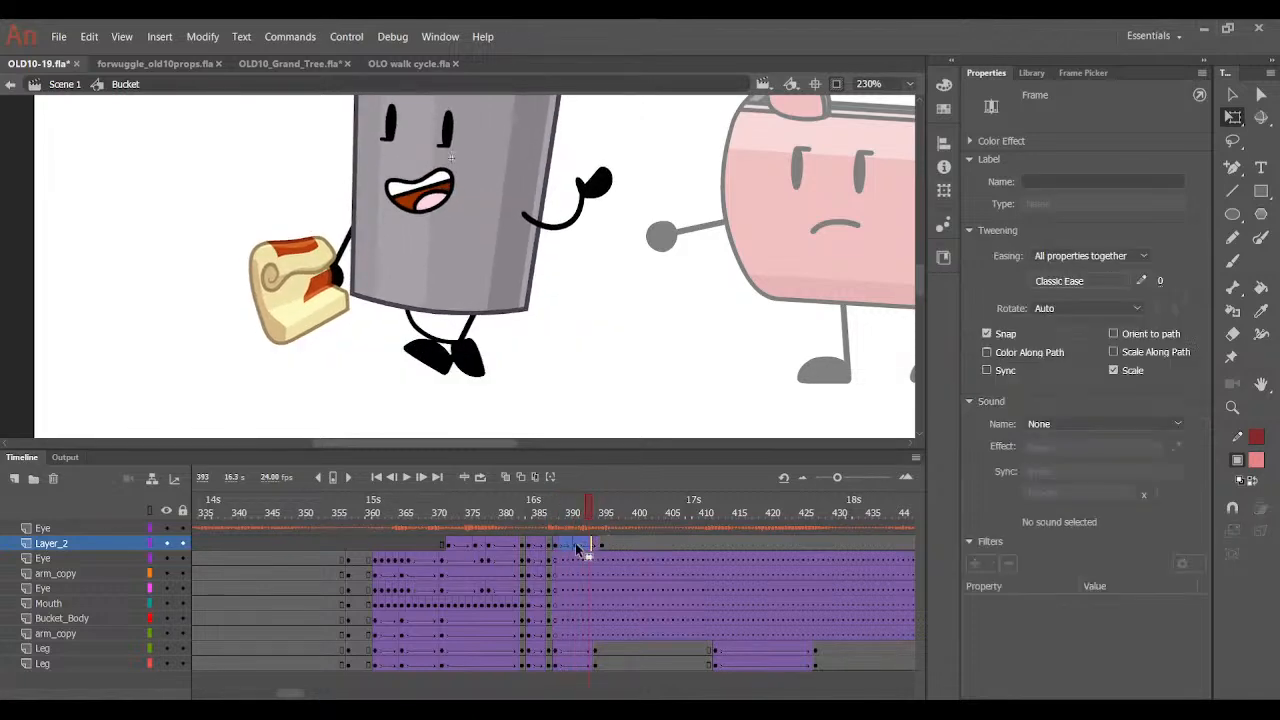
click(566, 545)
key(comma)
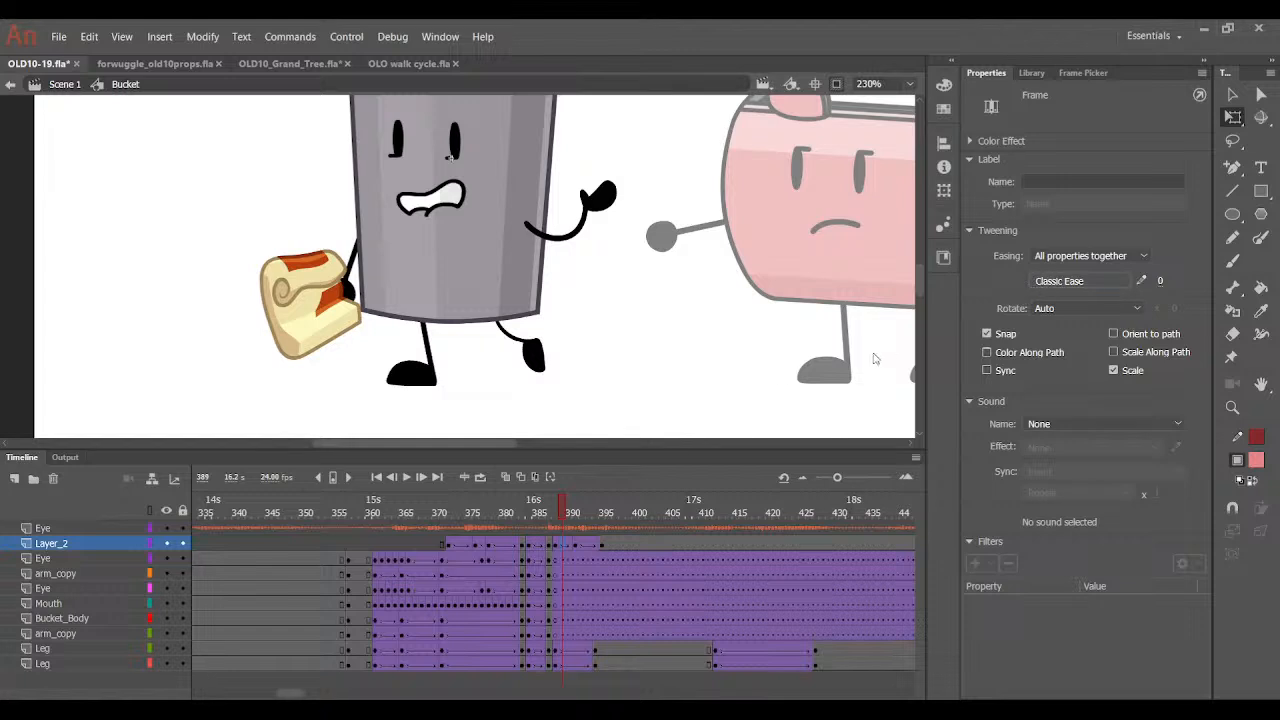
key(F3)
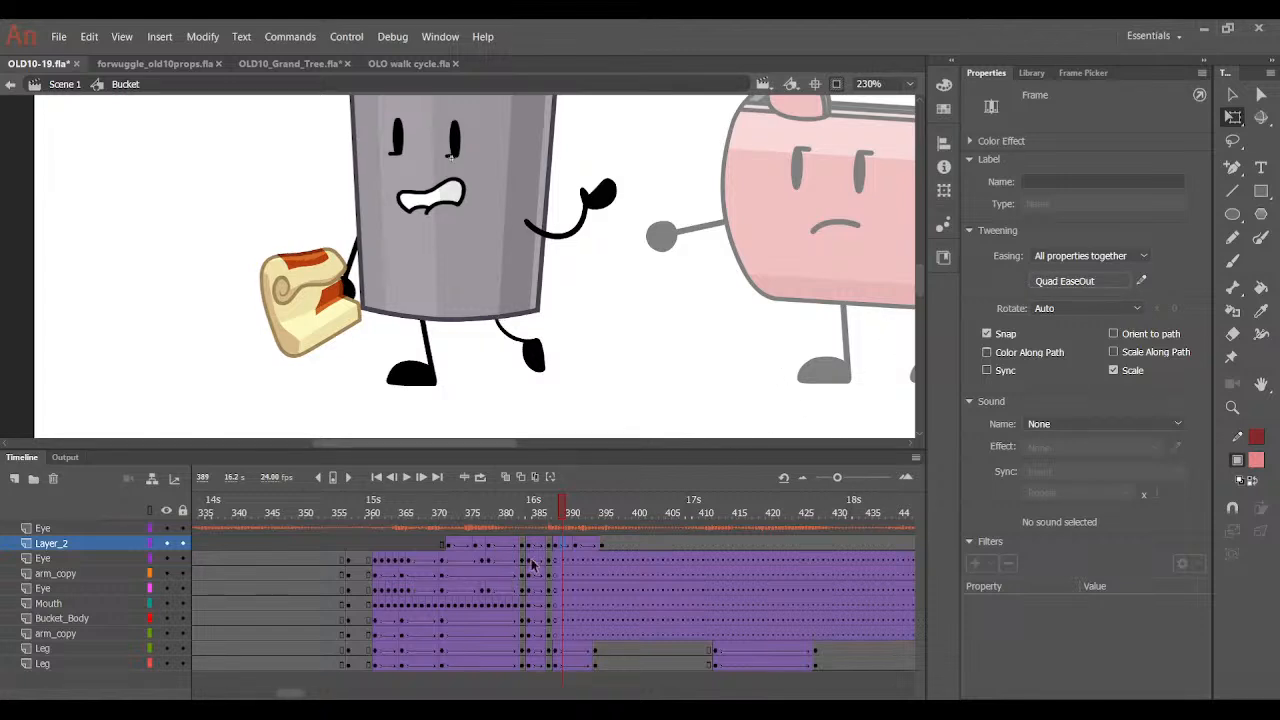
click(582, 545)
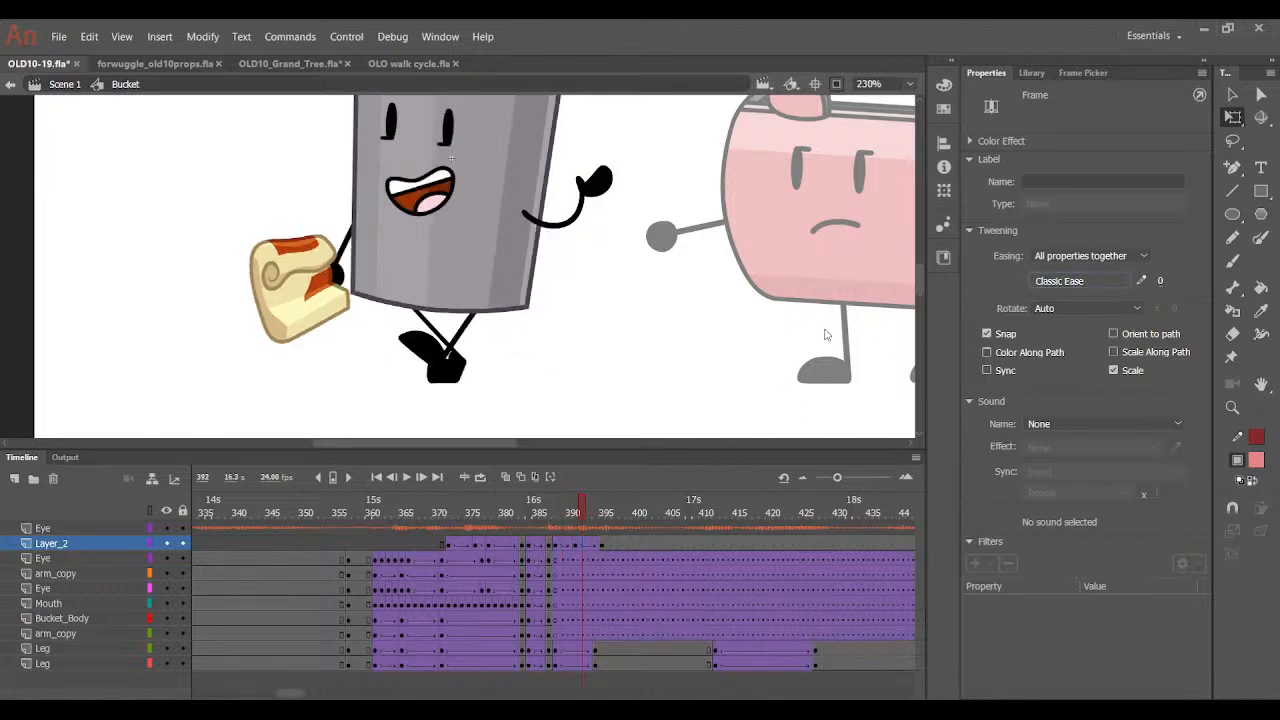
key(F3)
Copy Layer_2's body bob from frames 388 to 395 and paste it at frame 395.
drag(574, 508, 603, 547)
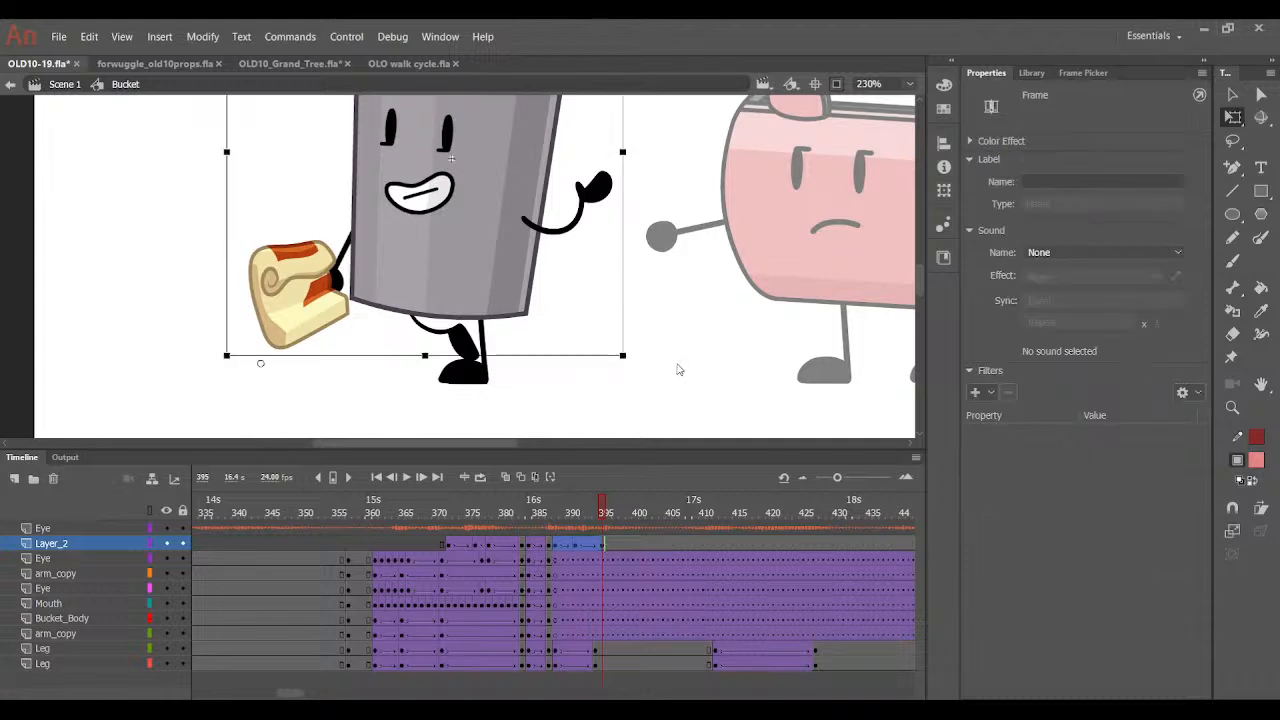
click(603, 590)
click(602, 546)
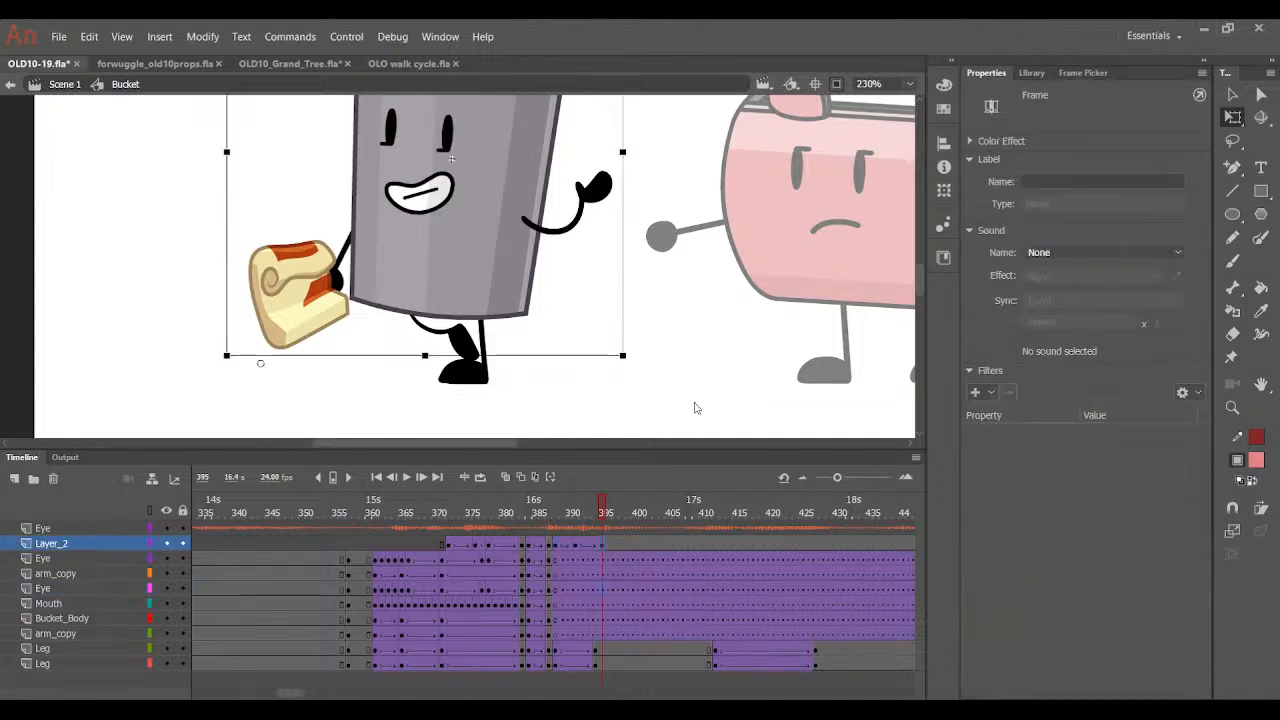
drag(602, 545, 654, 544)
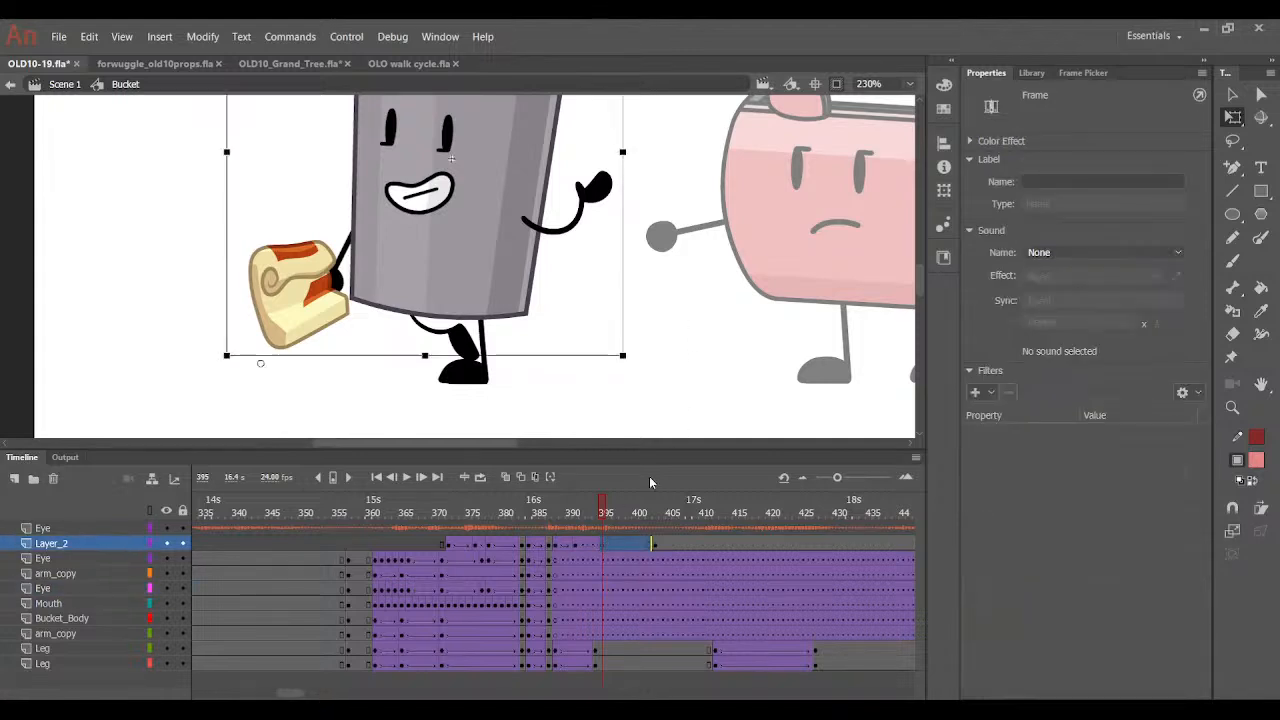
key(ctrl+alt+v)
click(565, 560)
Copy Layer_2's frames 388 to 402 and paste them at frame 402 to extend the bobbing.
drag(557, 544, 643, 548)
click(646, 545)
click(593, 528)
drag(555, 545, 650, 545)
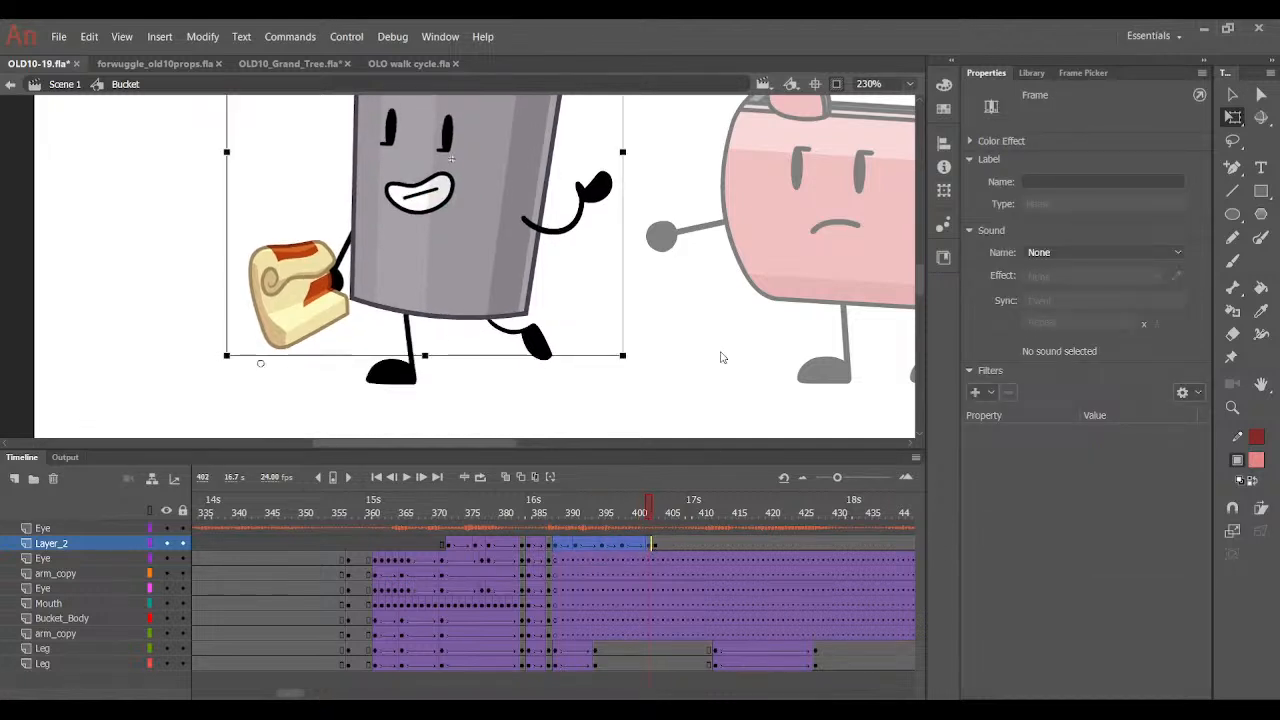
click(688, 576)
click(647, 546)
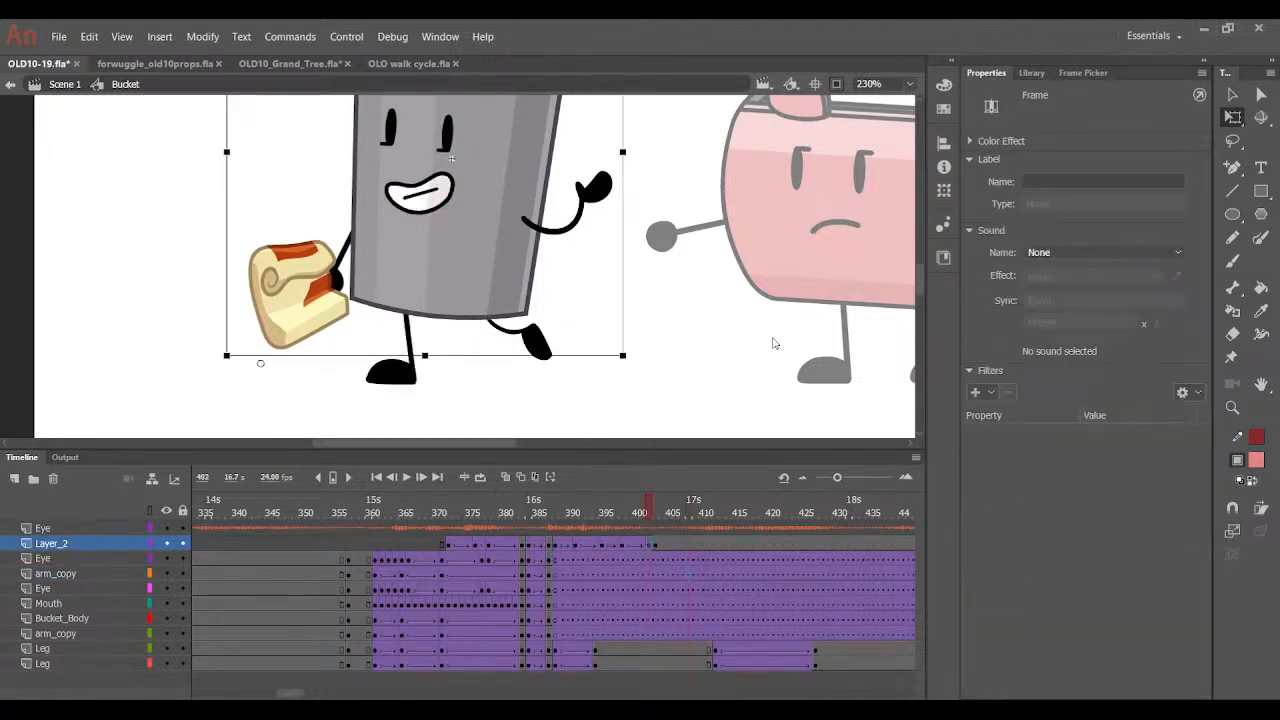
key(ctrl+alt+v)
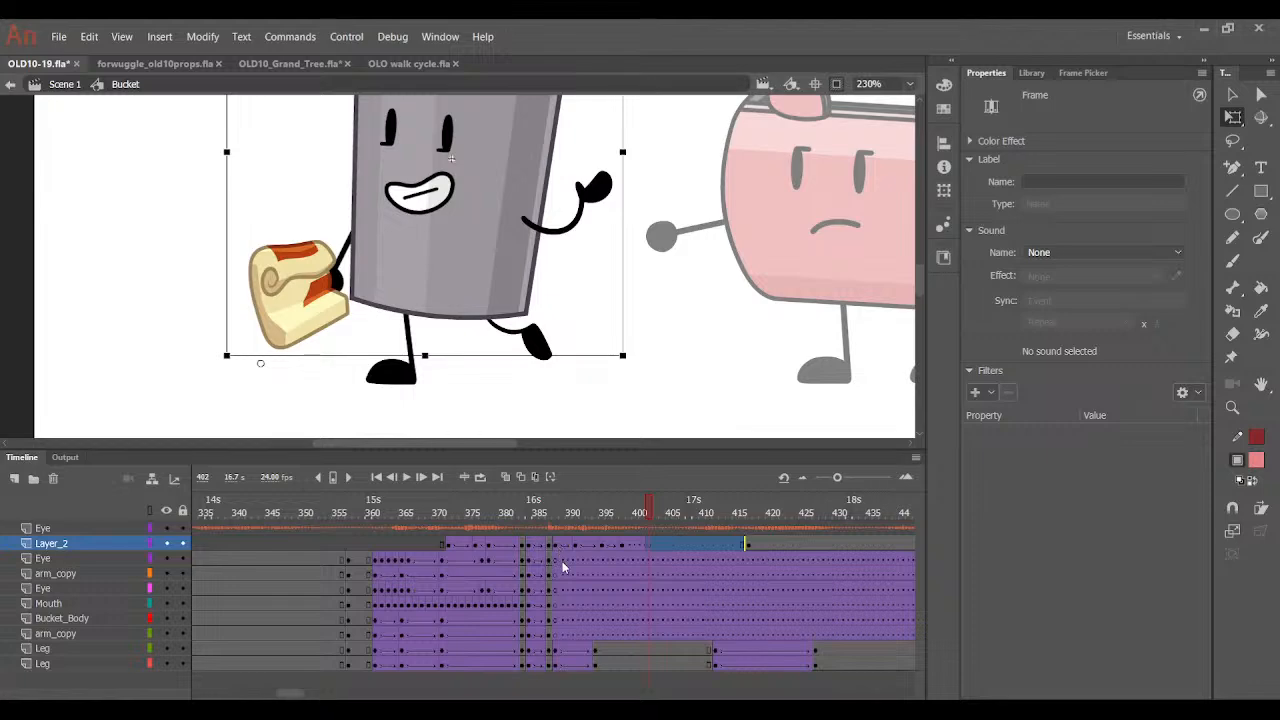
Copy Layer_2's bob frames from 388 to 416 and paste them at frame 416.
click(570, 588)
drag(555, 546, 745, 548)
click(704, 621)
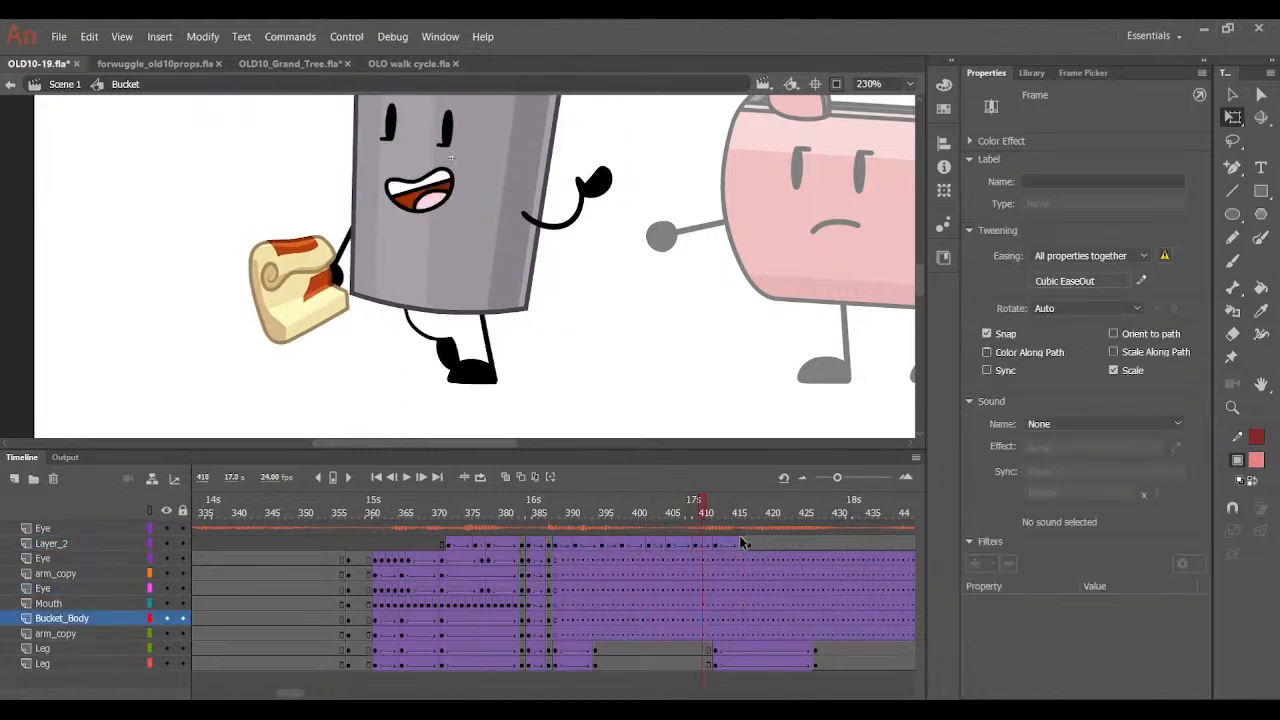
click(742, 545)
key(ctrl+z)
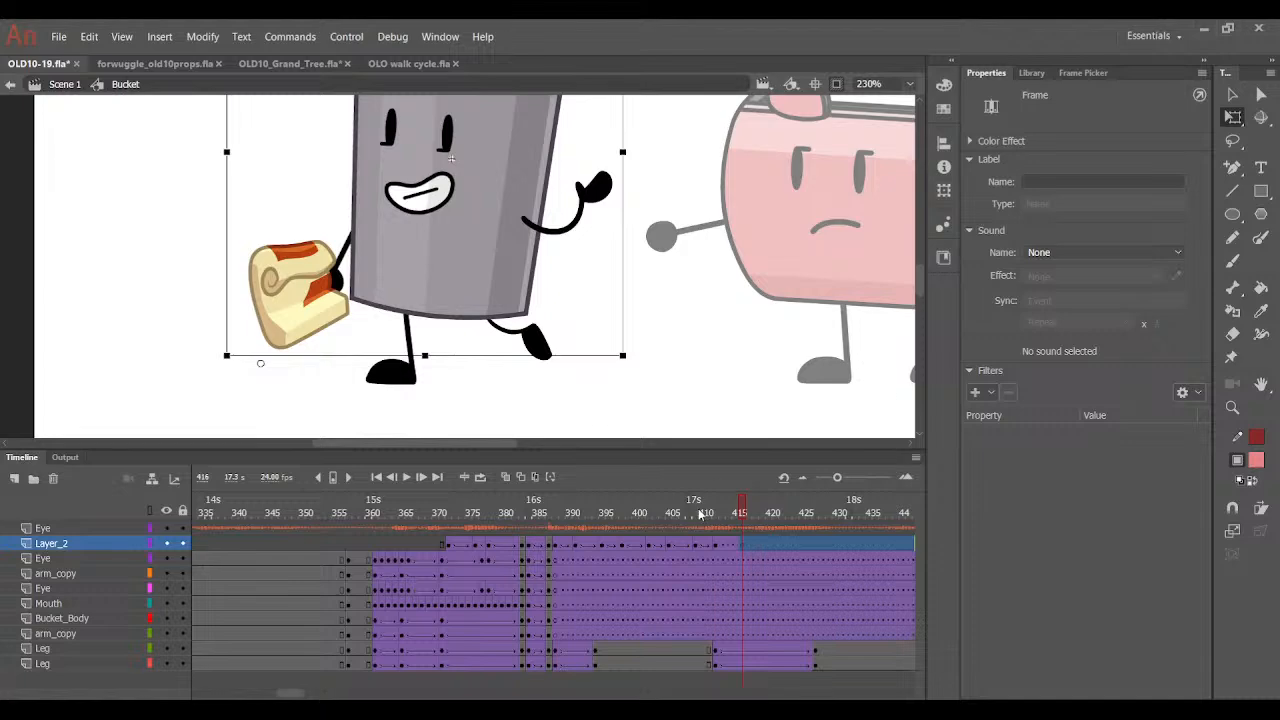
key(ctrl+alt+v)
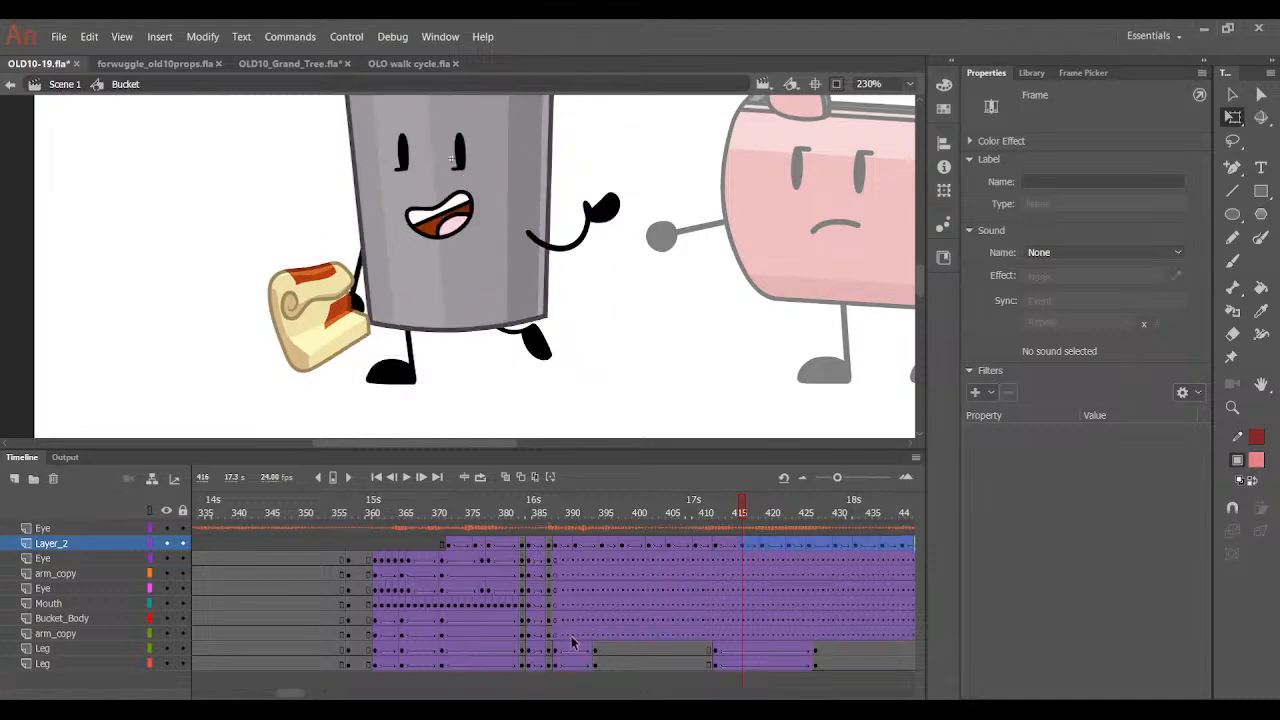
click(623, 606)
drag(557, 547, 766, 548)
drag(810, 508, 740, 550)
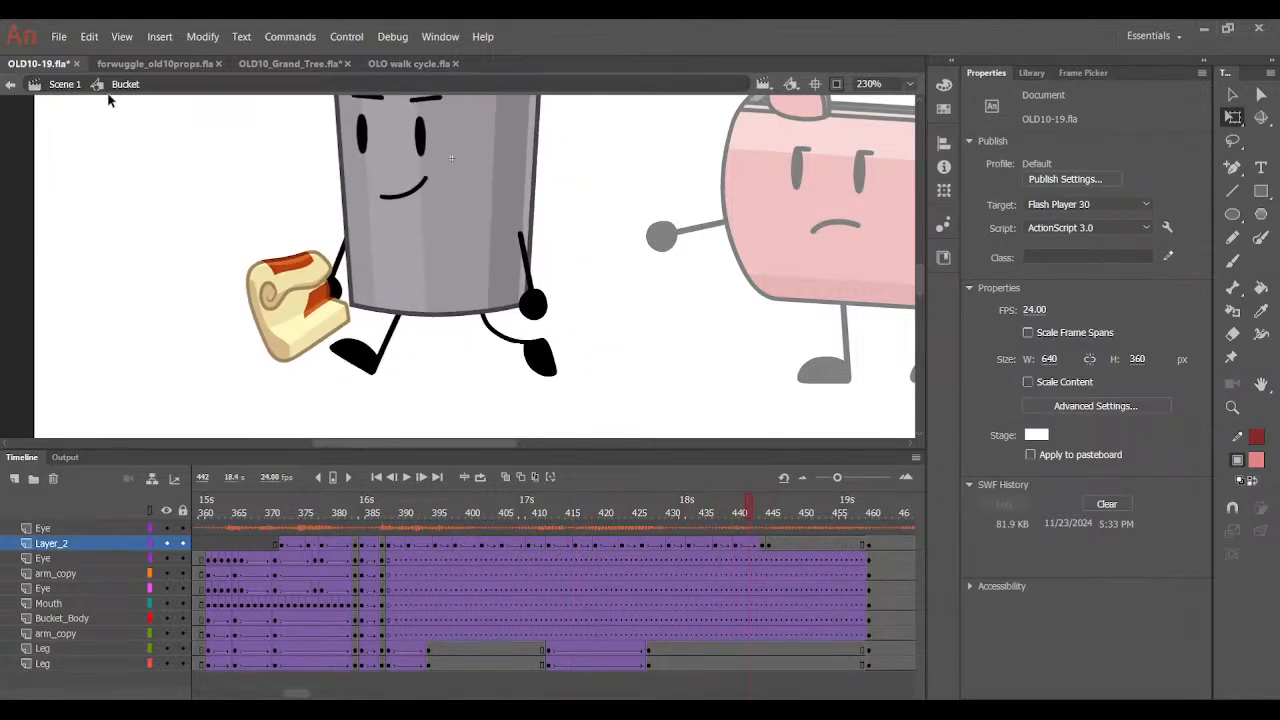
Return to Scene 1 and play back Bucket's walk with the whole stage in view.
click(77, 86)
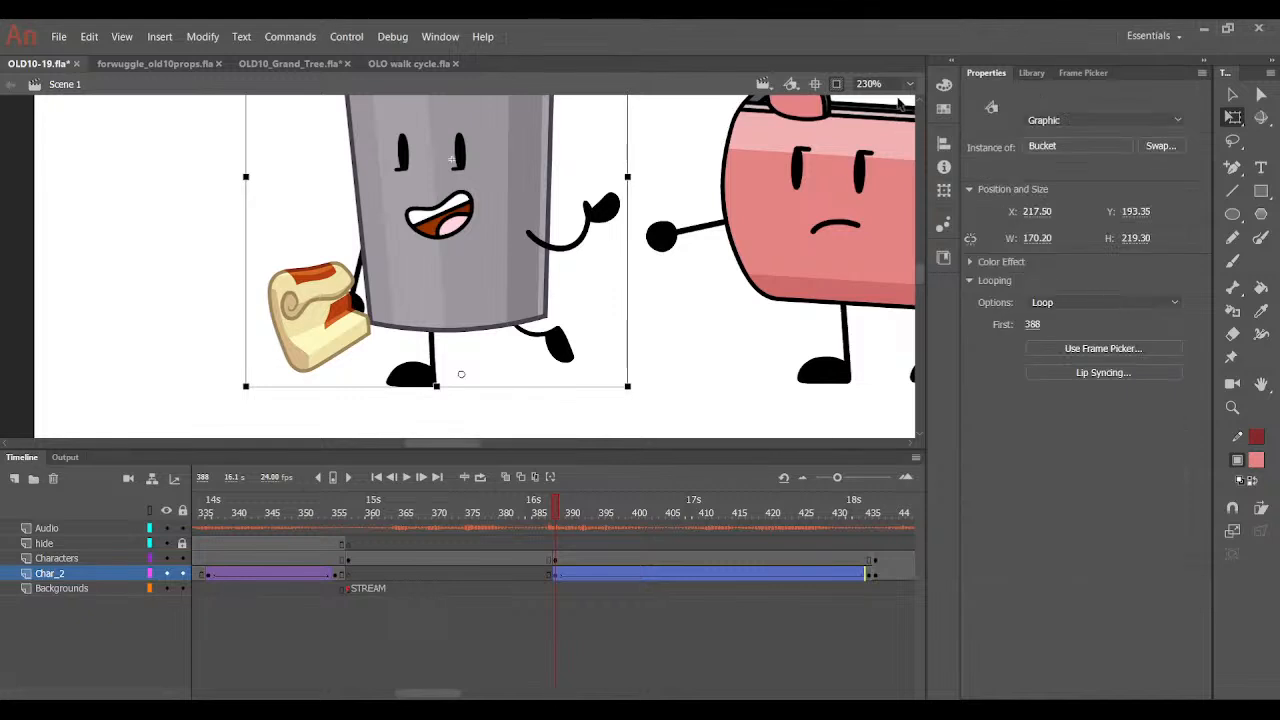
click(912, 88)
click(880, 102)
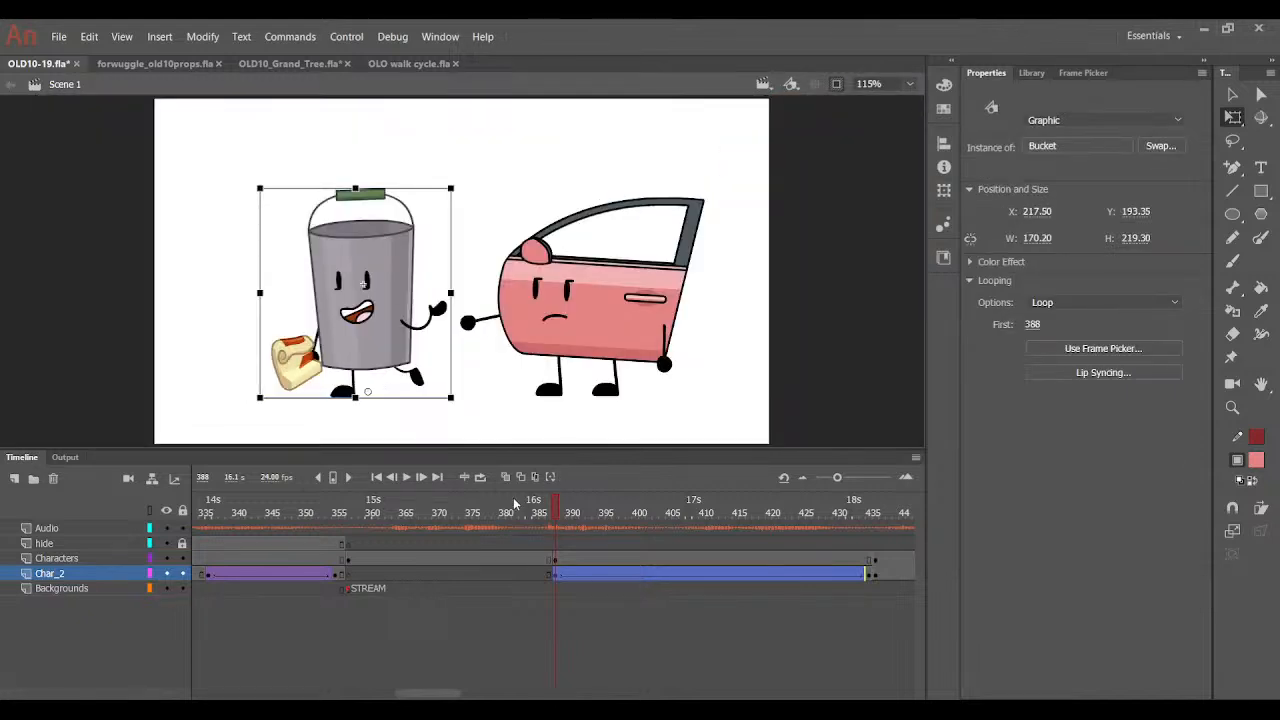
drag(492, 513, 408, 519)
click(406, 477)
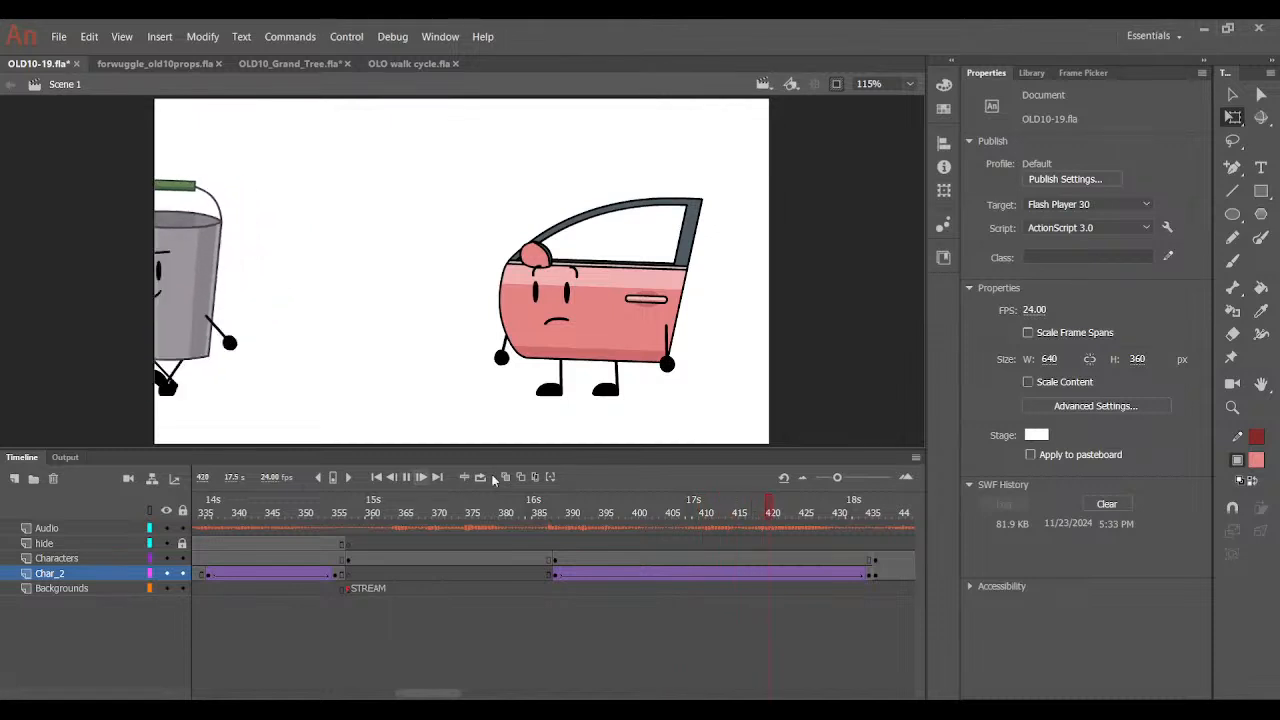
click(561, 525)
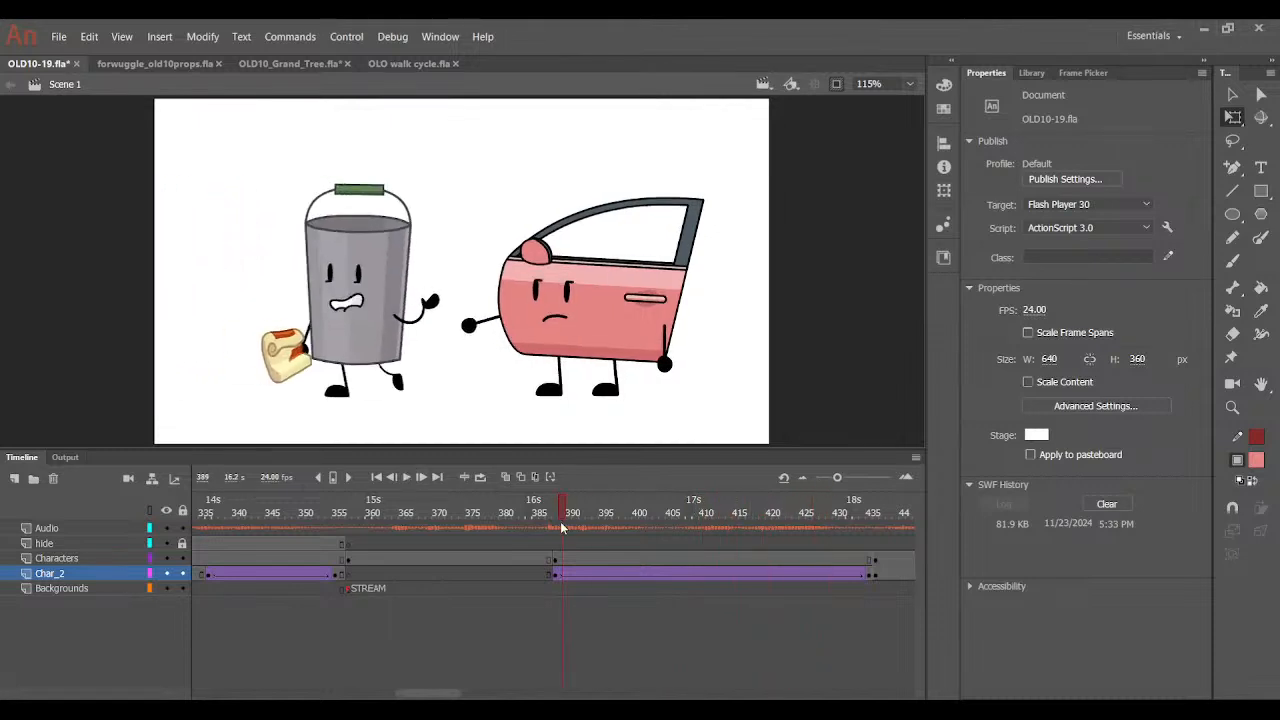
Inside Bucket, edit Layer_2's frames from 388 to the end of the bobbing together and move the upper body slightly down.
double_click(398, 356)
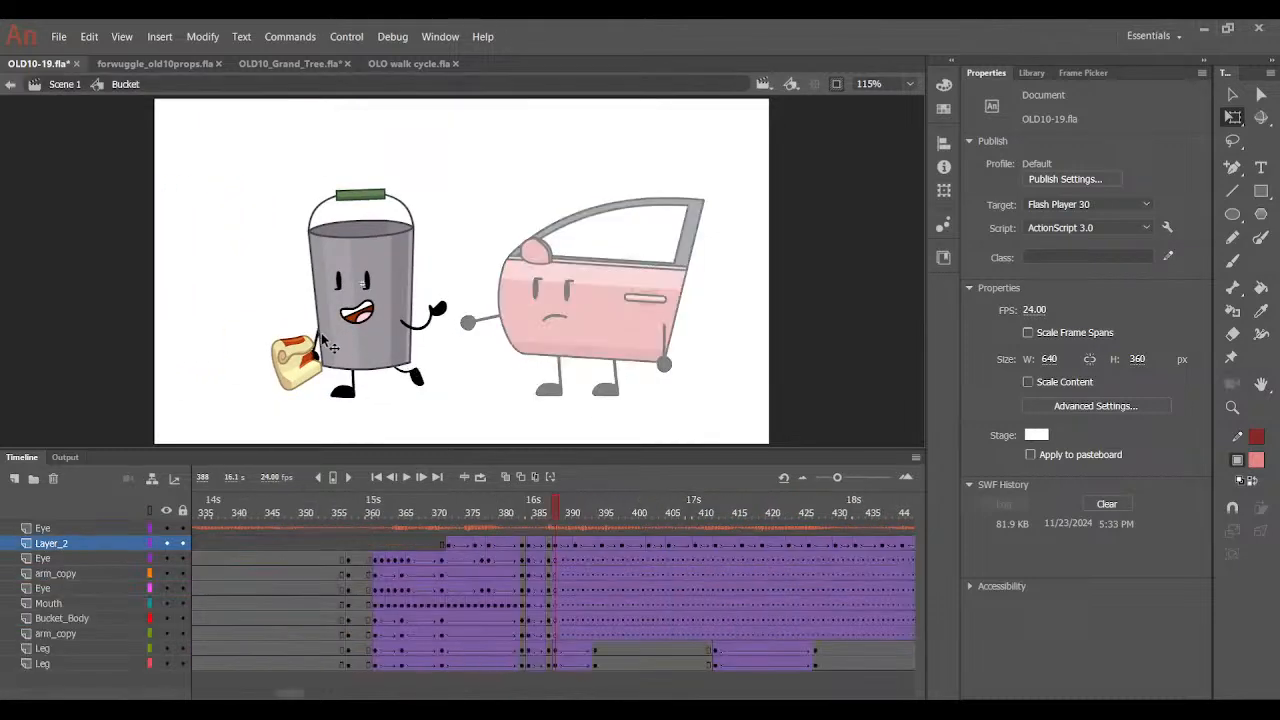
click(536, 477)
mouse_move(538, 512)
mouse_down()
mouse_move(922, 528)
mouse_move(91, 568)
mouse_move(598, 565)
mouse_move(560, 572)
mouse_up()
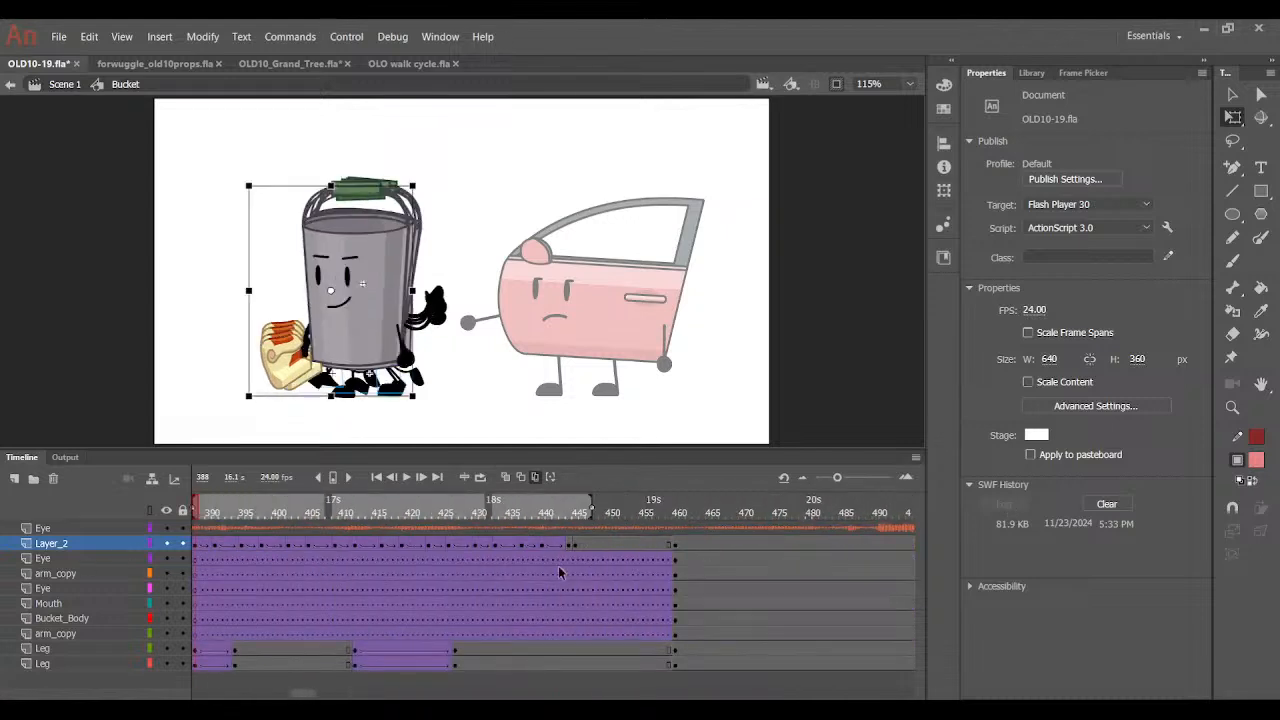
click(90, 543)
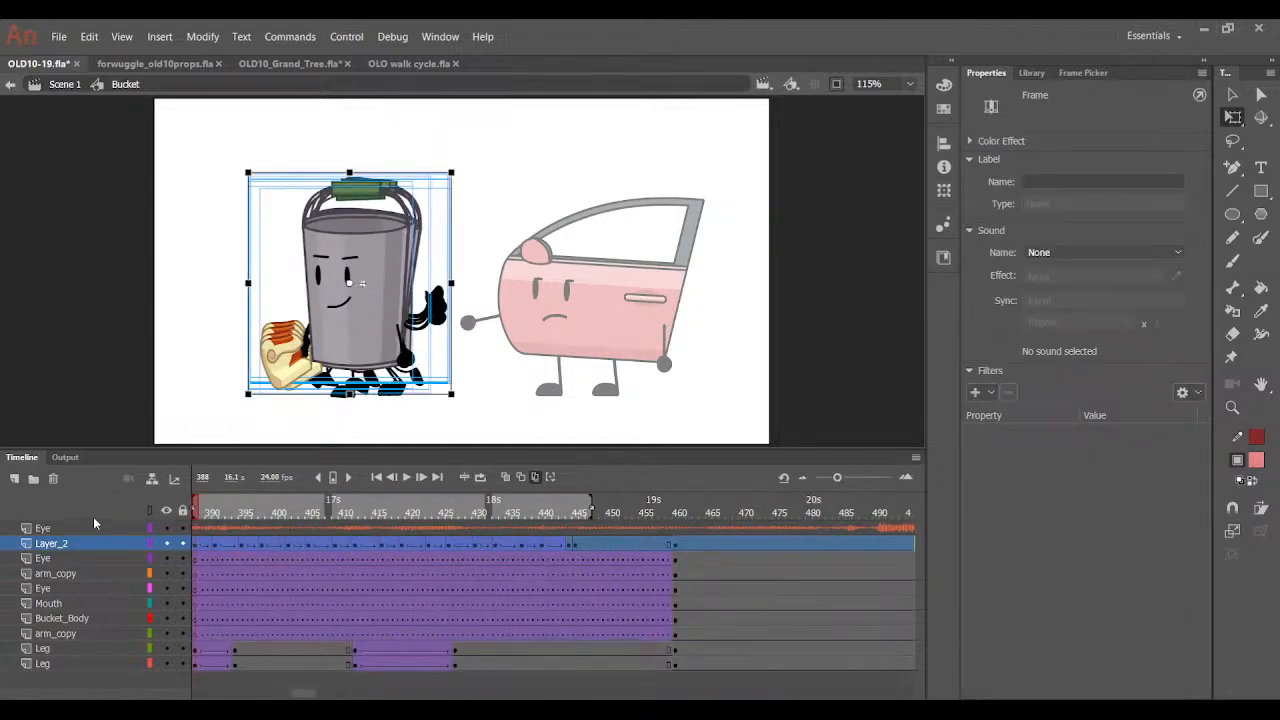
key(ctrl+equal)
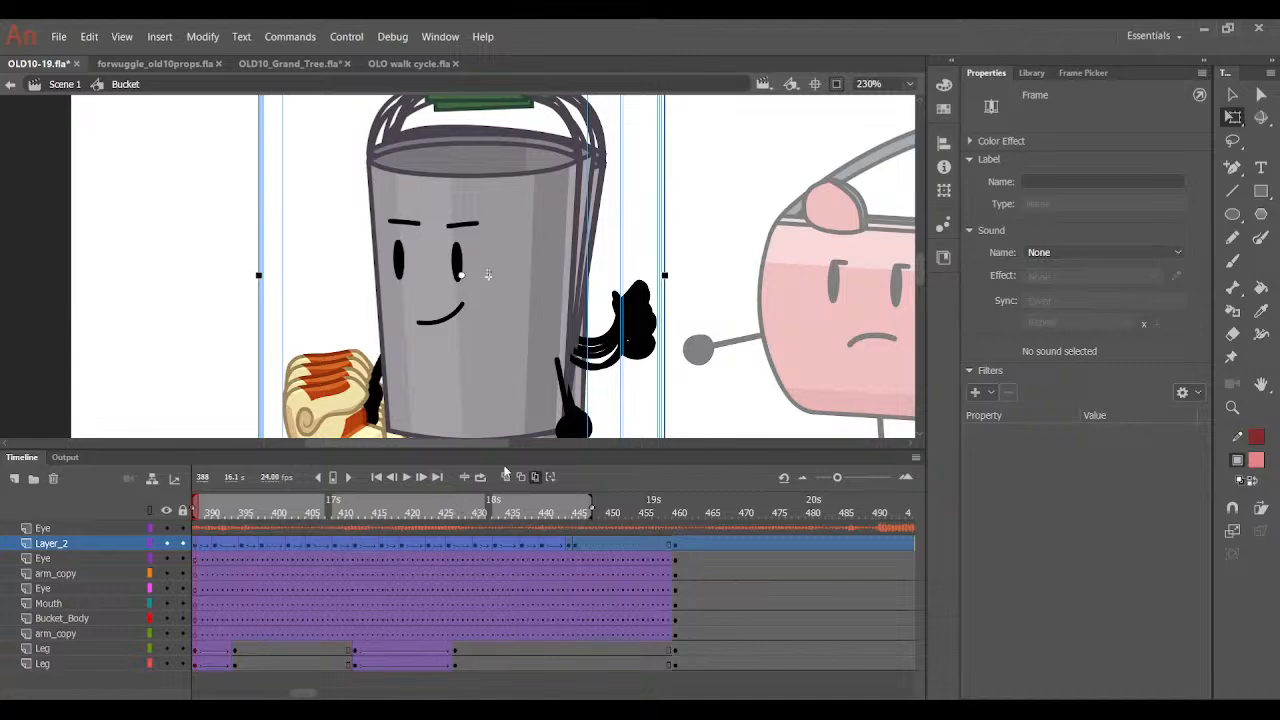
click(506, 476)
Return to Scene 1, save the file and play back Bucket's walk off the stage again.
click(64, 84)
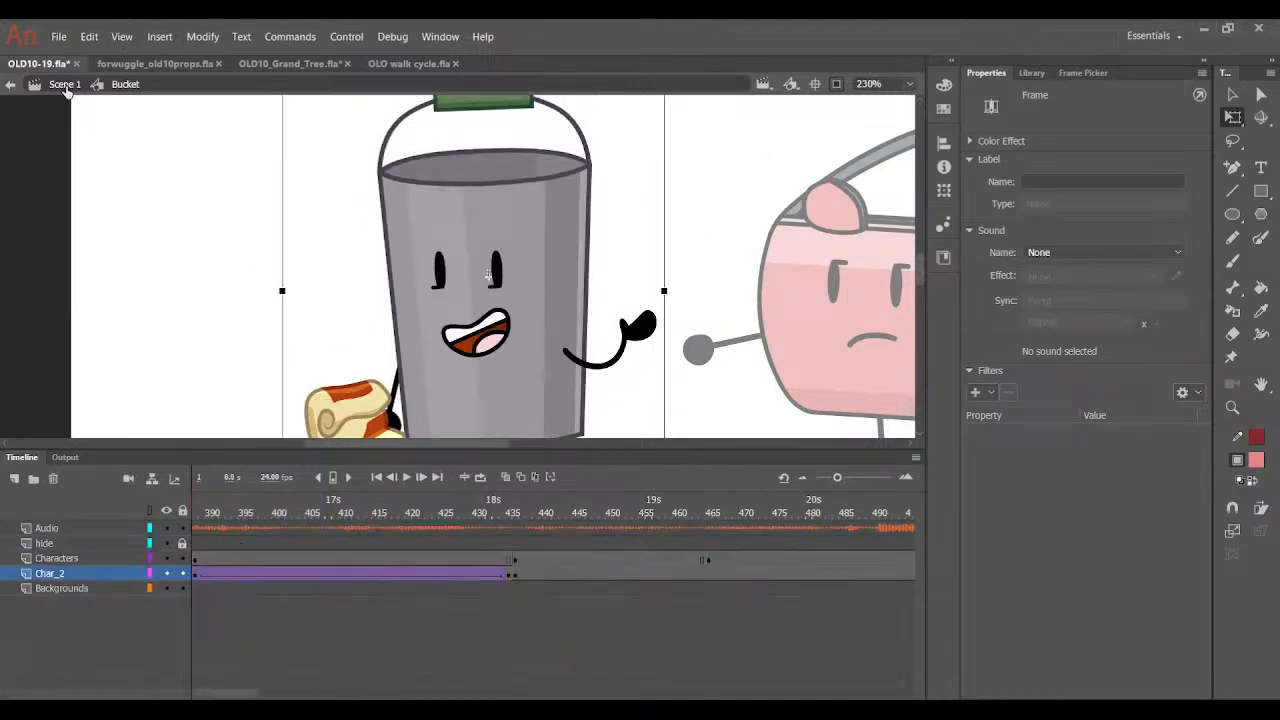
key(ctrl+s)
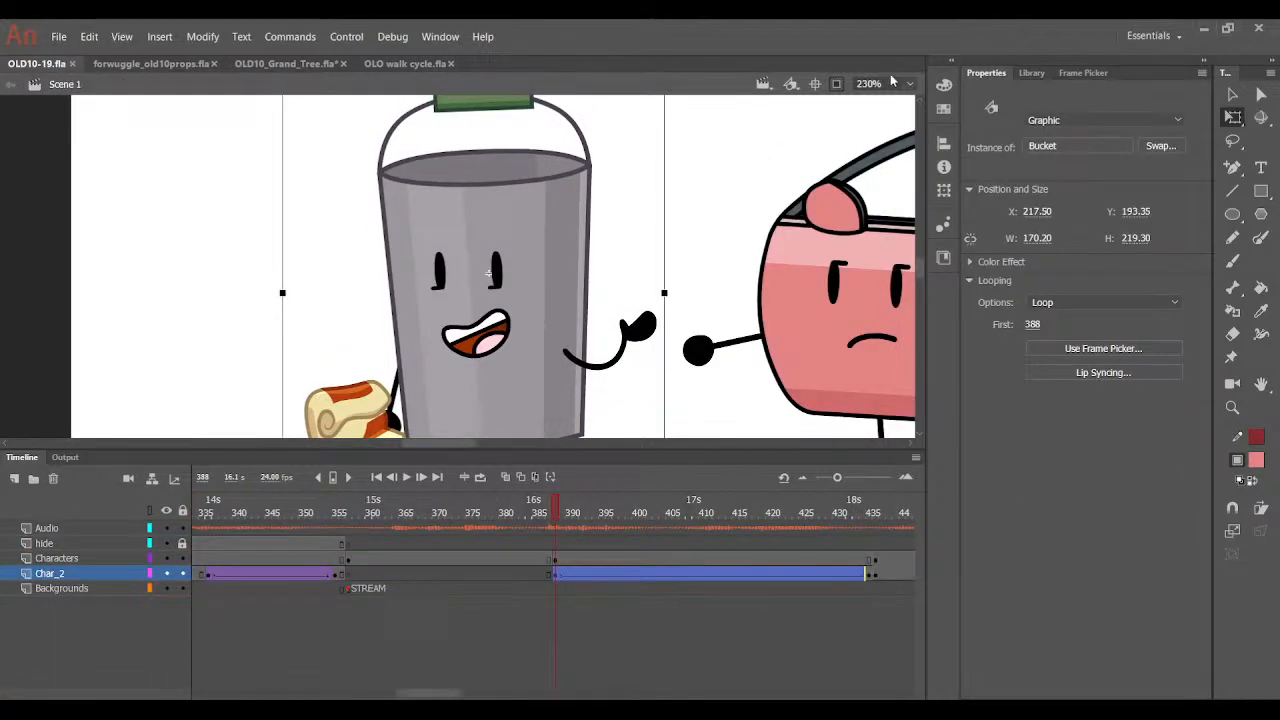
key(ctrl+minus)
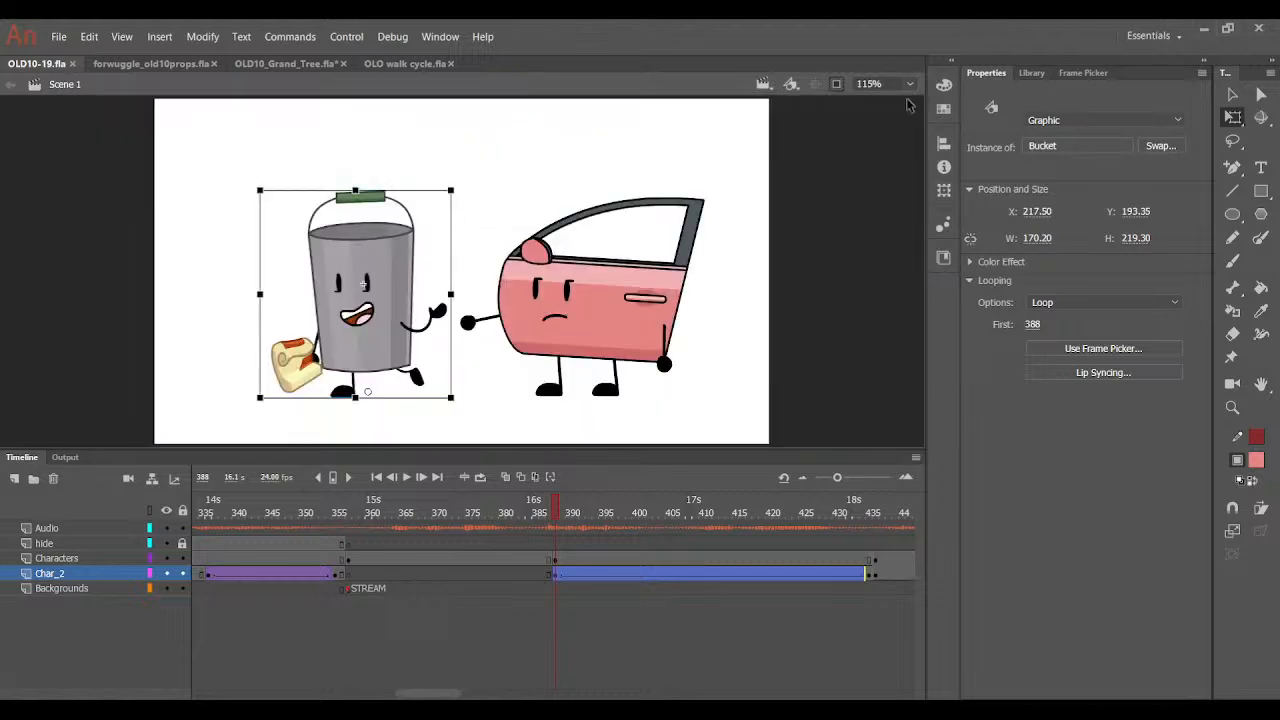
key(Return)
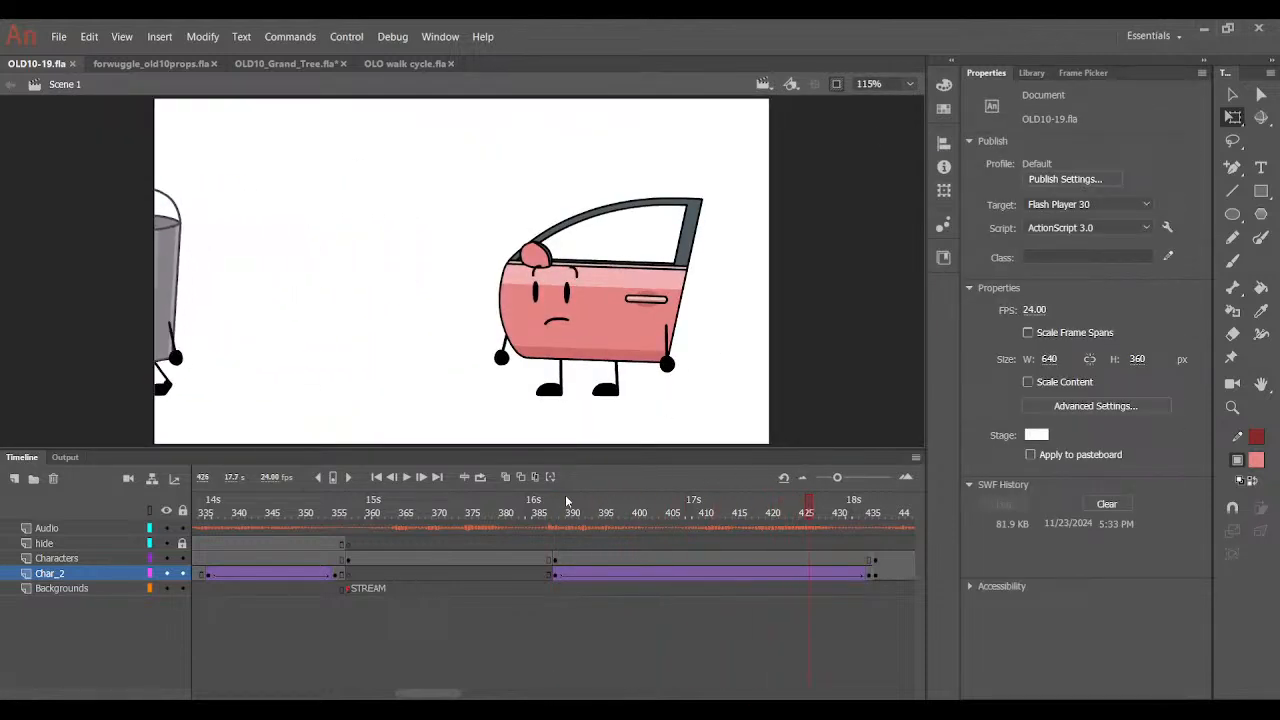
drag(566, 500, 541, 518)
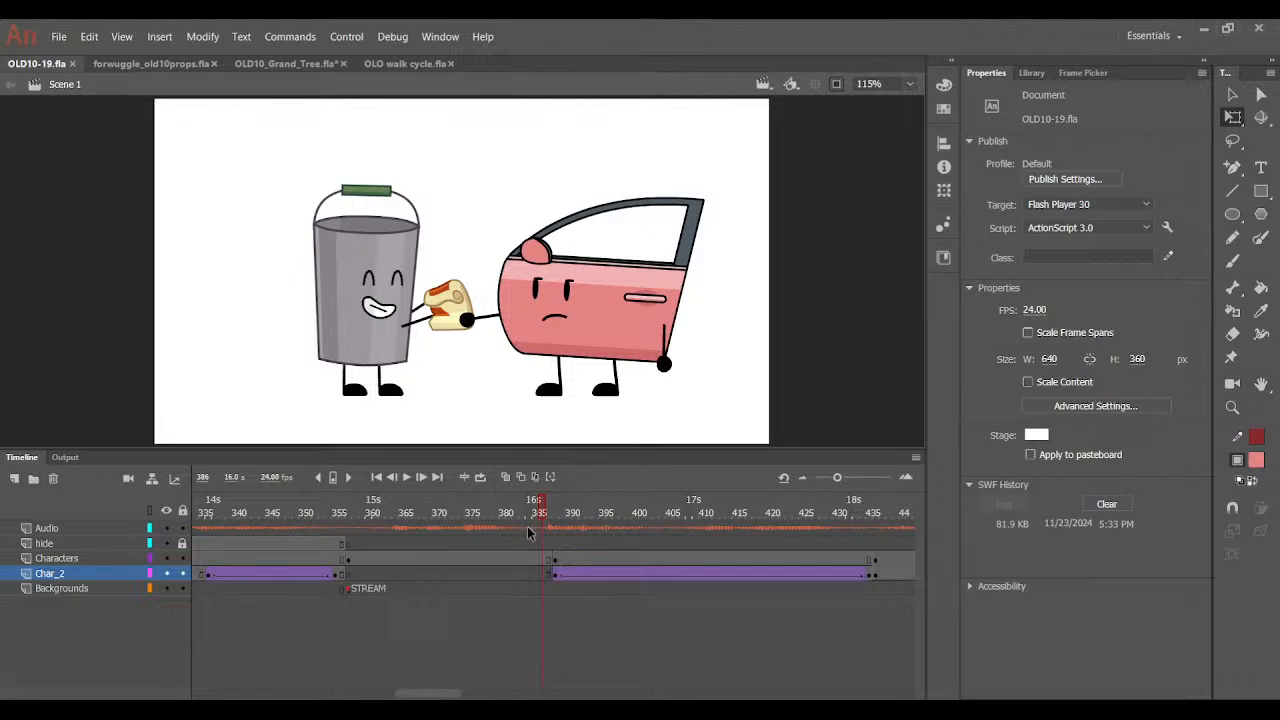
Inside the Car Door Pose symbol, add keyframes at frame 412 on all the body, face and limb layers and skew the legs slightly.
drag(398, 516, 726, 600)
double_click(582, 330)
drag(727, 667, 726, 662)
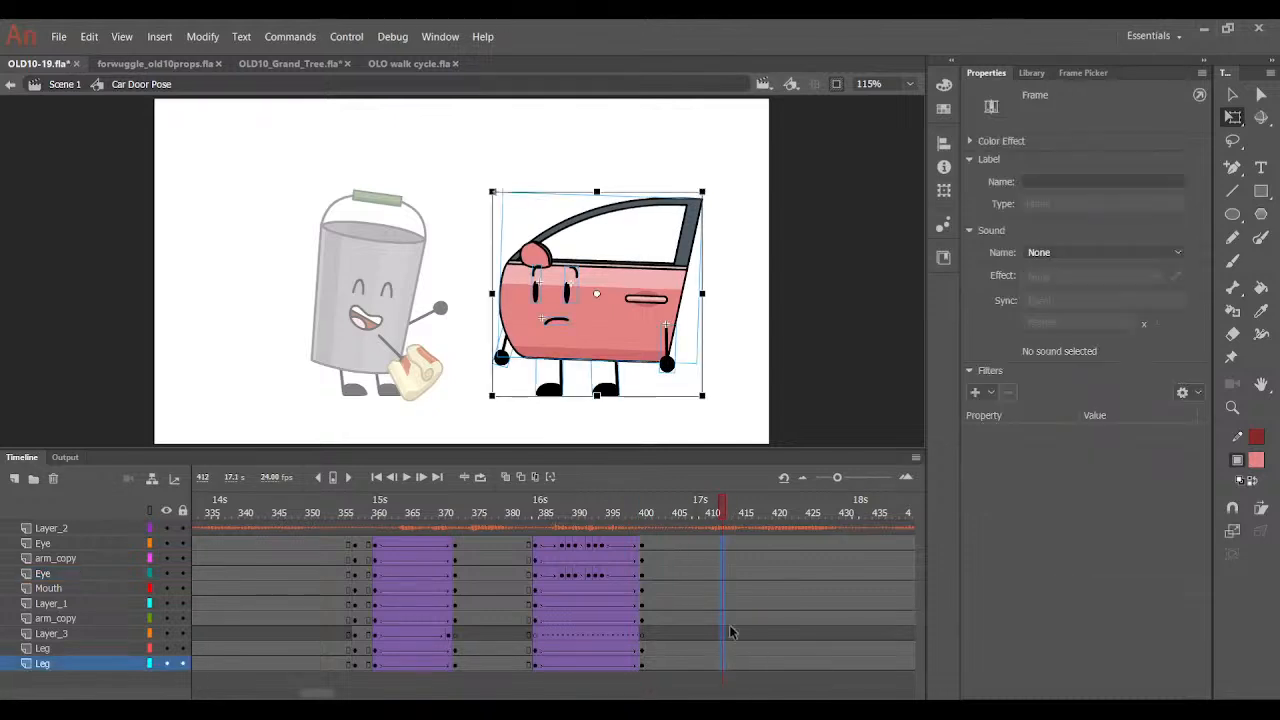
key(F6)
click(634, 400)
drag(496, 428, 638, 384)
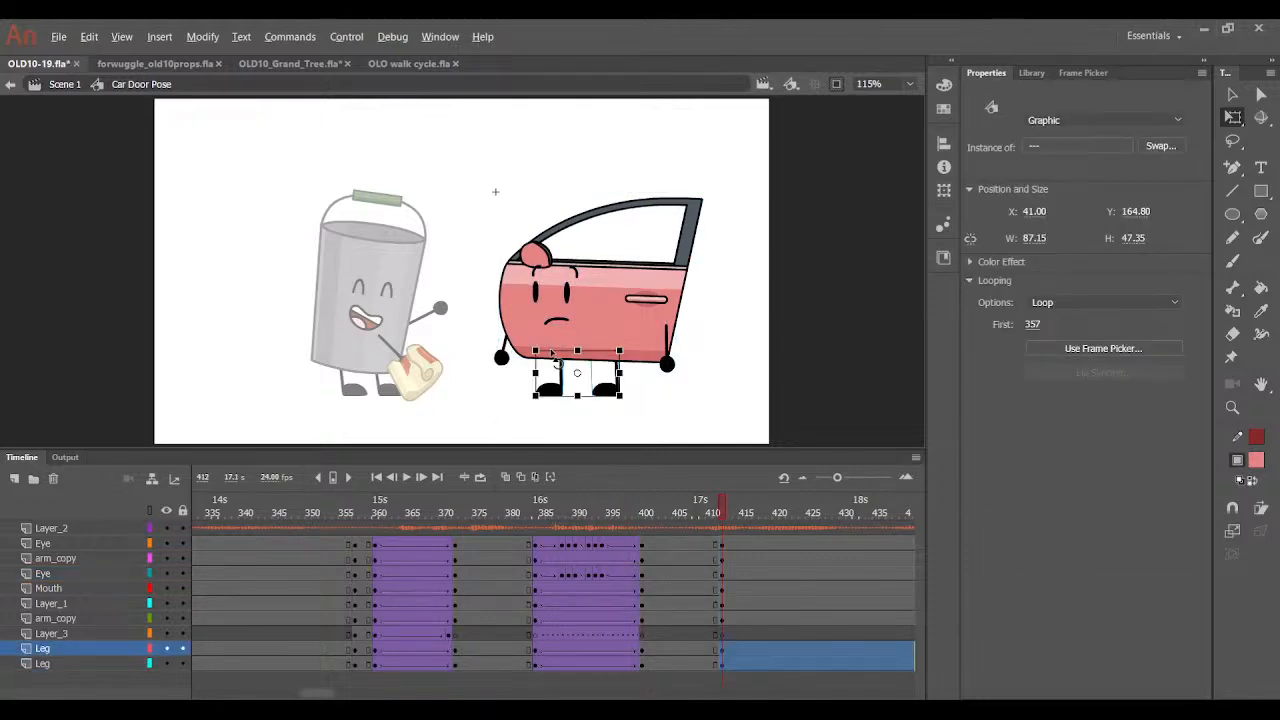
drag(553, 352, 547, 352)
Rotate Car Door's body, face and arms together slightly clockwise at frame 412 and raise them a little above the legs.
drag(472, 381, 736, 178)
drag(697, 398, 690, 398)
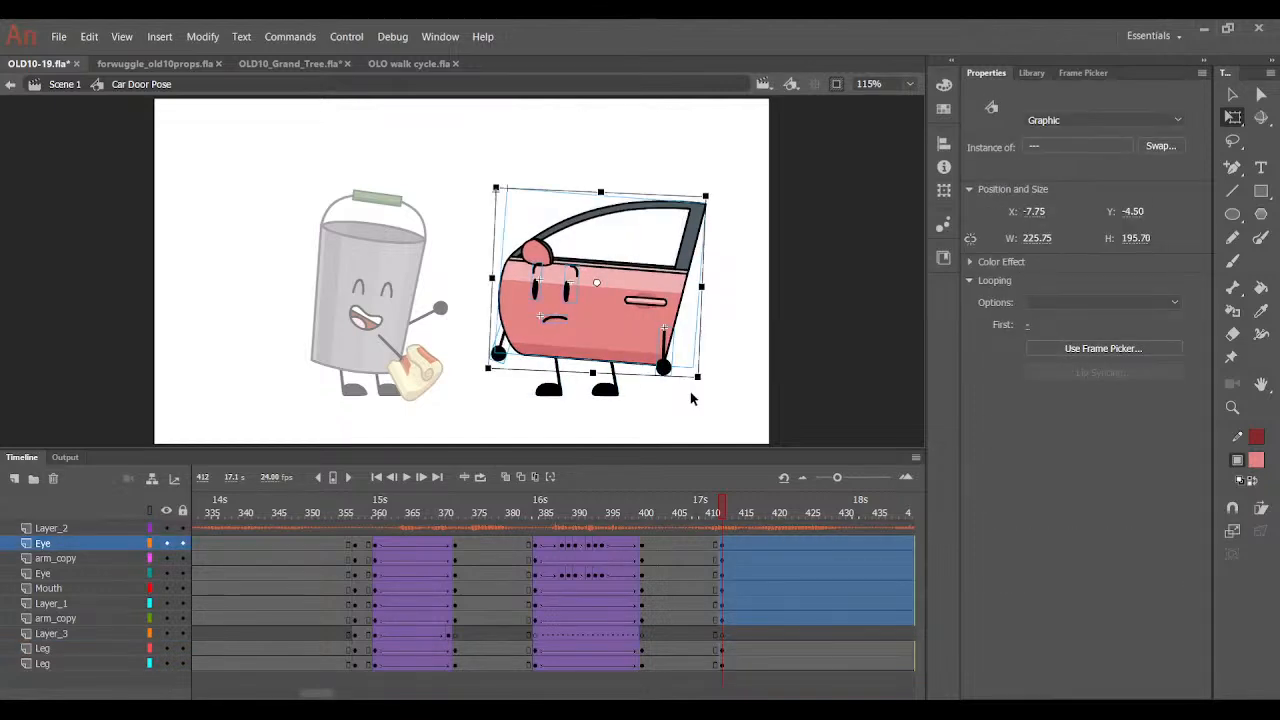
key(ctrl+=)
scroll(690, 400, down, 2)
click(688, 429)
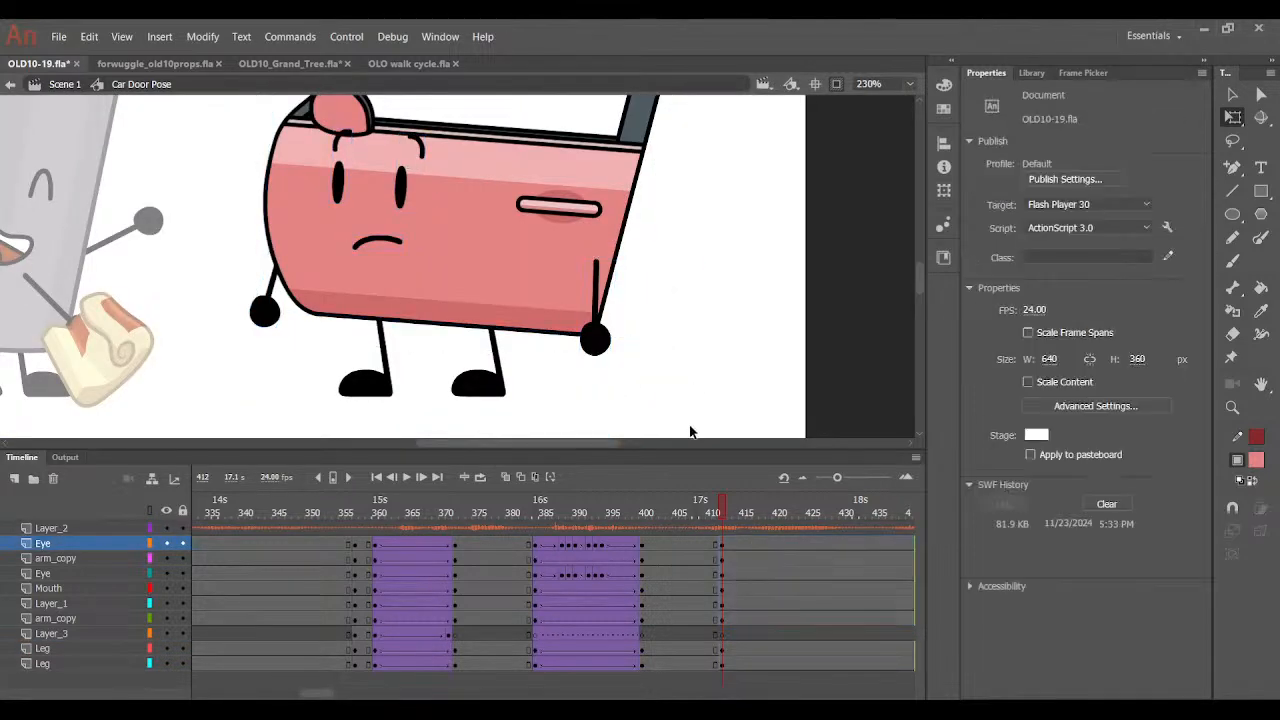
drag(709, 510, 724, 517)
drag(176, 272, 750, 104)
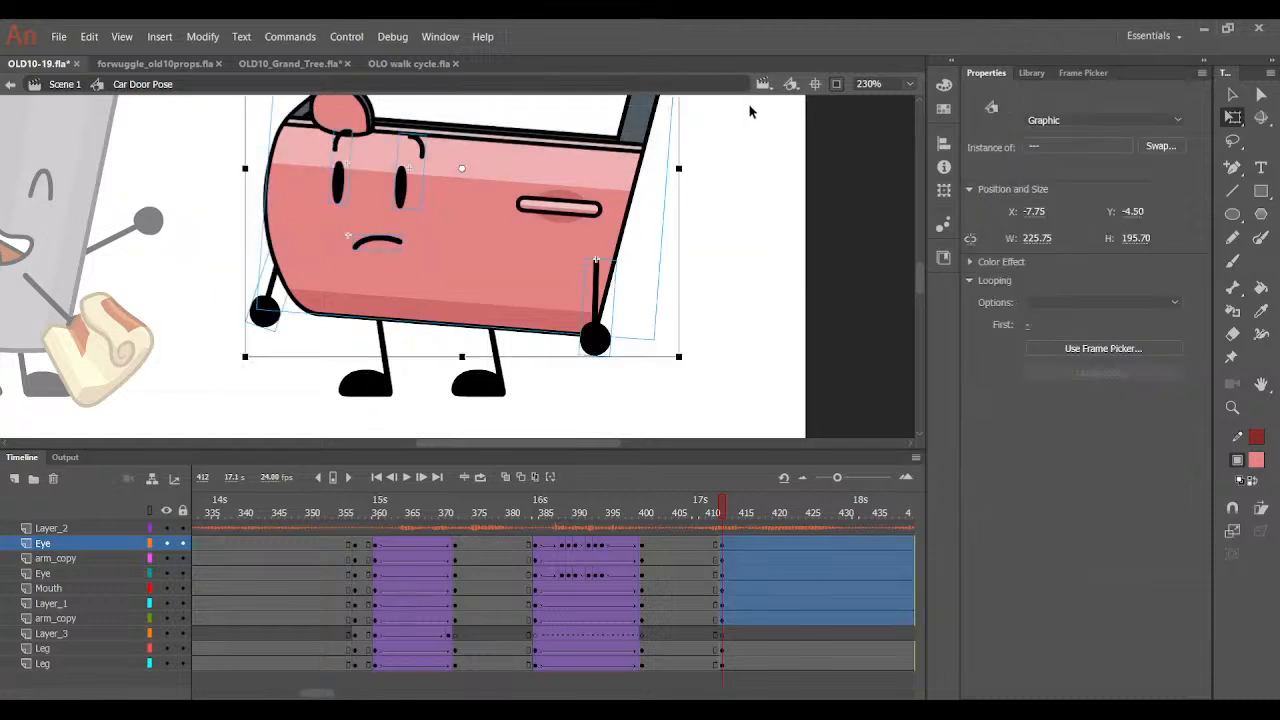
click(720, 516)
drag(218, 270, 757, 43)
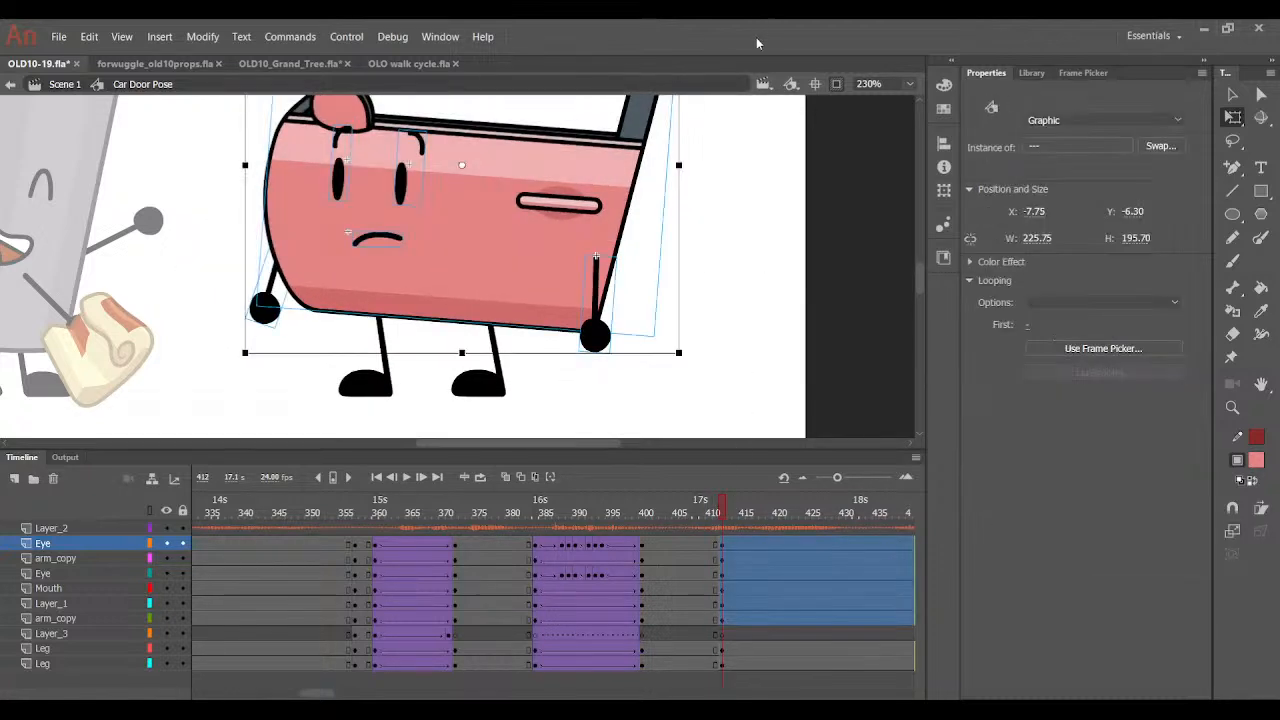
Nudge Car Door's upper body slightly toward Bucket and up, and compare the pose with the preceding frames.
key(Left)
key(Left)
key(Left)
key(Left)
drag(721, 515, 722, 514)
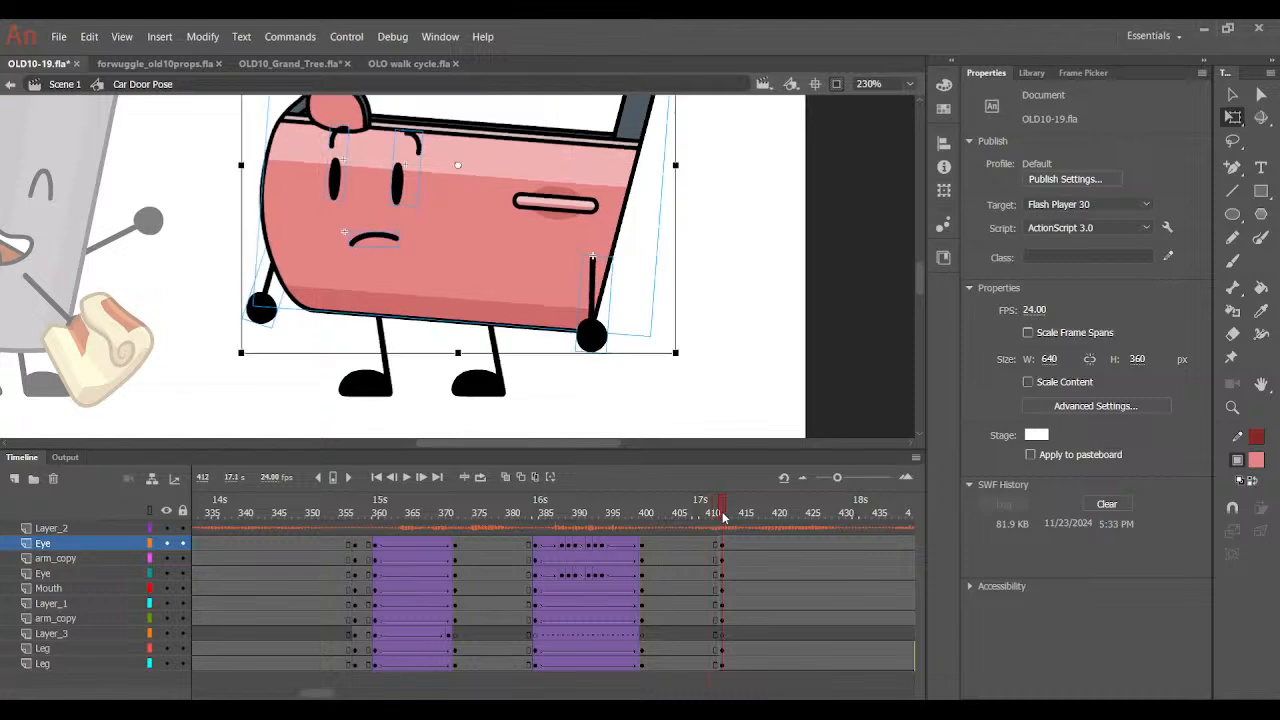
drag(203, 267, 975, 45)
key(Up)
key(Up)
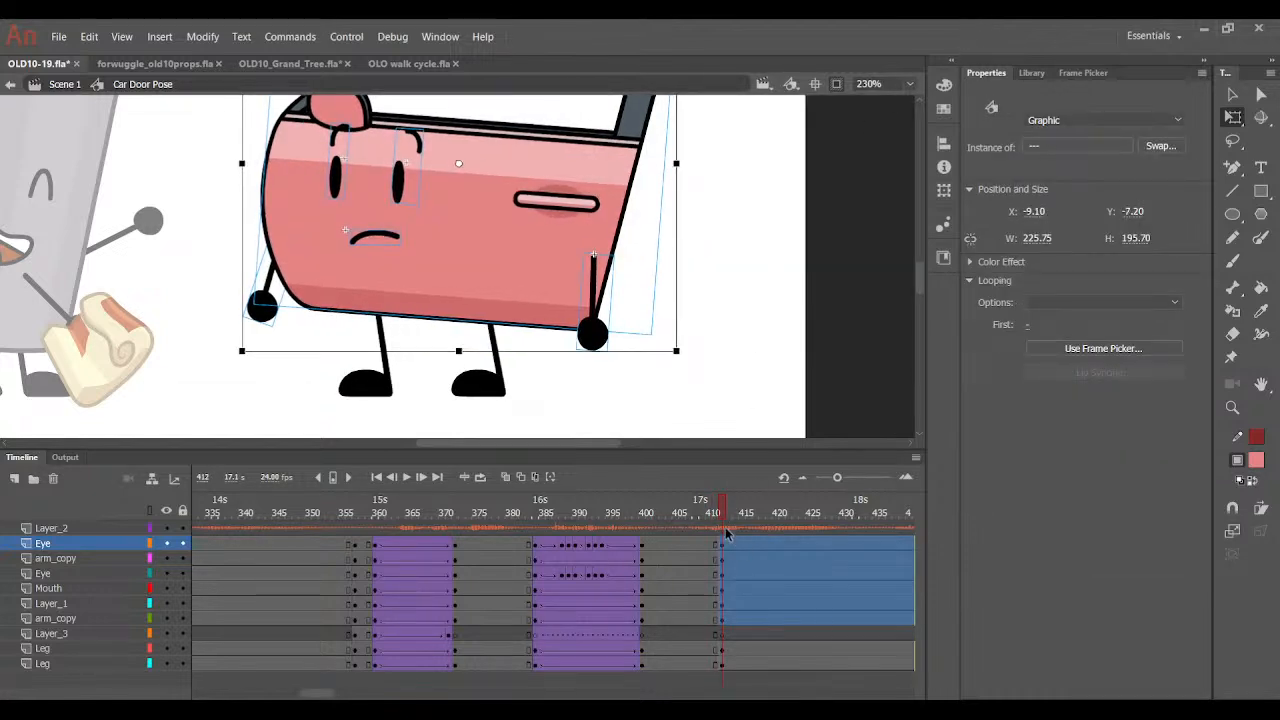
mouse_move(719, 514)
mouse_down()
mouse_move(708, 515)
mouse_move(722, 518)
mouse_up()
Rotate Car Door's arm nearest Bucket upward at frame 412 and move its shoulder higher on the door.
click(266, 303)
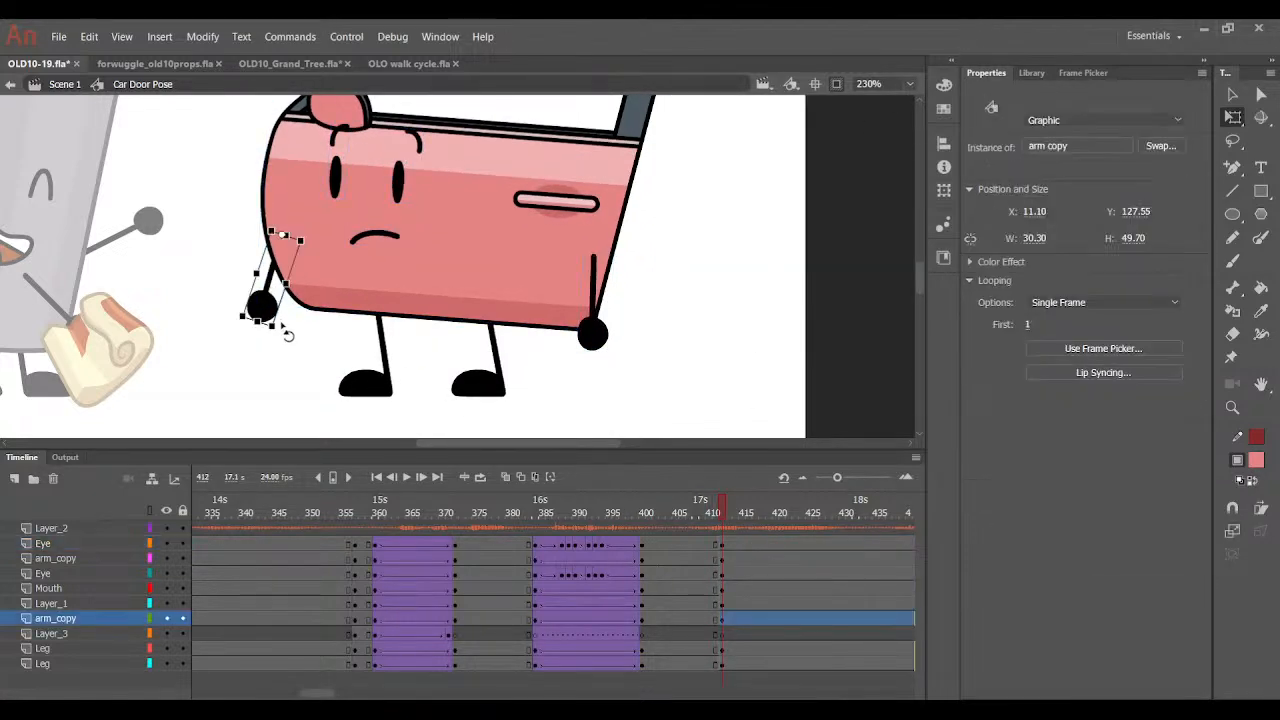
drag(286, 334, 186, 206)
scroll(201, 194, up, 2)
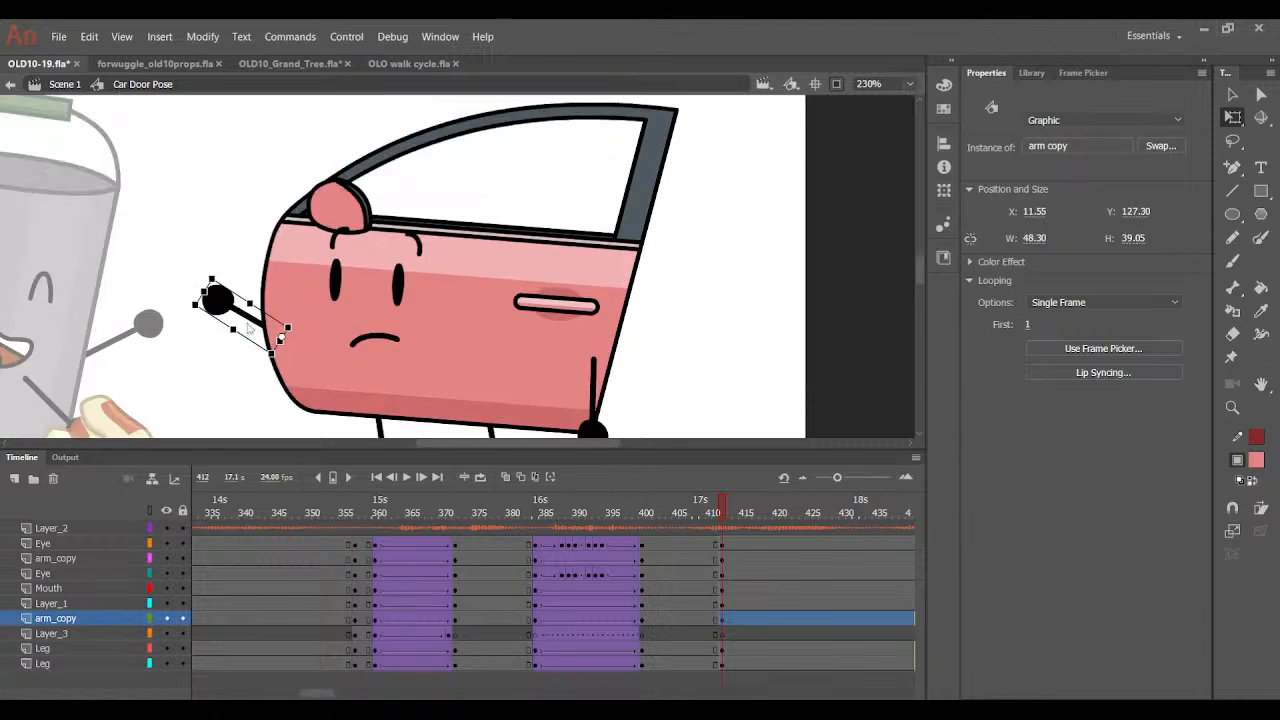
drag(226, 305, 238, 222)
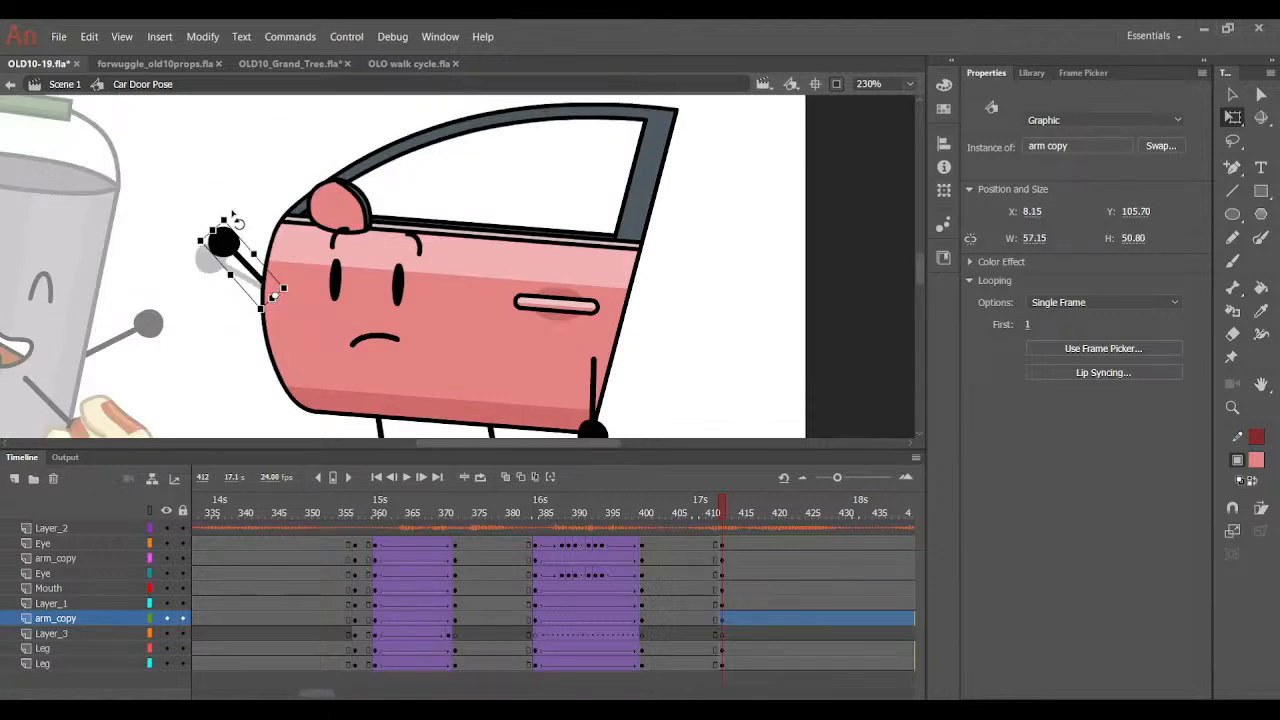
click(245, 205)
Swing Car Door's far arm up and outward at frame 412 and reposition it higher on the door's edge.
click(600, 410)
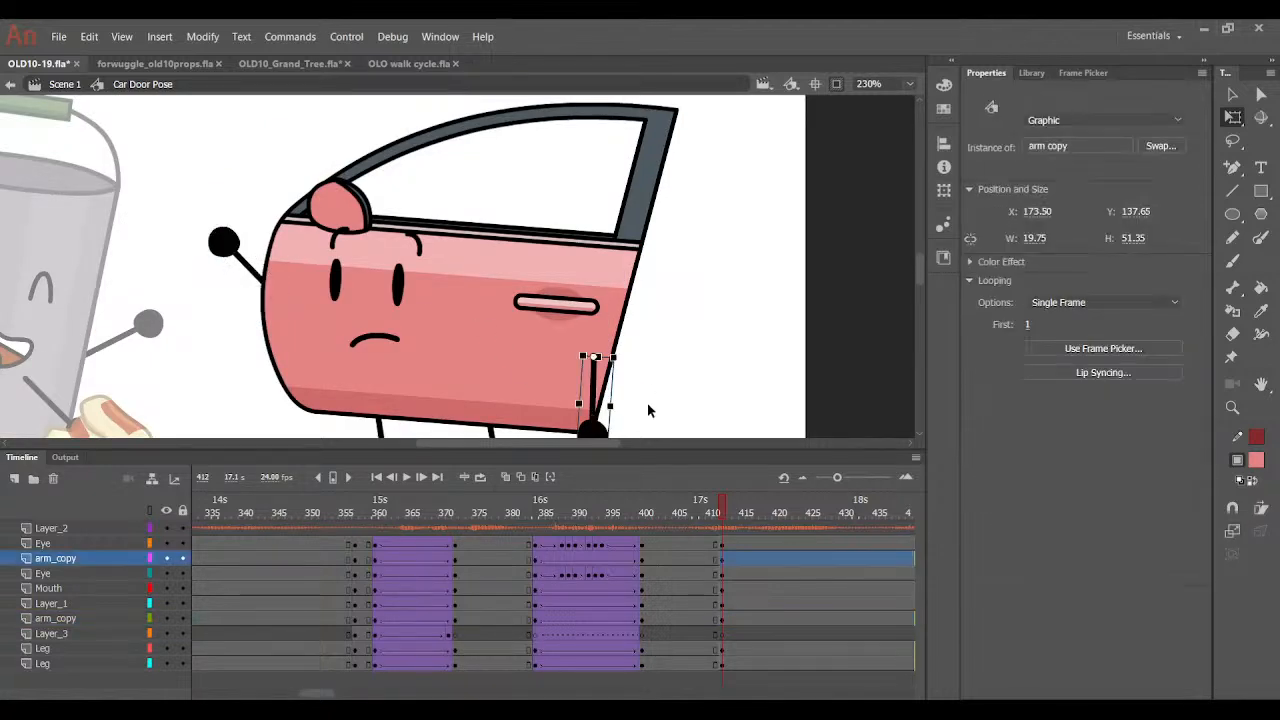
drag(617, 357, 515, 216)
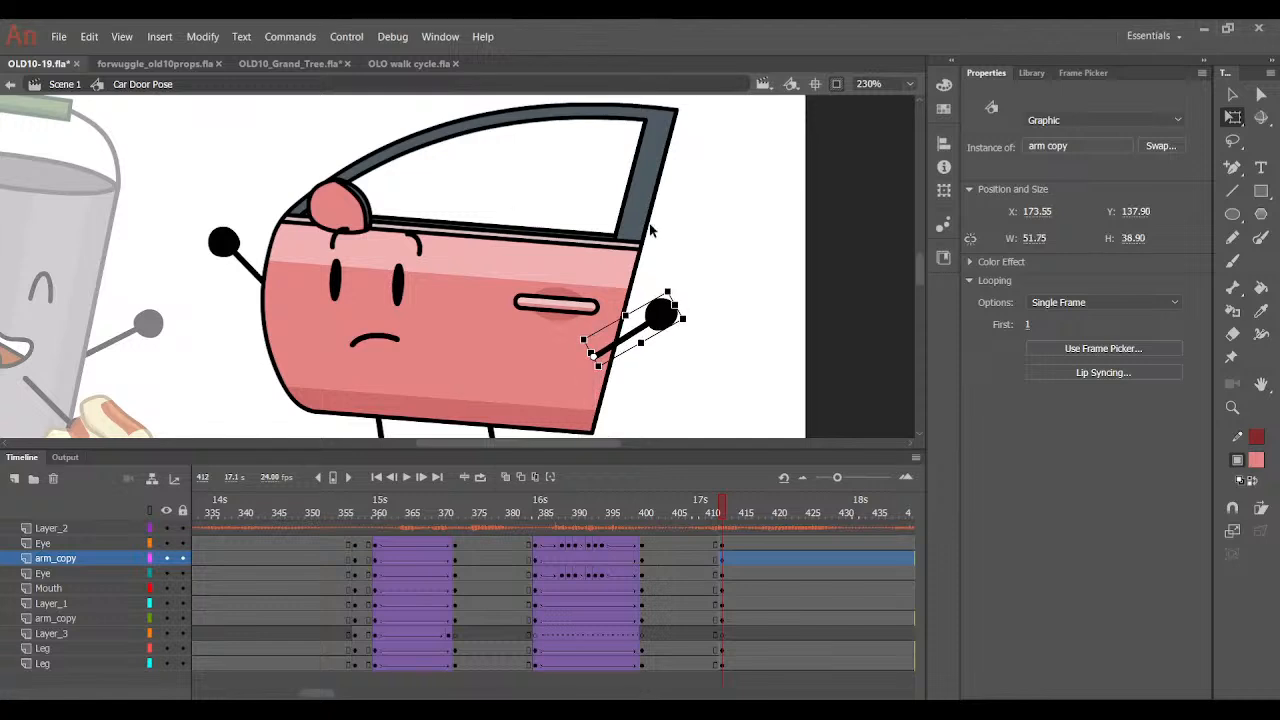
click(653, 230)
drag(680, 320, 737, 251)
key(Escape)
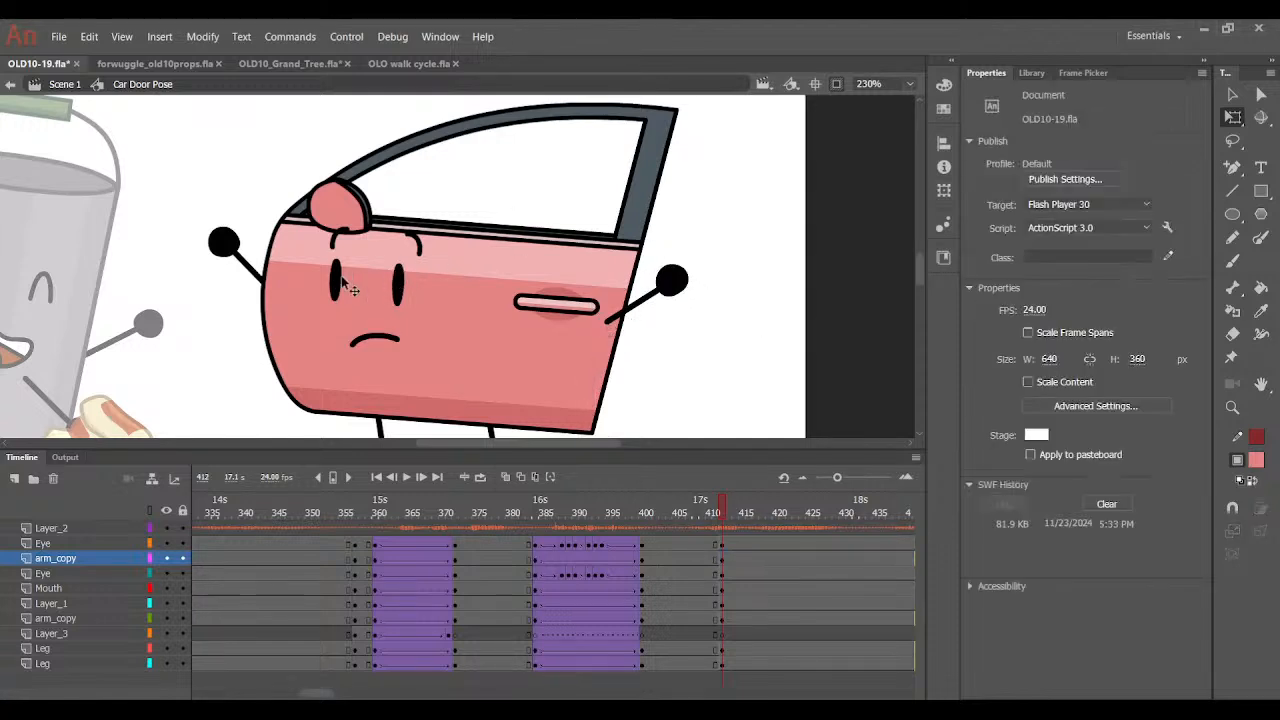
Swap both of Car Door's eyes to closed happy frame 10 and the mouth to grinning frame 3.
click(340, 287)
click(1080, 72)
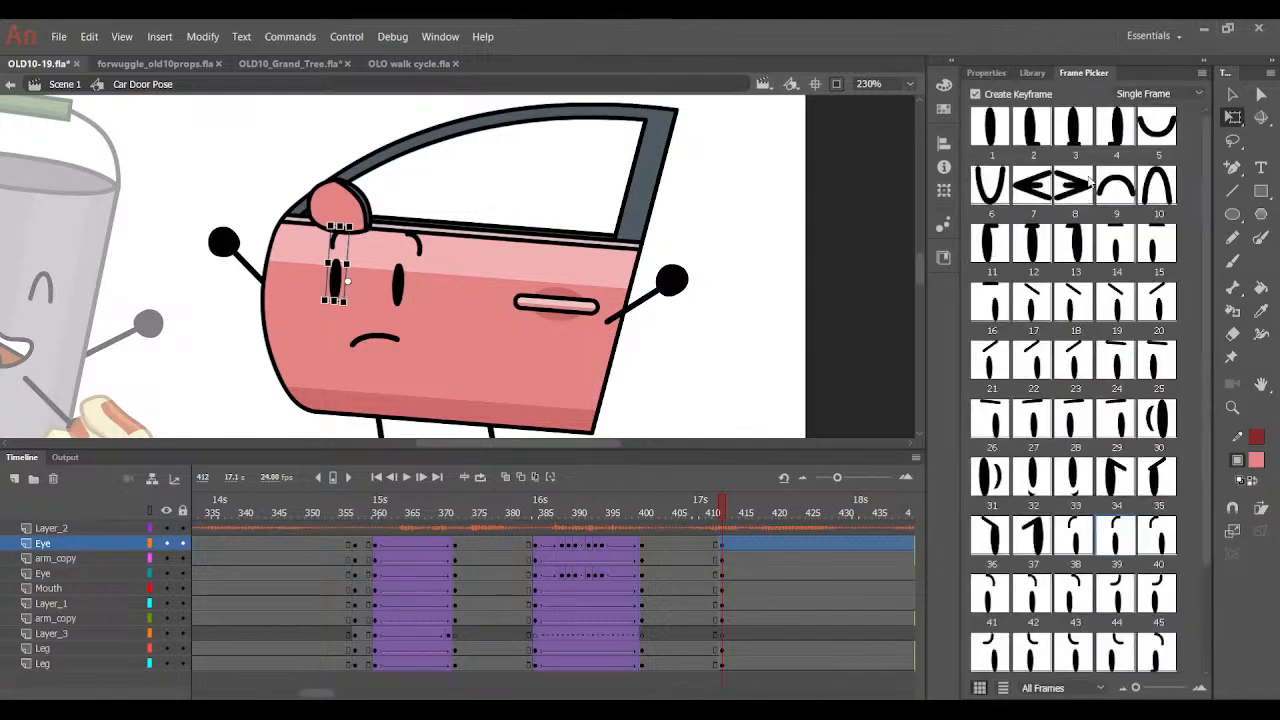
click(1160, 180)
click(398, 288)
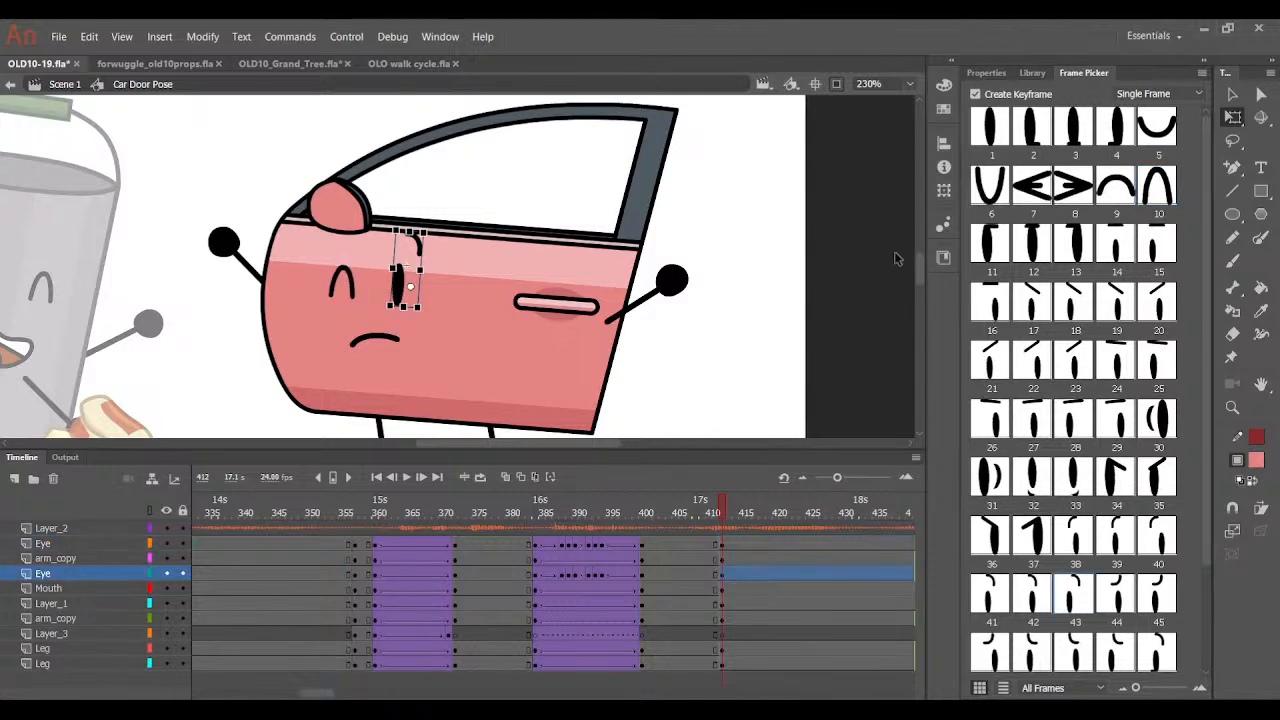
click(1160, 185)
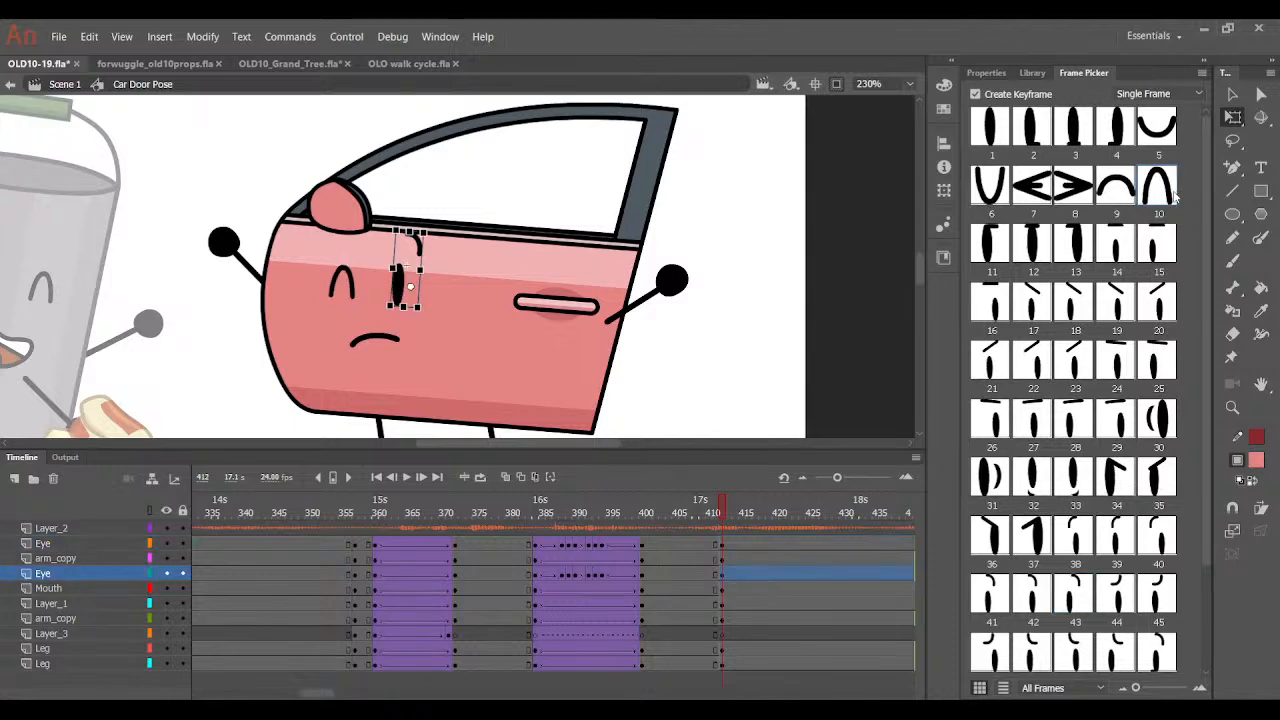
click(376, 345)
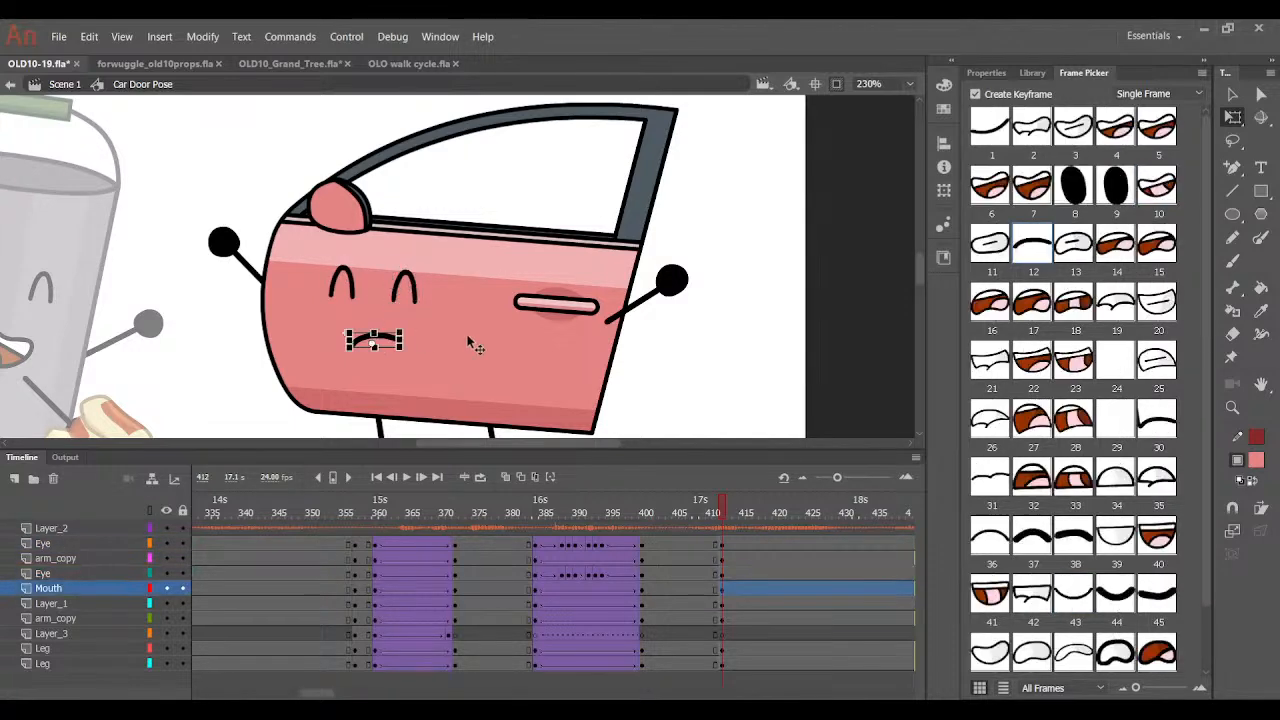
click(1080, 130)
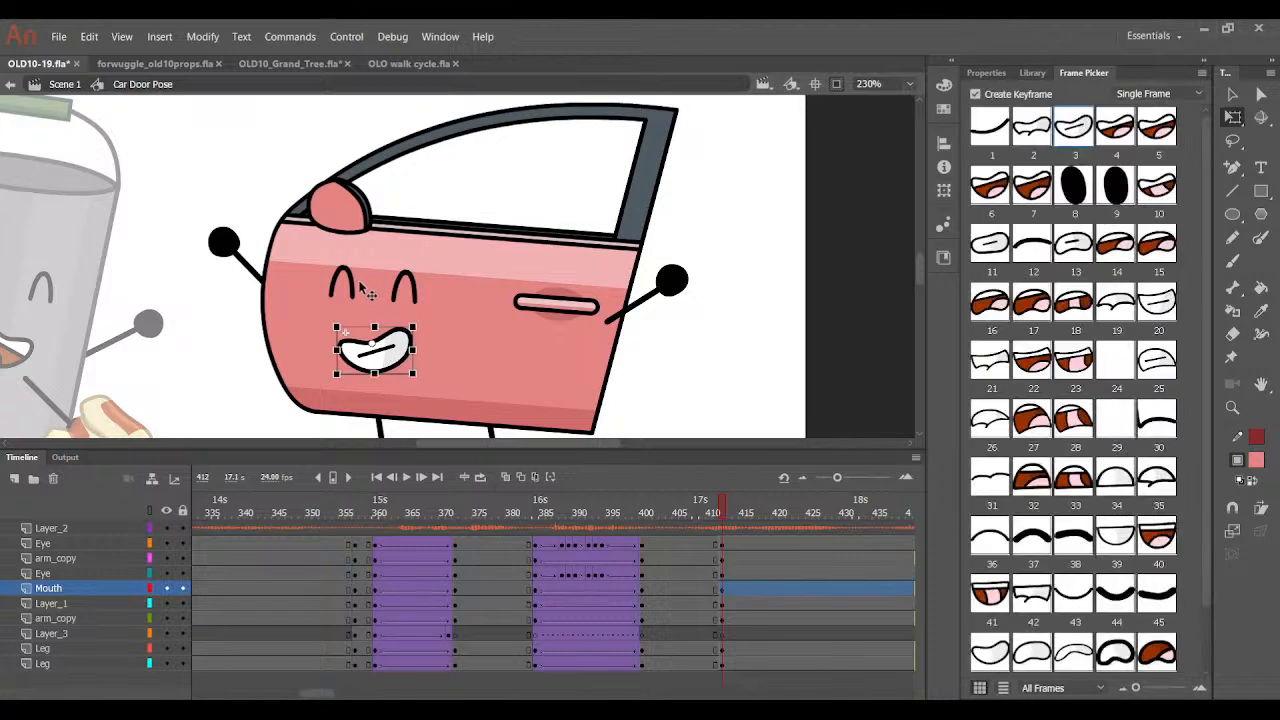
Select Car Door's eyes and mouth together and nudge the whole face slightly up.
shift+click(362, 284)
shift+click(398, 292)
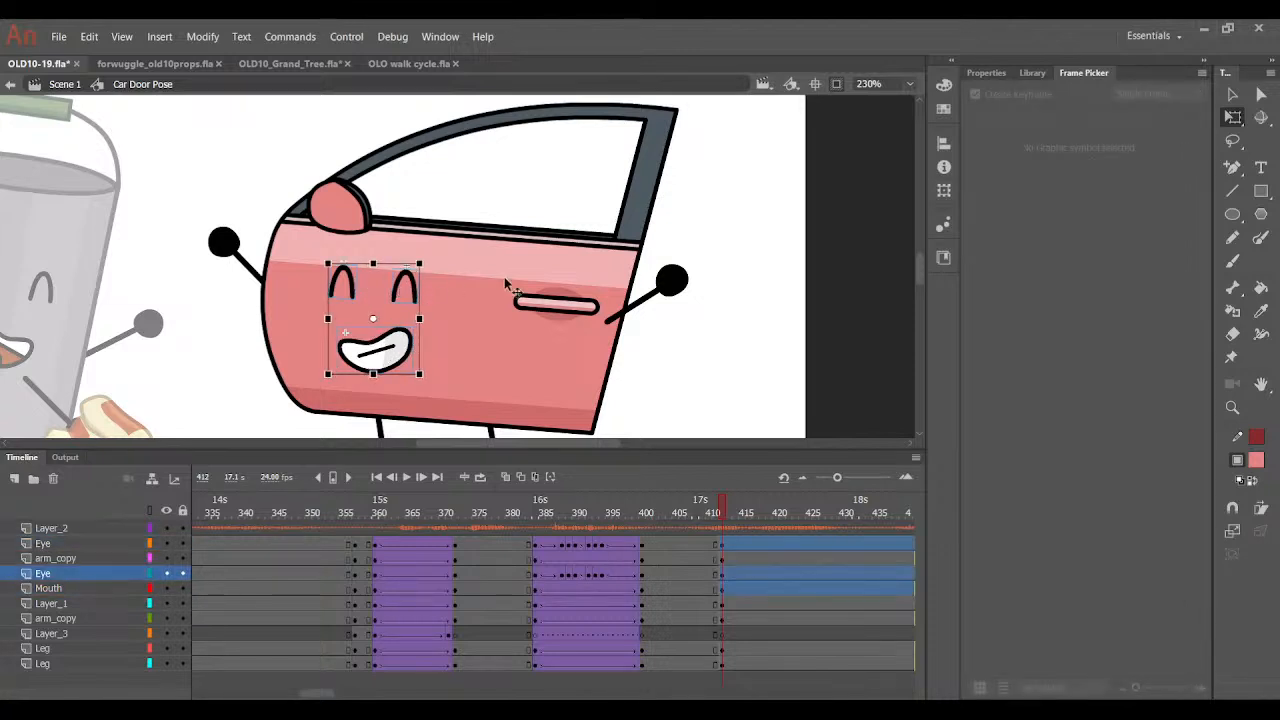
key(Up)
key(Up)
key(Up)
key(Up)
key(Up)
key(Up)
key(Up)
click(745, 333)
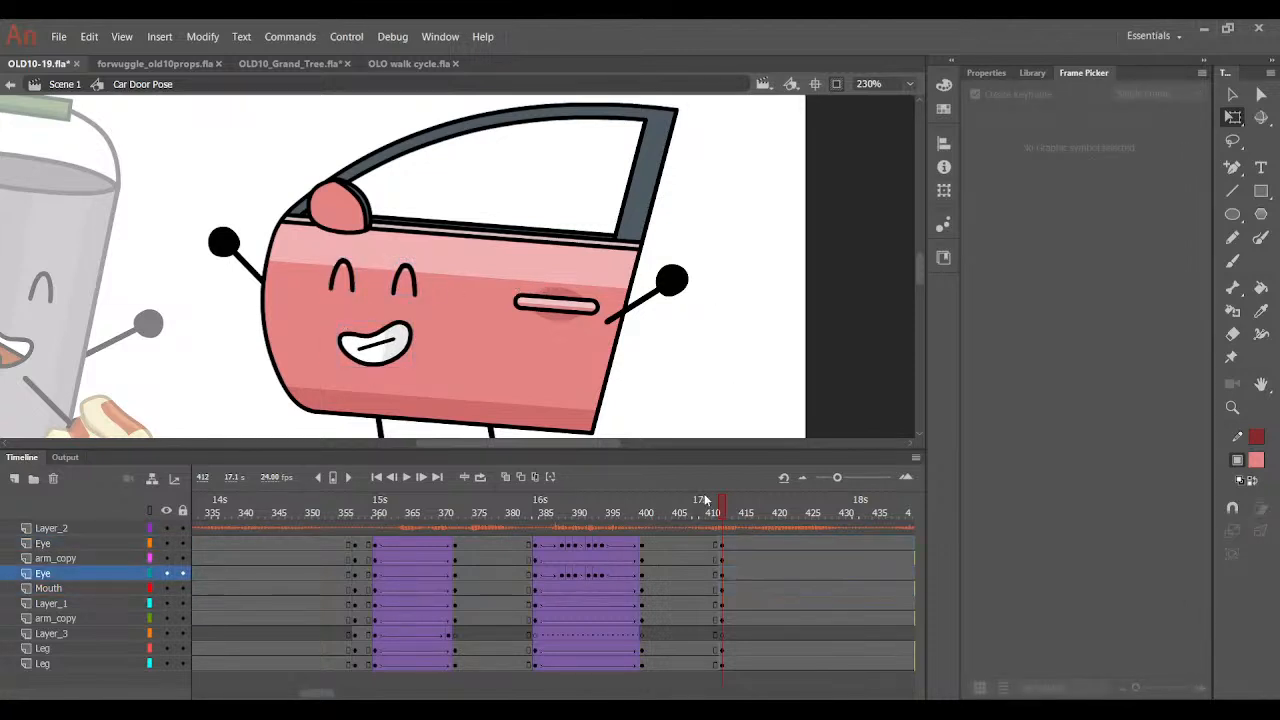
Add keyframes at frame 408 on all Car Door's pose layers and create classic tweens from there to frame 412.
click(705, 511)
key(Return)
drag(695, 543, 698, 666)
key(F6)
drag(708, 544, 703, 599)
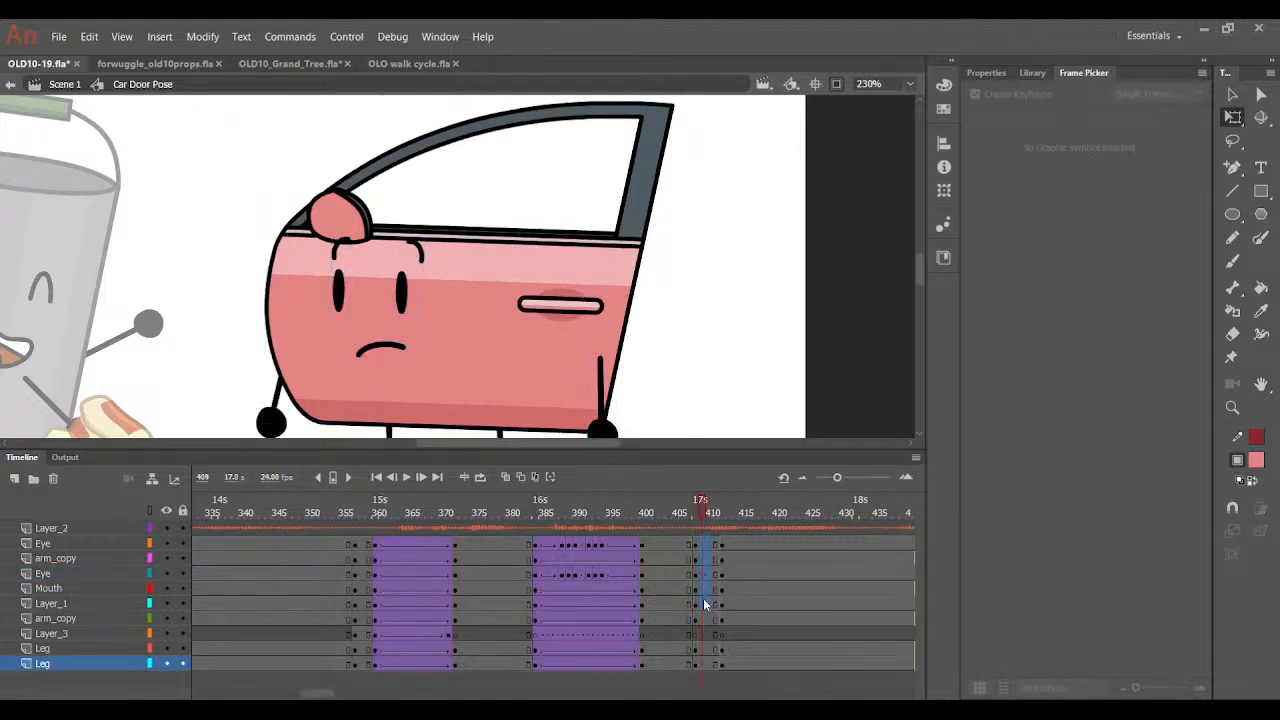
drag(705, 667, 711, 664)
key(F4)
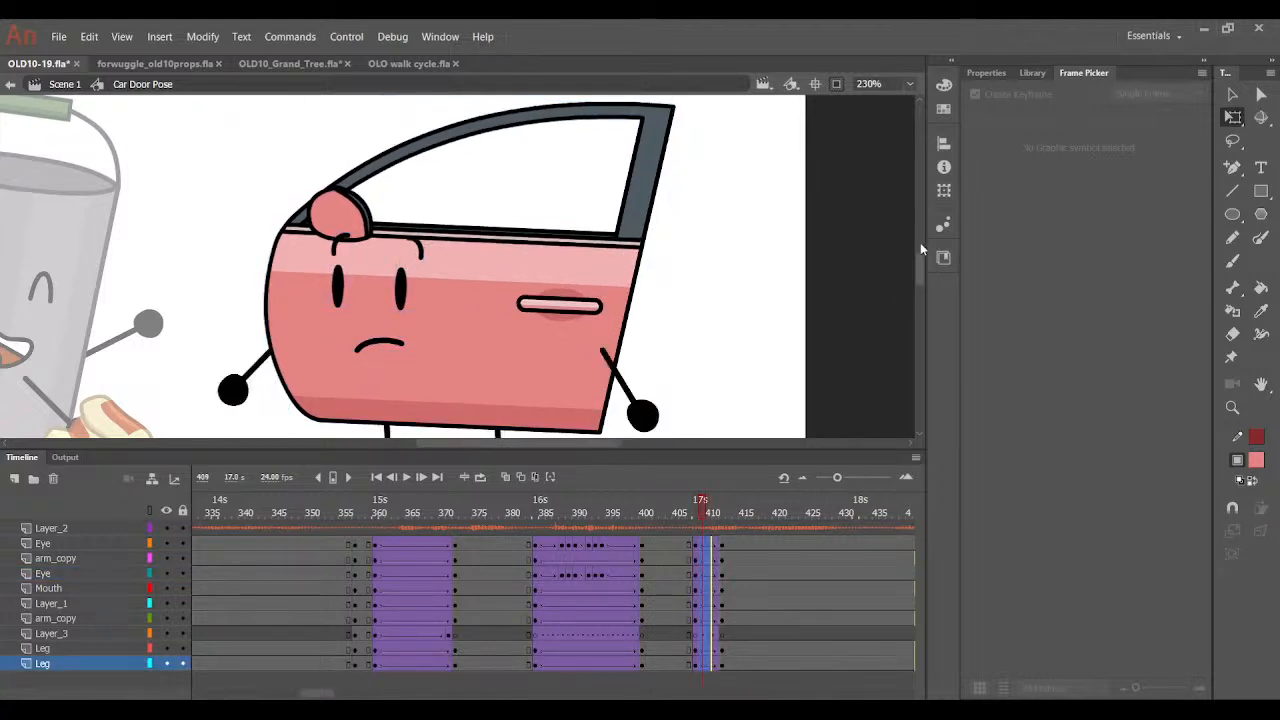
Apply Quart EaseIn easing to the new tweens and shift their keyframes one frame earlier, to frames 407 and 411.
click(987, 73)
key(F3)
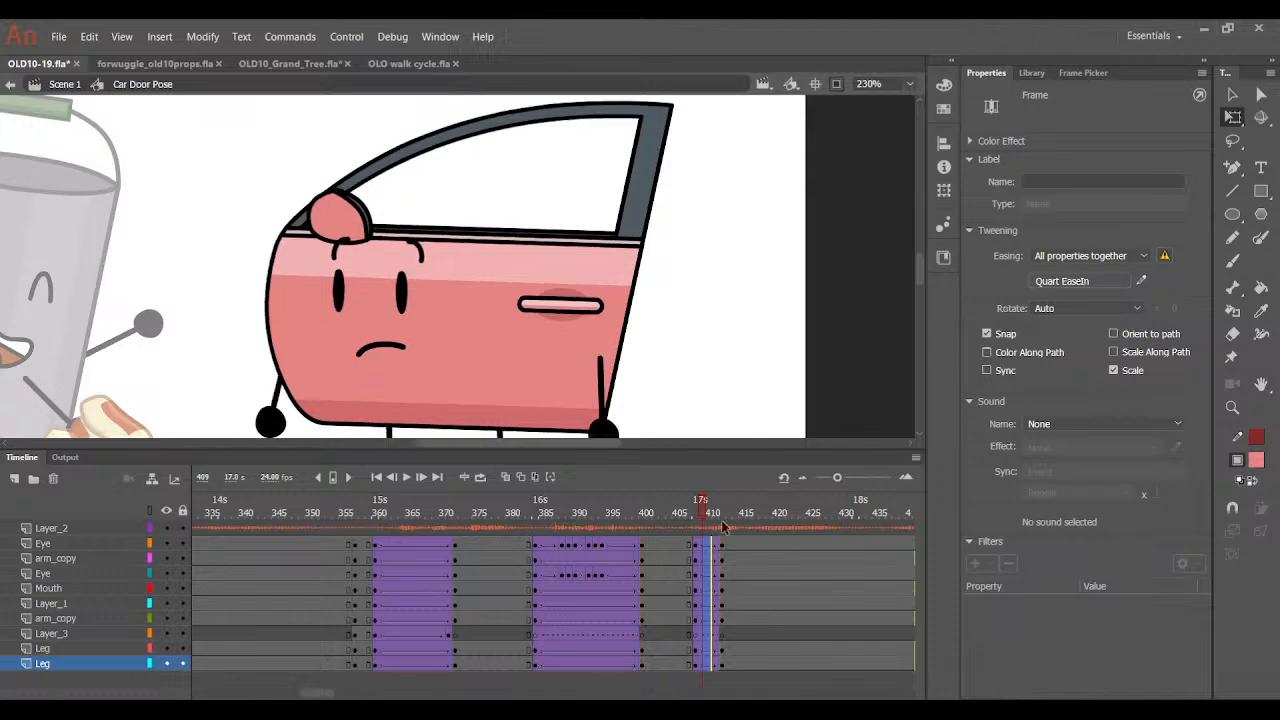
drag(696, 534, 723, 674)
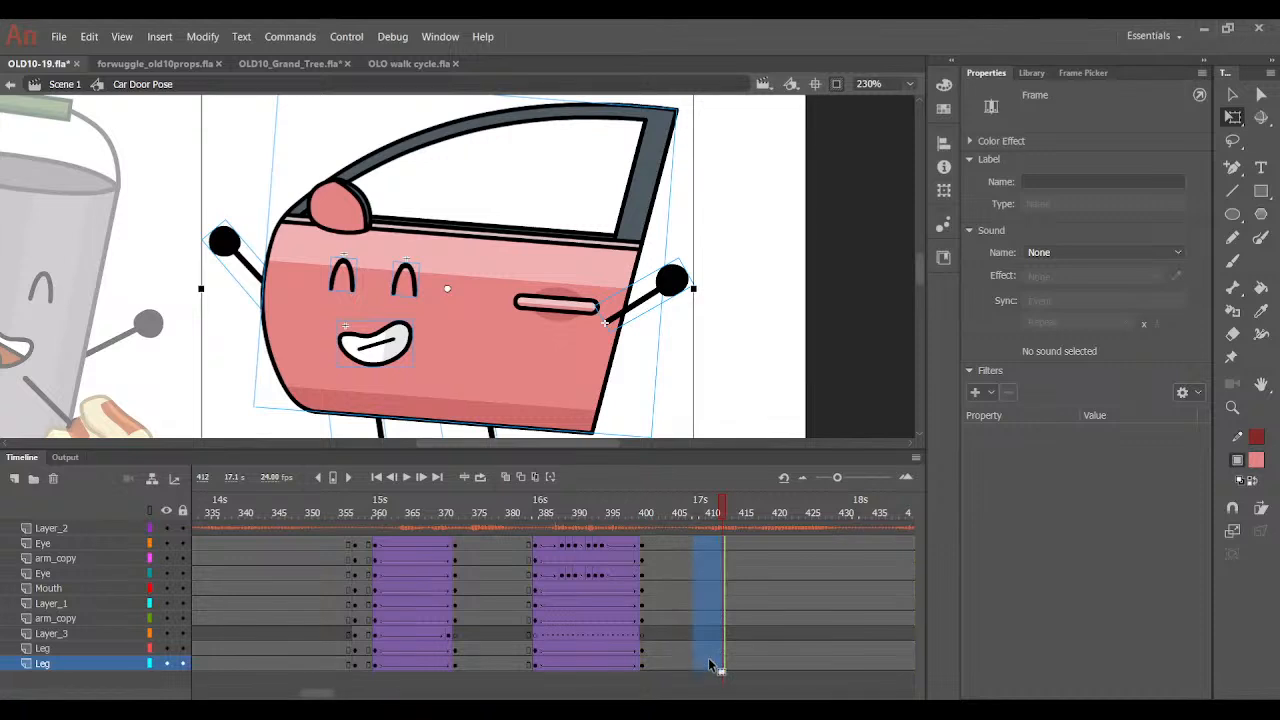
Add keyframes at frame 420 on all pose layers, and skew the legs and rotate the upper body slightly further at frame 411.
drag(714, 517, 776, 511)
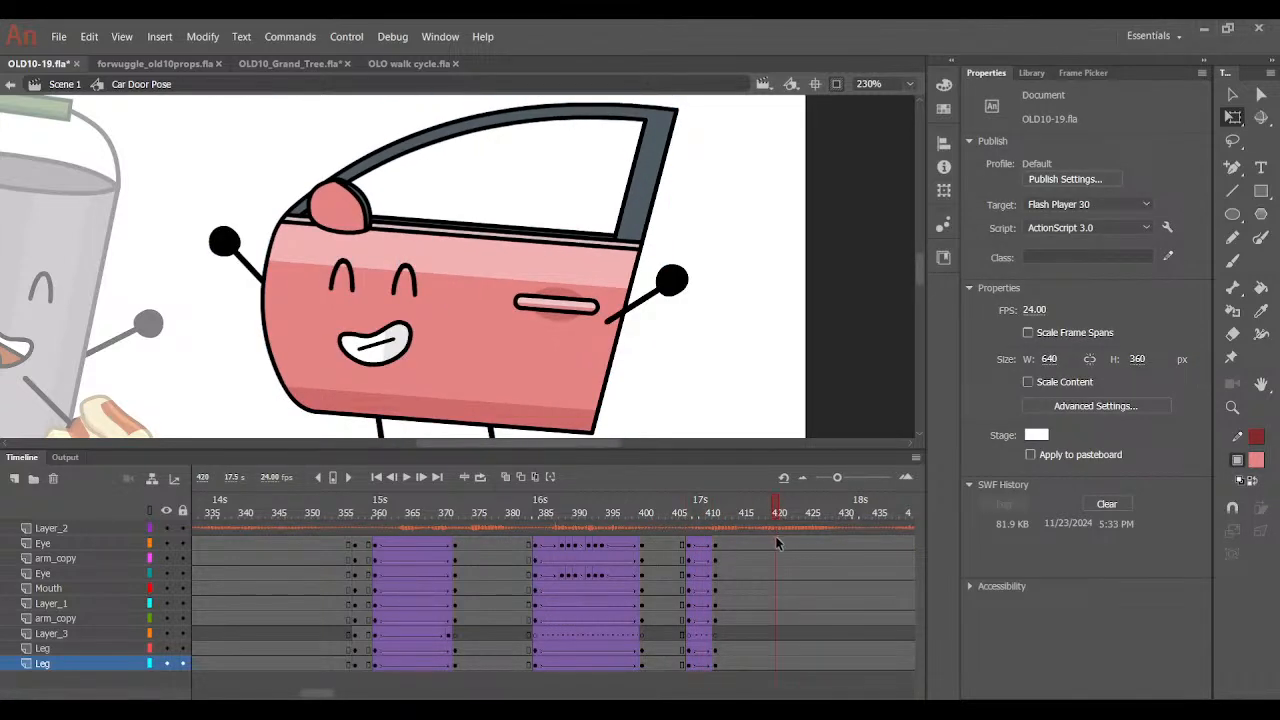
key(F6)
click(721, 516)
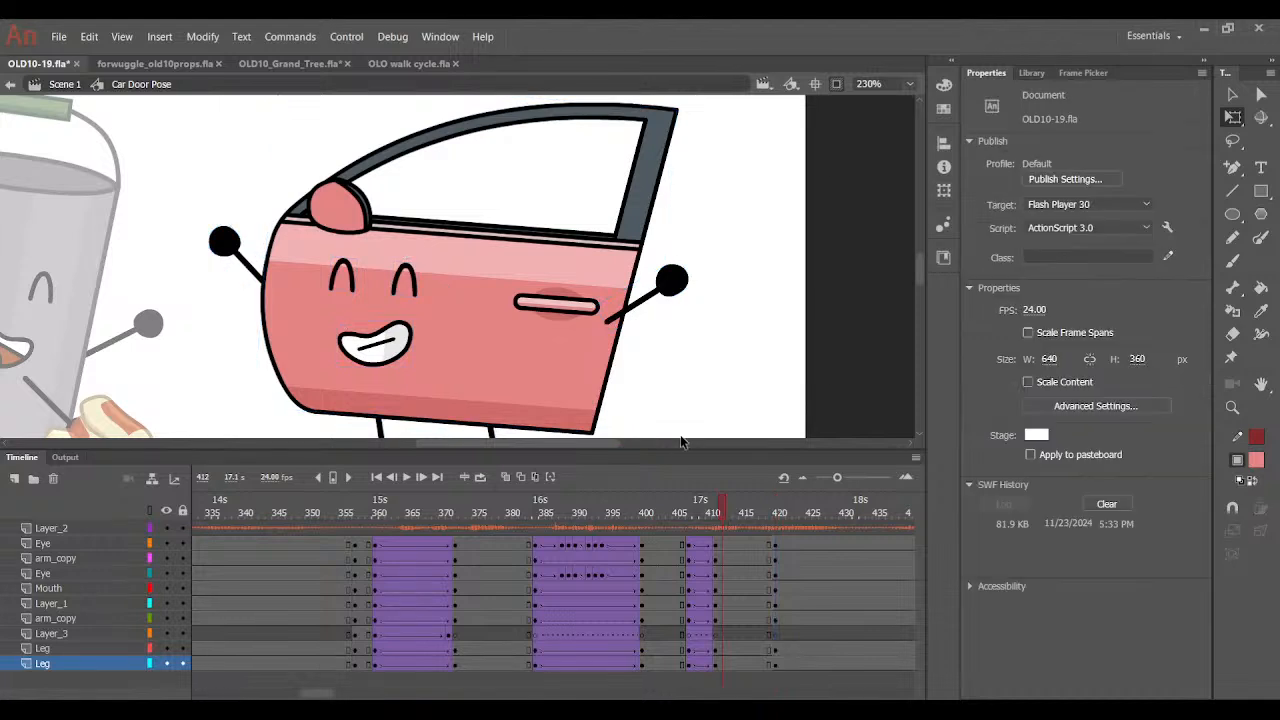
scroll(702, 432, down, 3)
click(432, 333)
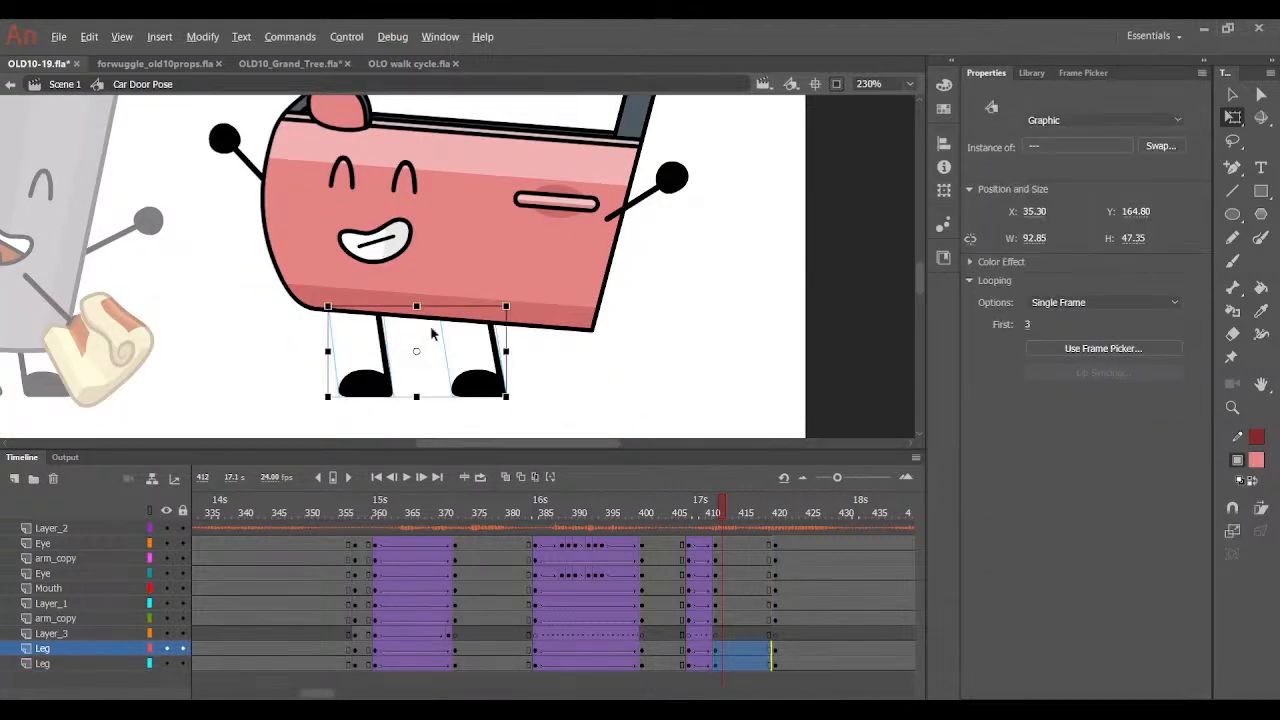
drag(370, 308, 367, 308)
drag(193, 286, 856, 110)
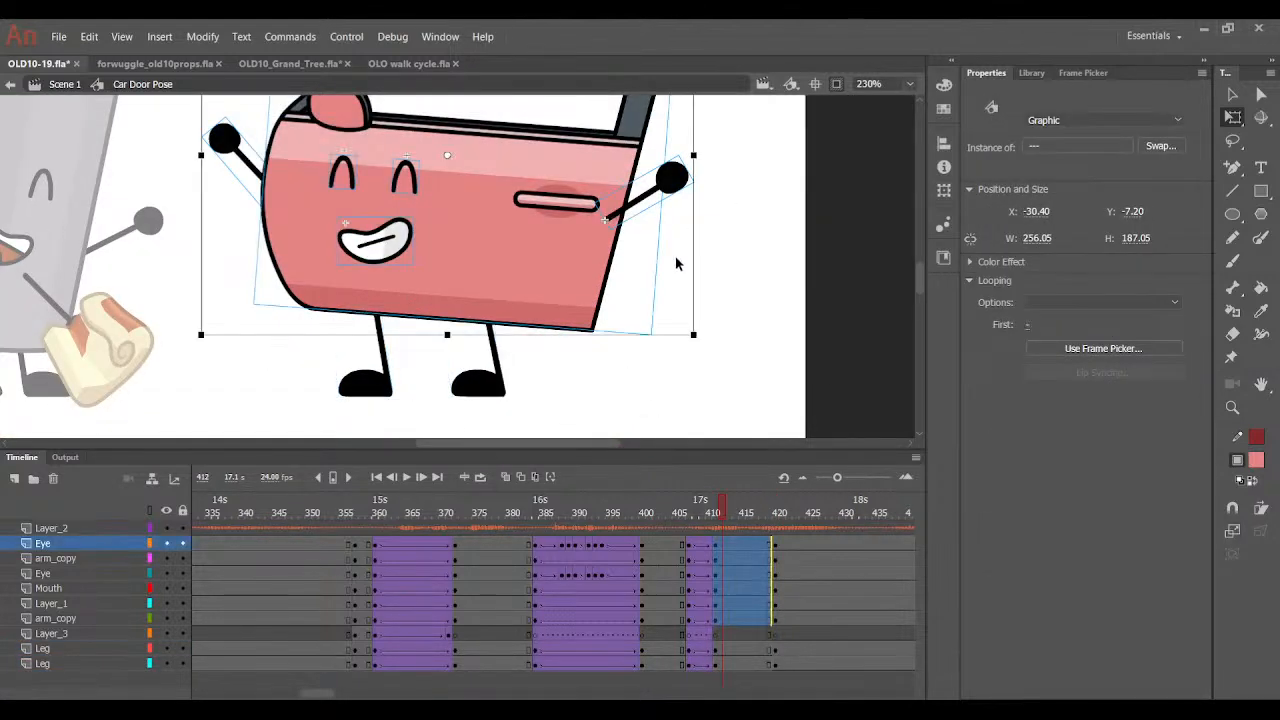
drag(692, 350, 692, 362)
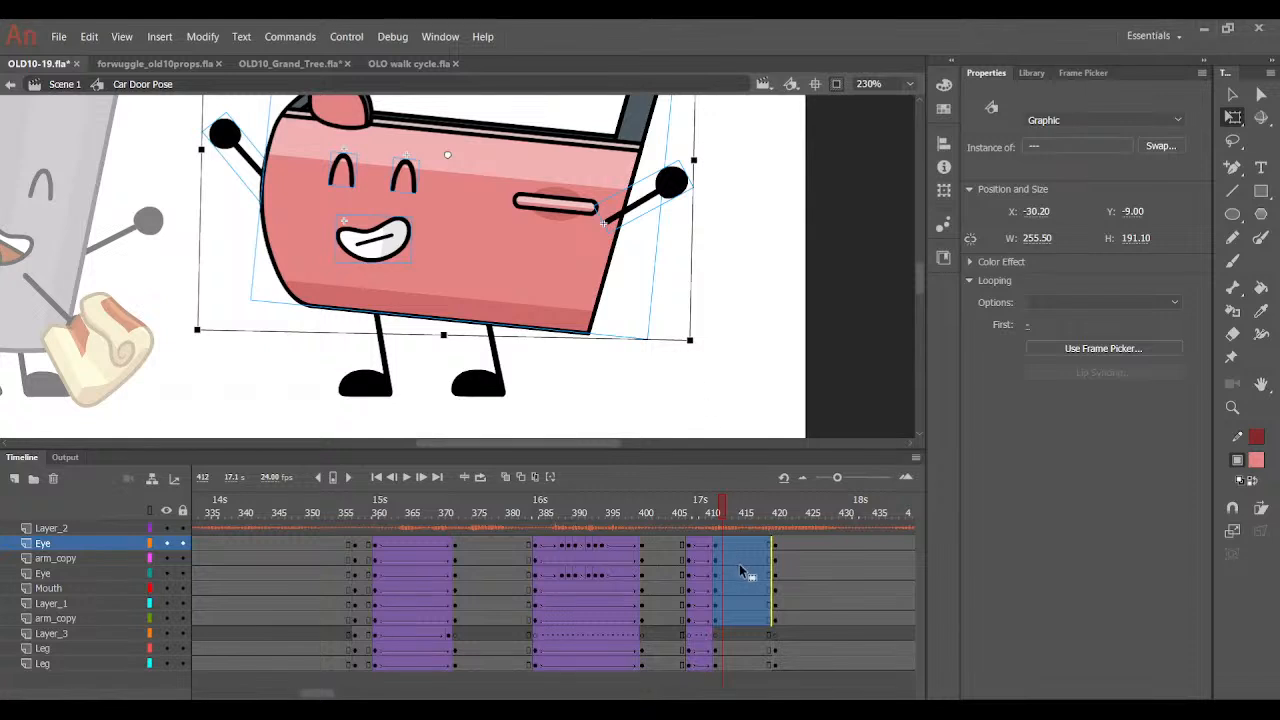
Create classic tweens between frames 411 and 420 on all of Car Door's pose layers.
click(794, 544)
drag(736, 544, 759, 663)
key(F4)
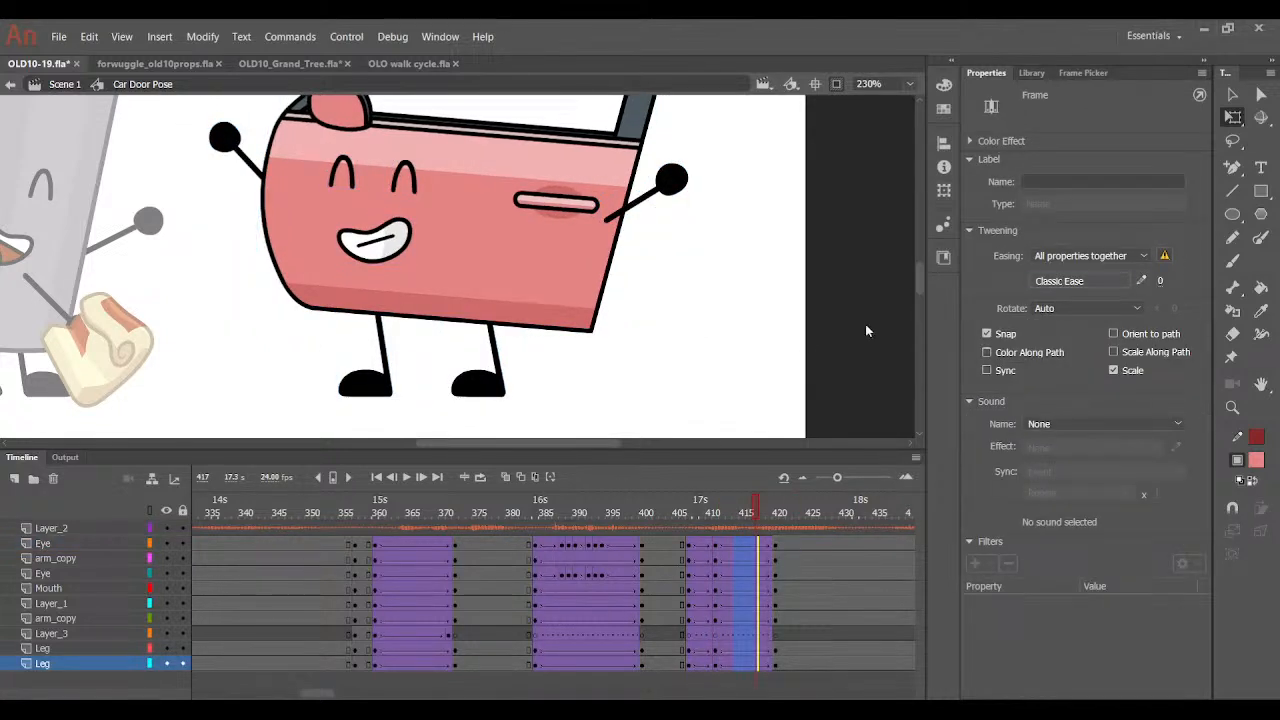
Move Car Door's upper body slightly up at frame 411 and scrub through the settling motion.
drag(751, 528, 716, 528)
drag(173, 259, 826, 100)
click(760, 315)
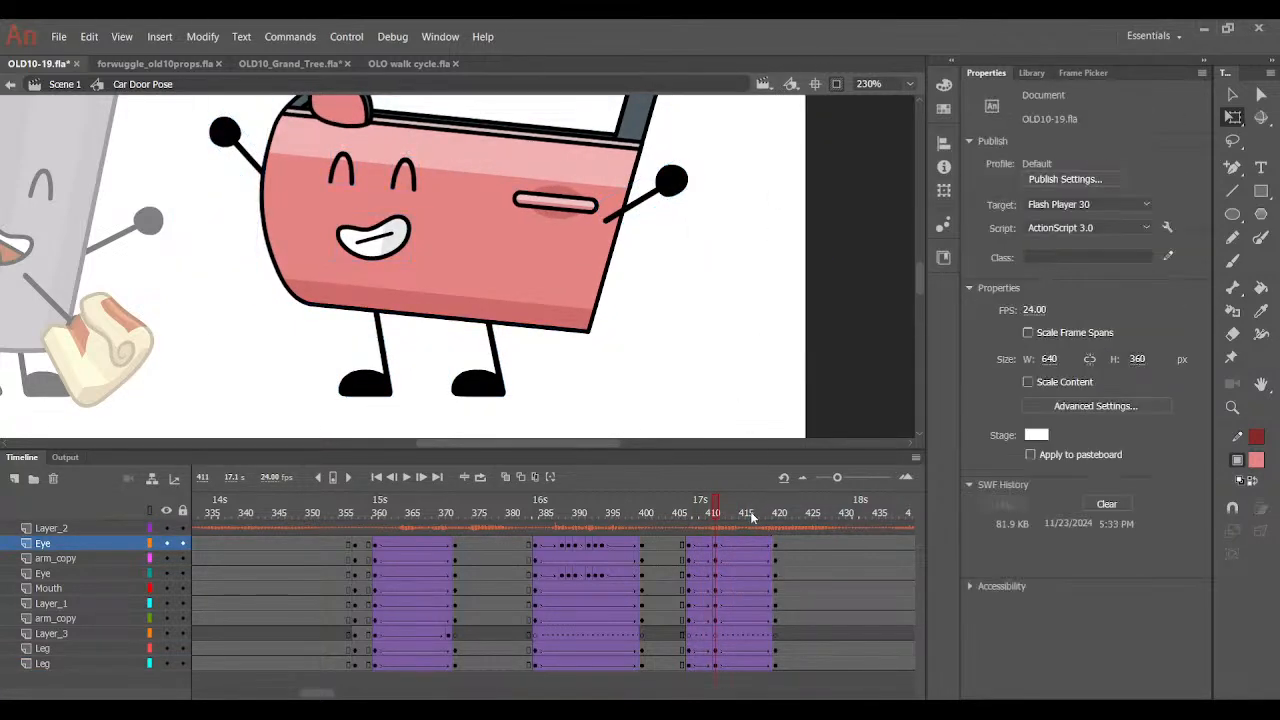
drag(704, 510, 728, 530)
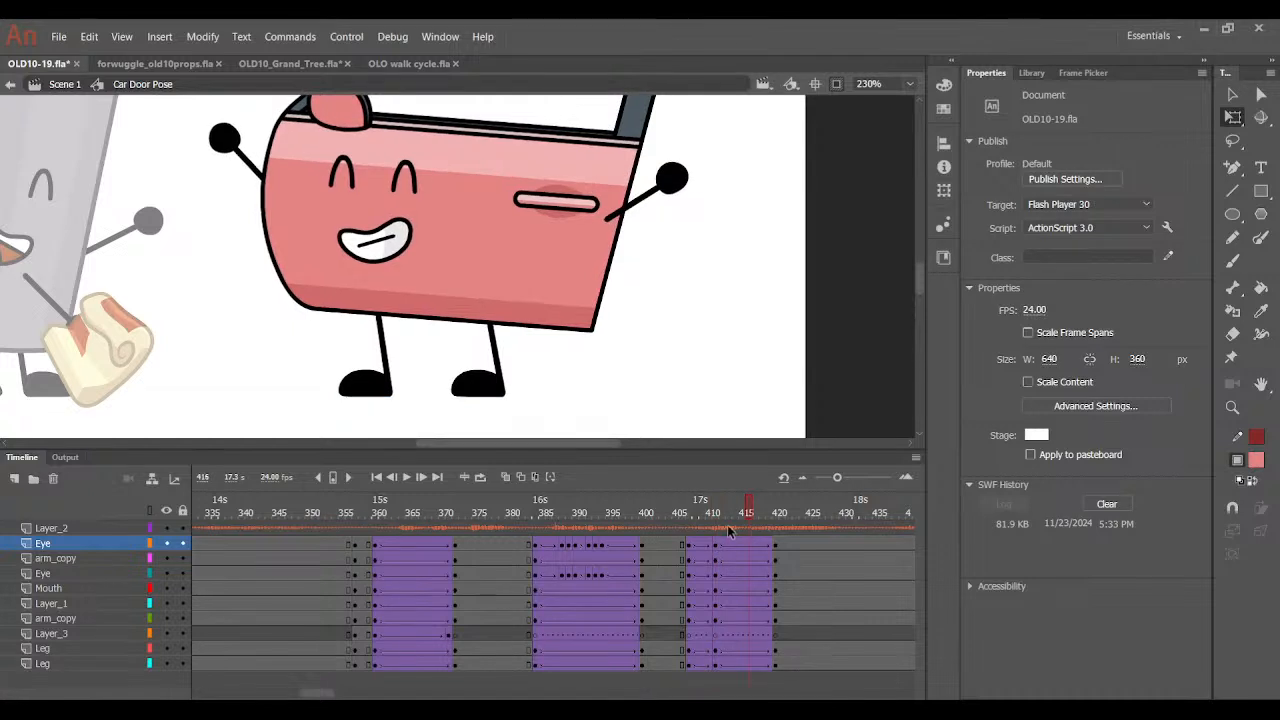
At frame 411, rotate Car Door's arm nearest Bucket further upward and nudge it slightly up.
click(714, 528)
scroll(193, 232, up, 2)
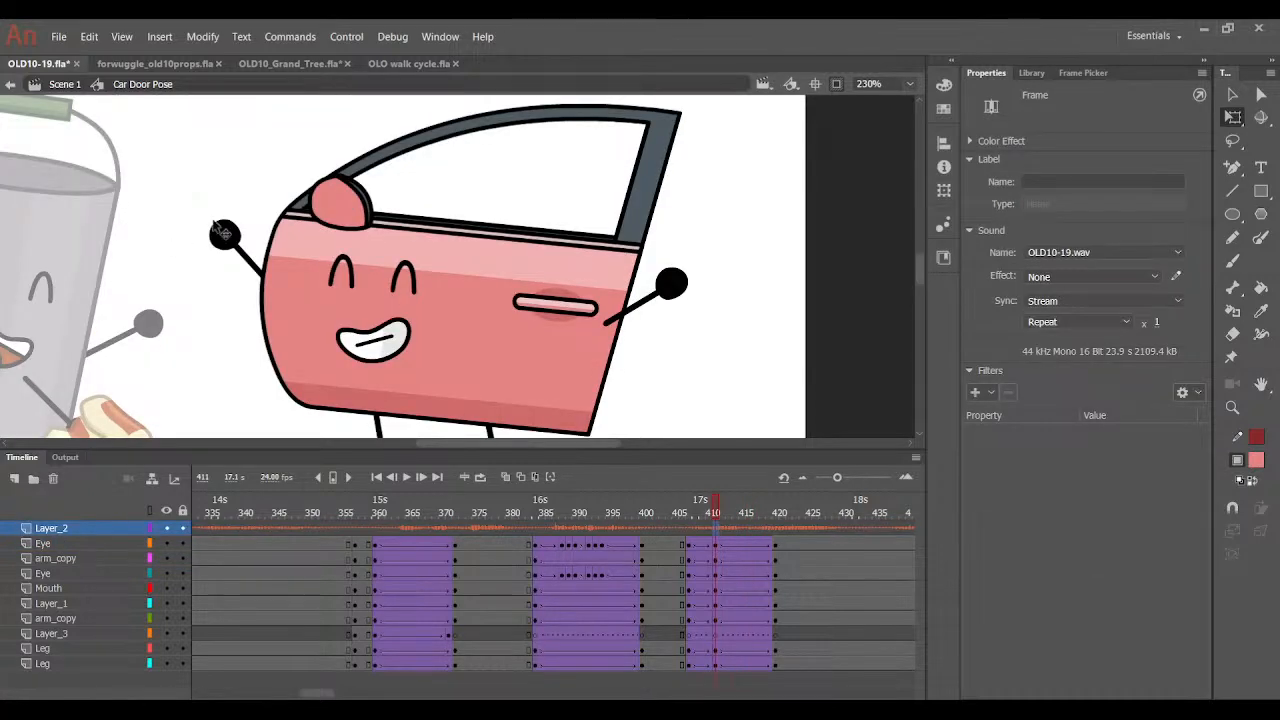
click(216, 227)
drag(227, 207, 238, 203)
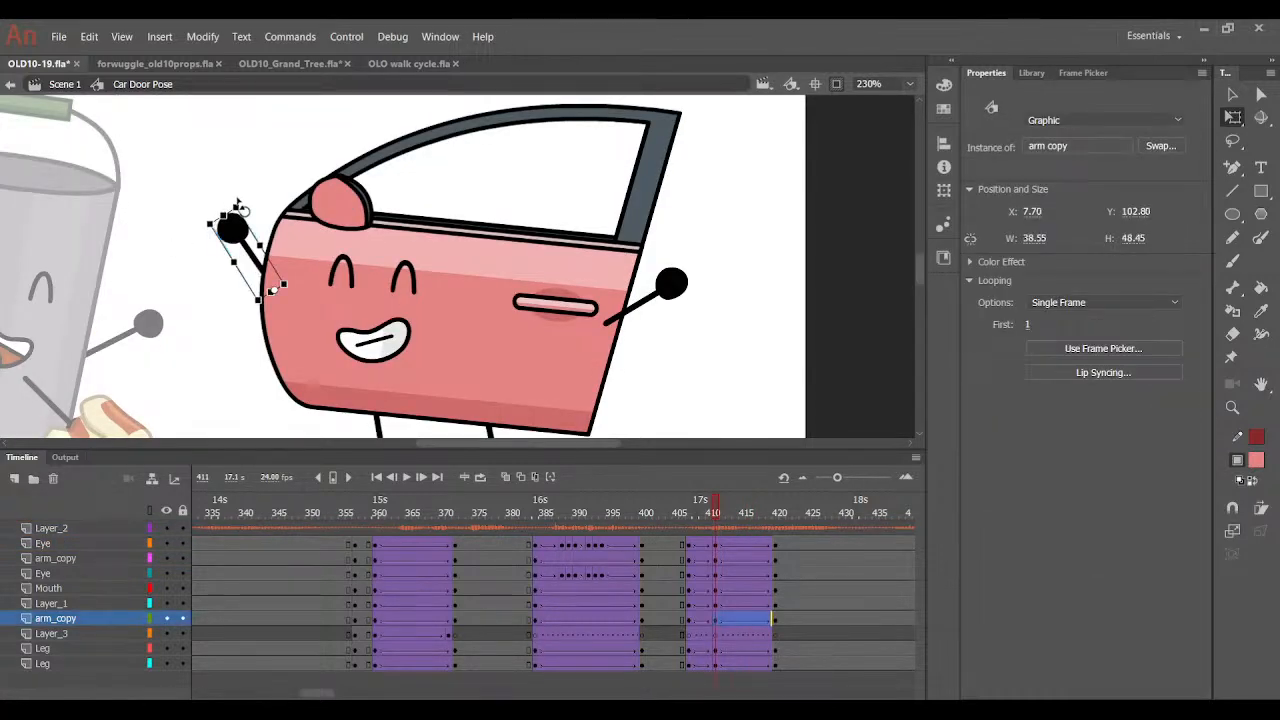
key(Left)
key(Up)
key(Up)
key(Up)
key(Up)
key(Up)
Rotate Car Door's far arm slightly further upward at frame 411 and scrub back to check the pose.
click(675, 289)
drag(705, 300, 713, 272)
click(756, 216)
mouse_move(725, 499)
mouse_down()
mouse_move(765, 503)
mouse_move(692, 505)
mouse_move(745, 520)
mouse_move(715, 512)
mouse_up()
Nudge Car Door's body, face and arms together up by one small increment at frame 411.
drag(221, 366, 797, 173)
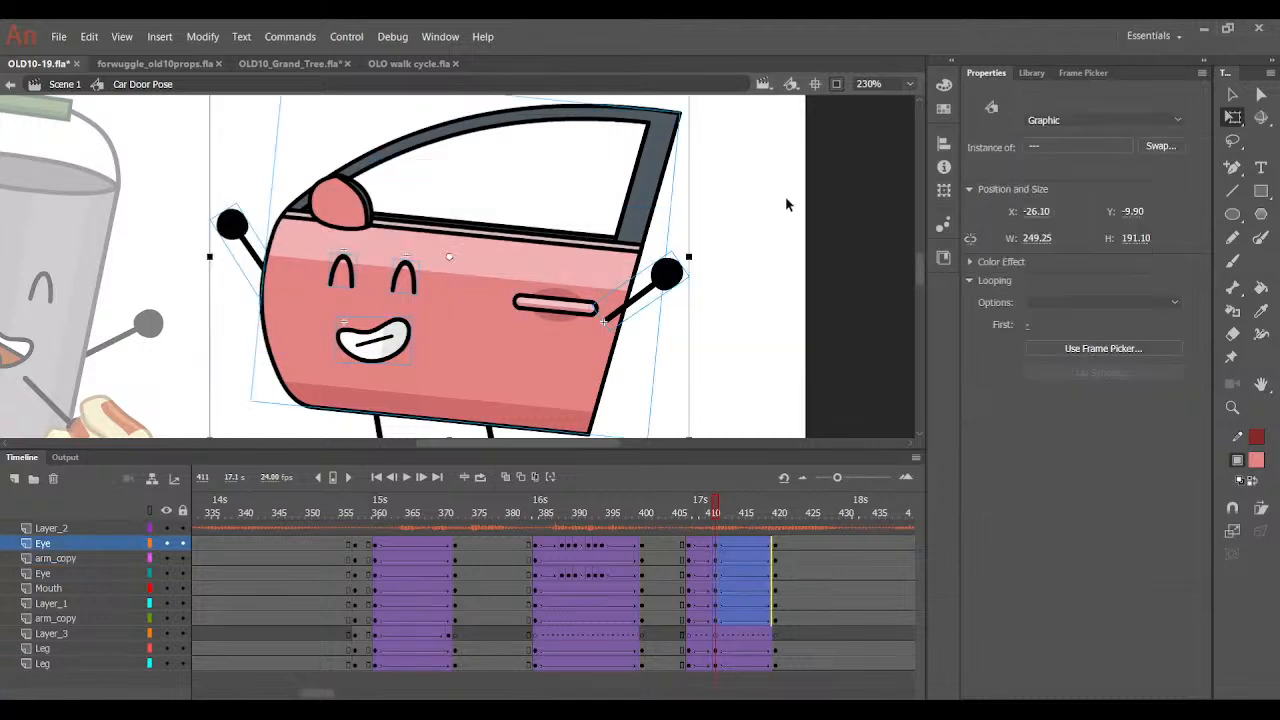
key(Up)
click(760, 321)
Apply Cubic EaseOut easing to the tweens between frames 411 and 420 and start moving the frame 420 keyframes.
drag(722, 515, 768, 664)
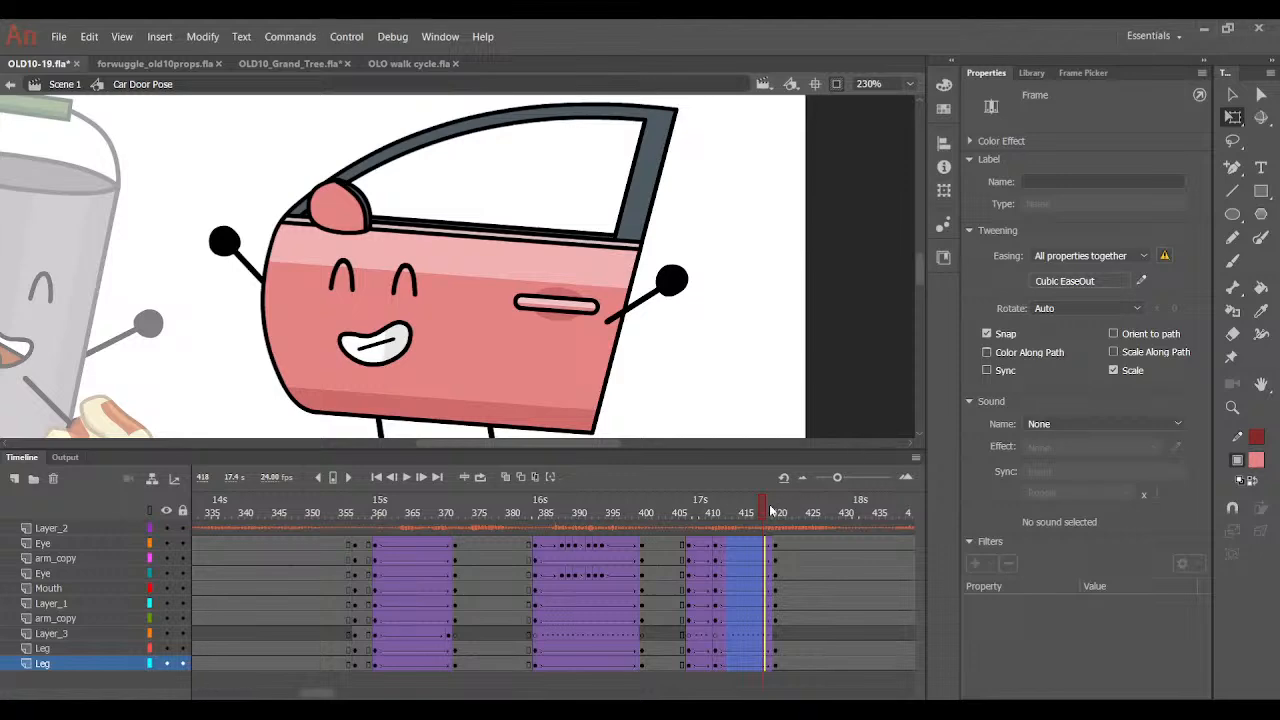
drag(772, 512, 760, 669)
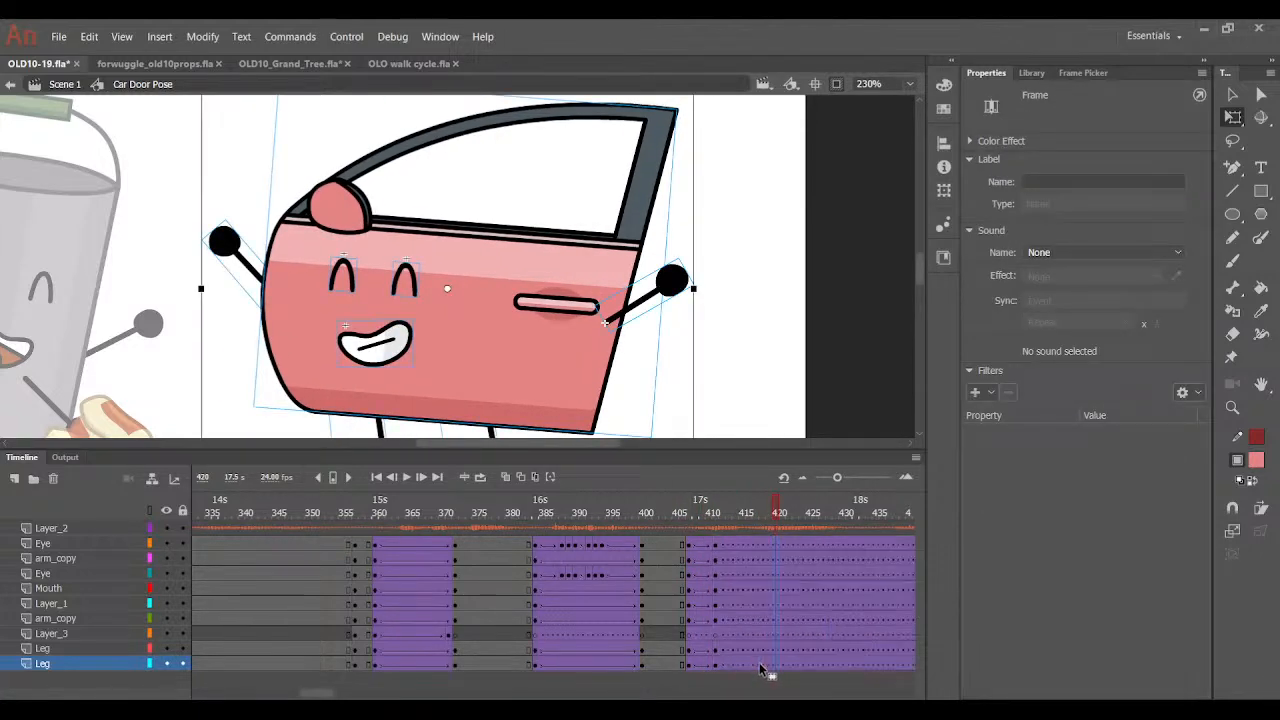
Undo the last timeline change after frame 418 and play back the door's motion from frame 407.
key(ctrl+z)
click(687, 510)
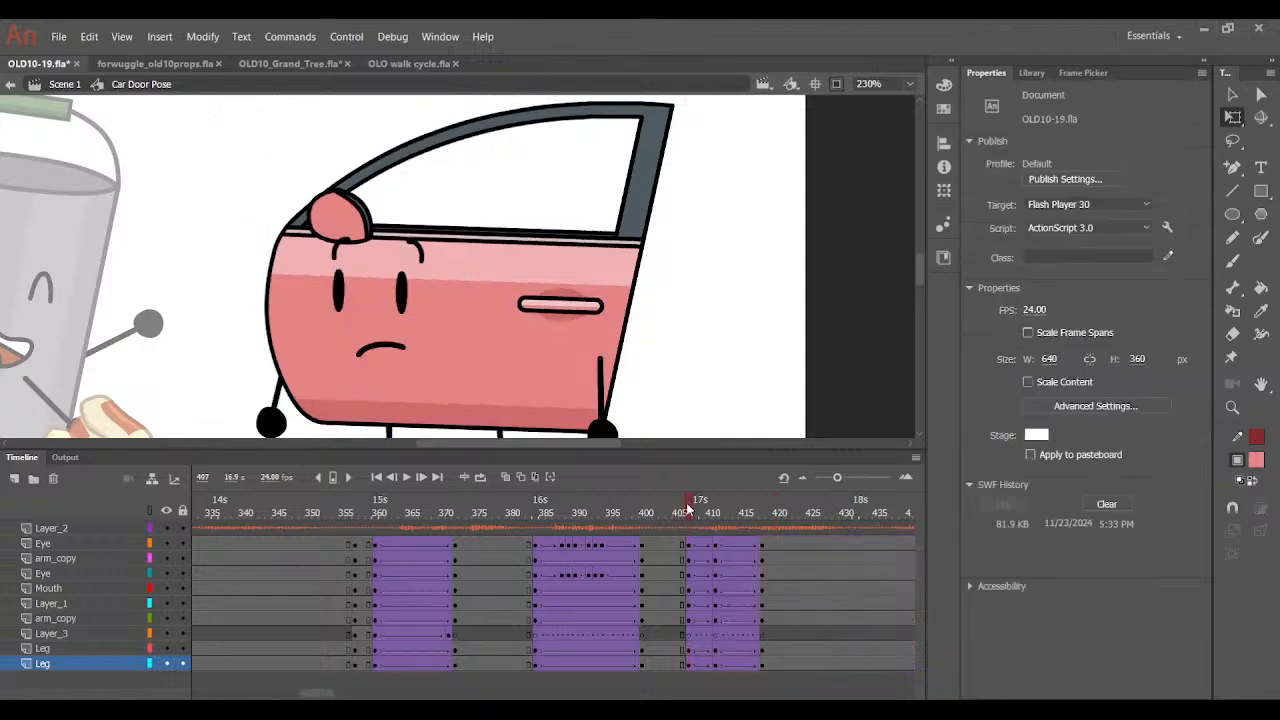
click(419, 477)
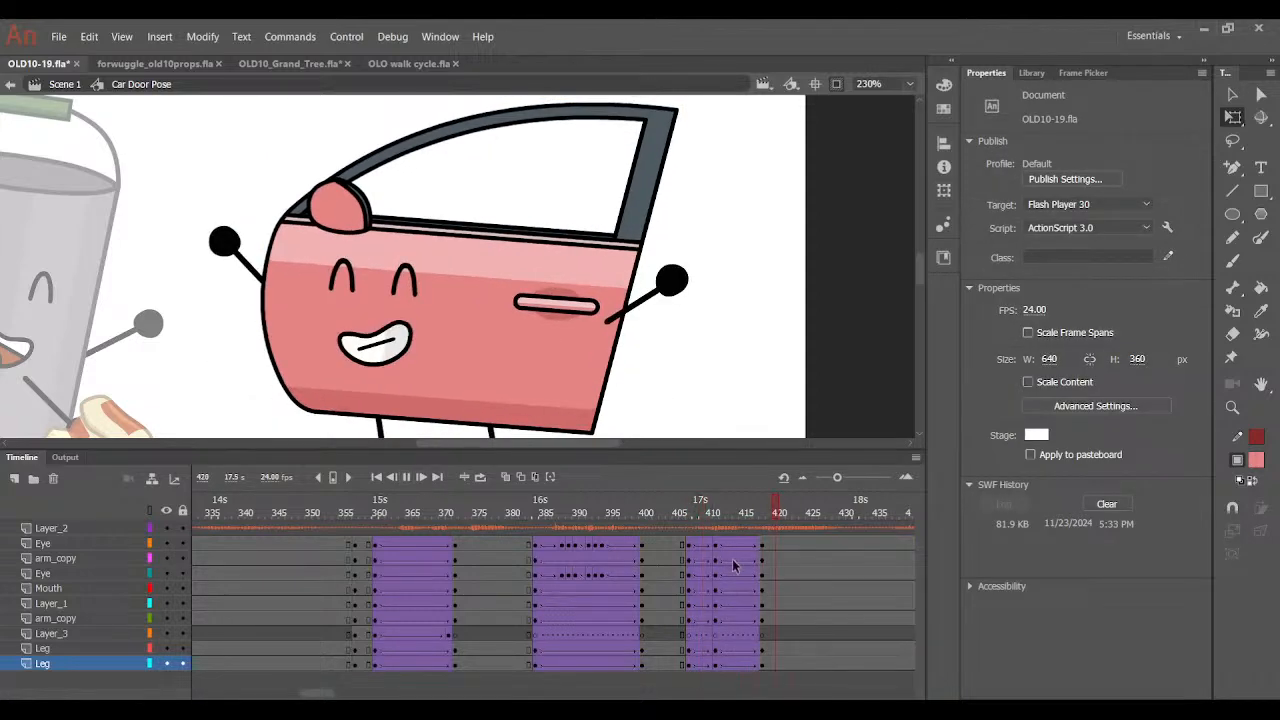
key(Return)
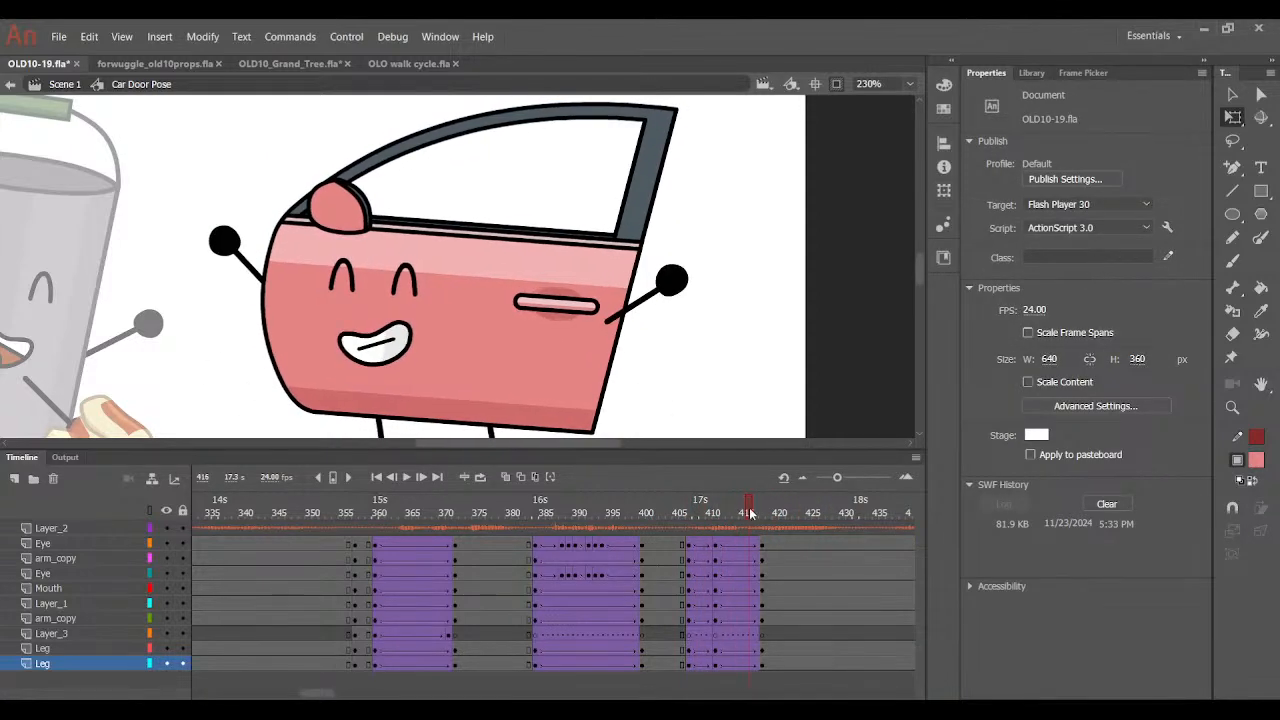
Skew the car door's two legs slightly at the frame 418 keyframe.
click(347, 443)
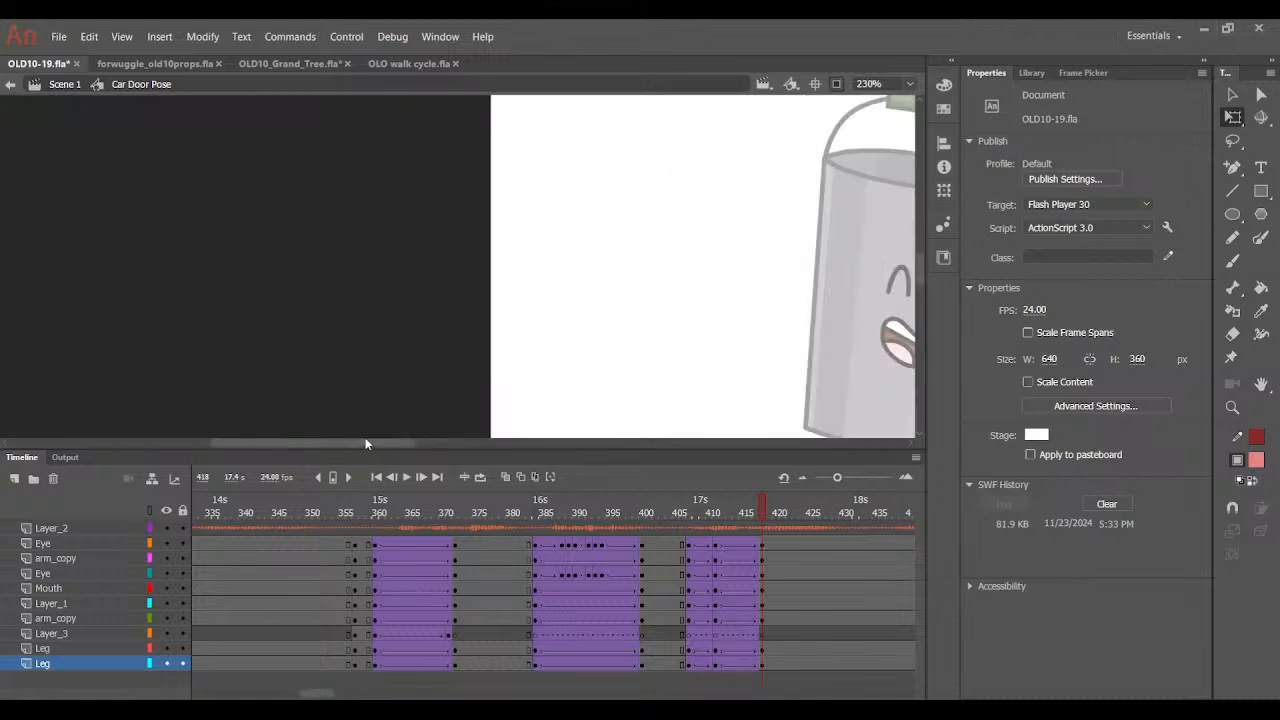
drag(368, 438, 553, 452)
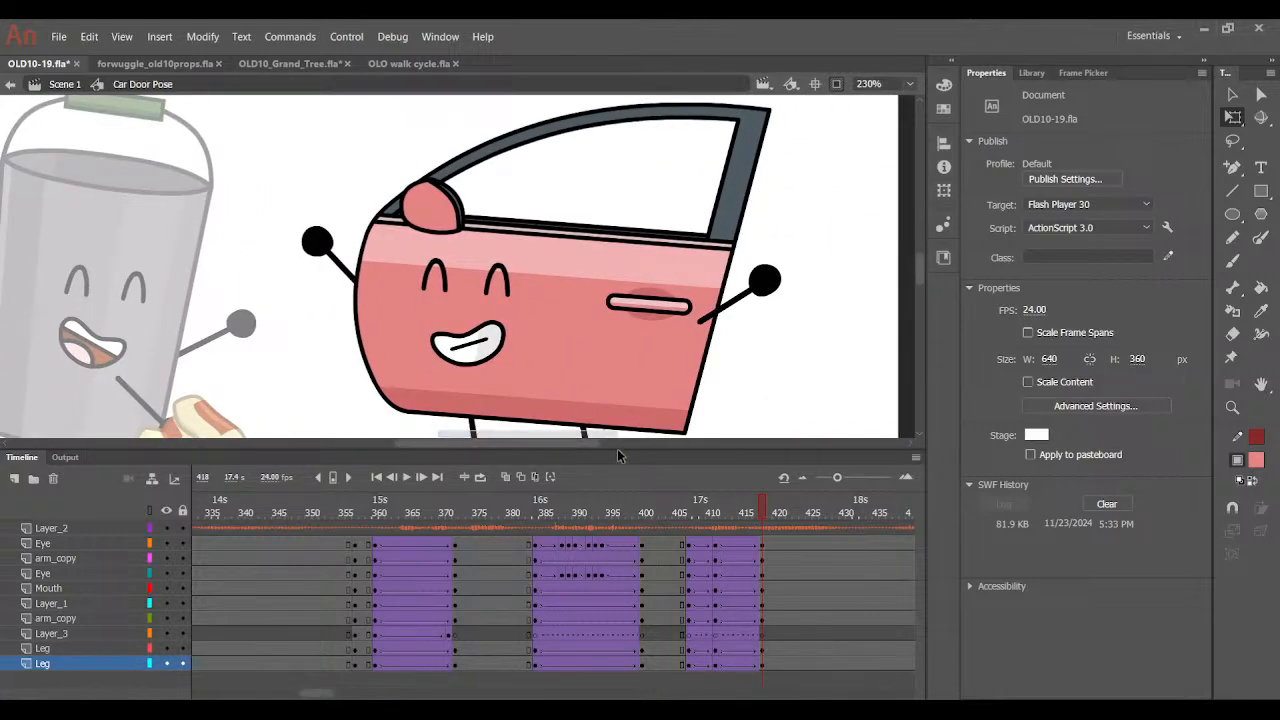
click(497, 411)
drag(488, 419, 491, 421)
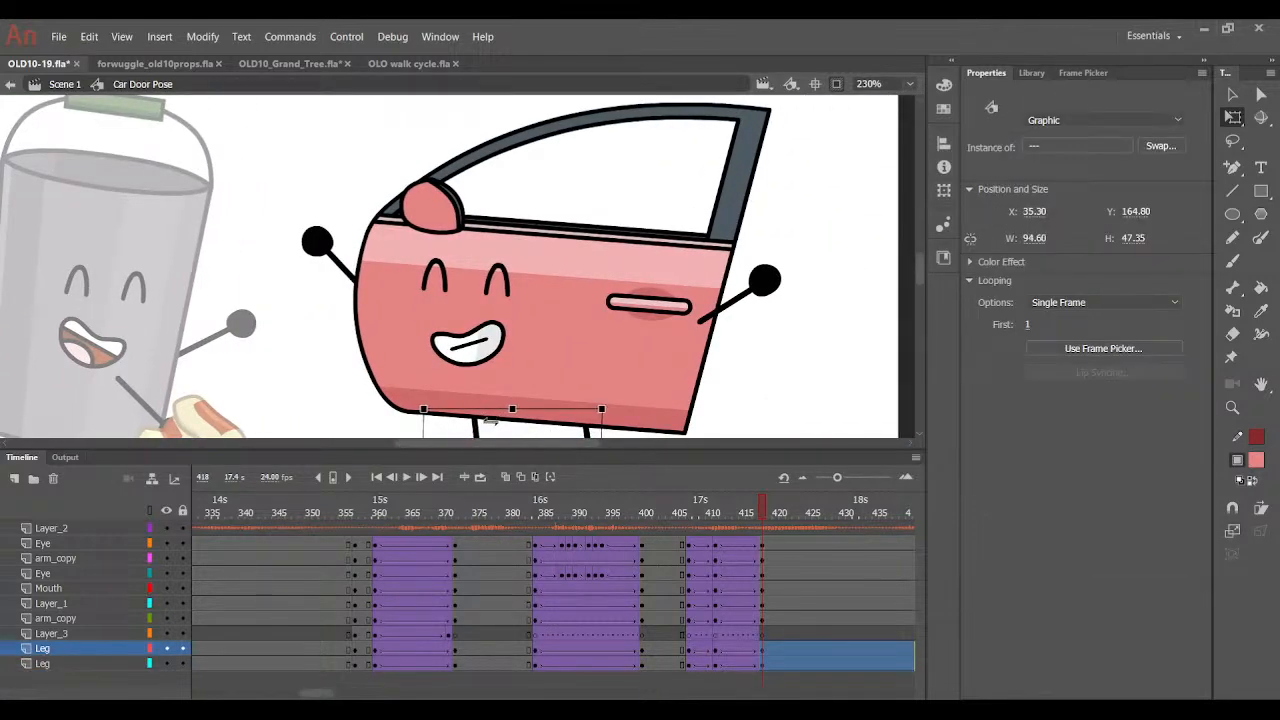
mouse_move(735, 515)
mouse_down()
mouse_move(680, 513)
mouse_move(755, 525)
mouse_up()
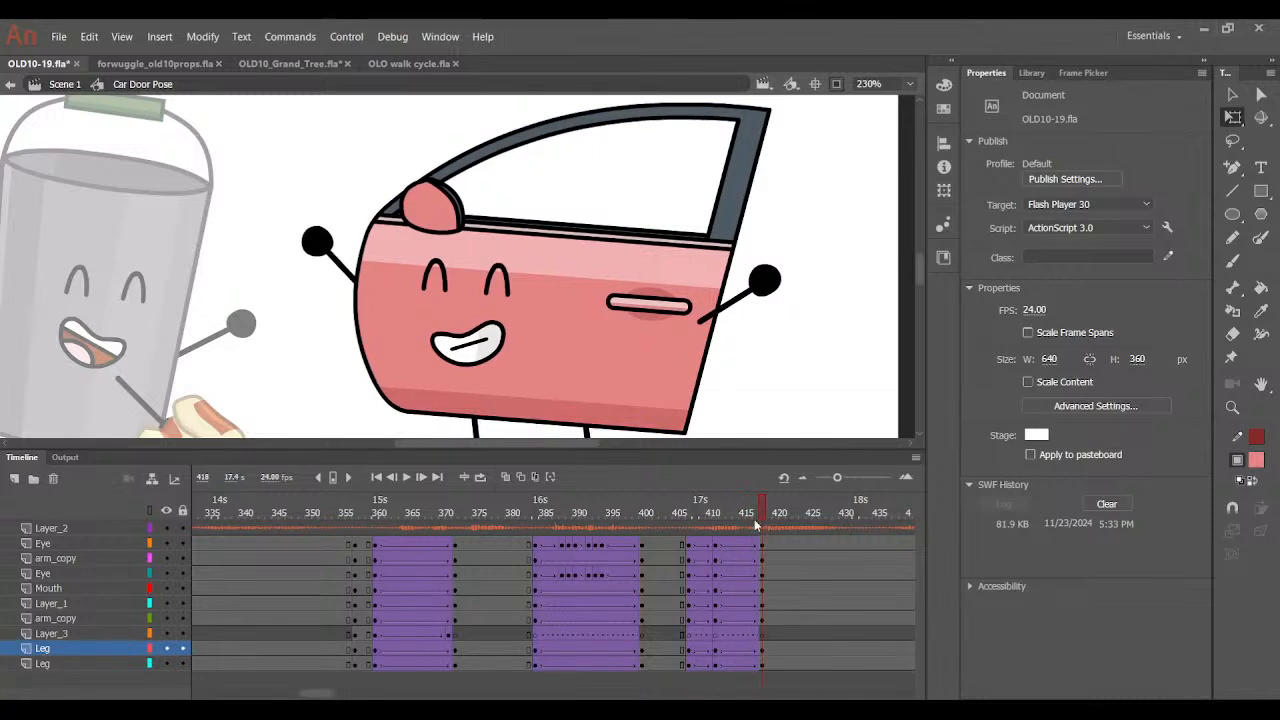
Nudge the car door's body, arms and face slightly to the right at frame 418.
drag(314, 380, 846, 84)
key(Right)
key(Right)
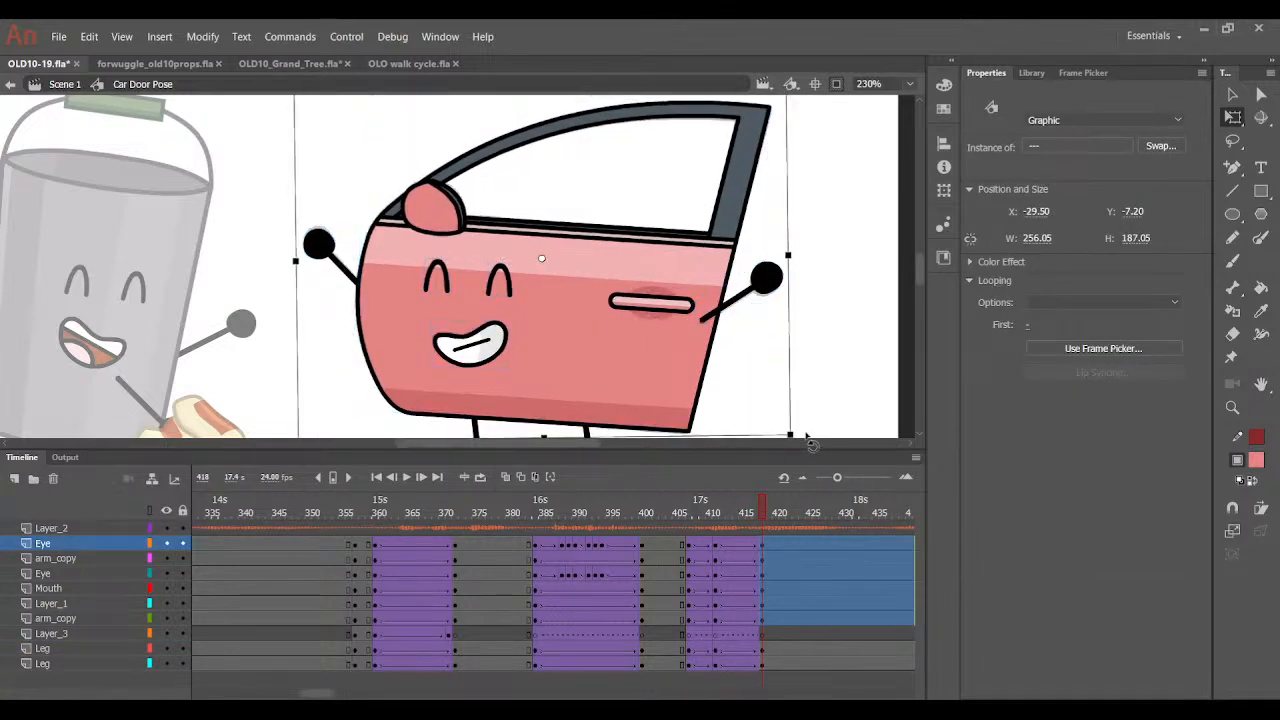
Nudge both eyes and the mouth slightly upward on the door at frame 411.
click(695, 545)
drag(696, 543, 716, 513)
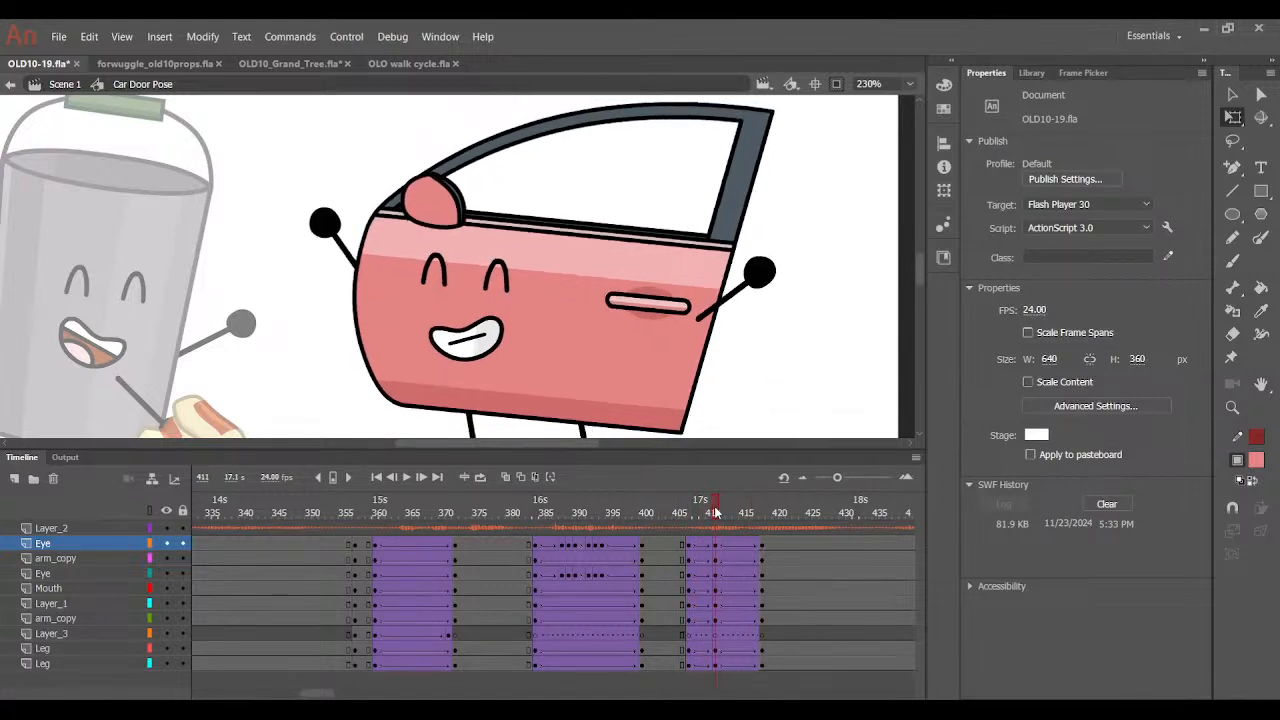
click(440, 300)
shift+click(497, 285)
shift+click(480, 335)
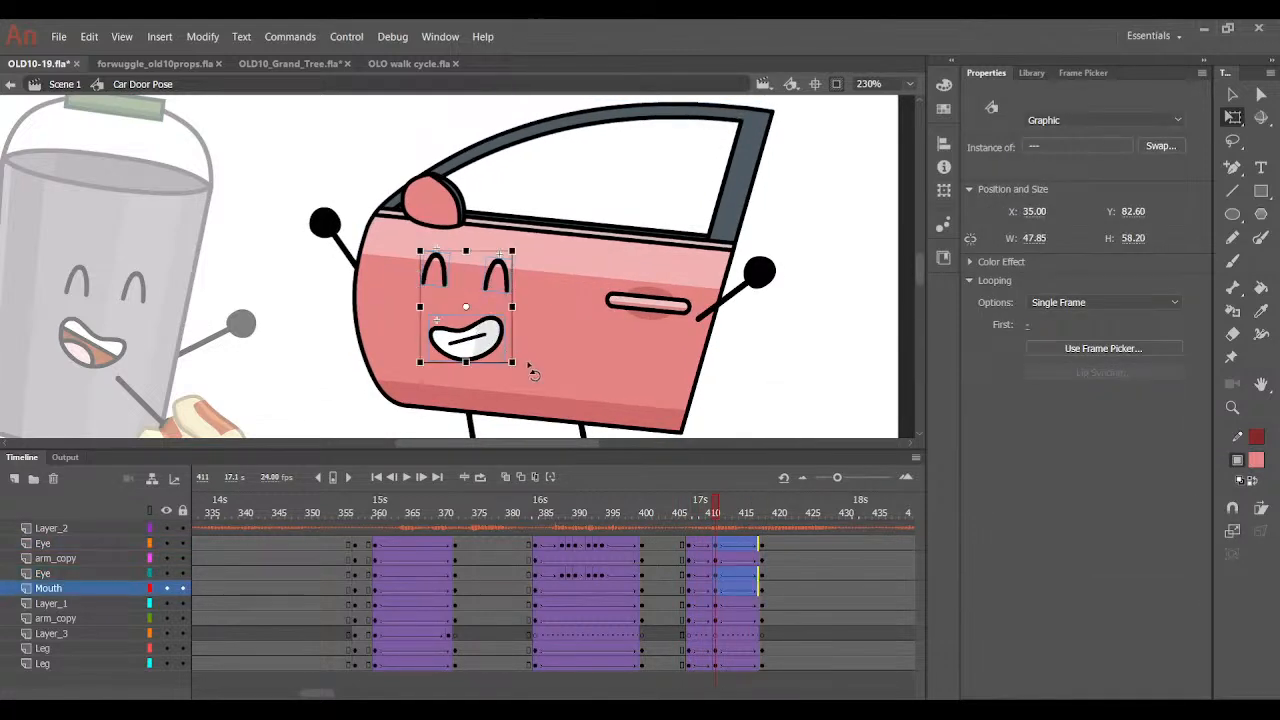
mouse_move(704, 516)
mouse_down()
mouse_move(687, 529)
mouse_move(718, 524)
mouse_up()
Switch the mouth symbol to mouth shape 3 at frames 409 and 410.
click(467, 340)
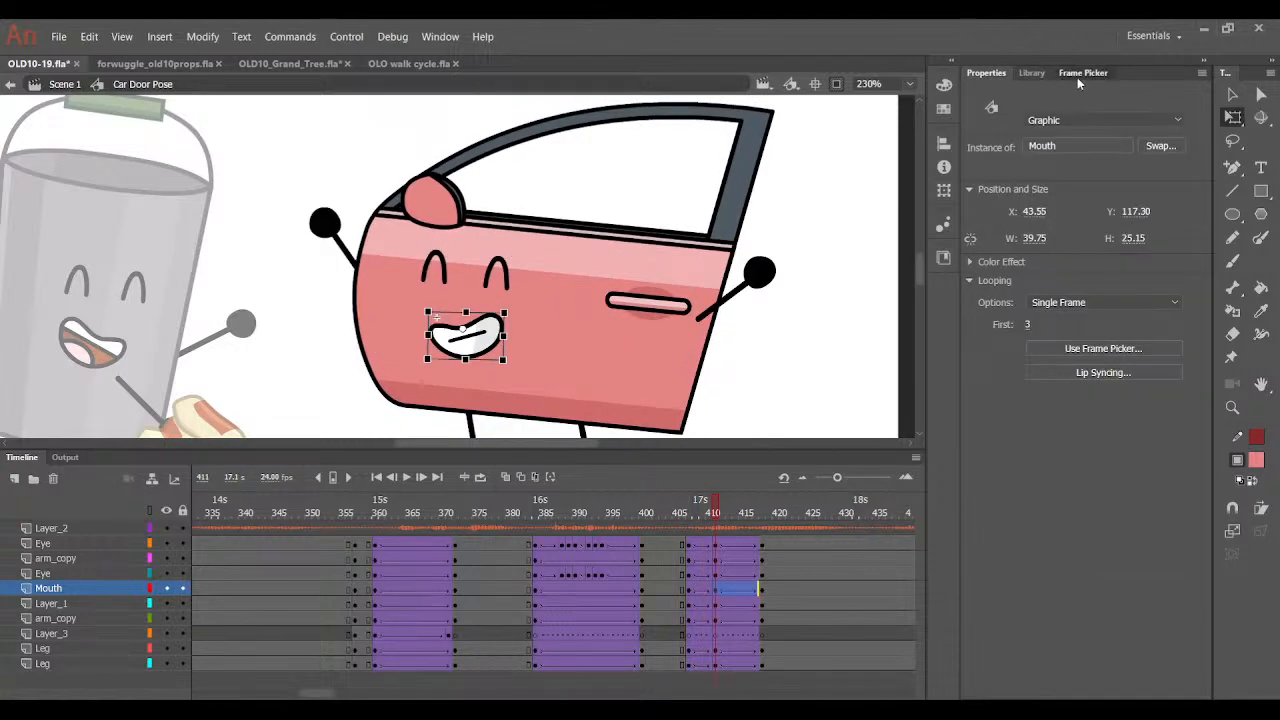
click(1080, 74)
click(710, 592)
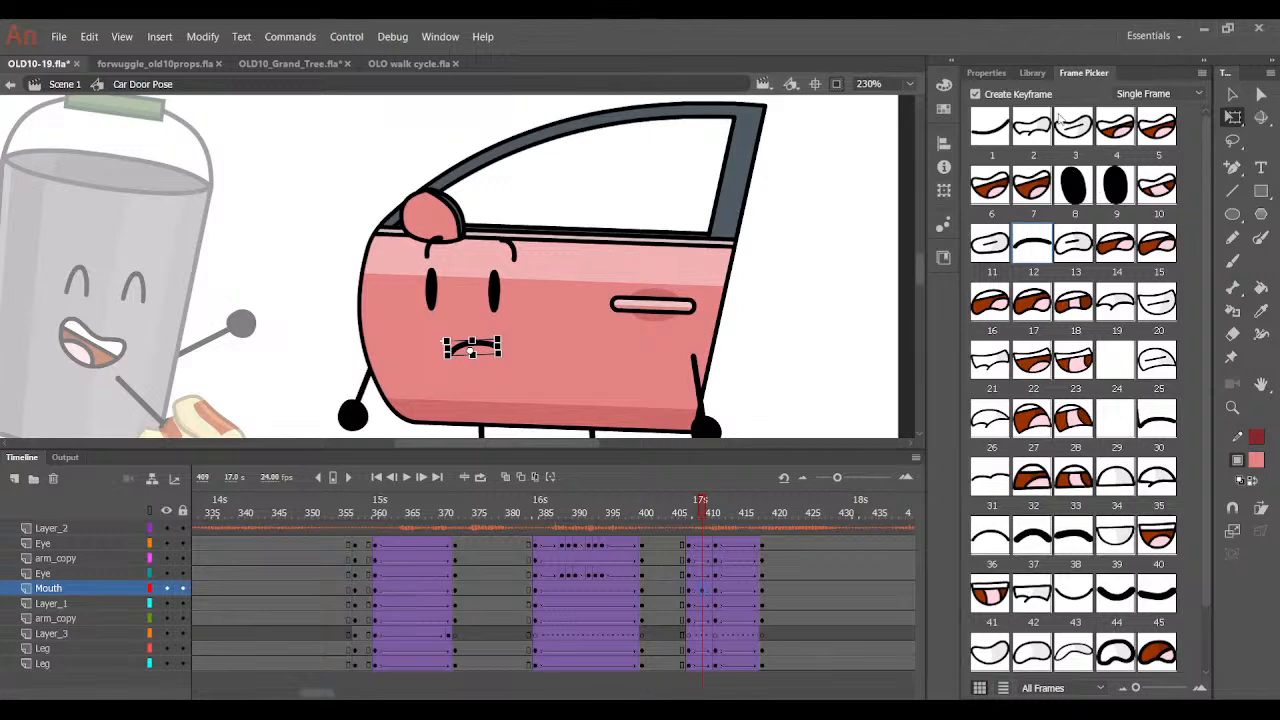
click(1065, 125)
key(.)
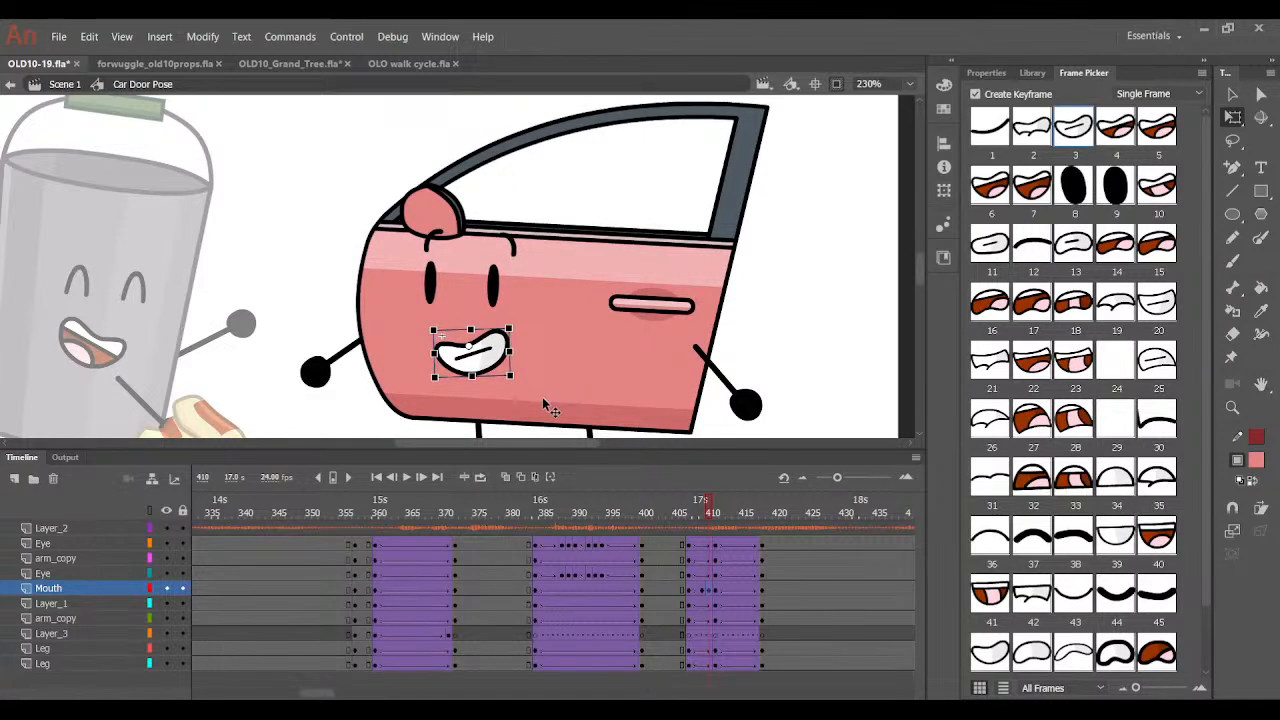
Tilt the mouth slightly and narrow it a little at frame 410.
key(ctrl+=)
drag(542, 342, 537, 337)
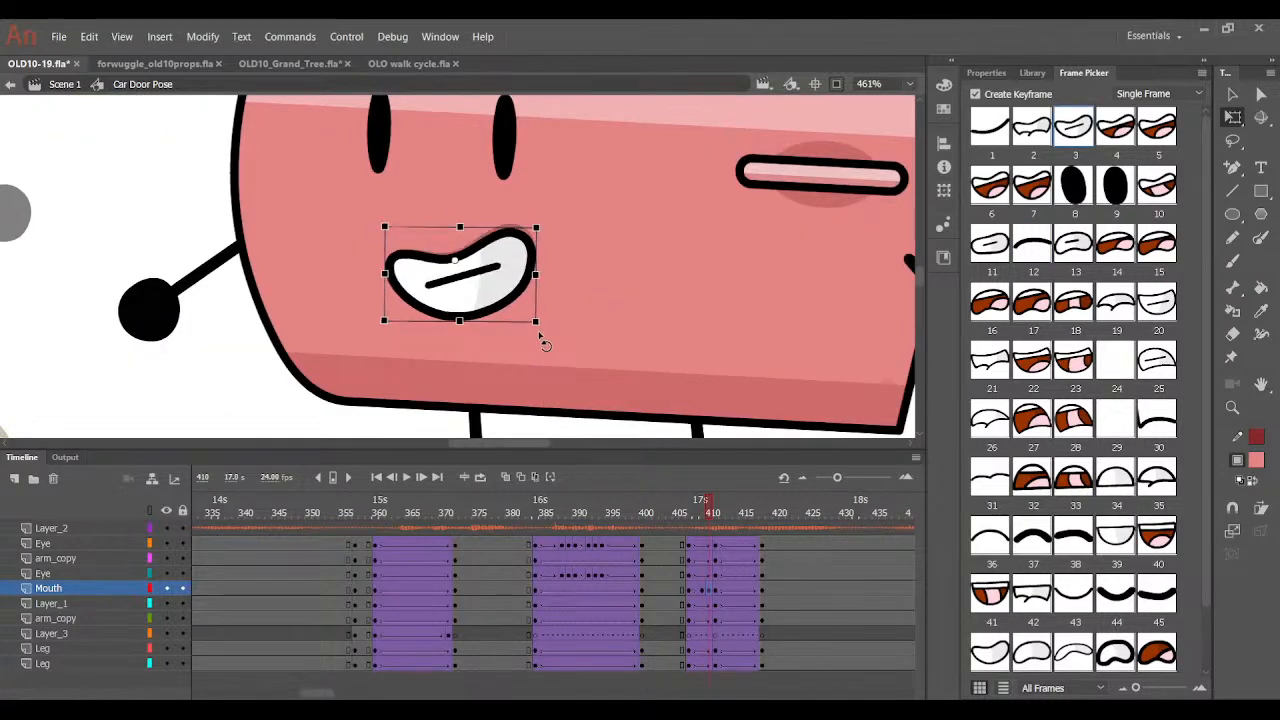
drag(539, 272, 533, 274)
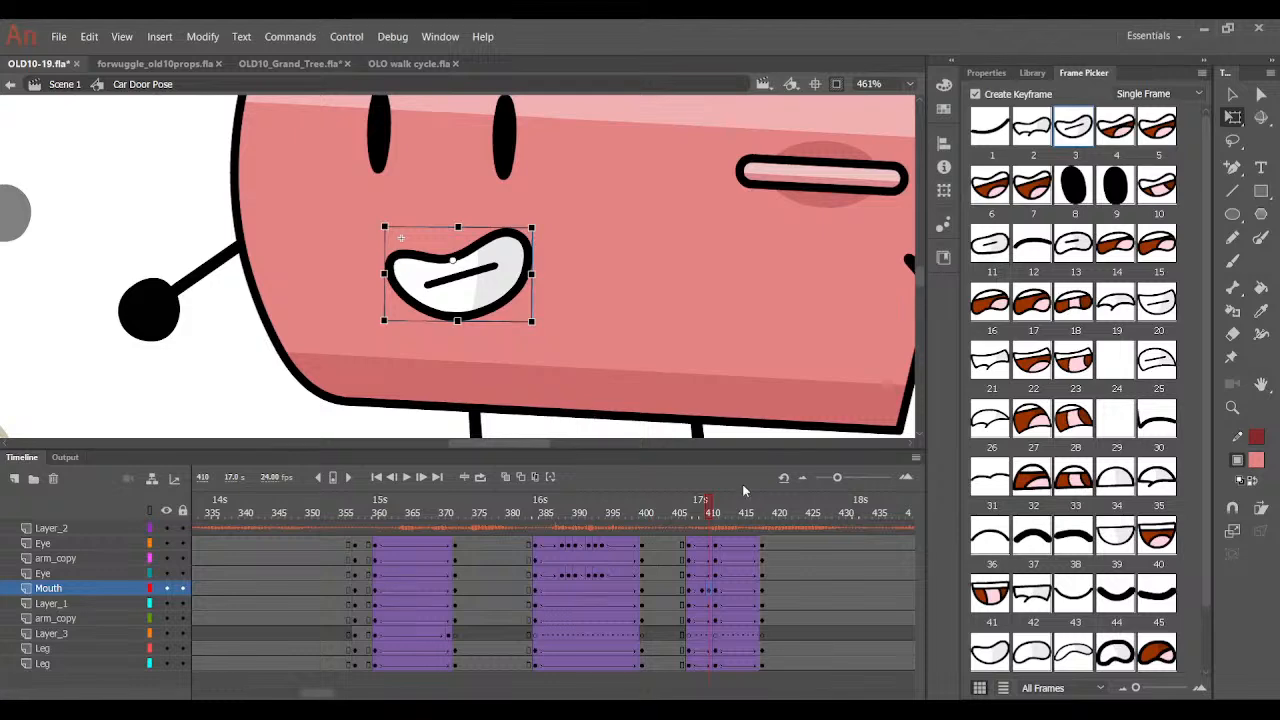
Convert frames 412 to 417 of the Mouth layer into individual keyframes.
drag(747, 516, 716, 536)
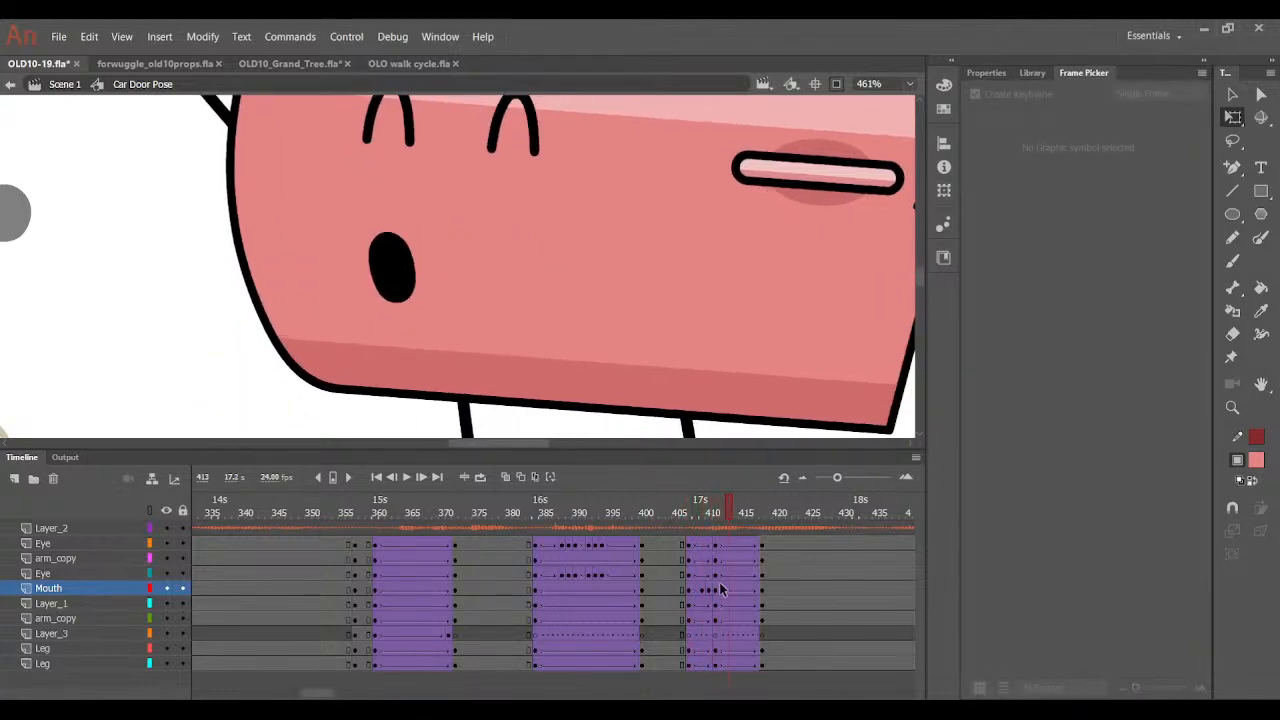
drag(719, 588, 757, 588)
key(F6)
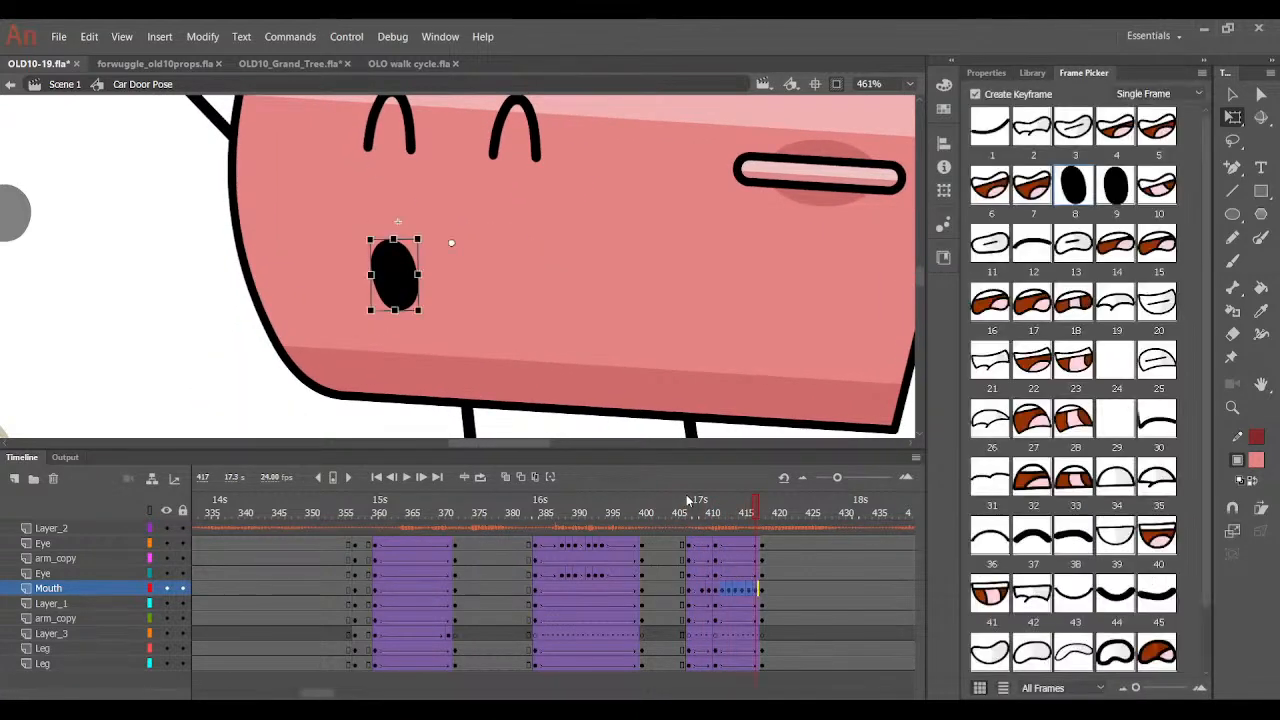
Assign mouth shape 9 at frames 412 and 413, shape 8 at frame 414, and shape 3 at frames 415 and 416.
drag(696, 511, 723, 513)
click(724, 589)
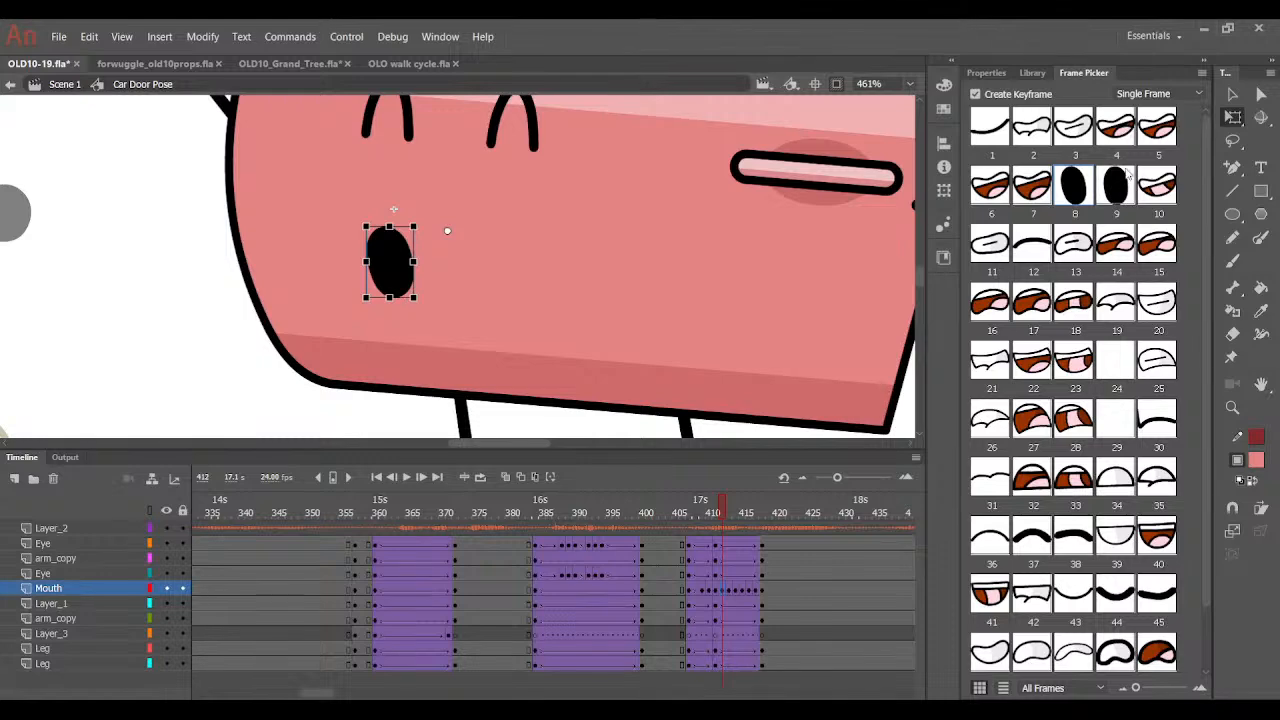
click(1116, 185)
key(period)
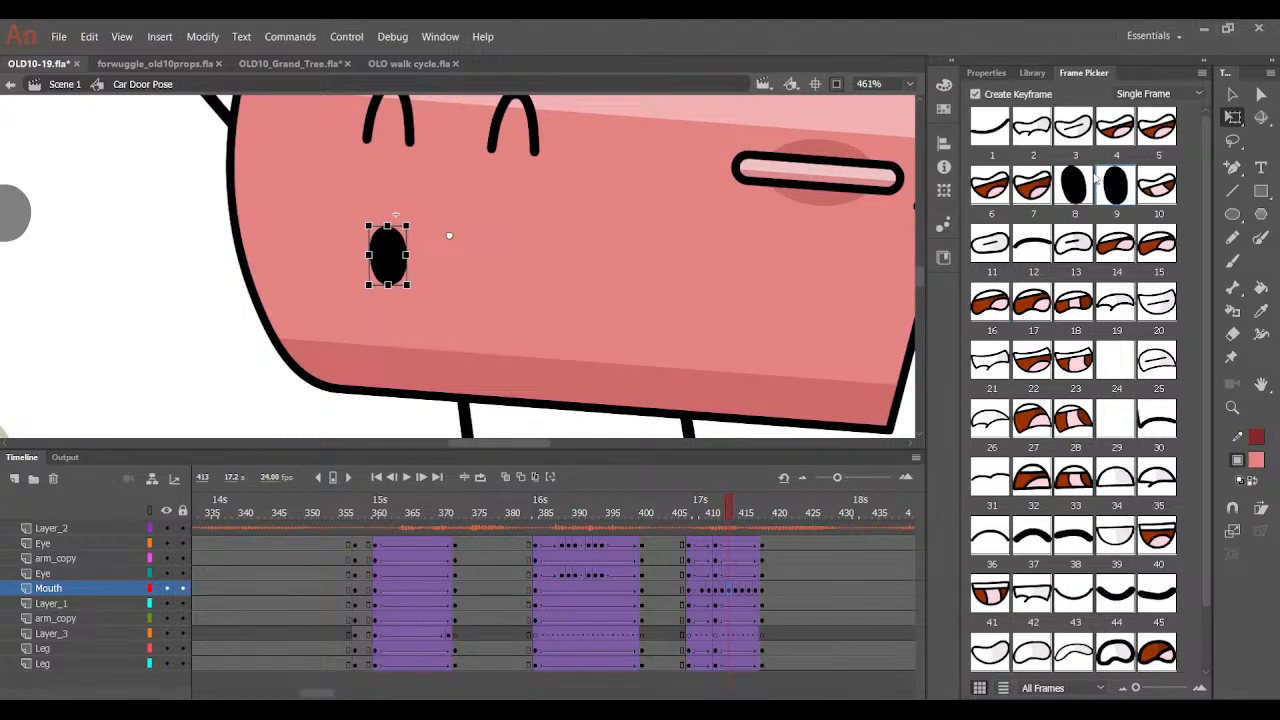
key(period)
click(1076, 200)
key(period)
click(1073, 128)
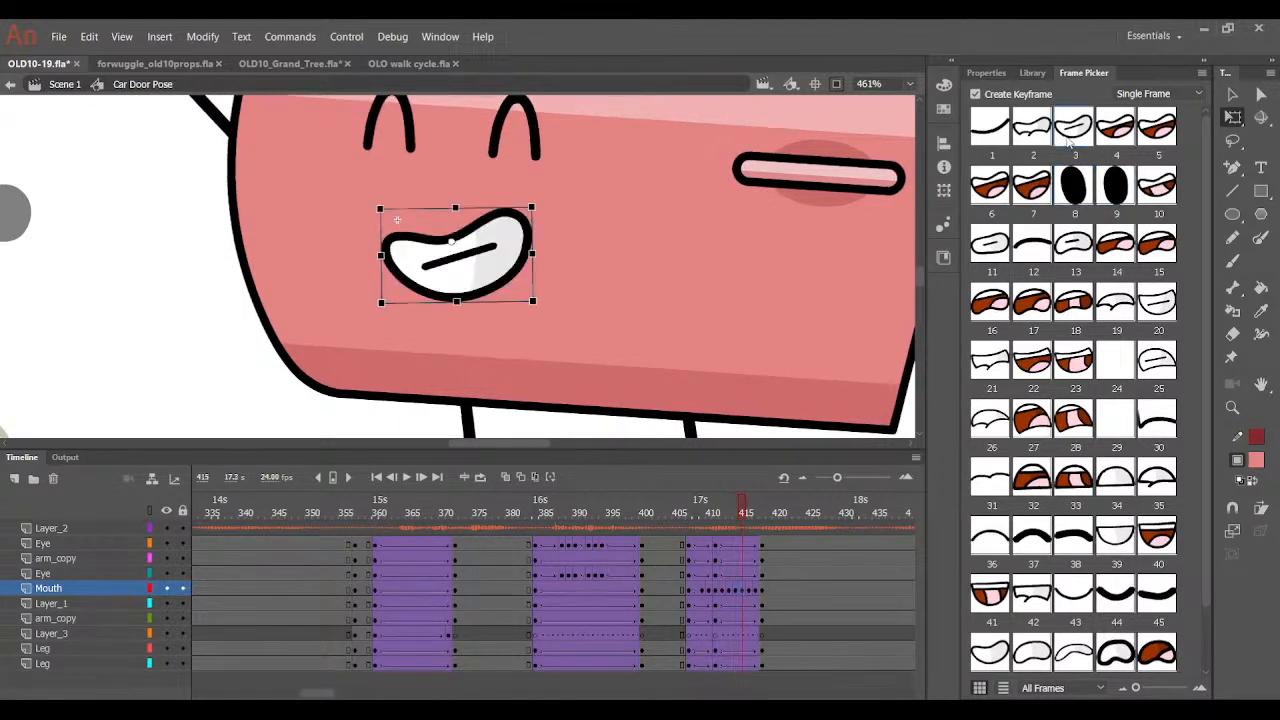
key(period)
click(1073, 128)
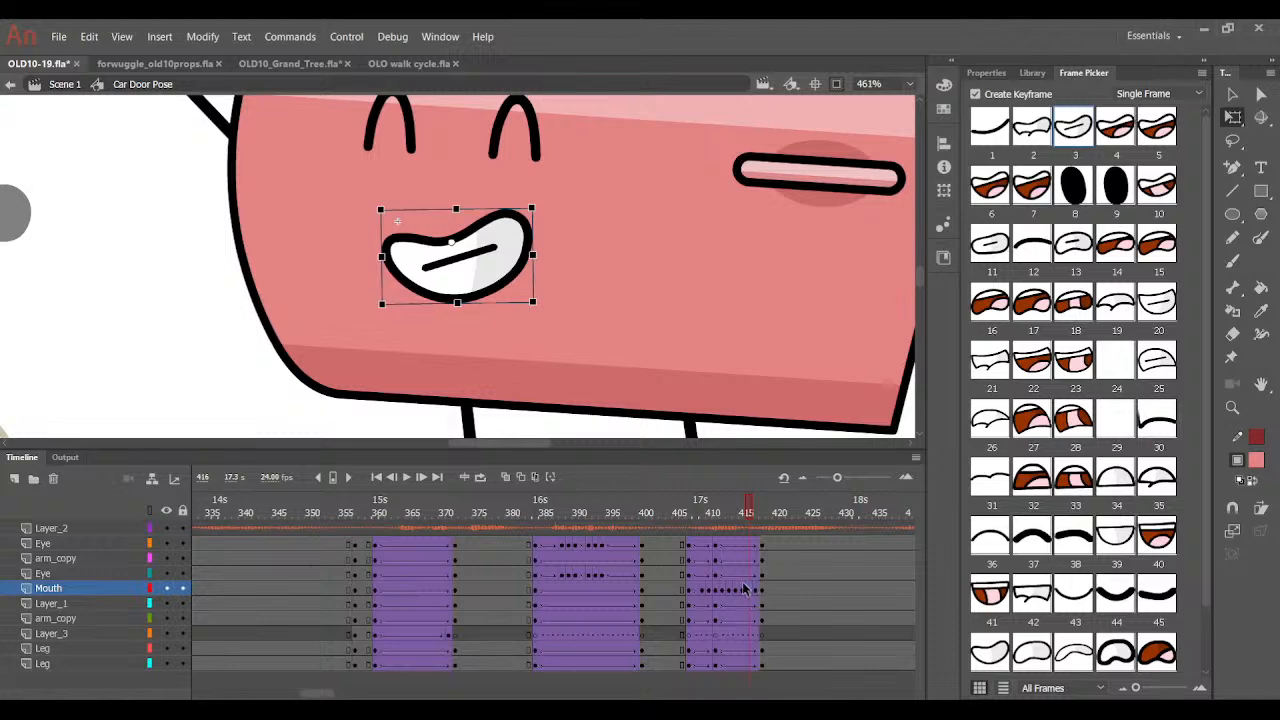
Tilt and slightly narrow the mouth at frame 415.
drag(552, 310, 549, 306)
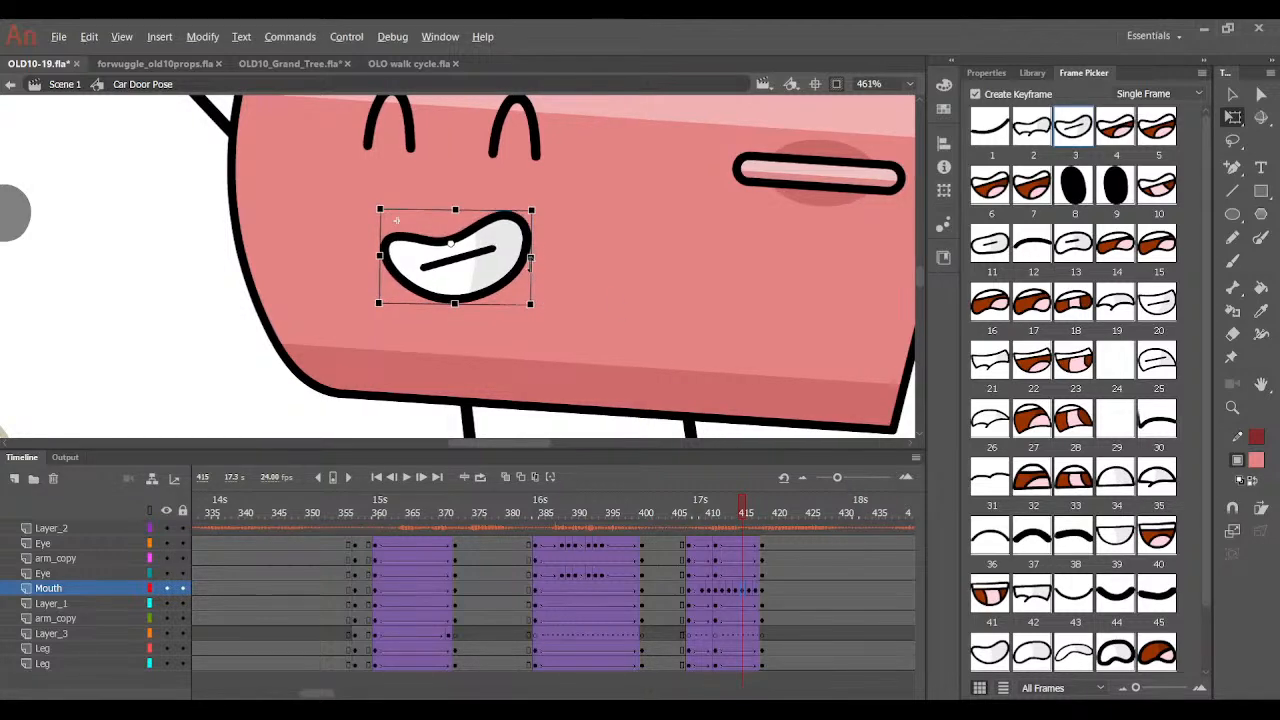
drag(530, 257, 526, 257)
mouse_move(731, 508)
mouse_down()
mouse_move(715, 550)
mouse_move(753, 533)
mouse_move(764, 564)
mouse_up()
Assign mouth shapes 3, 5, 6, 7 and 8 in order to frames 417 through 421.
click(756, 588)
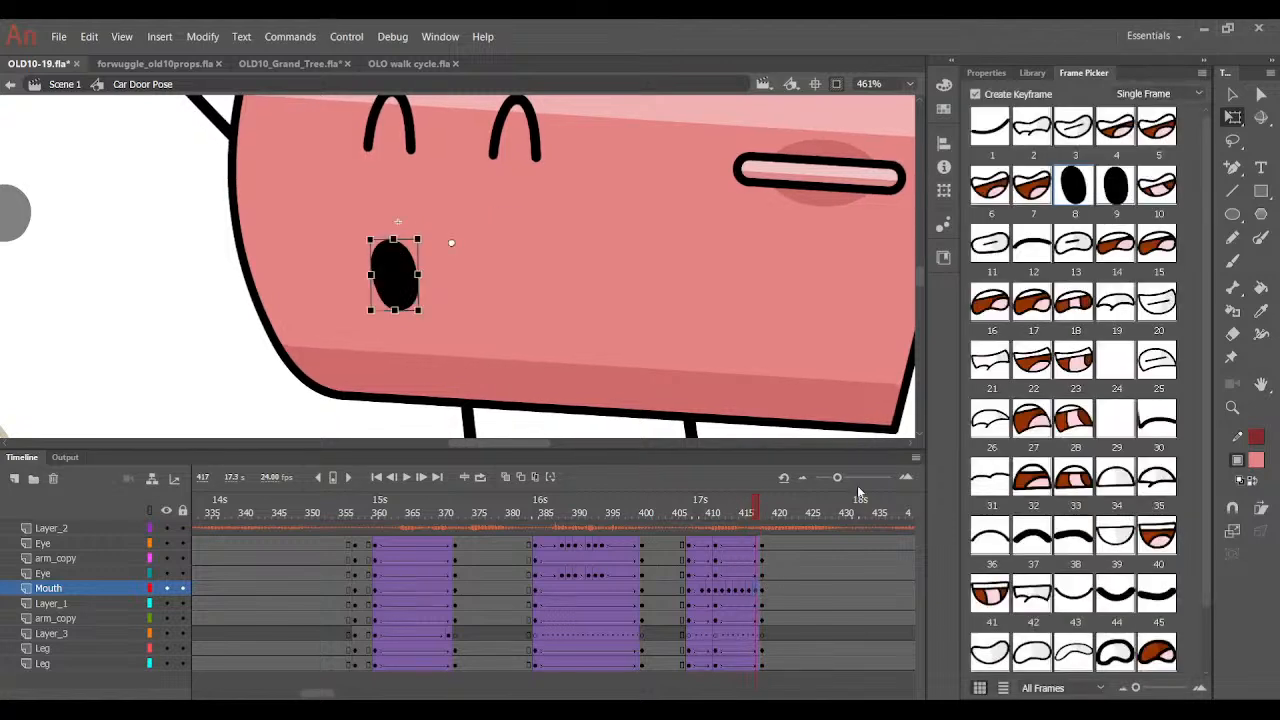
click(1074, 131)
click(1170, 130)
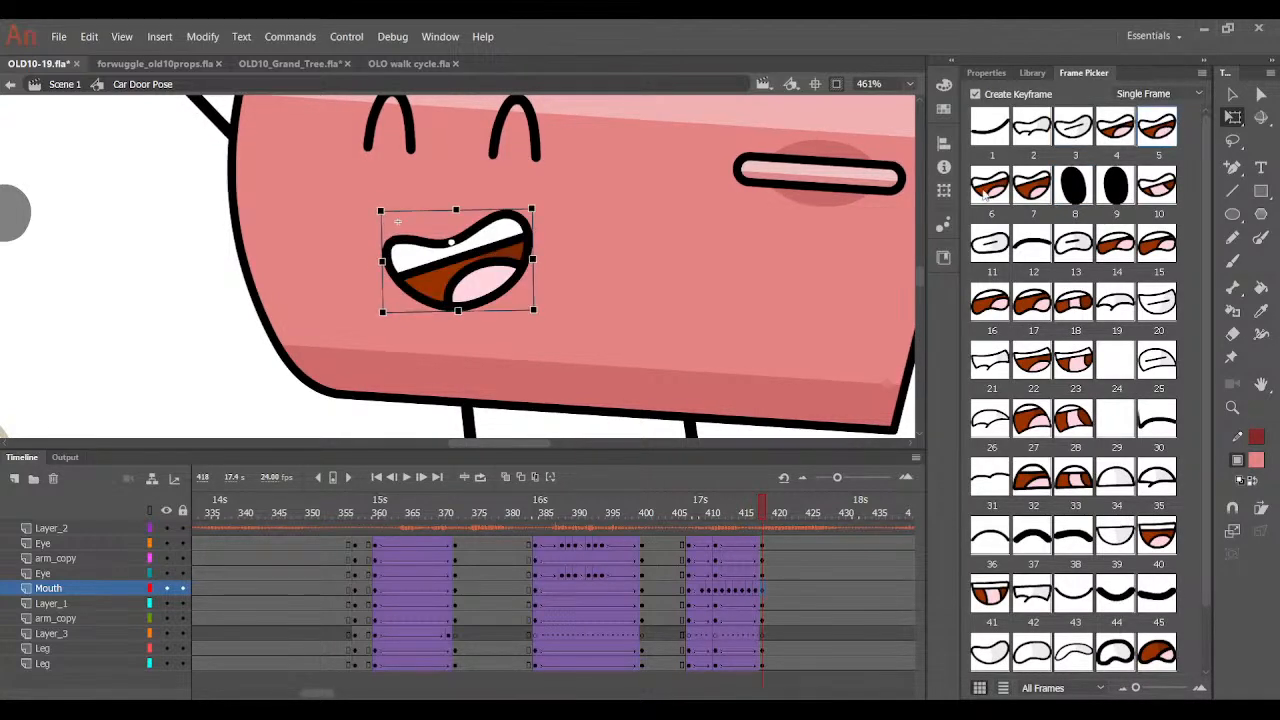
key(.)
click(998, 195)
key(.)
click(1033, 191)
key(.)
click(1075, 193)
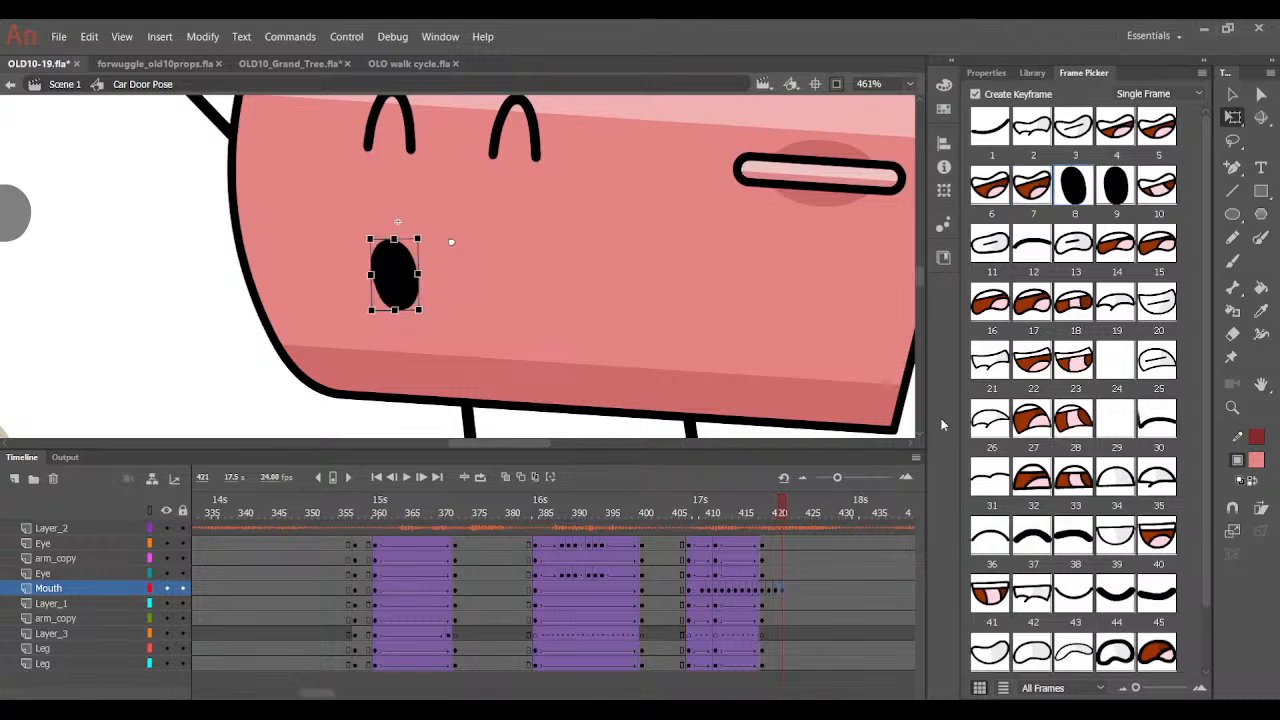
Continue the Mouth layer's keyframes up to frame 428, using mouth shape 8 at frame 422 and shape 9 at frame 423.
drag(692, 574, 790, 591)
mouse_move(805, 527)
mouse_down()
mouse_move(727, 522)
mouse_move(803, 527)
mouse_up()
click(816, 590)
click(804, 589)
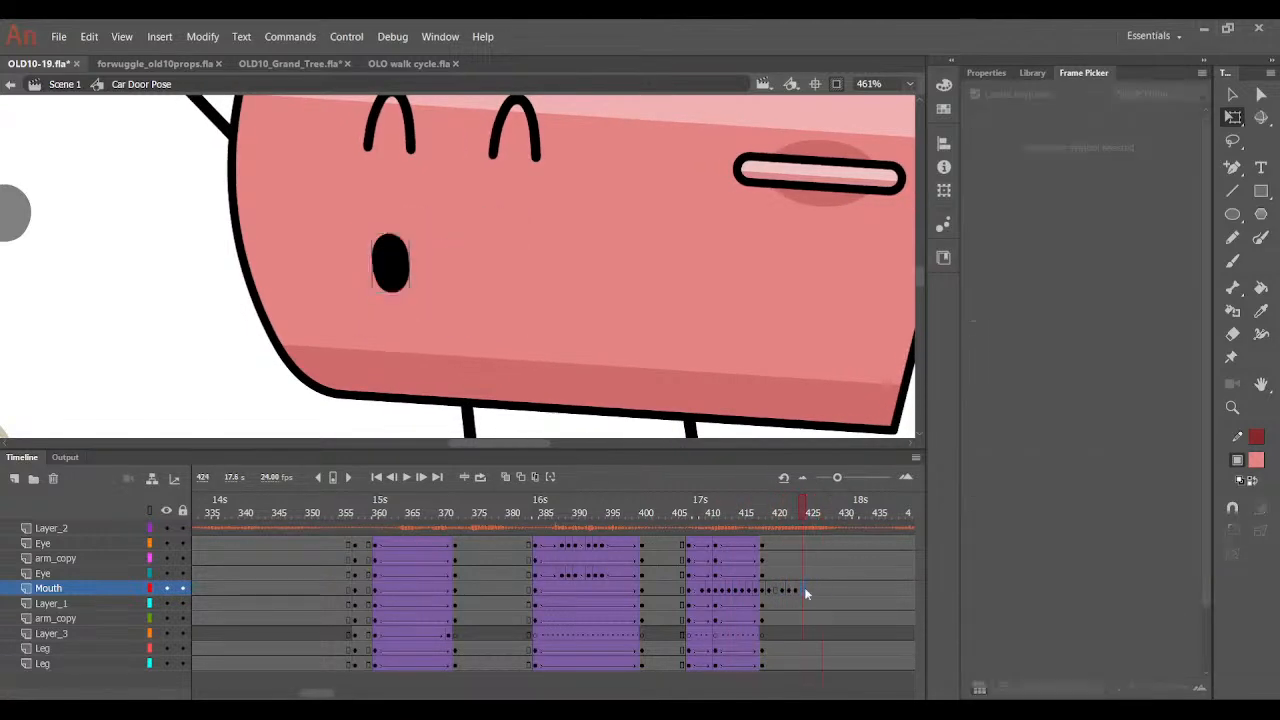
click(797, 591)
click(783, 590)
click(790, 590)
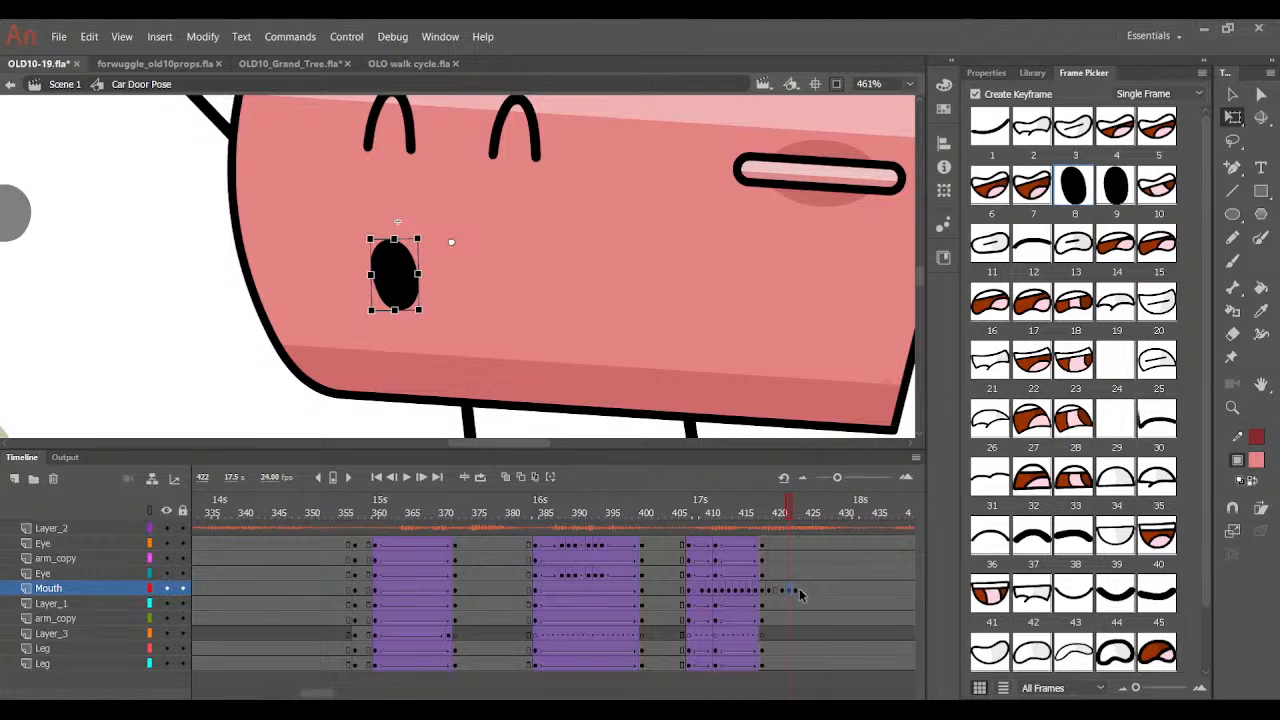
click(820, 589)
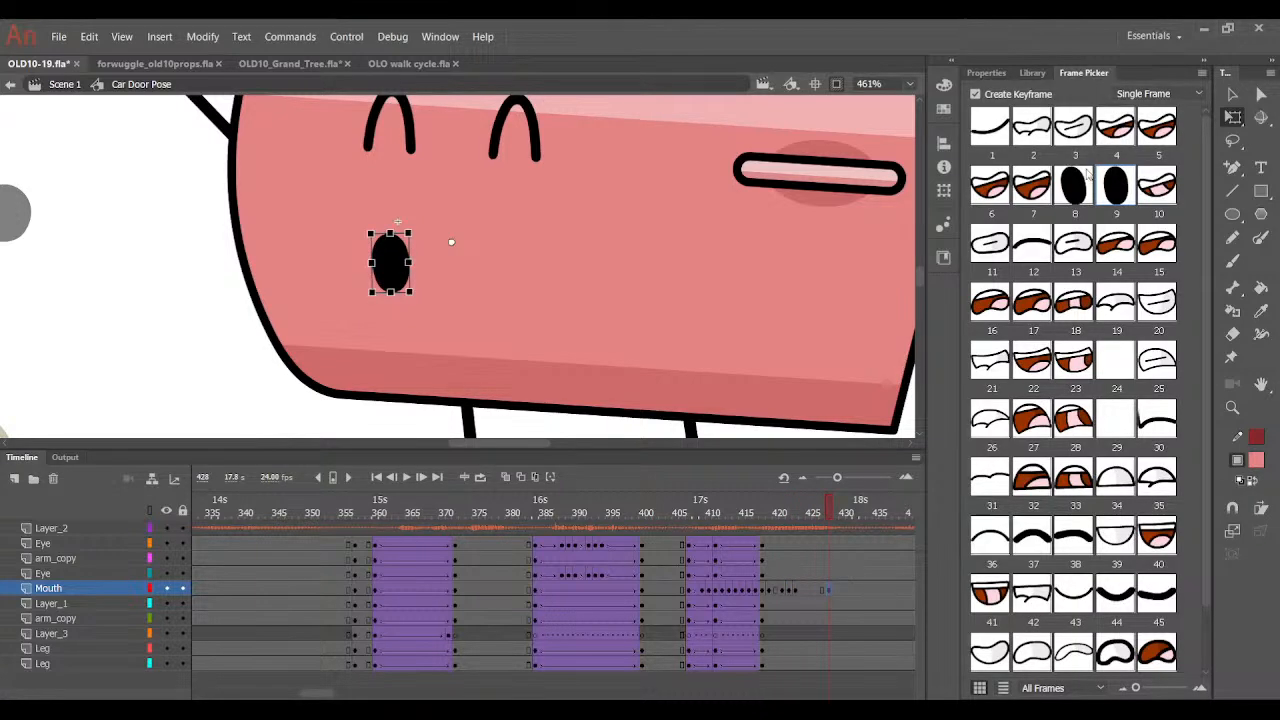
Switch the mouth to shape 3 at frame 429, and tilt and narrow it slightly there.
click(1074, 127)
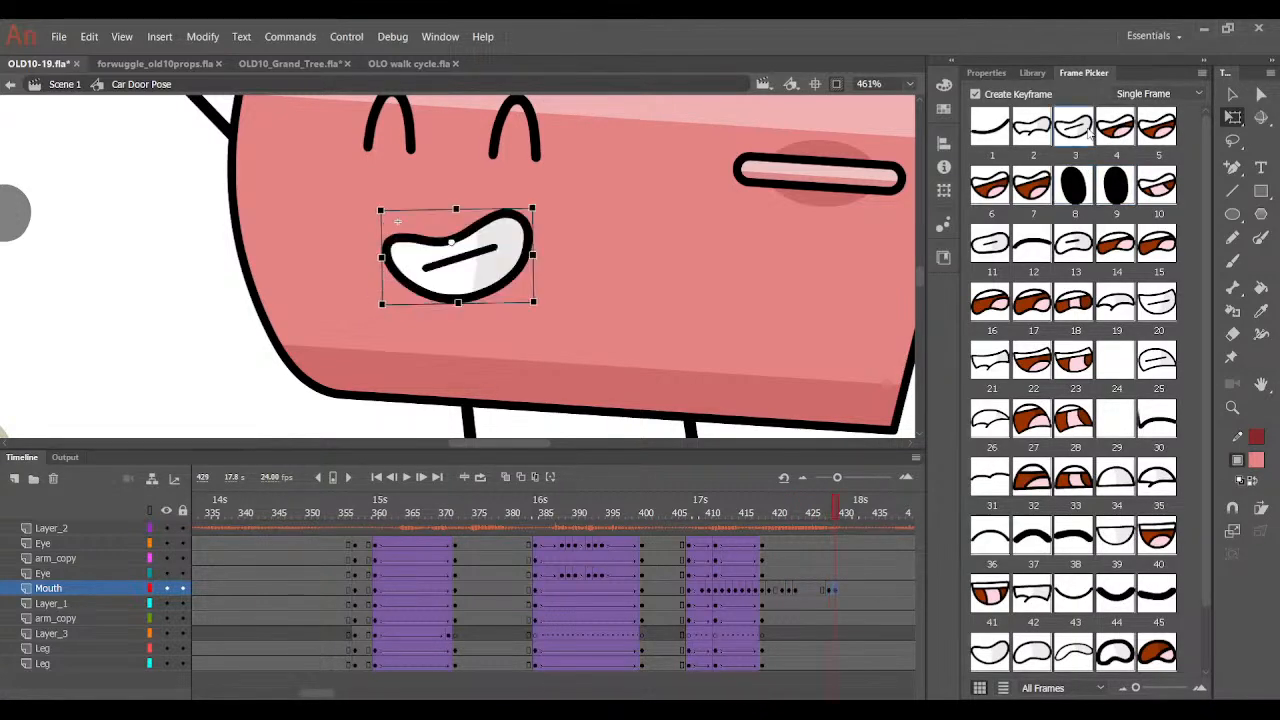
click(847, 580)
key(comma)
drag(539, 313, 542, 323)
drag(532, 257, 527, 257)
Save the OLD10-19.fla document.
click(850, 503)
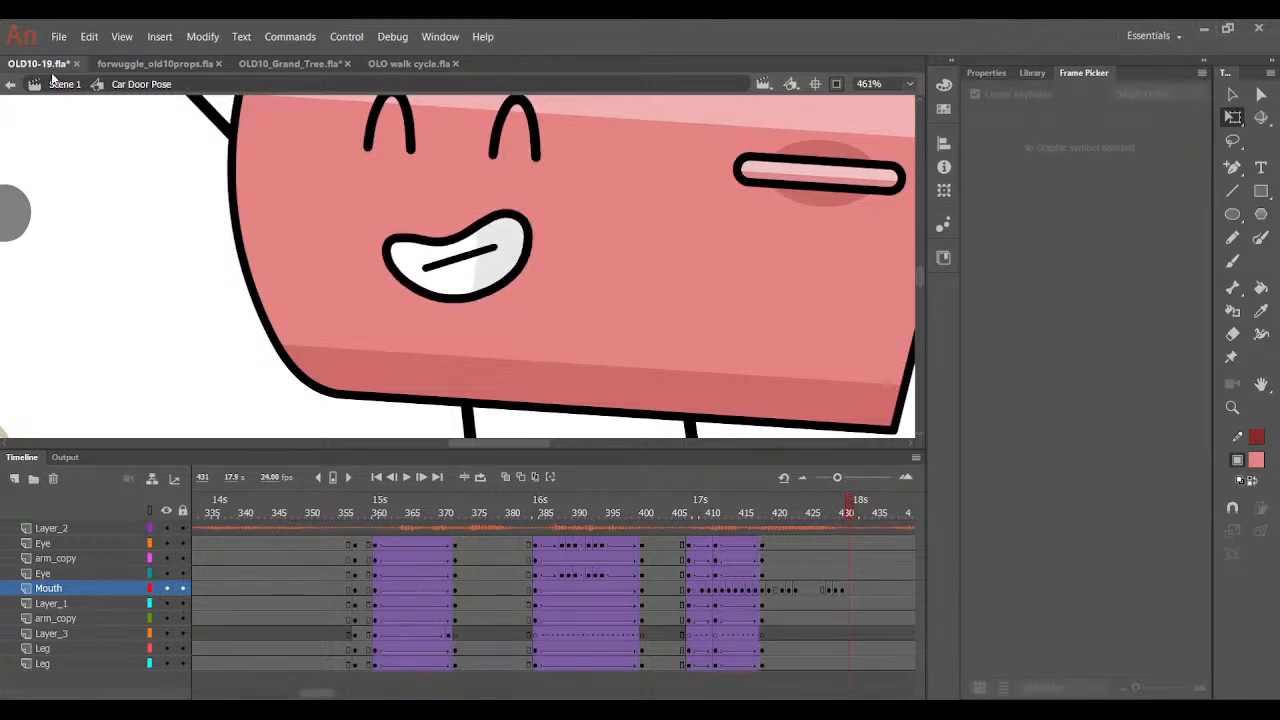
click(54, 30)
key(ctrl+s)
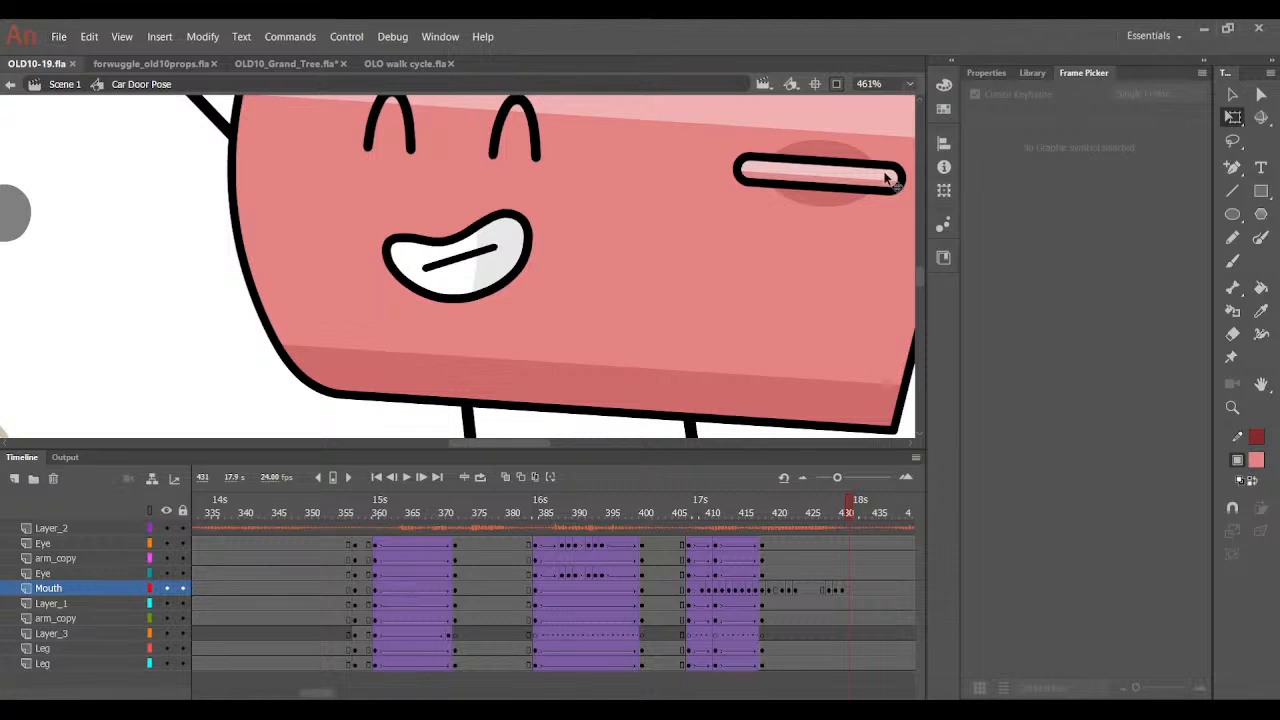
Return to the main Scene 1 timeline and review the Car Door animation up to about frame 457.
click(992, 74)
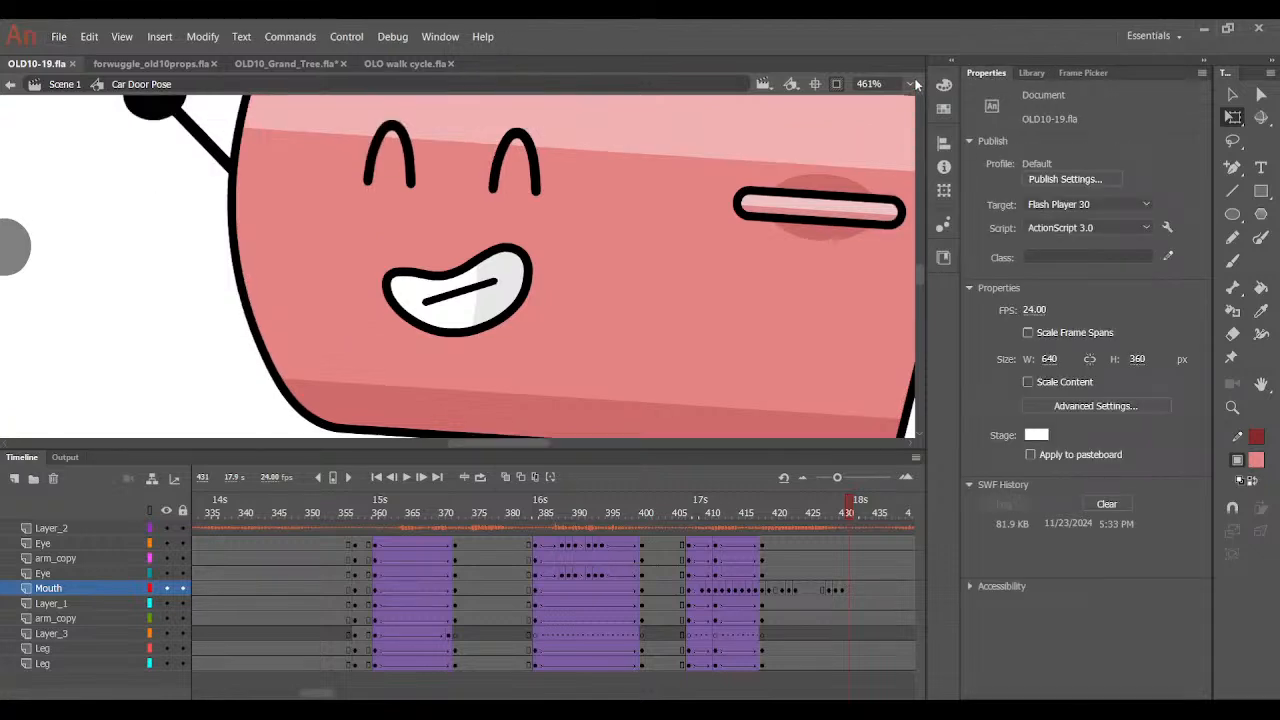
key(ctrl+2)
double_click(893, 149)
key(Return)
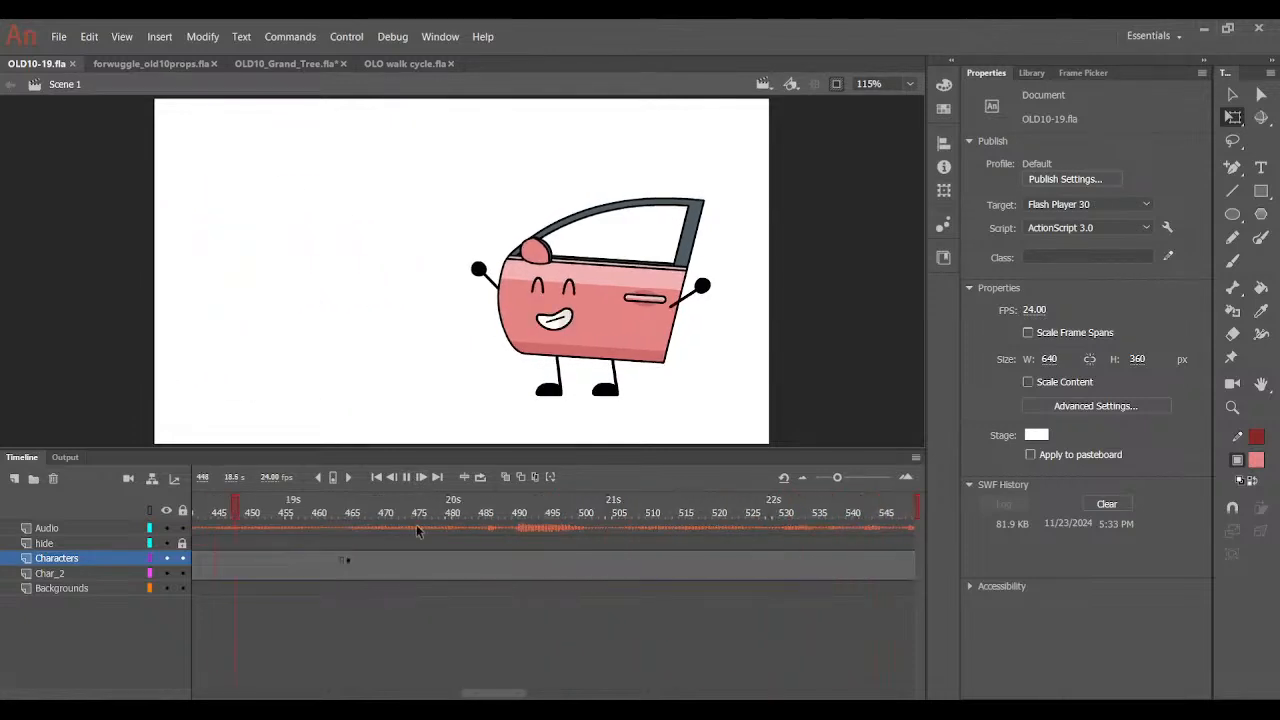
click(300, 527)
click(296, 524)
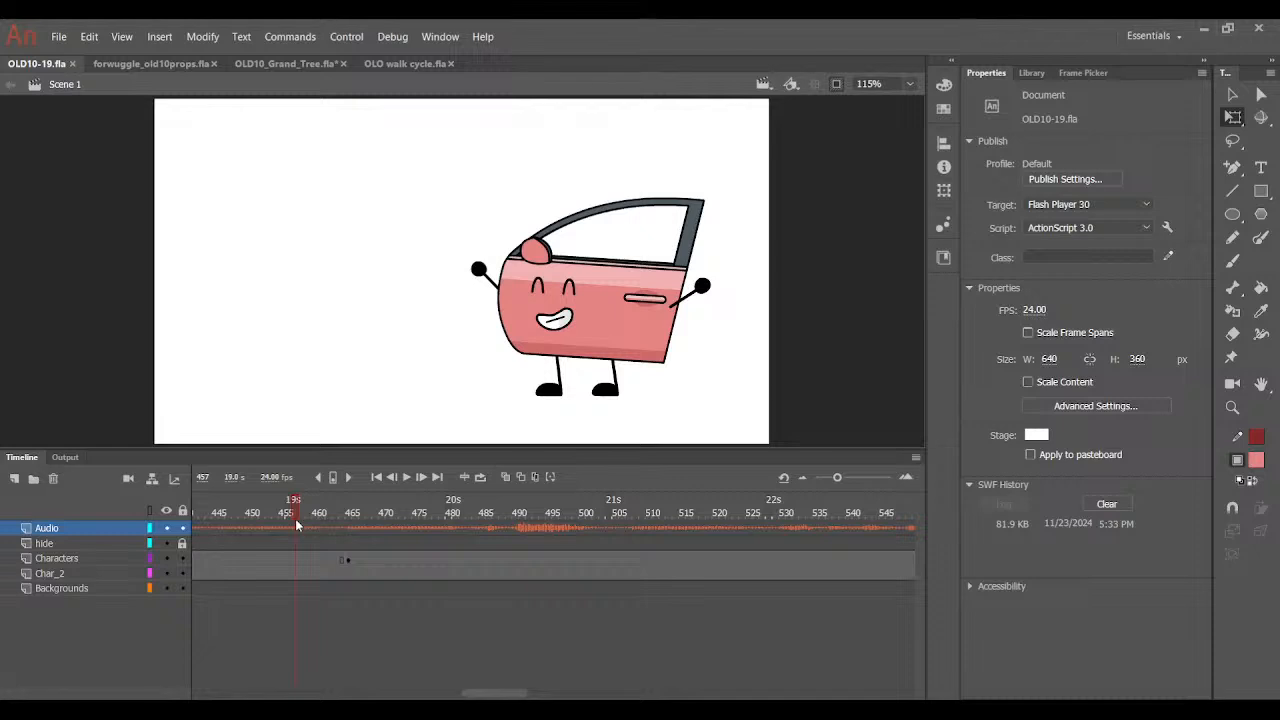
scroll(490, 678, left, 5)
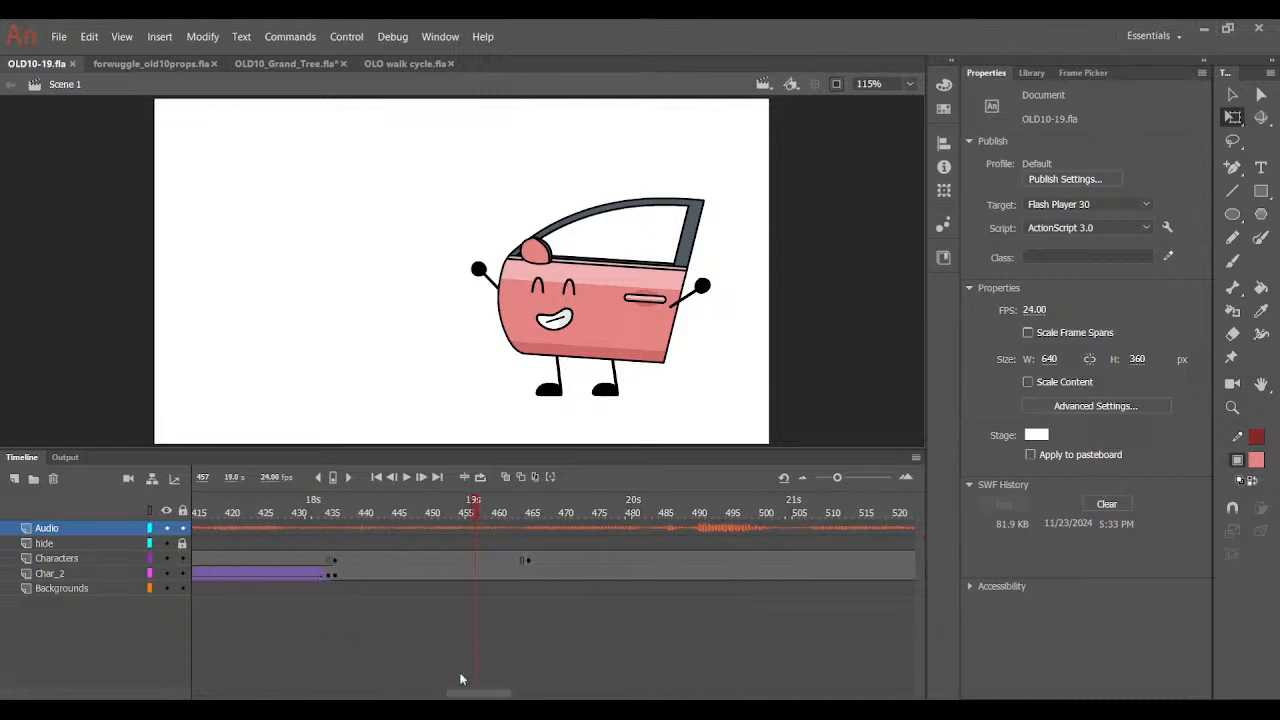
Enlarge the Car Door Pose instance at frame 436 to about 811 by 689 px and reposition it for a face close-up.
click(331, 525)
click(342, 514)
click(336, 560)
click(434, 437)
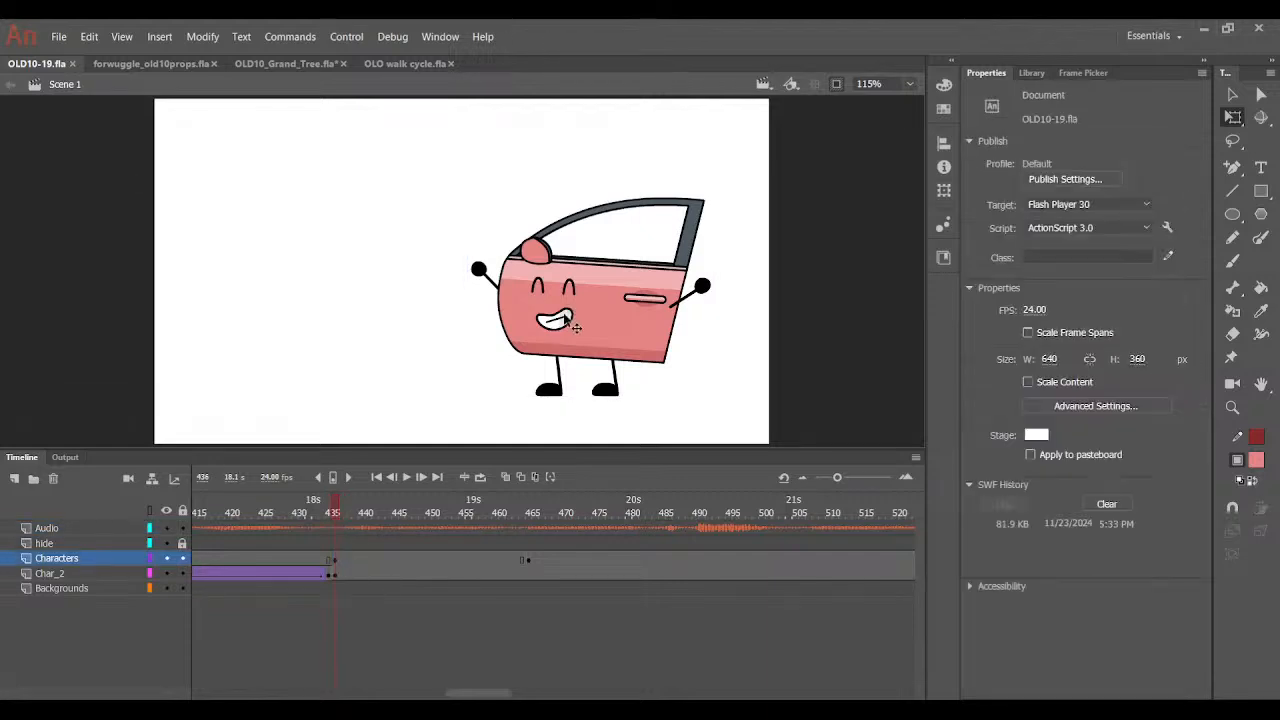
click(567, 321)
drag(715, 397, 1100, 657)
drag(474, 365, 448, 308)
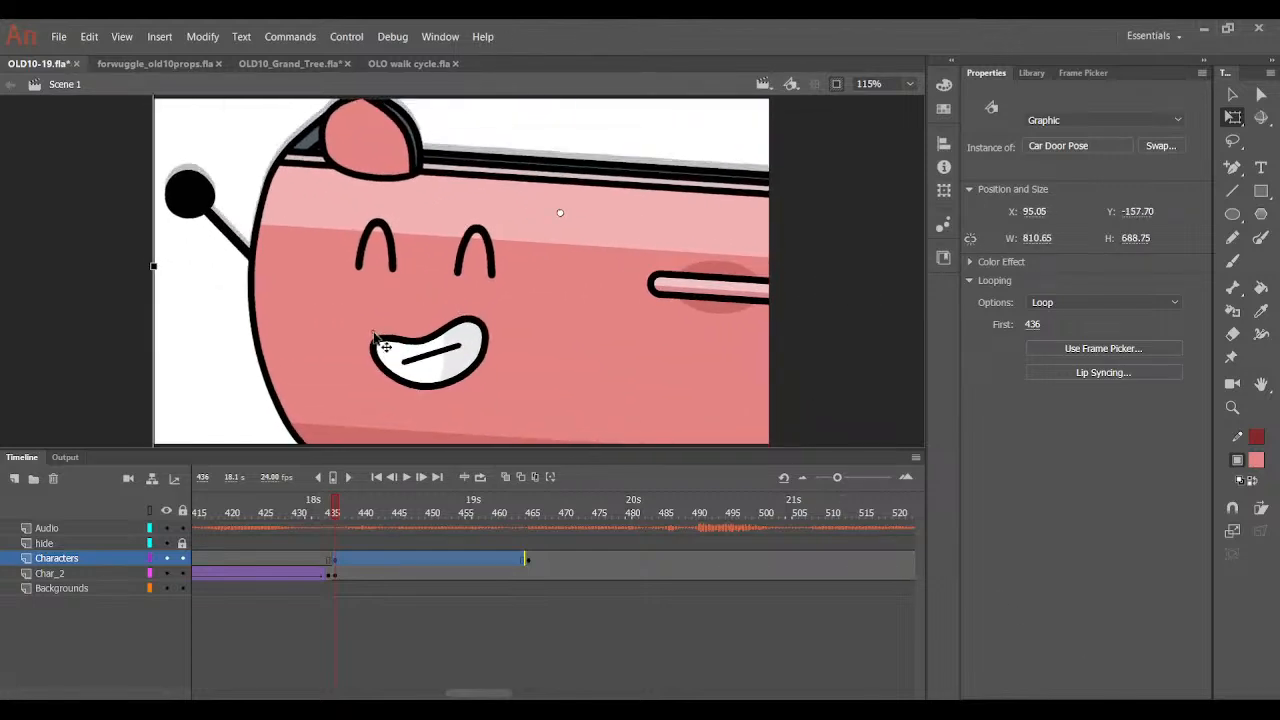
Open the Car Door Pose symbol and insert keyframes at frames 440 and 446 across the body-part layers.
click(330, 513)
drag(330, 513, 383, 572)
double_click(543, 363)
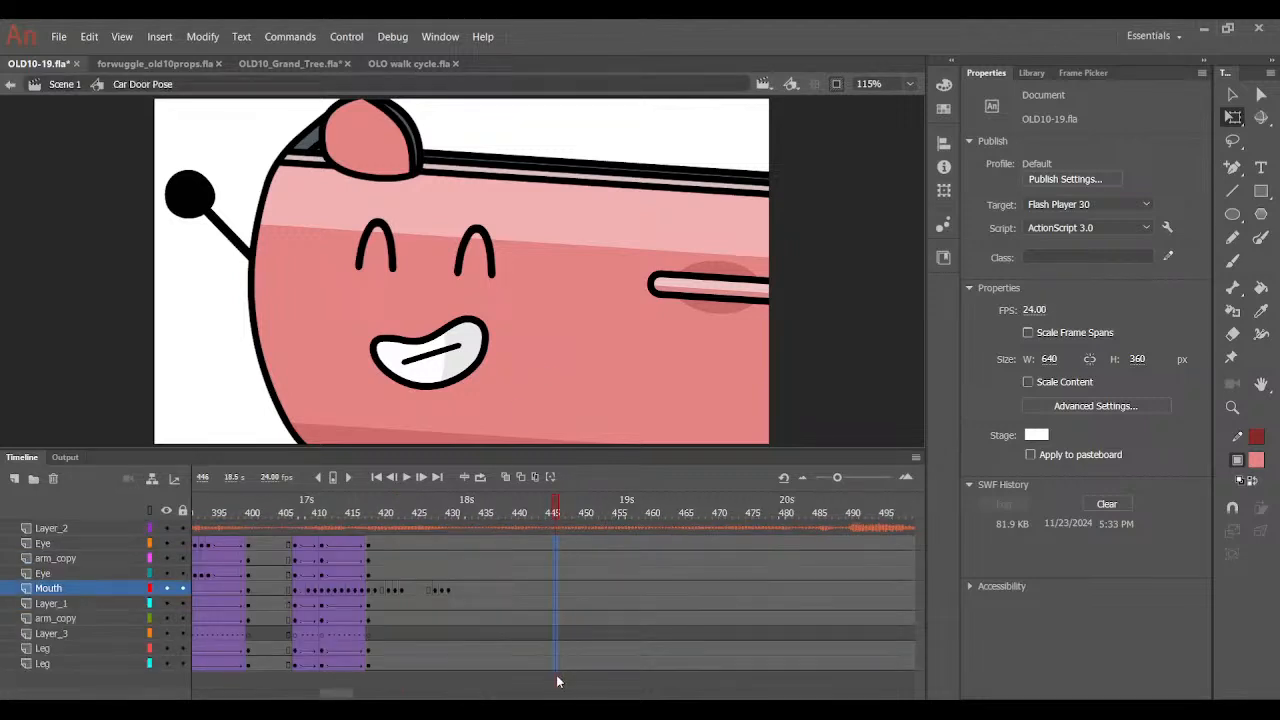
drag(560, 677, 516, 584)
key(F6)
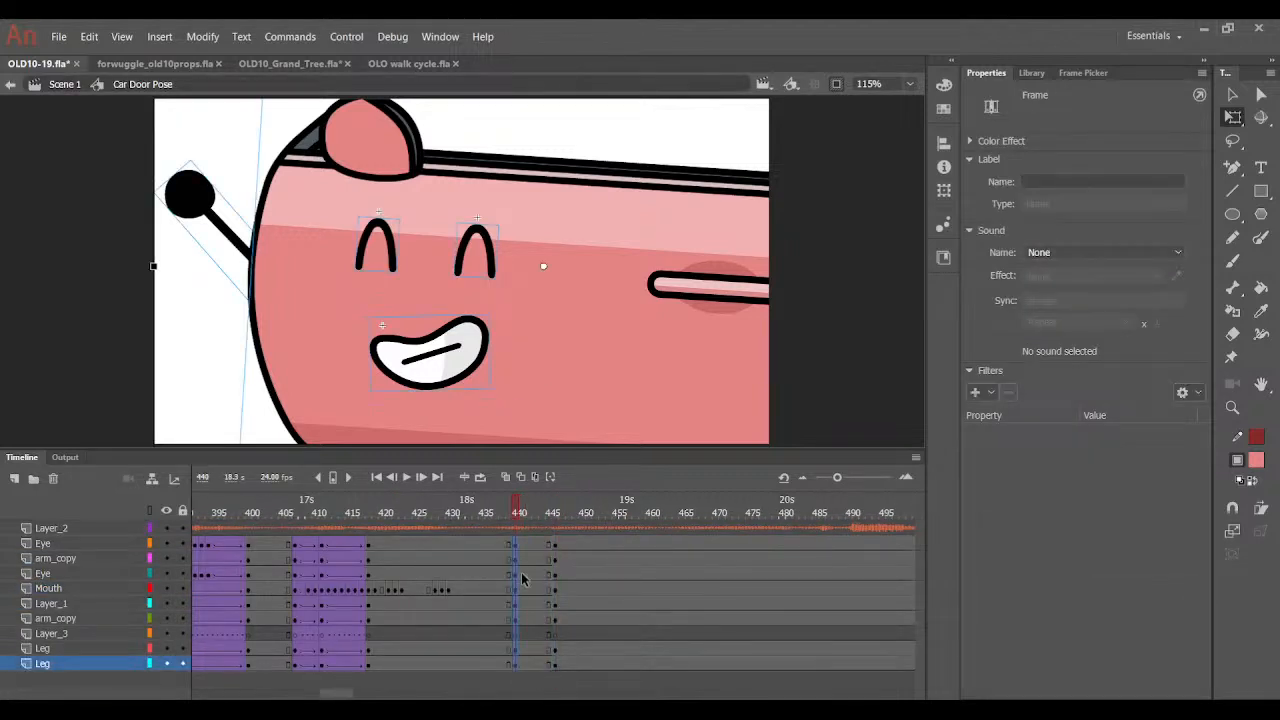
drag(526, 513, 553, 513)
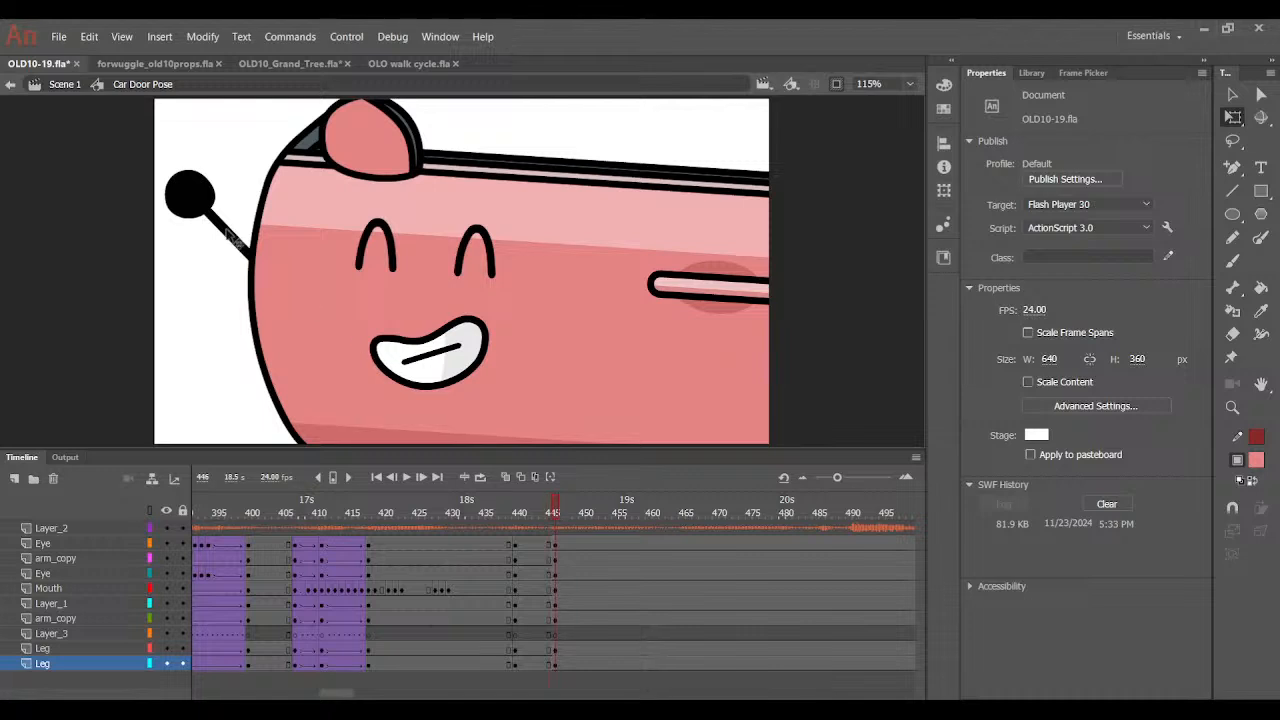
Rotate all of the door's parts counterclockwise at frame 446 so the body slopes upward to the right, and reposition them slightly.
drag(113, 130, 844, 495)
key(ctrl+minus)
key(ctrl+minus)
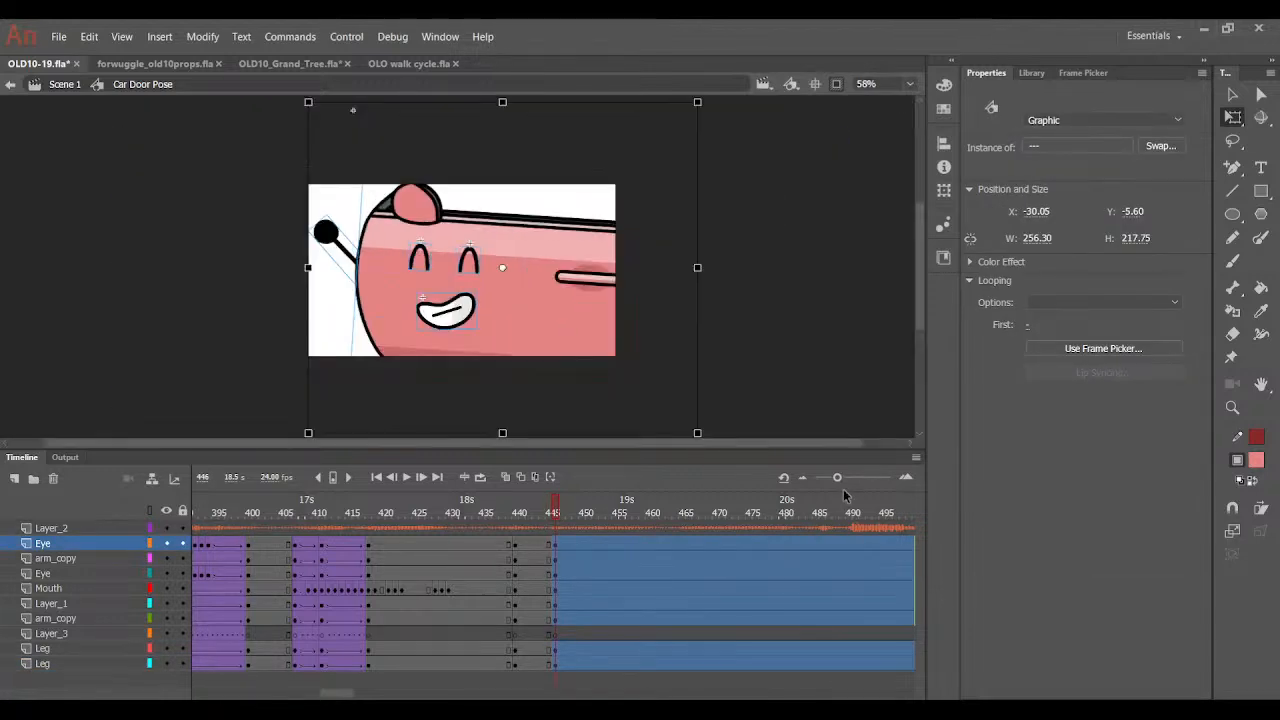
drag(592, 373, 617, 360)
click(909, 85)
click(911, 106)
drag(620, 256, 623, 265)
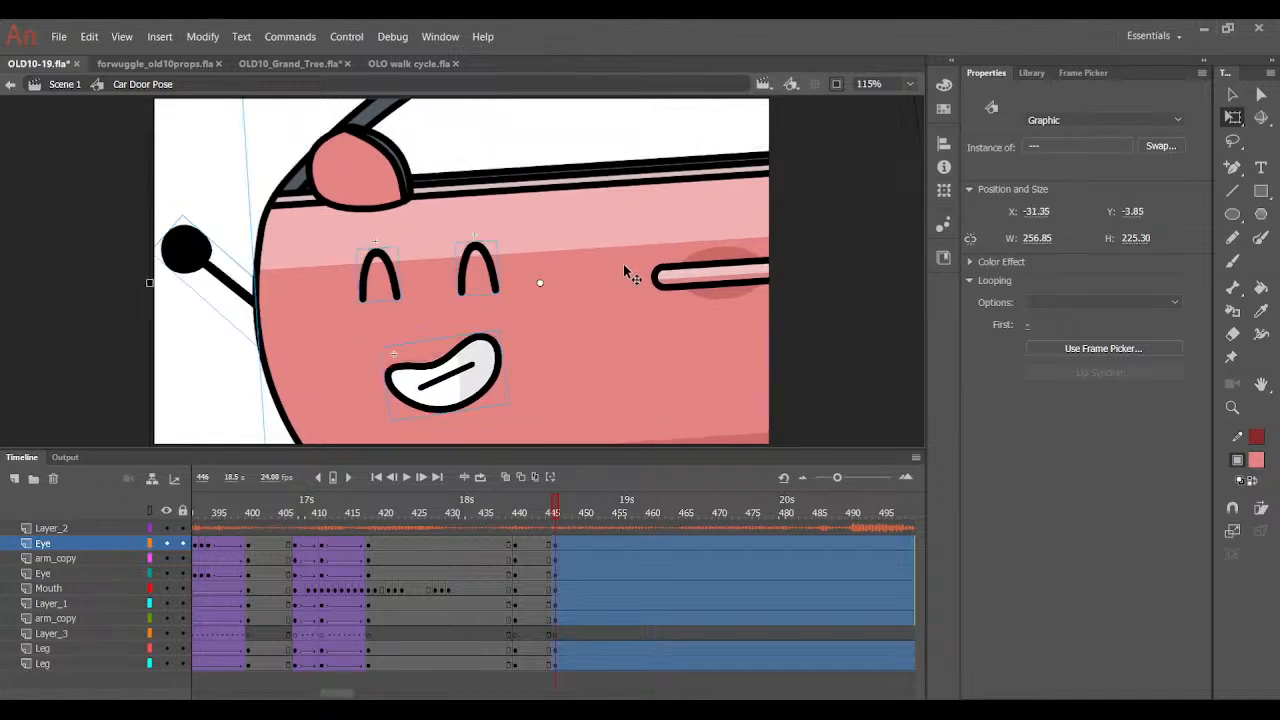
drag(564, 379, 563, 383)
click(544, 142)
Change the near arm to arm shape 14 at frame 446 and rotate it downward beside the door's edge.
click(203, 252)
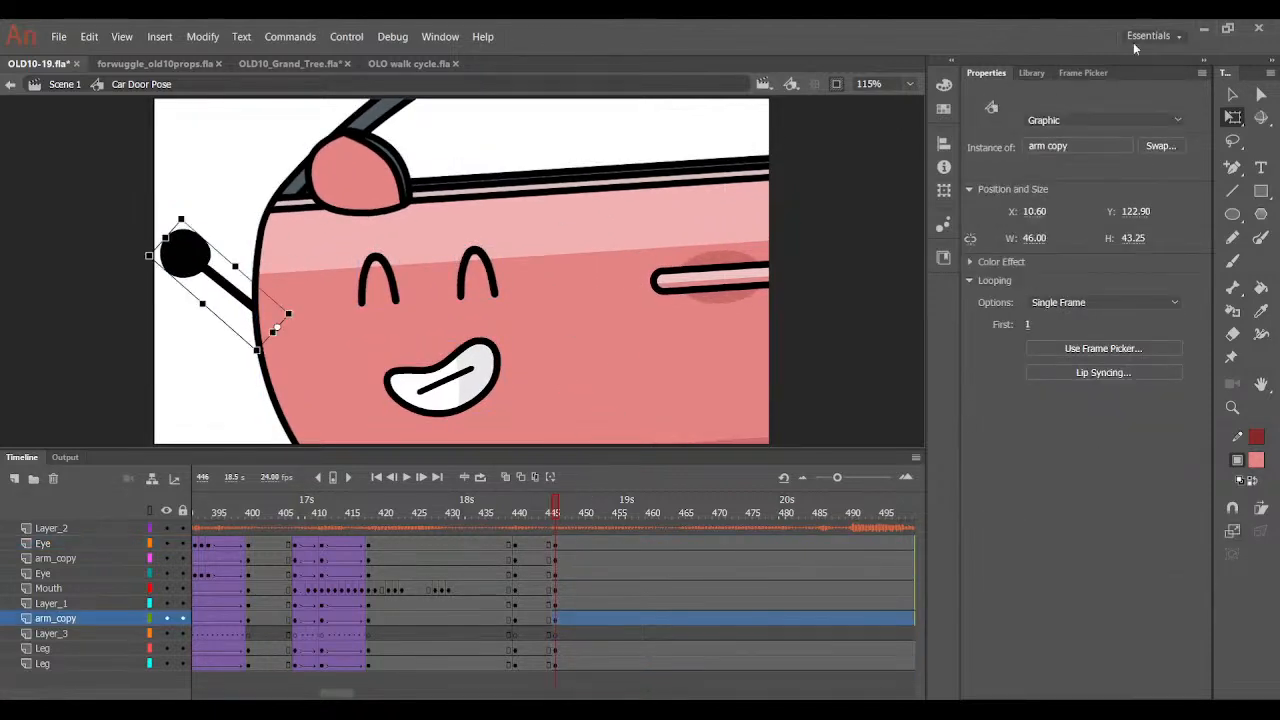
click(1083, 72)
click(1117, 243)
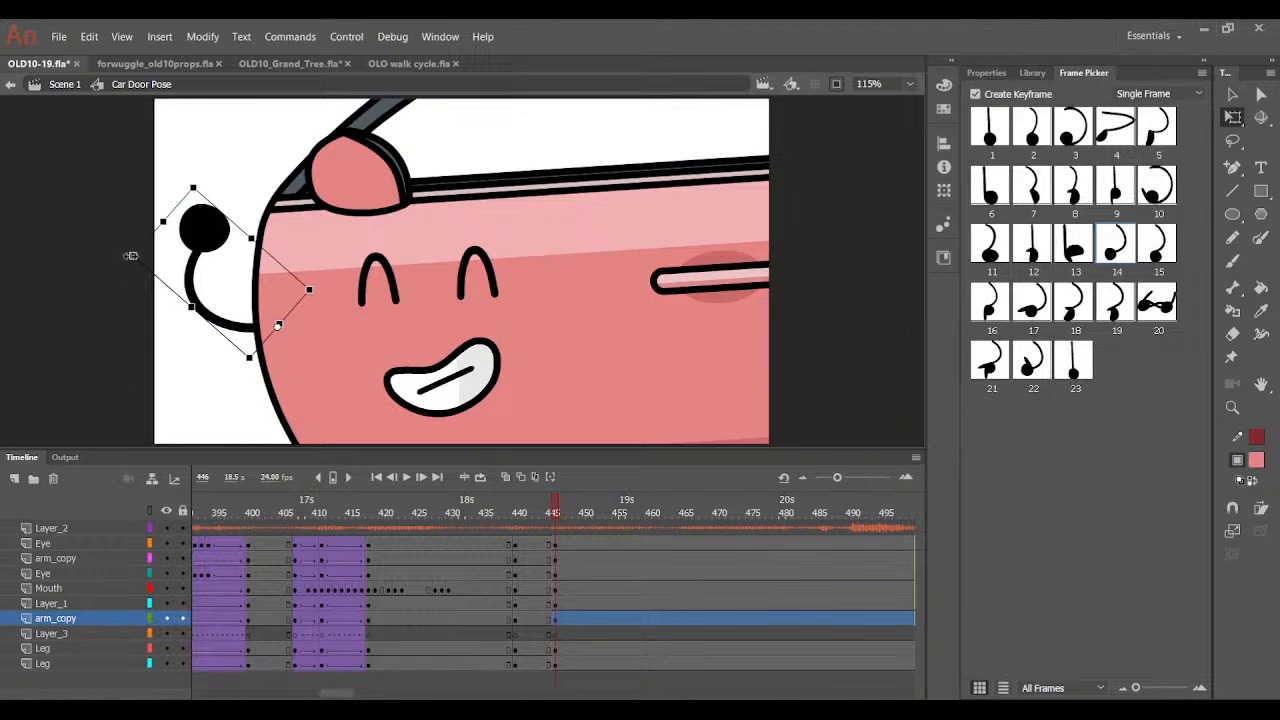
drag(130, 262, 300, 345)
Give the two eyes an angry look at frame 446, using eye shape 36 for the first and 37 for the second.
click(373, 290)
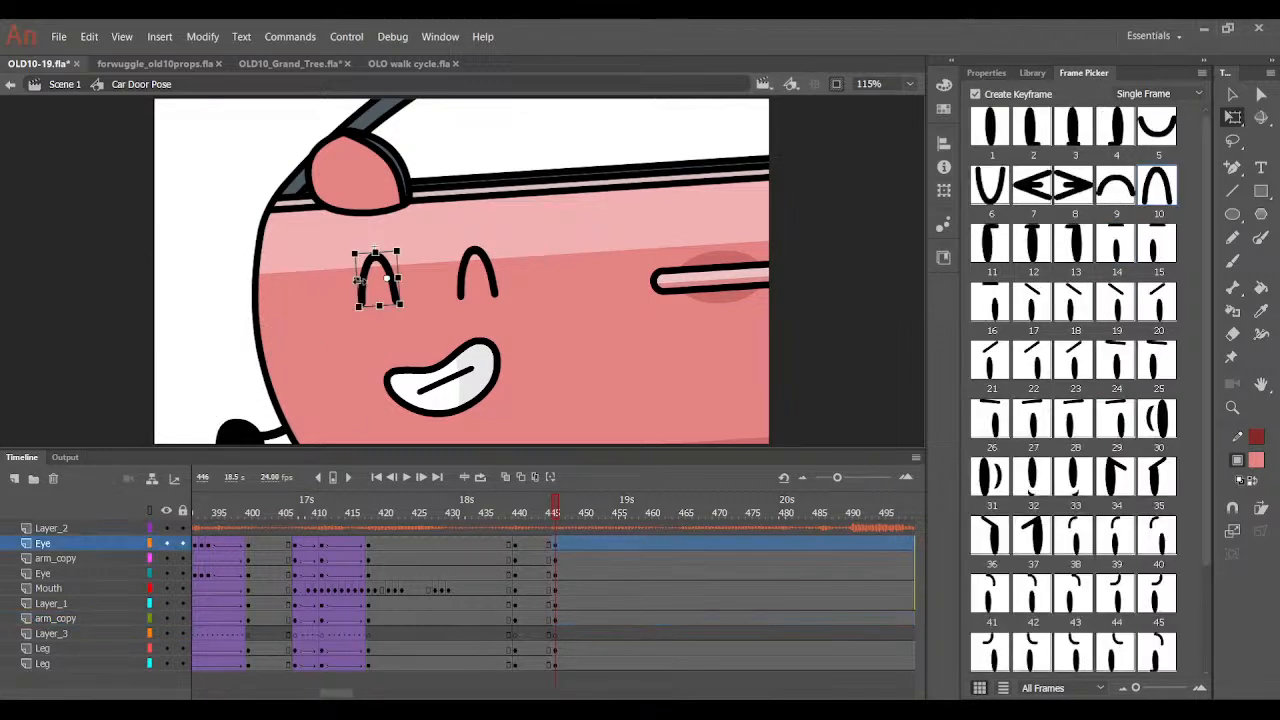
click(982, 540)
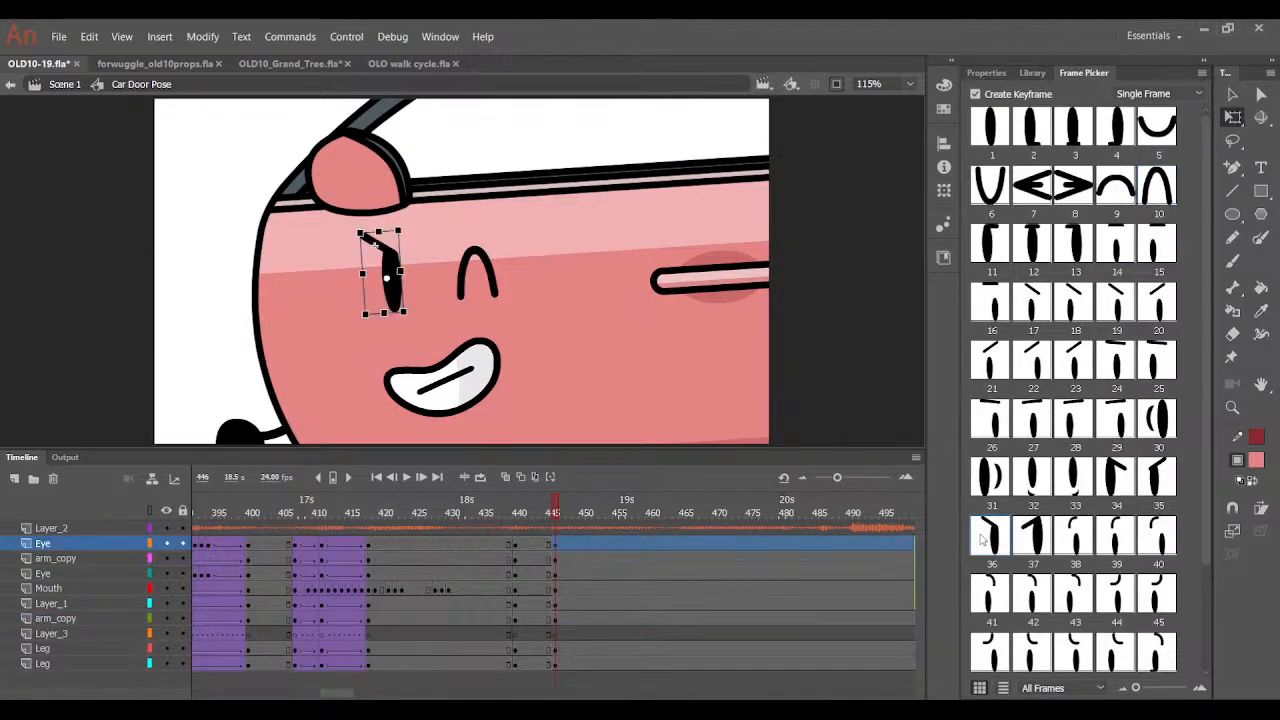
click(466, 300)
click(1050, 543)
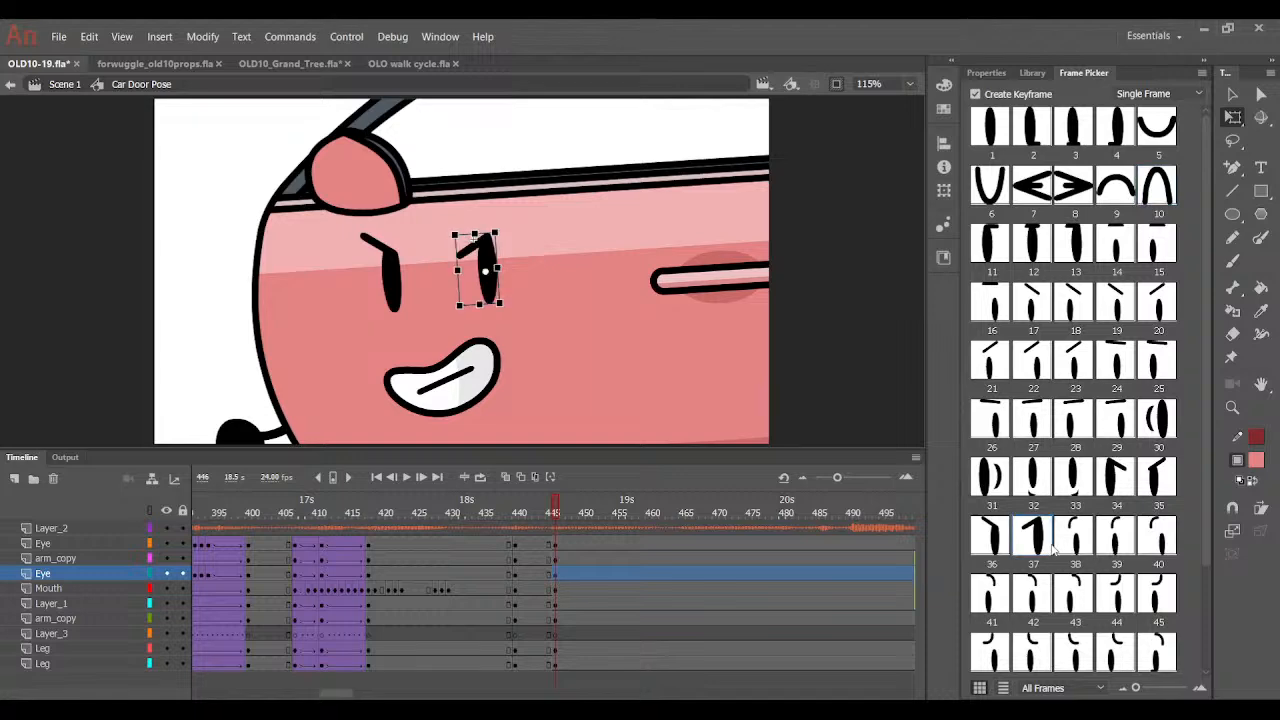
Switch the mouth to shape 13 at frame 446, shift it slightly right, and nudge the eyes and mouth down together.
click(476, 368)
click(1075, 126)
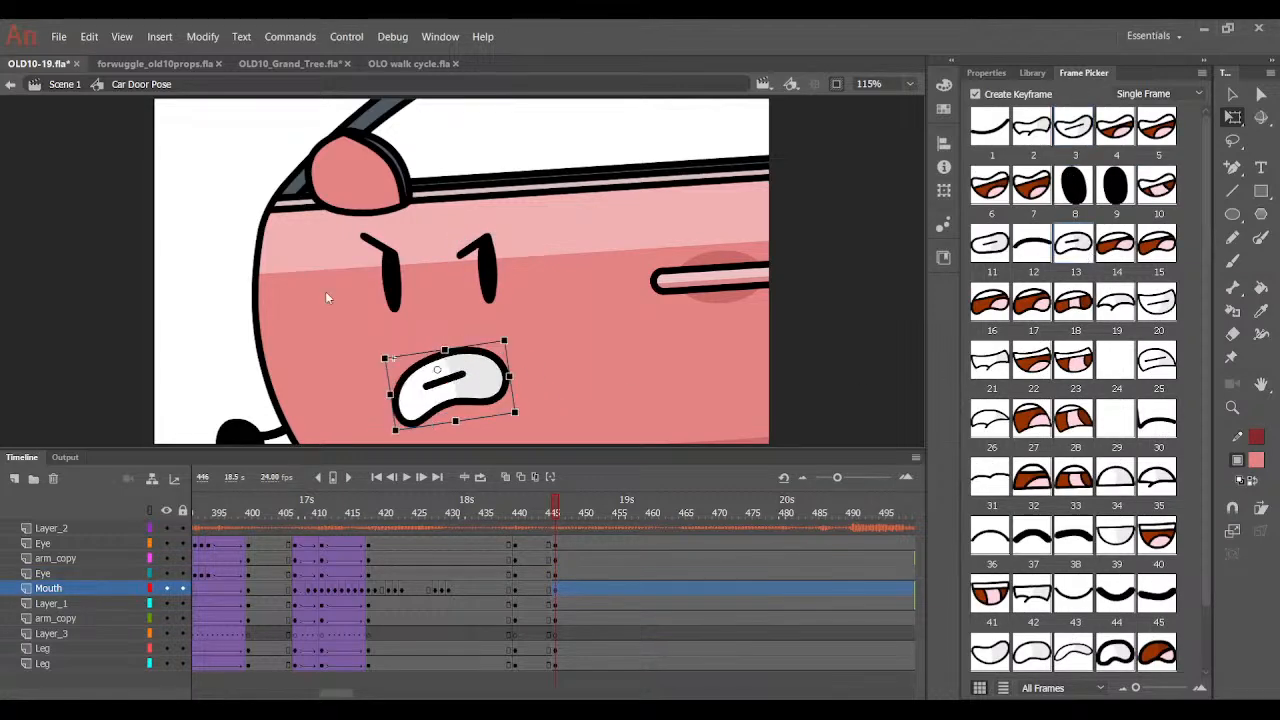
click(339, 341)
click(437, 380)
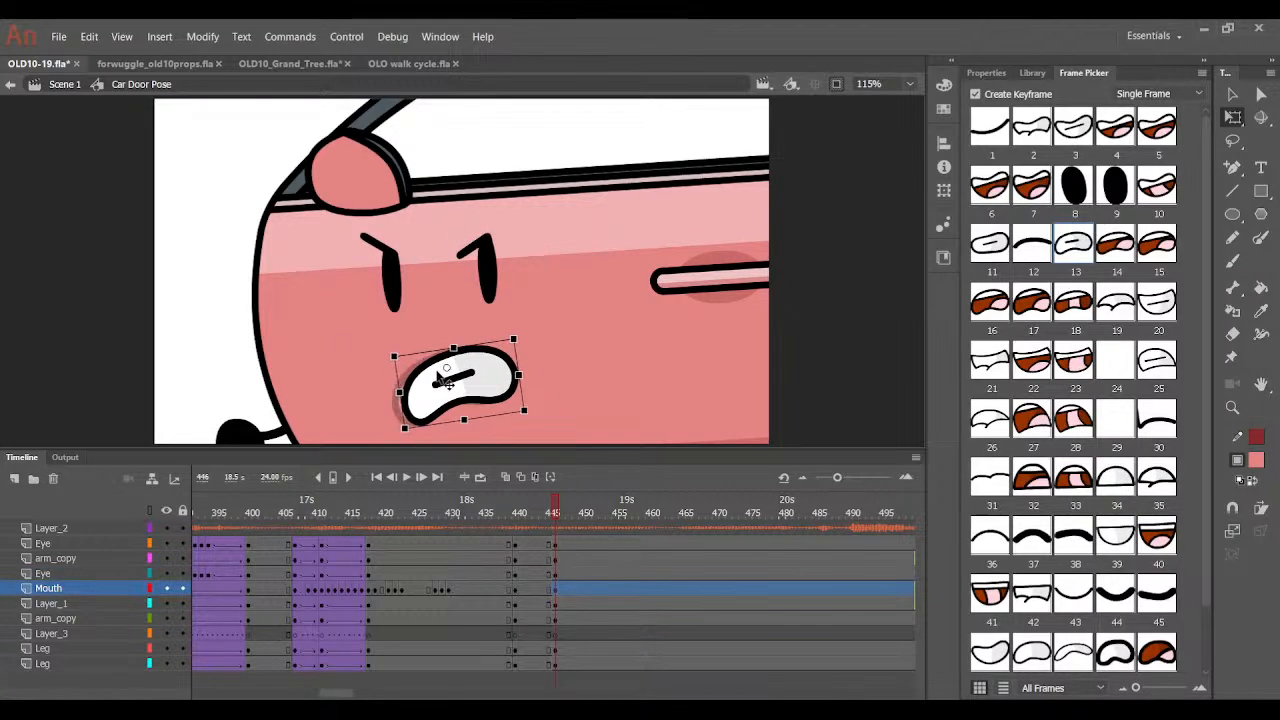
shift+click(391, 291)
shift+click(493, 278)
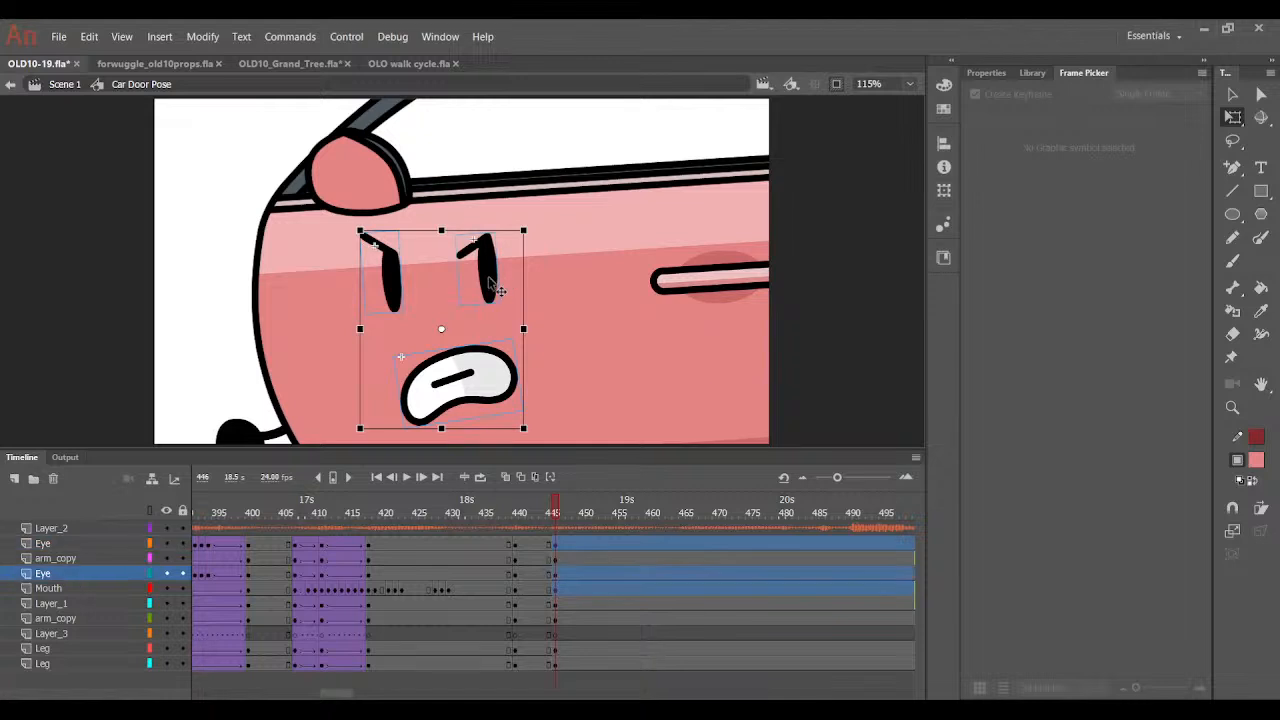
drag(488, 280, 488, 286)
click(222, 281)
click(240, 434)
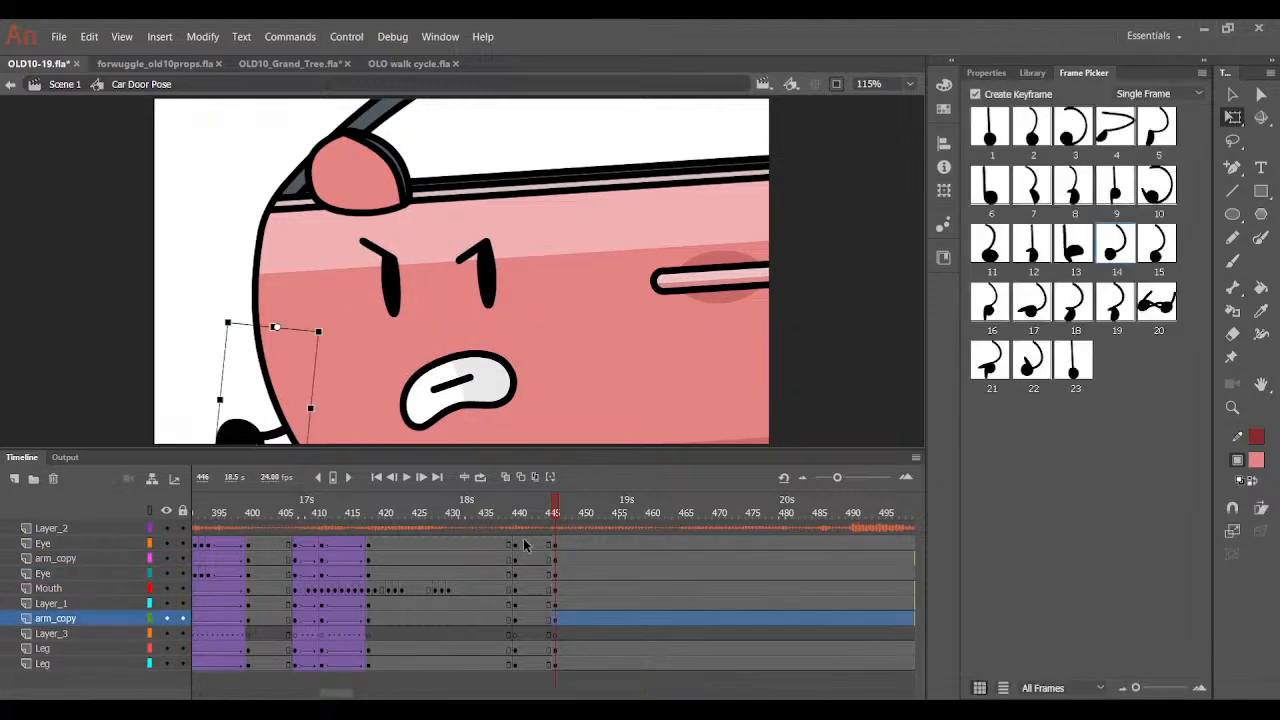
Apply classic tweens with an EaseIn preset between frames 440 and 446 on the body-part layers.
drag(523, 543, 548, 661)
click(986, 72)
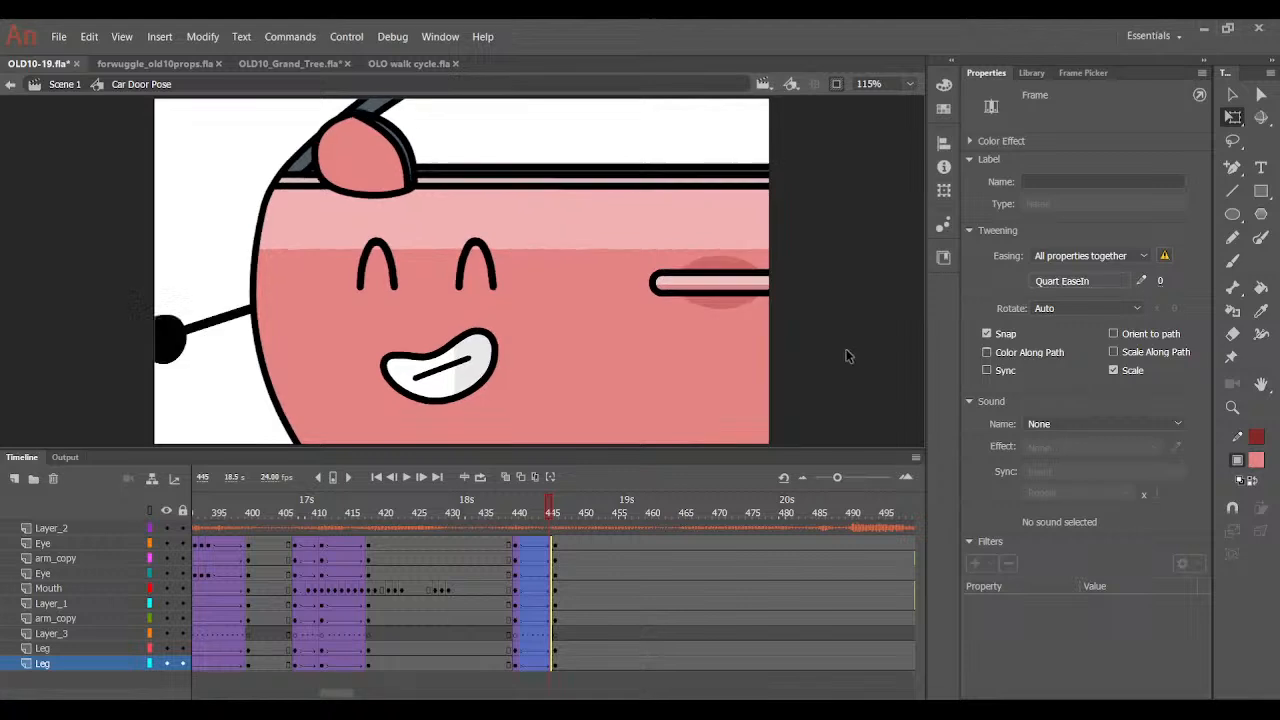
drag(523, 513, 525, 676)
click(1058, 277)
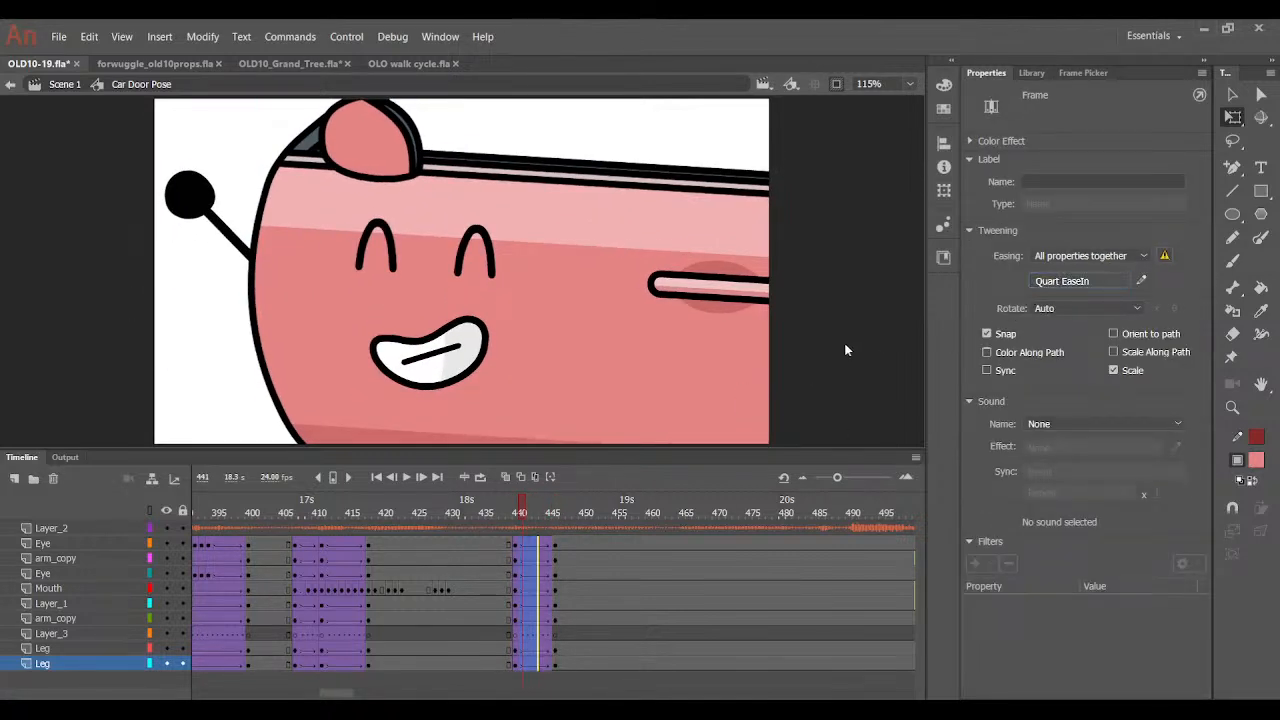
Add a keyframe at frame 445 on the near arm's layer and tuck the bent arm closer behind the door at frame 446.
click(558, 528)
click(245, 424)
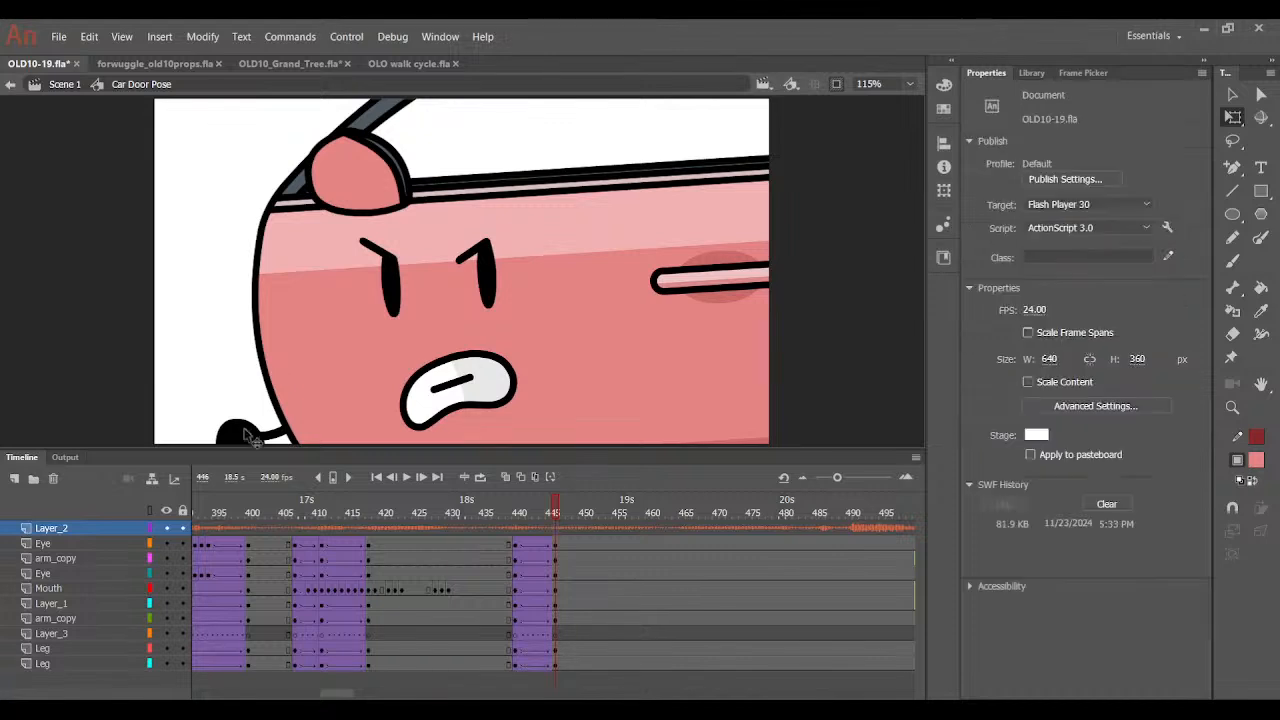
click(548, 618)
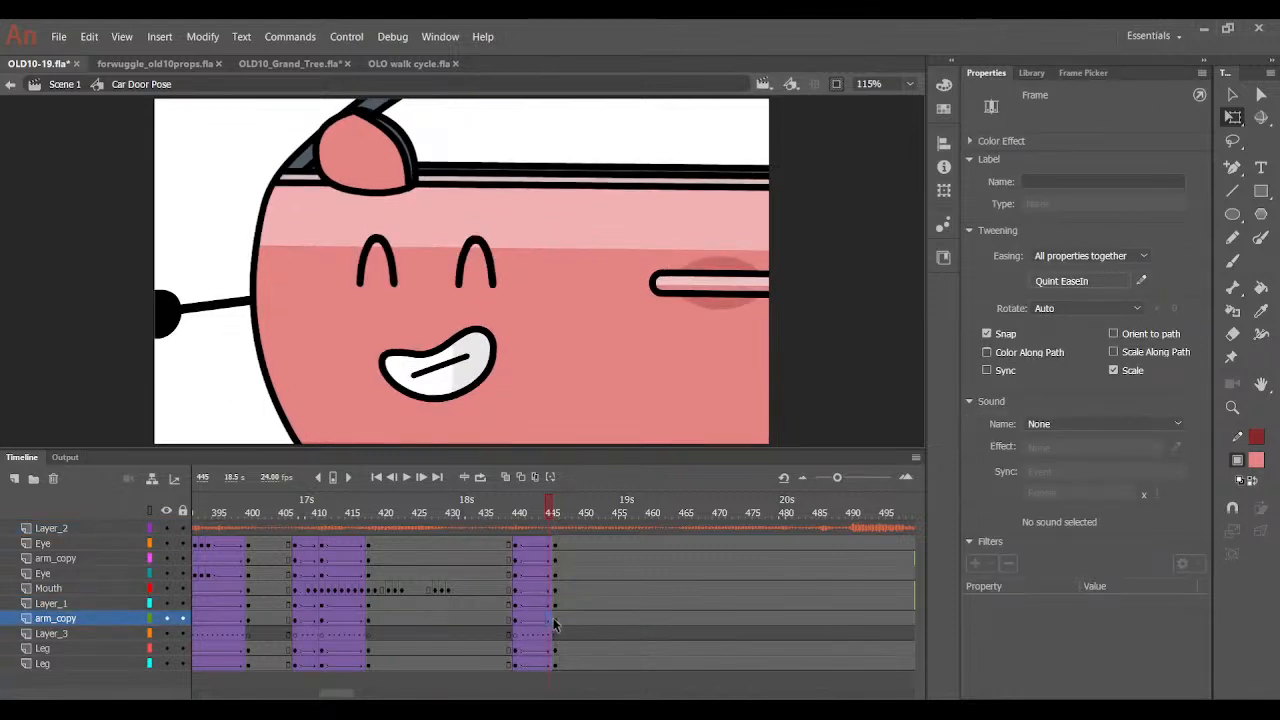
click(555, 621)
drag(338, 340, 346, 358)
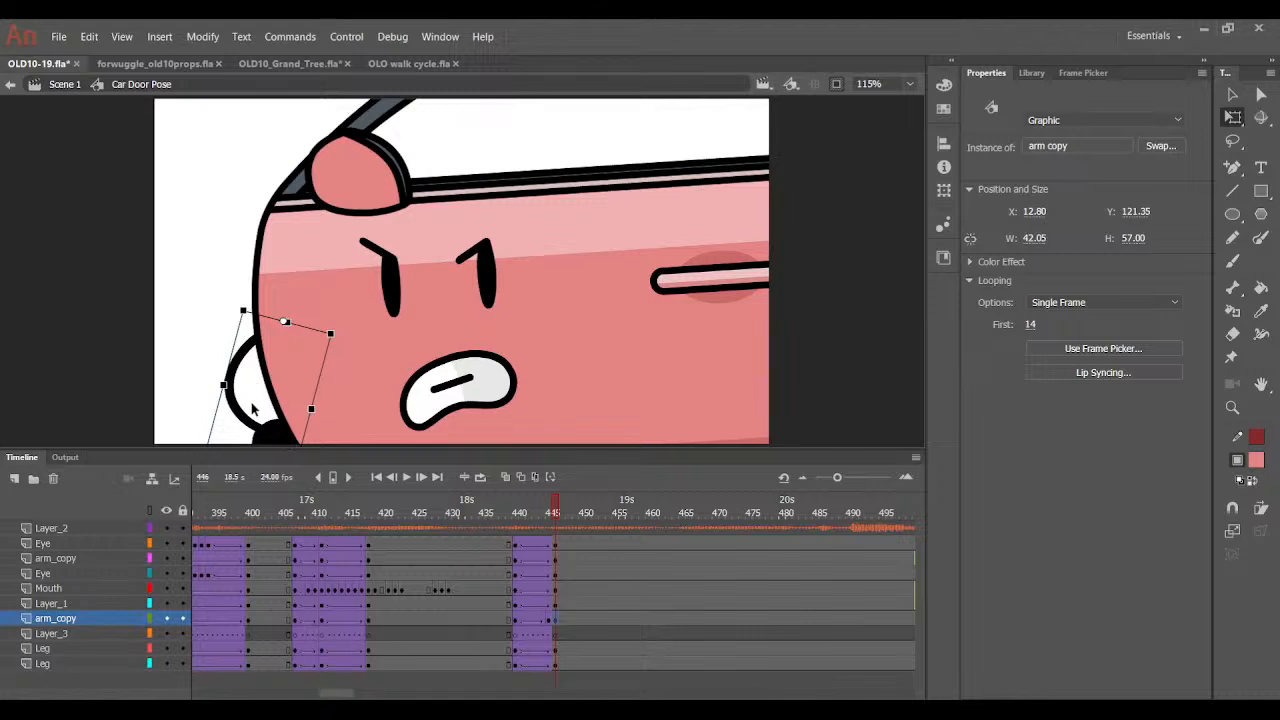
drag(250, 410, 269, 432)
click(134, 367)
Insert keyframes at frame 455 on the body-part layers and slightly adjust the whole pose's tilt there.
drag(560, 525, 620, 668)
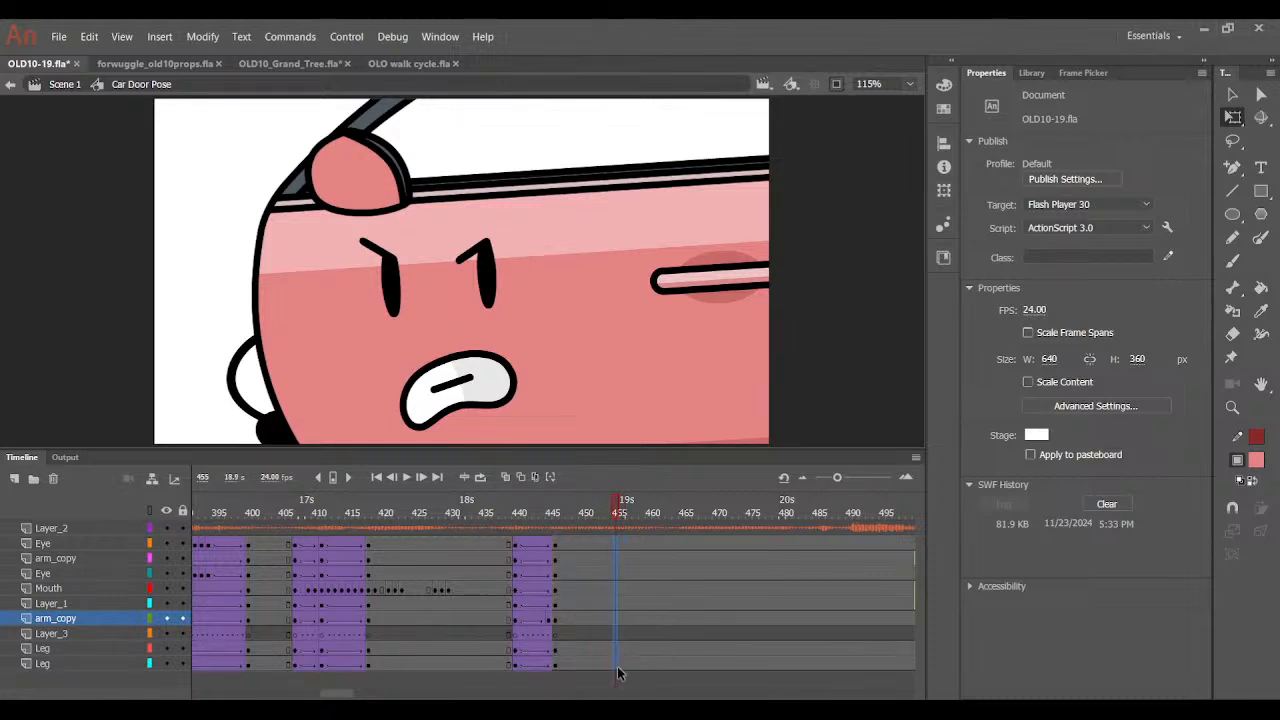
key(F6)
key(ctrl+minus)
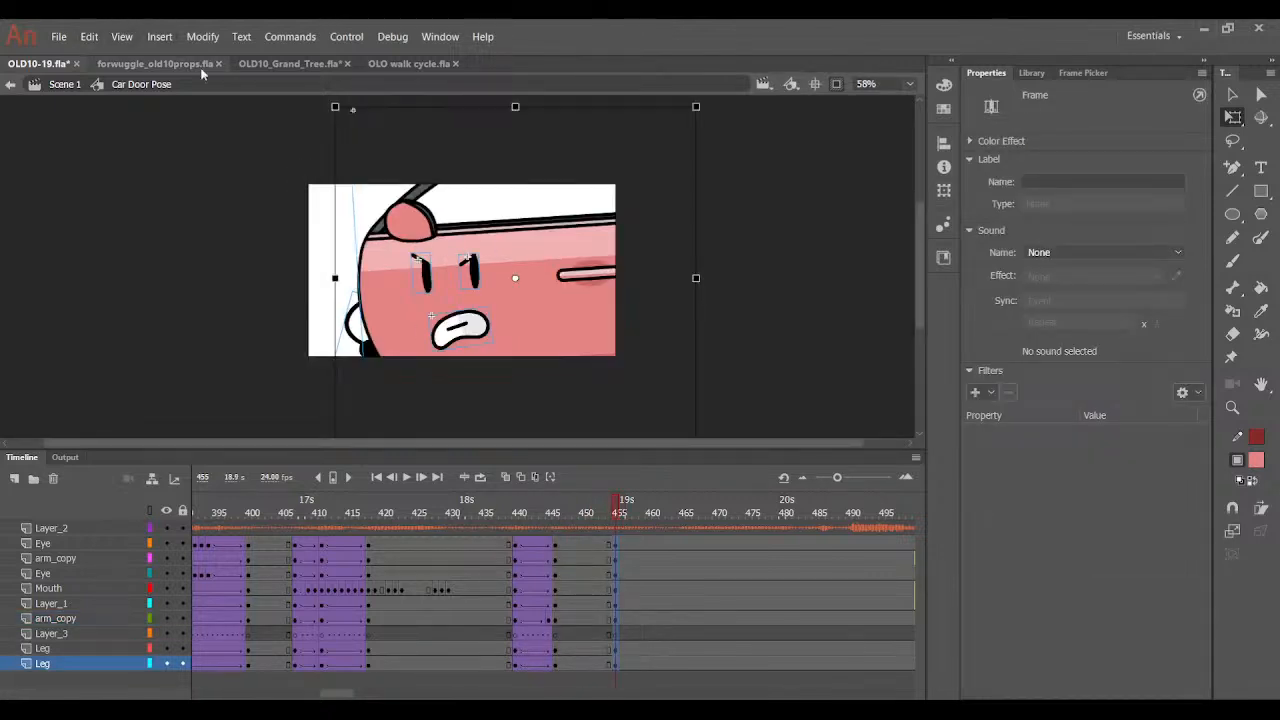
click(337, 118)
drag(334, 115, 333, 118)
key(ctrl+equal)
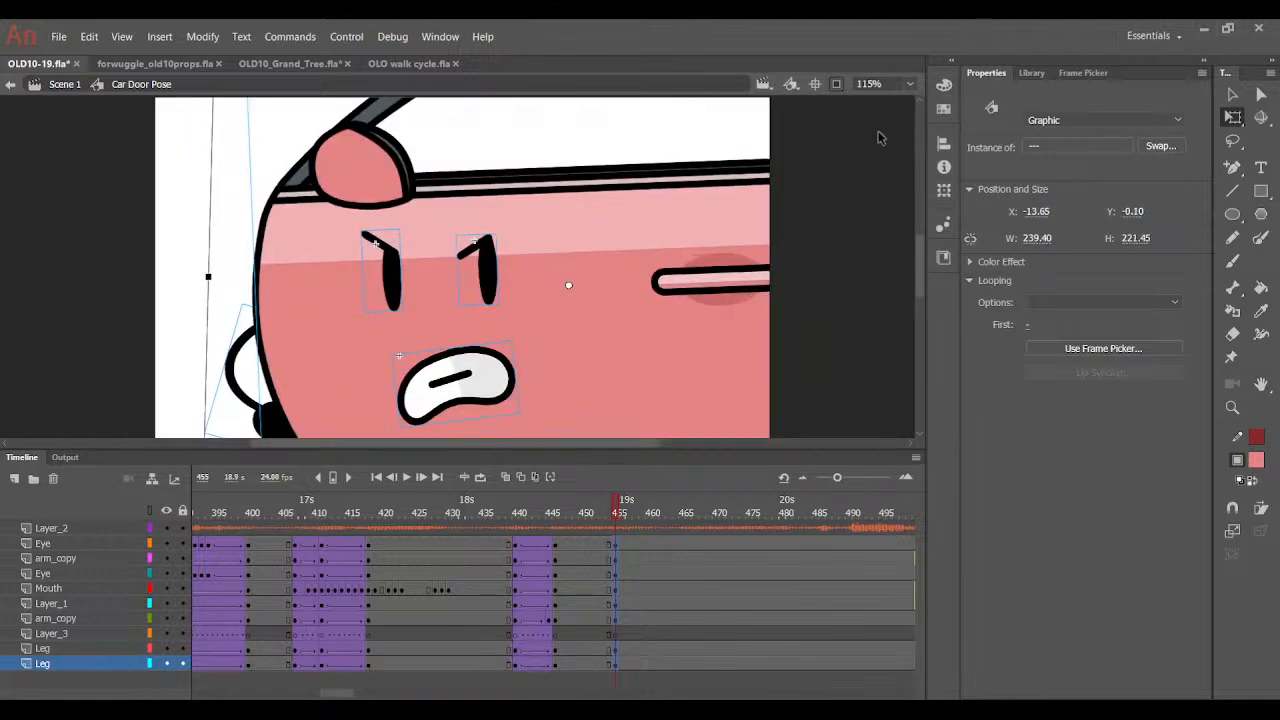
Apply classic tweens with Cubic EaseOut between frames 446 and 455 on the body-part layers.
drag(576, 545, 600, 664)
key(F3)
click(1048, 290)
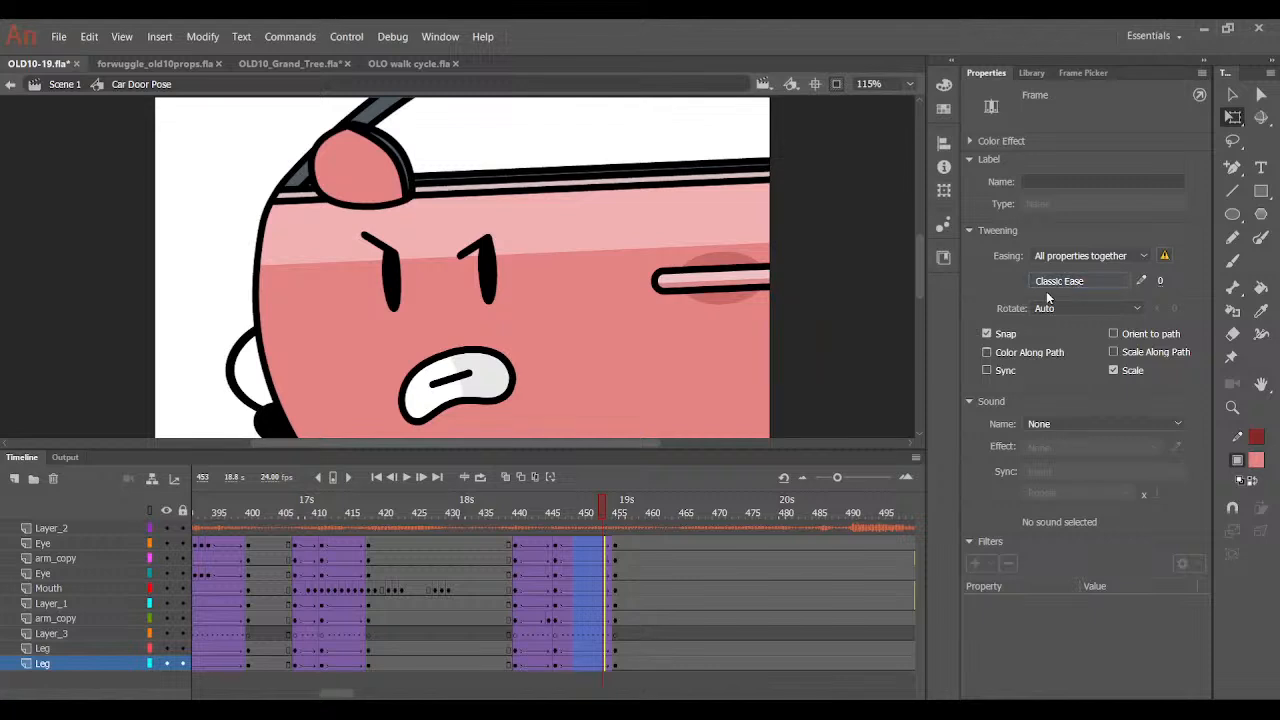
double_click(855, 327)
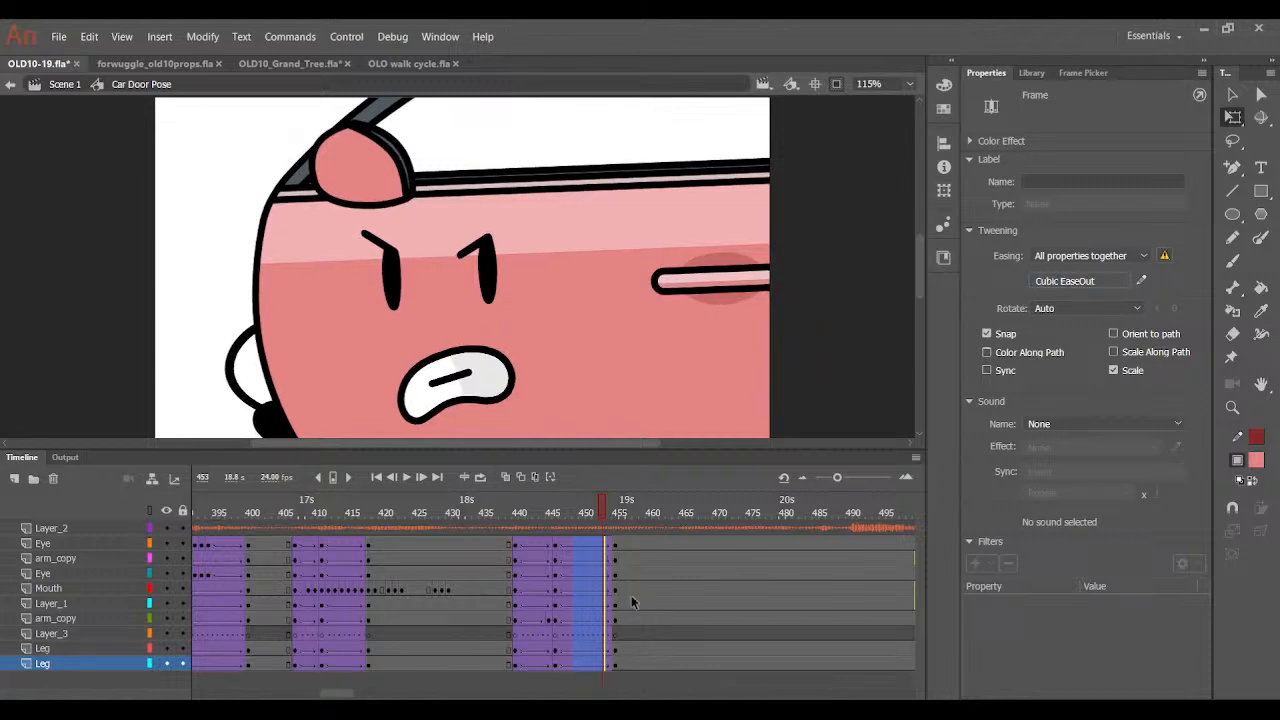
Compare the poses at frames 446 and 455, and nudge both eyes and the mouth slightly down at frame 446.
drag(584, 497, 617, 563)
click(618, 660)
click(607, 520)
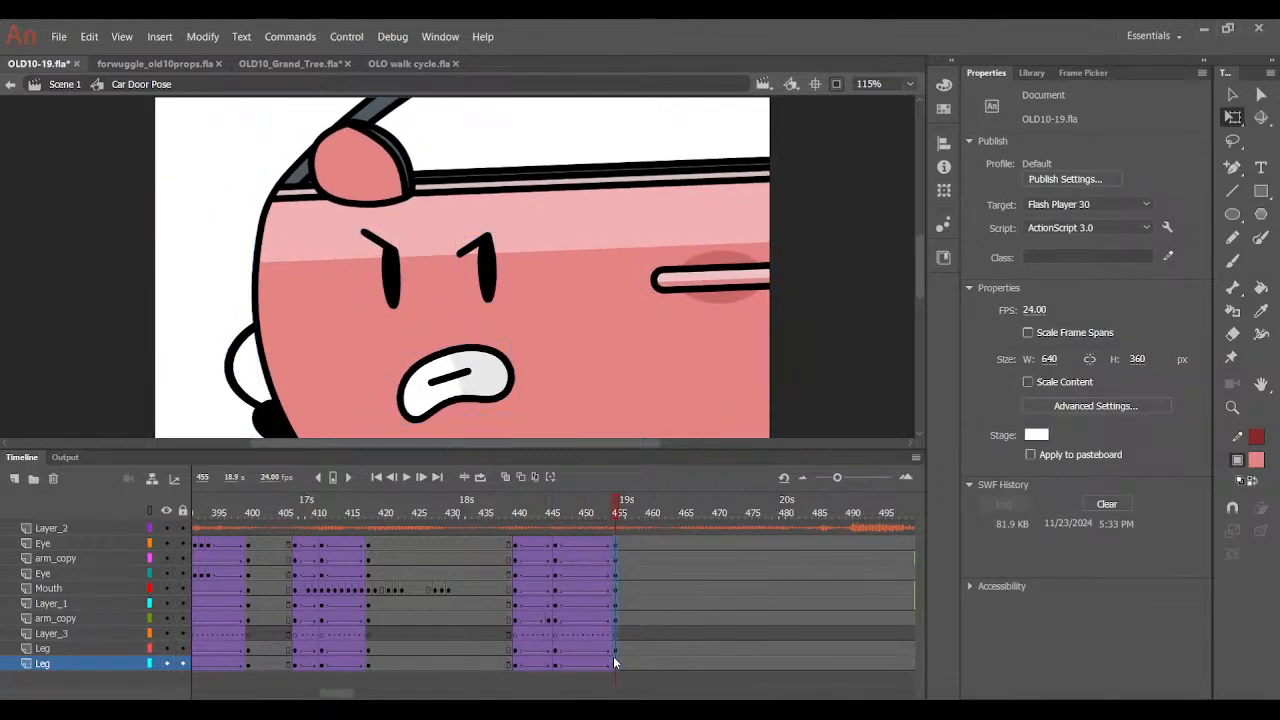
click(616, 663)
drag(617, 510, 554, 540)
click(396, 276)
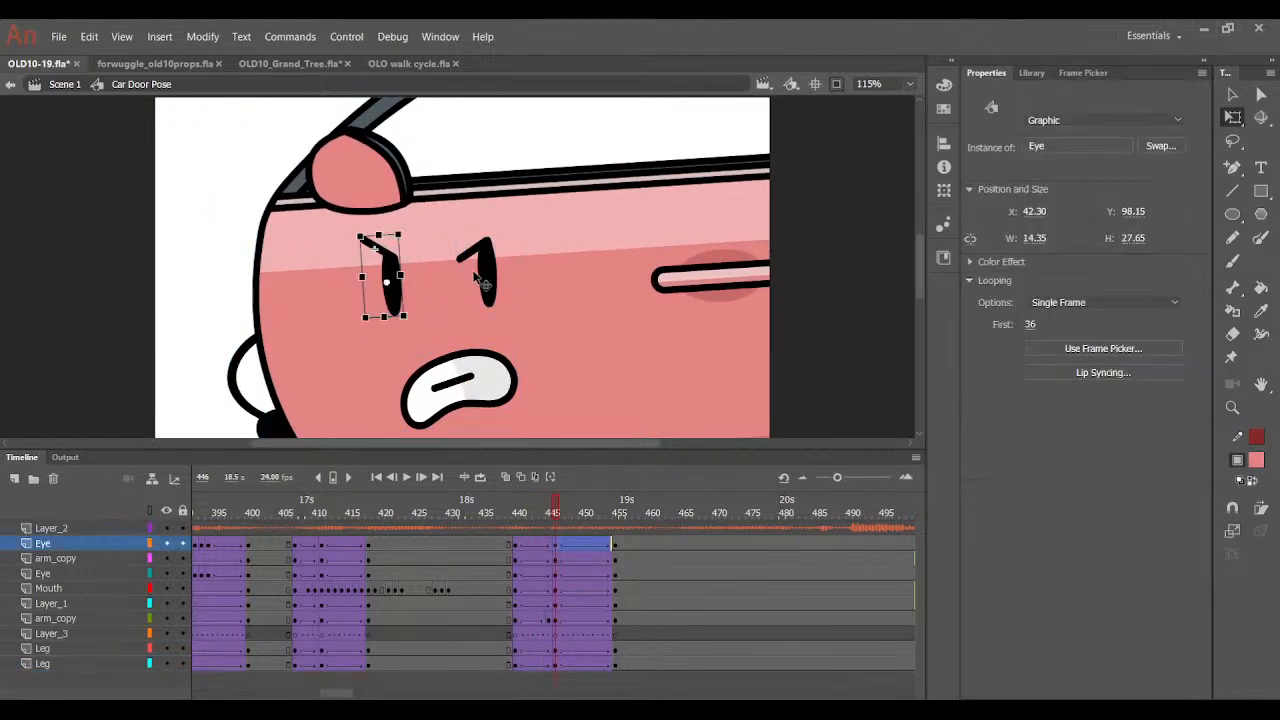
shift+click(487, 325)
shift+click(481, 379)
shift+click(506, 298)
shift+click(484, 277)
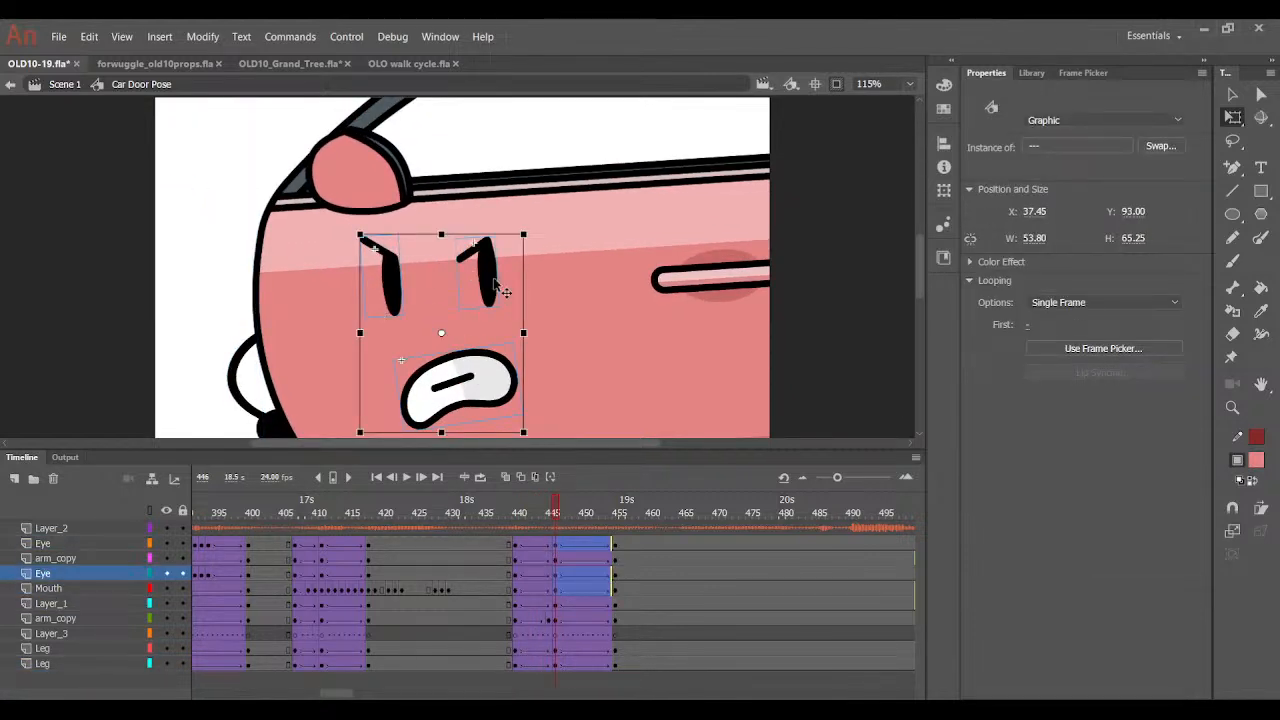
drag(505, 291, 506, 294)
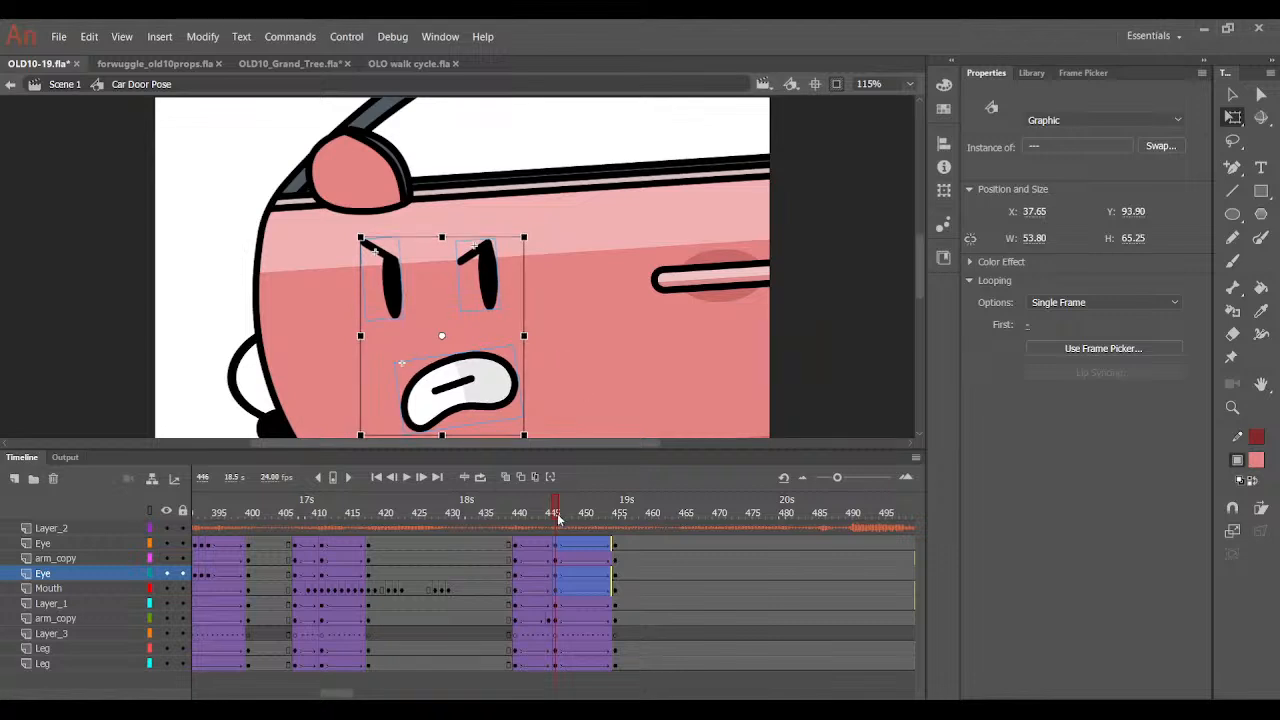
Review the tweened change from the smiling pose to the angry pose between frames 440 and 455.
drag(558, 518, 617, 510)
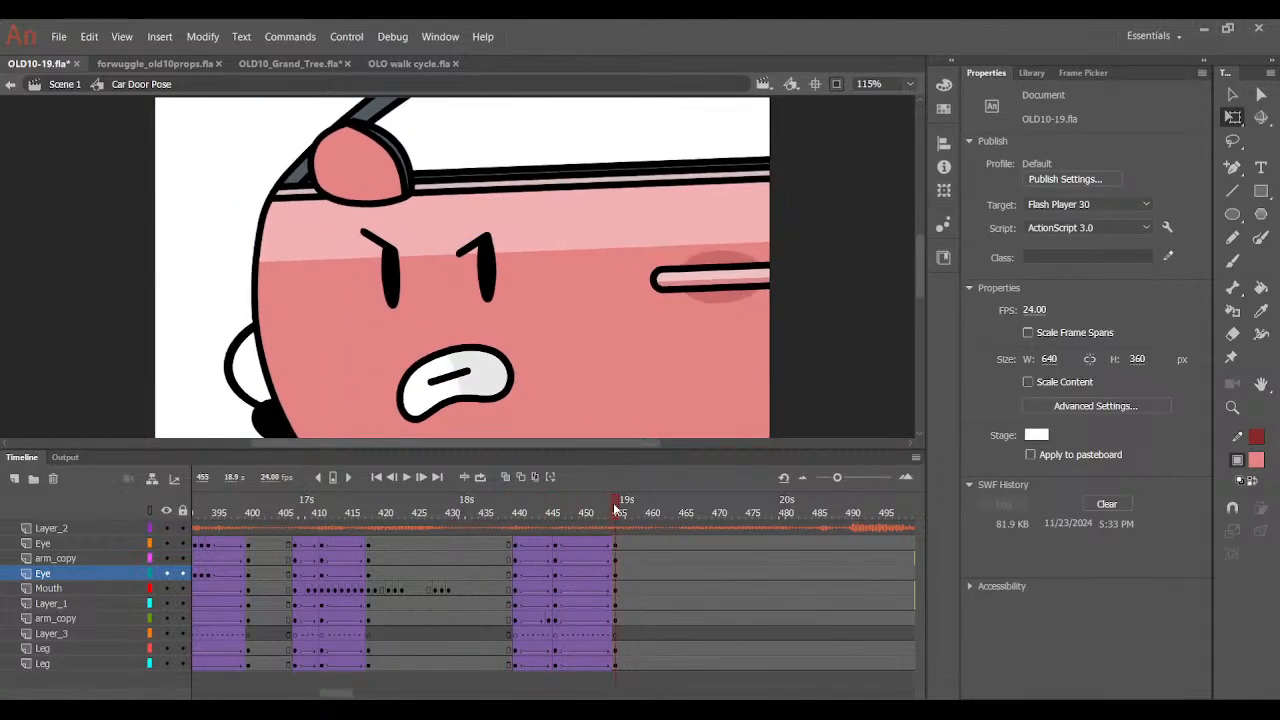
drag(535, 513, 617, 628)
drag(615, 673, 615, 666)
drag(609, 530, 515, 558)
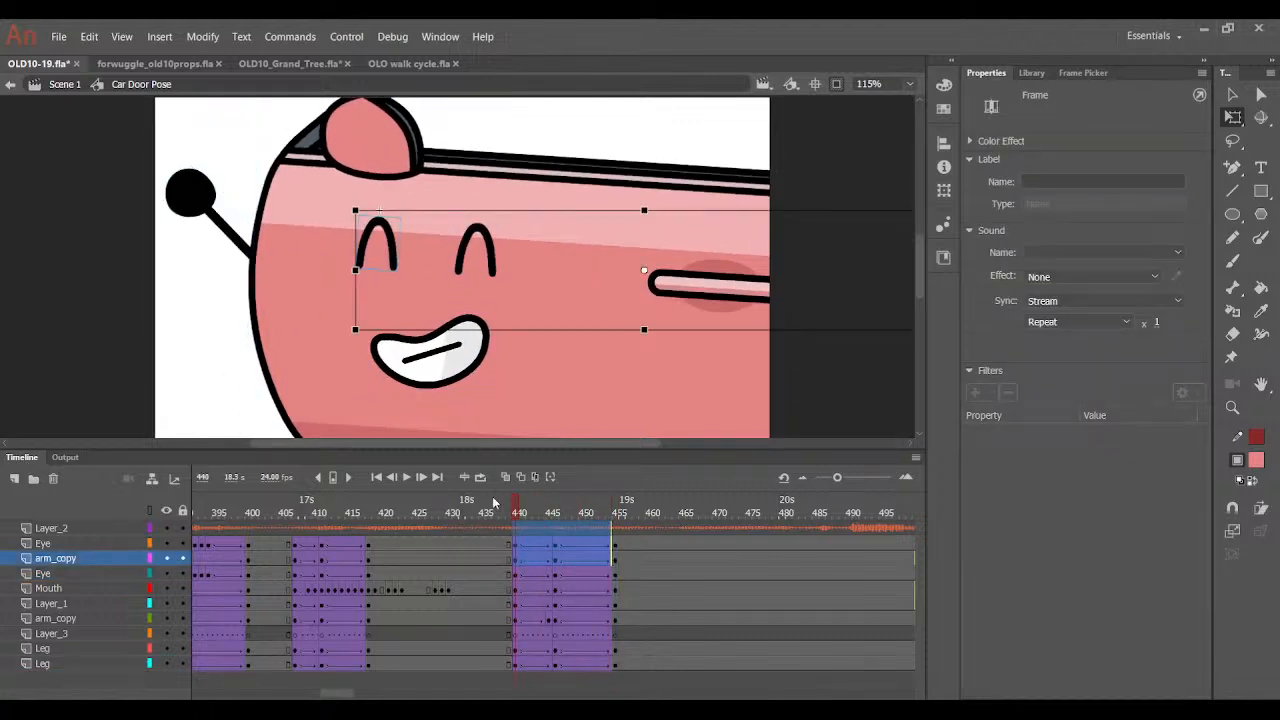
click(412, 477)
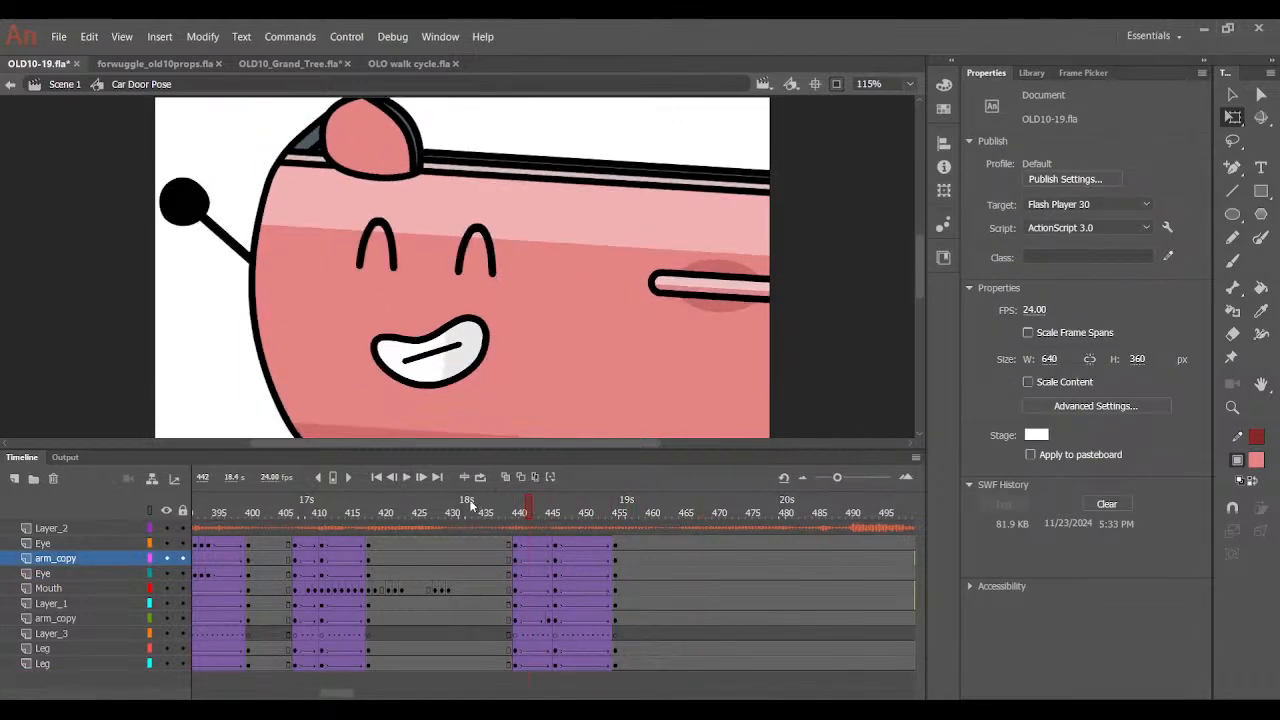
drag(537, 513, 551, 517)
Shrink the near arm at frame 446 to about 38 by 50 px and fine-tune its position against the door's edge.
click(554, 514)
click(269, 425)
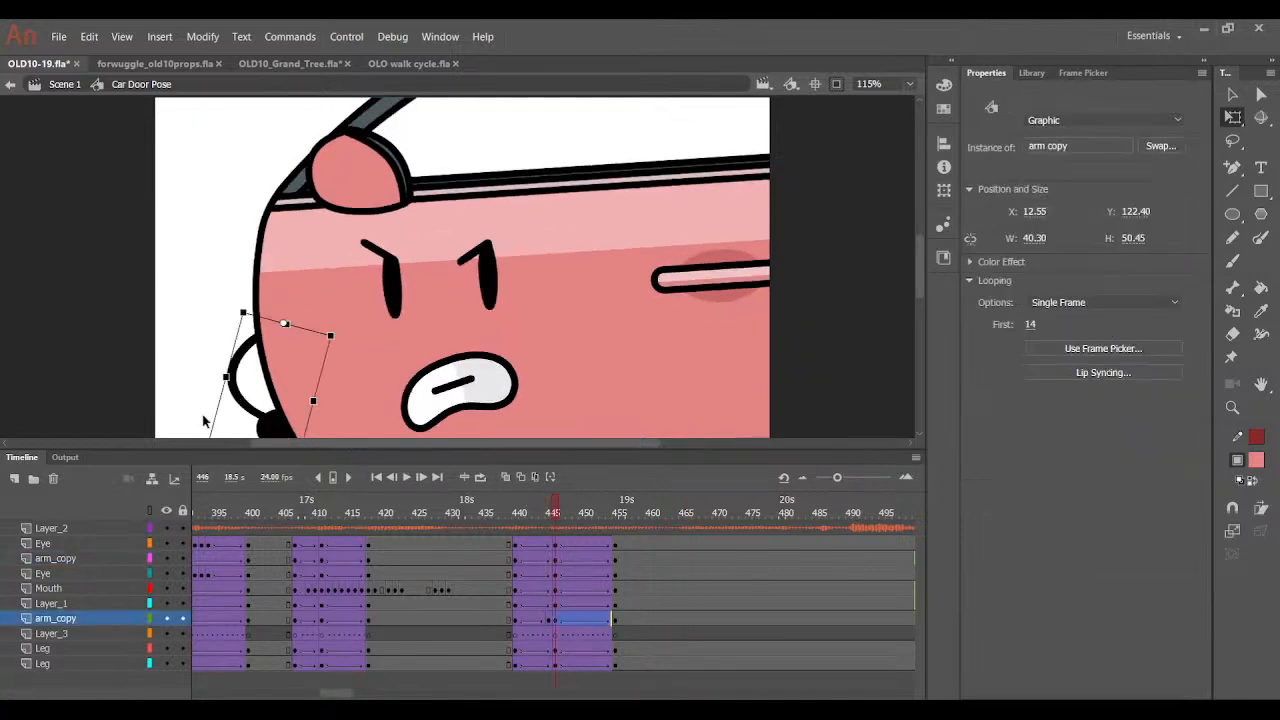
drag(199, 442, 206, 448)
key(Down)
key(Down)
key(Down)
key(Down)
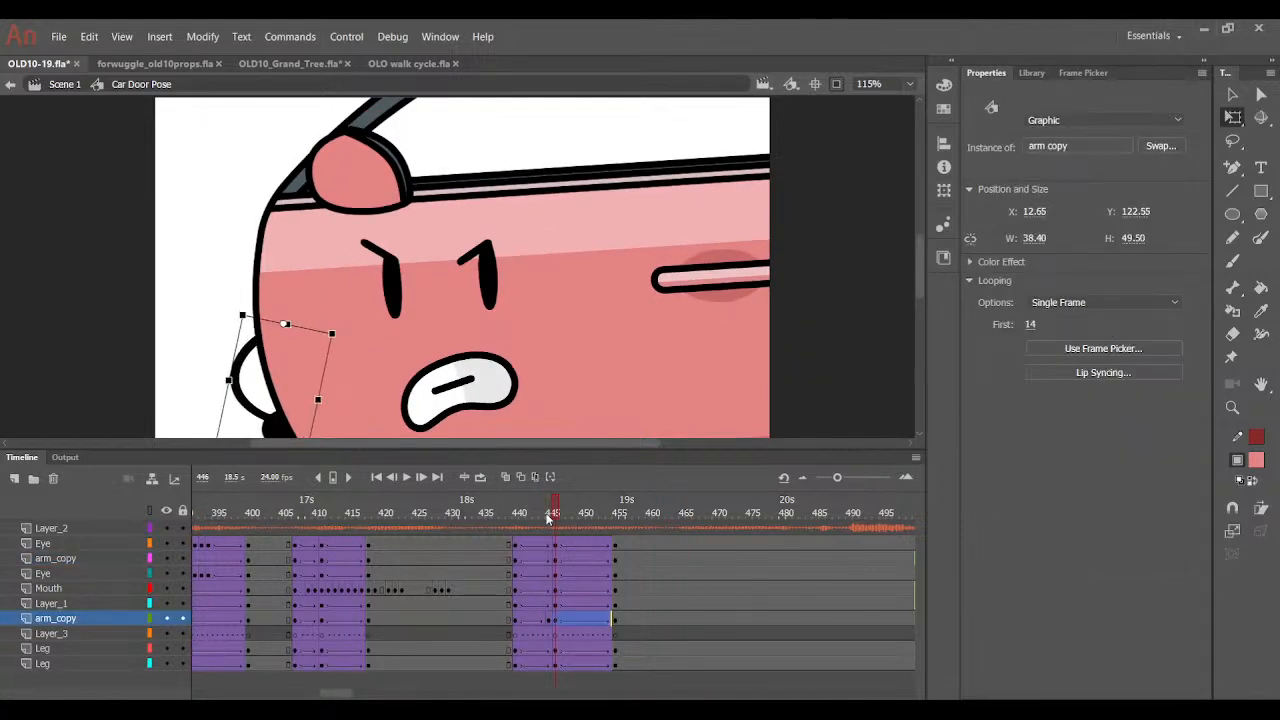
At frame 446, switch the eye nearer the door's edge to pose 34 and the eye nearer the handle to pose 35.
drag(557, 512, 488, 514)
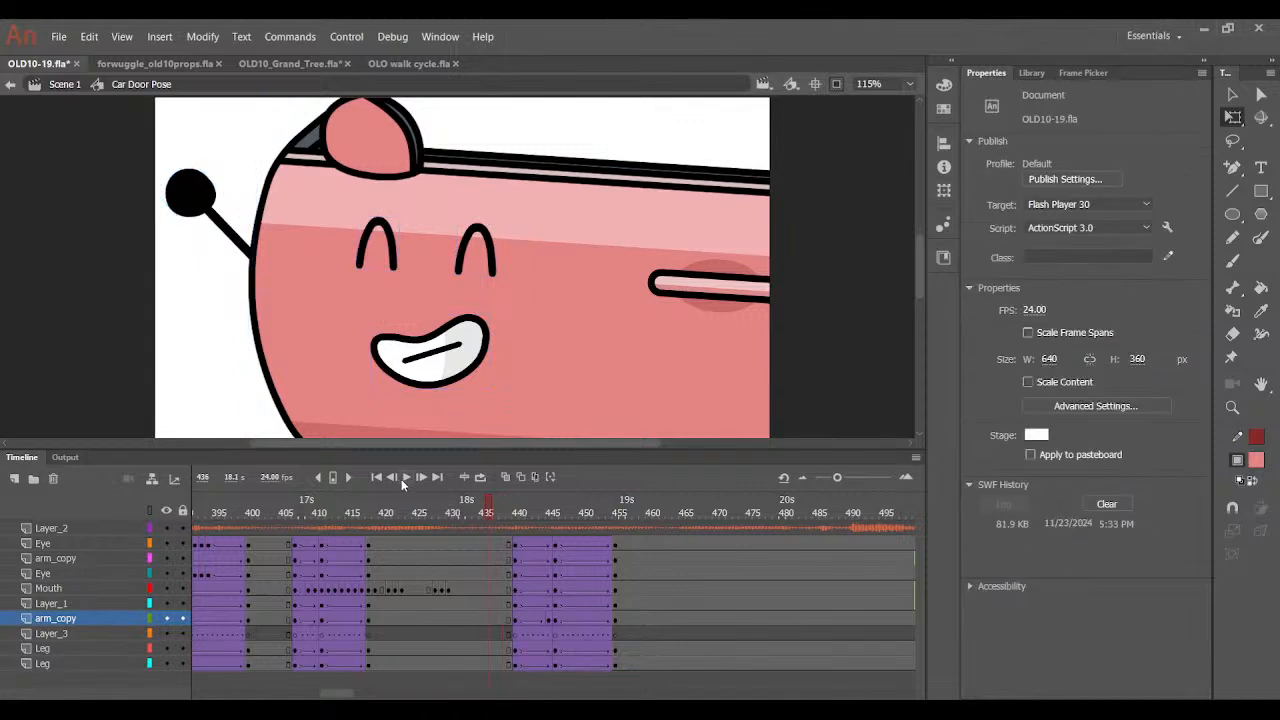
click(404, 479)
click(556, 514)
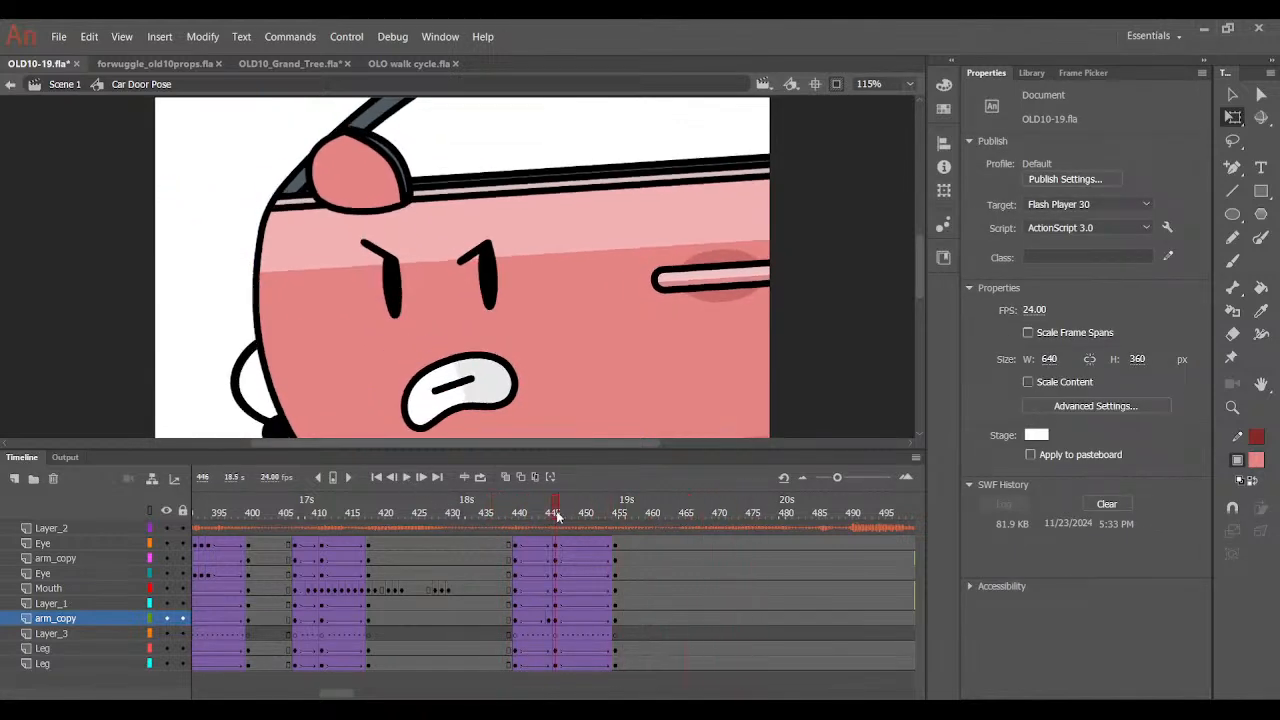
click(398, 302)
click(1082, 73)
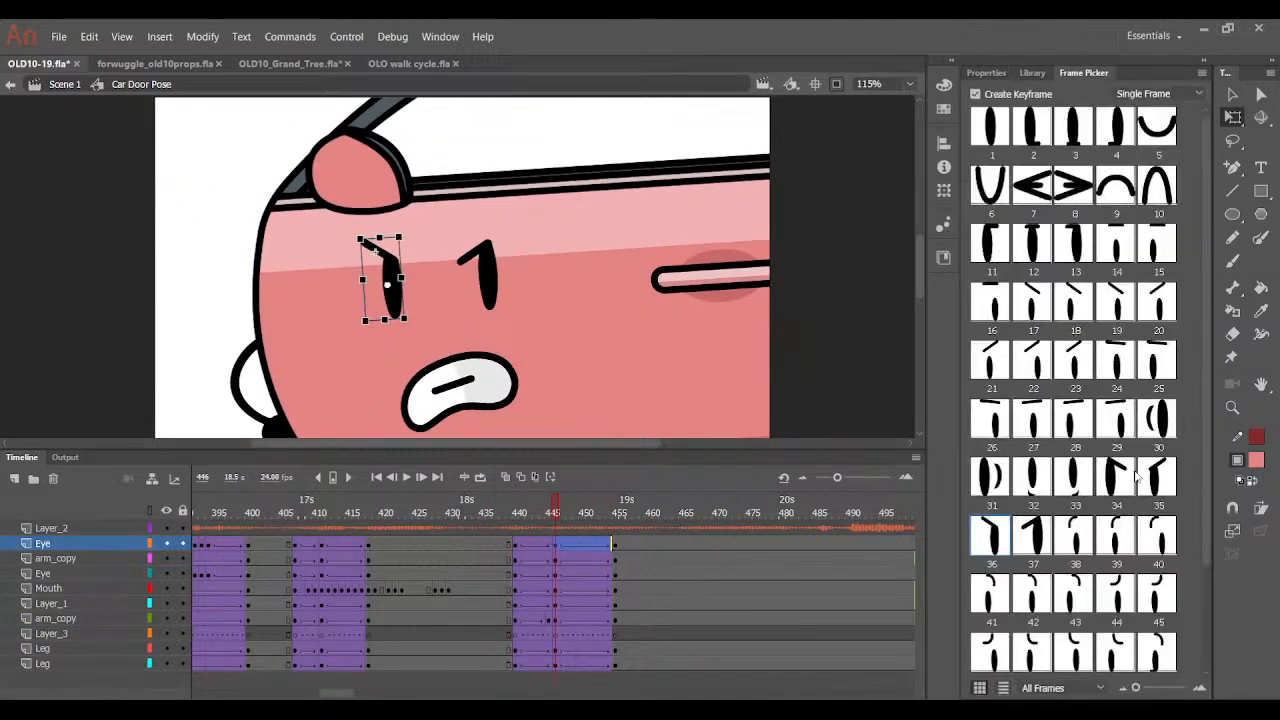
click(1118, 483)
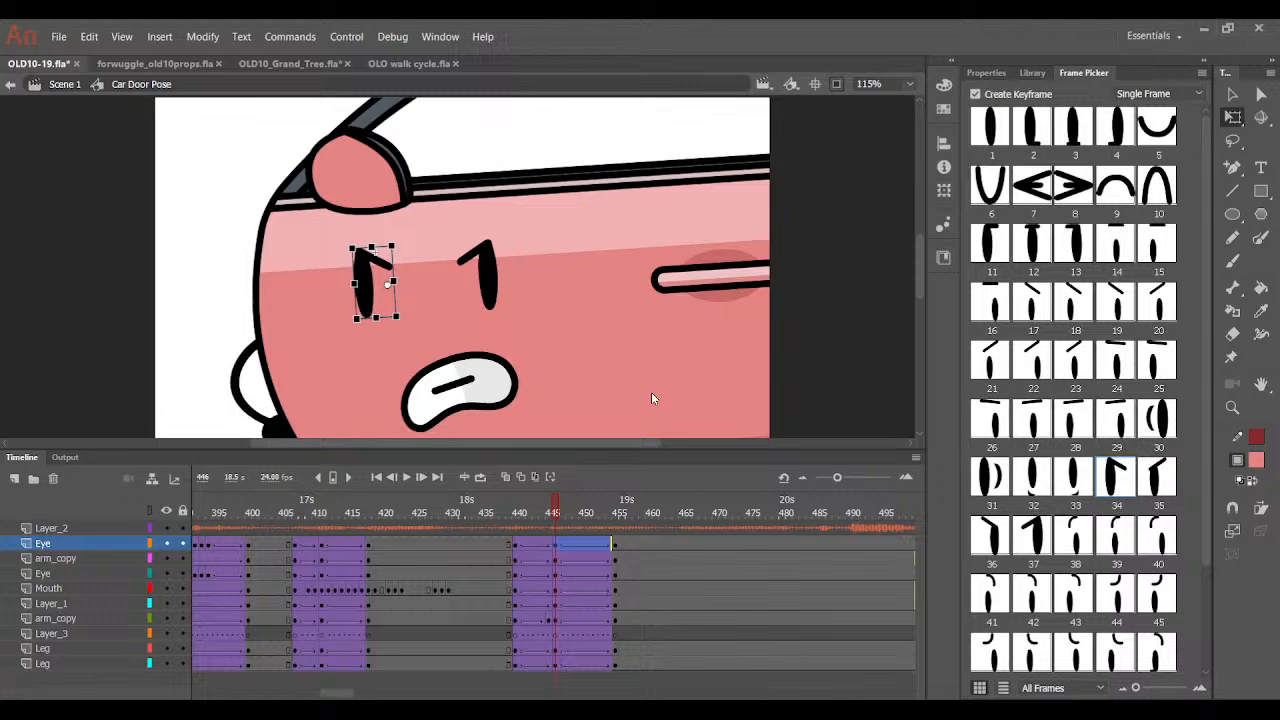
click(485, 280)
click(1155, 488)
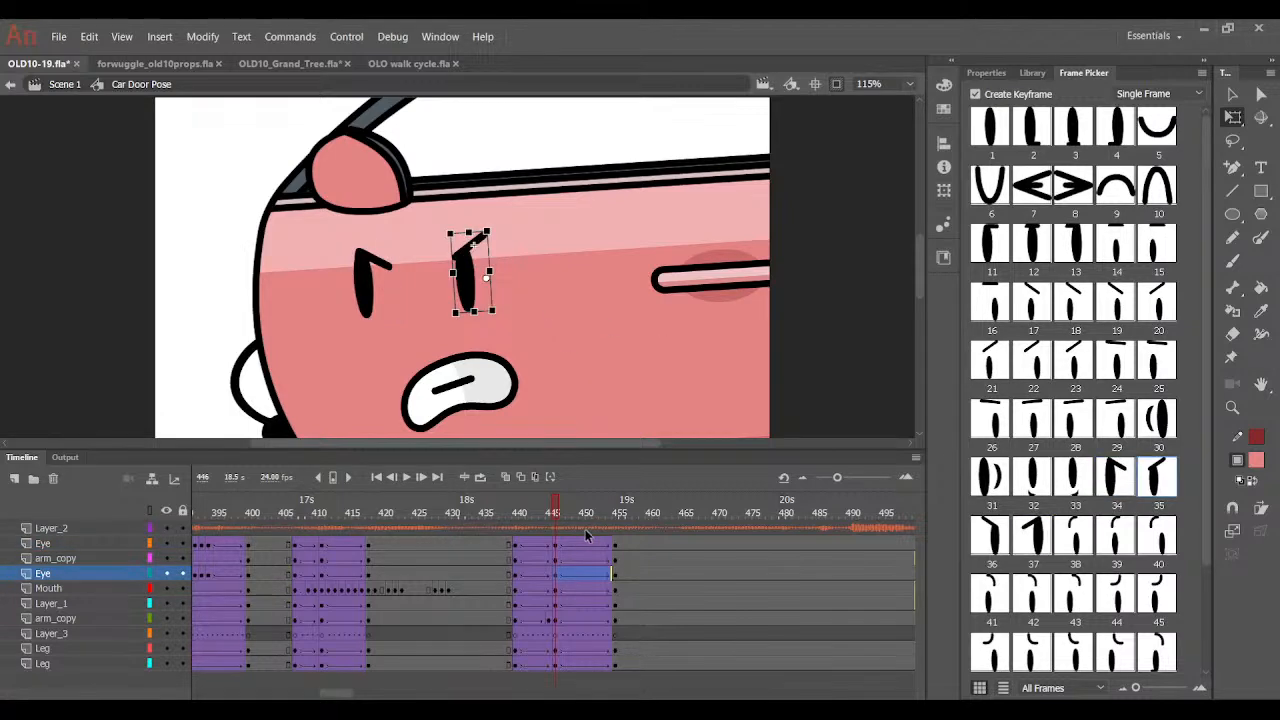
At frame 455, switch the eyes to the matching angry poses 34 and 35, and shift both slightly toward the door handle.
drag(540, 510, 617, 510)
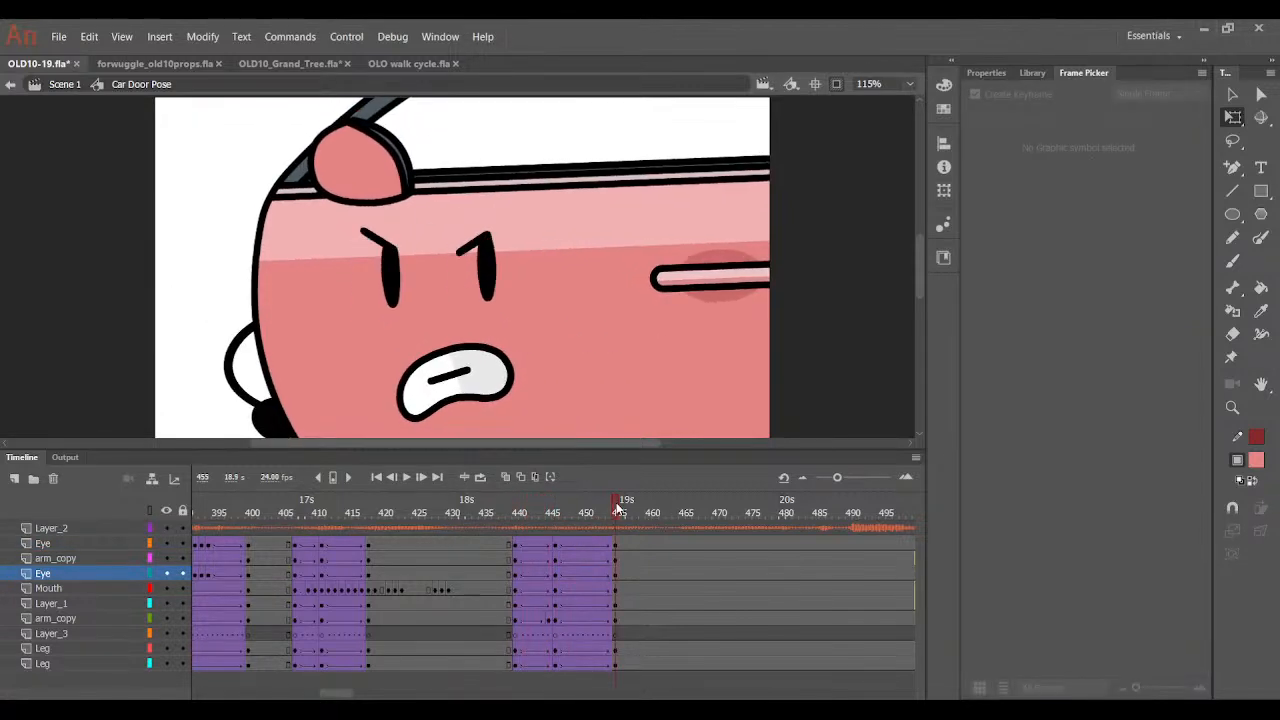
click(488, 272)
click(1157, 472)
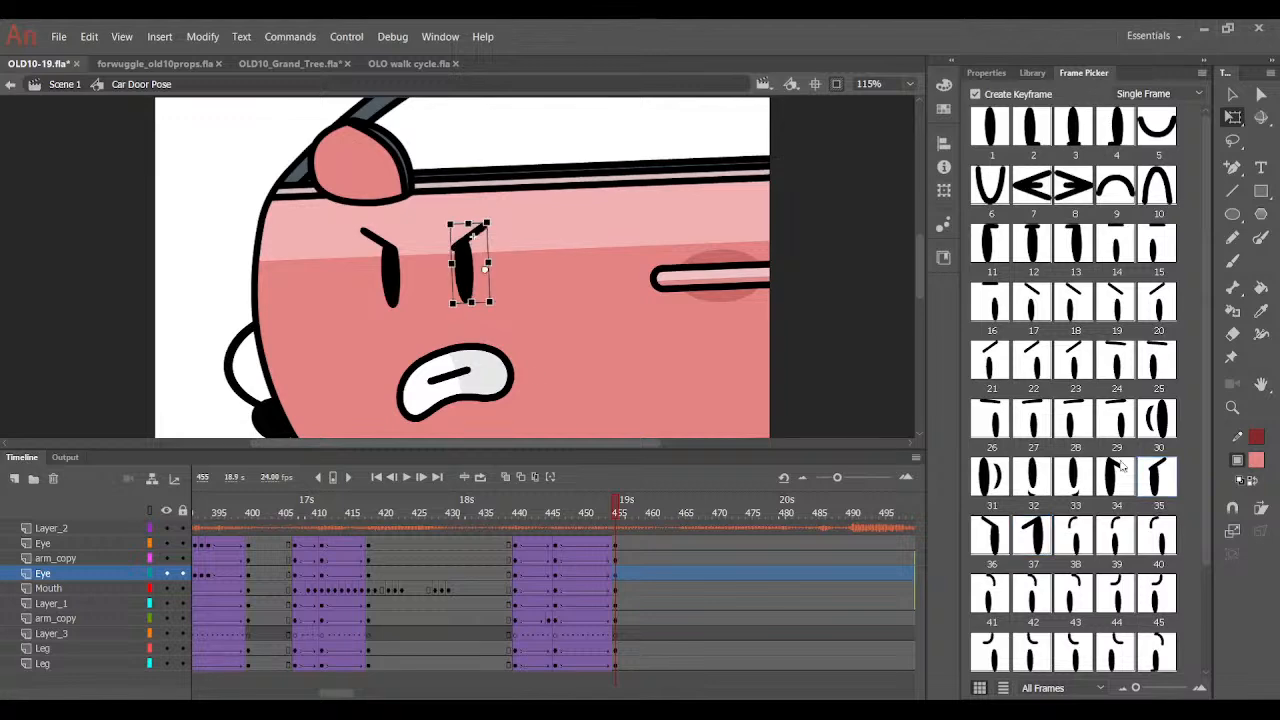
click(398, 304)
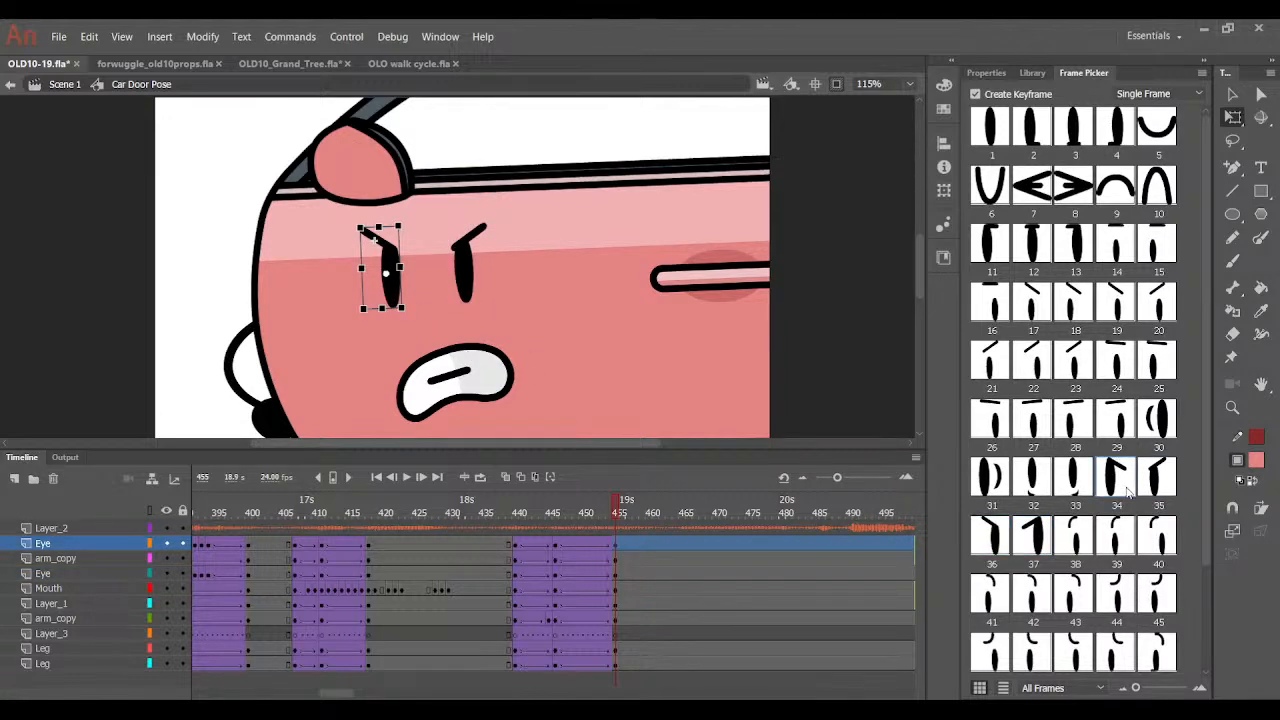
click(1116, 478)
shift+click(488, 292)
drag(470, 293, 478, 298)
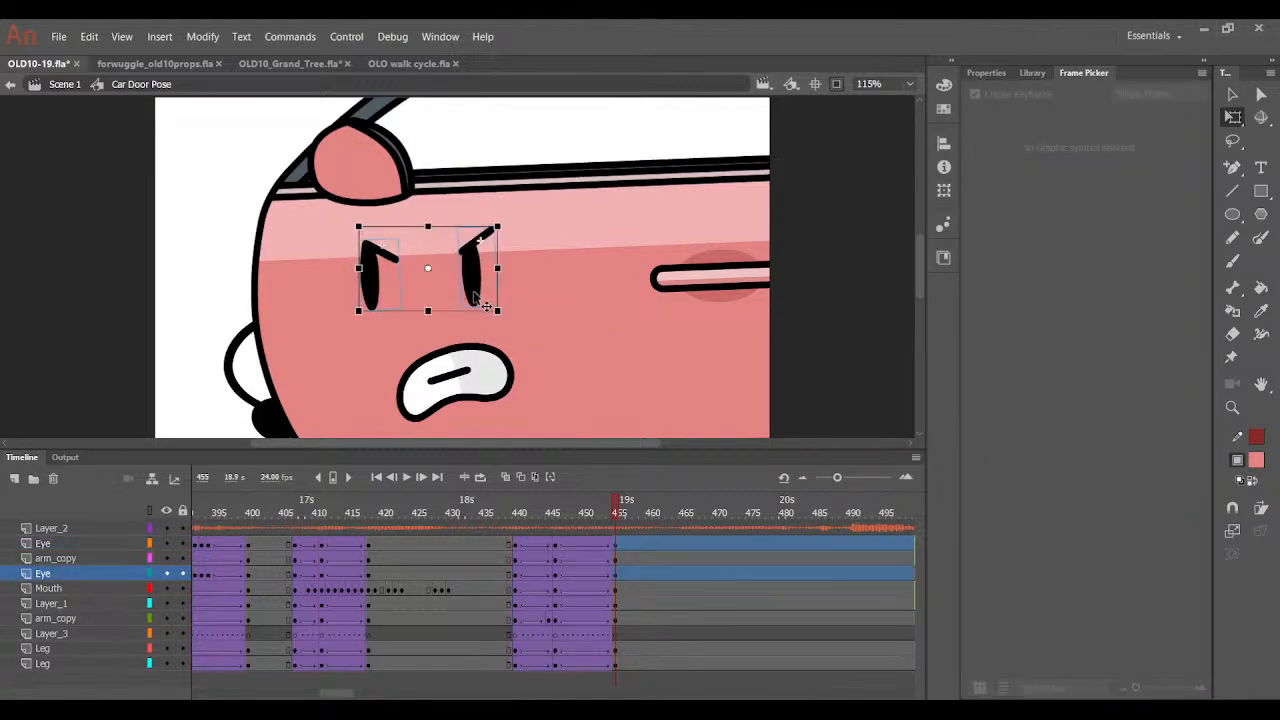
Shift both eyes at frame 446 slightly down and toward the door handle, and compare them with frame 455.
click(556, 577)
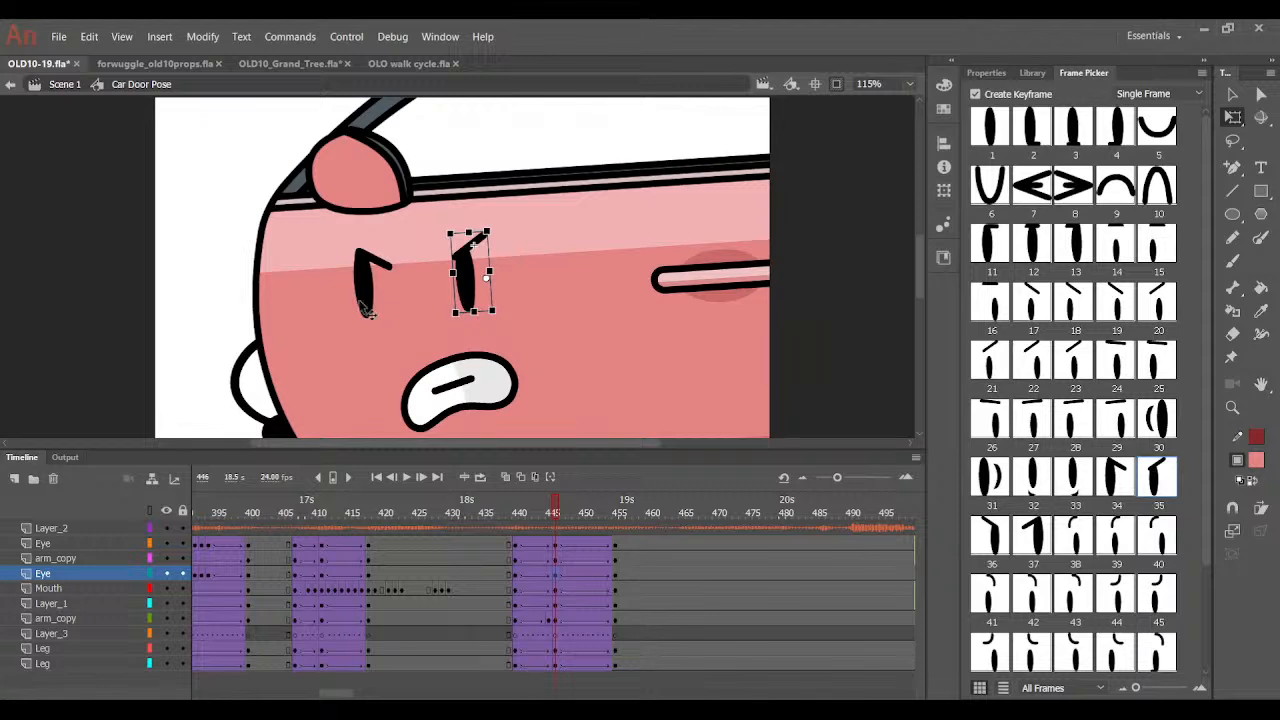
shift+click(364, 302)
drag(551, 513, 622, 513)
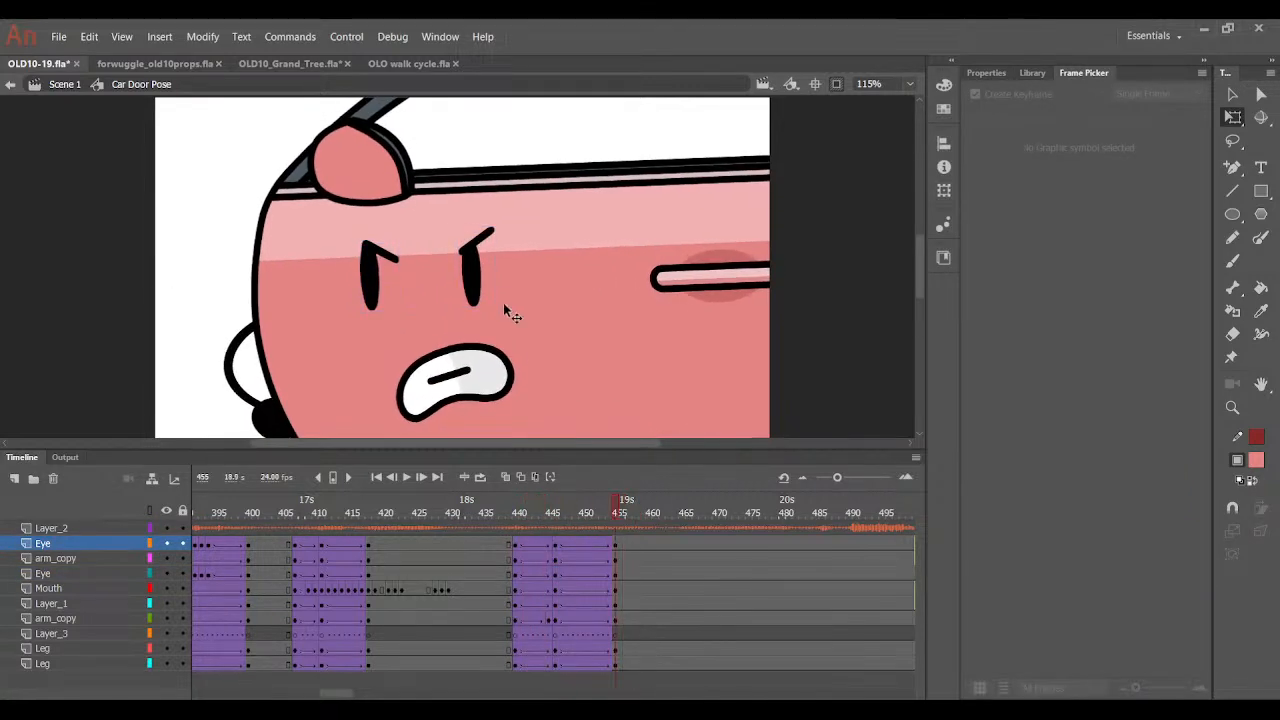
Open the Eye symbol nearer the door handle for editing and compare its angry drawings around frames 35 to 37.
double_click(476, 266)
drag(420, 517, 436, 513)
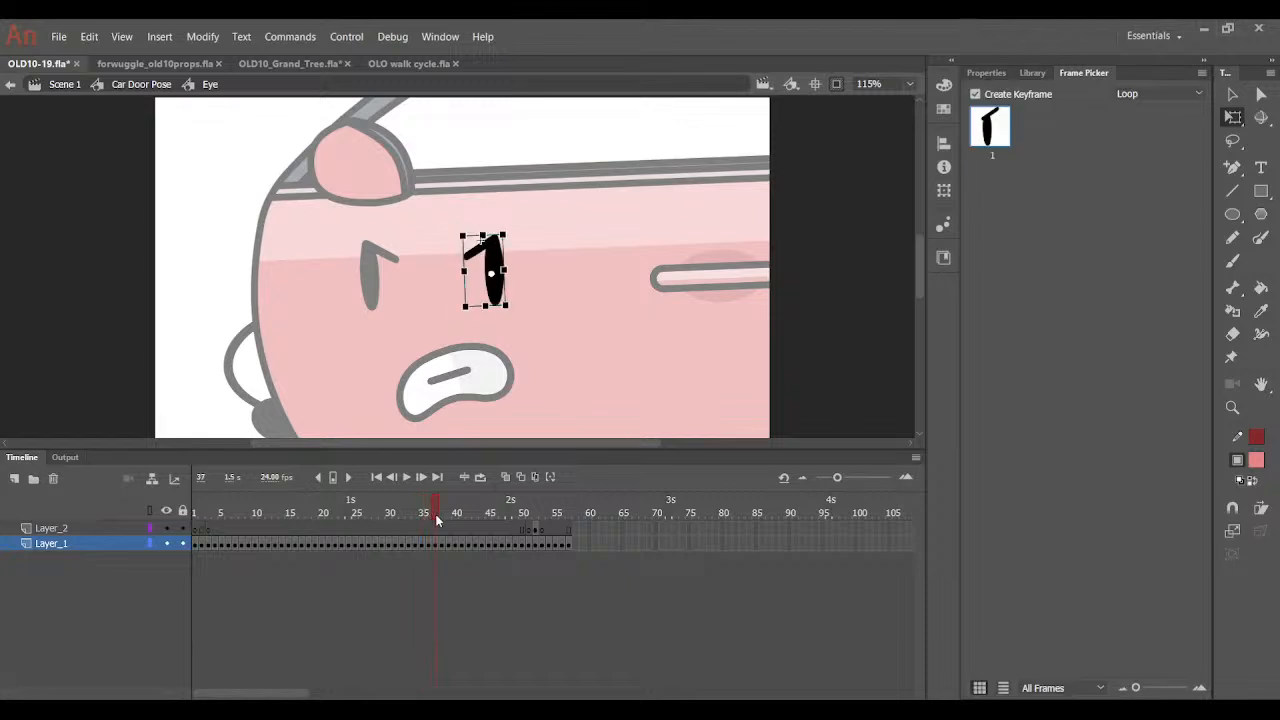
click(424, 505)
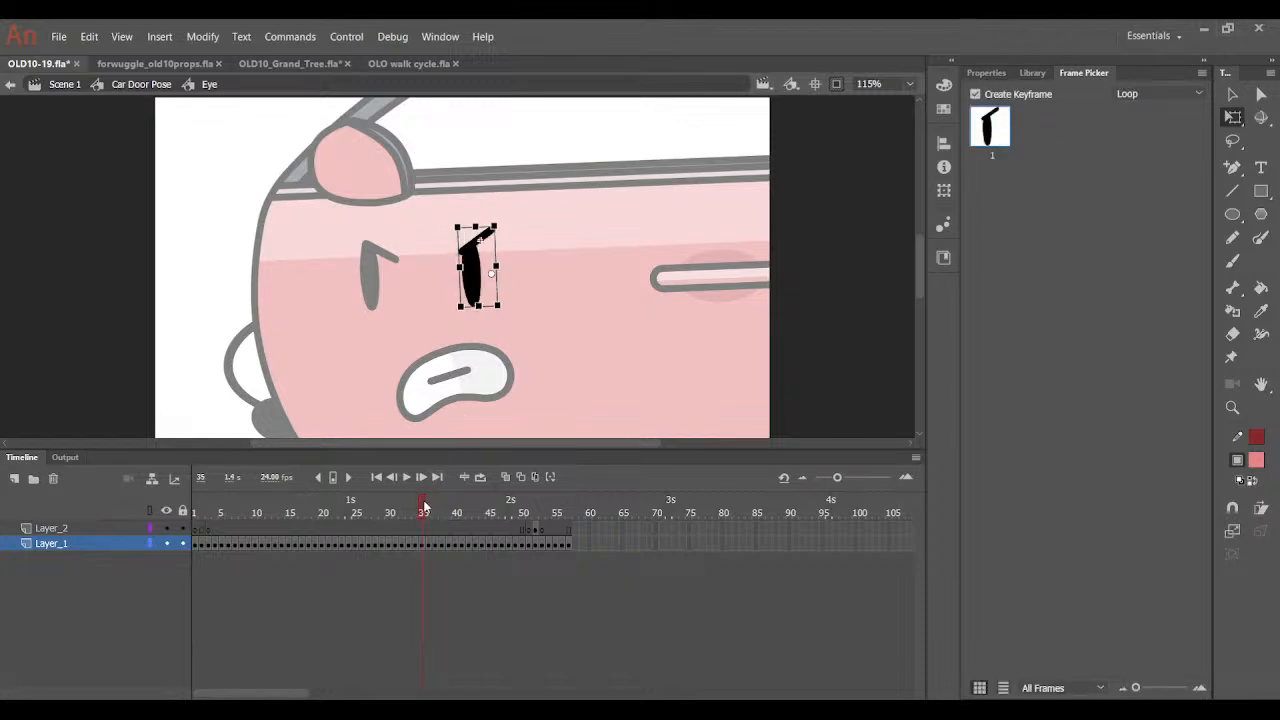
drag(418, 184, 562, 364)
key(ctrl+=)
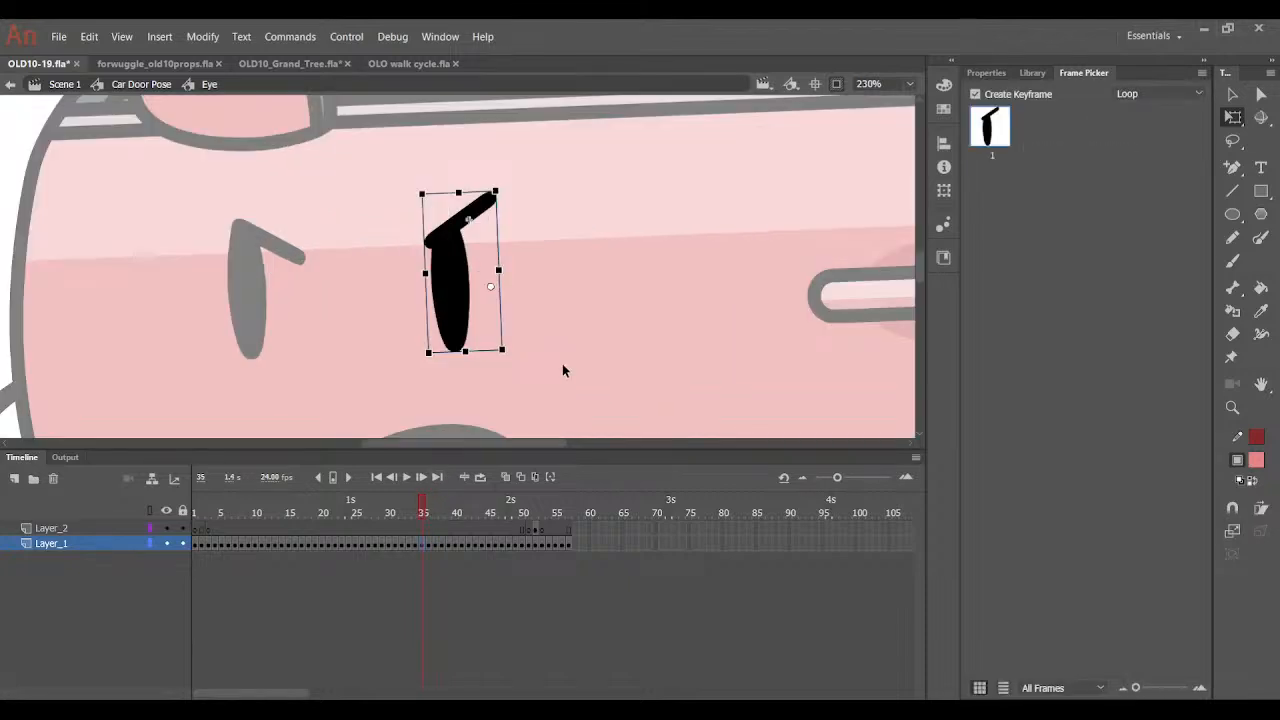
mouse_move(418, 516)
mouse_down()
mouse_move(434, 516)
mouse_move(421, 516)
mouse_up()
click(510, 330)
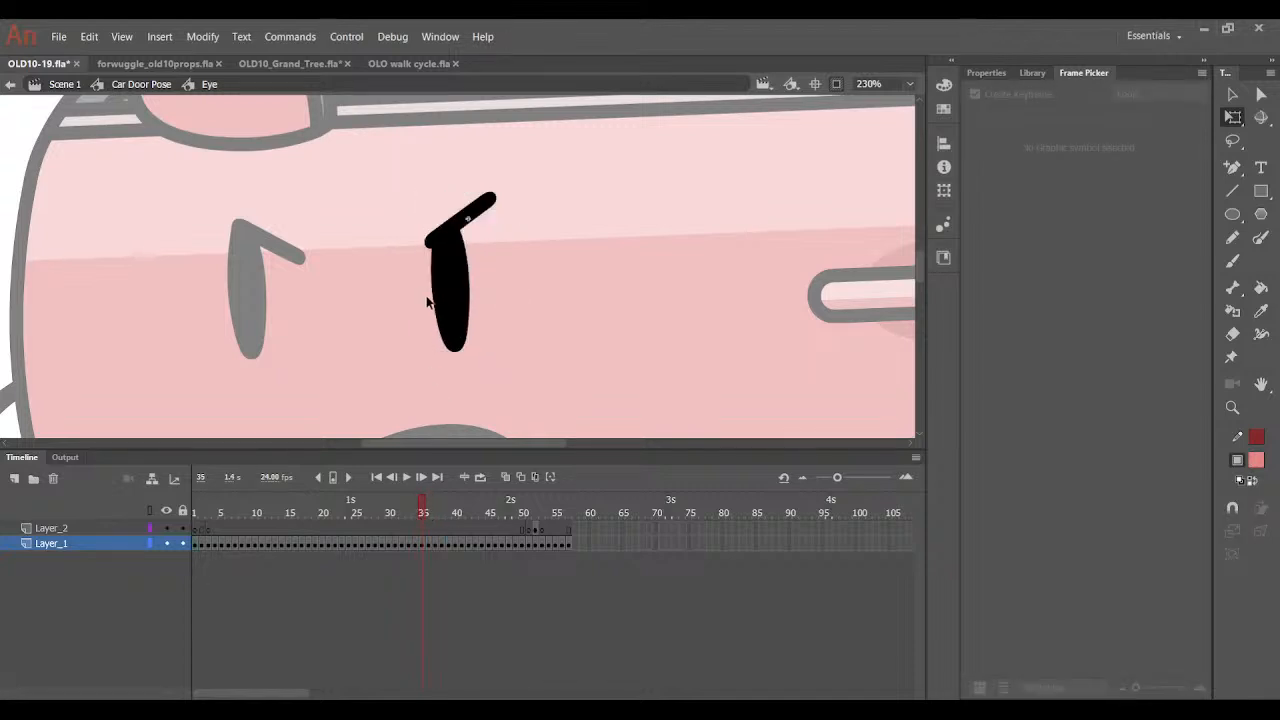
Replace the drawing on frame 35 of the Eye symbol with a horizontally flipped angry eye, align it, and return to Car Door Pose.
click(436, 280)
key(Delete)
key(ctrl+shift+v)
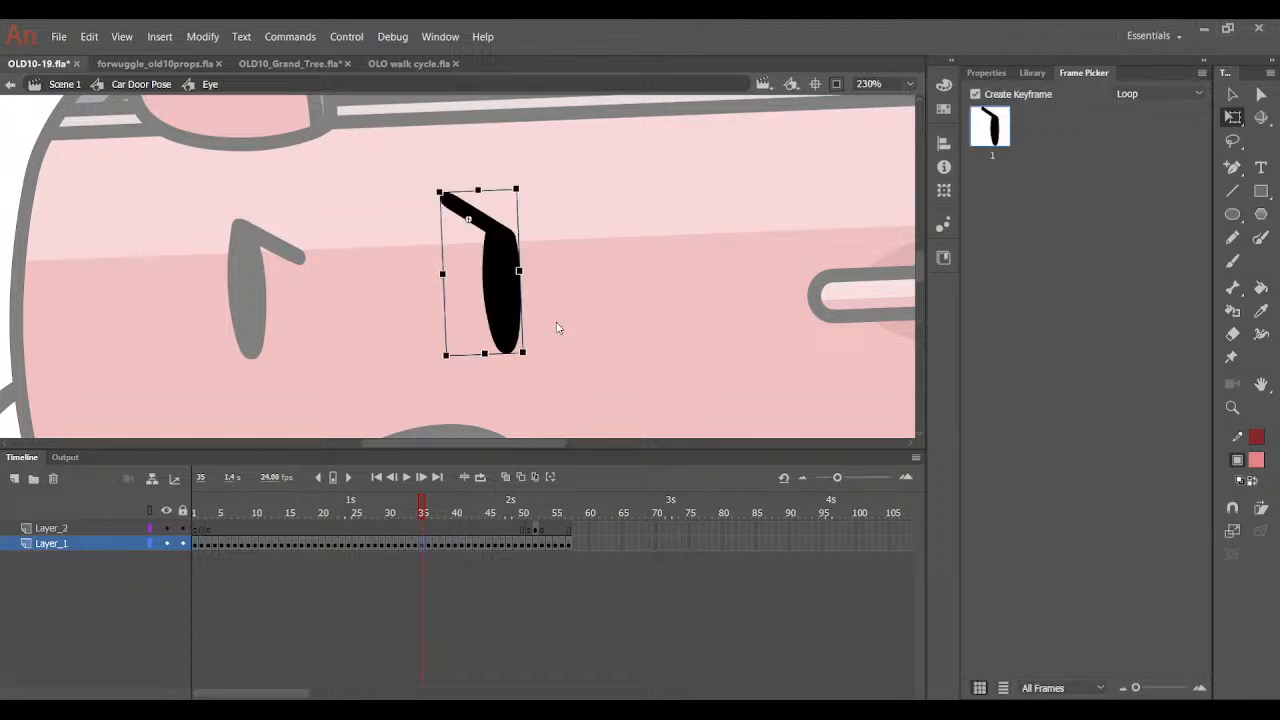
key(shift+h)
drag(454, 327, 466, 328)
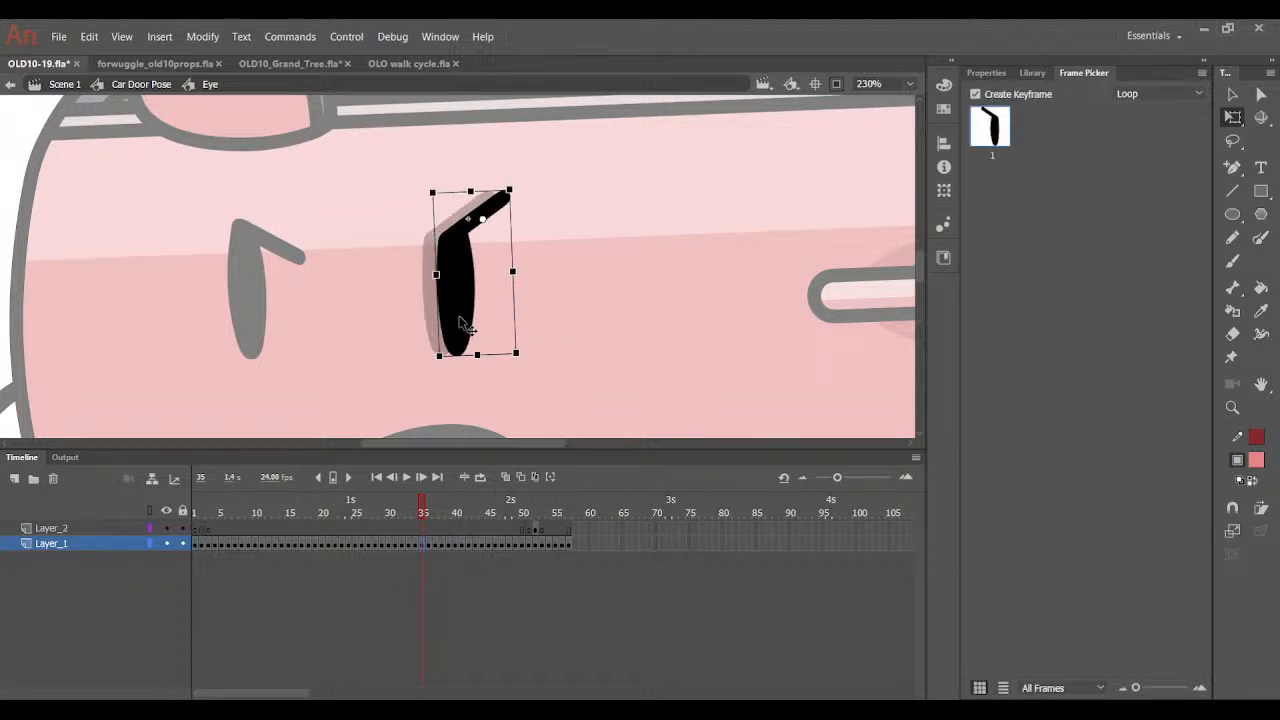
double_click(570, 272)
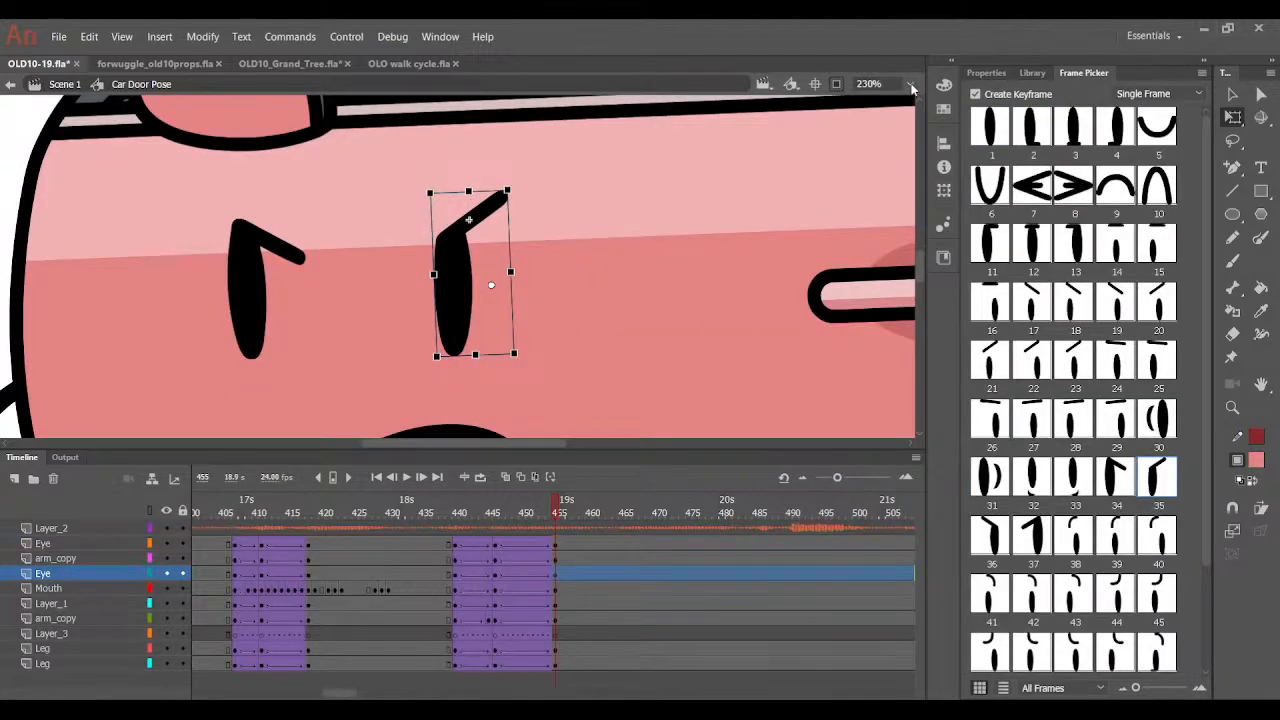
Check the eyes and mouth of the angry face at frame 446 against the smiling pose at frame 436.
key(ctrl+minus)
click(857, 160)
drag(523, 505, 493, 515)
click(476, 389)
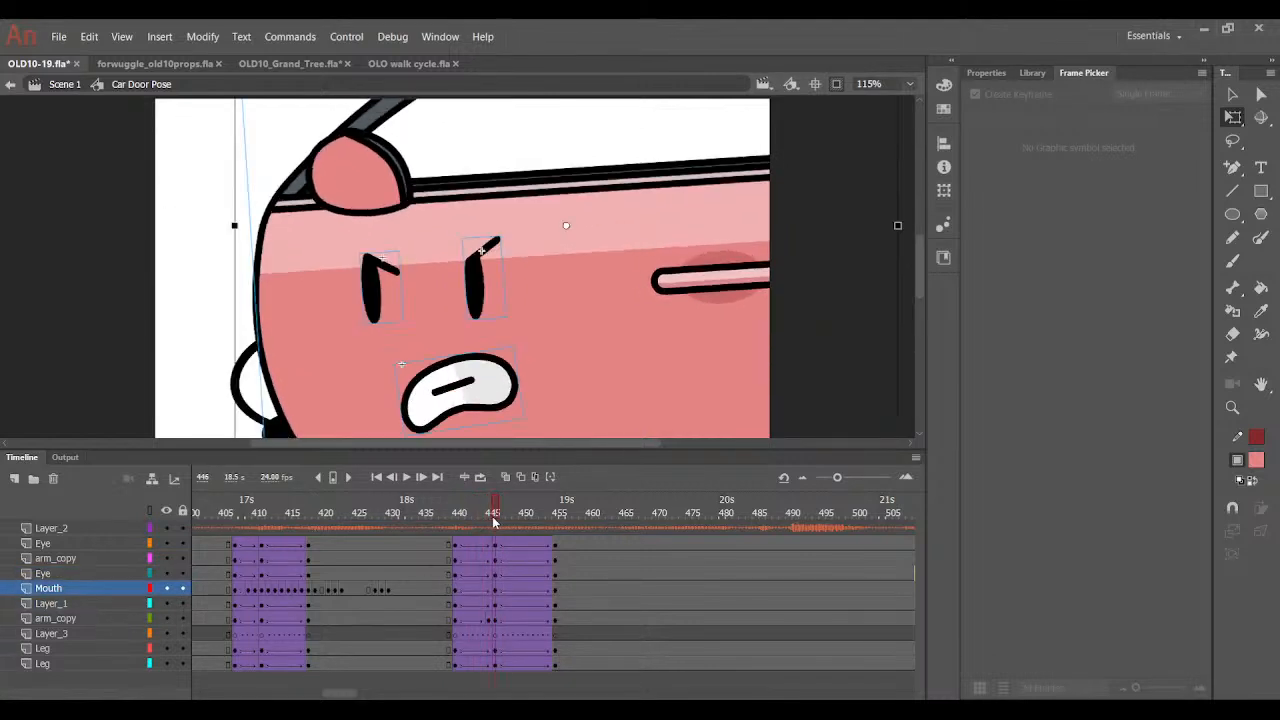
click(388, 295)
shift+click(475, 296)
shift+click(464, 374)
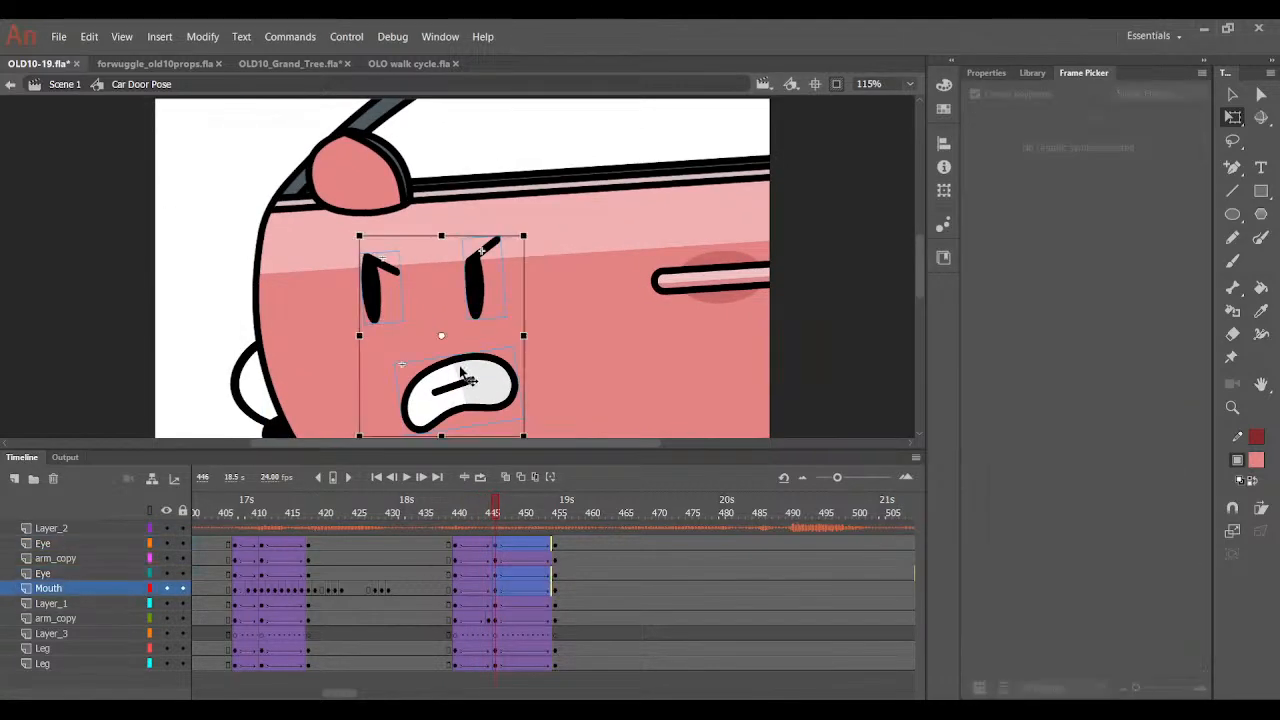
drag(496, 517, 432, 514)
Compare frames 435 and 436 in Scene 1, and reopen the Car Door Pose symbol at frame 436.
click(63, 84)
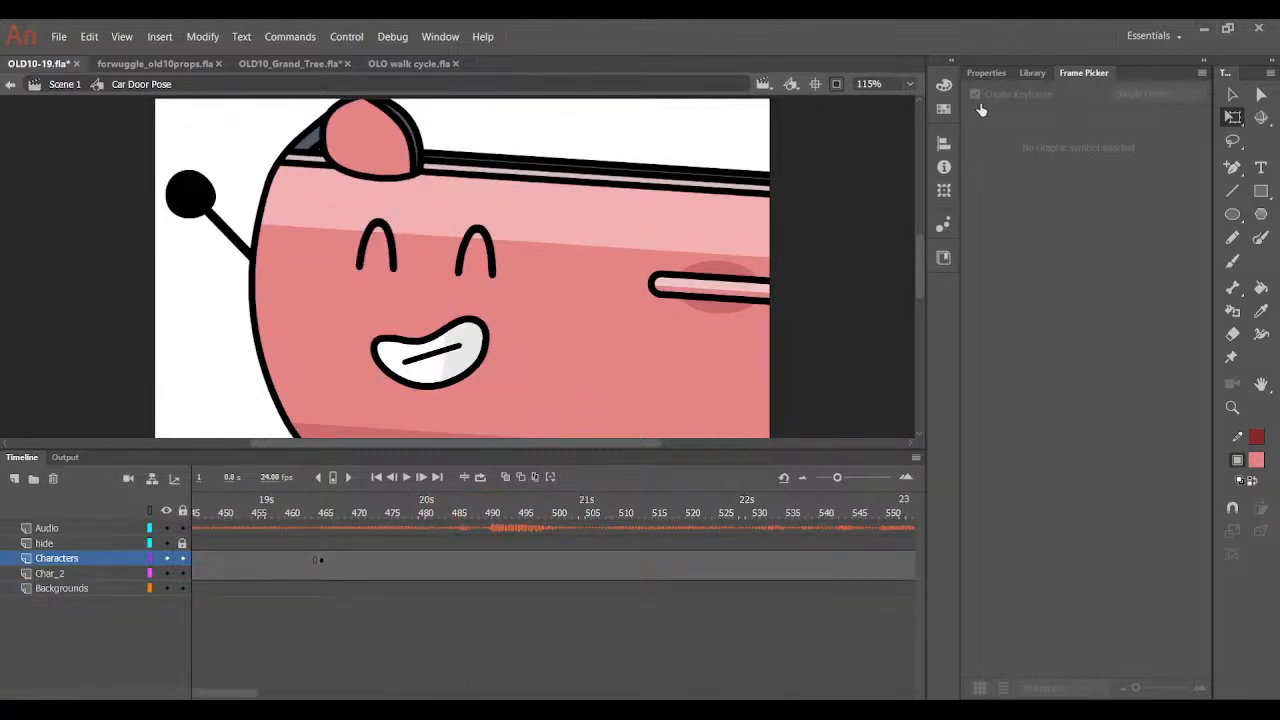
click(986, 72)
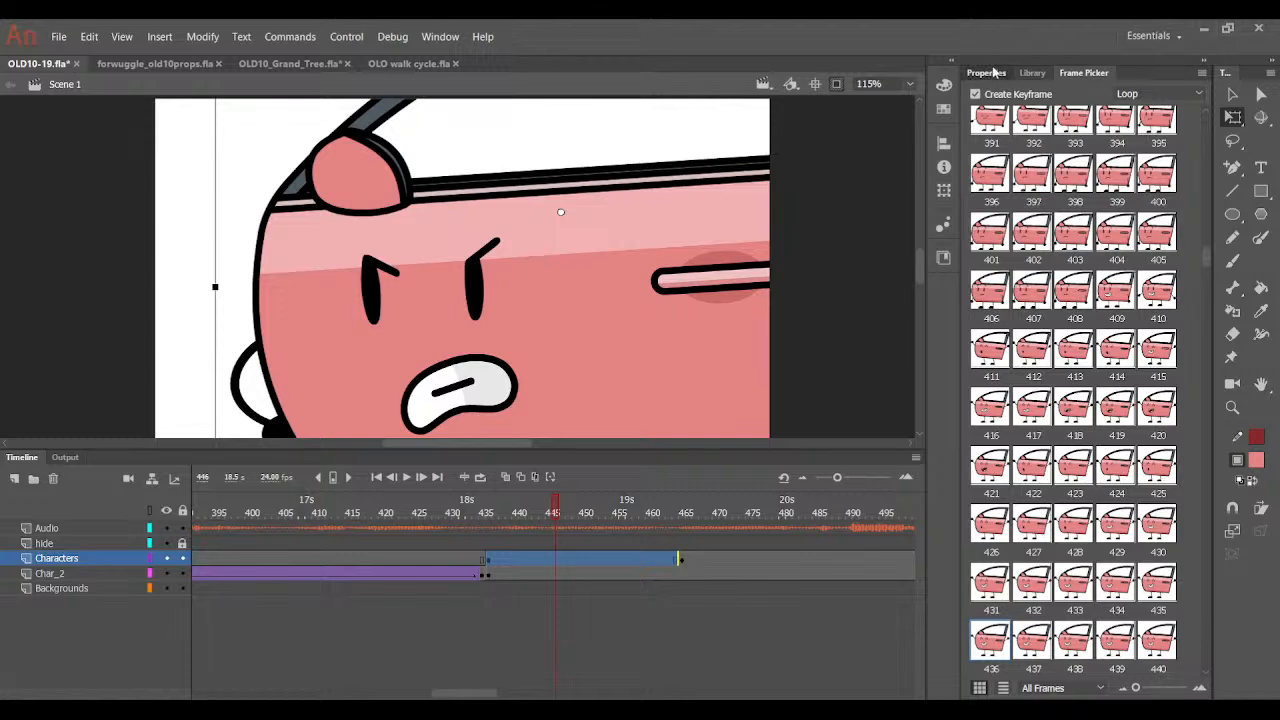
click(487, 512)
click(482, 508)
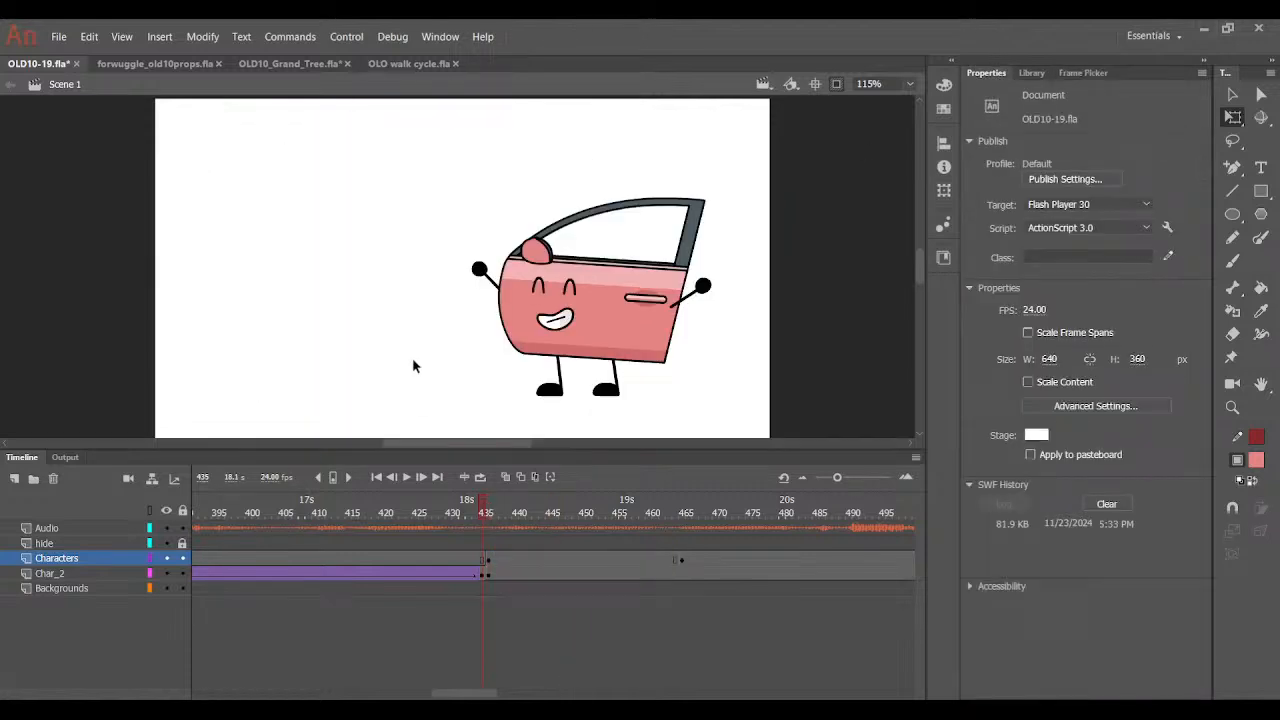
click(488, 508)
double_click(425, 305)
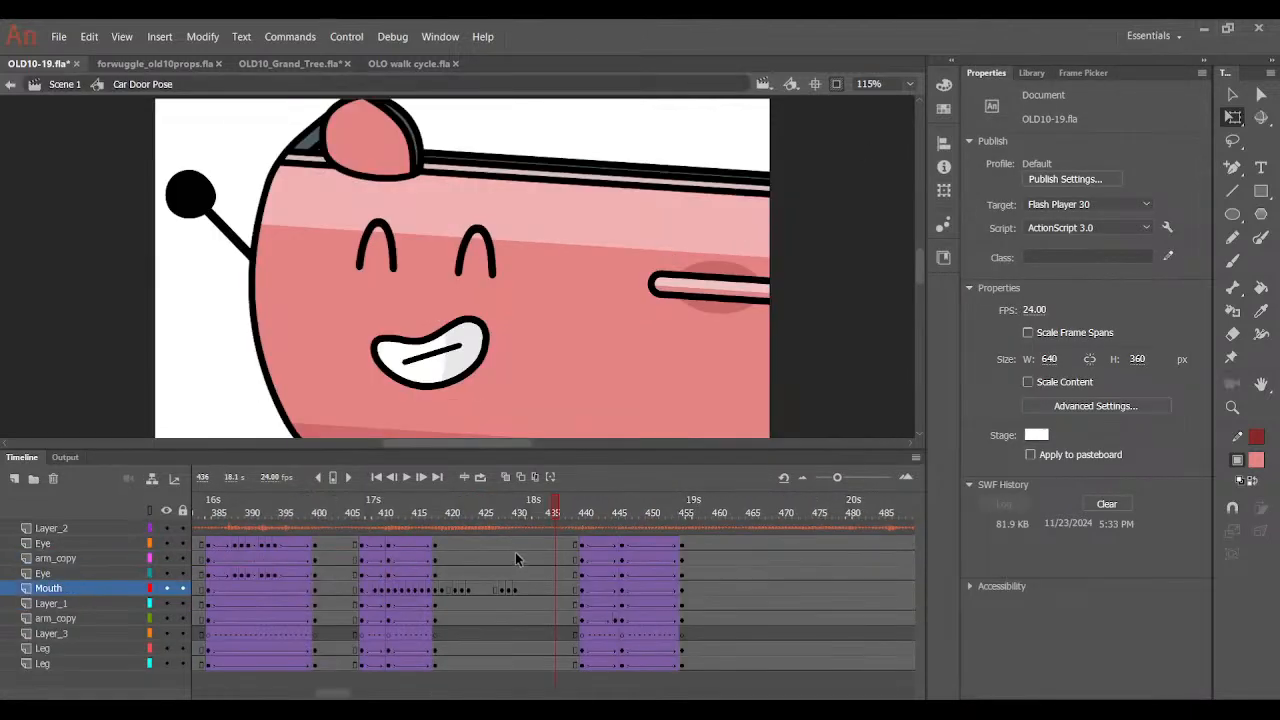
Add keyframes at frame 436 on all body-part layers, and nudge the eyes and mouth slightly up at frames 436 and 440.
click(556, 666)
click(198, 362)
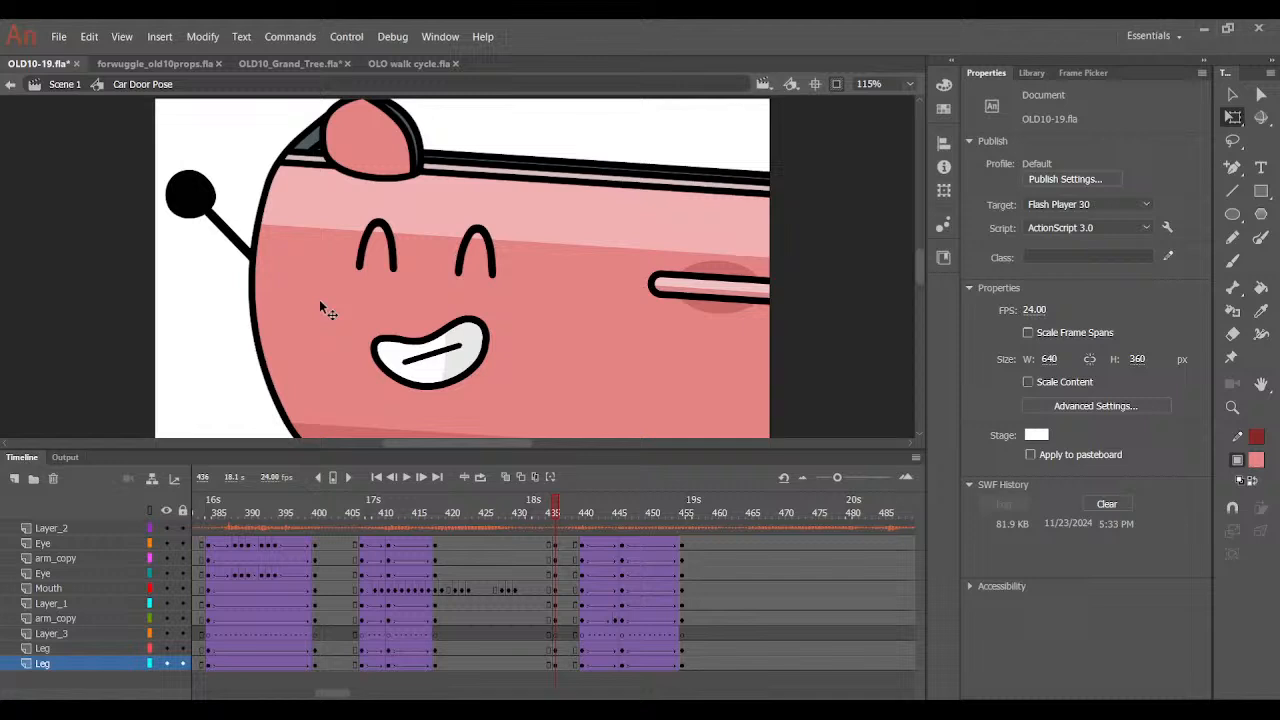
click(388, 250)
shift+click(462, 262)
shift+click(437, 363)
drag(437, 364, 435, 355)
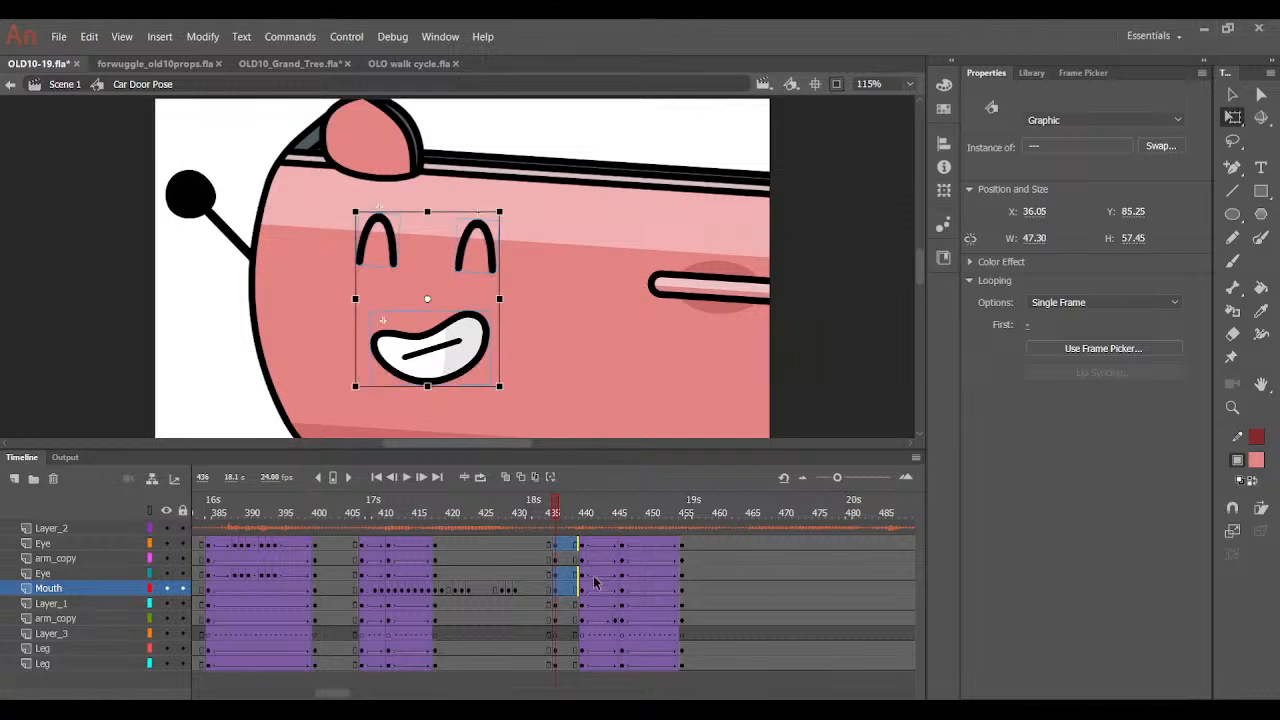
click(582, 576)
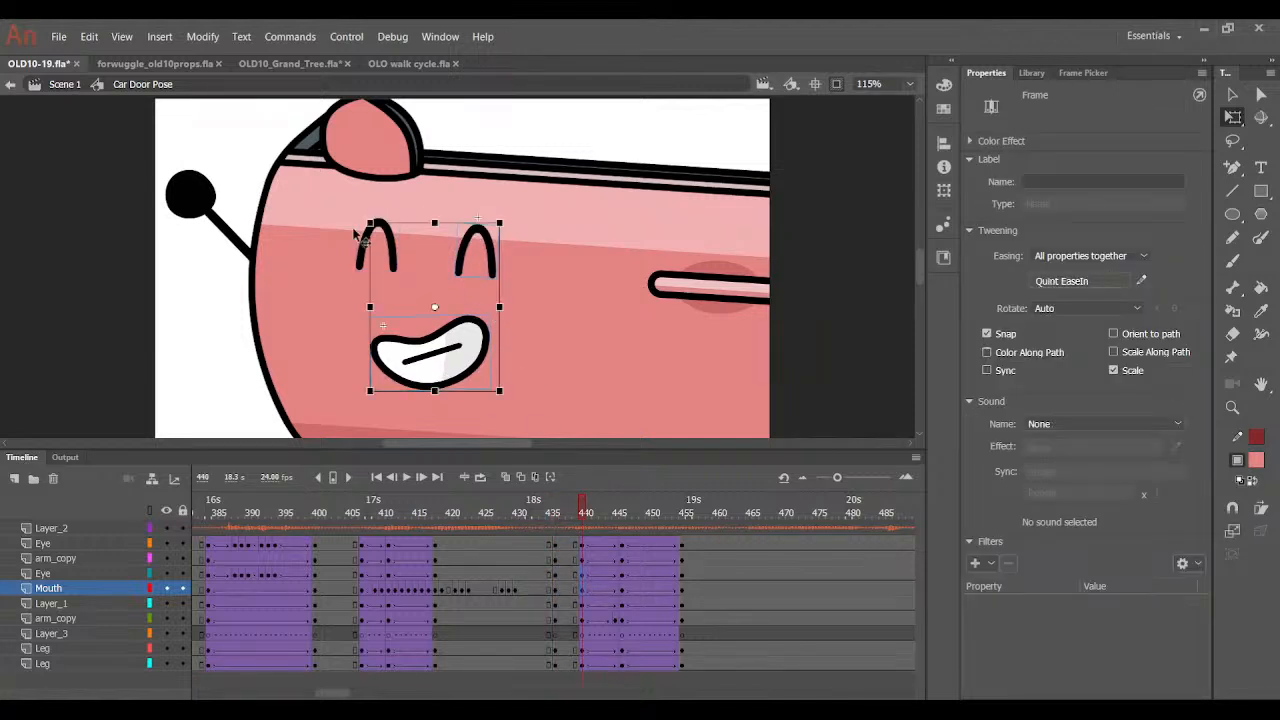
click(394, 242)
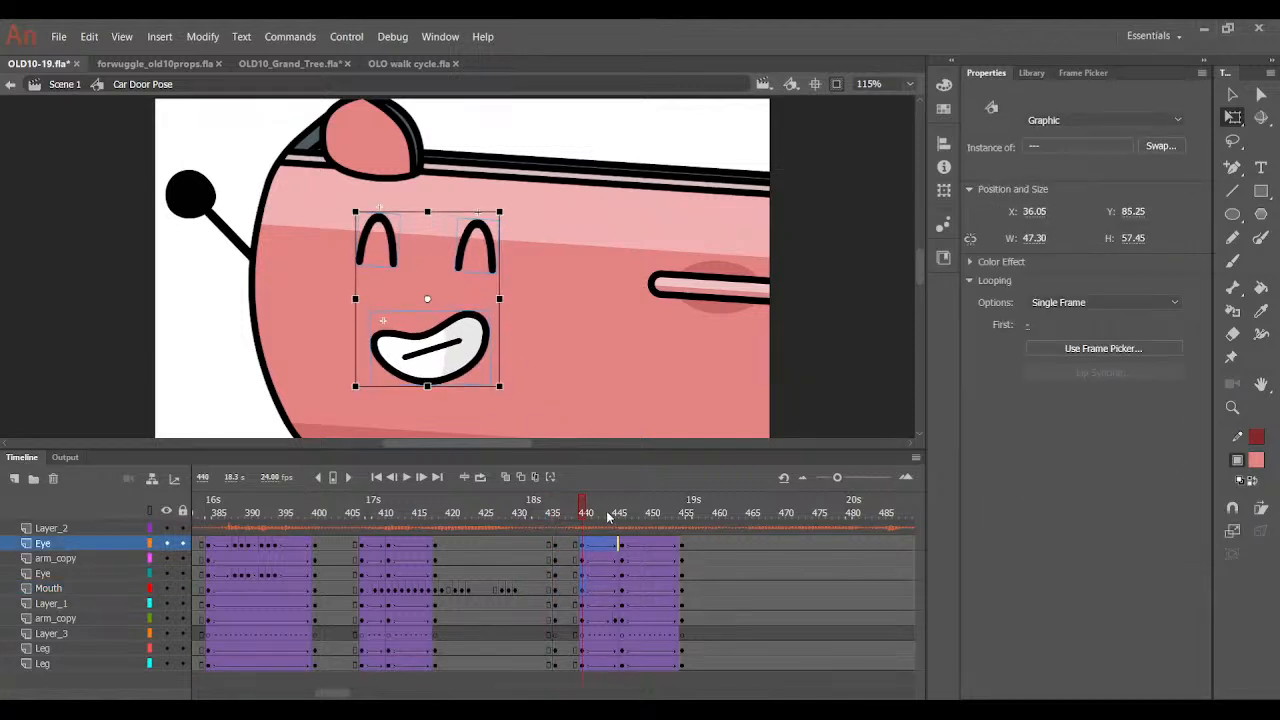
Nudge both eyes and the mouth slightly left at frame 446.
mouse_move(607, 516)
mouse_down()
mouse_move(588, 514)
mouse_move(645, 514)
mouse_move(583, 540)
mouse_move(622, 514)
mouse_up()
click(390, 294)
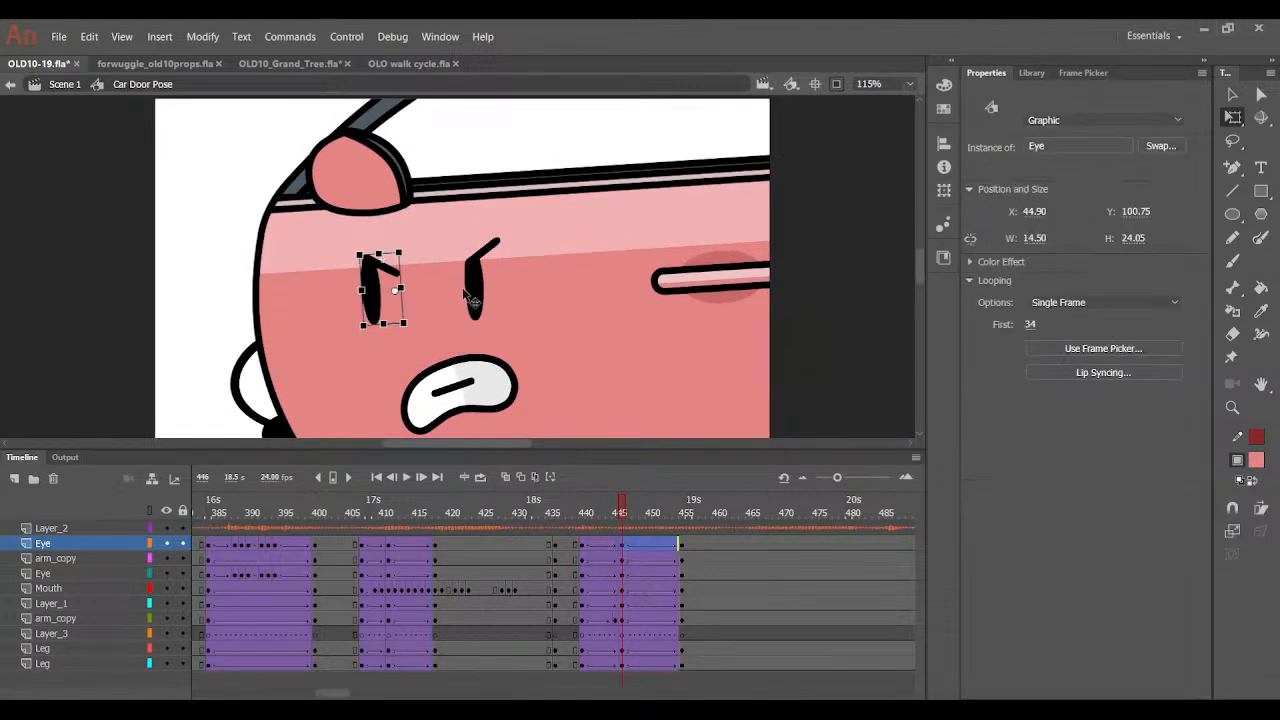
shift+click(470, 288)
shift+click(480, 384)
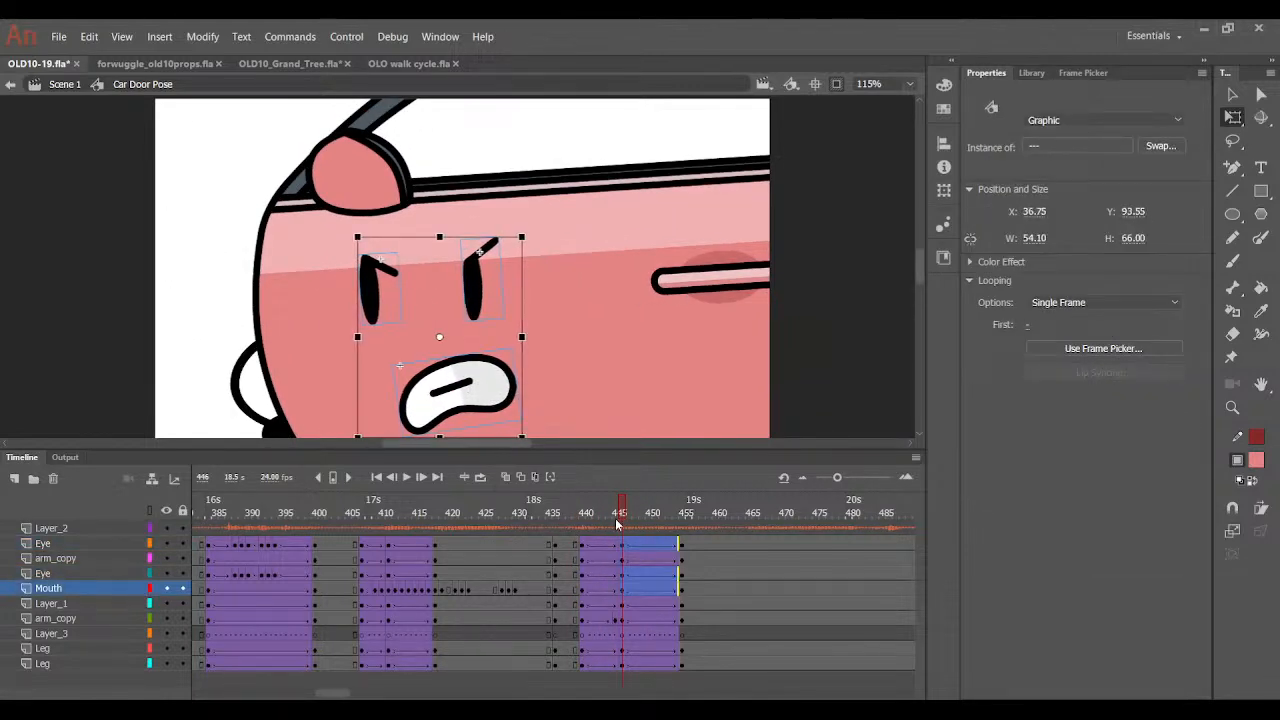
Nudge both eyes and the mouth slightly left at frame 455, and play back the change to the angry pose.
drag(617, 523, 677, 528)
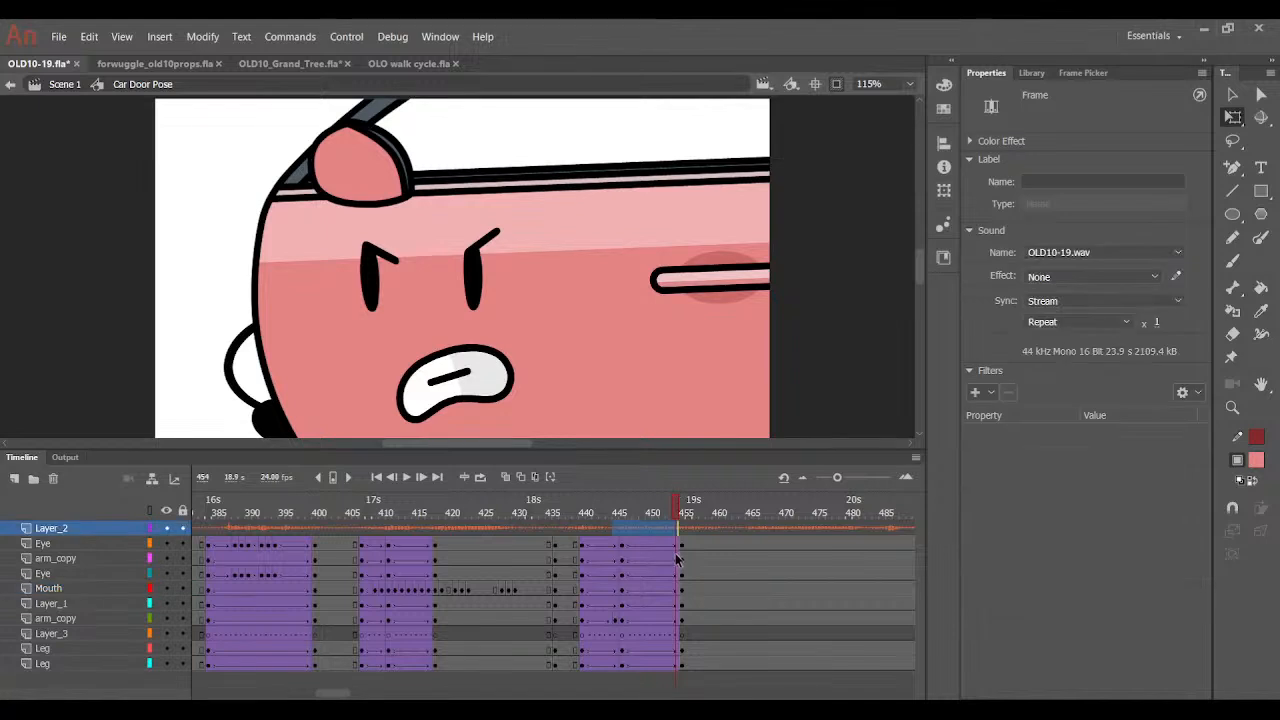
click(681, 575)
shift+click(374, 297)
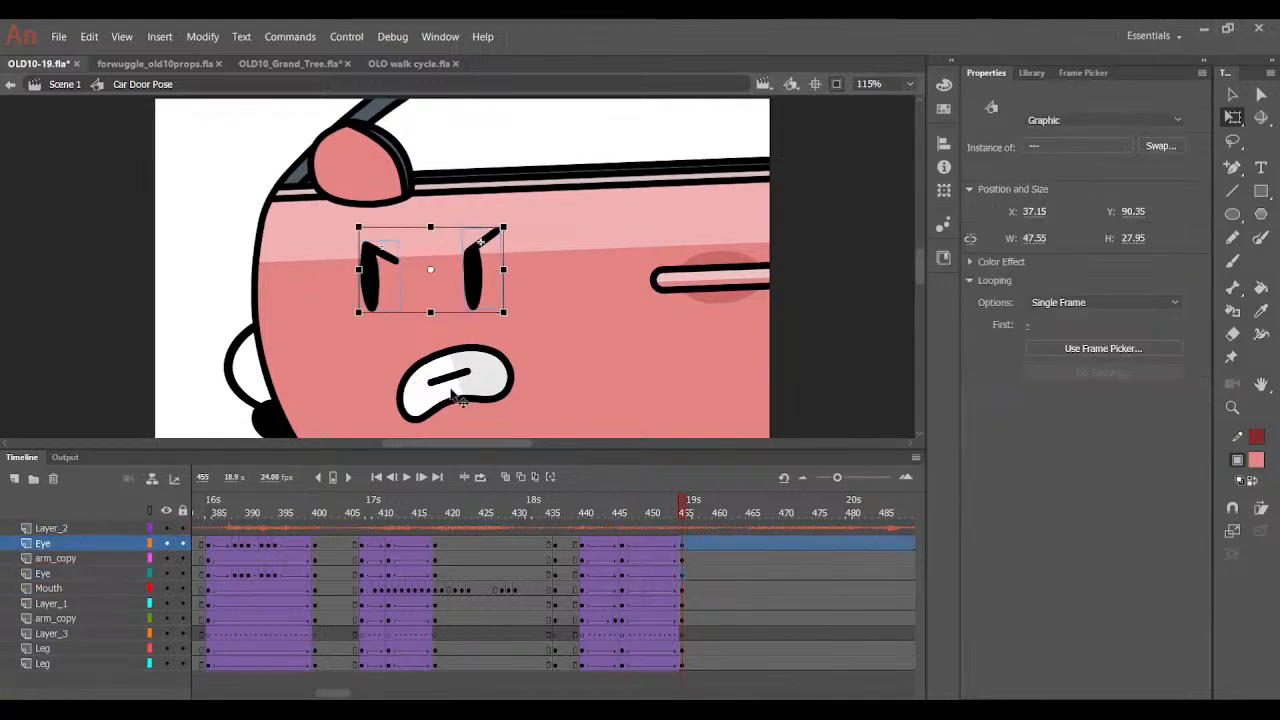
shift+click(460, 398)
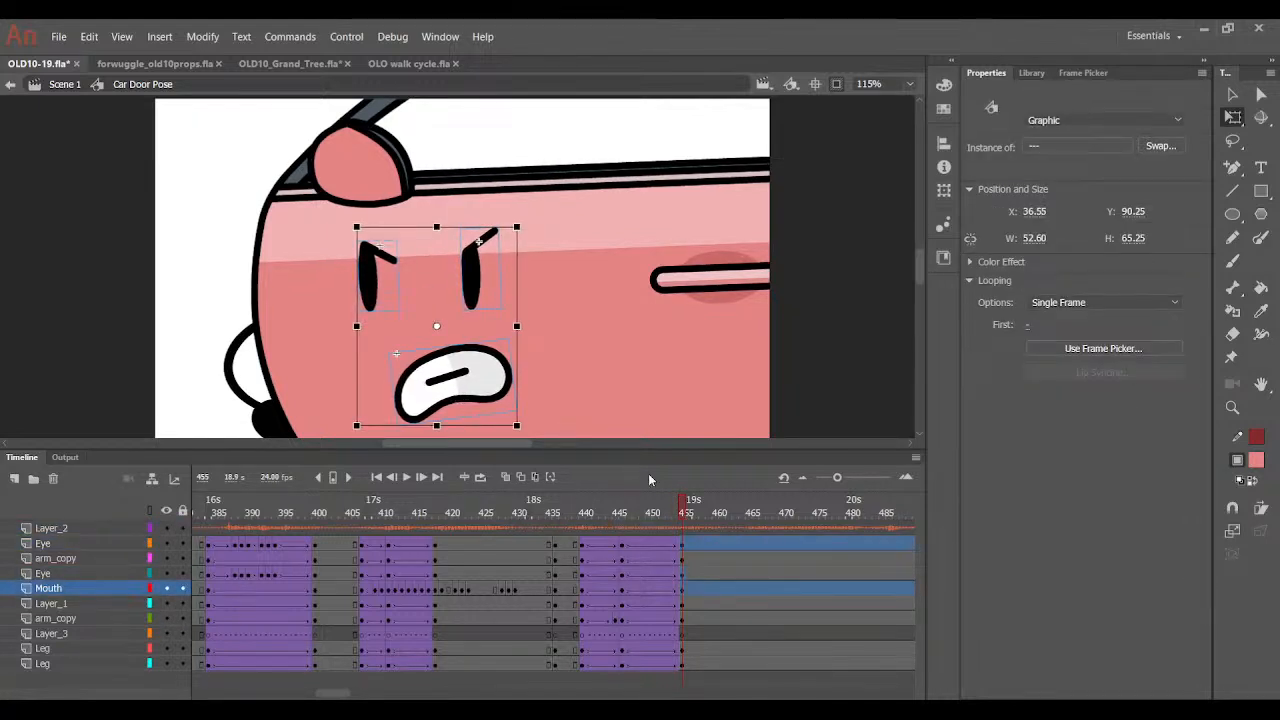
mouse_move(684, 512)
mouse_down()
mouse_move(591, 543)
mouse_move(614, 552)
mouse_move(685, 520)
mouse_up()
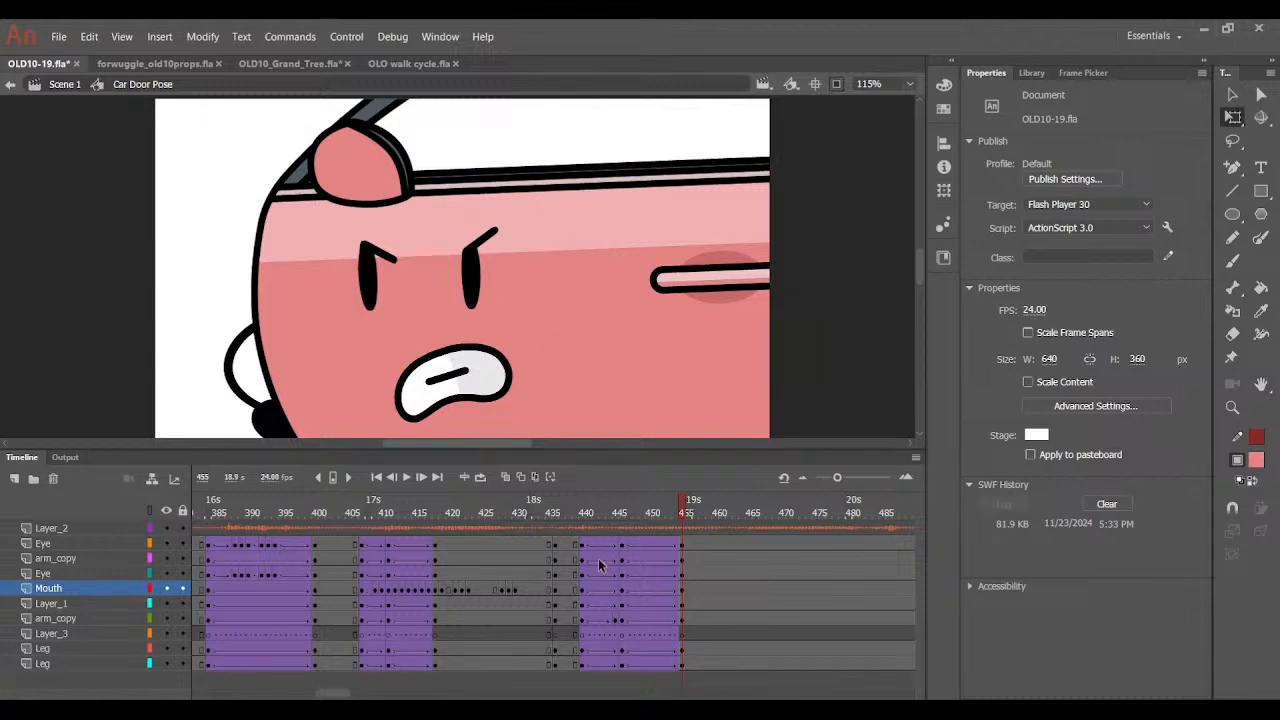
key(Return)
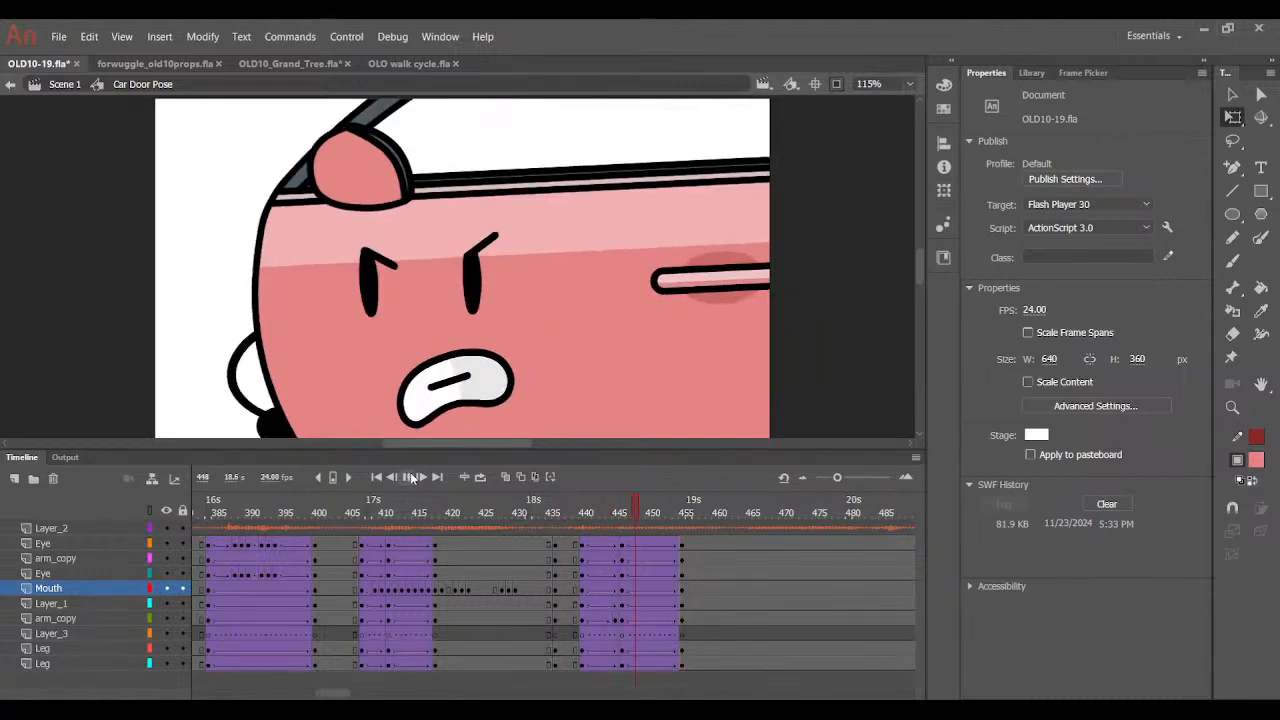
Tilt all Car Door body parts slightly counterclockwise at frame 446, nudge them into place, and play back the angry pose.
click(597, 577)
drag(597, 577, 622, 661)
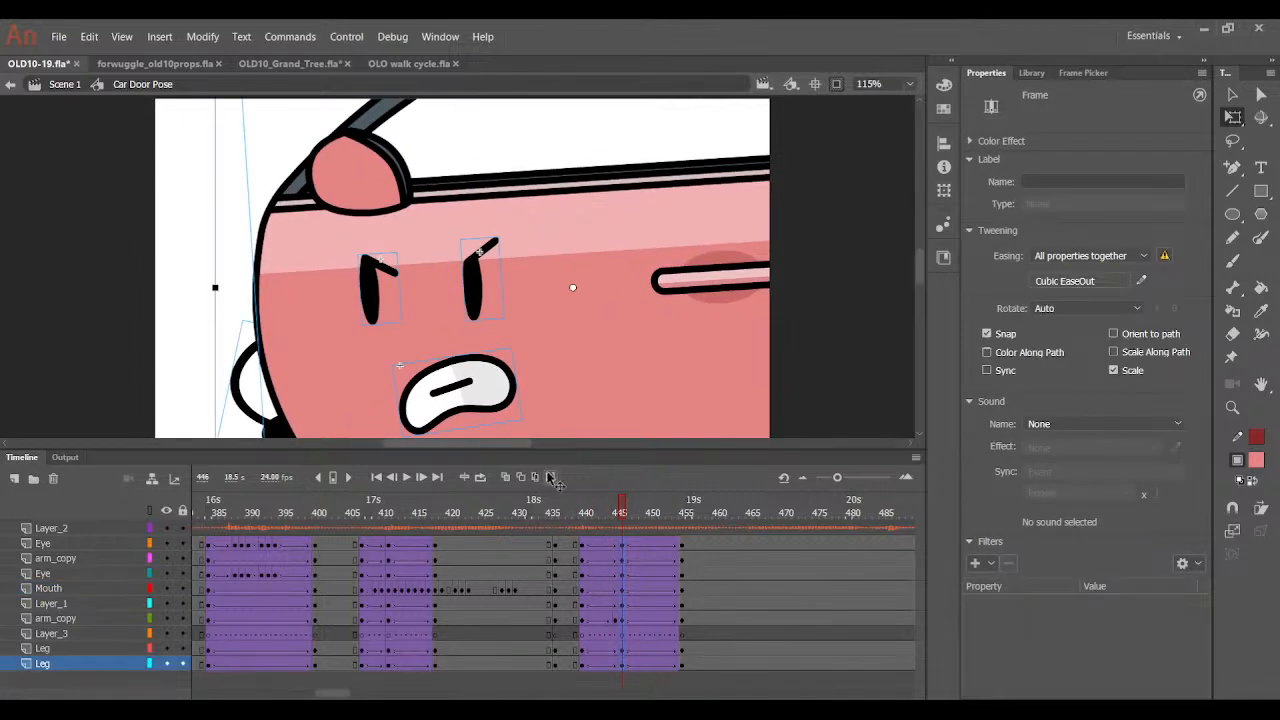
key(ctrl+minus)
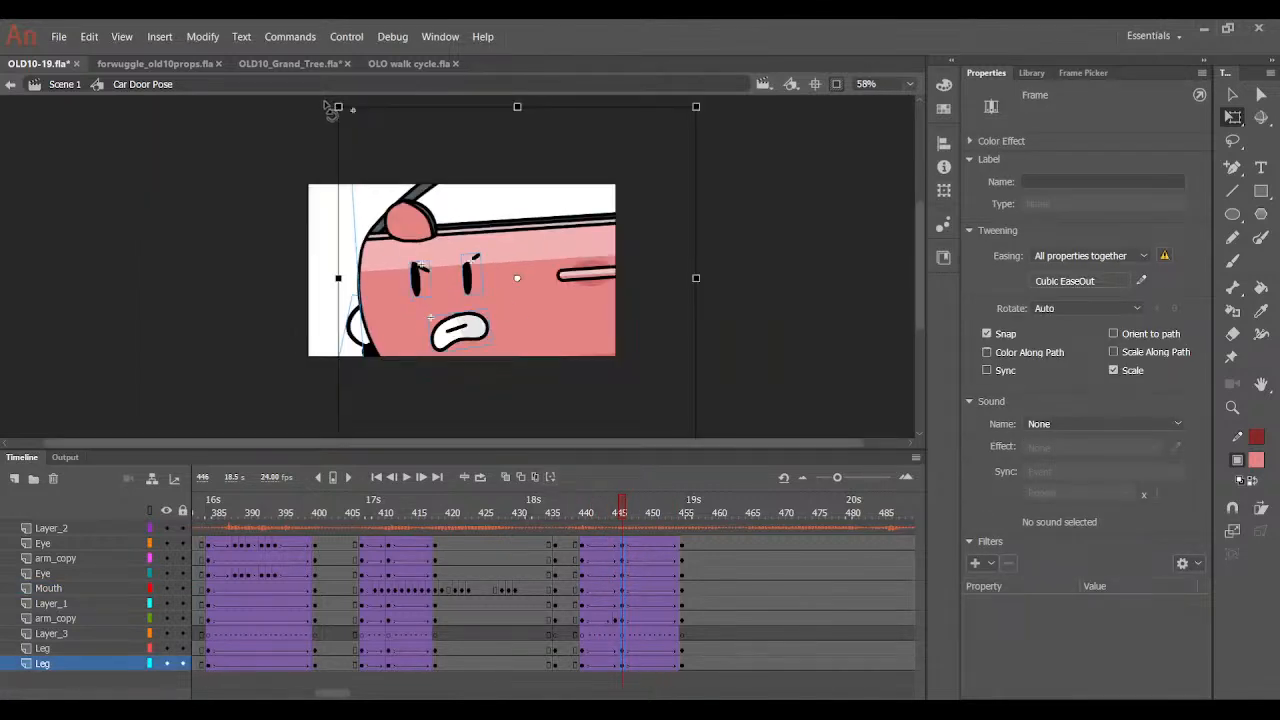
drag(330, 109, 331, 112)
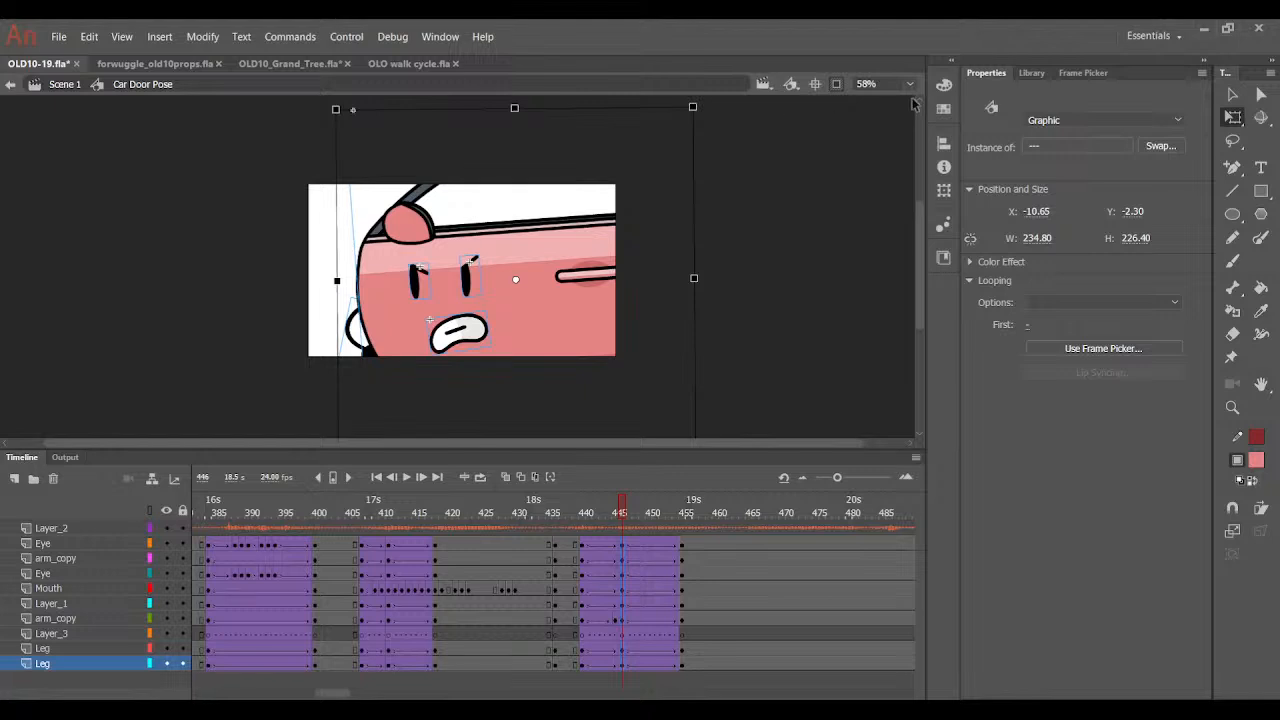
key(ctrl+equal)
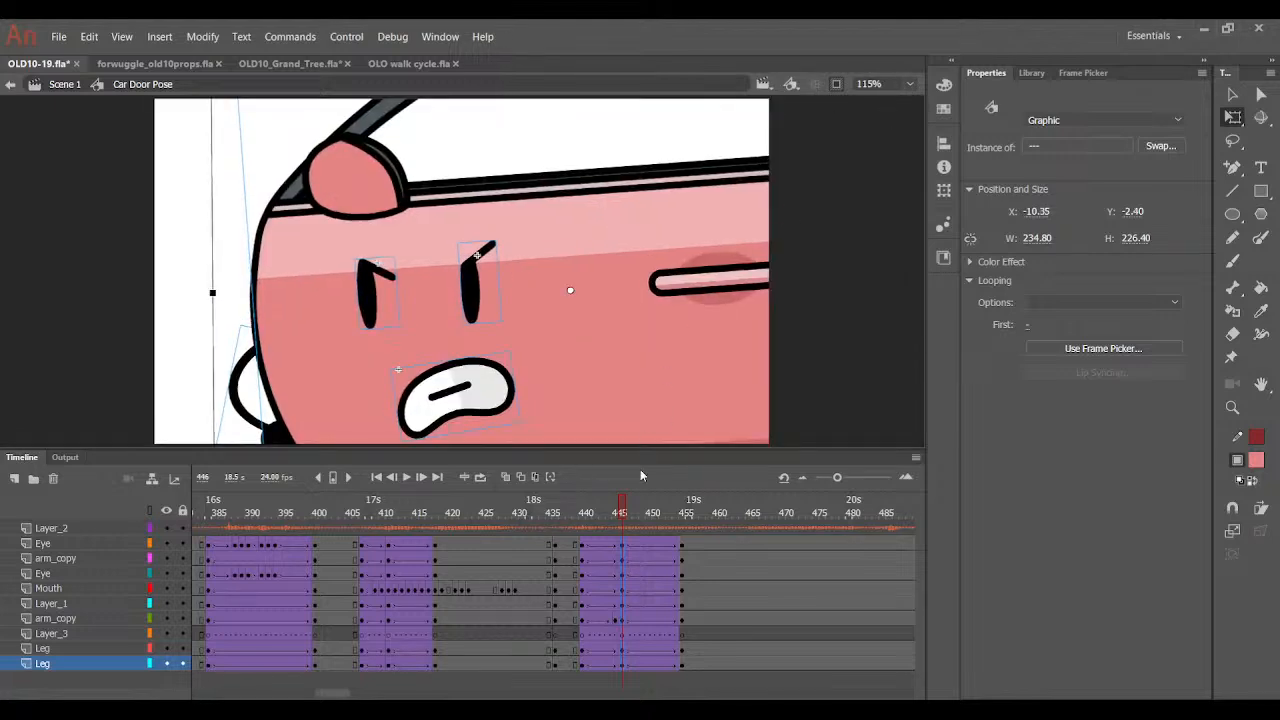
drag(622, 513, 585, 530)
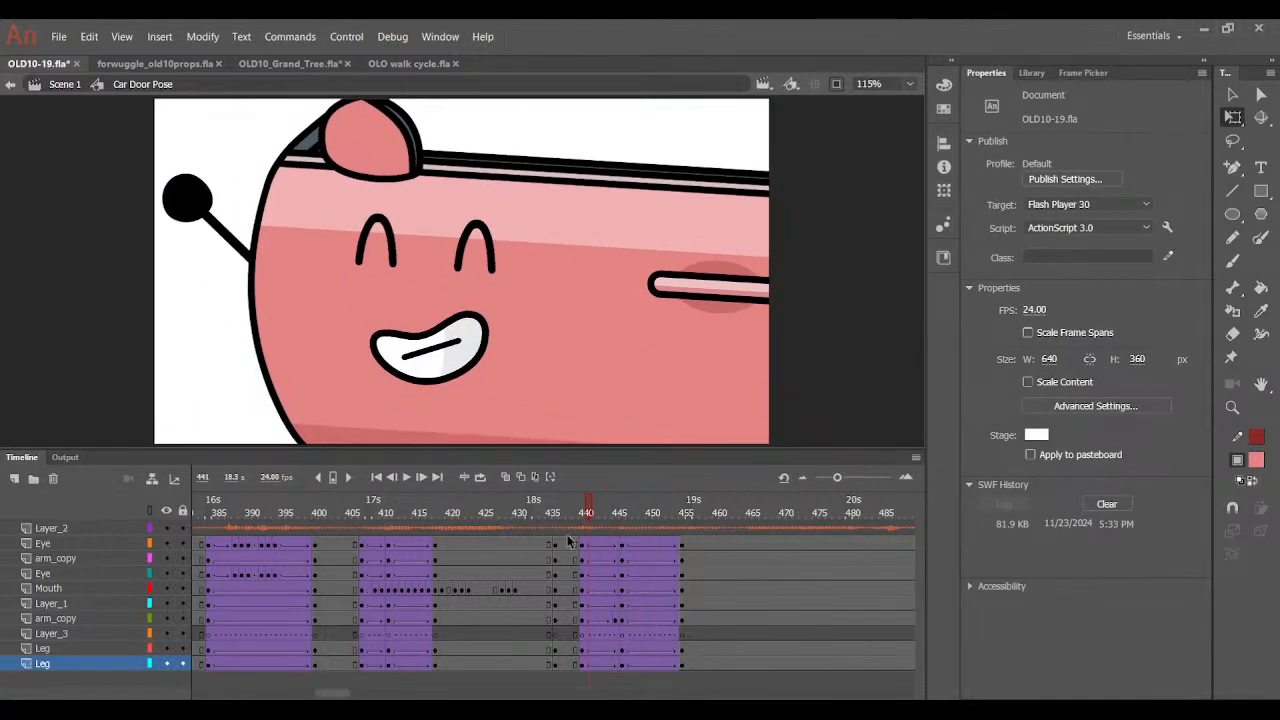
click(406, 477)
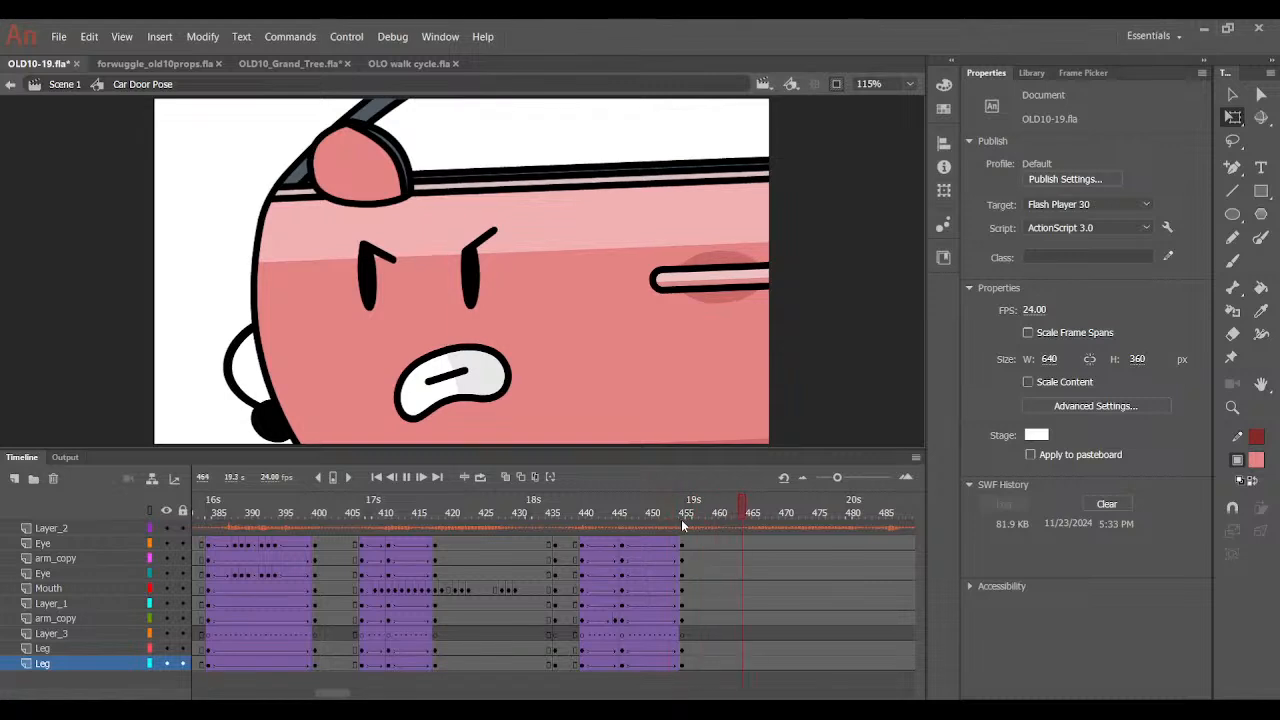
Rotate the arm nearest the face slightly toward the body at frame 455, and scrub the end of the movement.
mouse_move(683, 521)
mouse_down()
mouse_move(593, 545)
mouse_move(663, 507)
mouse_move(683, 511)
mouse_up()
click(252, 428)
drag(280, 428, 286, 439)
mouse_move(663, 518)
mouse_down()
mouse_move(575, 549)
mouse_move(685, 515)
mouse_up()
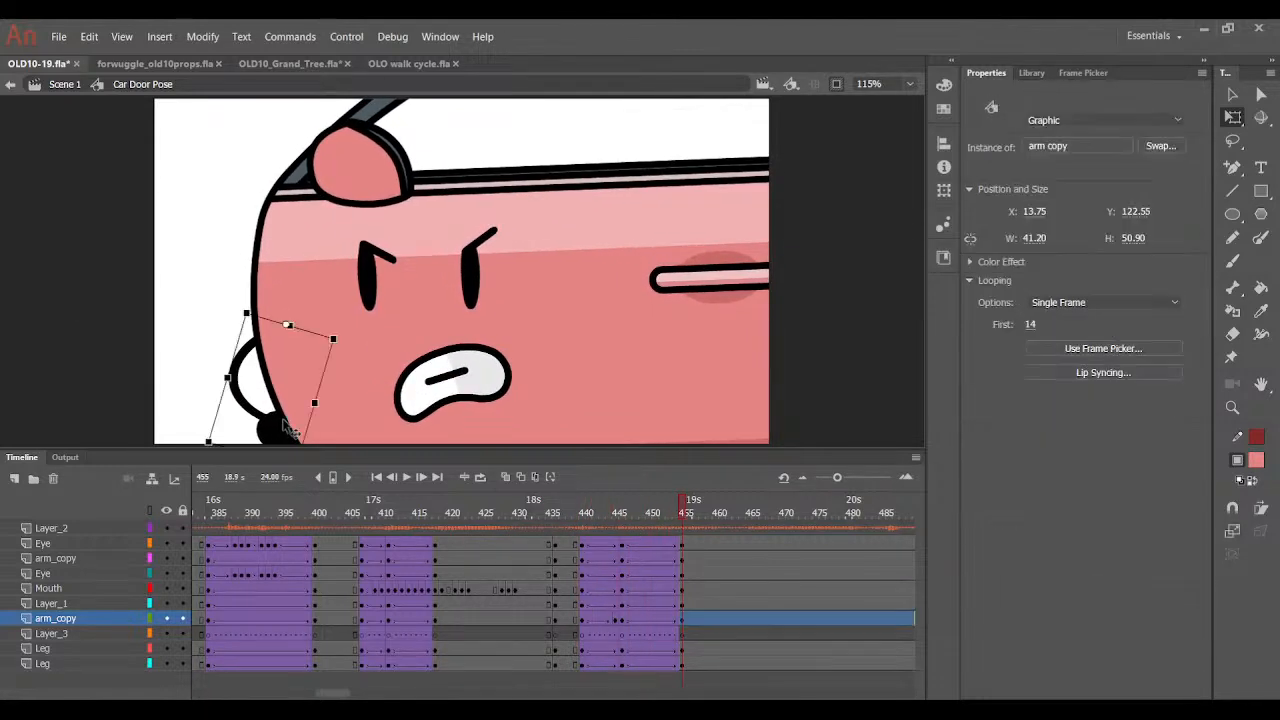
mouse_move(663, 513)
mouse_down()
mouse_move(596, 557)
mouse_move(651, 555)
mouse_move(612, 570)
mouse_move(670, 547)
mouse_move(620, 590)
mouse_move(623, 659)
mouse_move(681, 553)
mouse_move(611, 518)
mouse_move(668, 518)
mouse_up()
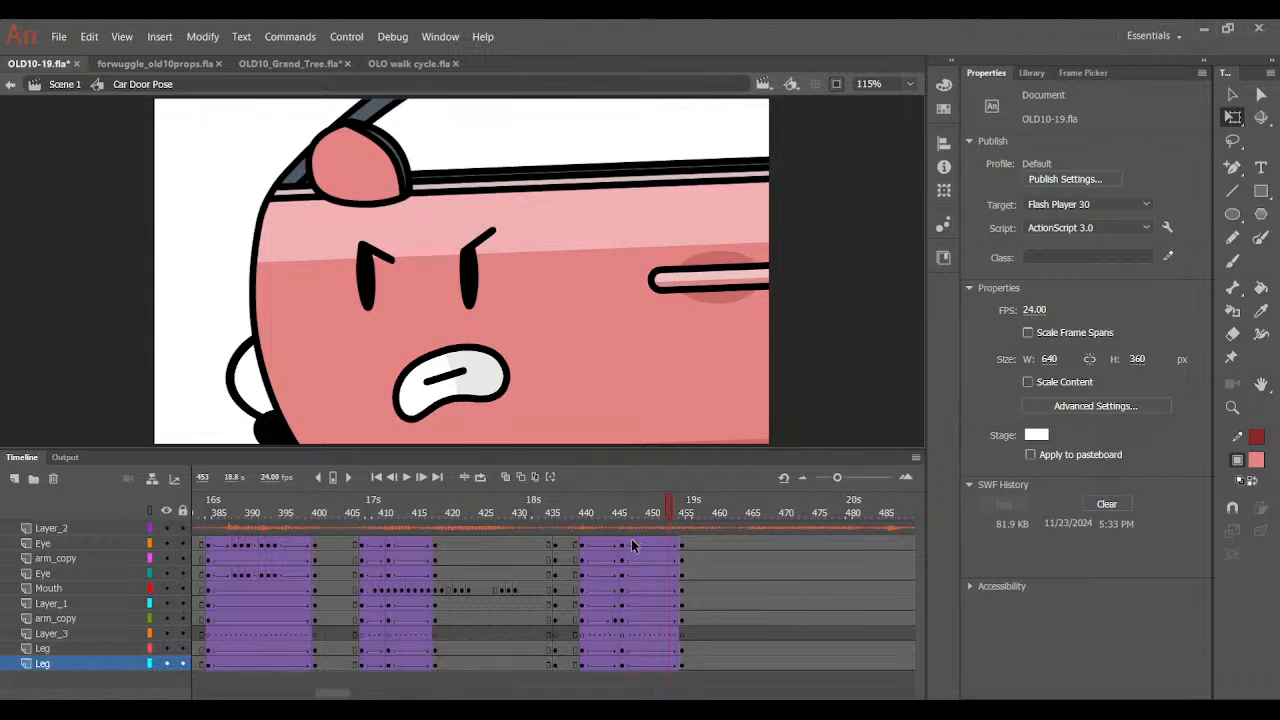
Set the mouth to shape 15 at frame 445 and shape 16 at frame 446.
click(580, 513)
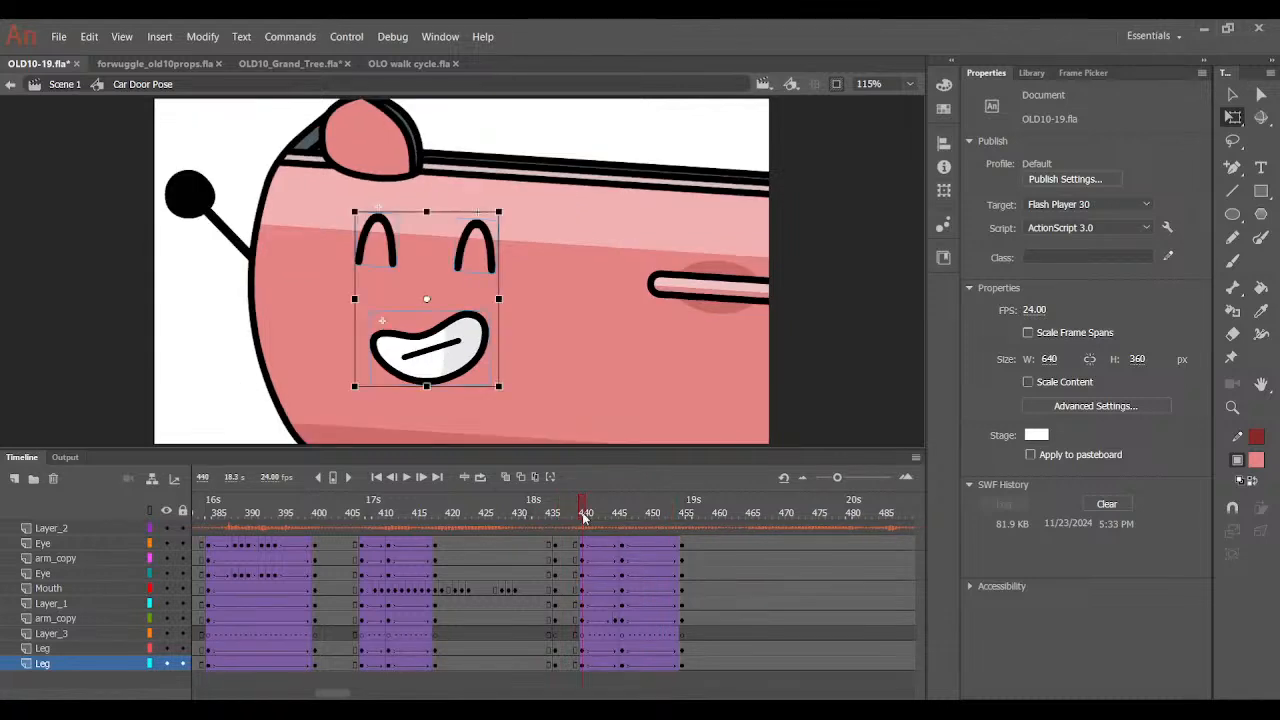
click(479, 365)
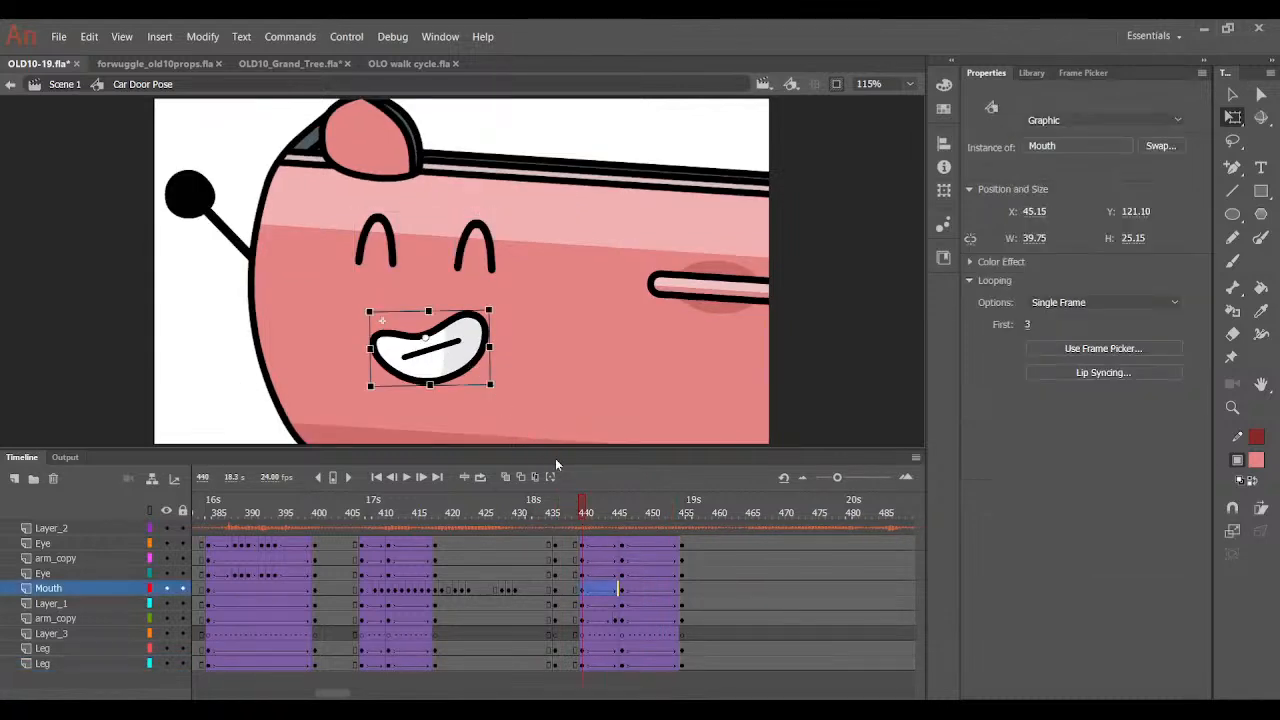
drag(586, 506, 617, 572)
click(620, 590)
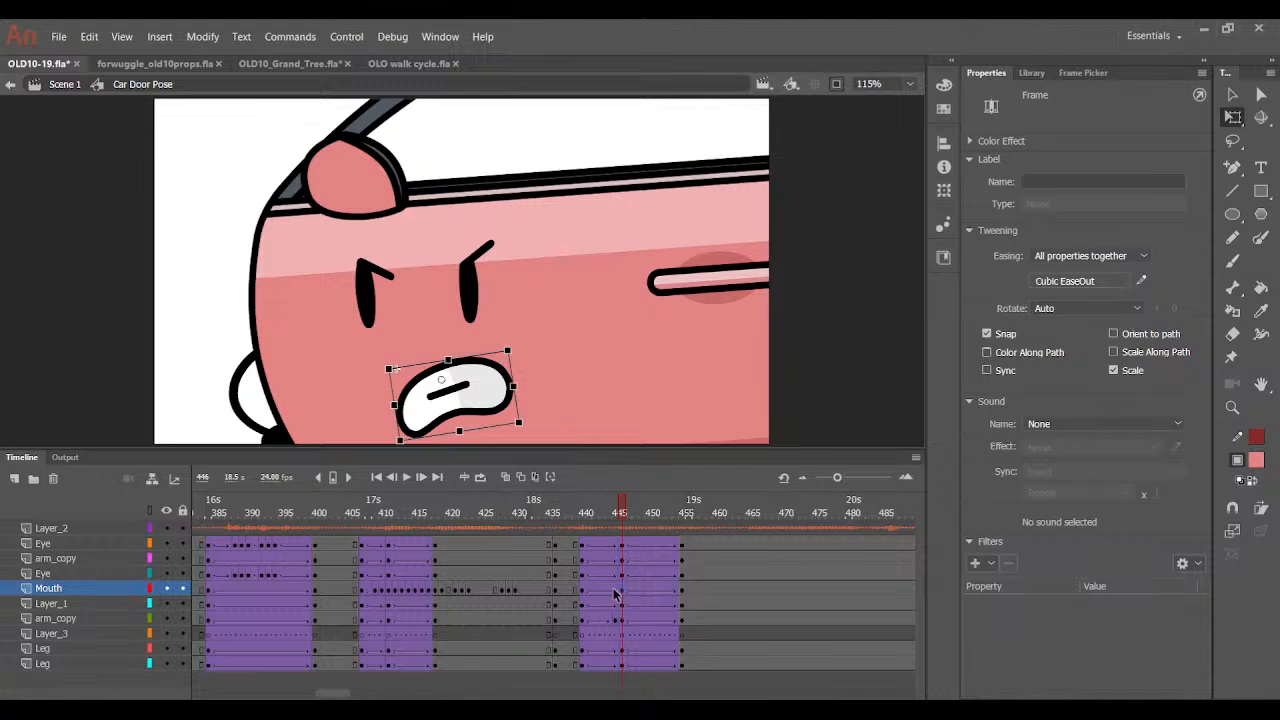
click(614, 590)
click(1077, 74)
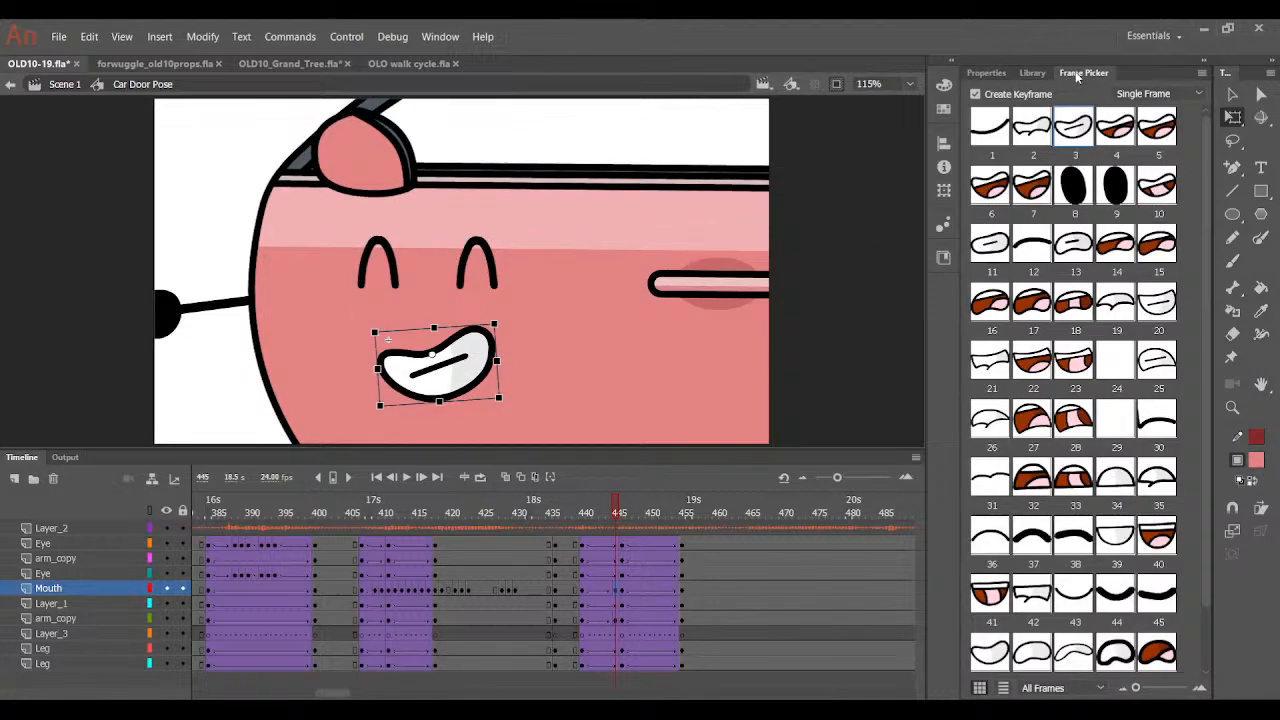
click(1147, 249)
key(period)
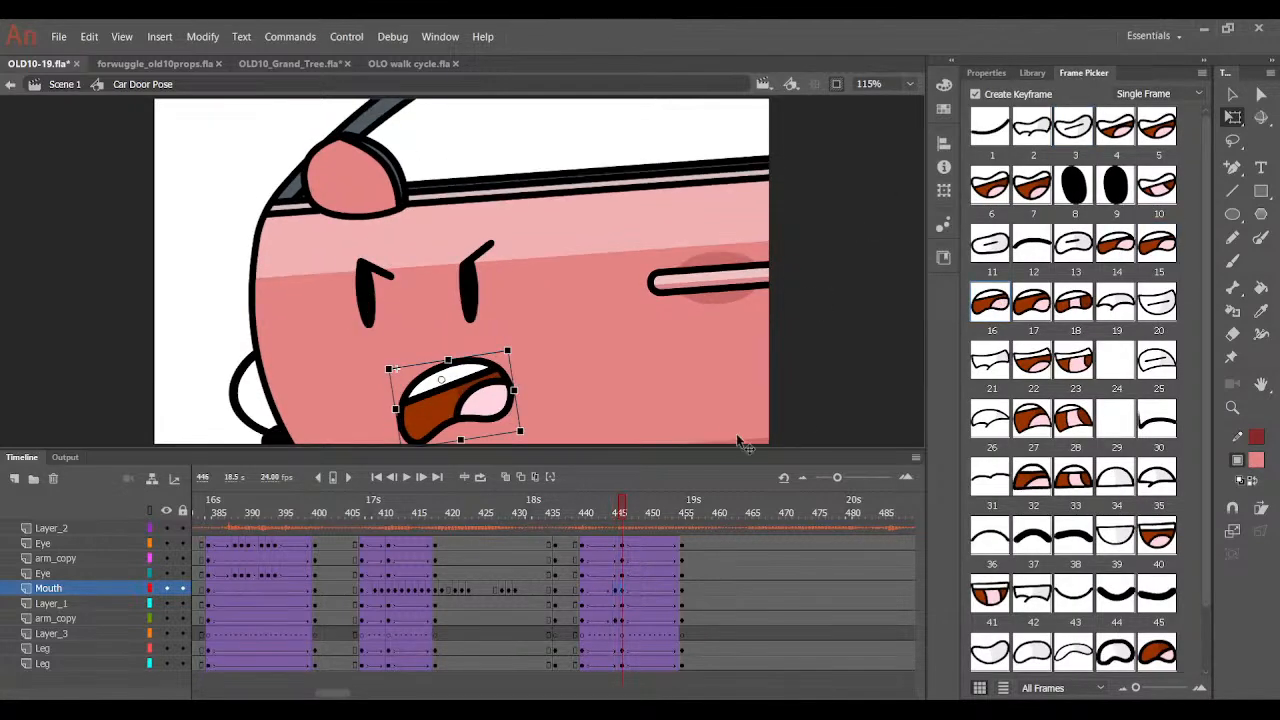
Convert frames 447 to 454 on the Mouth layer to keyframes, and scrub the audio from frame 446.
drag(617, 516, 655, 521)
drag(630, 590, 678, 592)
key(F6)
click(617, 519)
drag(617, 519, 635, 519)
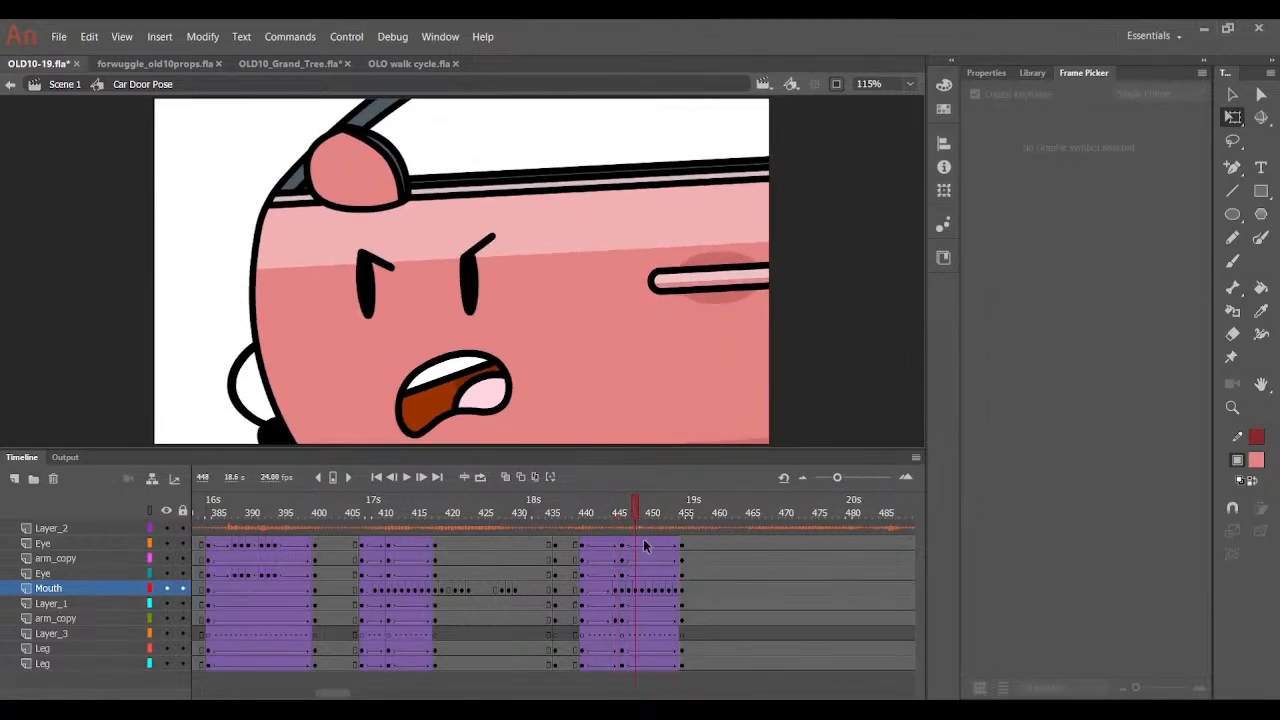
Set the mouth to shape 12 at frame 448 and shape 15 at frame 447.
click(635, 590)
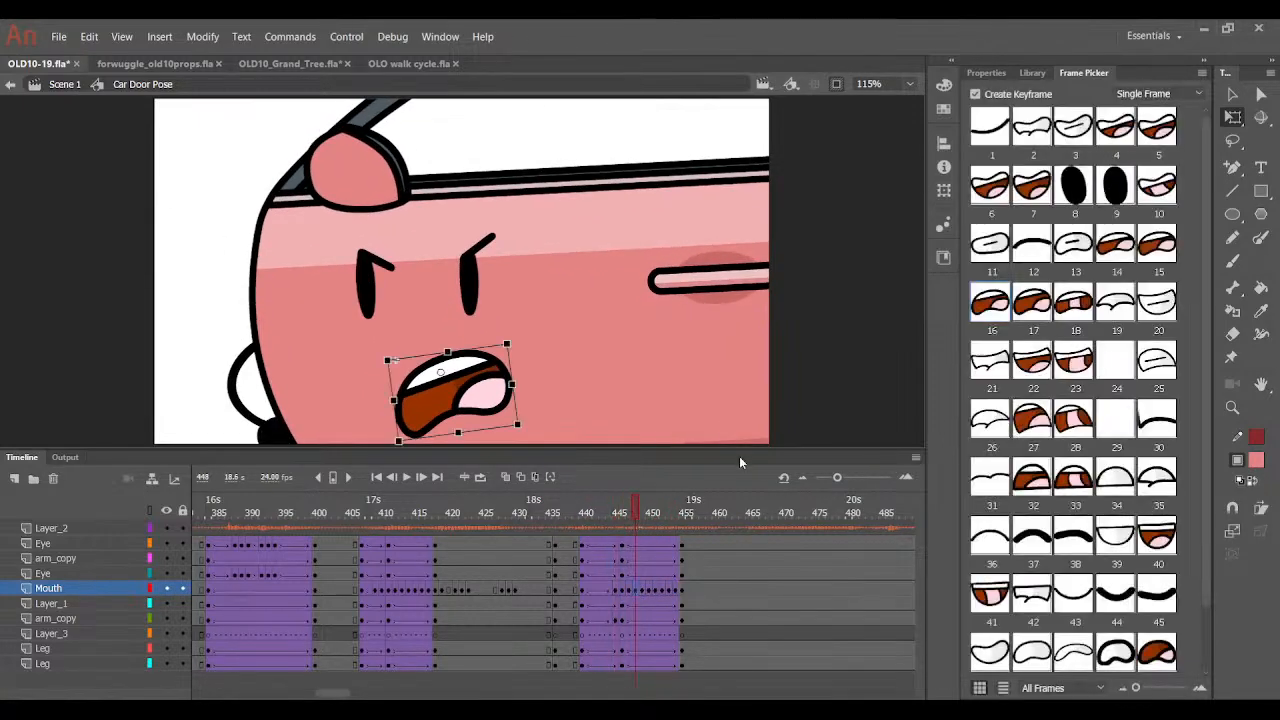
click(1042, 247)
key(period)
key(period)
drag(648, 518, 621, 566)
click(630, 587)
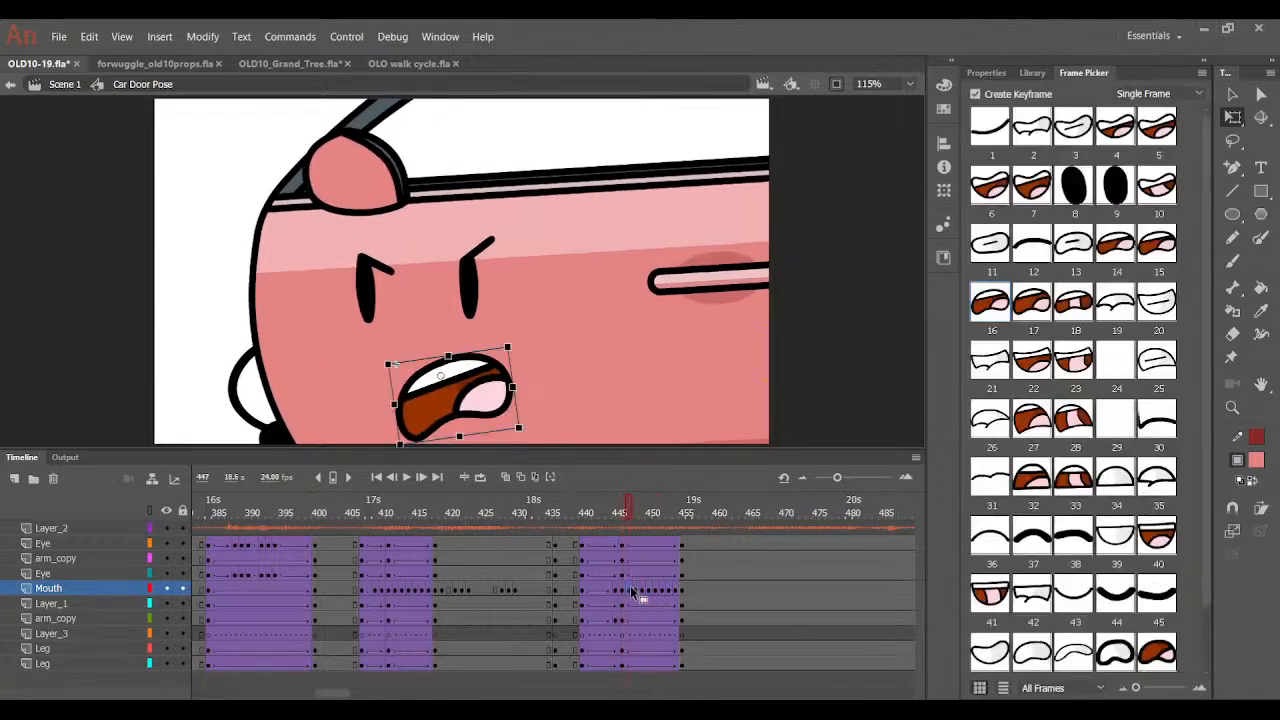
click(1170, 248)
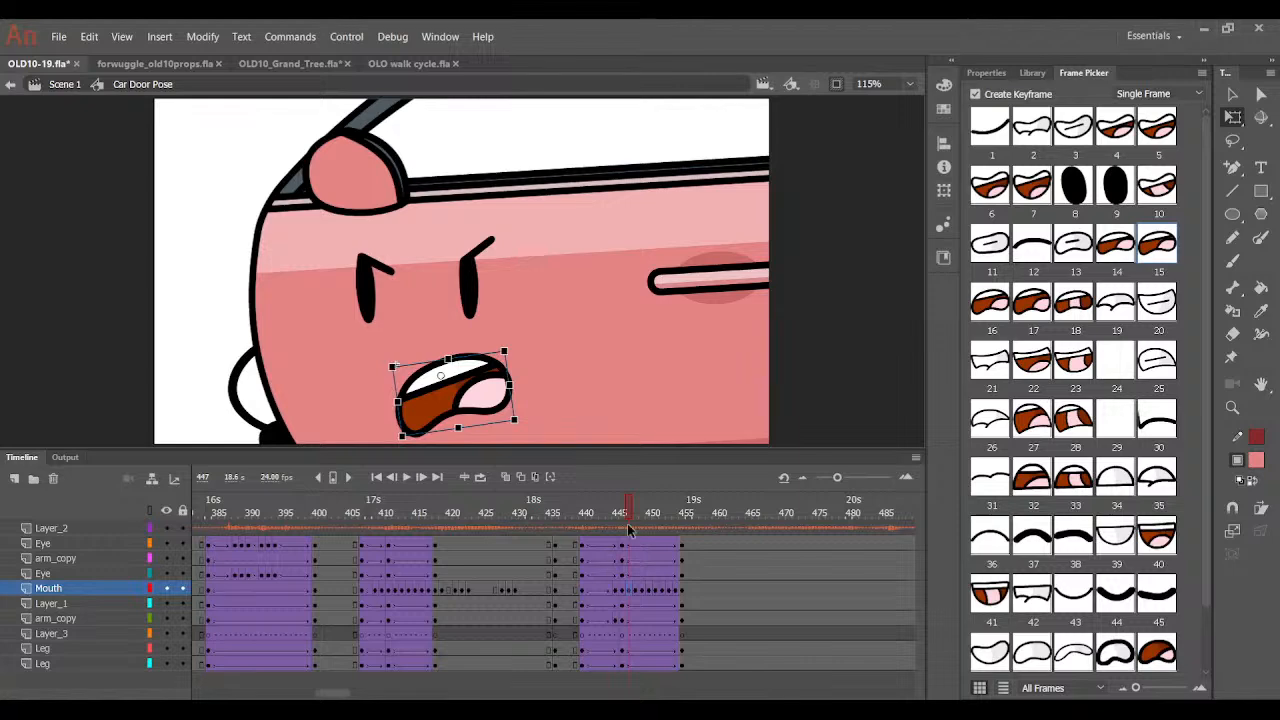
Set the mouth to shape 11 at frame 444, and scrub the lip-sync through frame 451.
drag(632, 528, 606, 525)
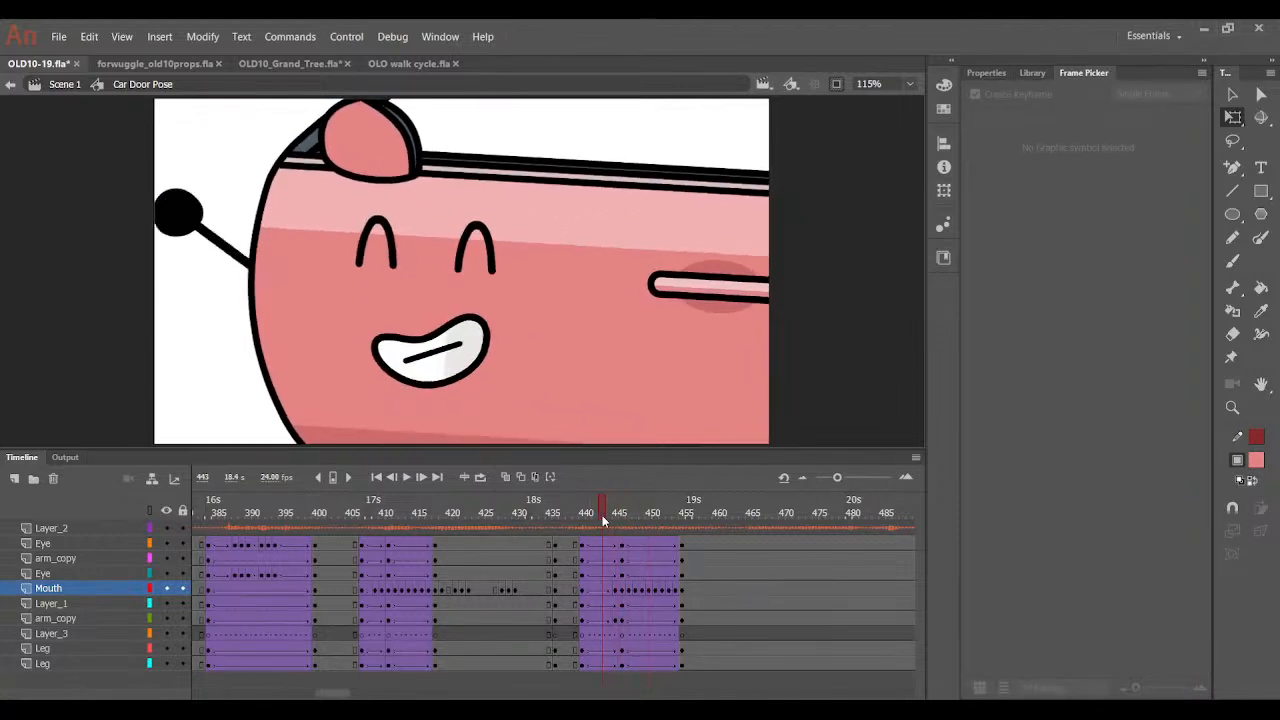
click(608, 590)
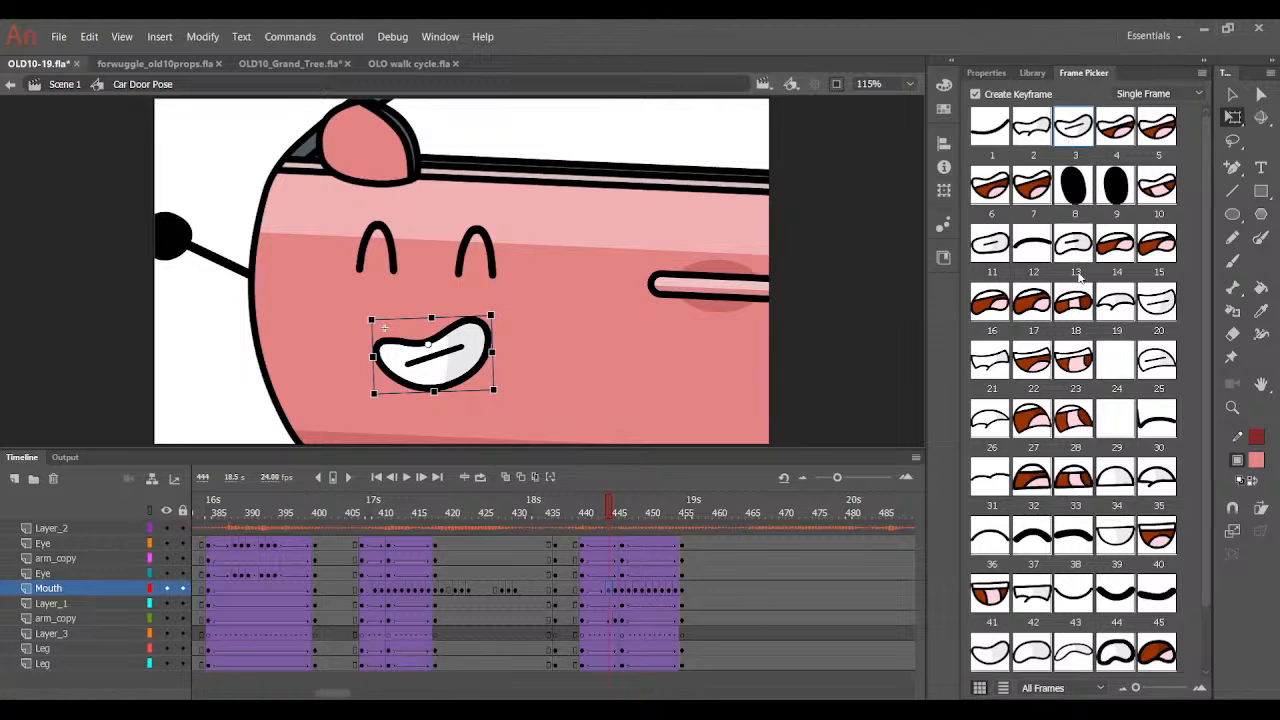
click(975, 243)
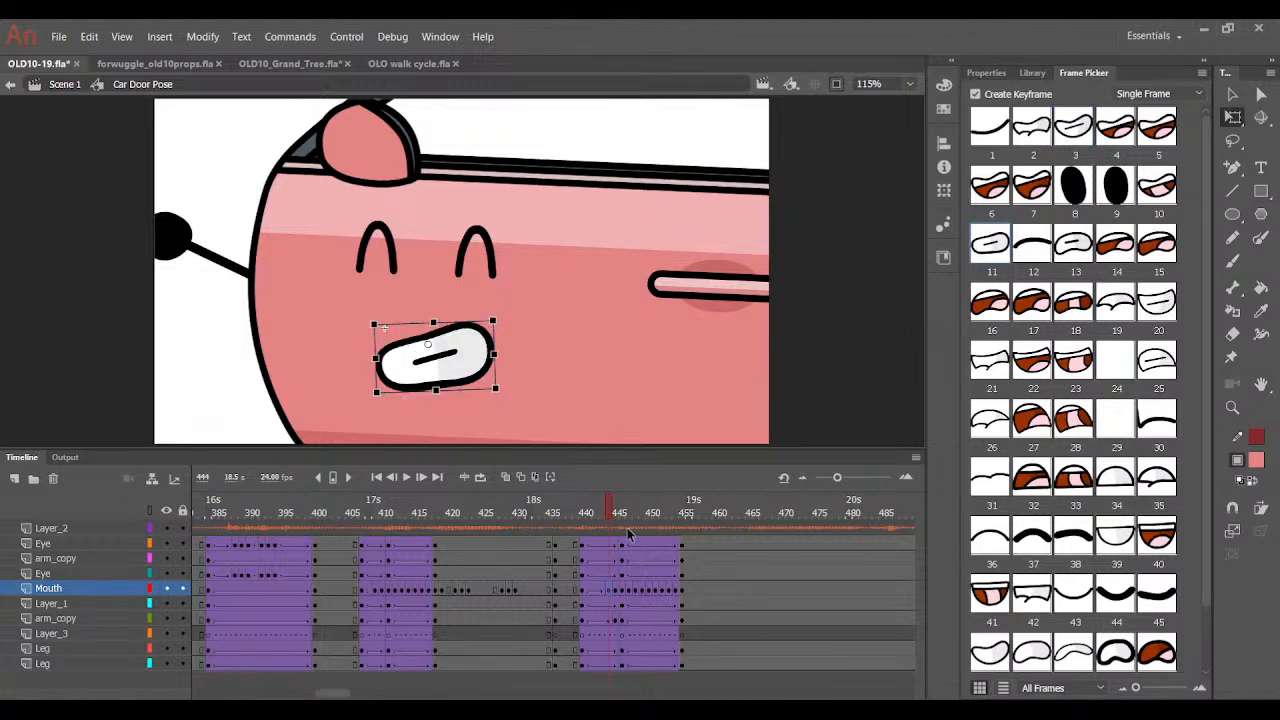
drag(608, 514, 655, 552)
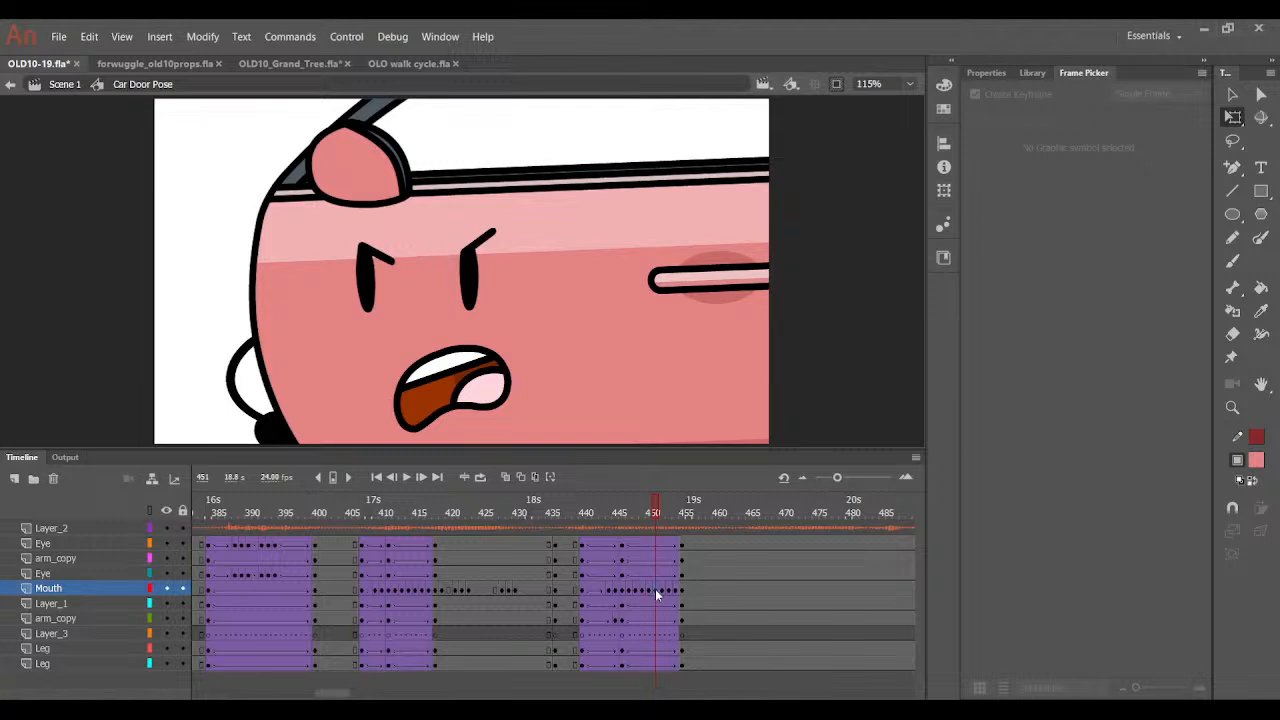
Set the mouth to shape 16 at frame 451 and shape 15 at frame 455.
click(654, 590)
click(988, 322)
key(period)
key(period)
key(period)
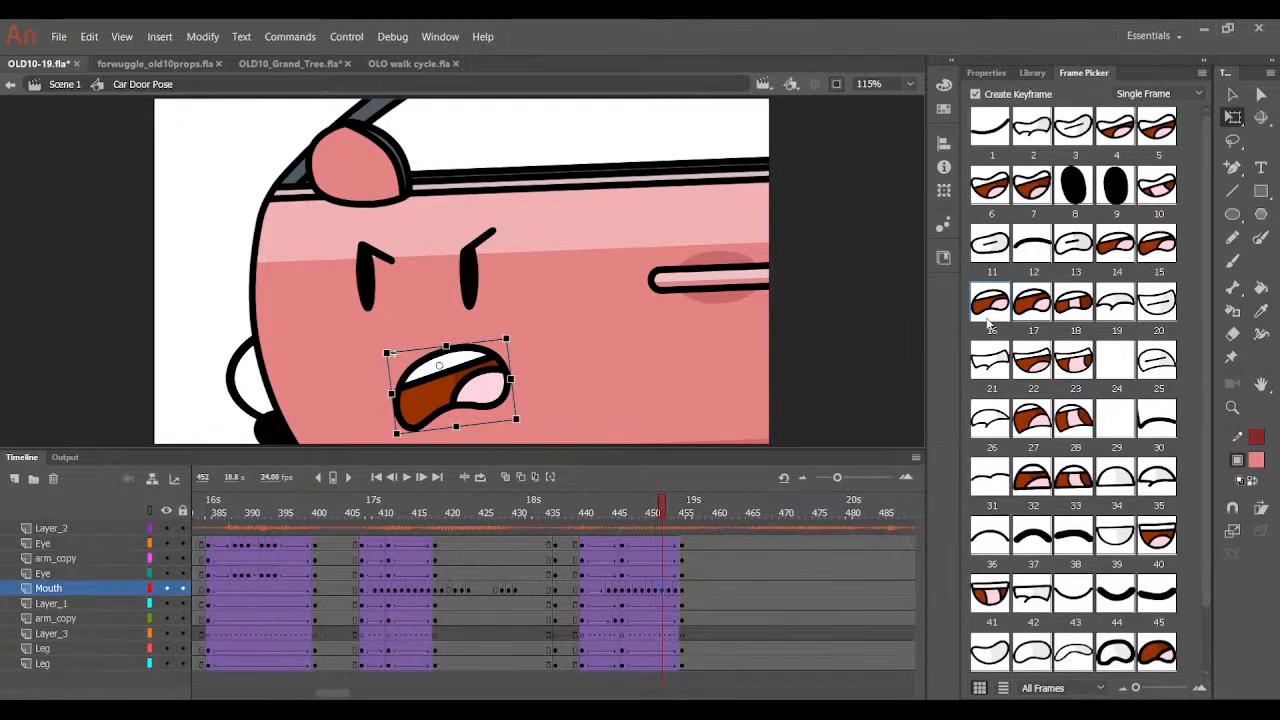
key(period)
click(1166, 261)
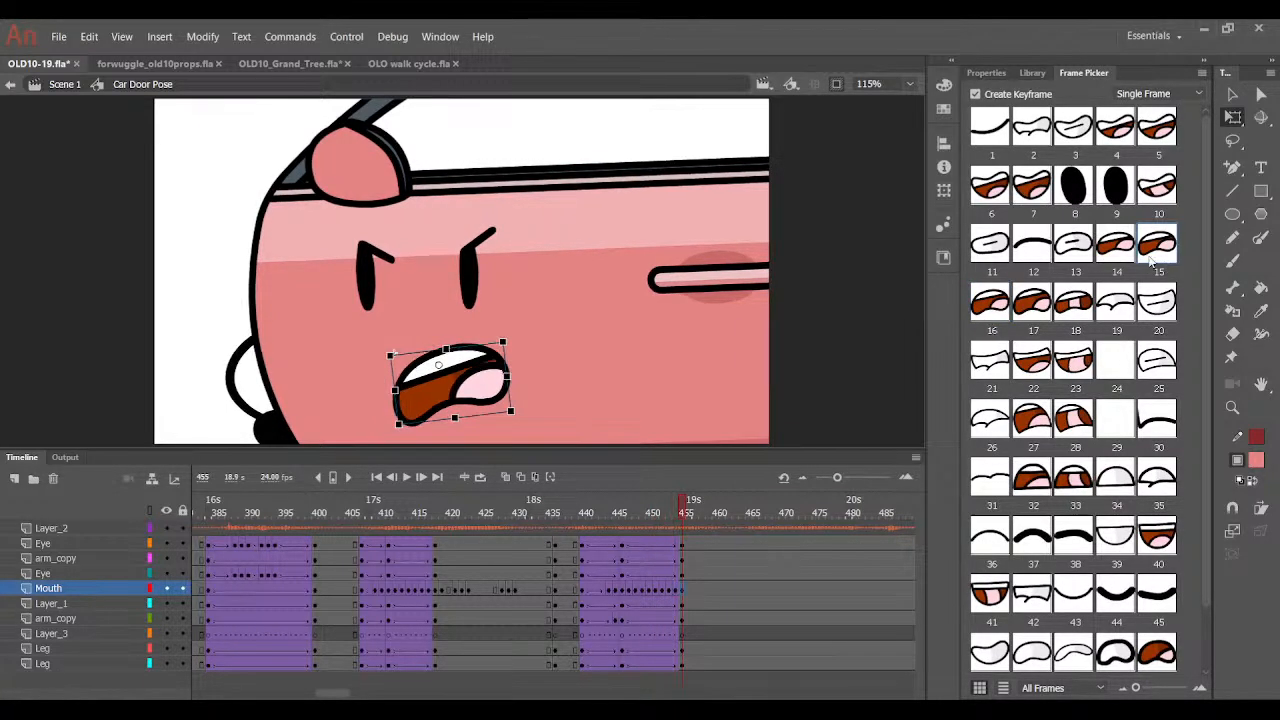
Try mouth shape 14 at frame 456 and shape 12 at frame 457, and play back the line from about frame 440.
key(period)
click(1115, 252)
key(period)
click(1047, 252)
click(589, 512)
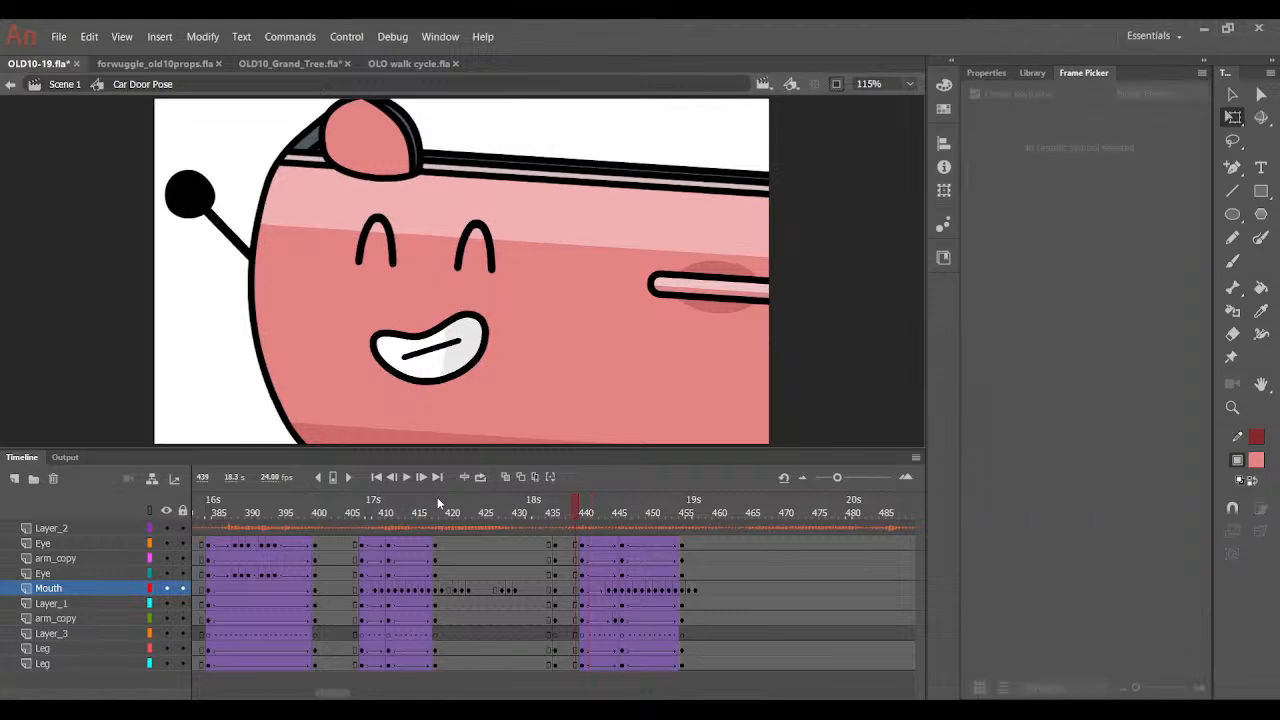
click(407, 477)
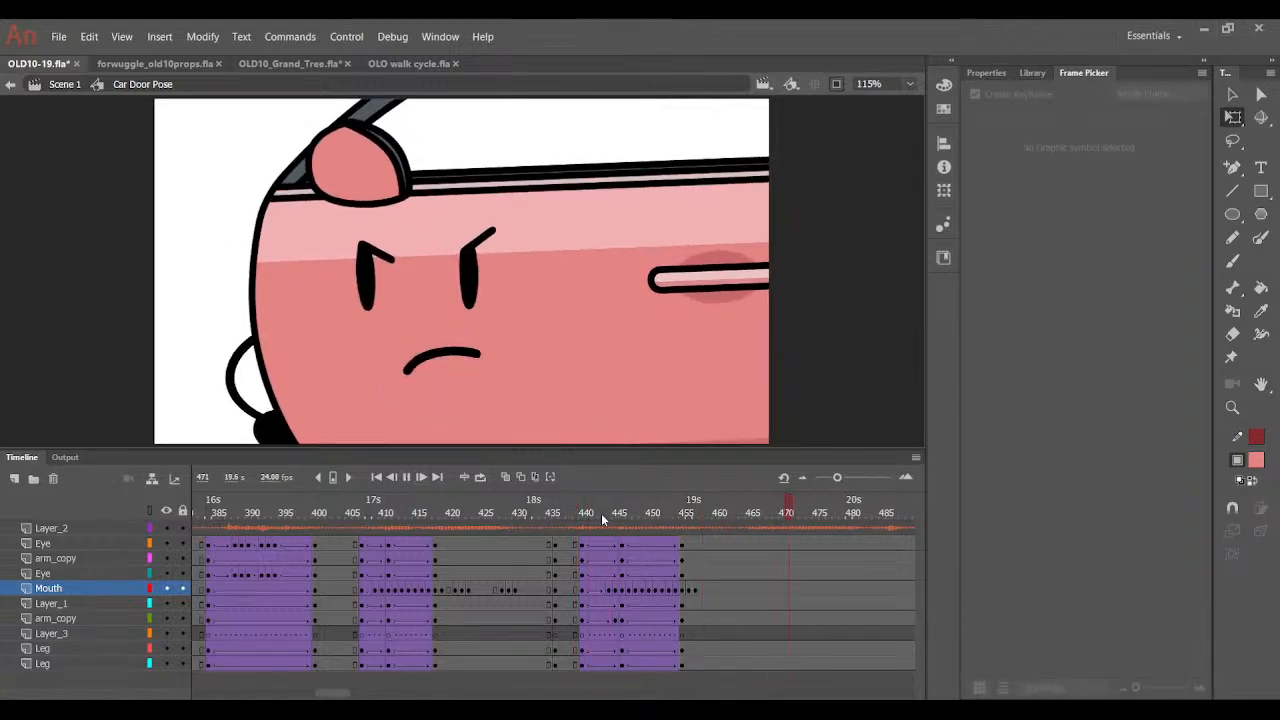
Set the mouth to shapes 16, 15, 14 and 13 at frames 456, 457, 458 and 459.
drag(603, 517, 678, 575)
click(688, 590)
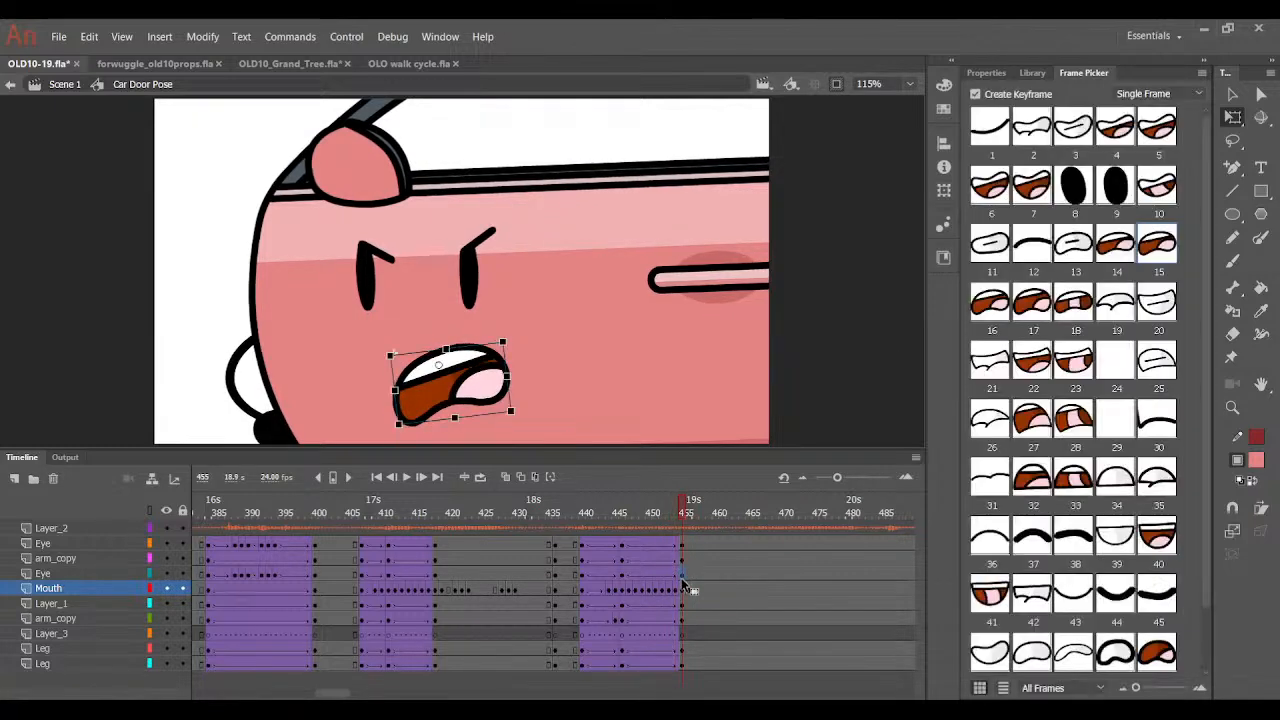
click(687, 574)
click(689, 592)
click(984, 310)
key(.)
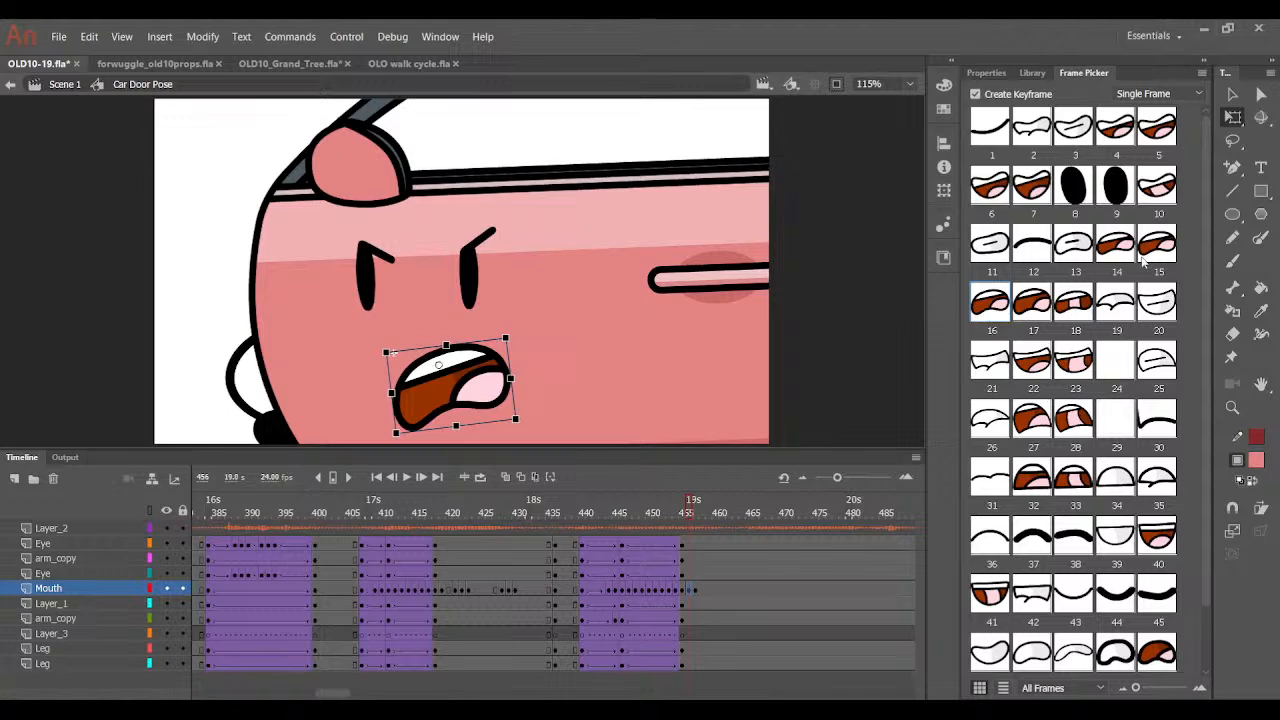
key(.)
click(1161, 243)
key(.)
click(1131, 256)
key(.)
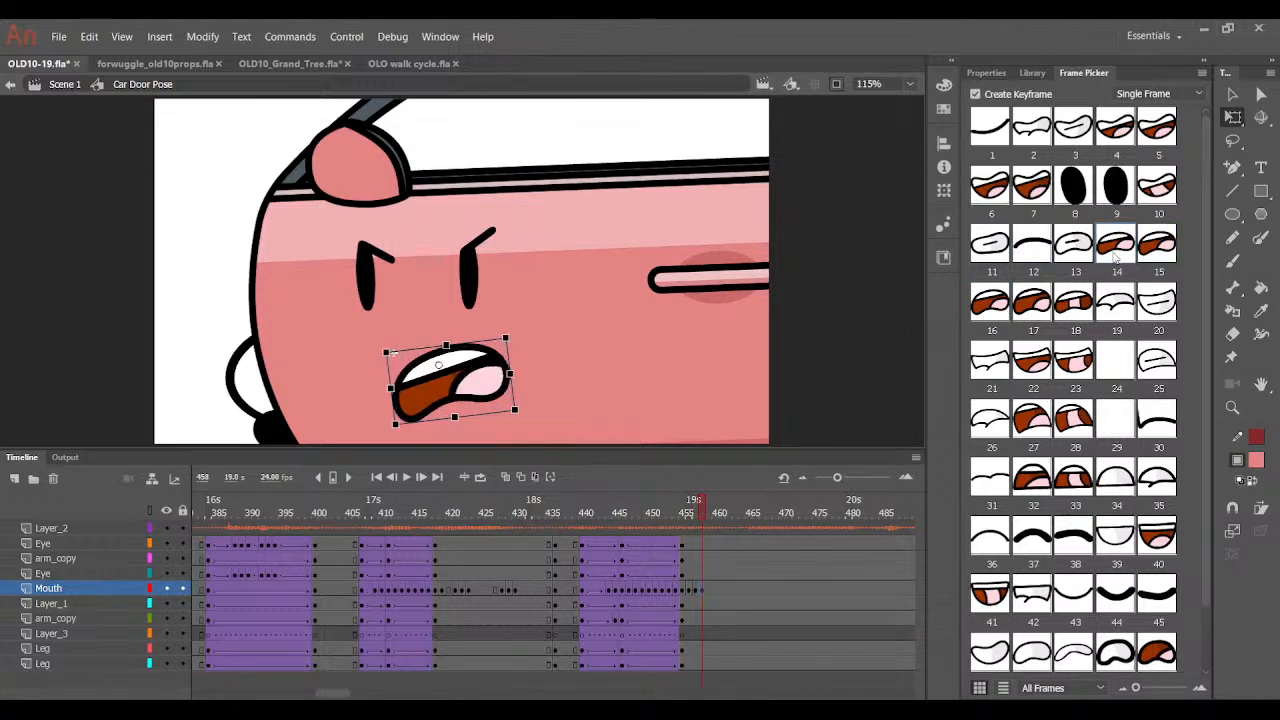
click(1085, 249)
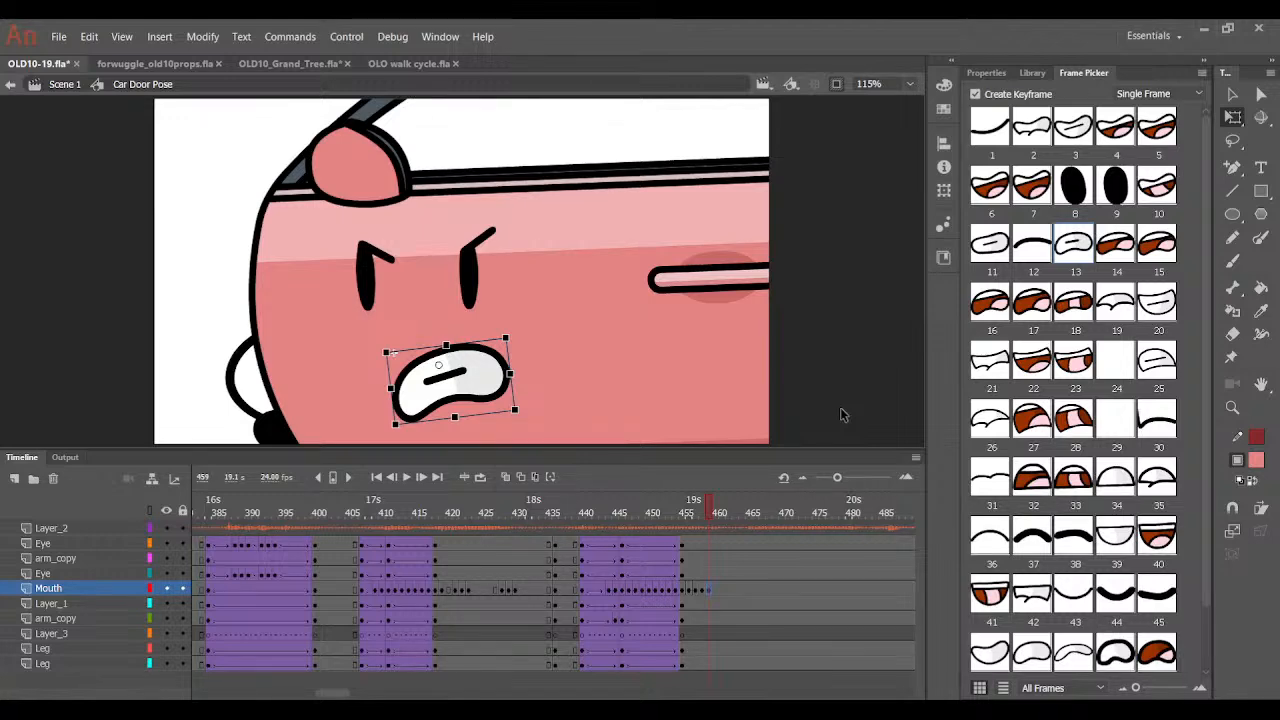
Play back the angry line from frame 435 inside Car Door Pose, and check the mouth at frame 456.
click(552, 512)
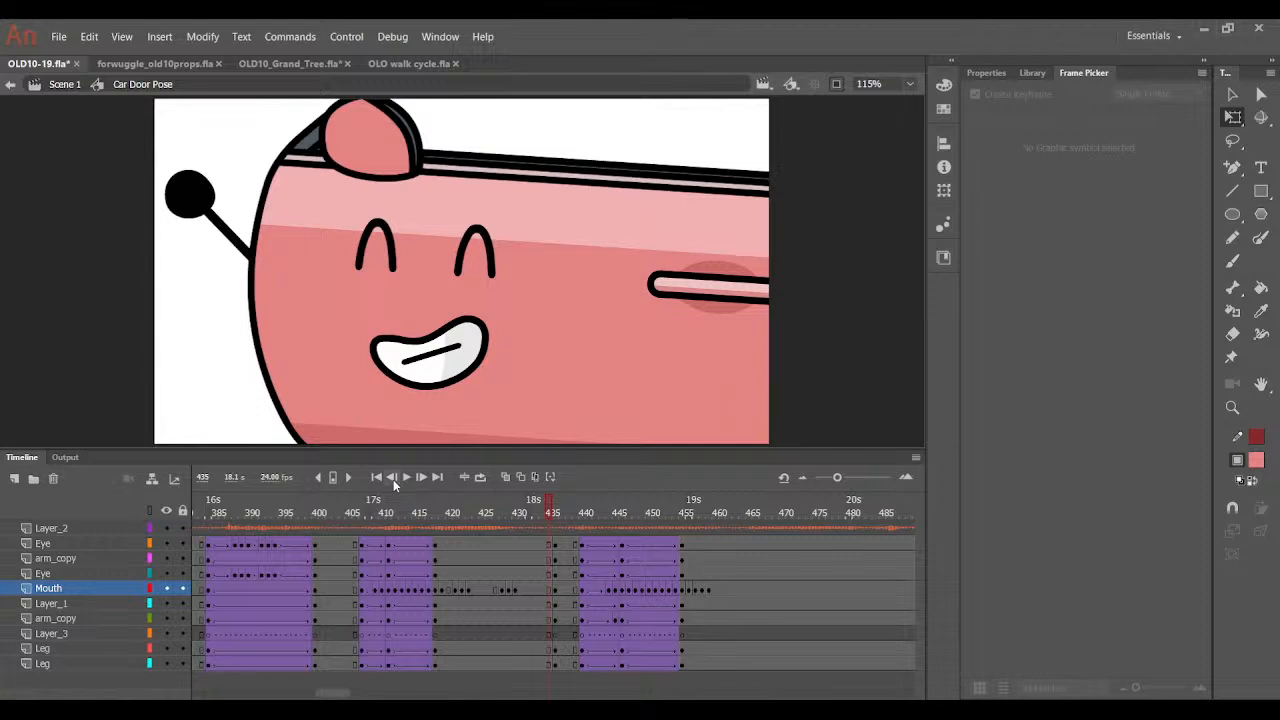
click(406, 477)
click(688, 519)
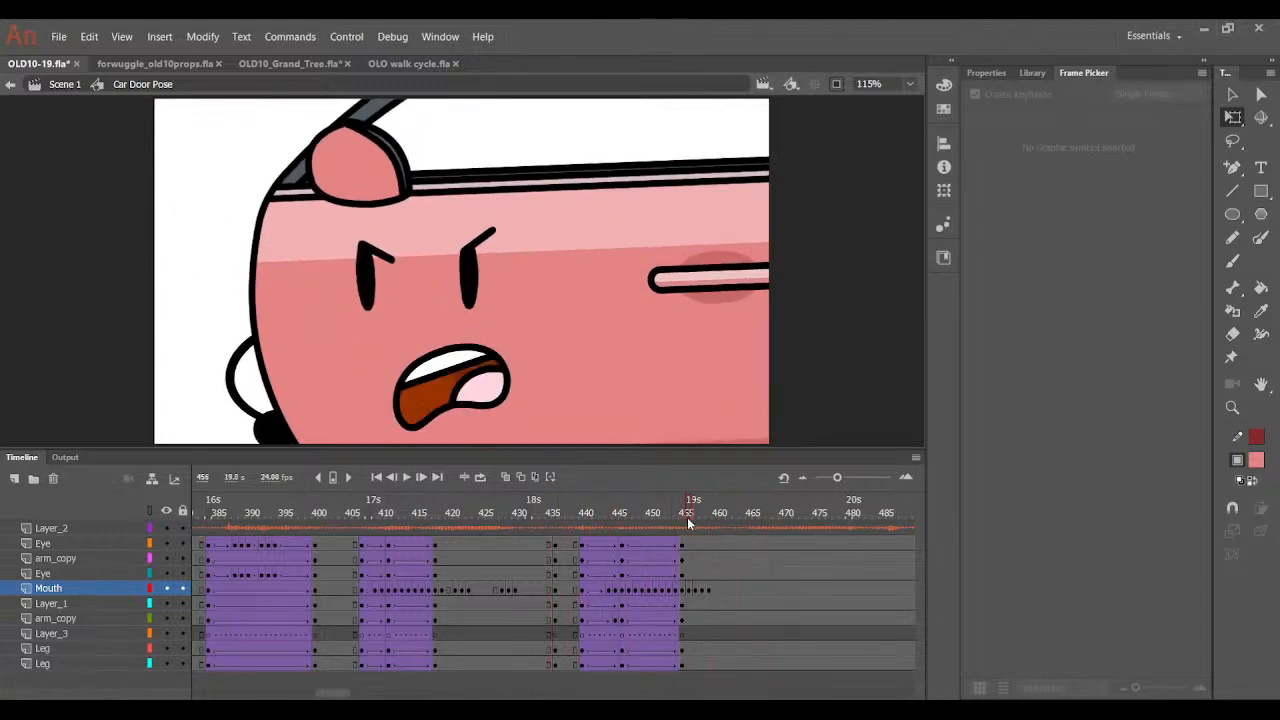
Return to Scene 1, save the document, and play back the wide shot and close-up from frame 414.
click(986, 73)
click(68, 84)
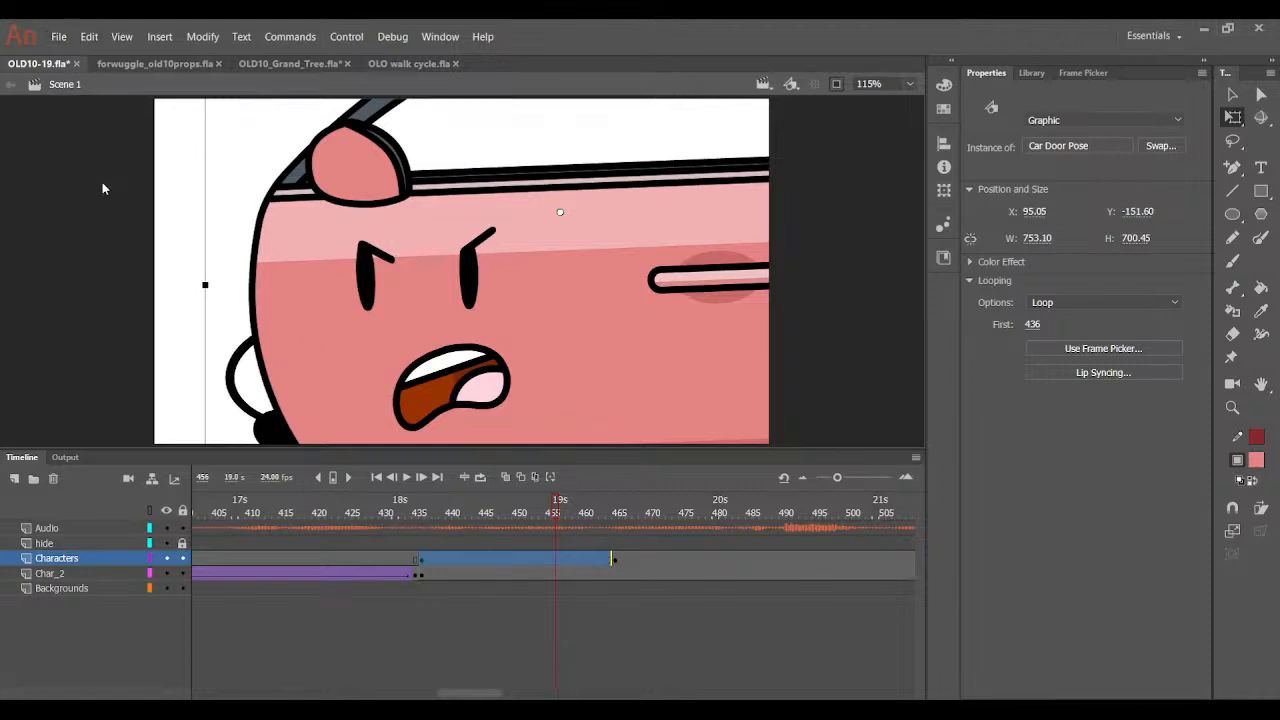
click(275, 512)
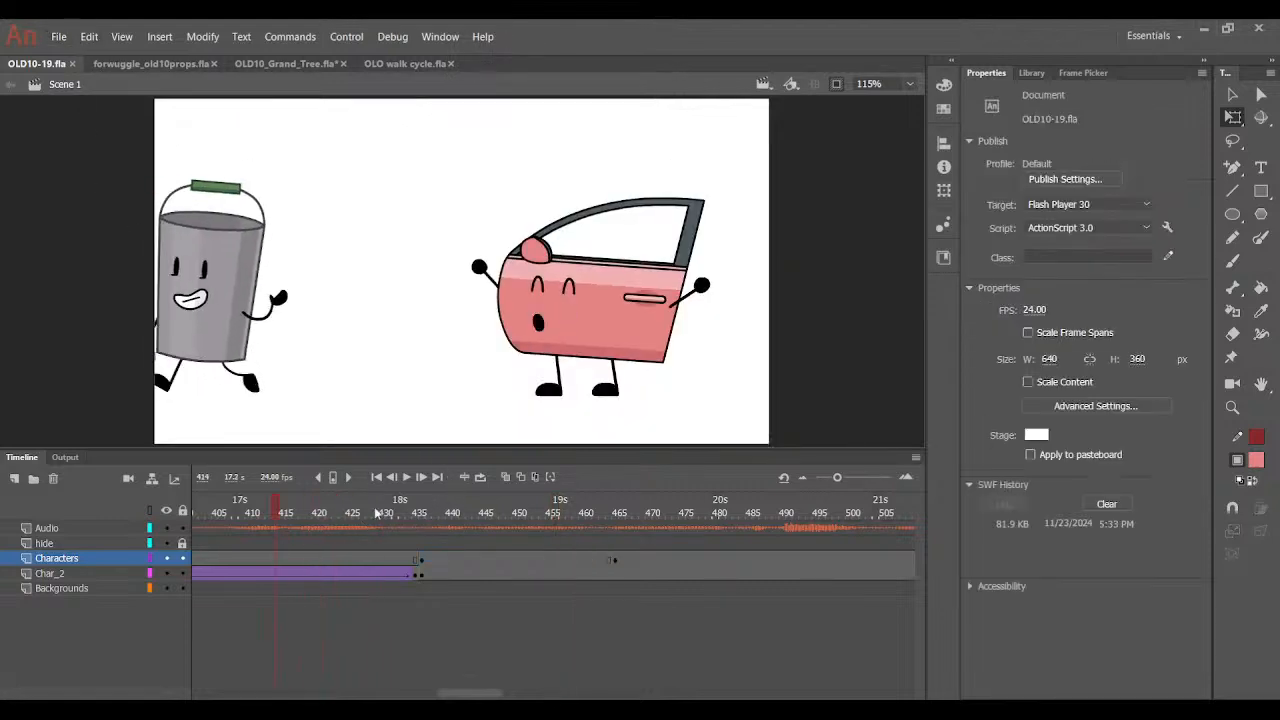
click(406, 478)
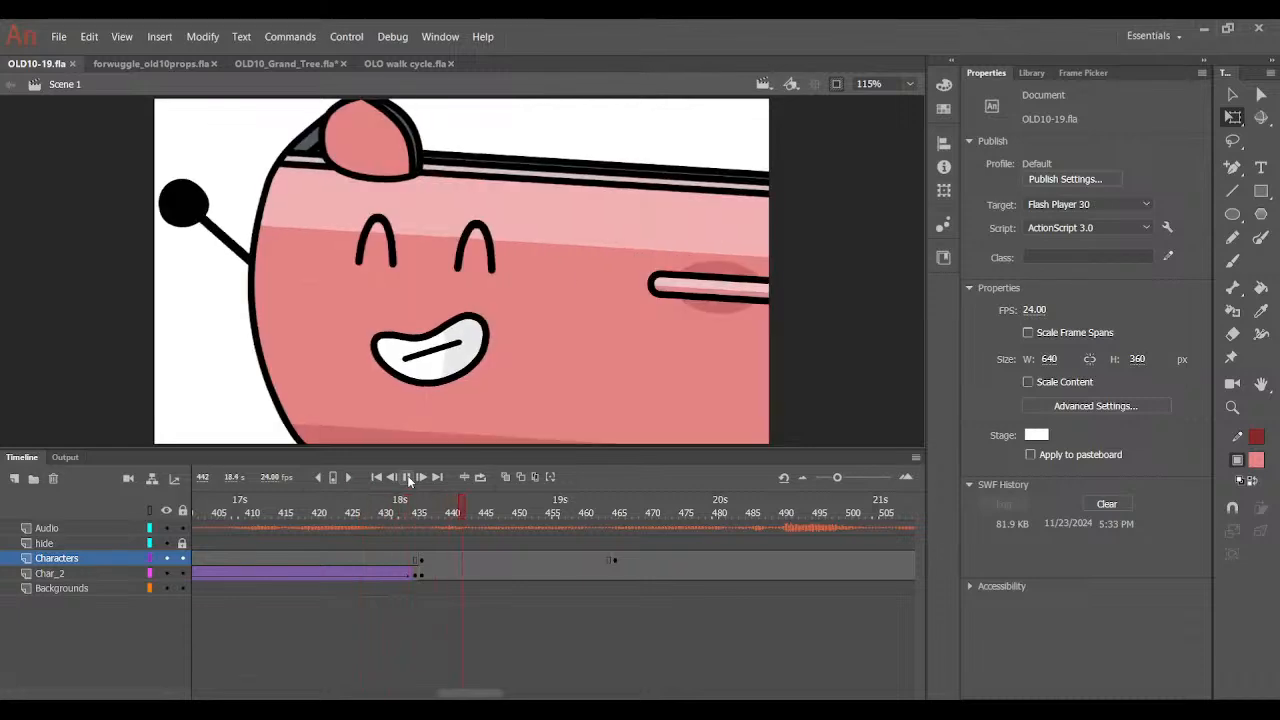
mouse_move(435, 511)
mouse_down()
mouse_move(478, 508)
mouse_move(577, 453)
mouse_move(456, 513)
mouse_up()
click(406, 478)
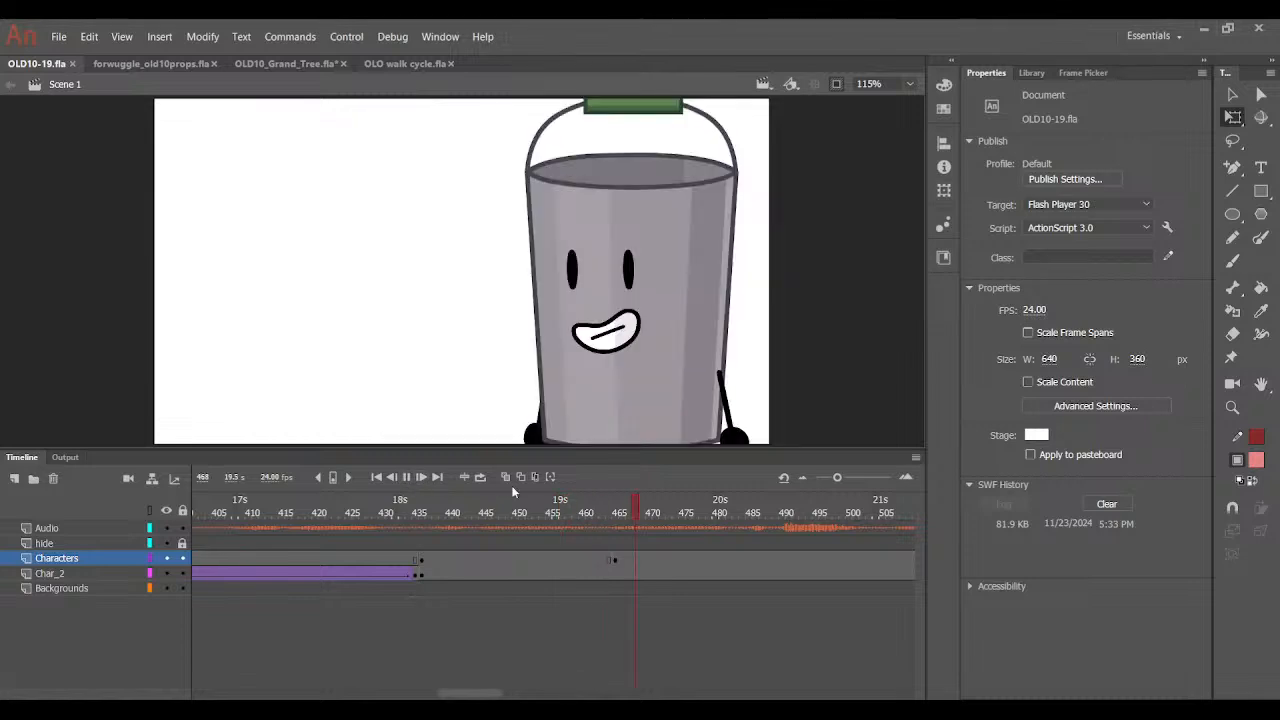
At frame 465 on the Characters layer, move the Bucket toward the stage's middle, to about X 410, and tilt it slightly clockwise.
drag(597, 514, 636, 521)
click(614, 560)
drag(603, 420, 512, 413)
click(700, 377)
click(596, 317)
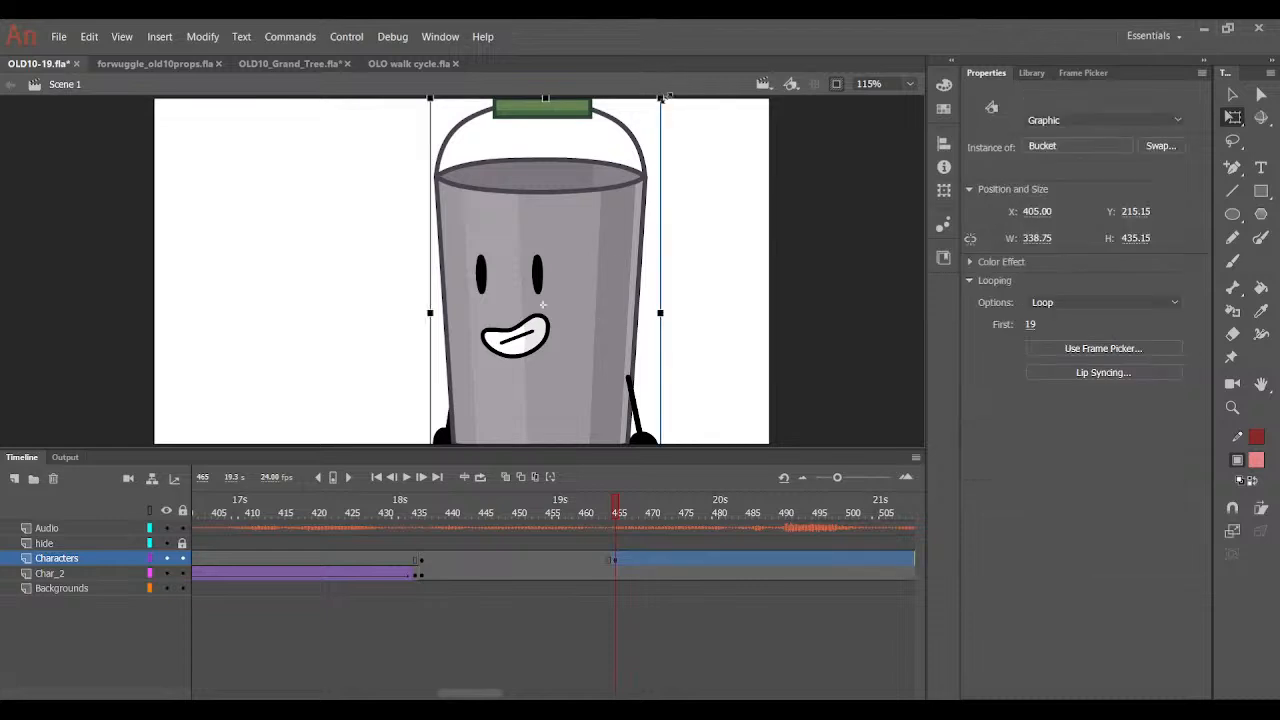
drag(666, 98, 684, 106)
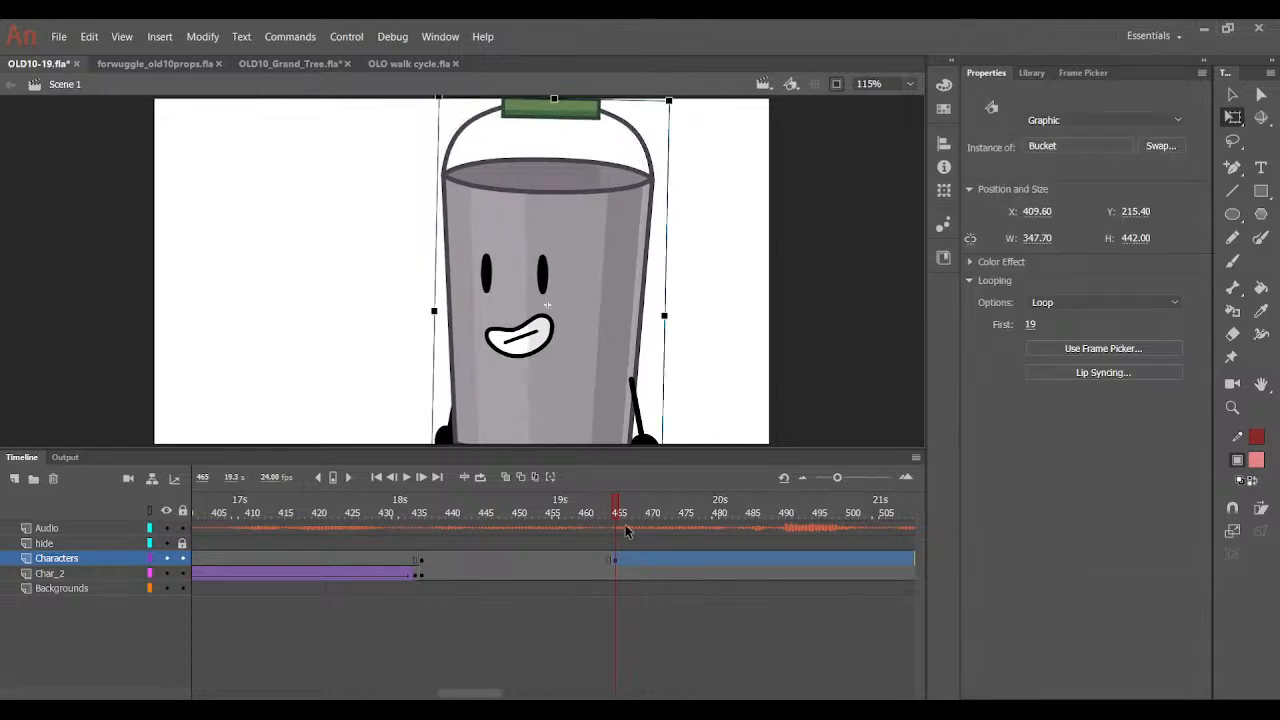
Add a Bucket keyframe at frame 483 on the Characters layer, and move the Bucket at frame 465 beyond the stage's right edge to X 786.
drag(625, 527, 726, 538)
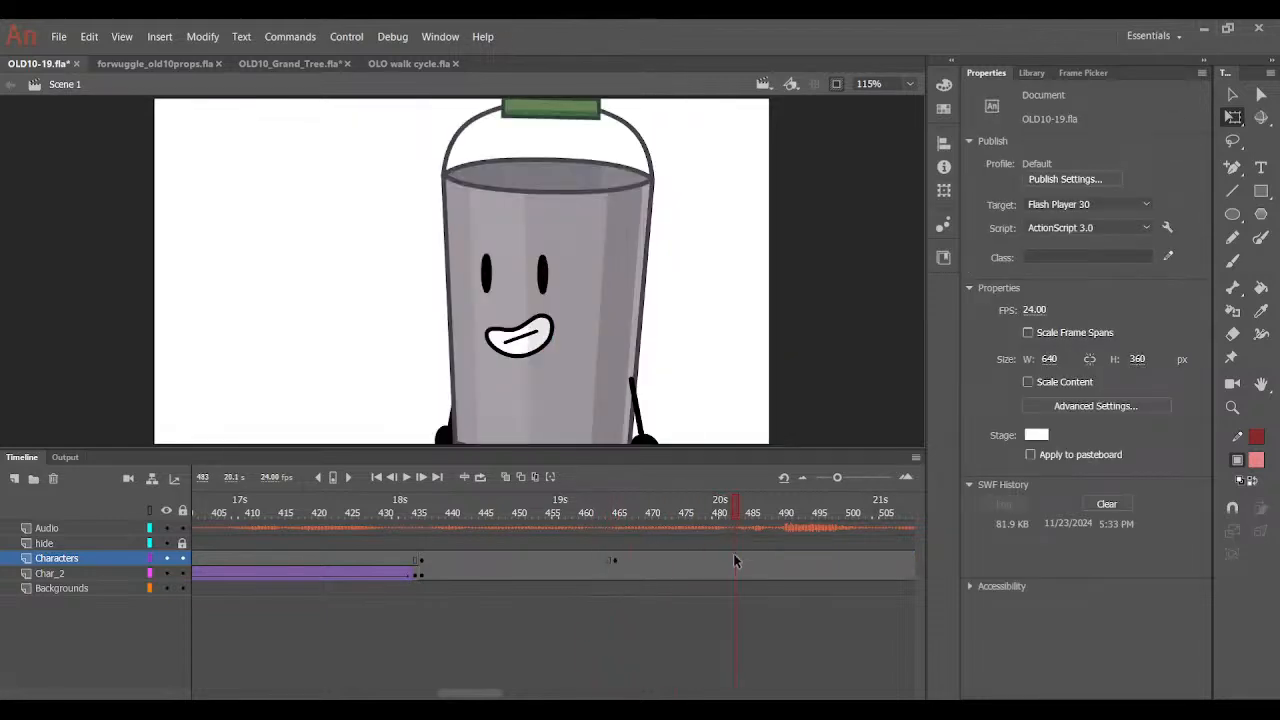
click(735, 561)
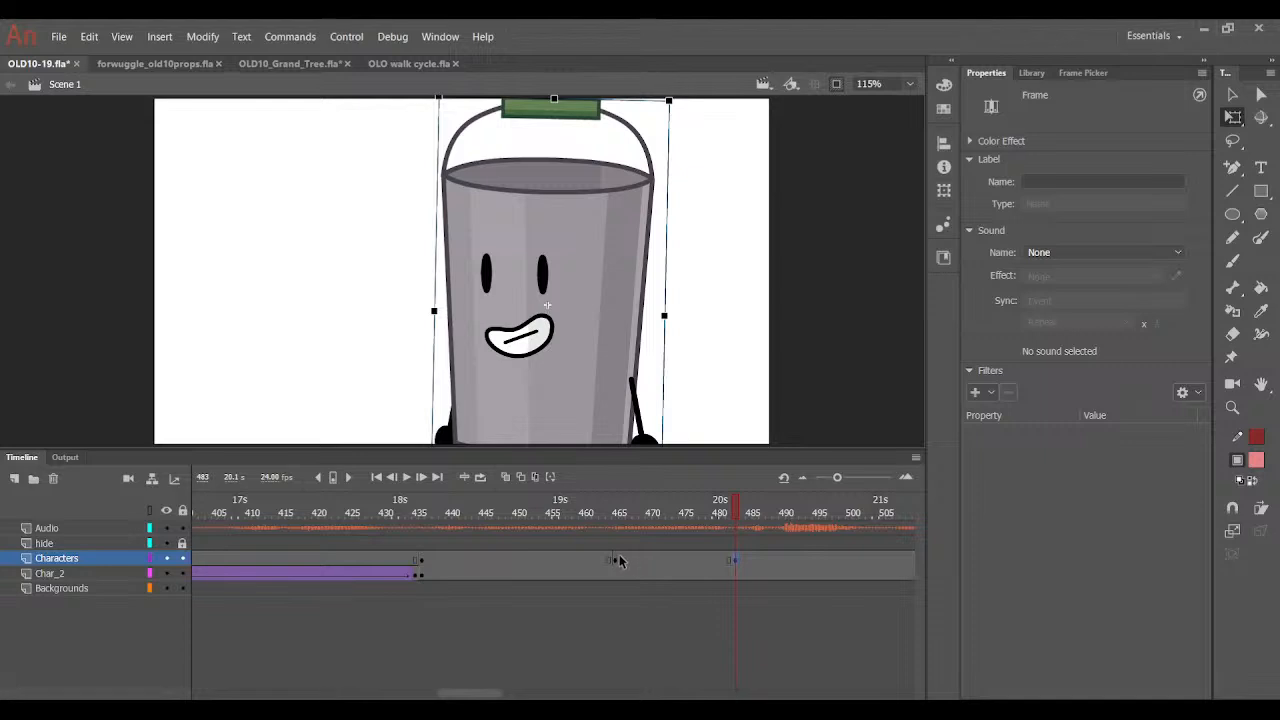
click(617, 561)
click(592, 425)
drag(1032, 213, 1175, 232)
Create a classic tween with Quart EaseOut between frames 465 and 483, check the slide-in, and save the document.
click(668, 562)
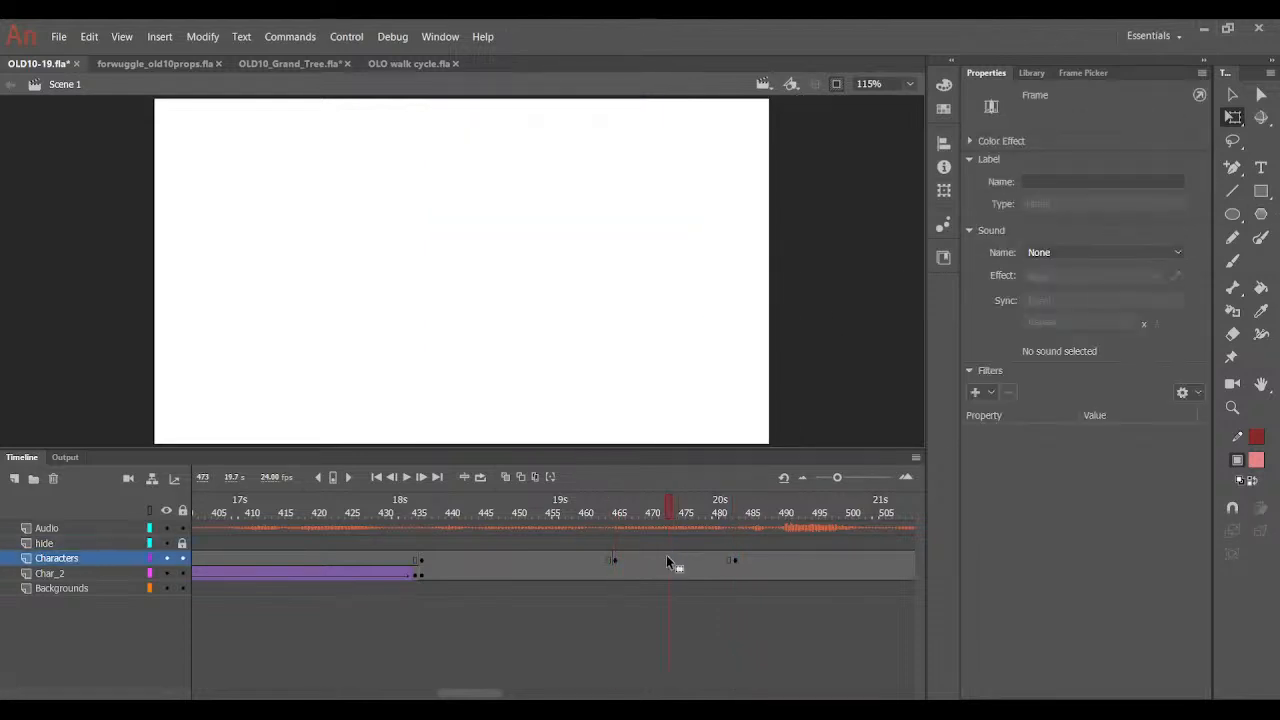
key(F4)
key(F4)
key(F3)
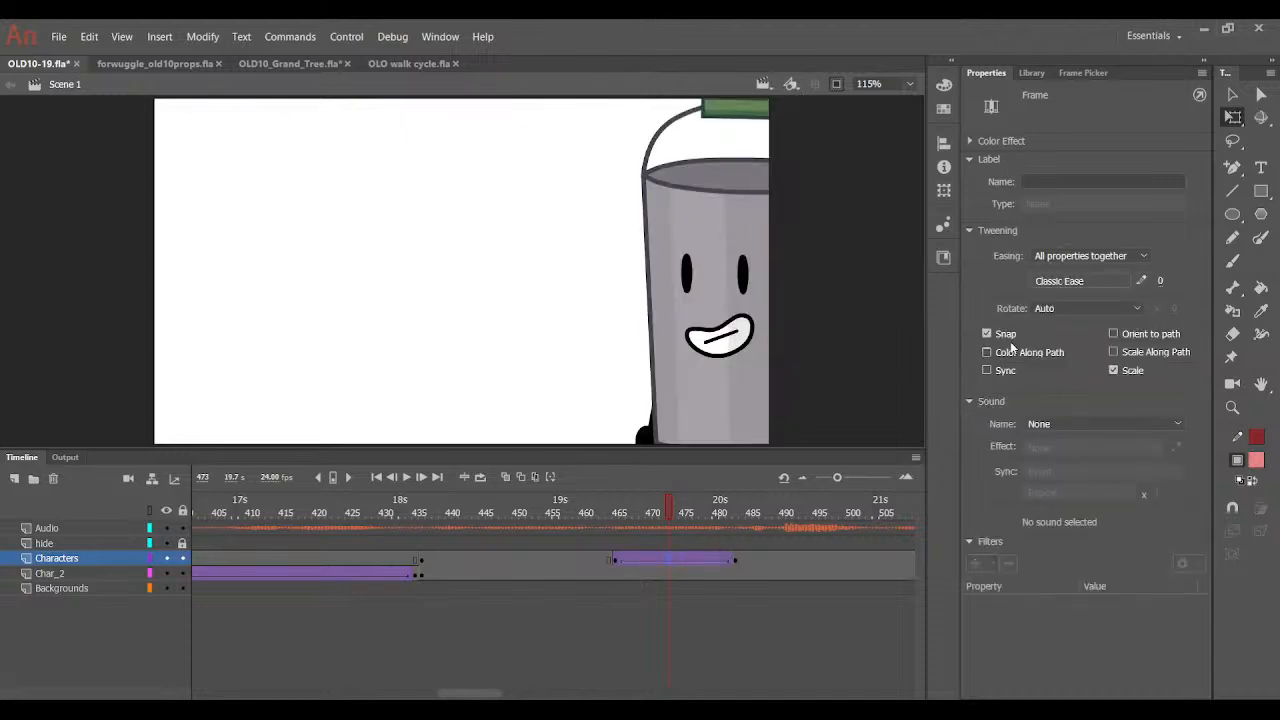
key(F2)
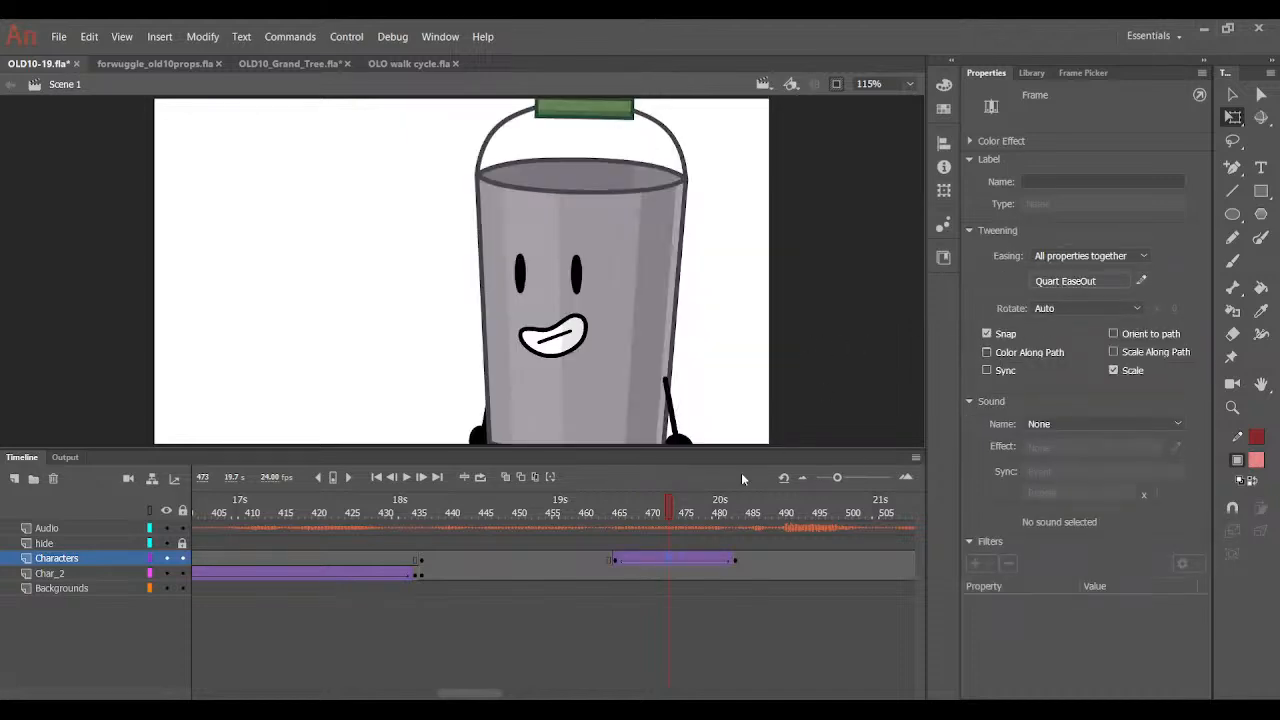
drag(668, 508, 744, 506)
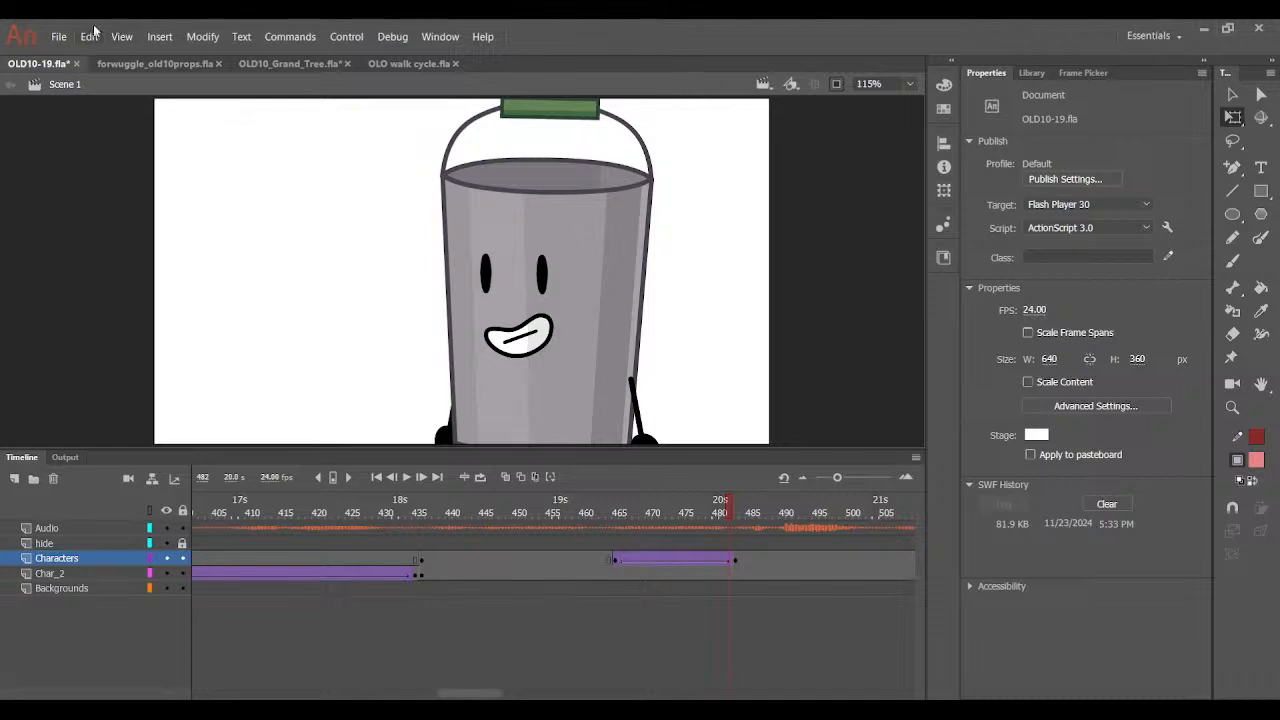
key(ctrl+s)
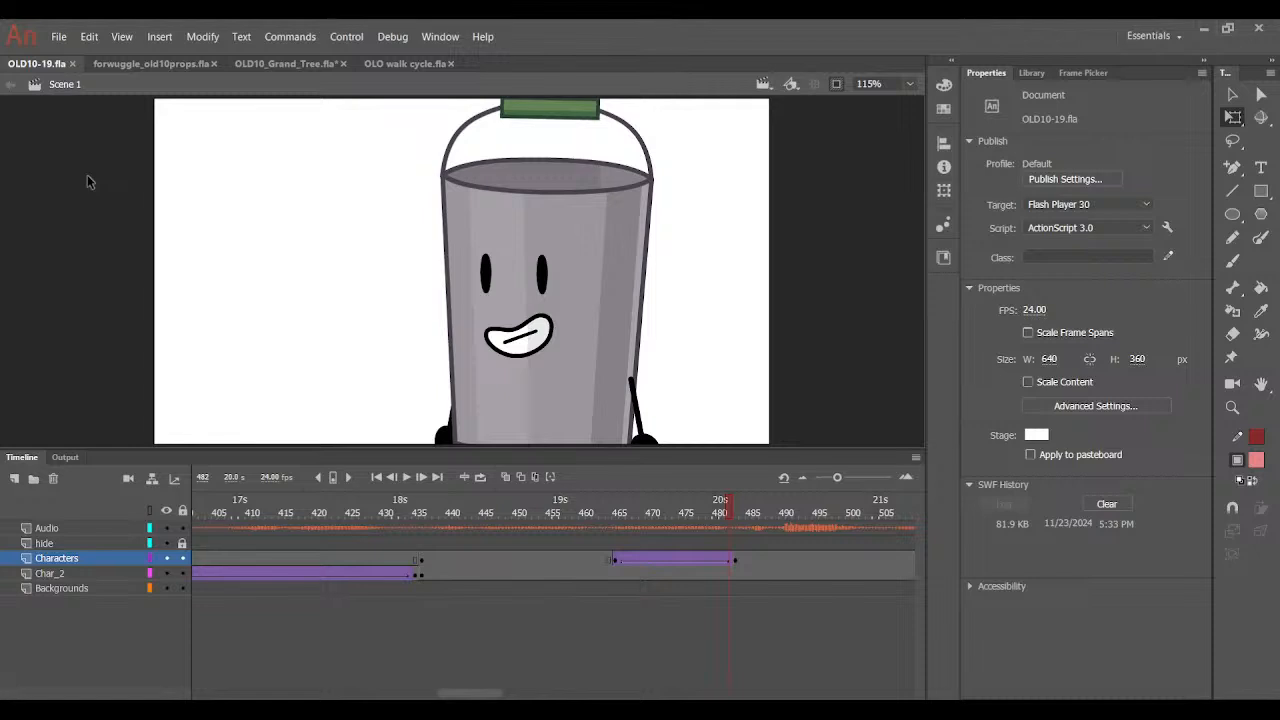
Play back the angry close-up from about frame 436 into the Bucket's entrance.
click(555, 512)
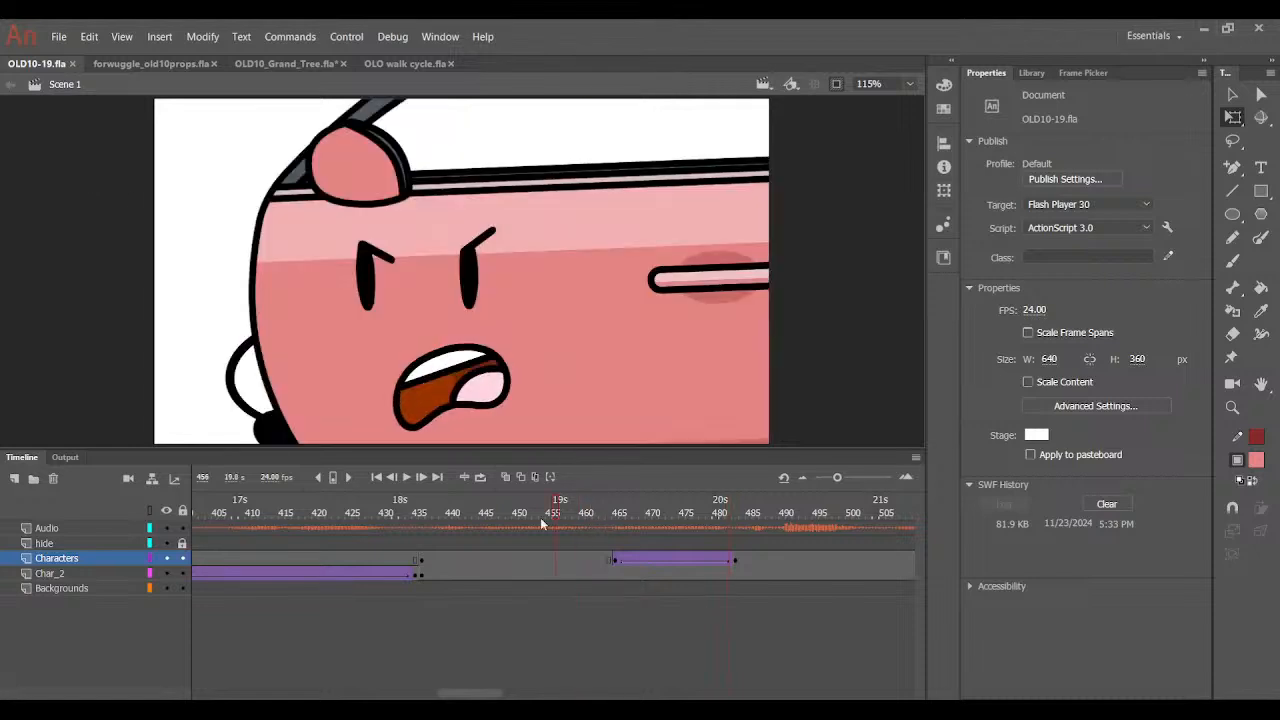
drag(540, 517, 426, 559)
click(406, 477)
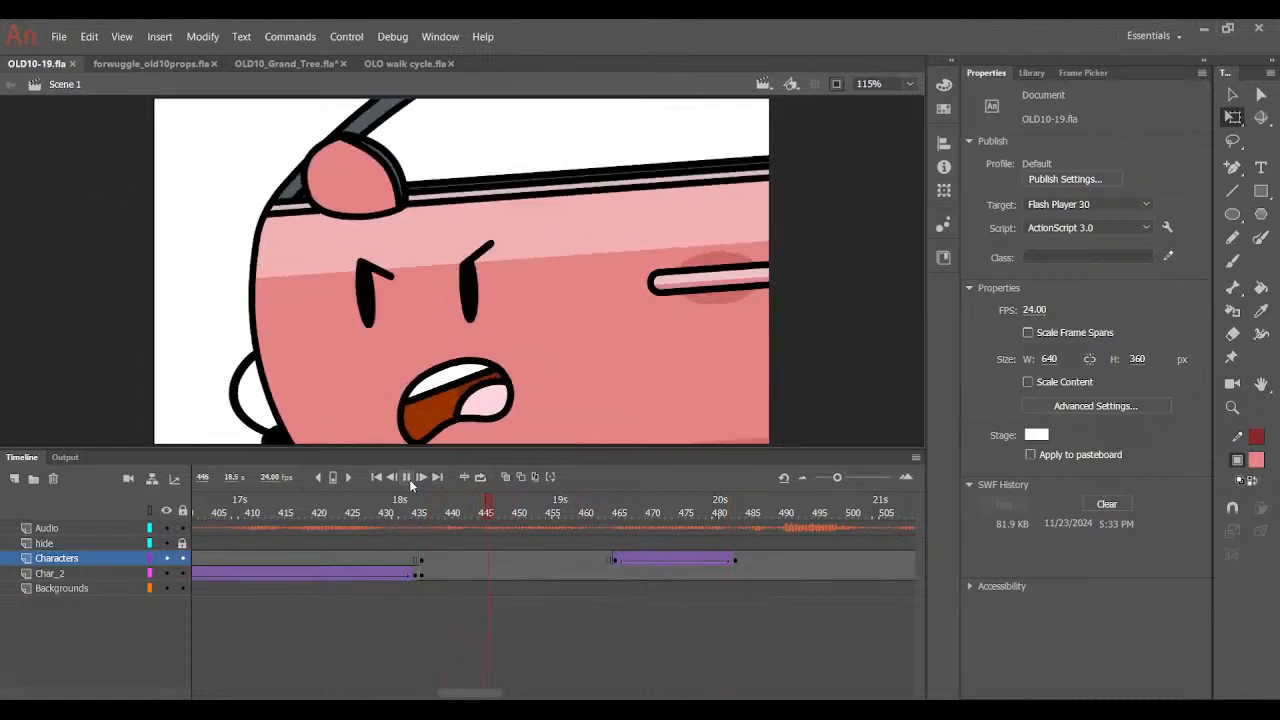
Shift the off-stage Bucket at frame 465 farther out, to X 804.
click(618, 513)
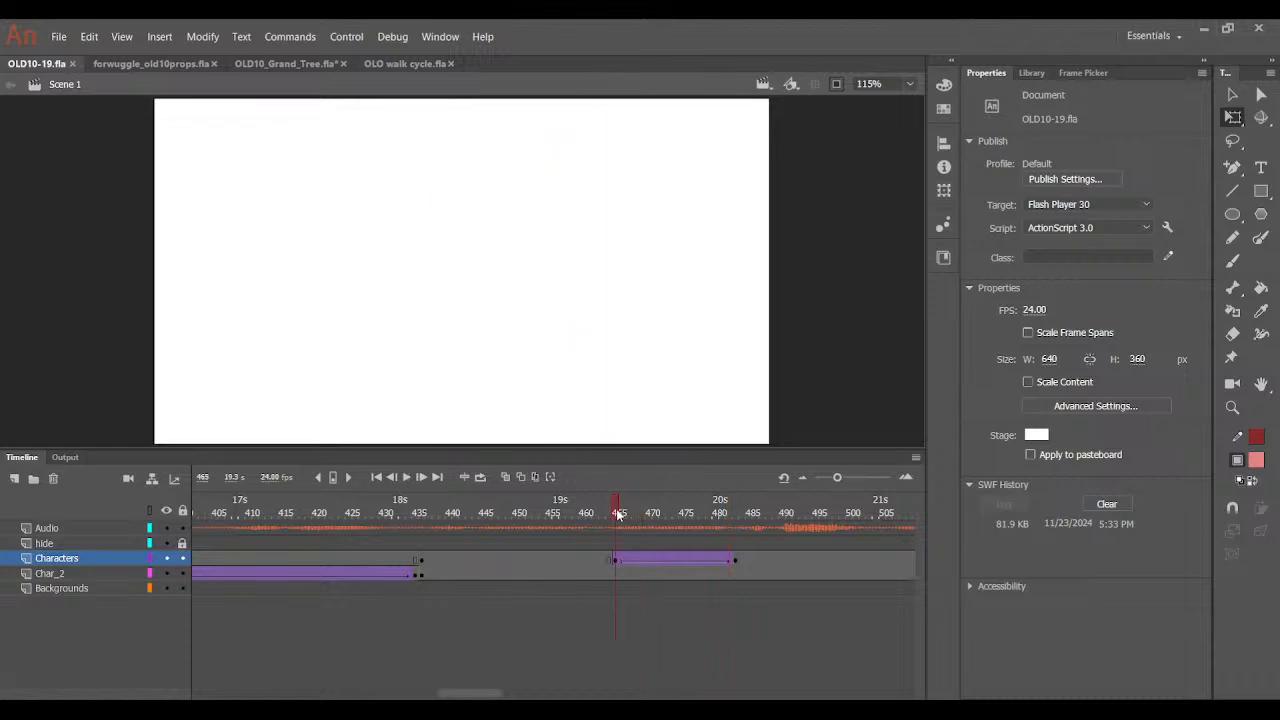
click(827, 224)
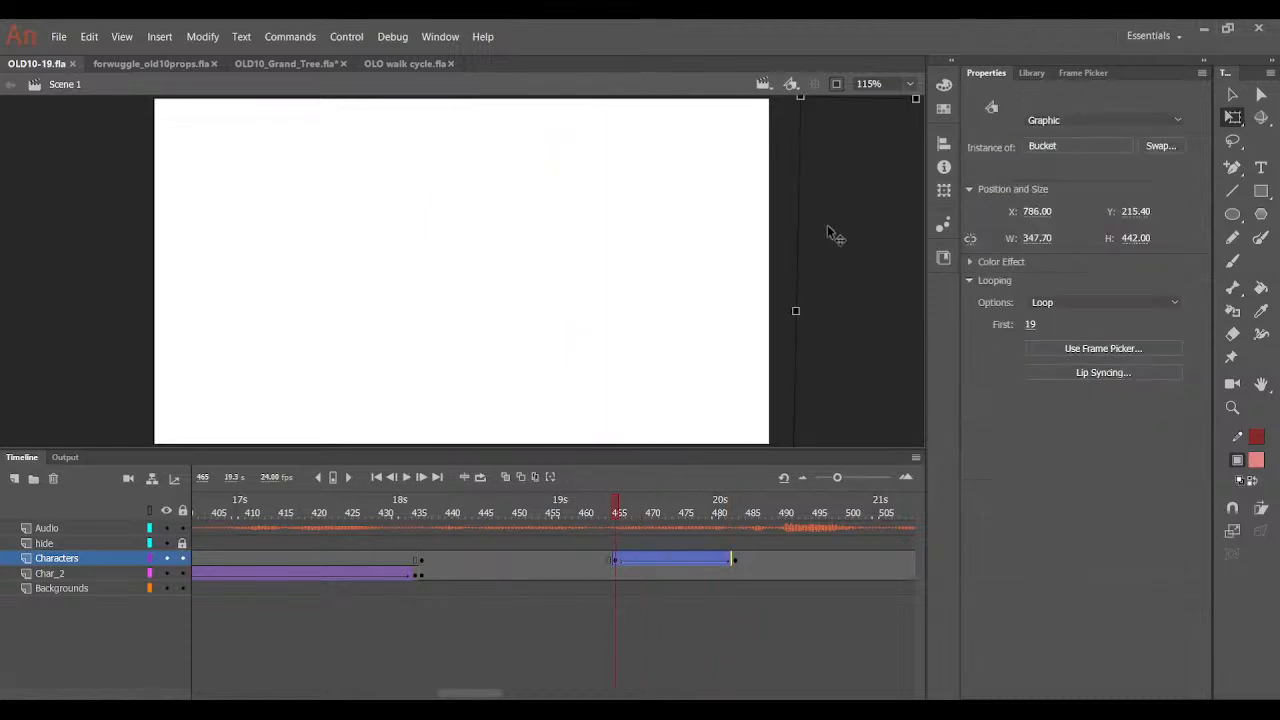
drag(1038, 213, 1056, 213)
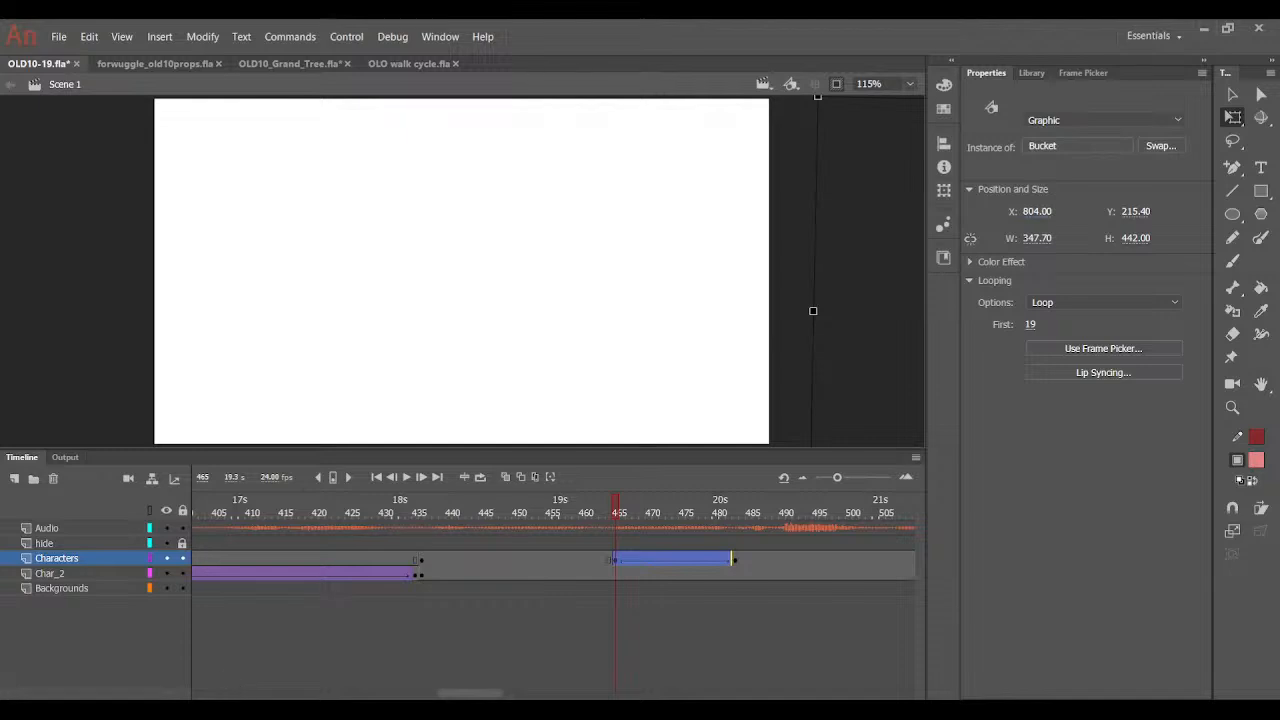
Open the Bucket symbol from frame 483 to examine its internal timeline, and return to Scene 1.
mouse_move(620, 508)
mouse_down()
mouse_move(695, 508)
mouse_move(586, 508)
mouse_move(722, 508)
mouse_move(612, 510)
mouse_up()
double_click(650, 430)
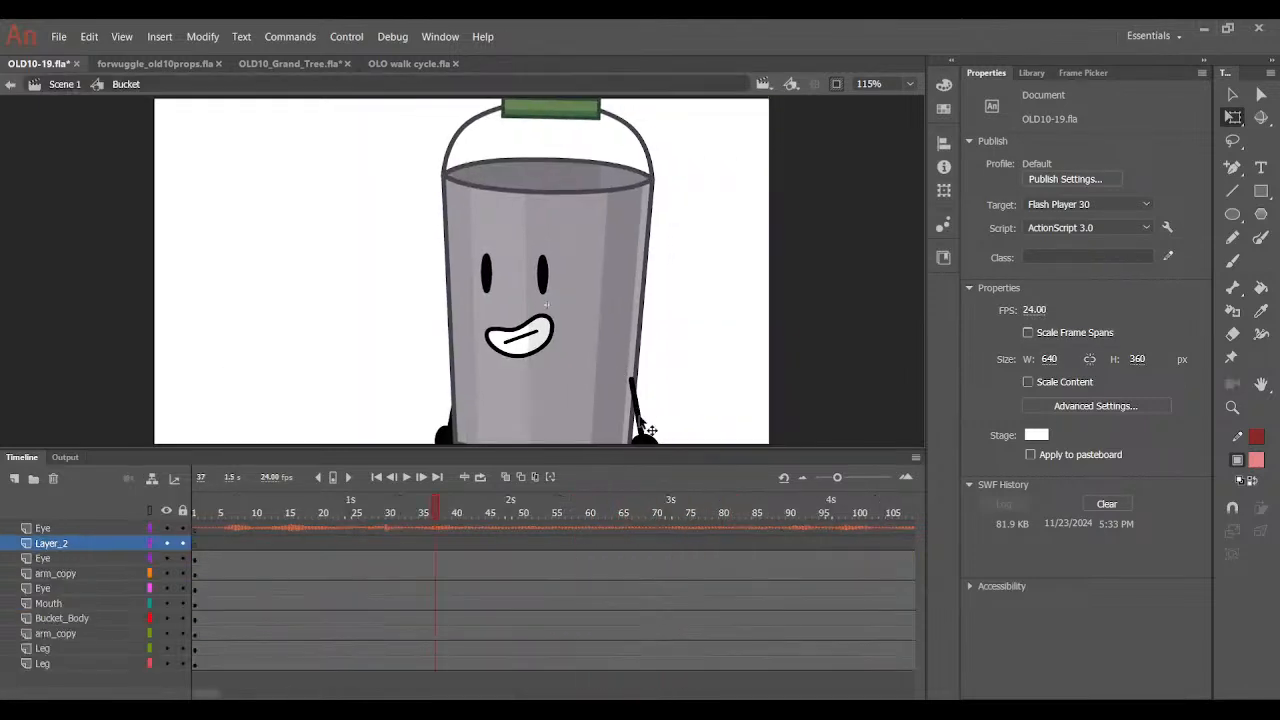
click(650, 430)
click(327, 524)
double_click(266, 380)
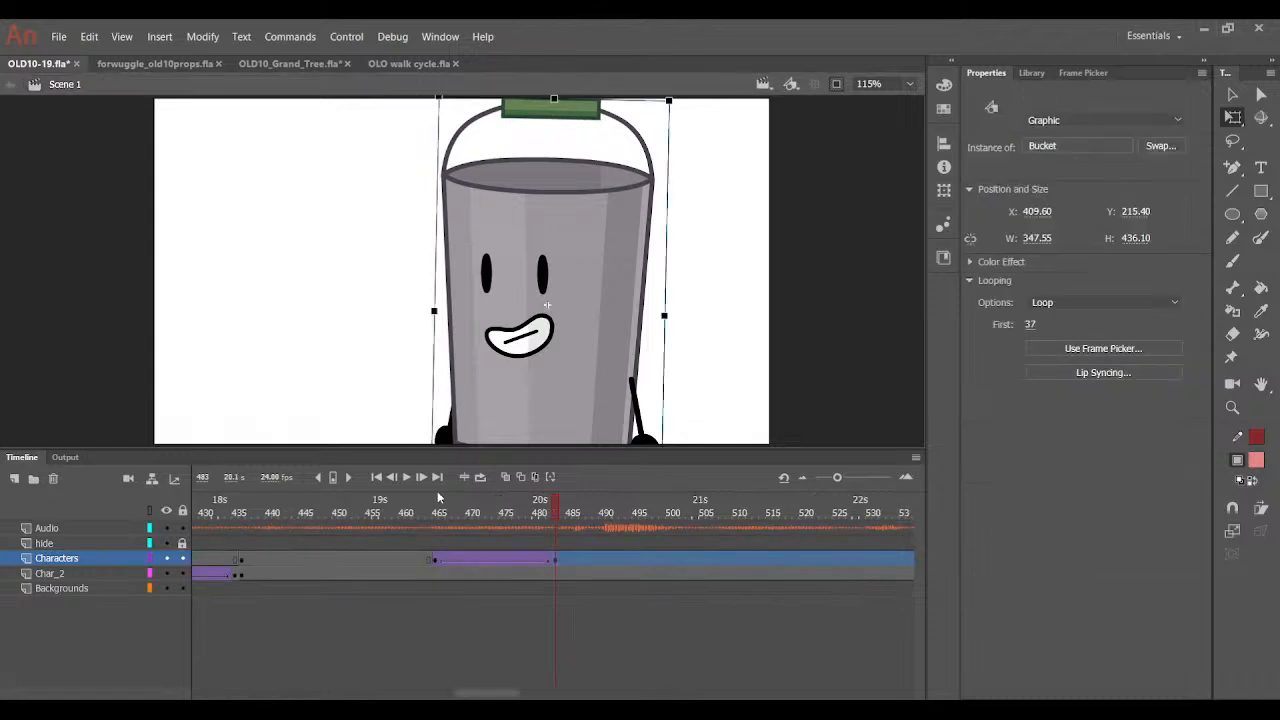
Set the Bucket's first looping frame to 465 at keyframe 465, and match keyframe 483 to the same pose.
click(437, 505)
click(852, 337)
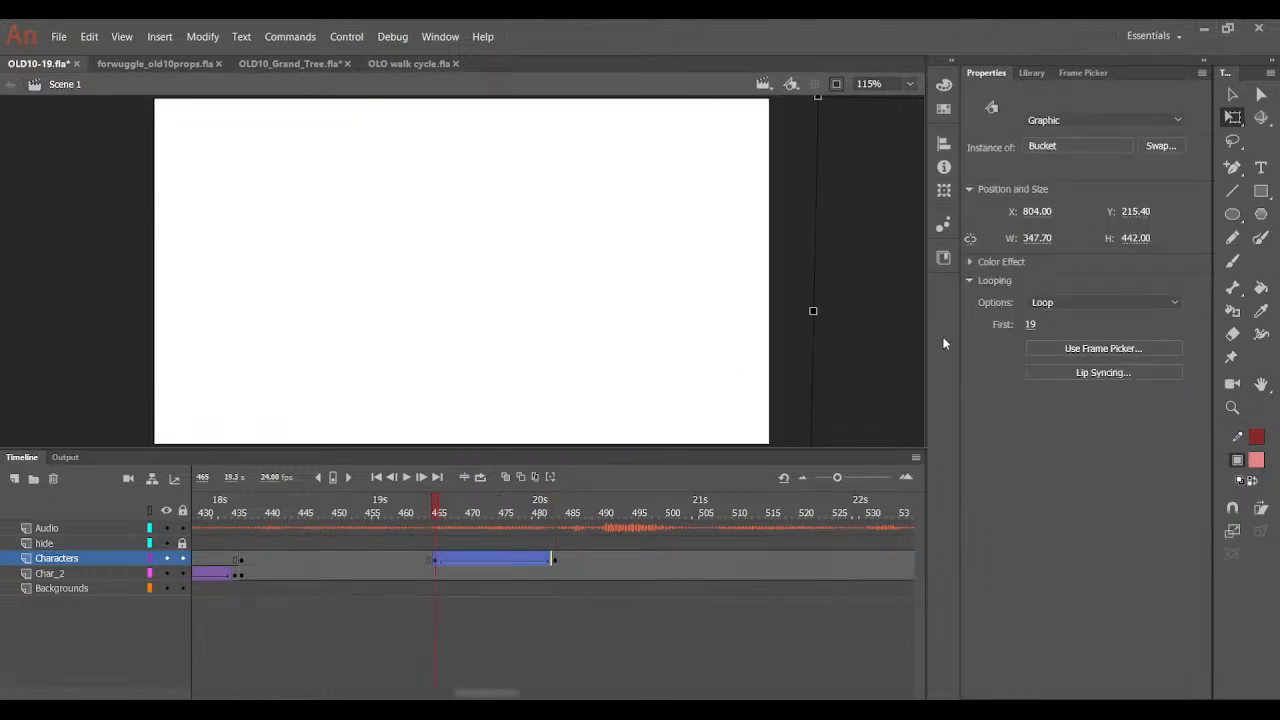
click(1029, 324)
text(465)
key(Return)
click(417, 560)
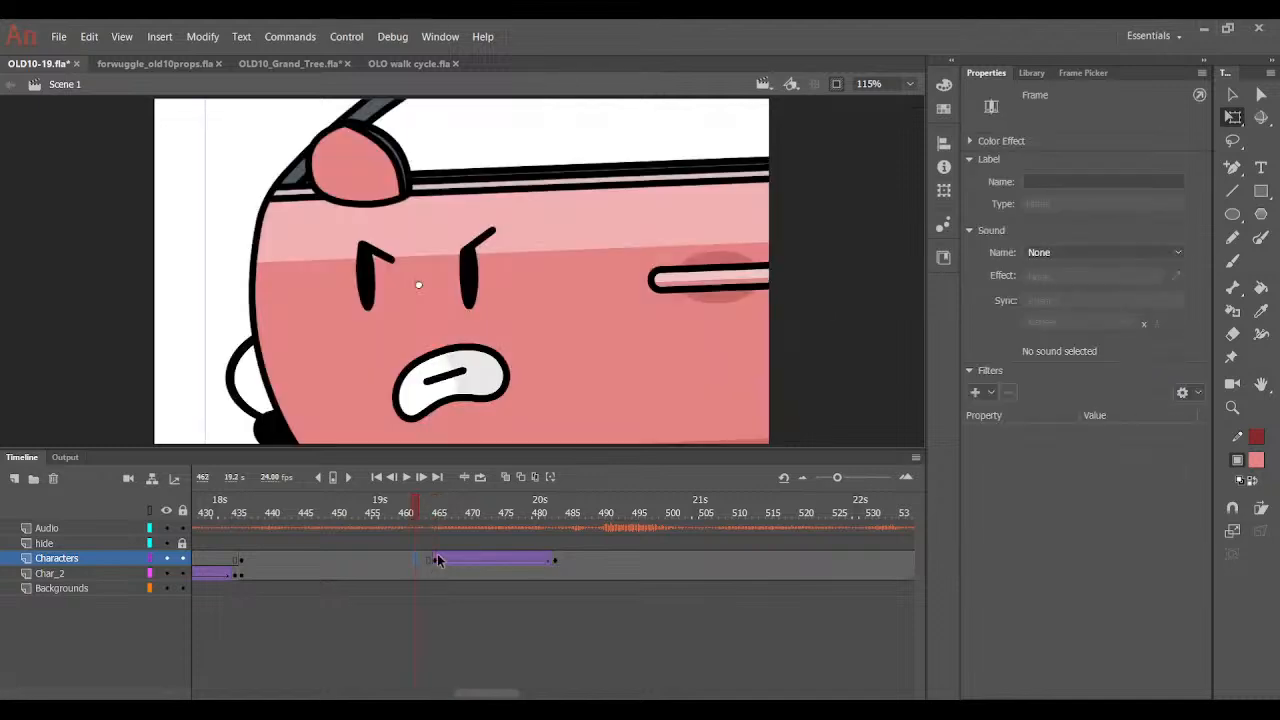
double_click(437, 560)
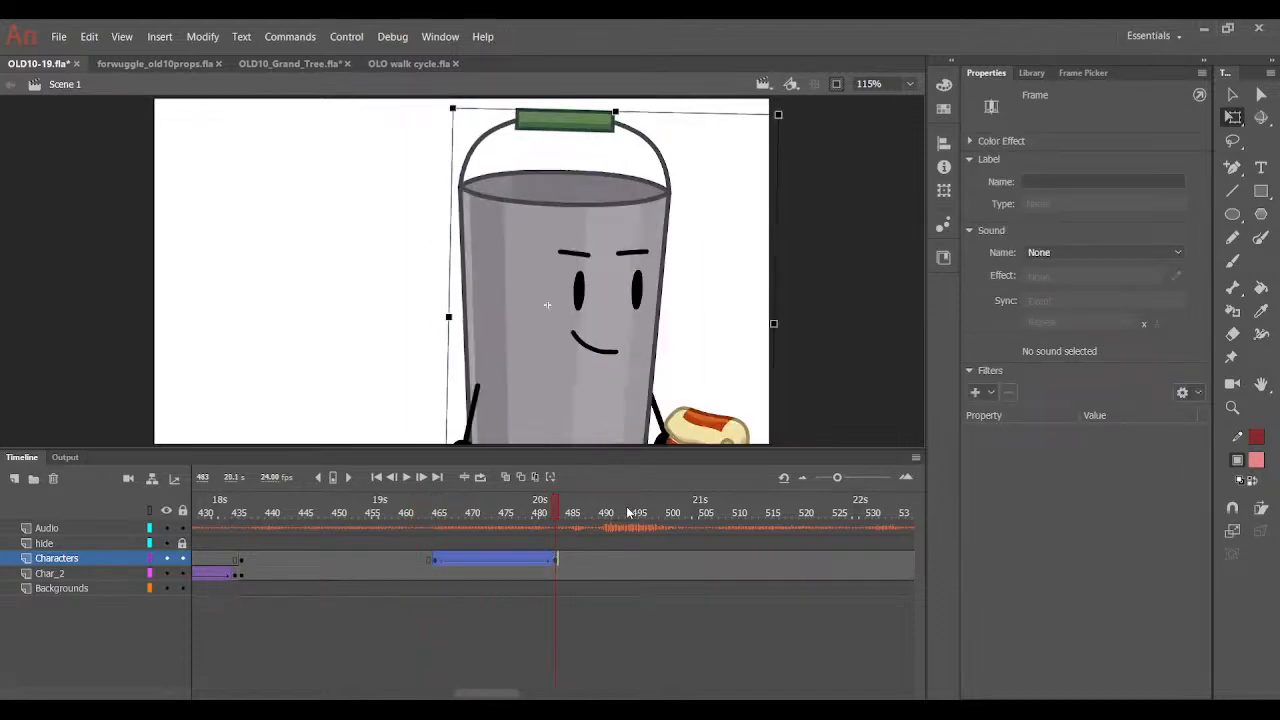
drag(628, 512, 557, 543)
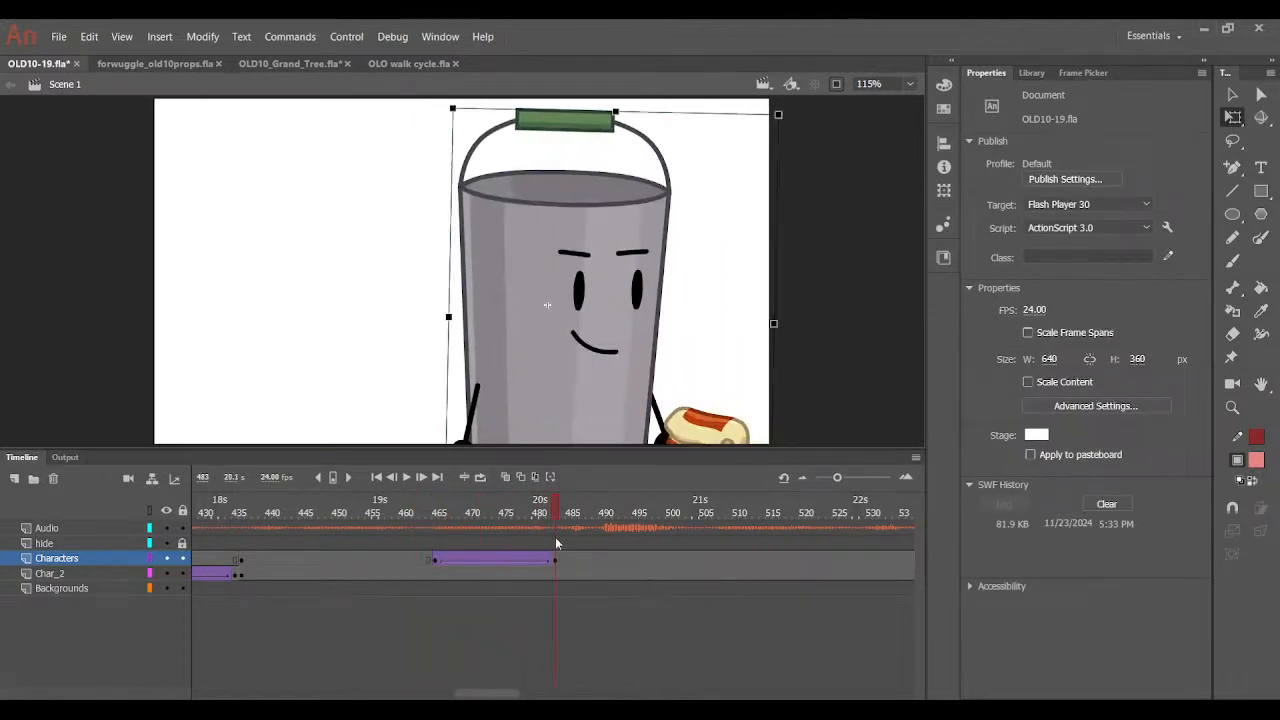
click(434, 516)
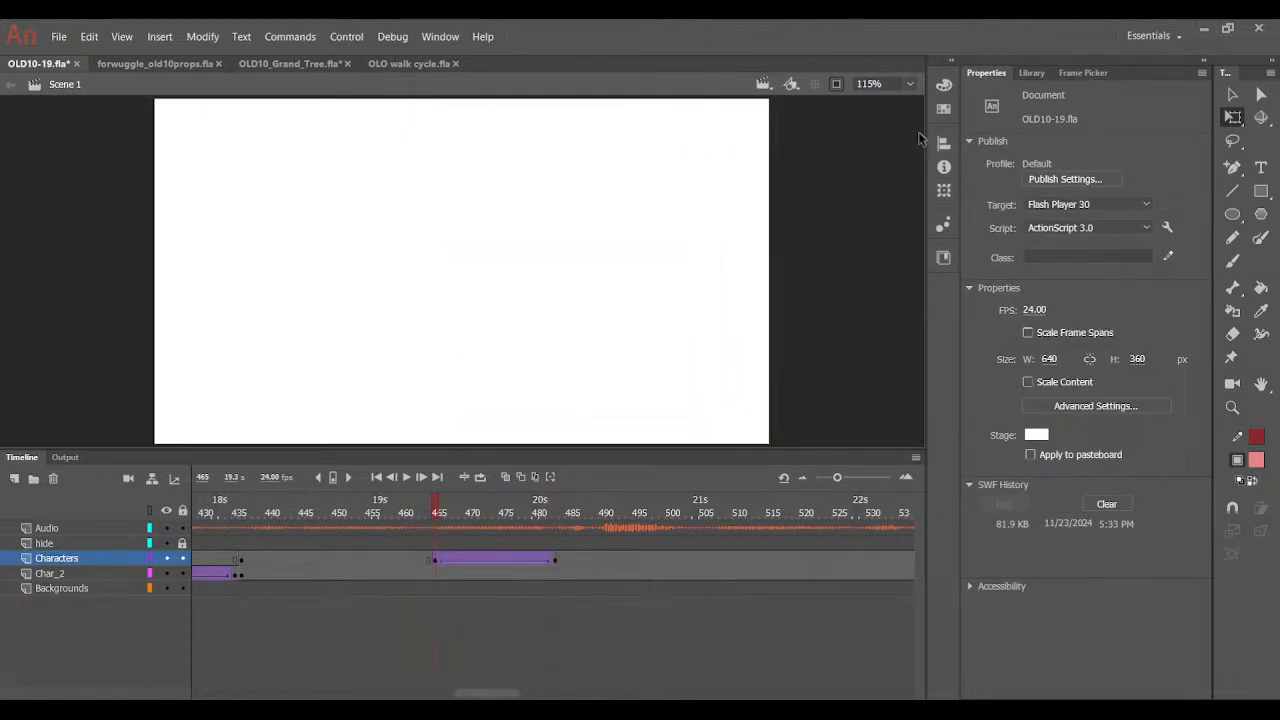
Show the content outside the stage, open the Bucket symbol, and insert keyframes at frame 465 on all its layers.
click(836, 84)
click(866, 268)
double_click(866, 268)
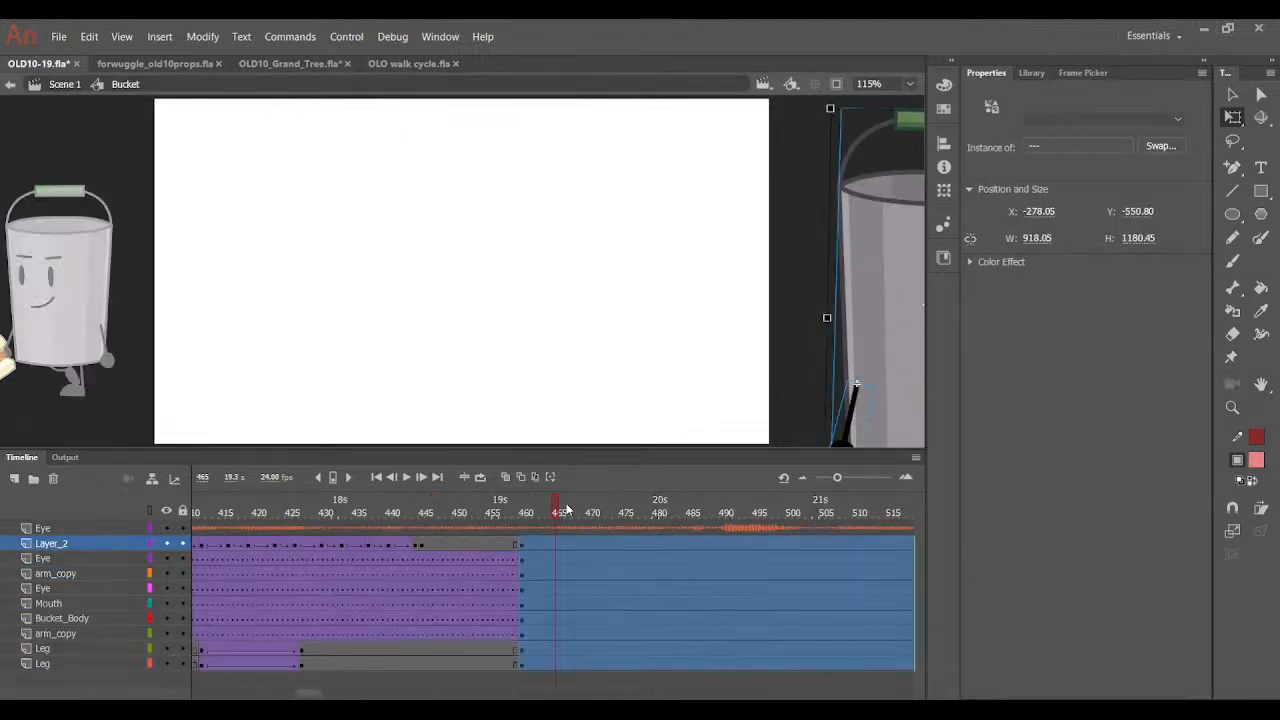
drag(550, 543, 552, 665)
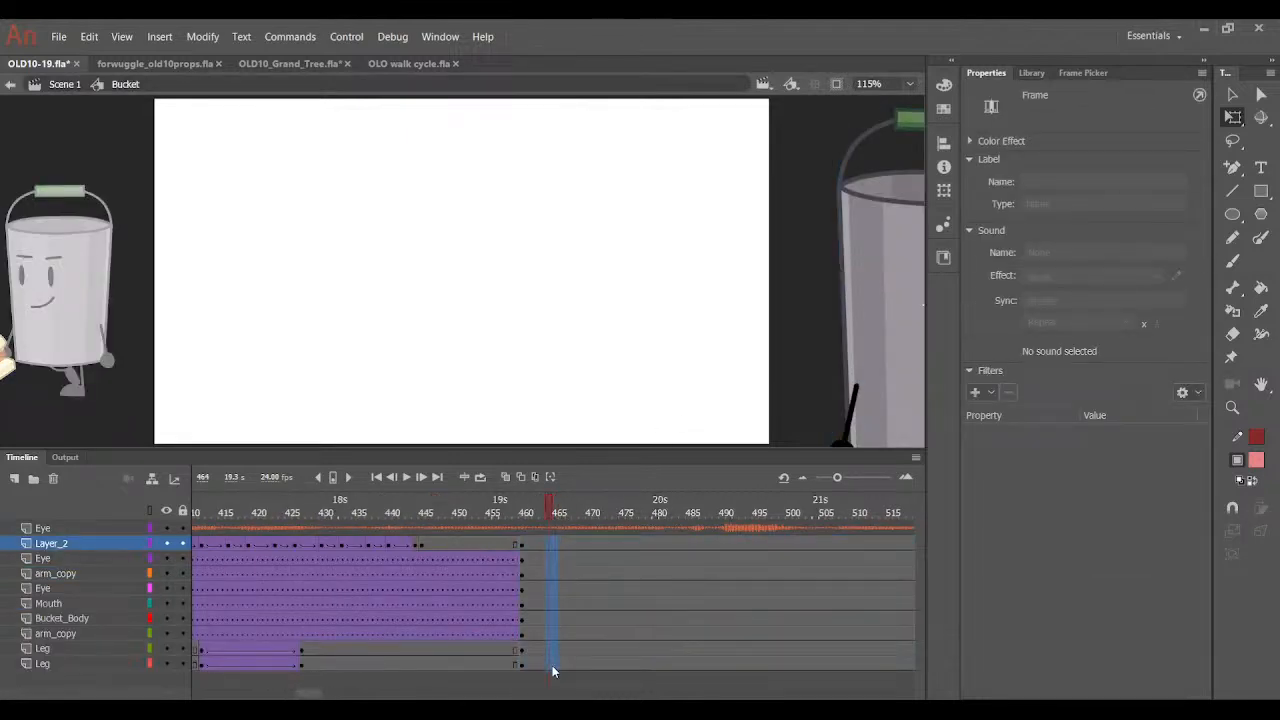
key(F6)
Examine the whole Bucket character at frame 465 inside its symbol, and return to Scene 1.
click(681, 256)
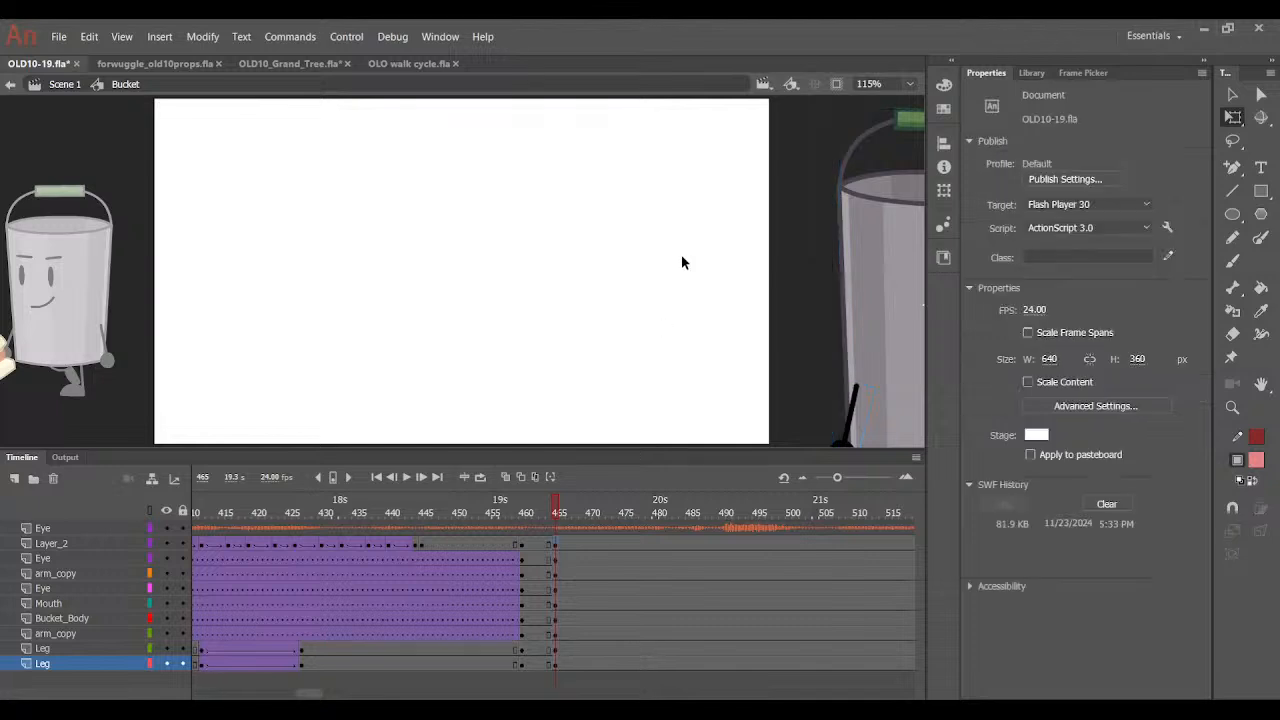
key(ctrl+minus)
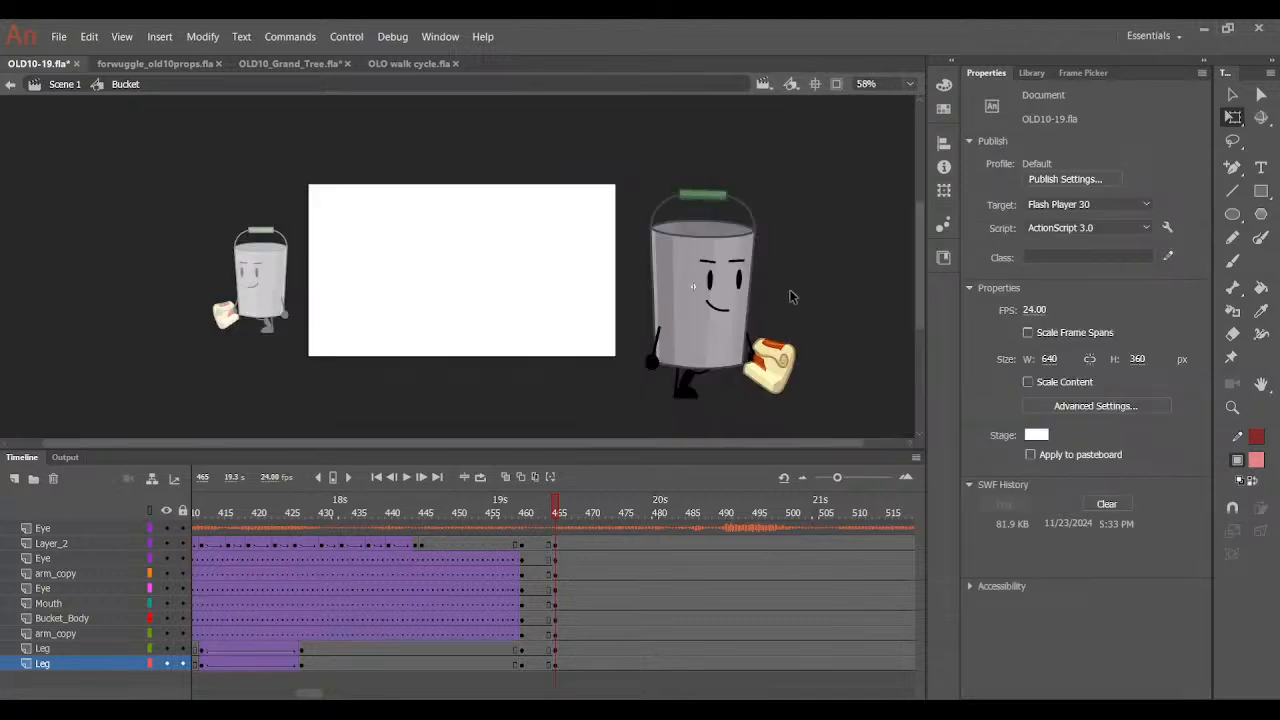
key(ctrl+equal)
scroll(779, 297, up, 2)
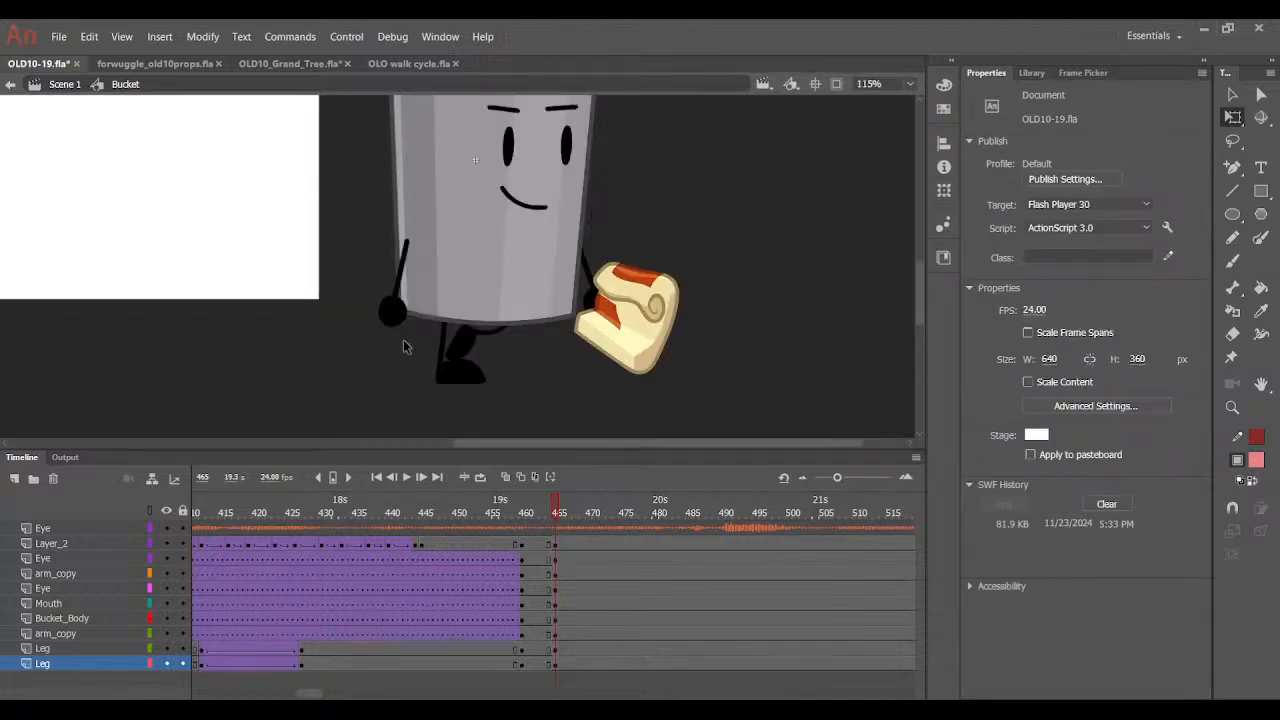
double_click(357, 256)
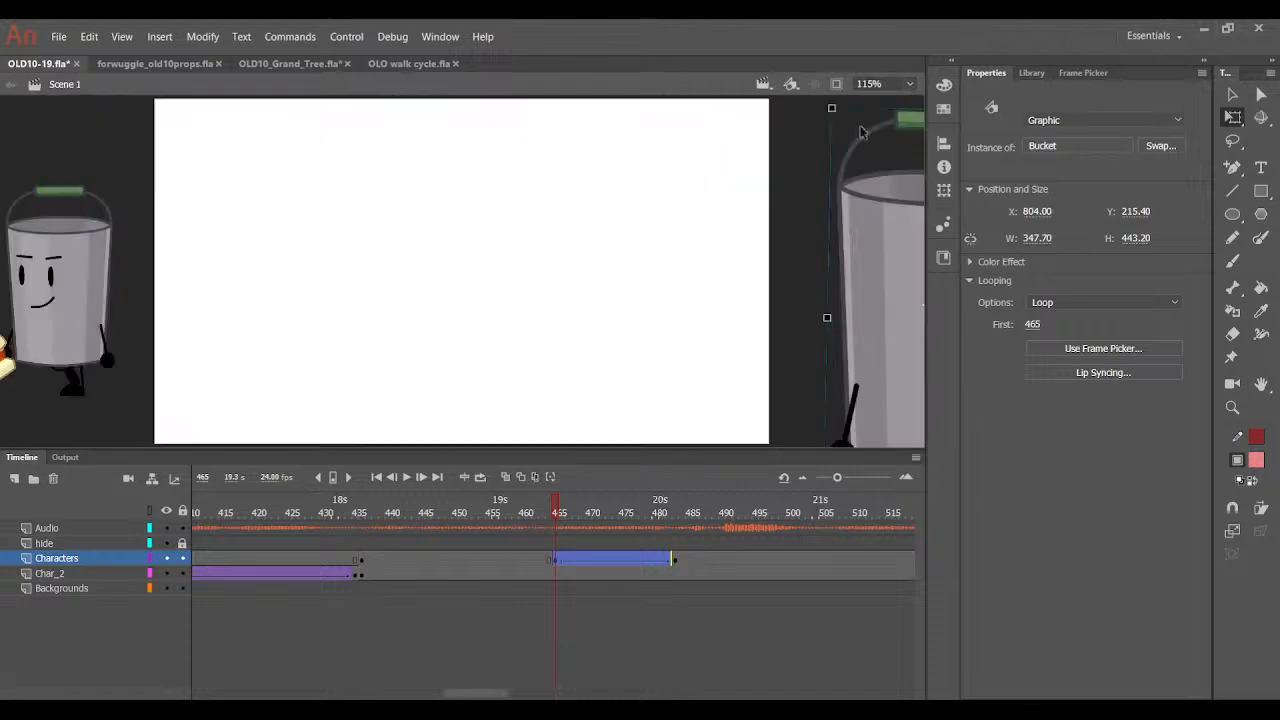
Insert a keyframe at frame 465 on the Char_2 layer and delete the small Bucket from it.
click(70, 293)
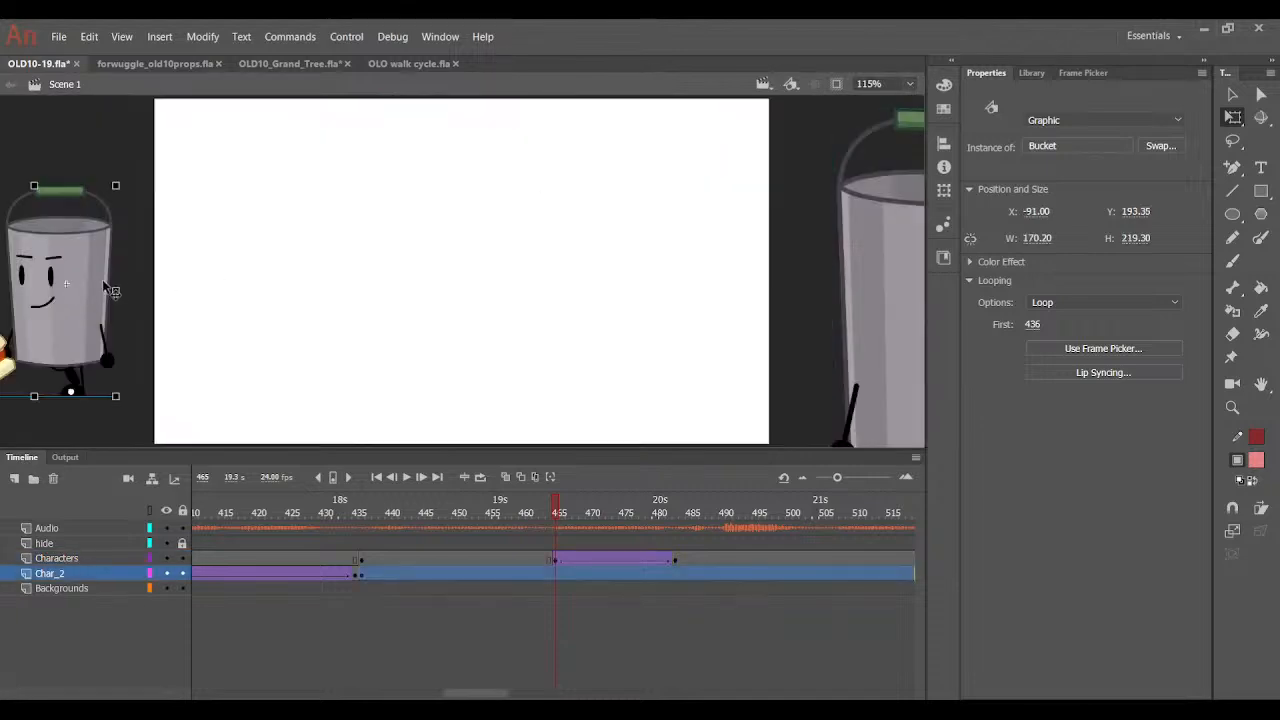
click(552, 574)
click(557, 574)
key(F6)
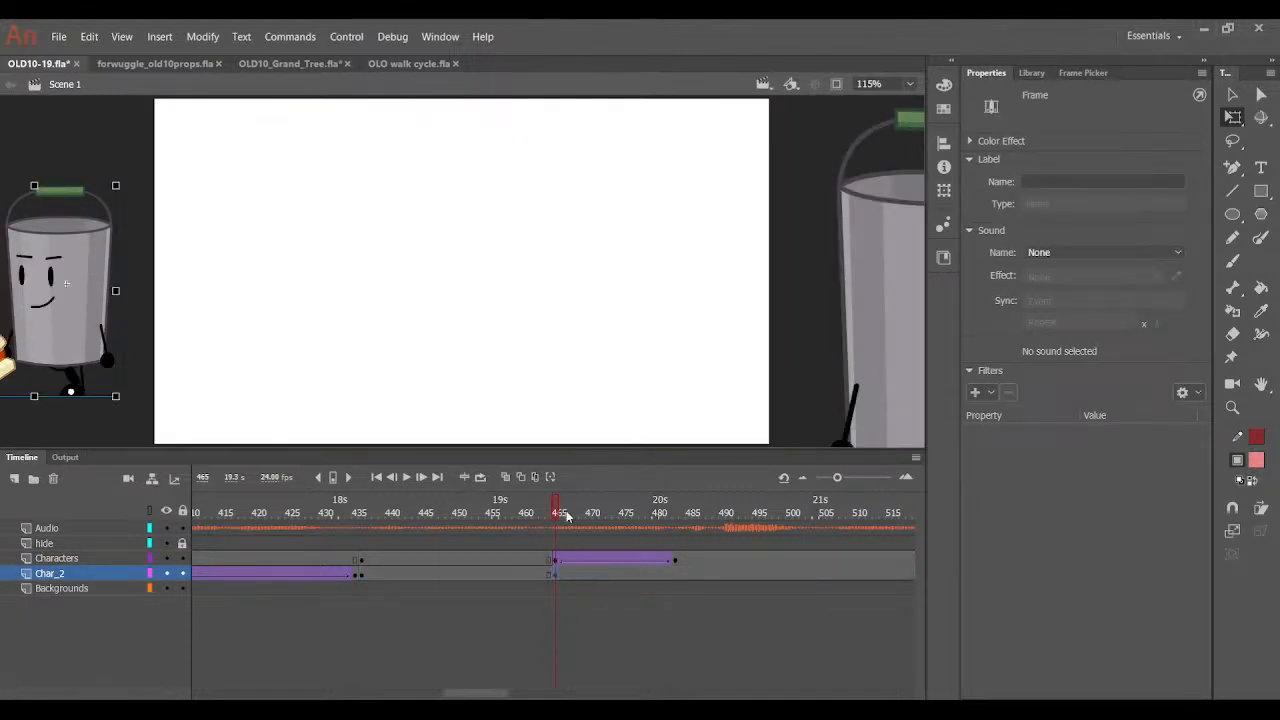
key(Delete)
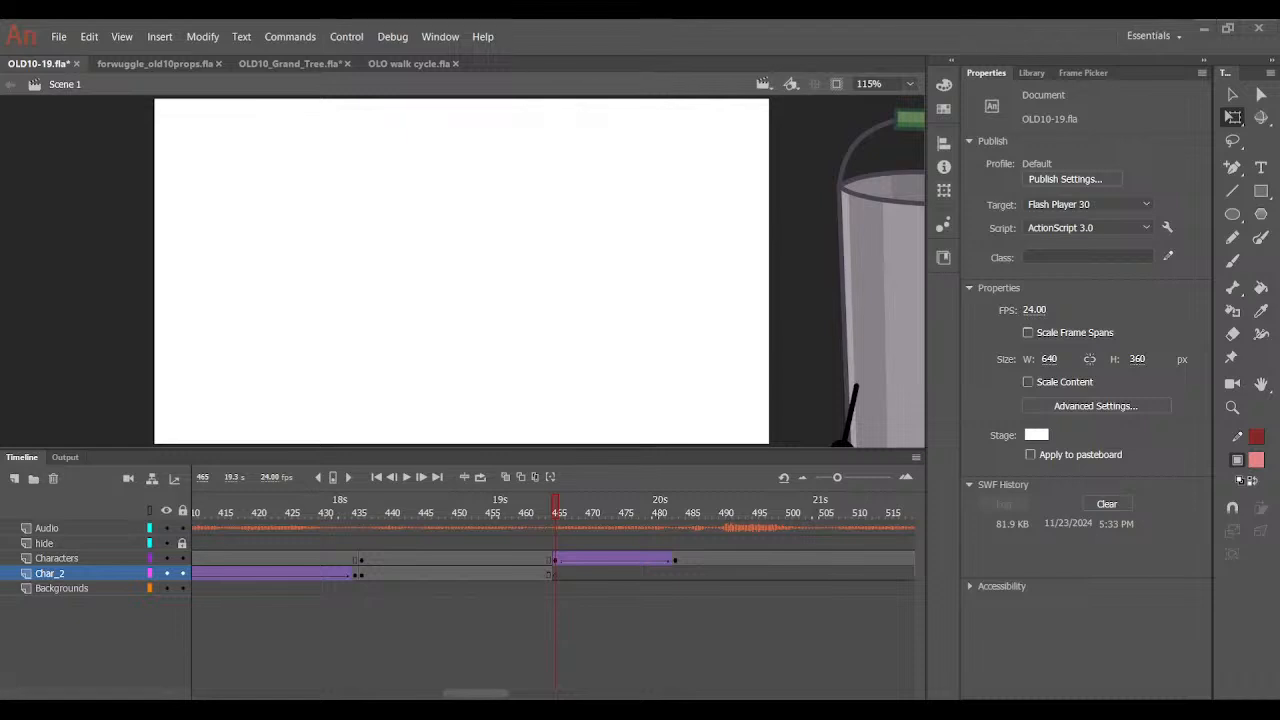
Inside the Bucket symbol at frame 465, flip the Bucket's body, face, arms and held item horizontally and shift them slightly left.
drag(557, 508, 688, 514)
double_click(555, 406)
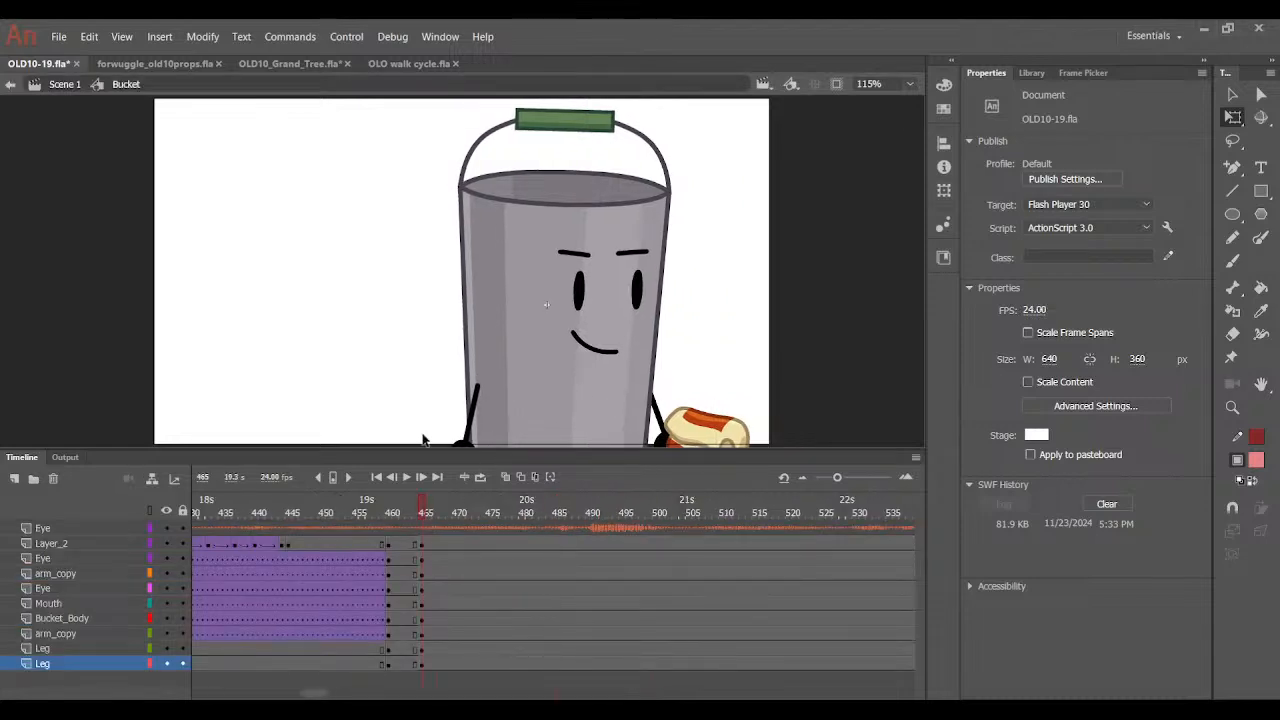
drag(354, 170, 791, 447)
key(ctrl+shift+h)
drag(630, 383, 580, 386)
key(ctrl+z)
drag(697, 368, 677, 366)
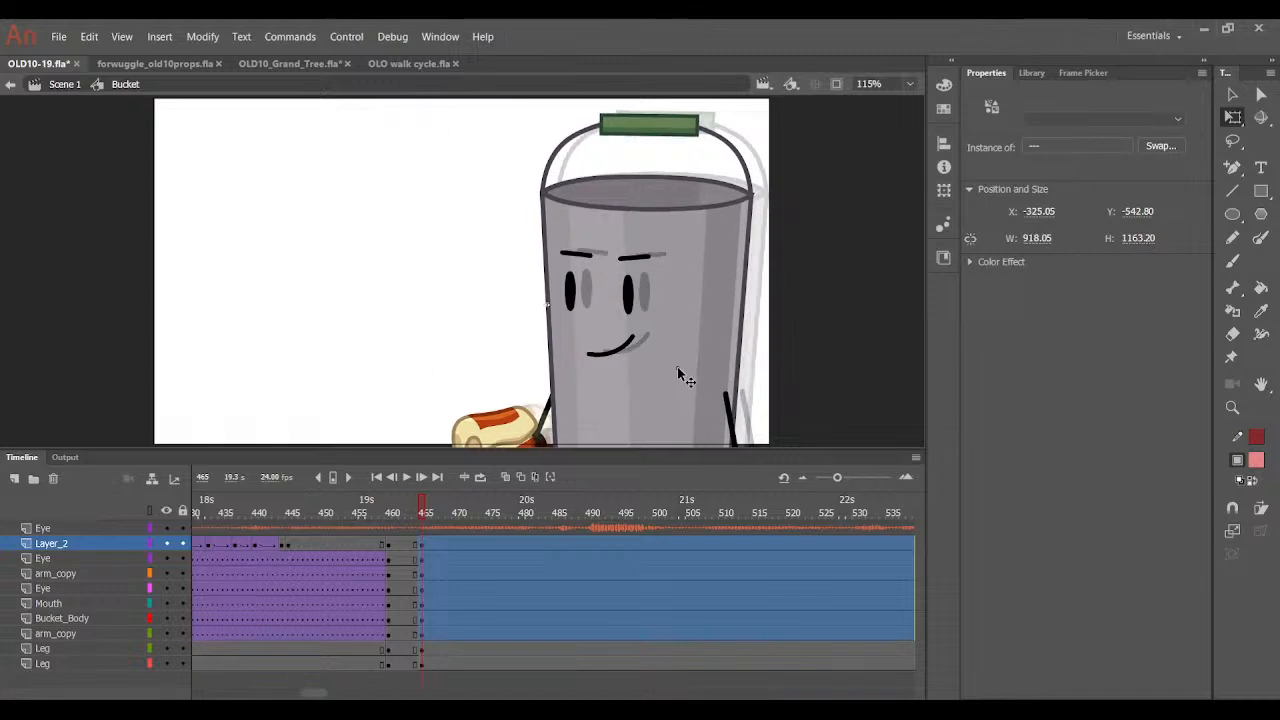
Change the Bucket's right-hand arm to shape 14 and rotate it so the hand is raised in front of the body.
key(Escape)
click(722, 416)
click(1083, 72)
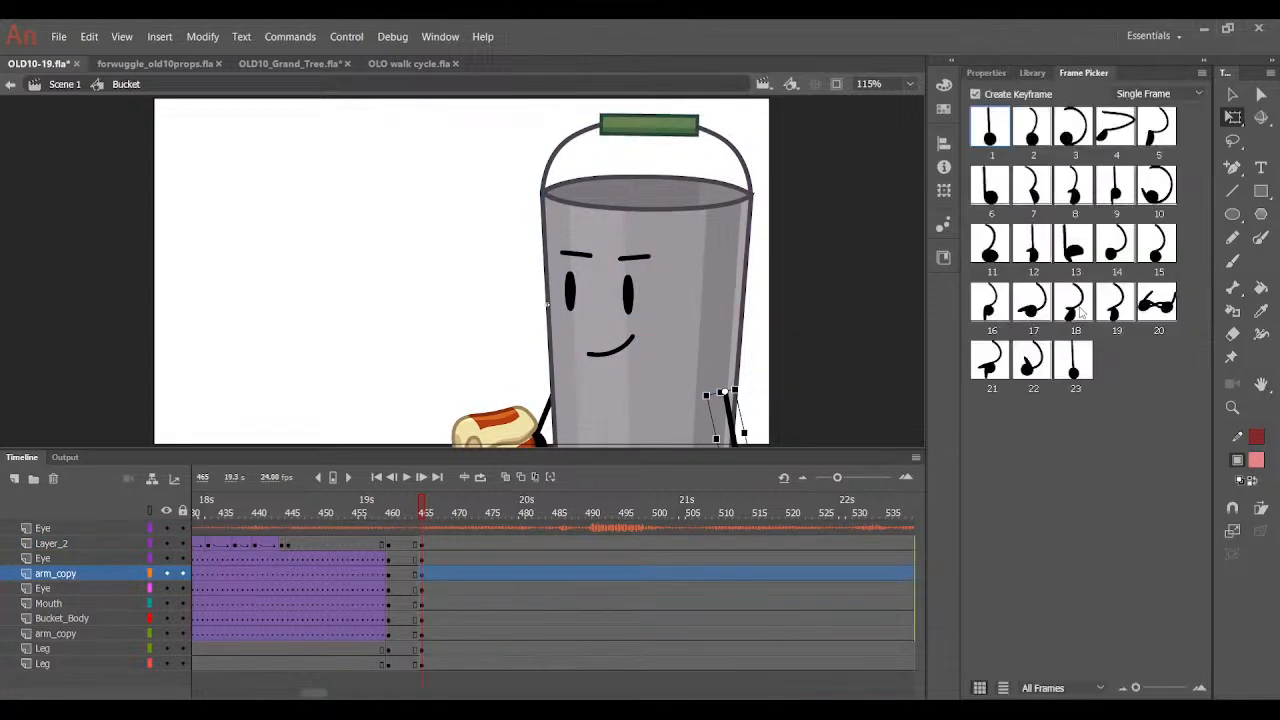
click(1116, 243)
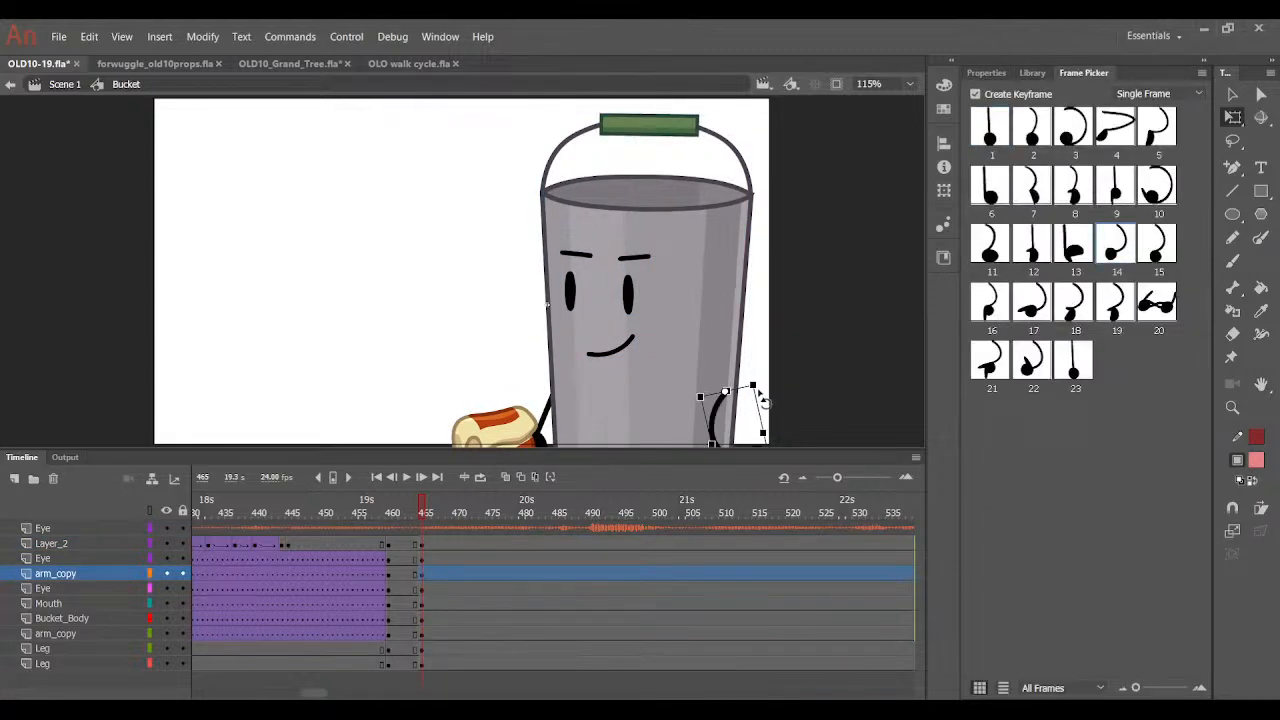
drag(760, 395, 738, 446)
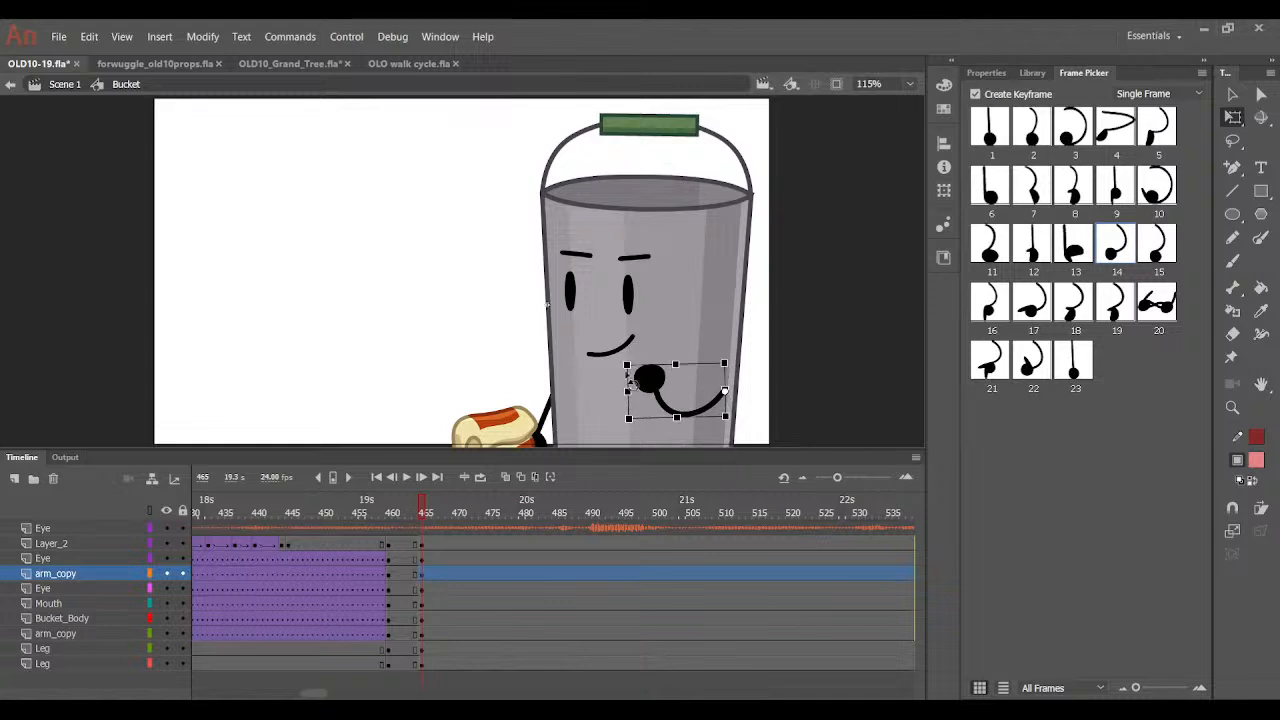
Reshape the Bucket's raised right-hand arm so it is slightly narrower with a deeper bend.
drag(625, 390, 672, 386)
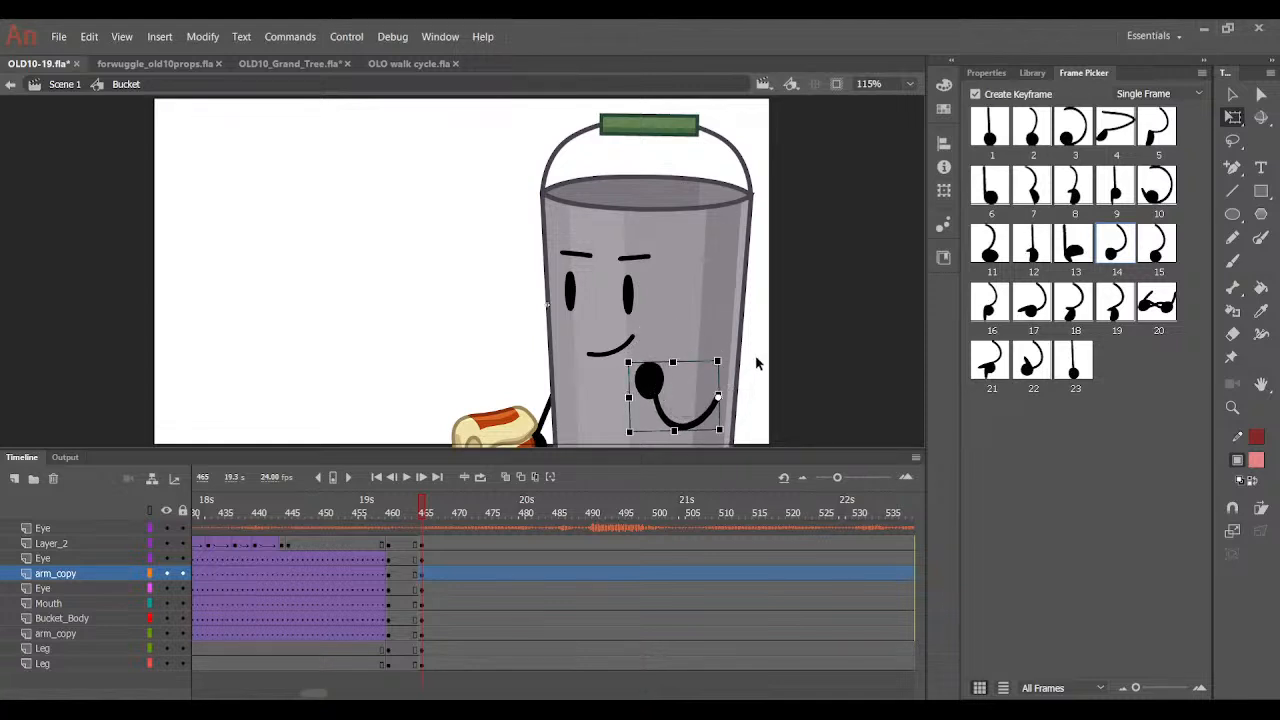
click(757, 364)
Try moving the held item from the Bucket's left-hand arm up to the bucket's opening, and undo it.
click(518, 437)
click(552, 422)
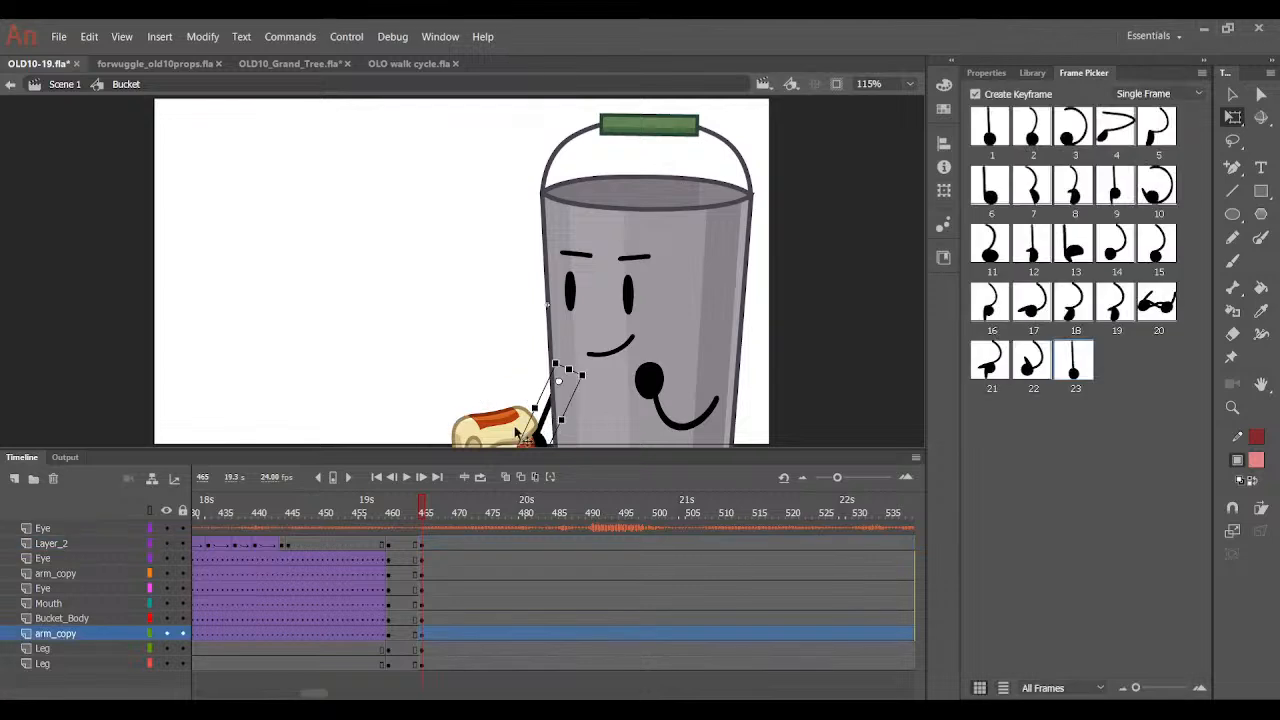
drag(488, 424, 651, 197)
key(ctrl+z)
key(ctrl+z)
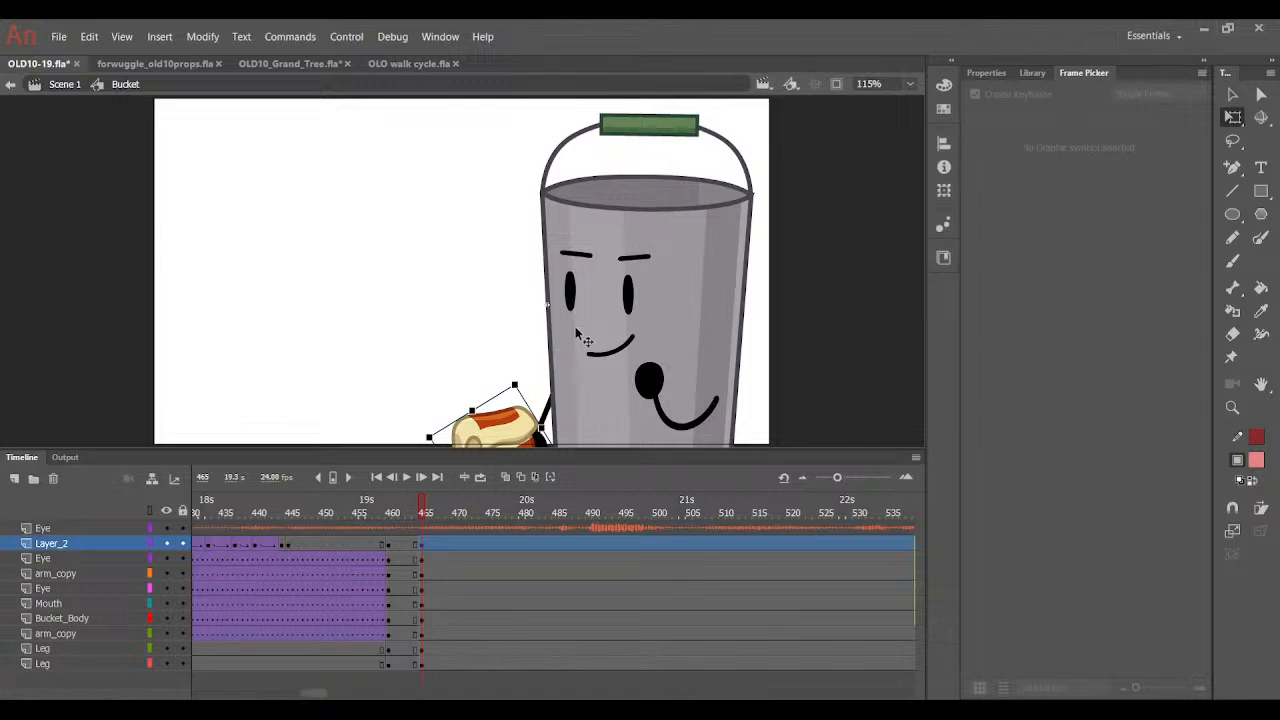
Examine the contents of the Bucket's body symbol, and return to the Bucket symbol.
click(664, 227)
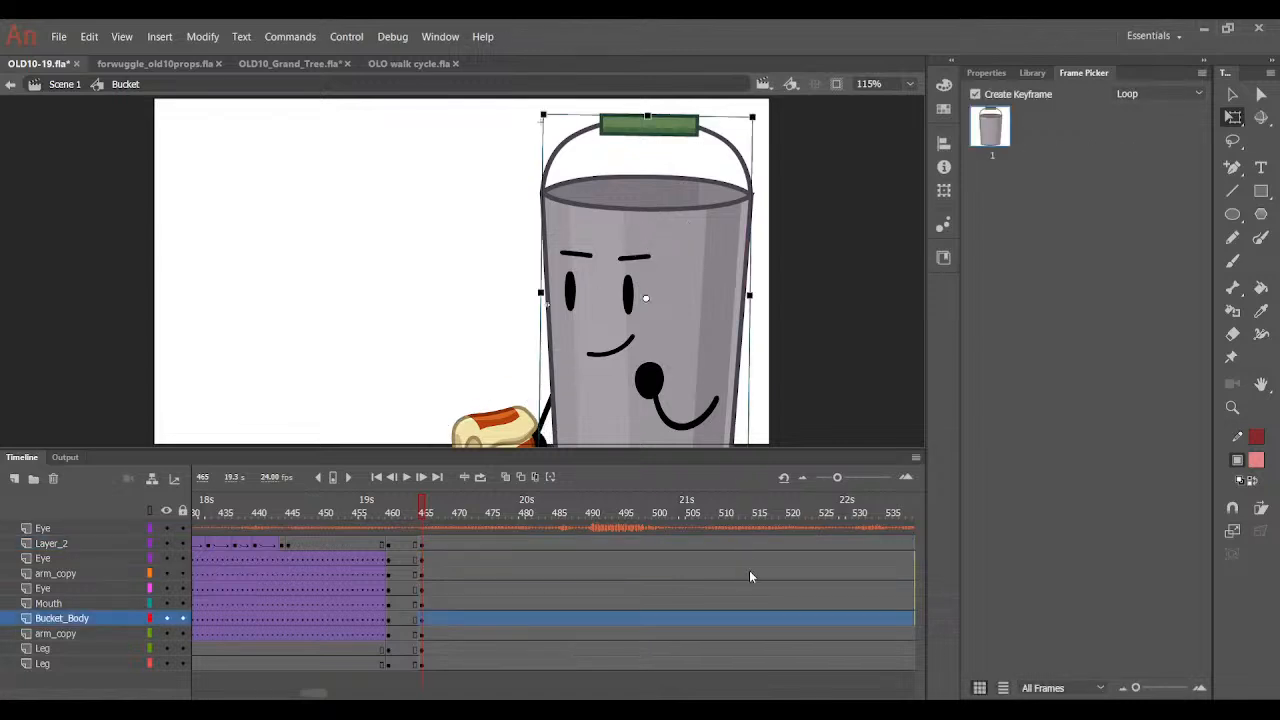
click(791, 357)
double_click(698, 212)
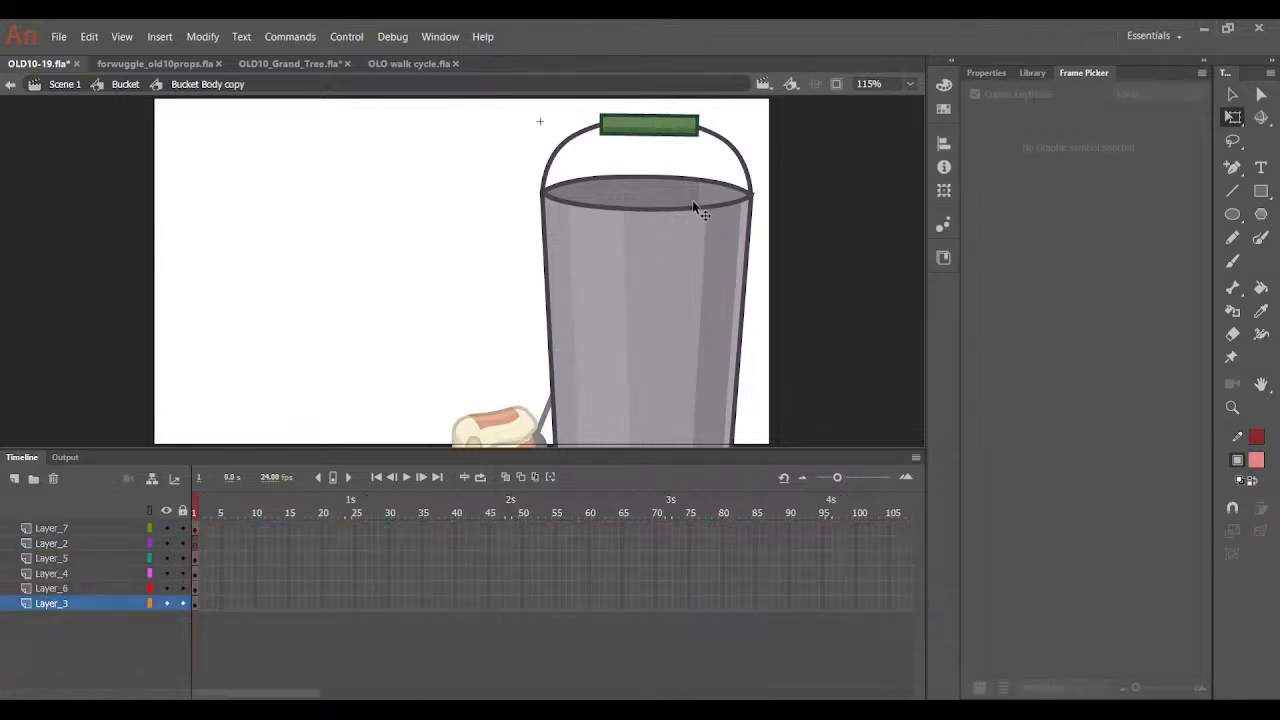
click(692, 200)
click(460, 215)
double_click(450, 282)
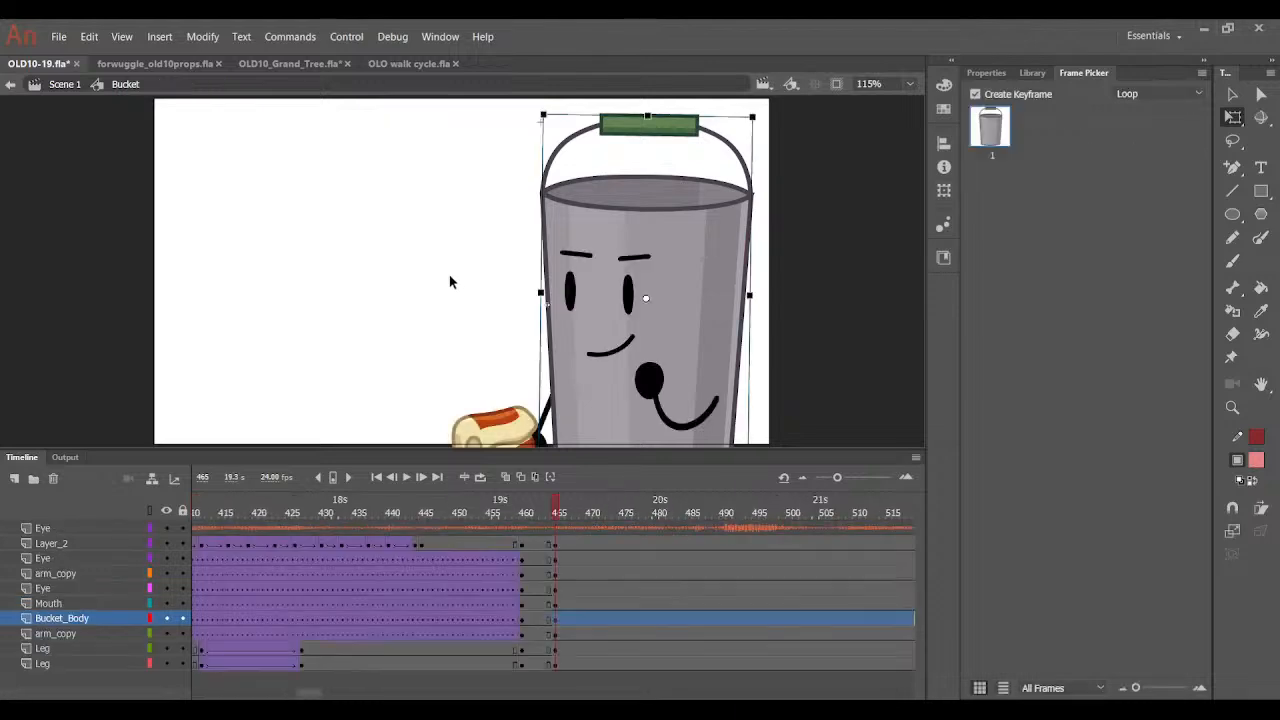
Cut the held item from the Bucket at frame 465 and open the Bucket Body copy symbol for editing.
click(503, 436)
key(Delete)
double_click(637, 218)
Add a new layer between Layer_3 and Layer_6 and paste the cut item onto it.
click(641, 208)
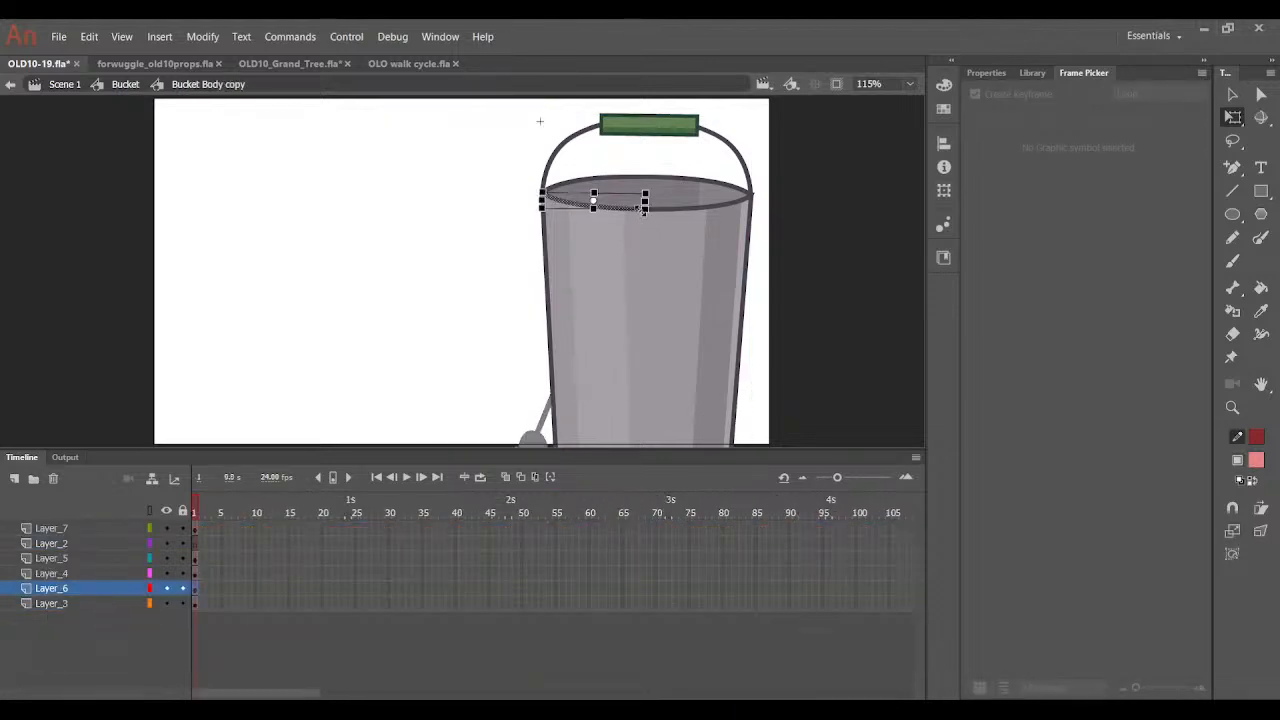
click(85, 589)
click(75, 601)
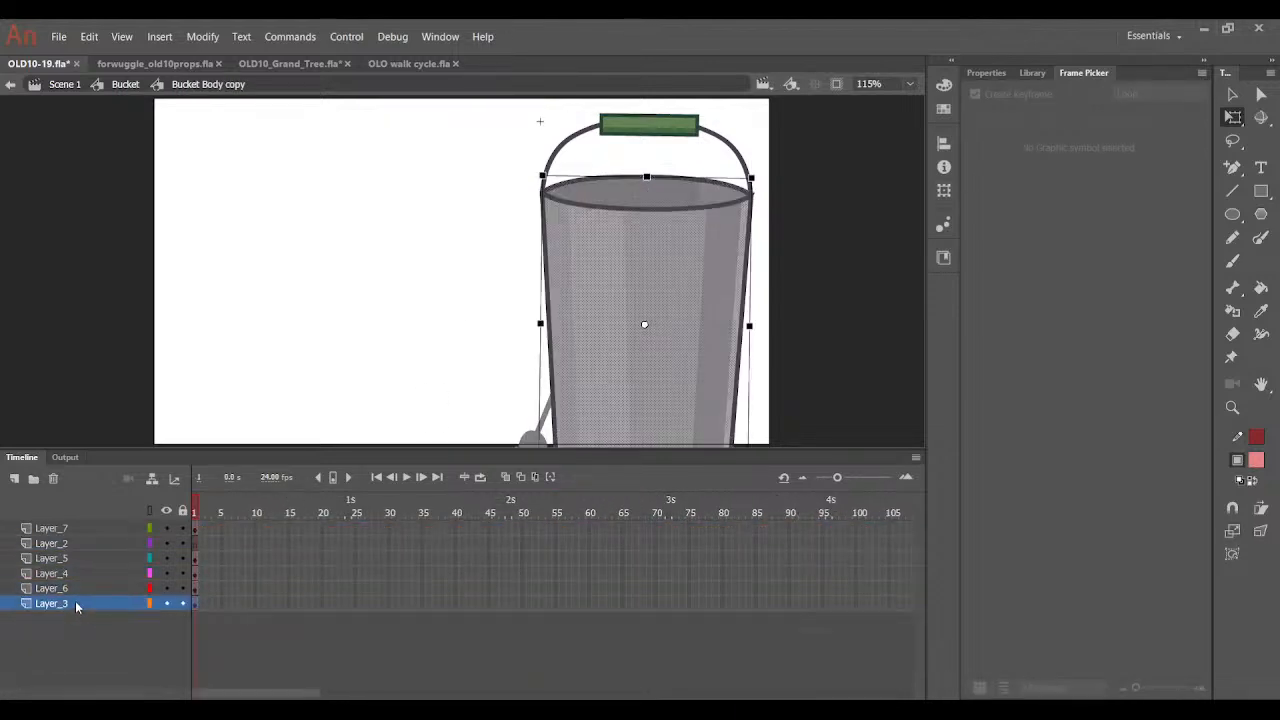
click(81, 592)
click(615, 195)
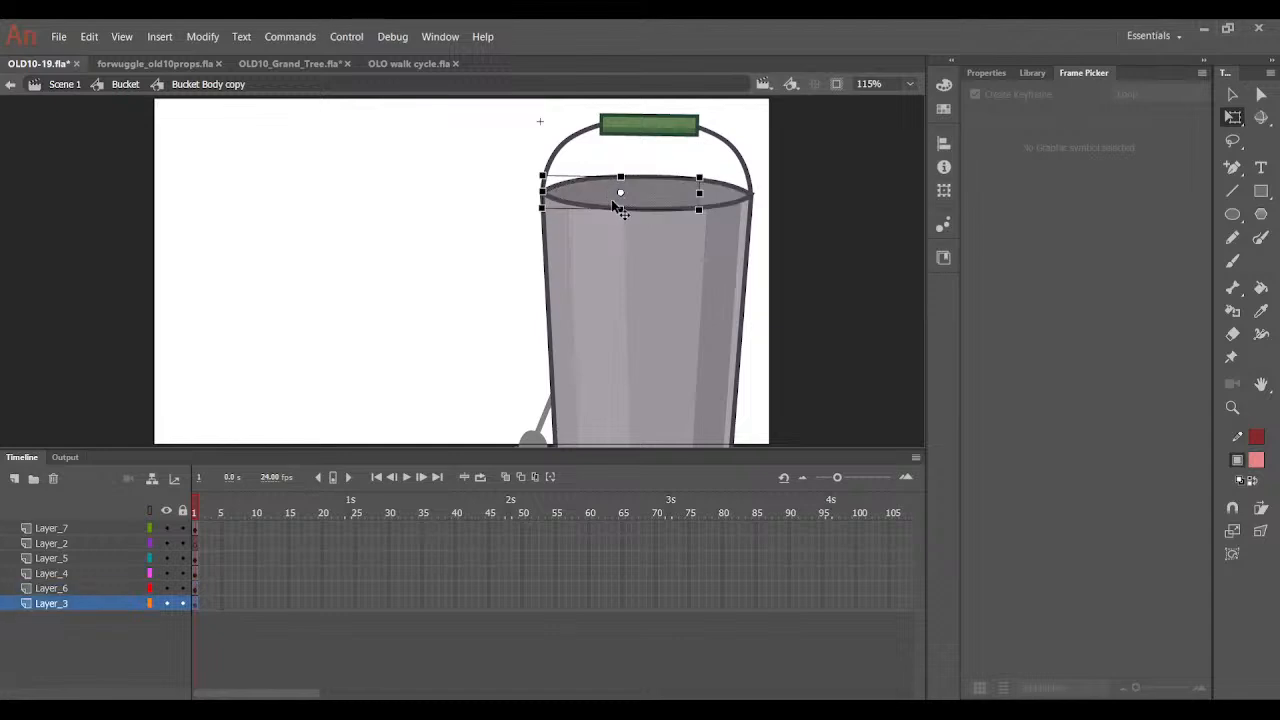
click(14, 479)
key(ctrl+v)
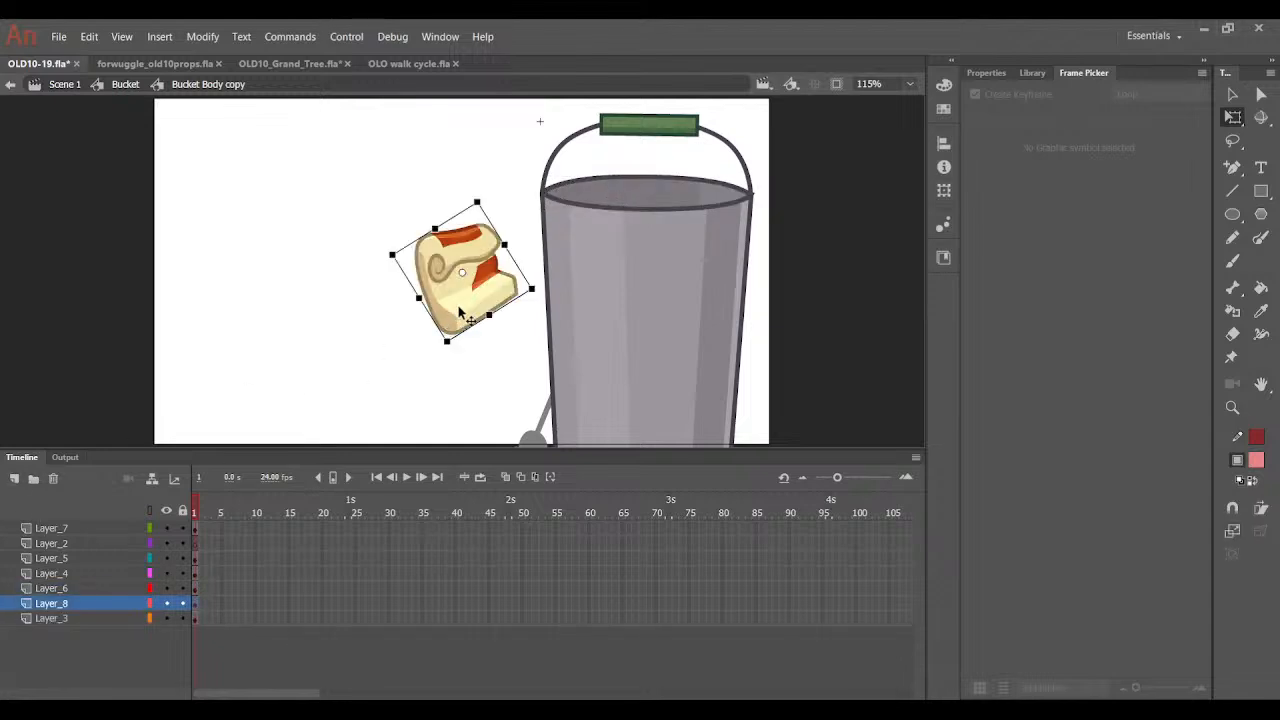
Move the pasted item into the bucket's opening and rotate it so it stands nearly upright under the handle.
drag(472, 312, 660, 231)
drag(685, 138, 696, 182)
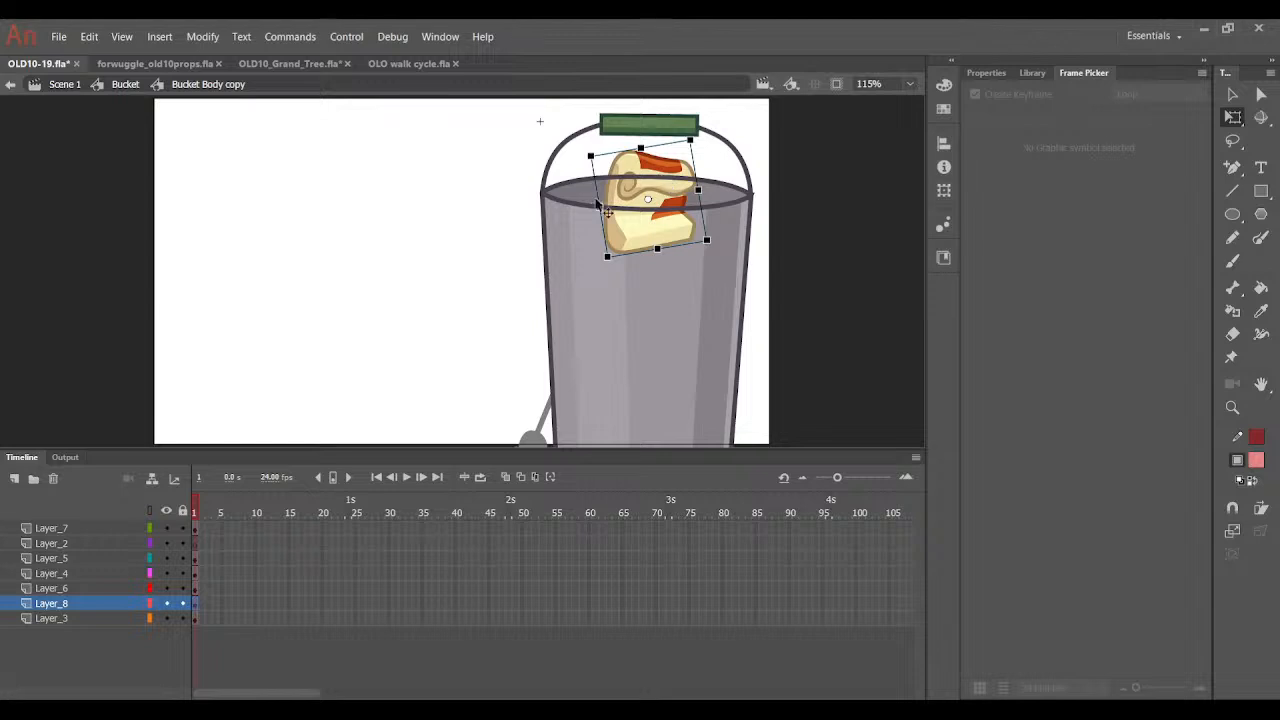
click(597, 191)
click(719, 194)
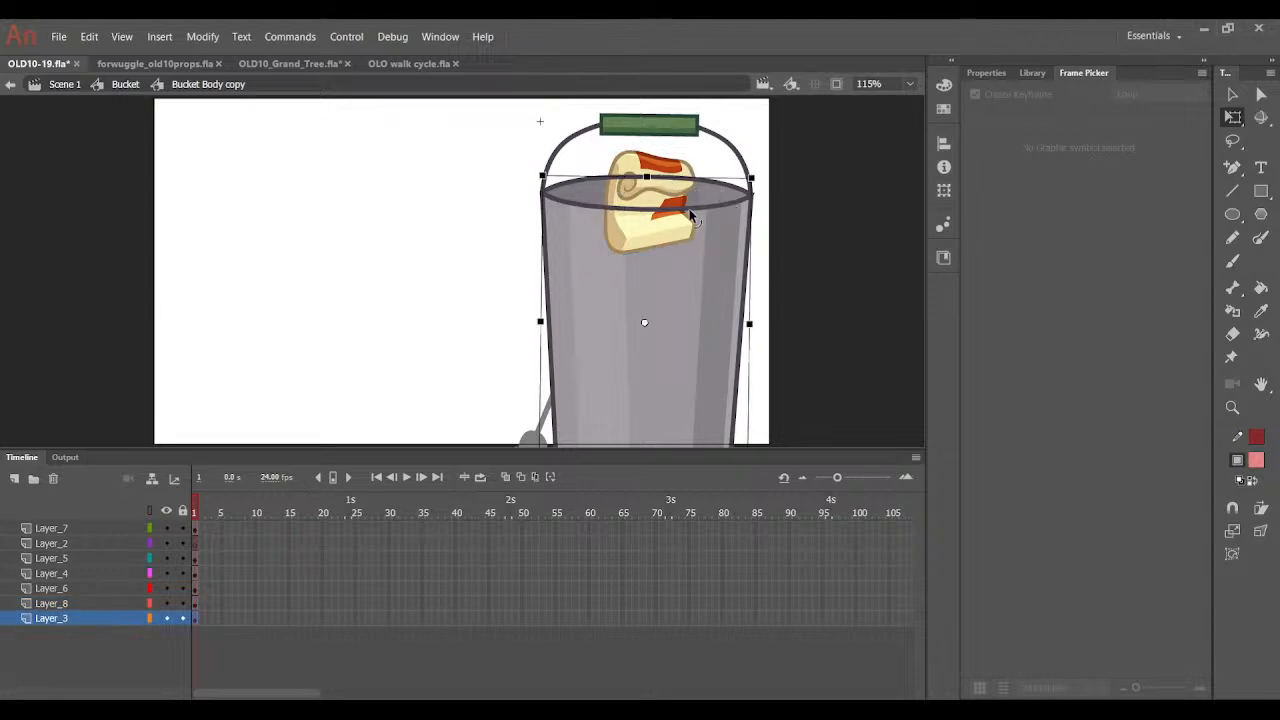
click(725, 173)
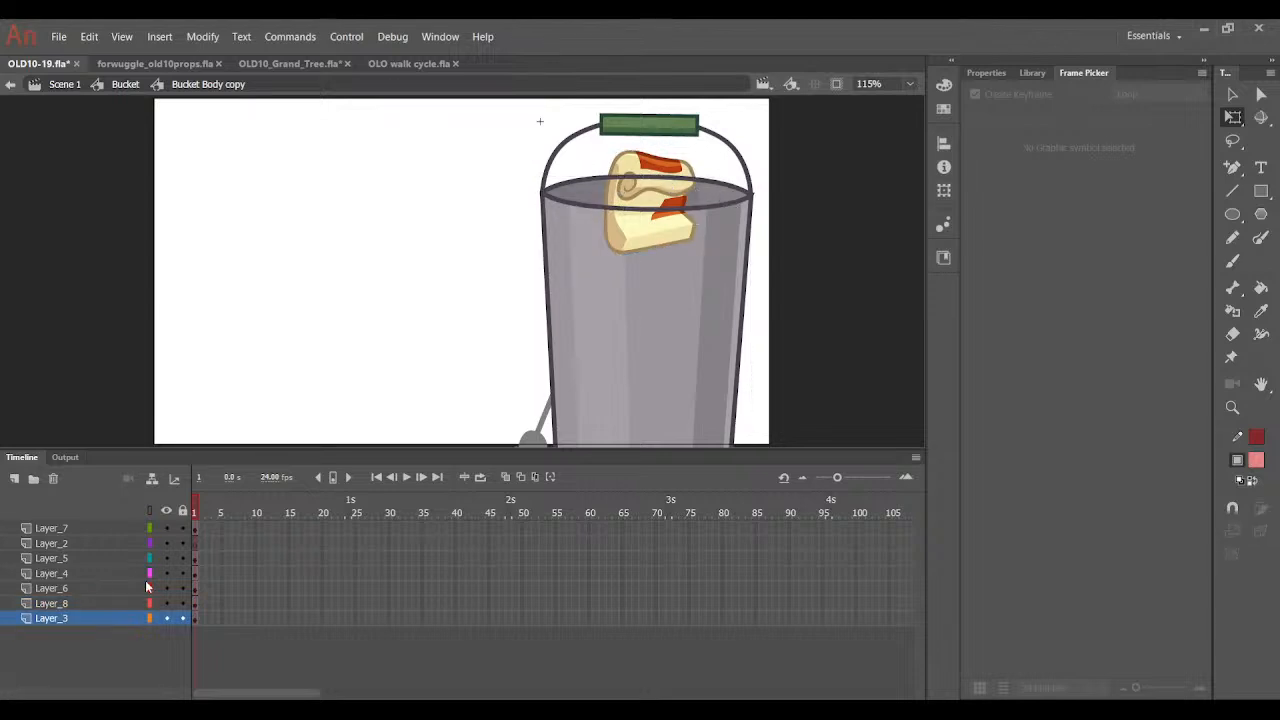
Copy the whole outline of the bucket's opening from Layer_6 and paste it in place on a new layer above Layer_3.
click(581, 180)
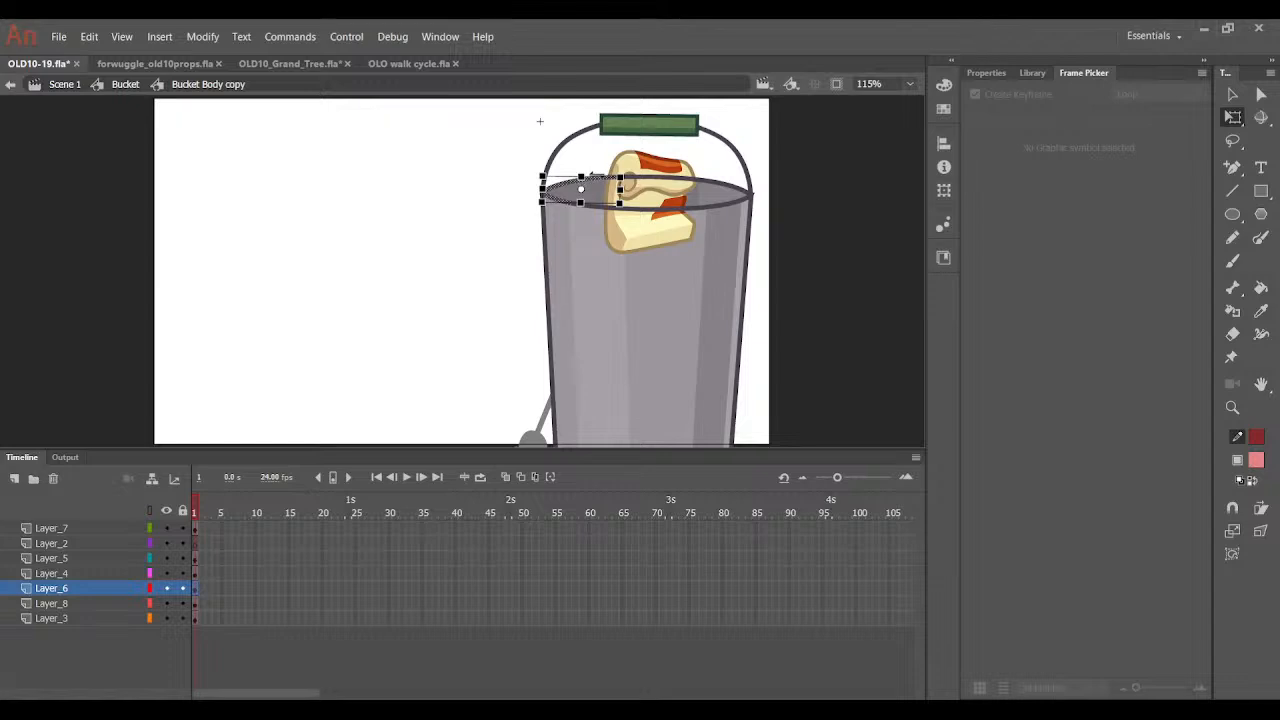
click(682, 186)
shift+click(676, 206)
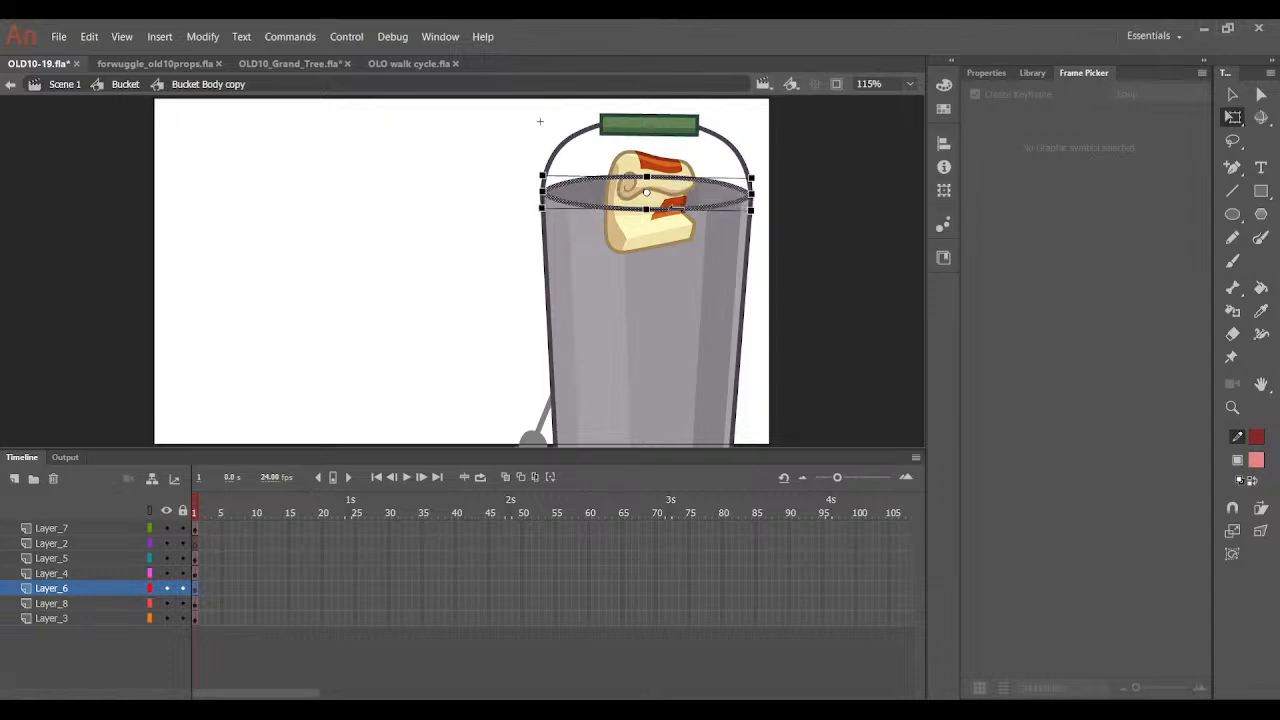
click(60, 603)
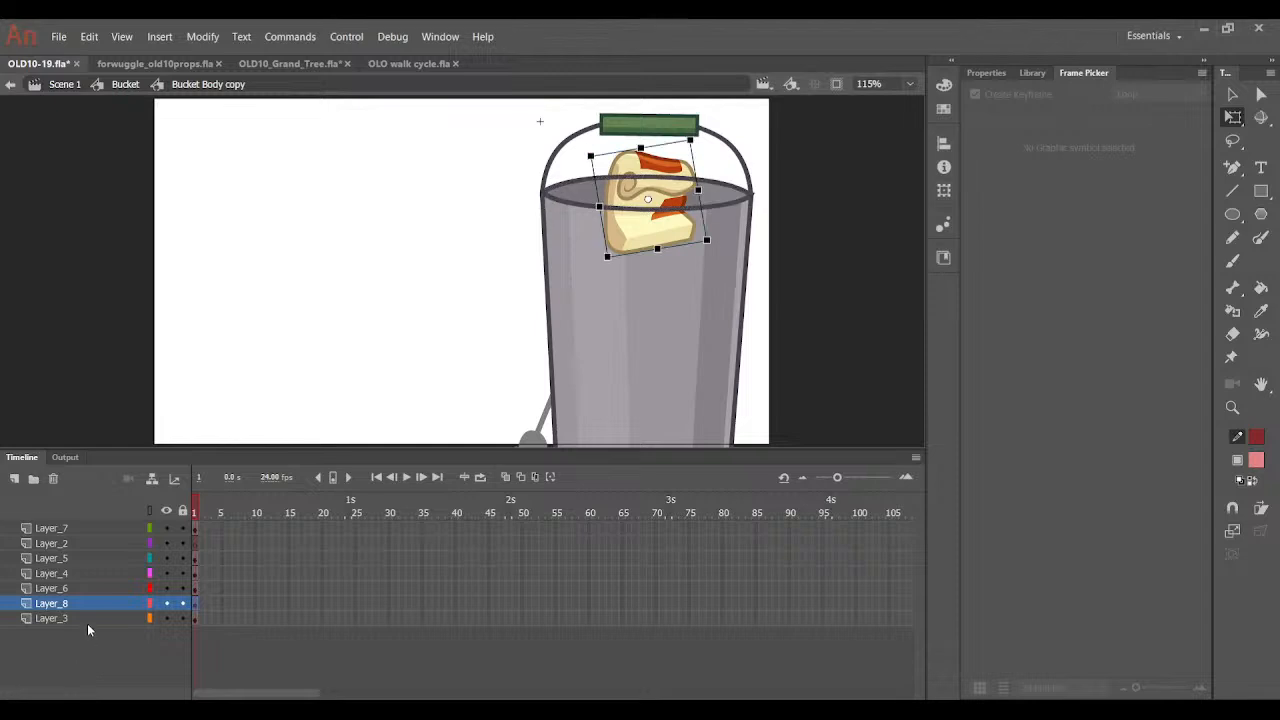
click(85, 619)
click(81, 416)
click(14, 479)
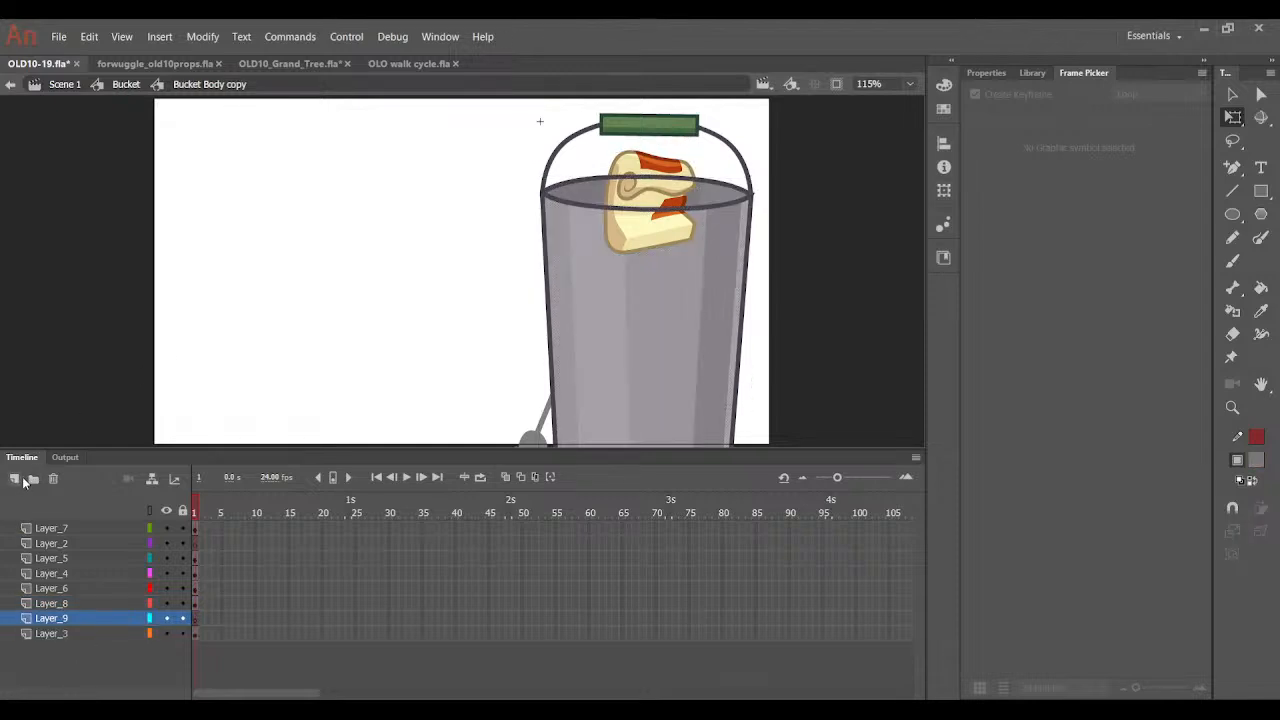
key(ctrl+shift+v)
click(354, 377)
Hide all layers except Layer_9 and fill the pasted opening outline with grey.
click(1261, 287)
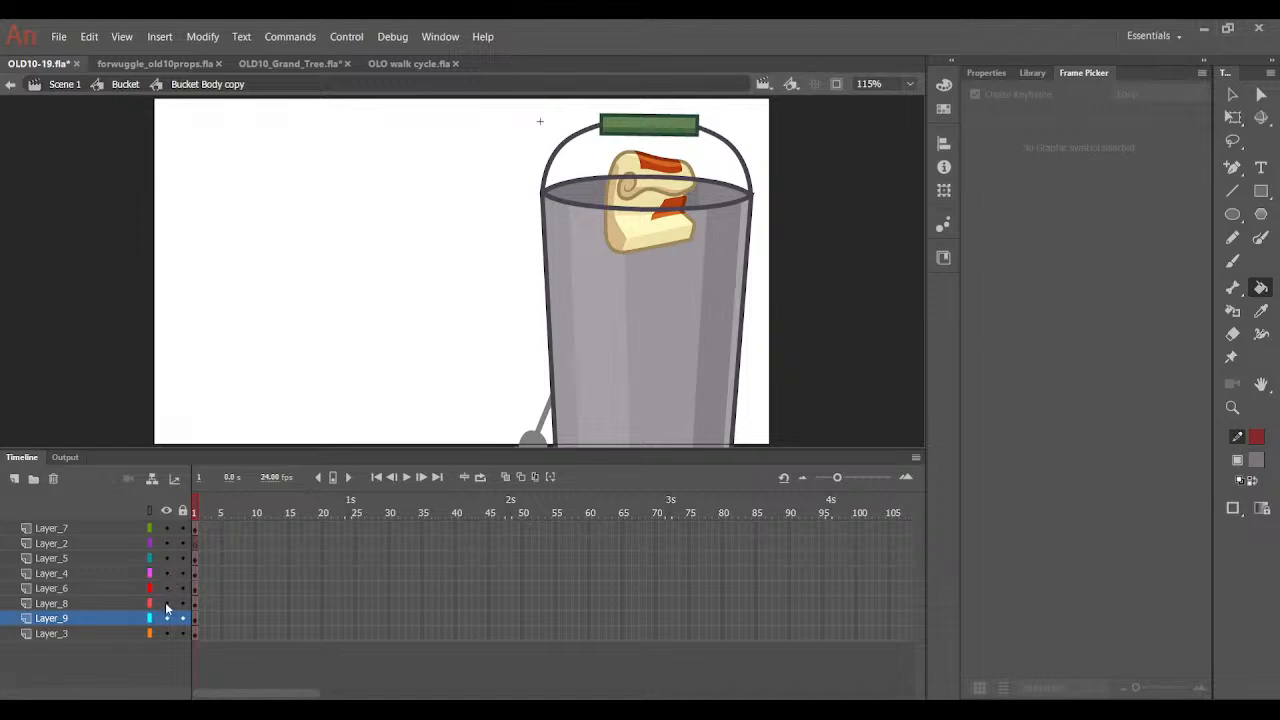
drag(166, 603, 166, 528)
click(167, 633)
click(614, 188)
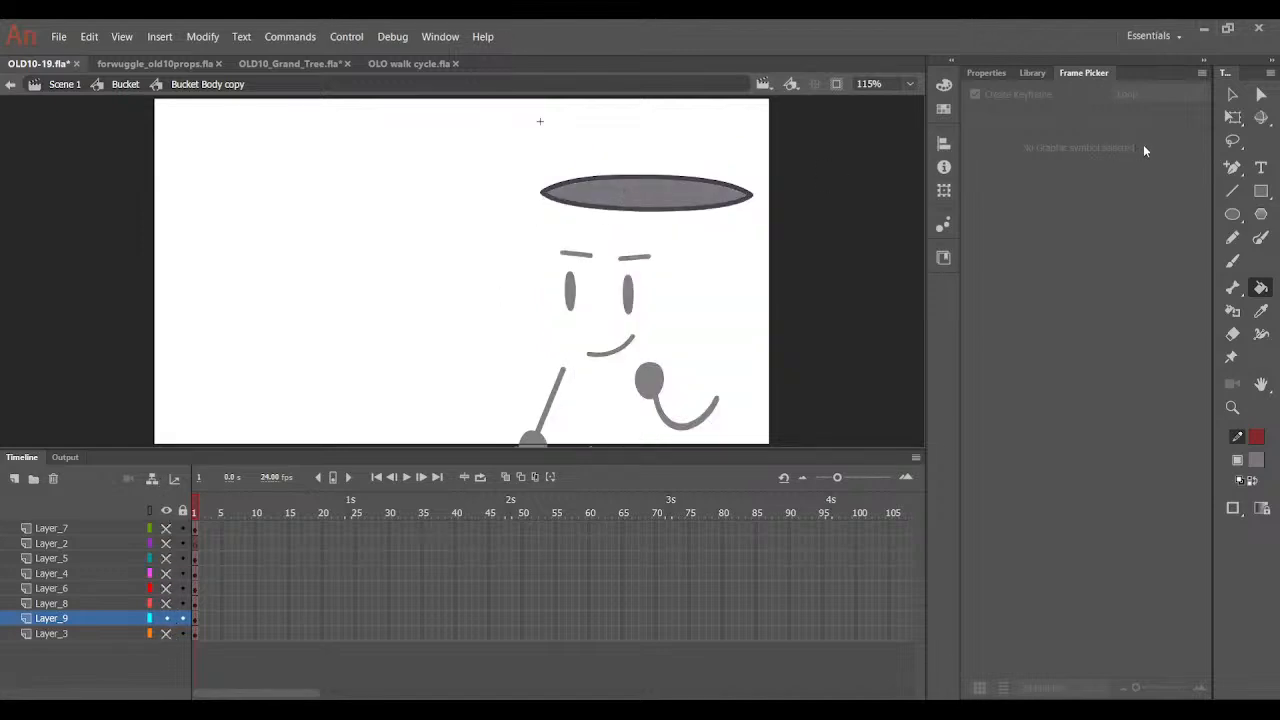
Try using the opening shape on Layer_9 as a mask for Layer_3, and undo the masking.
click(1233, 117)
click(607, 182)
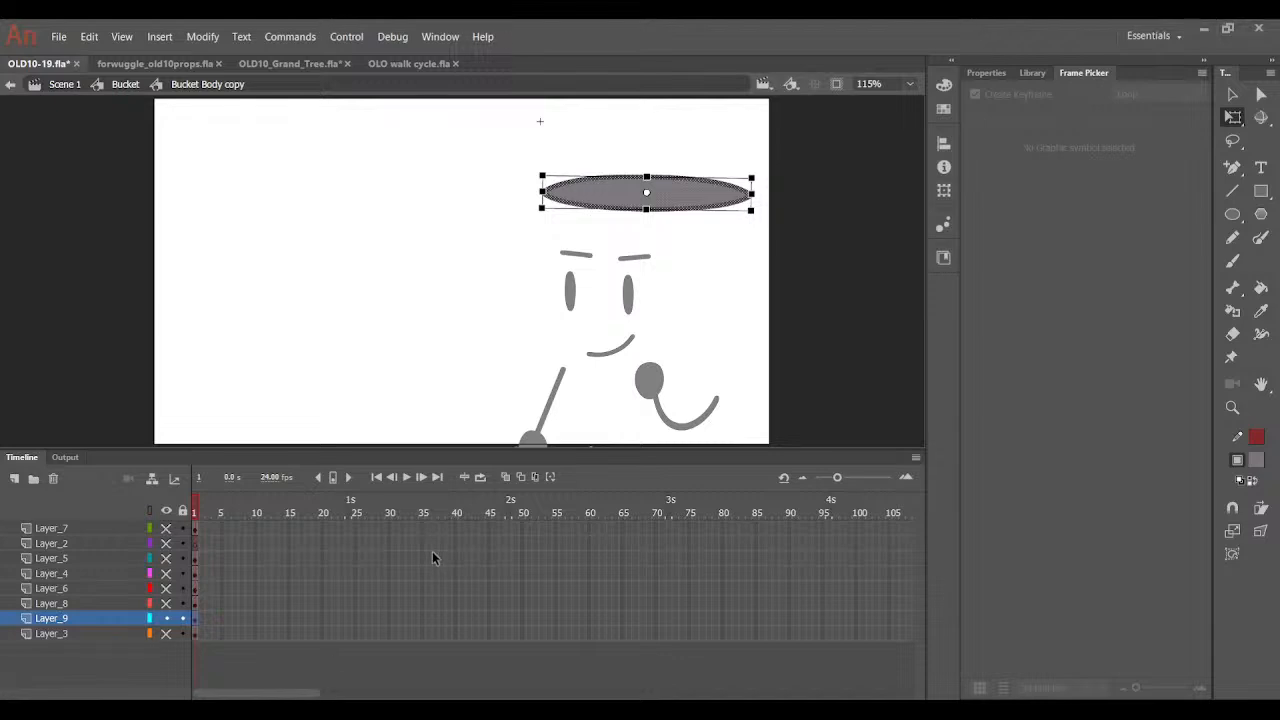
click(166, 633)
right_click(86, 620)
click(157, 444)
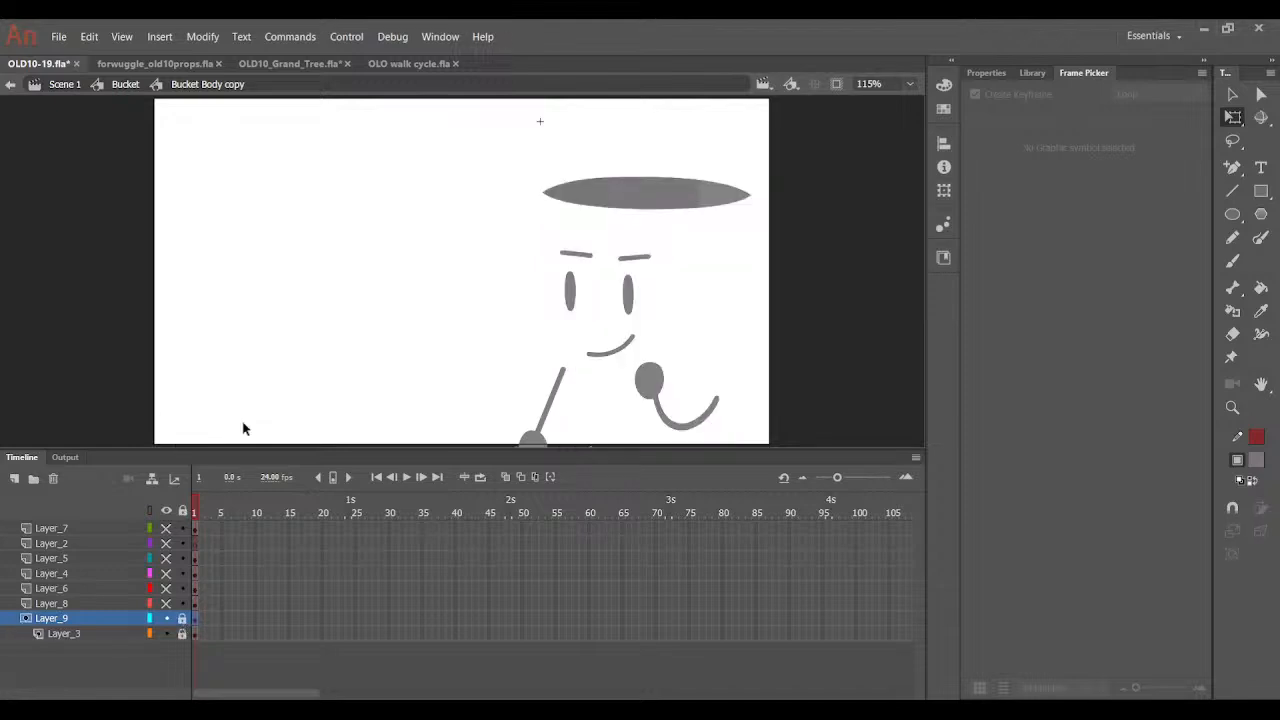
key(ctrl+z)
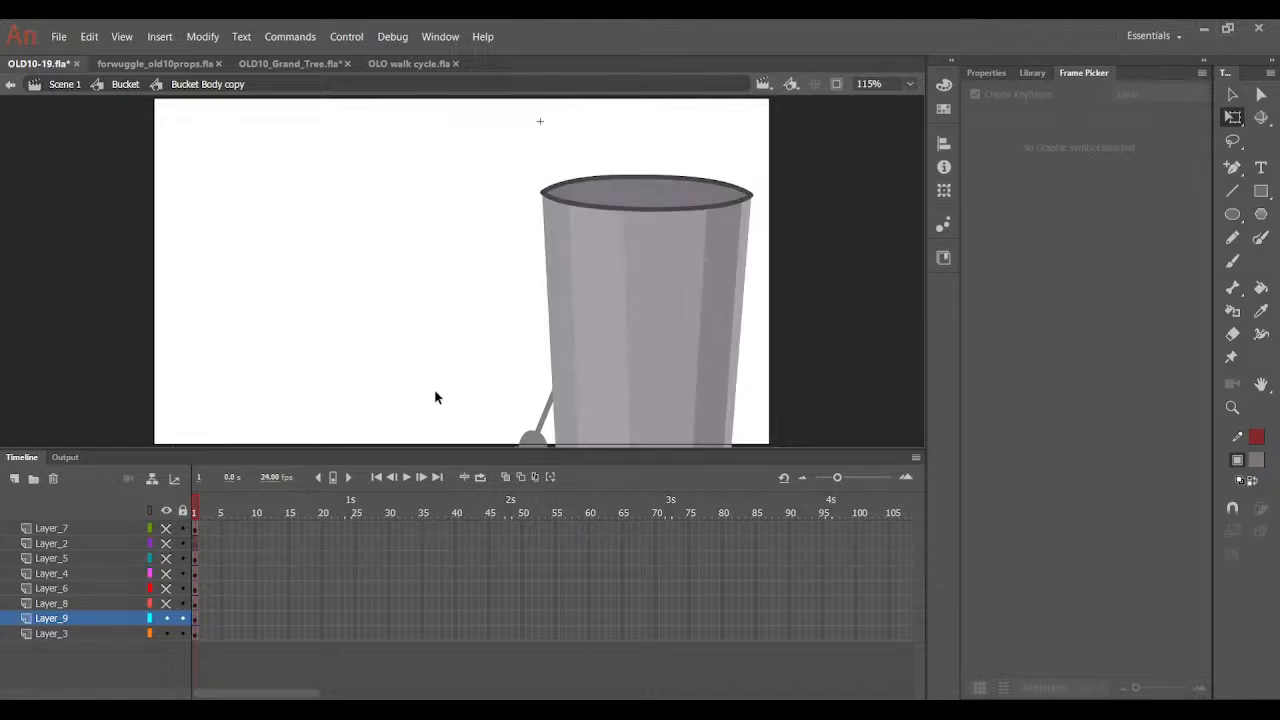
click(167, 631)
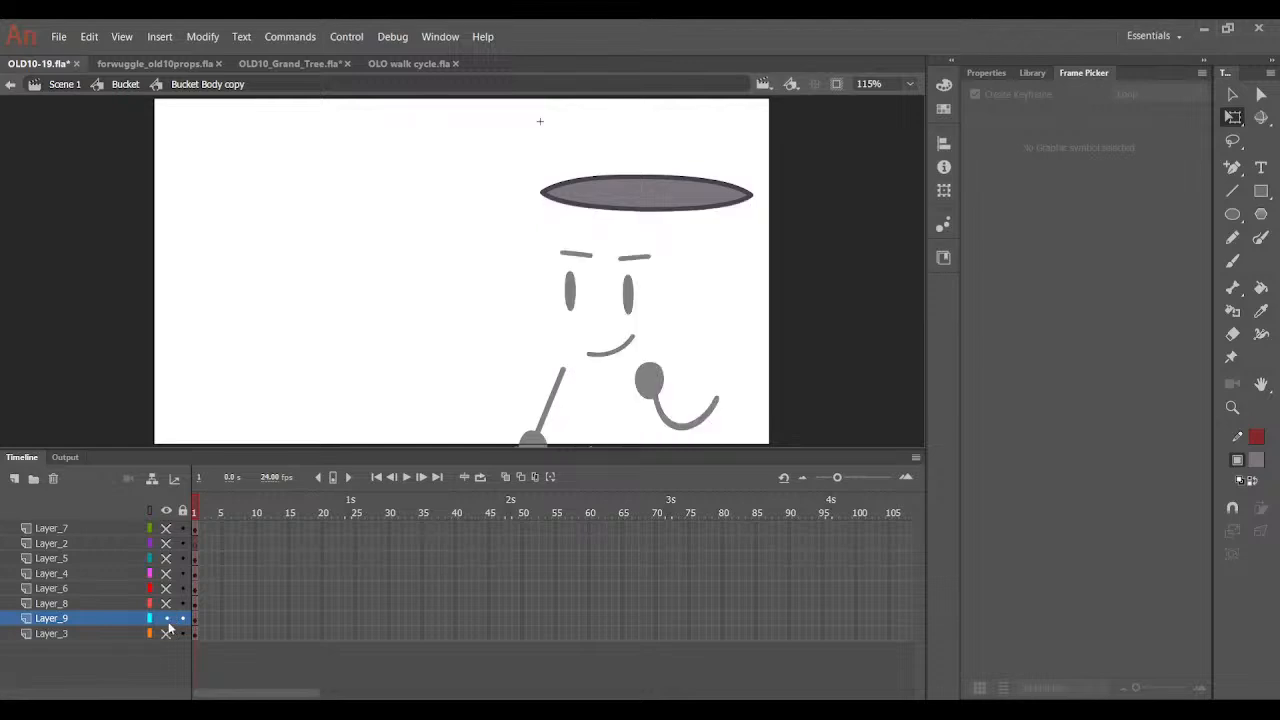
Show the layers above Layer_9 and move the item's Layer_8 beneath Layer_9.
drag(167, 604, 167, 528)
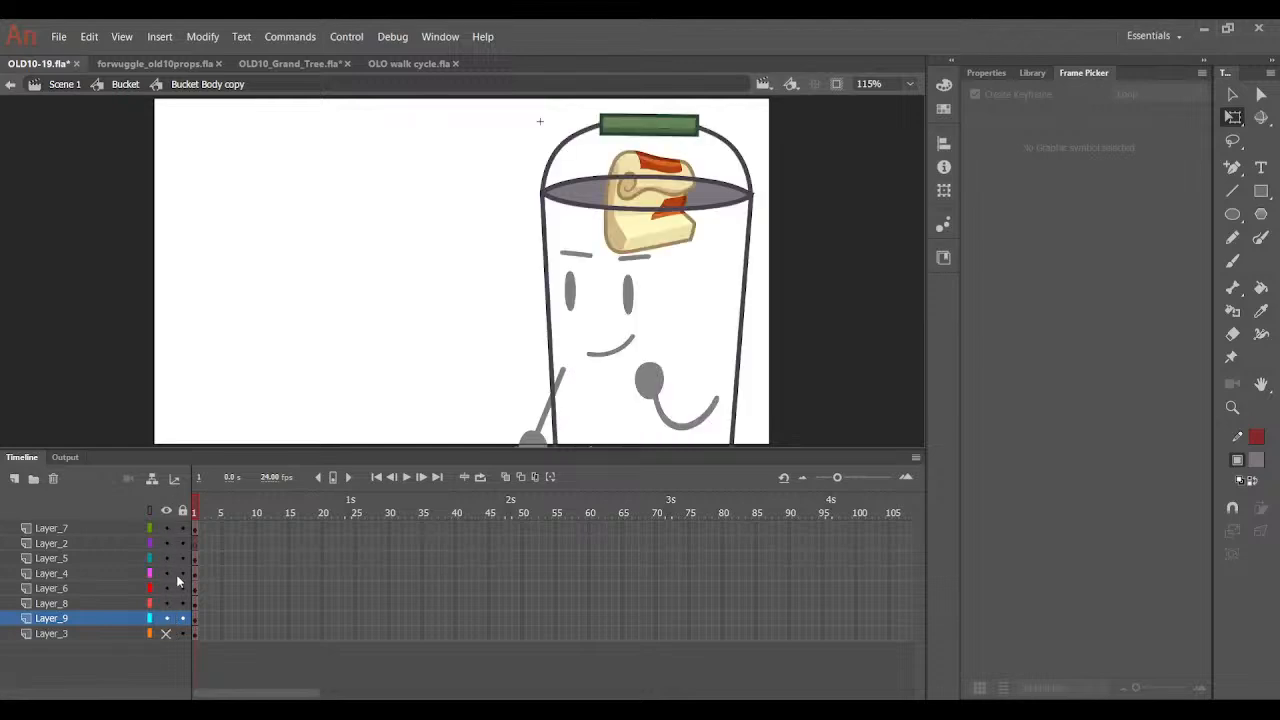
click(650, 186)
click(643, 176)
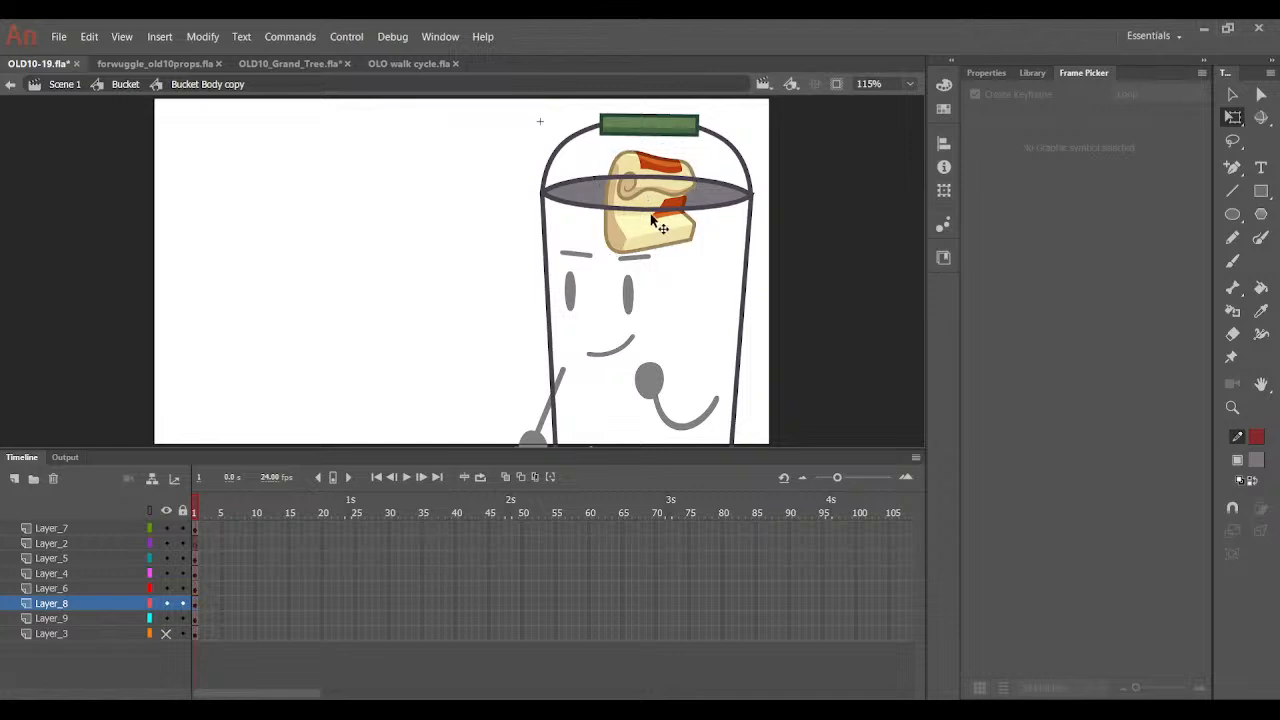
drag(72, 605, 76, 625)
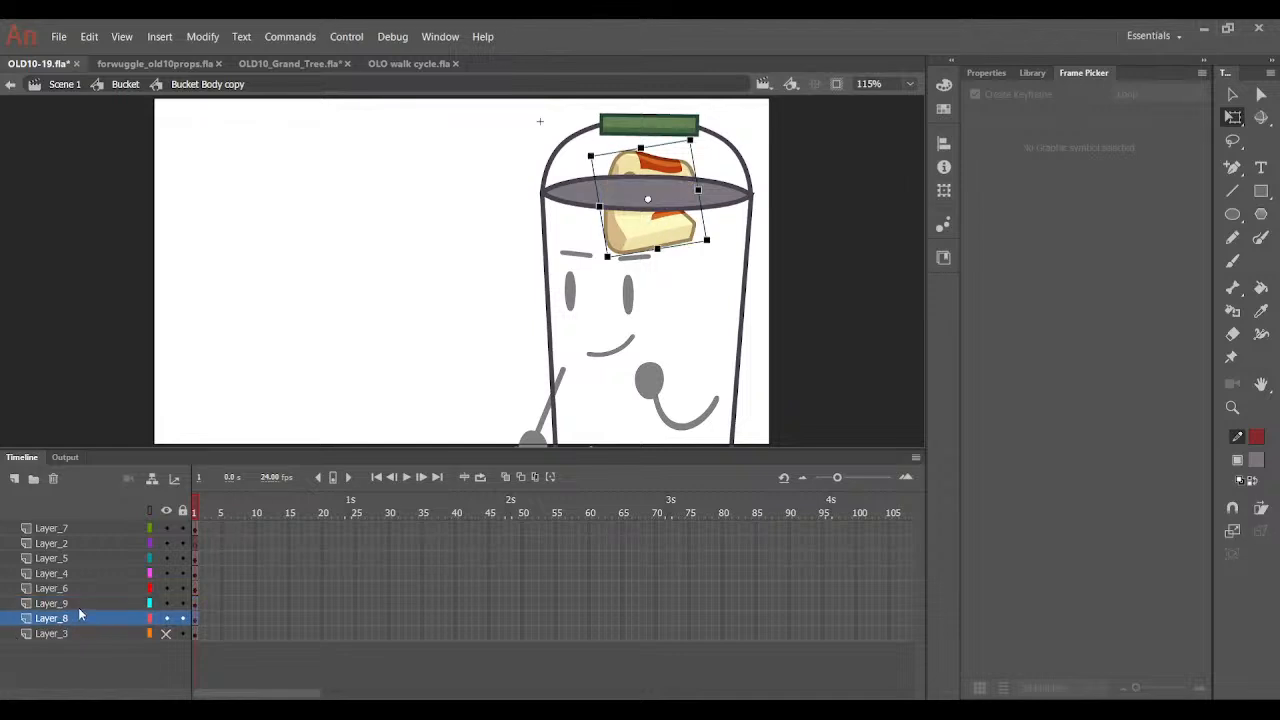
Try masking the item on Layer_8 with the opening shape on Layer_9, and undo the masking.
right_click(79, 608)
click(149, 436)
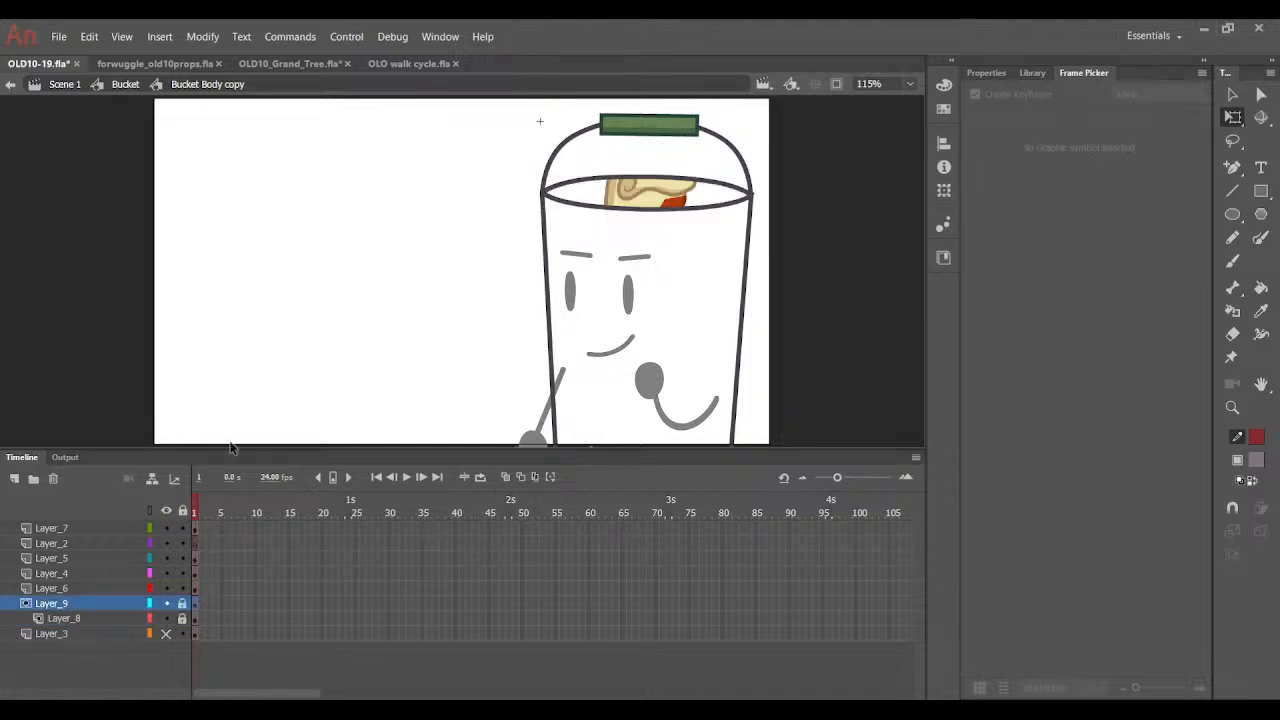
key(ctrl+z)
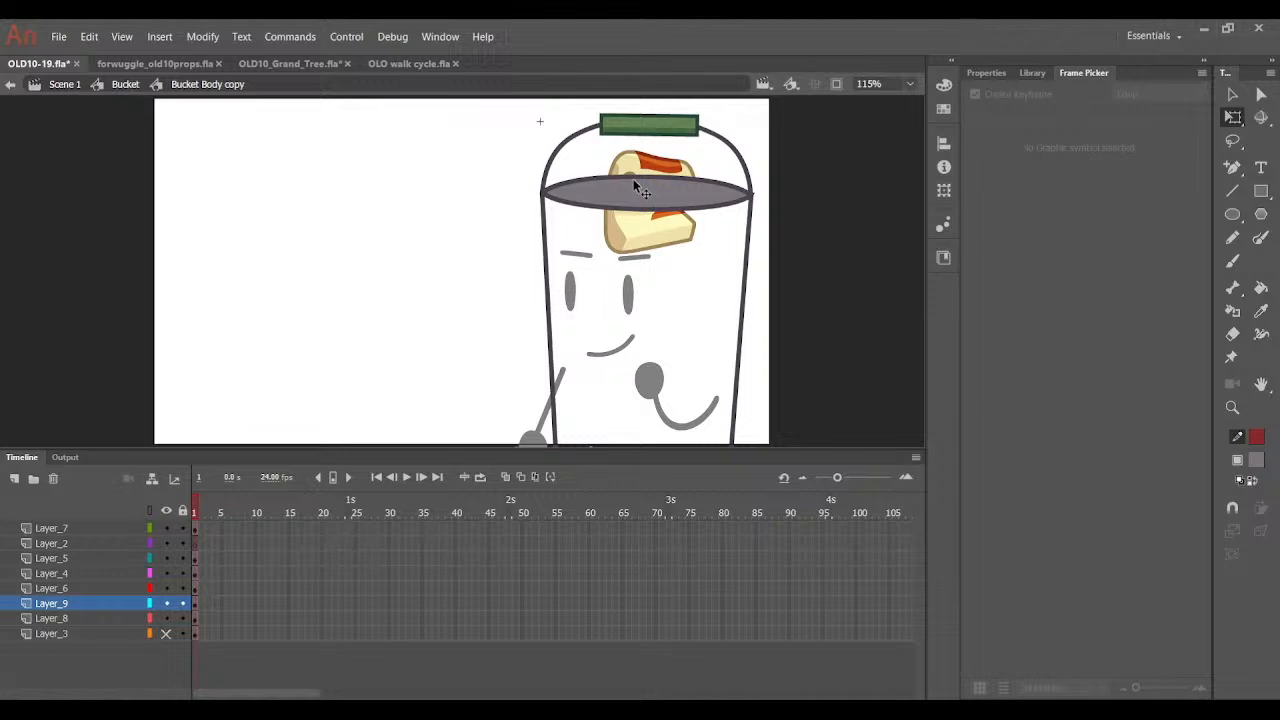
Isolate Layer_9 by hiding the other layers, and delete the upper edge of the opening's outline.
drag(166, 588, 166, 511)
click(166, 618)
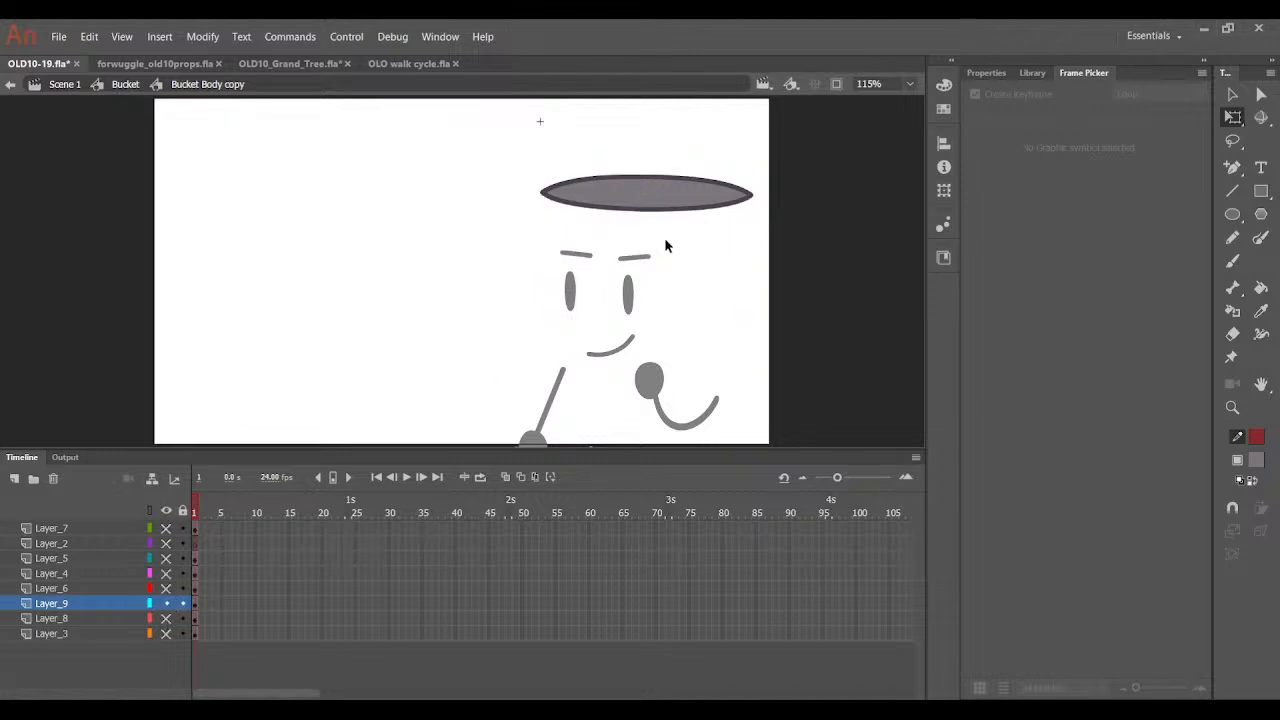
click(653, 175)
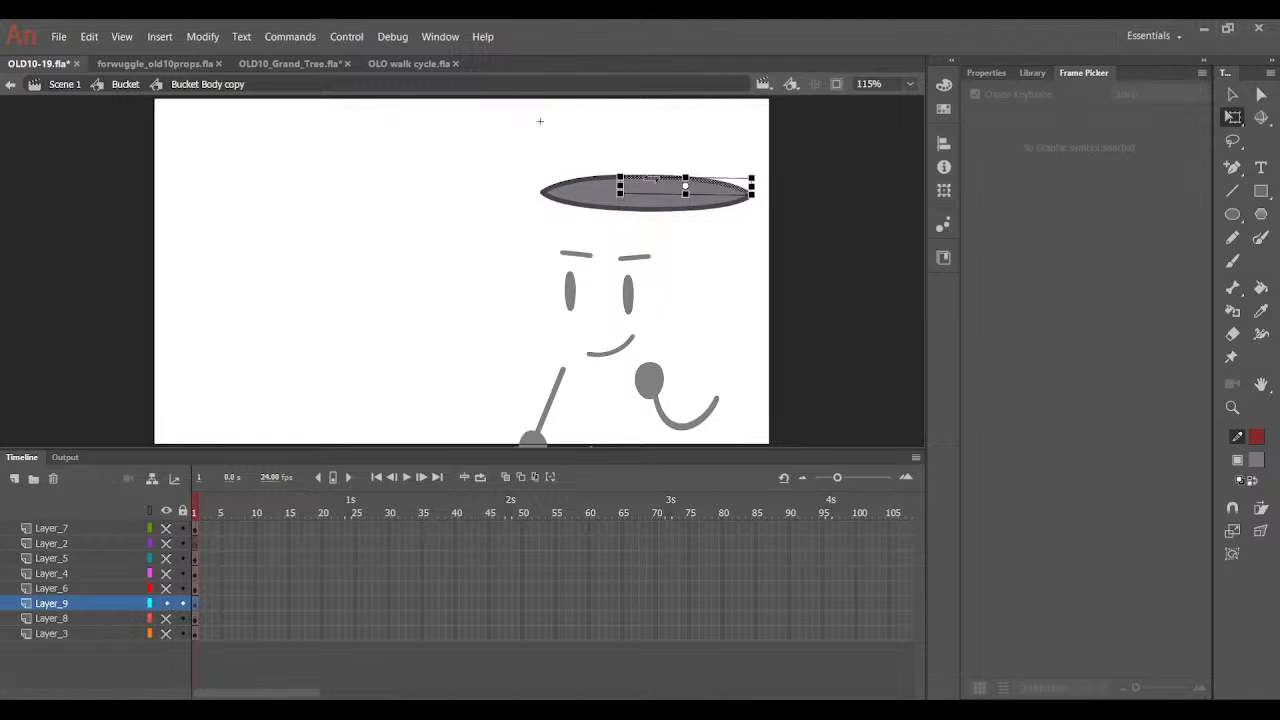
click(548, 178)
click(561, 191)
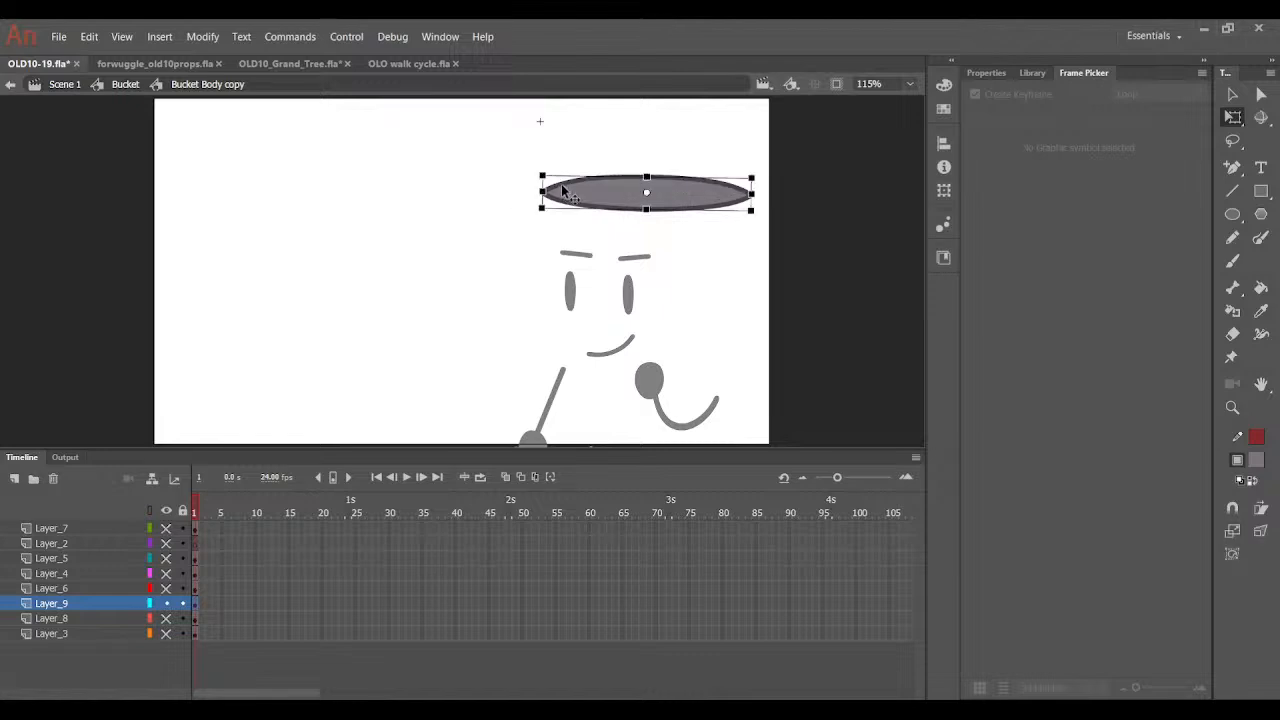
click(564, 185)
key(Delete)
click(681, 178)
key(Delete)
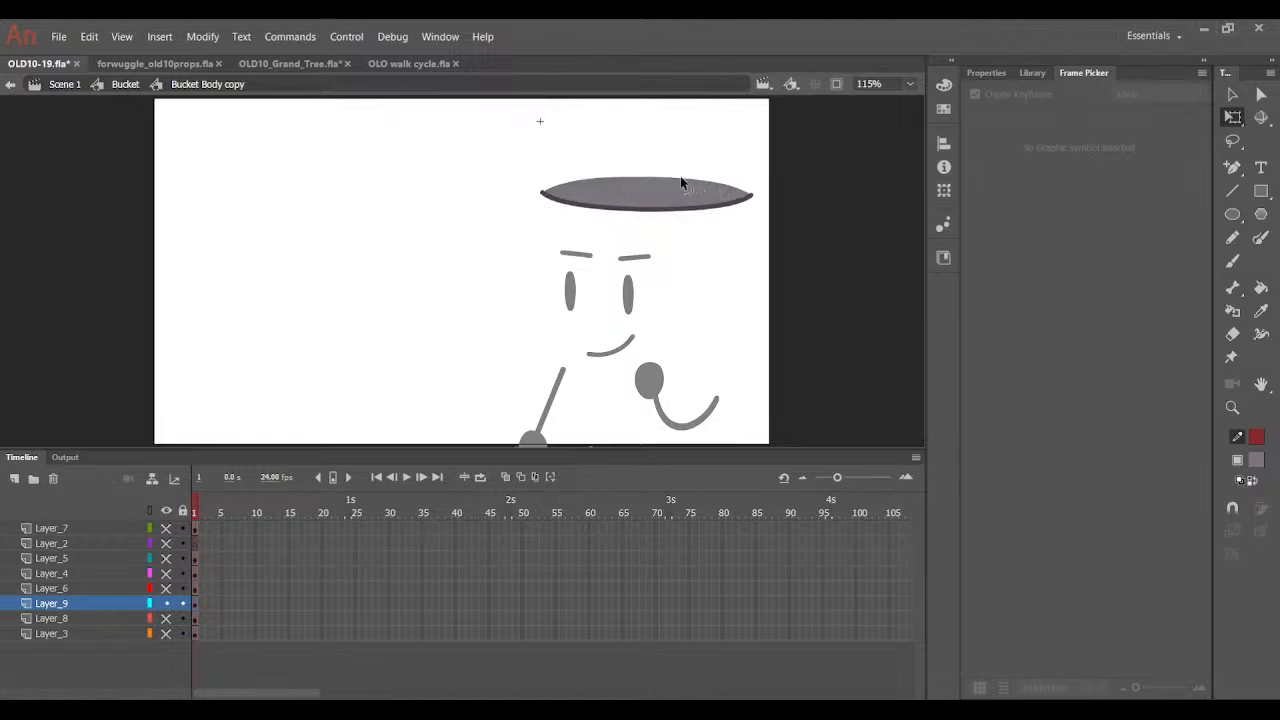
Pull the grey fill's upper edge past the handle and show all layers, widening its sides to cover the item above the rim.
click(640, 185)
click(634, 168)
drag(631, 168, 640, 100)
drag(621, 184, 589, 131)
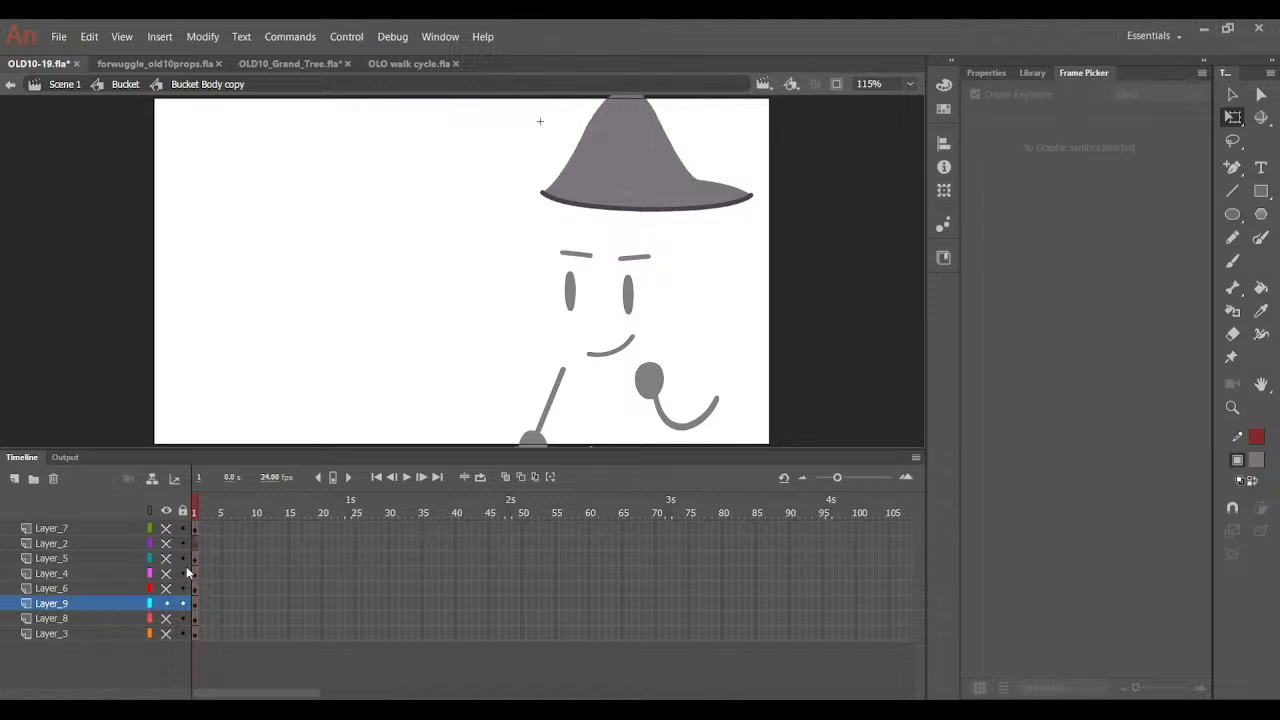
drag(167, 587, 172, 521)
drag(167, 618, 166, 633)
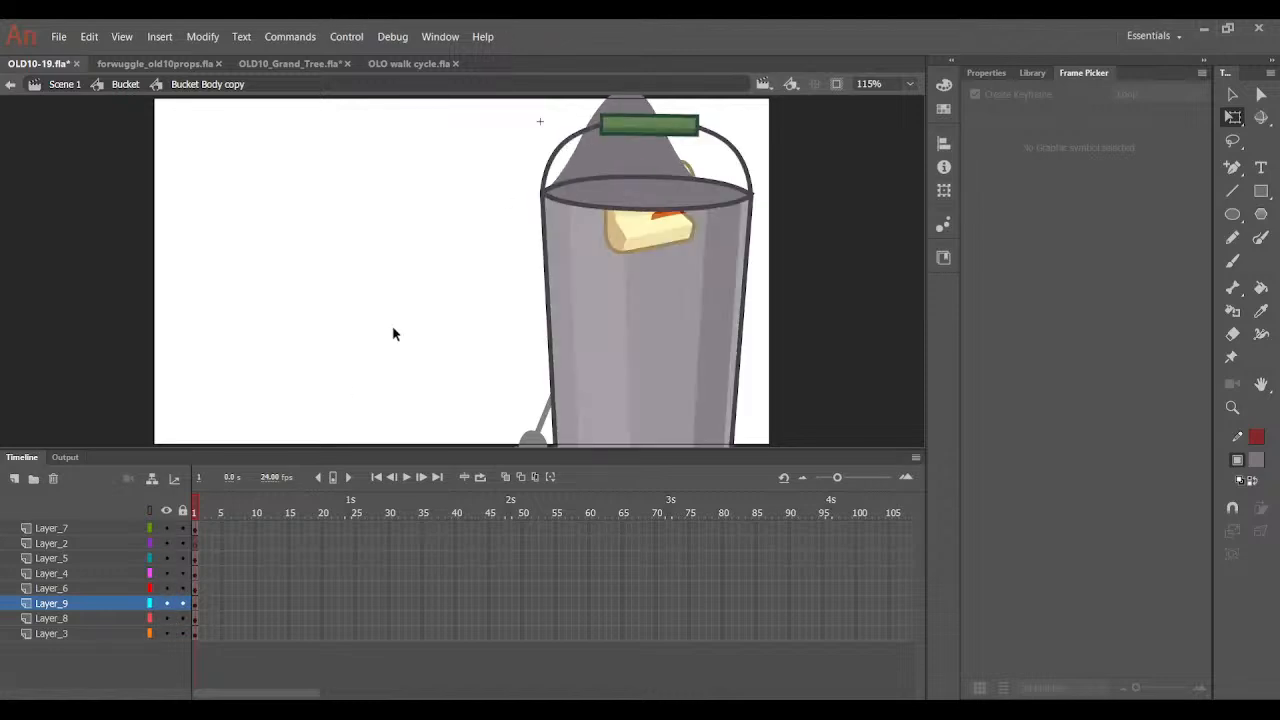
drag(676, 151, 694, 148)
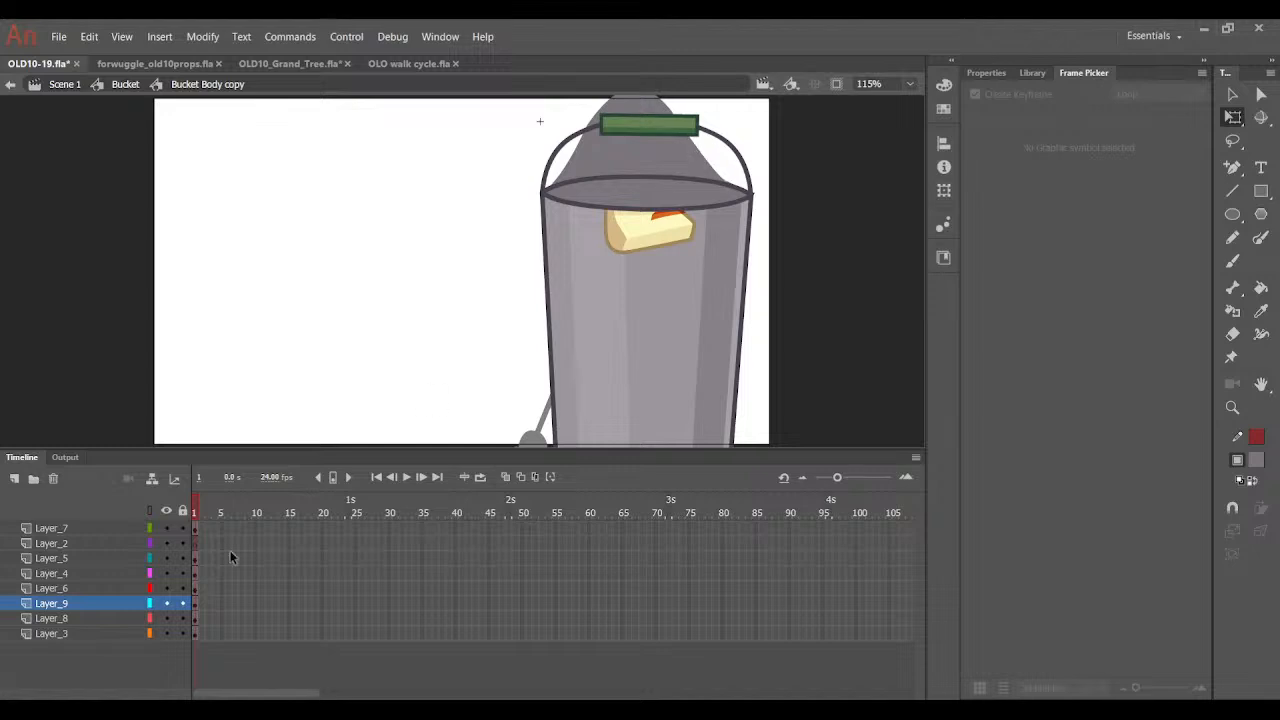
Turn Layer_9 into a mask over the item's Layer_8 and return to the Bucket symbol.
click(103, 604)
click(173, 436)
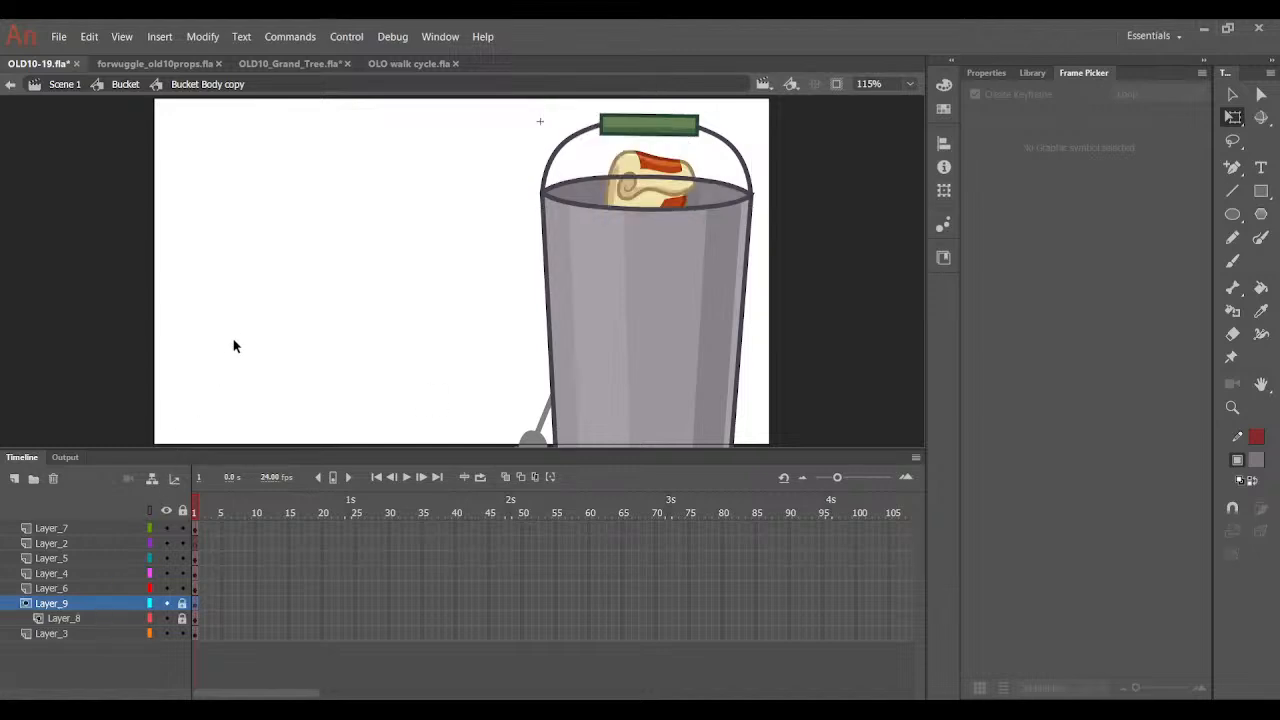
double_click(328, 268)
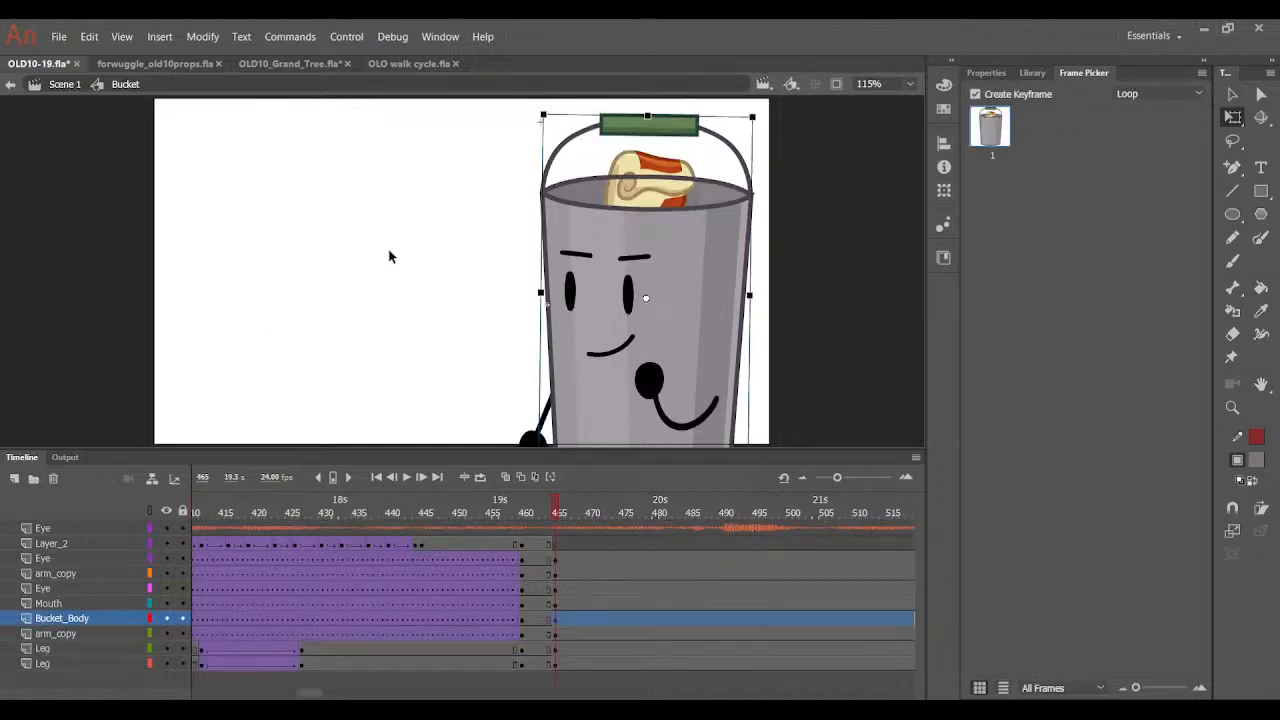
Move the rim's upper edge line from Layer_6 of the bucket body to Layer_3, behind the item, and return to the Bucket symbol.
double_click(622, 173)
click(624, 183)
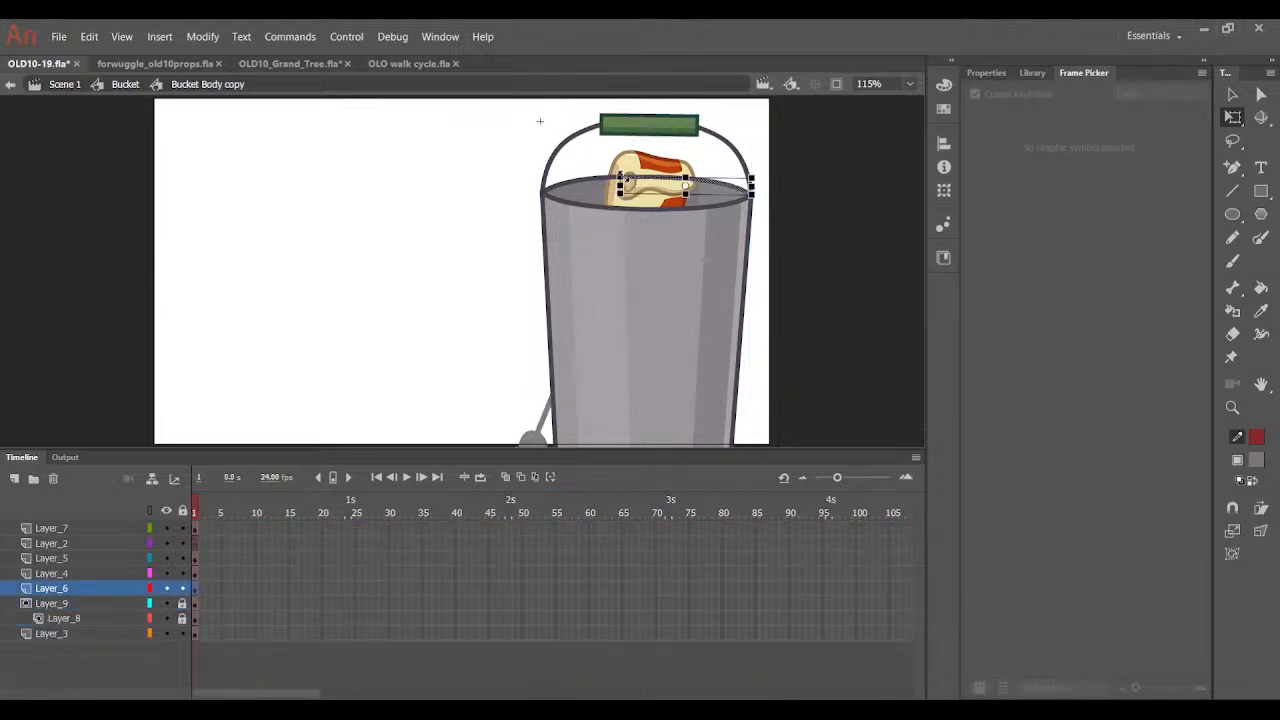
click(533, 264)
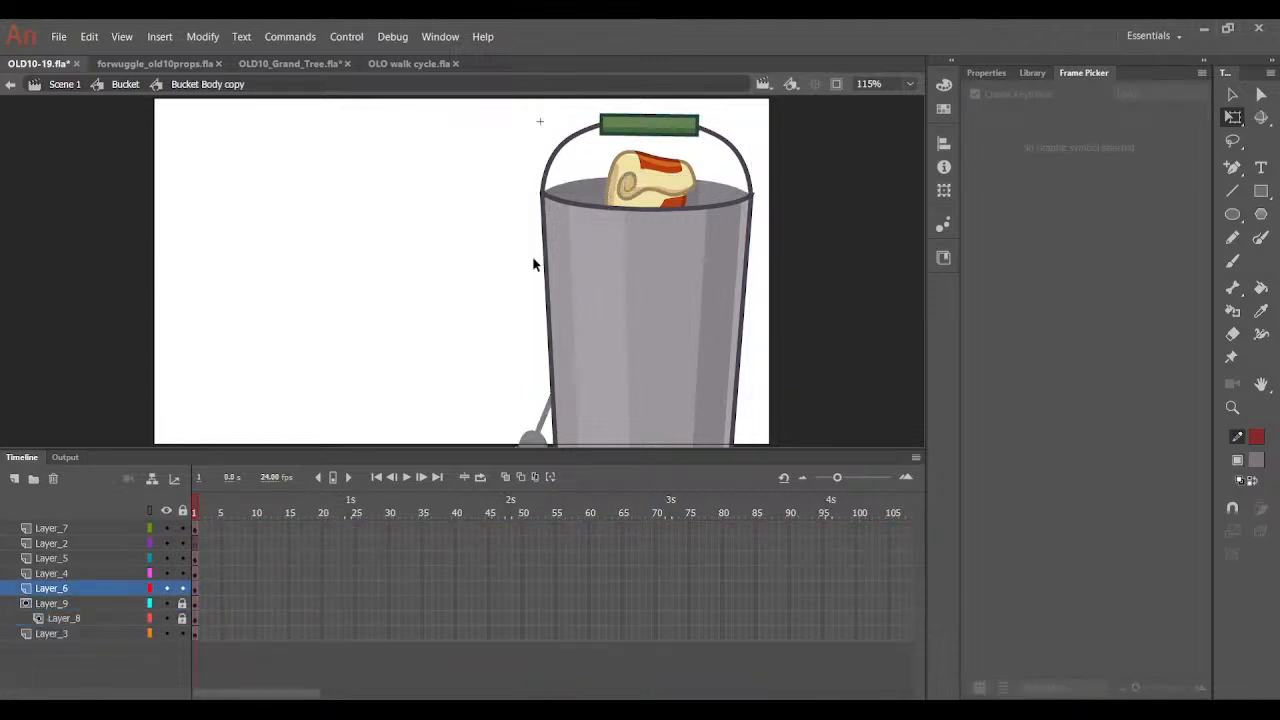
click(79, 636)
click(228, 408)
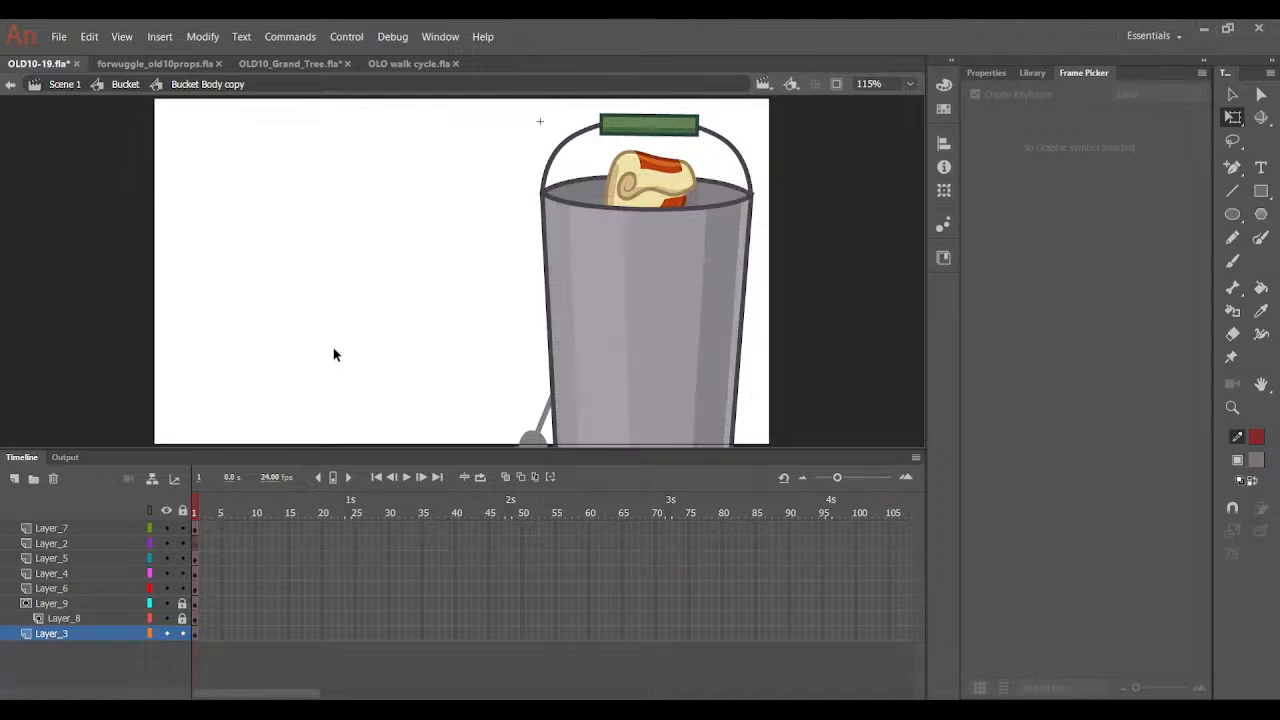
double_click(335, 355)
click(760, 268)
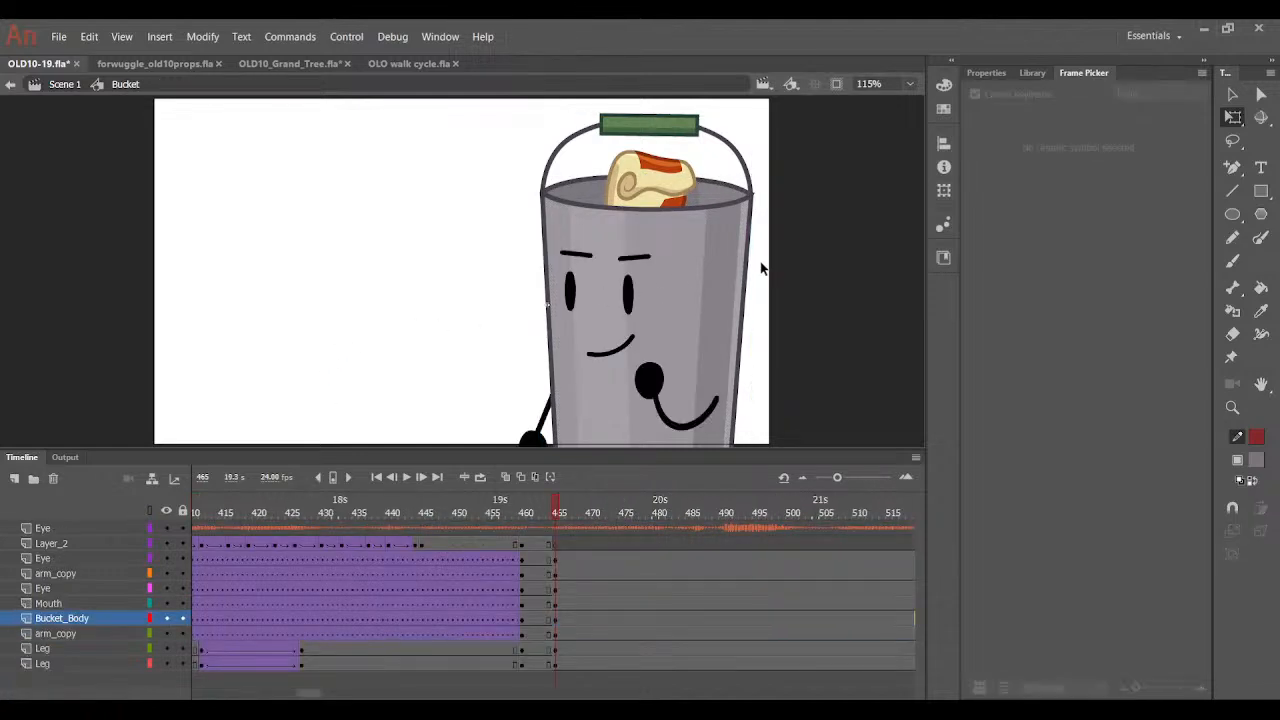
Switch the arm behind the body to pose 14 at frame 465, rotate its hand upward, and adjust its position at the bucket's side.
click(533, 435)
click(1117, 245)
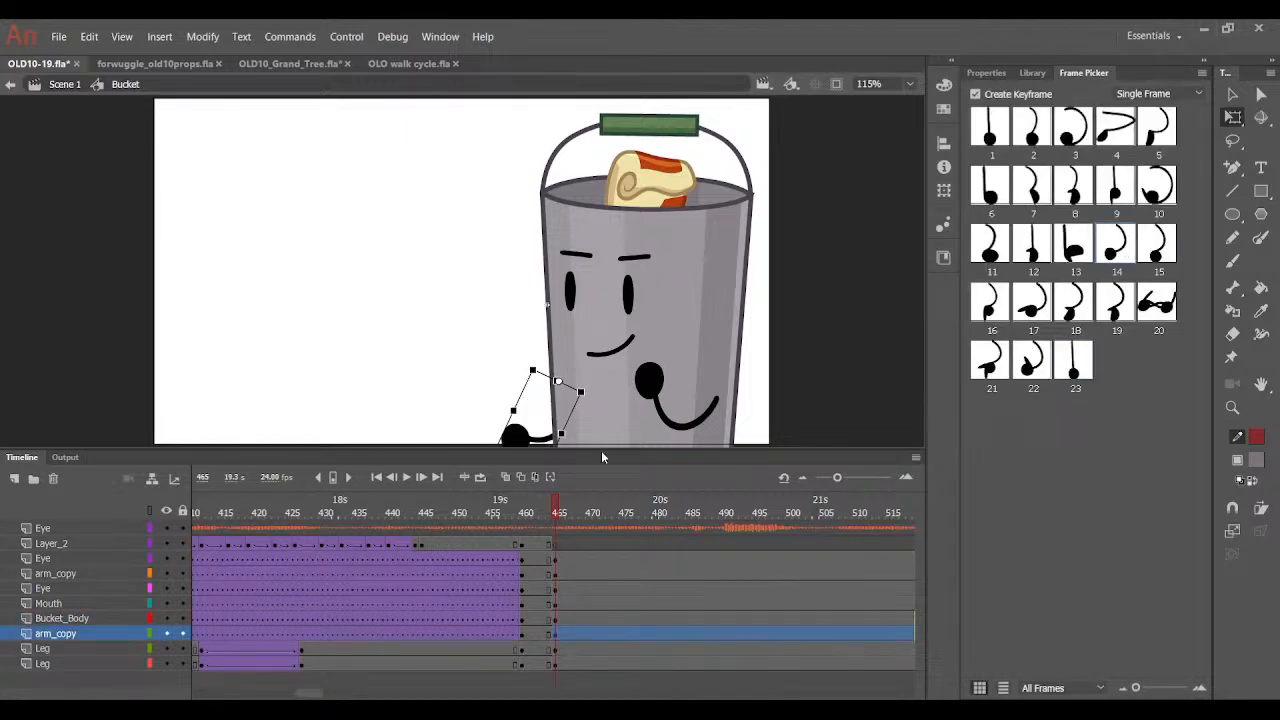
drag(481, 401, 516, 418)
drag(503, 372, 510, 371)
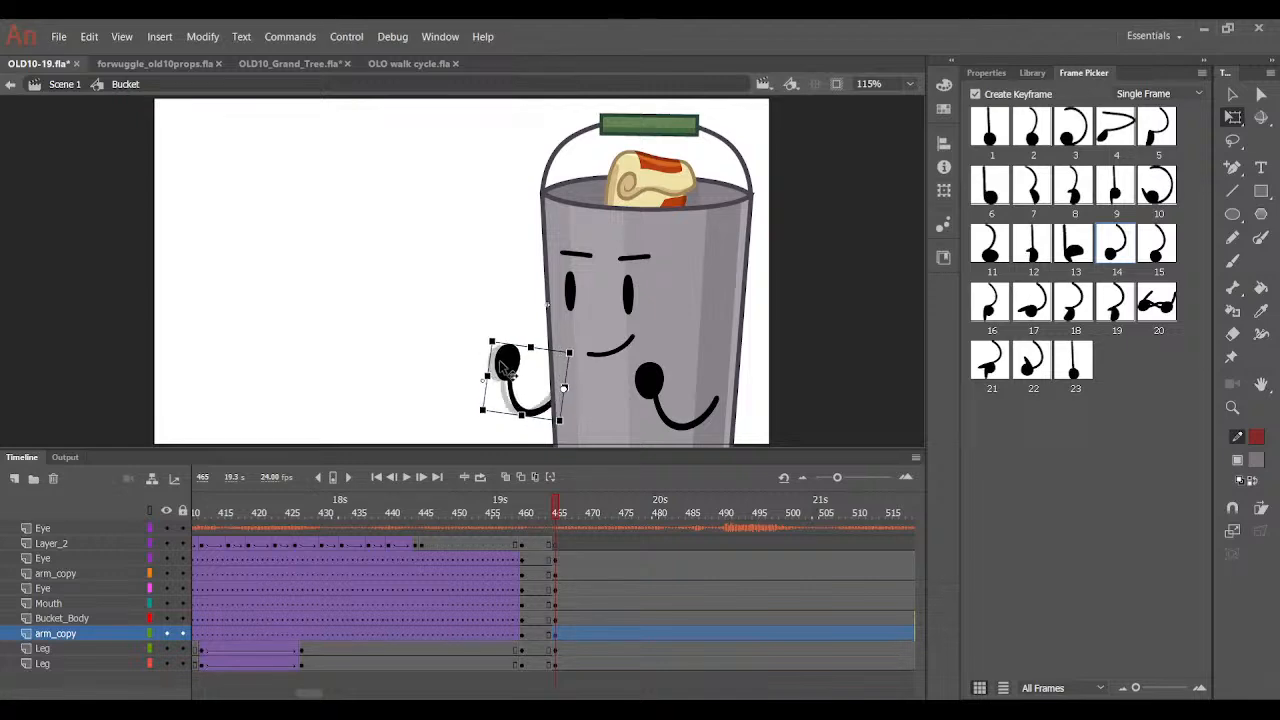
click(483, 307)
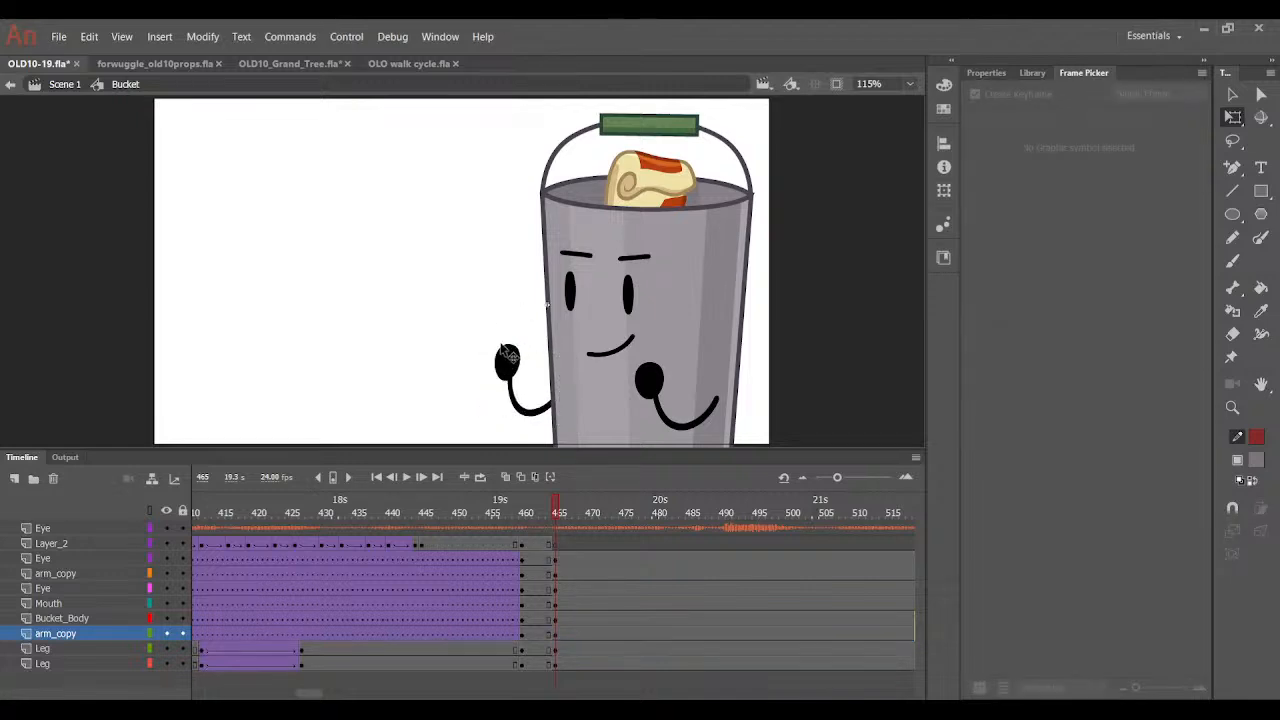
click(510, 366)
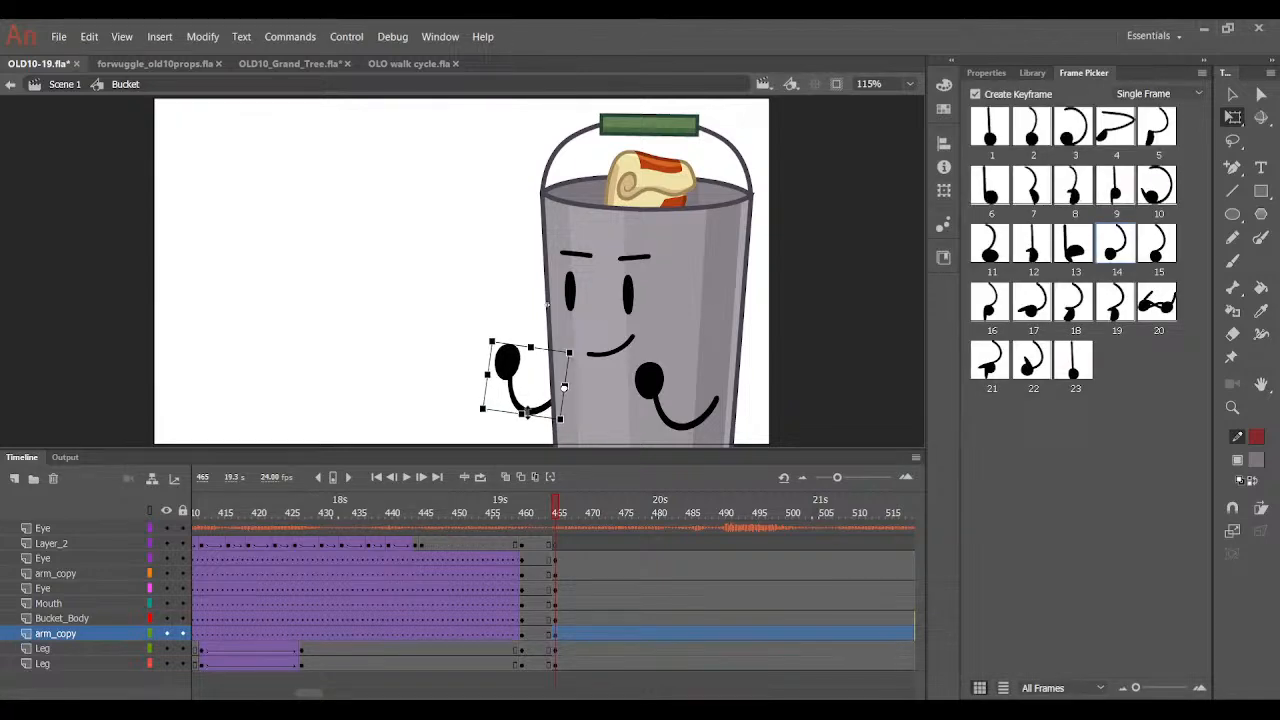
click(347, 349)
click(519, 388)
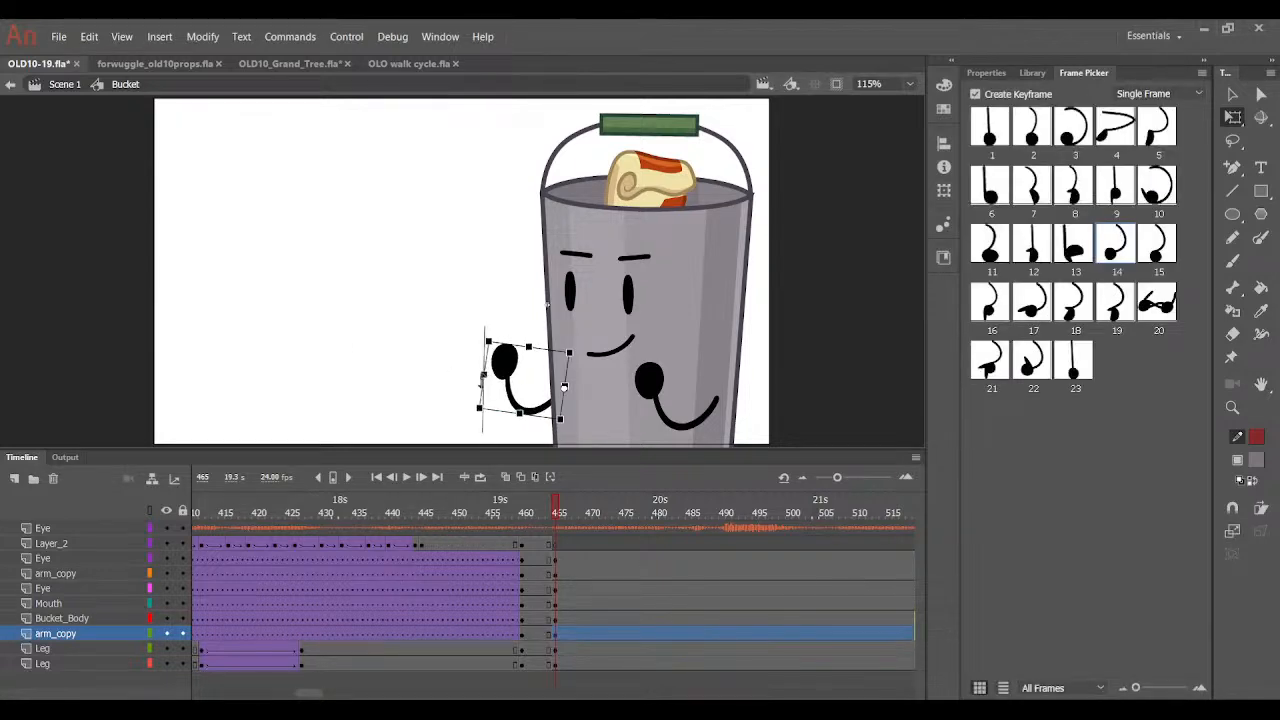
click(430, 345)
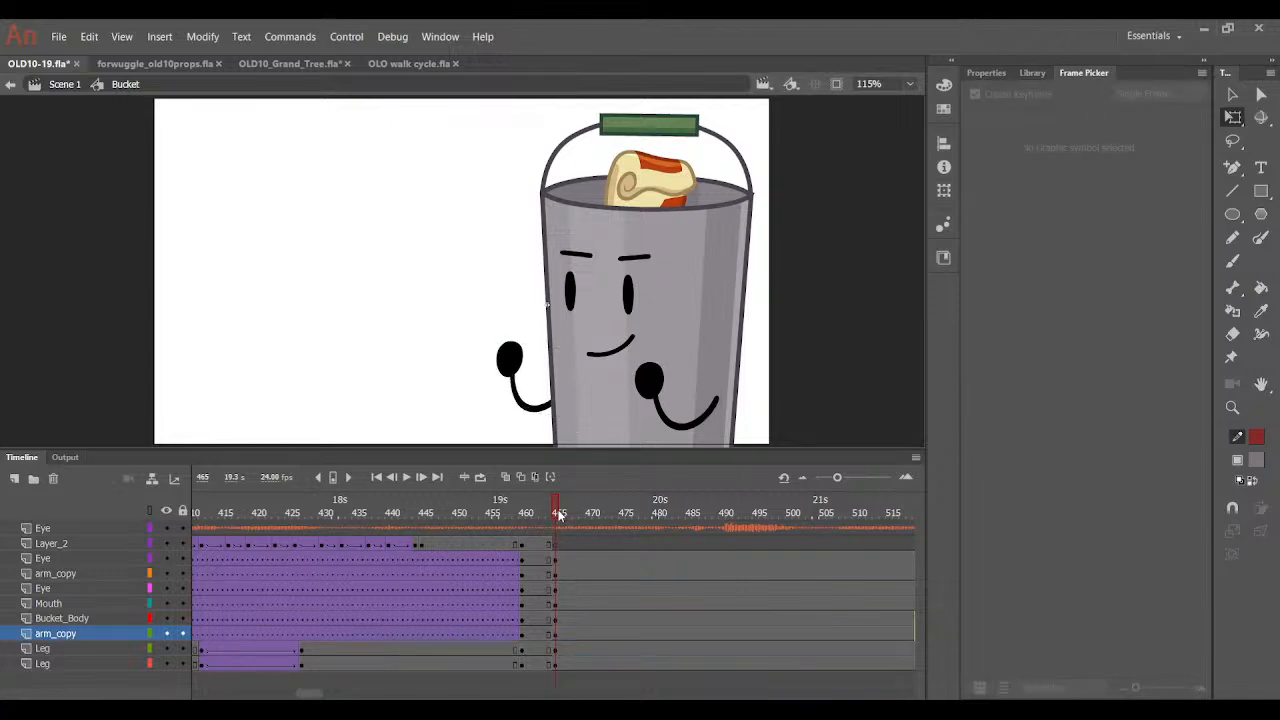
click(512, 375)
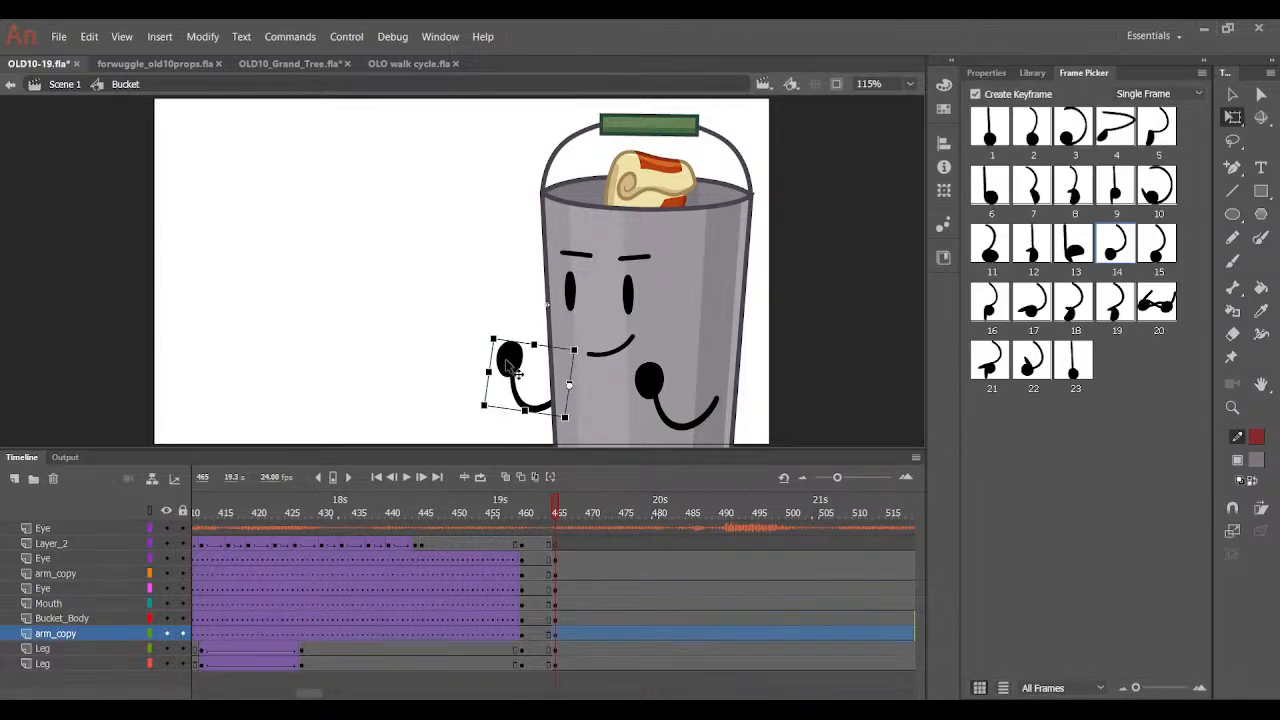
click(470, 343)
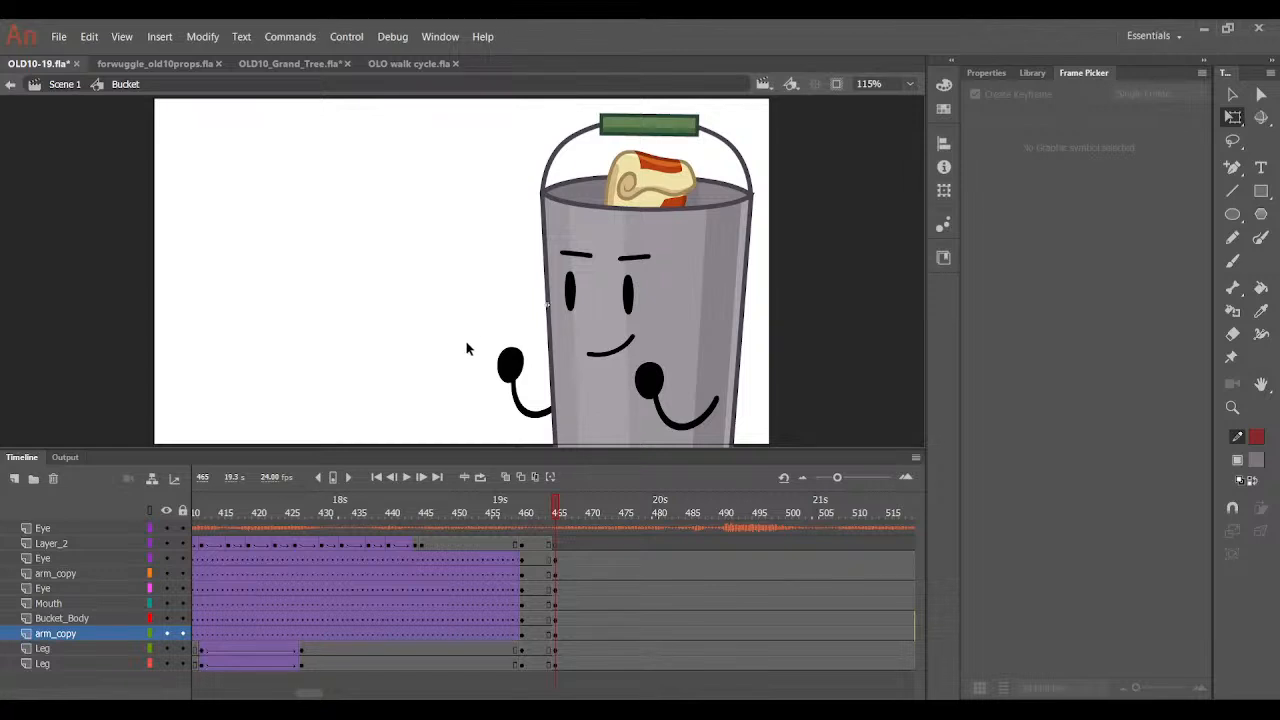
Set both of Bucket's eyes to pose 2 at frame 465.
click(570, 292)
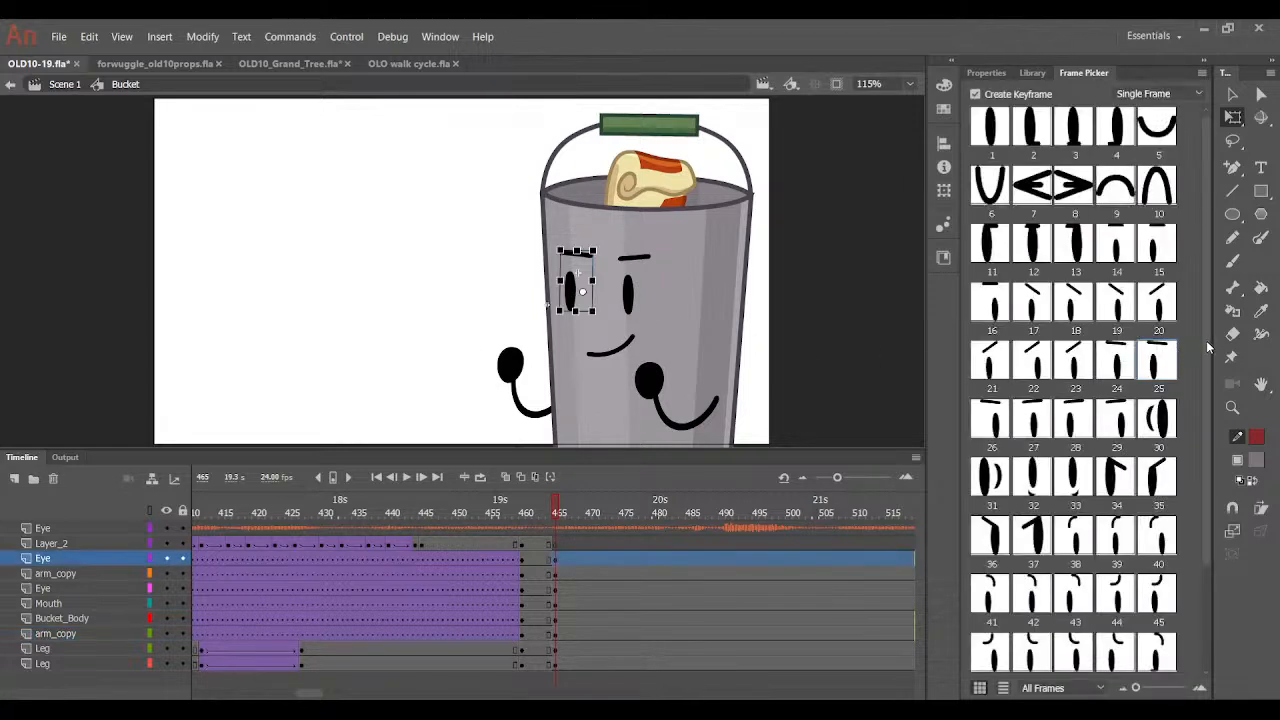
click(1040, 145)
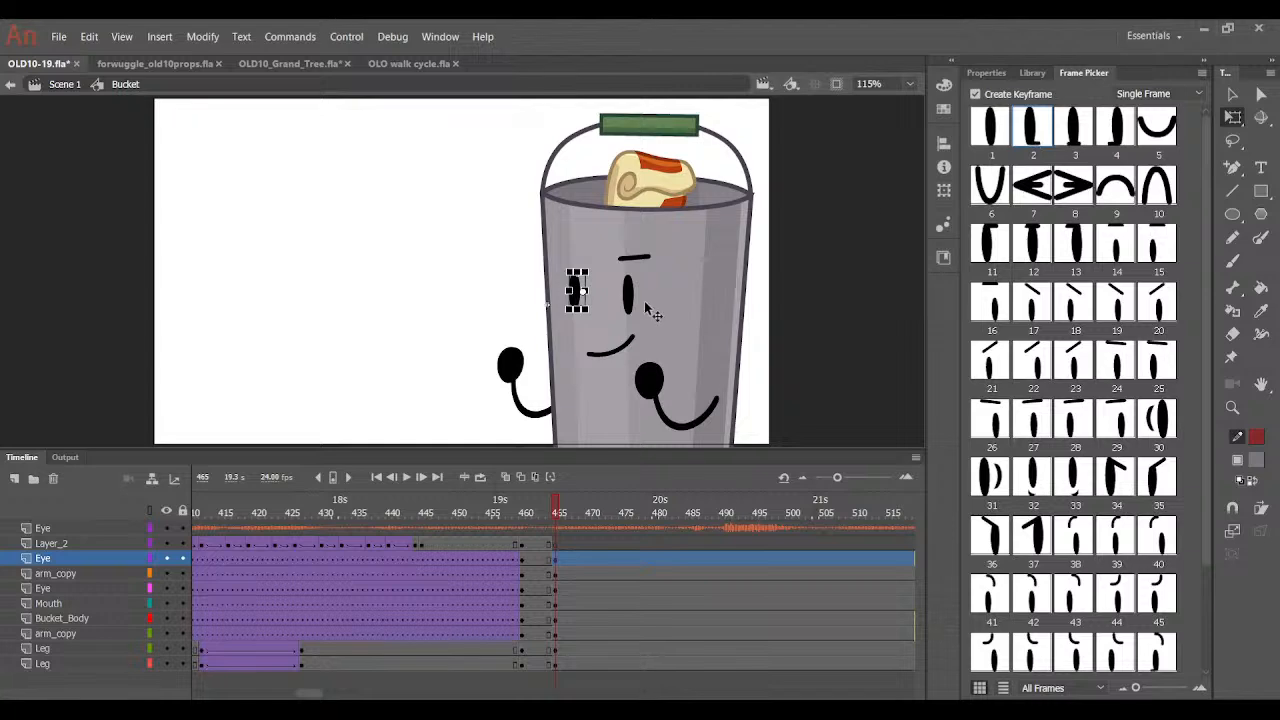
click(648, 306)
click(637, 297)
click(1033, 128)
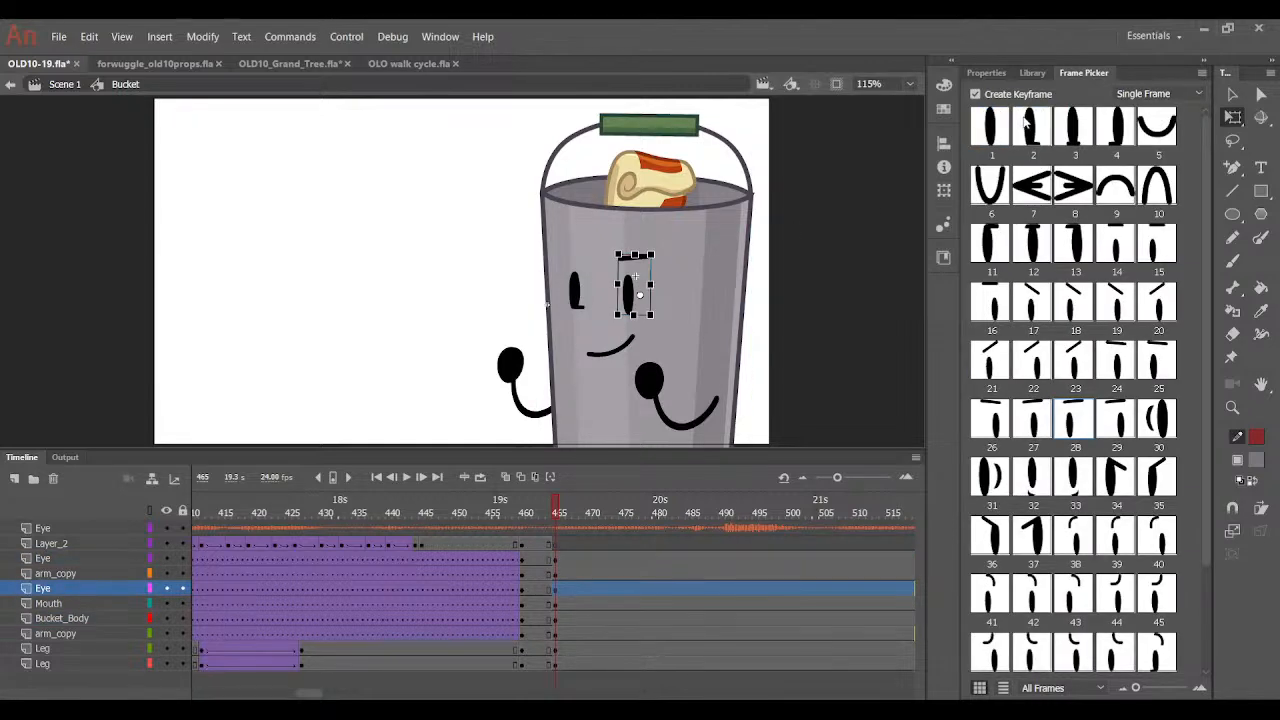
Try open mouth poses 5 and 4 at frame 465, and set the mouth to the toothy grin of pose 3.
click(628, 350)
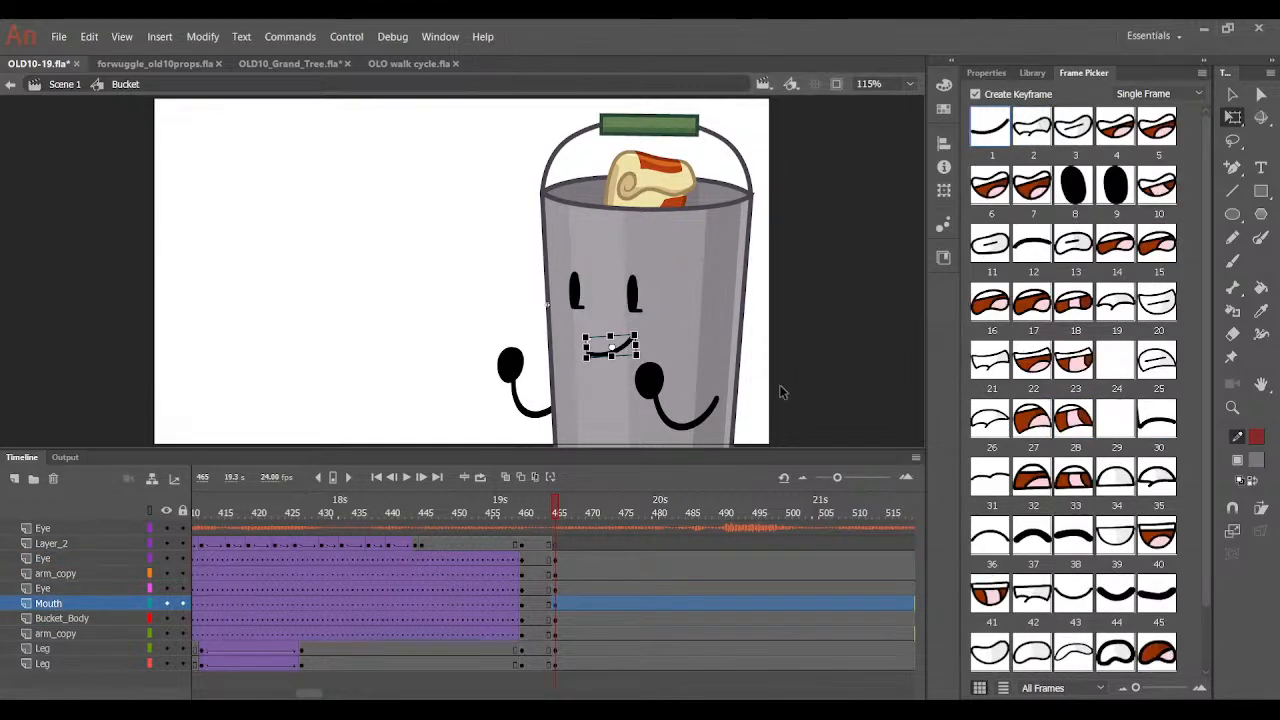
click(1152, 133)
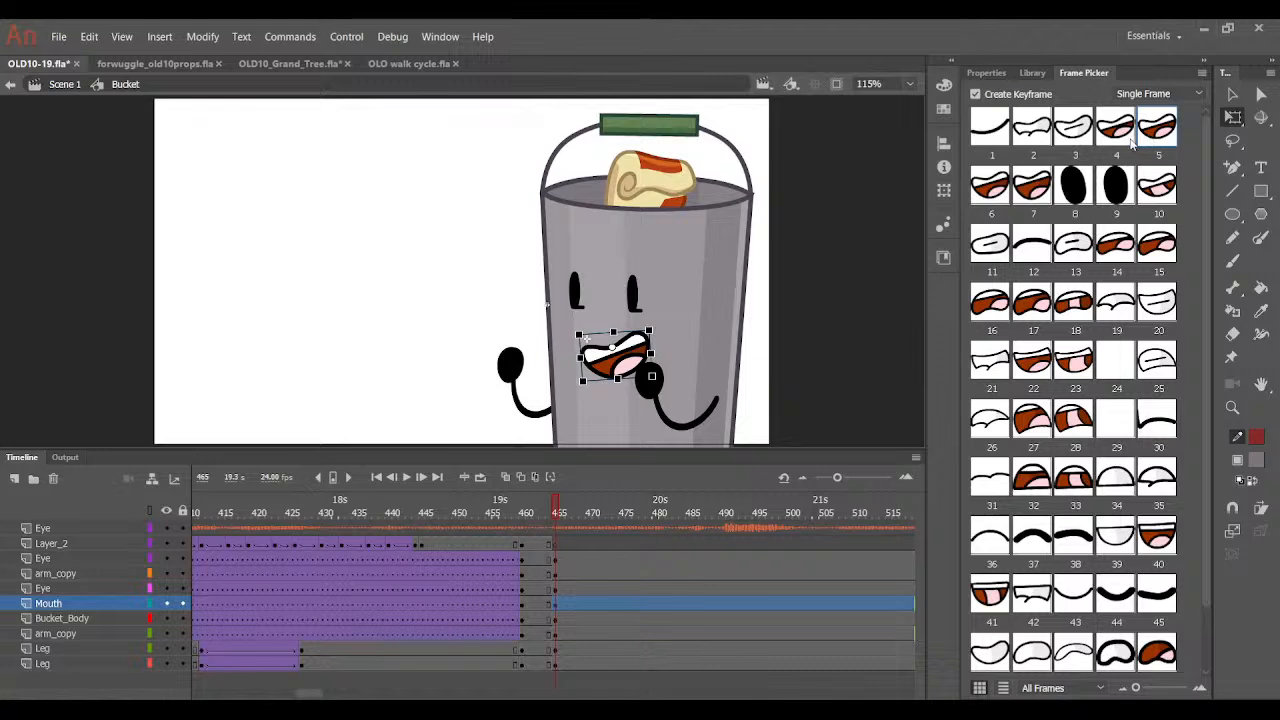
click(1106, 131)
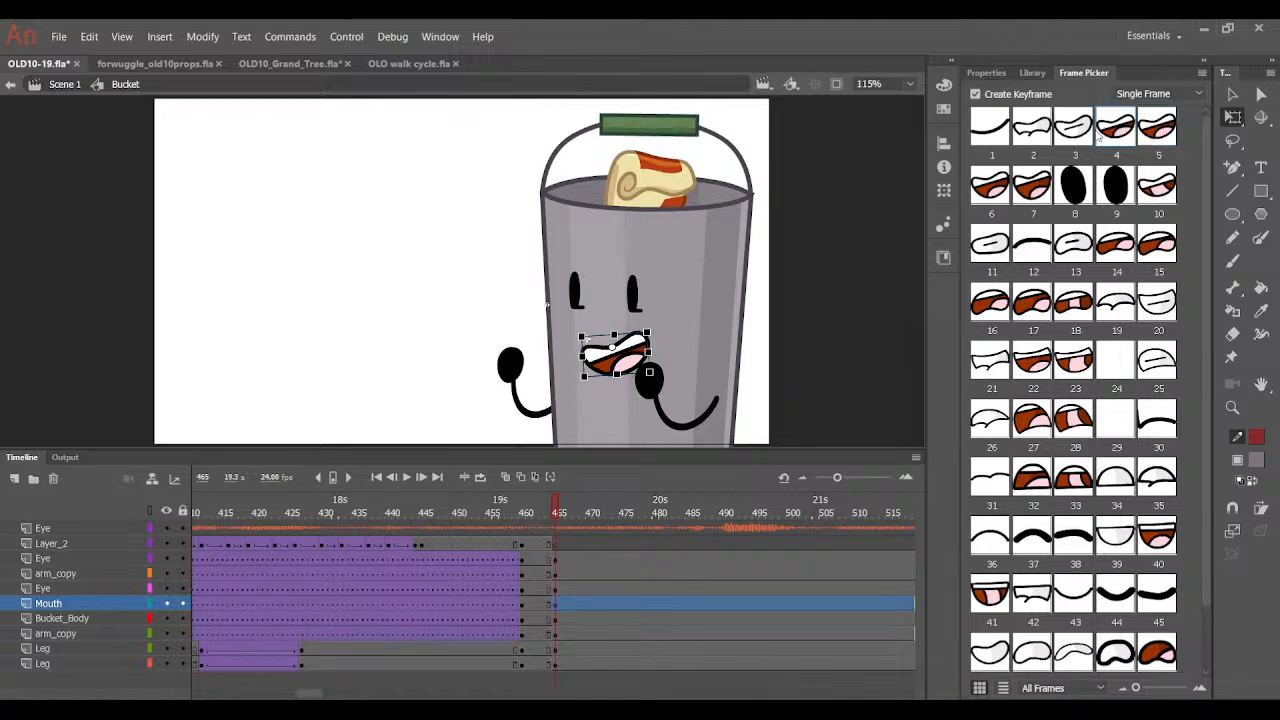
key(ctrl+equal)
click(1072, 128)
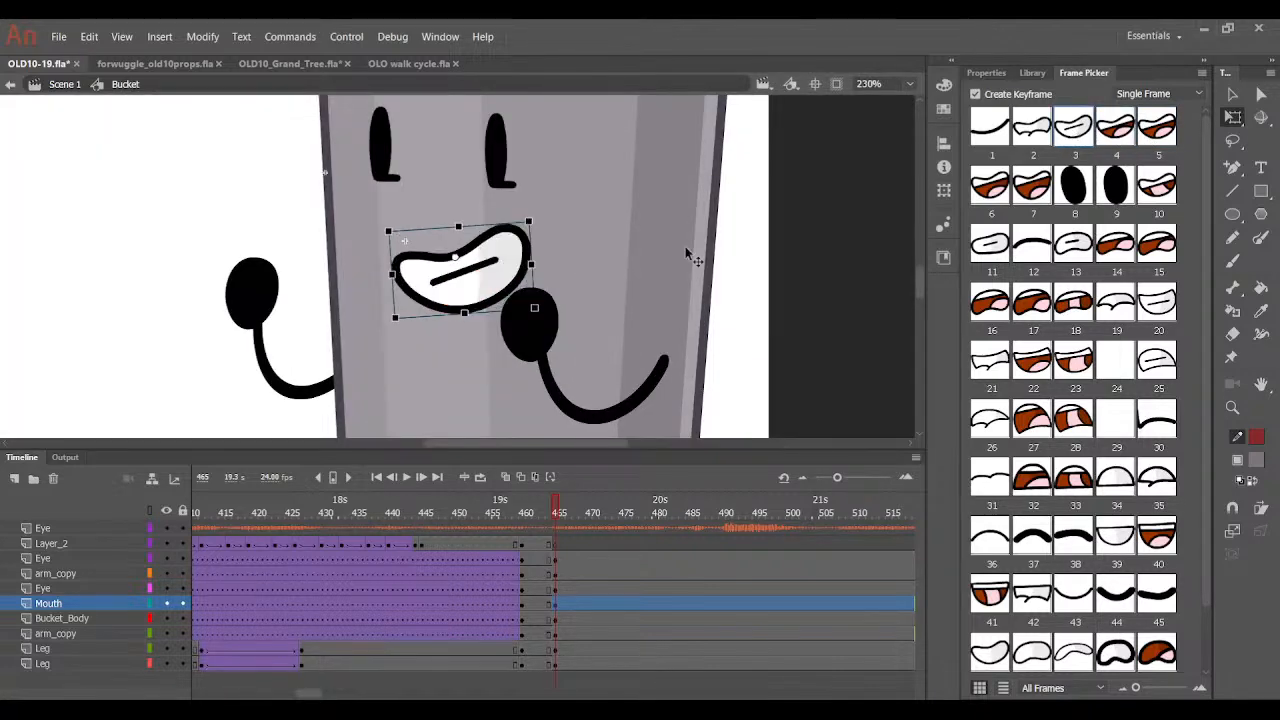
Shift the arm in front of the body slightly up and toward the mouth.
click(799, 242)
click(524, 322)
drag(524, 322, 521, 316)
click(834, 243)
Return to Scene 1 and, at the Characters keyframe on frame 483, tilt Bucket slightly clockwise and reposition it against the stage's edge.
click(990, 72)
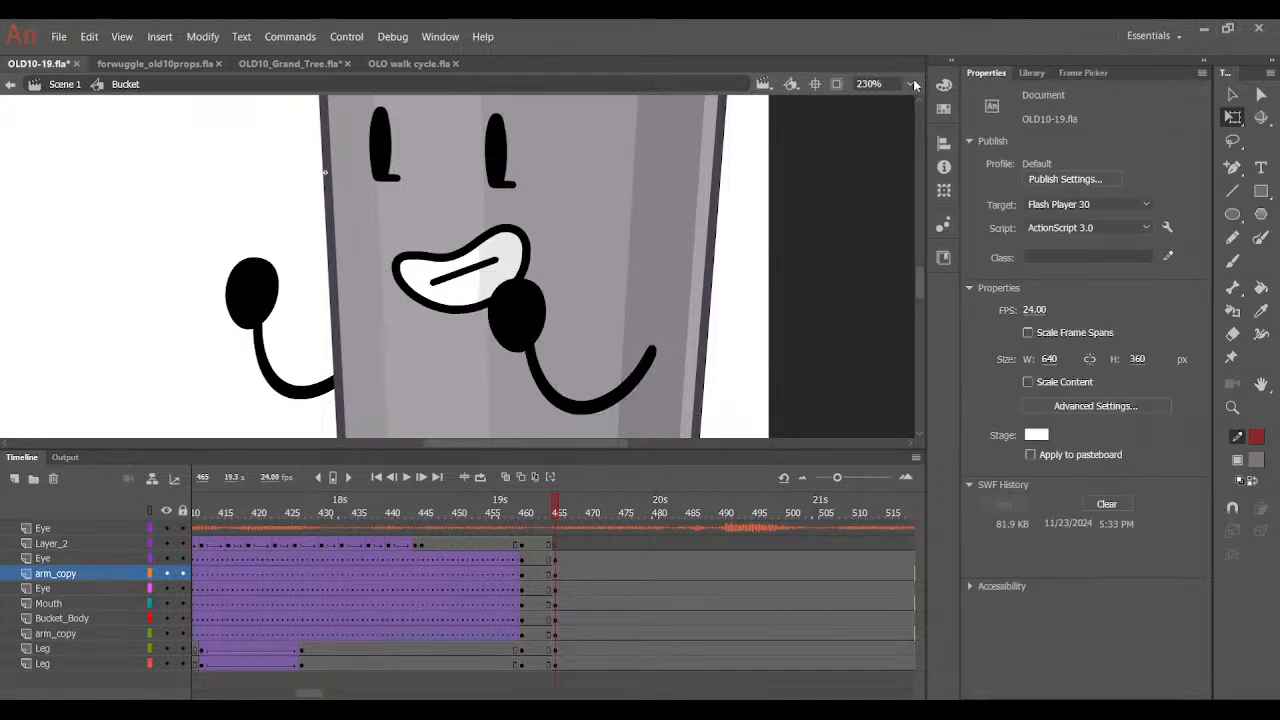
click(909, 83)
click(913, 106)
double_click(889, 140)
click(877, 144)
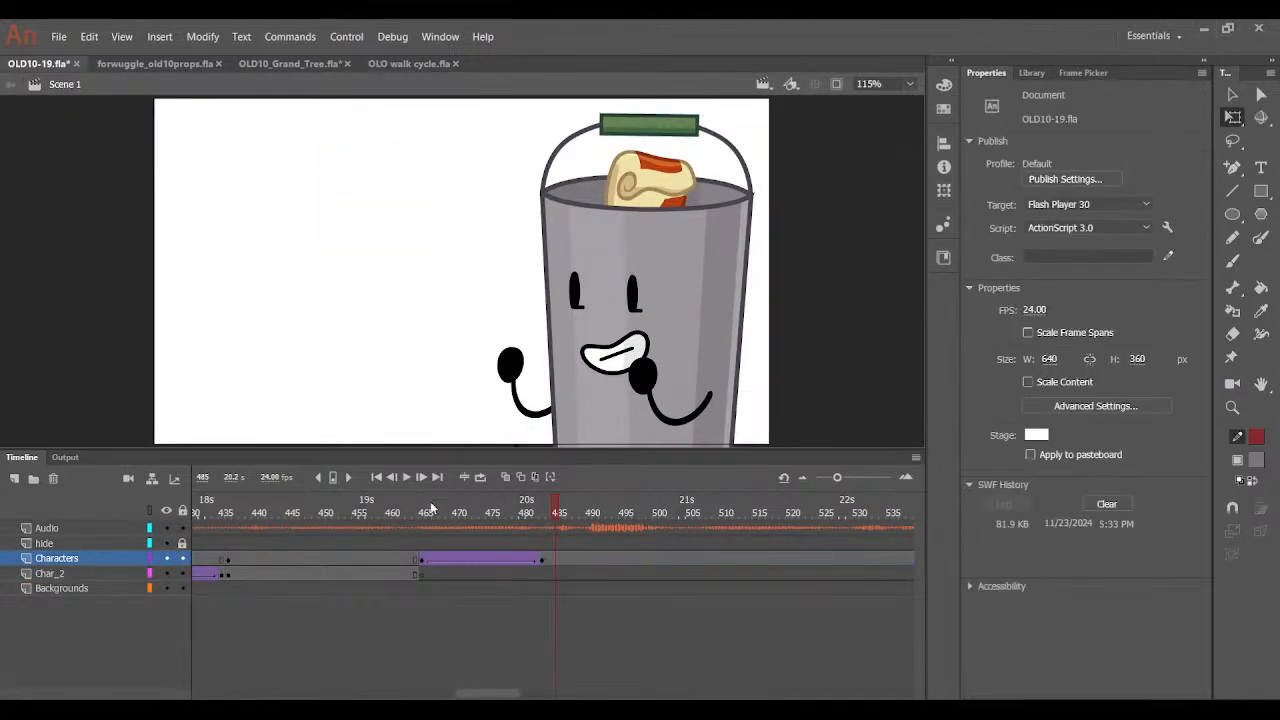
drag(554, 512, 548, 541)
click(542, 560)
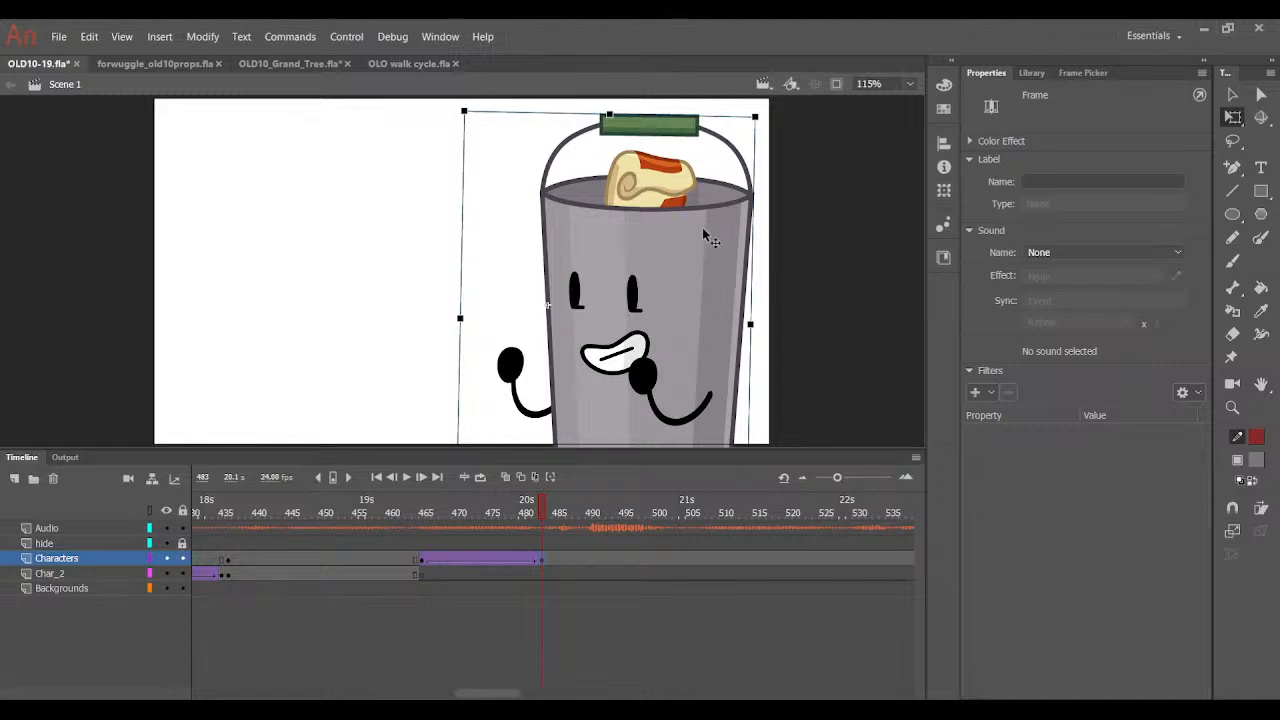
drag(763, 115, 775, 120)
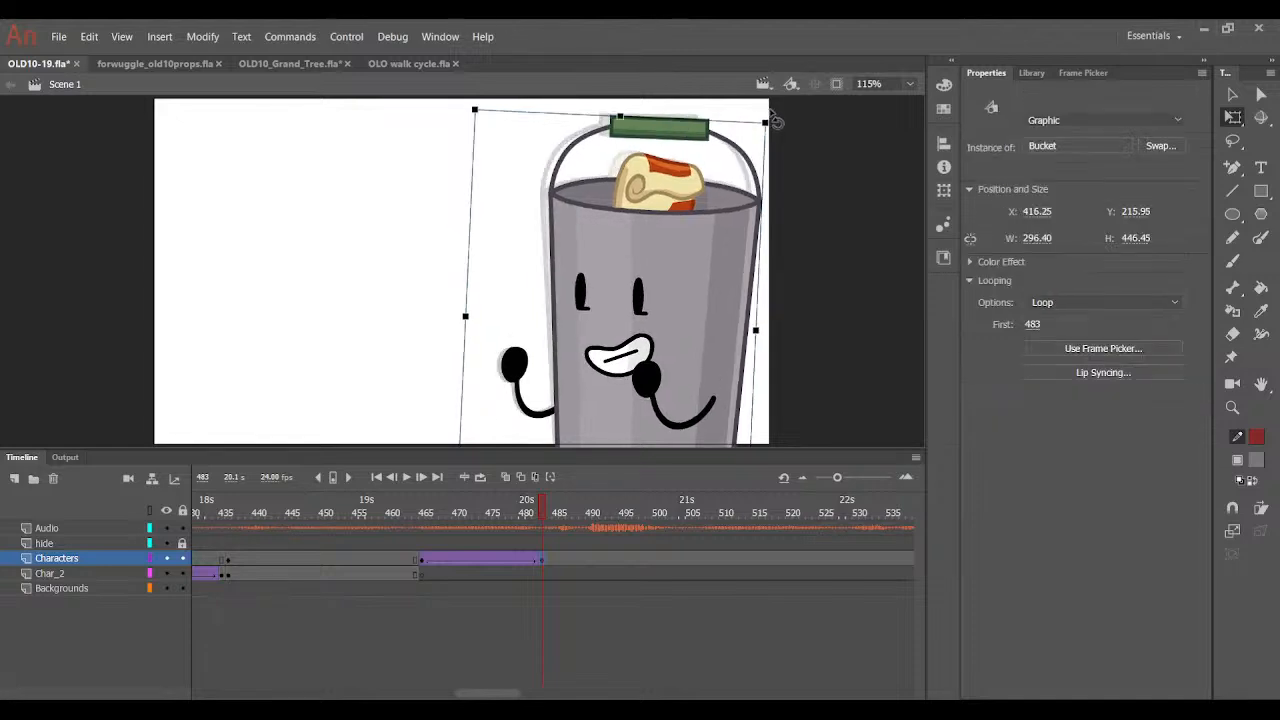
drag(698, 320, 688, 314)
click(786, 303)
drag(494, 516, 549, 519)
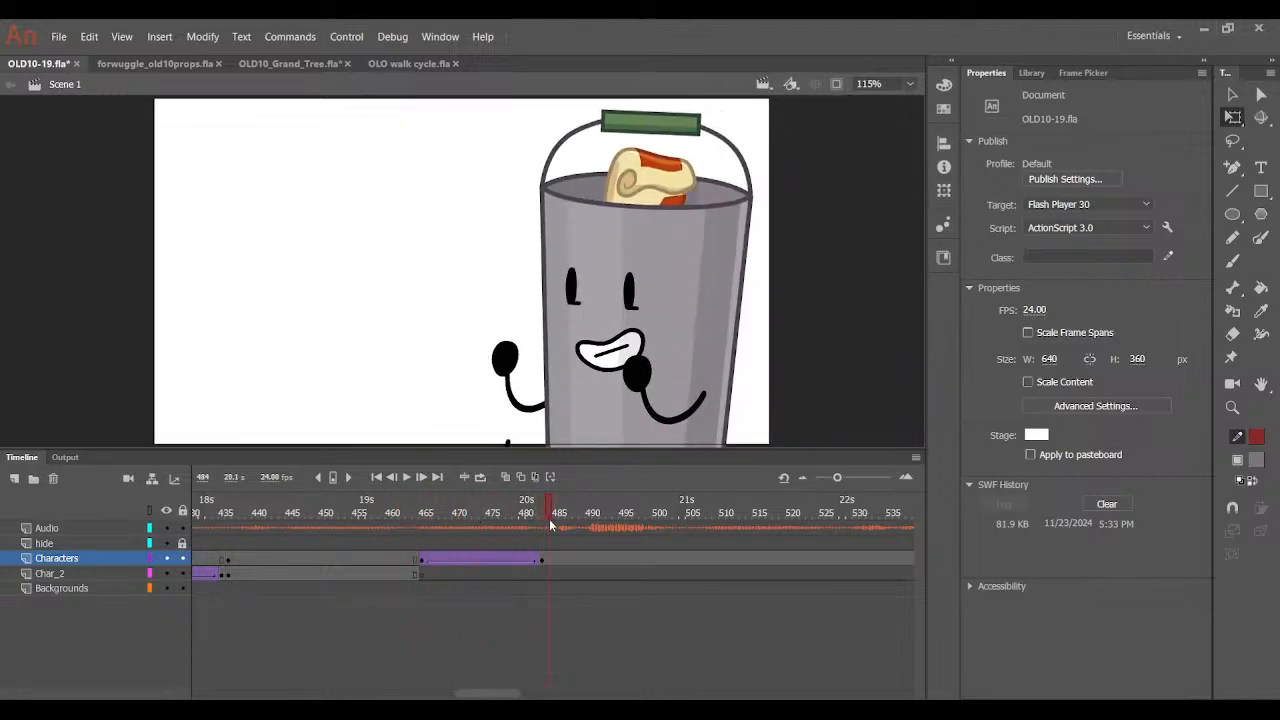
Delete both legs from frame 465 onward inside the Bucket symbol and return to Scene 1.
double_click(557, 437)
click(508, 440)
key(Delete)
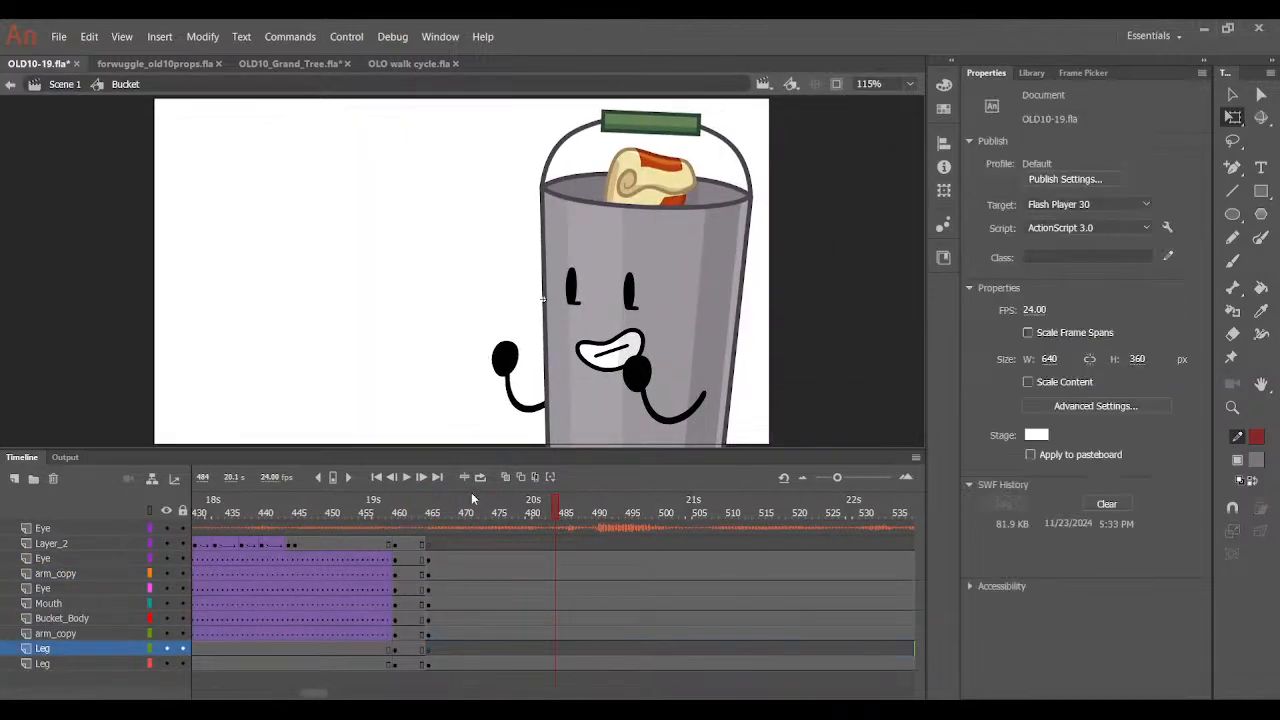
click(428, 666)
double_click(351, 346)
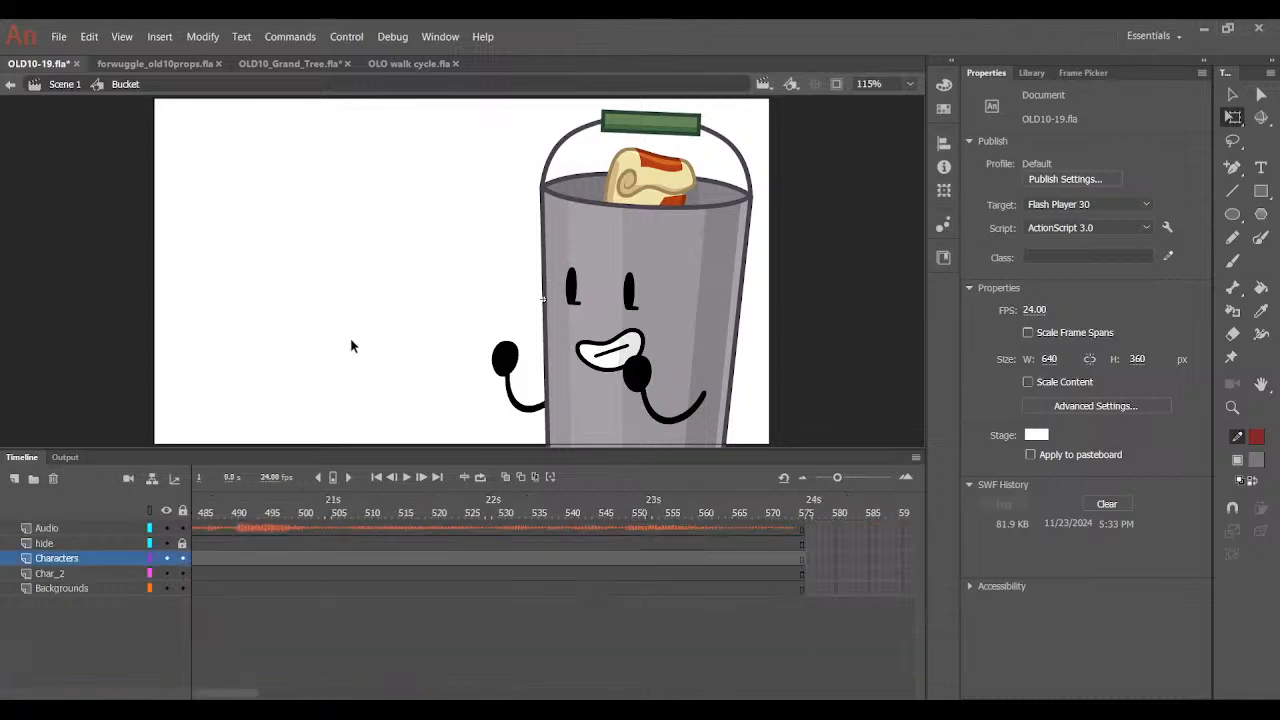
Add keyframes at frame 486 for Bucket's face, body and arm layers, tilt all parts clockwise, and move them up slightly.
drag(576, 520, 553, 637)
double_click(588, 440)
key(F6)
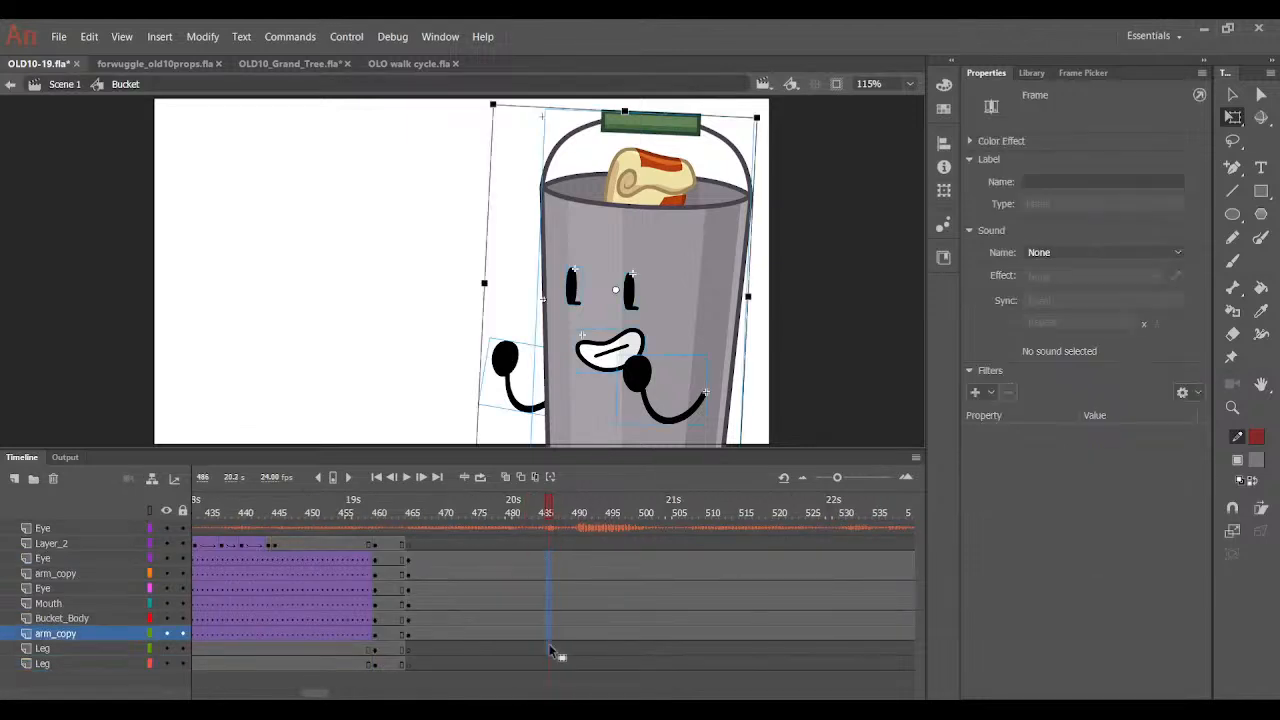
drag(758, 116, 771, 124)
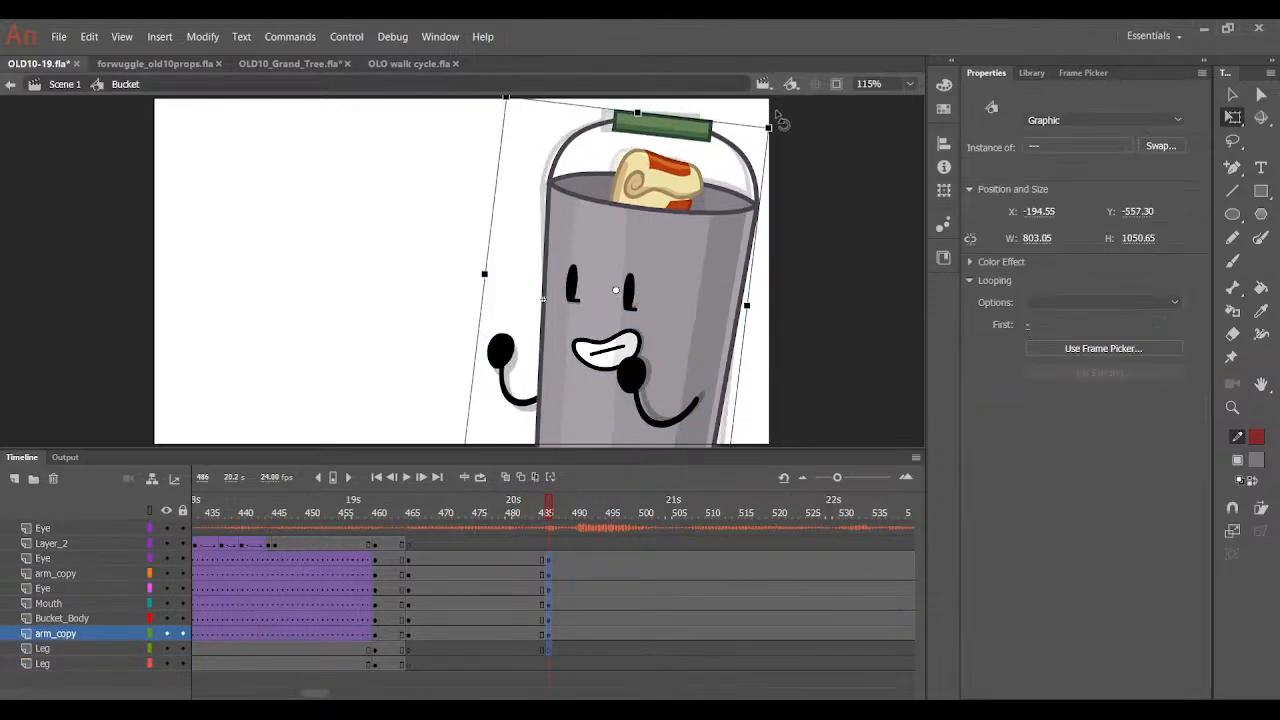
drag(708, 278, 707, 266)
click(805, 249)
Switch the arm behind the body to the straight pose 1 at frame 486 and raise it up and outward.
click(505, 346)
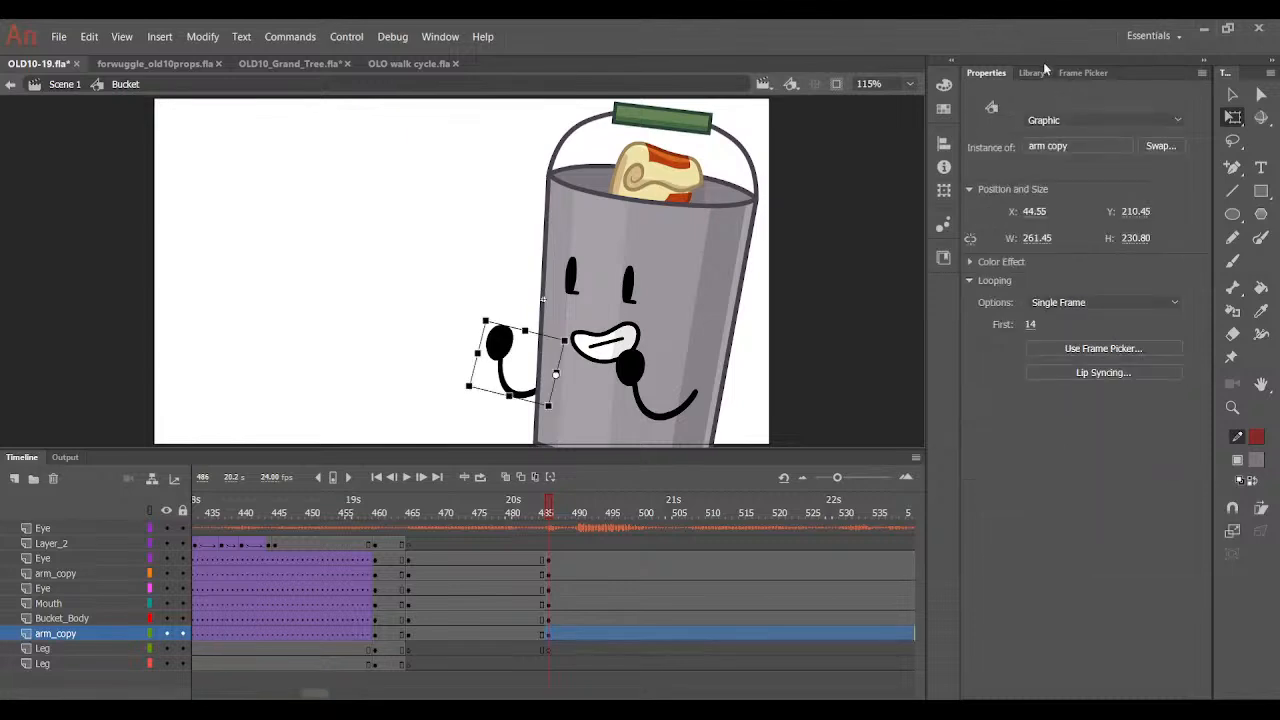
click(1083, 72)
click(990, 127)
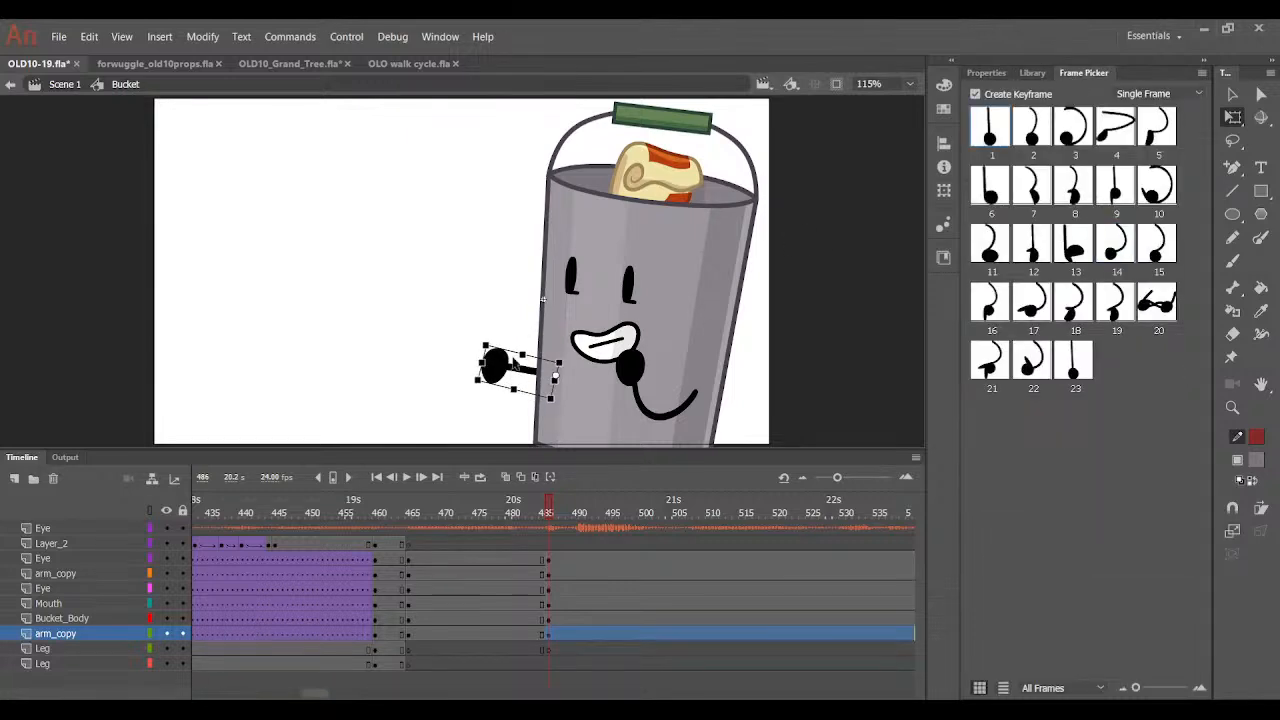
drag(485, 347, 493, 312)
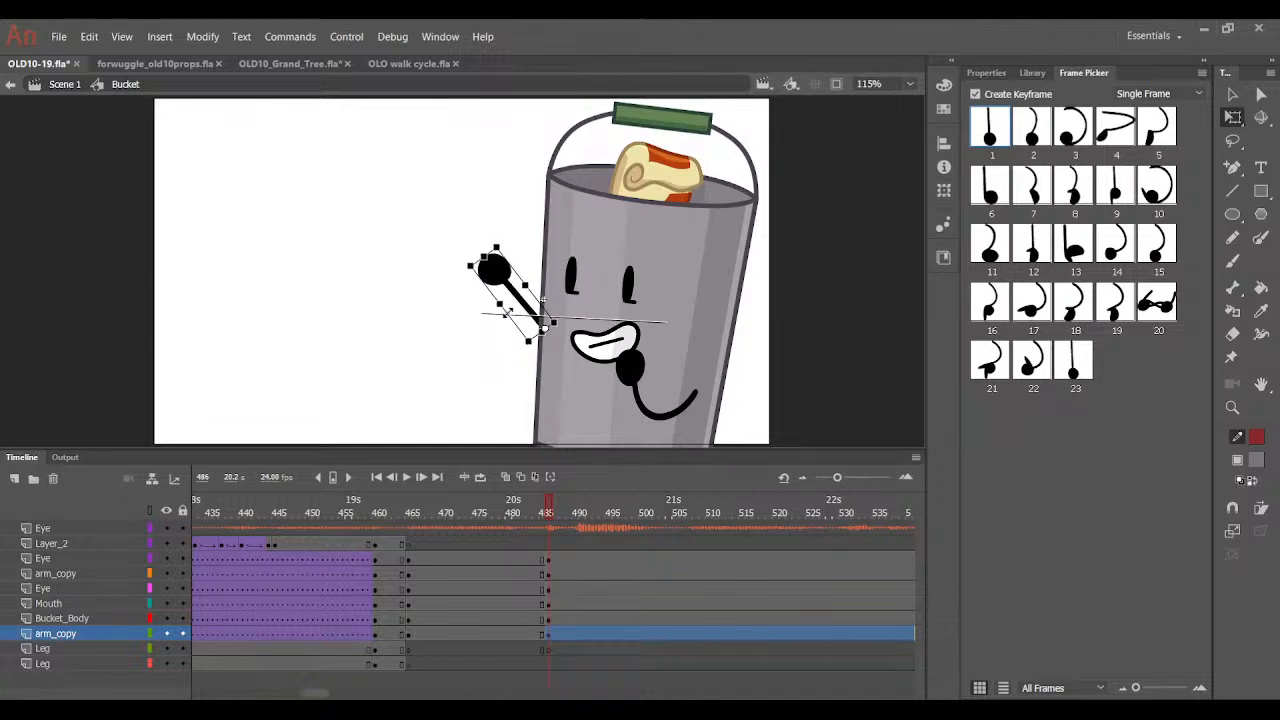
Switch the front arm to the straight pose 1 at frame 486 and swing it up and out past the bucket's side.
click(627, 371)
click(990, 127)
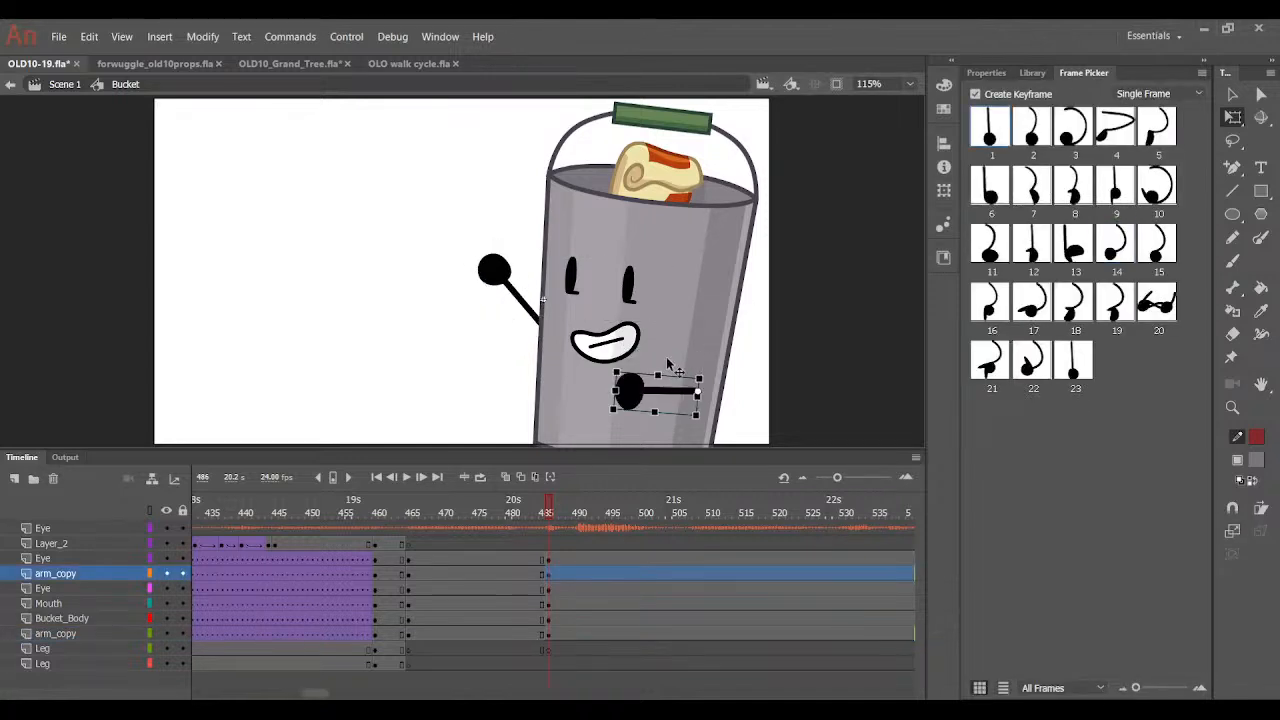
drag(593, 389, 778, 316)
click(748, 388)
Select all of Bucket's parts in the pose following frame 486, tilt them slightly clockwise, and nudge them up.
drag(546, 514, 554, 514)
drag(430, 175, 775, 432)
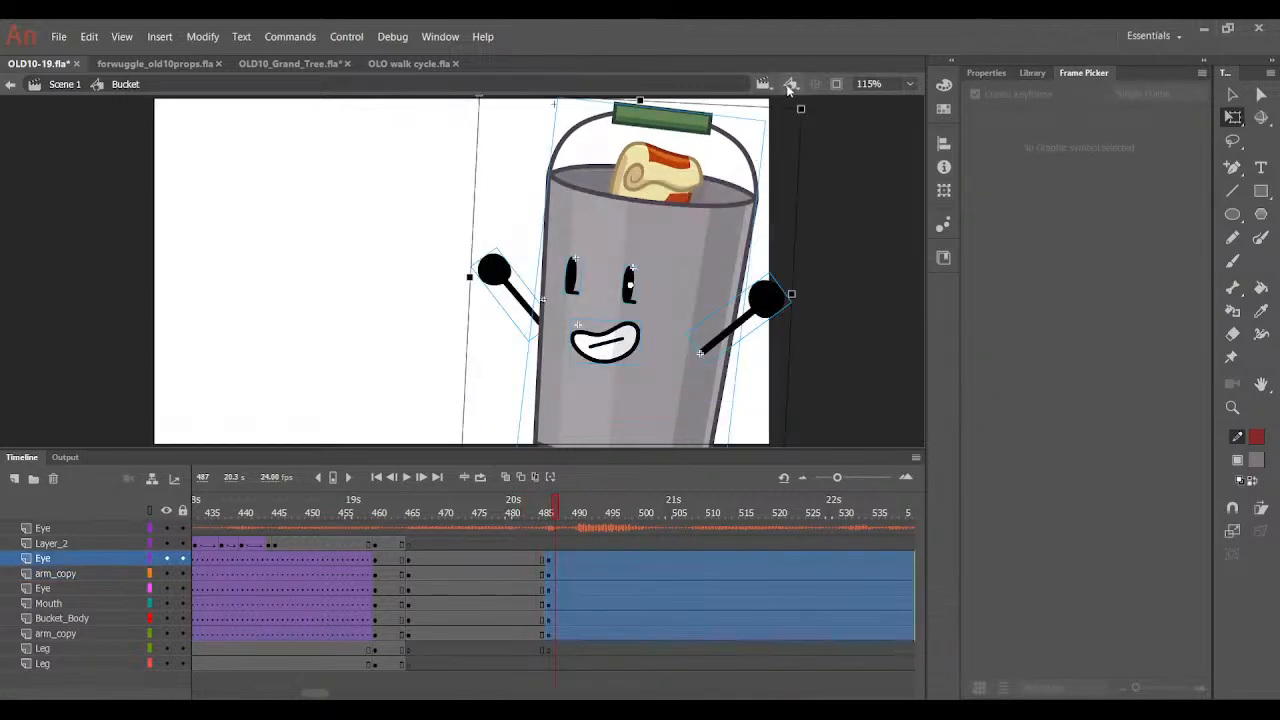
drag(805, 104, 812, 112)
key(Up)
key(Up)
key(Up)
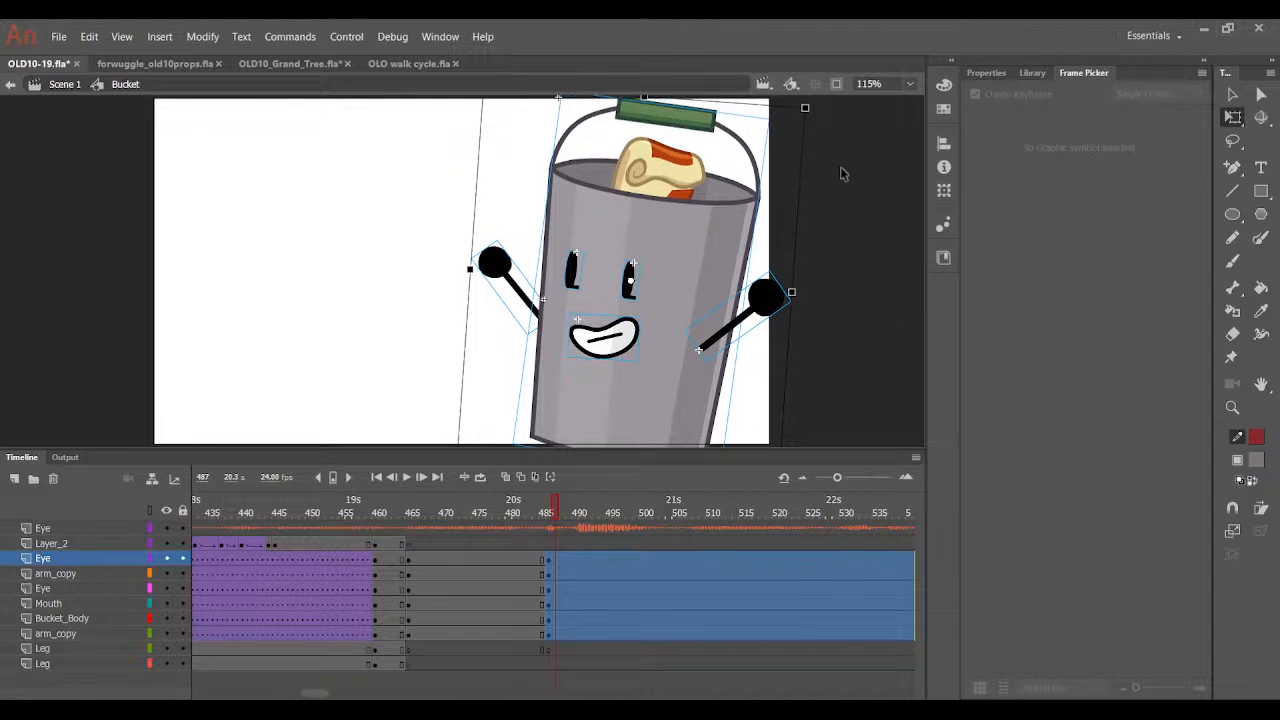
Adjust Bucket's front arm slightly outward and rotate the arm behind the body slightly clockwise in the frame 487 pose.
click(866, 197)
drag(777, 297, 784, 293)
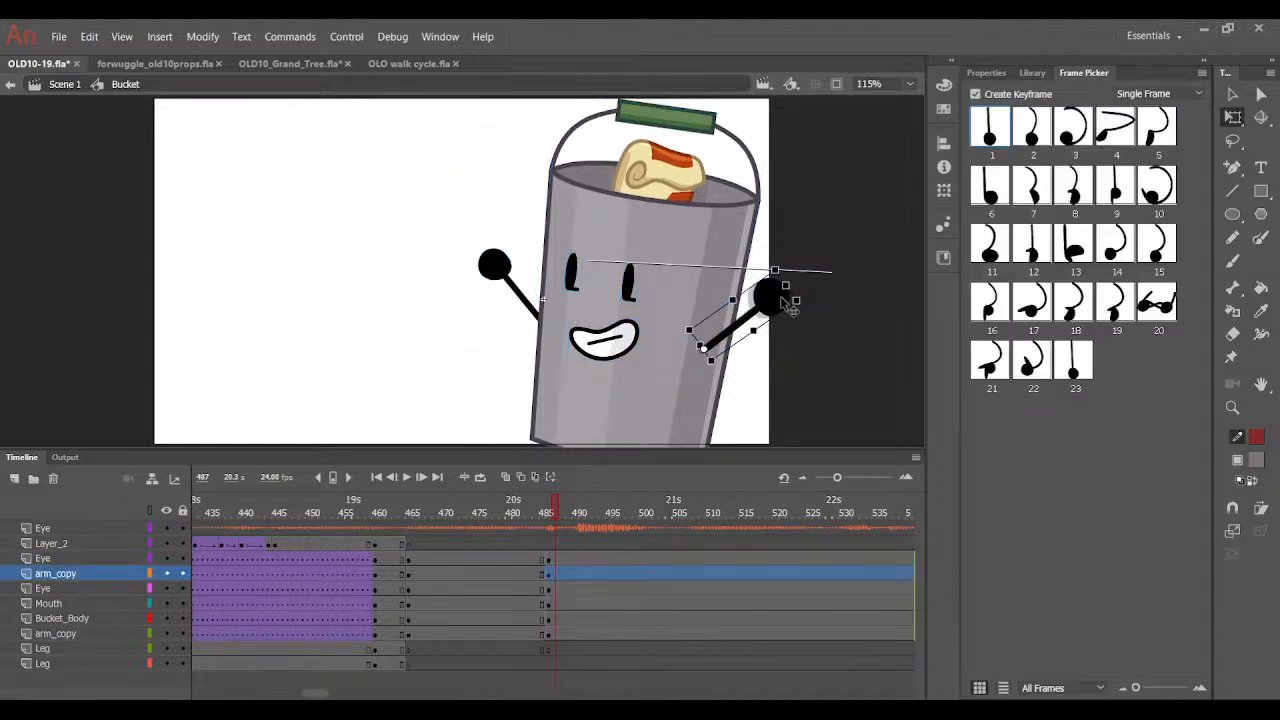
click(837, 249)
click(504, 265)
drag(514, 243, 521, 239)
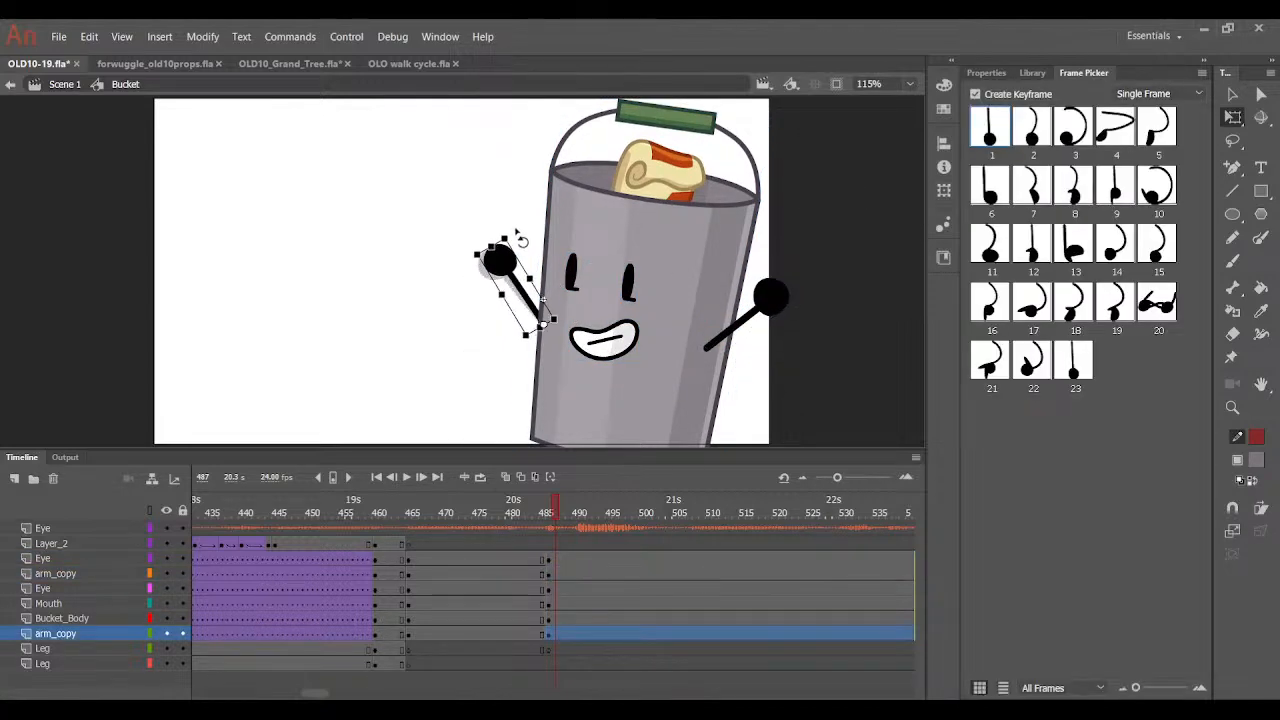
click(541, 229)
Switch both of Bucket's eyes to the plain oval pose 1 at frame 465.
drag(537, 519, 421, 544)
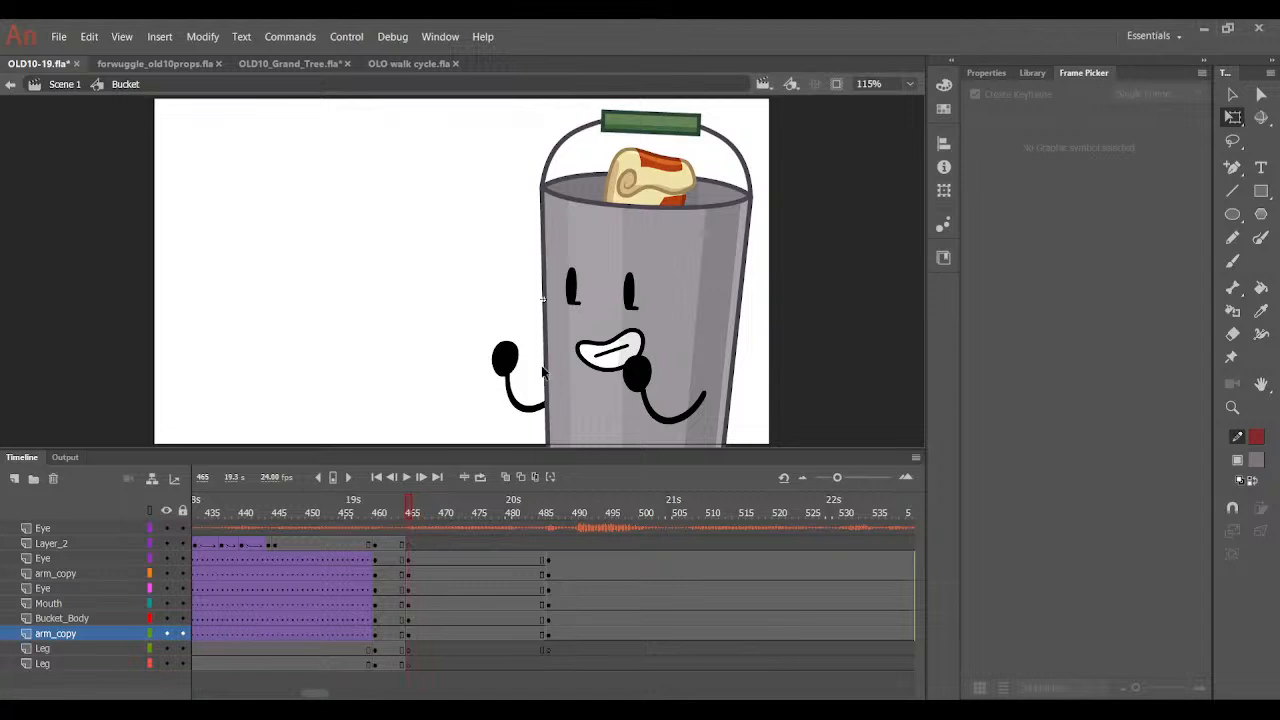
click(574, 290)
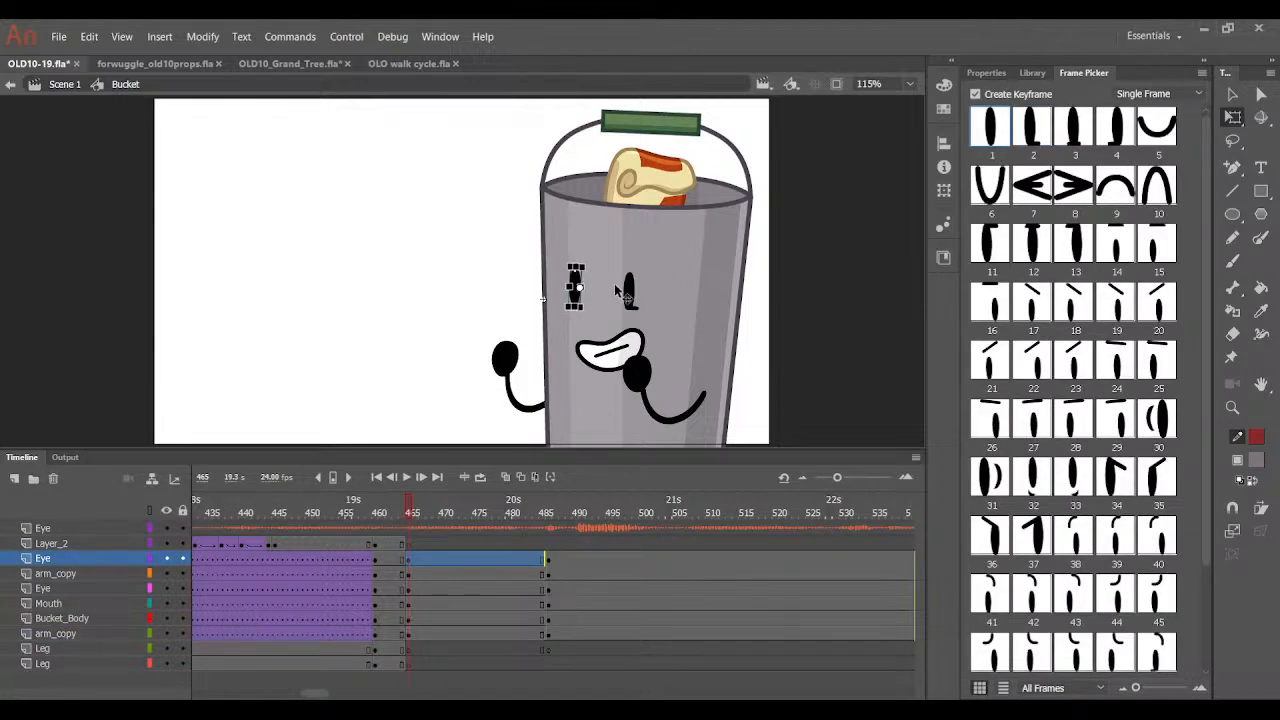
click(628, 291)
click(989, 128)
click(423, 183)
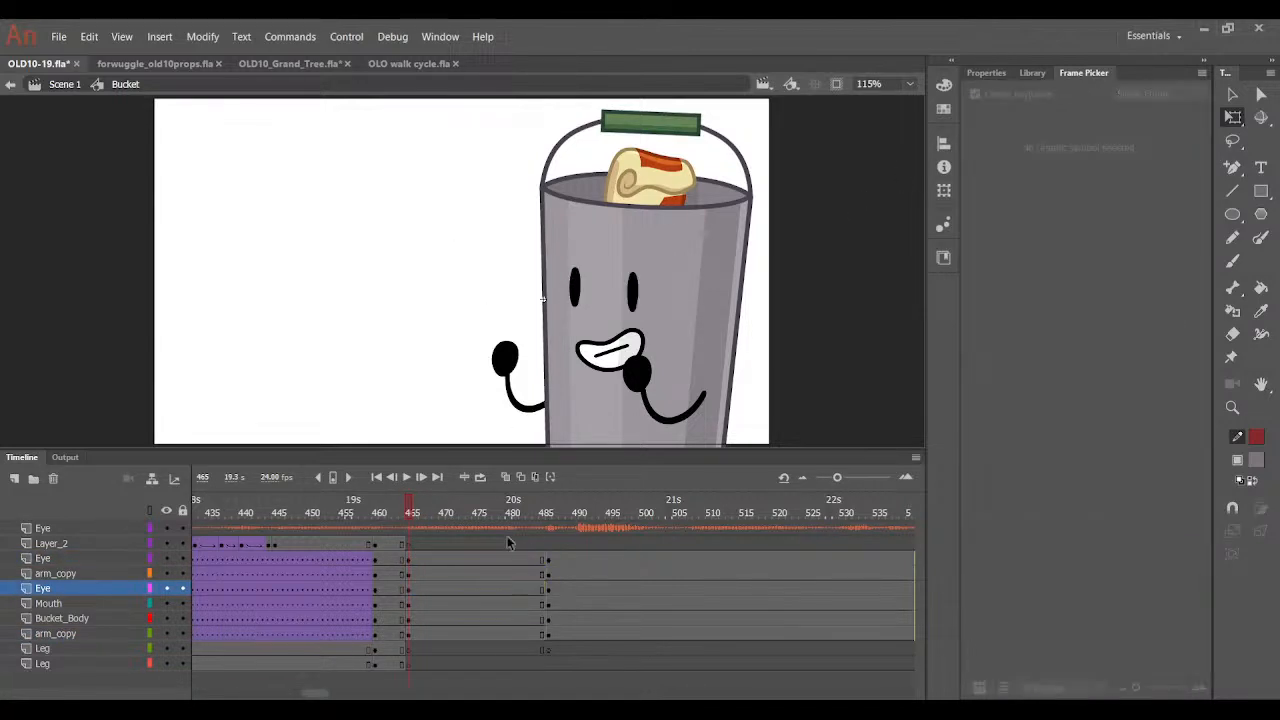
Switch Bucket's mouth to the open talking pose 5 at frame 465.
click(603, 362)
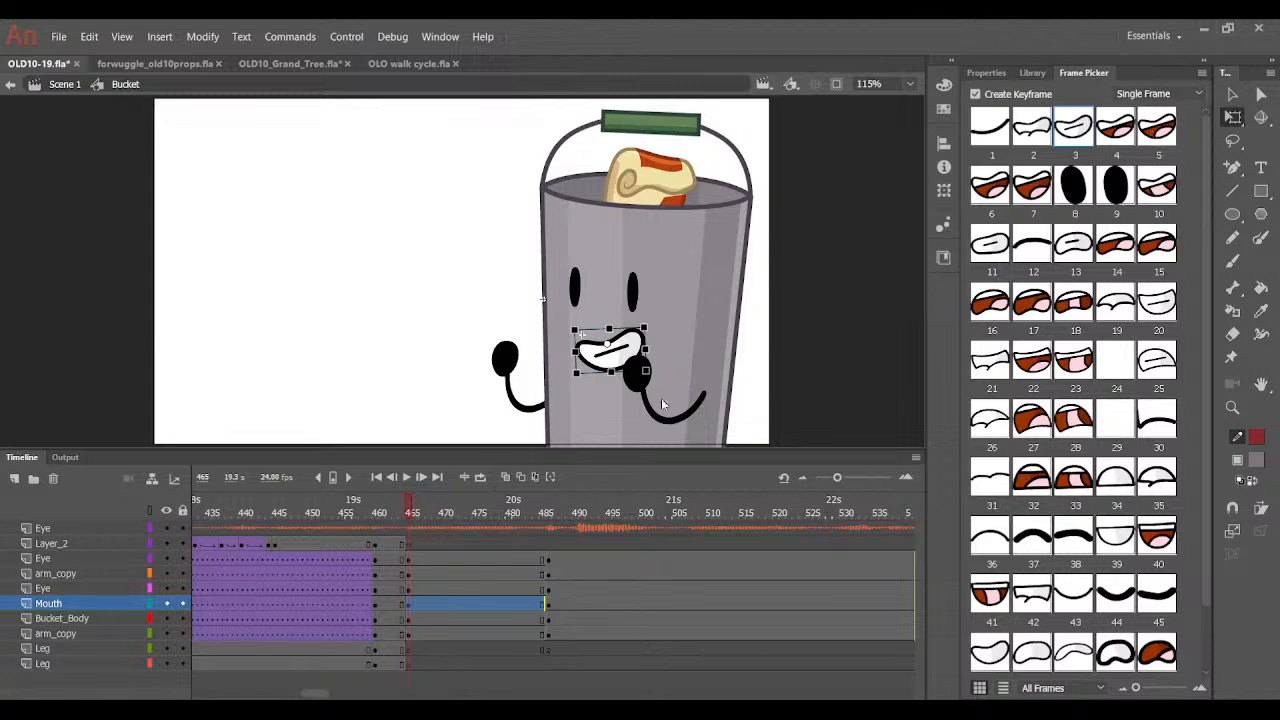
click(415, 515)
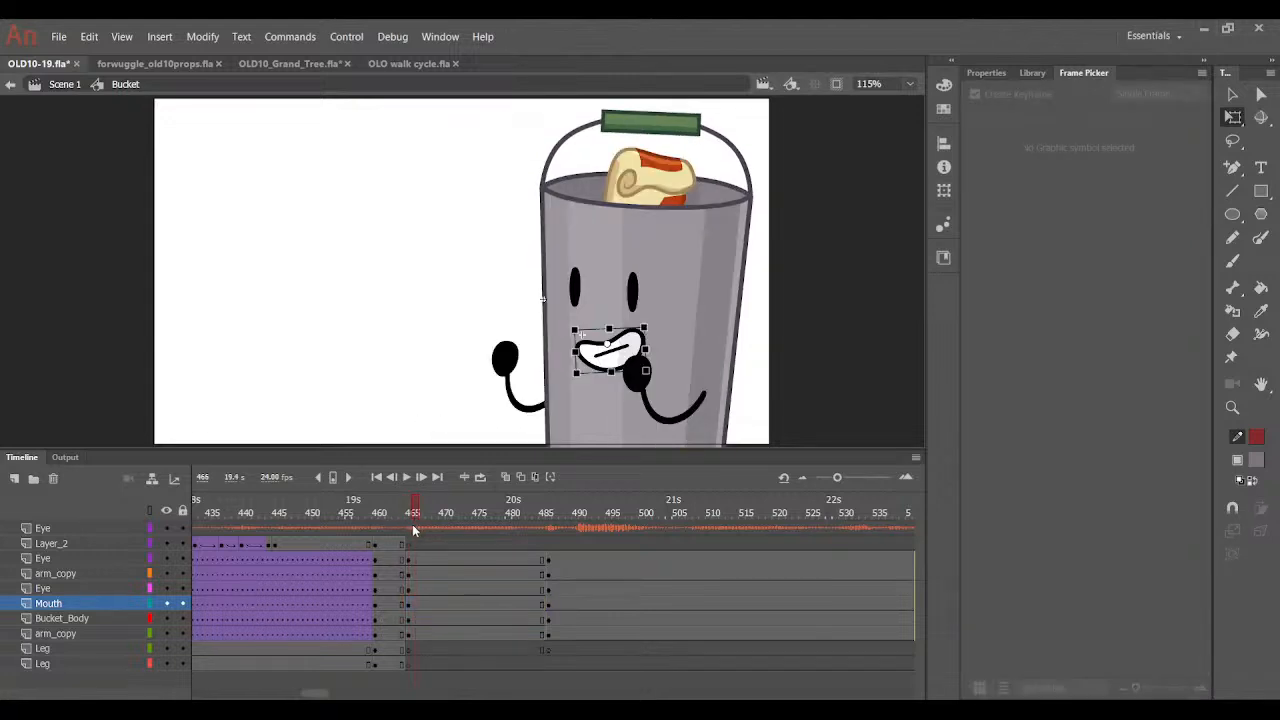
drag(412, 525, 409, 524)
click(598, 385)
click(606, 366)
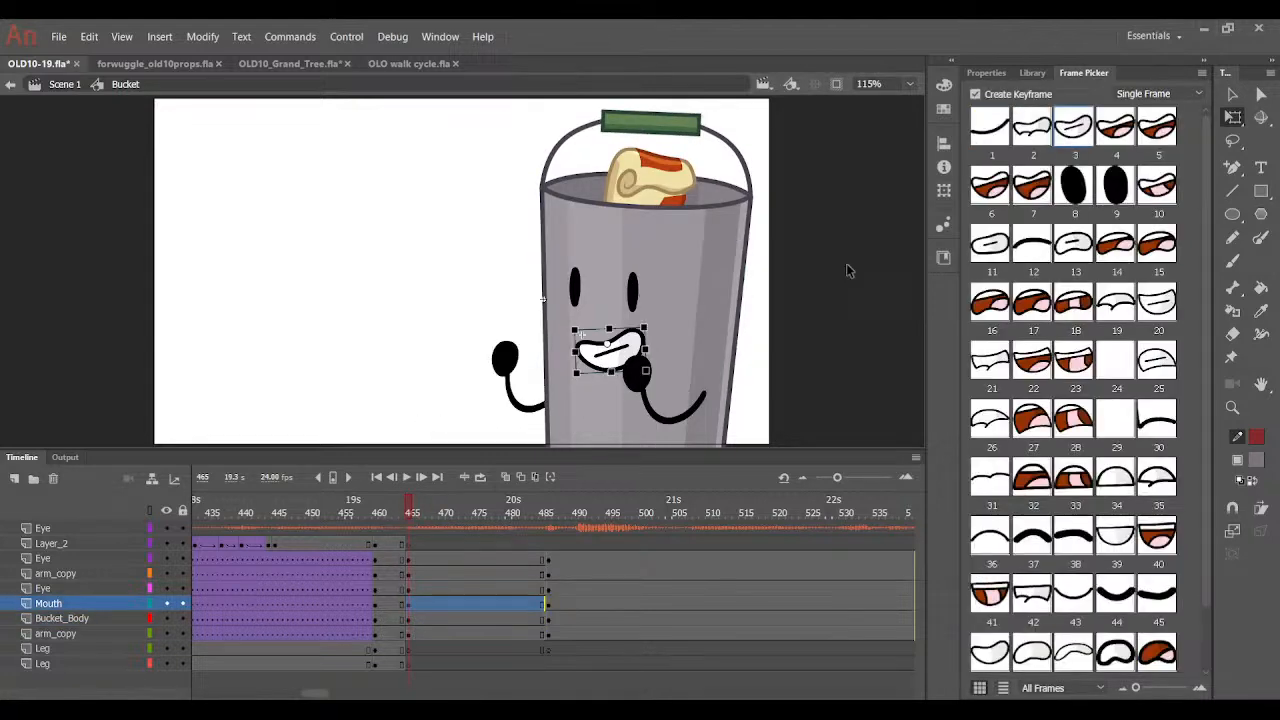
click(1160, 130)
click(131, 308)
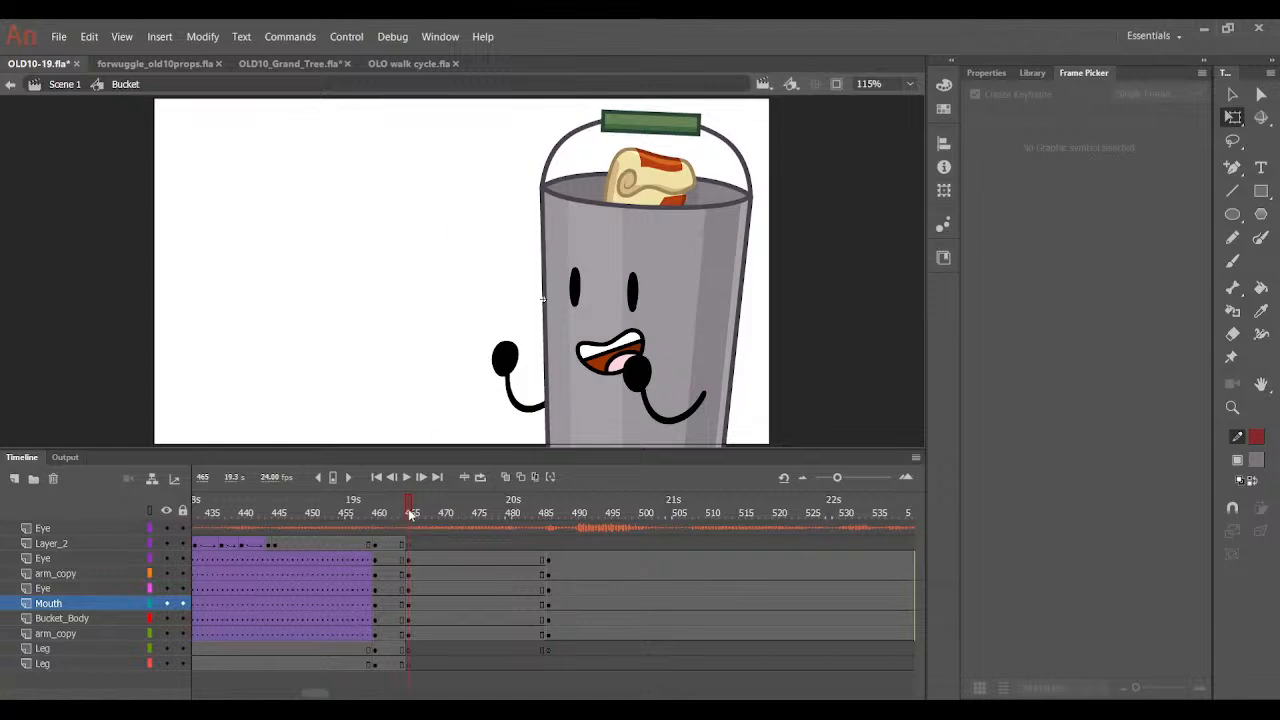
Set the Mouth layer to the open pose 7 at frame 473 and pose 8 at frame 474.
drag(410, 514, 462, 527)
click(460, 604)
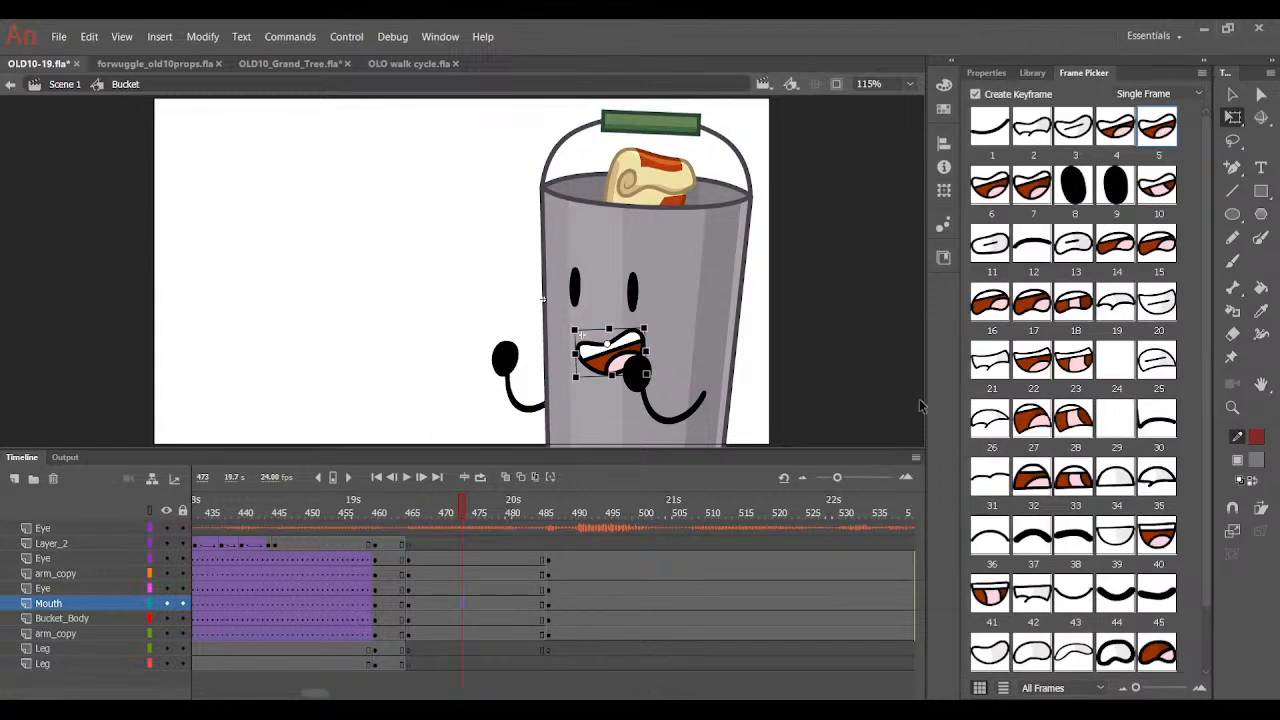
click(1046, 187)
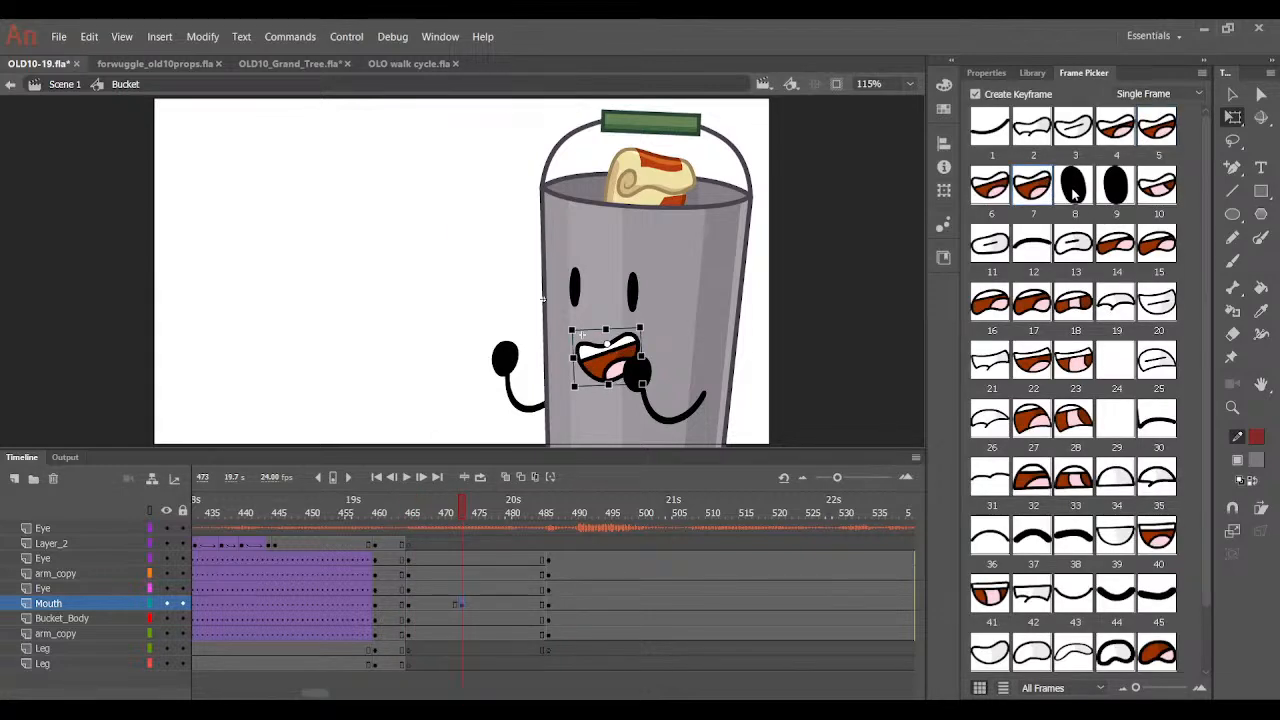
key(.)
click(1074, 192)
Keyframe the mouth at frame 472 and stretch it slightly downward so it opens taller.
click(459, 604)
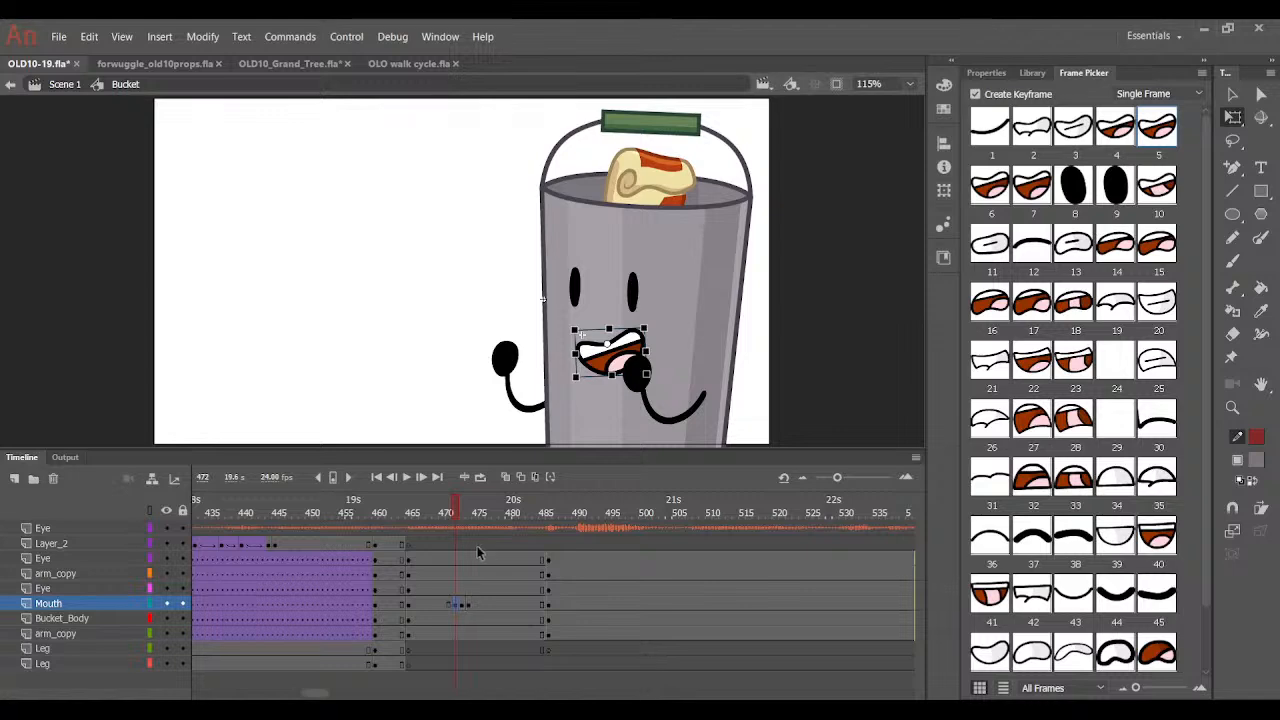
key(ctrl+=)
key(ctrl+=)
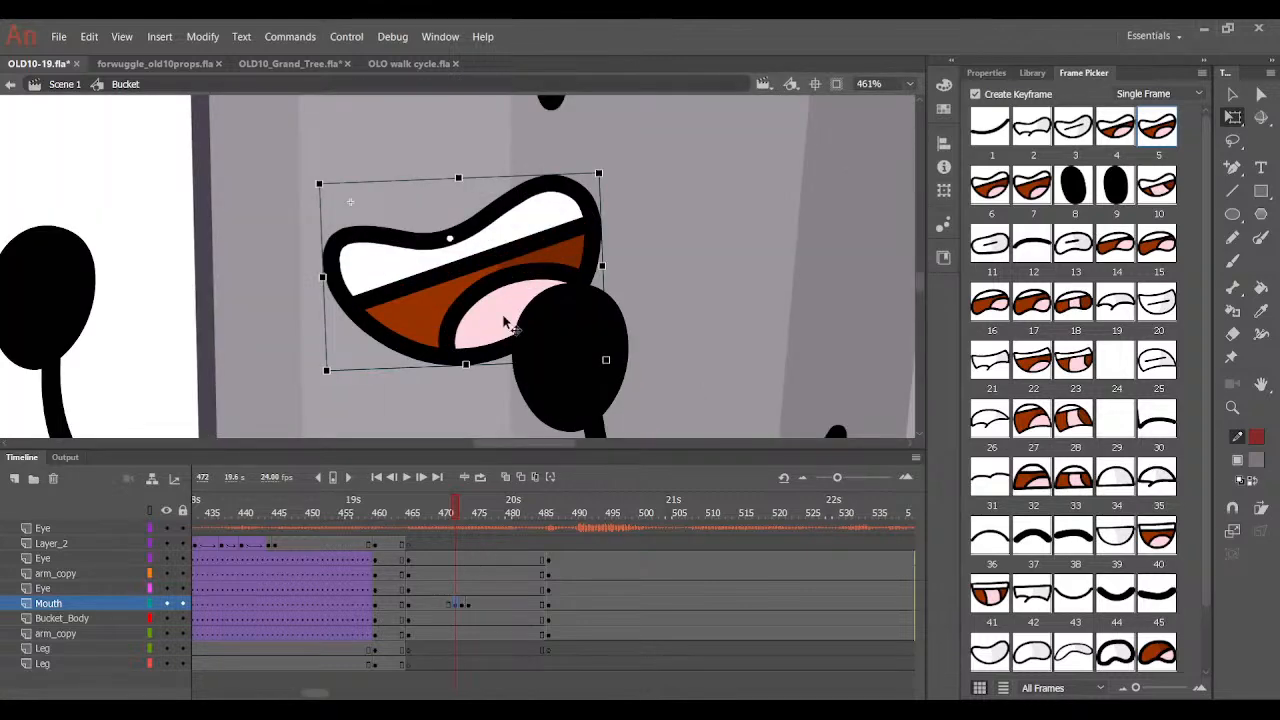
drag(467, 366, 478, 373)
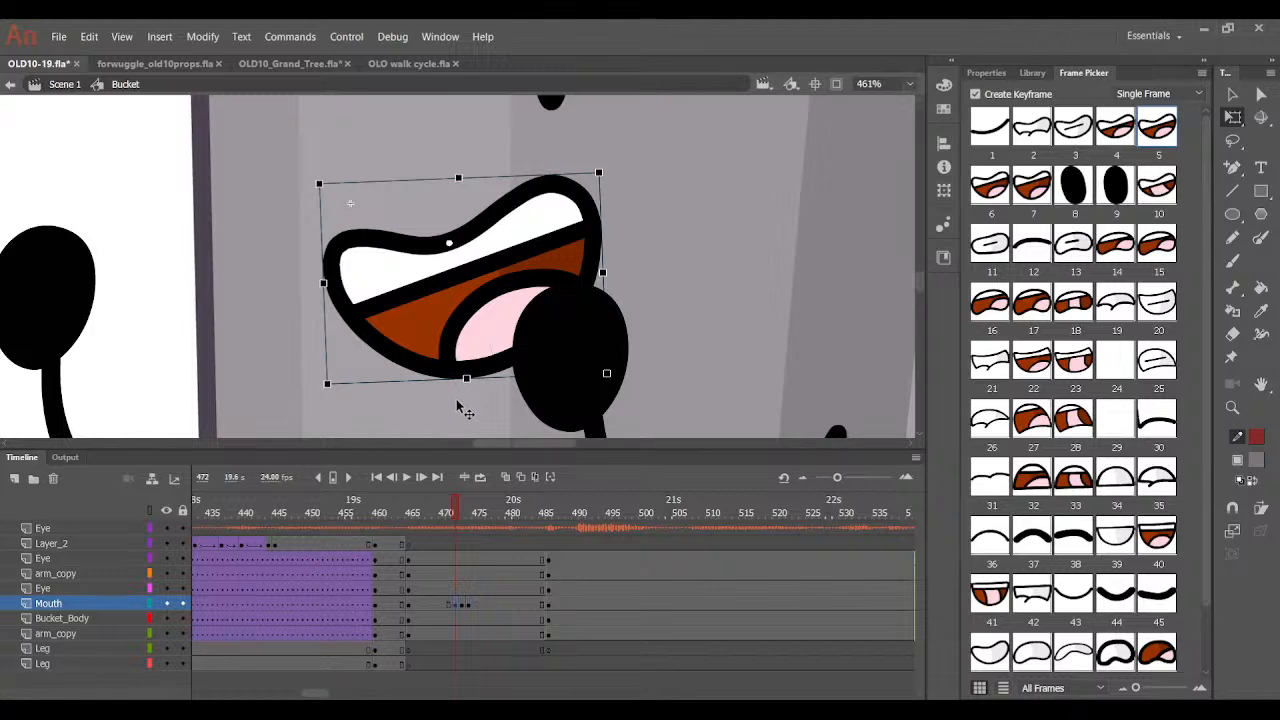
click(909, 86)
click(906, 102)
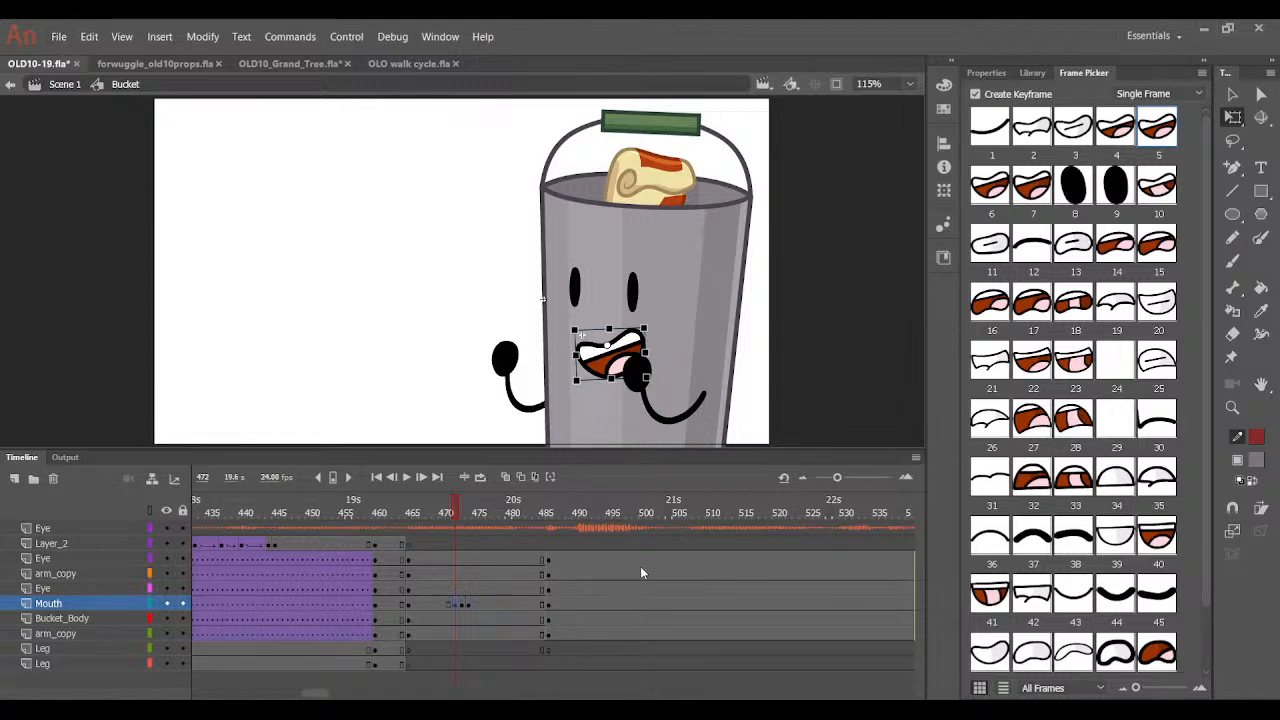
Create a new blank document, draw an outlined circle and a tall rectangle, and move the circle slightly down and right.
key(ctrl+n)
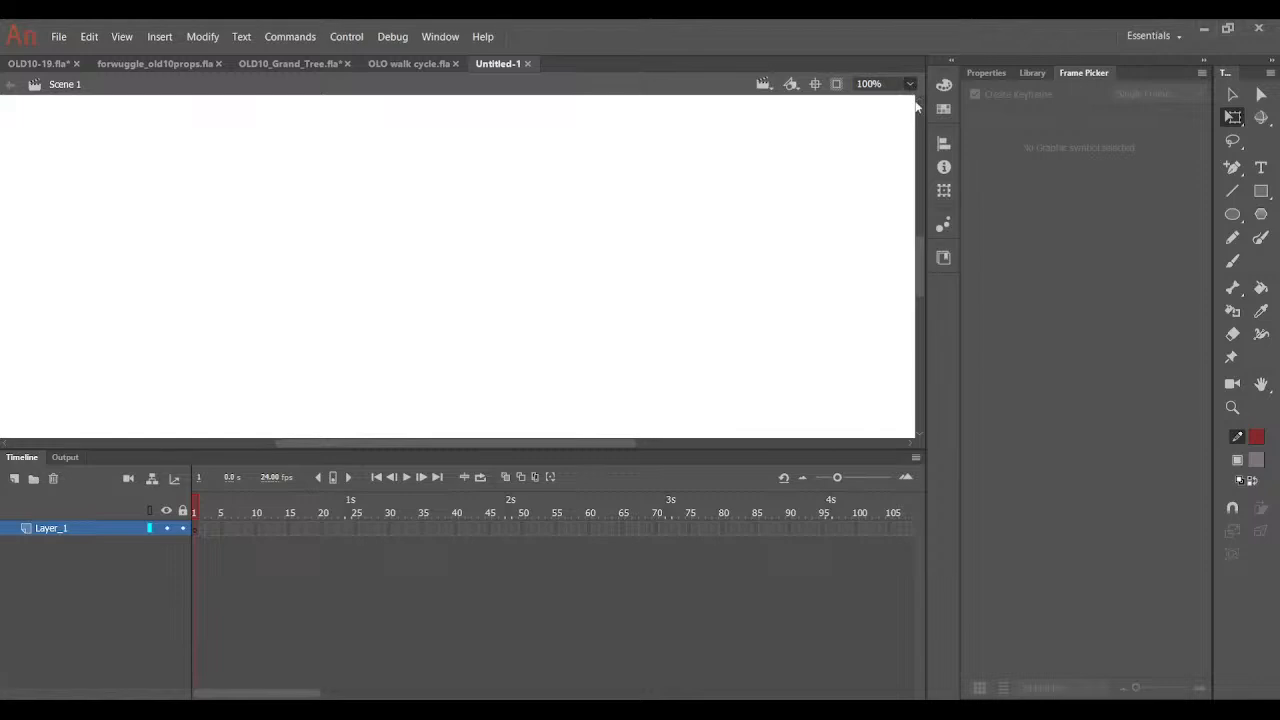
click(1231, 213)
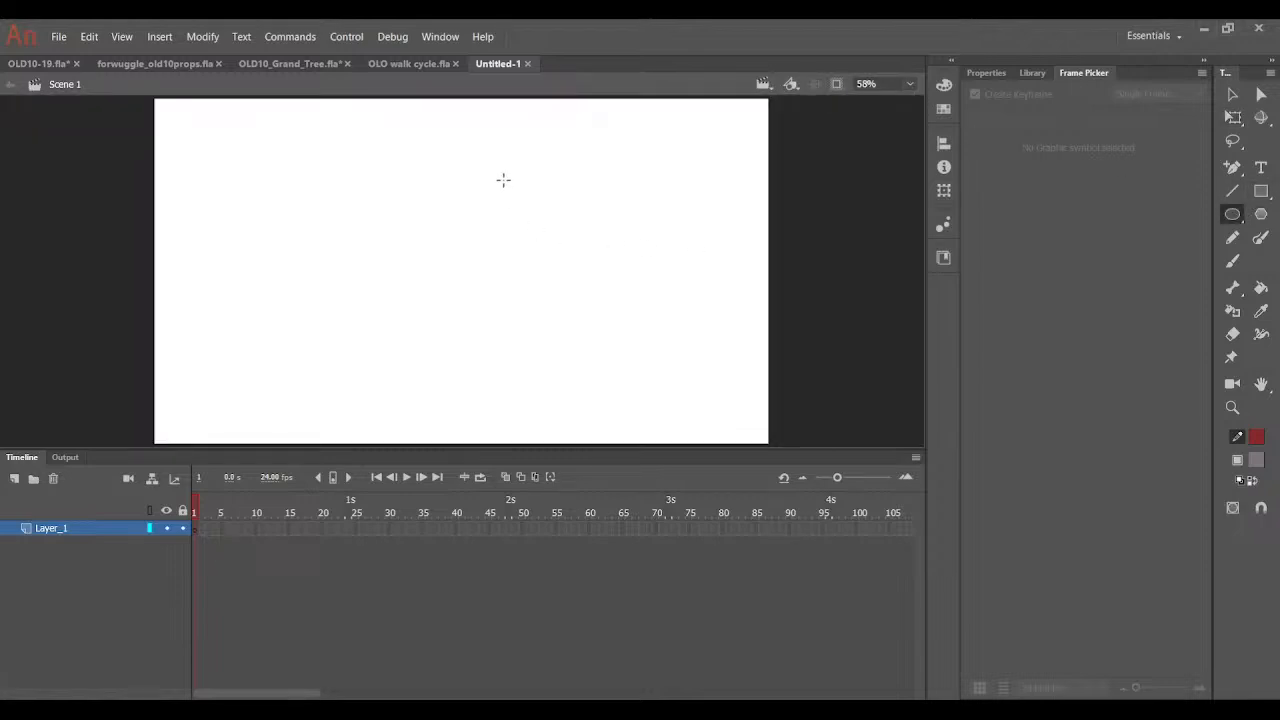
drag(503, 180, 640, 316)
click(1260, 190)
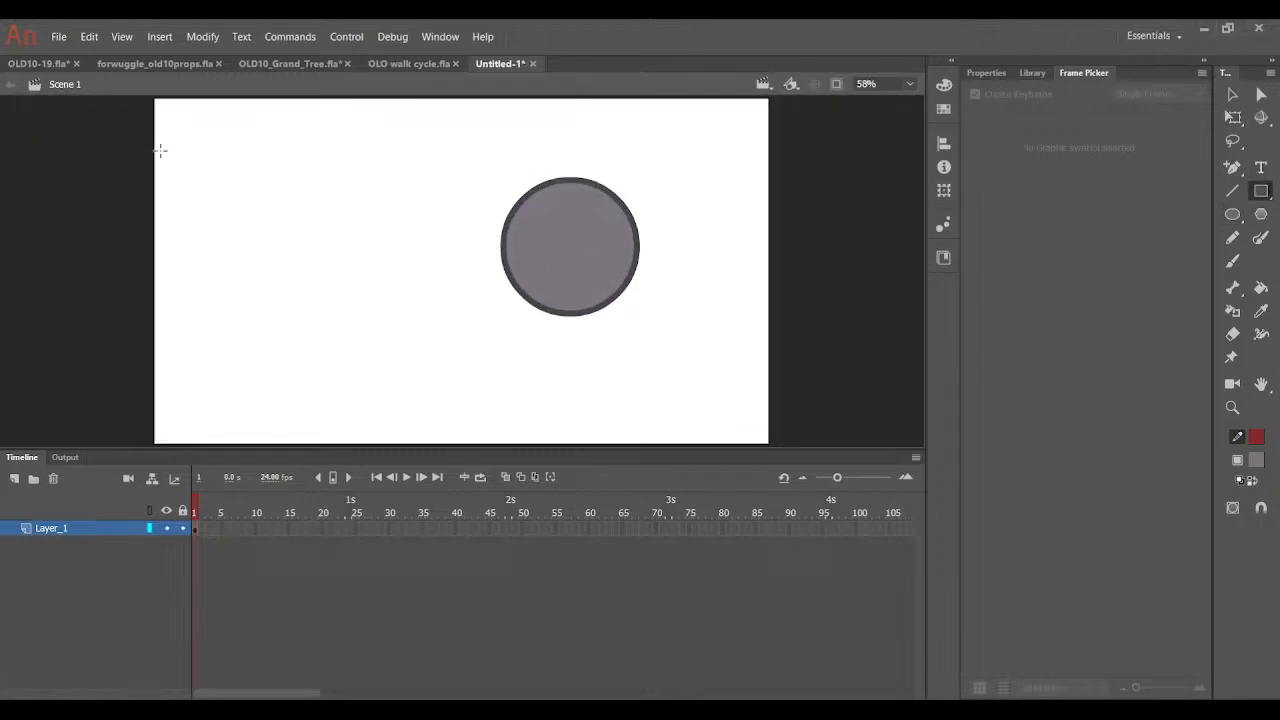
drag(188, 130, 402, 421)
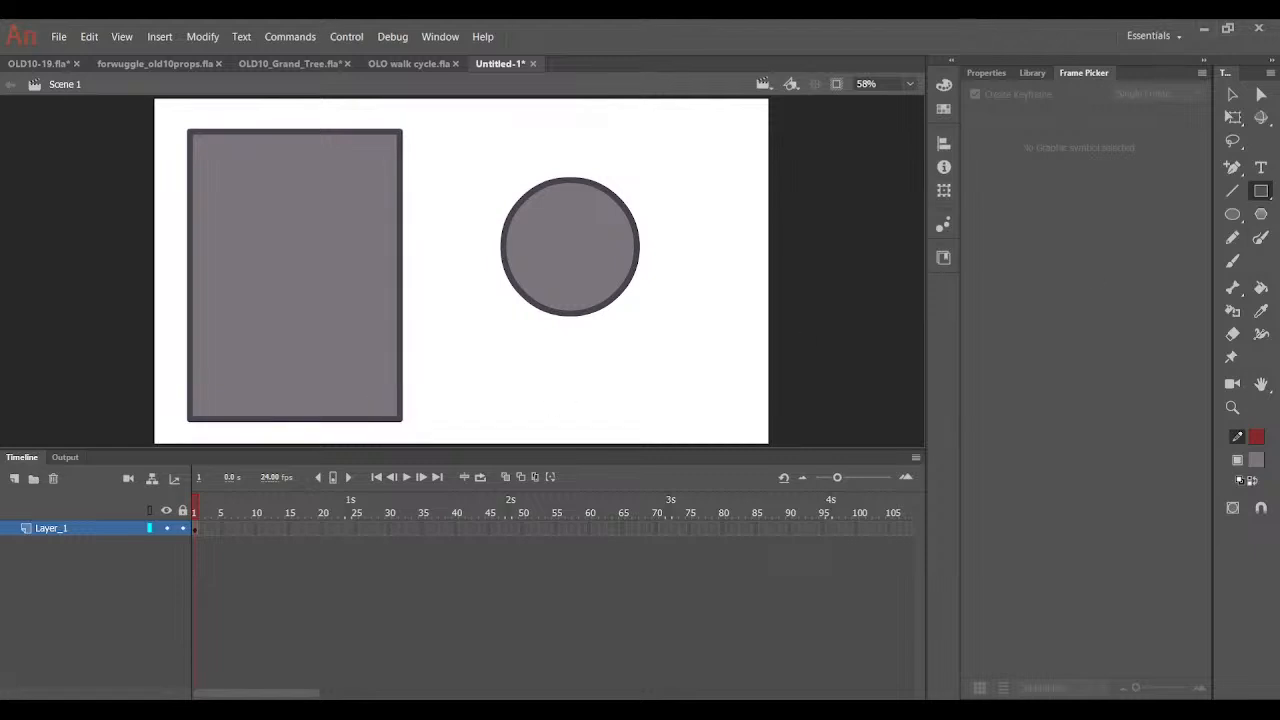
key(q)
click(541, 261)
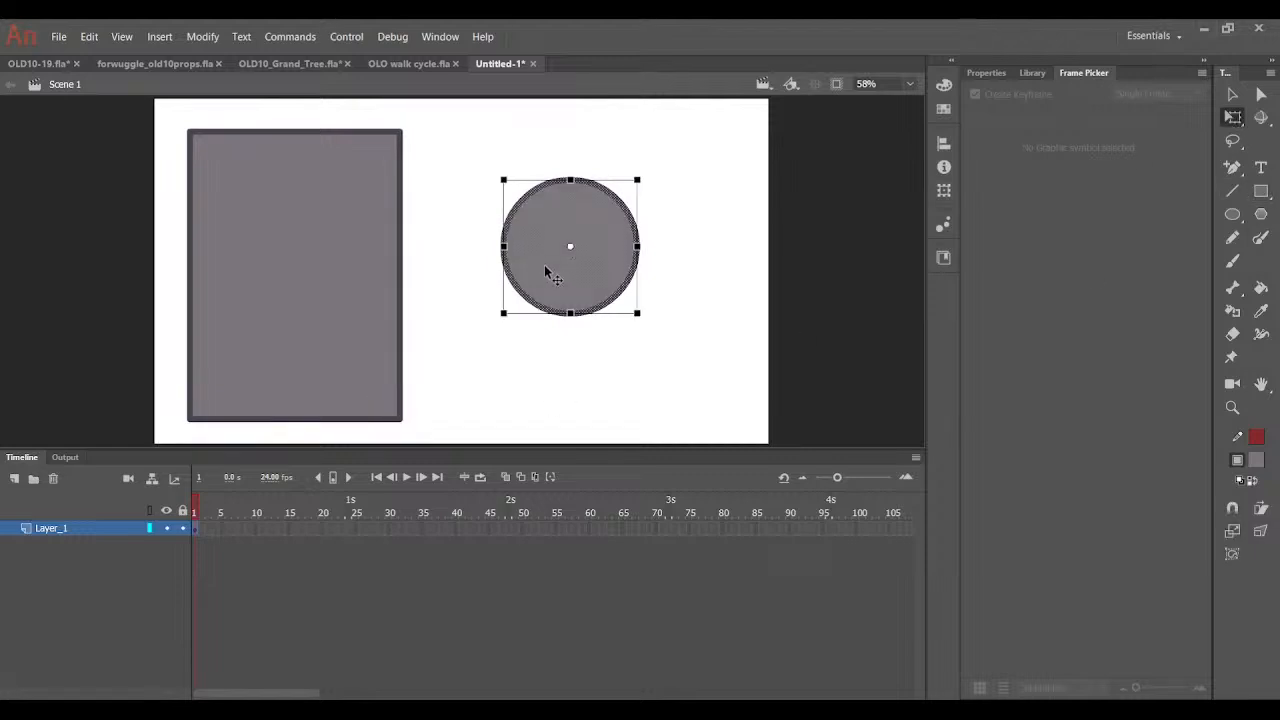
drag(545, 267, 562, 302)
click(658, 312)
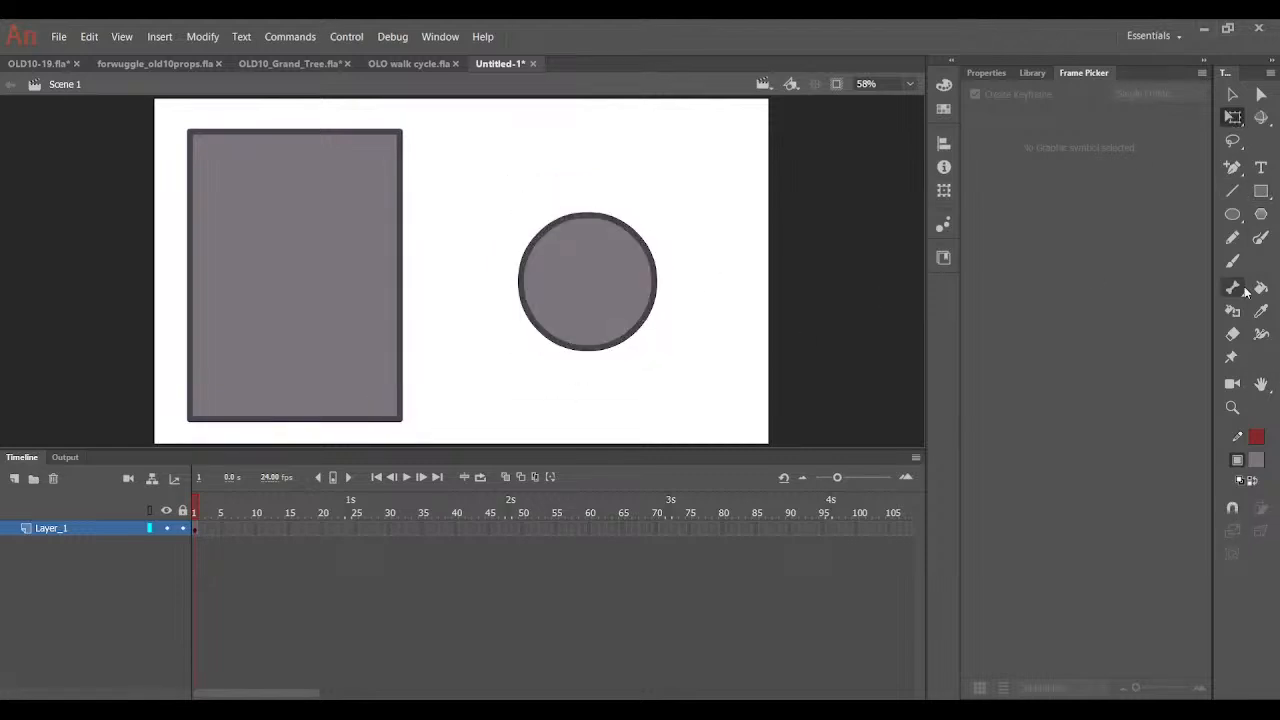
Paint simple legs, eyes and mouths on the circle and rectangle using the Brush tool with a black fill for the faces.
key(b)
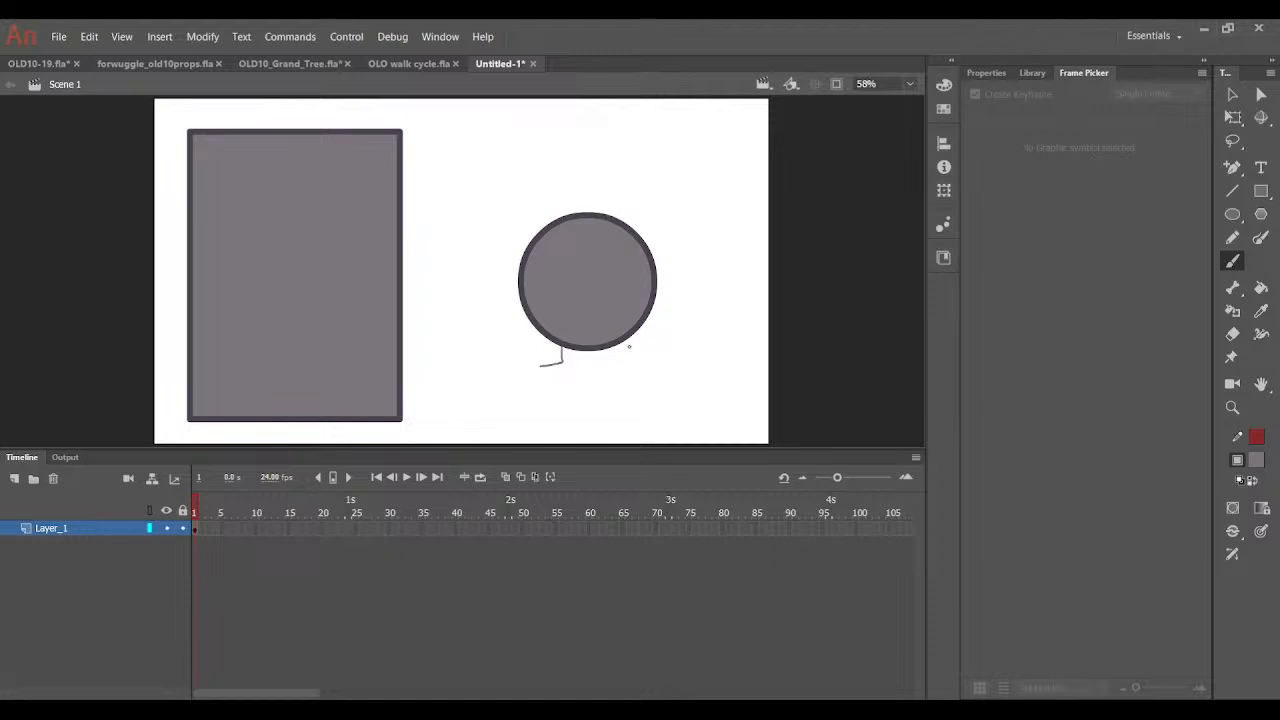
click(988, 72)
click(1137, 163)
click(880, 218)
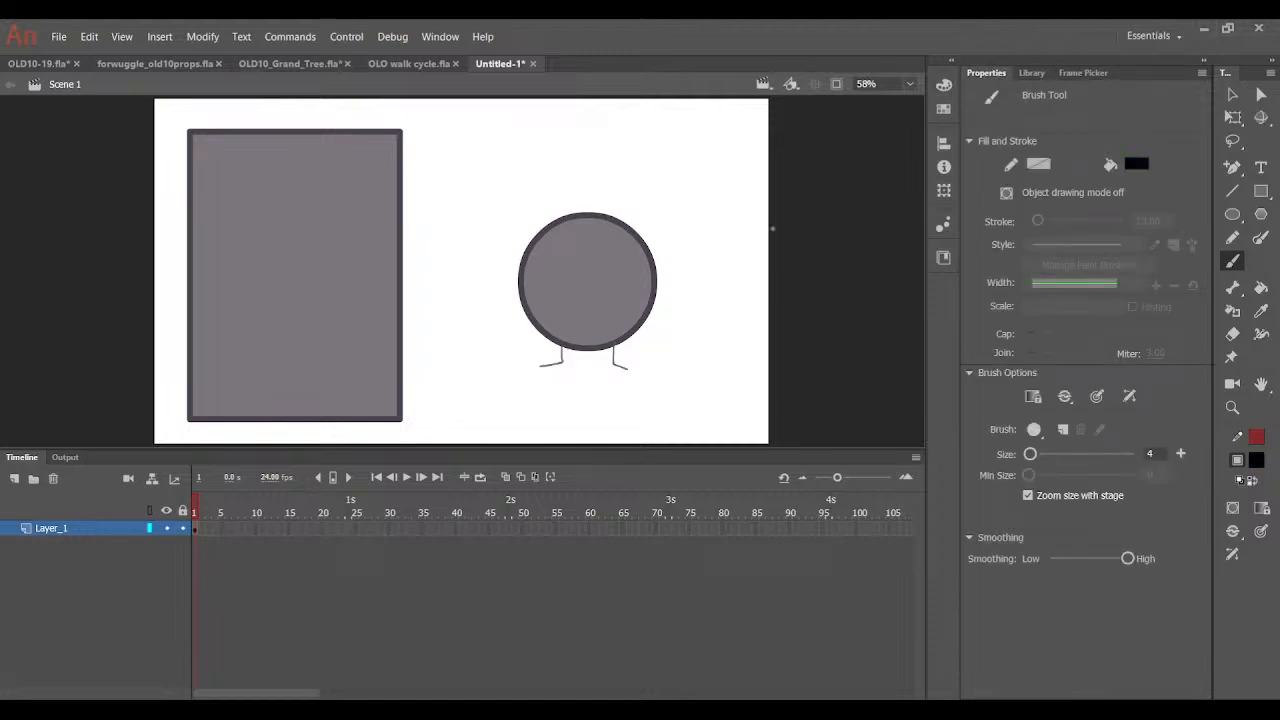
drag(560, 302, 633, 304)
key(q)
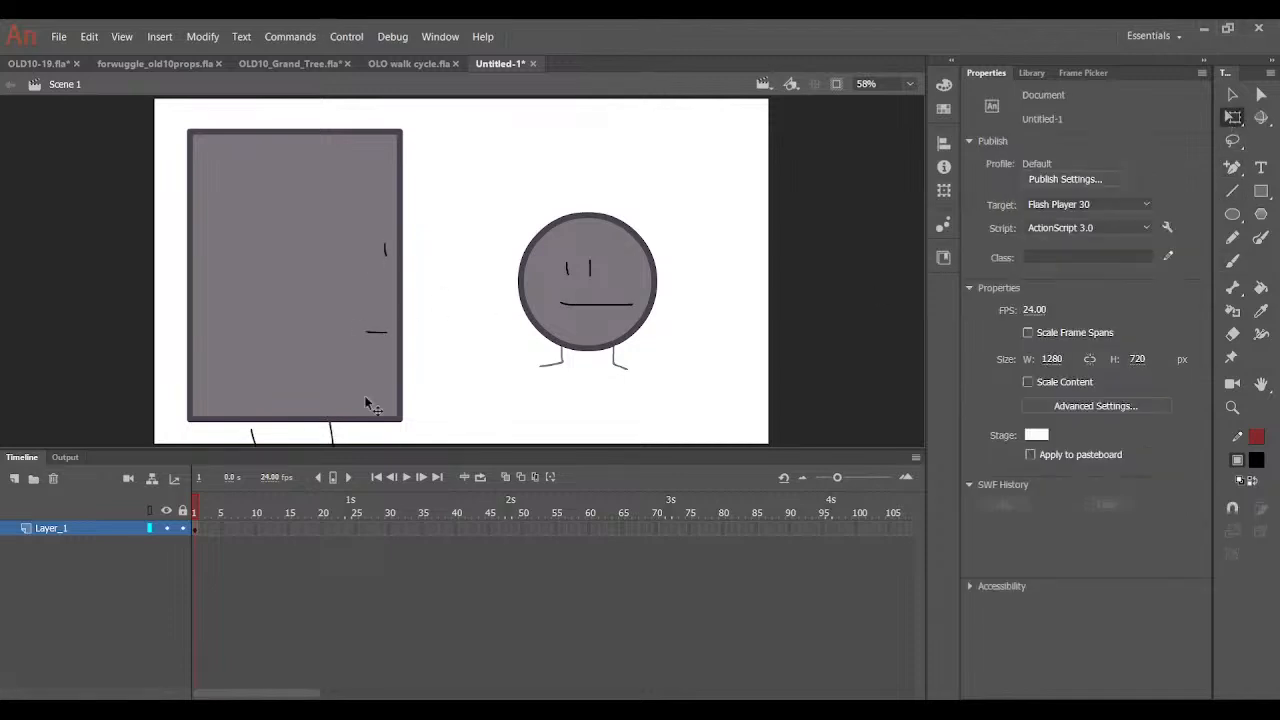
Add a keyframe at frame 2, flip the whole drawing horizontally there, and centre it horizontally on the stage.
click(203, 531)
key(F6)
click(432, 402)
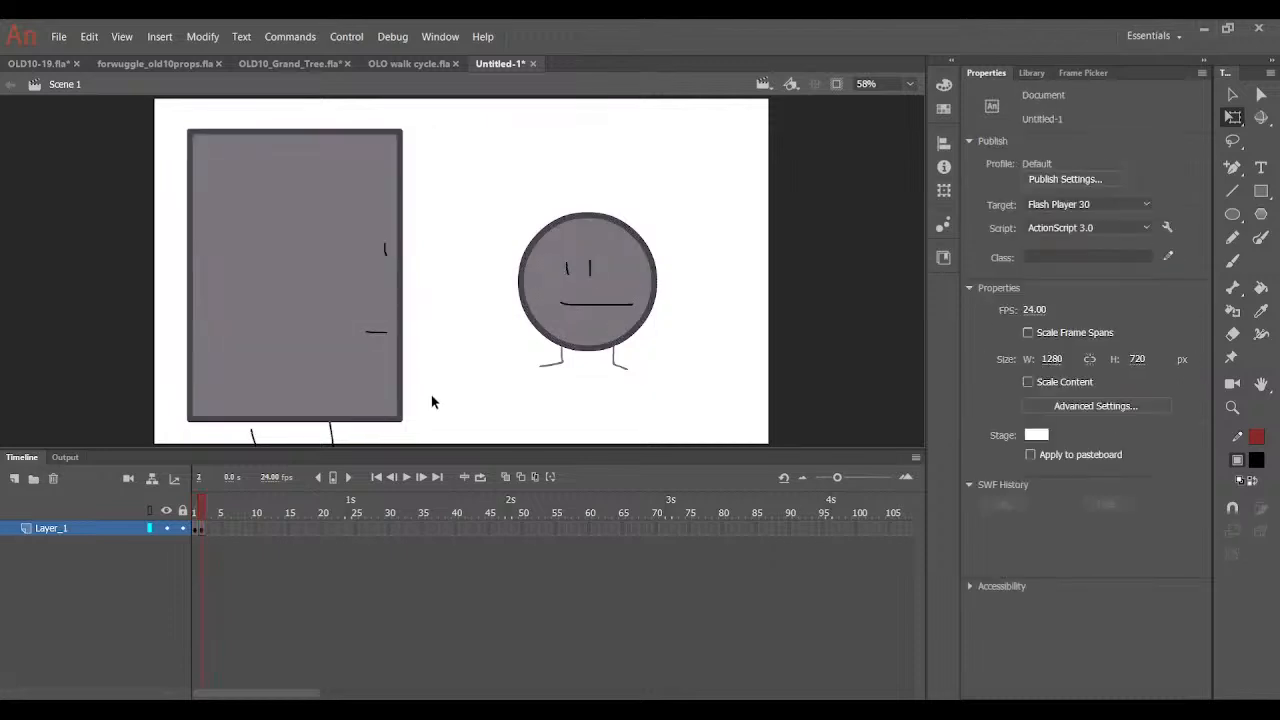
click(572, 284)
click(612, 200)
click(596, 268)
click(700, 141)
drag(738, 112, 108, 485)
key(shift+h)
key(ctrl+alt+2)
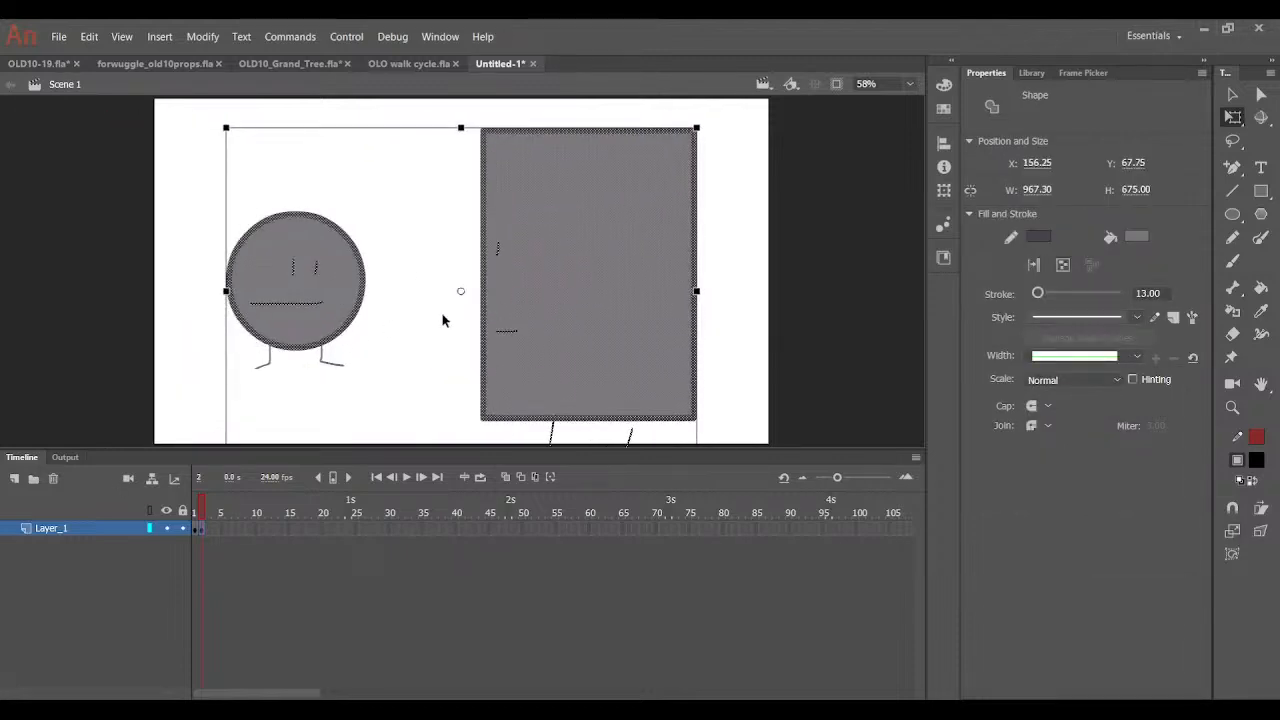
Try deleting the circle character's mouth and one of its eyes on frame 2.
click(371, 293)
click(308, 277)
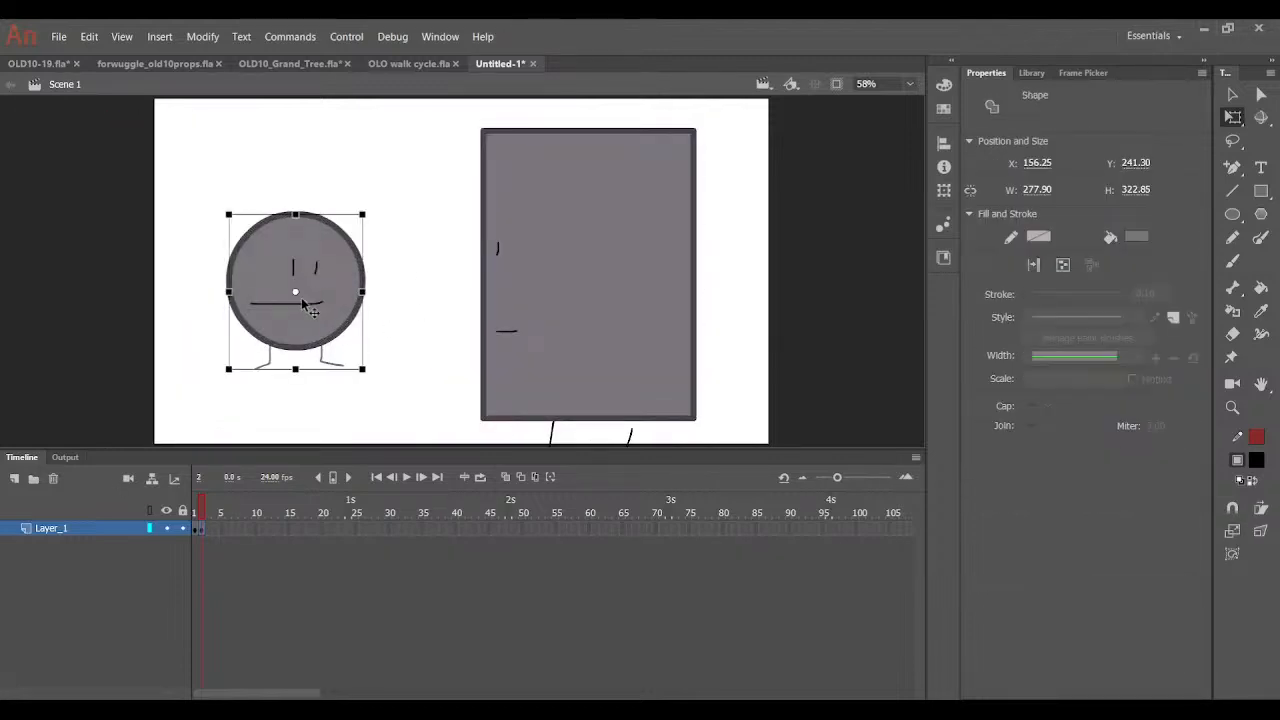
click(304, 302)
key(Delete)
click(315, 273)
key(Delete)
Undo the deletions and the flip on frame 2, and close the untitled document.
key(ctrl+z)
key(ctrl+z)
key(ctrl+z)
key(ctrl+z)
key(ctrl+z)
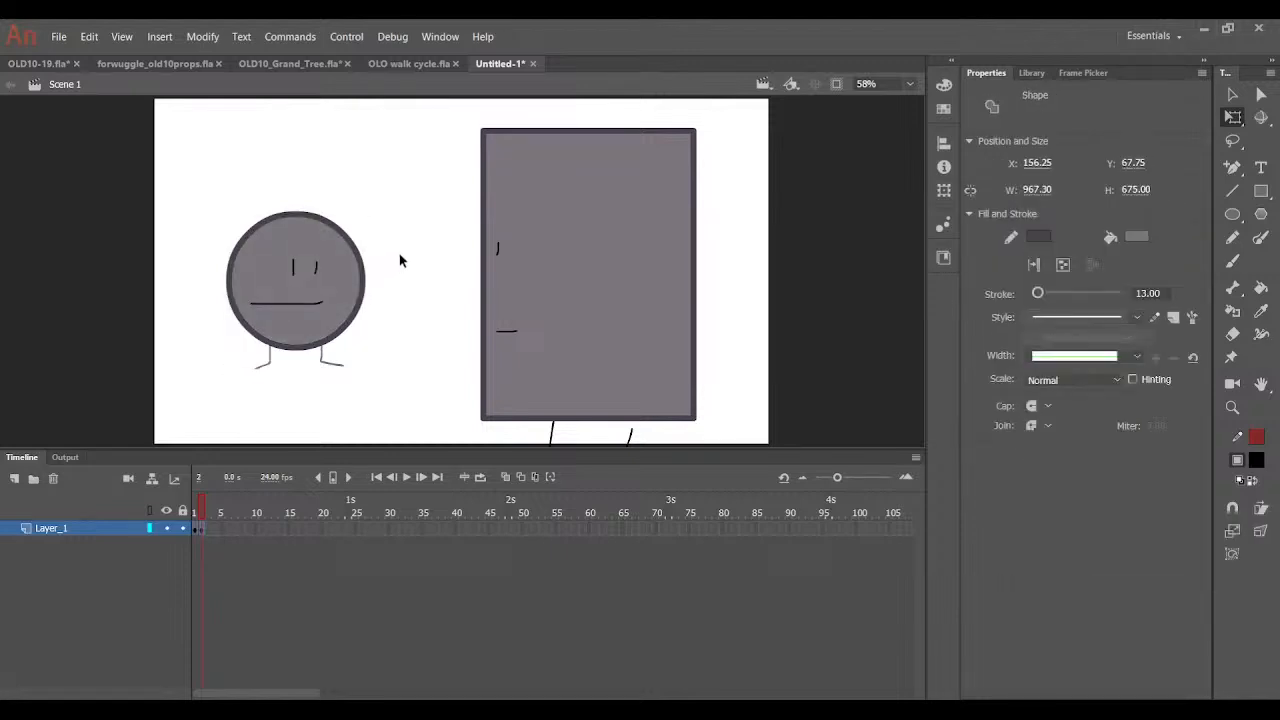
click(531, 113)
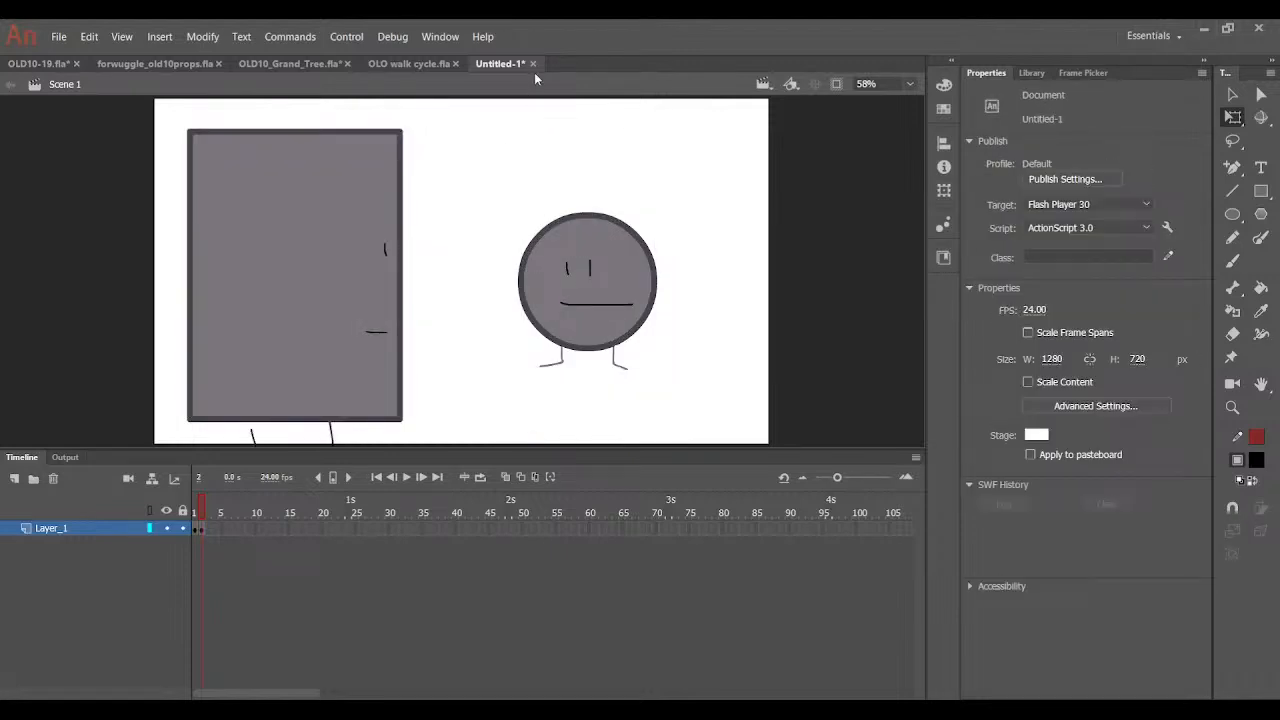
click(534, 63)
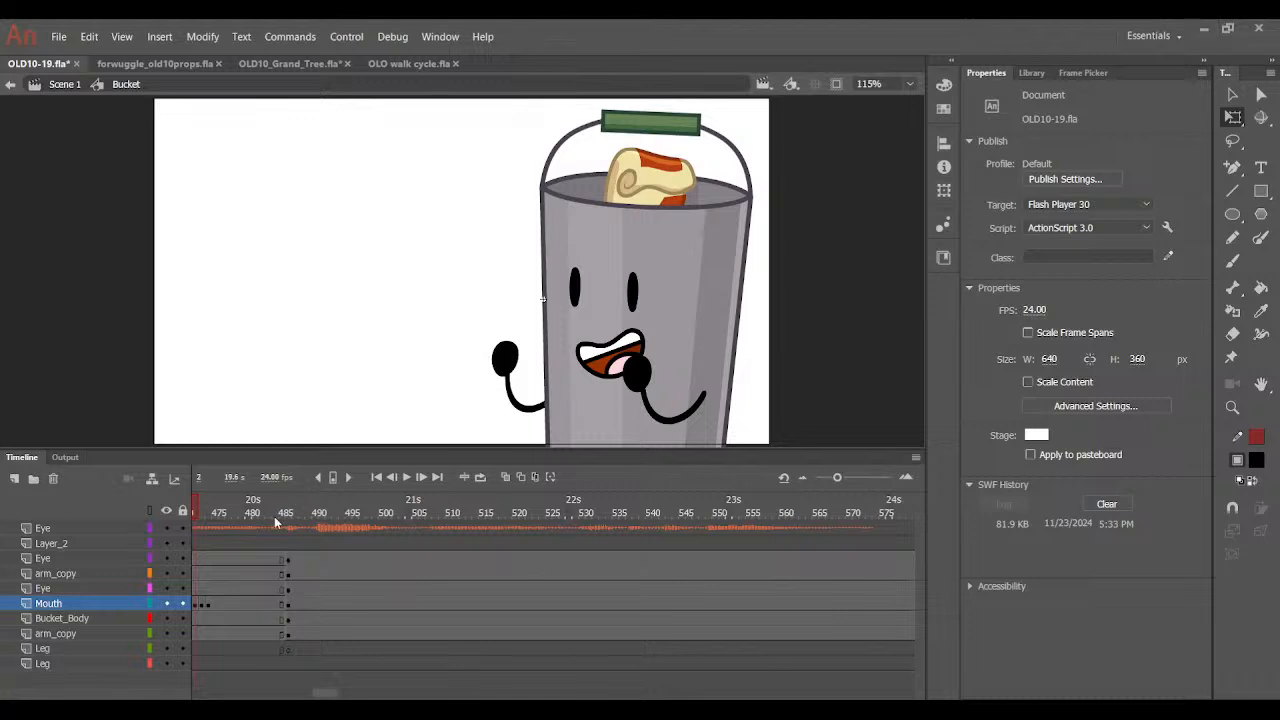
Create a classic tween on the Mouth layer between frames 465 and 472 and scrub through the mouth movement.
drag(274, 516, 463, 600)
click(444, 605)
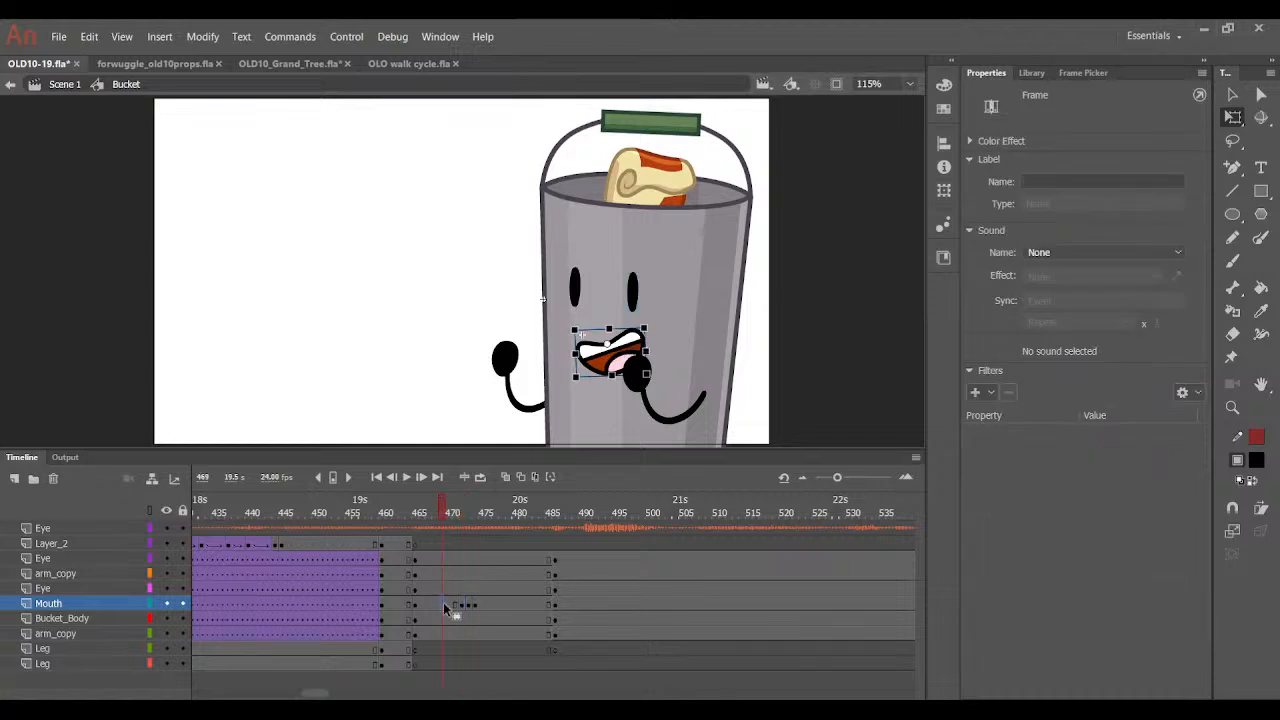
key(F3)
drag(417, 519, 469, 548)
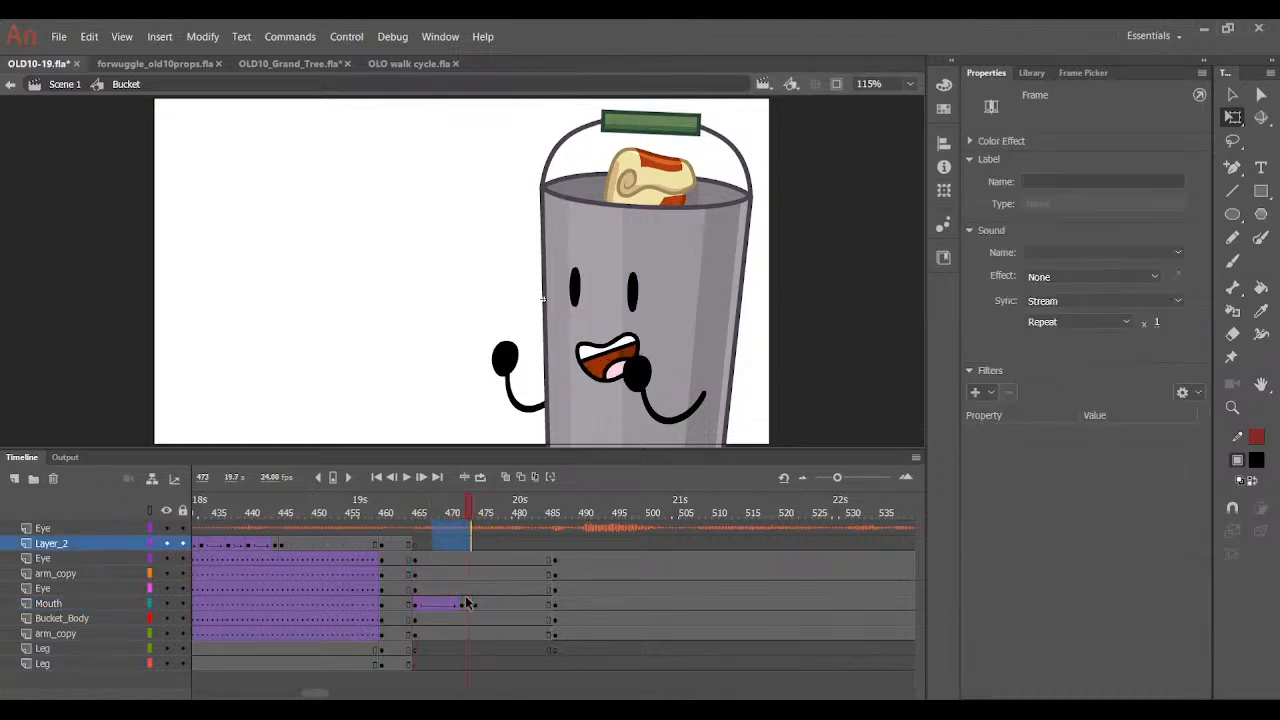
Shift the Mouth keyframes at 473 and 474 to 475 and 476, add a keyframe at 474, and rotate the mouth slightly clockwise there.
click(462, 604)
key(ctrl+equal)
key(ctrl+equal)
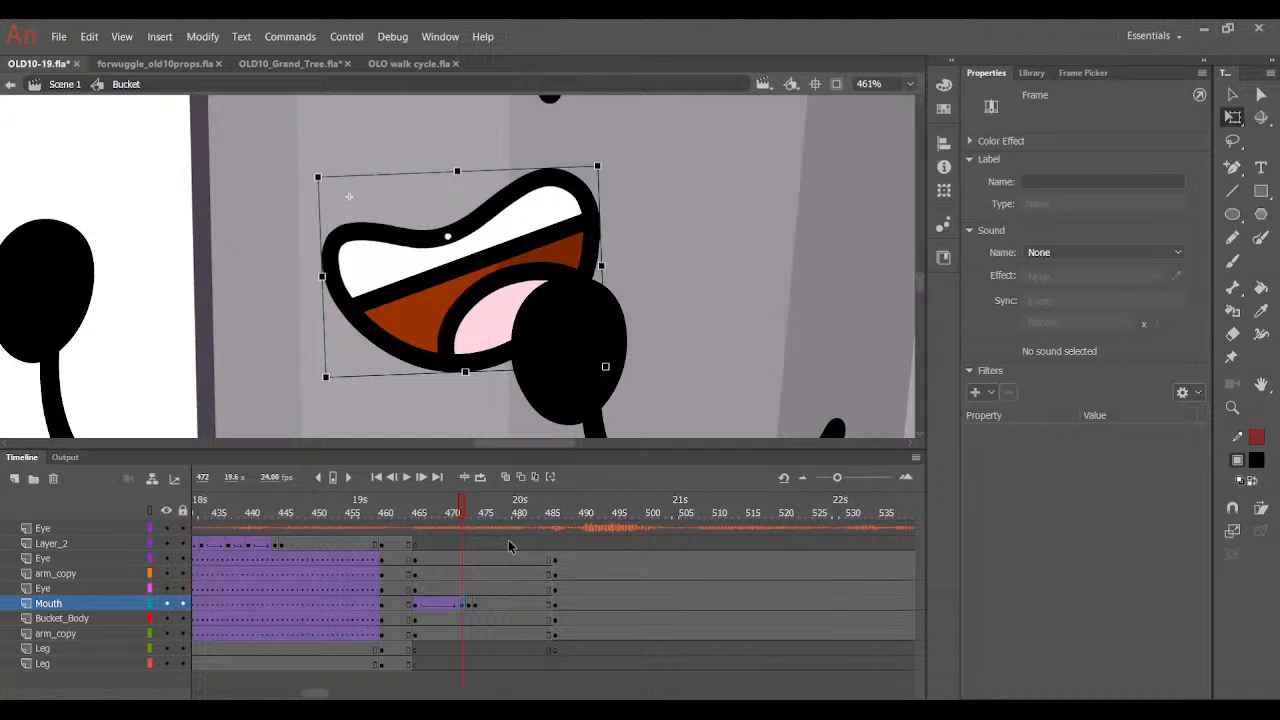
click(471, 604)
click(479, 605)
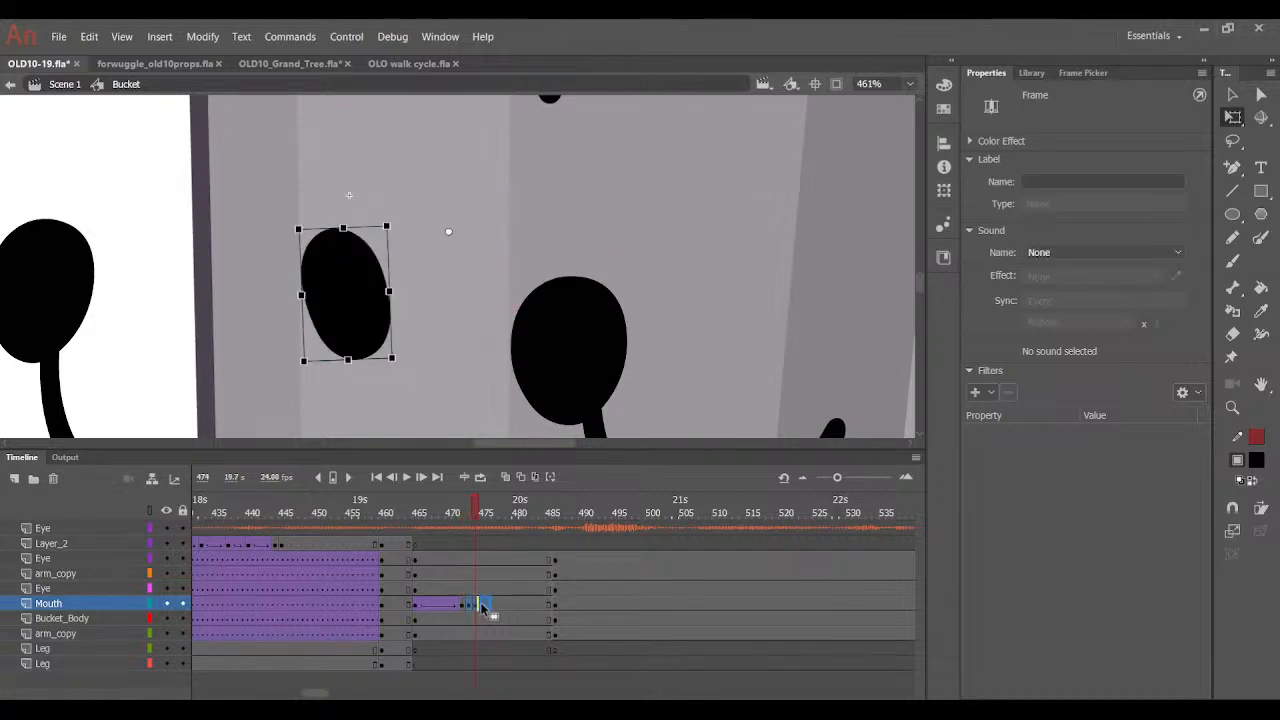
drag(481, 607, 483, 607)
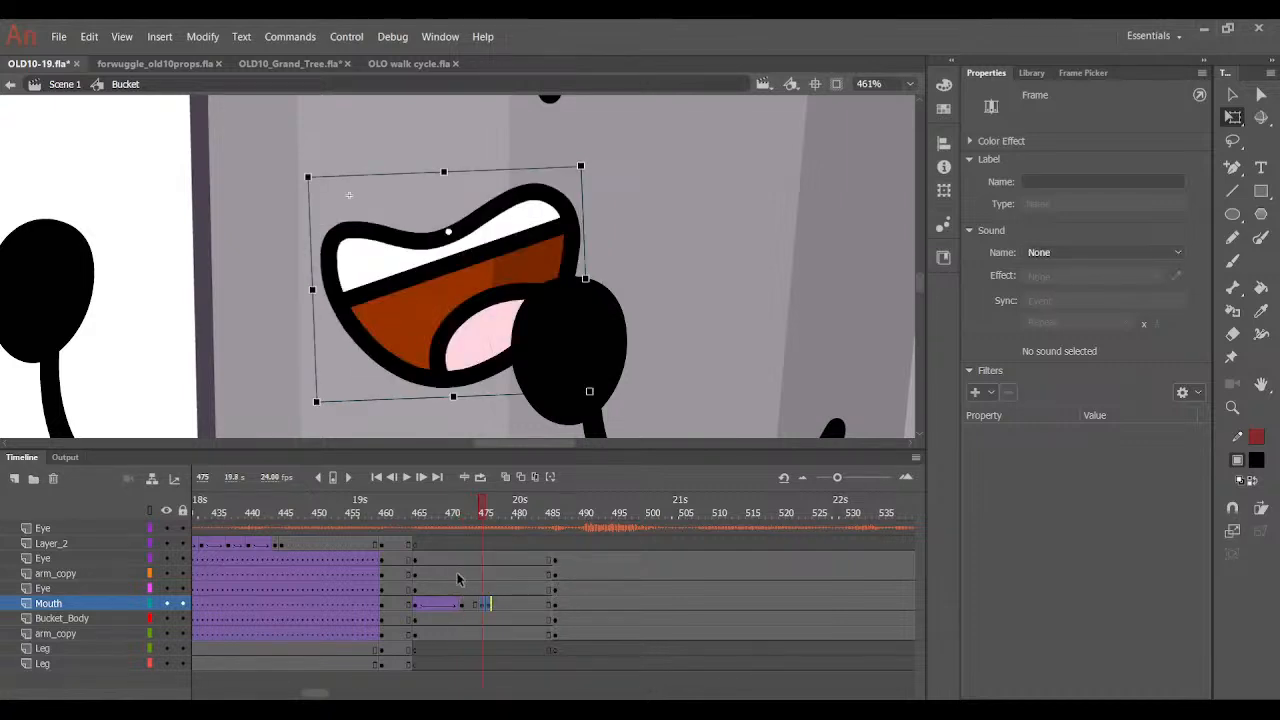
click(461, 575)
click(477, 604)
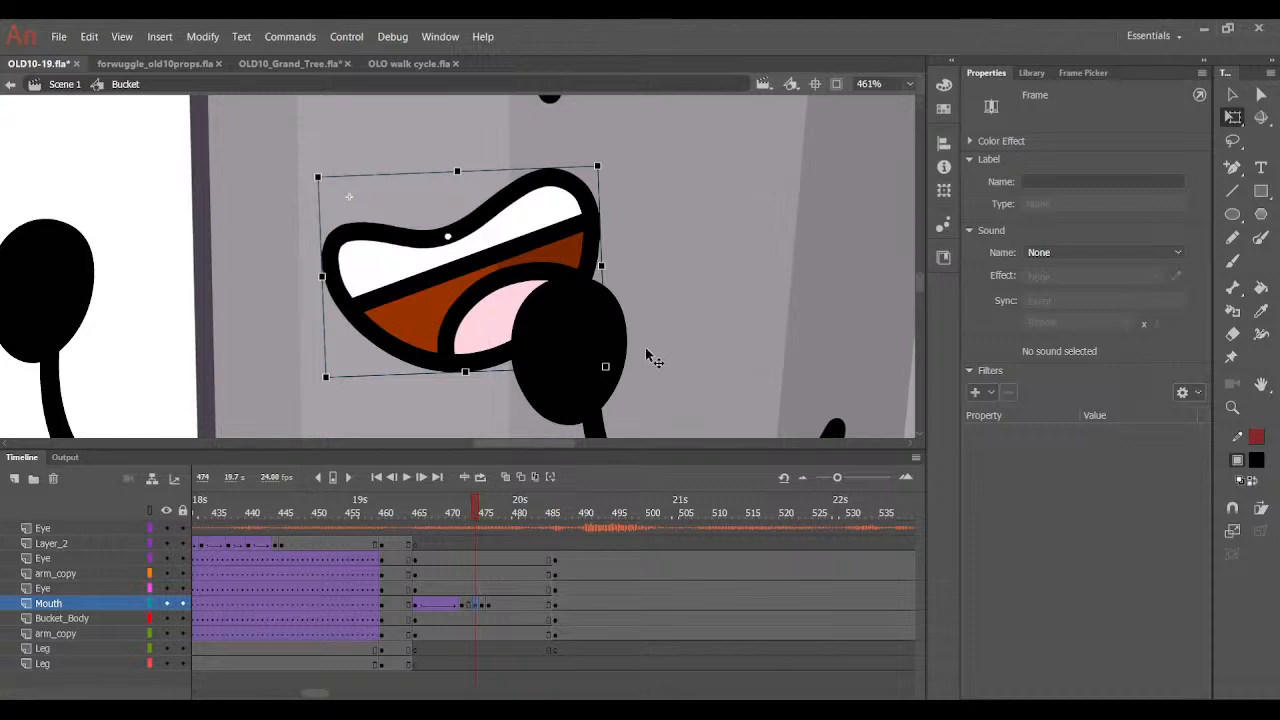
drag(622, 367, 607, 372)
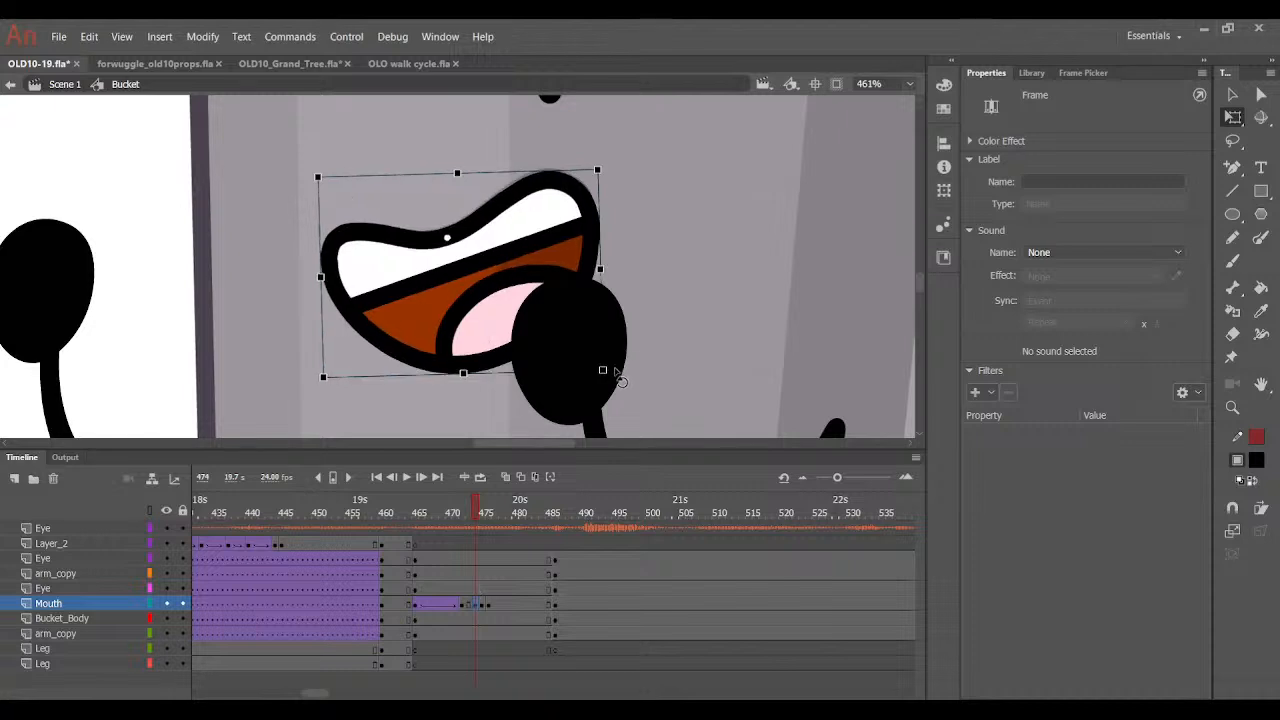
Create a classic tween on the Mouth layer between frames 472 and 474 and scrub through the mouth movement.
click(469, 606)
key(F3)
click(467, 514)
drag(467, 514, 508, 517)
click(468, 606)
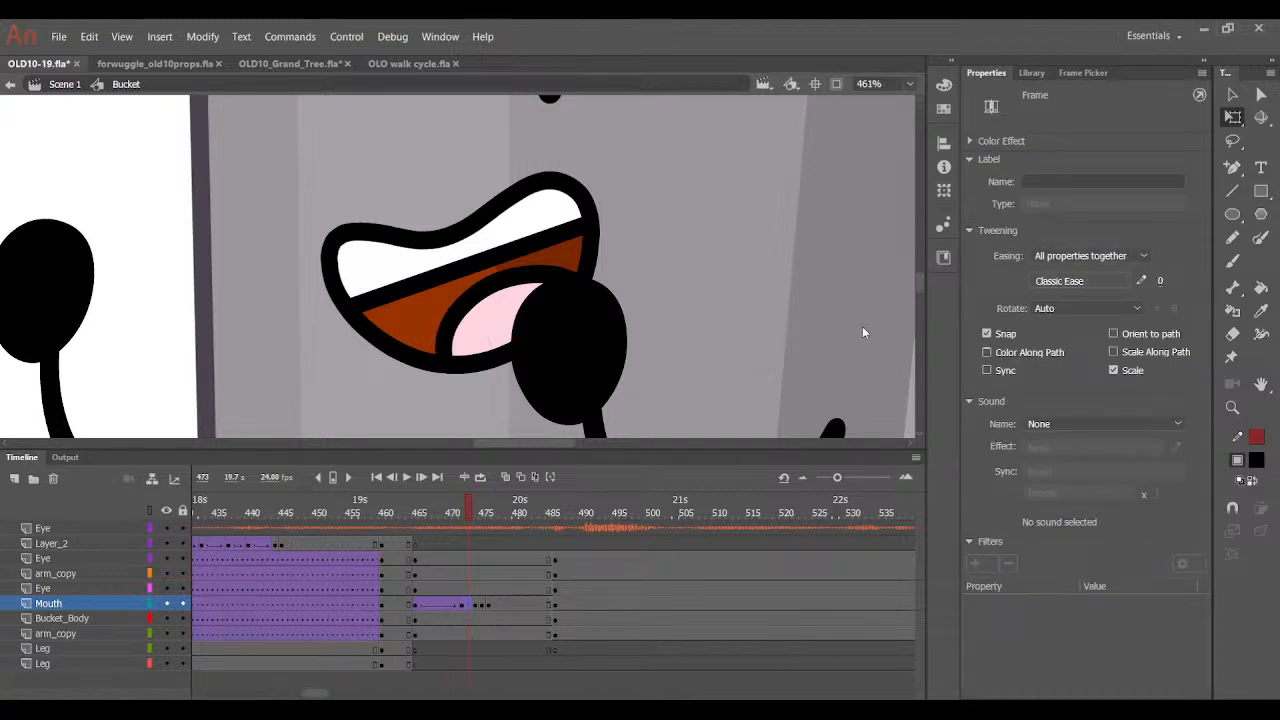
drag(450, 505, 471, 525)
click(505, 512)
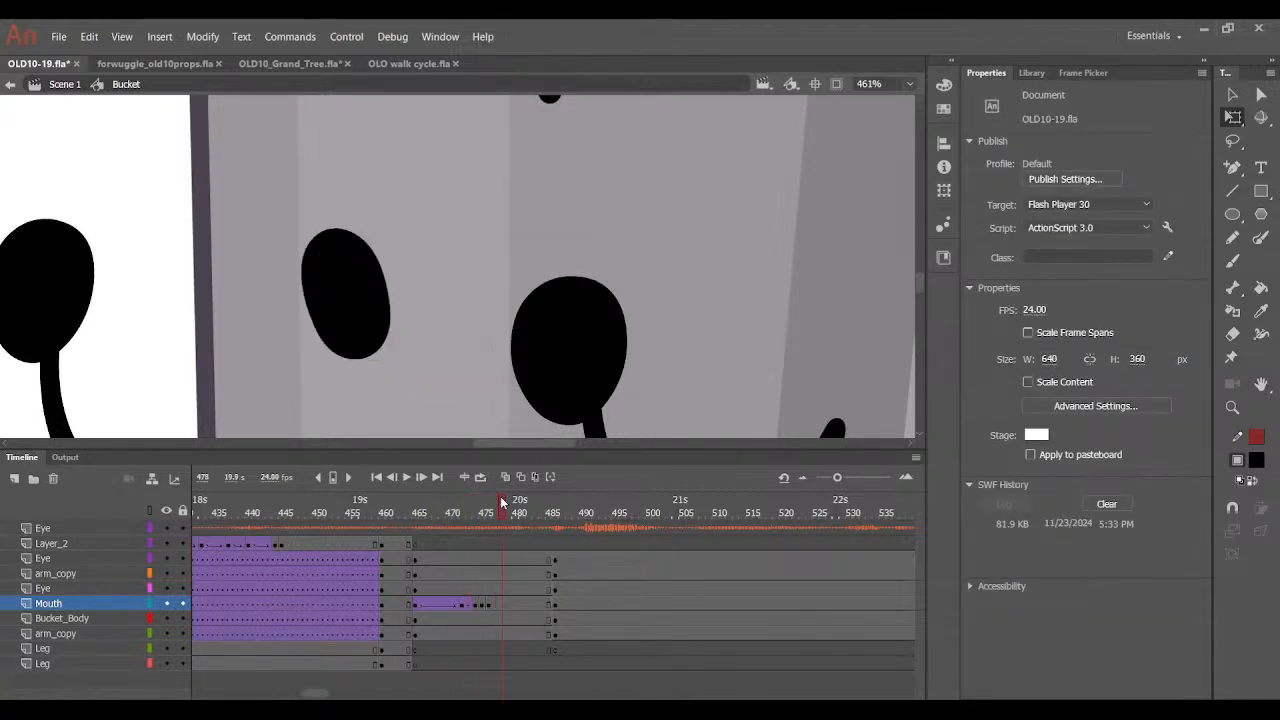
click(481, 606)
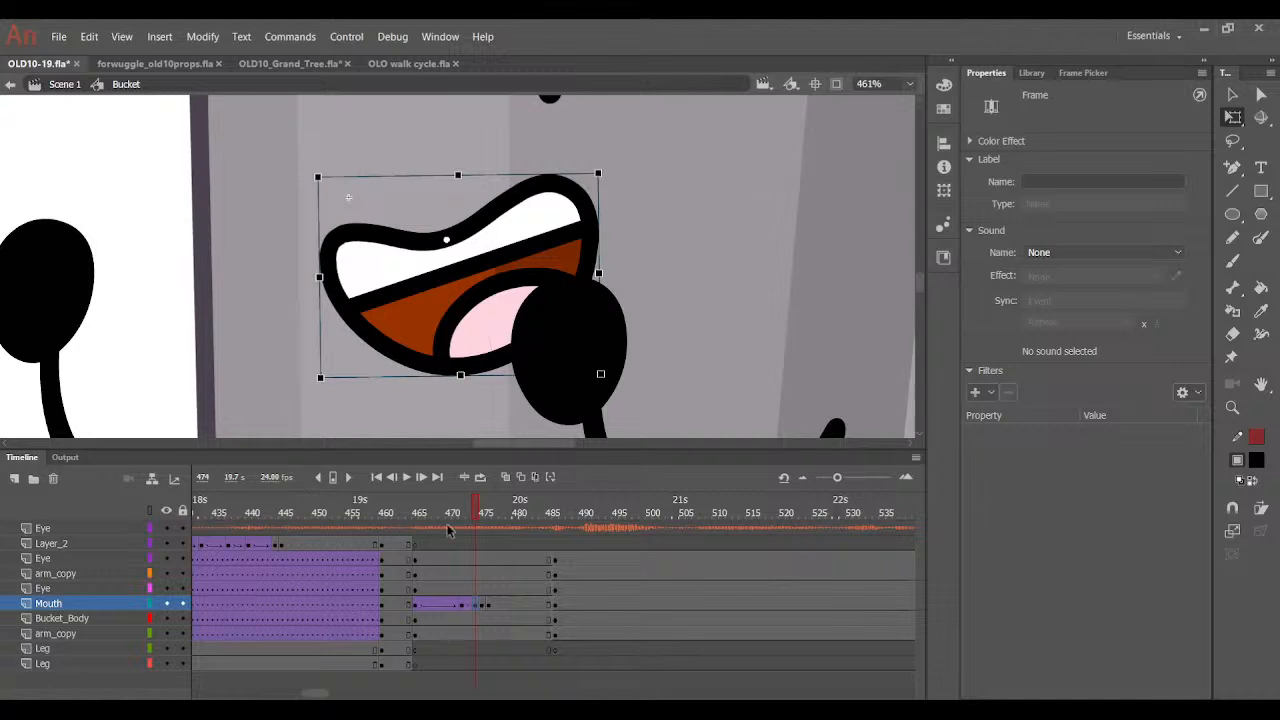
drag(433, 513, 476, 527)
Replace the Mouth keyframe at 475 with the pose from frame 474, then rotate it slightly clockwise and make it narrower.
click(481, 606)
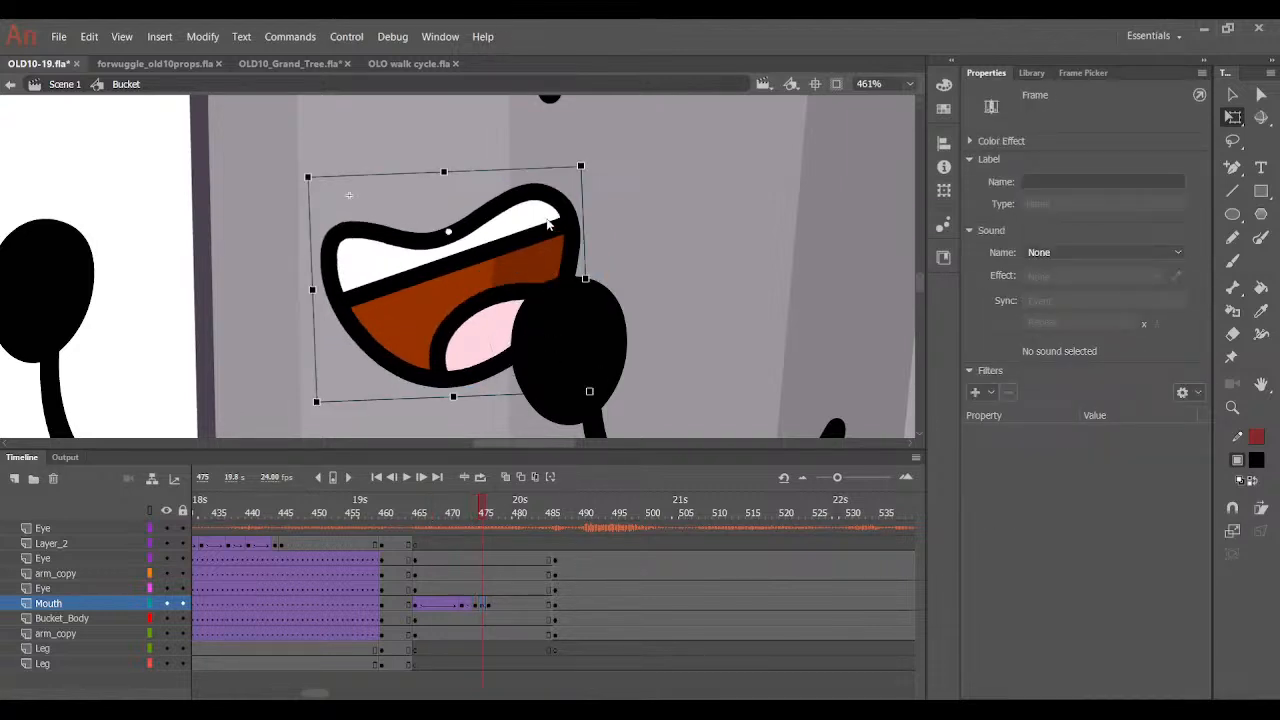
key(ctrl+z)
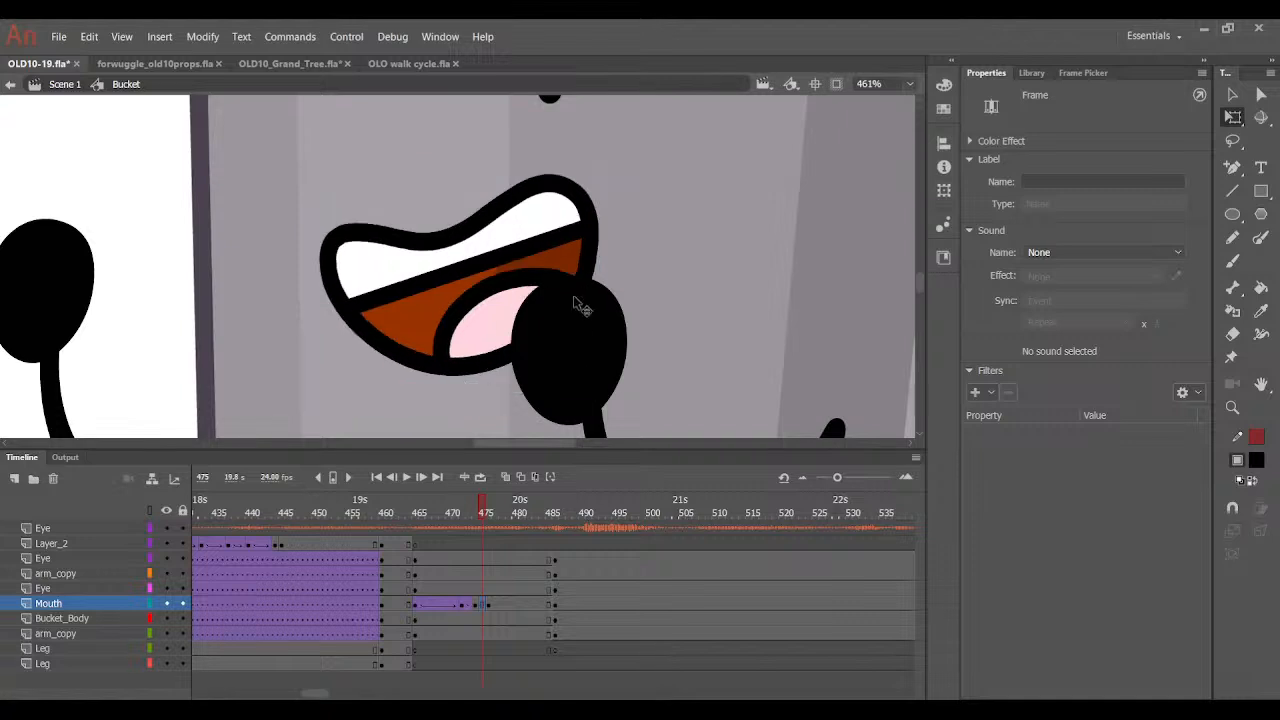
click(561, 340)
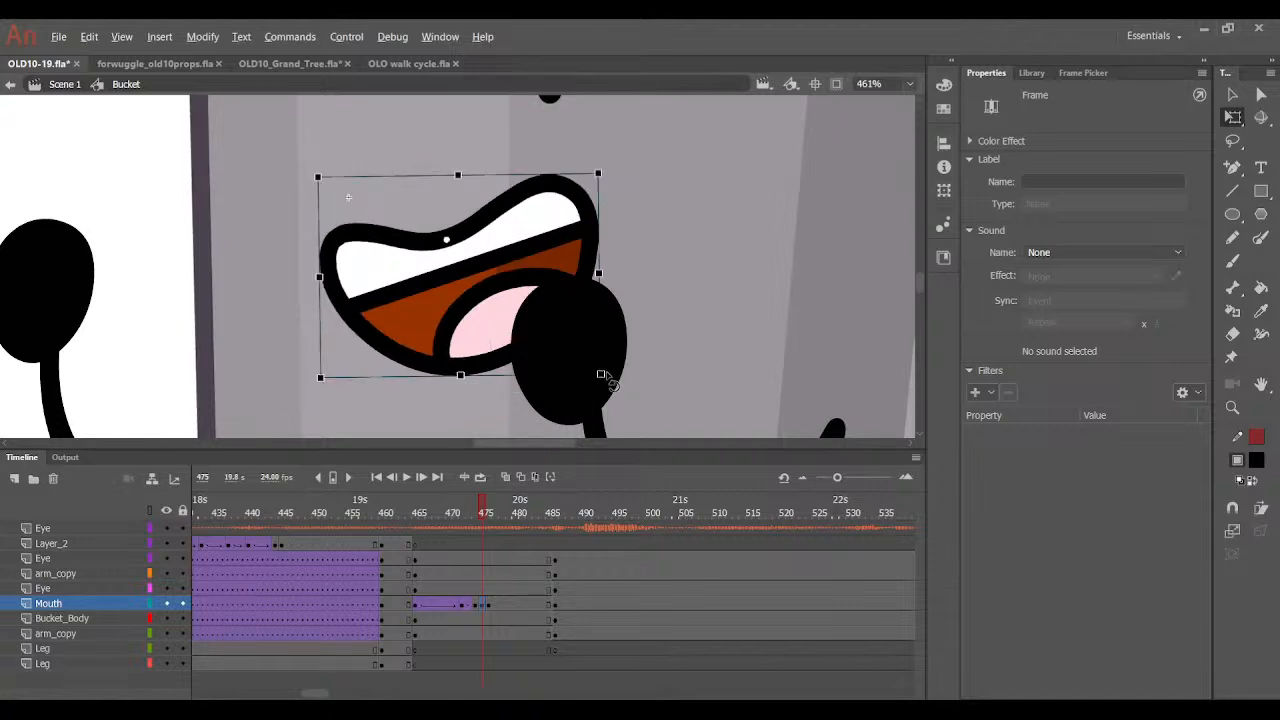
drag(603, 372, 606, 383)
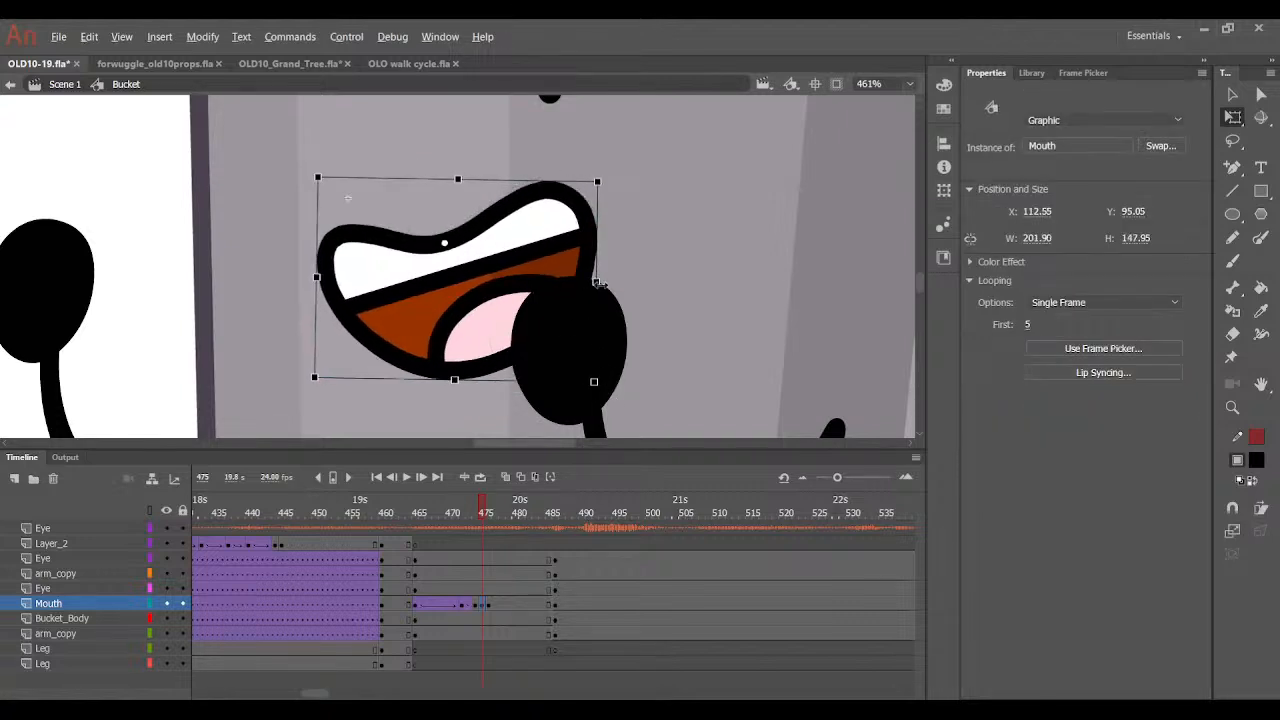
drag(597, 281, 592, 282)
mouse_move(484, 509)
mouse_down()
mouse_move(444, 536)
mouse_move(502, 524)
mouse_up()
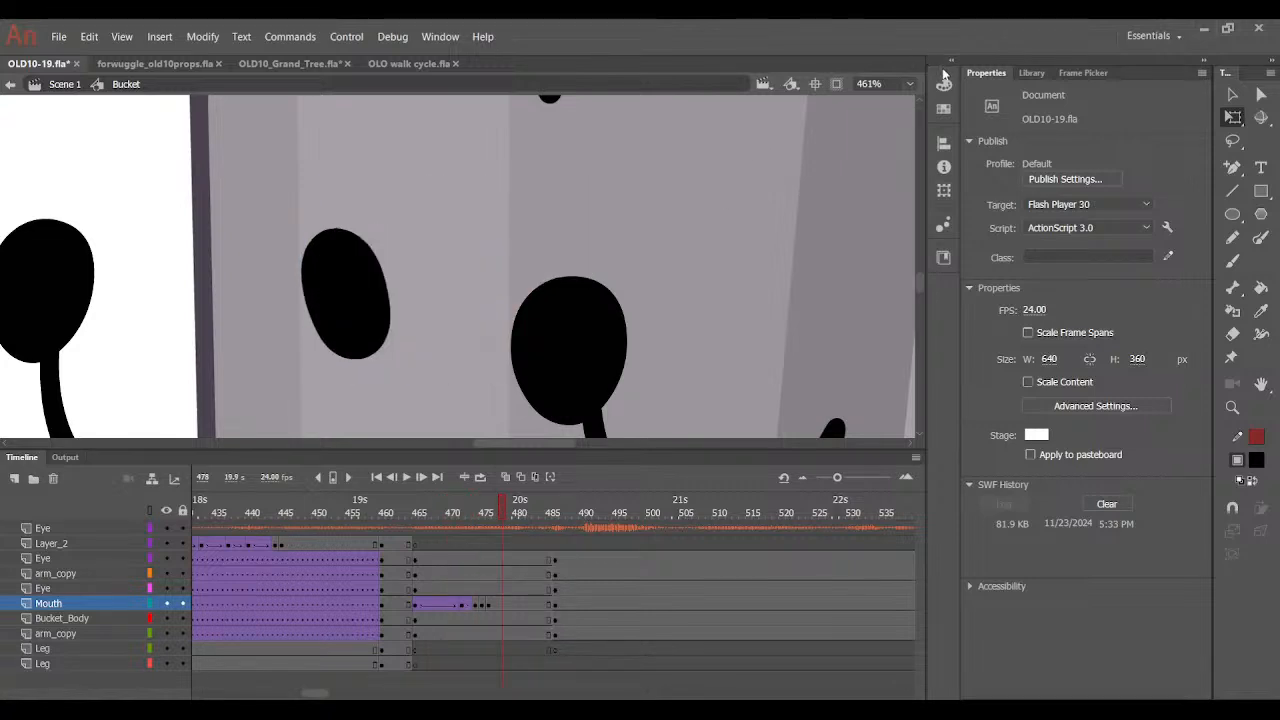
Return to Scene 1 with the stage fitted in view and review the animation from about frame 397 to 484.
click(911, 84)
click(906, 106)
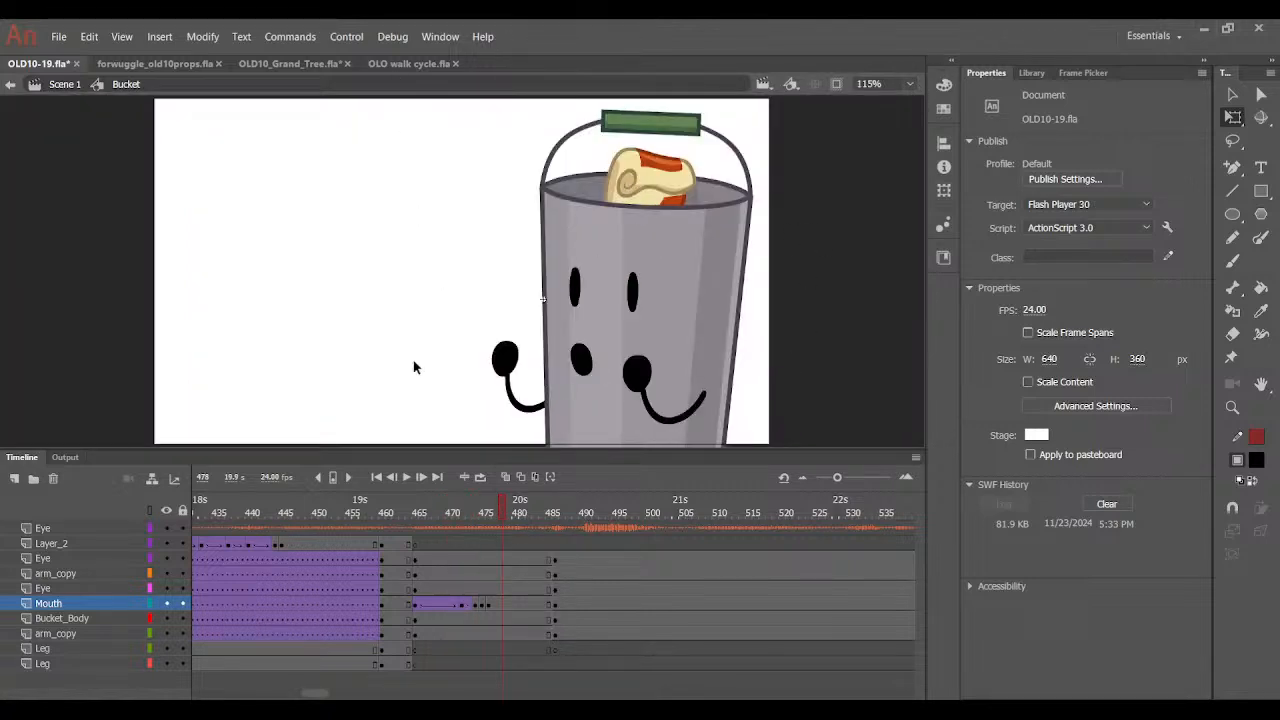
click(66, 86)
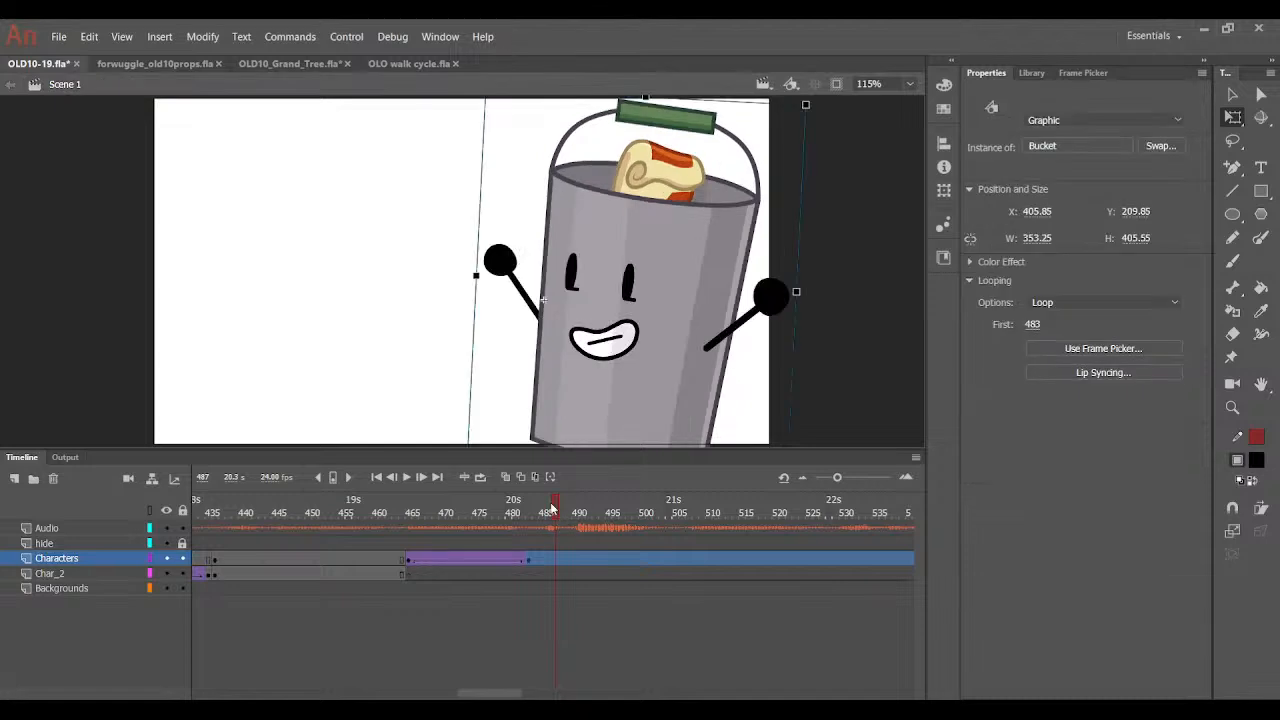
drag(500, 512, 280, 529)
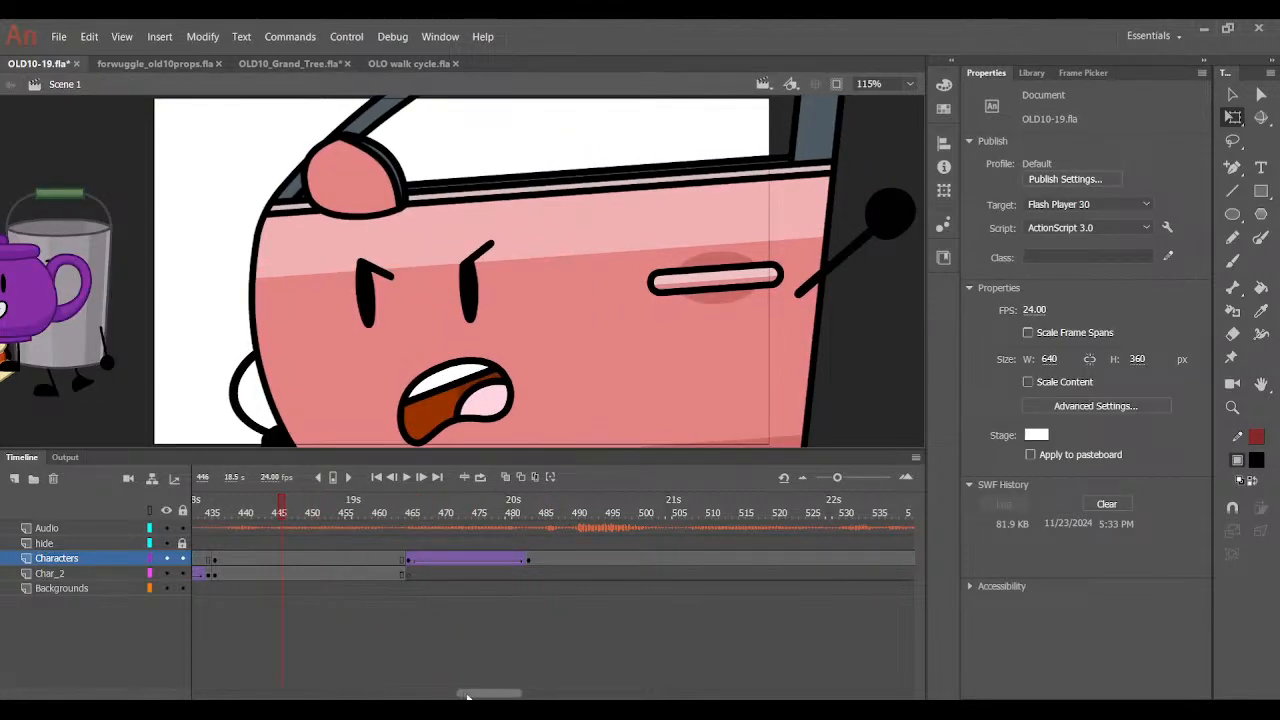
drag(465, 692, 434, 692)
drag(423, 510, 275, 514)
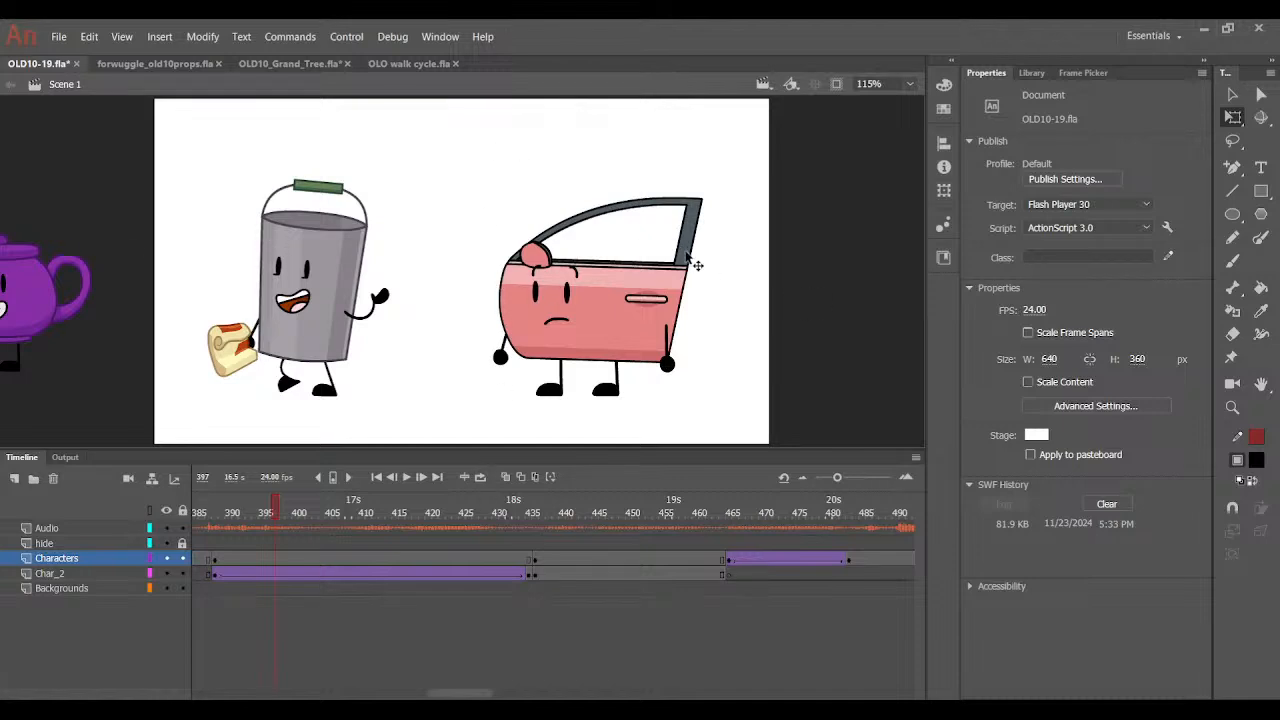
click(566, 512)
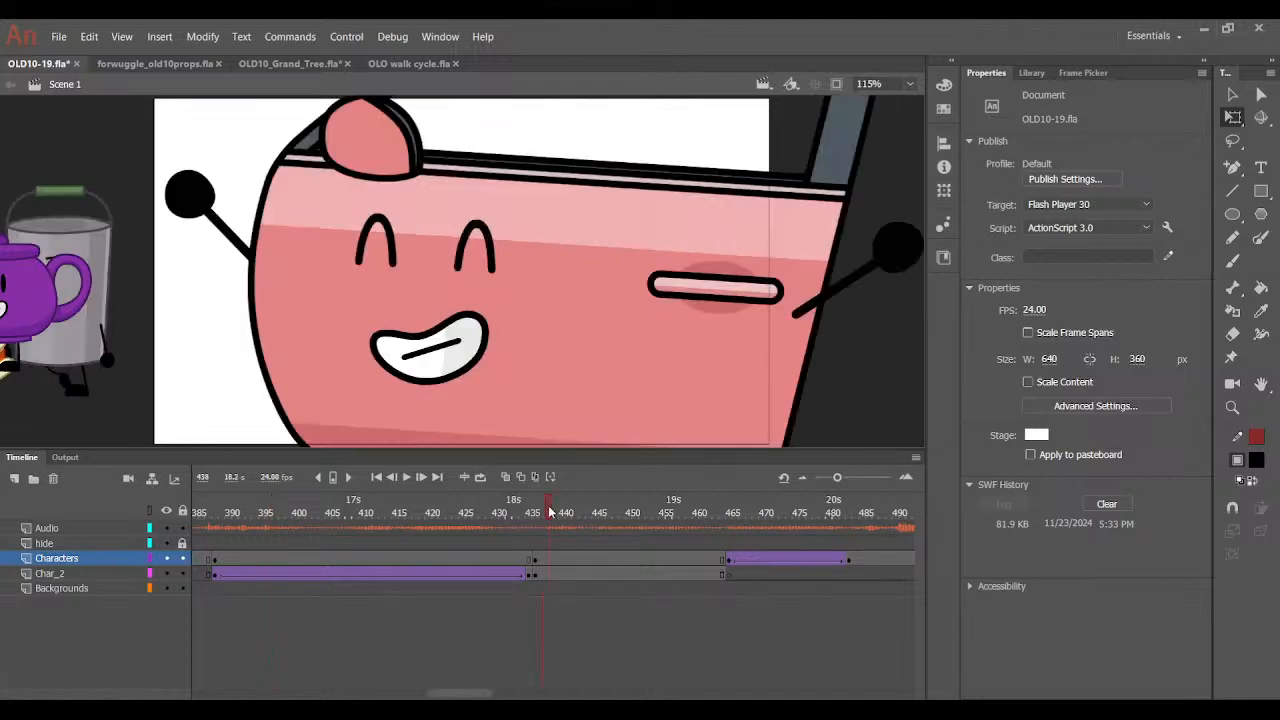
drag(742, 510, 836, 517)
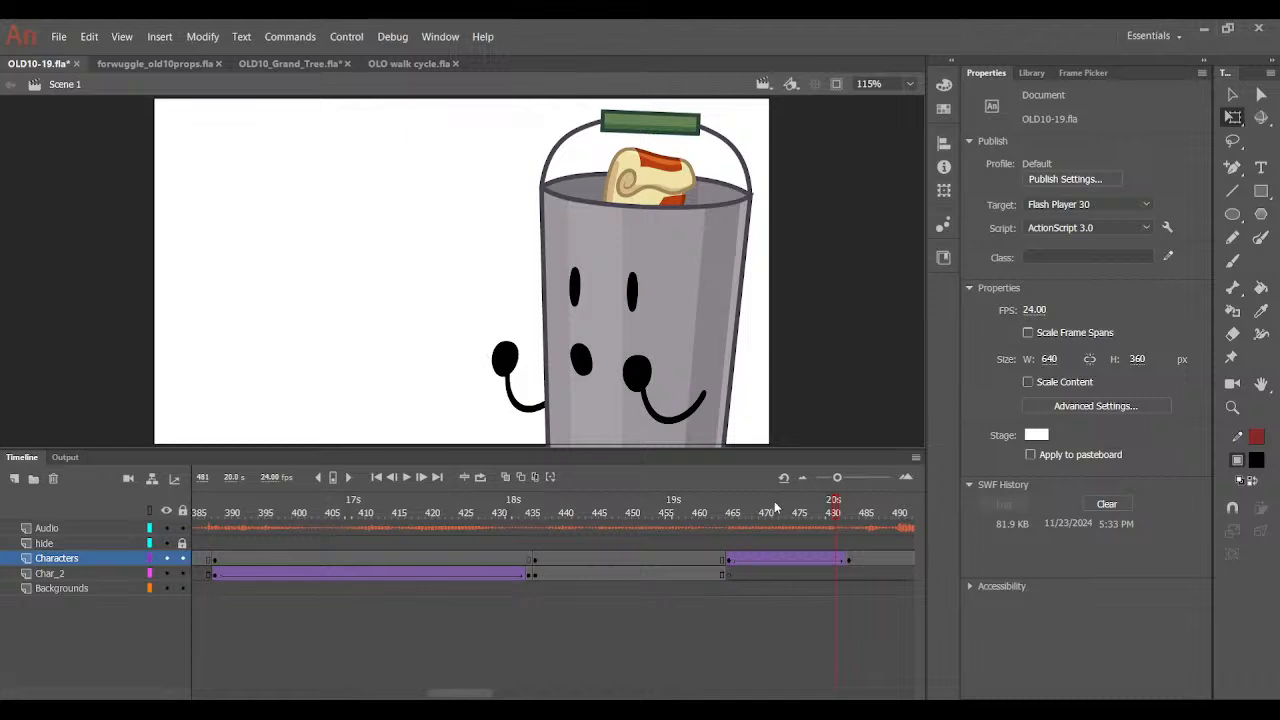
drag(774, 501, 836, 530)
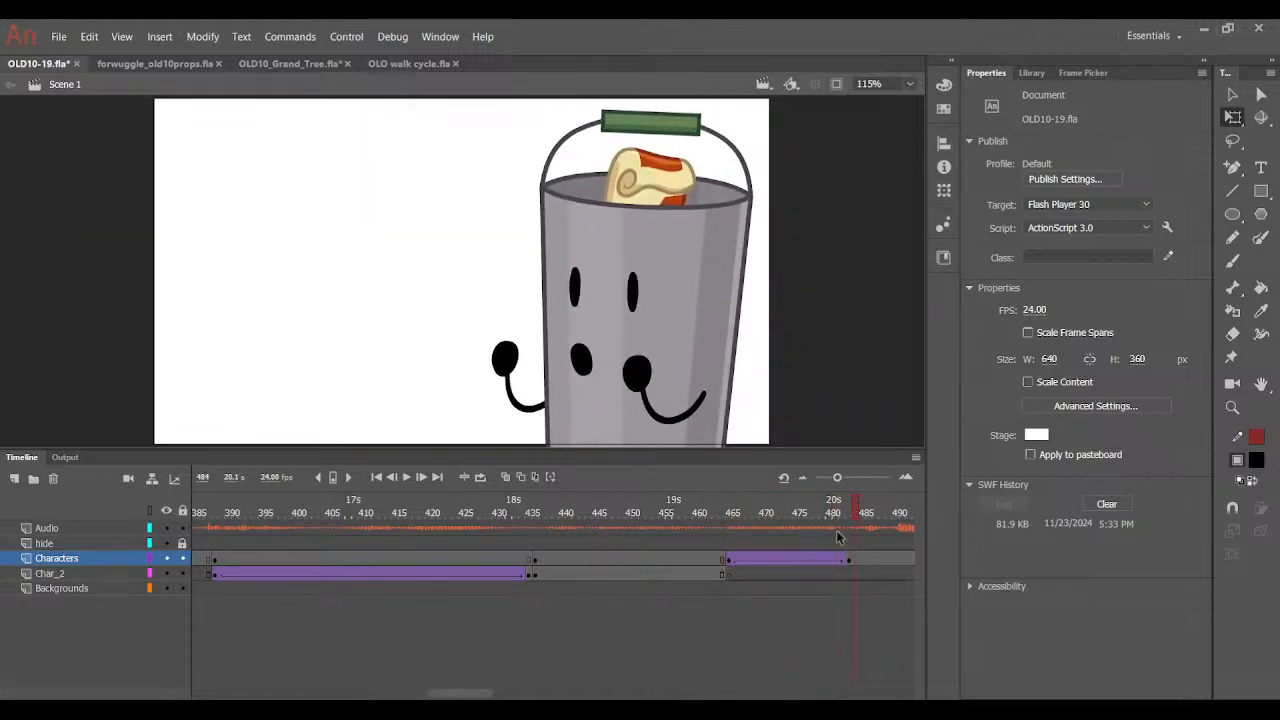
drag(461, 693, 475, 693)
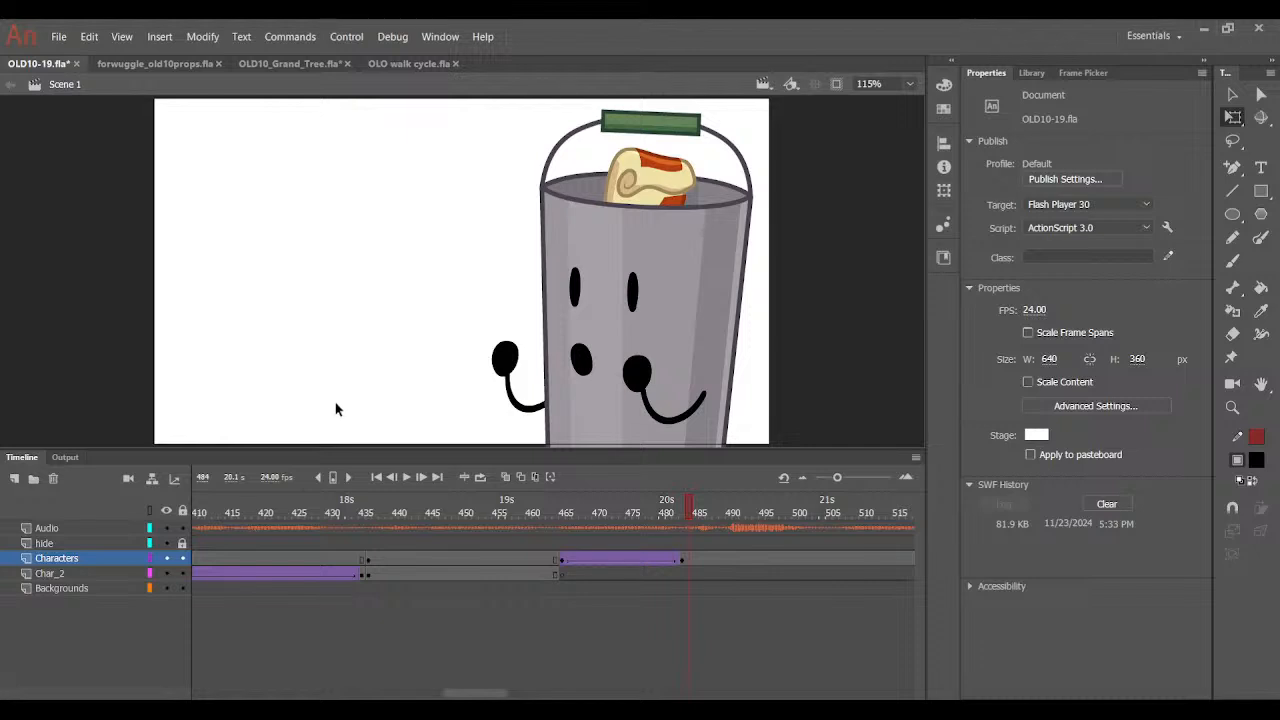
mouse_move(696, 517)
mouse_down()
mouse_move(584, 540)
mouse_move(606, 569)
mouse_move(702, 530)
mouse_up()
Inside the Bucket symbol, add Mouth keyframes at 480, 481 and 482, and set the mouth at frame 482 to shape 3.
double_click(687, 403)
click(494, 533)
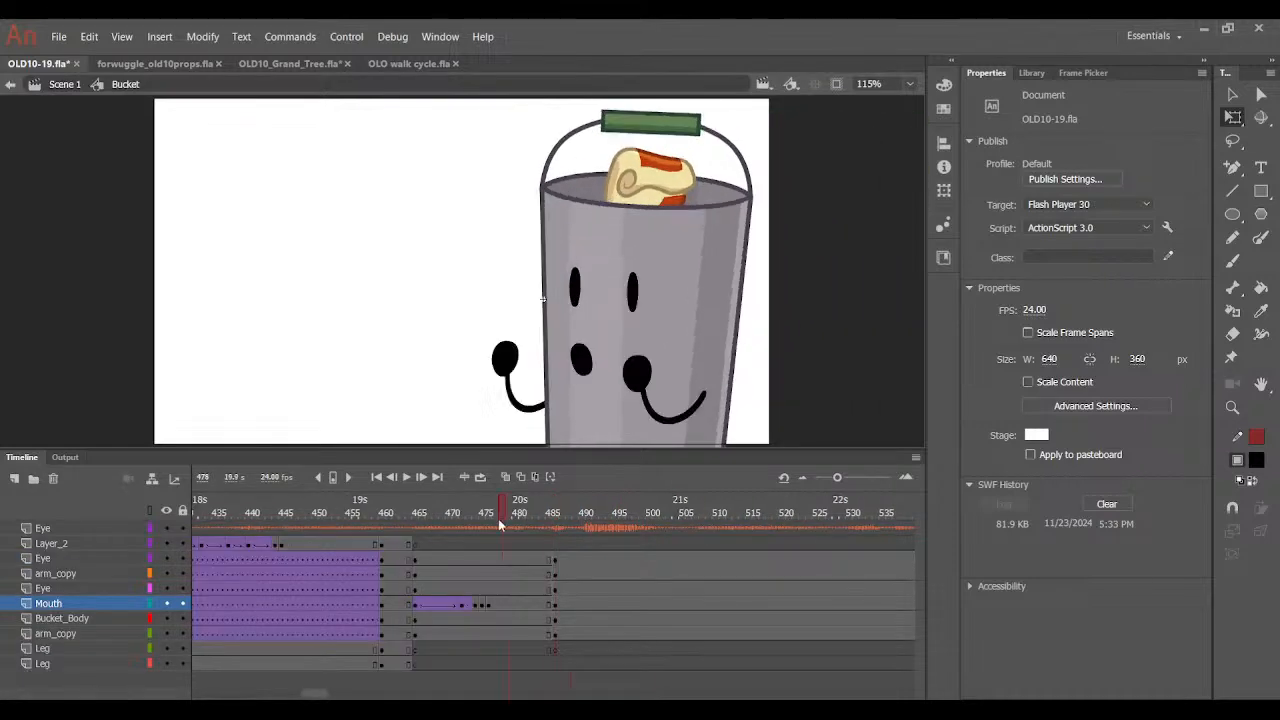
click(518, 601)
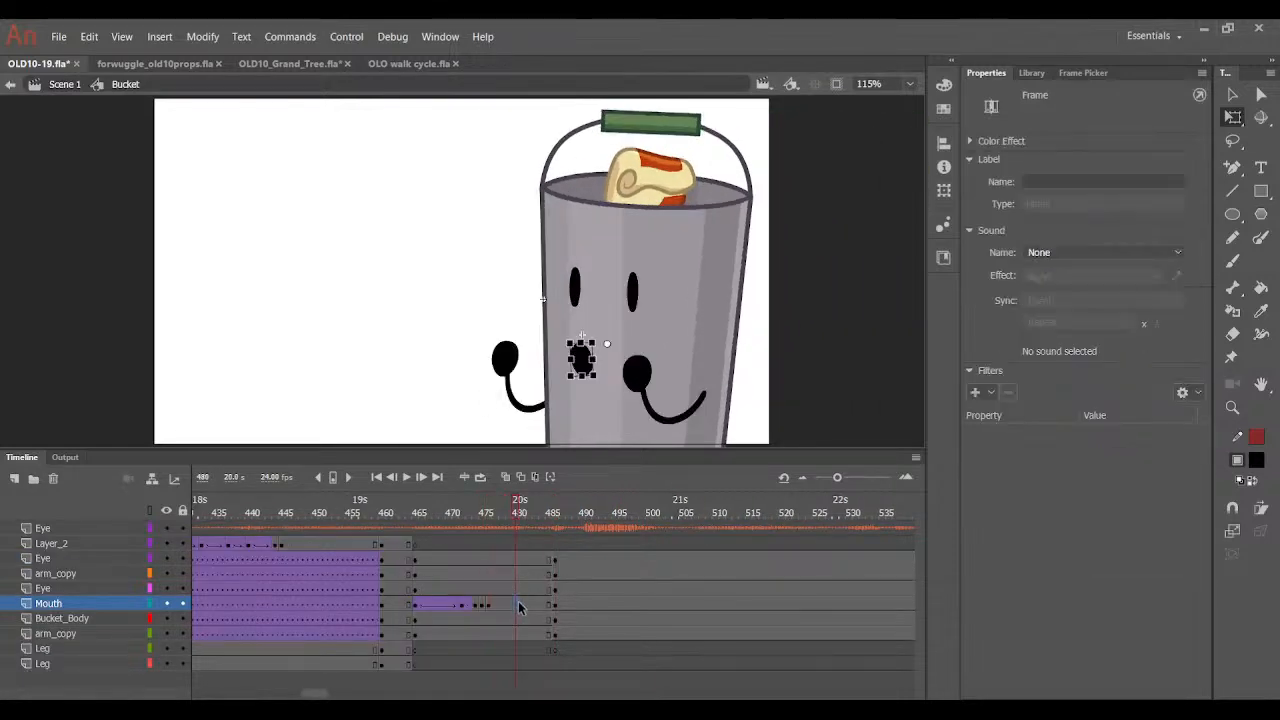
click(526, 599)
click(1084, 73)
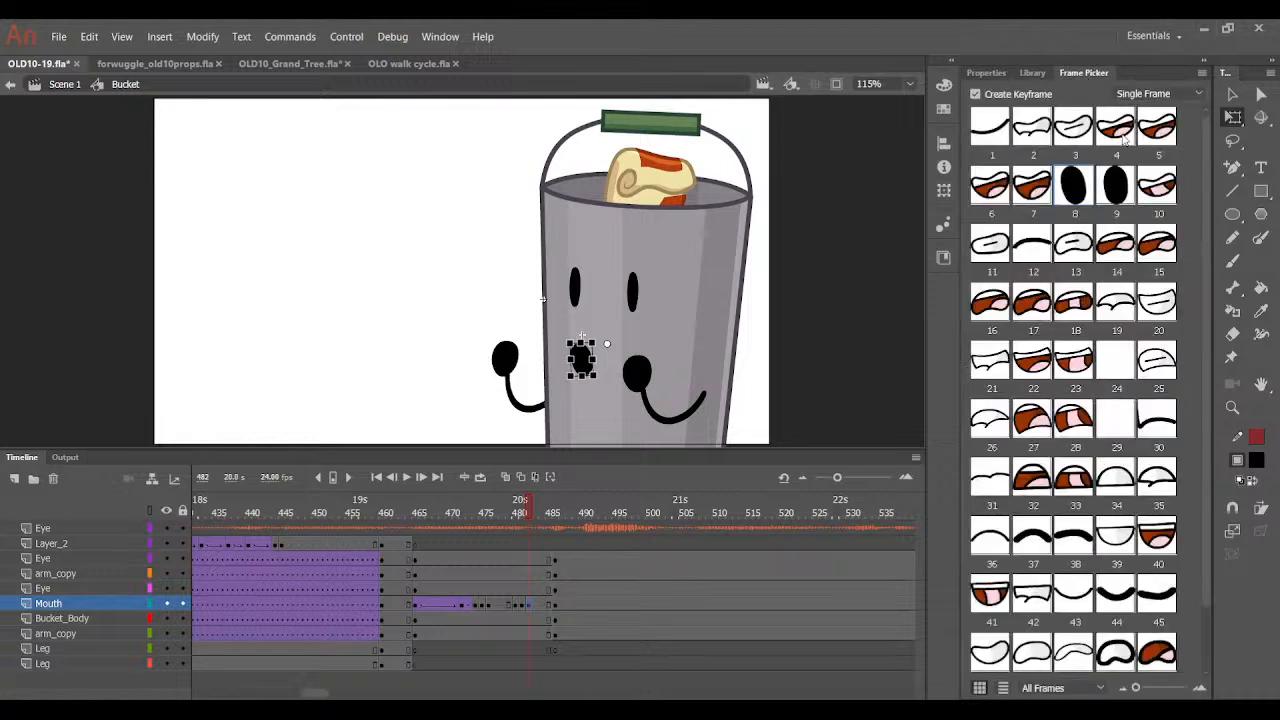
click(1074, 127)
Shrink the round mouth on frame 480 and create a classic tween on the Mouth layer from frame 476 to 480.
click(516, 604)
key(ctrl+=)
key(ctrl+=)
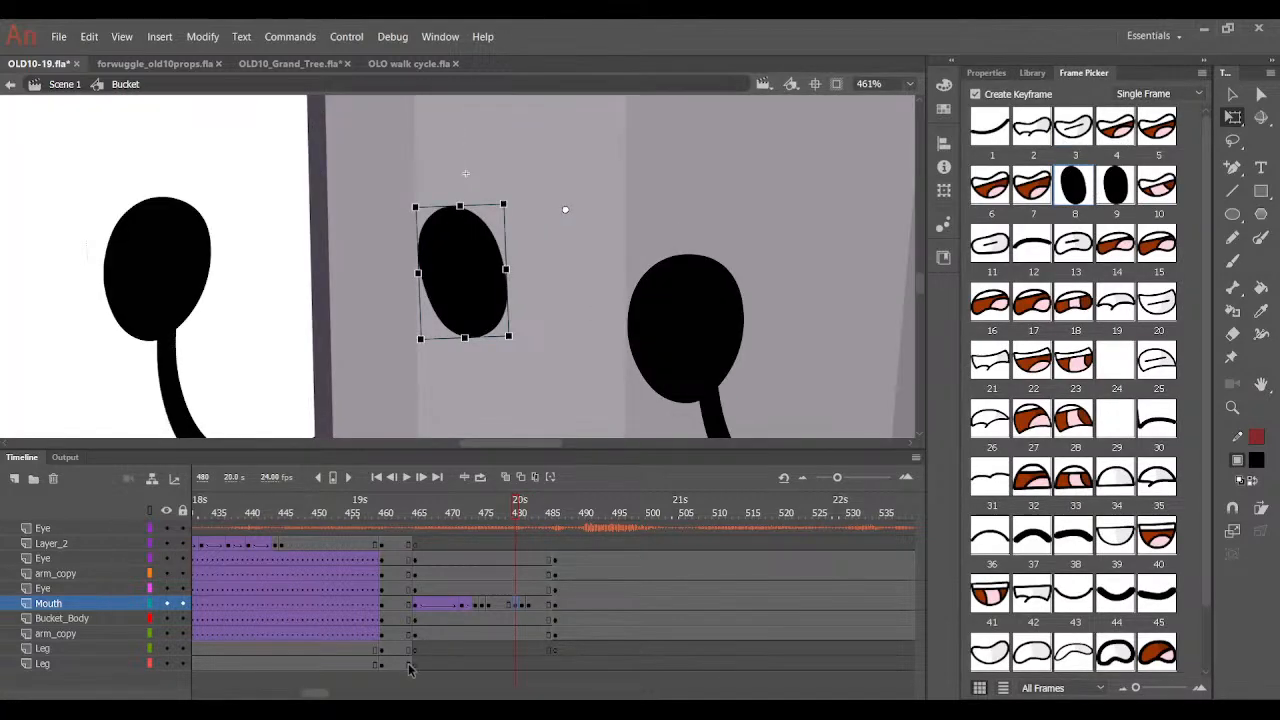
drag(506, 332, 457, 275)
key(comma)
key(comma)
key(F3)
click(979, 76)
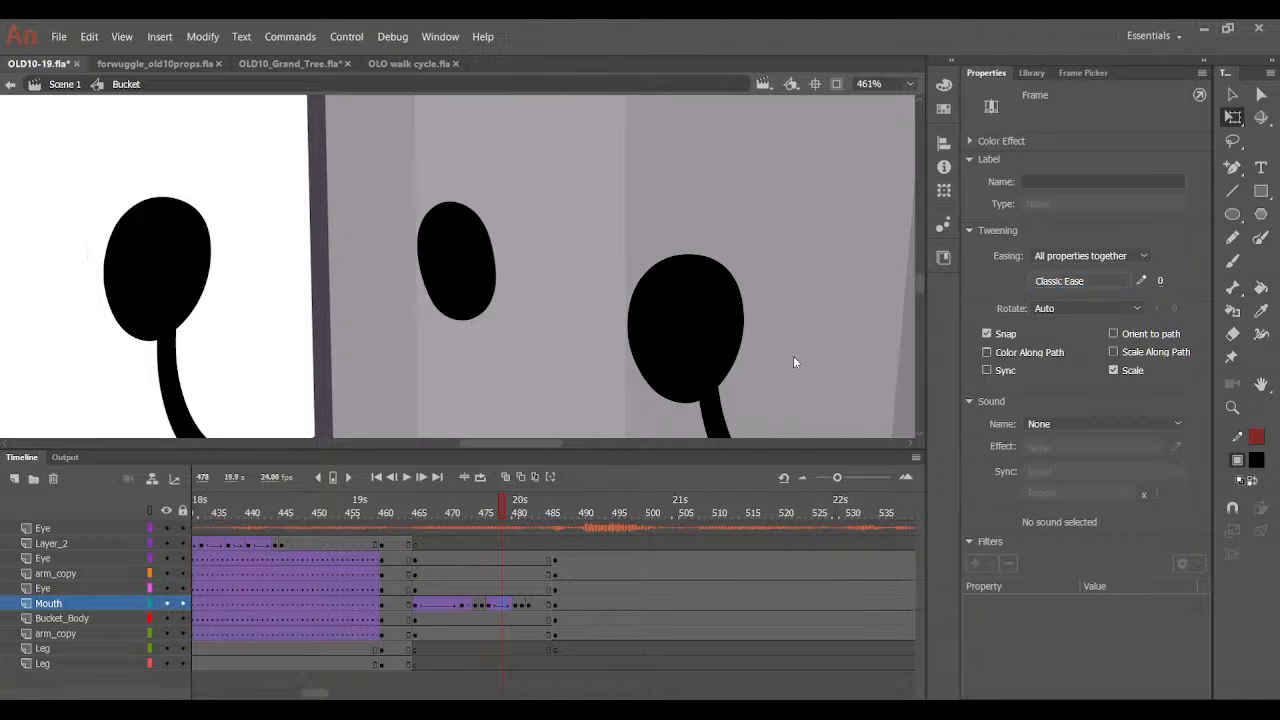
Add a Mouth keyframe at frame 483, then rotate the grinning mouth slightly clockwise and narrow it on frame 482.
mouse_move(460, 512)
mouse_down()
mouse_move(549, 510)
mouse_move(480, 512)
mouse_move(541, 519)
mouse_up()
click(541, 604)
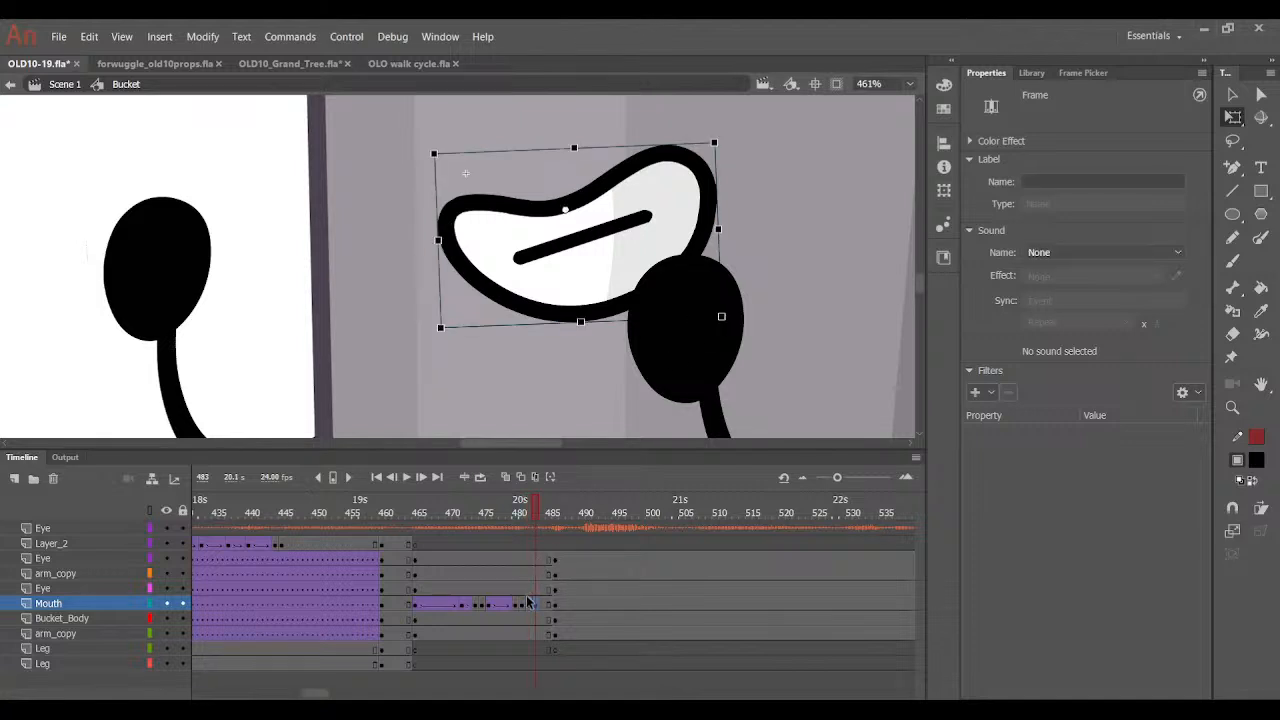
click(531, 604)
drag(735, 329, 734, 336)
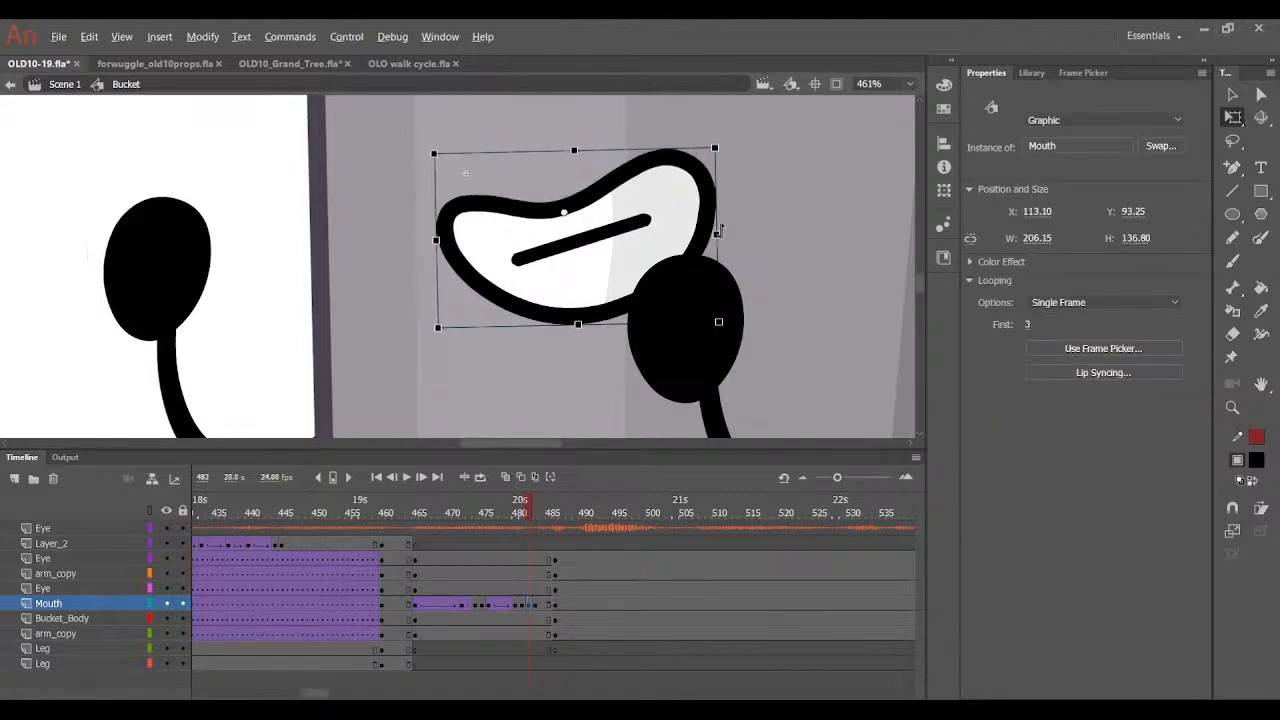
drag(718, 231, 705, 238)
Keyframe the eyes, arms, mouth and body at frame 483 and tween them to frame 486 with Quart EaseIn easing.
drag(533, 517, 539, 632)
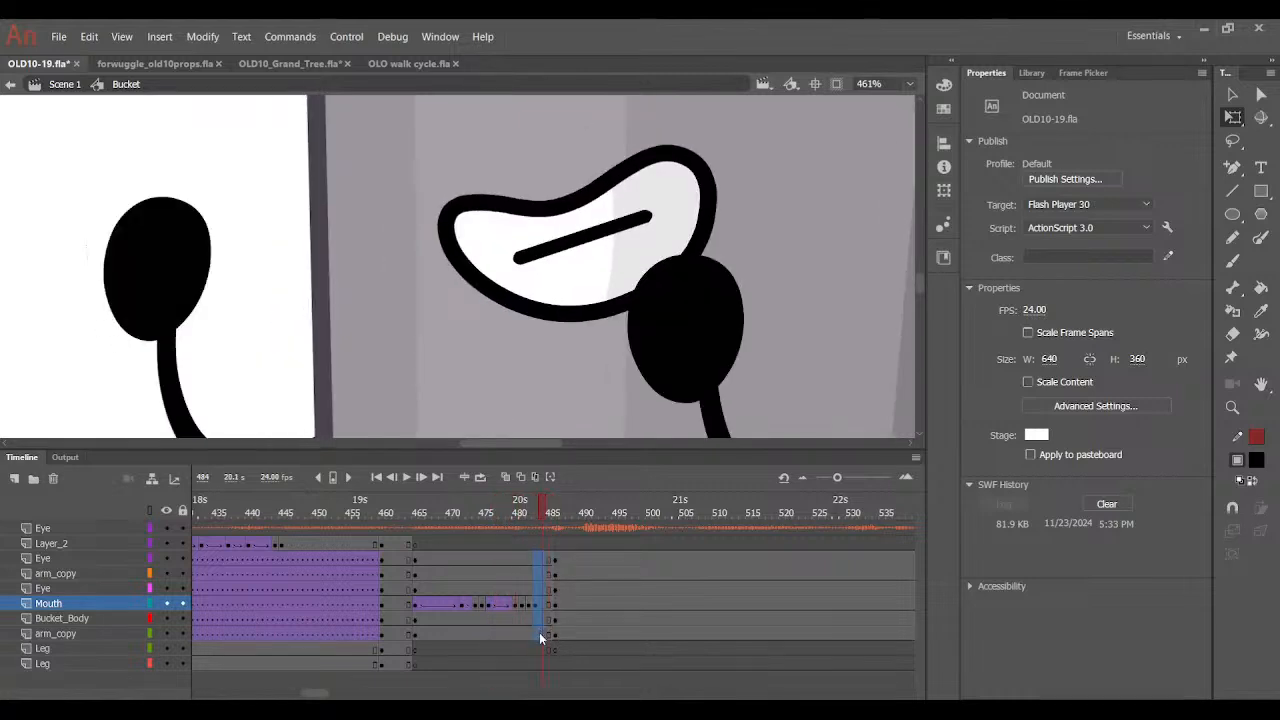
key(F6)
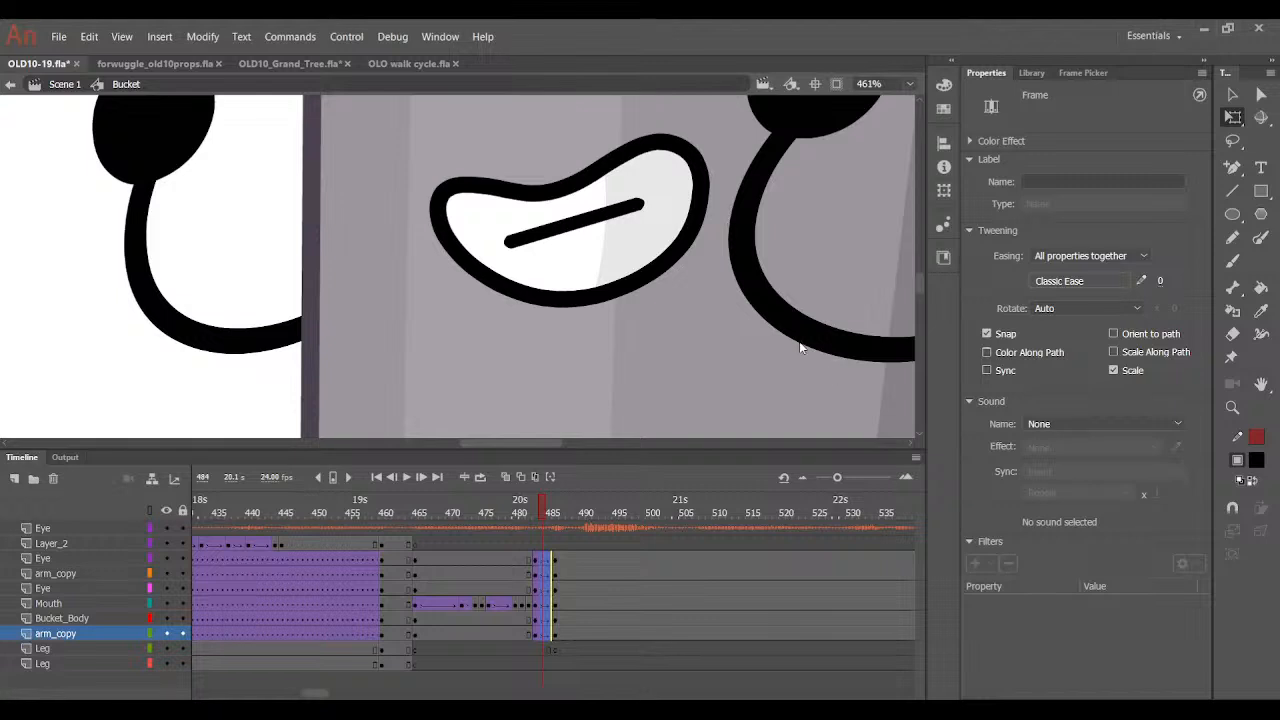
click(910, 84)
click(905, 101)
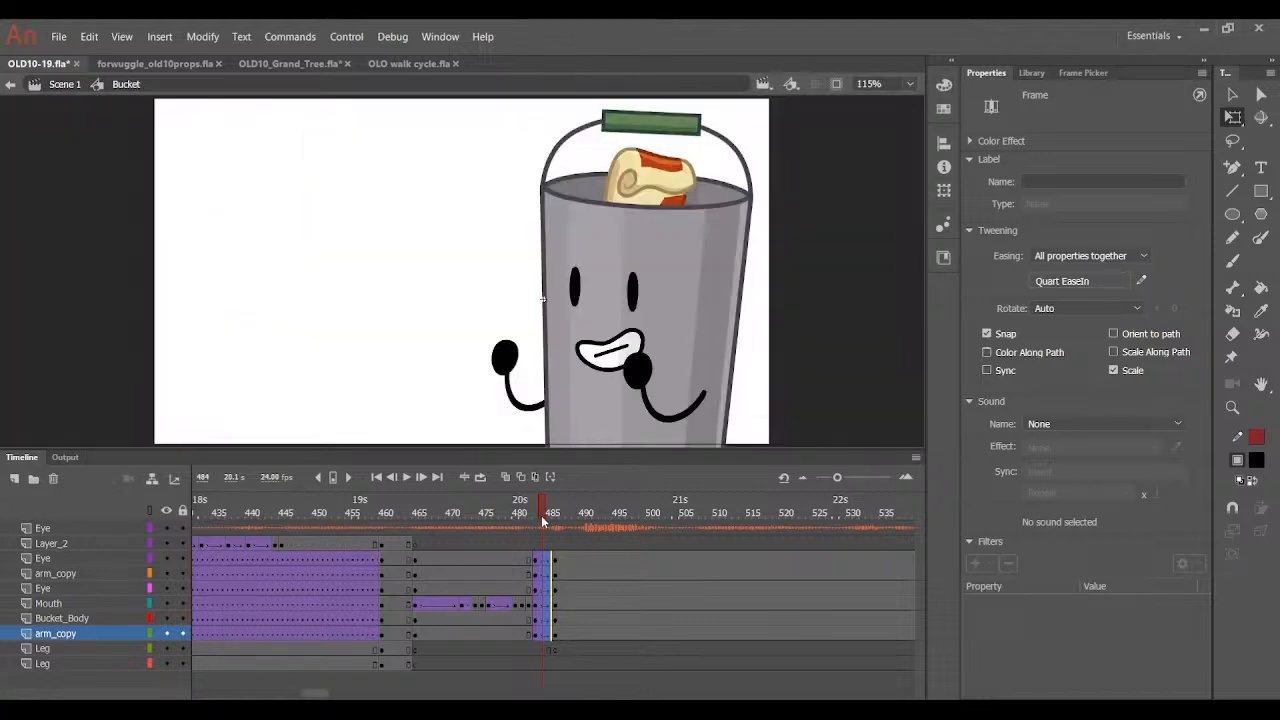
Add keyframes for the eyes, arms, mouth and body at frame 492, then tilt the frame 486 pose slightly clockwise and nudge it up.
drag(543, 519, 594, 579)
drag(596, 634, 556, 559)
key(F6)
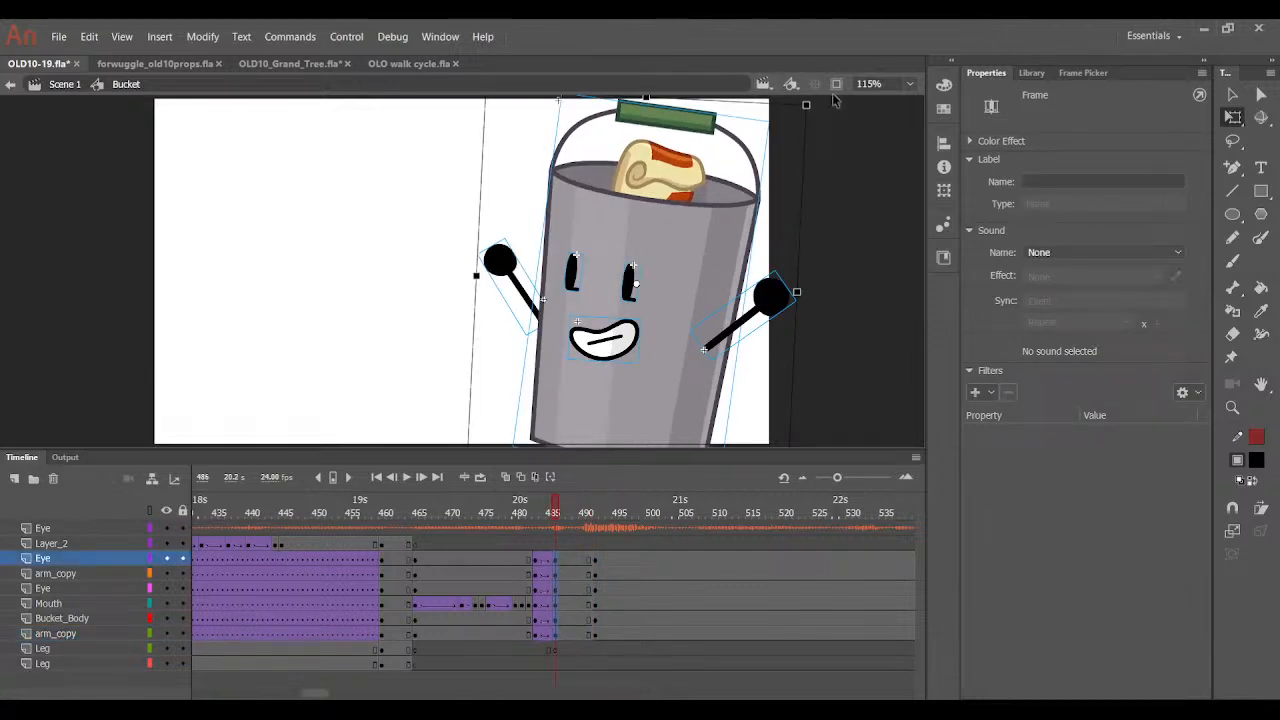
drag(817, 104, 822, 108)
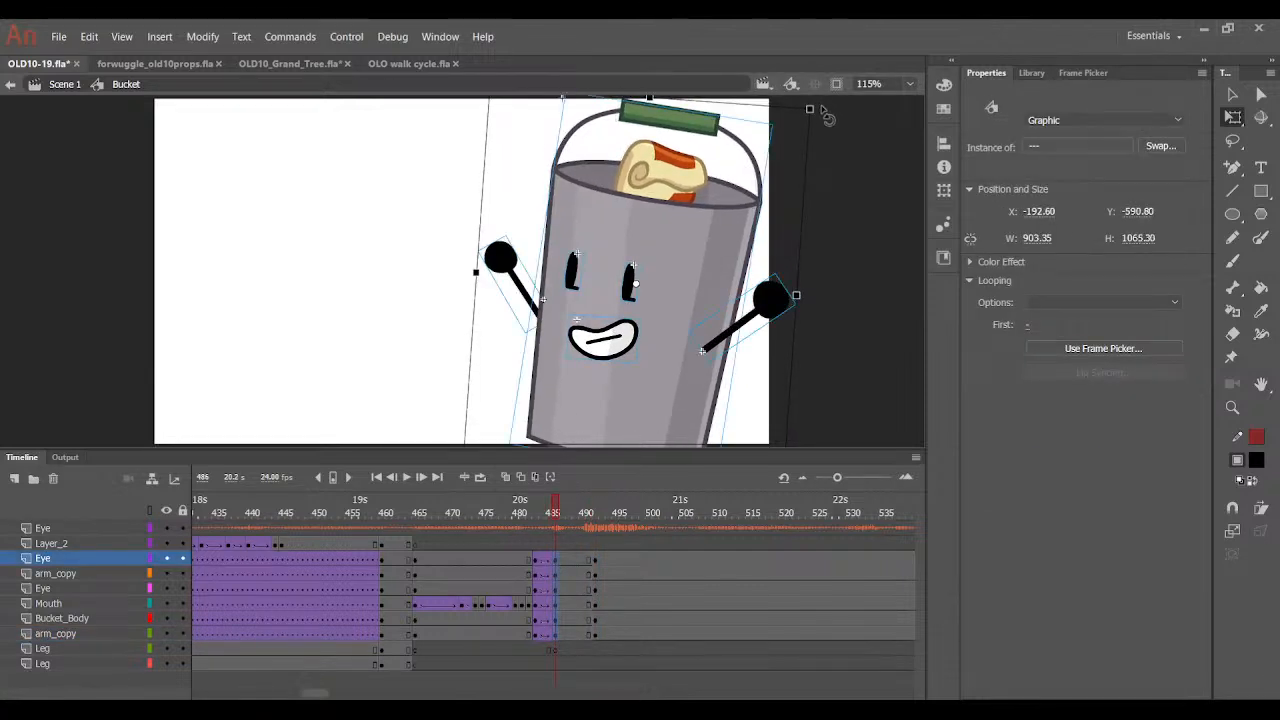
key(Up)
key(Up)
key(Up)
key(Up)
Create classic tweens between frames 486 and 492 on the eye, arm, mouth and body layers and check the motion.
drag(562, 564, 585, 636)
key(F3)
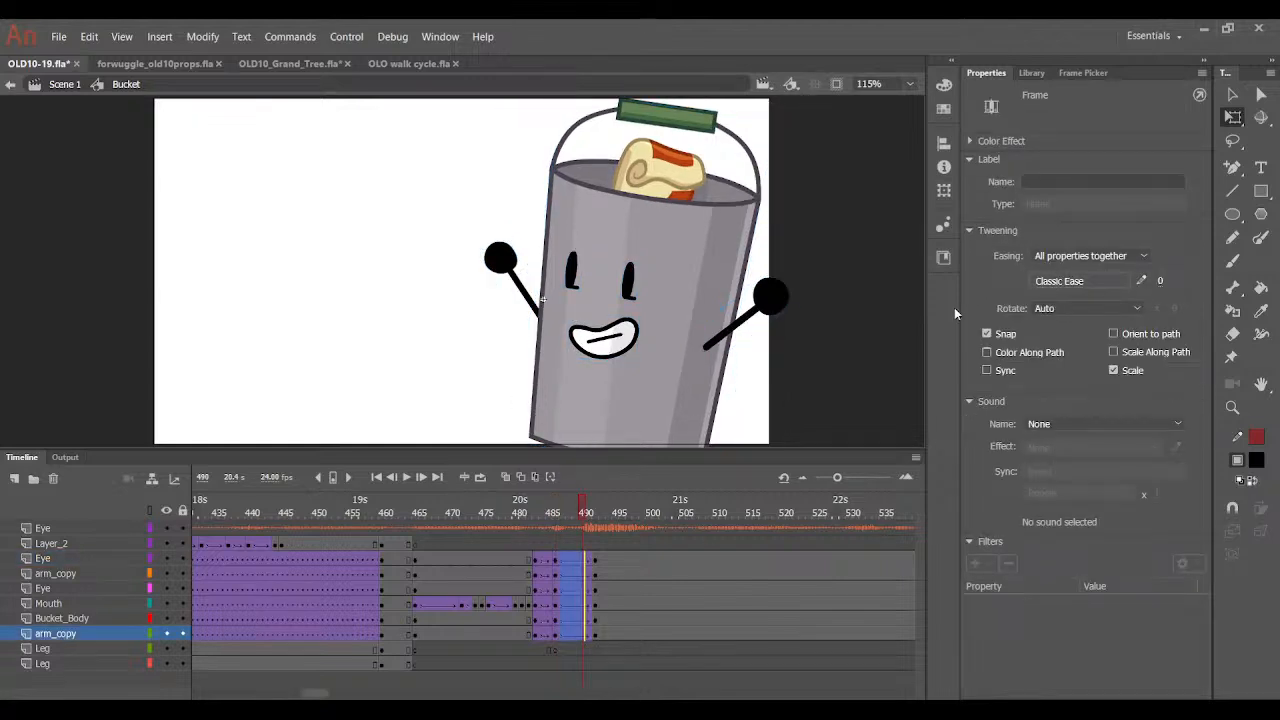
drag(580, 513, 589, 552)
click(556, 523)
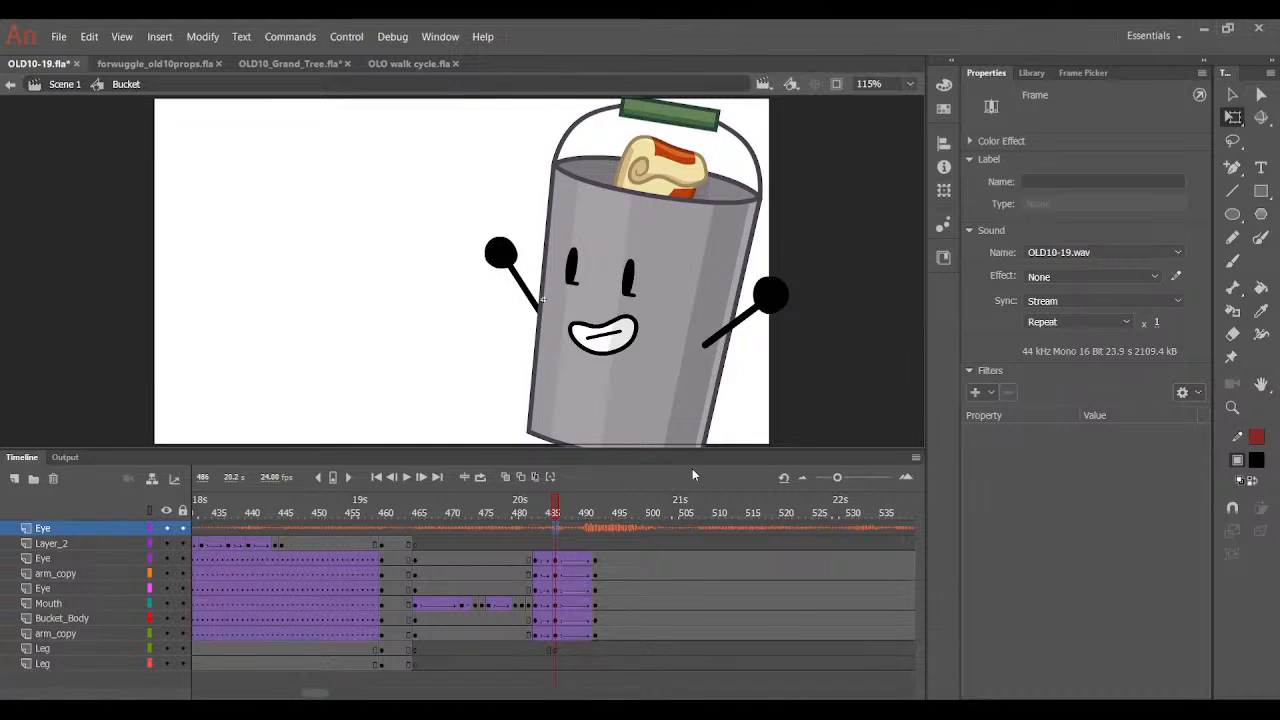
Keyframe the right arm on frame 485 and swing it downward as anticipation for the raised pose.
drag(557, 515, 539, 519)
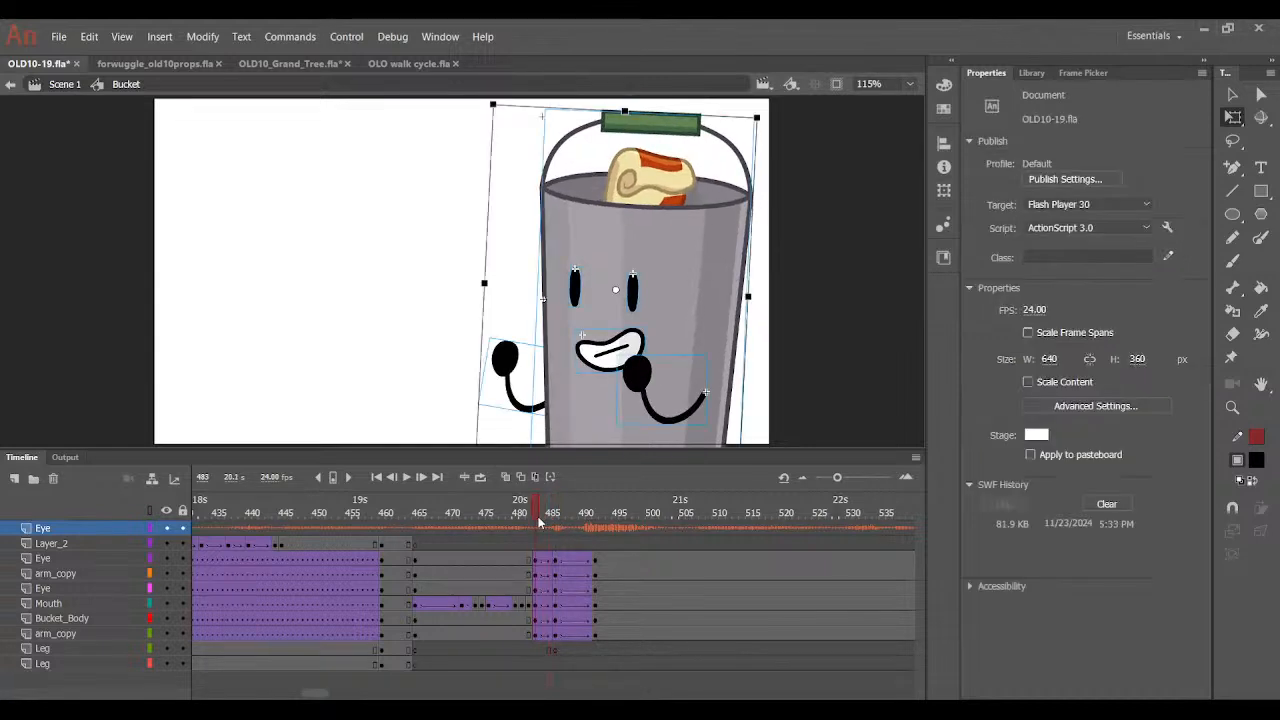
click(645, 374)
click(552, 573)
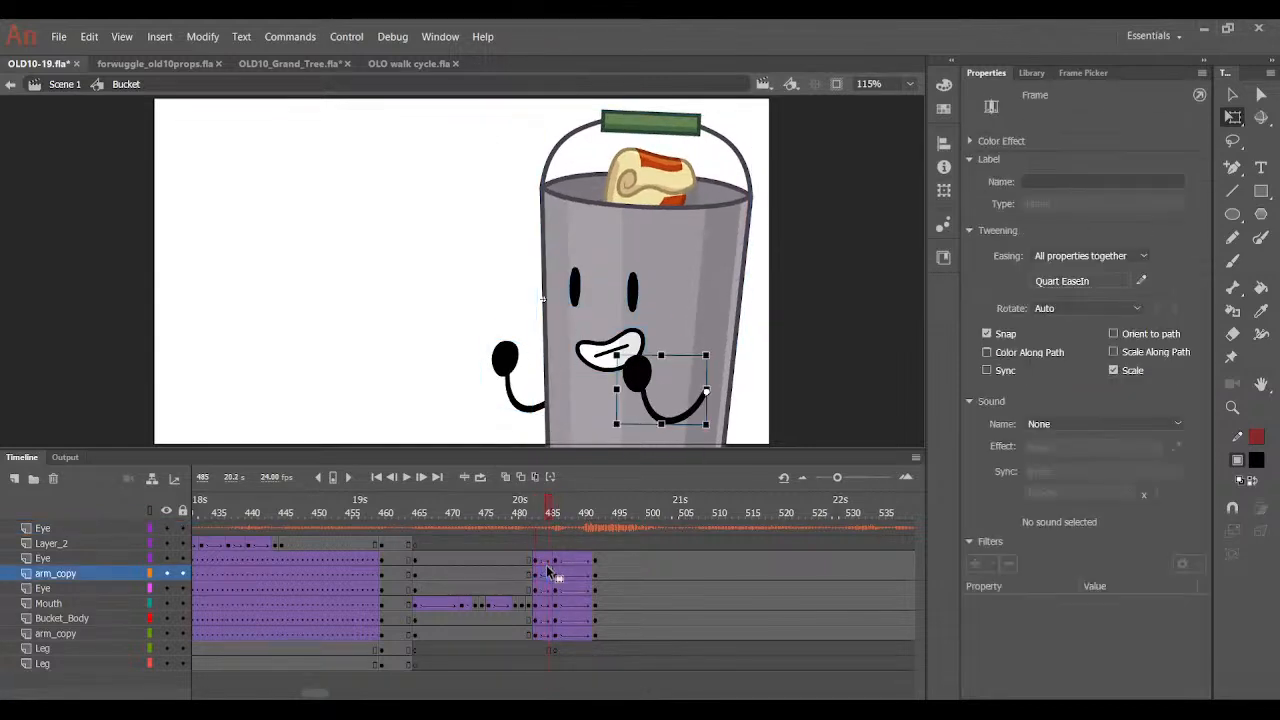
drag(709, 345, 656, 456)
drag(548, 515, 547, 483)
On frame 486, rotate Bucket's left arm clockwise to raise it and nudge the right arm slightly up.
click(503, 252)
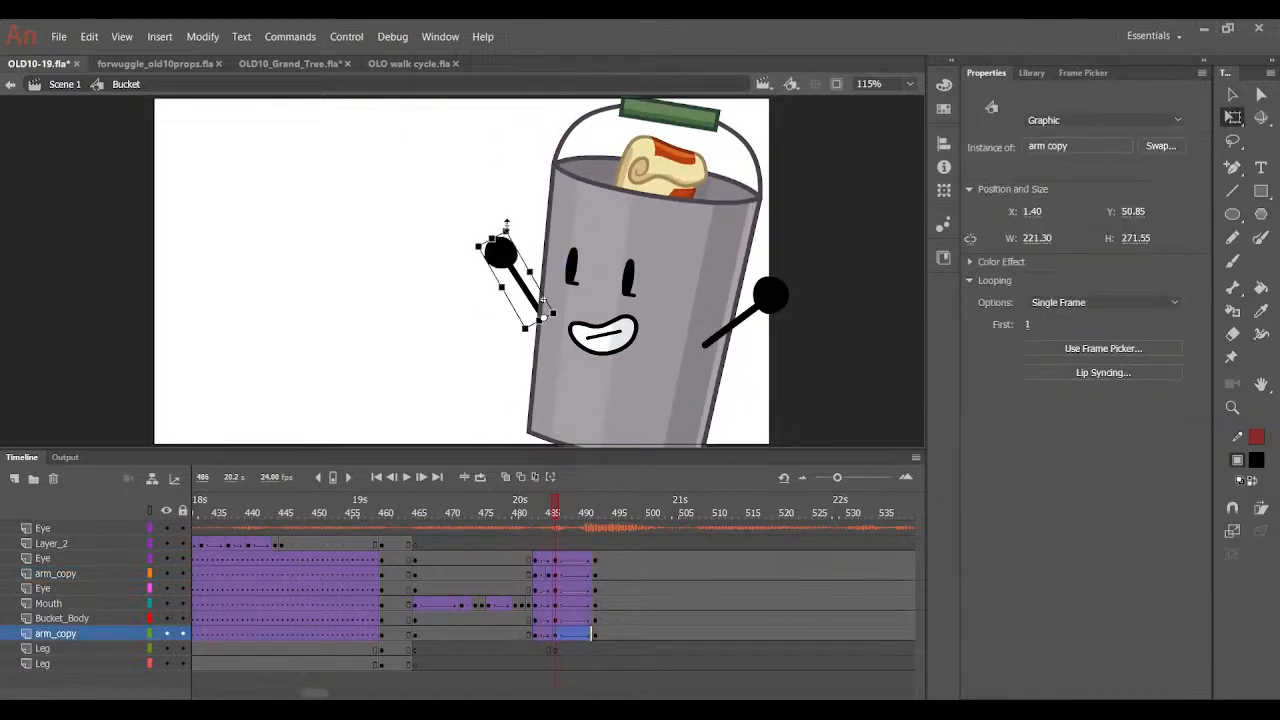
mouse_move(511, 226)
mouse_down()
mouse_move(527, 224)
mouse_move(524, 247)
mouse_up()
click(528, 240)
click(519, 243)
click(774, 298)
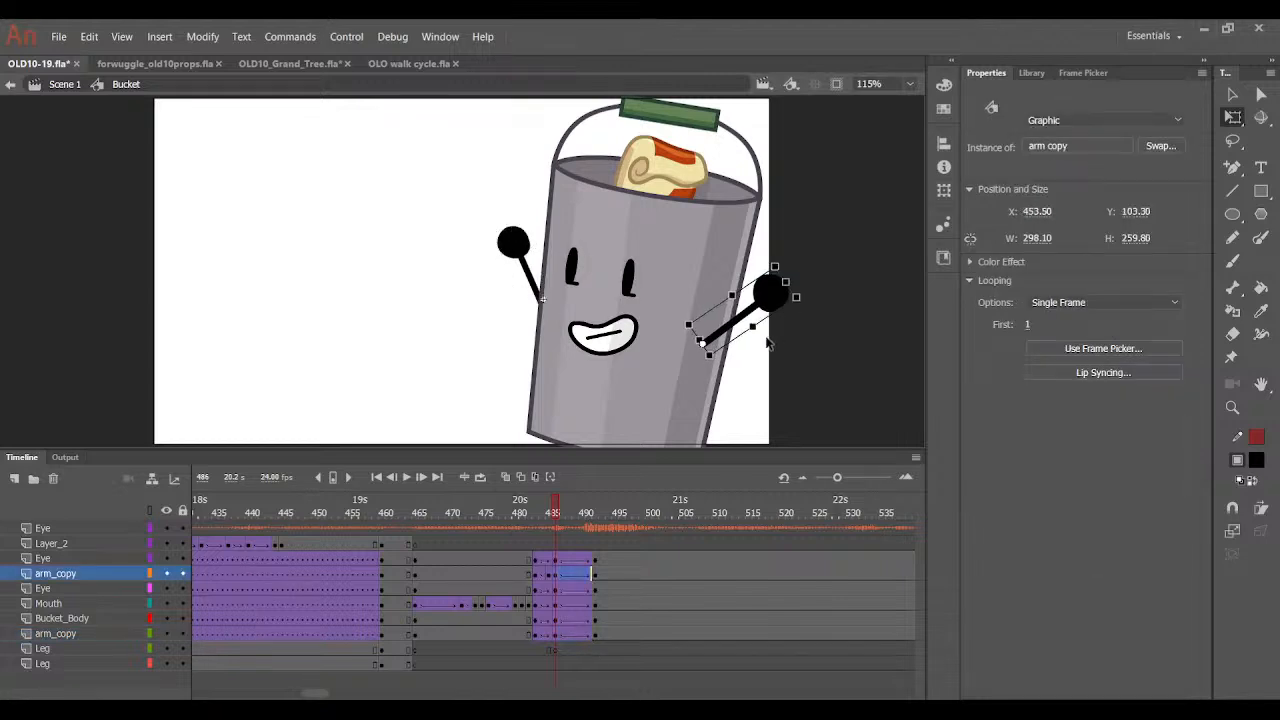
drag(774, 298, 776, 293)
Rotate the left arm slightly clockwise on the frame 492 keyframe.
mouse_move(578, 518)
mouse_down()
mouse_move(528, 520)
mouse_move(595, 518)
mouse_up()
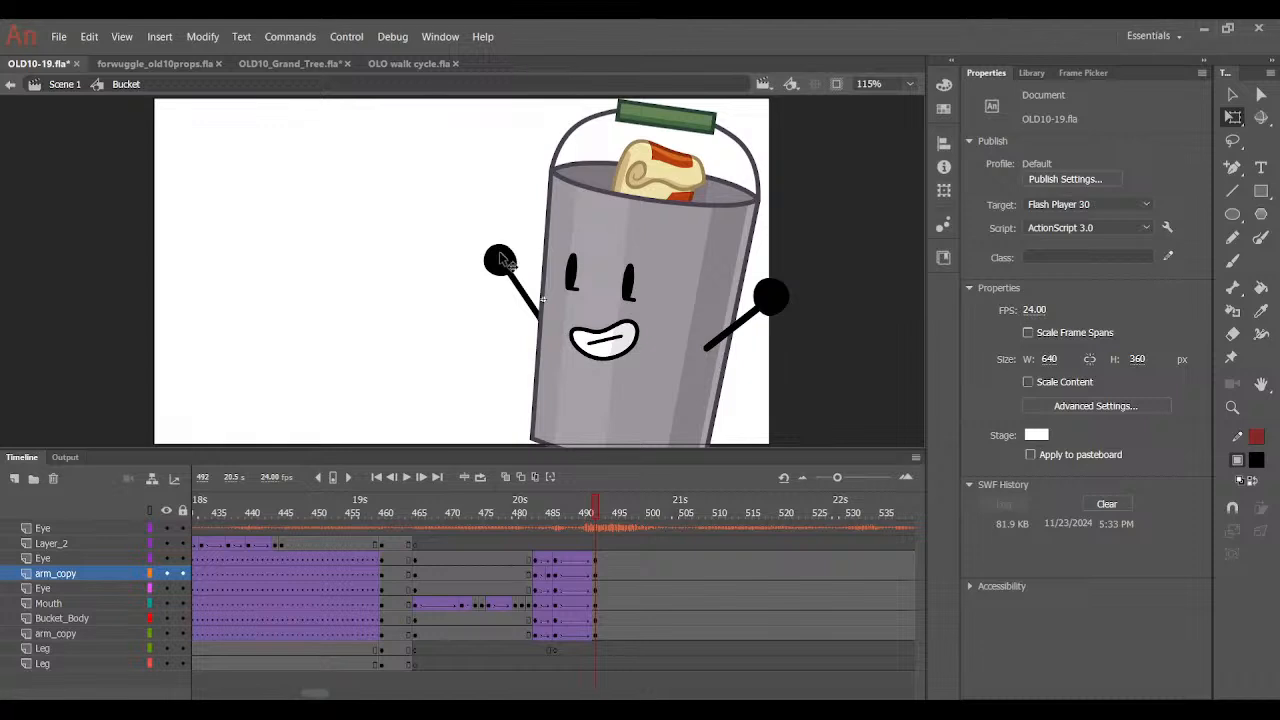
click(500, 258)
drag(508, 241, 511, 235)
click(515, 216)
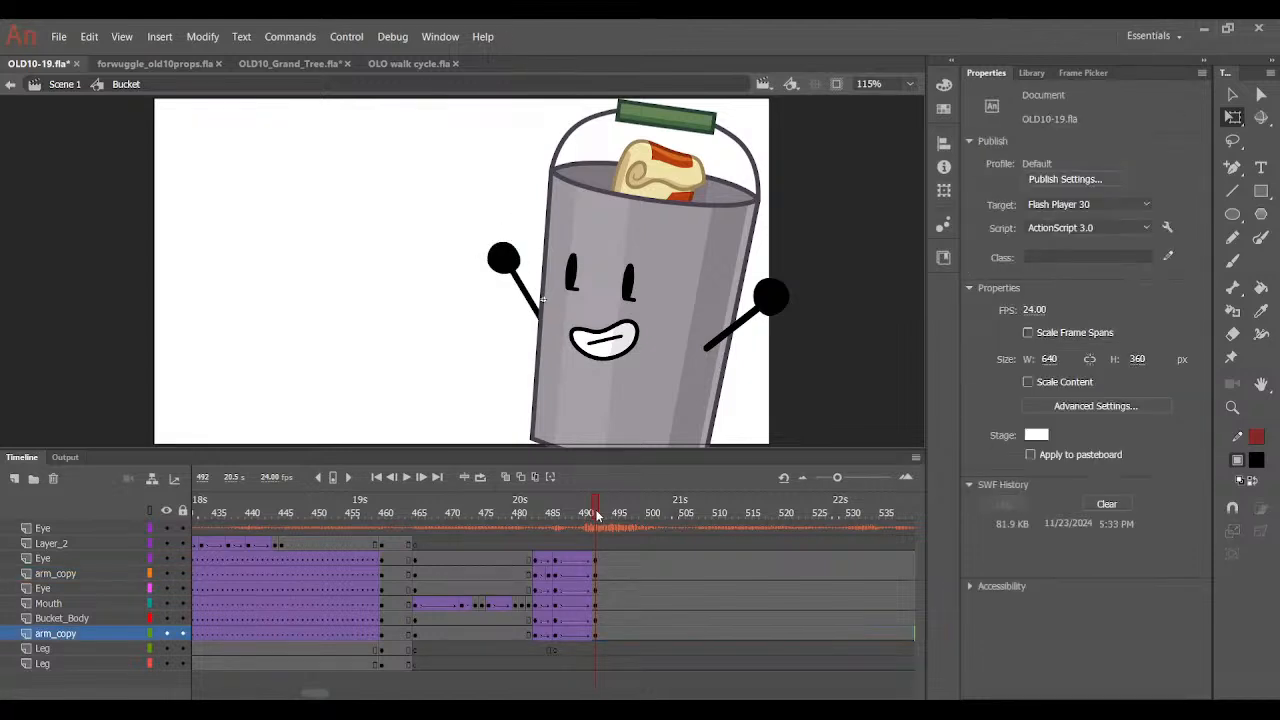
click(512, 262)
Rotate the right arm slightly counterclockwise on frame 486 to raise its hand, and check the arm motion.
drag(595, 514, 556, 532)
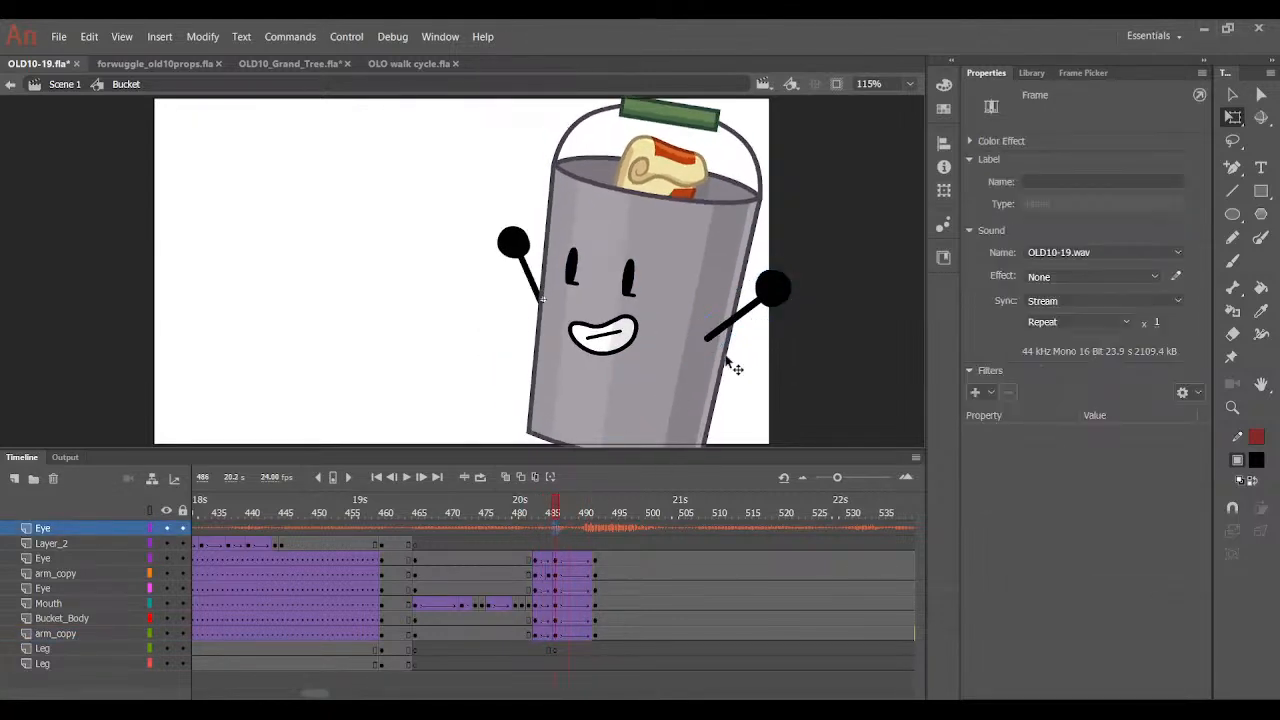
click(792, 280)
click(787, 295)
drag(800, 306, 799, 299)
click(812, 277)
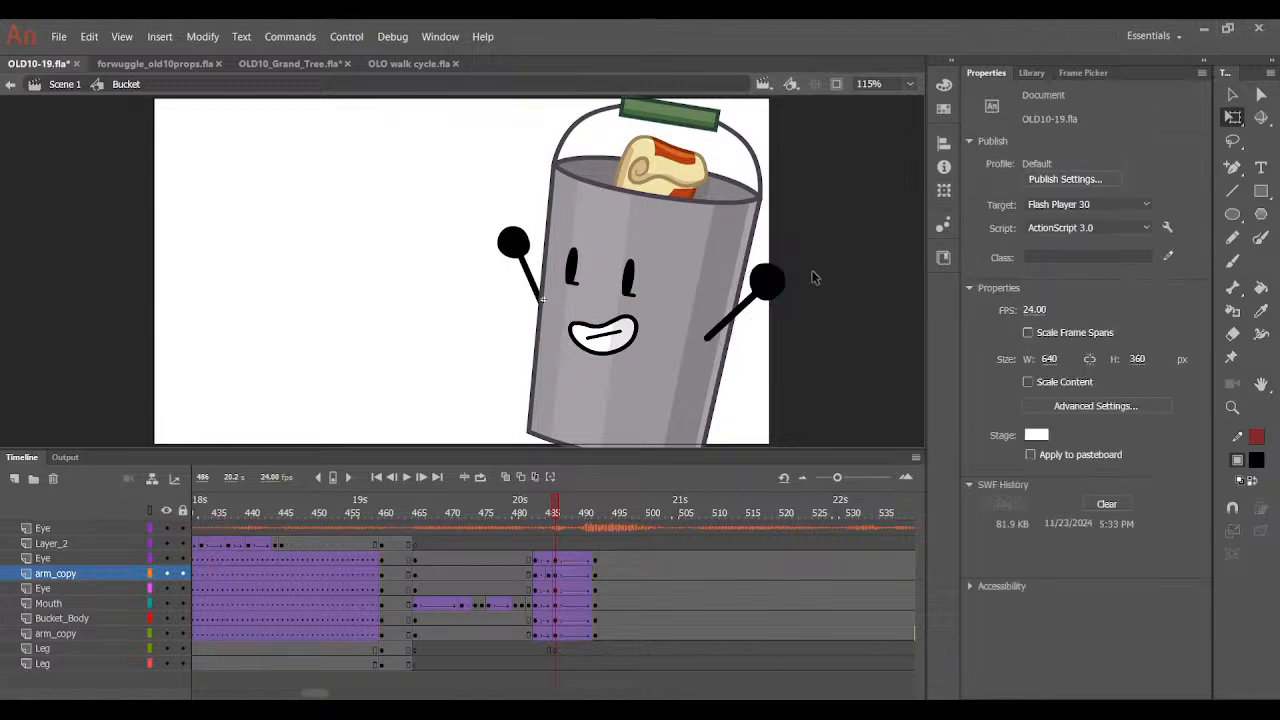
drag(590, 518, 557, 626)
click(558, 630)
mouse_move(555, 517)
mouse_down()
mouse_move(571, 515)
mouse_move(549, 532)
mouse_move(582, 527)
mouse_move(554, 530)
mouse_up()
Move both eyes and the mouth on frame 486 up and slightly right on the bucket's face.
click(572, 275)
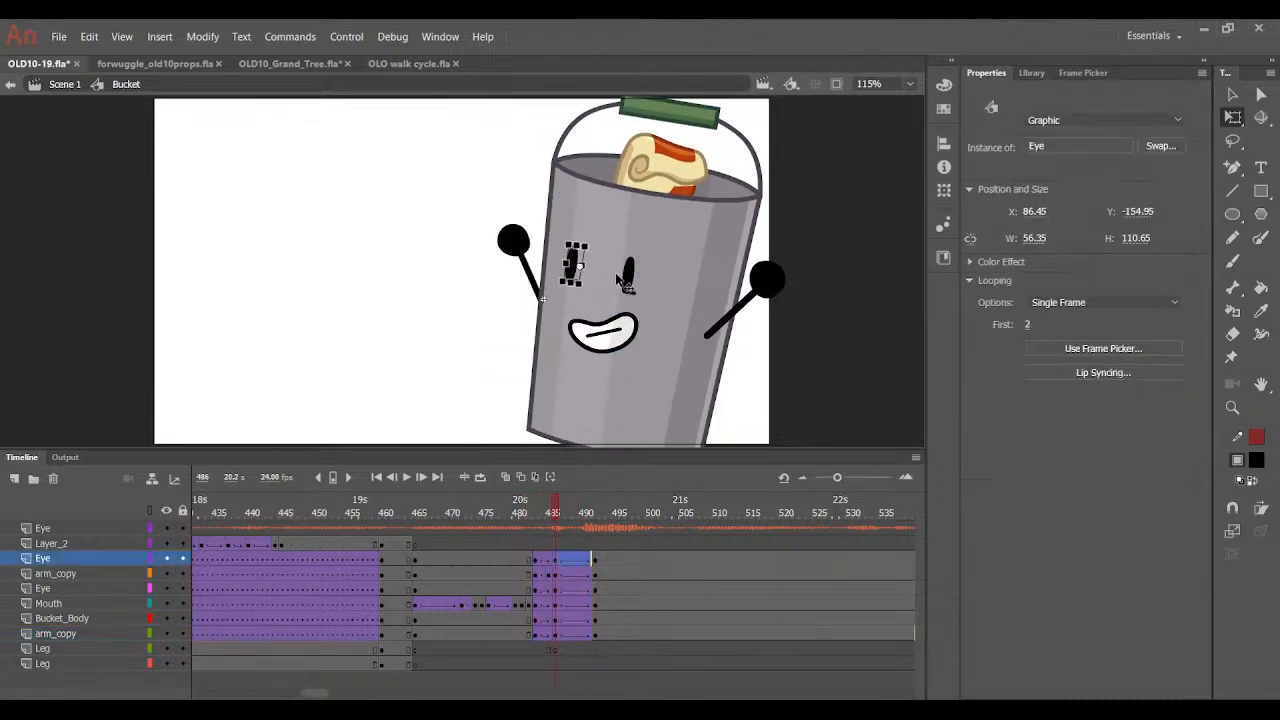
shift+click(628, 280)
shift+click(618, 319)
key(ctrl+=)
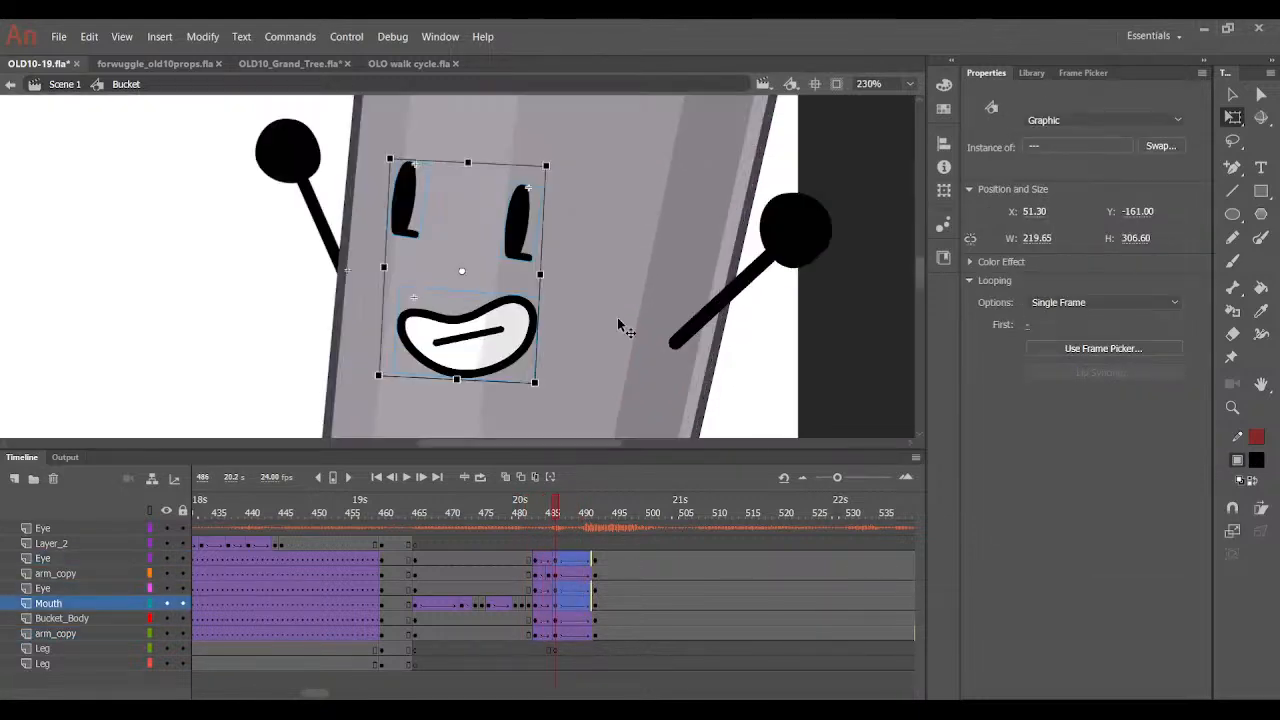
key(Up)
key(Up)
key(Up)
key(Up)
key(Up)
key(Up)
key(Up)
key(Up)
key(Up)
key(Up)
key(Up)
key(Up)
key(Right)
key(Right)
key(Right)
key(Right)
key(Right)
key(Up)
key(Up)
key(Up)
key(Up)
key(Up)
key(Up)
key(Up)
key(Up)
key(Up)
key(Up)
key(Up)
key(Up)
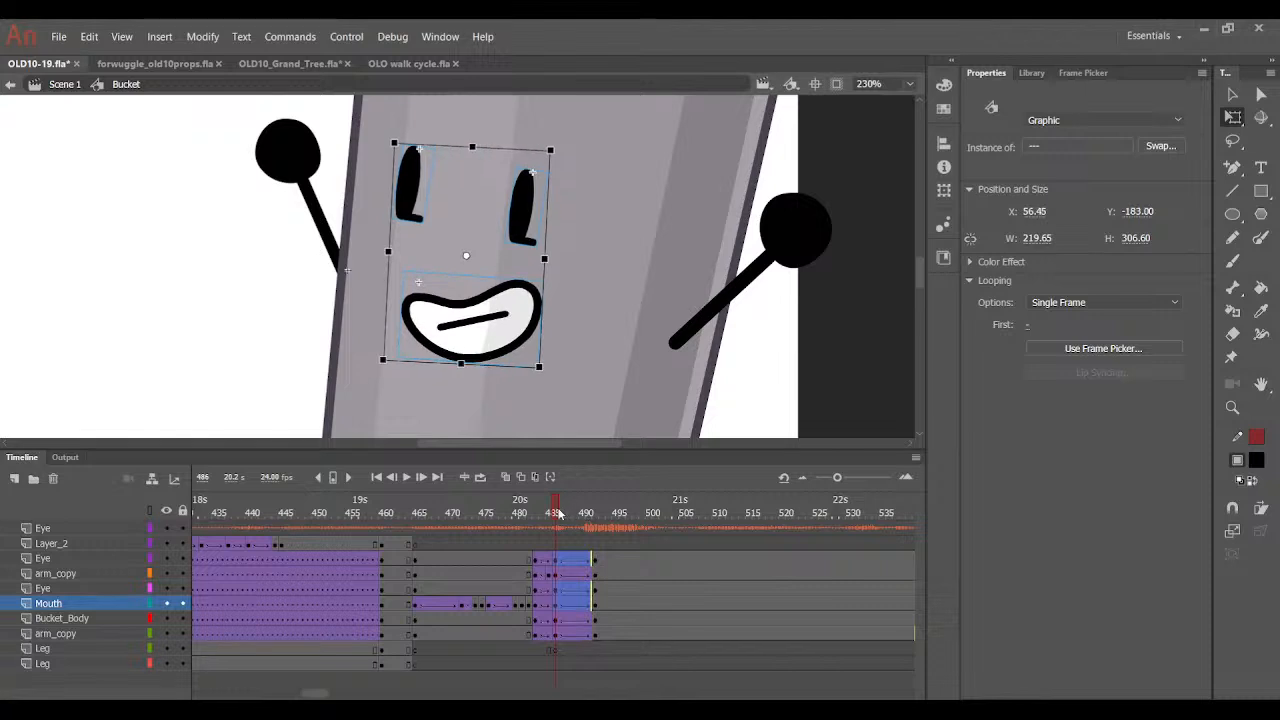
Shift both eyes and the mouth slightly up and right on frame 492 and check the movement.
drag(558, 514, 596, 540)
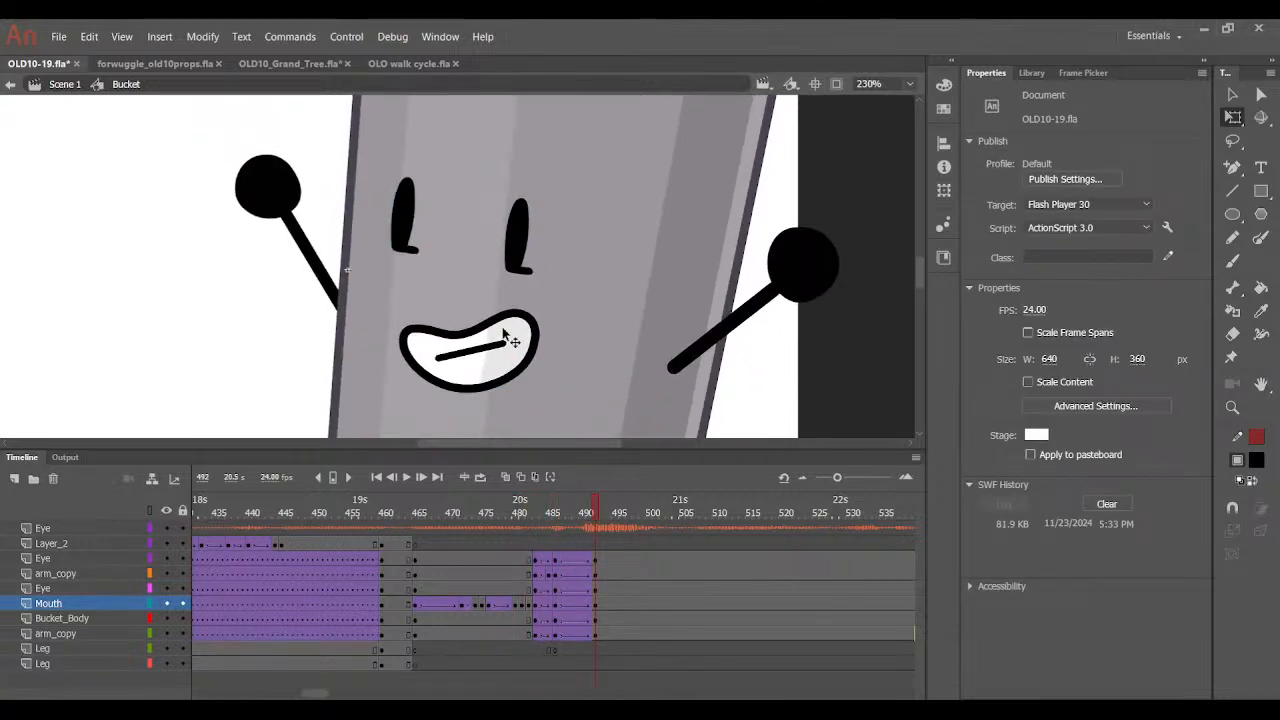
click(405, 212)
shift+click(462, 372)
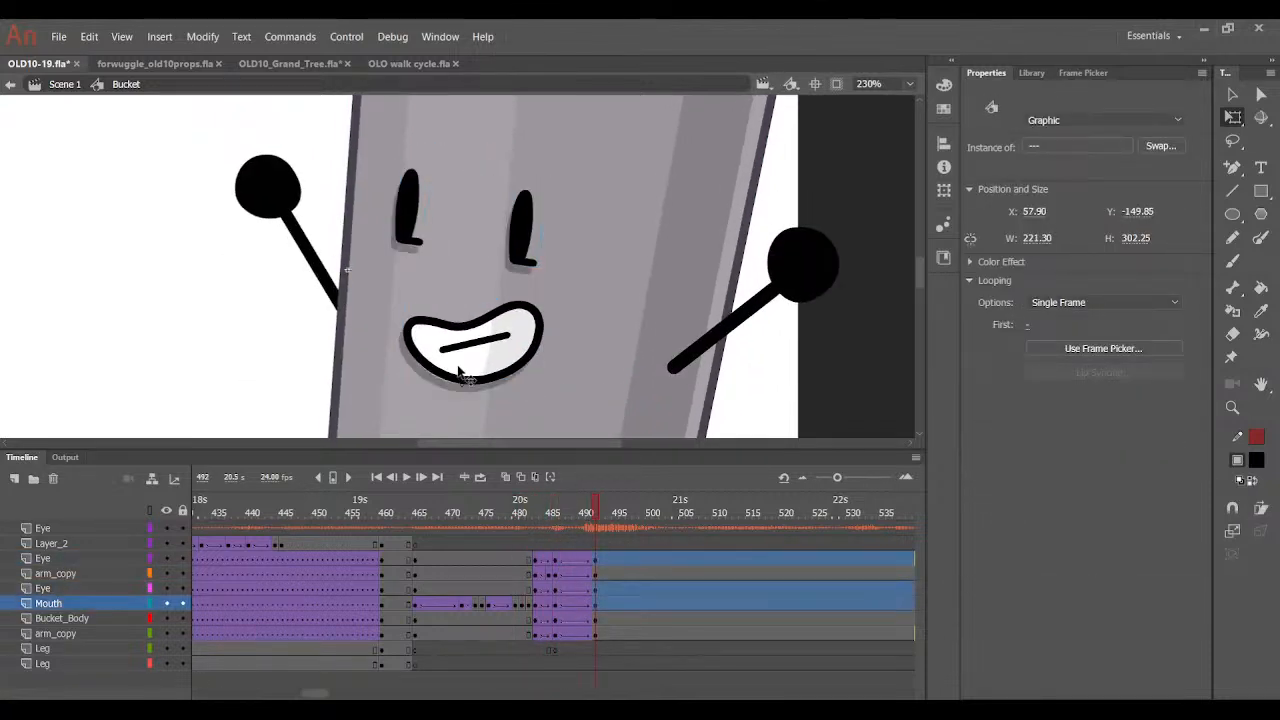
drag(585, 505, 544, 524)
click(551, 528)
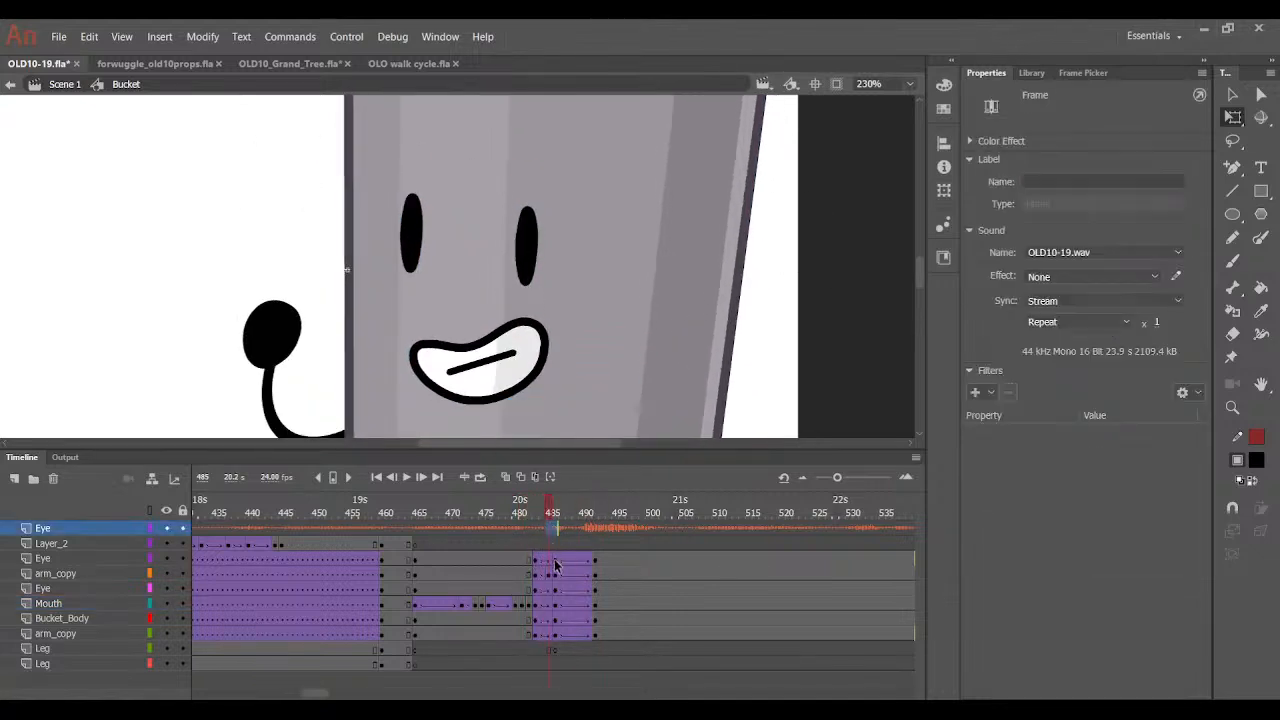
Switch the Mouth on frame 486 to open shape 6 and compare it with the grin on frame 485.
click(556, 560)
click(506, 340)
click(1083, 72)
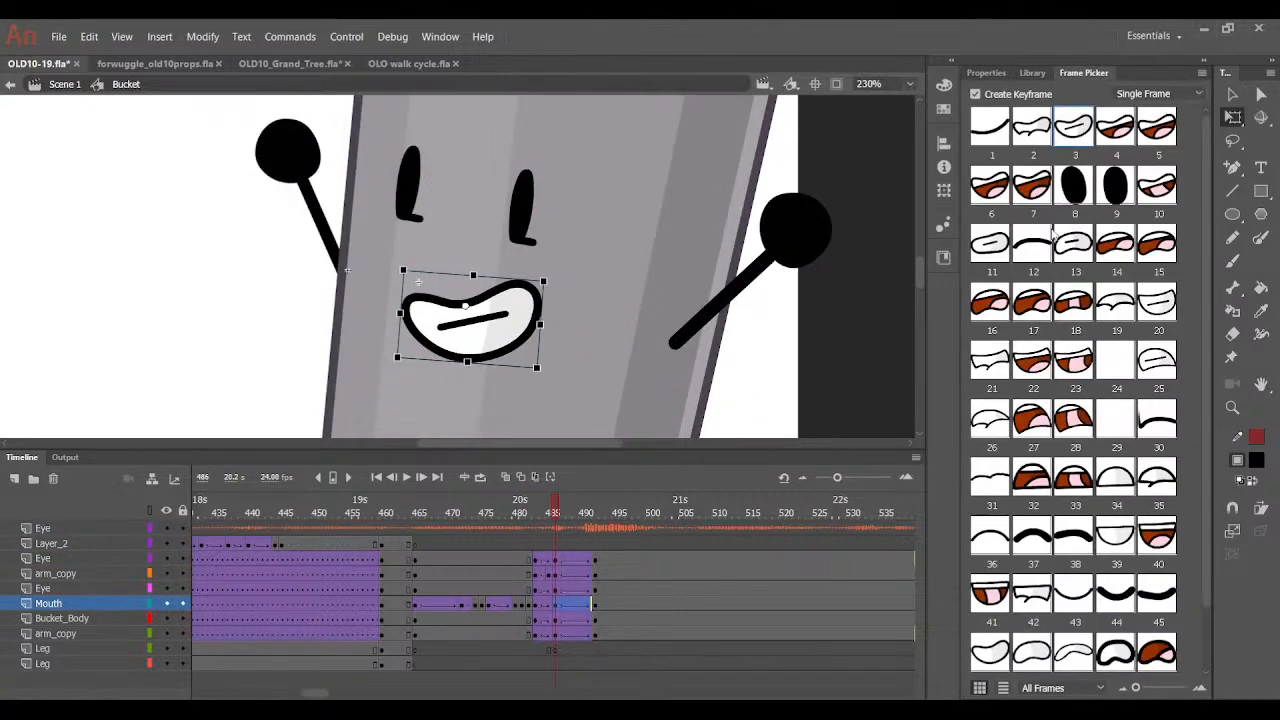
click(992, 190)
click(549, 605)
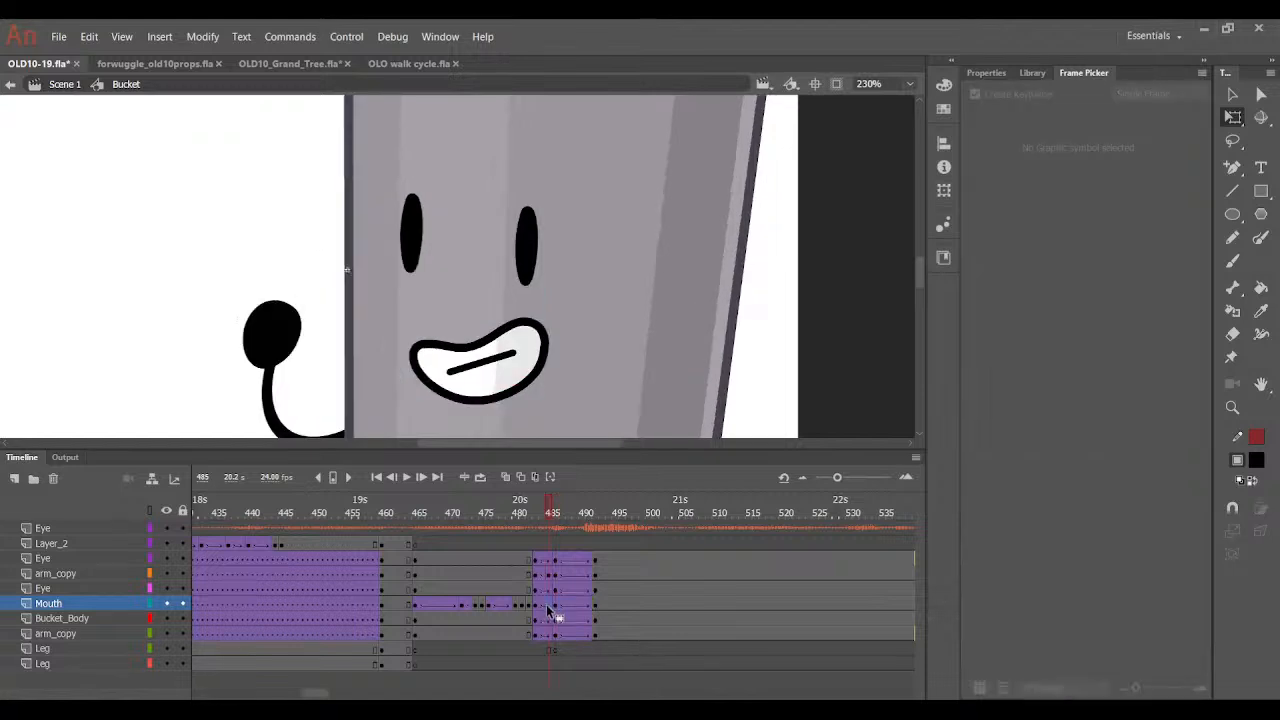
click(481, 402)
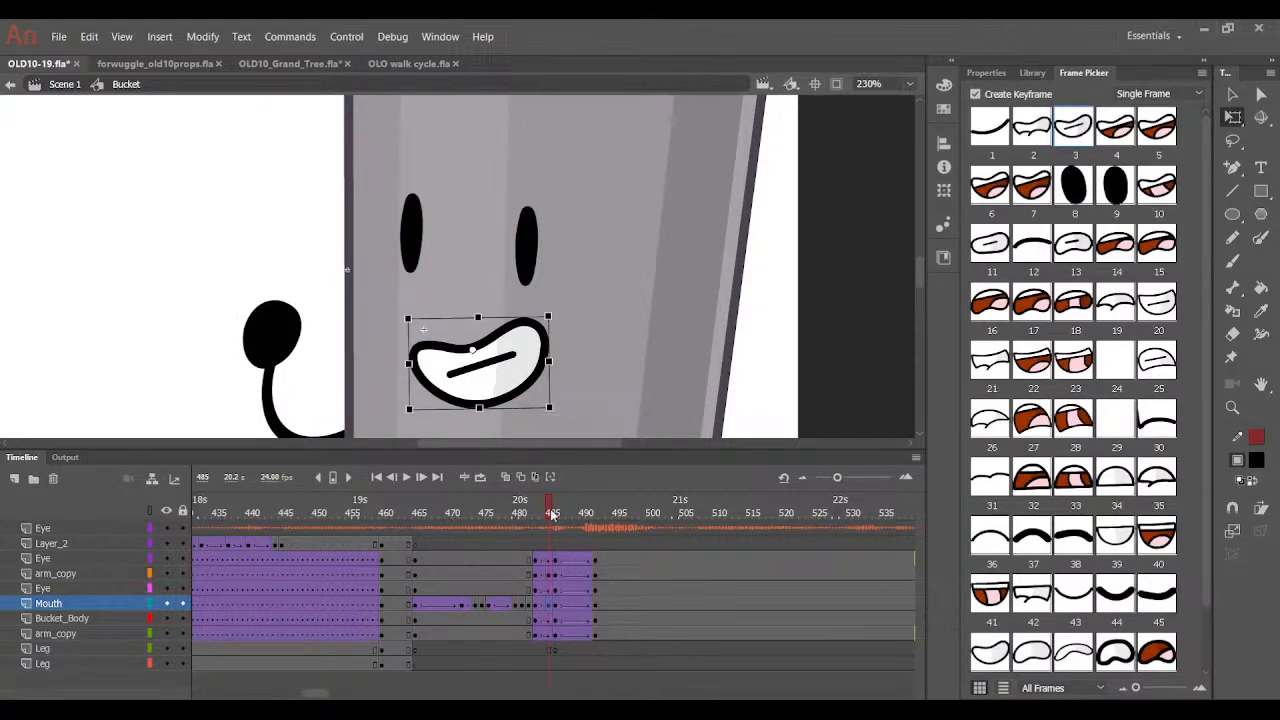
Convert frames 487 through 491 on the Mouth layer into individual keyframes.
drag(558, 514, 571, 517)
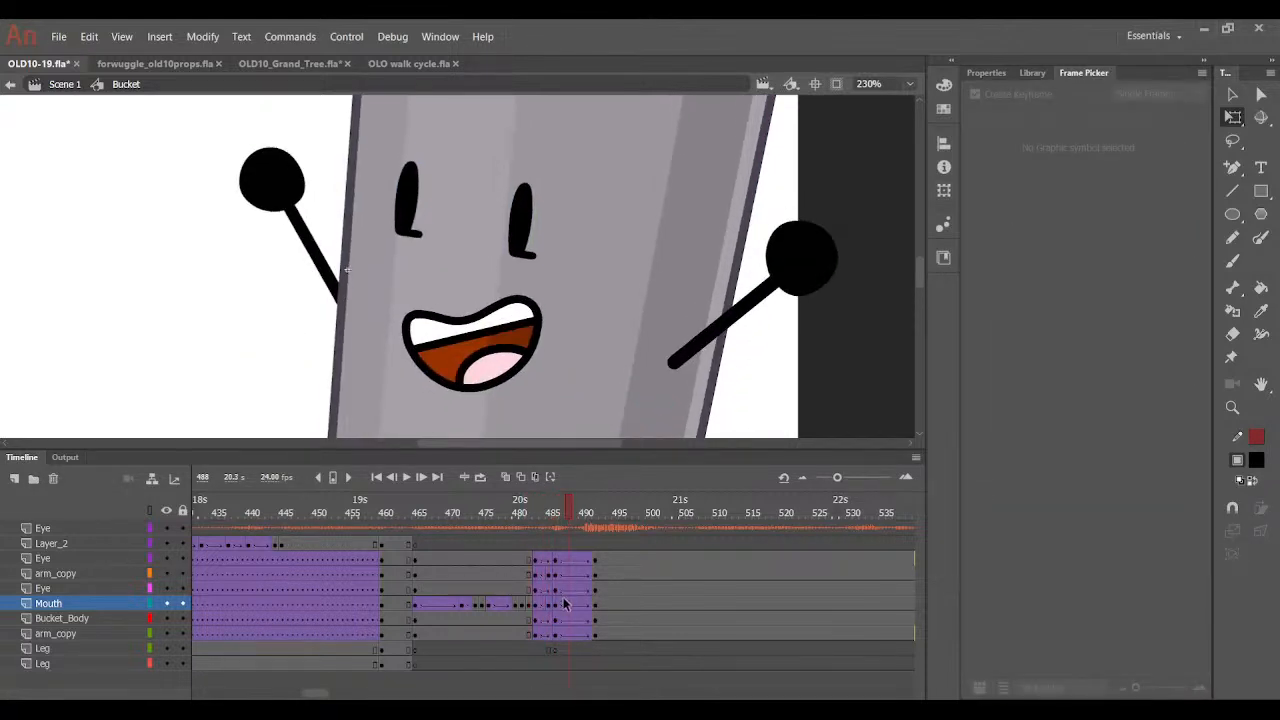
drag(565, 603, 588, 607)
key(F6)
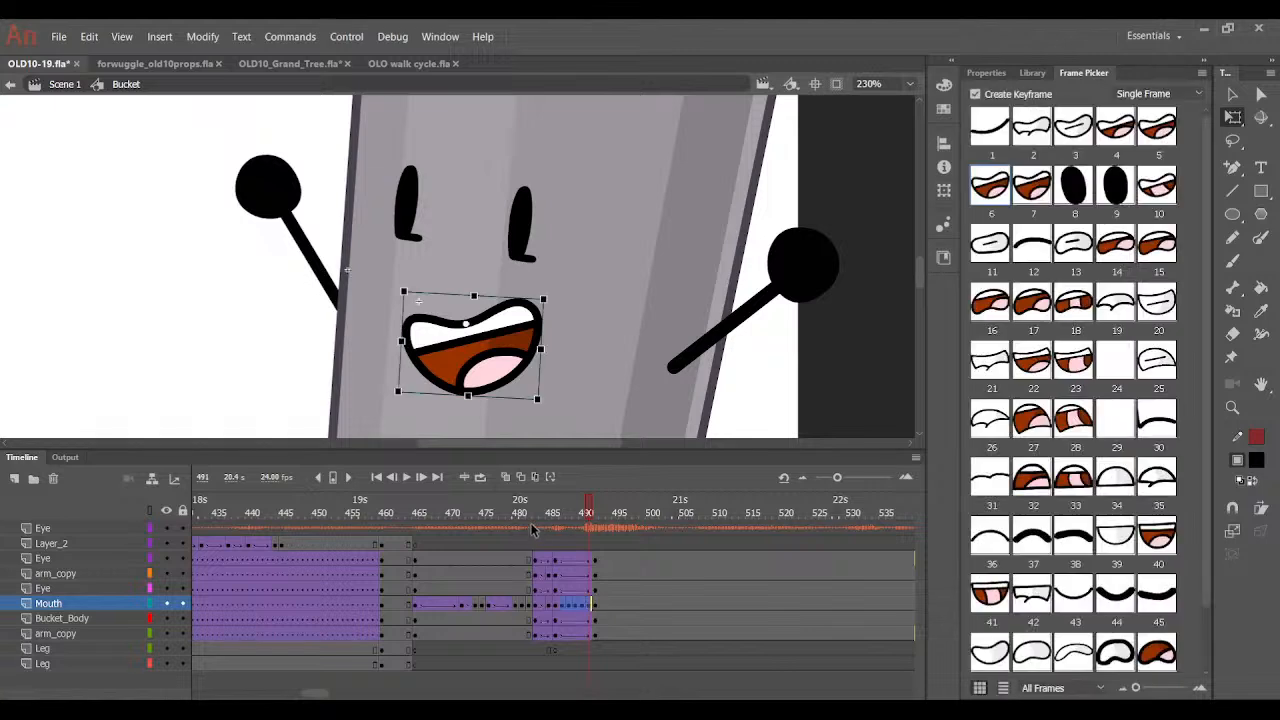
Close the mouth progressively after frame 487, using shape 4 on frame 488 and shape 1 on frame 490.
drag(534, 519, 569, 523)
click(563, 605)
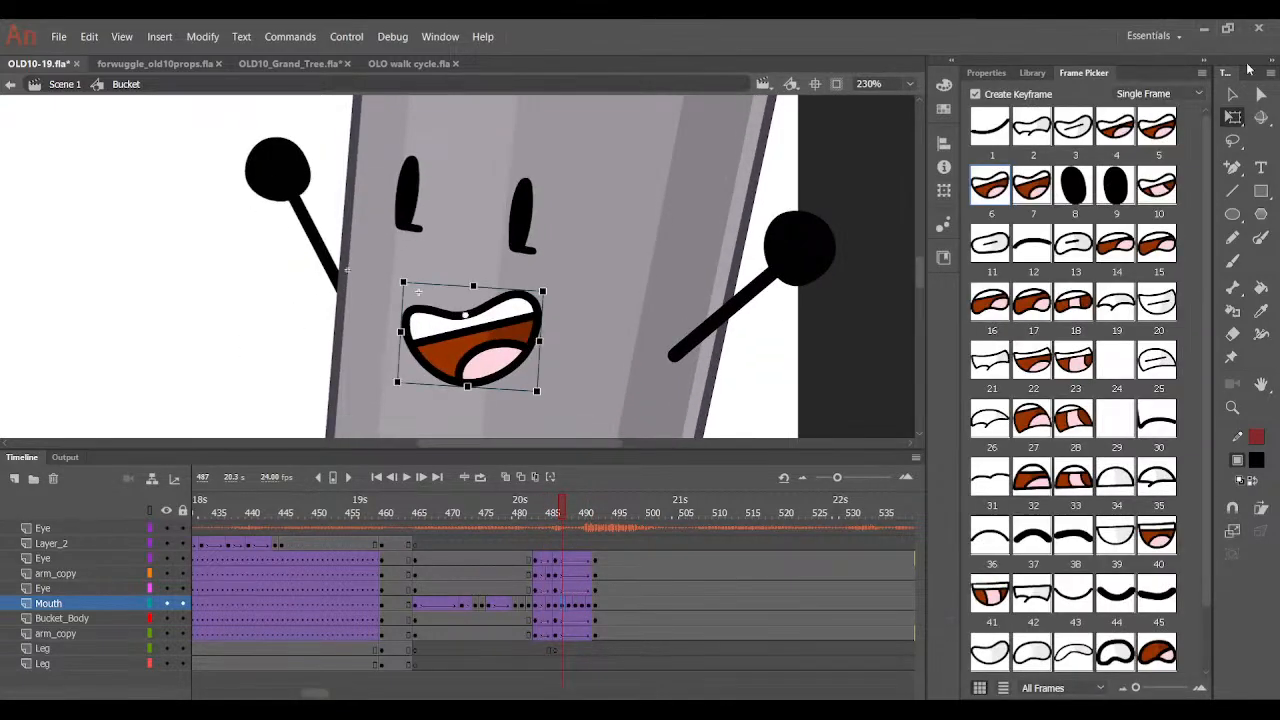
key(.)
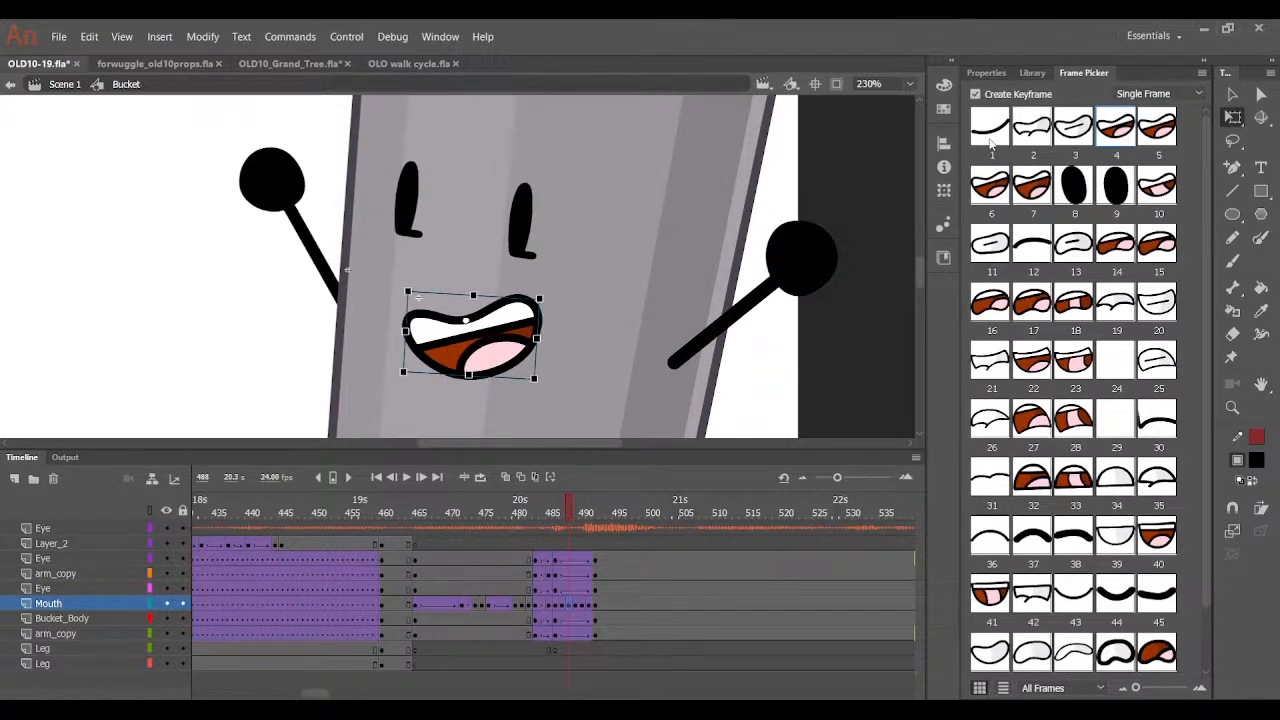
click(990, 144)
key(.)
key(.)
mouse_move(588, 512)
mouse_down()
mouse_move(539, 550)
mouse_move(589, 535)
mouse_up()
click(584, 603)
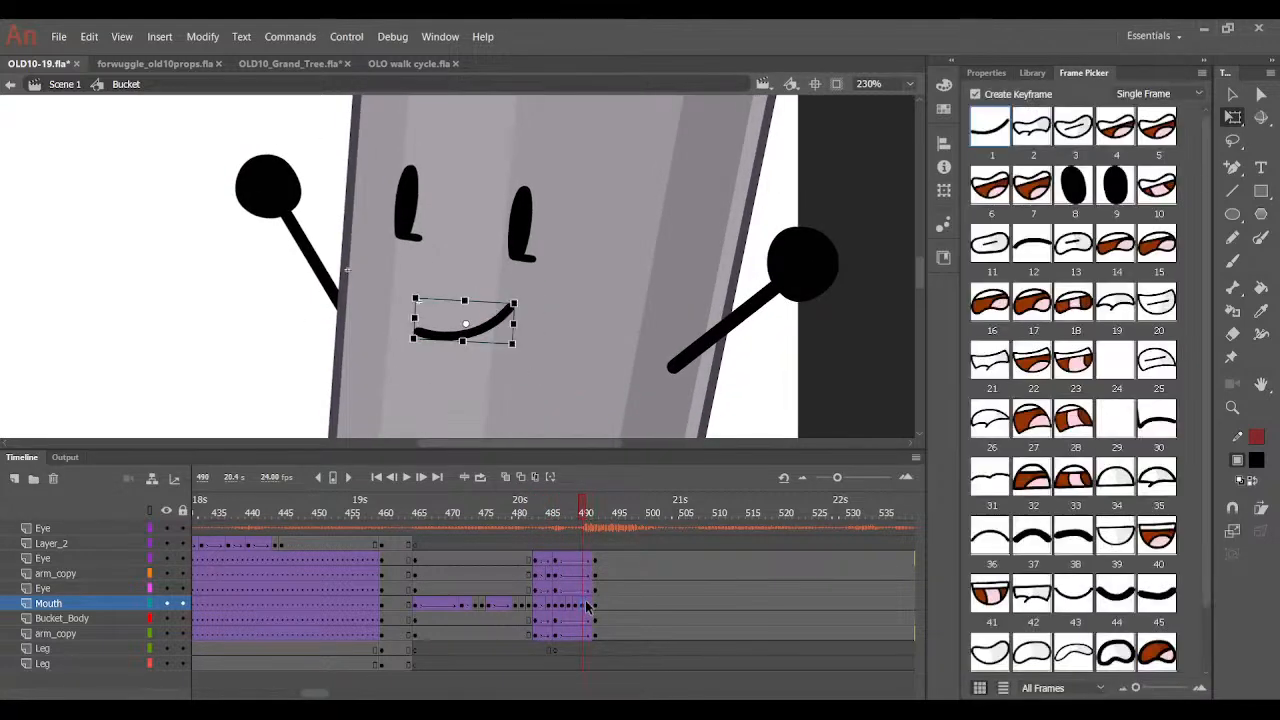
Reopen the mouth using shape 5 on frame 491 and shape 6 on frame 492.
click(589, 603)
click(1163, 125)
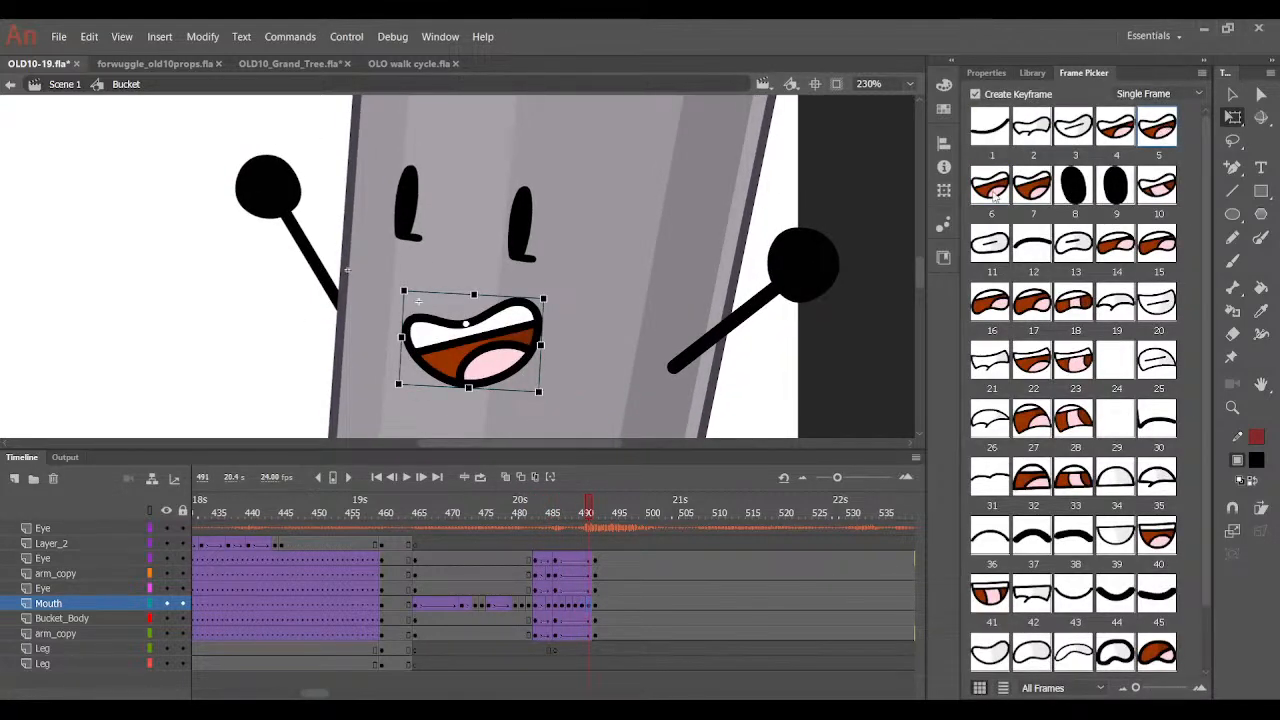
click(991, 185)
key(period)
Close the mouth again with shape 5 on frame 500, shape 4 on frame 501 and shape 3 on frame 502.
mouse_move(598, 512)
mouse_down()
mouse_move(528, 512)
mouse_move(620, 512)
mouse_up()
click(645, 606)
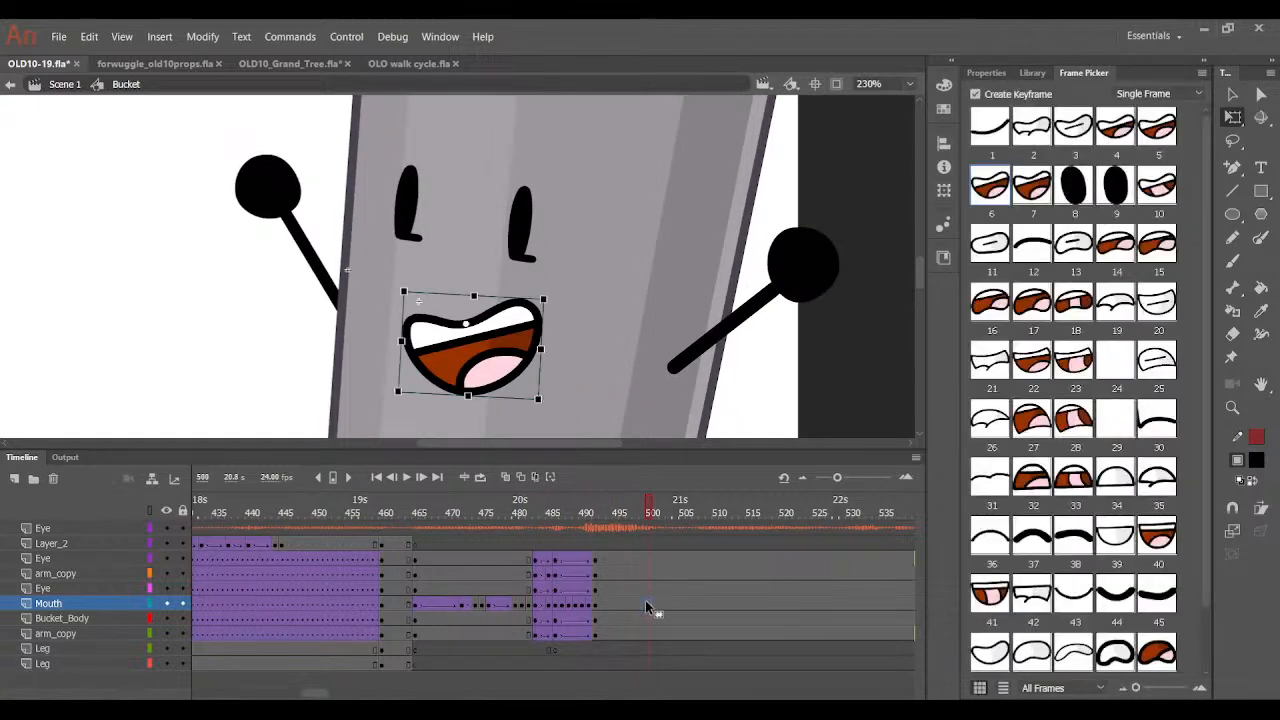
click(1168, 136)
key(period)
click(1109, 142)
key(period)
click(1078, 138)
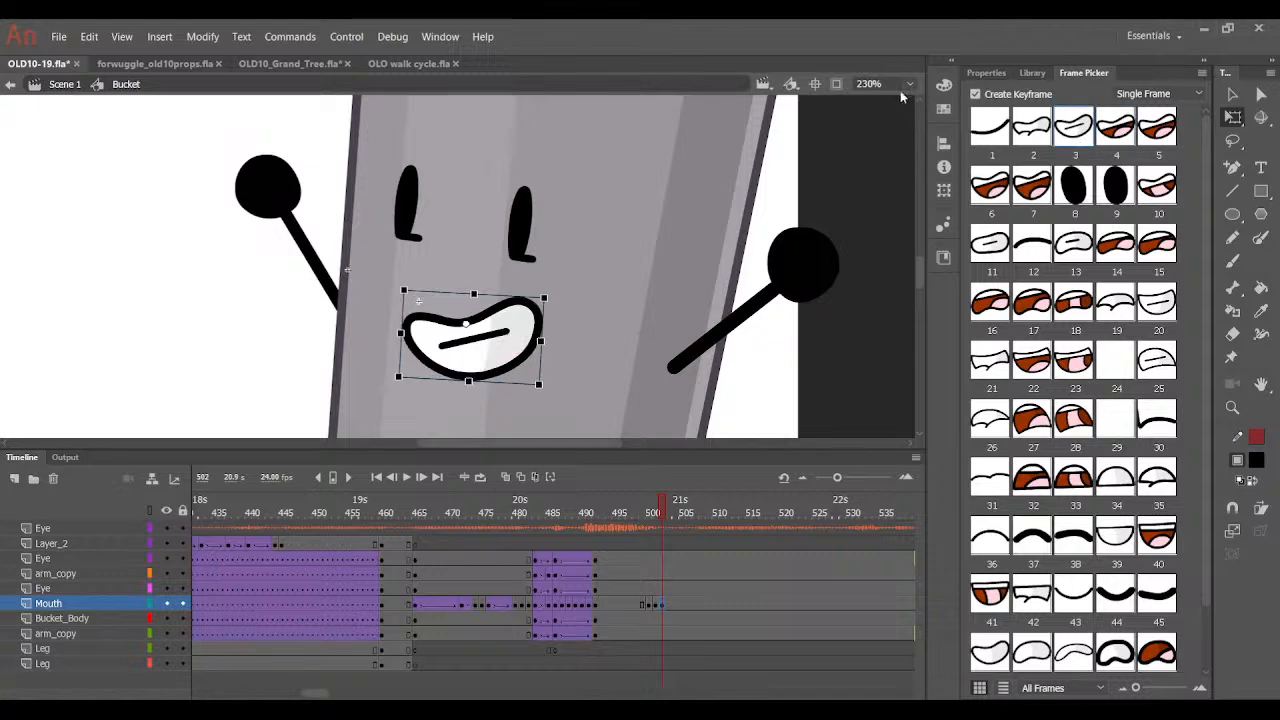
Exit the Bucket symbol to Scene 1 and save OLD10-19.fla.
key(ctrl+minus)
click(979, 73)
double_click(472, 160)
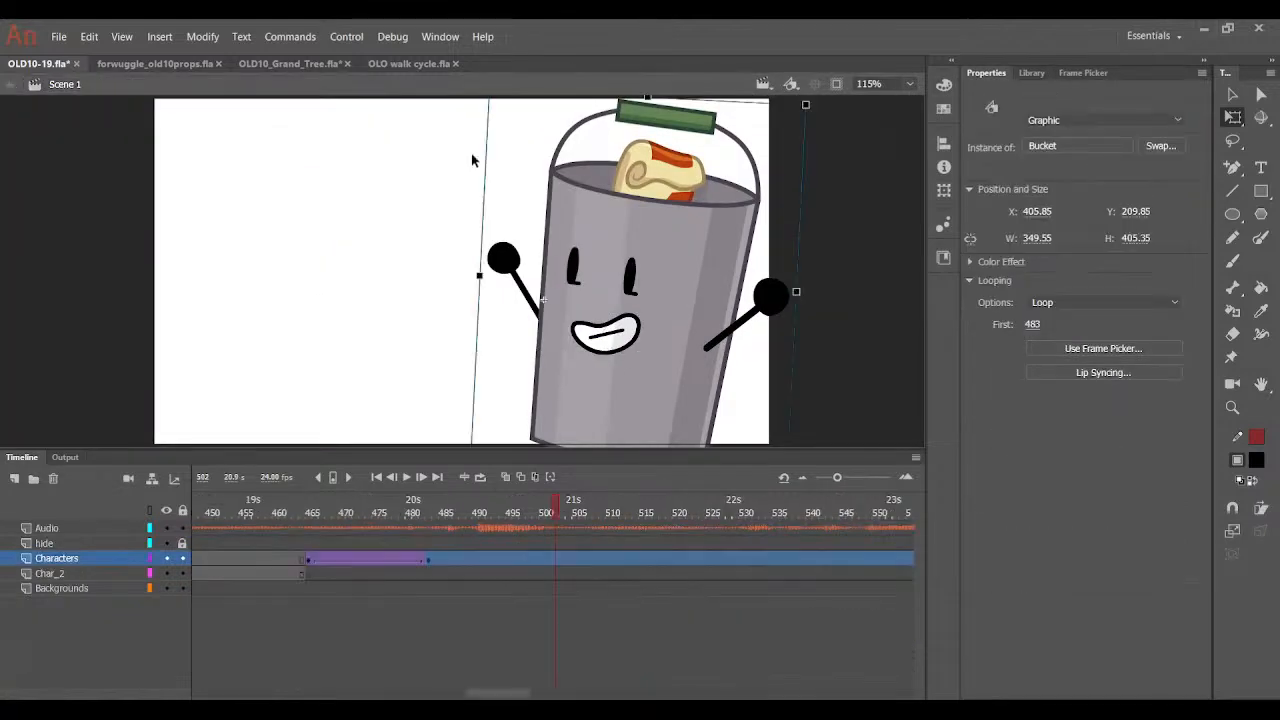
key(ctrl+s)
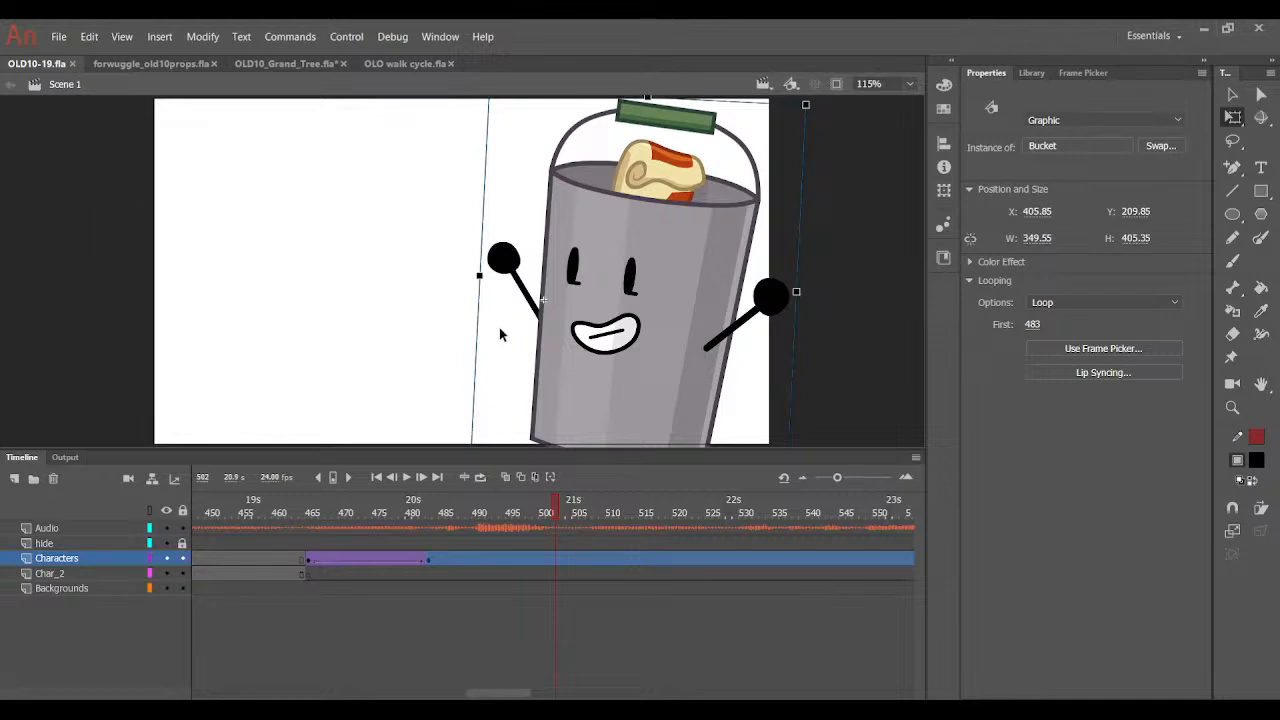
Play back Scene 1 from about frame 450 and review Bucket's dialogue motion up to frame 505.
click(315, 512)
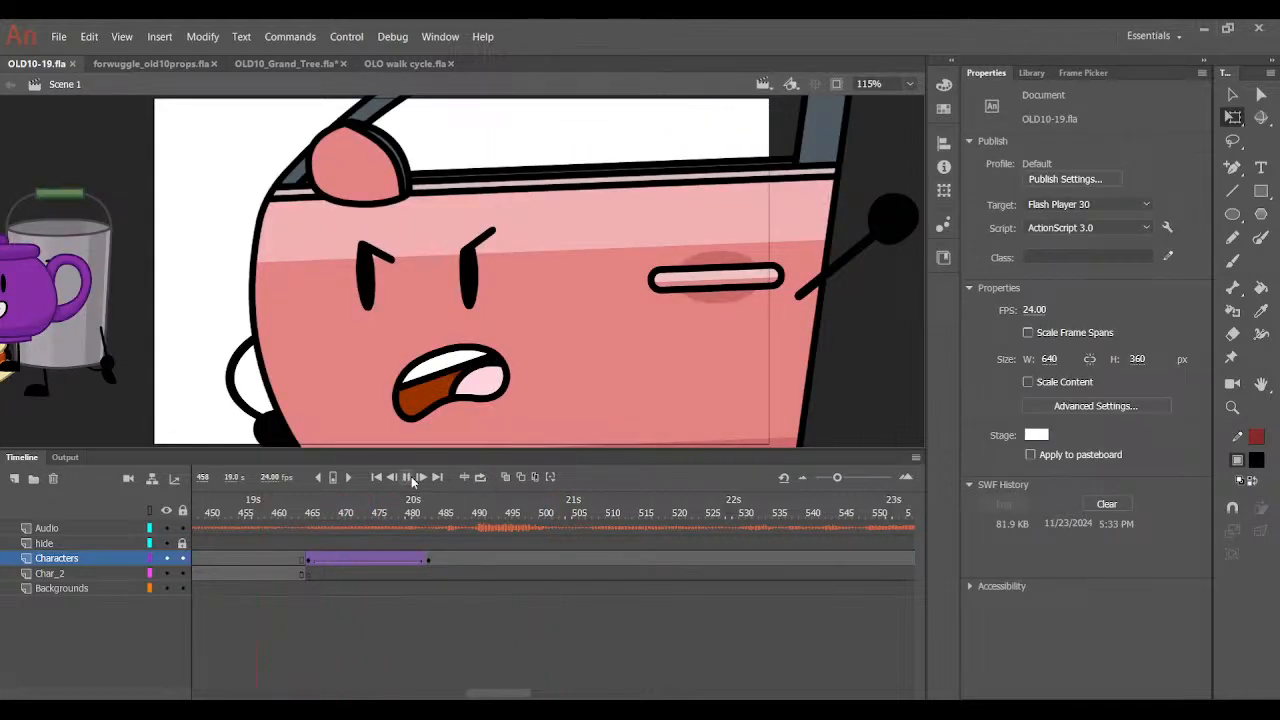
click(411, 476)
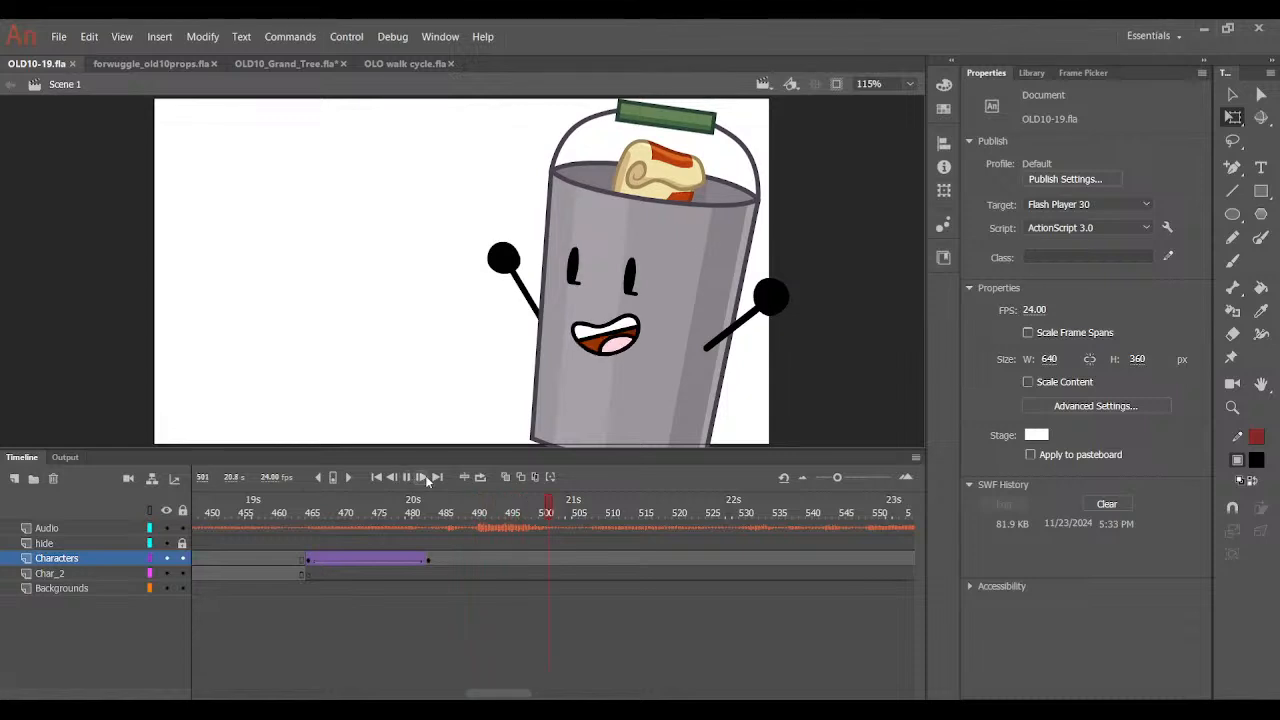
click(476, 516)
drag(476, 514, 580, 484)
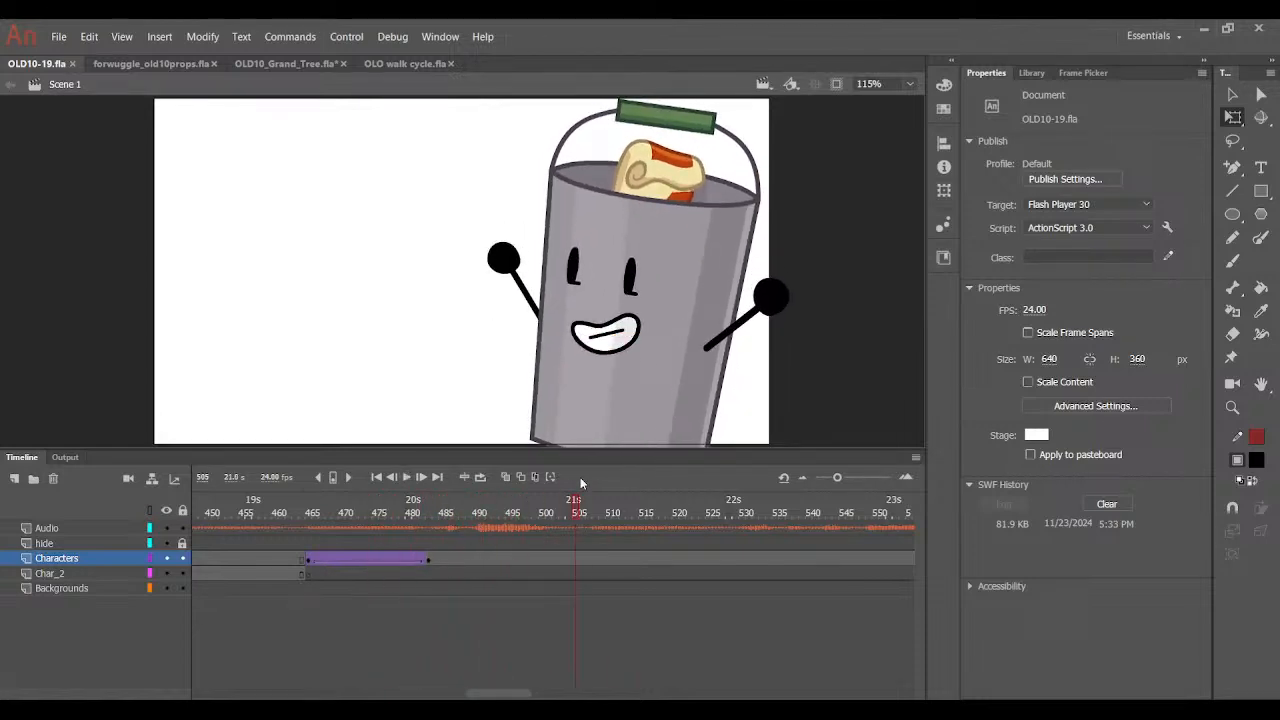
Inside the Bucket symbol, add keyframes for the eyes, arms, mouth and body at frames 506 and 526.
double_click(641, 404)
click(556, 634)
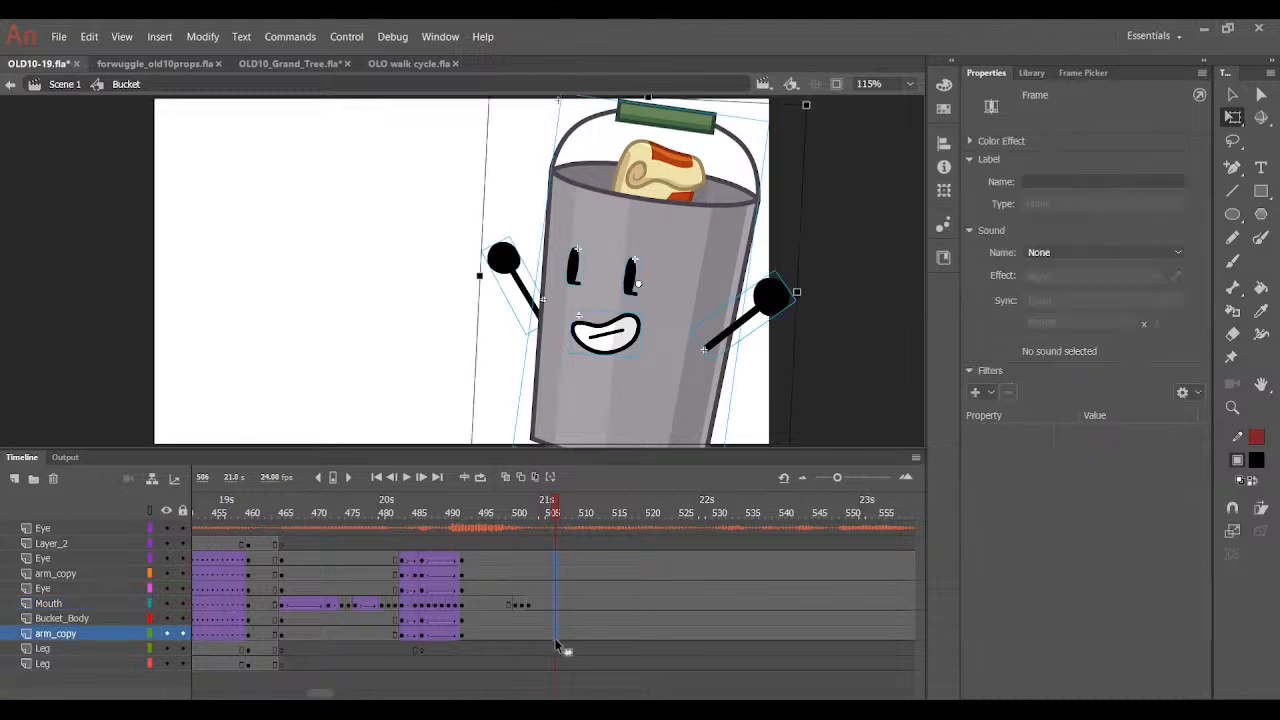
key(F6)
drag(552, 525, 686, 561)
drag(678, 635, 688, 631)
key(F6)
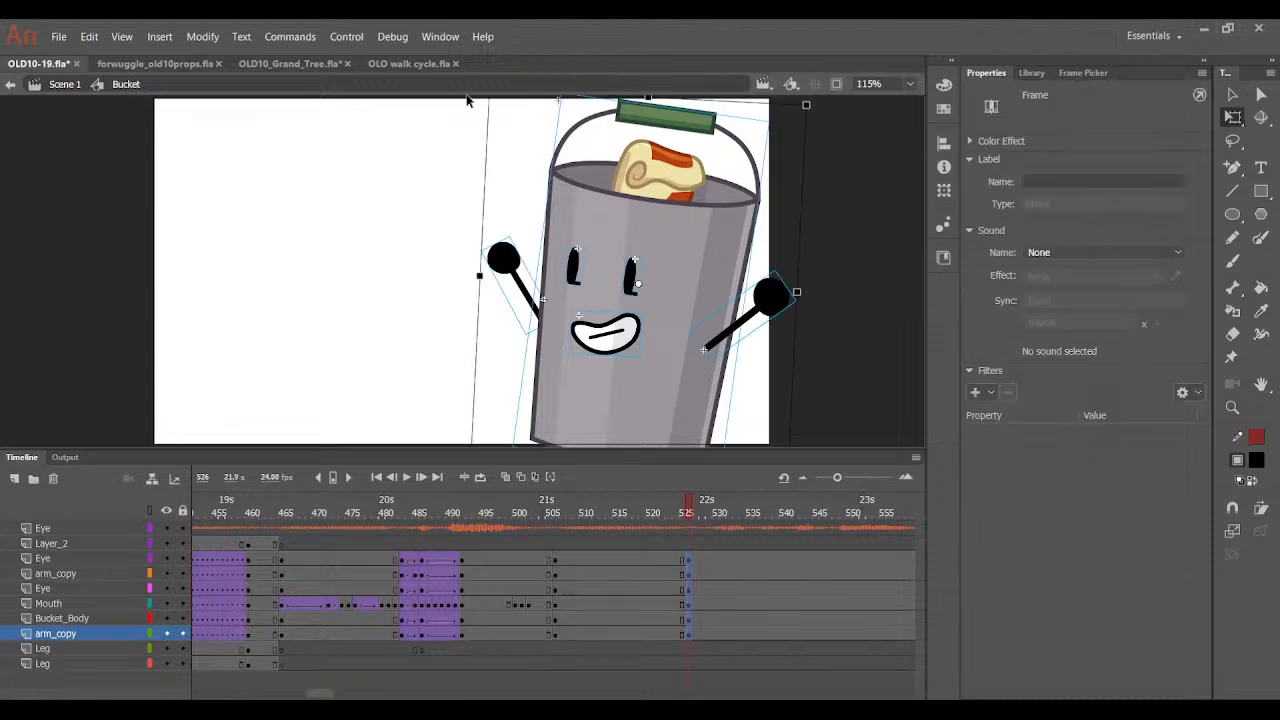
Tilt the whole Bucket pose on frame 526 counterclockwise and move it down and to the left.
drag(812, 109, 754, 82)
drag(683, 205, 660, 231)
click(779, 224)
Open the Frame Picker for Bucket's left arm on frame 526.
click(476, 321)
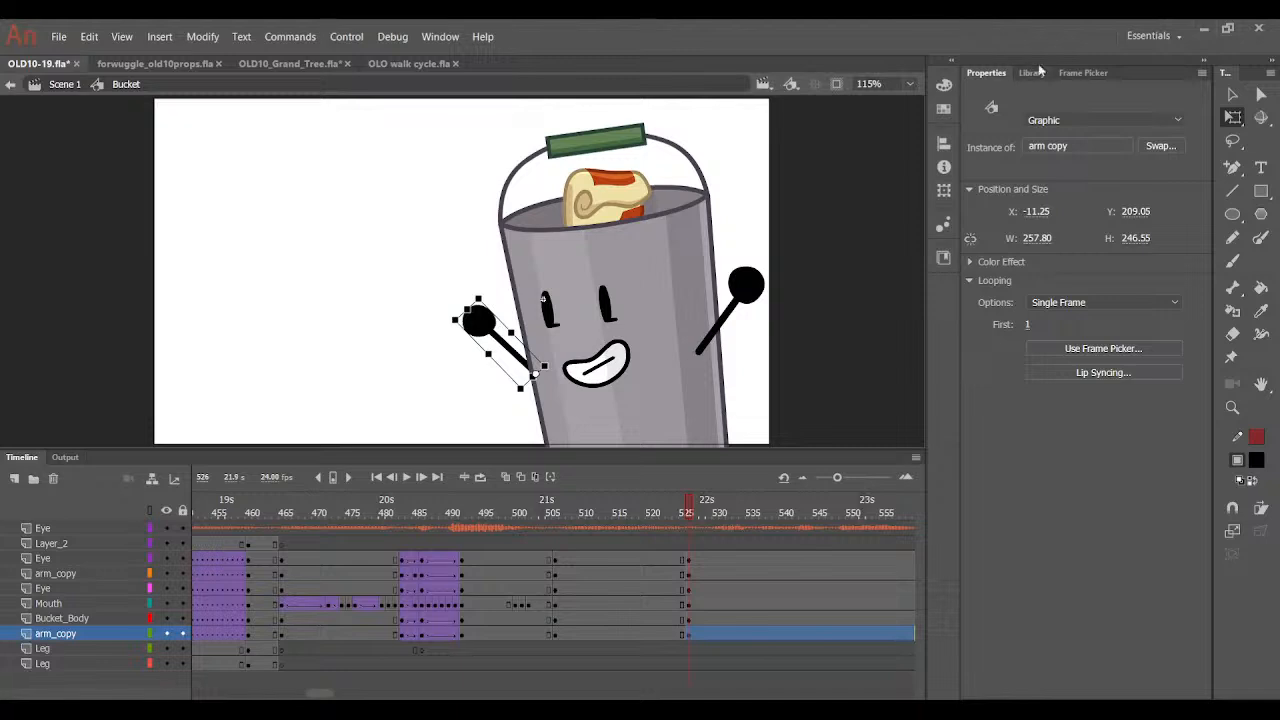
click(1080, 72)
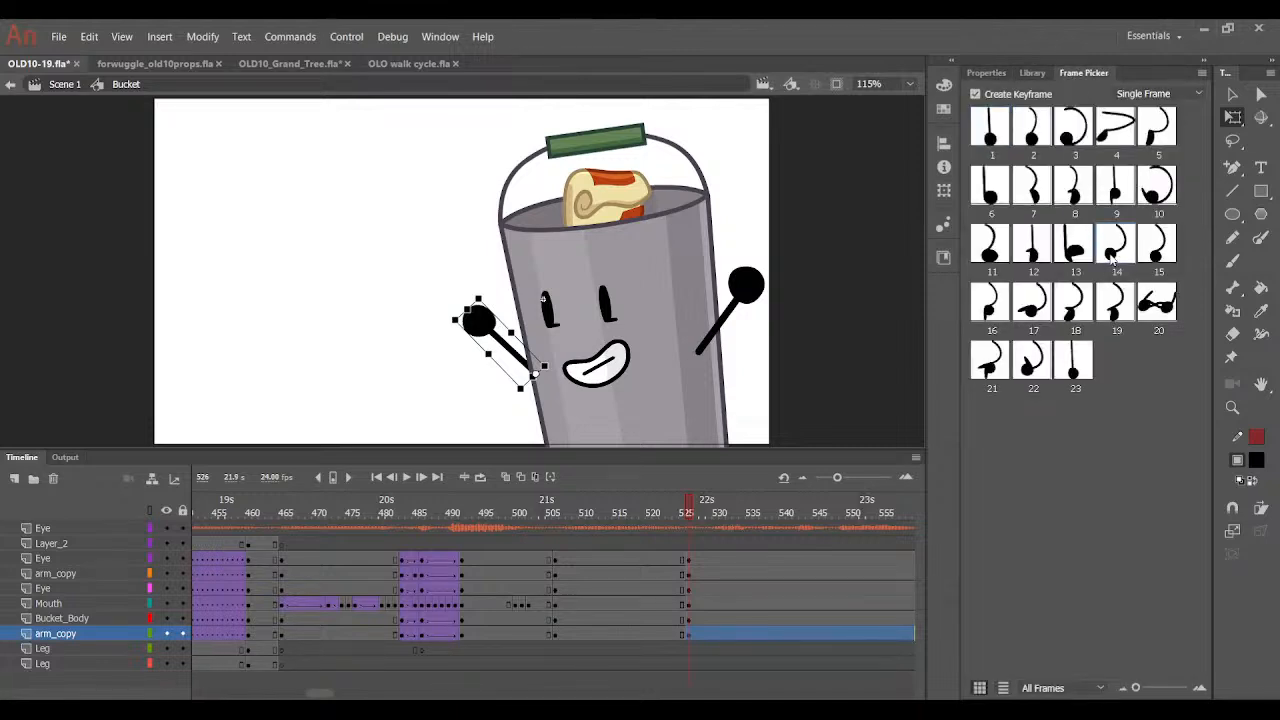
Switch the bucket's left-hand arm at frame 526 to pose 14 and rotate it up over the rim toward the rolled paper.
click(1111, 258)
drag(501, 296, 608, 166)
click(638, 272)
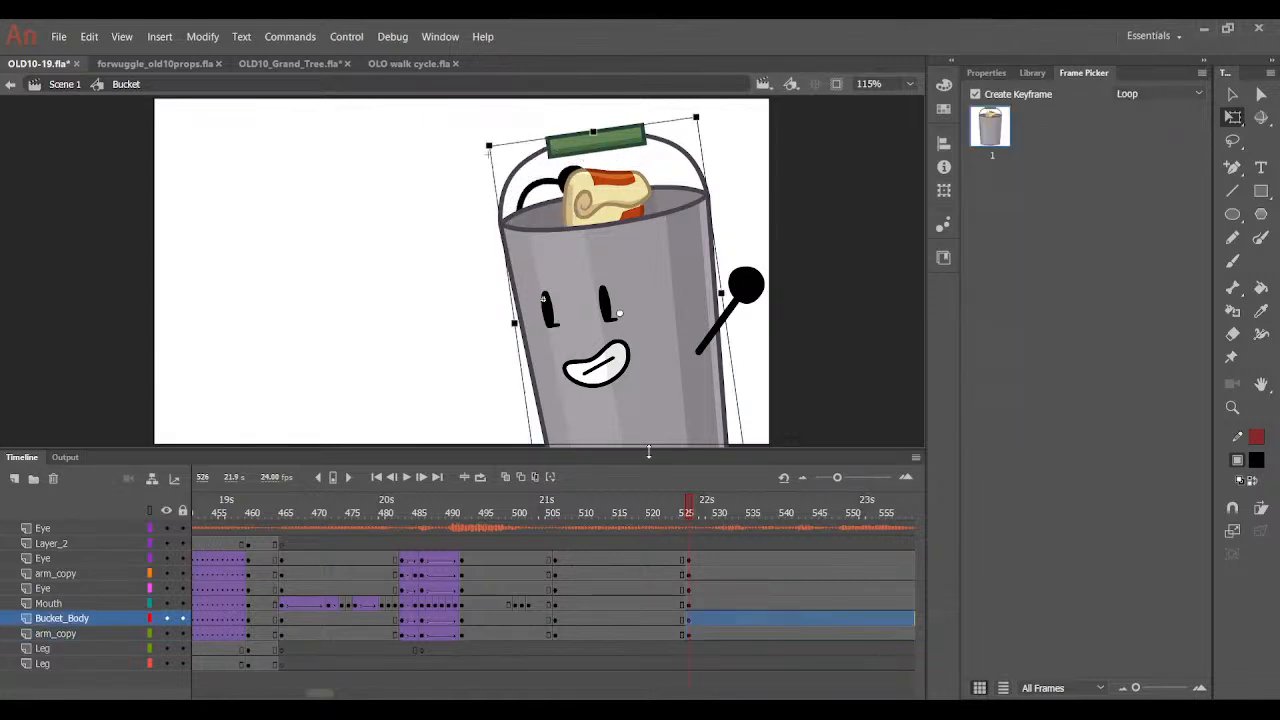
drag(660, 498, 688, 513)
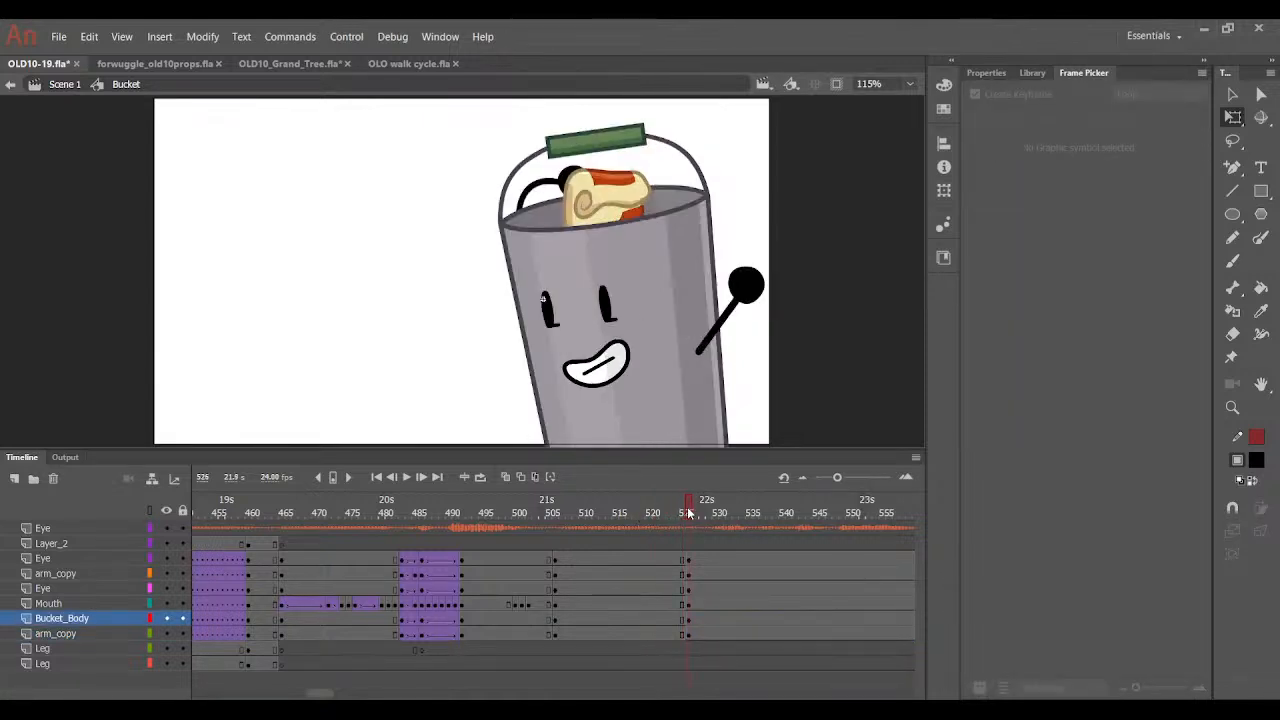
Rotate the right-hand arm down to roughly horizontal at frame 526 and preview the pose.
click(755, 303)
drag(776, 284, 782, 395)
click(826, 406)
click(765, 432)
mouse_move(690, 510)
mouse_down()
mouse_move(682, 517)
mouse_move(698, 518)
mouse_up()
Add classic tweens between frames 506 and 526 on the body, arm and face layers with Quart EaseInOut easing.
drag(588, 556, 643, 633)
click(986, 72)
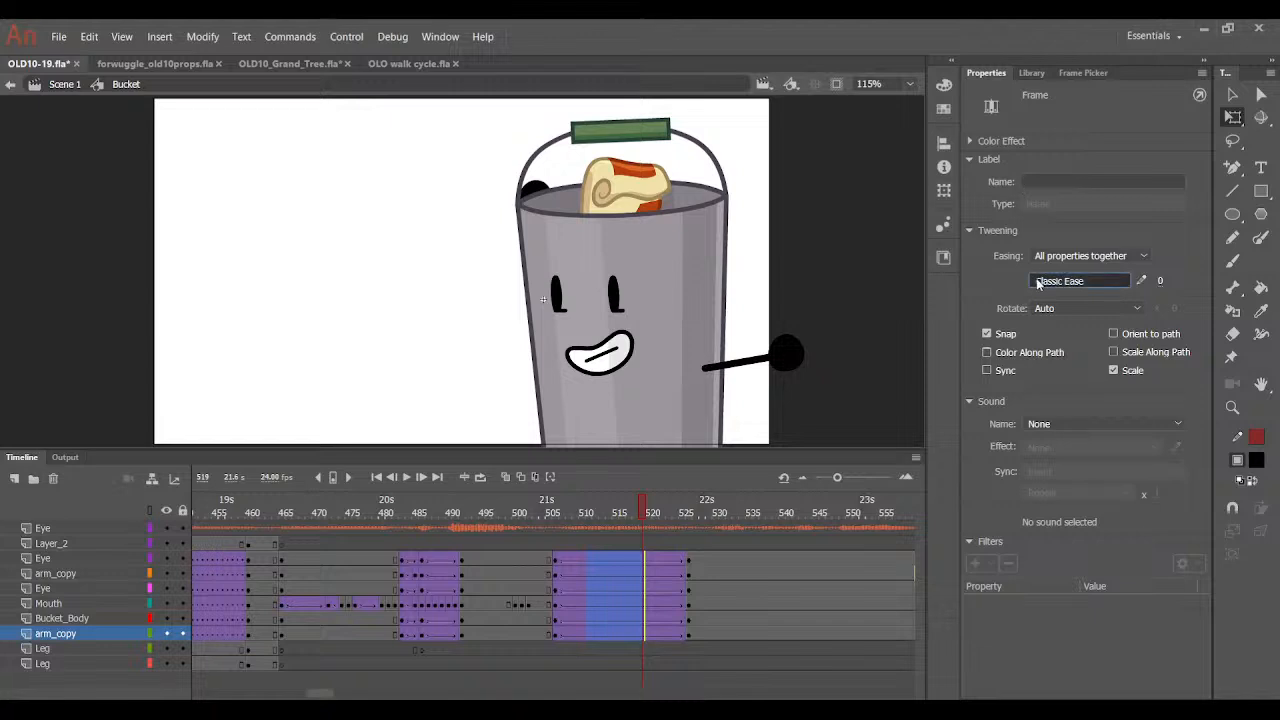
double_click(878, 340)
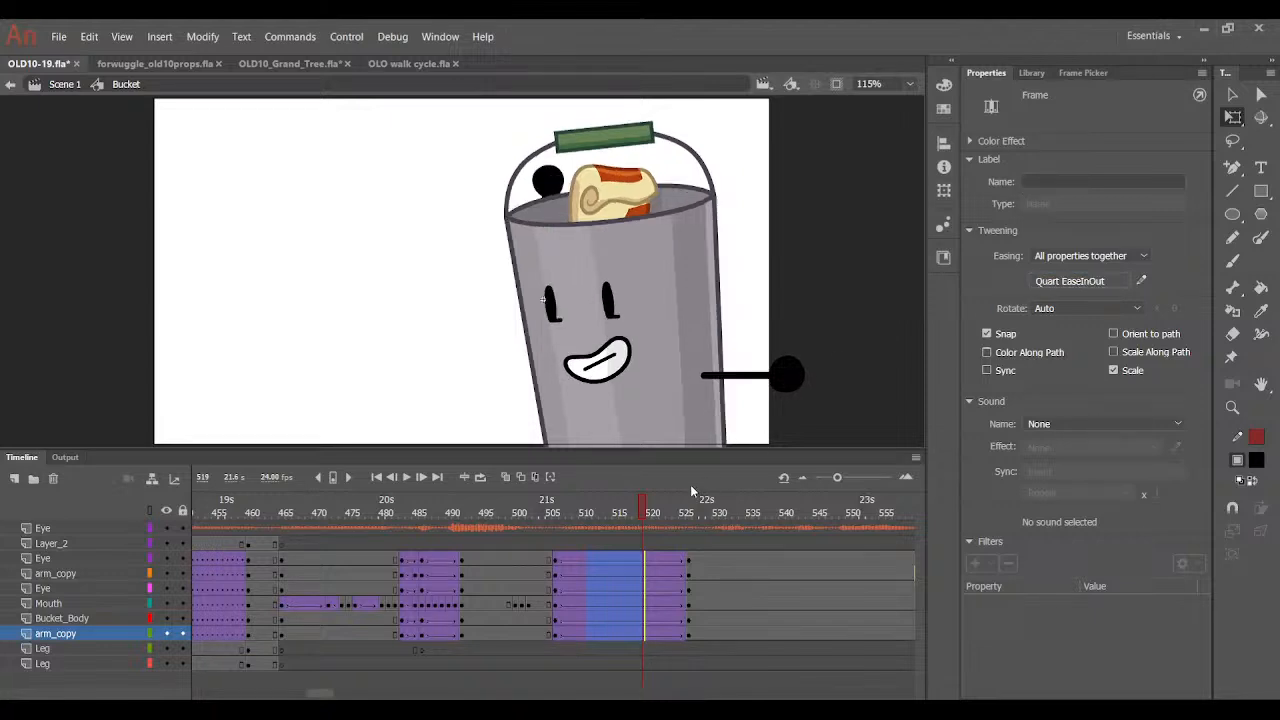
Rotate all the bucket's parts together further counter-clockwise at frame 526 and scrub through the motion.
drag(622, 512, 687, 625)
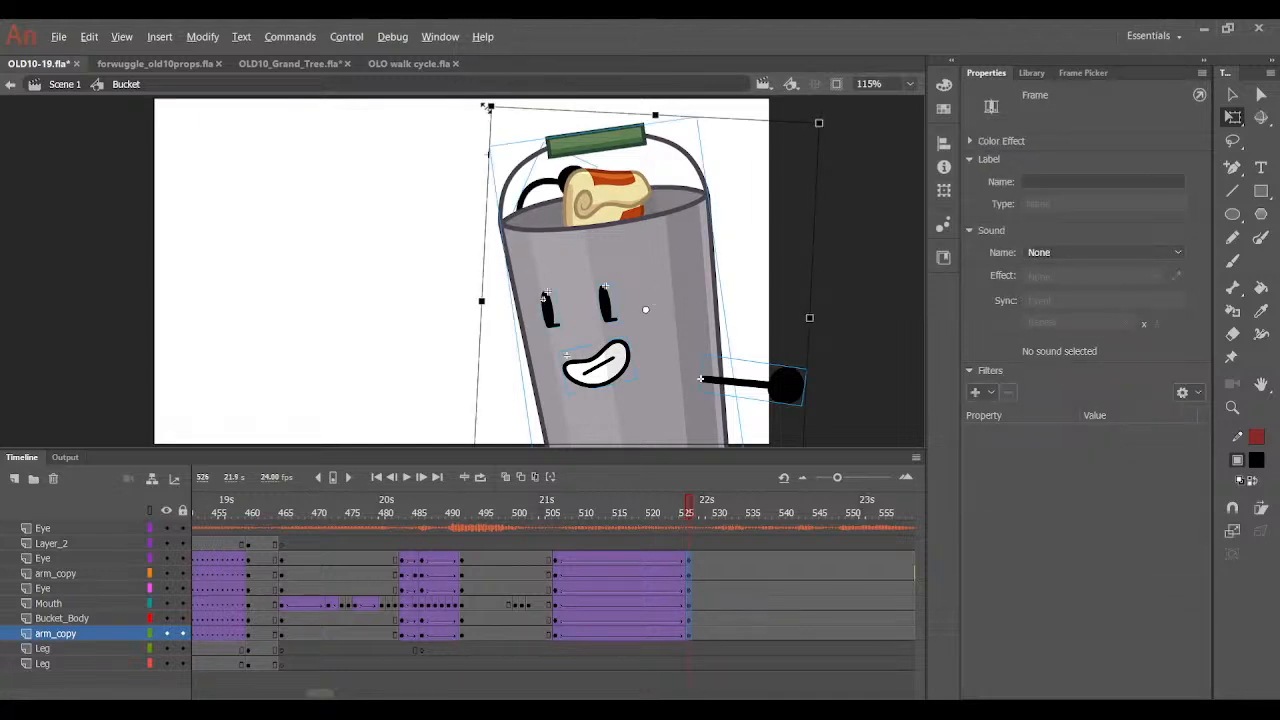
drag(489, 106, 468, 128)
drag(622, 516, 690, 528)
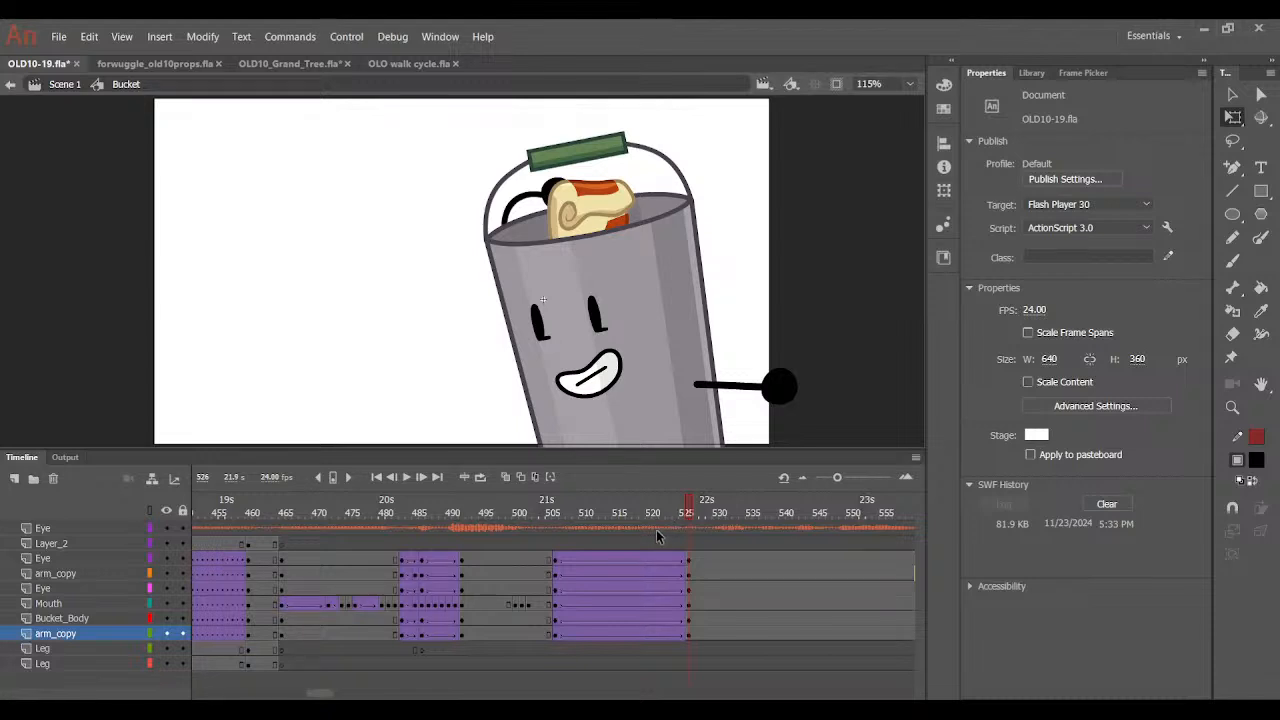
Shift the lean tween's keyframes one frame earlier on all its layers so it ends at frame 525.
click(556, 510)
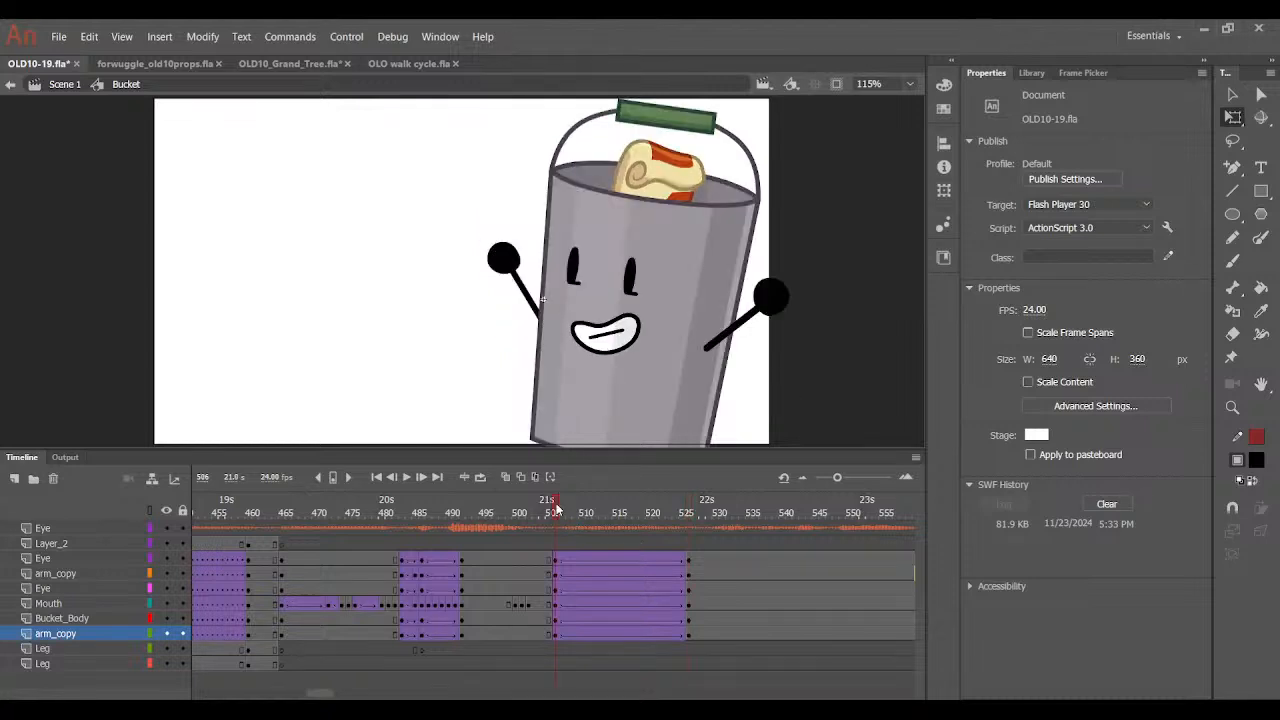
click(636, 238)
drag(621, 508, 629, 508)
click(628, 618)
drag(630, 621, 685, 631)
click(656, 620)
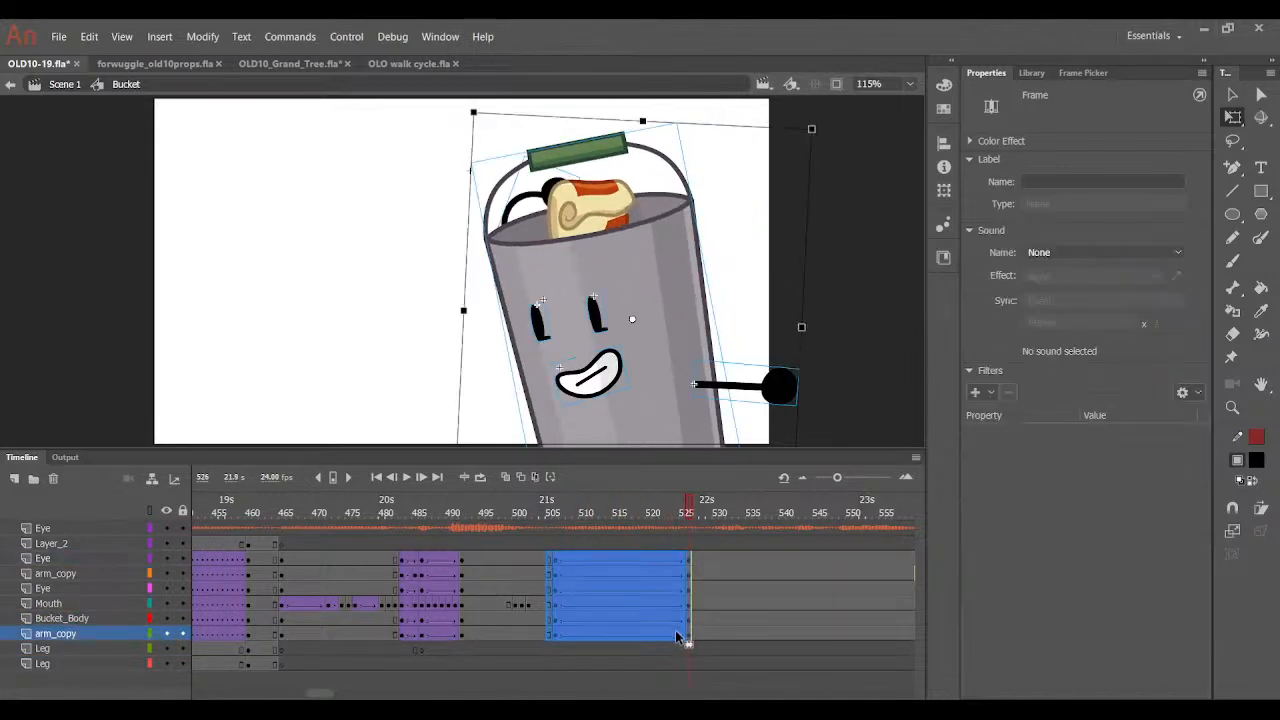
key(shift+F6)
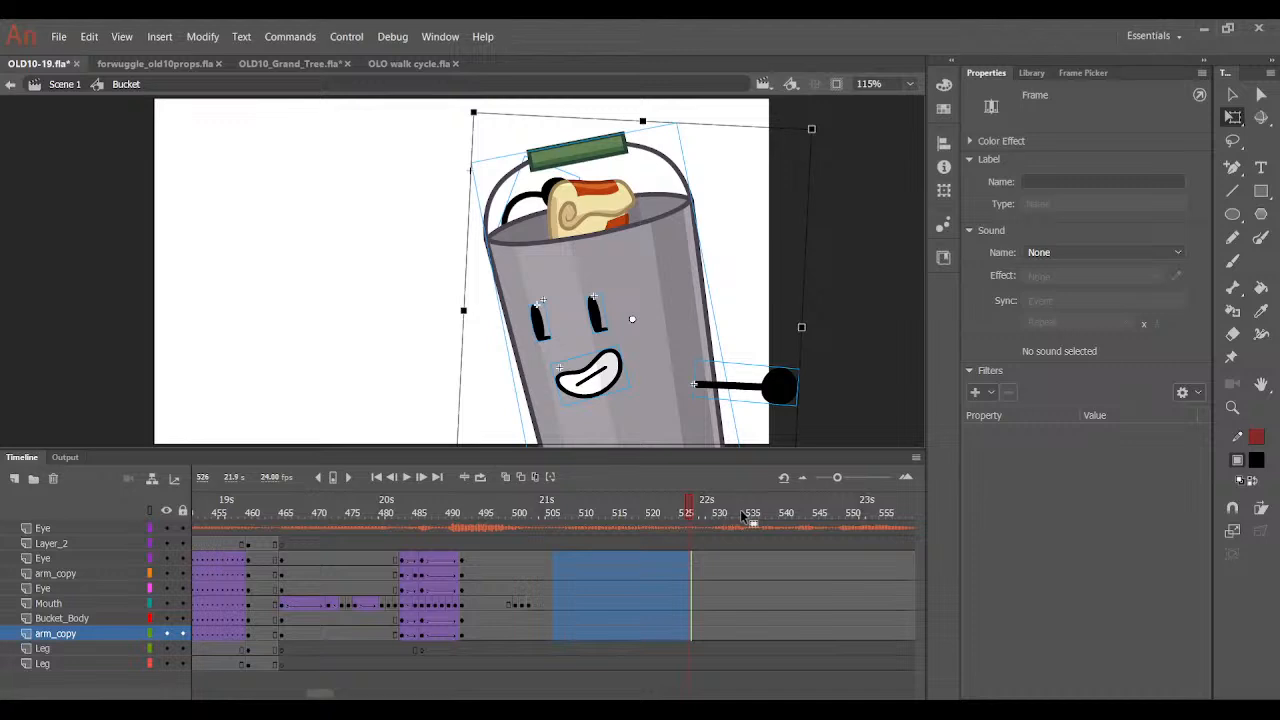
key(ctrl+z)
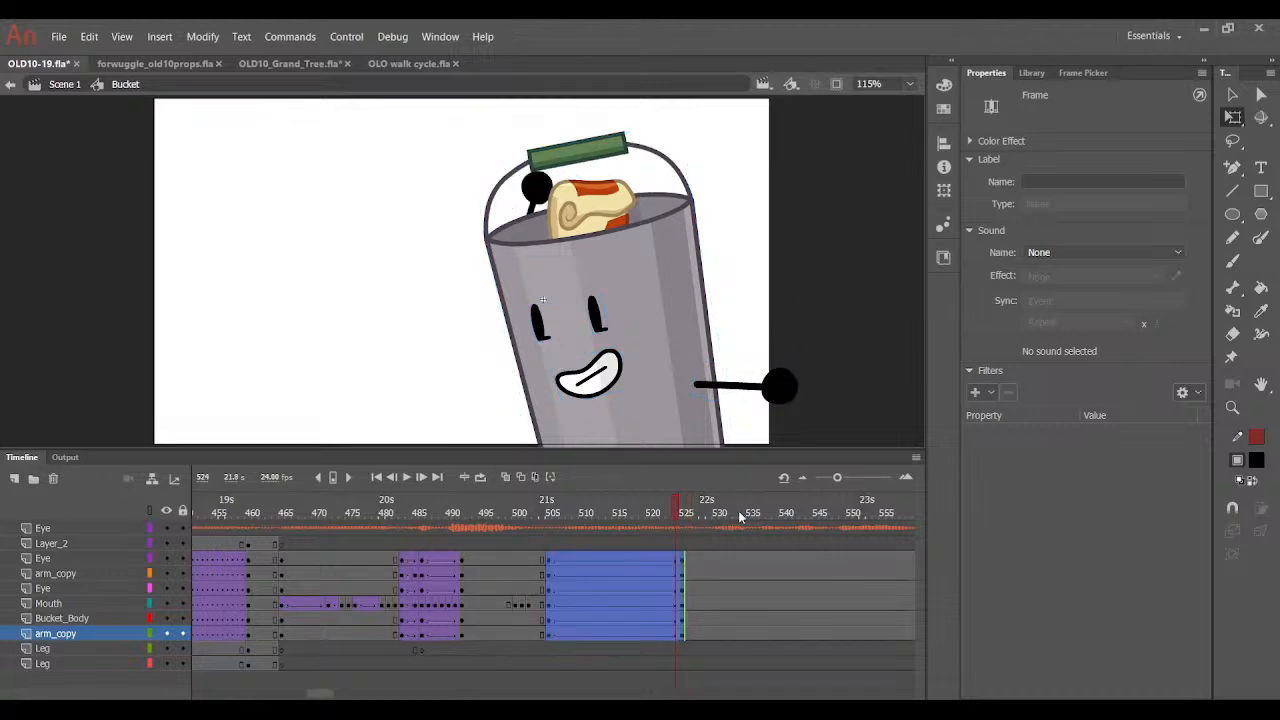
drag(557, 512, 683, 507)
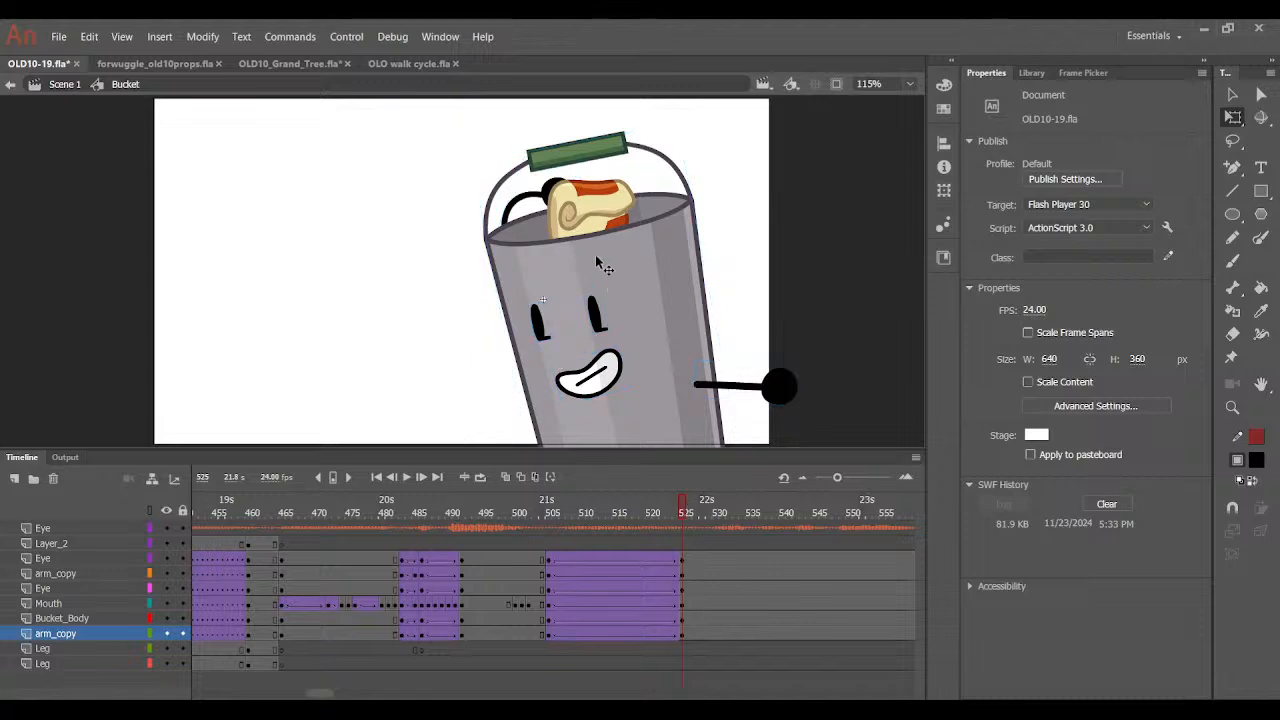
Apply the My Ease 9 custom easing to the lean tween across the bucket's layers and check it at frame 515.
click(540, 195)
click(615, 633)
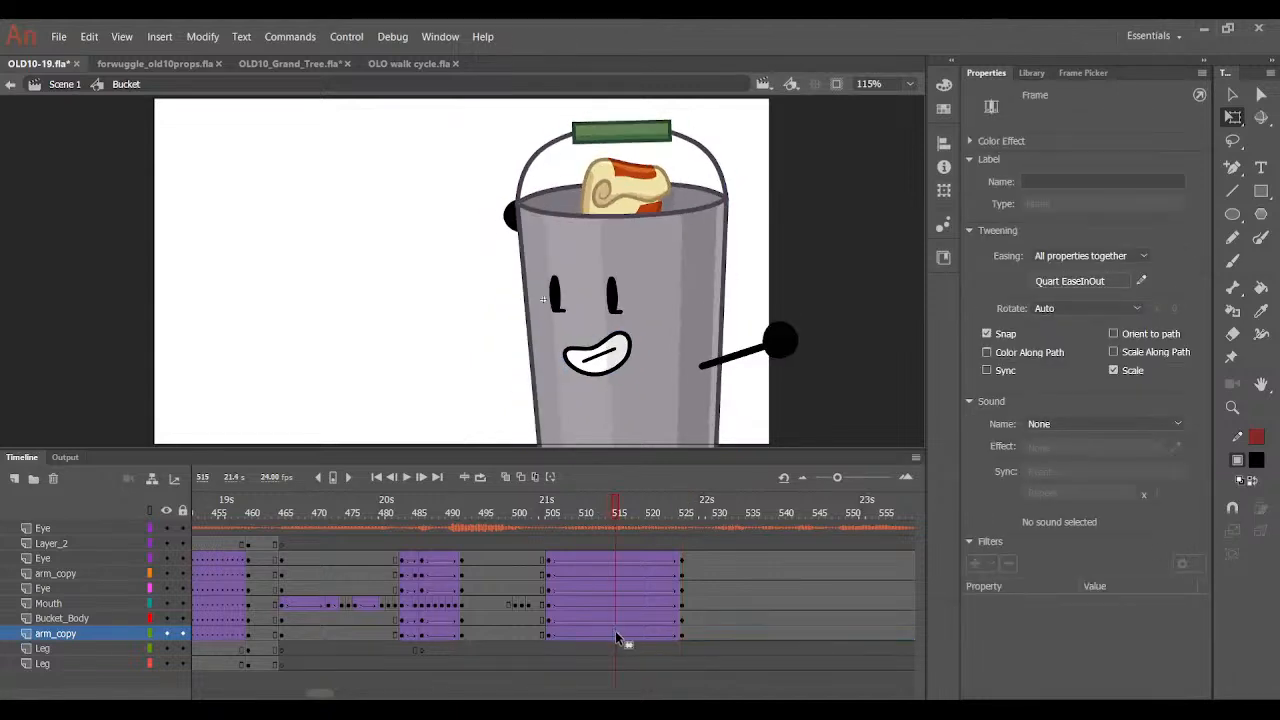
drag(595, 562, 638, 633)
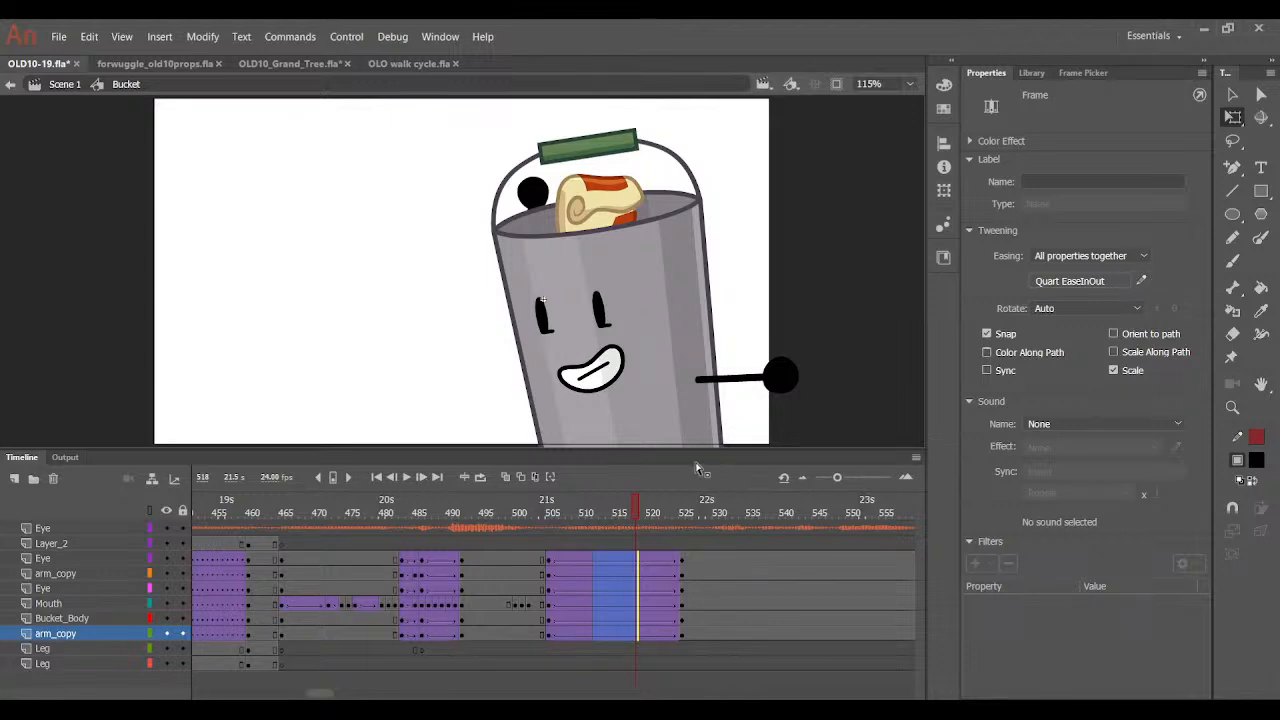
drag(654, 515, 617, 571)
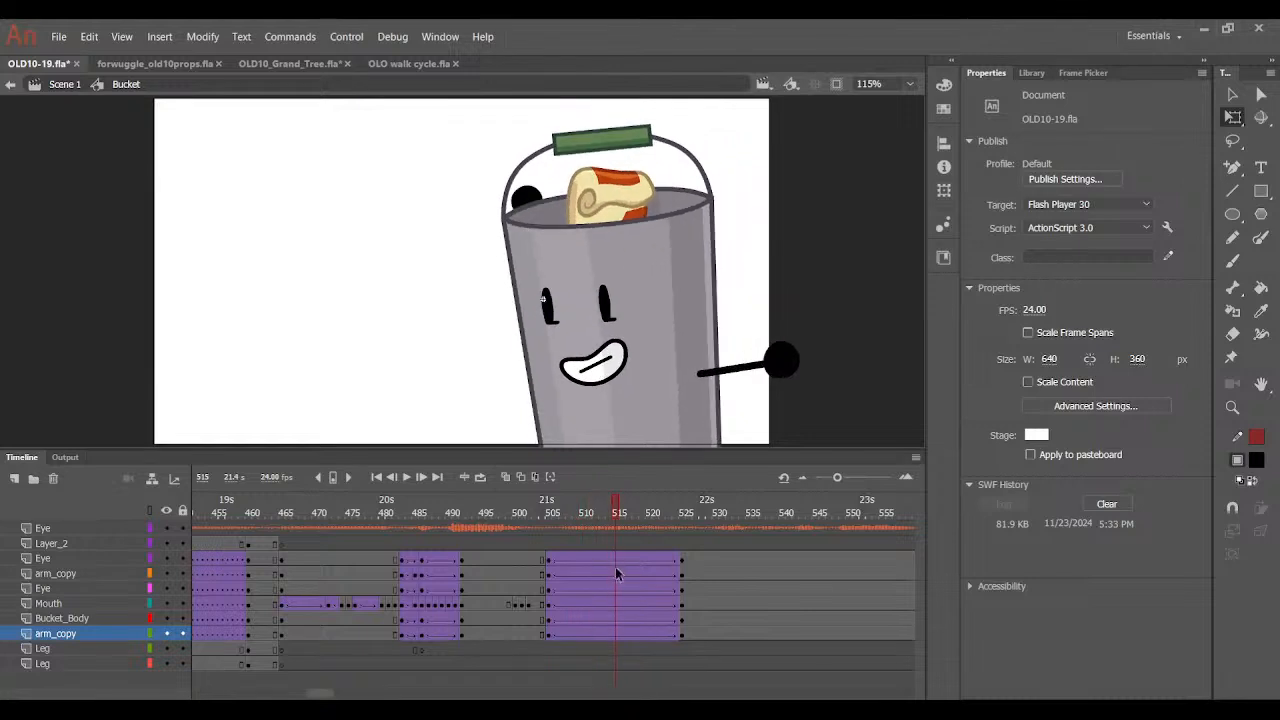
click(617, 576)
click(617, 558)
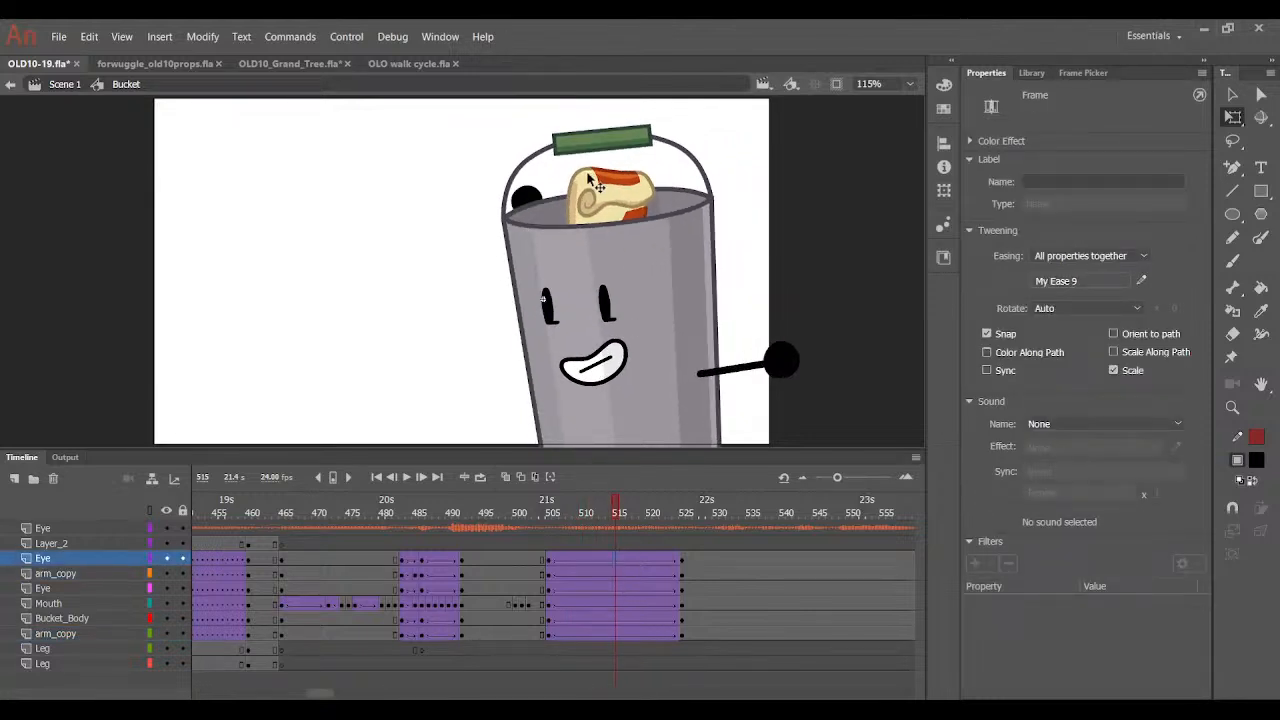
Keyframe the left-hand arm at frame 515 with pose 14 and rotate it toward the rolled paper.
click(614, 632)
click(1097, 73)
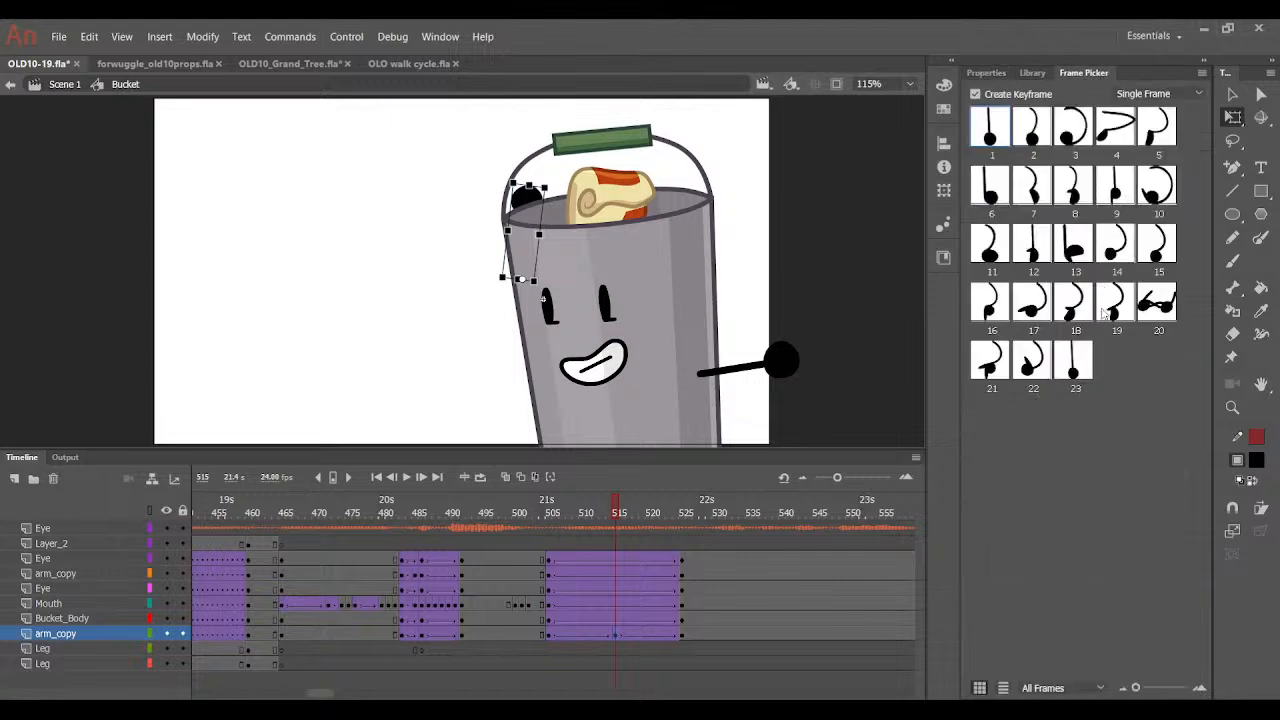
click(1116, 243)
drag(672, 510, 658, 575)
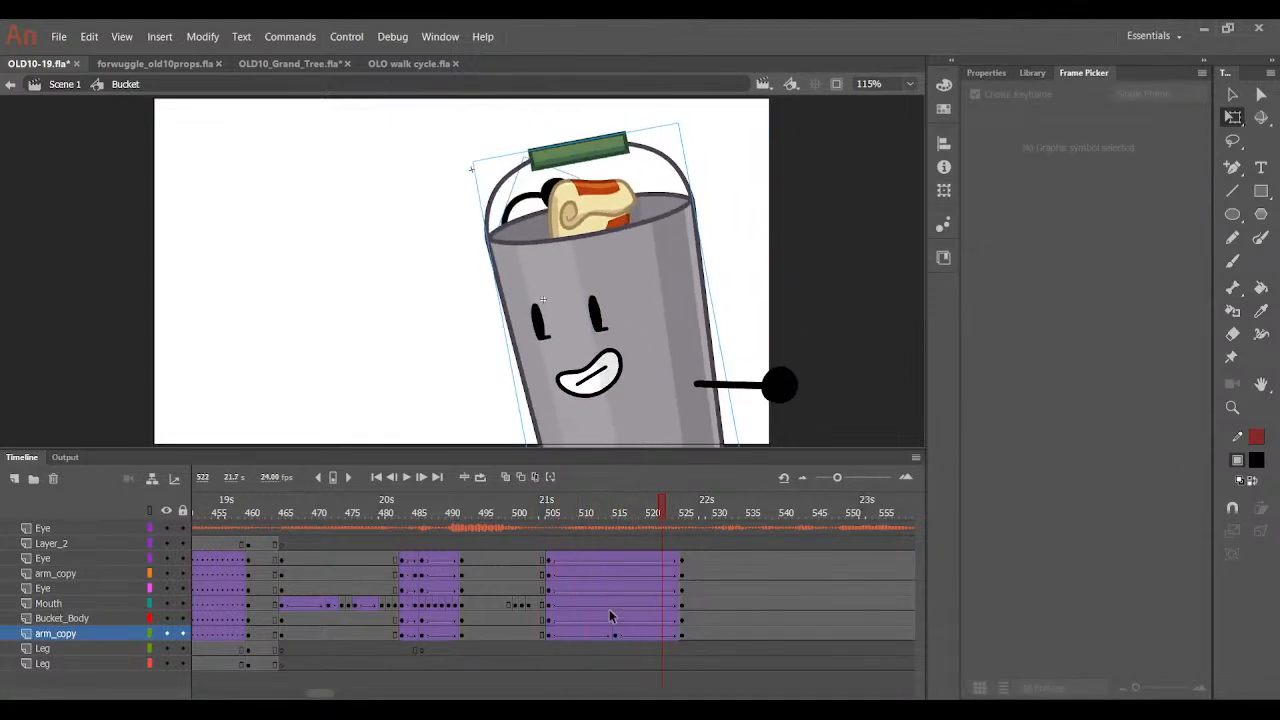
click(616, 633)
drag(548, 196, 545, 180)
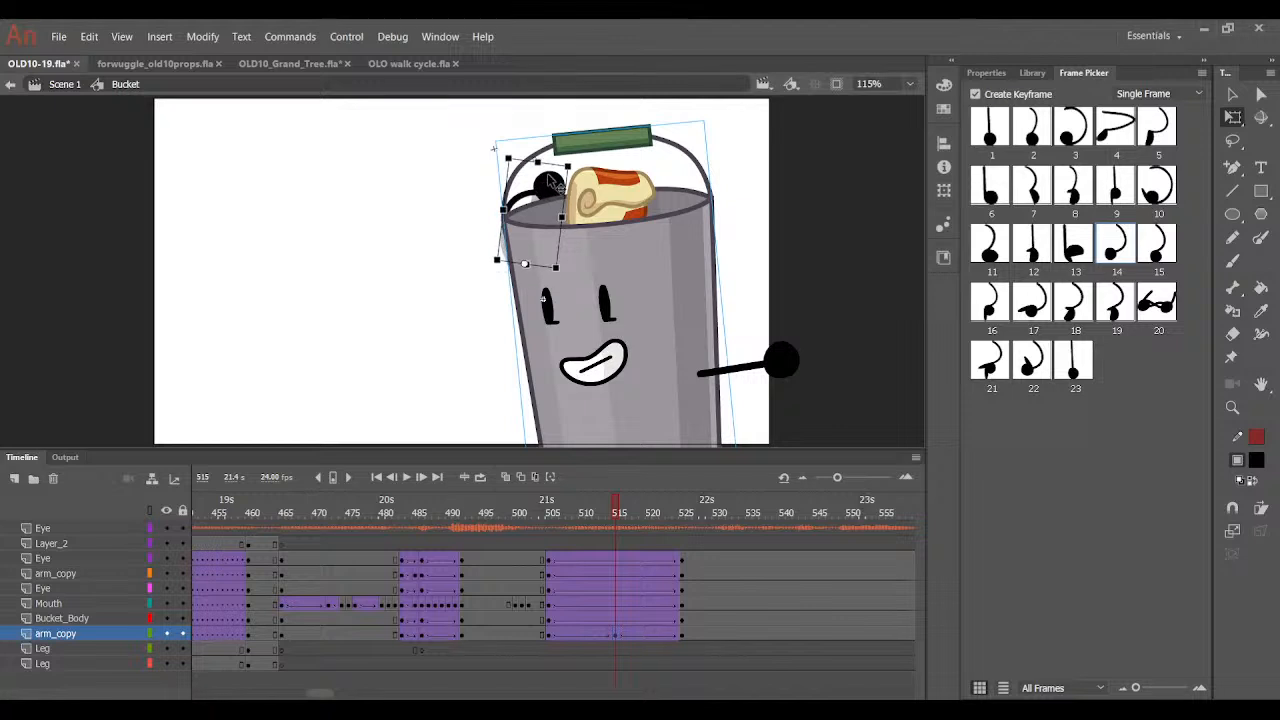
drag(625, 516, 685, 516)
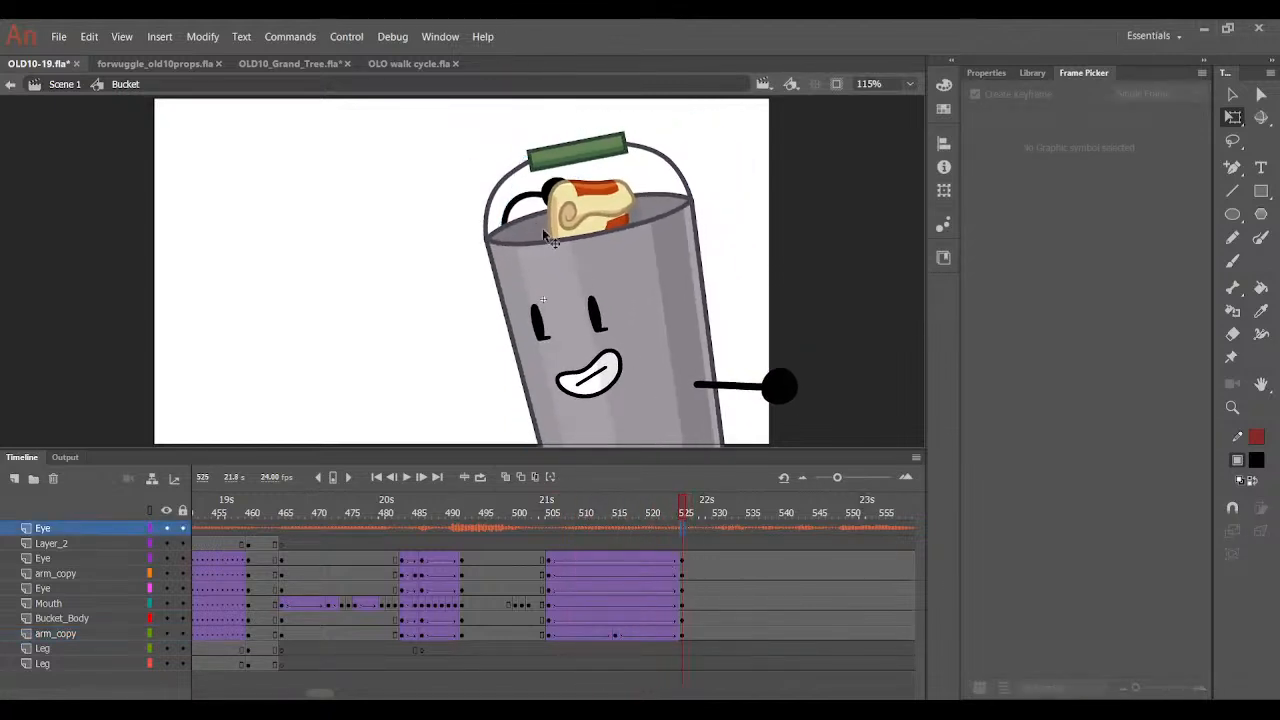
Rotate the left-hand arm further clockwise at frame 525 so its hand is hidden behind the rolled paper.
click(532, 197)
drag(581, 174, 600, 184)
click(622, 150)
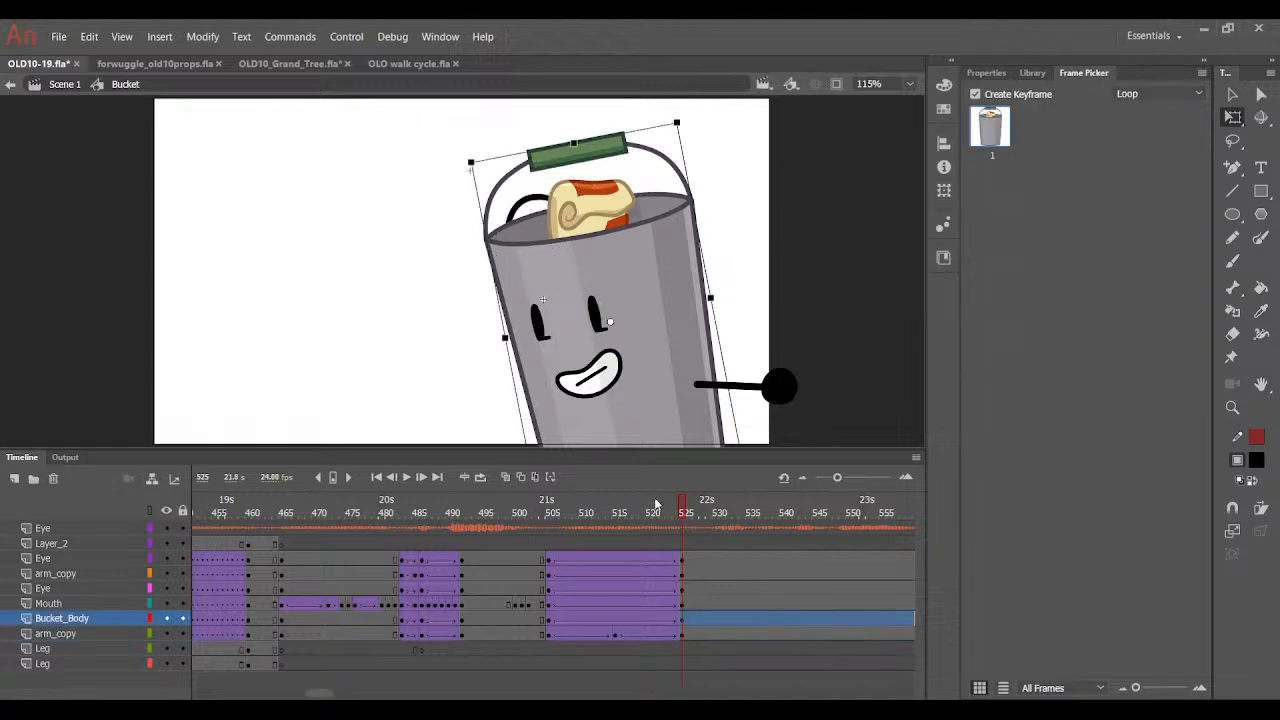
drag(655, 506, 682, 480)
Move both eyes and the mouth slightly down and to the right at frame 525.
click(543, 322)
shift+click(588, 378)
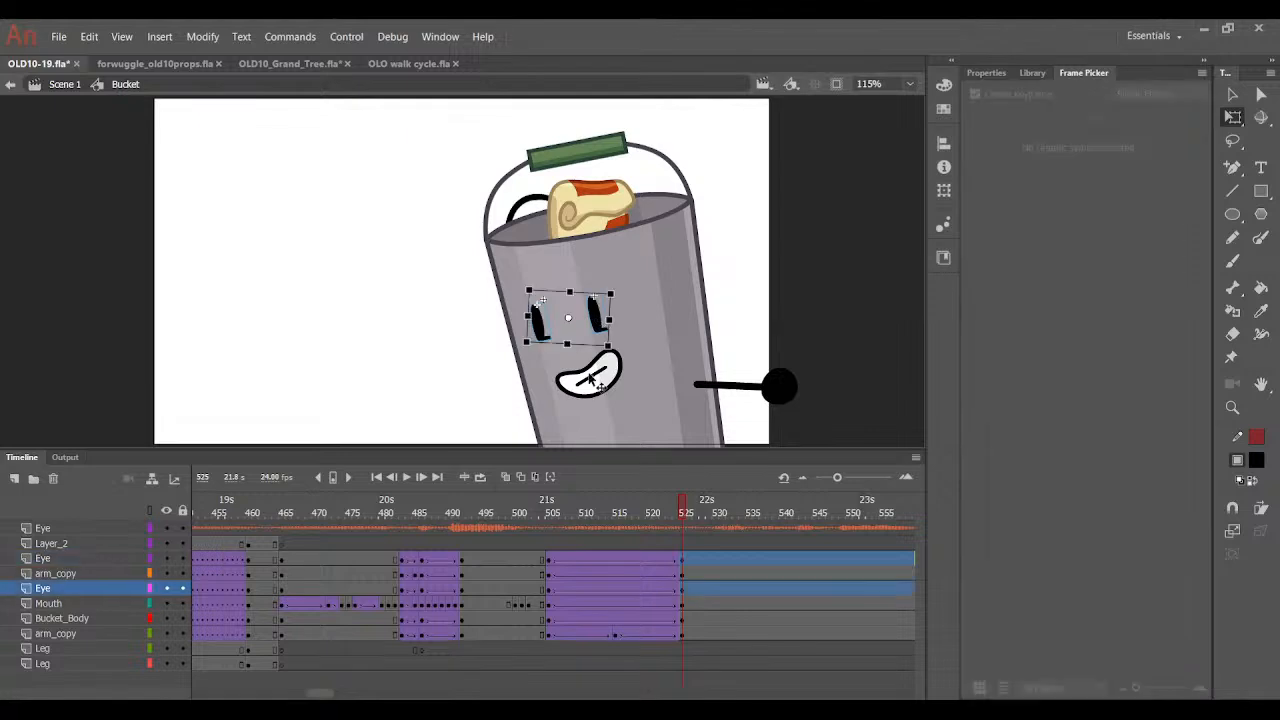
drag(590, 382, 593, 390)
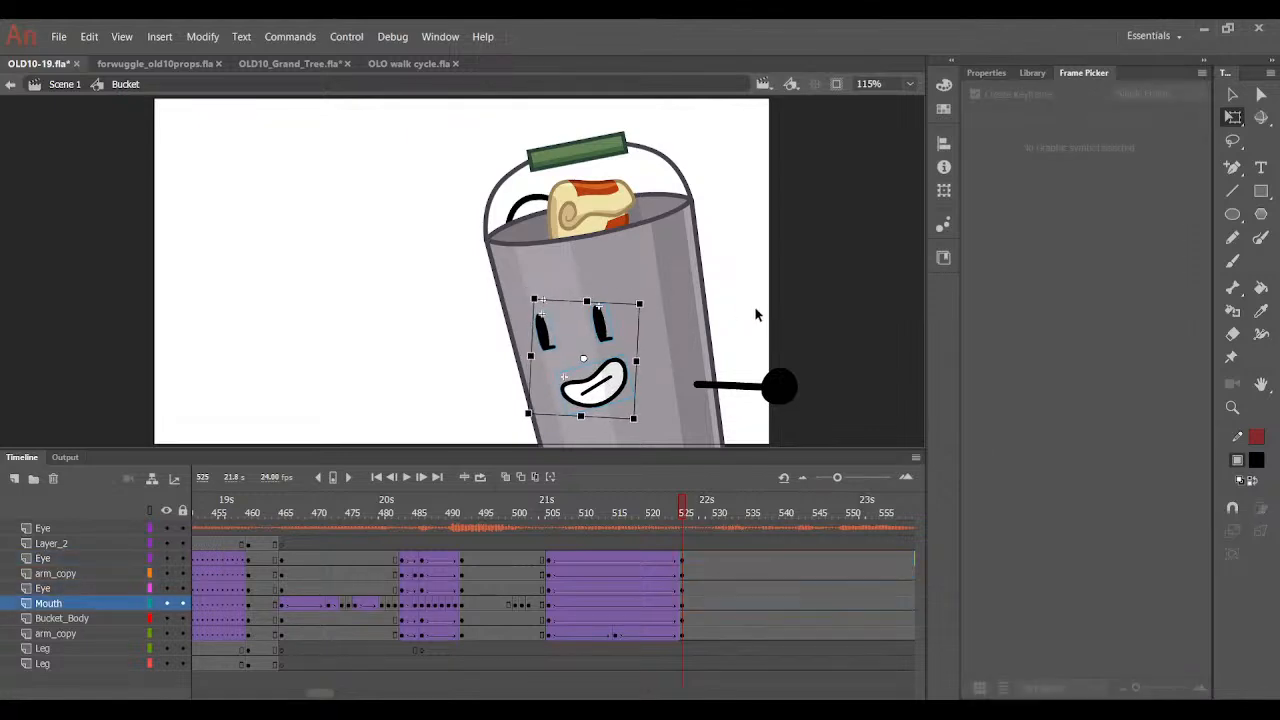
Rotate the right-hand arm slightly further downward at frame 525 and play back the lean.
click(757, 340)
click(778, 387)
drag(809, 365, 836, 395)
click(776, 437)
drag(662, 528, 688, 540)
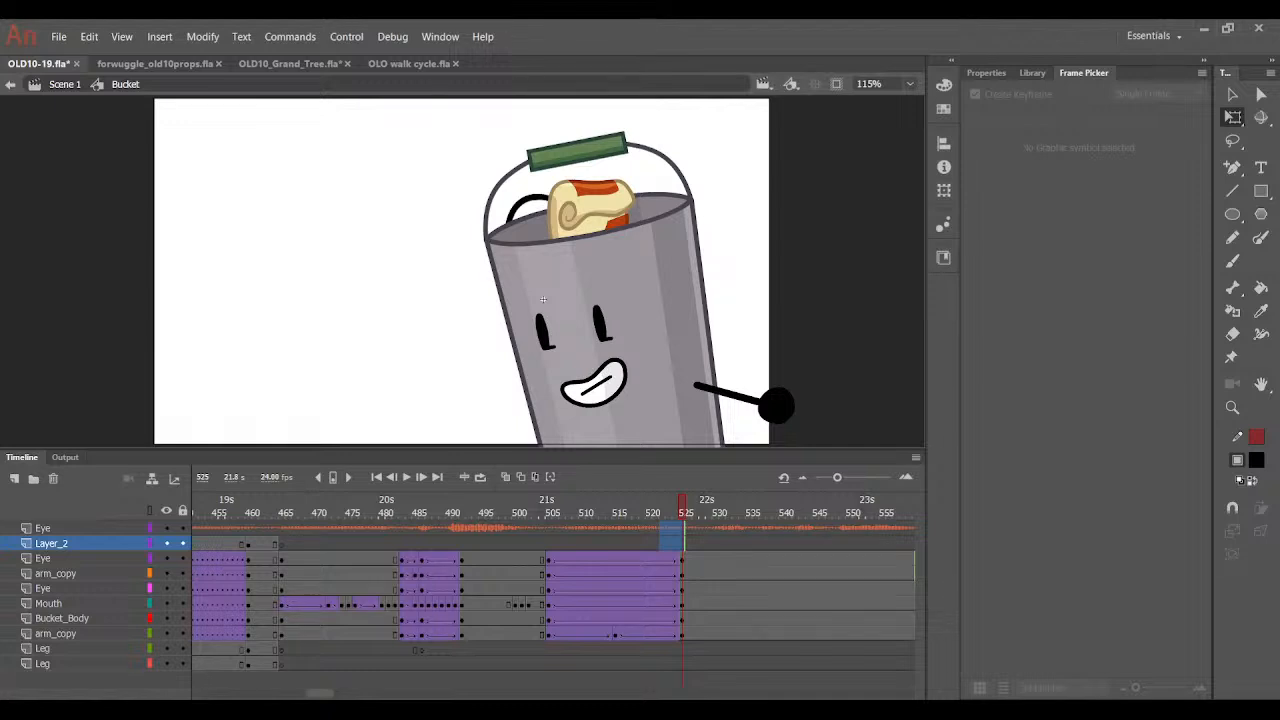
click(573, 512)
key(Return)
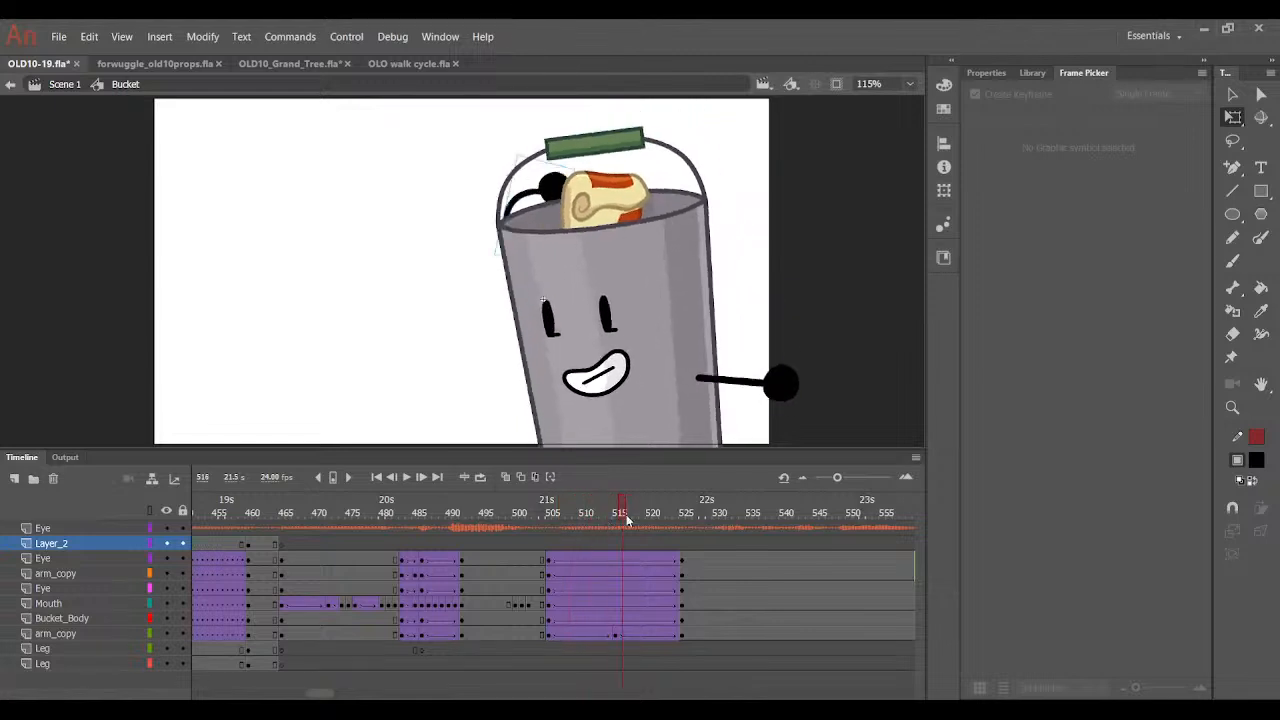
Nudge both eyes and the mouth slightly to the right and up at frame 525.
click(548, 322)
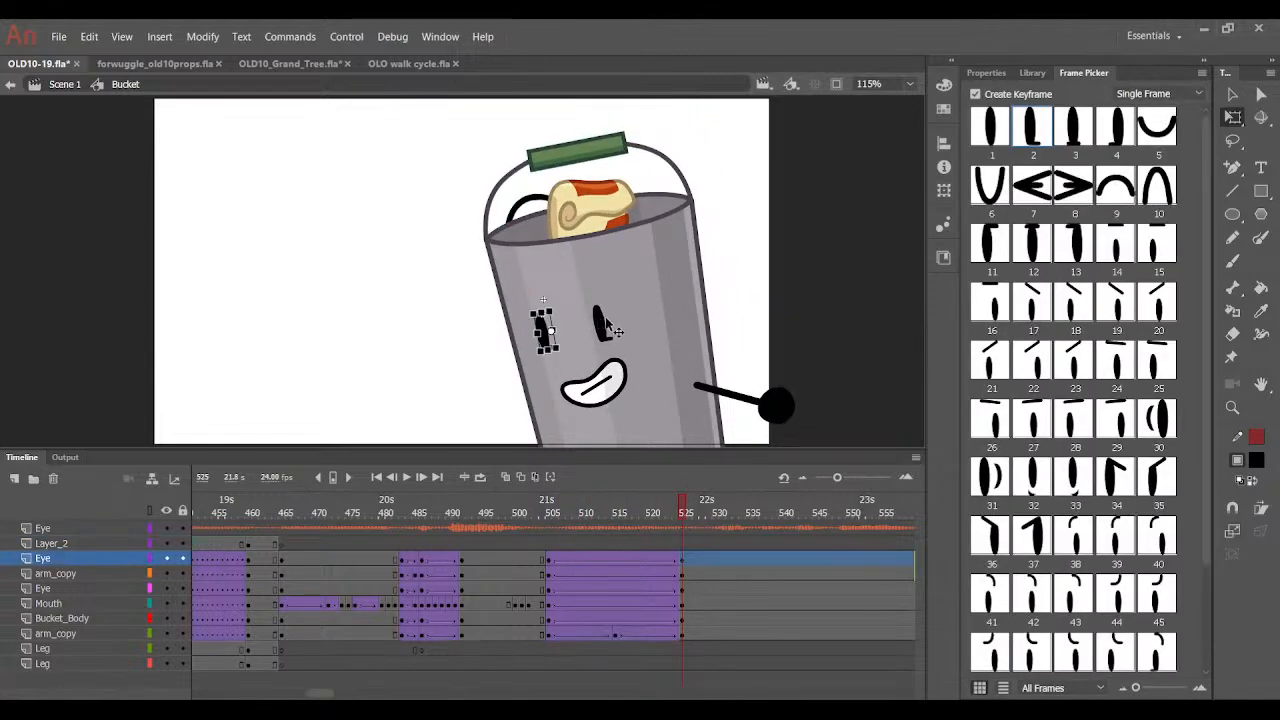
shift+click(600, 392)
click(663, 349)
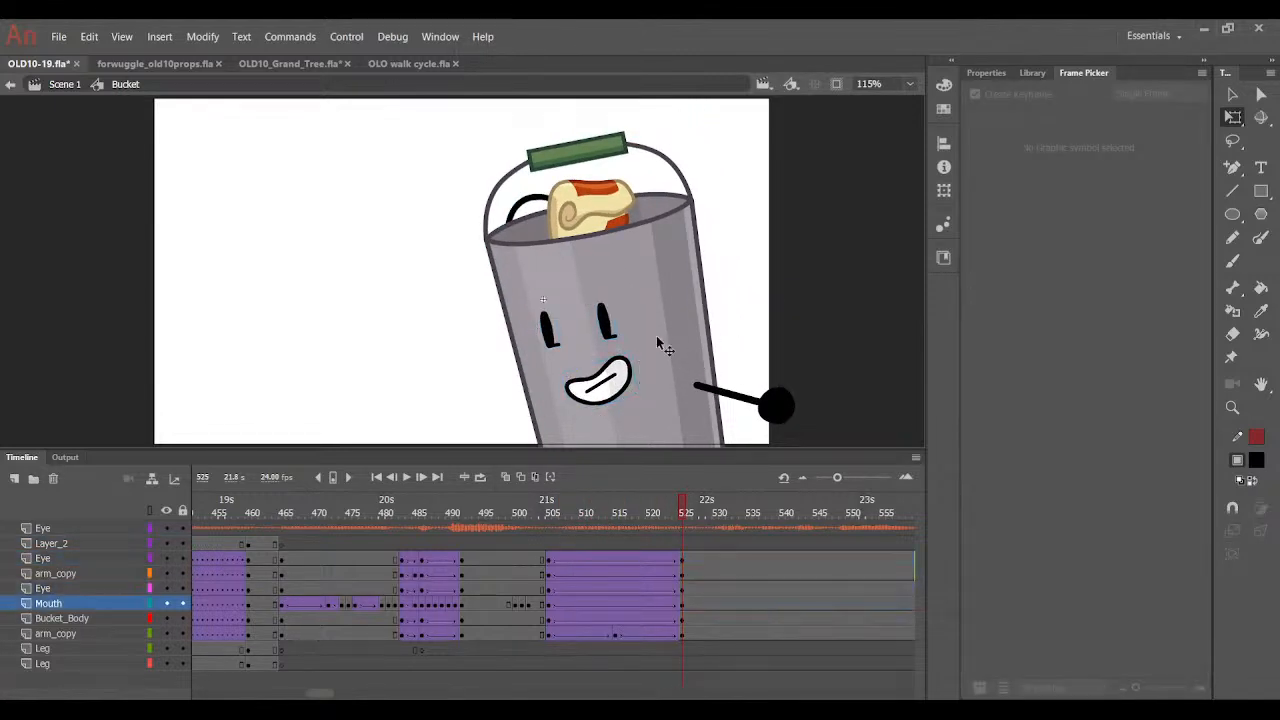
Give the eyes raised eyebrows at frame 525 using pose 38 for the left-hand eye and pose 41 for the right-hand eye.
click(549, 330)
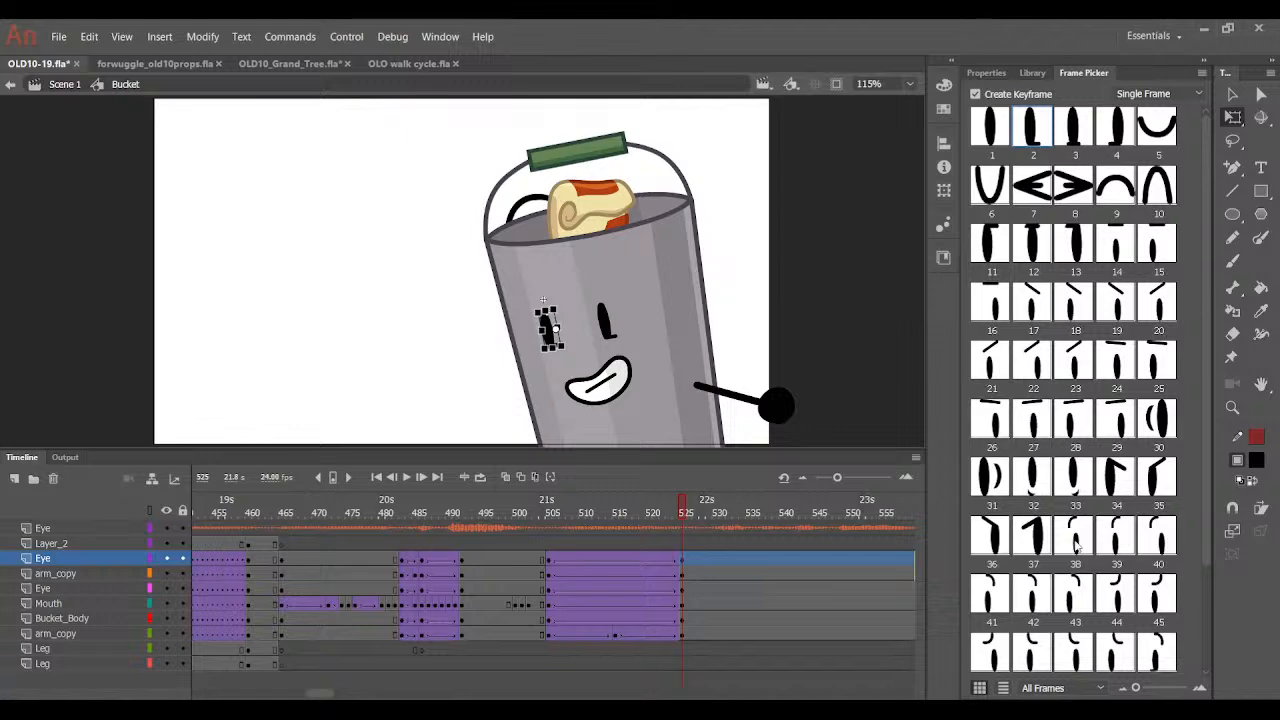
click(1076, 540)
click(607, 320)
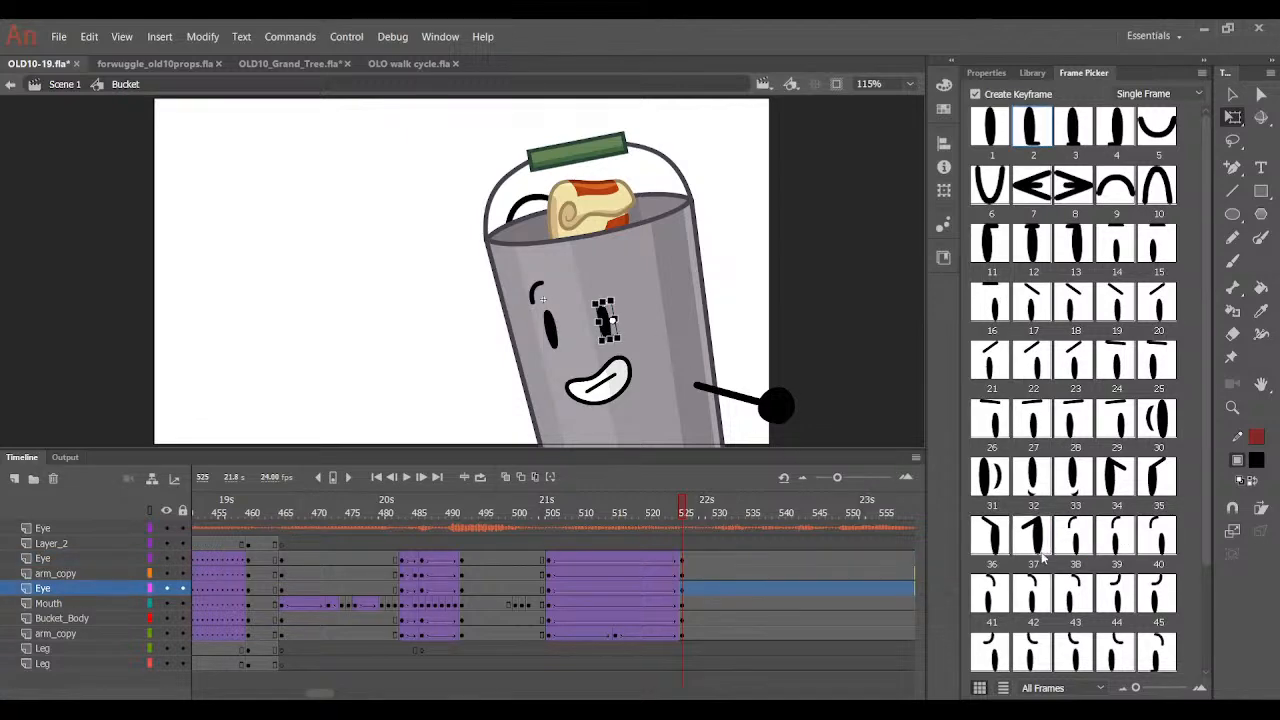
click(988, 590)
click(733, 435)
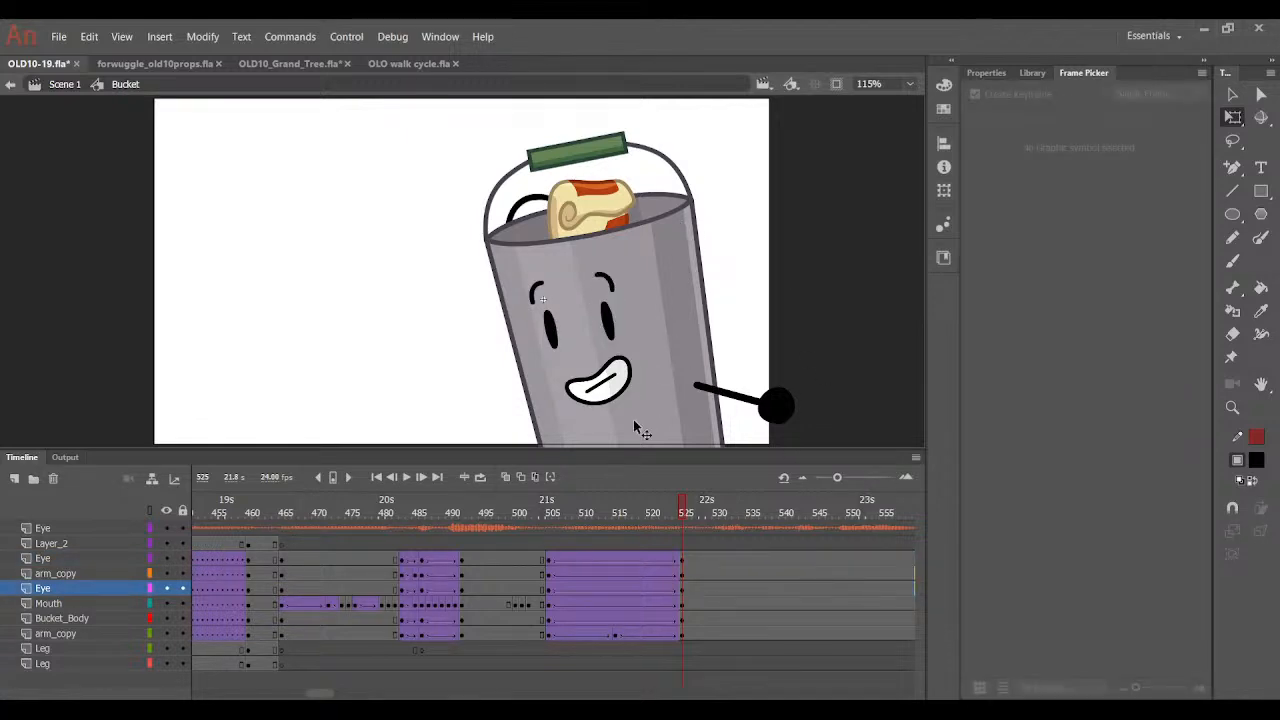
drag(572, 511, 685, 506)
Open the Eye symbol and replace the artwork at frame 58 of Layer_1 with the pose 38 eye pasted in place.
click(548, 313)
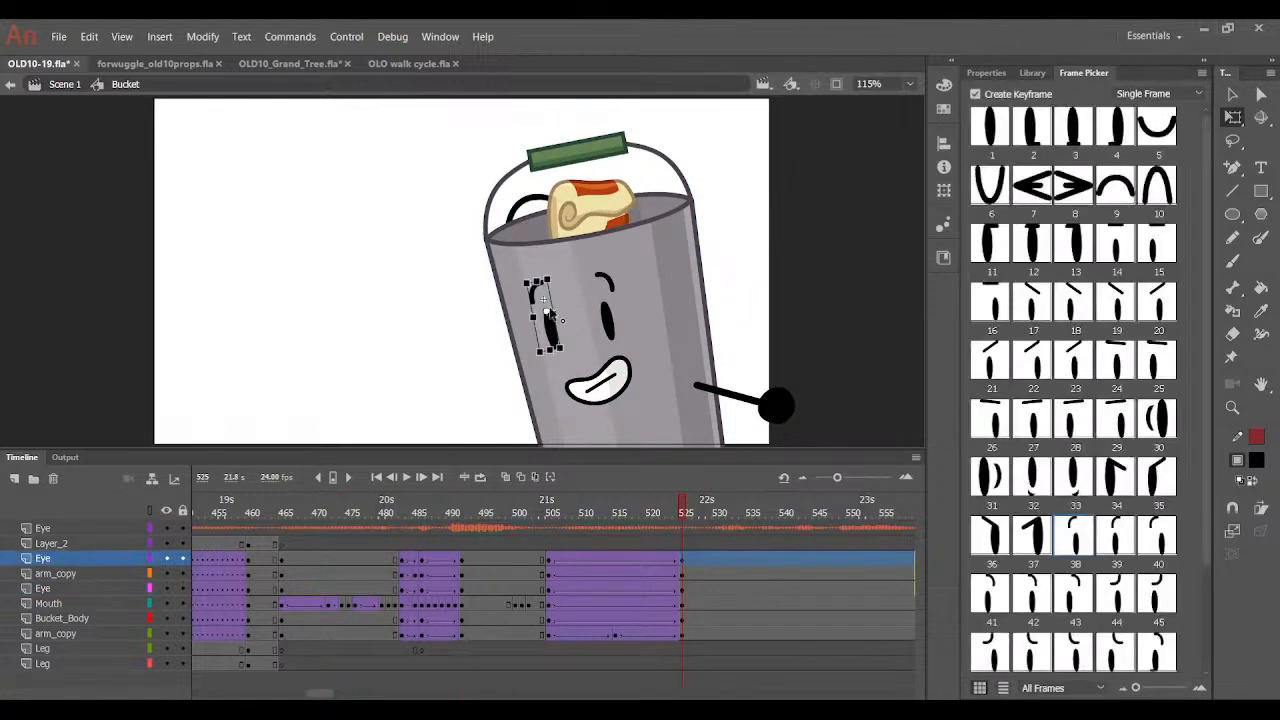
double_click(551, 325)
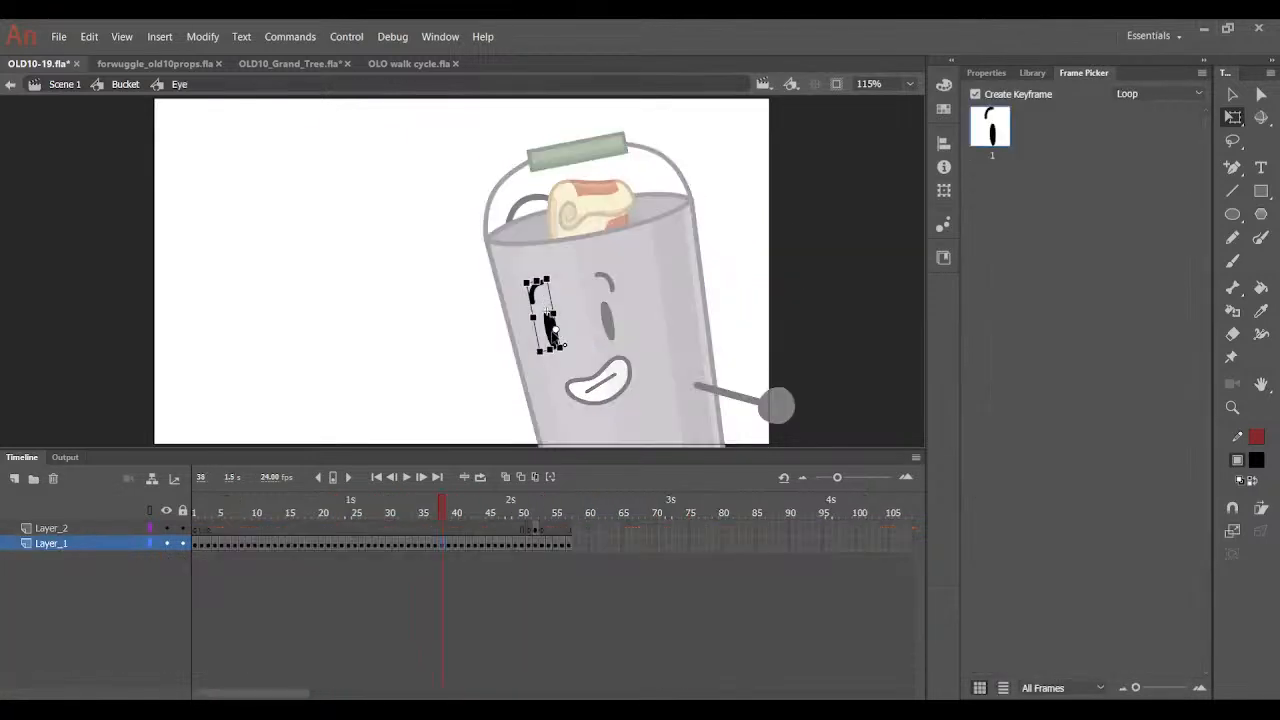
click(575, 544)
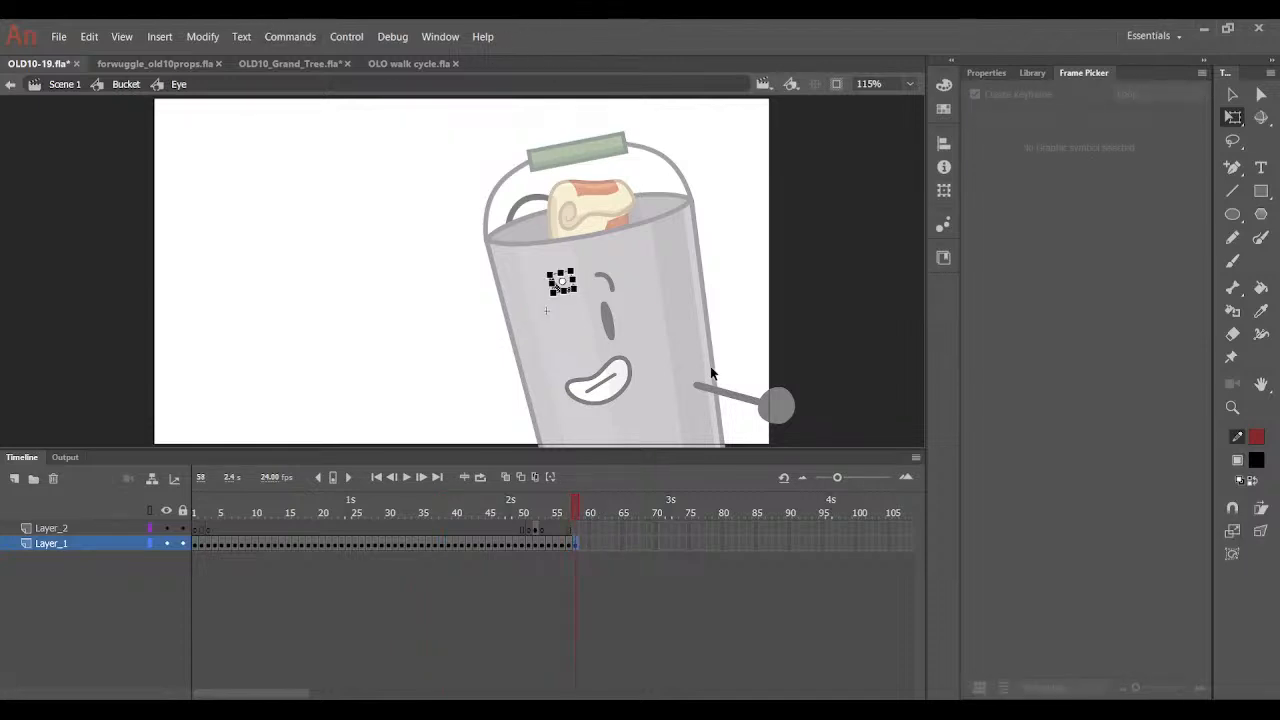
key(Delete)
key(ctrl+shift+v)
key(ctrl+equal)
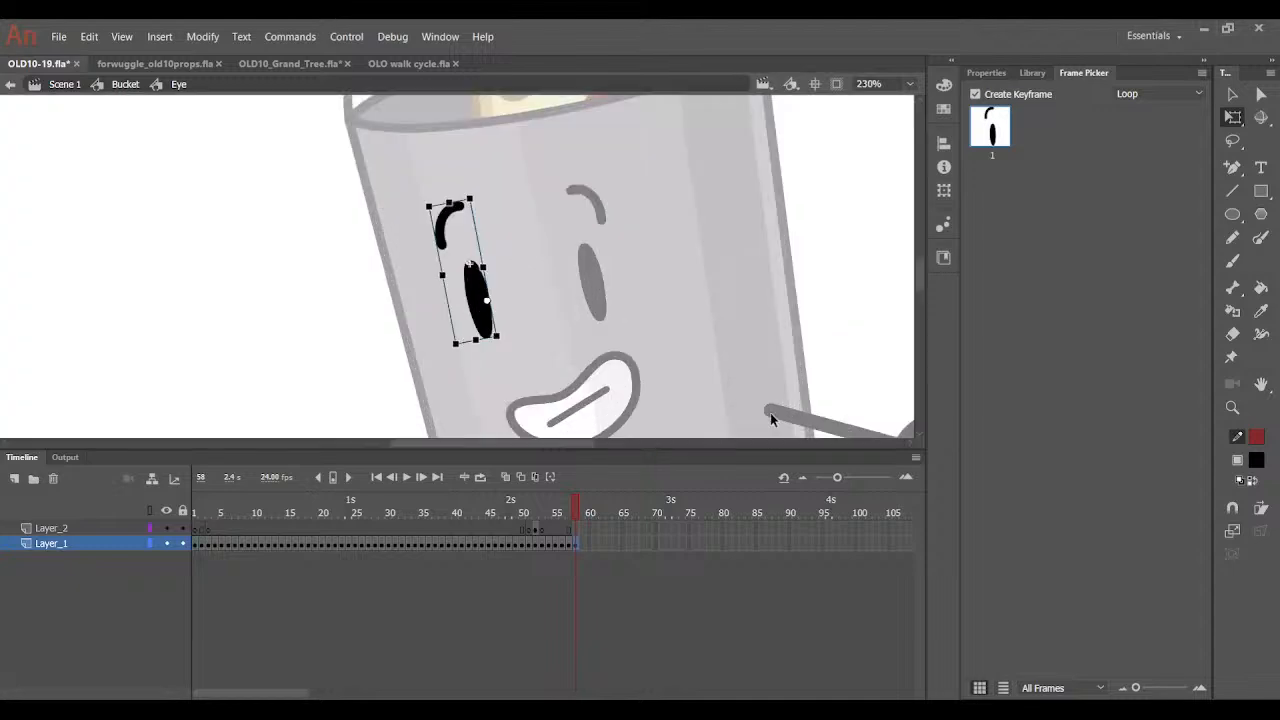
Break apart the pasted eye, move its oval up closer to the eyebrow, and return to the Bucket symbol's eye poses.
key(ctrl+b)
click(638, 231)
click(485, 320)
drag(485, 322, 478, 298)
double_click(545, 248)
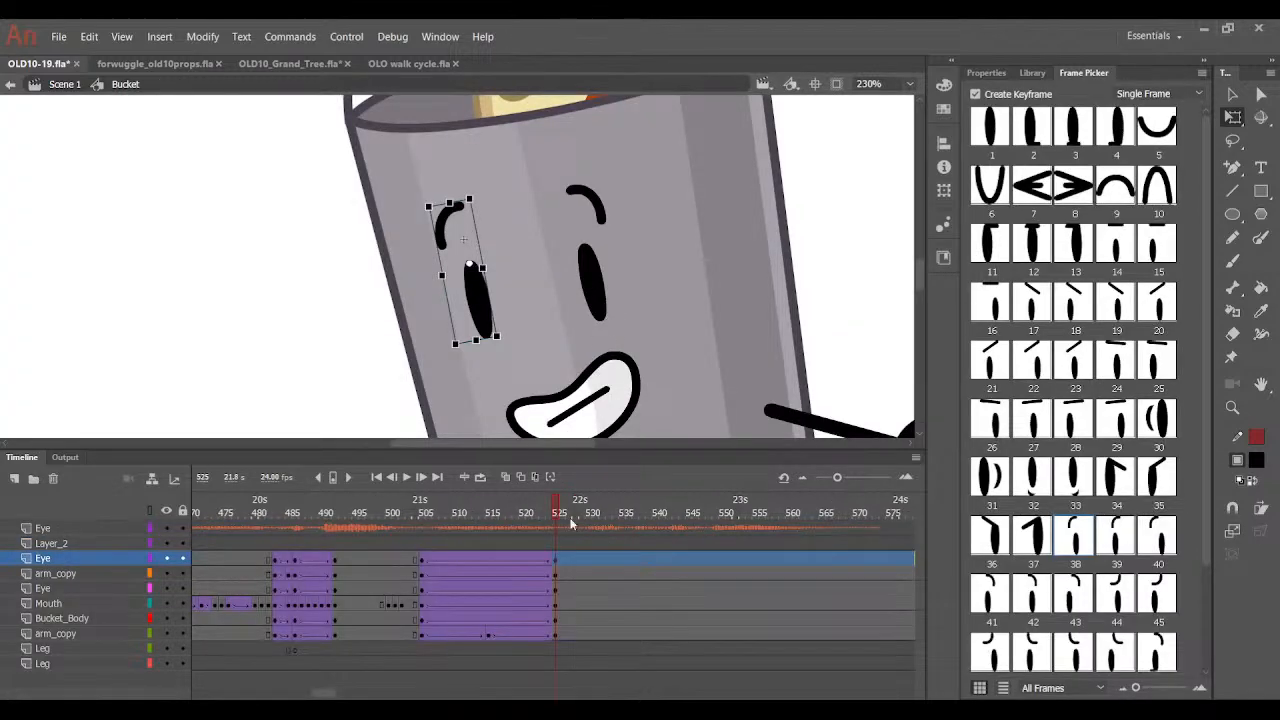
scroll(1080, 630, down, 3)
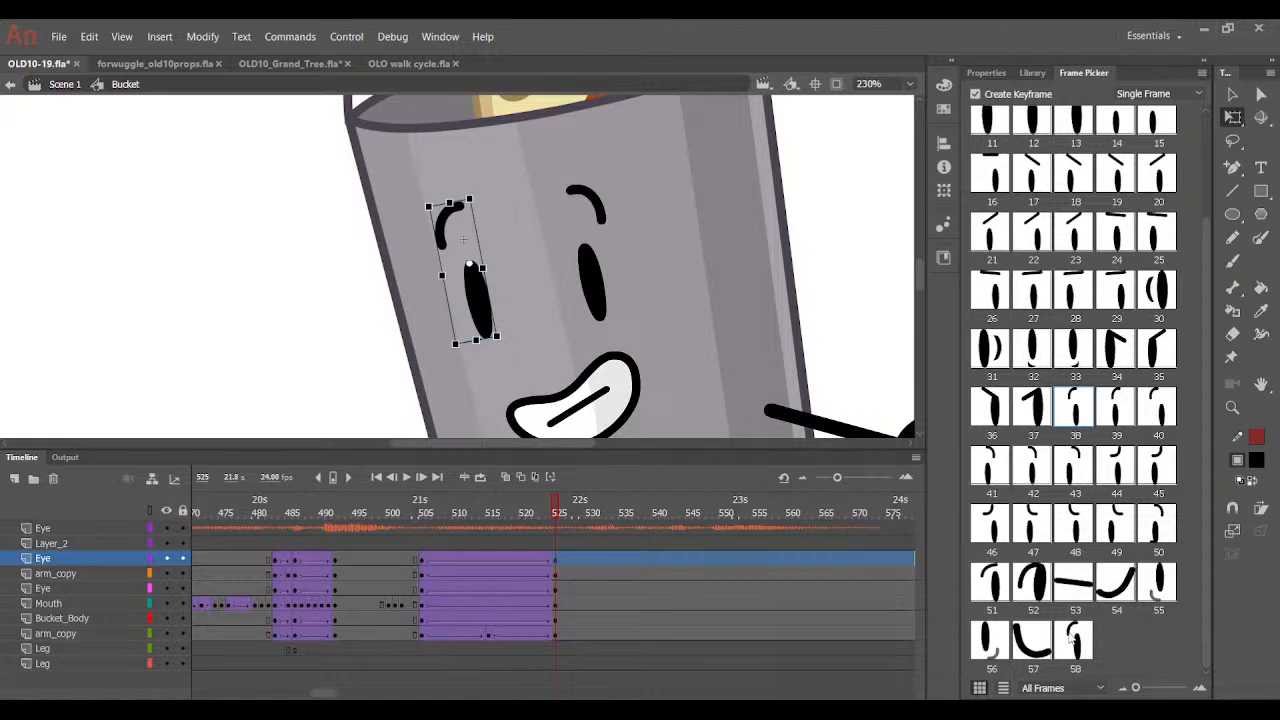
Give the left-hand eye pose 58 at frame 525, and paste the right-hand eye in place at frame 59 of the Eye symbol's Layer_1.
click(1072, 640)
click(585, 197)
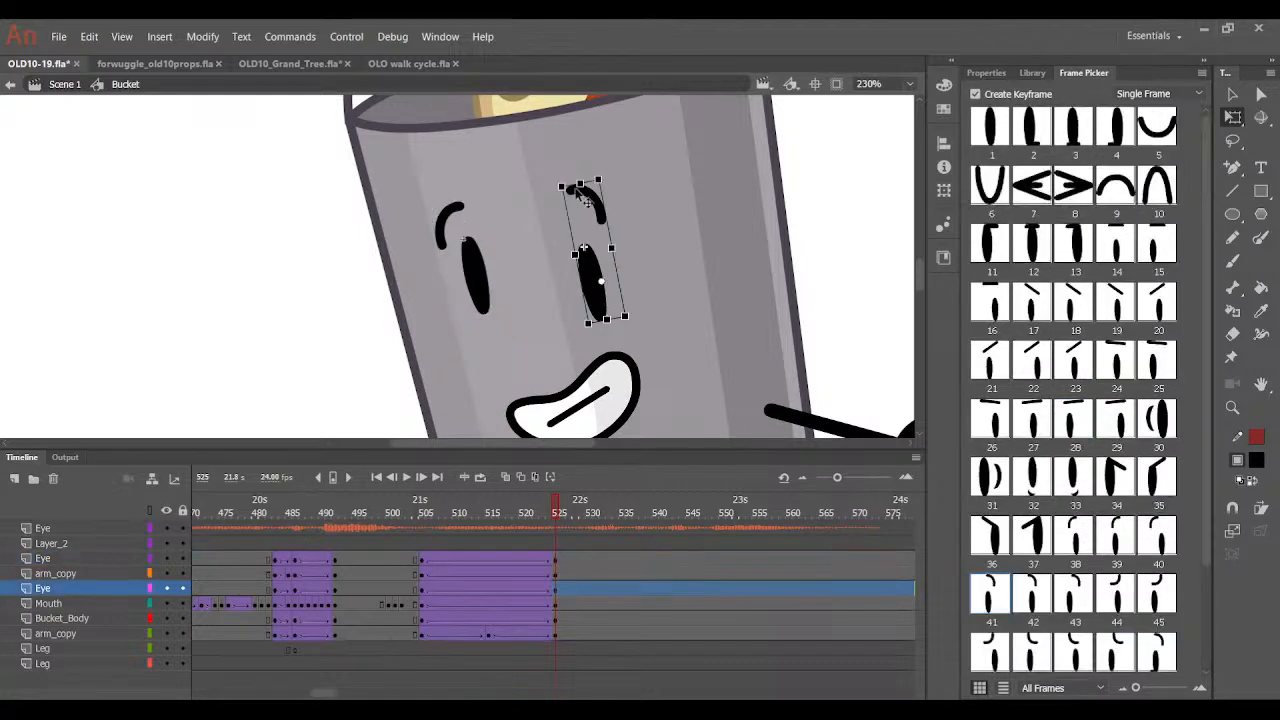
double_click(585, 197)
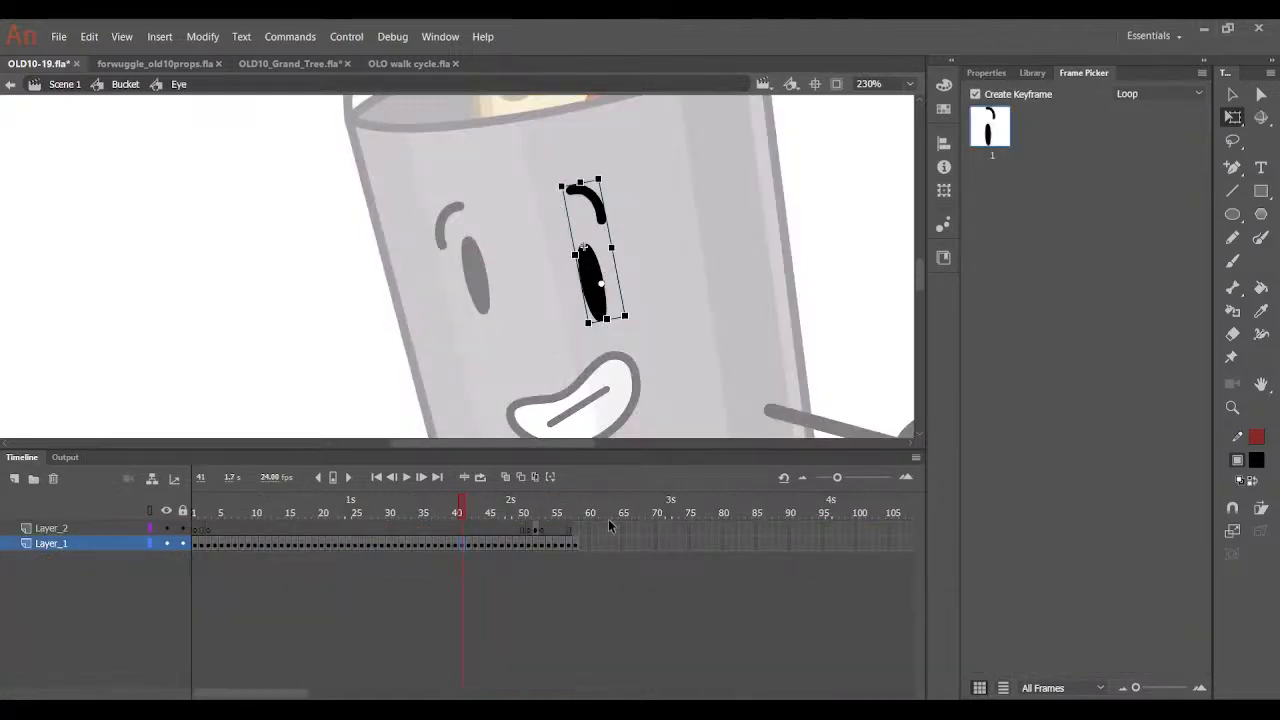
click(584, 543)
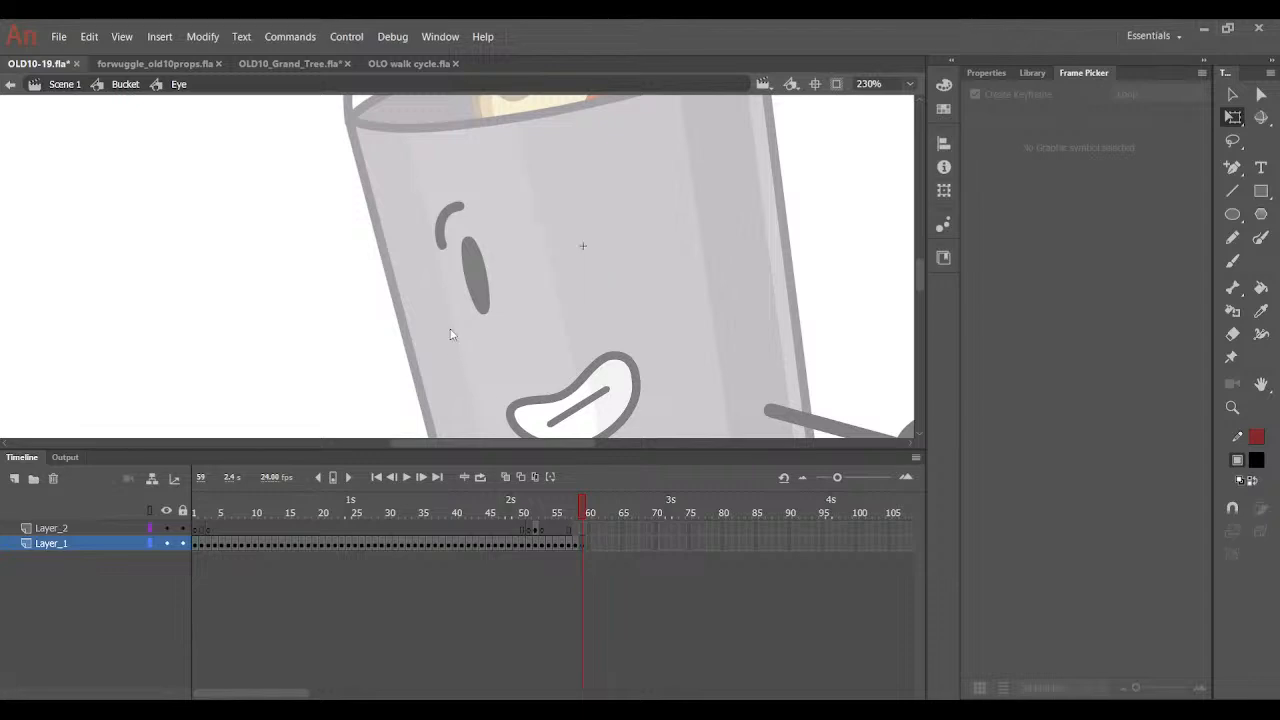
key(ctrl+shift+v)
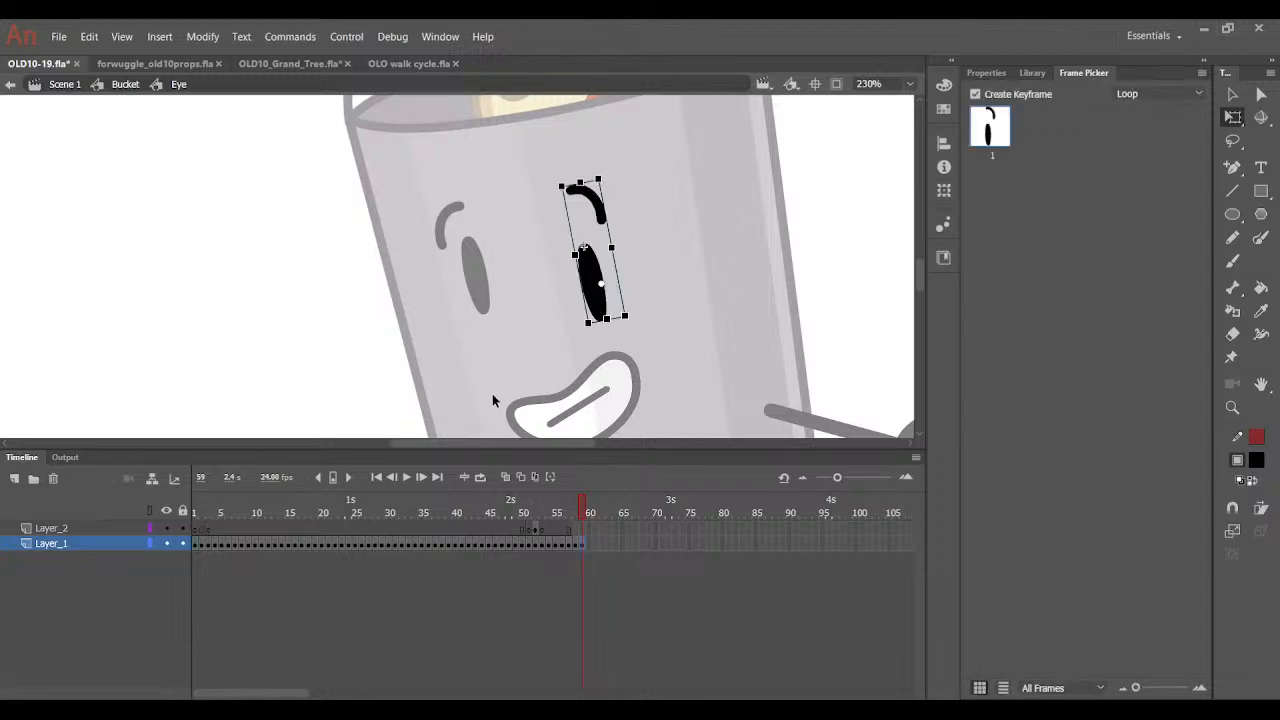
Break apart the eye pasted at frame 59, raise its oval closer to the eyebrow, and return to the Bucket symbol.
click(644, 308)
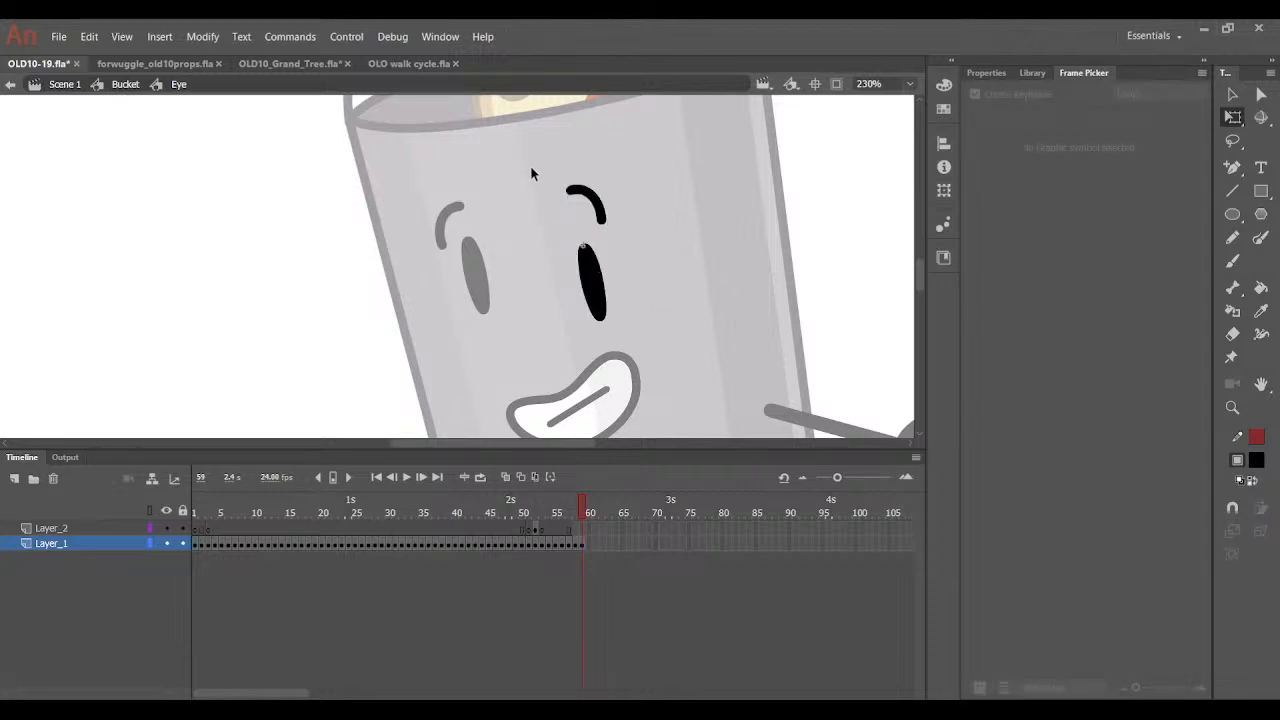
drag(531, 169, 722, 378)
key(ctrl+b)
click(671, 353)
click(599, 306)
drag(599, 307, 590, 288)
click(651, 256)
double_click(751, 200)
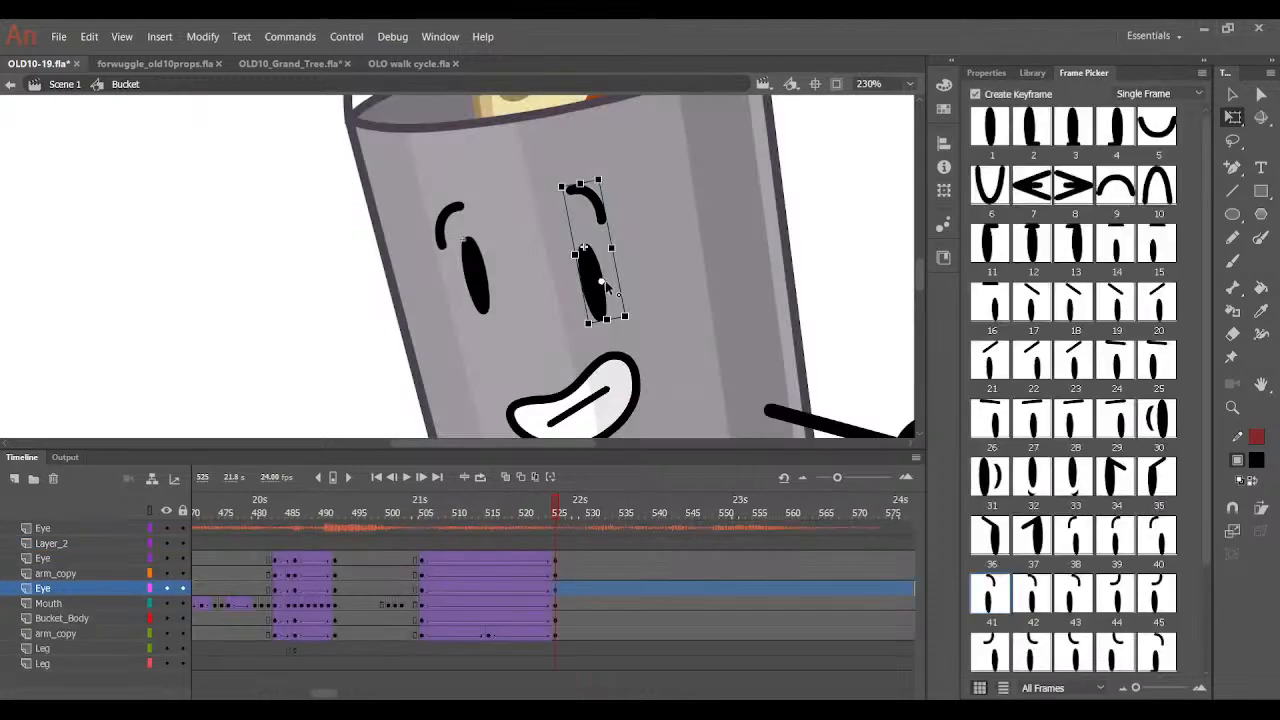
Set the right-hand eye to pose 59 at frame 525 and scrub around that frame to check it.
drag(524, 524, 557, 522)
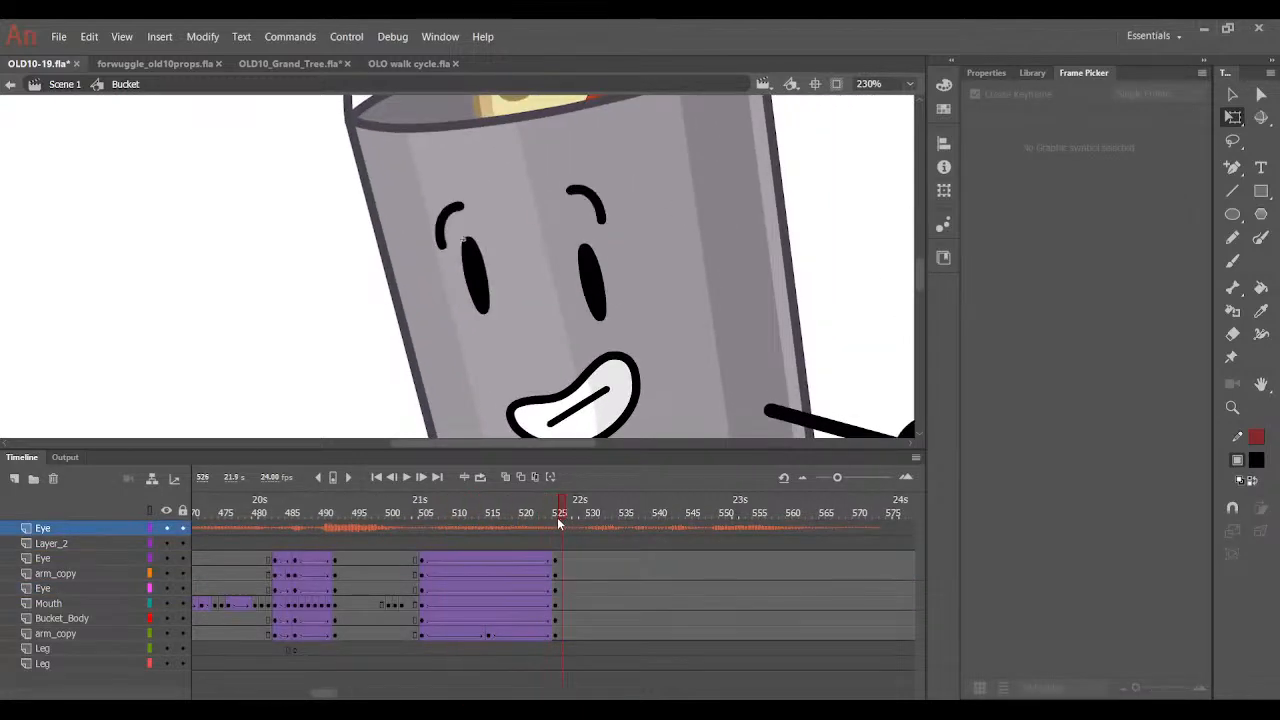
click(479, 300)
double_click(592, 288)
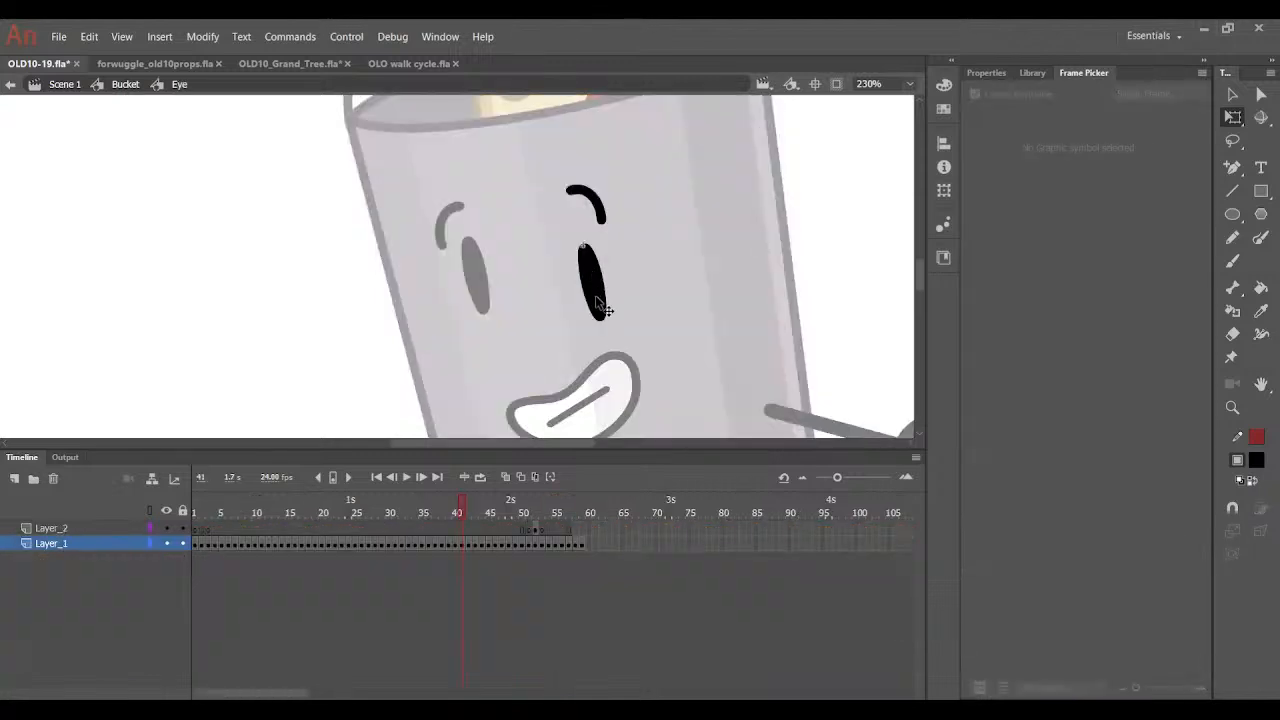
double_click(645, 285)
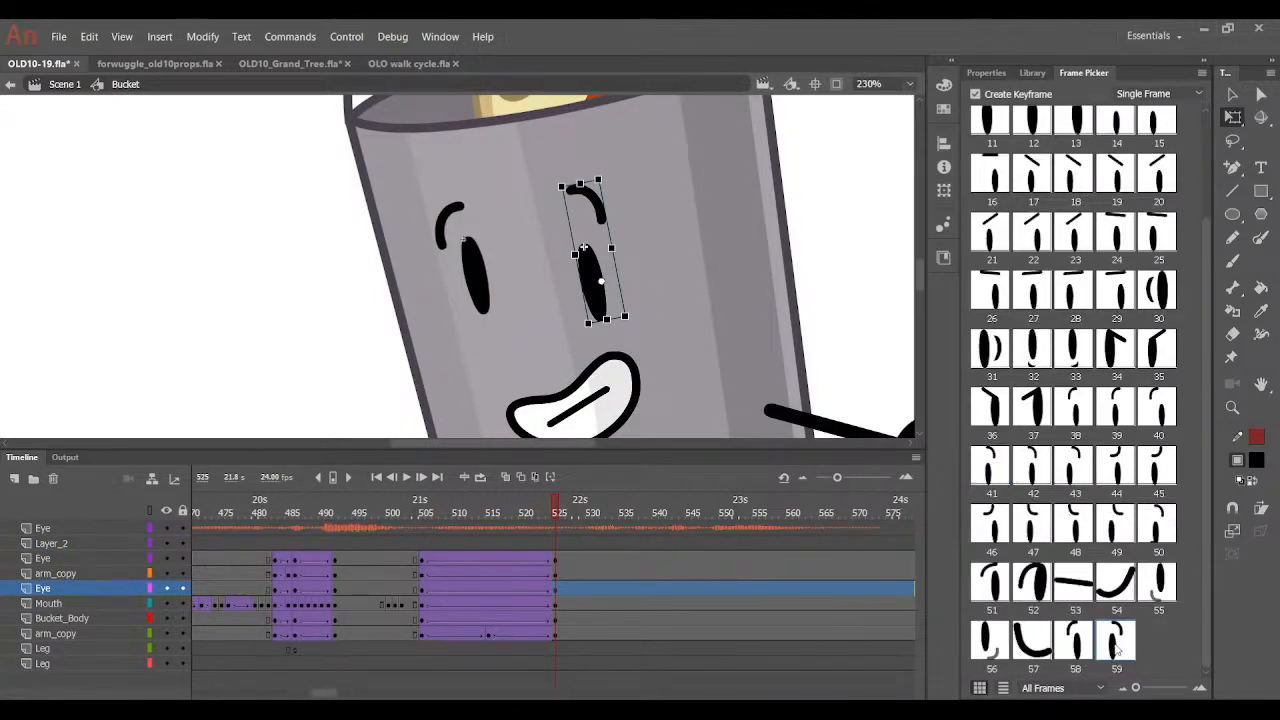
drag(640, 520, 560, 503)
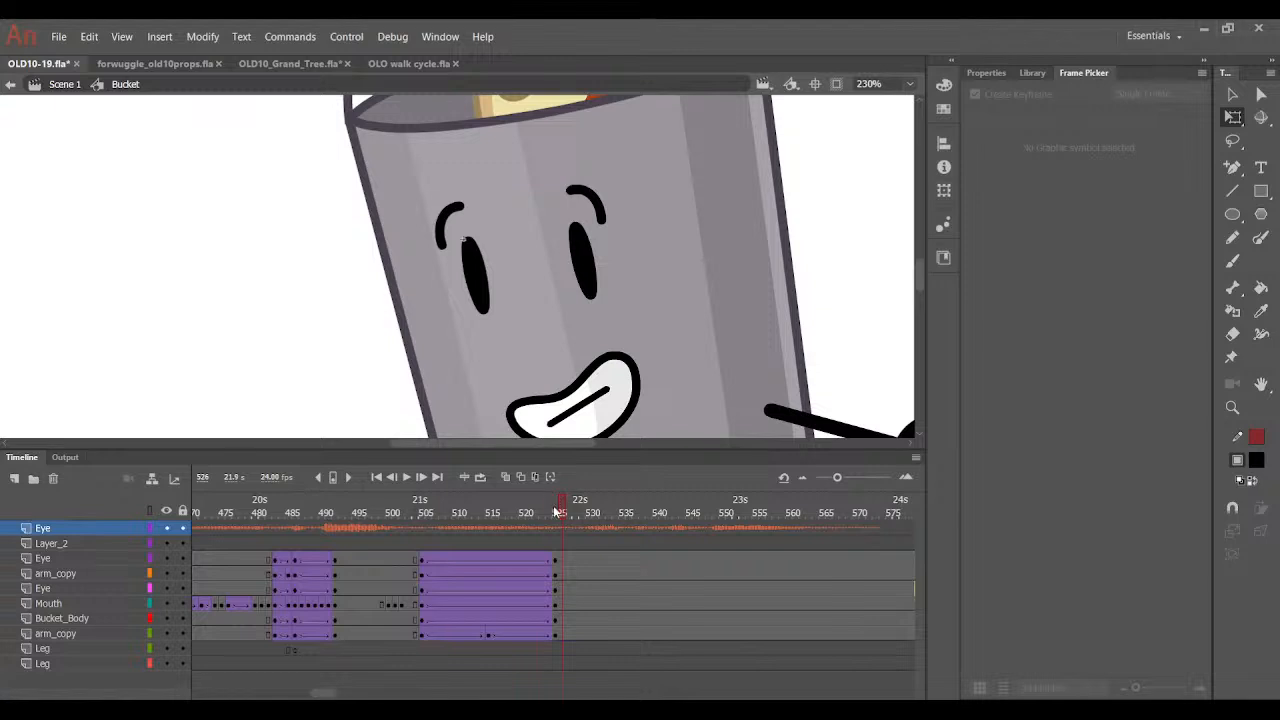
Examine both eyes at frame 525 and compare them with the eye pose at frame 505.
click(555, 509)
click(470, 265)
click(586, 258)
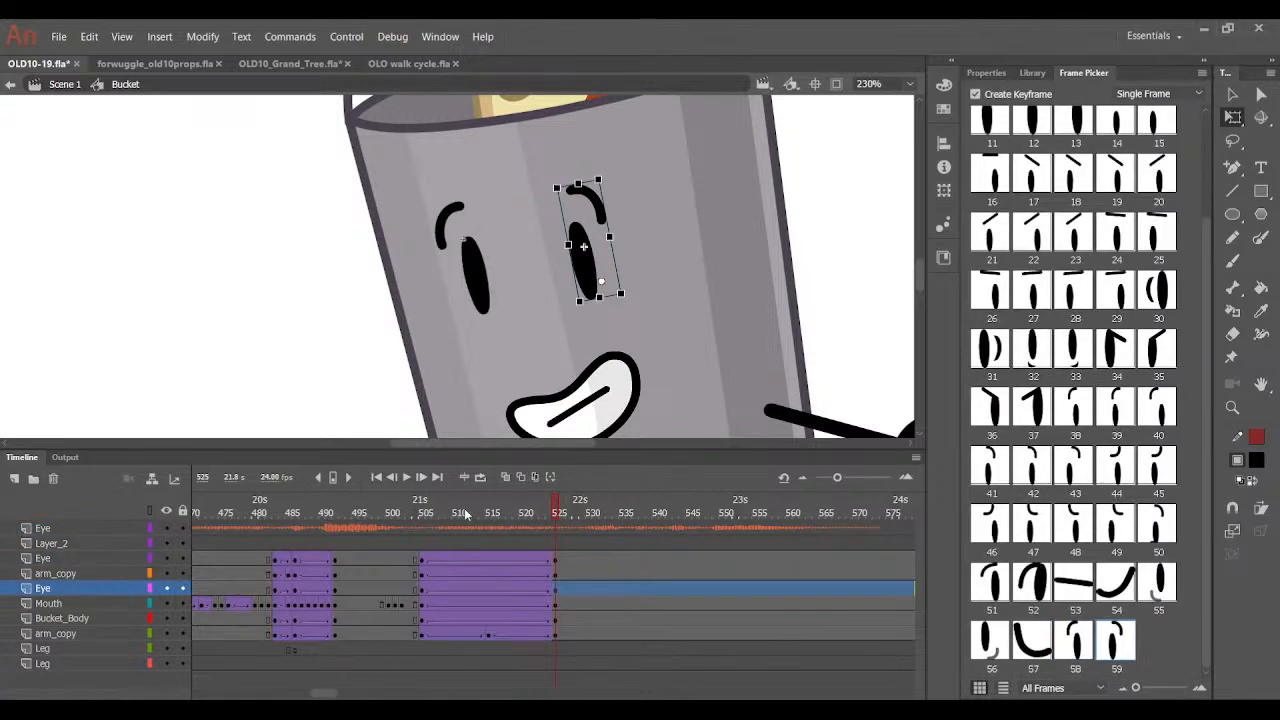
drag(465, 514, 557, 505)
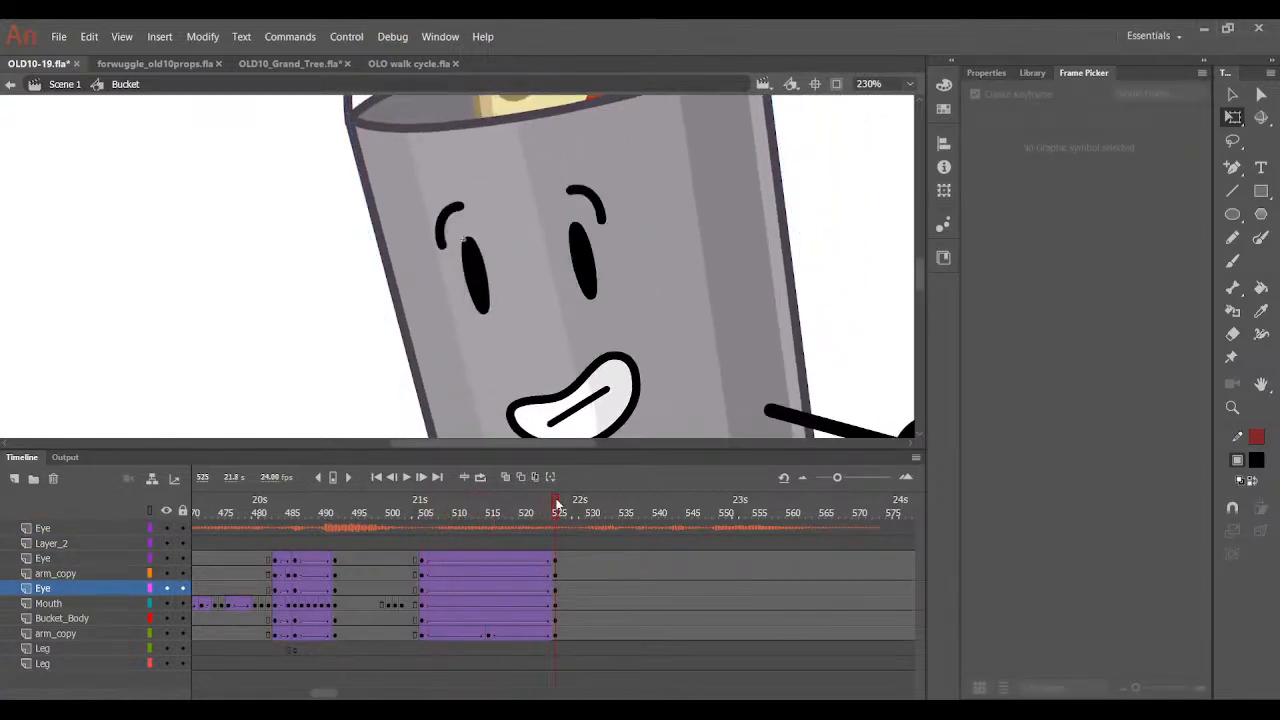
click(478, 290)
click(426, 510)
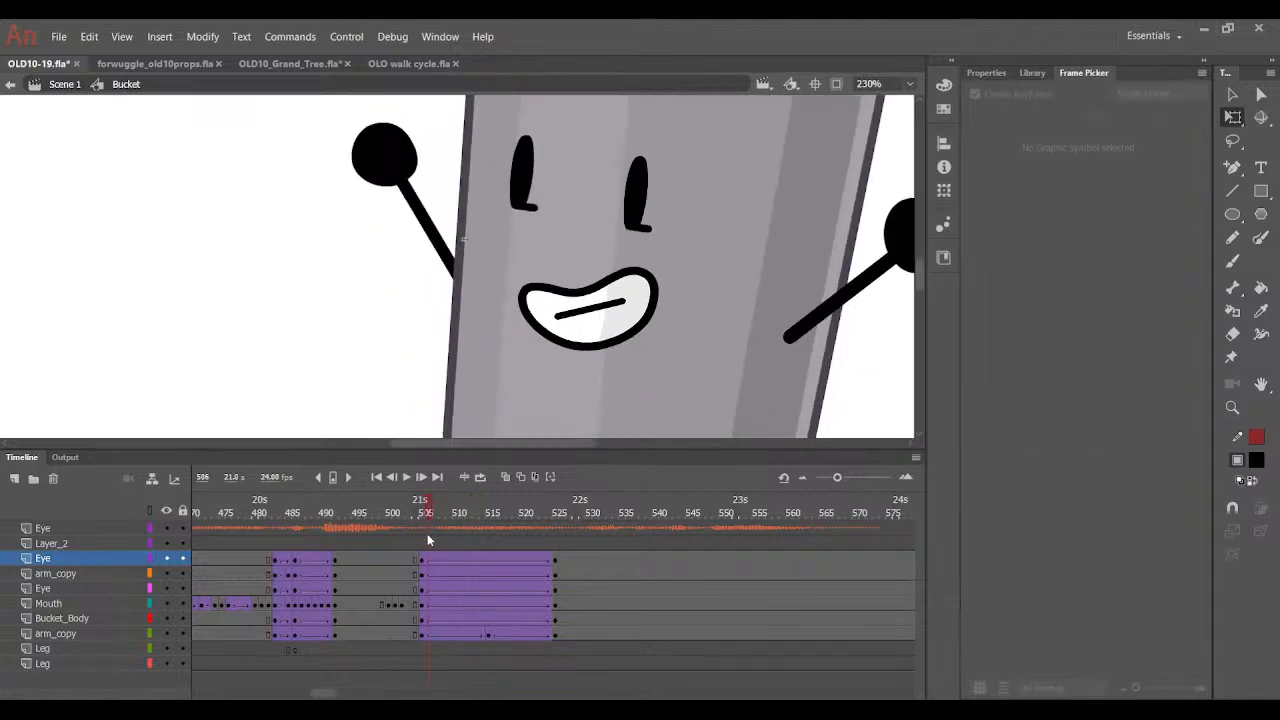
click(422, 510)
click(530, 185)
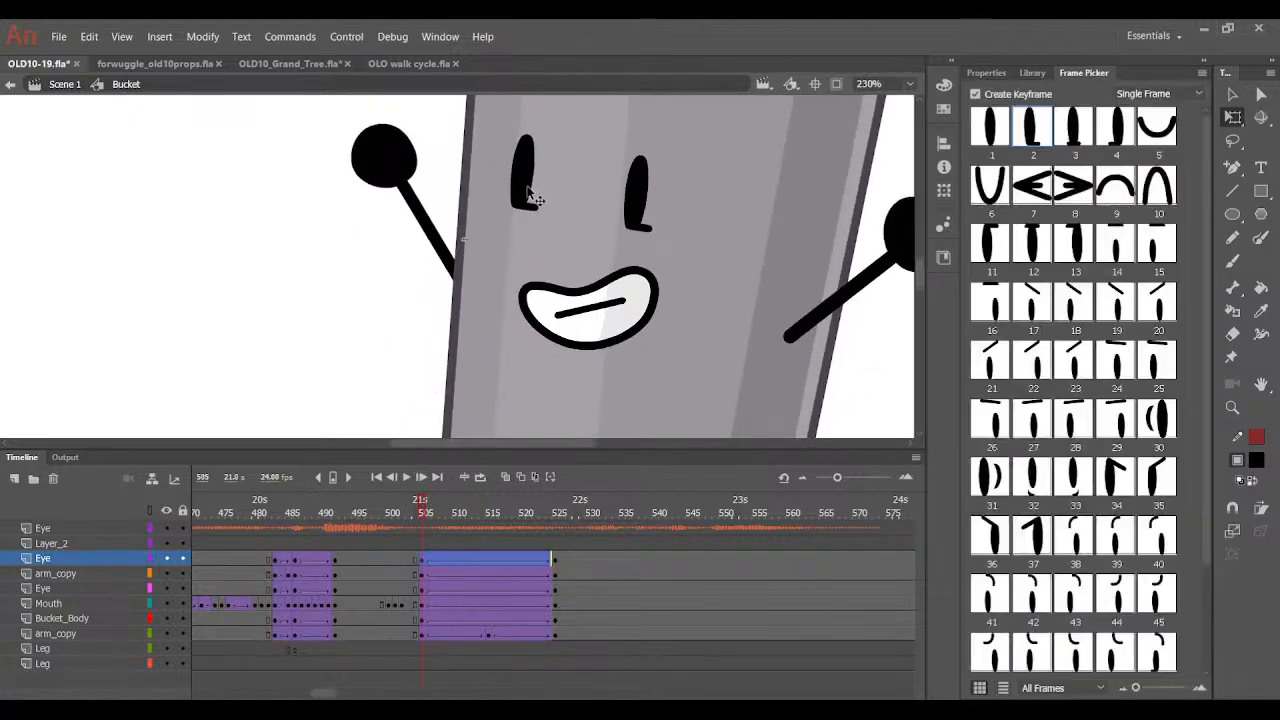
click(557, 563)
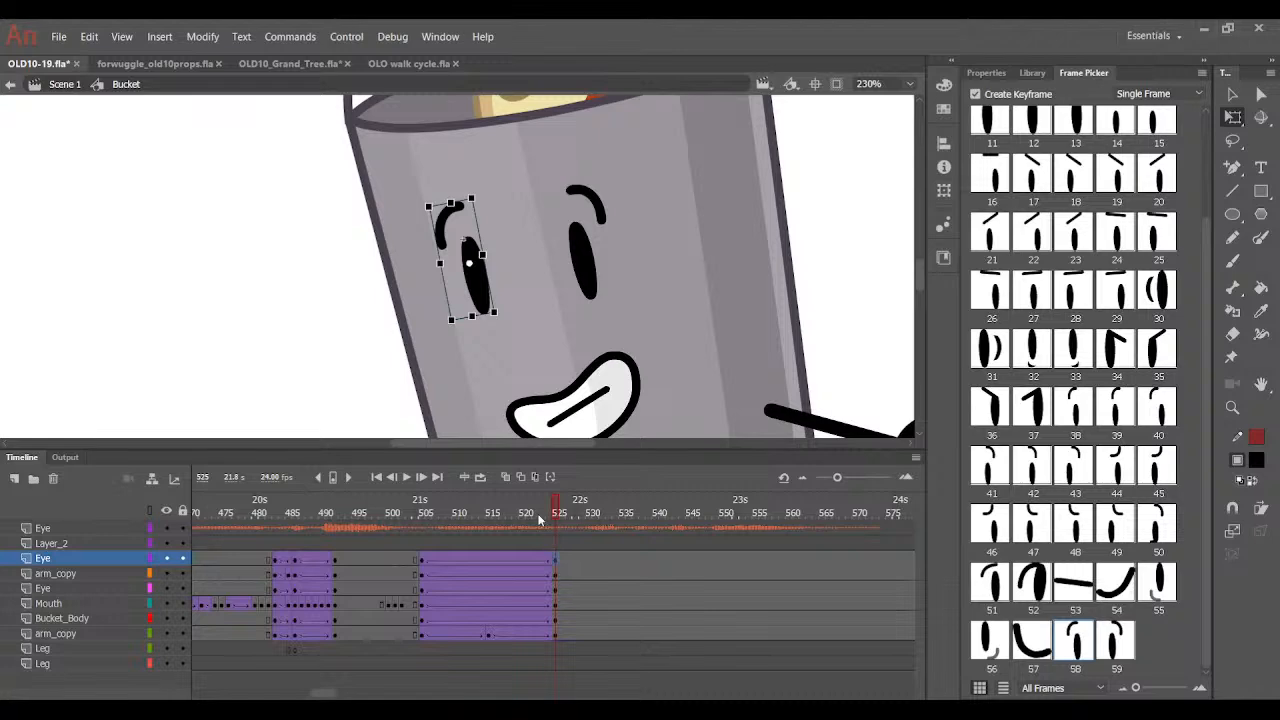
Insert keyframes at frame 515 across the tweened eye, arm, mouth and body layers.
drag(538, 515, 491, 619)
key(F6)
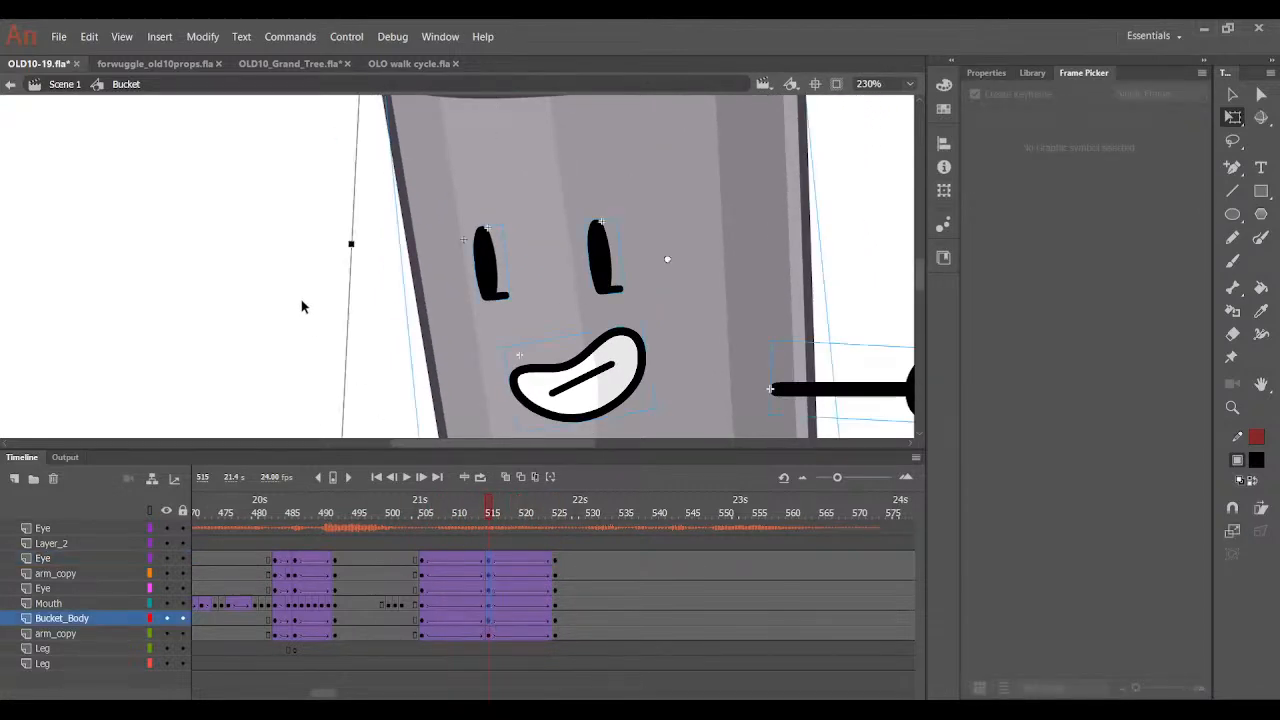
click(301, 299)
At frame 515, set the left-hand eye to pose 58 and the right-hand eye to pose 59.
click(479, 271)
scroll(1075, 400, down, 5)
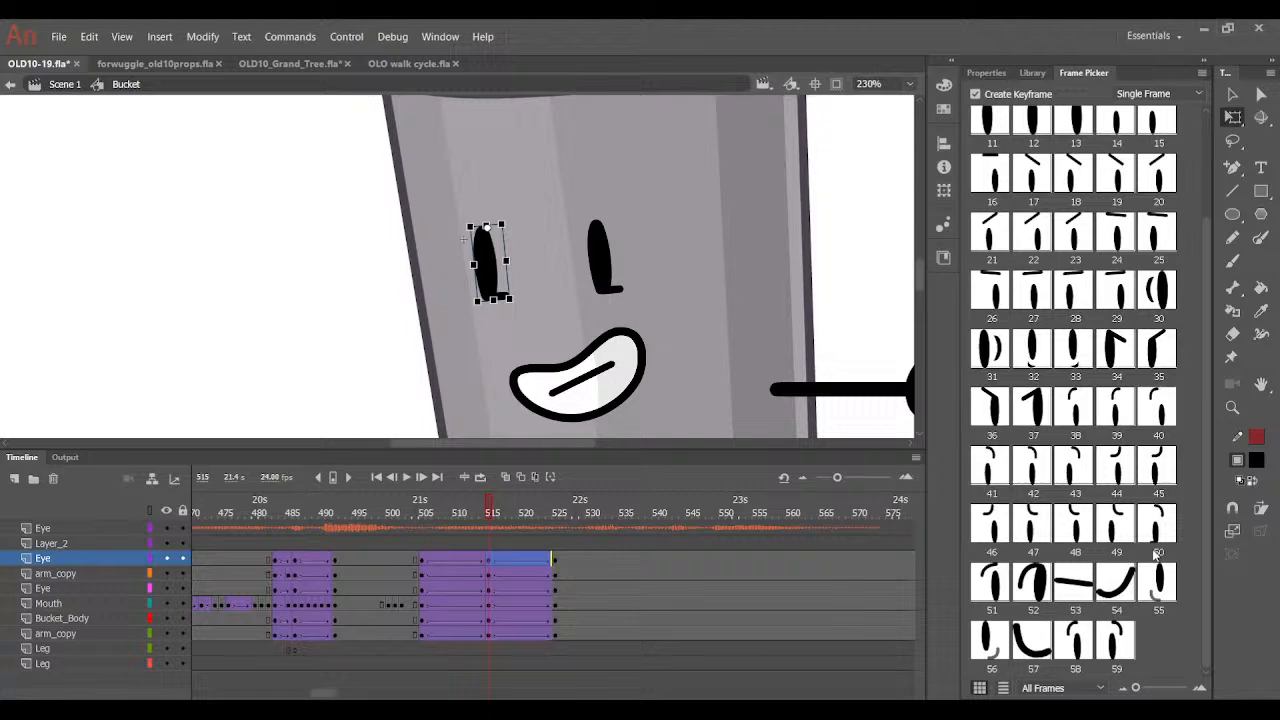
click(1075, 640)
click(600, 252)
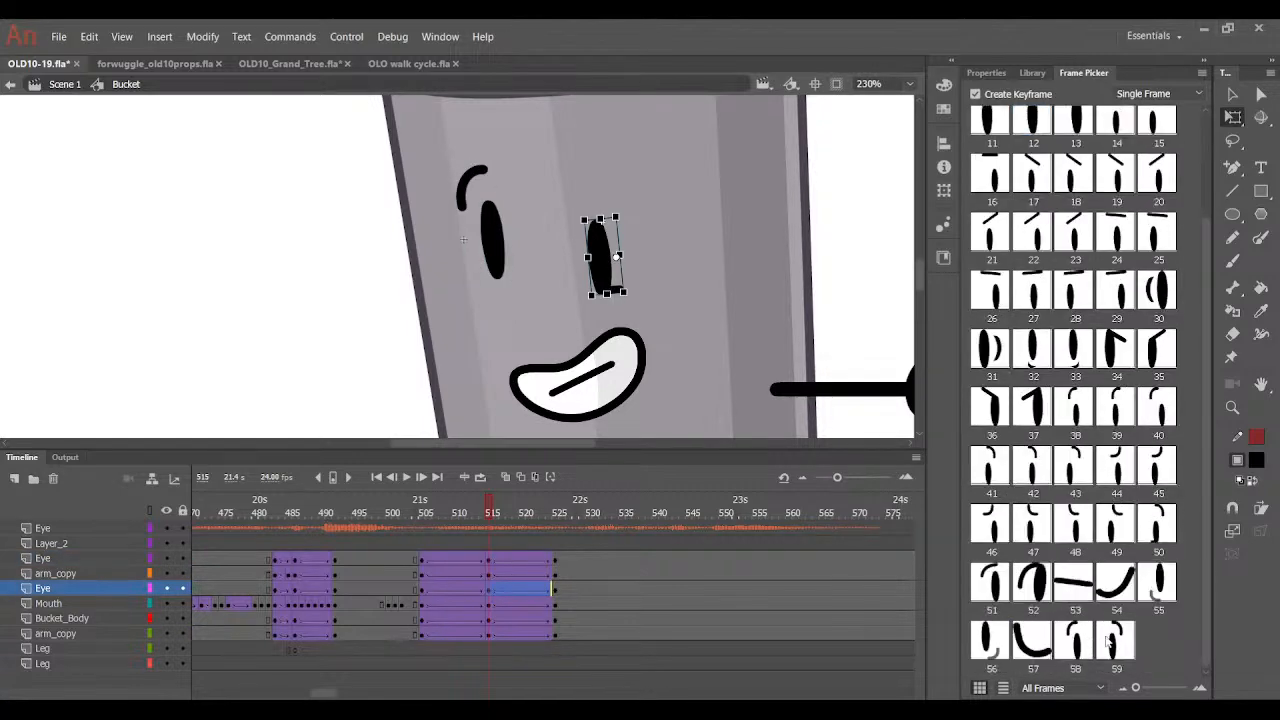
click(1110, 642)
Inside the Eye symbol, nudge the frame 58 artwork slightly left and the frame 59 artwork slightly right, returning to the Bucket symbol.
drag(517, 516, 557, 526)
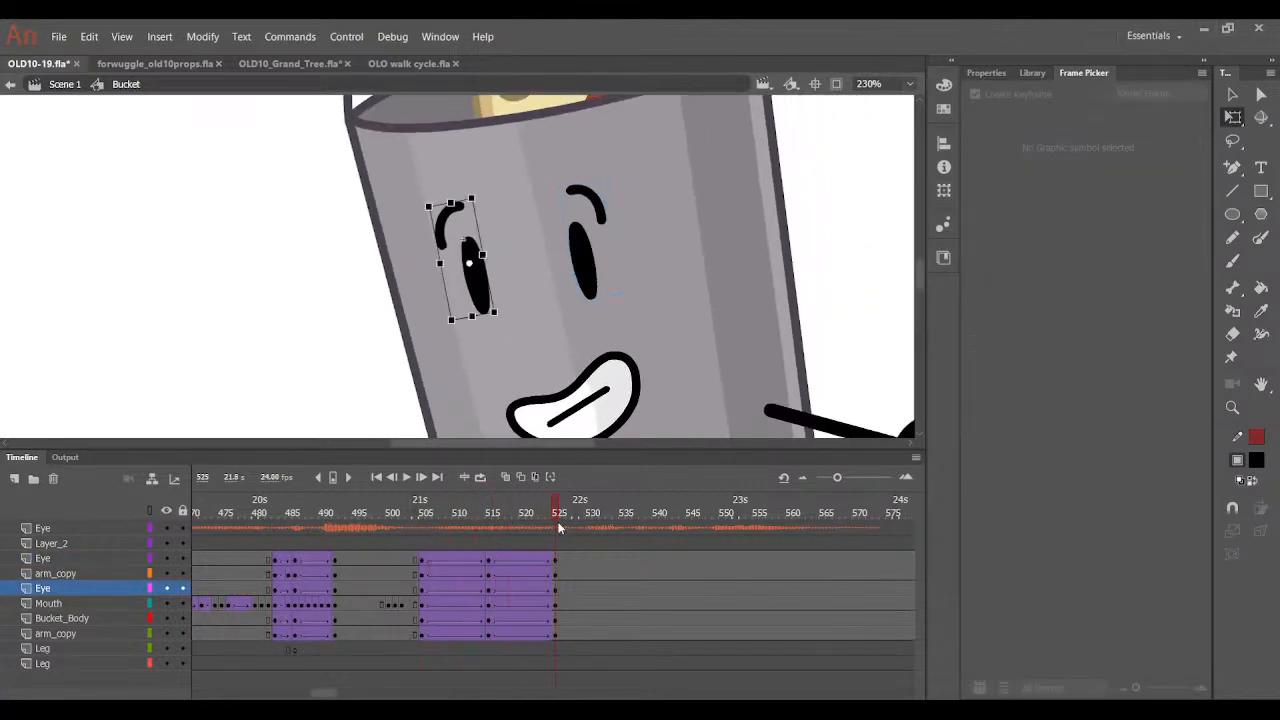
double_click(478, 283)
drag(393, 176, 541, 359)
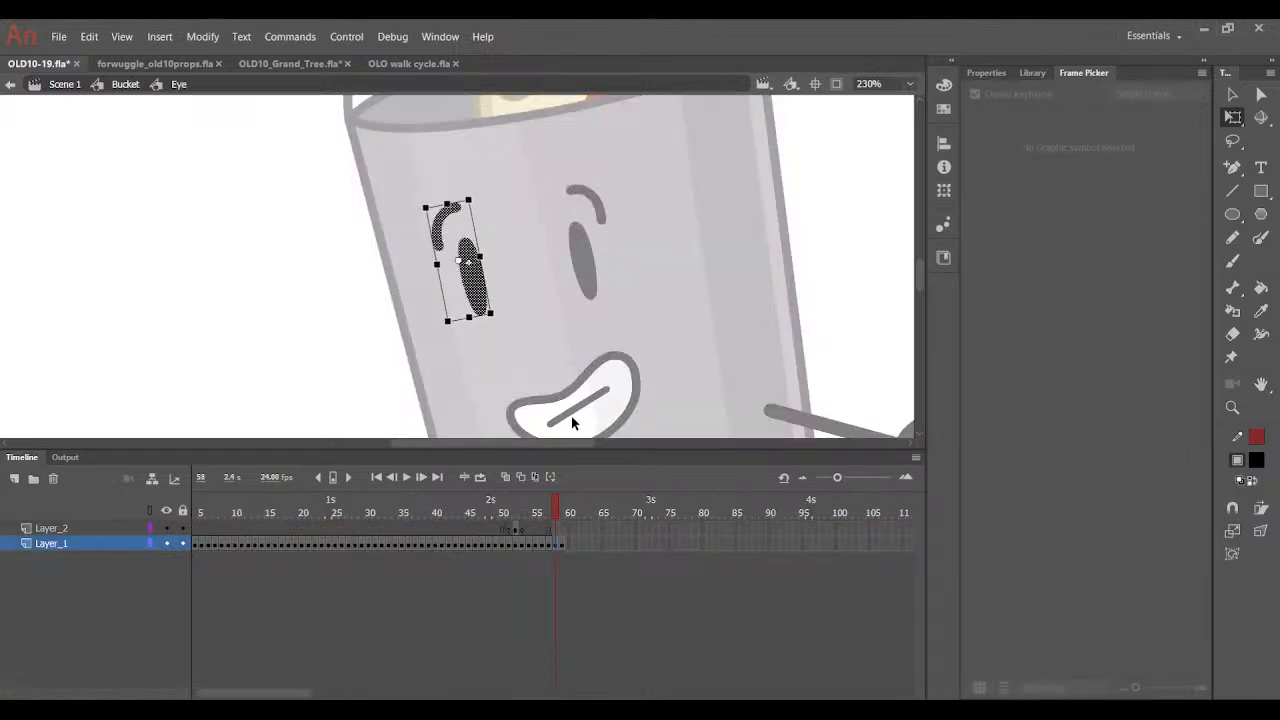
click(574, 498)
drag(384, 152, 578, 391)
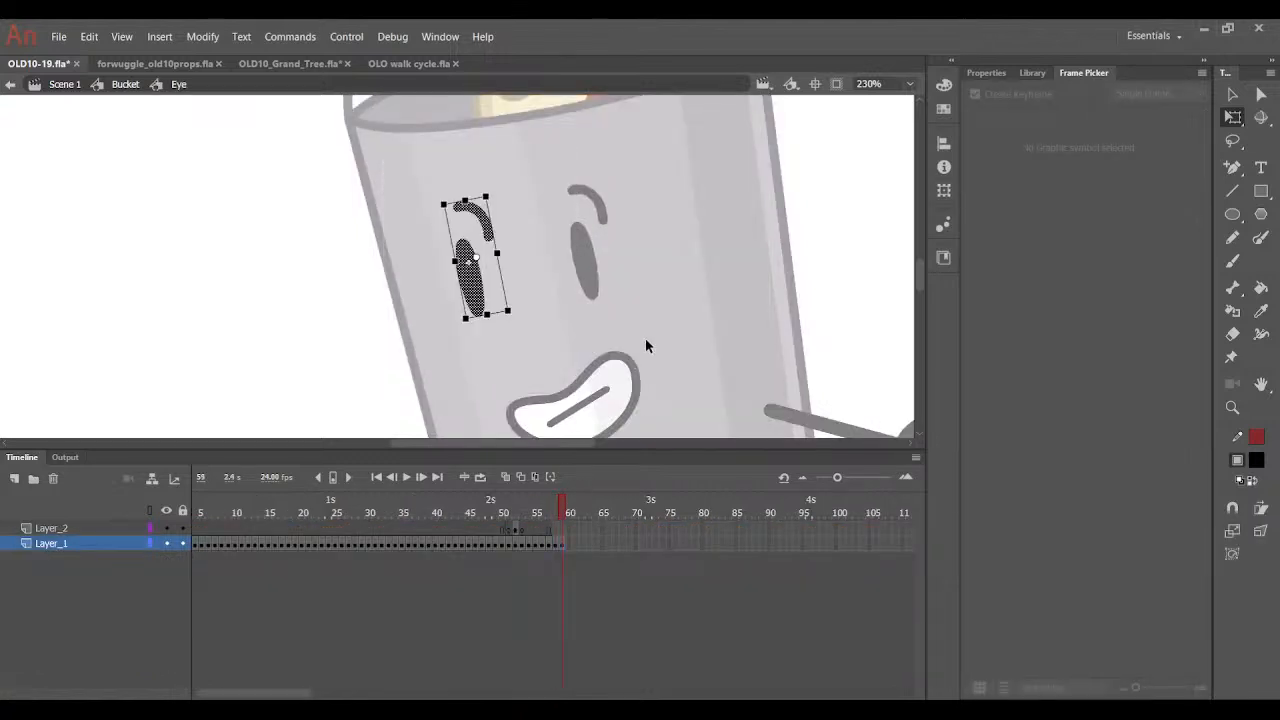
double_click(646, 348)
click(839, 229)
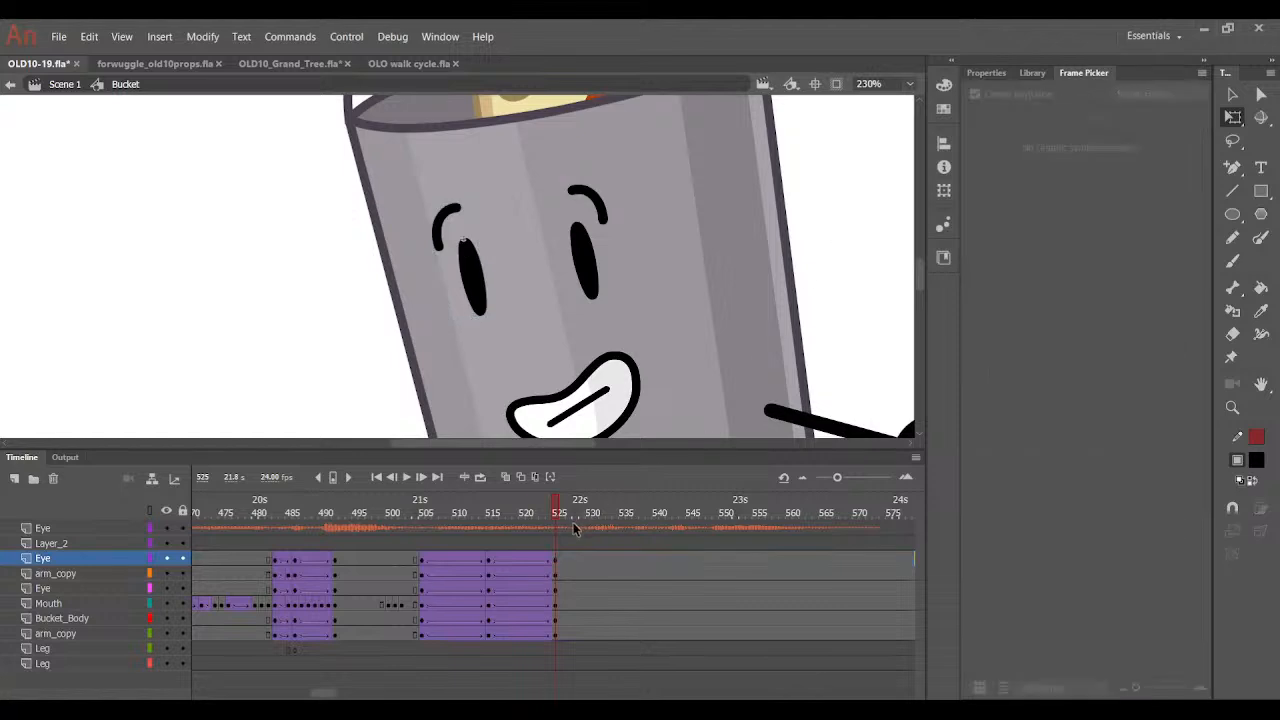
Nudge the left-hand eye's pose 58 artwork slightly down inside the Eye symbol and scrub the bucket's lean to check it.
drag(559, 508, 556, 594)
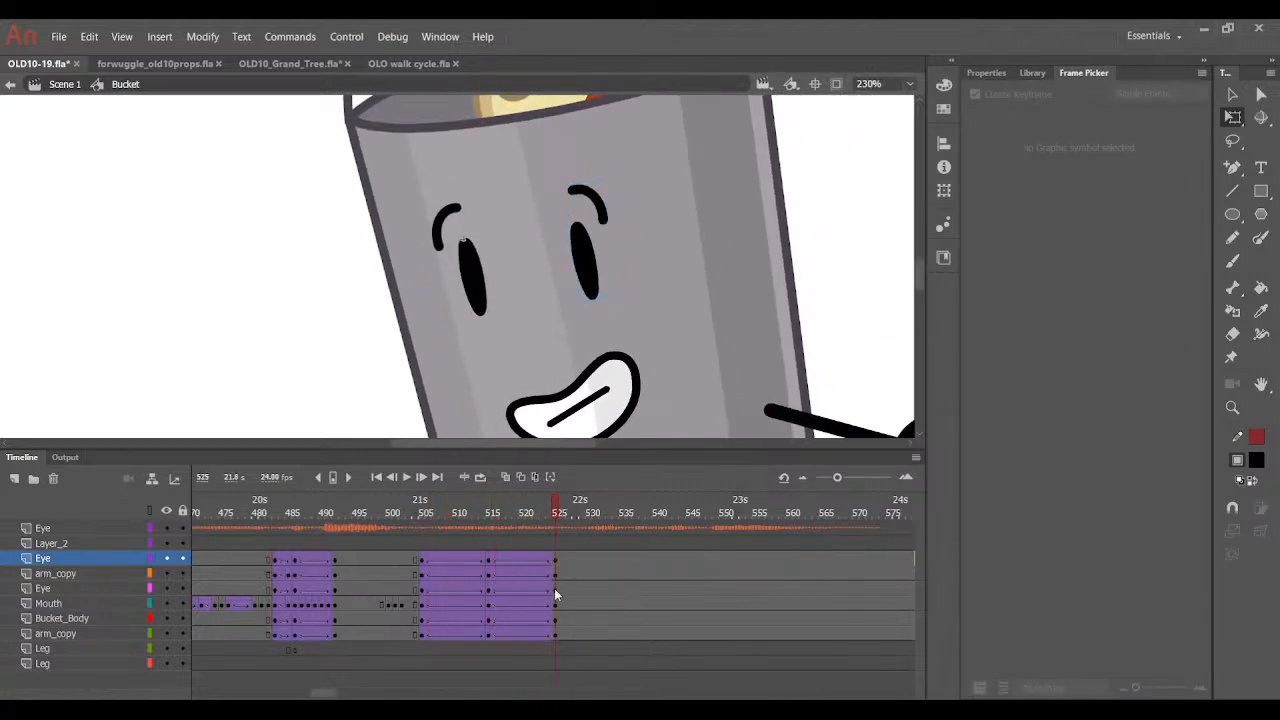
double_click(473, 284)
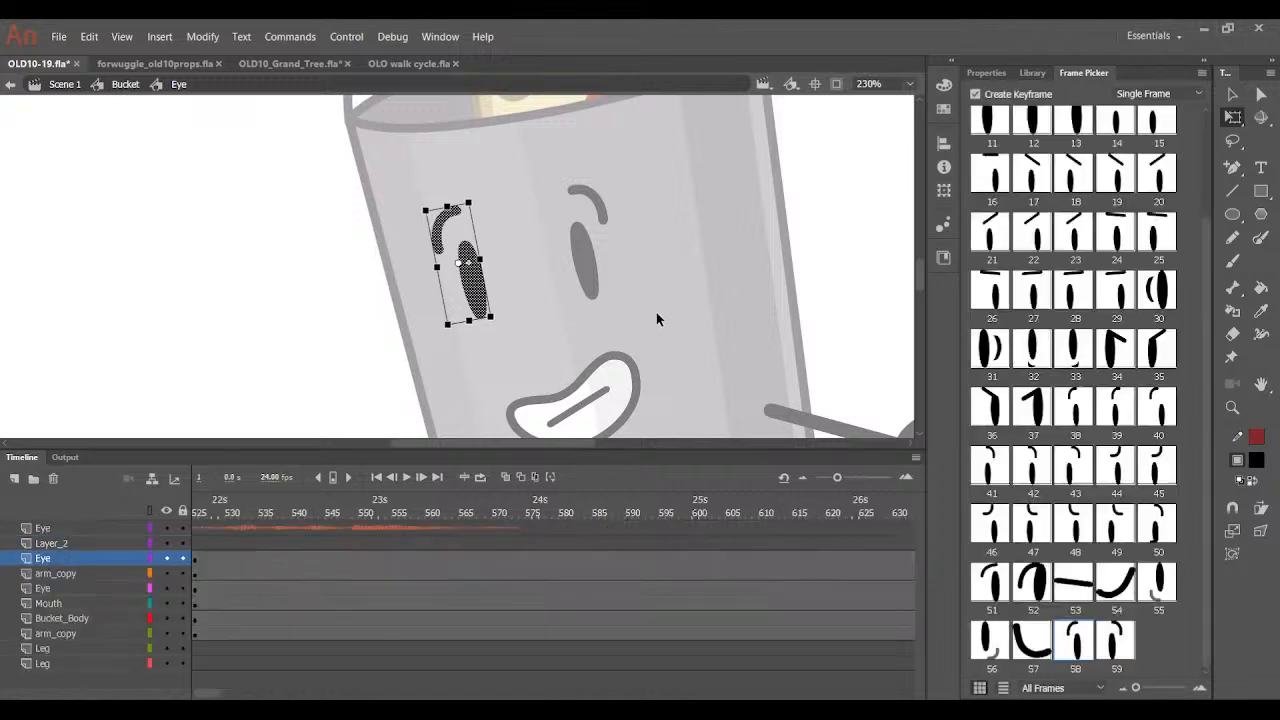
double_click(656, 319)
drag(553, 517, 552, 548)
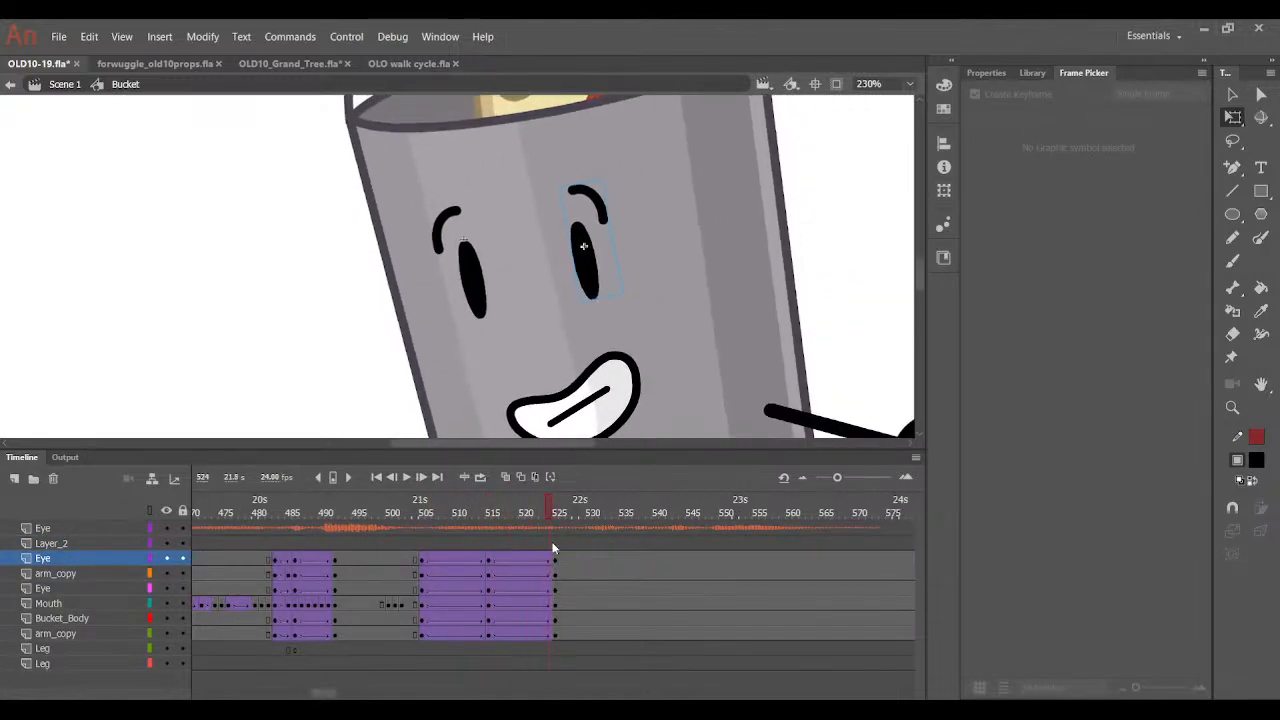
Add keyframes to both eye layers at frame 512 and give both eyes the closed pose 5.
click(469, 562)
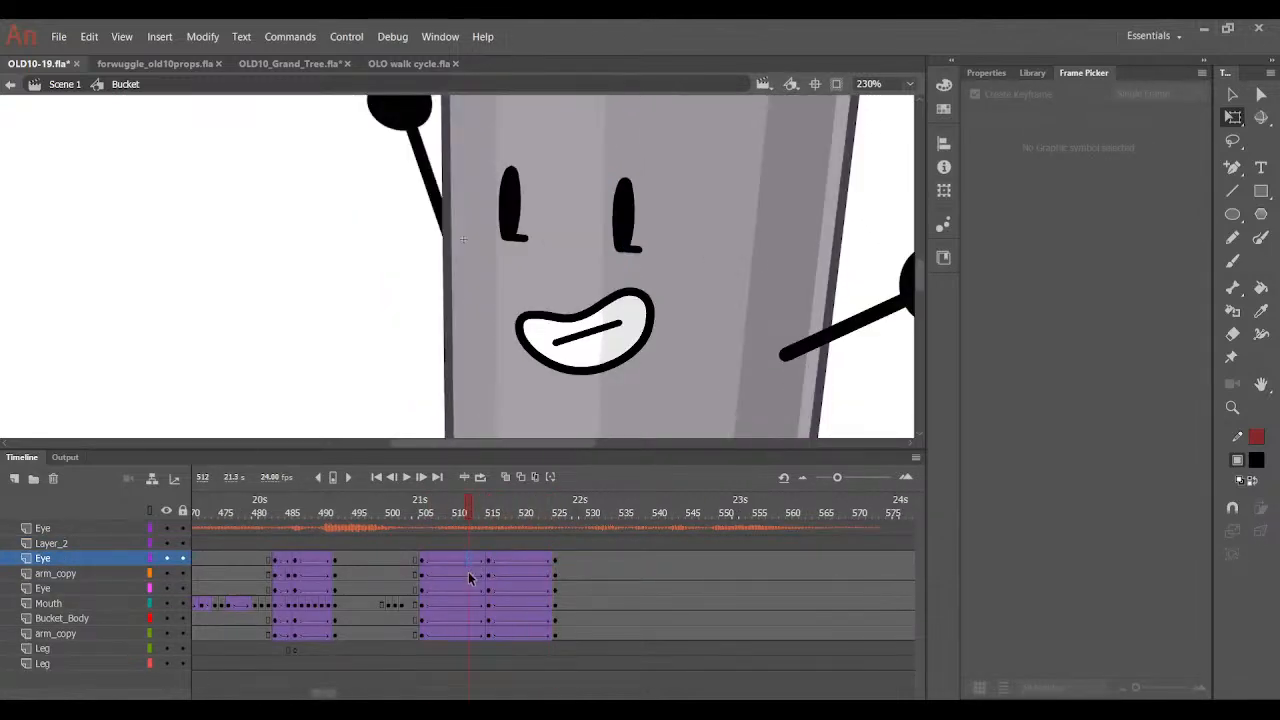
key(F6)
click(466, 586)
key(F6)
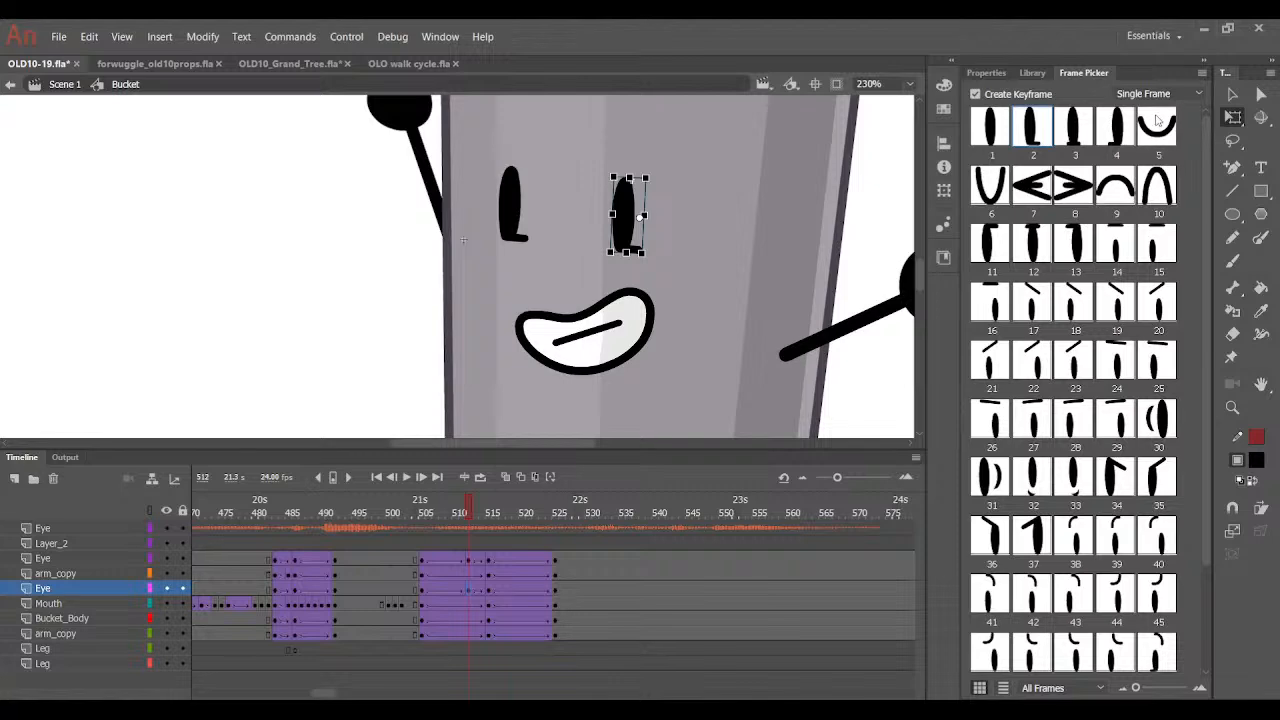
click(1156, 118)
click(515, 222)
click(1157, 125)
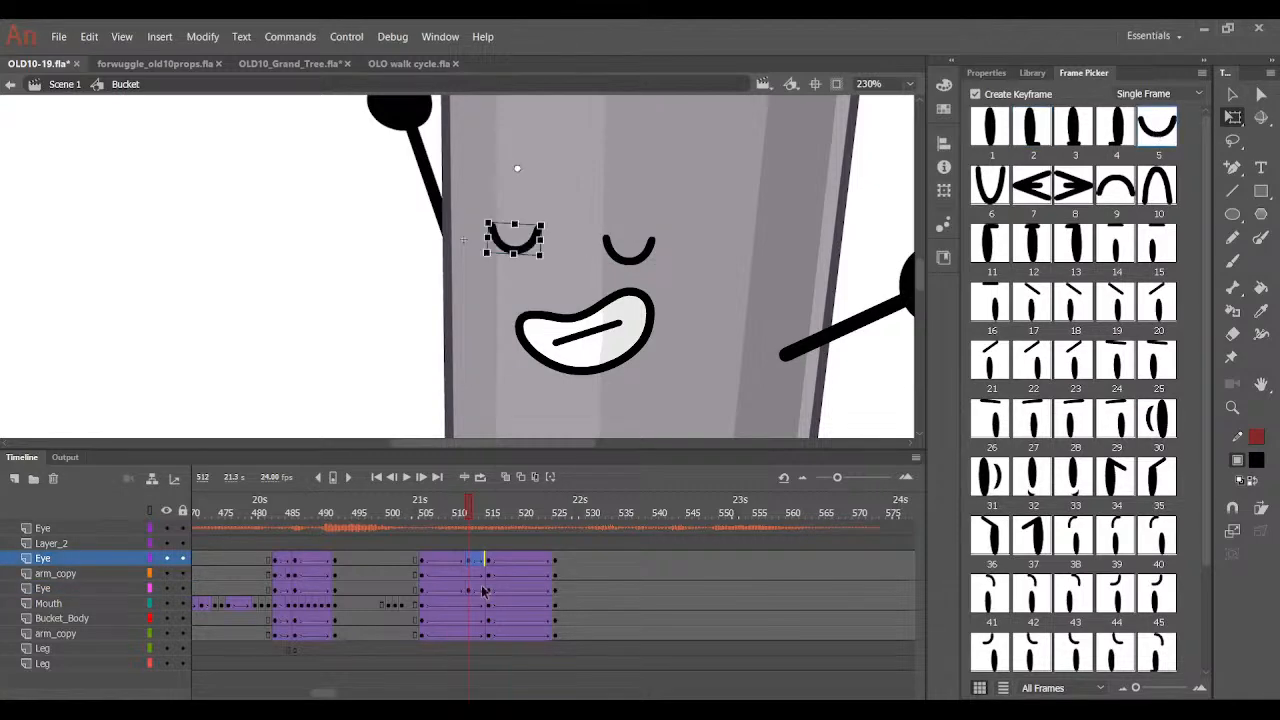
Add keyframes to both eye layers at frames 510 and 511, and move both eyes slightly down at frame 511.
click(458, 565)
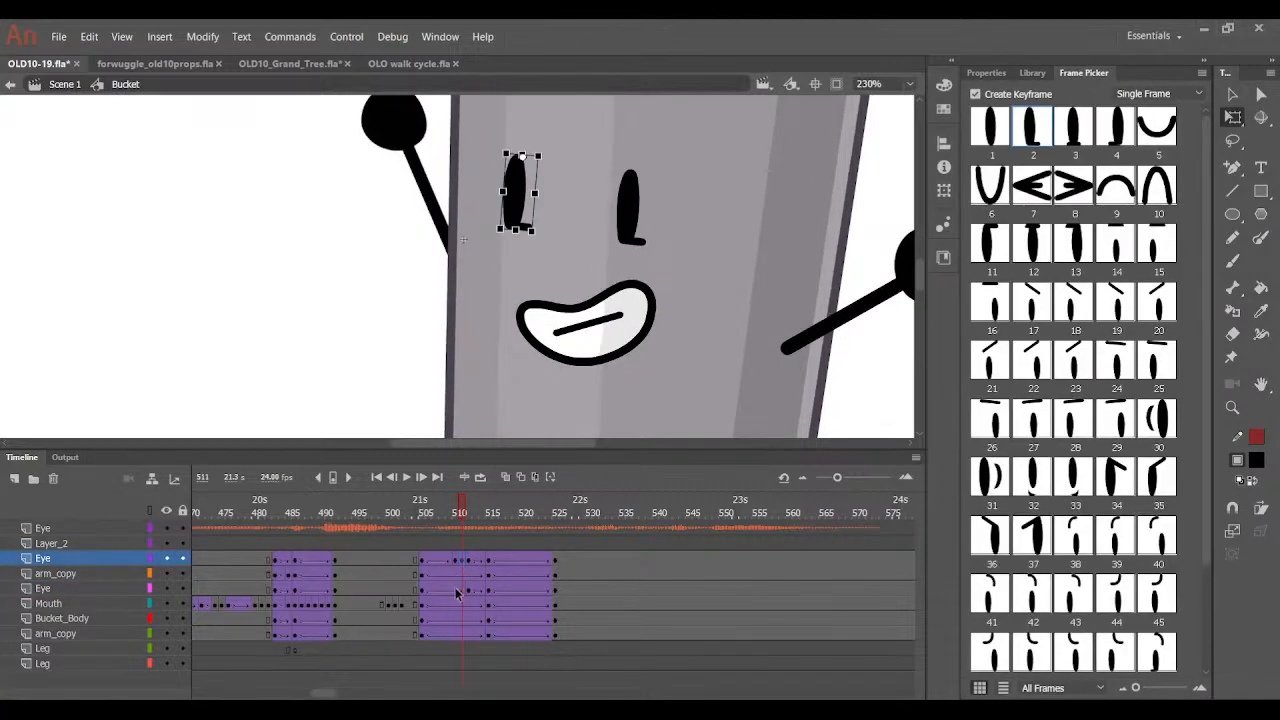
click(460, 594)
click(462, 593)
shift+click(524, 180)
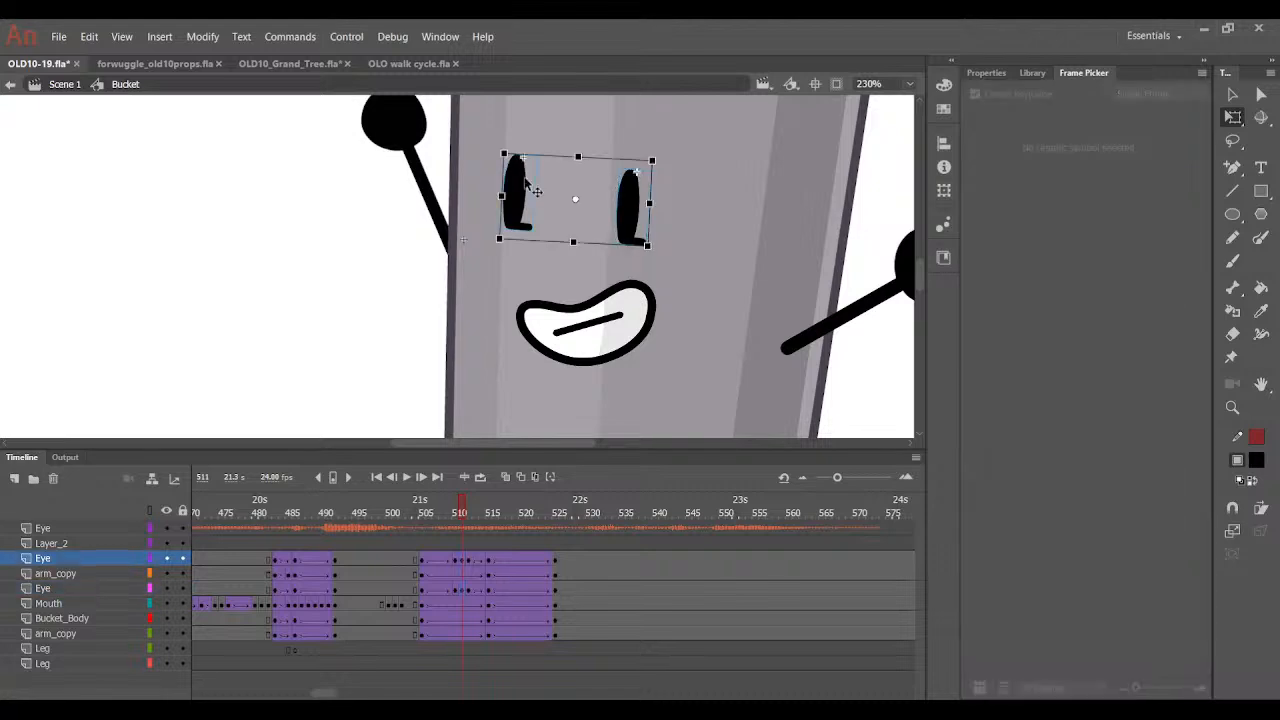
key(ctrl+equal)
drag(550, 340, 551, 347)
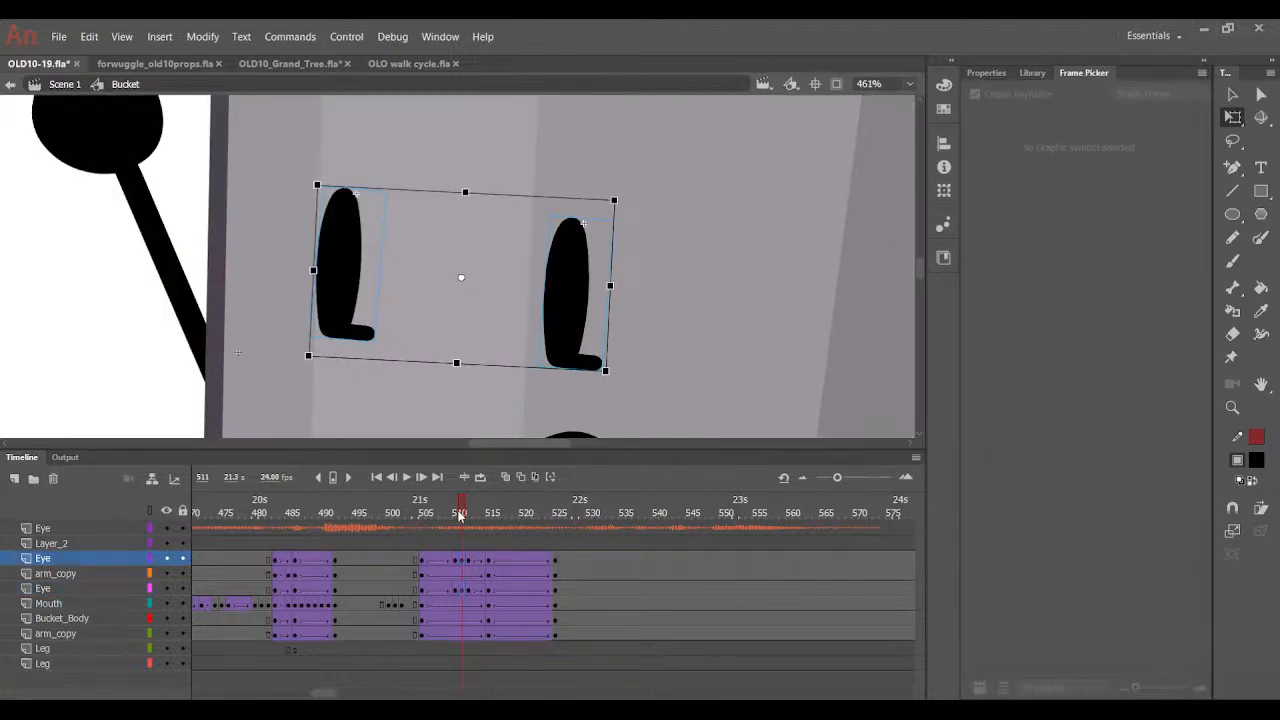
Move both closed eyes slightly down at frame 512 and scrub through the blink.
mouse_move(461, 515)
mouse_down()
mouse_move(443, 517)
mouse_move(488, 526)
mouse_move(469, 530)
mouse_up()
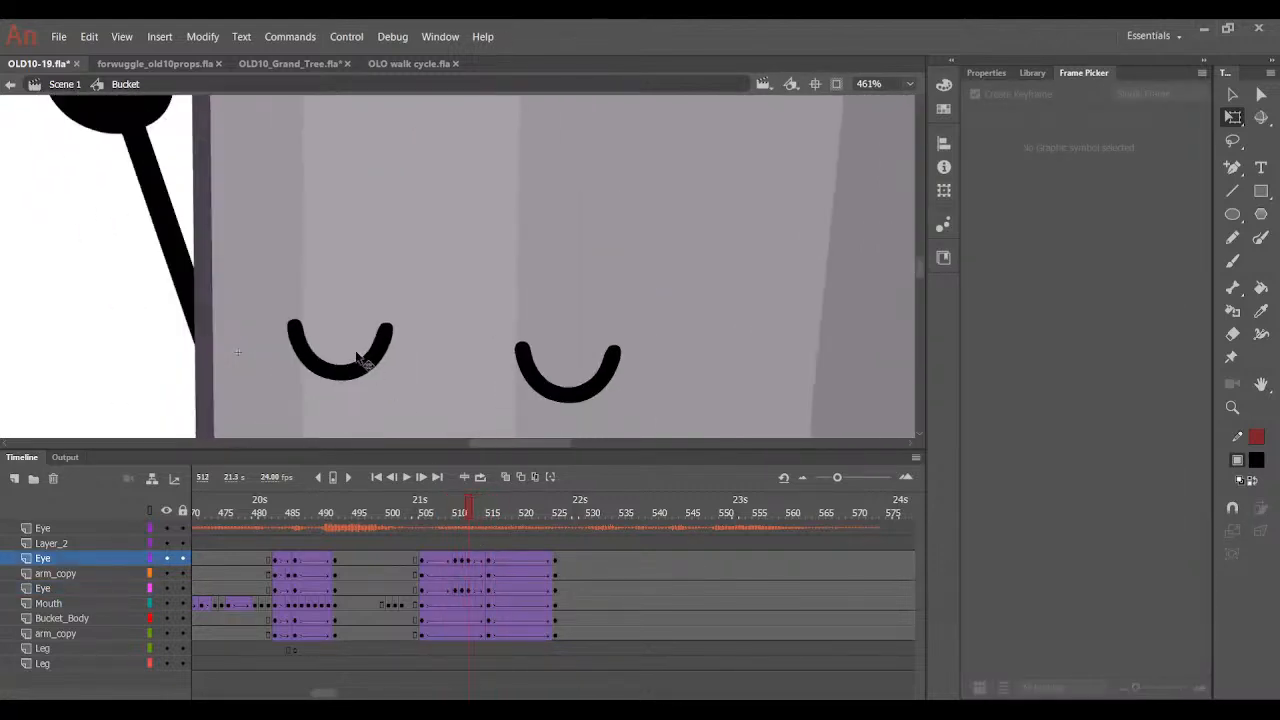
click(357, 362)
shift+click(535, 381)
drag(535, 381, 535, 396)
drag(469, 508, 495, 521)
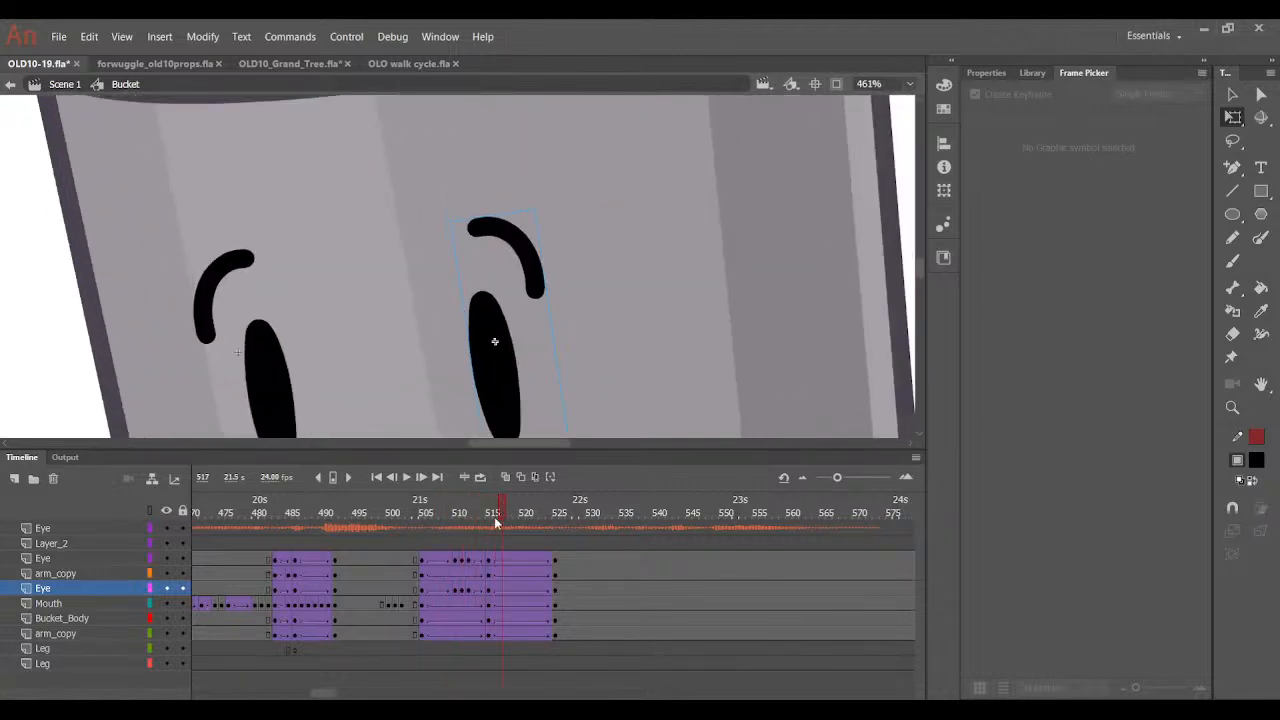
Add a keyframe to both eye layers at frame 514 to hold the closed-eye pose.
click(478, 556)
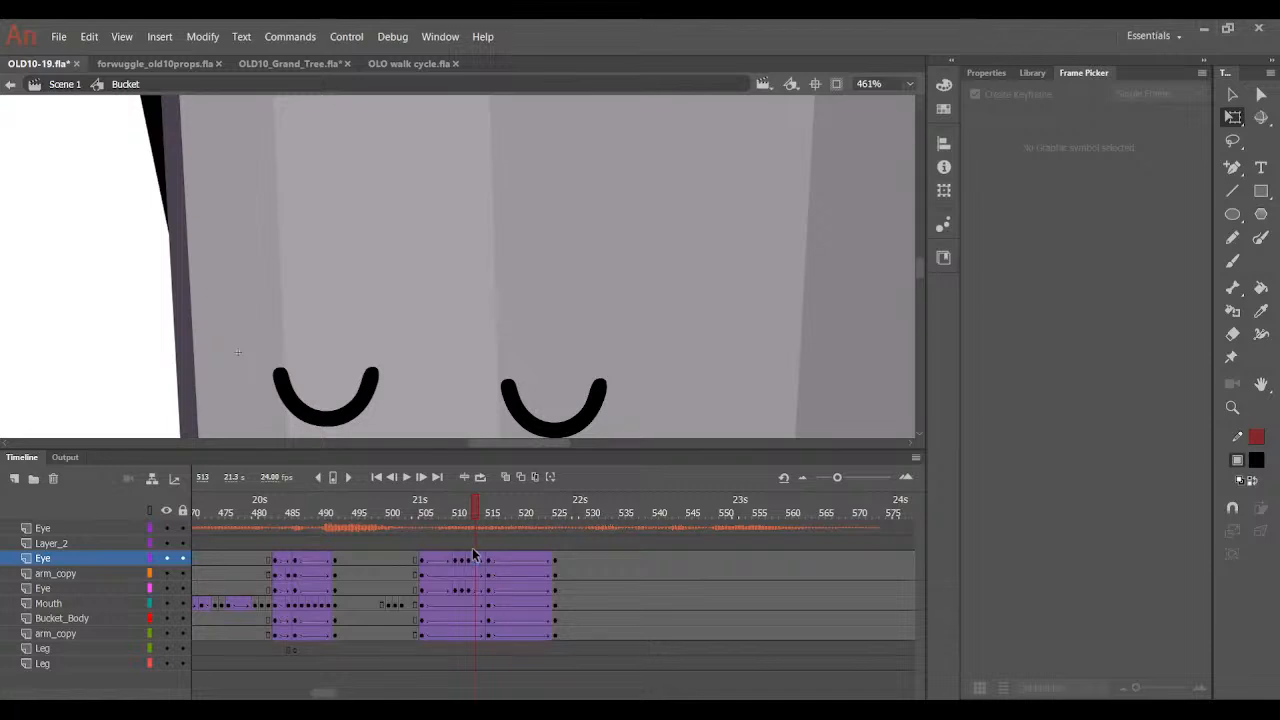
click(483, 561)
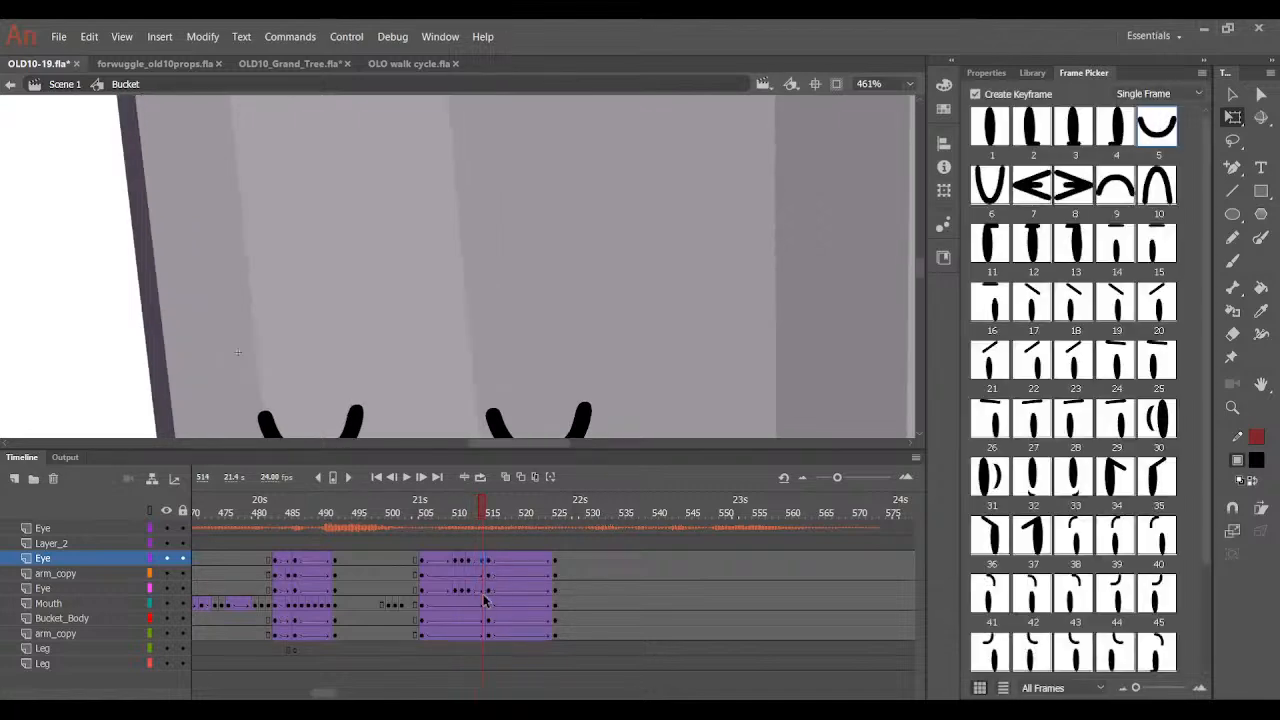
click(484, 589)
click(501, 425)
scroll(554, 366, down, 3)
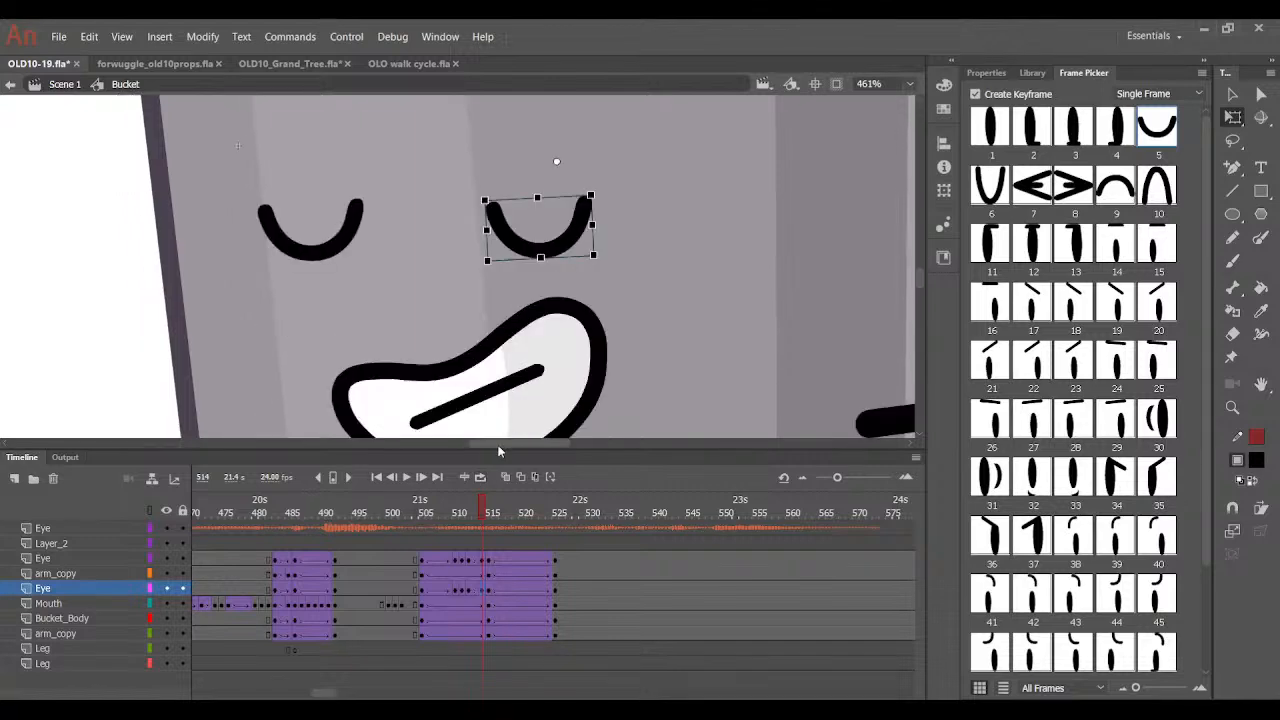
Select both closed eyes at frame 512, nudge them further down, and scrub ahead to frame 517.
click(473, 517)
click(380, 168)
shift+click(528, 192)
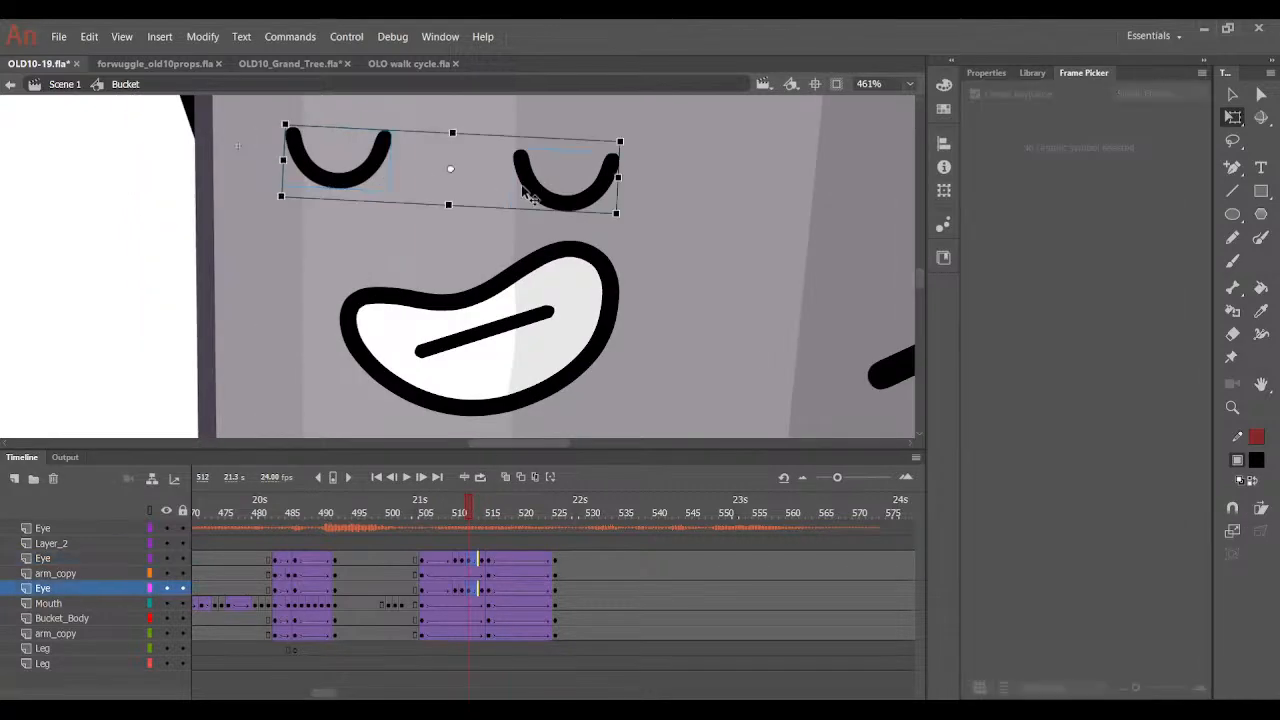
key(Down)
key(Down)
key(Down)
key(Down)
key(Down)
drag(469, 508, 503, 527)
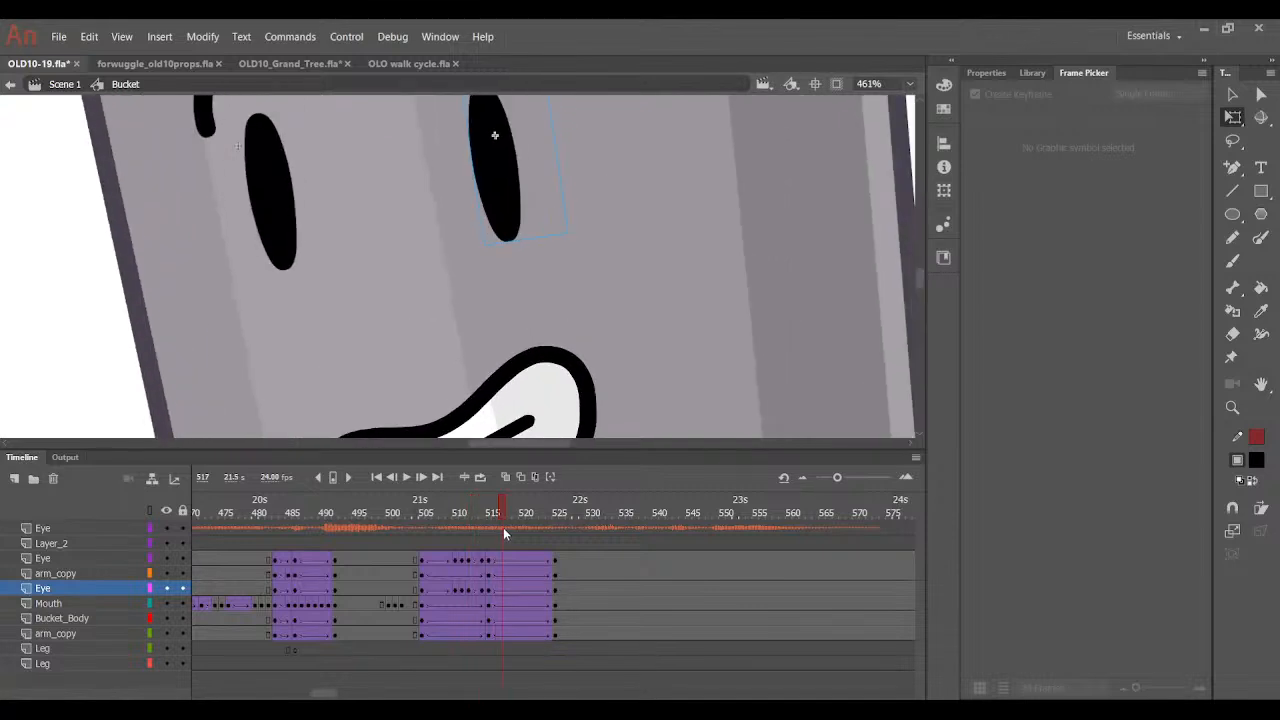
Move the left-hand eye's pose 58 artwork, including its eyebrow, down inside the Eye symbol at frame 515.
click(499, 561)
click(488, 561)
key(ctrl+minus)
key(ctrl+minus)
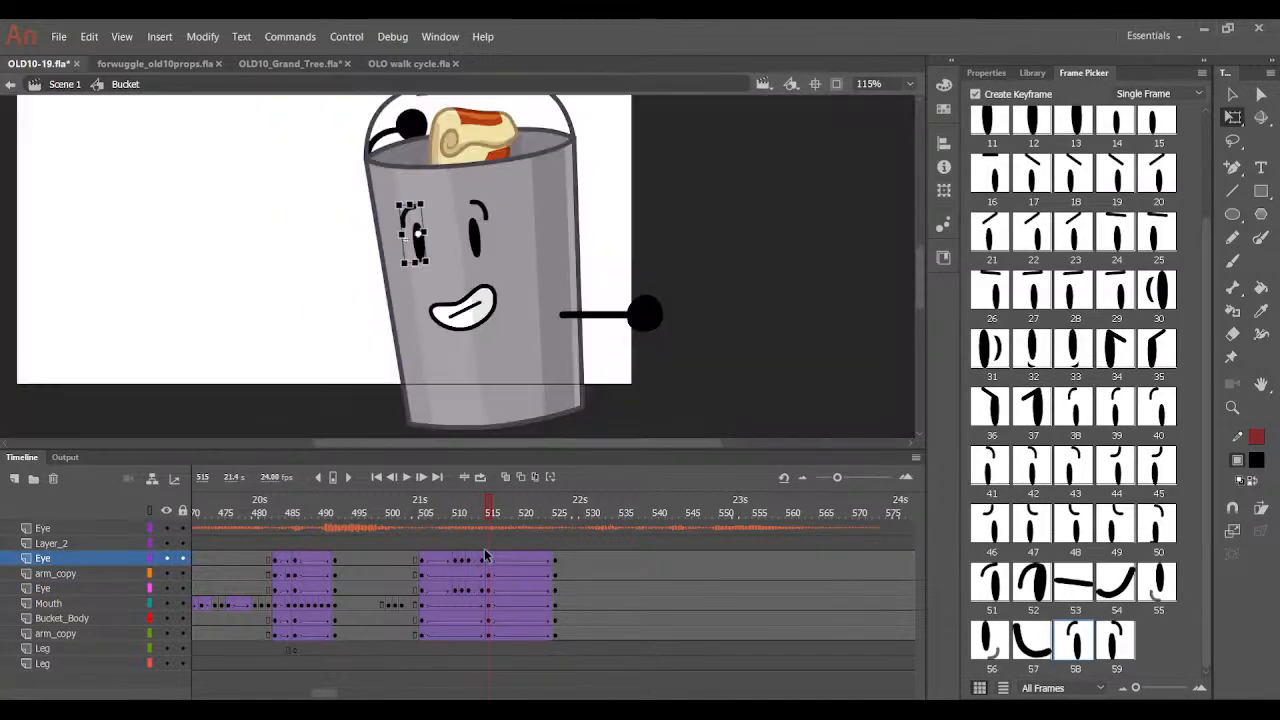
double_click(418, 250)
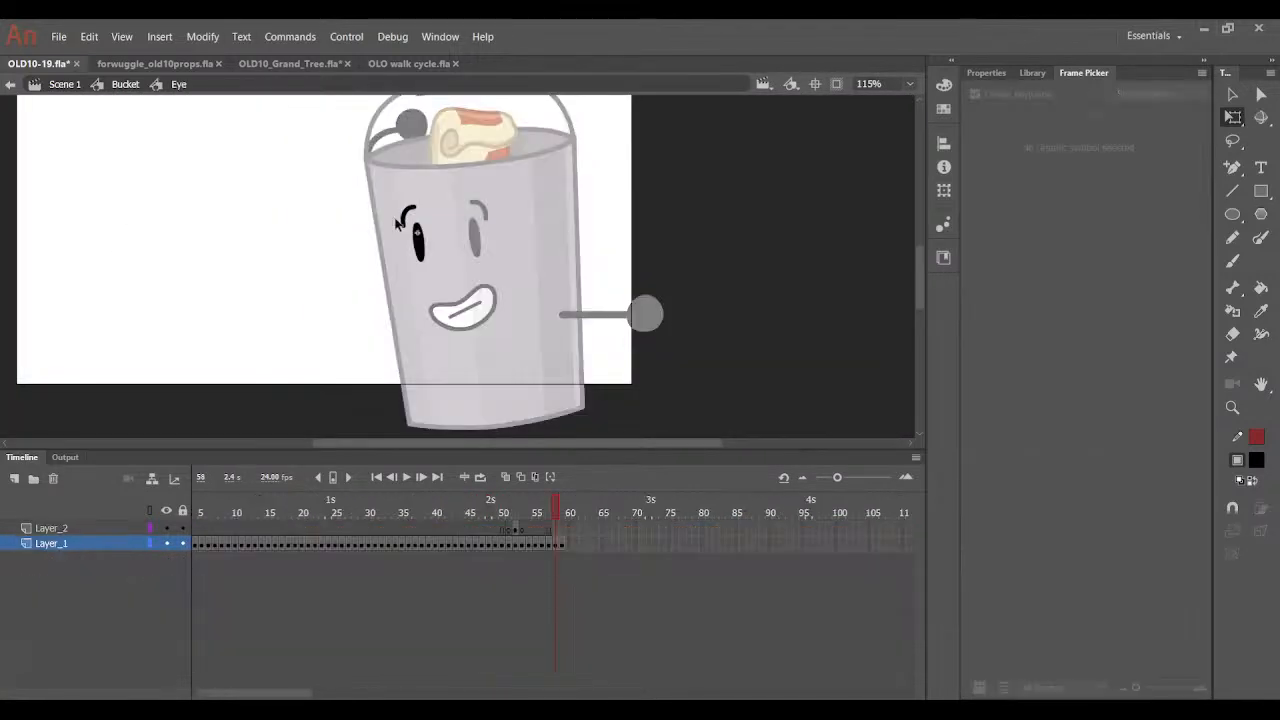
drag(367, 189, 484, 317)
key(ctrl+equal)
double_click(561, 270)
Move the right-hand eye's pose 59 artwork slightly down inside the Eye symbol and scrub the lean to check it.
double_click(592, 280)
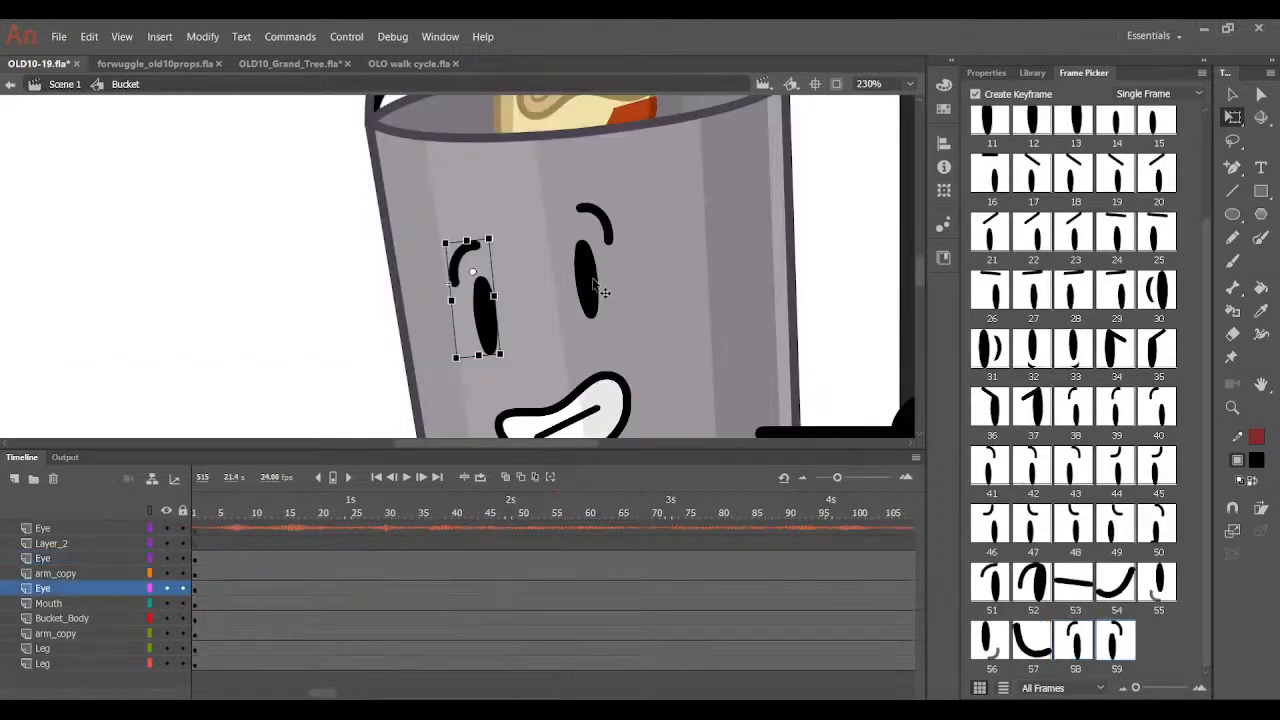
drag(520, 158, 694, 337)
drag(604, 303, 609, 327)
key(Up)
key(Up)
key(Up)
key(Up)
key(Up)
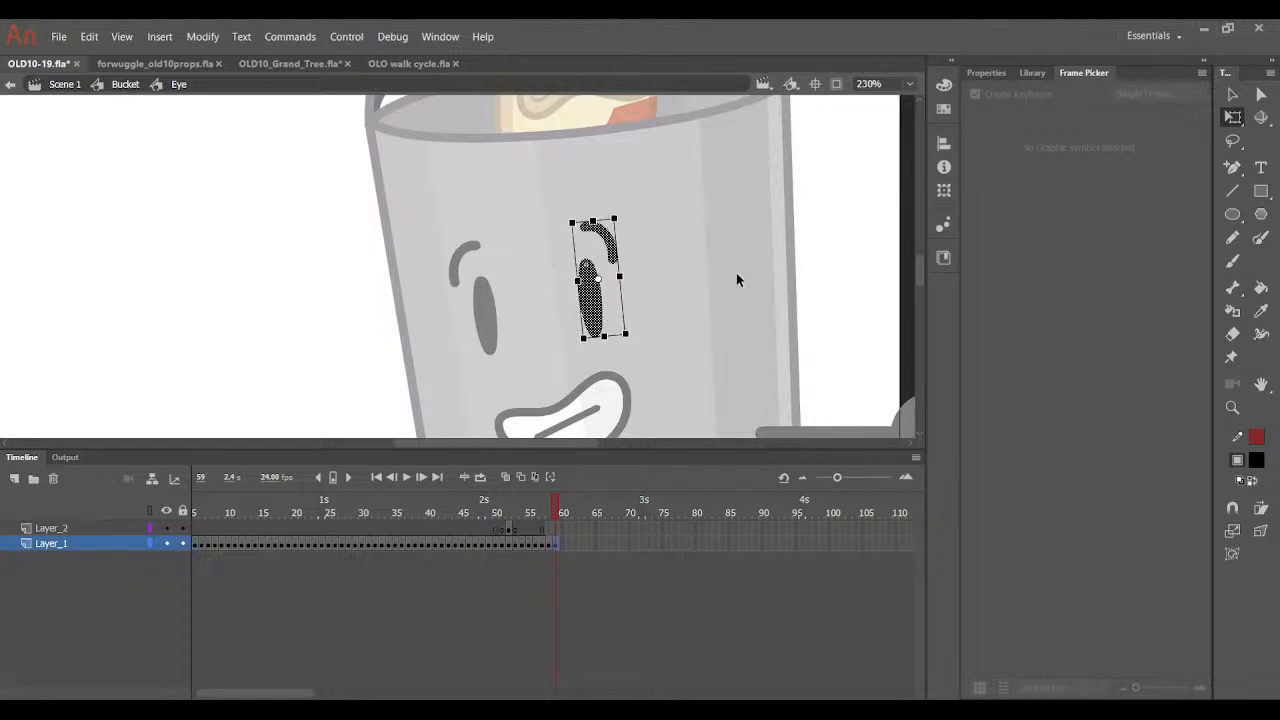
double_click(888, 249)
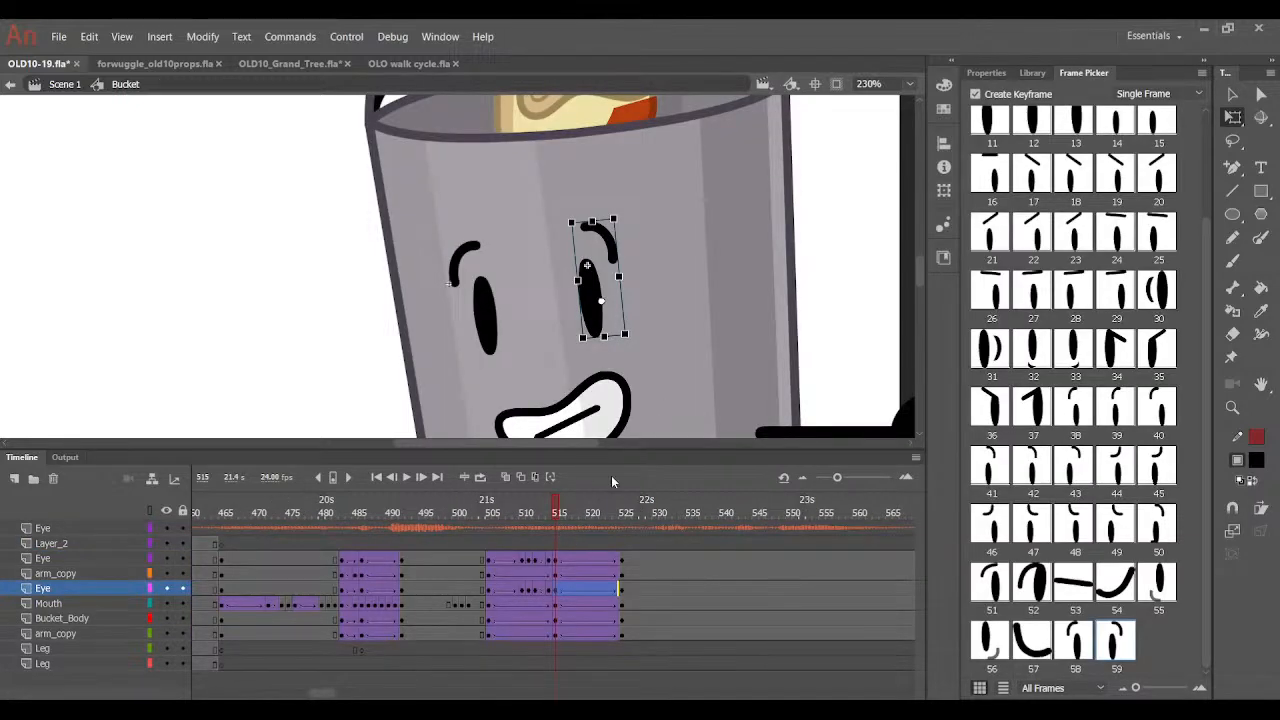
drag(617, 511, 638, 567)
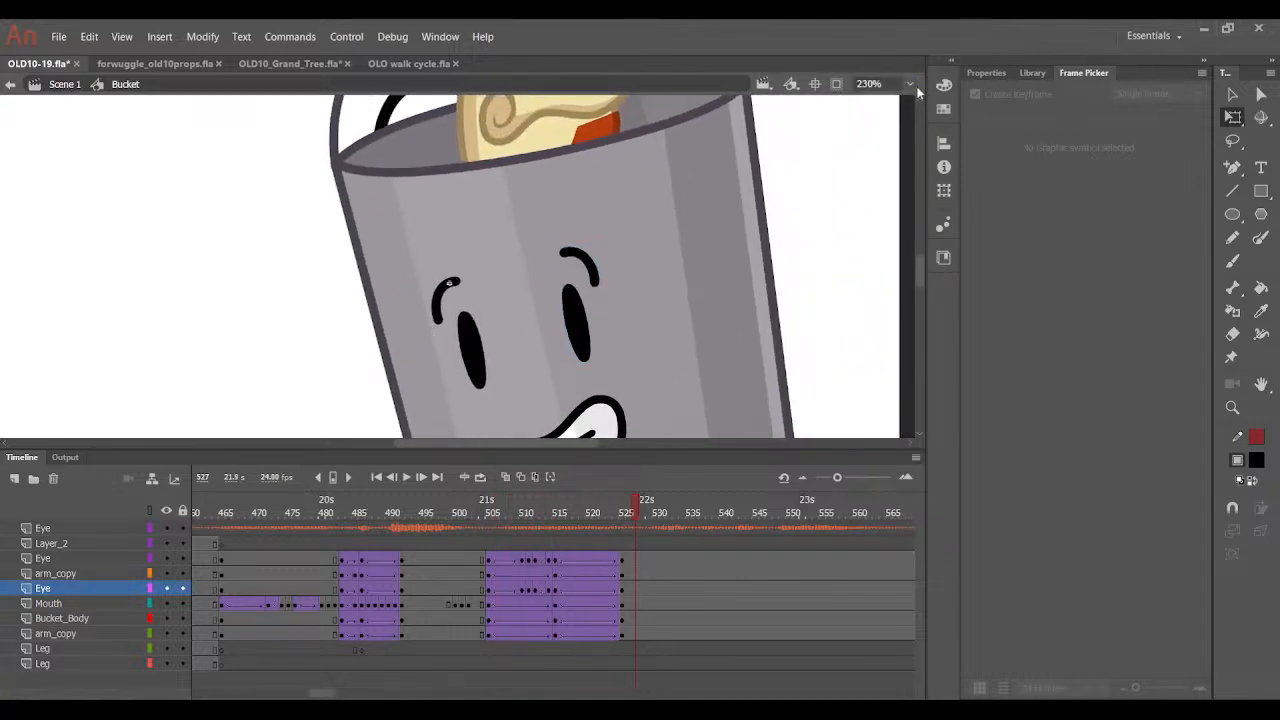
Nudge the left-hand eye slightly up in the final leaning pose that starts at frame 525.
key(ctrl+minus)
click(552, 328)
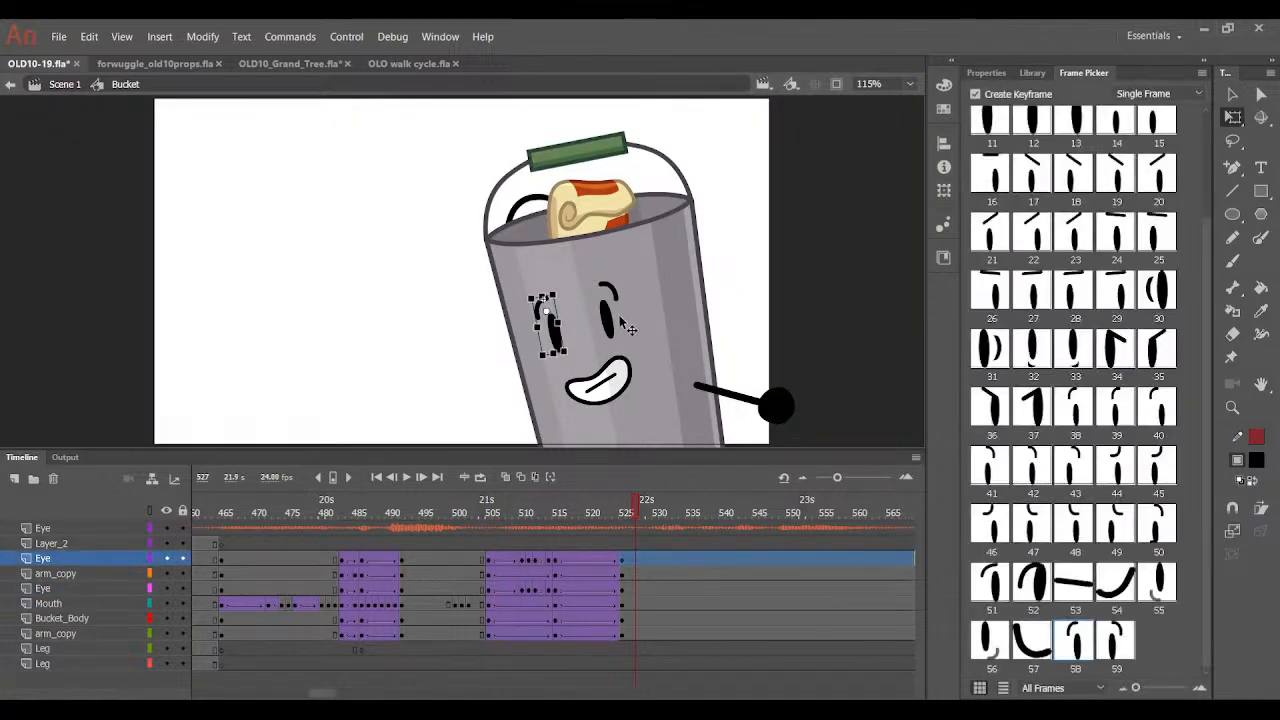
key(ctrl+equal)
key(Up)
key(Up)
click(790, 228)
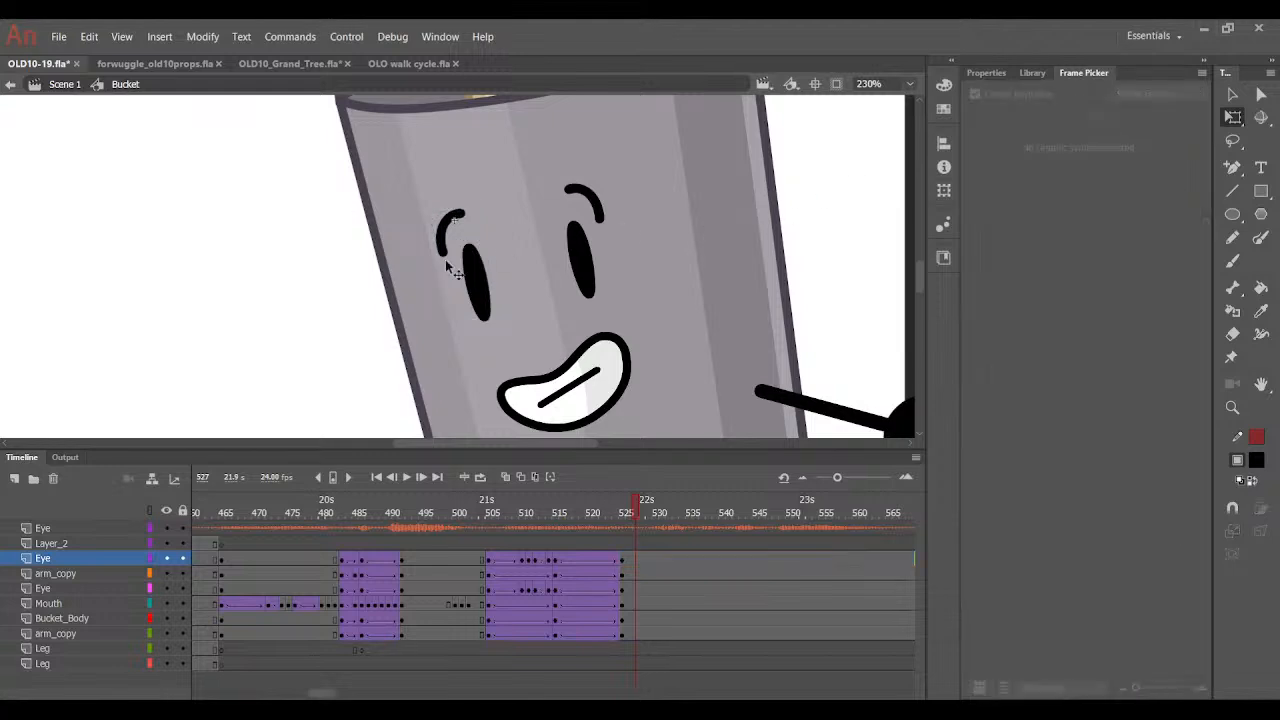
Select both eyes and the mouth in the final leaning pose and move them slightly up together.
click(472, 285)
shift+click(586, 275)
shift+click(577, 375)
drag(577, 375, 578, 359)
click(742, 361)
Move both eyes and the mouth slightly up together at frame 515.
drag(589, 524, 553, 540)
click(553, 551)
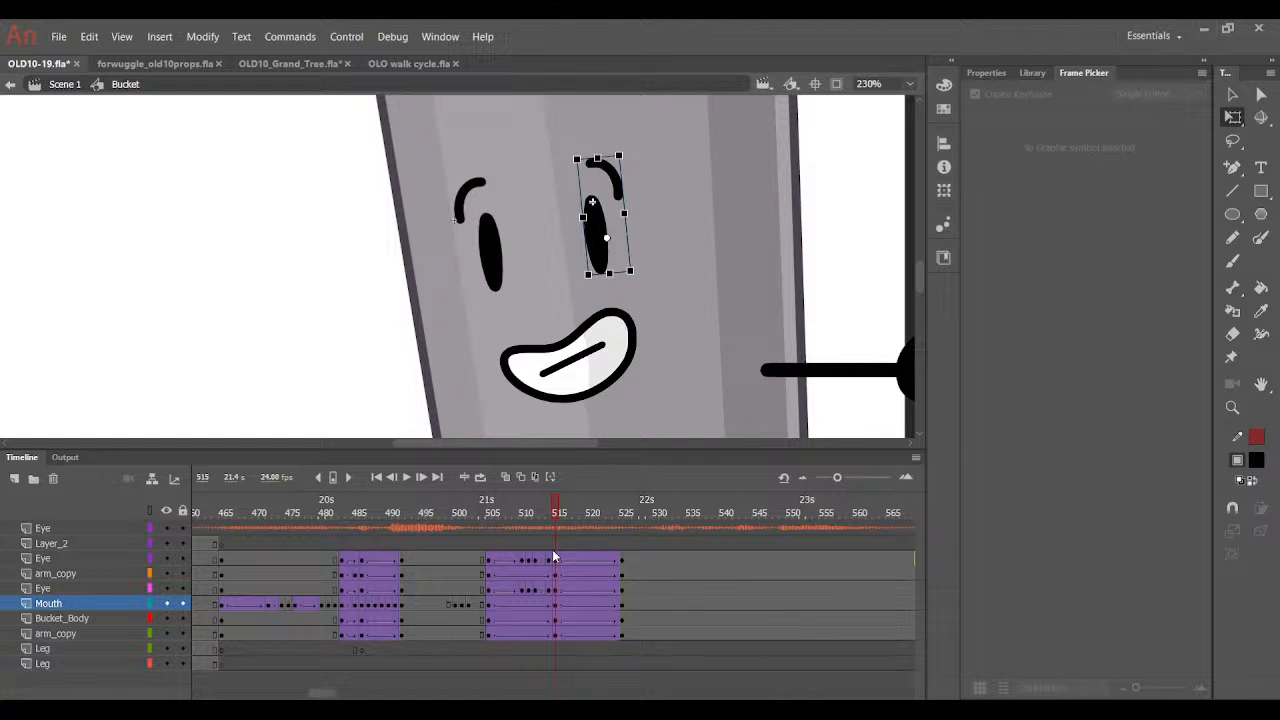
click(495, 276)
shift+click(597, 254)
shift+click(563, 369)
drag(560, 366, 556, 355)
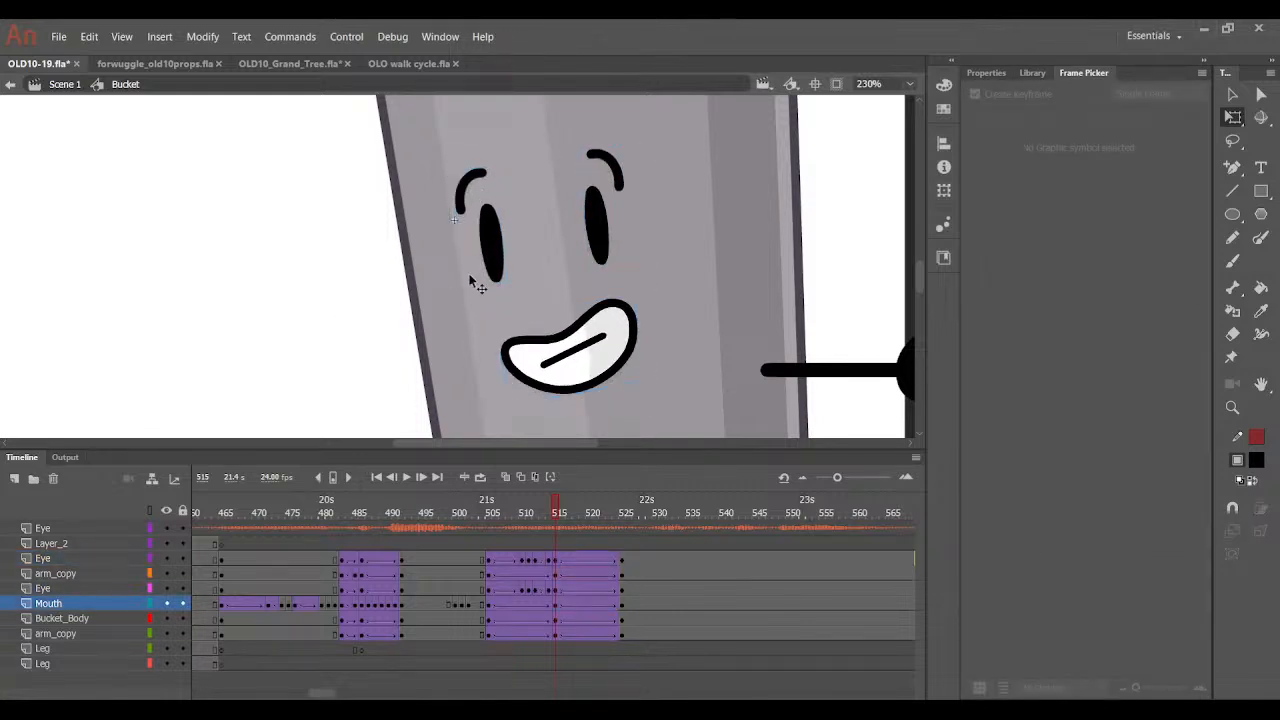
Nudge the left-hand eye slightly down at frame 515 and scrub through the end of the lean.
click(492, 245)
key(Down)
key(Down)
key(Down)
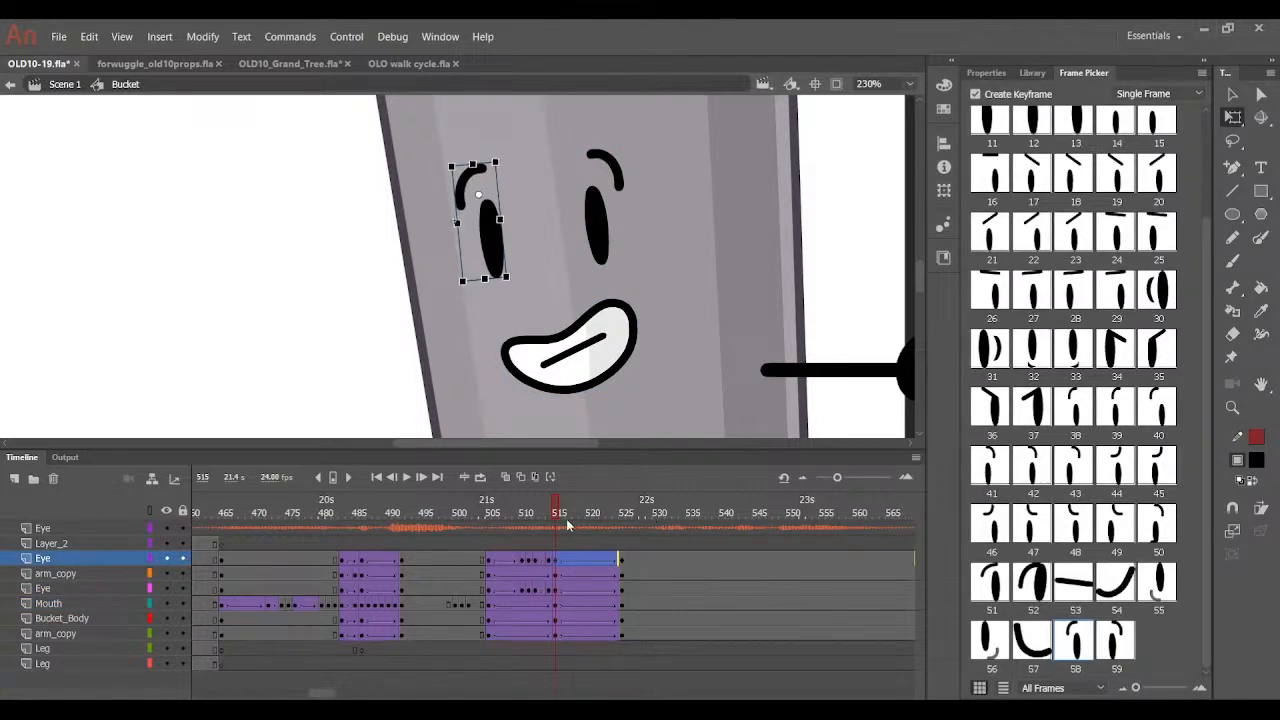
drag(616, 506, 620, 549)
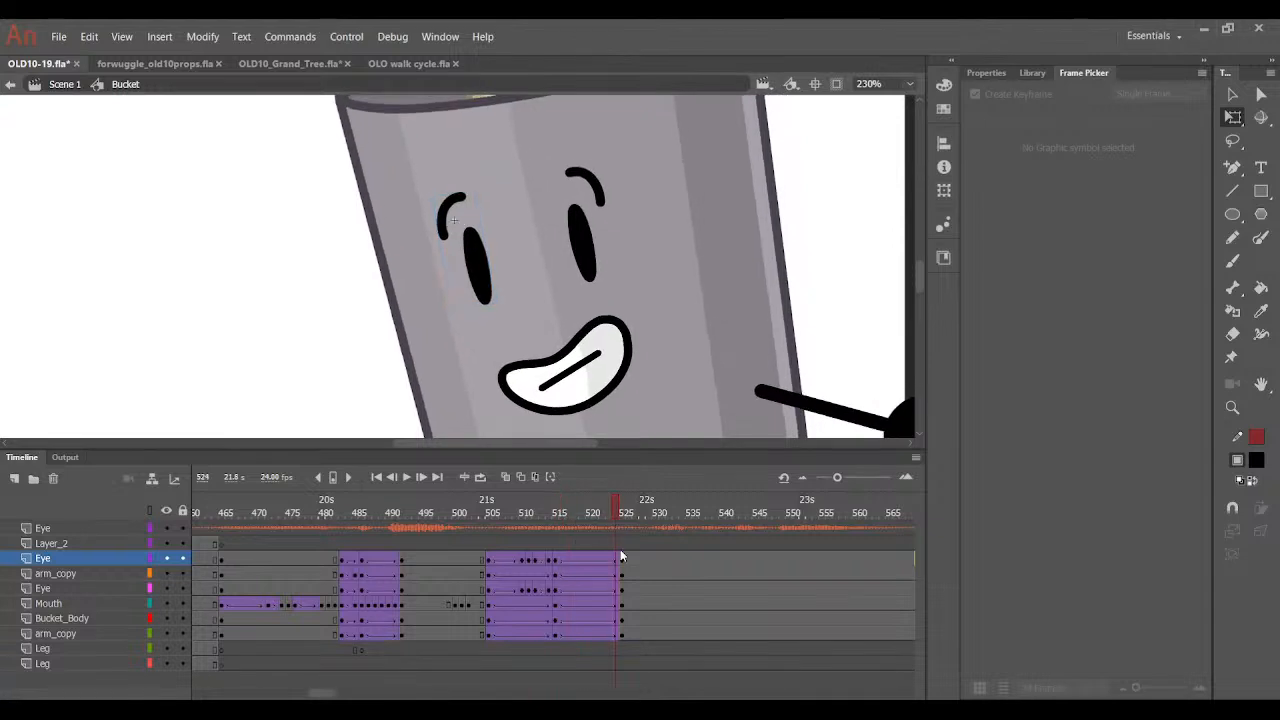
click(986, 73)
key(ctrl+minus)
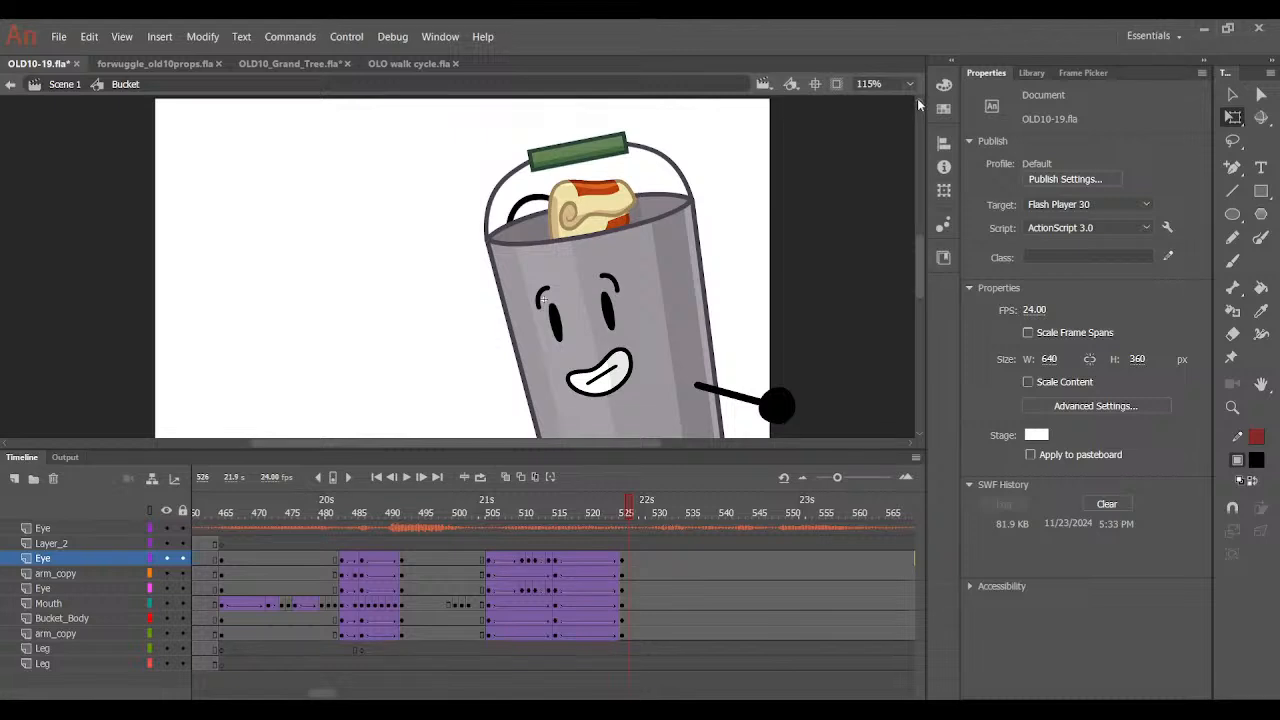
drag(638, 503, 617, 532)
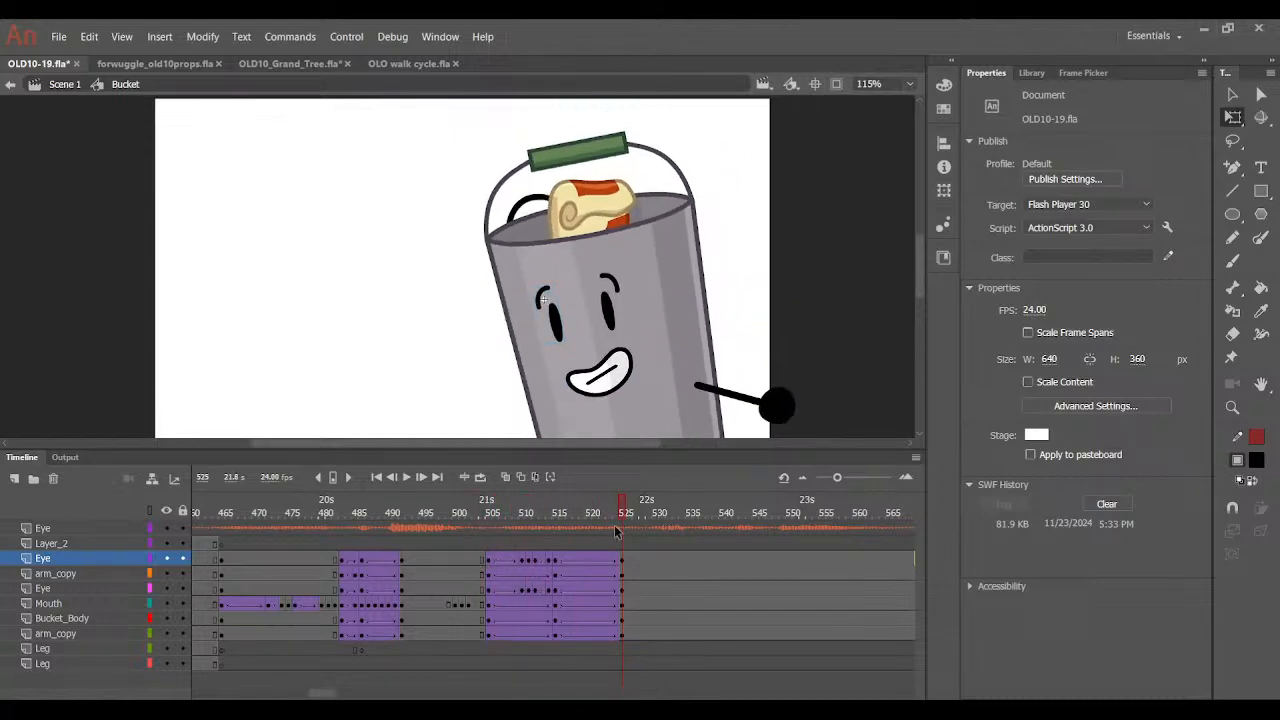
Add a keyframe to both eye layers at frame 516.
click(556, 545)
click(561, 563)
key(F6)
click(561, 592)
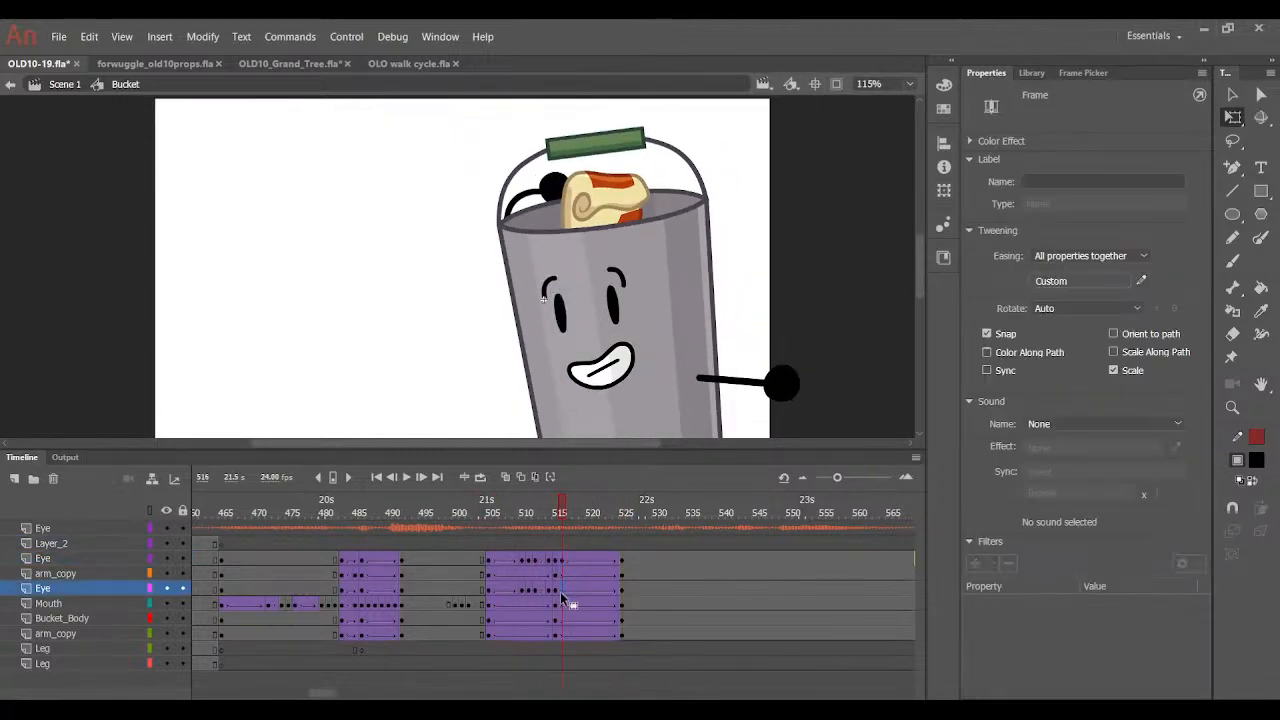
Move both open eyes slightly down at frame 515 and save the document.
click(557, 558)
key(ctrl+equal)
key(ctrl+equal)
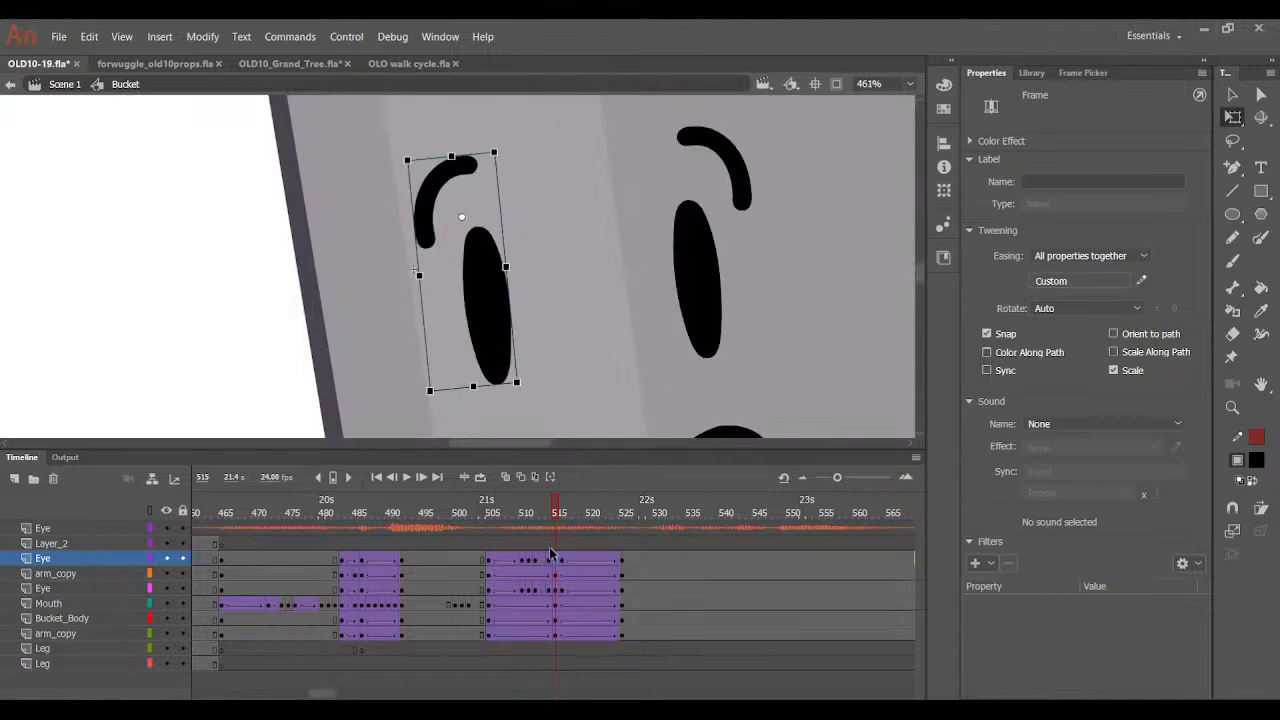
click(702, 240)
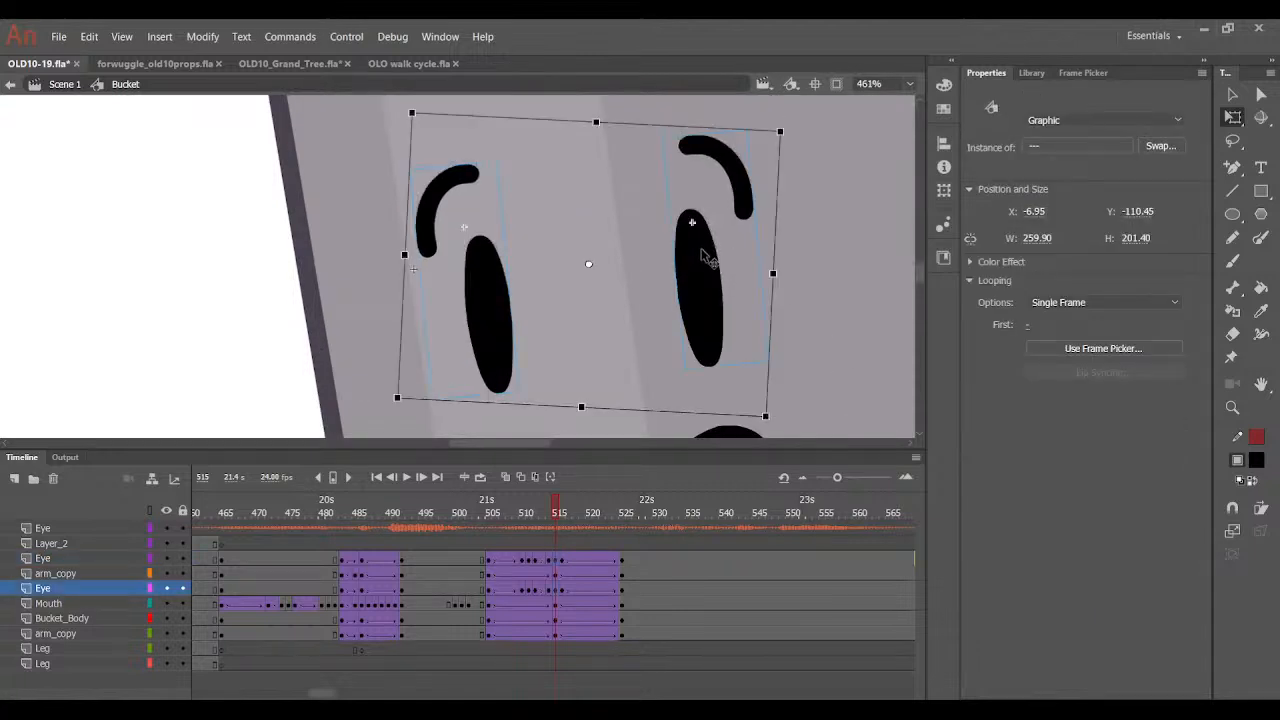
mouse_move(566, 510)
mouse_down()
mouse_move(486, 512)
mouse_move(576, 522)
mouse_up()
key(ctrl+minus)
key(ctrl+minus)
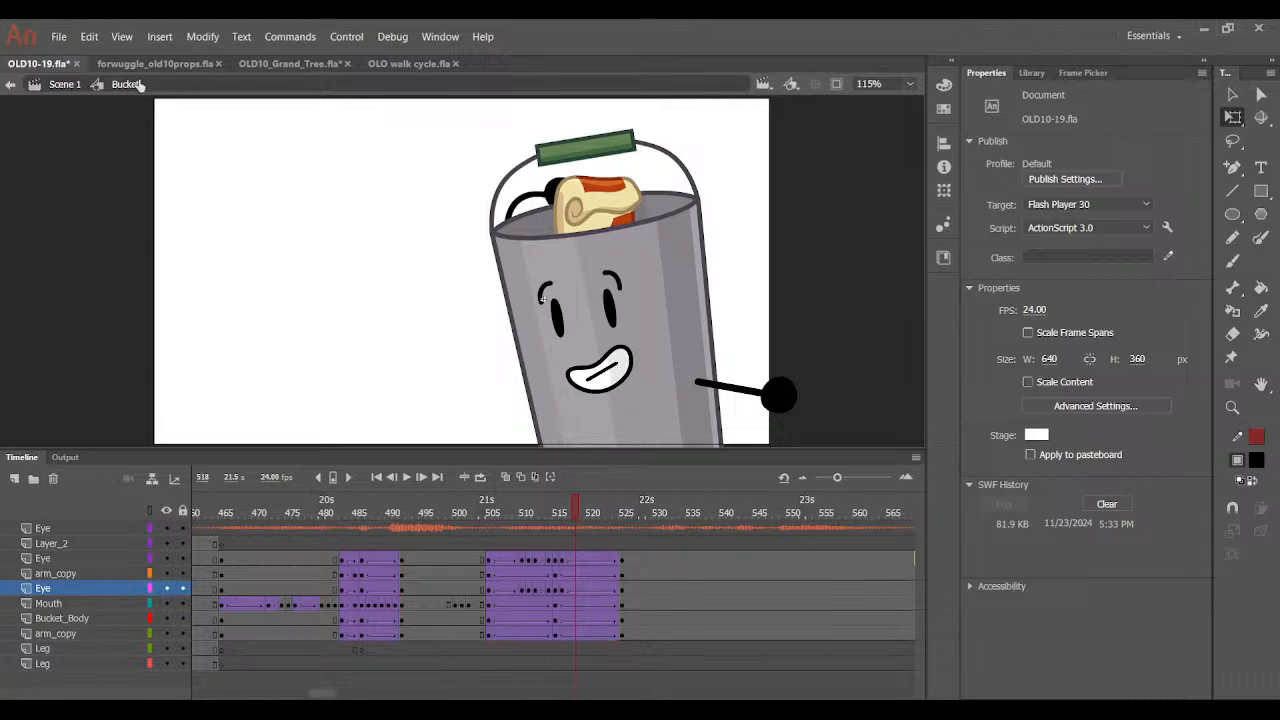
click(58, 37)
click(116, 174)
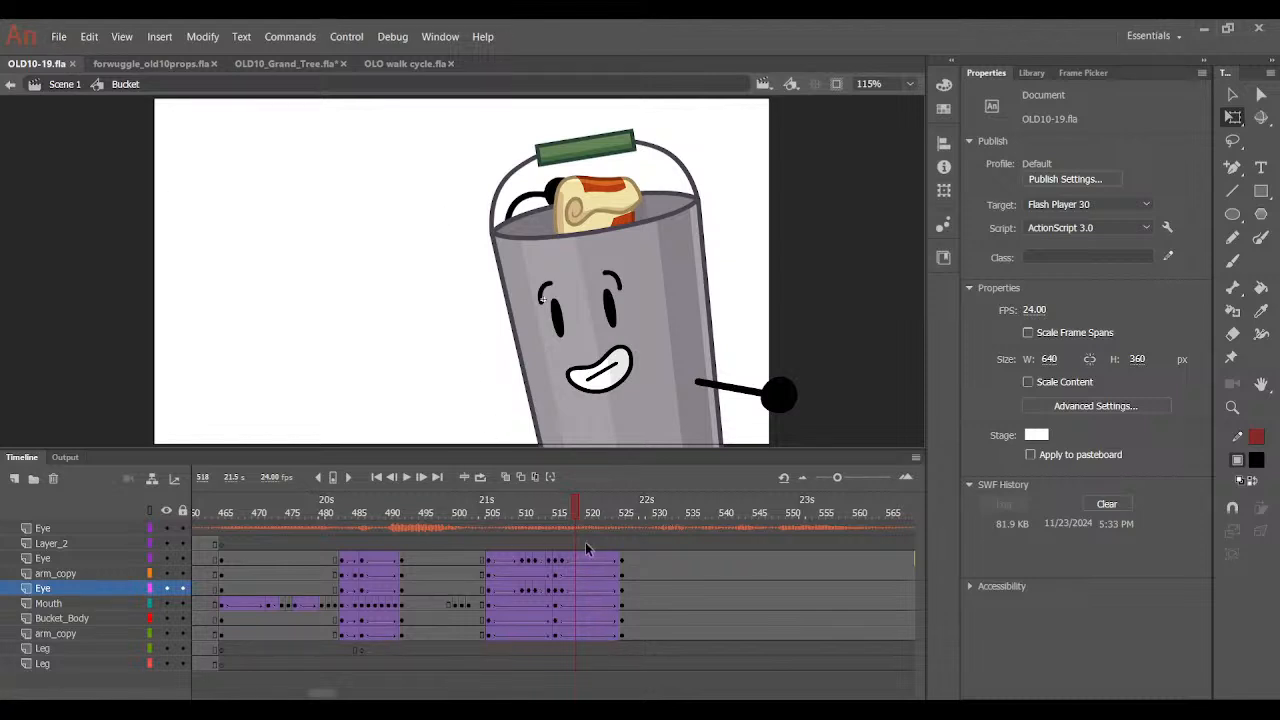
Add a keyframe at frame 514 on the lower arm_copy layer, for the arm behind the bucket's rim.
drag(586, 548, 602, 522)
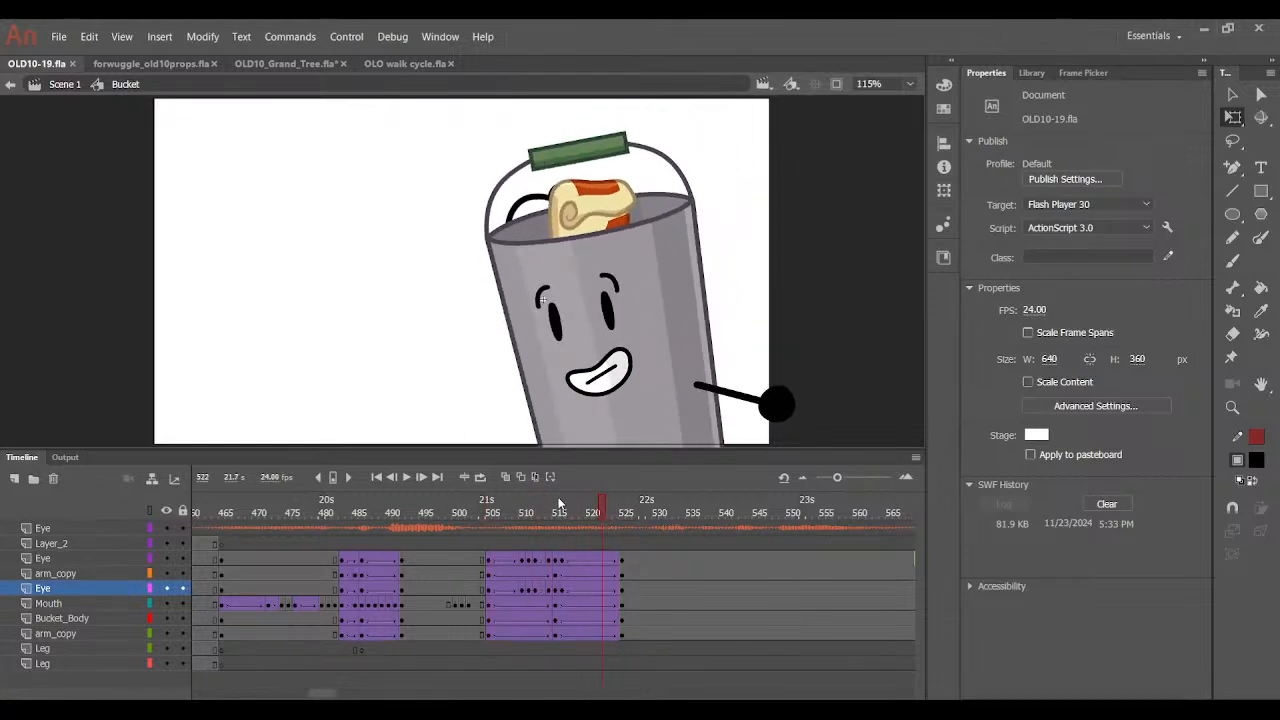
click(559, 503)
click(550, 634)
click(550, 637)
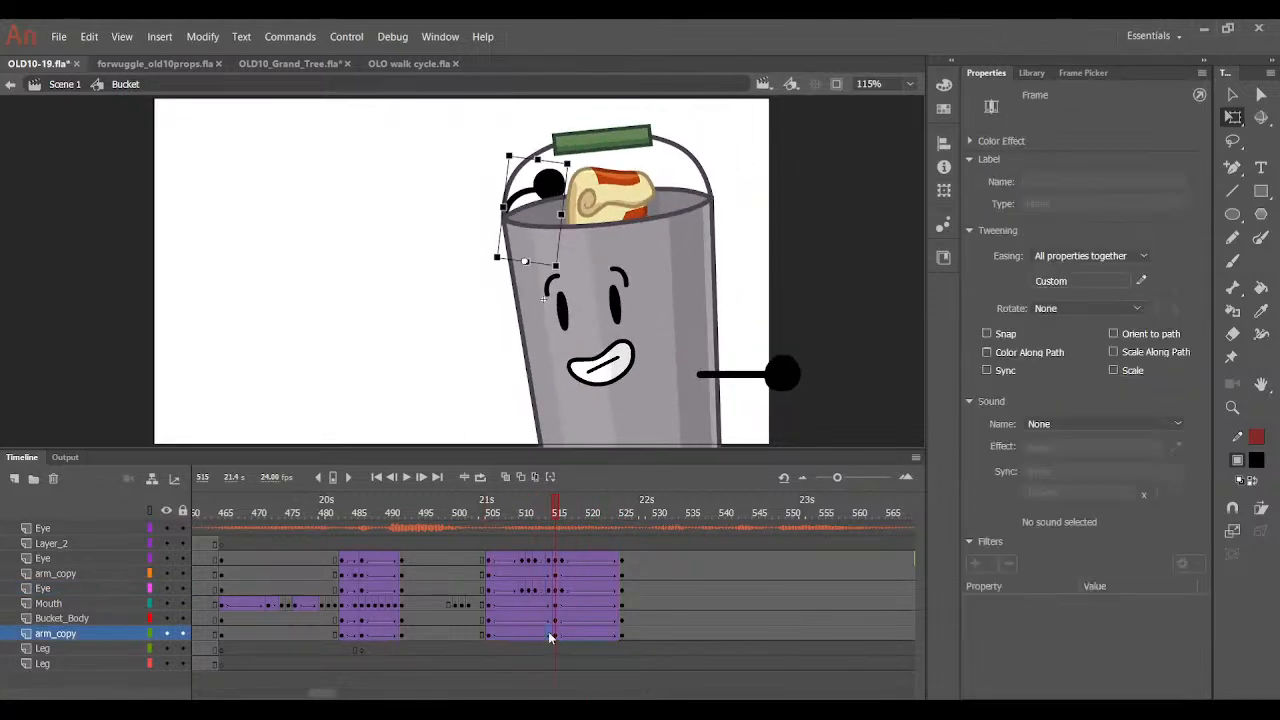
click(549, 503)
Nudge the arm behind the bucket's rim up at frame 514.
click(524, 183)
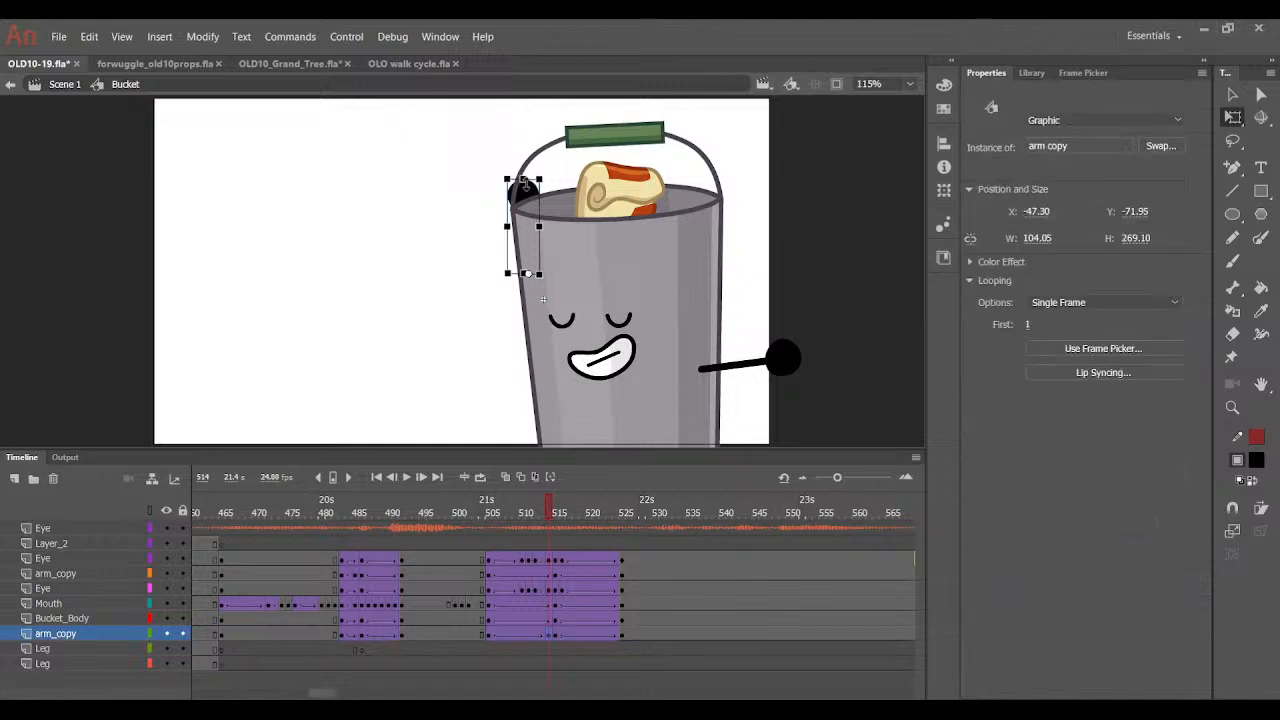
key(Down)
key(Up)
key(Up)
key(Up)
key(Up)
key(Up)
key(Up)
key(Up)
key(Up)
key(Up)
key(Up)
key(Up)
key(Up)
key(Up)
key(Up)
key(Up)
Swing the right-hand arm slightly down at frame 525 and scrub past the pose to check it.
drag(553, 508, 624, 511)
drag(776, 413, 776, 420)
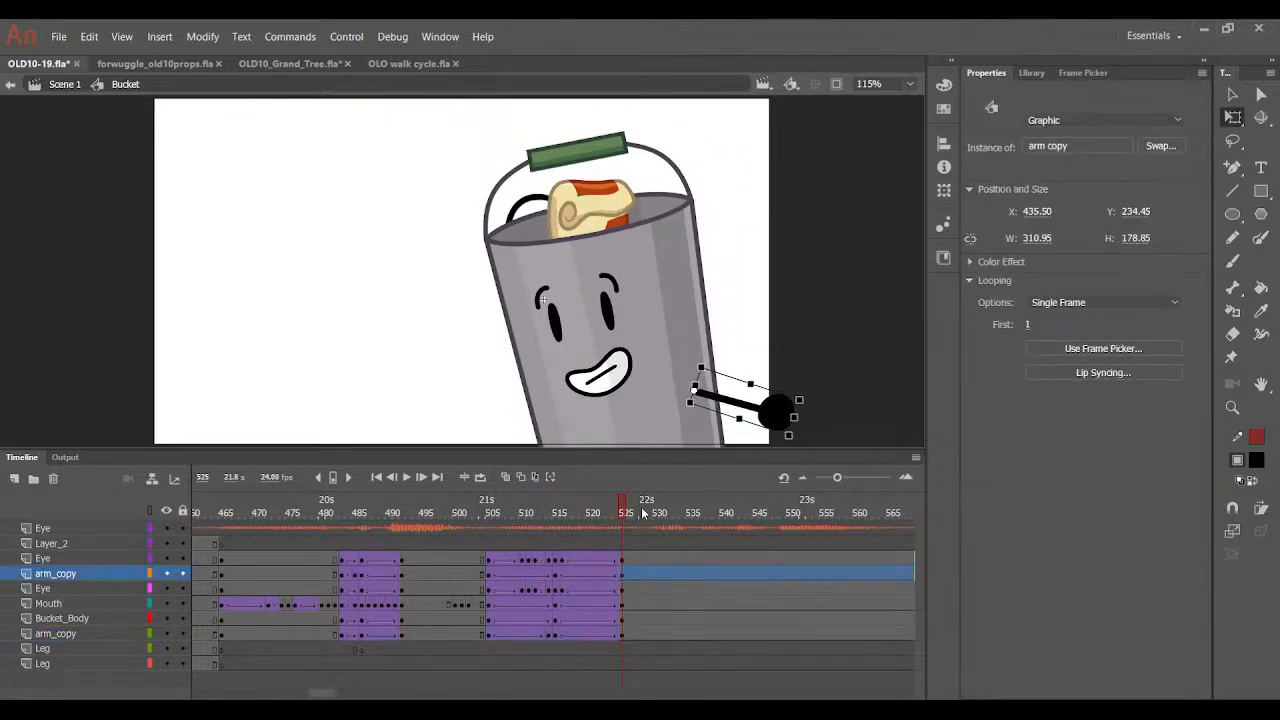
mouse_move(643, 513)
mouse_down()
mouse_move(501, 543)
mouse_move(629, 519)
mouse_up()
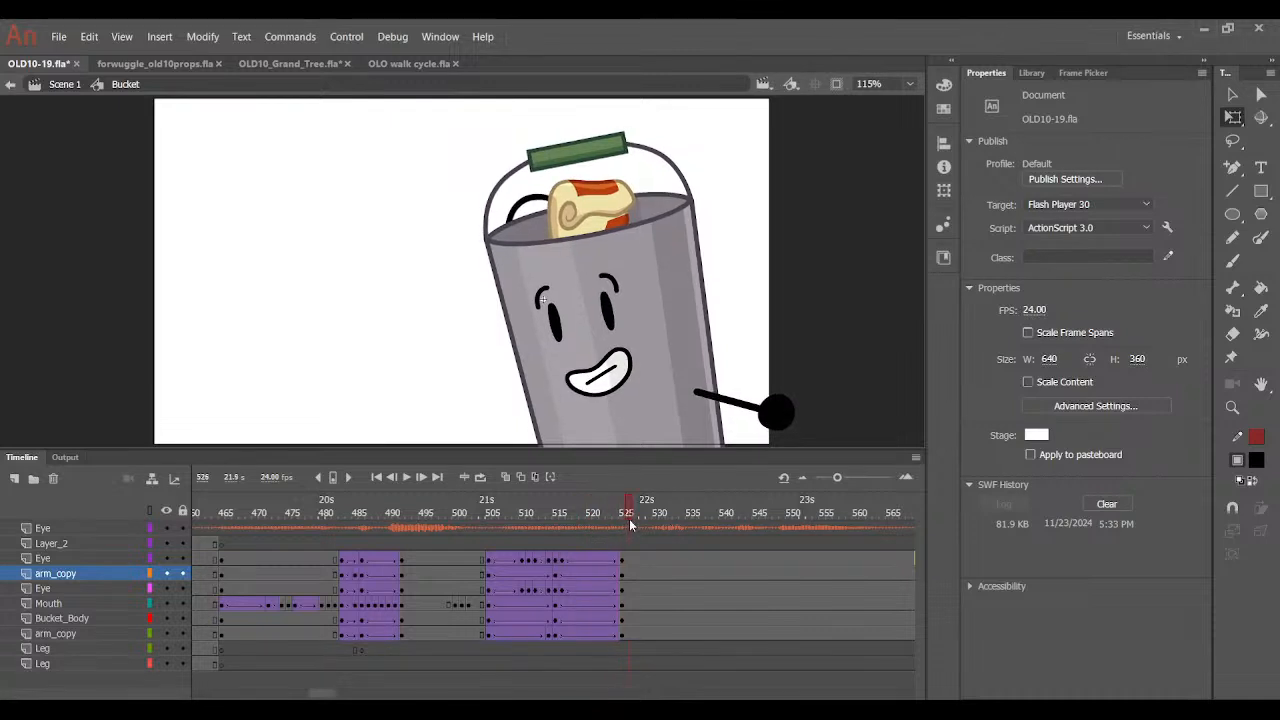
Return to Scene 1, move the playhead to frame 528, and save the document.
double_click(806, 280)
click(529, 540)
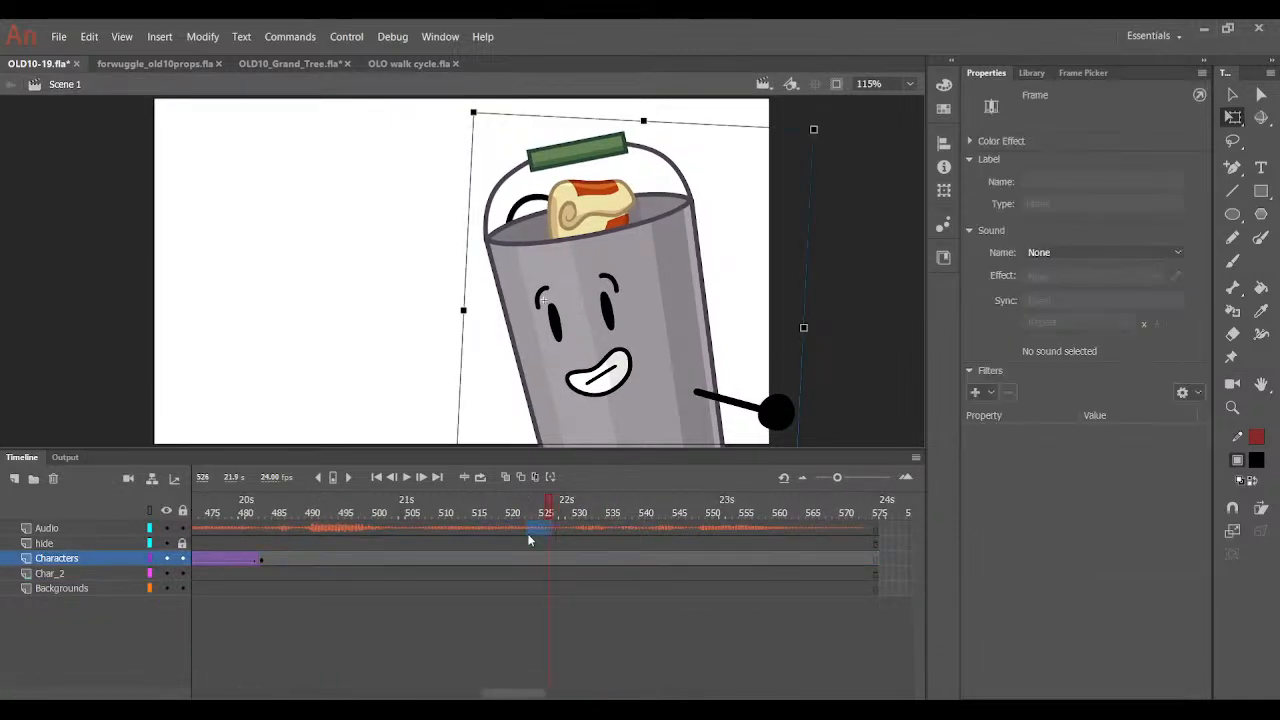
drag(529, 540, 562, 548)
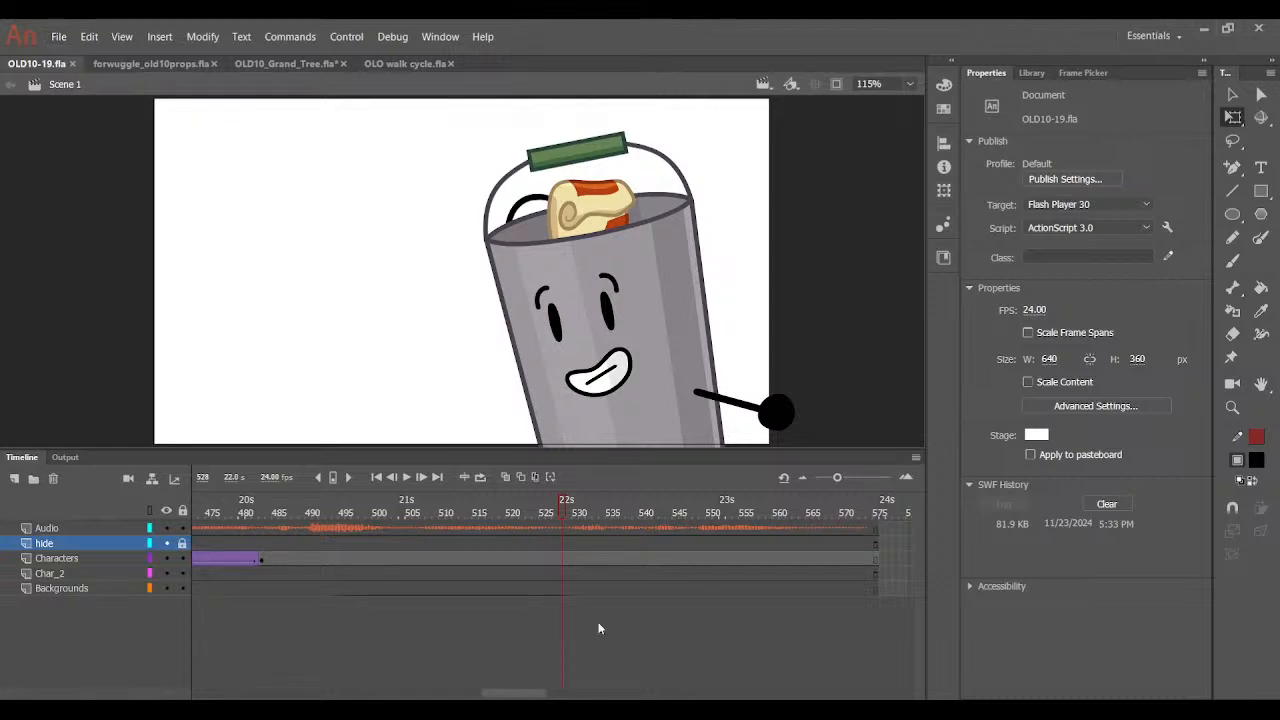
Copy the background artwork from frame 1 into a new keyframe at frame 465 on the Backgrounds layer.
click(378, 477)
click(436, 391)
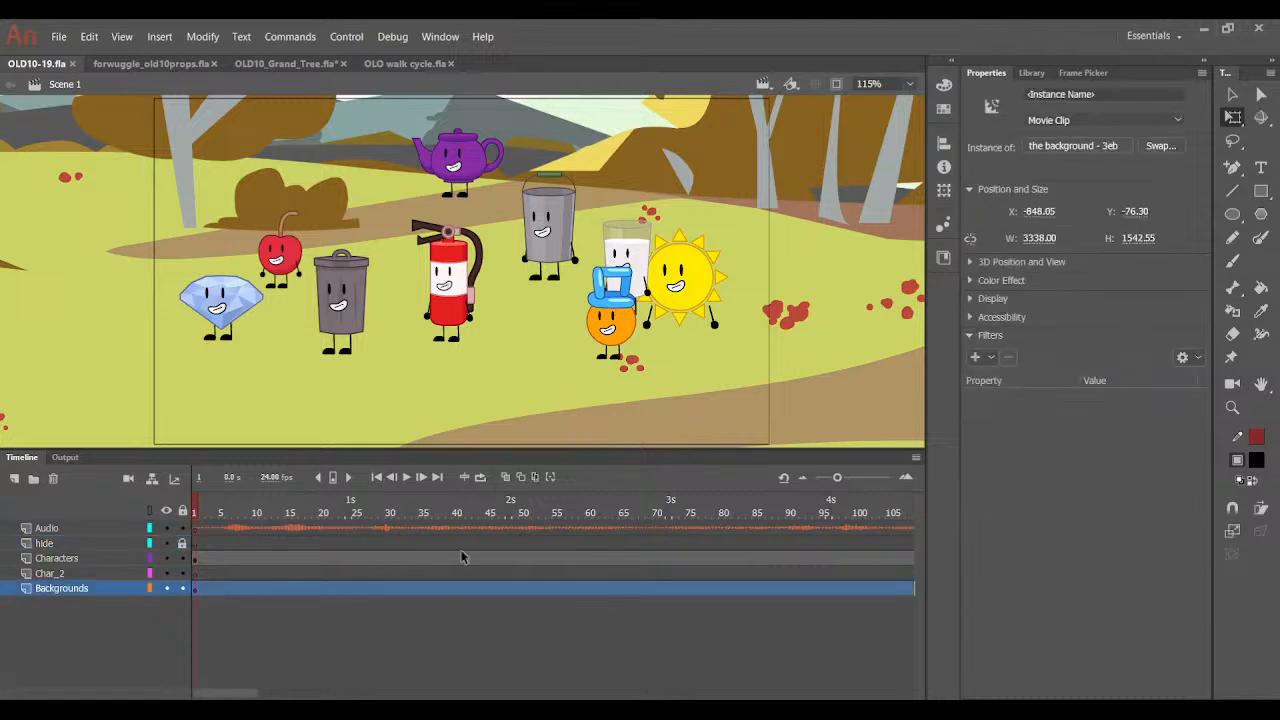
drag(251, 692, 518, 670)
click(388, 587)
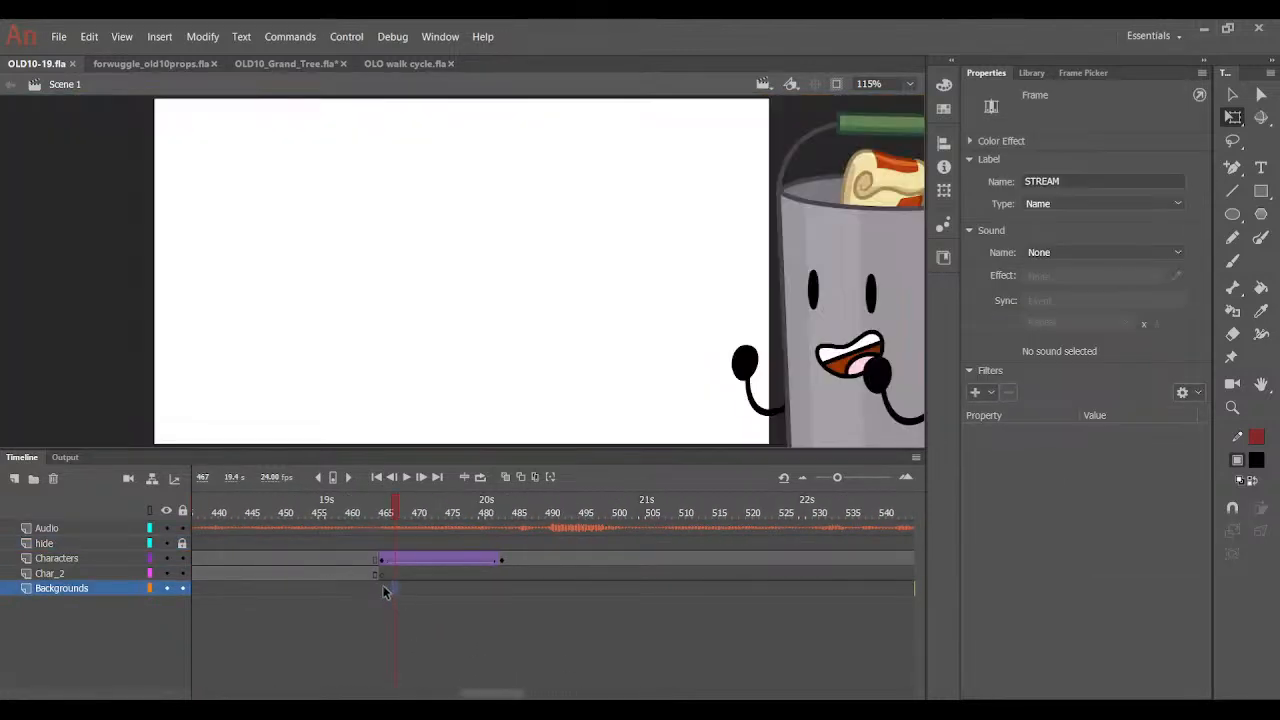
click(427, 380)
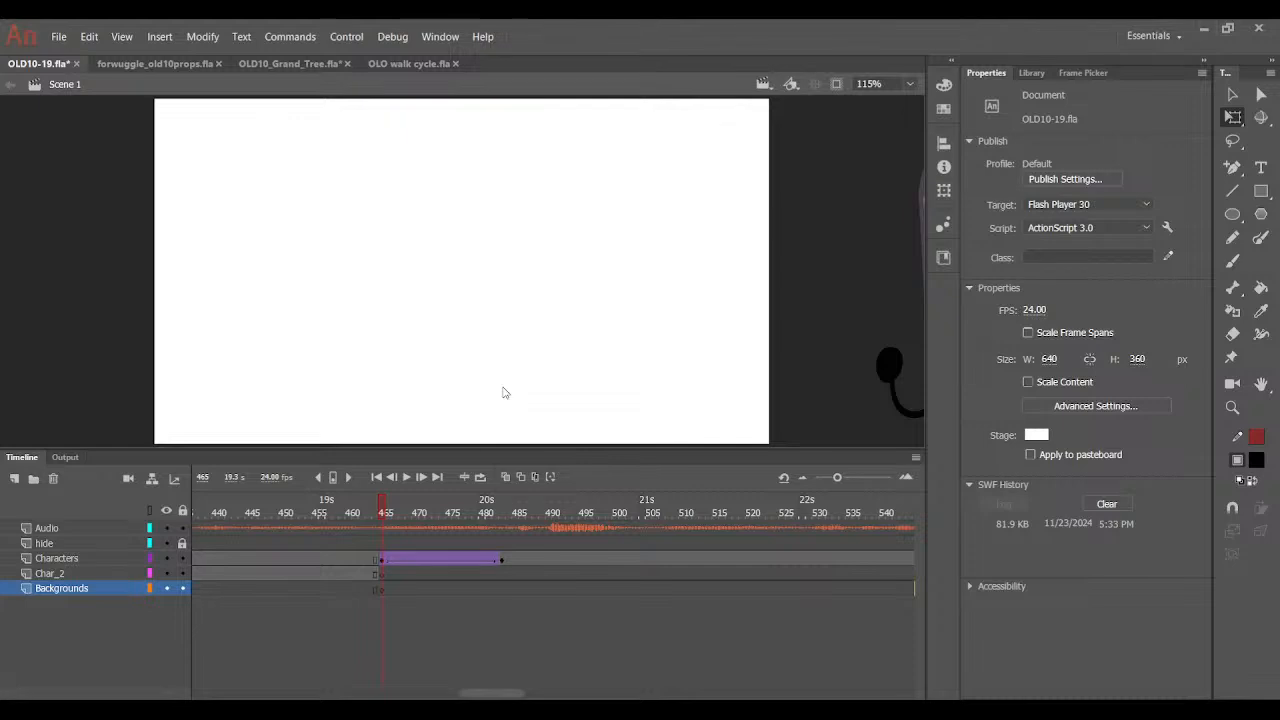
drag(504, 392, 384, 520)
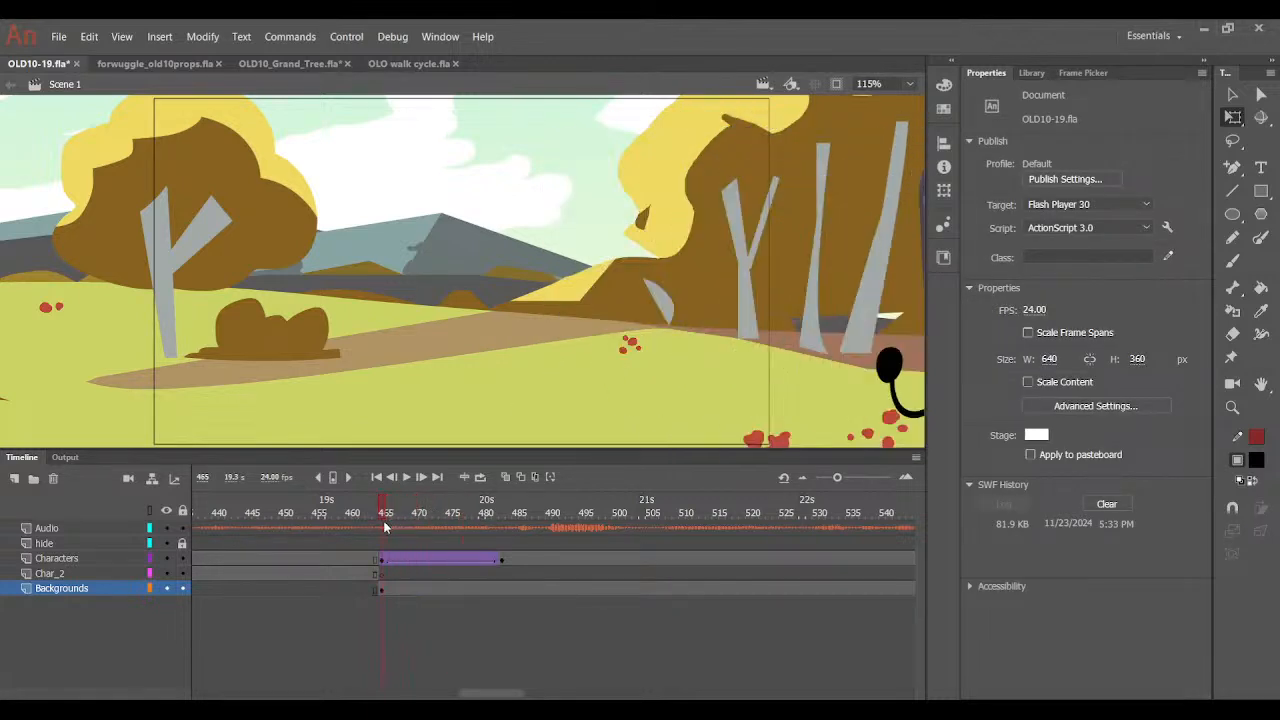
Shift the background slightly right at frame 465 and move the bucket character left in its frame 483 keyframe on the Characters layer.
drag(471, 374, 465, 390)
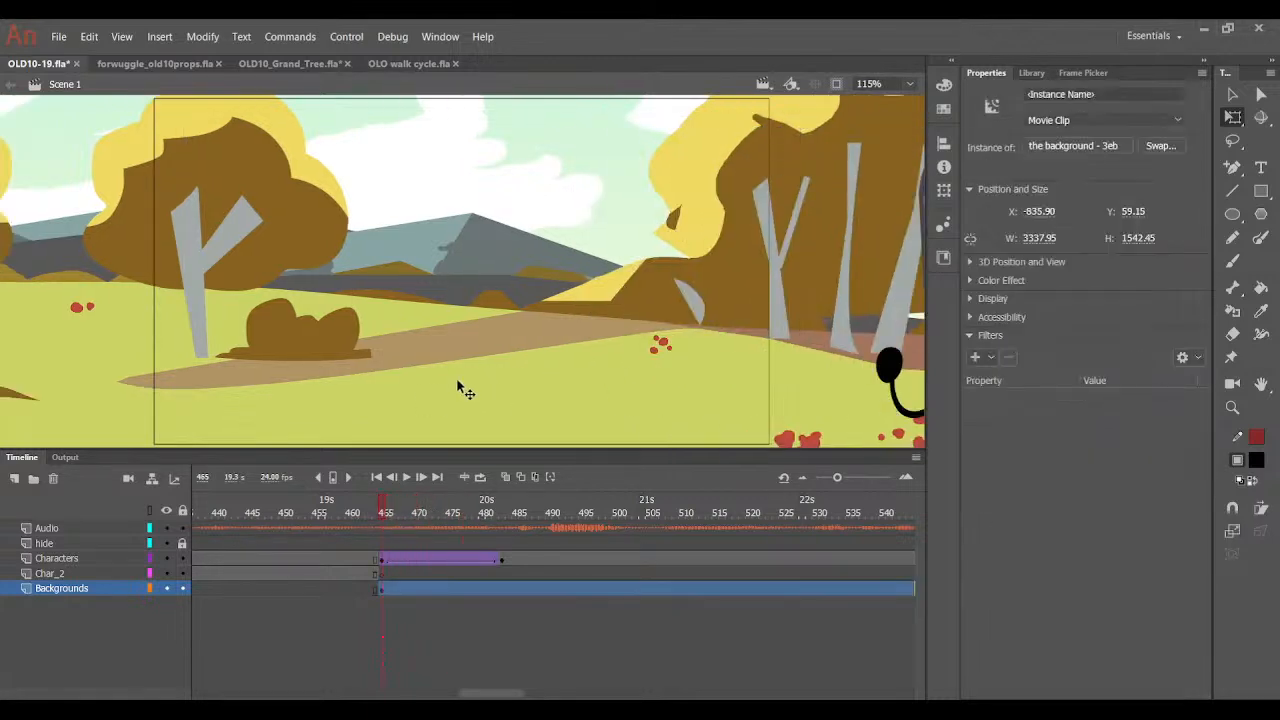
click(416, 476)
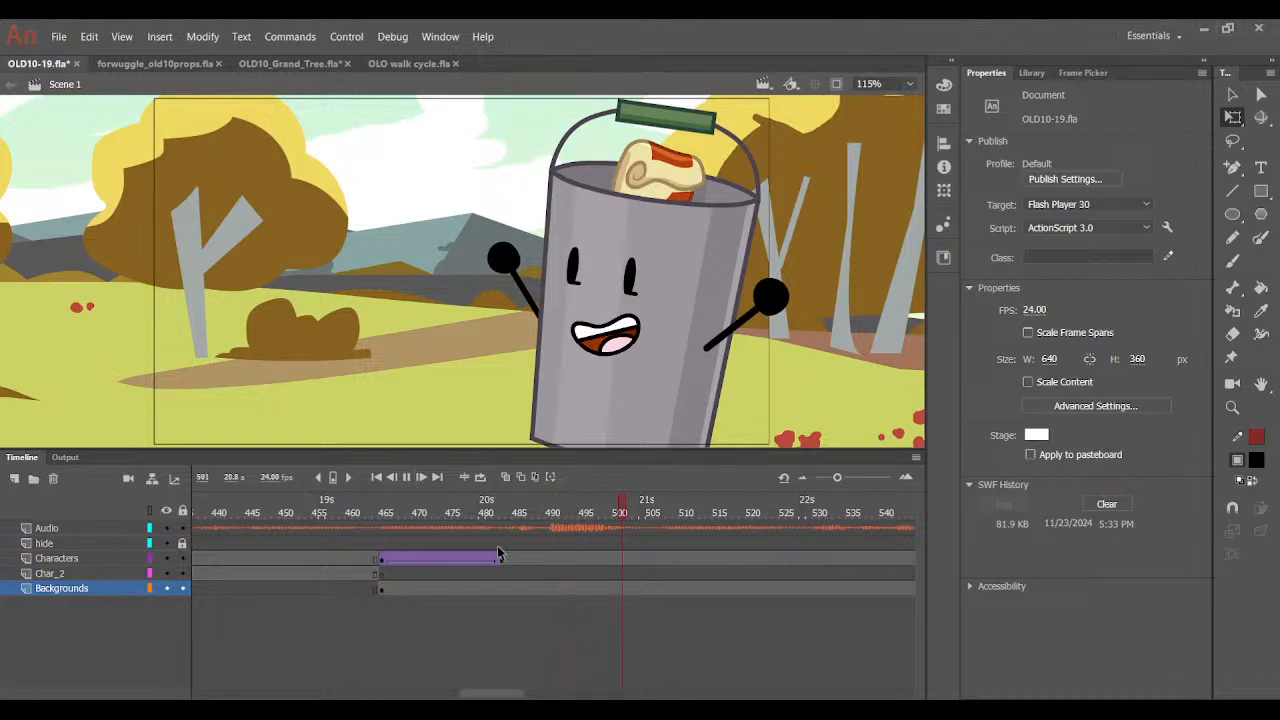
click(506, 555)
click(501, 557)
drag(640, 373, 569, 366)
drag(500, 512, 749, 535)
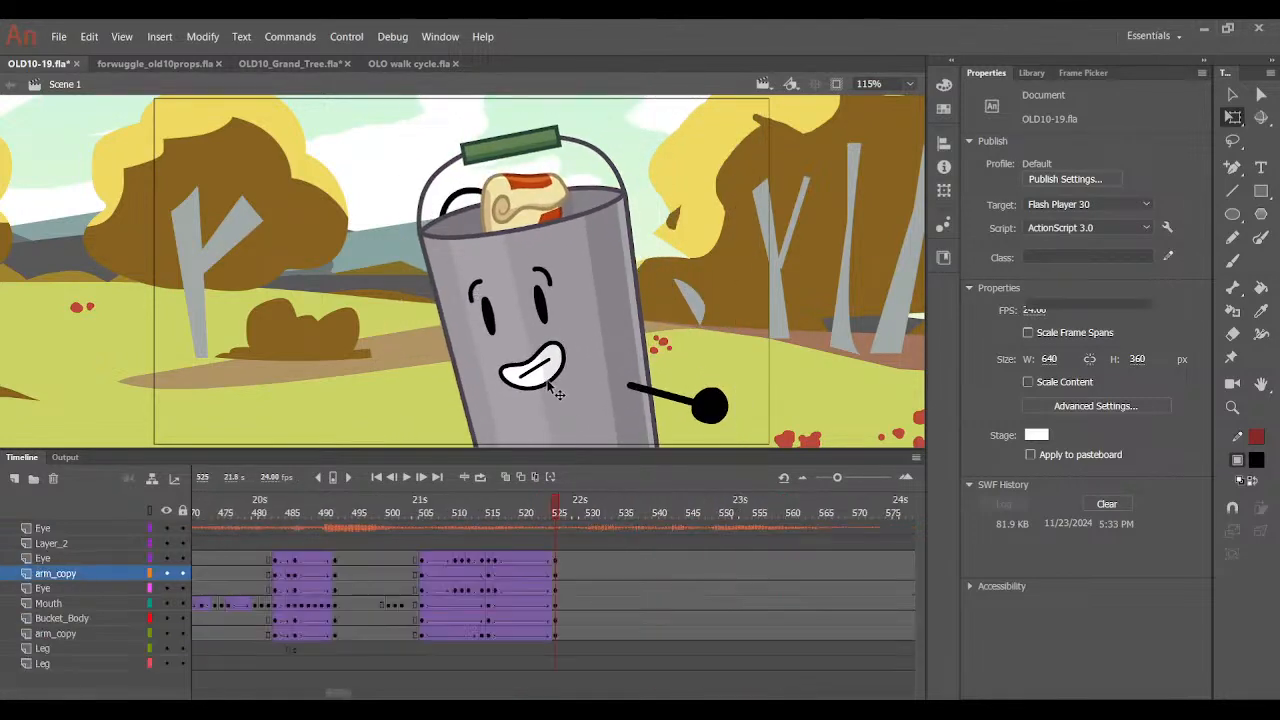
Inside the Bucket symbol, convert frames 506 to 514 of the Mouth layer into keyframes.
double_click(557, 393)
click(436, 560)
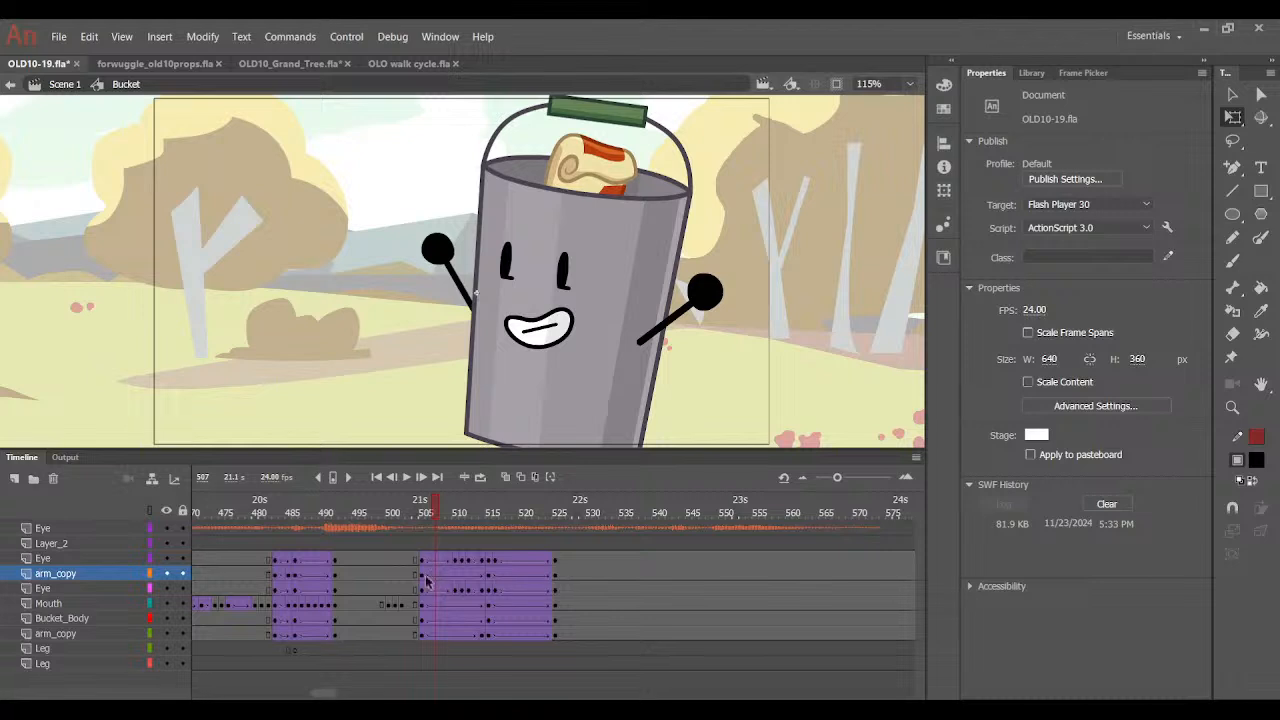
click(423, 605)
drag(428, 603, 481, 596)
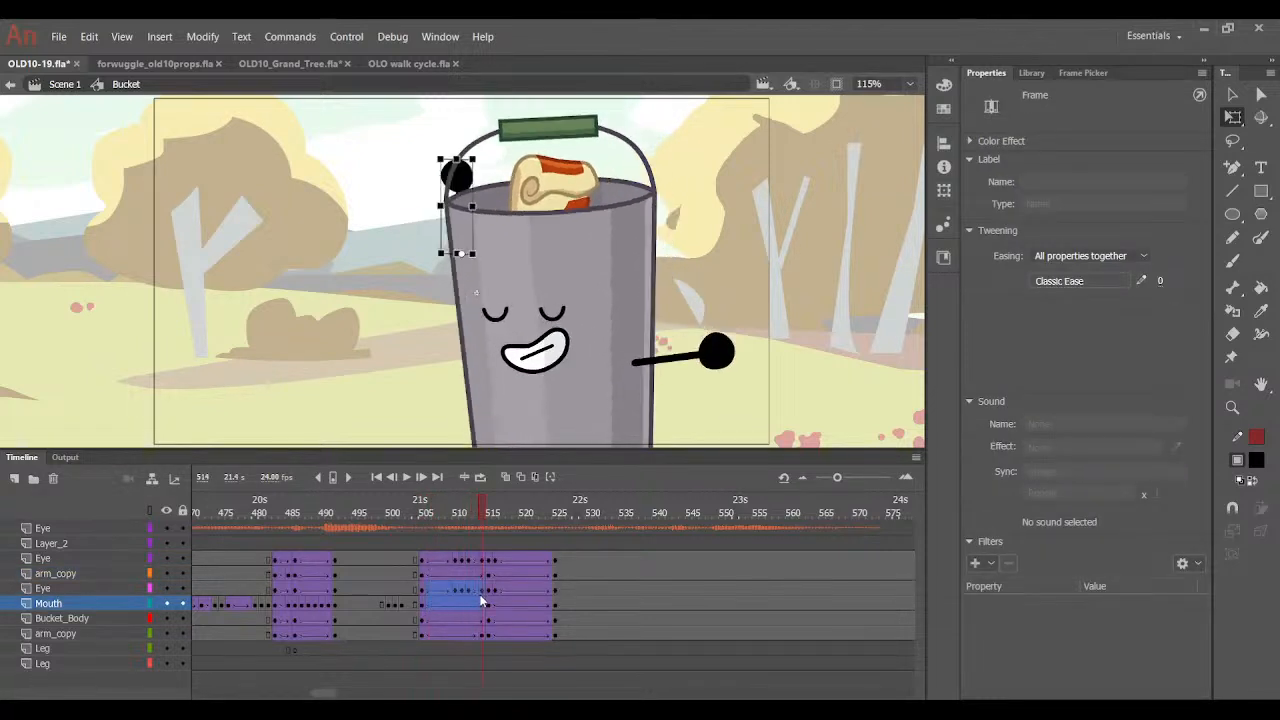
key(F6)
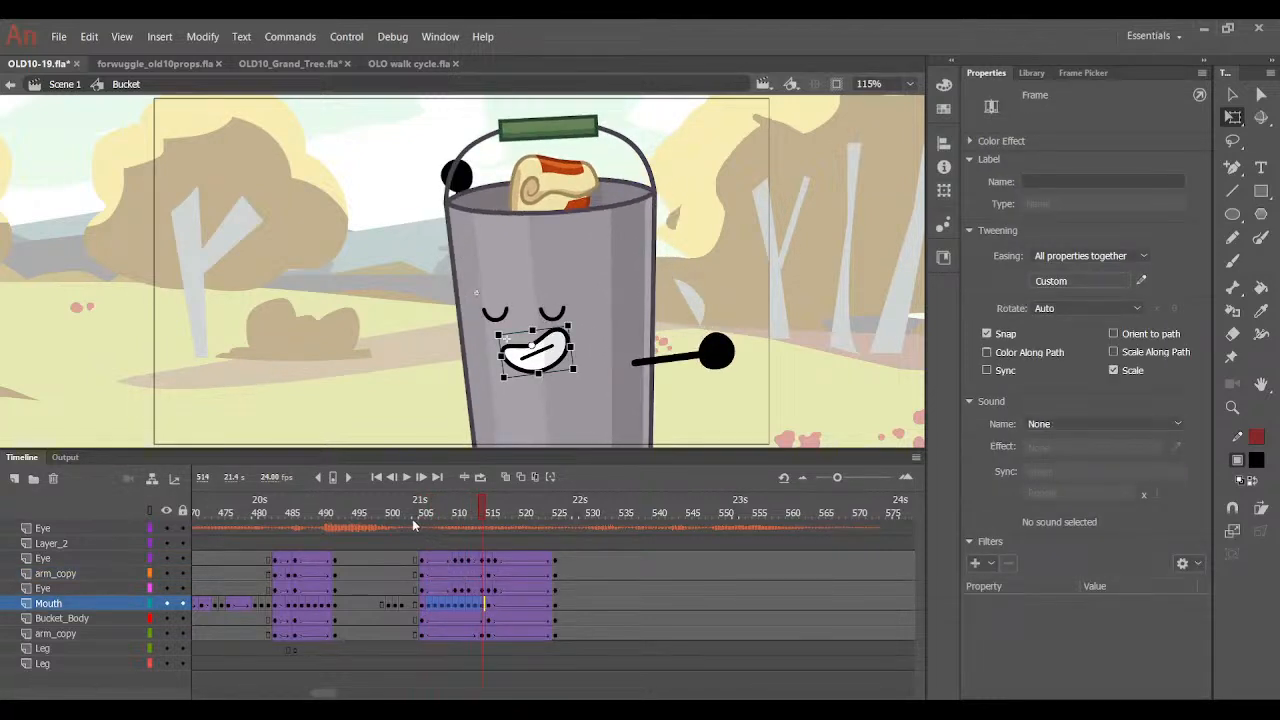
Set the mouth to drawings 4, 5, 6 and 7 on frames 508, 509, 510 and 511 respectively.
click(444, 514)
click(437, 598)
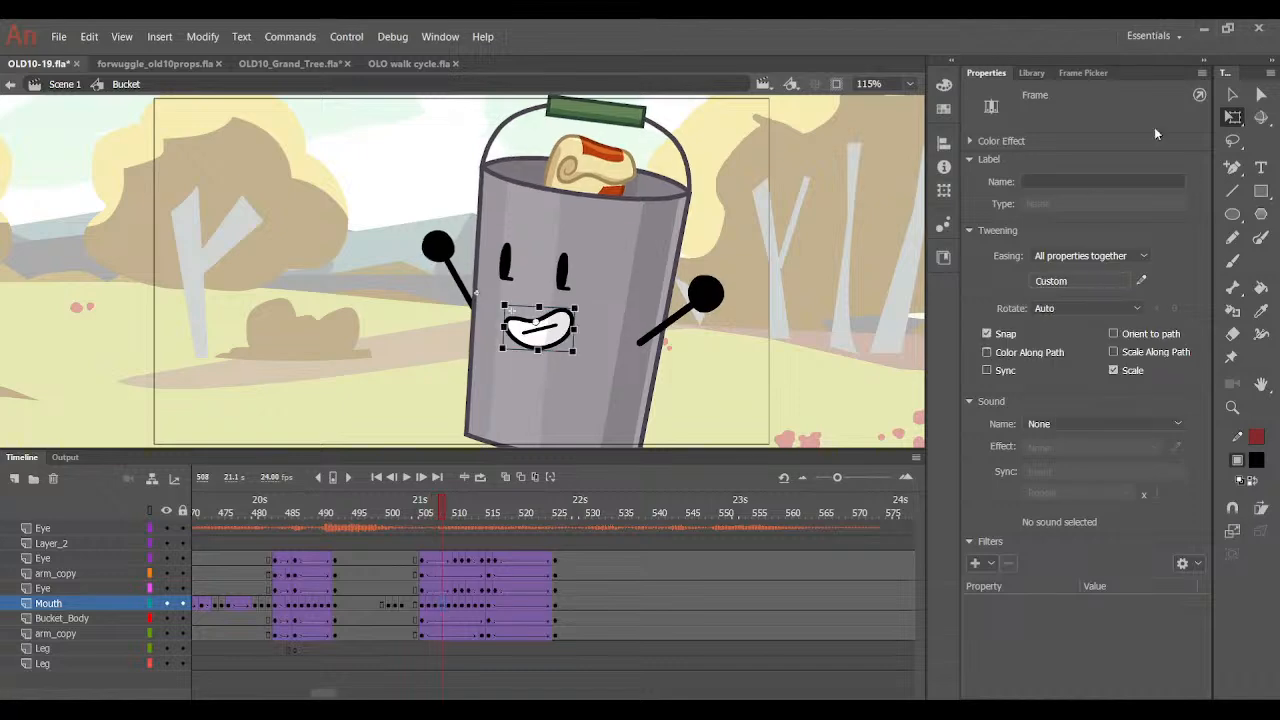
click(1084, 72)
click(1116, 132)
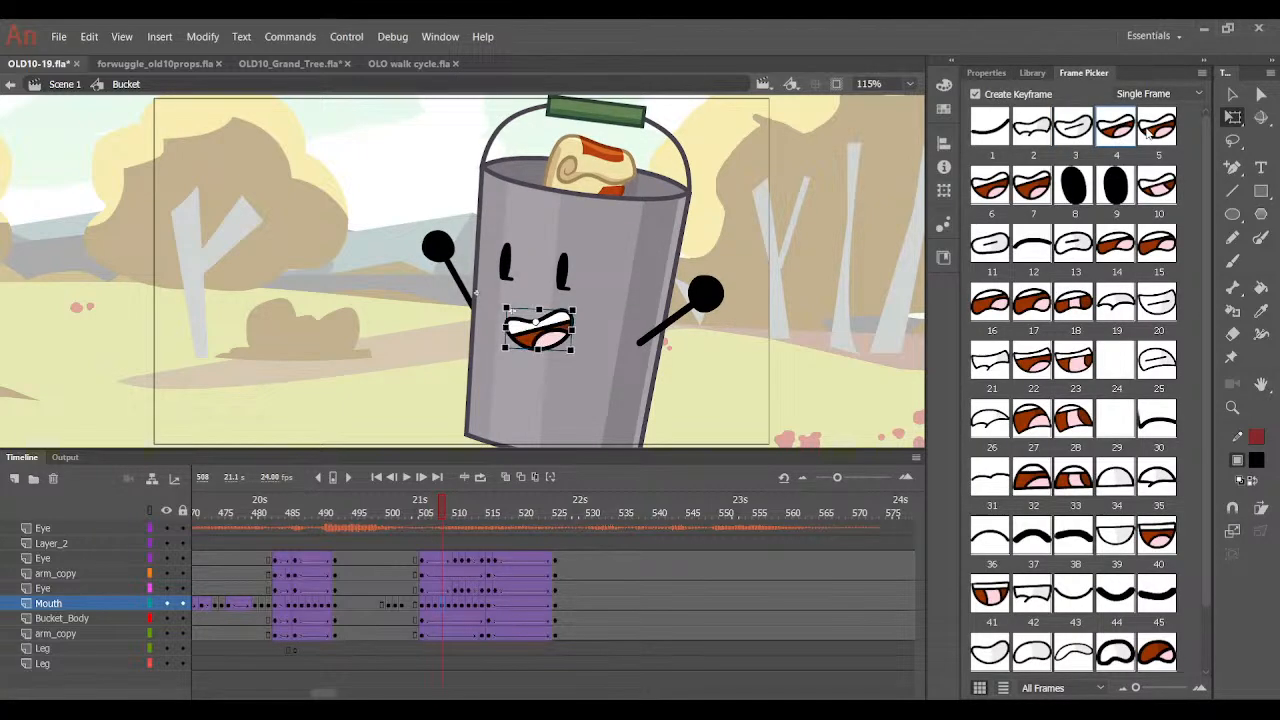
key(.)
click(1150, 135)
key(.)
click(997, 190)
key(.)
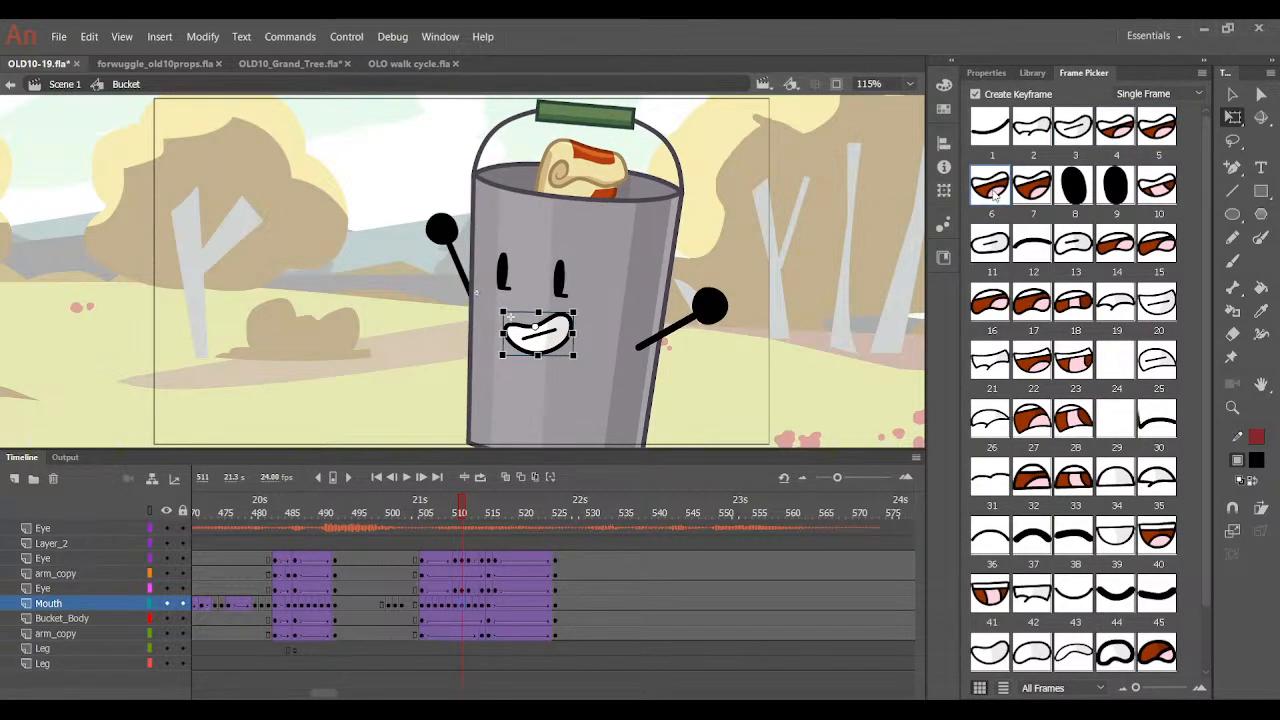
click(1026, 190)
Set the mouth to open drawing 6 at frames 515 and 512 on the Mouth layer.
key(.)
key(.)
key(.)
key(.)
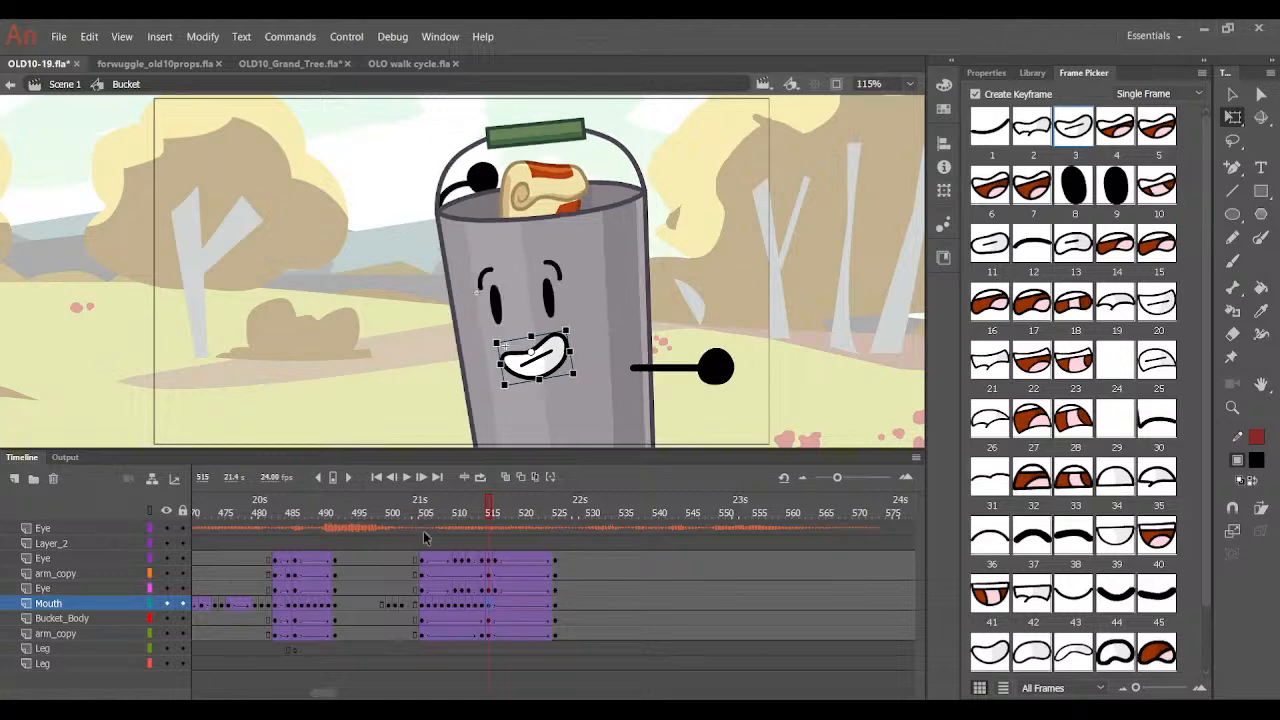
click(991, 188)
drag(460, 523, 468, 524)
click(468, 602)
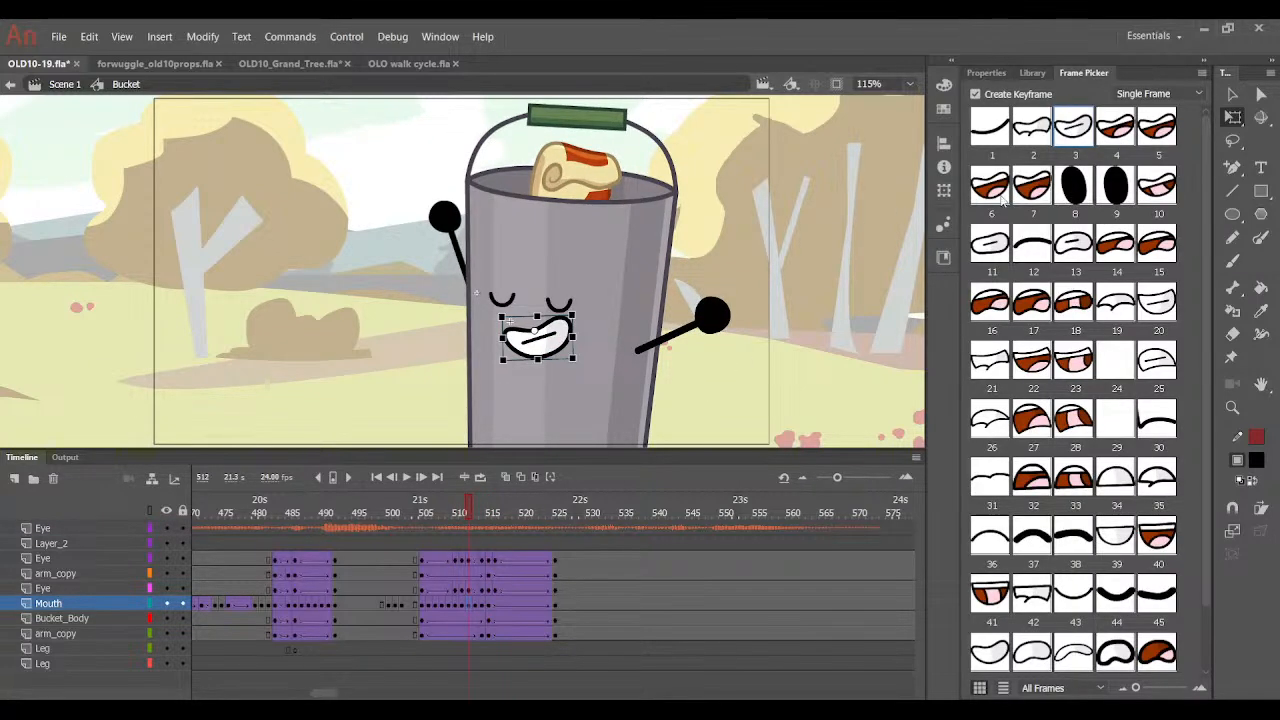
click(1001, 198)
key(.)
key(.)
key(.)
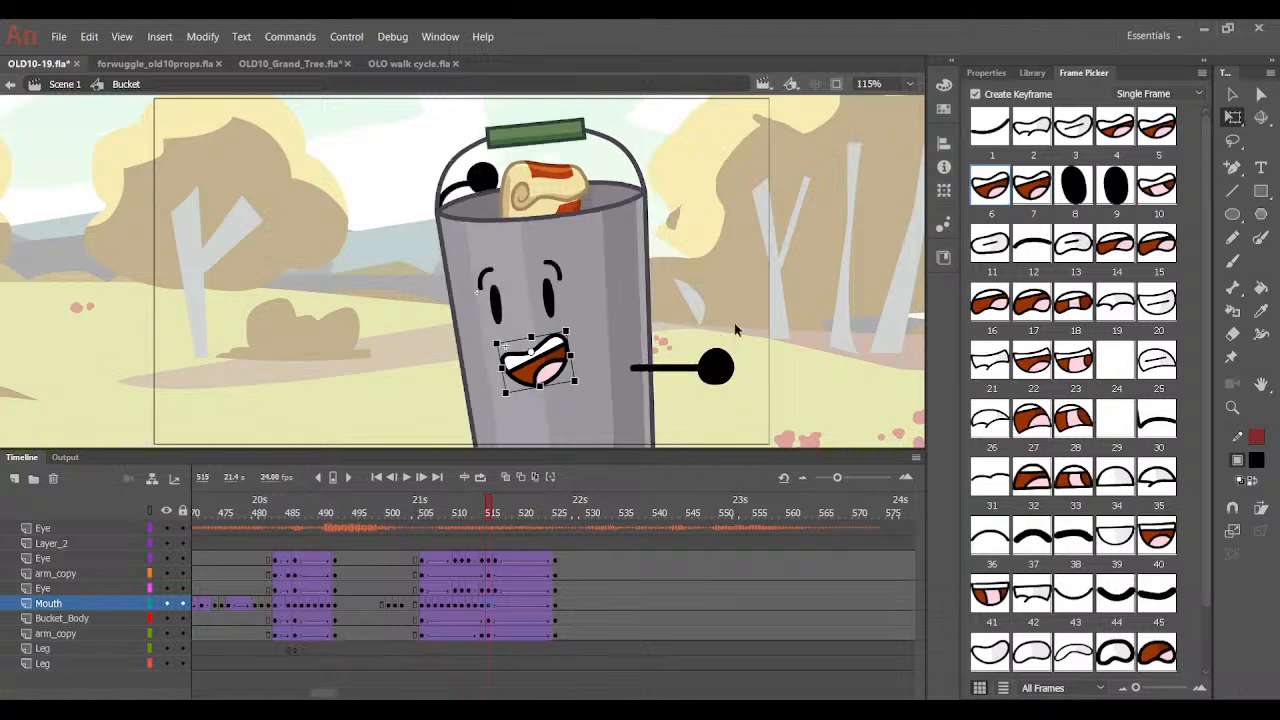
Convert frames 516 to 523 of the Mouth layer into keyframes.
click(507, 523)
key(.)
key(.)
key(.)
key(.)
key(.)
key(.)
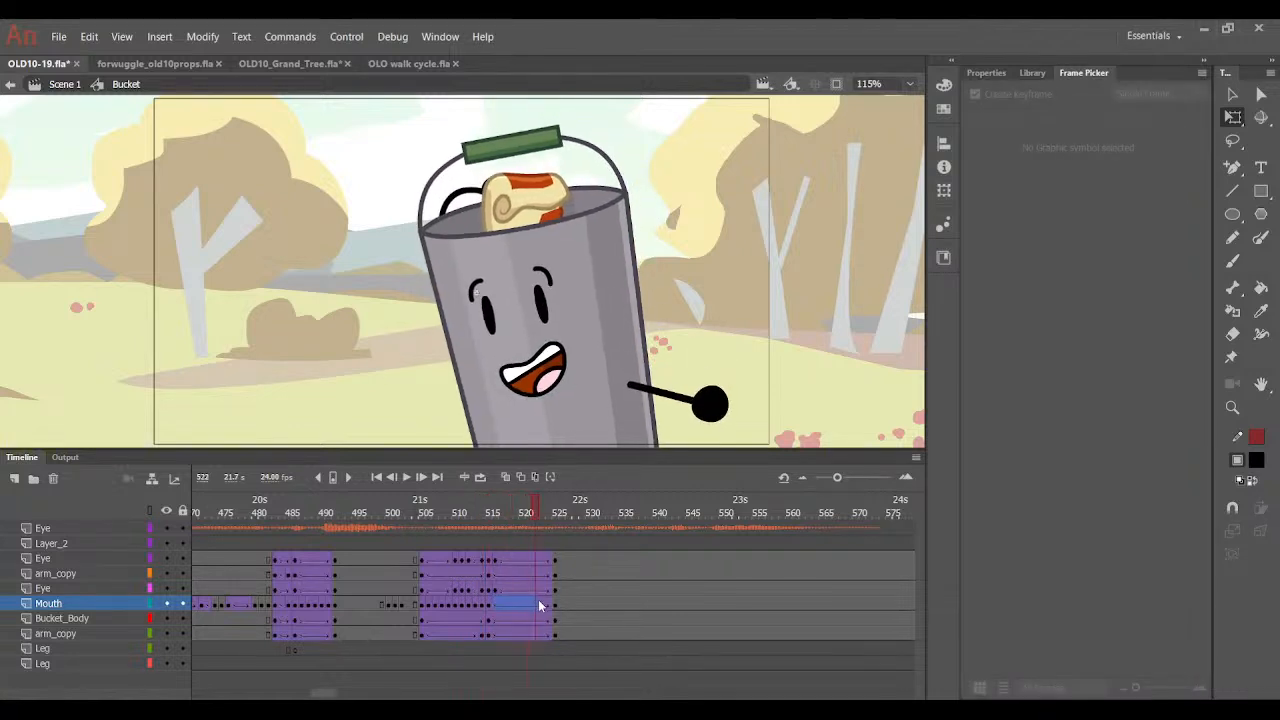
click(544, 604)
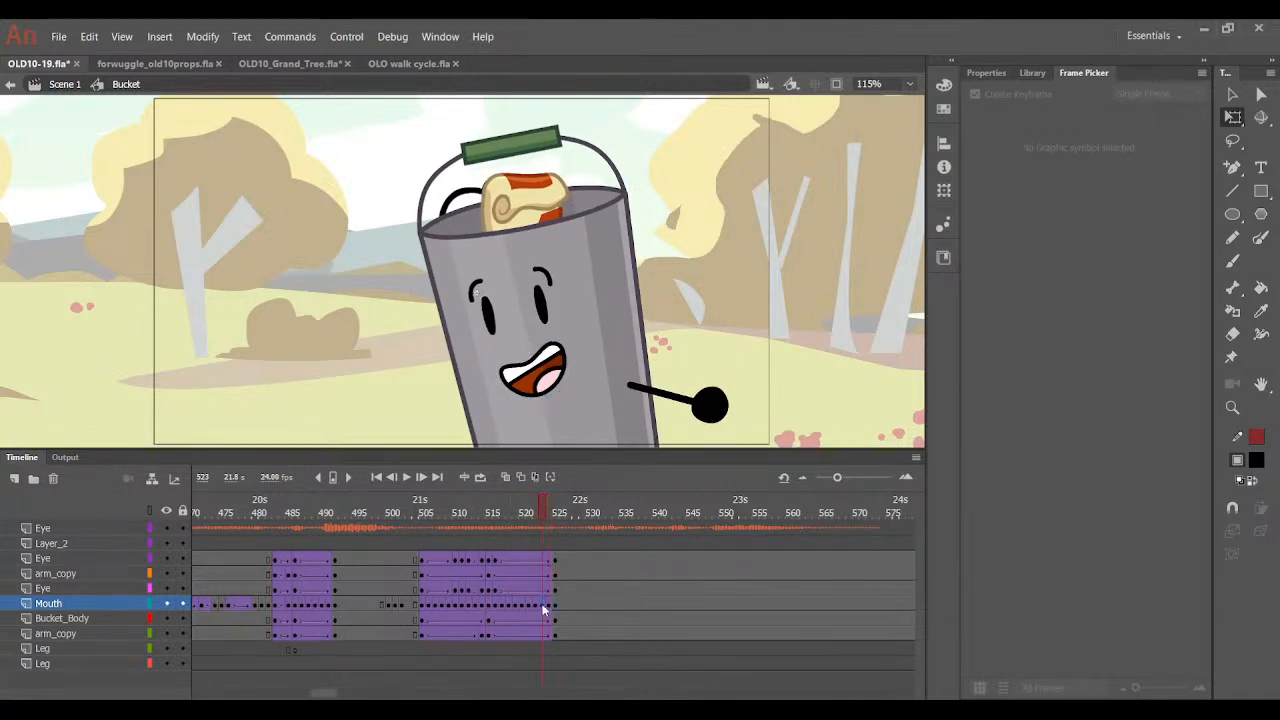
Close the mouth through drawings 5, 4 and 3 starting at frame 523, and scrub from frame 515 to 528 to check it.
click(1150, 135)
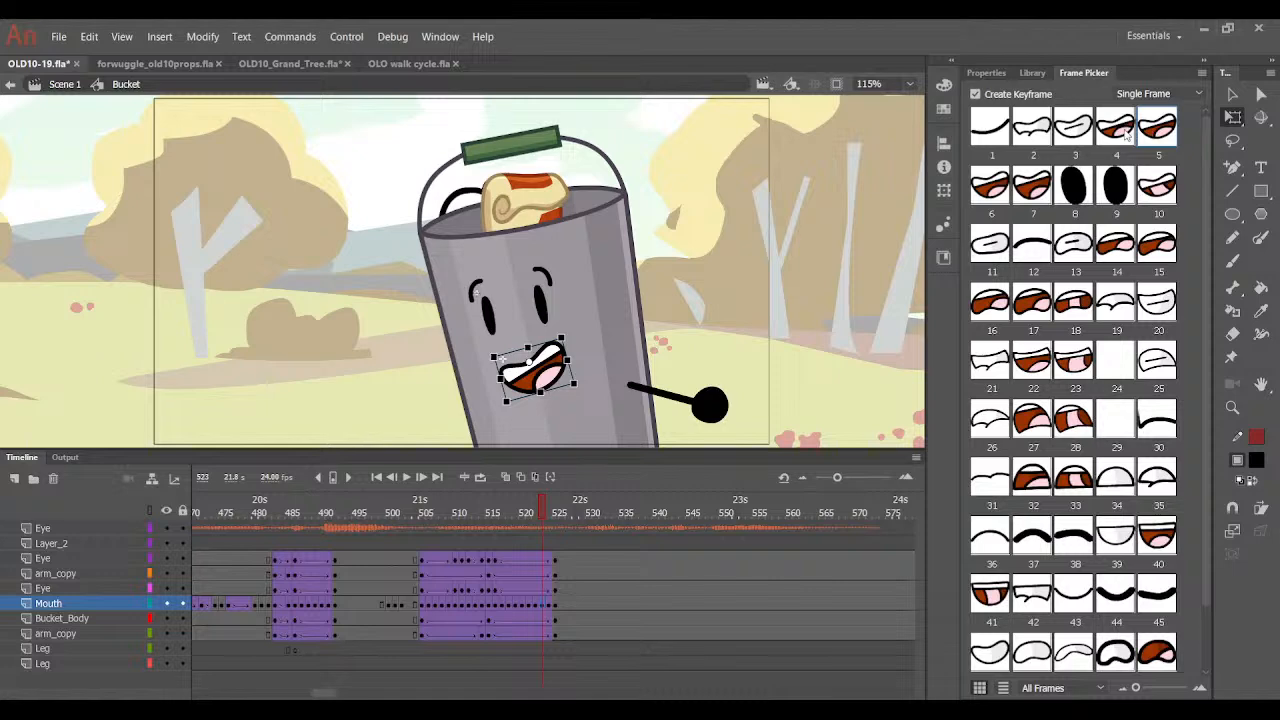
click(1118, 130)
click(1070, 130)
click(487, 526)
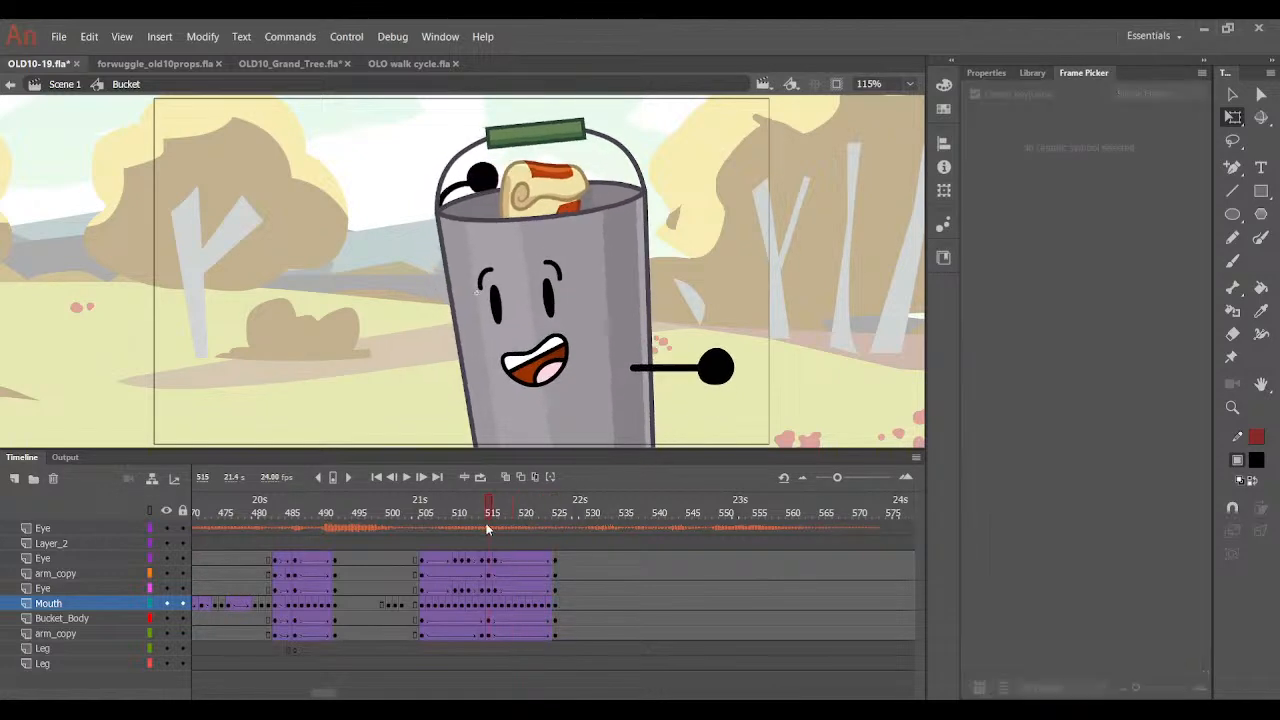
drag(487, 524, 575, 497)
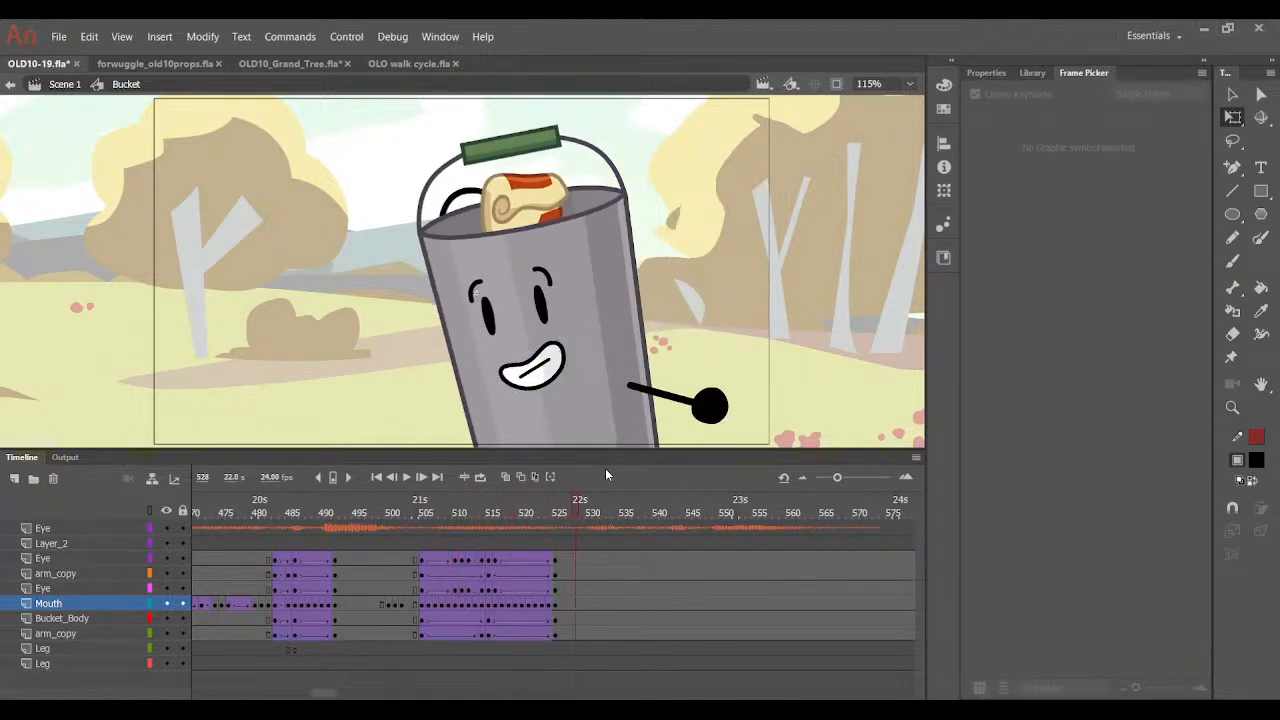
Insert keyframes at frame 533 on the bucket's eye, arm, mouth and body layers.
double_click(727, 368)
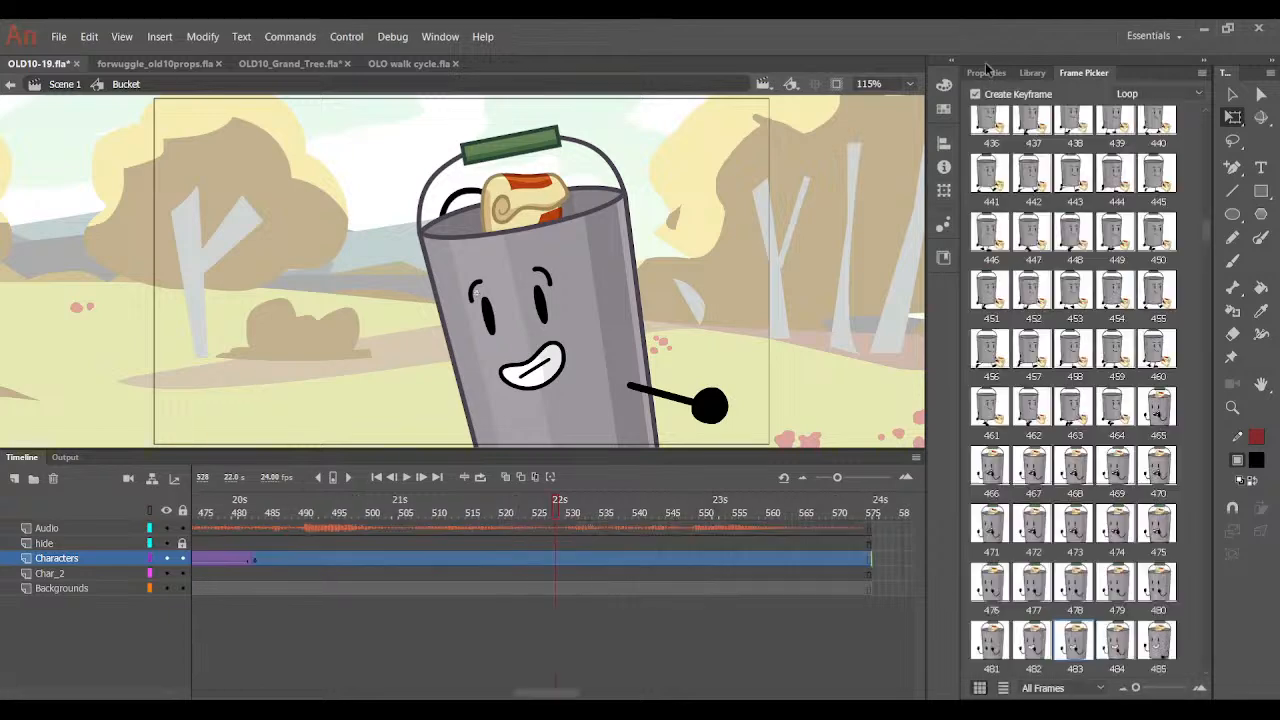
click(986, 73)
drag(522, 509, 581, 639)
double_click(621, 370)
click(595, 527)
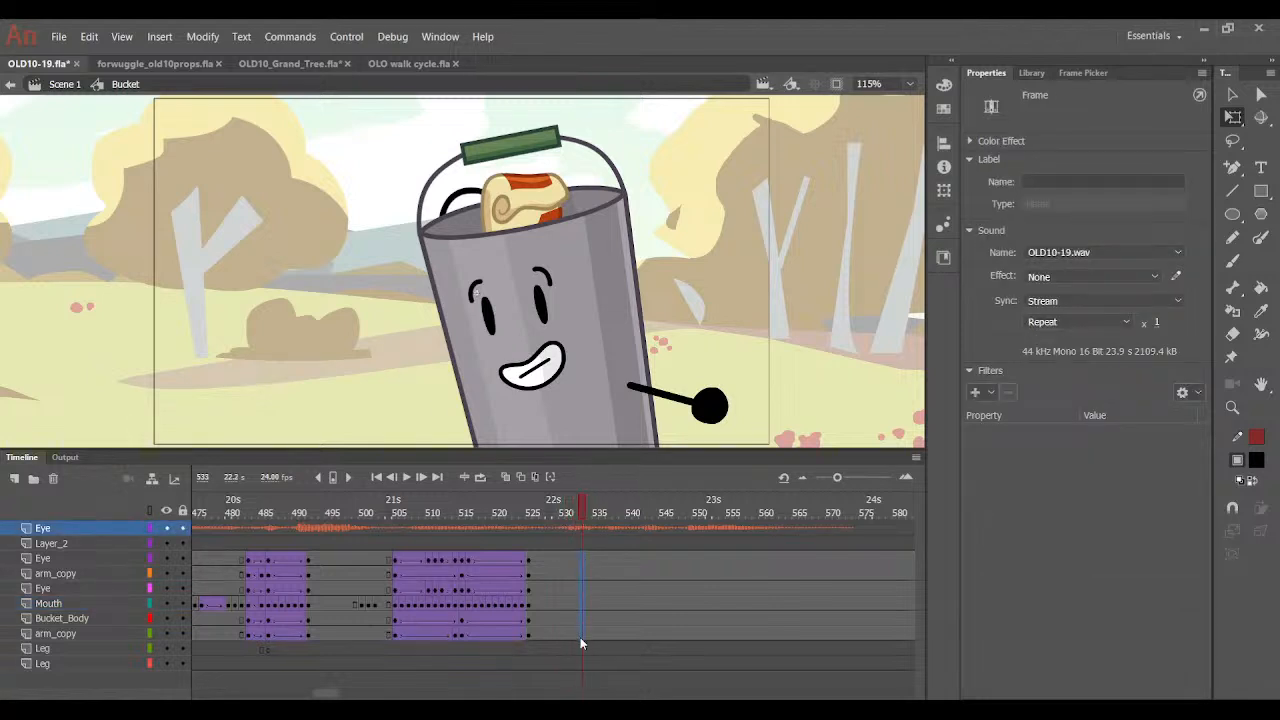
key(F6)
Rotate the whole bucket character clockwise at frame 533 and shift it slightly up and right.
click(756, 267)
drag(317, 150, 786, 465)
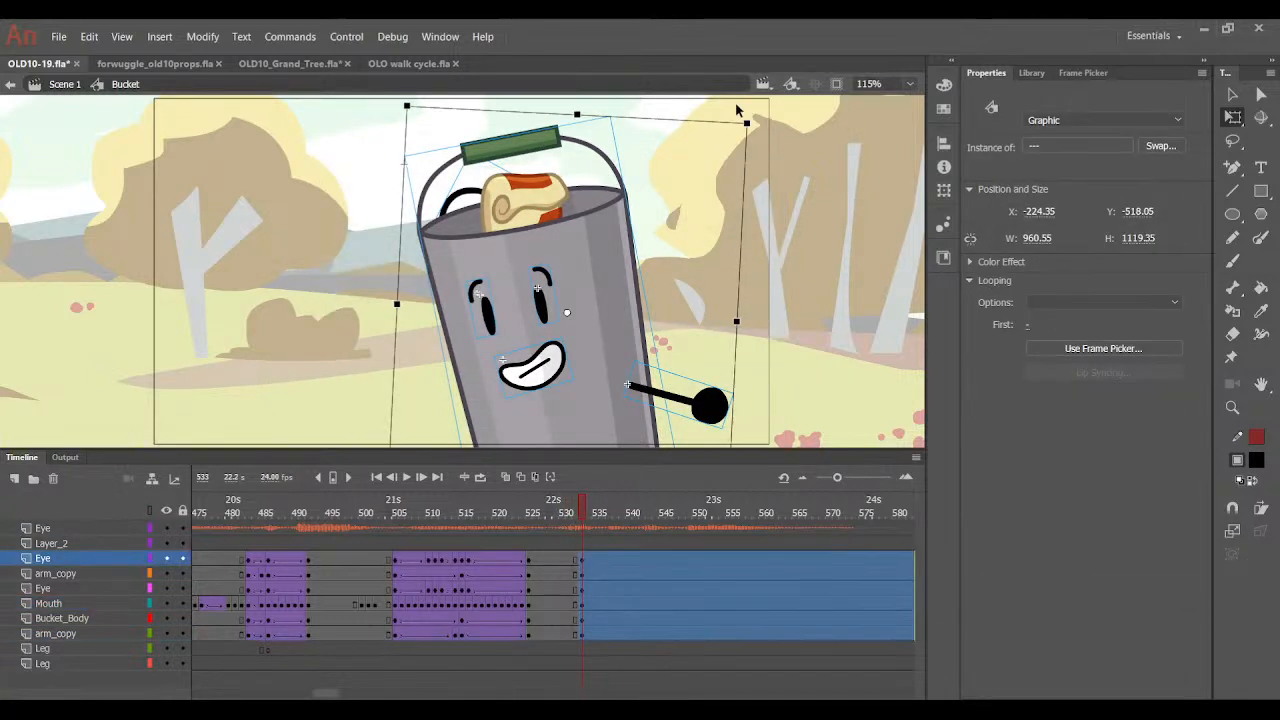
drag(736, 106, 796, 184)
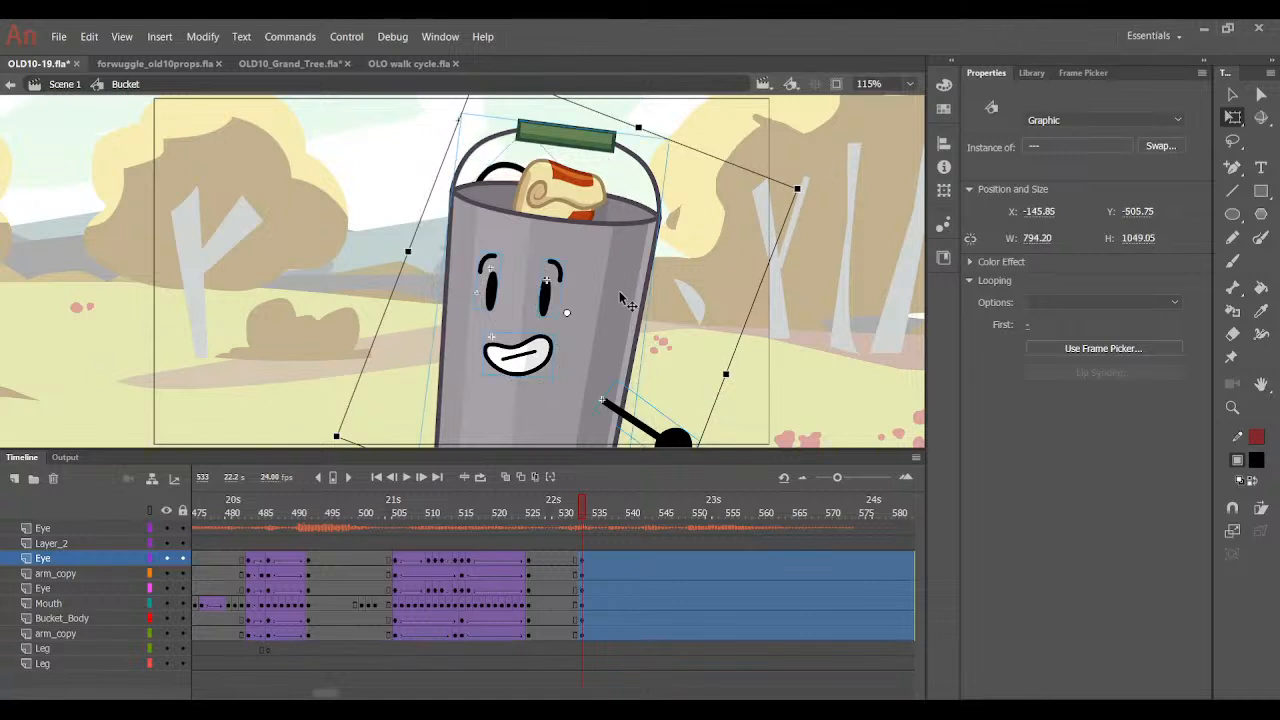
drag(619, 292, 648, 280)
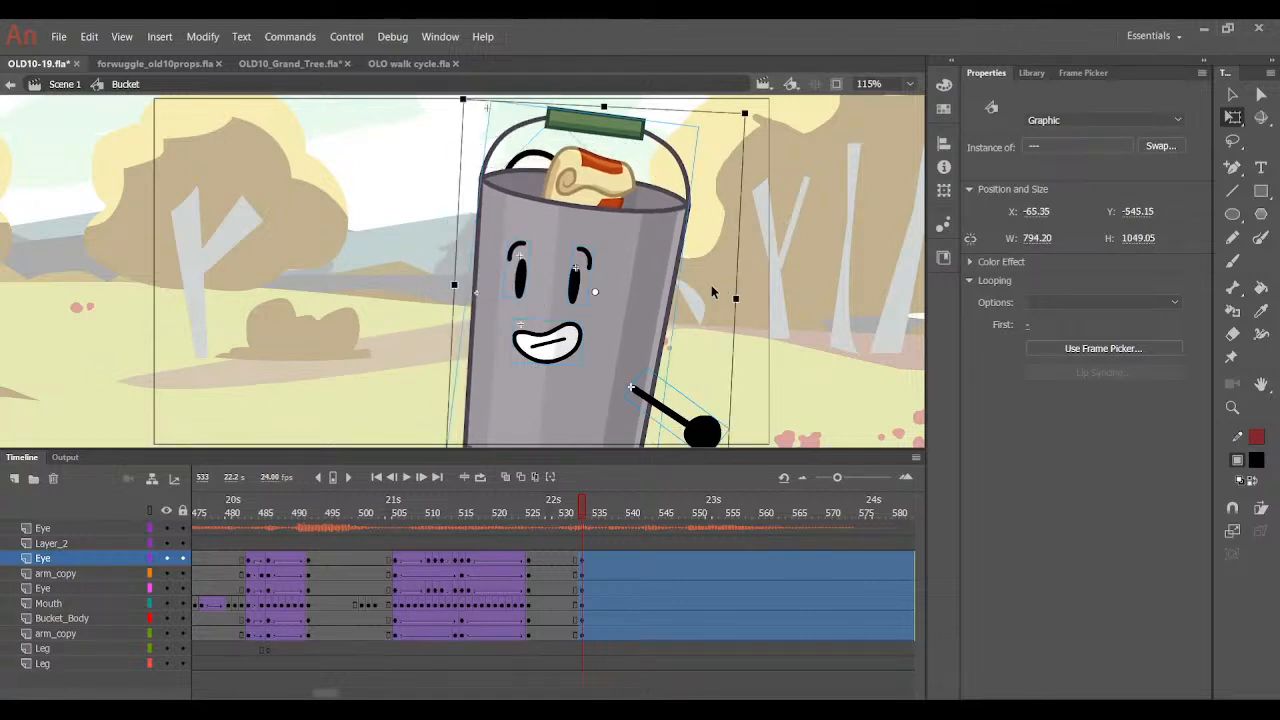
Rotate the arm behind the rim outward at frame 533 and place it against the bucket's left side.
click(523, 146)
click(540, 155)
drag(599, 154, 350, 223)
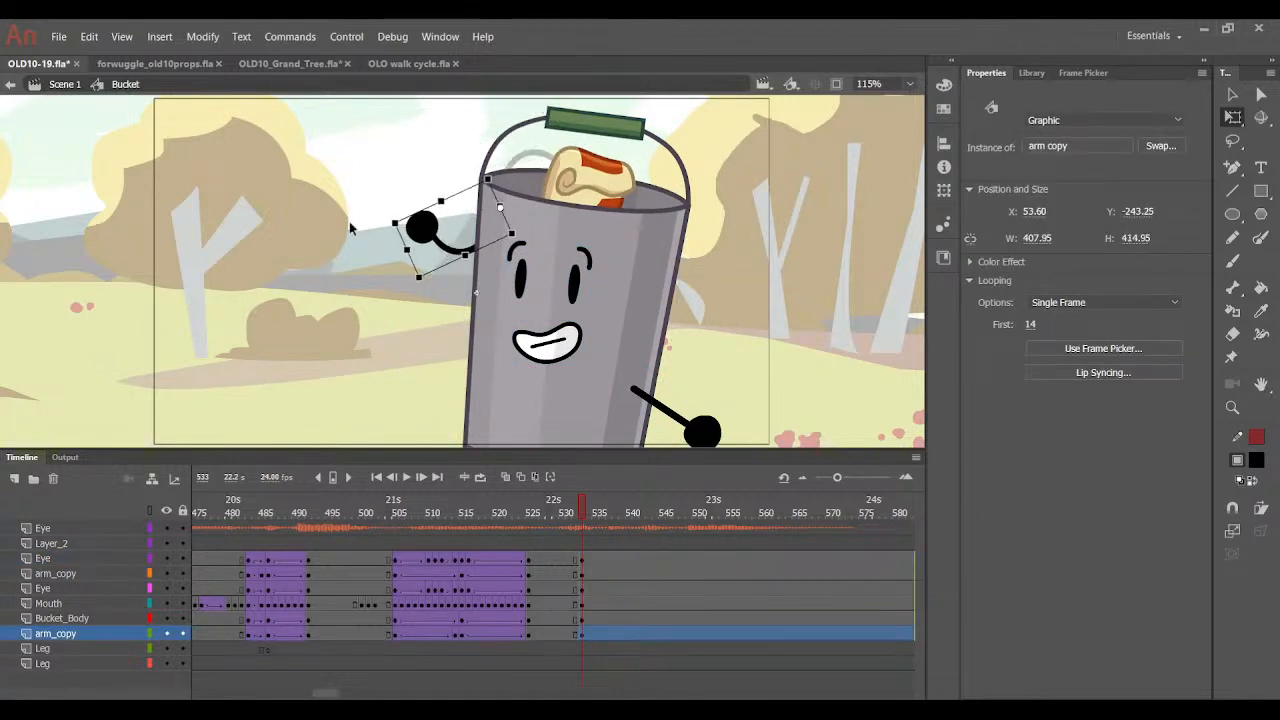
drag(425, 243, 385, 343)
click(368, 345)
click(382, 337)
drag(483, 296, 484, 297)
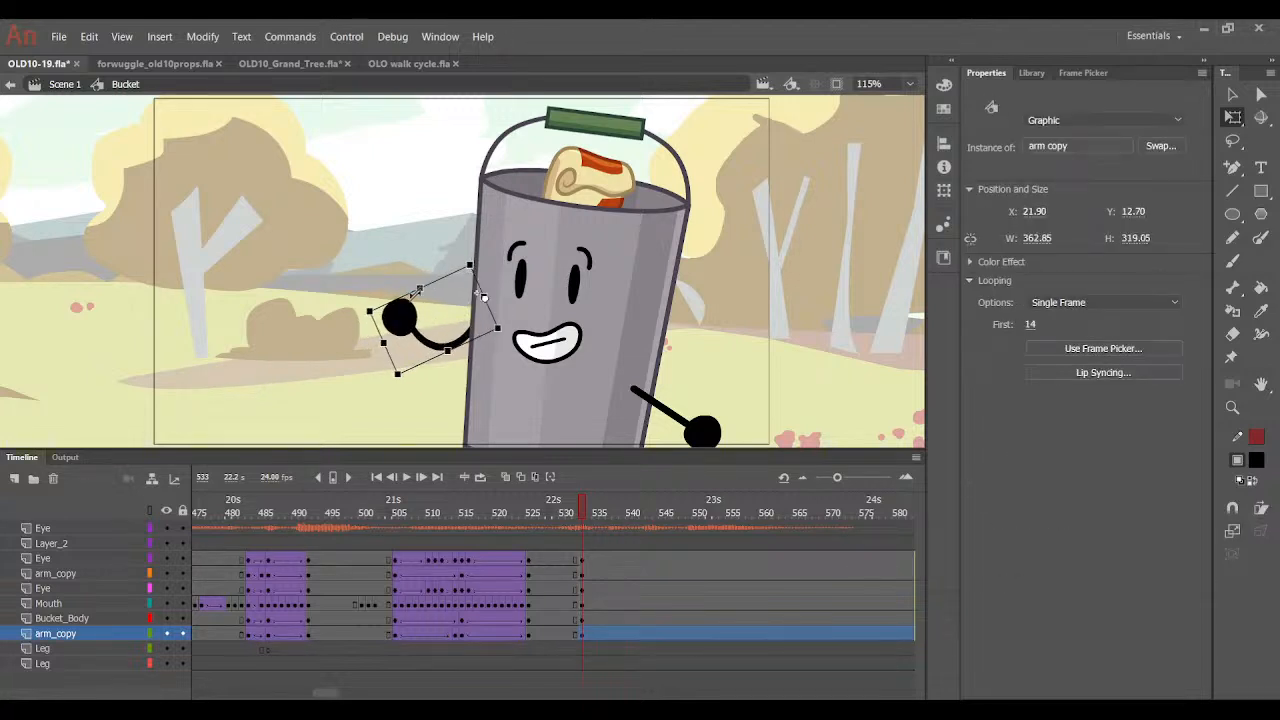
drag(392, 379, 402, 387)
Flip the left-hand arm so it arches upward and reattach it just below the bucket's rim at frame 533.
drag(411, 341, 355, 219)
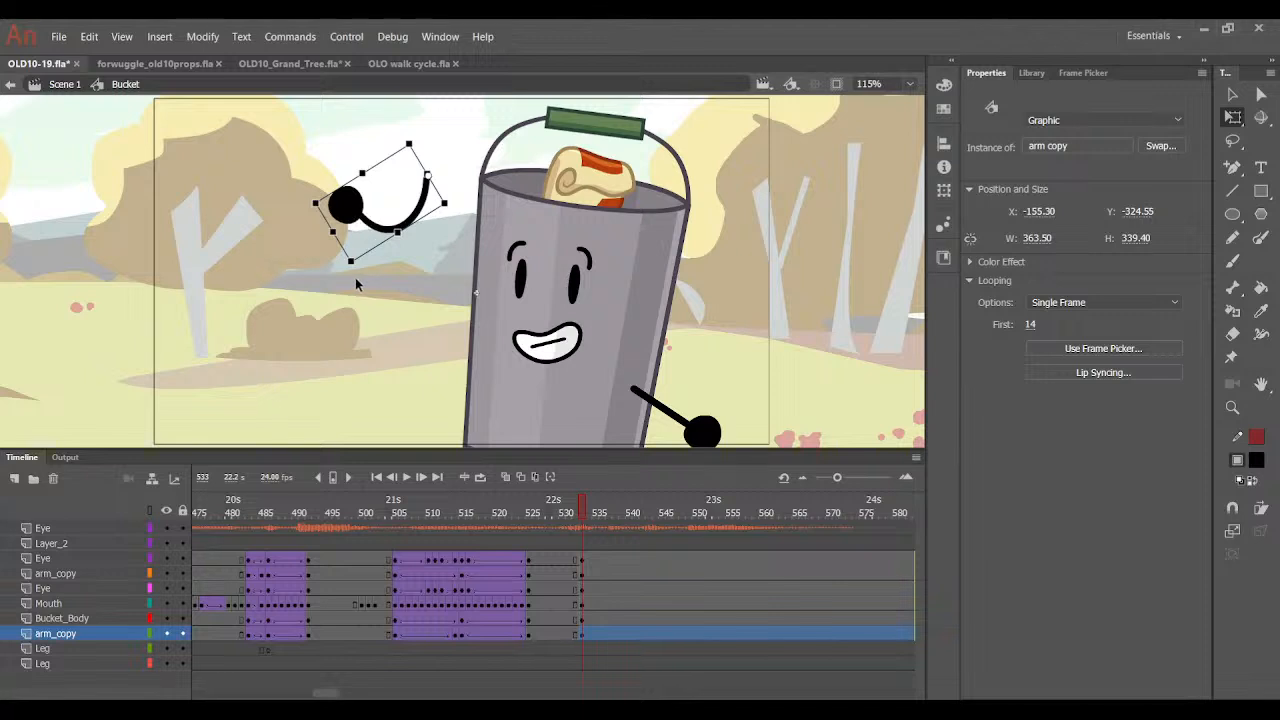
key(ctrl+shift+h)
drag(556, 237, 380, 212)
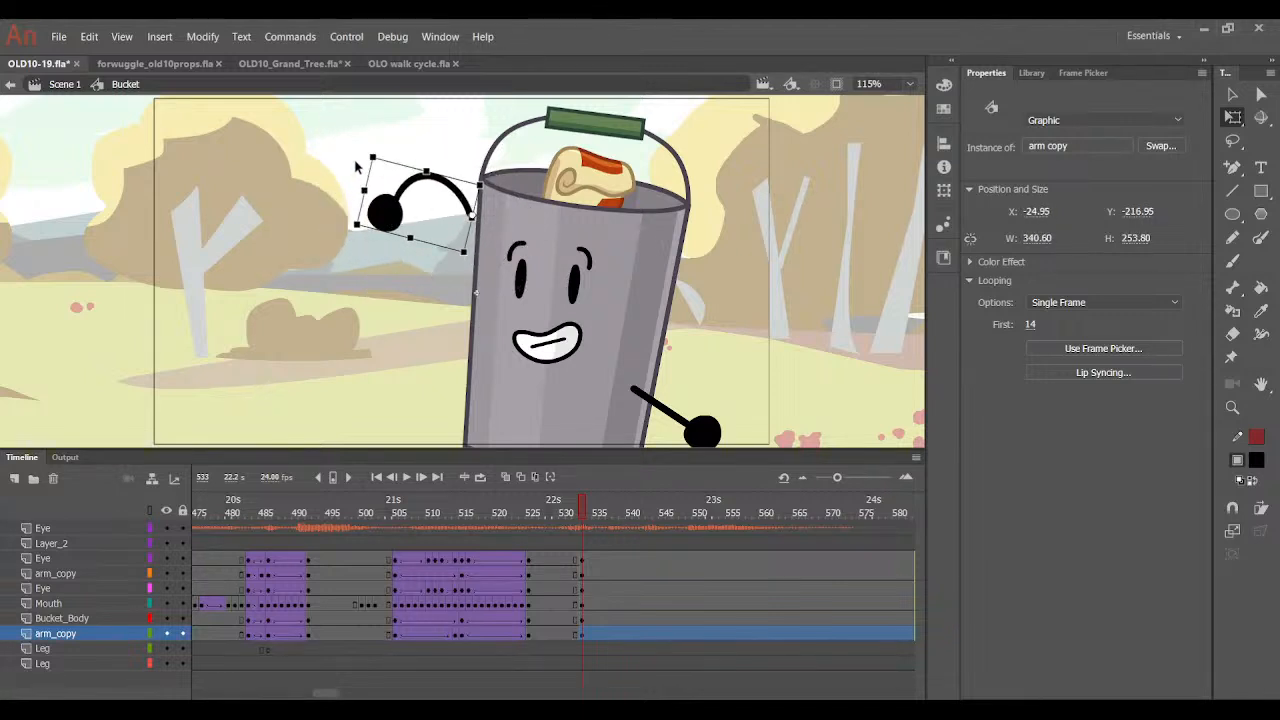
click(356, 161)
click(386, 206)
drag(364, 166, 408, 192)
click(392, 172)
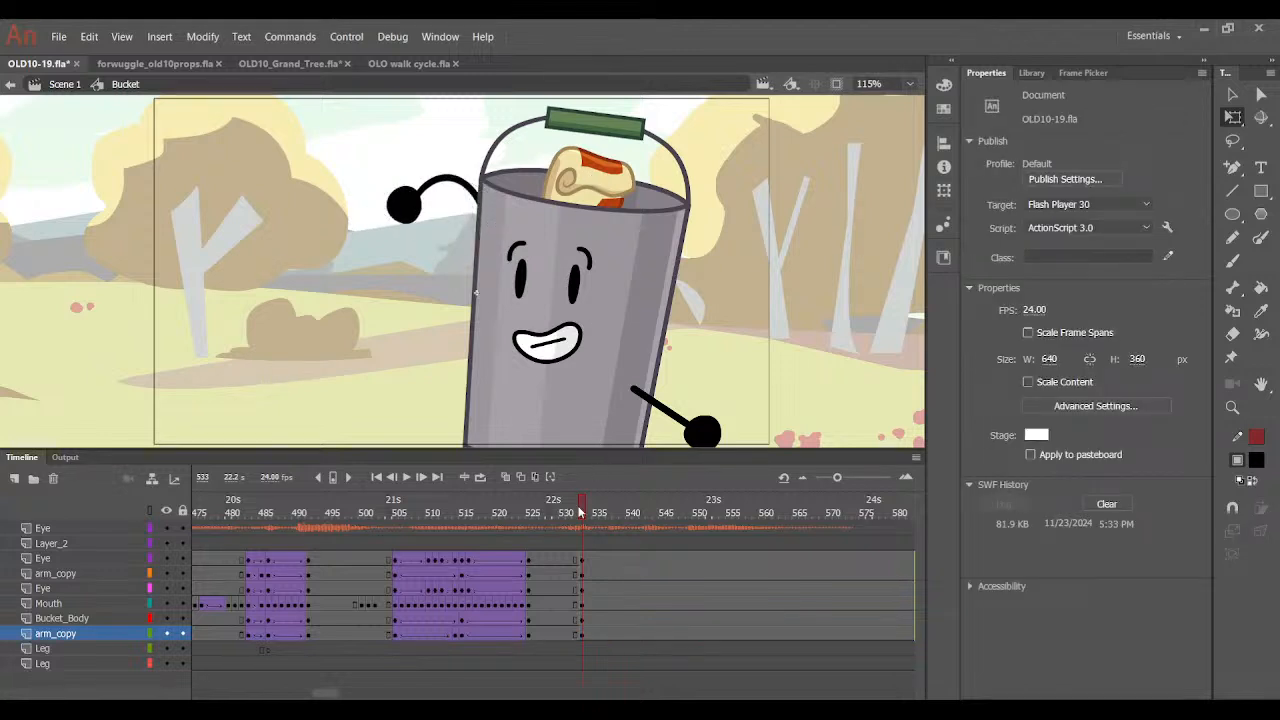
Change both of the bucket's eyes to drawing 2 at frame 533.
mouse_move(578, 507)
mouse_down()
mouse_move(577, 525)
mouse_move(587, 521)
mouse_up()
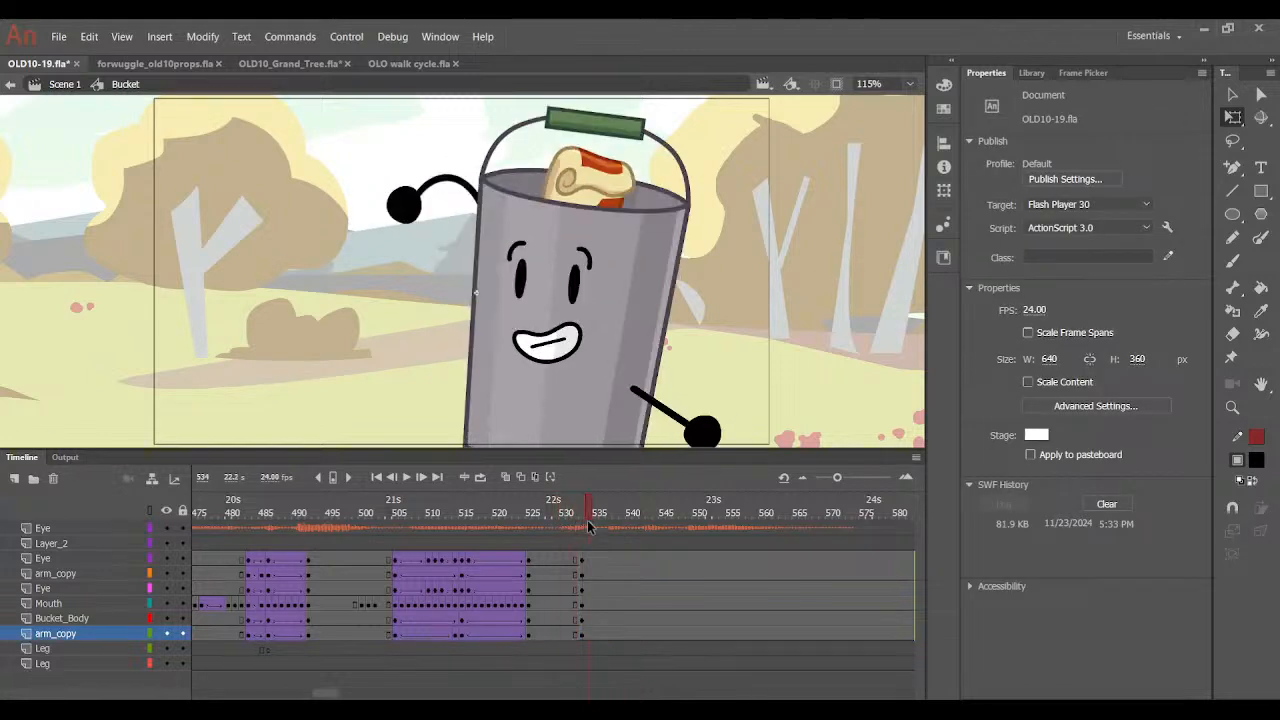
click(517, 272)
click(1100, 74)
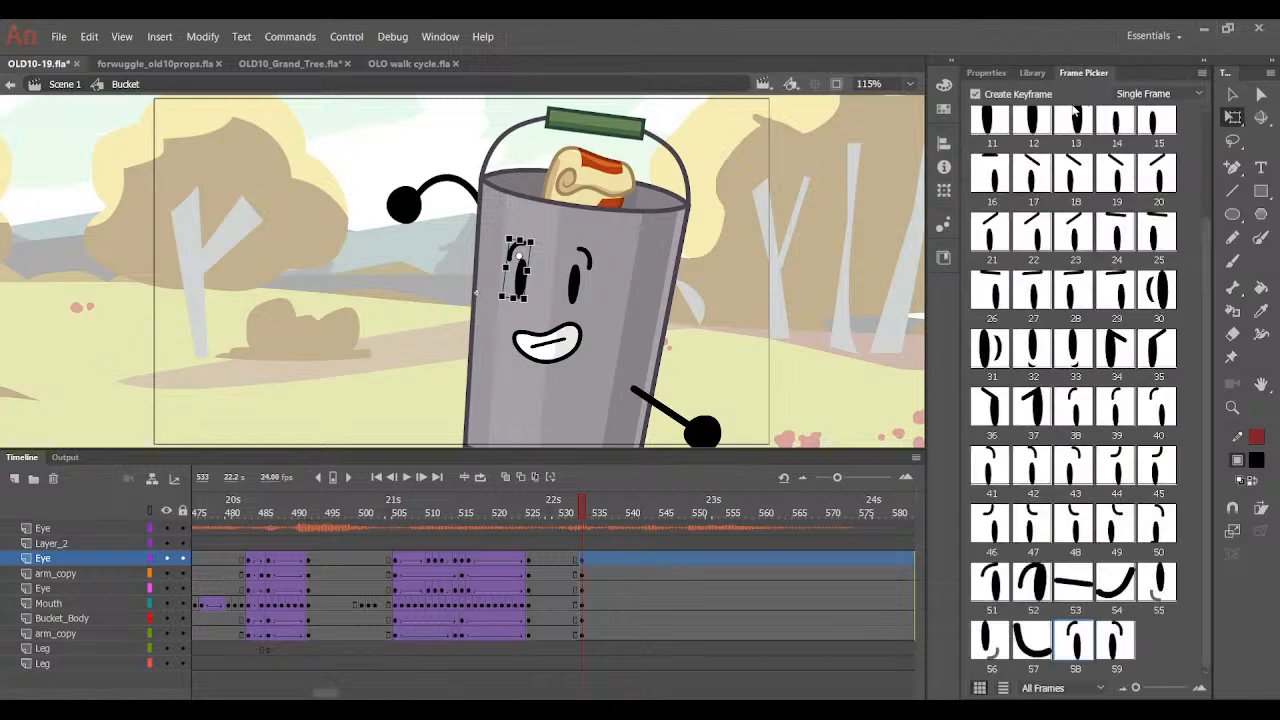
scroll(1051, 214, up, 5)
click(1032, 127)
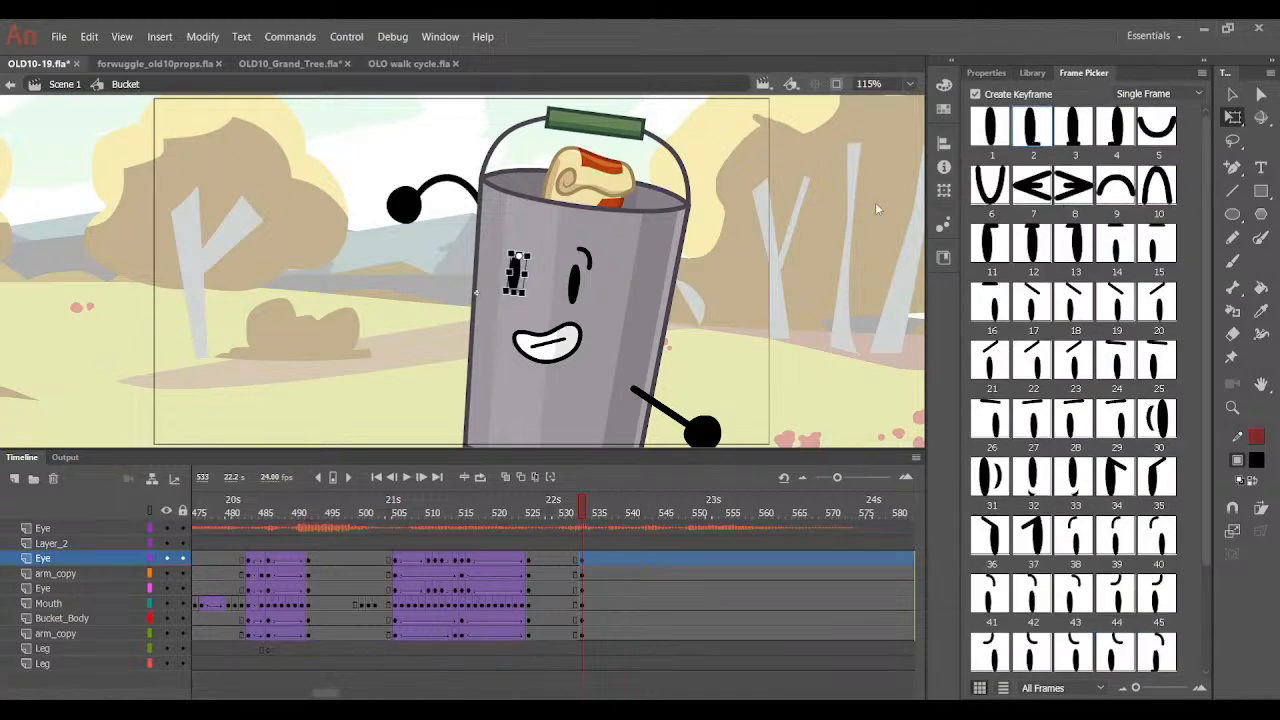
click(572, 280)
scroll(1000, 165, up, 5)
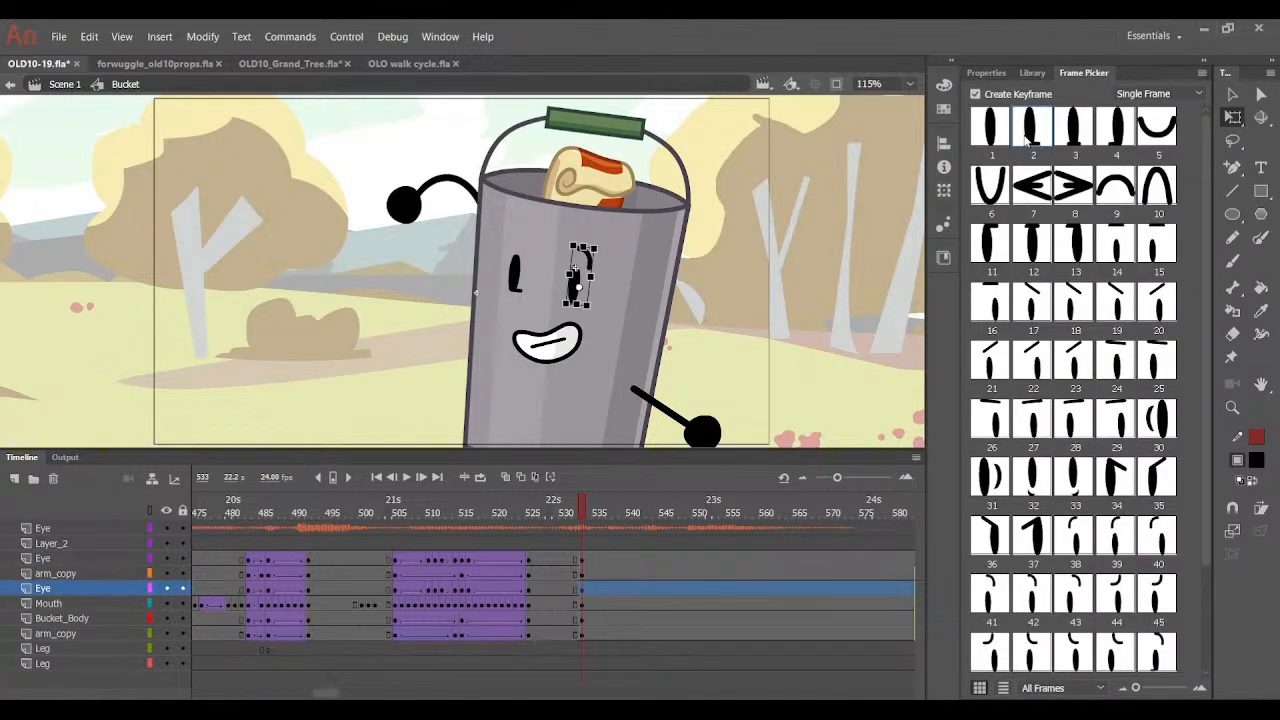
click(990, 127)
Nudge the left-hand eye down and slightly left at frame 533.
click(517, 274)
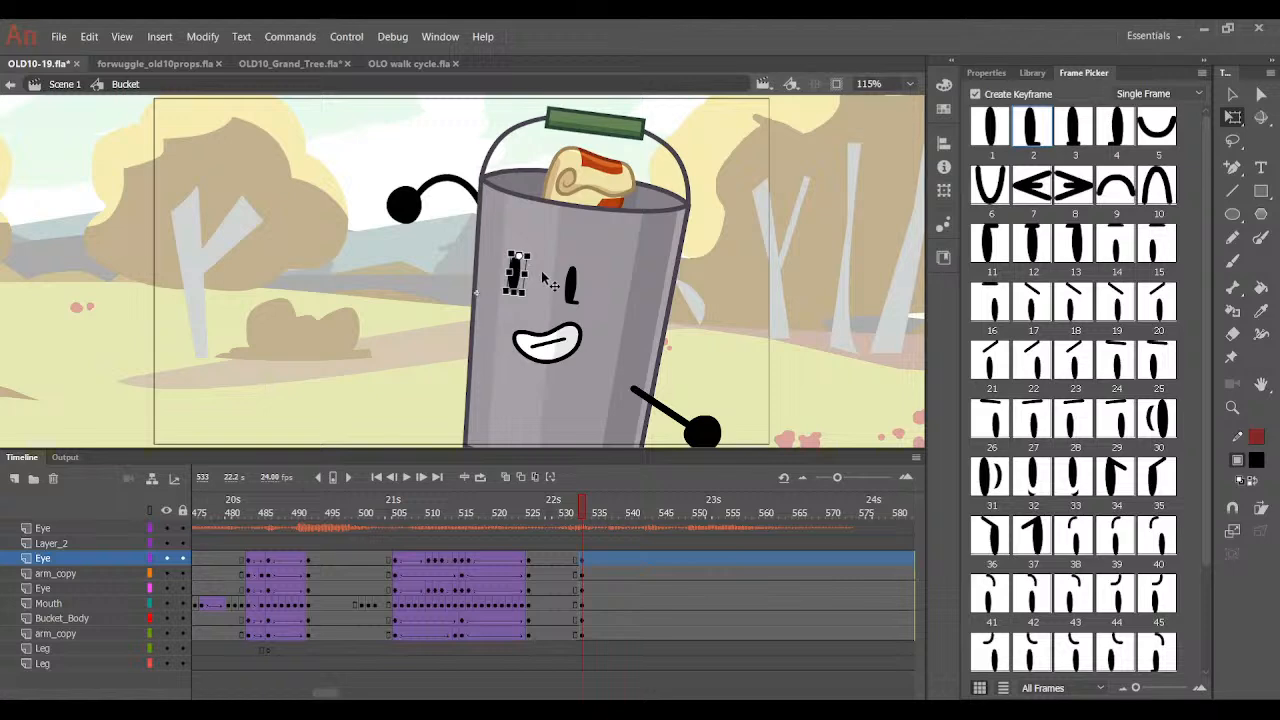
key(ctrl+=)
key(Down)
key(Down)
key(Down)
key(Down)
key(Left)
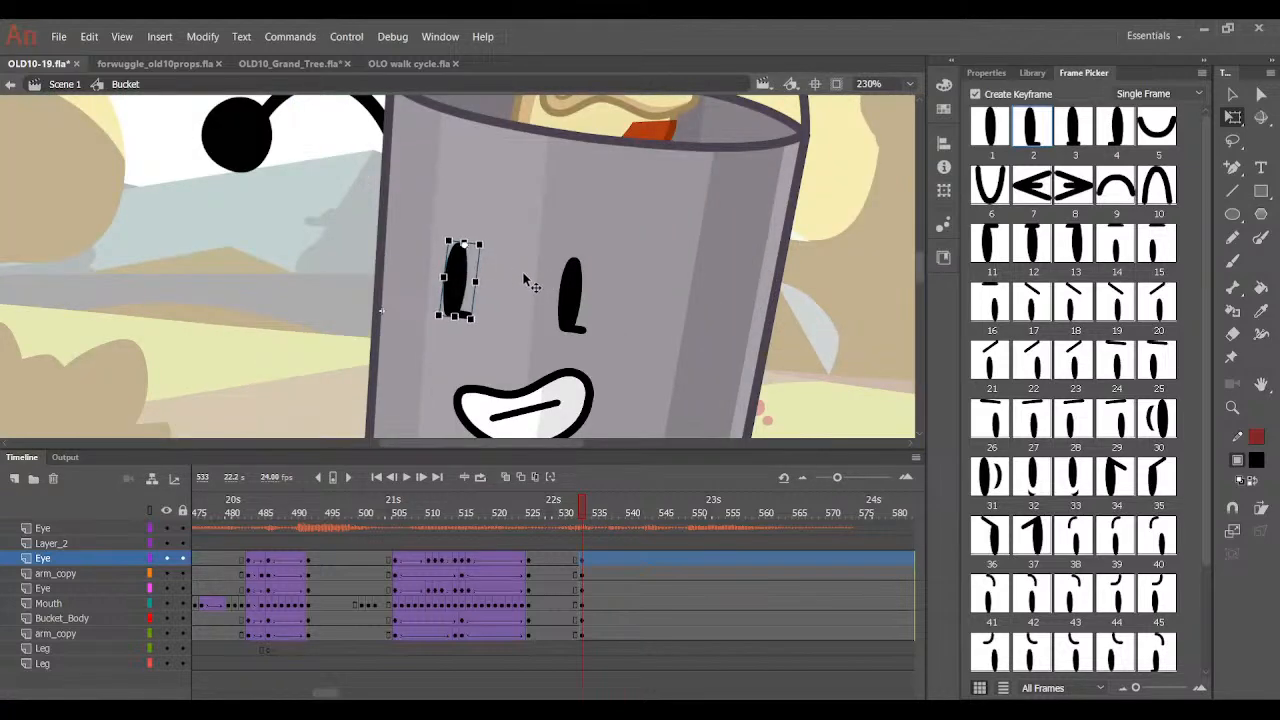
key(Down)
Move both eyes and the mouth together slightly left at frame 533, and check the face against the preceding frames.
shift+click(568, 290)
shift+click(524, 413)
drag(502, 412, 497, 416)
click(326, 348)
click(567, 519)
click(581, 518)
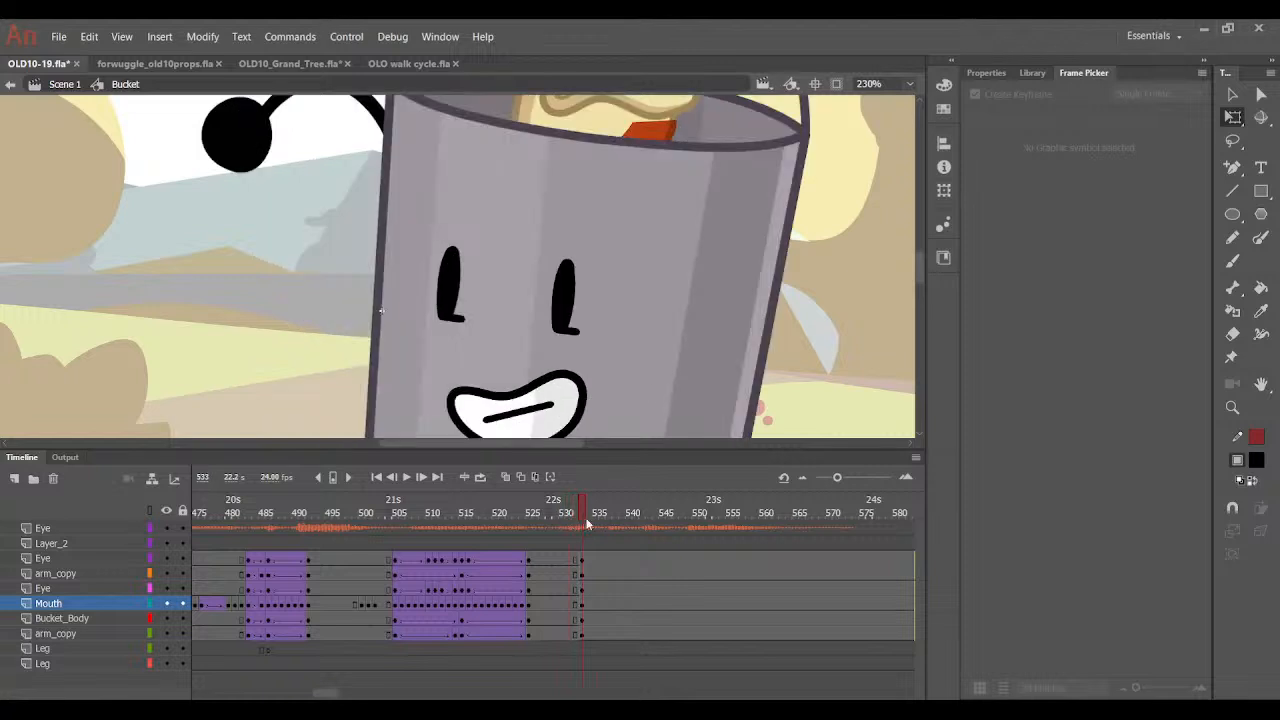
key(ctrl+minus)
click(986, 72)
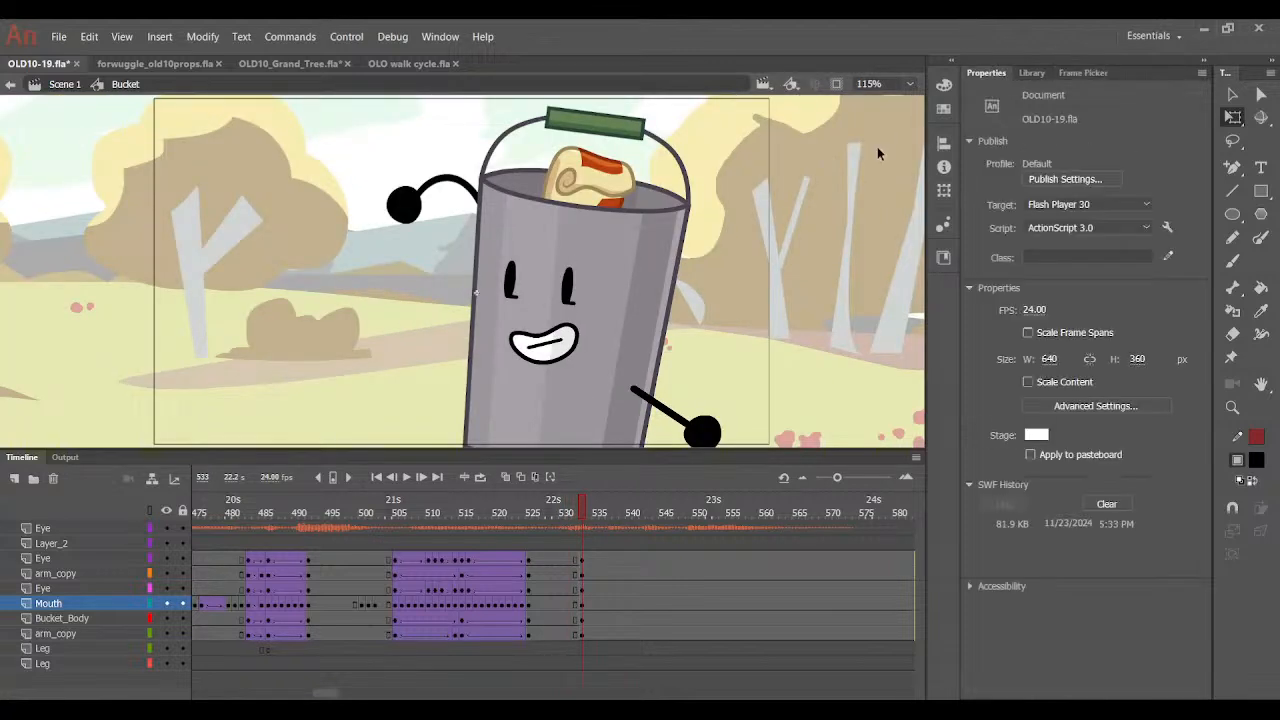
Place the bucket's right-hand arm across its lower front at frame 533, switch it to drawing 16, and tilt the hand upward.
click(512, 280)
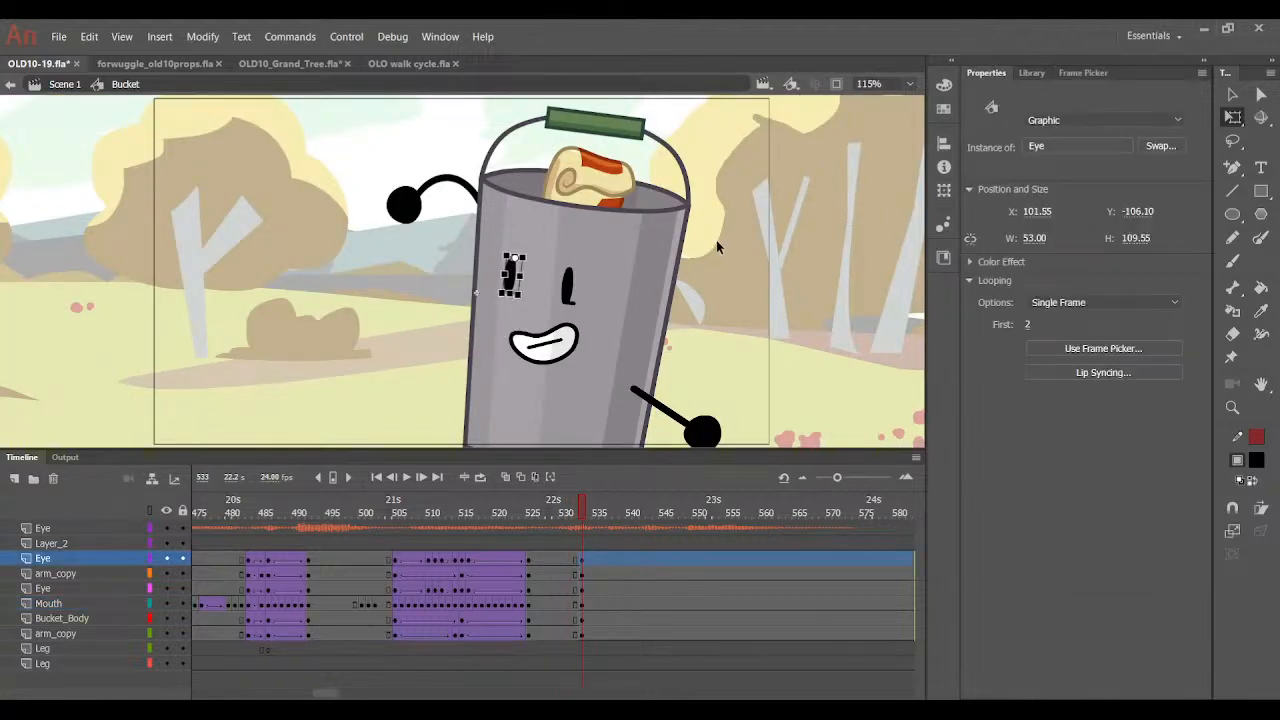
click(719, 250)
mouse_move(570, 528)
mouse_down()
mouse_move(547, 527)
mouse_move(584, 527)
mouse_move(582, 513)
mouse_up()
click(694, 425)
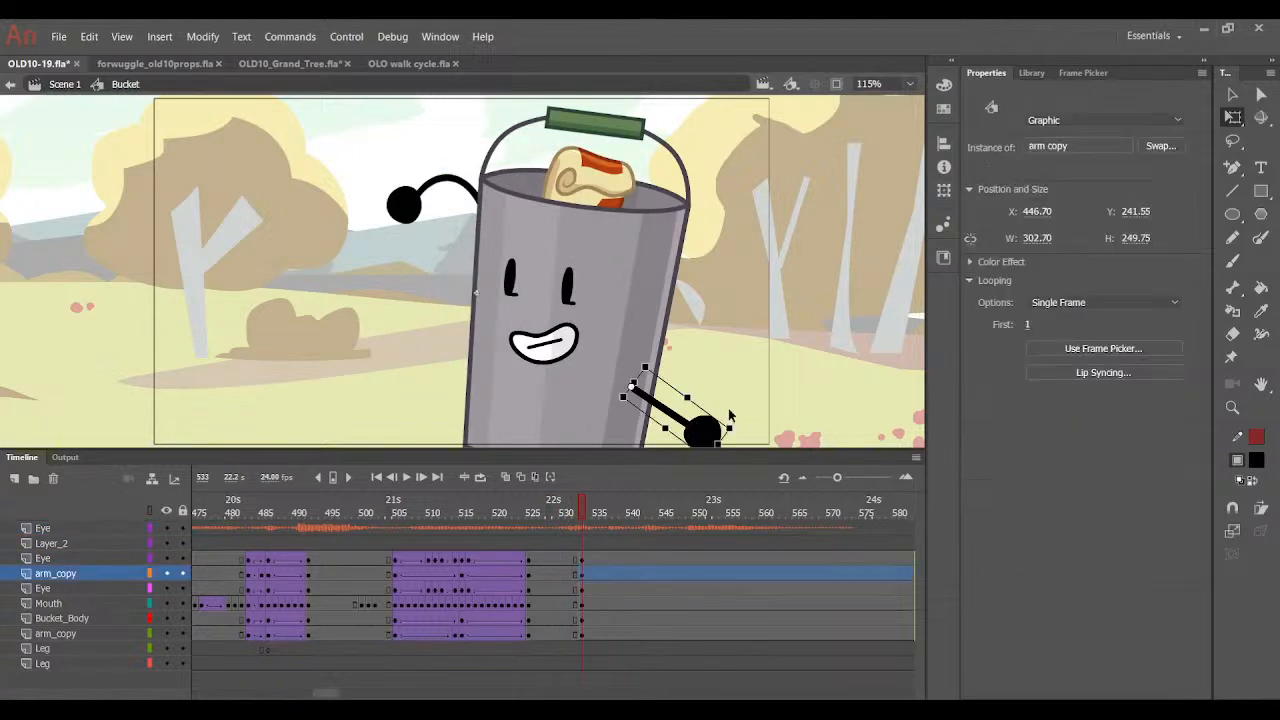
drag(731, 418, 478, 393)
click(1083, 72)
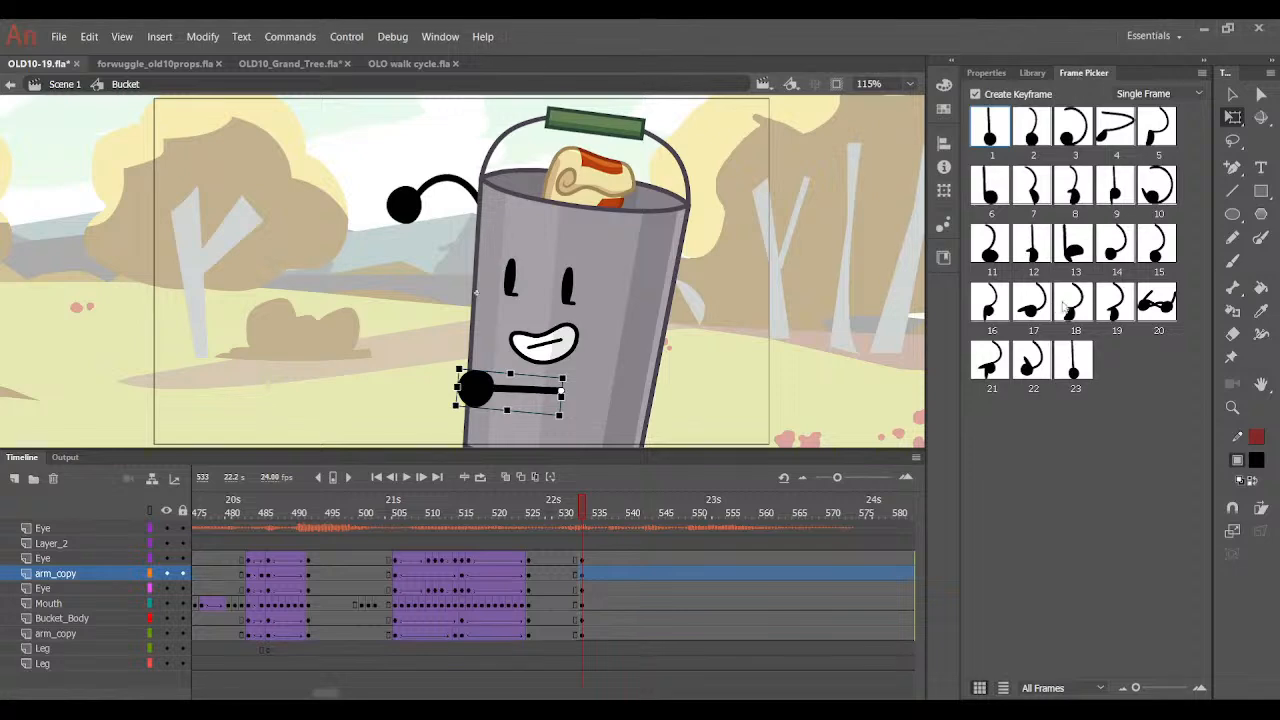
click(990, 300)
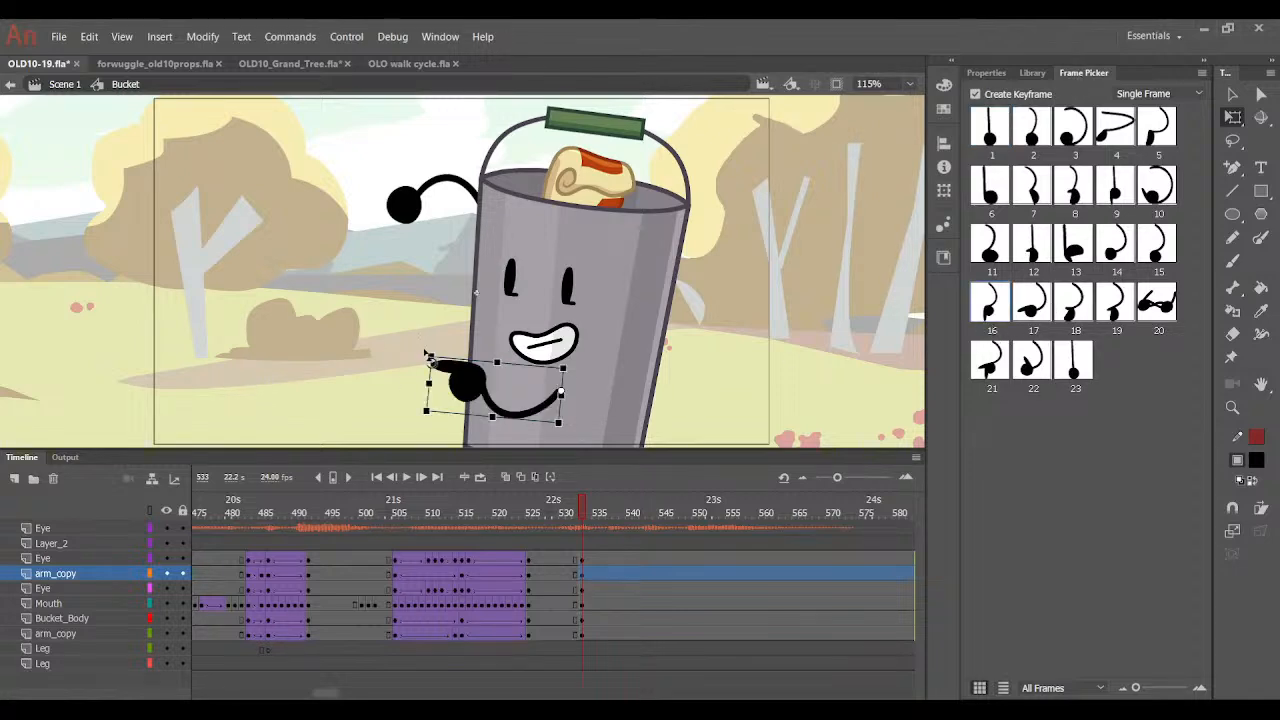
drag(430, 358, 472, 371)
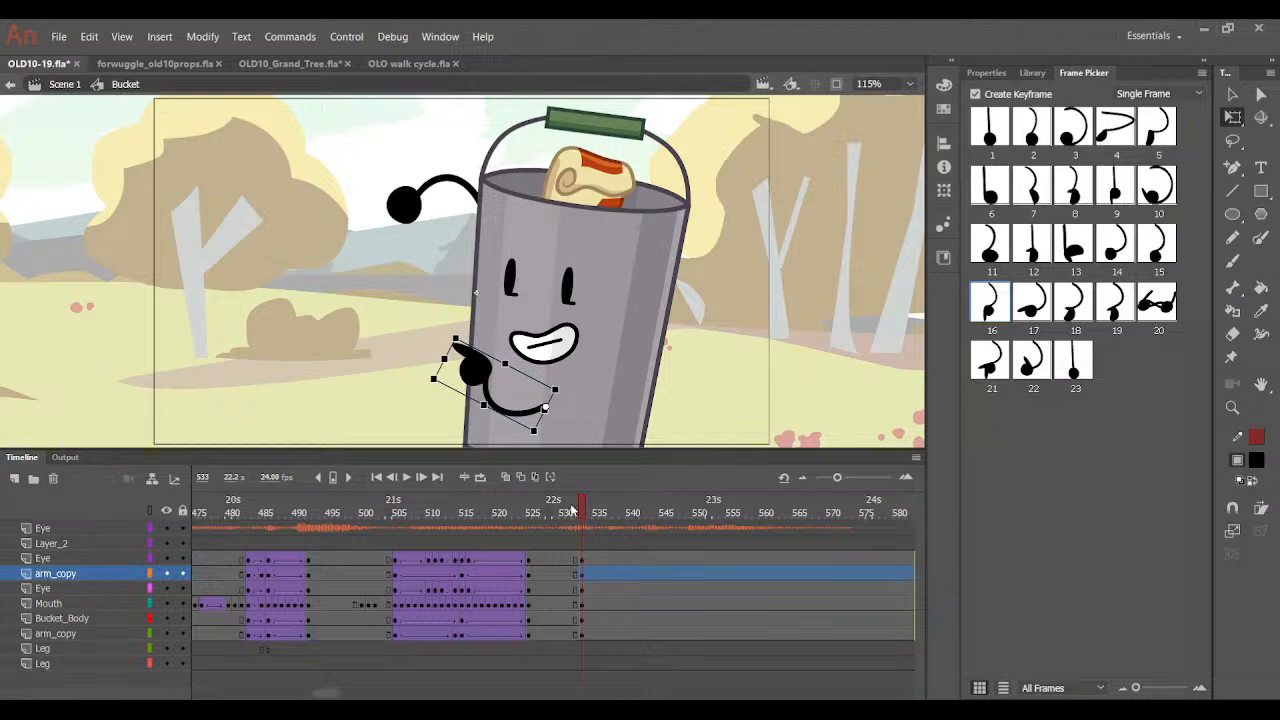
mouse_move(572, 510)
mouse_down()
mouse_move(566, 522)
mouse_move(578, 512)
mouse_up()
Insert keyframes at frame 529 on the eye, mouth, body and both arm layers.
click(419, 215)
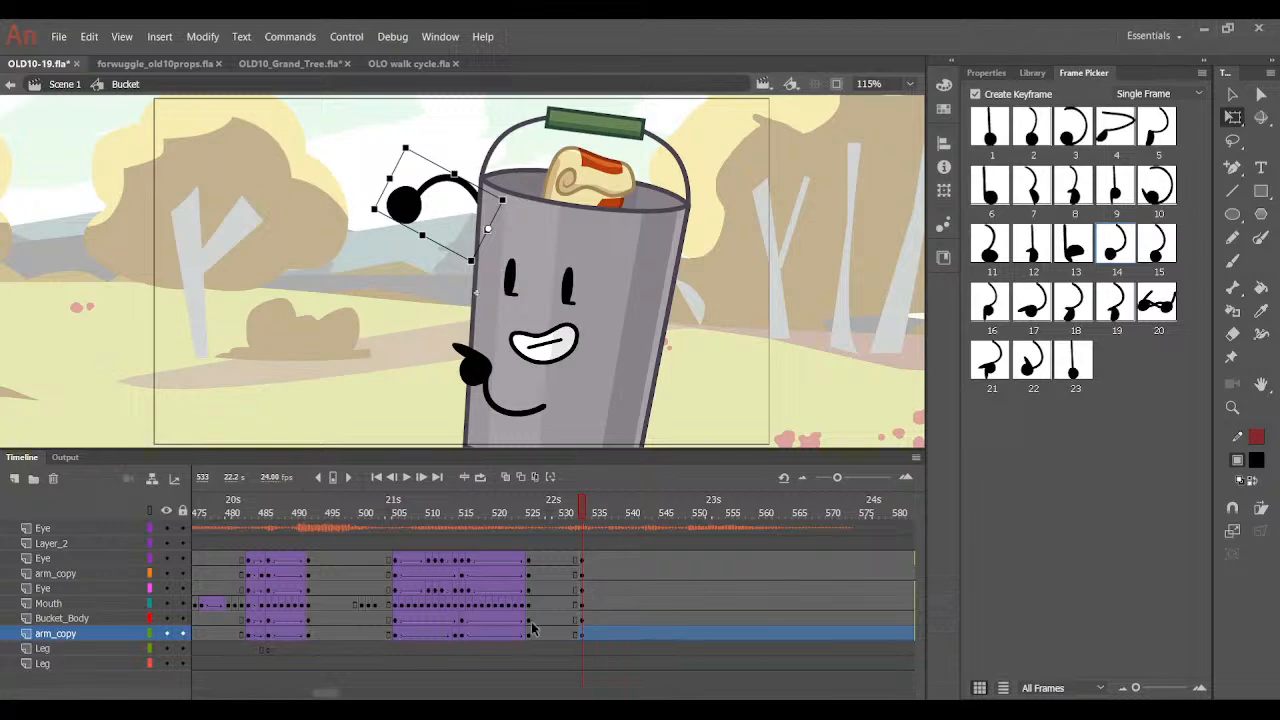
drag(555, 567, 559, 634)
key(F6)
Create a classic tween between frames 529 and 533 on the eye, mouth, body and arm layers, eased with Quint EaseIn.
click(575, 566)
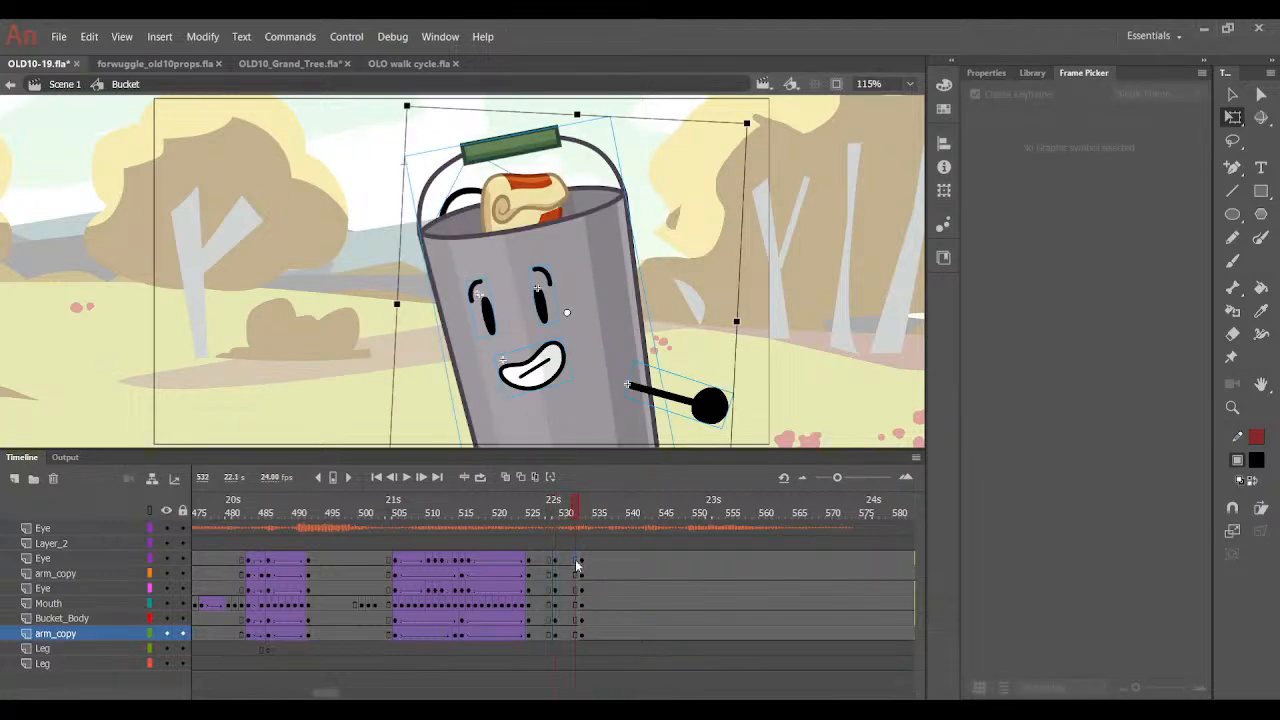
drag(577, 566, 563, 634)
click(986, 72)
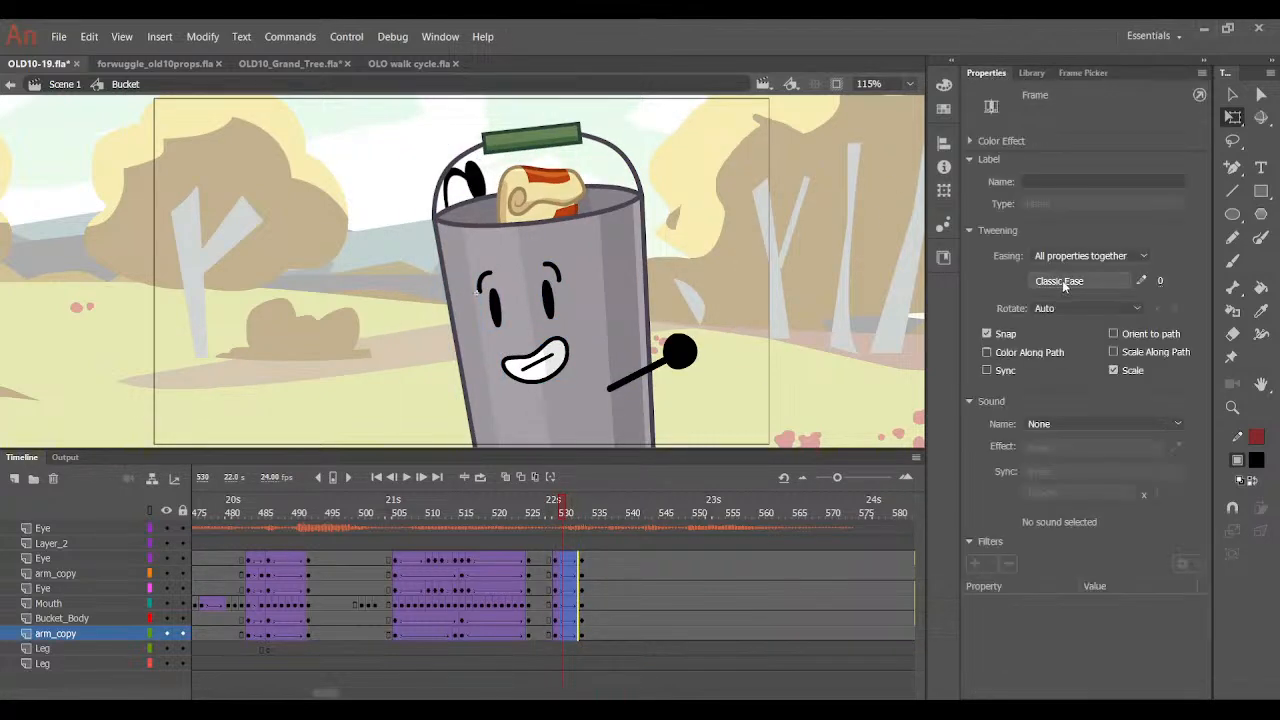
click(1063, 282)
click(788, 347)
double_click(880, 361)
Shift the tween's starting keyframes one frame later to frame 530, preview the motion, and save the document.
click(549, 559)
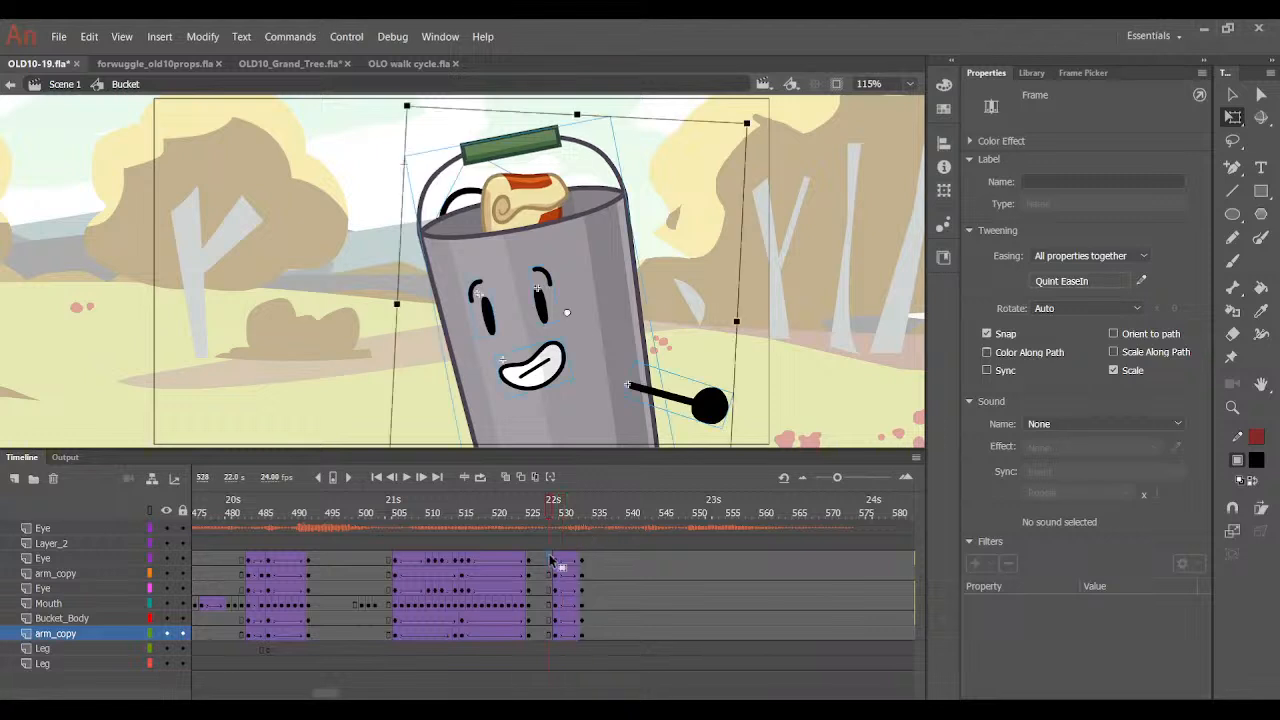
drag(556, 561, 559, 636)
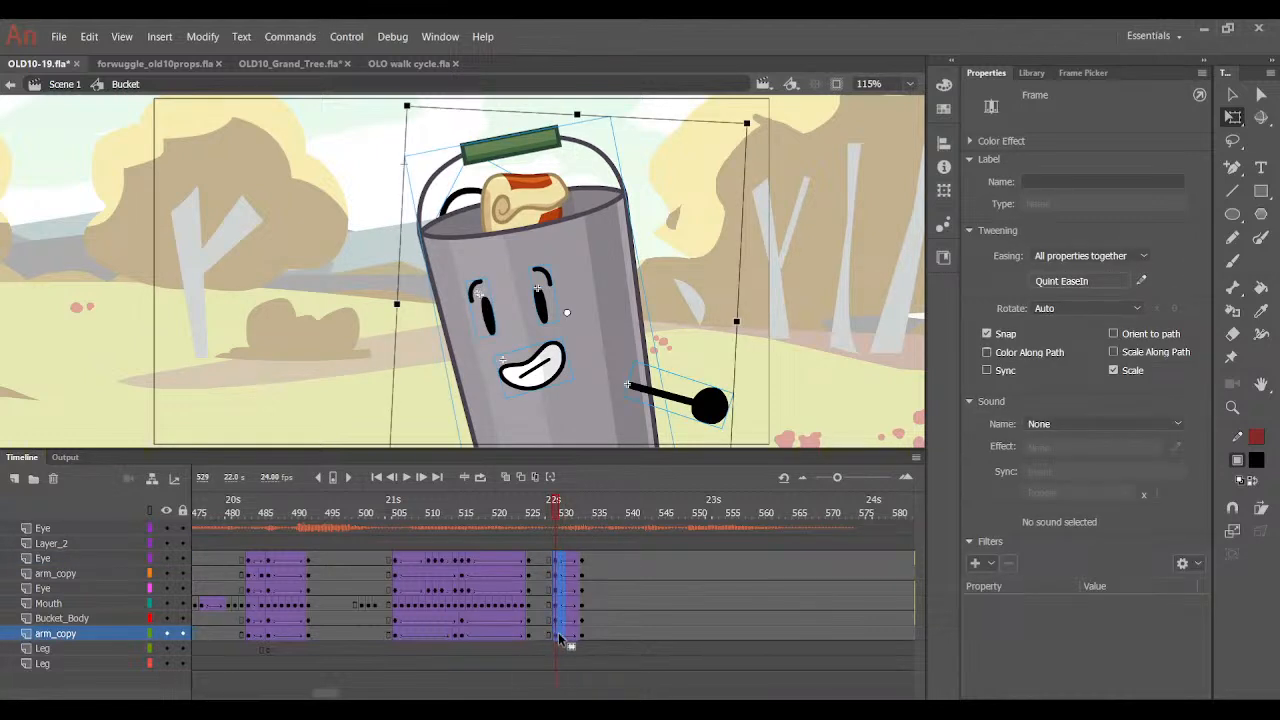
key(shift+F6)
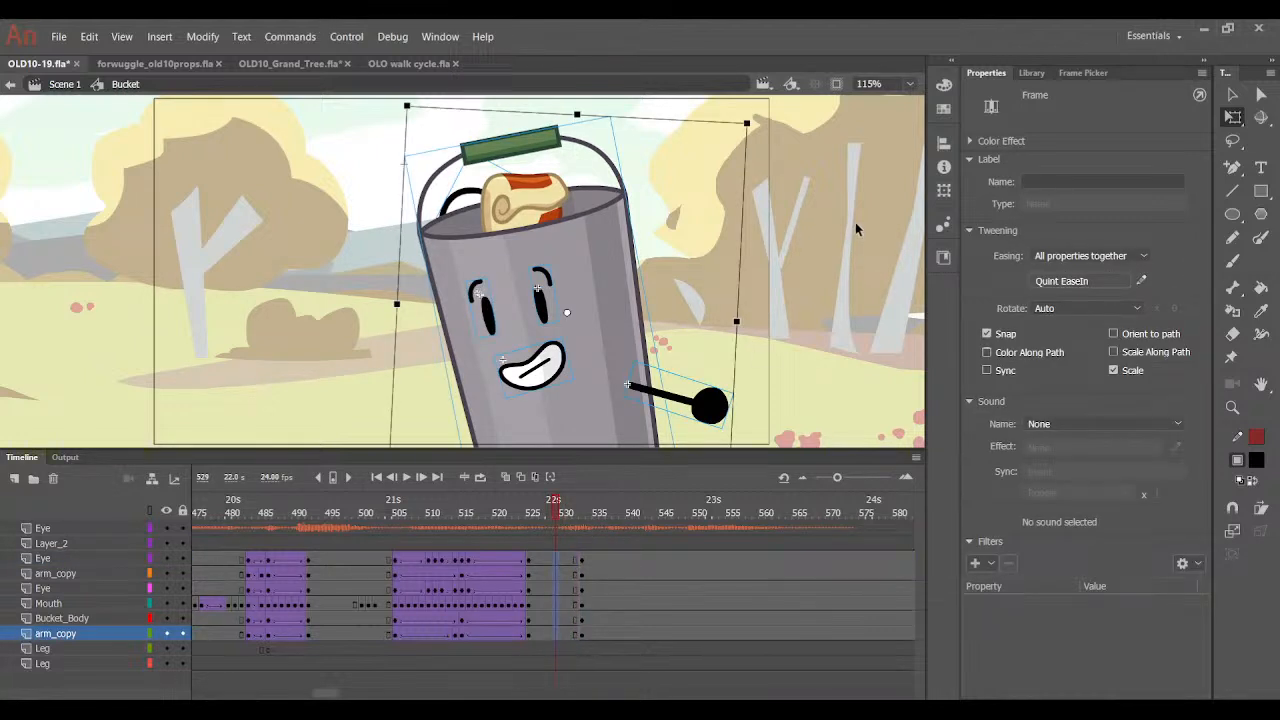
key(ctrl+z)
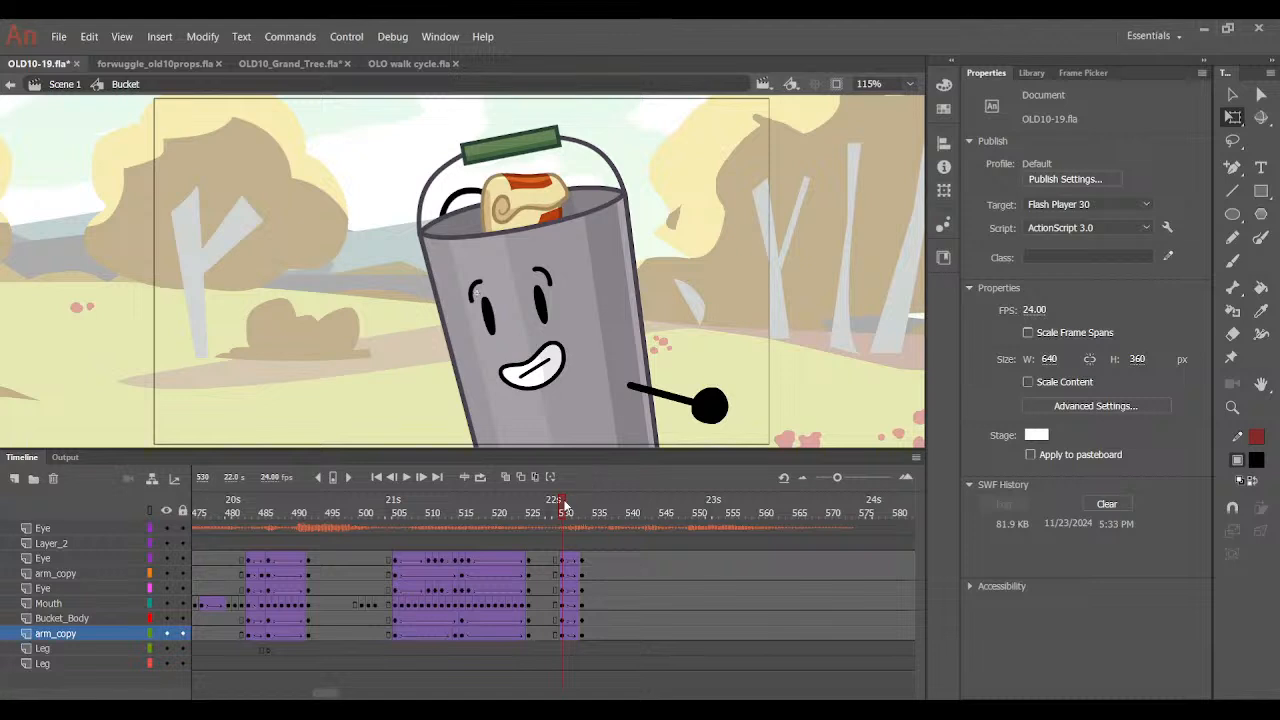
drag(565, 507, 598, 533)
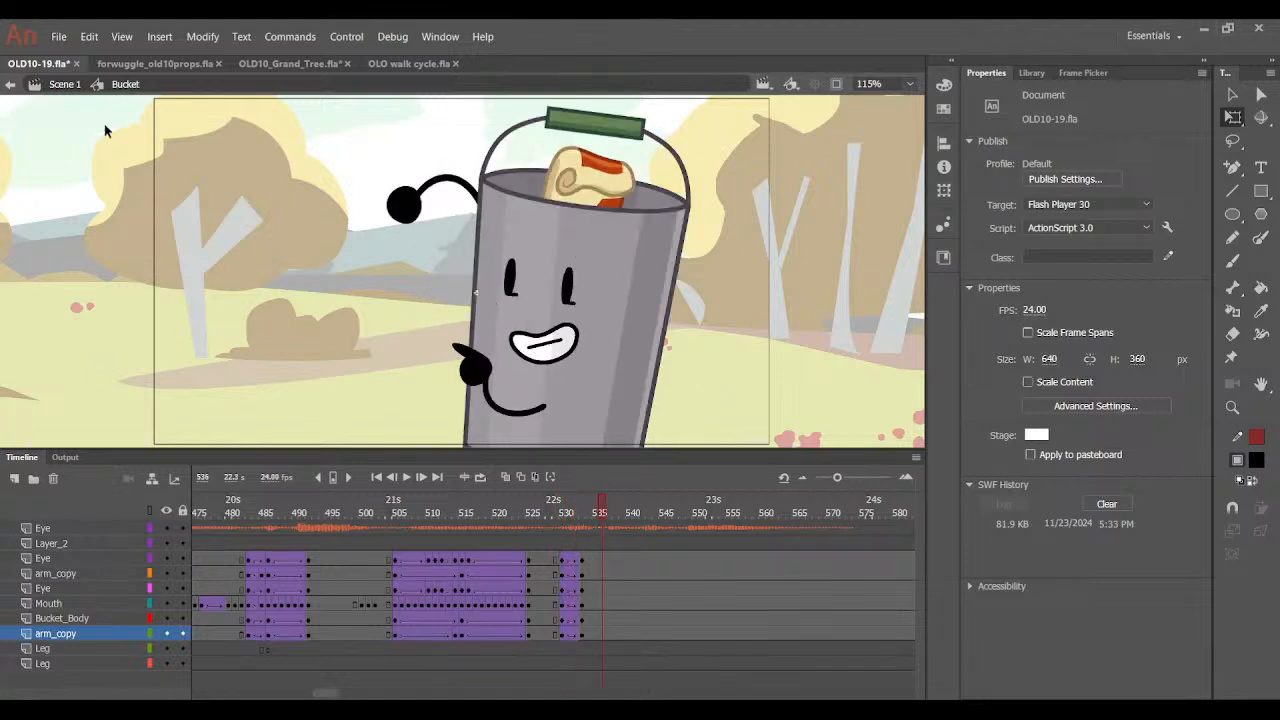
click(59, 31)
click(101, 183)
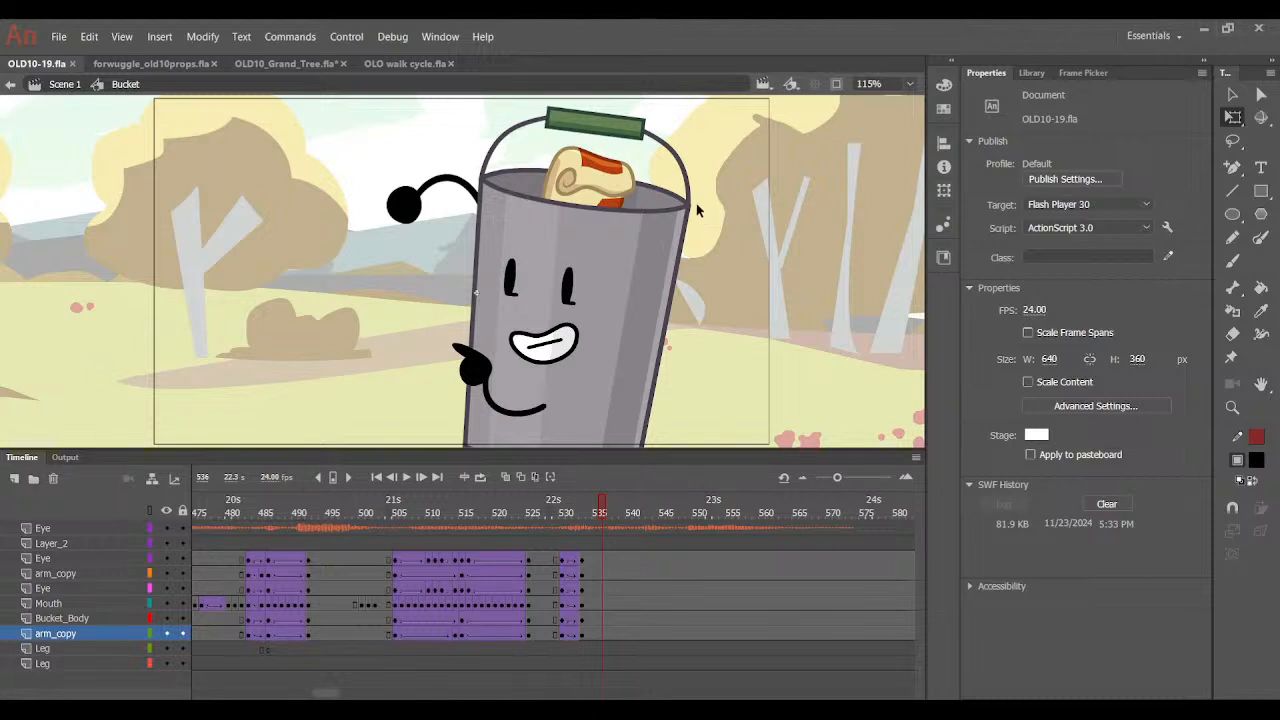
Insert keyframes at frame 540 on the eye, mouth, body and arm layers and tilt the whole pose slightly counterclockwise.
drag(612, 520, 632, 539)
key(F6)
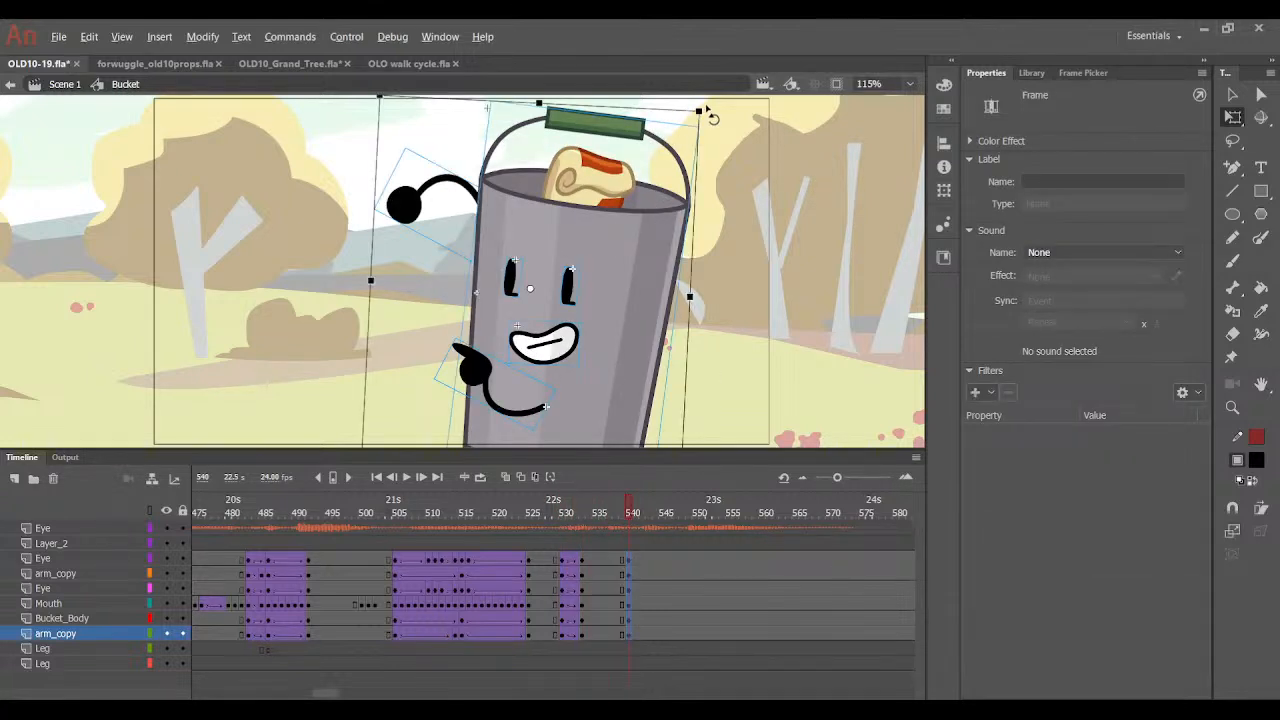
drag(705, 114, 686, 116)
drag(630, 232, 636, 244)
Create a classic tween between frames 533 and 540 on the eye, mouth, body and arm layers, leaving out the legs, and preview it.
drag(598, 559, 617, 648)
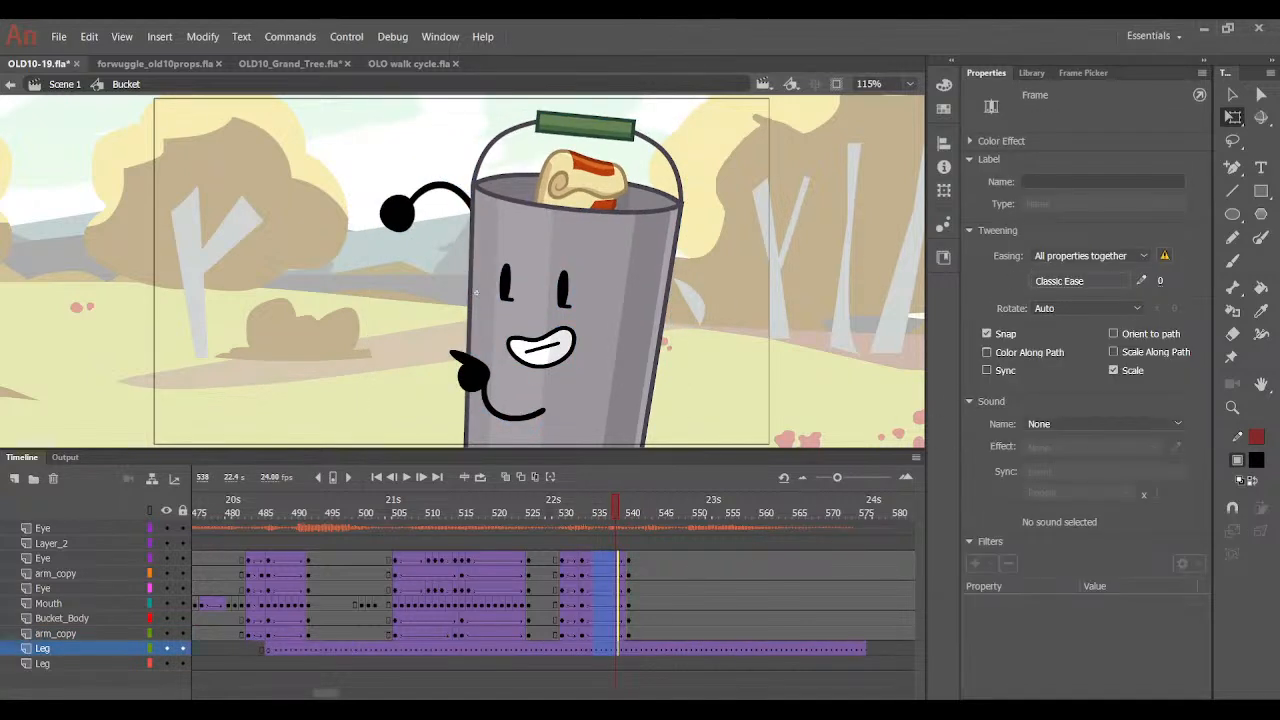
key(ctrl+z)
click(651, 547)
drag(598, 559, 606, 639)
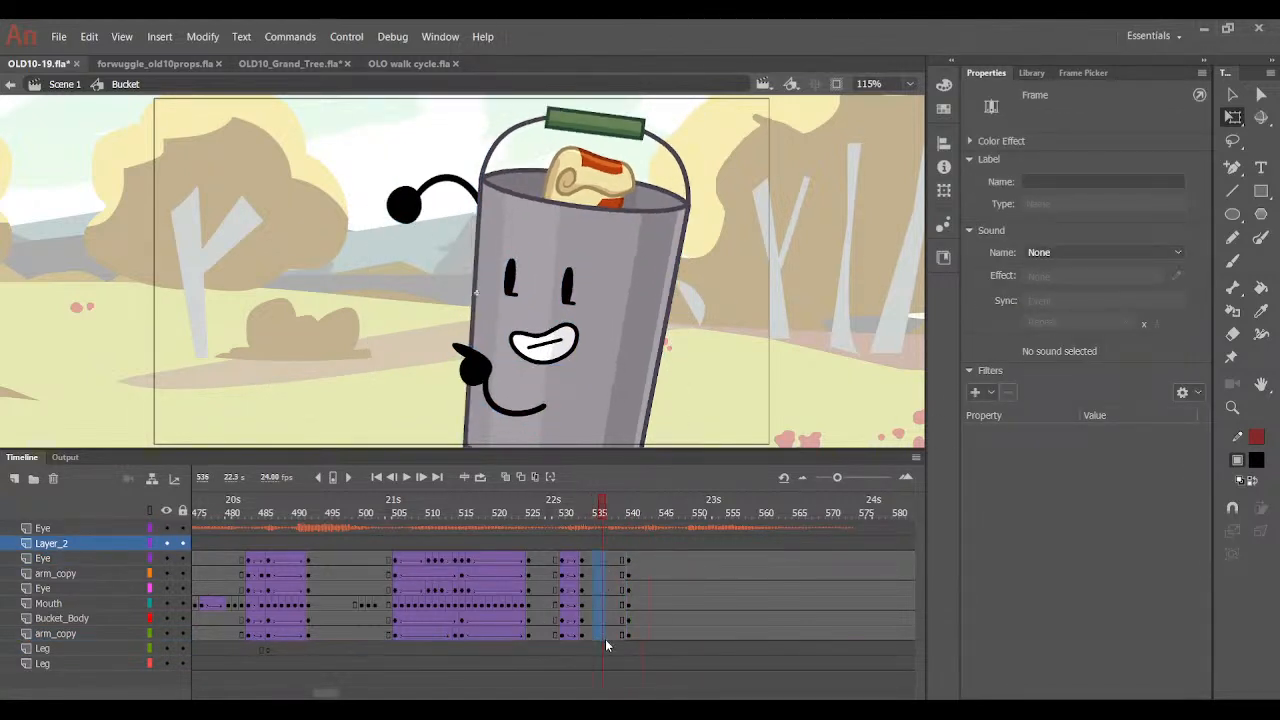
click(611, 633)
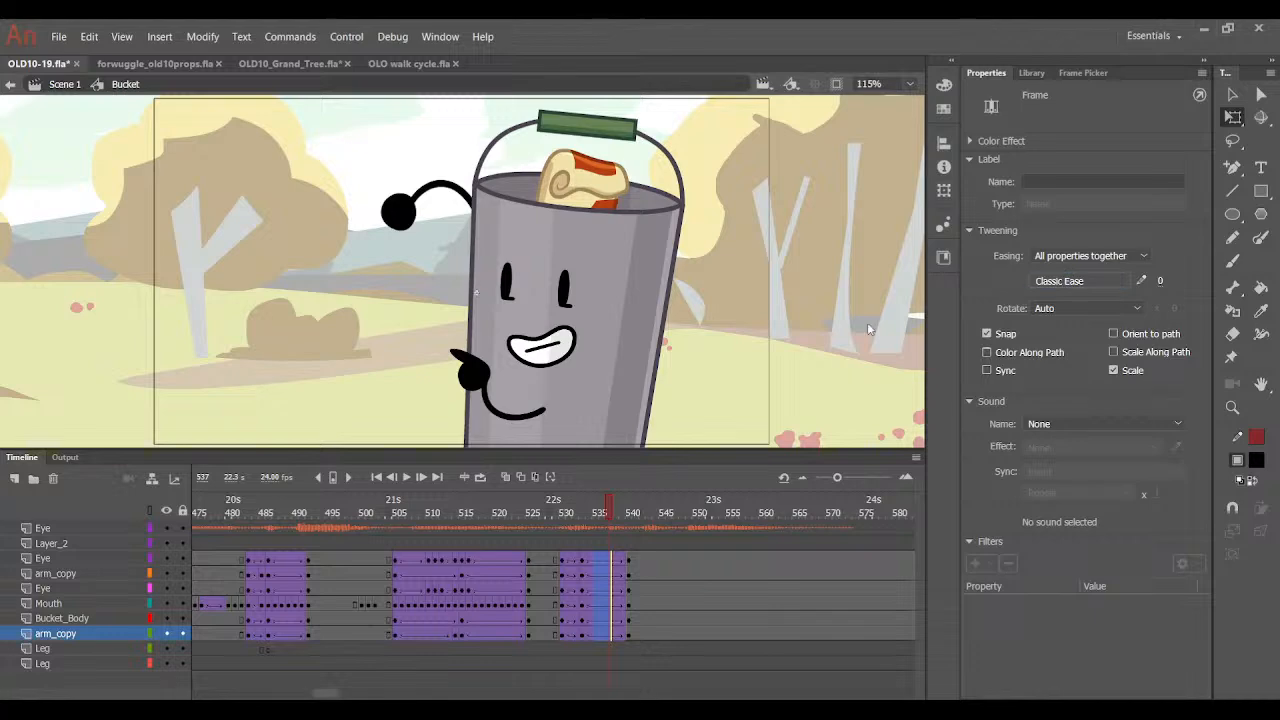
click(578, 523)
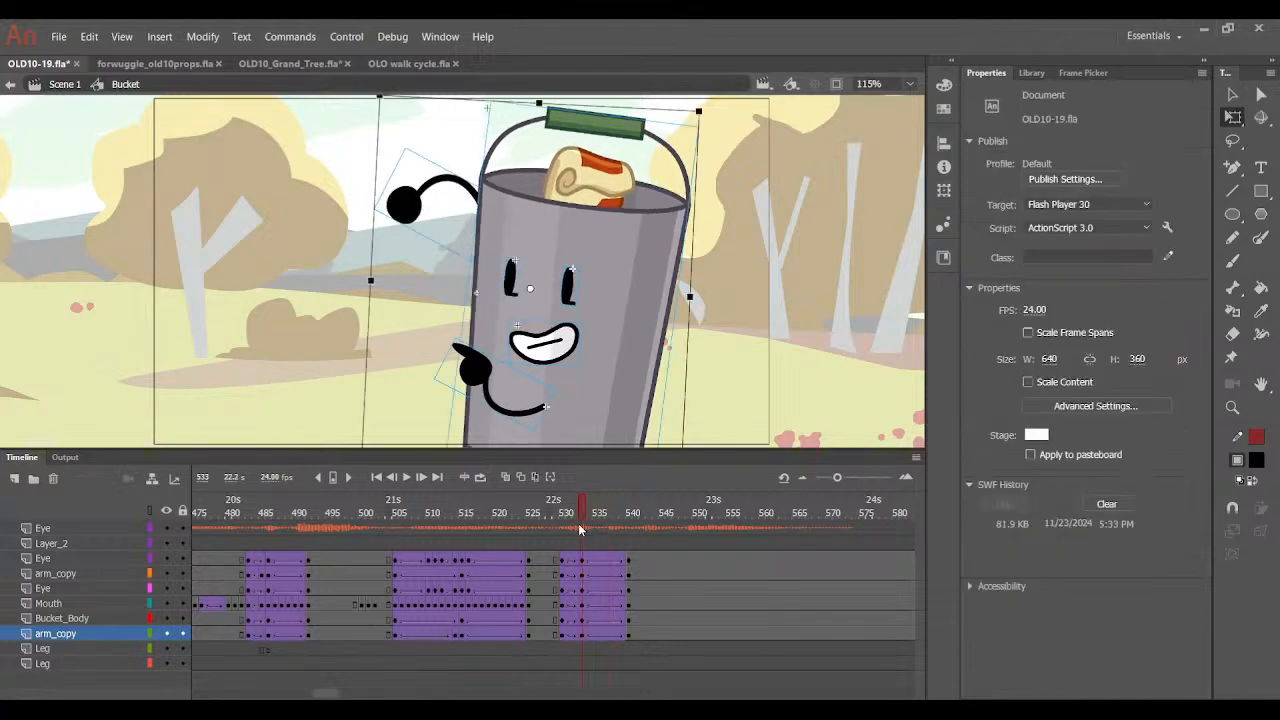
drag(578, 523, 631, 630)
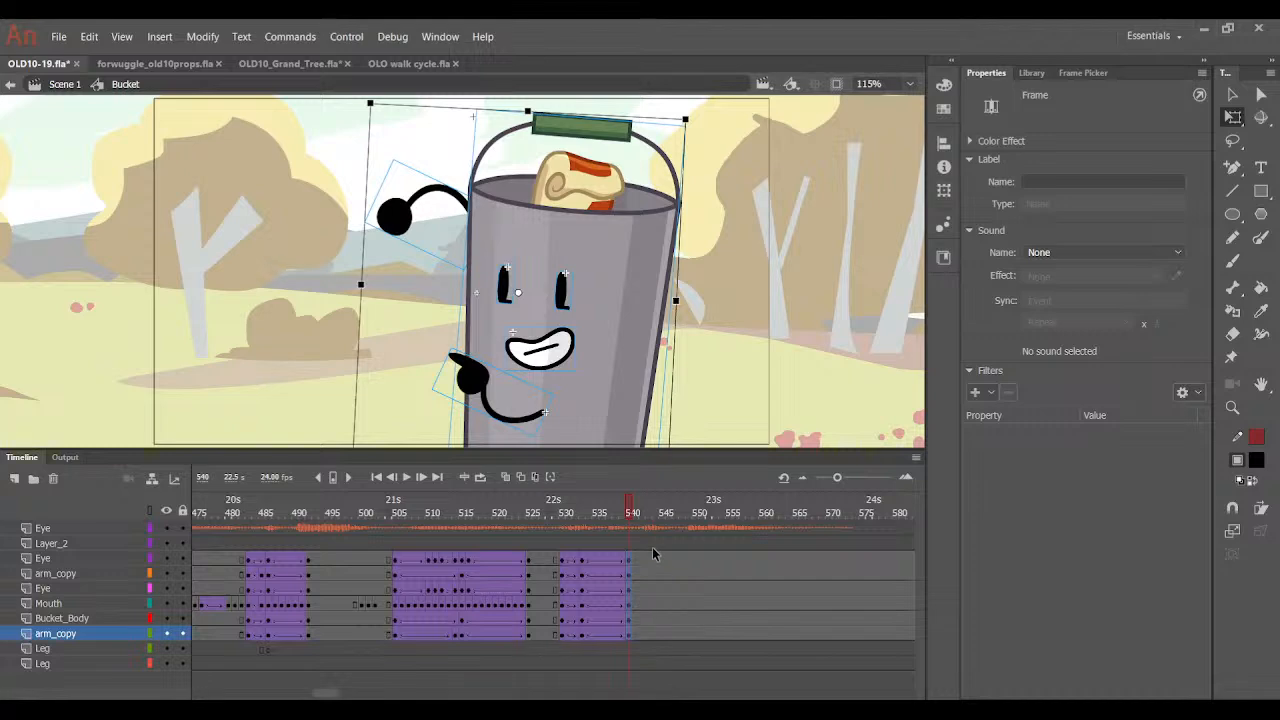
Reposition the whole bucket pose slightly lower at frame 540 and fine-tune its horizontal placement.
drag(627, 515, 627, 637)
click(406, 477)
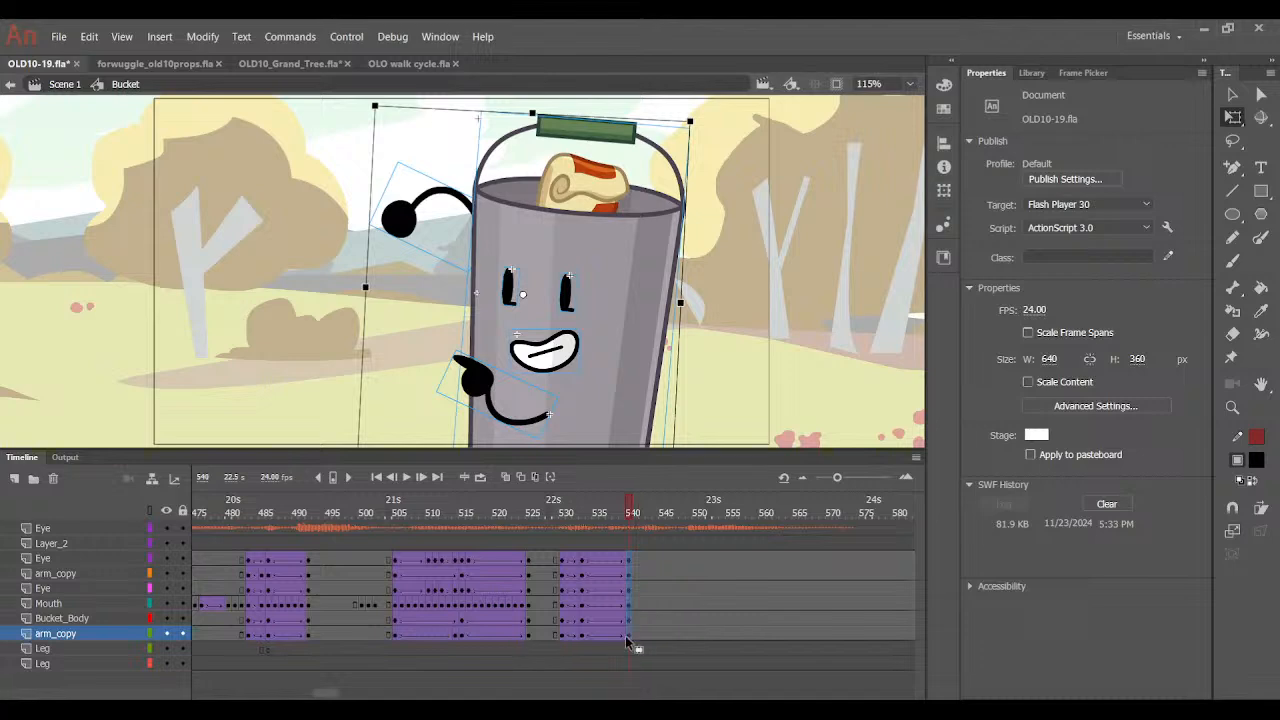
key(Left)
key(Left)
key(Left)
drag(614, 505, 628, 625)
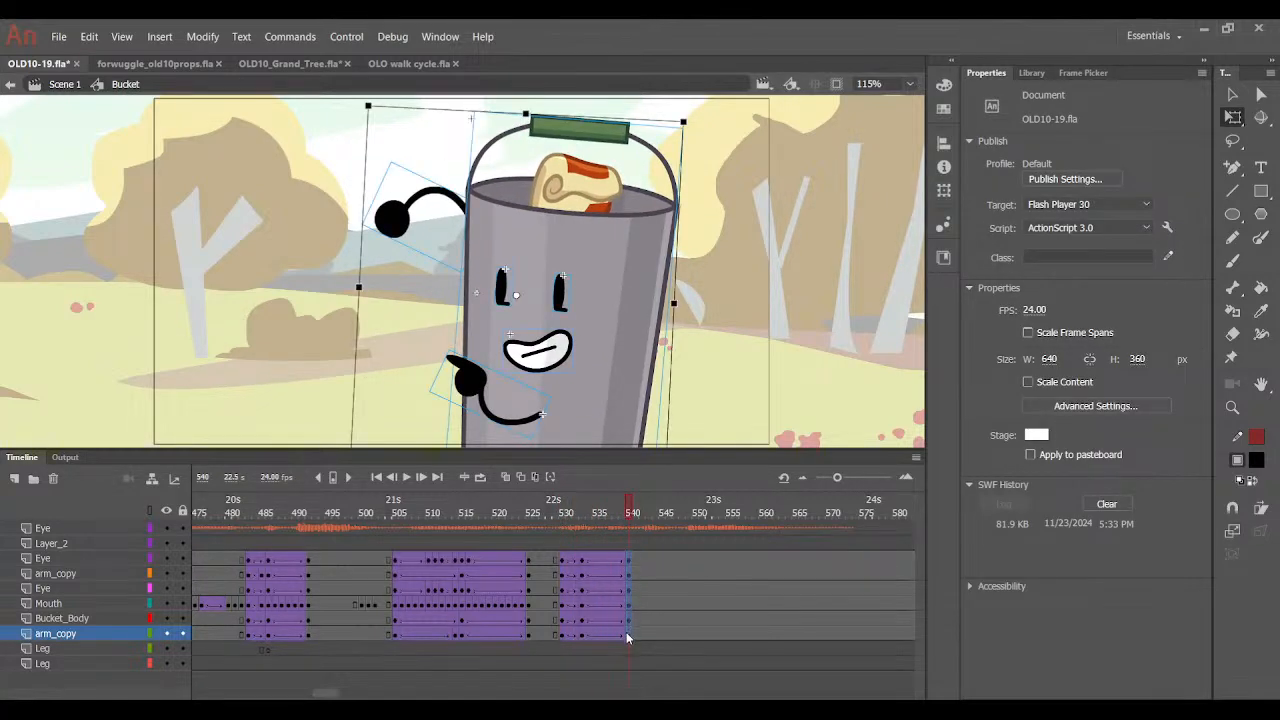
key(Right)
key(Right)
Move the animation block spanning frames 530 to 540 one frame earlier on the eye, mouth, body and arm layers.
drag(627, 511, 627, 634)
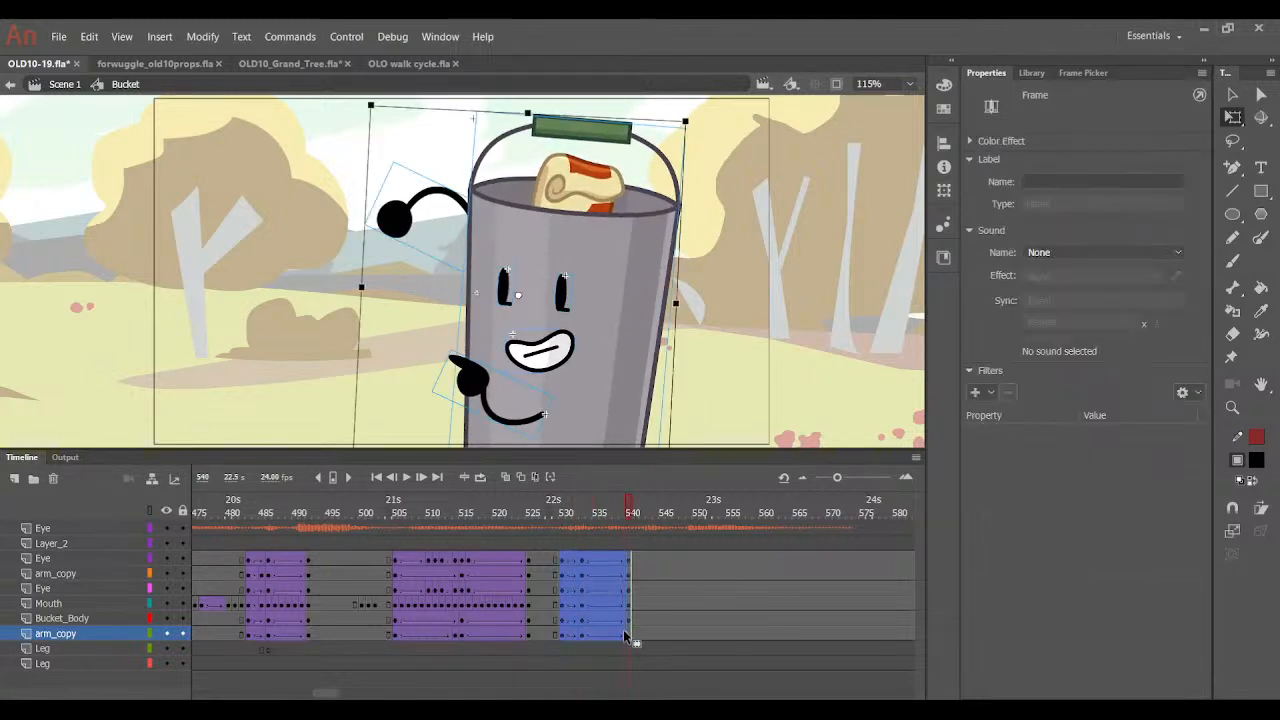
key(shift+F6)
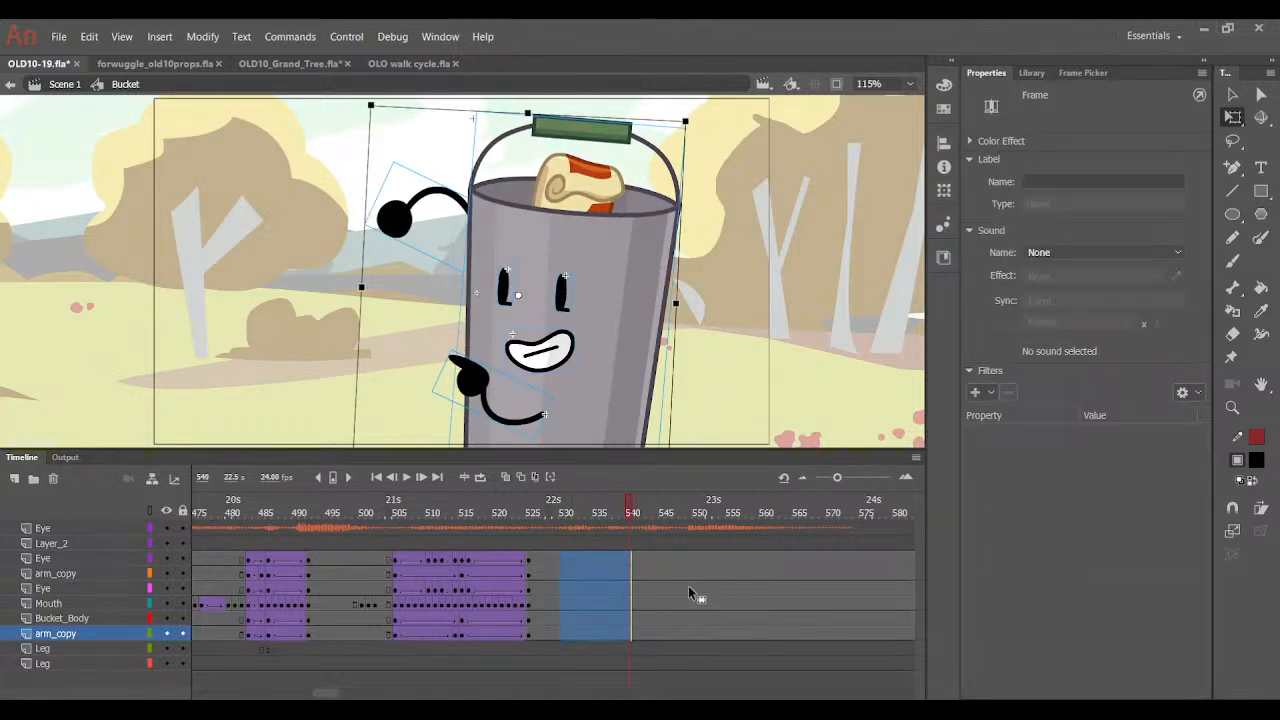
drag(688, 593, 686, 591)
click(685, 590)
drag(664, 526, 573, 521)
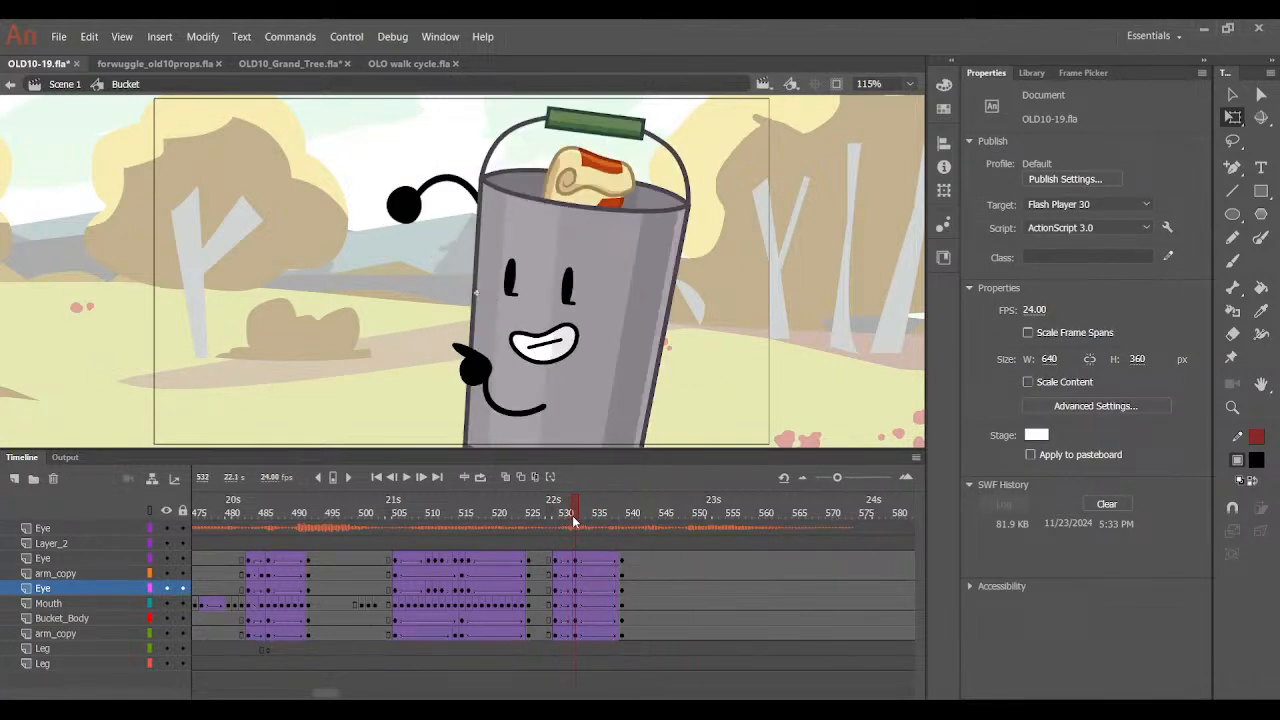
Nudge both eyes and the mouth together slightly down and left at frame 532.
click(531, 284)
shift+click(558, 341)
key(ctrl+equal)
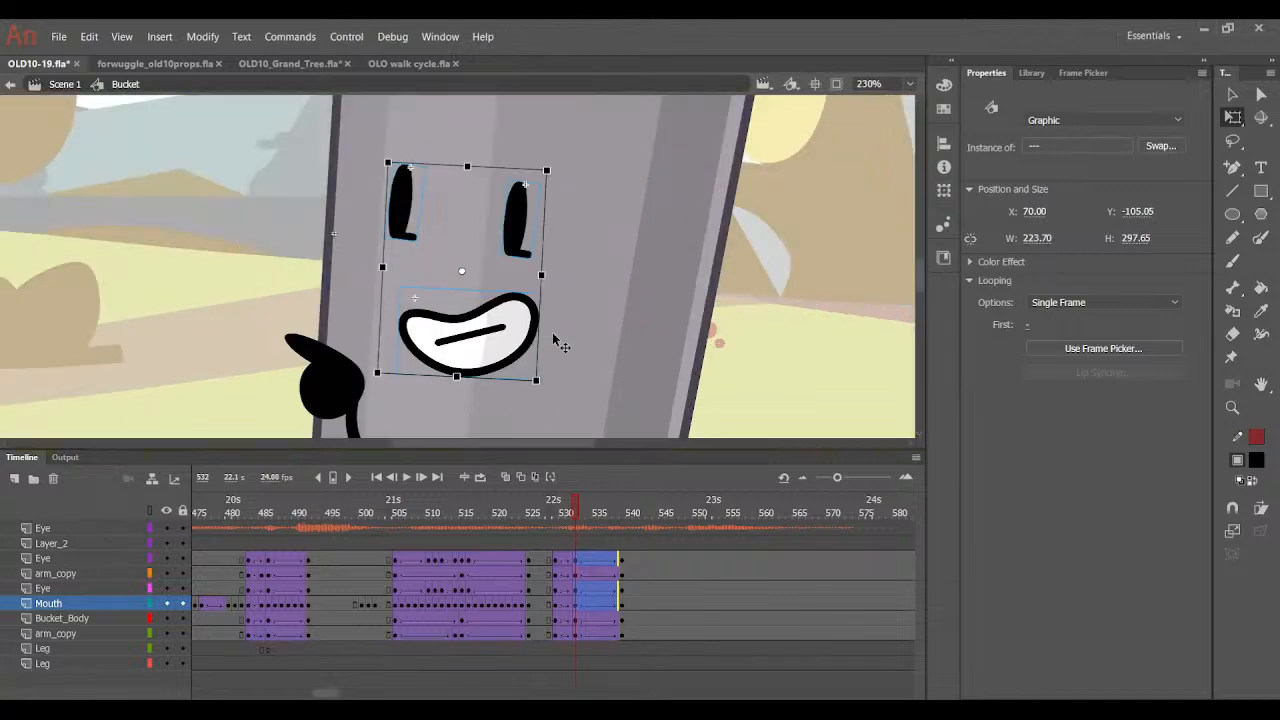
key(Down)
key(Down)
key(Left)
Nudge both eyes and the mouth together slightly left at frame 539.
drag(574, 528, 627, 603)
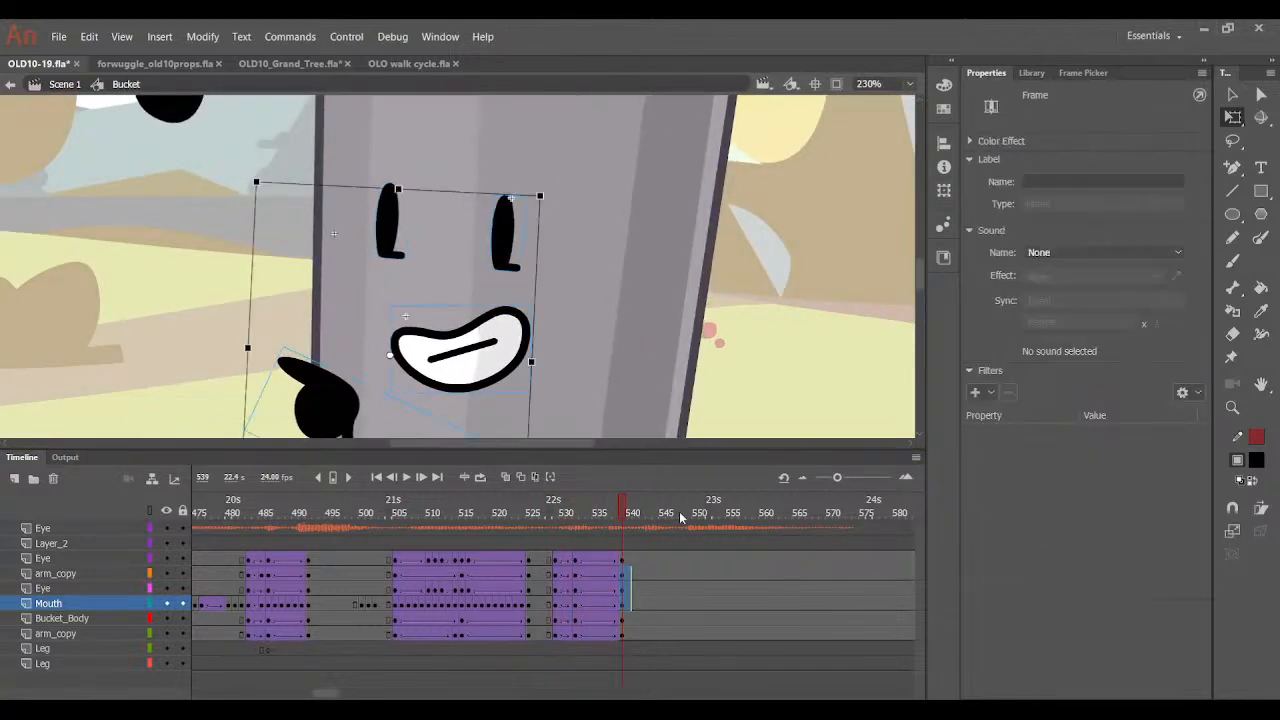
shift+click(384, 234)
shift+click(305, 396)
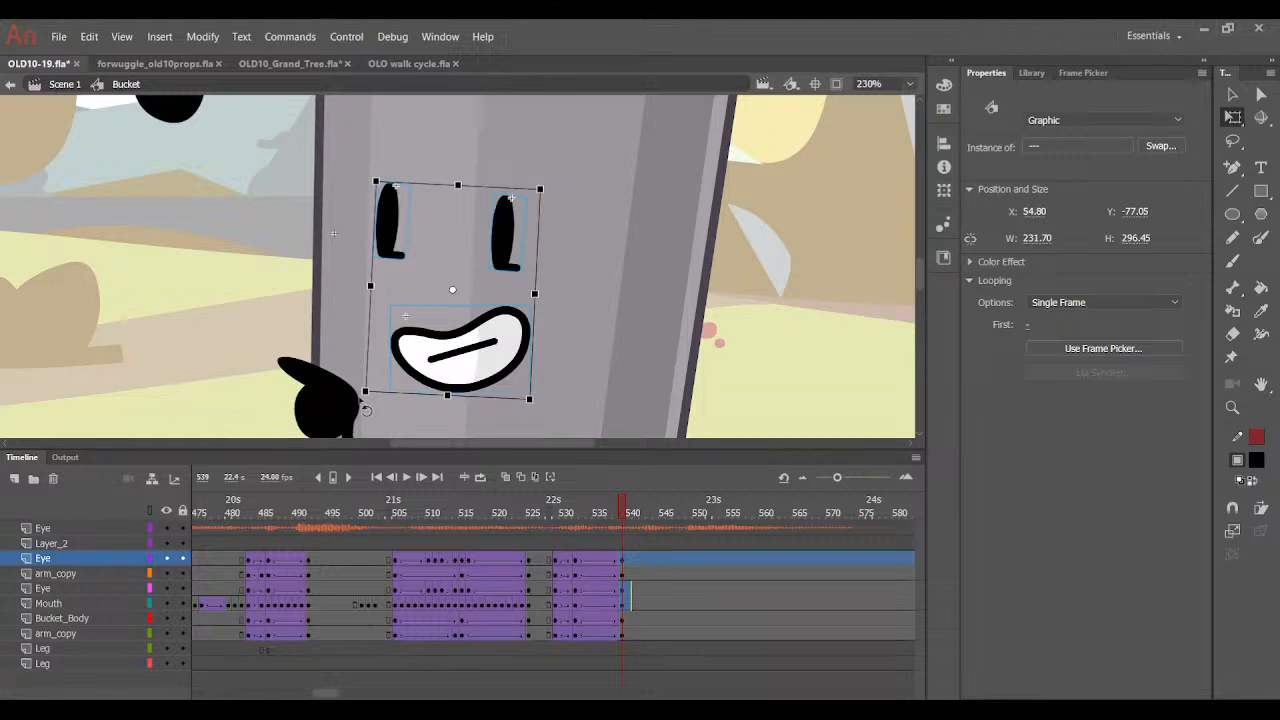
key(Left)
key(Left)
Move the tween's starting keyframes on the eye, mouth, body and arm layers one frame earlier, to frame 528.
mouse_move(552, 520)
mouse_down()
mouse_move(586, 529)
mouse_move(627, 514)
mouse_move(551, 560)
mouse_move(589, 560)
mouse_move(605, 540)
mouse_move(550, 534)
mouse_move(606, 530)
mouse_move(503, 572)
mouse_move(443, 623)
mouse_move(576, 575)
mouse_move(576, 634)
mouse_move(544, 522)
mouse_move(556, 518)
mouse_up()
click(573, 512)
click(557, 574)
click(553, 635)
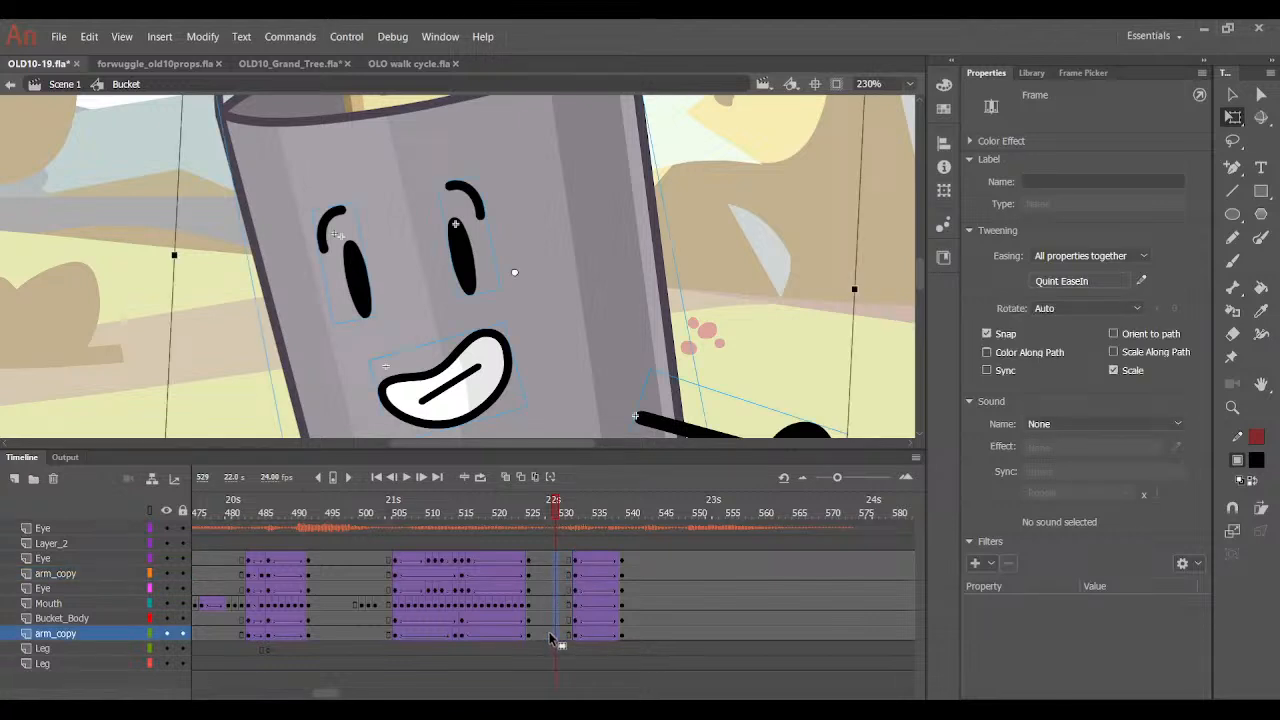
drag(549, 632, 548, 631)
Tilt the whole bucket pose slightly clockwise at frame 532 and nudge it up.
drag(560, 518, 575, 637)
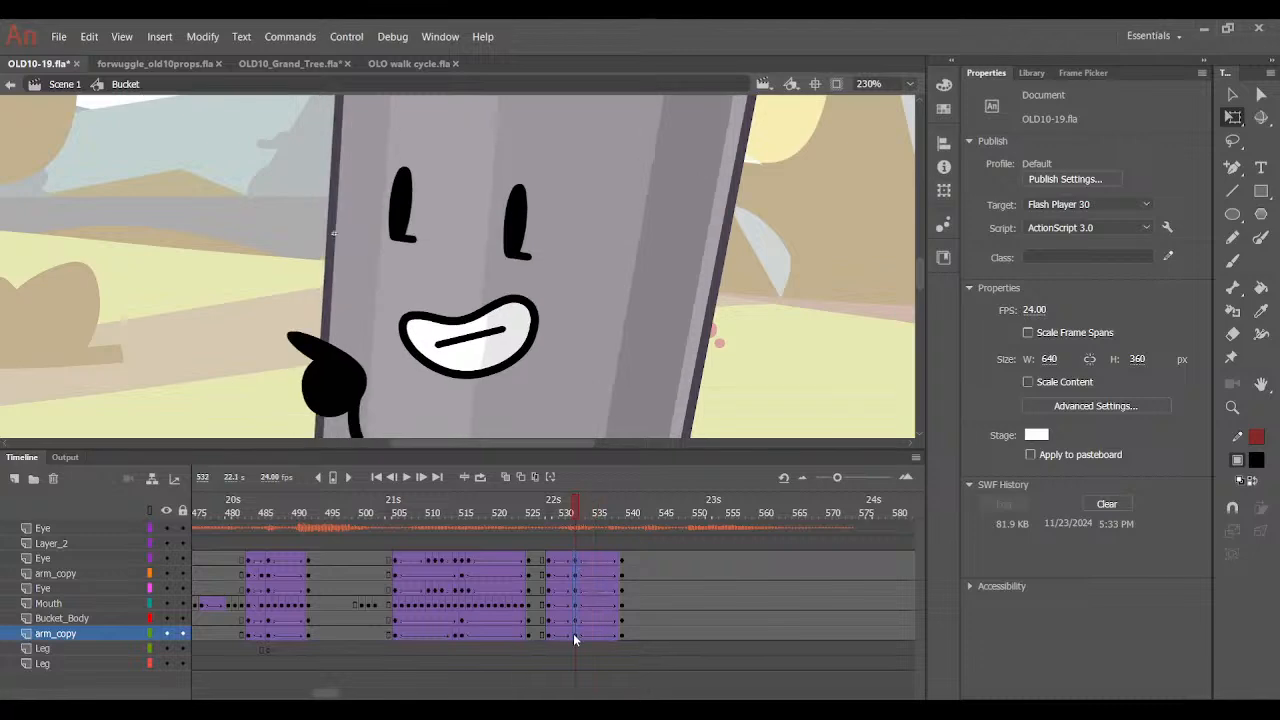
scroll(663, 349, up, 6)
drag(776, 167, 783, 173)
key(Up)
key(Up)
scroll(776, 379, down, 6)
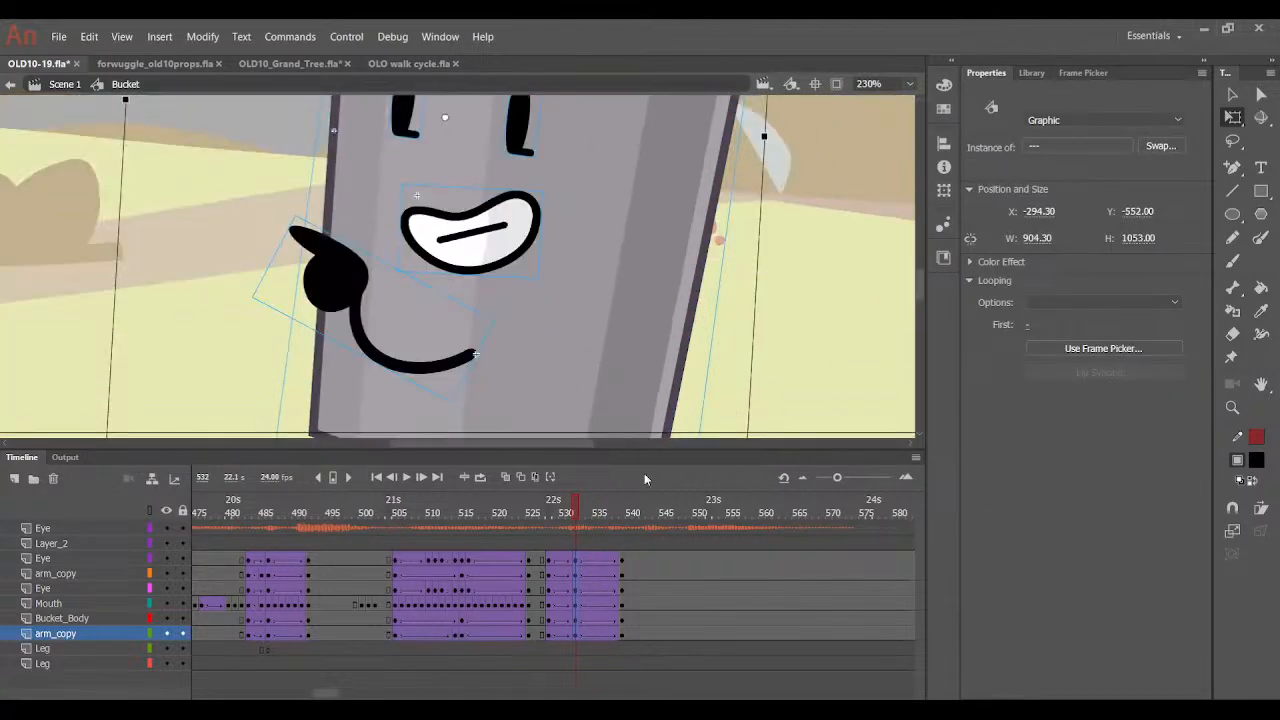
Play back the bucket's animation from frame 510 with the full stage in view, and check the movement through frame 535.
mouse_move(579, 516)
mouse_down()
mouse_move(602, 510)
mouse_move(566, 529)
mouse_move(576, 557)
mouse_move(606, 542)
mouse_up()
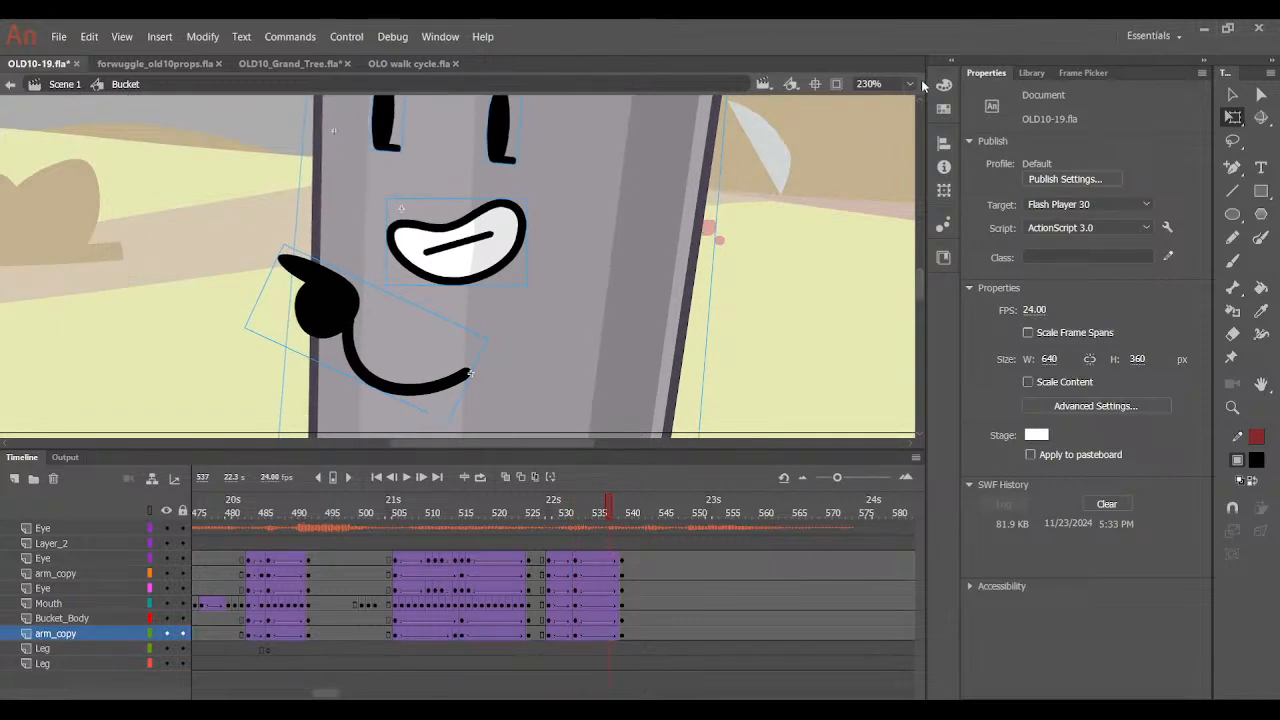
key(ctrl+2)
drag(583, 518, 424, 546)
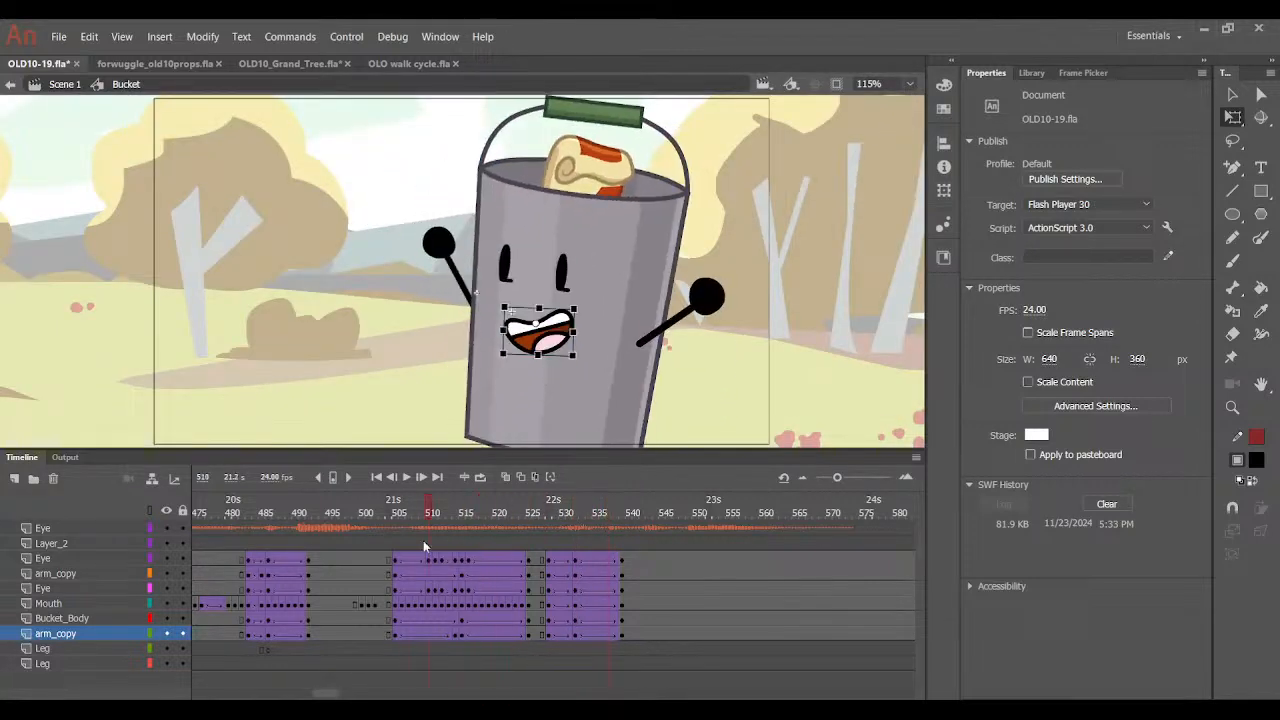
click(406, 477)
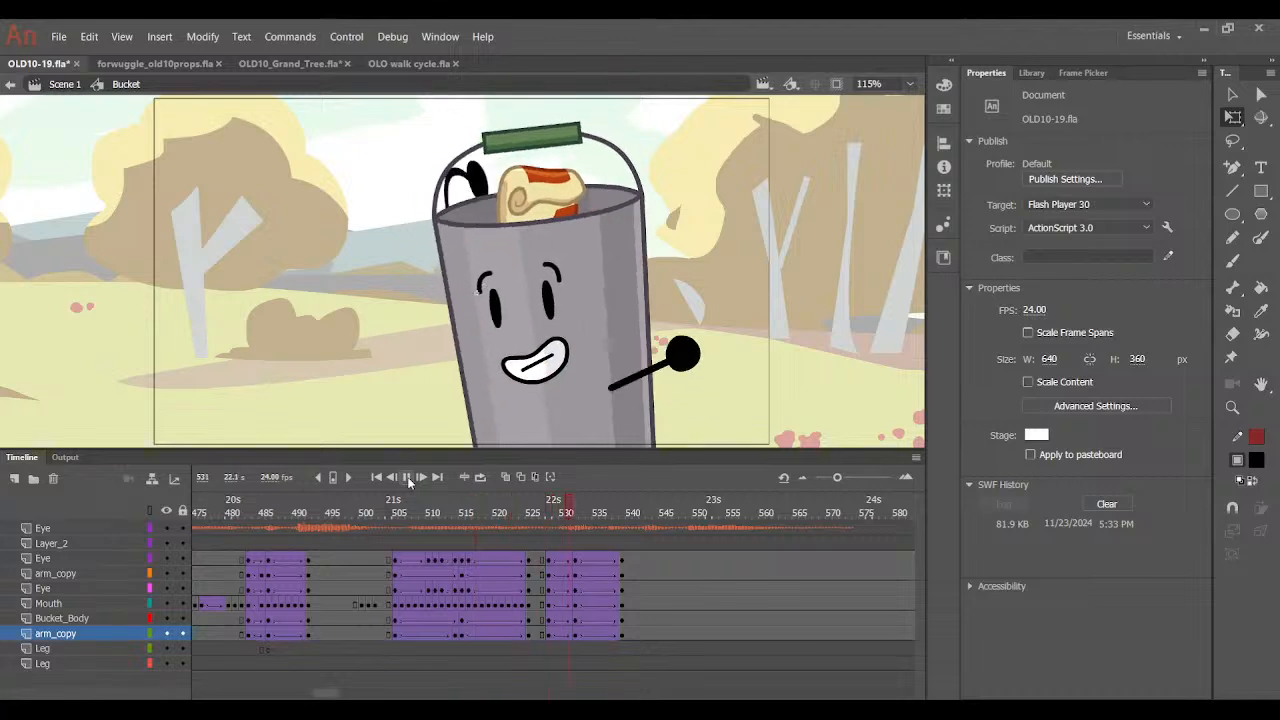
drag(551, 513, 597, 520)
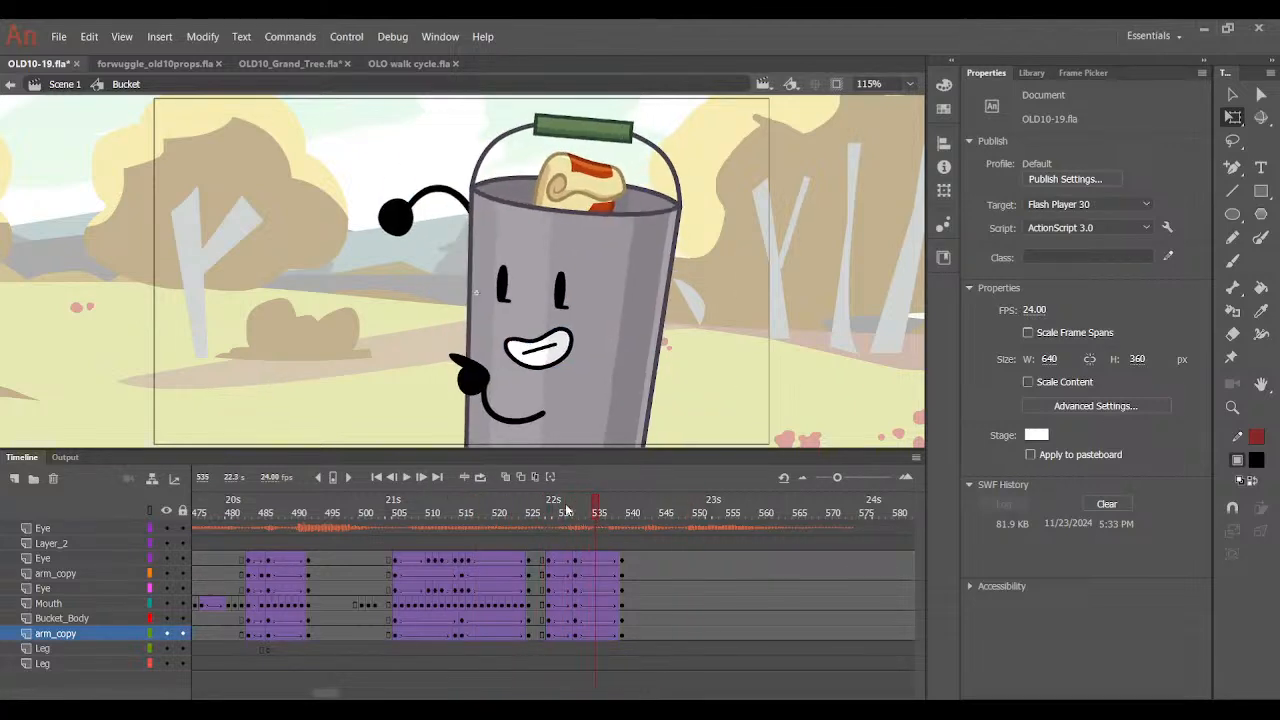
Nudge both eyes and the mouth together slightly down at frame 532, and play the movement on to the final pose.
click(568, 508)
click(577, 510)
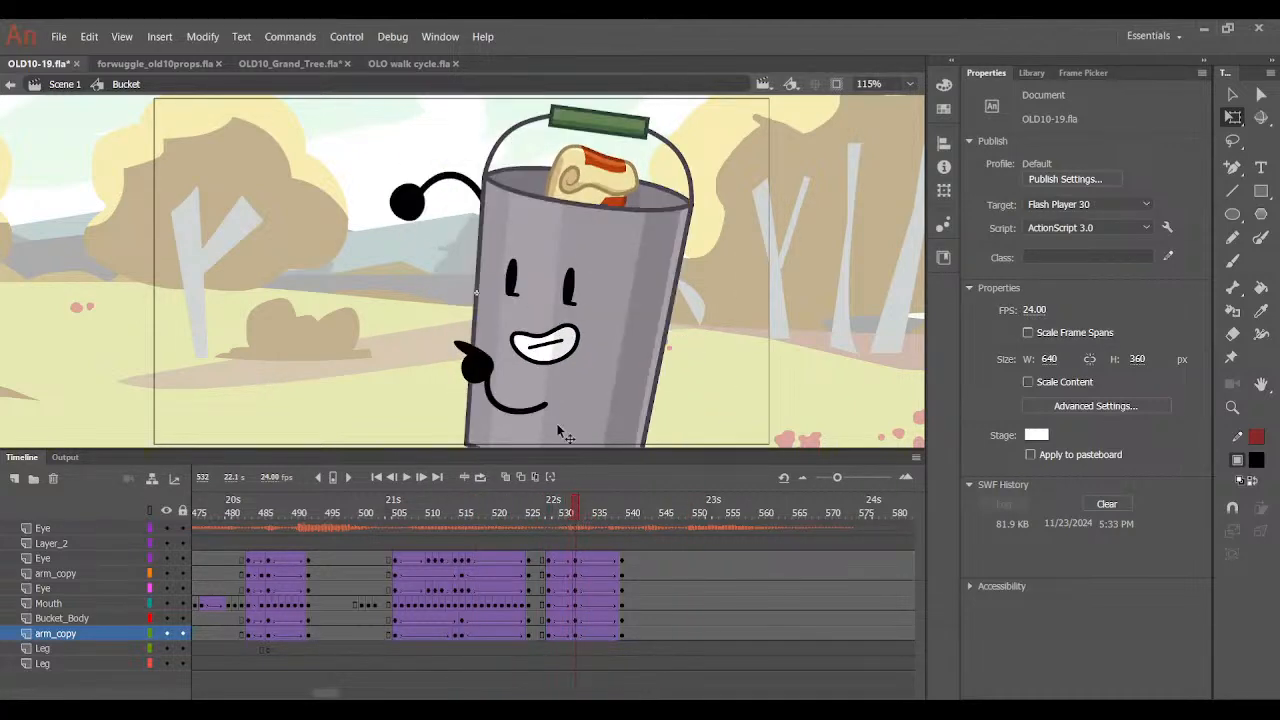
click(509, 278)
shift+click(540, 334)
shift+click(543, 338)
shift+click(566, 277)
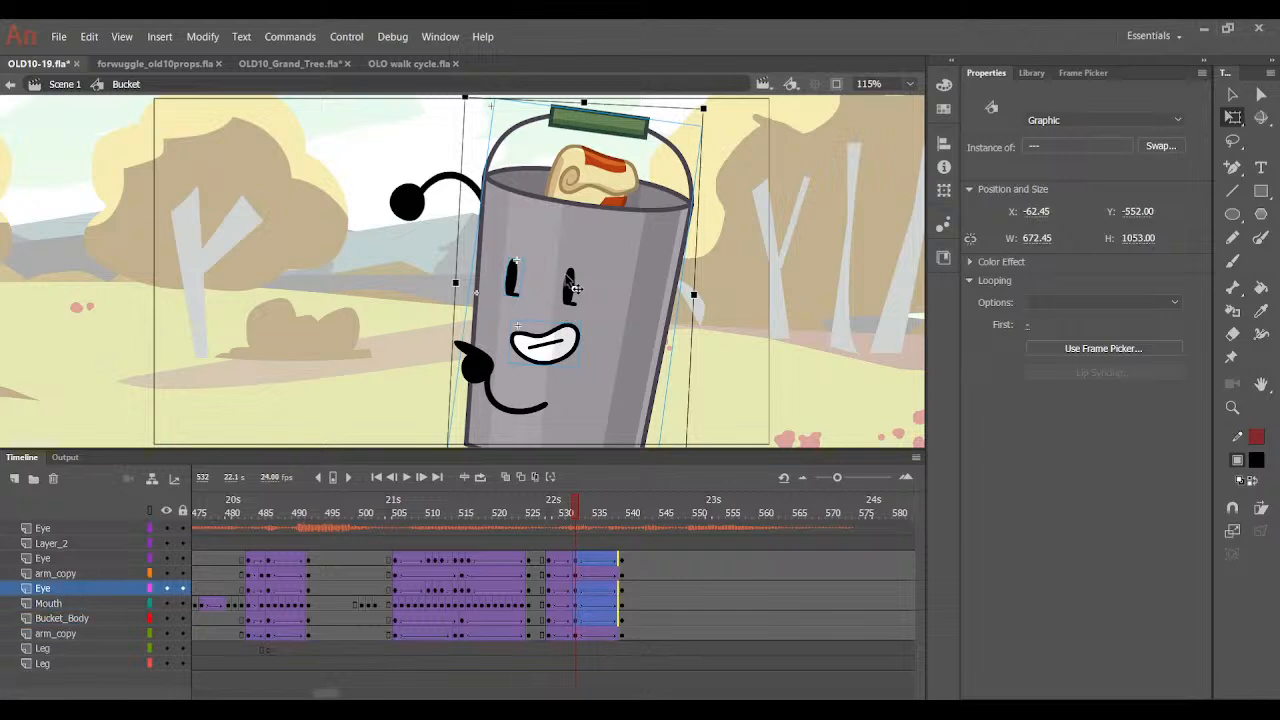
key(ctrl+equal)
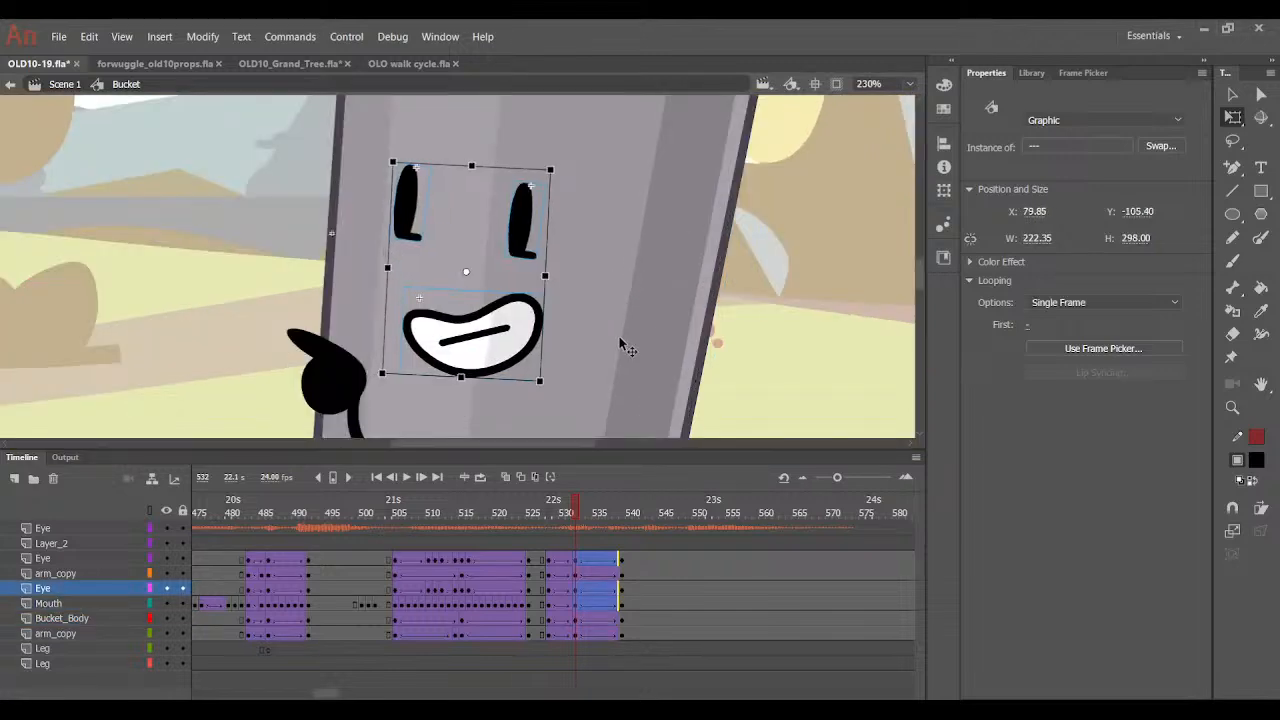
key(Return)
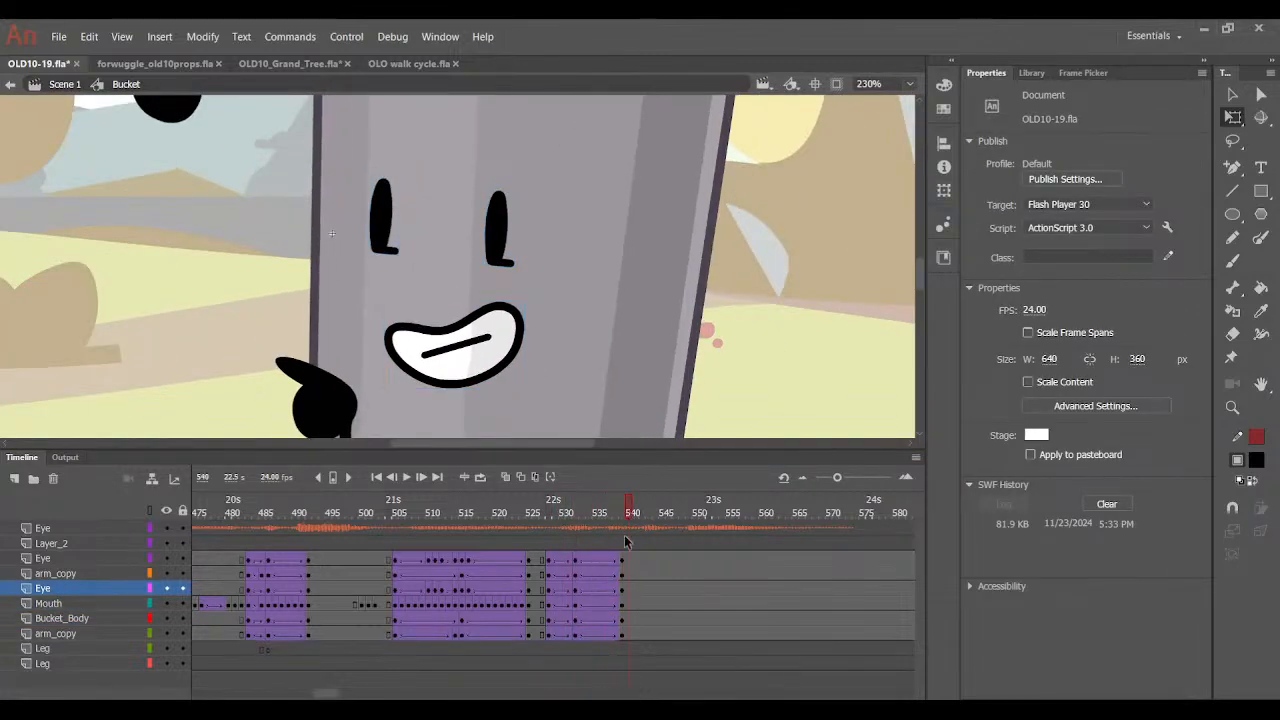
Nudge both eyes and the mouth slightly right and up at frame 539, and compare the face with frame 532.
click(622, 603)
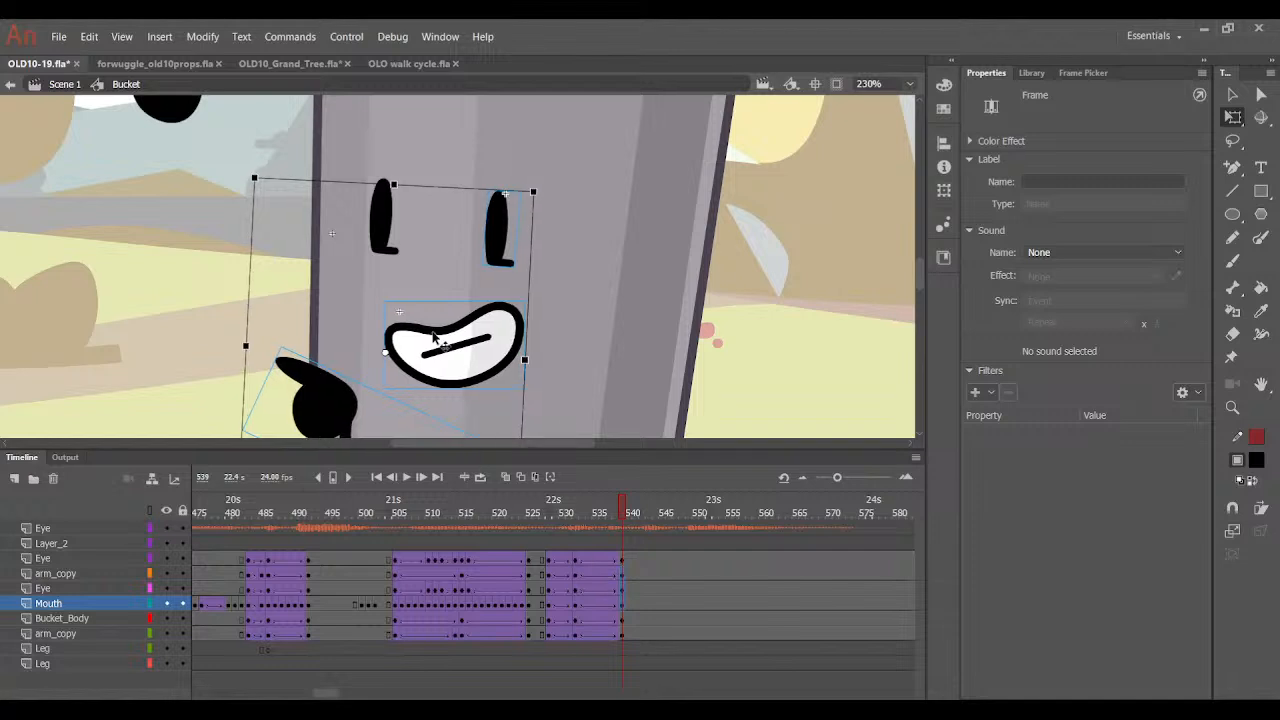
shift+click(323, 392)
shift+click(382, 208)
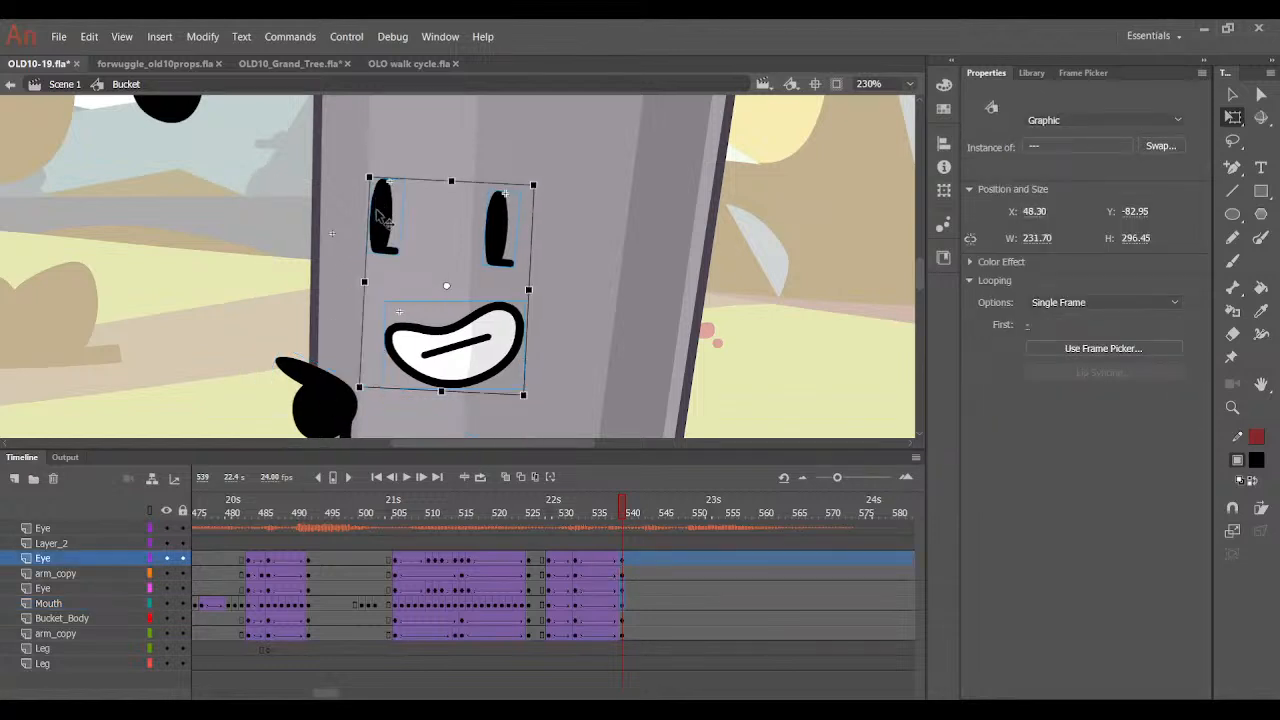
key(Right)
key(Right)
key(Up)
key(Up)
drag(623, 528, 575, 542)
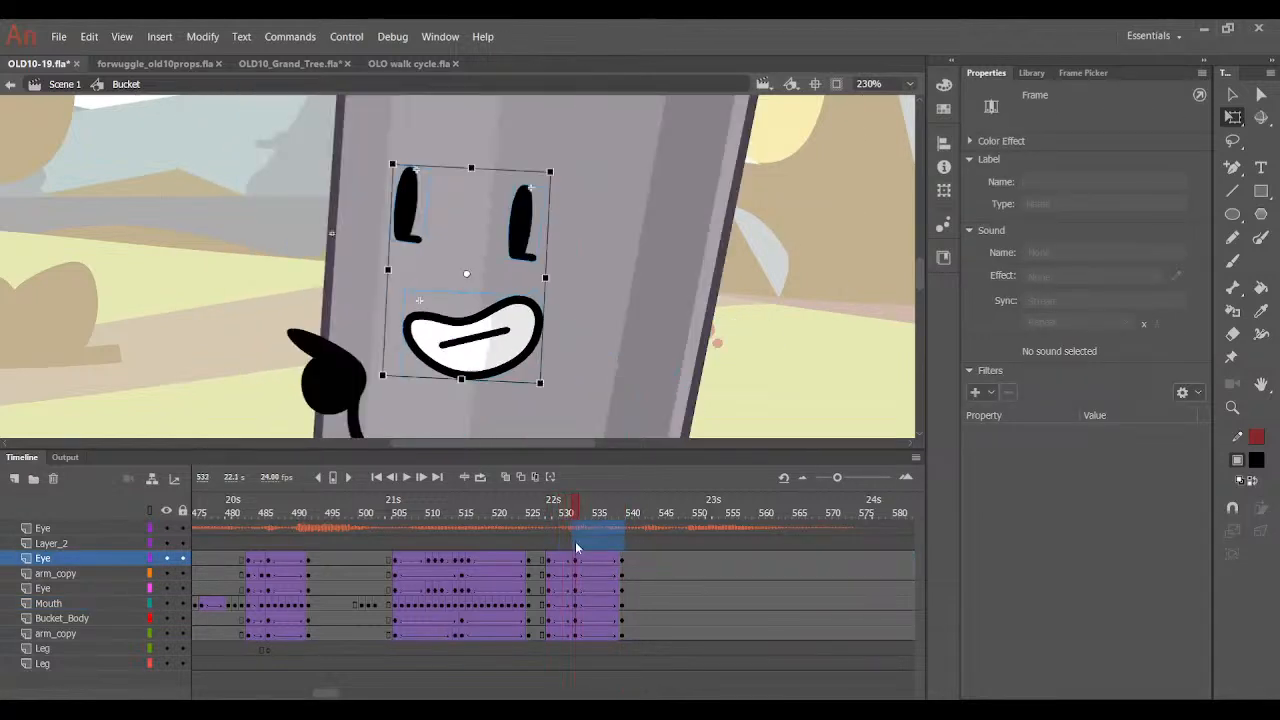
click(616, 528)
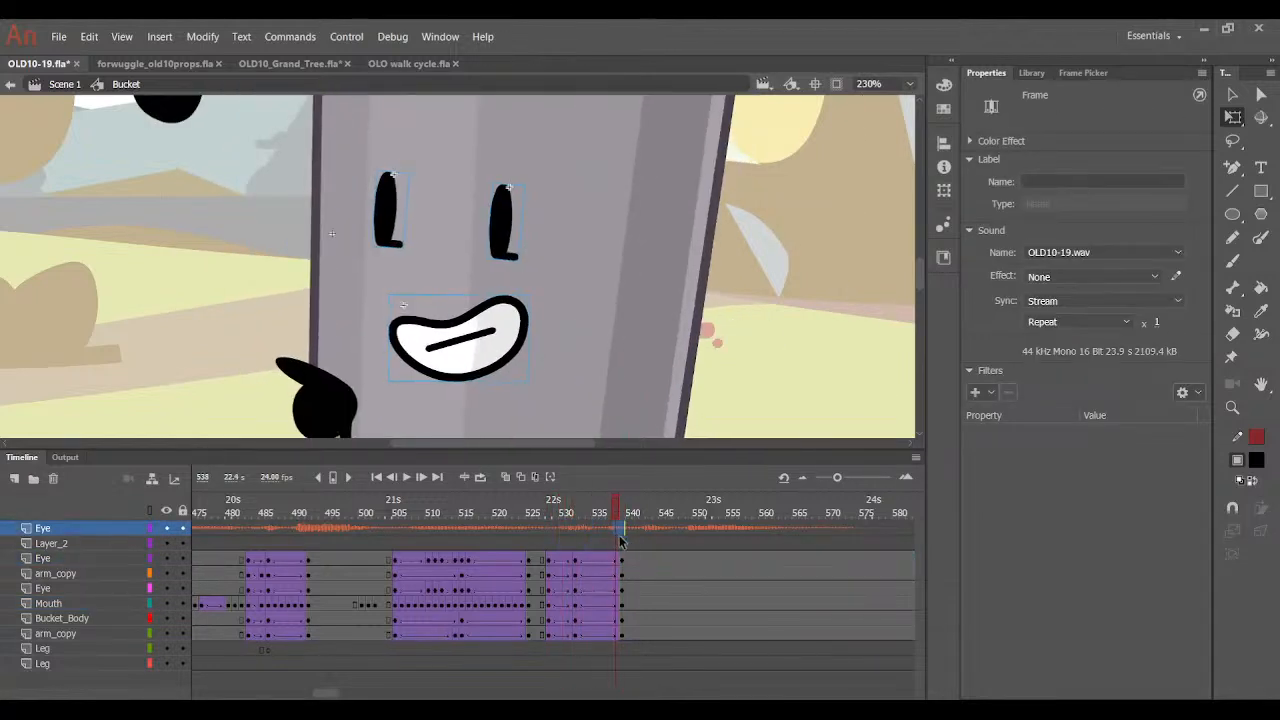
Fine-tune the eyes and mouth at frame 539, nudging them left and up and shifting them slightly back down and right.
click(622, 600)
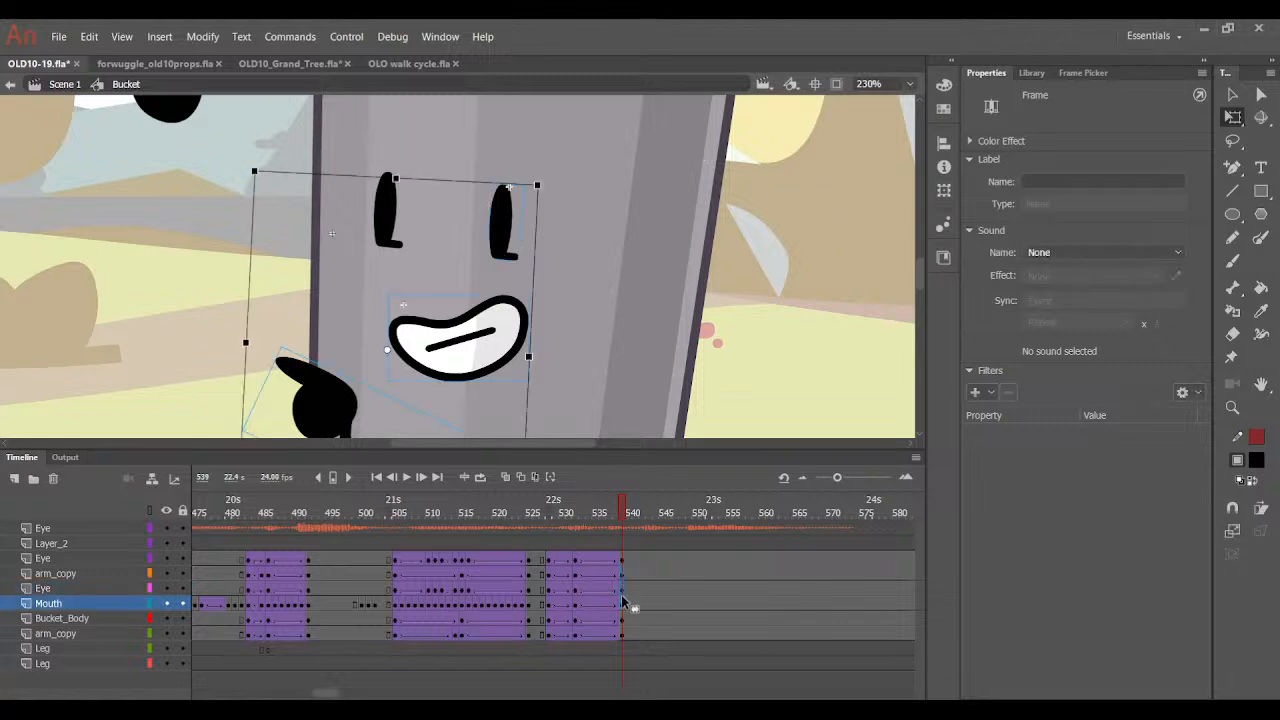
click(371, 271)
click(393, 238)
key(Left)
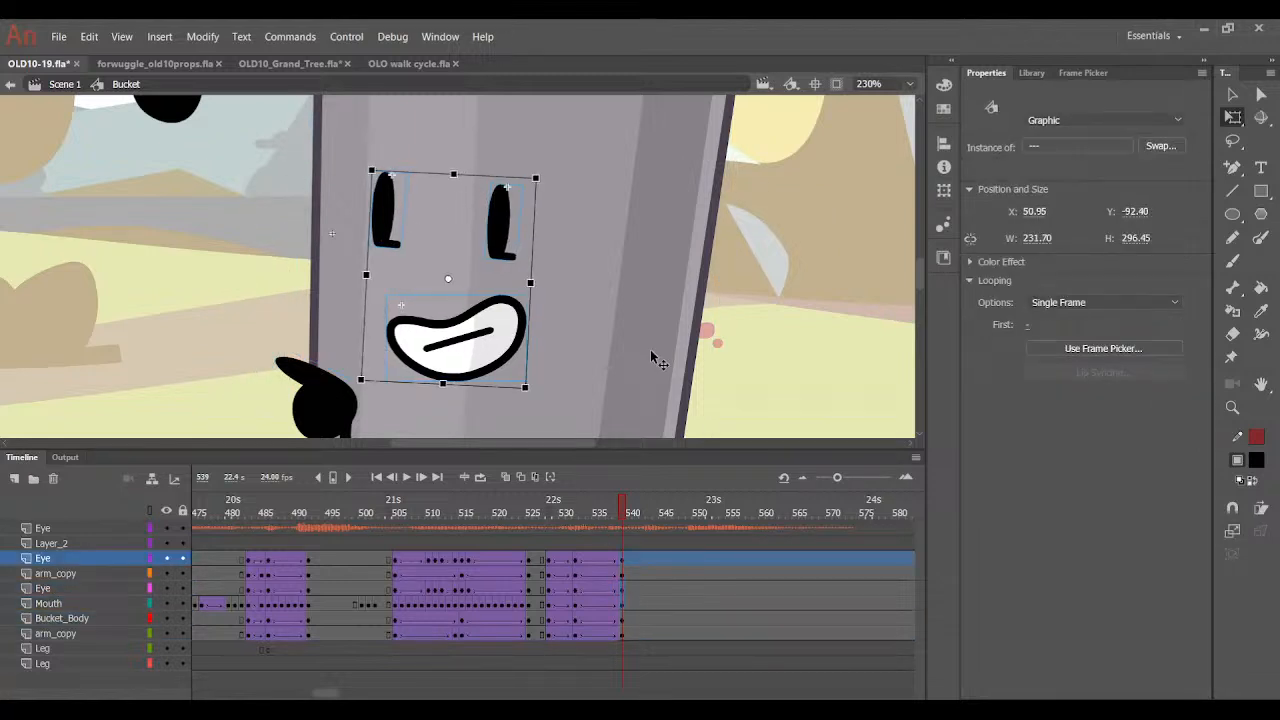
key(Up)
key(Up)
mouse_move(621, 510)
mouse_down()
mouse_move(549, 540)
mouse_move(612, 543)
mouse_move(625, 507)
mouse_up()
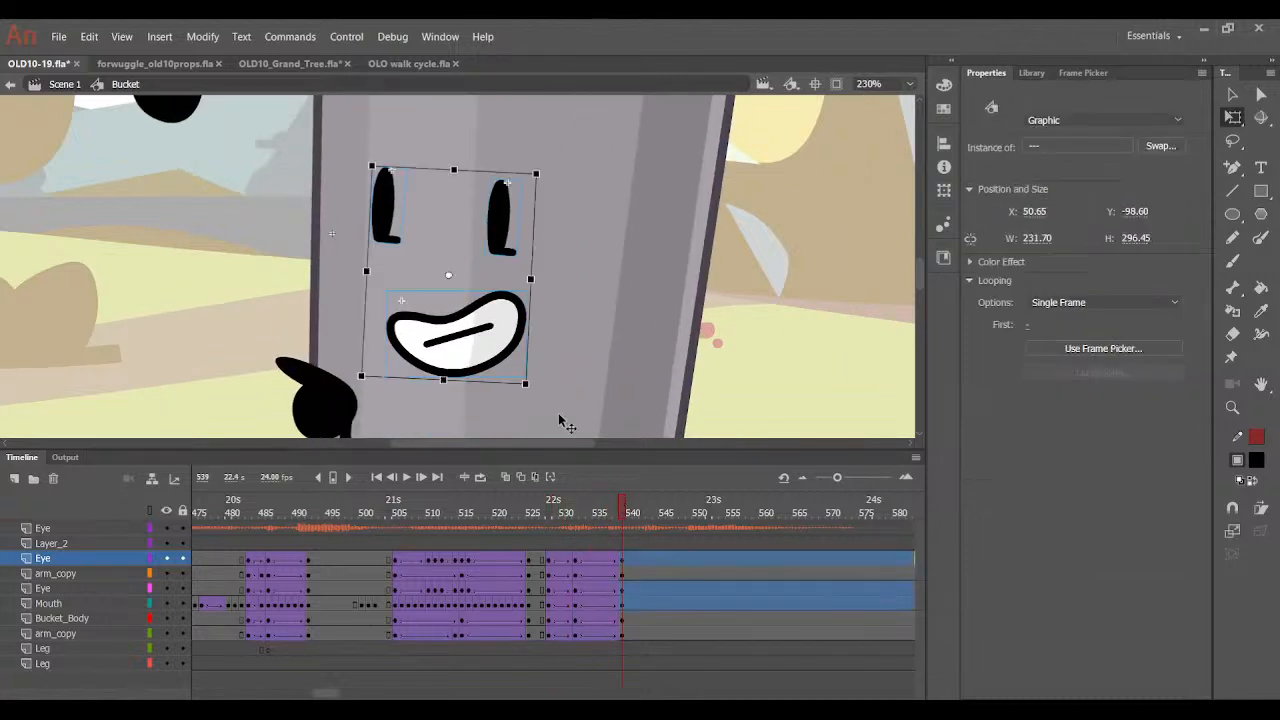
drag(513, 363, 517, 369)
drag(600, 502, 577, 514)
Rotate the pointing arm slightly clockwise at frame 532 and move it up and left.
scroll(622, 410, up, 1)
scroll(480, 395, down, 2)
click(325, 240)
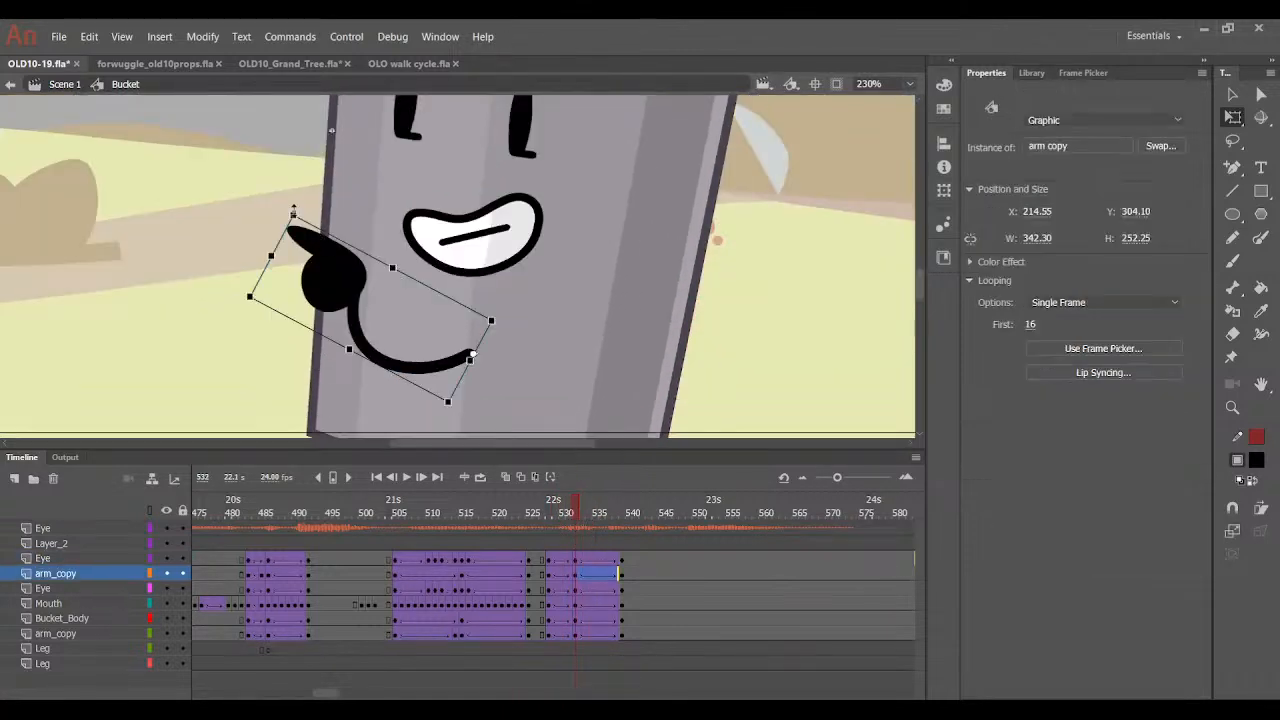
drag(305, 220, 322, 205)
drag(358, 268, 344, 254)
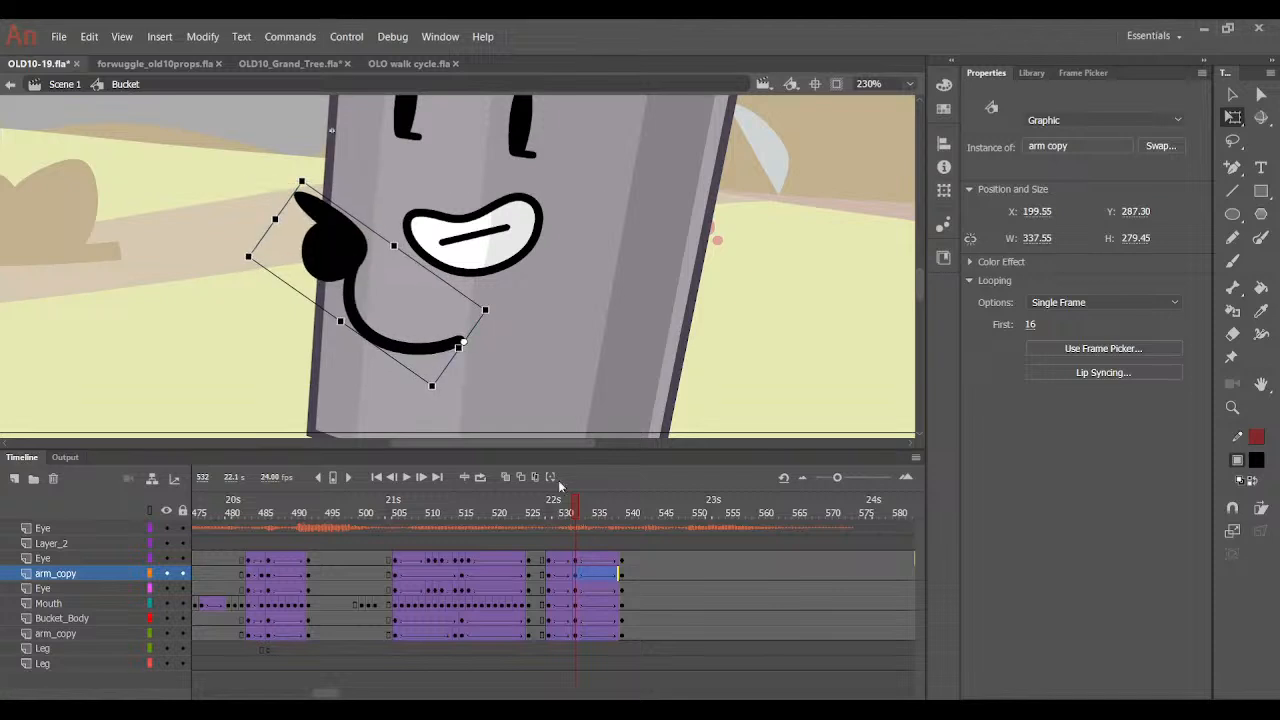
Rotate the straight front arm clockwise at frame 531 so its hand hangs lower, and adjust its position.
drag(575, 523, 573, 555)
click(318, 234)
click(568, 575)
drag(807, 292, 791, 532)
mouse_move(570, 523)
mouse_down()
mouse_move(551, 525)
mouse_move(570, 524)
mouse_up()
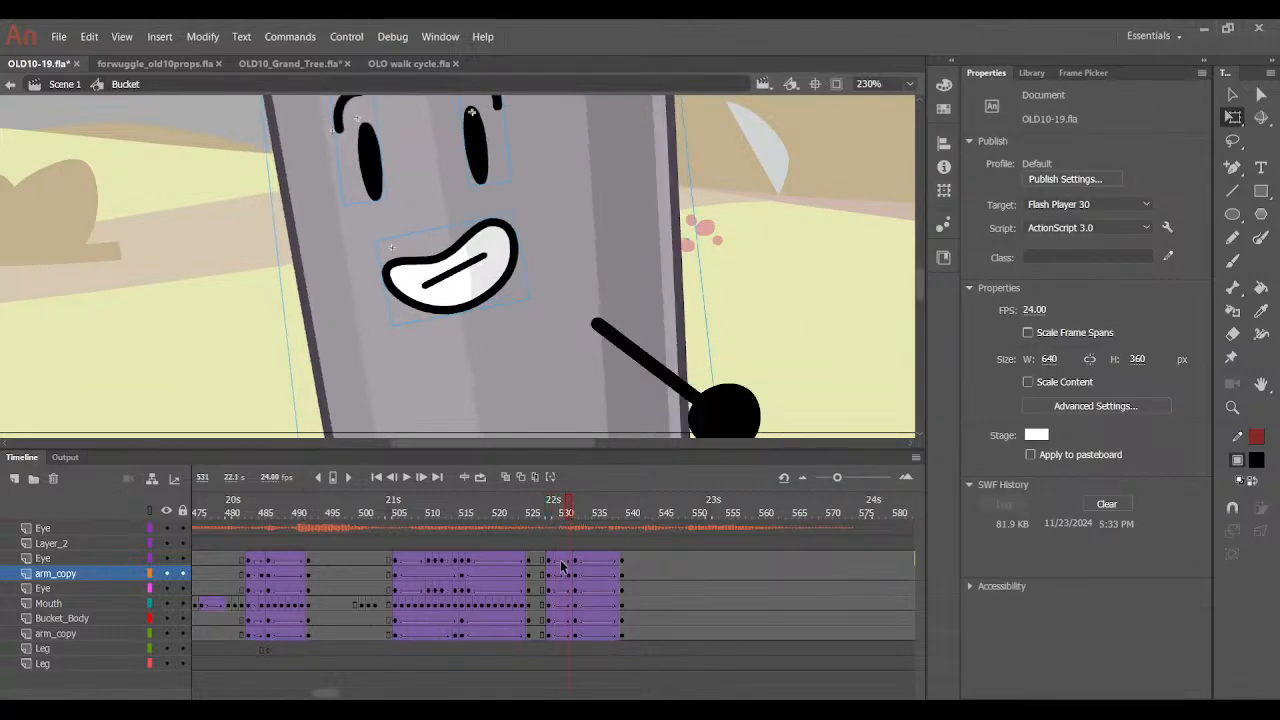
click(568, 576)
drag(783, 431, 757, 472)
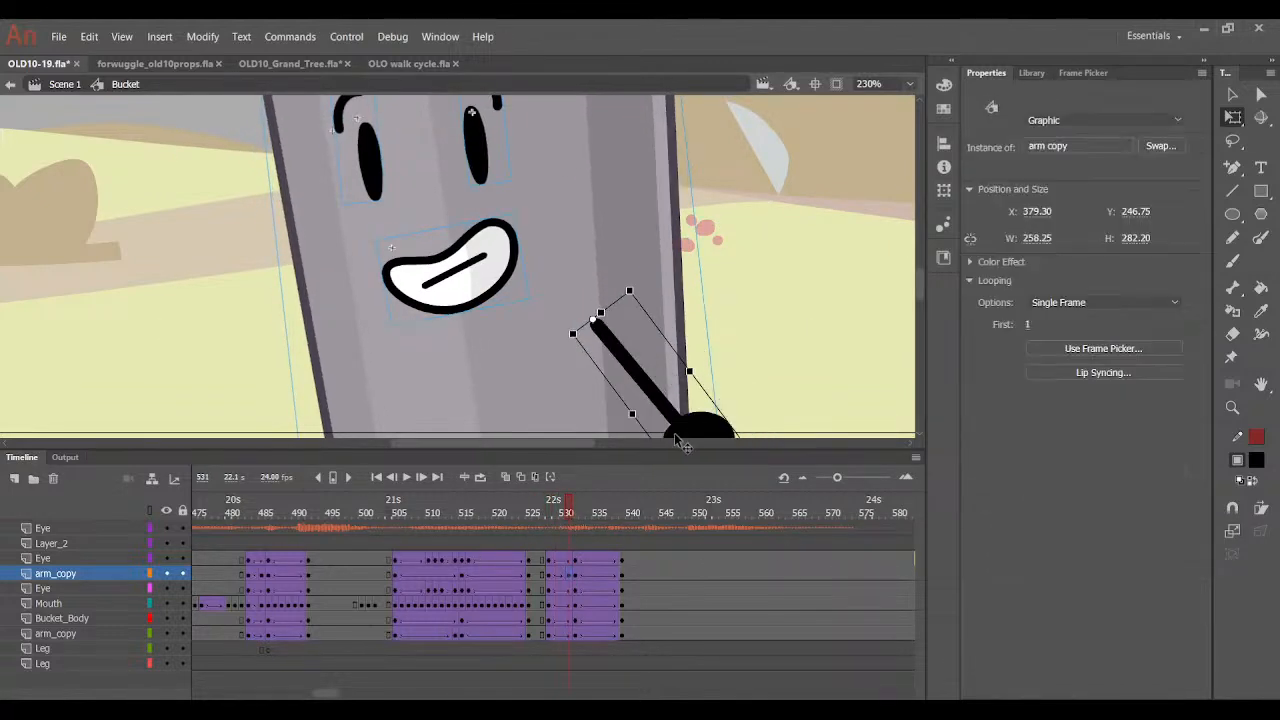
drag(674, 433, 681, 444)
Shift the pointing arm slightly up at frame 539 and check it against frame 532.
mouse_move(590, 513)
mouse_down()
mouse_move(531, 523)
mouse_move(621, 538)
mouse_move(600, 515)
mouse_move(530, 551)
mouse_move(606, 527)
mouse_move(576, 519)
mouse_up()
click(336, 325)
click(619, 576)
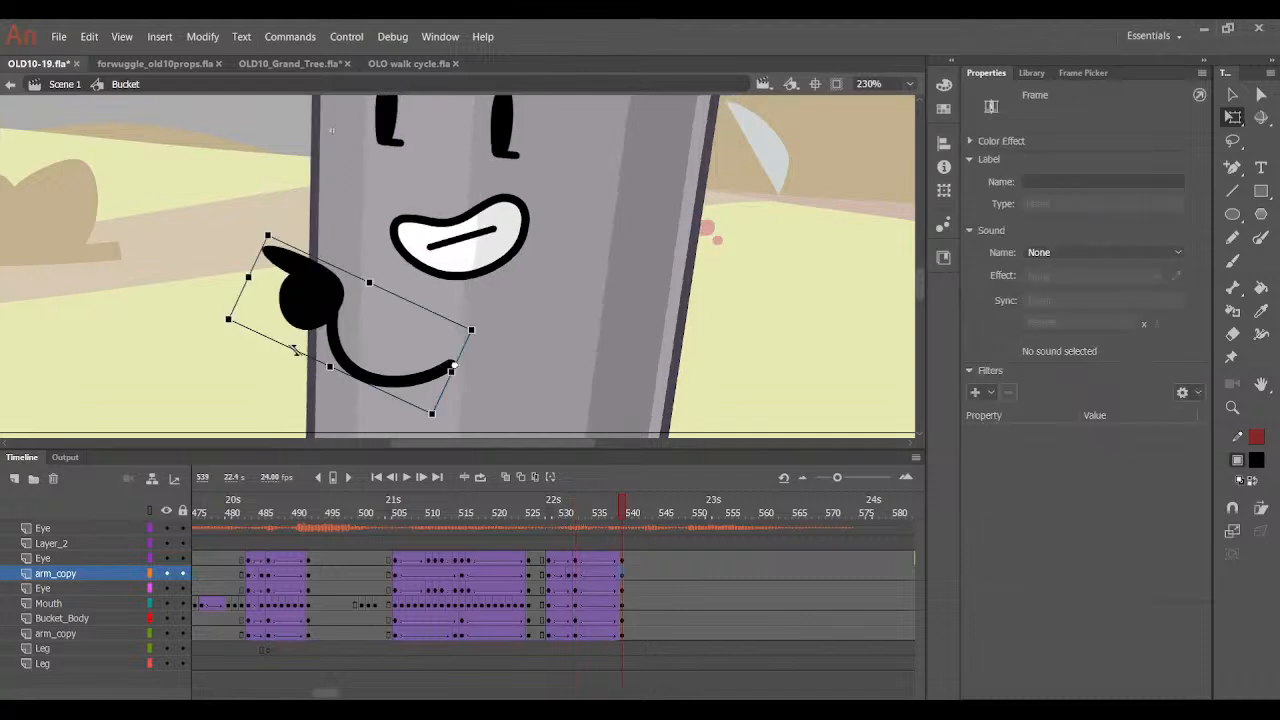
drag(308, 303, 317, 298)
drag(605, 512, 575, 580)
Nudge both eyes and the mouth together slightly left and up at frame 532.
click(908, 85)
click(880, 100)
click(509, 293)
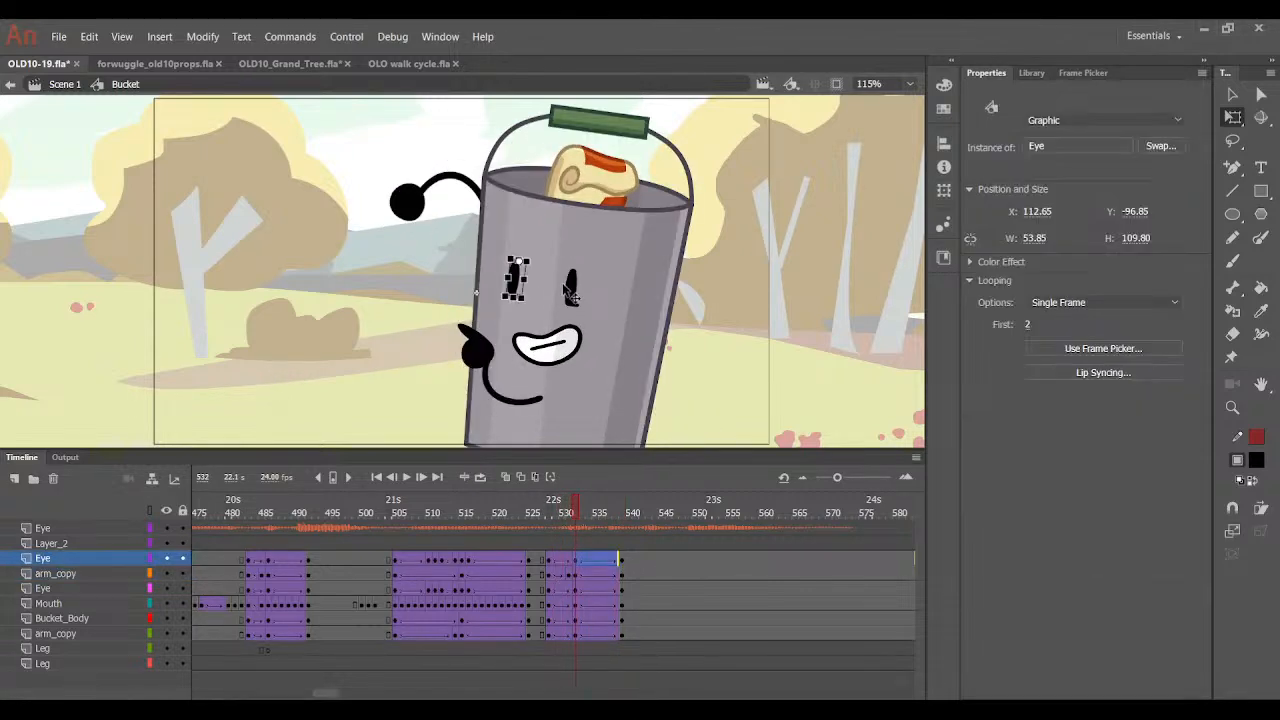
click(568, 350)
key(ctrl+=)
key(Left)
key(Left)
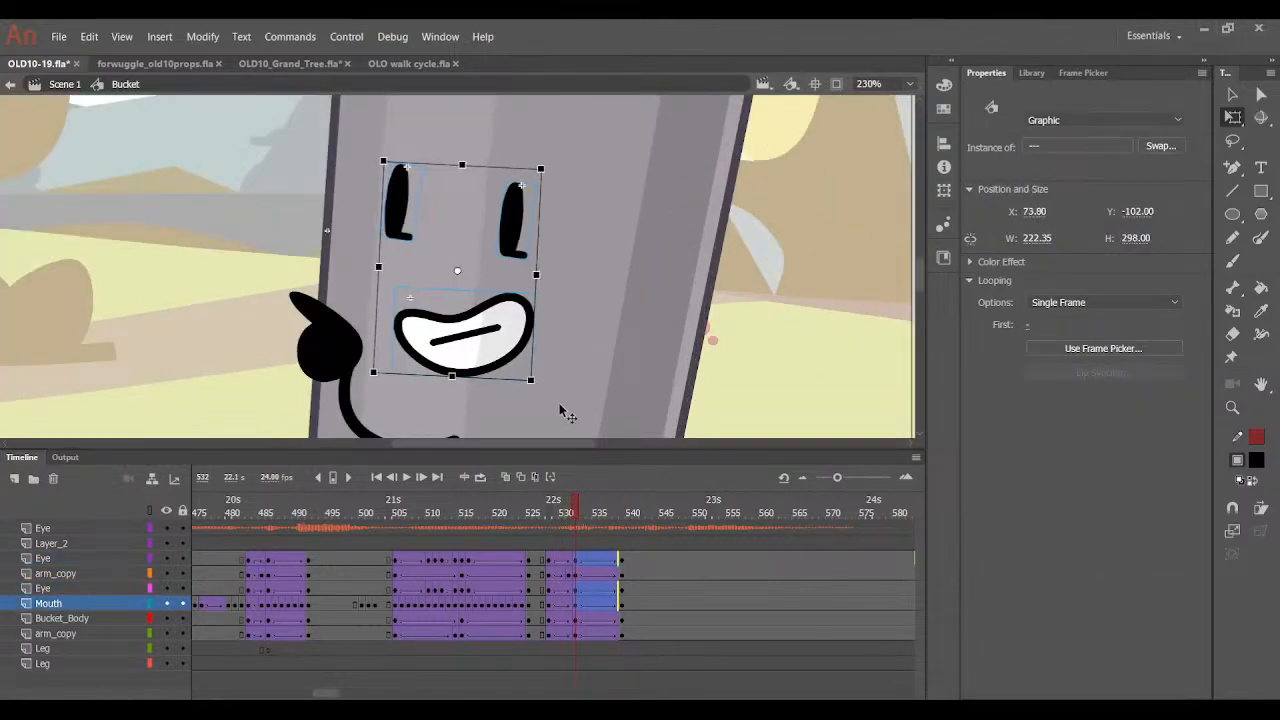
key(Up)
key(Up)
drag(579, 518, 634, 520)
Play back the gesture with the whole bucket in view, and nudge both eyes and the mouth slightly left at frame 539.
key(ctrl+-)
drag(520, 515, 396, 540)
click(407, 477)
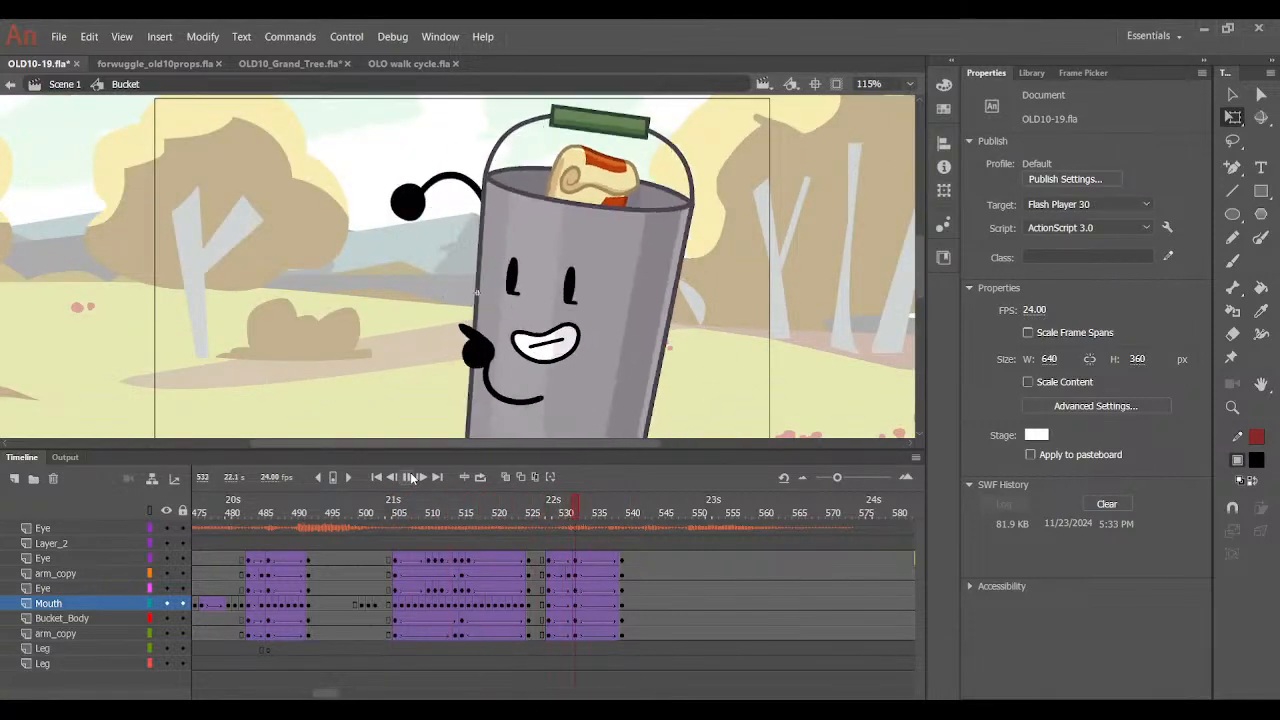
drag(572, 527, 624, 522)
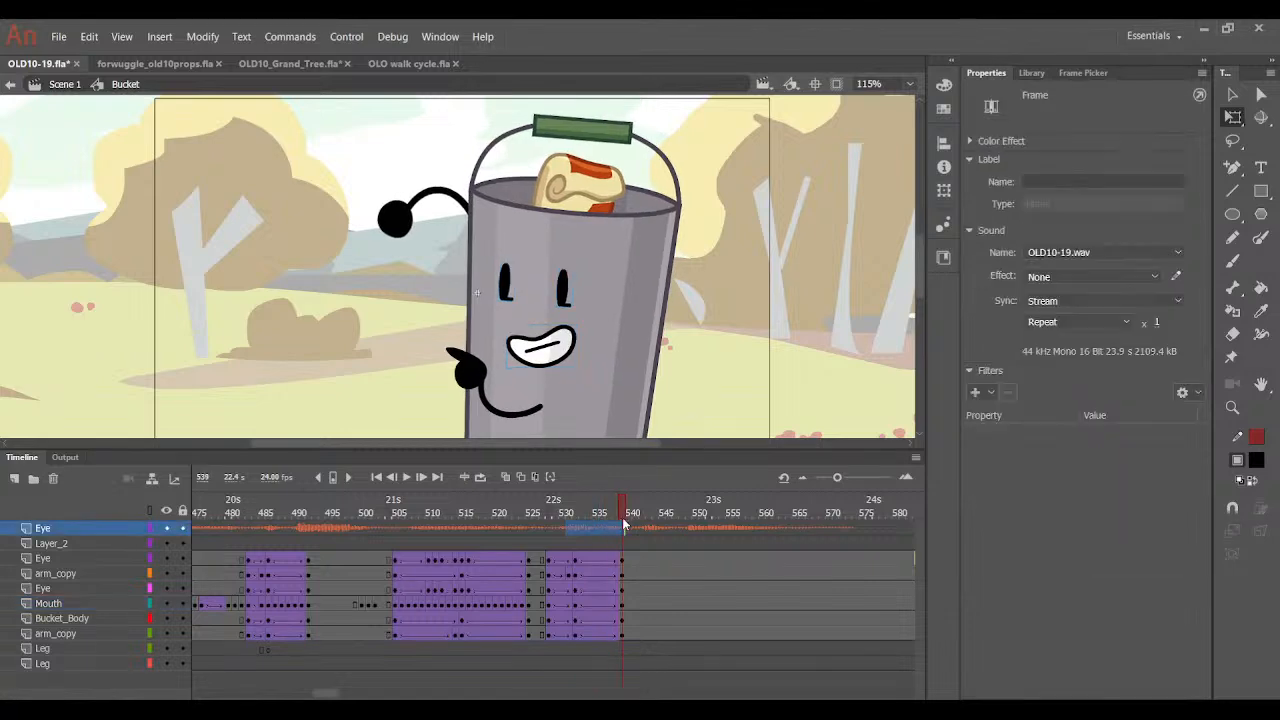
click(507, 290)
shift+click(566, 336)
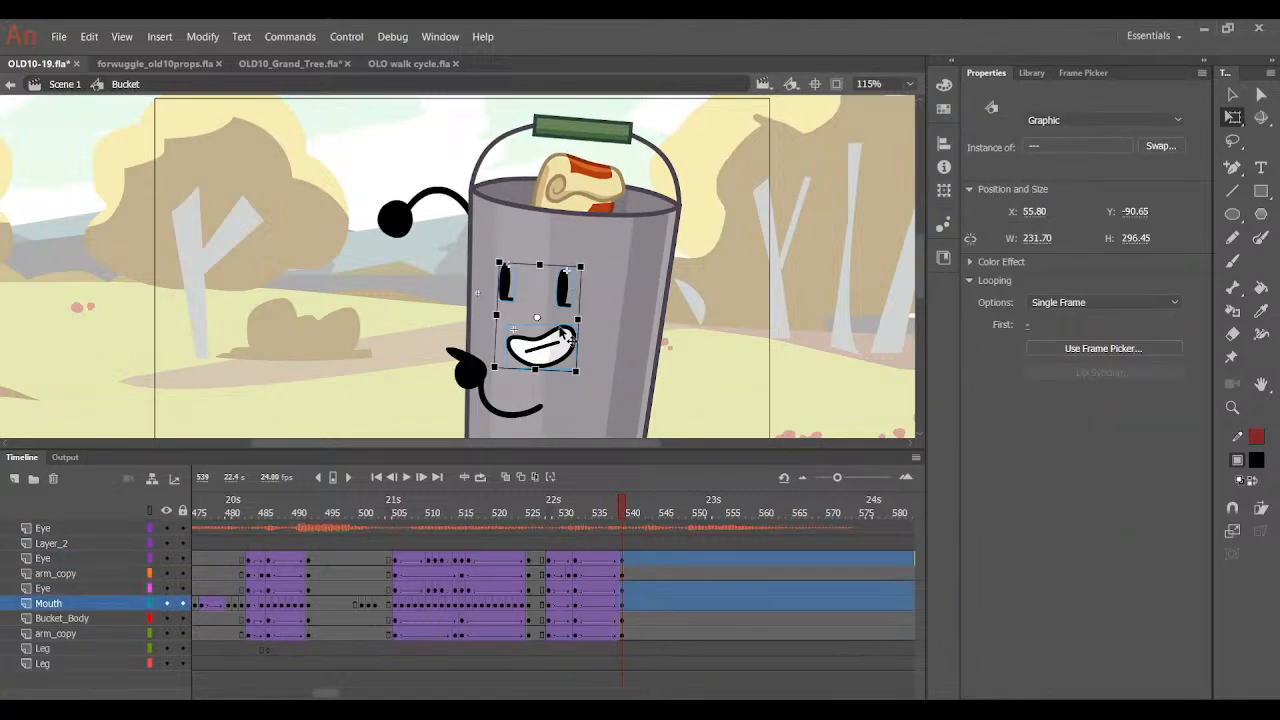
key(ctrl+=)
click(545, 537)
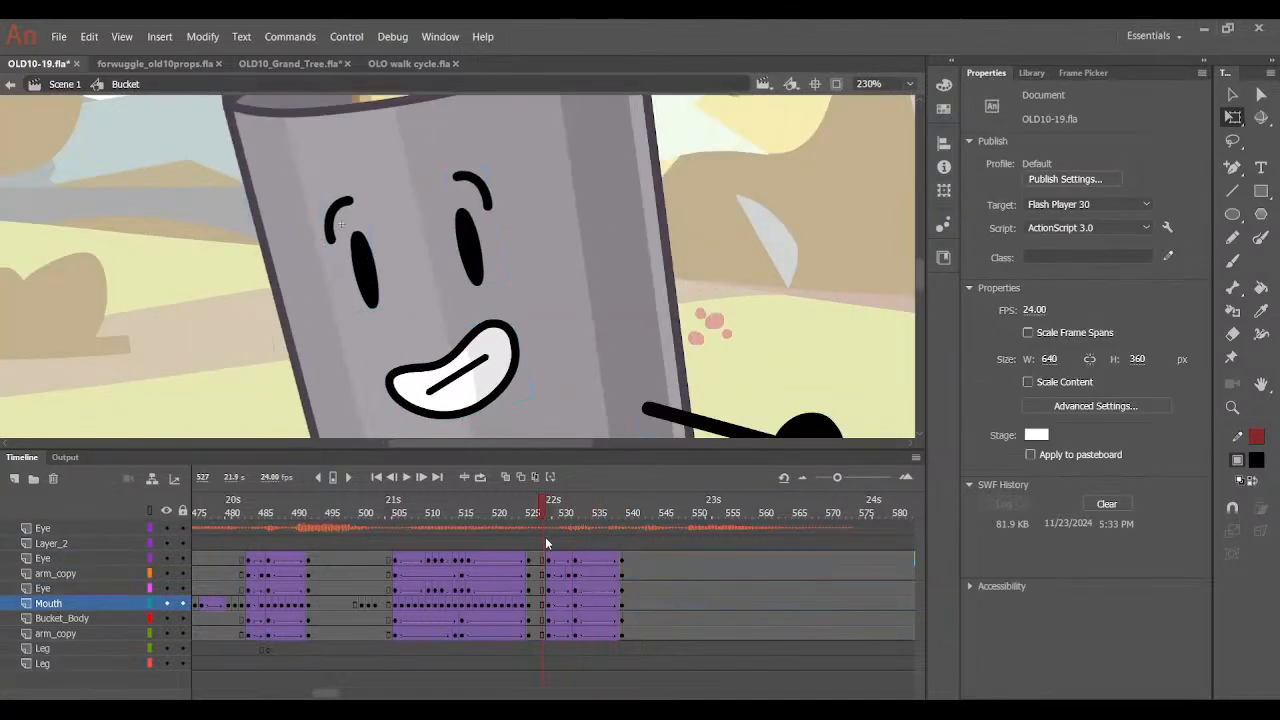
drag(545, 537, 573, 510)
Move the pointing arm slightly up and left at frame 532.
key(ctrl+minus)
click(403, 295)
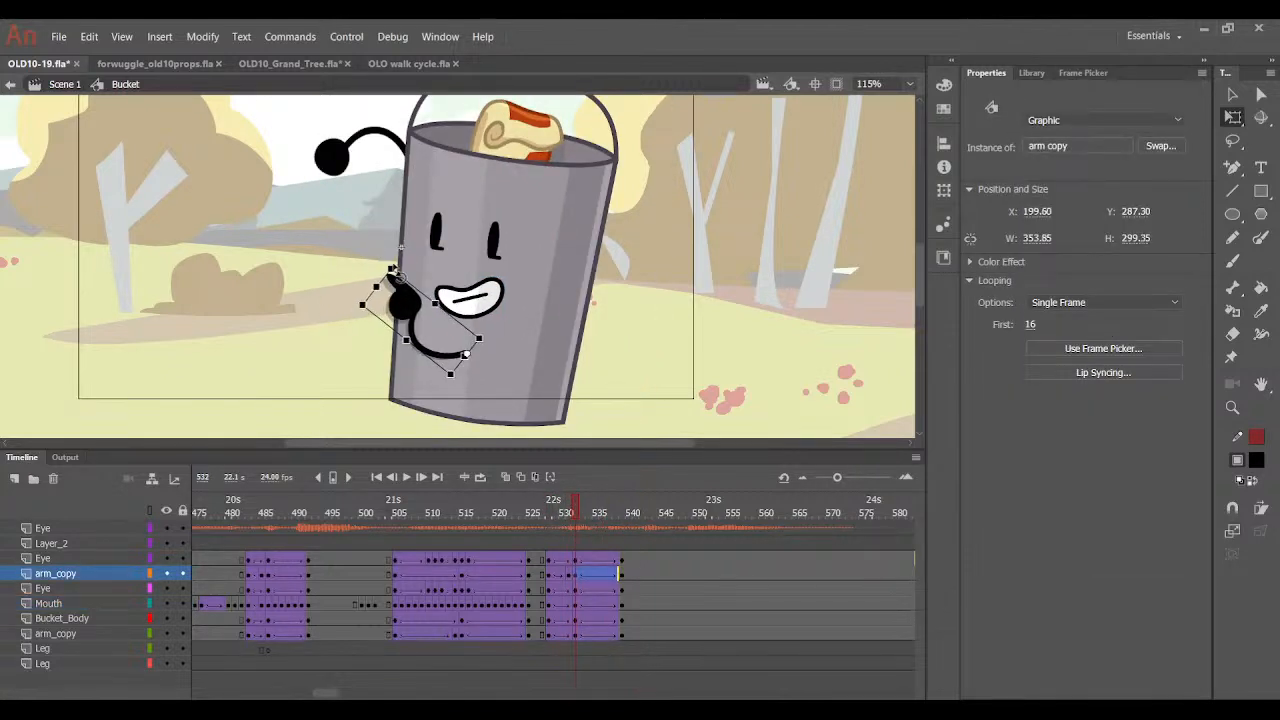
drag(404, 295, 399, 297)
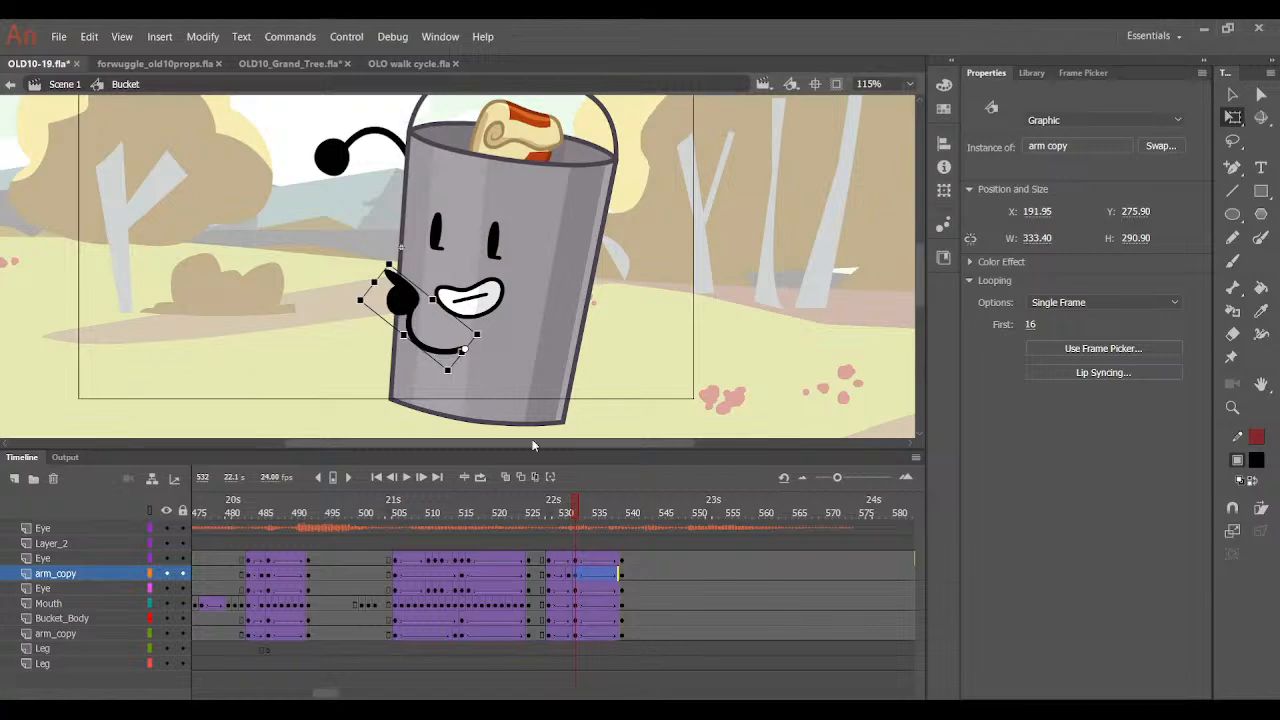
drag(560, 512, 609, 532)
Nudge both eyes and the mouth slightly down at frame 539 and check the face movement up to that frame.
click(621, 560)
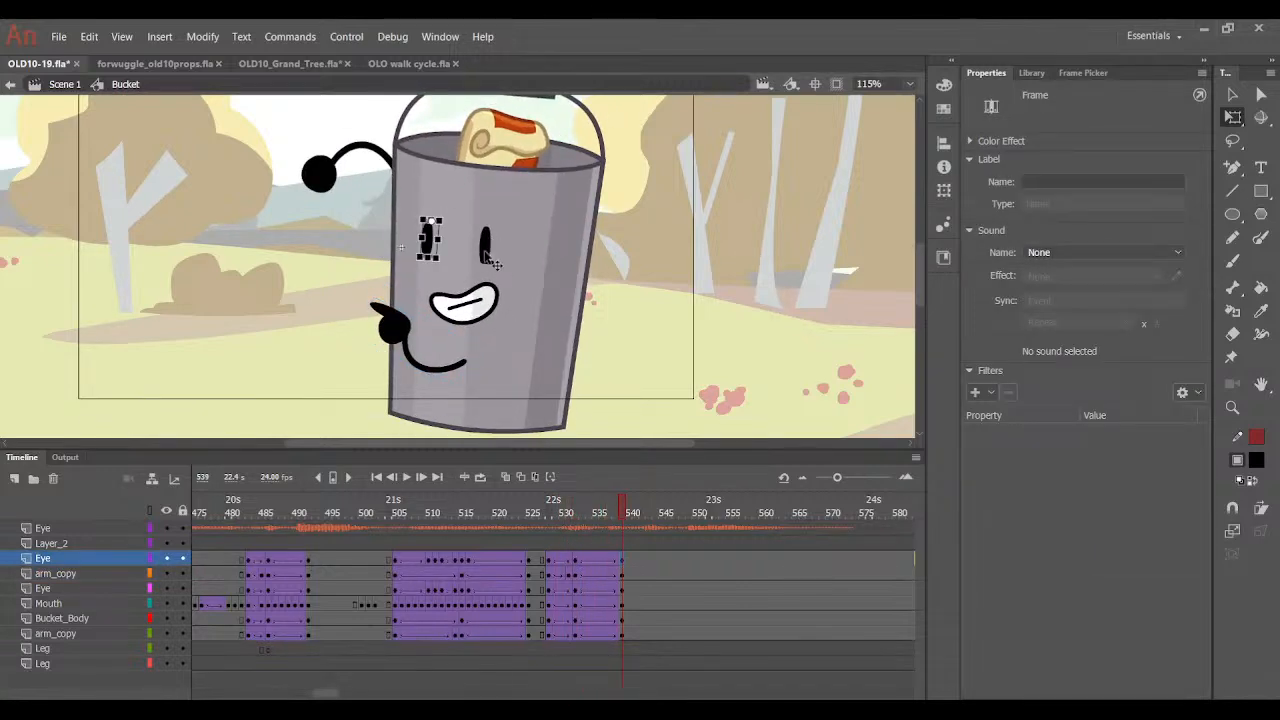
click(478, 300)
key(ctrl+equal)
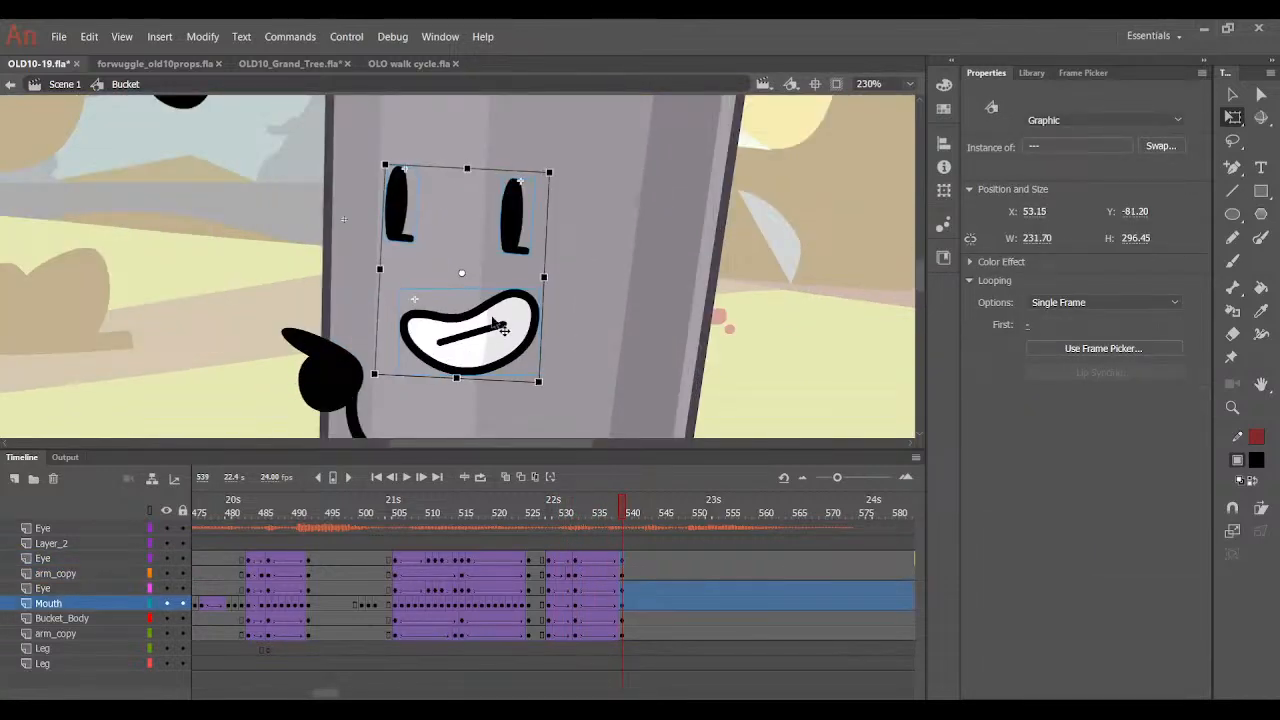
click(556, 538)
drag(554, 531, 621, 535)
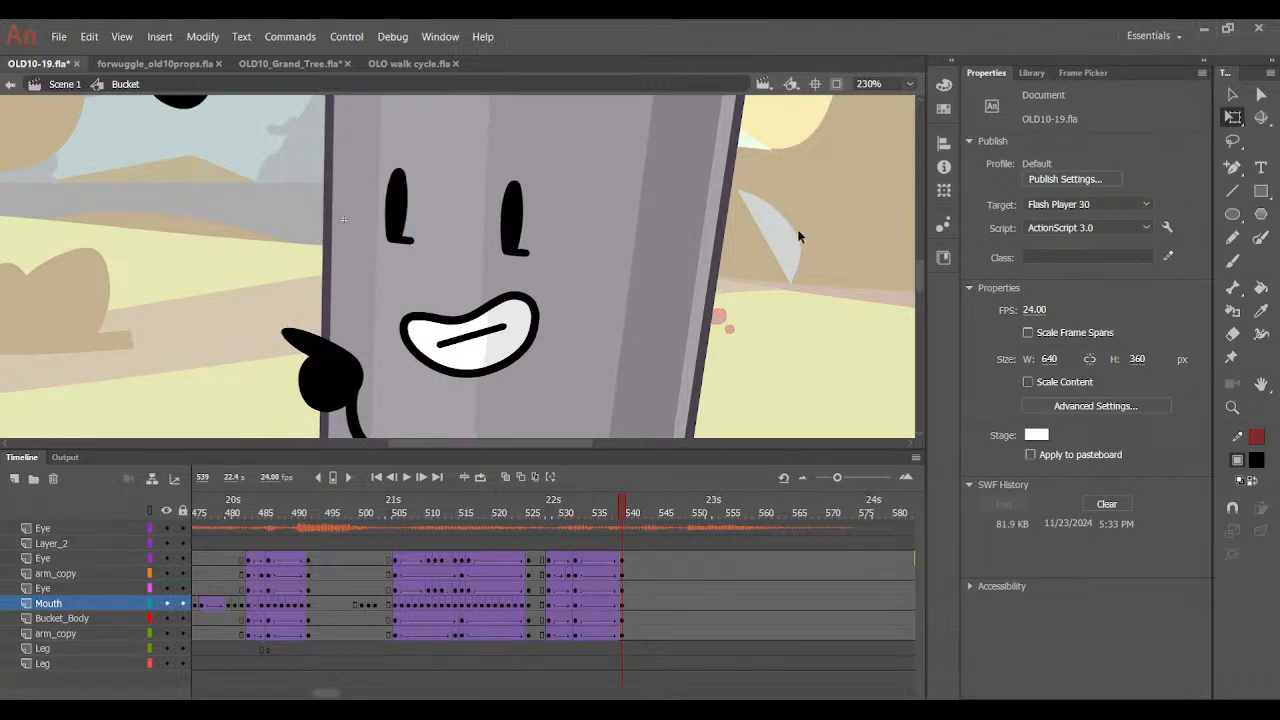
key(ctrl+minus)
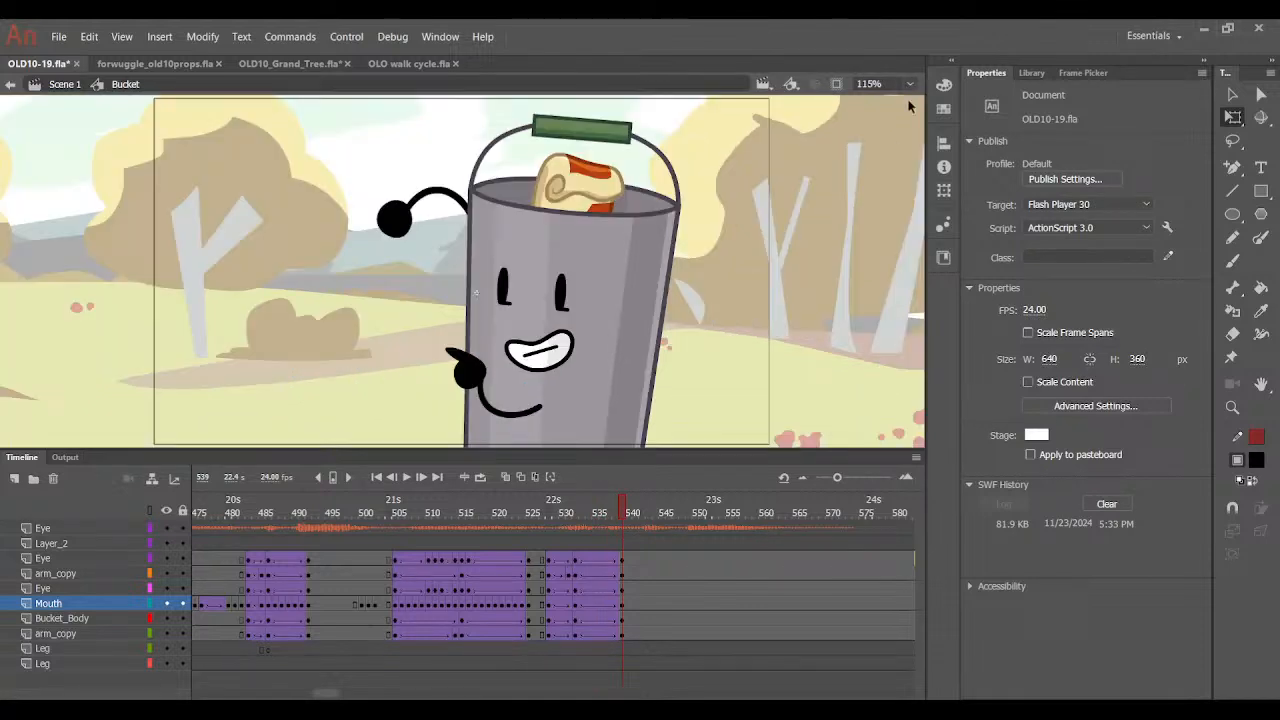
Lower the raised back arm by rotating it slightly counterclockwise at frames 532 and 539.
click(575, 519)
click(406, 172)
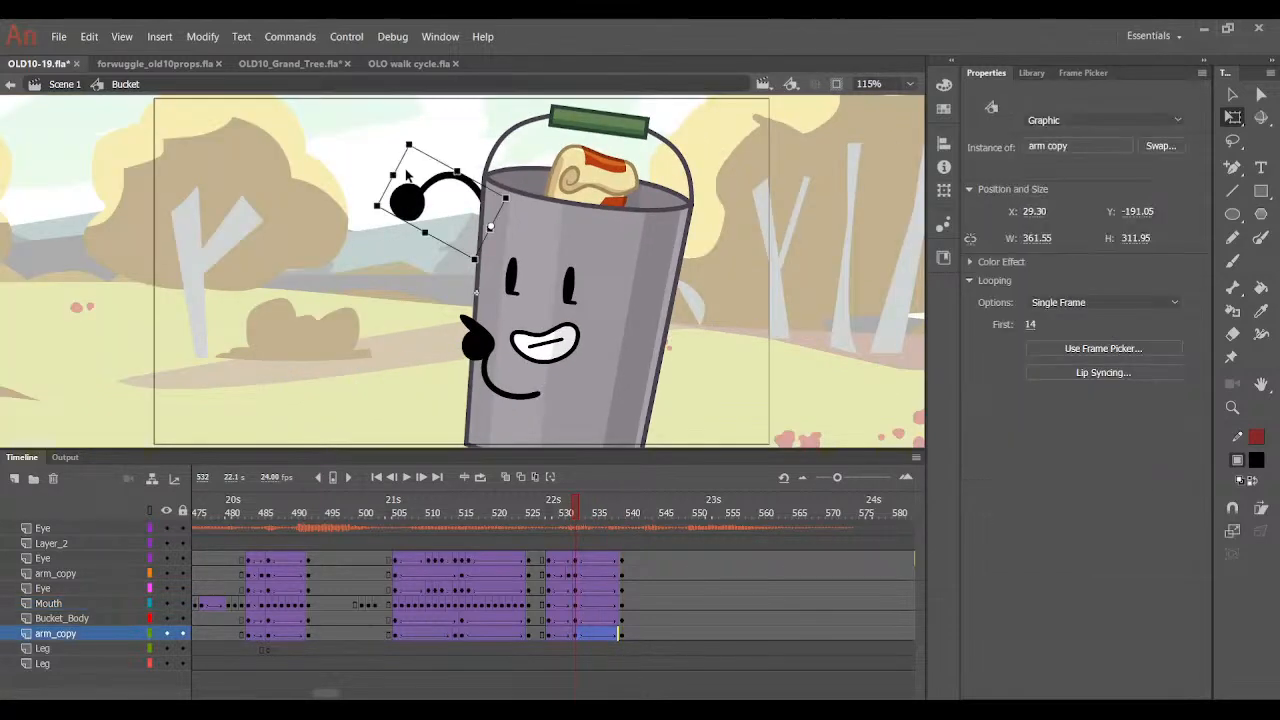
drag(404, 160, 388, 182)
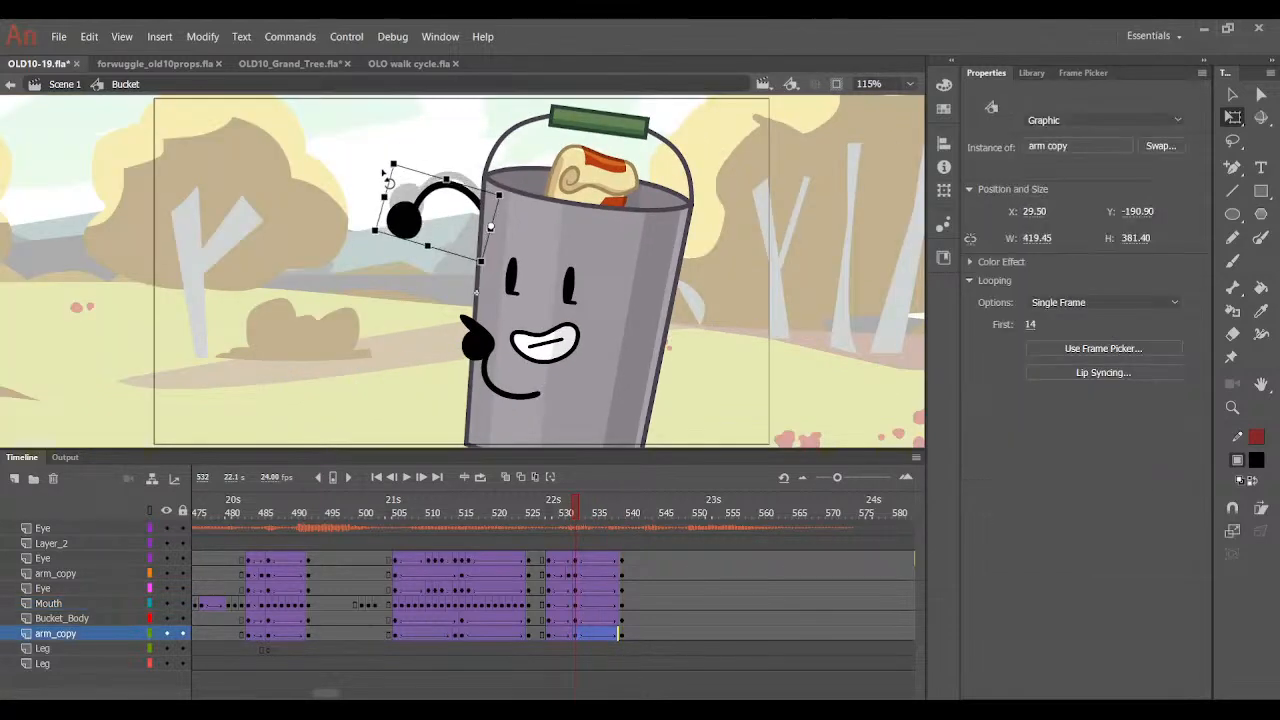
drag(598, 514, 622, 528)
click(400, 228)
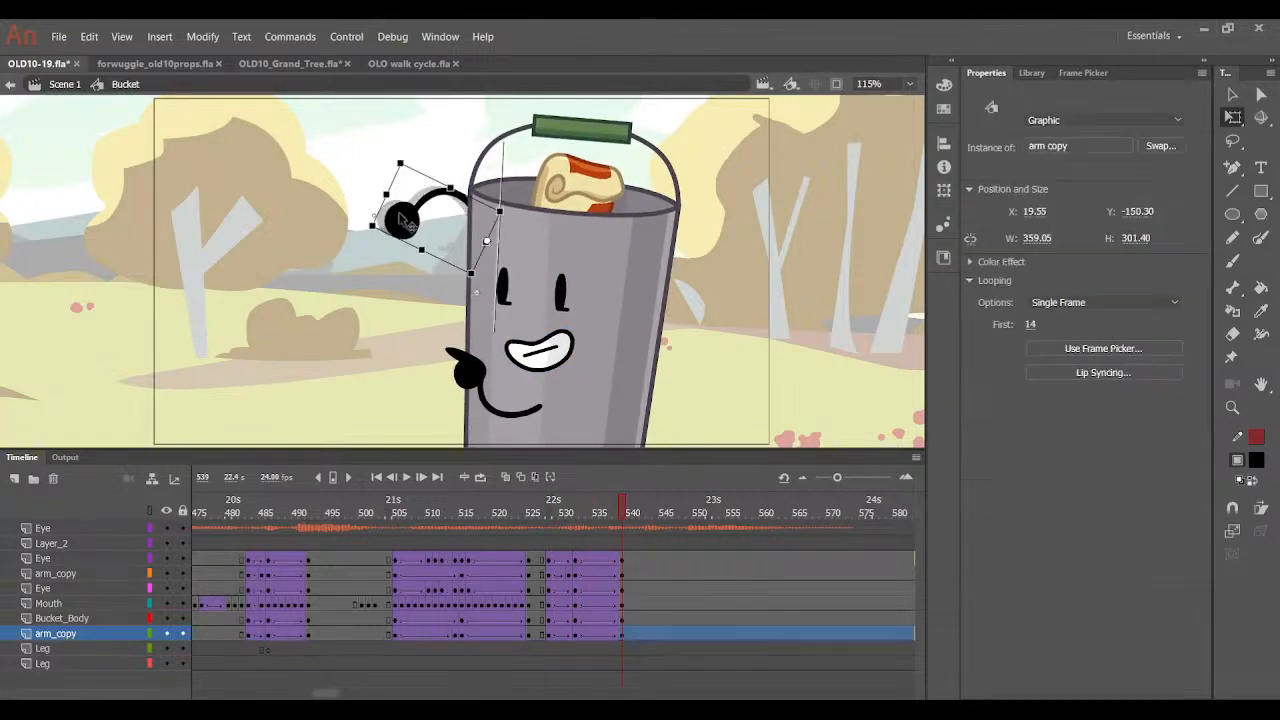
Play back the bucket's gesture from around frame 526 and review the movement into the pose at frame 539.
click(565, 528)
drag(565, 528, 537, 573)
click(405, 225)
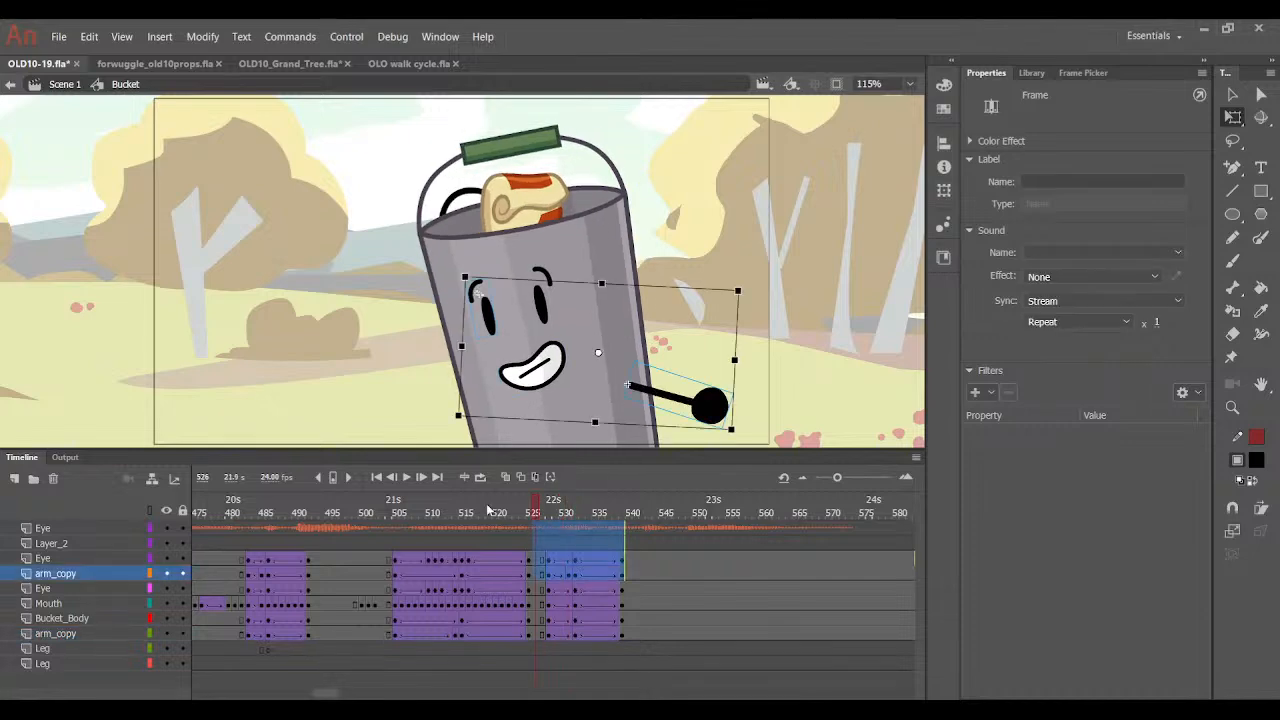
click(406, 477)
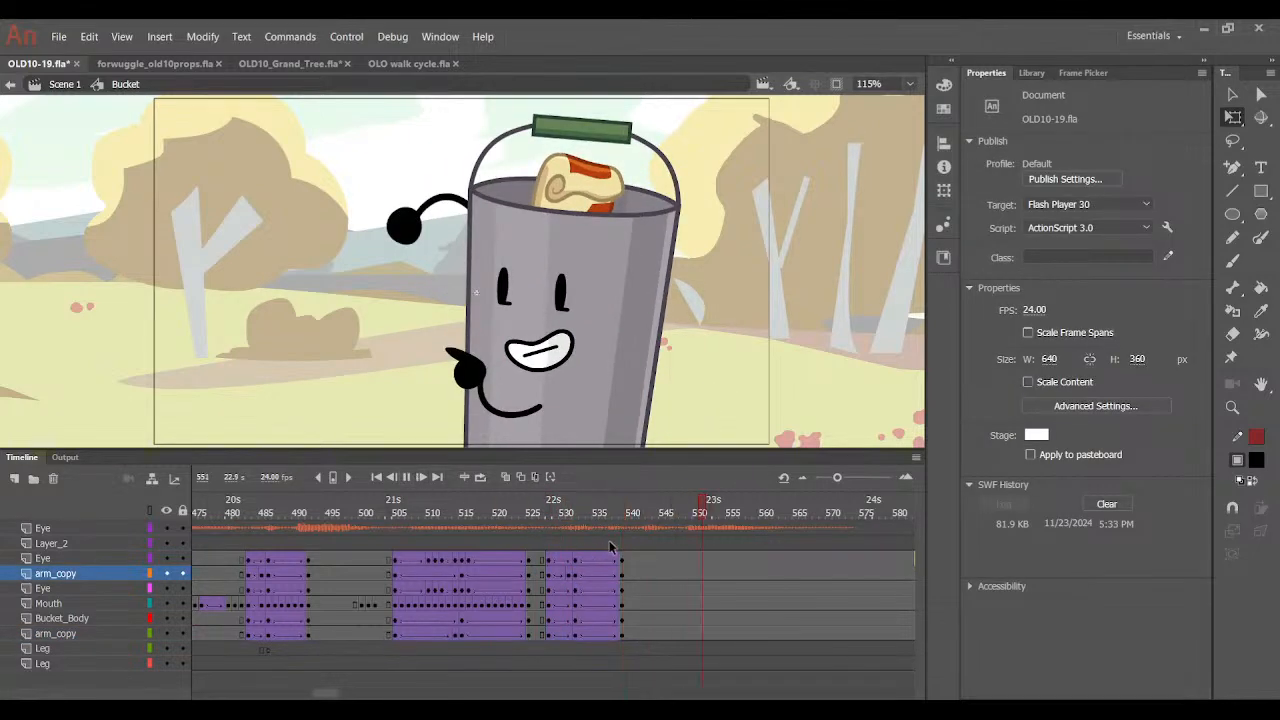
click(536, 532)
click(381, 565)
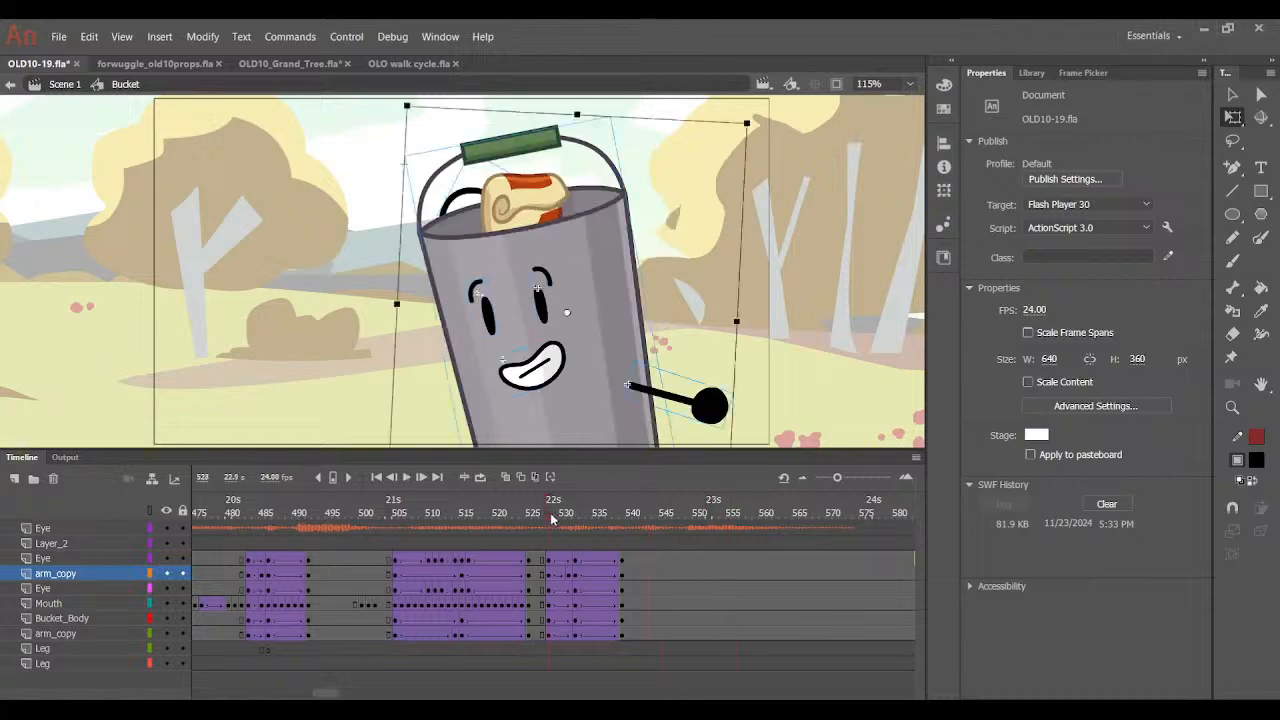
click(617, 514)
click(621, 515)
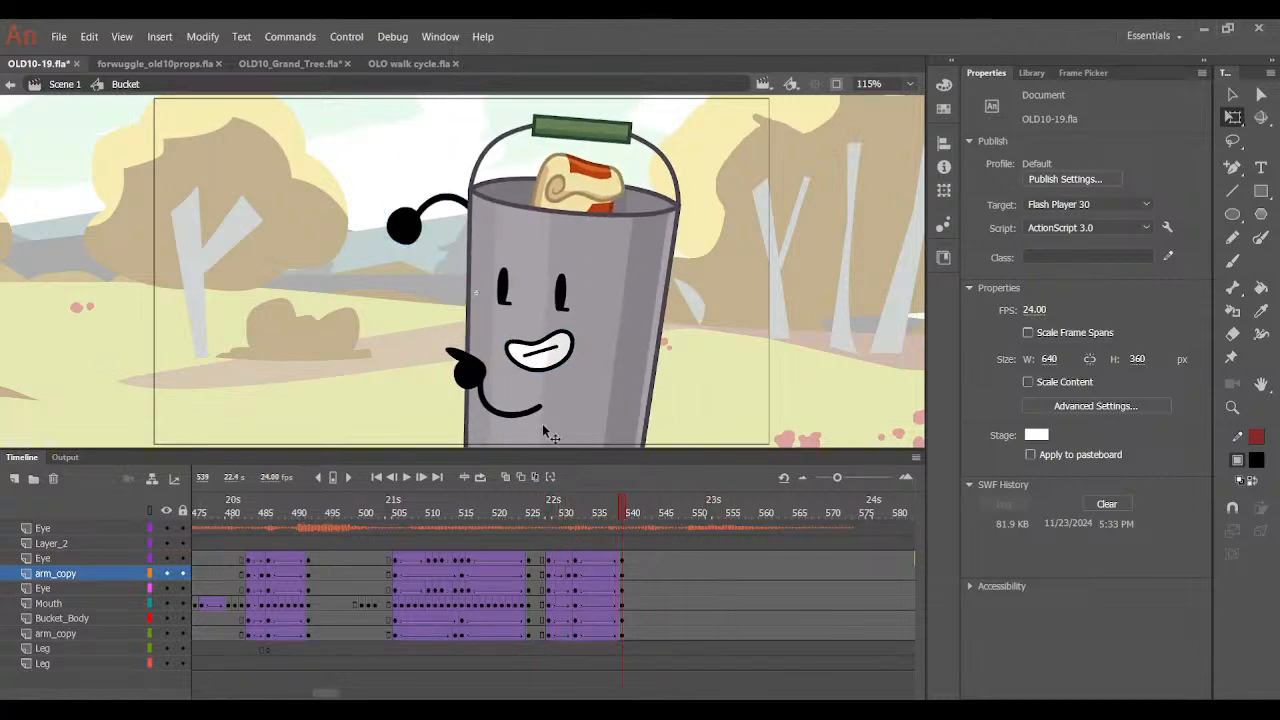
Lower the raised back arm further by rotating it slightly counterclockwise at frames 539 and 532.
click(383, 248)
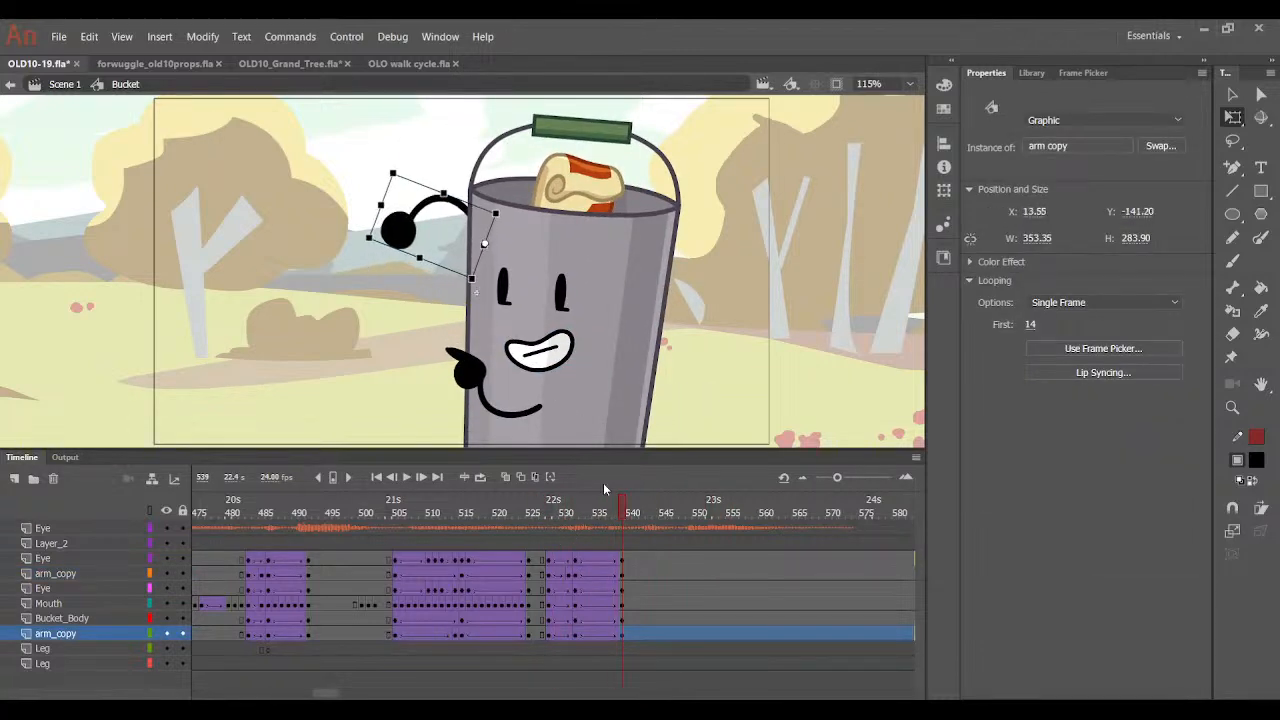
mouse_move(605, 512)
mouse_down()
mouse_move(550, 512)
mouse_move(632, 508)
mouse_move(549, 512)
mouse_move(619, 528)
mouse_up()
click(573, 513)
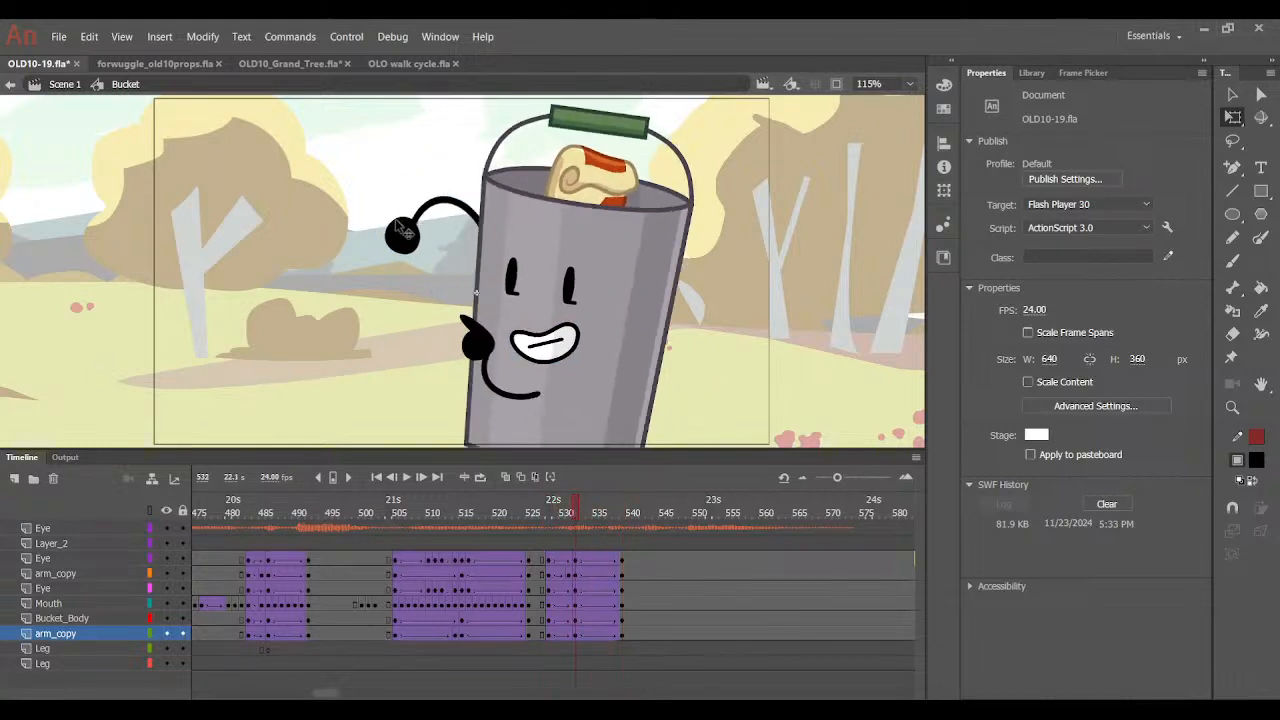
click(386, 228)
drag(372, 229, 375, 241)
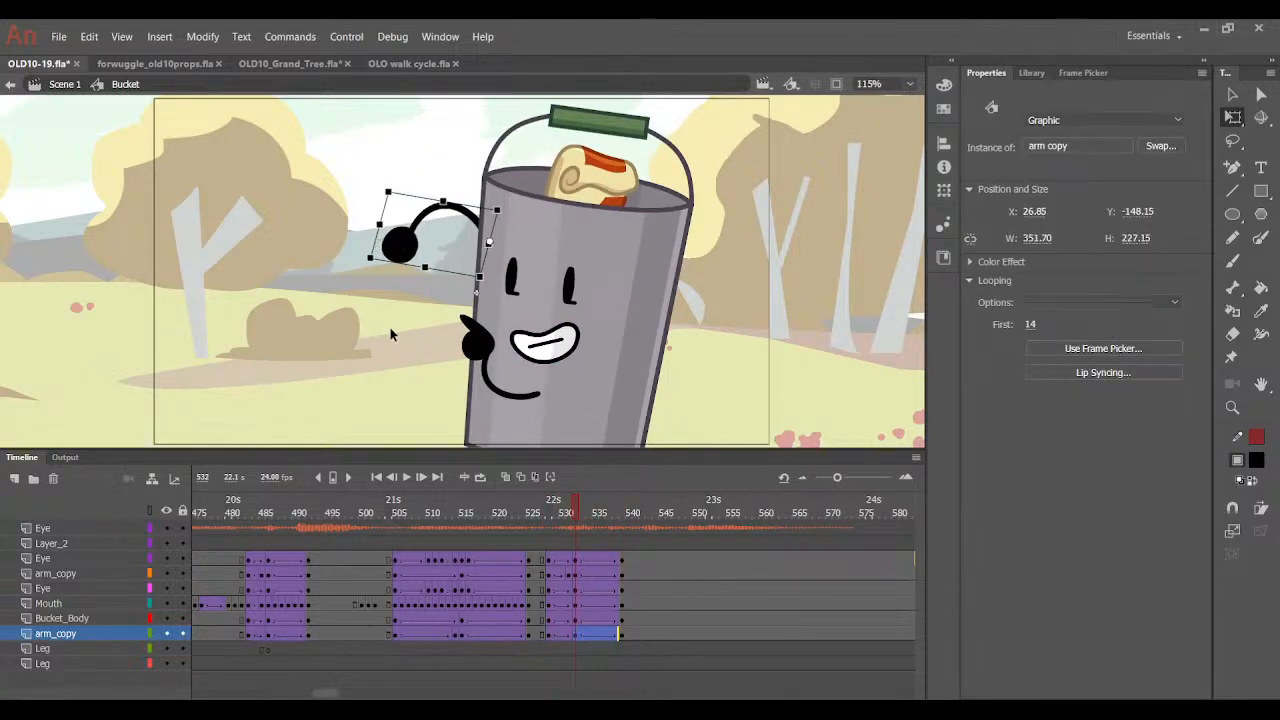
click(391, 332)
mouse_move(576, 519)
mouse_down()
mouse_move(626, 517)
mouse_move(577, 514)
mouse_up()
click(403, 238)
Open the bucket body symbol at frame 532 to examine the roll inside the bucket, and return to the Bucket symbol.
click(600, 168)
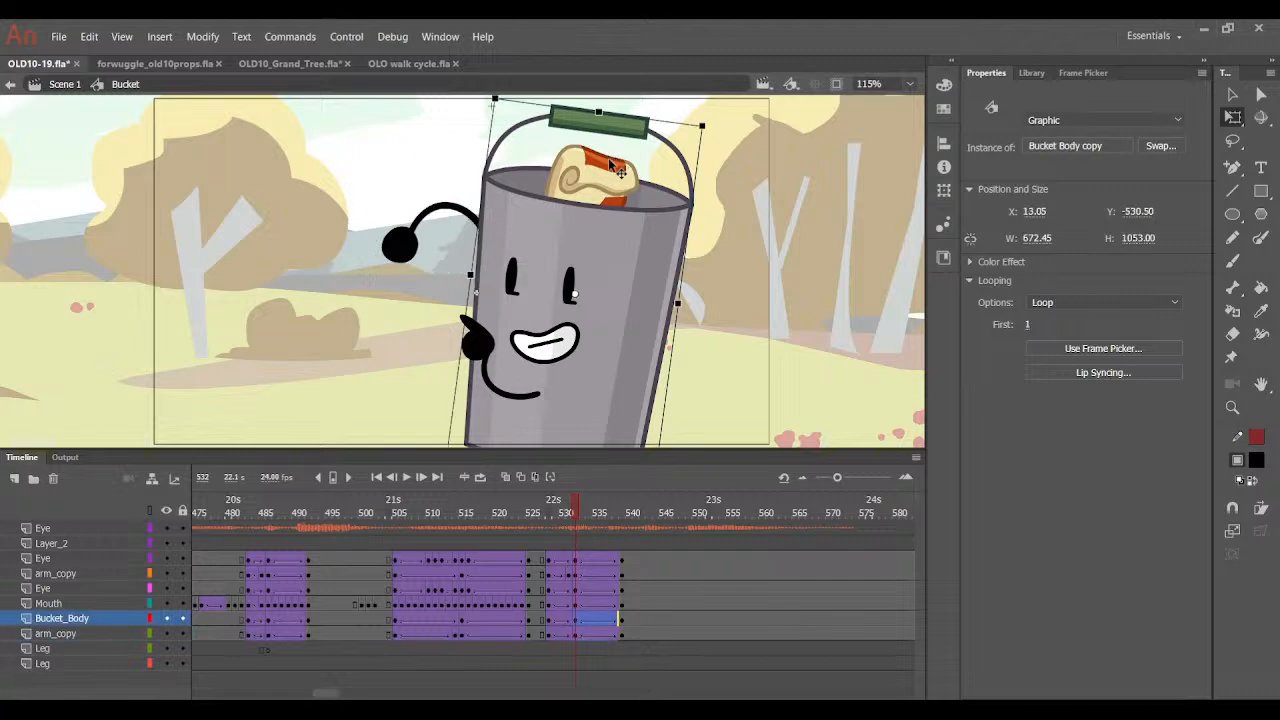
double_click(600, 167)
click(184, 618)
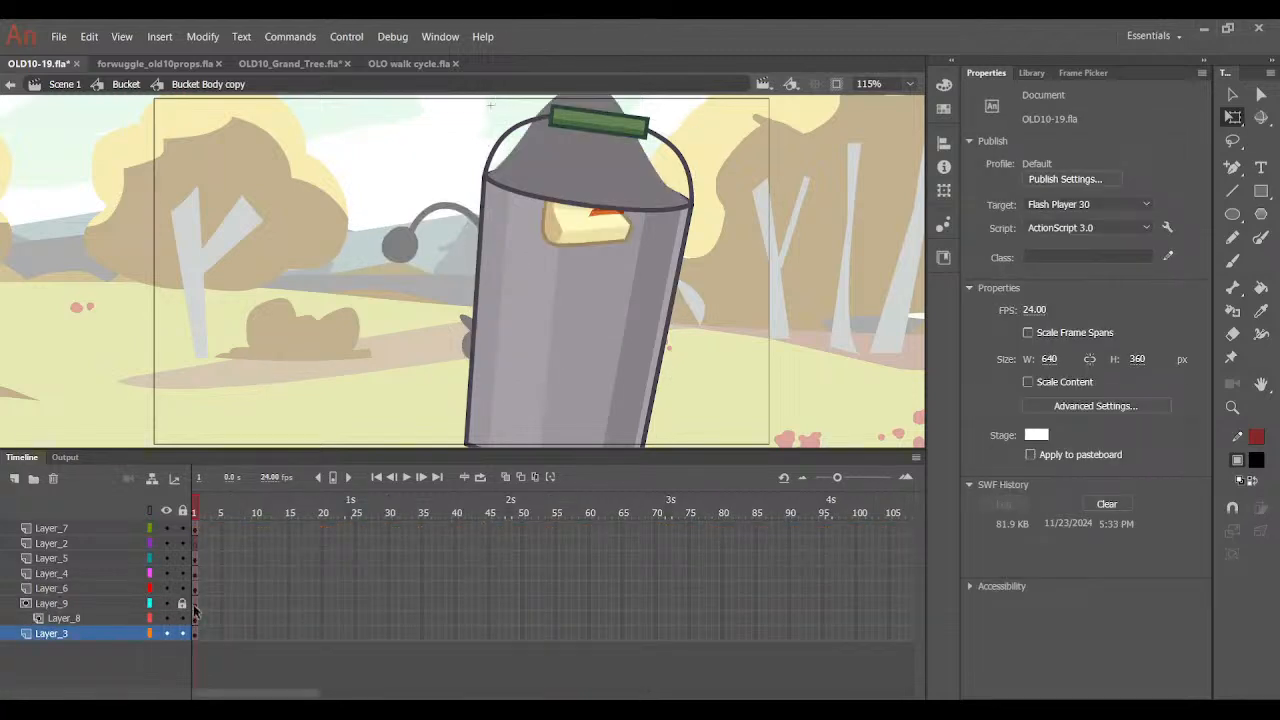
click(590, 228)
double_click(712, 262)
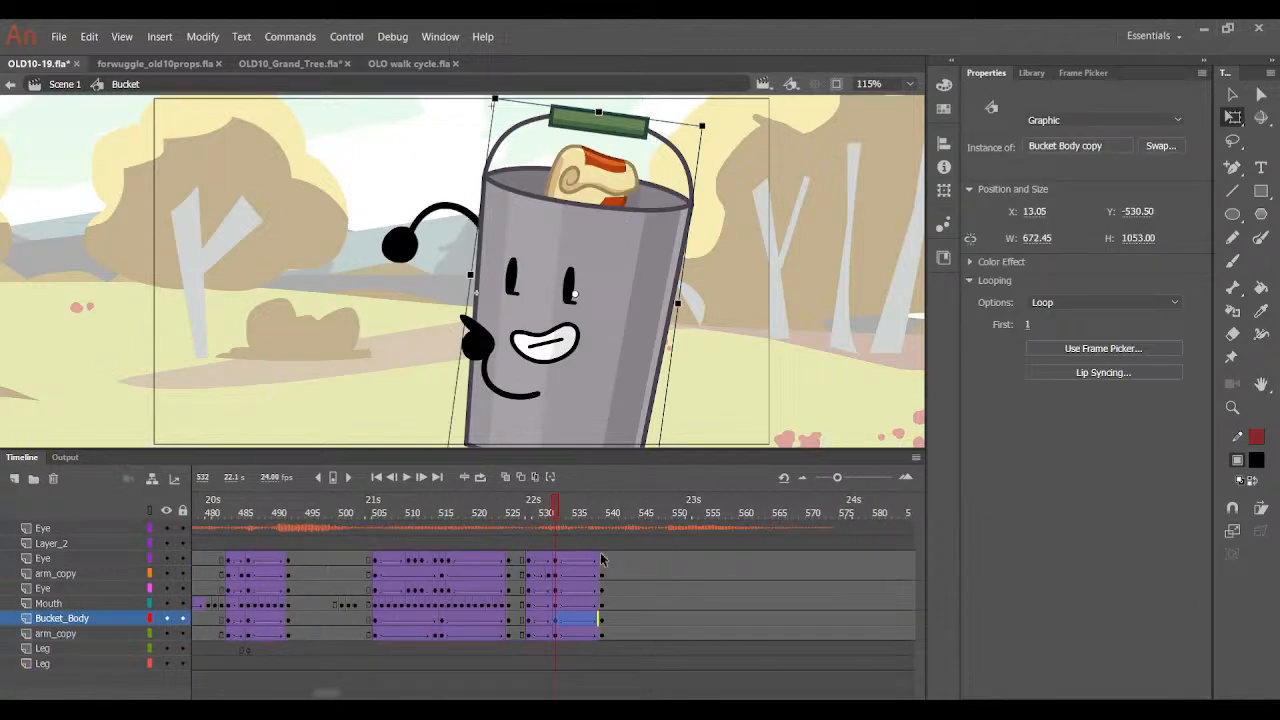
Insert a Bucket_Body keyframe at frame 529 and duplicate its body symbol as Bucket Body copy 2 for editing.
click(533, 513)
click(534, 604)
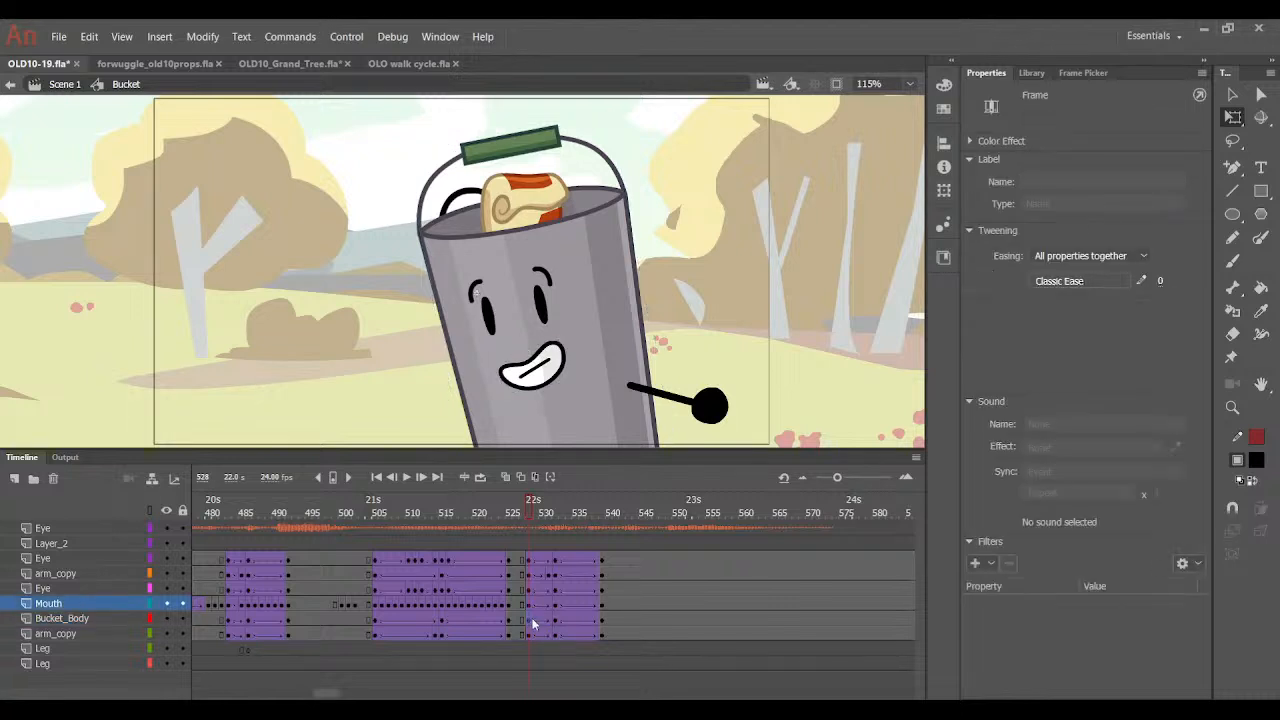
click(537, 619)
click(540, 426)
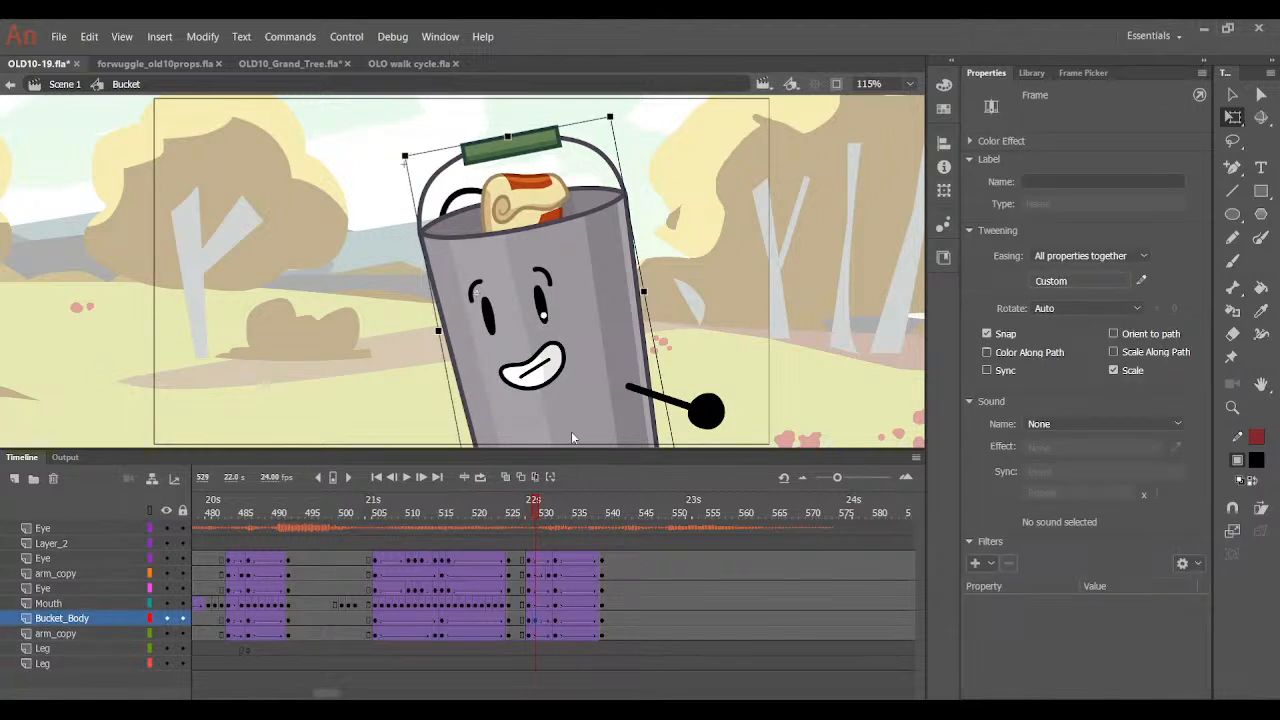
double_click(610, 326)
Extend all layers of Bucket Body copy 2 to frame 3 and return to the Bucket symbol.
click(210, 530)
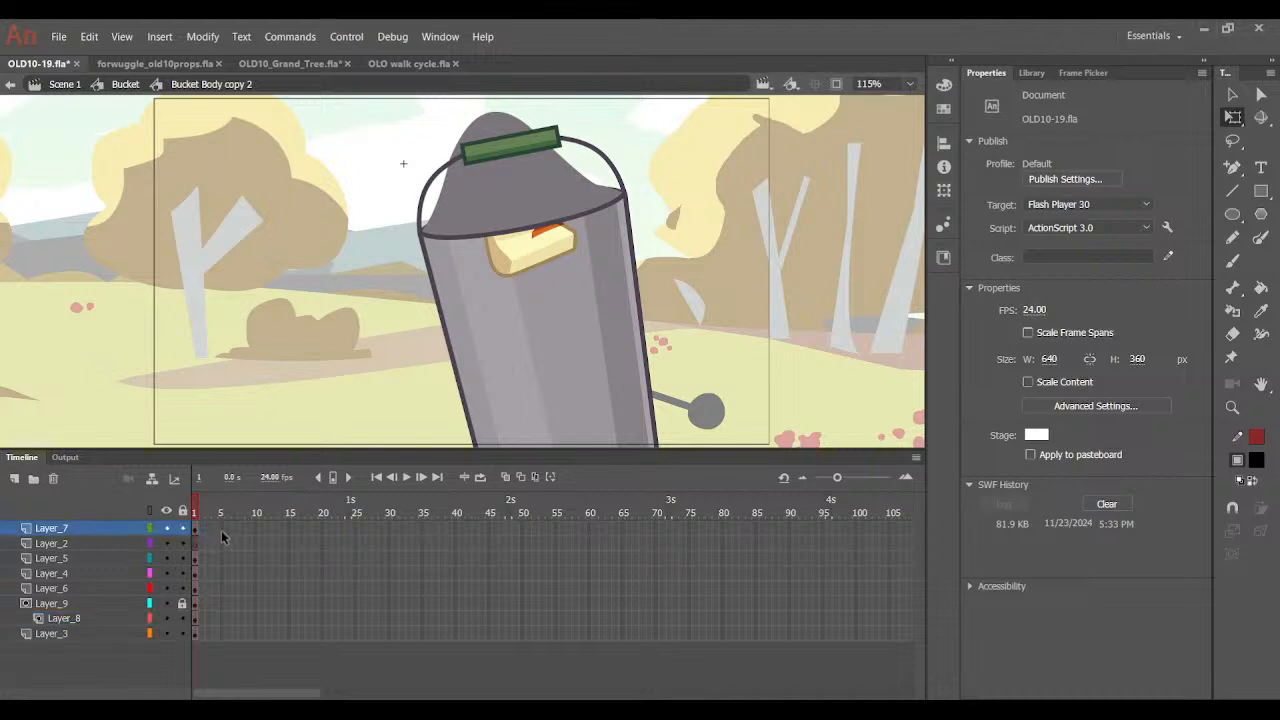
drag(220, 641, 208, 643)
key(F5)
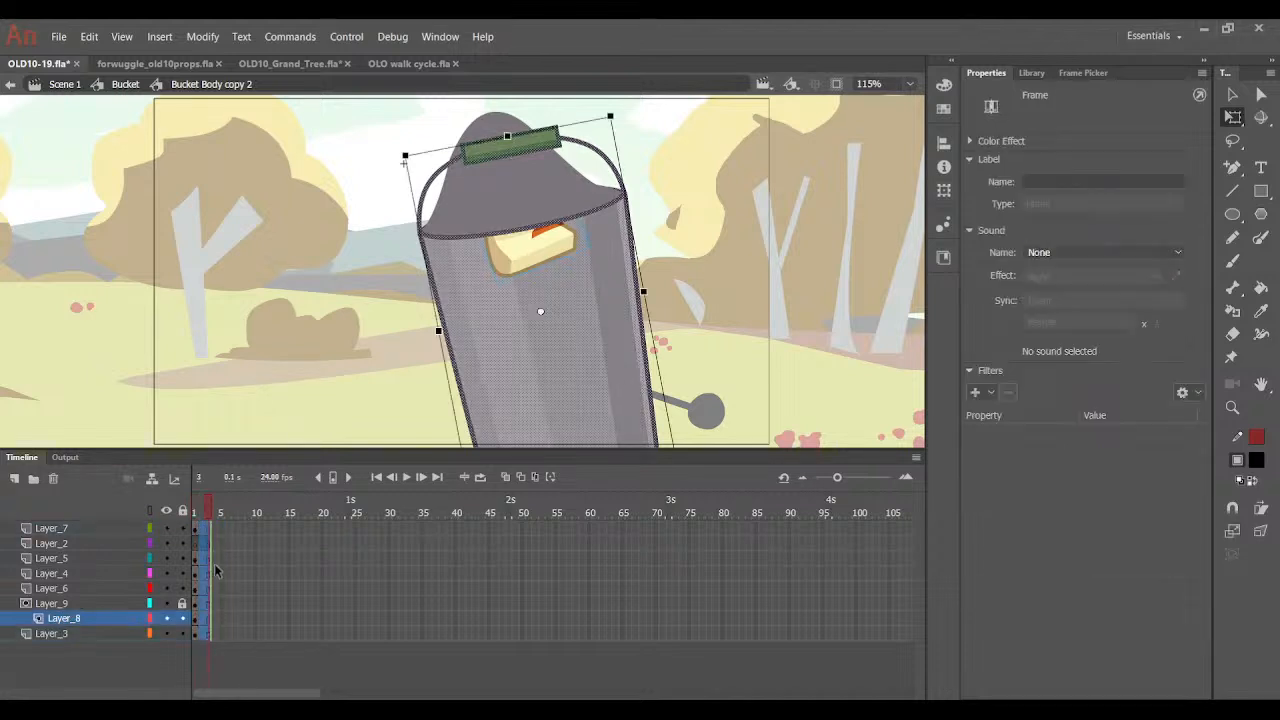
click(199, 501)
double_click(215, 422)
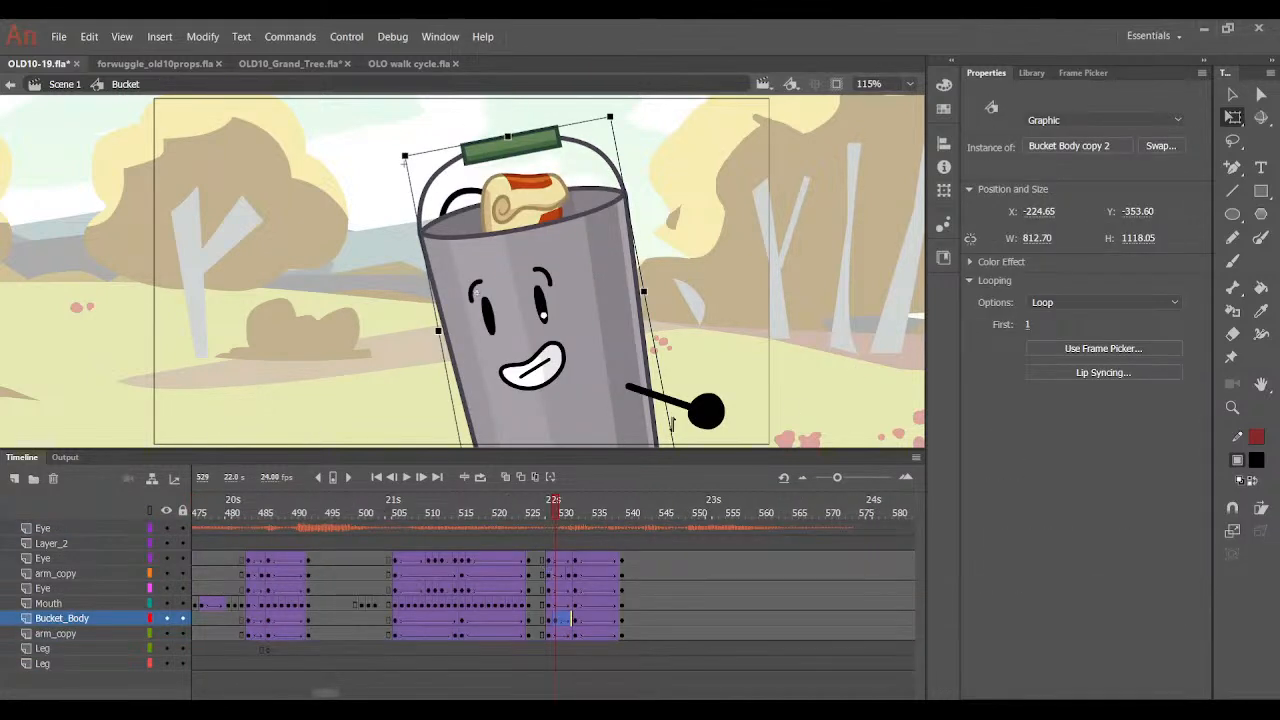
Keyframe the roll on Layer_8 at frame 3 at X 277.40, Y 116.65, and add a classic tween from frame 1.
double_click(520, 272)
click(518, 266)
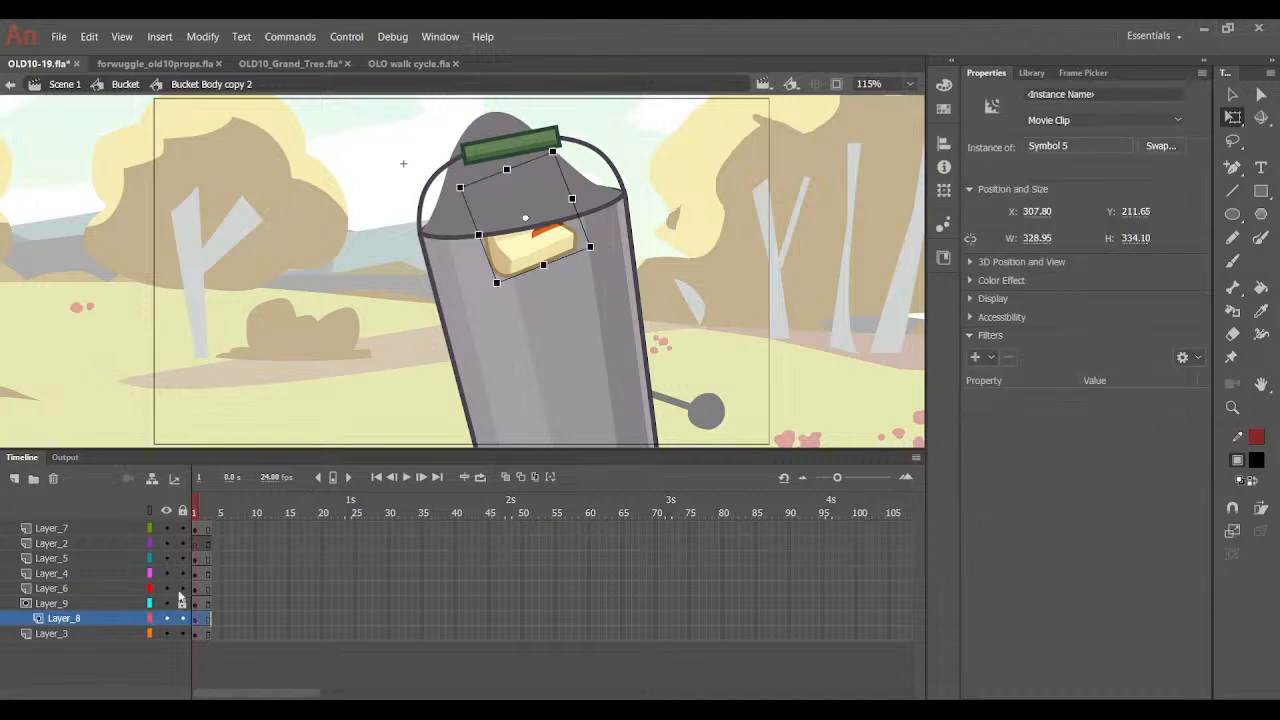
click(208, 619)
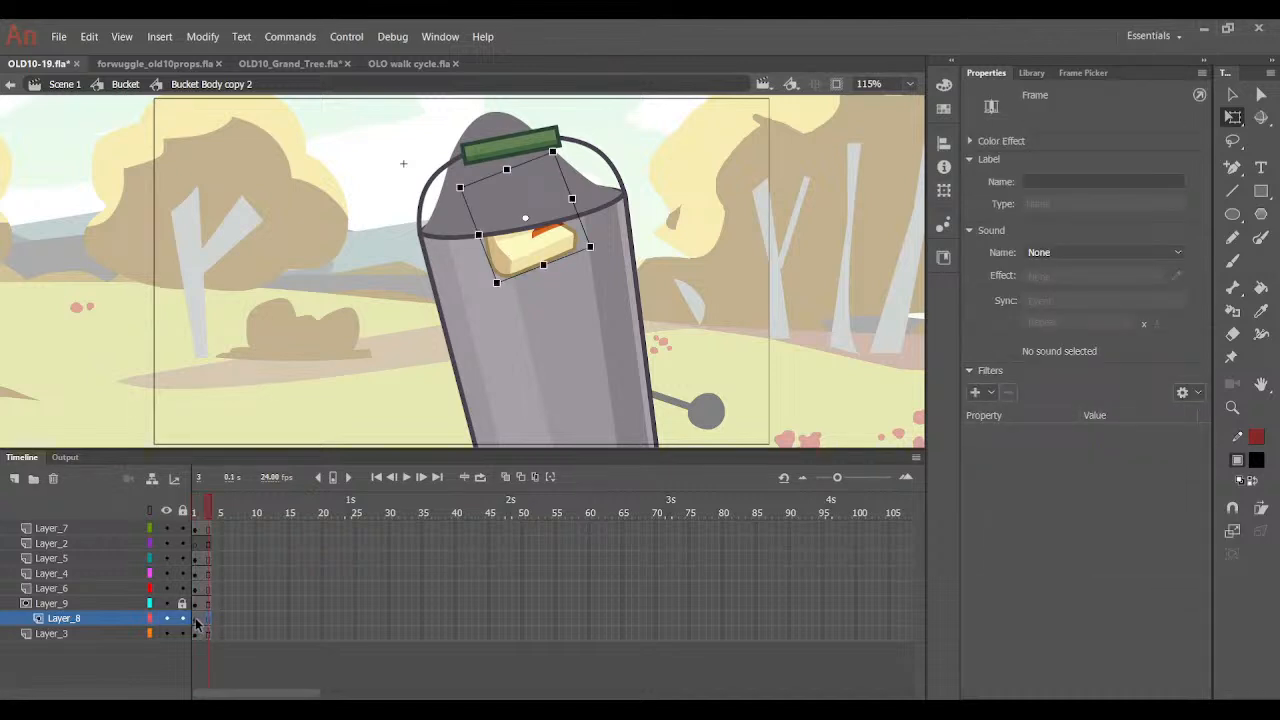
drag(485, 283, 468, 252)
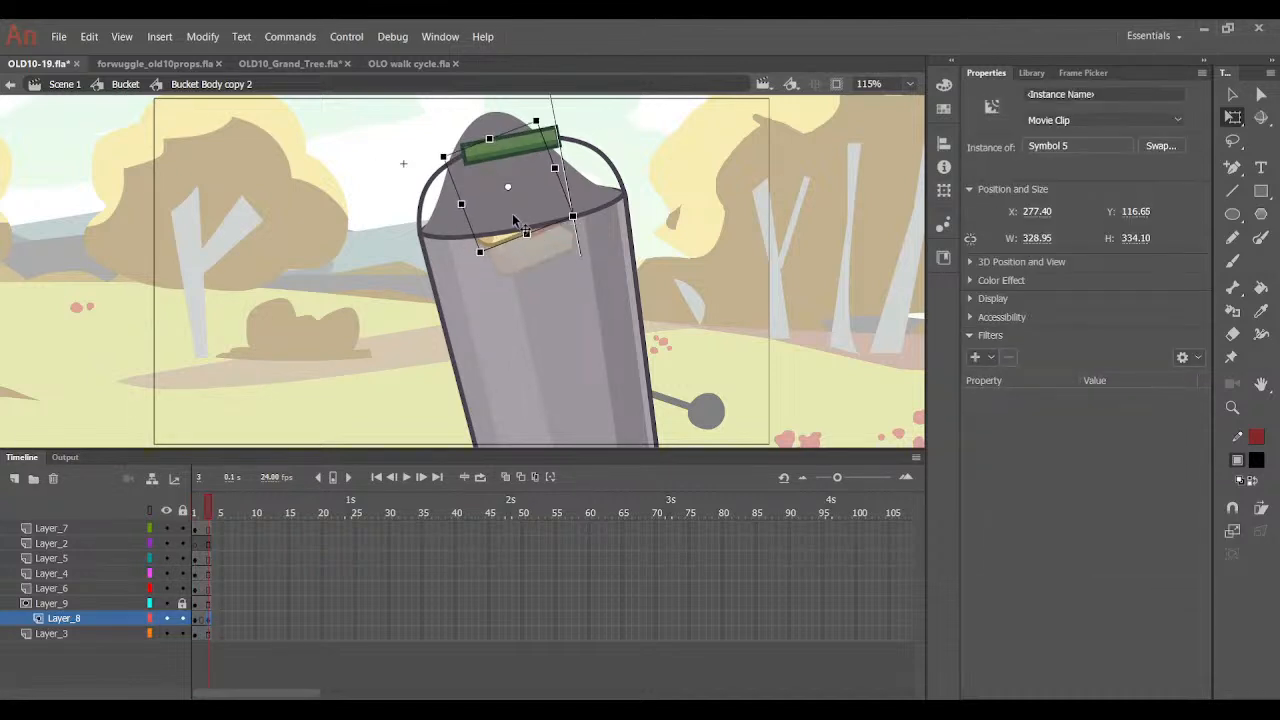
click(198, 618)
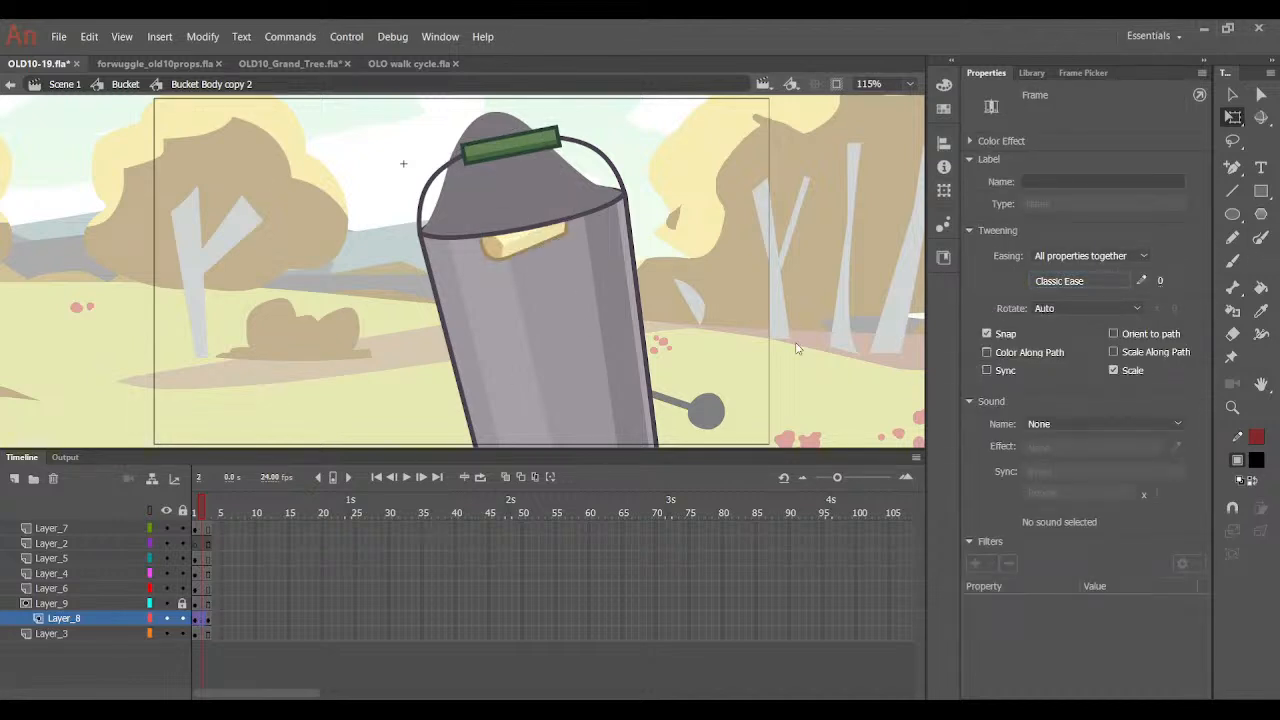
double_click(831, 334)
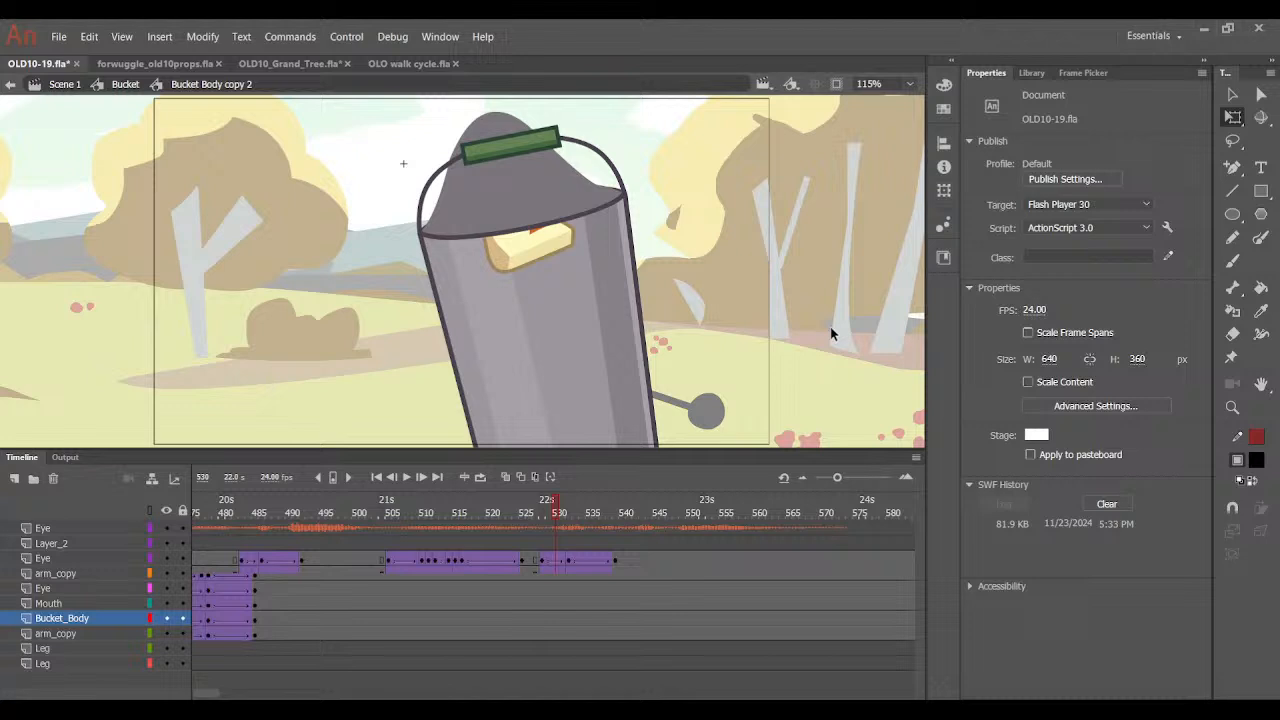
Check the roll's rise at frame 531, rotate it slightly counterclockwise at frame 3 of Bucket Body copy 2 and nudge it left.
click(541, 515)
drag(541, 515, 563, 522)
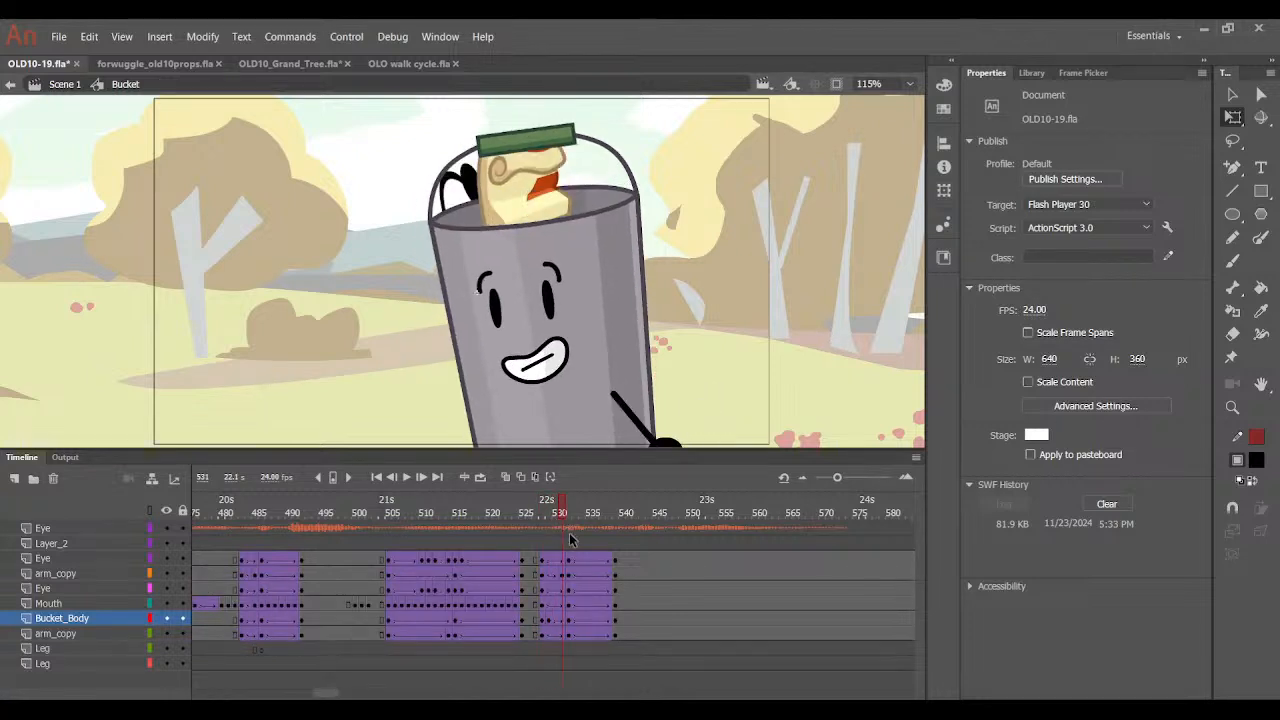
click(566, 613)
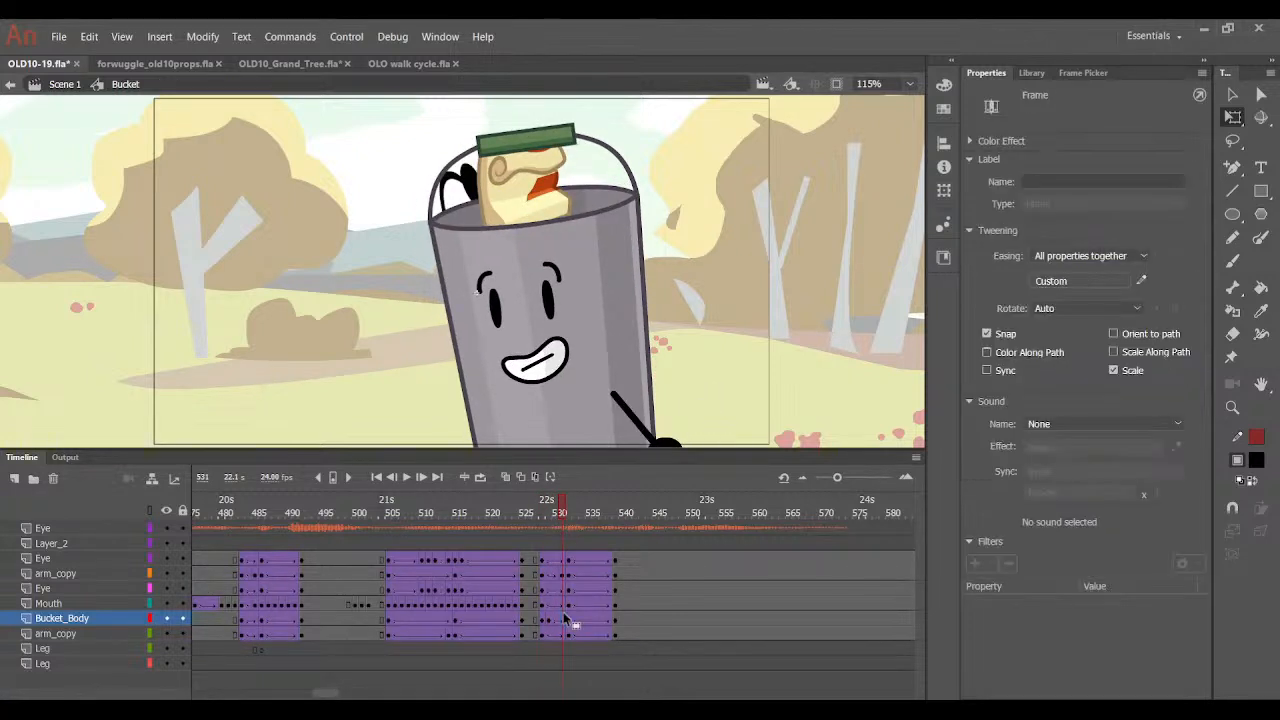
double_click(512, 190)
drag(450, 143, 435, 168)
key(Left)
key(Left)
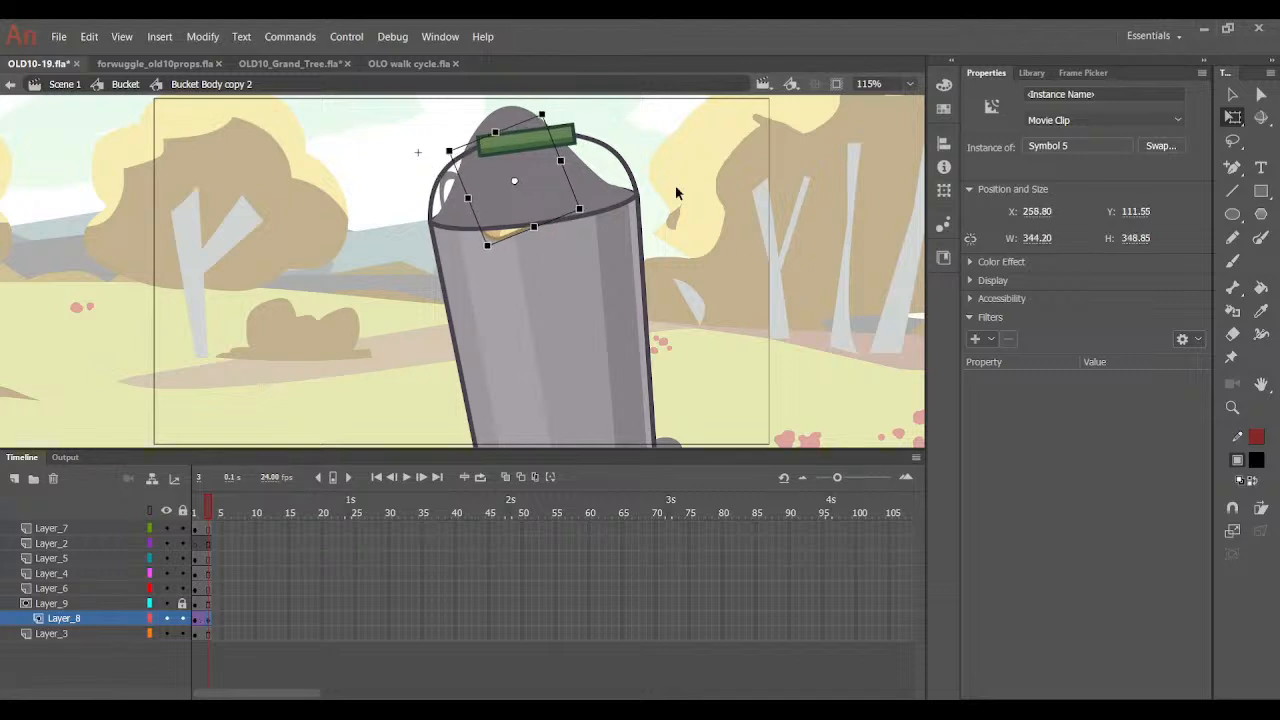
key(Right)
double_click(750, 160)
Move the roll slightly further left at frame 3 of Bucket Body copy 2, to X 252.45, Y 110.70.
mouse_move(556, 512)
mouse_down()
mouse_move(523, 507)
mouse_move(558, 507)
mouse_up()
double_click(537, 184)
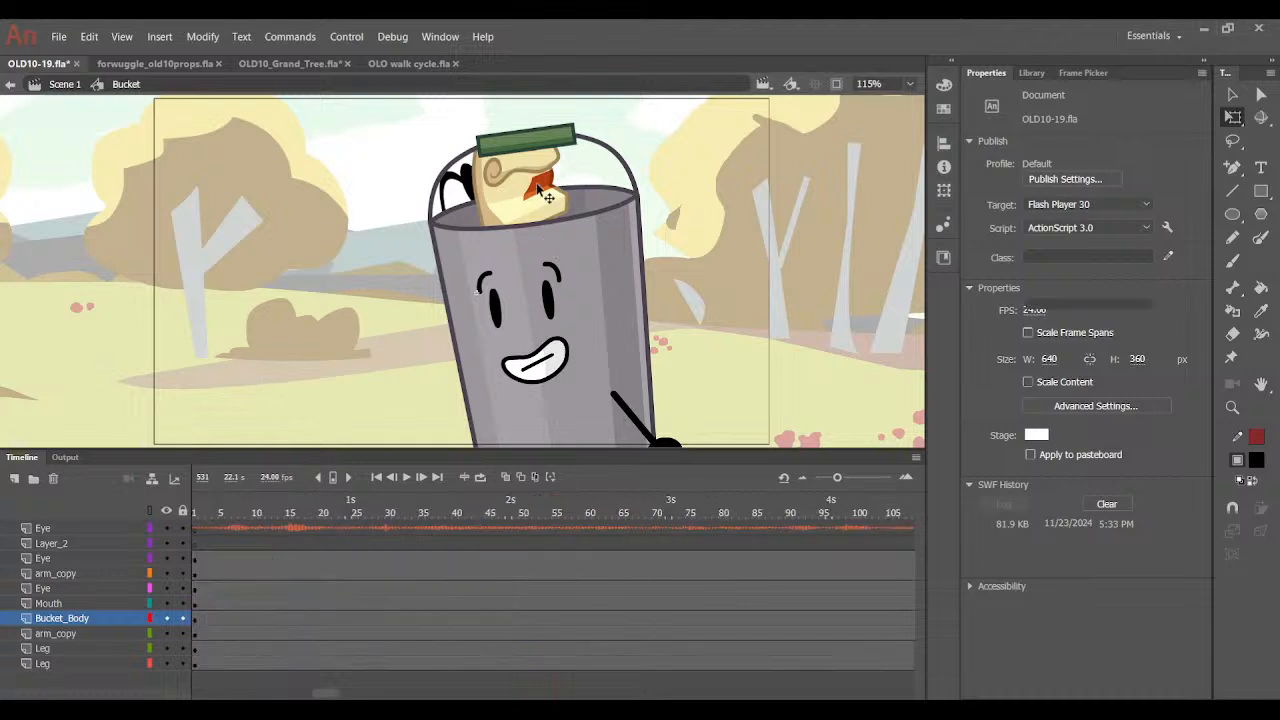
click(528, 195)
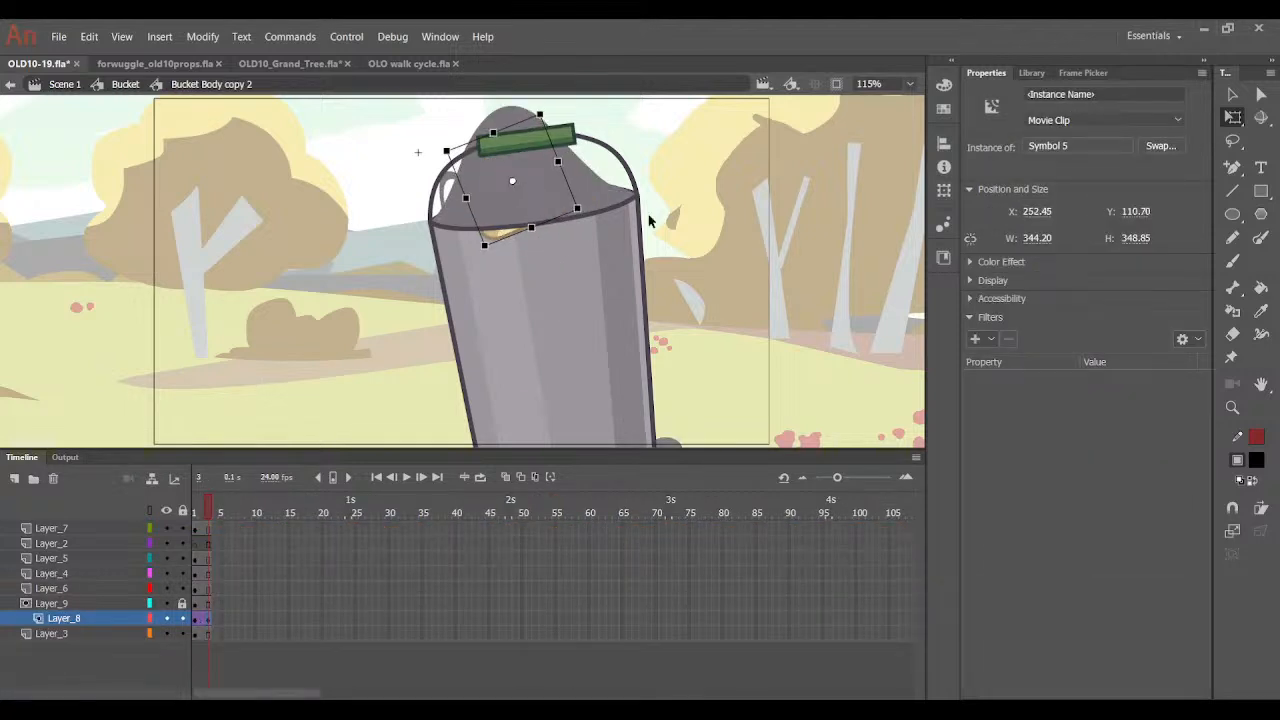
double_click(666, 215)
Remove the roll from the bucket body at frame 532 and select the body at frame 539.
mouse_move(557, 515)
mouse_down()
mouse_move(540, 517)
mouse_move(559, 524)
mouse_up()
click(595, 190)
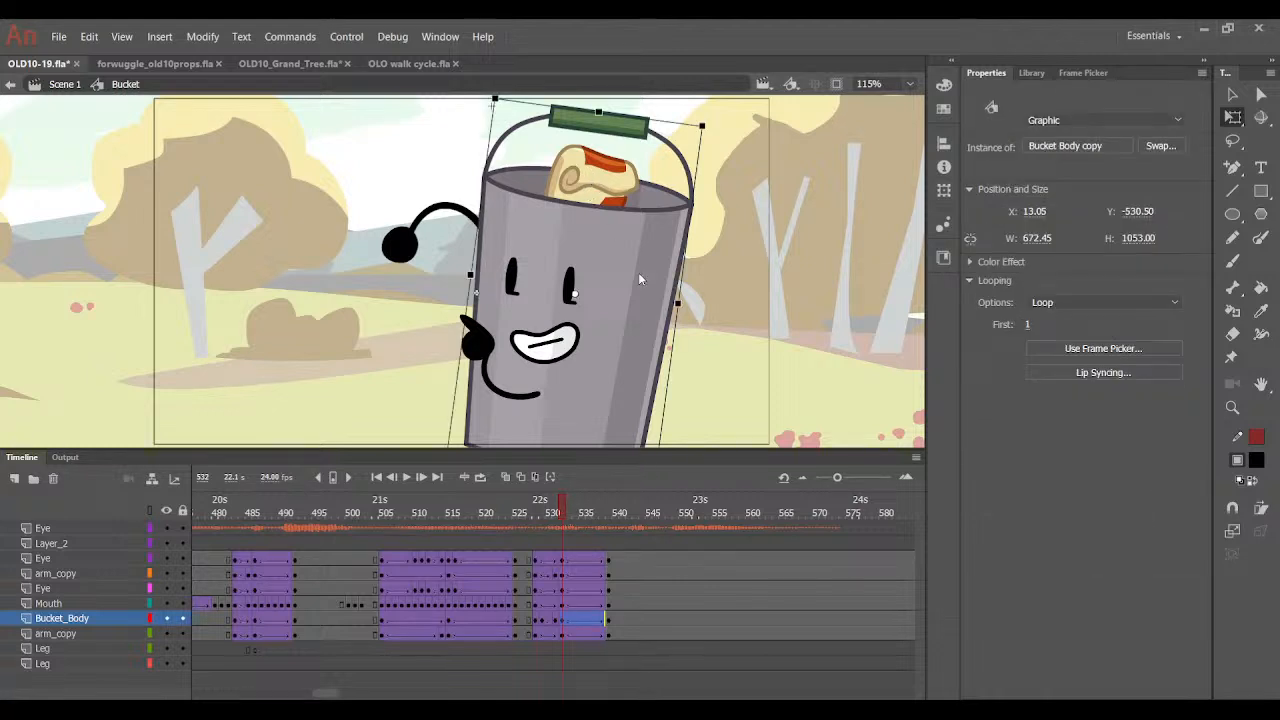
click(805, 218)
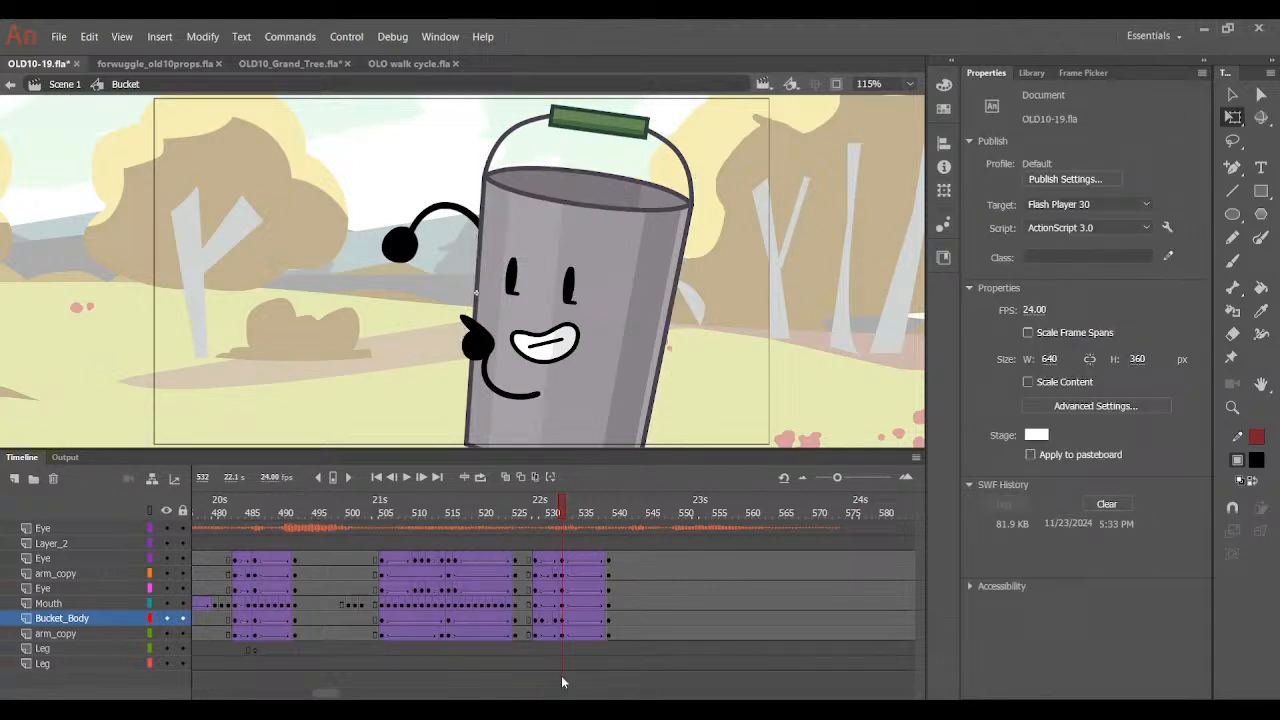
click(614, 612)
click(612, 604)
click(589, 380)
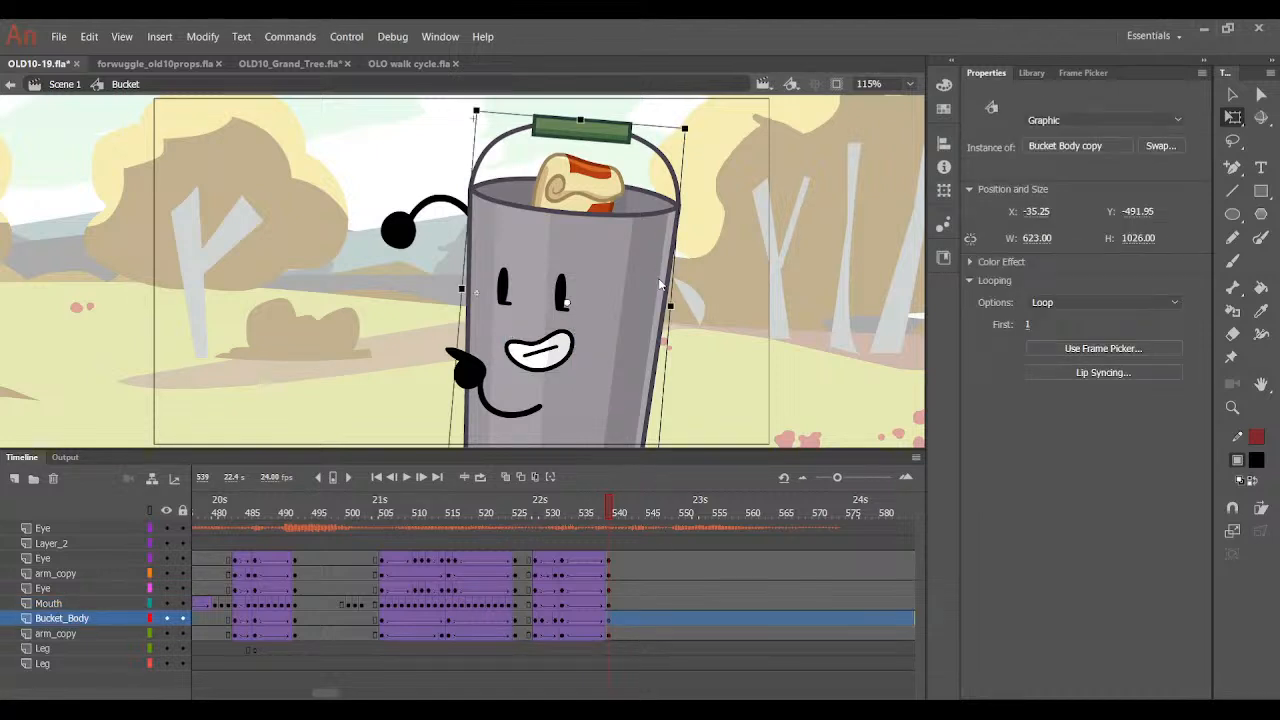
click(796, 221)
Copy the roll instance from inside the bucket body symbol at frame 528 and return to the Bucket symbol.
drag(598, 533, 535, 525)
click(513, 216)
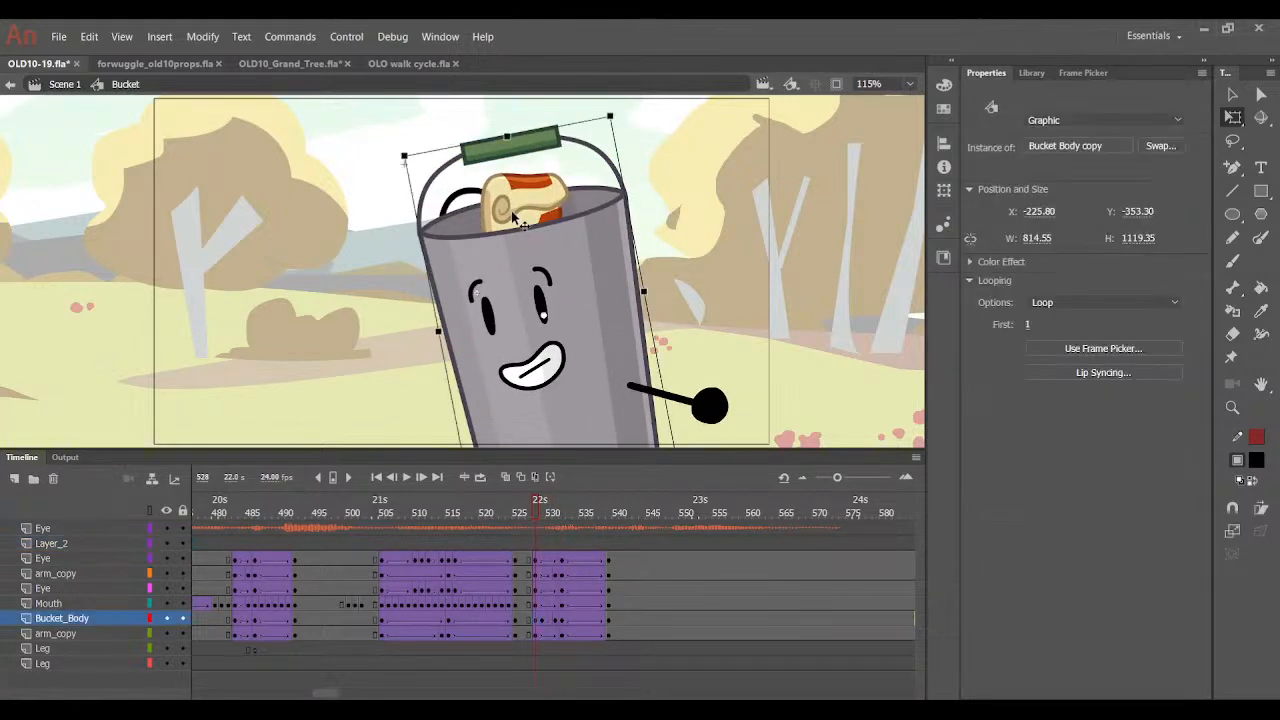
double_click(513, 216)
click(522, 244)
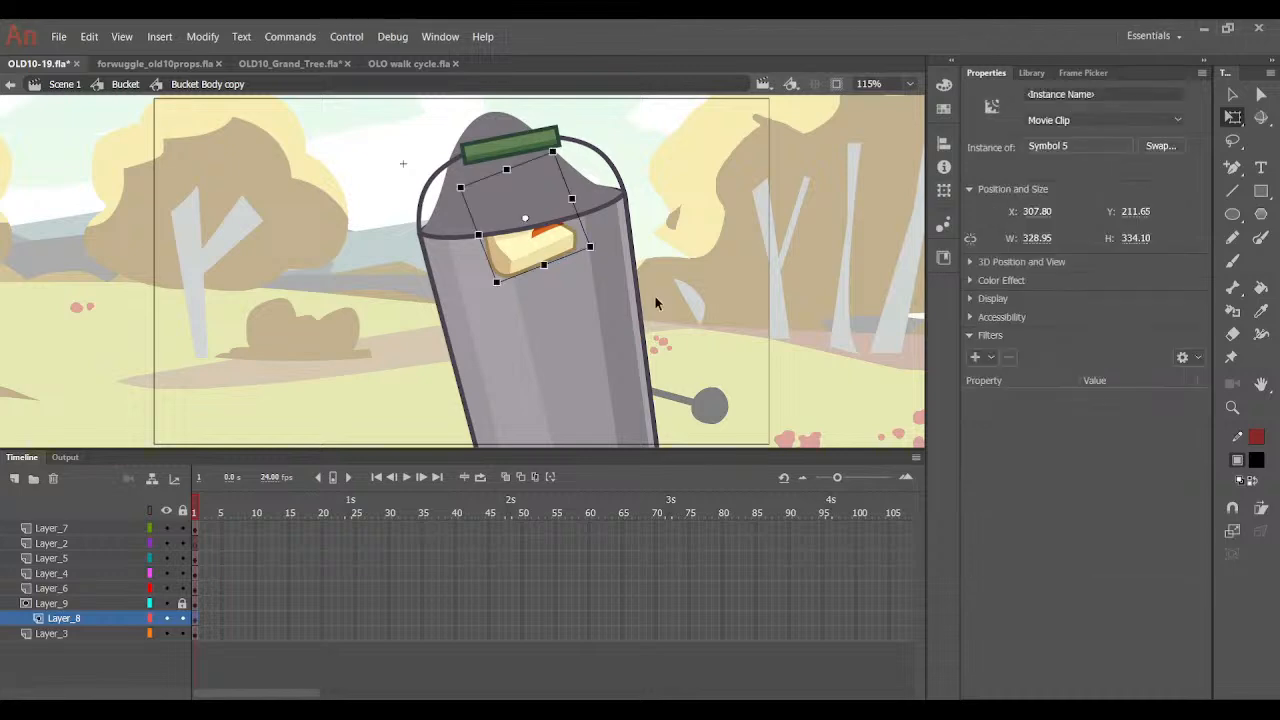
double_click(744, 306)
Duplicate the raised back arm's symbol at frame 532 as arm copy 2 and look inside it.
click(585, 500)
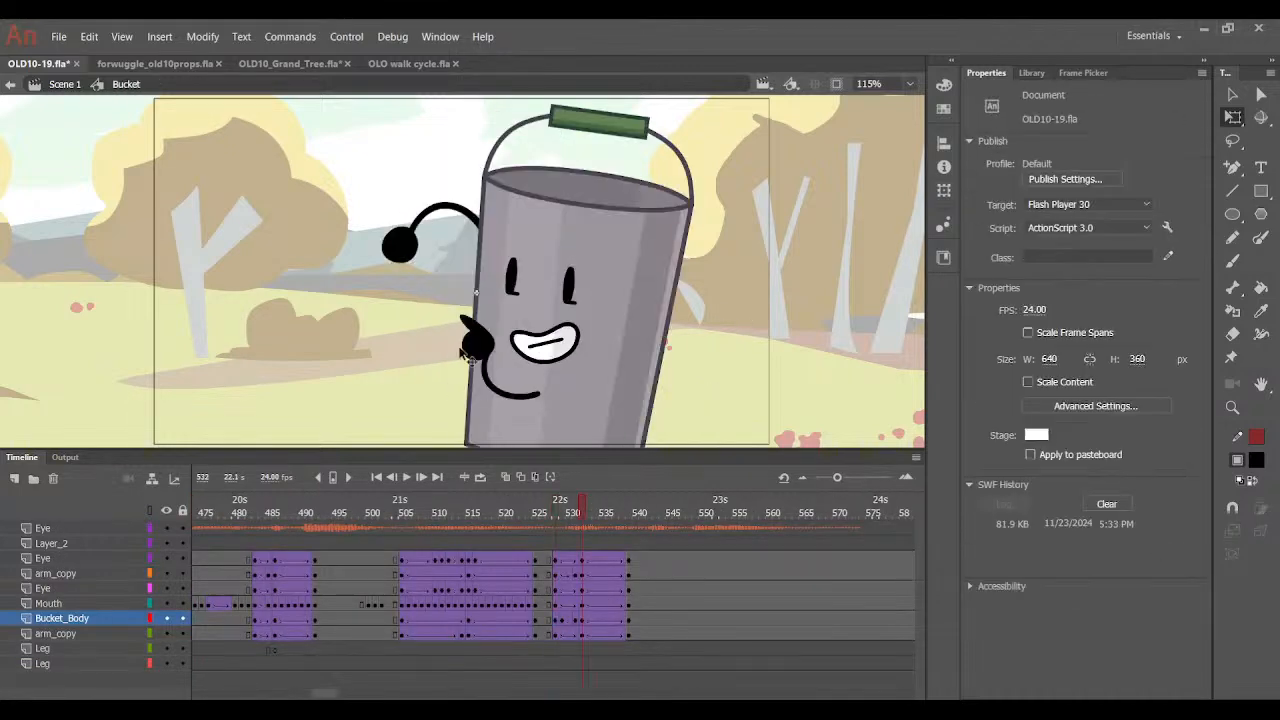
click(403, 255)
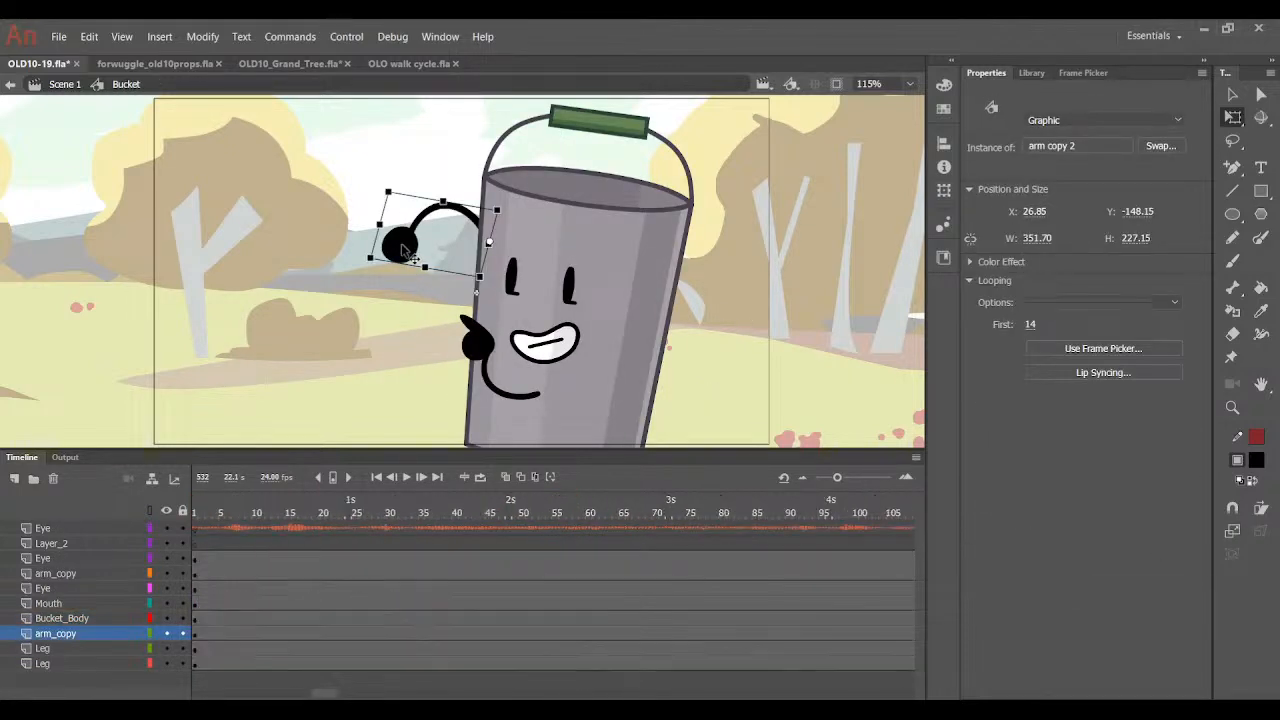
double_click(403, 255)
click(292, 547)
double_click(283, 380)
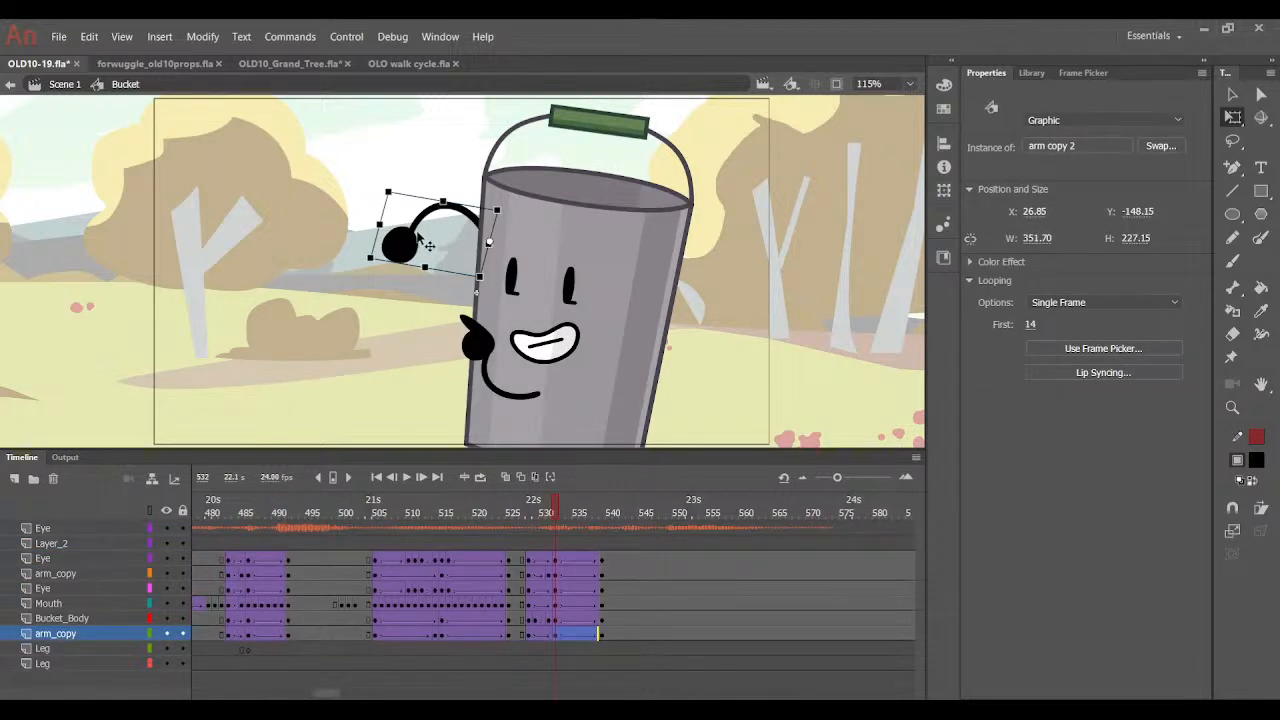
Break the back arm apart at frame 532 and duplicate its Arm Bent clip as Arm Bent copy for editing.
click(283, 288)
click(392, 257)
key(ctrl+b)
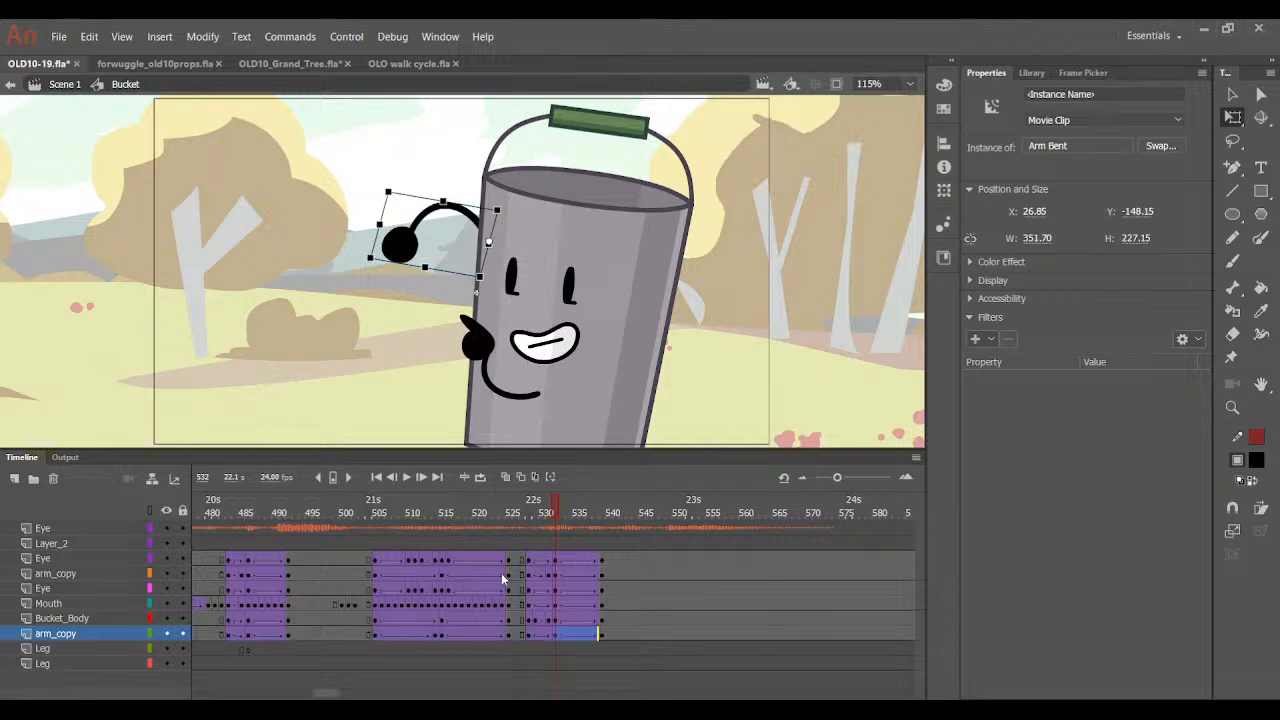
click(780, 364)
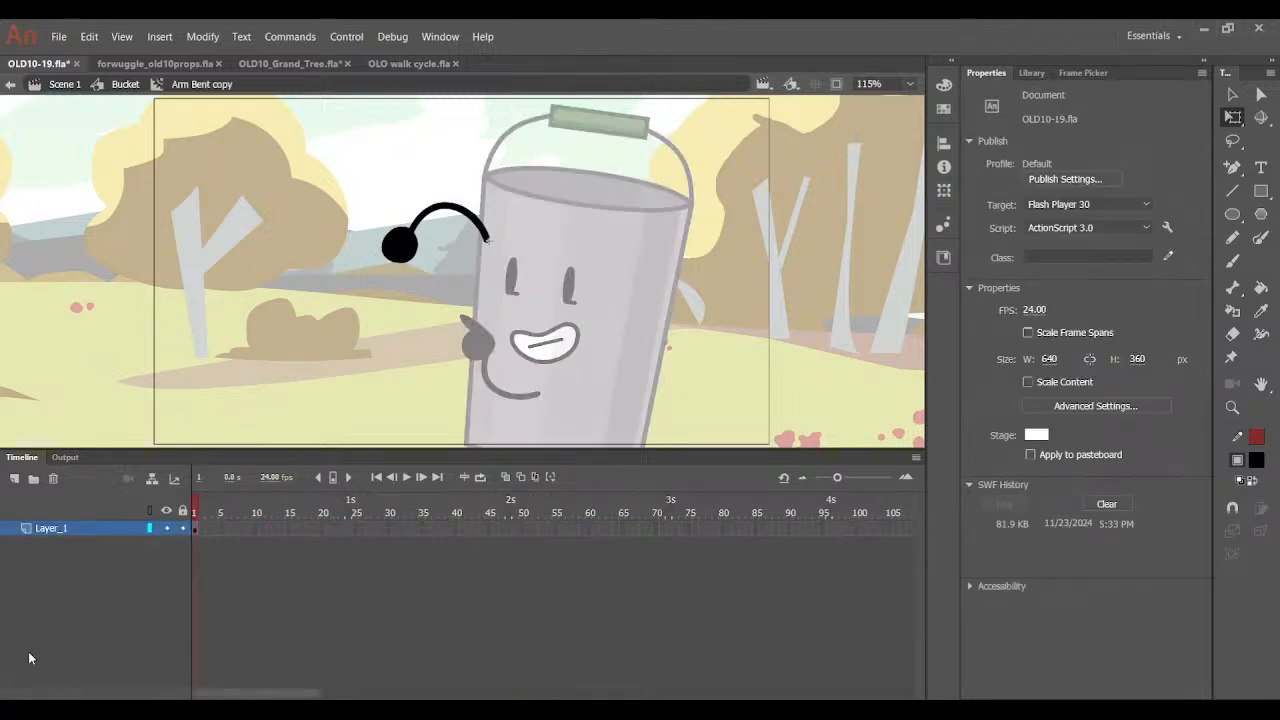
Add a new layer in Arm Bent copy and paste the roll onto it near the hand.
click(15, 479)
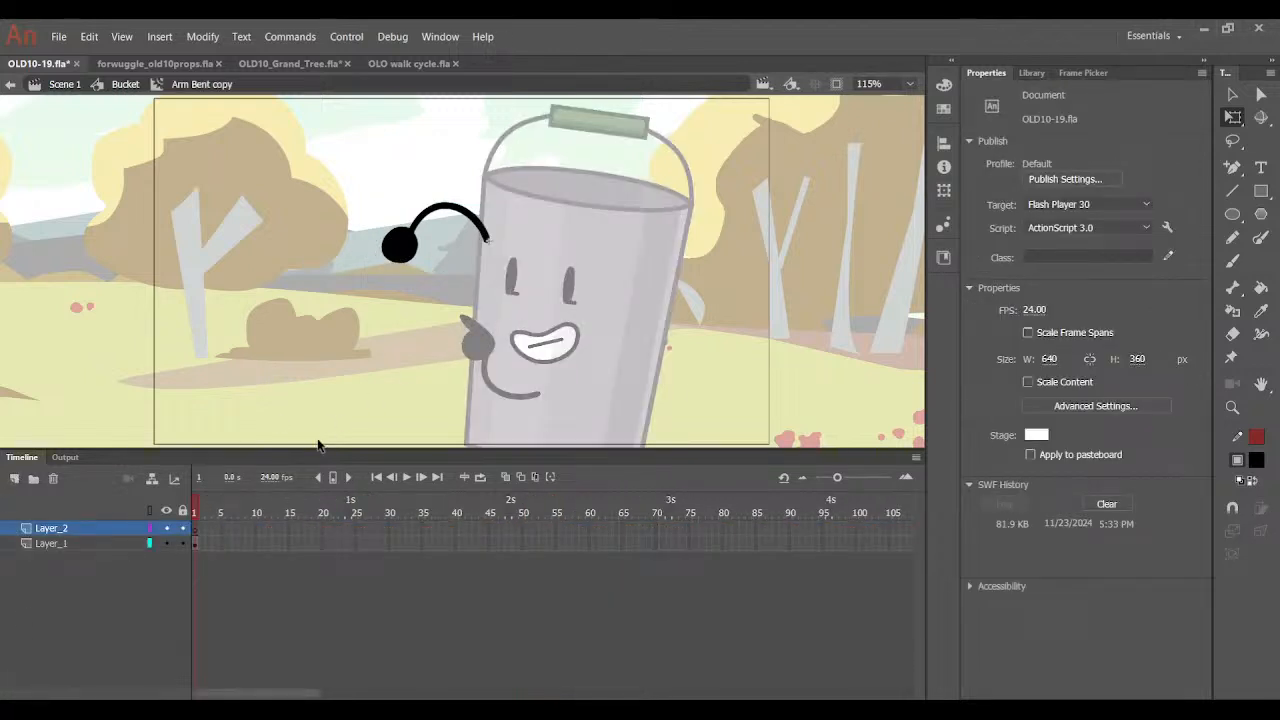
key(ctrl+v)
drag(413, 323, 402, 351)
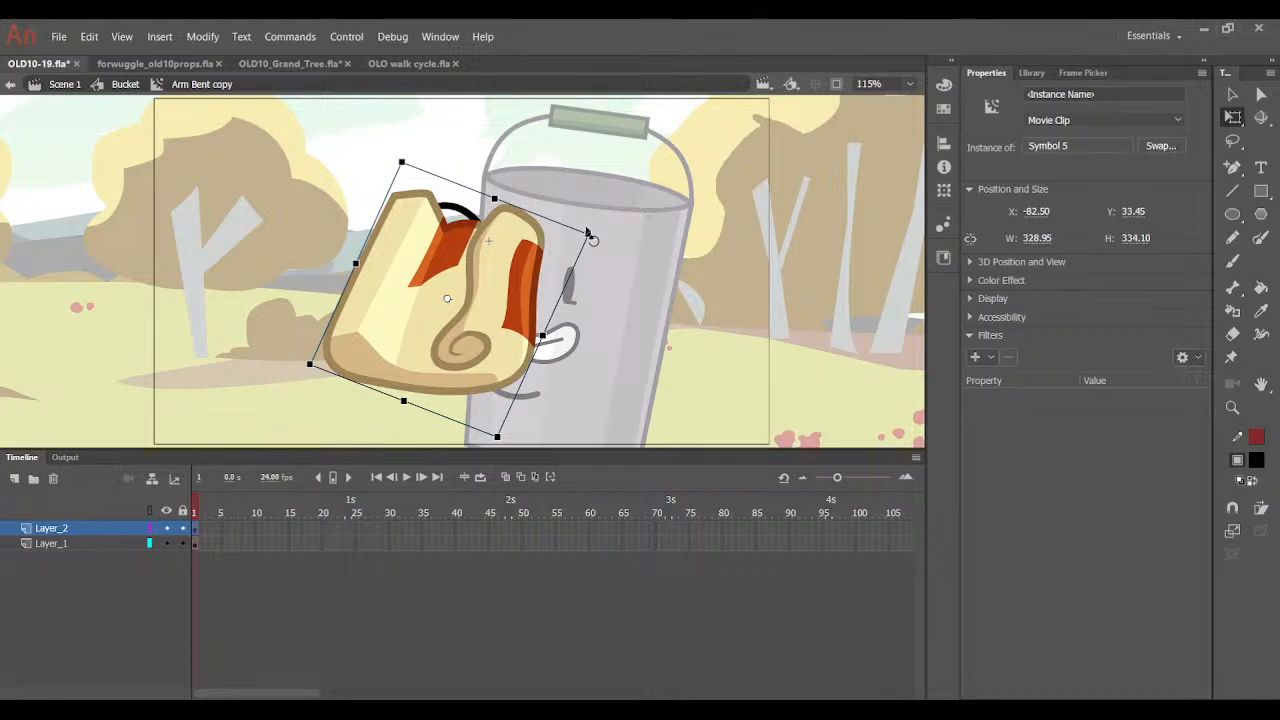
Shrink and rotate the roll to about 189 by 190 px, and place it under the hand with Layer_2 below Layer_1.
drag(590, 236, 331, 300)
drag(424, 312, 368, 286)
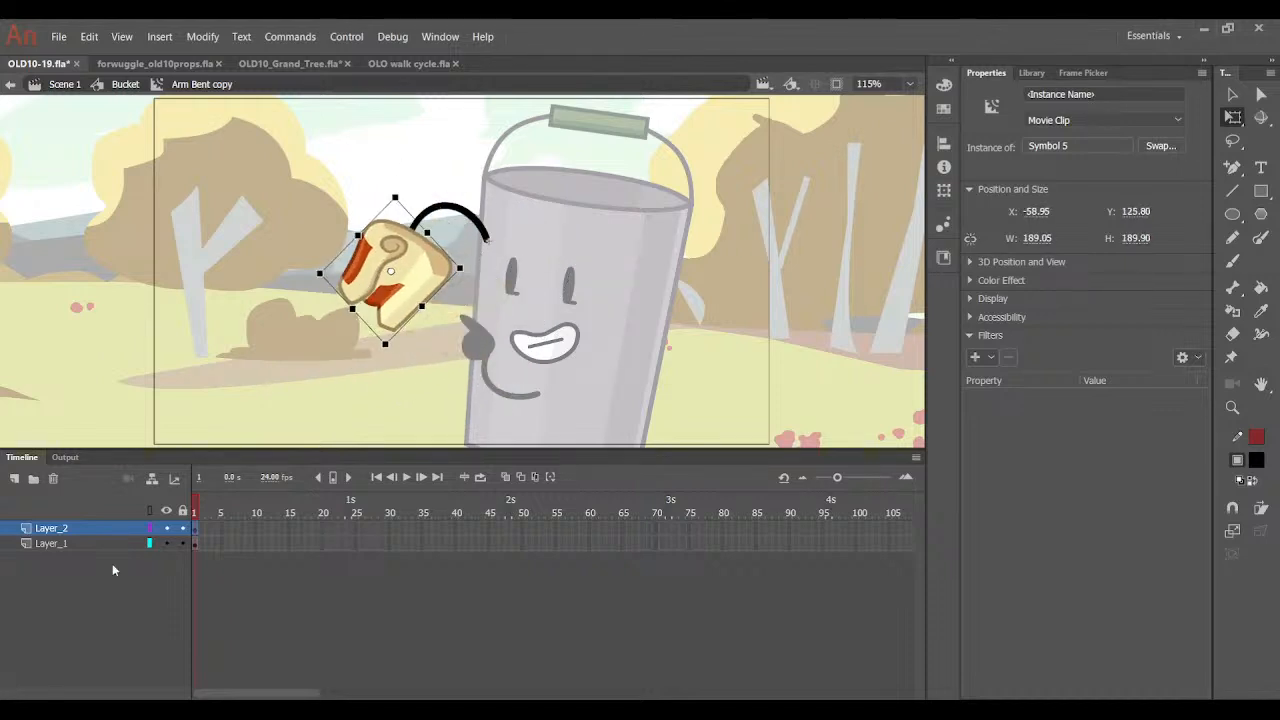
drag(75, 528, 73, 566)
drag(395, 290, 409, 300)
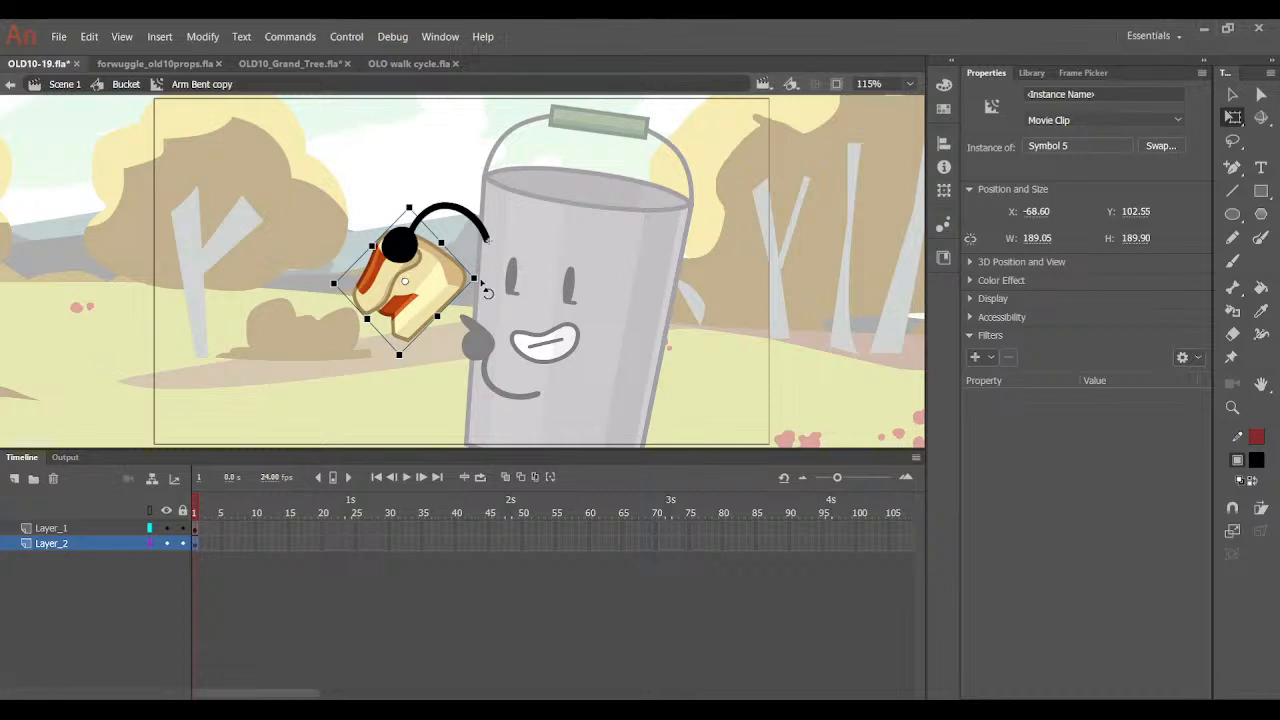
Rotate the roll inside Arm Bent copy and shrink it to about 144 by 146 px beneath the hand, finishing back in Bucket.
drag(480, 282, 478, 255)
double_click(723, 246)
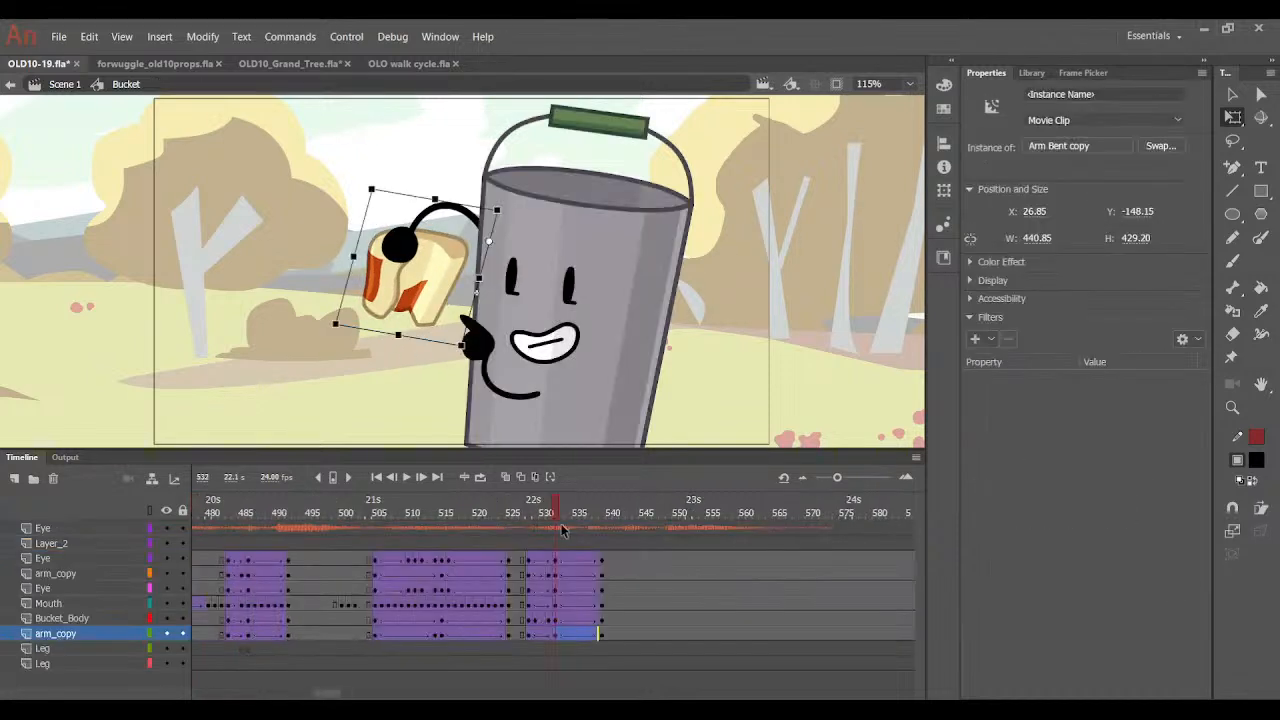
click(531, 512)
drag(531, 512, 556, 512)
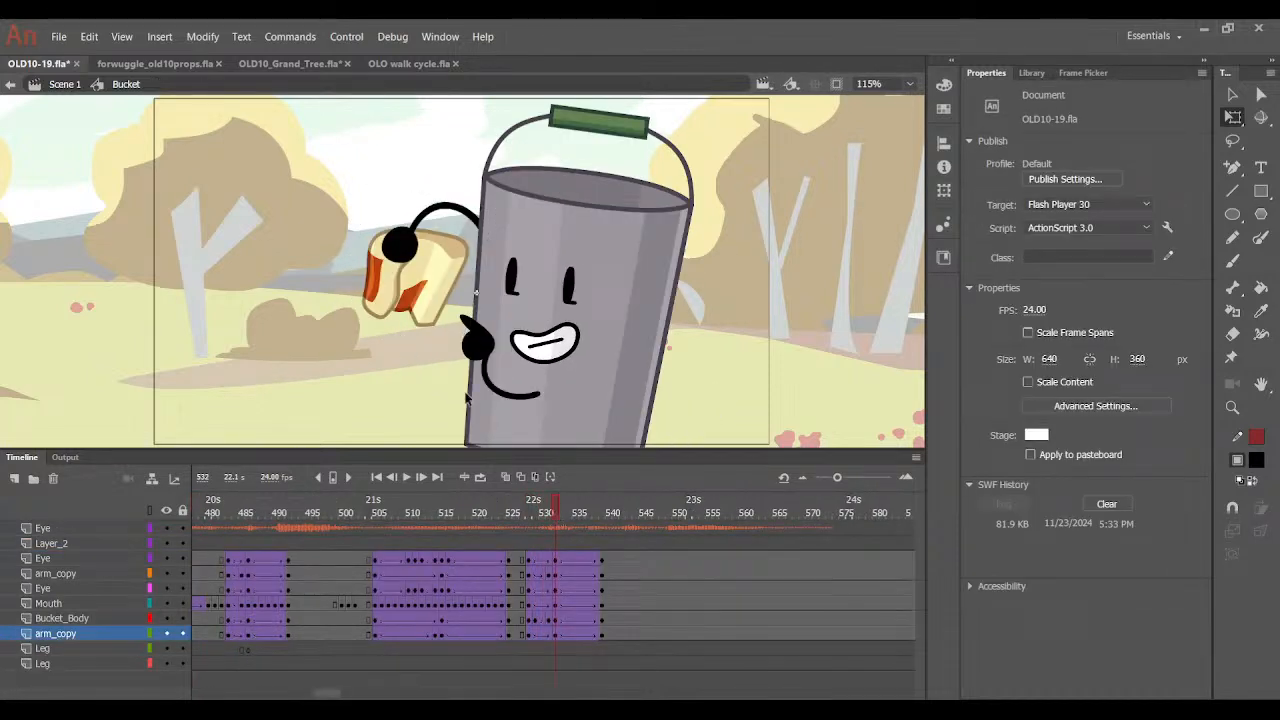
double_click(437, 287)
drag(477, 244, 418, 280)
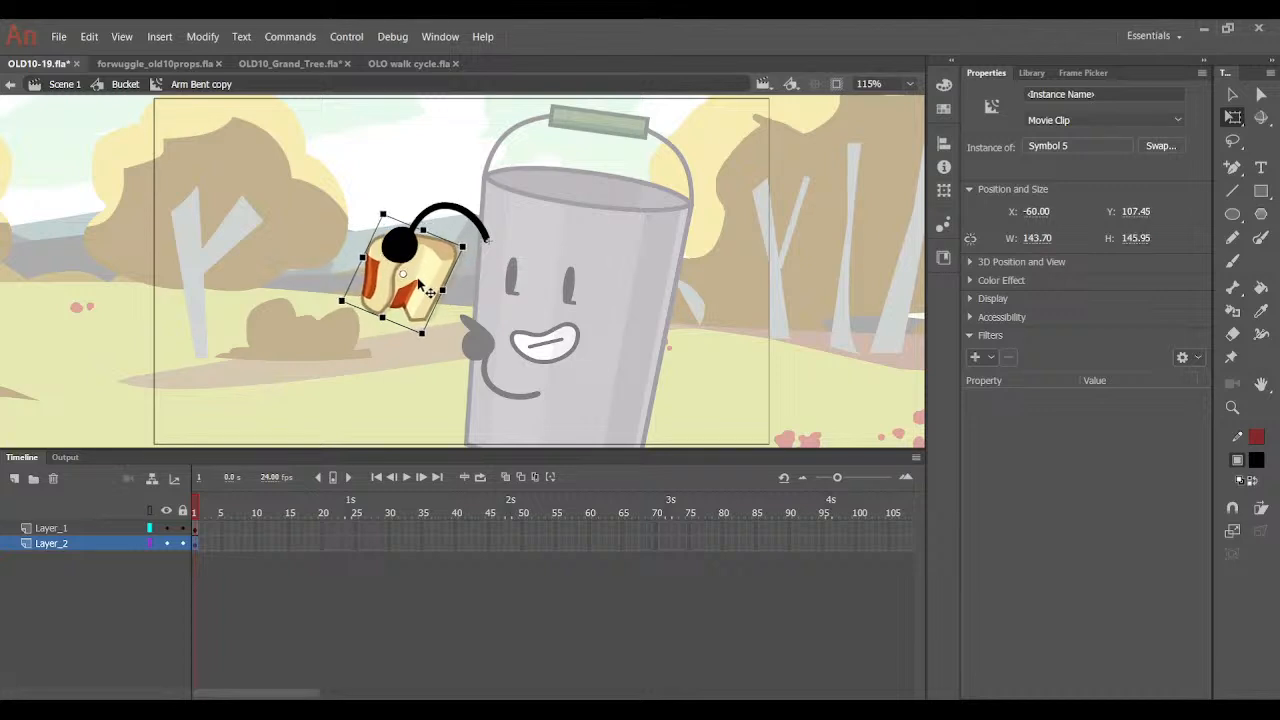
double_click(672, 270)
Copy the roll-holding arm's keyframe from frame 532 onto frame 539 of the lower arm_copy layer.
drag(556, 513, 603, 572)
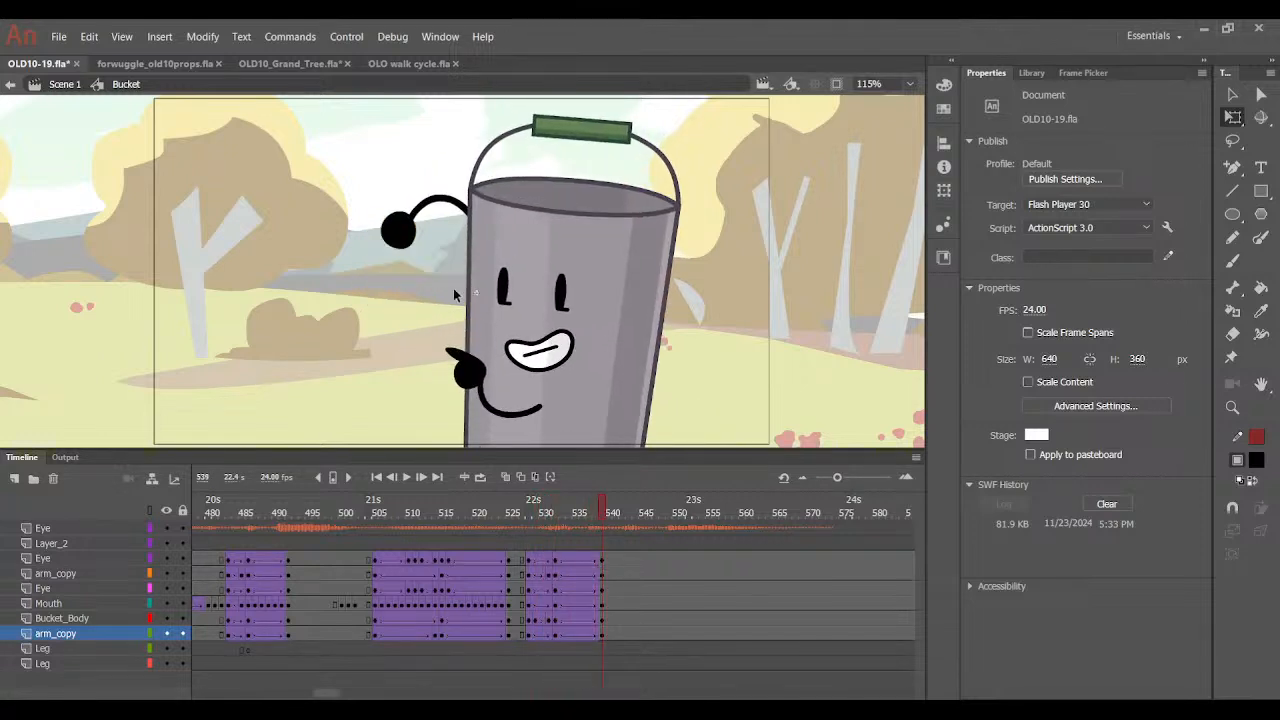
click(402, 222)
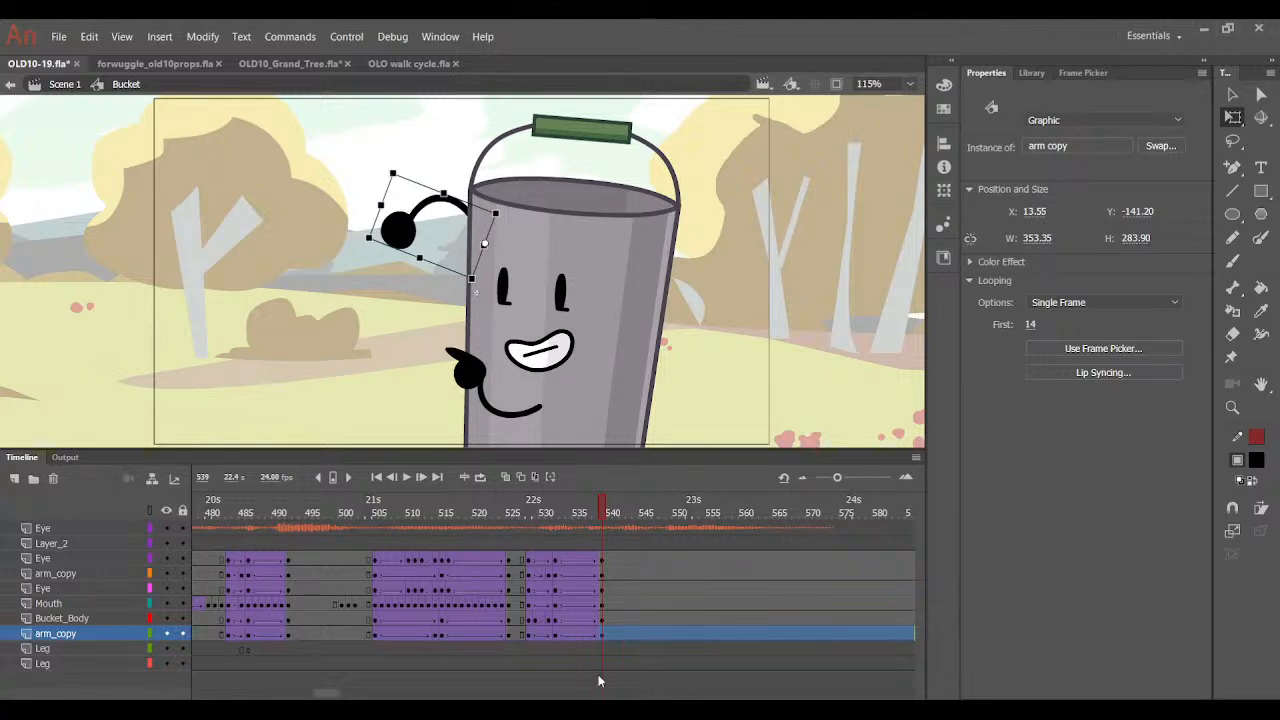
click(556, 641)
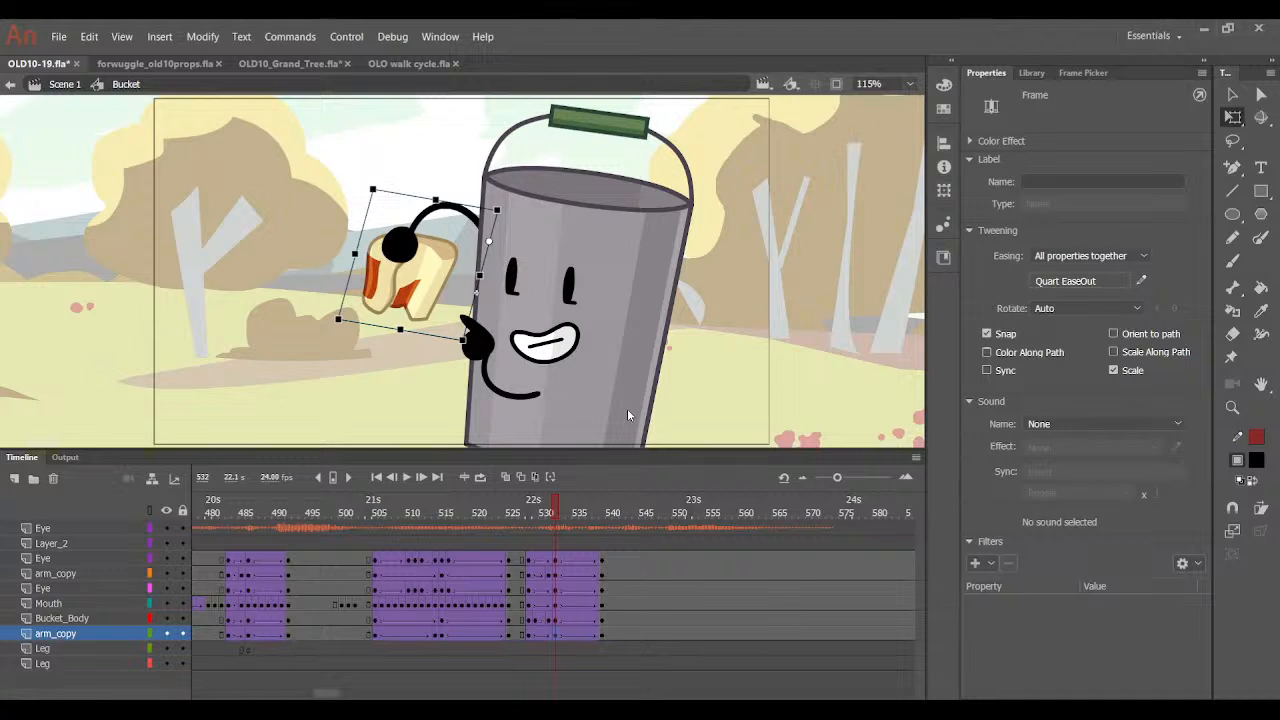
click(606, 632)
key(ctrl+alt+v)
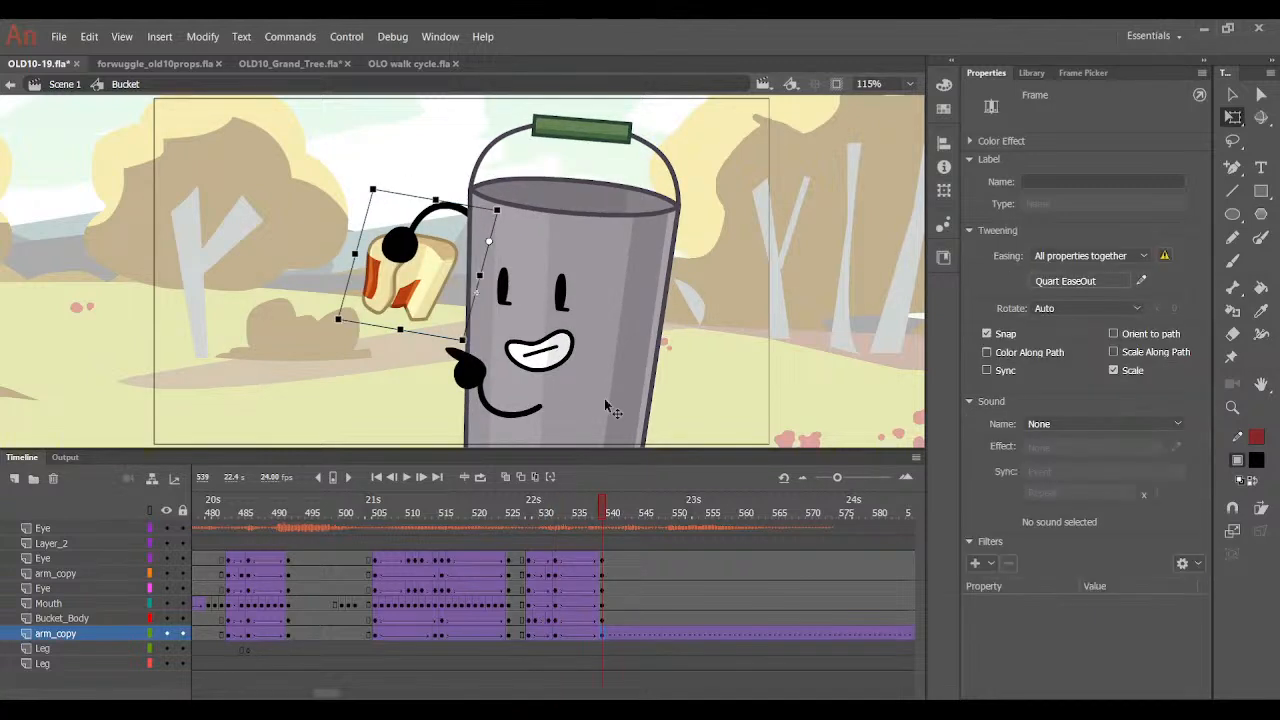
At frame 539, rotate the roll-holding arm slightly and nudge it up to meet the lowered shoulder.
drag(368, 205, 370, 195)
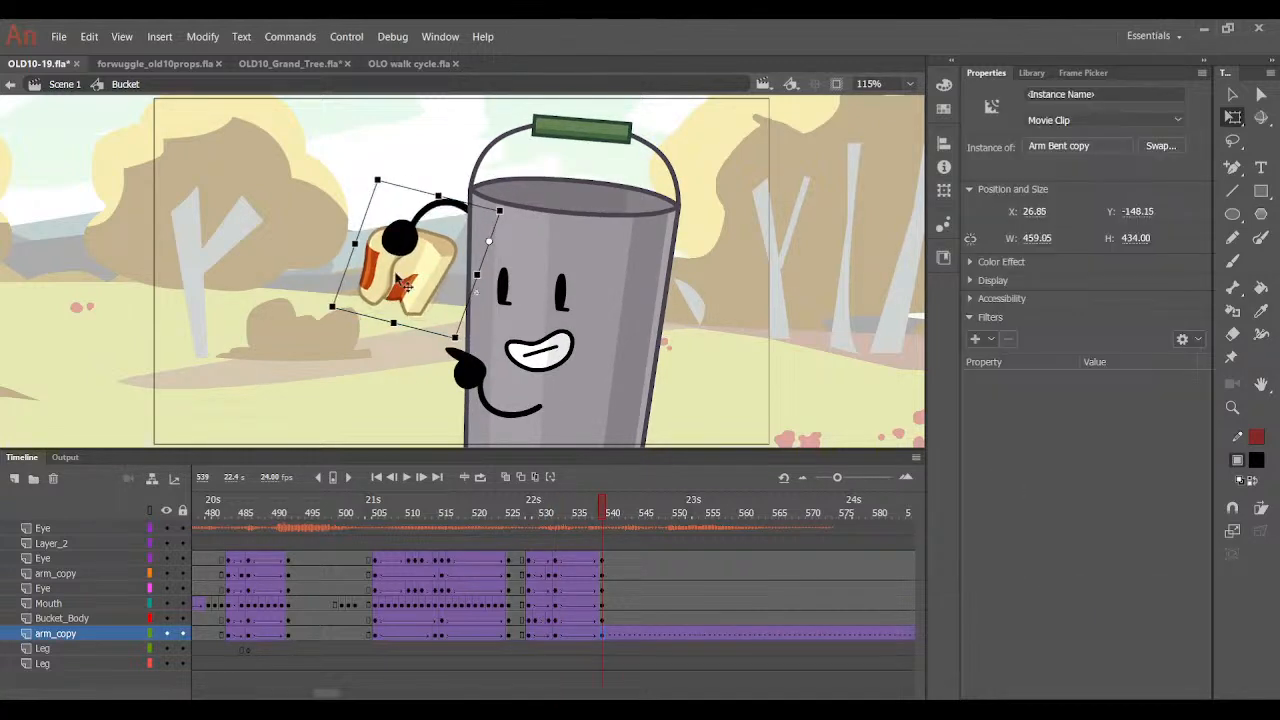
key(Up)
key(Up)
key(Up)
key(Up)
key(Up)
key(Up)
key(Up)
Remove the tween that follows the roll-holding arm's keyframe at frame 539.
click(583, 636)
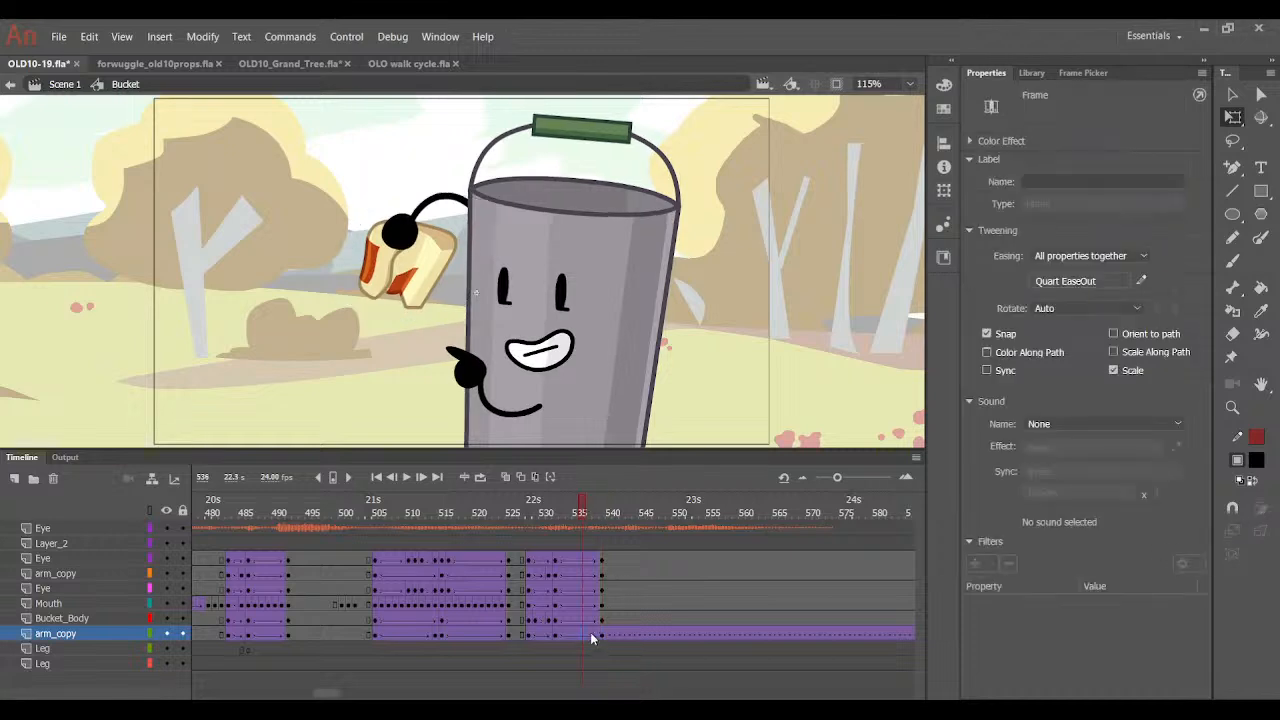
click(600, 645)
click(600, 637)
key(F3)
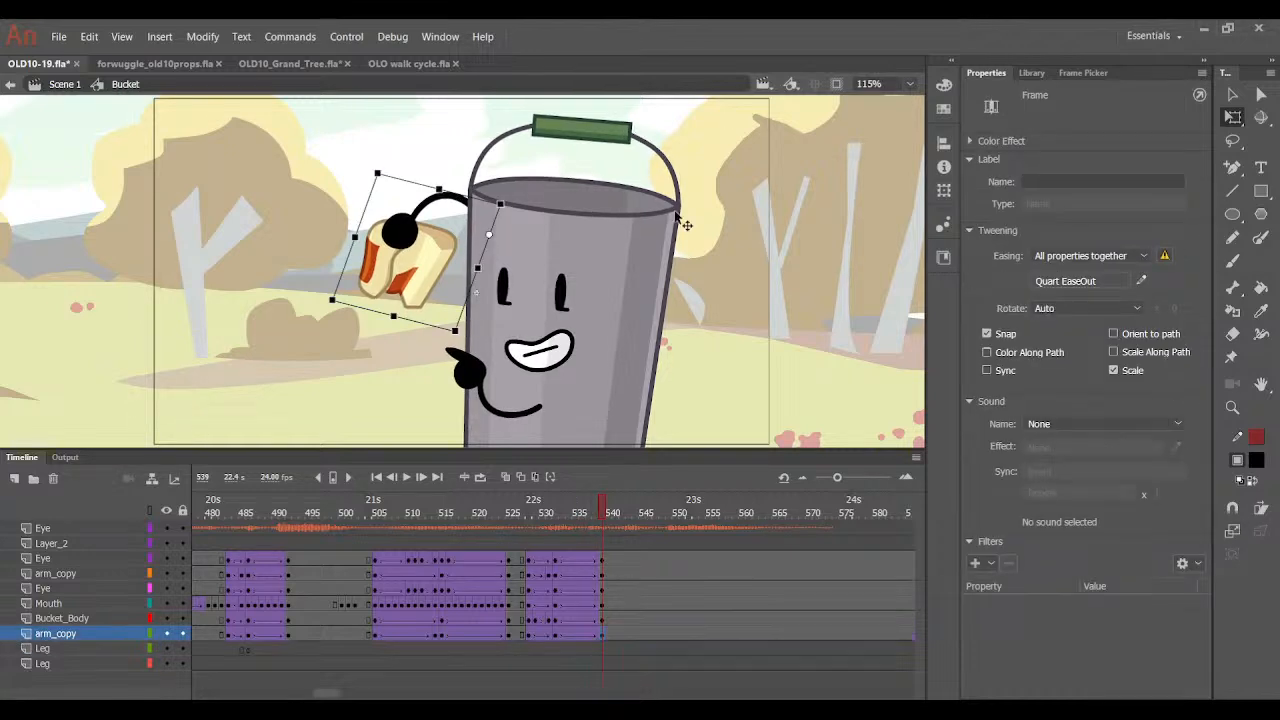
Play back the roll-pop and hold animation several times to check its motion.
drag(596, 505, 526, 574)
click(405, 477)
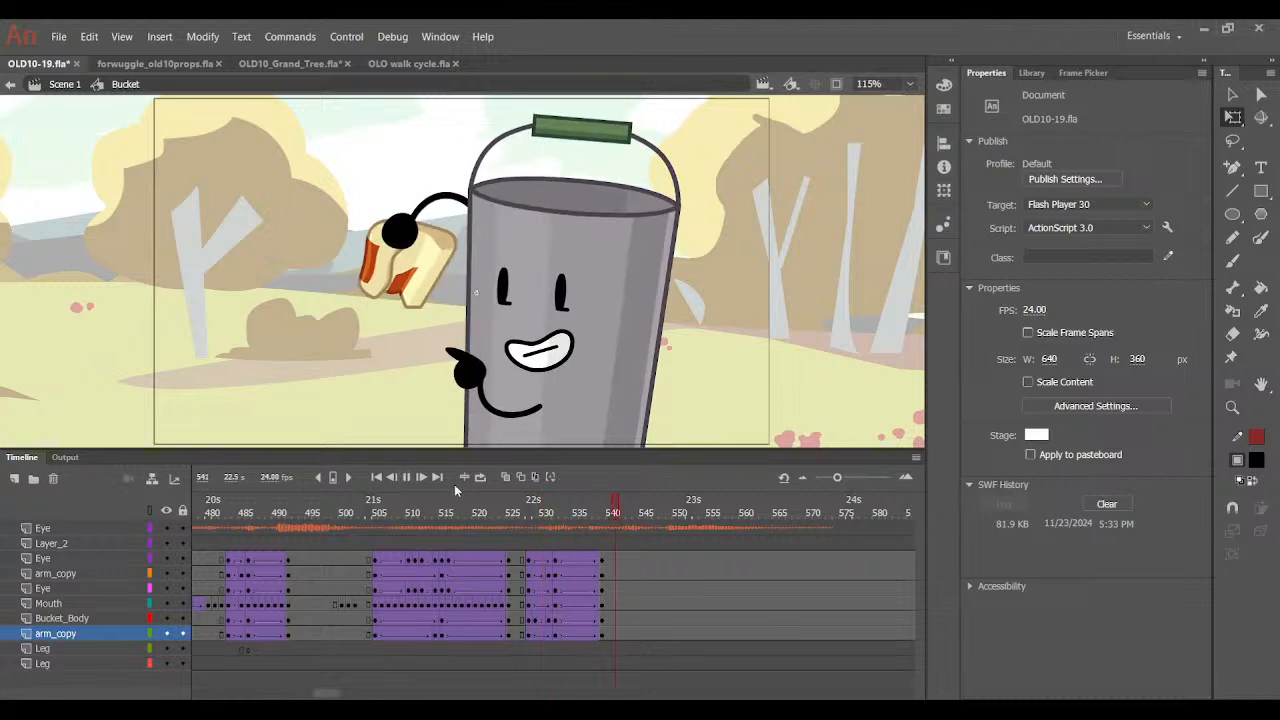
click(405, 478)
click(406, 477)
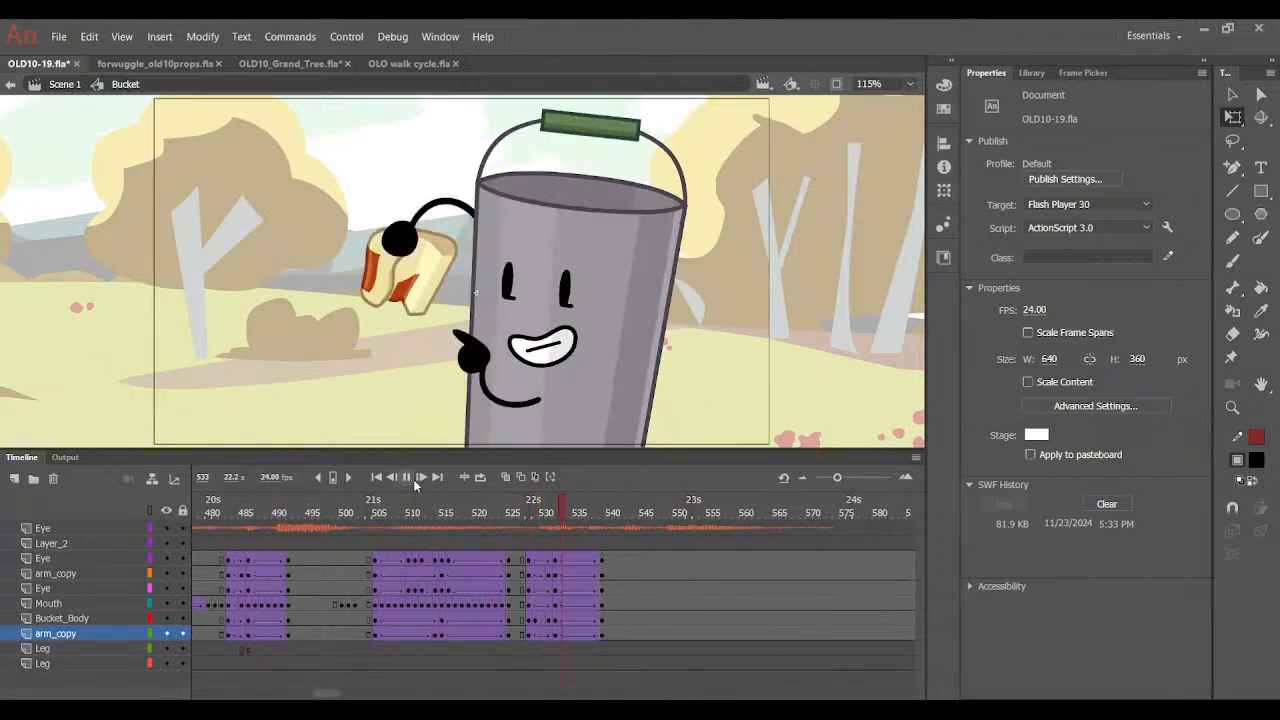
click(556, 551)
drag(555, 546, 498, 519)
click(407, 477)
click(408, 477)
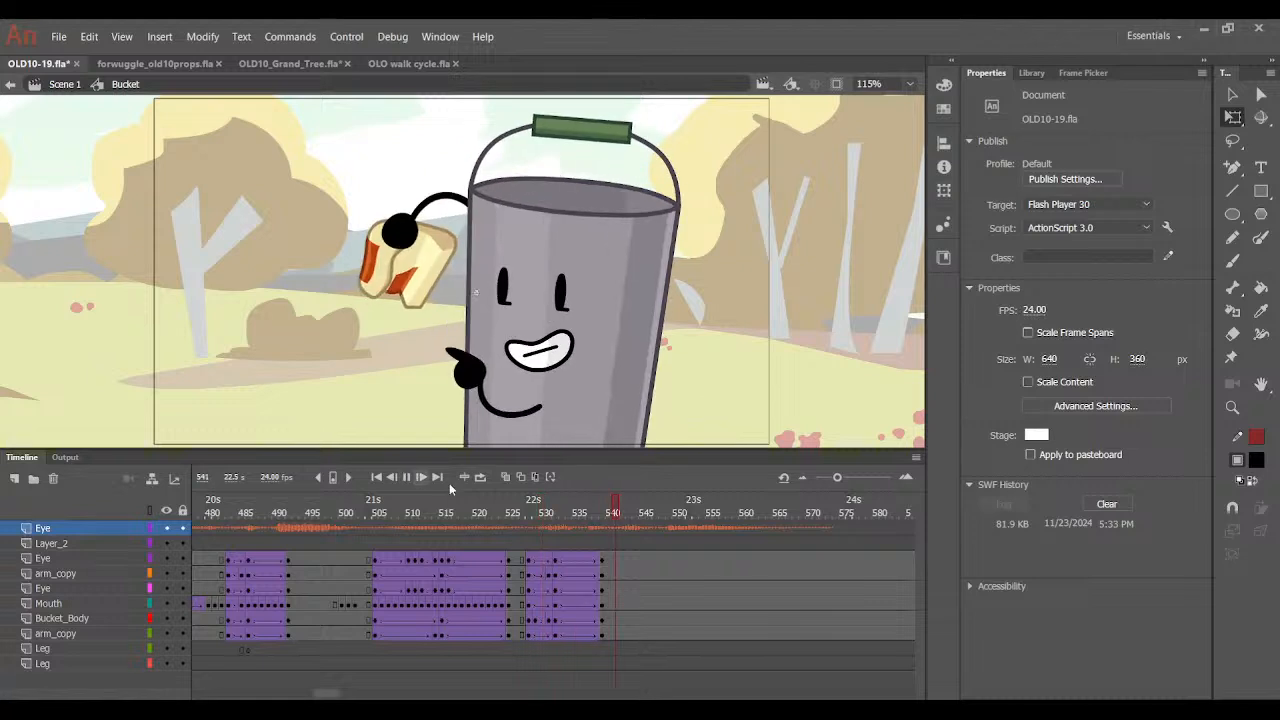
Set the mouth to open pose 5 at frame 531 and open pose 6 at frame 532.
click(533, 530)
drag(533, 530, 548, 489)
click(550, 606)
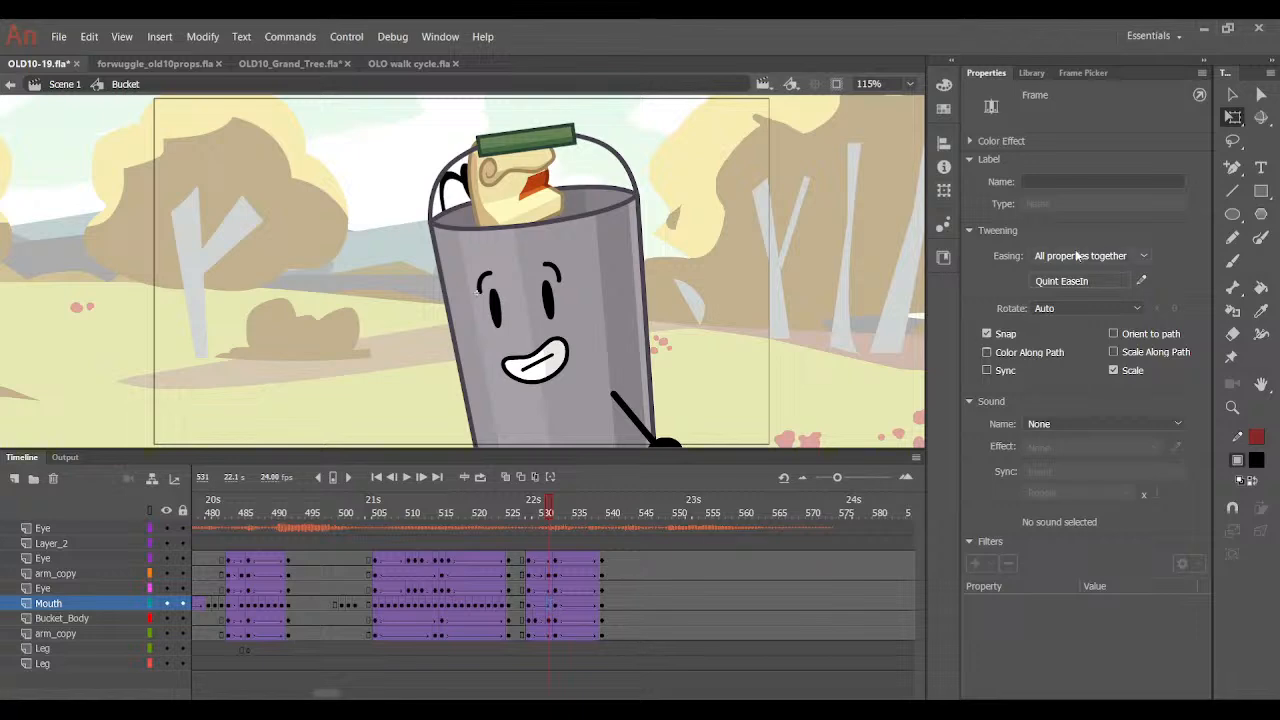
click(1084, 73)
click(1157, 125)
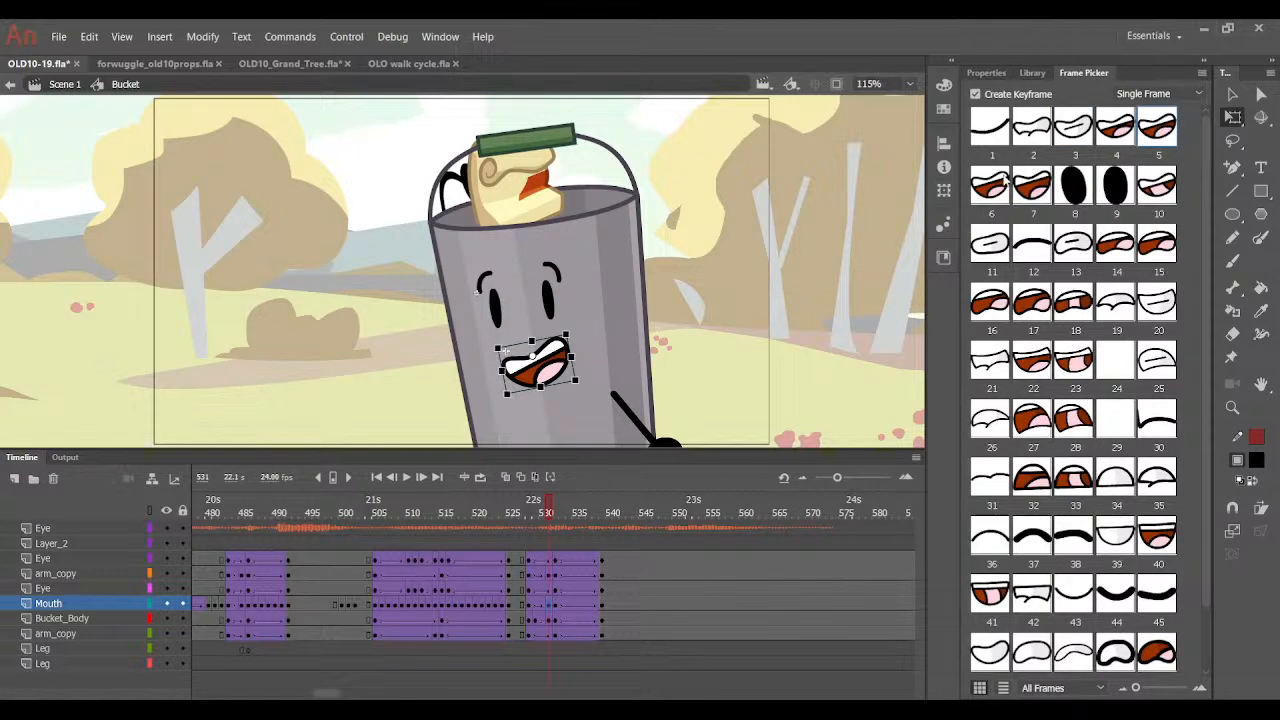
key(.)
Close both eyes at frame 530 by switching each to the curved eye pose 5.
click(553, 593)
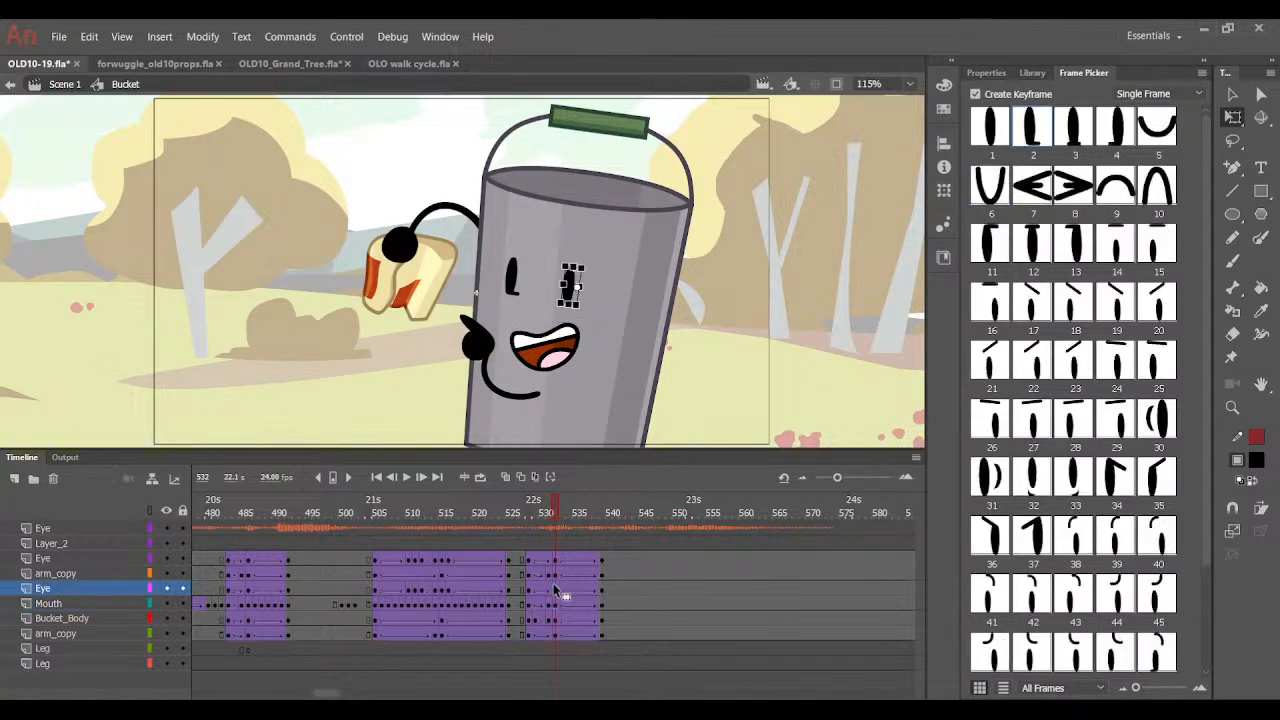
click(541, 558)
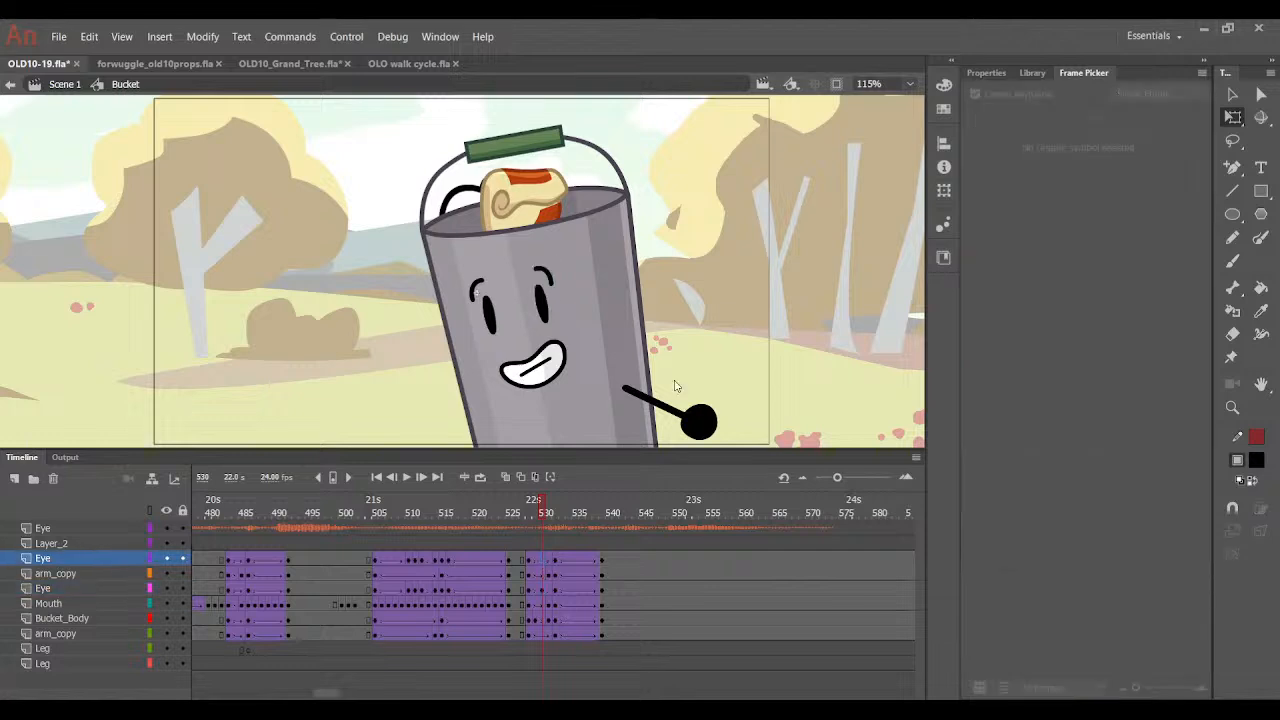
key(ctrl+equal)
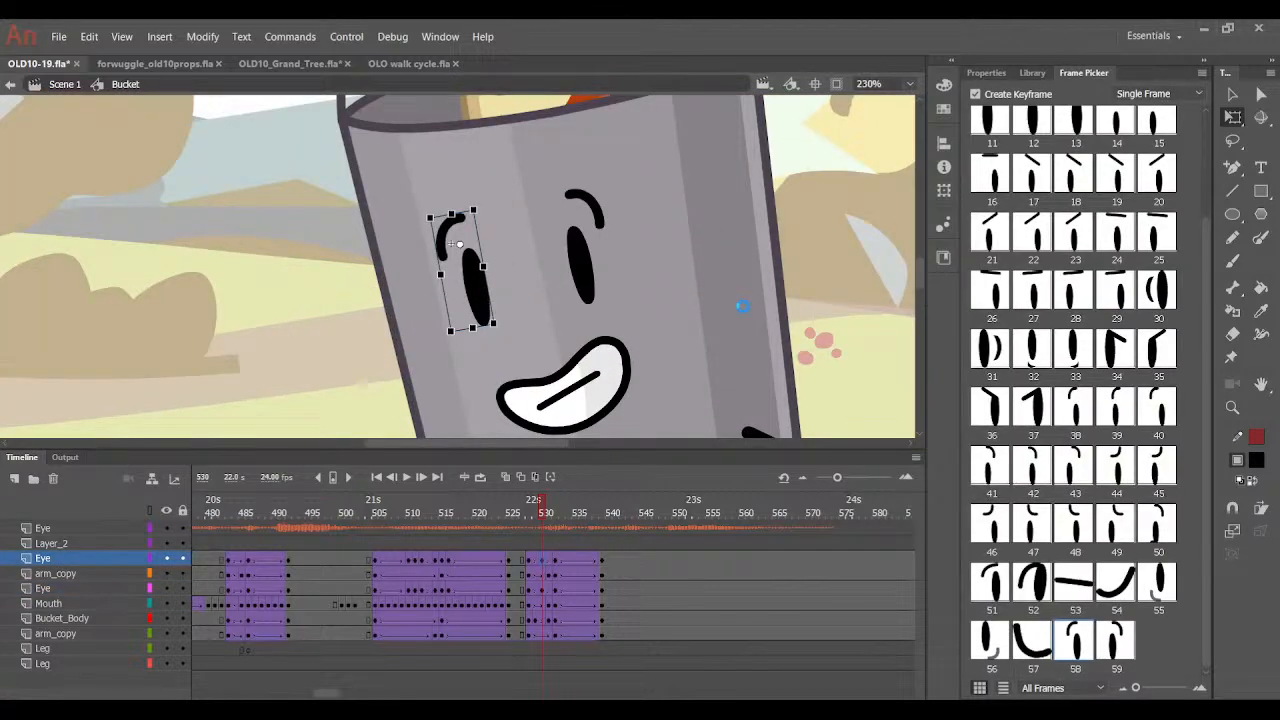
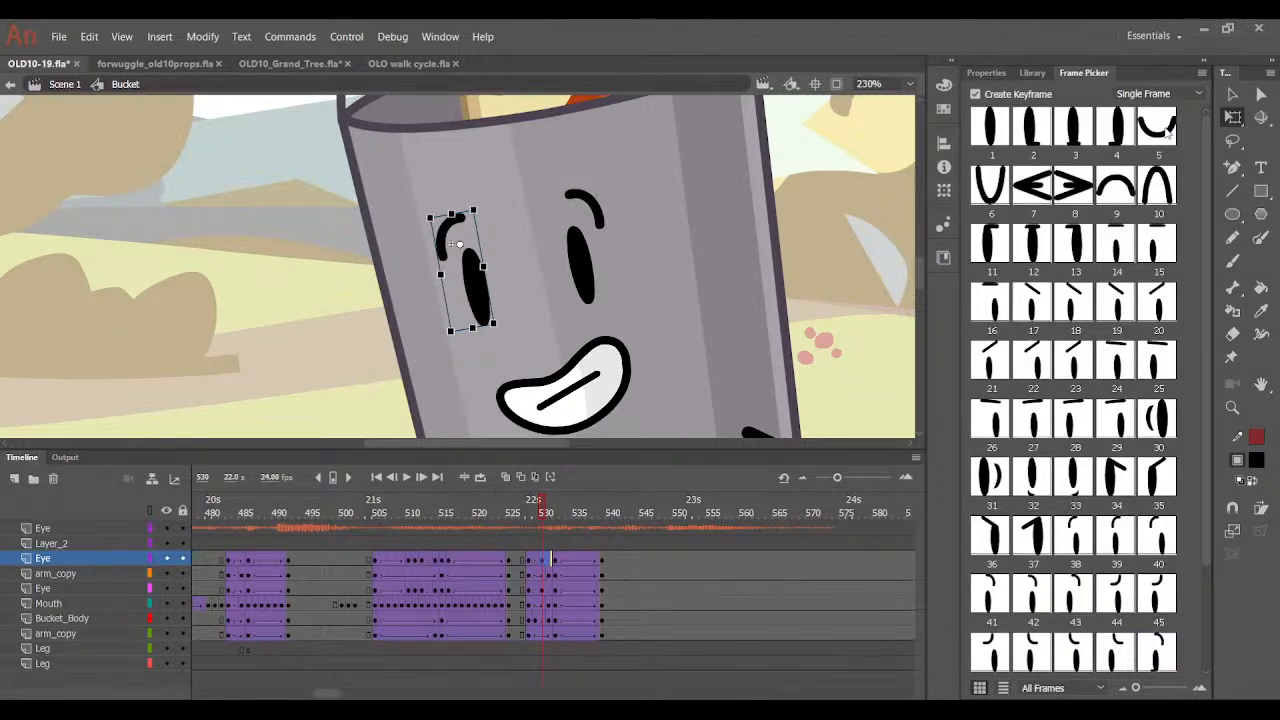
click(1158, 126)
click(580, 268)
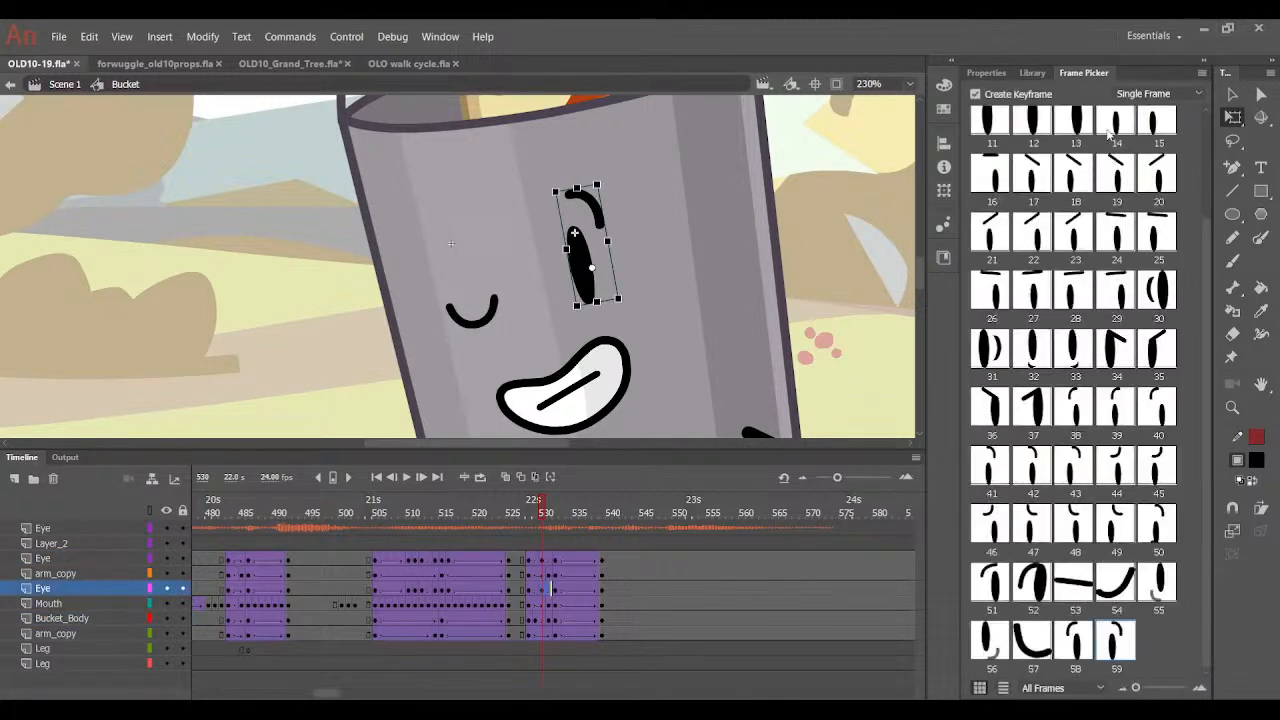
scroll(1160, 122, up, 3)
click(1158, 126)
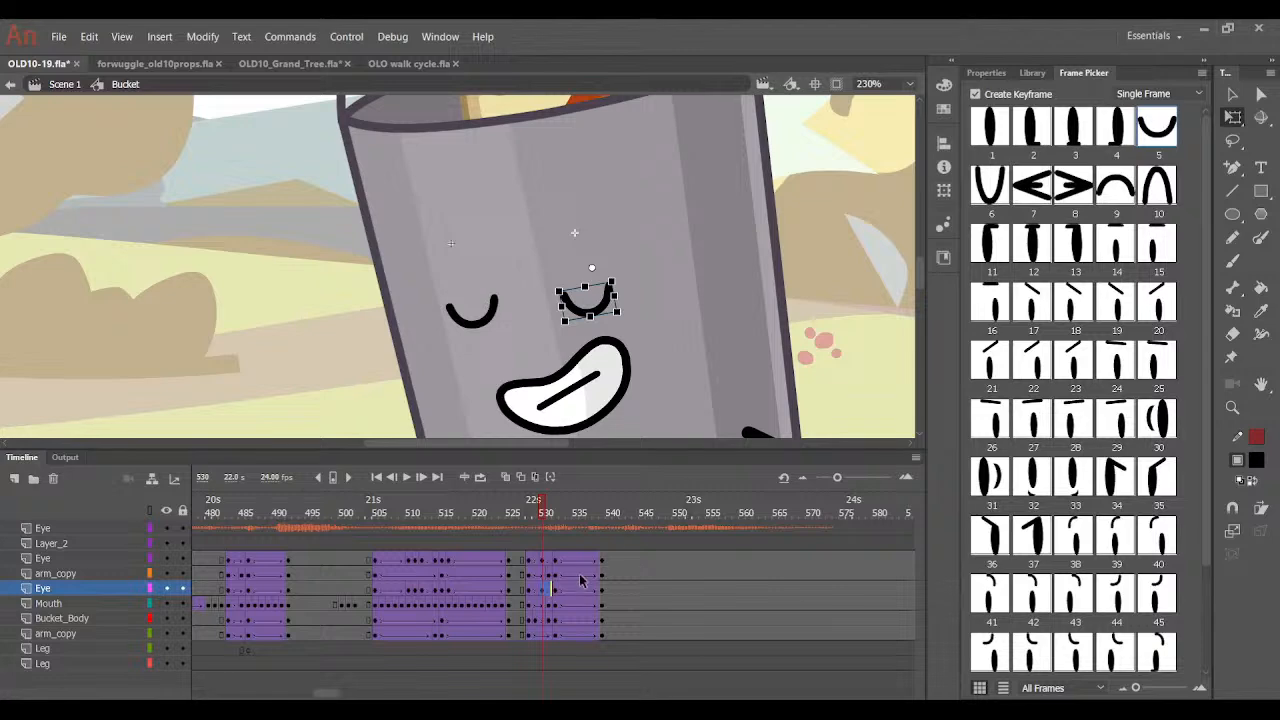
Move both eyes slightly down at frame 529 and scrub through the blink.
click(538, 563)
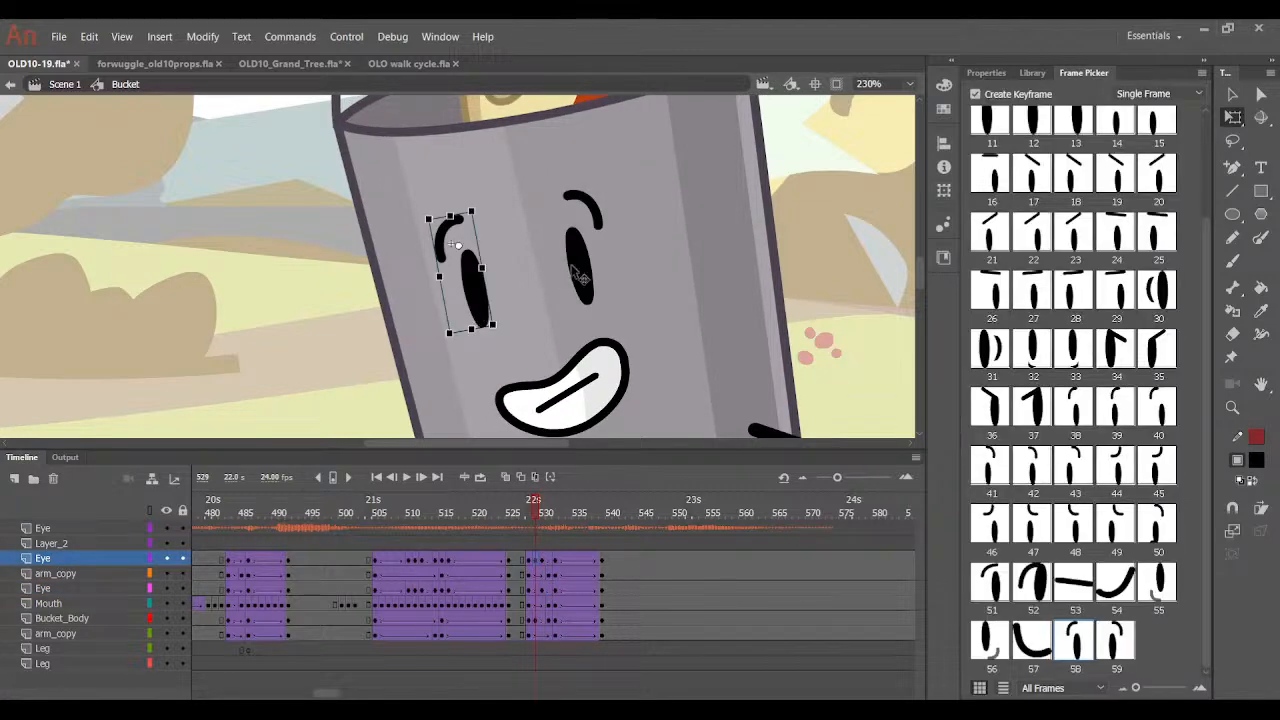
click(530, 590)
shift+click(477, 278)
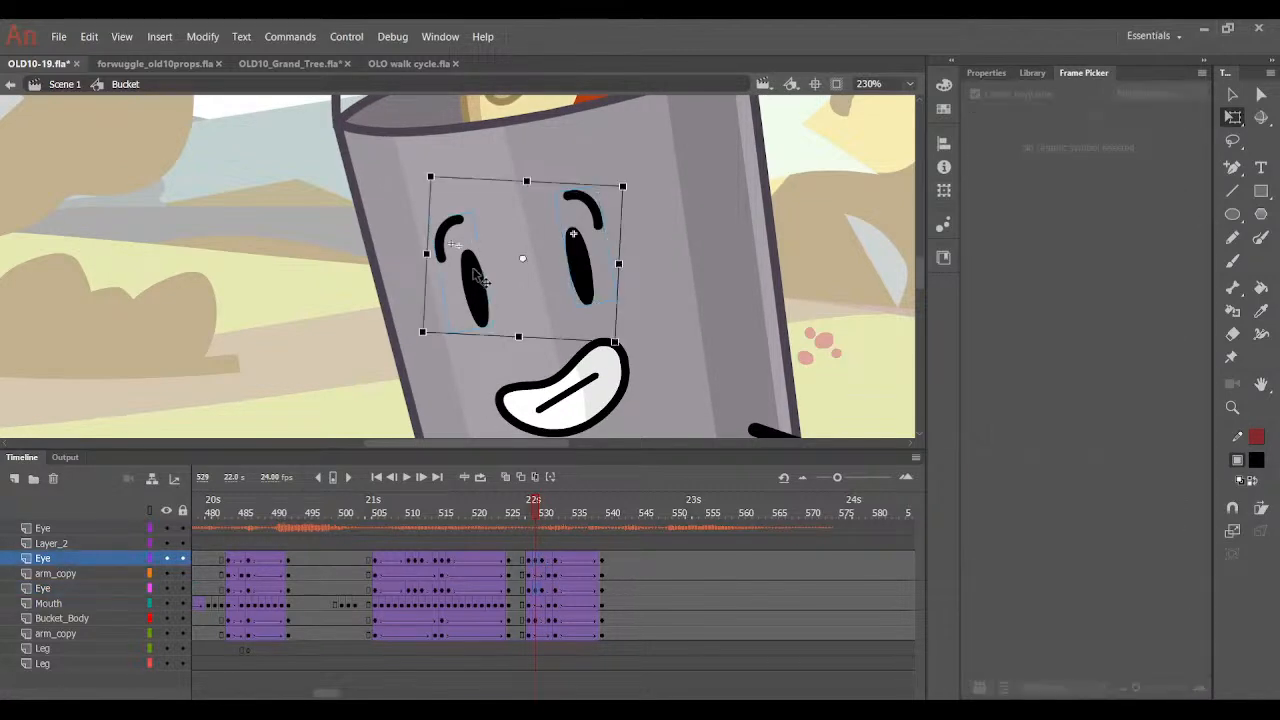
drag(472, 270, 472, 272)
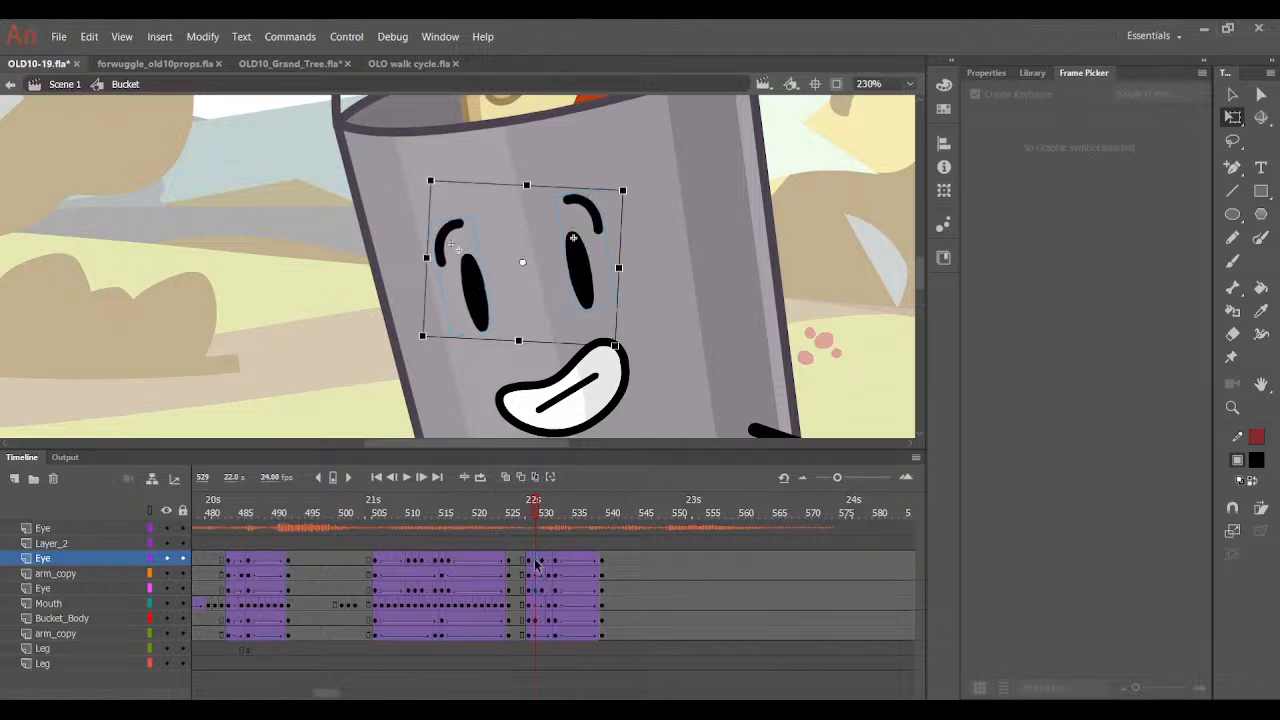
click(530, 514)
drag(530, 515, 561, 531)
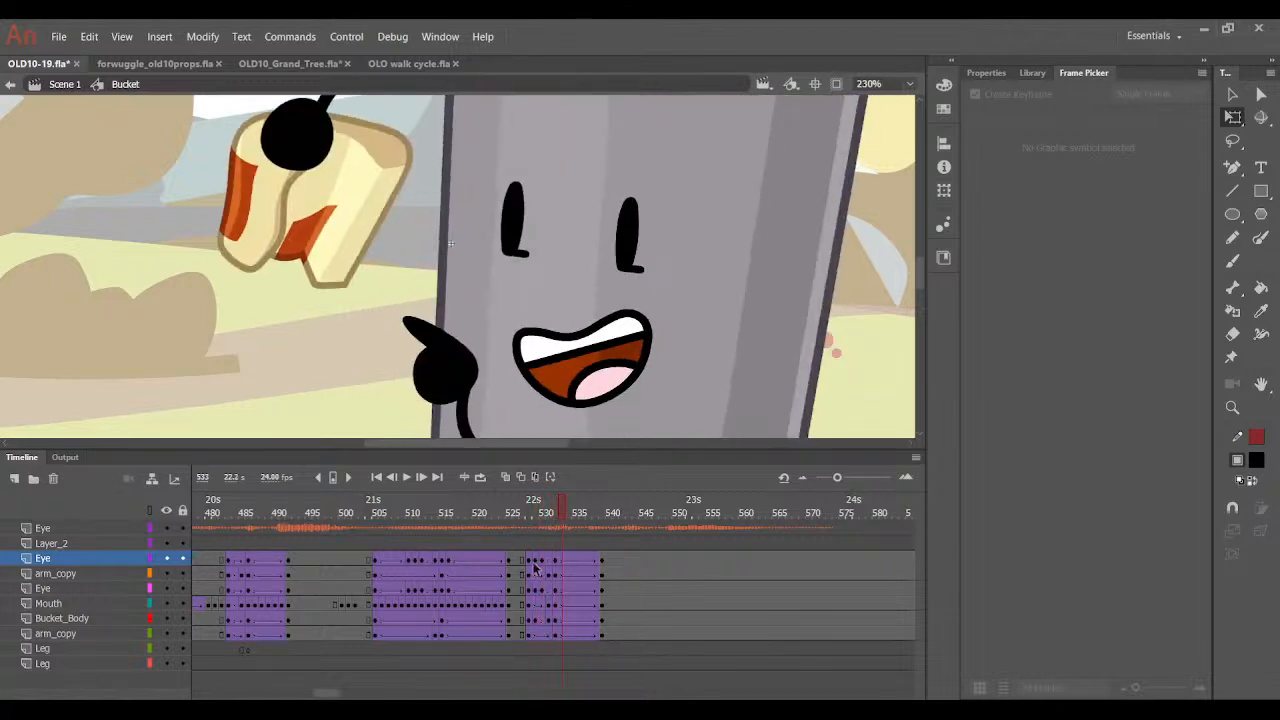
Move both closed eyes slightly down at frame 530 and scrub back to frame 529.
click(537, 560)
click(538, 561)
key(period)
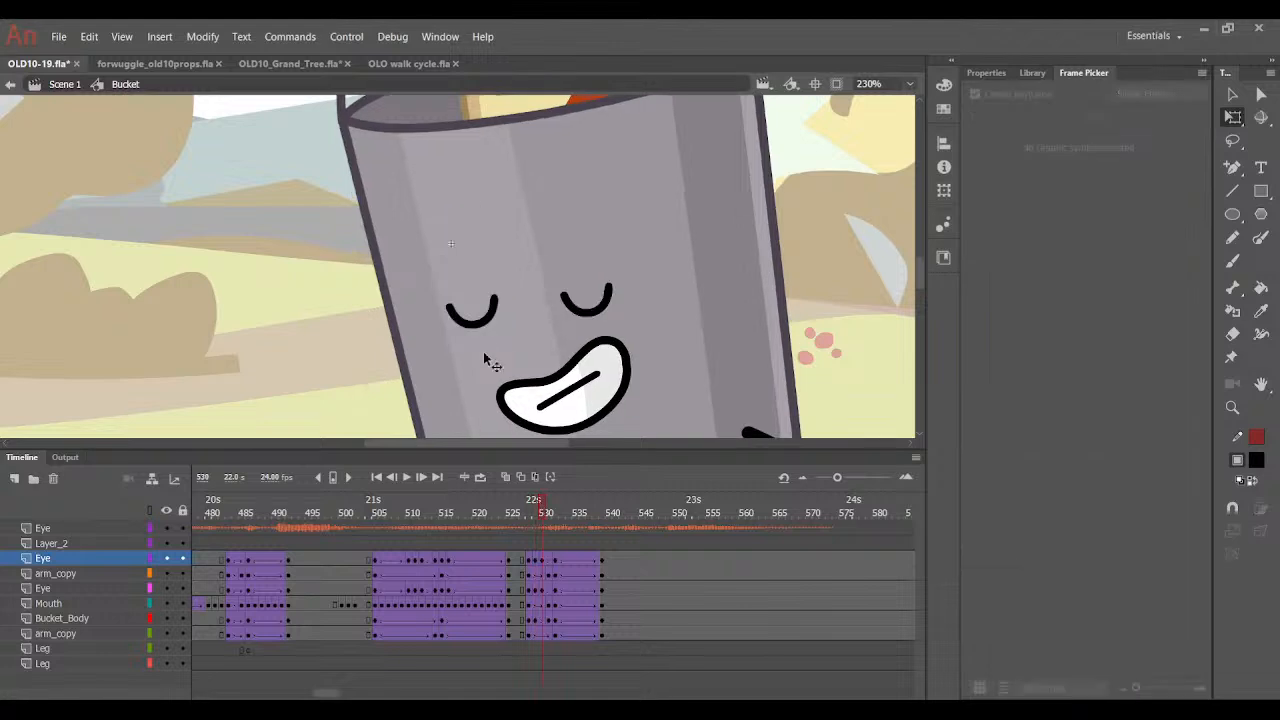
click(475, 325)
shift+click(567, 303)
drag(566, 301, 567, 303)
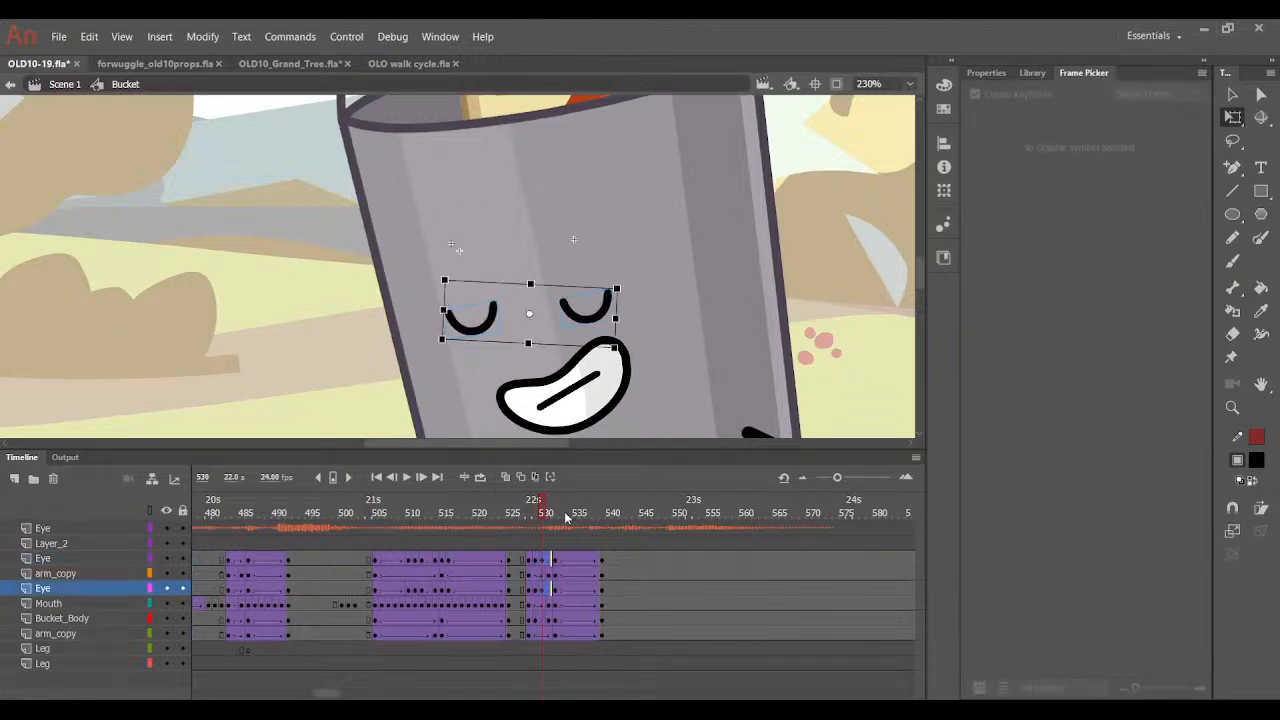
mouse_move(550, 513)
mouse_down()
mouse_move(566, 508)
mouse_move(513, 538)
mouse_move(567, 550)
mouse_move(540, 513)
mouse_up()
click(562, 560)
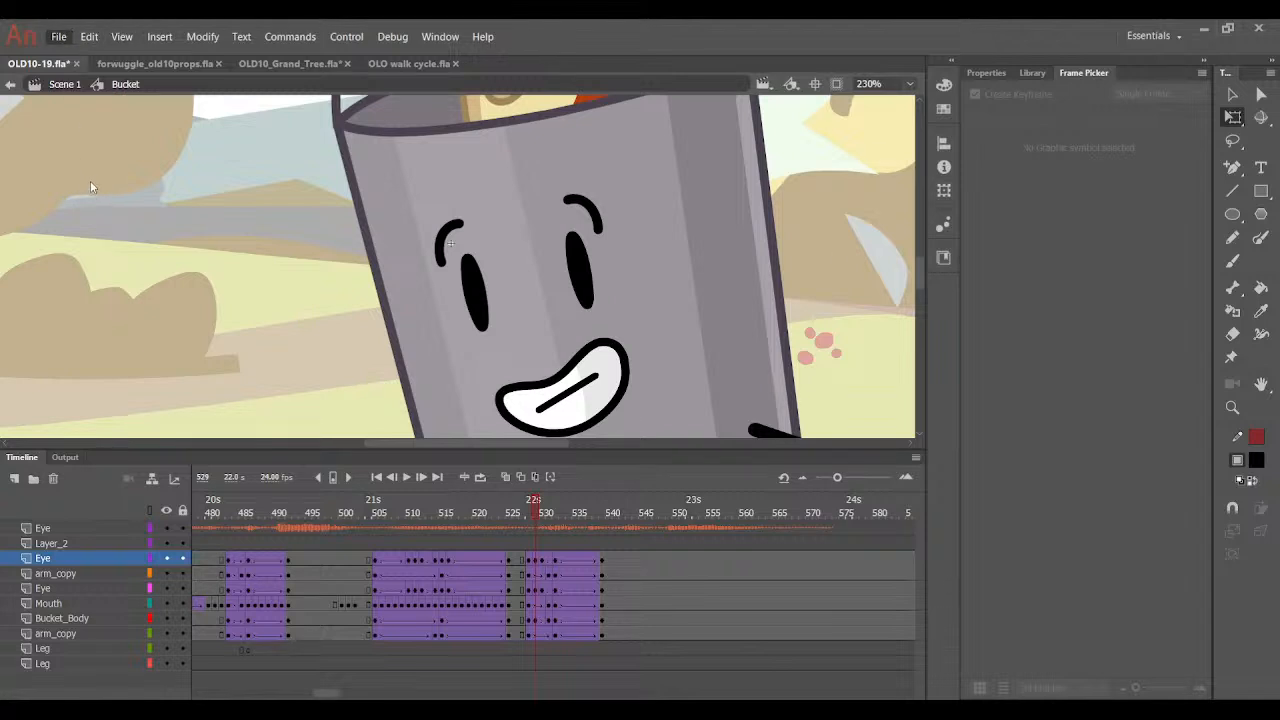
Convert the tweened Mouth layer frames 533 to 538 into individual keyframes.
click(986, 73)
mouse_move(536, 512)
mouse_down()
mouse_move(523, 506)
mouse_move(559, 508)
mouse_up()
click(600, 342)
drag(561, 603, 595, 602)
click(553, 512)
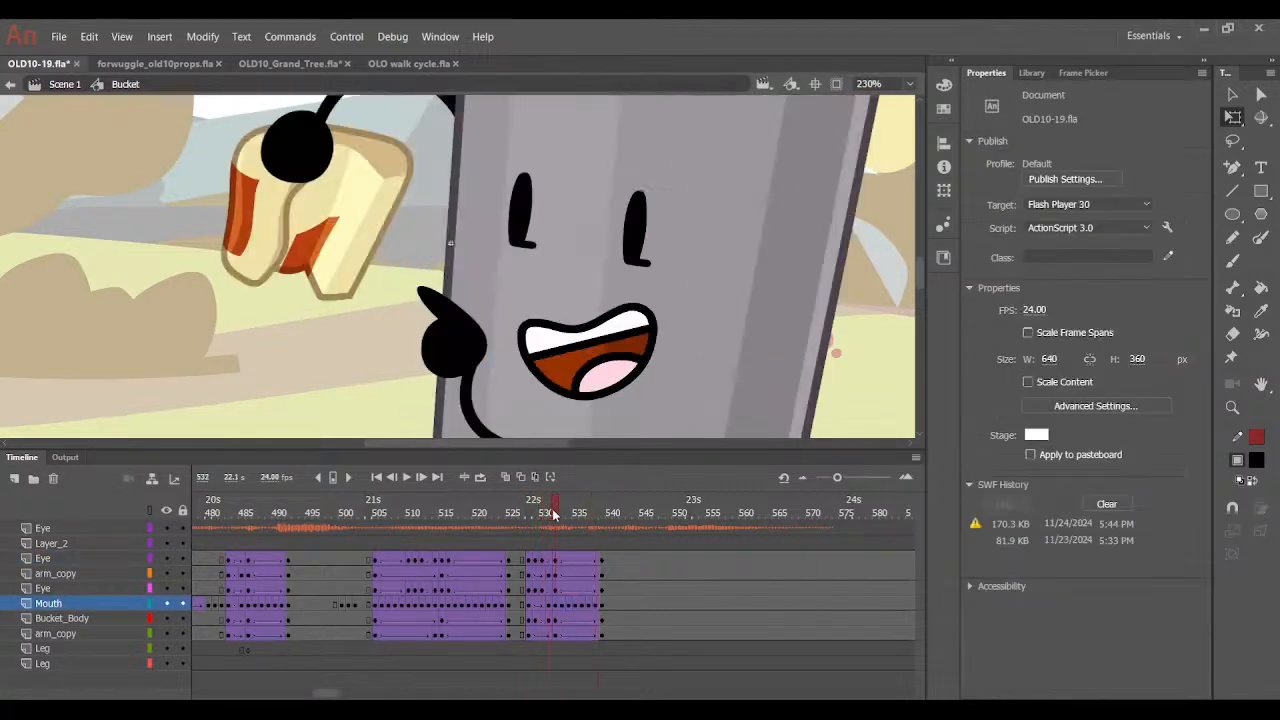
Lip-sync the mouth with open pose 5 at frame 534 and clenched-teeth pose 3 at frame 535.
click(566, 598)
click(585, 350)
click(1084, 72)
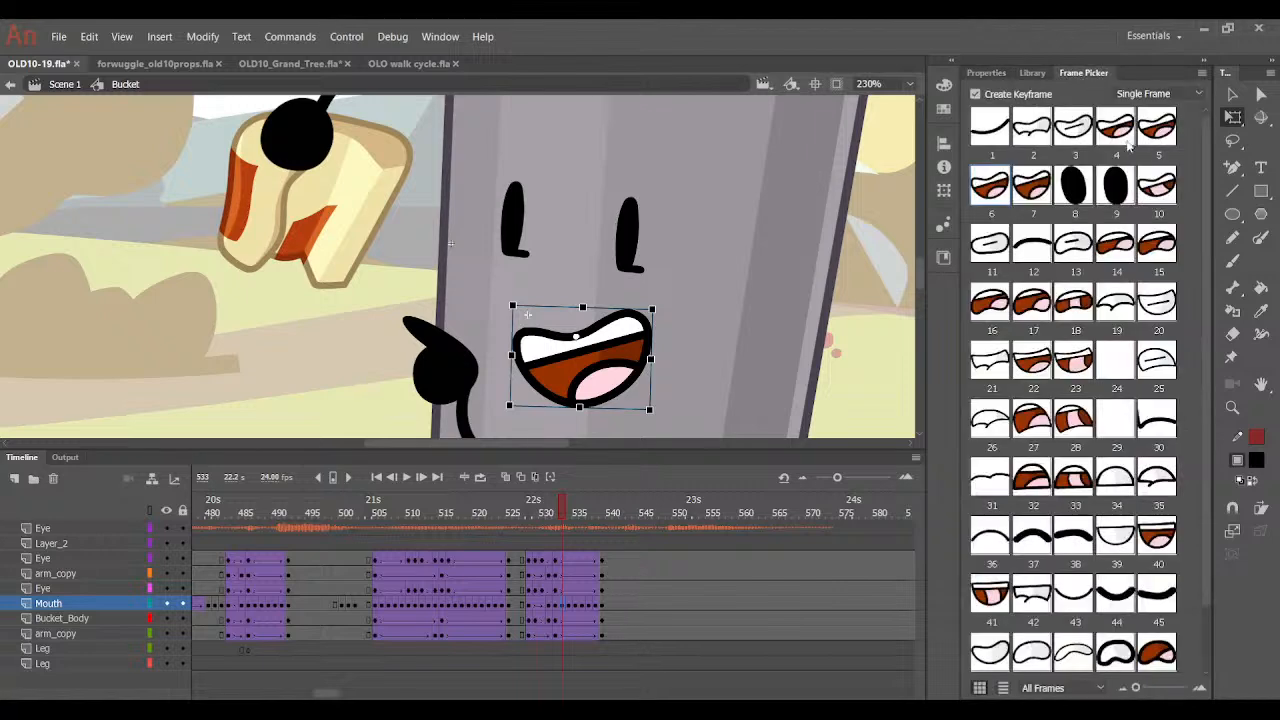
key(period)
key(period)
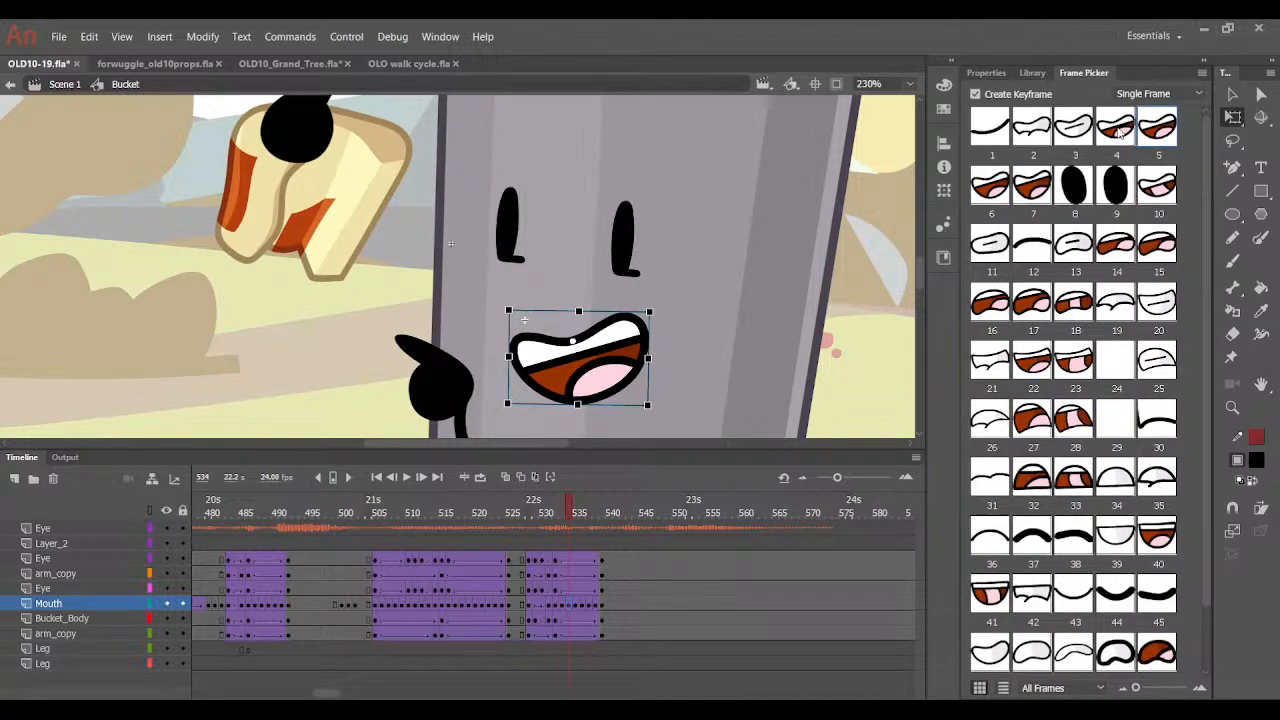
click(1081, 129)
mouse_move(578, 512)
mouse_down()
mouse_move(539, 514)
mouse_move(587, 522)
mouse_up()
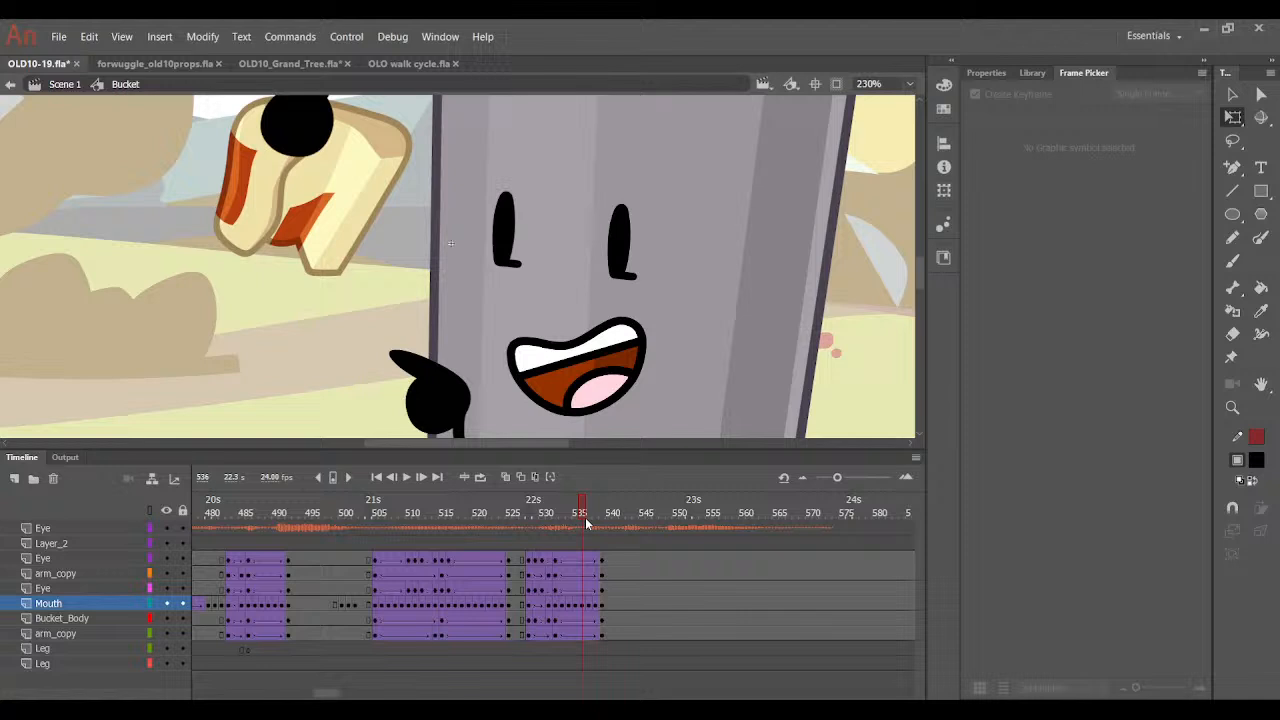
Lip-sync the mouth with poses 3, 5, 6, 7 and 8 at frames 536, 537, 538, 539 and 540 respectively.
click(582, 600)
click(1065, 134)
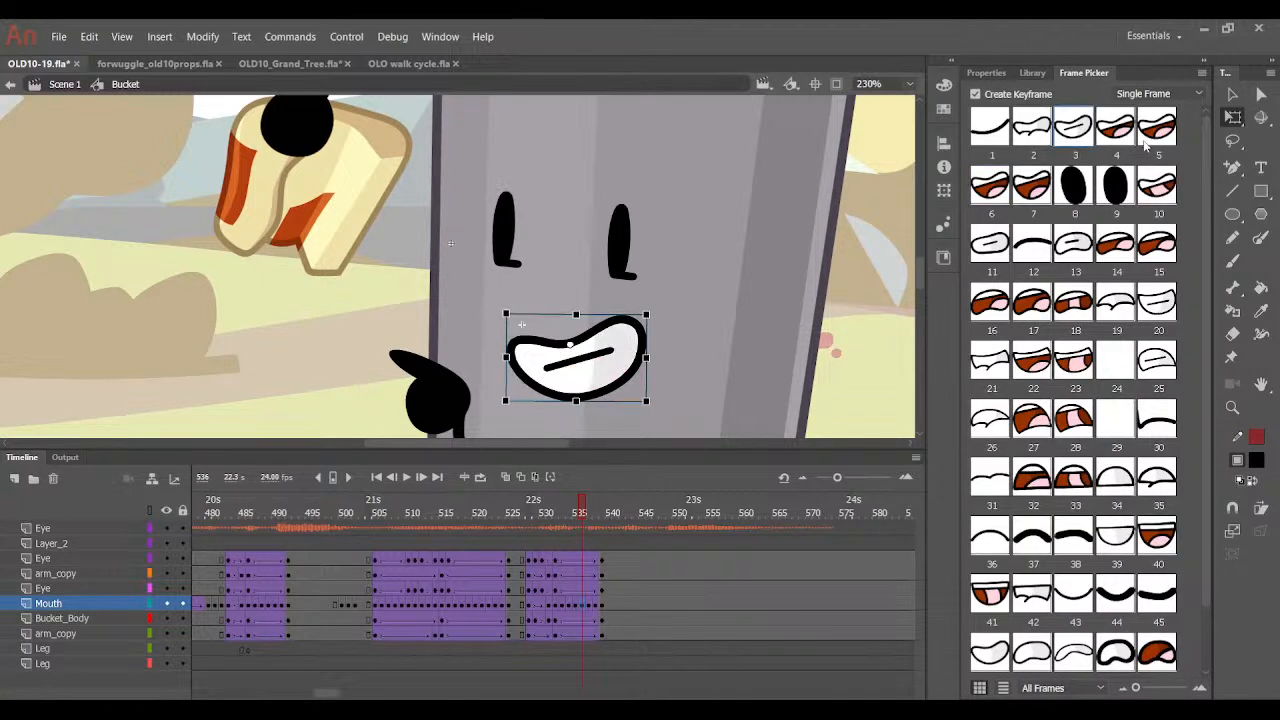
key(.)
click(1166, 134)
key(.)
click(990, 185)
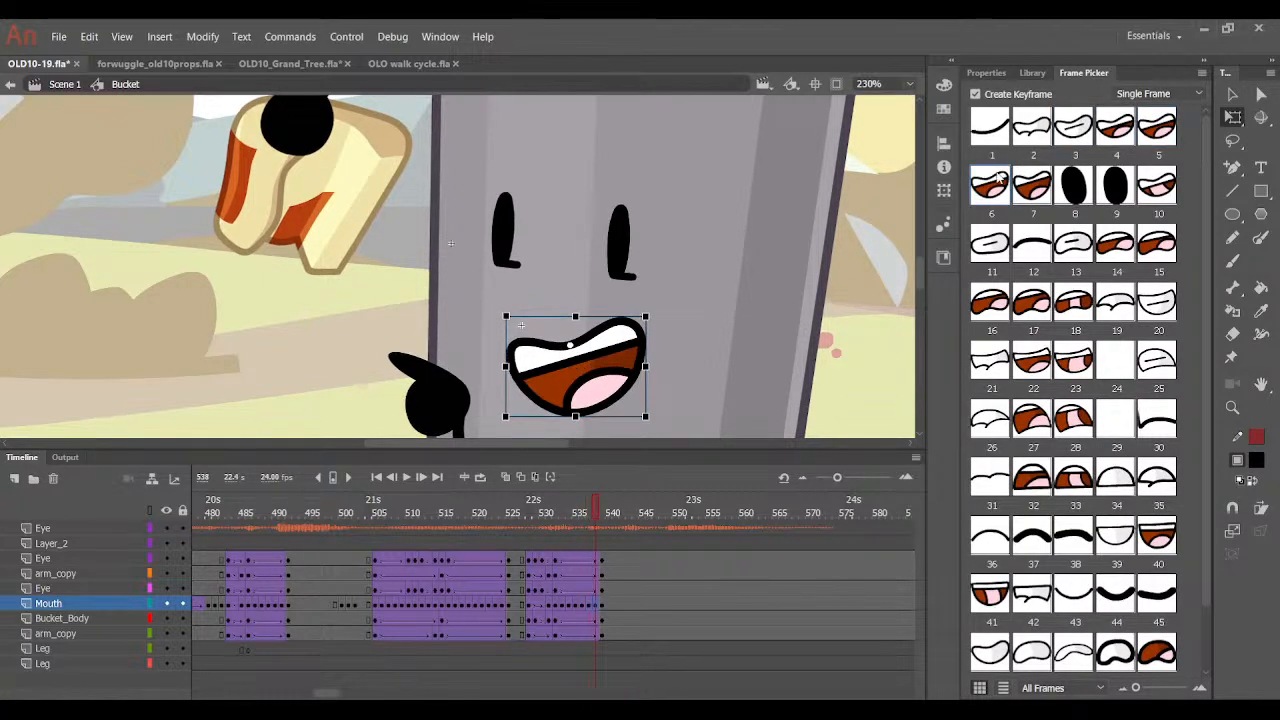
key(.)
click(1030, 185)
key(.)
click(1072, 191)
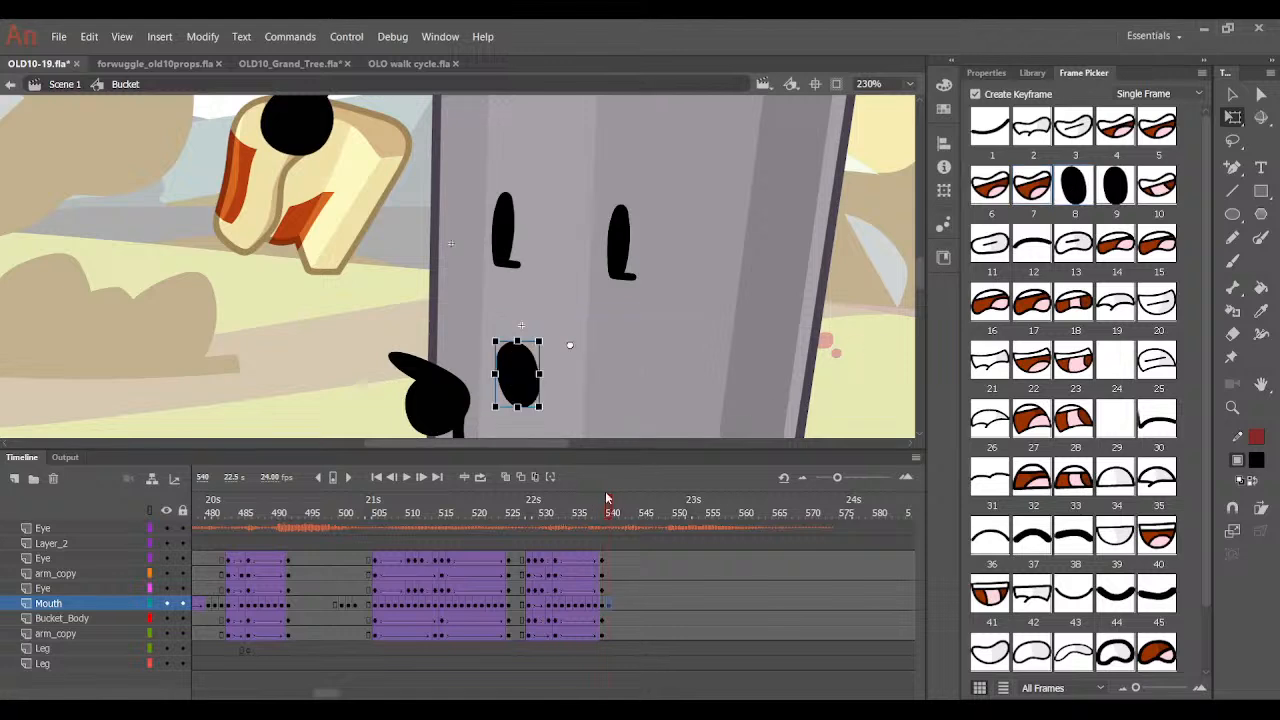
Lip-sync the mouth with open pose 7 at frame 539 and clenched-teeth pose 3 at frame 540.
drag(604, 506, 595, 593)
click(589, 606)
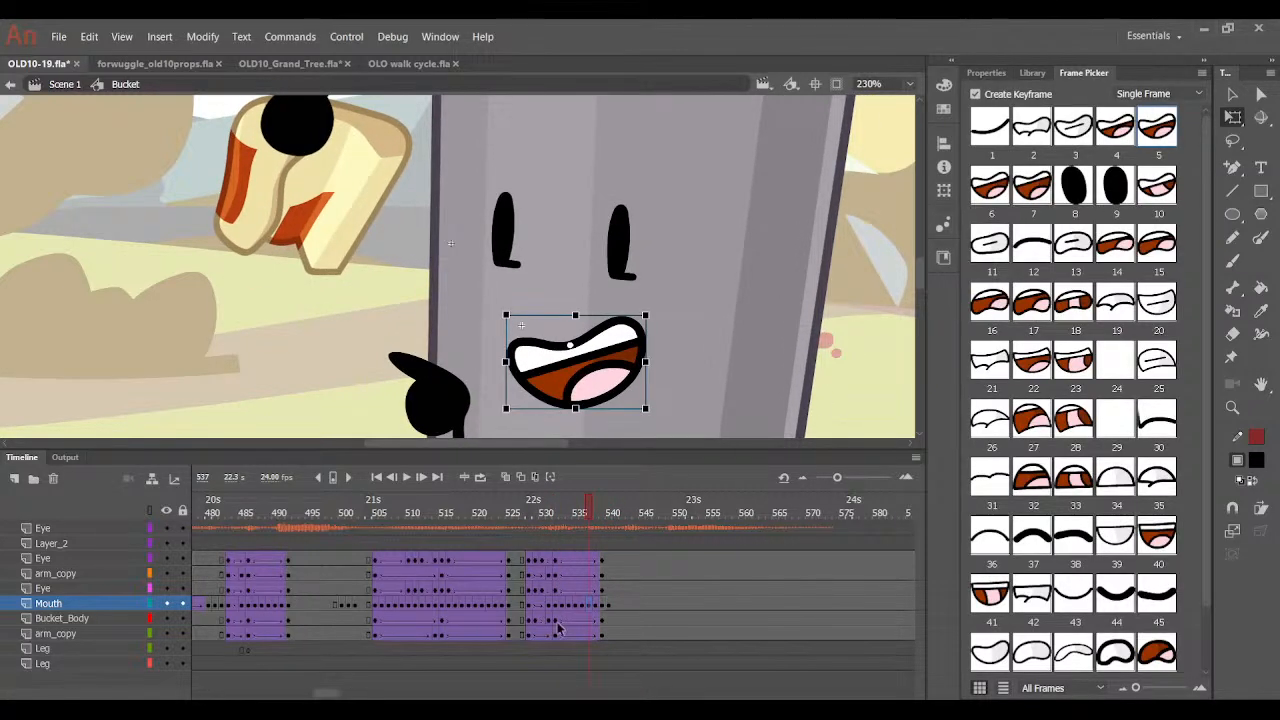
key(.)
key(.)
click(1028, 174)
drag(603, 515, 611, 560)
click(604, 605)
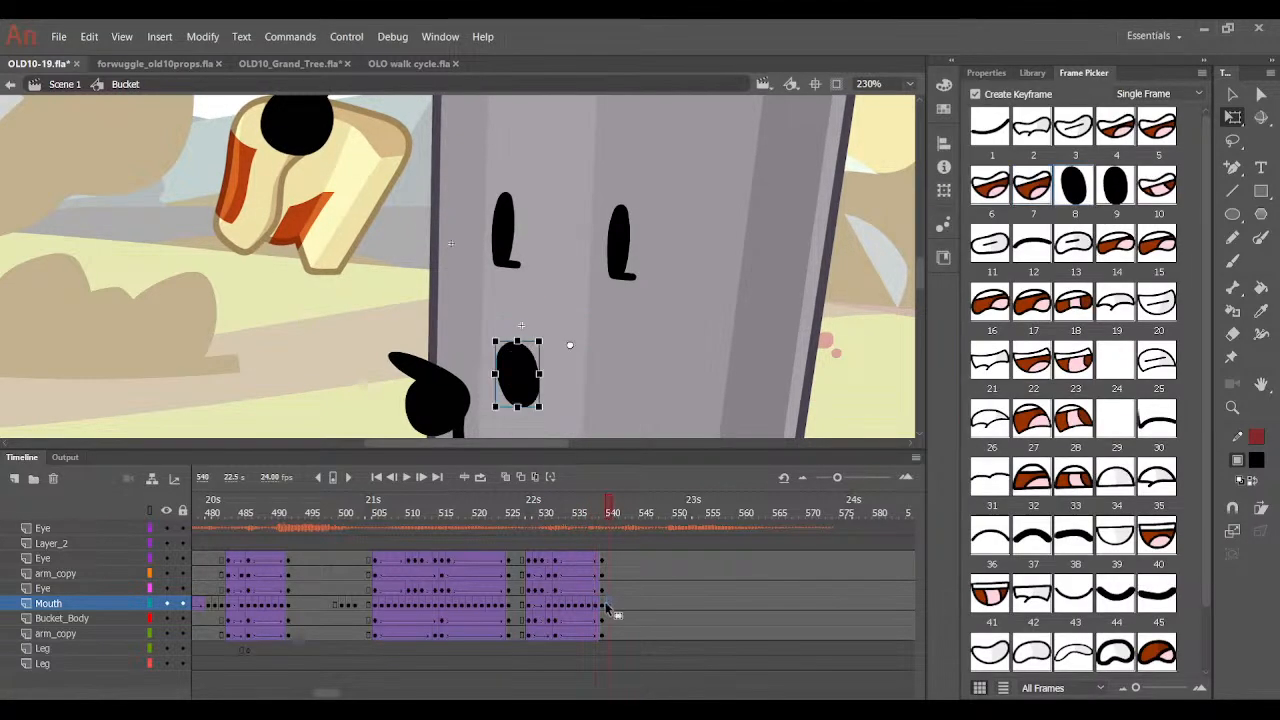
click(1073, 127)
key(period)
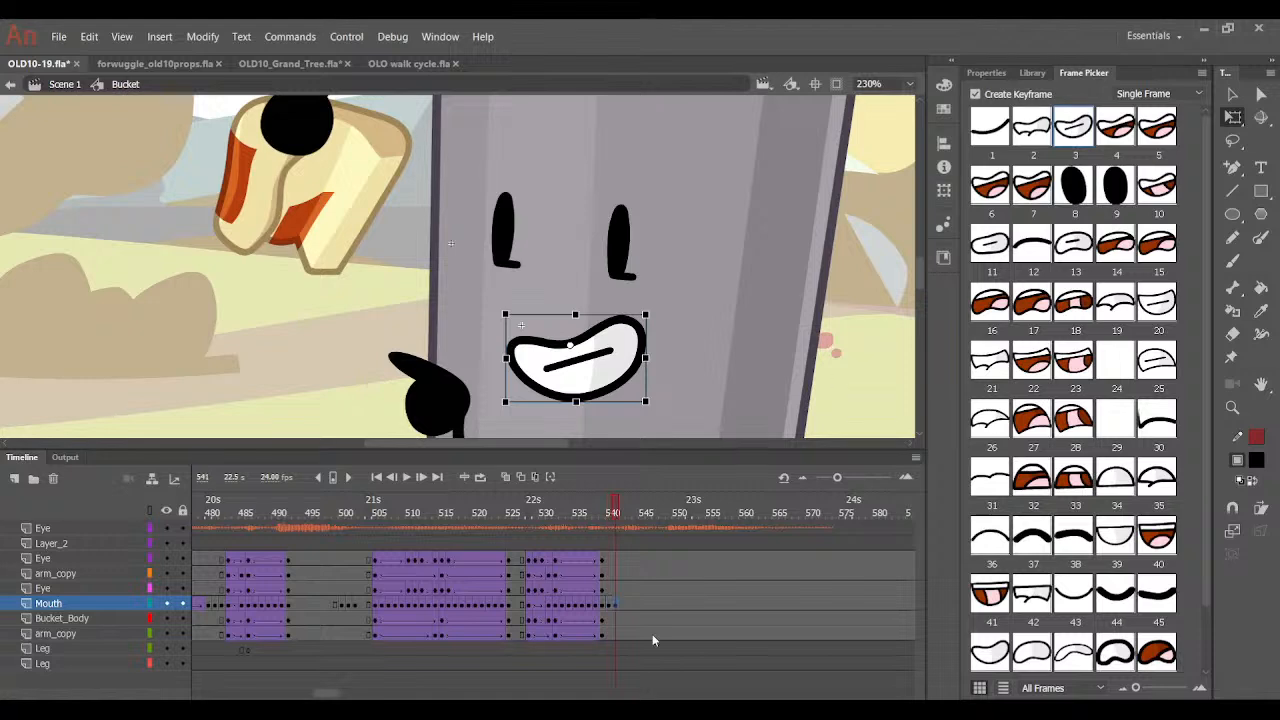
Skew and narrow the clenched mouth slightly at frame 540.
click(606, 605)
drag(649, 418, 652, 426)
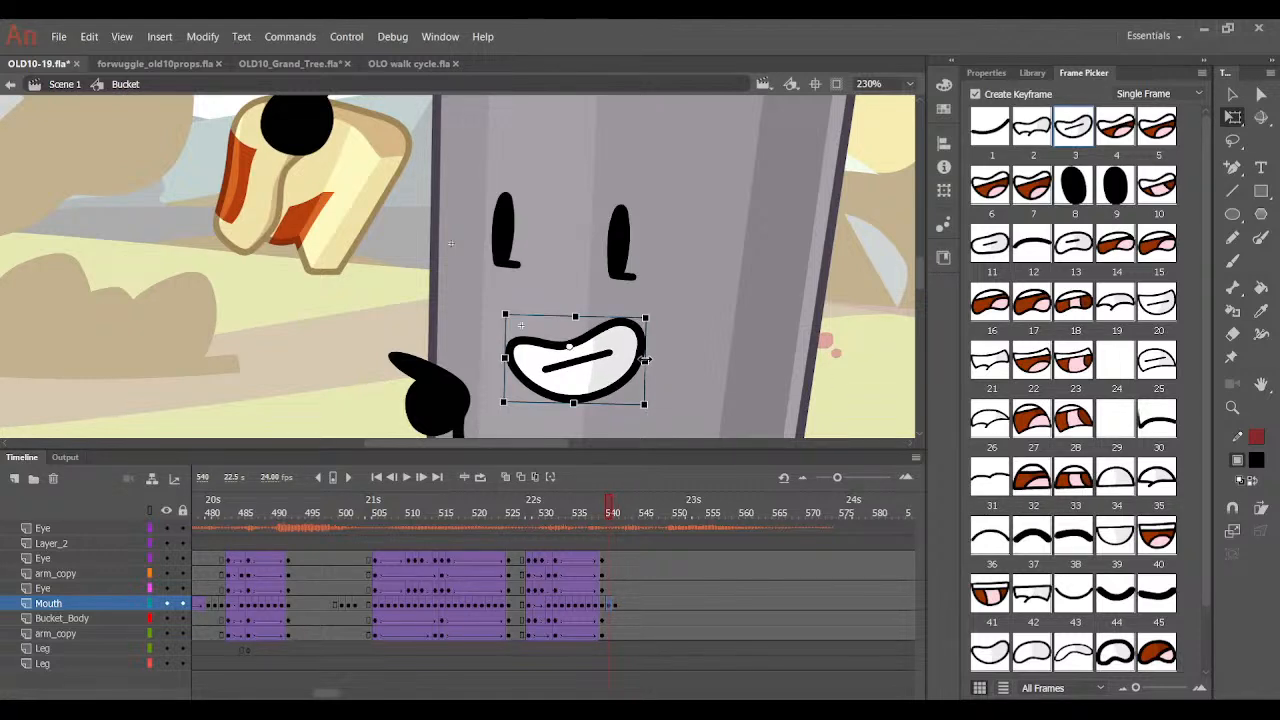
drag(646, 360, 643, 361)
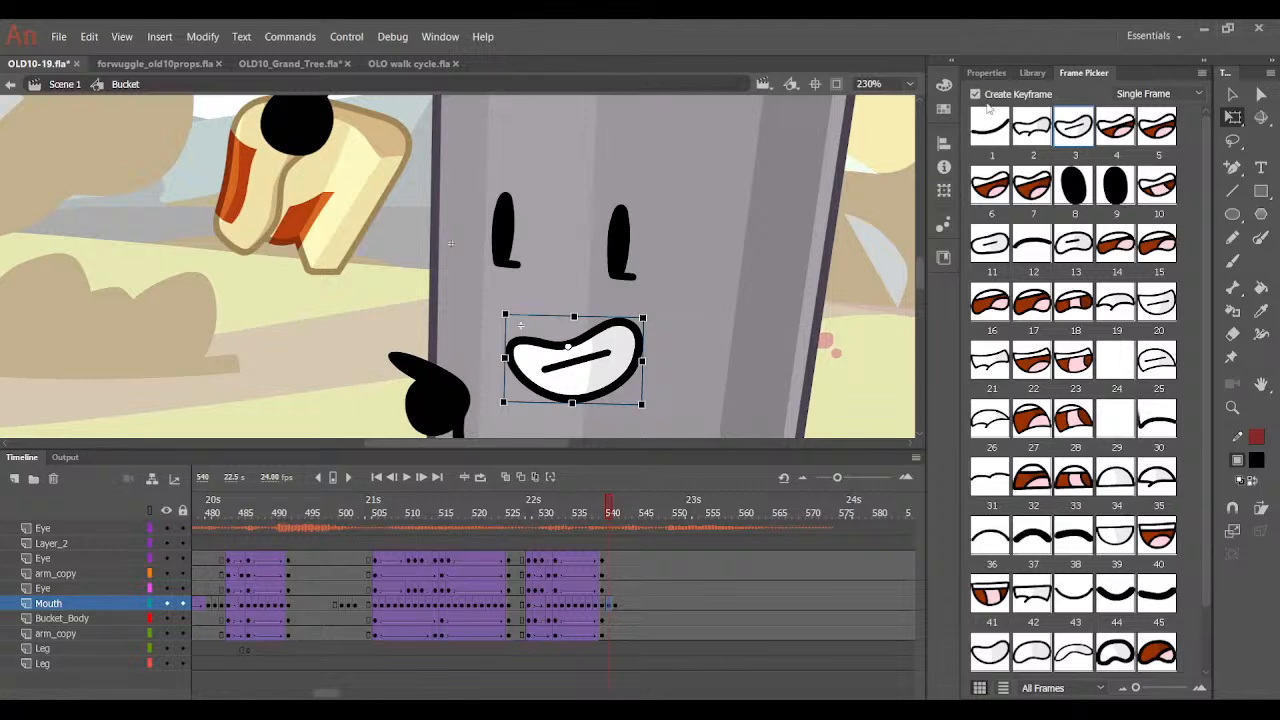
click(990, 74)
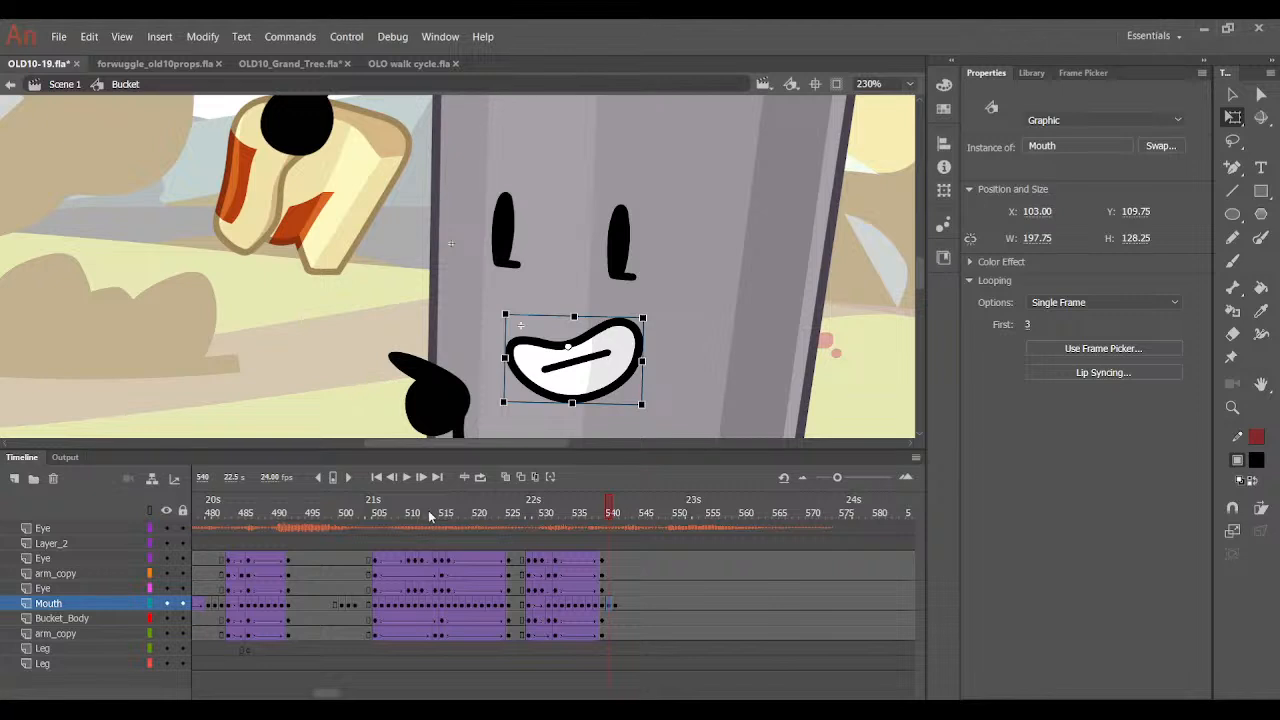
Lip-sync the mouth with clenched-teeth pose 3 at frame 542 and open pose 6 at frame 543.
drag(622, 516, 625, 576)
click(626, 601)
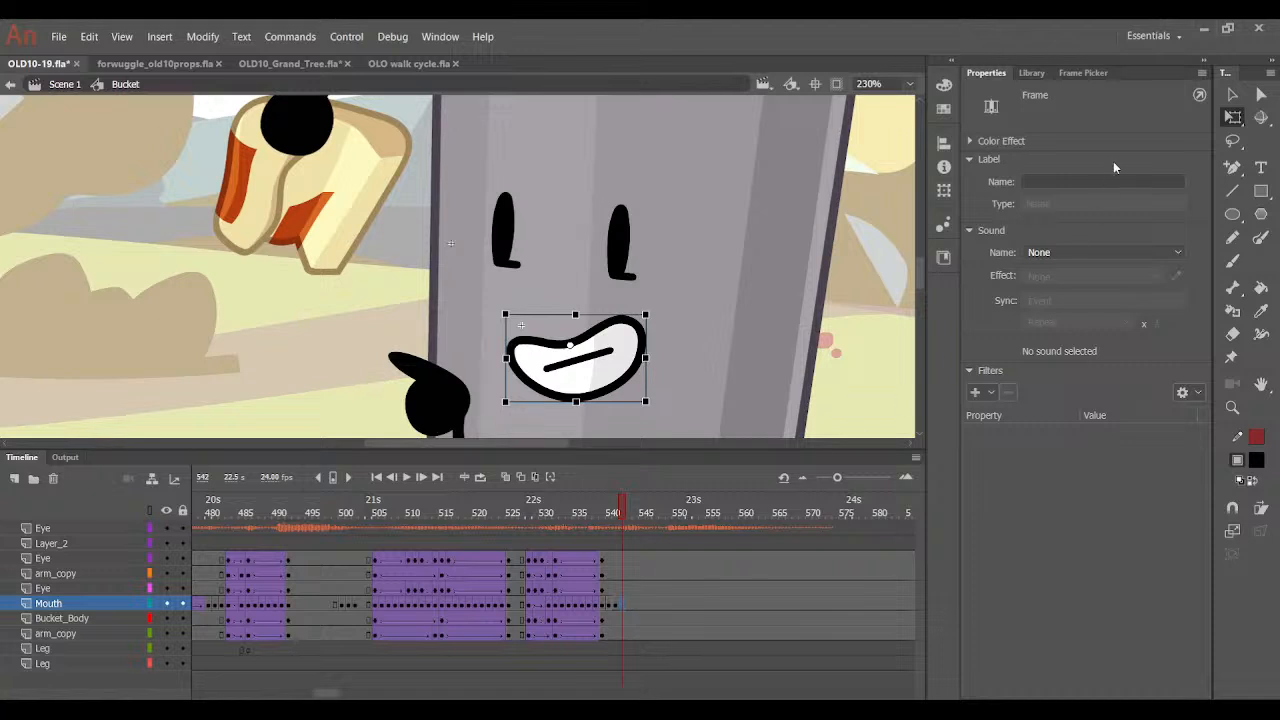
click(1085, 74)
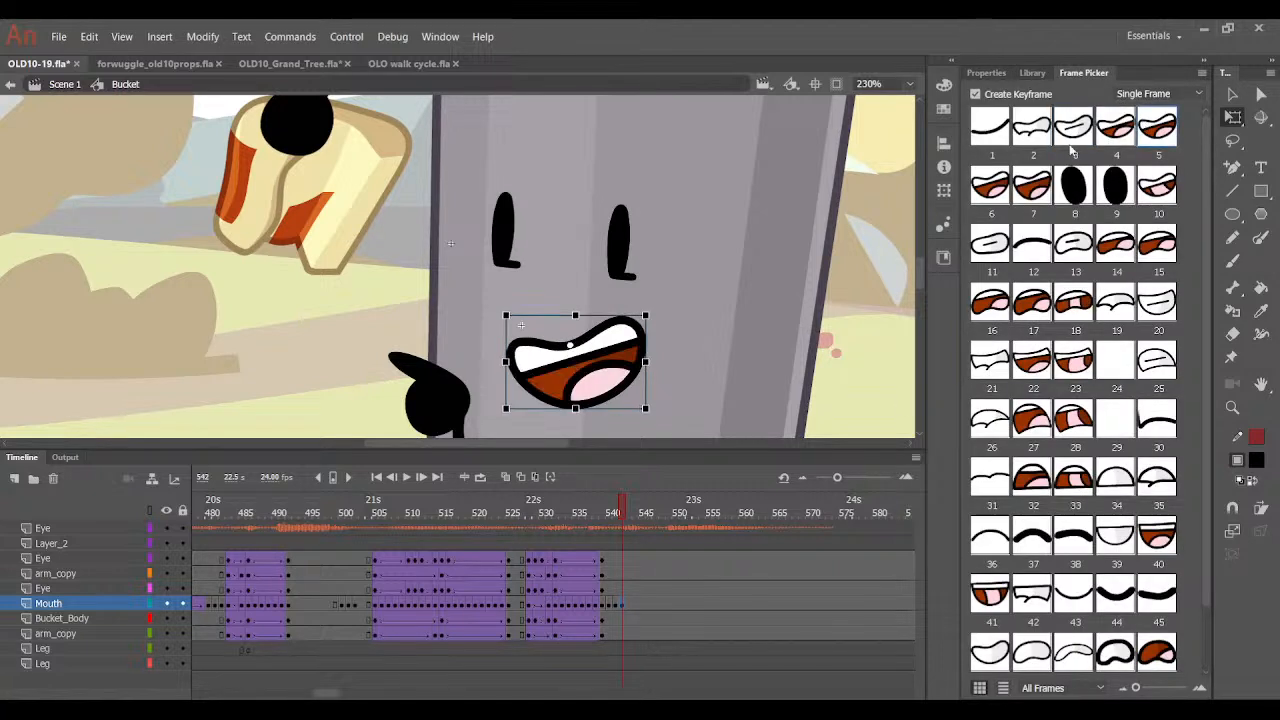
key(.)
click(980, 205)
drag(635, 517, 642, 548)
click(625, 598)
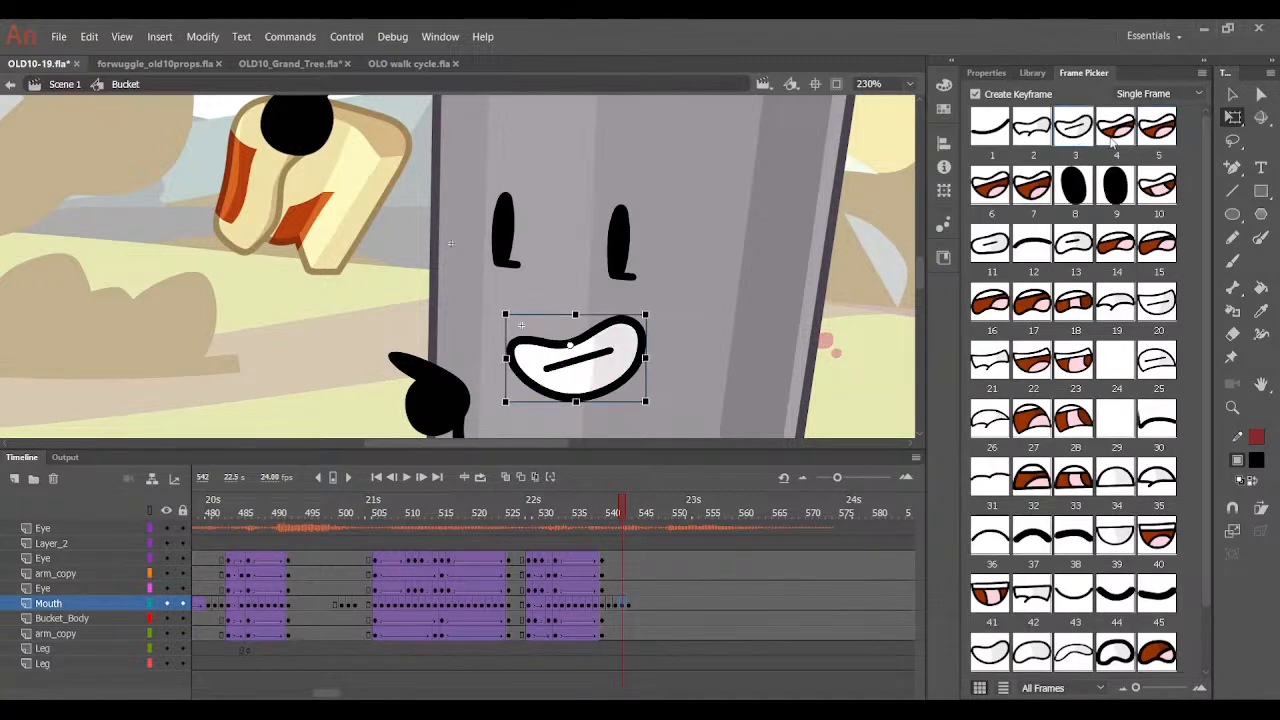
Lip-sync the mouth with pose 6 at frame 544, pose 5 at frame 545 and closed pose 1 at frame 546.
key(.)
click(1032, 188)
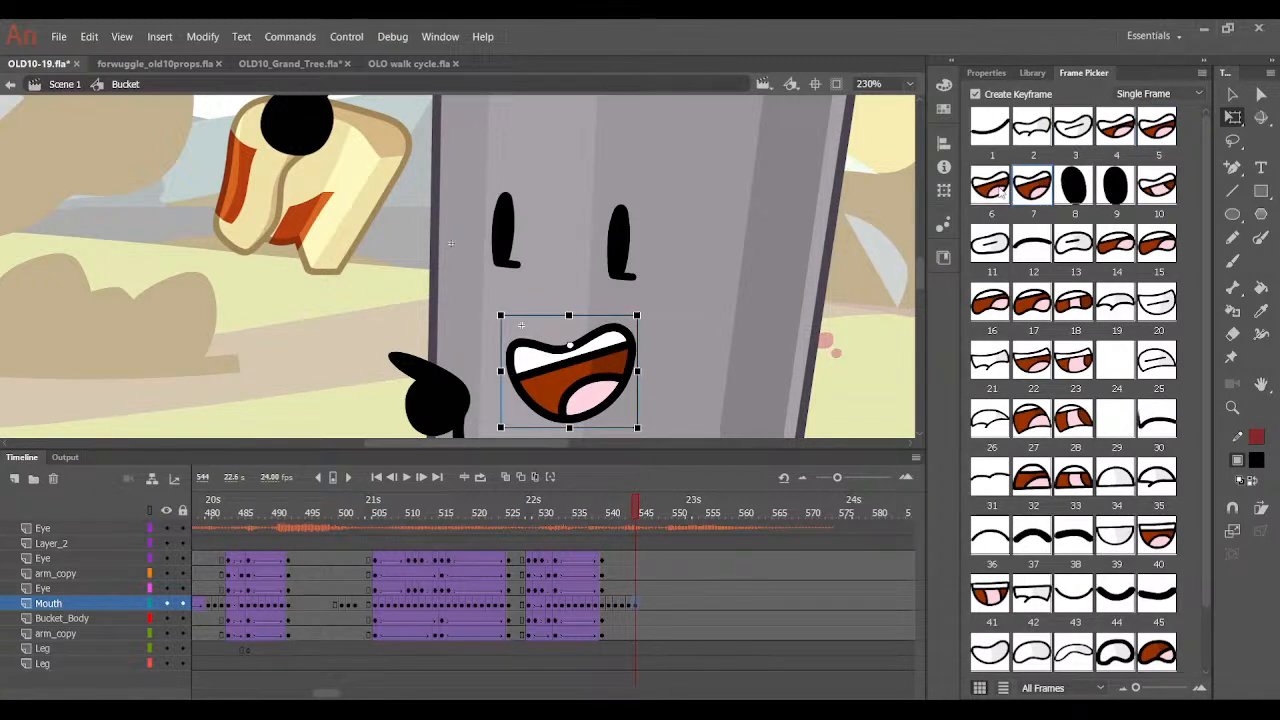
click(995, 190)
key(.)
click(1152, 140)
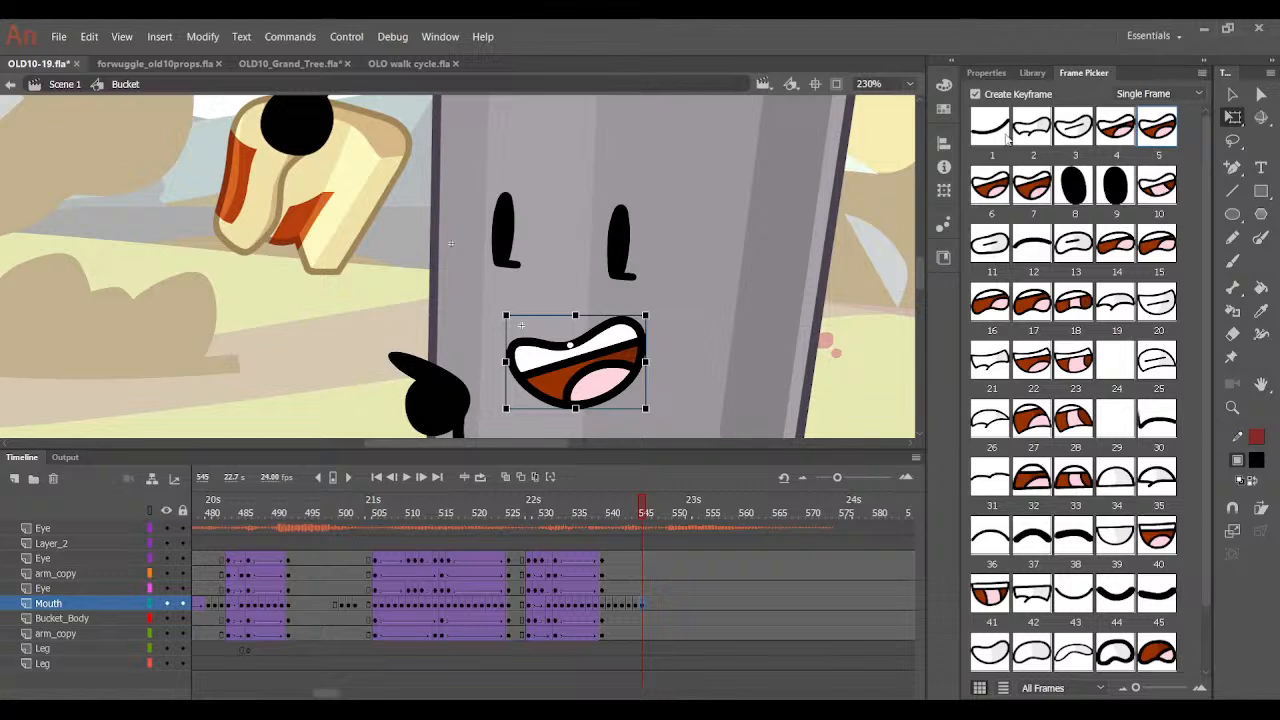
click(990, 130)
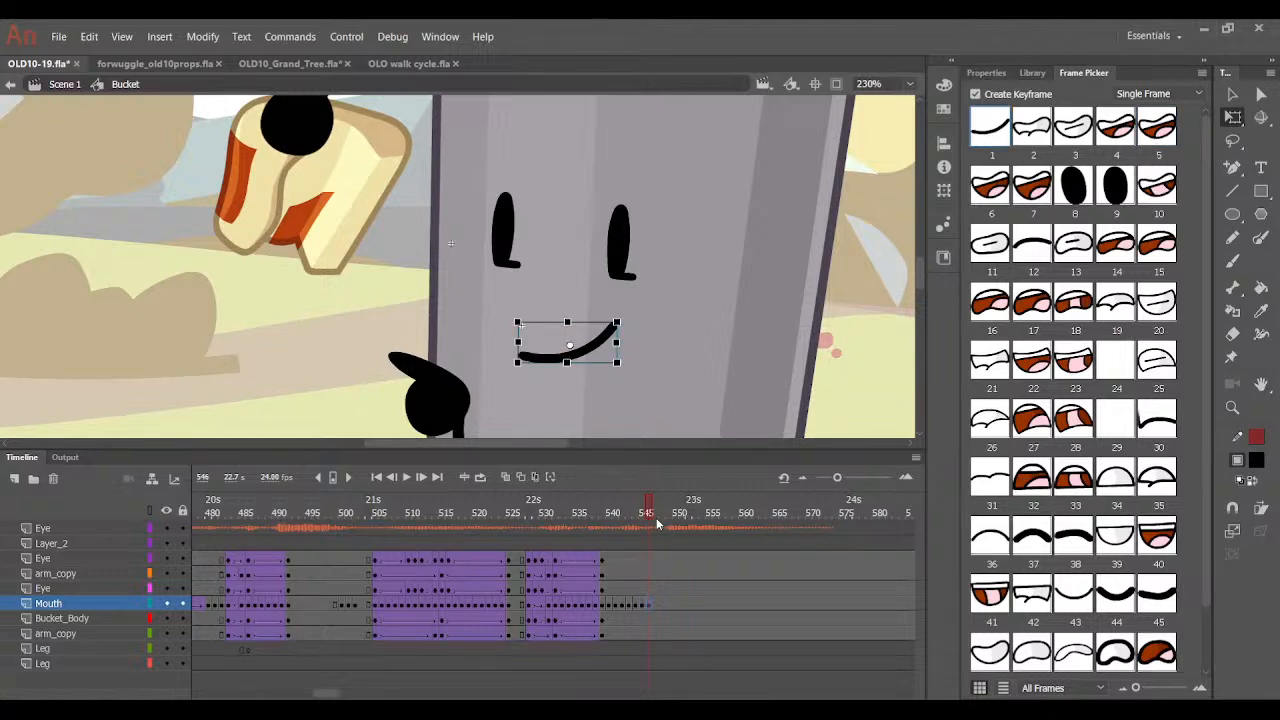
Lip-sync the mouth with poses 3, 5 and 6 at frames 548, 549 and 550 respectively.
drag(654, 514, 662, 604)
click(1078, 142)
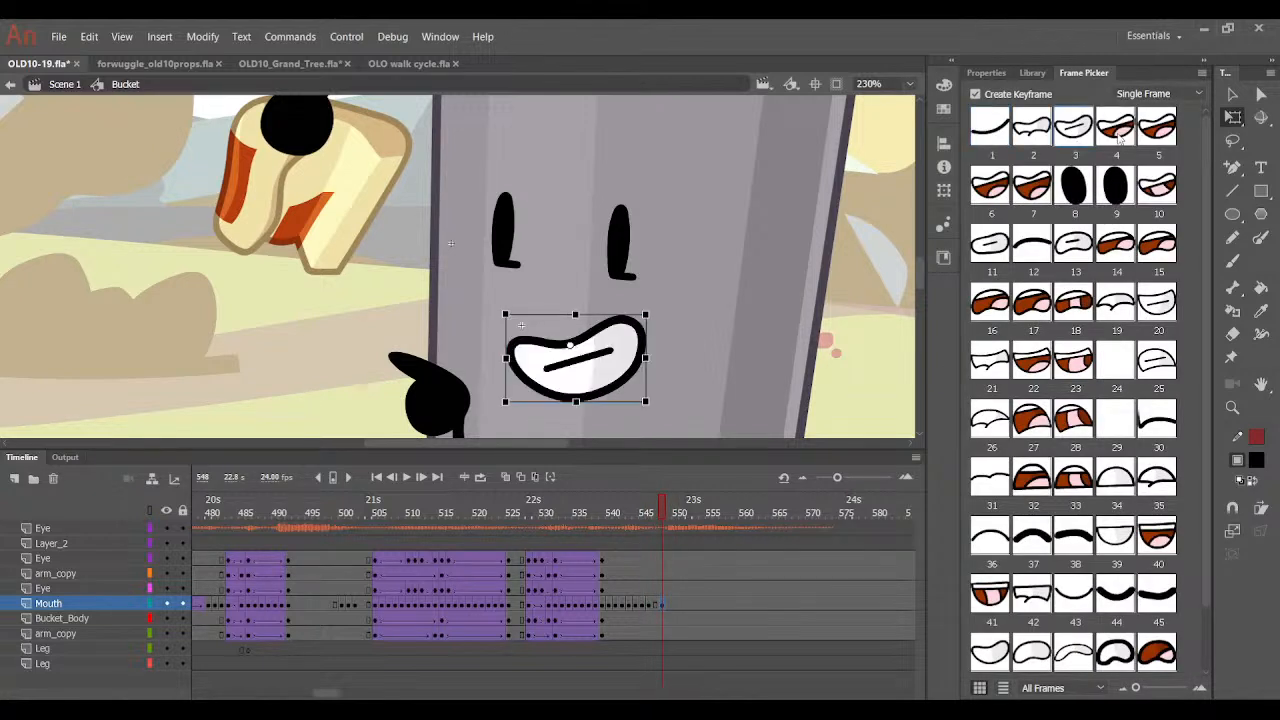
key(period)
click(1152, 134)
key(period)
click(992, 200)
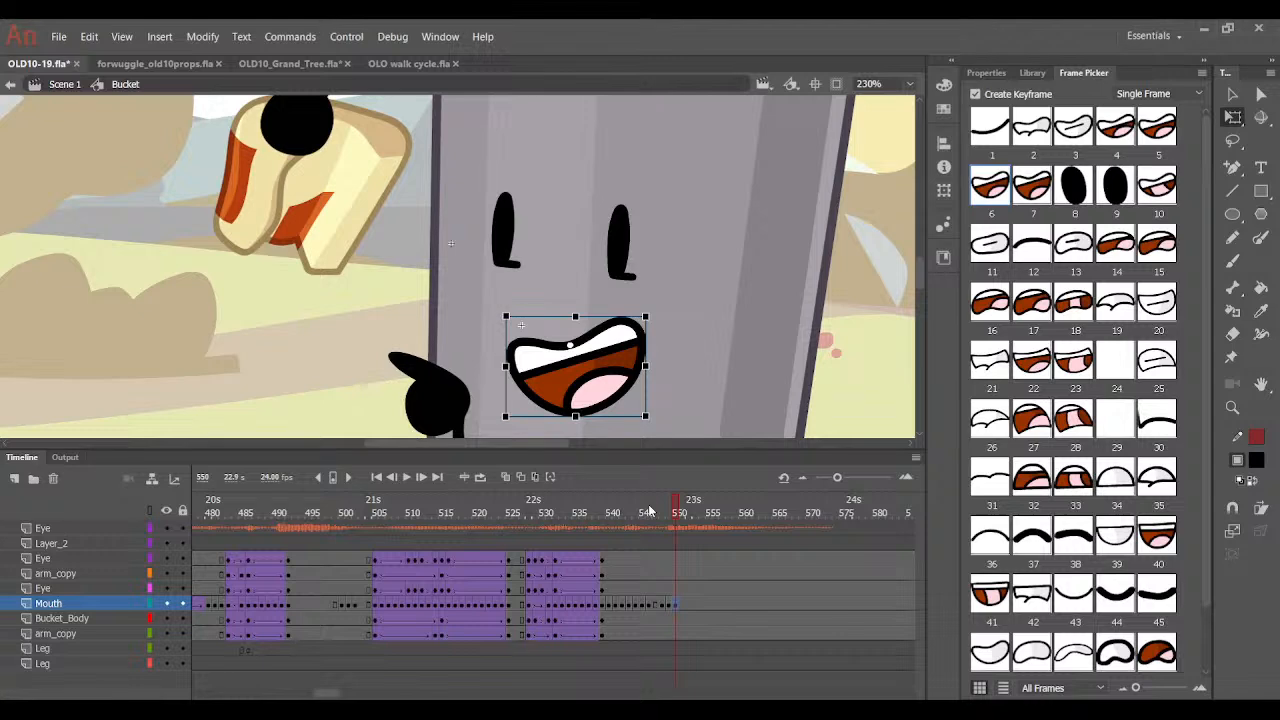
Key the mouth at frame 554 and stretch the open mouth slightly downward.
drag(679, 515, 597, 565)
drag(655, 549, 701, 549)
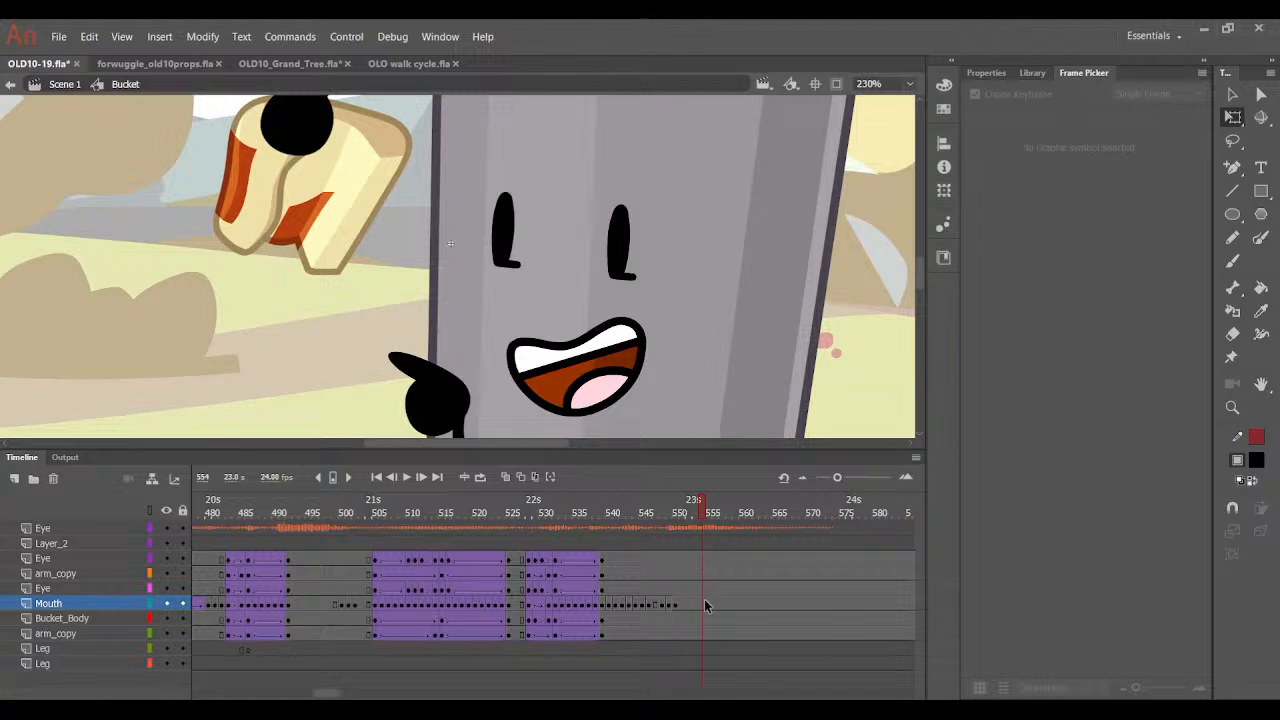
click(600, 416)
drag(576, 418, 585, 425)
Key the mouth at frame 561, squash it slightly and switch it to clenched-teeth pose 3.
drag(694, 507, 760, 546)
click(749, 604)
key(F6)
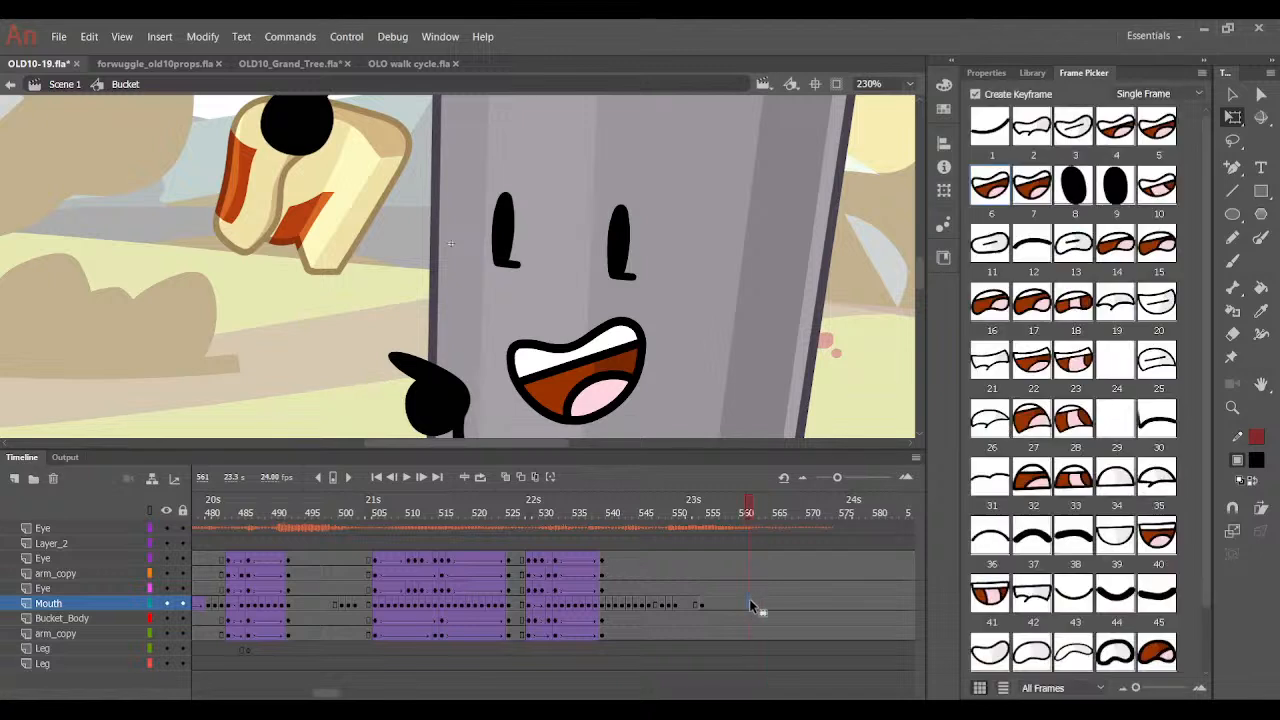
drag(576, 425, 576, 411)
click(1066, 128)
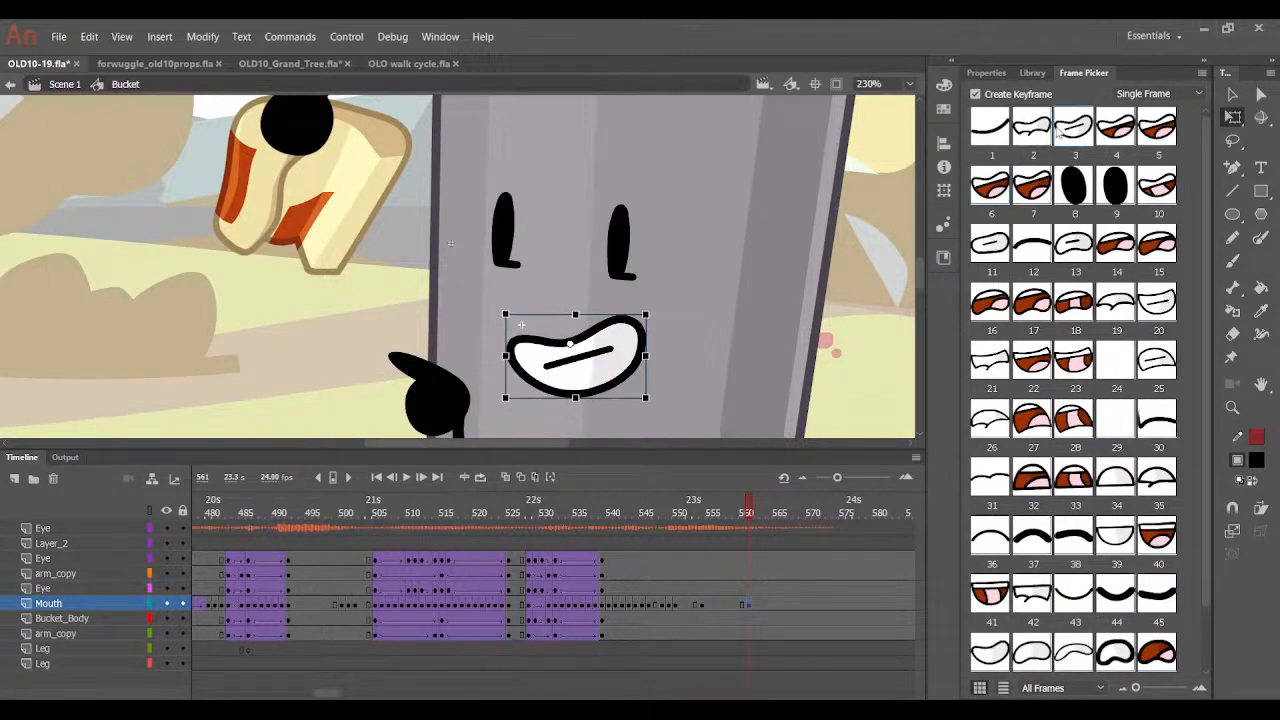
Tween the mouth between frames 550 and 554 with Cubic EaseOut easing.
click(696, 604)
click(798, 182)
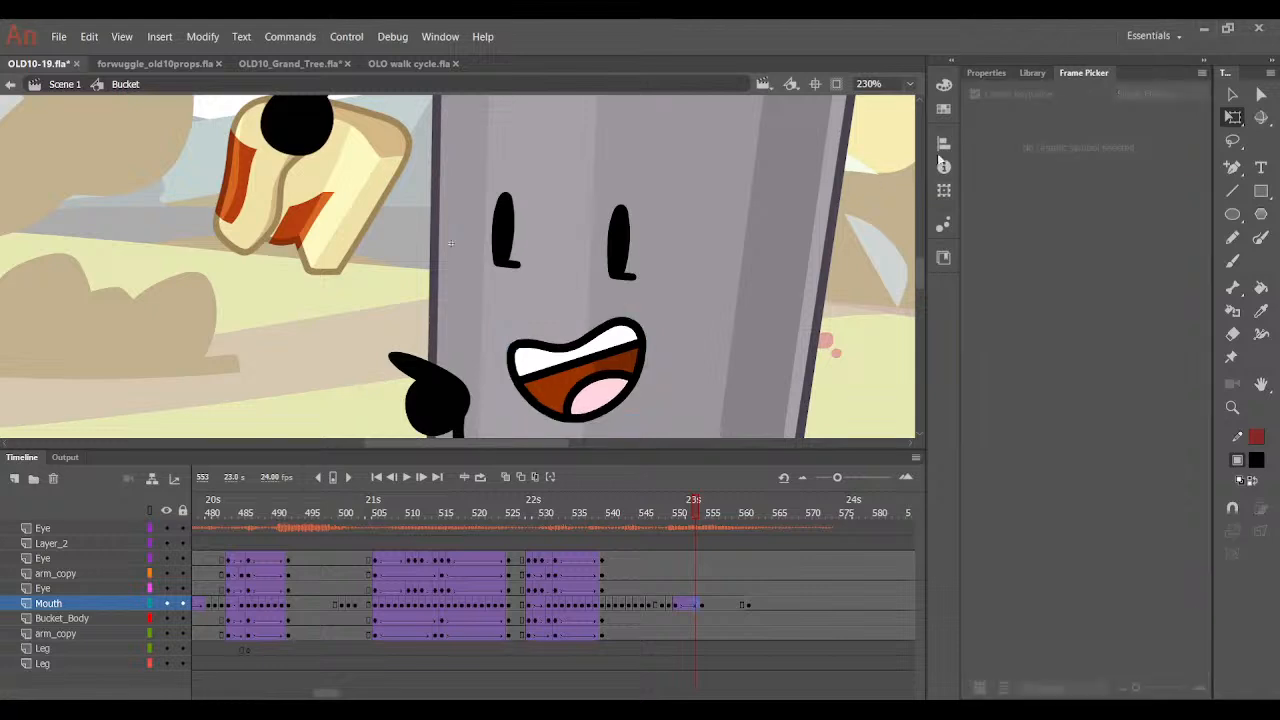
click(986, 73)
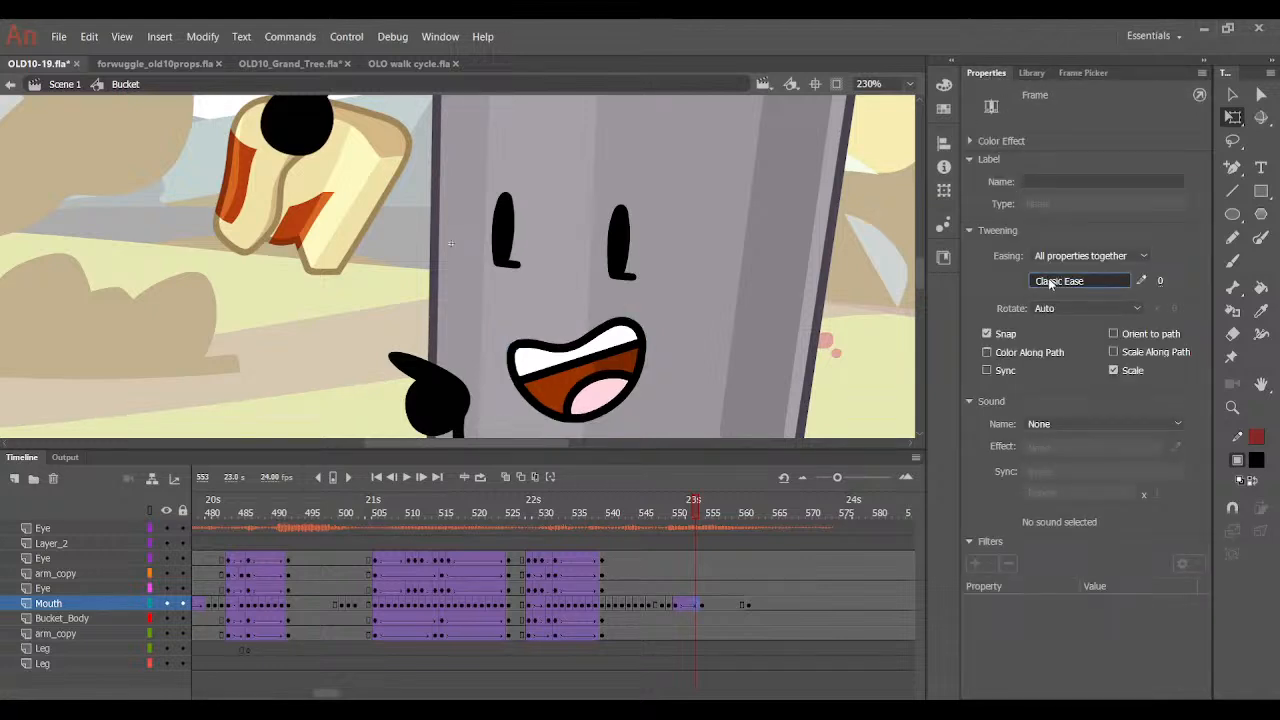
mouse_move(698, 503)
mouse_down()
mouse_move(669, 551)
mouse_move(732, 519)
mouse_move(694, 515)
mouse_up()
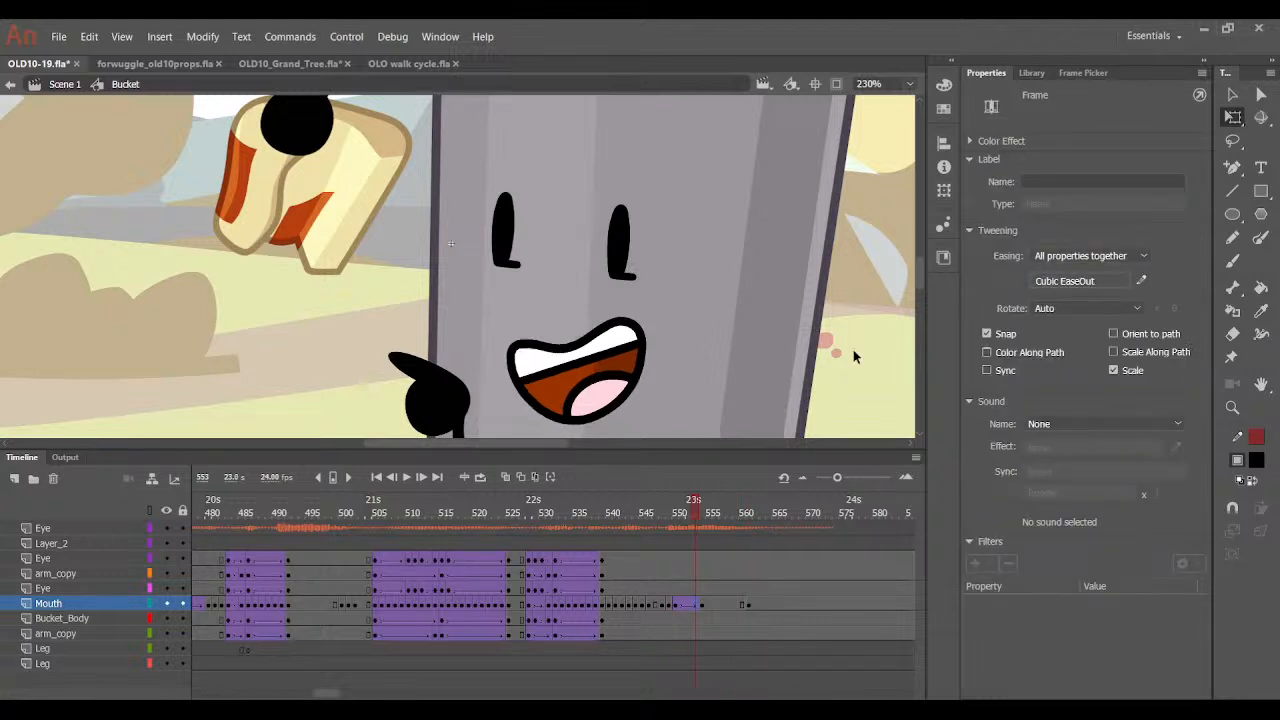
Tween the mouth between frames 554 and 561 with Quart EaseIn easing and save the file.
drag(723, 505, 724, 560)
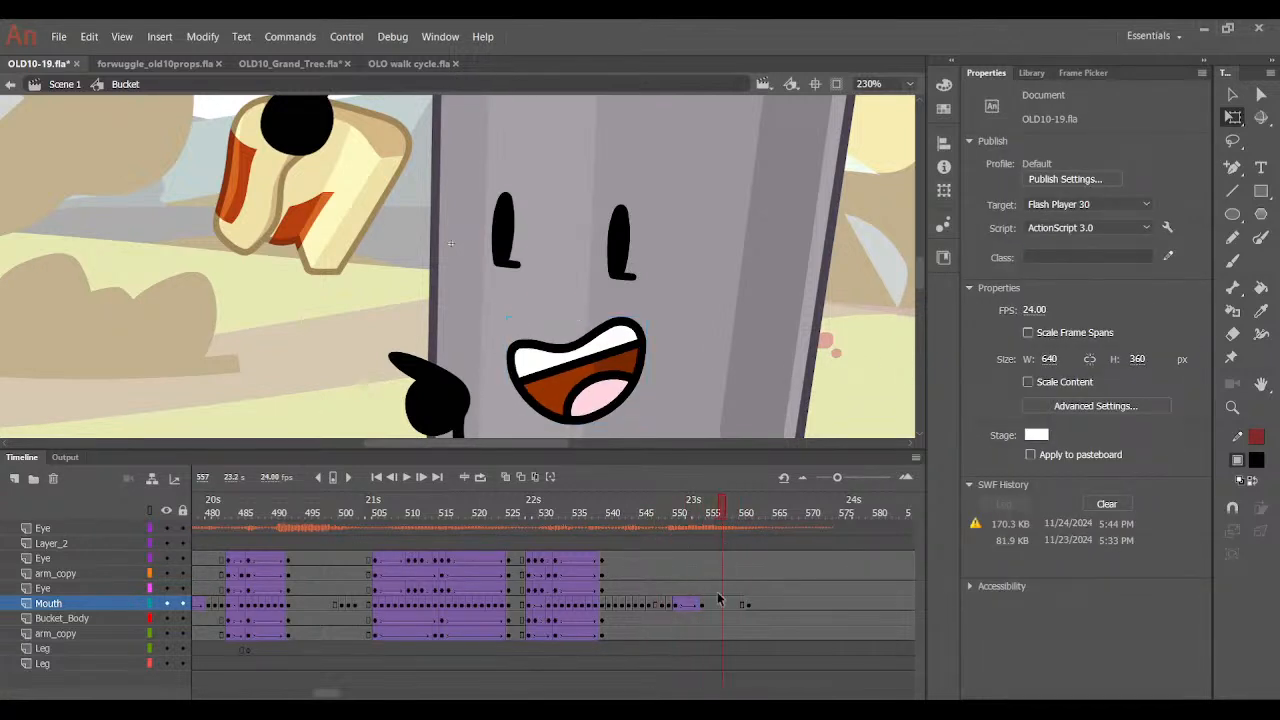
click(730, 605)
key(F3)
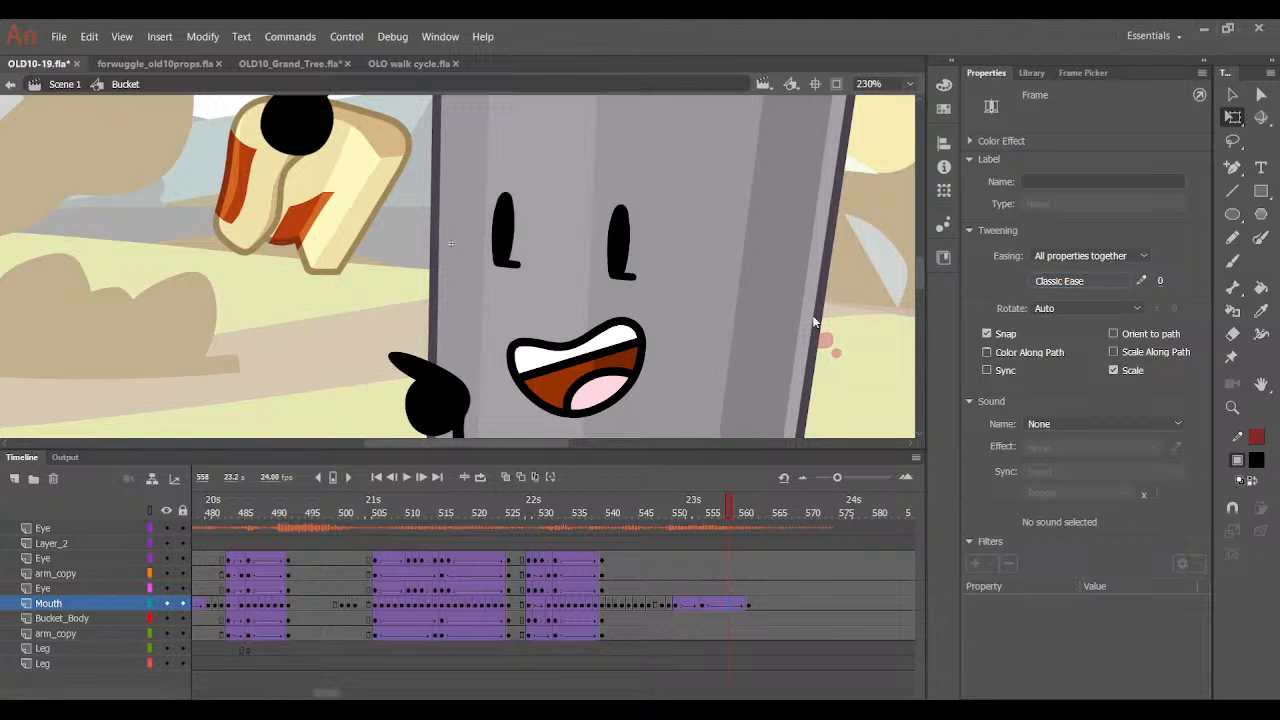
key(F4)
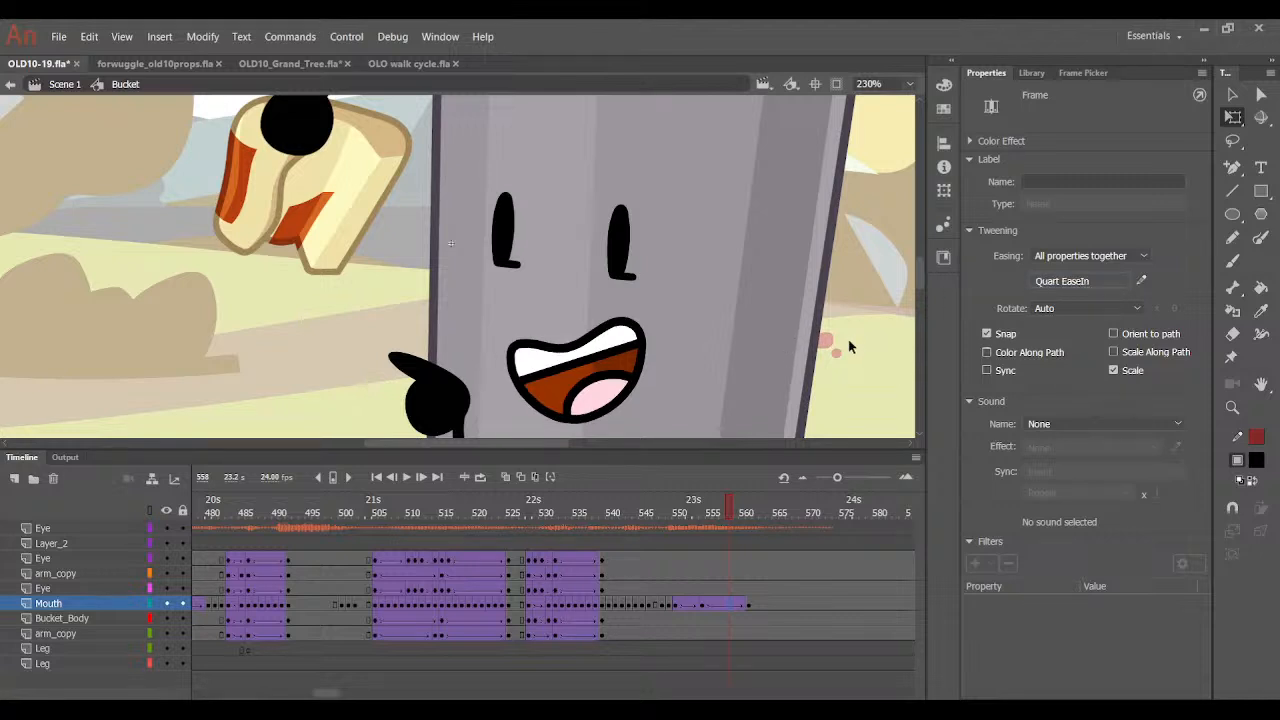
drag(732, 515, 670, 578)
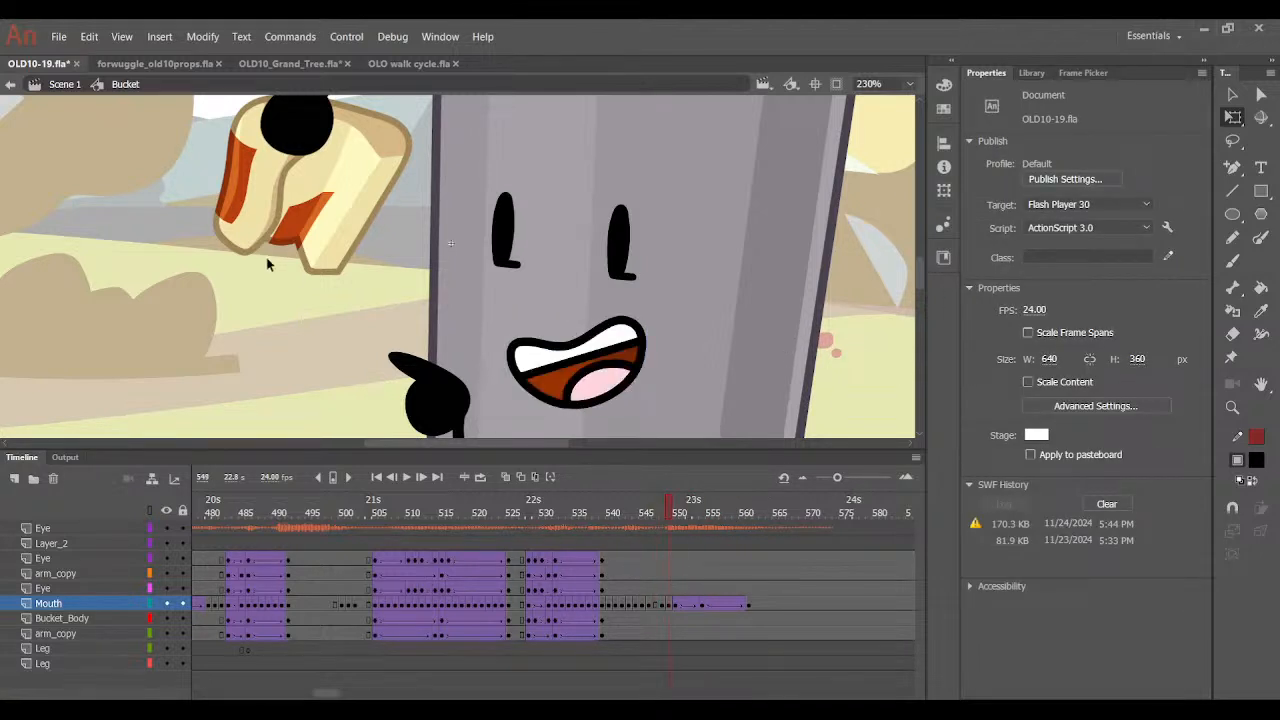
key(ctrl+s)
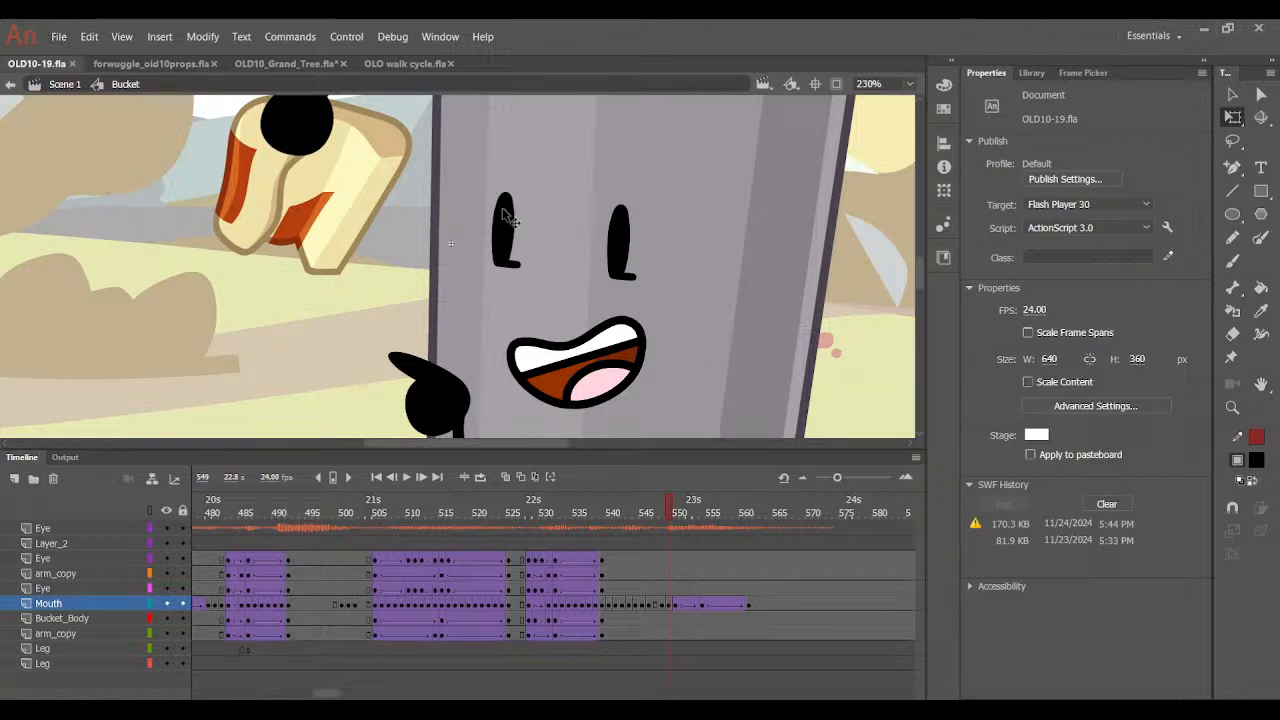
Add mouth keyframes at frames 560 and 562 and slightly adjust the clenched mouth's shape.
drag(669, 522, 748, 603)
click(748, 603)
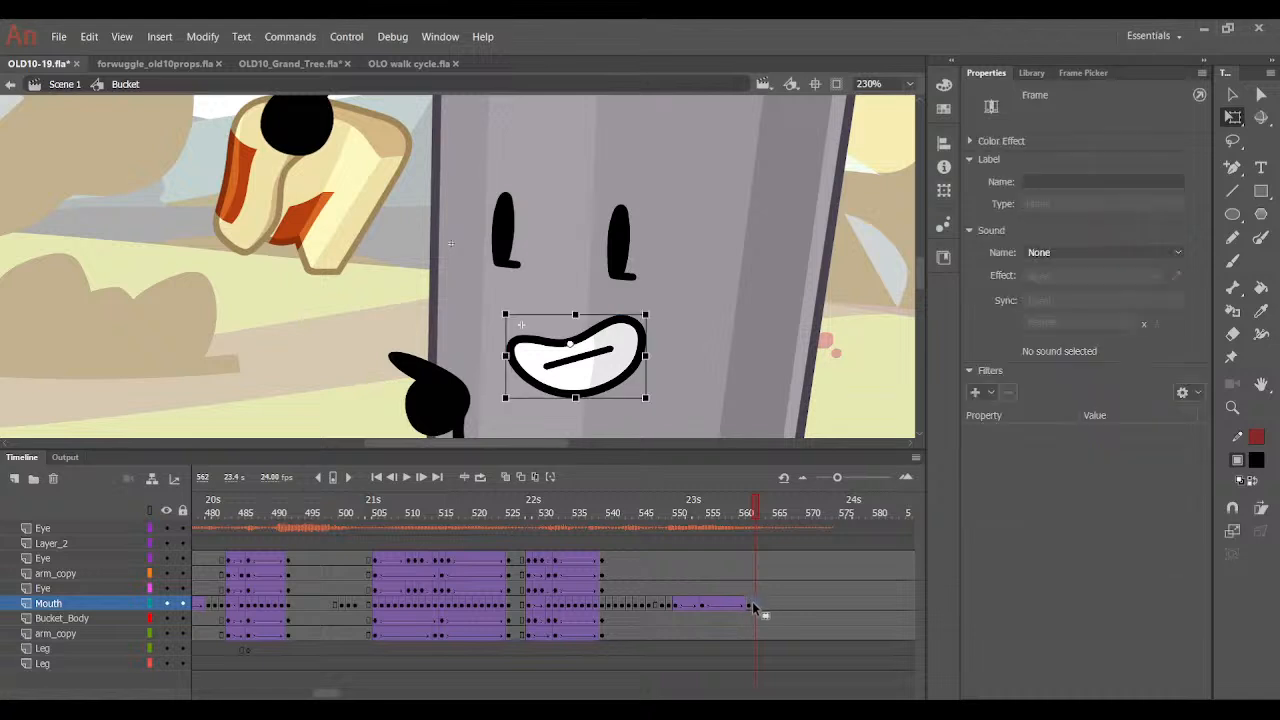
click(746, 607)
click(750, 606)
click(757, 511)
click(757, 606)
drag(581, 402, 592, 403)
drag(754, 516, 737, 600)
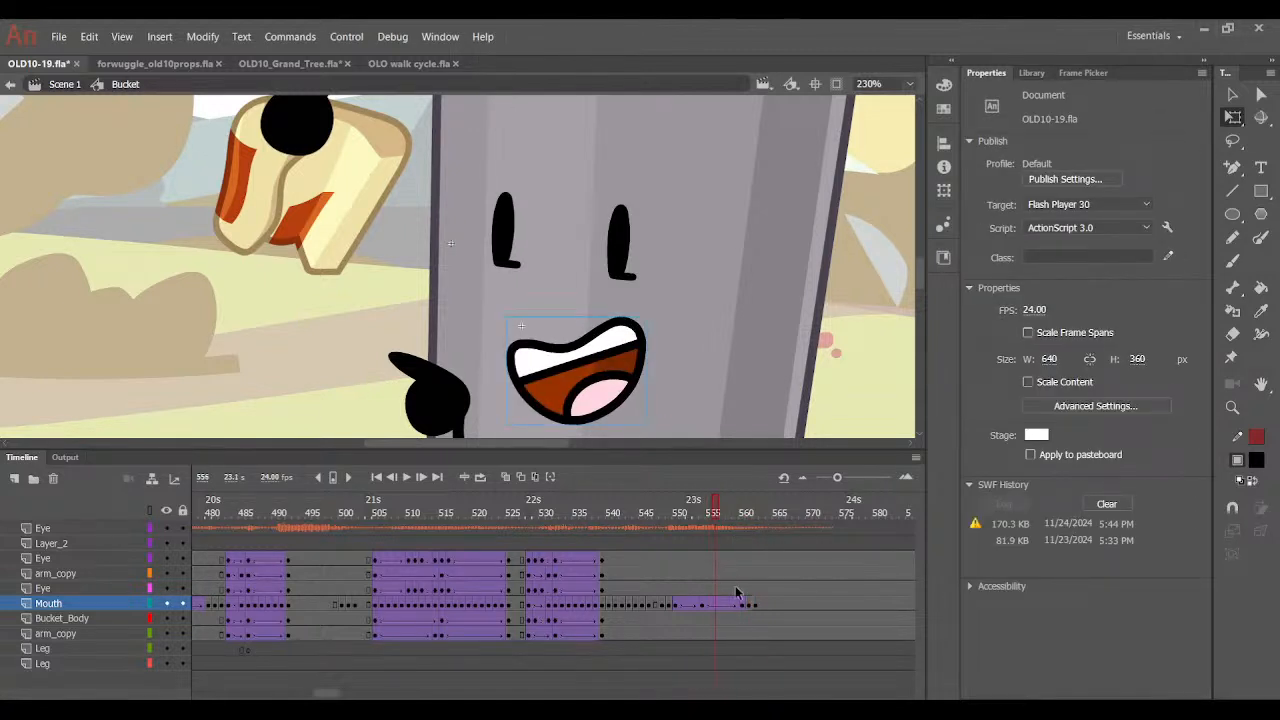
Set the mouth to open pose 5 at frame 559.
click(738, 605)
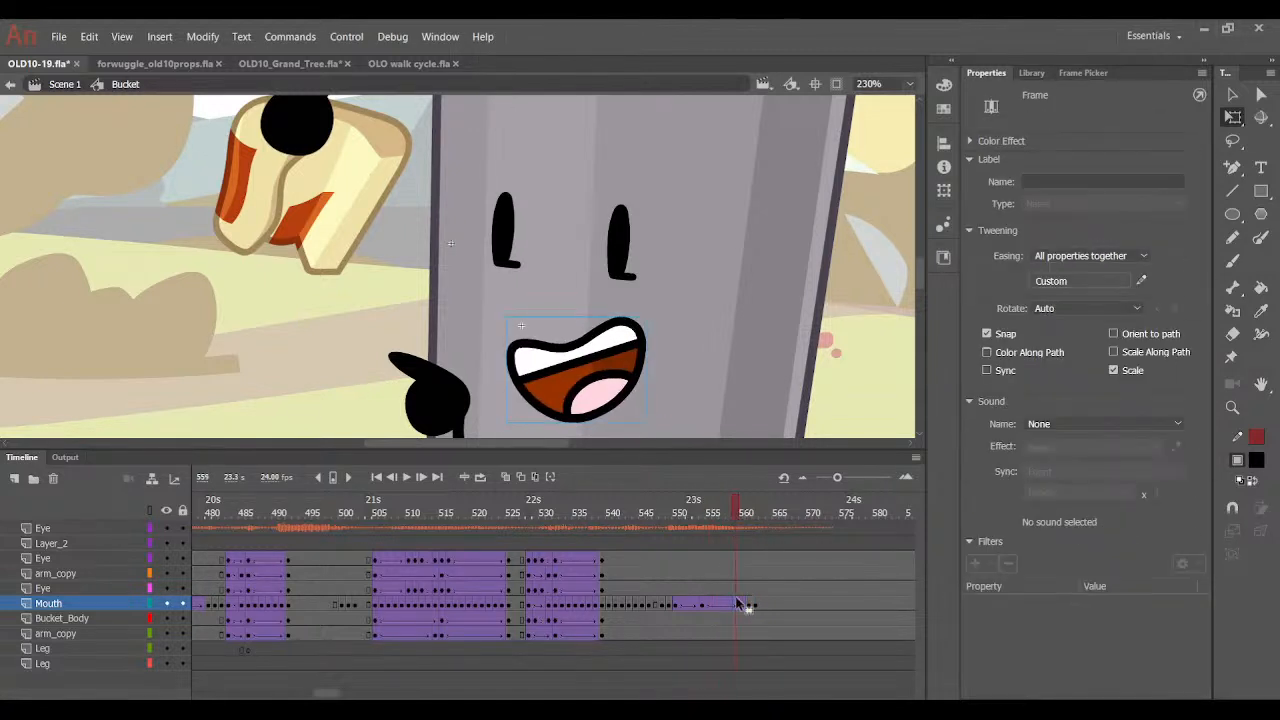
click(1086, 74)
click(1157, 130)
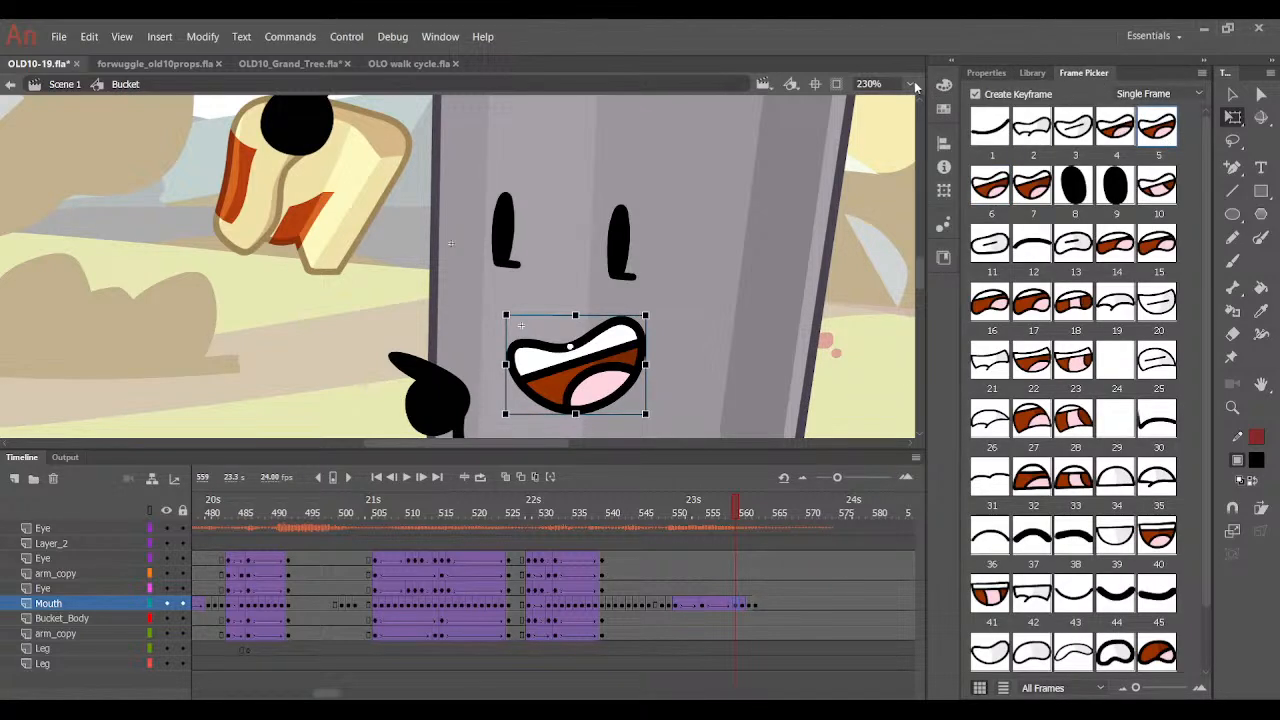
Return to Scene 1 and play back the animation from frame 358.
key(ctrl+minus)
click(986, 73)
click(64, 84)
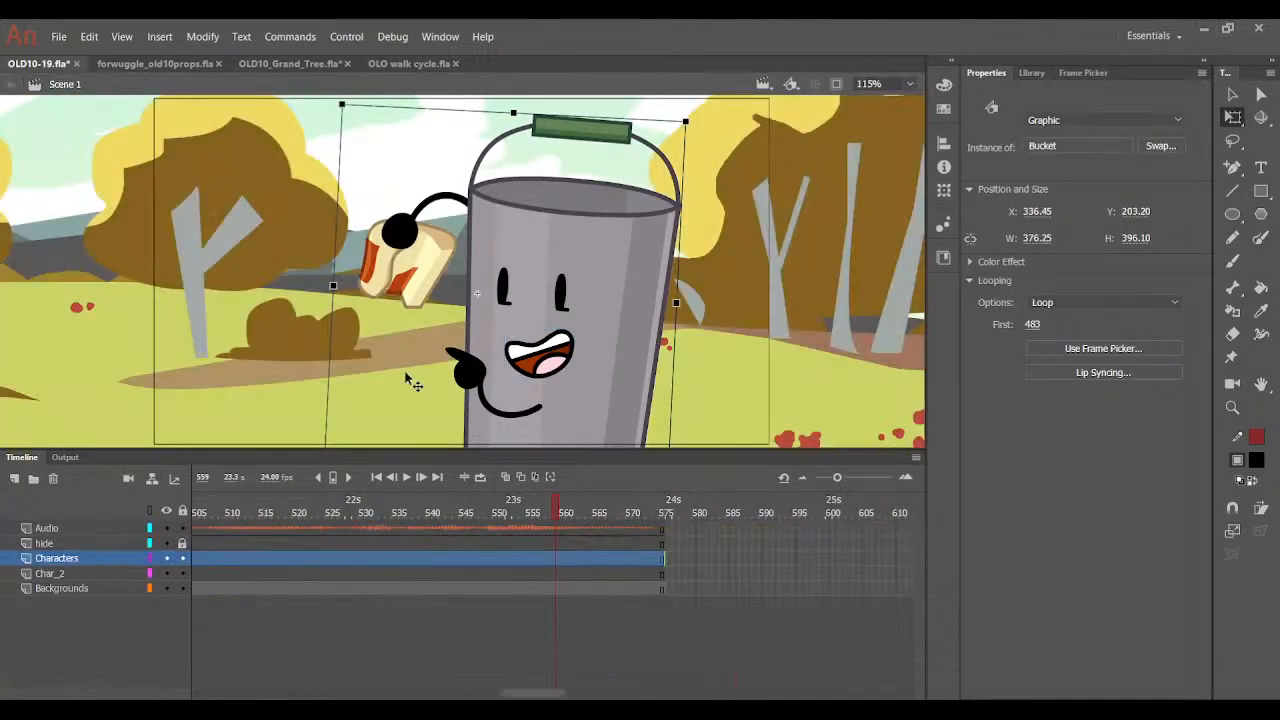
click(347, 477)
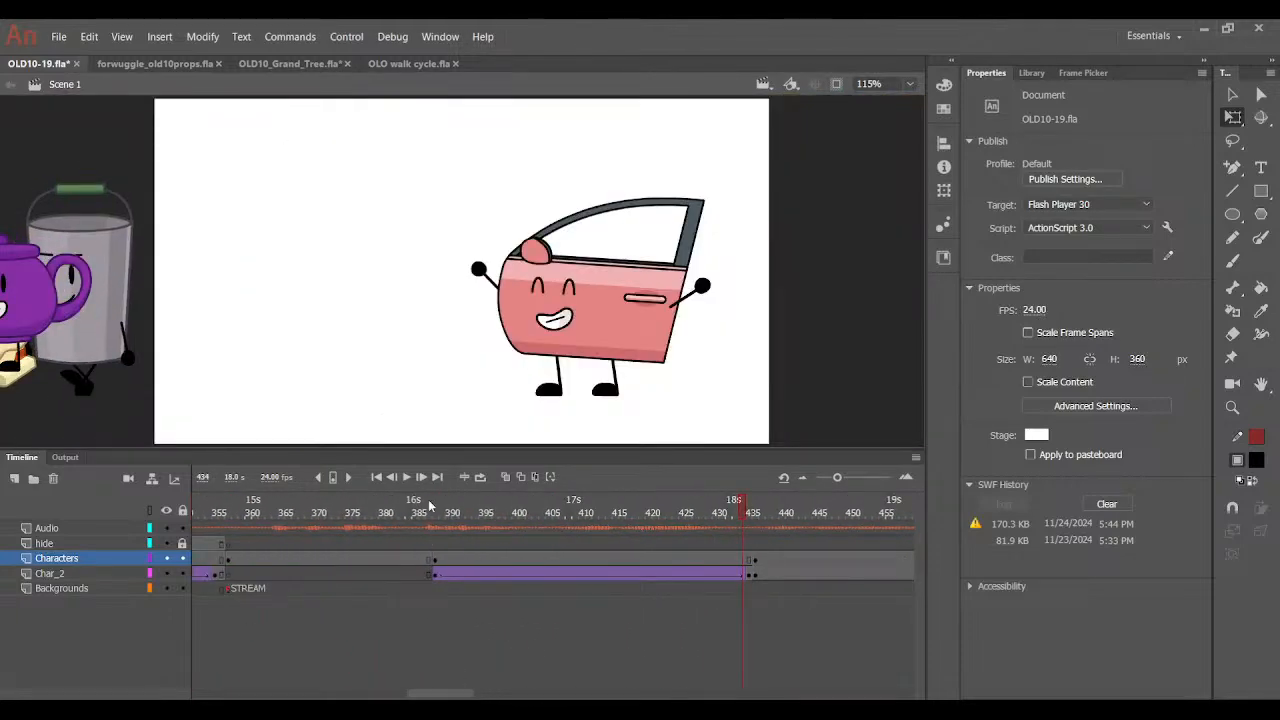
drag(265, 512, 237, 512)
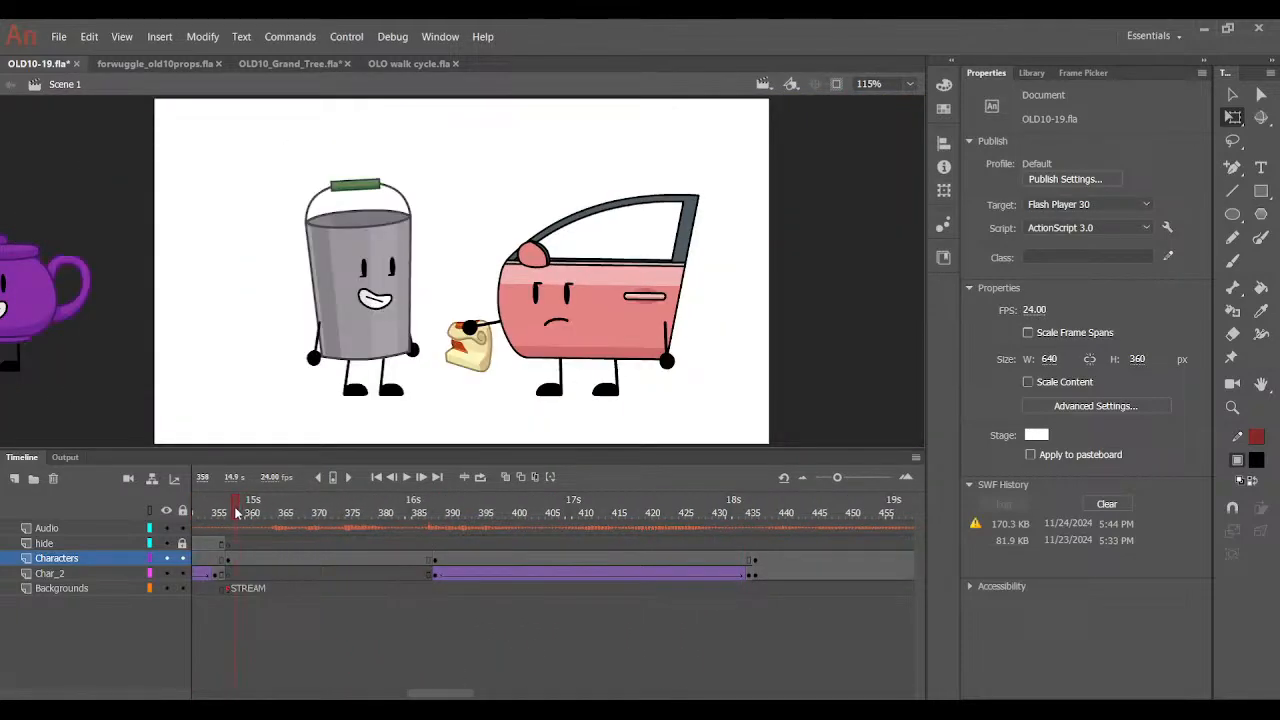
click(406, 477)
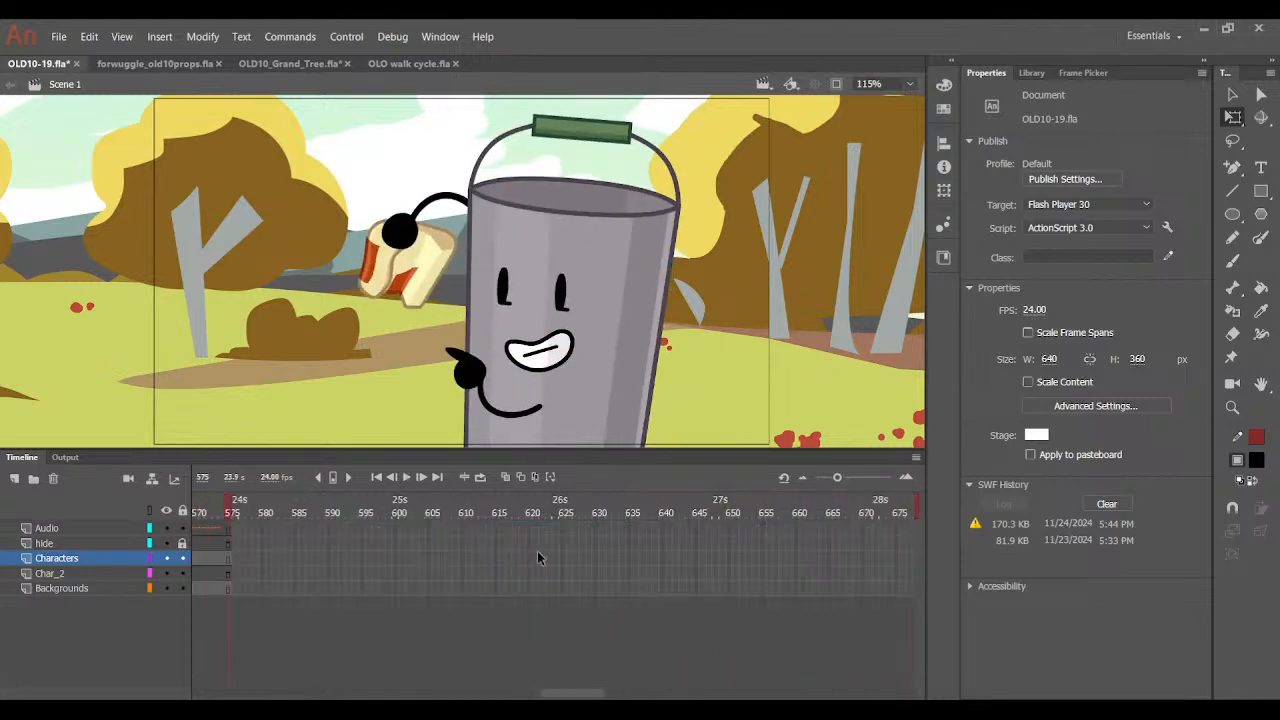
Inside the Bucket symbol, set the mouth to pose 6 at frame 559 and pose 5 at frame 560.
drag(218, 517, 349, 560)
double_click(614, 368)
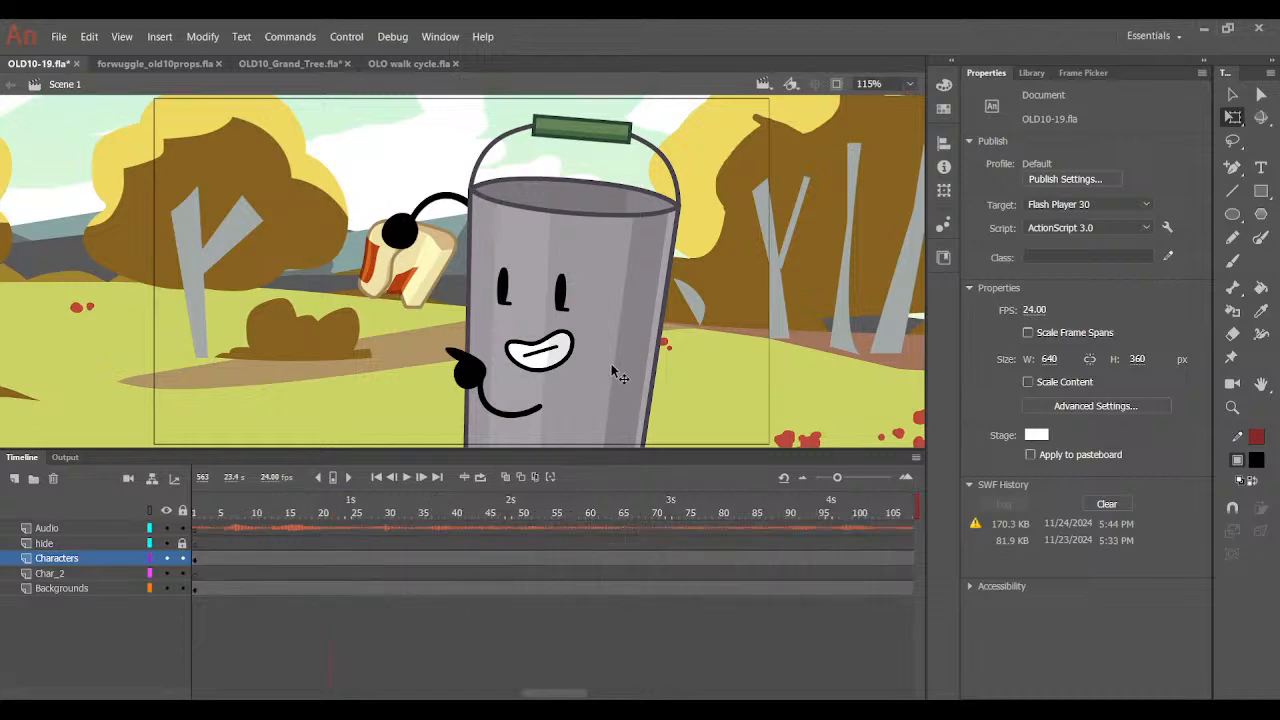
click(562, 353)
drag(530, 515, 532, 516)
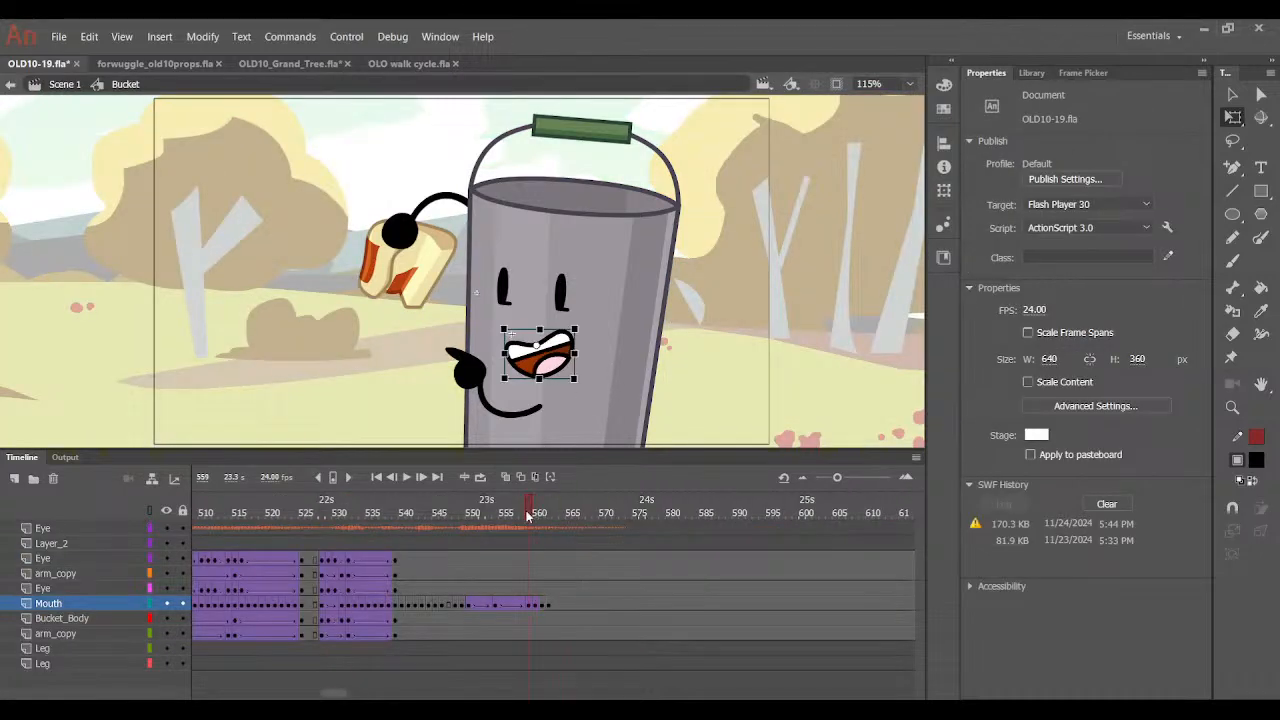
click(532, 605)
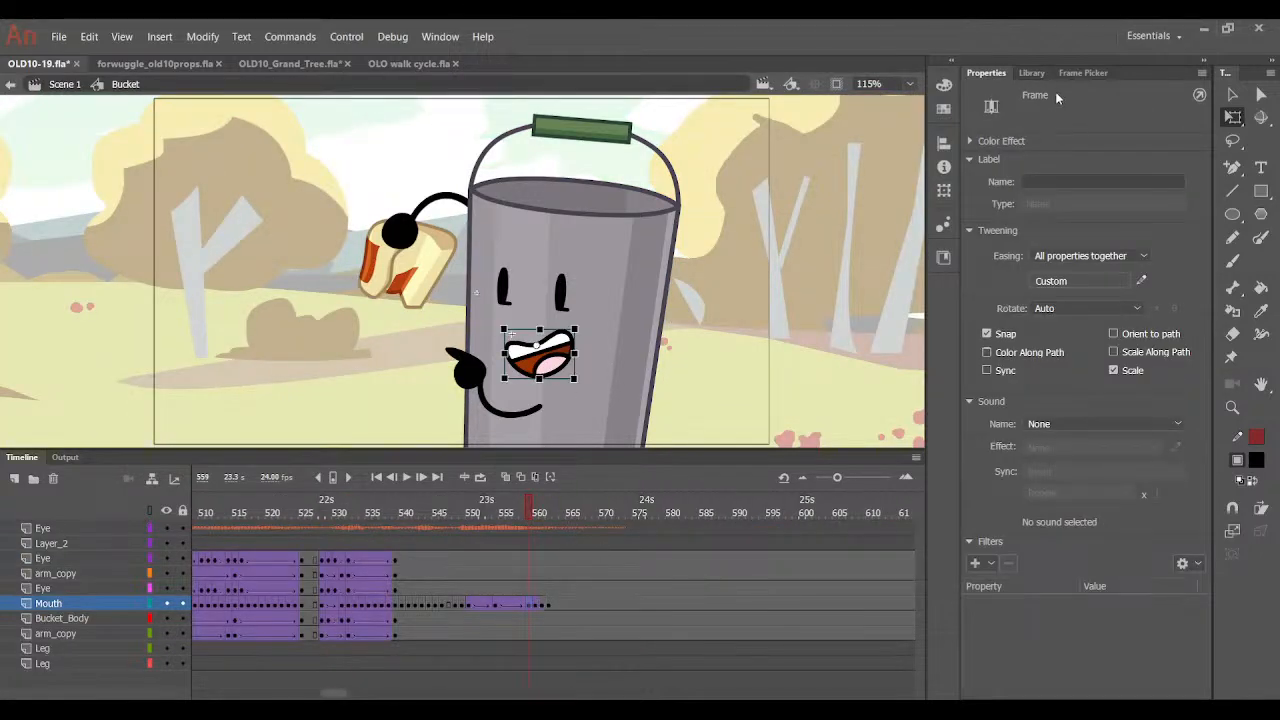
click(1084, 72)
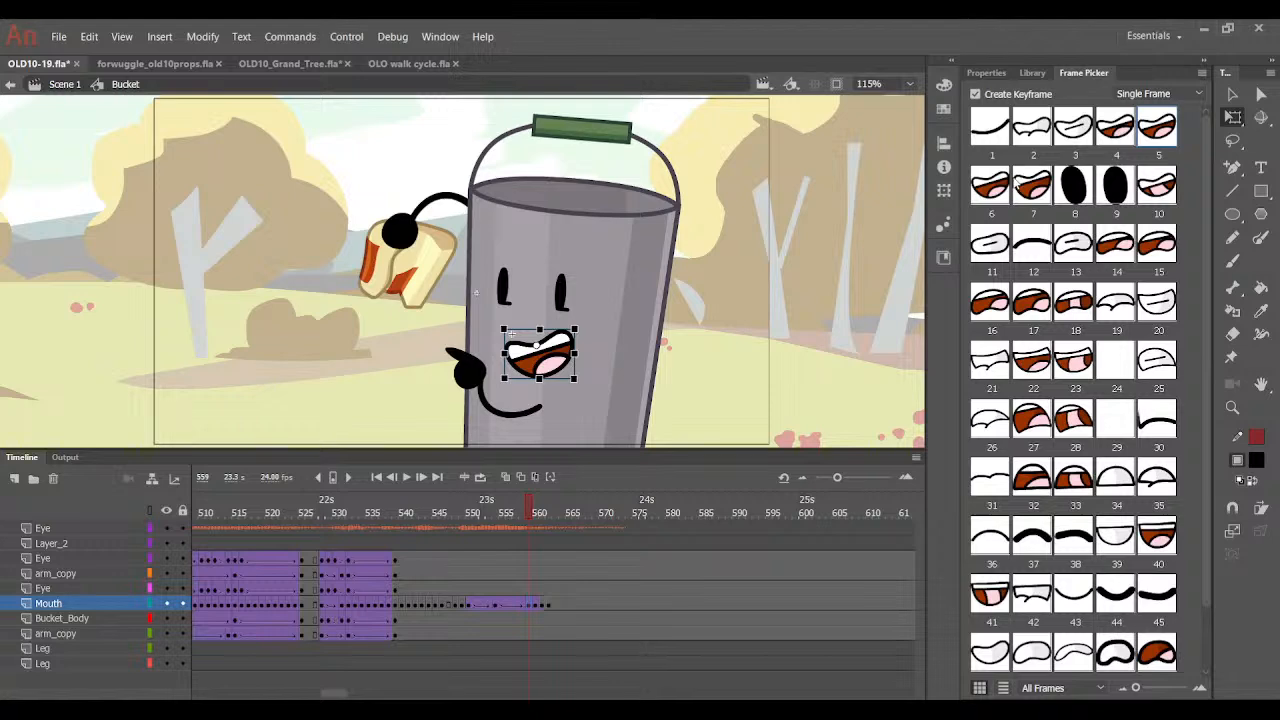
click(1031, 186)
click(995, 192)
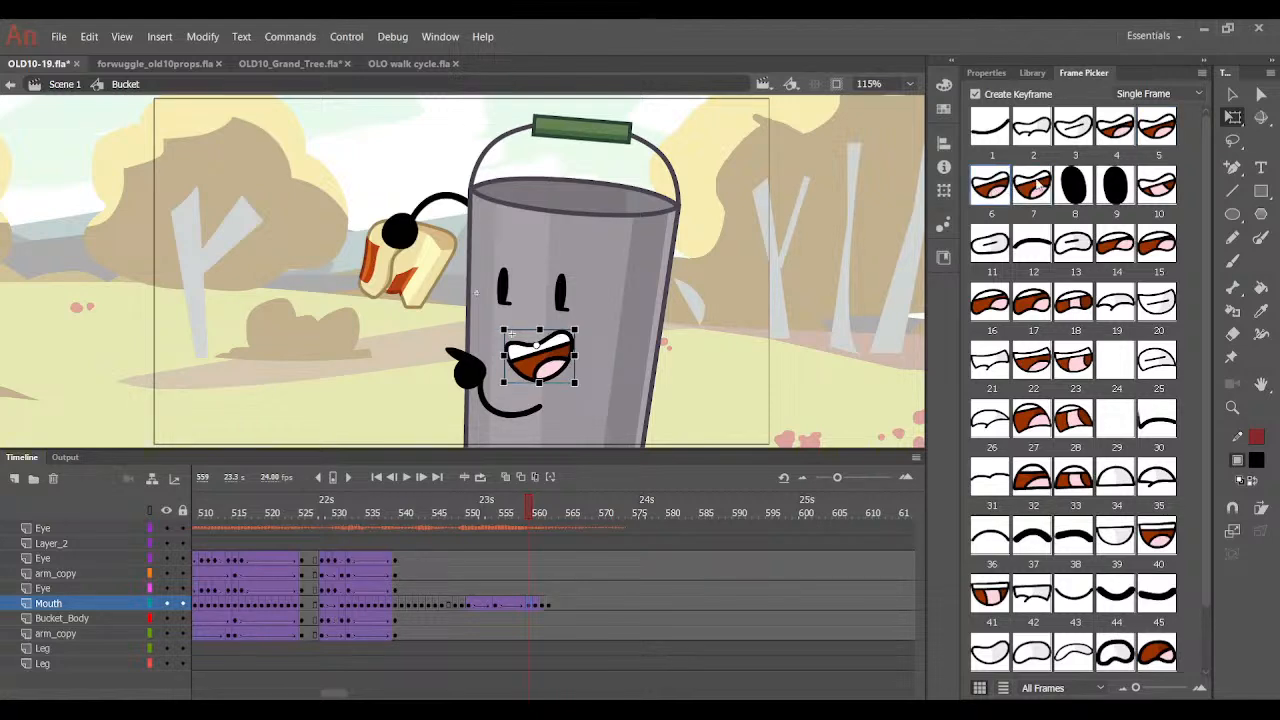
key(period)
click(1157, 128)
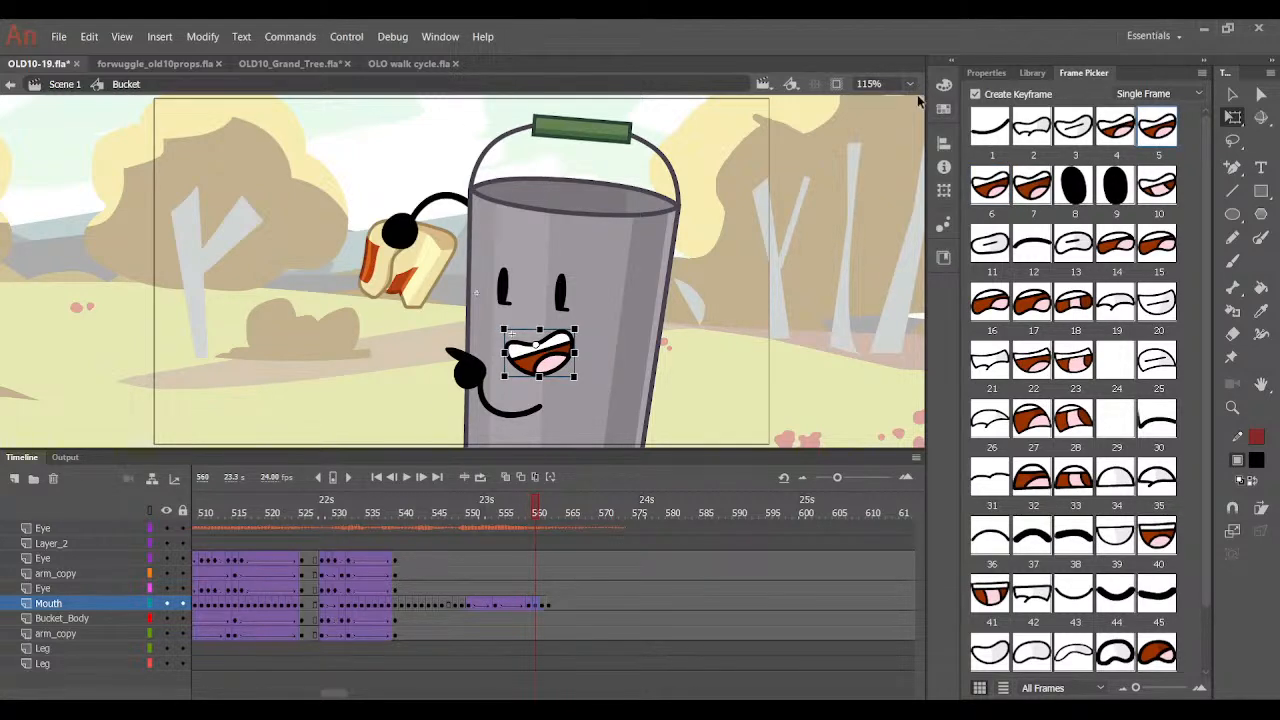
Deselect the mouth, return to Scene 1 and save the file.
click(916, 103)
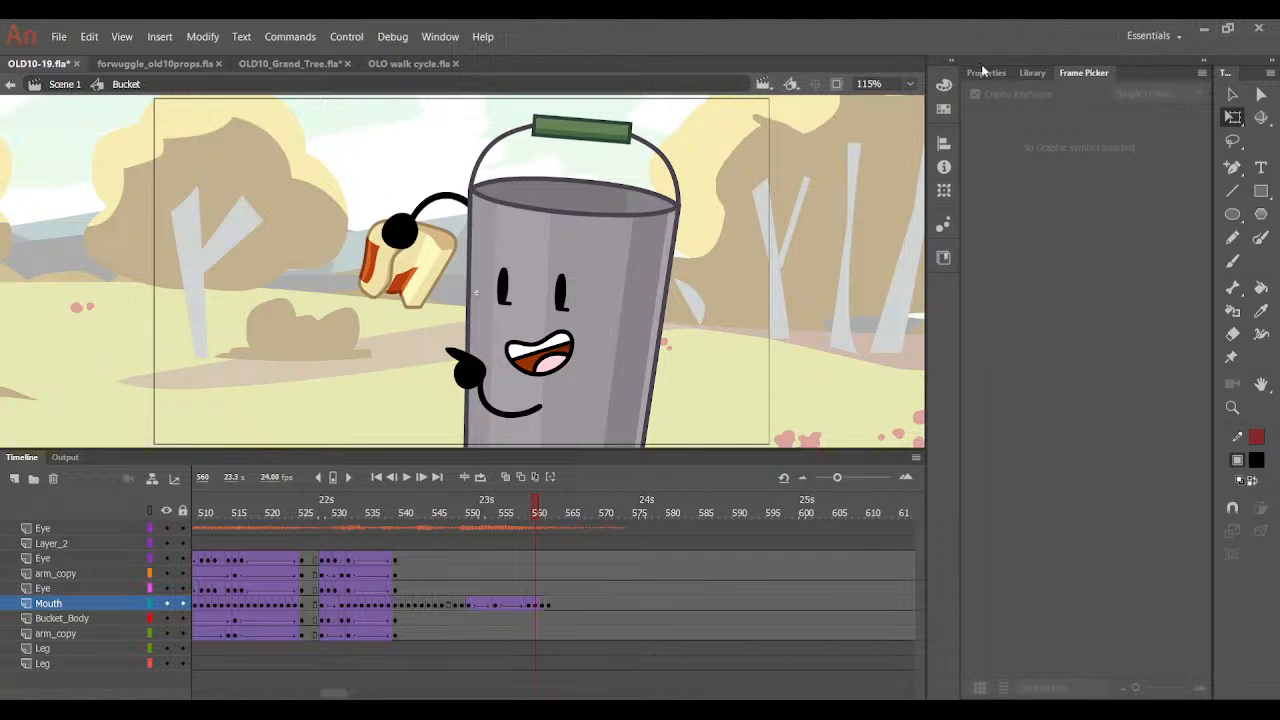
click(985, 72)
click(65, 84)
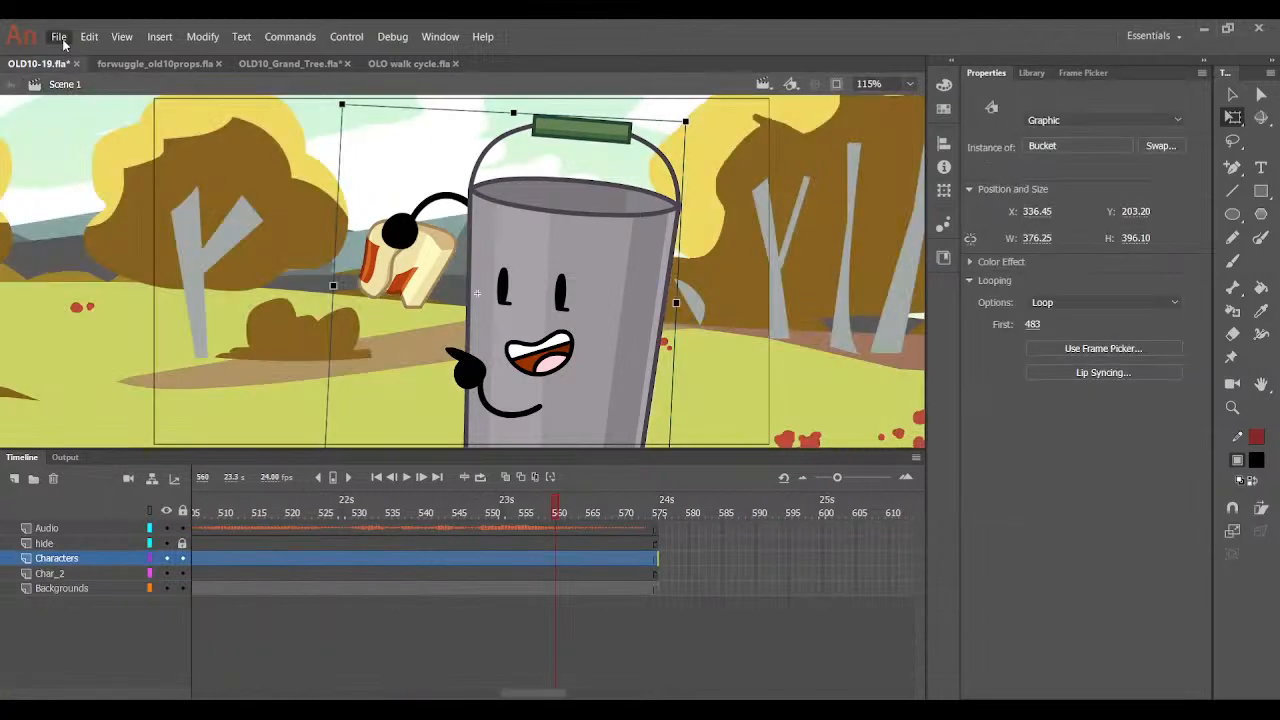
key(ctrl+s)
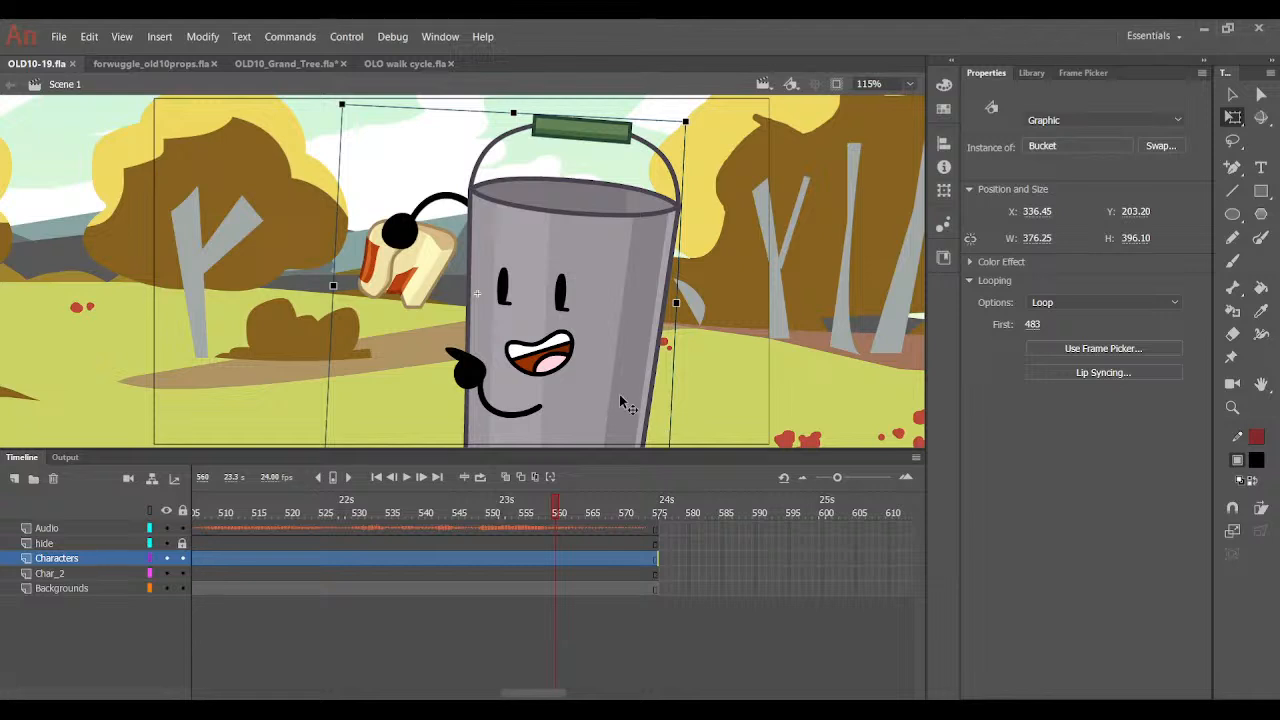
Inside the Bucket symbol, play back and scrub the mouth animation from around frame 548.
double_click(615, 364)
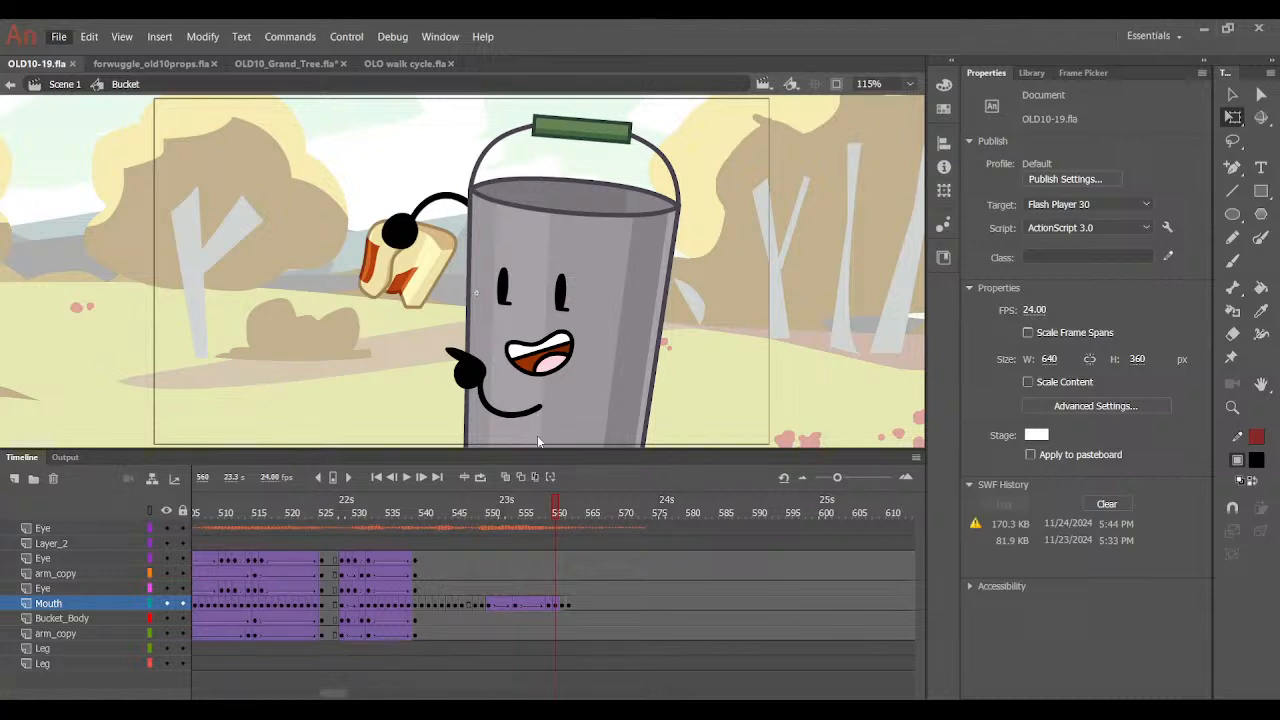
click(476, 508)
click(407, 479)
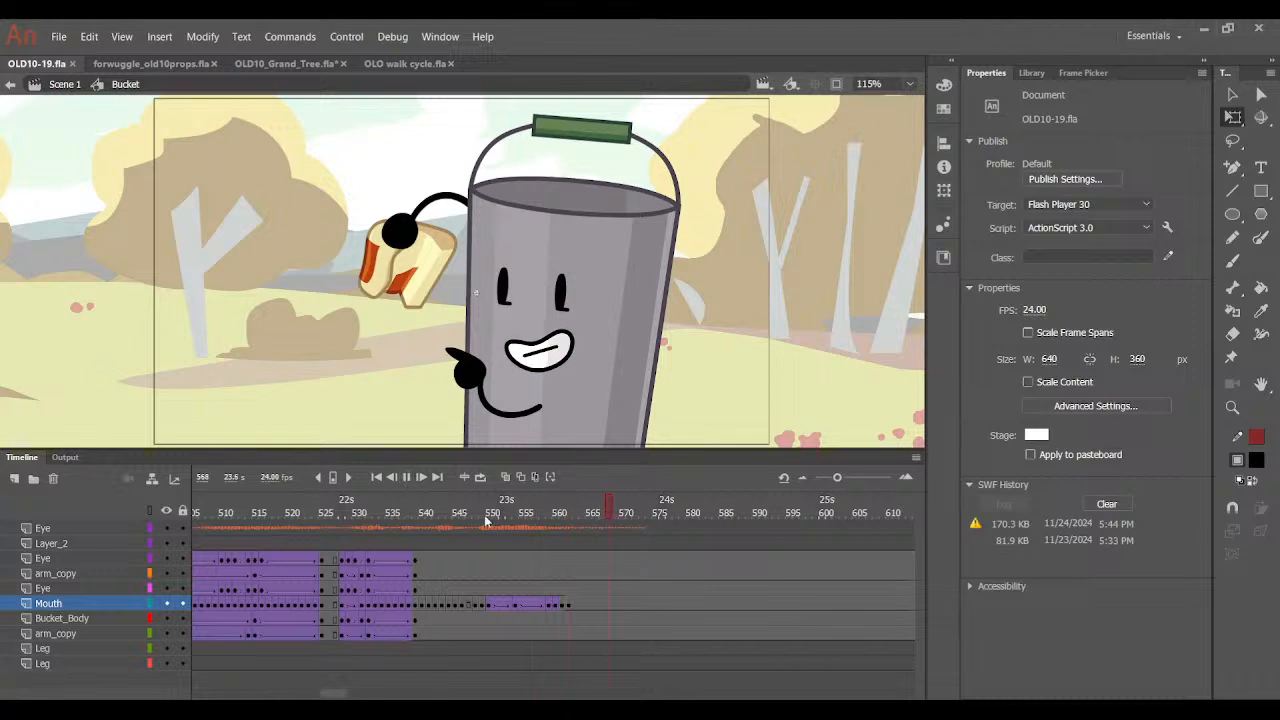
drag(498, 517, 602, 574)
click(93, 154)
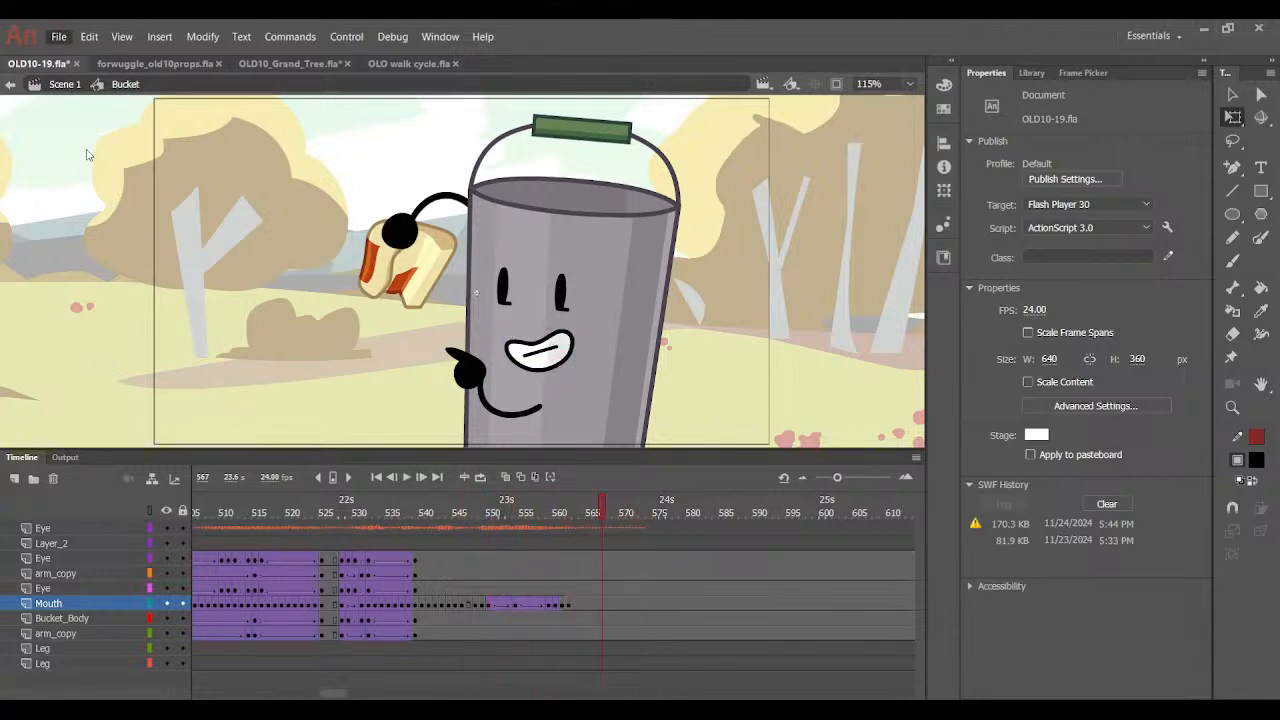
Save the file, return to Scene 1 and play back the bucket's closing lines.
key(ctrl+s)
click(67, 85)
drag(371, 514, 208, 607)
click(406, 476)
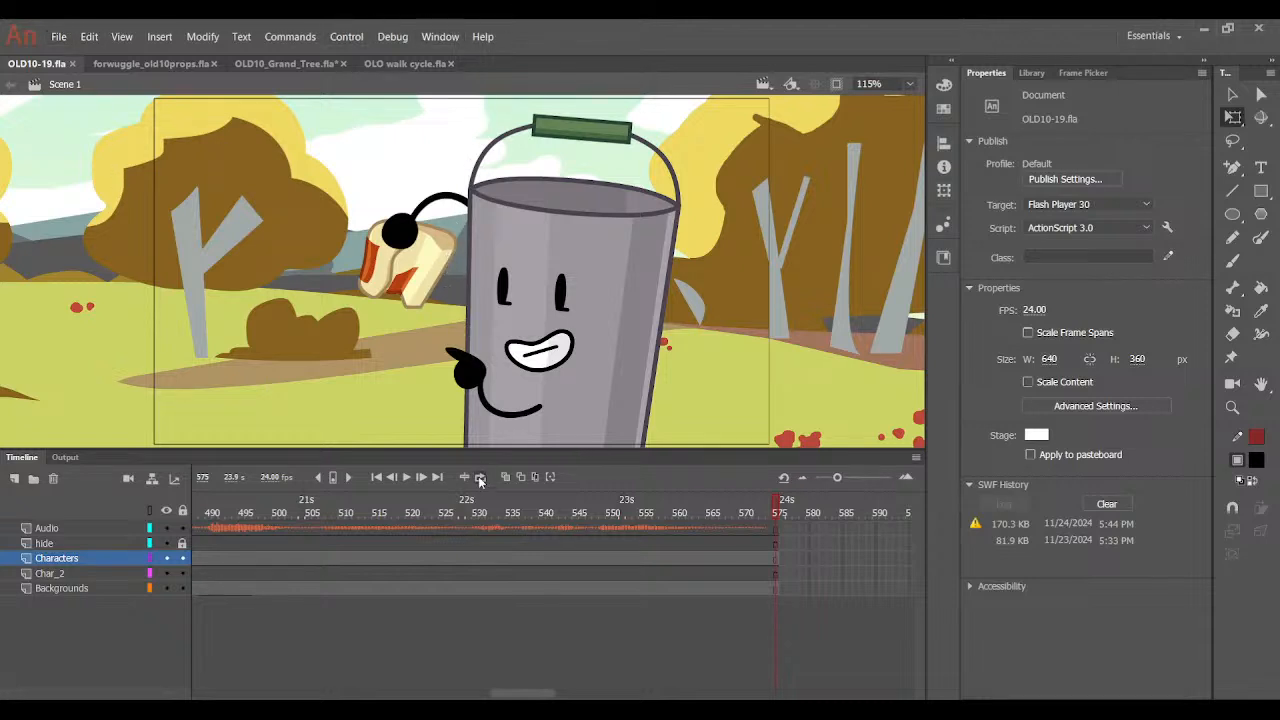
Inspect the held roll through the nested Bucket, Arm Bent copy and Symbol 5 symbols, and return to Scene 1.
double_click(428, 262)
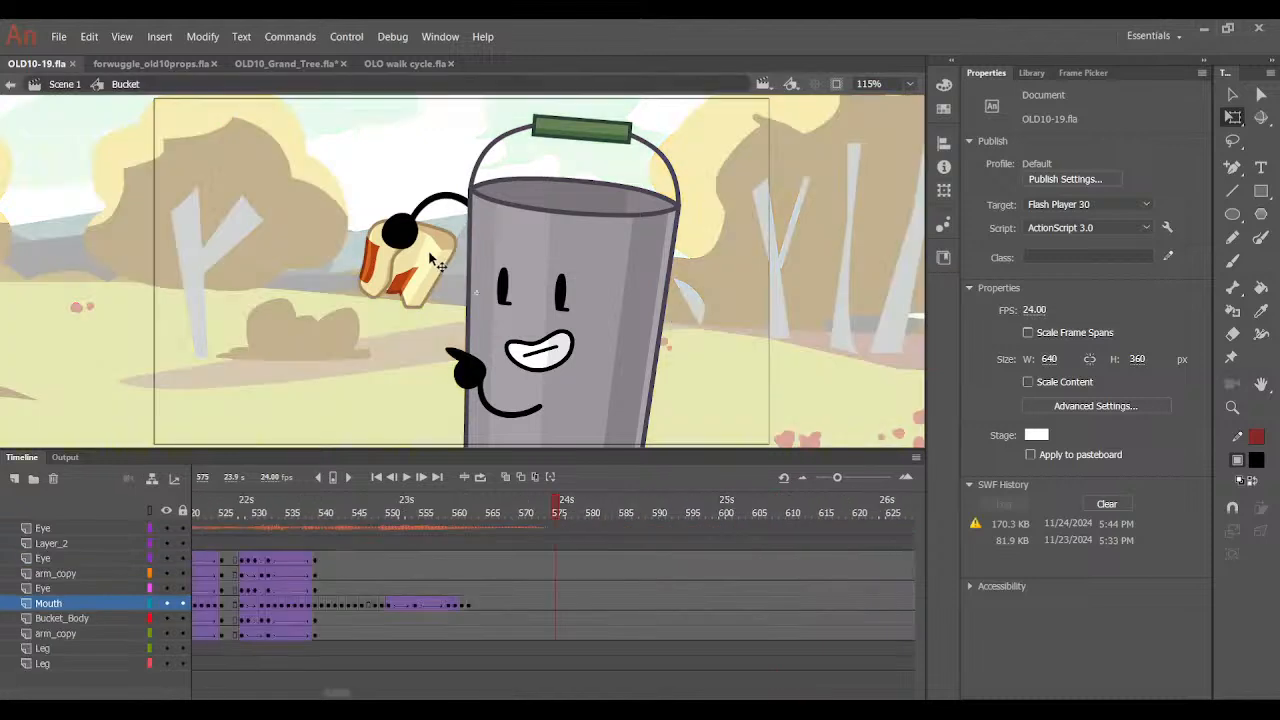
click(428, 262)
double_click(430, 265)
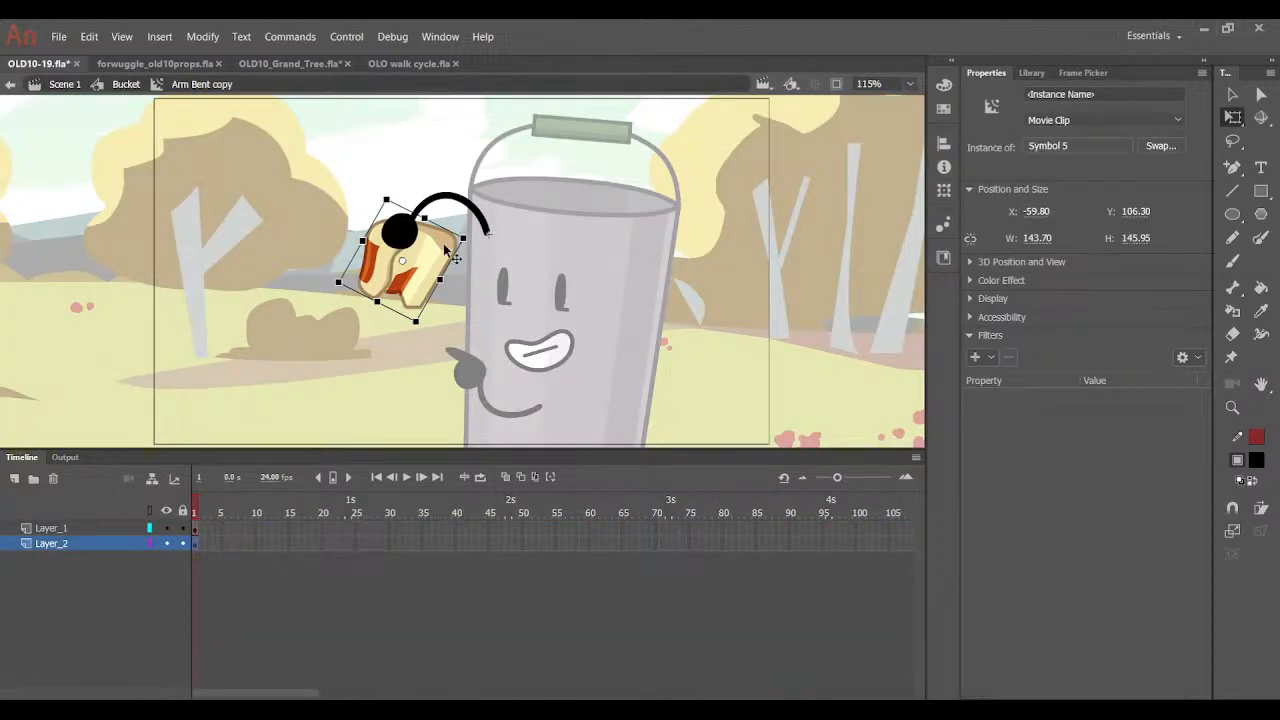
double_click(450, 256)
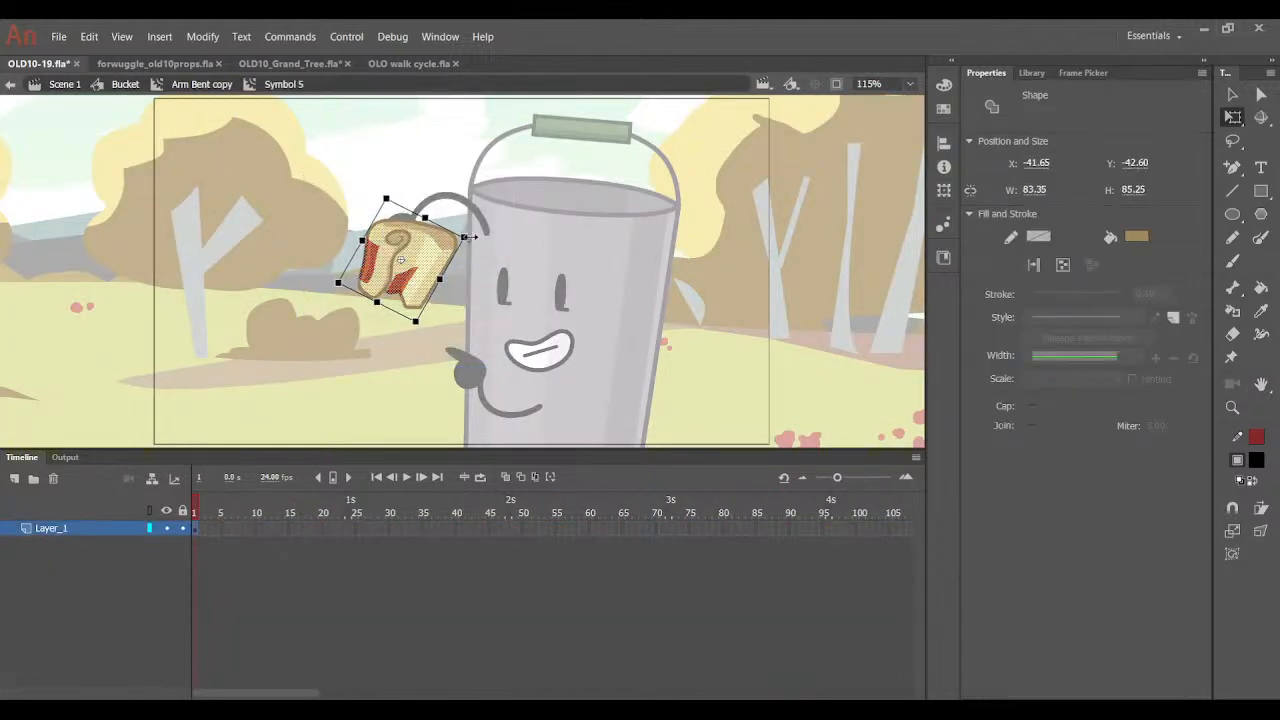
double_click(349, 171)
click(64, 86)
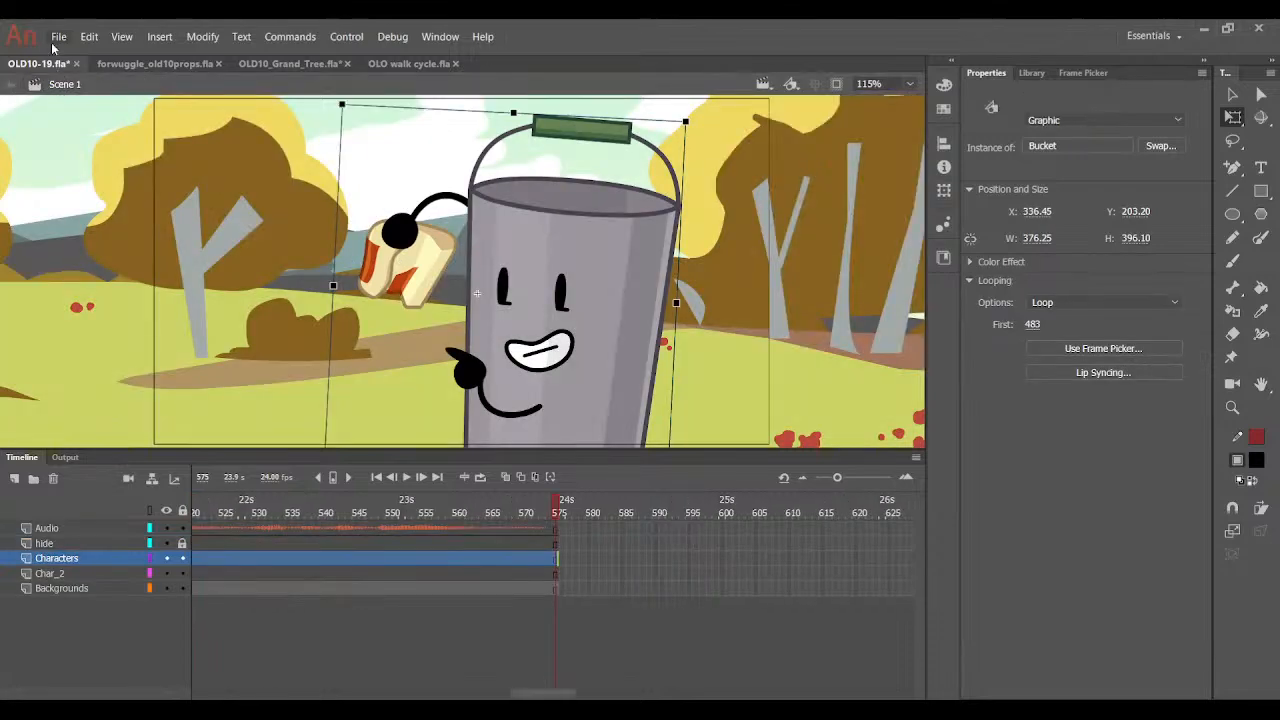
Save the file, play back the end of the scene and return to frame 1.
key(ctrl+s)
drag(492, 509, 375, 555)
key(Return)
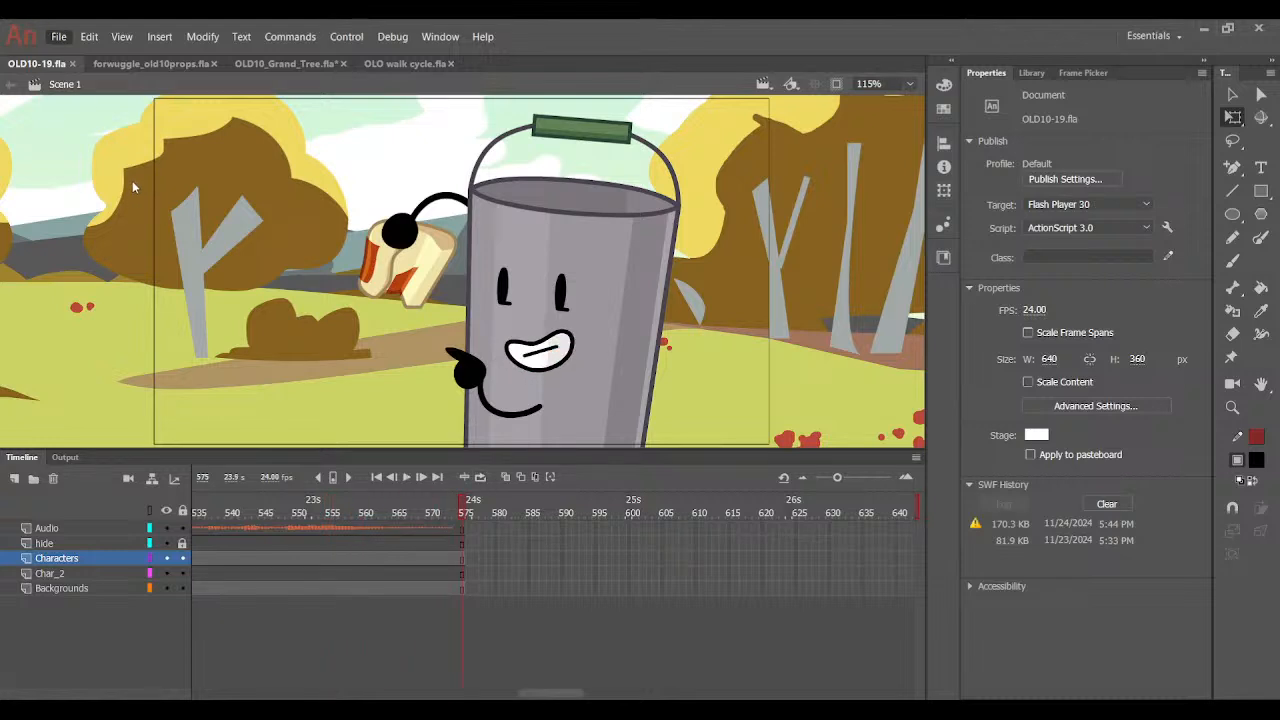
click(376, 477)
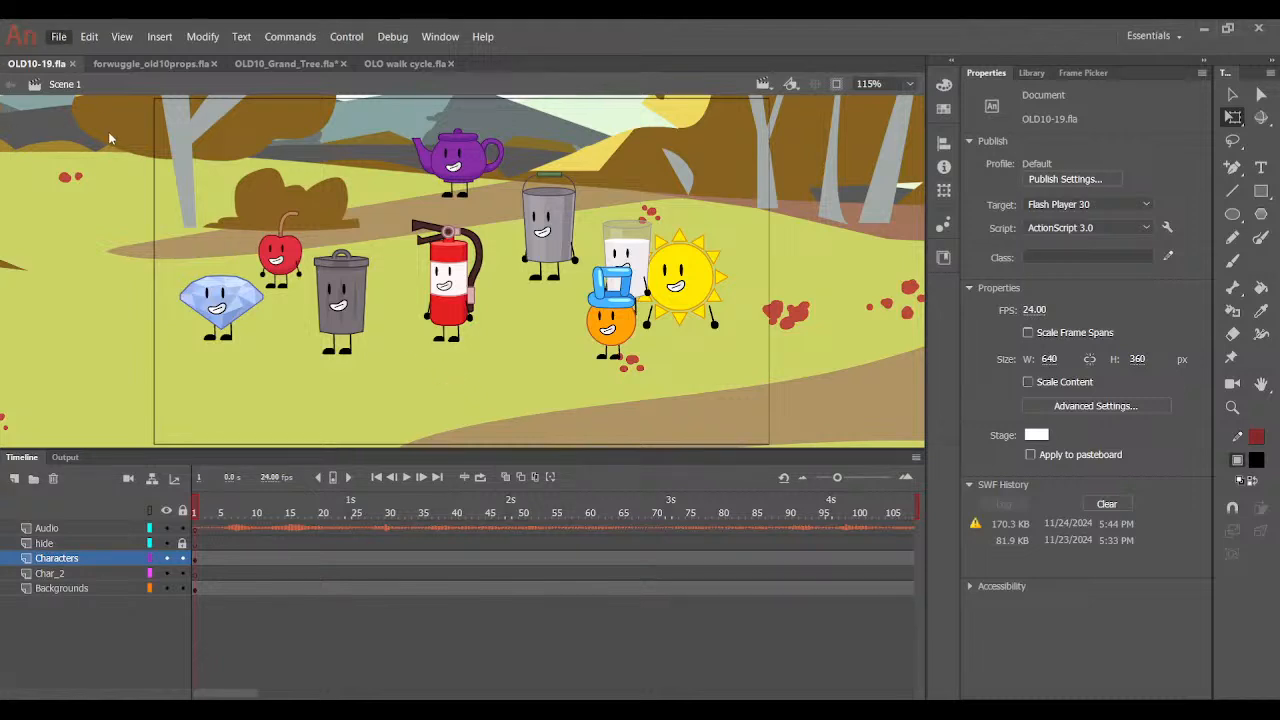
Delete the background at frame 1 of the Backgrounds layer and save the file.
click(120, 588)
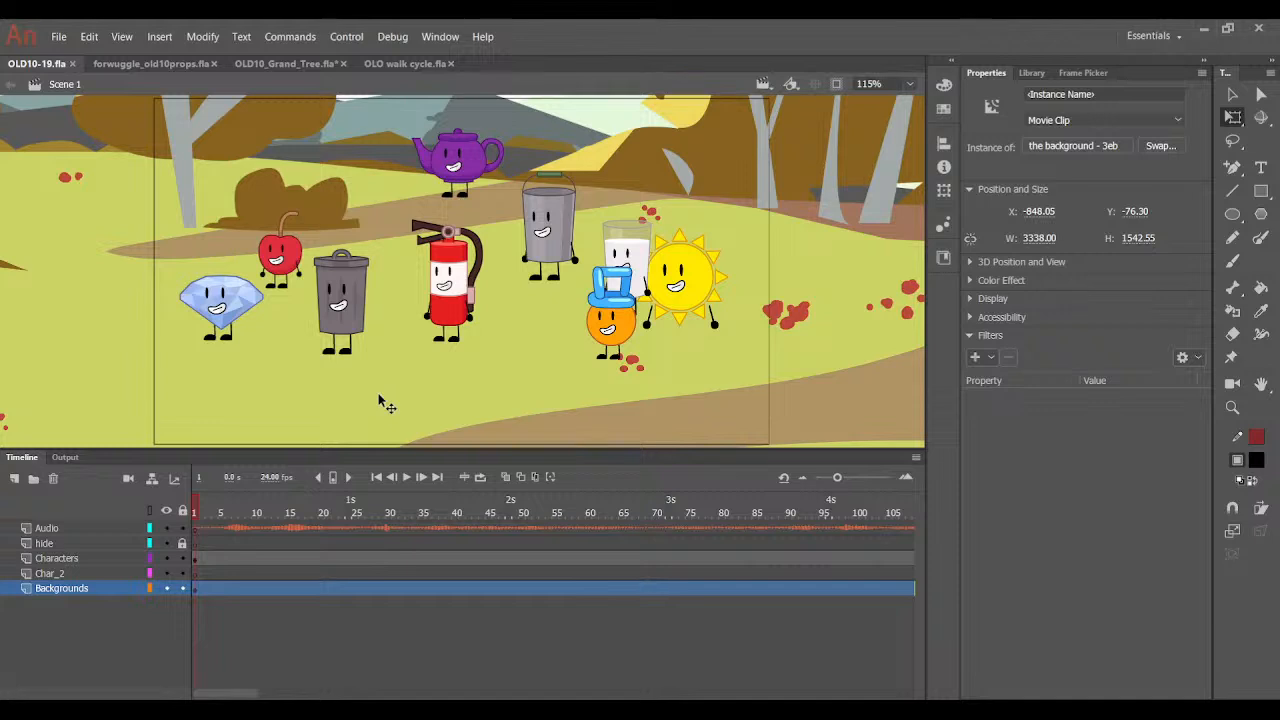
key(Delete)
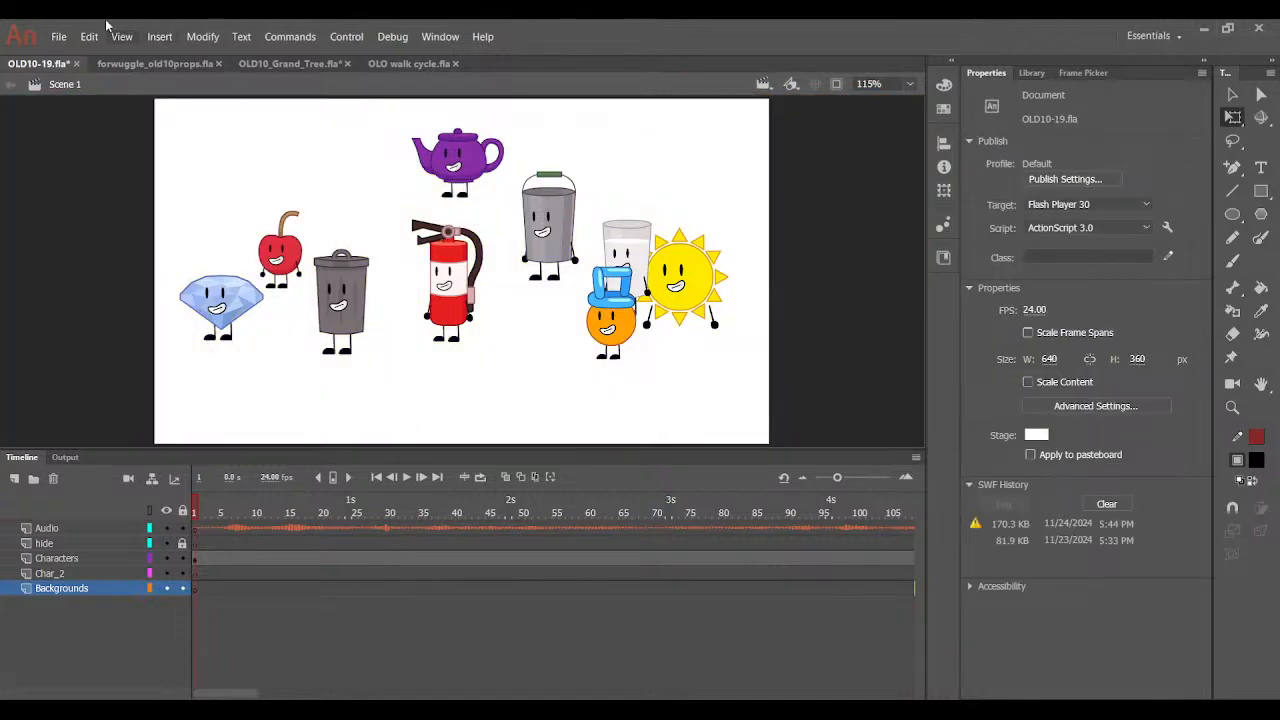
key(ctrl+s)
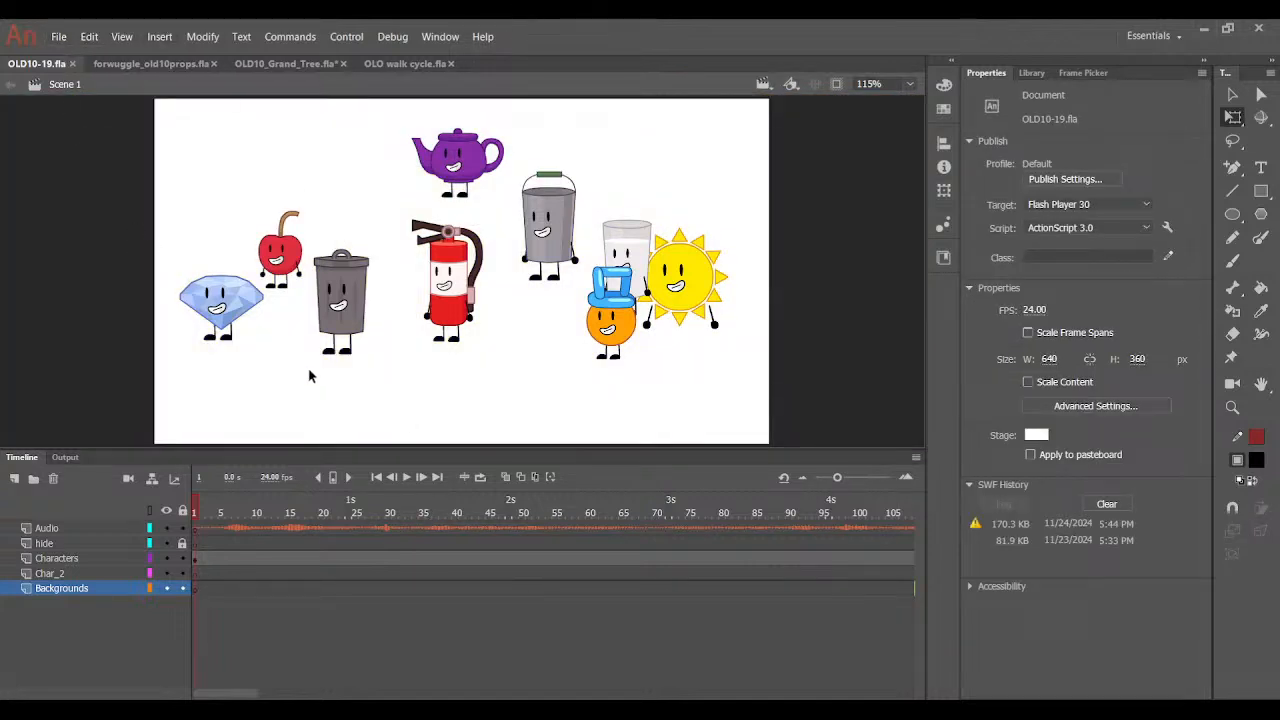
Scrub through the opening shot to review the characters without the background.
drag(209, 502, 106, 522)
drag(229, 500, 808, 563)
click(797, 558)
click(547, 522)
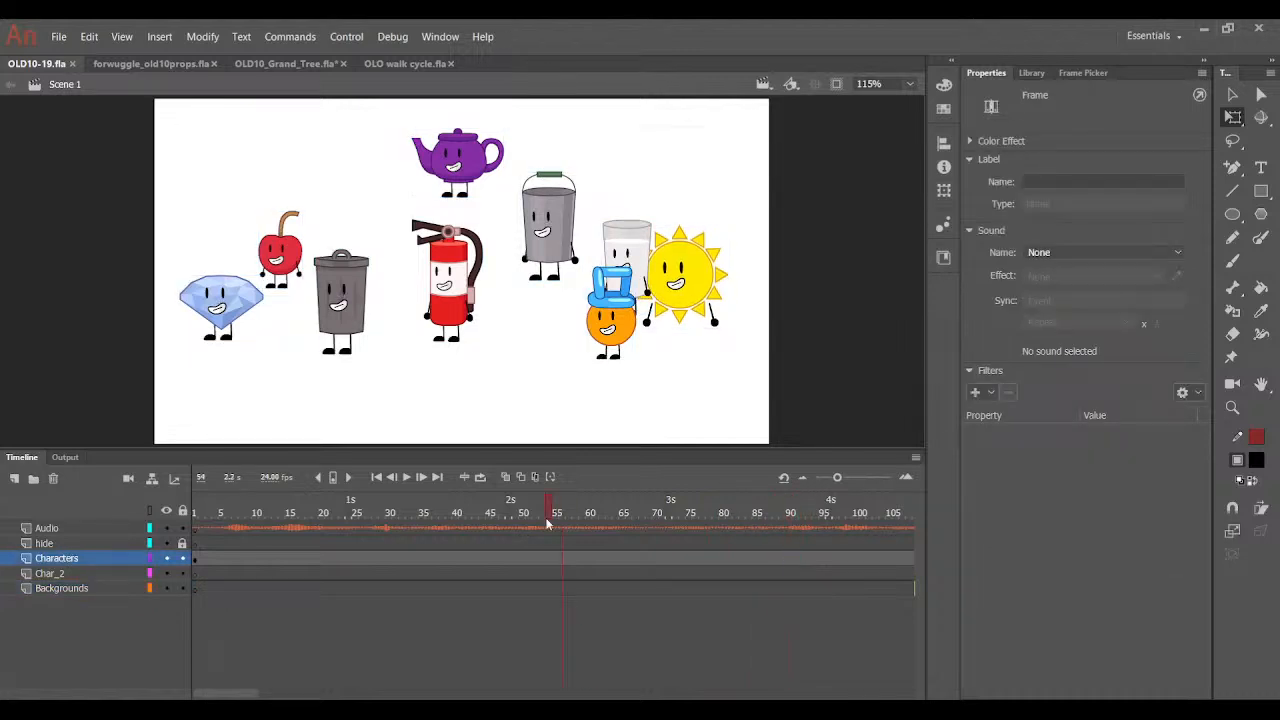
drag(547, 522, 626, 566)
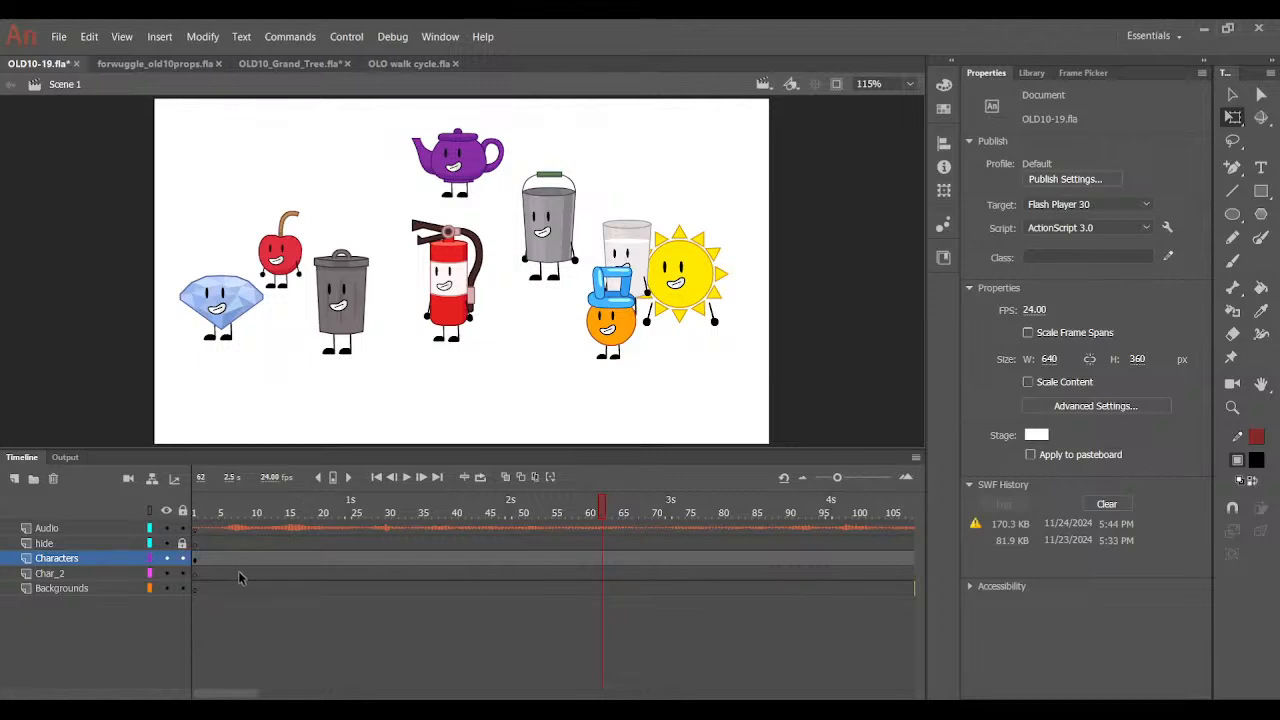
Undo the deletion of the background in the opening shot.
key(ctrl+z)
key(ctrl+z)
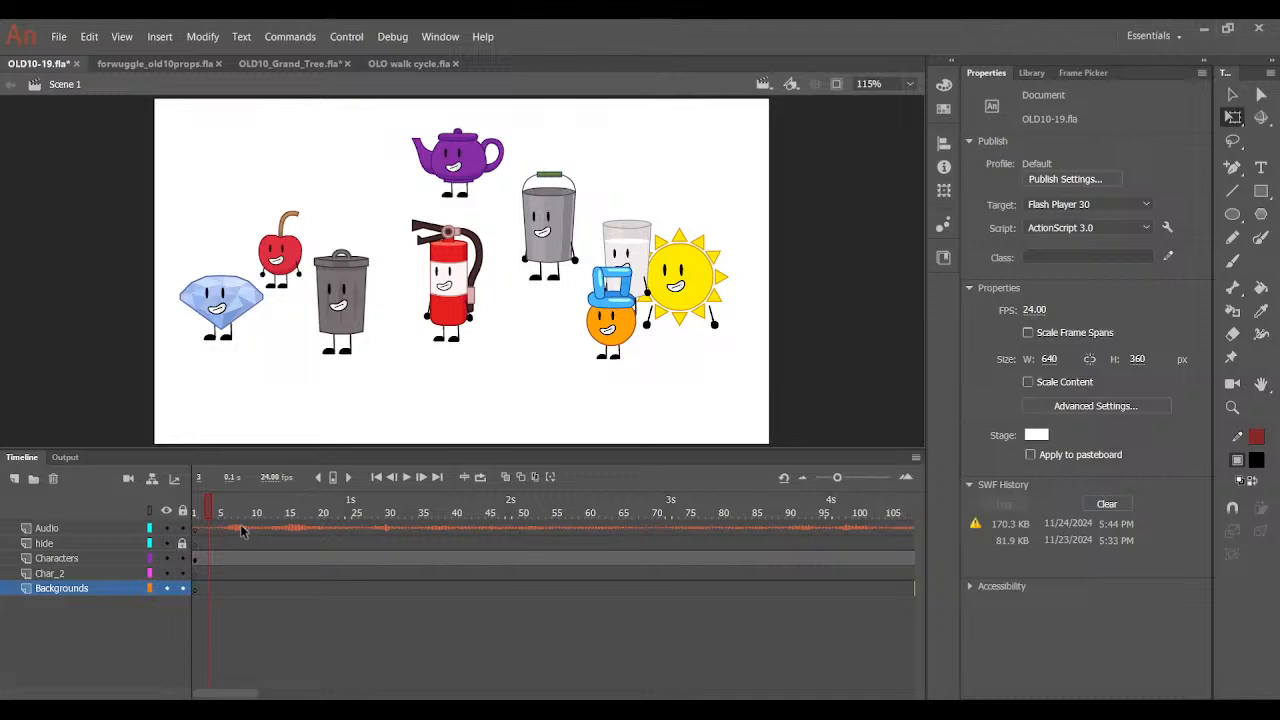
key(ctrl+z)
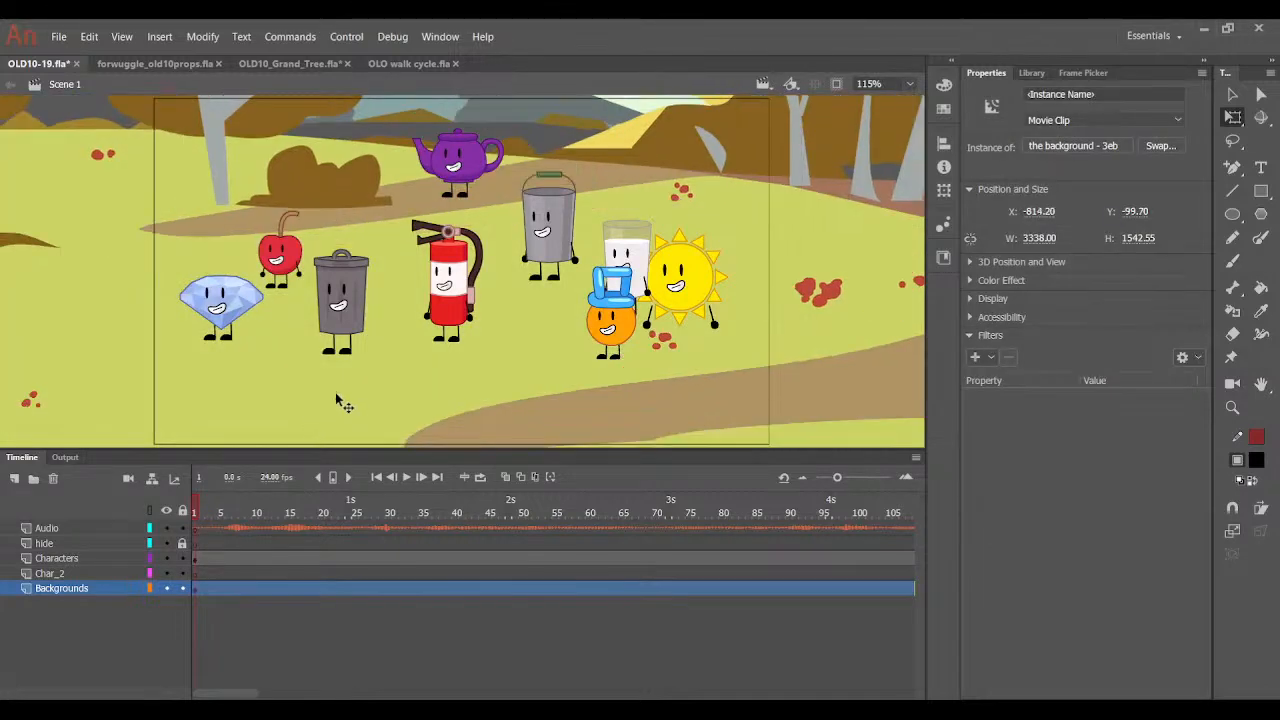
Move the opening shot's background to about X 952.30, Y 7.25 and add keyframes at frame 72 on Characters, Char_2 and Backgrounds.
drag(336, 395, 303, 416)
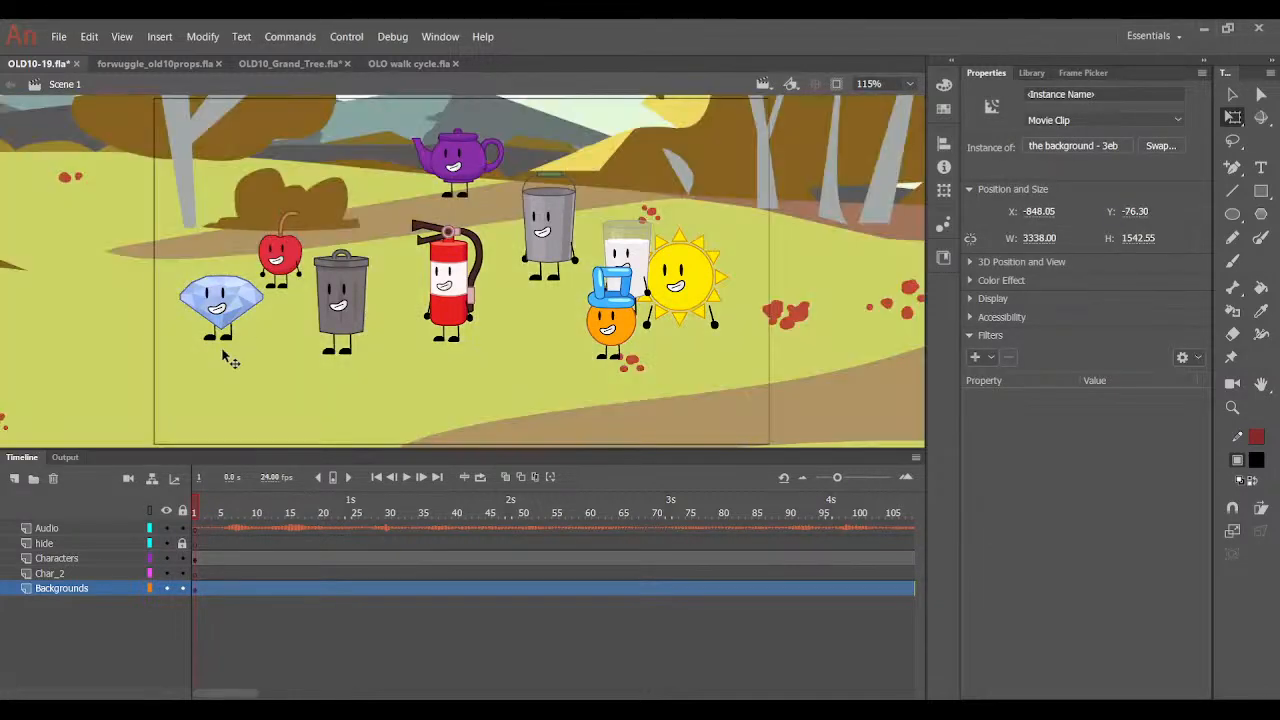
drag(218, 418, 1120, 284)
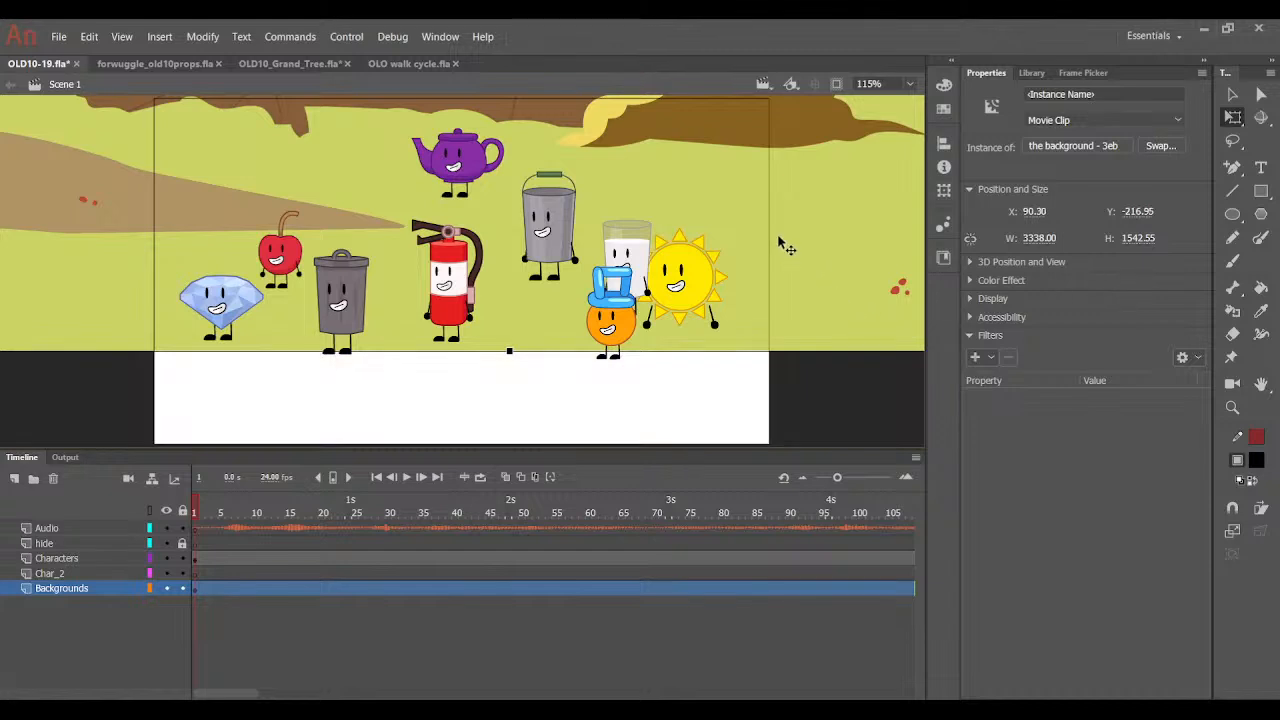
drag(779, 239, 1184, 173)
drag(891, 197, 1279, 344)
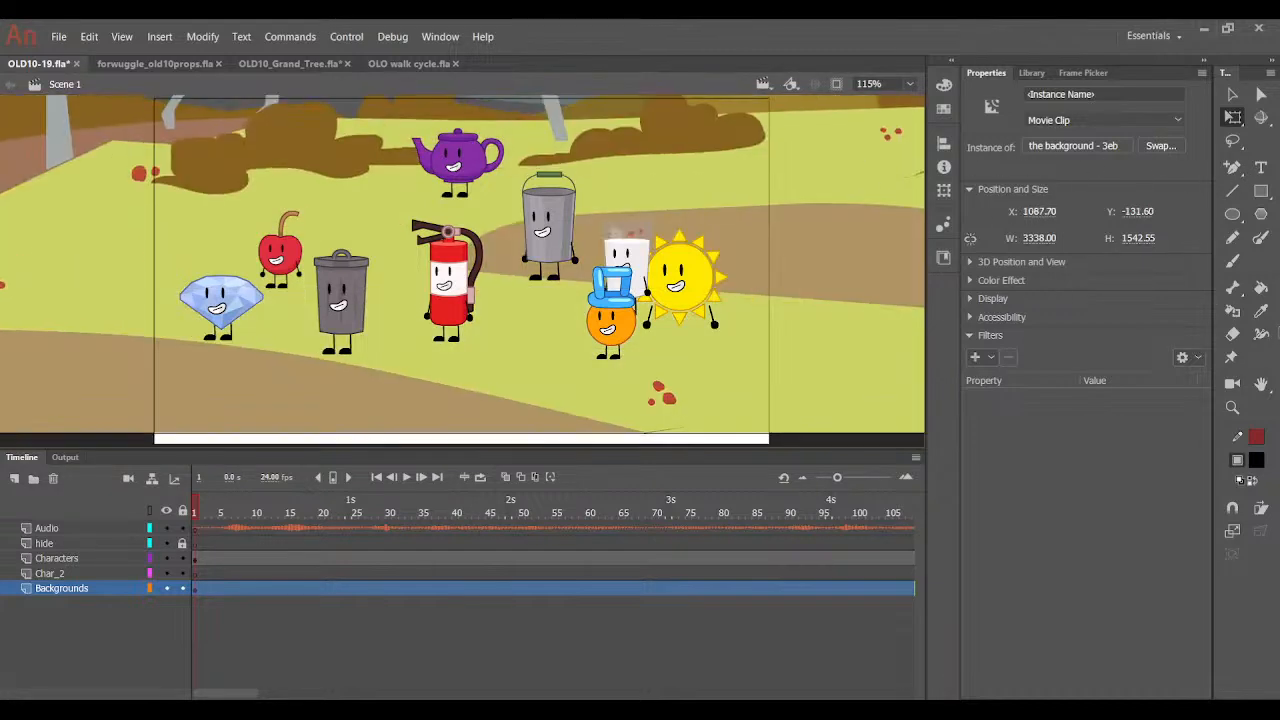
drag(874, 277, 741, 402)
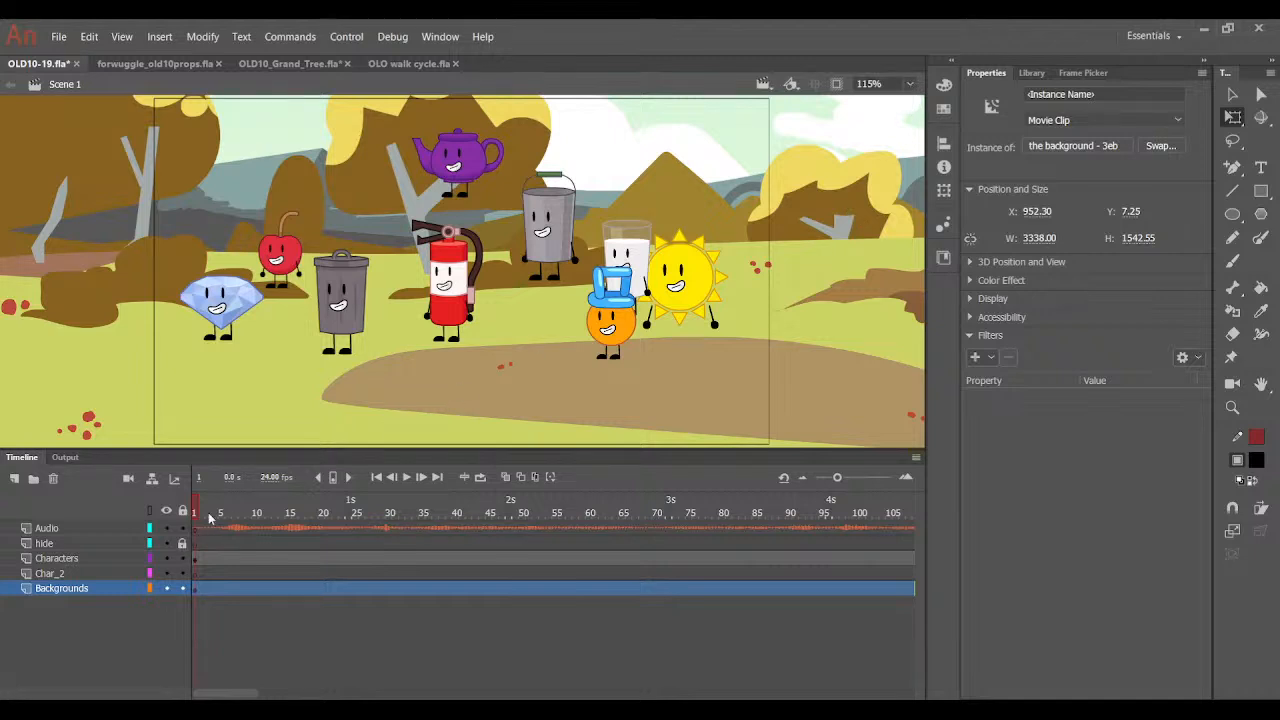
drag(210, 517, 666, 588)
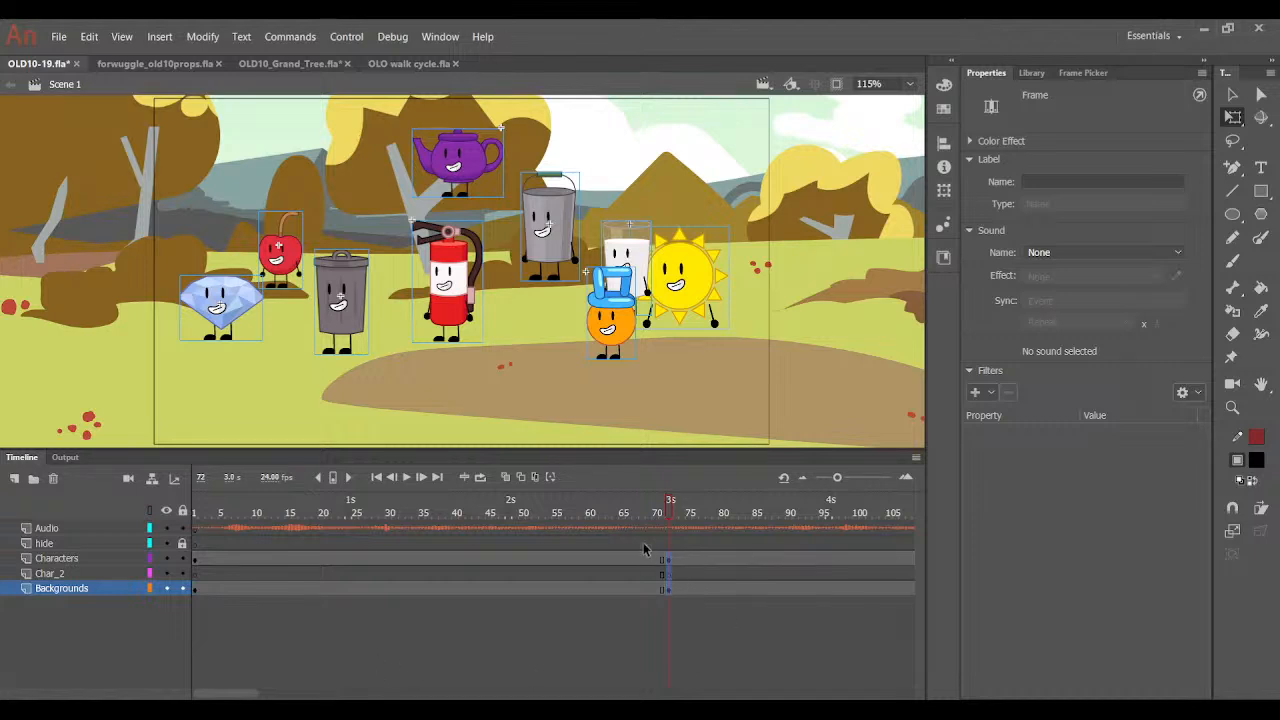
Play back the opening shot from the first frames to review the repositioned background.
drag(523, 510, 138, 542)
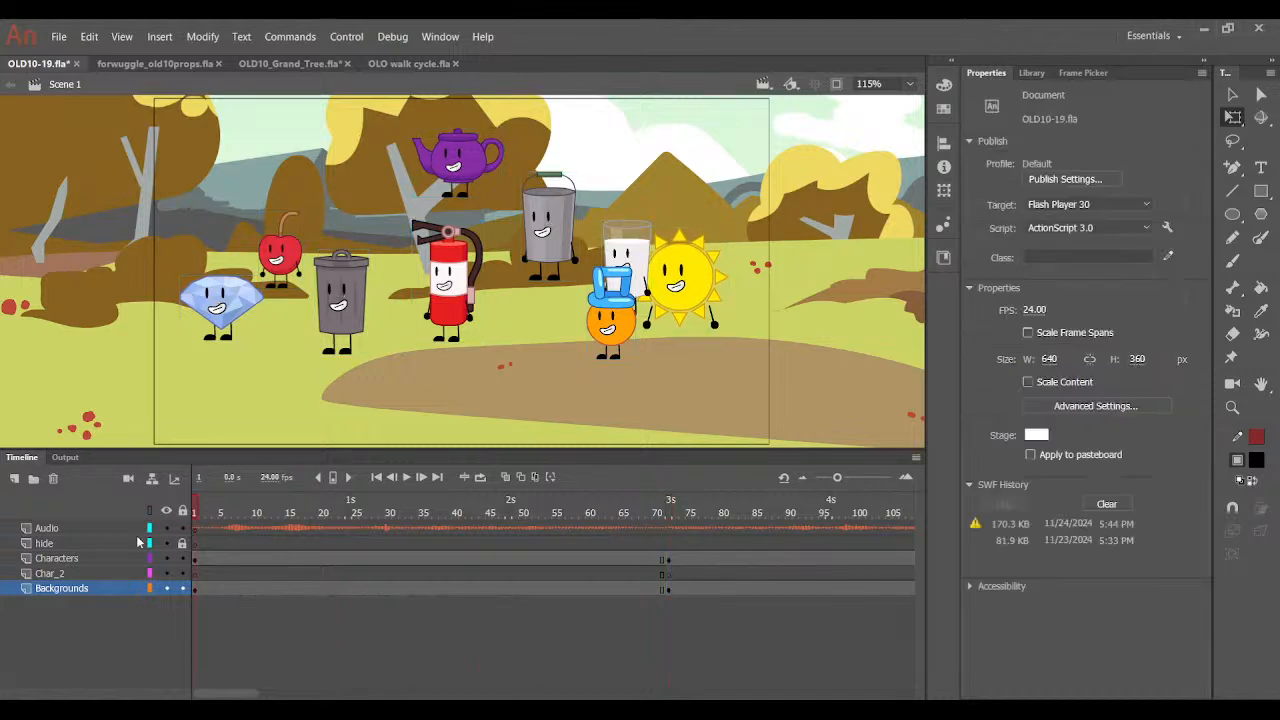
click(406, 477)
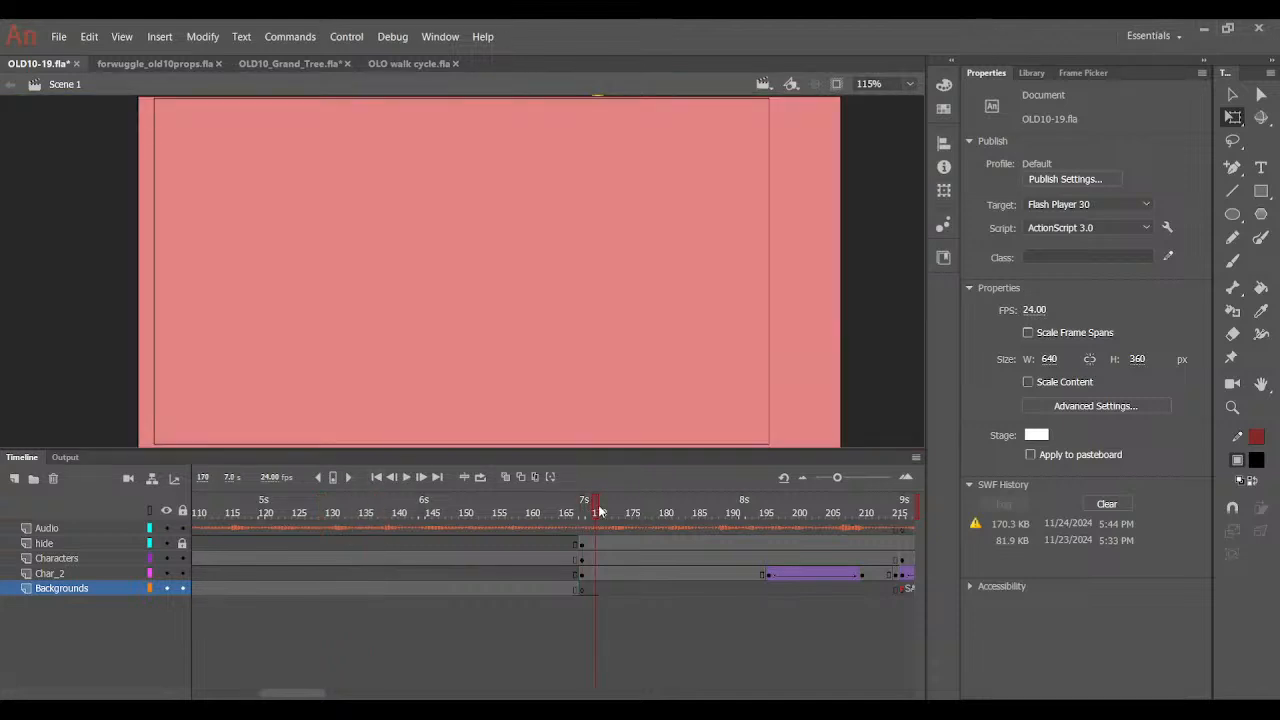
click(533, 515)
click(376, 477)
click(406, 477)
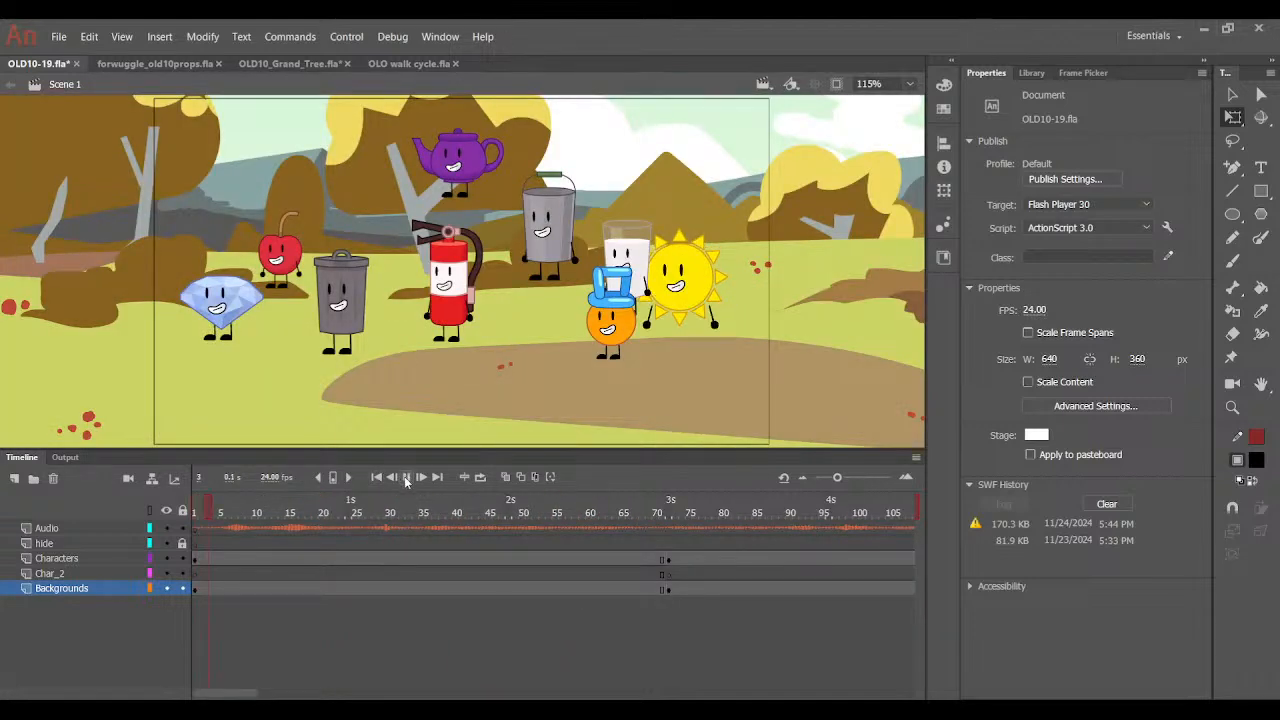
click(255, 513)
click(406, 477)
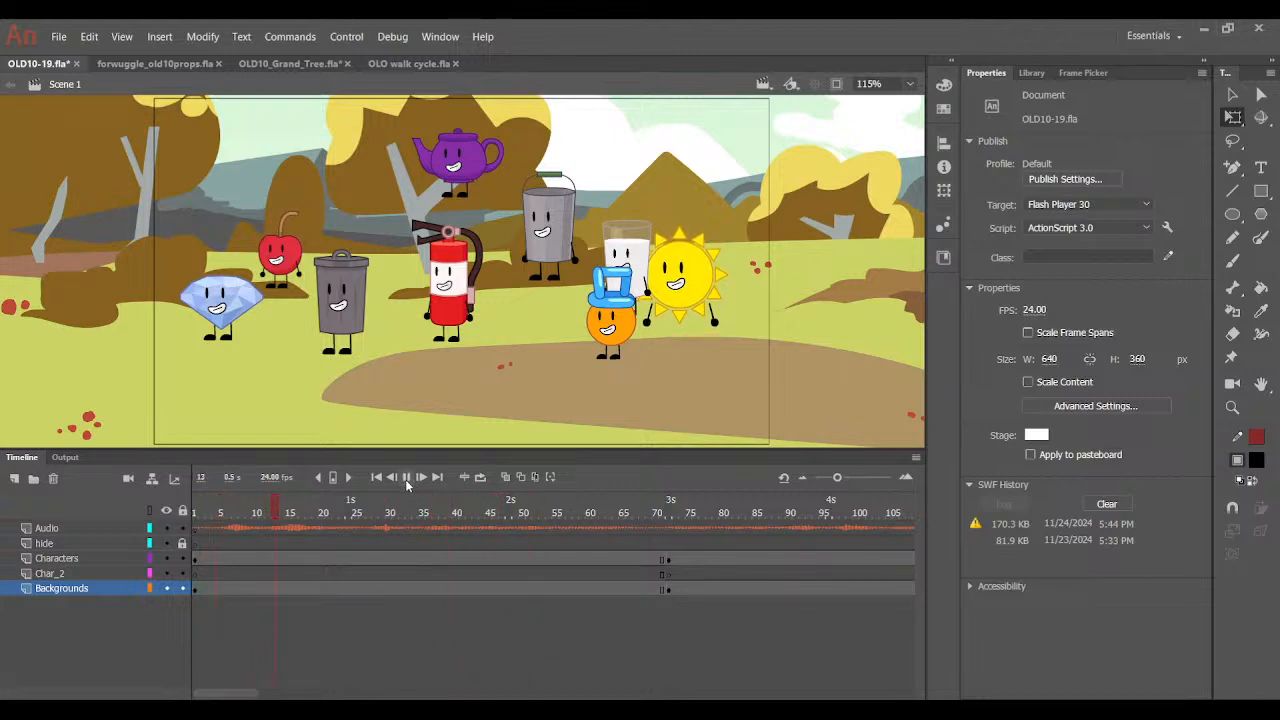
Remove every character except the fire extinguisher from the opening keyframe of the Characters layer.
drag(364, 503, 195, 528)
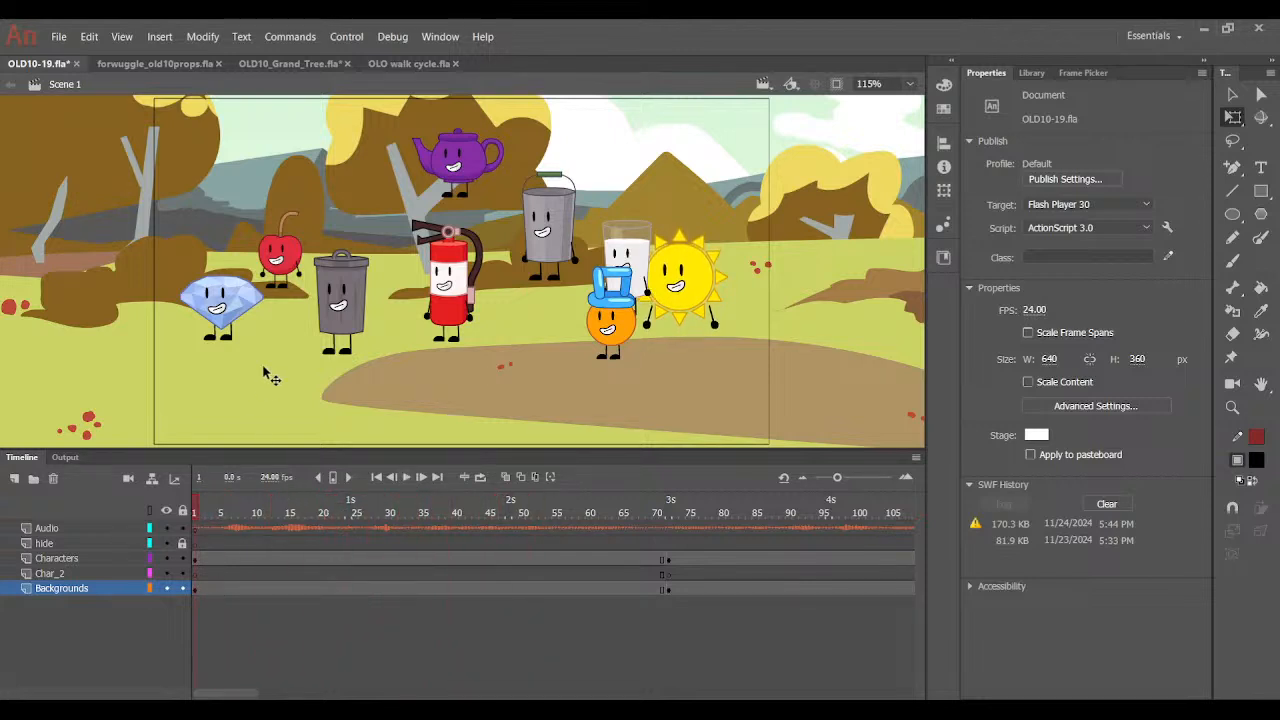
click(89, 558)
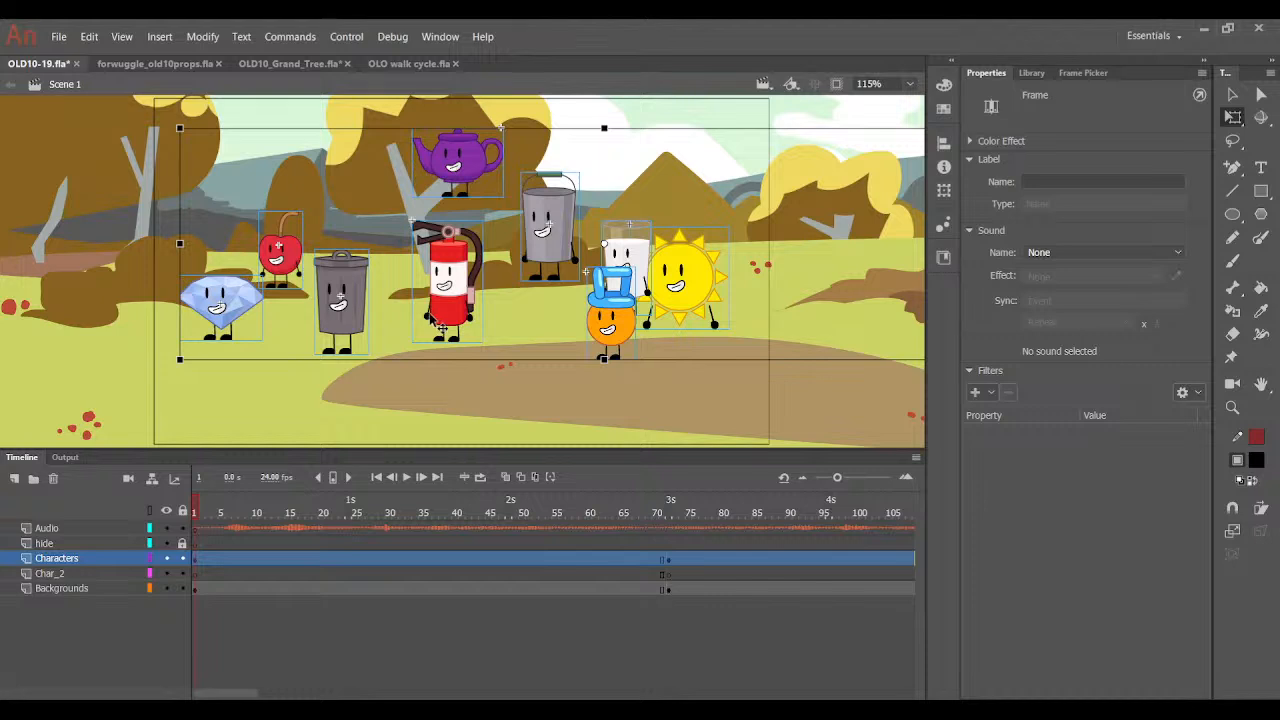
click(485, 384)
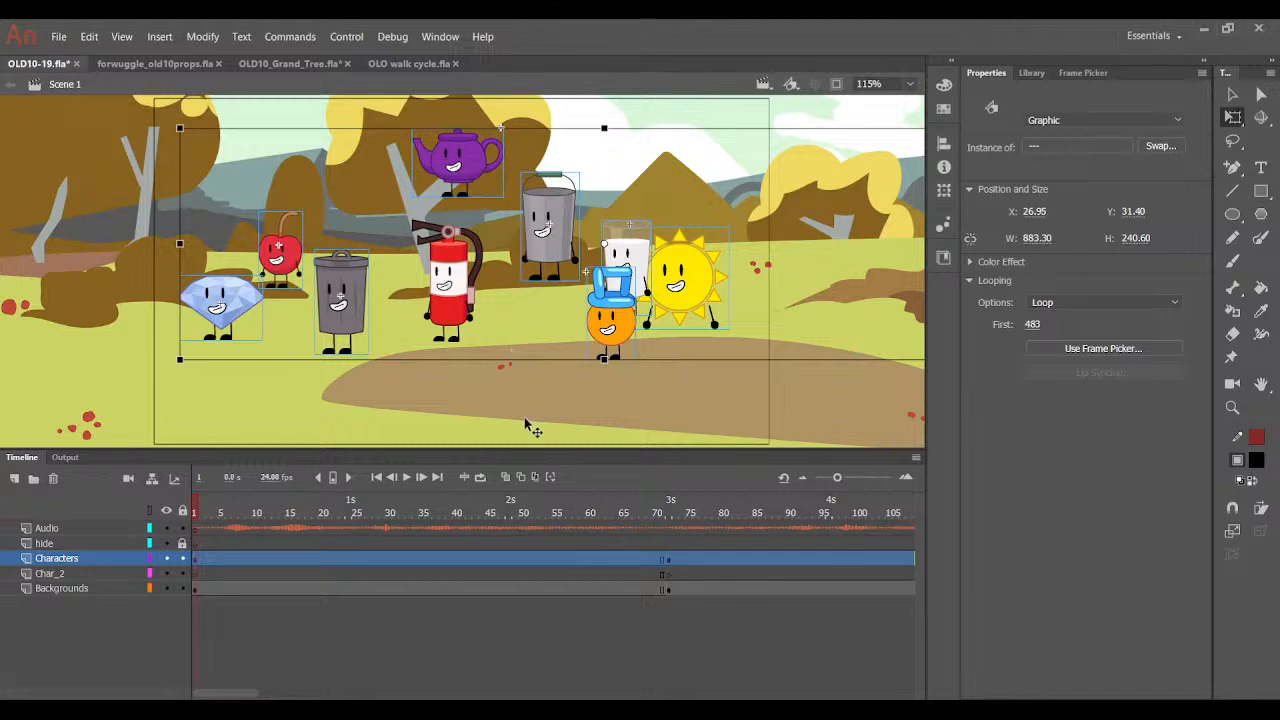
key(ctrl+shift+a)
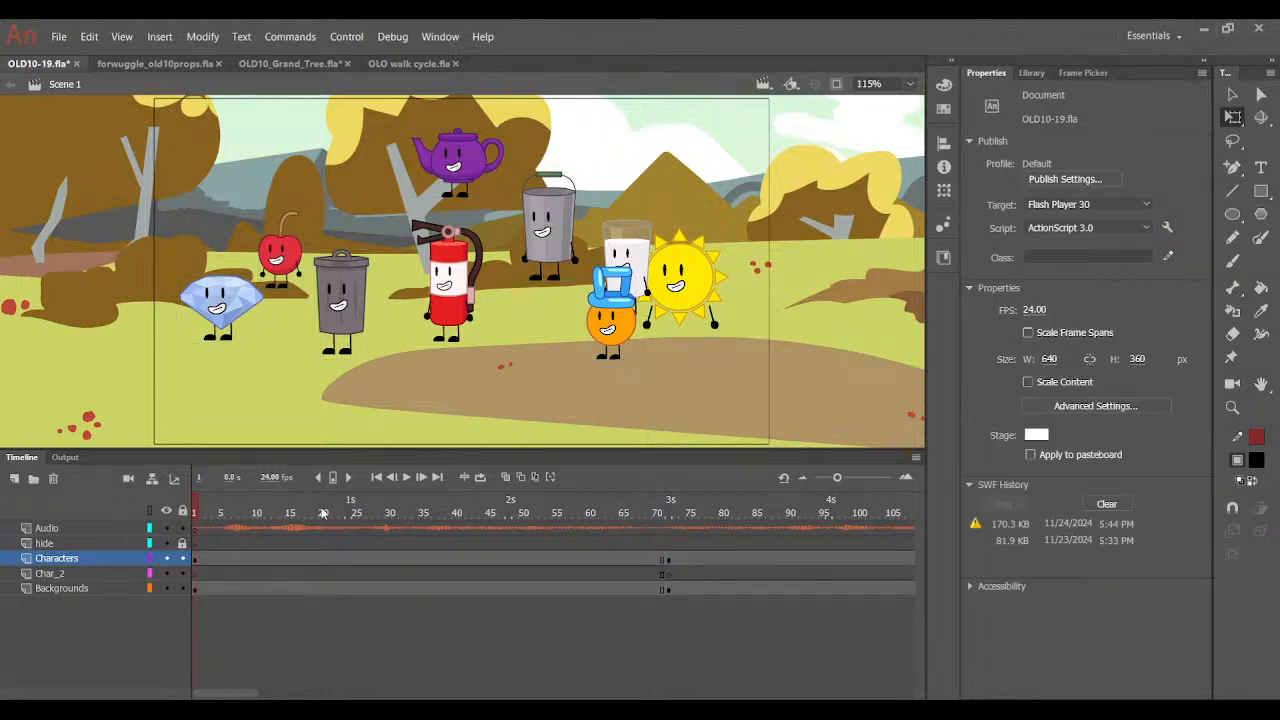
click(95, 560)
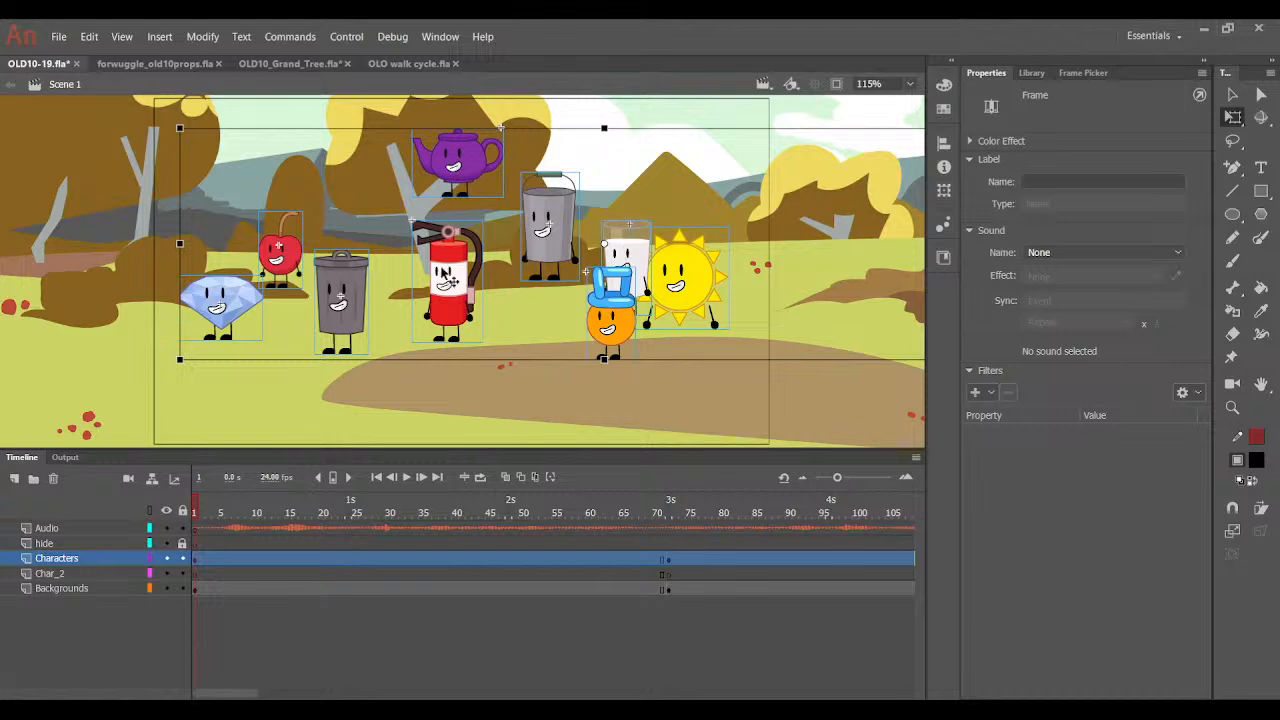
click(447, 280)
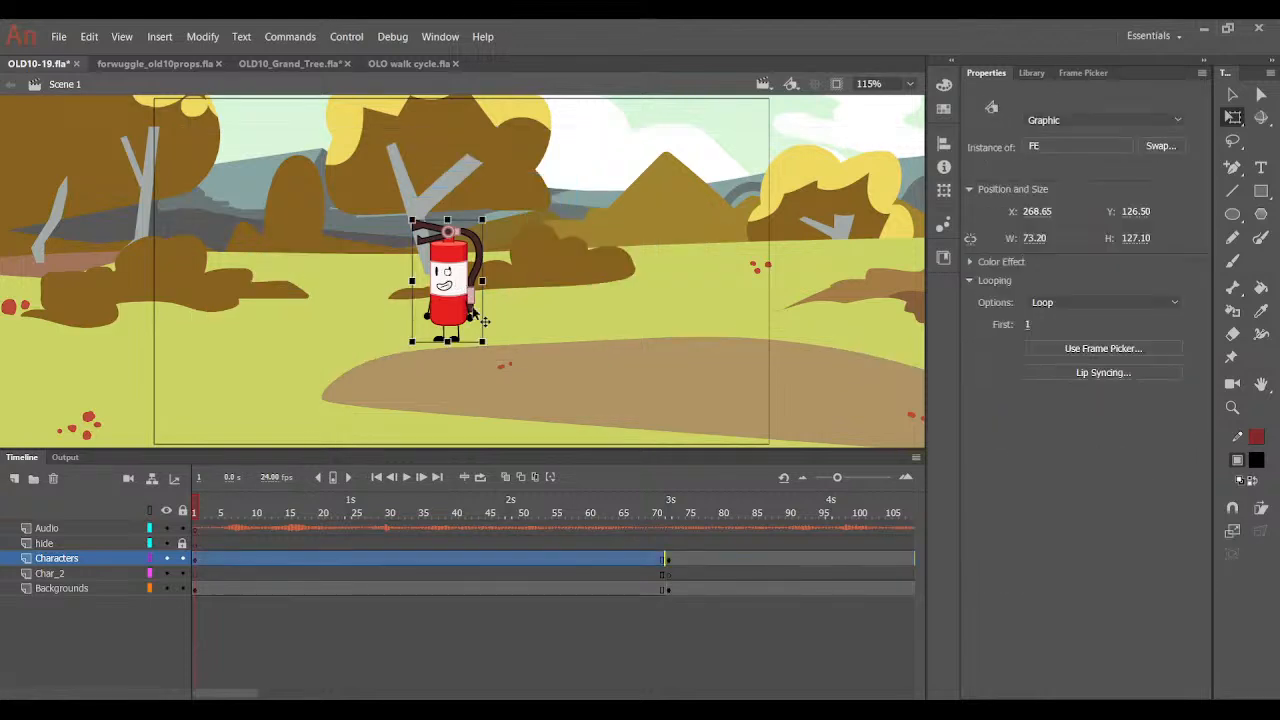
Enlarge the fire extinguisher to about 257 × 446 px and shift the background so the rock stands beside it.
drag(540, 431, 581, 517)
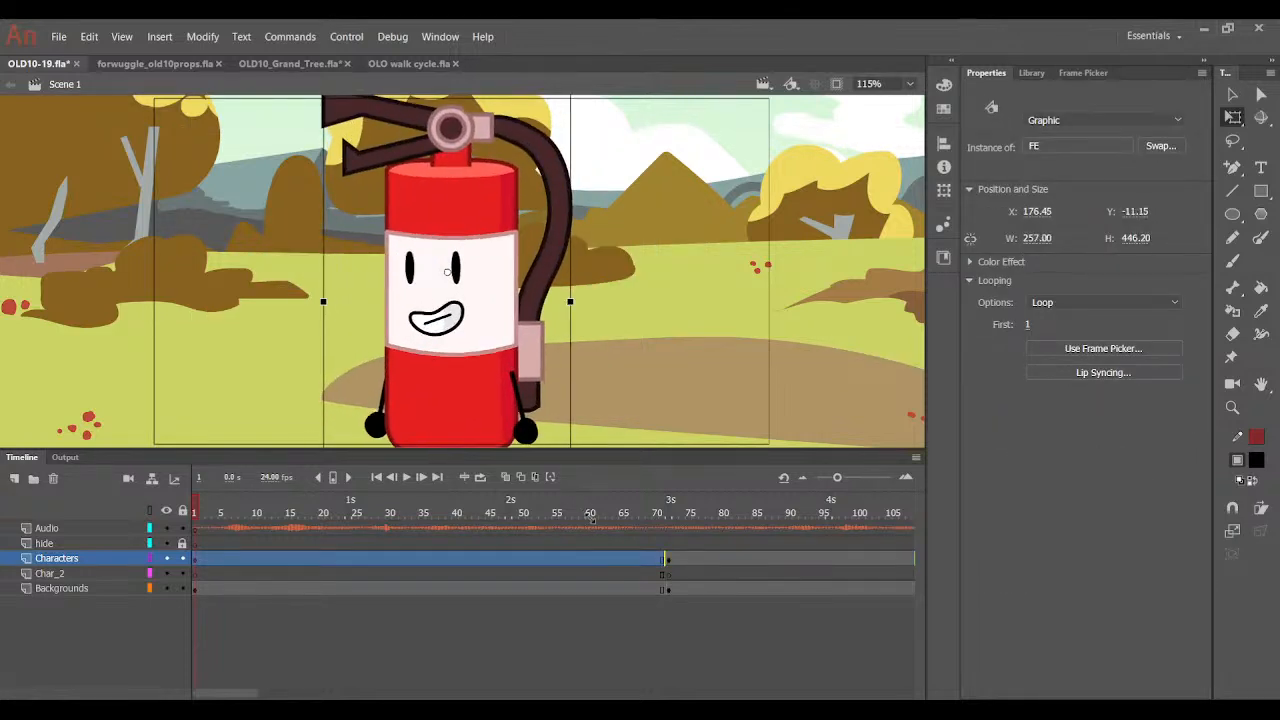
mouse_move(471, 411)
mouse_down()
mouse_move(481, 424)
mouse_move(479, 402)
mouse_up()
drag(663, 338, 462, 405)
Tilt the fire extinguisher slightly clockwise, position it at about X 238.5, Y -5.55, and save the document.
drag(450, 345, 478, 368)
drag(624, 109, 639, 114)
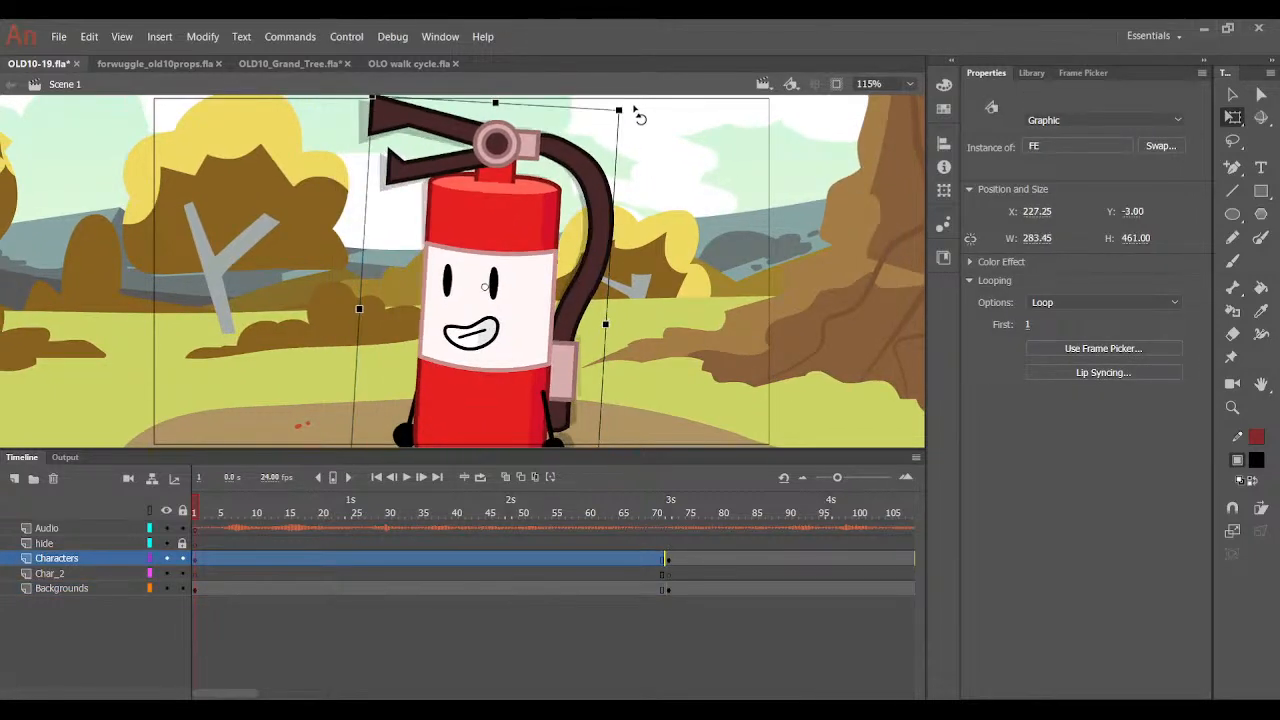
drag(508, 255, 520, 259)
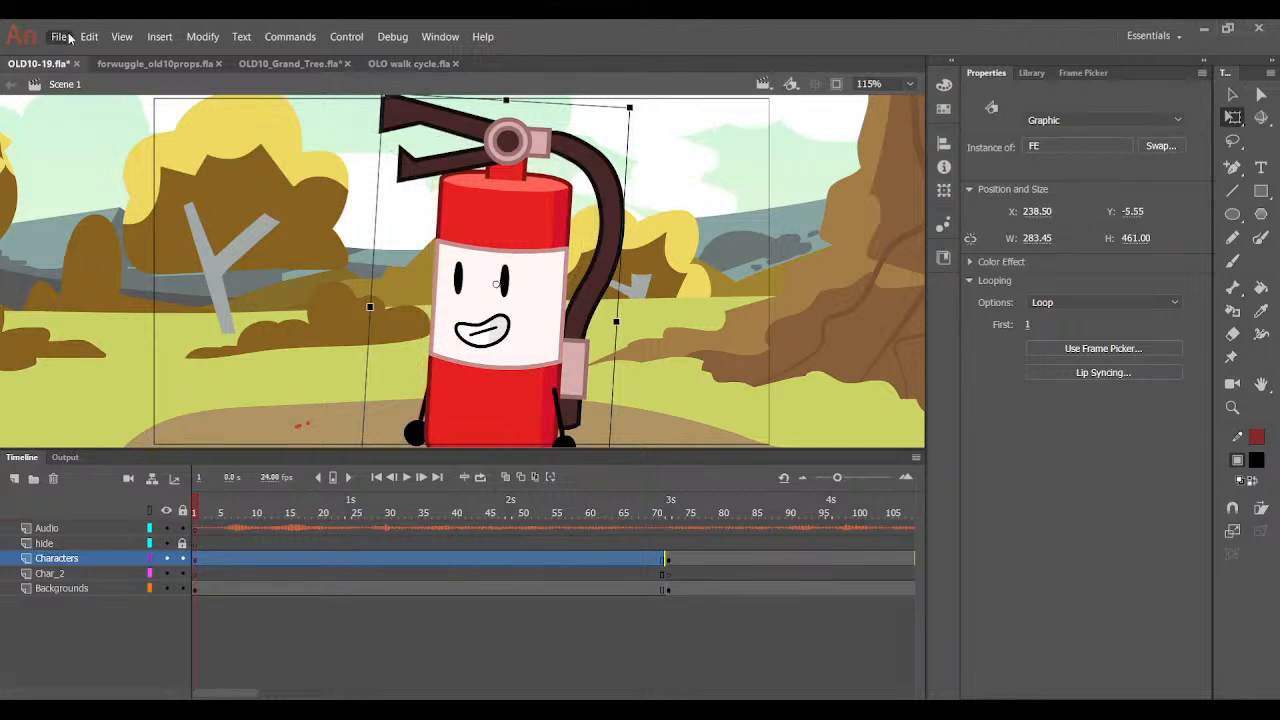
key(ctrl+s)
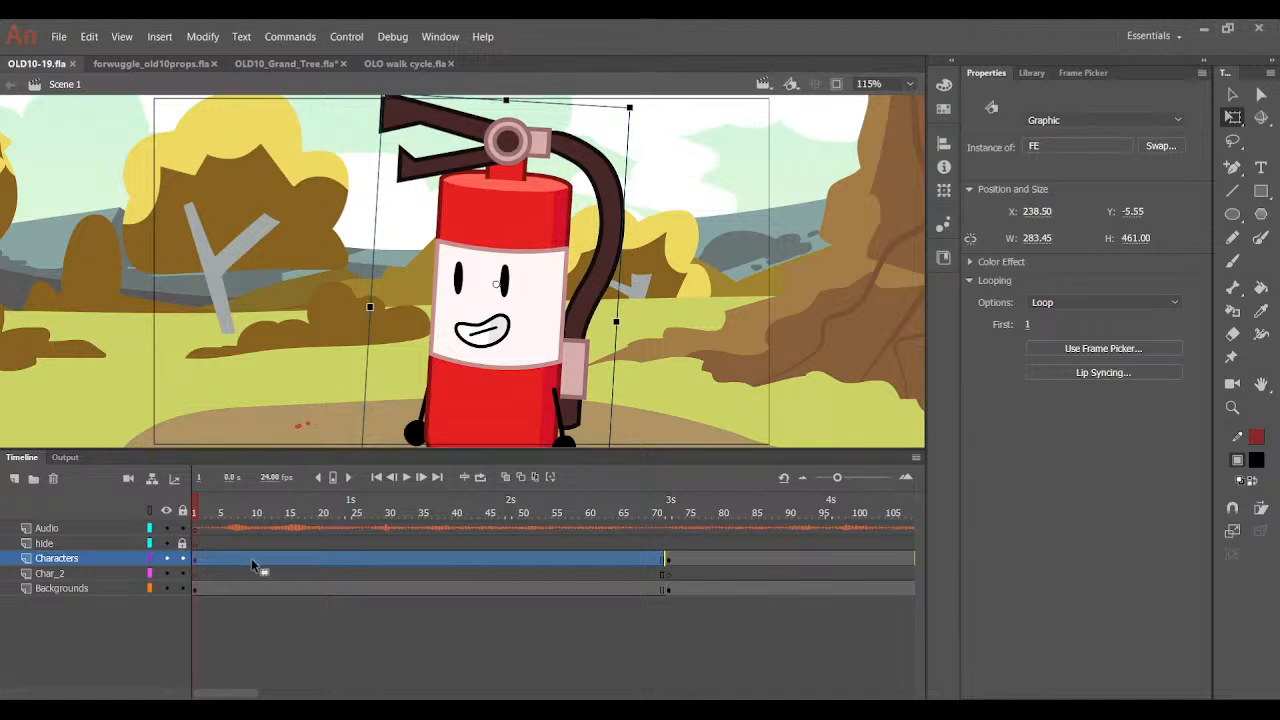
Inside the fire extinguisher symbol, switch the arm on the hose side to pose frame 14 and rotate its hand toward the body.
click(137, 508)
double_click(468, 392)
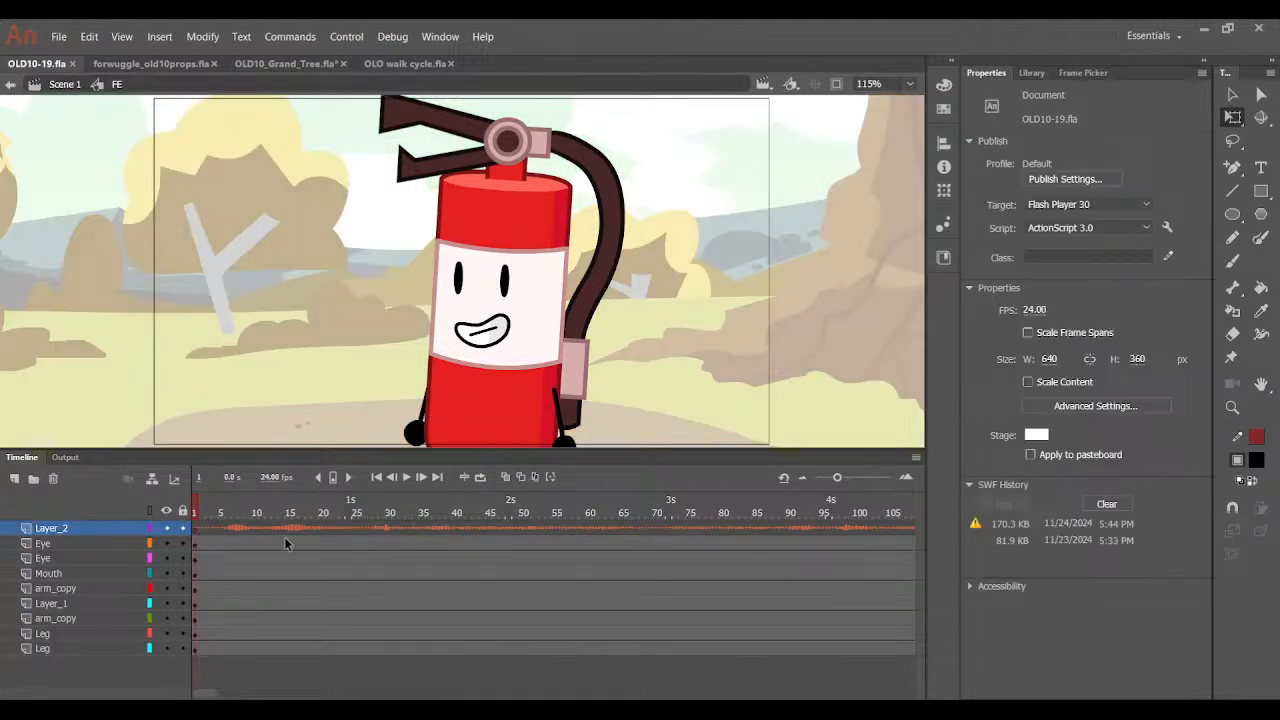
click(420, 430)
click(556, 443)
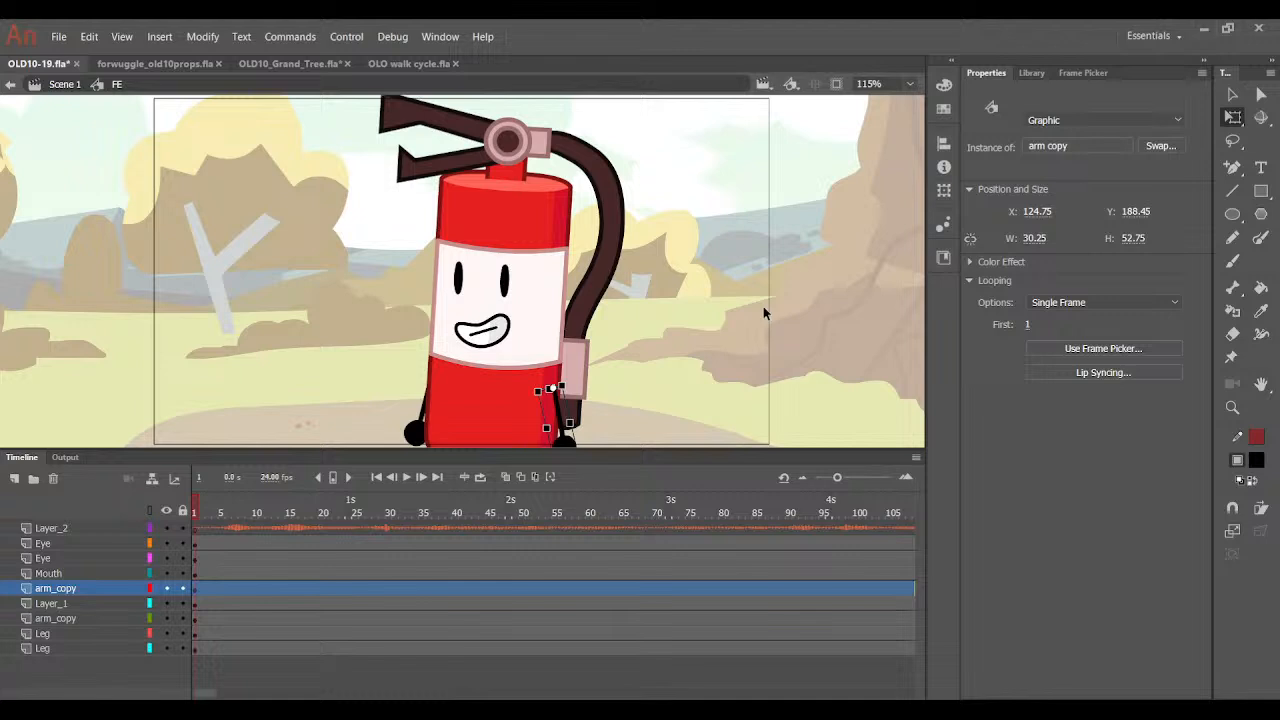
click(1066, 73)
click(1113, 253)
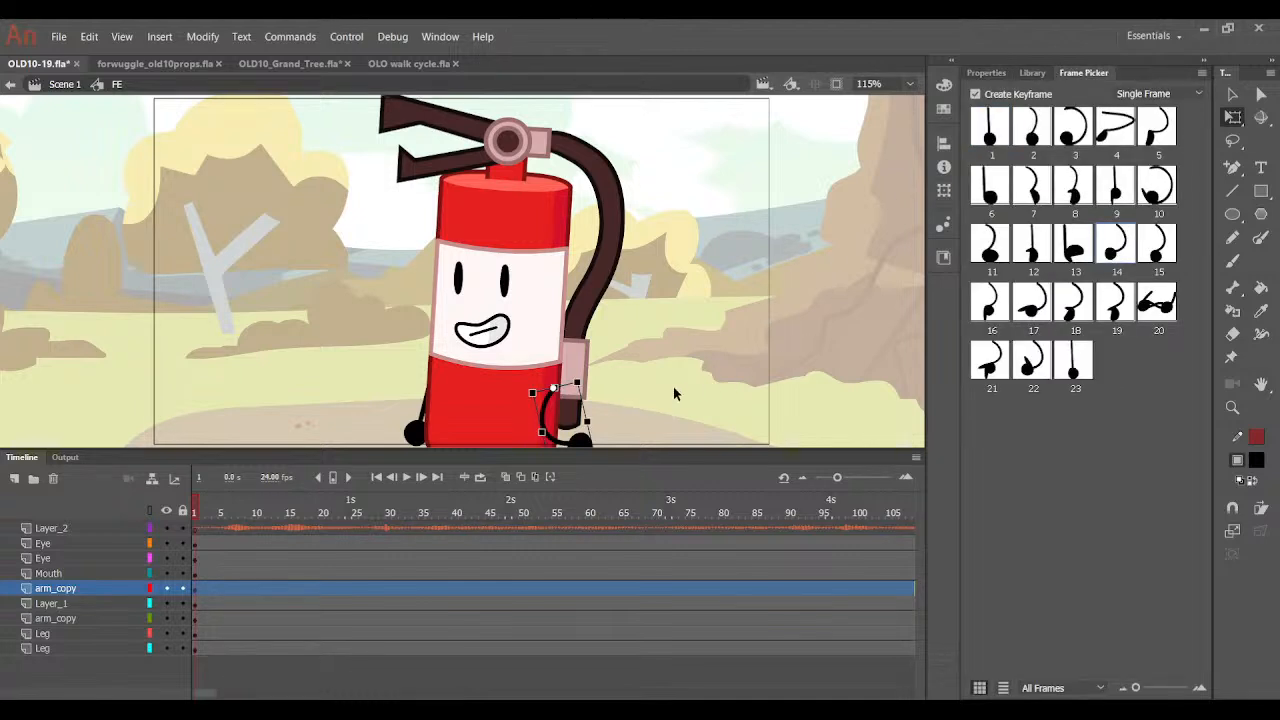
drag(568, 412, 578, 437)
Give the fire extinguisher's opposite arm pose frame 14 and rotate it slightly outward.
click(428, 425)
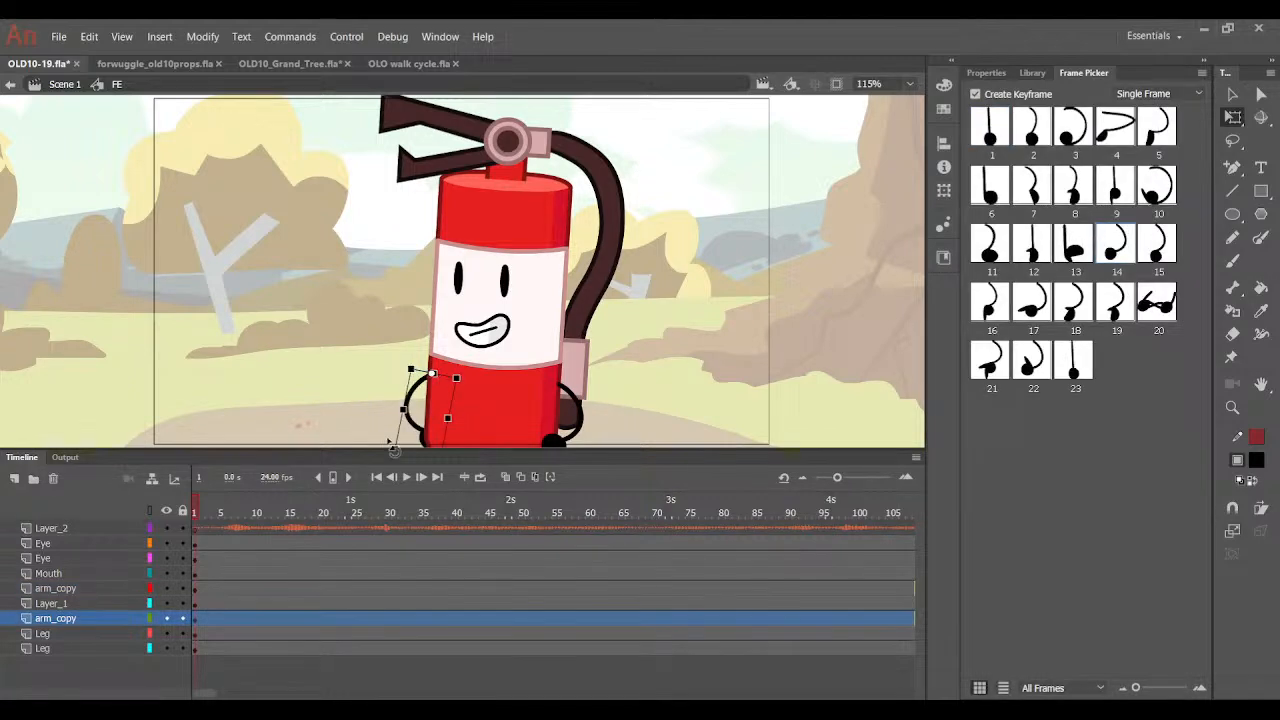
mouse_move(391, 451)
mouse_down()
mouse_move(380, 445)
mouse_move(394, 446)
mouse_up()
click(357, 407)
click(405, 425)
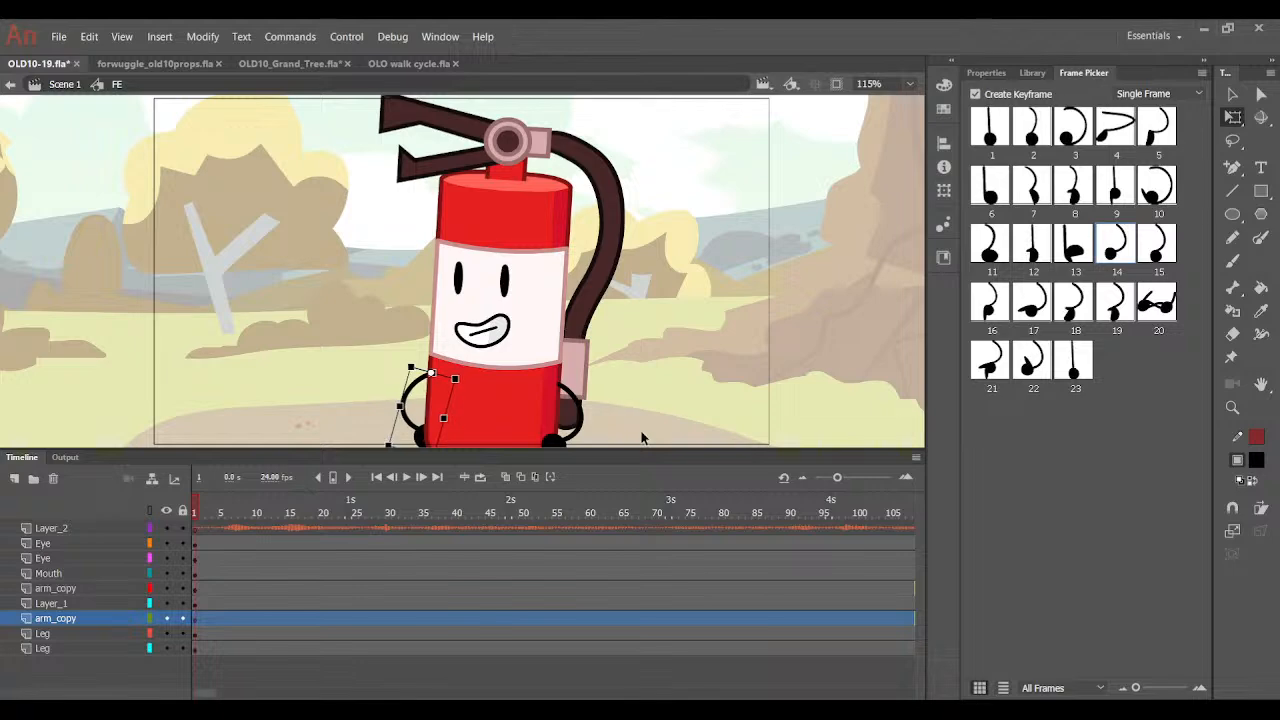
click(665, 405)
Add eyebrows to the fire extinguisher by setting the left eye to frame 24 and the right eye to frame 27.
click(470, 280)
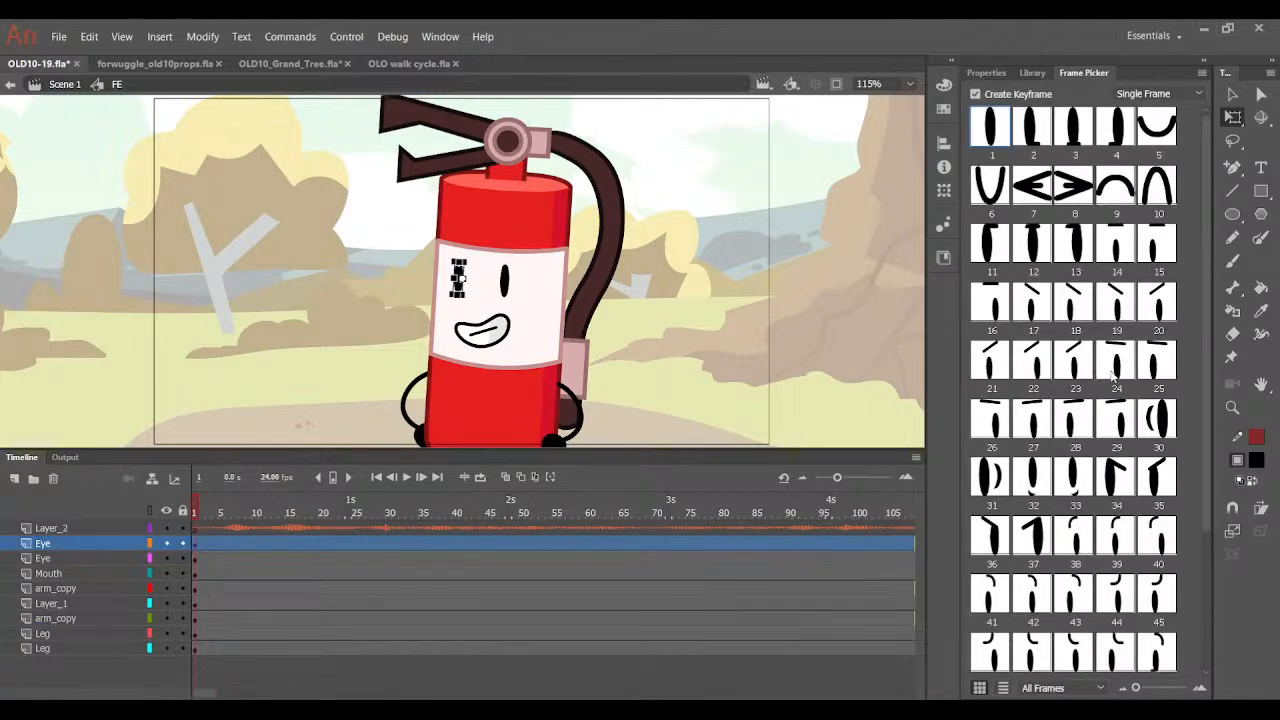
click(504, 282)
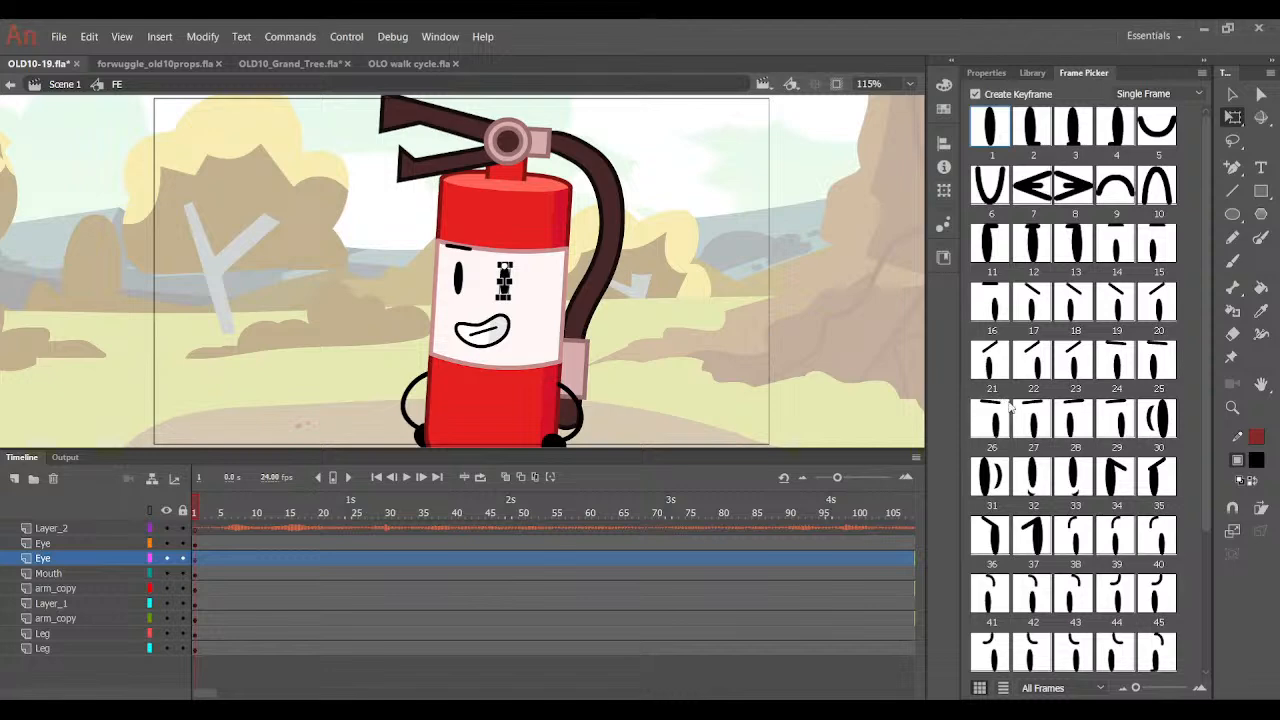
click(1046, 415)
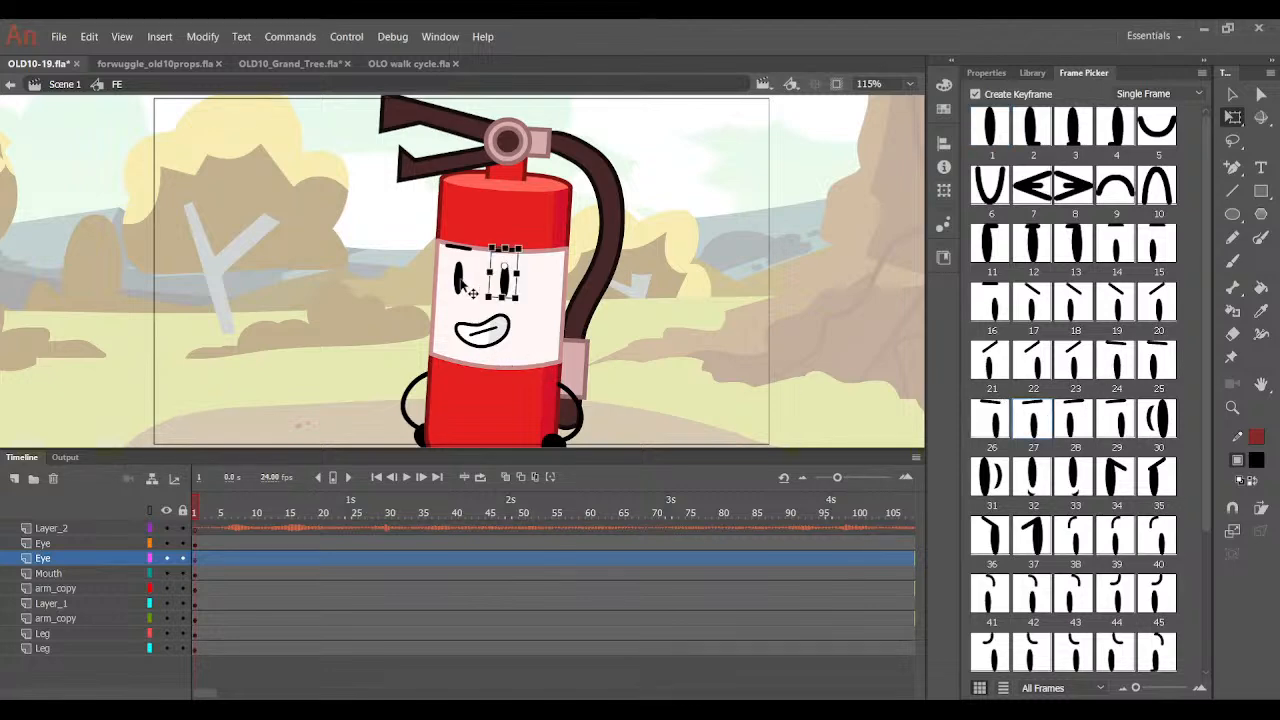
Move both eyes and the mouth together slightly down on the fire extinguisher's label.
shift+click(462, 280)
shift+click(477, 316)
shift+click(483, 329)
shift+click(515, 305)
key(ctrl+=)
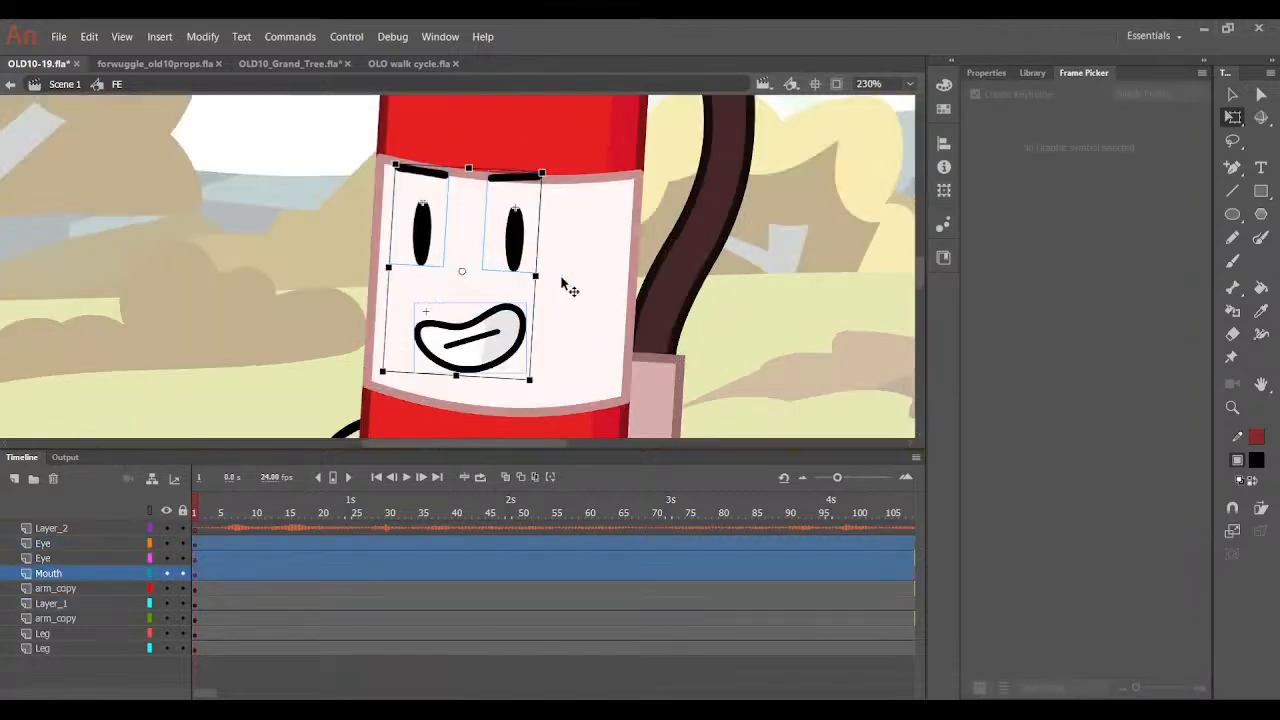
drag(516, 231, 516, 239)
key(ctrl+shift+a)
Reposition the mouth beneath the eyes, nudging it finely up and to the right.
click(488, 356)
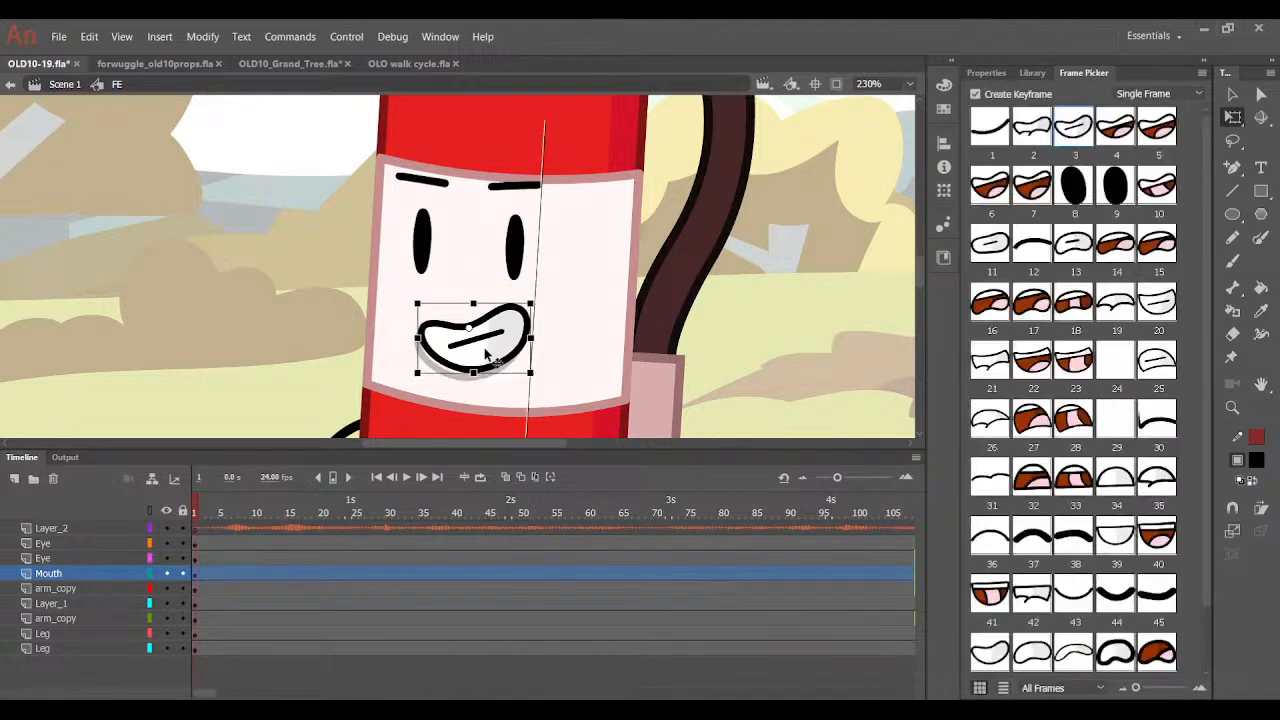
drag(481, 352, 484, 357)
key(Up)
key(Up)
key(Up)
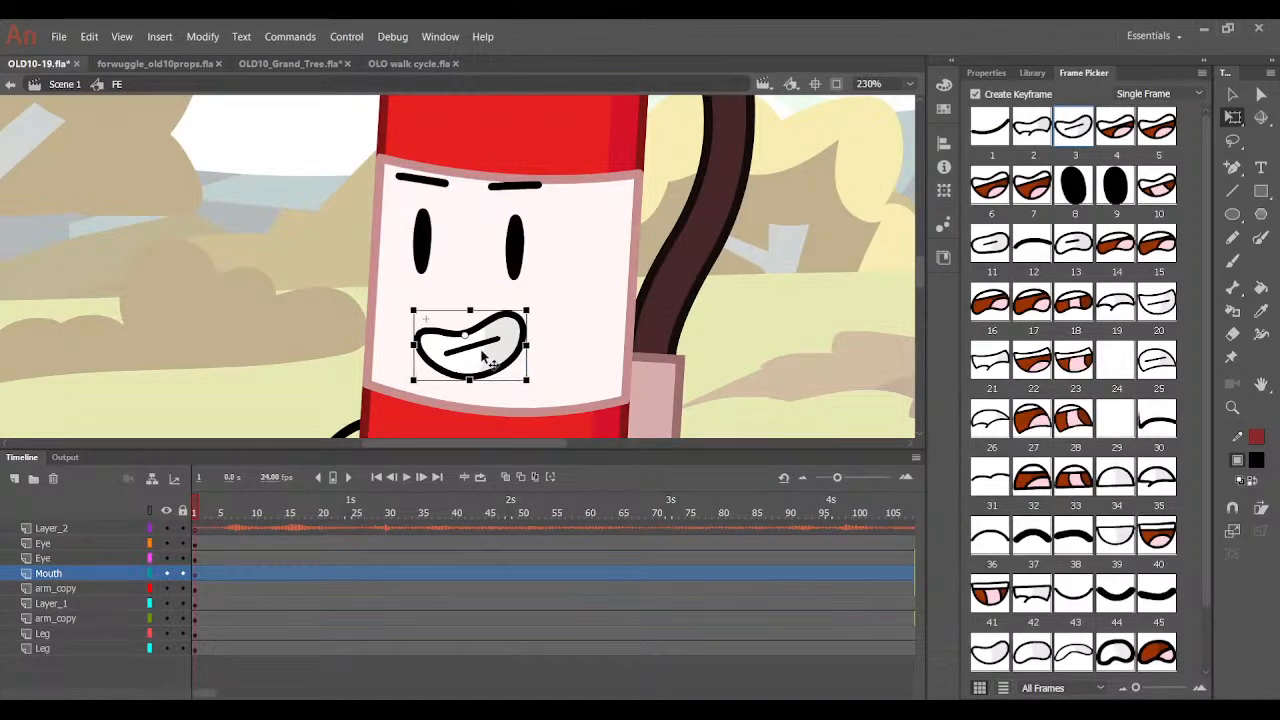
key(Up)
key(Up)
key(Up)
key(Up)
key(Right)
key(Right)
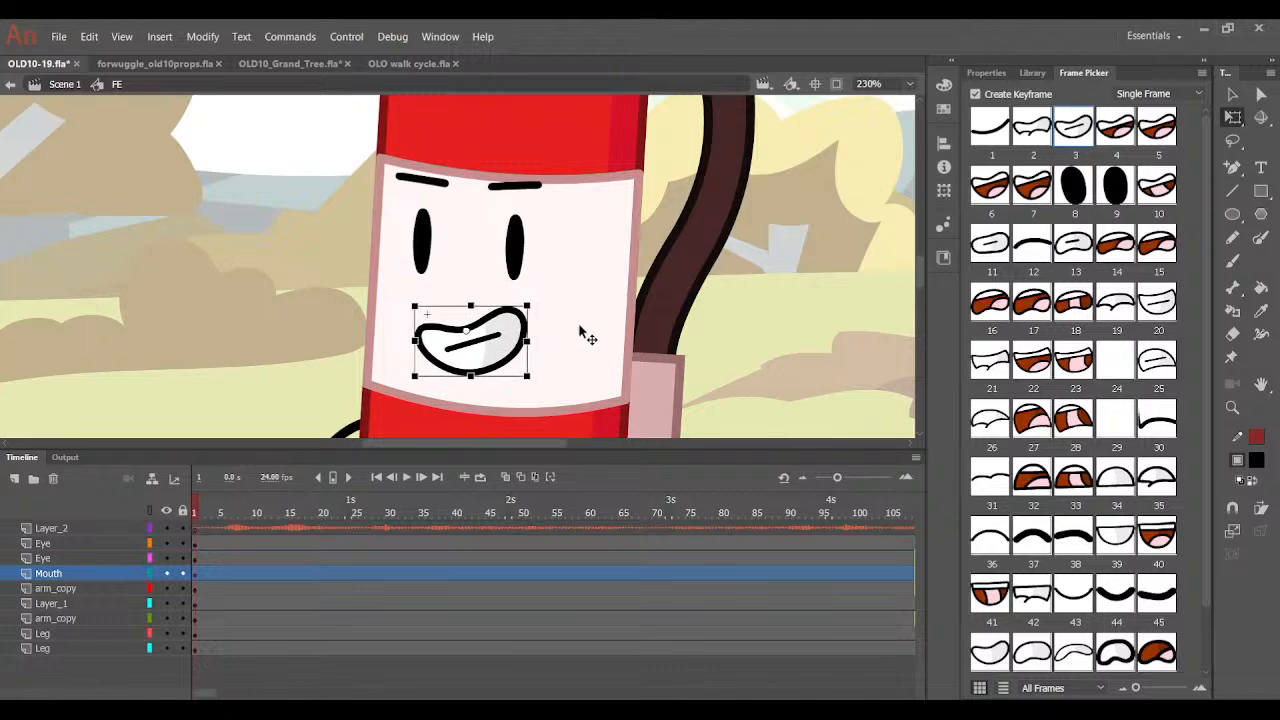
click(799, 288)
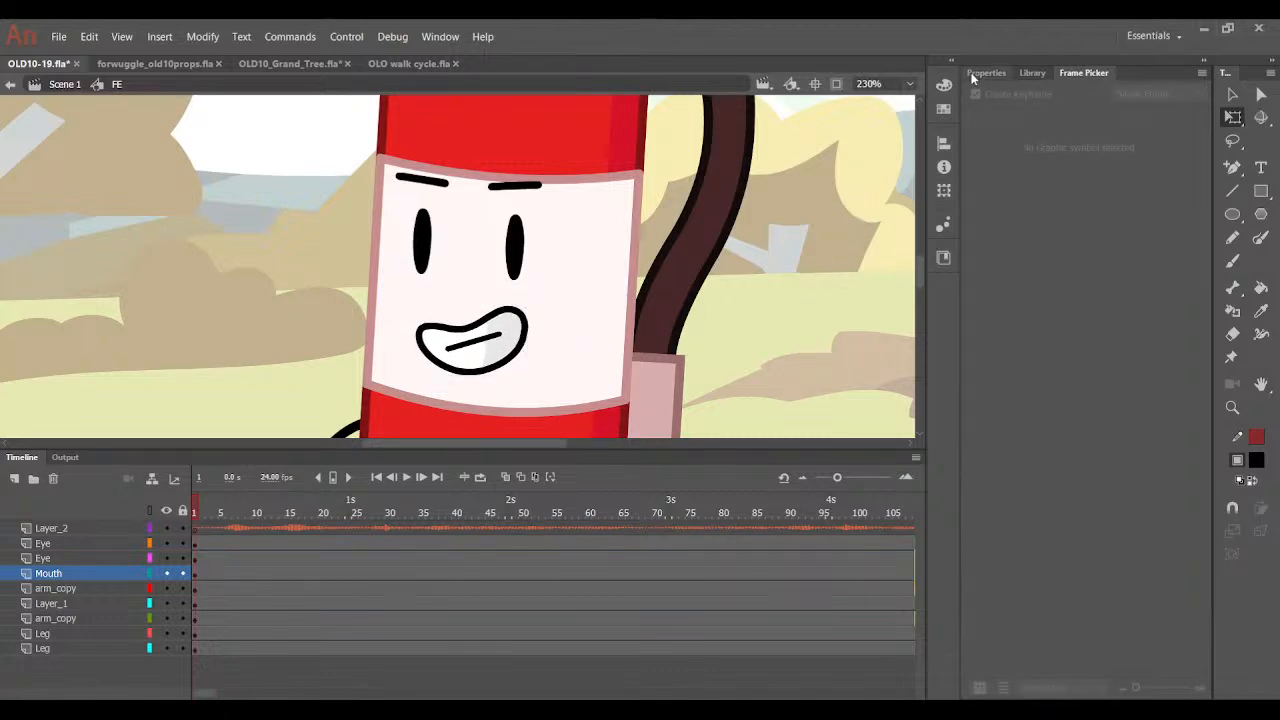
Shift the eyes and mouth together slightly to the right on the label and save the document.
click(431, 251)
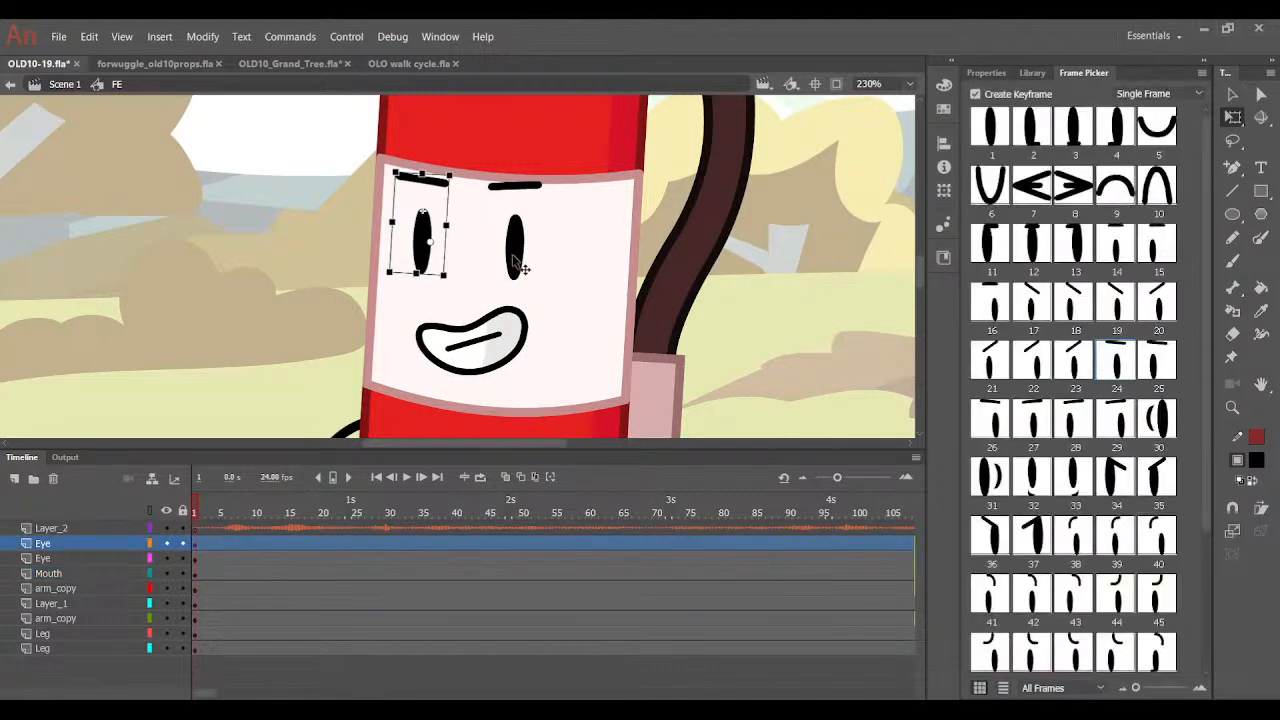
shift+click(515, 258)
shift+click(486, 349)
drag(477, 349, 477, 349)
key(ctrl+a)
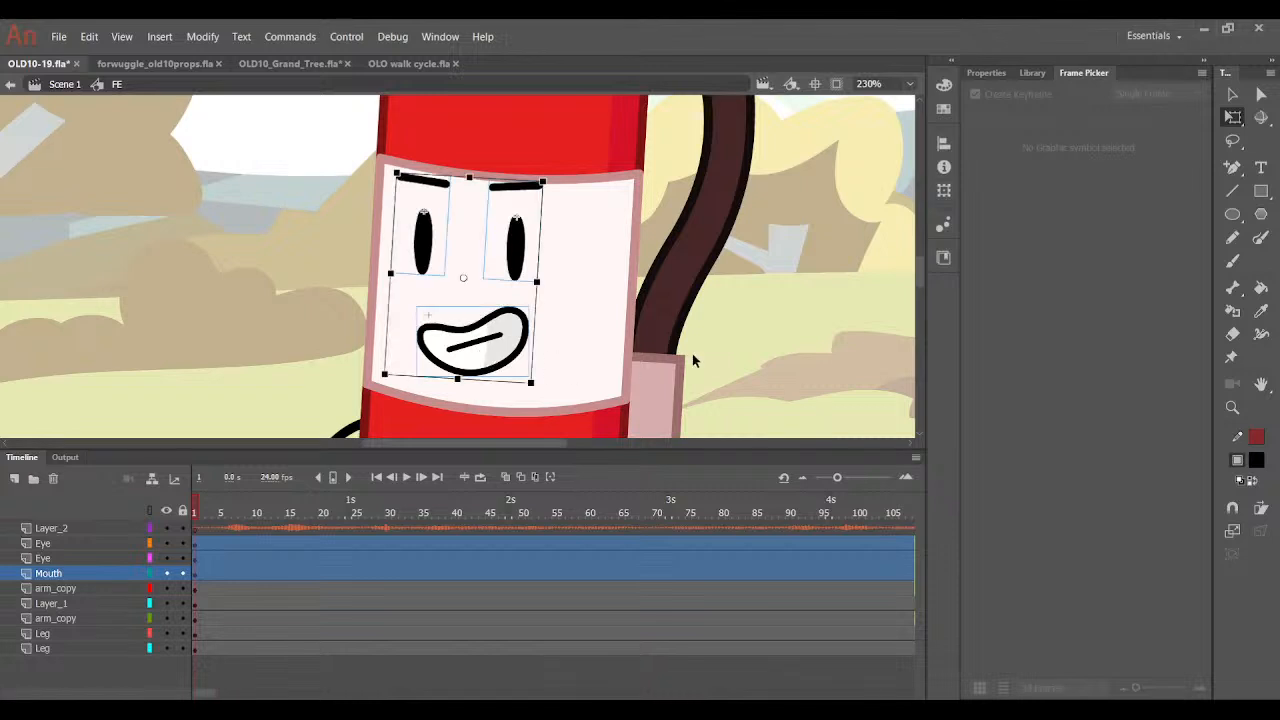
click(701, 351)
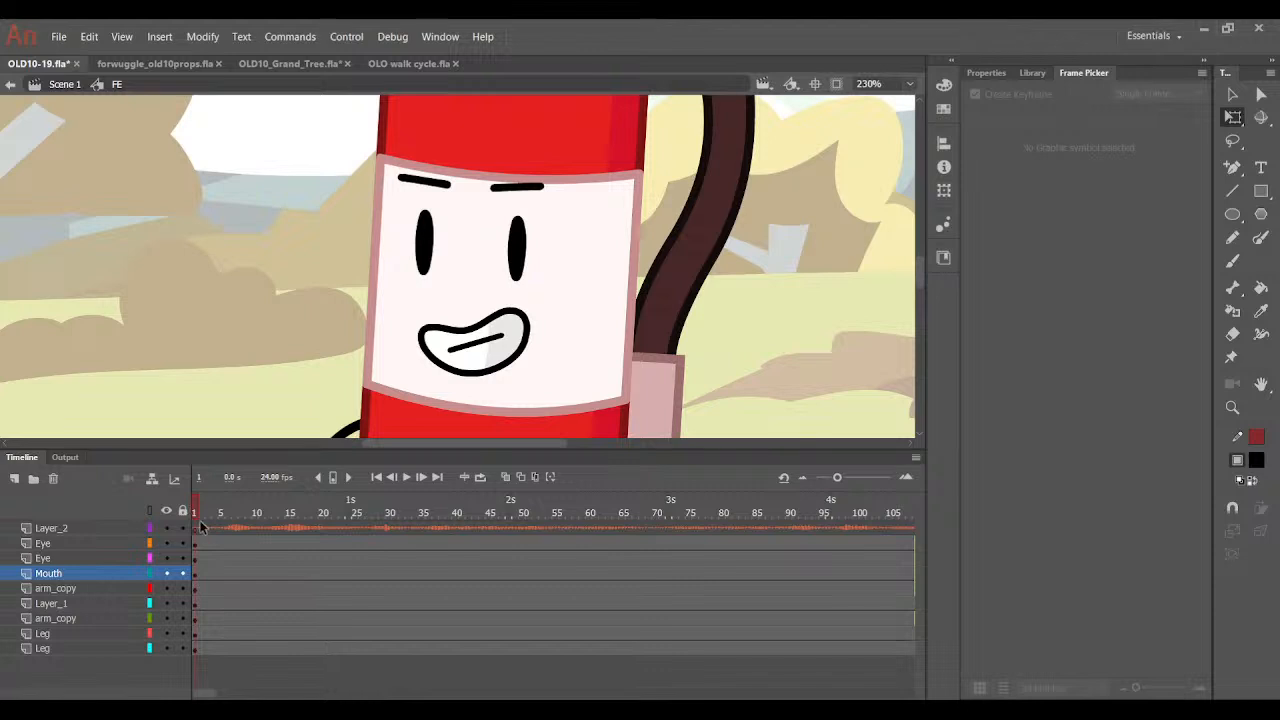
click(908, 83)
click(907, 108)
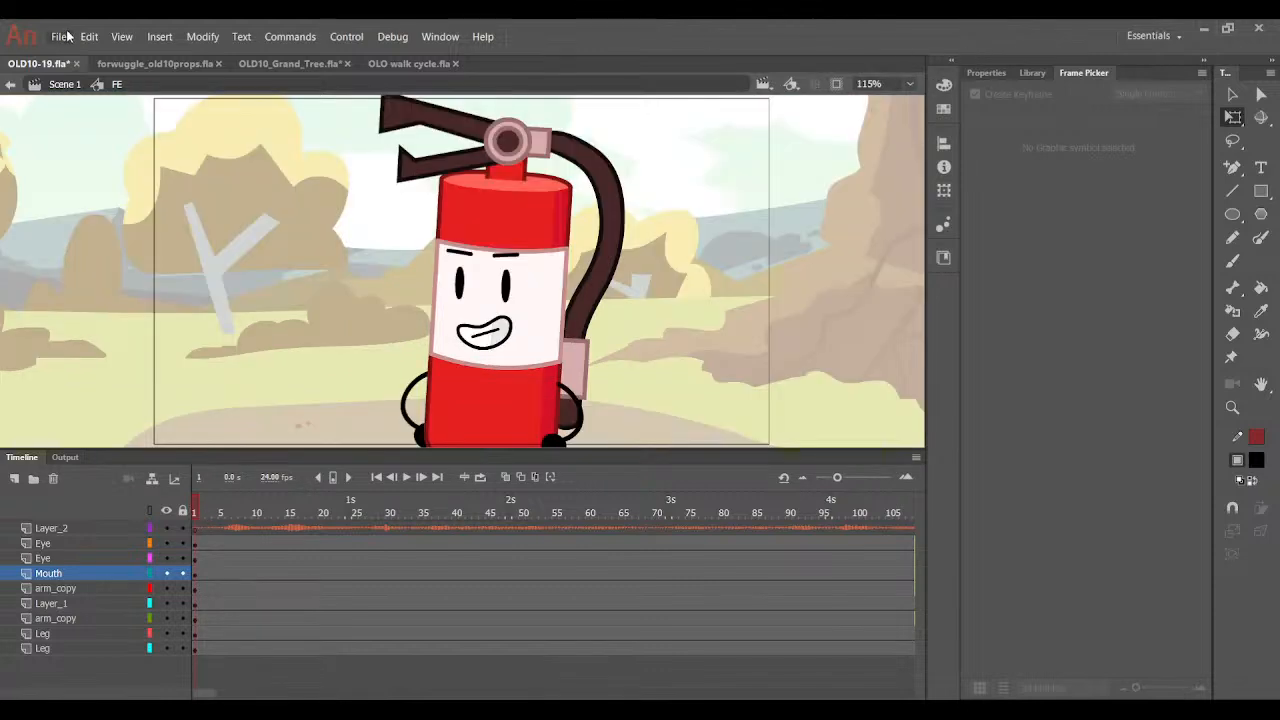
key(ctrl+s)
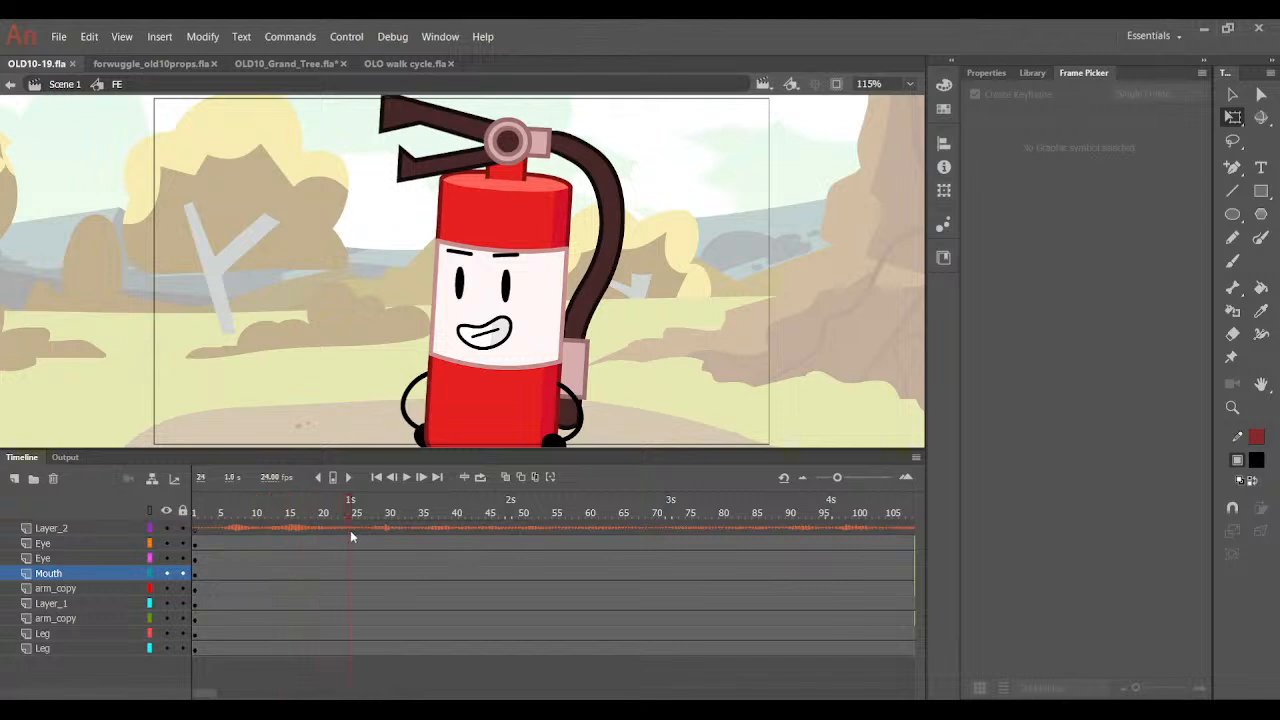
Insert keyframes at frame 14 on all body-part layers and tilt the whole fire extinguisher counterclockwise, shifting it slightly down and left.
drag(195, 545, 282, 648)
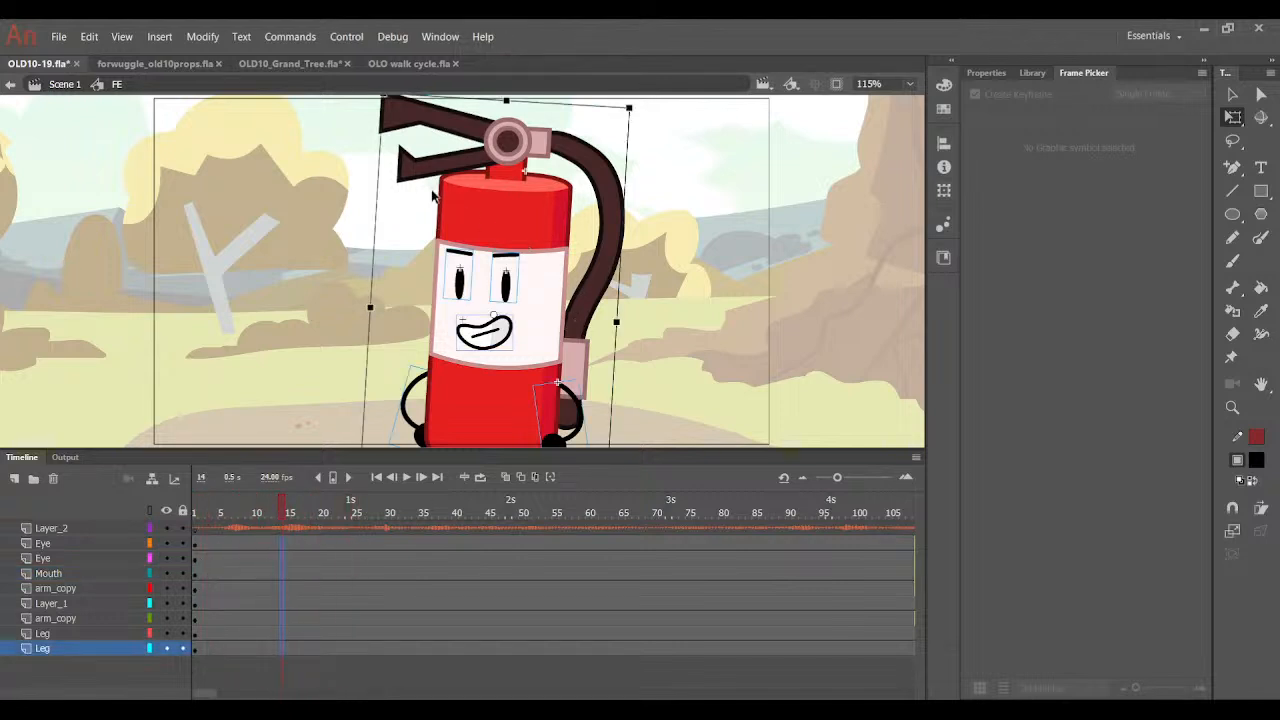
key(F6)
drag(643, 103, 626, 102)
drag(544, 211, 536, 218)
key(ctrl+a)
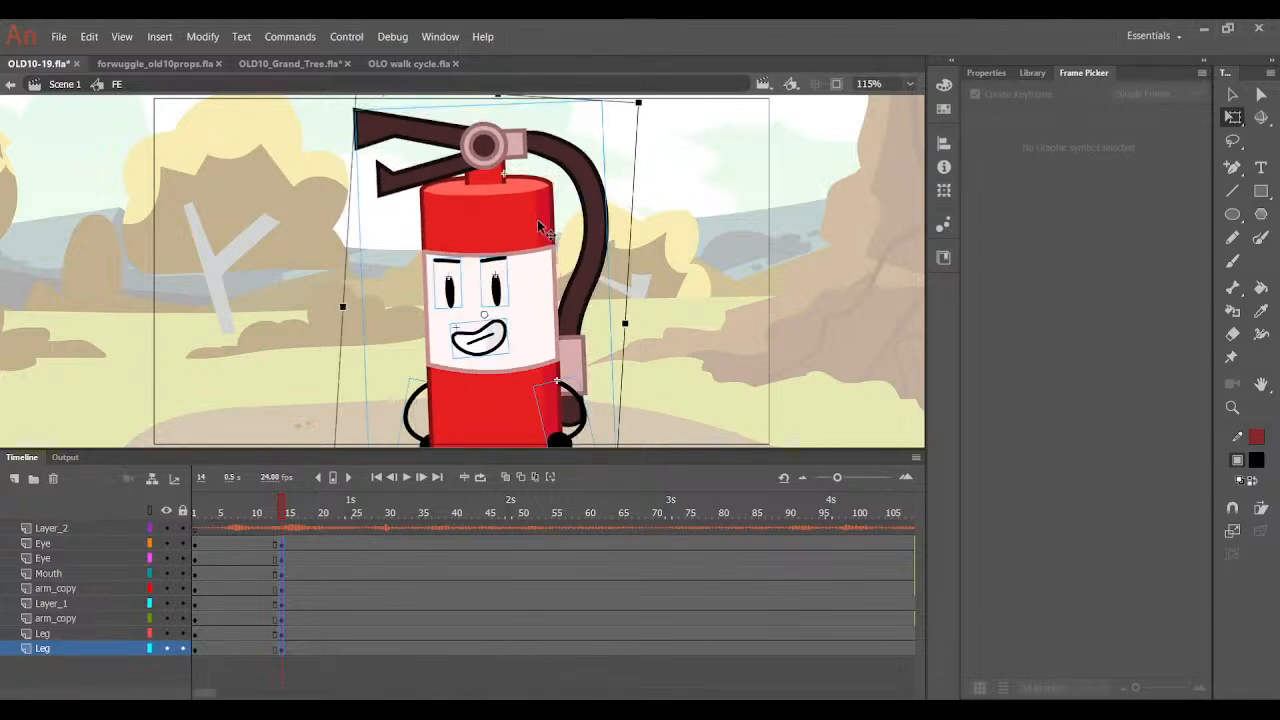
Insert keyframes at frame 10 on all body-part layers, from the upper Eye layer to the lowest Leg layer.
click(250, 542)
shift+click(252, 643)
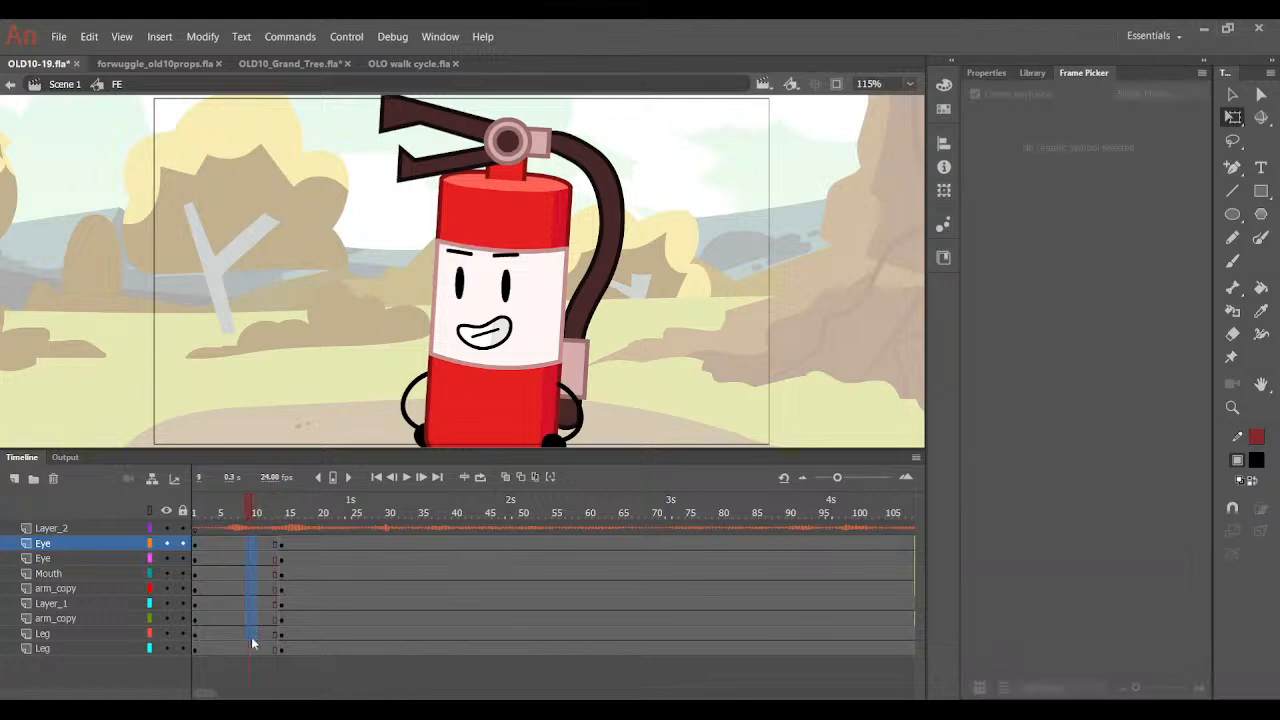
drag(252, 643, 259, 649)
key(F6)
Apply classic tweens between frames 10 and 14 on all body-part layers with Quart EaseIn easing.
click(270, 548)
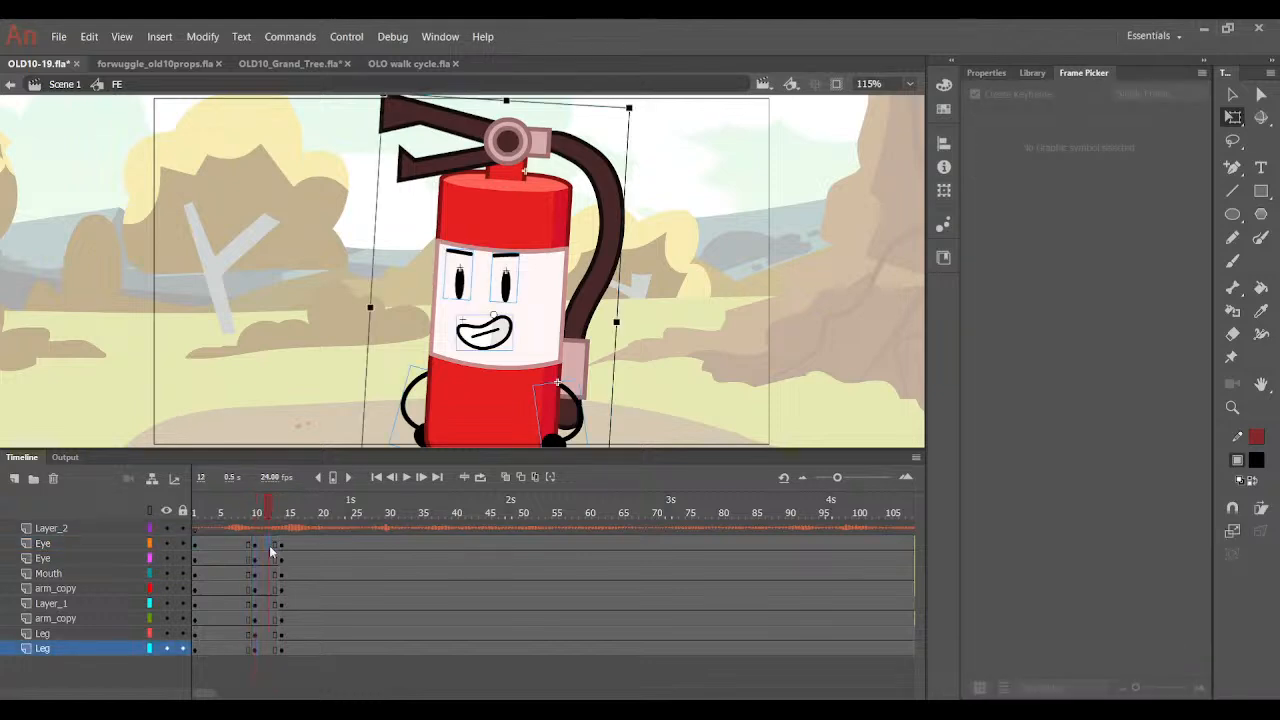
drag(270, 548, 265, 646)
key(F3)
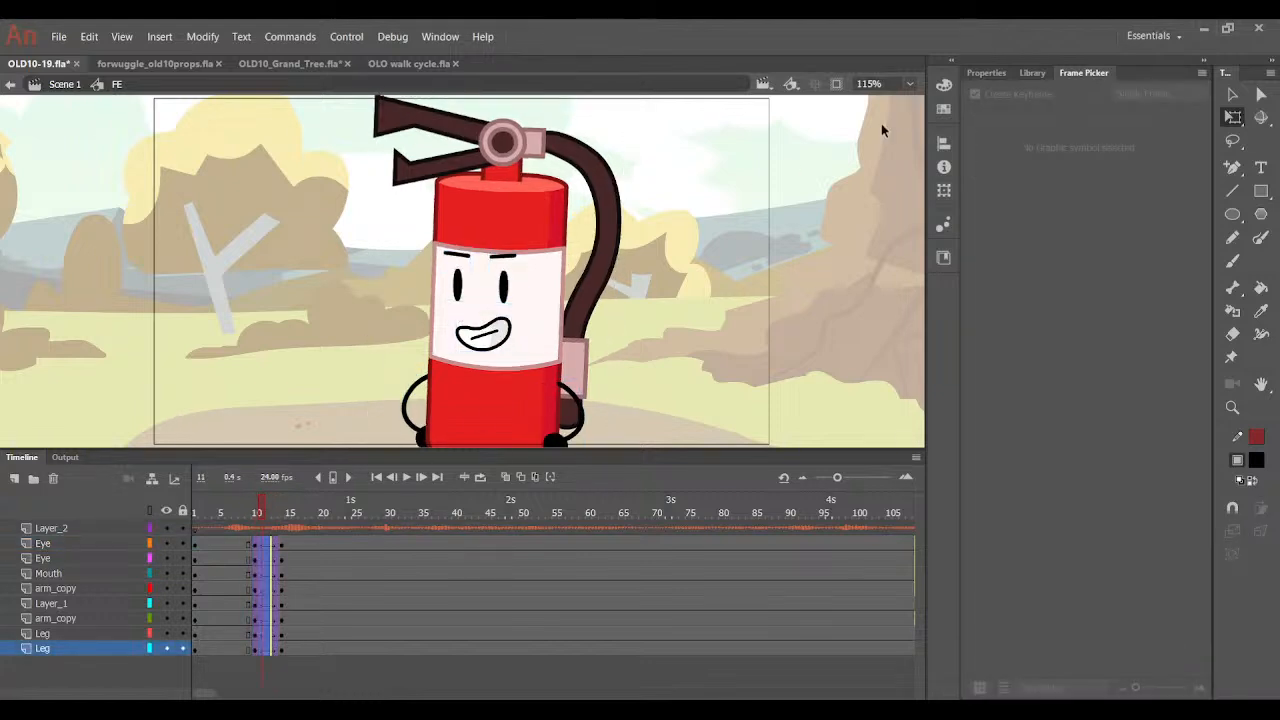
click(998, 74)
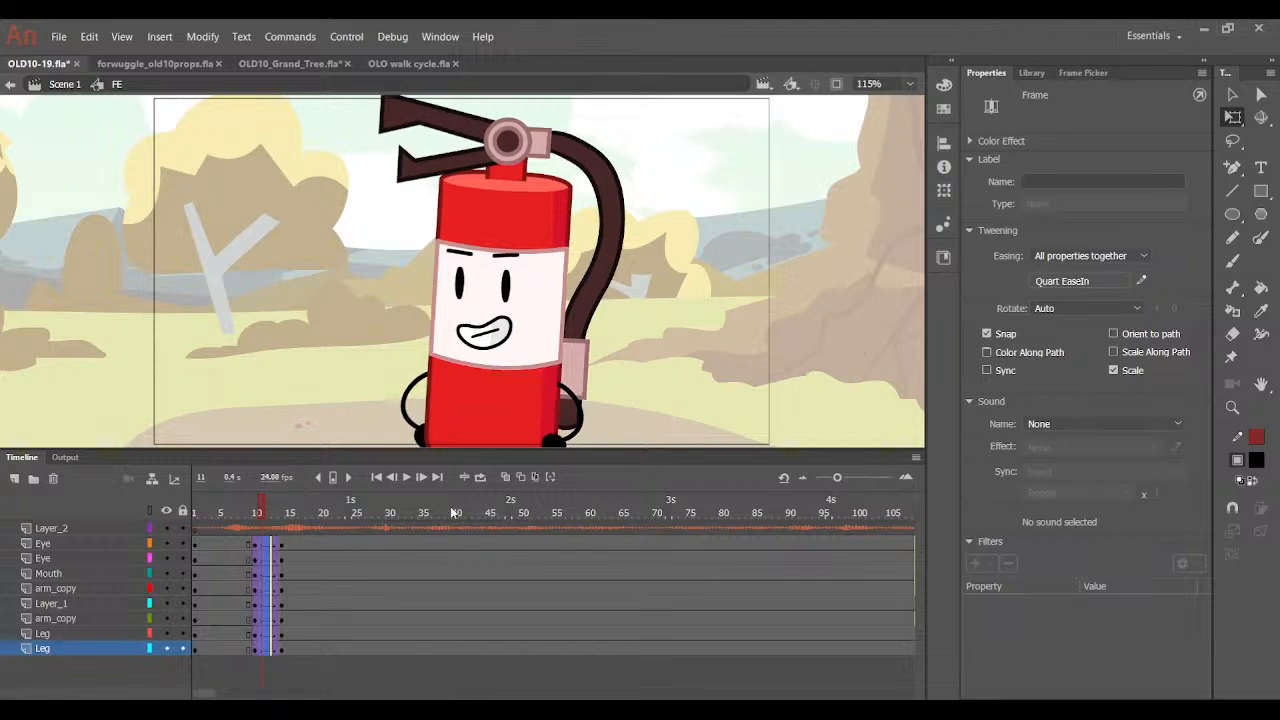
click(285, 516)
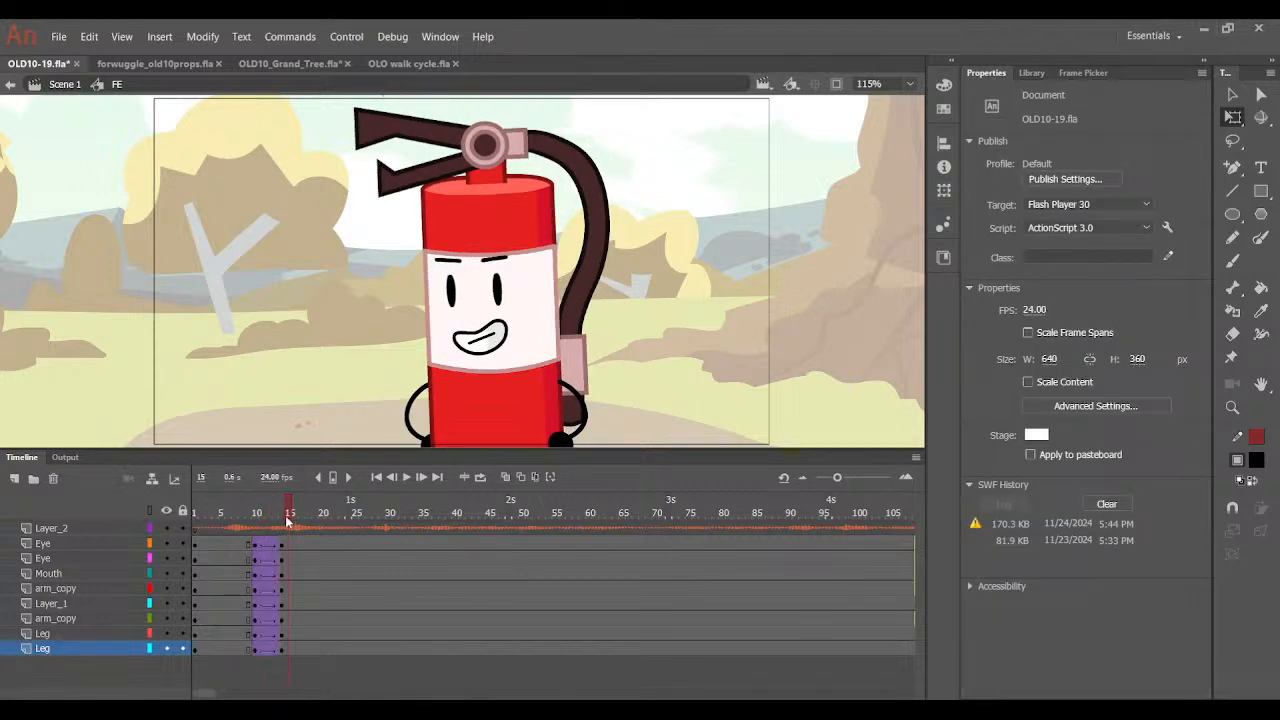
At frame 14, nudge the fire extinguisher's body and its eyes and mouth slightly lower.
drag(256, 204, 646, 428)
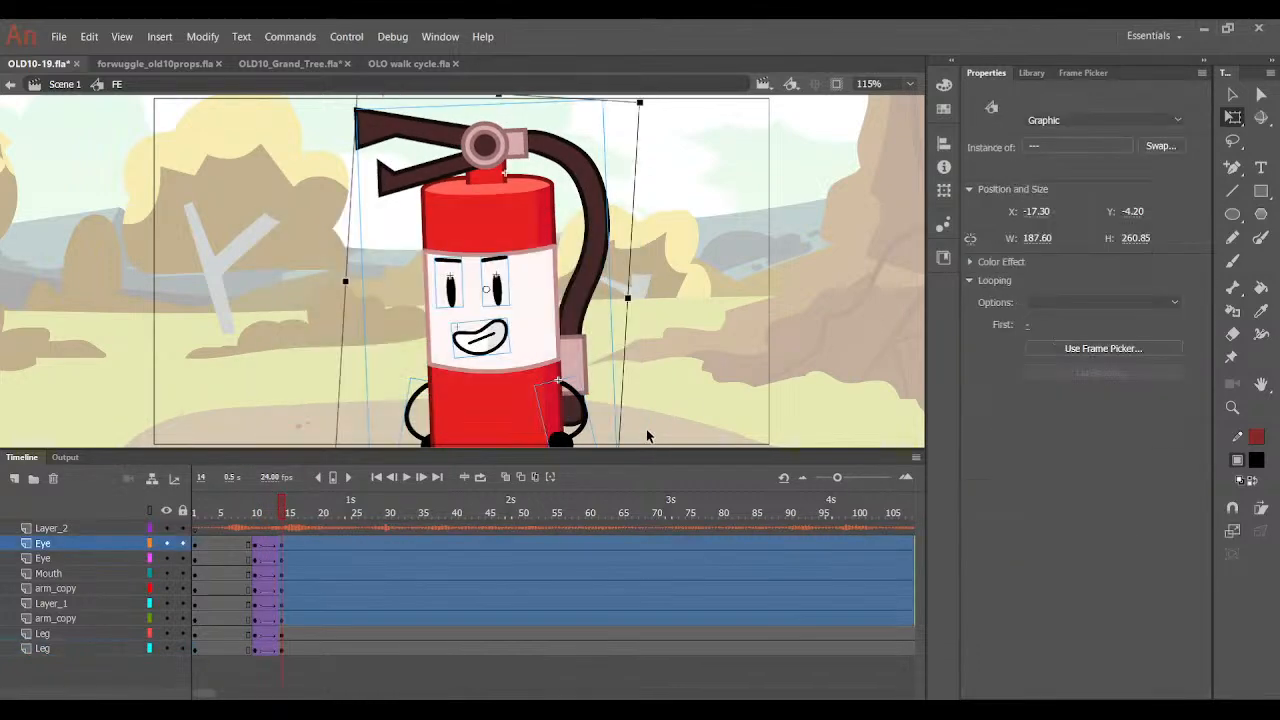
drag(276, 518, 283, 532)
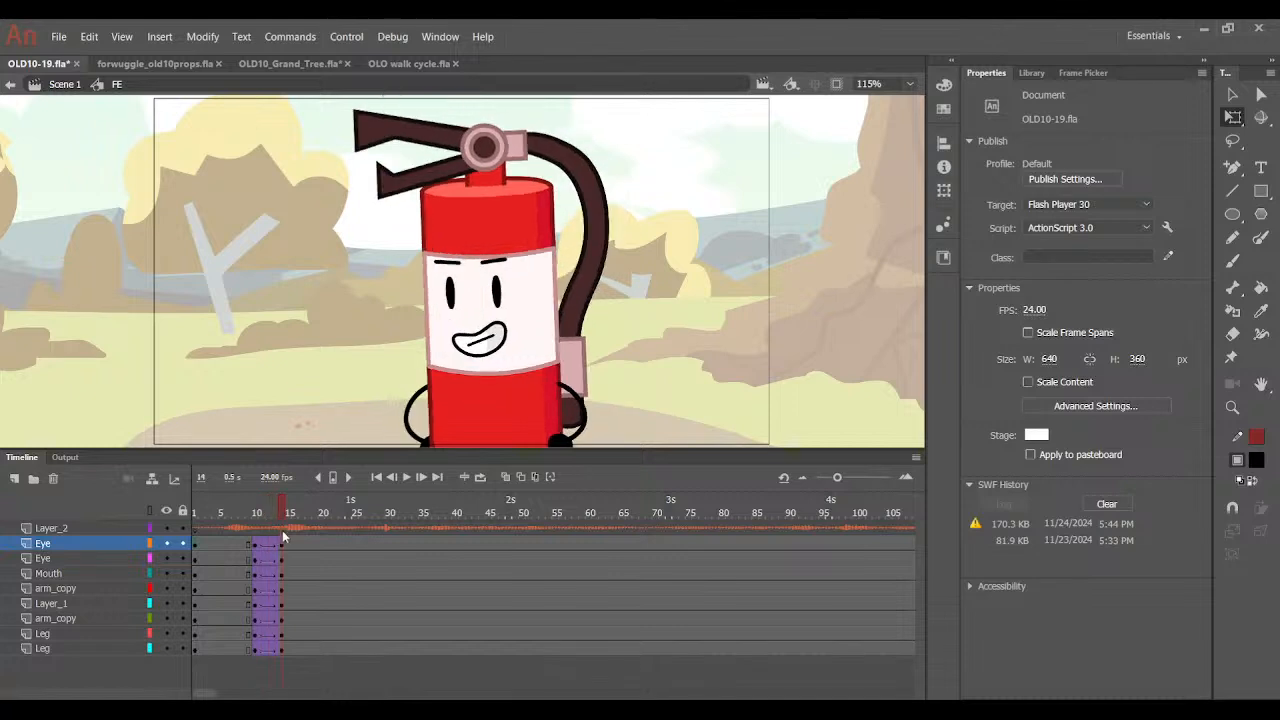
click(460, 312)
shift+click(478, 340)
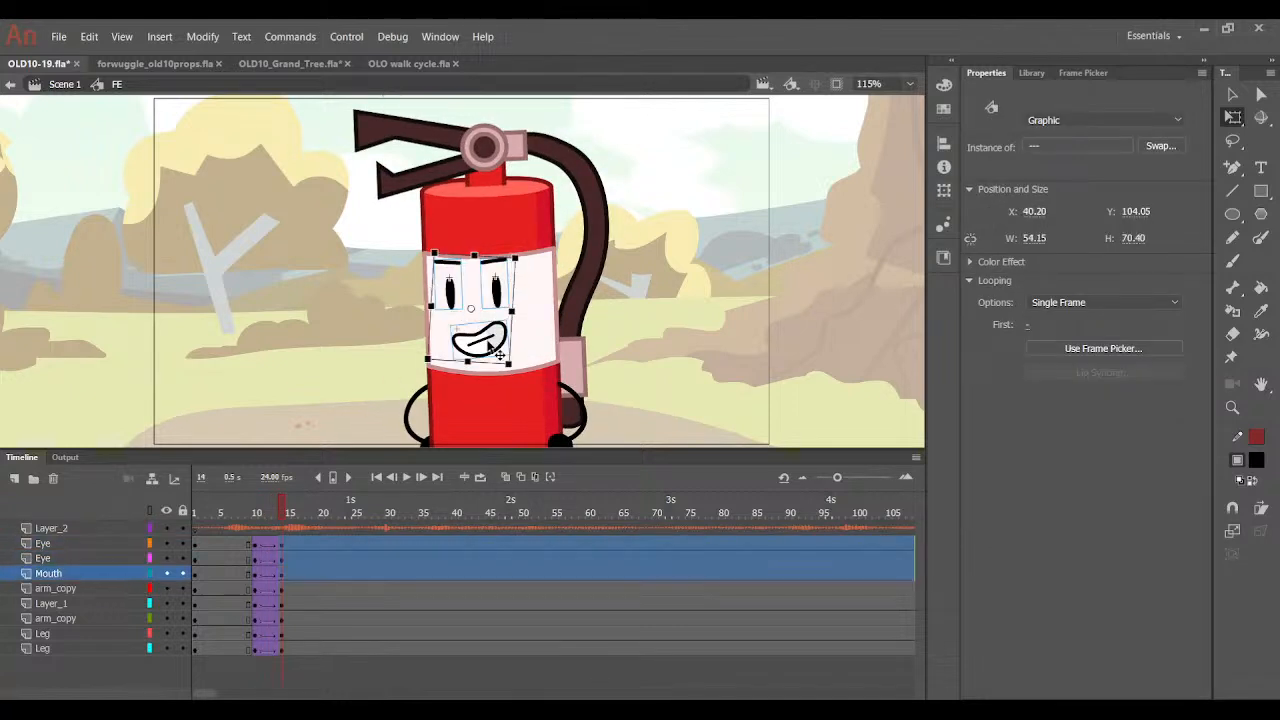
click(640, 300)
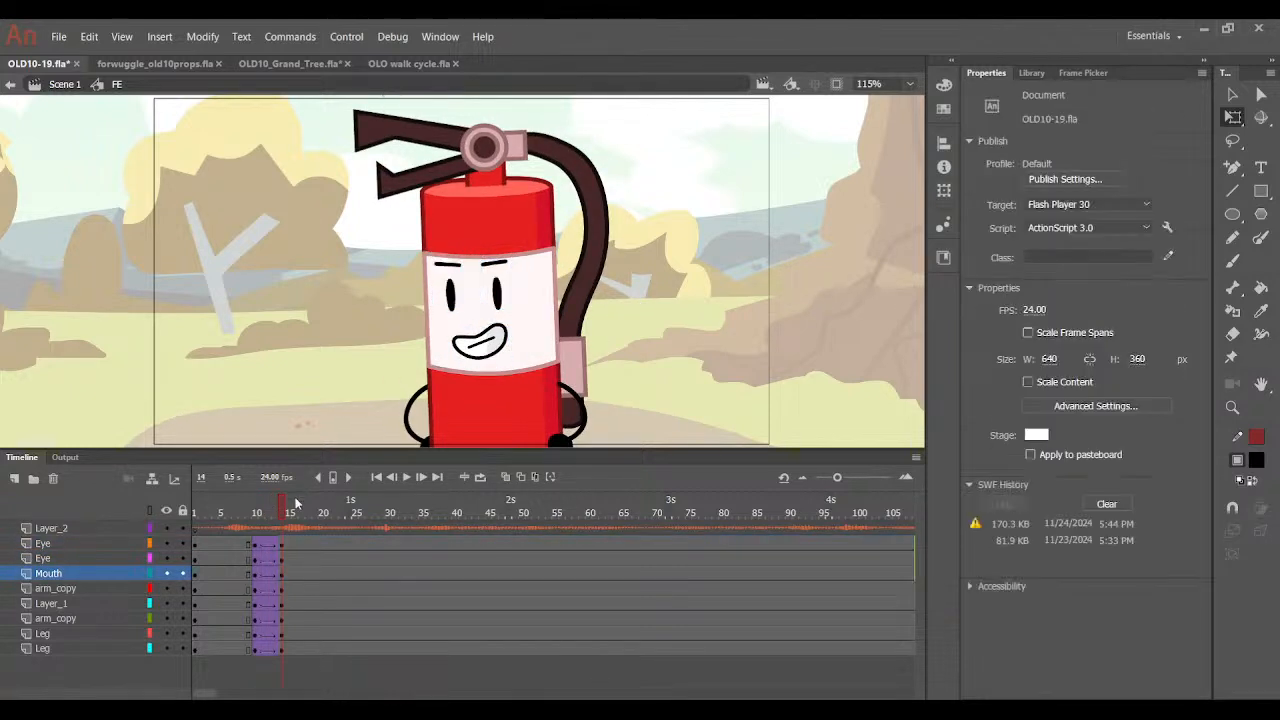
Insert keyframes at frame 21 on all body-part layers and tilt the character at frame 14 slightly further counterclockwise.
drag(267, 515, 302, 530)
drag(317, 624, 326, 642)
key(F6)
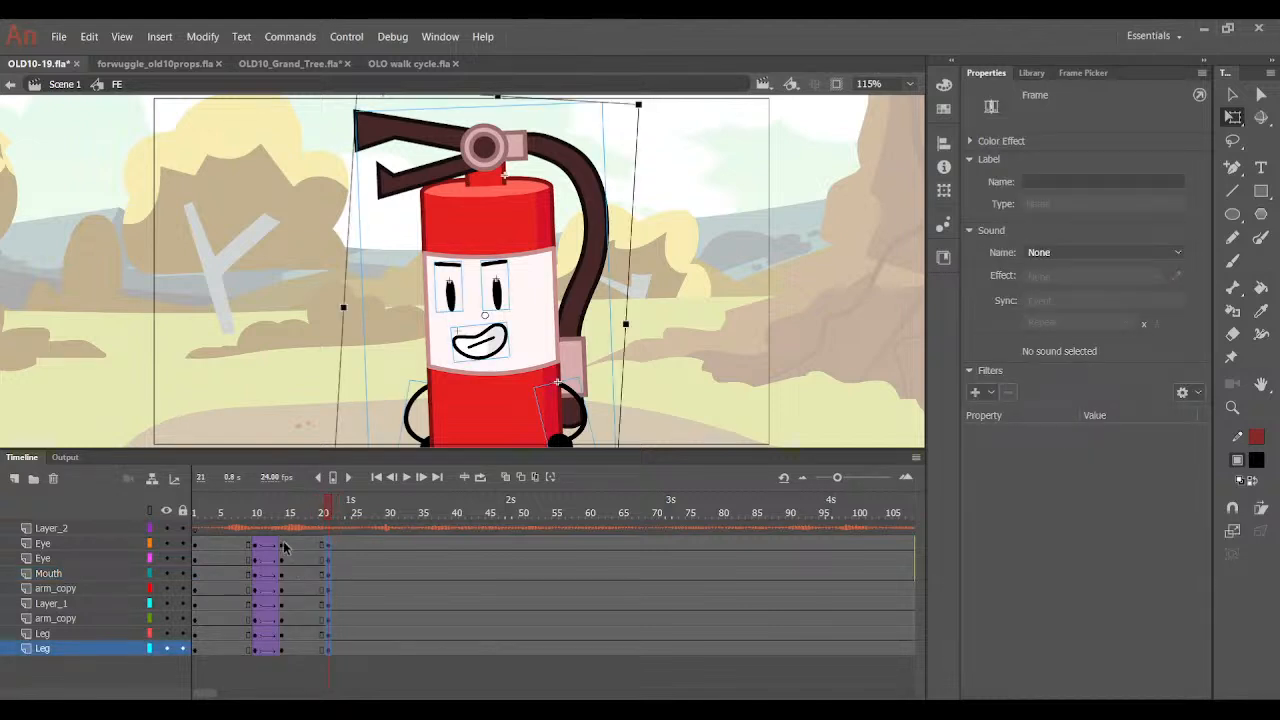
drag(284, 546, 285, 660)
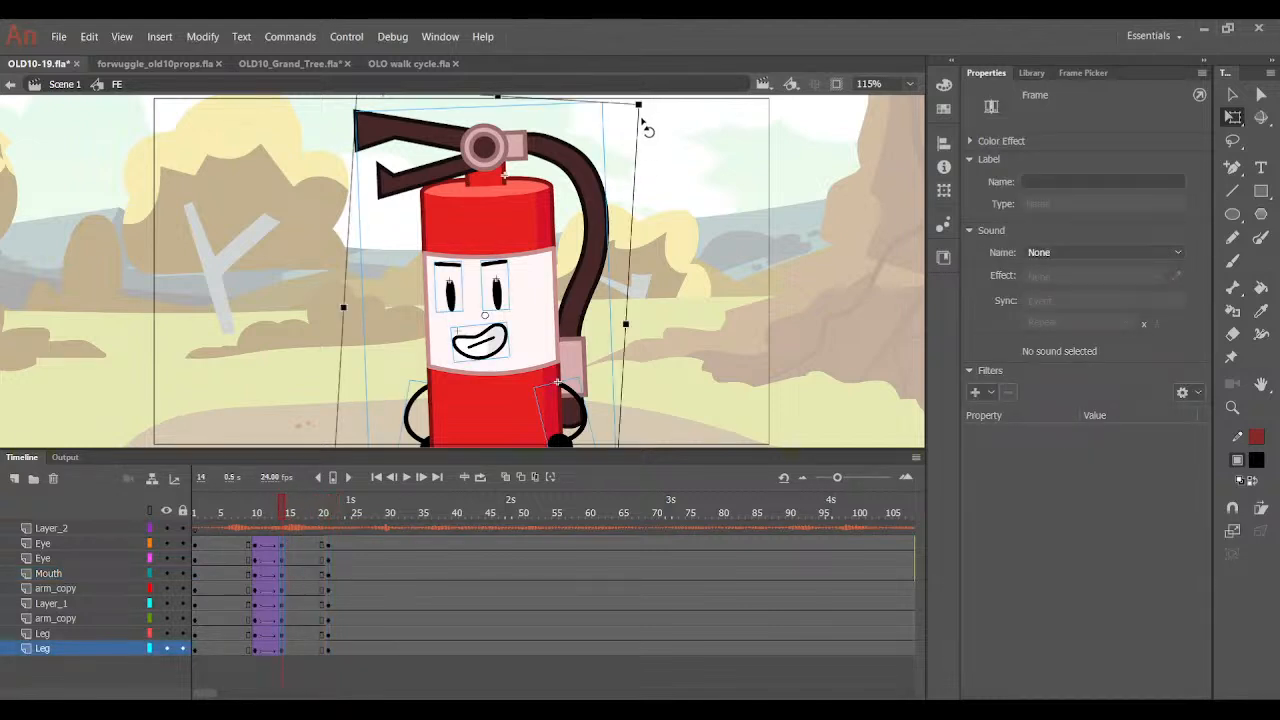
drag(646, 127, 634, 127)
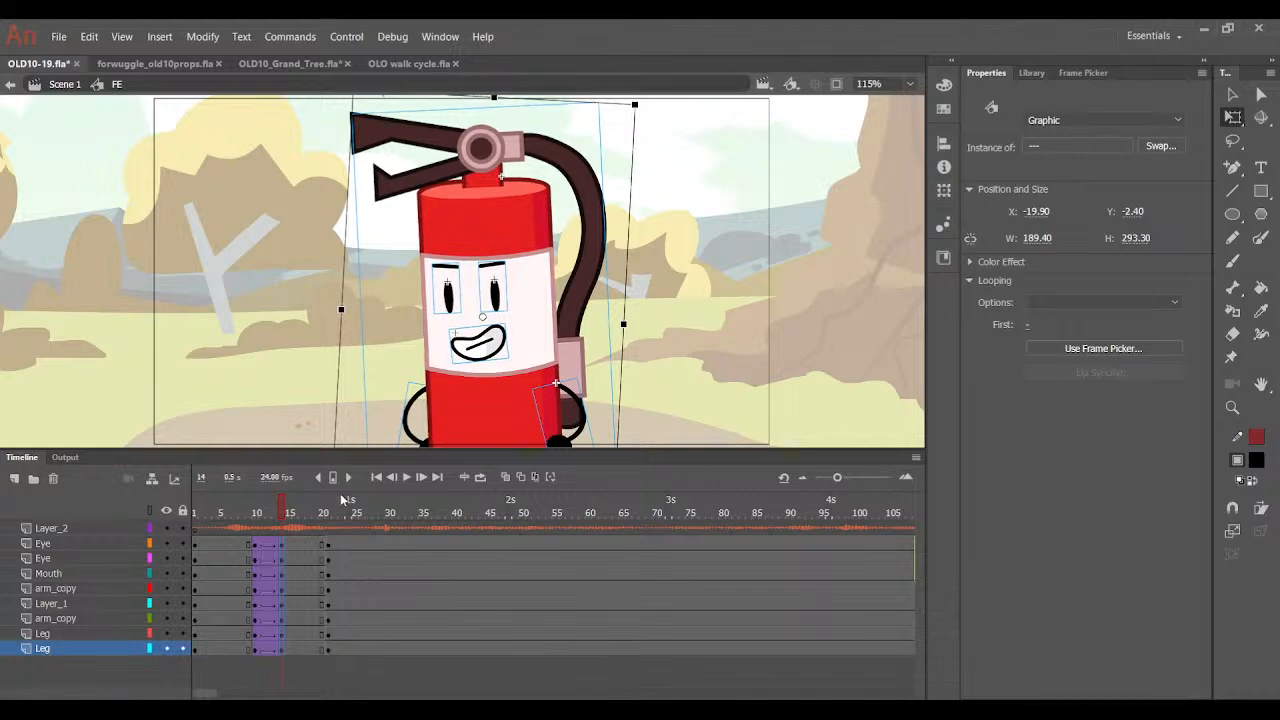
Apply classic tweens between frames 14 and 21 with Cubic EaseOut easing and adjust the frame 21 pose slightly clockwise and upward.
drag(284, 512, 312, 650)
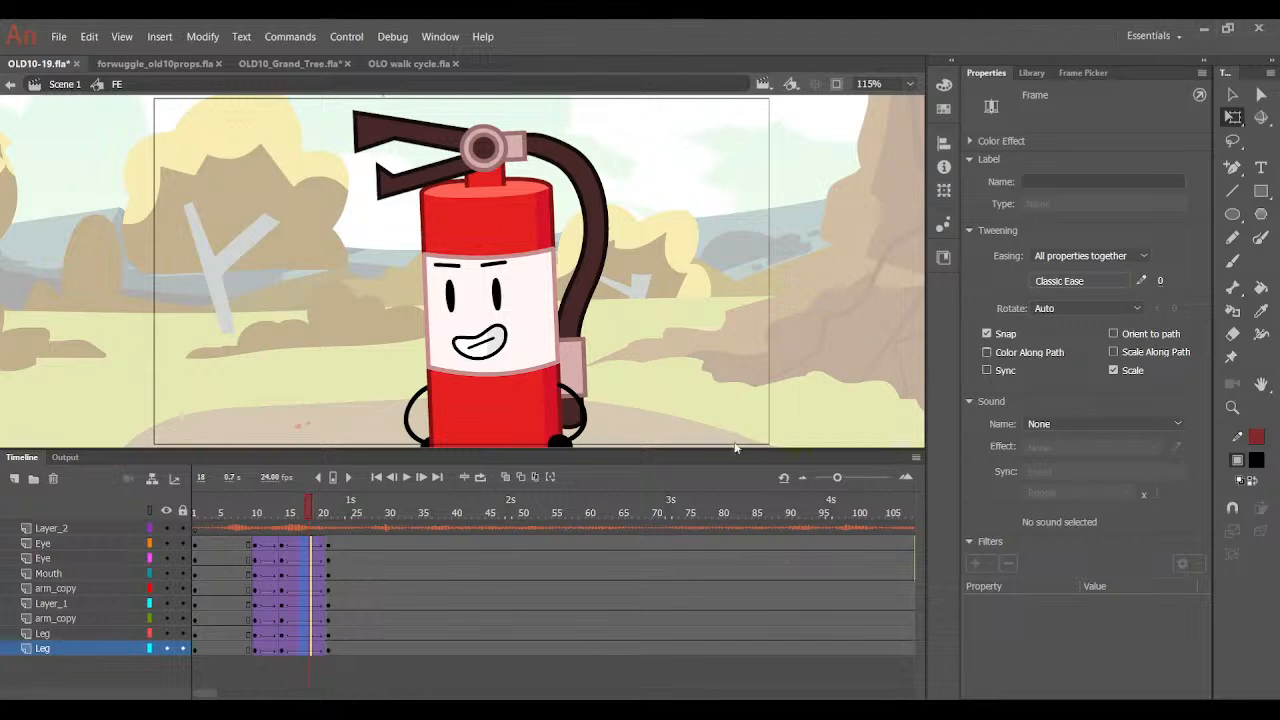
drag(322, 516, 331, 650)
drag(656, 106, 660, 111)
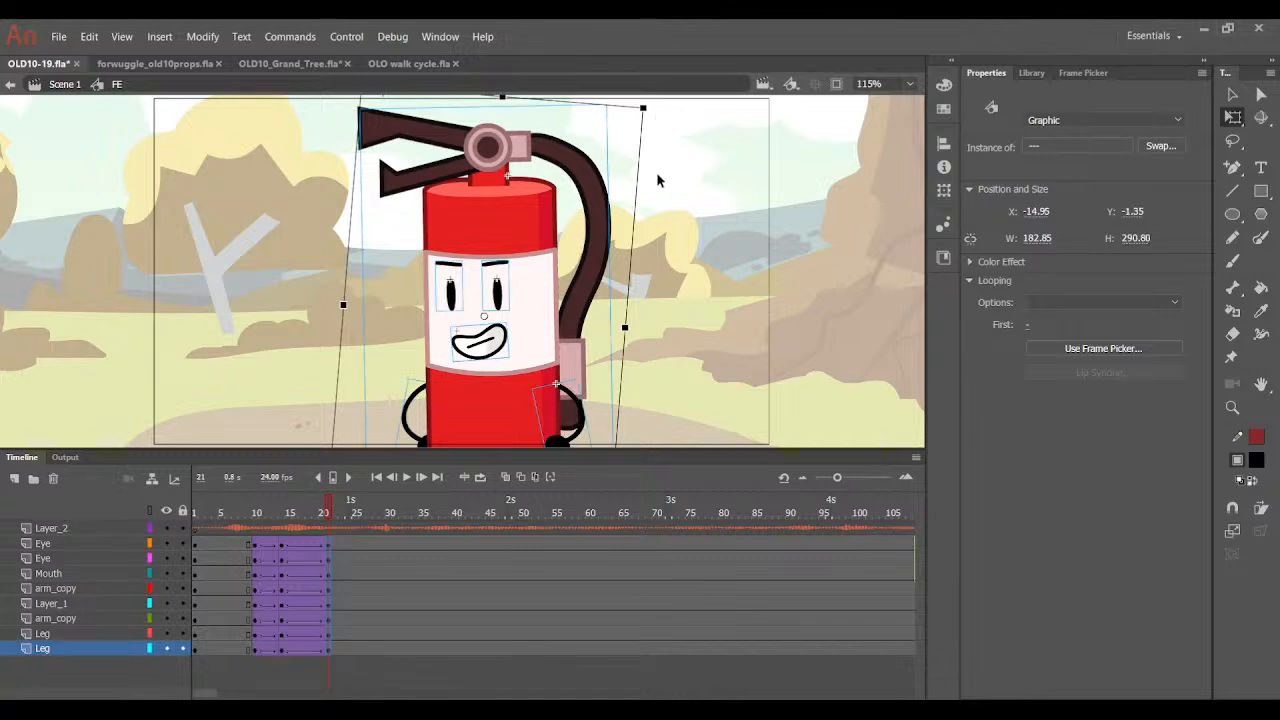
drag(360, 511, 326, 646)
Play back the opening frames to review the tweened body movement.
click(310, 516)
key(Return)
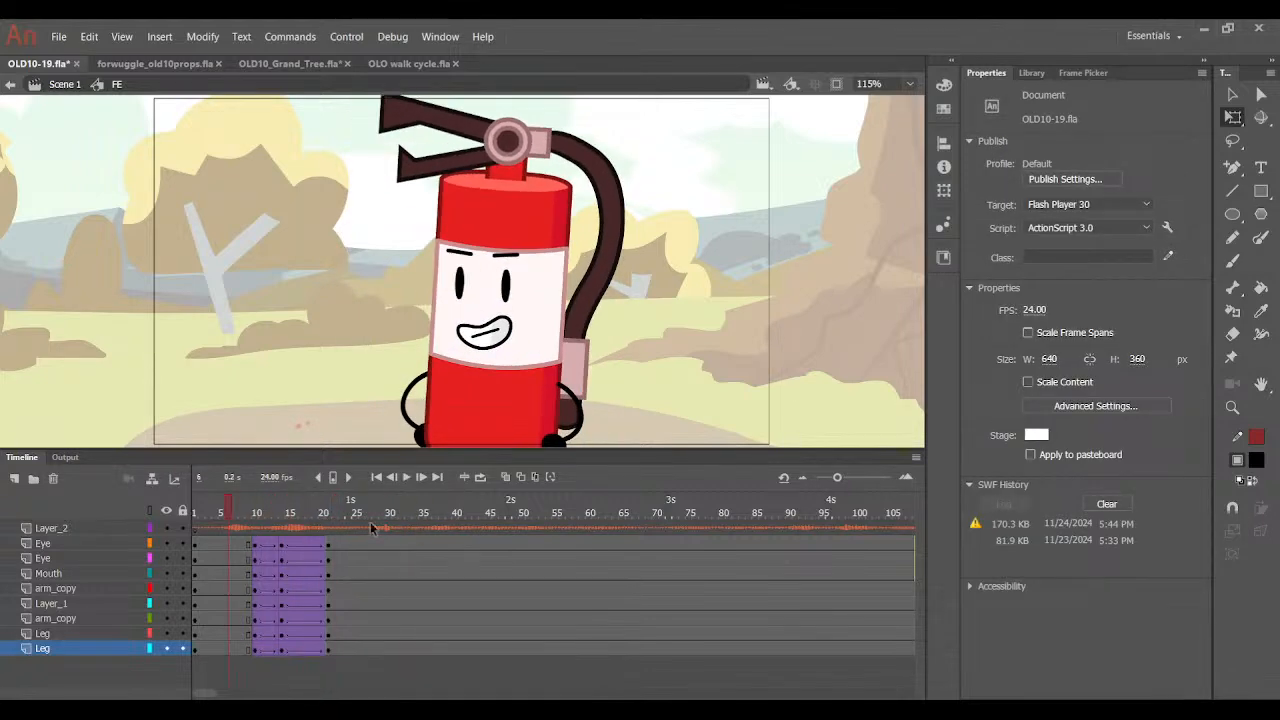
click(406, 479)
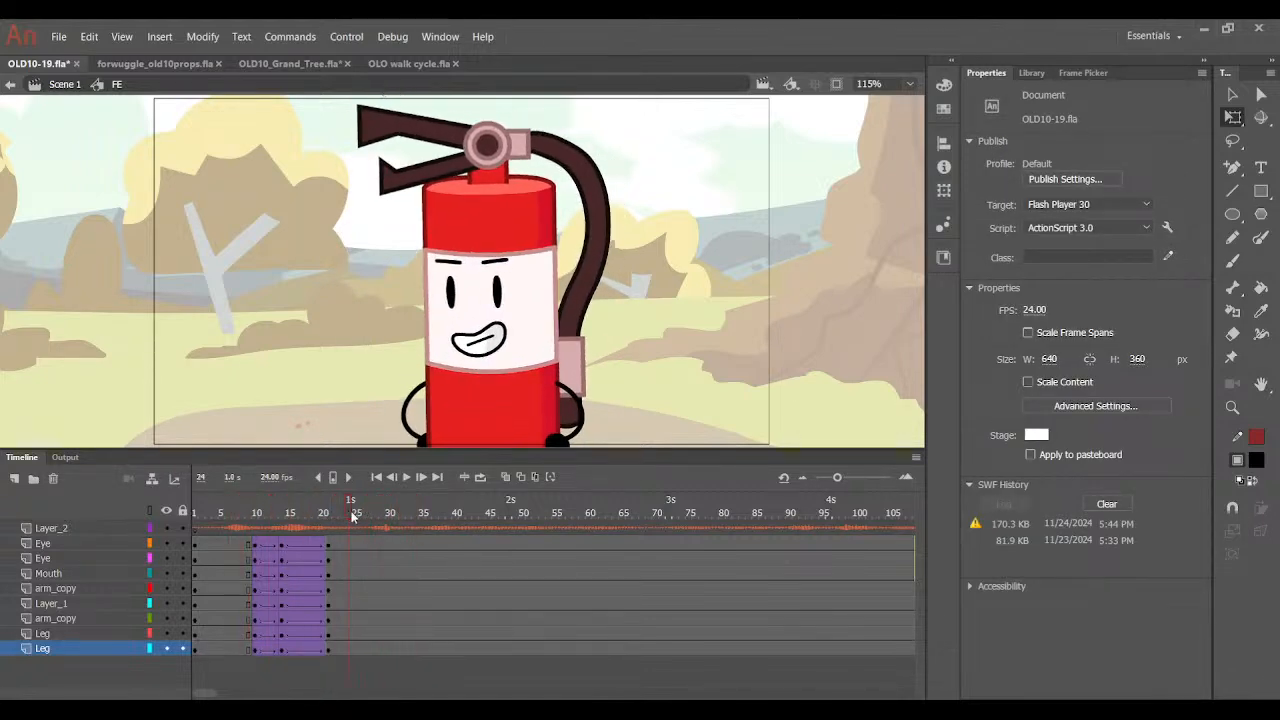
Insert keyframes at frame 29 on all body-part layers and tilt the whole fire extinguisher clockwise, shifting it slightly up.
click(382, 633)
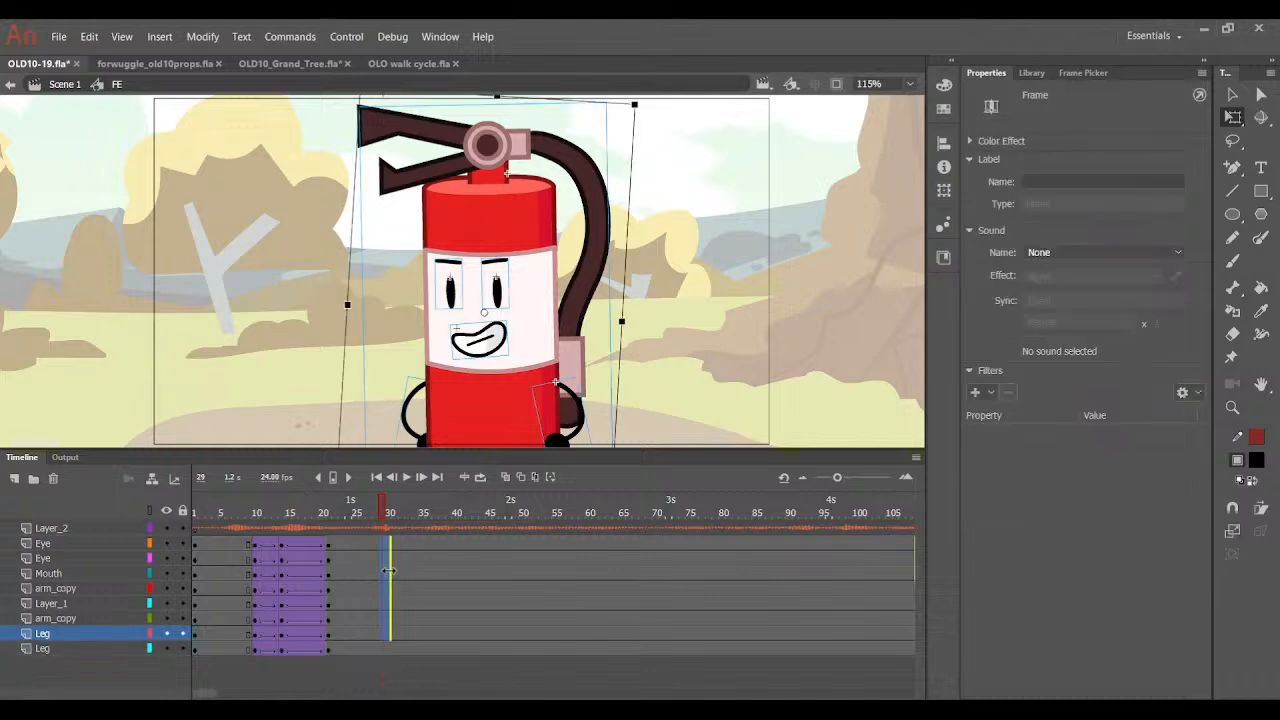
click(381, 573)
click(385, 647)
key(F6)
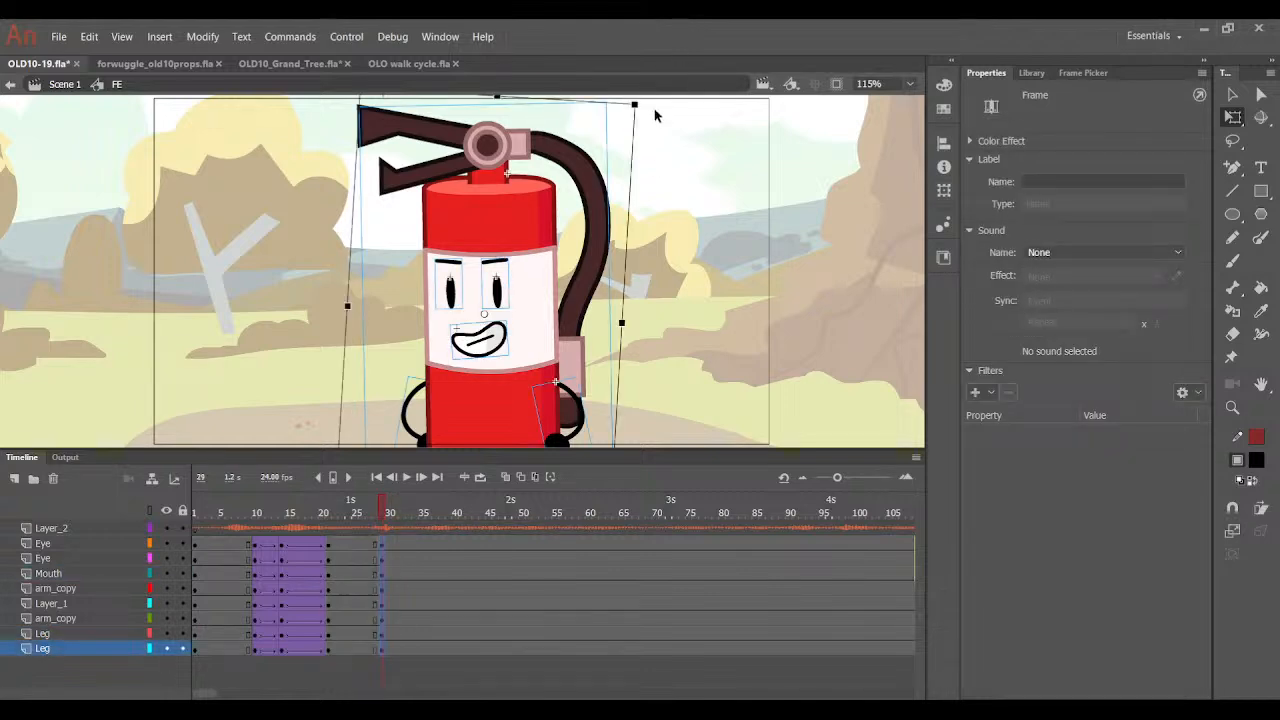
drag(651, 114, 688, 124)
drag(527, 243, 528, 235)
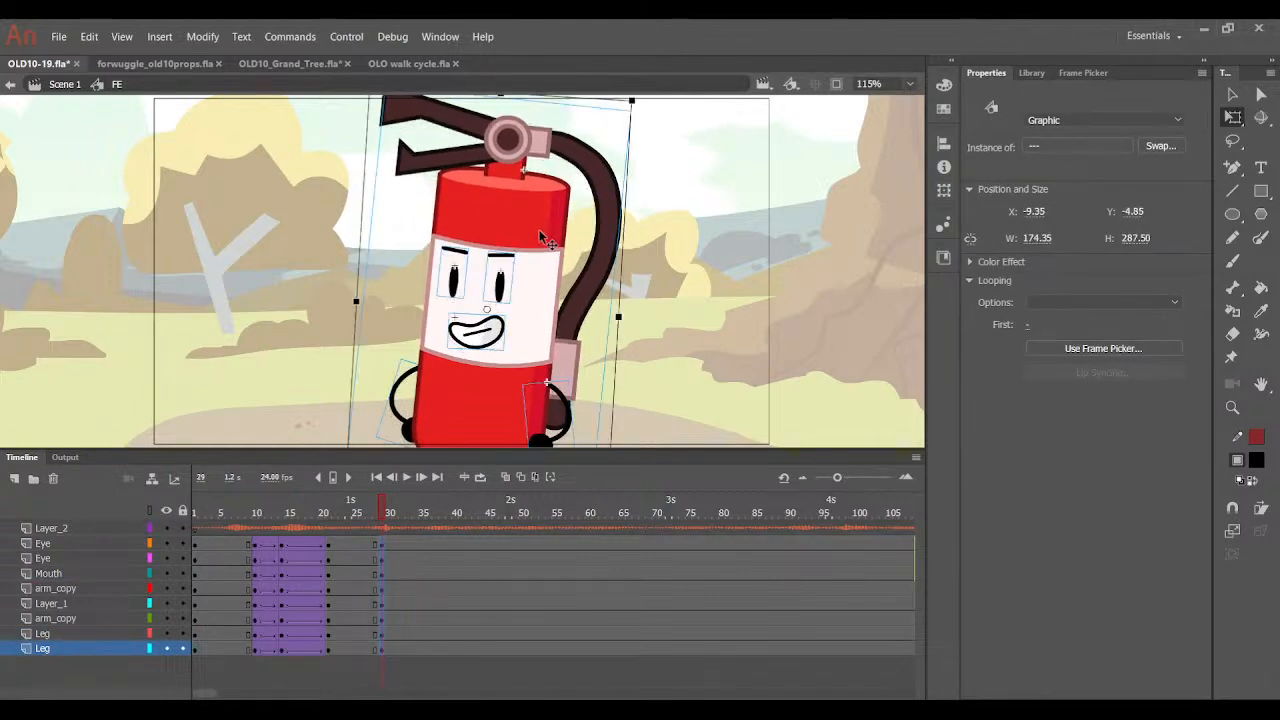
At frame 29, switch the arm on the character's left-hand side to pose 17 and rotate it outward so the hand is raised.
click(408, 402)
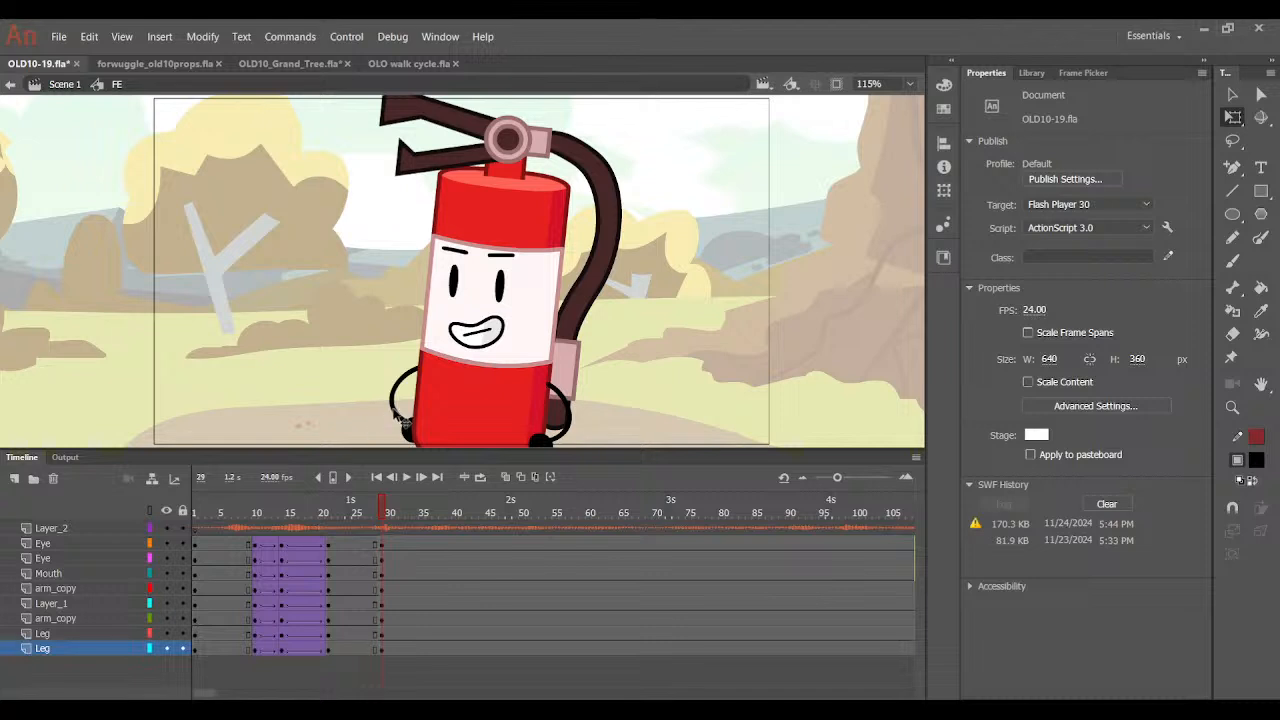
click(396, 413)
click(554, 428)
click(410, 423)
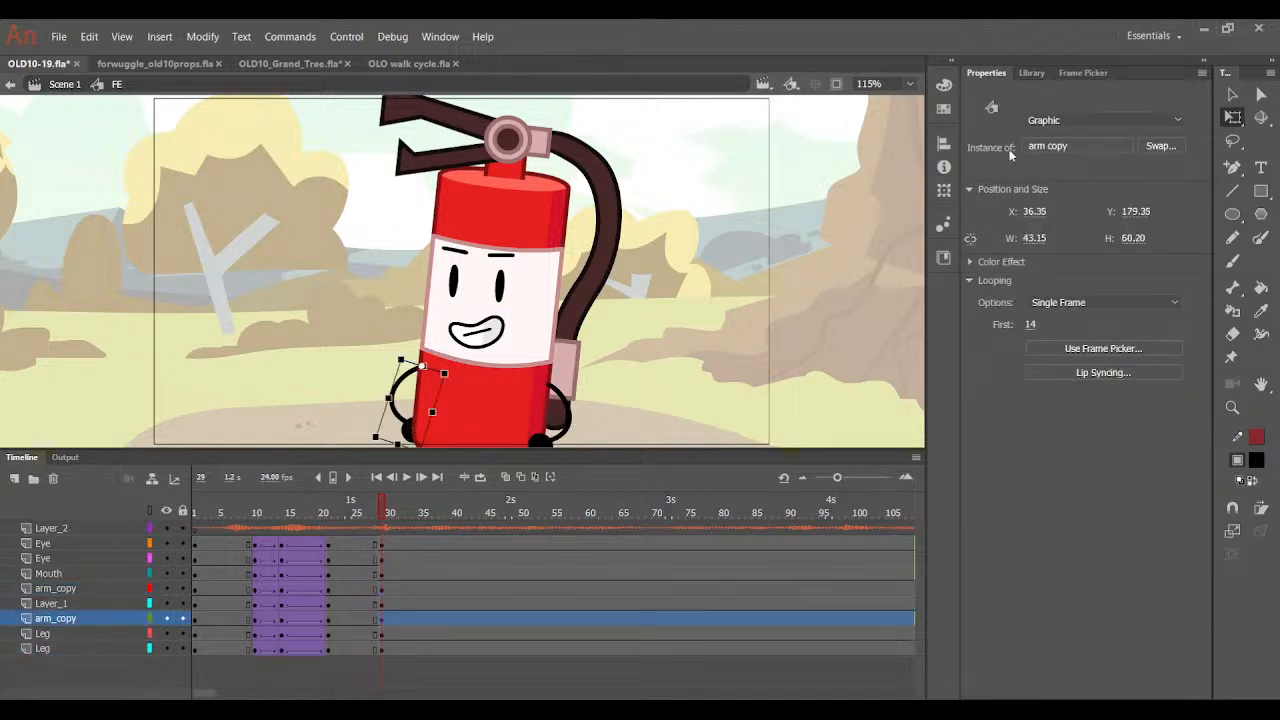
click(1084, 73)
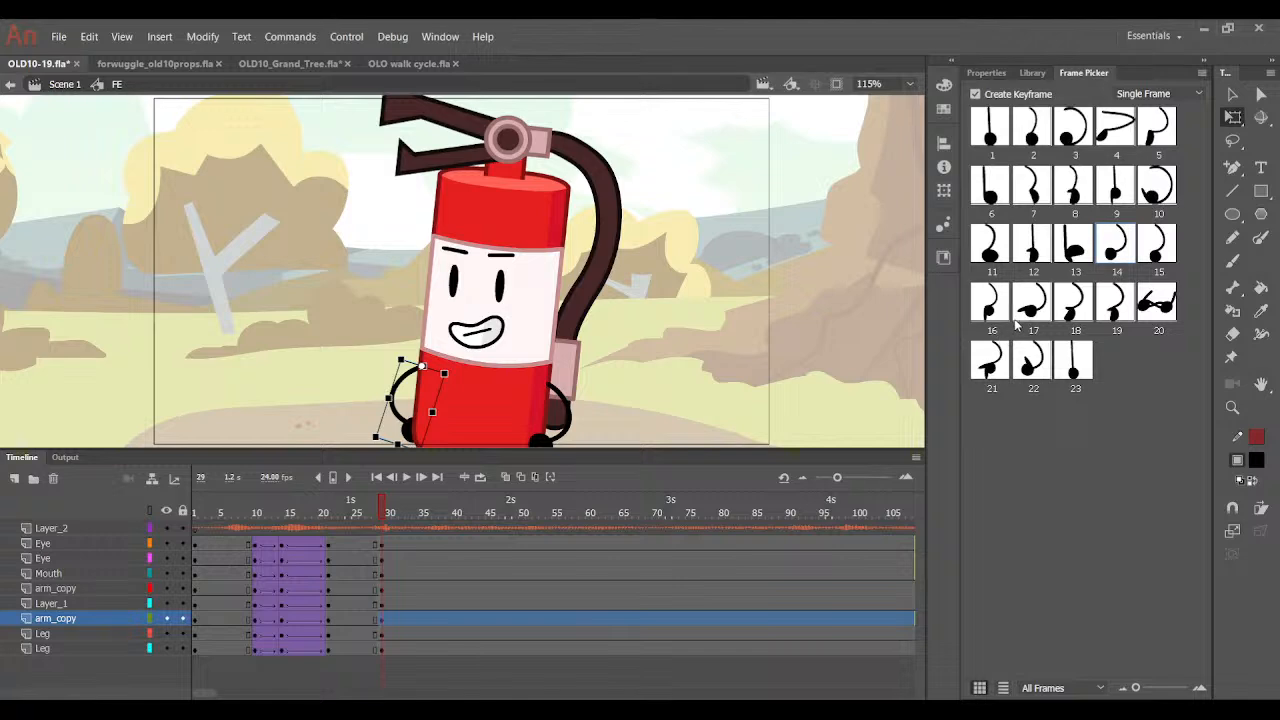
click(1046, 316)
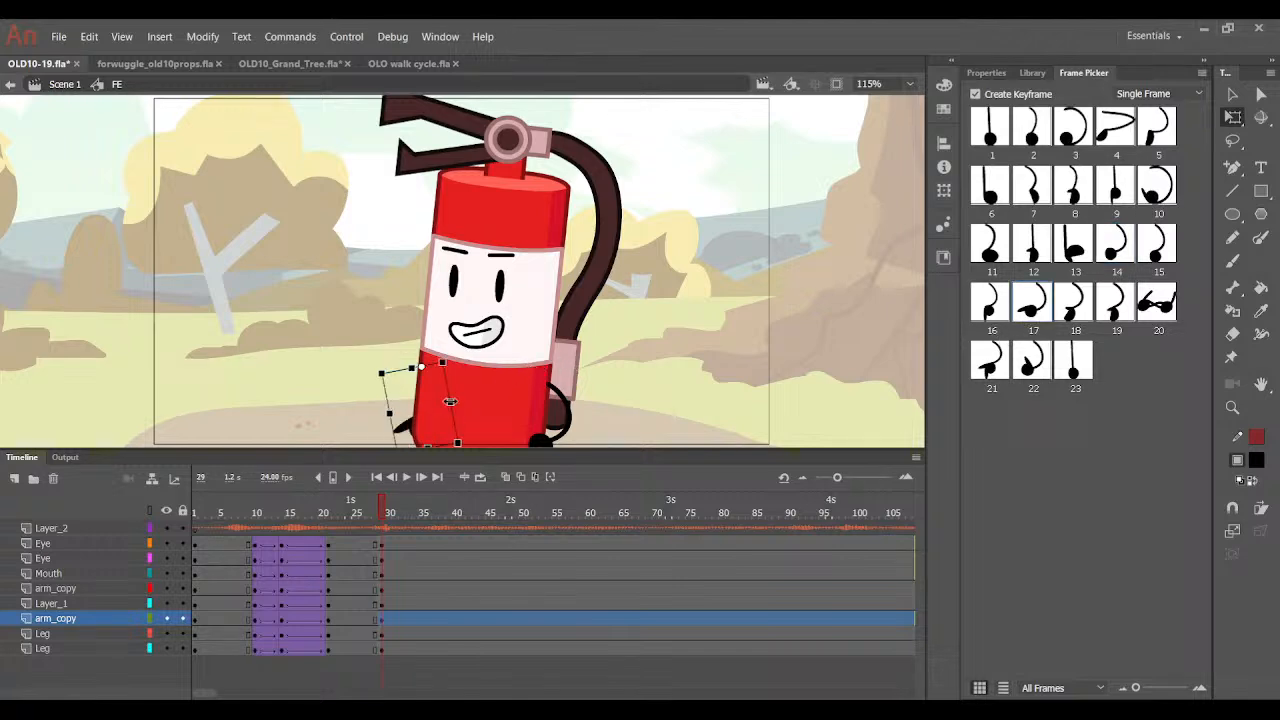
drag(385, 415, 380, 432)
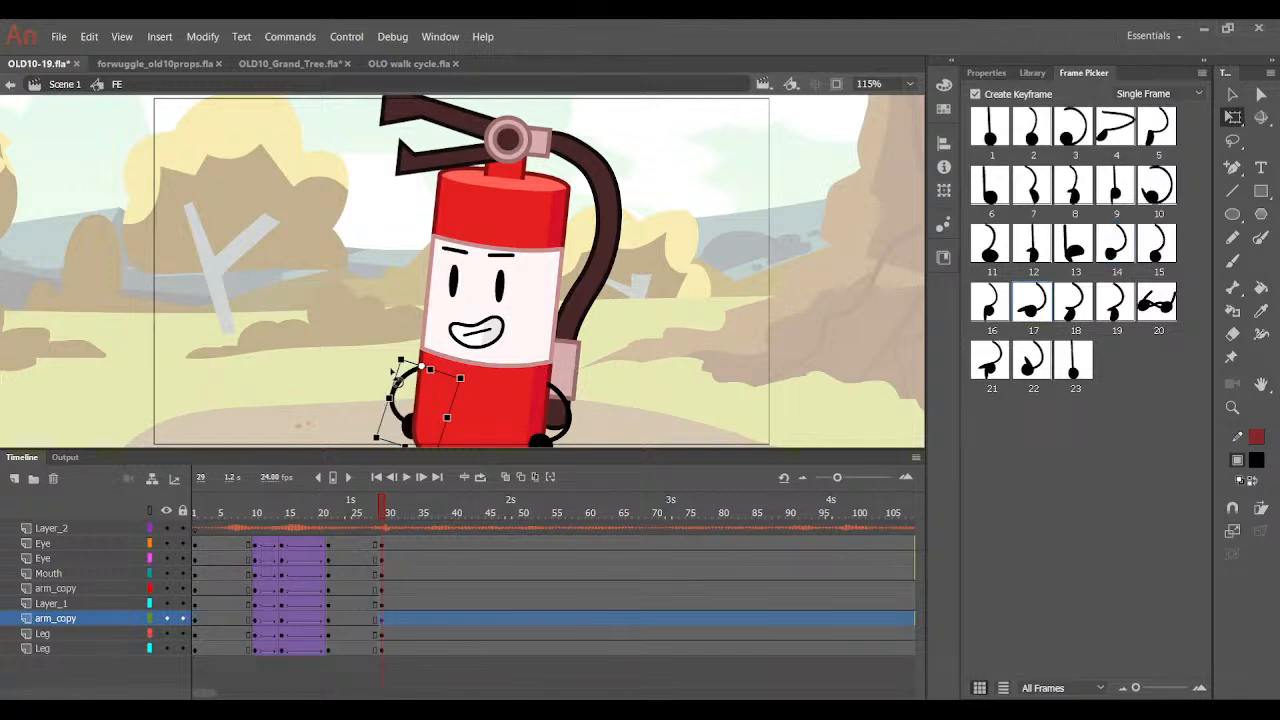
drag(392, 372, 373, 342)
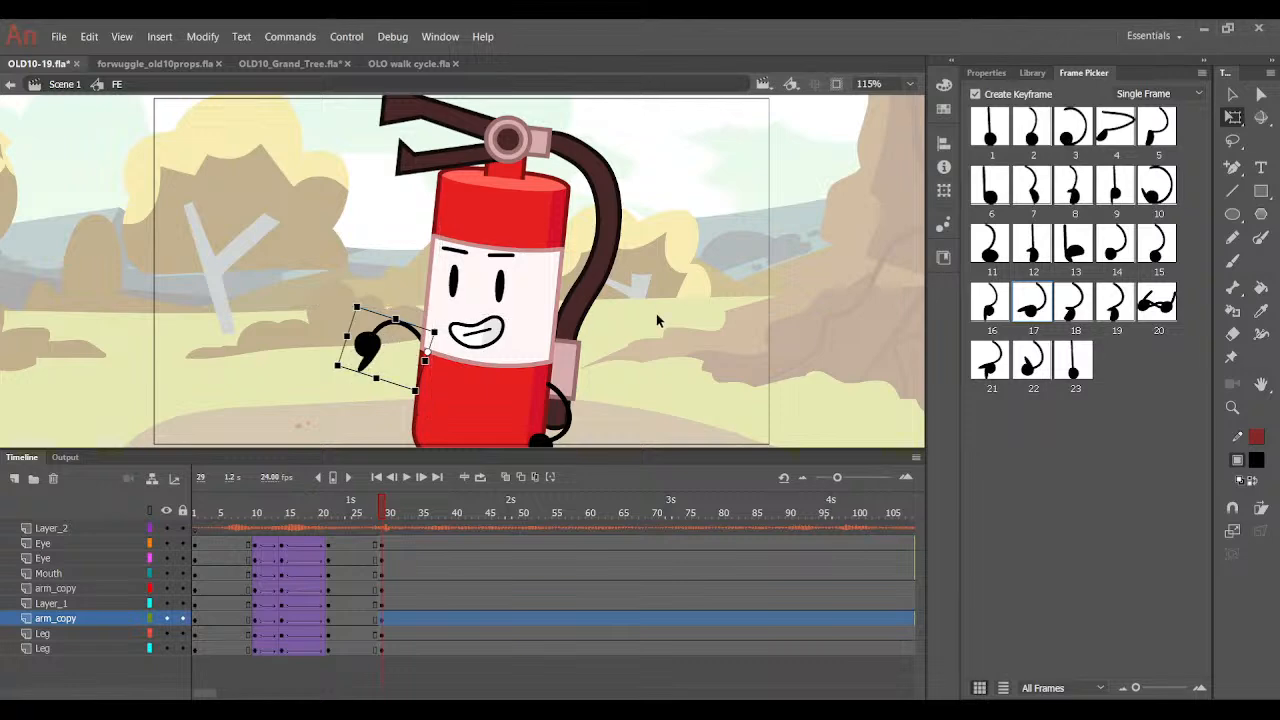
Insert keyframes at frame 25 on all body-part layers and apply classic tweens to frame 29 with Quart EaseIn easing.
drag(357, 545, 361, 624)
click(356, 651)
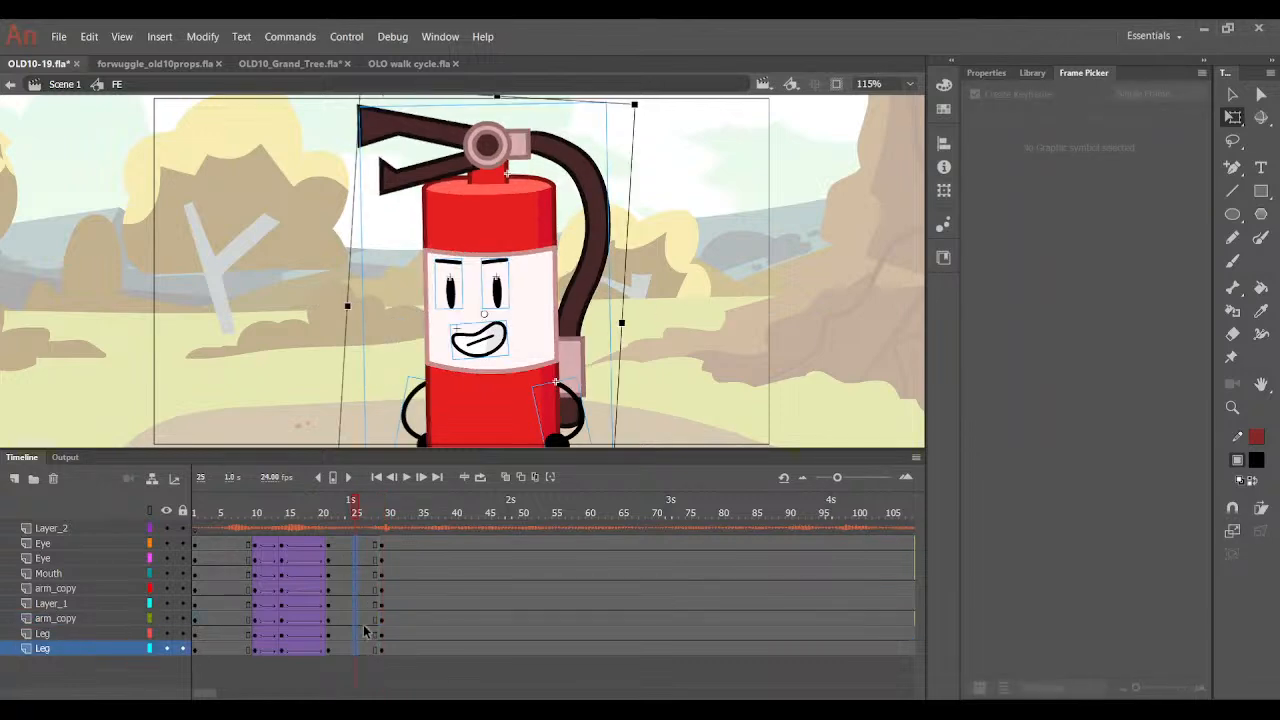
click(368, 590)
click(363, 651)
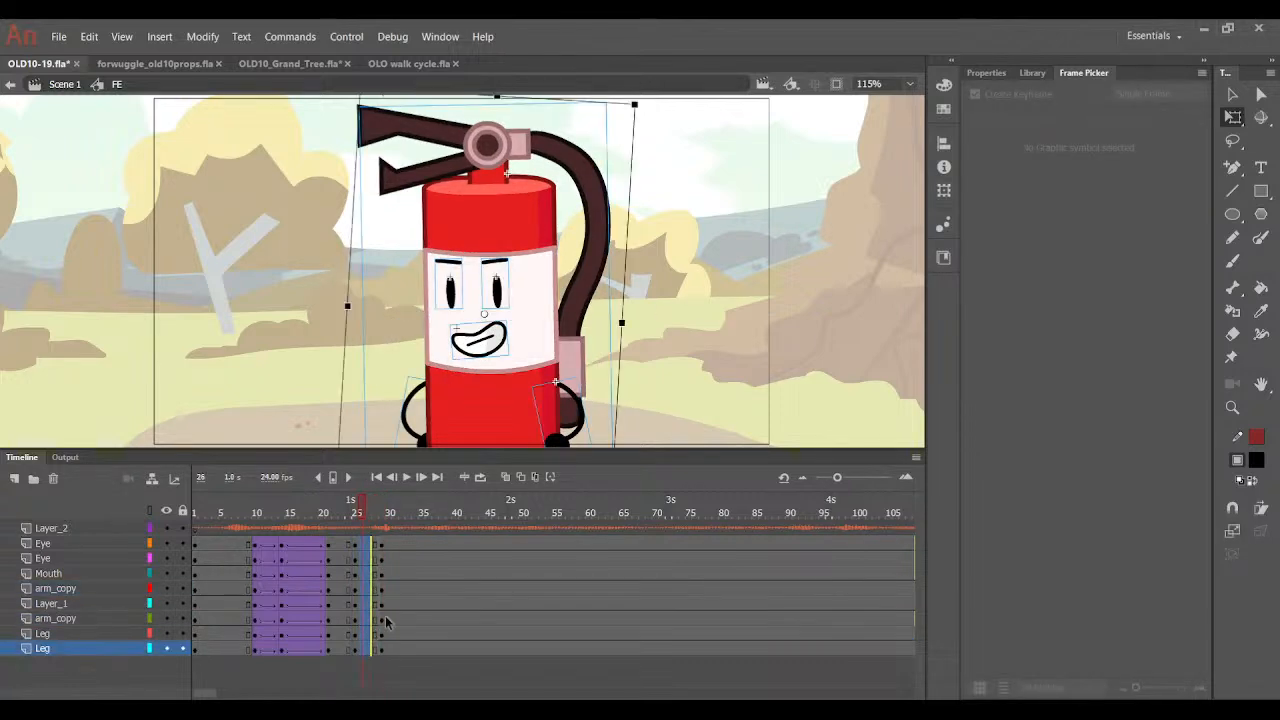
click(1005, 72)
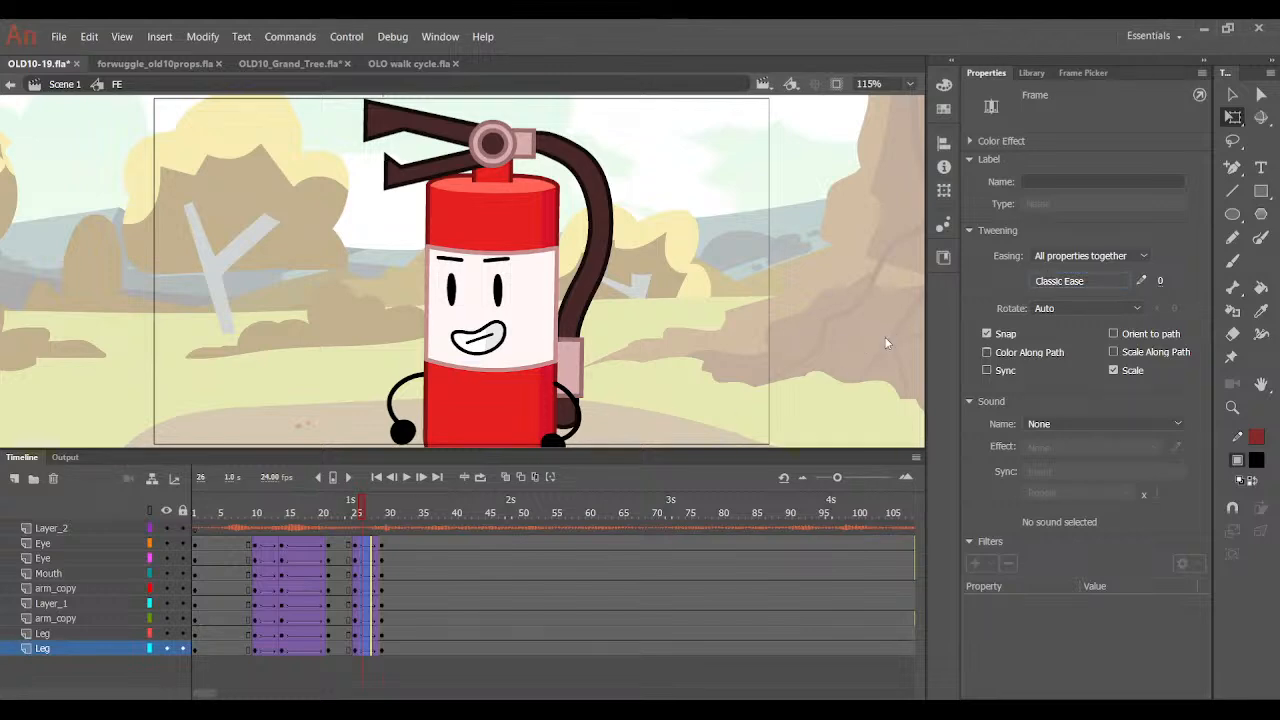
double_click(853, 346)
At frame 14, check the eyes and mouth up close and nudge all the fire extinguisher's parts slightly lower.
drag(361, 512, 279, 510)
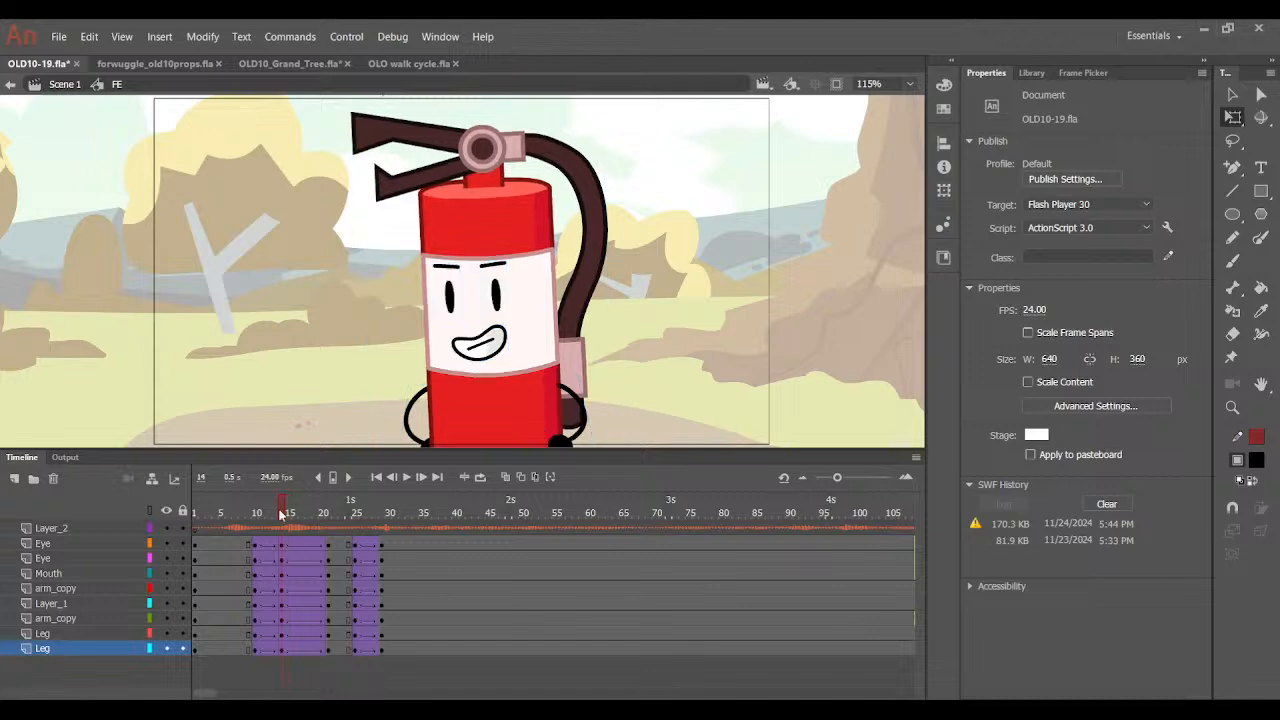
click(451, 297)
shift+click(497, 296)
shift+click(489, 334)
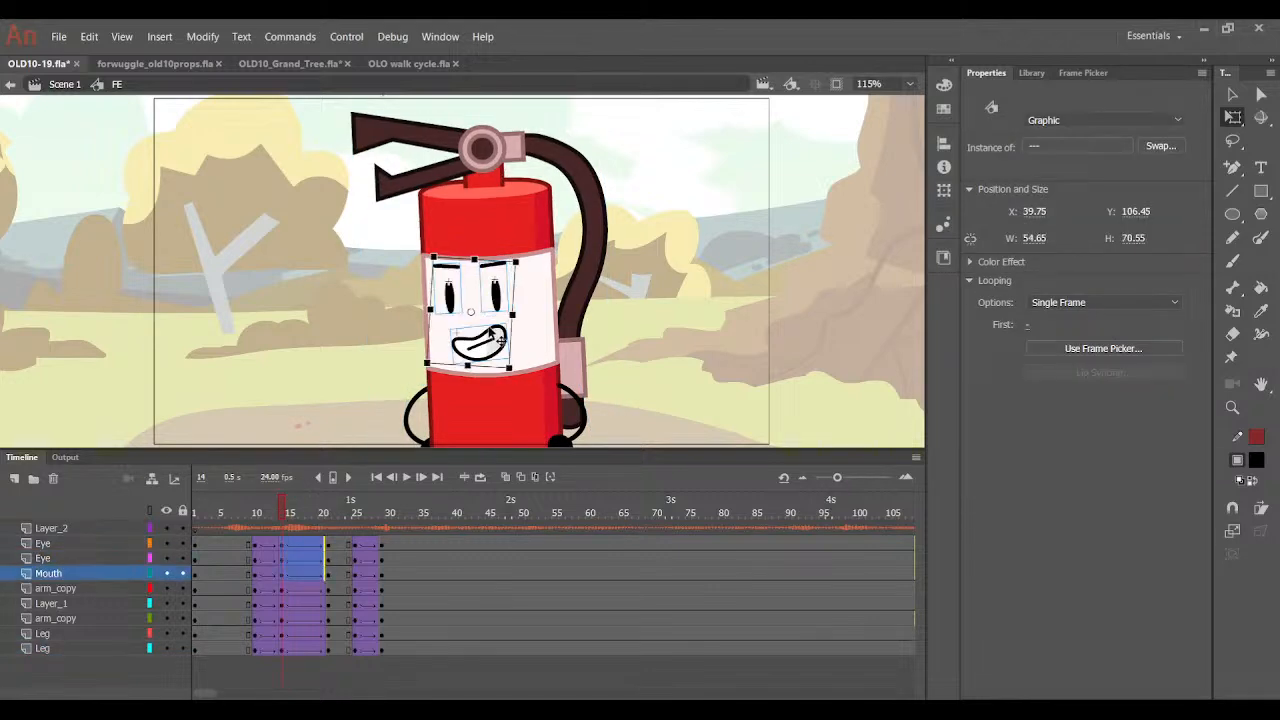
scroll(500, 340, up, 1)
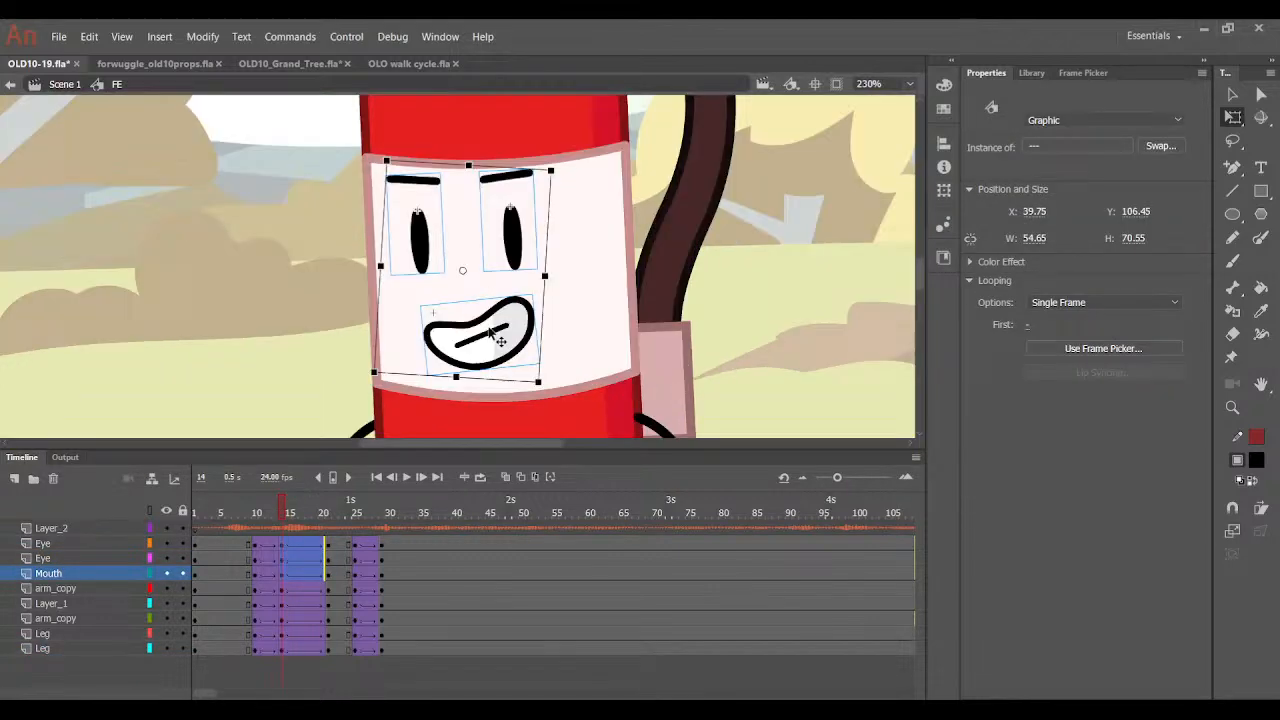
click(303, 500)
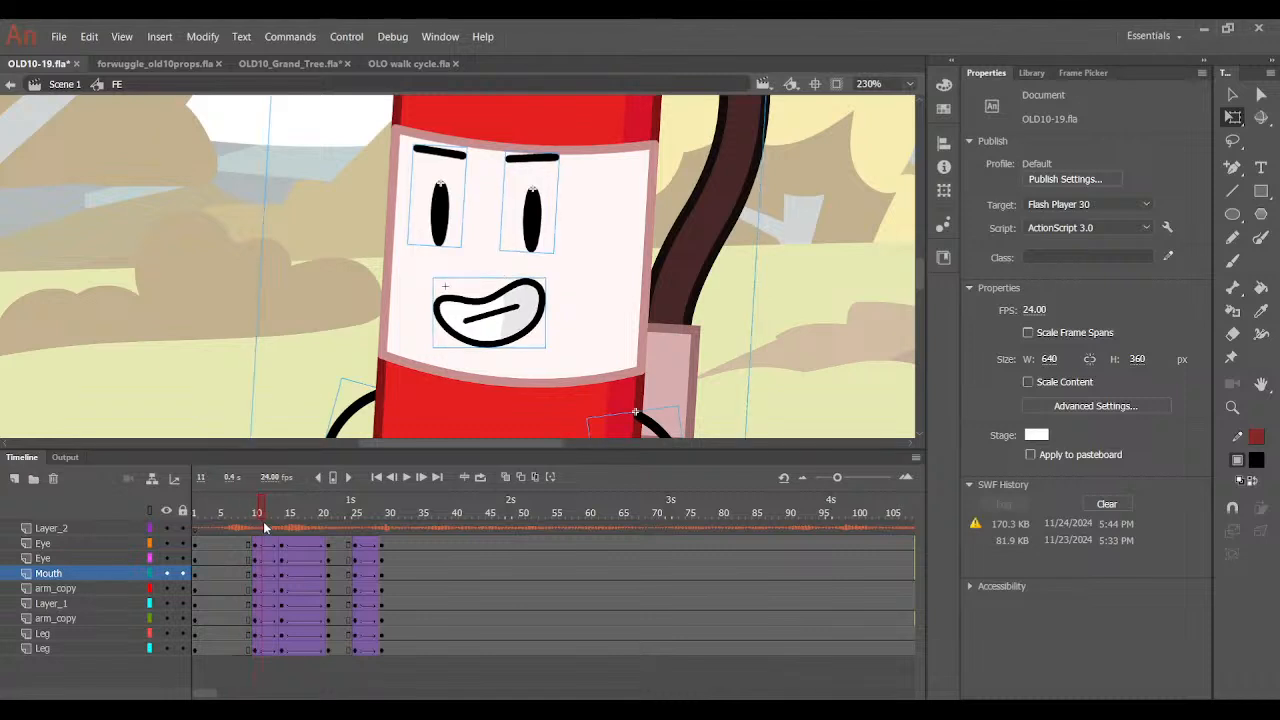
drag(305, 500, 279, 652)
click(281, 652)
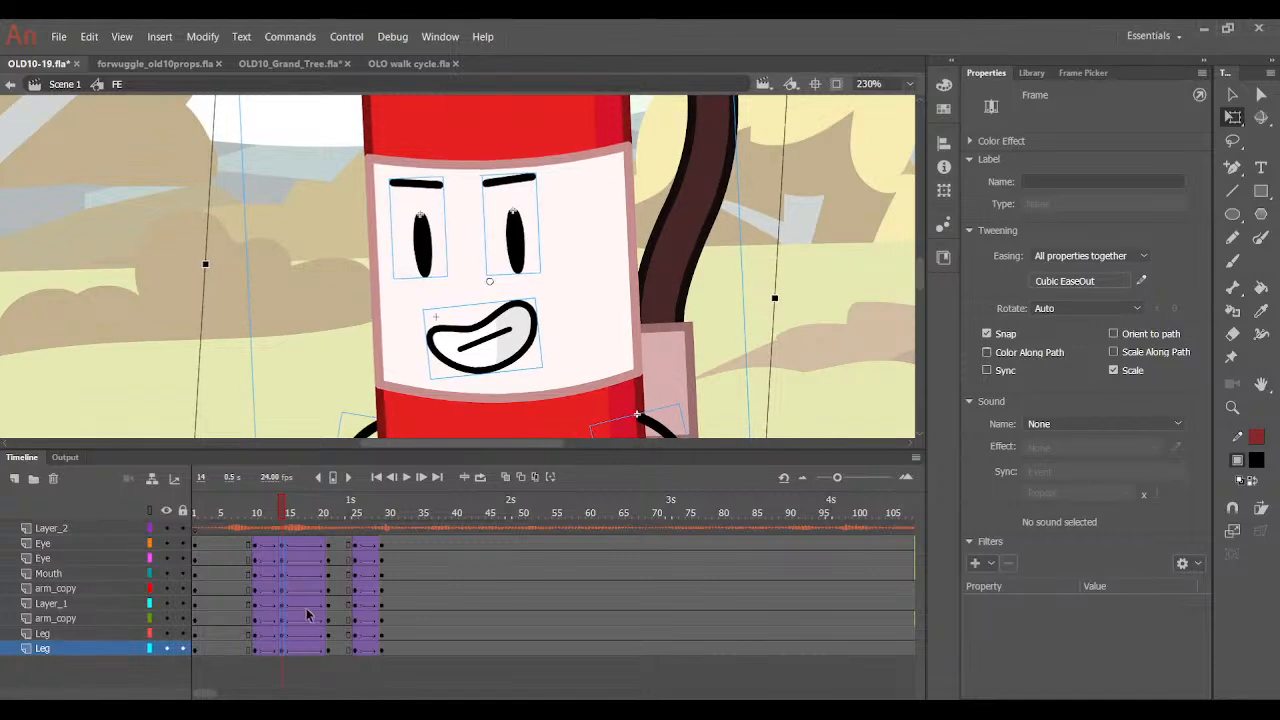
drag(304, 512, 277, 646)
click(280, 649)
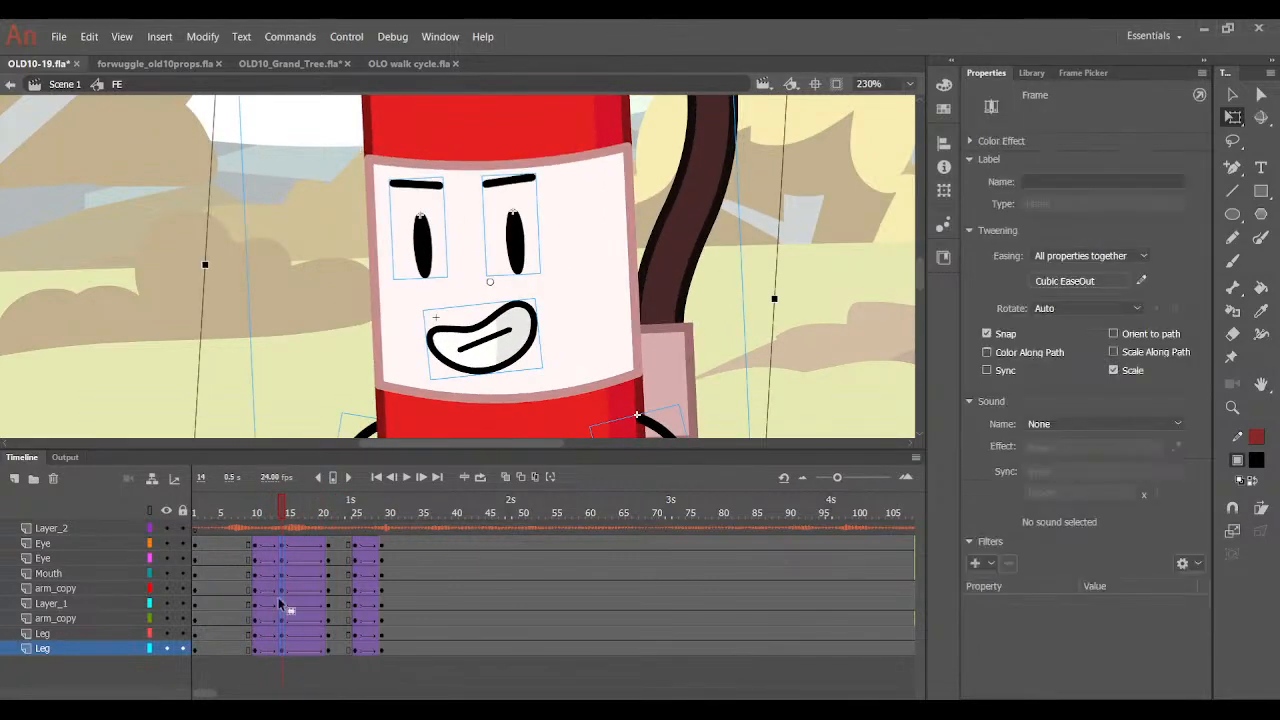
At frame 29, flip the raised arm vertically and rotate it into a thumbs-up beside the label.
drag(286, 513, 381, 511)
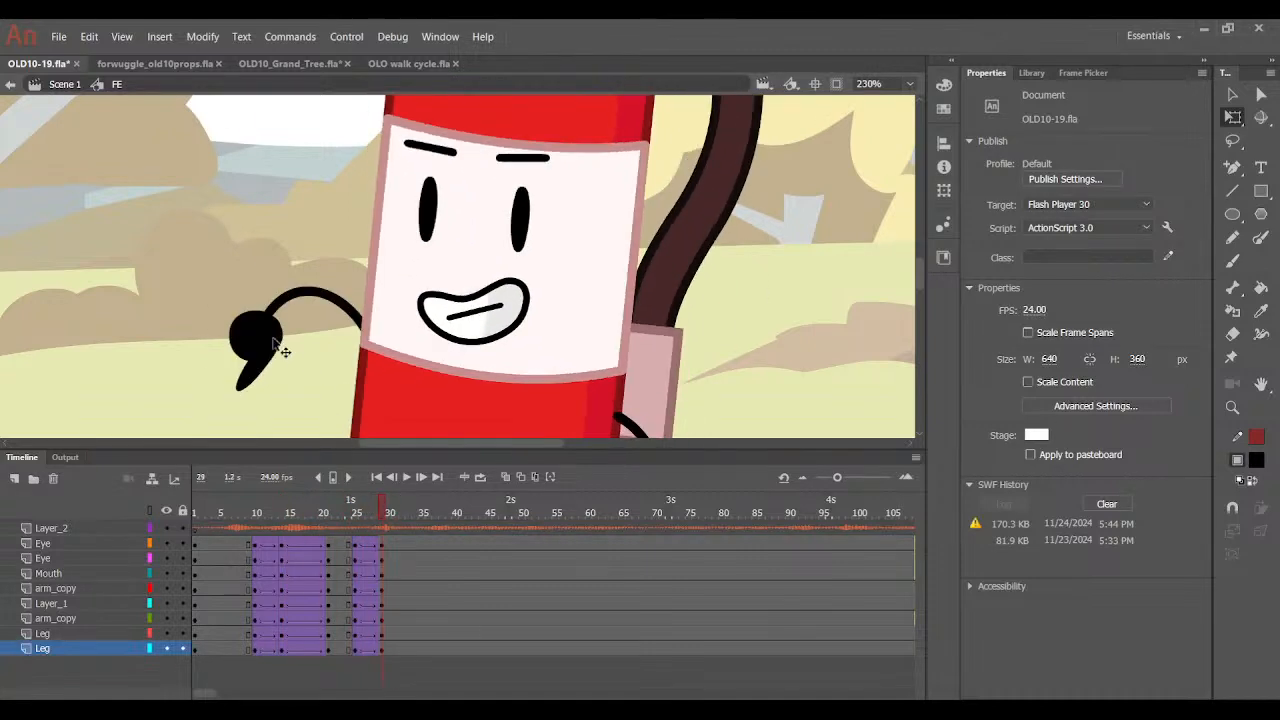
click(277, 345)
click(379, 622)
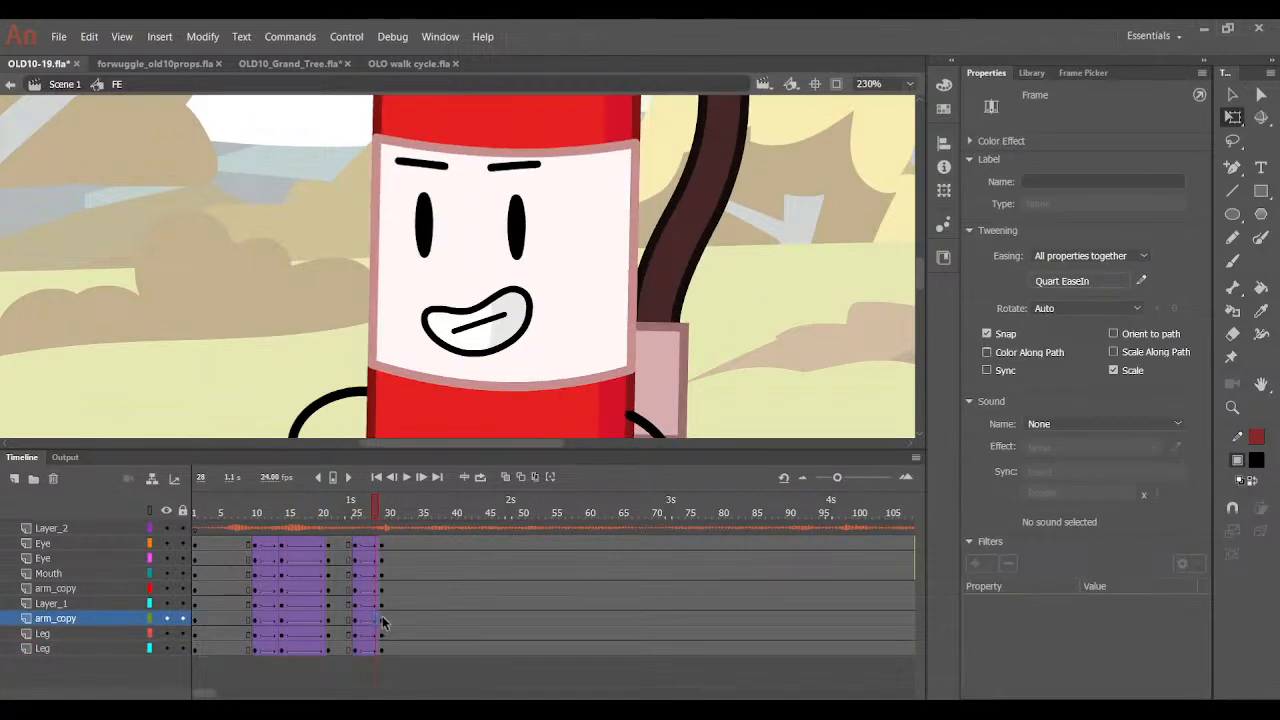
click(383, 622)
drag(538, 286, 277, 311)
drag(284, 262, 285, 250)
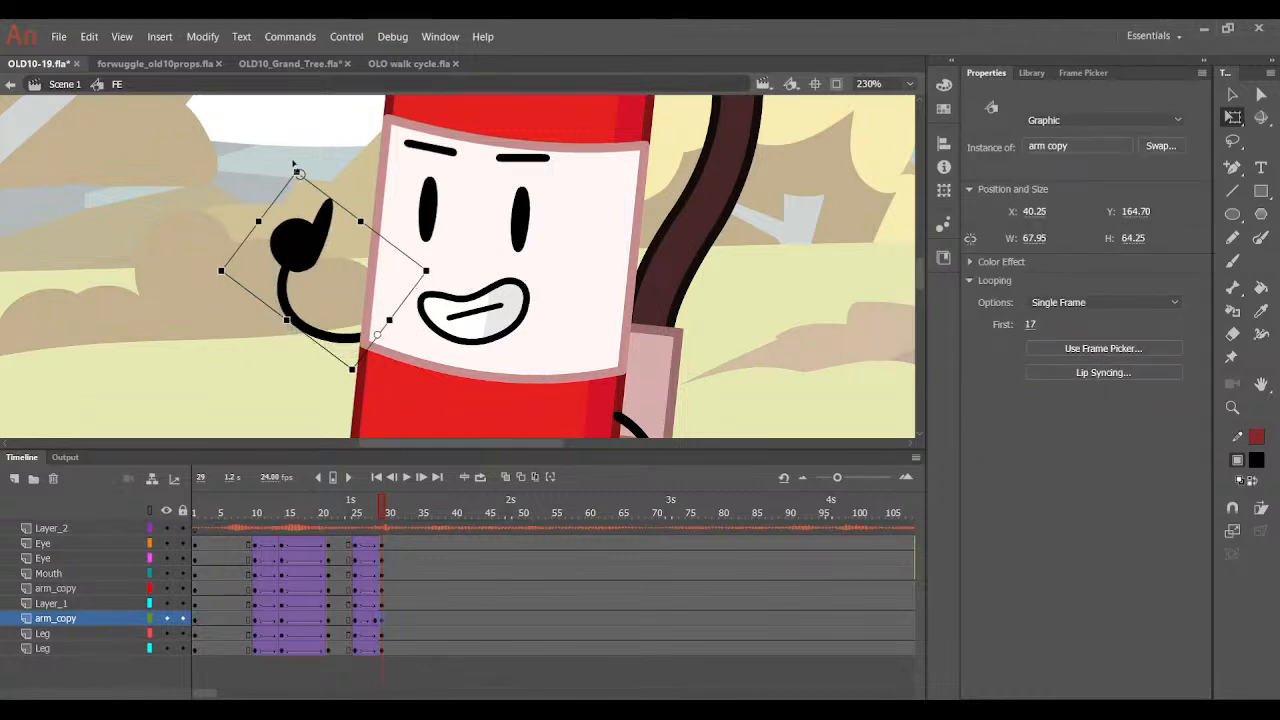
drag(297, 170, 269, 180)
click(350, 182)
At frame 29, switch the eye on the character's left-hand side to pose 38 with the raised, curved eyebrow.
click(428, 219)
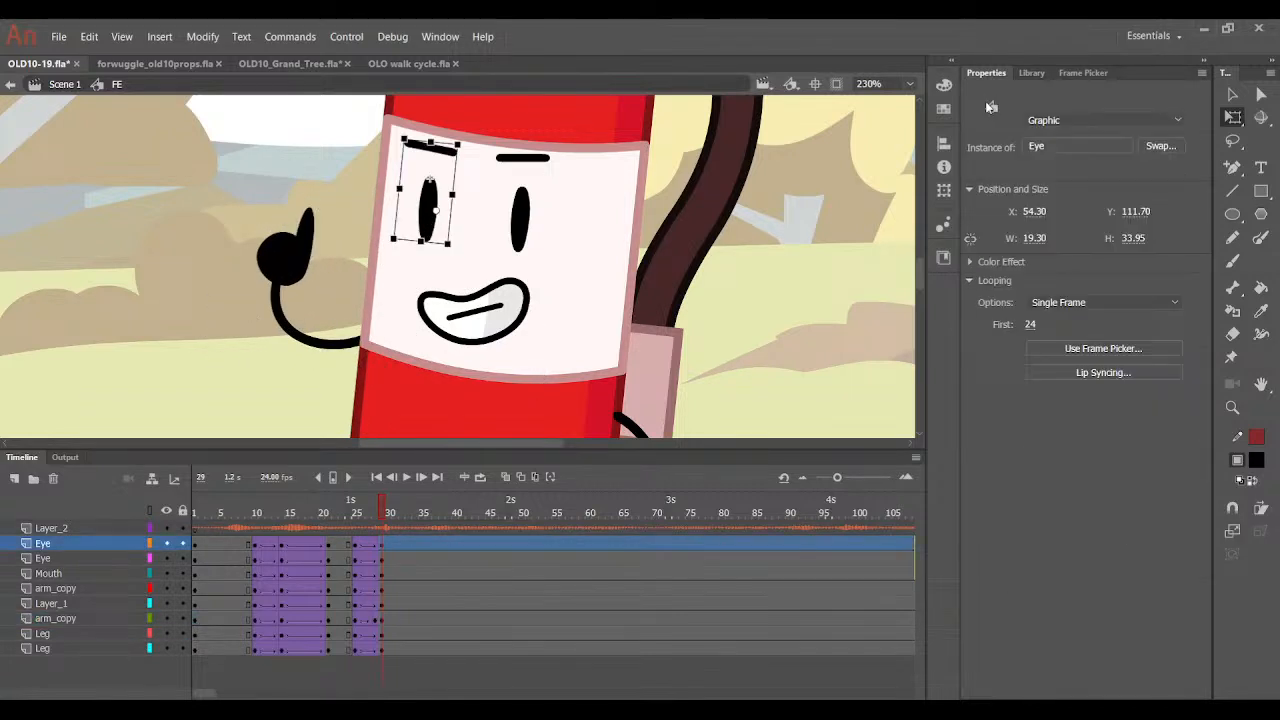
click(1085, 72)
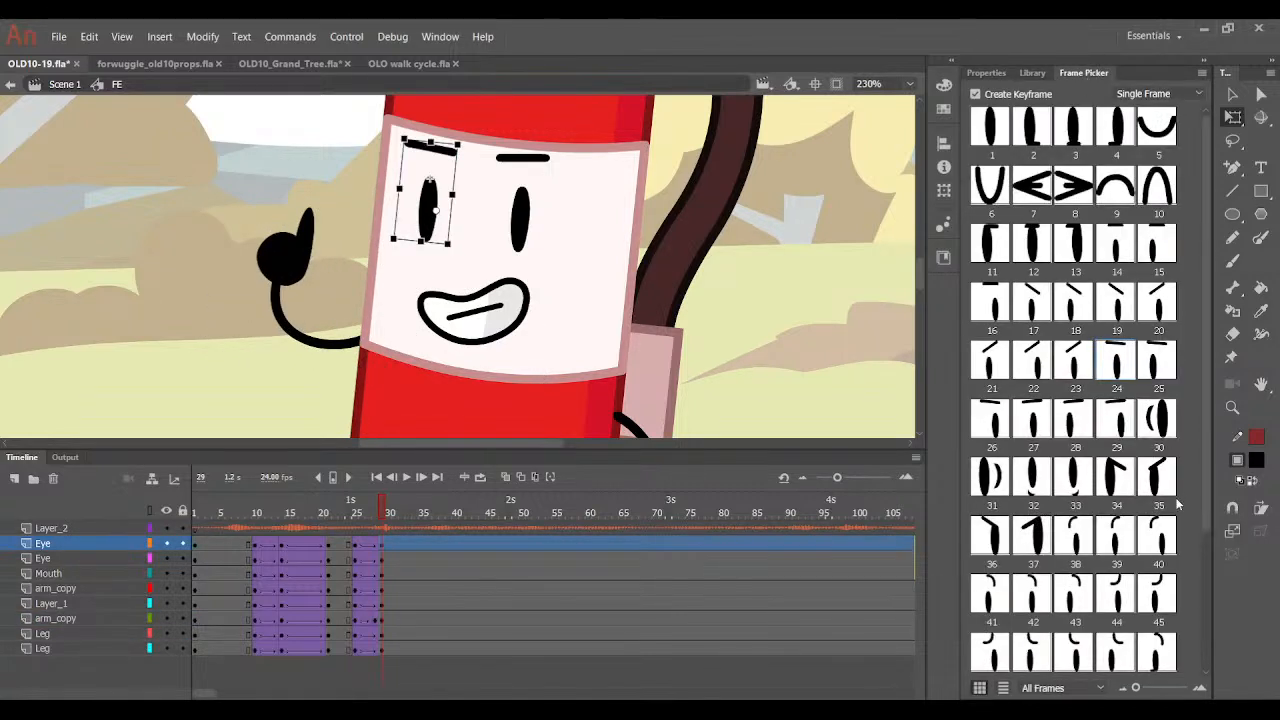
click(1075, 535)
At frame 29, nudge both eyes and the mouth slightly up and to the right, and save the file.
click(519, 208)
shift+click(436, 218)
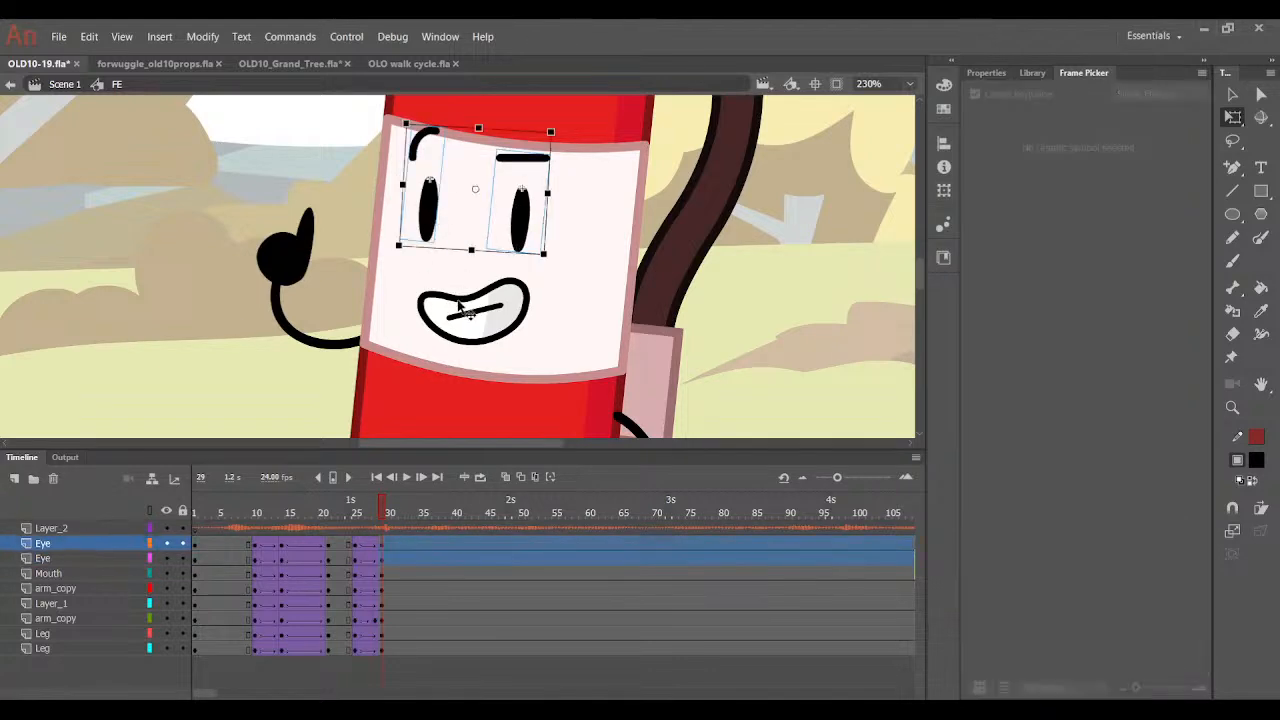
shift+click(467, 310)
click(823, 327)
mouse_move(384, 508)
mouse_down()
mouse_move(363, 537)
mouse_move(391, 531)
mouse_up()
key(.)
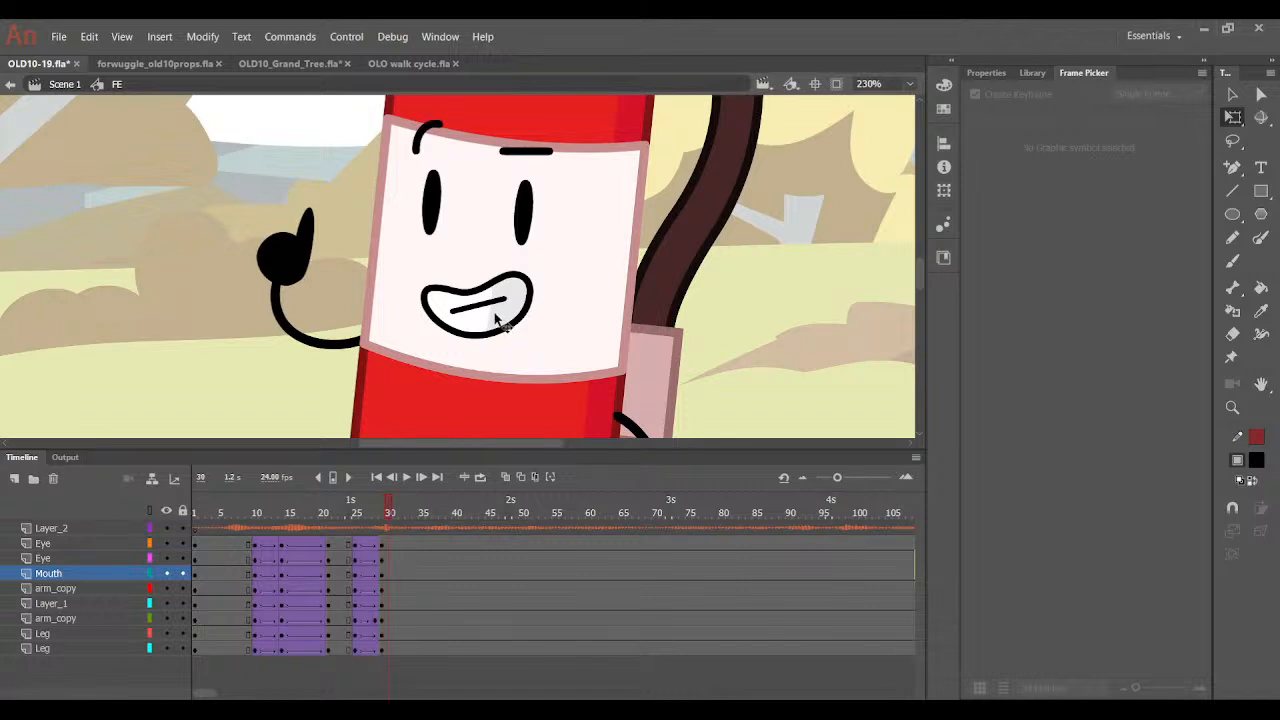
click(392, 476)
key(Left)
key(Left)
key(Down)
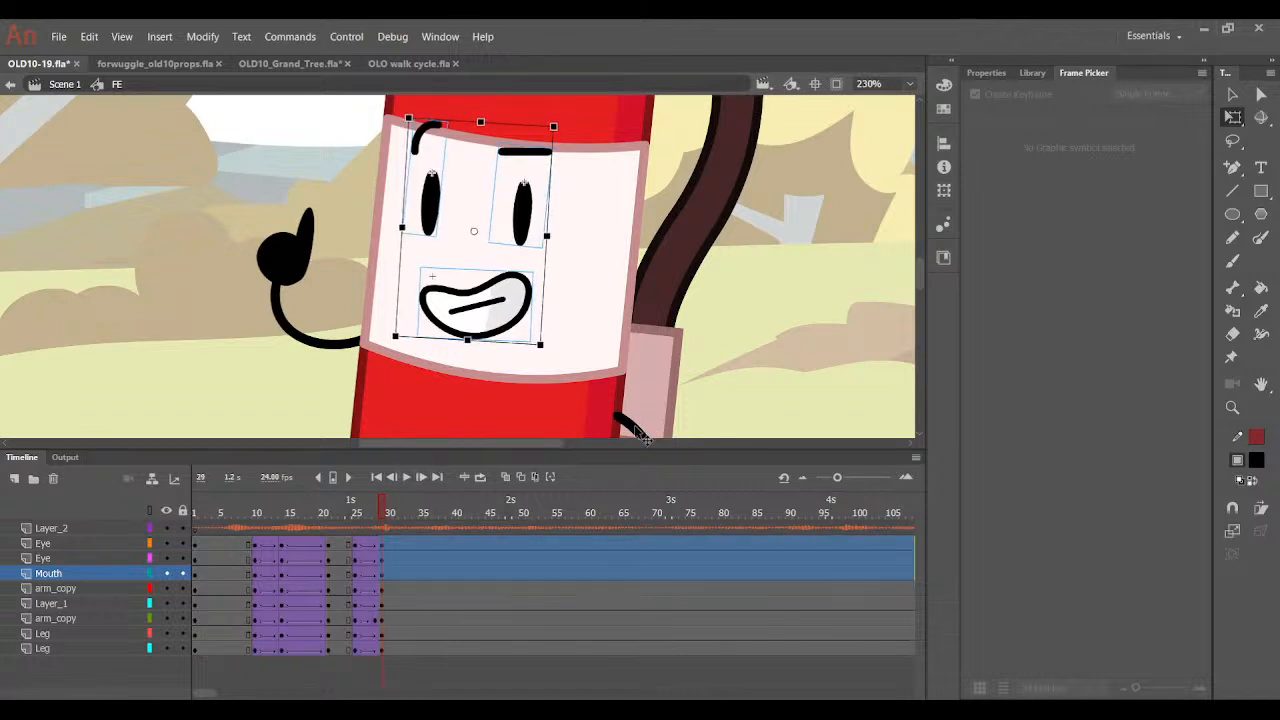
key(Up)
mouse_move(388, 515)
mouse_down()
mouse_move(362, 549)
mouse_move(385, 532)
mouse_up()
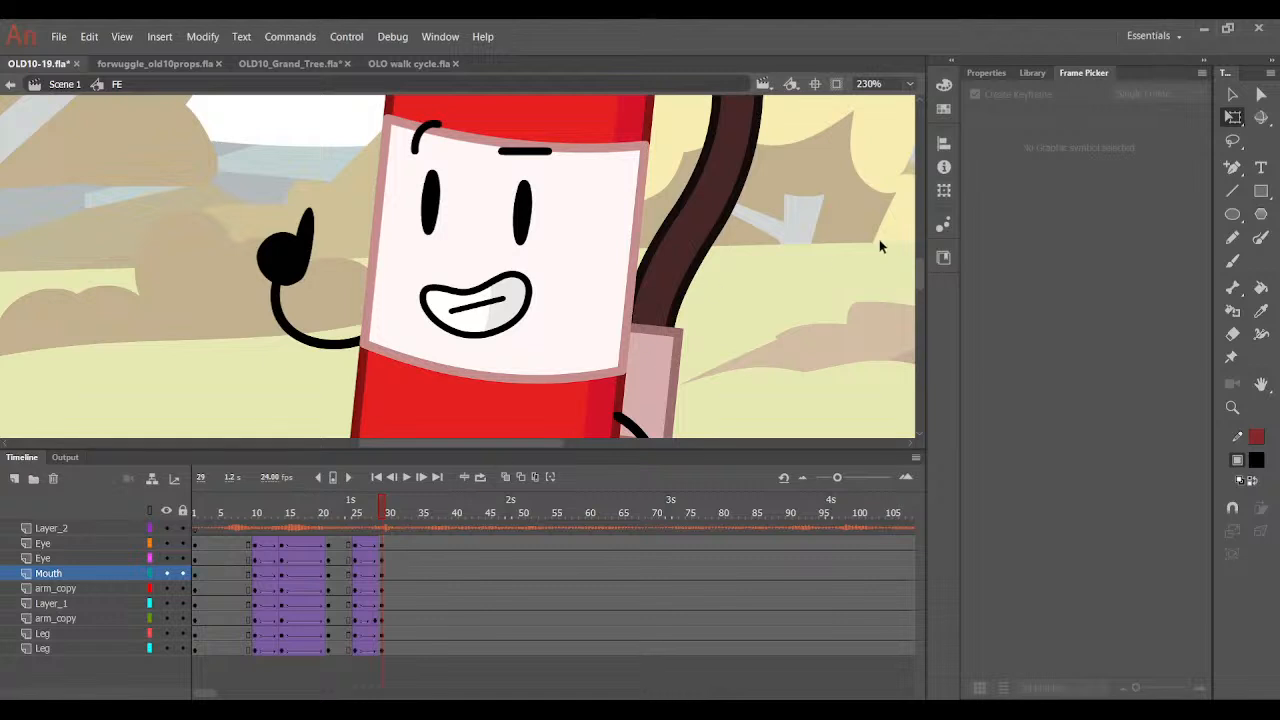
key(ctrl+minus)
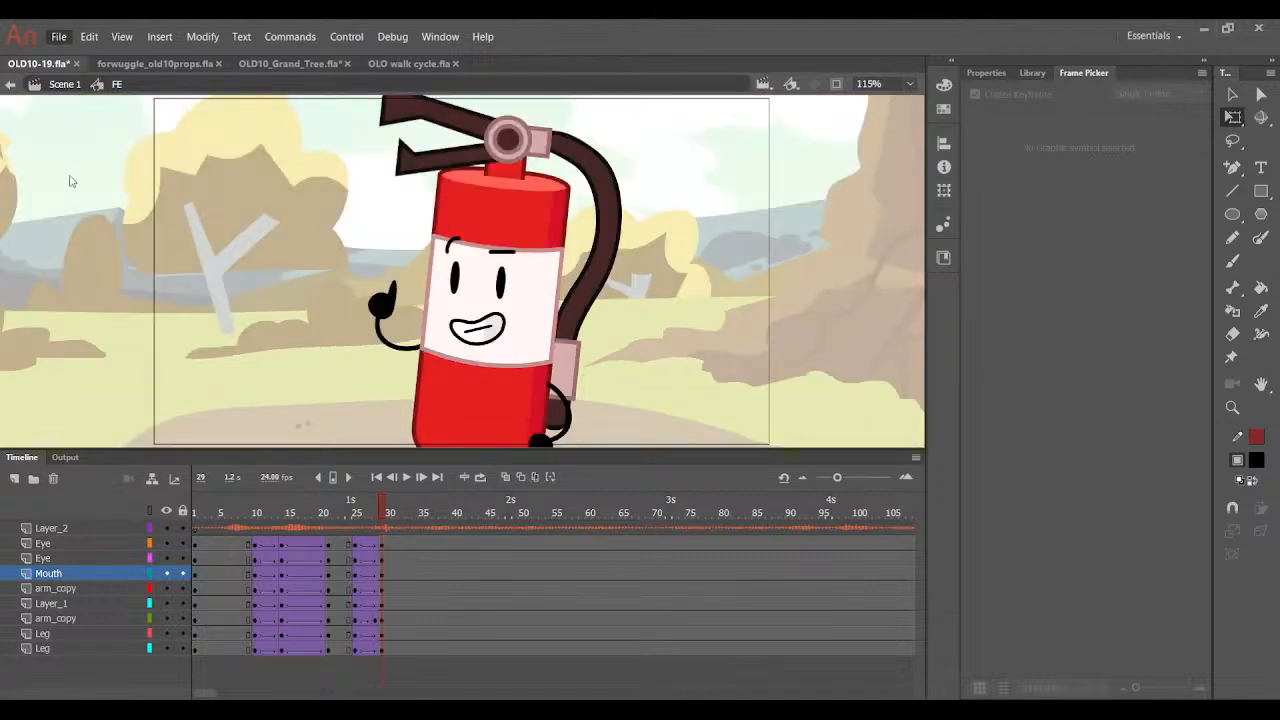
key(ctrl+s)
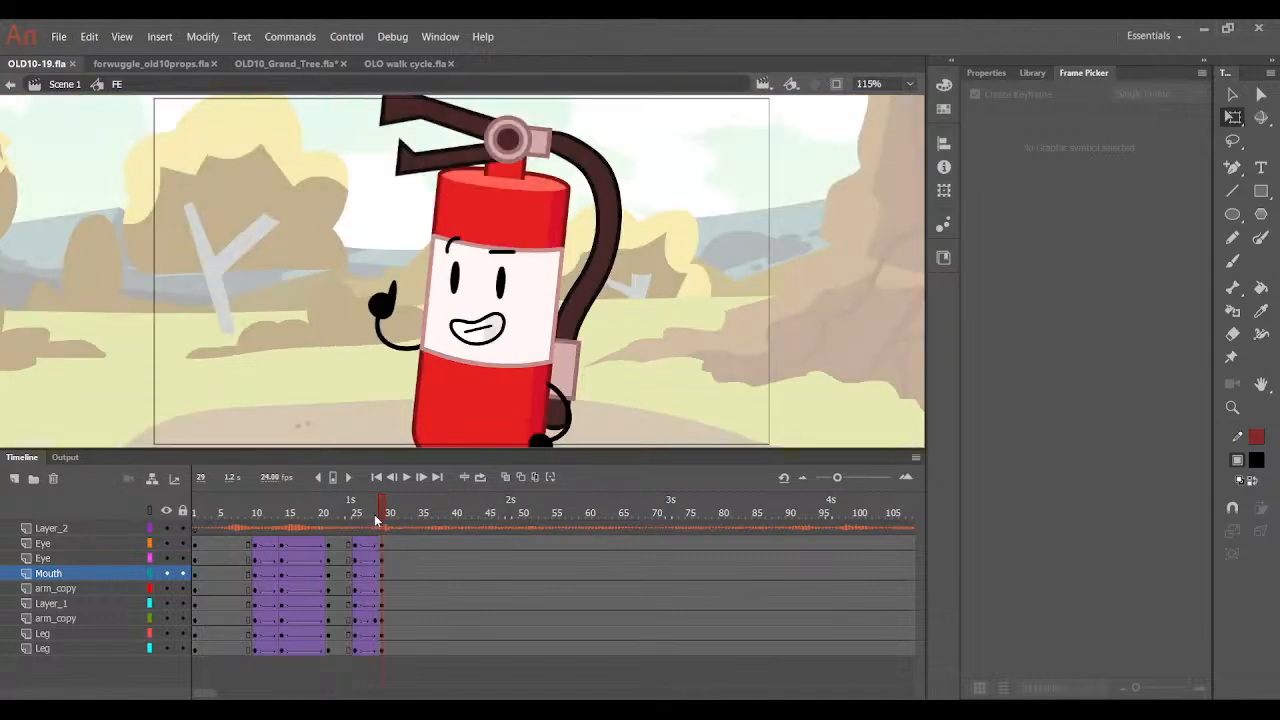
Shift all the character's parts slightly up and right at frame 29, and insert keyframes at frame 35 on all body-part layers.
mouse_move(375, 518)
mouse_down()
mouse_move(363, 544)
mouse_move(391, 533)
mouse_up()
click(387, 646)
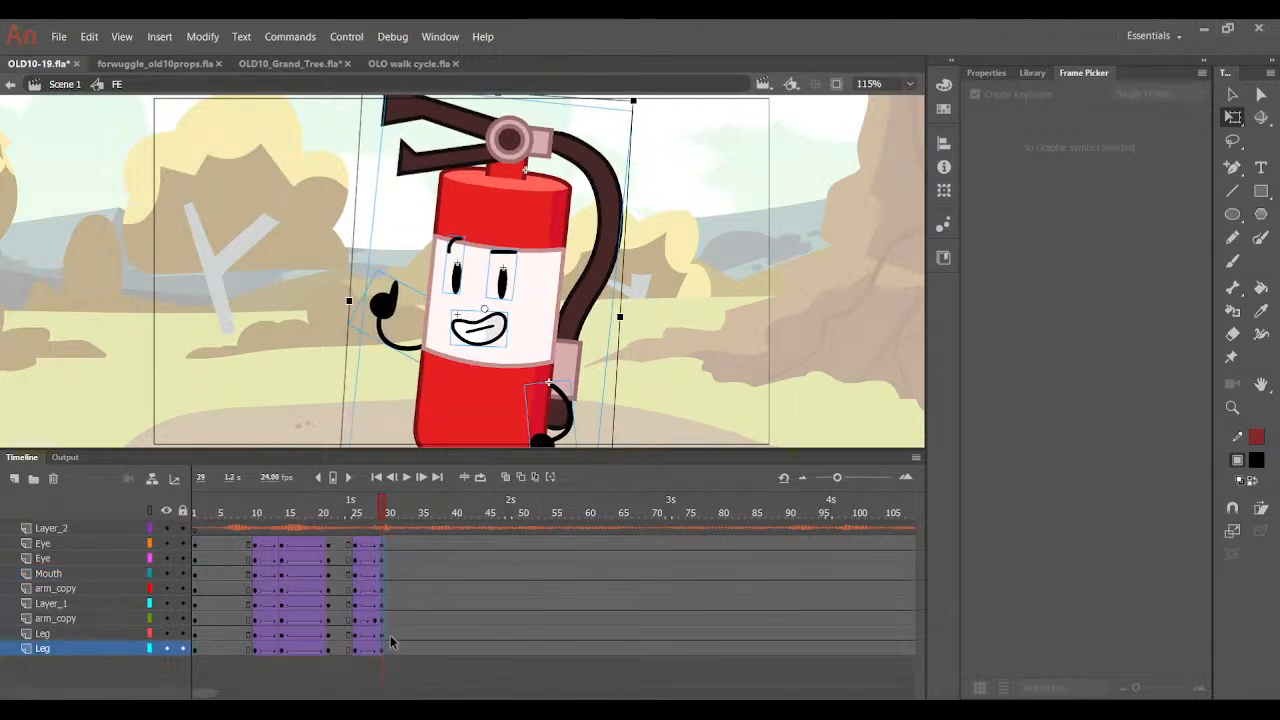
drag(383, 518, 427, 540)
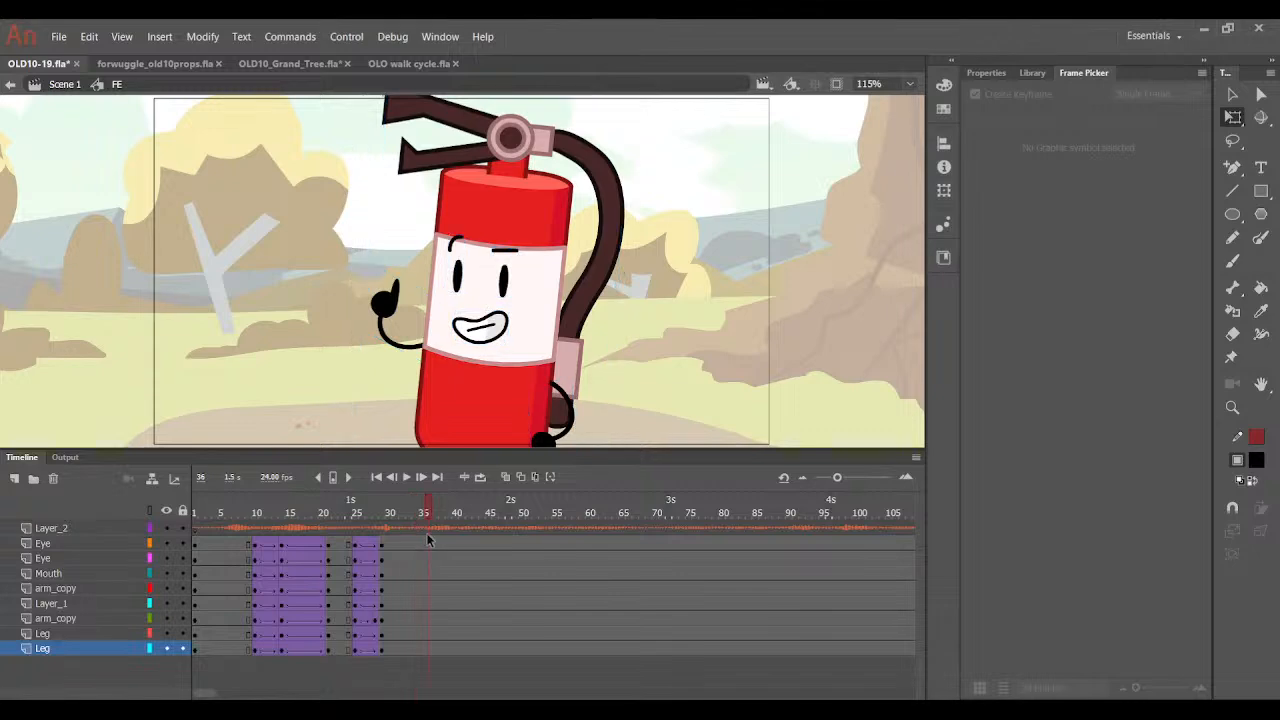
click(424, 633)
click(423, 570)
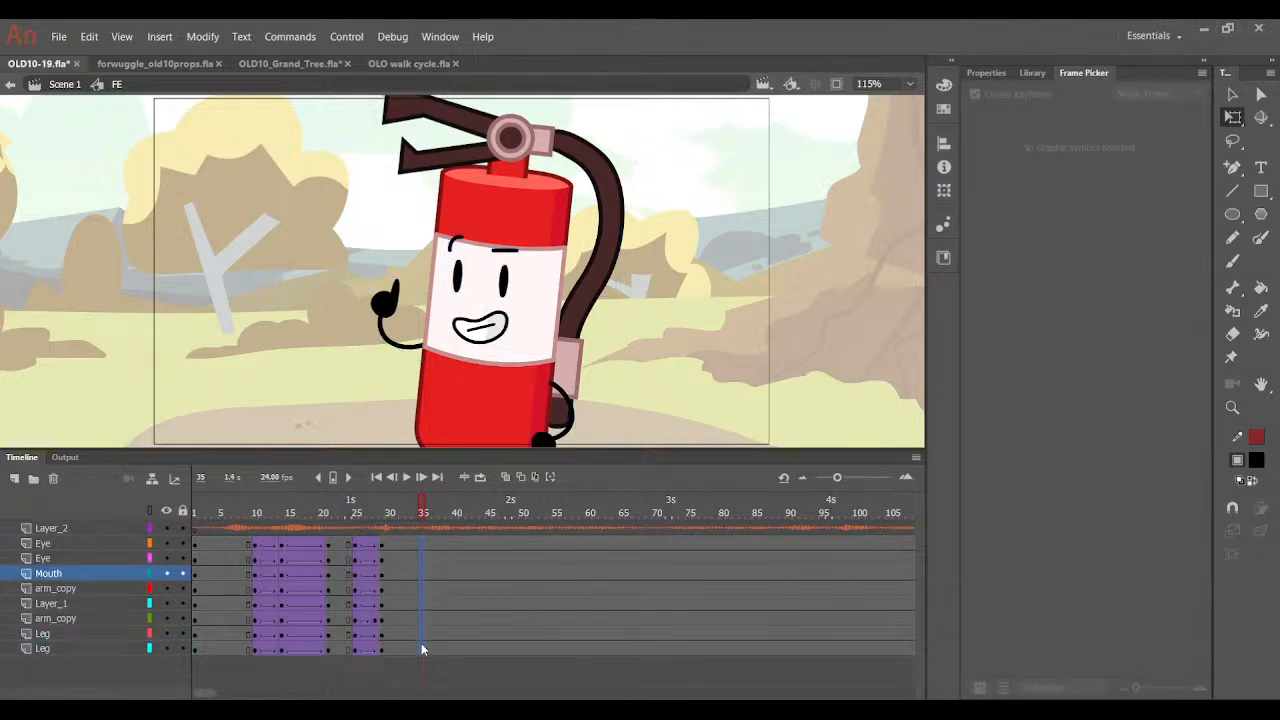
drag(421, 643, 421, 639)
key(F6)
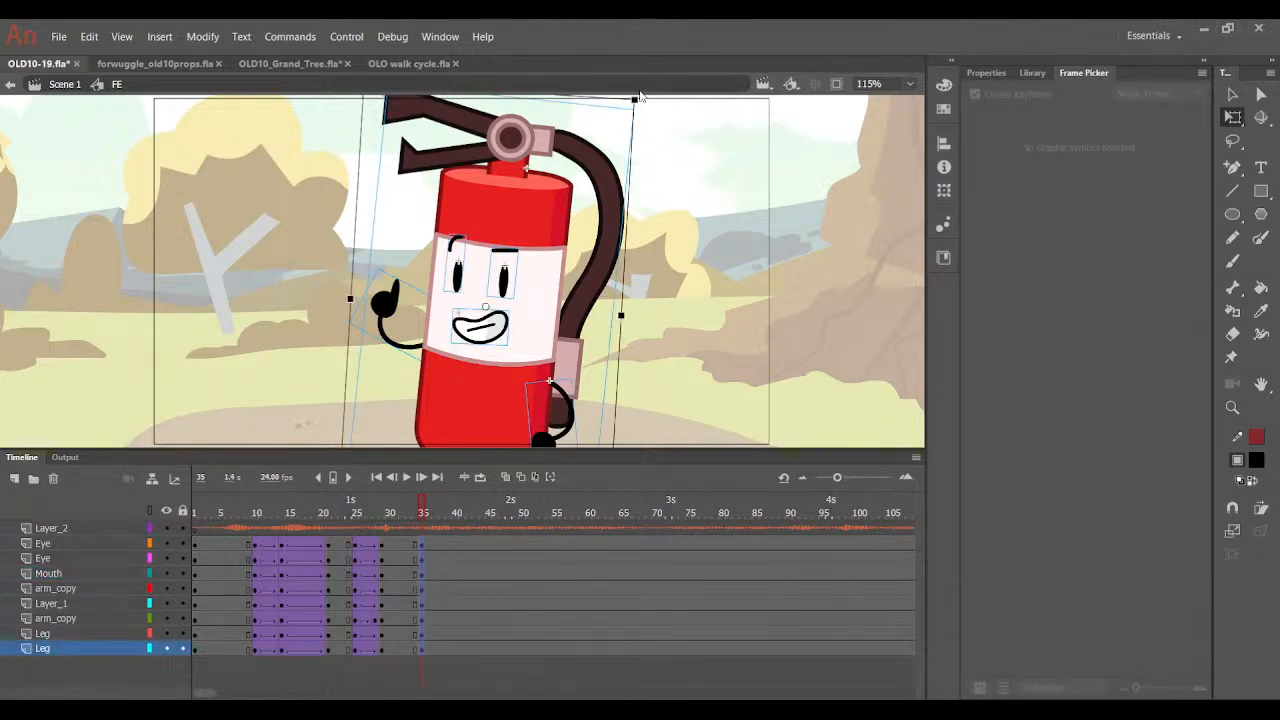
At frame 35, tilt the whole character slightly counterclockwise and nudge it a little left and down.
drag(636, 101, 645, 112)
key(Left)
key(Left)
key(Left)
key(Left)
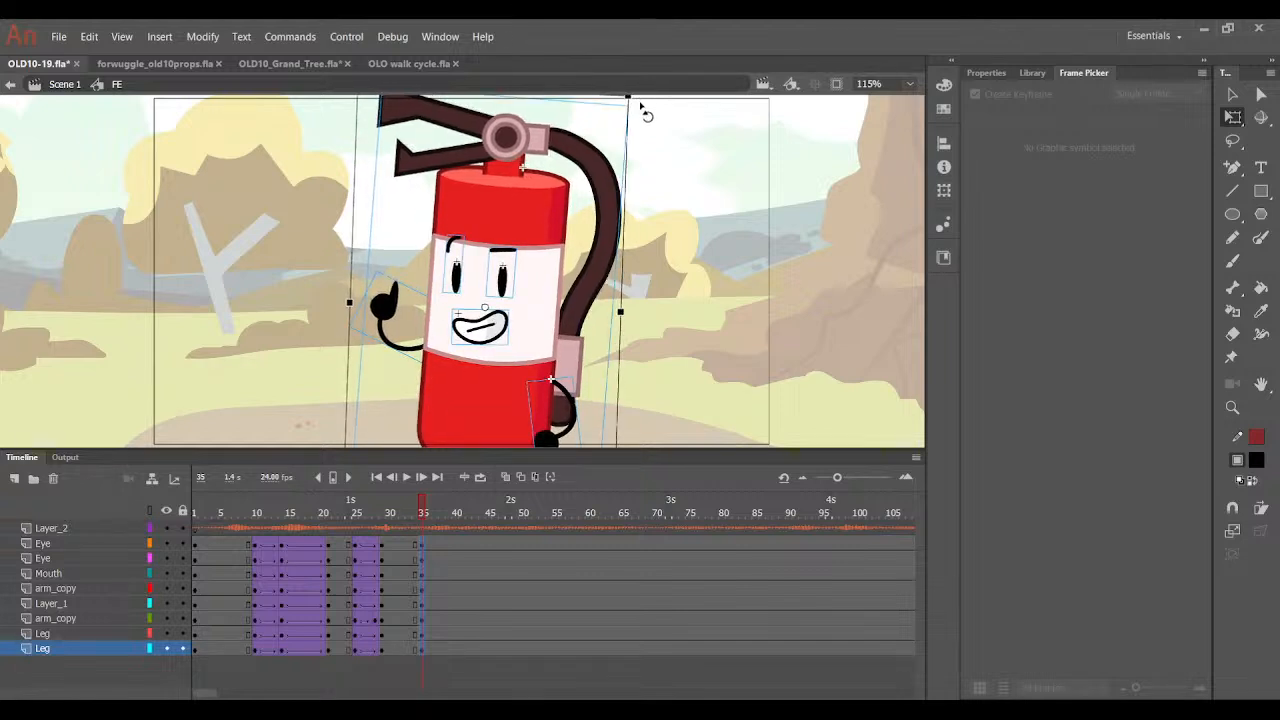
key(Down)
key(Down)
Apply classic tweens between frames 29 and 35 on all body-part layers and check the pose at frame 35.
drag(402, 545, 389, 642)
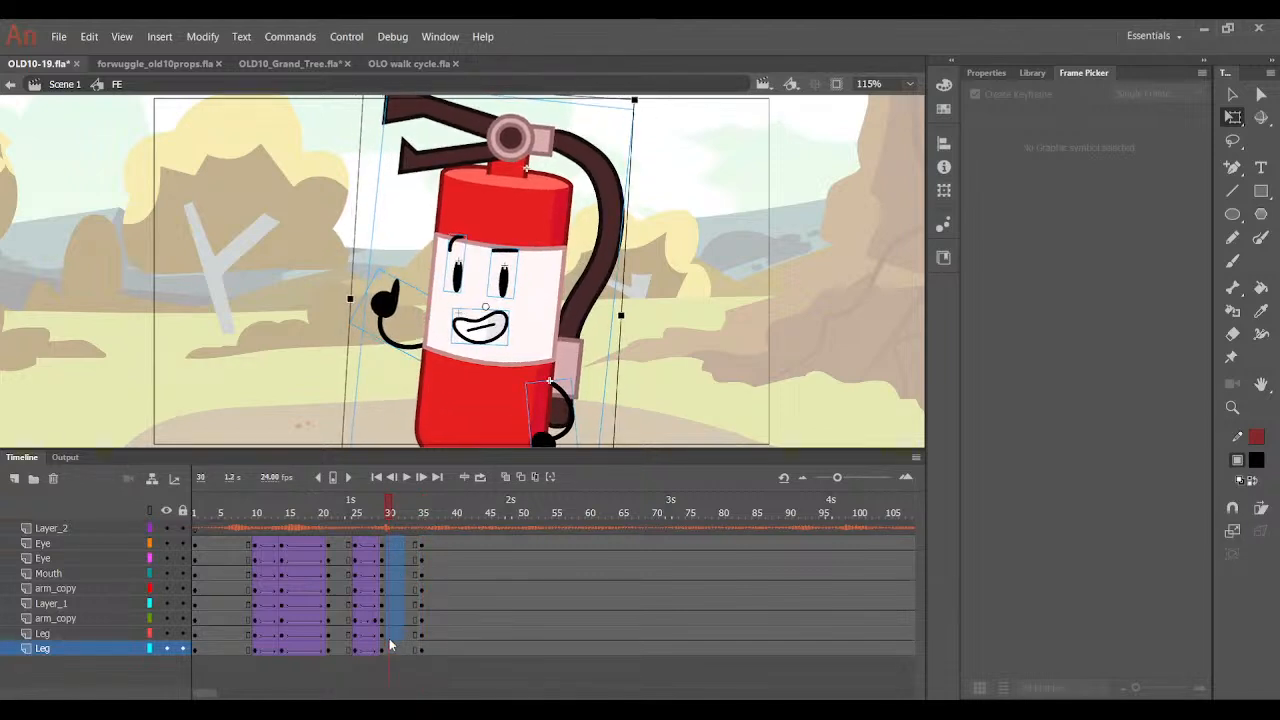
key(ctrl+t)
click(986, 73)
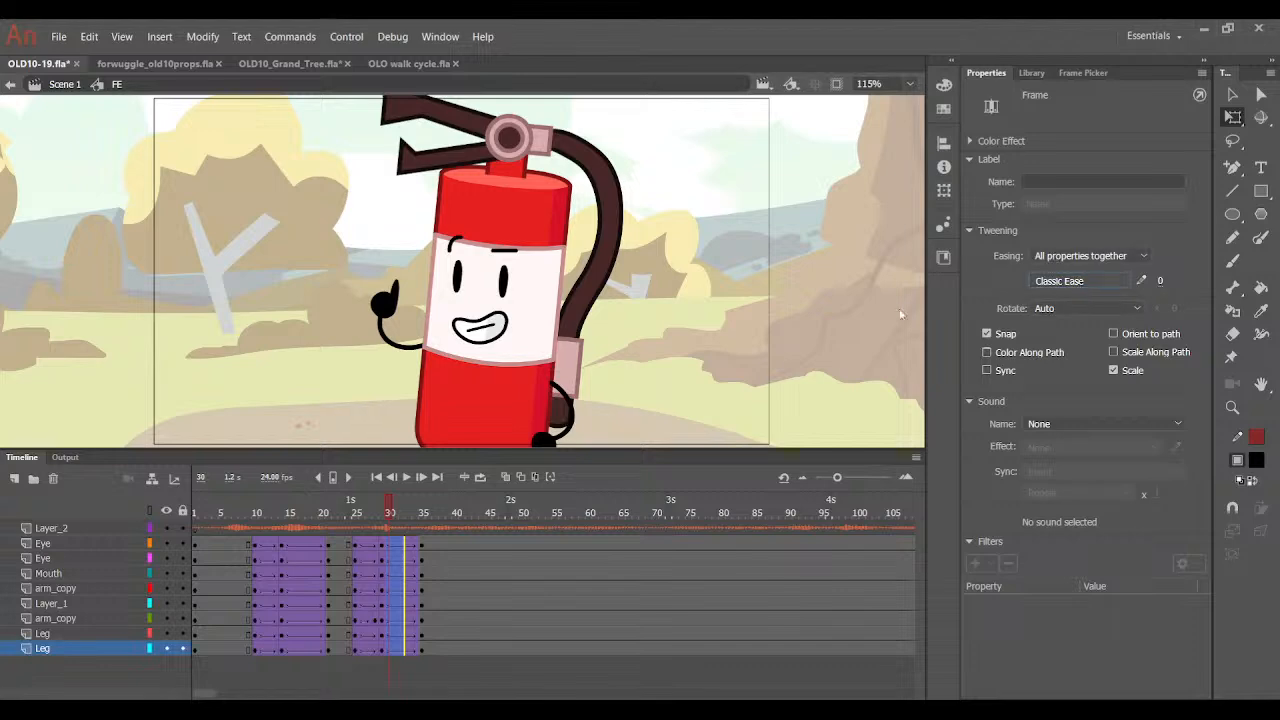
drag(412, 514, 420, 645)
click(427, 572)
click(456, 558)
click(456, 558)
click(420, 560)
drag(420, 514, 424, 543)
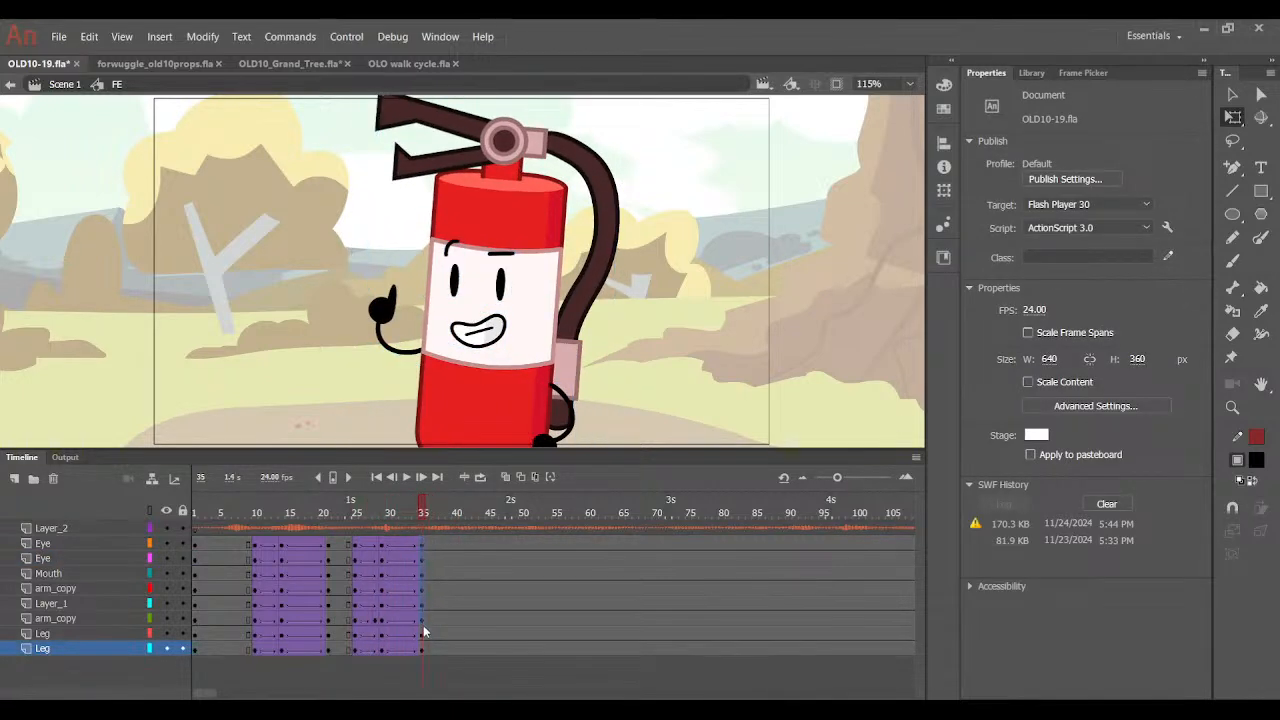
drag(423, 625, 426, 634)
At frame 29, nudge the eyes and mouth slightly higher on the label and preview the motion up close.
drag(411, 516, 350, 518)
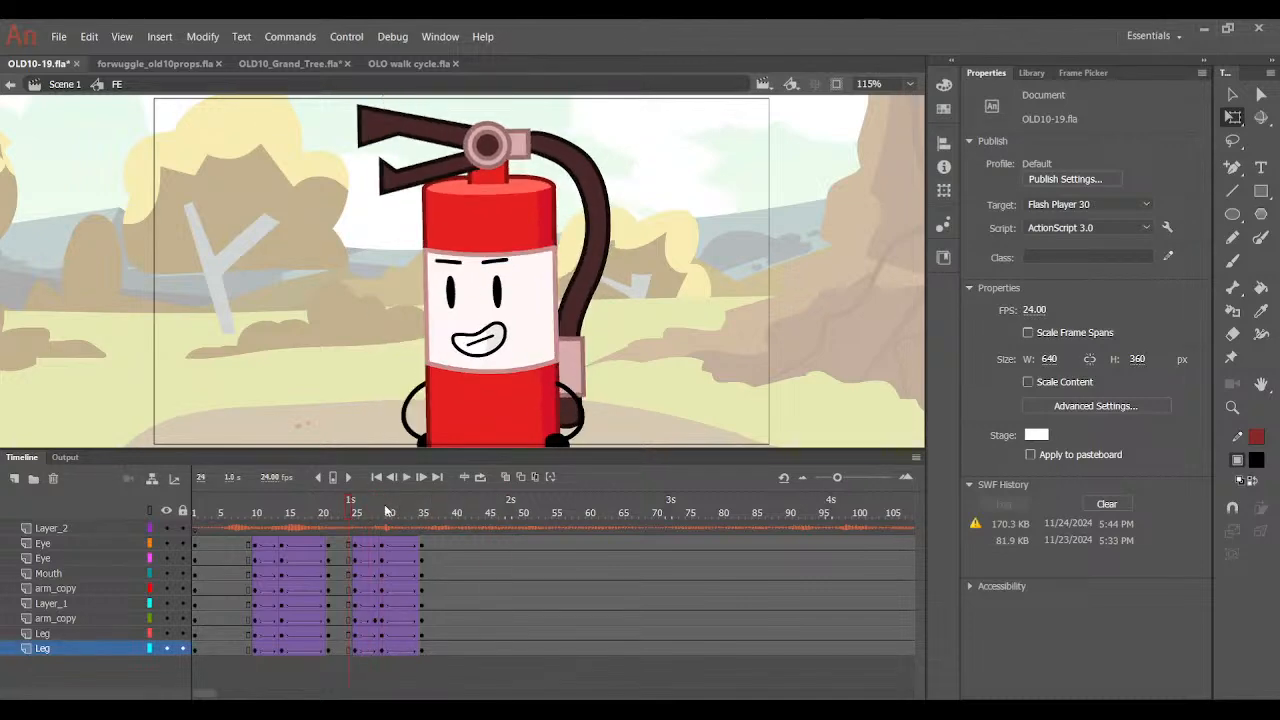
click(386, 511)
click(457, 268)
shift+click(503, 281)
shift+click(483, 327)
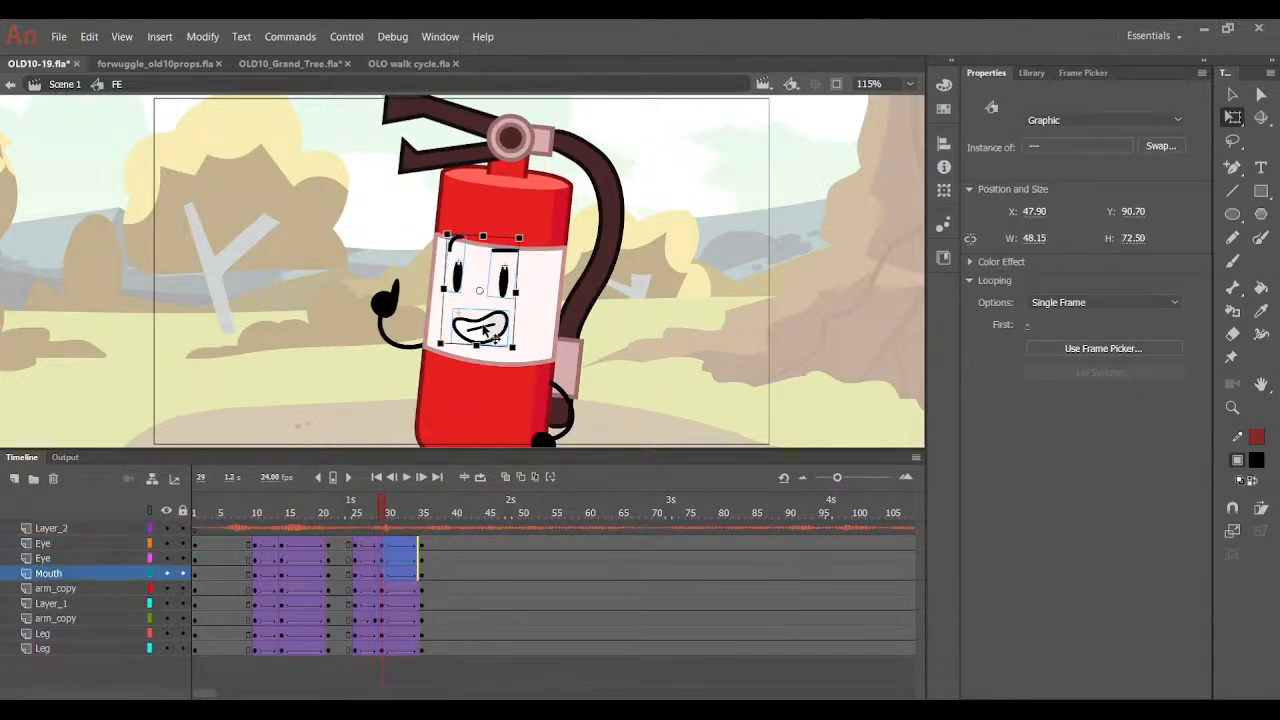
key(ctrl+=)
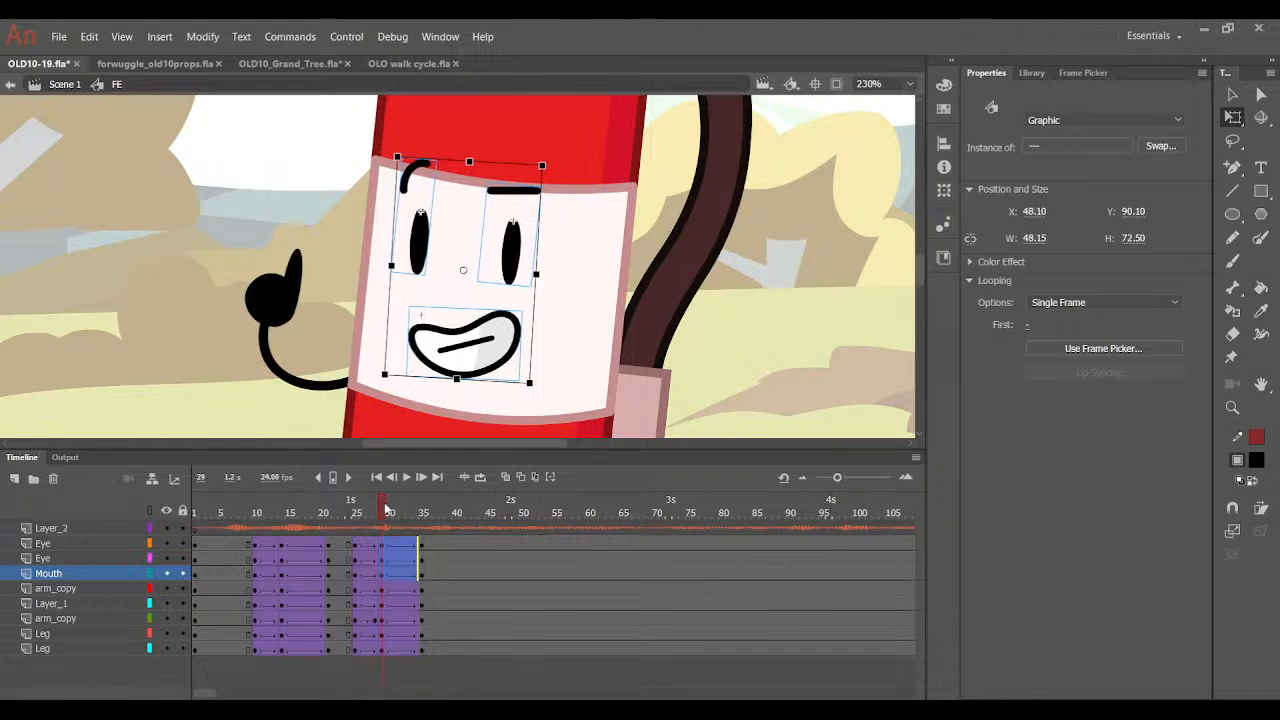
click(405, 477)
click(405, 478)
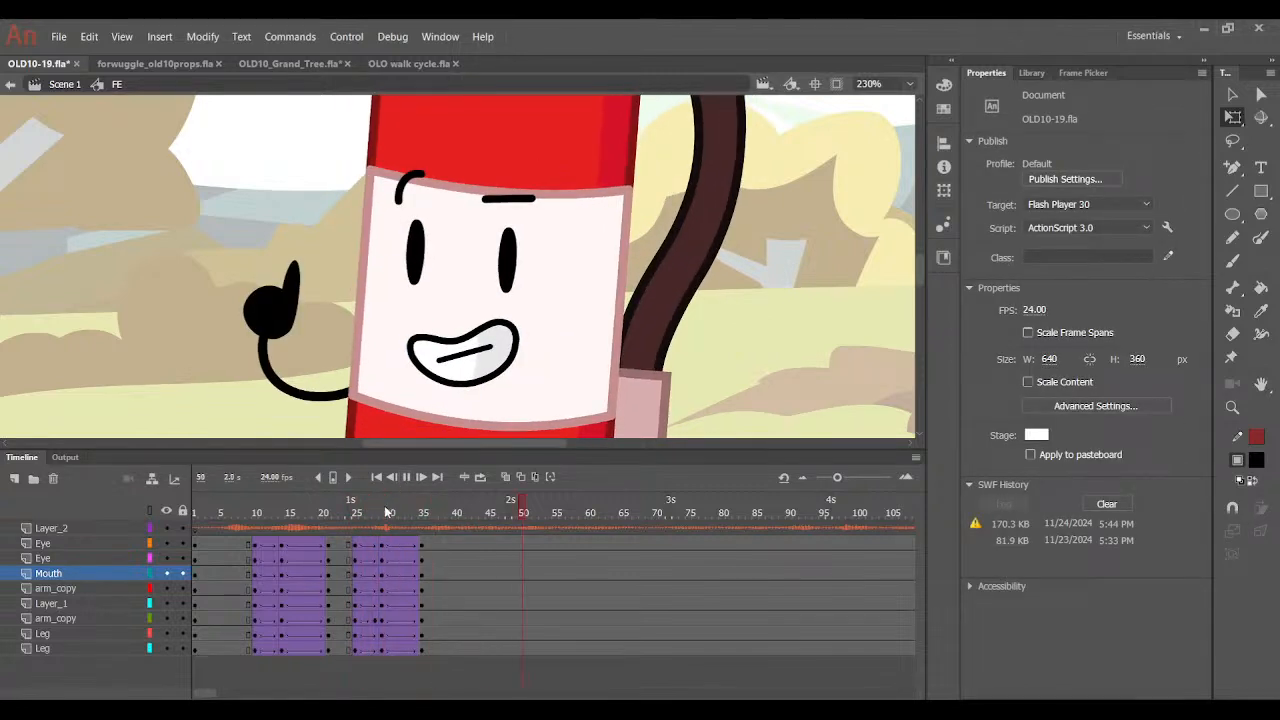
At frame 29, rotate the thumbs-up arm clockwise and nudge it slightly higher.
click(381, 517)
click(290, 292)
drag(285, 238, 339, 256)
key(Up)
key(Up)
Play the animation to review the body tilts and the move into the thumbs-up.
drag(387, 510, 262, 580)
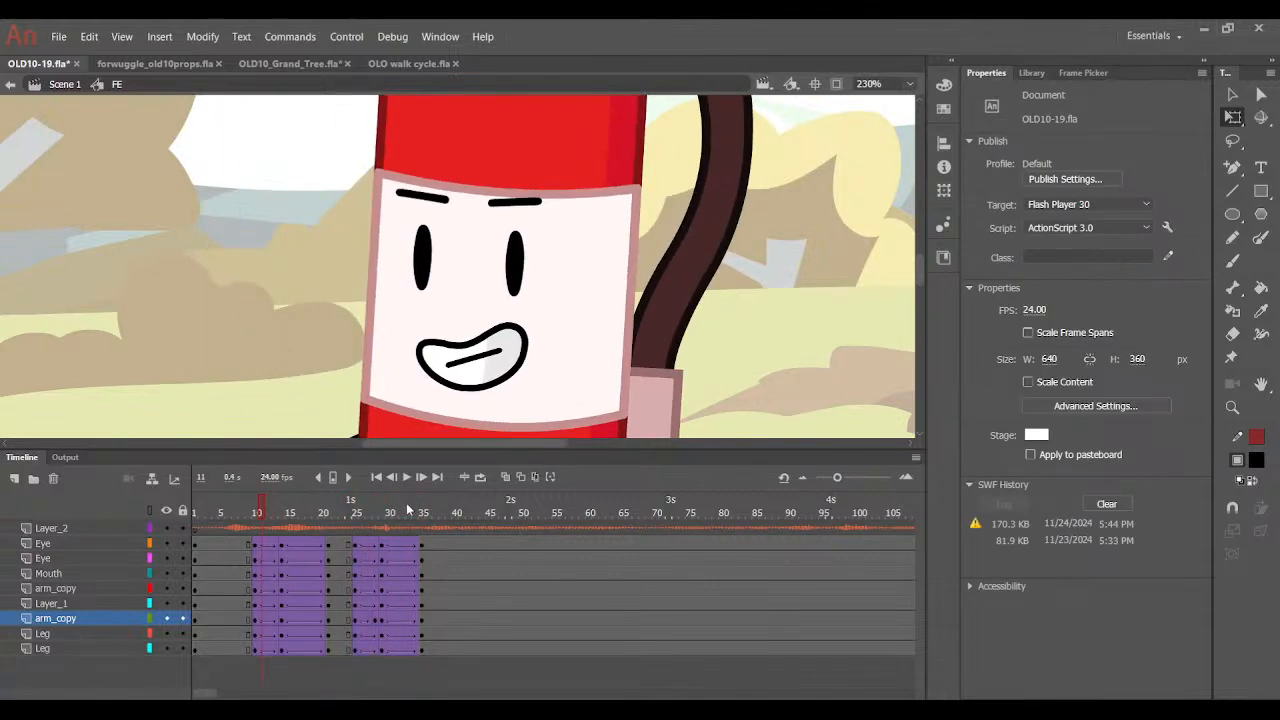
click(407, 478)
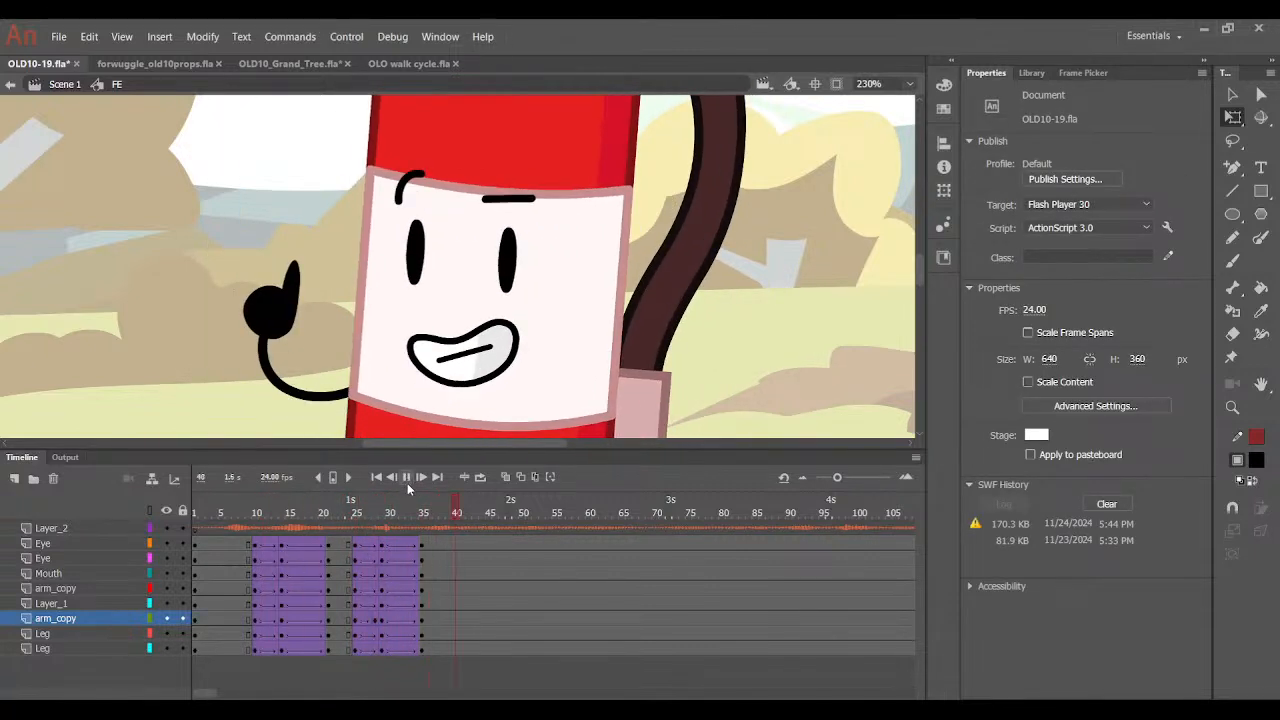
drag(429, 510, 297, 528)
click(407, 477)
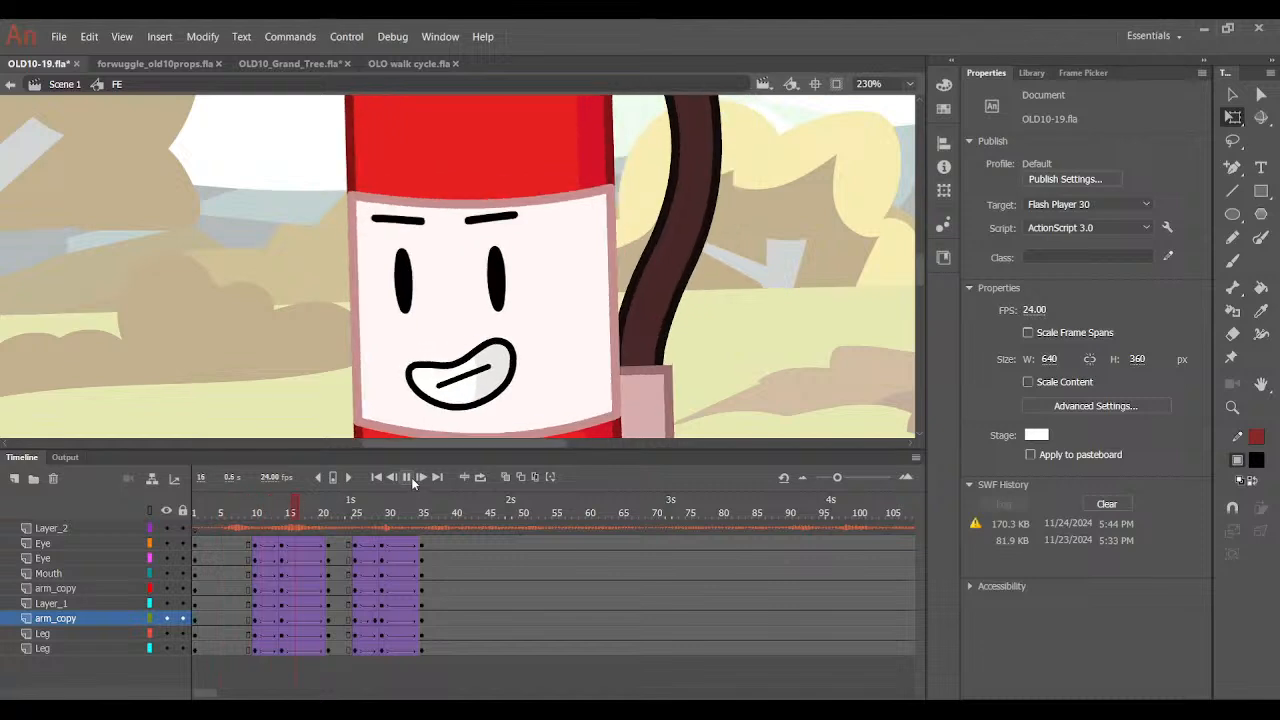
click(282, 513)
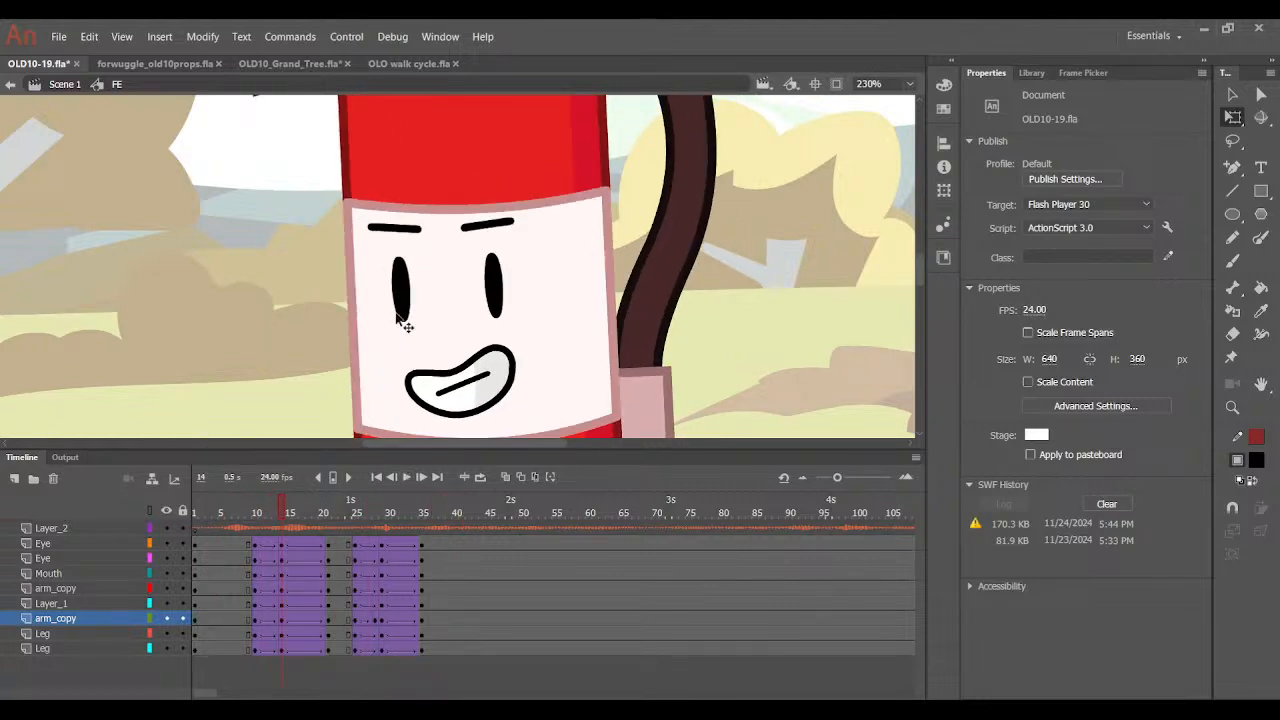
At frame 1, switch both eyes to pose 4, without eyebrows.
click(402, 318)
click(315, 479)
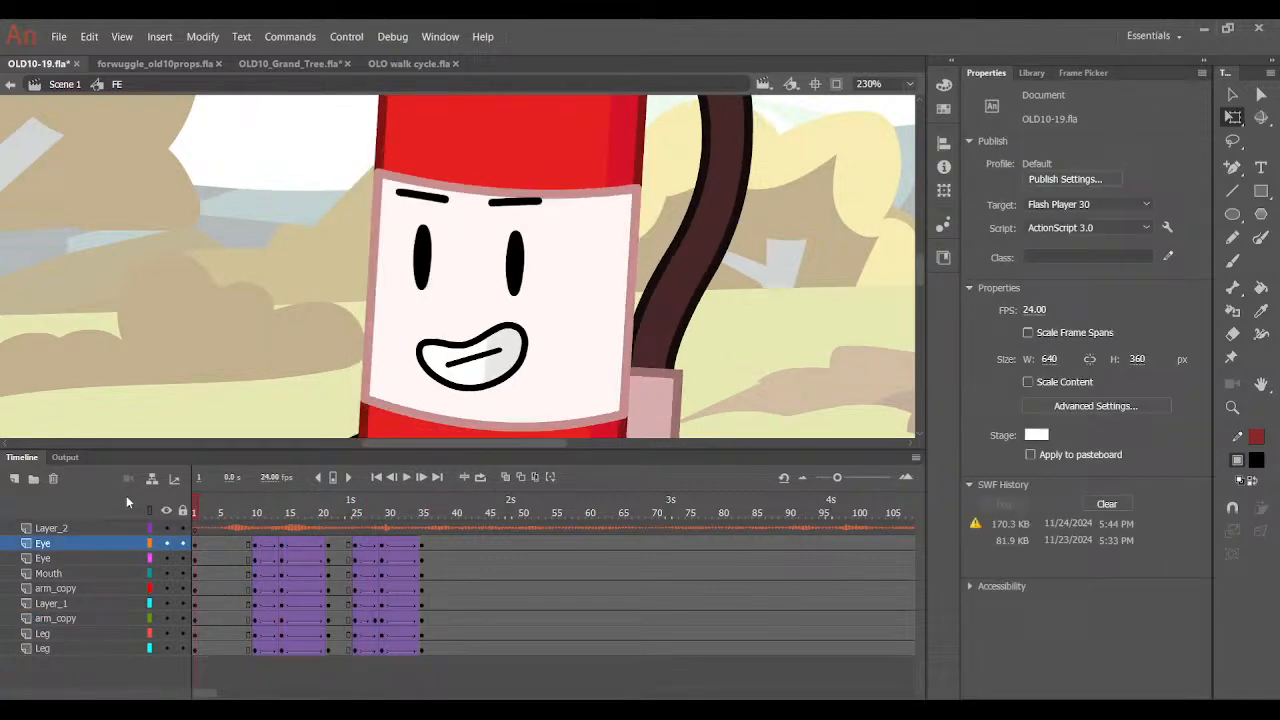
click(438, 241)
click(1060, 74)
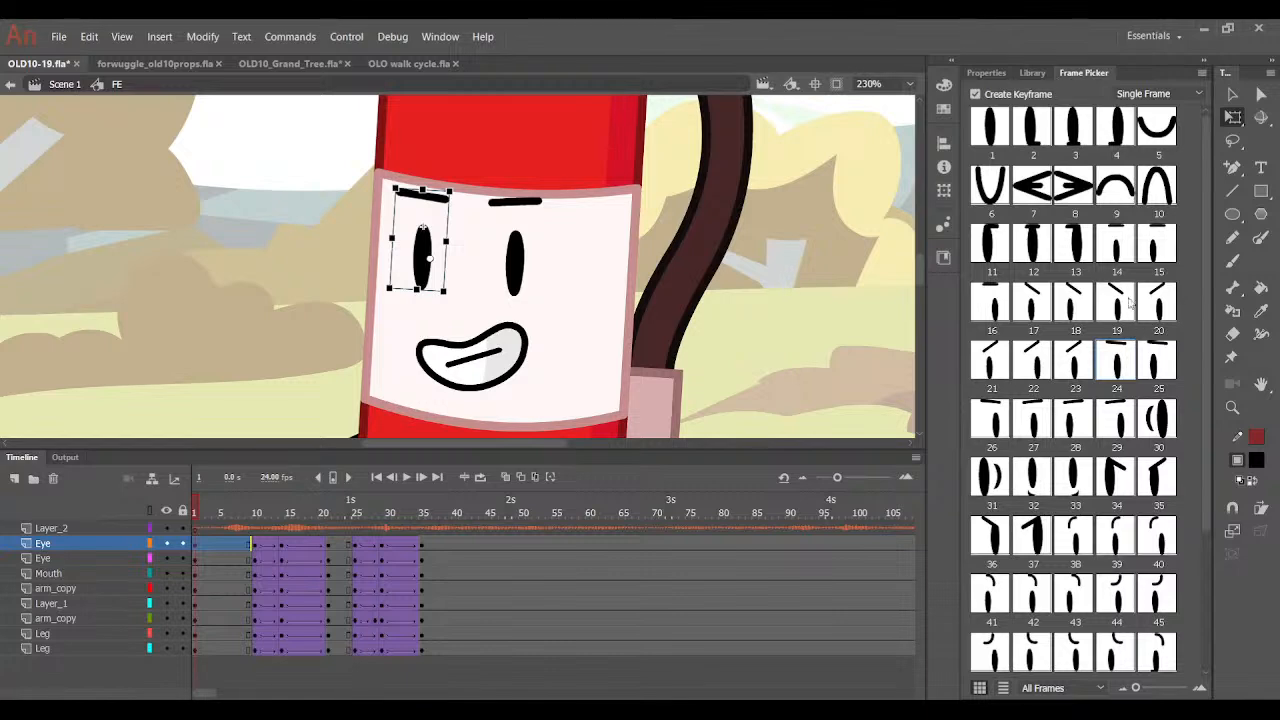
click(1117, 127)
click(516, 272)
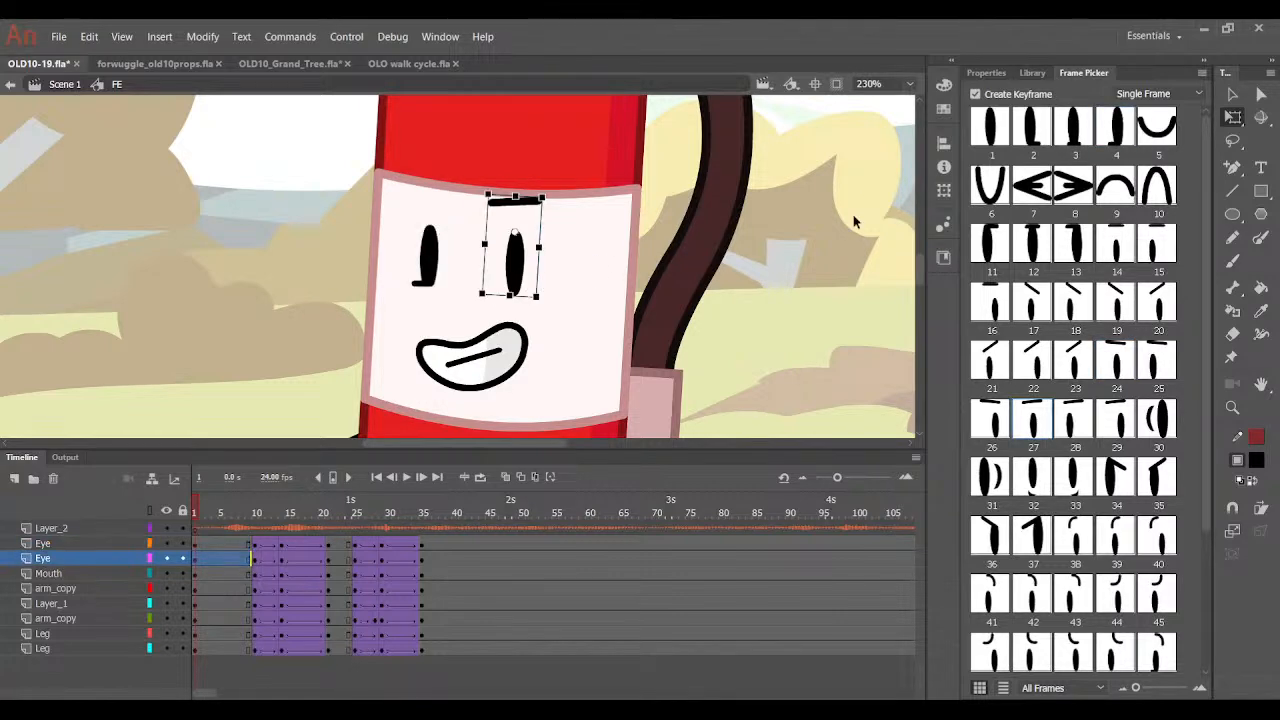
At frame 10, switch both eyes to pose 4 and scrub back through the opening frames.
click(256, 507)
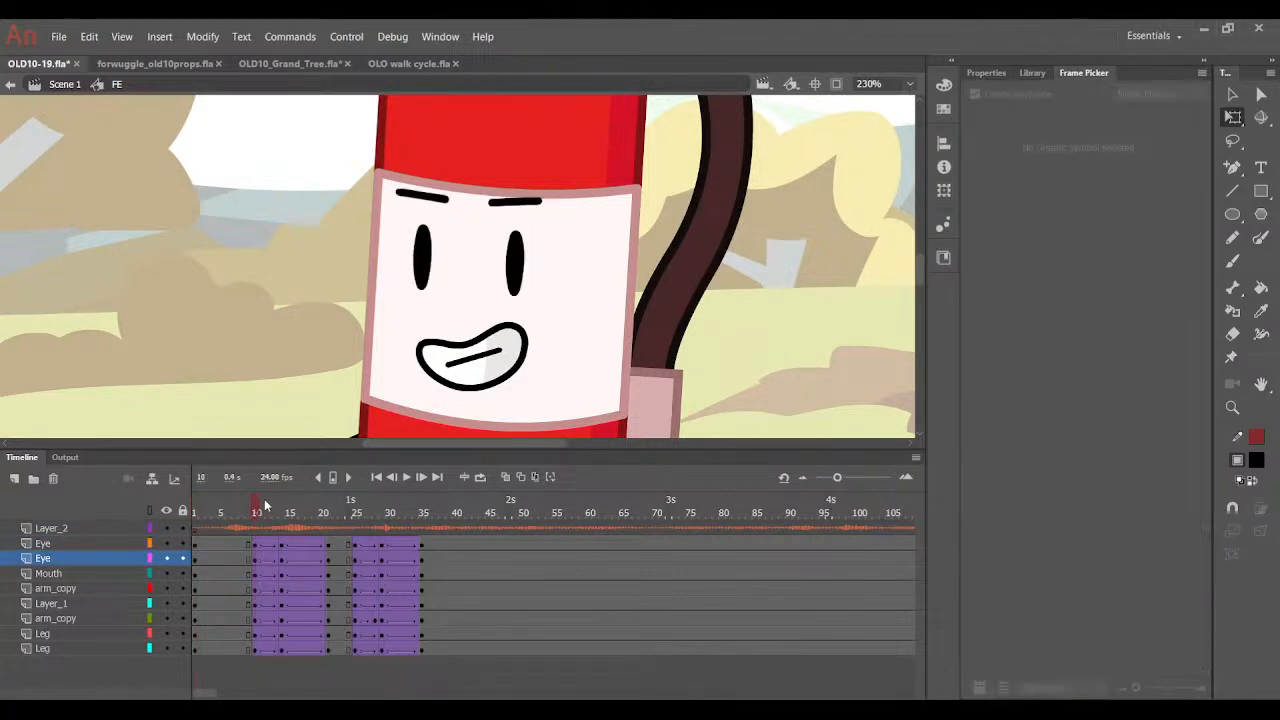
click(430, 268)
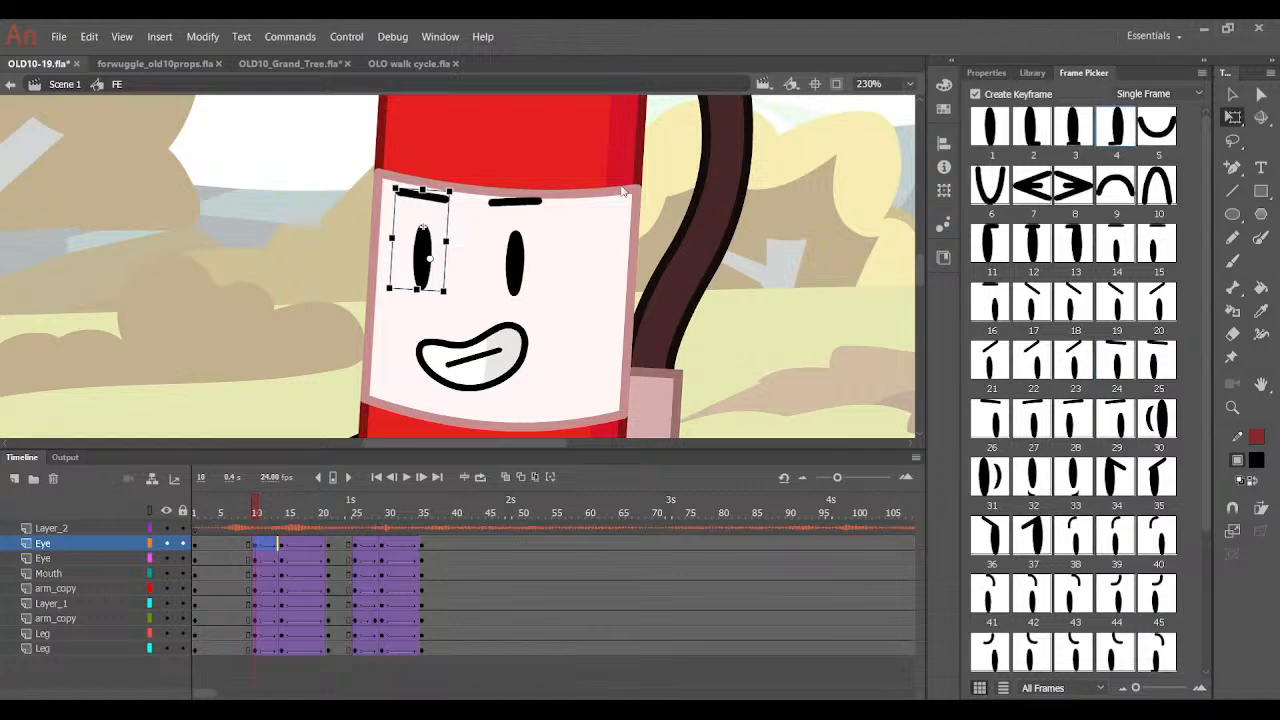
click(520, 275)
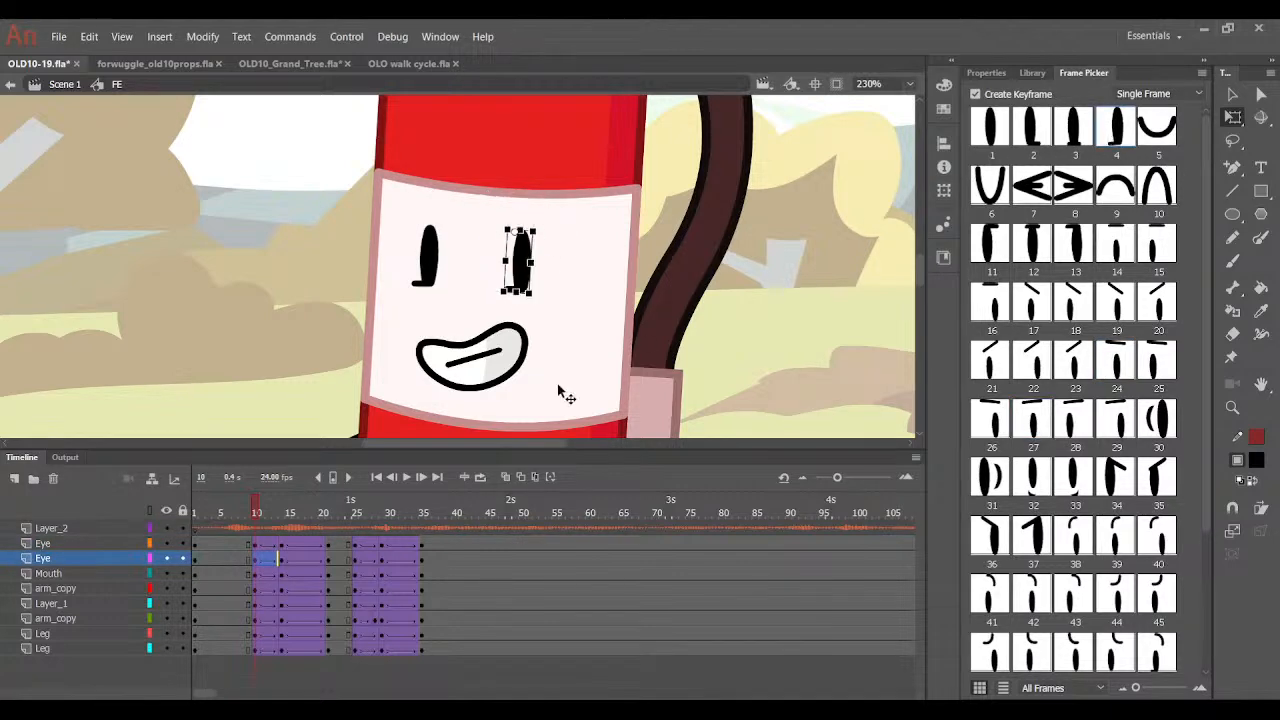
click(267, 519)
drag(281, 521, 186, 555)
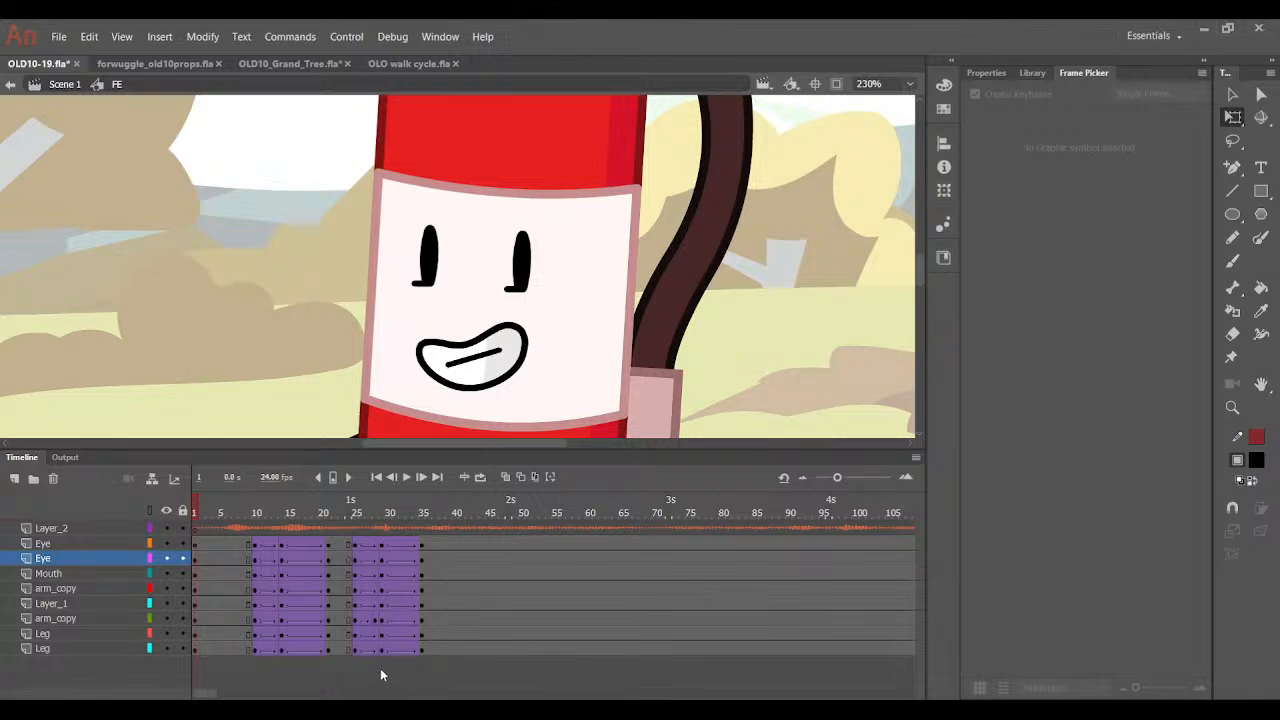
Insert keyframes at frame 12 on both Eye layers and switch both eyes to closed pose 5 for a blink.
drag(256, 516, 327, 528)
click(268, 553)
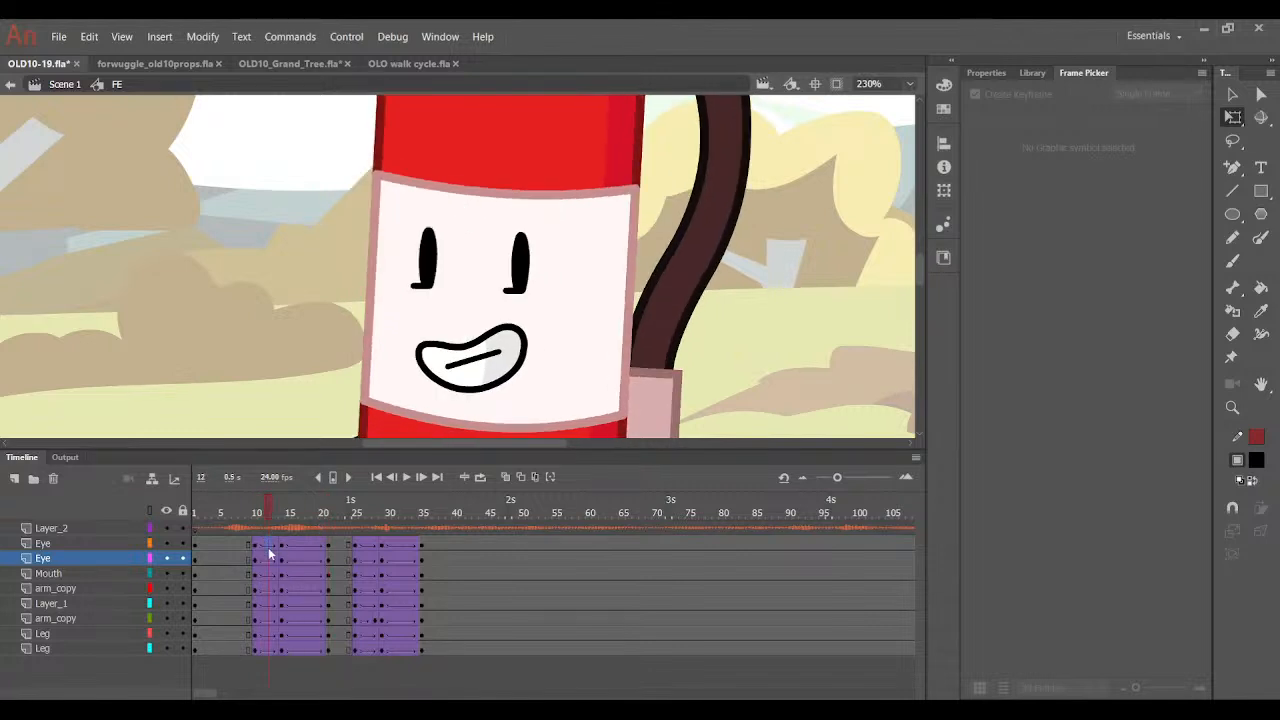
click(426, 260)
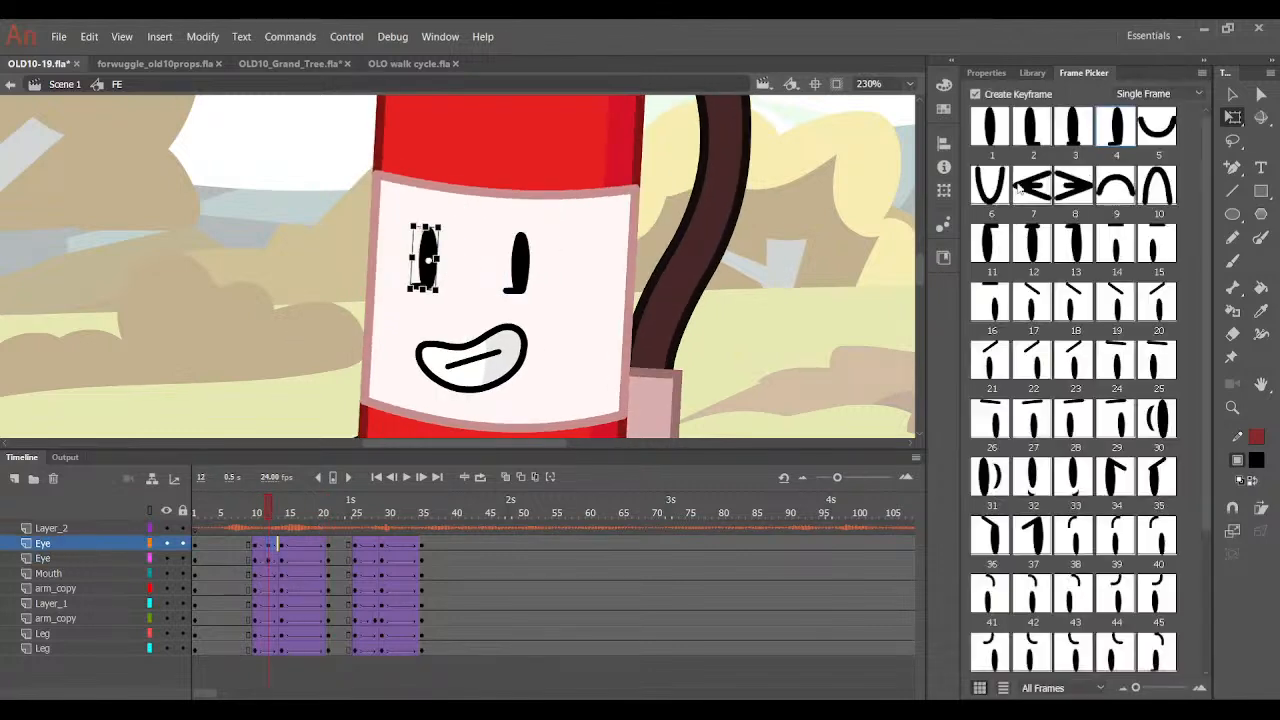
click(1157, 127)
click(518, 262)
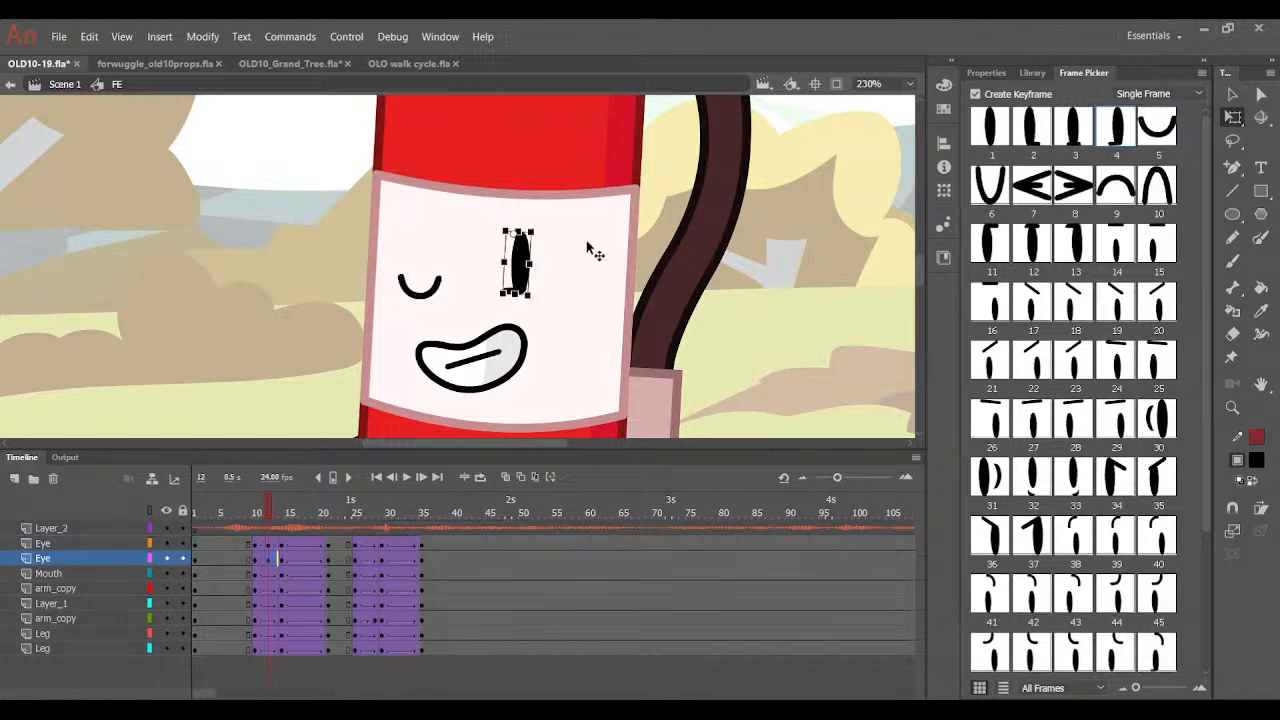
click(1157, 127)
click(263, 558)
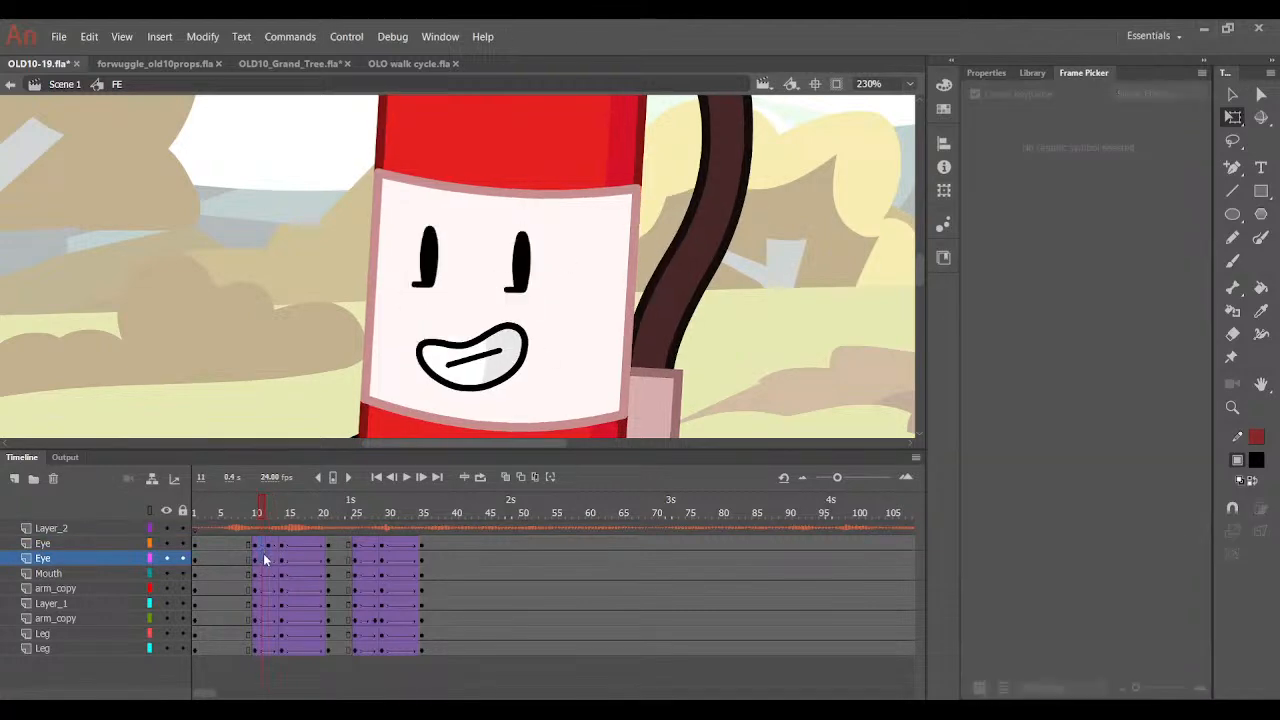
Nudge the closed eyes slightly down for the first blink and scrub past the blink frames.
key(Down)
key(Down)
mouse_move(265, 510)
mouse_down()
mouse_move(252, 514)
mouse_move(288, 510)
mouse_up()
drag(268, 556, 357, 561)
key(Down)
key(Down)
Insert keyframes at frame 26 on both Eye layers and switch both eyes to closed pose 5.
key(F6)
click(363, 545)
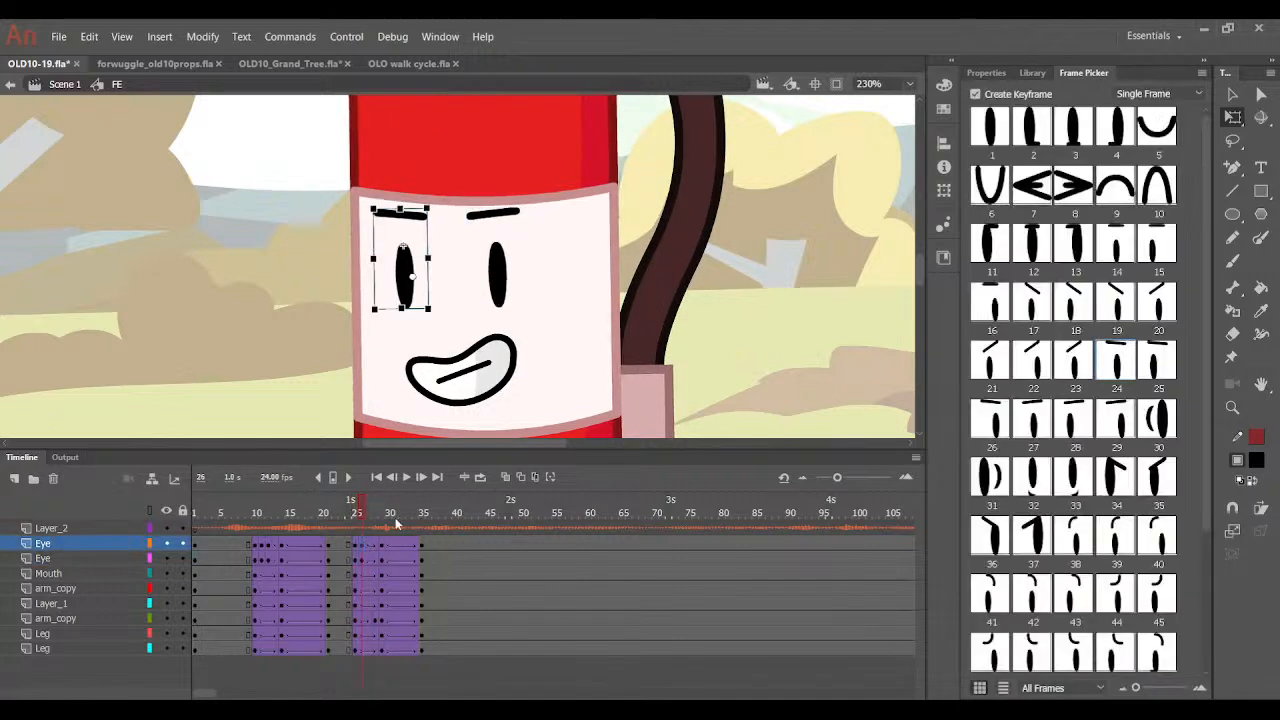
click(1156, 132)
click(503, 272)
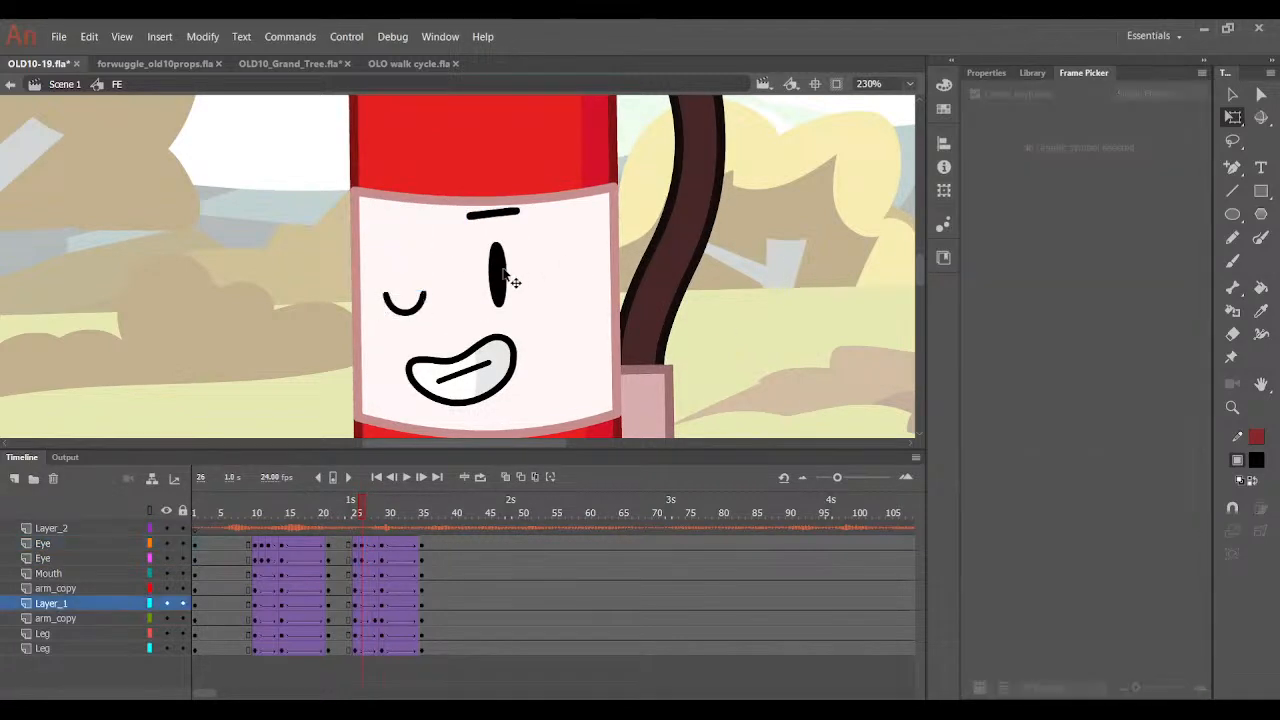
click(1156, 132)
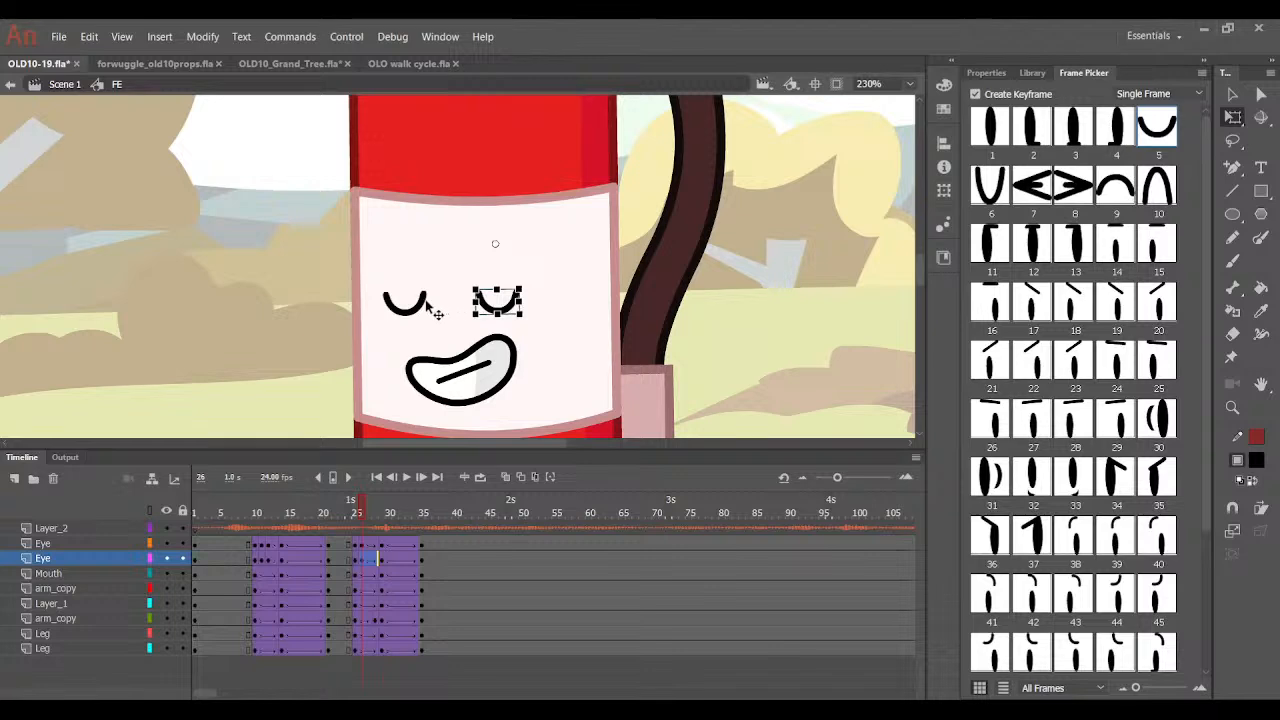
Select both closed eyes at frame 26 and nudge them slightly down.
shift+click(426, 305)
key(Down)
key(Down)
key(Down)
key(Down)
key(Down)
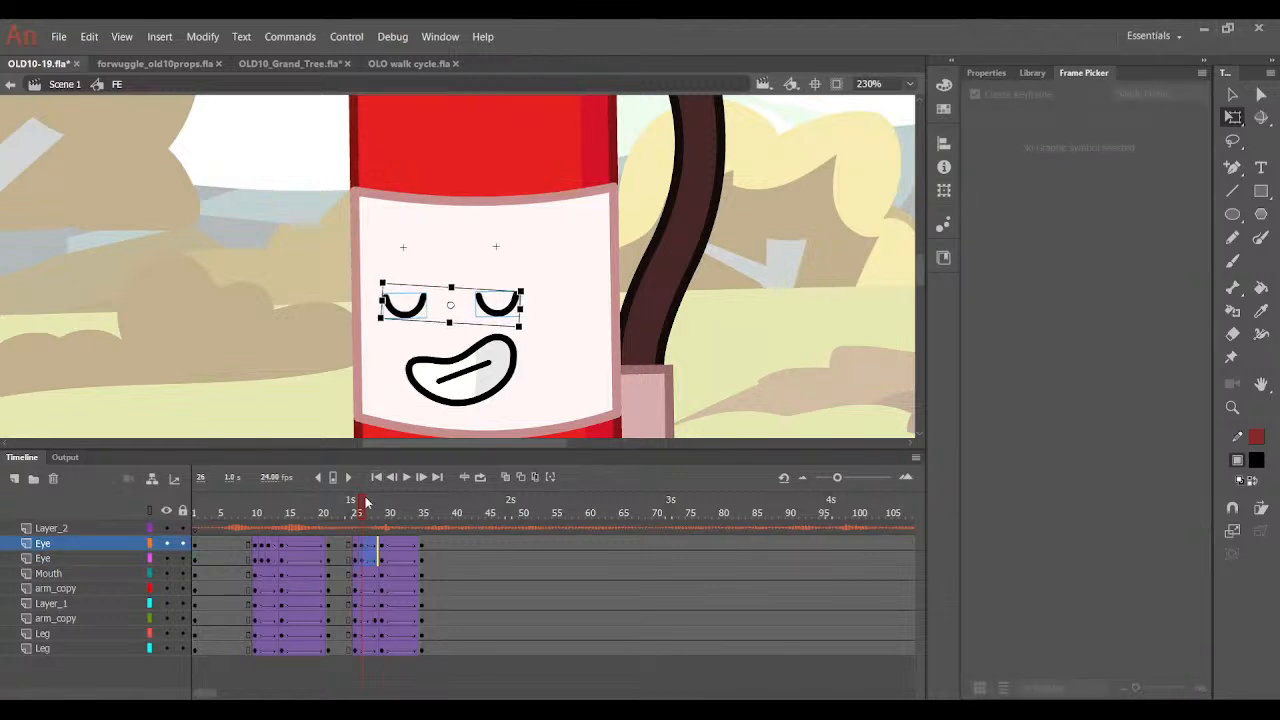
Play the animation from the opening frames to review both blinks.
drag(348, 512, 229, 527)
click(403, 477)
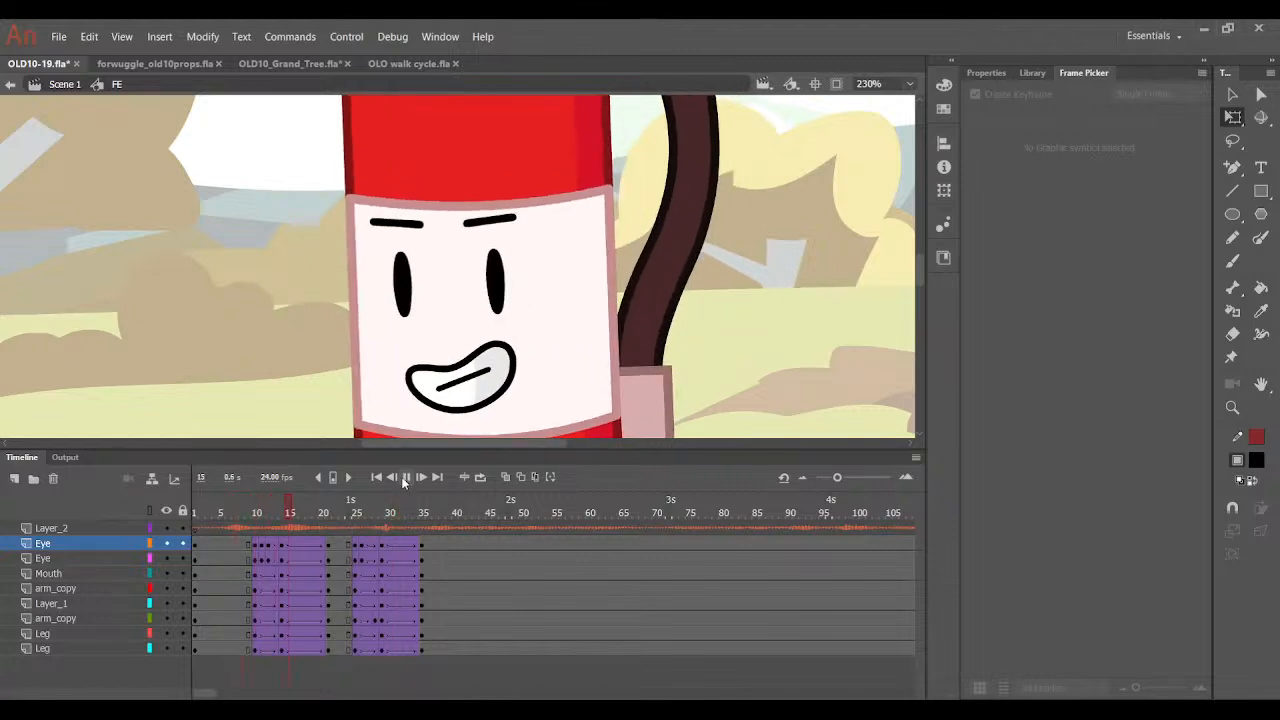
drag(360, 515, 228, 517)
Switch the mouth to open pose 5 at frame 6 and to wider pose 6 at frame 7.
click(482, 388)
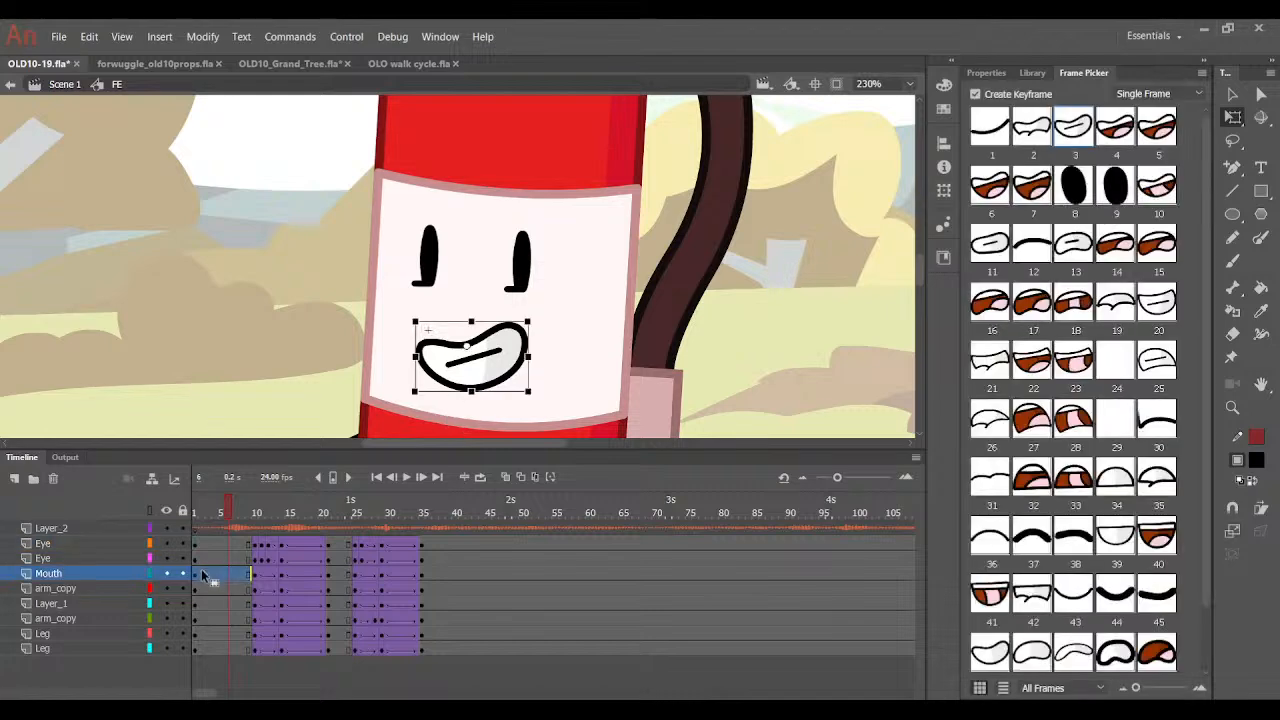
click(1170, 135)
key(.)
click(975, 201)
Return the mouth to closed toothy pose 3 at frame 9.
drag(213, 515, 242, 552)
drag(249, 576, 256, 577)
key(ctrl+z)
click(256, 573)
click(254, 562)
click(249, 571)
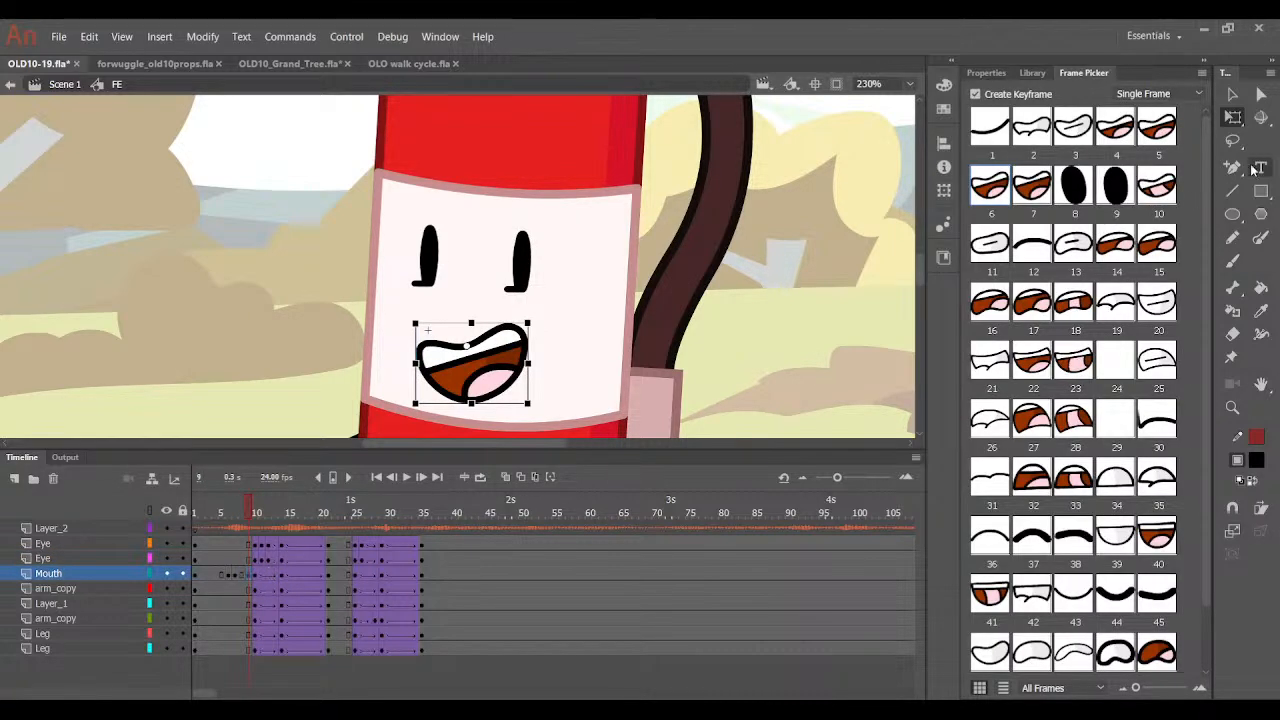
click(1078, 138)
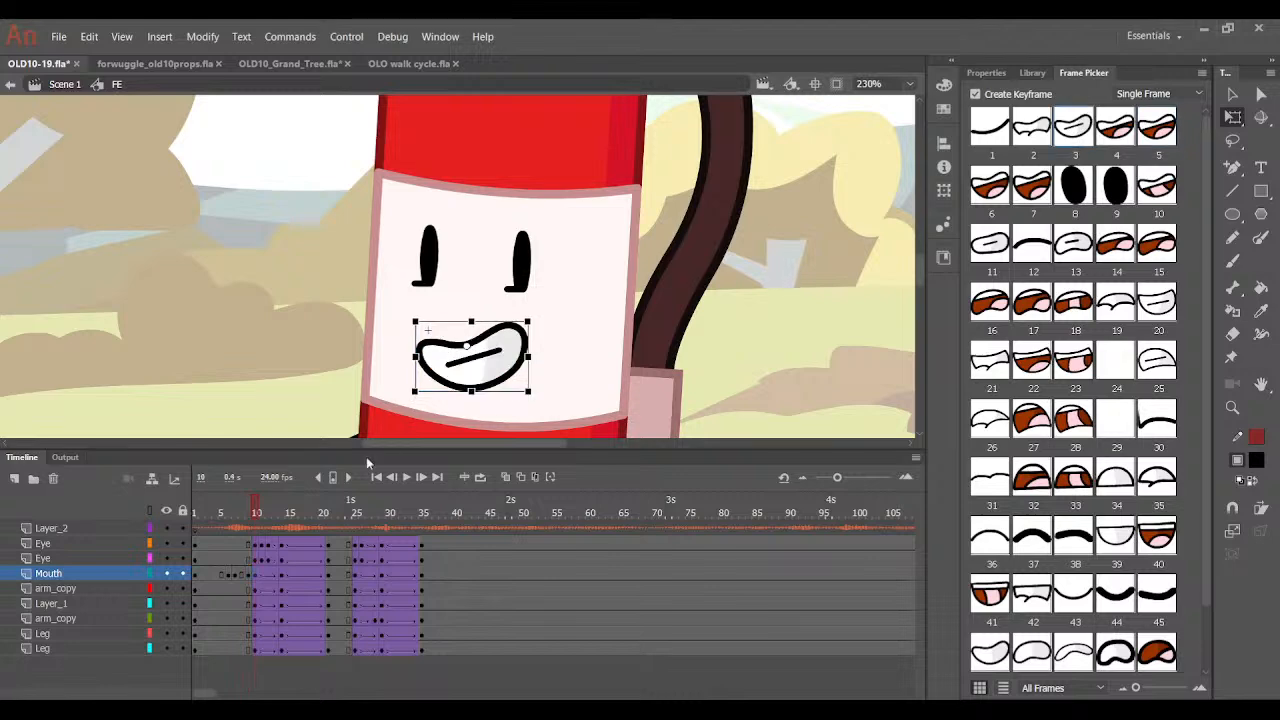
Switch the mouth to open pose 5 at frame 13 and add mouth keyframes on every frame through 20.
drag(265, 511, 229, 574)
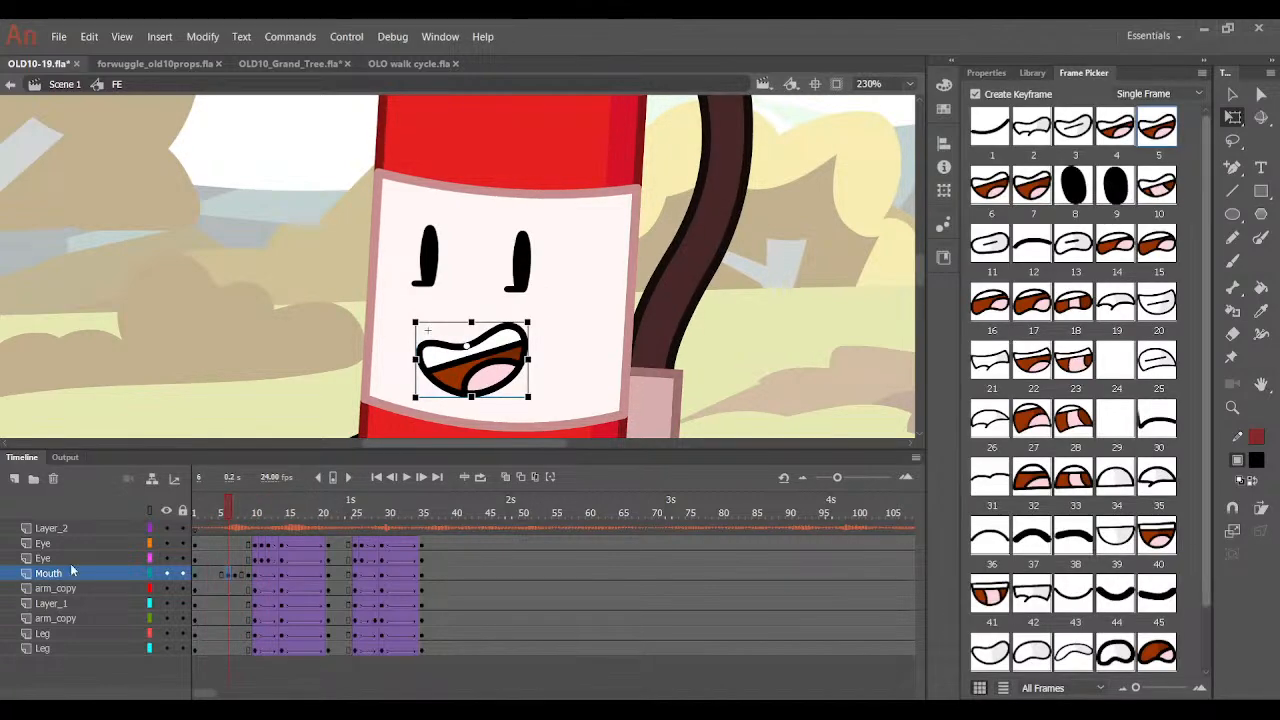
drag(238, 528, 267, 531)
click(276, 516)
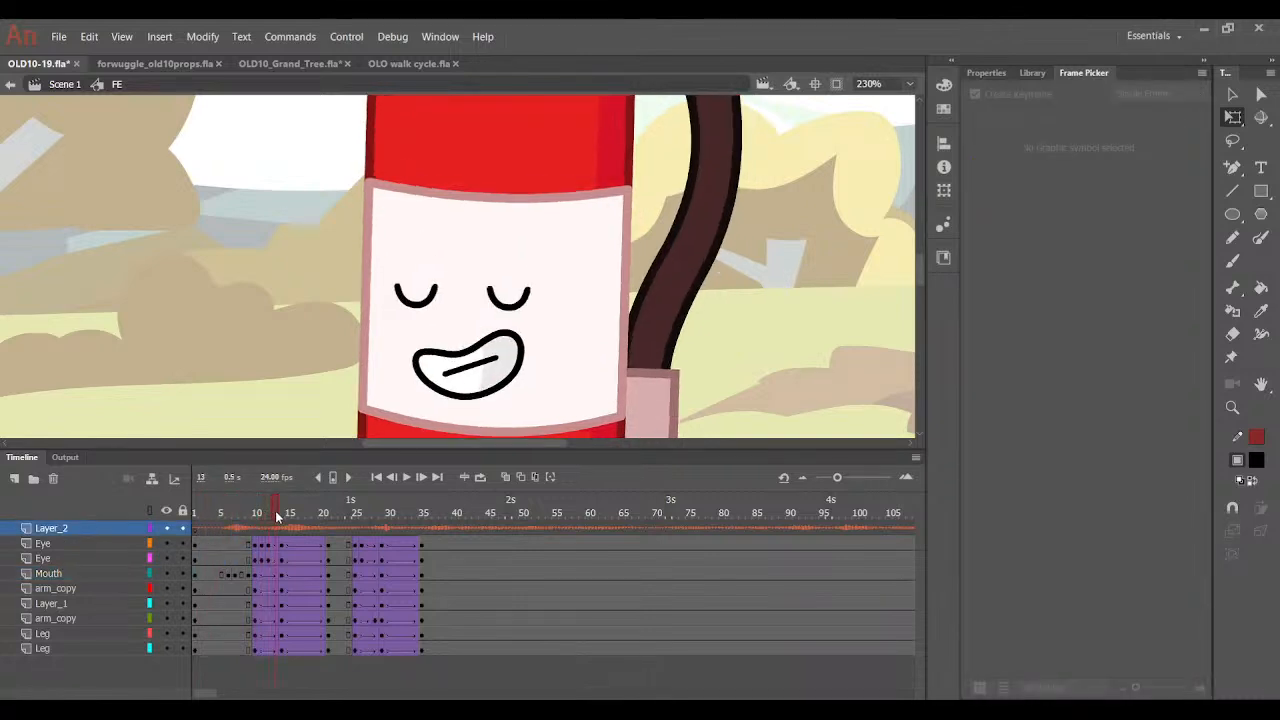
click(272, 576)
click(1160, 128)
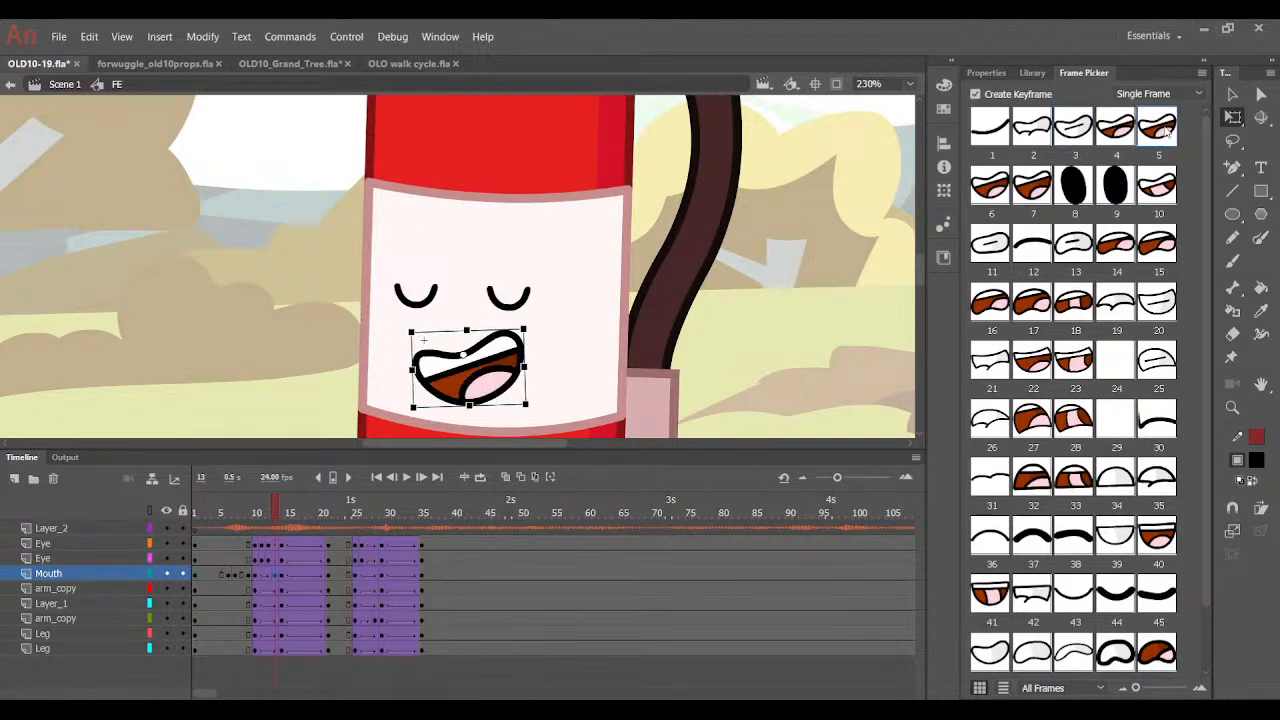
key(.)
drag(278, 508, 324, 571)
drag(268, 515, 300, 523)
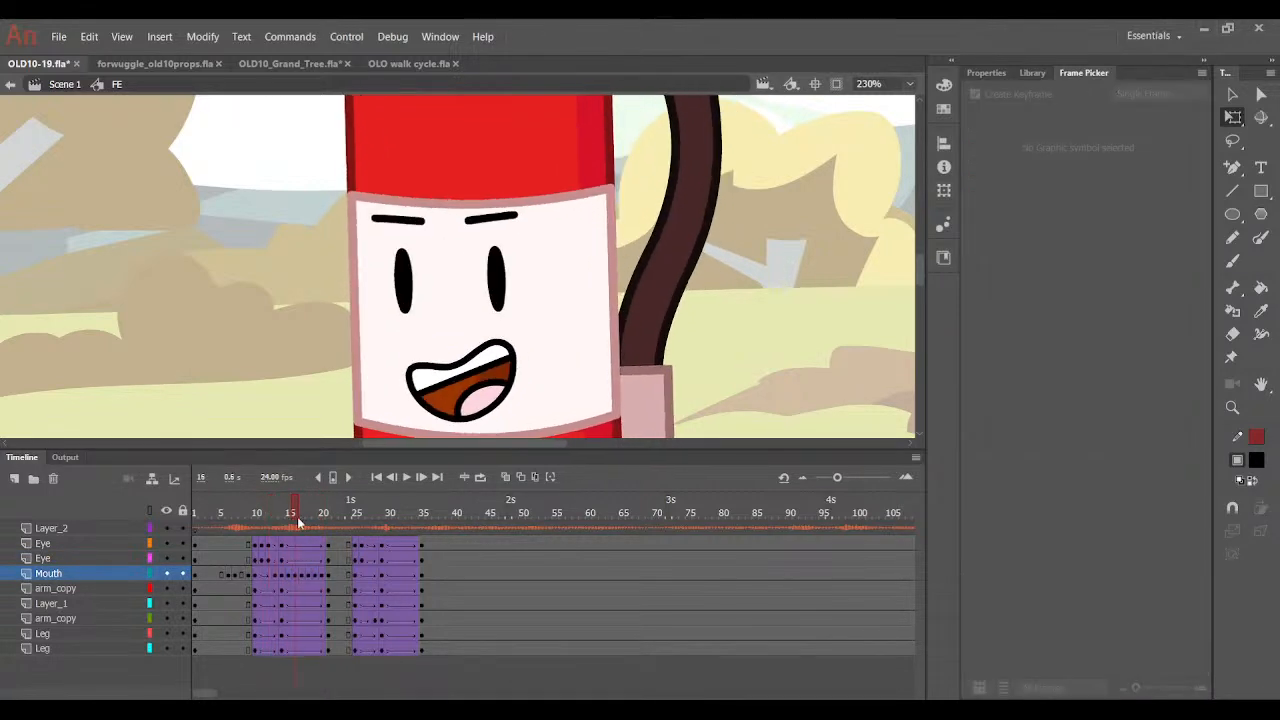
Switch the mouth to wide pose 7 at frame 15 and to the round poses through frame 17.
click(289, 573)
click(1033, 190)
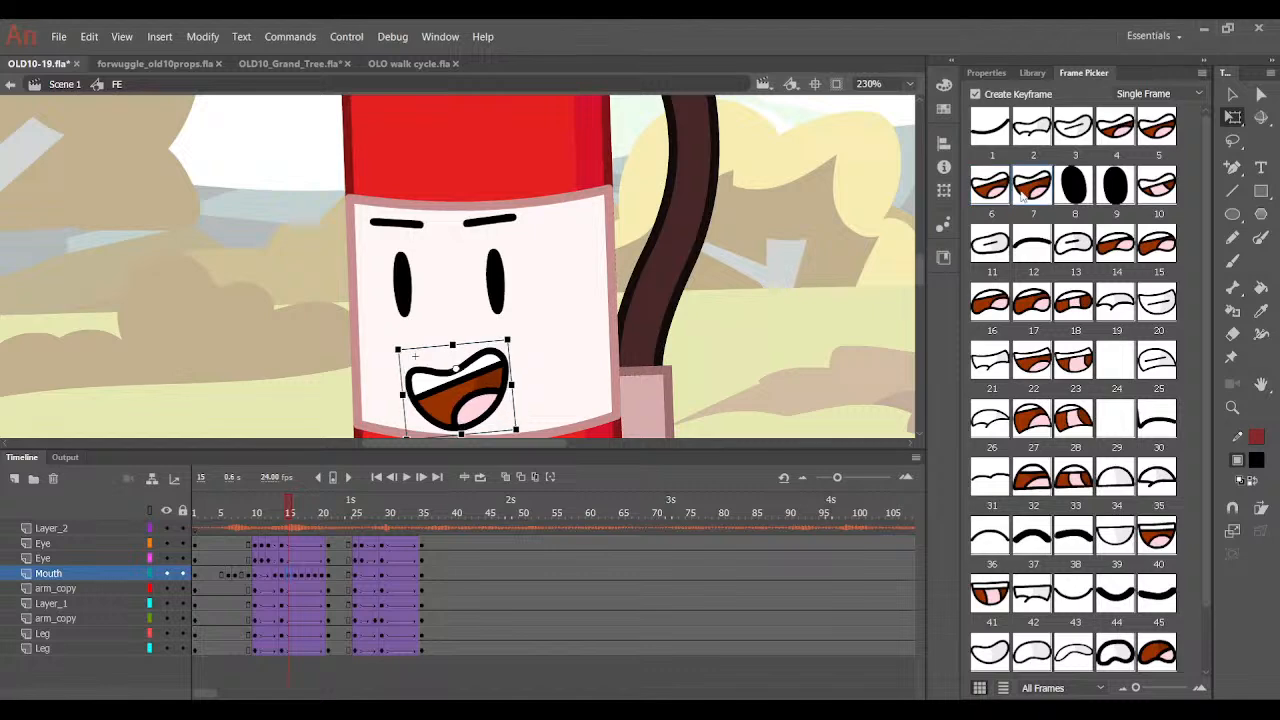
click(1072, 190)
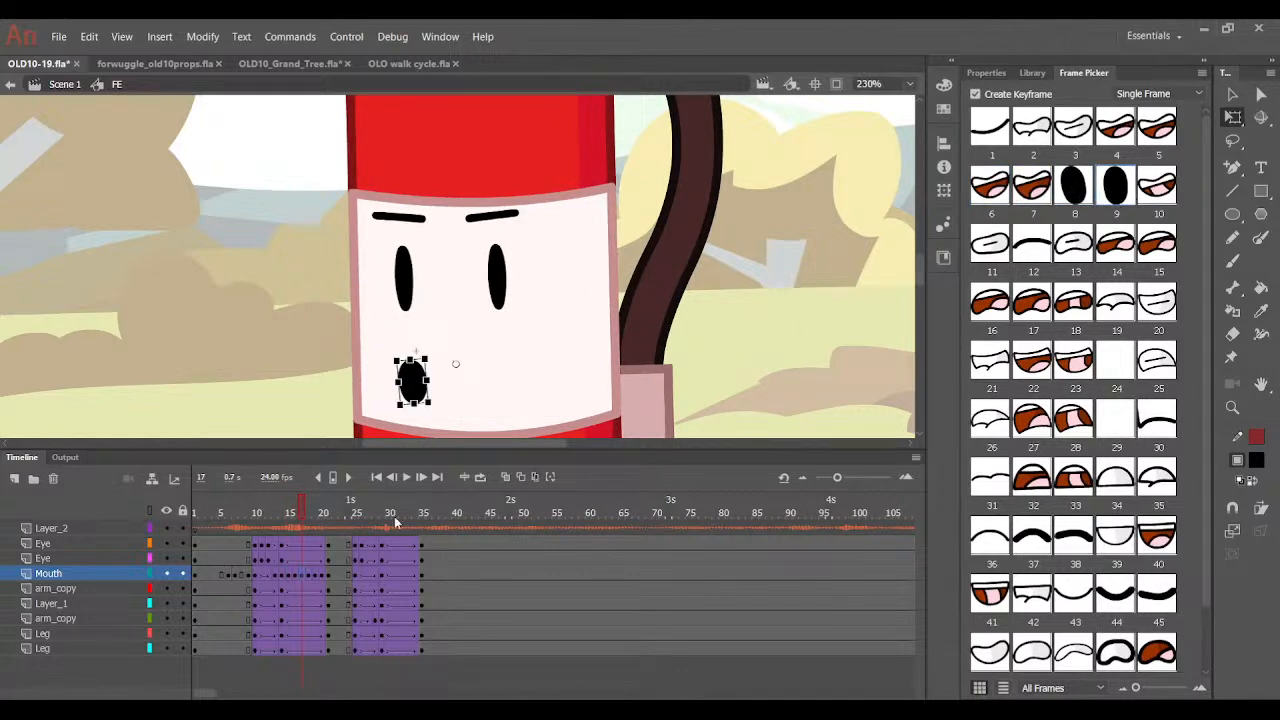
Switch the mouth to round pose 9 at frame 18, round pose 8 at frame 19 and toothy pose 3 at frame 20.
click(277, 557)
drag(275, 551, 300, 566)
click(307, 572)
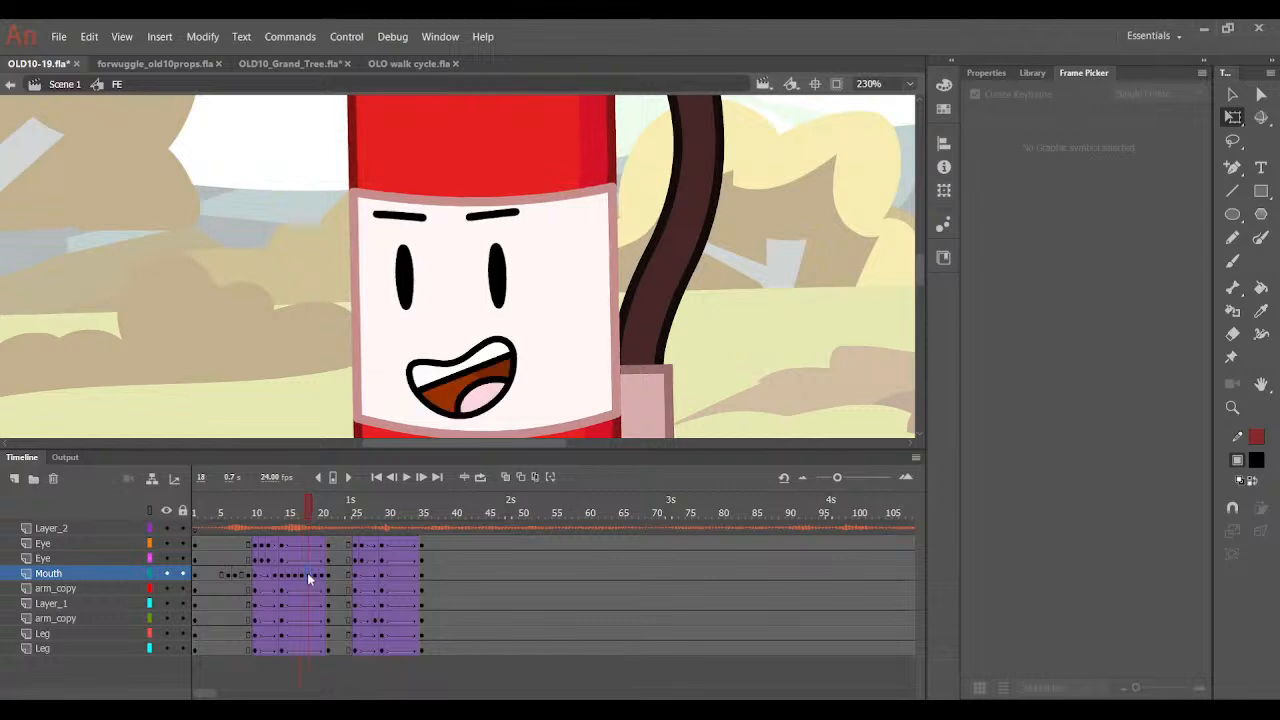
click(1075, 184)
click(1107, 188)
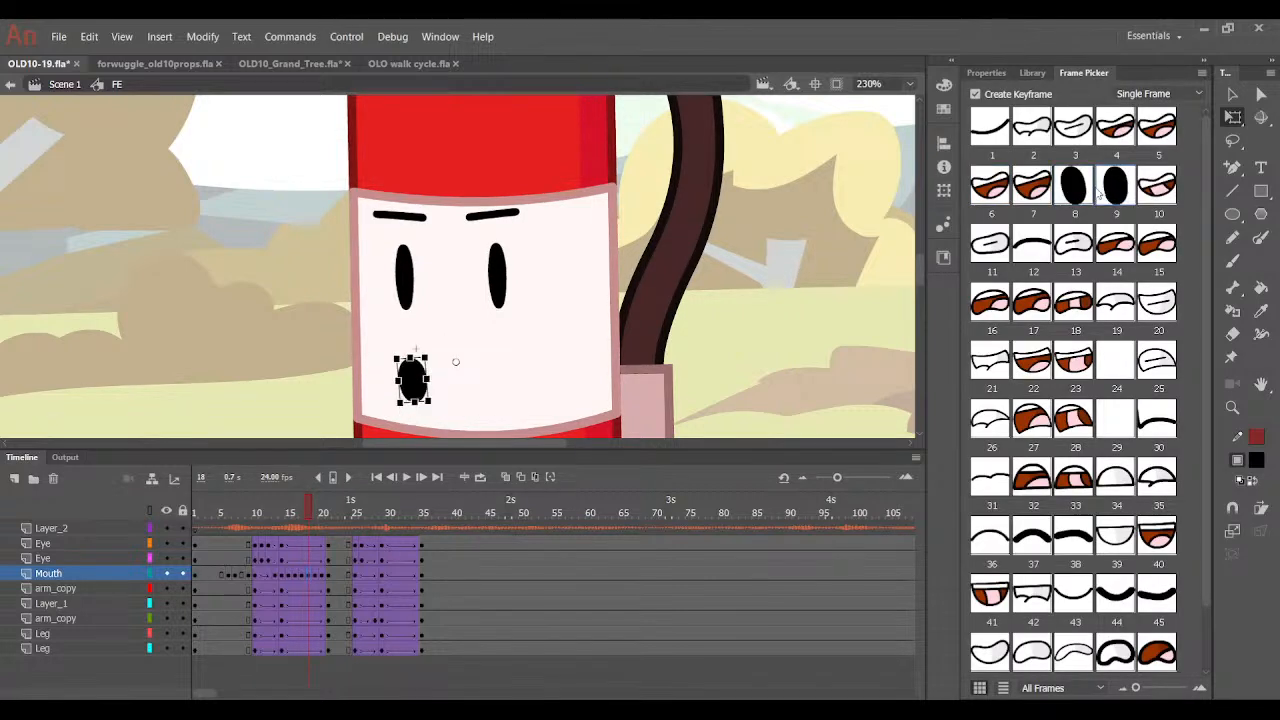
key(period)
click(1078, 187)
click(1072, 140)
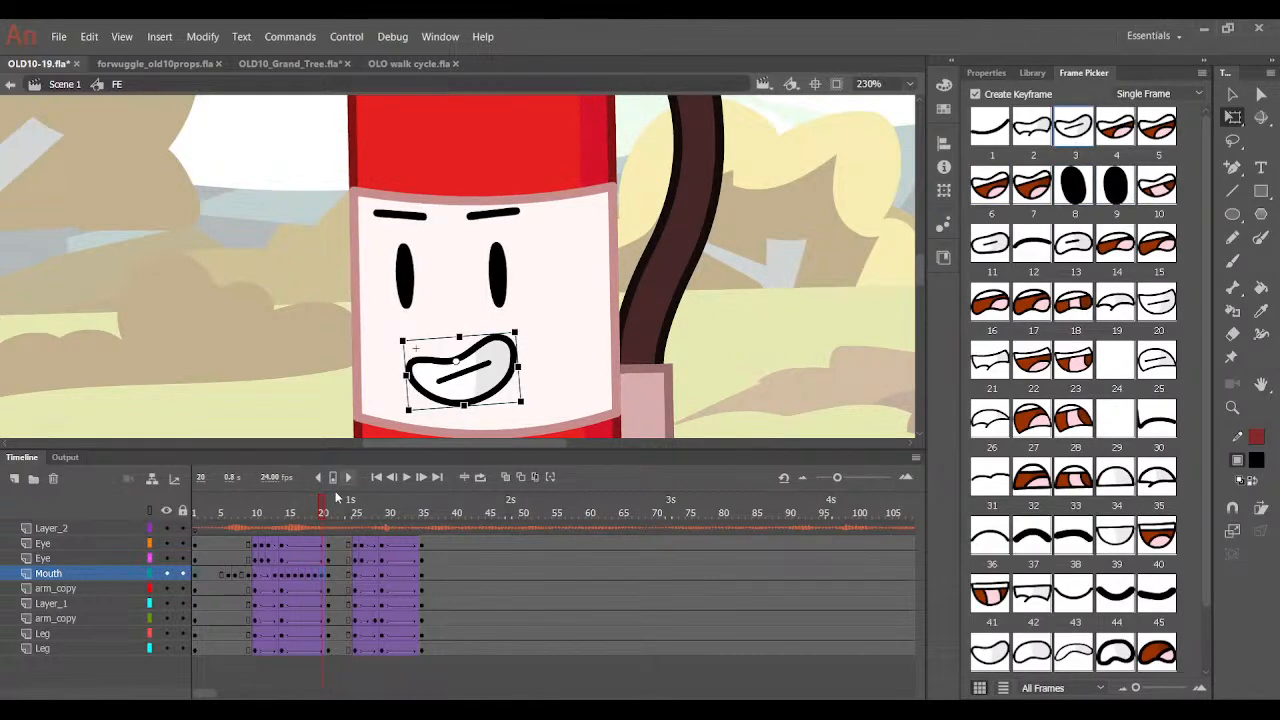
Make the toothy mouth slightly narrower at frame 20.
drag(318, 512, 330, 549)
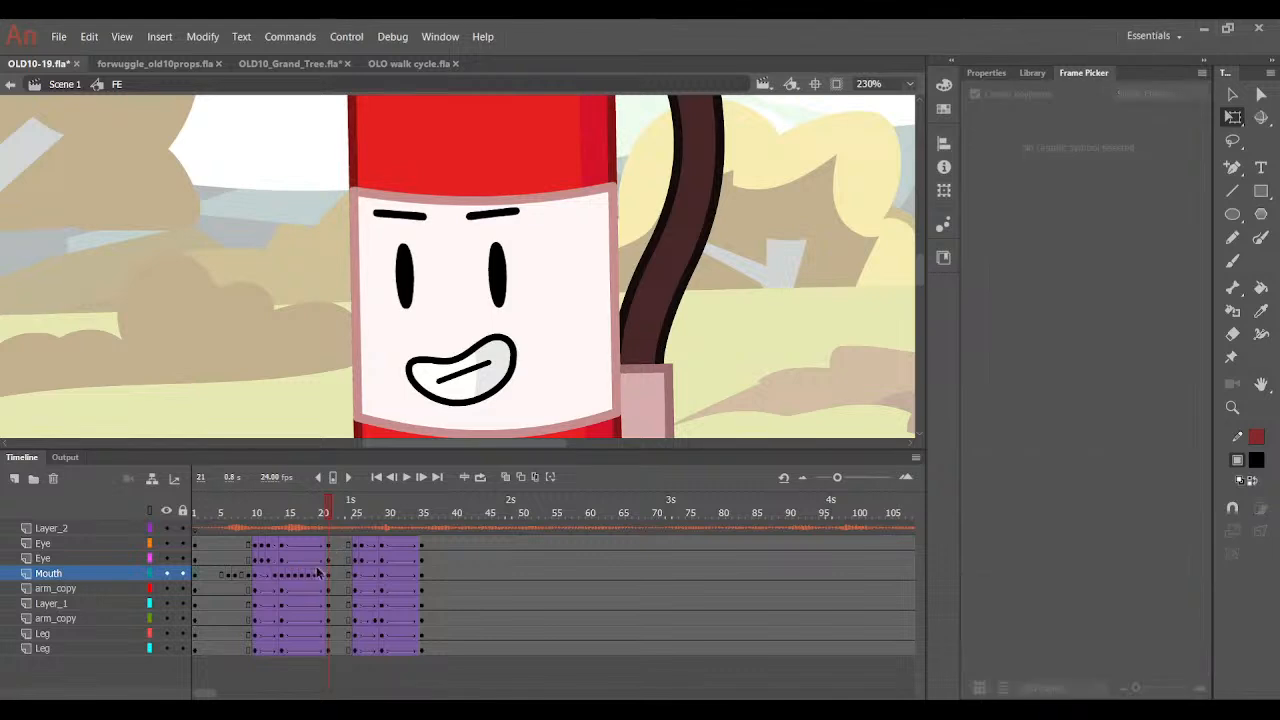
click(317, 573)
click(323, 574)
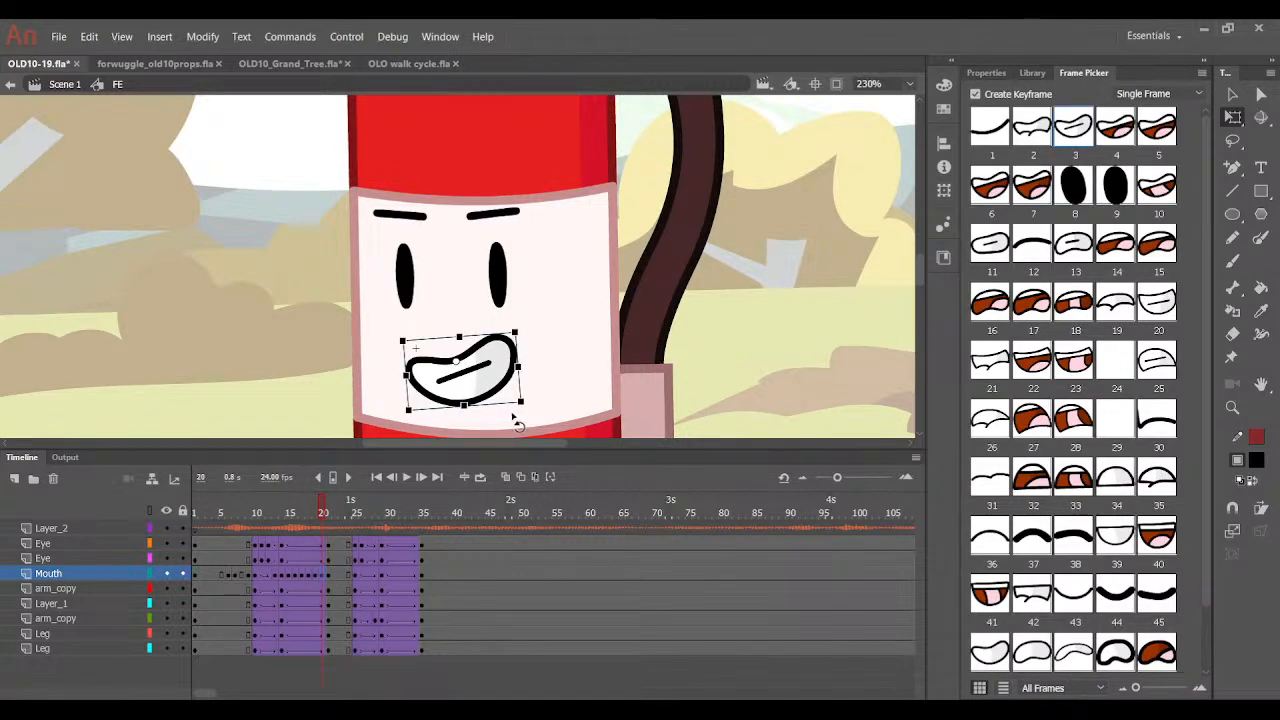
drag(514, 414, 512, 419)
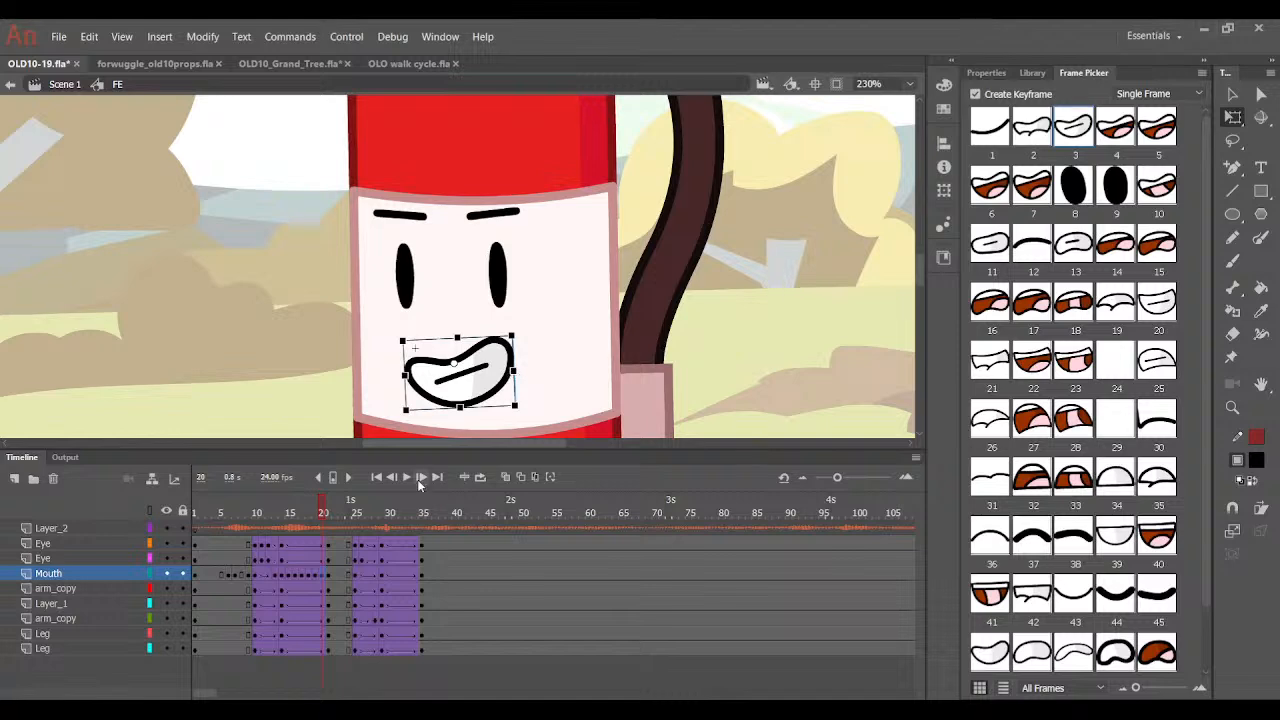
Switch the mouth to pose 10, with the tongue raised, at frame 22.
click(330, 520)
drag(329, 518, 330, 554)
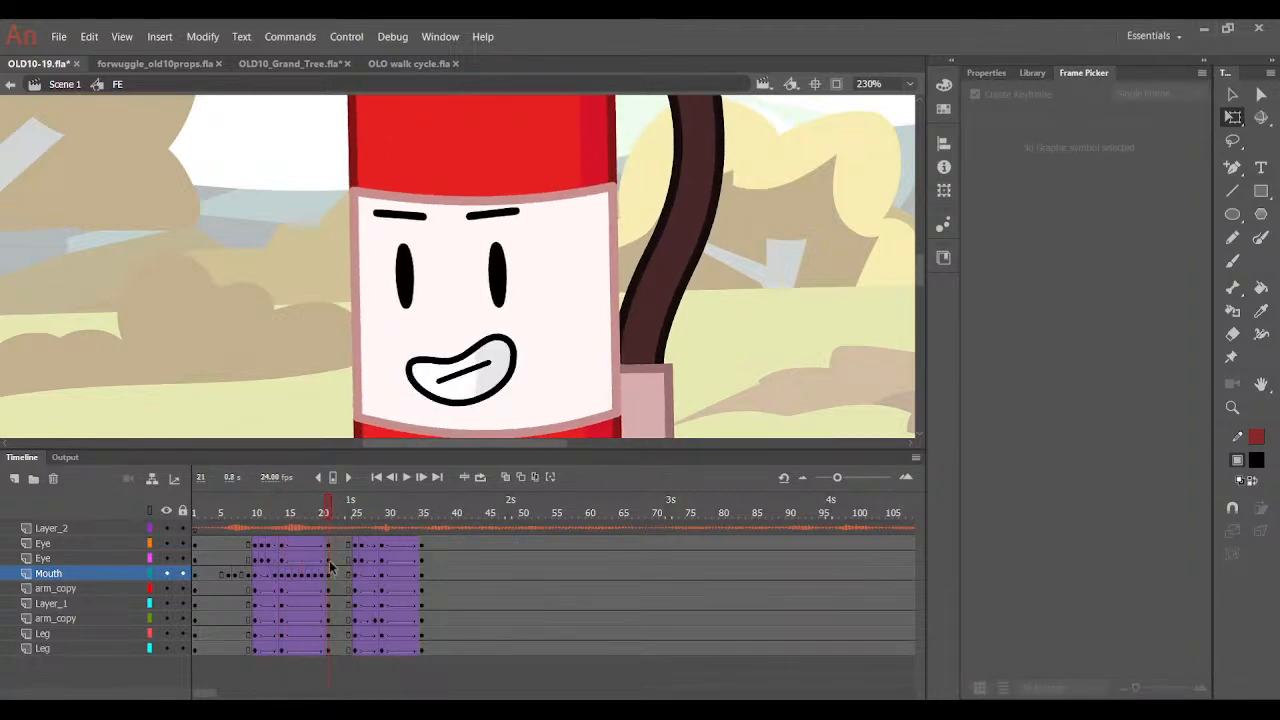
click(335, 573)
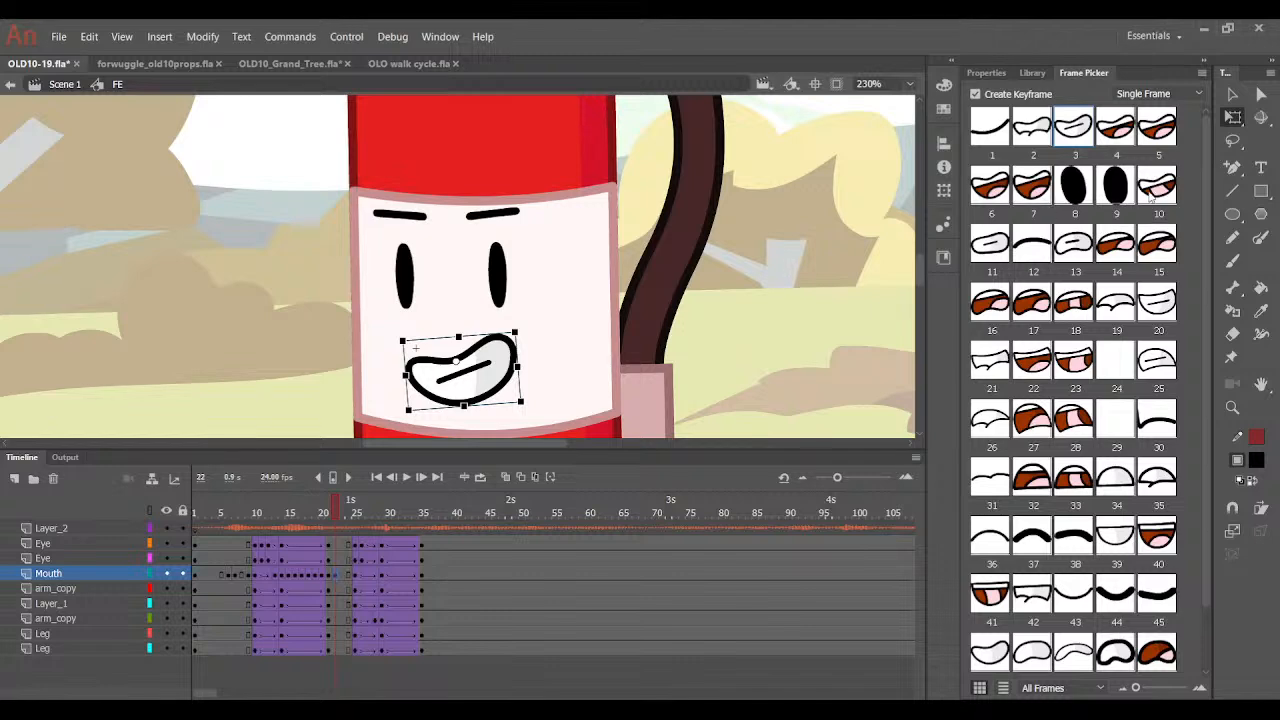
click(1157, 188)
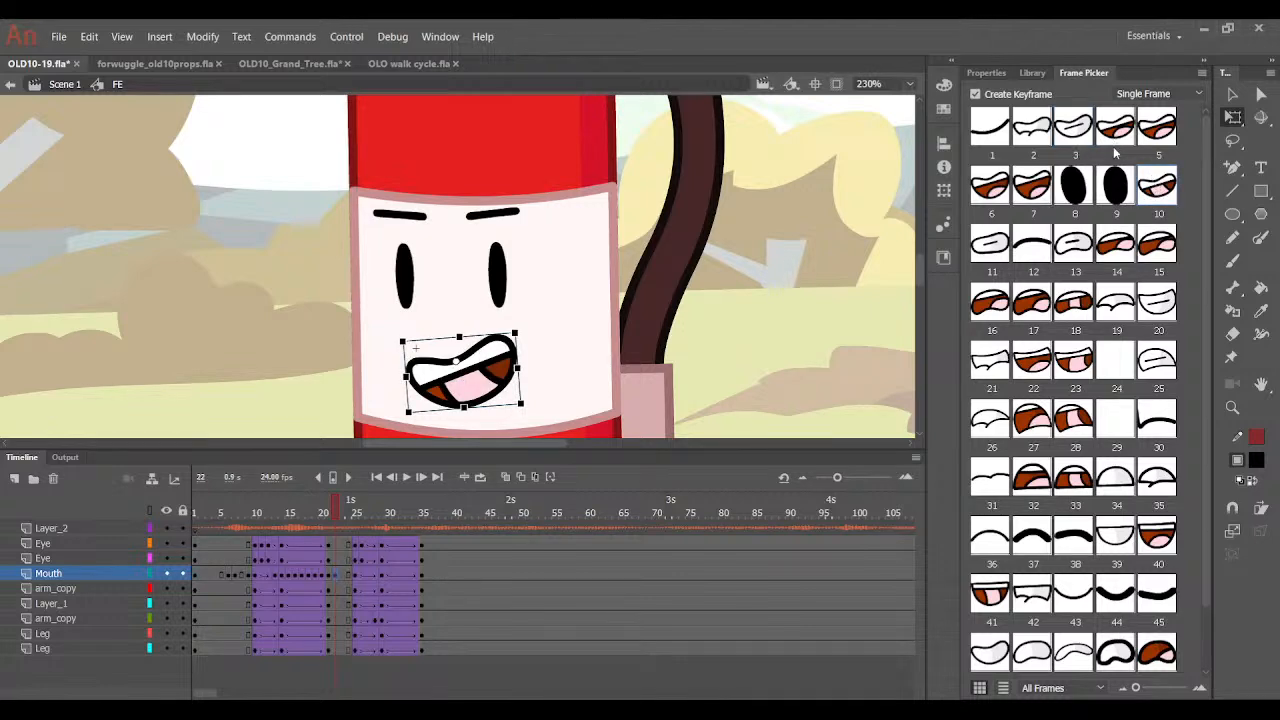
key(.)
Play the animation from the opening frames to review the lip sync with the audio.
drag(312, 527, 351, 512)
click(302, 576)
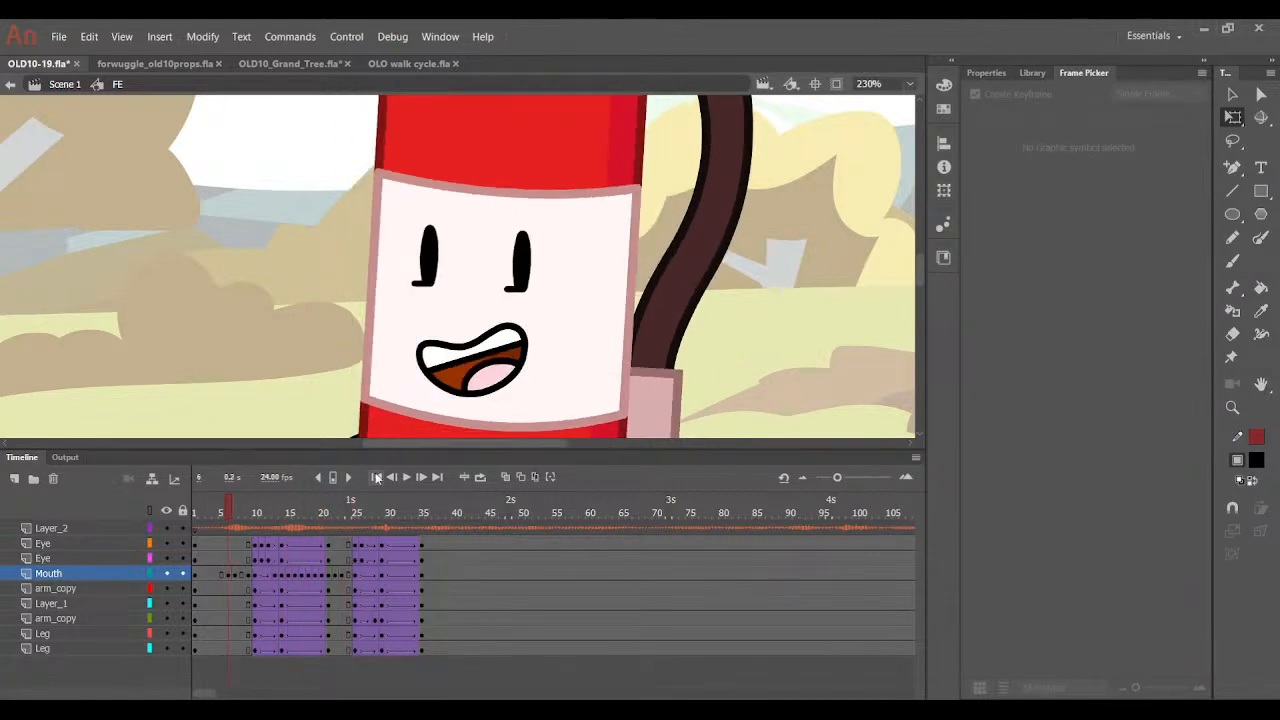
click(406, 477)
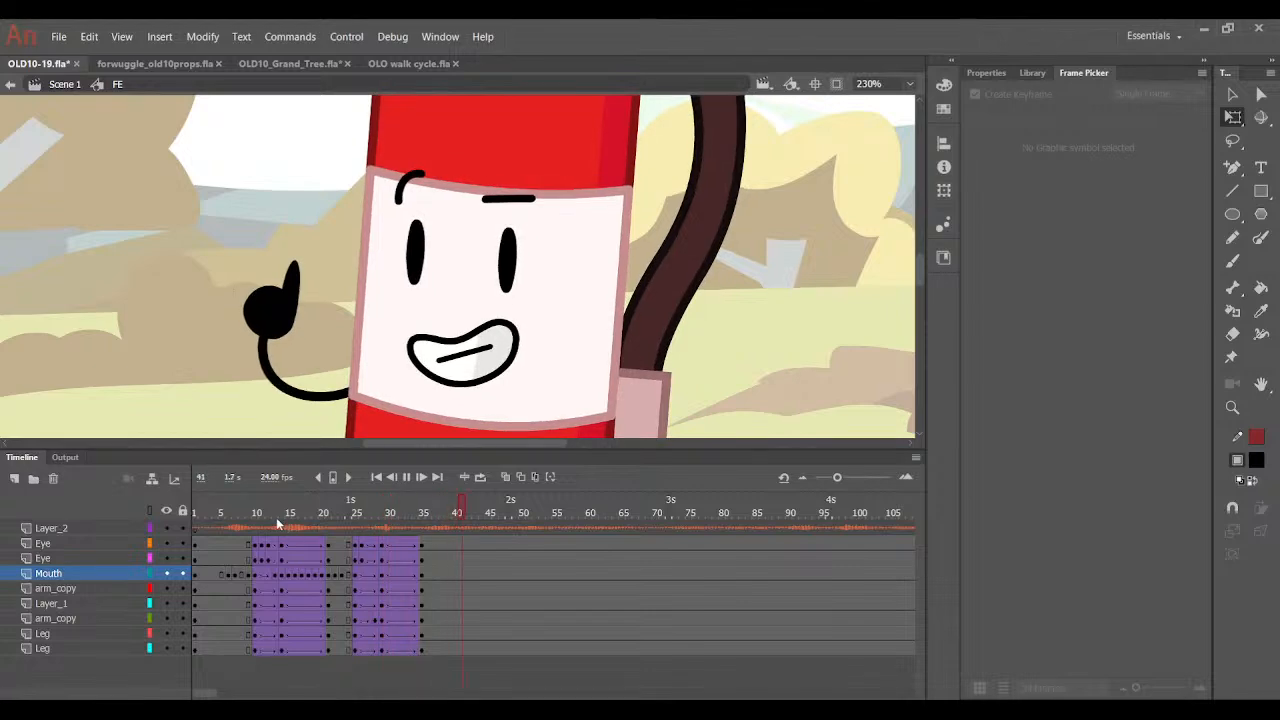
mouse_move(318, 511)
mouse_down()
mouse_move(342, 510)
mouse_move(322, 510)
mouse_up()
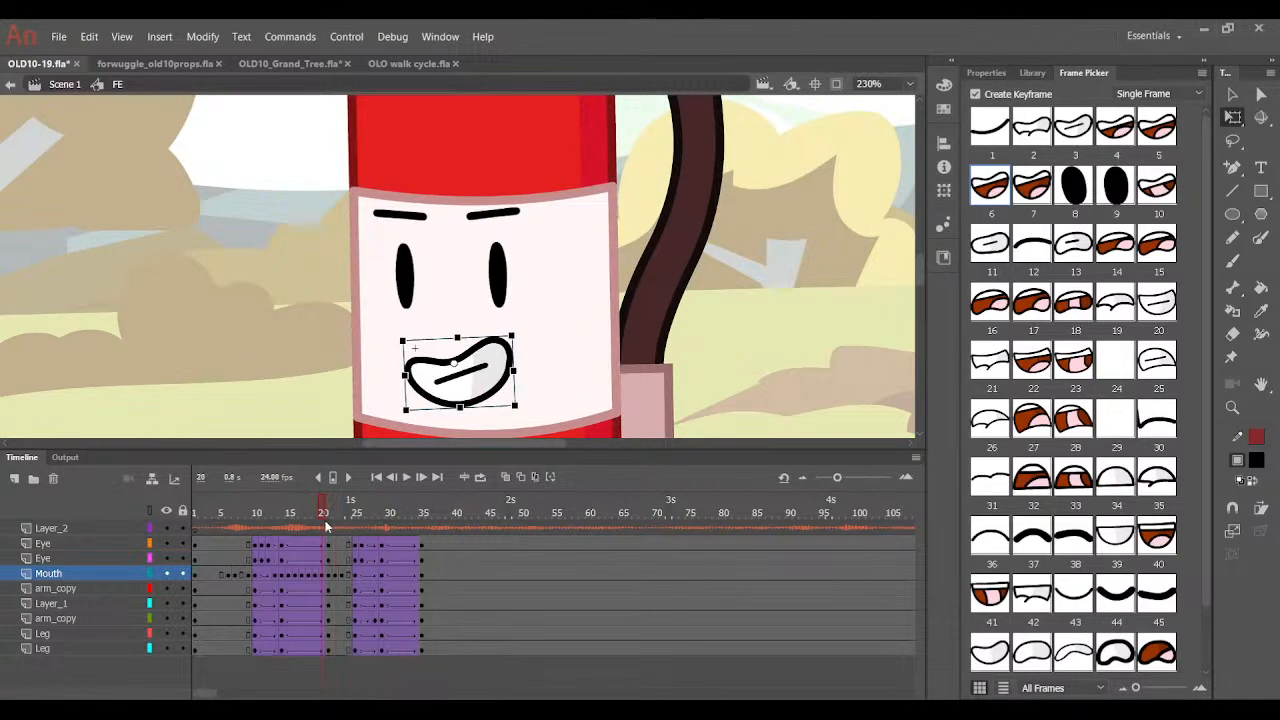
Check the mouth keyframes from frame 20 to 23 and switch the mouth to open pose 5 at frame 24.
click(323, 560)
click(332, 572)
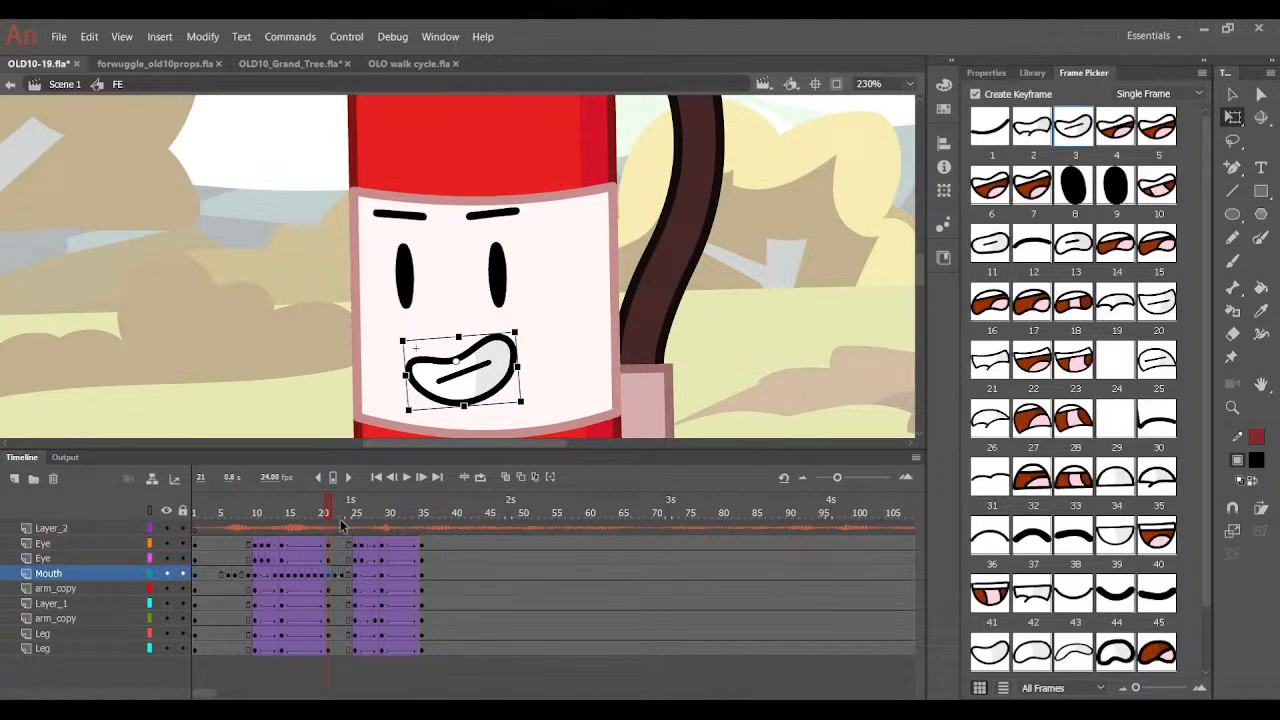
click(343, 511)
click(343, 575)
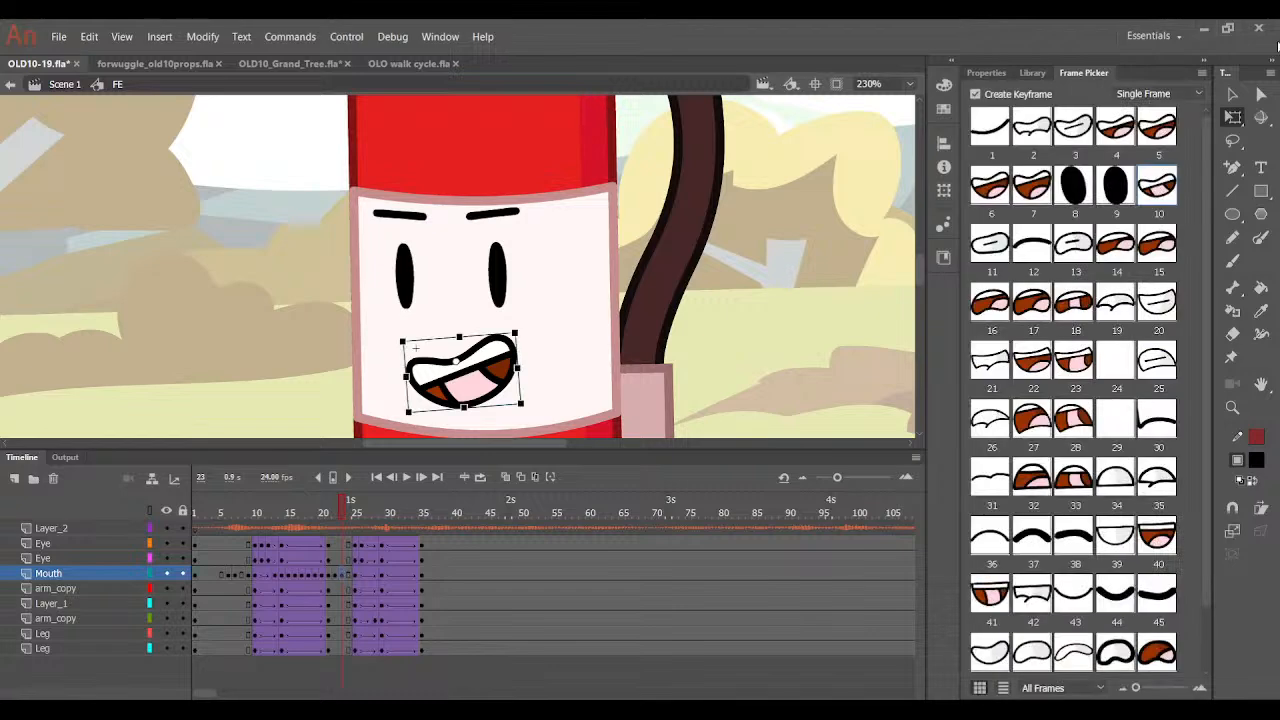
click(1152, 124)
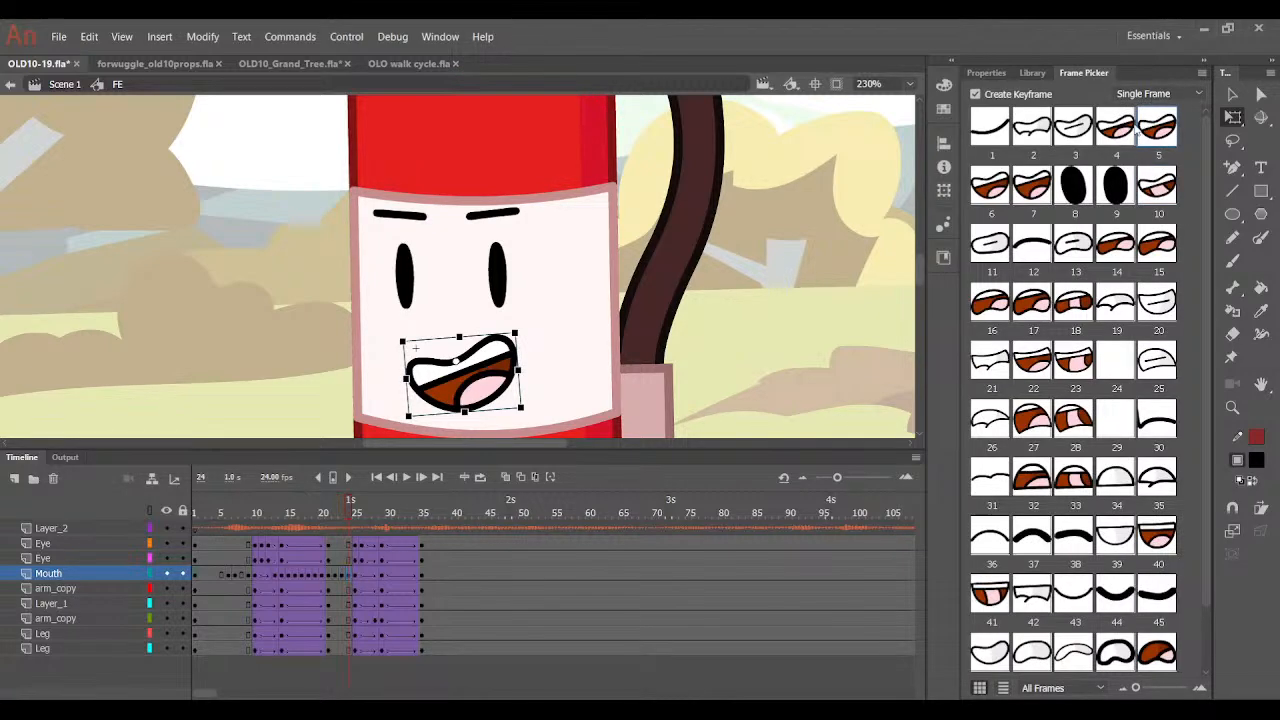
Switch the mouth to closed toothy pose 3 at frame 26.
click(354, 575)
mouse_move(363, 507)
mouse_down()
mouse_move(337, 509)
mouse_move(362, 516)
mouse_up()
click(362, 558)
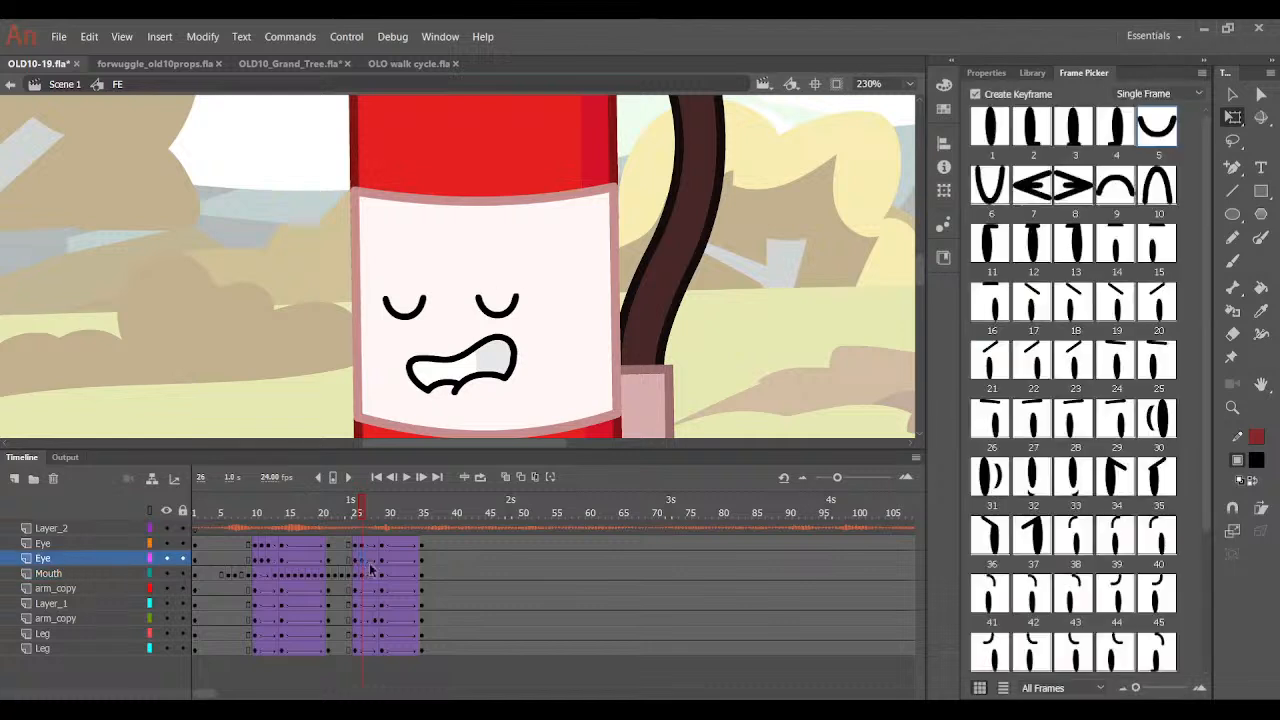
click(363, 573)
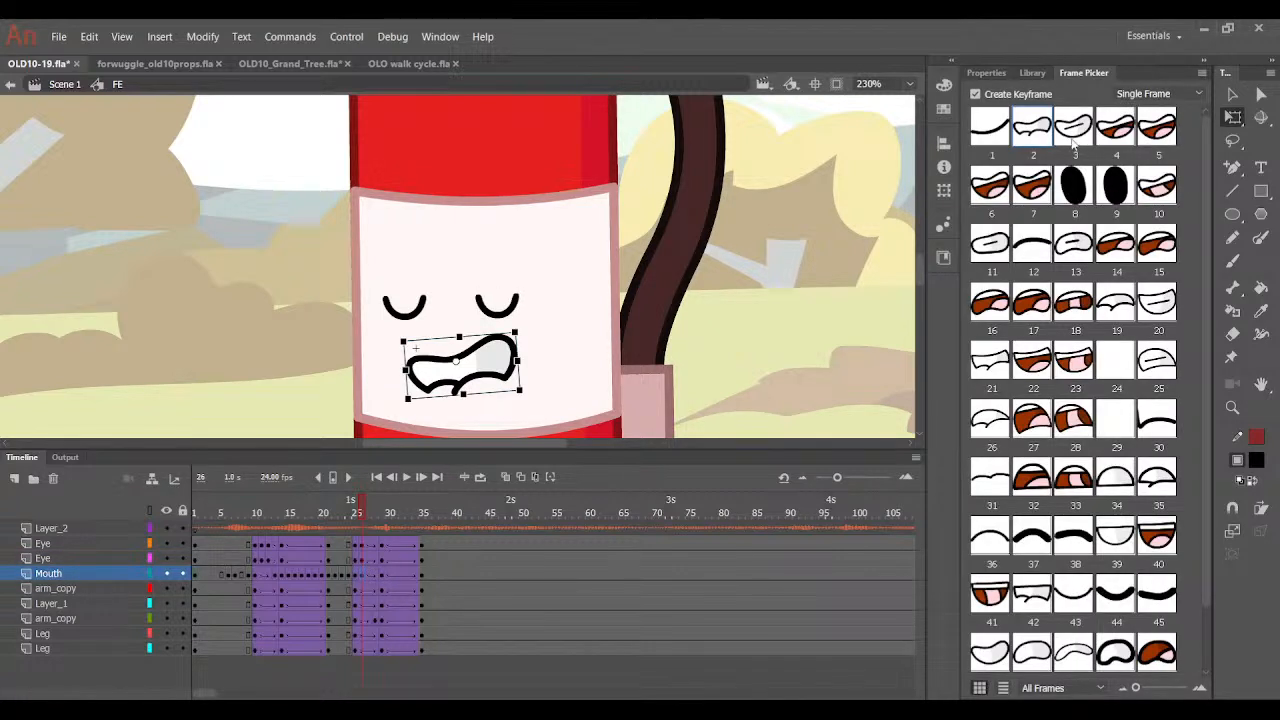
click(1074, 128)
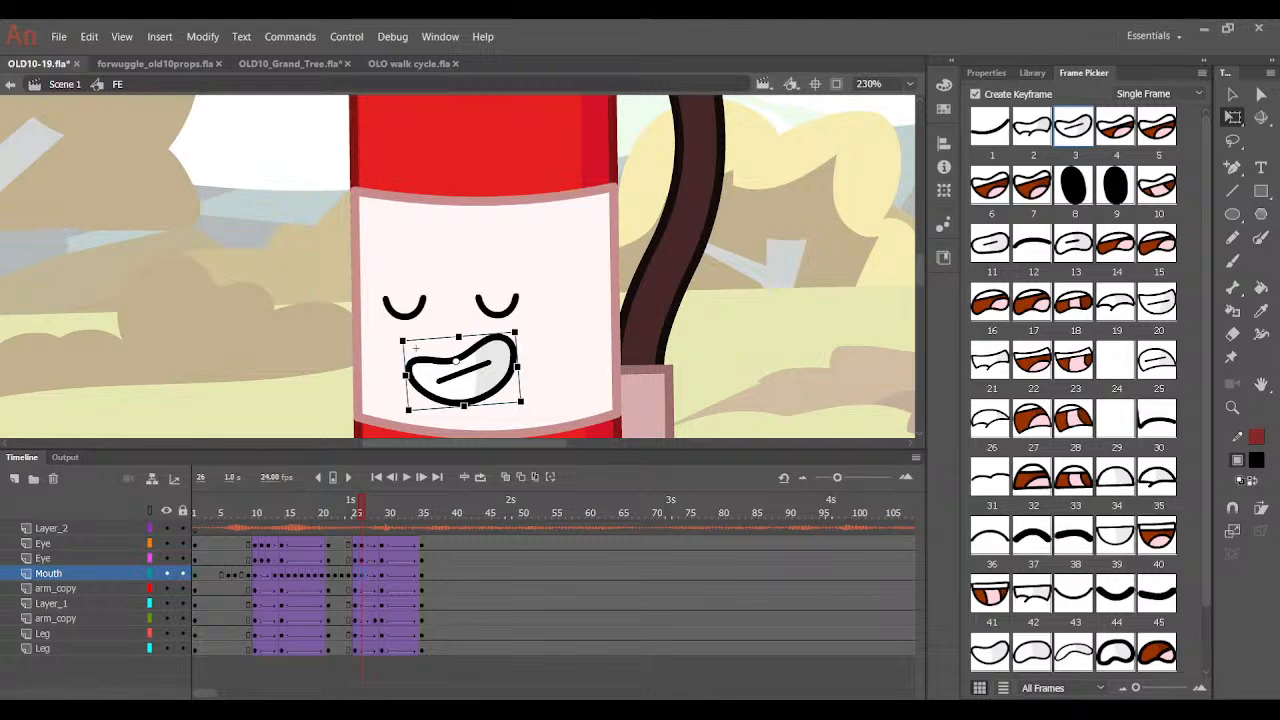
Switch the mouth to round pose 8 at frame 28 and select the mouth at frame 27.
drag(368, 515, 375, 610)
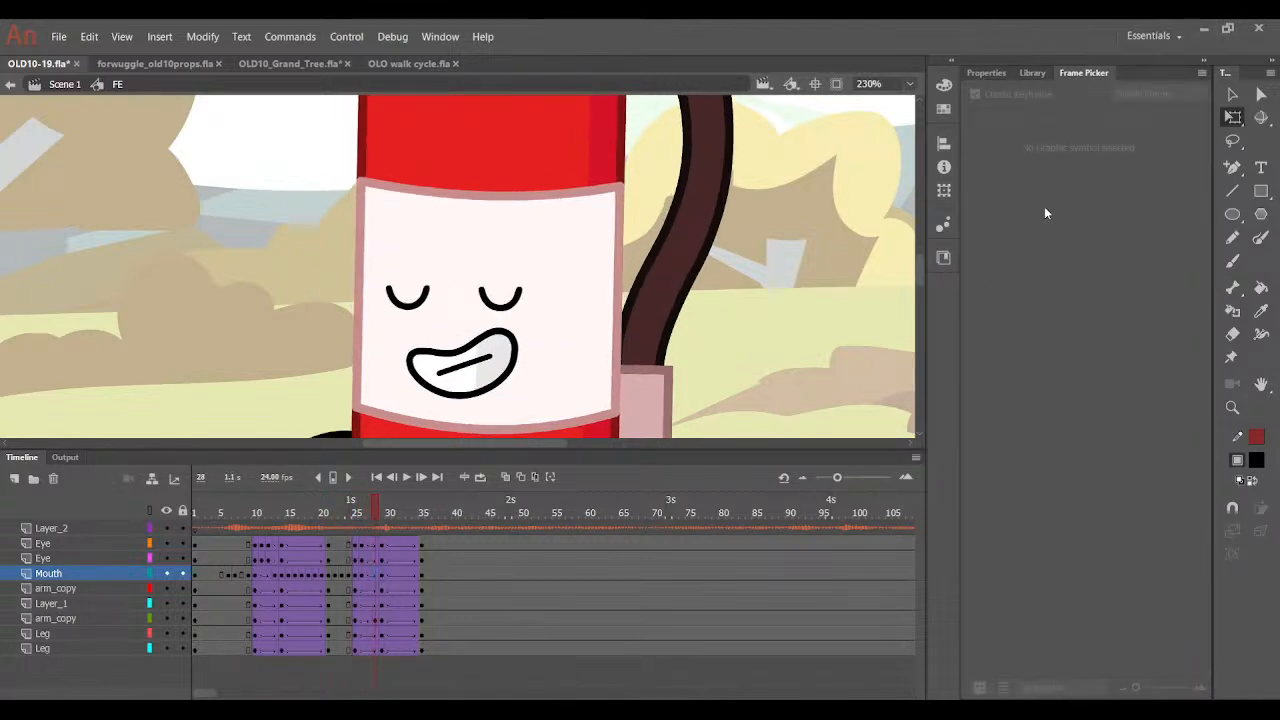
click(1068, 205)
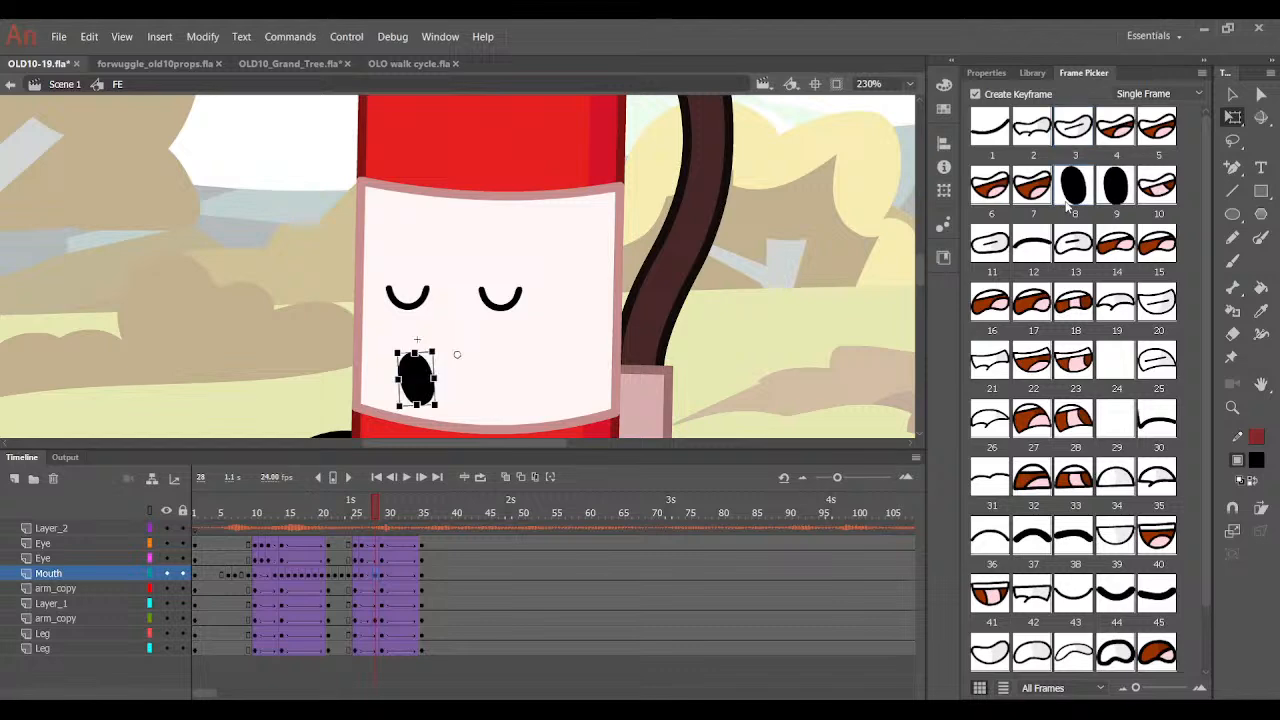
click(369, 573)
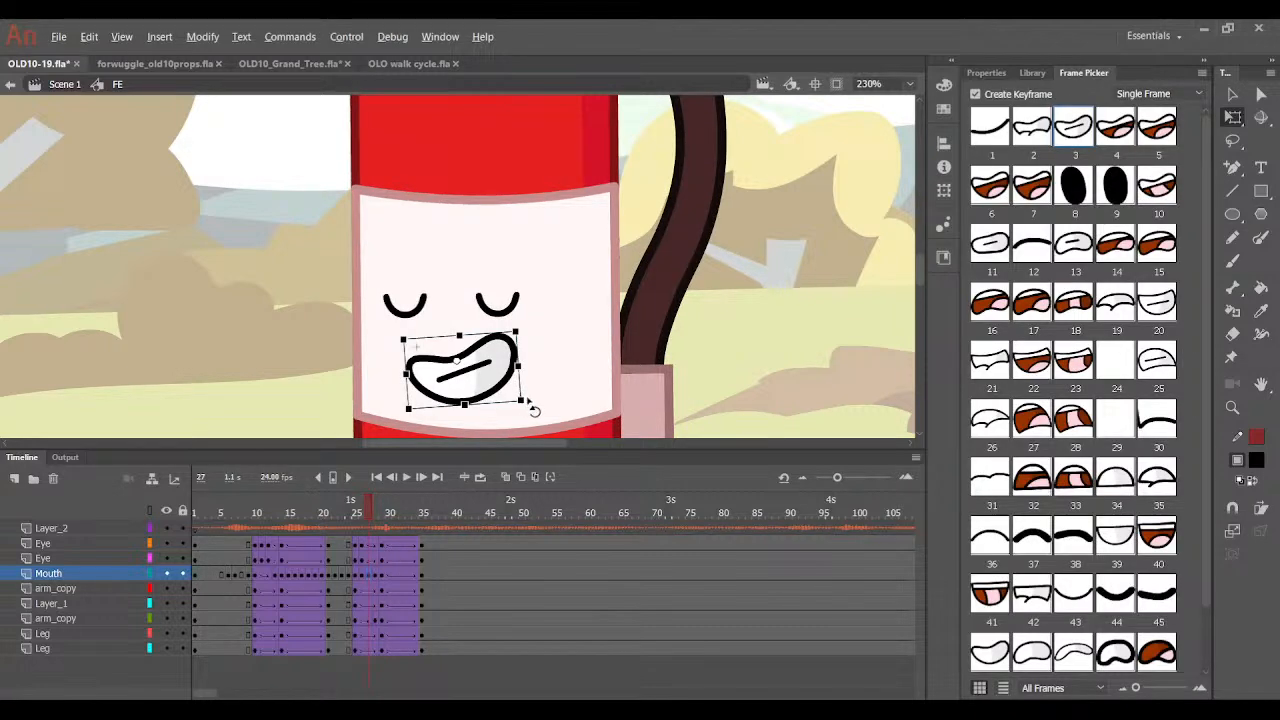
Narrow the closed toothy mouth slightly at frame 27 and switch the mouth to open pose 7 at frame 29.
drag(531, 406, 532, 412)
drag(514, 370, 509, 370)
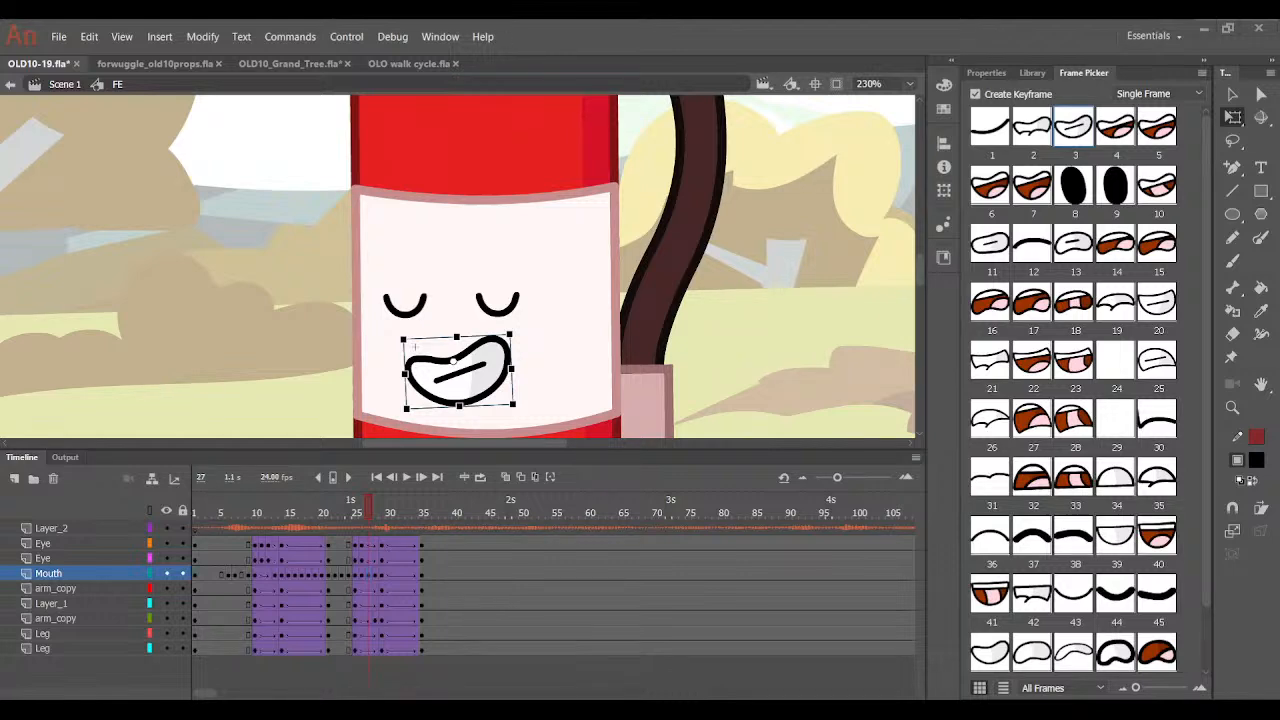
drag(380, 516, 381, 556)
click(383, 576)
click(1124, 194)
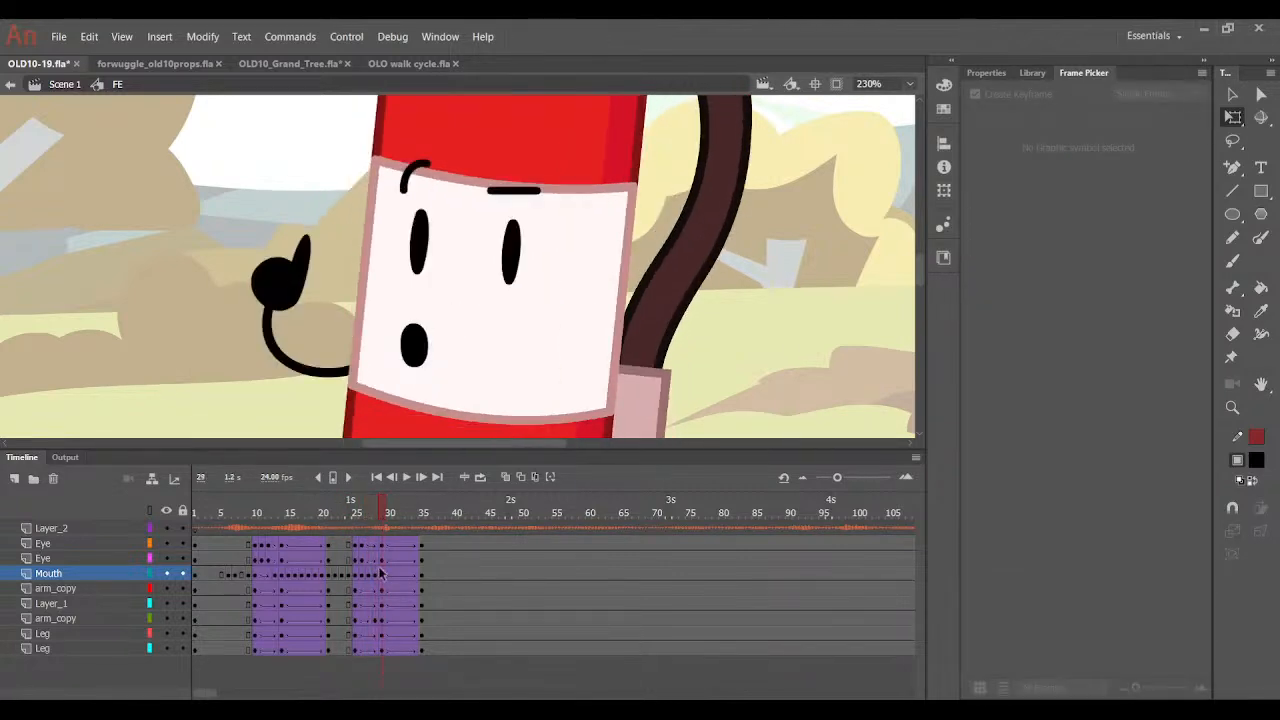
click(386, 574)
click(382, 575)
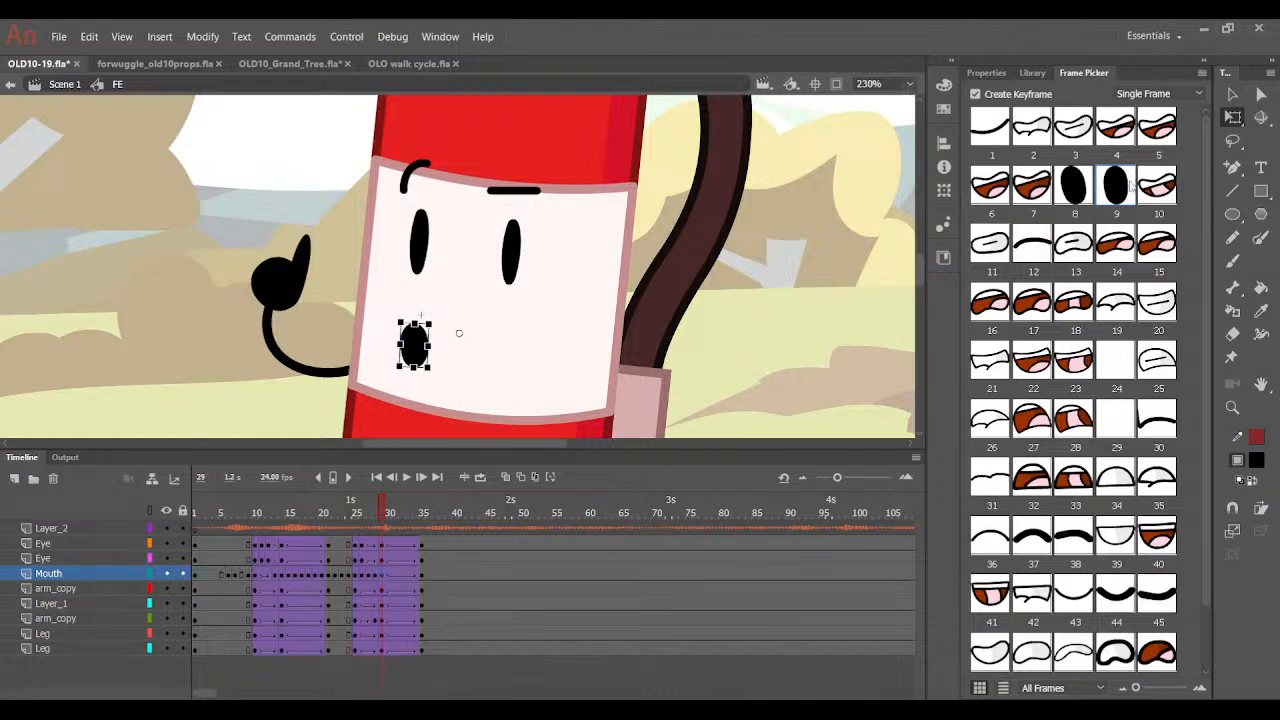
click(1046, 186)
Convert frames 30 to 34 of the Mouth layer into keyframes.
drag(343, 516, 389, 566)
click(415, 576)
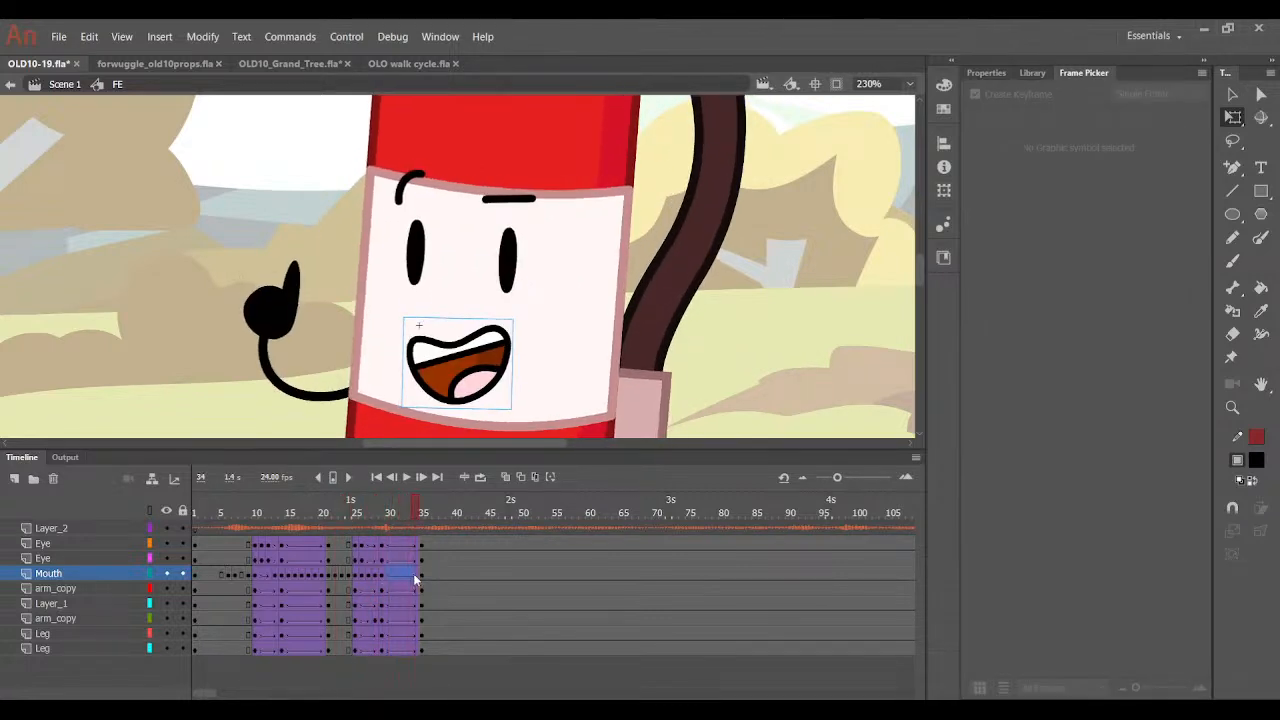
click(364, 527)
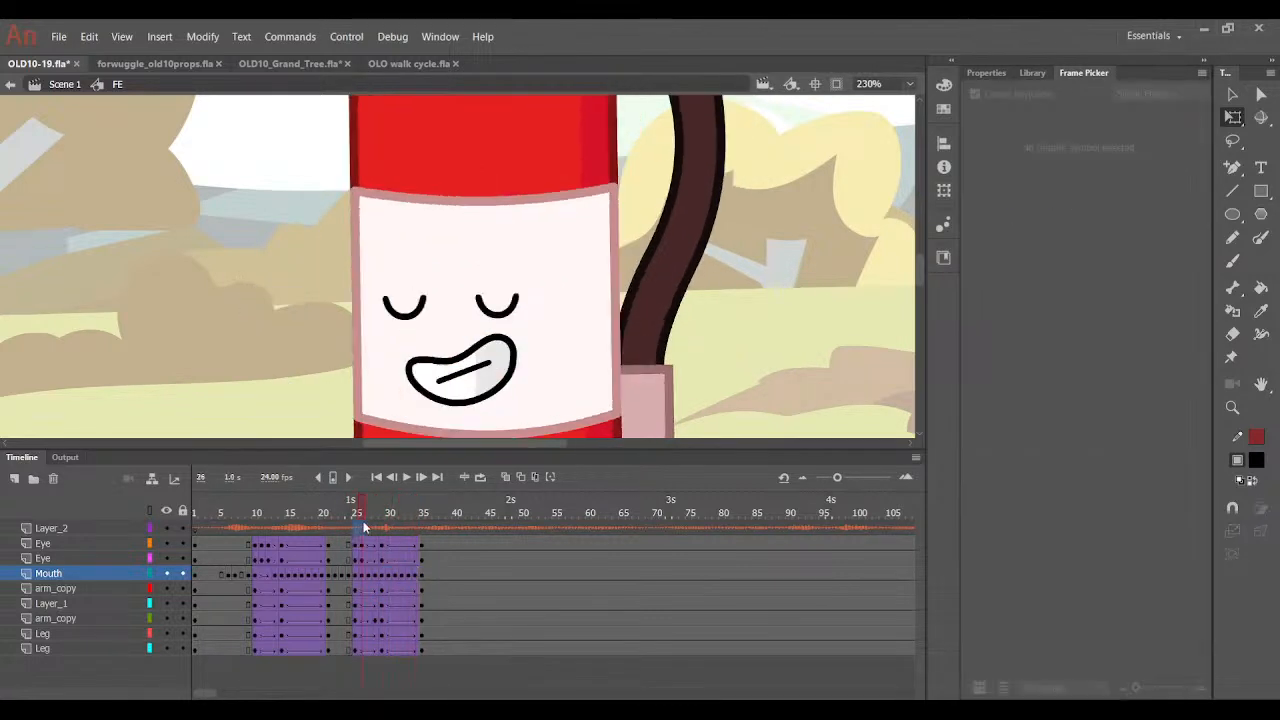
Set the mouth to pose 5, 4 and 3 on consecutive frames from frame 31 to close it gradually.
click(392, 574)
click(1163, 127)
key(.)
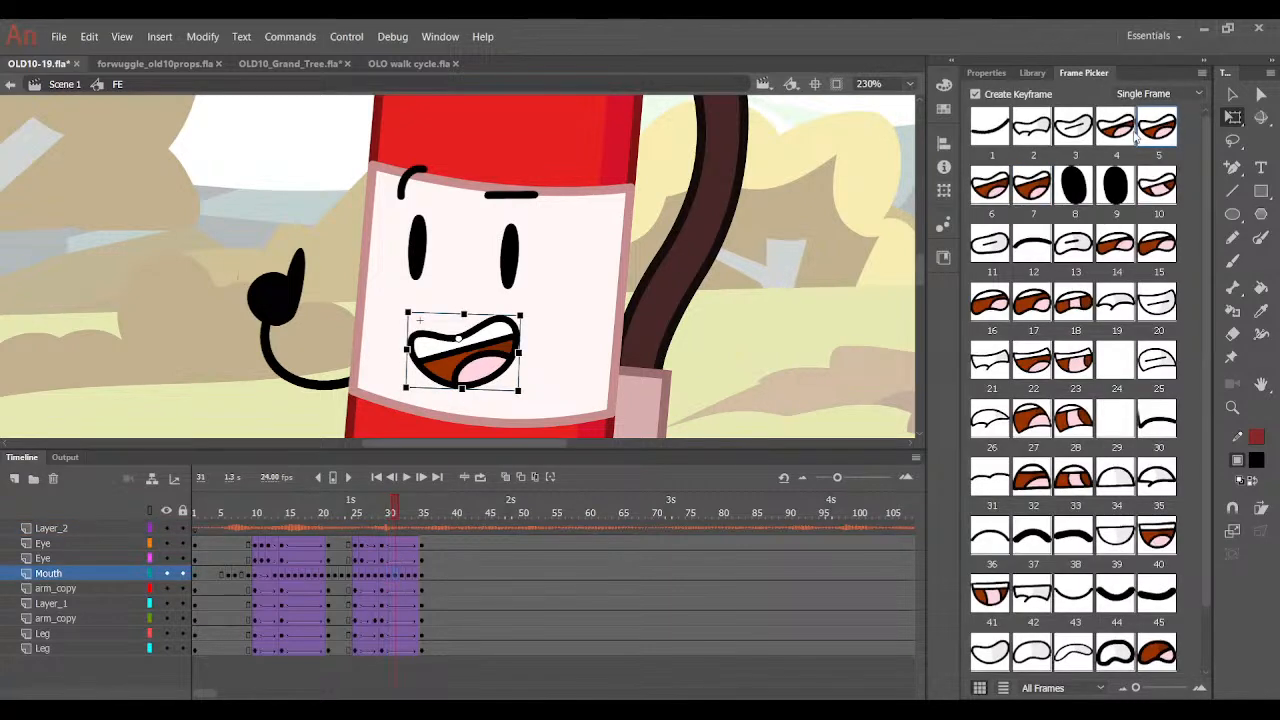
click(1133, 129)
key(.)
click(1088, 136)
Play back the closing mouth and switch the mouth at frame 34 to closed toothy pose 3.
click(406, 478)
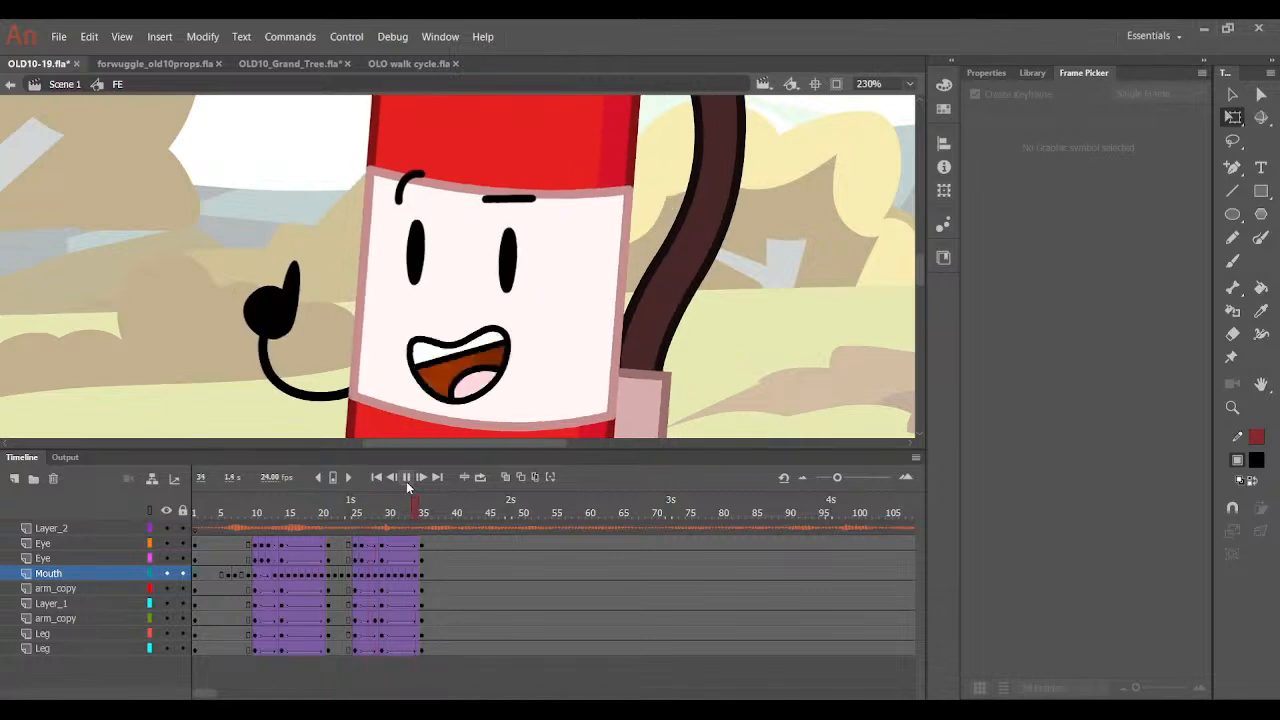
click(418, 541)
click(410, 574)
click(1058, 130)
key(period)
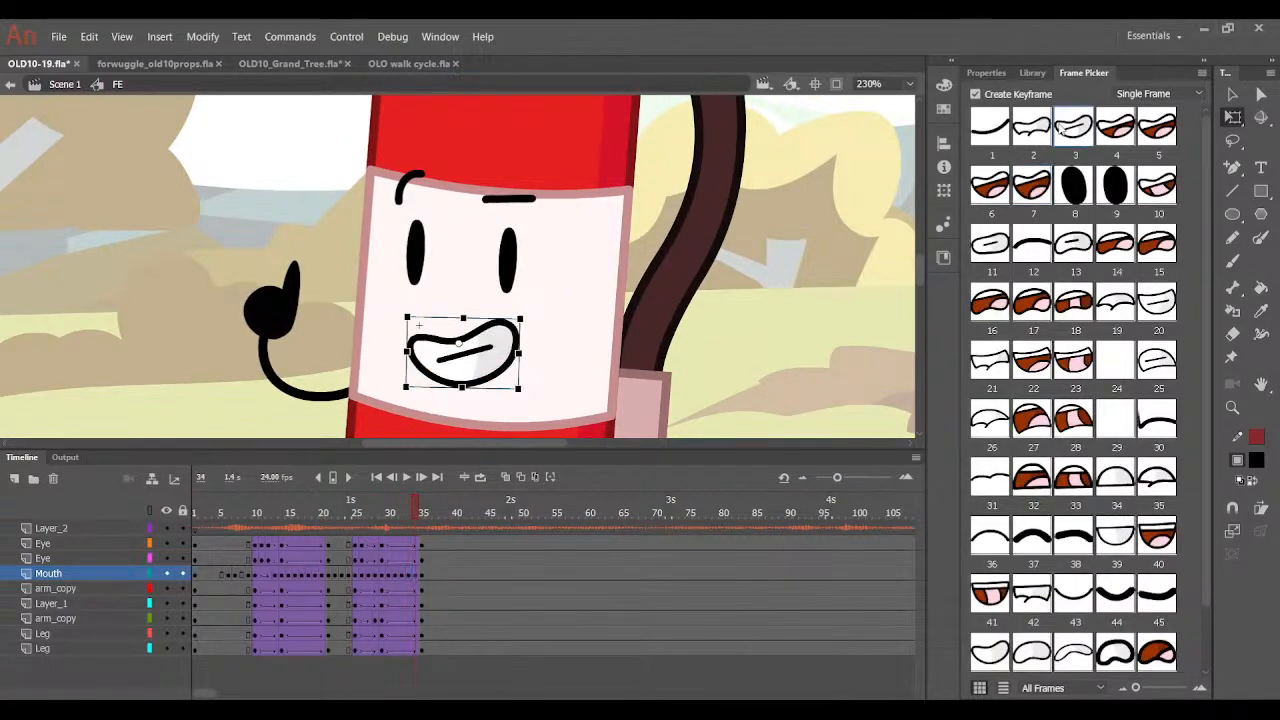
key(period)
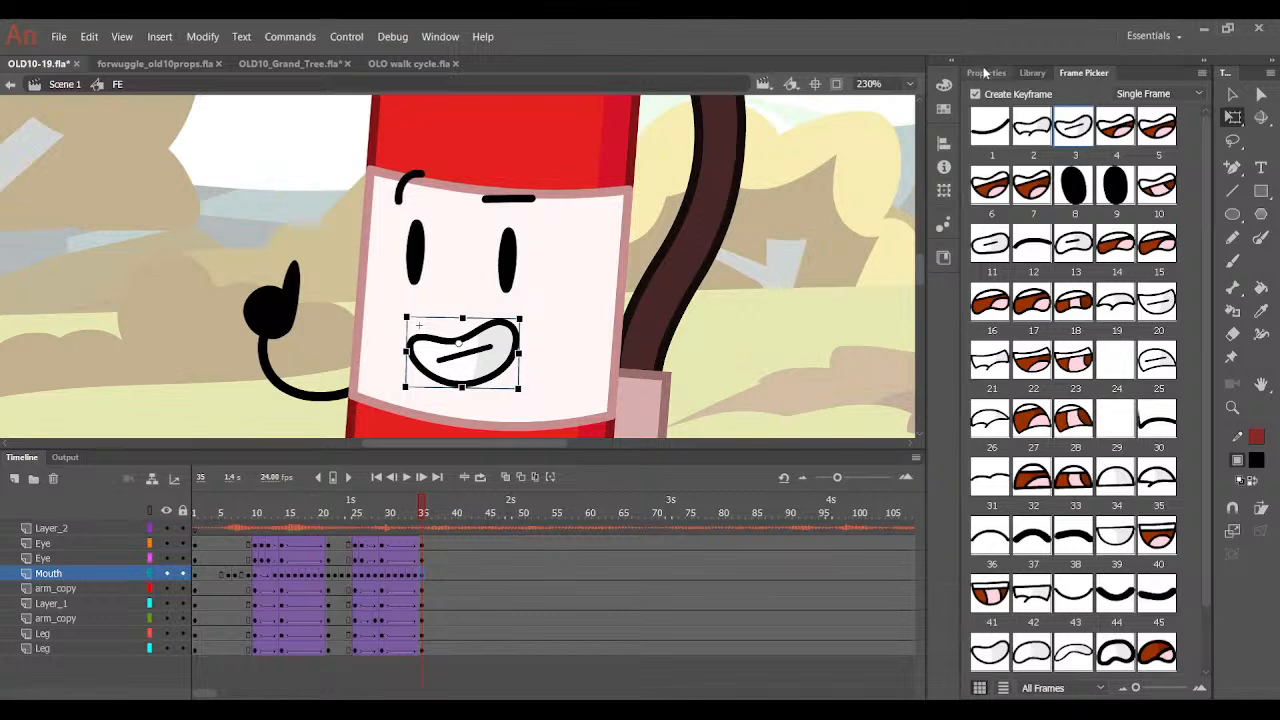
Leave the fire extinguisher symbol, return to Scene 1 and save the document.
click(985, 73)
click(920, 104)
click(910, 84)
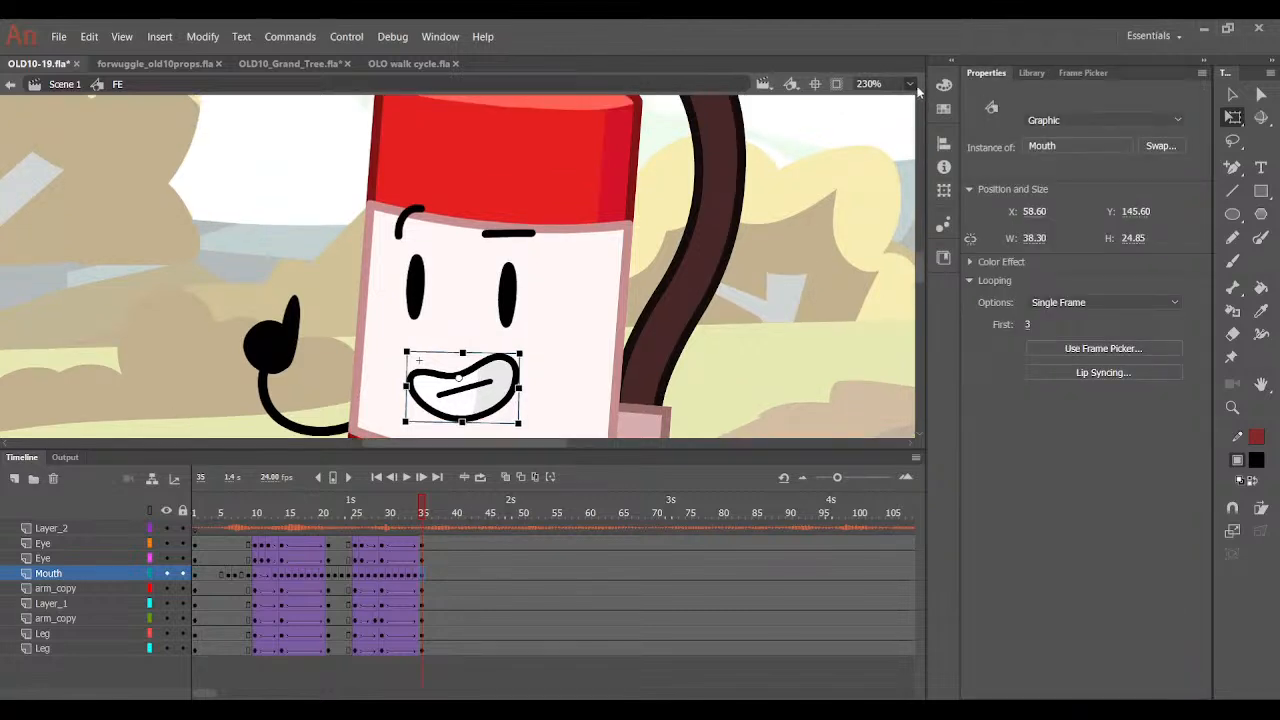
click(898, 103)
click(65, 85)
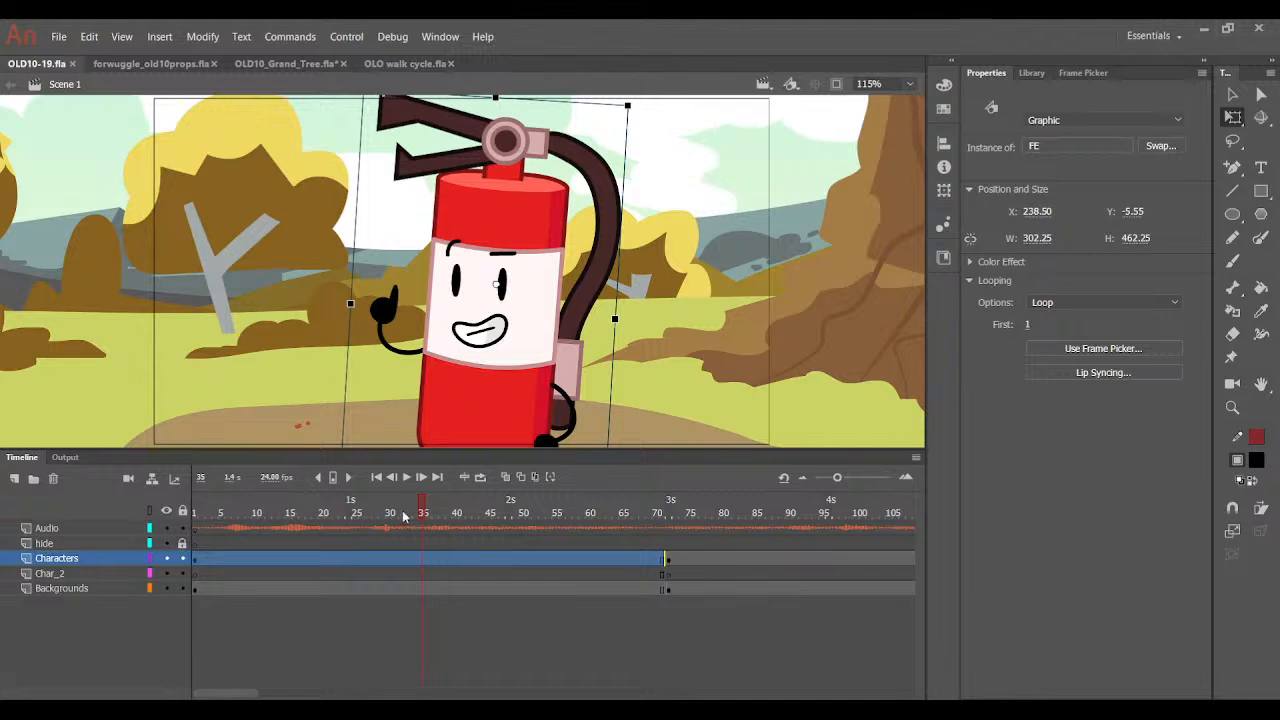
Play the scene from its start to review the lip sync and check the pose at frame 29.
drag(362, 513, 163, 542)
click(405, 477)
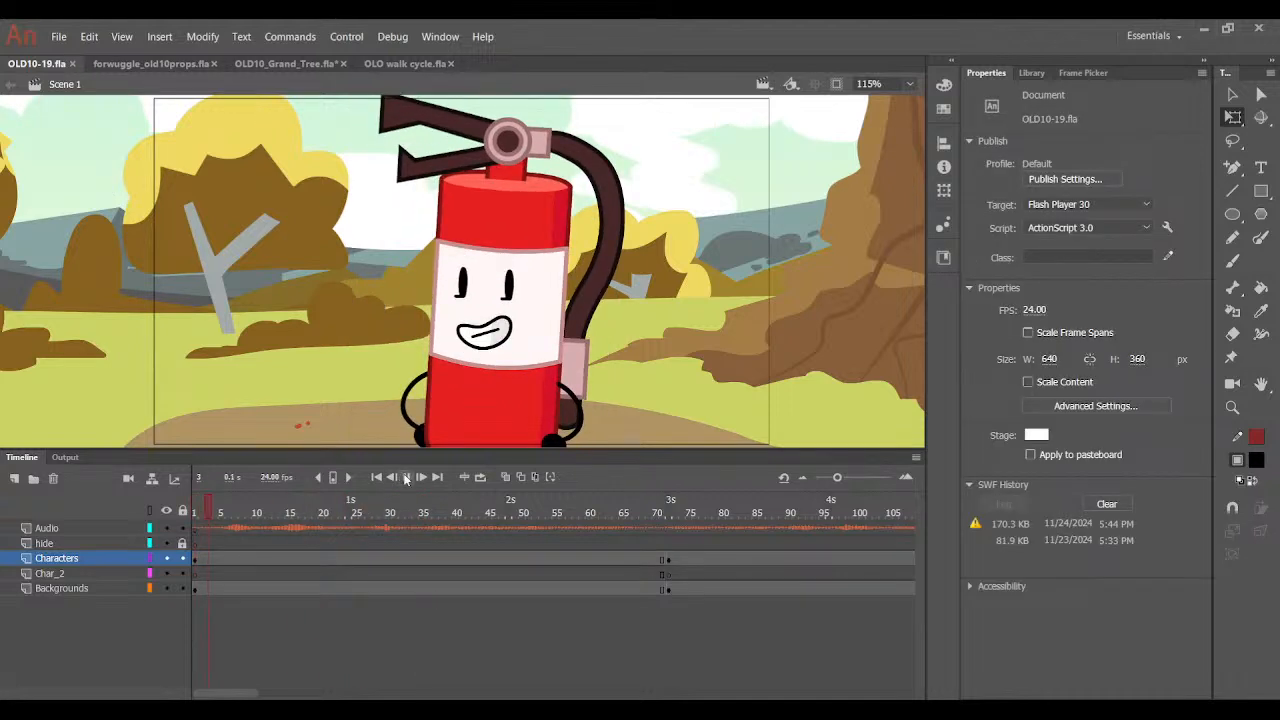
mouse_move(373, 513)
mouse_down()
mouse_move(374, 550)
mouse_move(409, 528)
mouse_move(383, 530)
mouse_up()
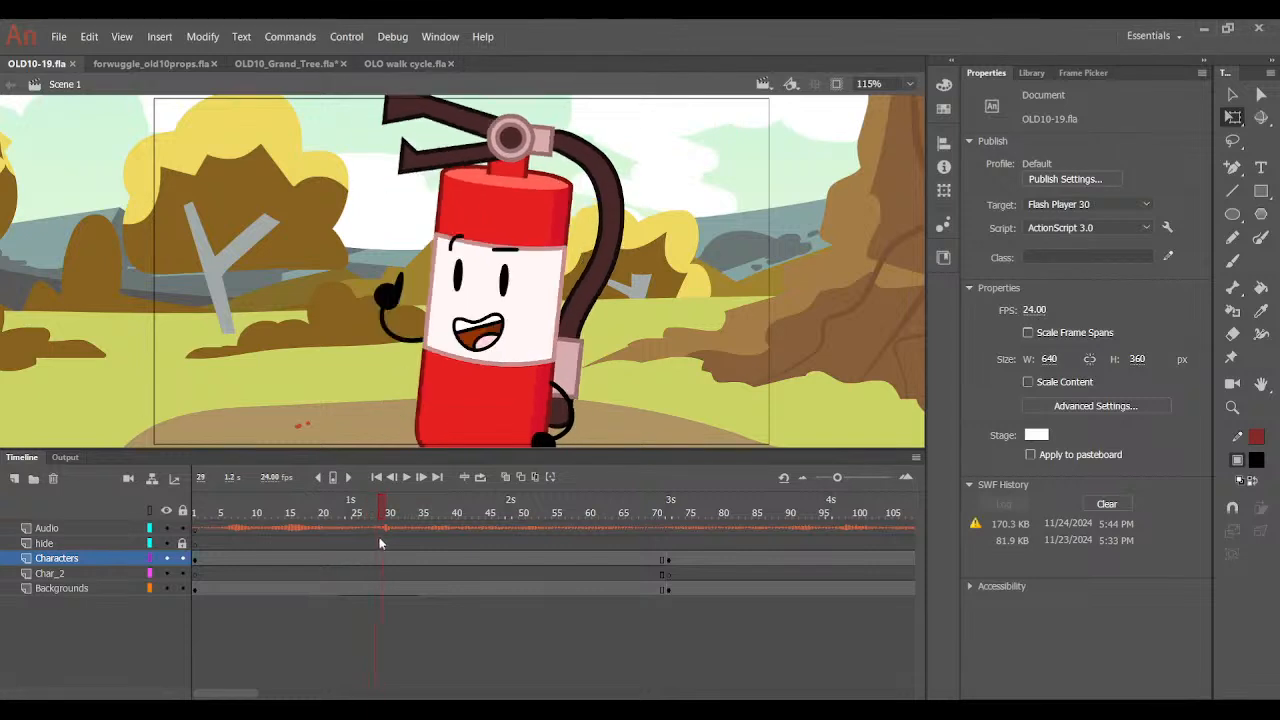
Open the fire extinguisher symbol, select the keyframes of all its body layers at frame 29, and return to the scene.
double_click(481, 404)
click(382, 573)
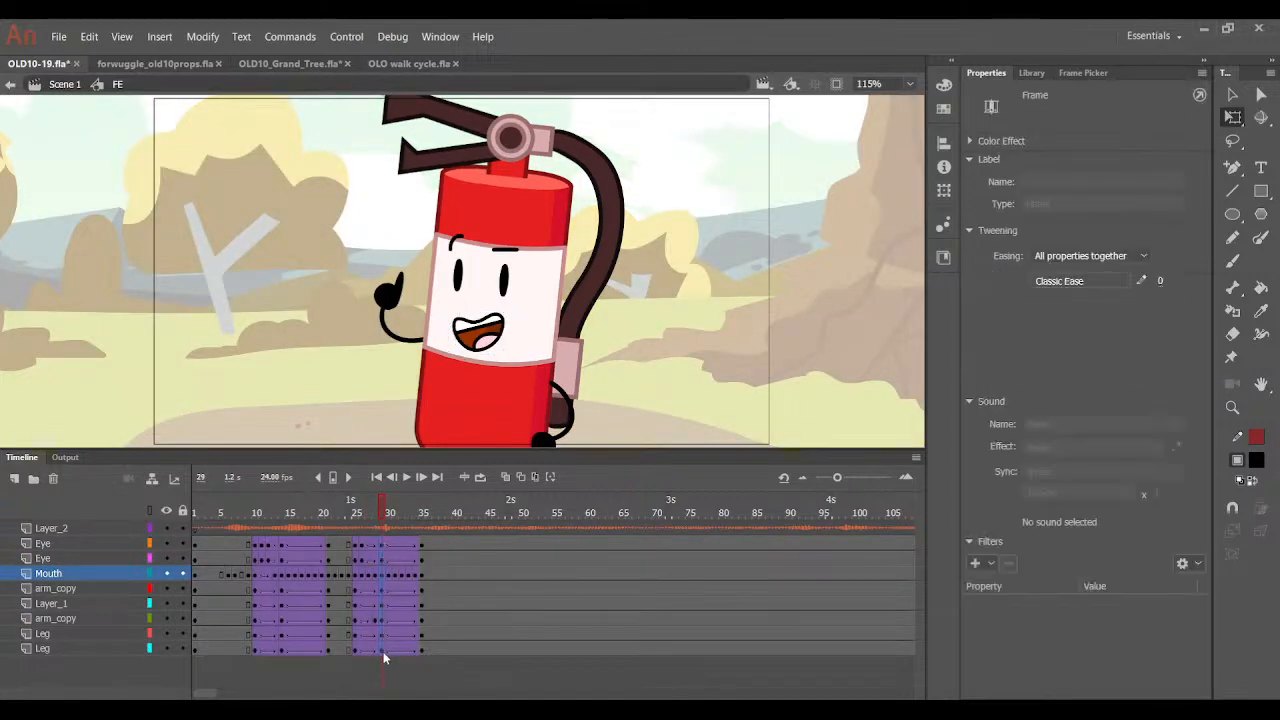
click(382, 648)
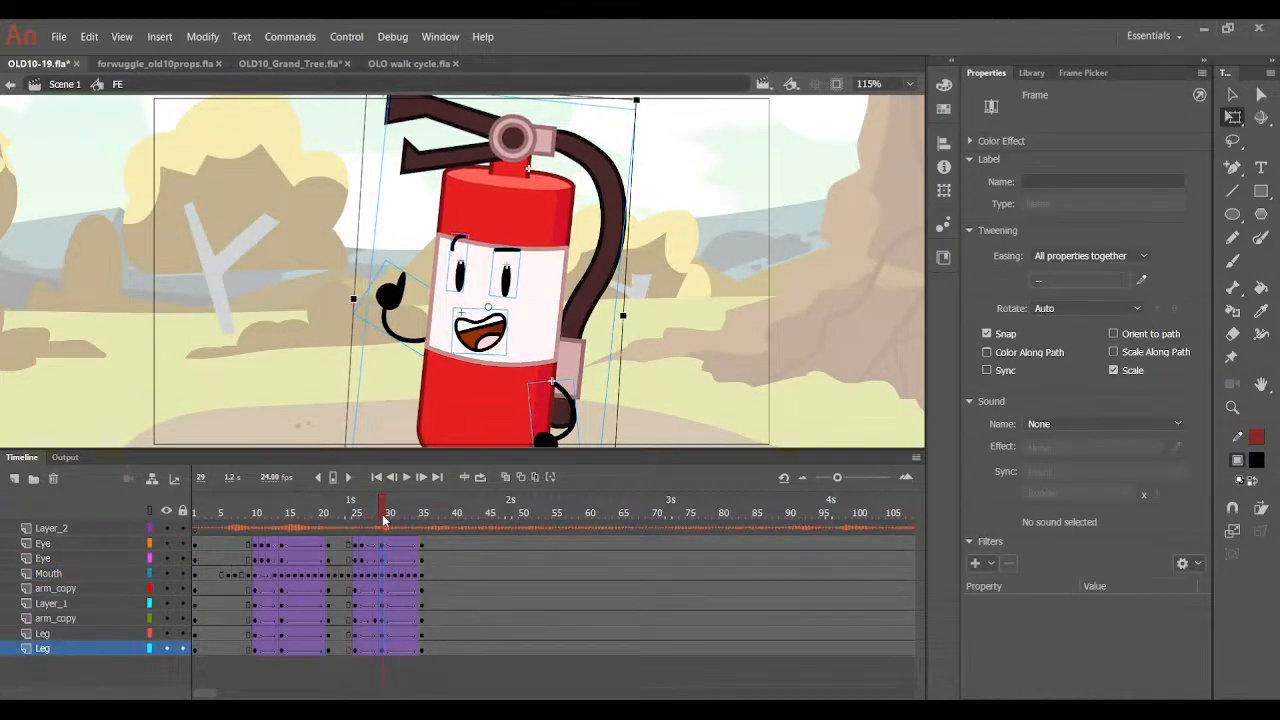
drag(383, 516, 382, 648)
double_click(340, 437)
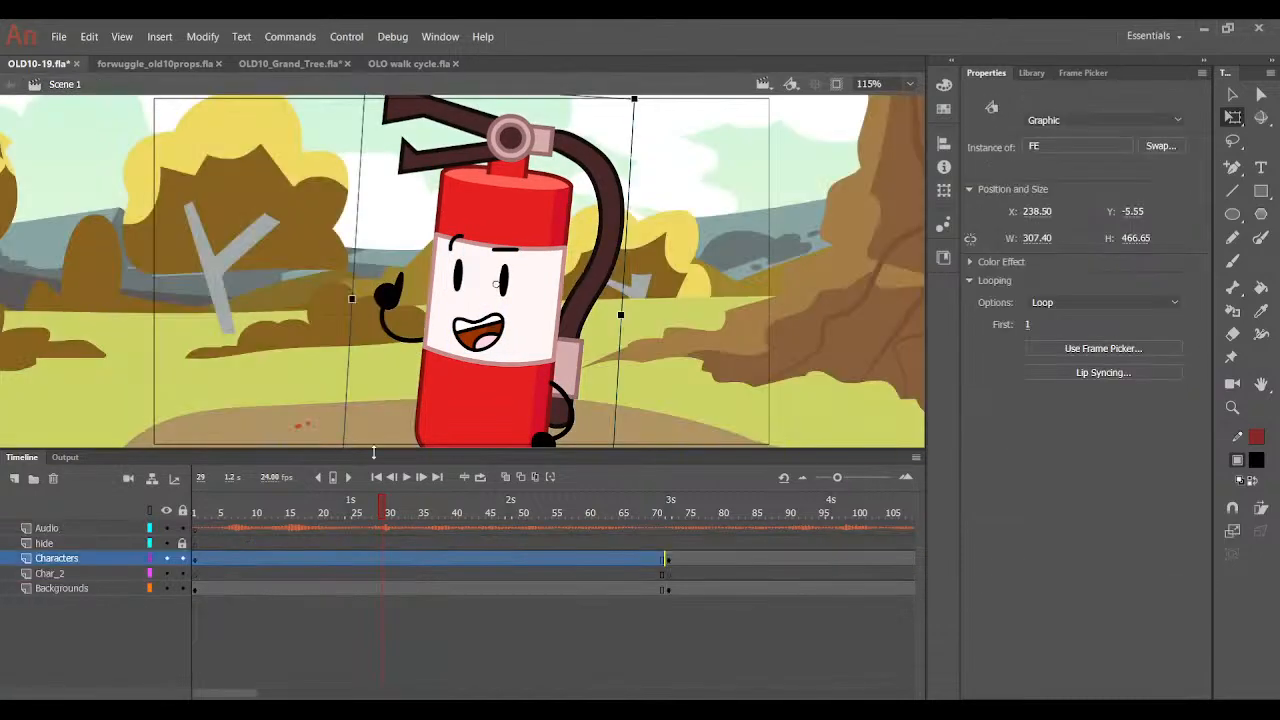
Insert keyframes at frames 26 and 48 on the Characters, Char_2 and Backgrounds layers and save the document.
drag(368, 513, 364, 572)
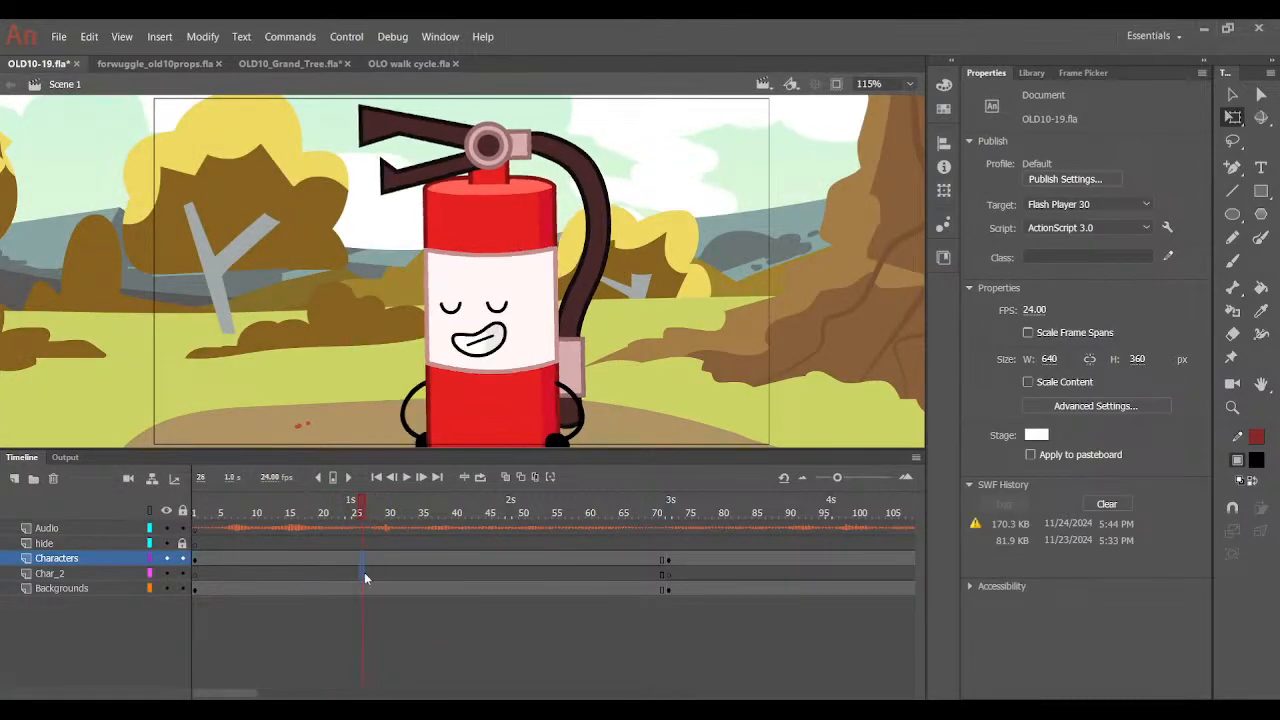
click(362, 588)
drag(366, 514, 521, 588)
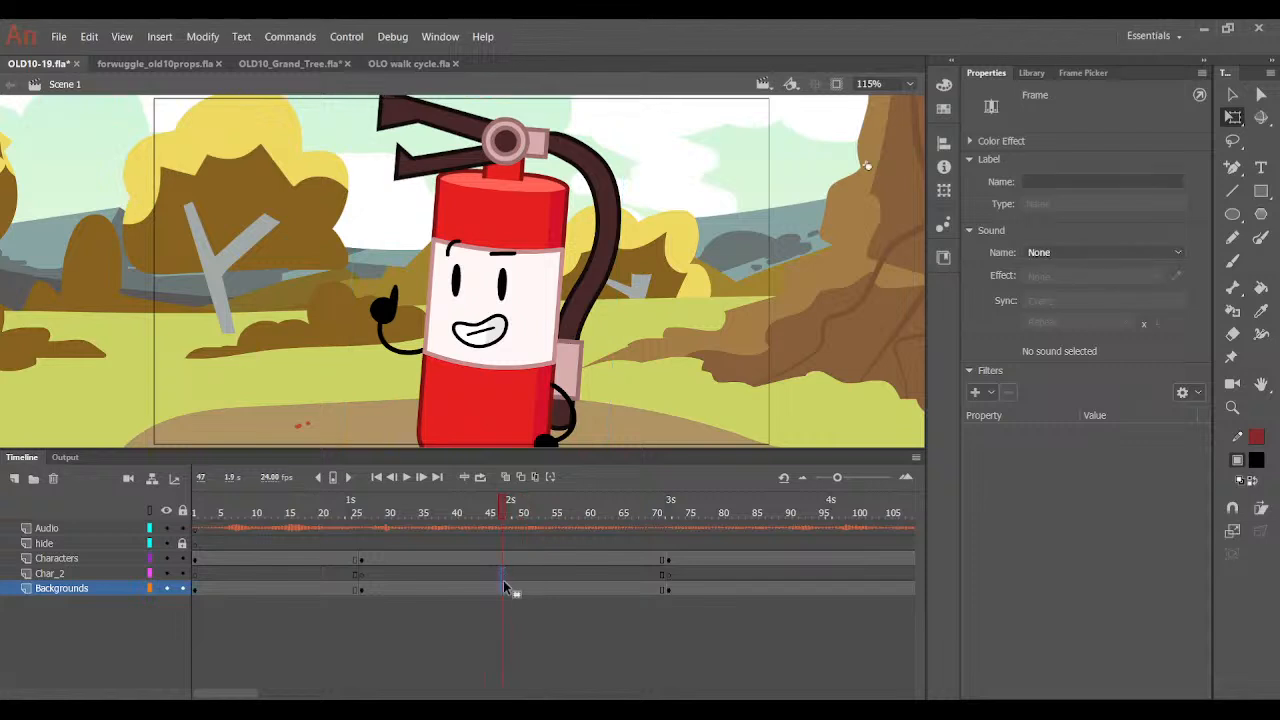
click(506, 560)
key(F6)
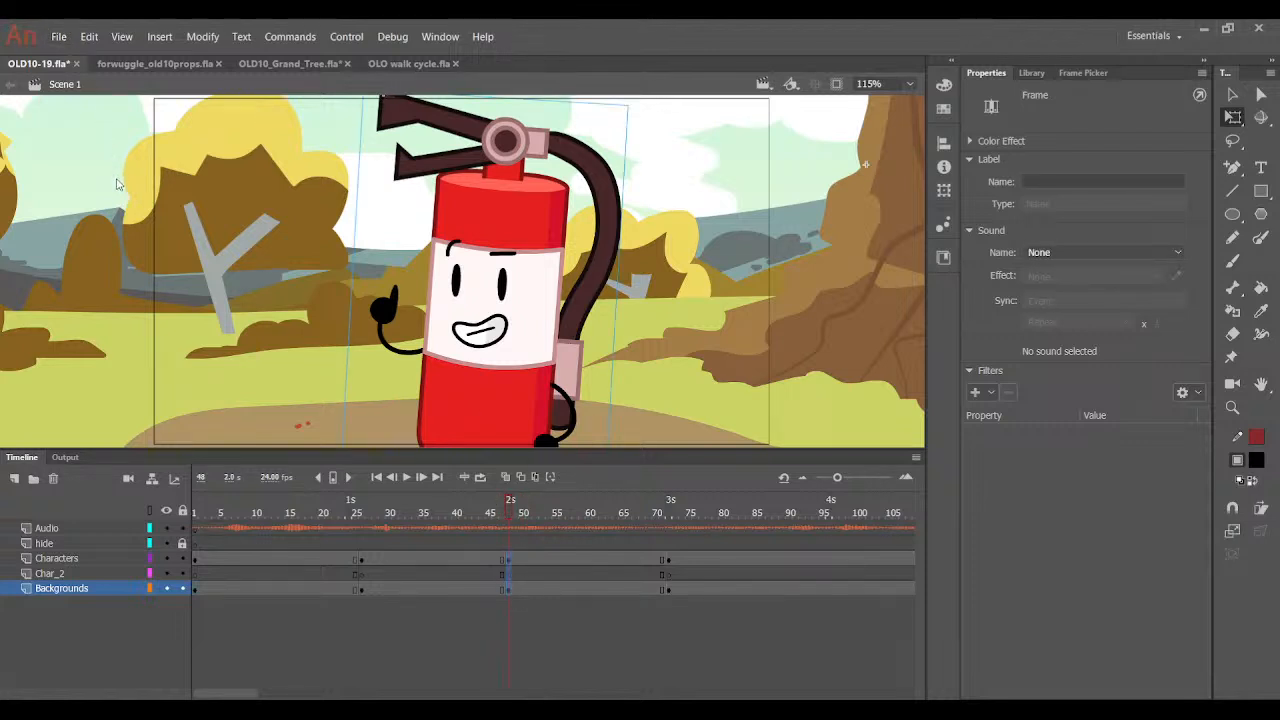
key(ctrl+s)
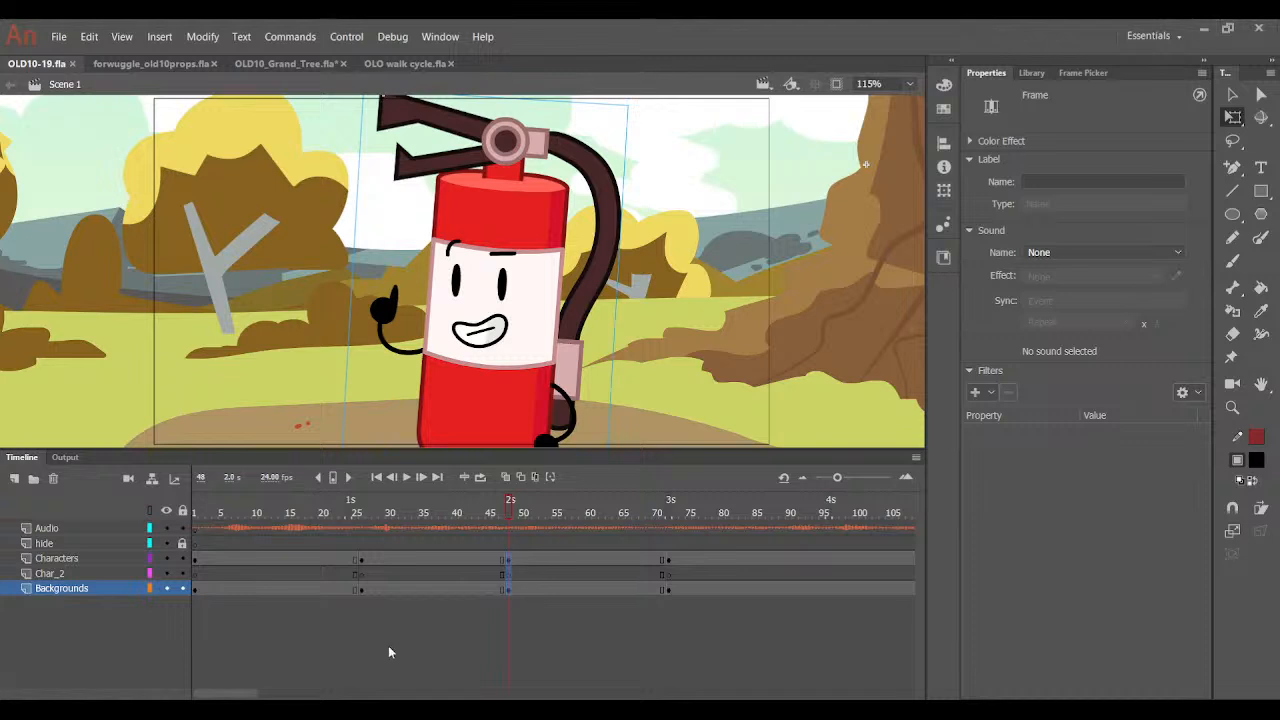
Try an Adjust Color filter on the background in the section starting at frame 48 and undo it.
drag(530, 507, 510, 593)
click(510, 593)
click(517, 518)
click(694, 374)
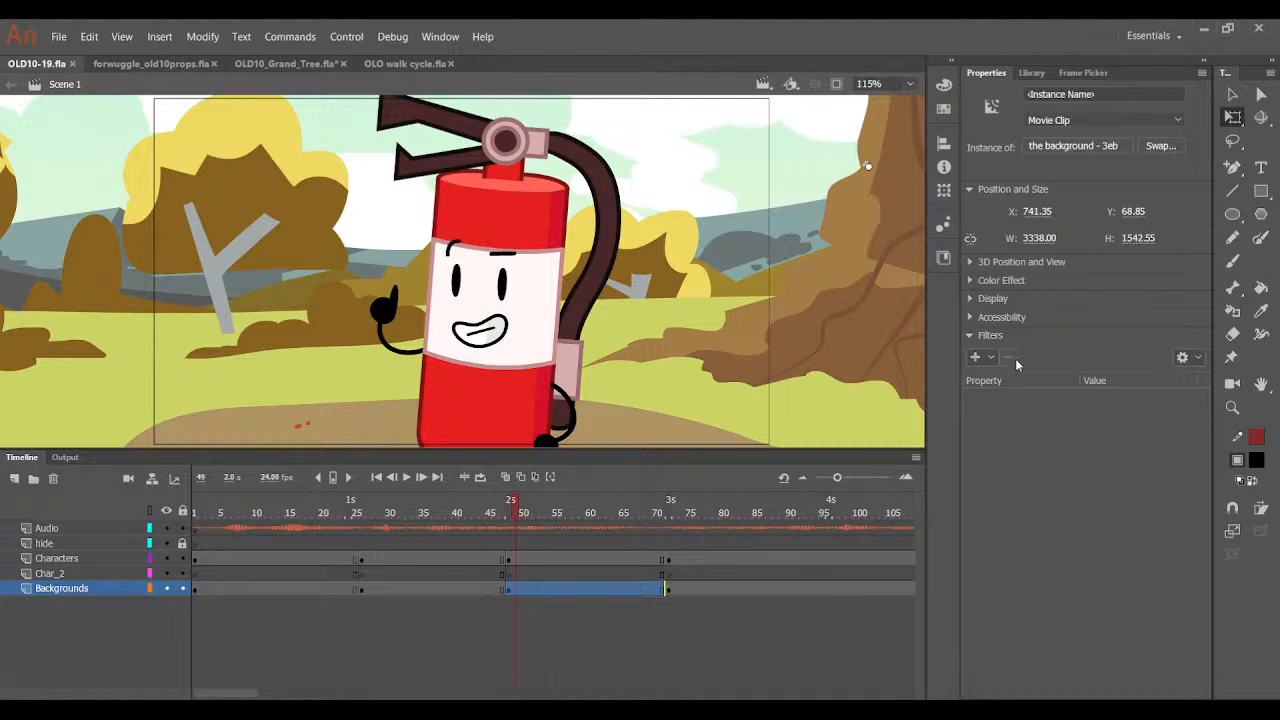
click(1004, 503)
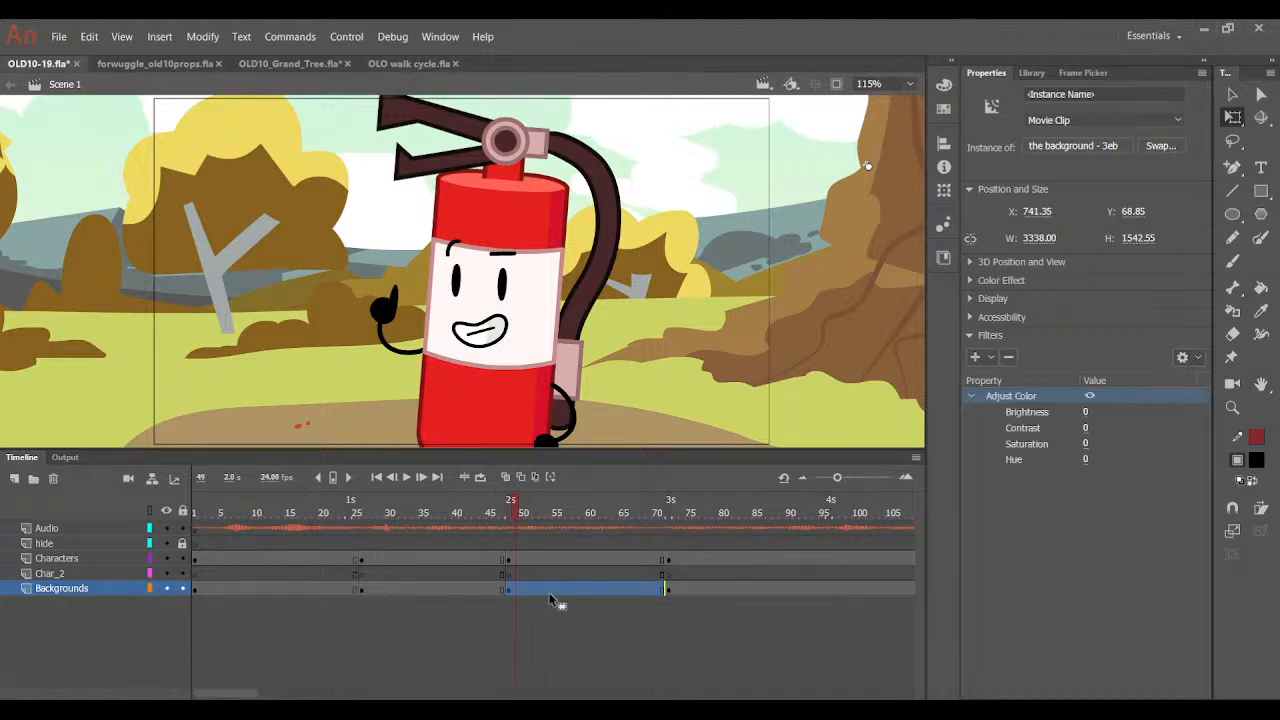
key(ctrl+z)
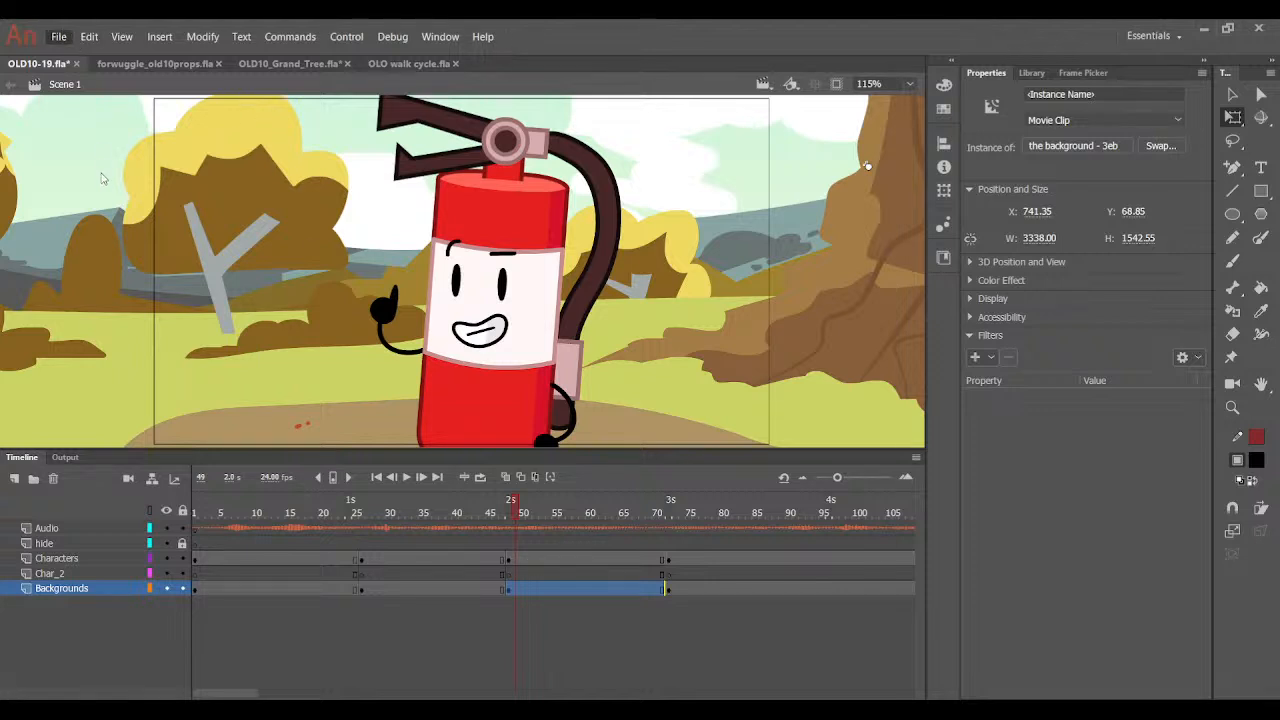
Enlarge all visible characters of the group shot at frame 72 to about 740.6 by 310.65, hiding the background while selecting them.
click(672, 514)
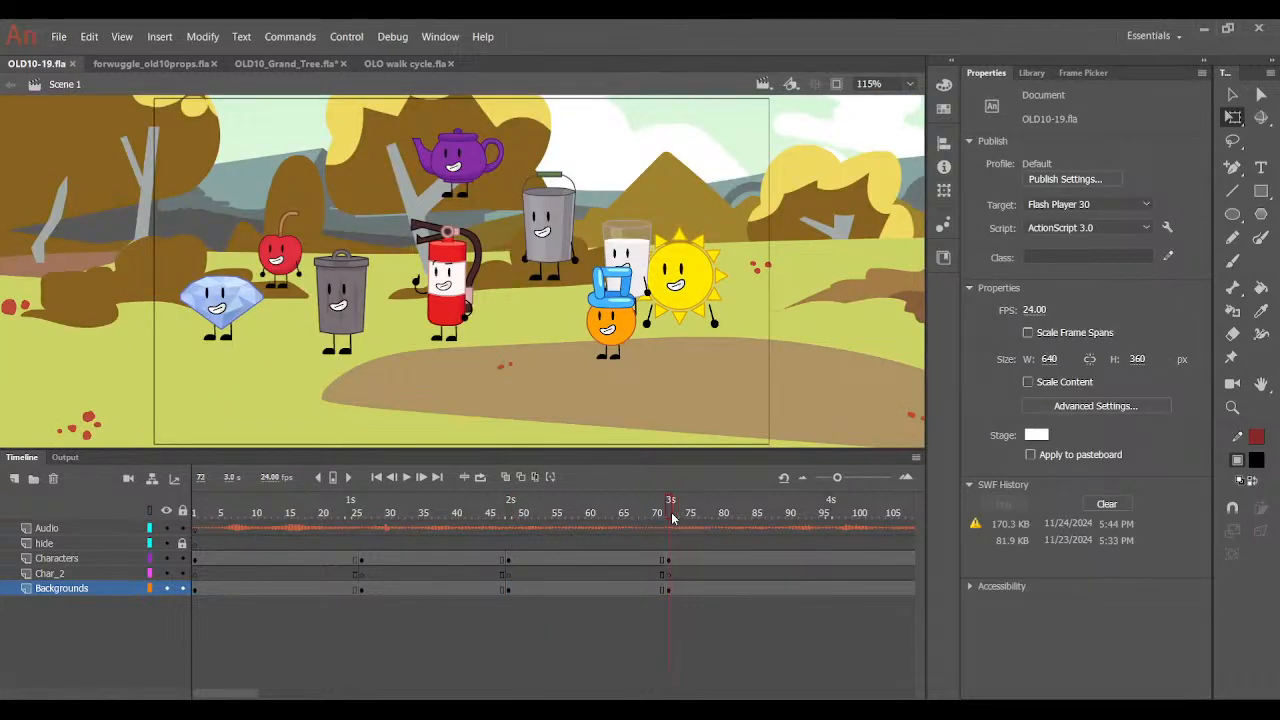
click(672, 563)
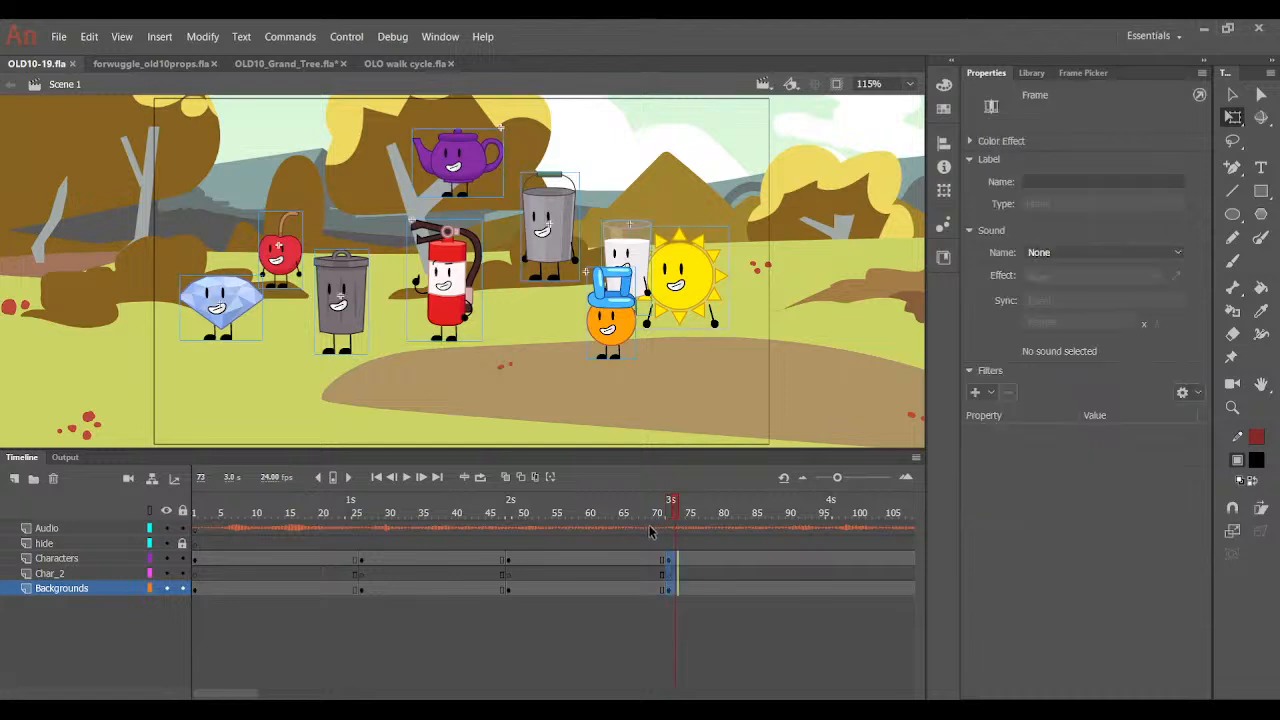
click(672, 512)
click(452, 313)
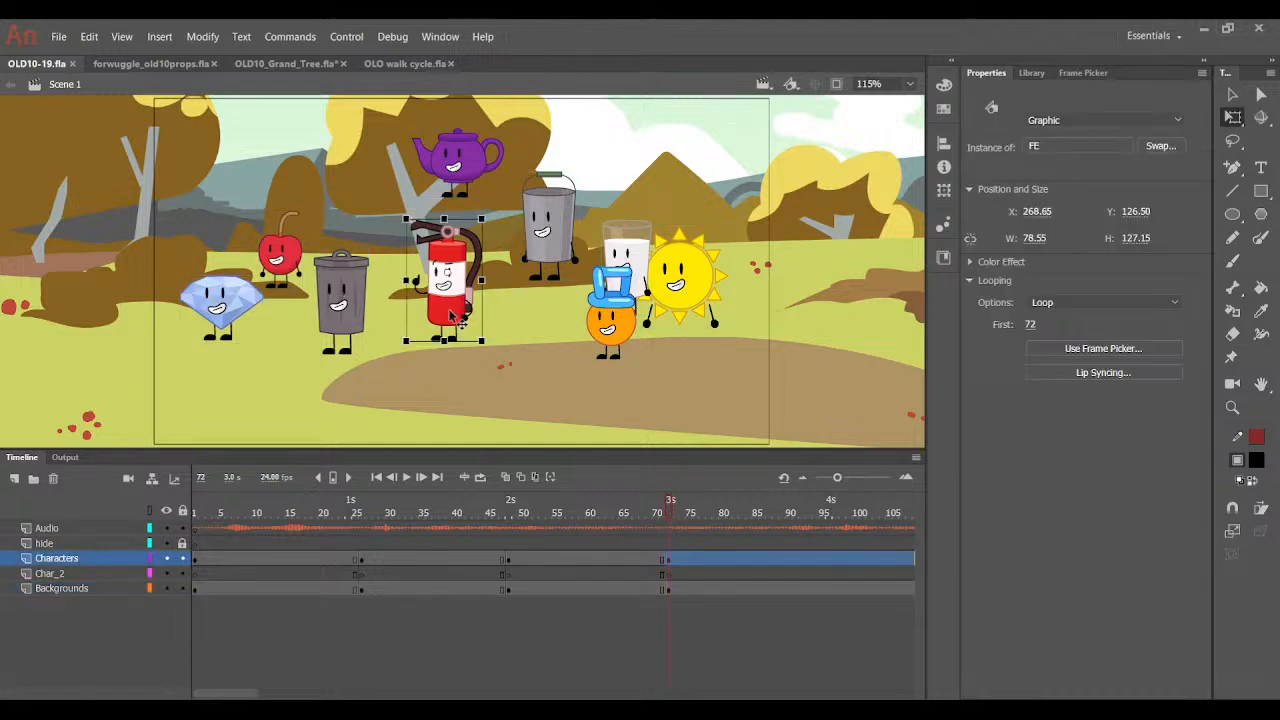
click(665, 558)
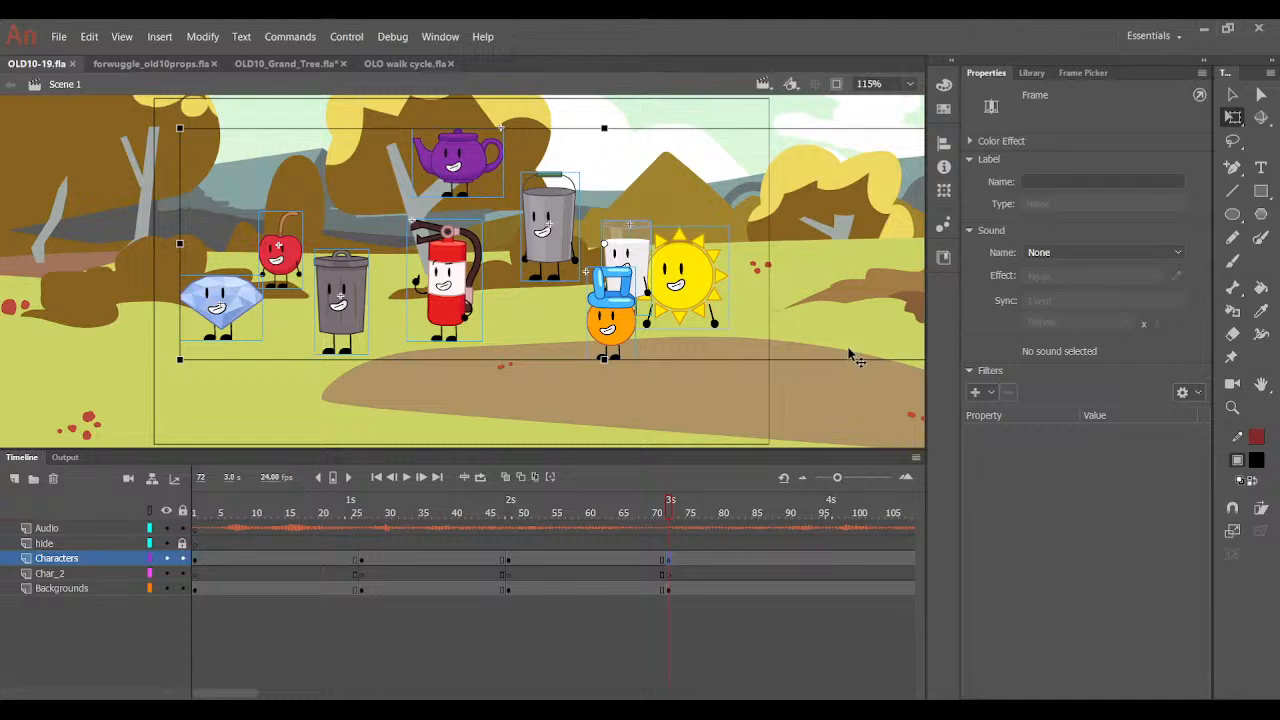
click(672, 520)
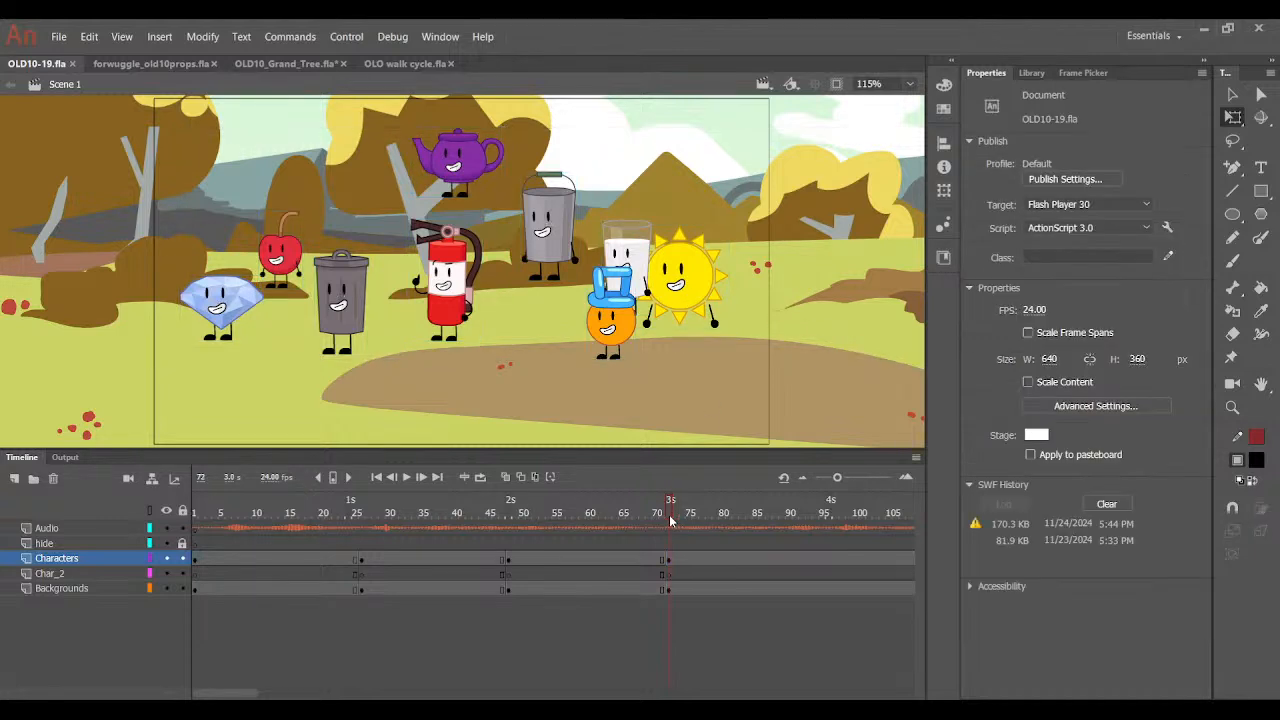
click(168, 589)
drag(161, 387, 755, 272)
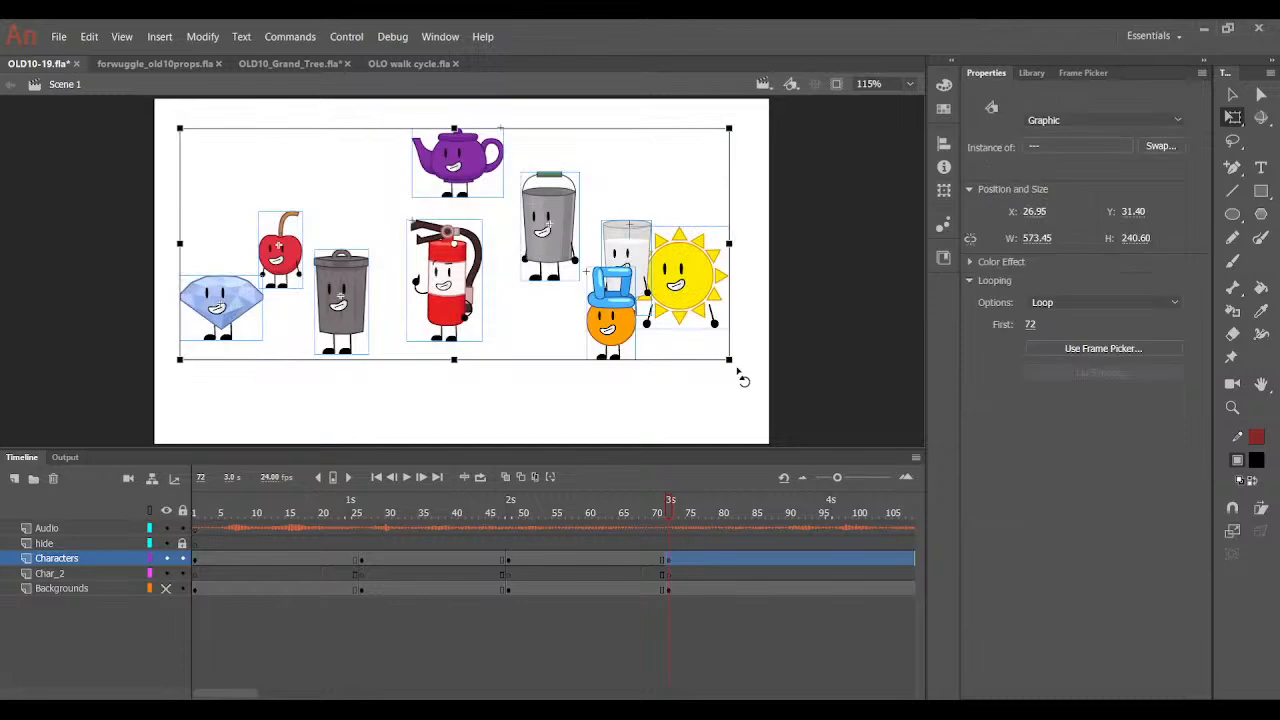
drag(735, 364, 812, 413)
drag(441, 343, 456, 338)
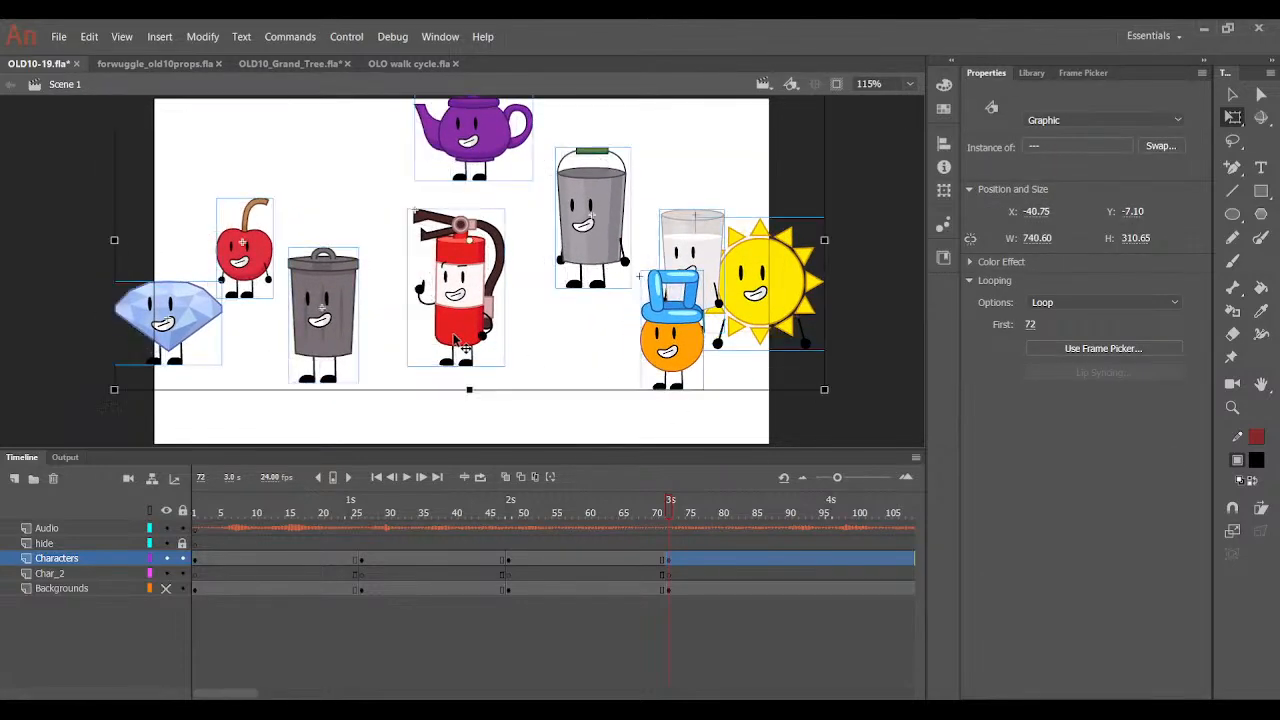
click(541, 318)
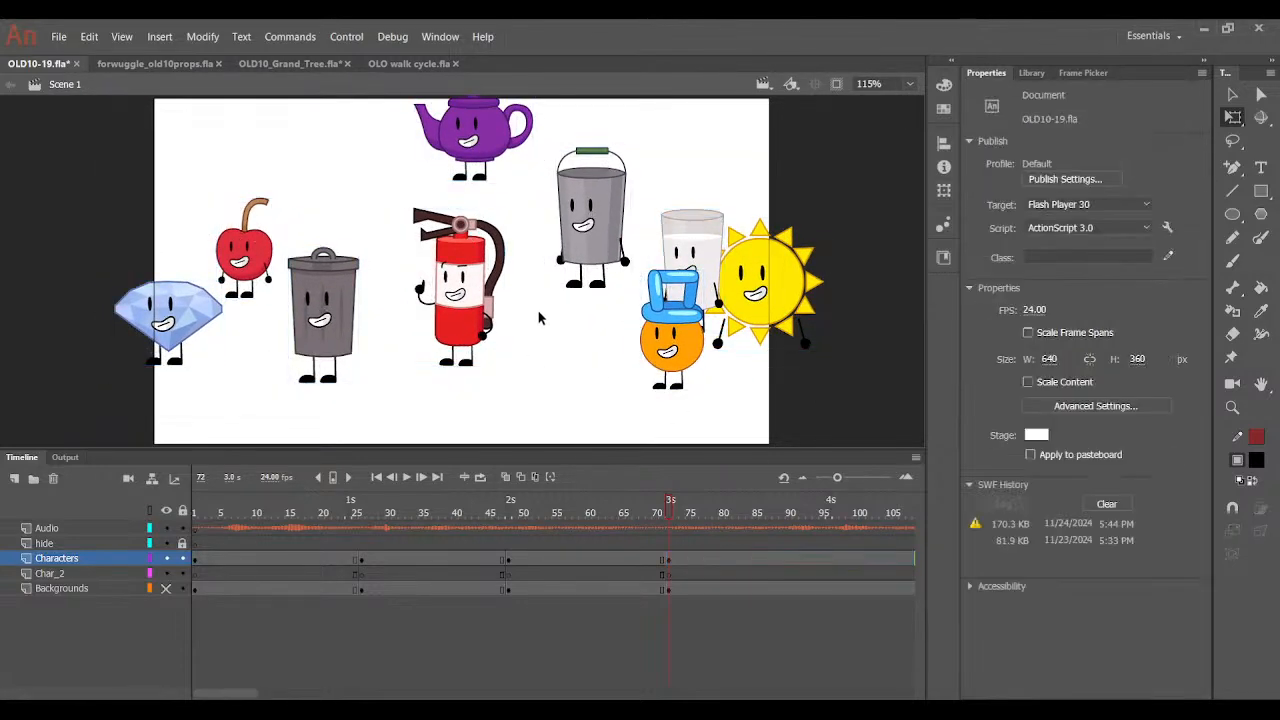
click(166, 589)
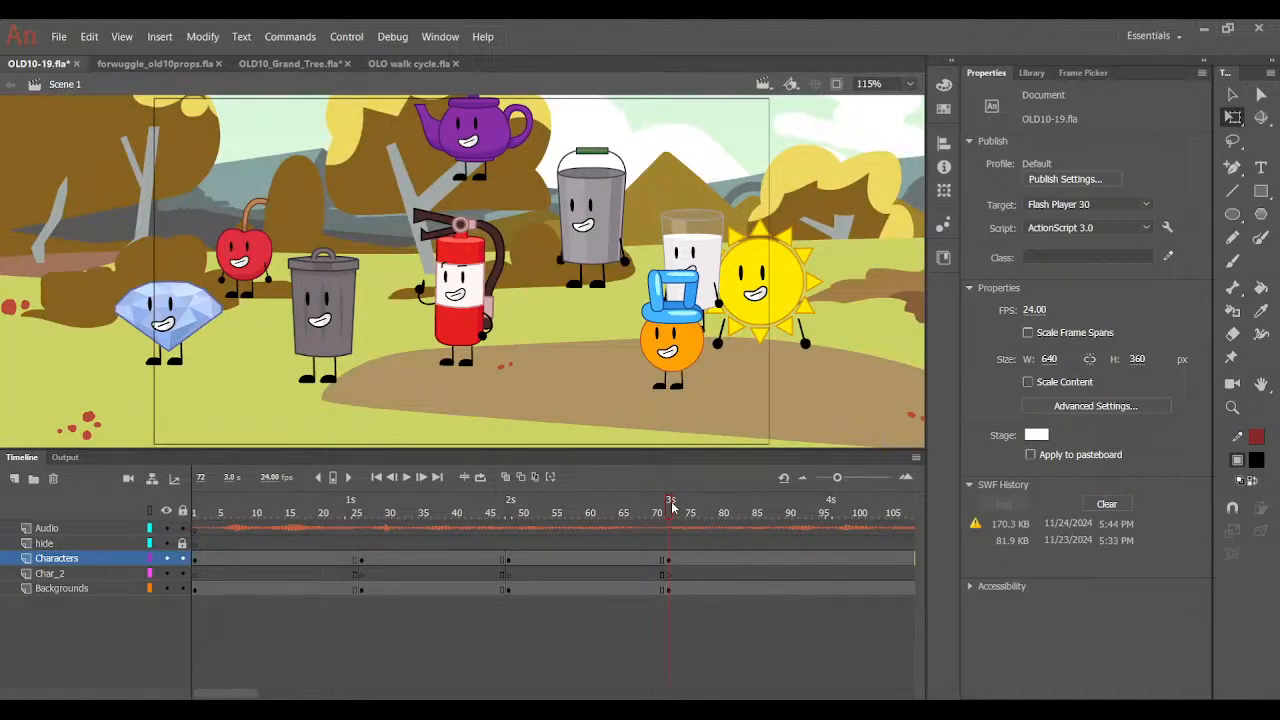
Hide the background and enlarge all characters of the group shot at frame 72 to about 791.05 by 331.80.
click(488, 331)
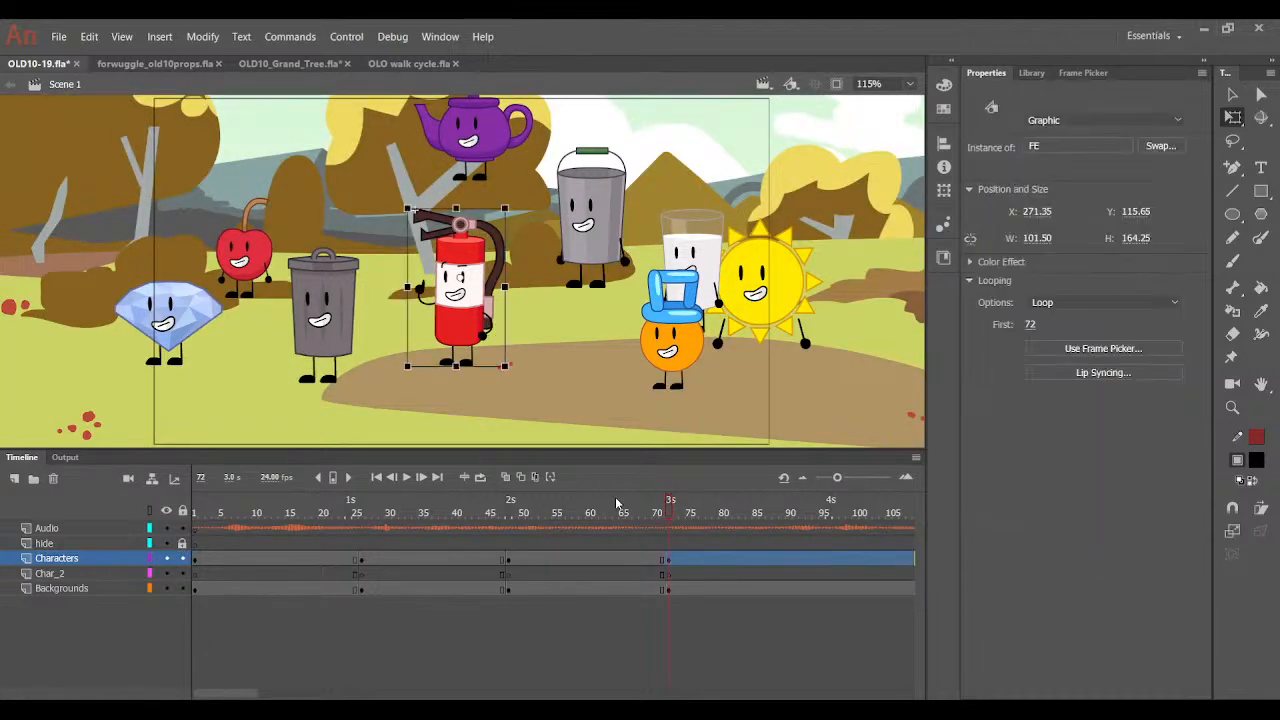
click(668, 544)
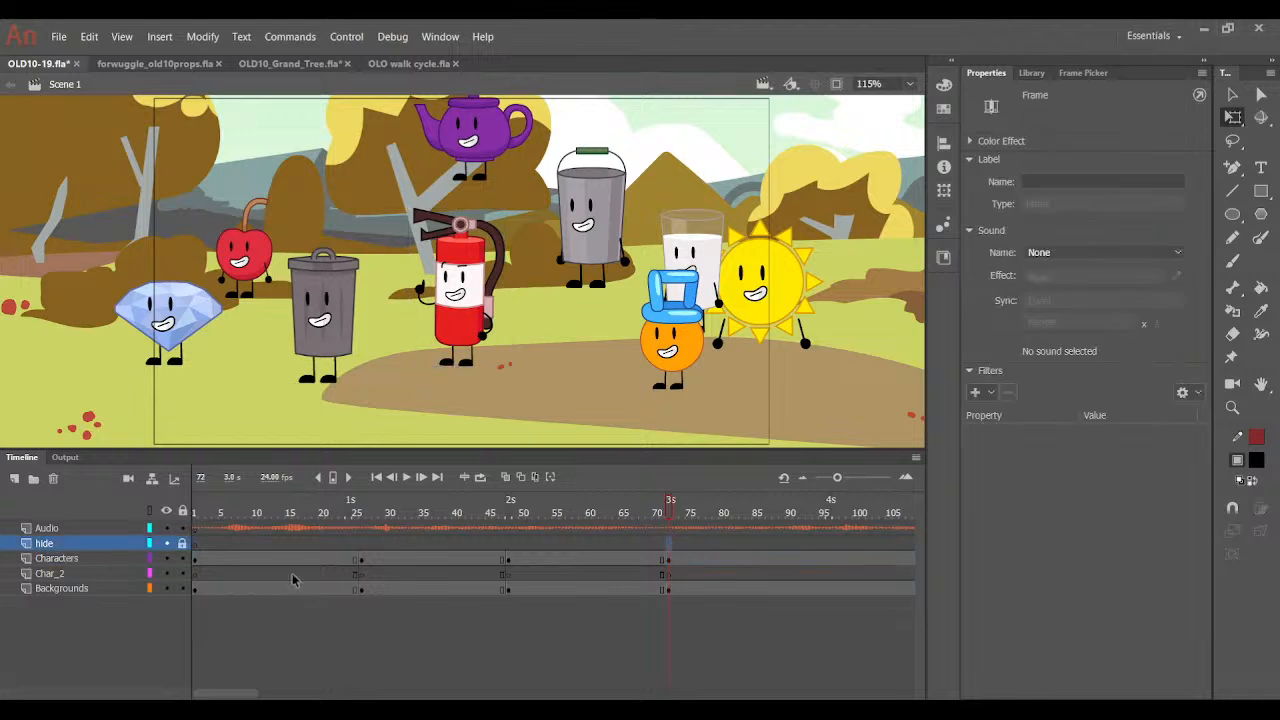
click(166, 589)
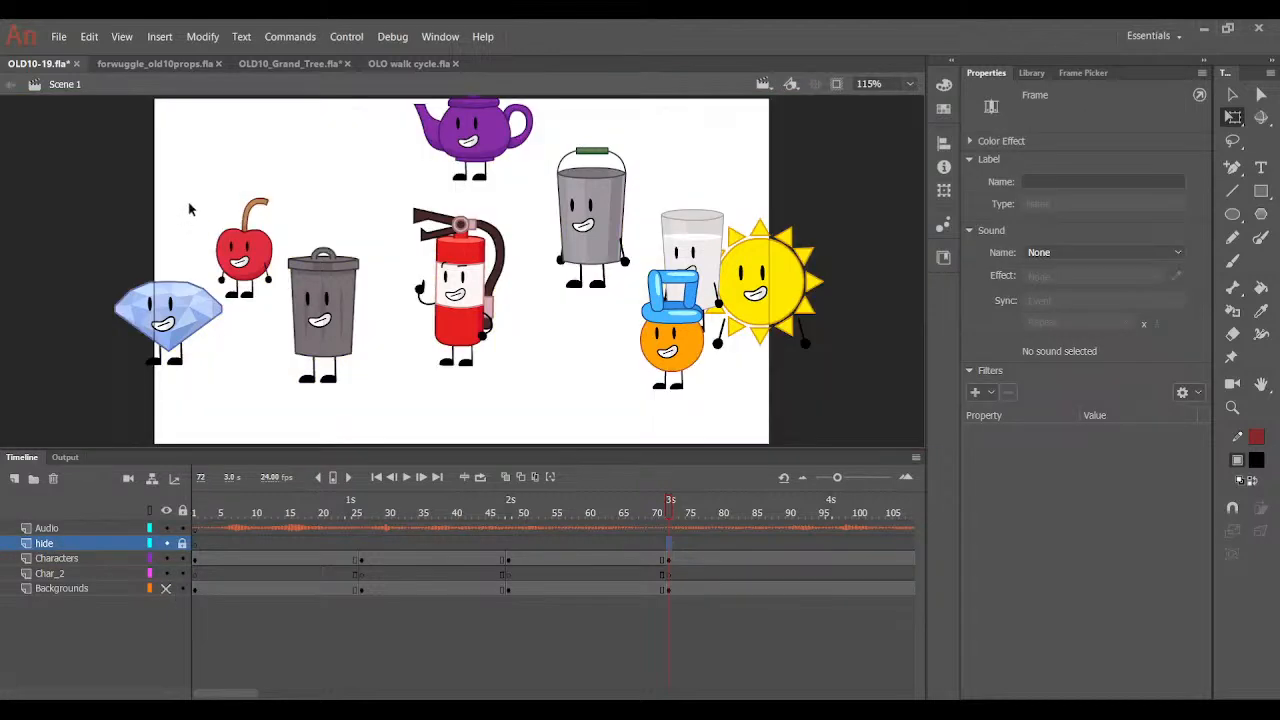
drag(60, 114, 853, 410)
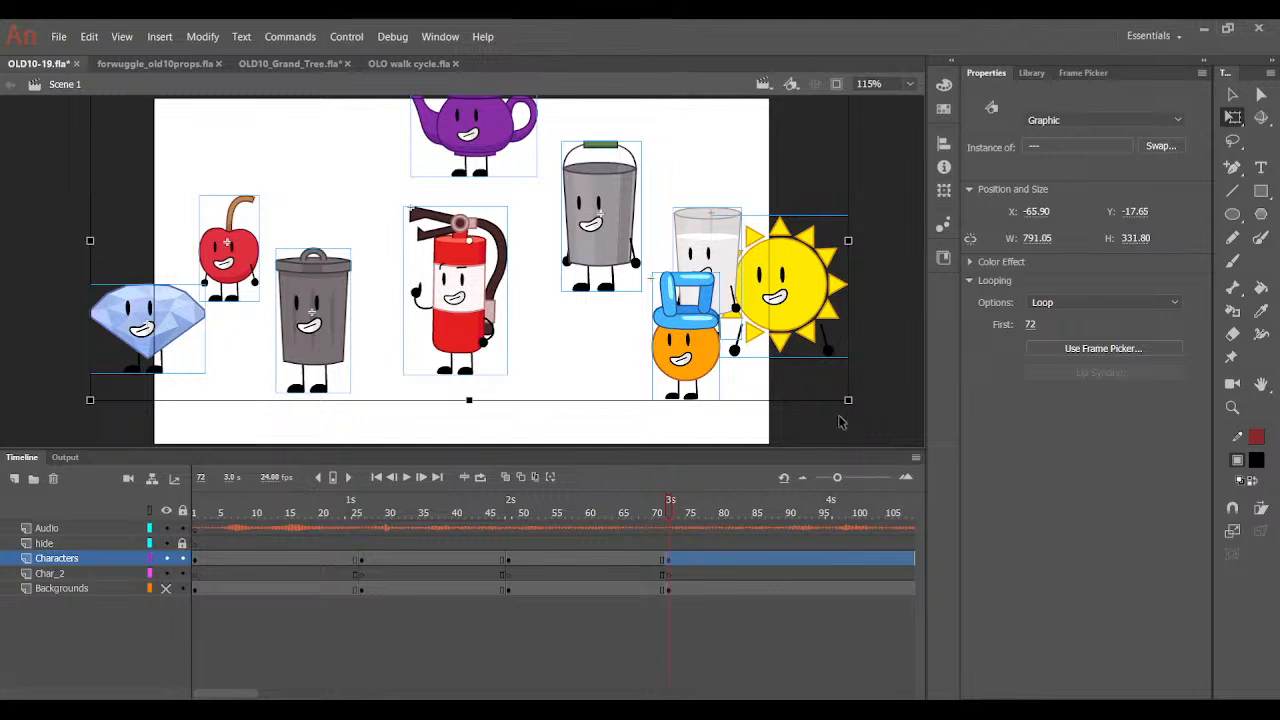
click(840, 422)
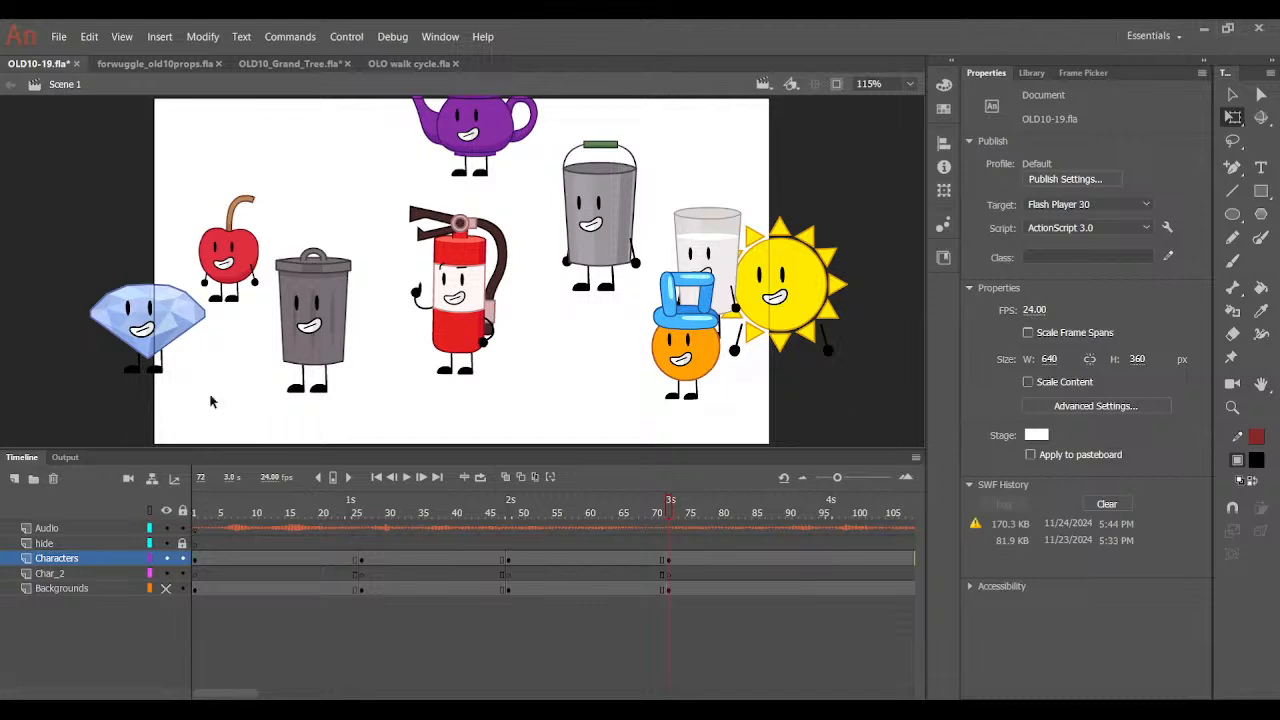
Show the background again, shift it sideways to about X 904.55, Y -12.70 in the group shot, and save the document.
click(167, 588)
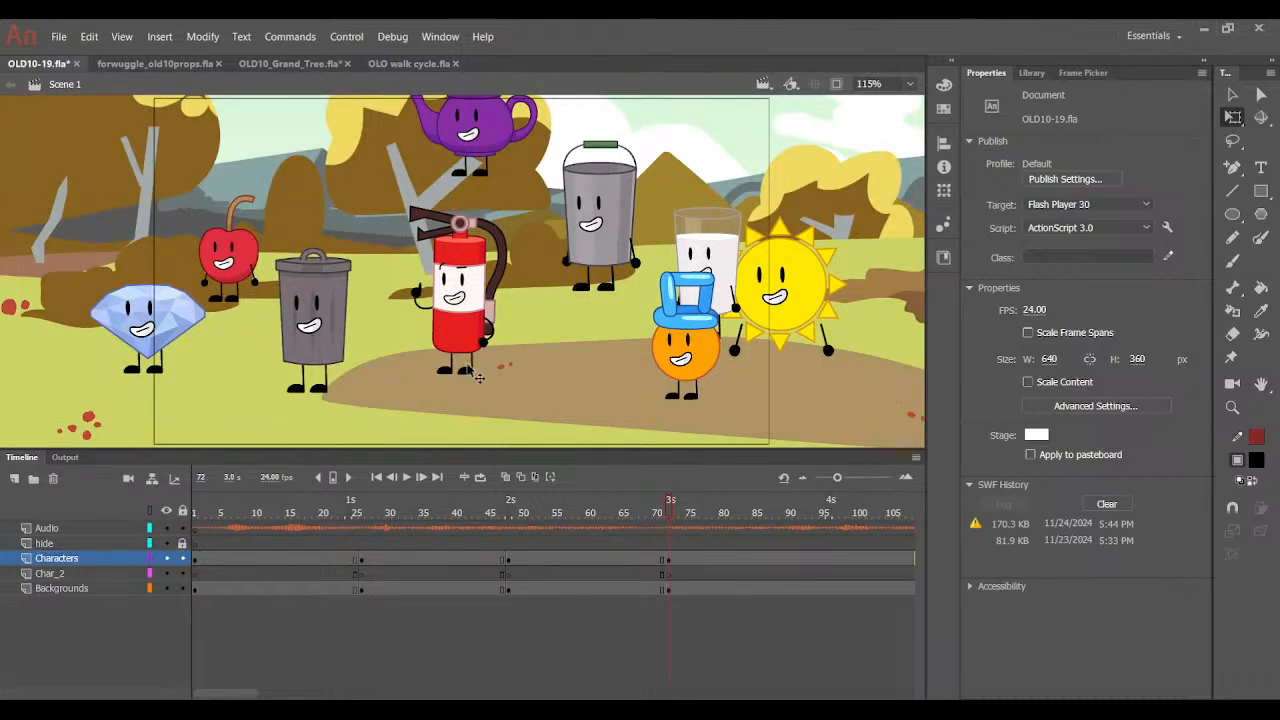
drag(571, 320, 501, 314)
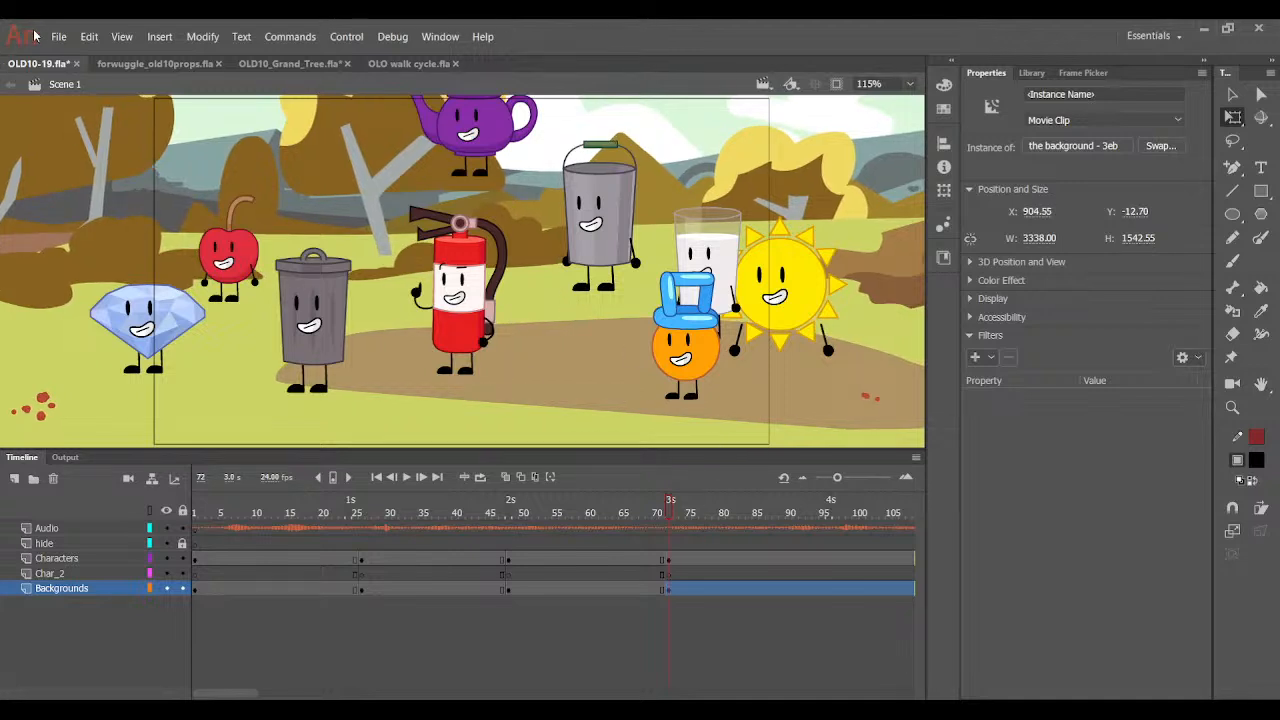
key(ctrl+s)
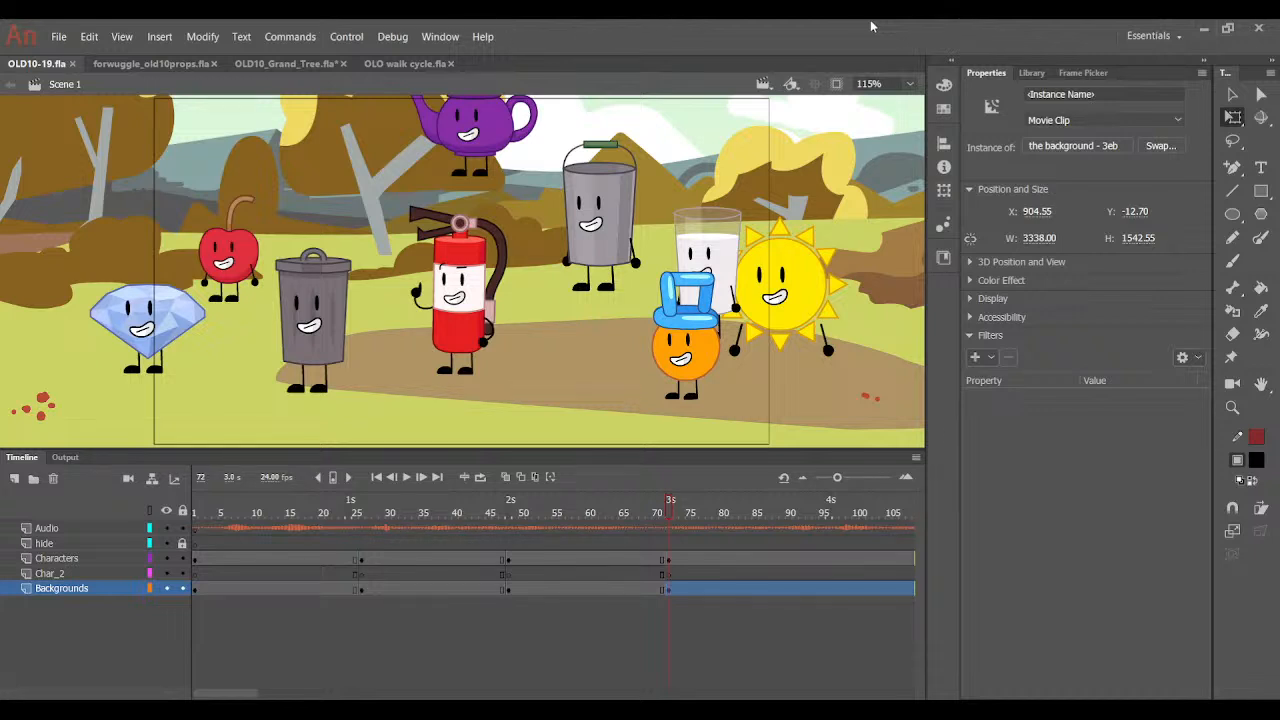
Move the fire extinguisher in the group shot to about X 279.60, Y 112.25 and save the document.
click(458, 290)
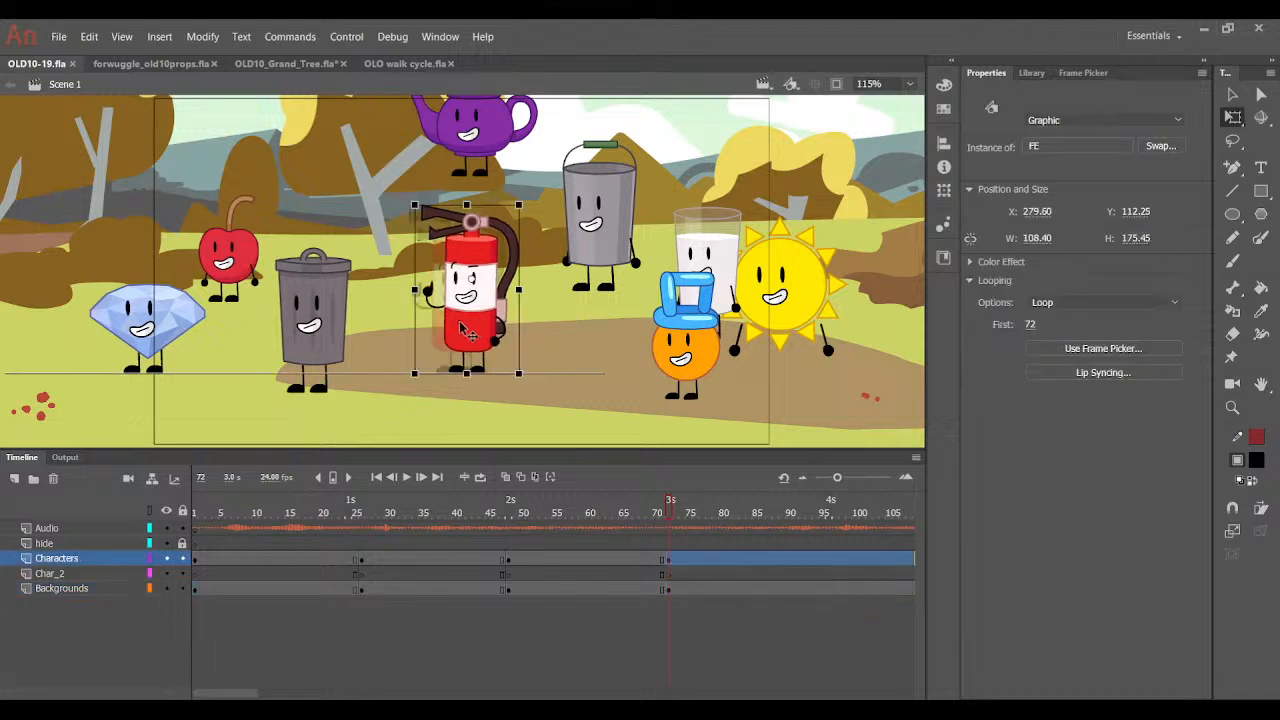
click(670, 512)
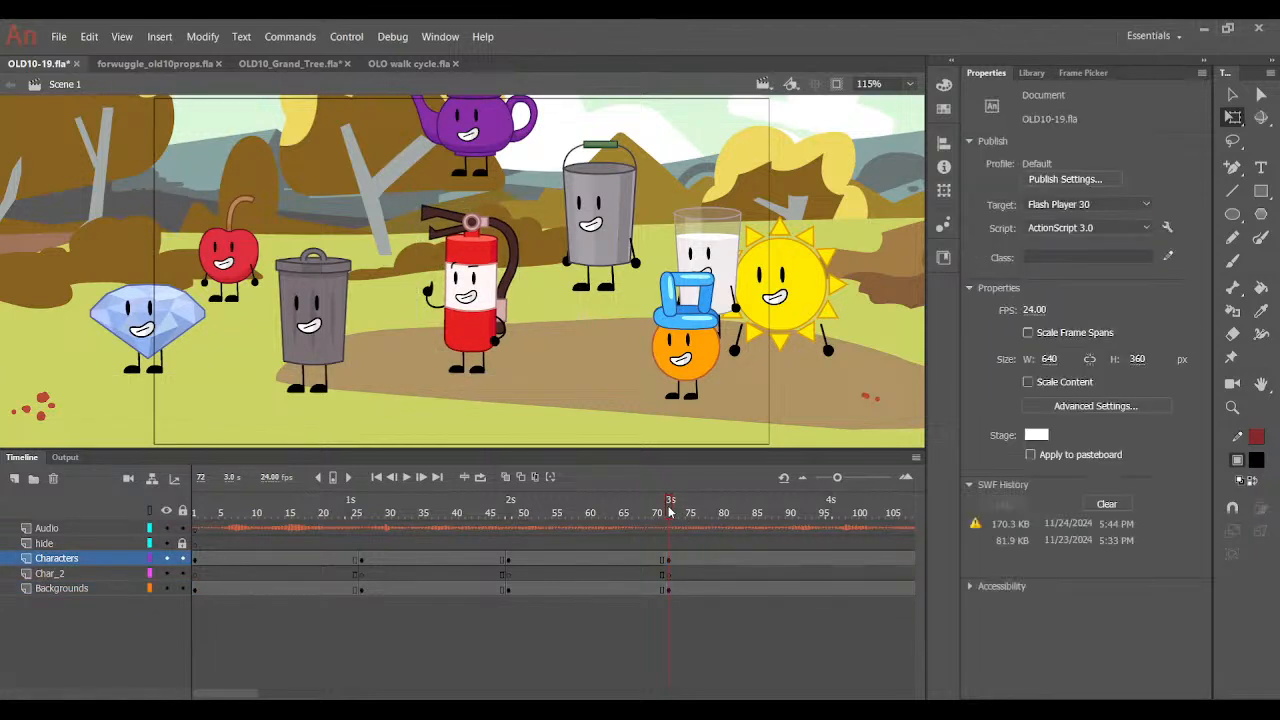
click(516, 514)
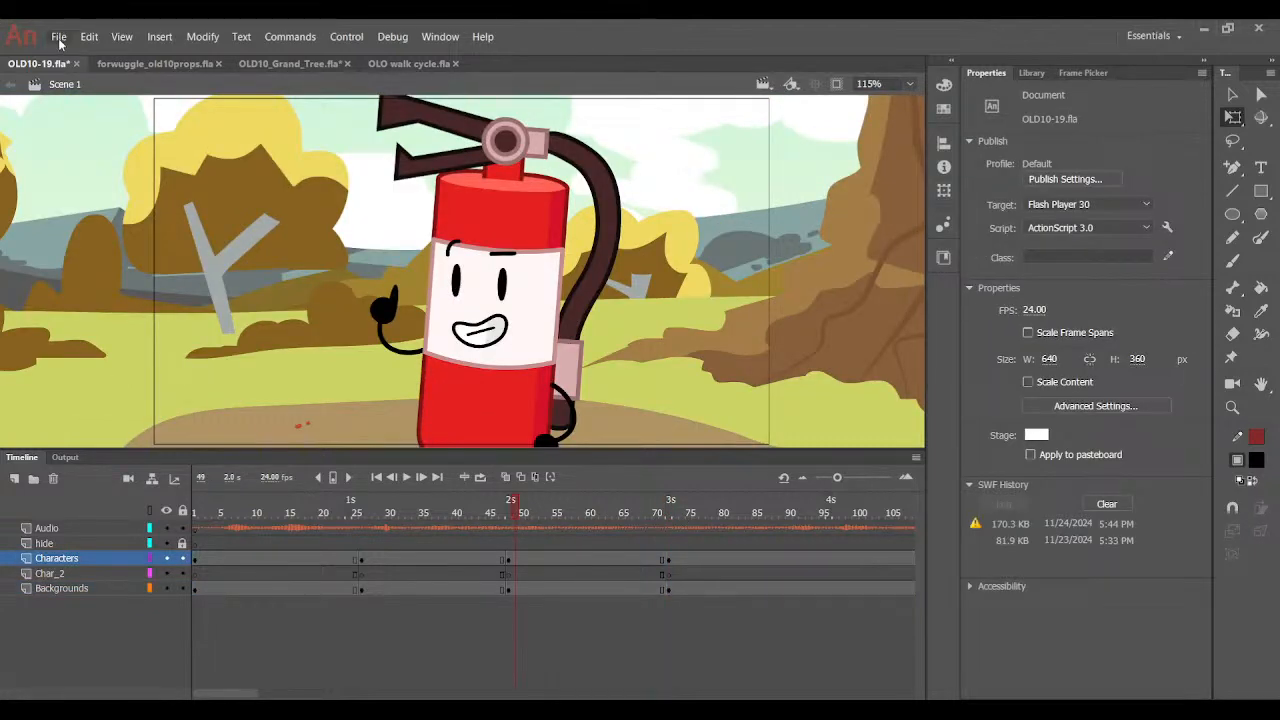
key(ctrl+s)
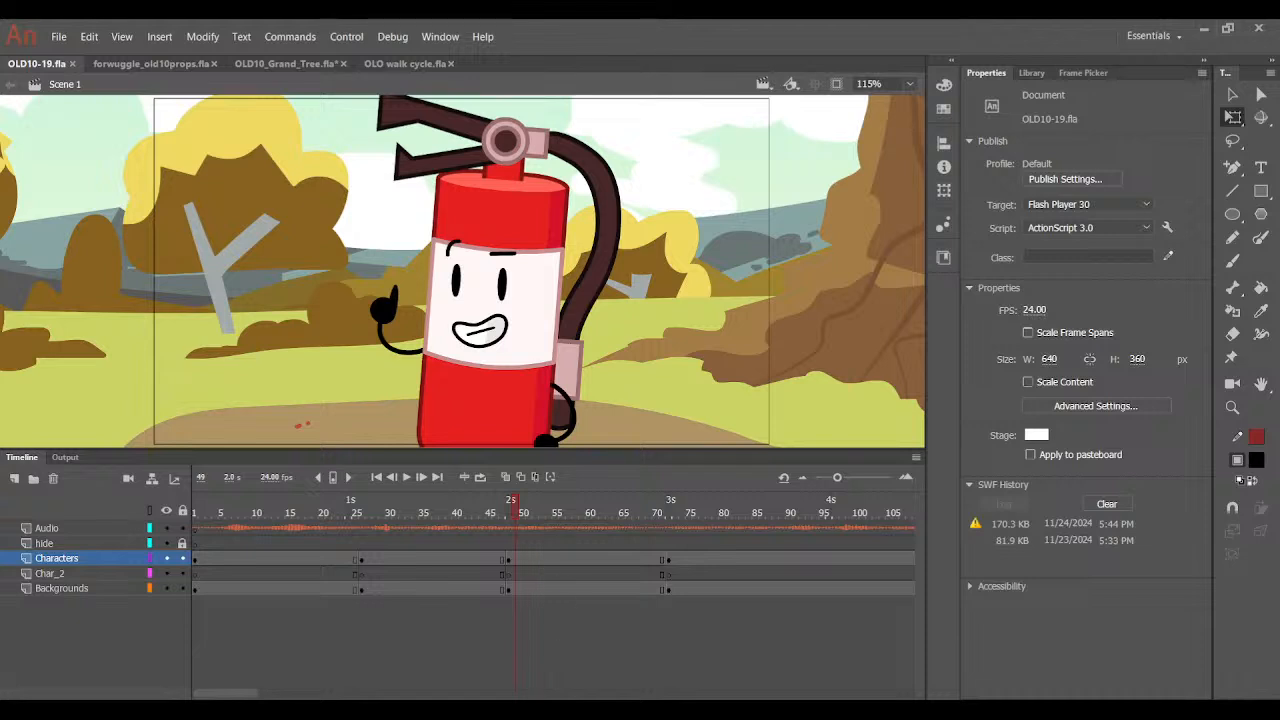
Open the fire extinguisher symbol from the group shot and insert keyframes on all its body layers at frame 72.
drag(268, 697, 230, 694)
drag(623, 509, 664, 527)
click(497, 322)
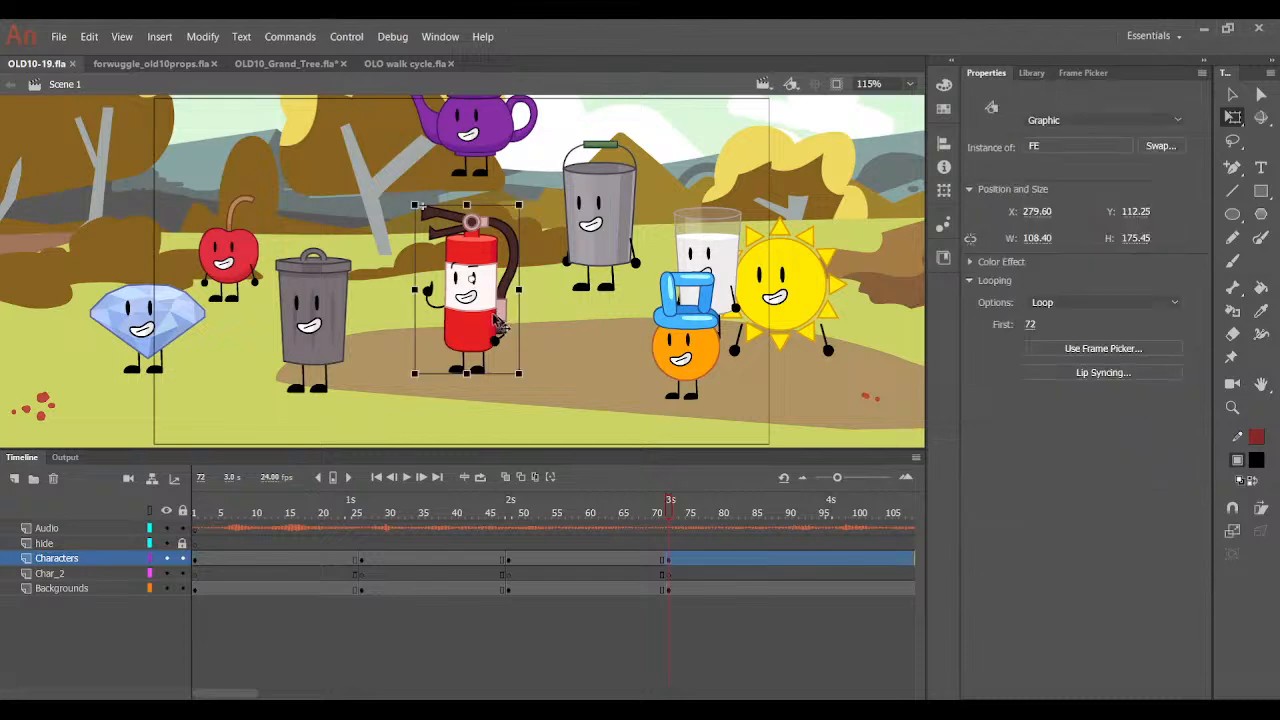
double_click(497, 325)
click(556, 574)
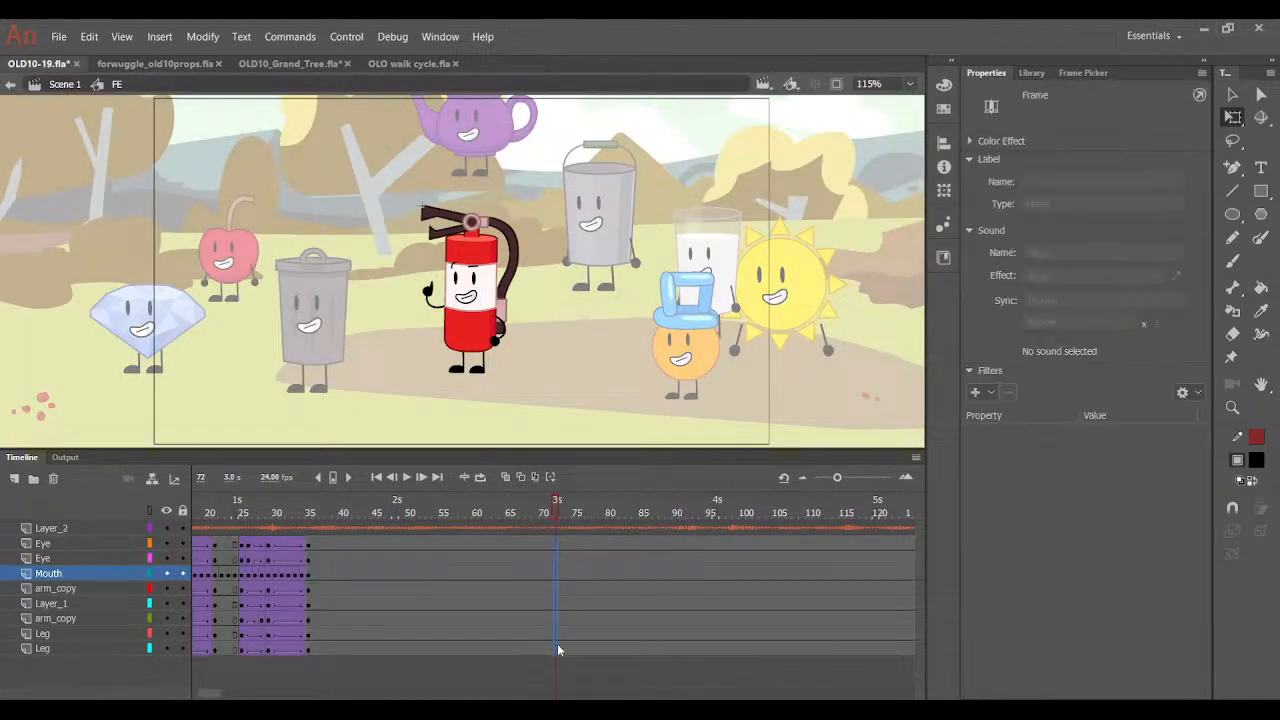
click(557, 646)
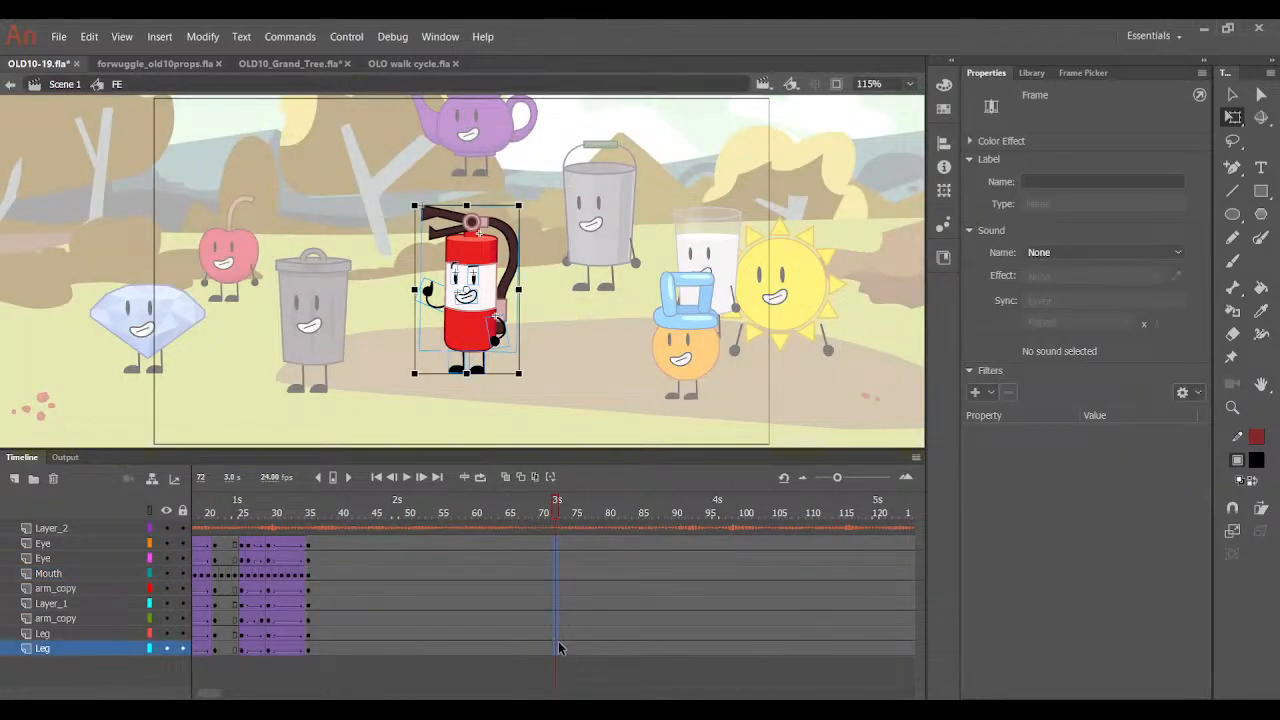
key(F6)
Switch the fire extinguisher's raised arm at frame 72 to pose 14 in the Frame Picker.
key(ctrl+equal)
click(633, 270)
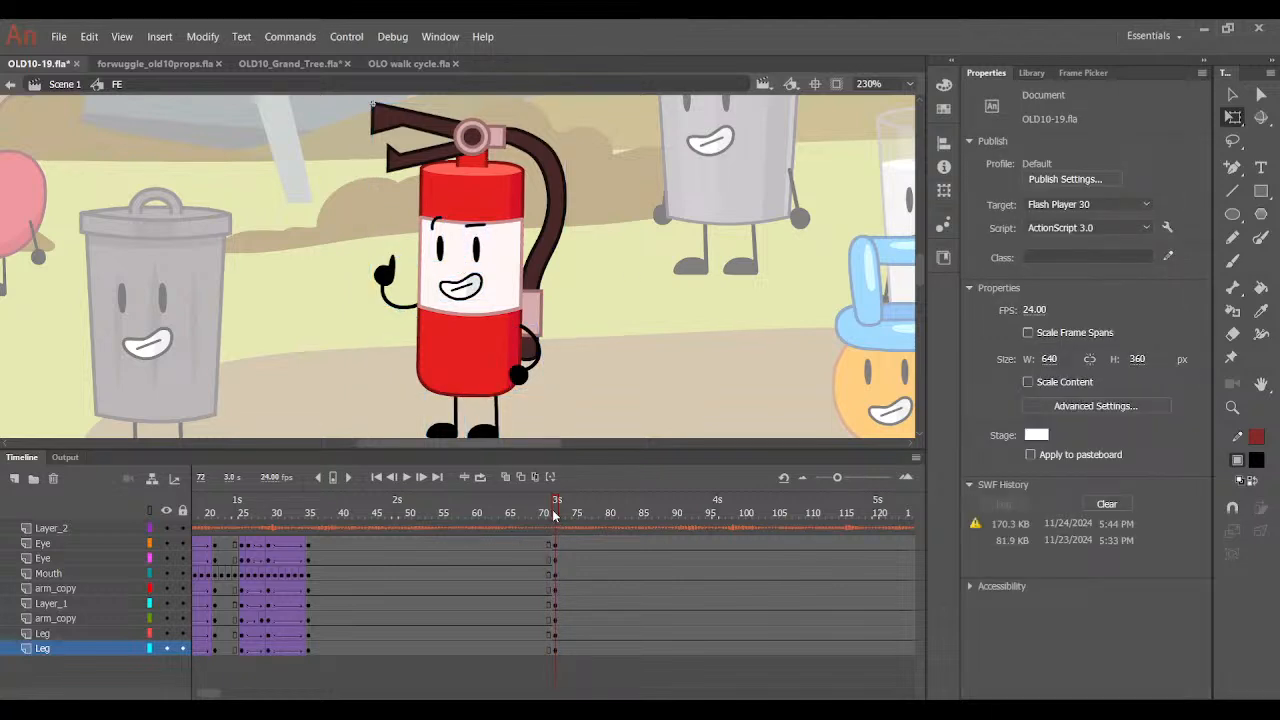
mouse_move(559, 515)
mouse_down()
mouse_move(580, 514)
mouse_move(562, 514)
mouse_up()
click(554, 514)
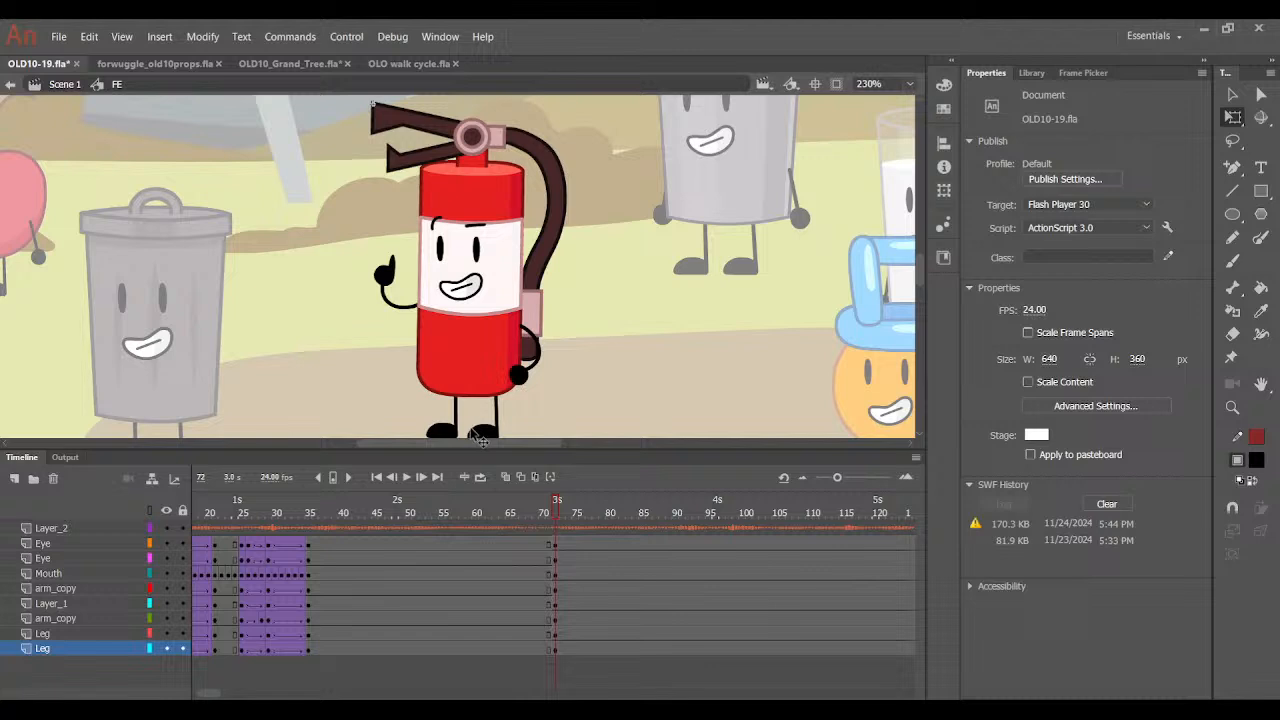
click(390, 274)
click(1083, 72)
click(1116, 243)
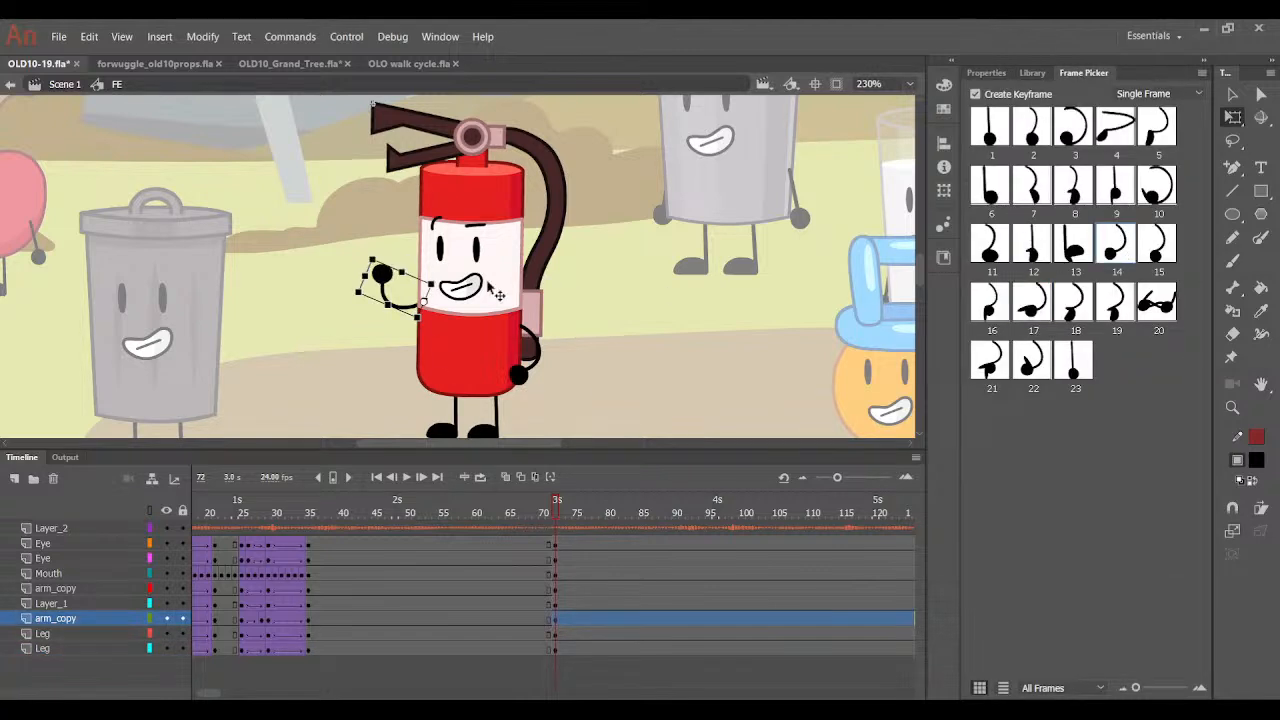
Flip the raised arm horizontally, then rotate and nudge it so the hand rests on the side of the lower body.
key(ctrl+shift+h)
drag(492, 308, 384, 402)
click(372, 400)
drag(403, 345, 398, 355)
key(Right)
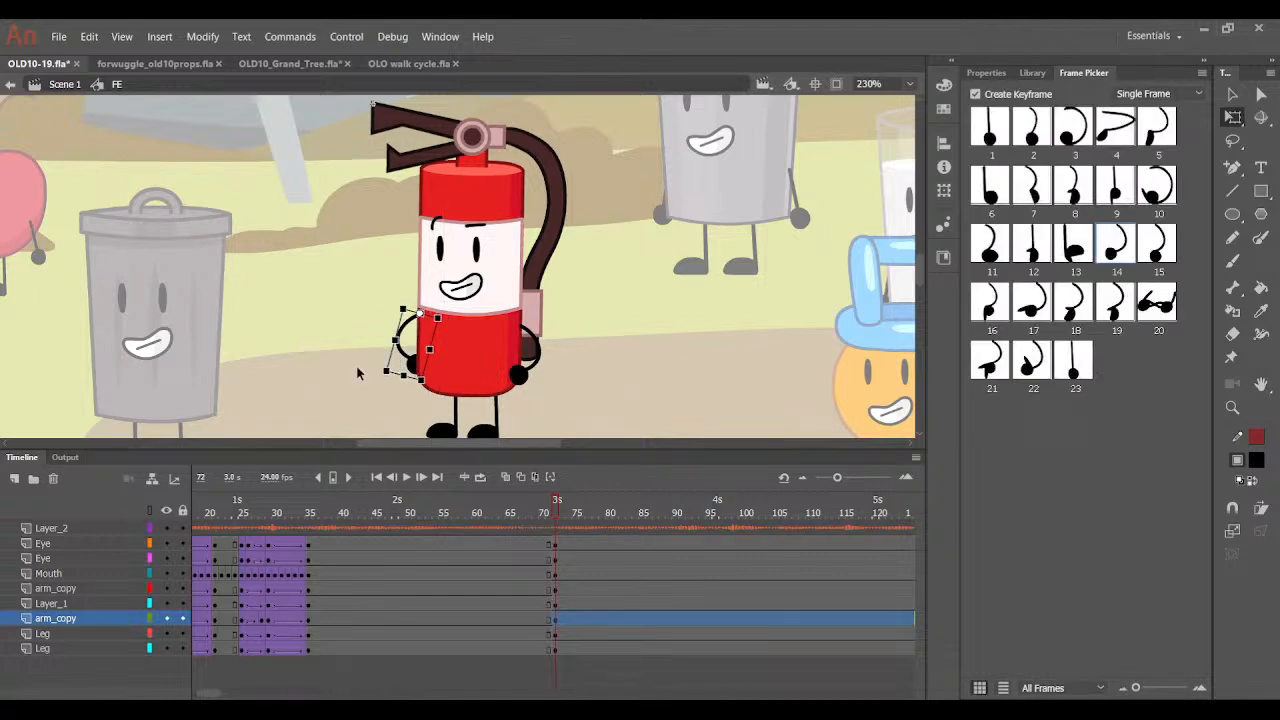
key(Down)
key(Down)
key(Right)
key(Right)
key(Down)
key(Down)
key(Up)
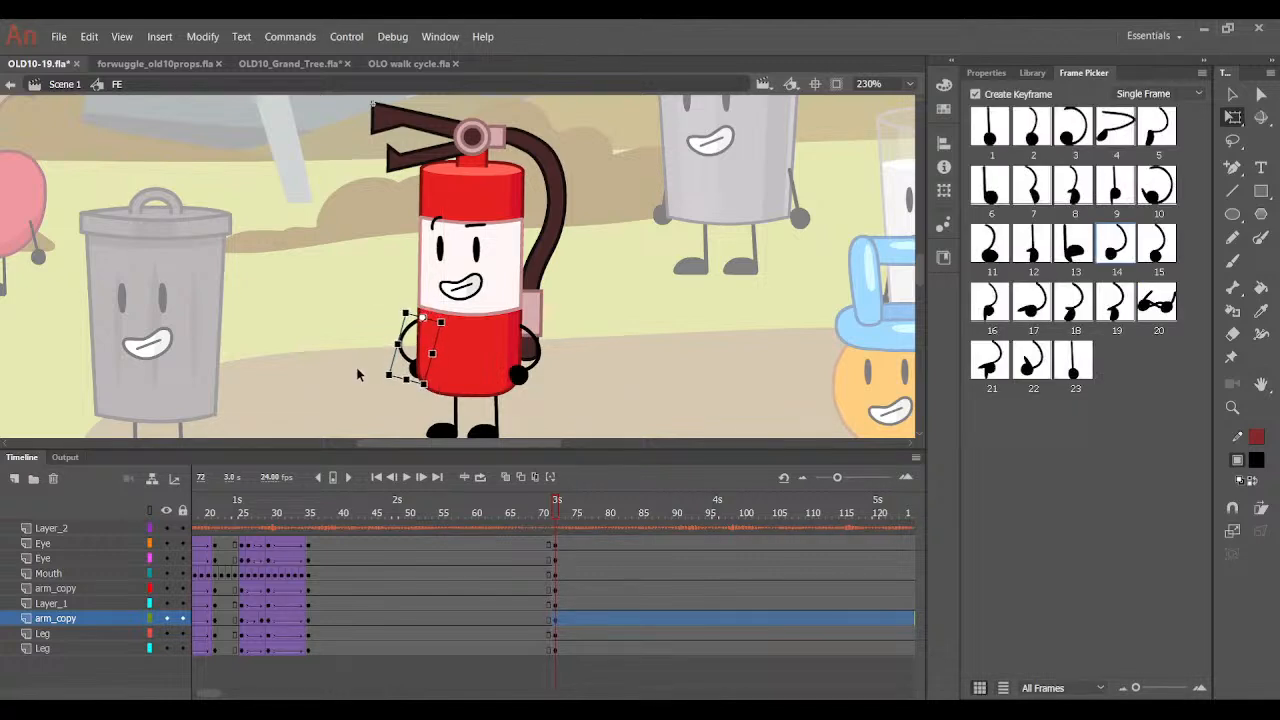
key(Left)
click(356, 366)
Change the eye with the curved eyebrow at frame 72 to pose 24 in the Frame Picker.
click(437, 240)
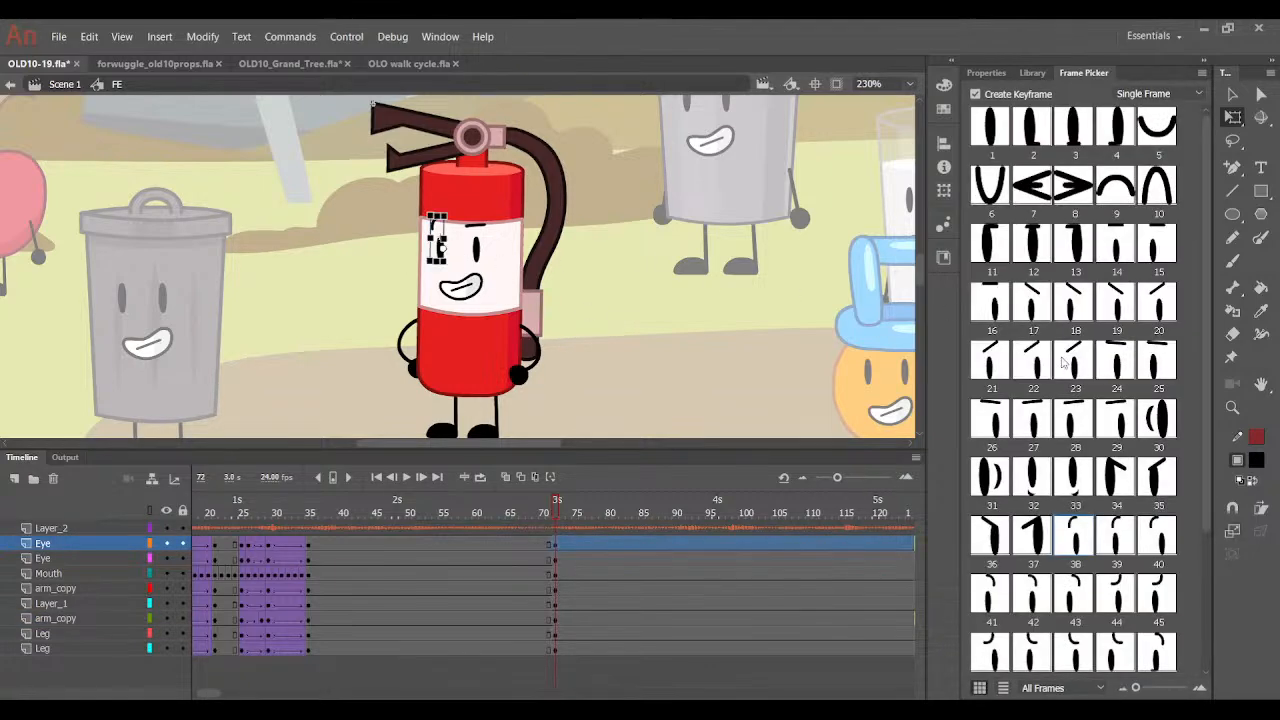
click(1114, 360)
click(660, 297)
Select both eyes and the mouth at frame 72 and shift them slightly to the right on the face.
click(444, 250)
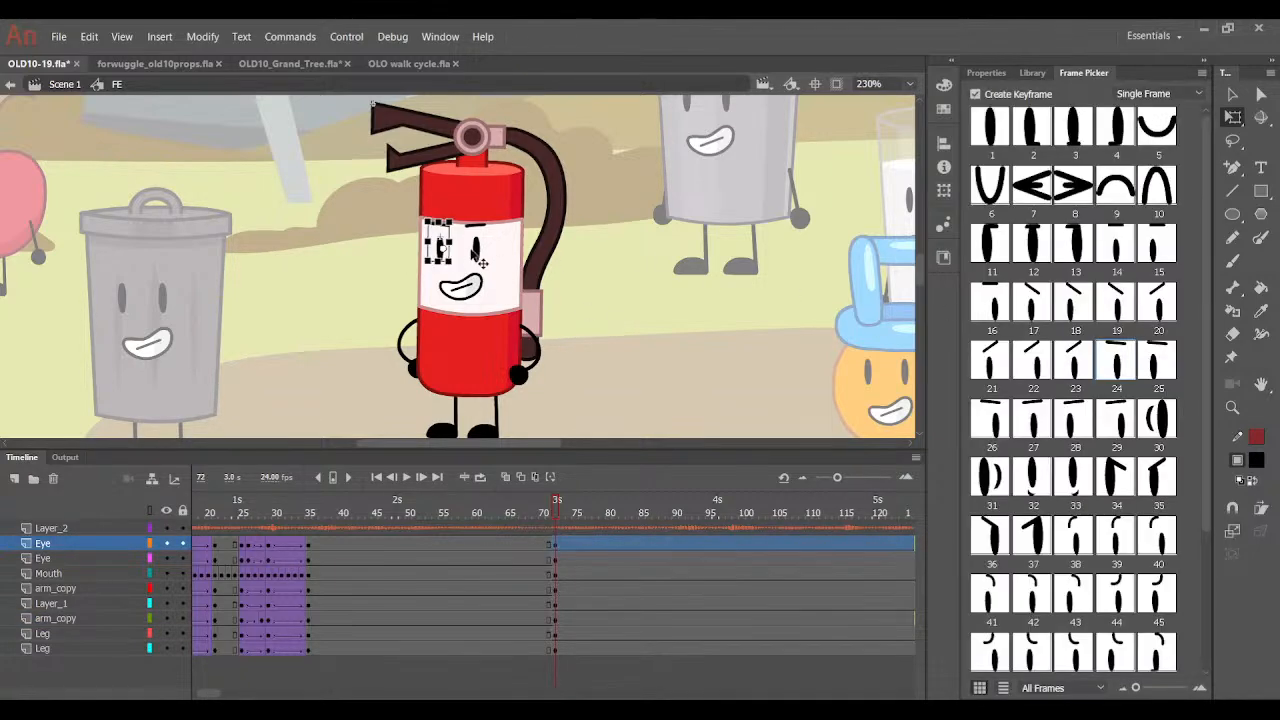
shift+click(476, 256)
shift+click(478, 288)
key(ctrl+equal)
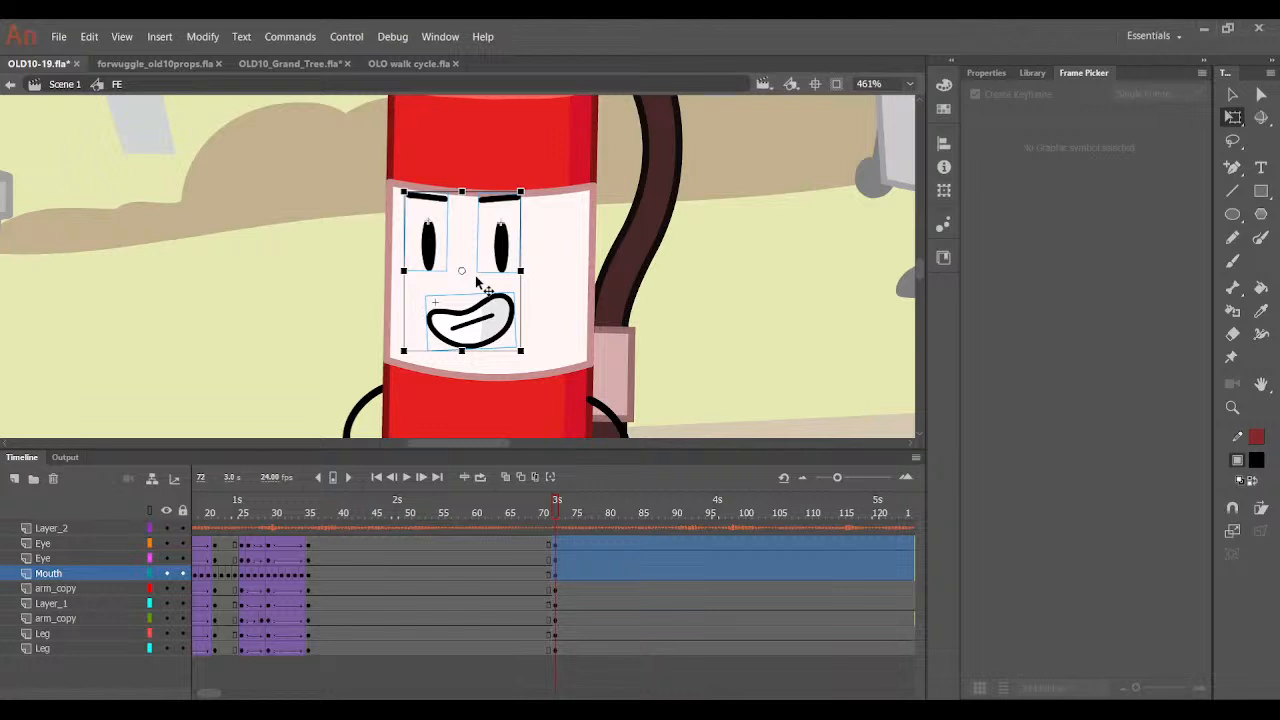
drag(491, 315, 500, 317)
click(752, 298)
key(ctrl+z)
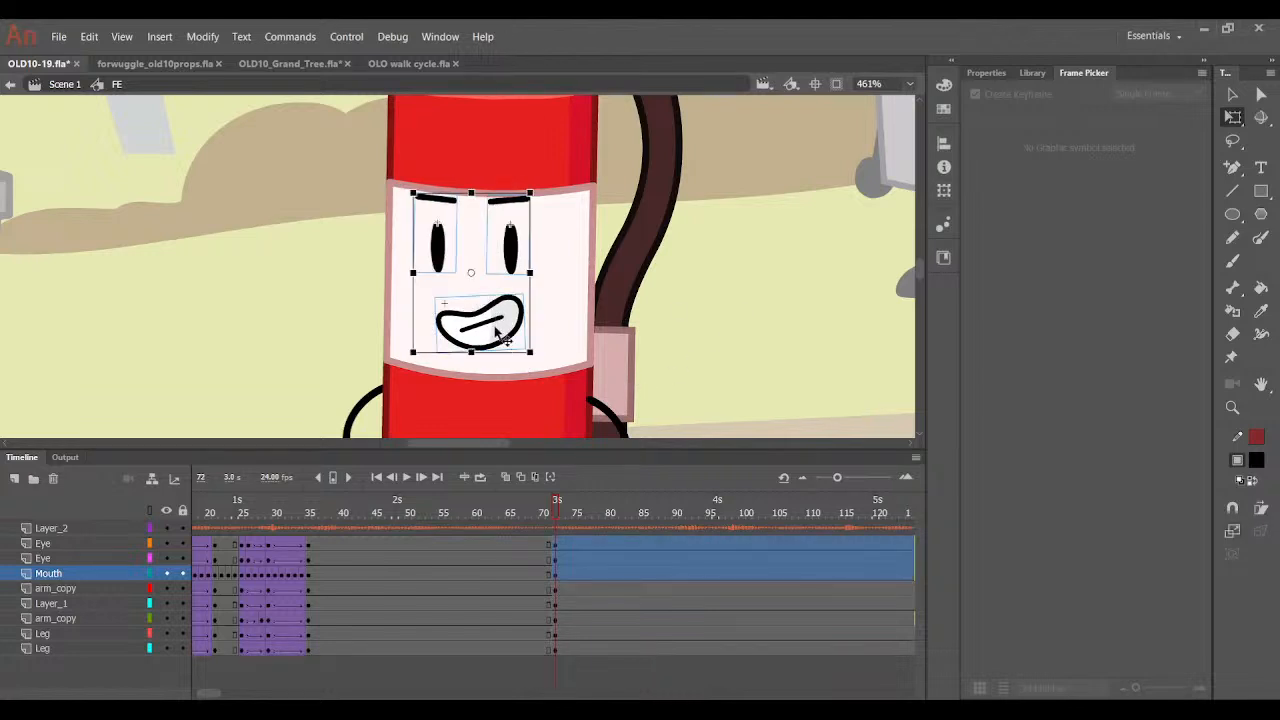
Insert keyframes at frame 75 on all of the fire extinguisher's body layers.
click(562, 513)
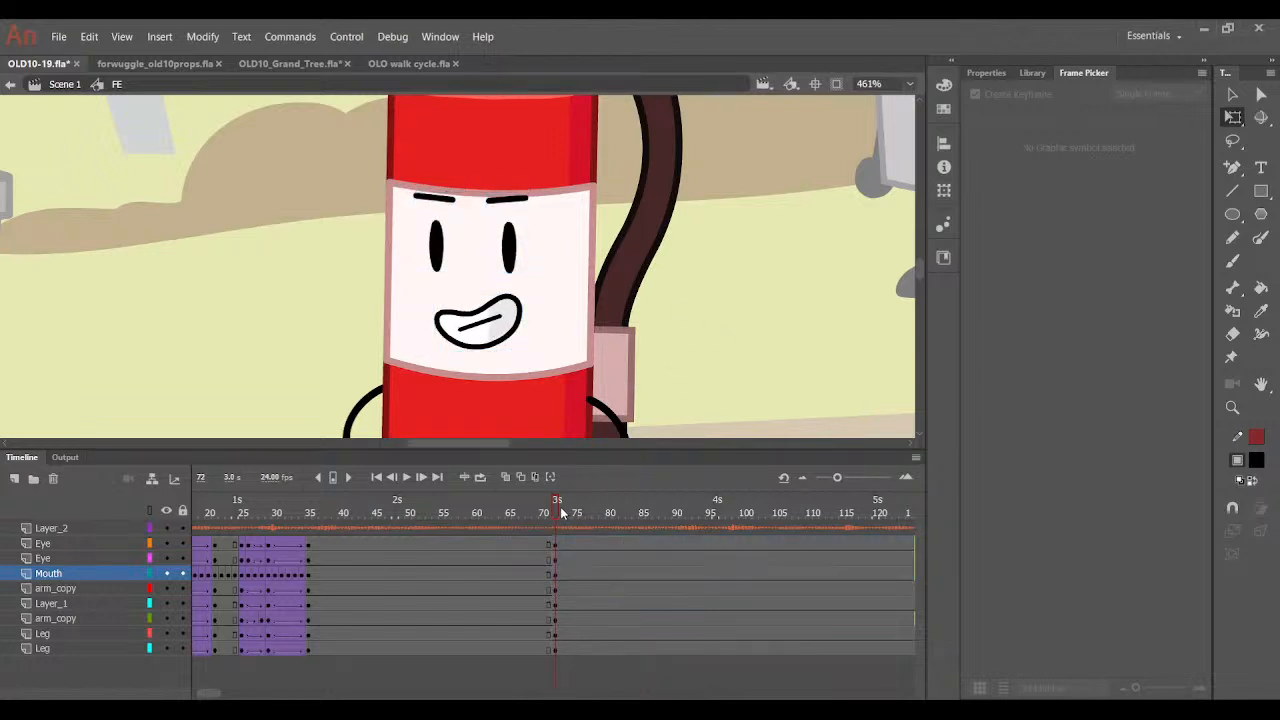
mouse_move(562, 513)
mouse_down()
mouse_move(574, 514)
mouse_move(563, 516)
mouse_move(575, 639)
mouse_up()
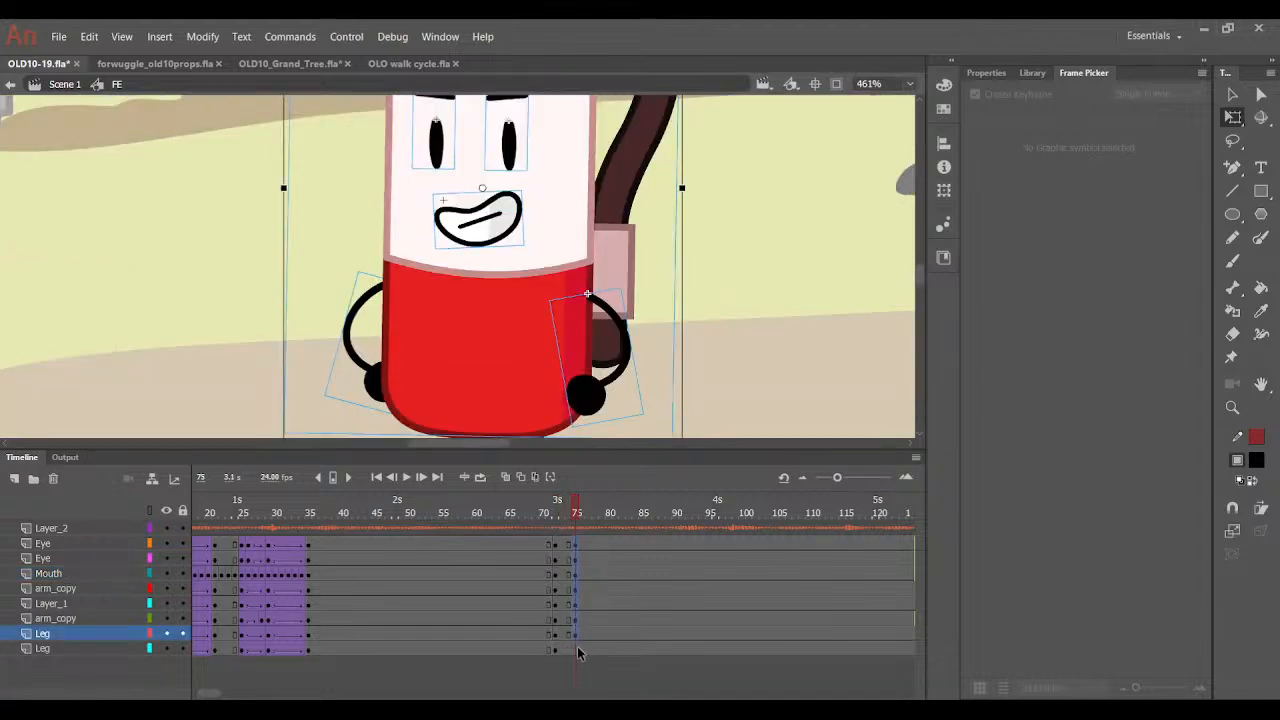
click(576, 650)
At frame 75, select the body, face and arms without the legs and lower them slightly.
scroll(710, 335, down, 3)
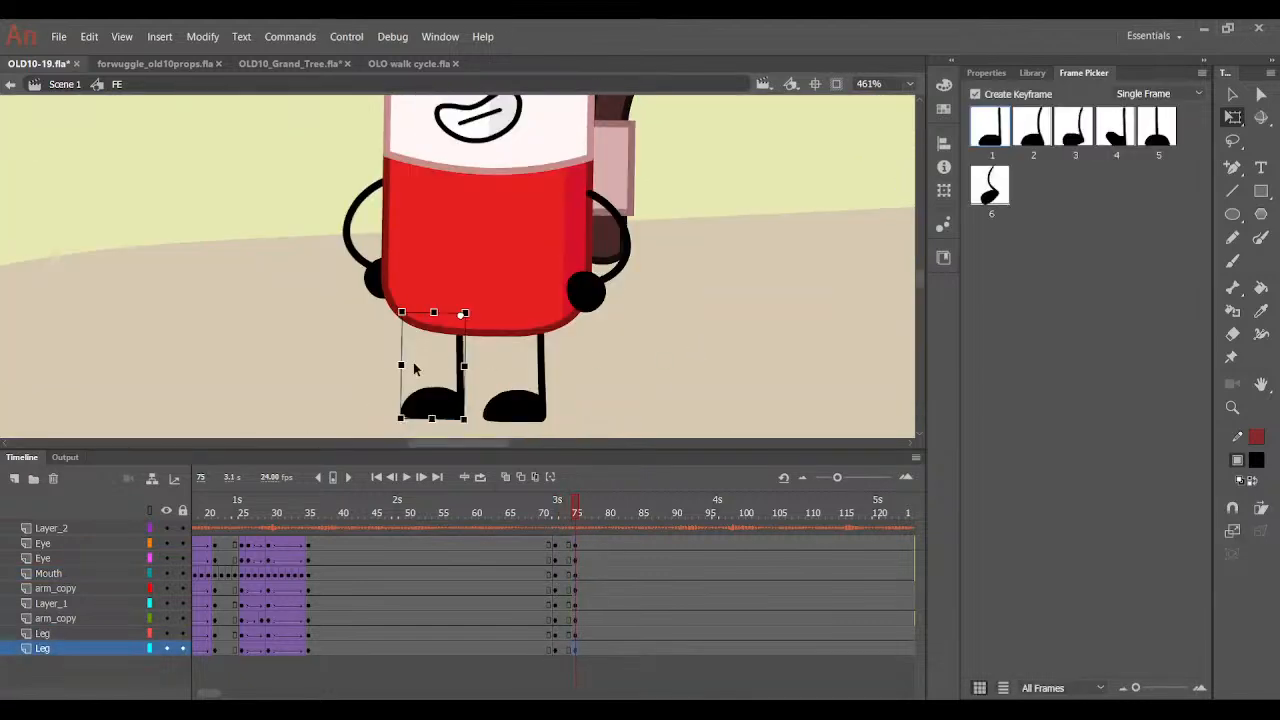
drag(316, 376, 602, 398)
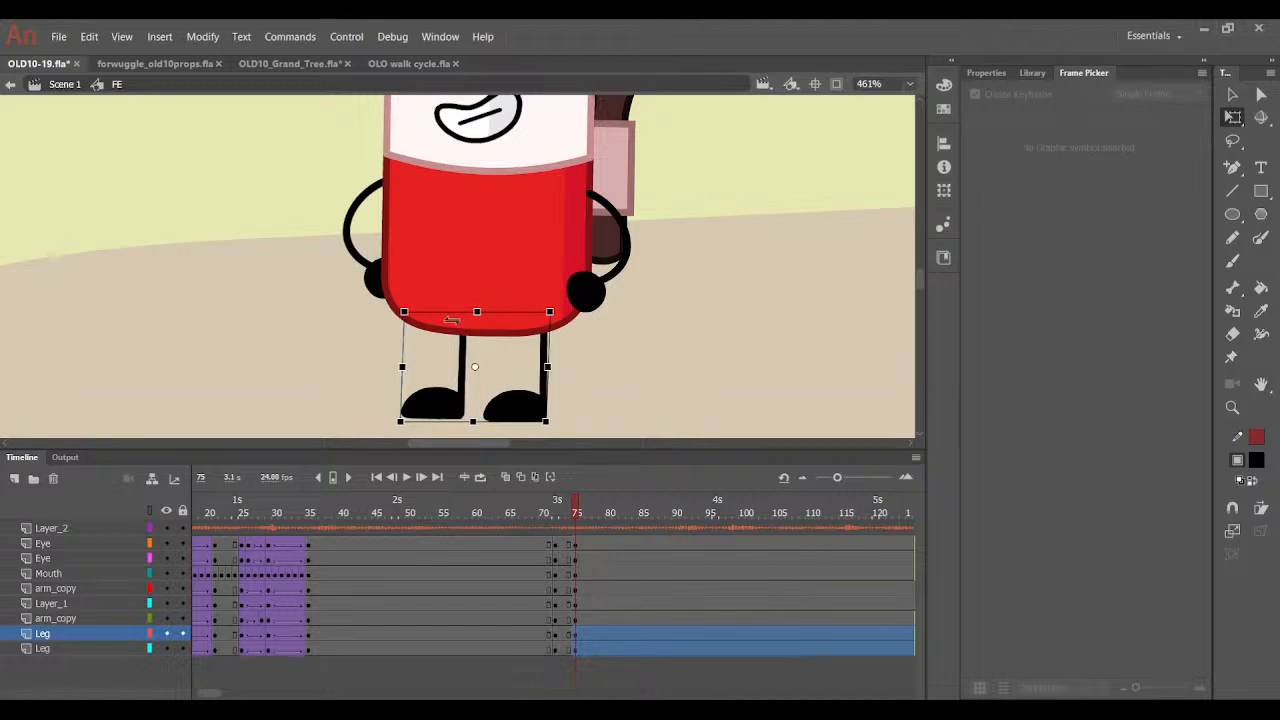
drag(288, 268, 689, 352)
scroll(729, 334, up, 3)
scroll(729, 334, down, 3)
drag(518, 282, 518, 286)
click(517, 285)
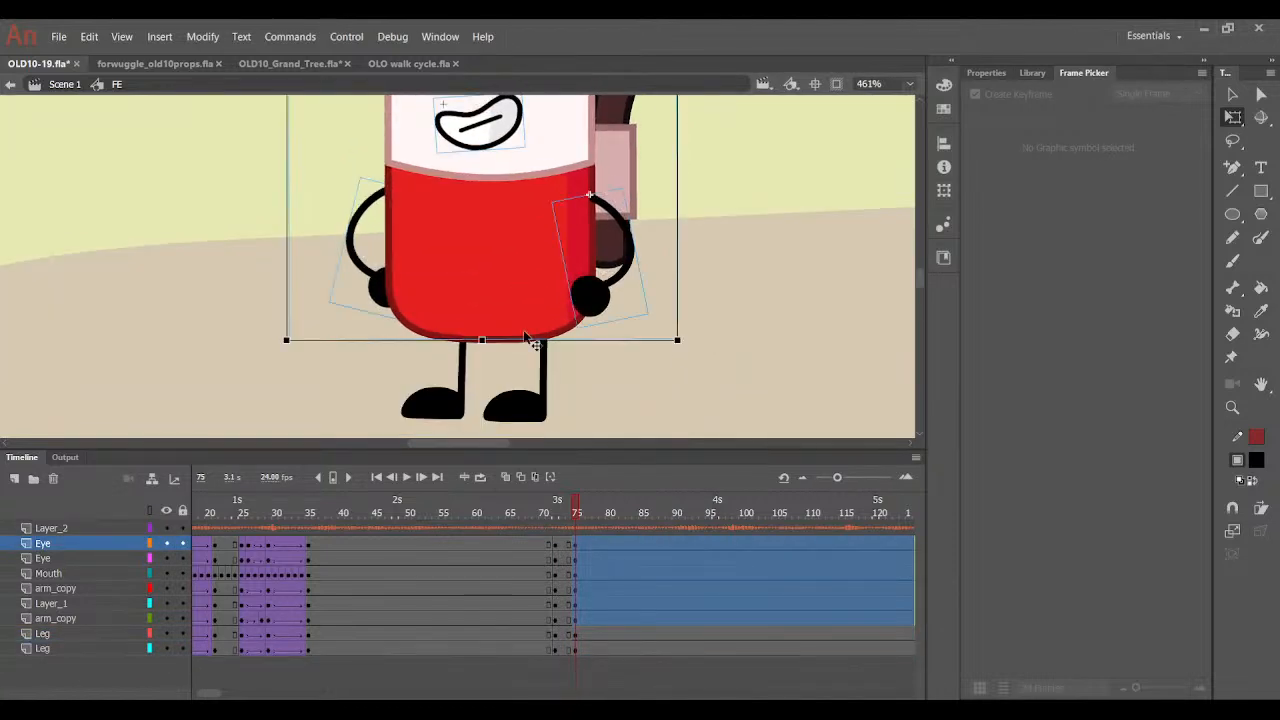
Create classic tweens between frames 72 and 75 on all body layers and apply an easing preset to them.
click(569, 515)
drag(566, 540, 564, 652)
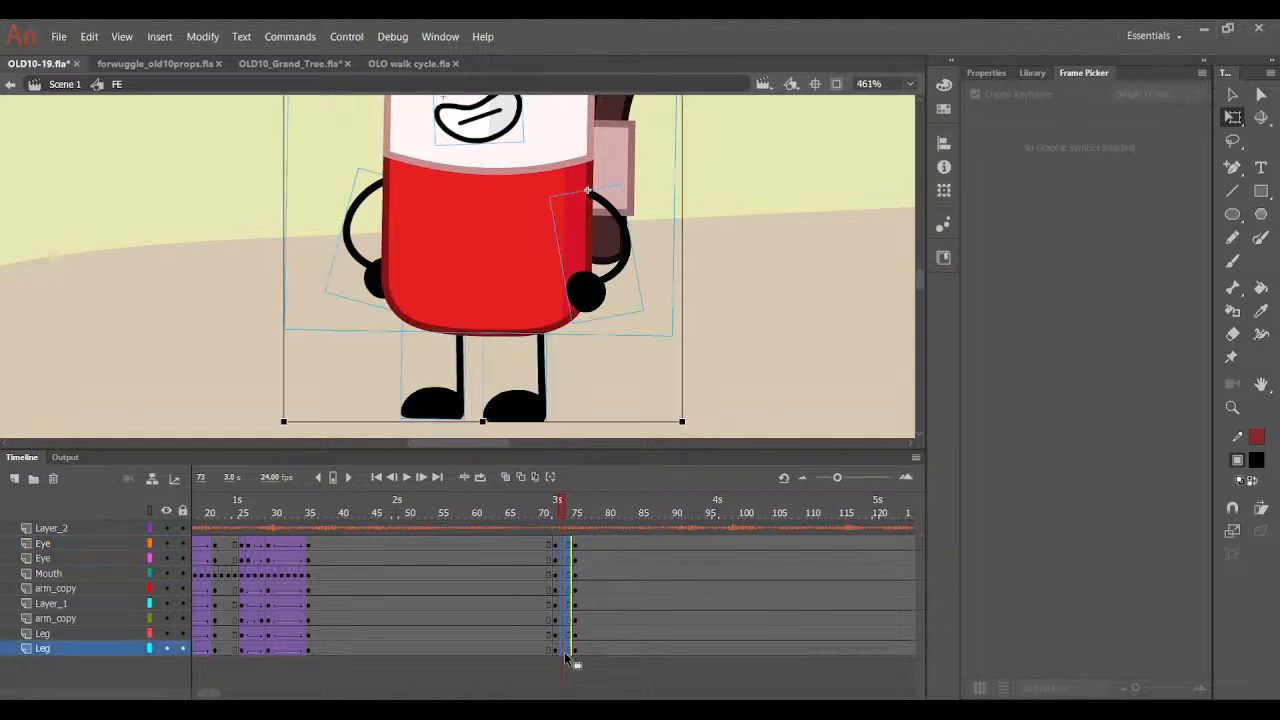
click(995, 72)
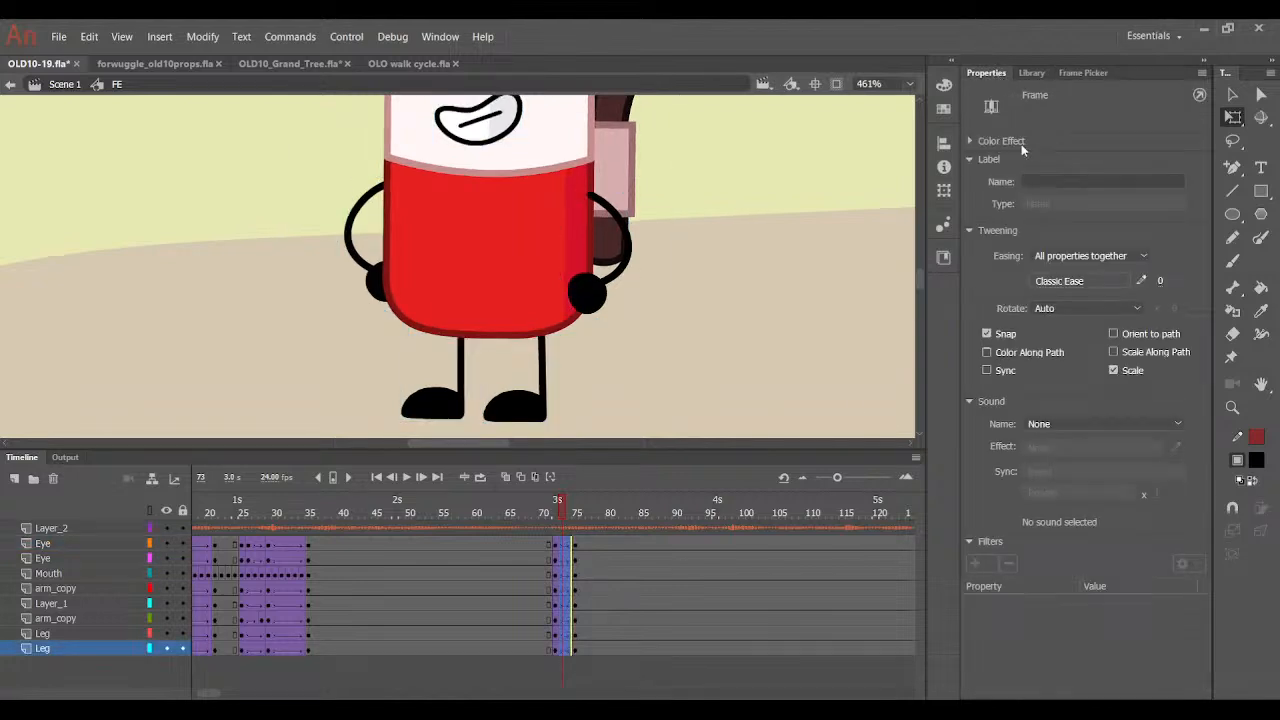
click(1059, 283)
double_click(862, 335)
Tilt the body, face and arms slightly counterclockwise at frame 75 and nudge them left, leaving the legs in place.
mouse_move(566, 512)
mouse_down()
mouse_move(554, 520)
mouse_move(579, 525)
mouse_up()
drag(289, 259, 760, 60)
drag(680, 356, 686, 359)
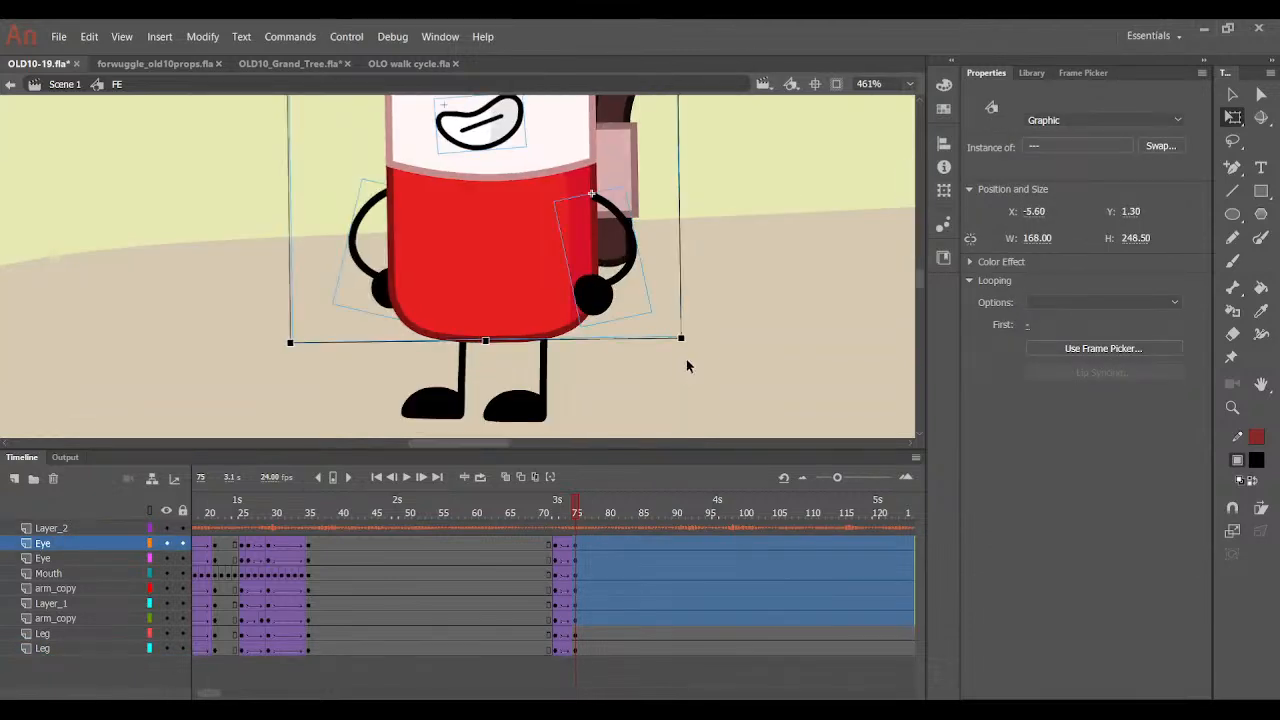
key(Left)
mouse_move(575, 518)
mouse_down()
mouse_move(556, 532)
mouse_move(582, 525)
mouse_up()
click(576, 527)
Select both eyes and the mouth at frame 75 and nudge them down slightly on the face.
scroll(414, 231, up, 2)
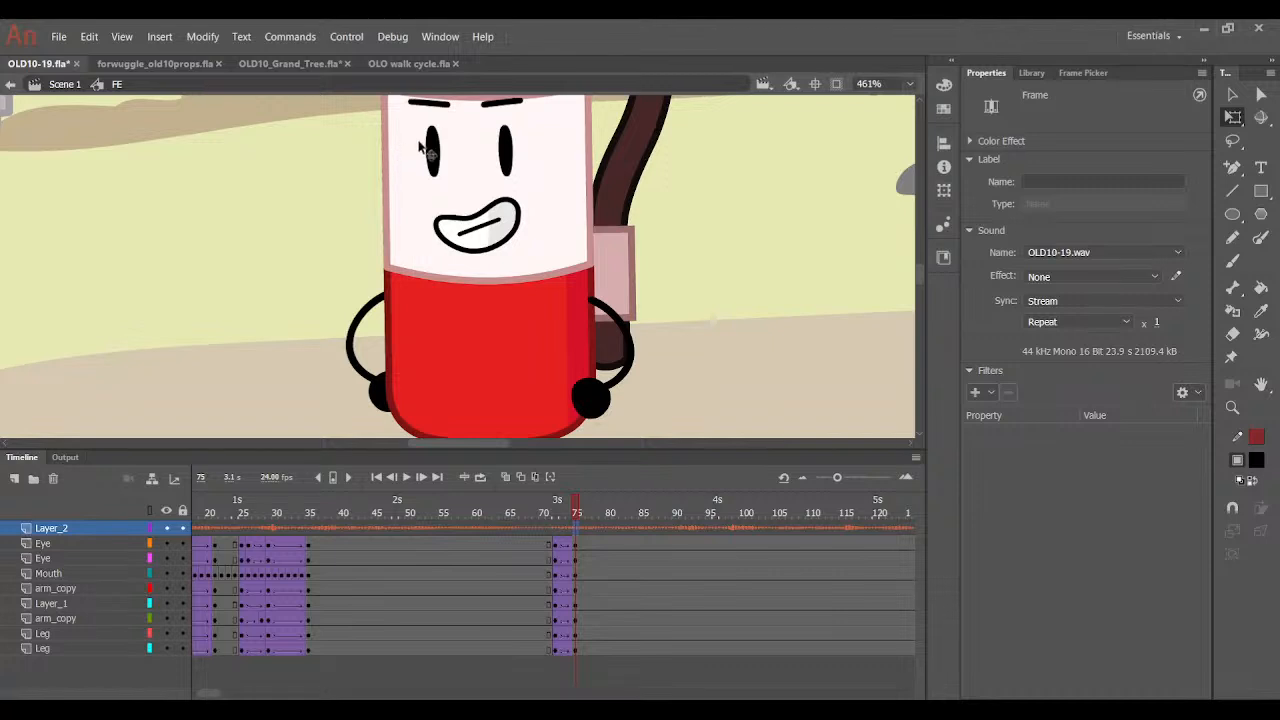
click(428, 150)
shift+click(503, 155)
shift+click(506, 245)
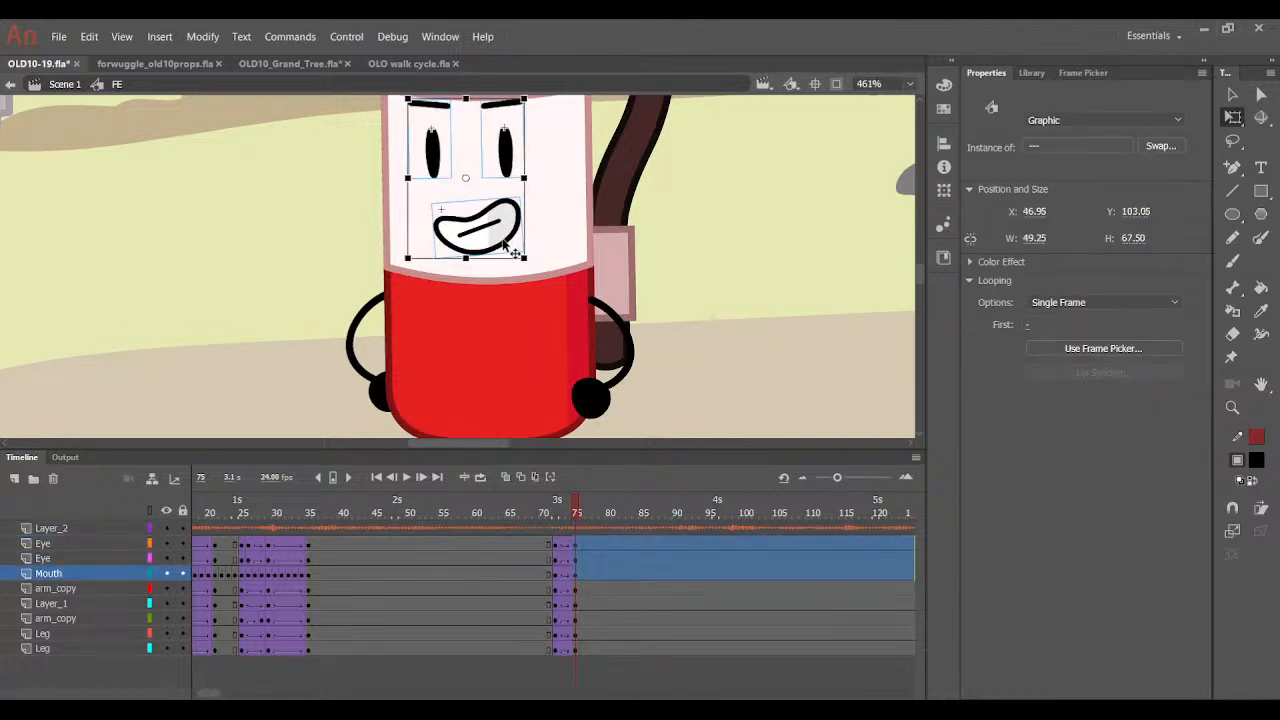
key(Down)
key(Down)
mouse_move(576, 512)
mouse_down()
mouse_move(559, 511)
mouse_move(589, 518)
mouse_up()
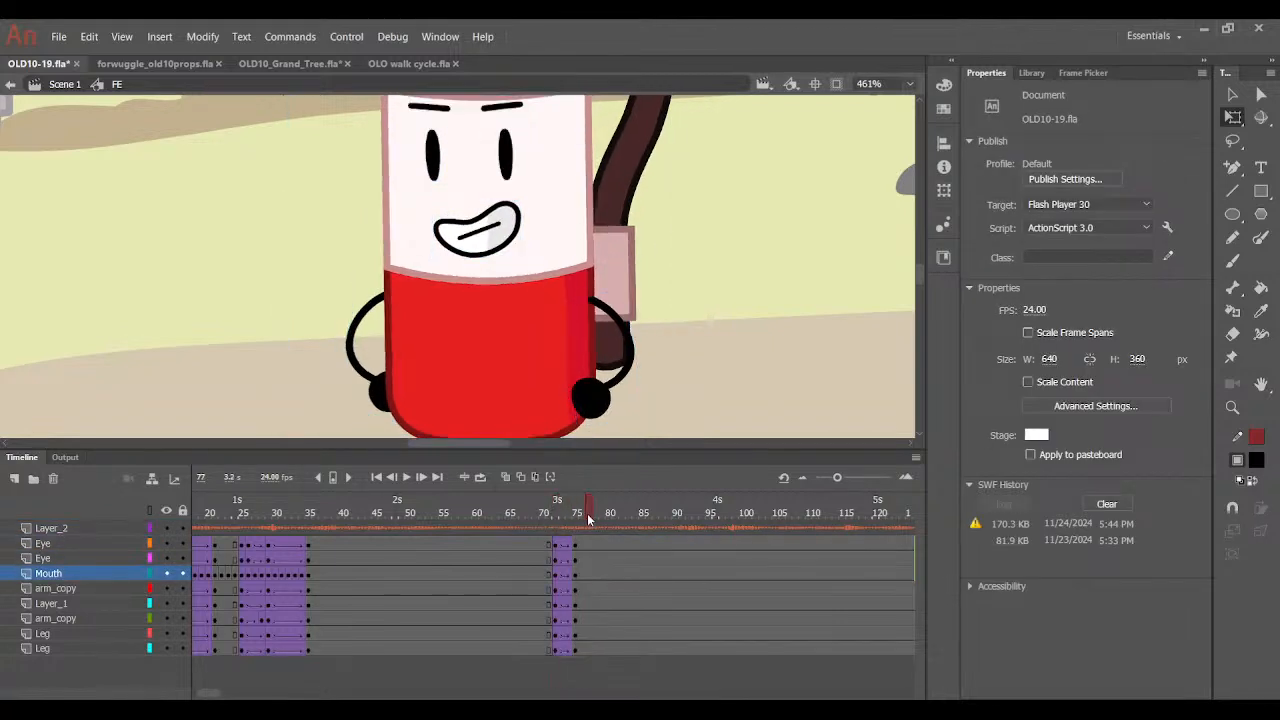
Select both eyes and the mouth at frame 75 and nudge them up slightly on the face.
click(576, 541)
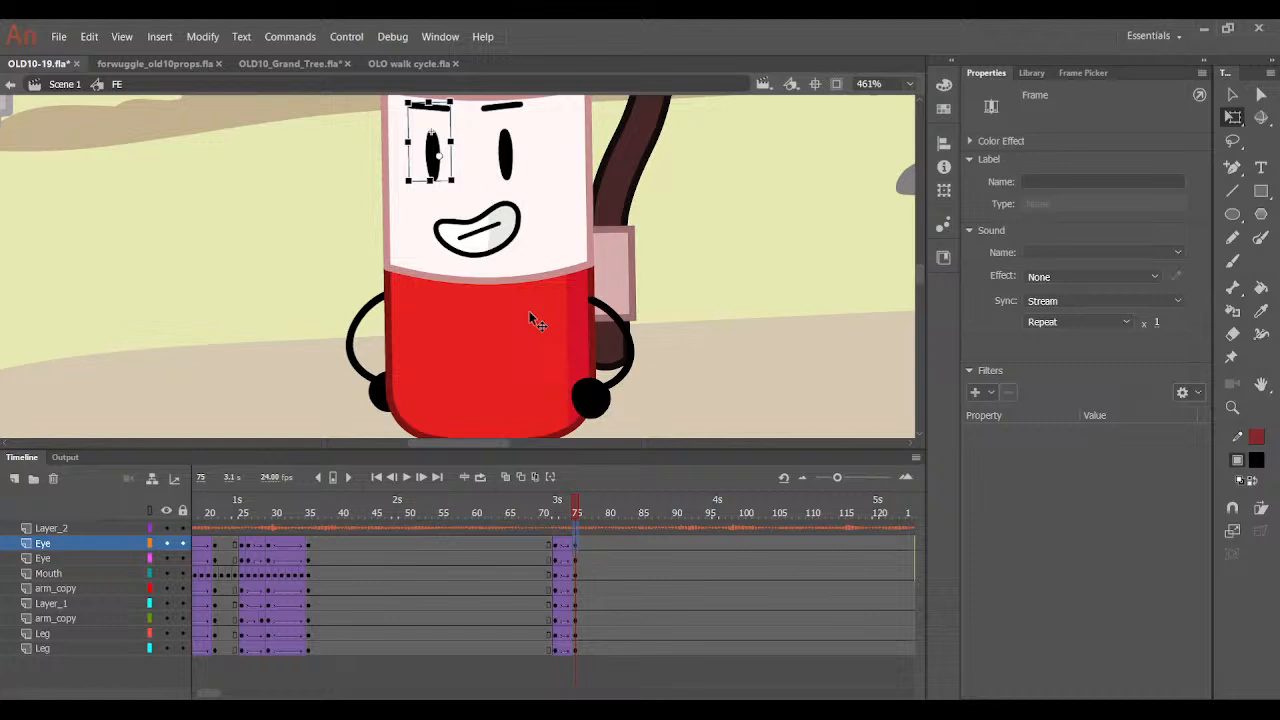
shift+click(500, 141)
shift+click(498, 214)
key(Up)
key(Up)
click(659, 240)
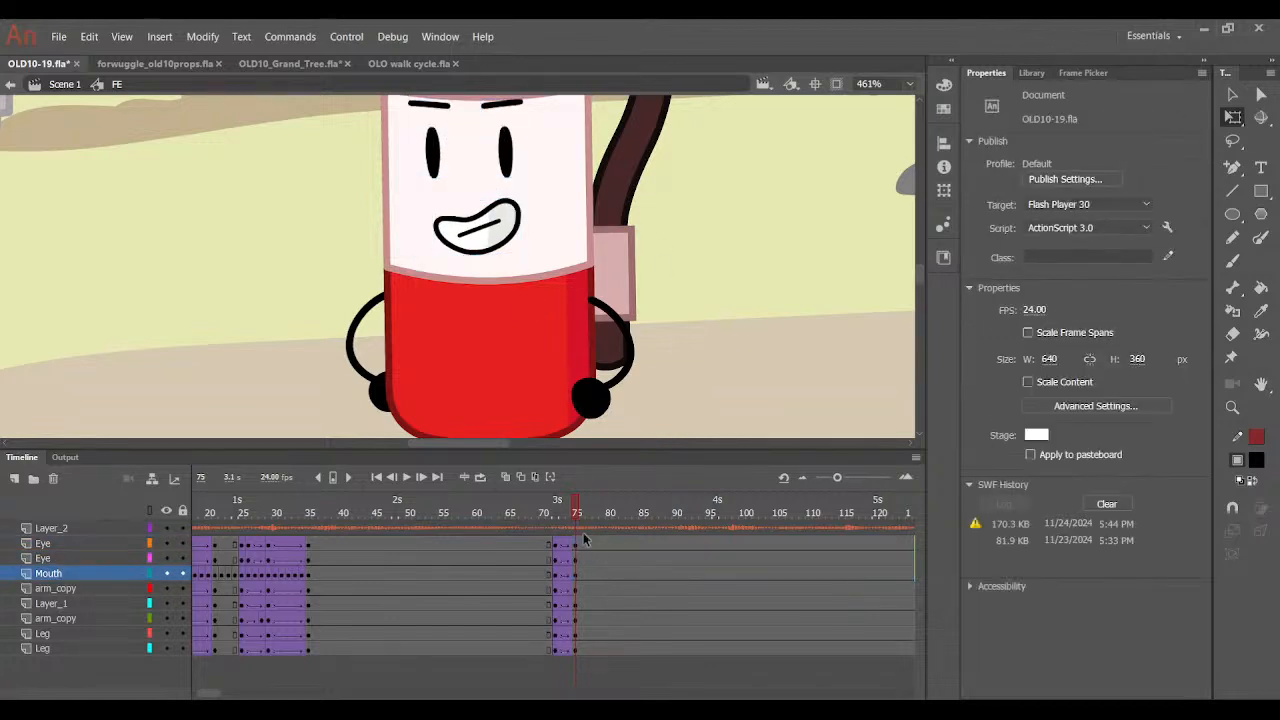
Insert keyframes at frame 80 on all body layers and raise the body, face and arms slightly above the legs.
drag(574, 513, 612, 648)
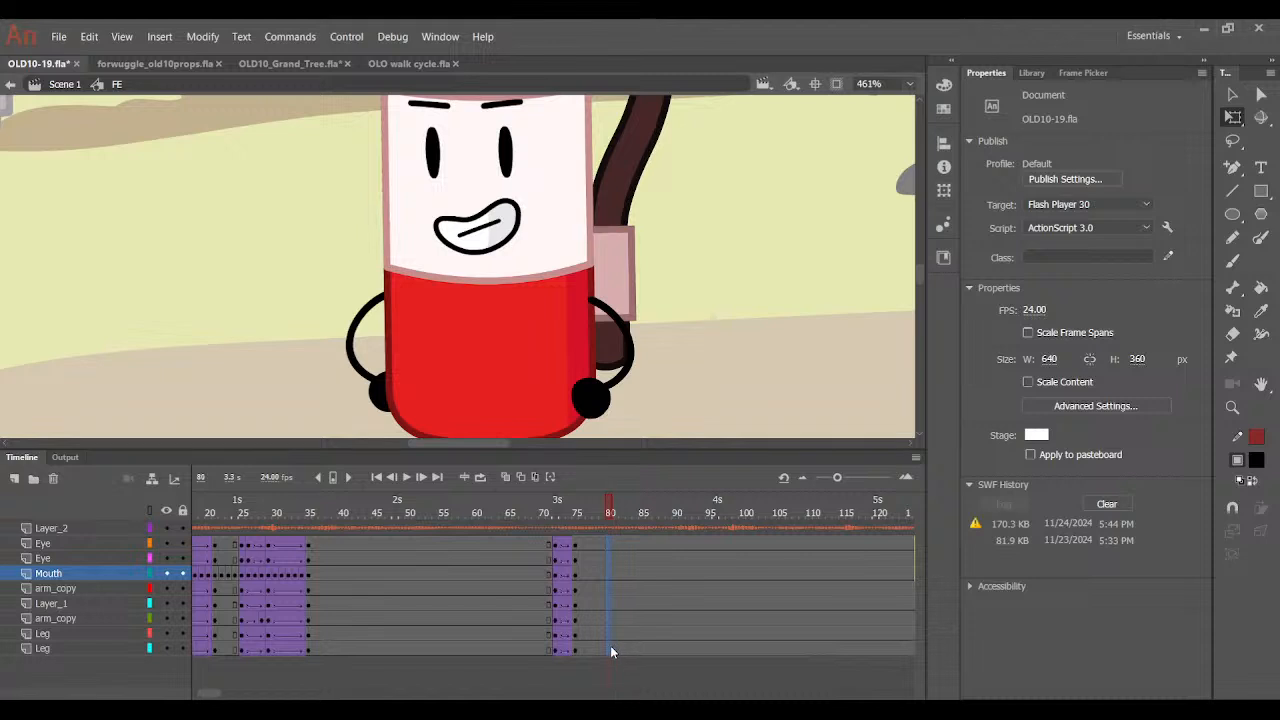
key(F6)
click(710, 318)
scroll(364, 377, down, 3)
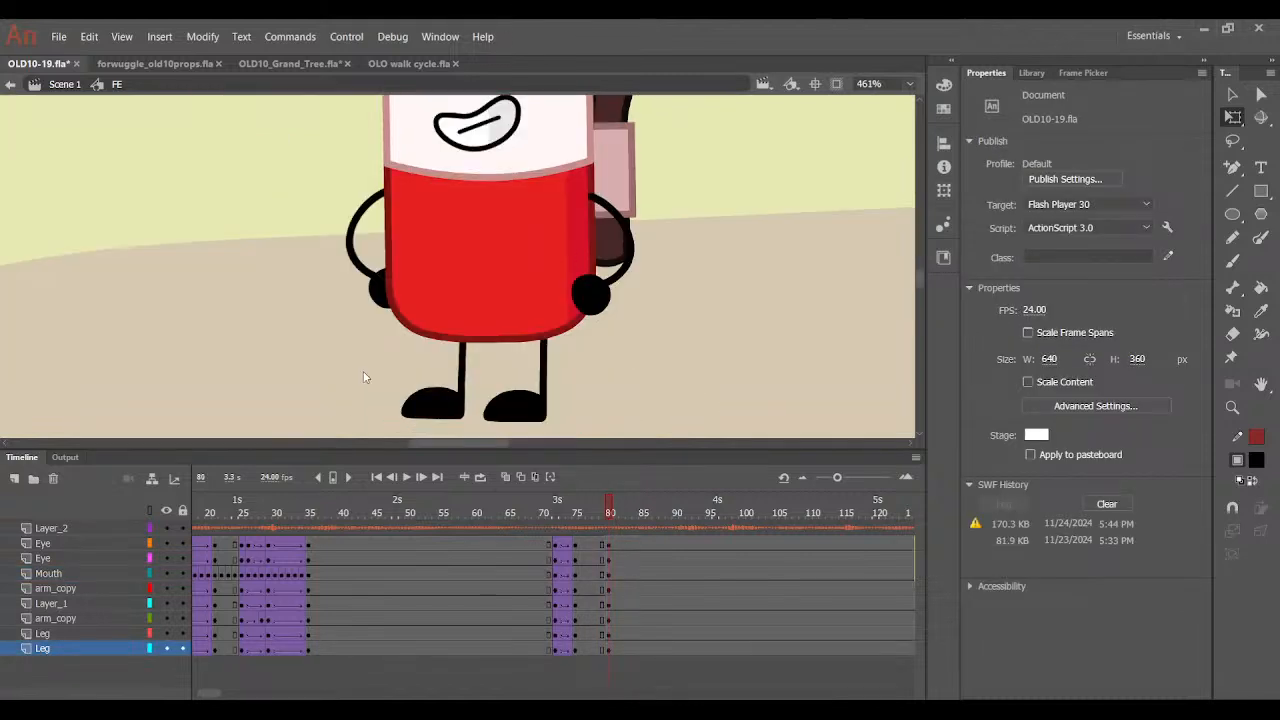
click(434, 349)
click(283, 287)
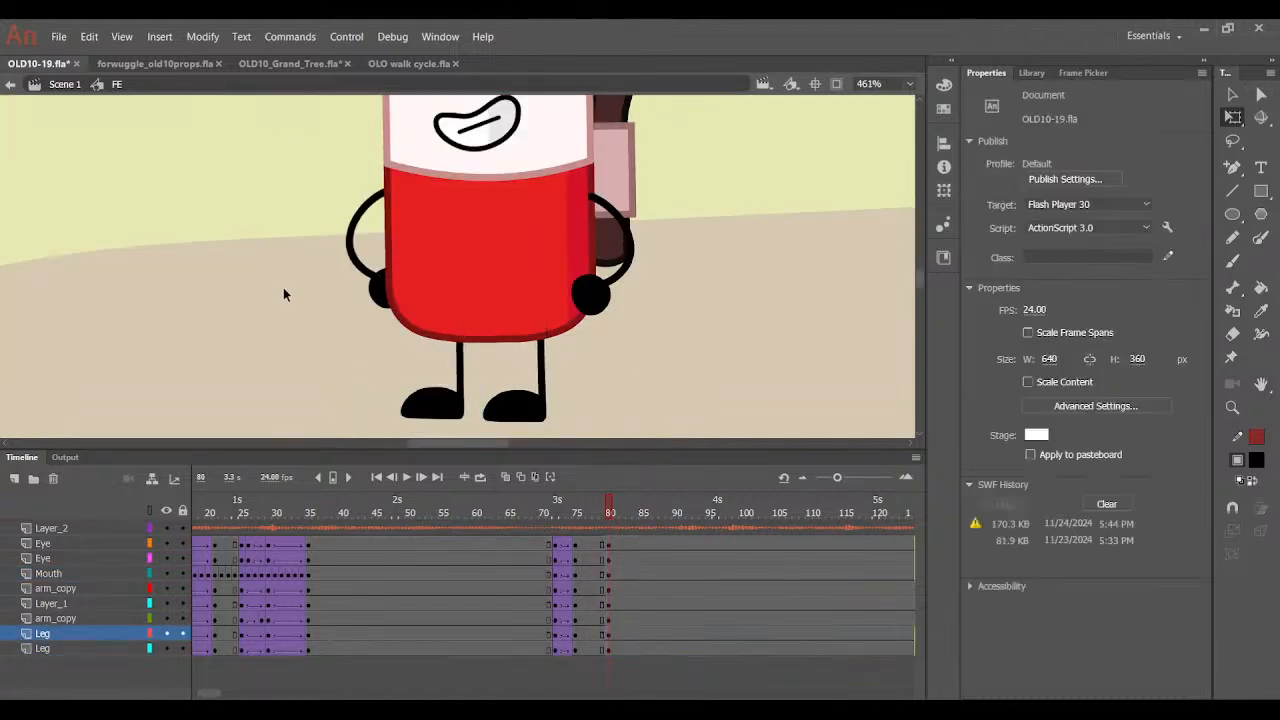
drag(283, 287, 674, 372)
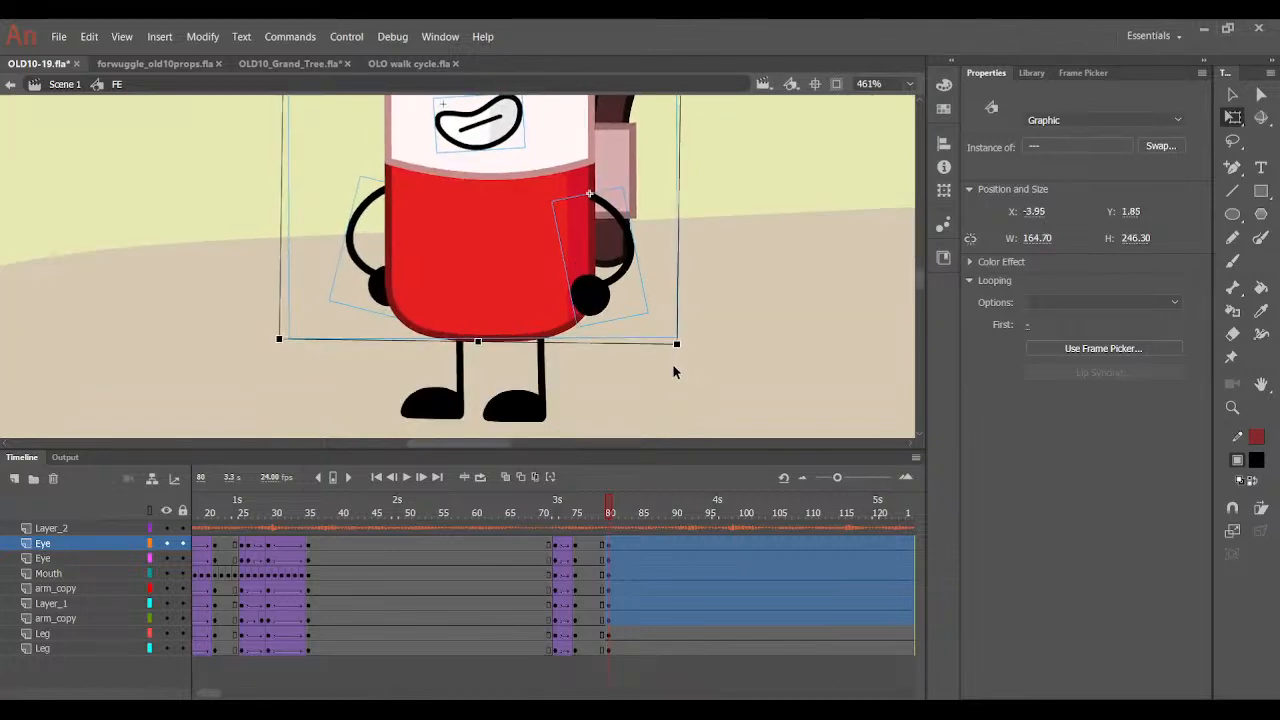
key(Up)
Create classic tweens between frames 75 and 80 on all body layers and apply the Cubic EaseOut preset.
drag(587, 546, 604, 649)
key(F4)
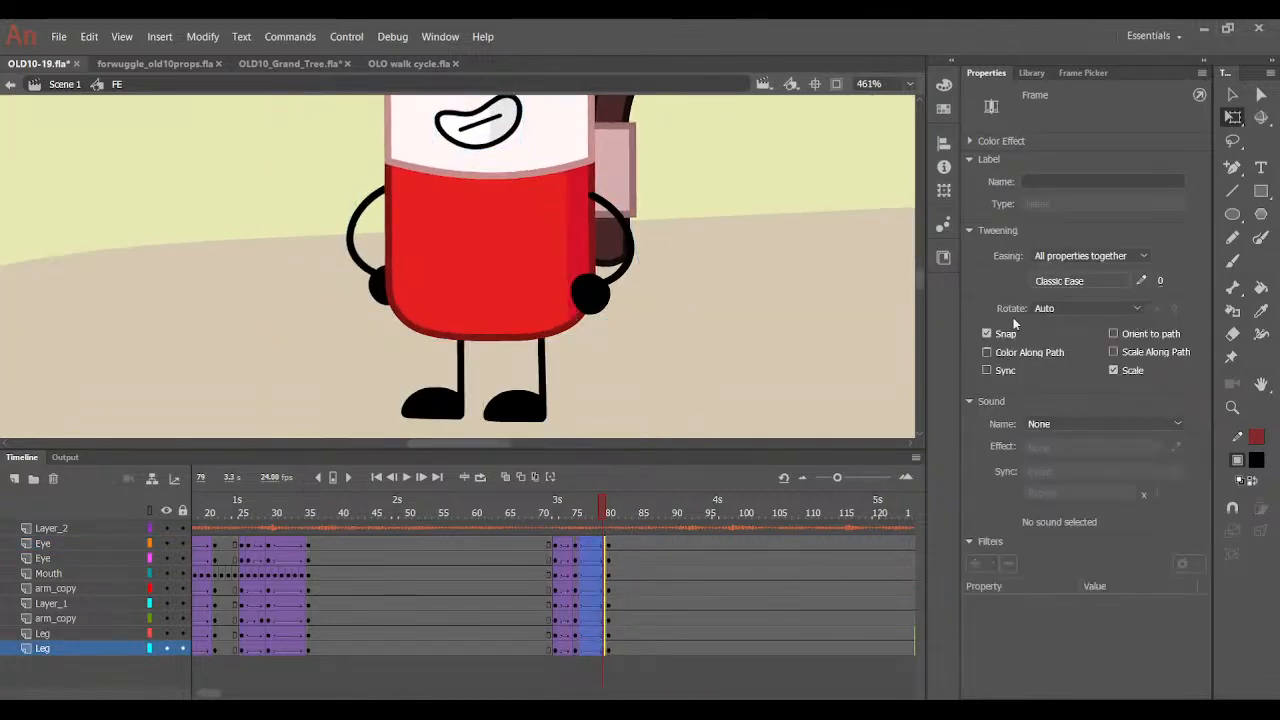
click(1042, 281)
click(781, 357)
double_click(868, 336)
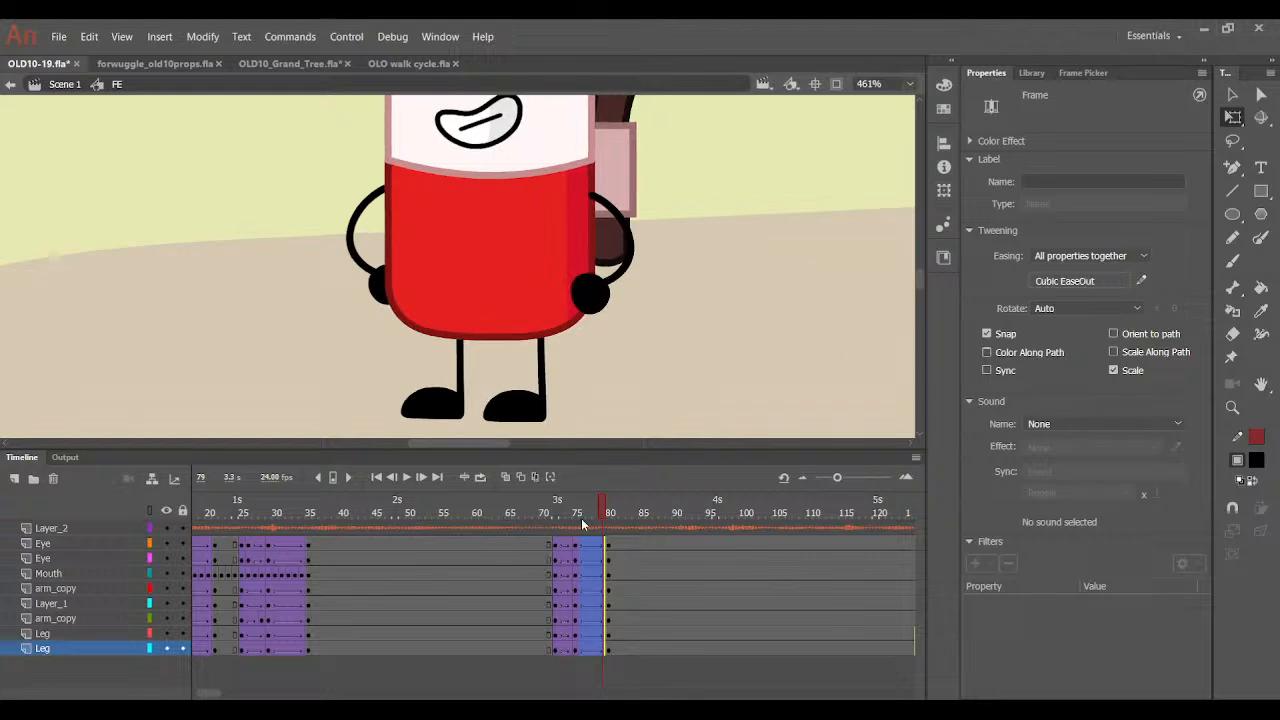
Straighten the tilted body, face and arms at frame 80 and nudge them slightly left, leaving the legs in place.
drag(583, 523, 606, 545)
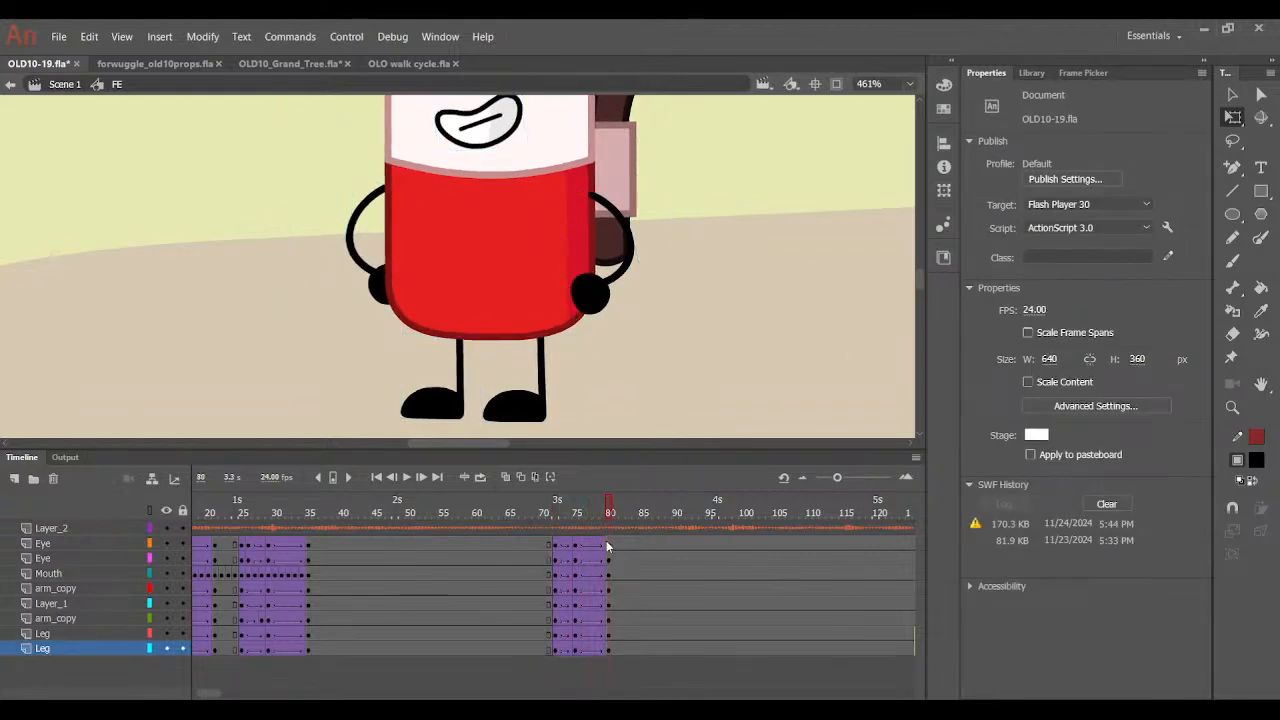
scroll(514, 373, up, 3)
drag(322, 370, 679, 112)
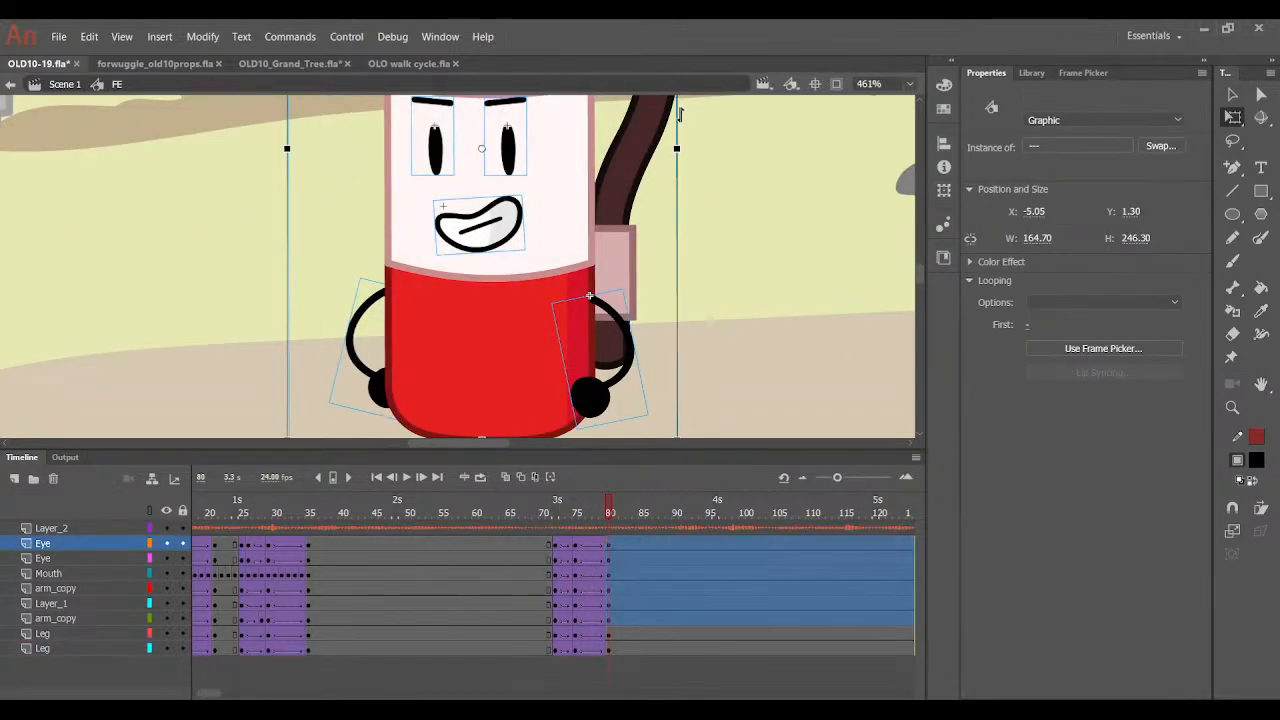
scroll(703, 337, down, 2)
mouse_move(605, 512)
mouse_down()
mouse_move(557, 553)
mouse_move(609, 529)
mouse_up()
drag(286, 240, 675, 22)
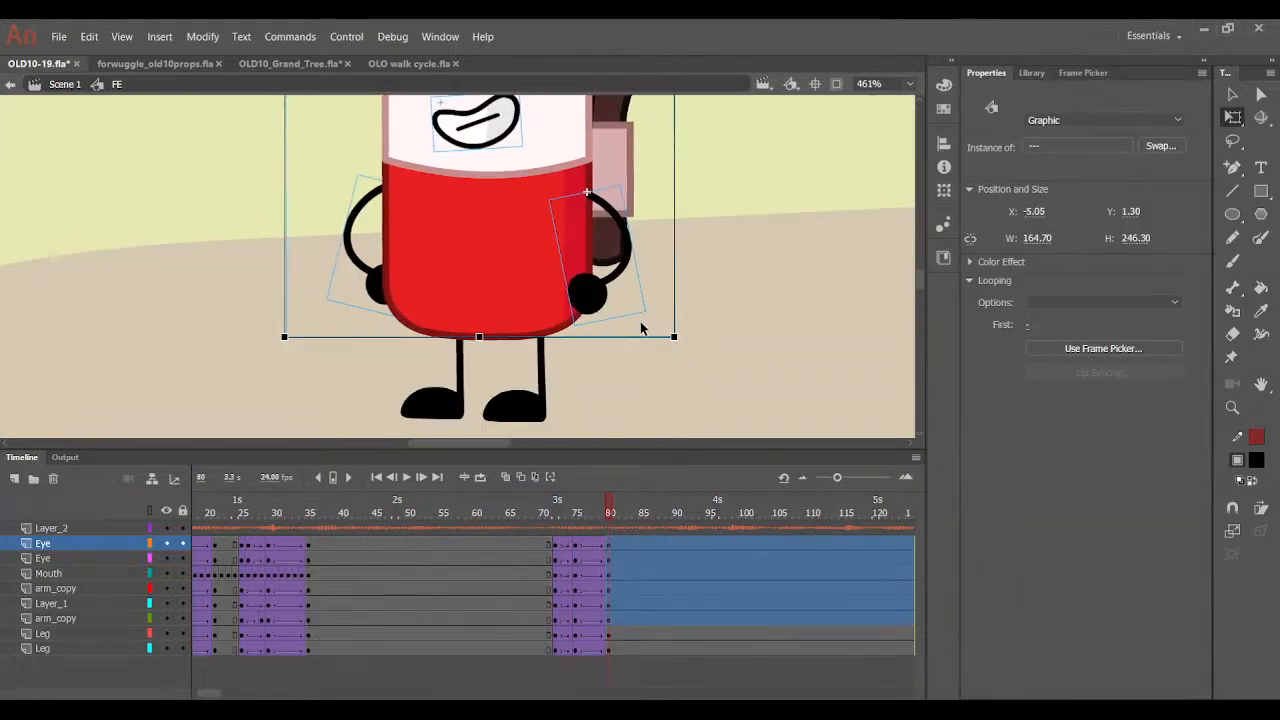
click(580, 540)
click(607, 529)
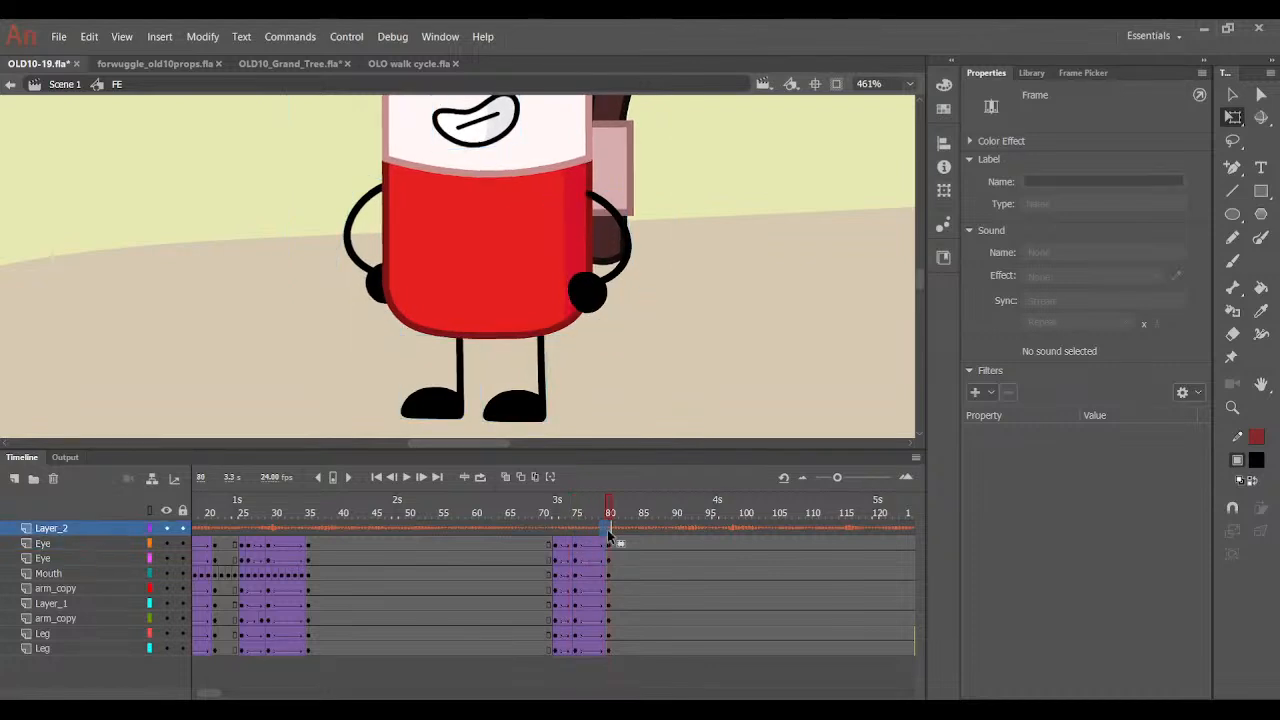
scroll(694, 318, up, 2)
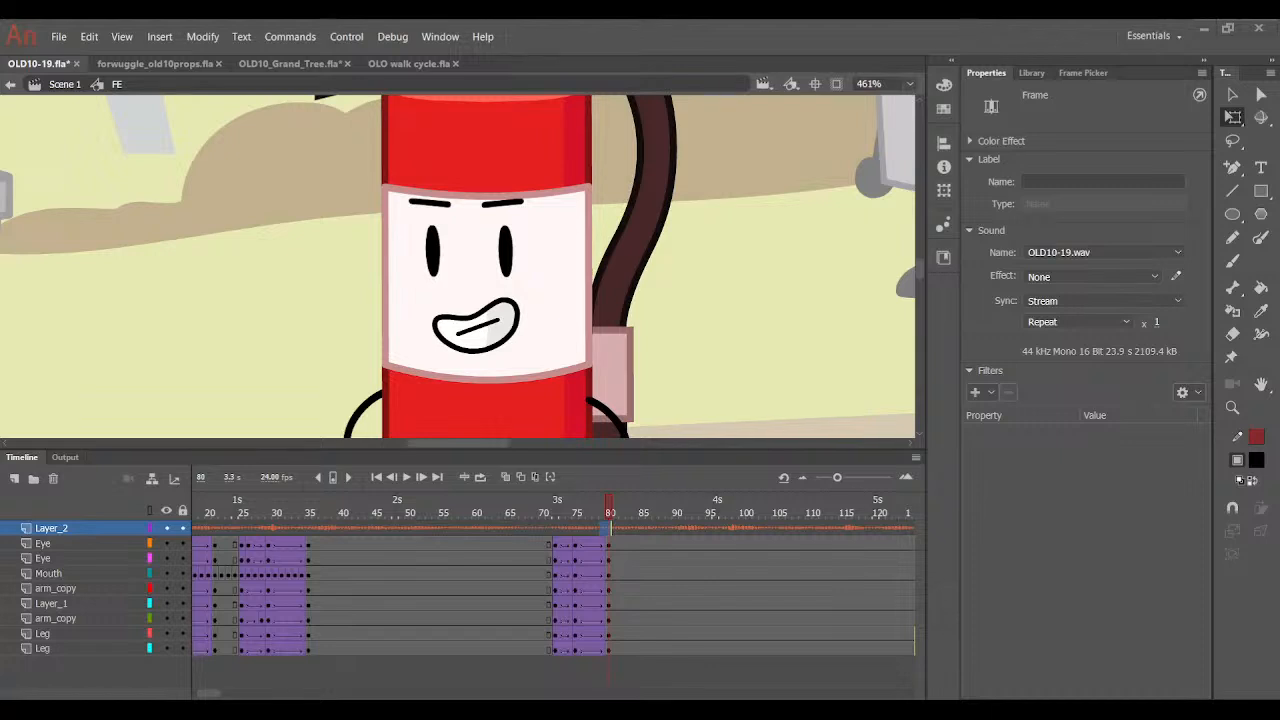
Select the eyes and mouth at frame 75 and nudge them down slightly.
drag(562, 513, 609, 530)
click(576, 513)
click(447, 262)
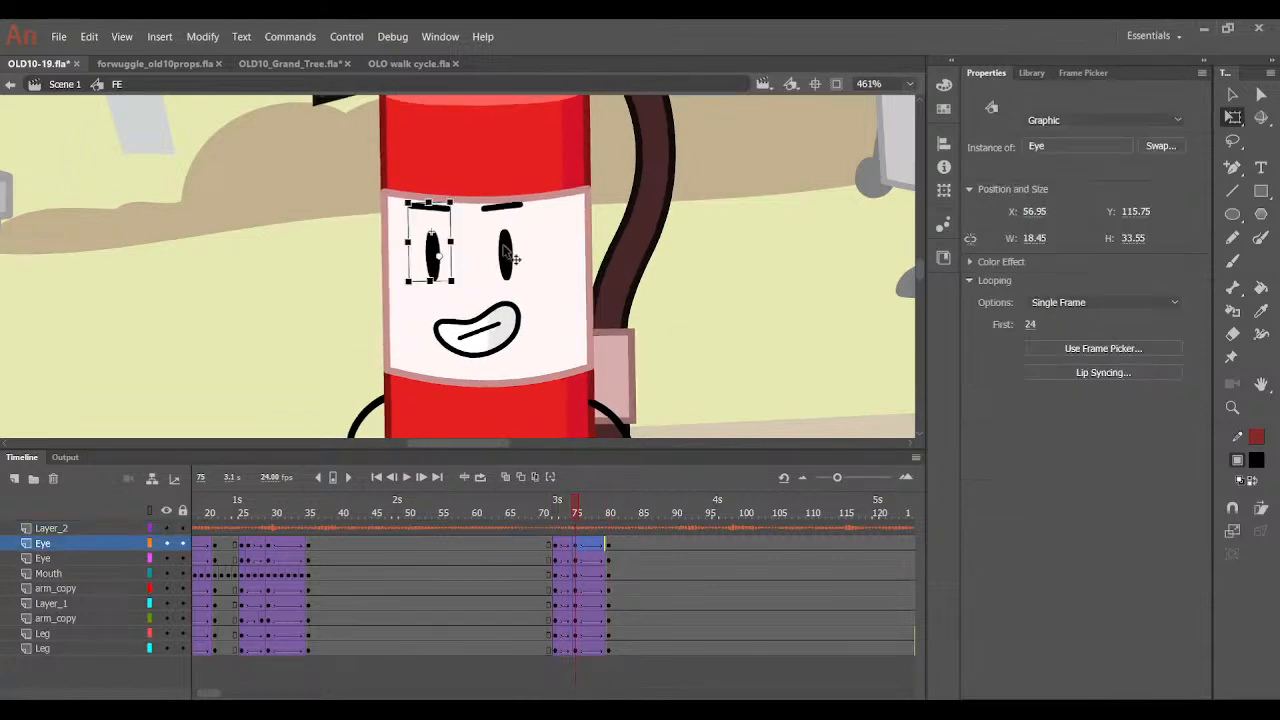
shift+click(487, 316)
key(Down)
Shift the tweened keyframes of frames 72 to 80 one frame earlier on all body layers.
drag(593, 515, 596, 647)
scroll(644, 404, down, 2)
key(shift+F5)
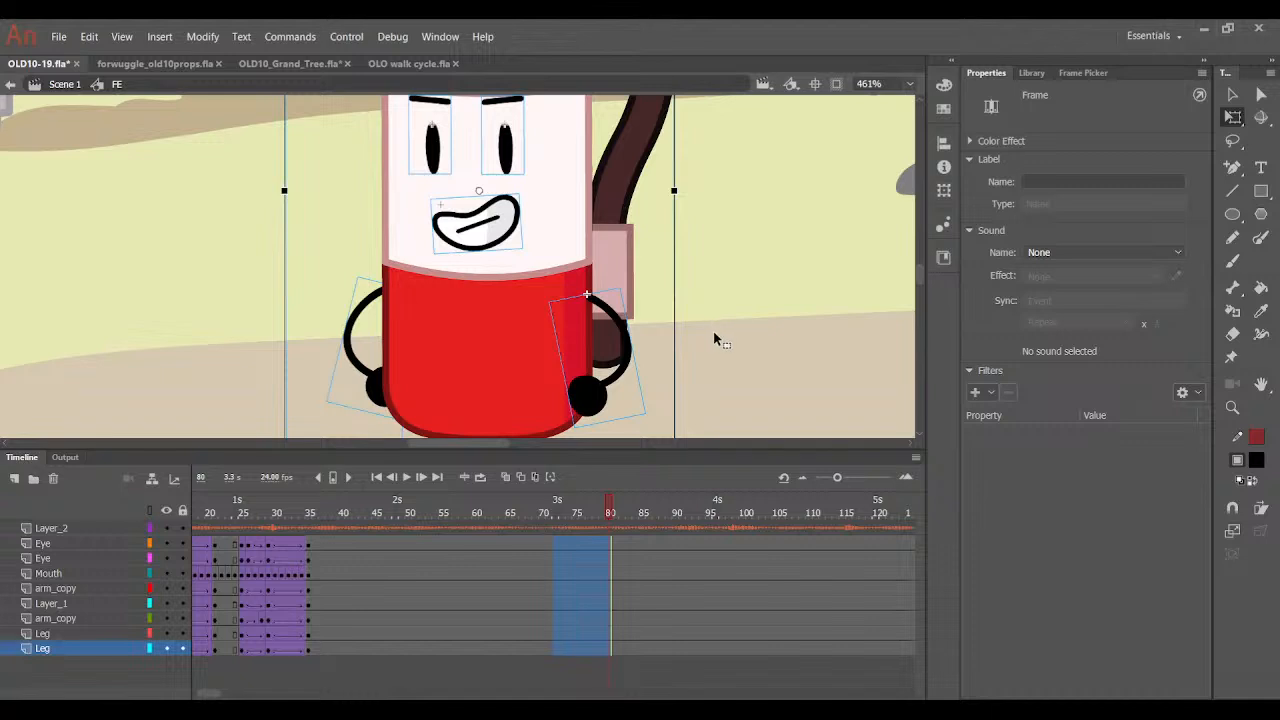
key(ctrl+z)
Begin lip-syncing the mouth from frame 71 with closed-smile pose 1 and set open pose 4 at frame 73.
click(550, 514)
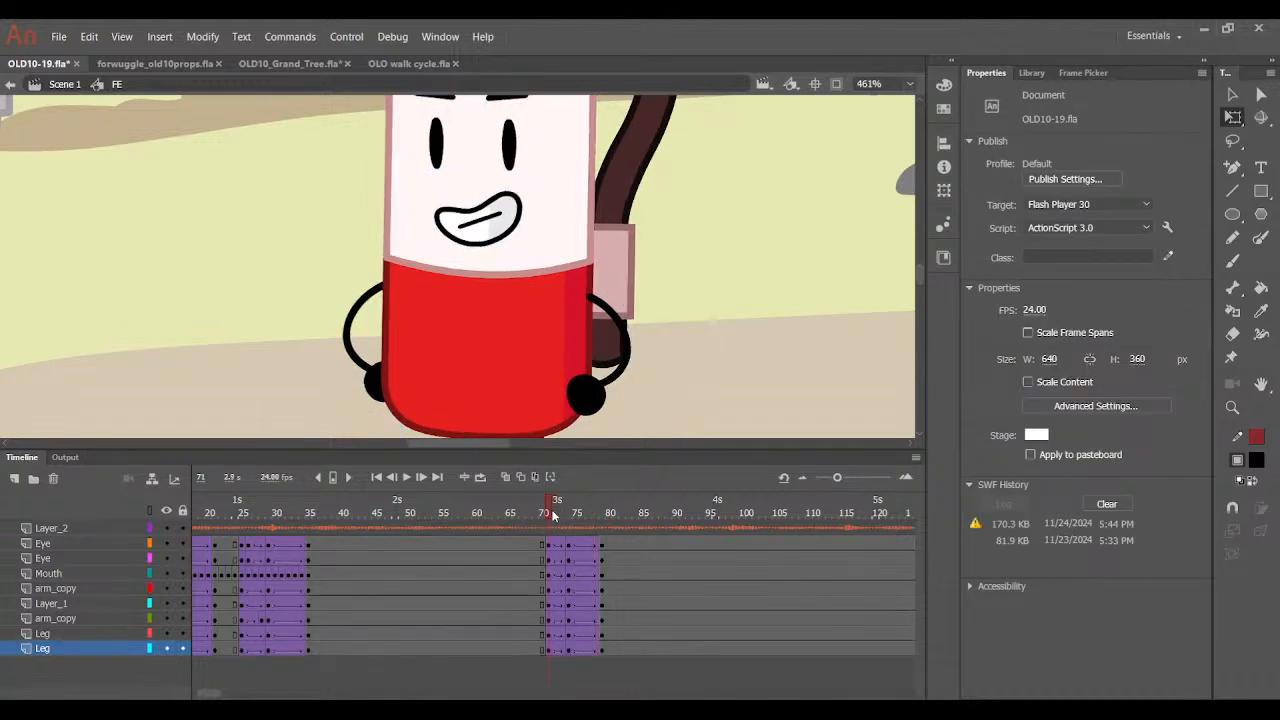
click(455, 198)
click(1083, 72)
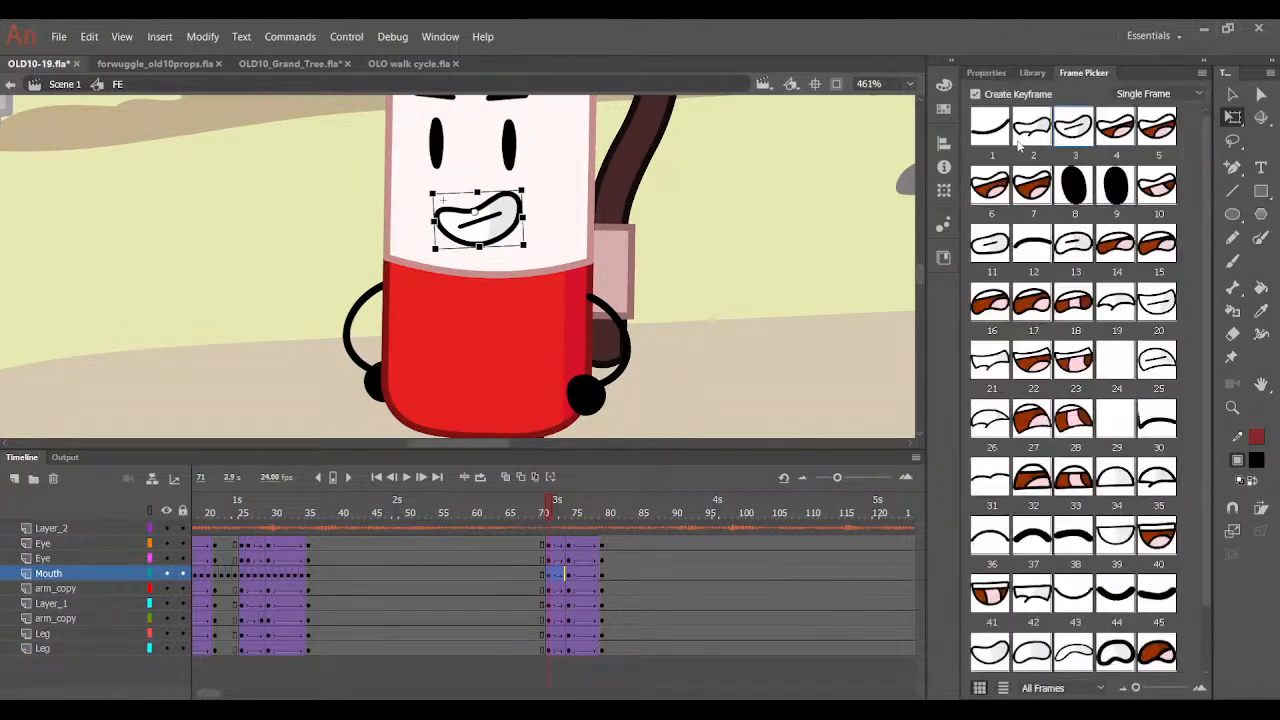
click(567, 572)
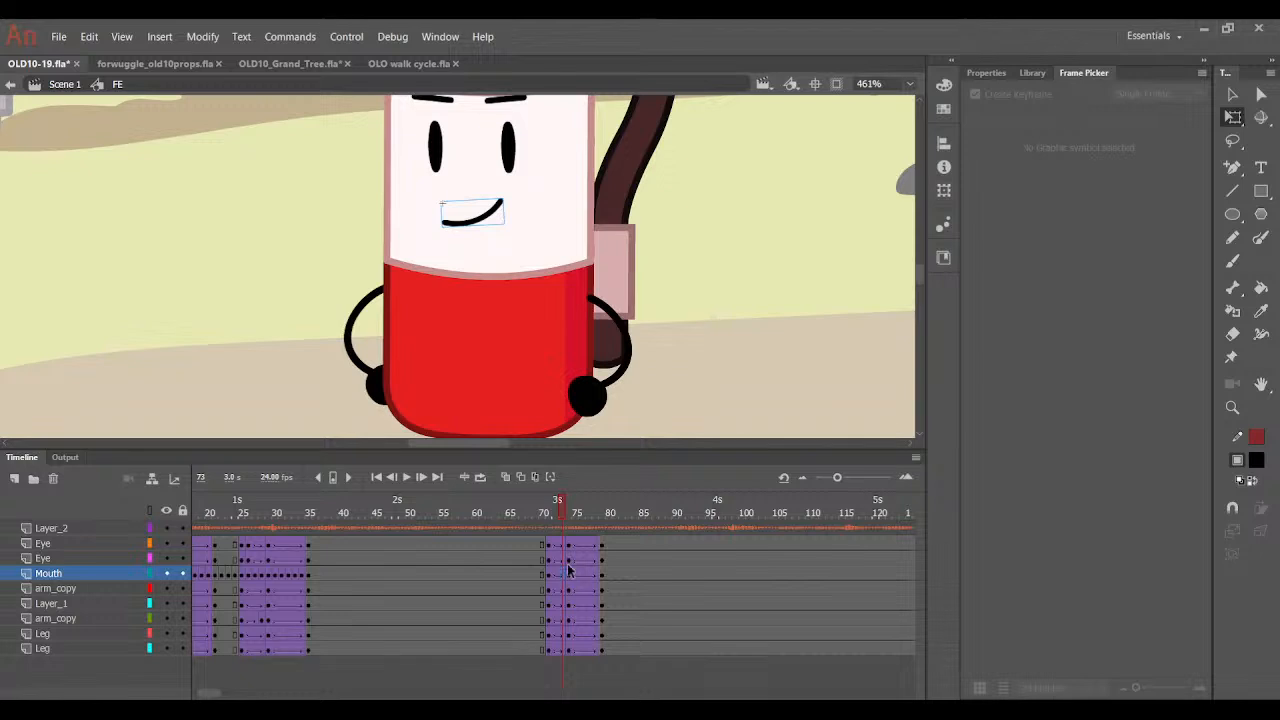
click(1138, 130)
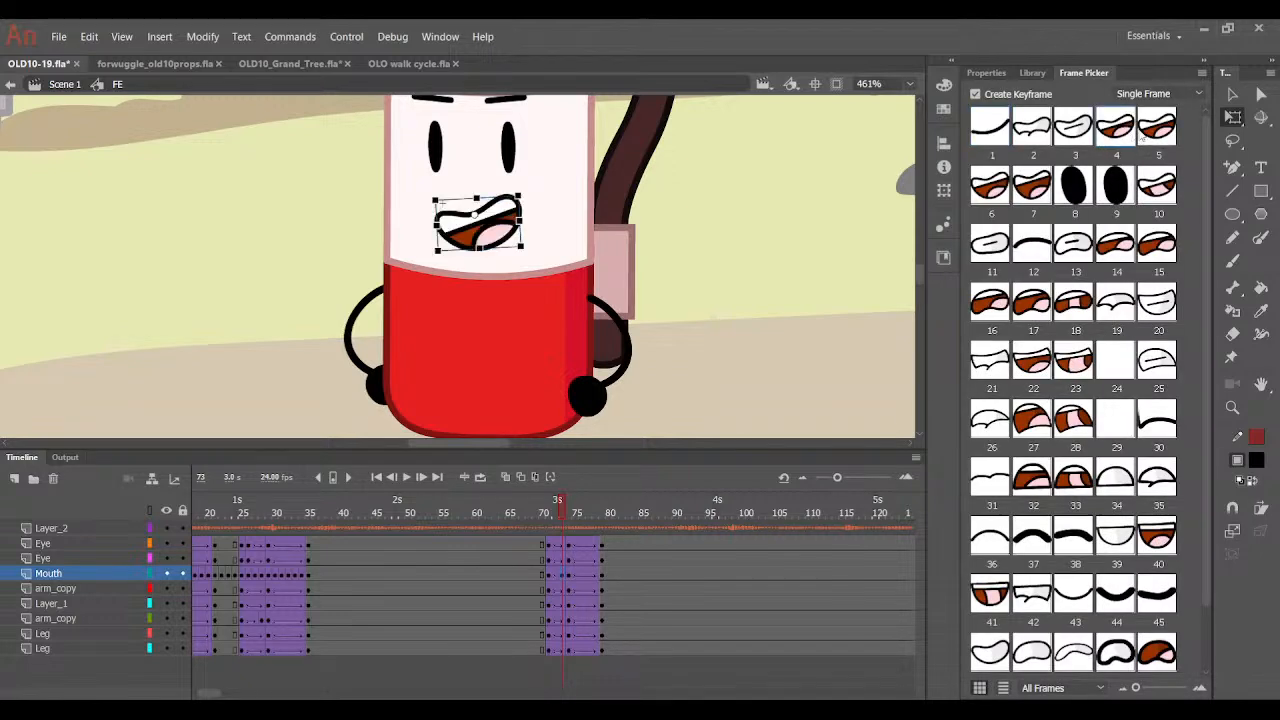
key(.)
Set the mouth to pose 5 at frame 75, pose 3 at frame 76 and pose 5 at frame 77.
drag(570, 513, 573, 576)
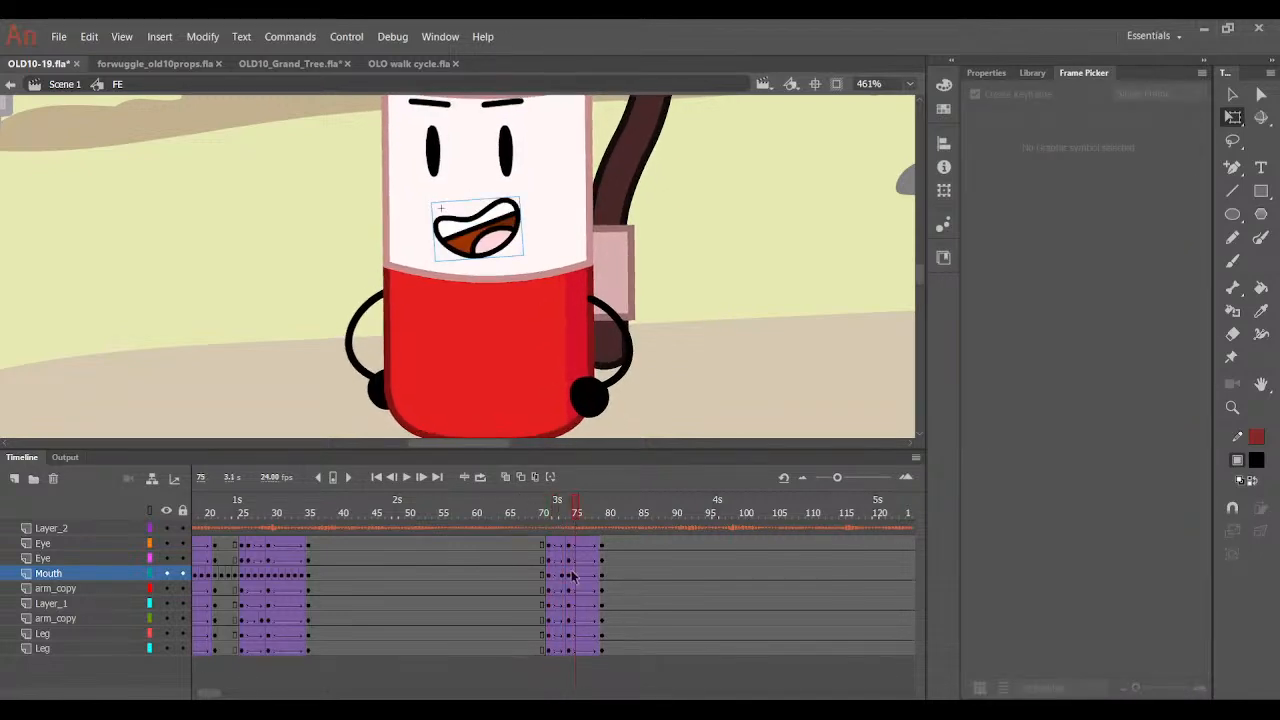
click(575, 588)
click(578, 575)
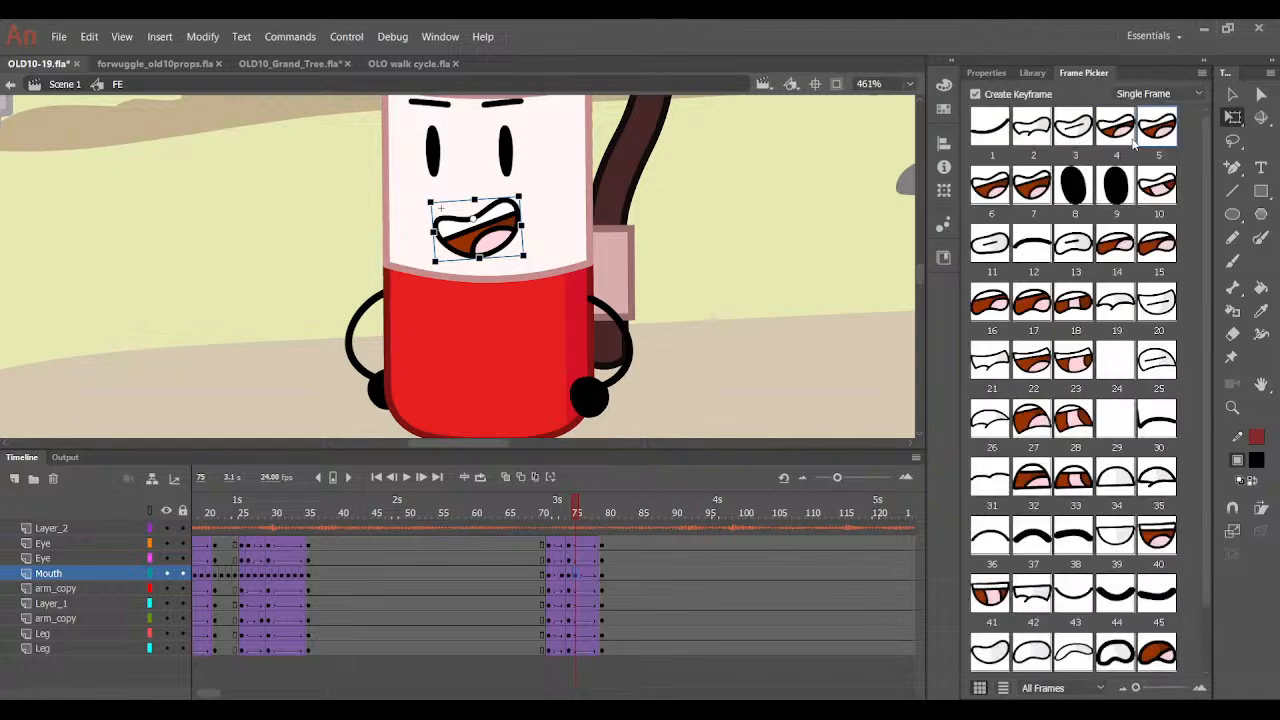
key(period)
click(1058, 120)
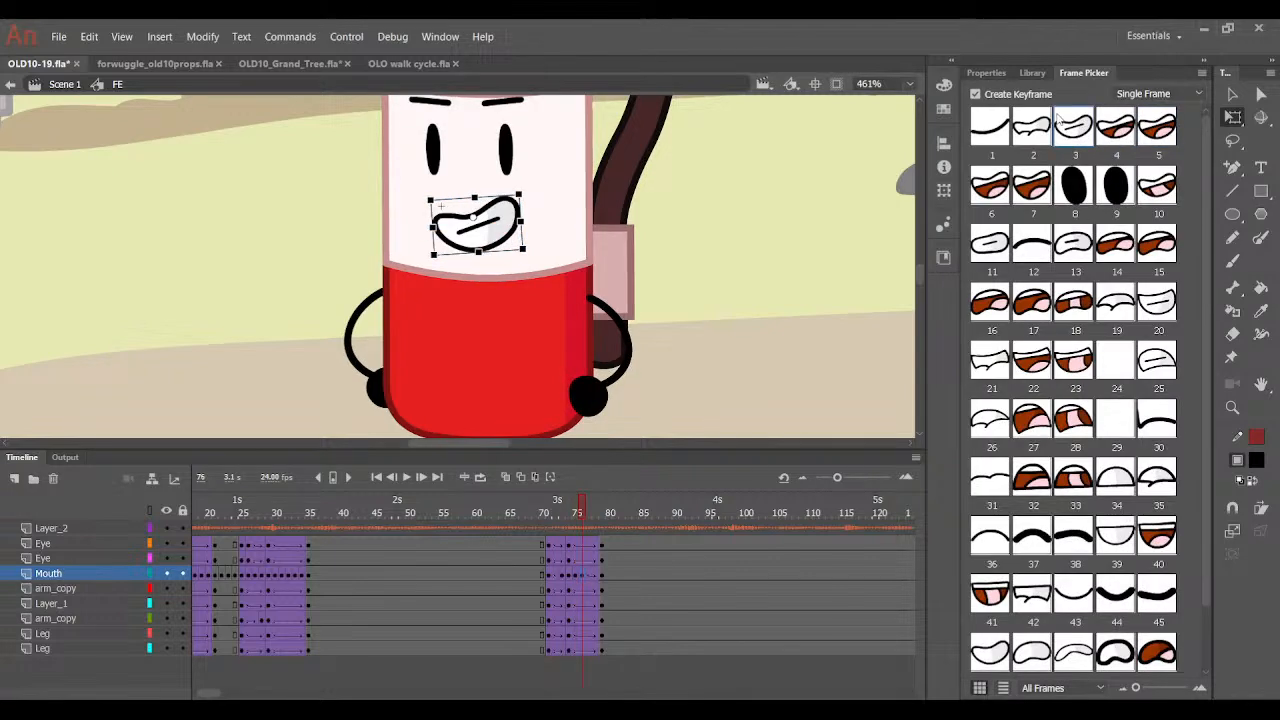
click(1150, 128)
drag(581, 513, 585, 540)
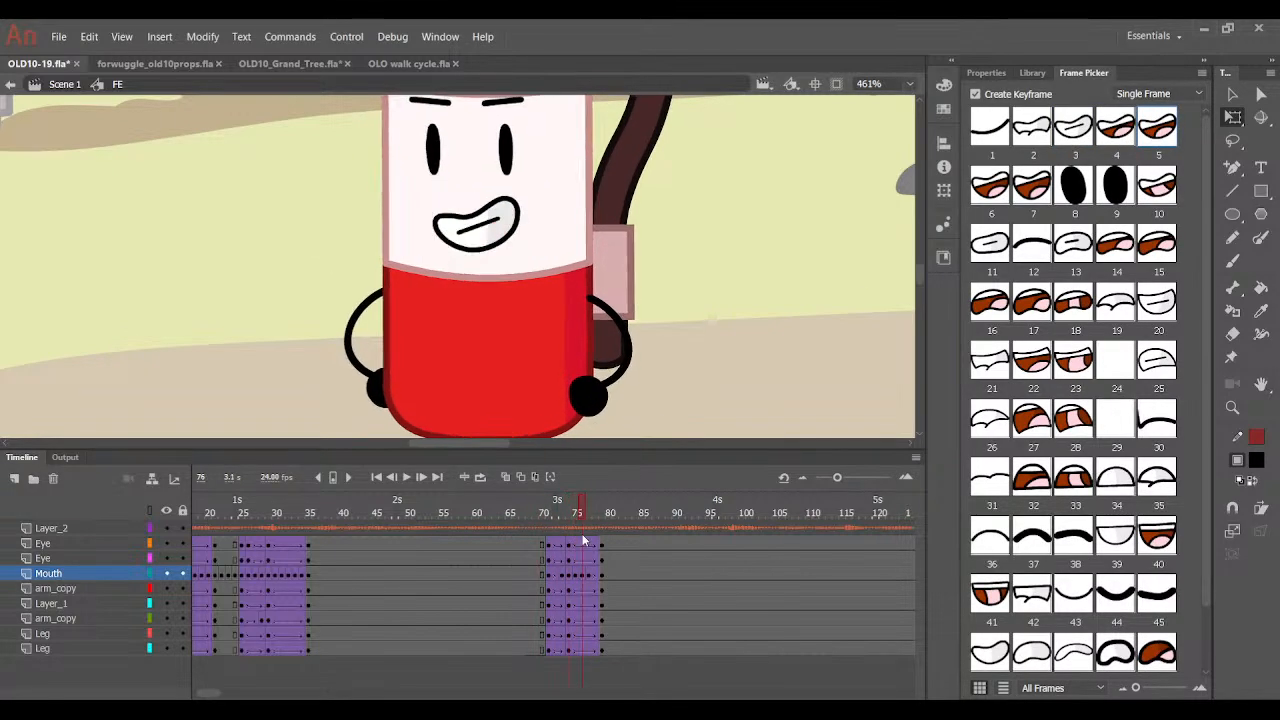
Set the mouth to pose 4 at frame 79 and to clenched-teeth pose 3 at frame 80.
click(597, 574)
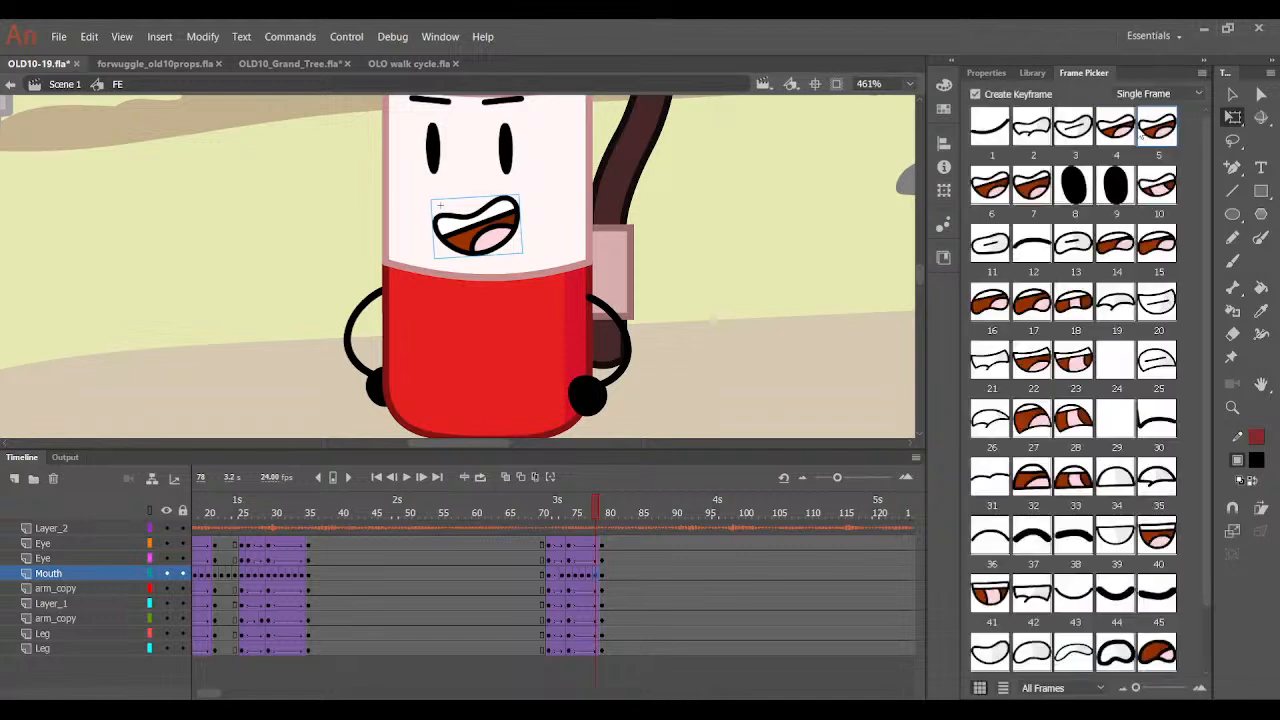
key(period)
click(1103, 134)
key(period)
click(1037, 131)
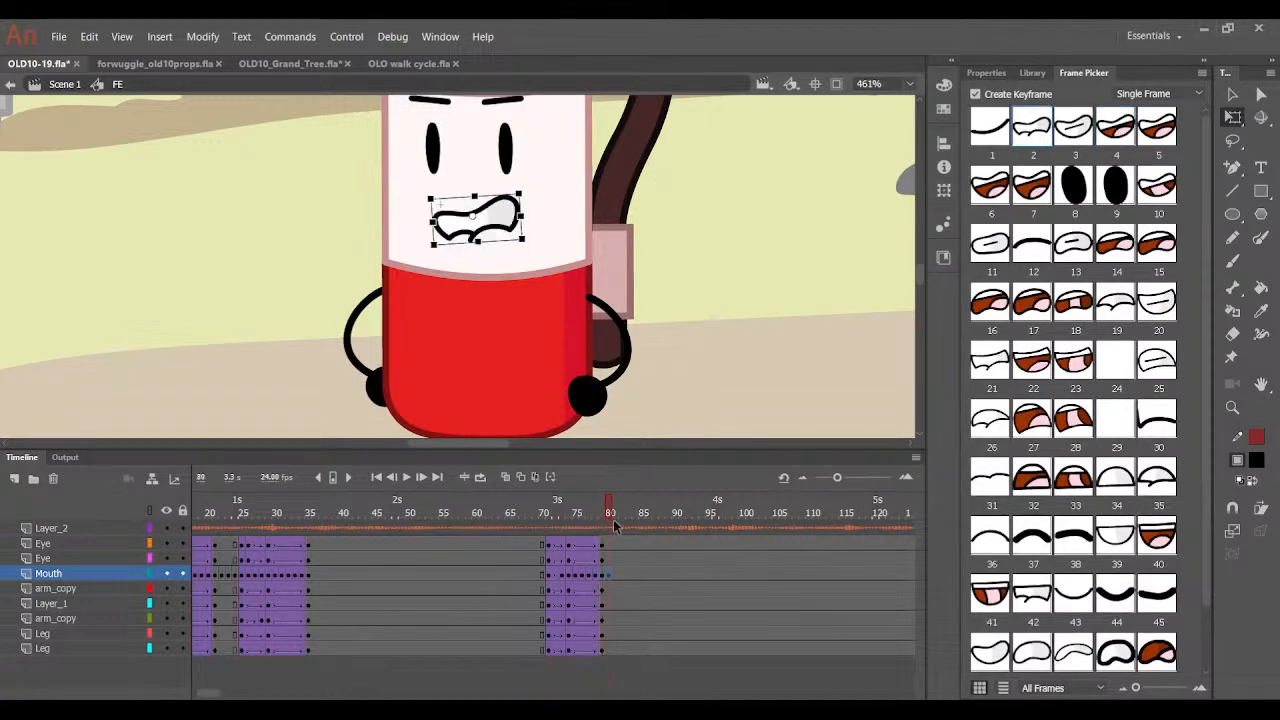
mouse_move(615, 525)
mouse_down()
mouse_move(571, 528)
mouse_move(605, 528)
mouse_up()
click(605, 575)
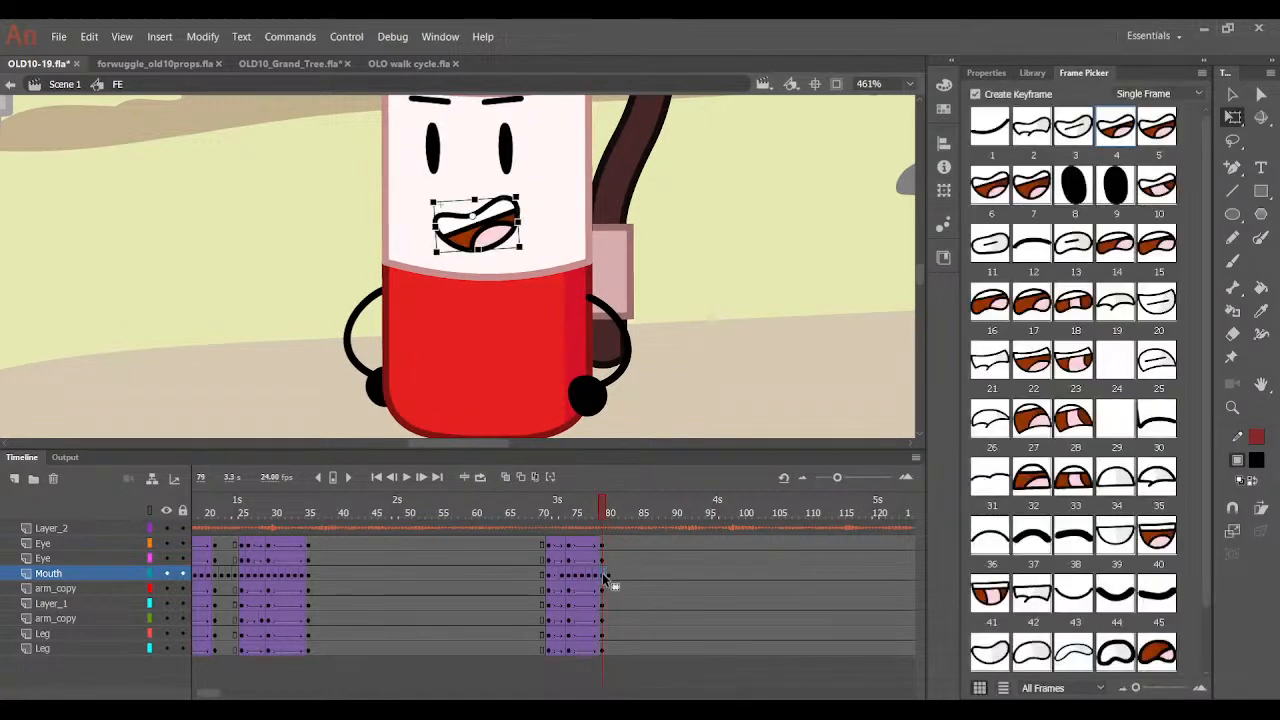
click(1074, 128)
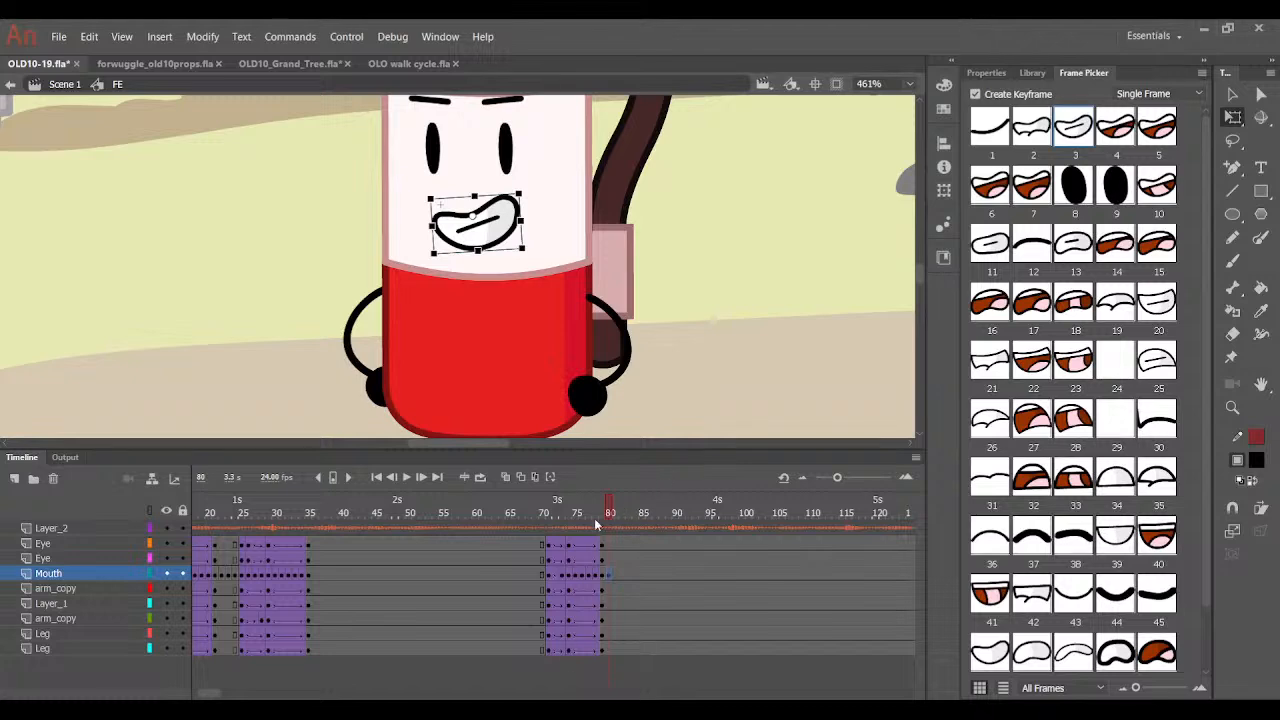
Set the mouth to pose 4 at frame 81 and pose 5 at frame 82.
drag(595, 519, 613, 574)
click(597, 573)
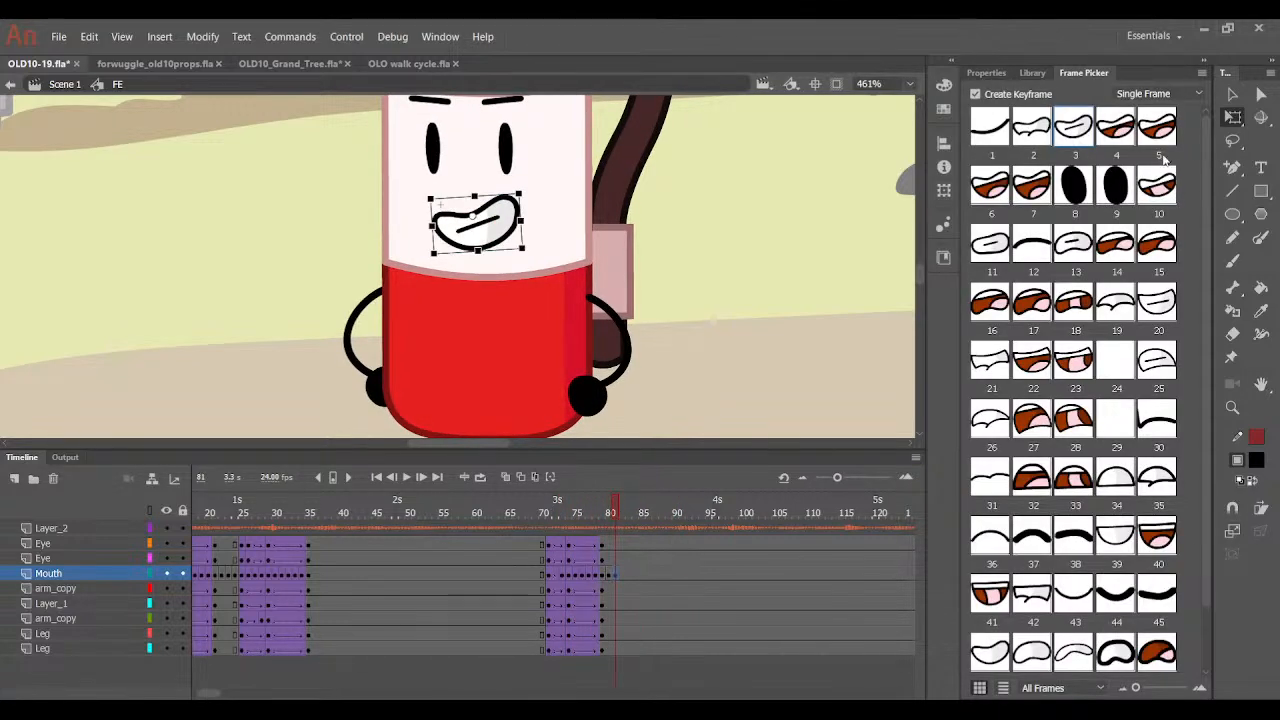
click(1160, 130)
click(1127, 143)
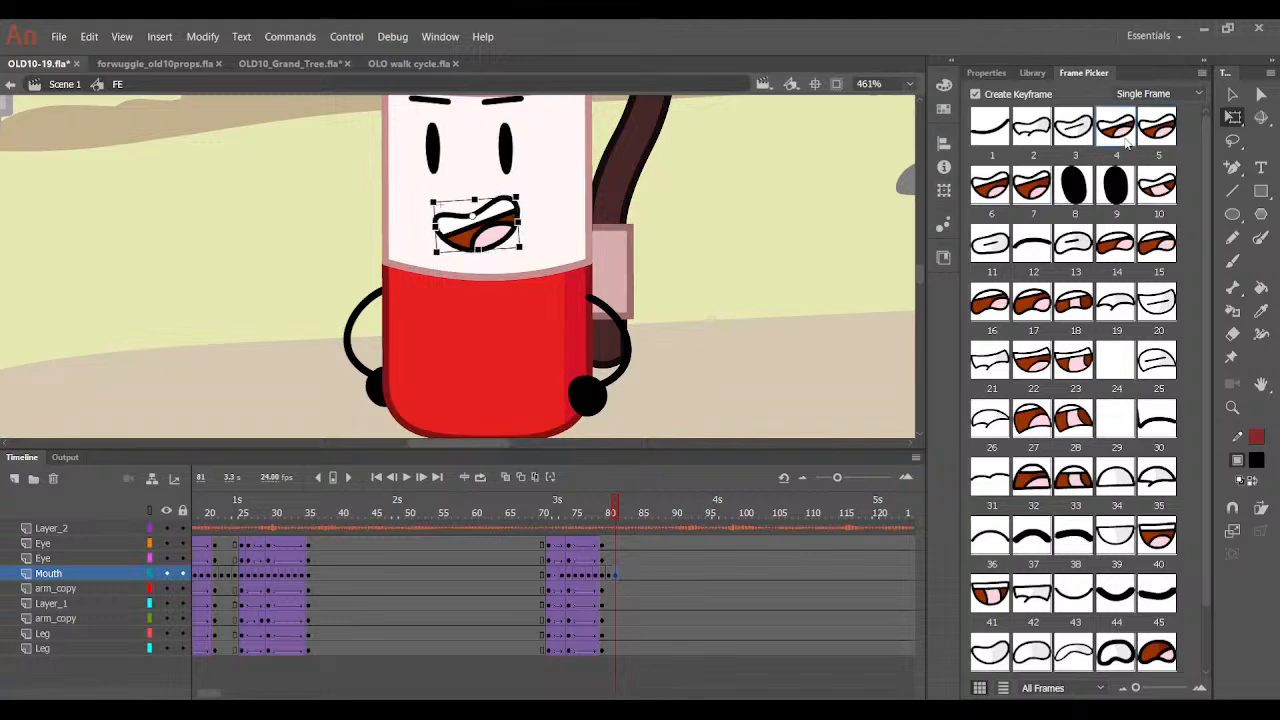
key(period)
click(1150, 138)
Set the mouth to pose 5 at frame 83 and pose 3 at frame 84.
key(period)
click(1115, 136)
click(1155, 129)
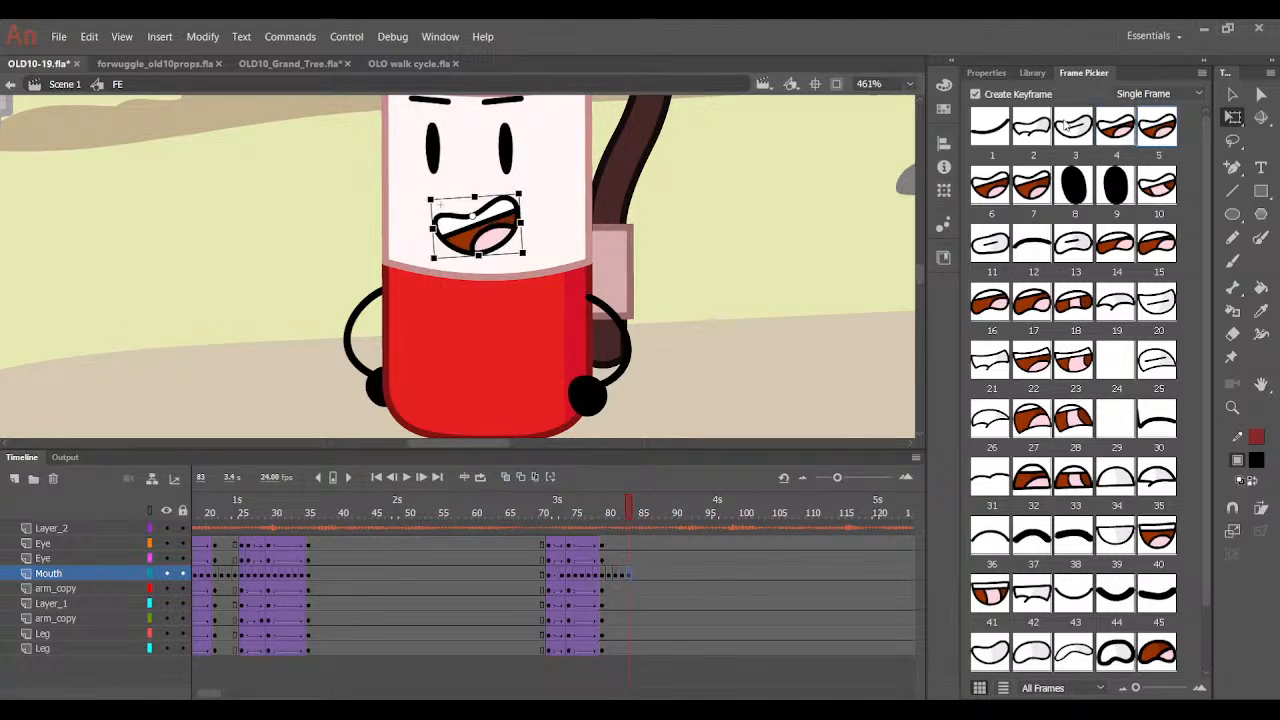
key(period)
click(1070, 127)
Set the mouth to oval pose 8 at frame 85, oval pose 9 at frame 86 and pose 3 at frame 87.
drag(646, 514, 684, 545)
click(641, 577)
click(1073, 185)
drag(681, 648, 676, 600)
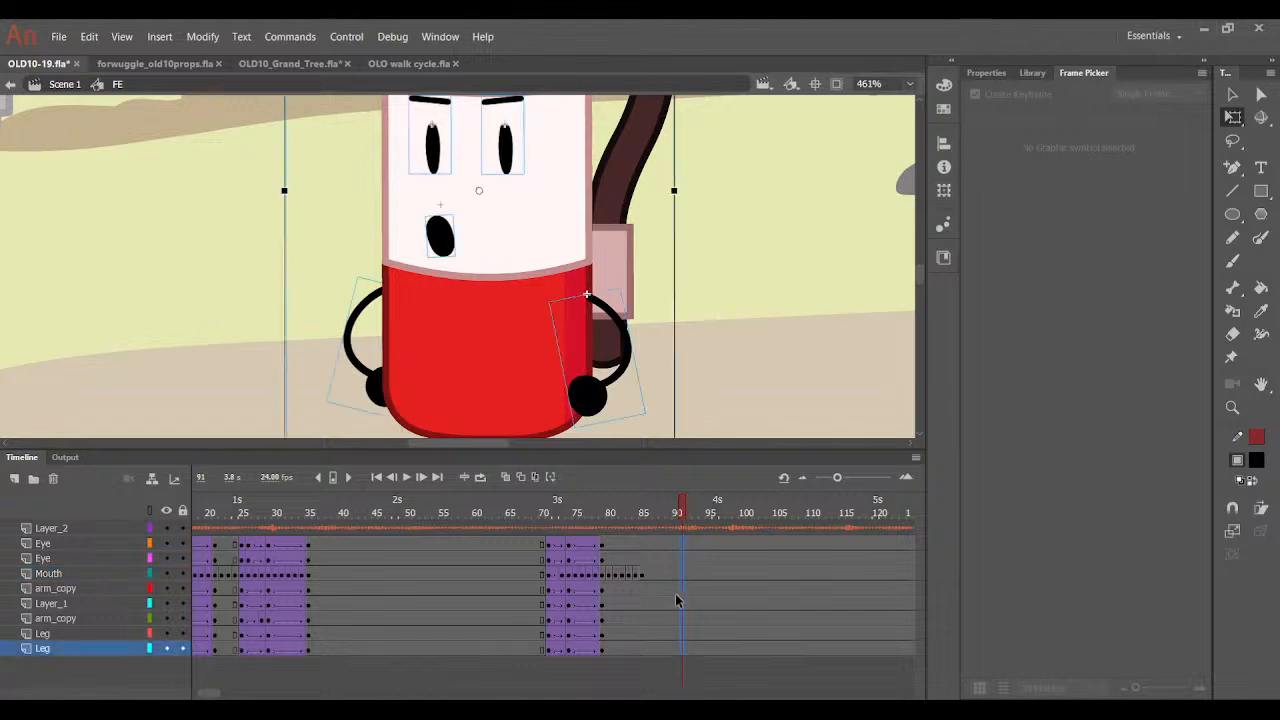
click(645, 527)
click(648, 574)
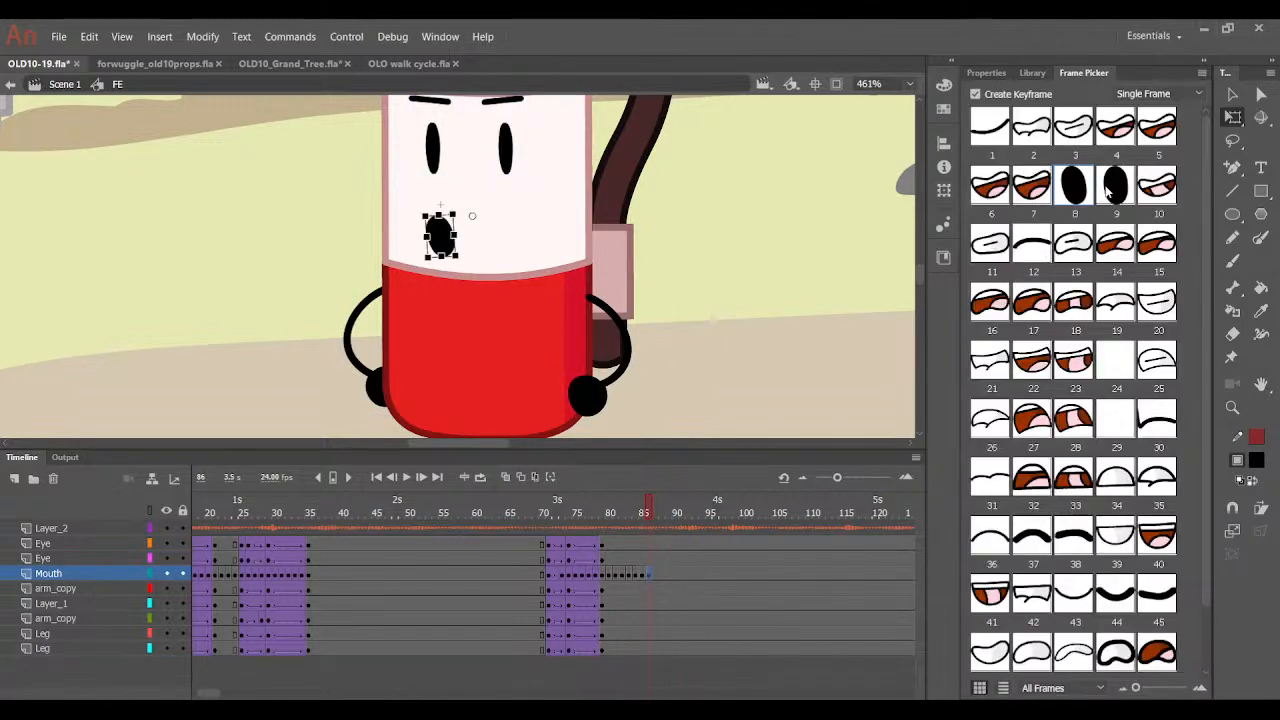
click(1110, 190)
click(1075, 128)
Insert keyframes on all body layers at frames 87 and 98.
click(657, 512)
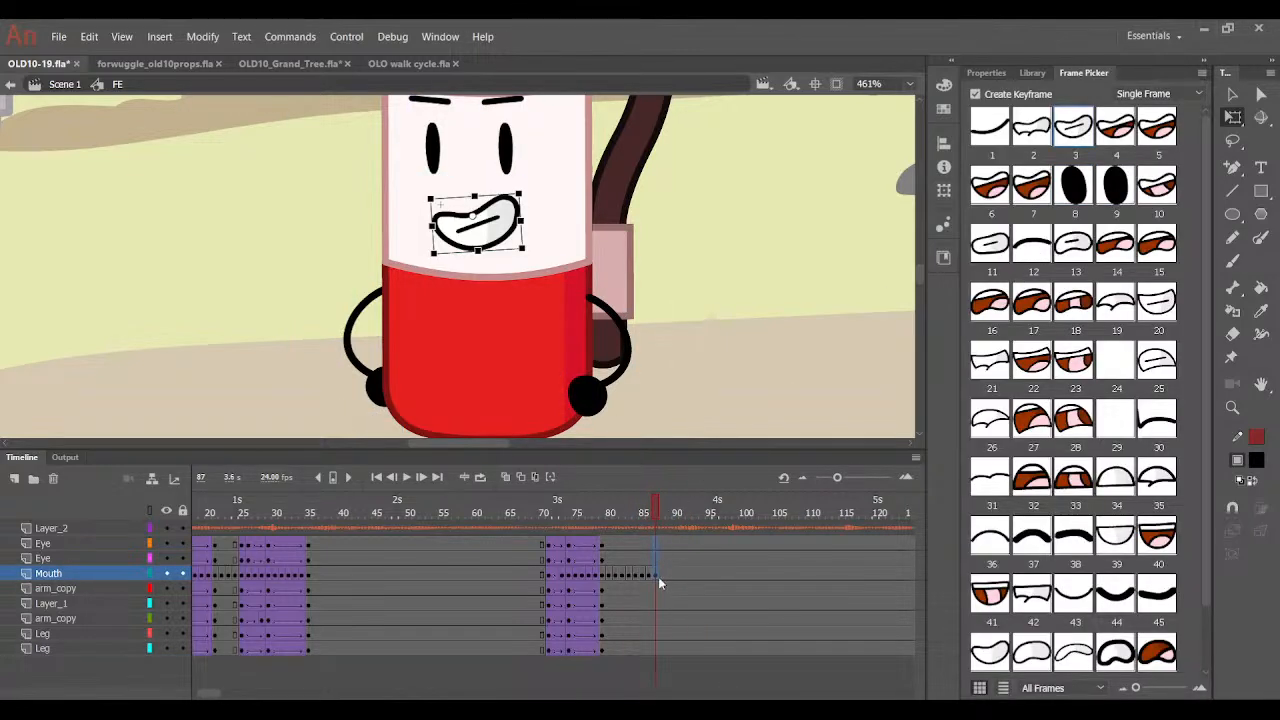
drag(658, 576, 656, 648)
key(F6)
drag(662, 514, 723, 630)
drag(731, 546, 729, 644)
key(F6)
scroll(712, 258, down, 2)
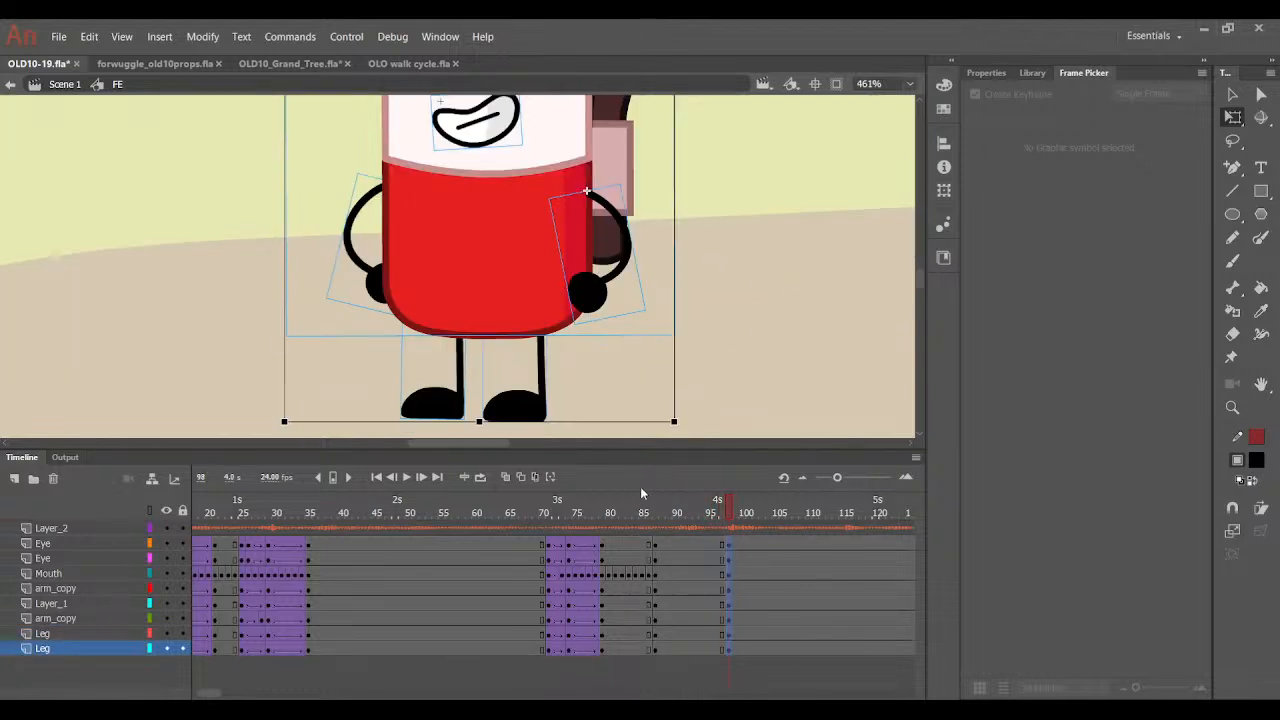
drag(612, 516, 571, 522)
click(730, 516)
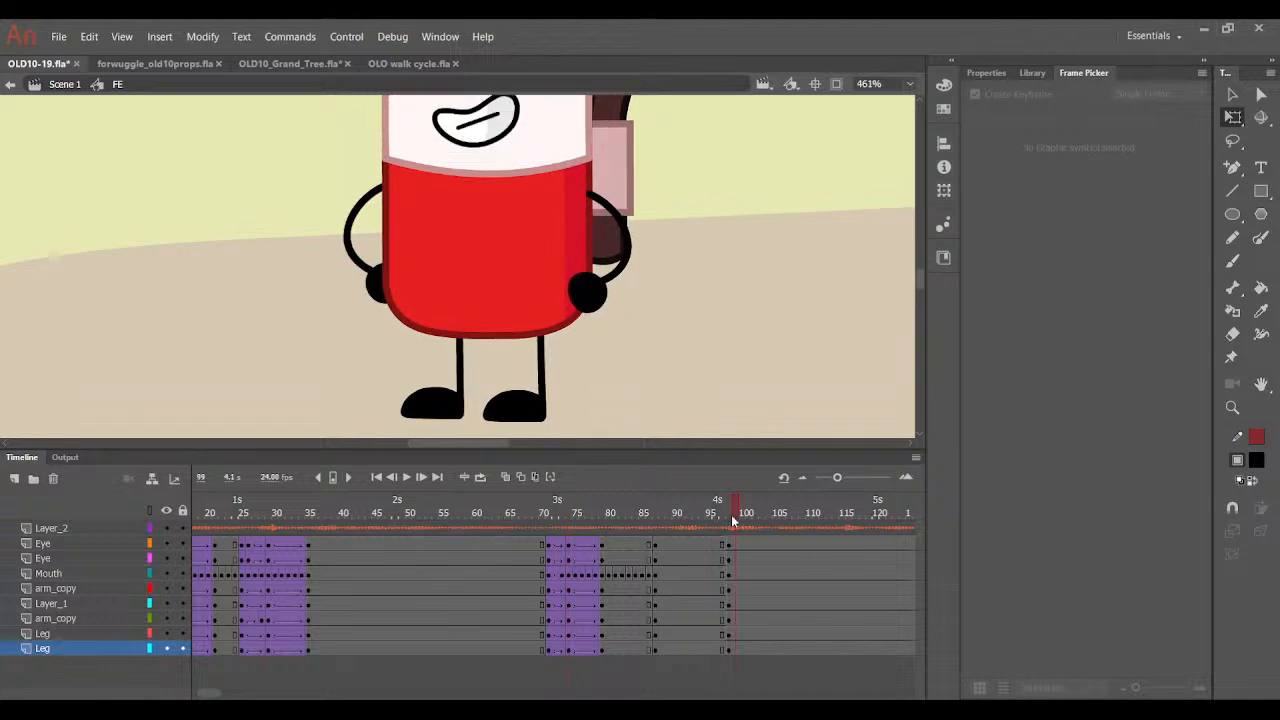
At frame 98, skew the legs so their tops lean left, and raise and slightly rotate the upper body clockwise.
click(399, 313)
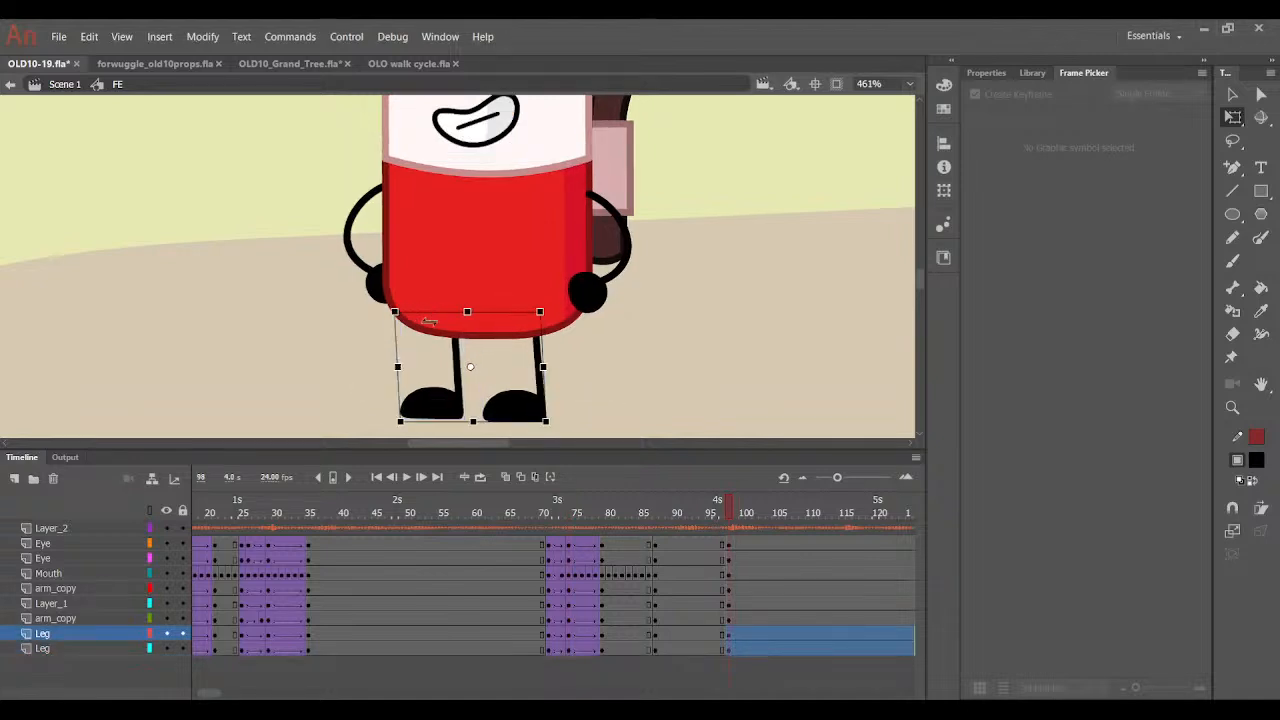
drag(318, 276, 632, 150)
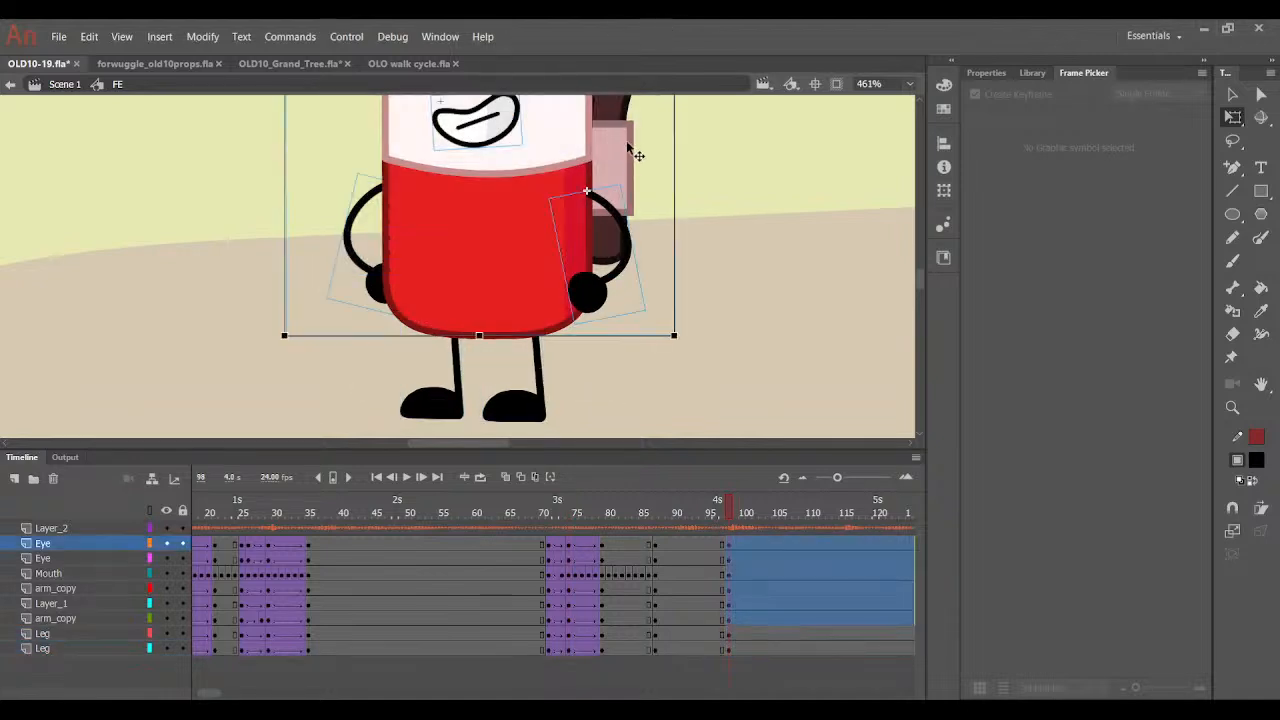
click(677, 366)
key(ctrl+z)
drag(682, 348, 671, 366)
drag(519, 310, 528, 303)
click(700, 362)
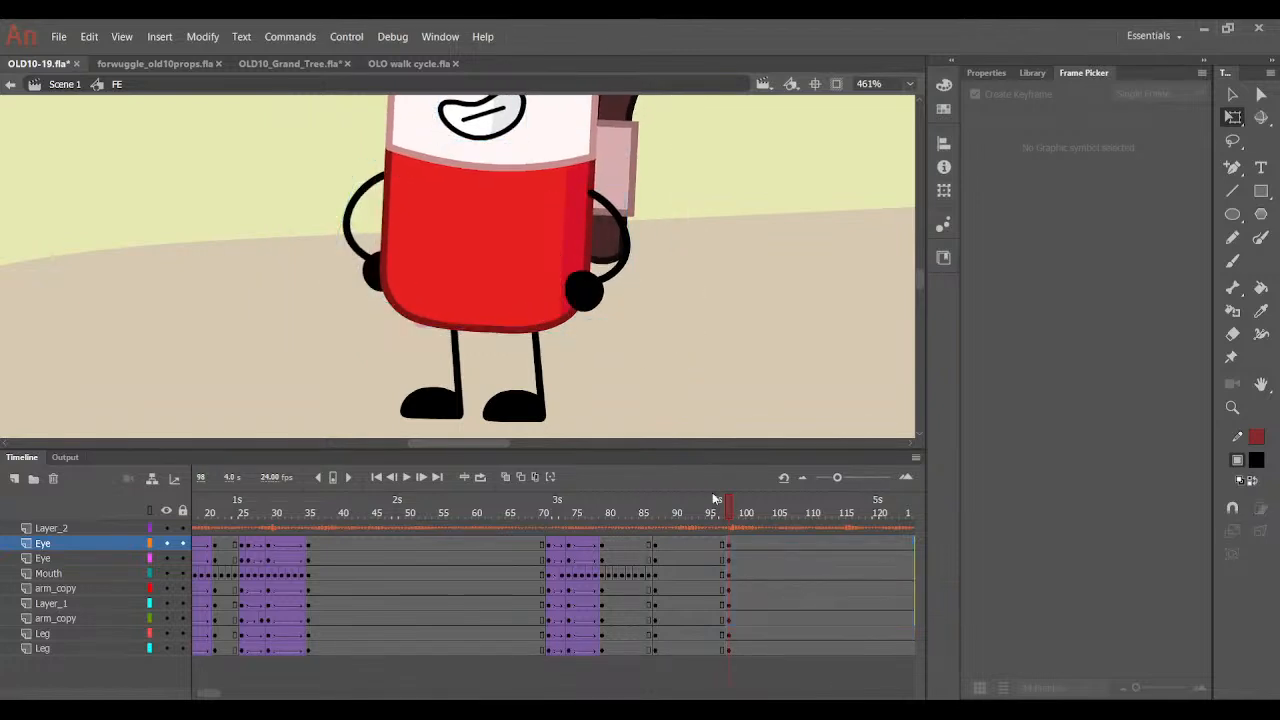
Nudge the body, face and arms together slightly at frame 98.
drag(713, 498, 727, 528)
scroll(680, 391, up, 2)
scroll(423, 363, down, 1)
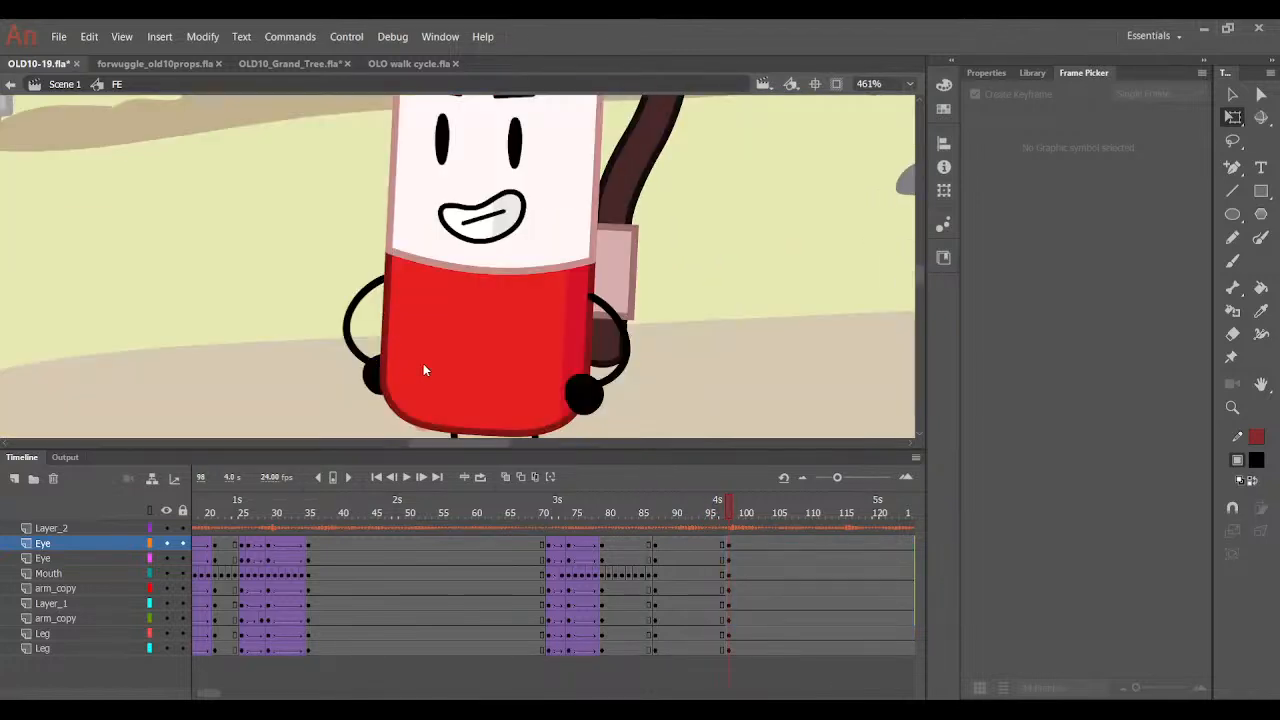
drag(295, 338, 721, 196)
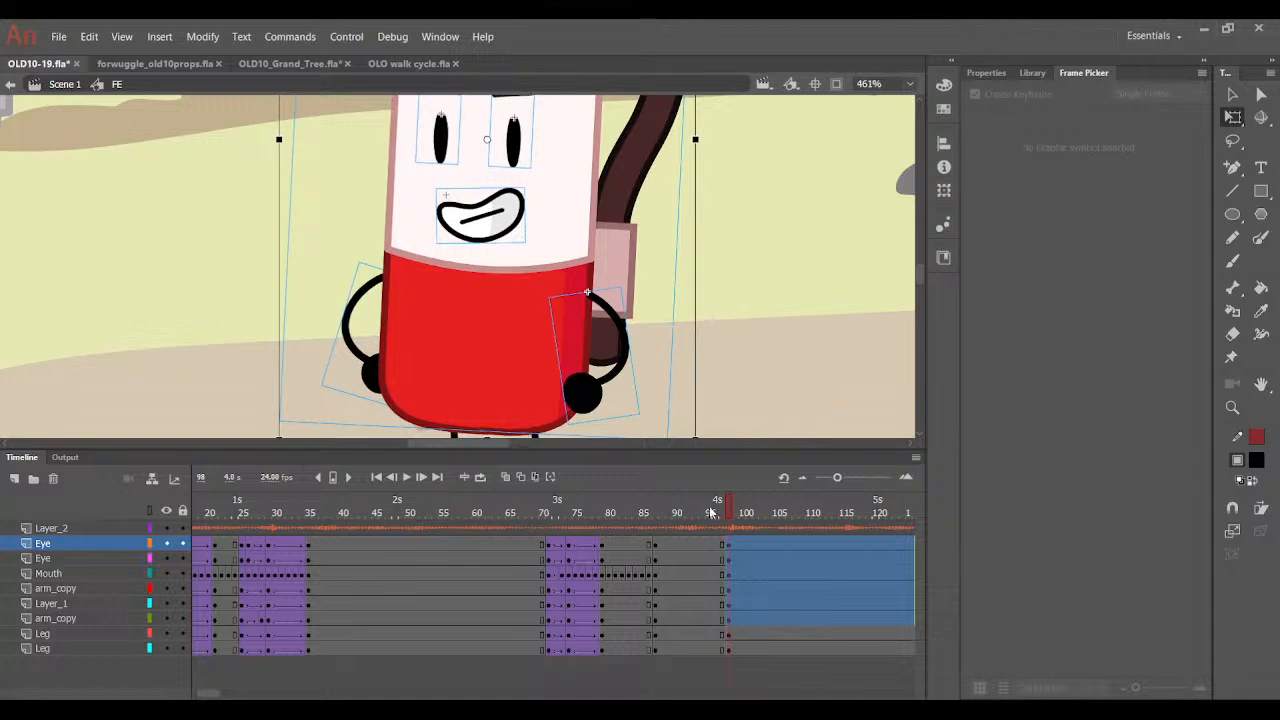
click(711, 514)
drag(713, 519, 728, 519)
Give both arms pose 18 at frame 98, bending one across the chest and raising the other out to the side.
click(587, 385)
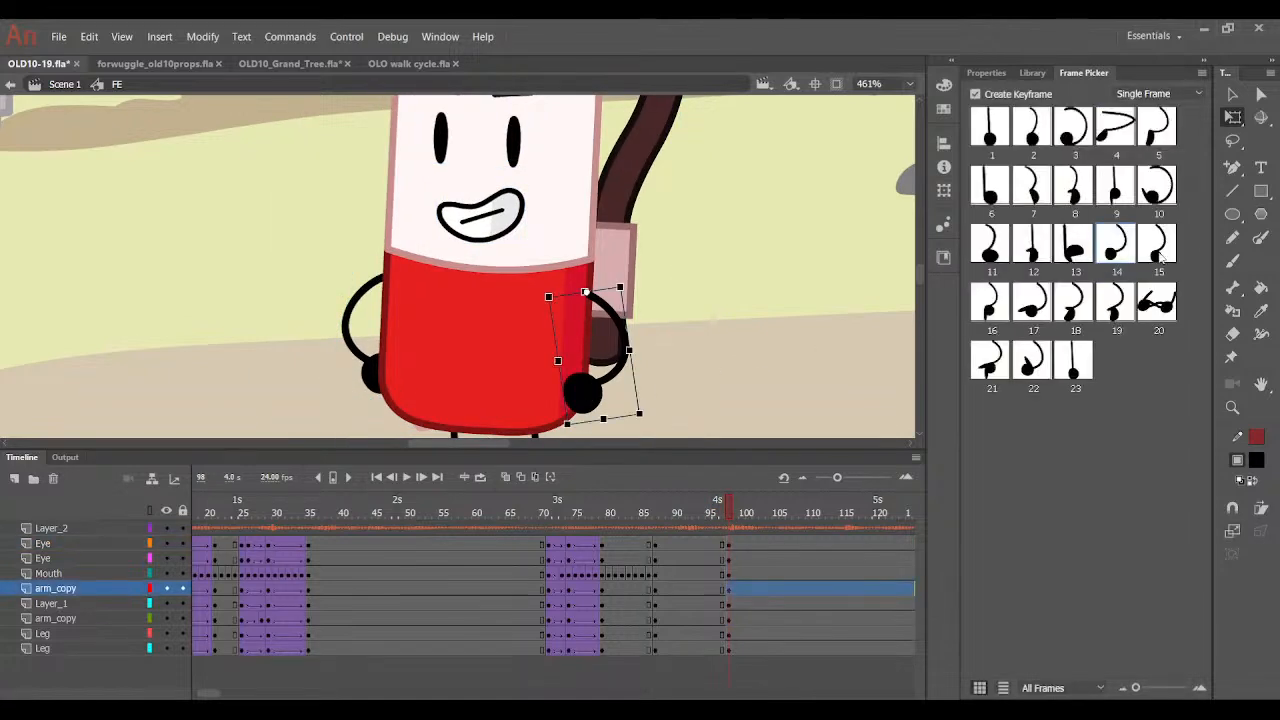
click(1068, 318)
drag(657, 424, 433, 340)
drag(501, 291, 472, 306)
click(551, 342)
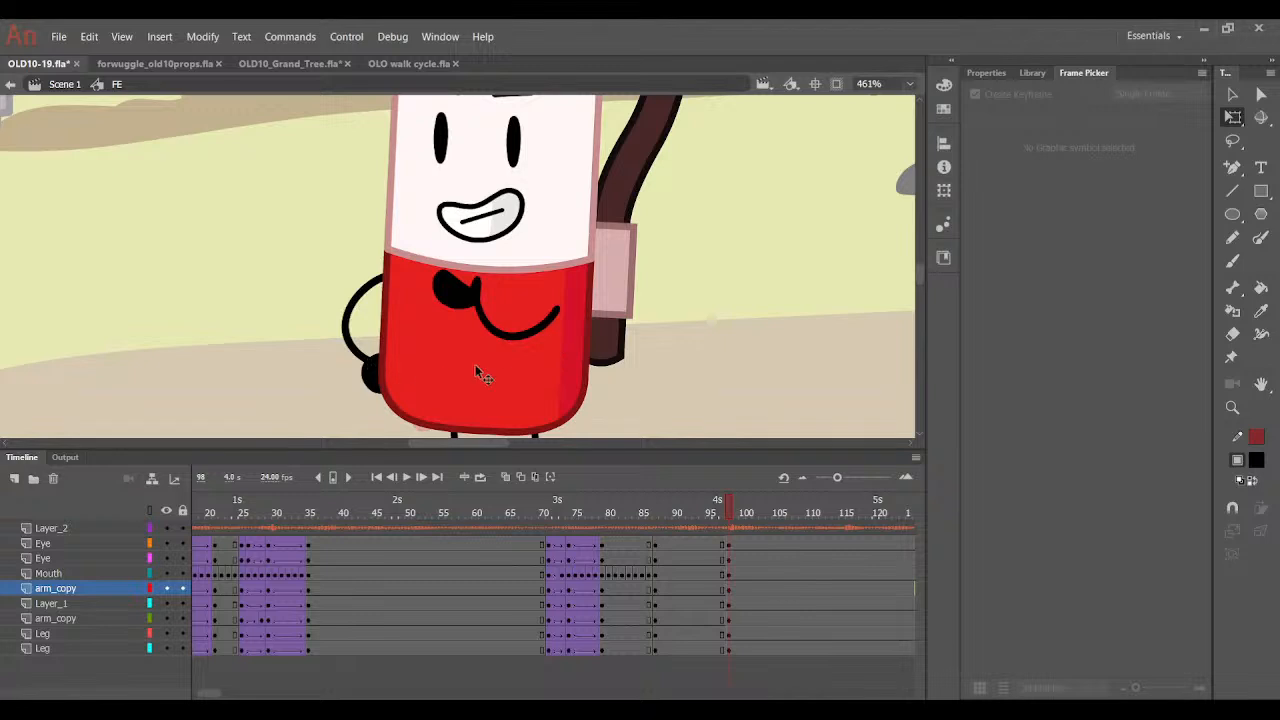
click(365, 372)
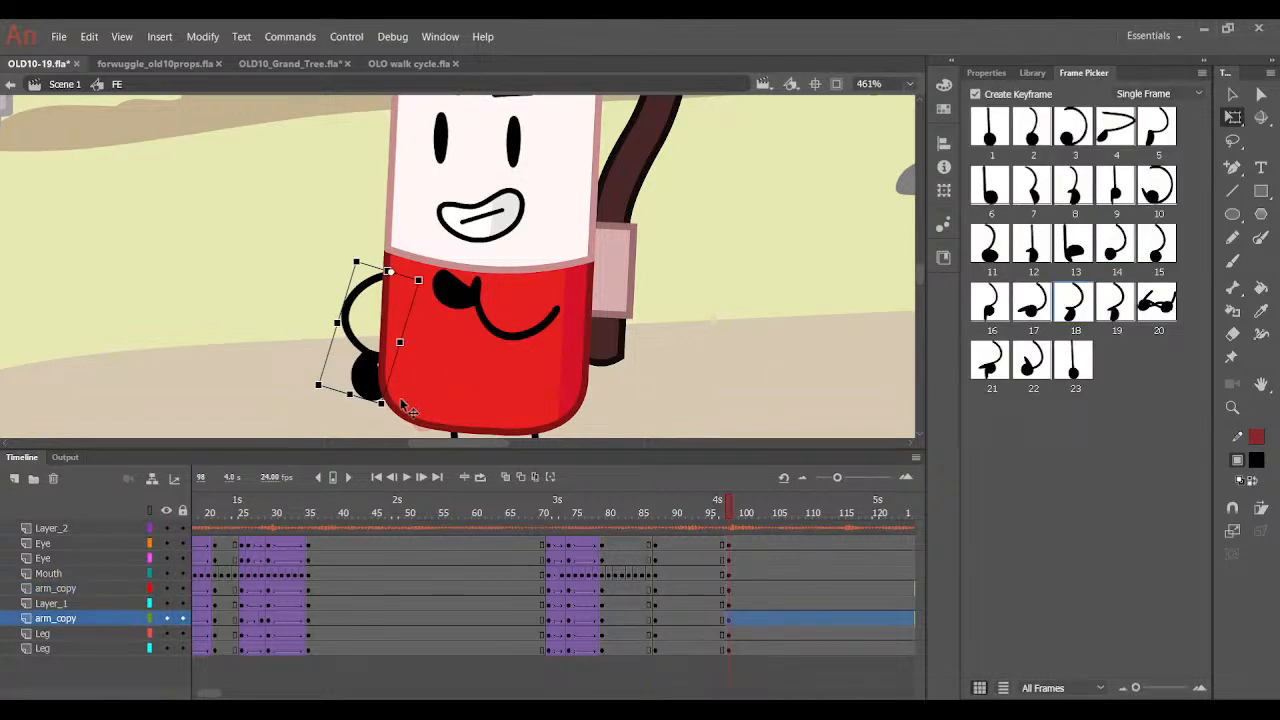
drag(400, 412, 262, 266)
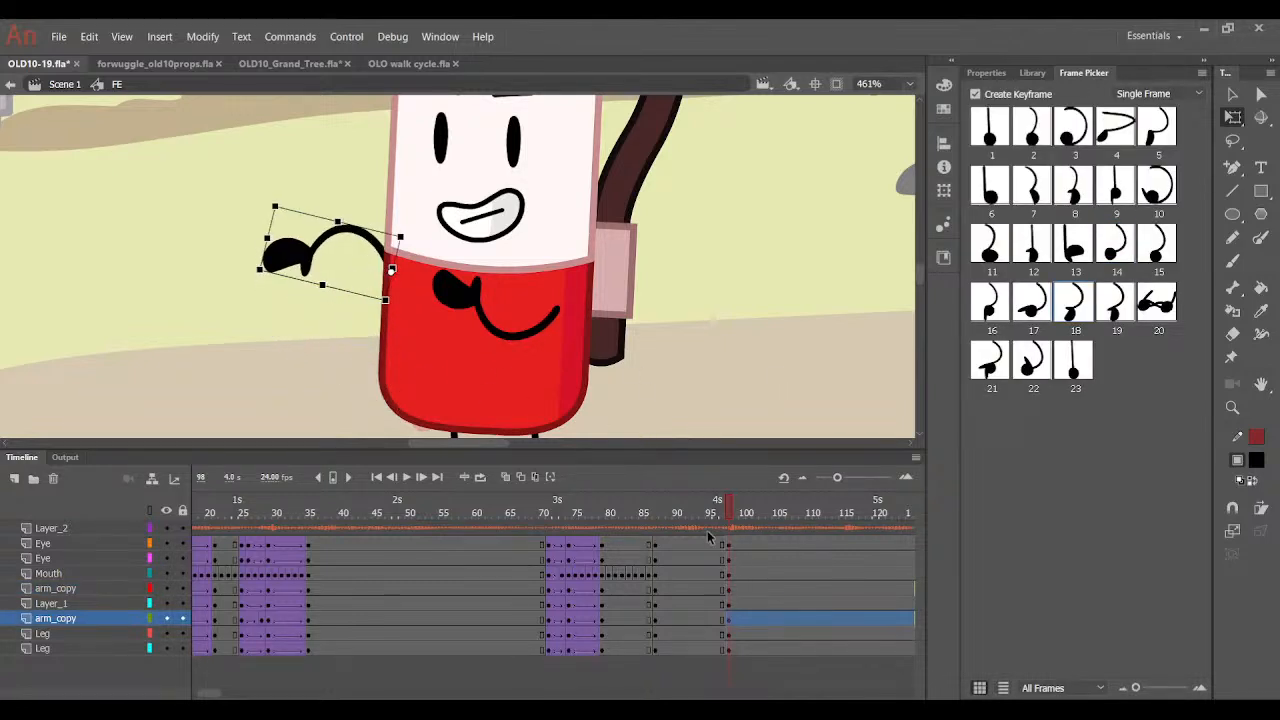
Create classic tweens between frames 87 and 98 on all body layers with Cubic EaseInOut easing.
drag(678, 547, 716, 657)
key(F3)
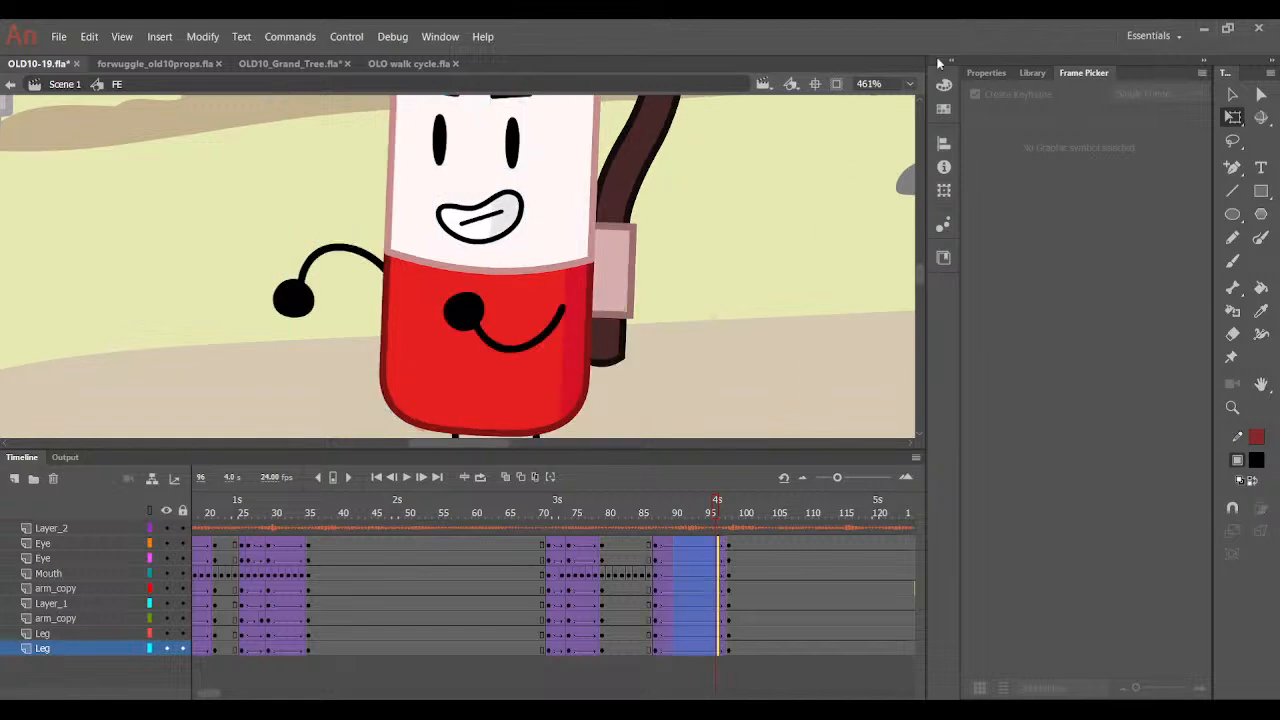
click(998, 74)
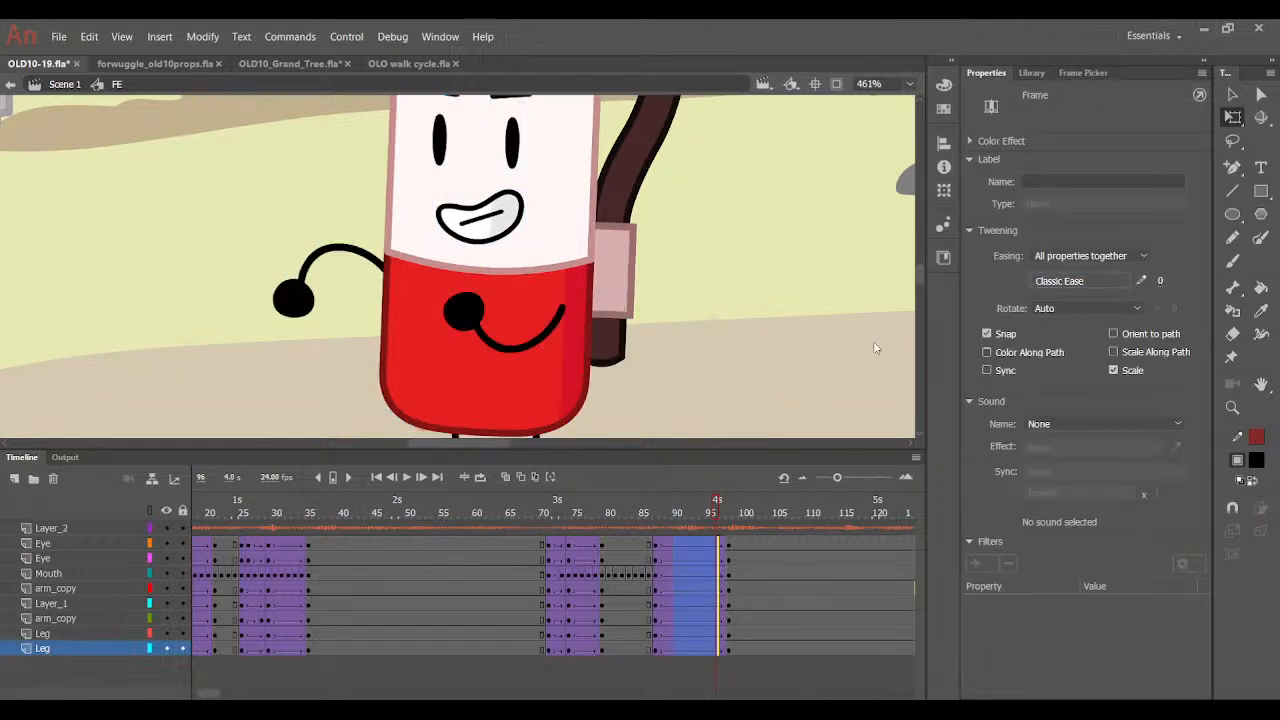
double_click(905, 336)
Tilt the upper body slightly further clockwise at frame 98.
mouse_move(741, 519)
mouse_down()
mouse_move(654, 544)
mouse_move(728, 525)
mouse_up()
drag(286, 100, 700, 440)
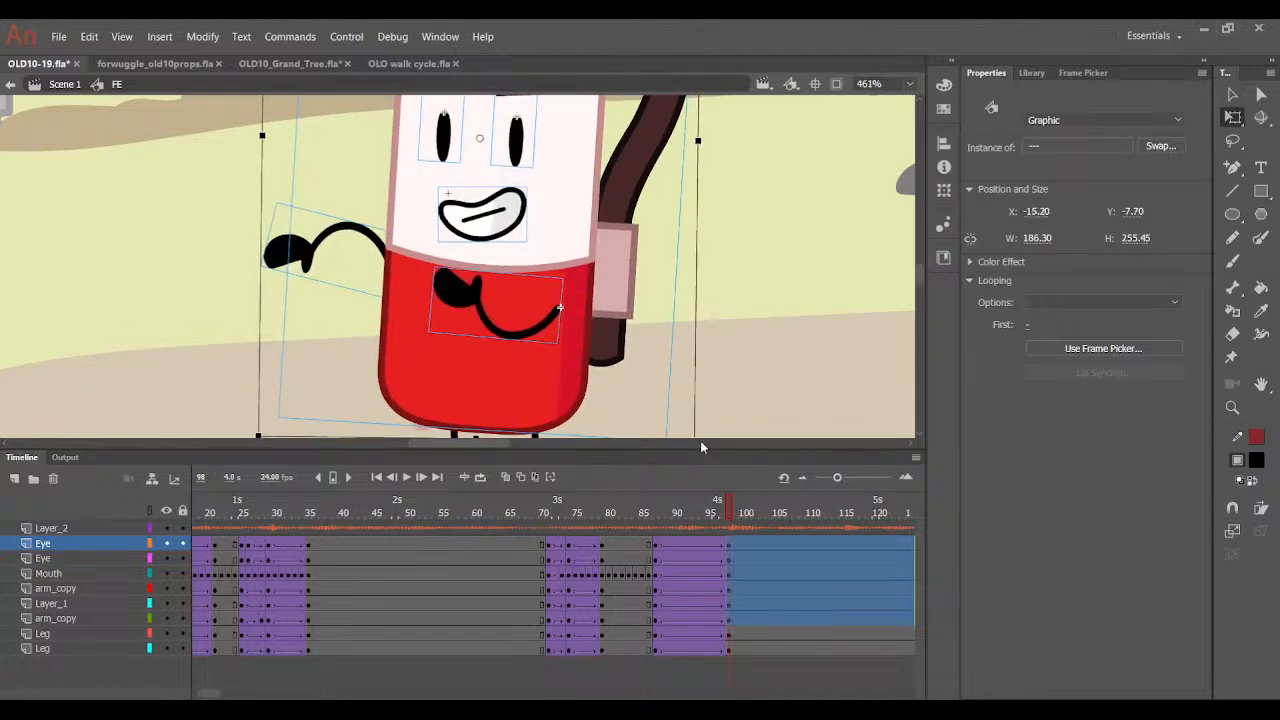
drag(697, 501, 727, 530)
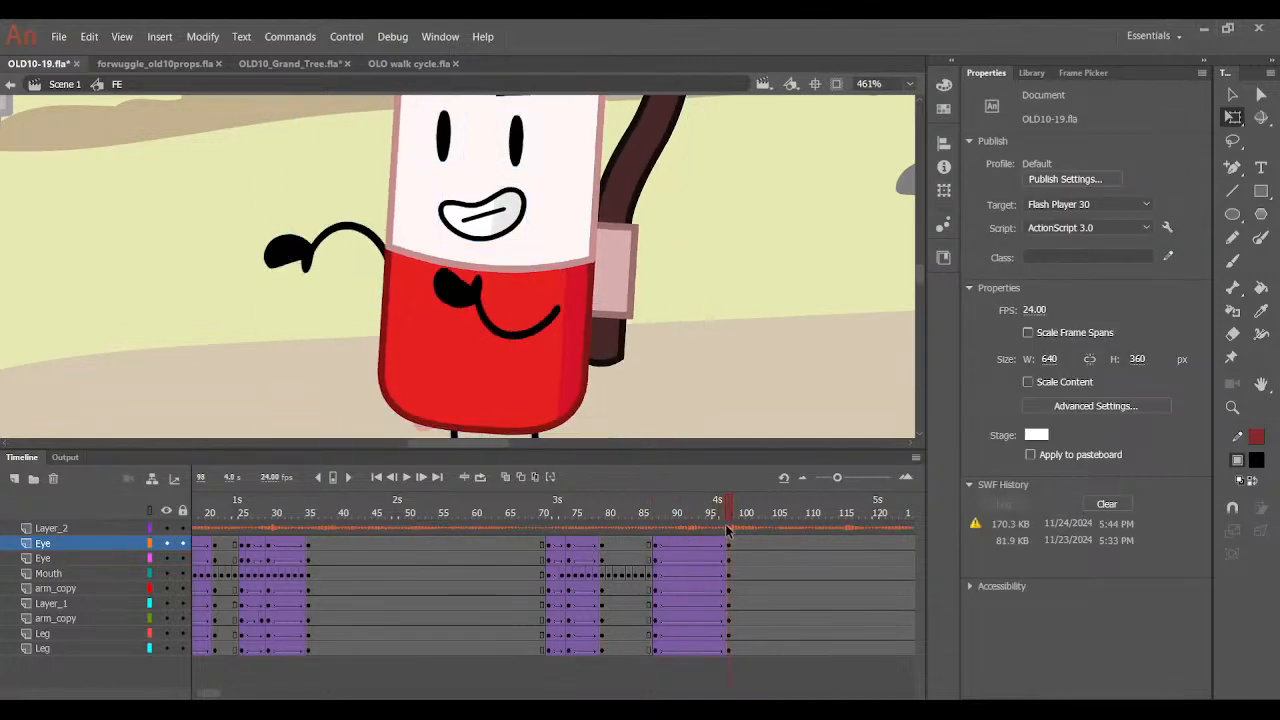
Apply a custom ease curve to the tweens between frames 87 and 98 on all body layers.
click(486, 326)
click(699, 588)
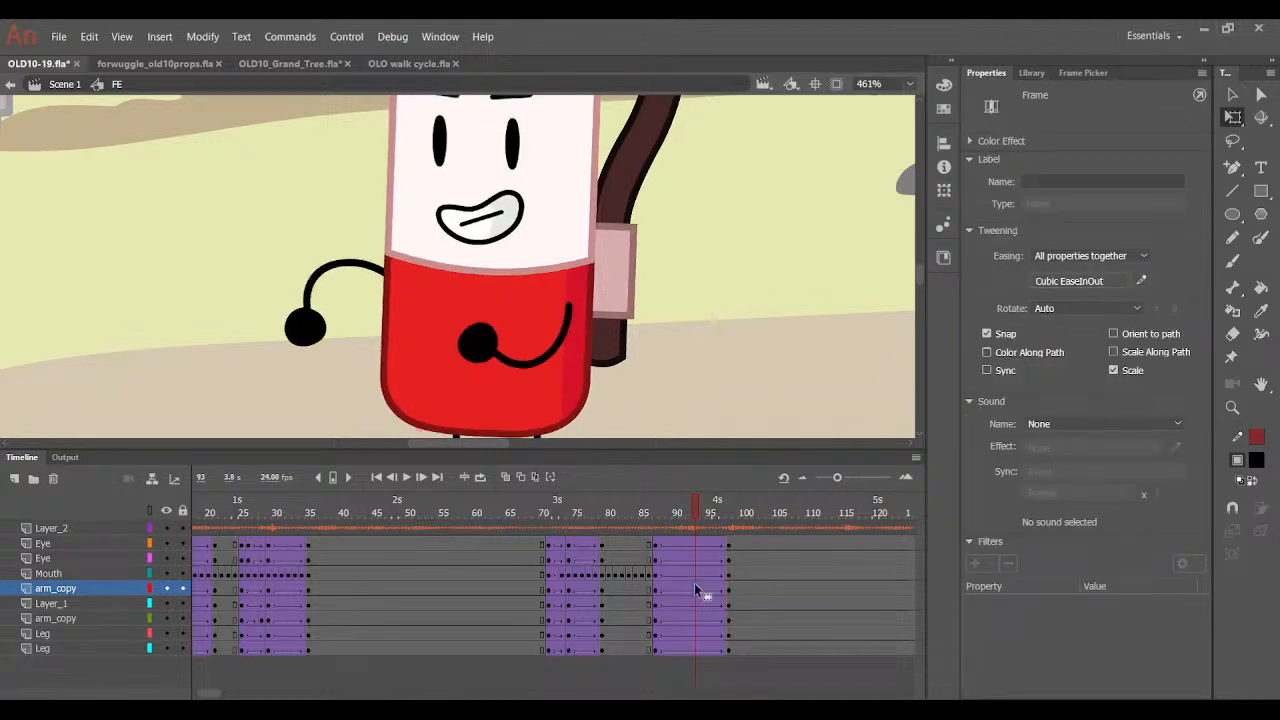
key(F6)
drag(667, 546, 714, 664)
click(1137, 283)
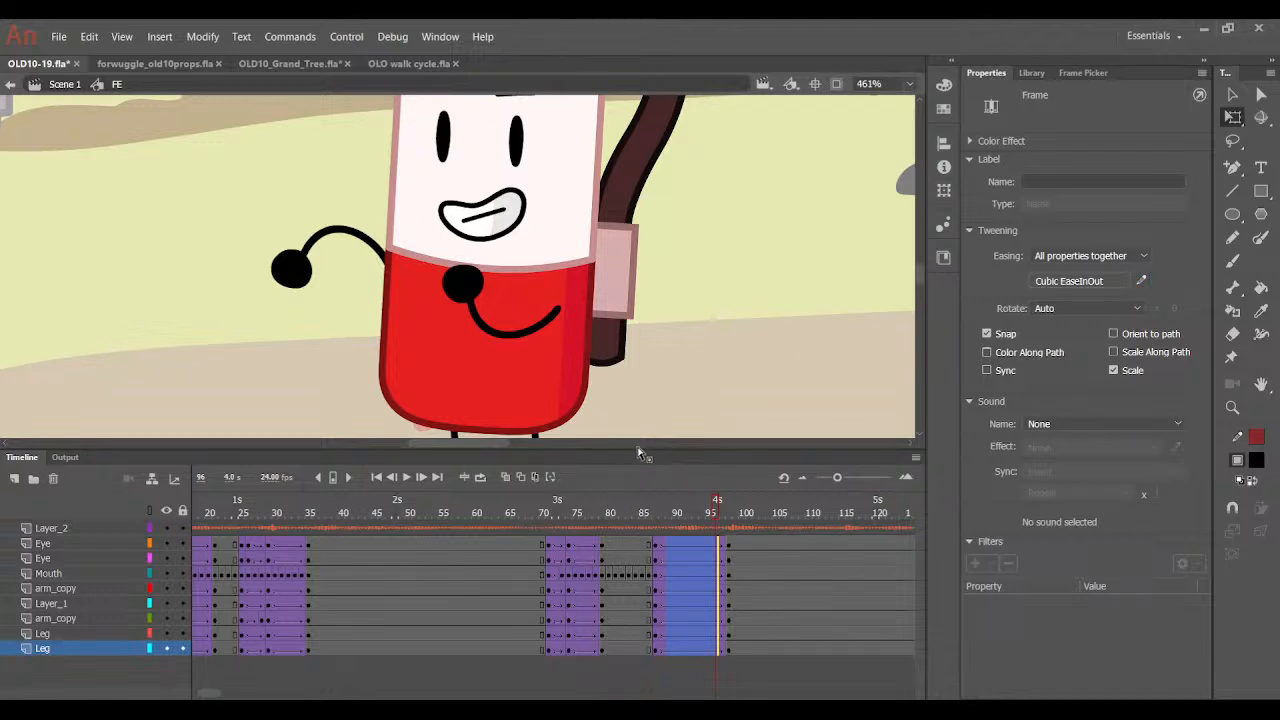
click(719, 541)
drag(688, 513, 714, 680)
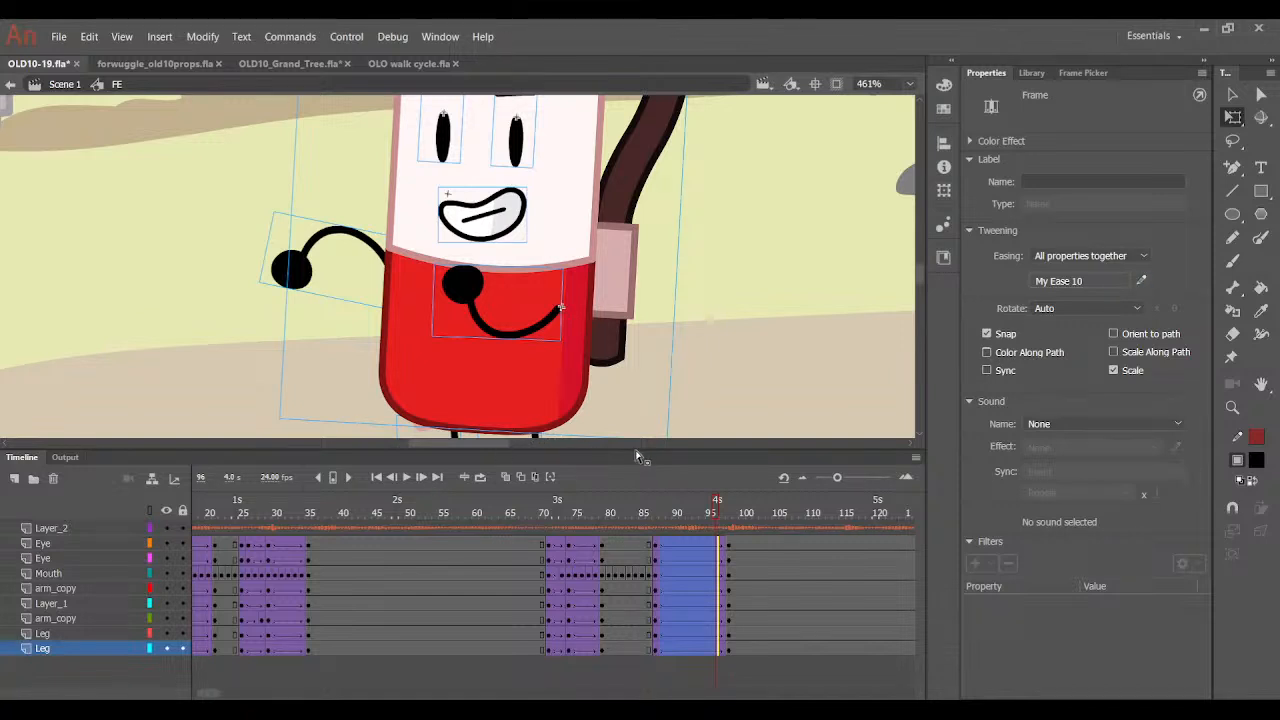
Shift the tweened span from frames 87–98 one frame earlier on all body layers, so it runs from 86 to 97.
drag(712, 538, 727, 650)
click(688, 571)
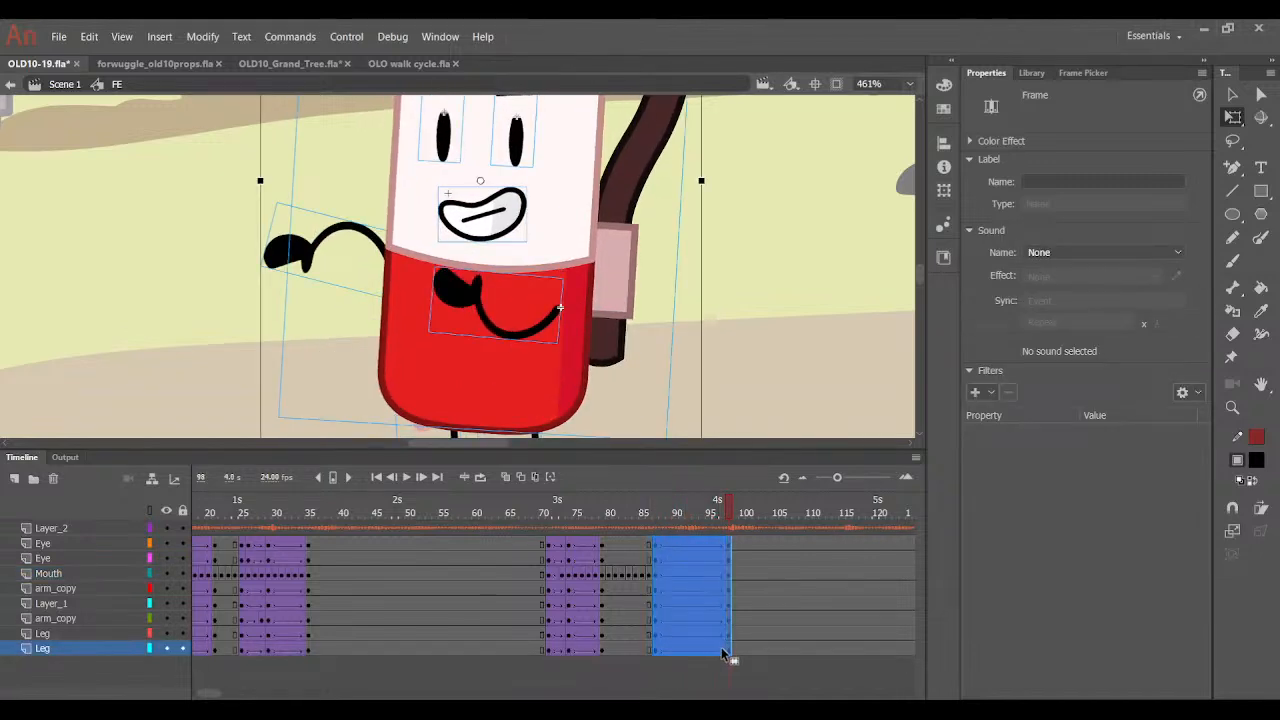
key(shift+F6)
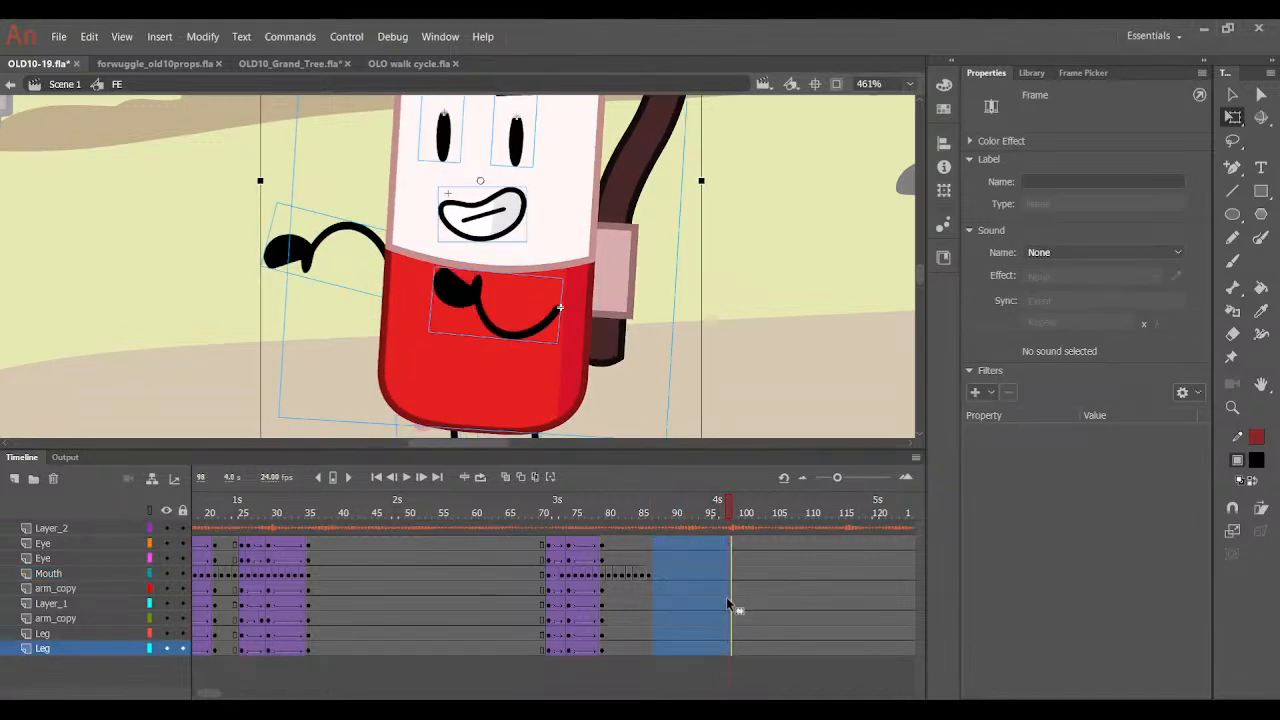
drag(726, 597, 723, 598)
click(736, 574)
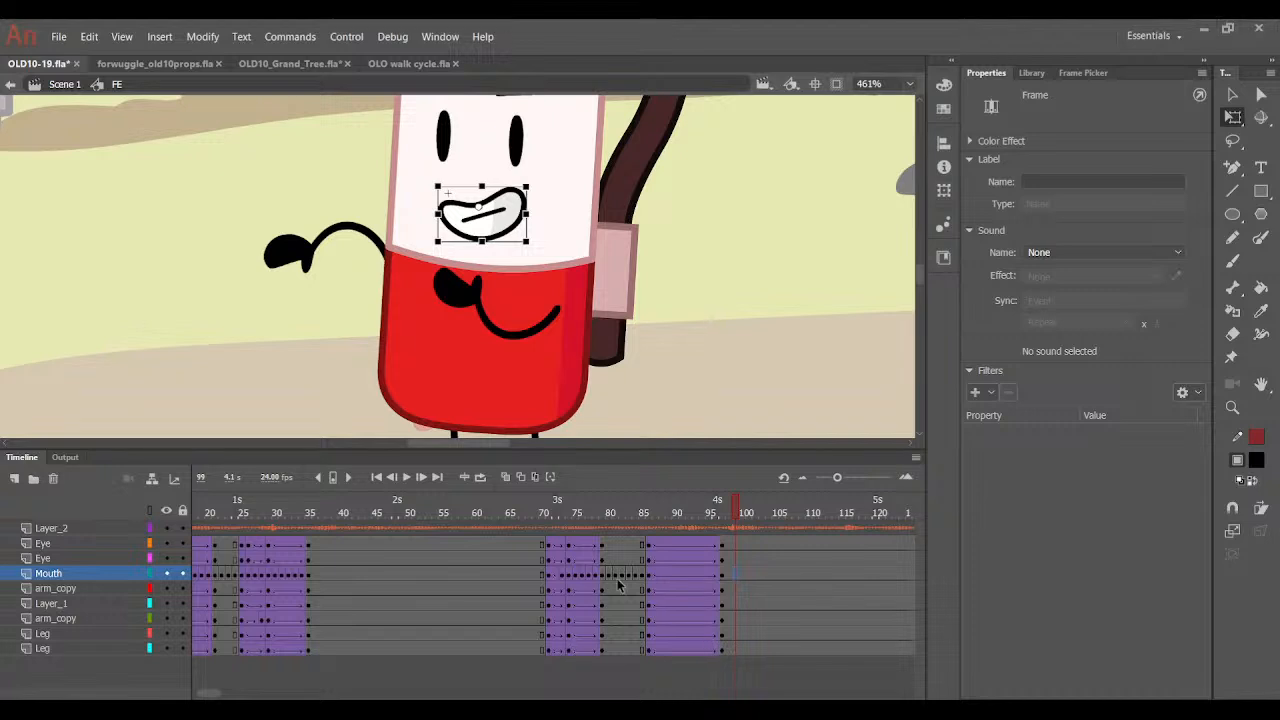
Insert keyframes on all body layers at frame 92.
drag(636, 512, 688, 587)
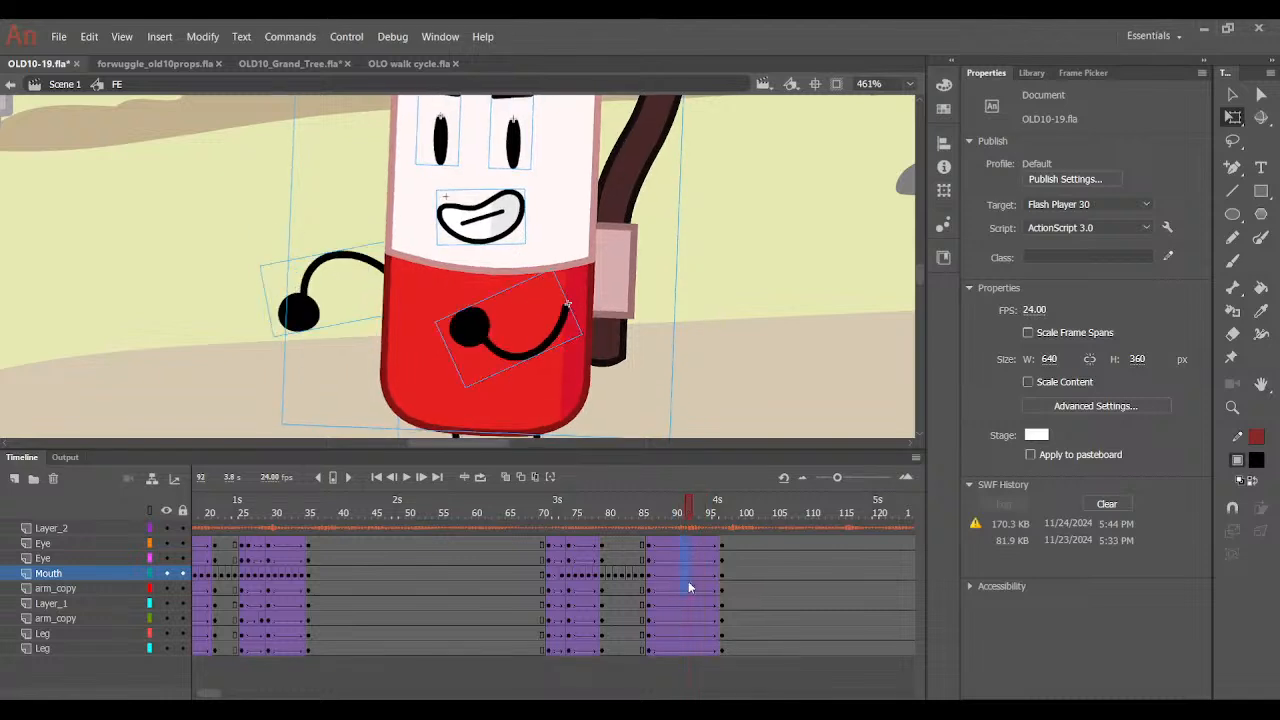
drag(689, 543, 689, 664)
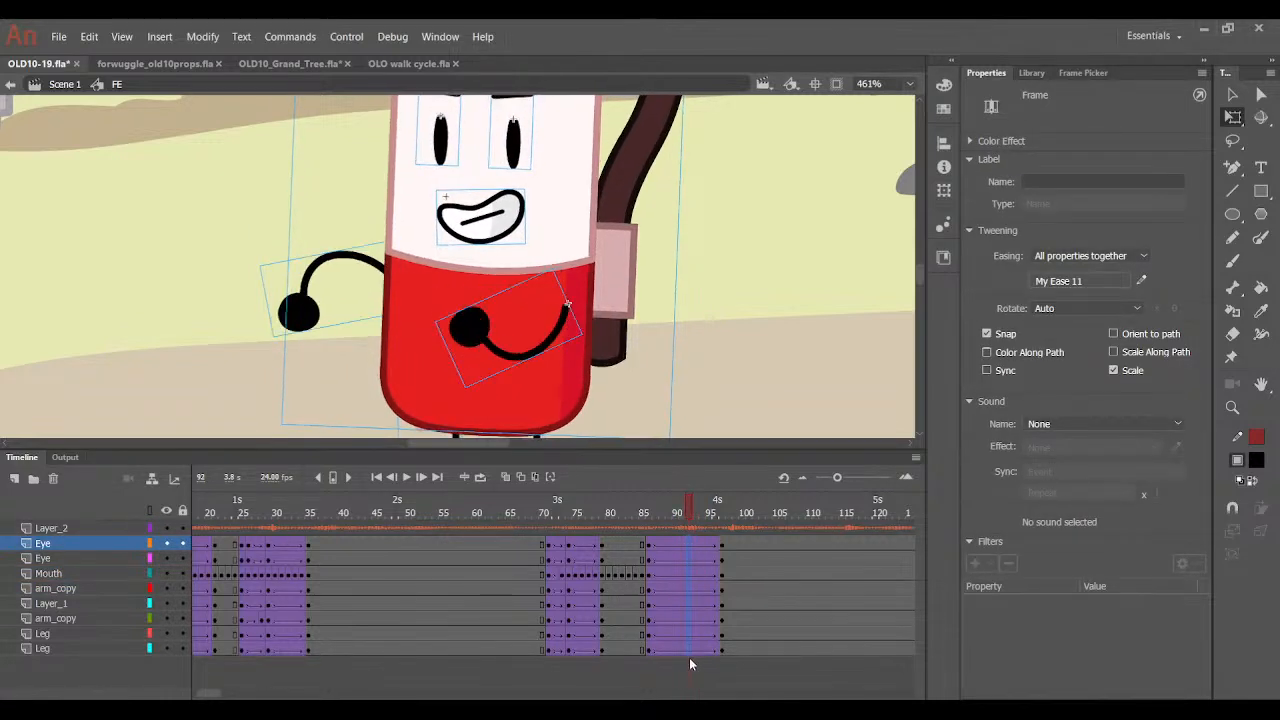
key(F6)
Set the left-hand eye to pose 39 and the right-hand eye to pose 43 at frame 92.
click(672, 410)
scroll(480, 215, up, 2)
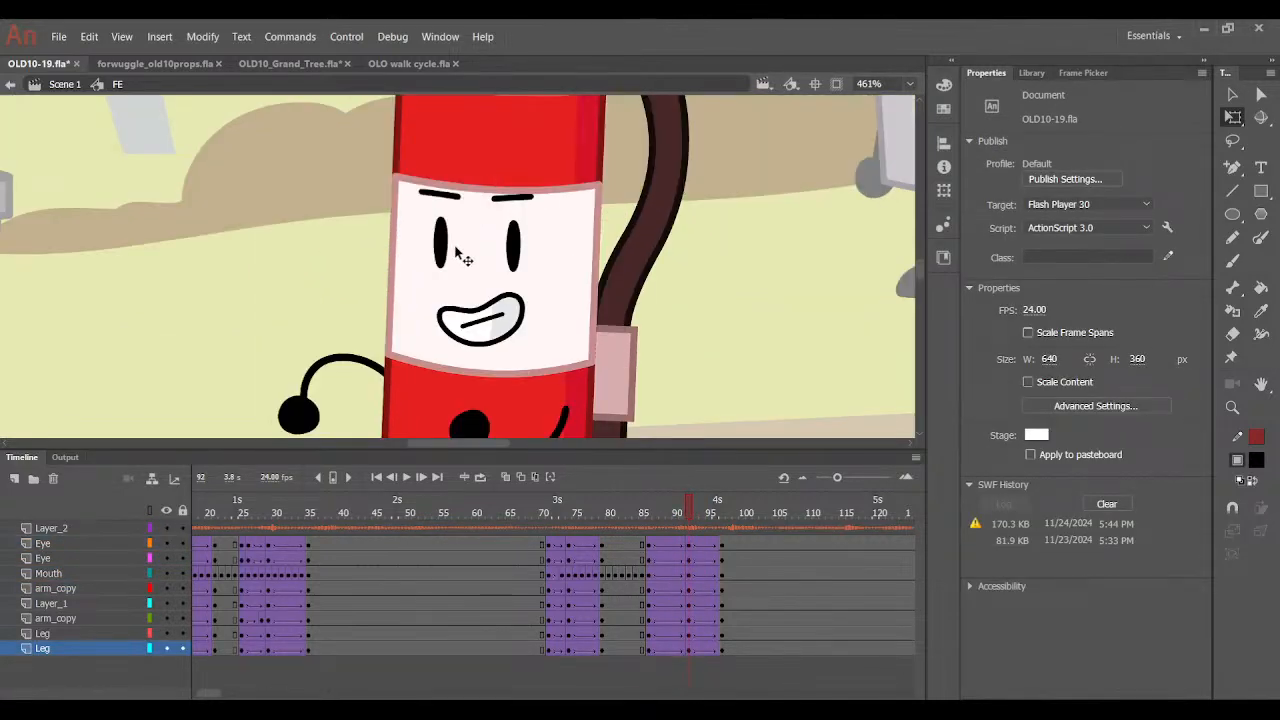
click(455, 252)
click(1084, 73)
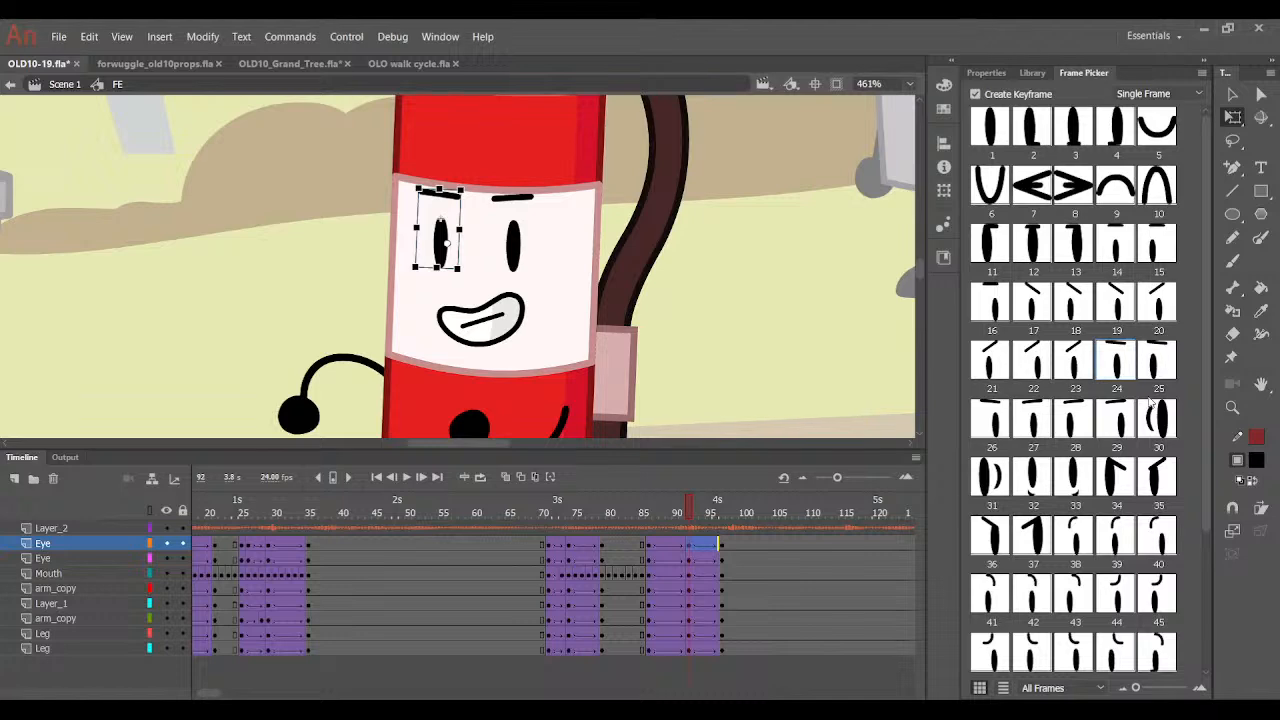
click(1118, 535)
click(512, 245)
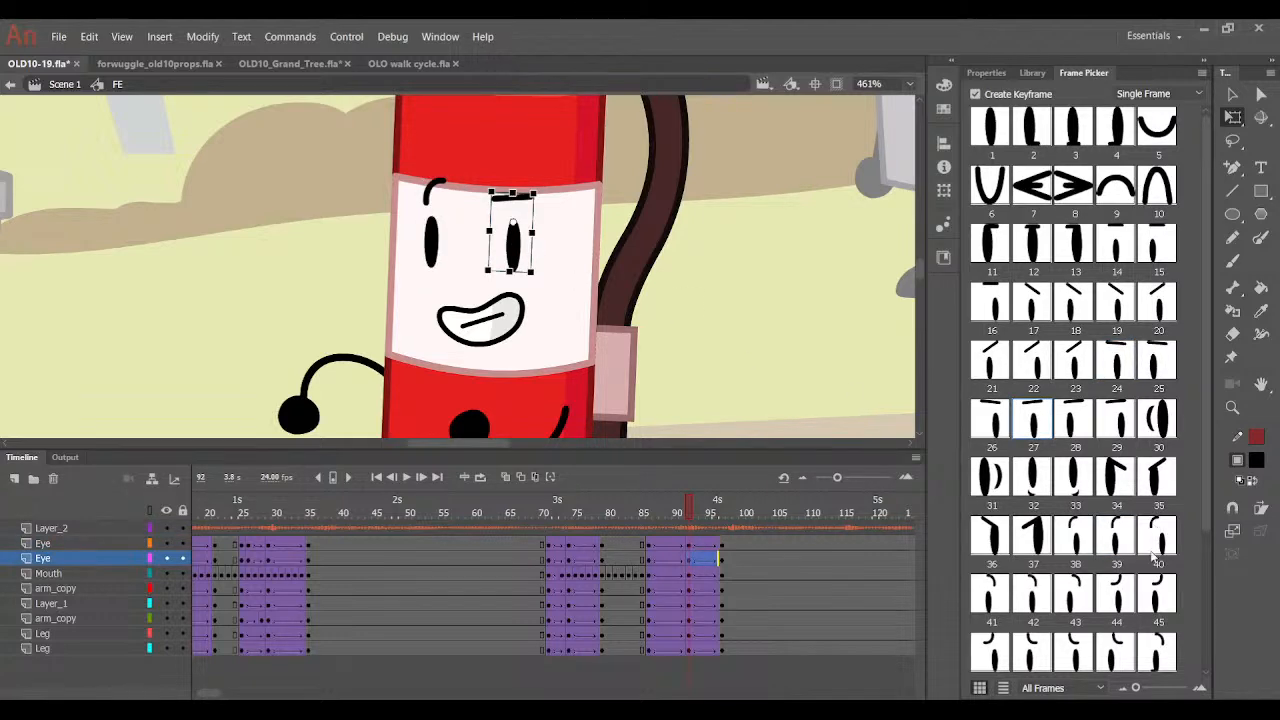
click(1033, 595)
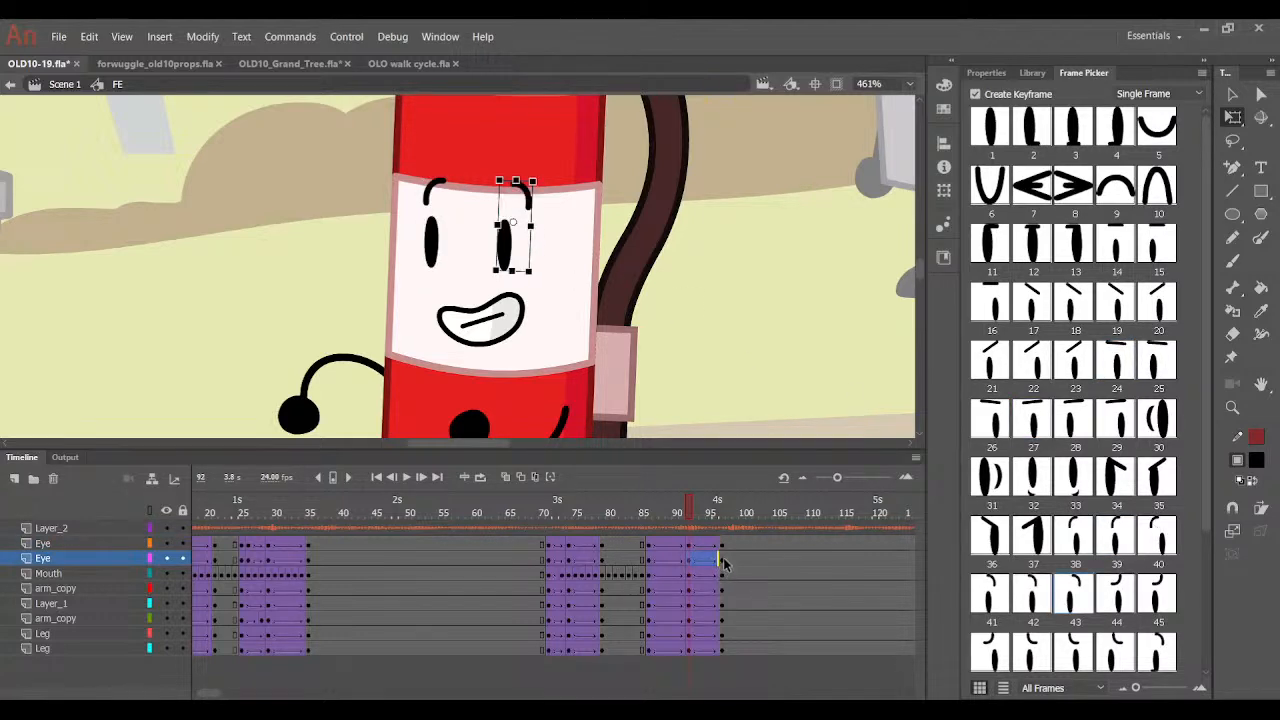
Set the right-hand eye to pose 43 and the left-hand eye to pose 39 at frame 97.
click(722, 563)
click(1073, 594)
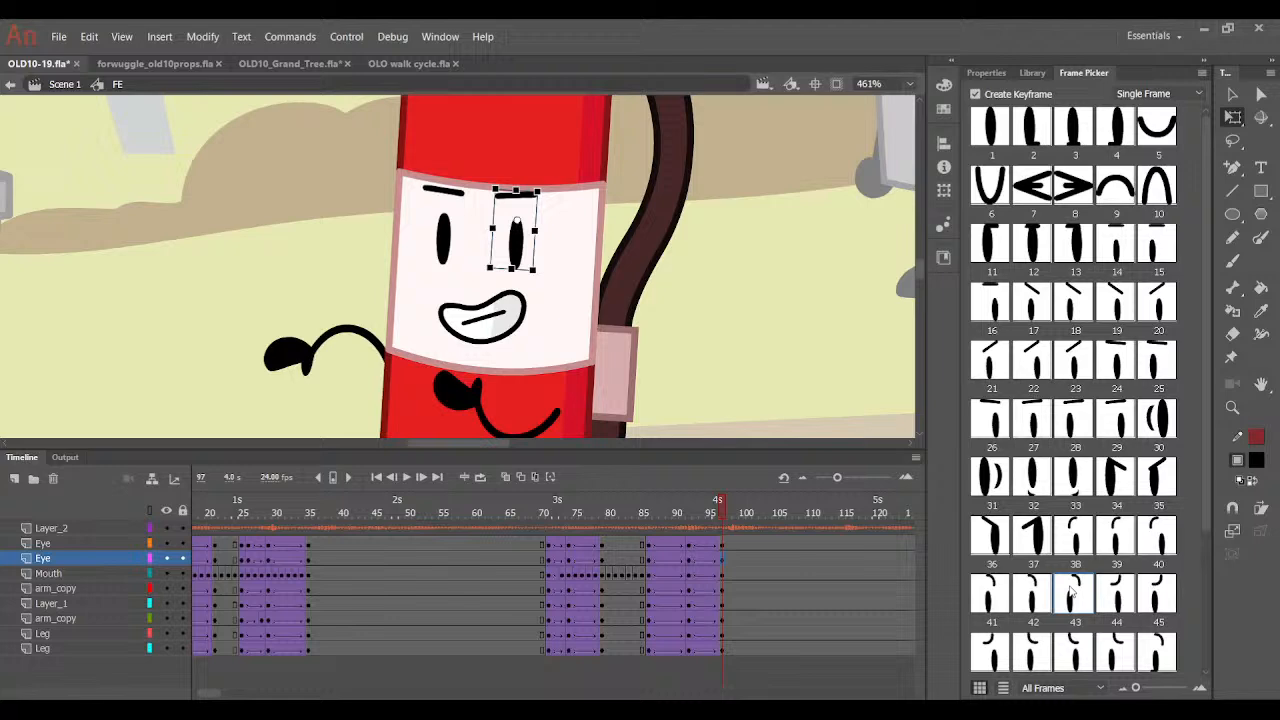
click(448, 251)
click(732, 304)
drag(738, 516, 688, 518)
Nudge the mouth and both eyes slightly left on the face at frame 97.
click(495, 320)
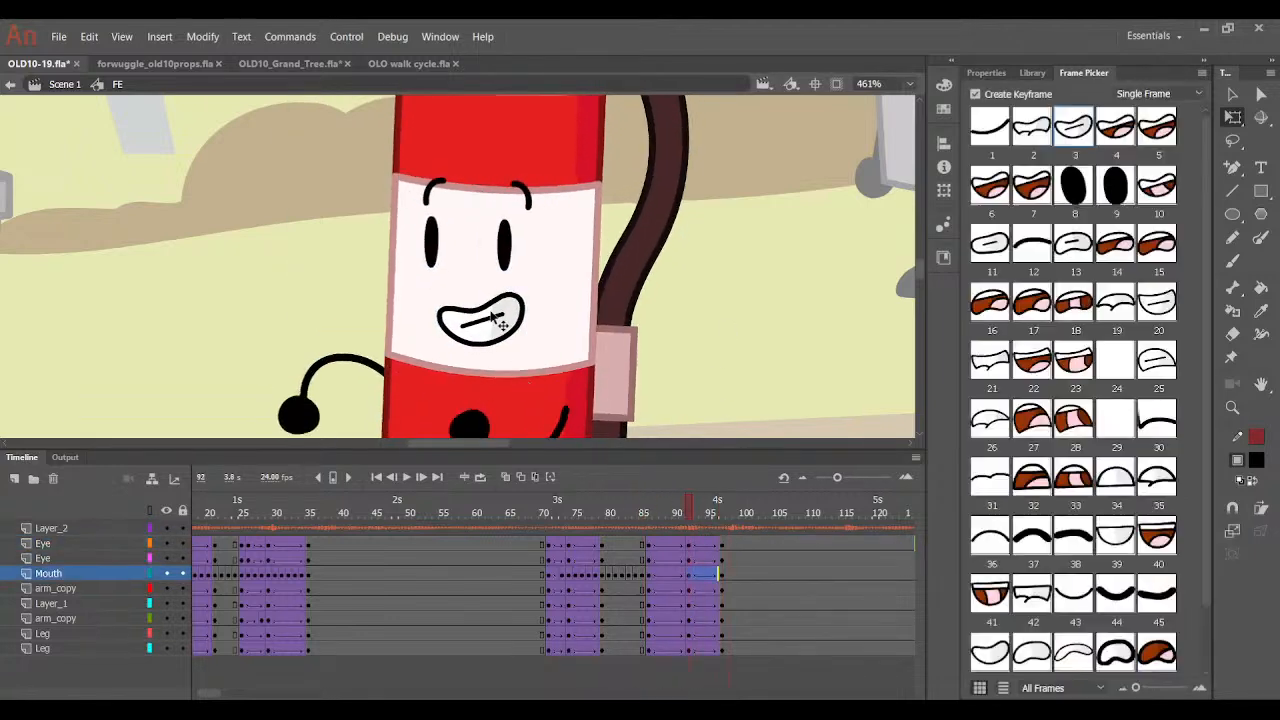
click(721, 571)
key(Left)
key(Left)
mouse_move(712, 517)
mouse_down()
mouse_move(662, 523)
mouse_move(671, 555)
mouse_move(713, 523)
mouse_move(716, 565)
mouse_move(651, 523)
mouse_move(717, 522)
mouse_move(646, 523)
mouse_move(714, 523)
mouse_up()
click(722, 568)
click(722, 544)
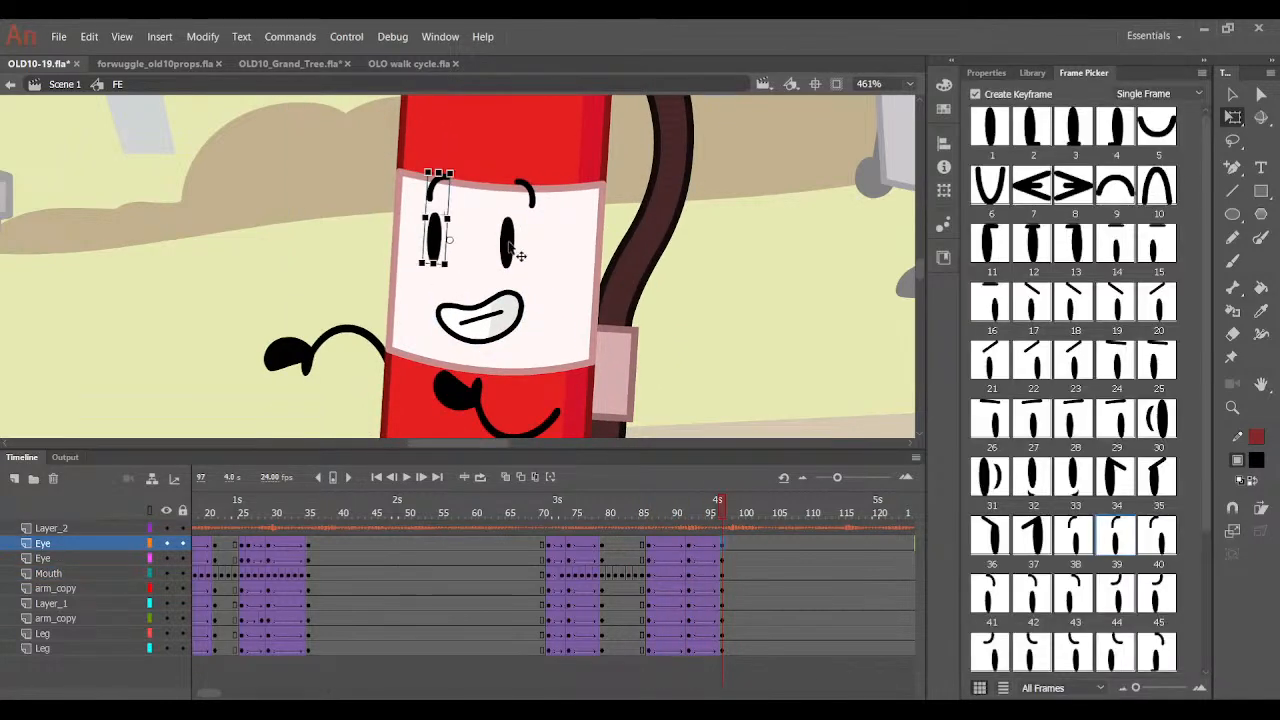
click(503, 316)
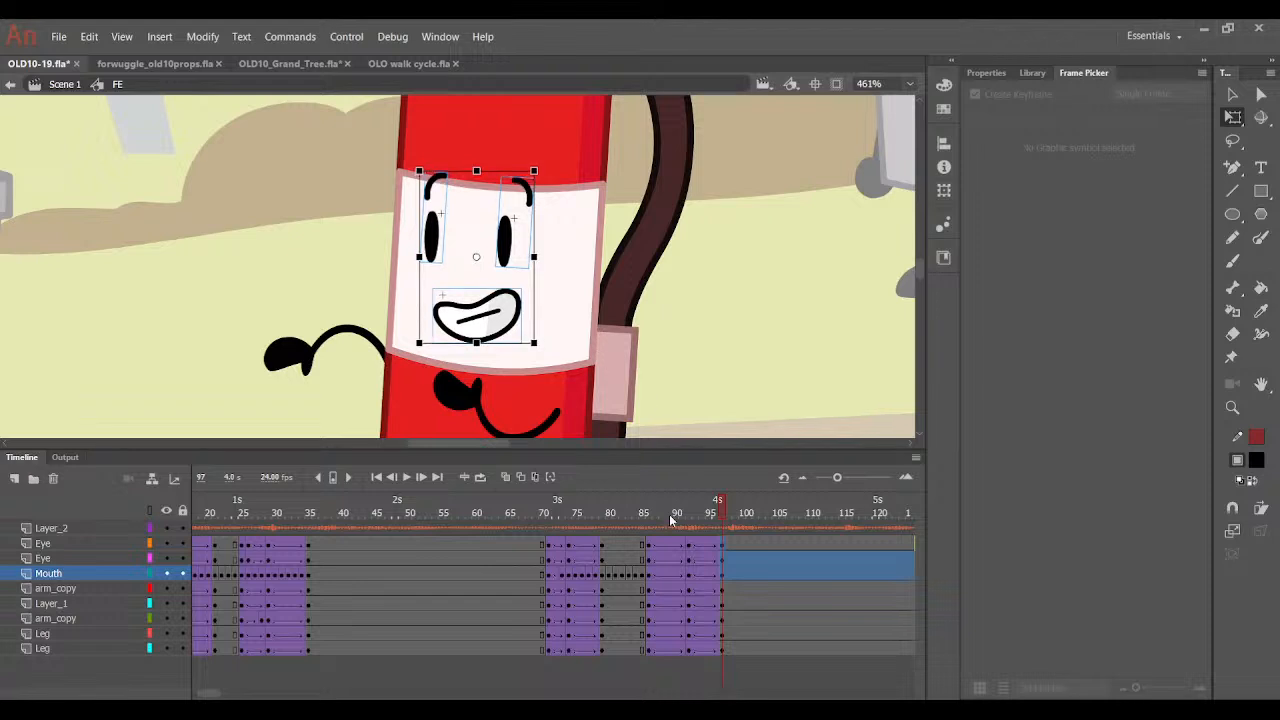
Nudge the eyes and mouth slightly left at frame 92 and compare their placement with frame 97.
drag(687, 548, 688, 571)
drag(699, 516, 722, 576)
mouse_move(725, 512)
mouse_down()
mouse_move(668, 513)
mouse_move(671, 541)
mouse_move(722, 515)
mouse_up()
Fine-tune the mouth's horizontal position at frames 92 and 97 so it lines up between the two keyframes.
click(689, 574)
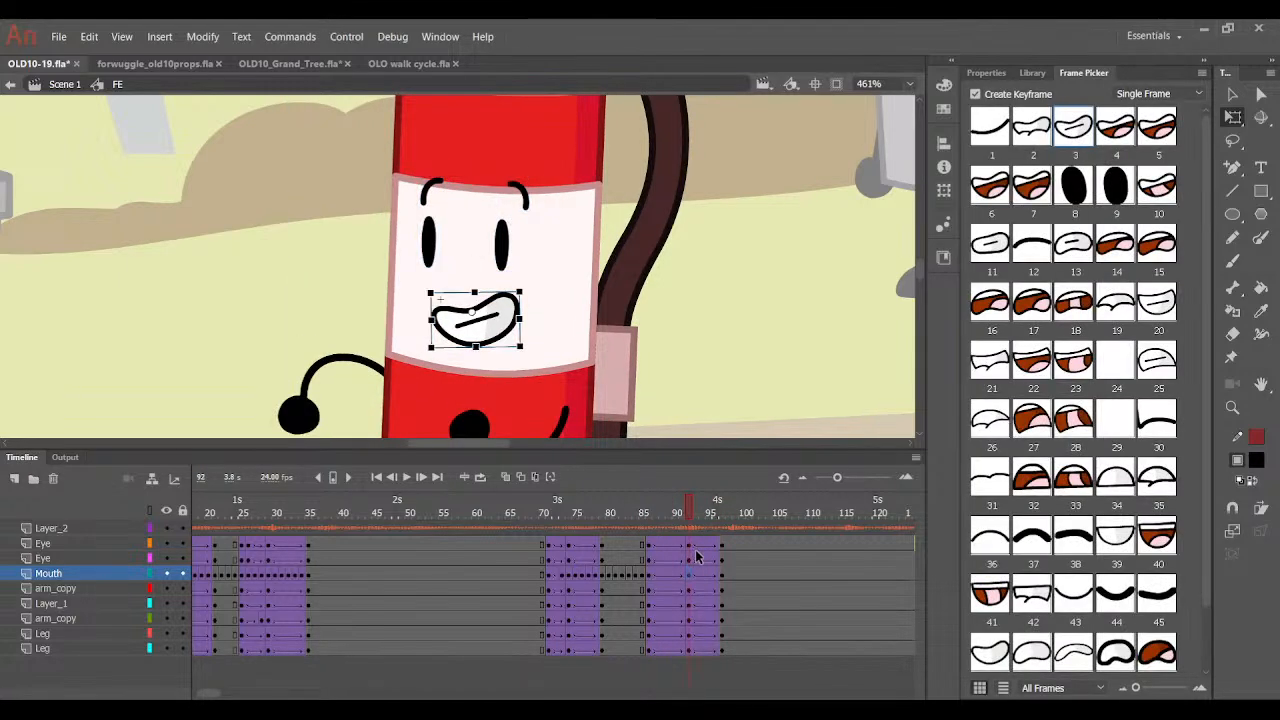
key(ctrl+equal)
key(Right)
click(722, 576)
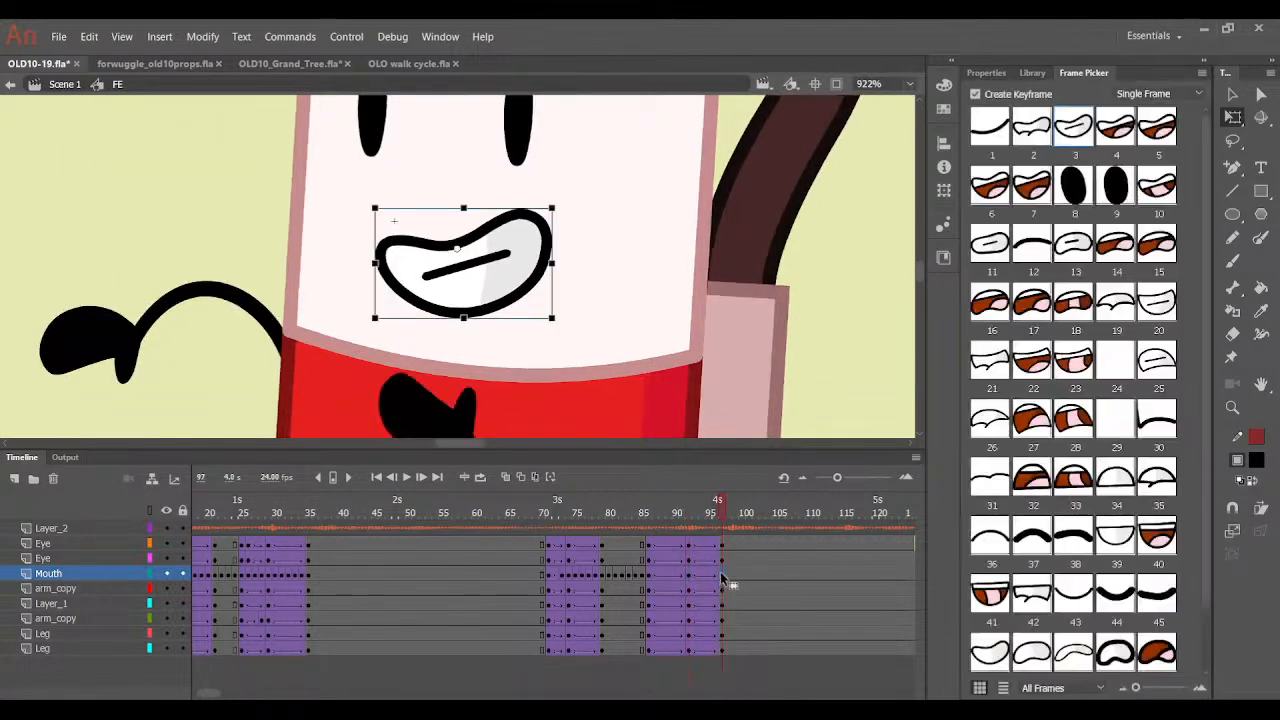
key(Left)
drag(714, 513, 733, 567)
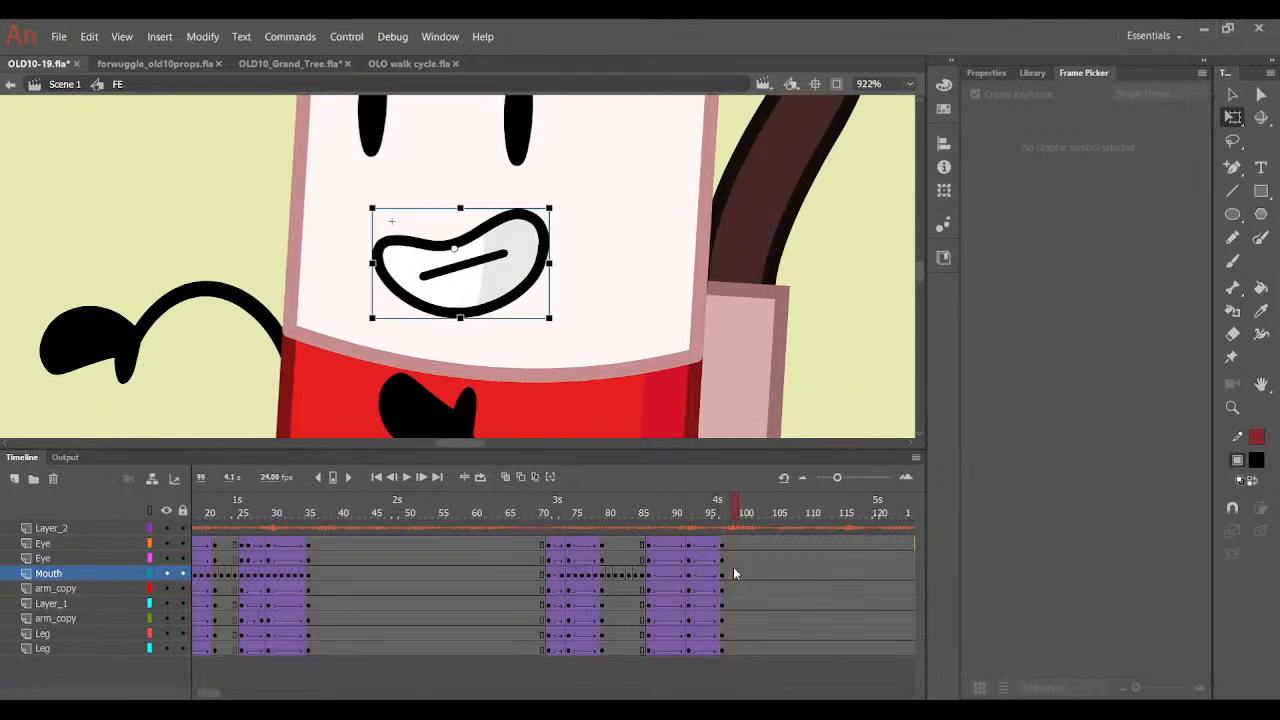
click(722, 559)
click(416, 215)
click(437, 268)
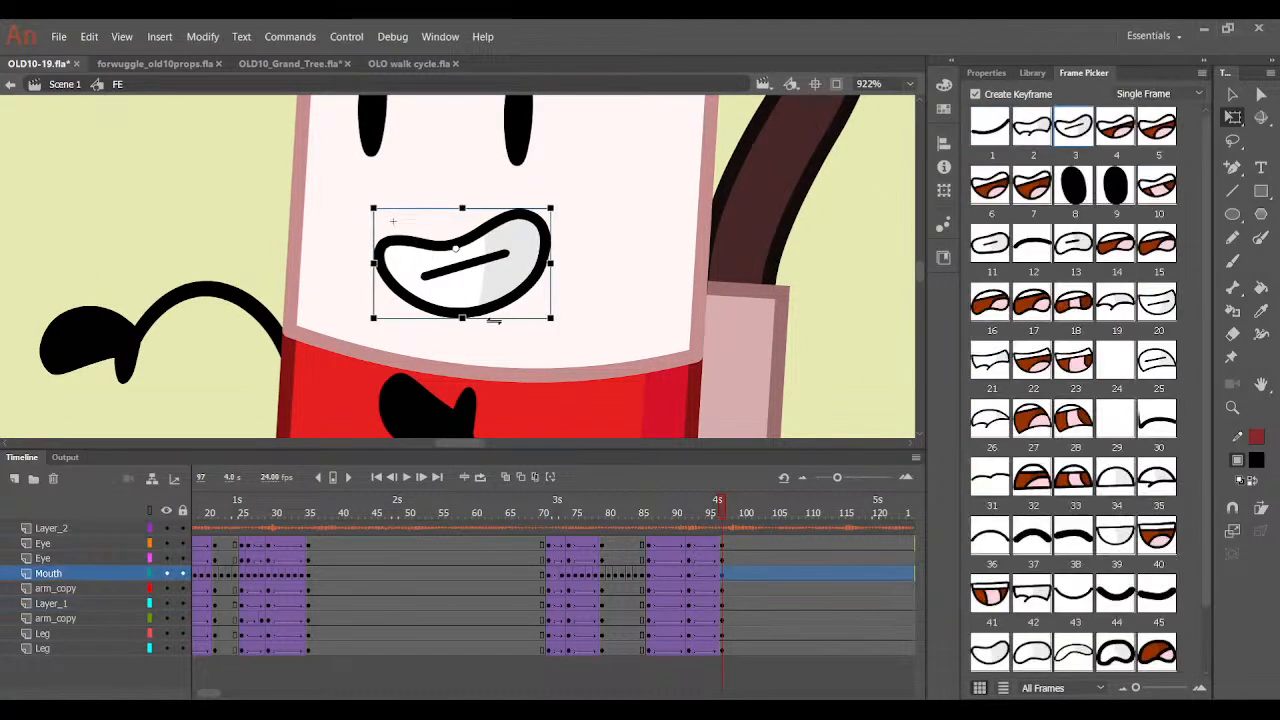
Add a keyframe at frame 91 for the arm across the body and set it to pose 18 at frame 92.
mouse_move(708, 516)
mouse_down()
mouse_move(654, 520)
mouse_move(689, 525)
mouse_up()
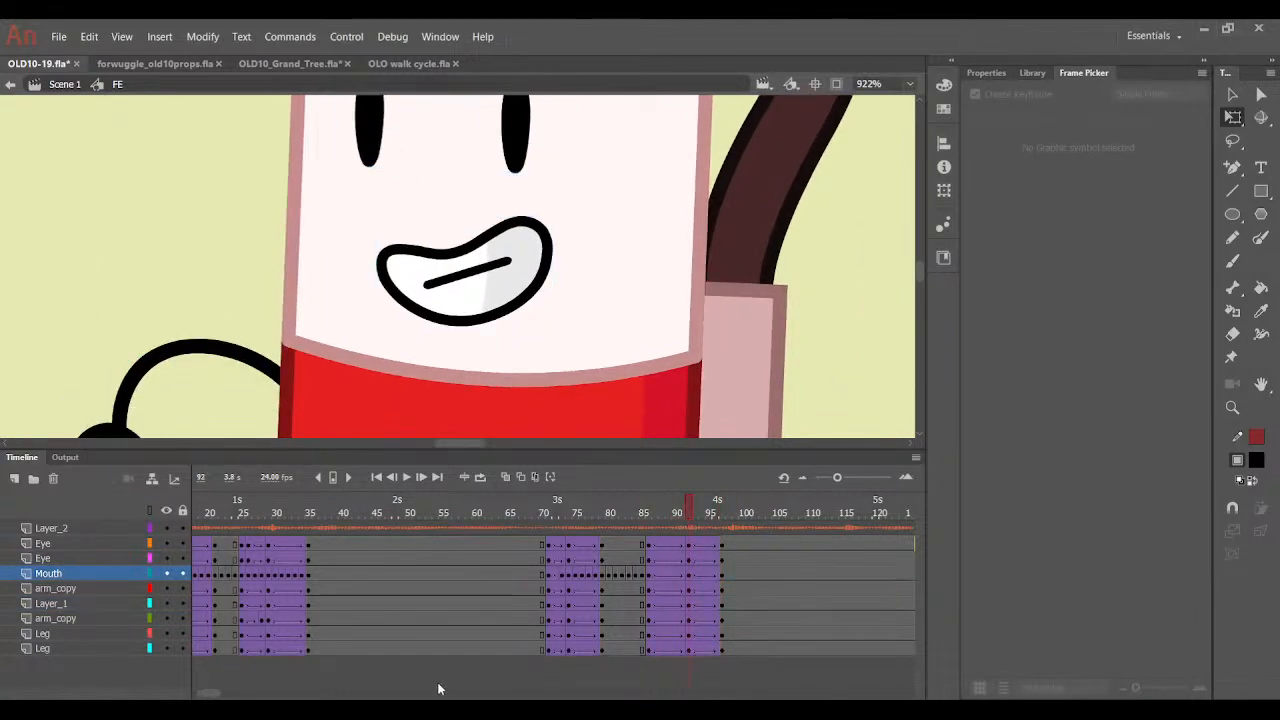
scroll(577, 438, down, 3)
click(470, 400)
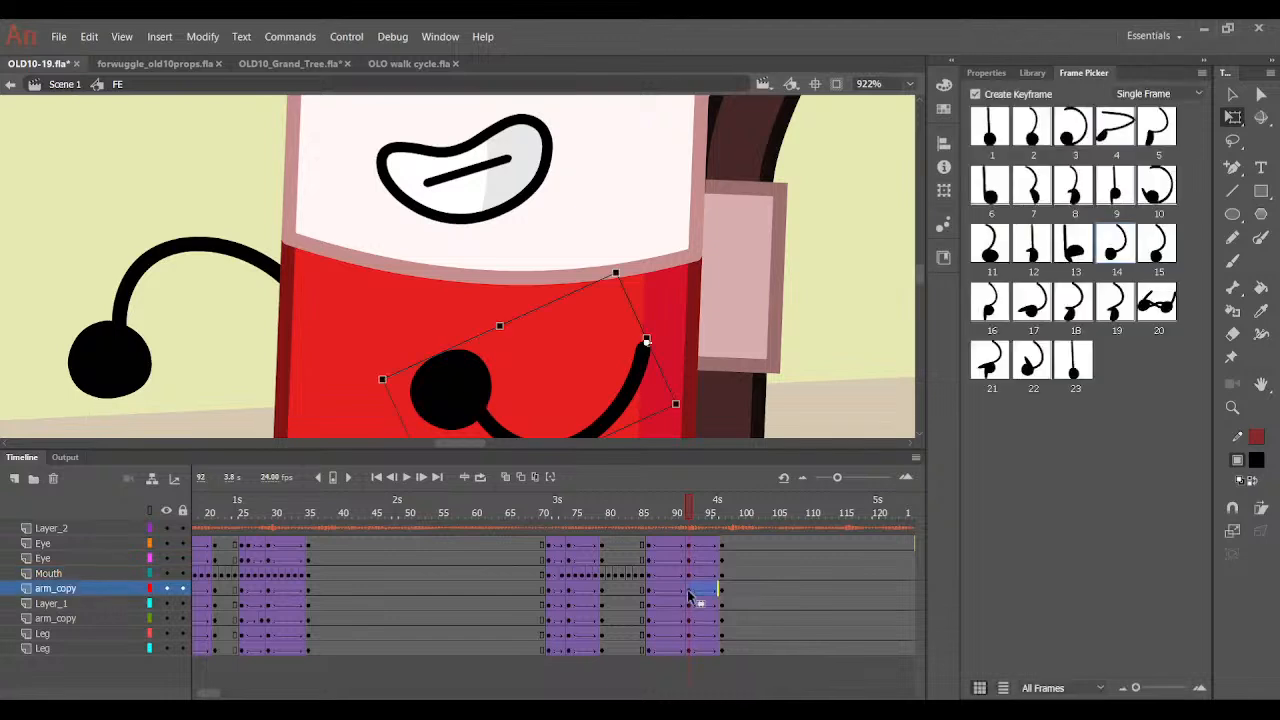
click(684, 590)
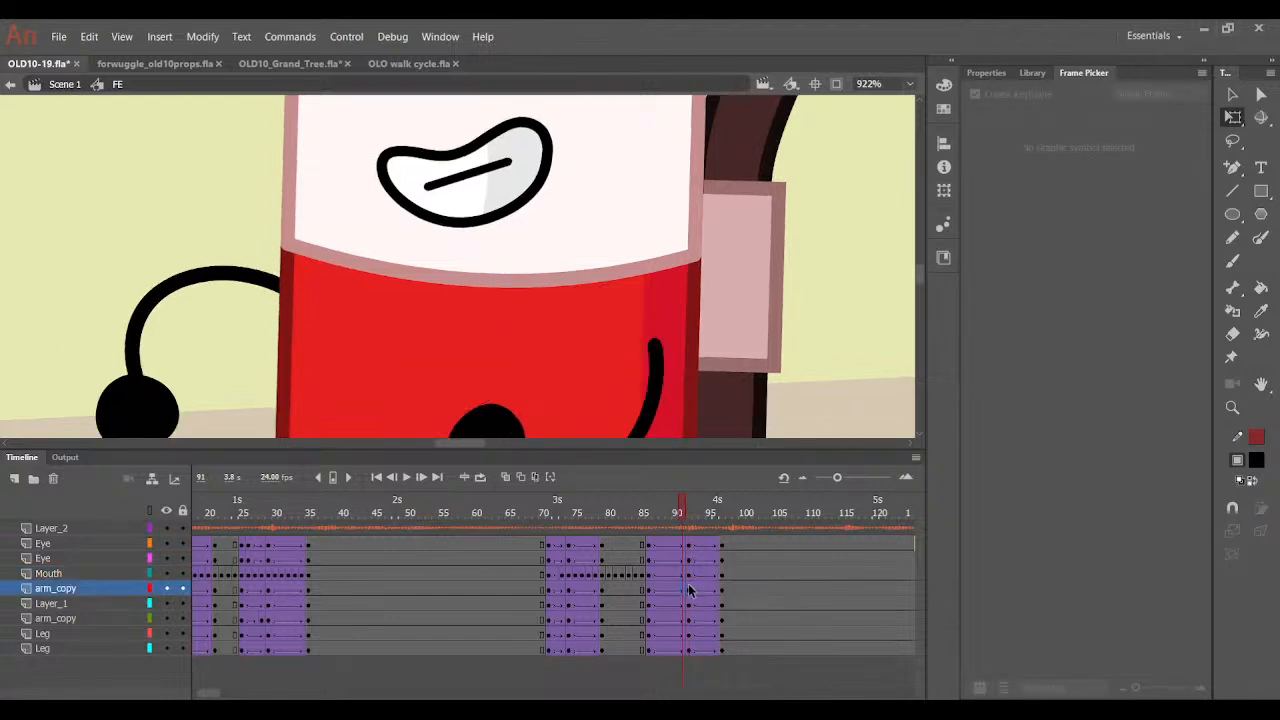
click(688, 590)
click(1060, 312)
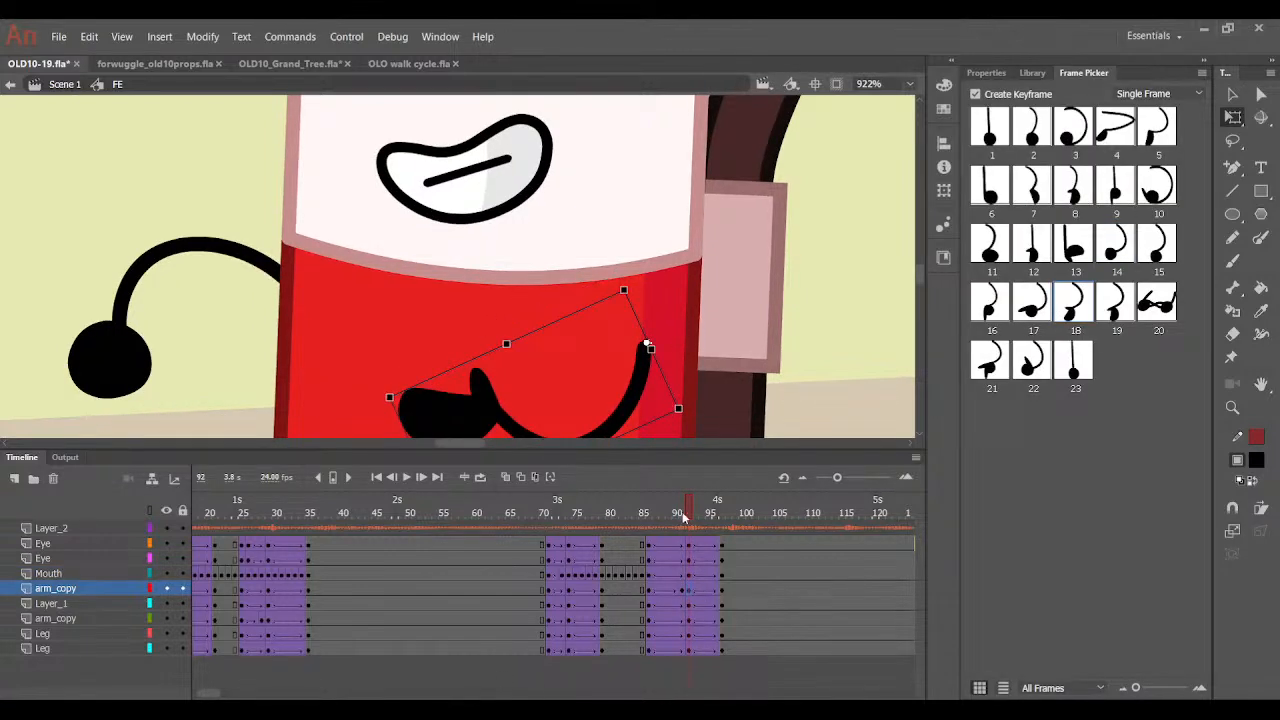
drag(684, 517, 723, 512)
Add a keyframe at frame 91 for the left-hand arm and undo the extra keyframes across frames 92 to 96.
click(143, 232)
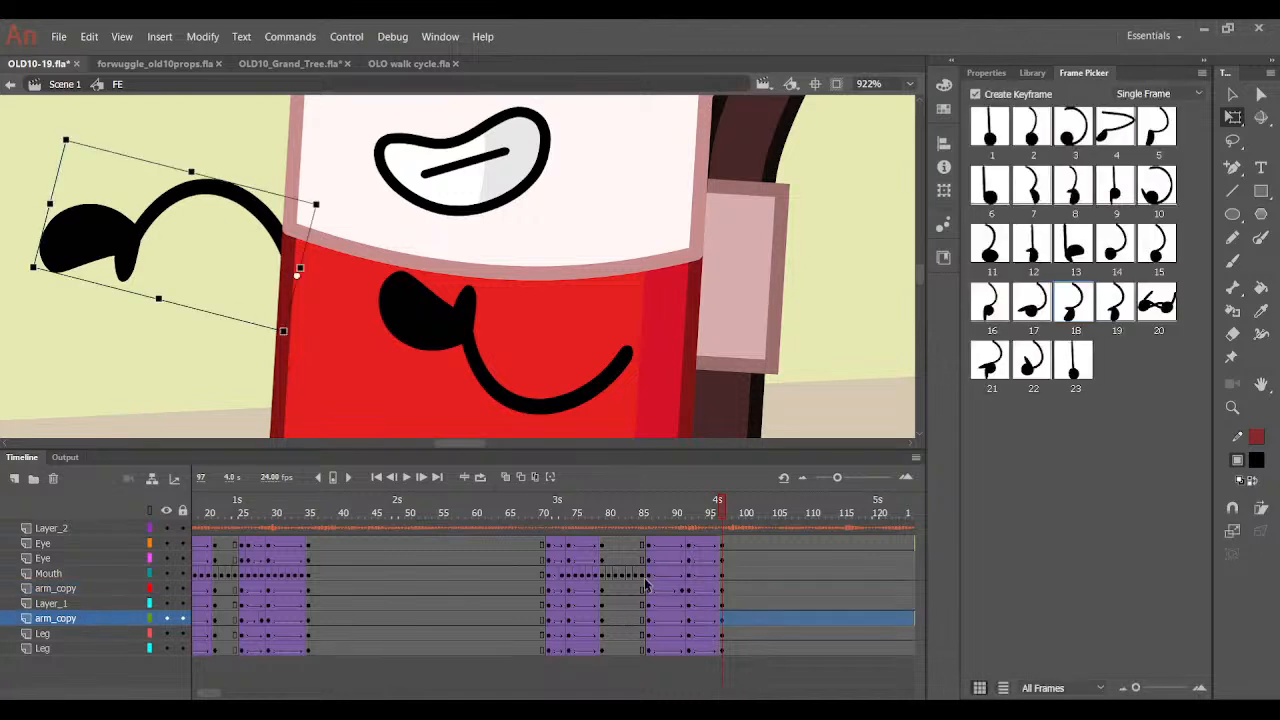
double_click(687, 622)
key(F6)
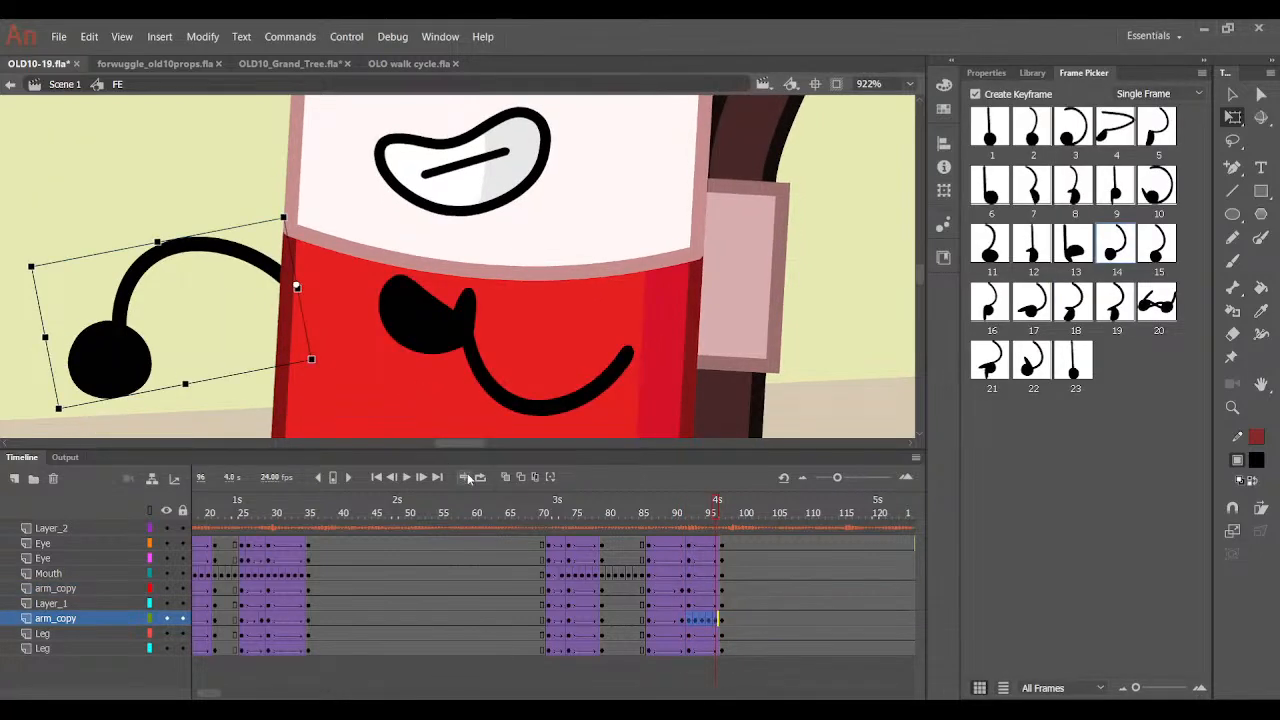
key(ctrl+z)
key(ctrl+z)
Mirror the left-hand arm and rotate it into a raised position at frames 97 and 92, using pose 18 at frame 92.
click(721, 618)
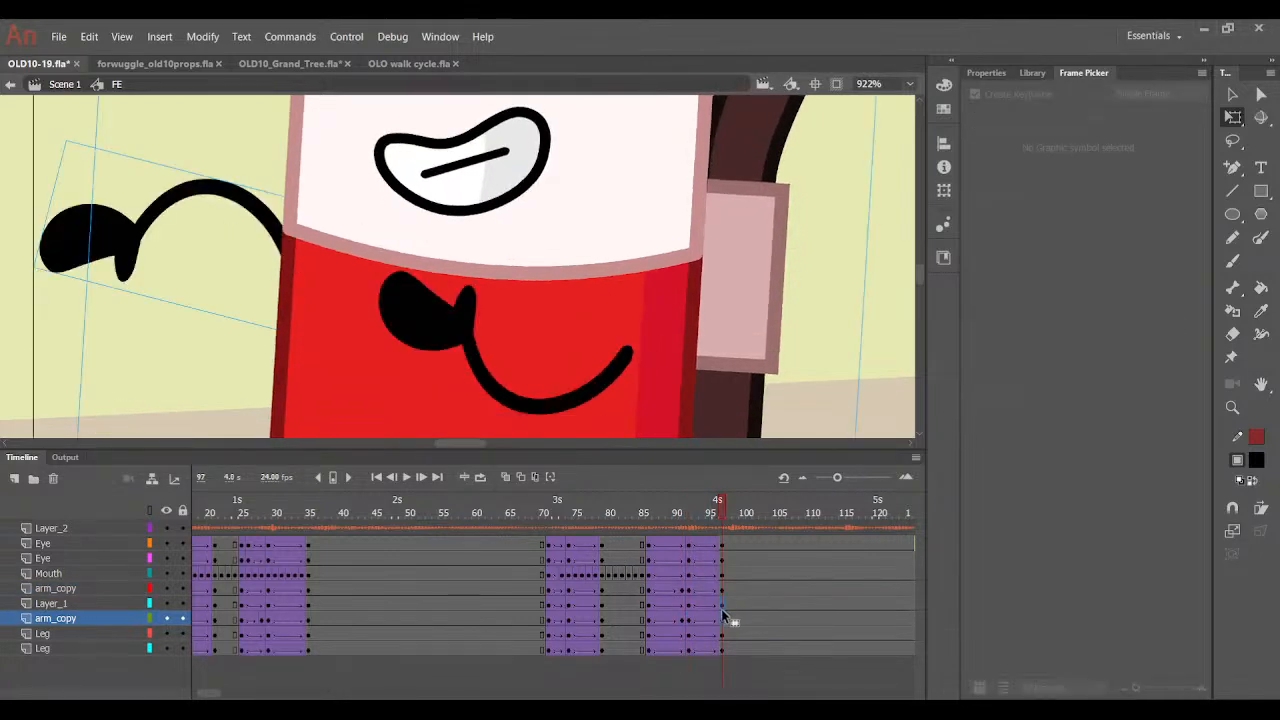
click(1078, 316)
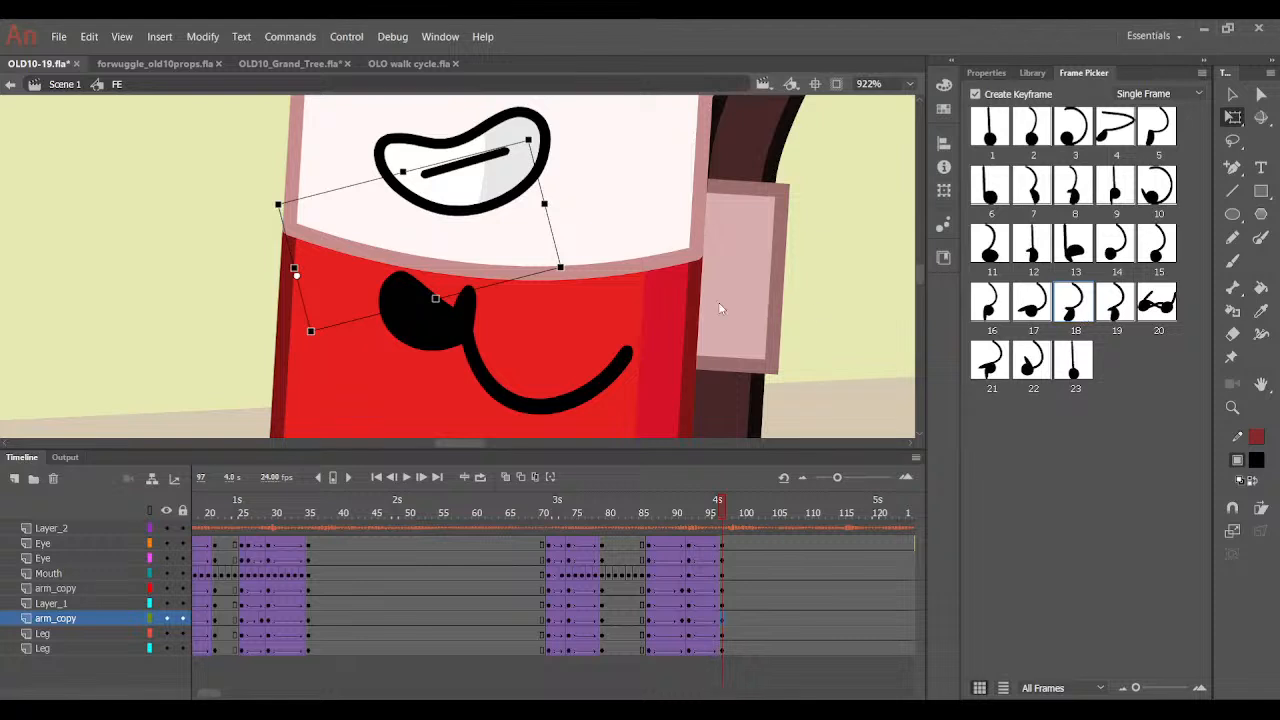
drag(583, 281, 128, 156)
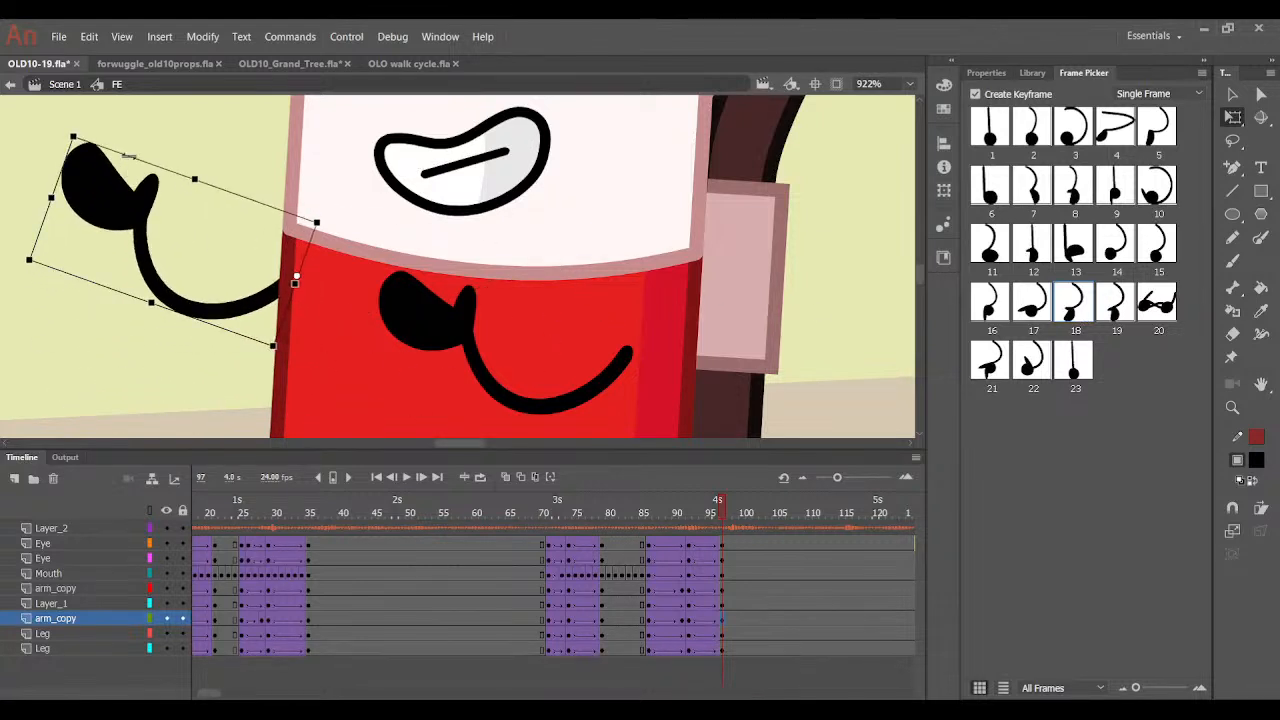
click(689, 618)
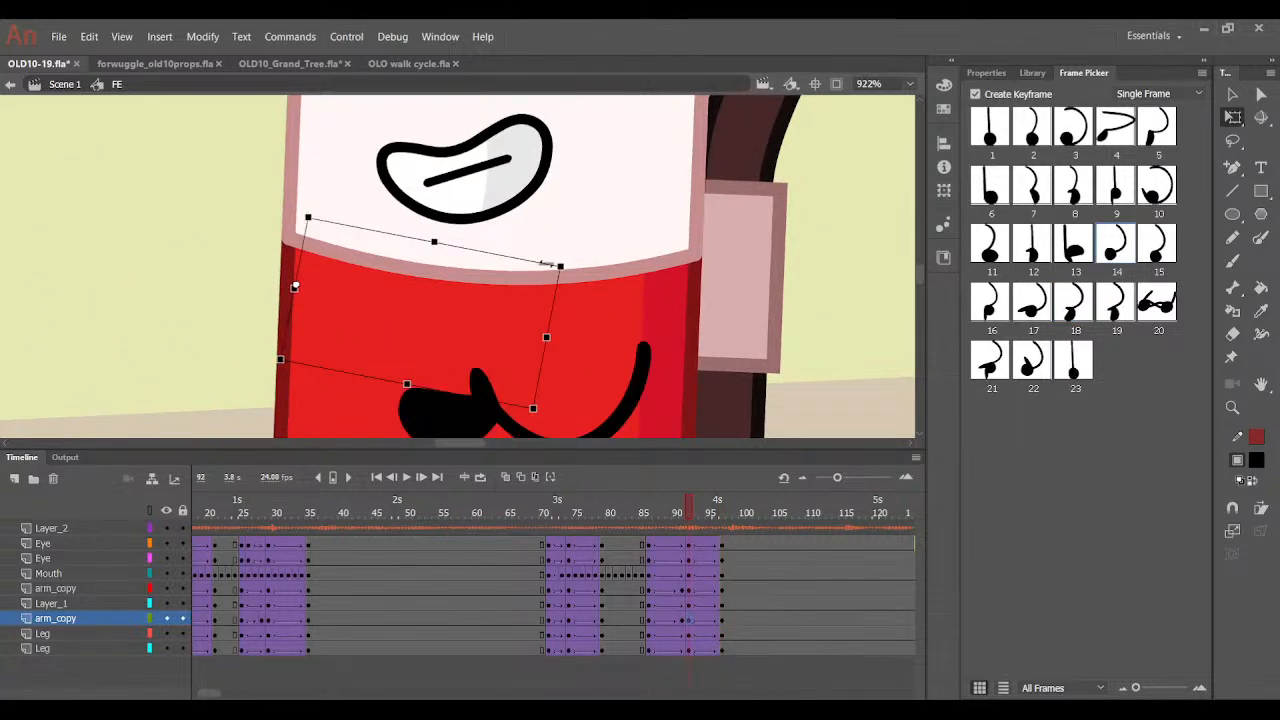
drag(548, 263, 190, 295)
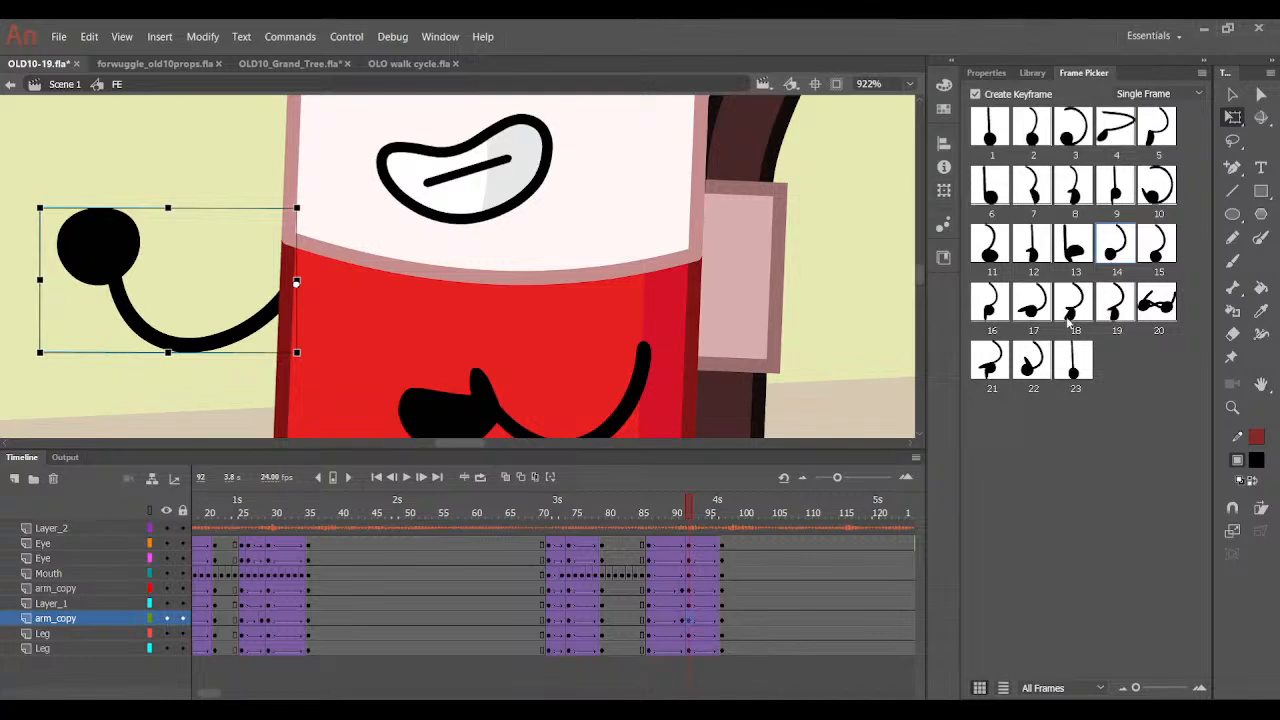
Rotate the left-hand arm further down at frame 91 and nudge it towards the body.
drag(692, 513, 681, 562)
click(682, 618)
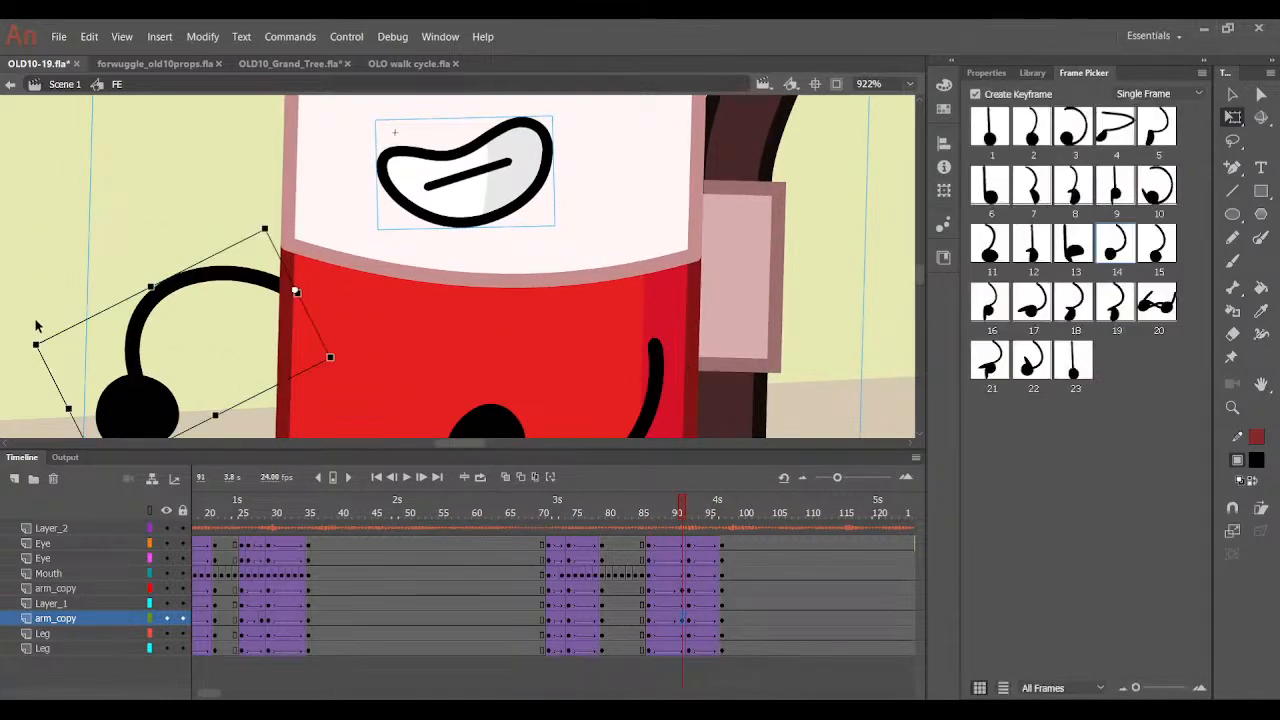
drag(38, 327, 48, 407)
drag(140, 388, 148, 397)
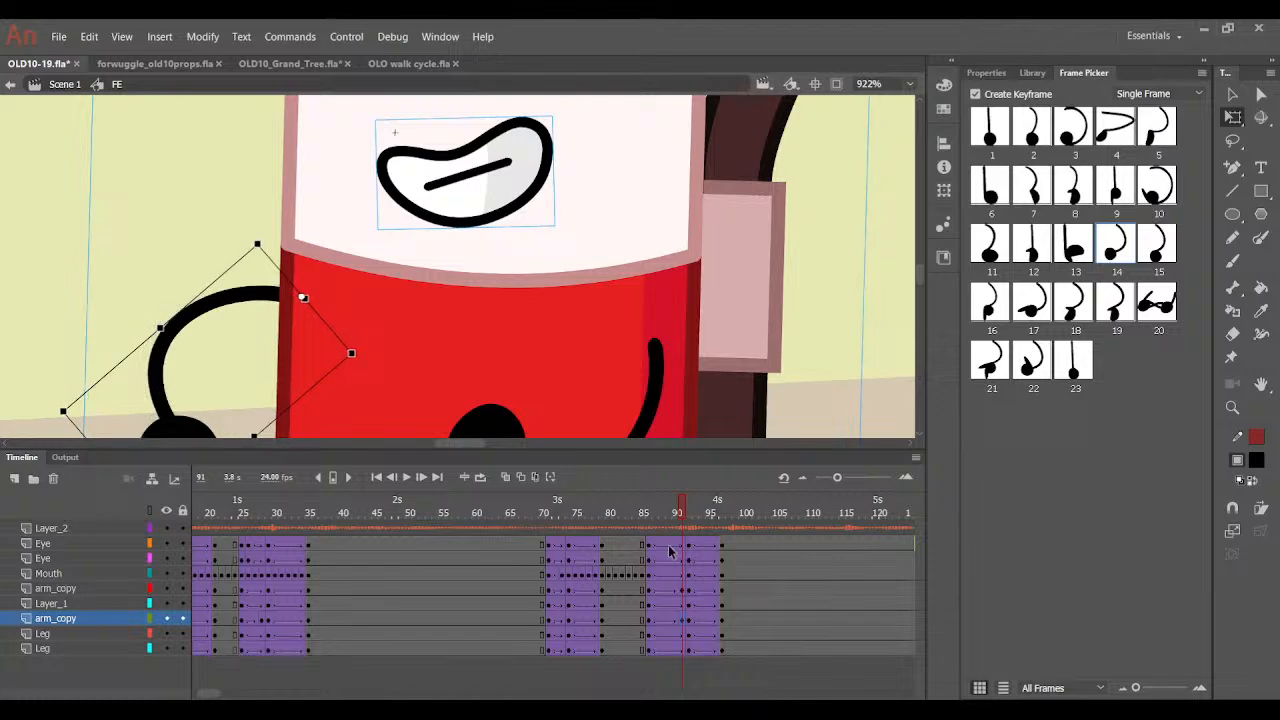
drag(686, 510, 715, 530)
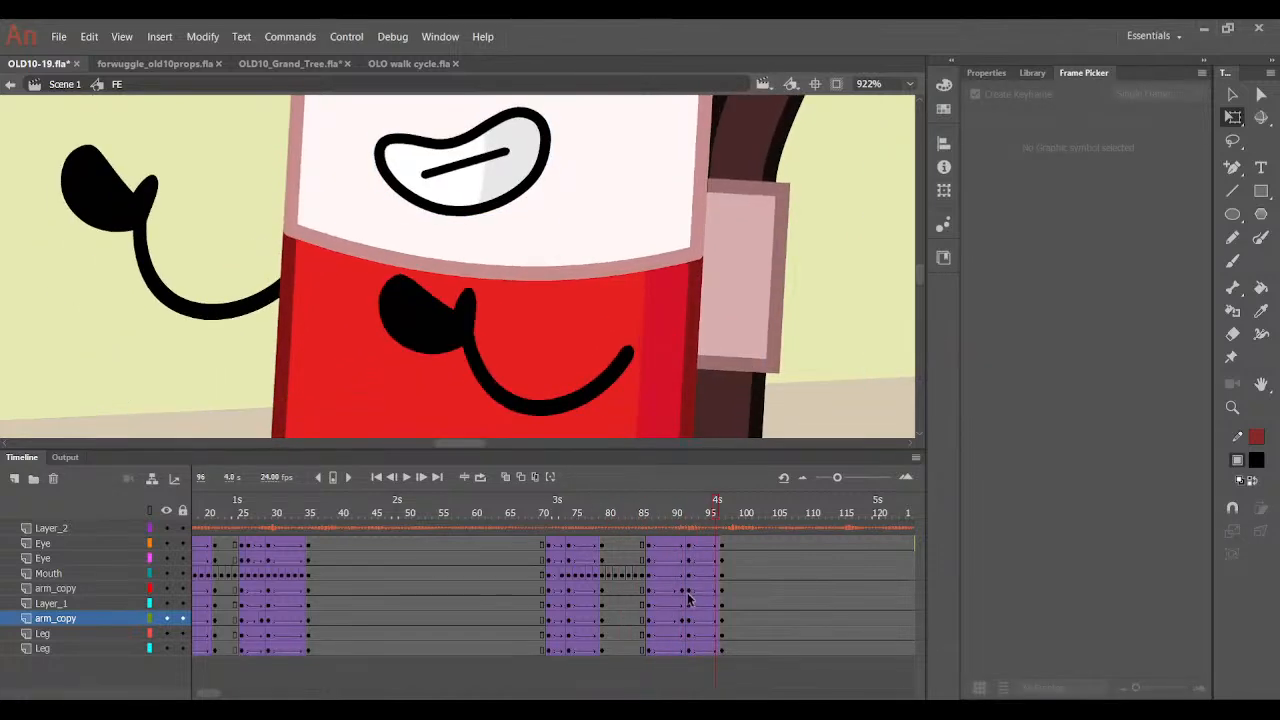
Nudge the raised left-hand arm slightly up at frames 92 and 97.
click(686, 620)
drag(213, 358, 213, 350)
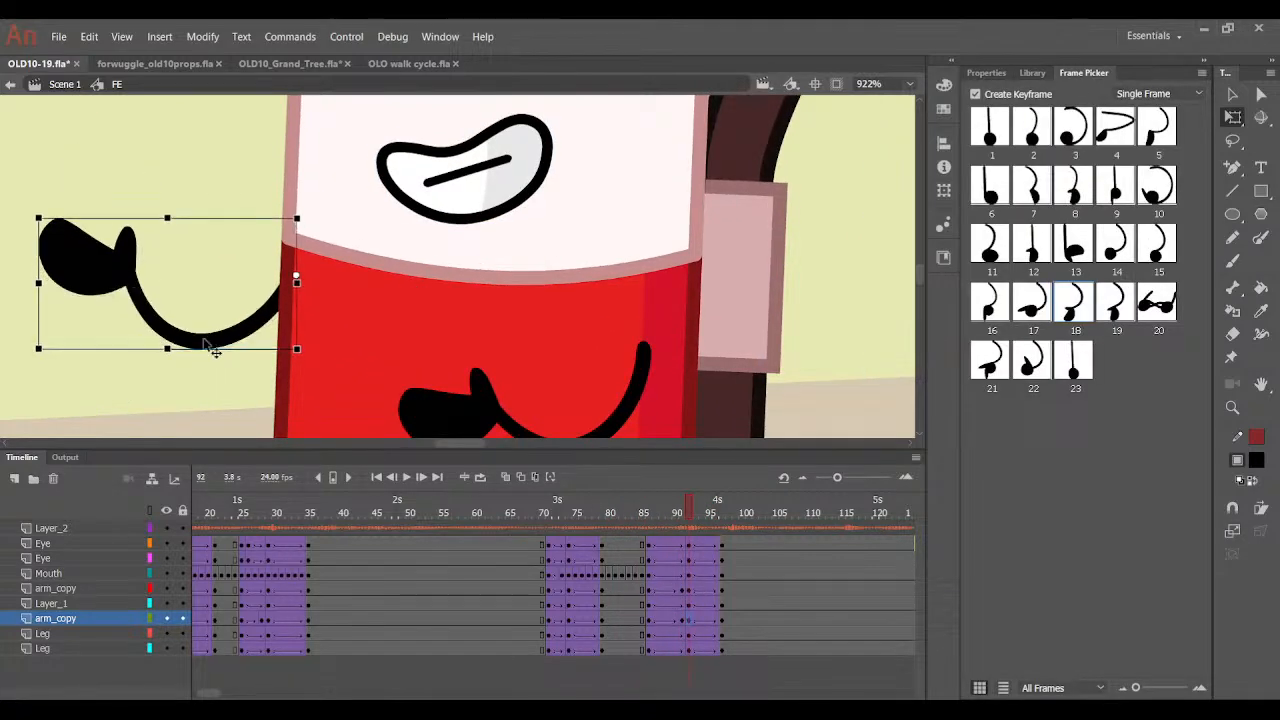
click(723, 622)
drag(133, 212, 134, 206)
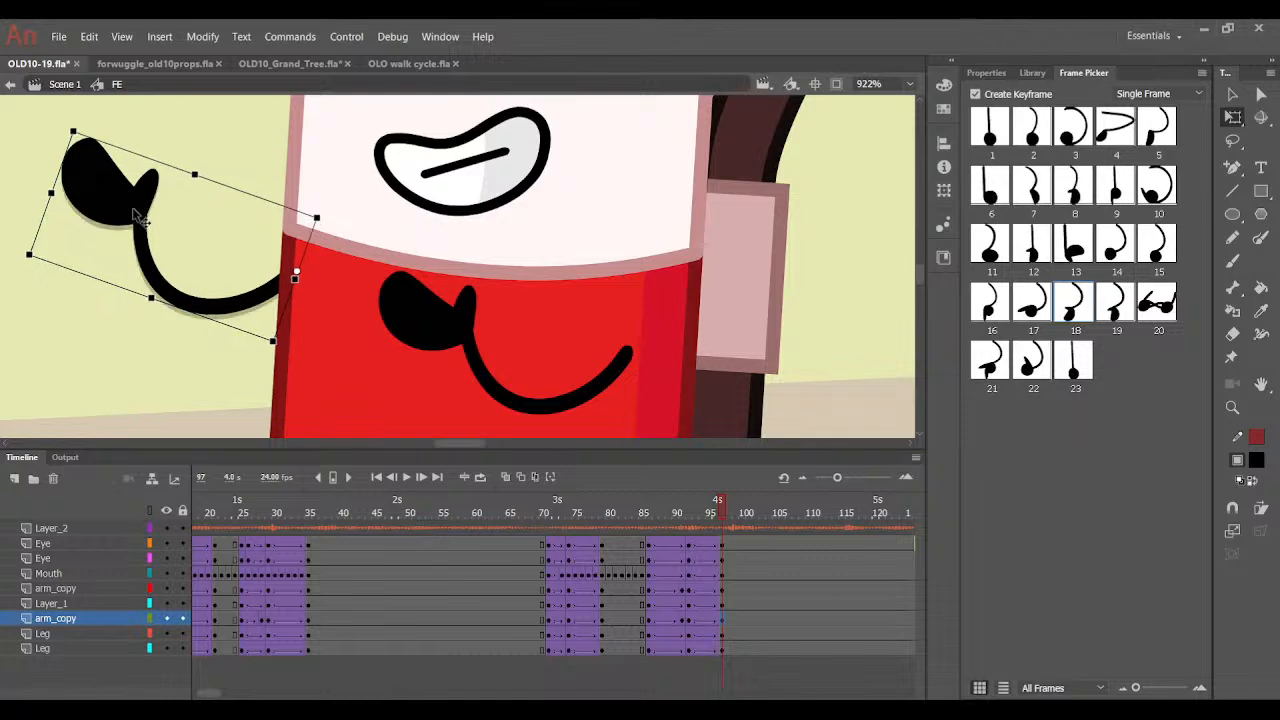
mouse_move(722, 508)
mouse_down()
mouse_move(661, 523)
mouse_move(691, 557)
mouse_move(739, 538)
mouse_move(651, 545)
mouse_move(724, 558)
mouse_move(717, 516)
mouse_up()
Add mouth keyframes on every frame from 86 to 91.
key(ctrl+minus)
key(ctrl+minus)
key(ctrl+equal)
click(455, 258)
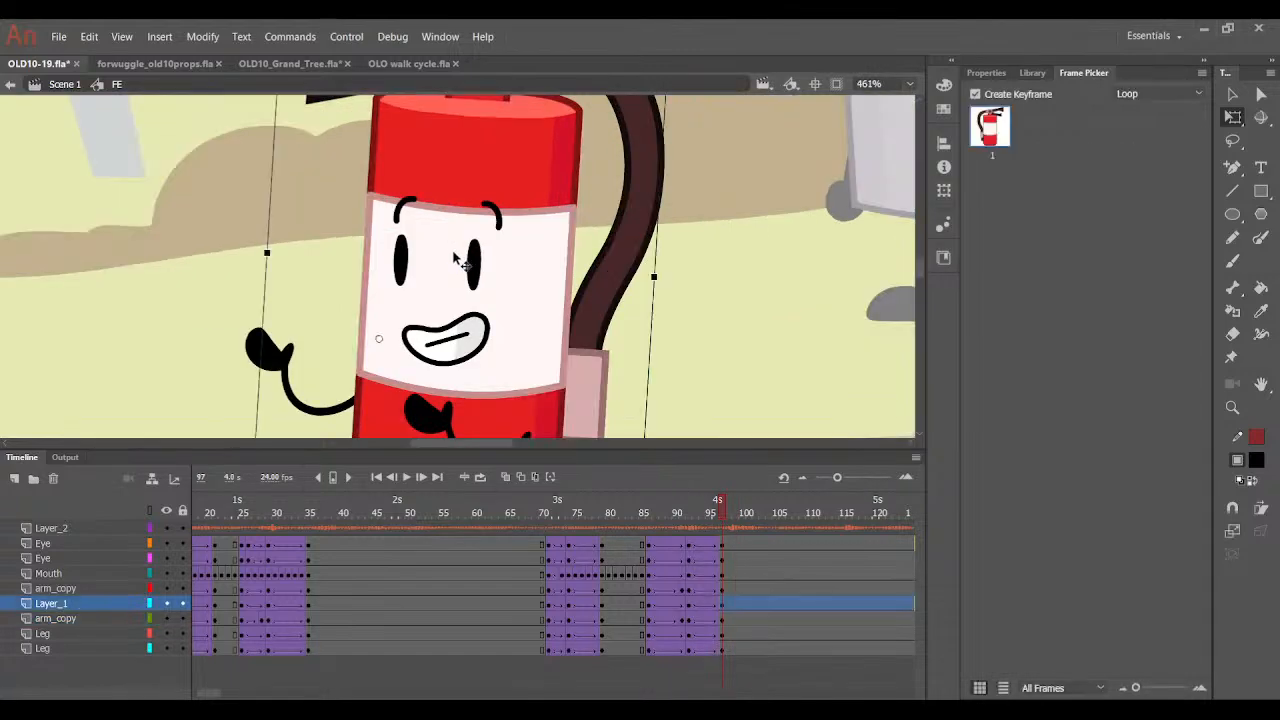
click(649, 505)
click(466, 342)
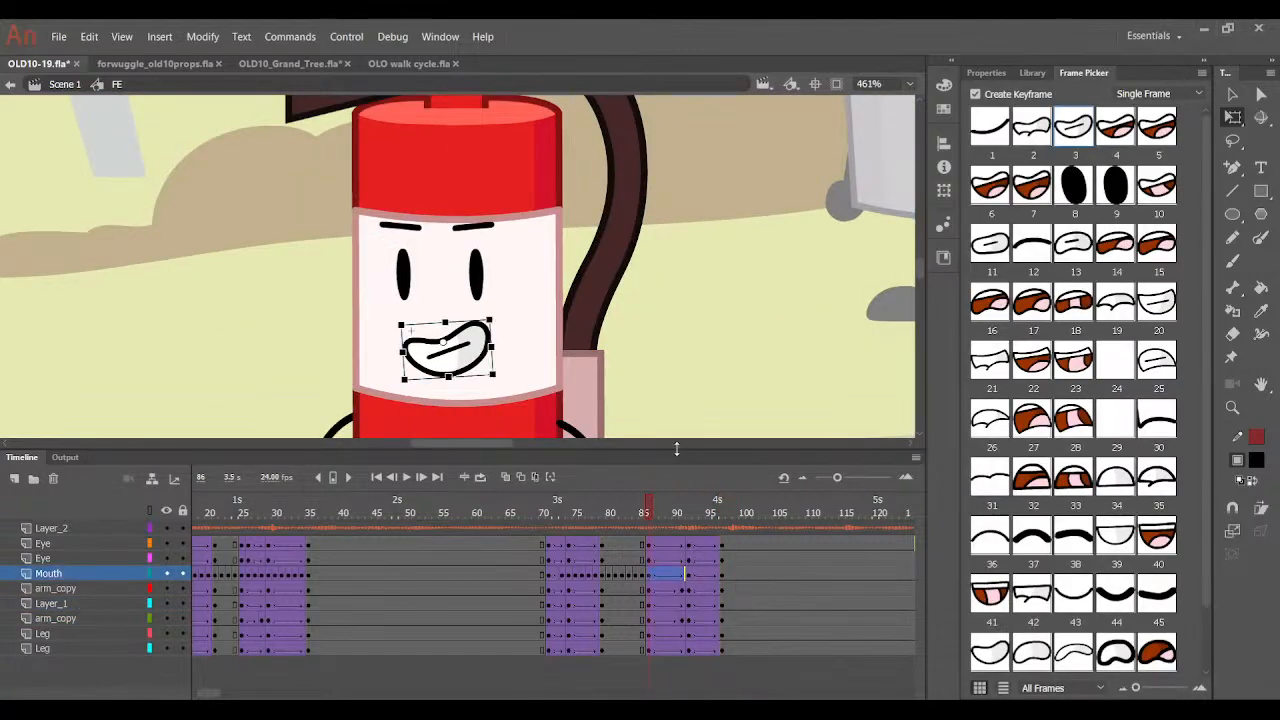
drag(649, 515, 652, 542)
click(639, 529)
click(651, 571)
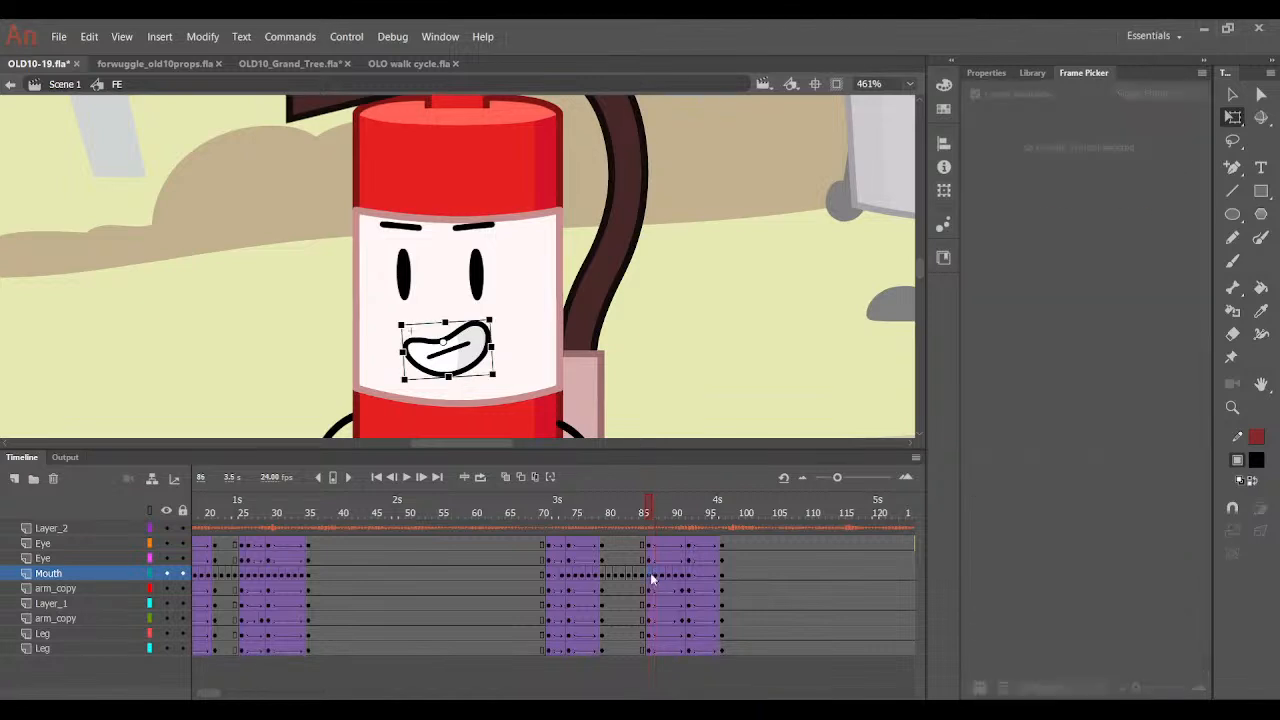
Set the mouth shapes across frames 87 to 92, with pose 1 at frame 87 and pose 6 at frame 92.
click(1118, 186)
click(1008, 140)
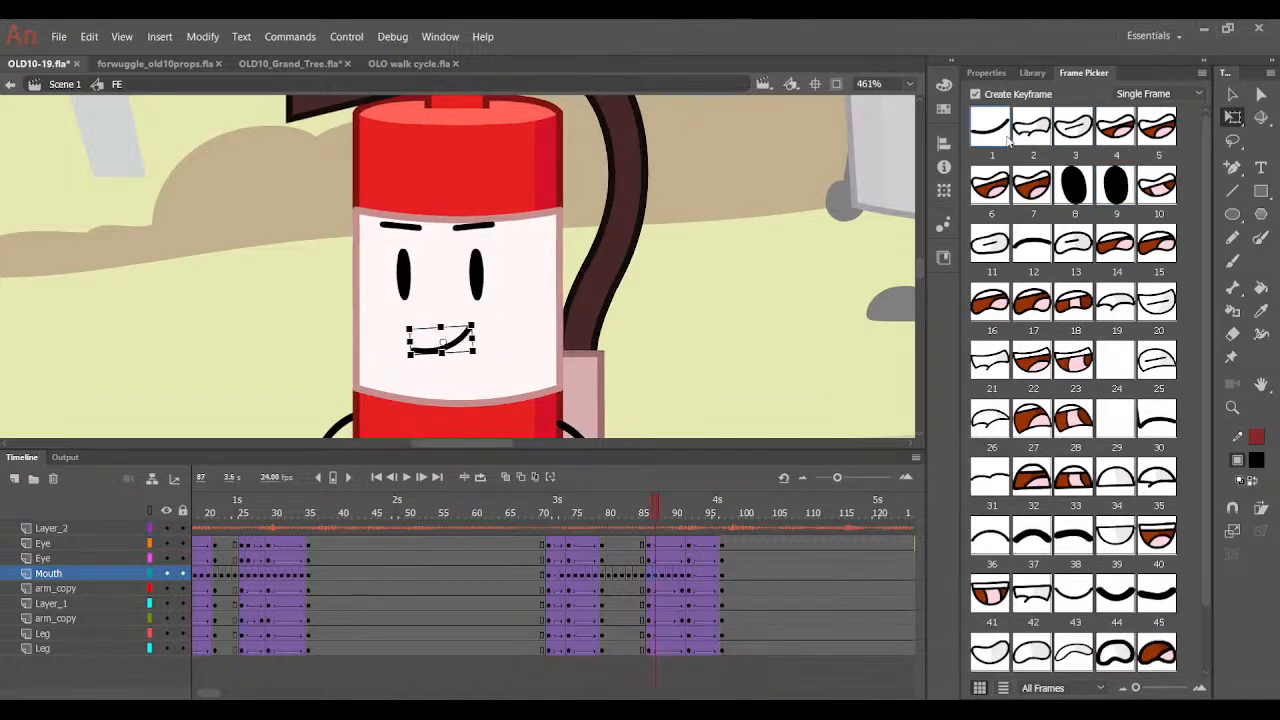
key(period)
key(period)
key(period)
key(period)
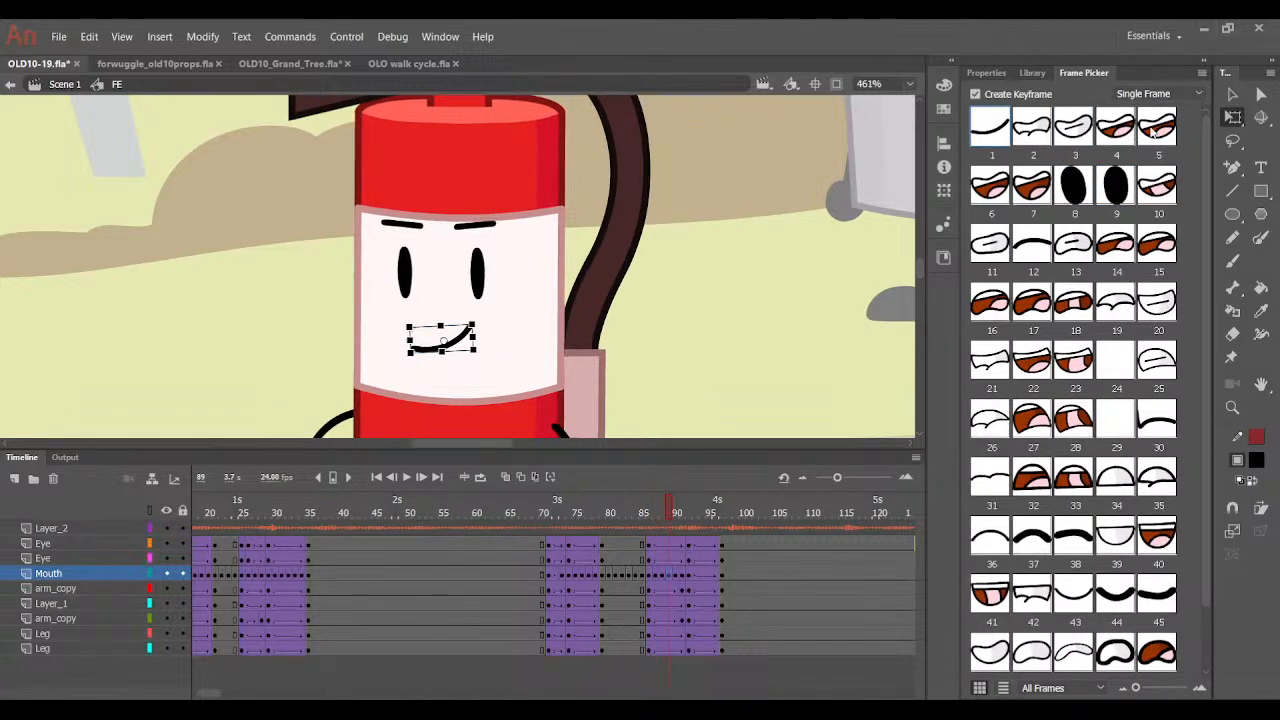
key(period)
key(period)
key(period)
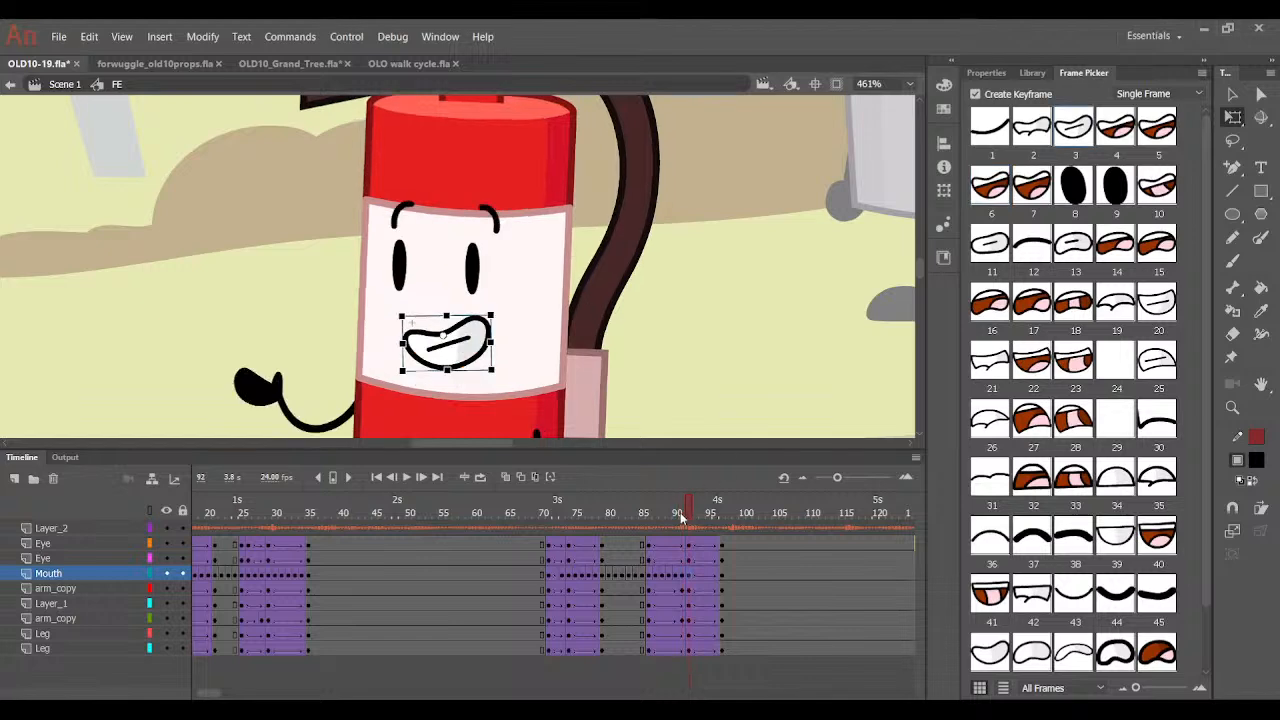
click(1000, 186)
Slightly rotate and narrow the mouth at frame 87.
drag(692, 513, 659, 577)
click(656, 578)
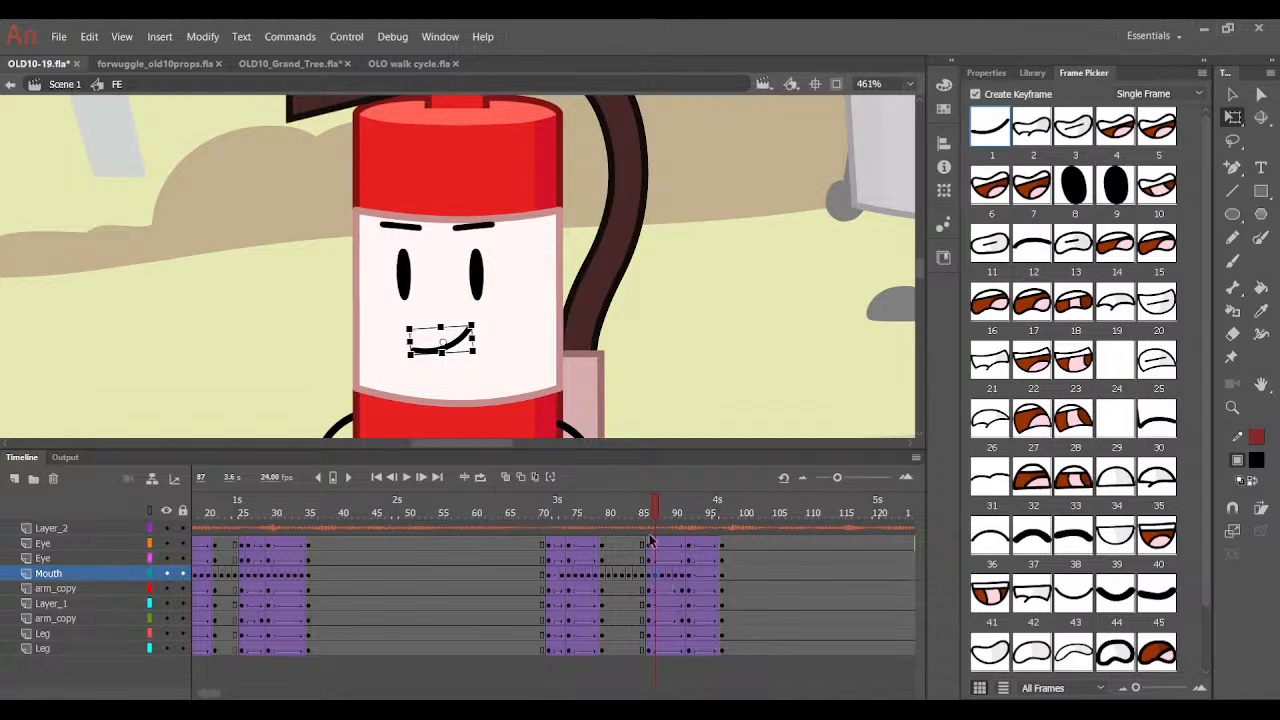
key(ctrl+equal)
key(ctrl+equal)
drag(603, 323, 600, 334)
drag(586, 268, 577, 270)
Add mouth keyframes from frame 93 to 96, then set pose 5 at frame 93 and pose 3 at frame 96.
mouse_move(659, 510)
mouse_down()
mouse_move(614, 512)
mouse_move(711, 515)
mouse_move(671, 513)
mouse_move(688, 513)
mouse_up()
drag(697, 576, 713, 573)
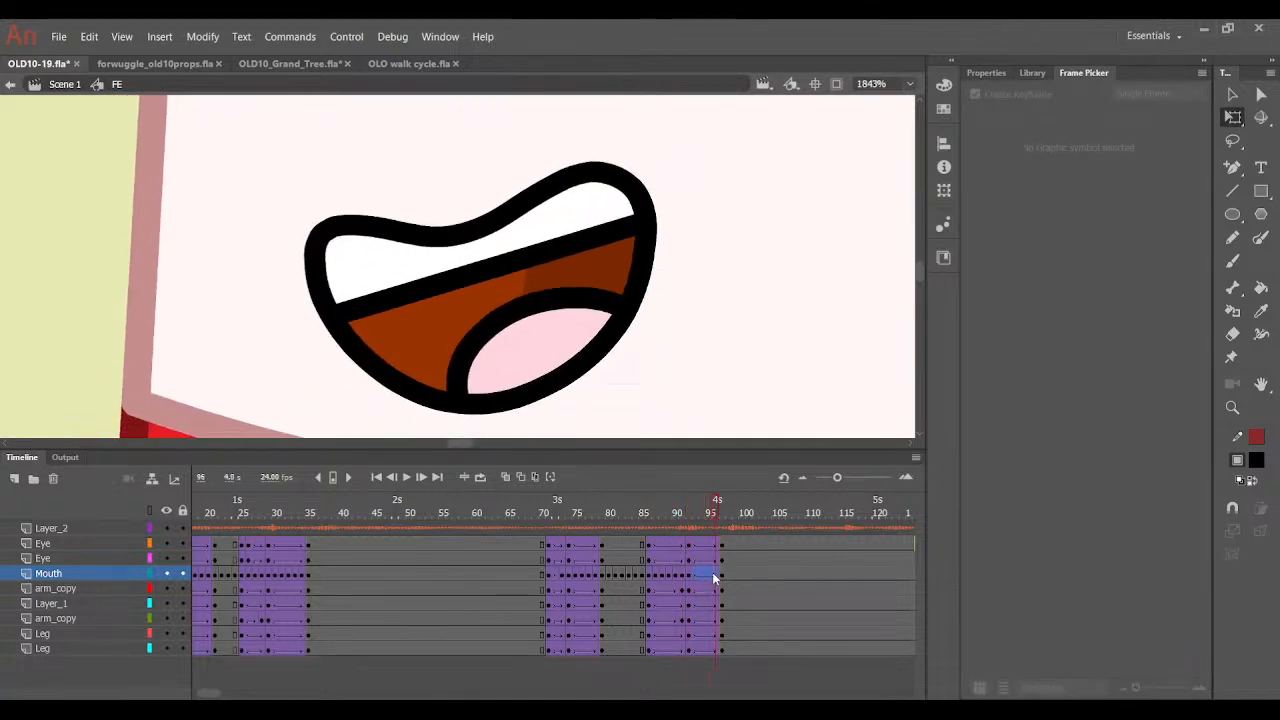
key(F6)
mouse_move(709, 513)
mouse_down()
mouse_move(677, 515)
mouse_move(702, 532)
mouse_up()
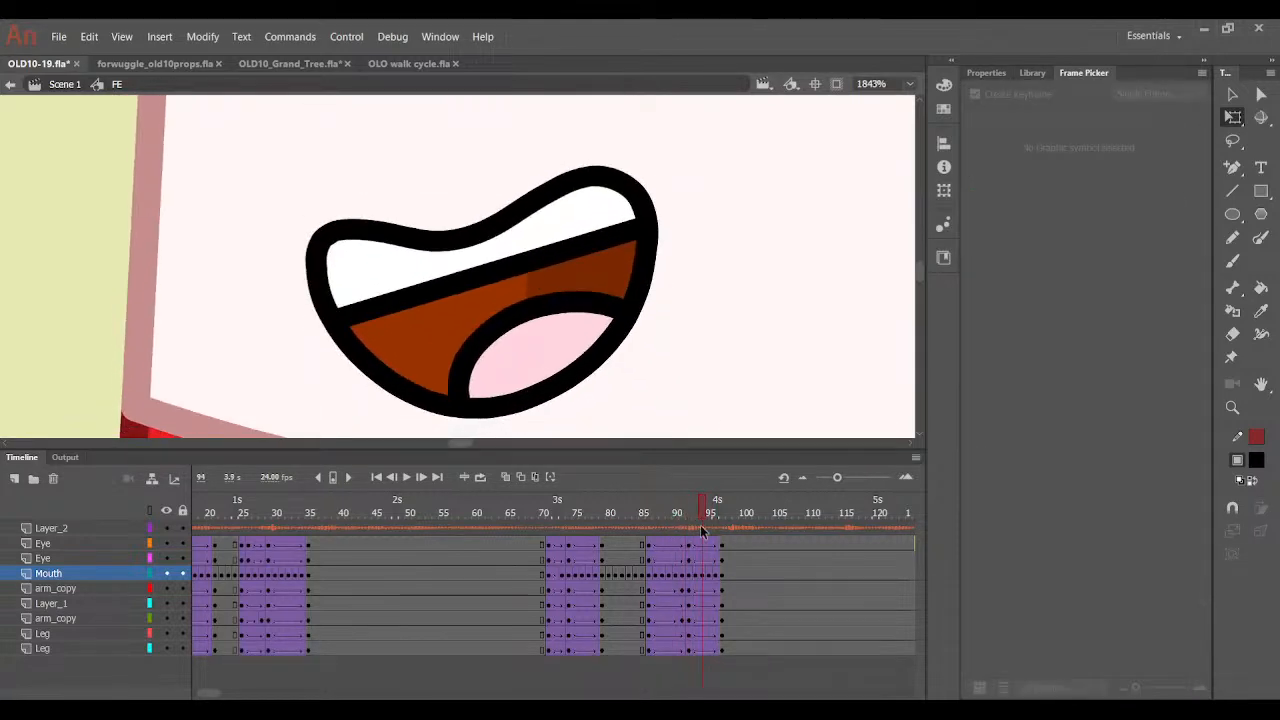
click(698, 575)
click(1157, 128)
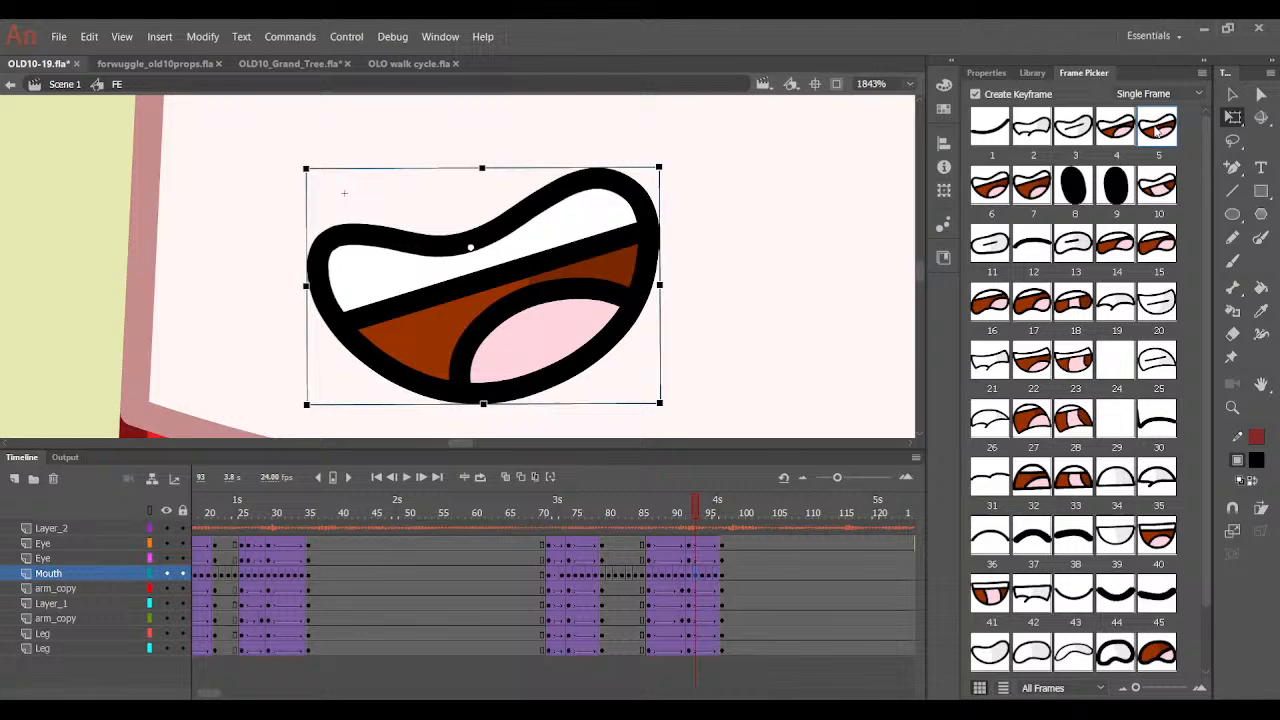
key(period)
key(period)
key(period)
click(1078, 129)
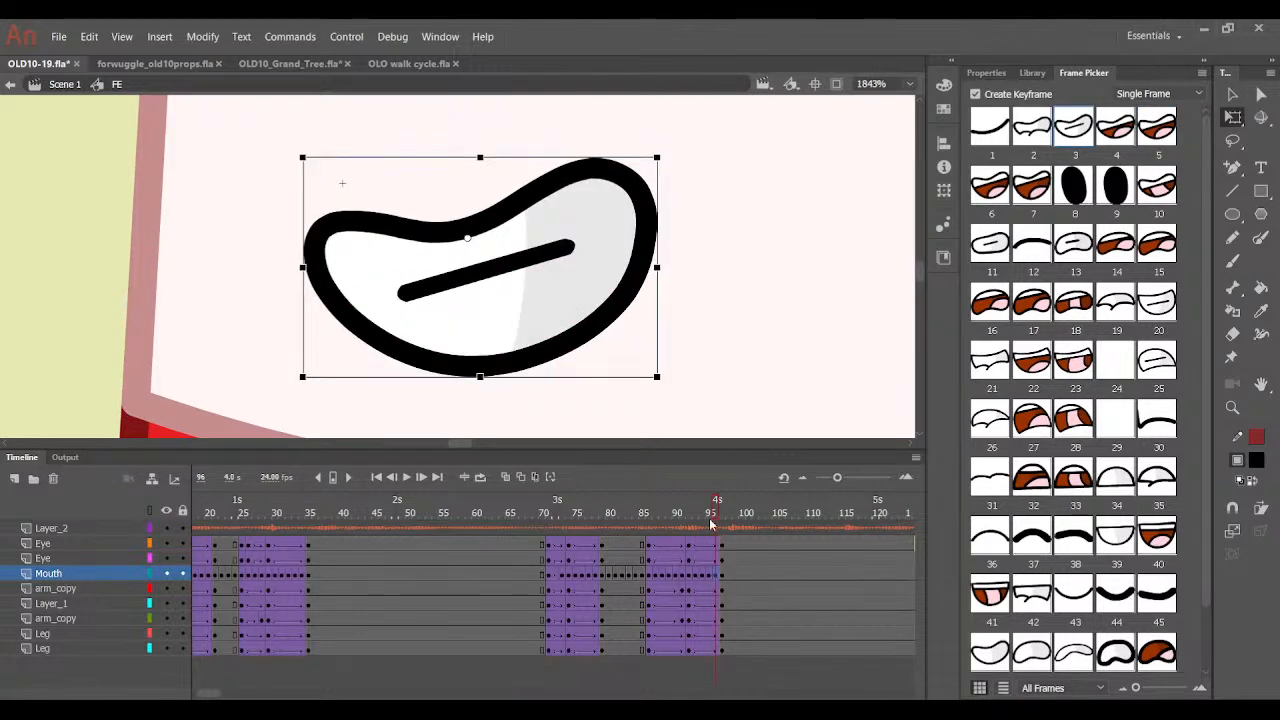
Set the mouth to the round pose 8 from frame 97 through frame 98.
drag(711, 523, 720, 565)
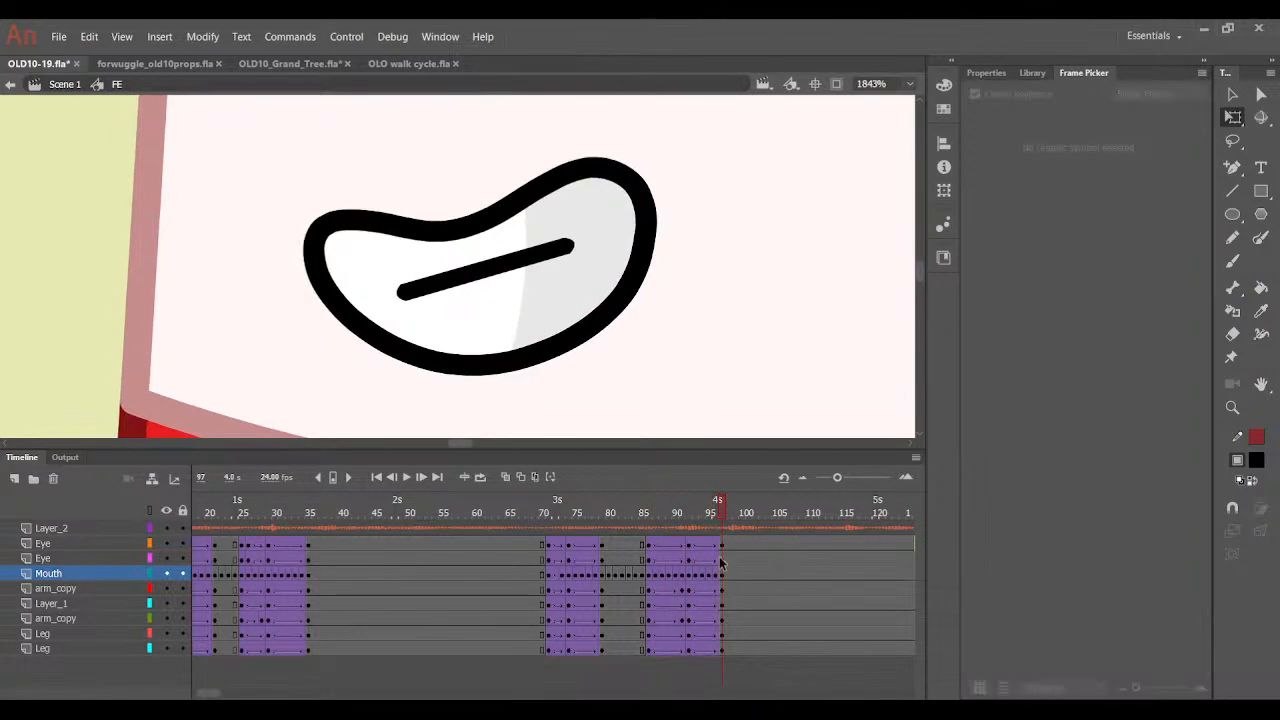
click(720, 565)
click(1074, 185)
key(period)
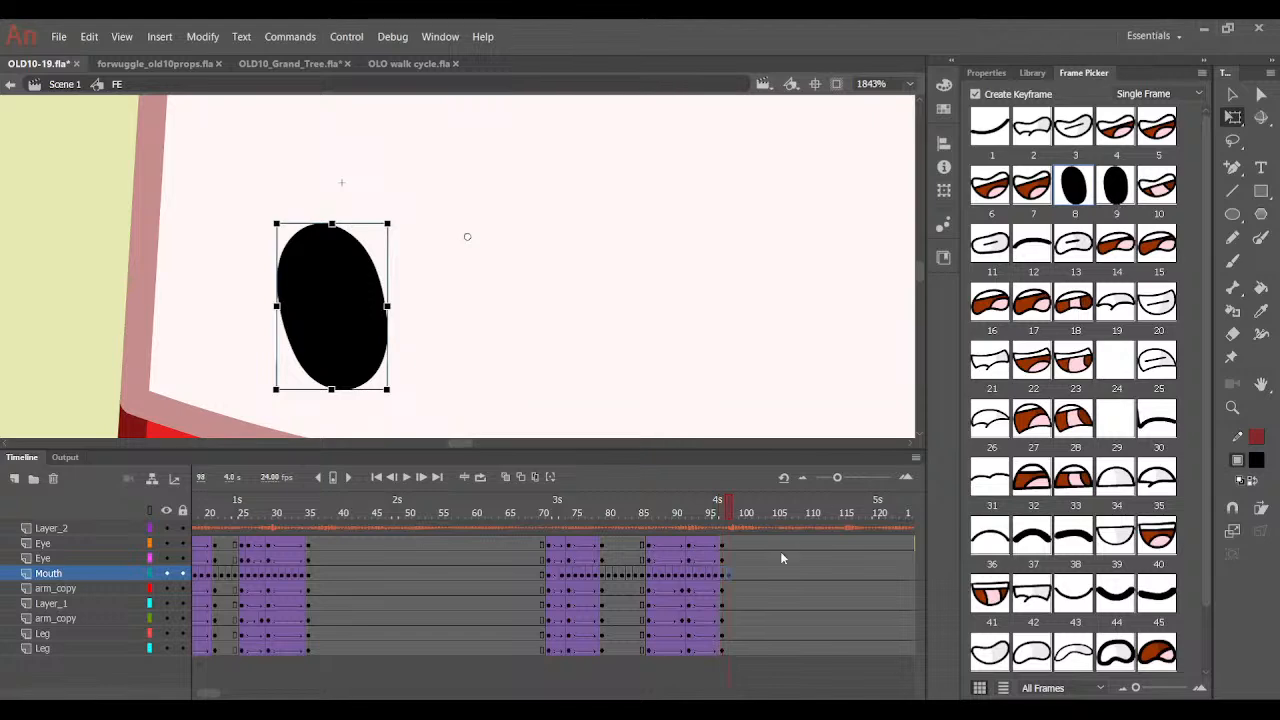
Rotate the mouth slightly clockwise and narrow it at frame 96.
click(713, 578)
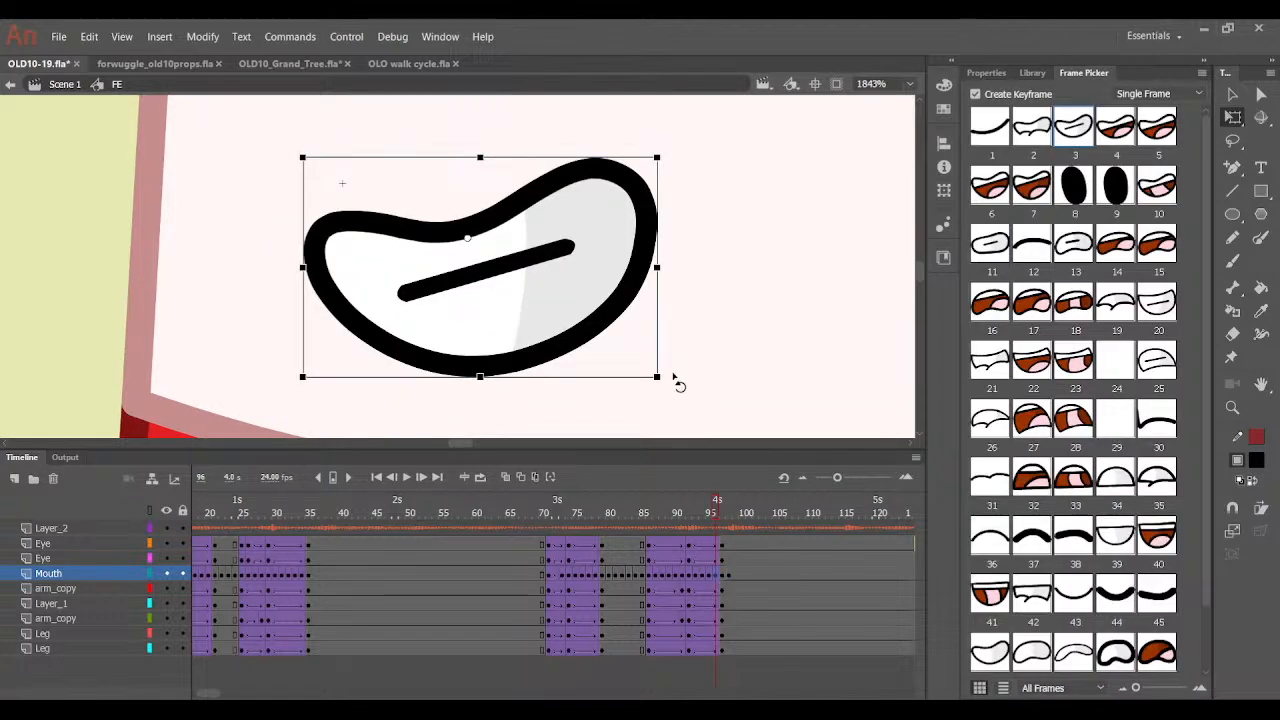
drag(676, 382, 675, 386)
drag(657, 275, 650, 276)
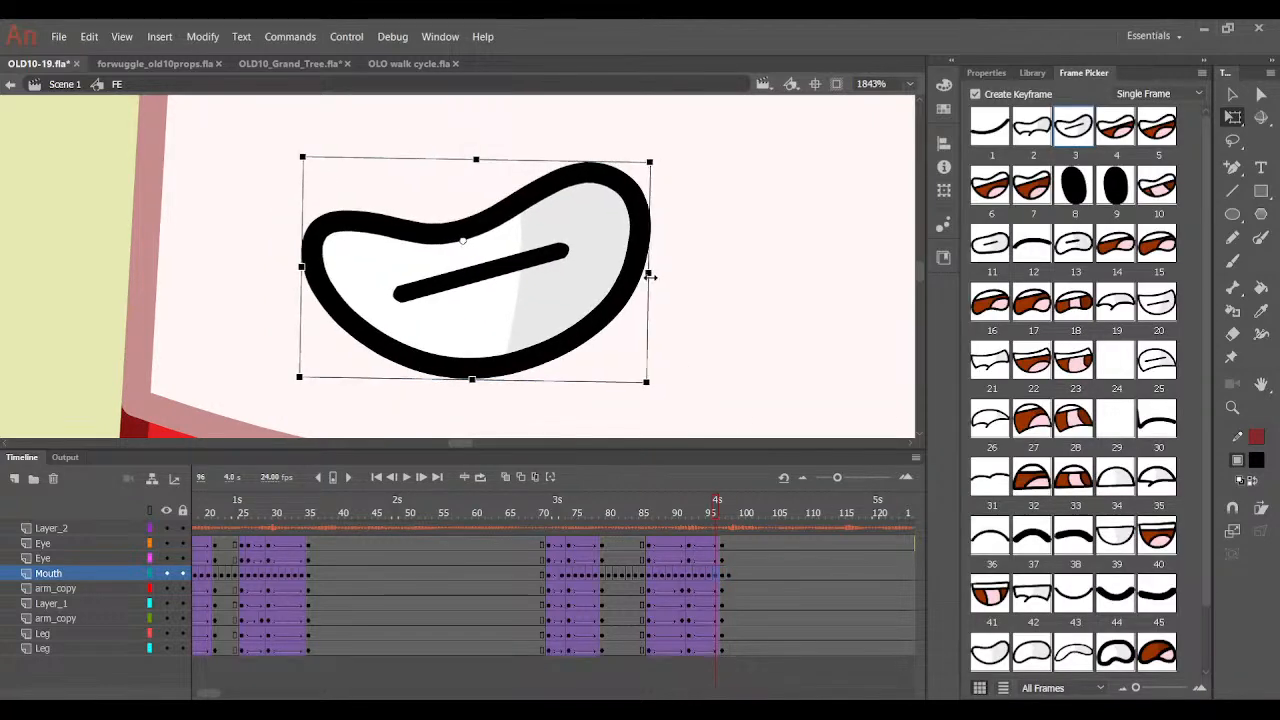
Continue the mouth's lip sync with pose 9 at frame 99, pose 6 at frame 100 and pose 5 at frame 102.
drag(716, 517, 735, 552)
click(735, 577)
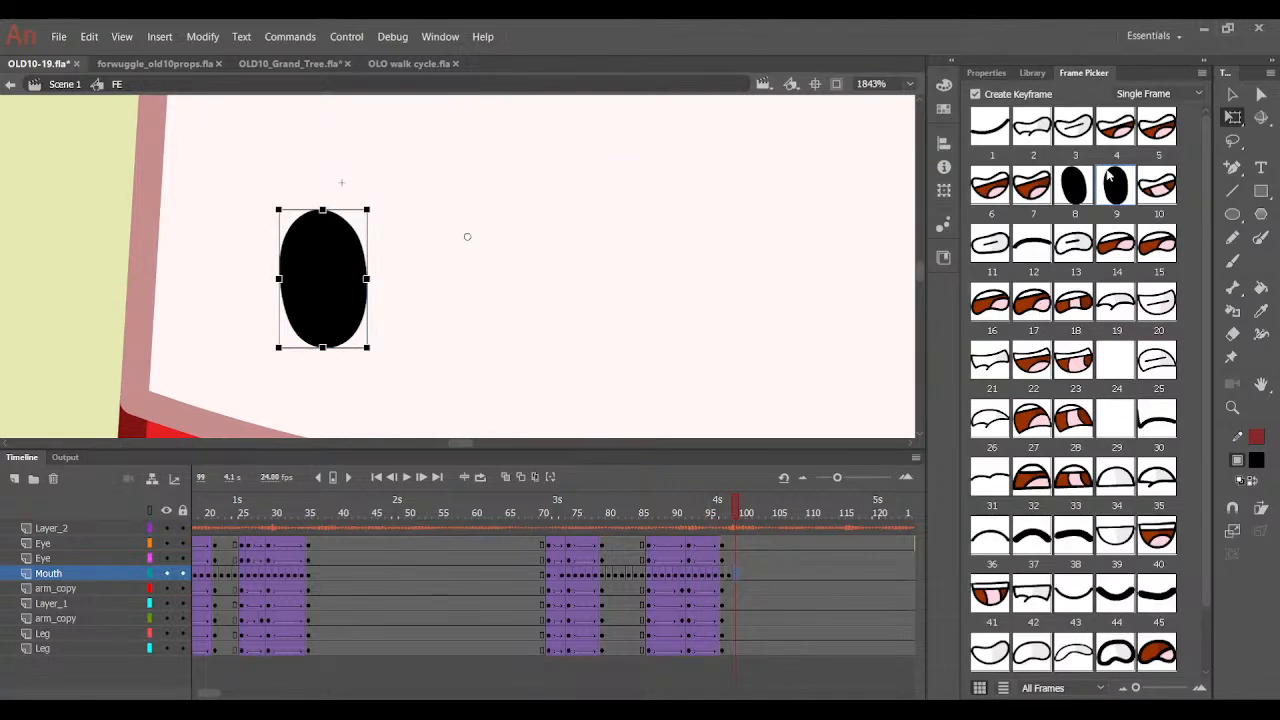
click(1038, 185)
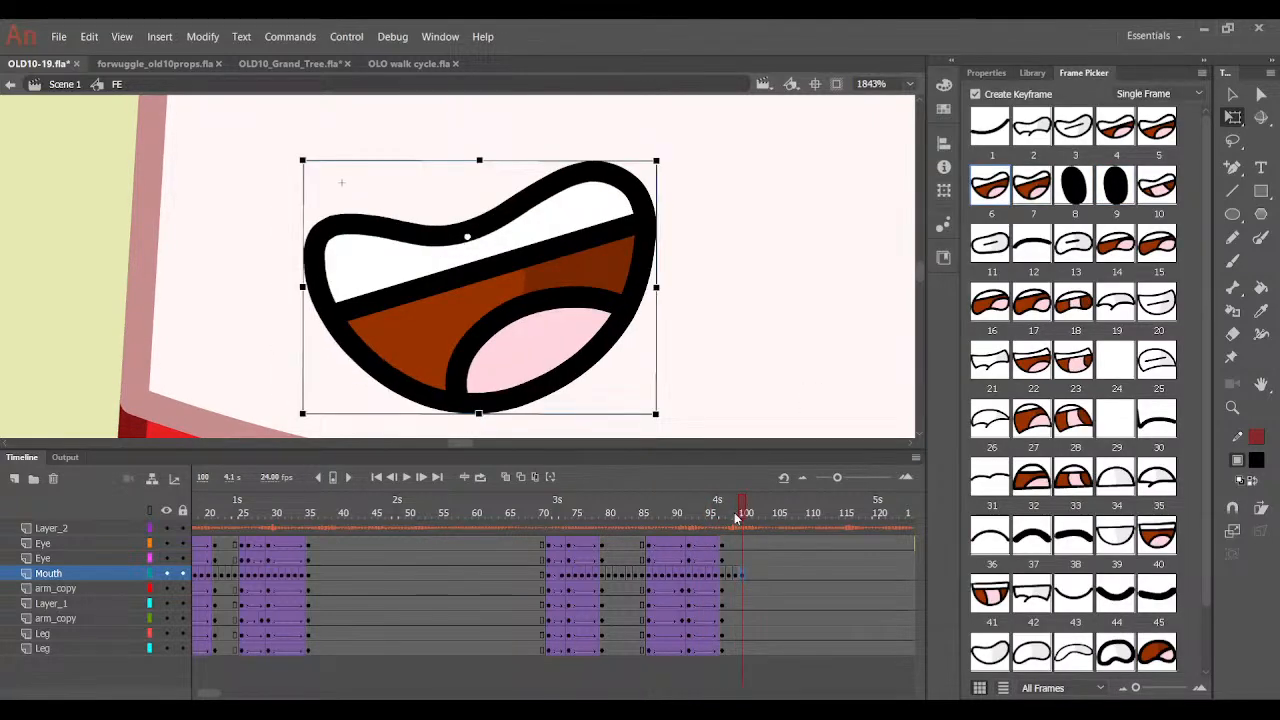
drag(734, 513, 754, 566)
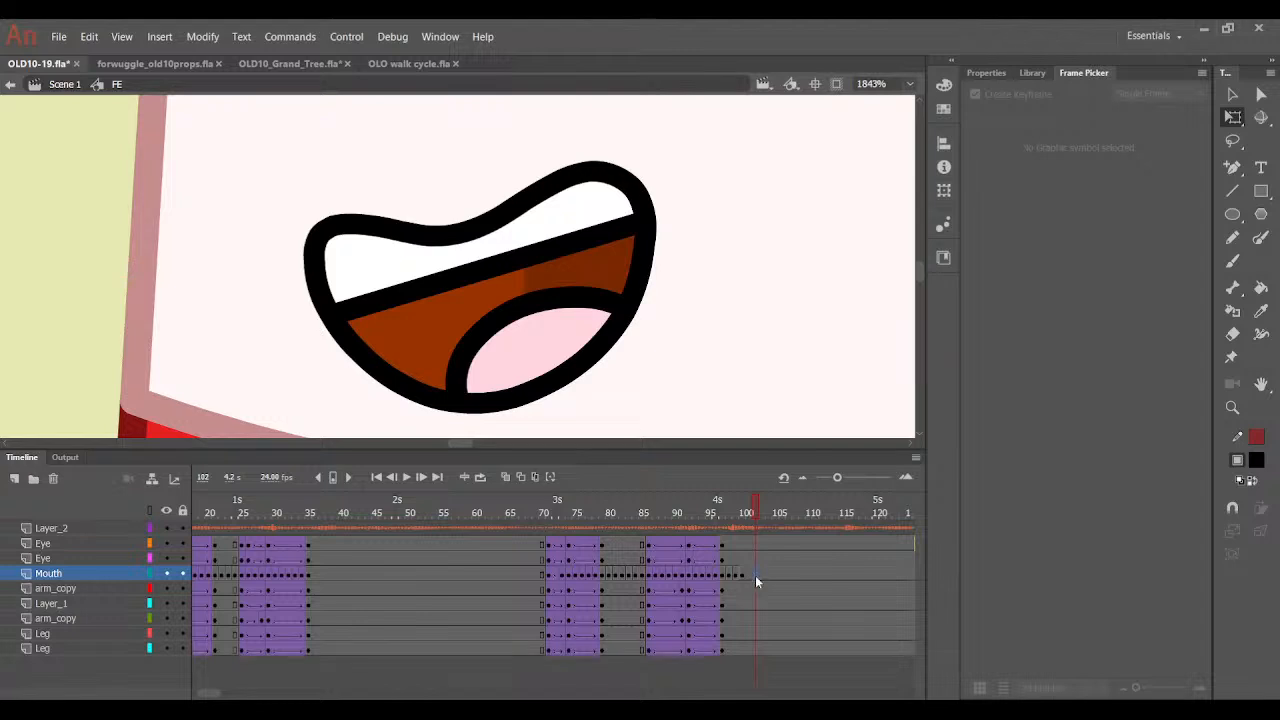
click(755, 577)
click(1161, 134)
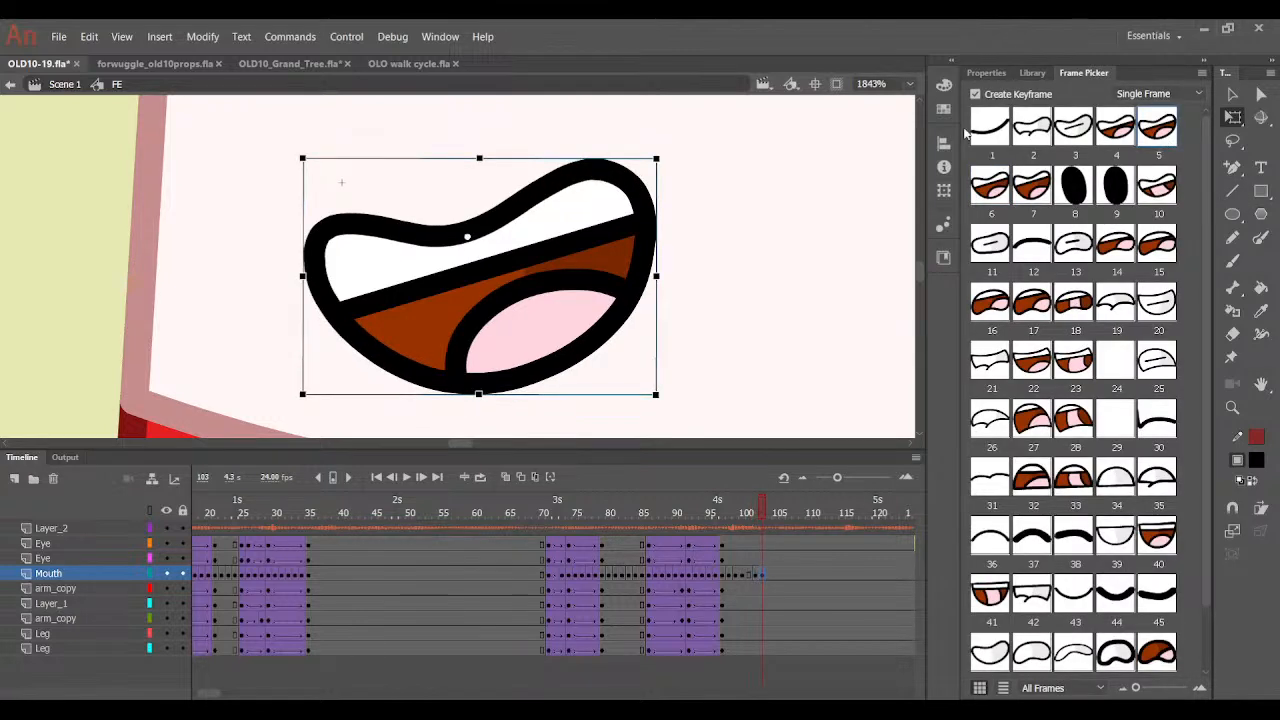
Set the mouth to pose 1 at frame 103 and save the file.
click(986, 112)
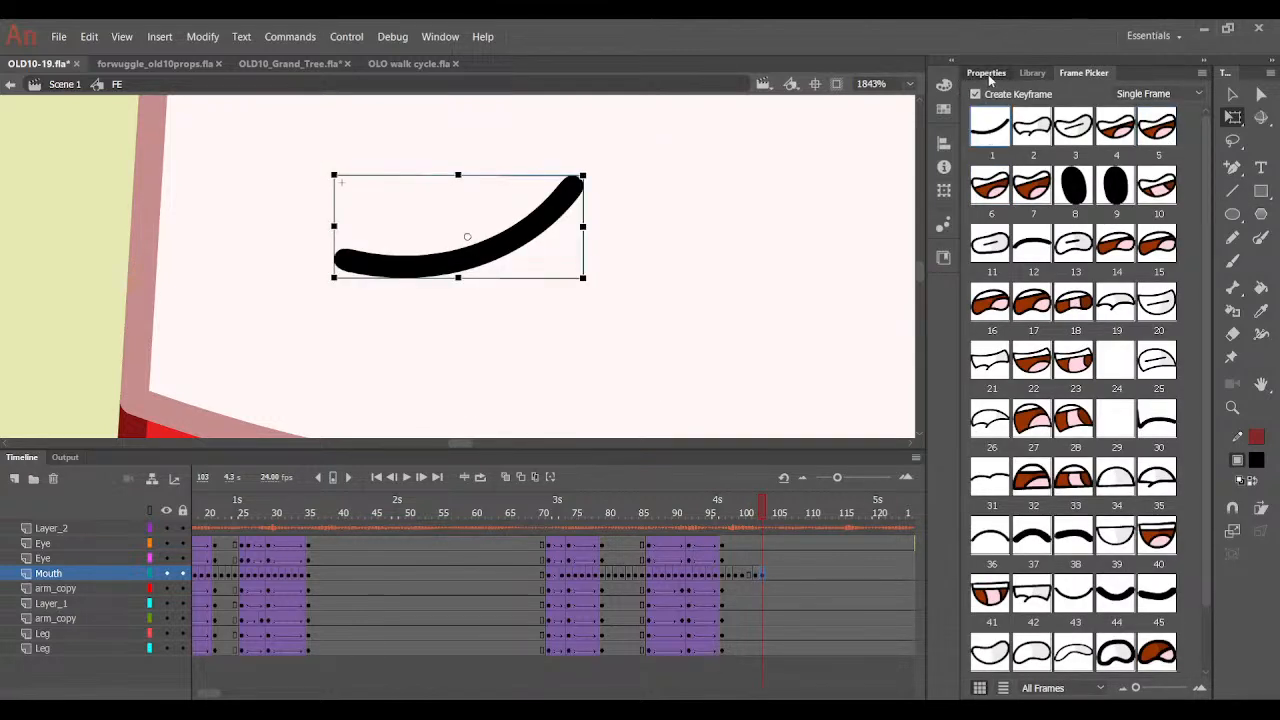
click(986, 73)
key(ctrl+2)
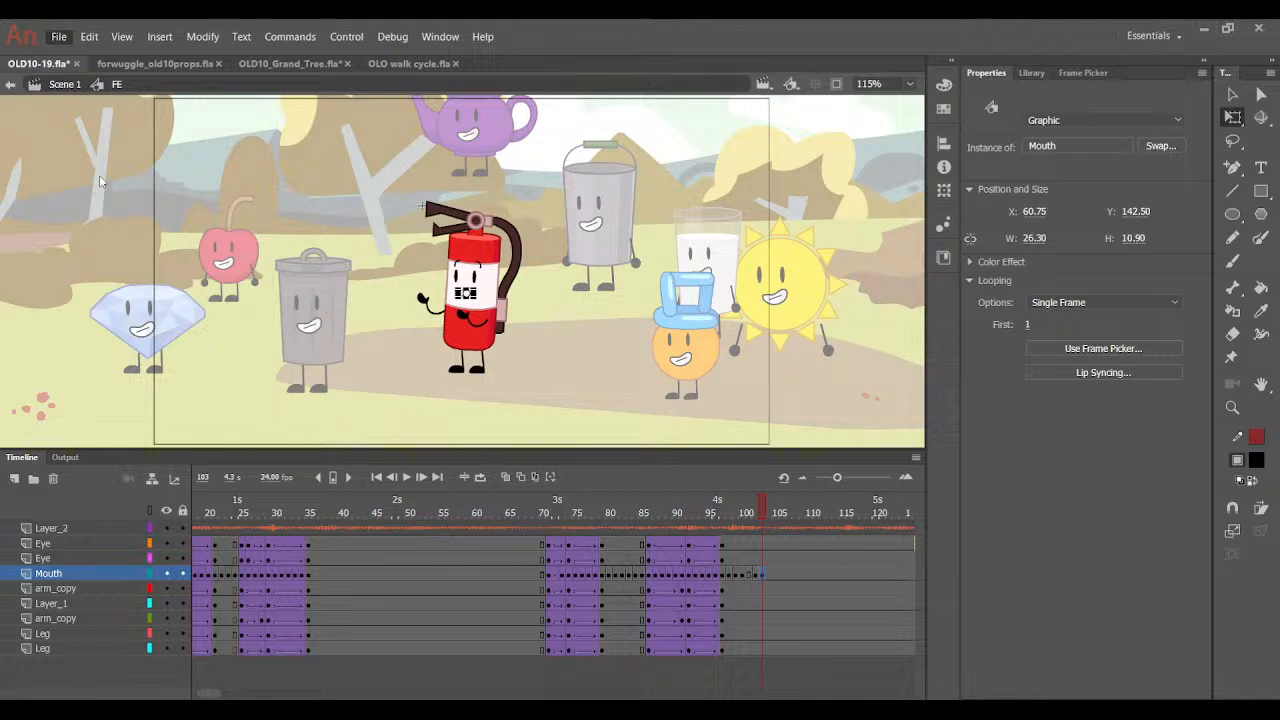
key(ctrl+s)
Play back the fire extinguisher's animation from frame 72.
click(558, 513)
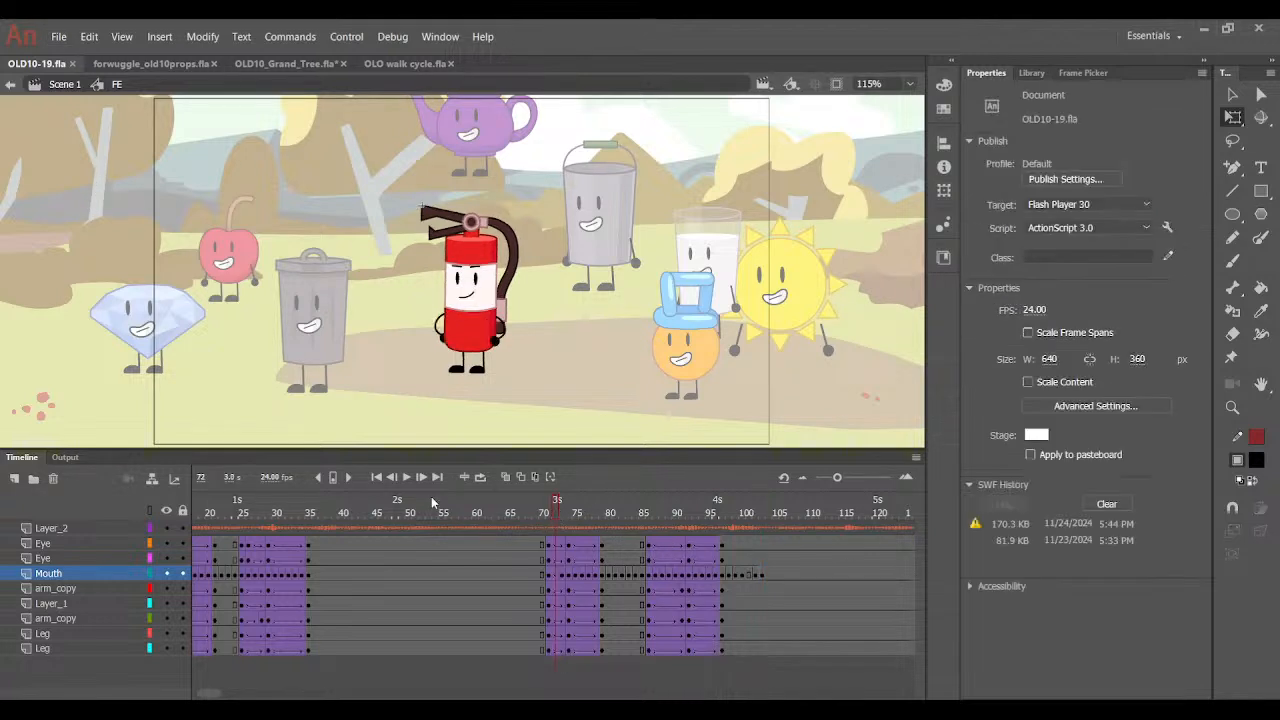
click(410, 479)
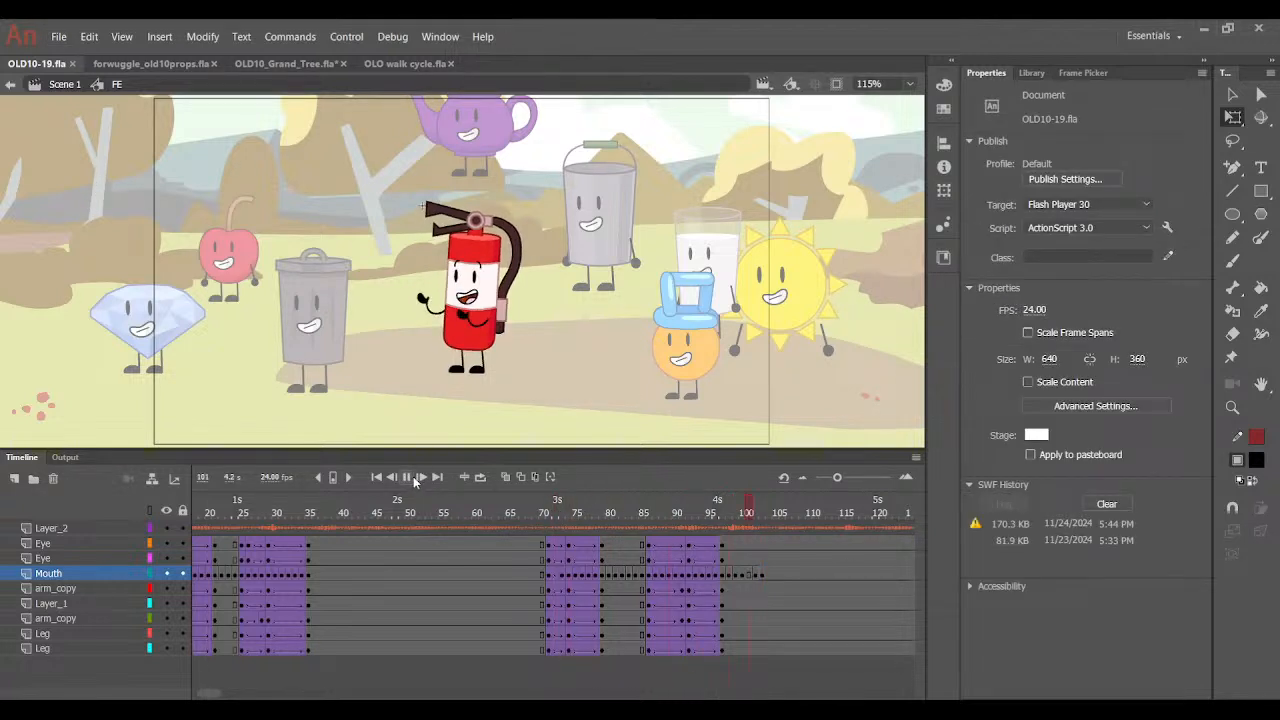
Add keyframes on both Eye layers at frames 87 to 89 and nudge the eyes down at frame 88.
click(668, 513)
click(672, 558)
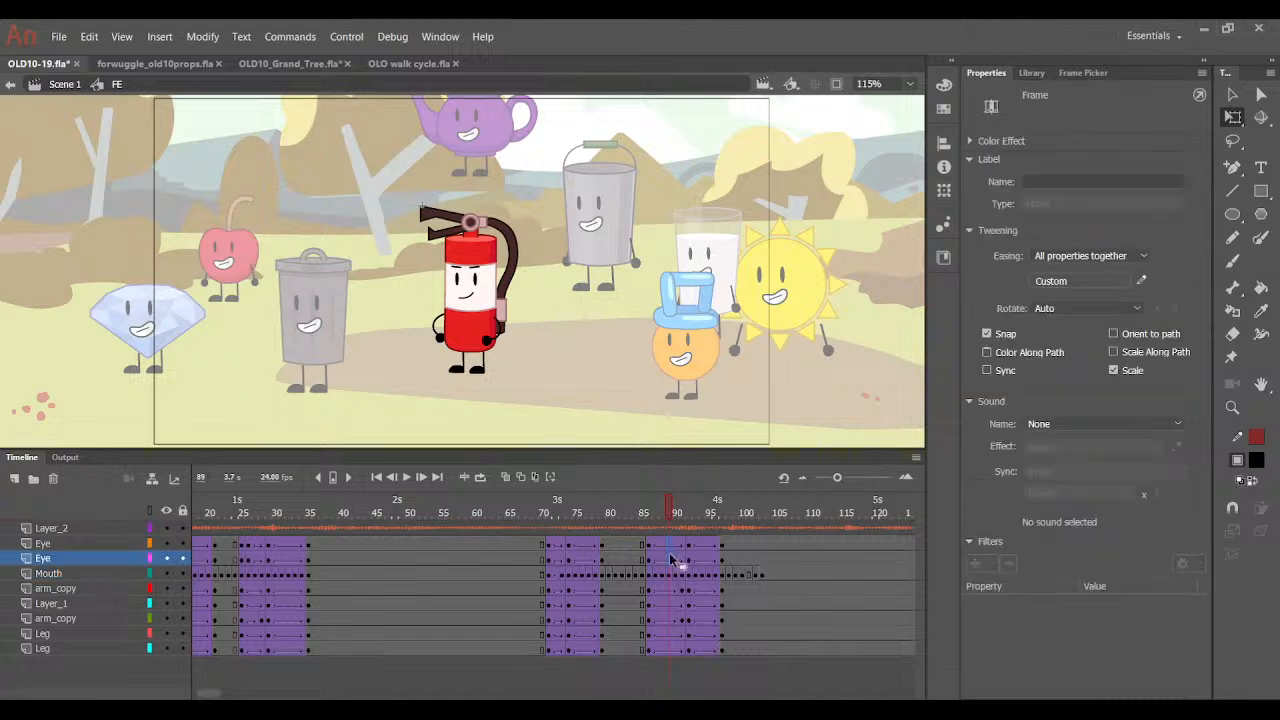
key(F6)
drag(656, 544, 661, 555)
key(F6)
key(F6)
key(ctrl+equal)
key(ctrl+equal)
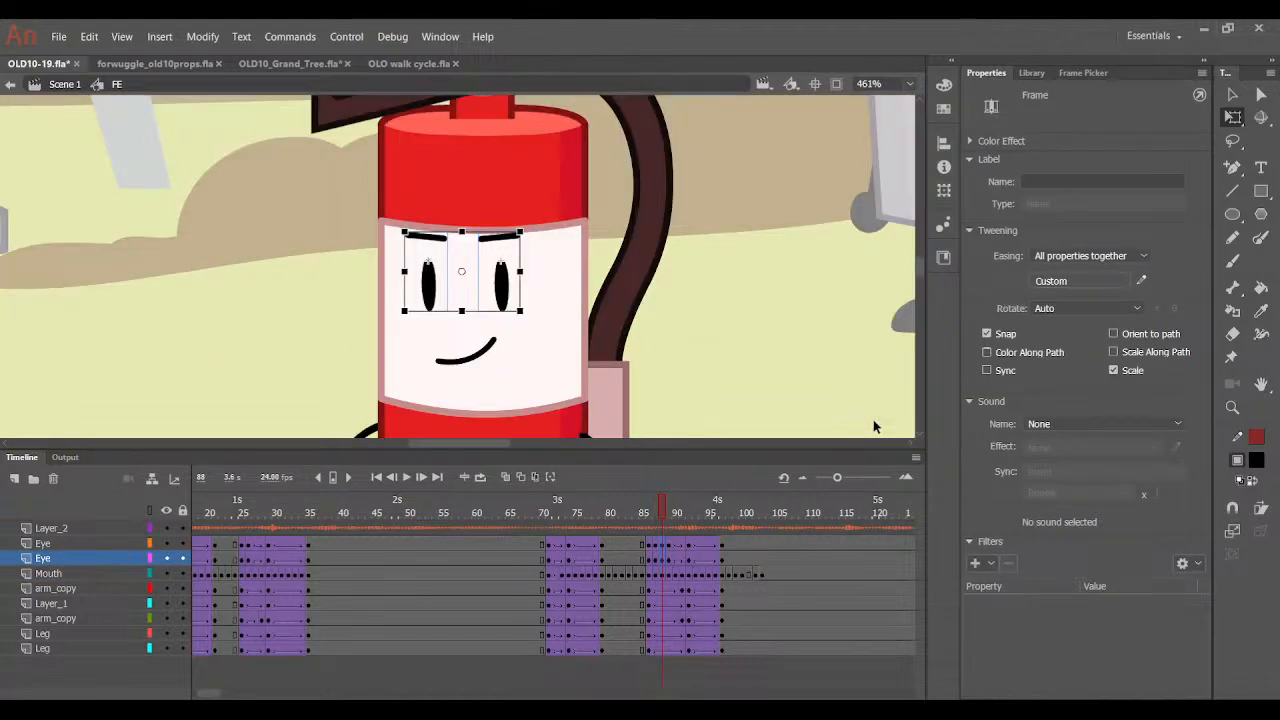
key(Down)
Switch both eyes to the closed pose 5 at frame 89.
click(669, 543)
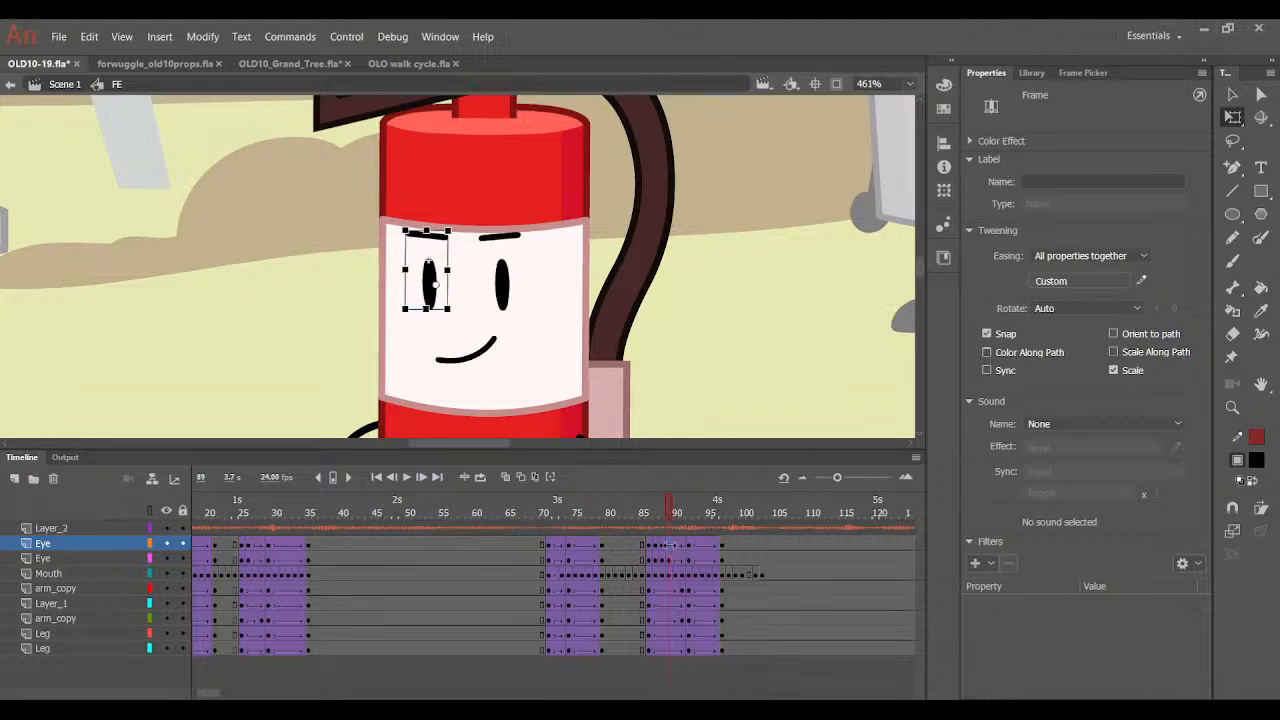
key(ctrl+equal)
click(1071, 72)
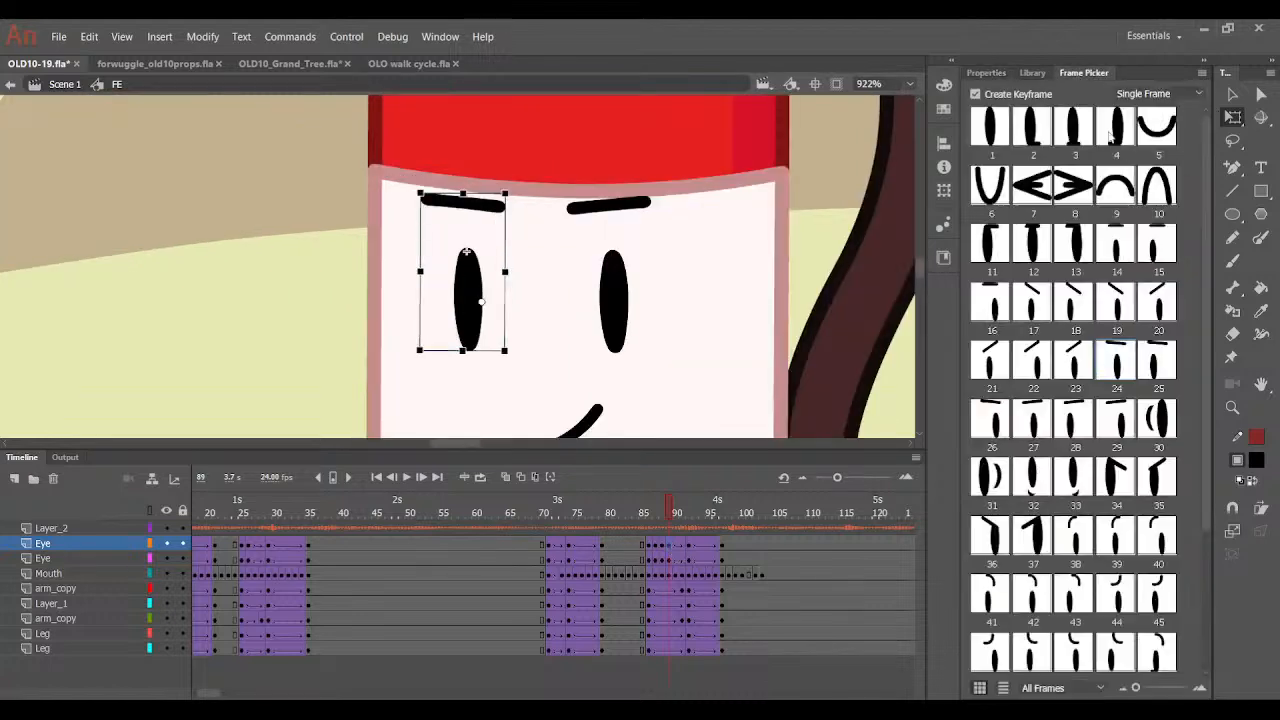
click(1155, 128)
click(669, 558)
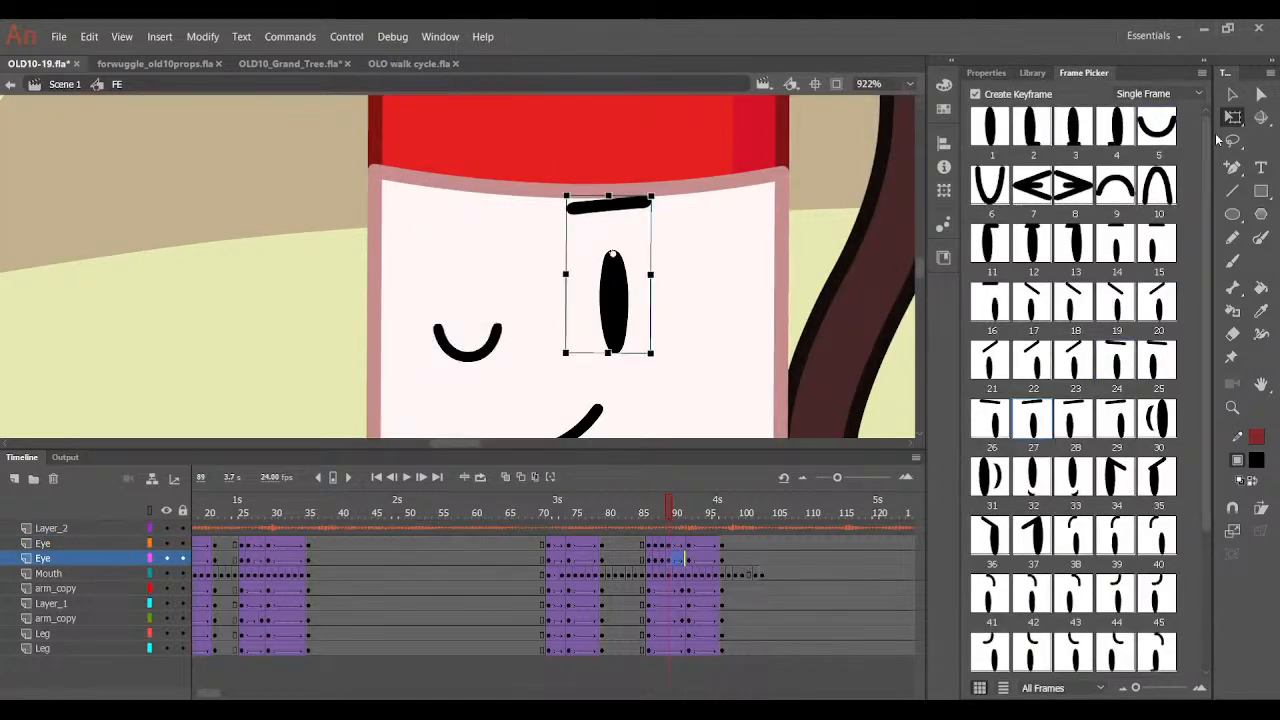
click(1157, 127)
Lower both closed eyes slightly on the face at frame 89.
click(683, 545)
click(686, 560)
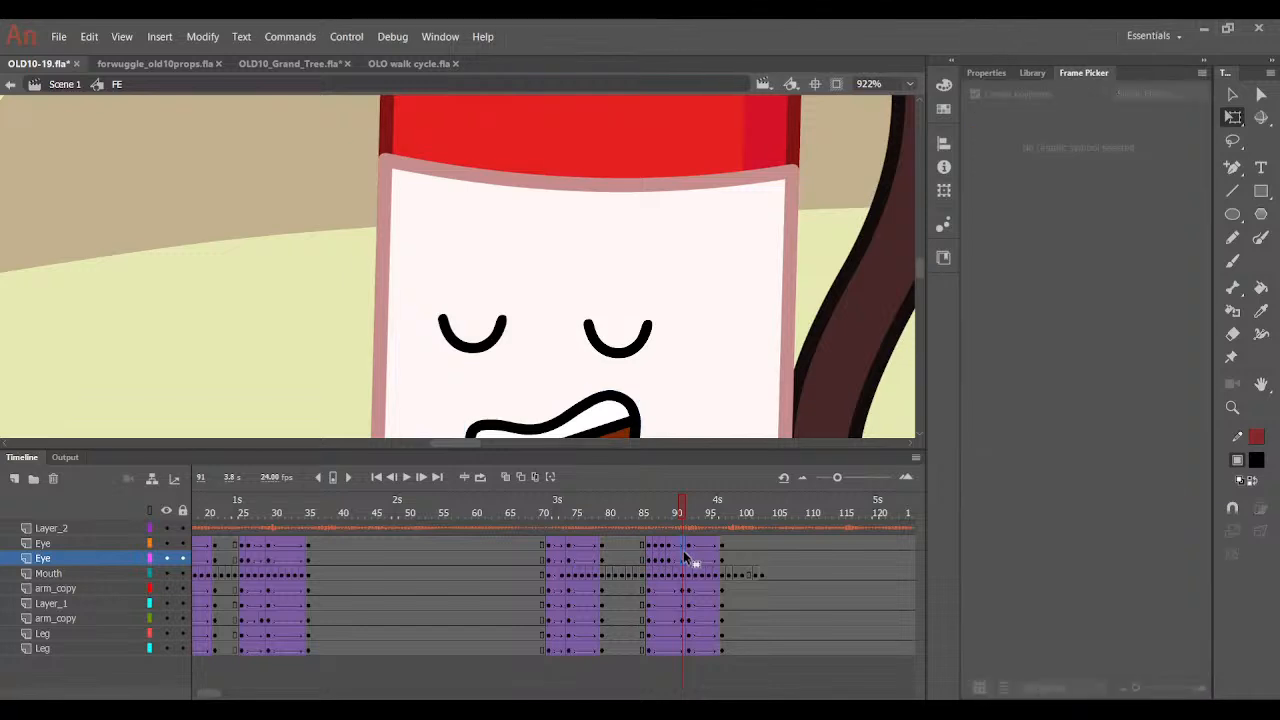
drag(670, 545, 670, 557)
drag(585, 349, 585, 366)
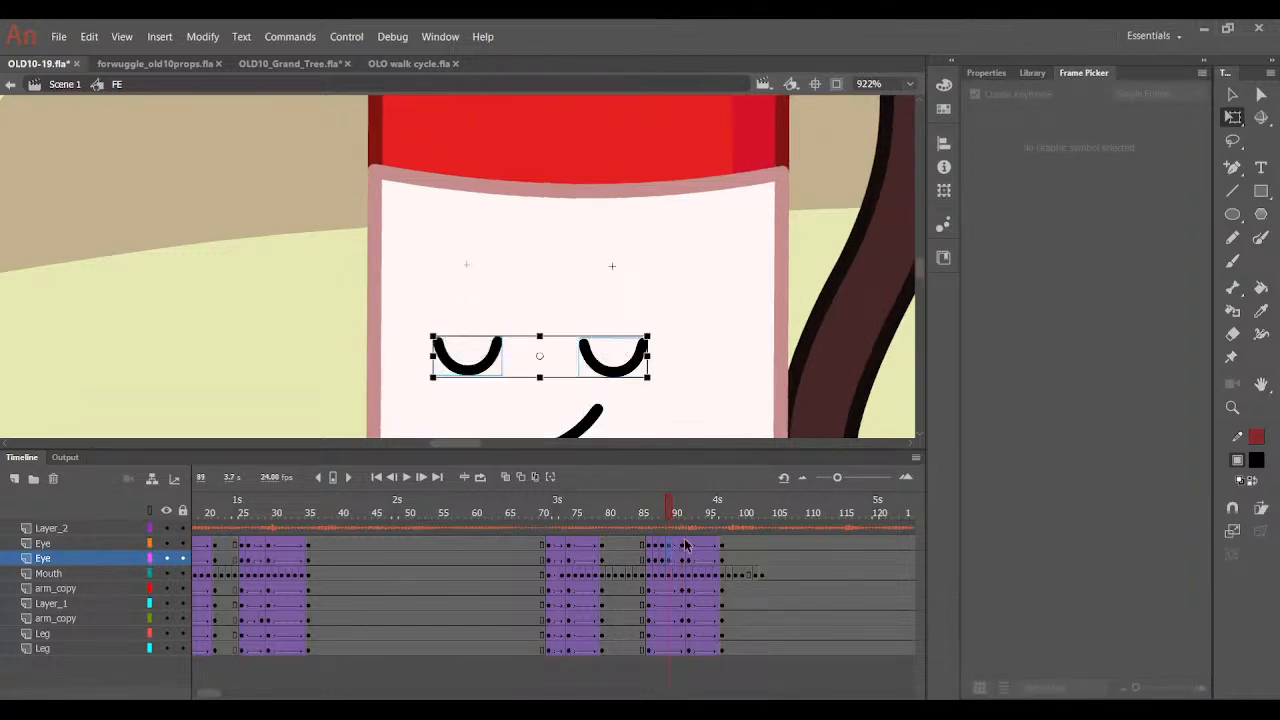
Nudge the eyes slightly down and left in the frames following the blink.
drag(685, 545, 769, 550)
key(Down)
key(Down)
key(Left)
key(Left)
Return from the FE symbol to Scene 1 and save the file.
key(ctrl+2)
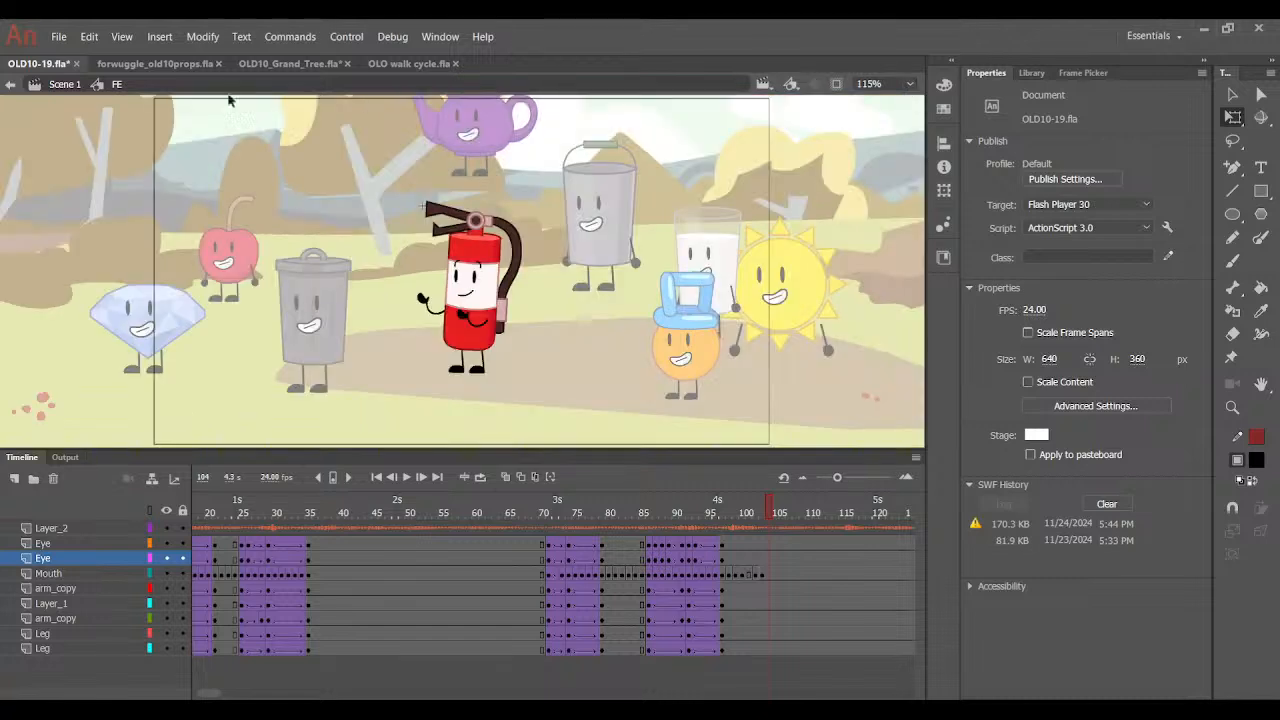
click(65, 84)
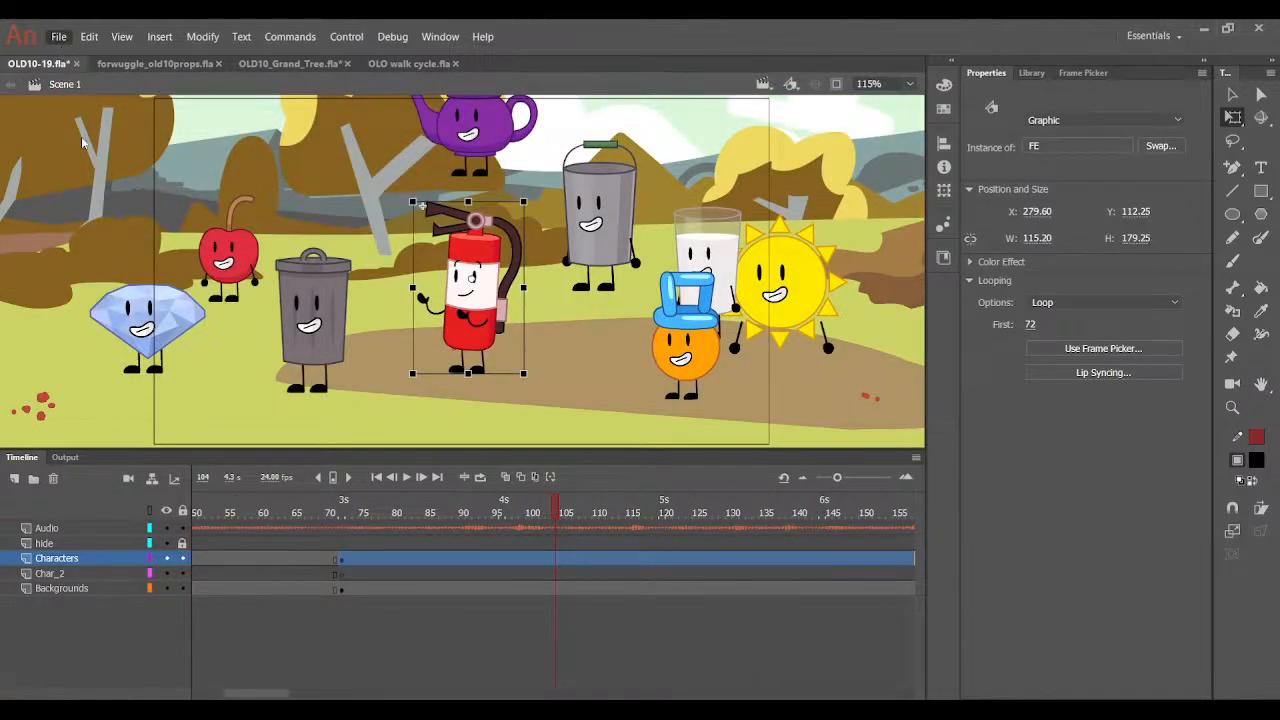
key(ctrl+s)
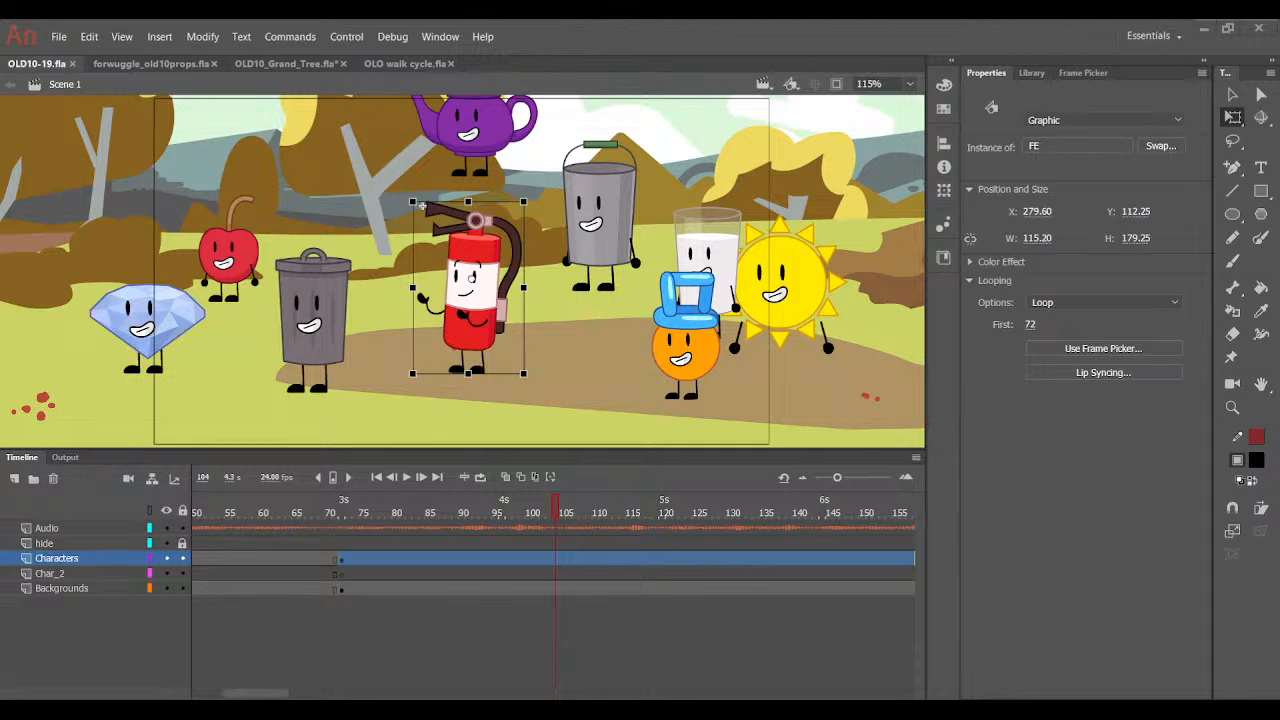
Move the teapot between the cherry and the trash can, and save the file.
click(475, 116)
drag(490, 133, 282, 268)
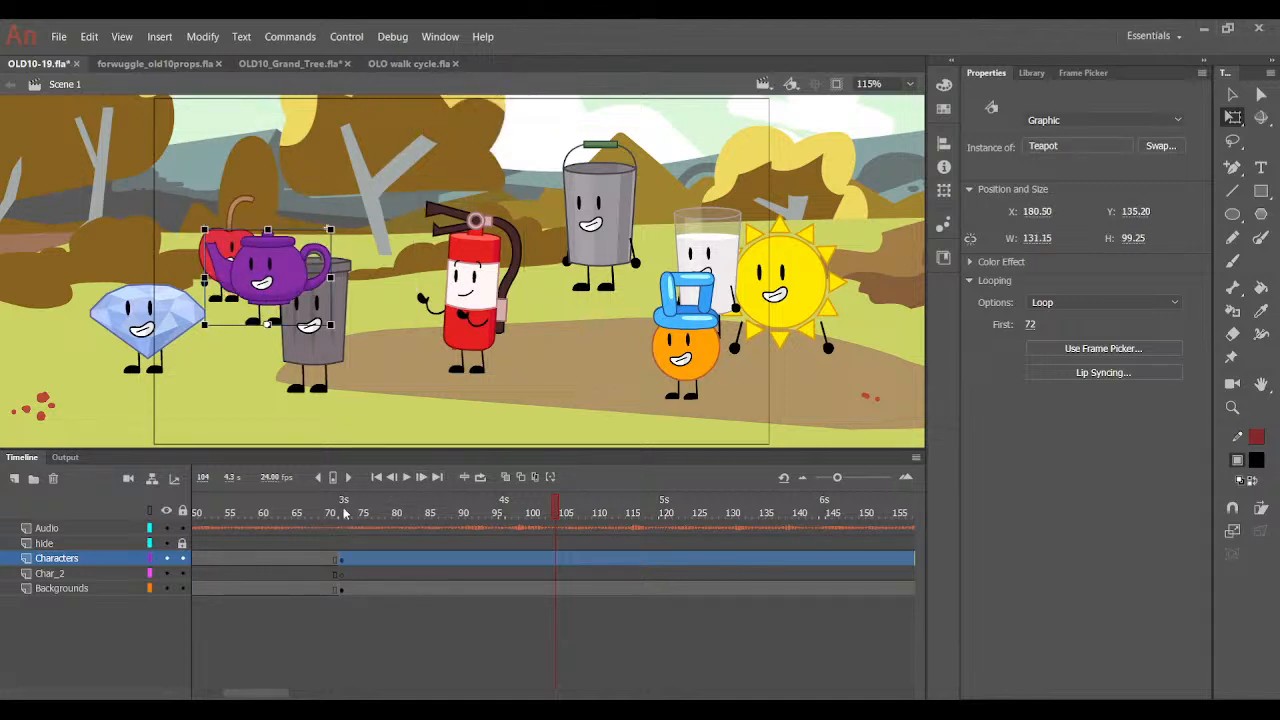
click(344, 513)
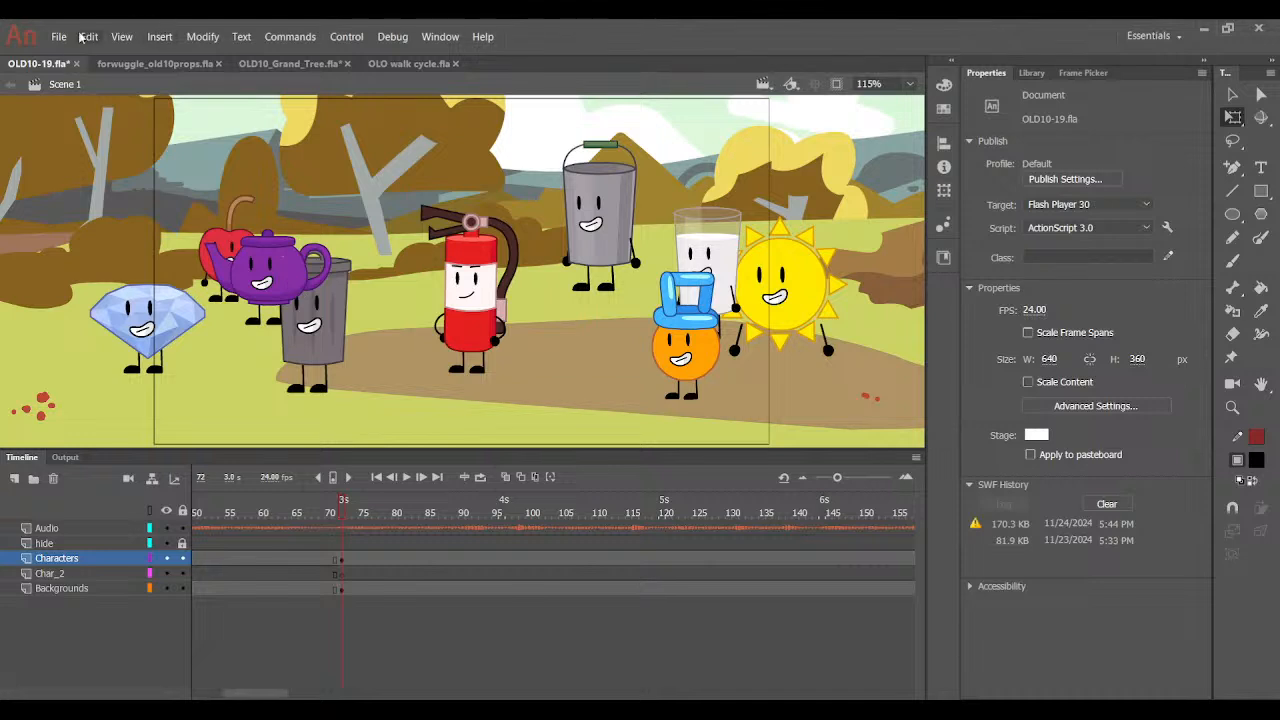
key(ctrl+s)
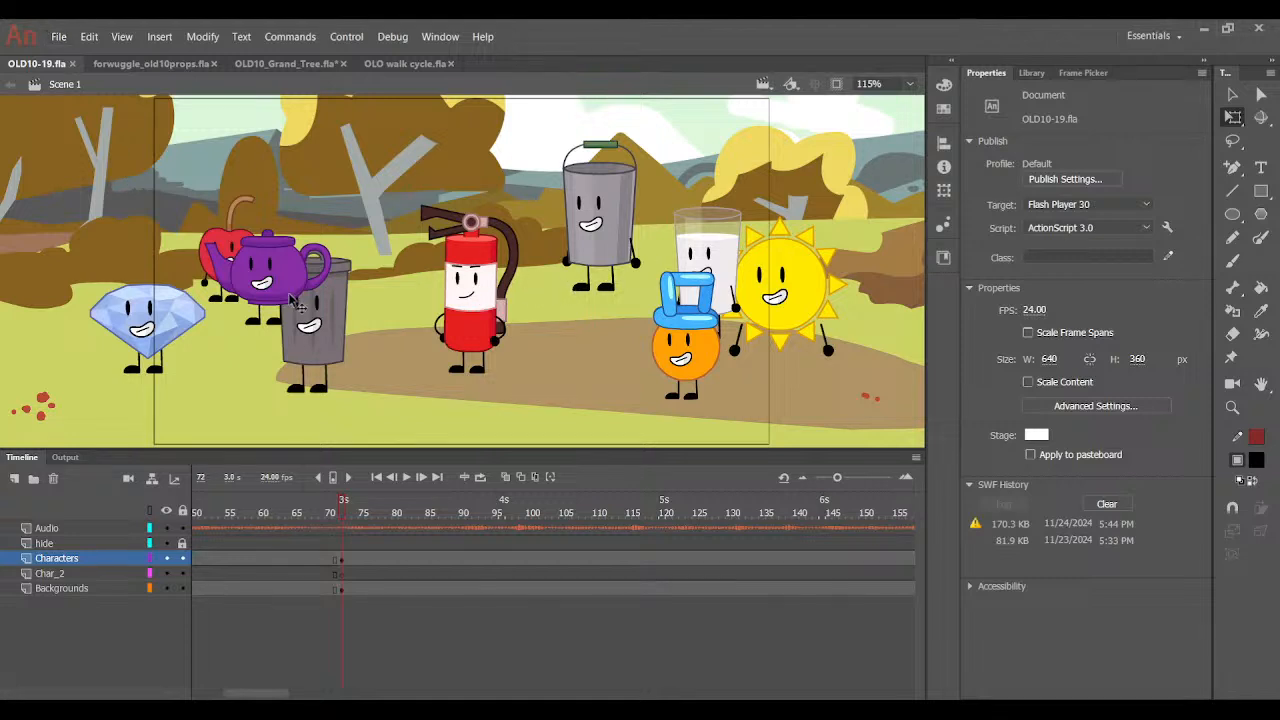
Gather the teapot, trash can and diamond with the group by the bucket, and move the cherry slightly closer to the fire extinguisher.
drag(313, 252, 723, 198)
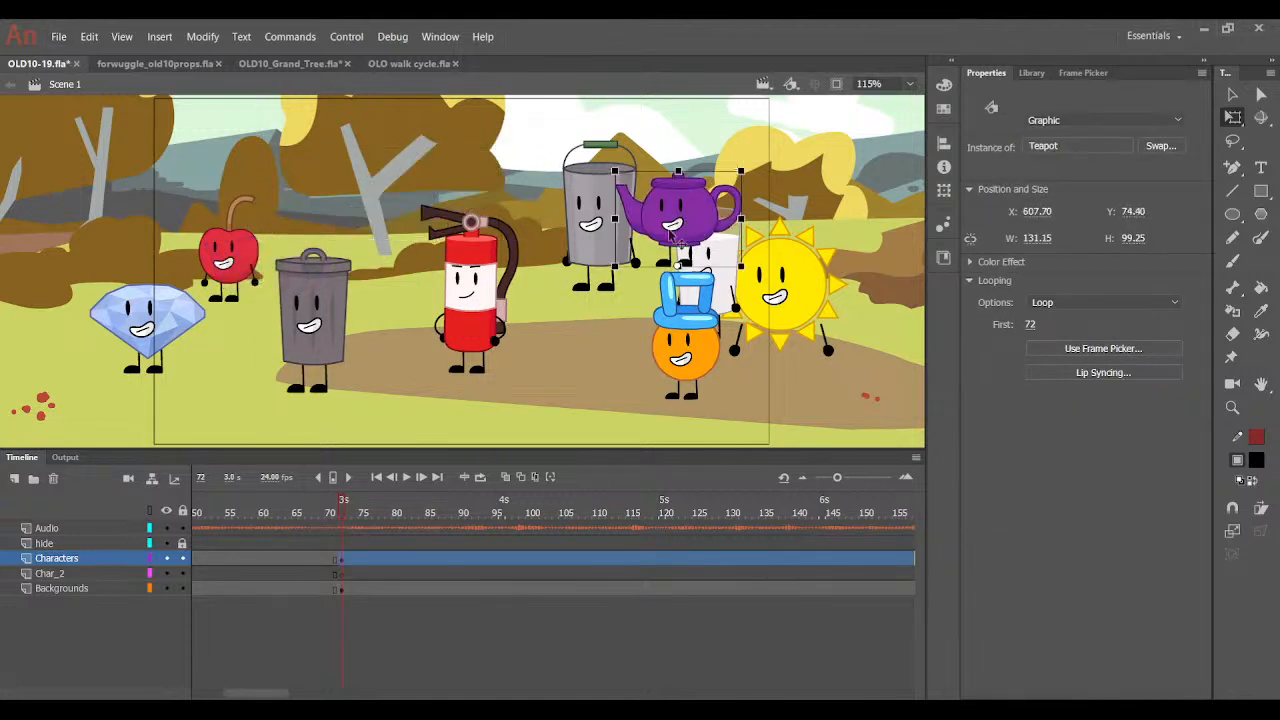
drag(313, 330, 680, 320)
drag(147, 320, 690, 290)
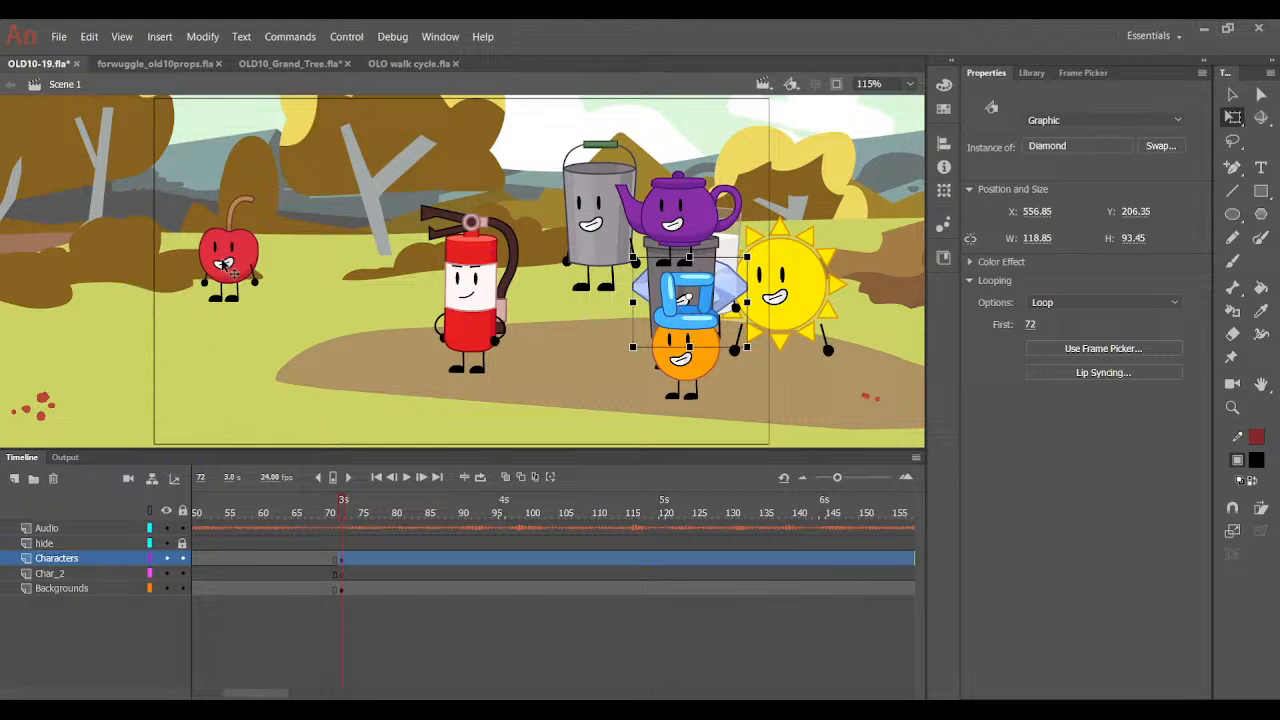
drag(228, 273, 258, 318)
drag(660, 262, 598, 258)
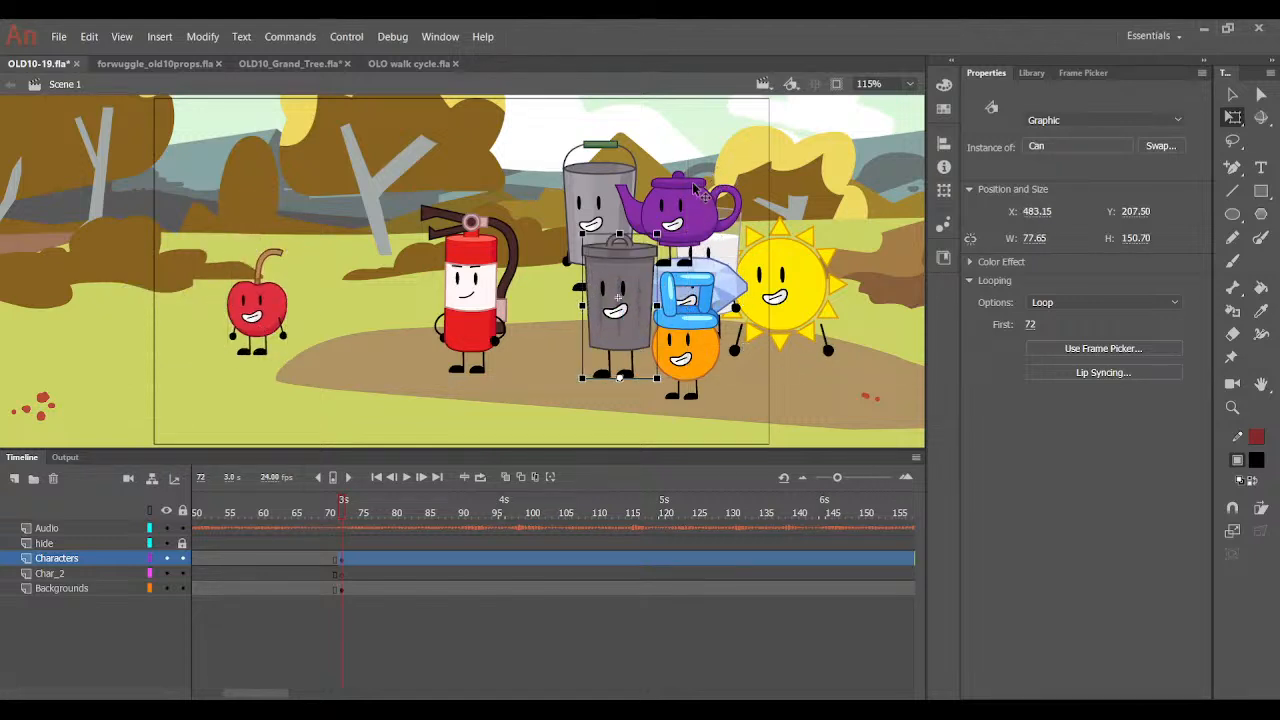
Place the "Pick Your Four Favorites!" poll chart bitmap on the stage at frame 73 and read its votes from Acorn to Yarn.
click(352, 514)
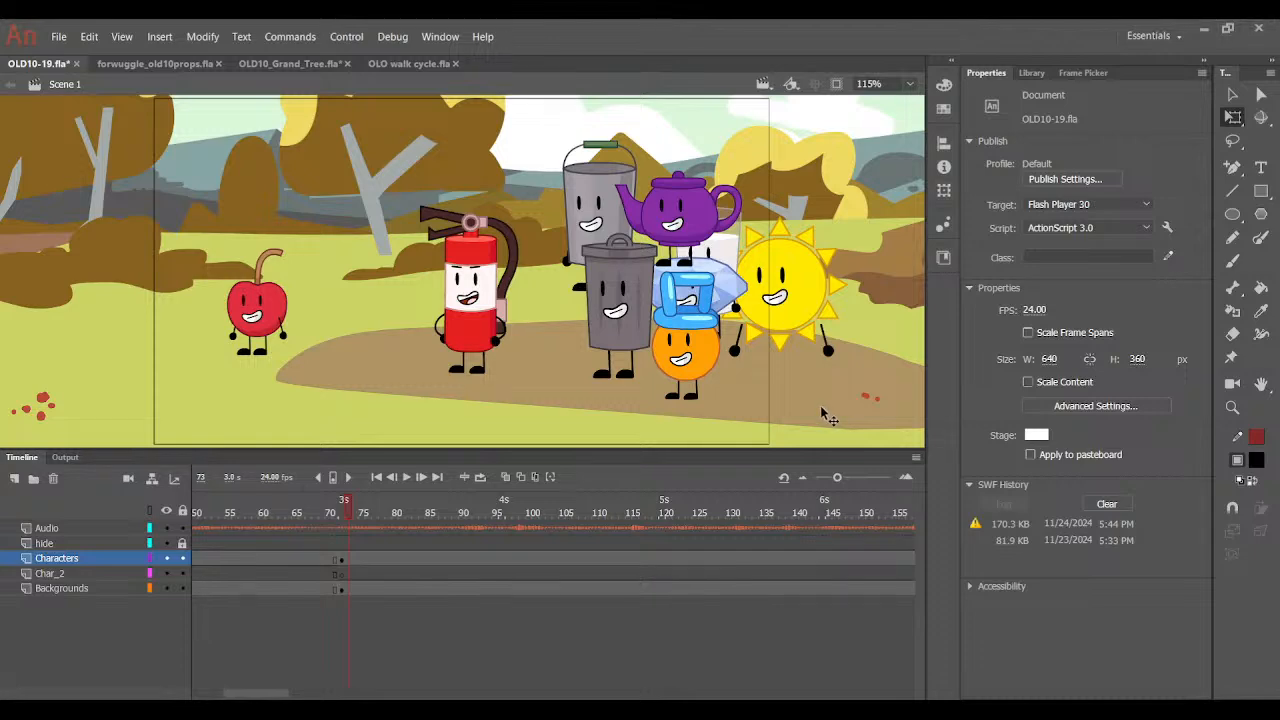
drag(442, 170, 409, 328)
drag(117, 257, 2, 154)
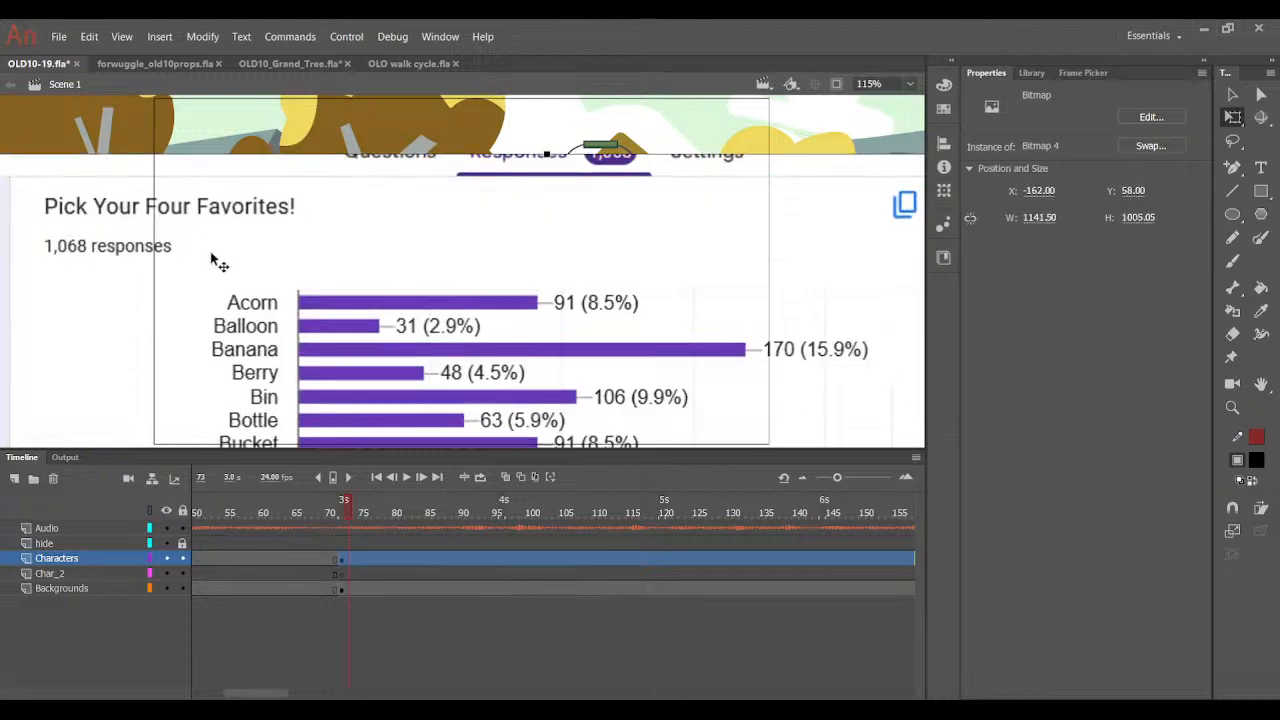
drag(213, 255, 221, 371)
drag(329, 391, 291, 346)
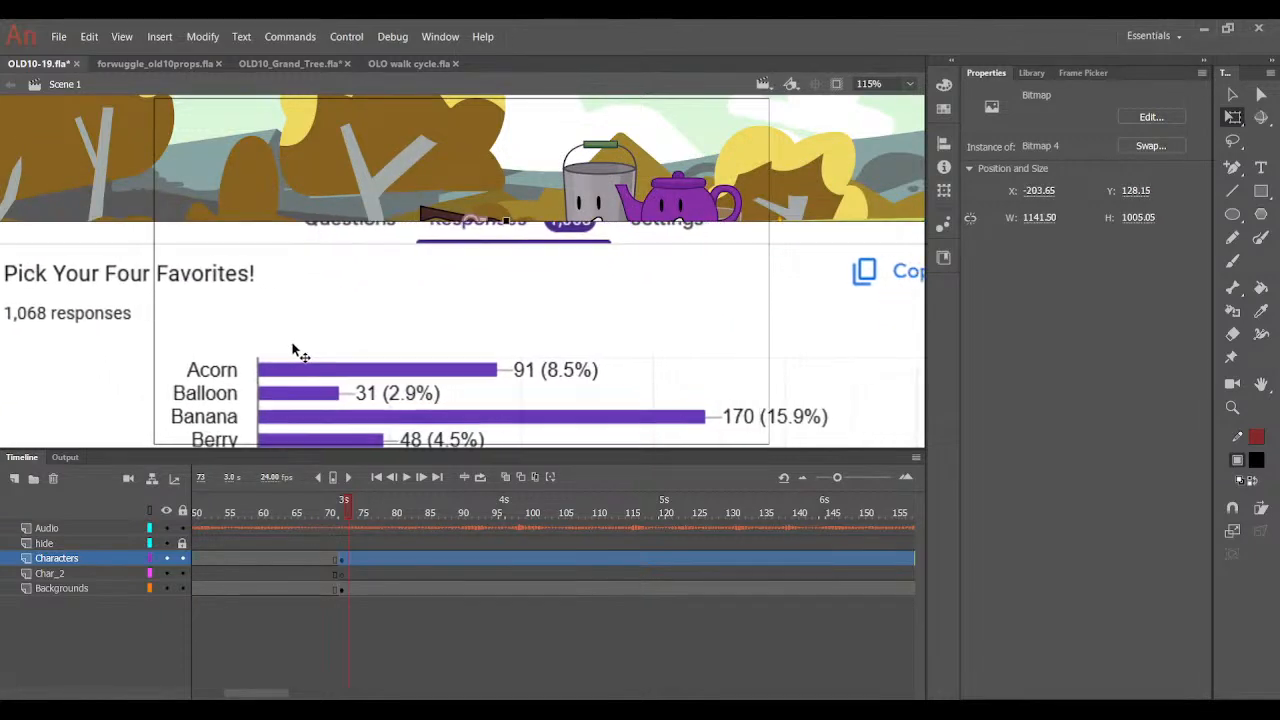
drag(431, 348, 428, 247)
drag(437, 308, 433, 264)
drag(557, 409, 470, 288)
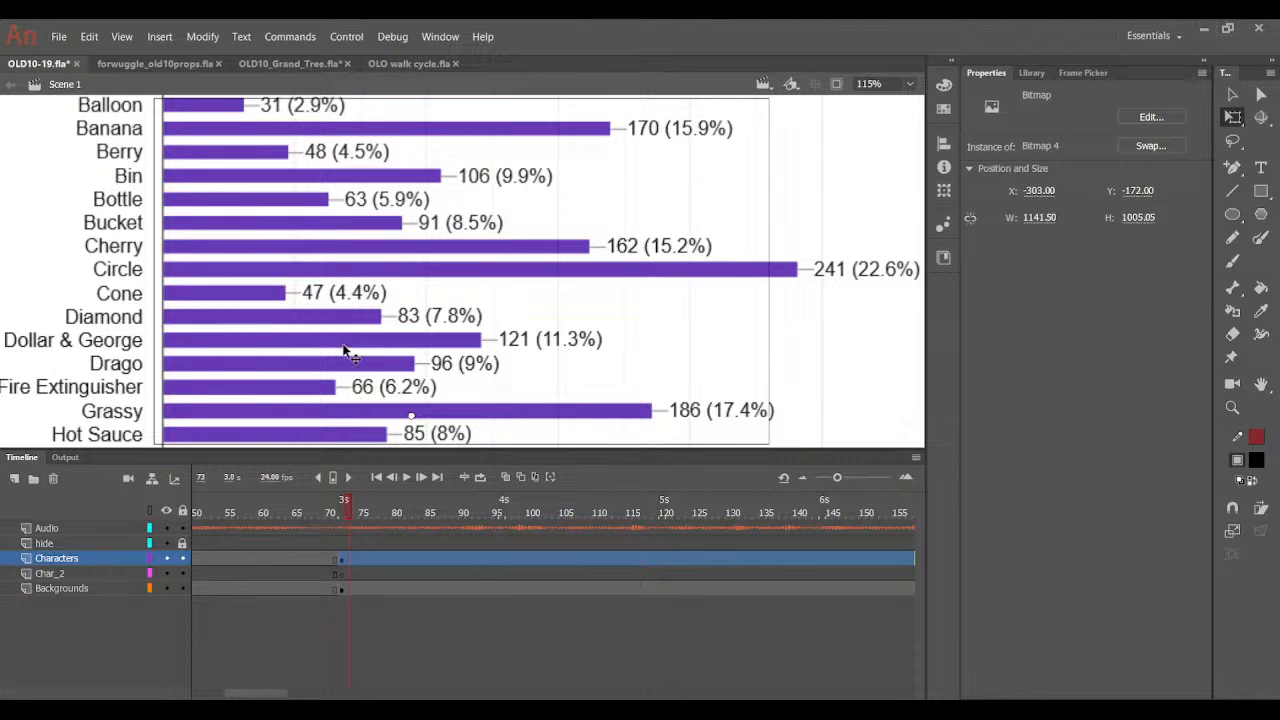
drag(540, 340, 538, 186)
drag(775, 378, 771, 335)
drag(838, 438, 850, 536)
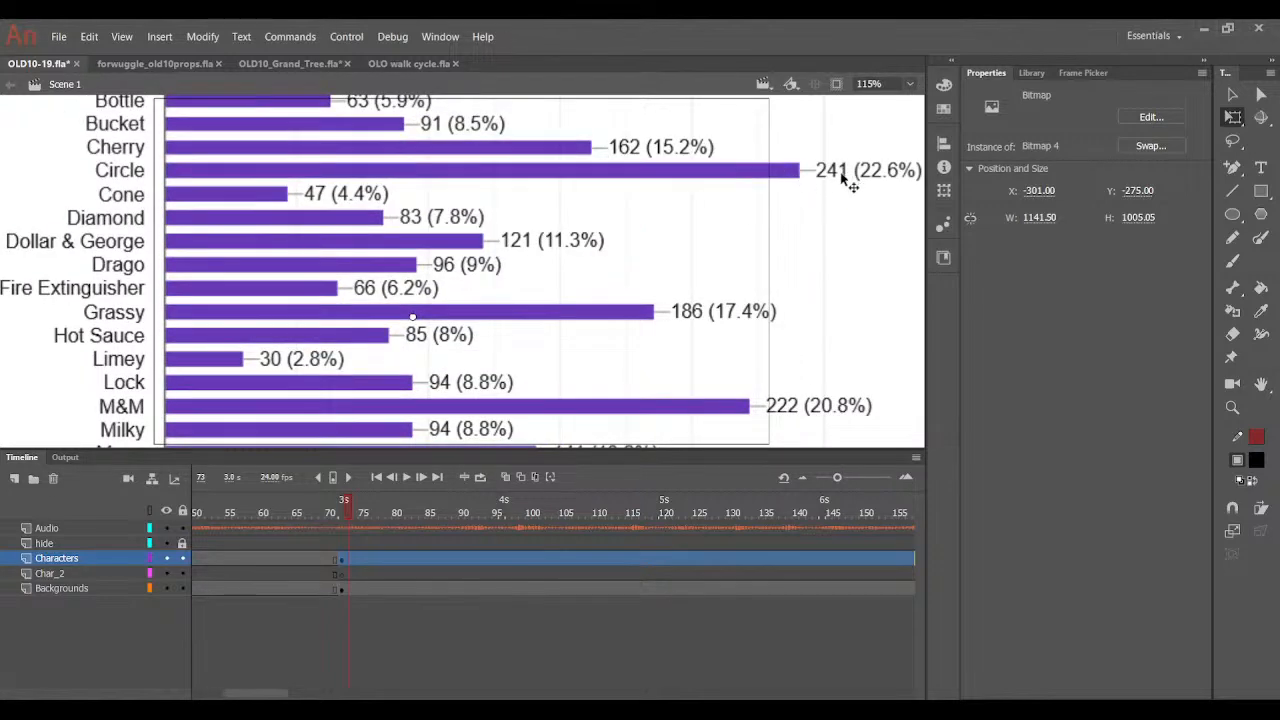
drag(838, 249, 831, 143)
drag(822, 242, 819, 256)
drag(804, 311, 807, 290)
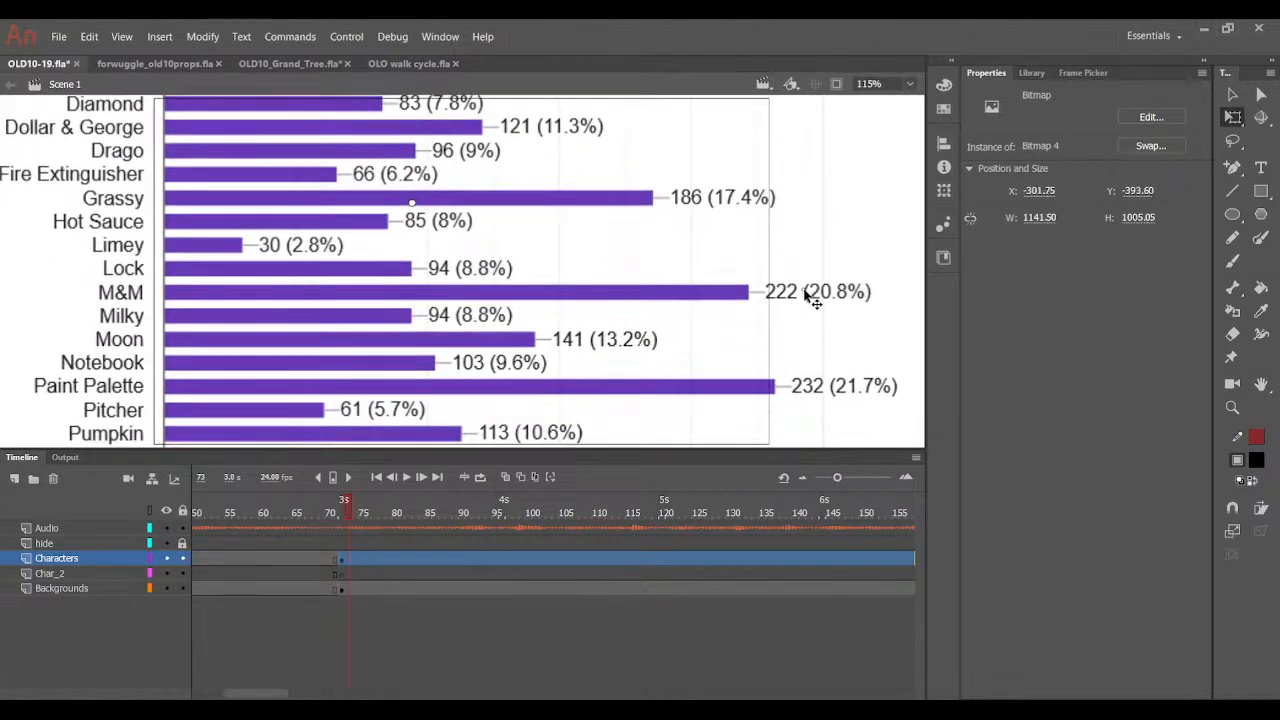
drag(801, 363, 793, 250)
drag(800, 300, 798, 271)
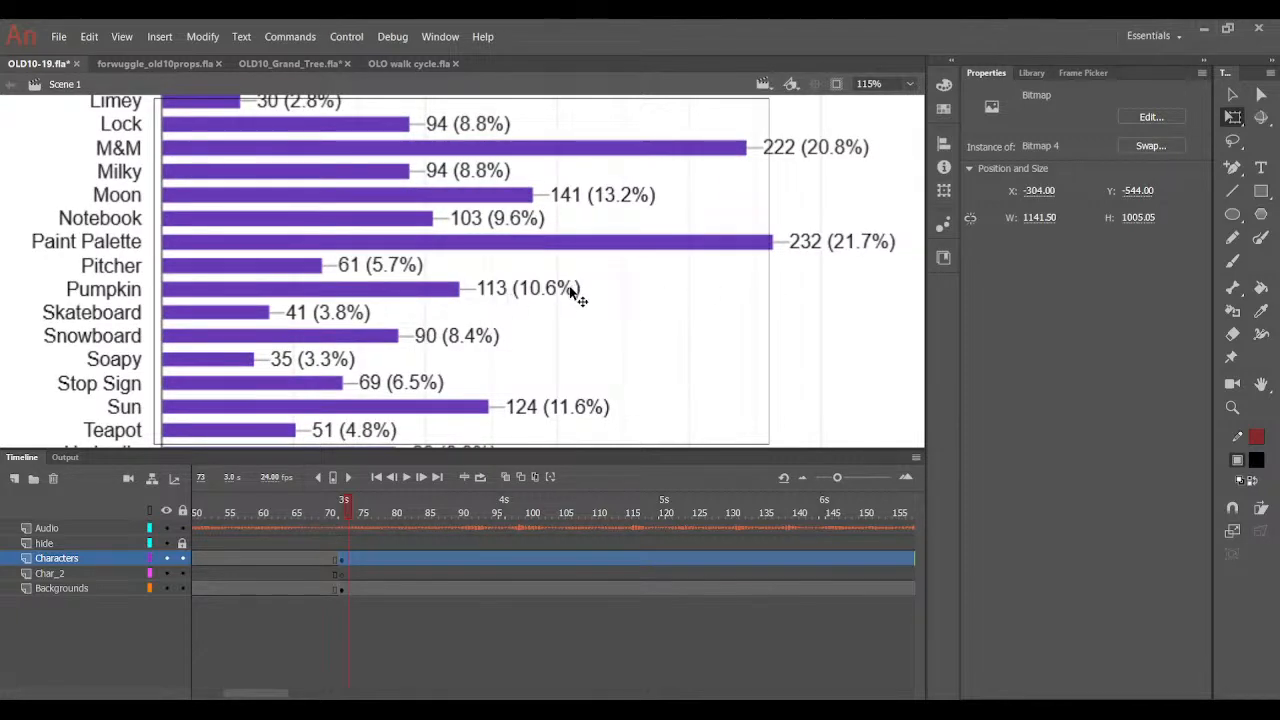
drag(572, 286, 591, 262)
drag(481, 266, 480, 246)
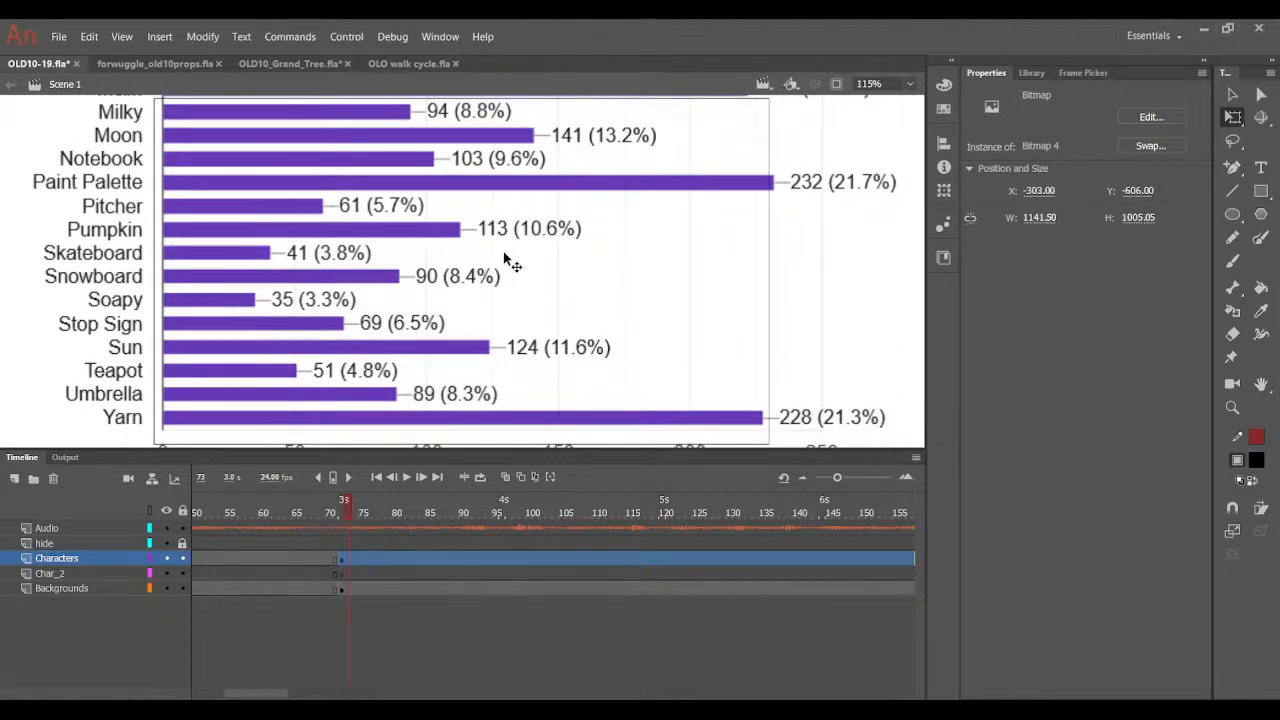
Shift the poll chart bitmap around to compare the characters' vote counts again, and delete it from the stage.
drag(583, 162, 586, 320)
drag(585, 226, 478, 214)
drag(580, 329, 780, 340)
drag(671, 262, 673, 314)
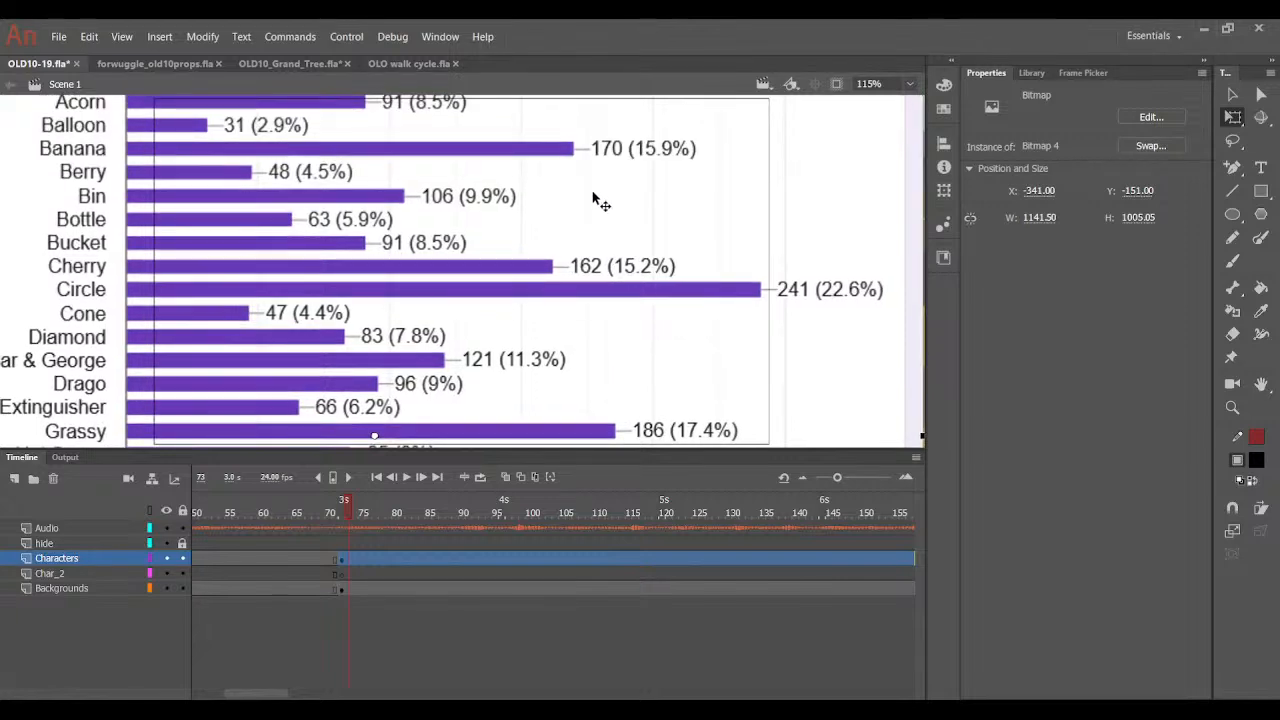
drag(574, 305, 561, 166)
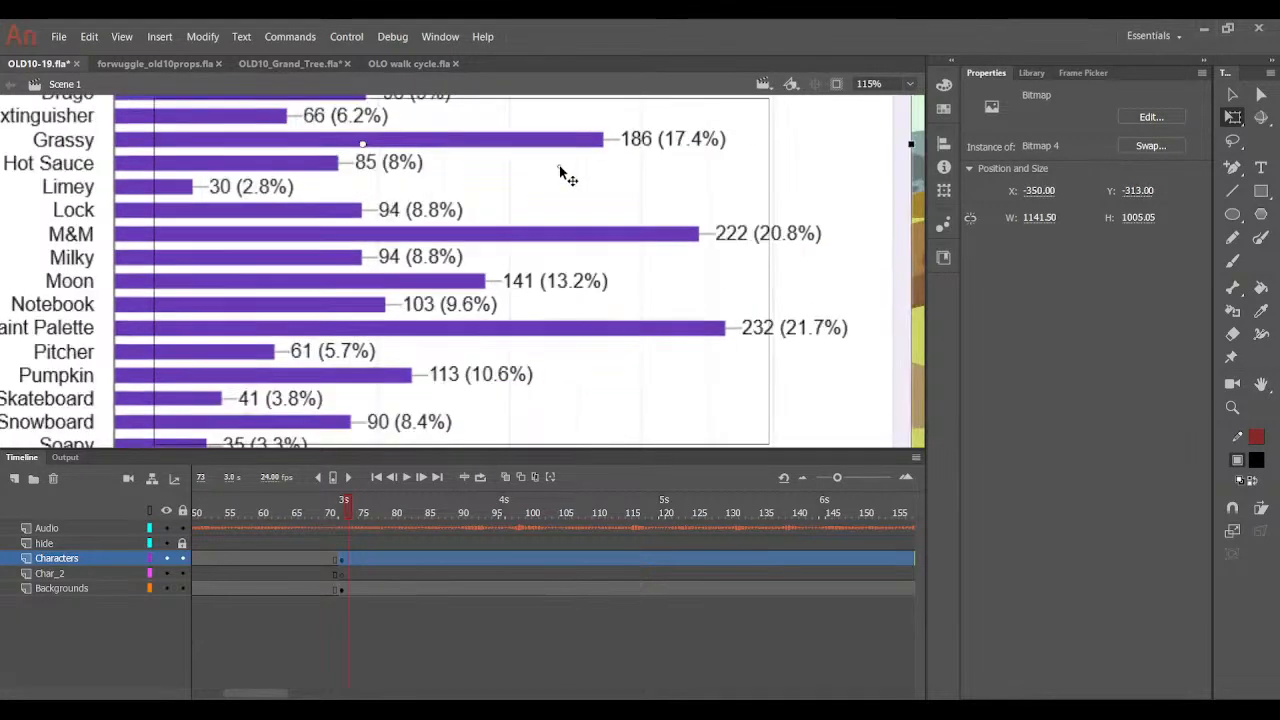
drag(581, 236, 630, 393)
key(ctrl+minus)
key(ctrl+equal)
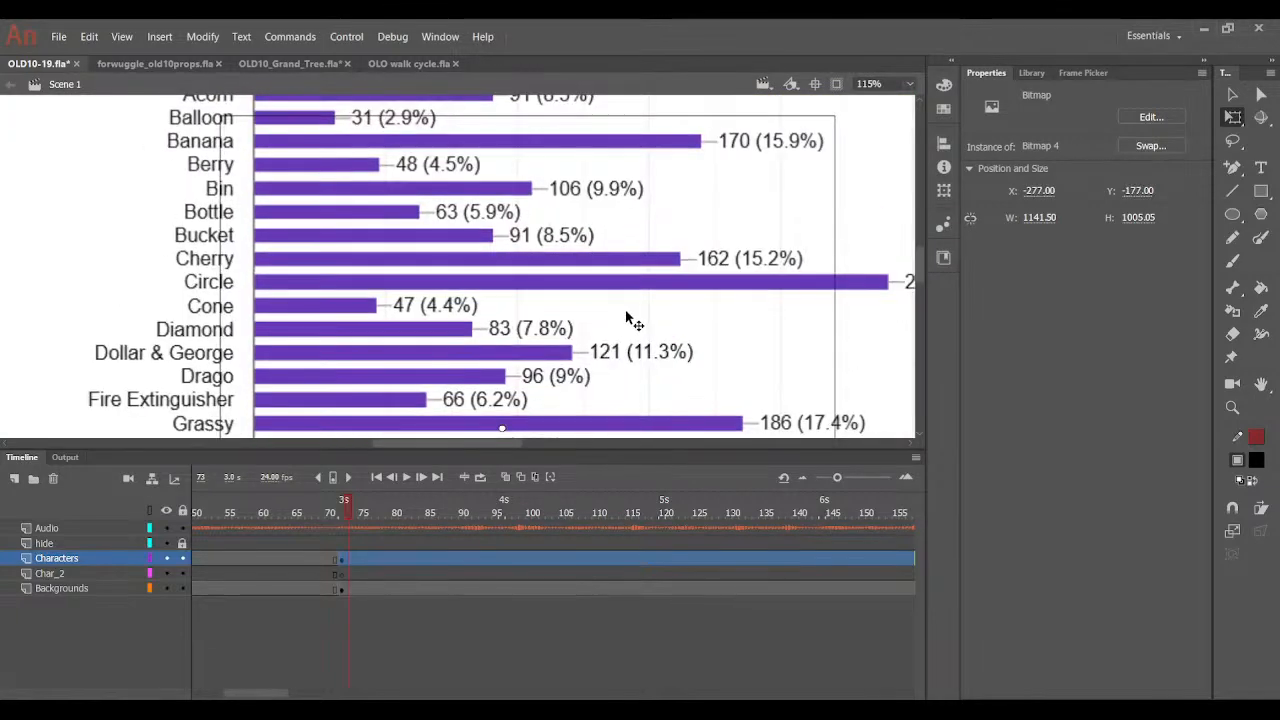
drag(627, 318, 660, 329)
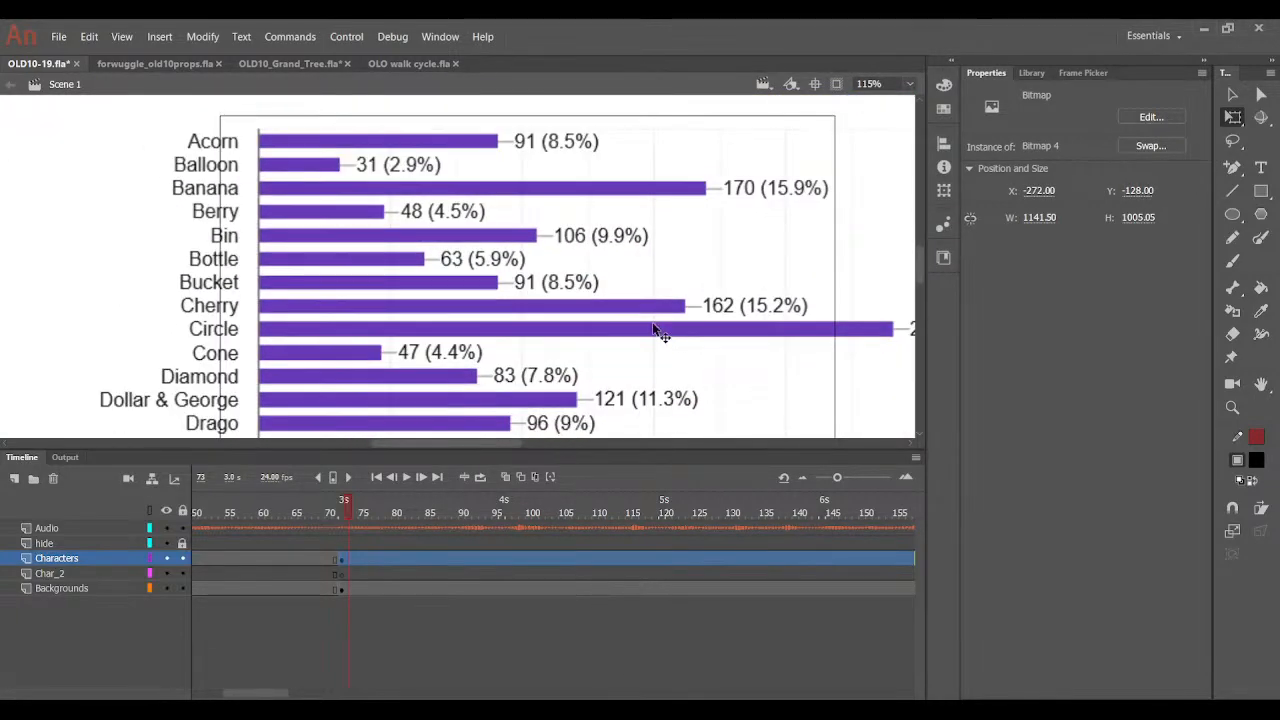
drag(428, 217, 423, 196)
mouse_move(346, 192)
mouse_down()
mouse_move(331, 200)
mouse_move(328, 163)
mouse_move(362, 197)
mouse_up()
drag(365, 258, 381, 205)
drag(386, 283, 347, 152)
drag(354, 269, 337, 516)
drag(325, 268, 308, 222)
drag(308, 337, 310, 422)
drag(312, 206, 326, 365)
drag(326, 262, 300, 189)
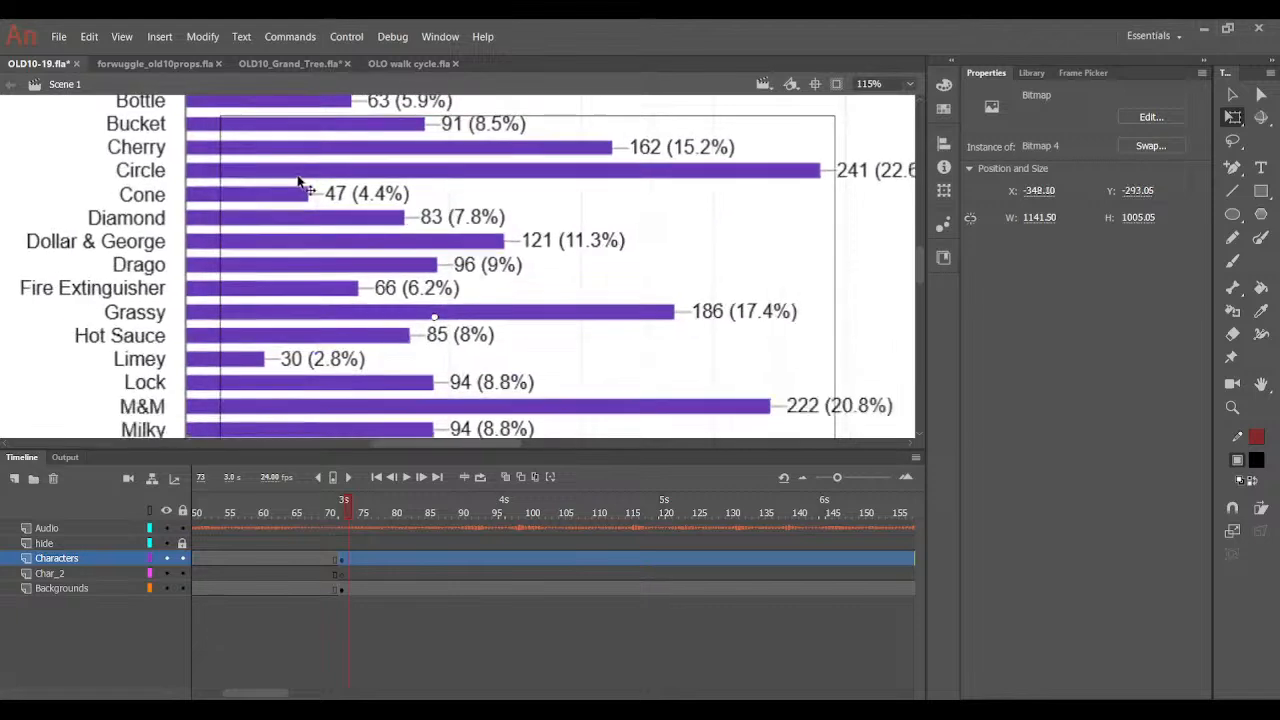
drag(325, 272, 338, 401)
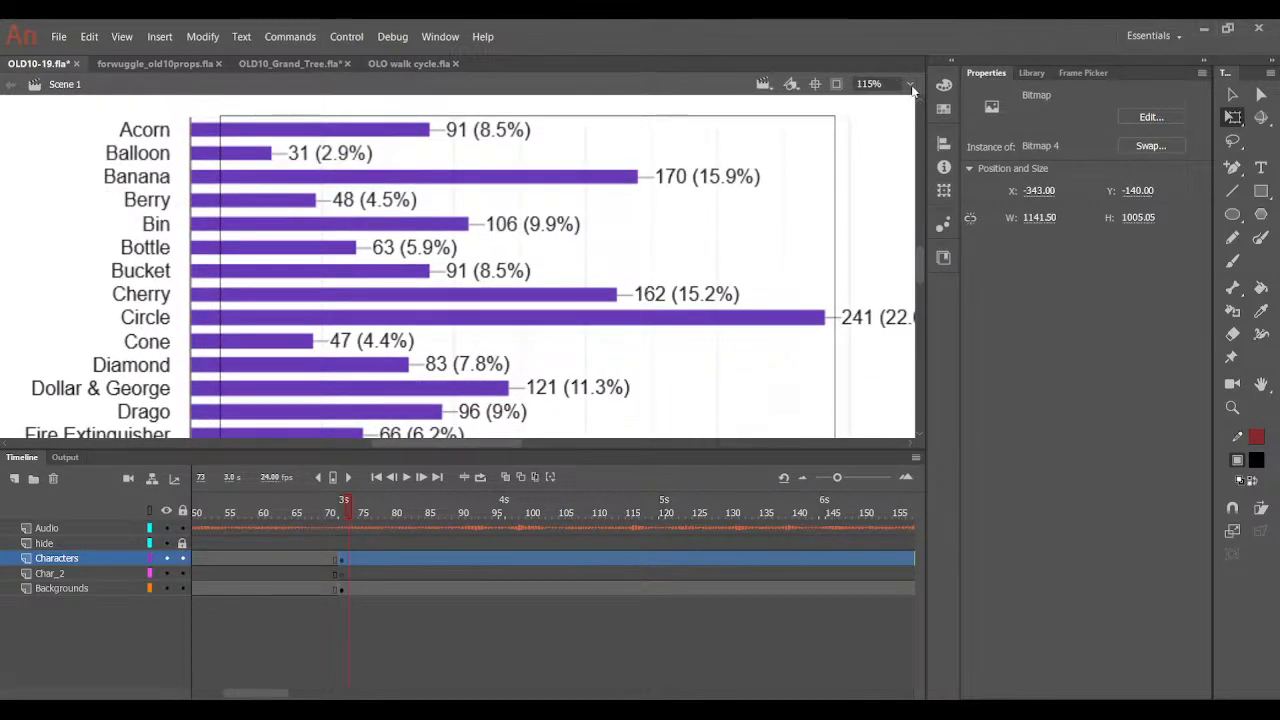
click(910, 84)
click(910, 99)
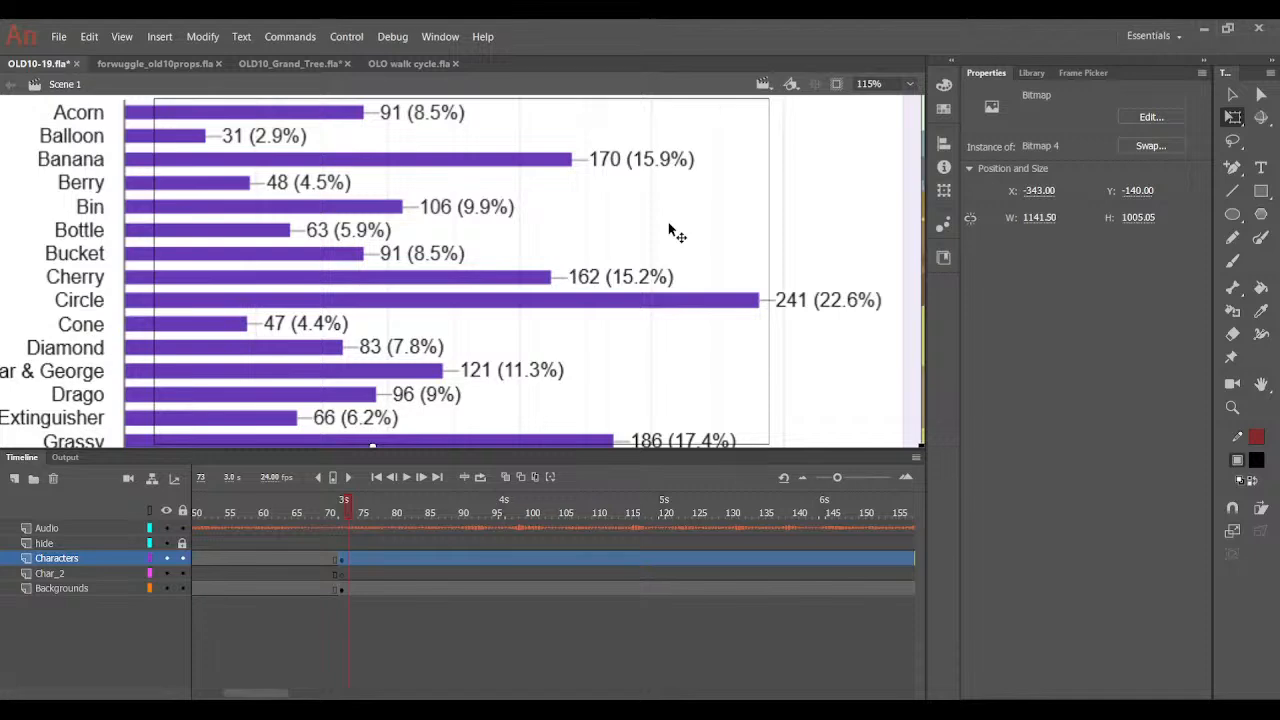
key(Delete)
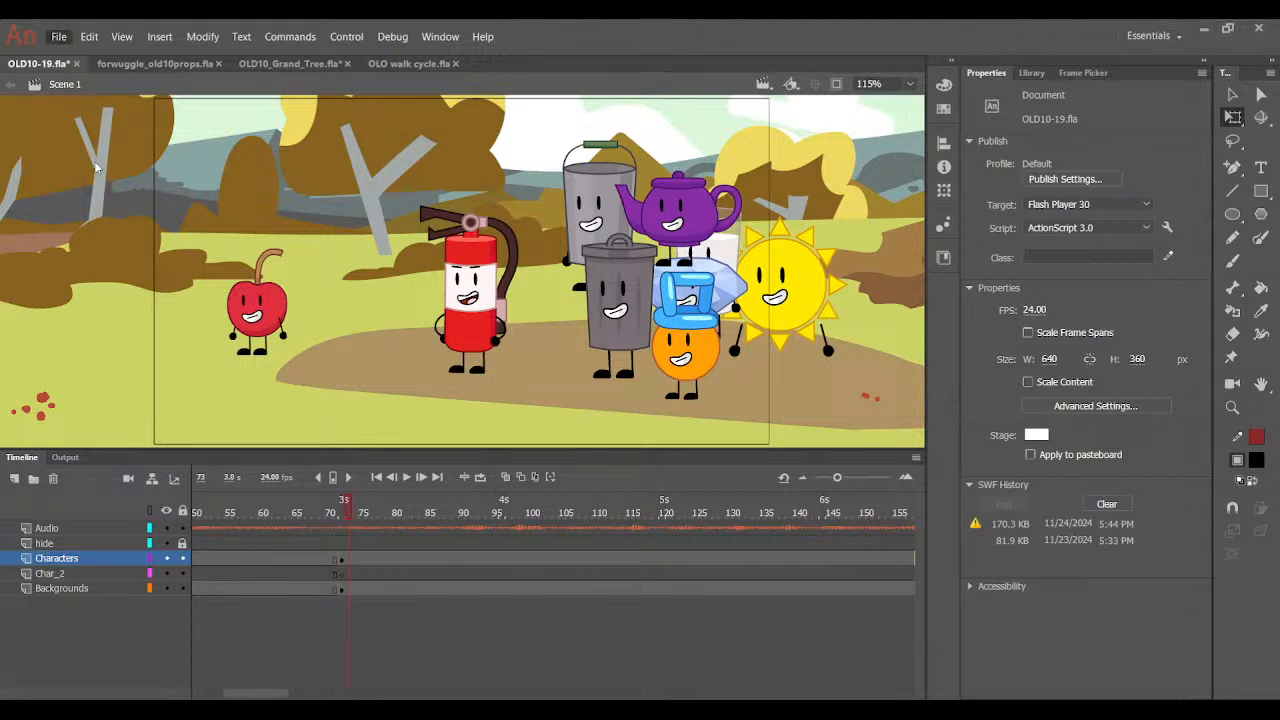
Save the file and go to frame 5 in the fire extinguisher's opening close-up.
key(ctrl+s)
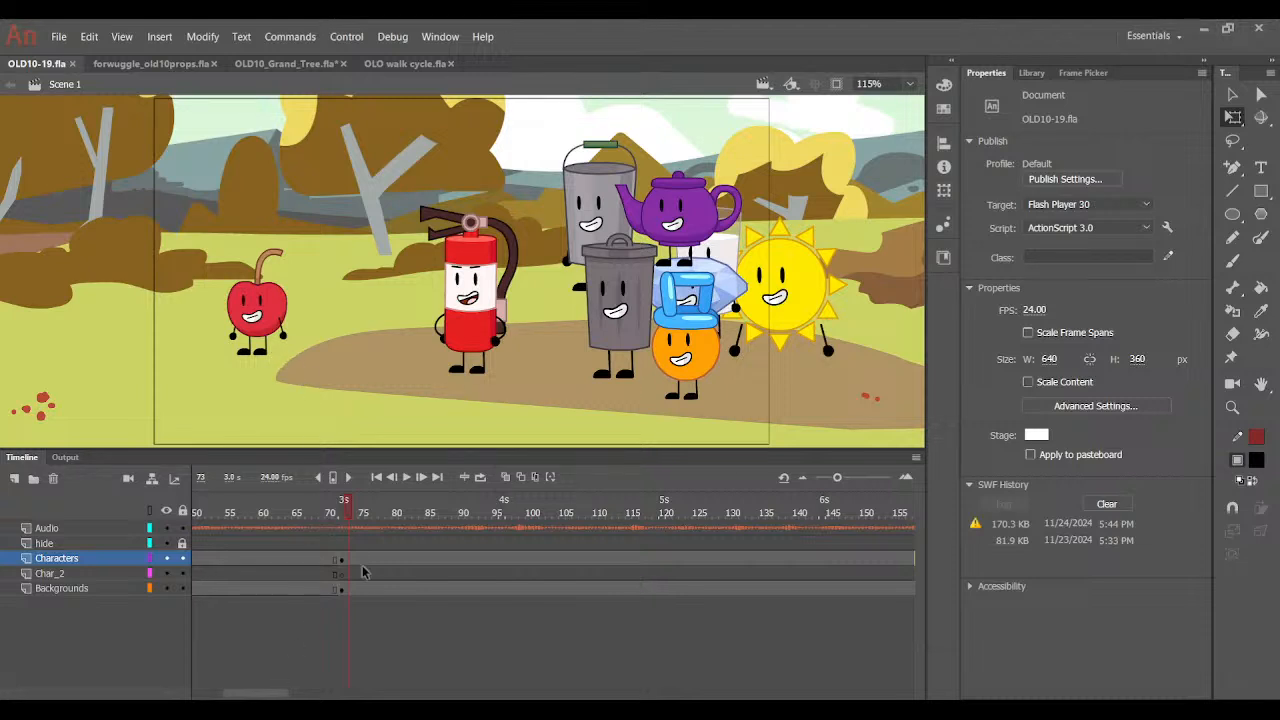
scroll(277, 691, right, 5)
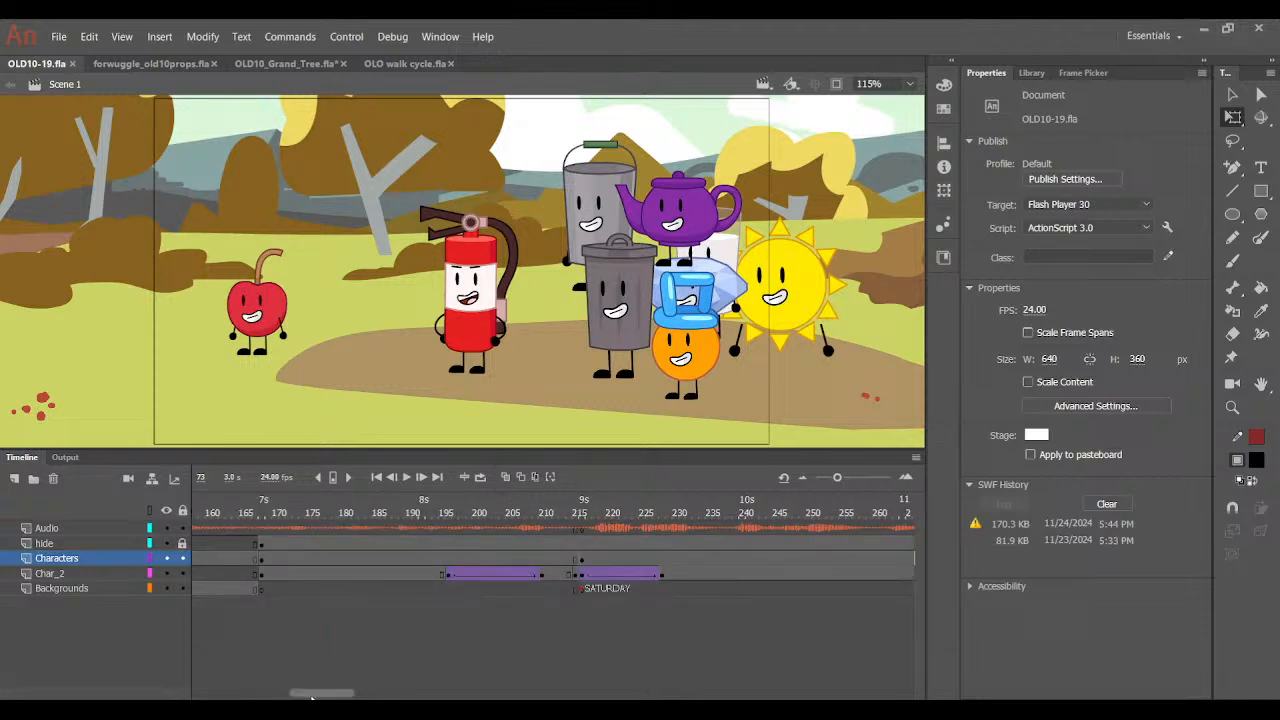
scroll(263, 691, left, 8)
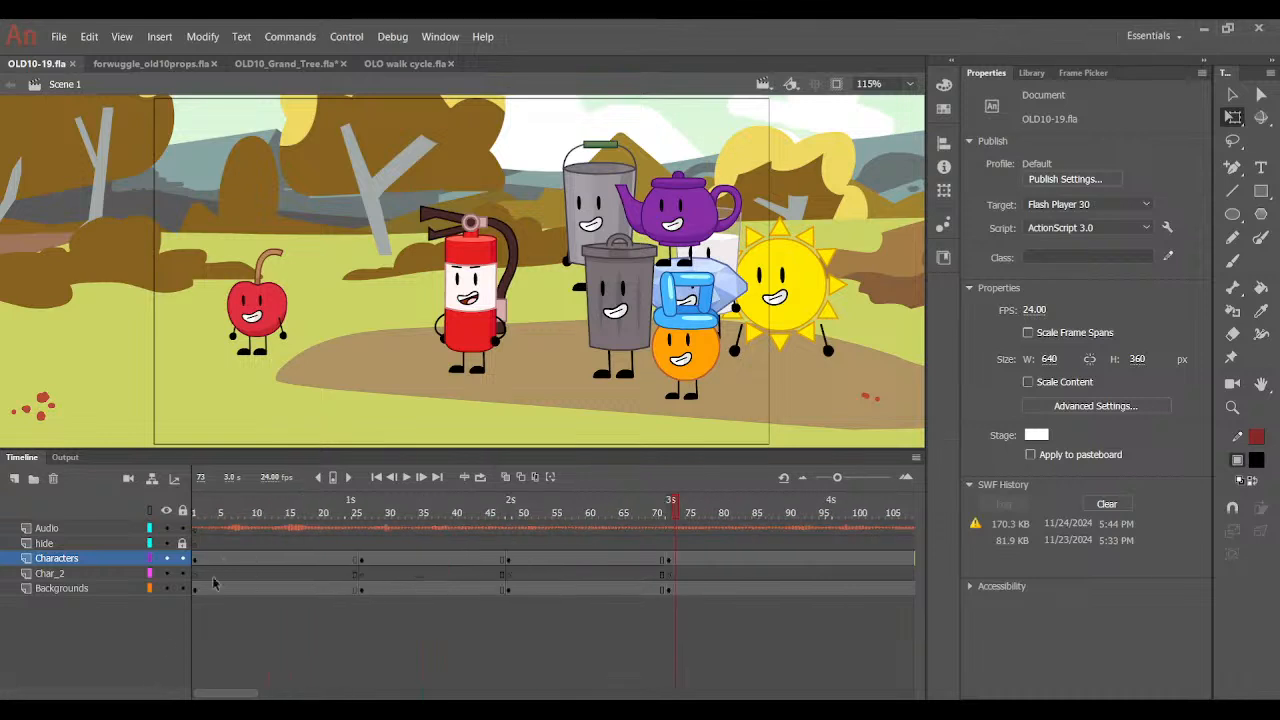
click(225, 503)
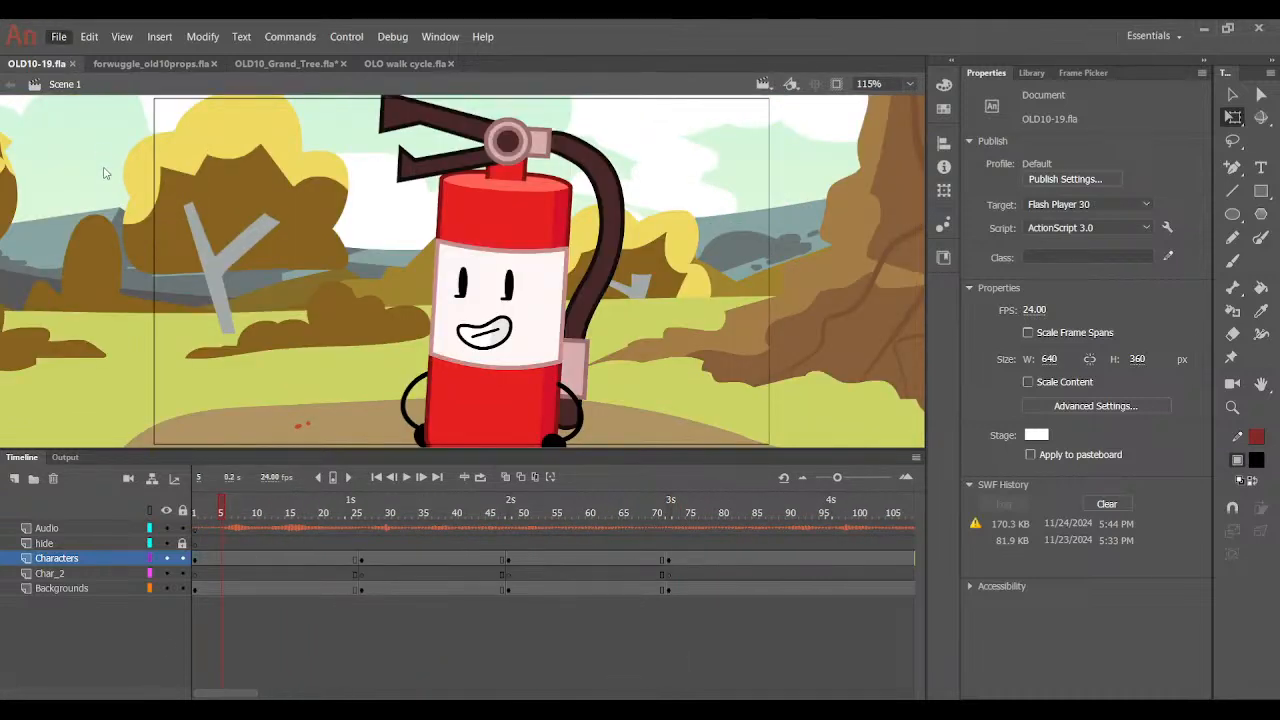